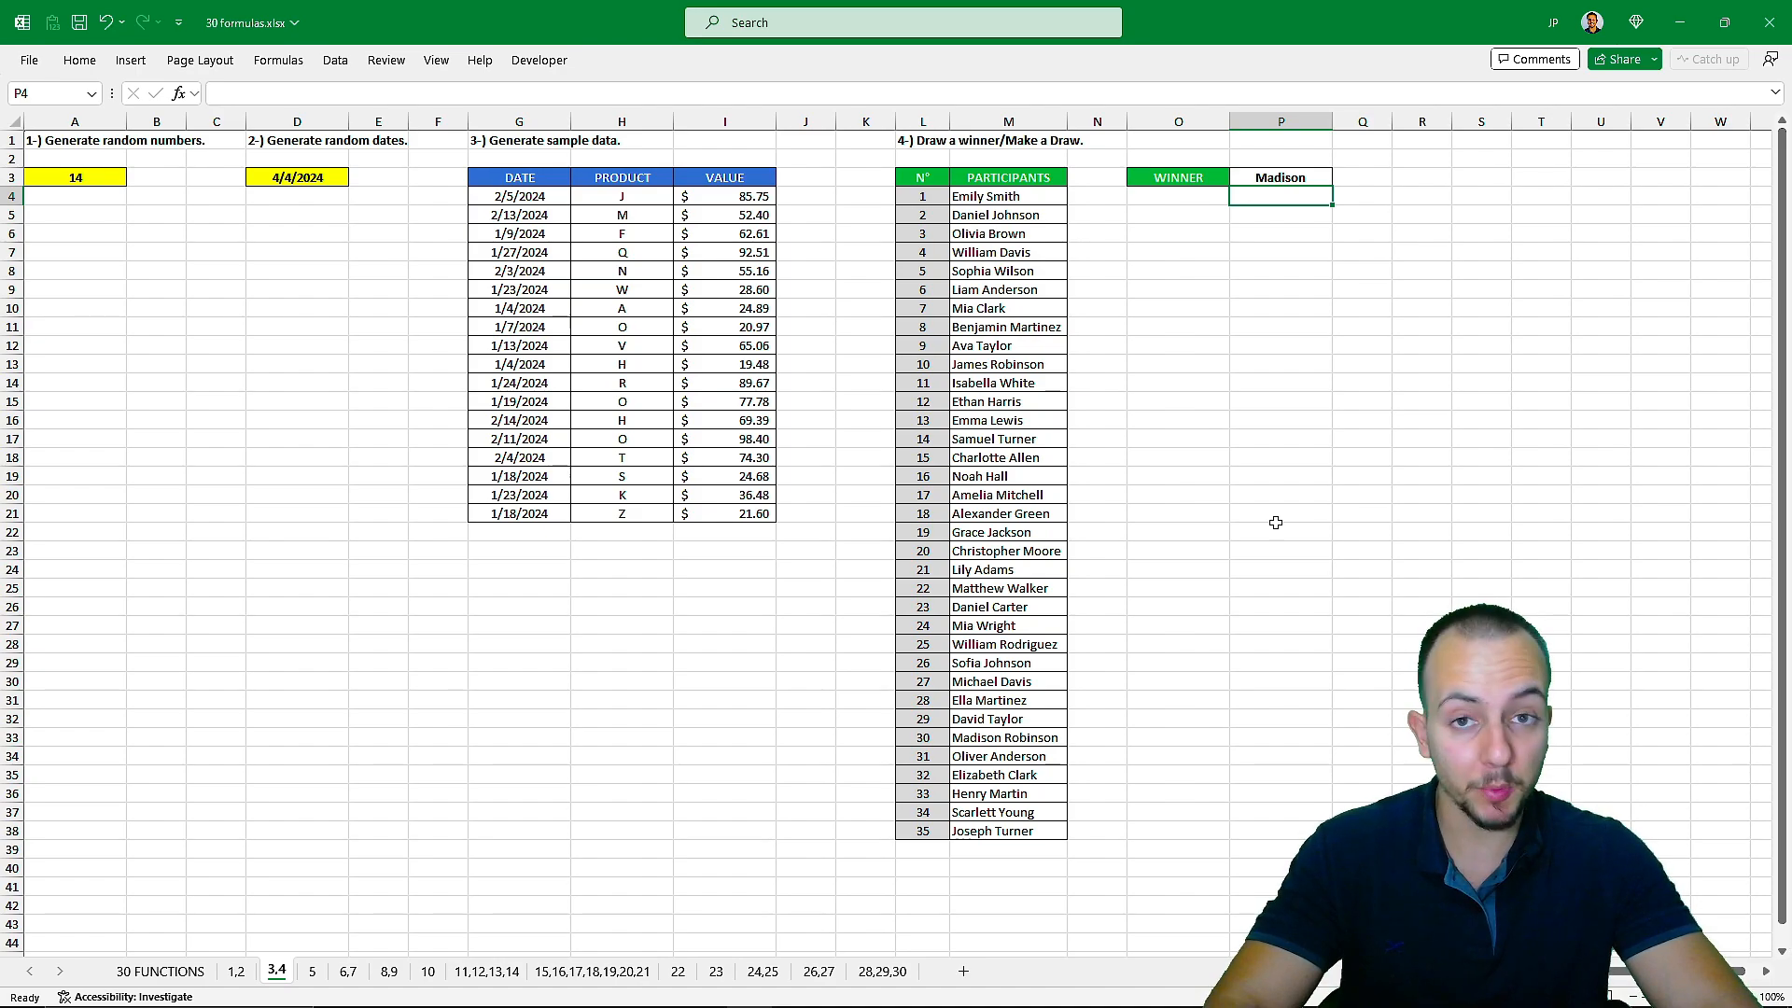
Examine the sales table's columns from Date through Gross Profit on the VLOOKUP practice sheet.
key("ctrl+Page_Up")
key("ctrl+Page_Up")
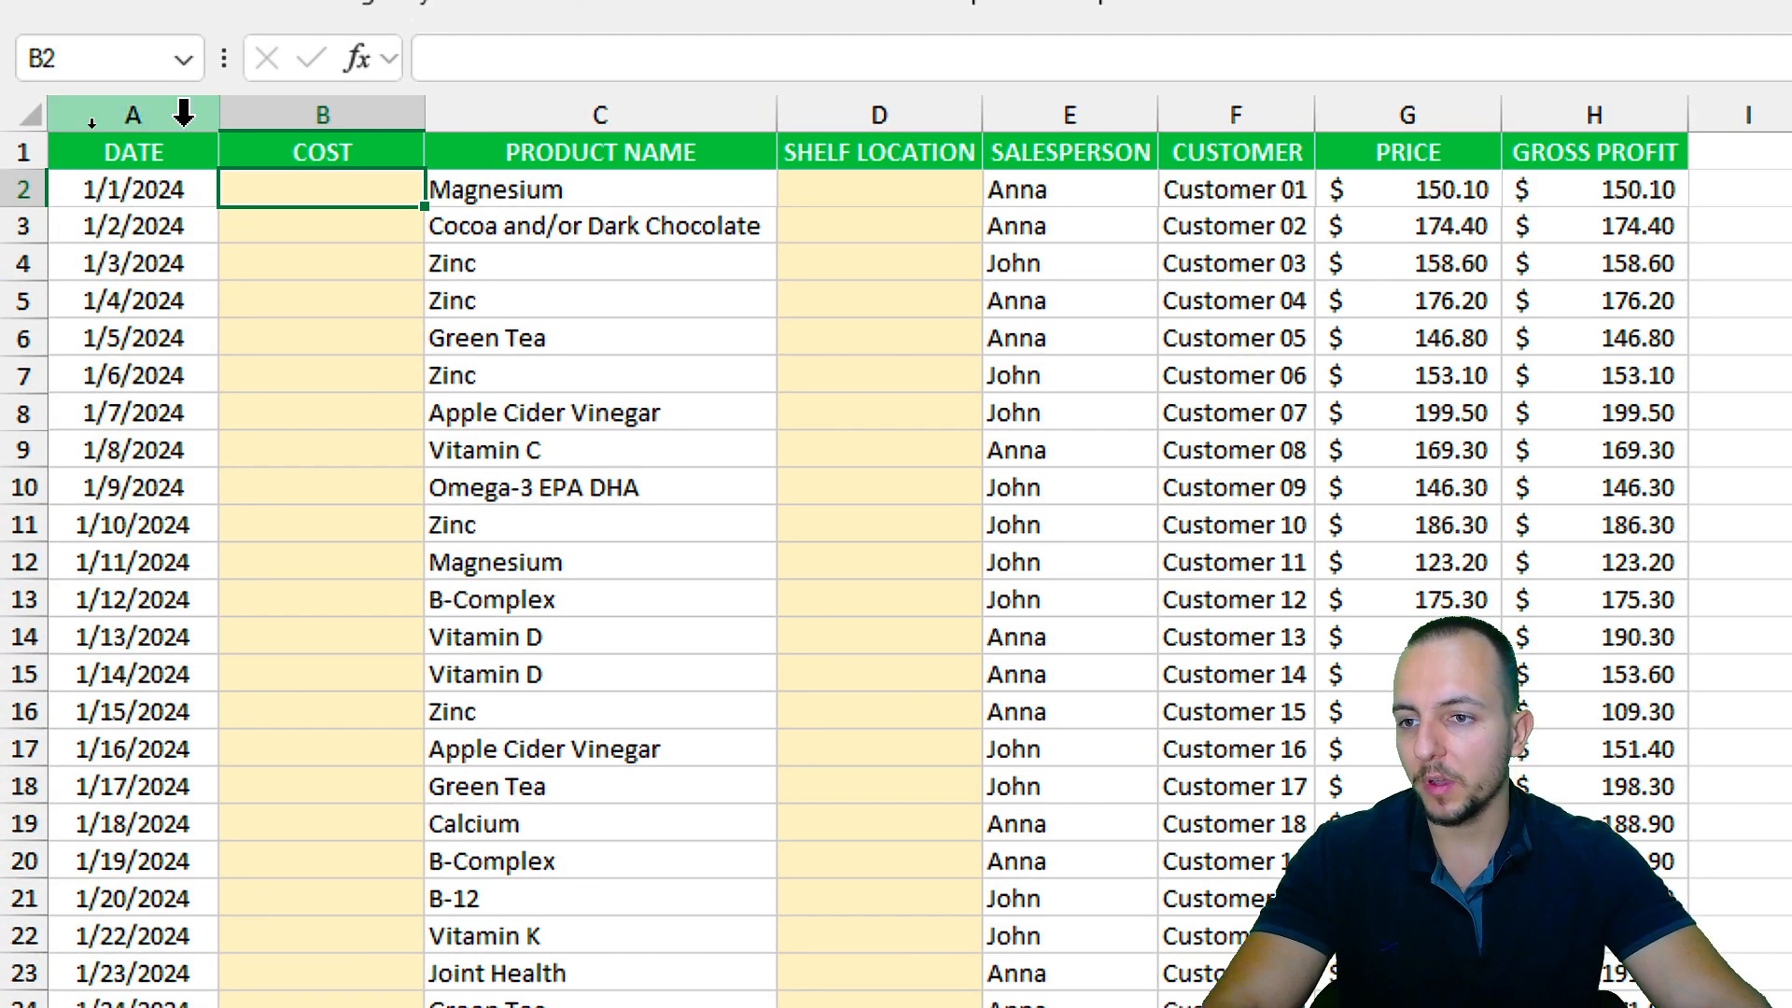
left_click(176, 113)
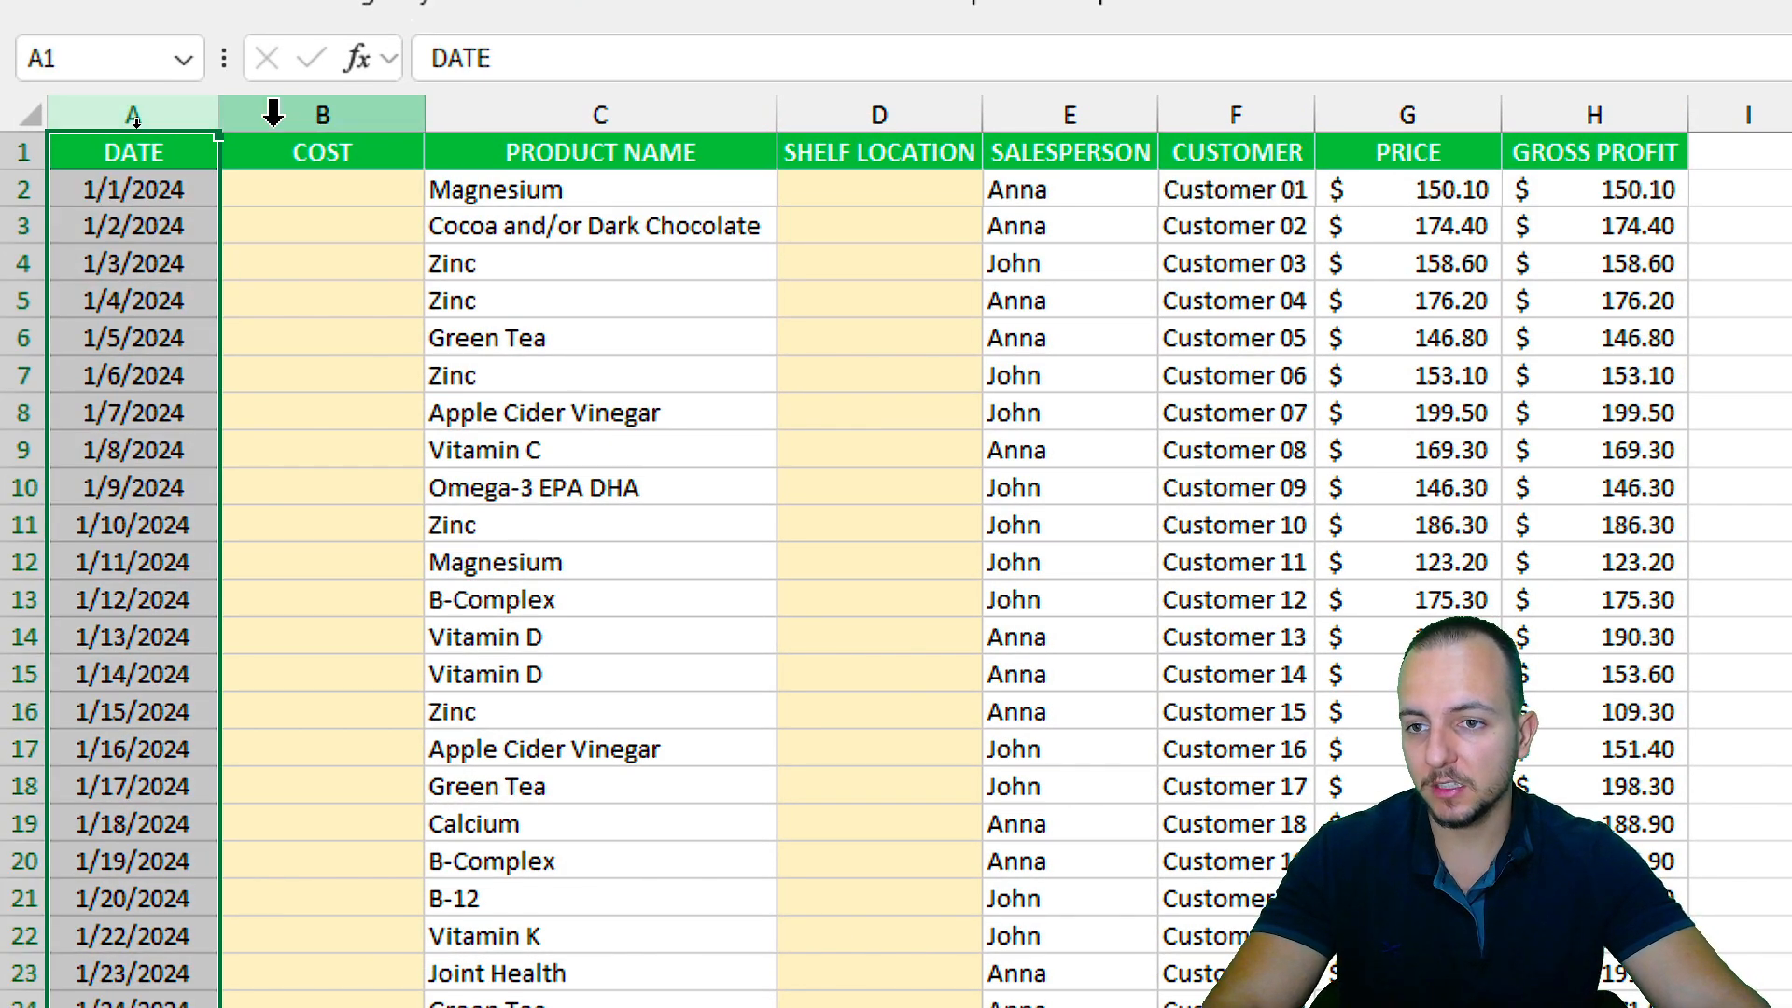
left_click(272, 114)
left_click(504, 114)
left_click(828, 113)
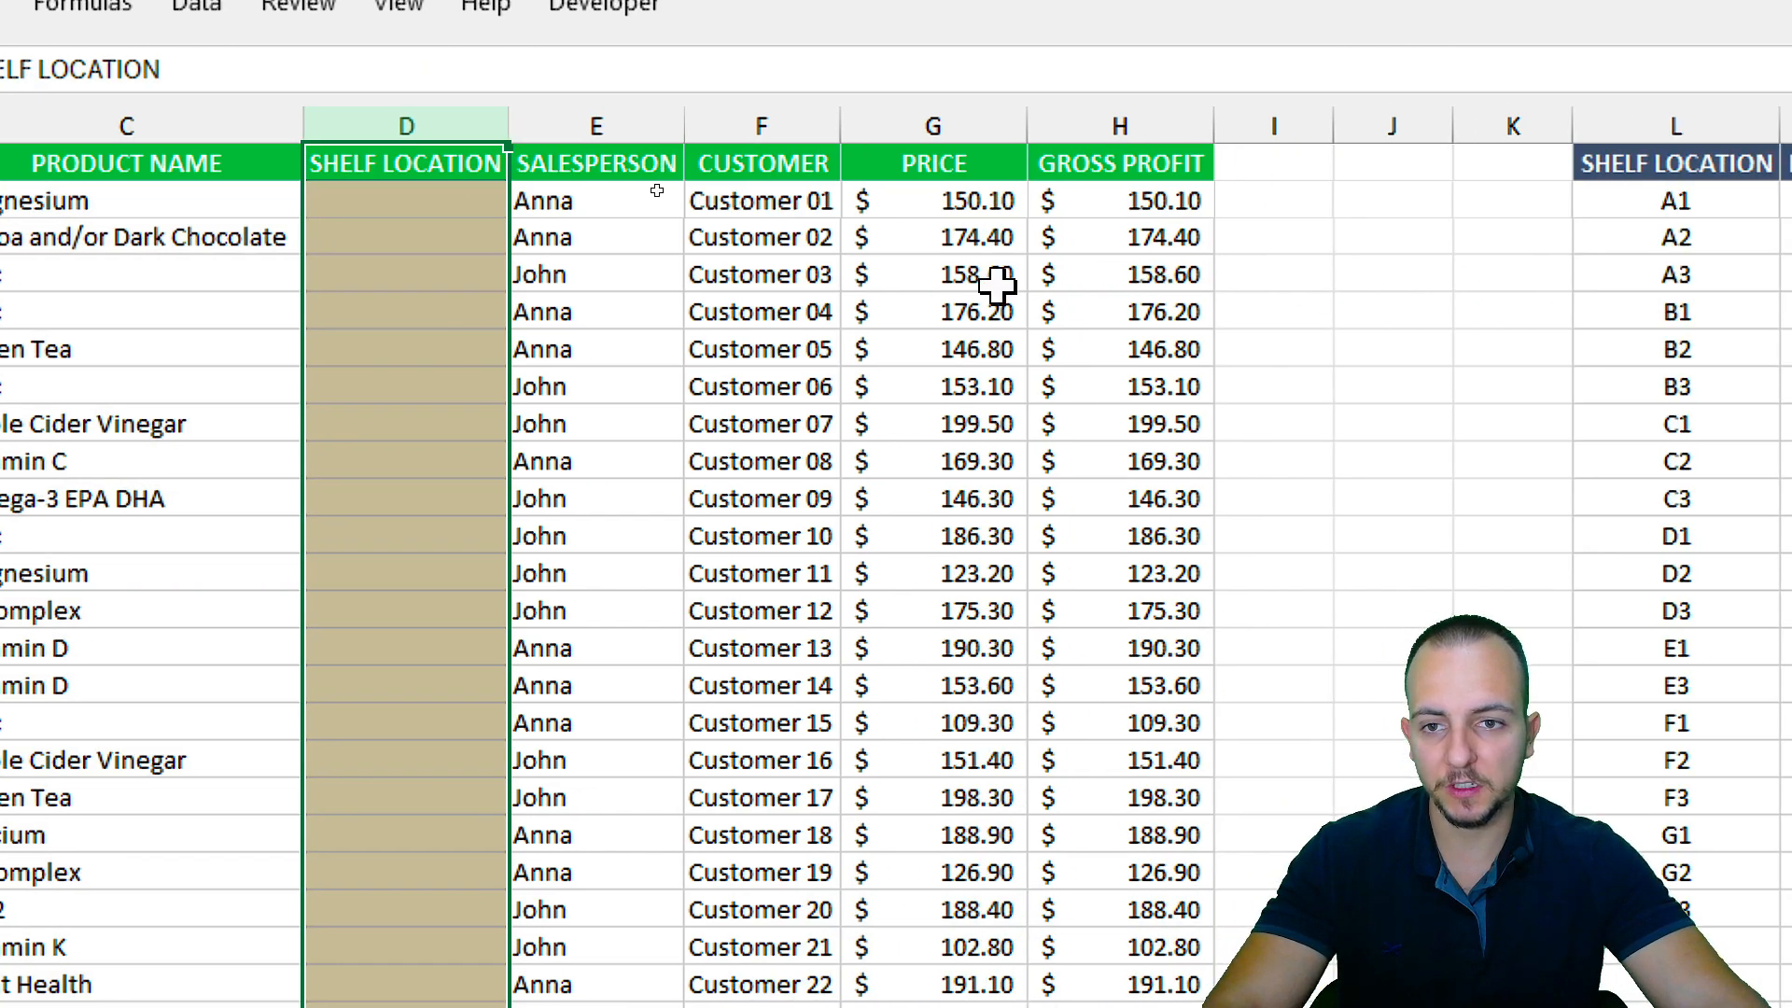
left_click(1122, 126)
left_click(1277, 126)
left_click(948, 125)
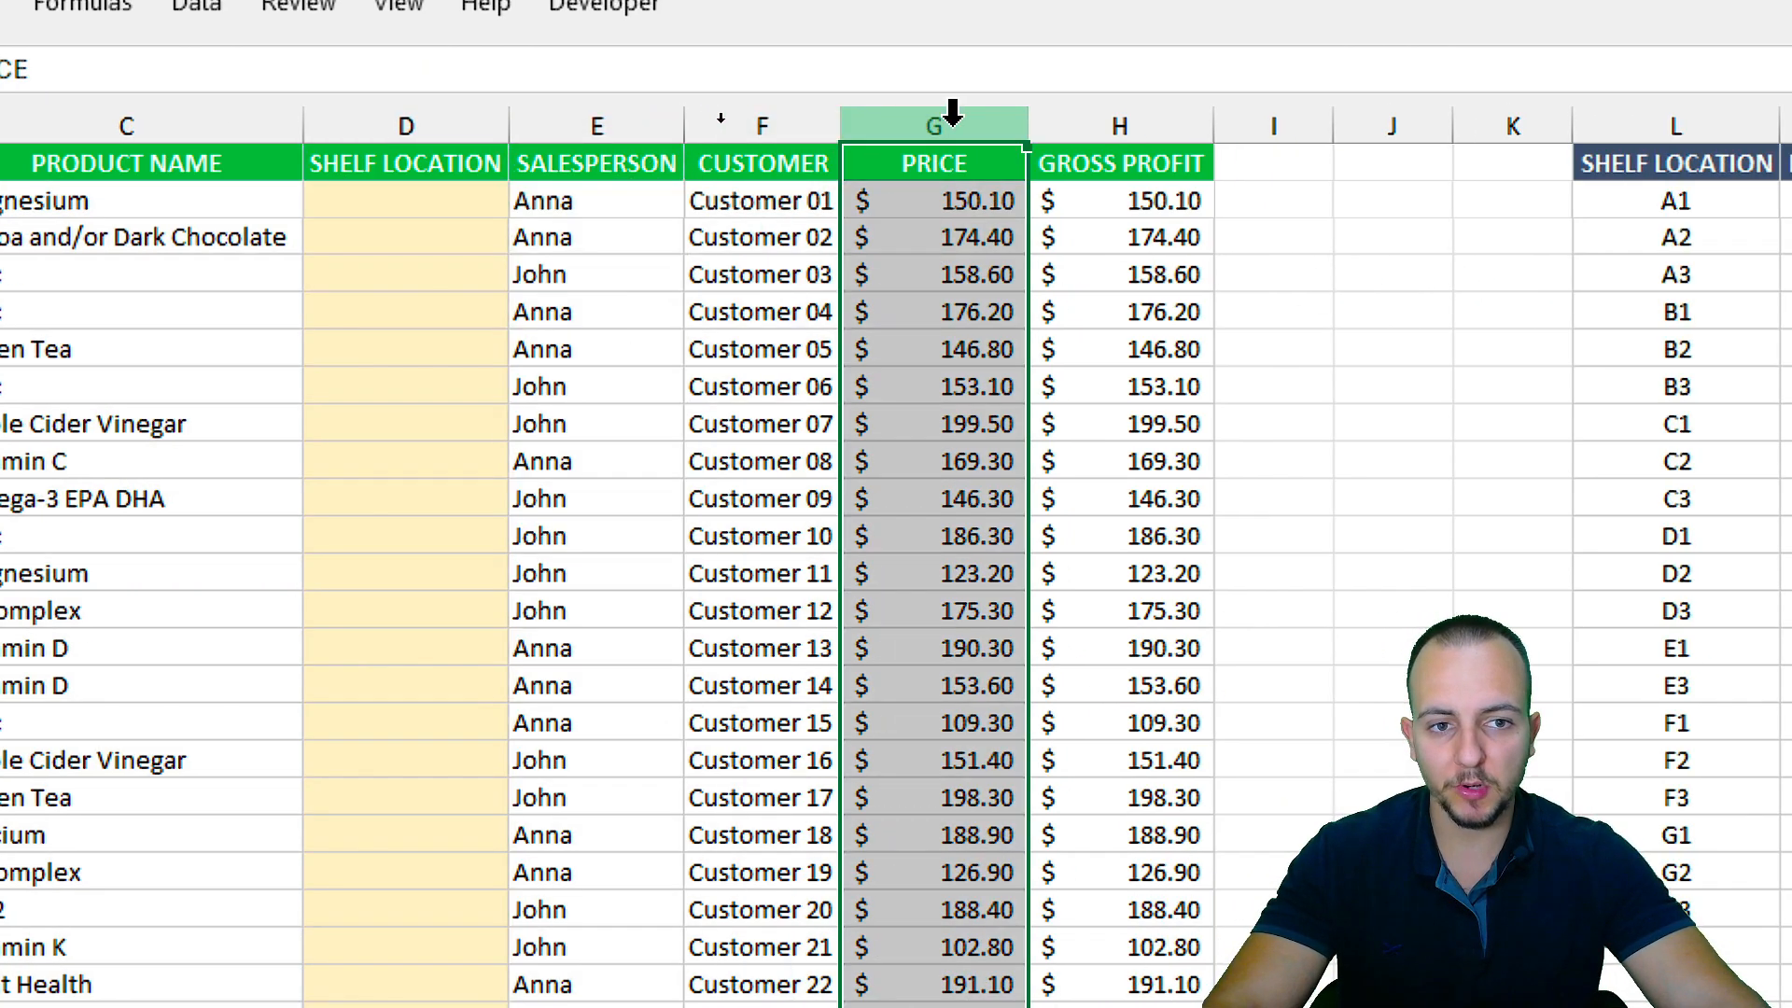
left_click(1068, 114)
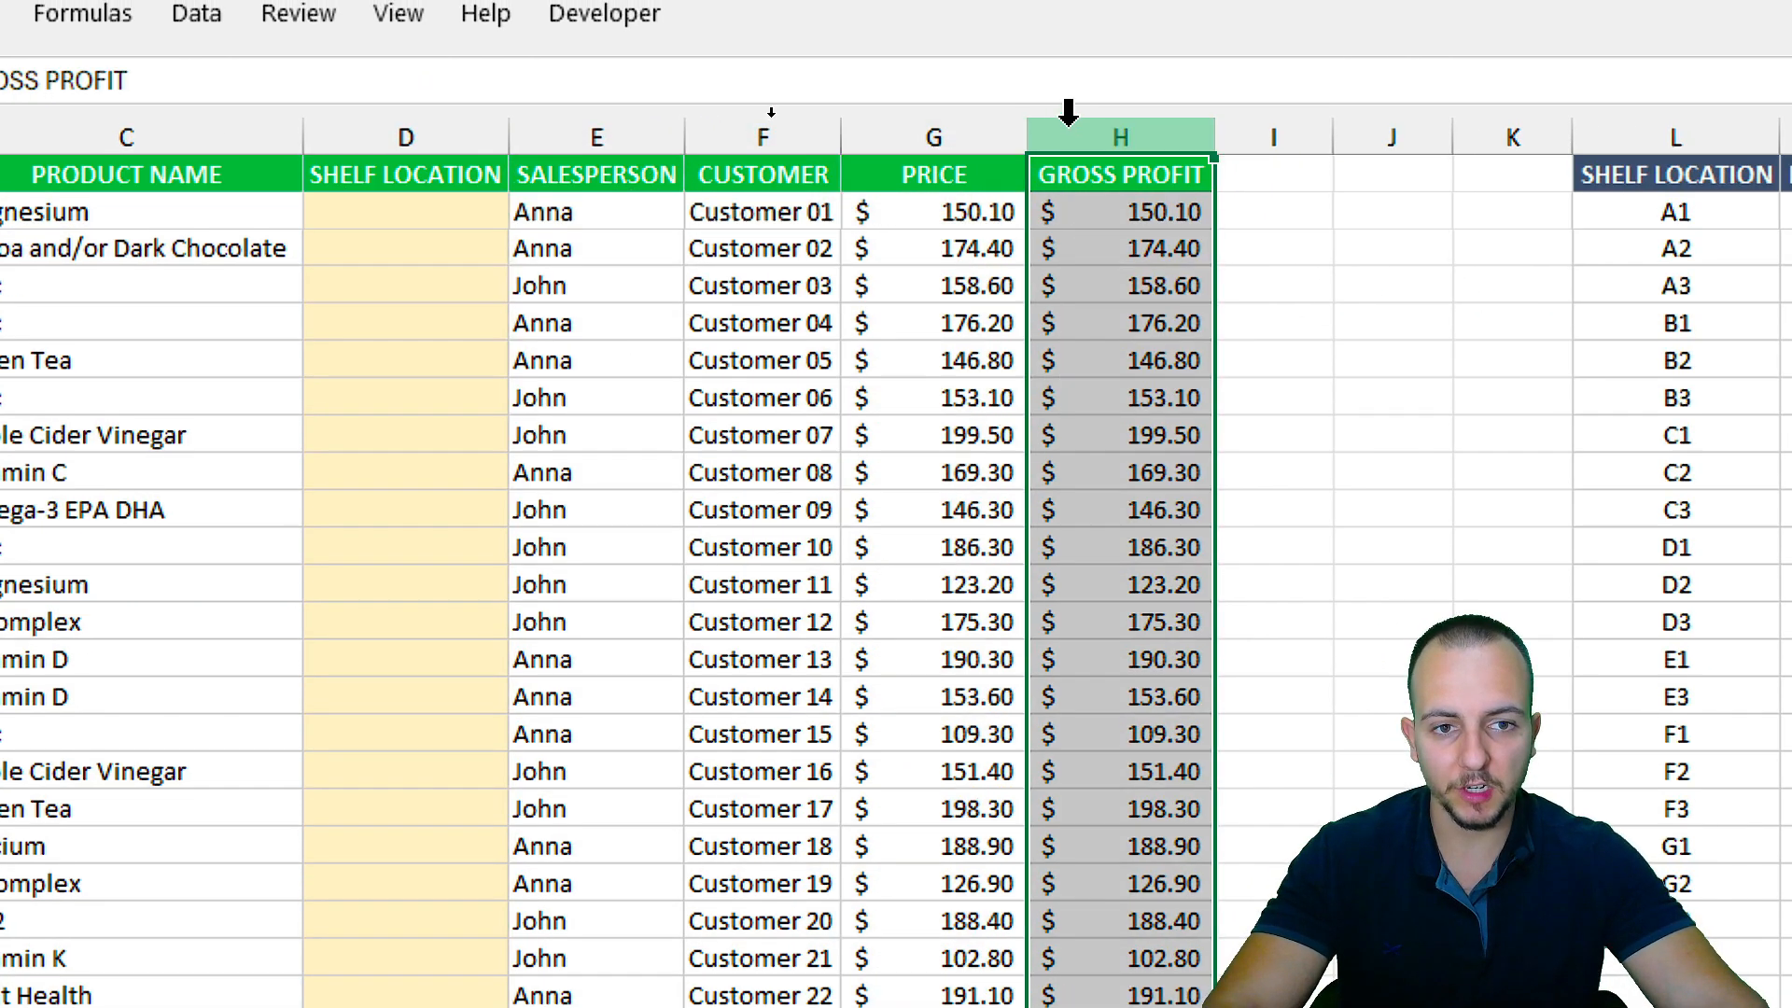
Inspect the Gross Profit formula in H2 along with the Price and Cost columns it refers to.
left_click(1102, 208)
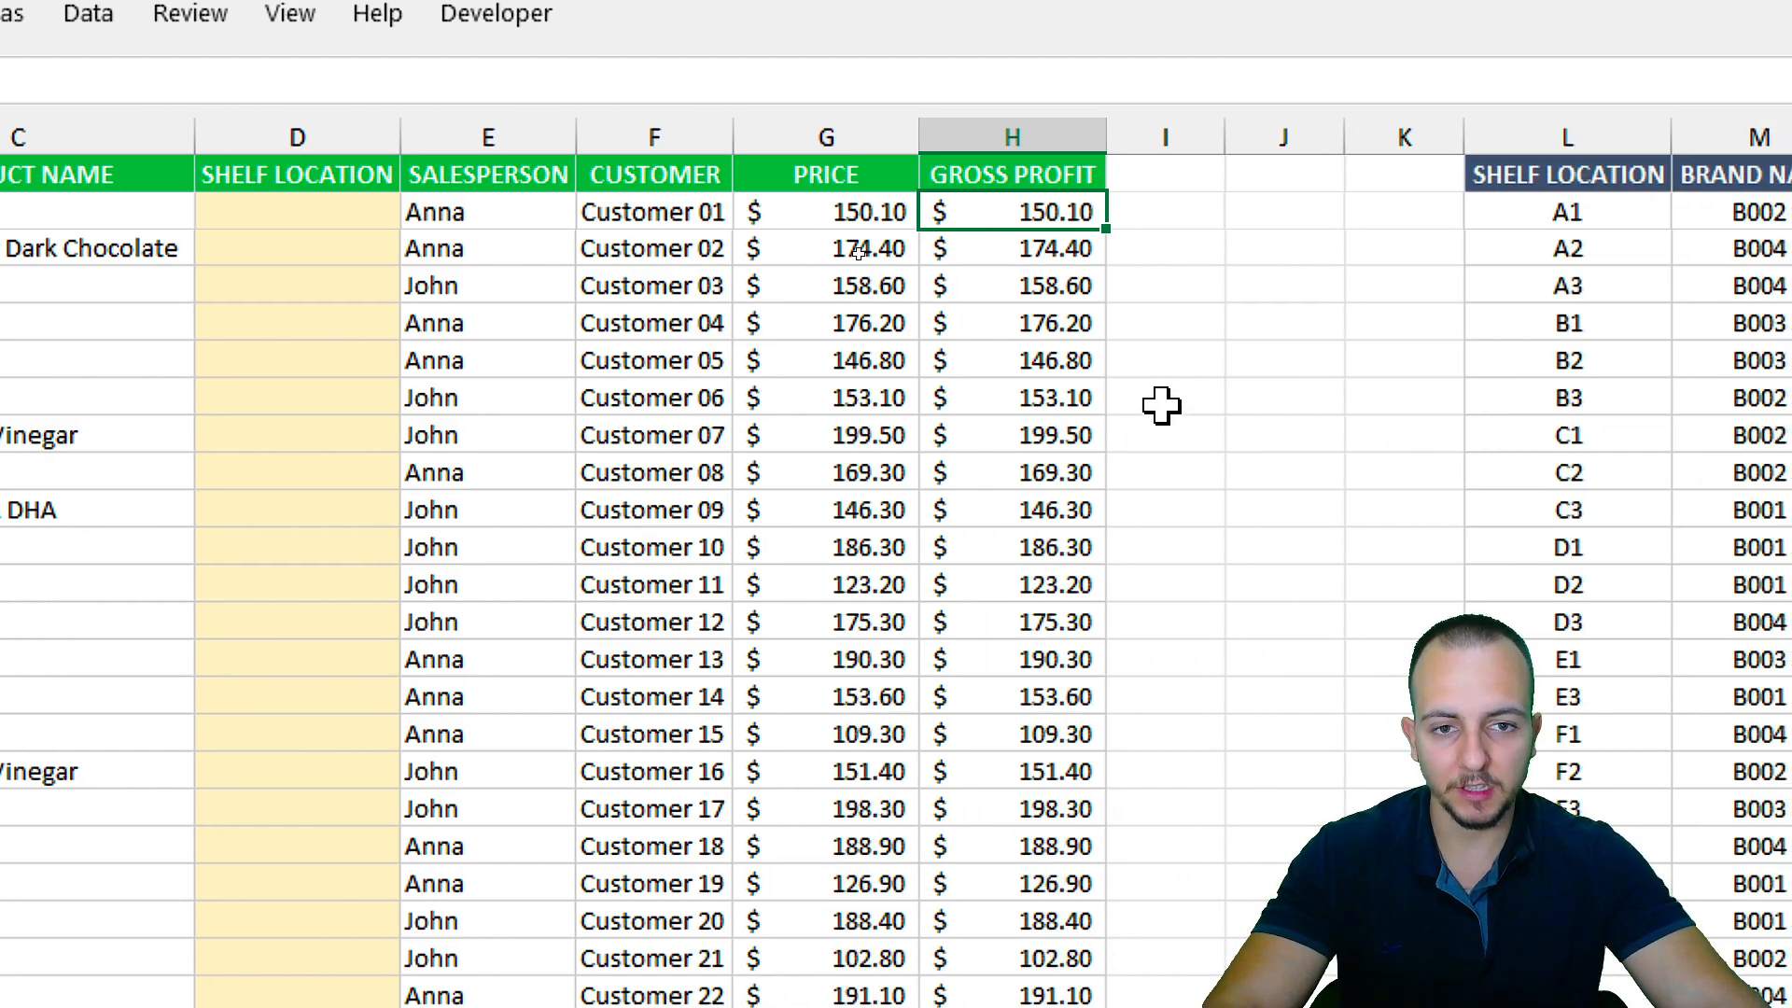
double_click(1076, 211)
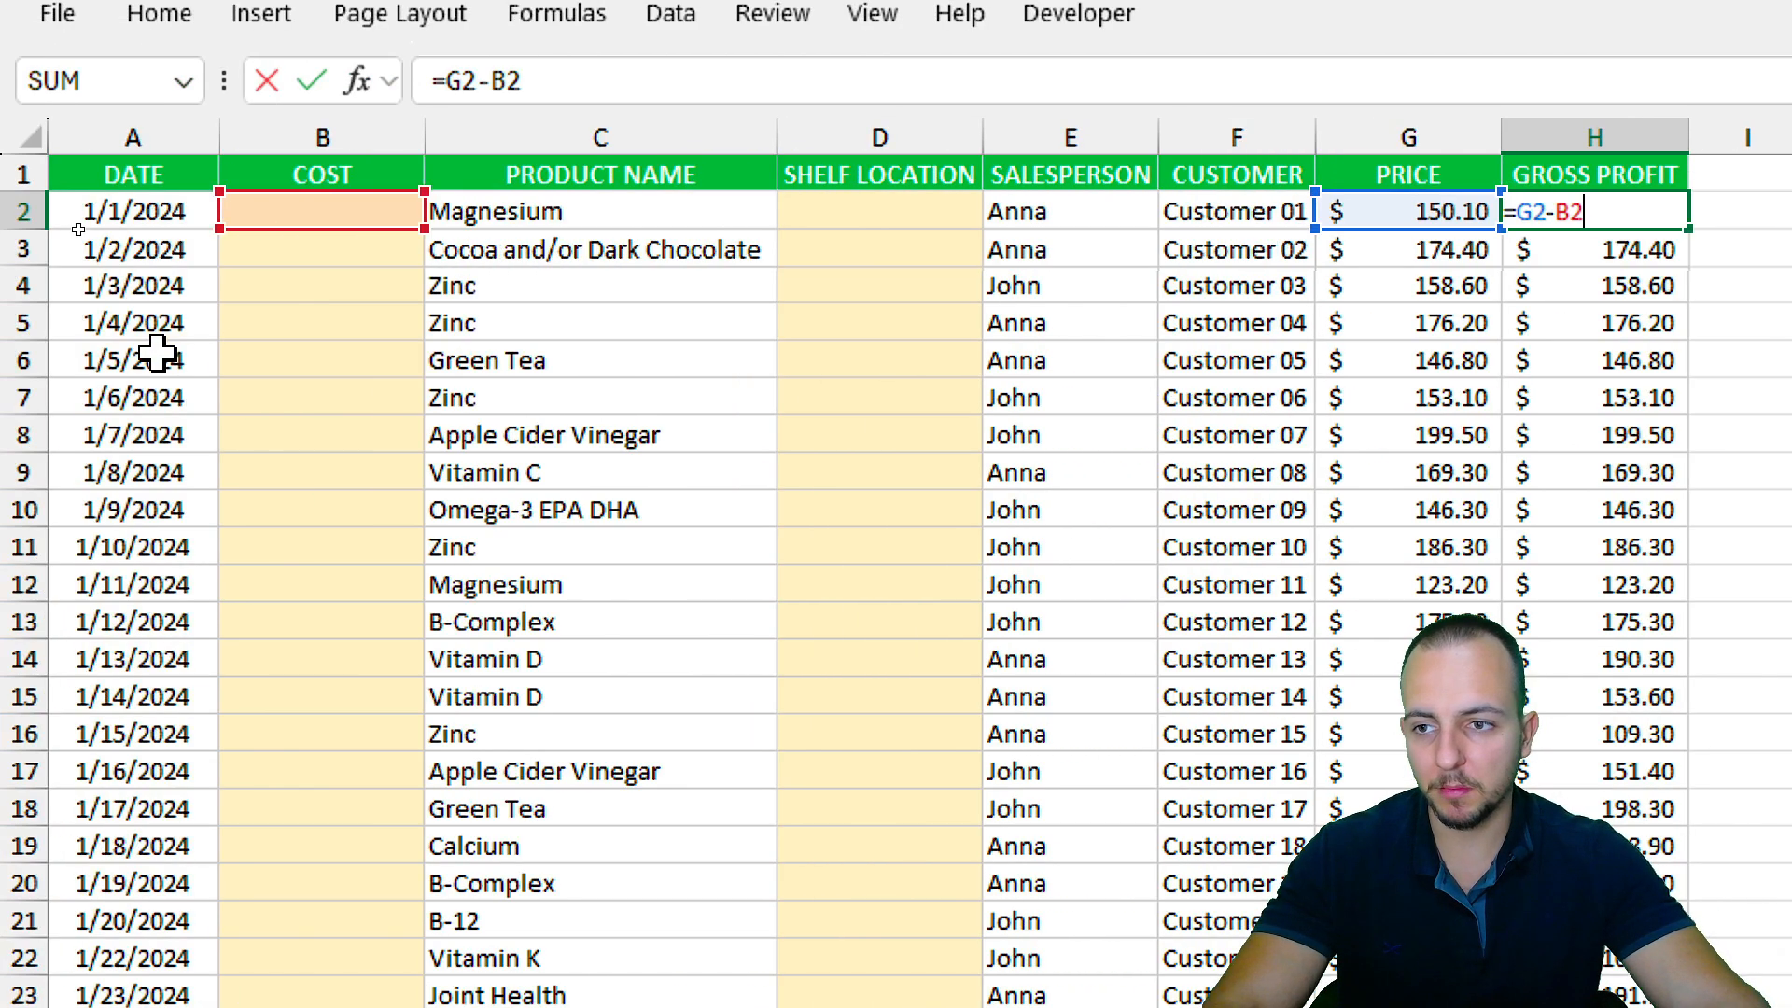
key("ctrl+Return")
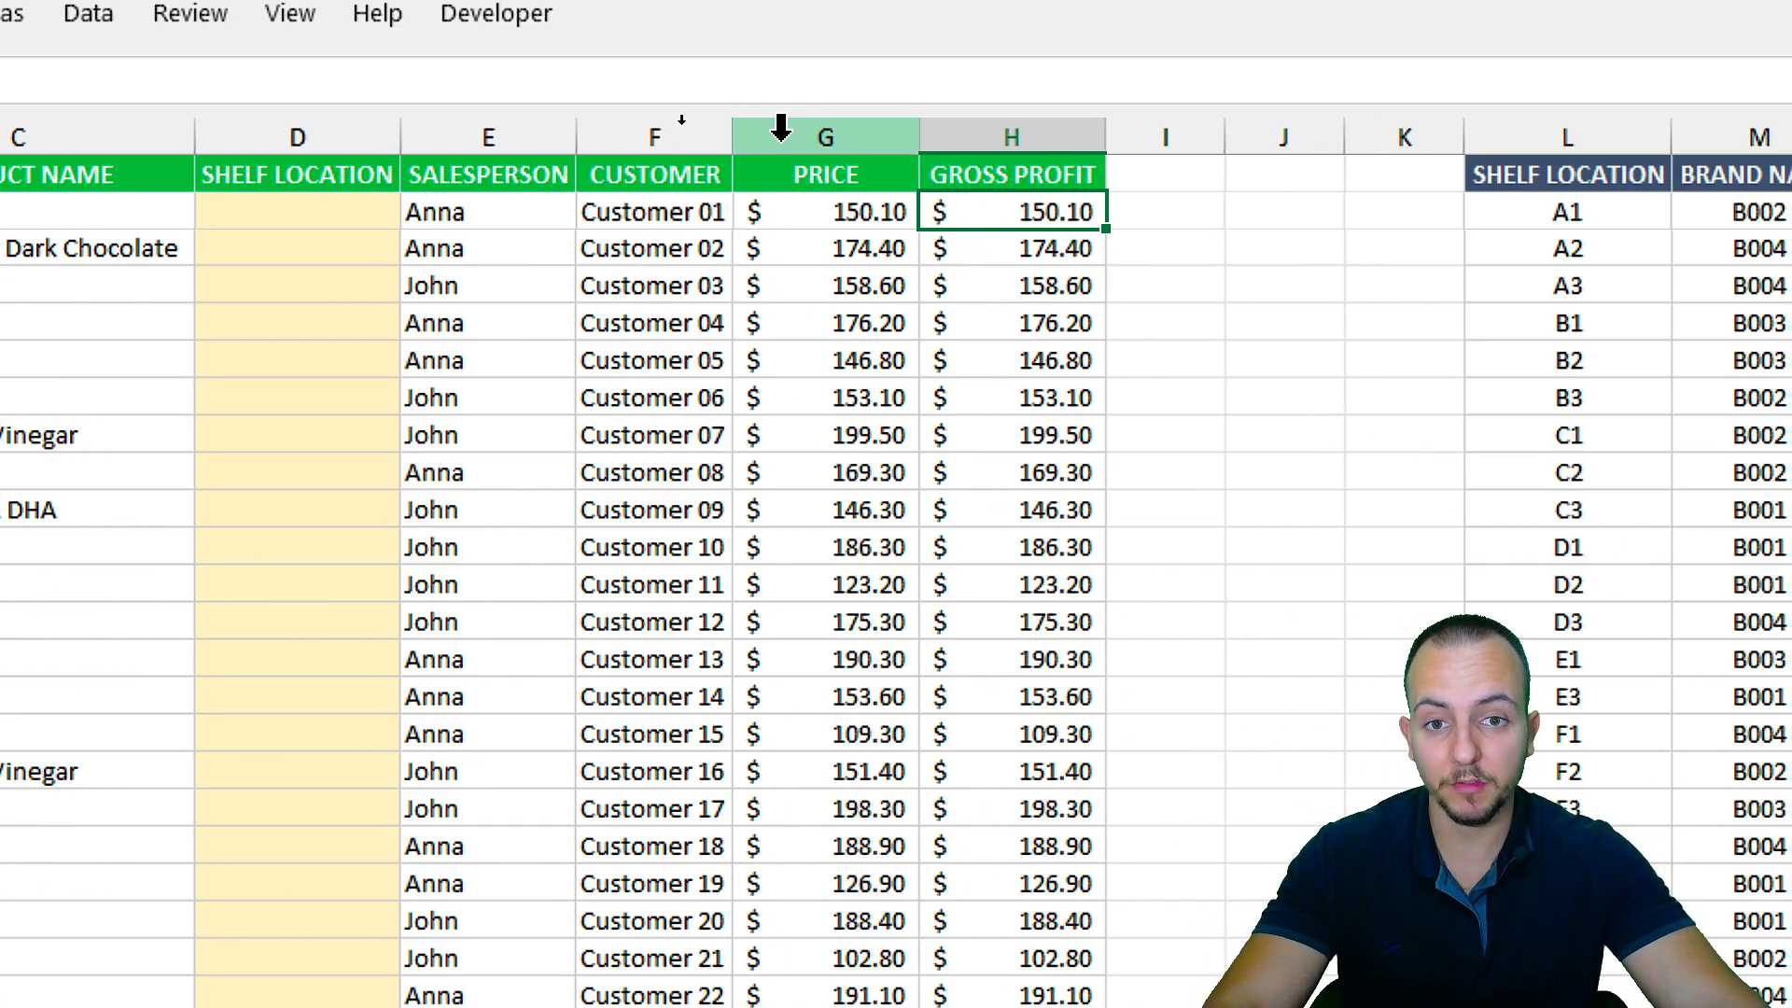
left_click(780, 128)
left_click(321, 137, "ctrl")
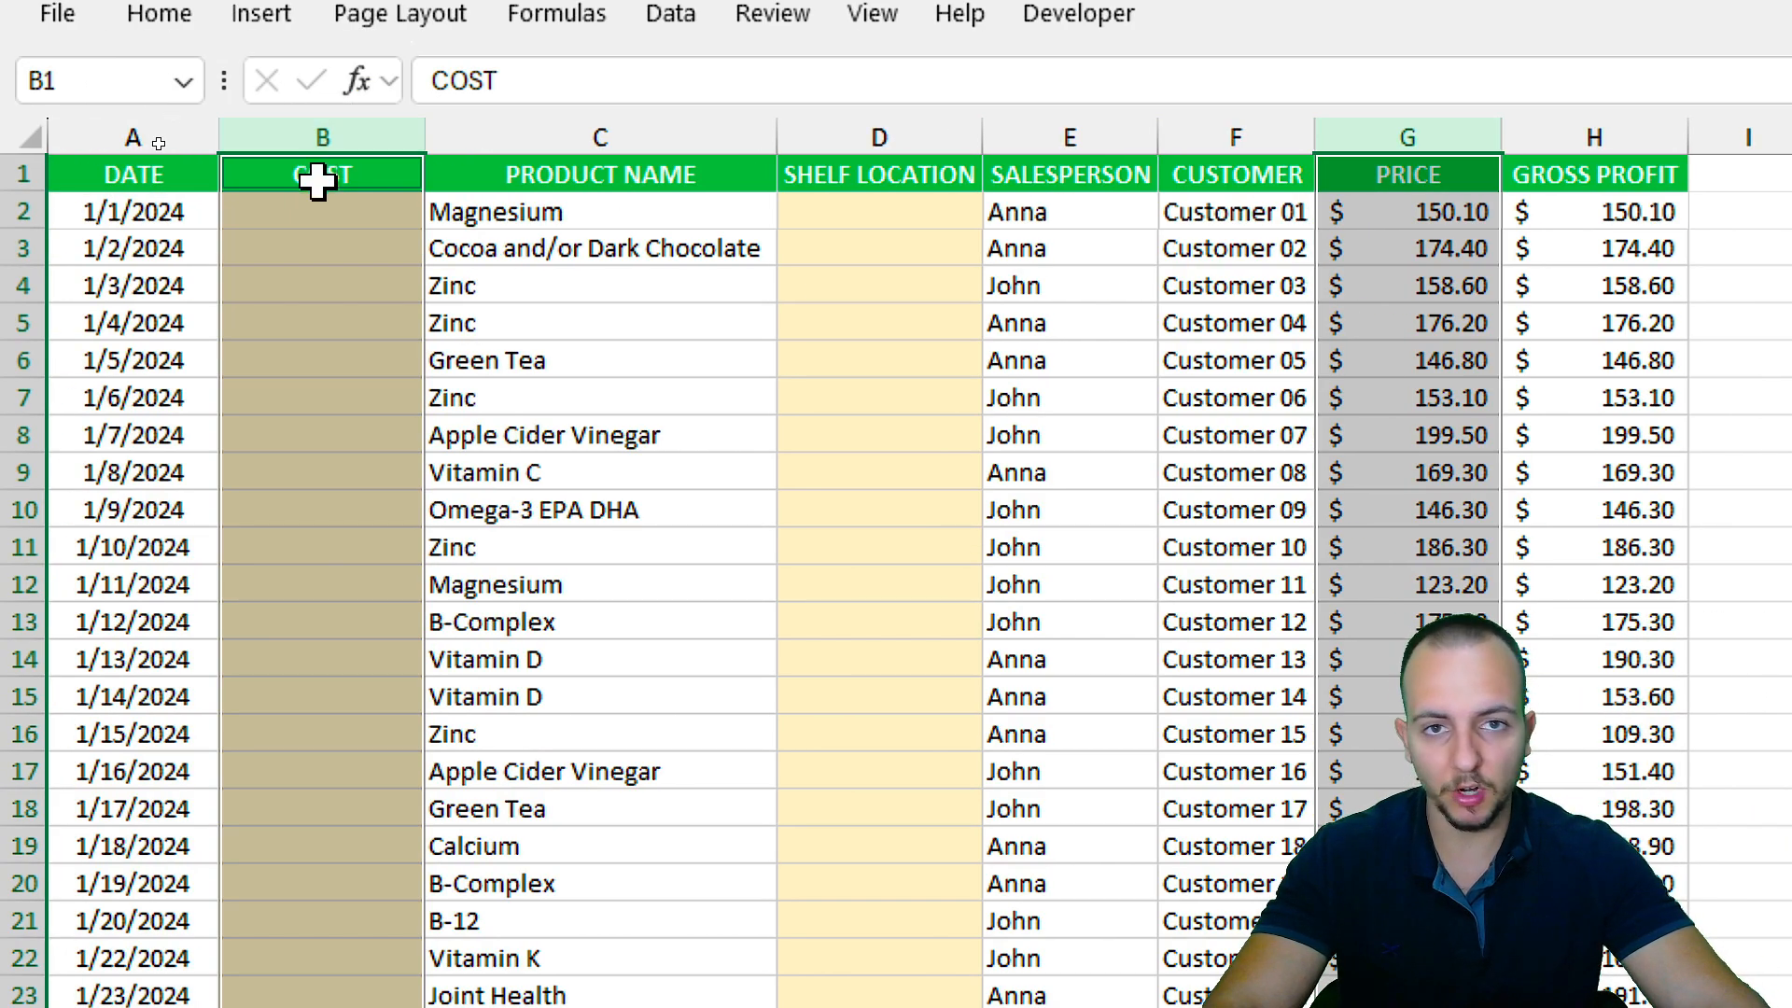
left_click_drag(324, 219, 302, 465)
left_click(360, 228)
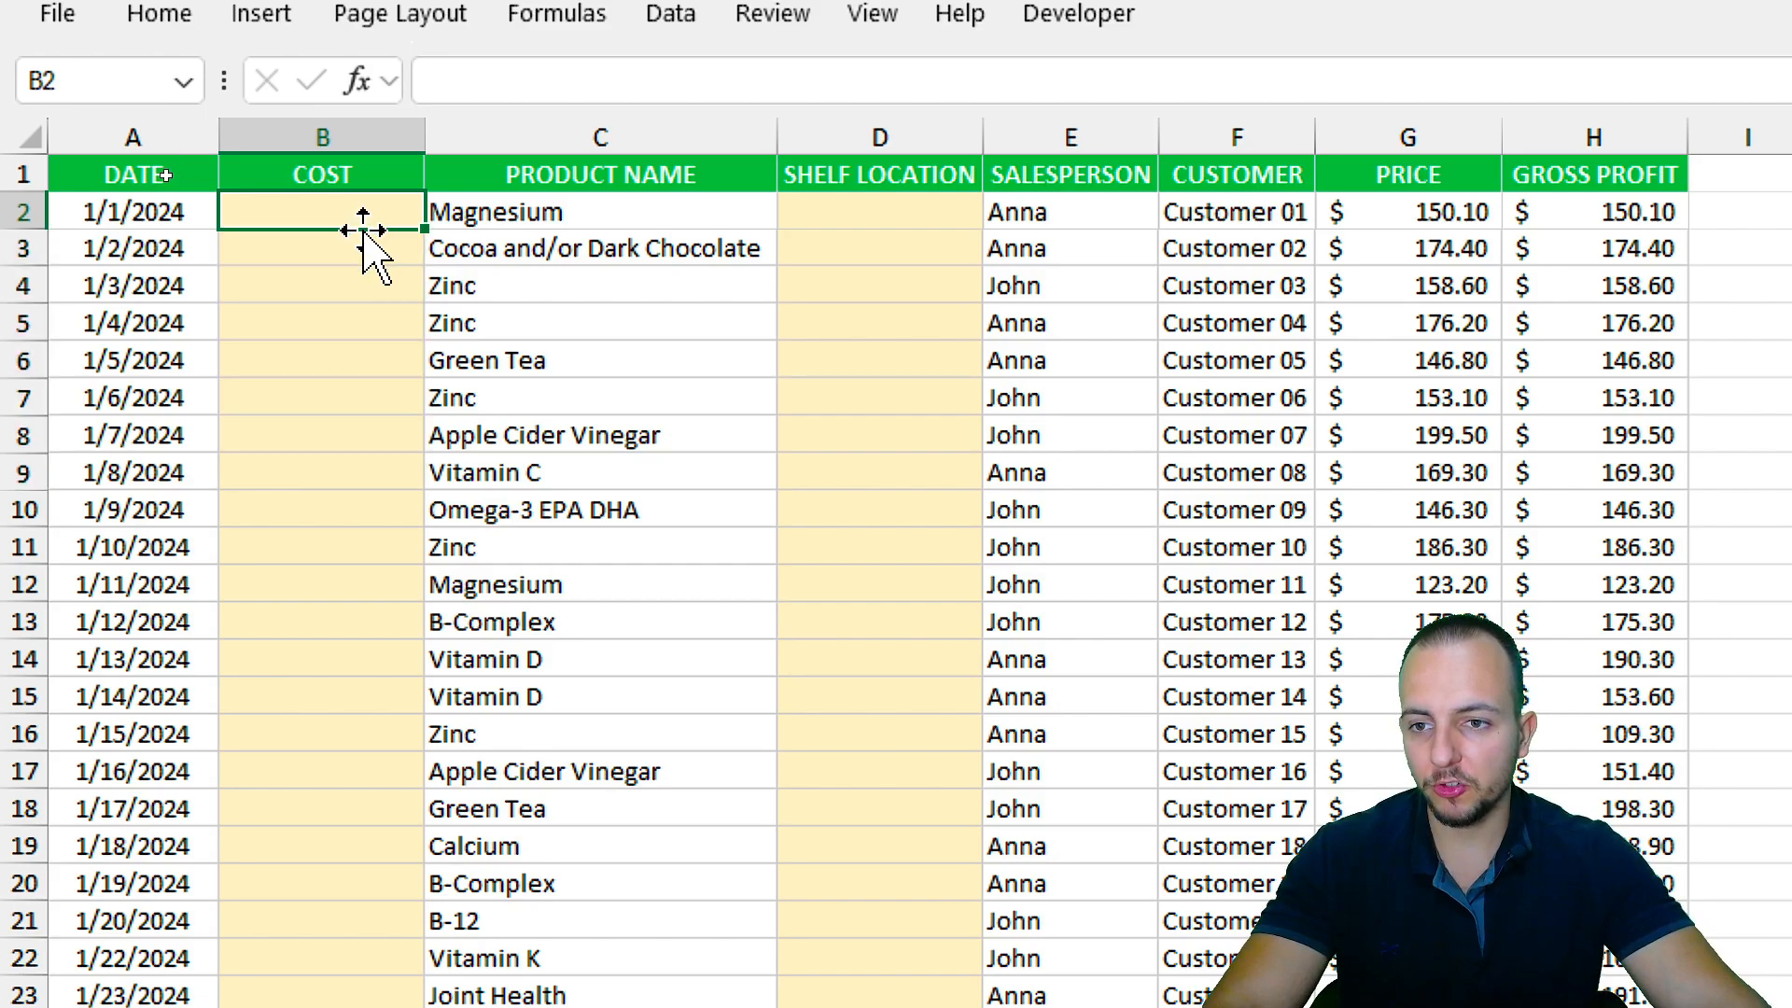
Examine the Cost column's cells alongside the neighbouring product names in the sales table.
key("Down")
key("Down")
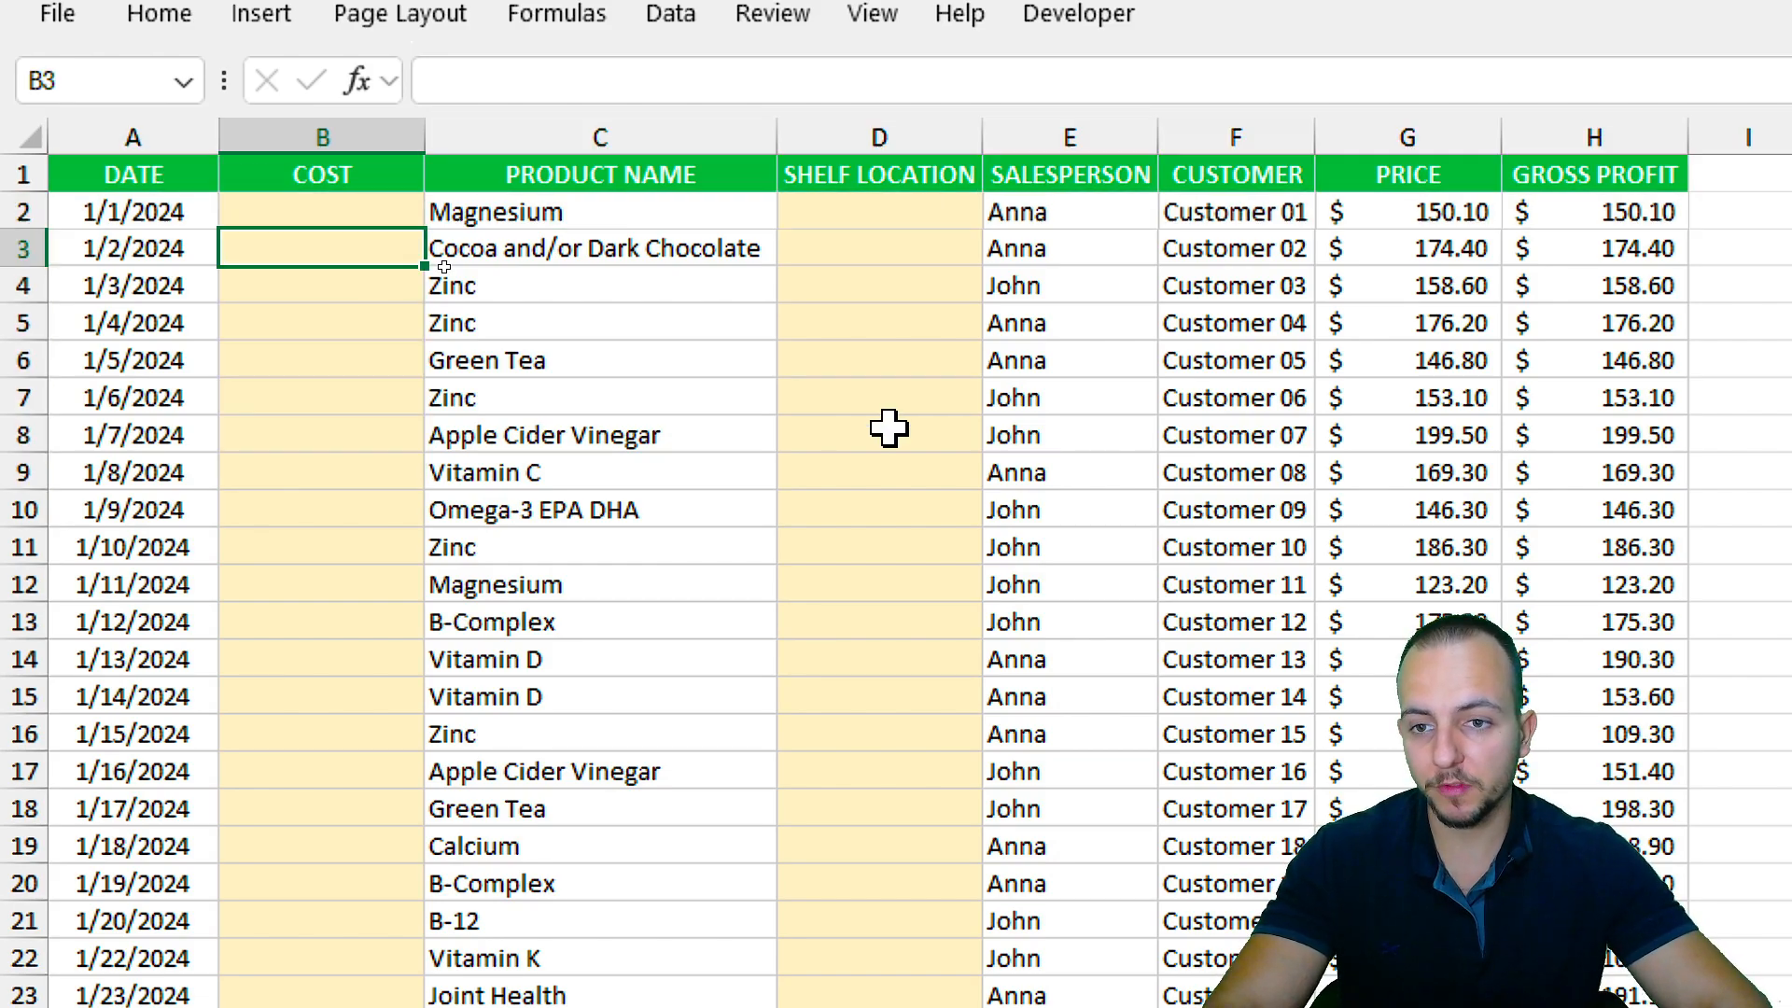
key("Down")
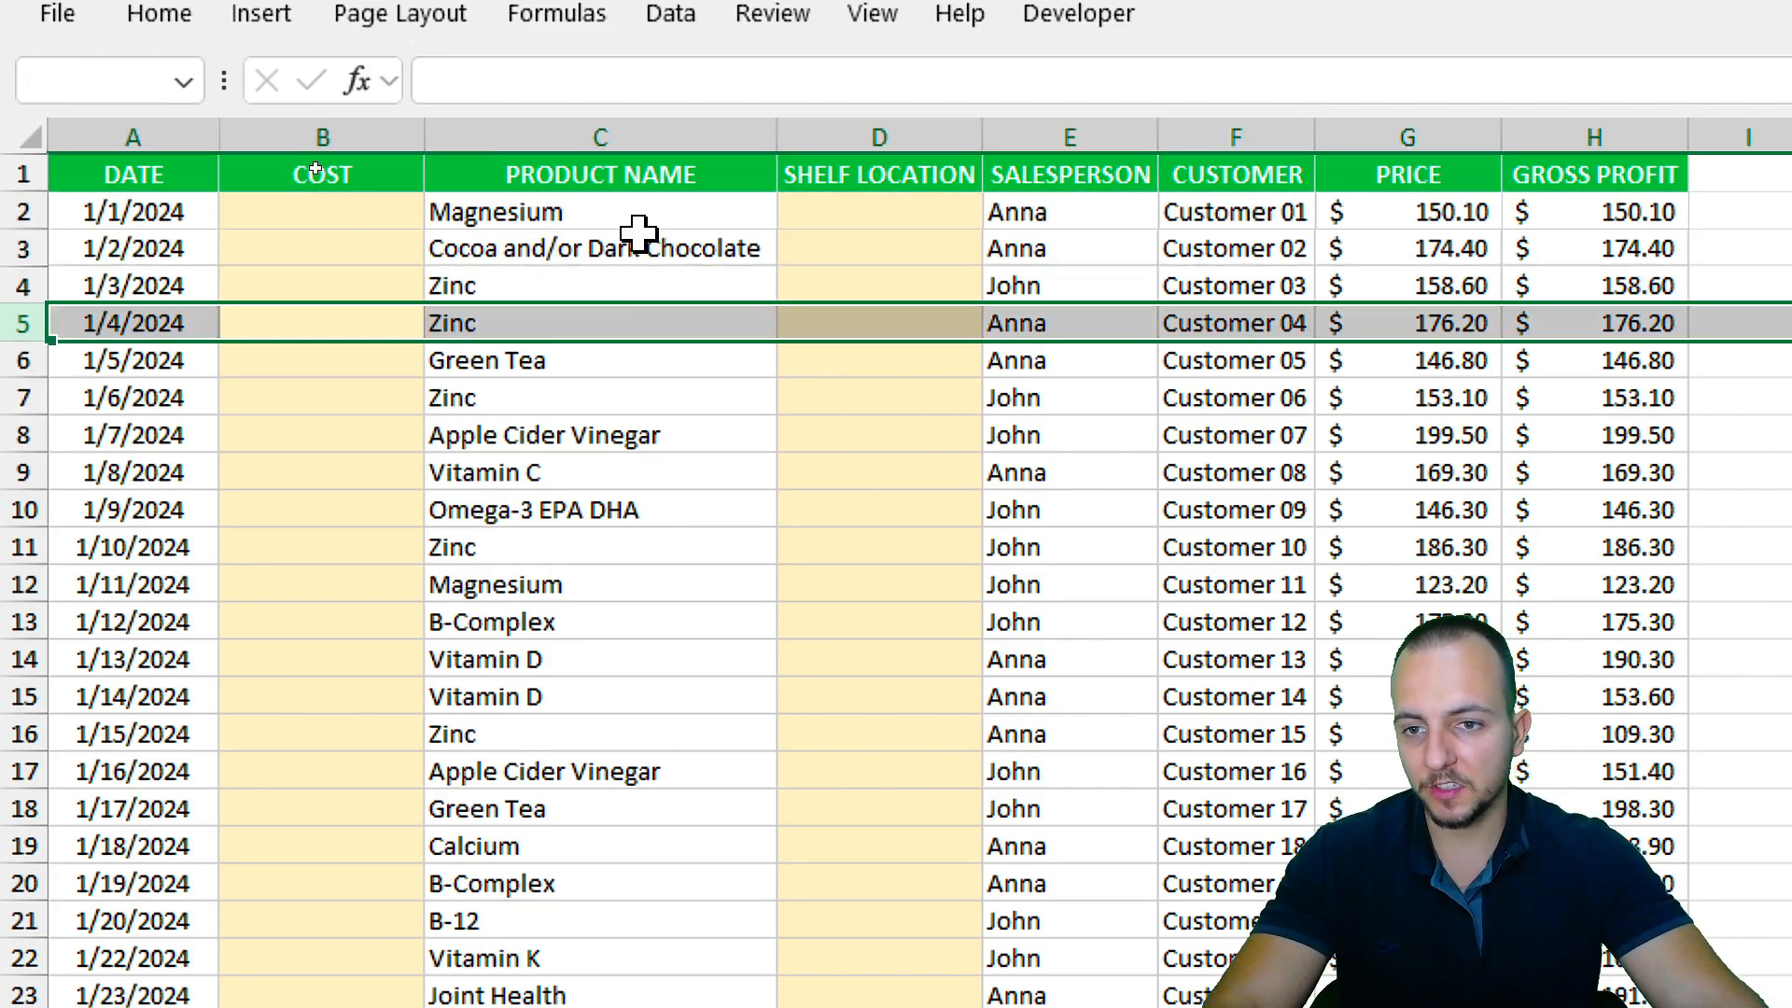
left_click(583, 211)
left_click(515, 298)
left_click_drag(432, 364, 318, 402)
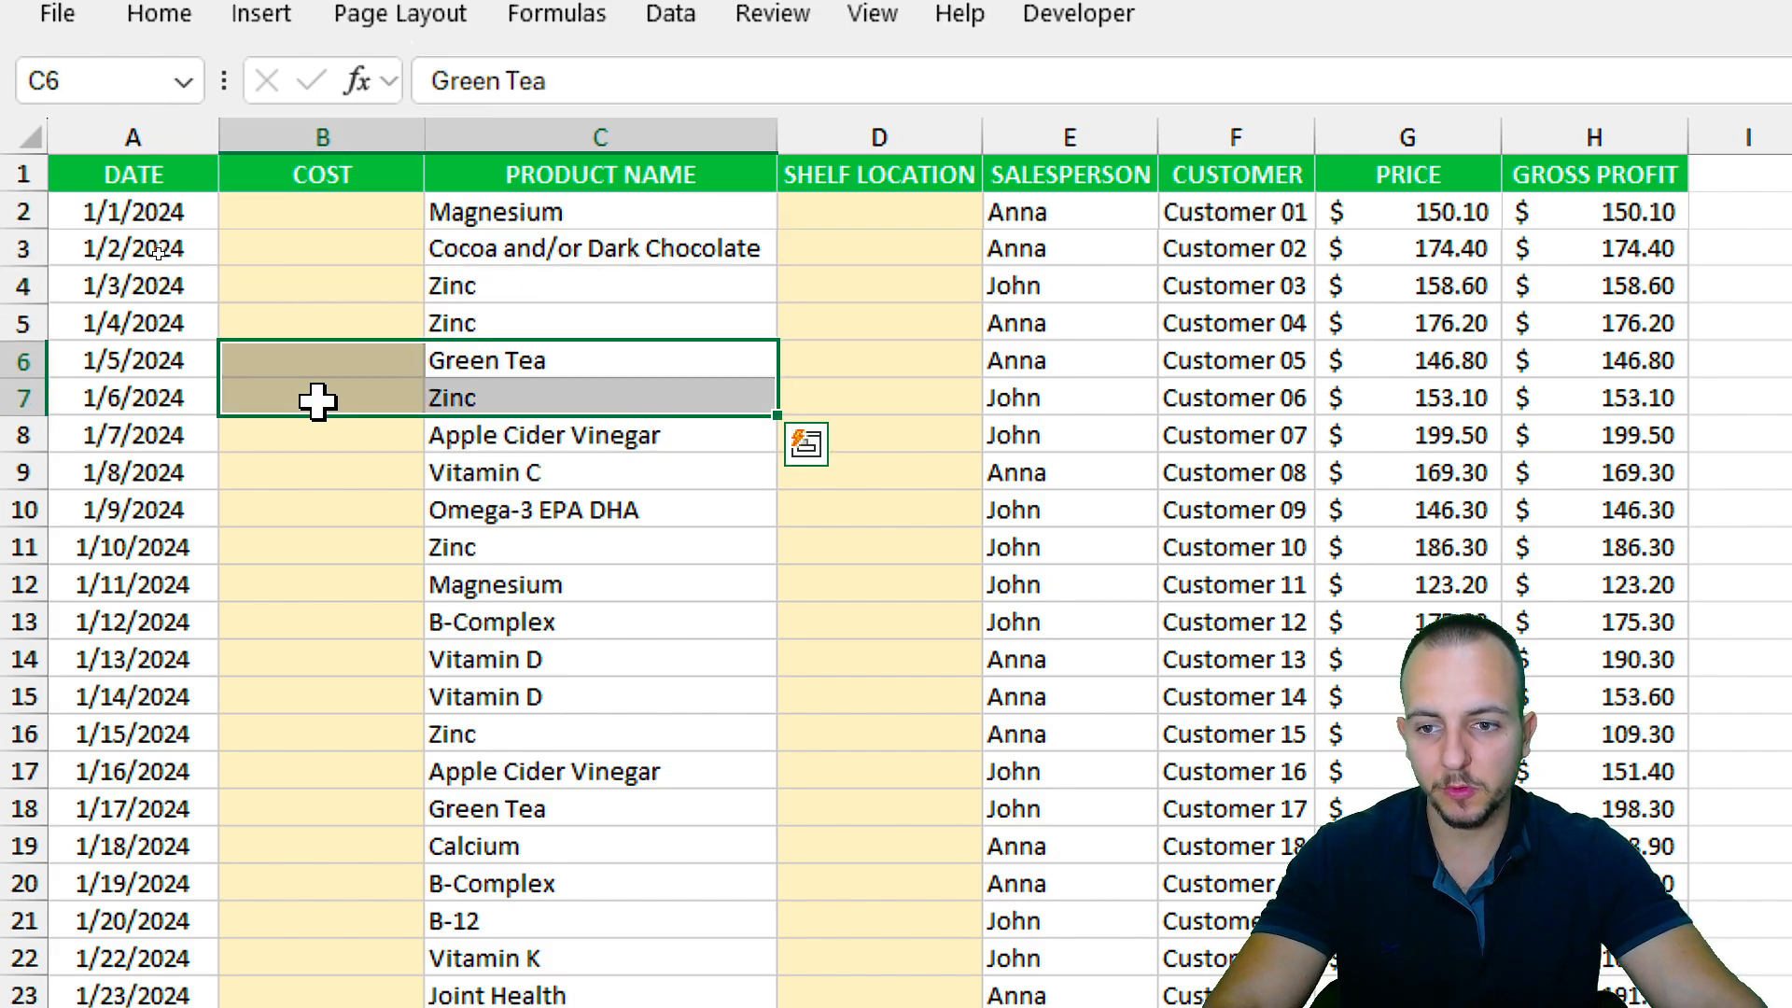
left_click(403, 219)
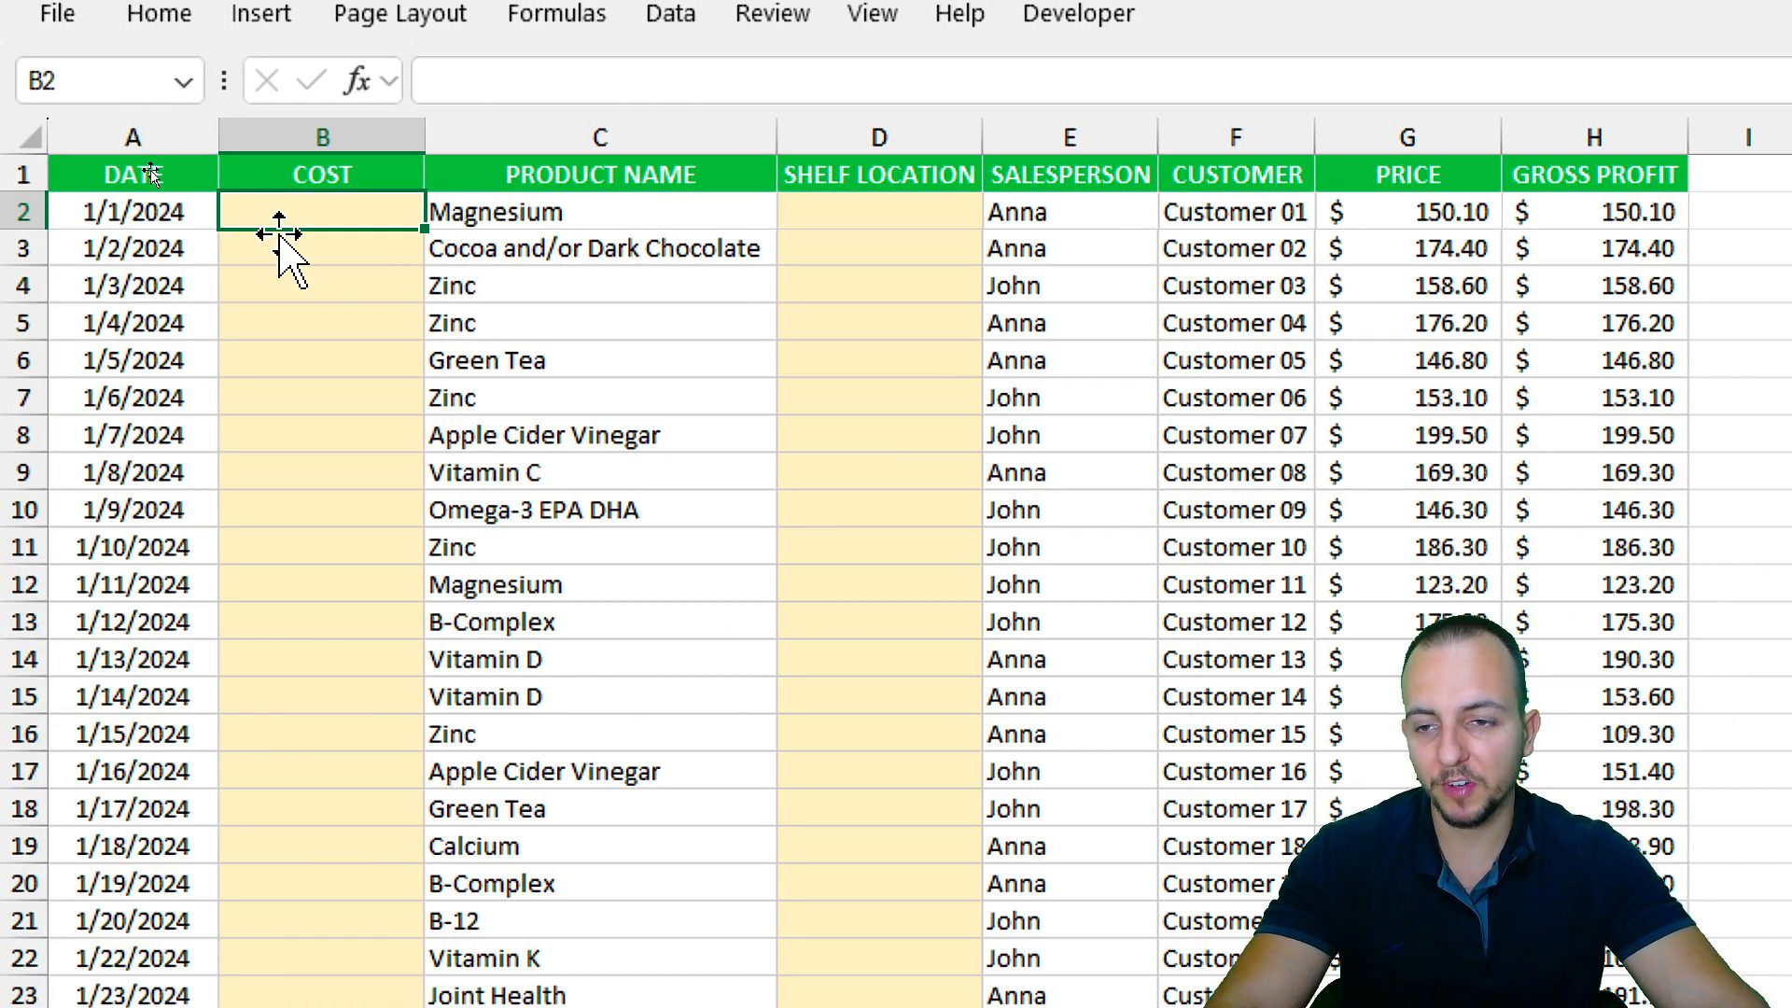
left_click_drag(222, 220, 206, 499)
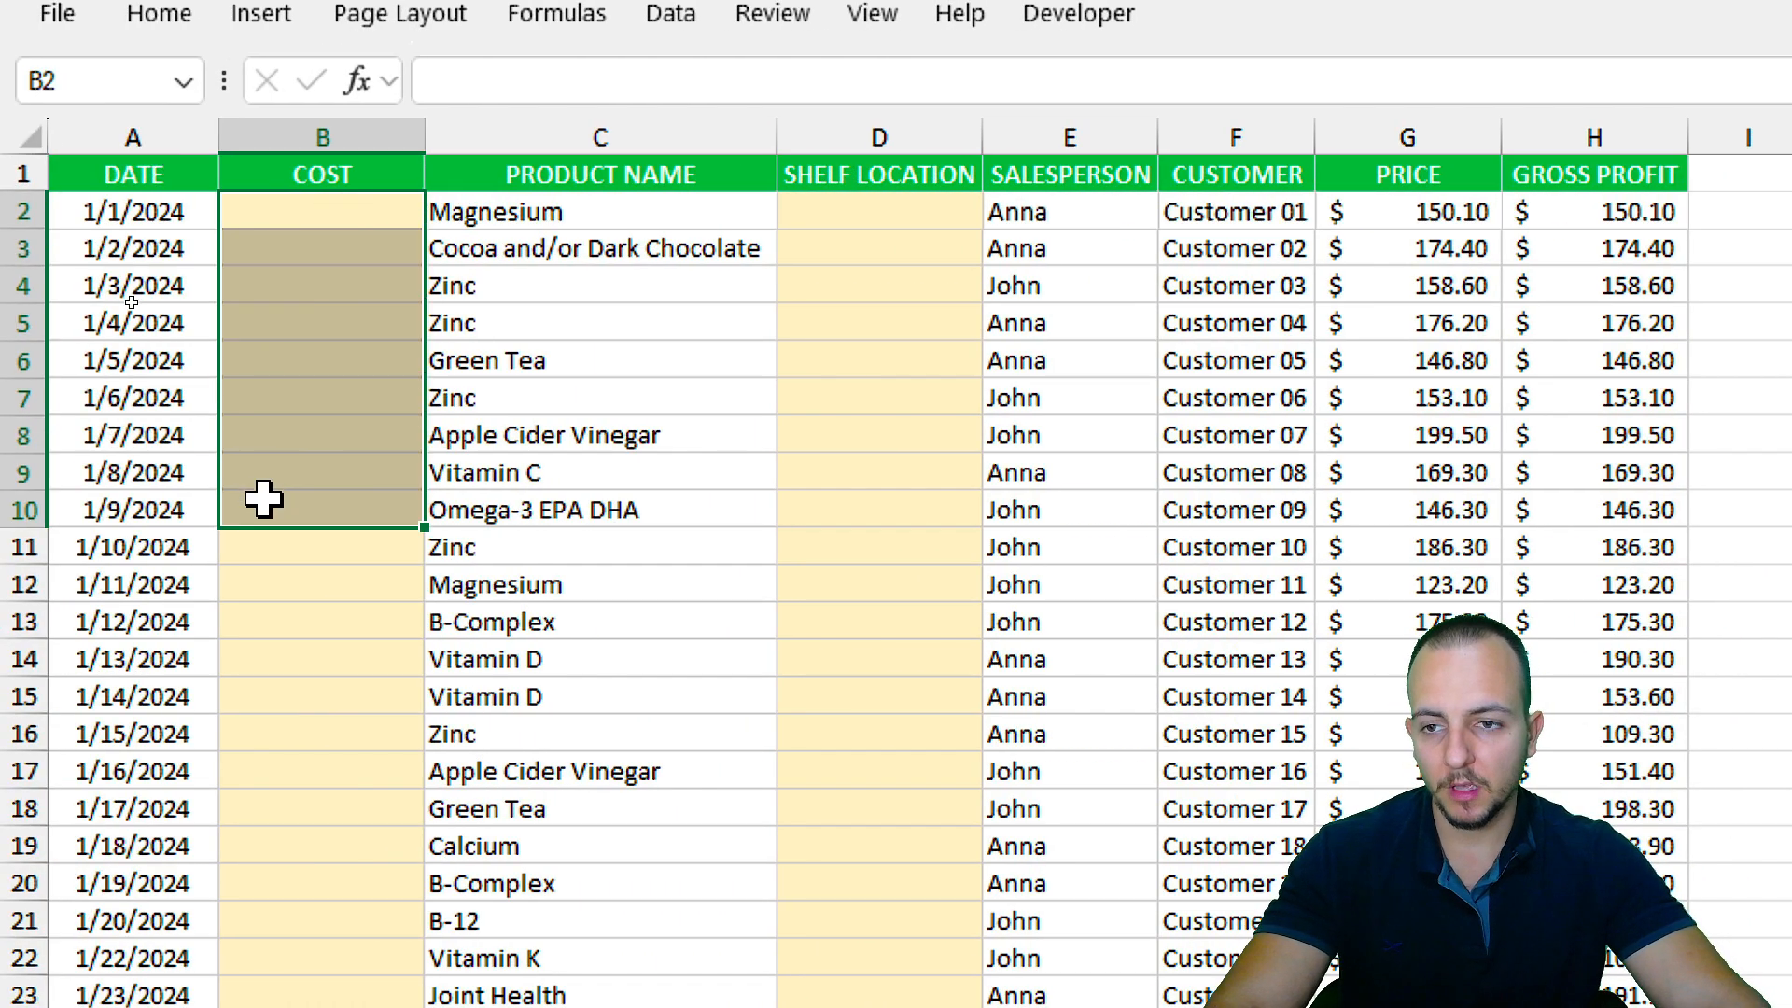
left_click(262, 225)
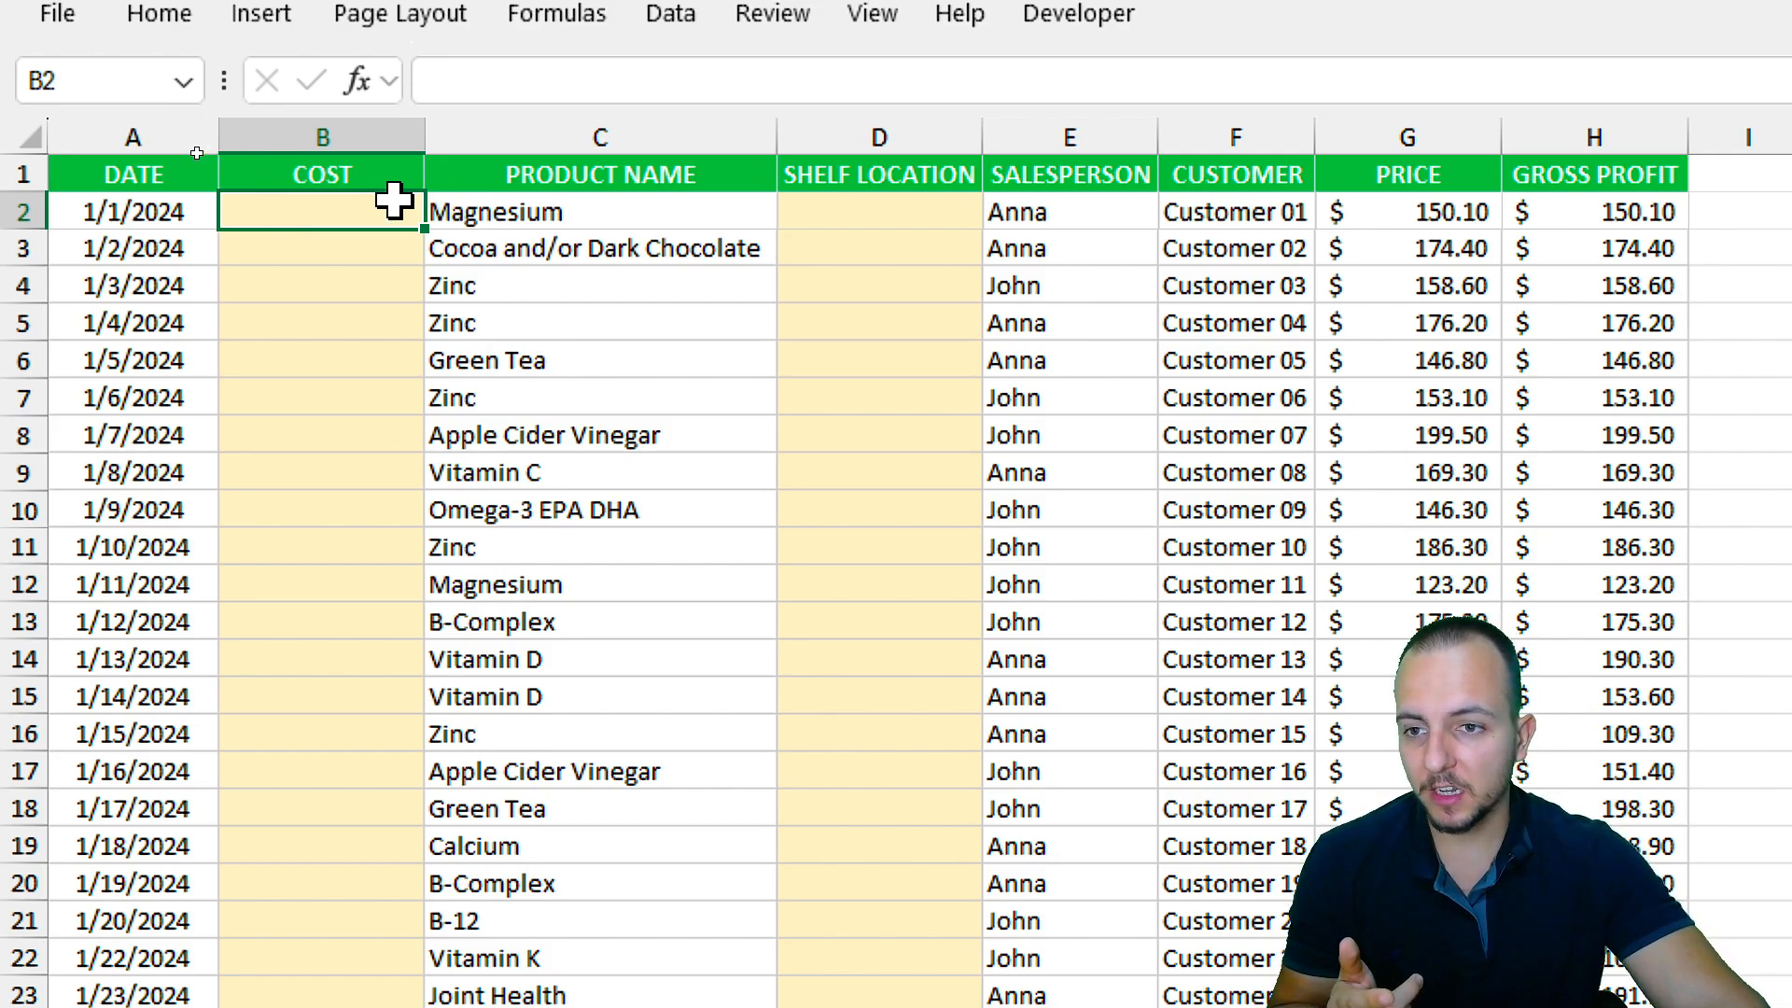
left_click_drag(353, 175, 322, 359)
Start a VLOOKUP formula in Cost cell B2 with product name C2 as the lookup value.
left_click(328, 220)
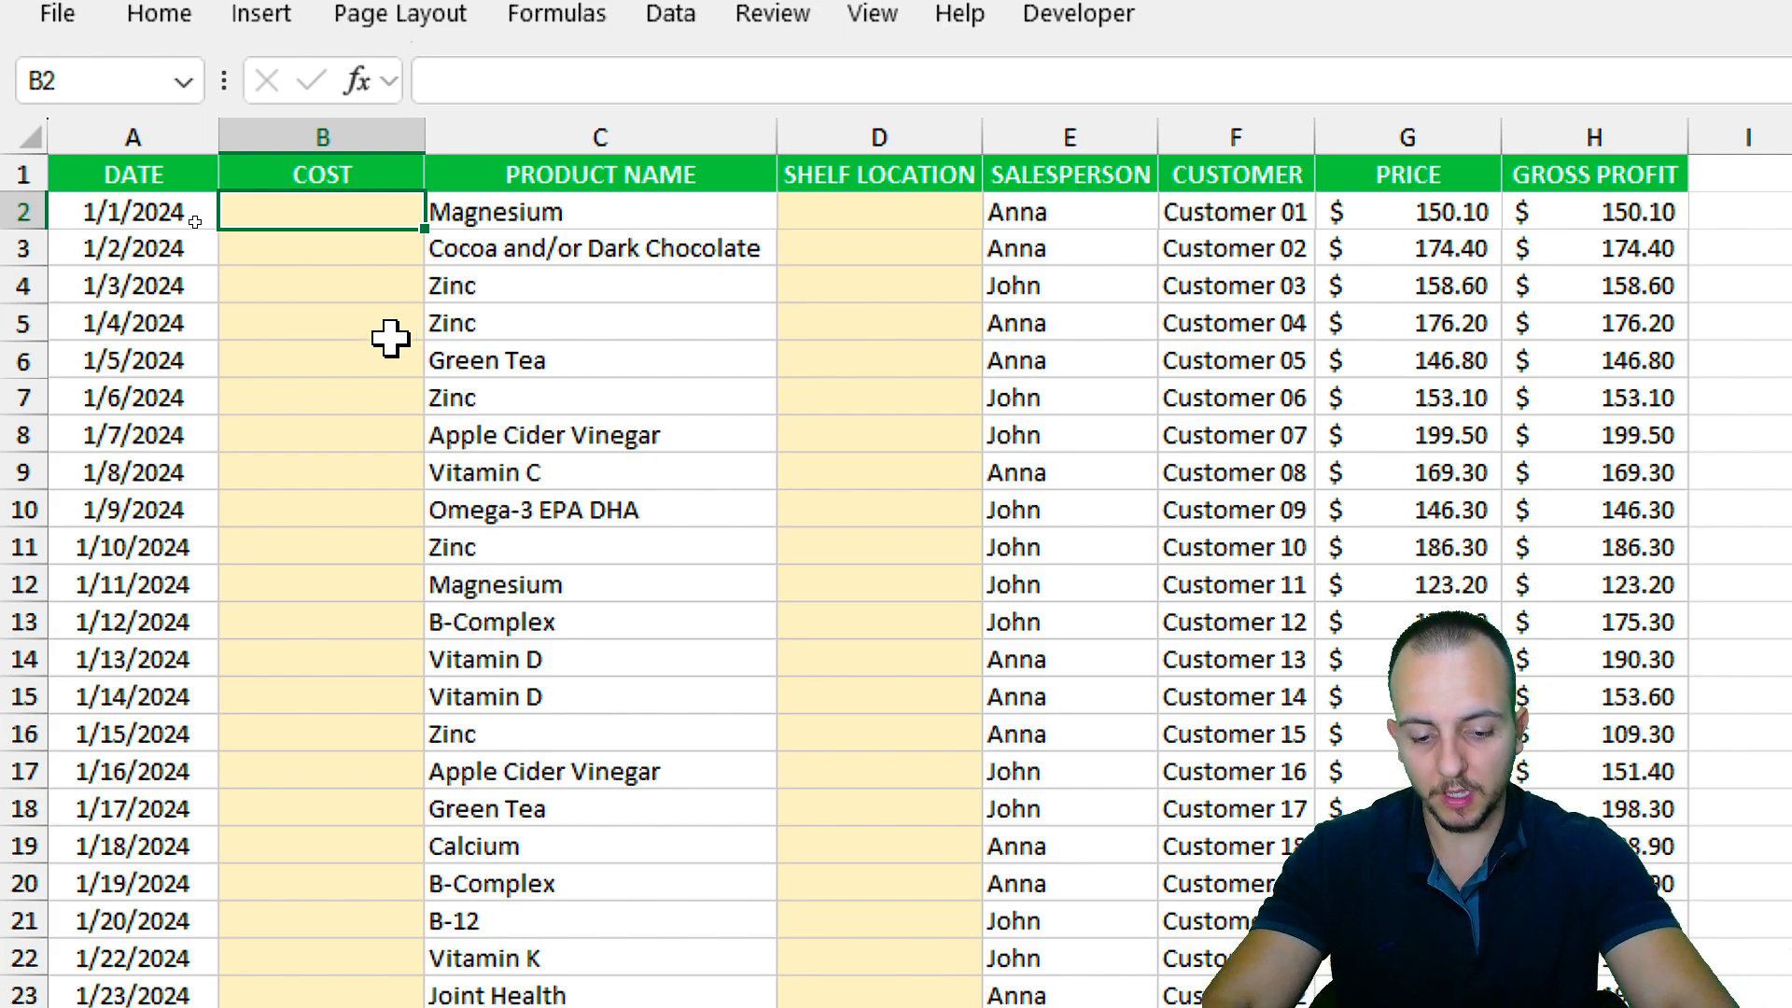
type("=VLO")
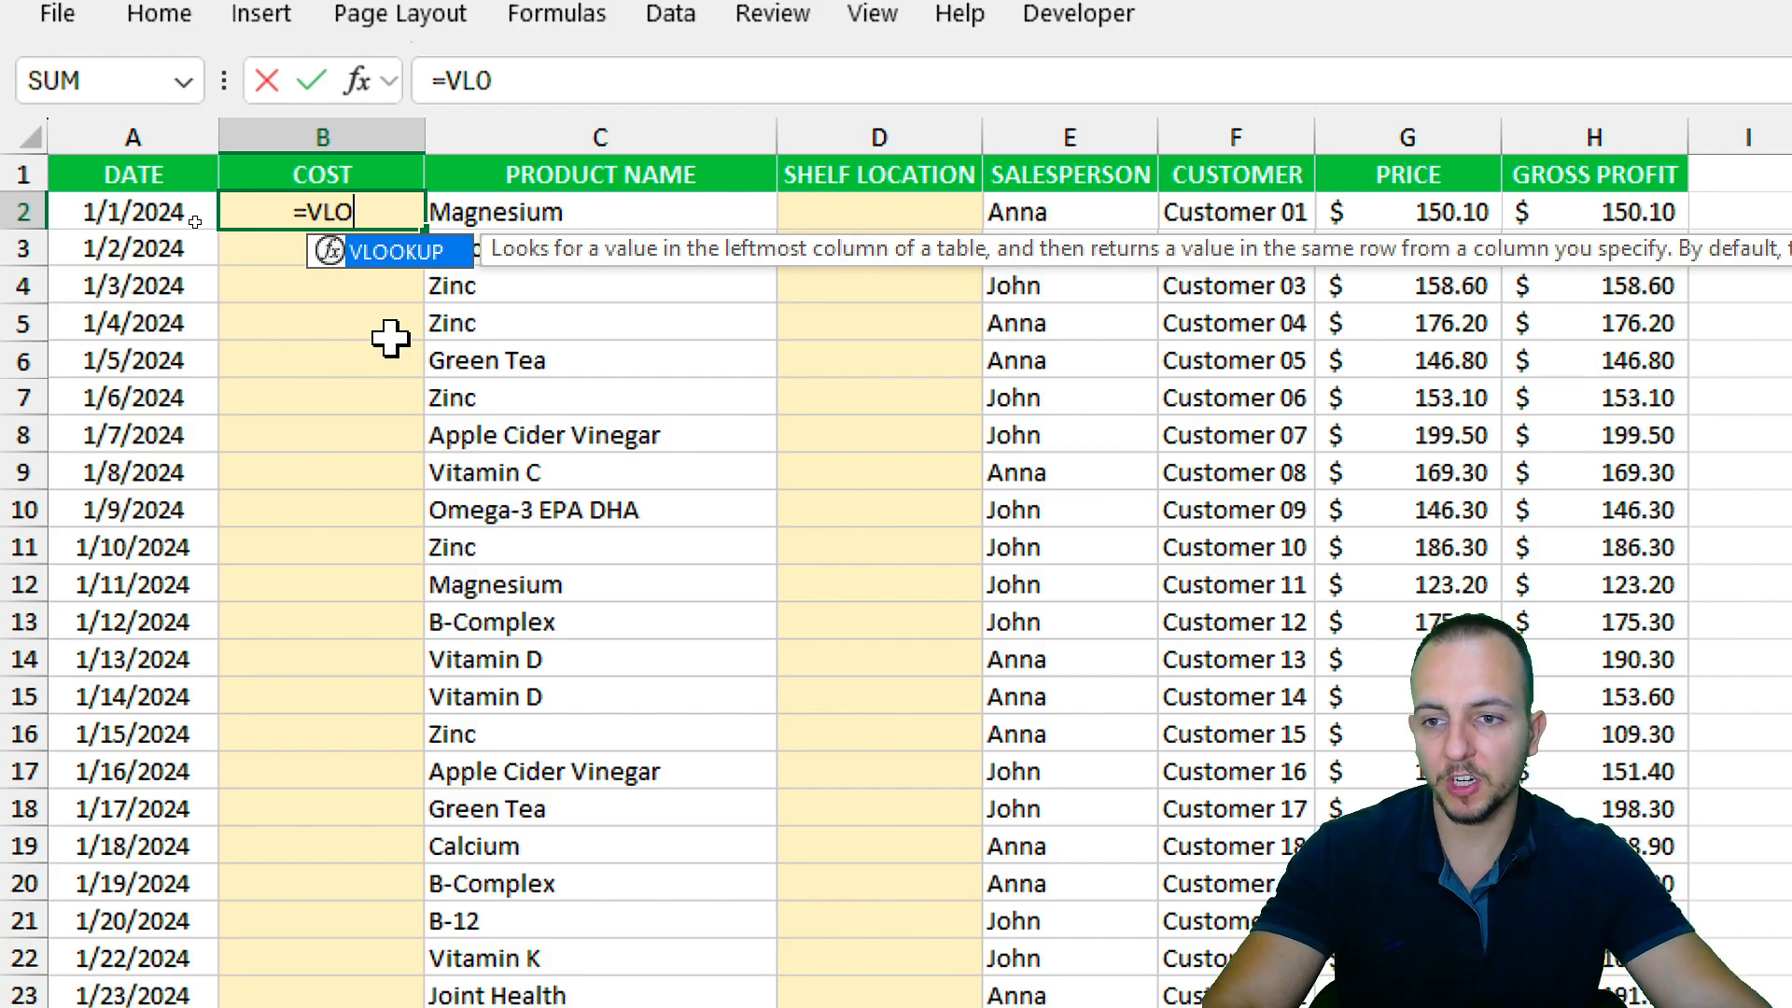
double_click(387, 260)
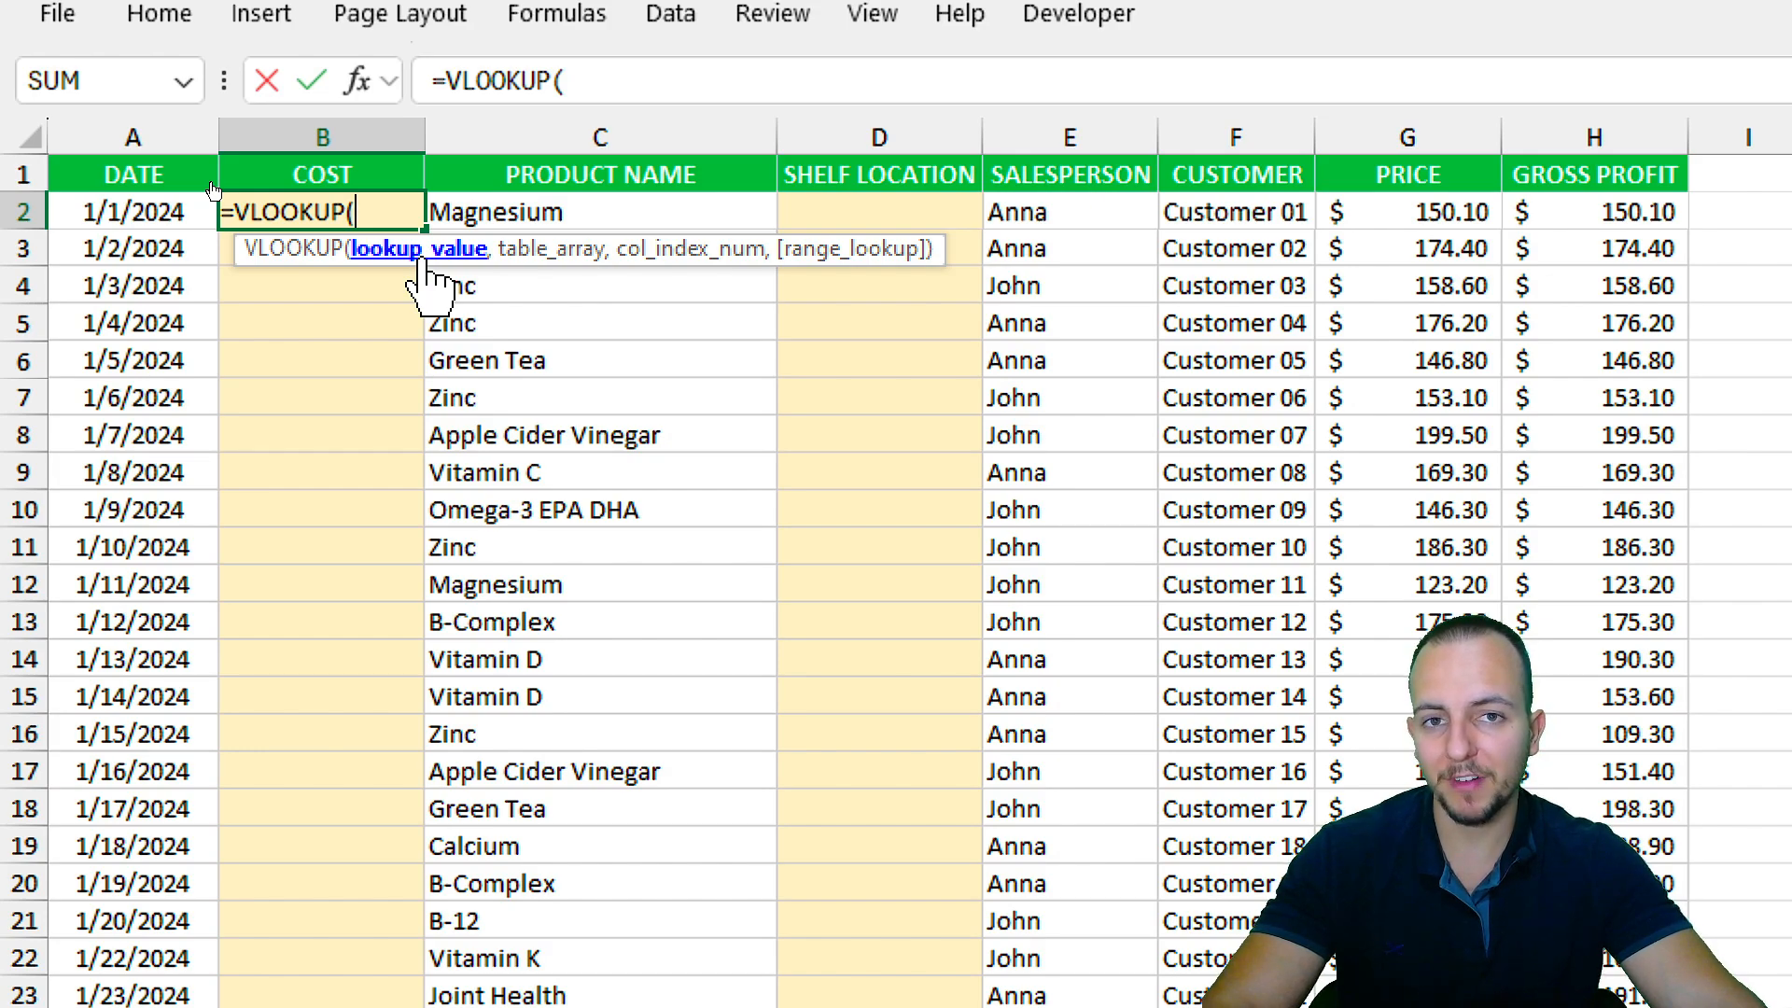
left_click(541, 206)
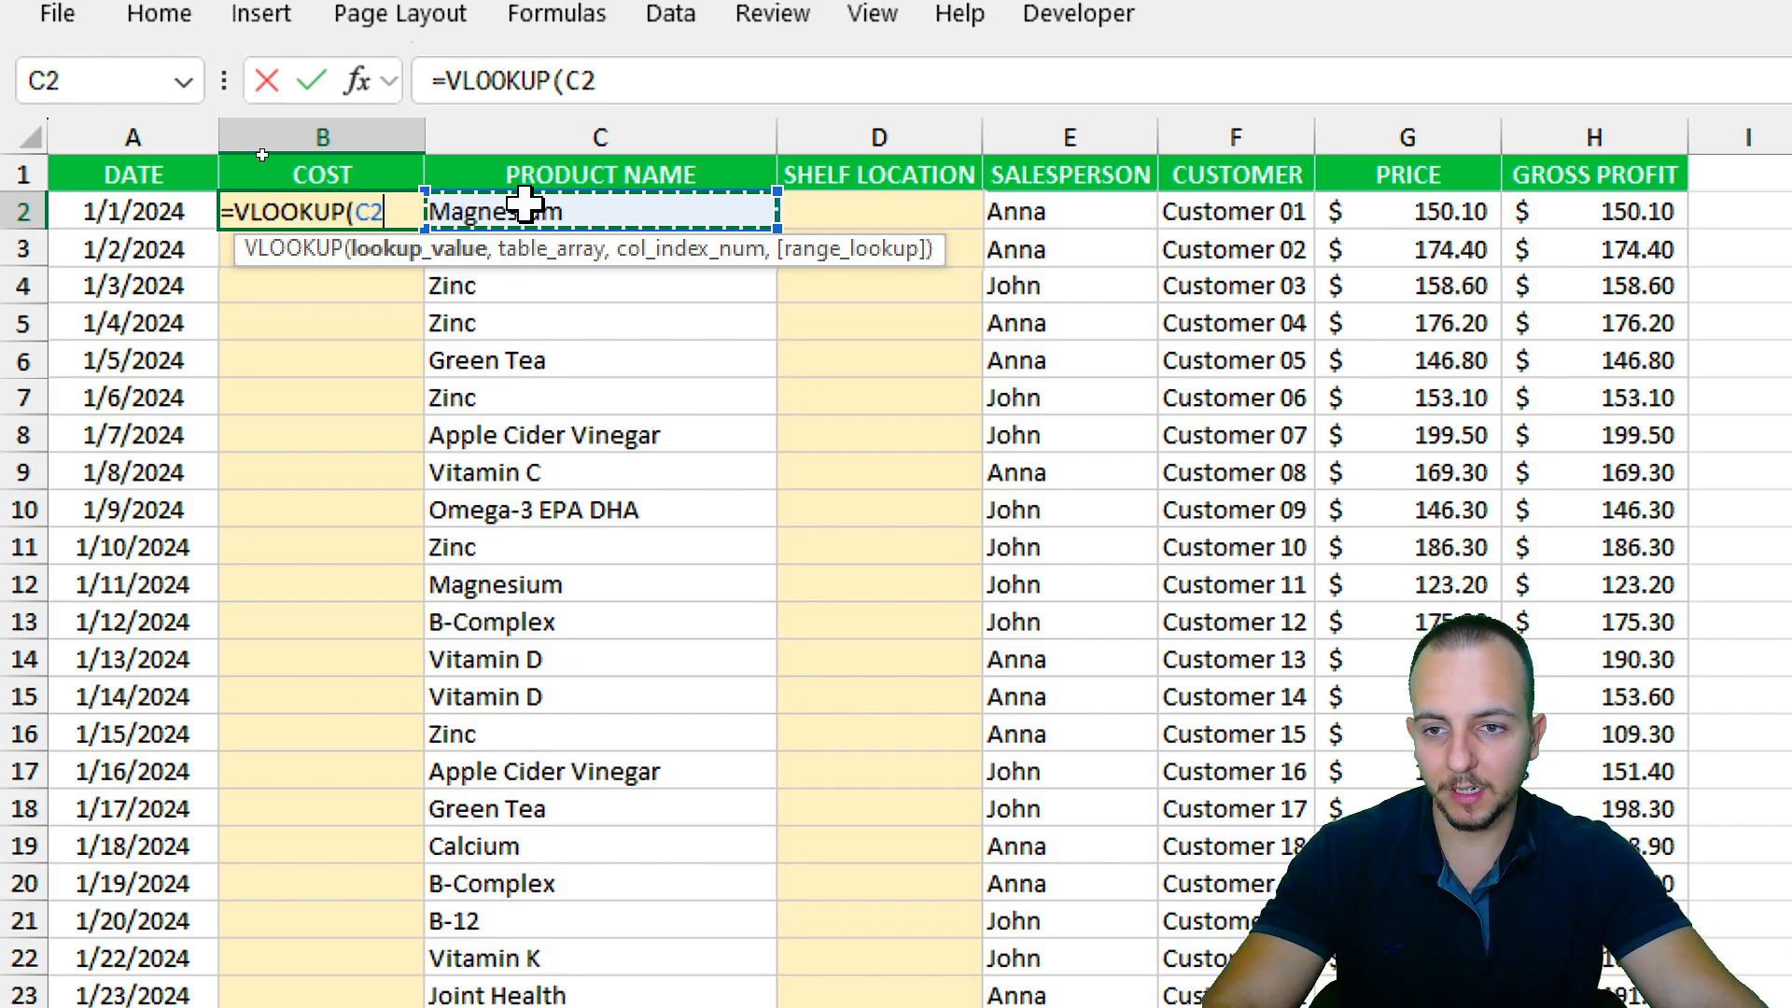
type(",")
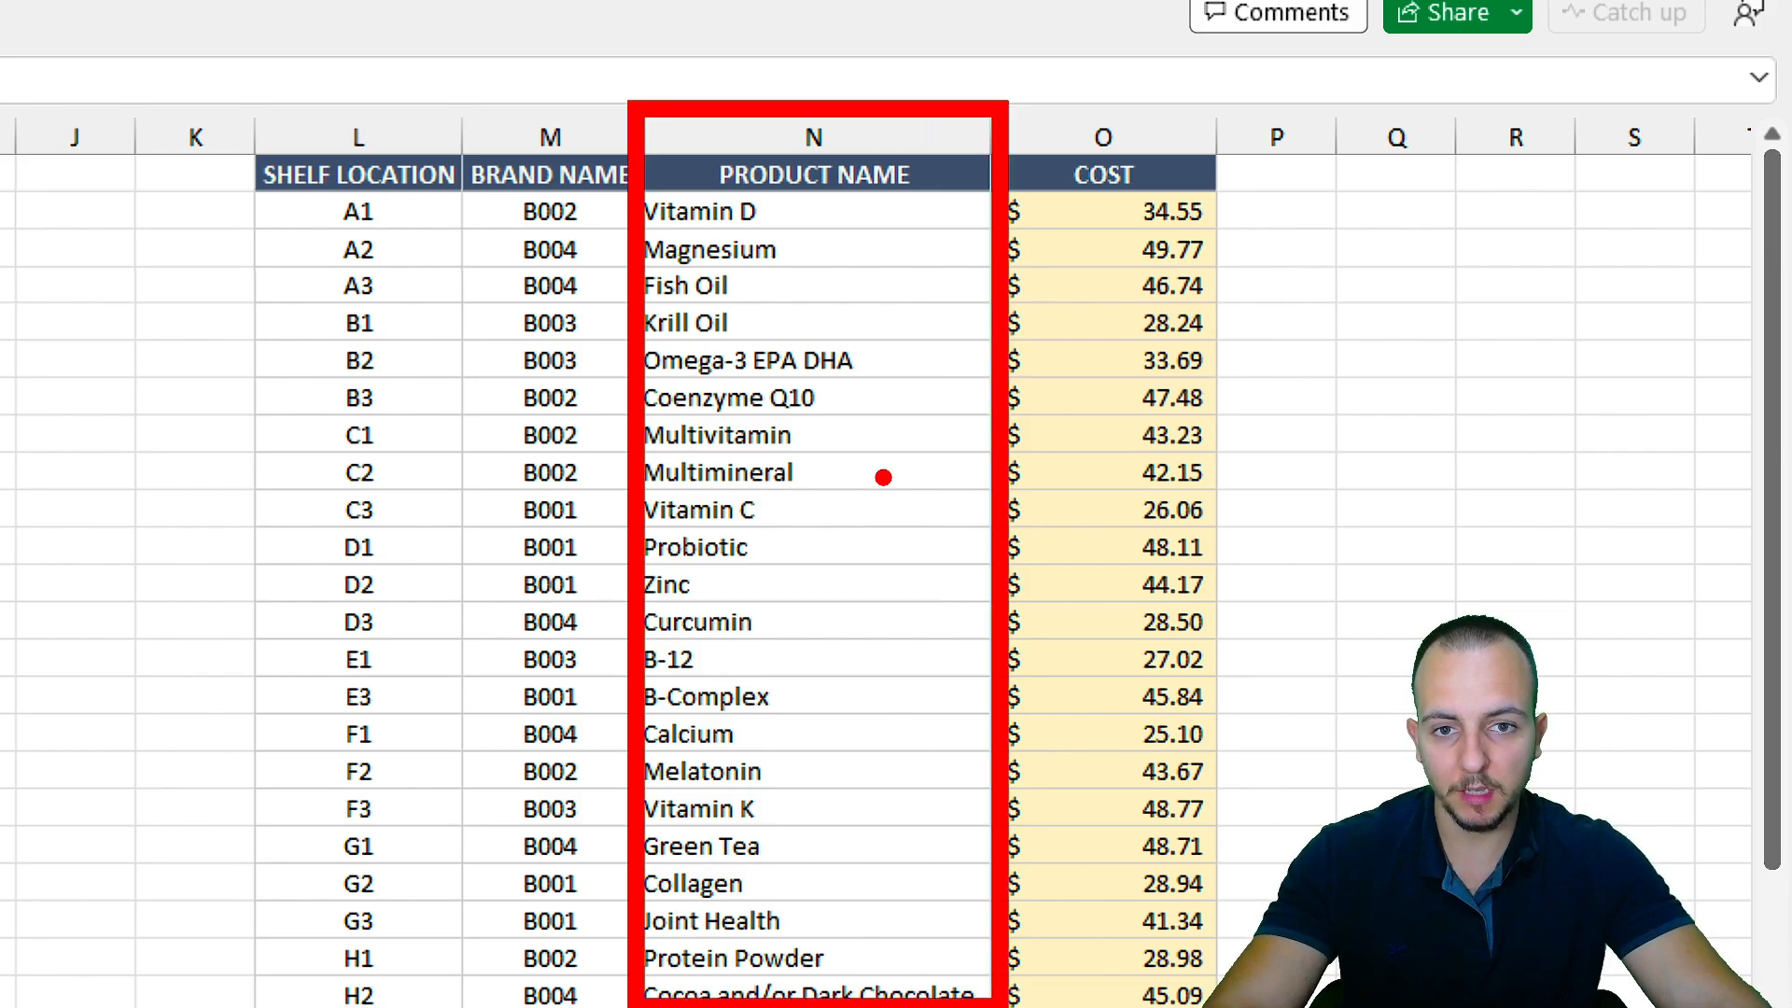
Set the VLOOKUP's table array to the Product Name and Cost range N1:O24 as an absolute reference, $N$1:$O$24.
left_click_drag(860, 172, 808, 990)
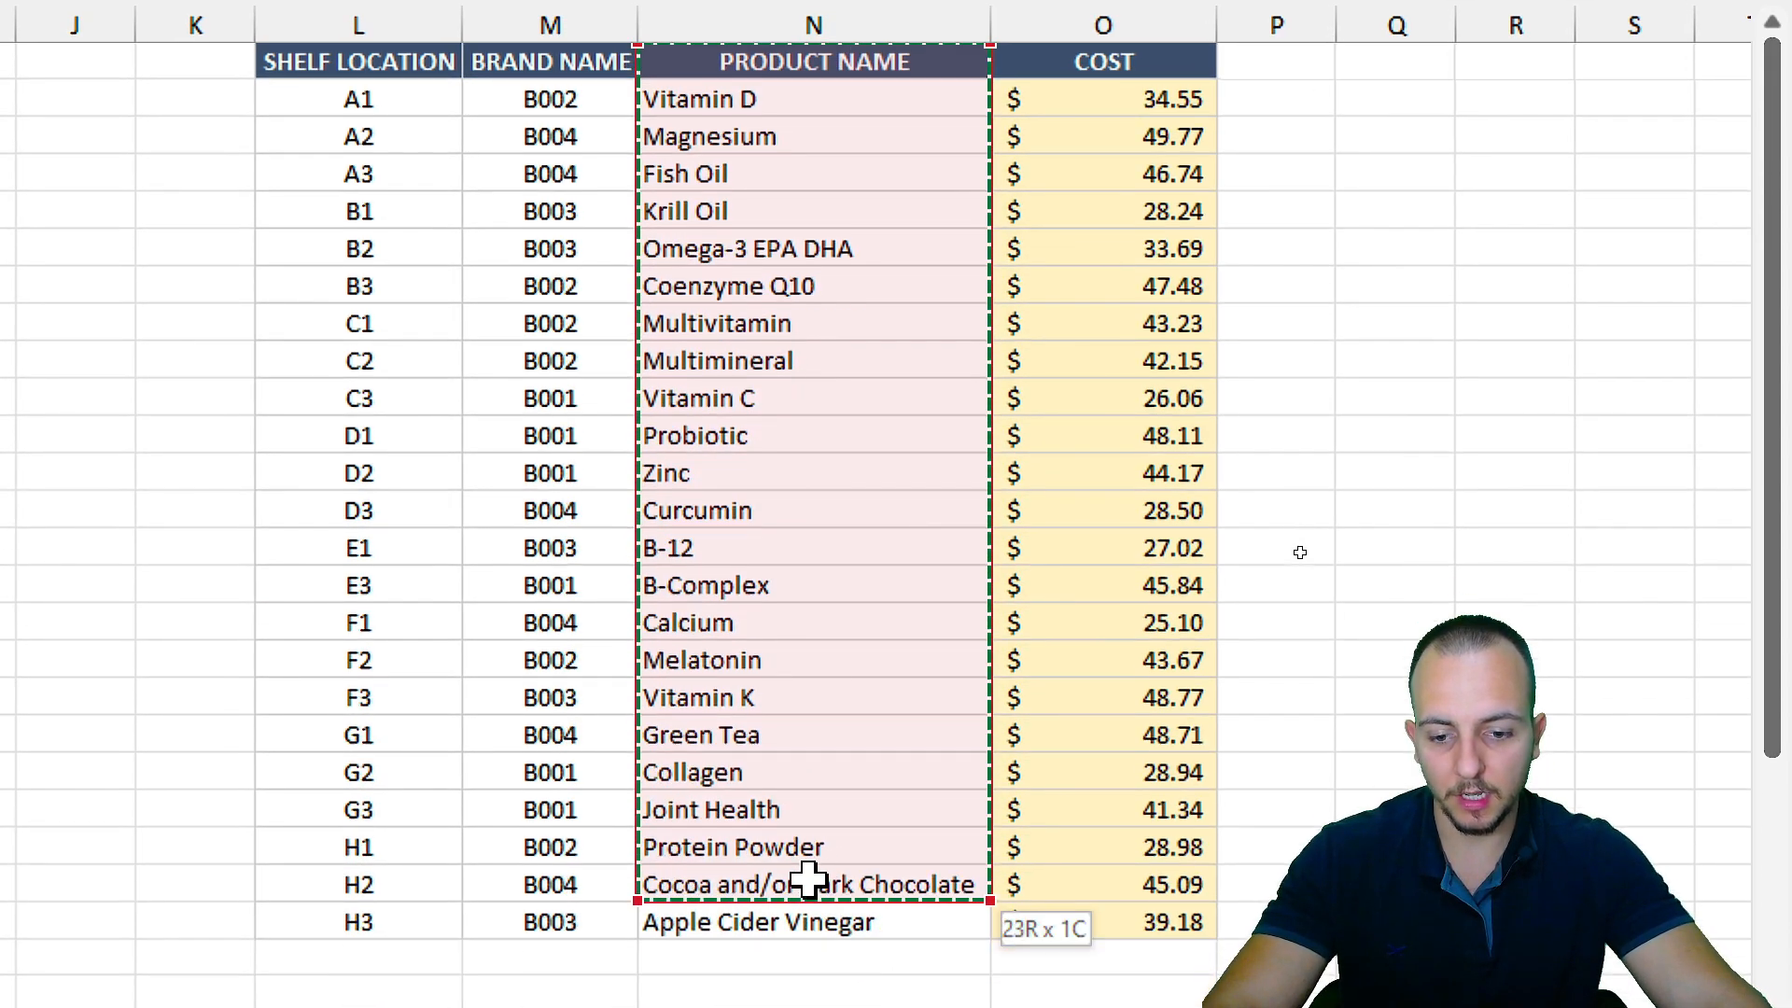
left_click_drag(808, 879, 808, 903)
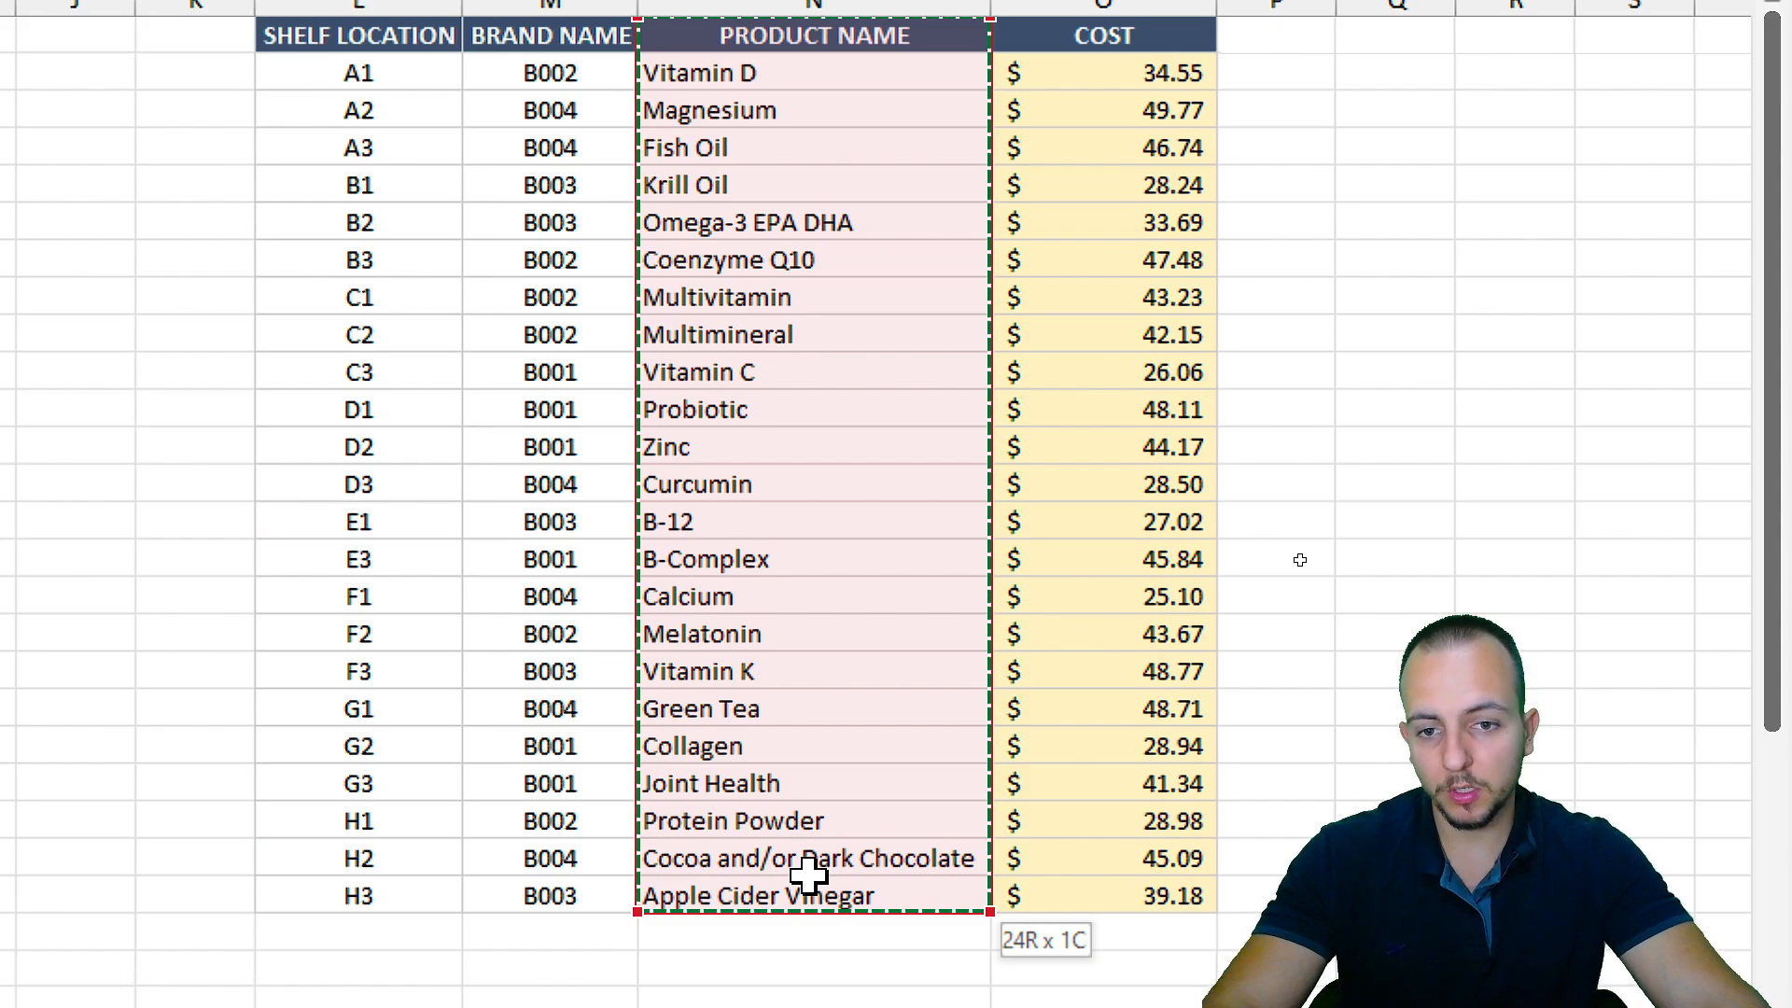
left_click_drag(809, 875, 1052, 848)
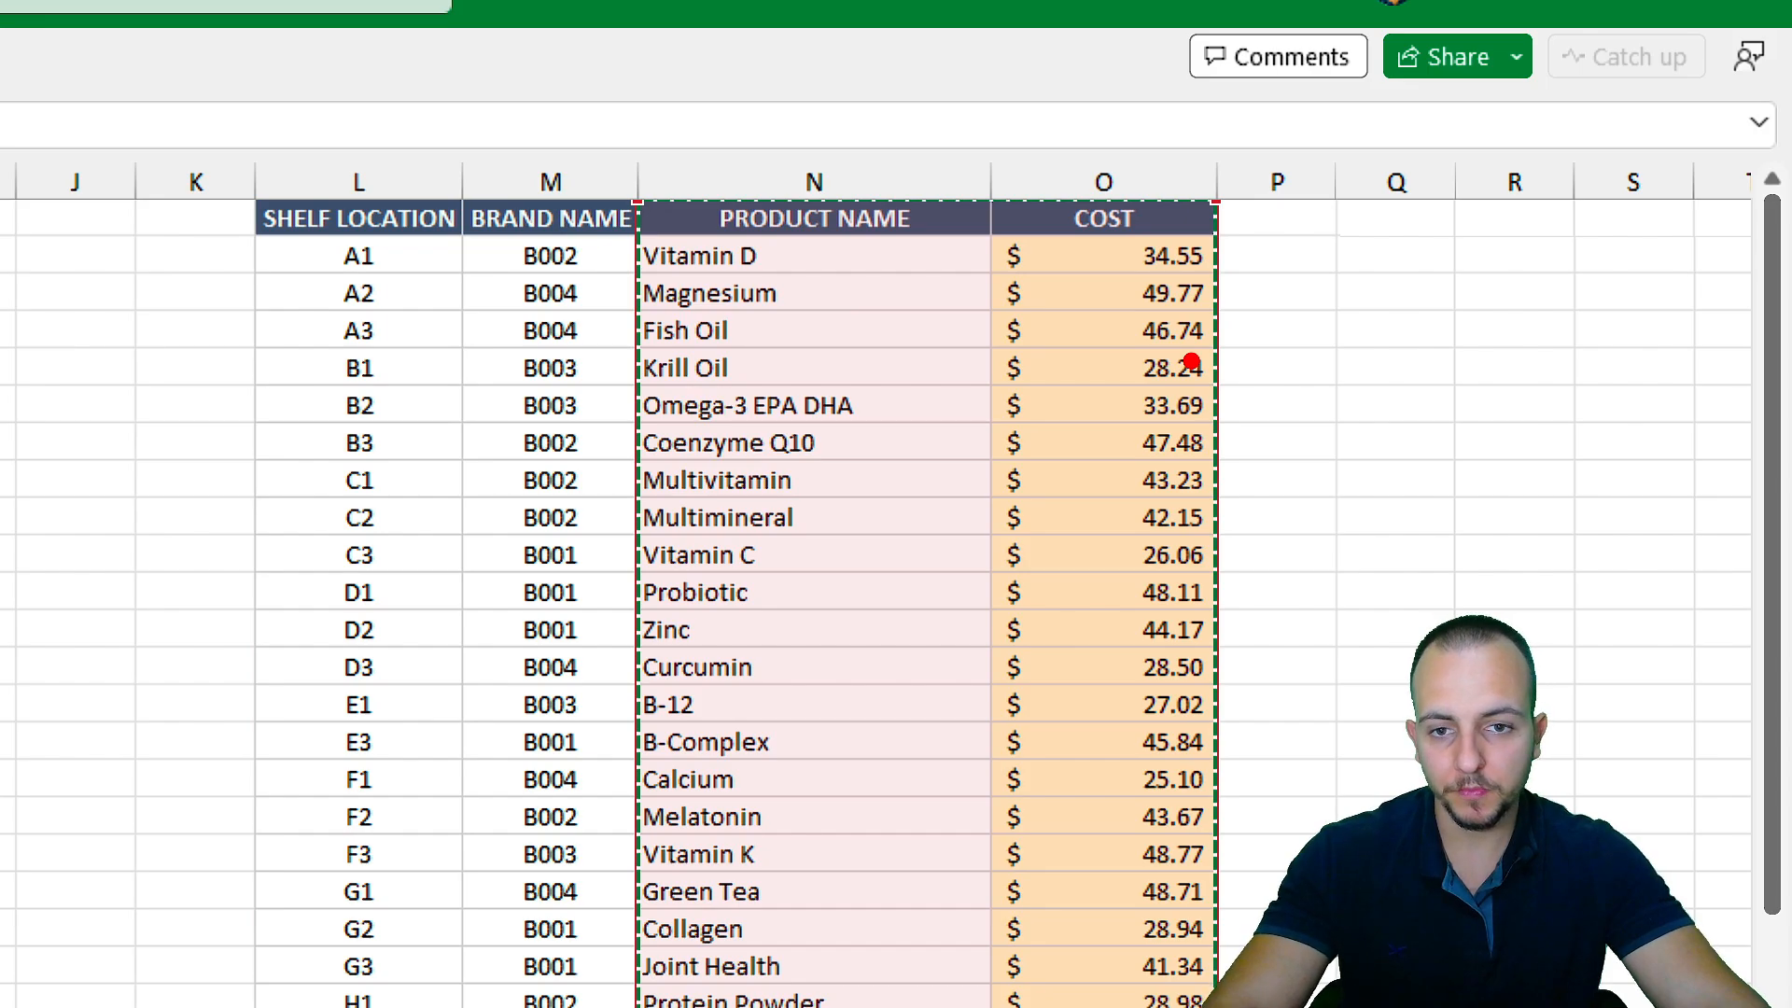
scroll(208, 439, "left", 10)
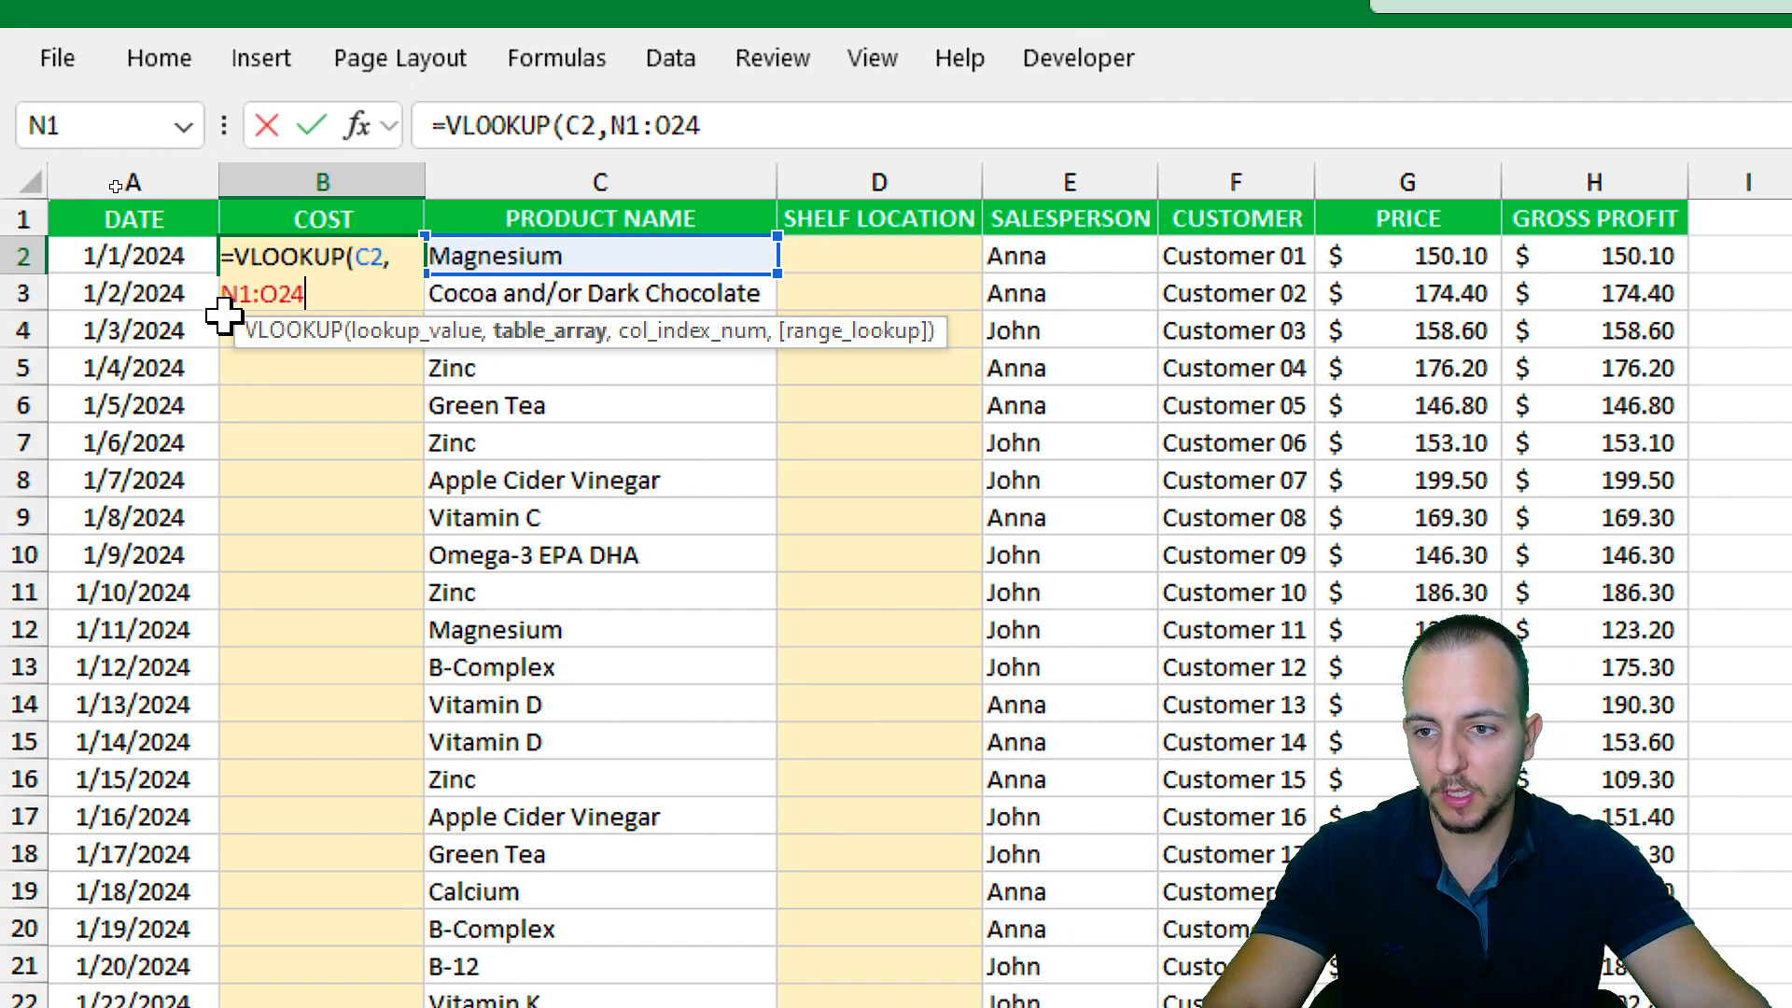
key("F4")
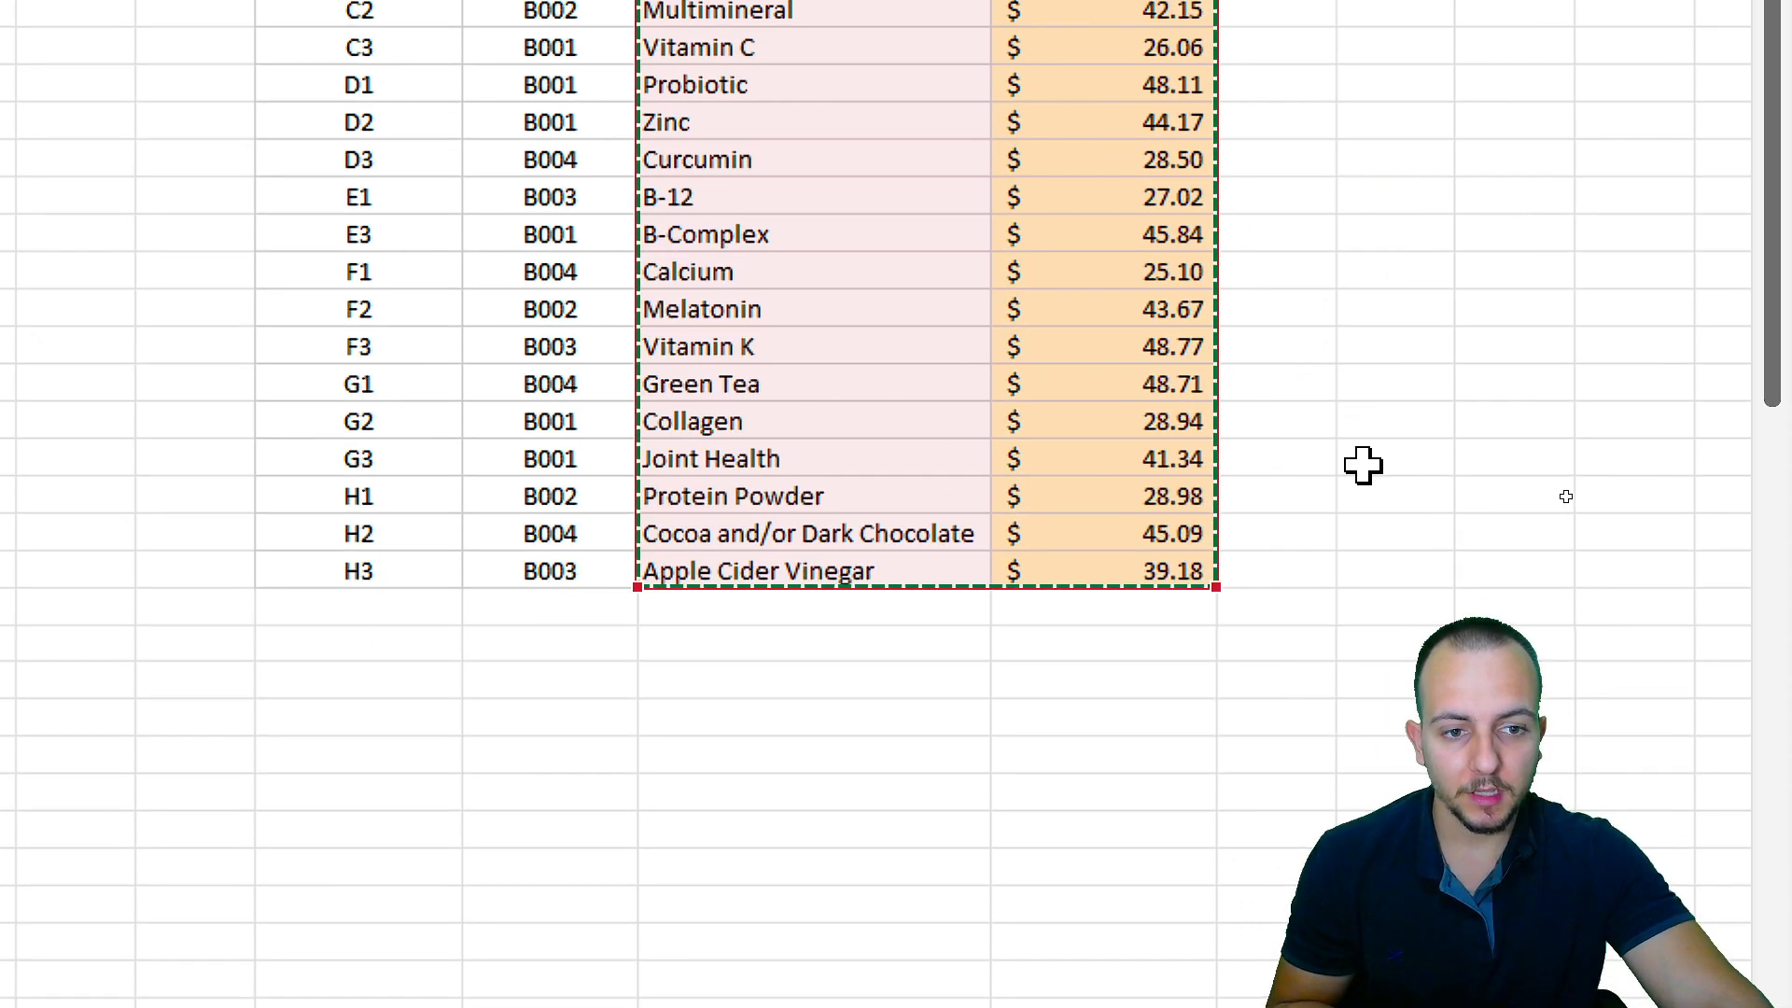
left_click_drag(1213, 273, 1156, 124)
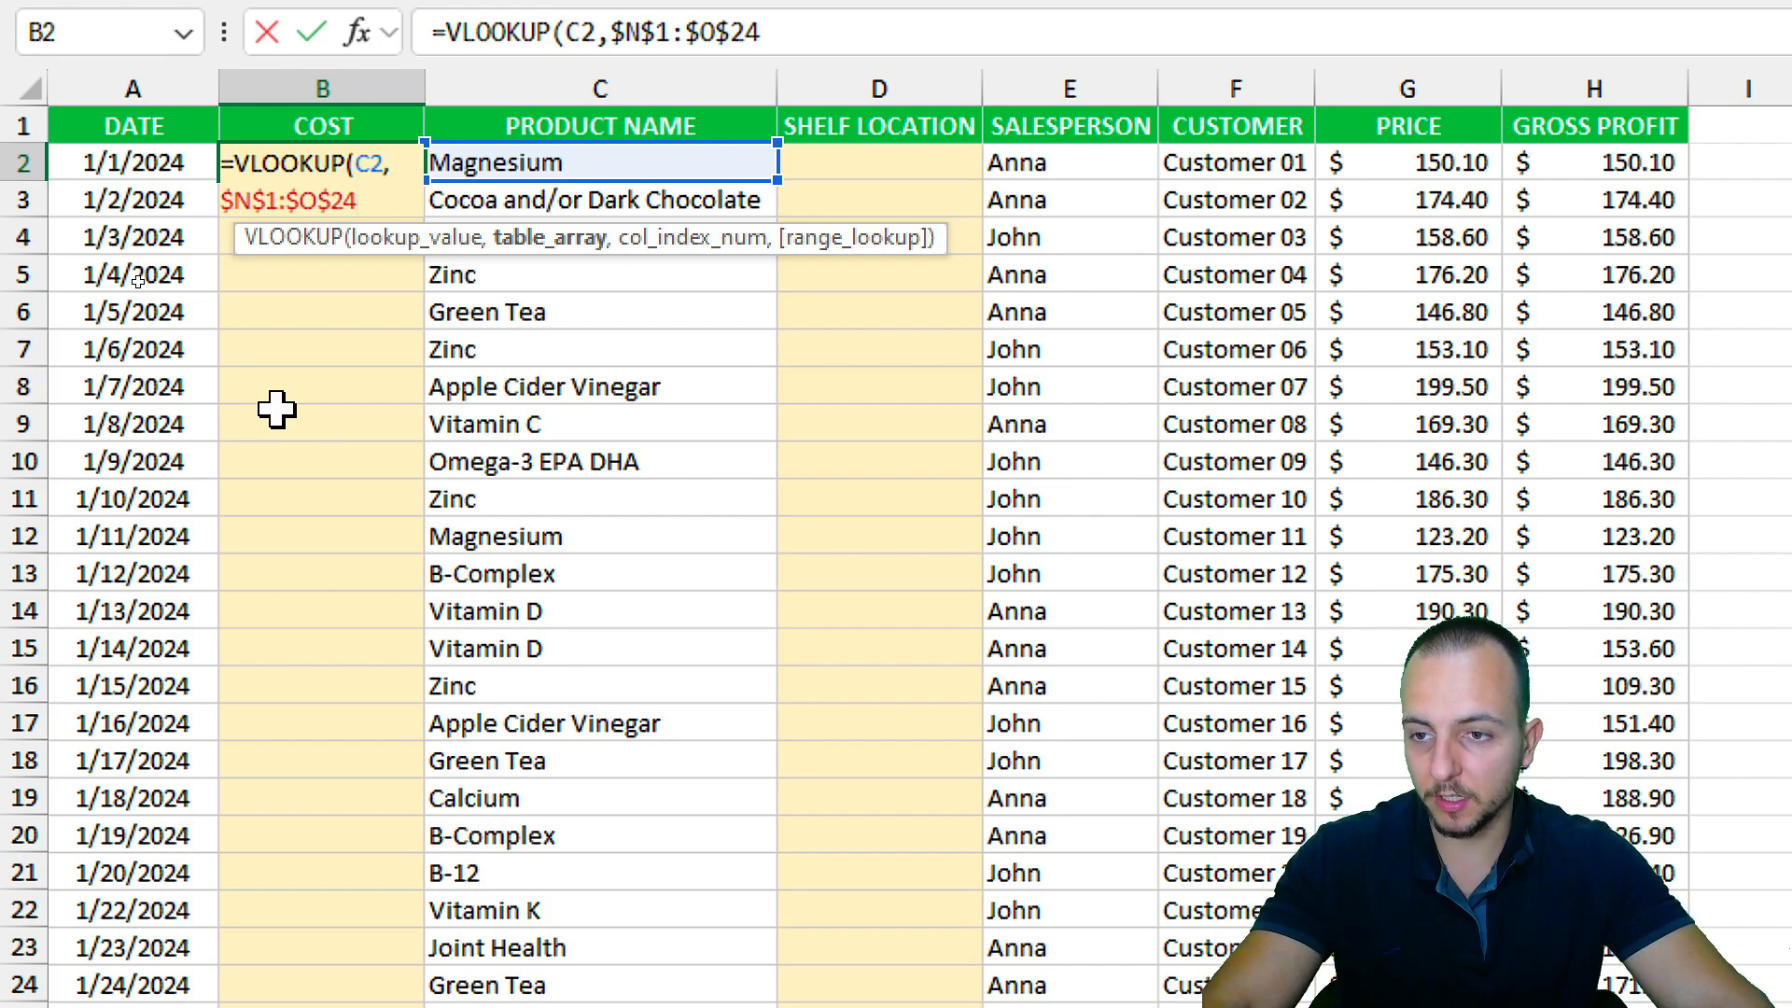
key("ctrl+2")
left_click_drag(220, 214, 245, 375)
left_click_drag(272, 231, 296, 376)
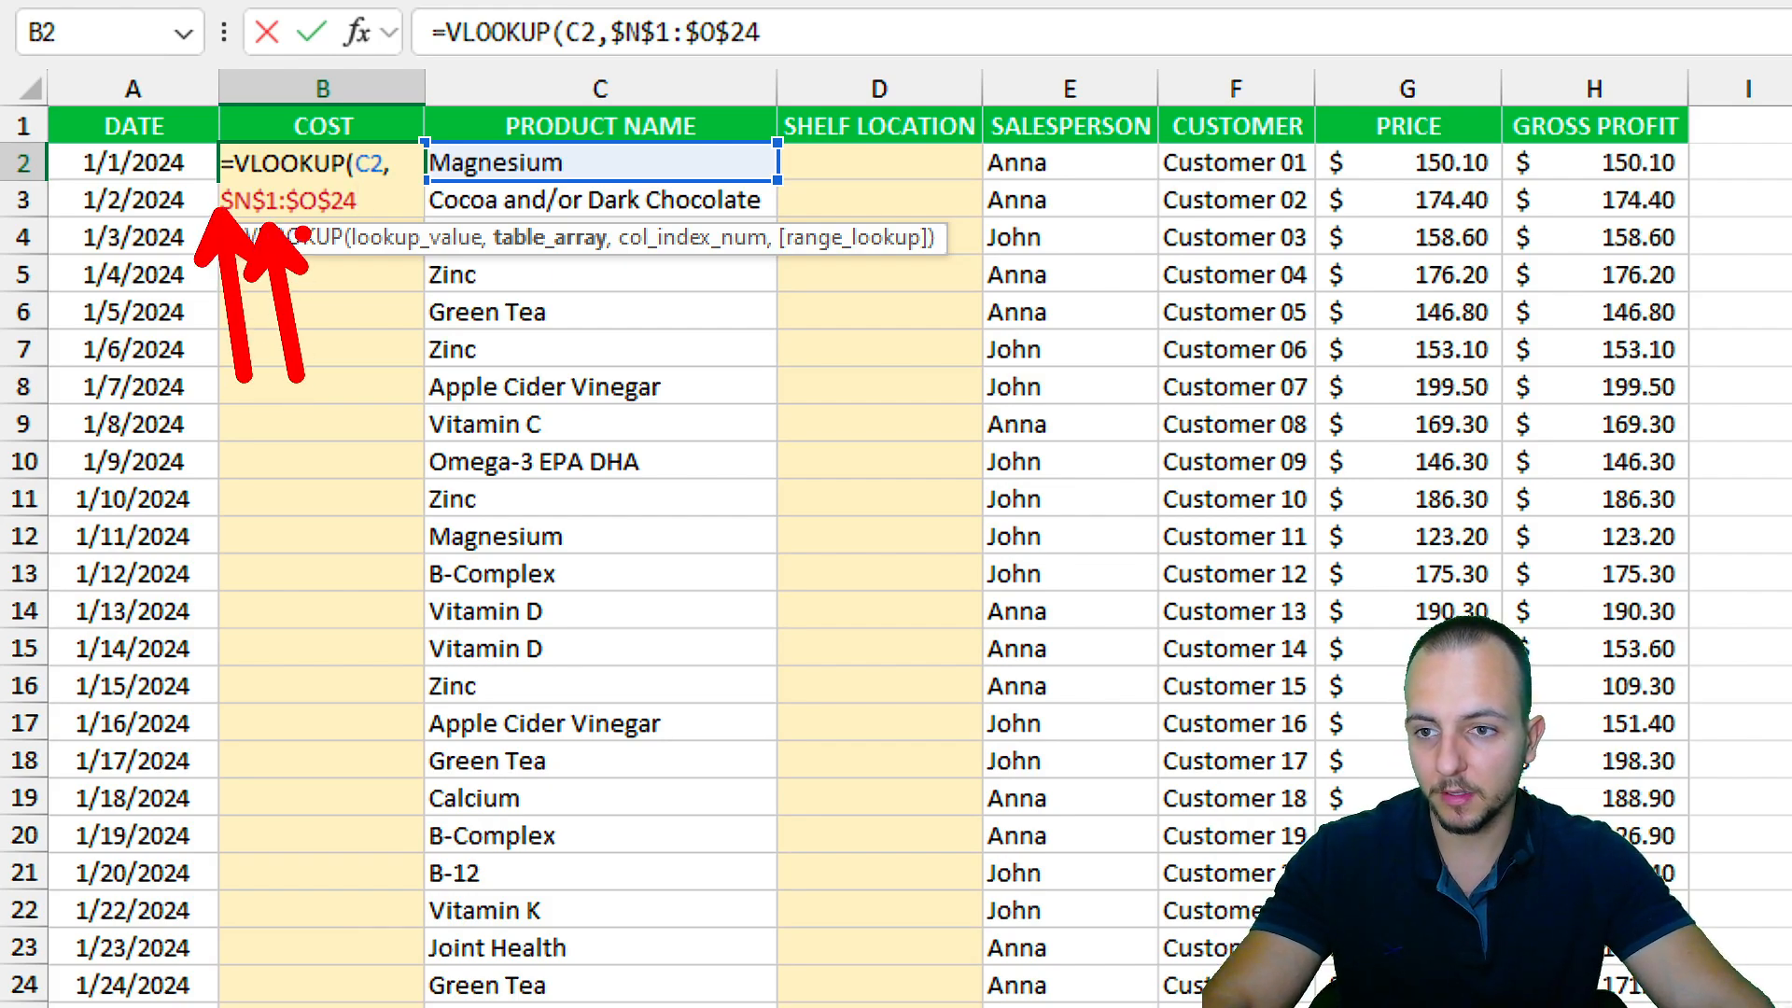
mouse_move(305, 231)
left_mouse_down()
mouse_move(351, 381)
mouse_move(433, 393)
left_mouse_up()
key("Escape")
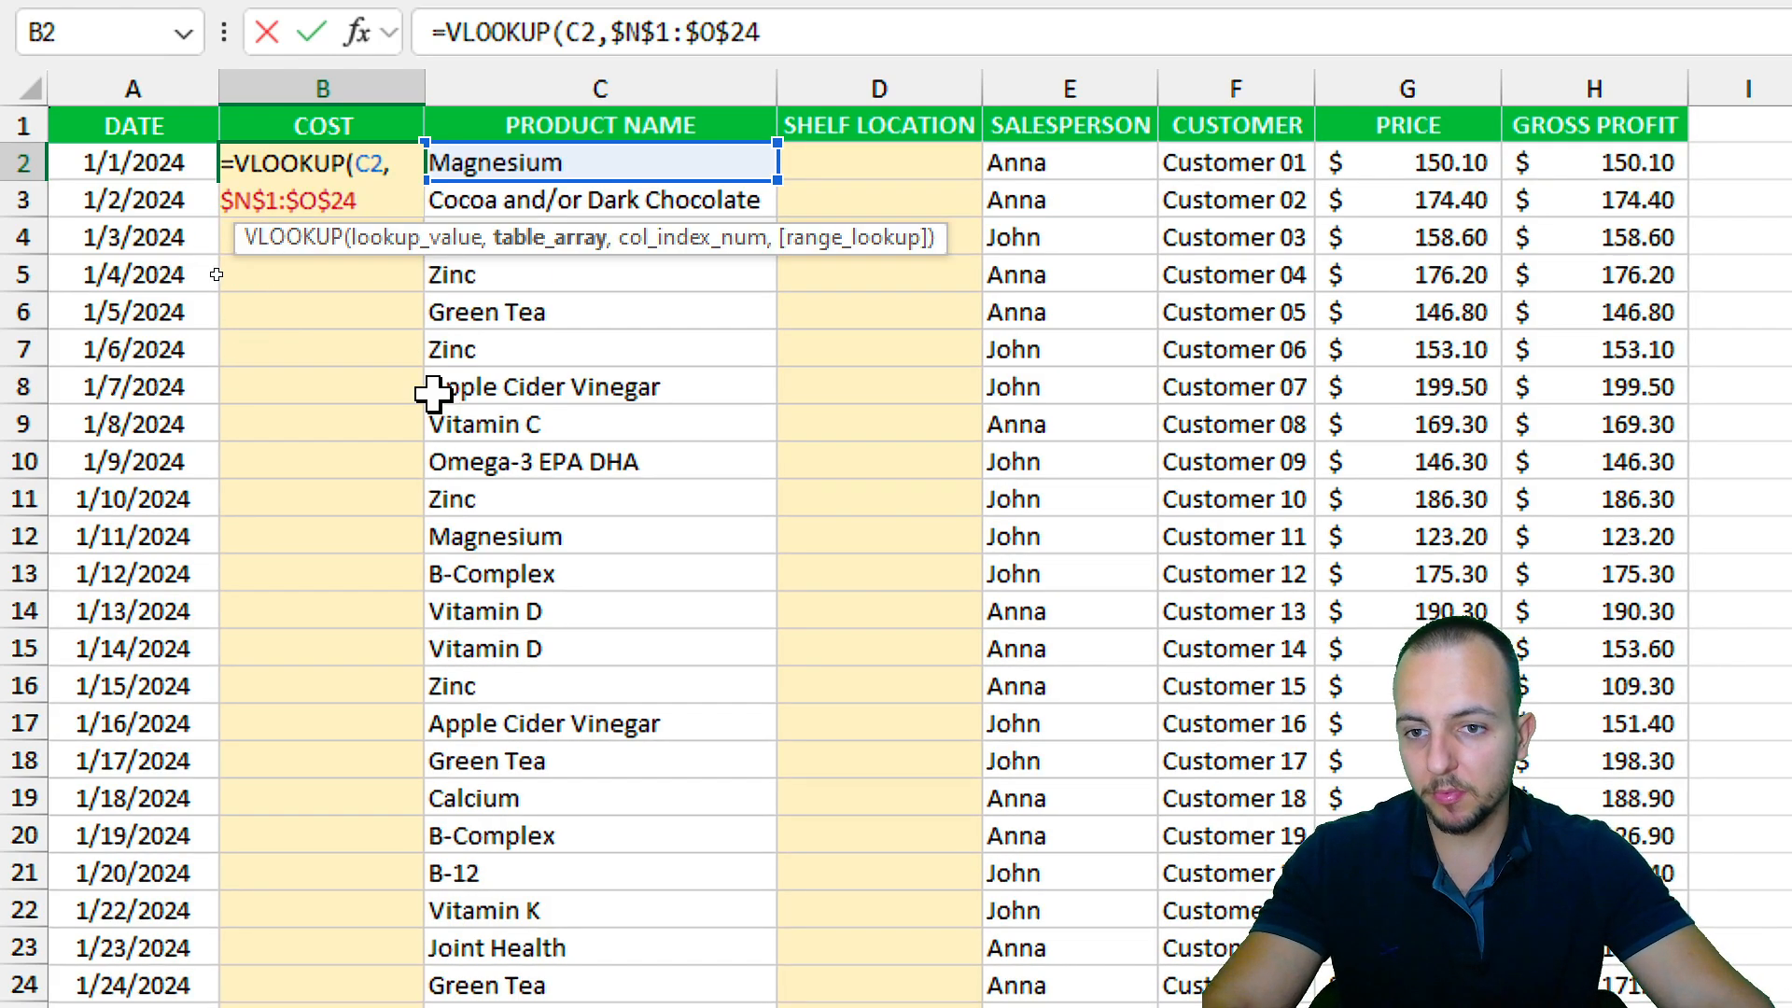
Close the VLOOKUP's table array argument in B2 and begin its column index argument.
type(",")
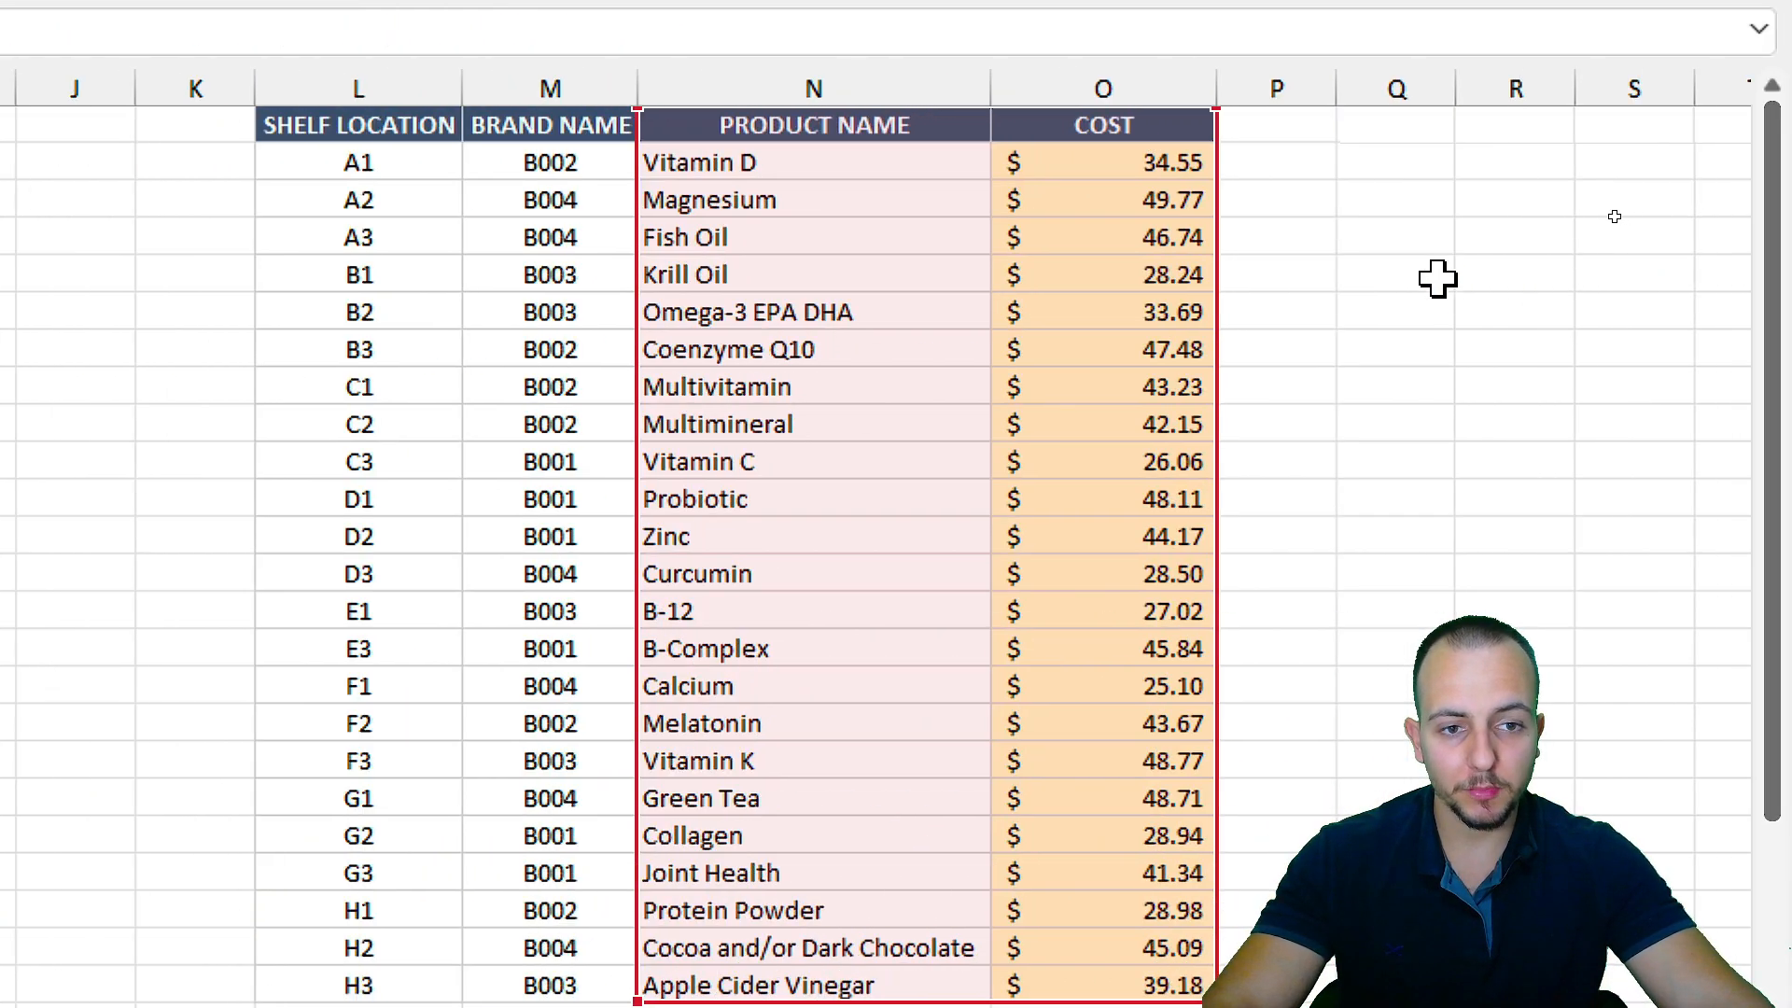
mouse_move(846, 210)
left_mouse_down()
mouse_move(798, 403)
mouse_move(895, 403)
left_mouse_up()
mouse_move(1050, 261)
left_mouse_down()
mouse_move(1091, 228)
mouse_move(1218, 347)
left_mouse_up()
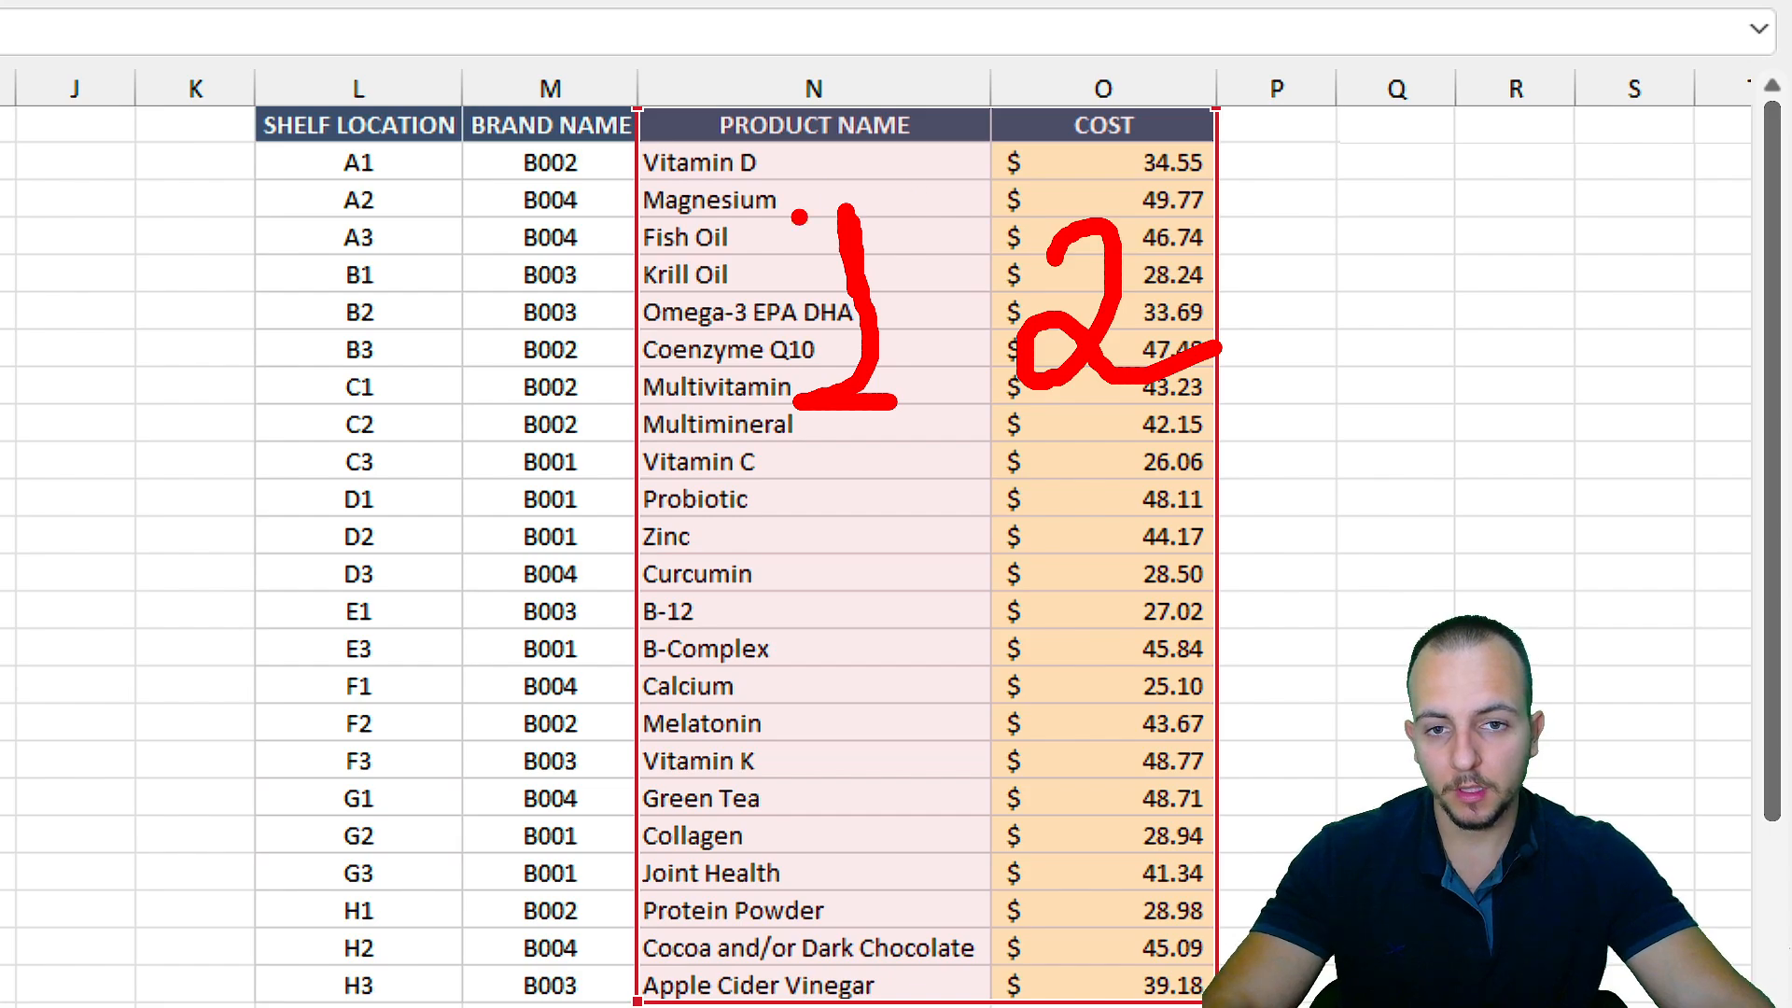
left_click_drag(799, 217, 624, 148)
key("ctrl+z")
left_click_drag(1174, 197, 1353, 138)
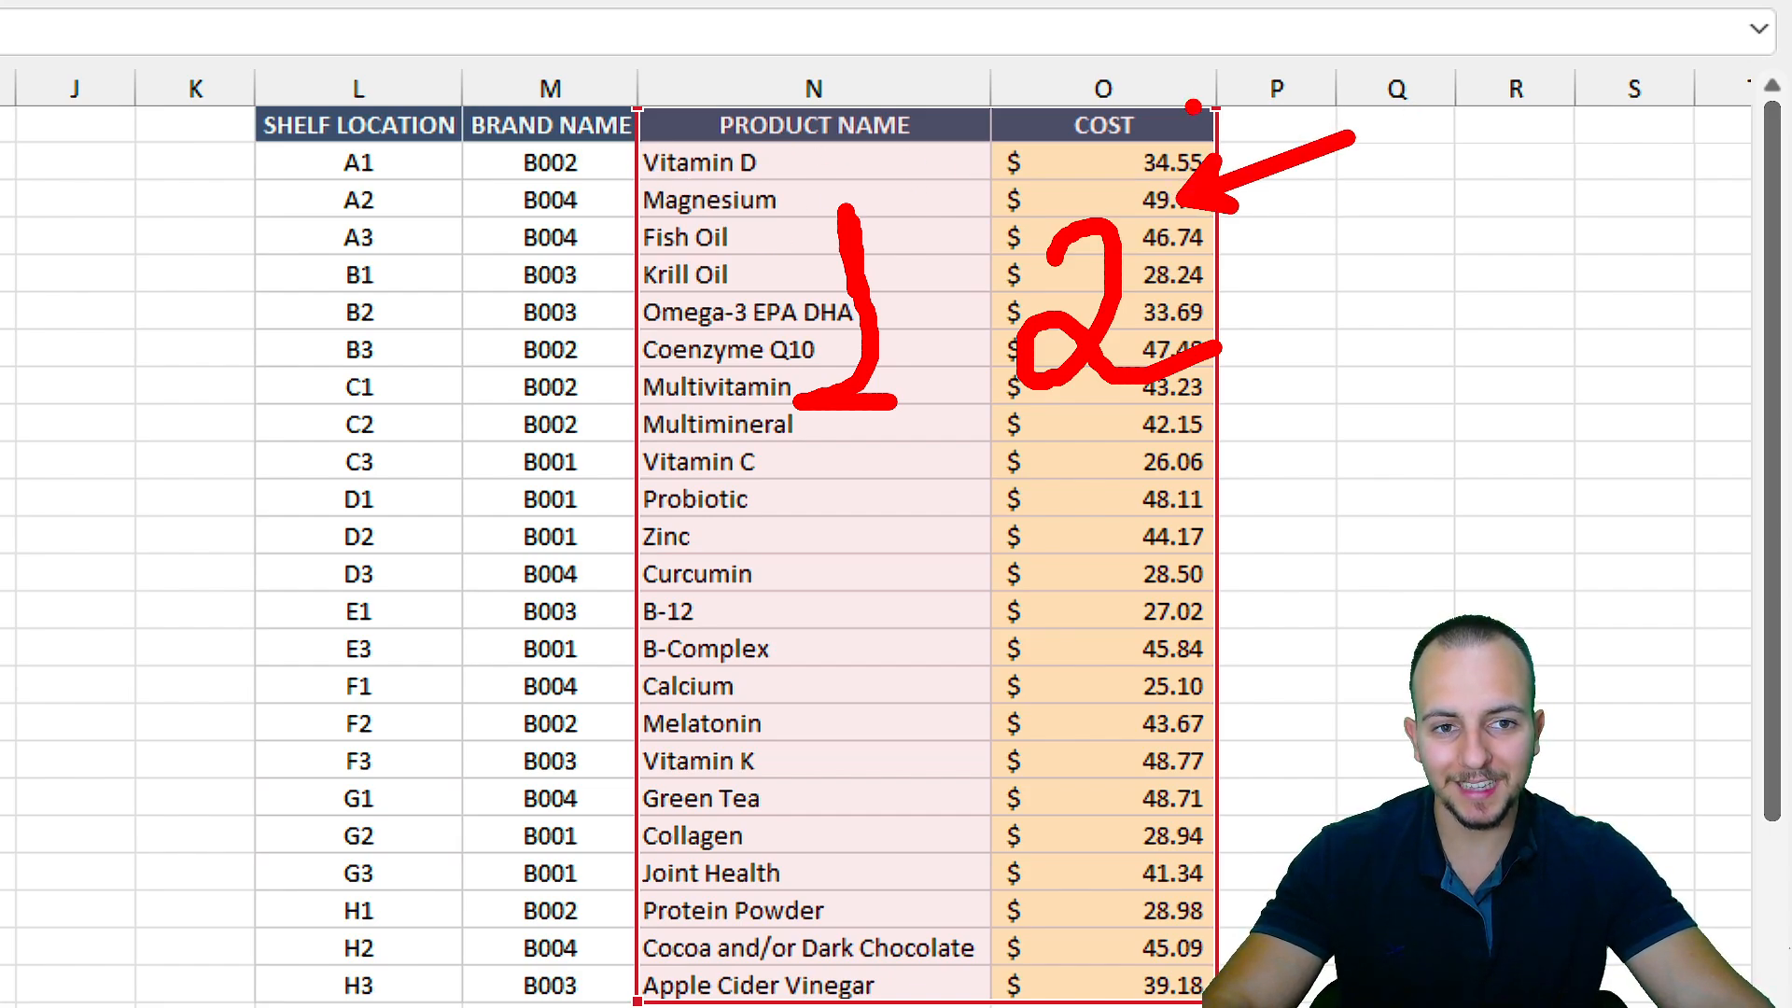
left_click_drag(1152, 63, 1085, 69)
key("Escape")
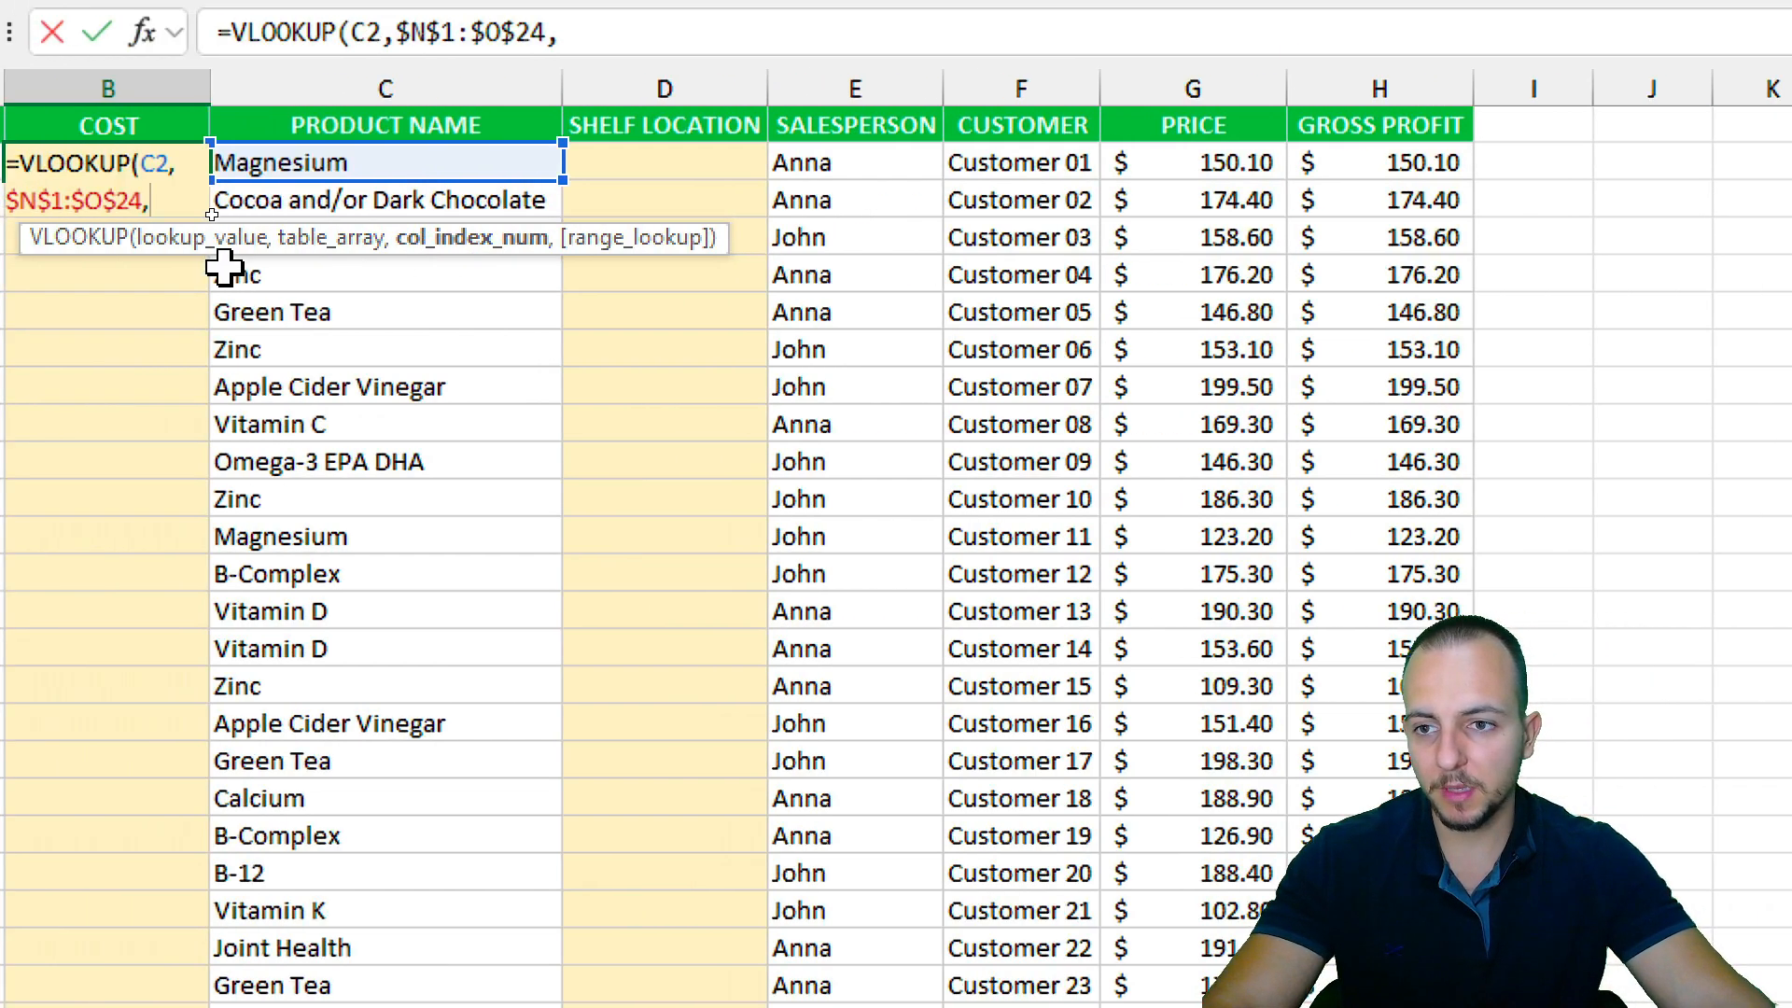
Complete the VLOOKUP in B2 with column index 2 and FALSE for an exact match.
type("2")
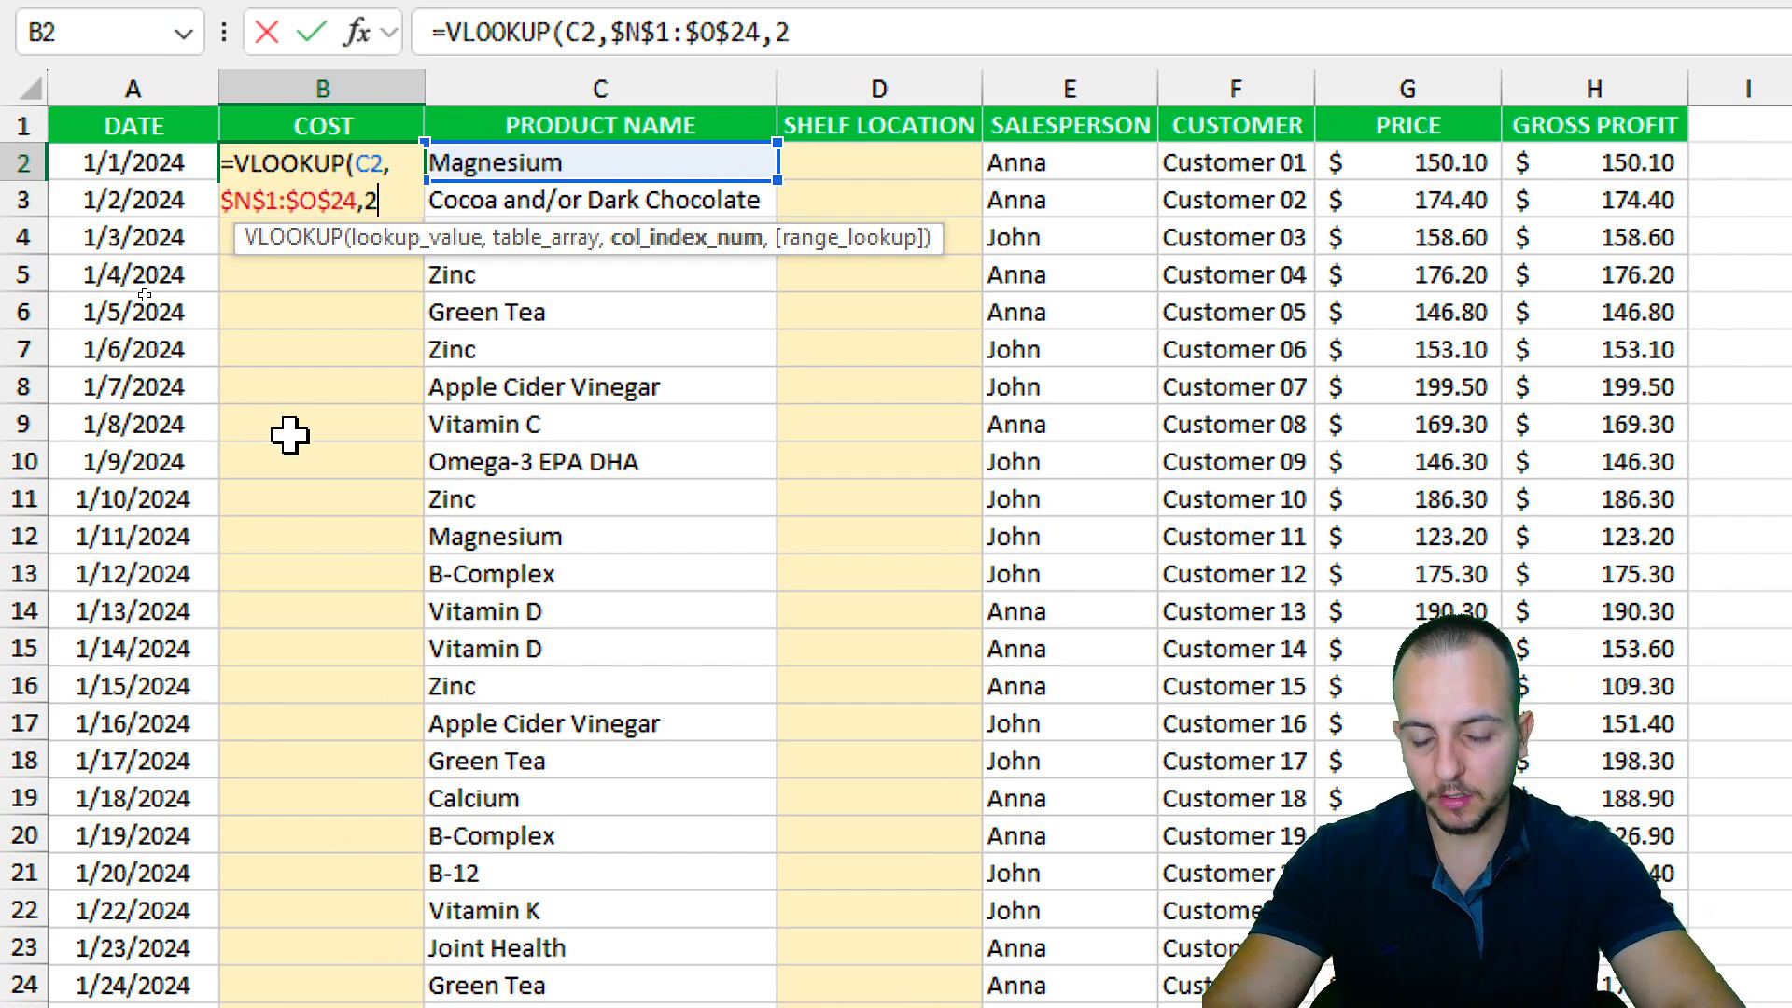
type(",")
left_click(528, 304)
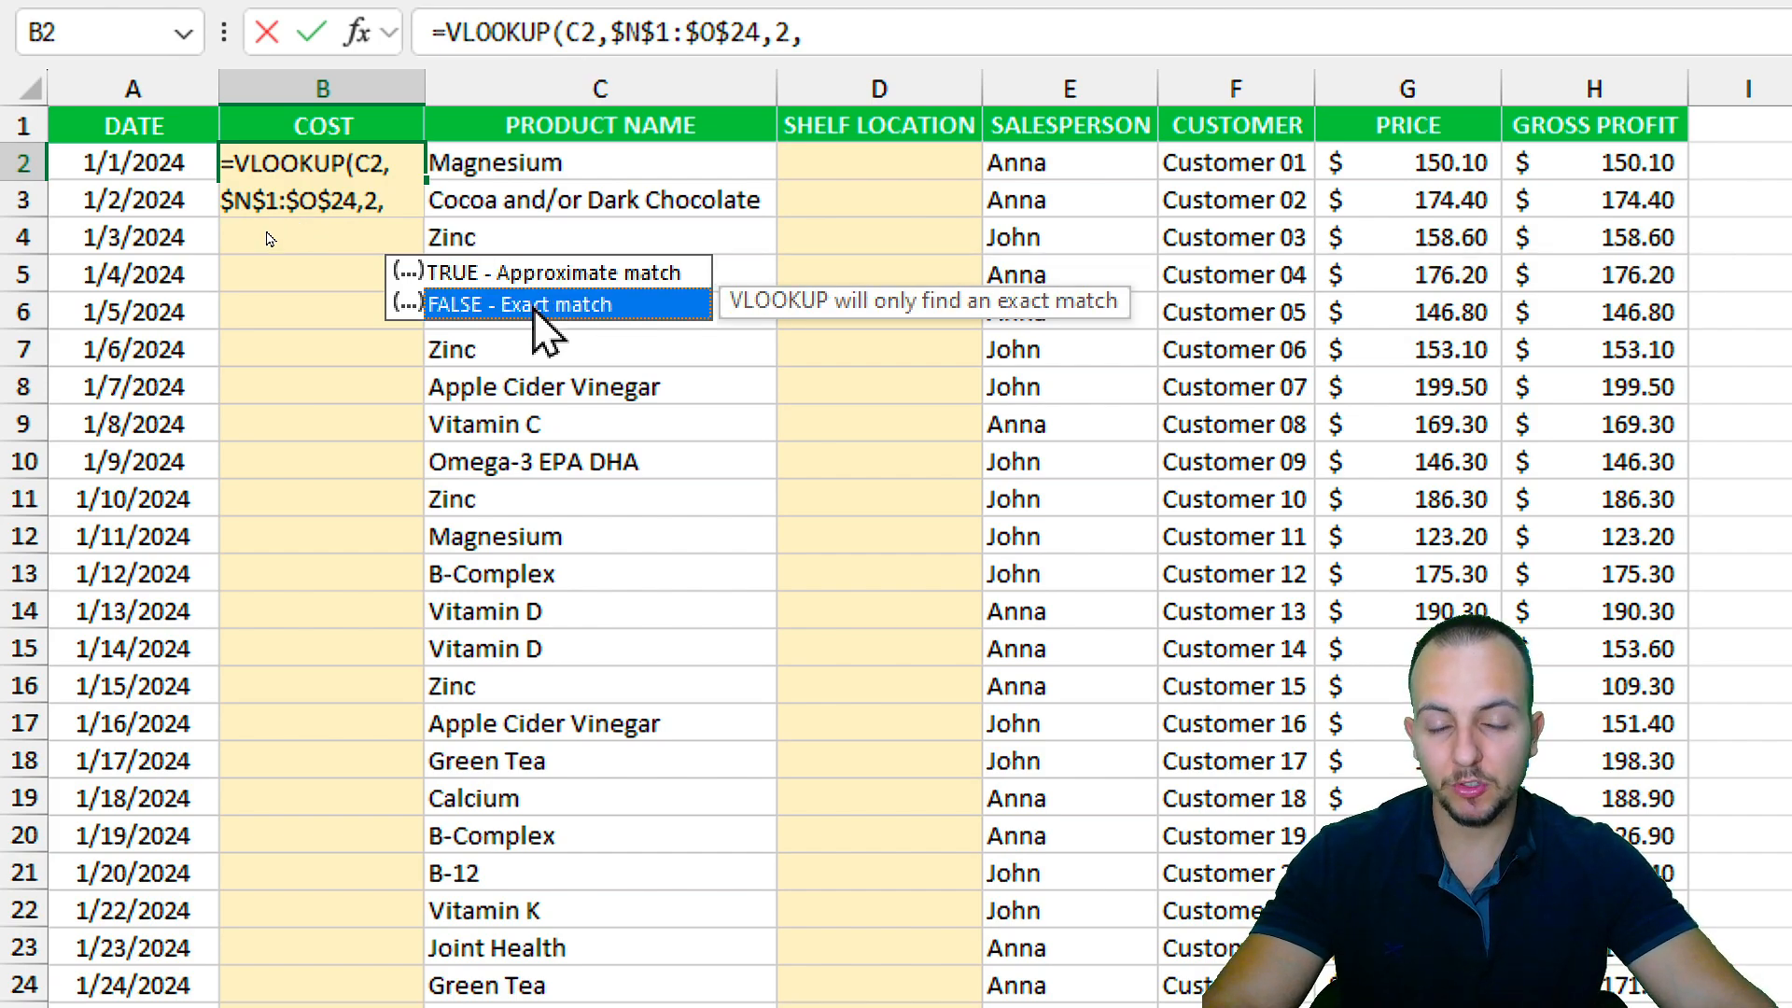
double_click(535, 306)
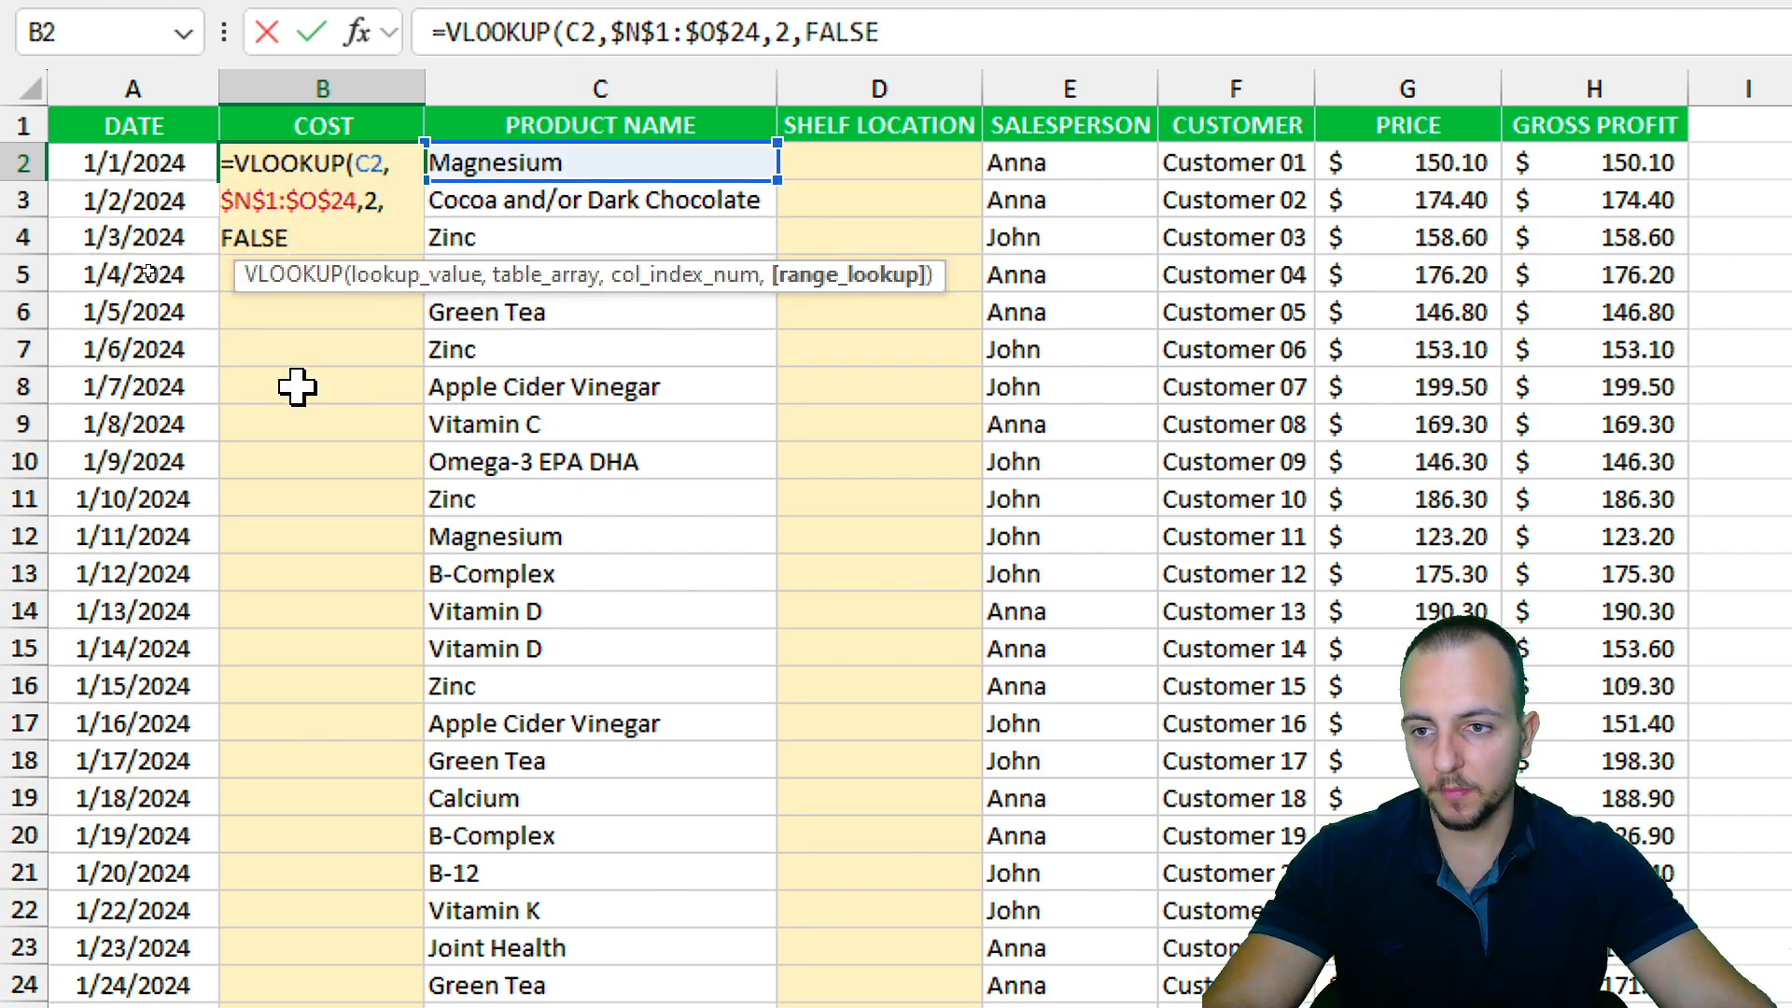
type(")")
key("Return")
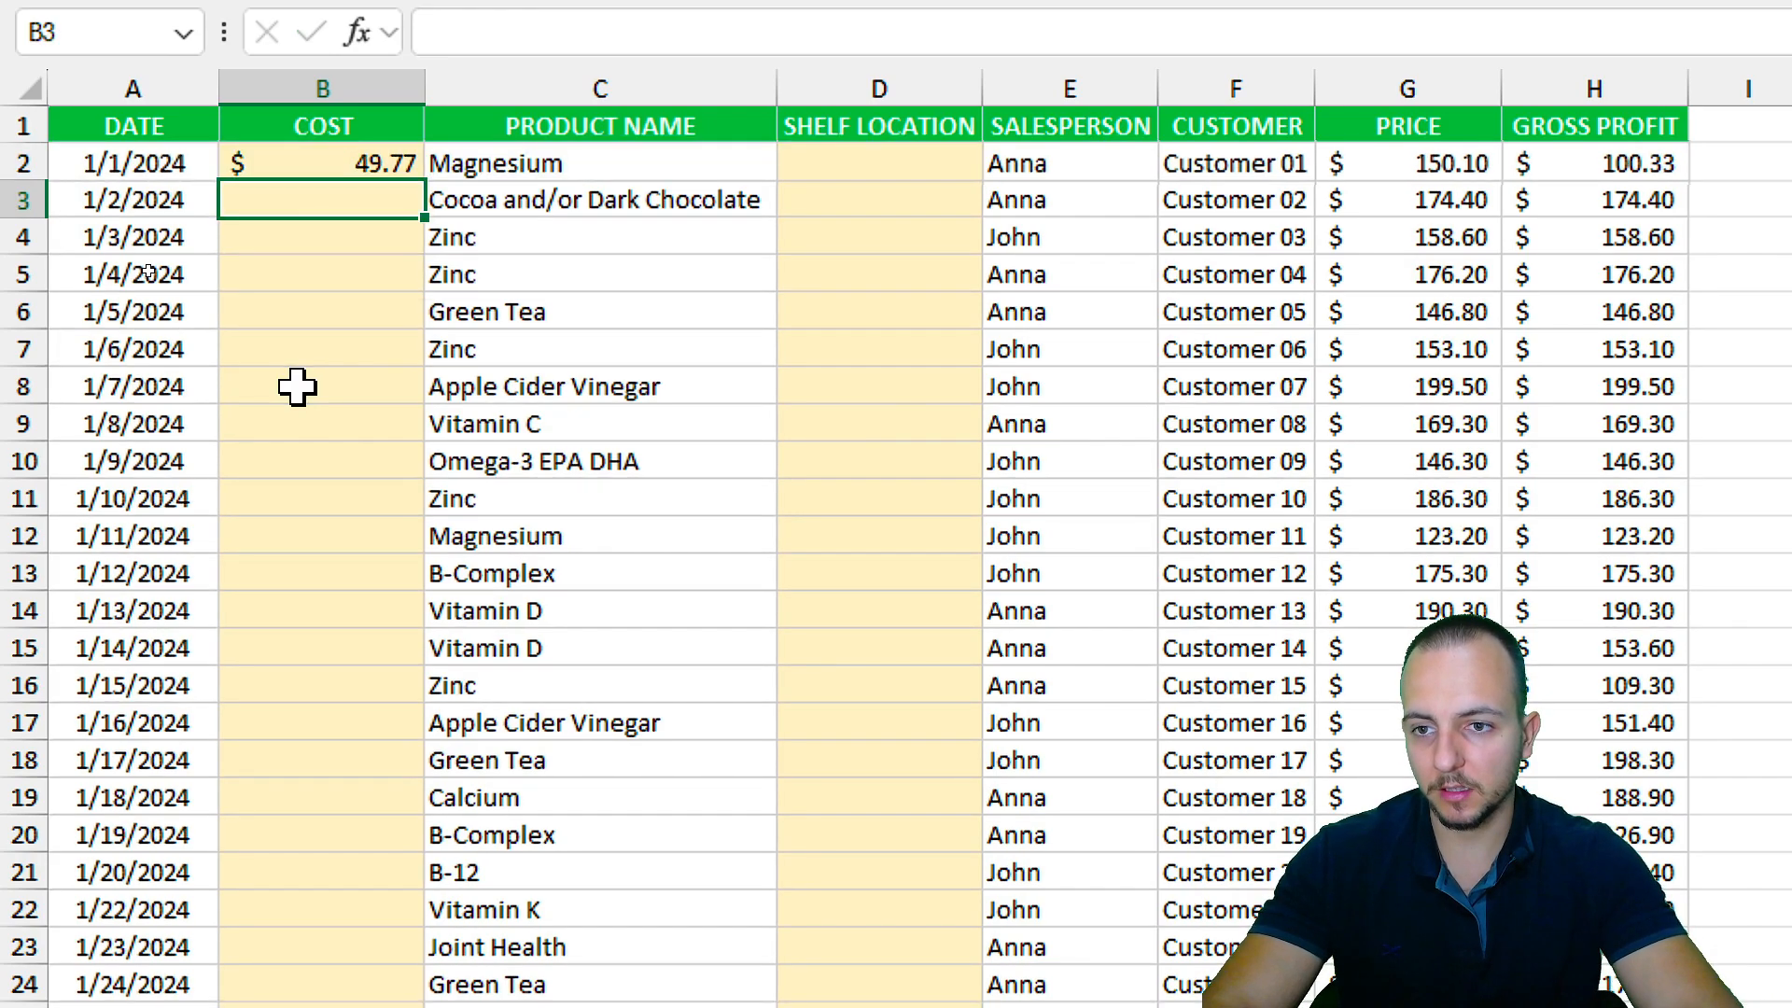
Fill the VLOOKUP formula from B2 down the whole Cost column of the sales table.
left_click(336, 166)
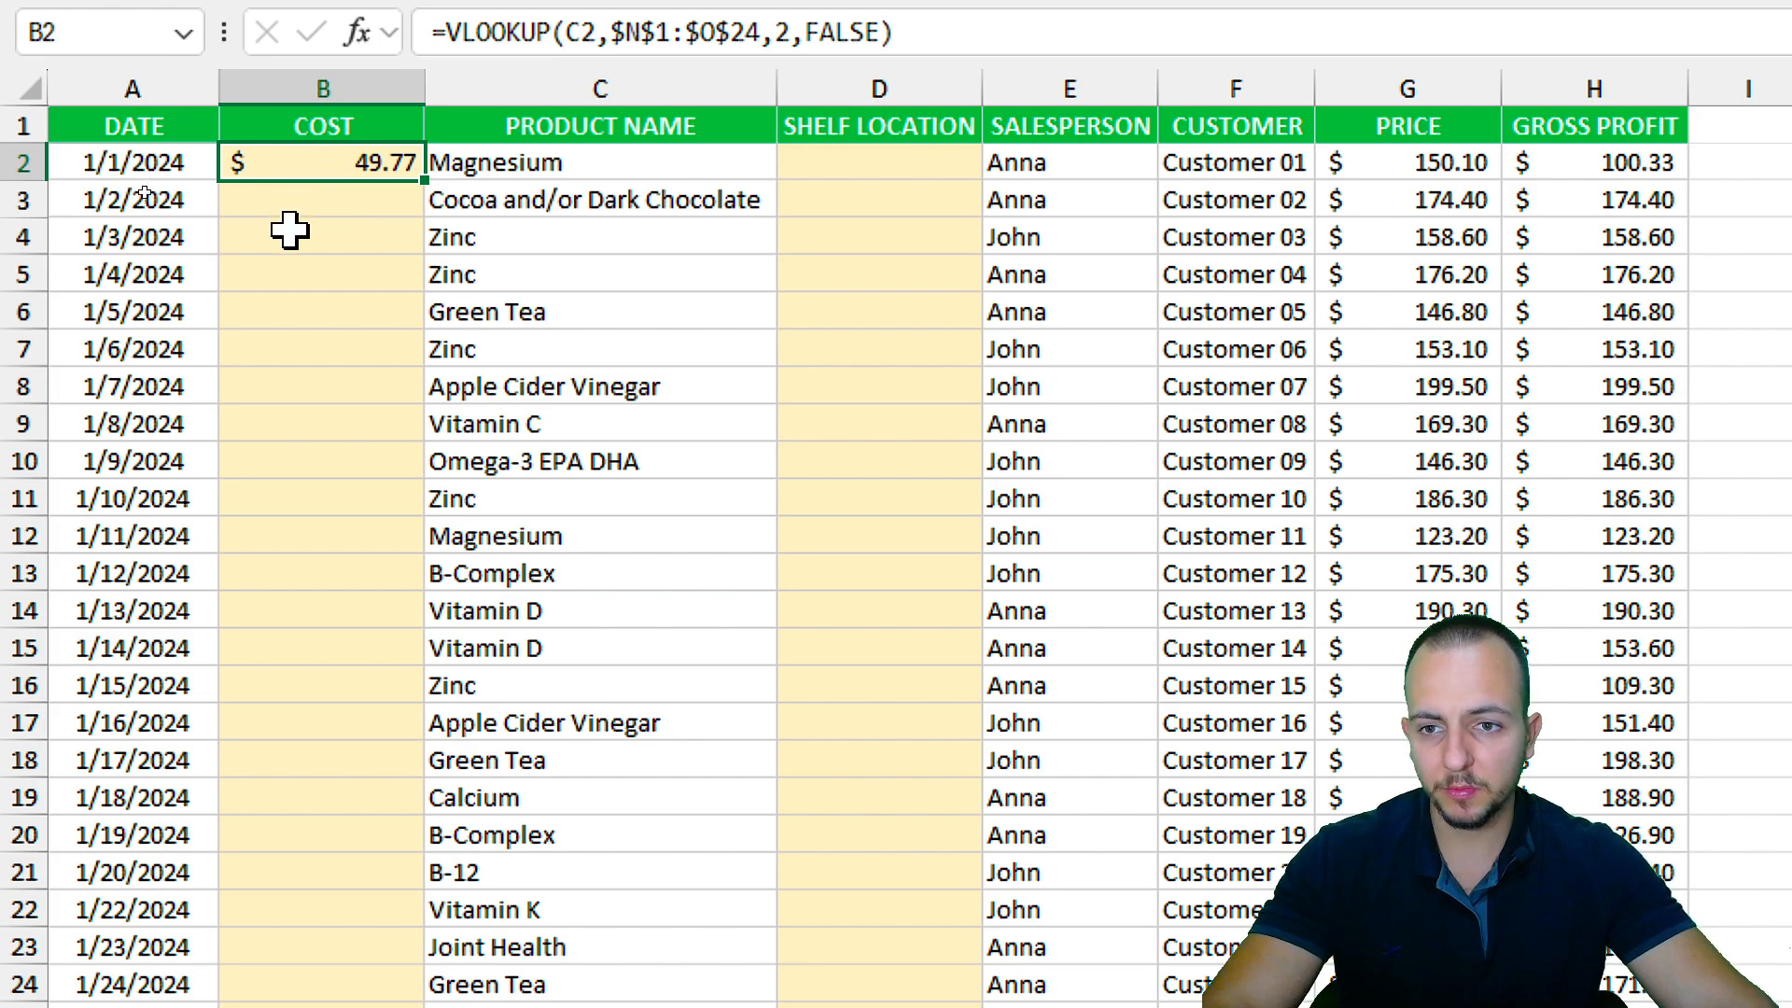
key("ctrl+2")
mouse_move(443, 161)
left_mouse_down()
mouse_move(410, 160)
mouse_move(466, 171)
left_mouse_up()
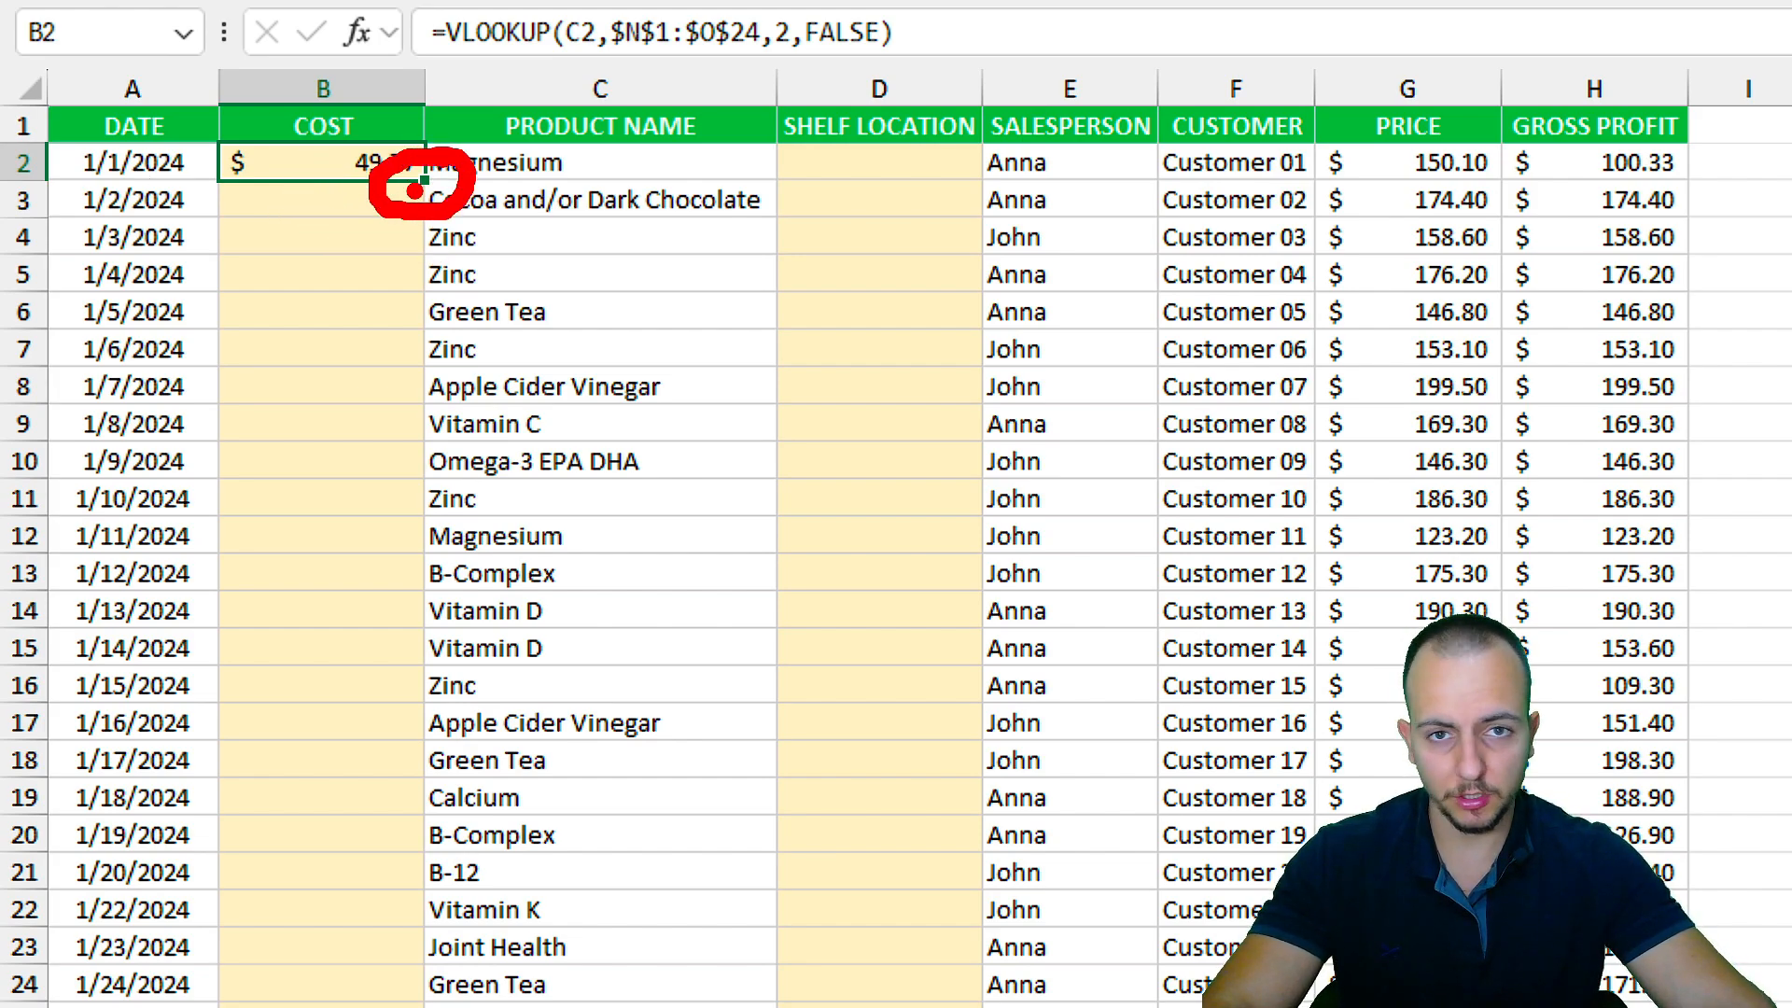
key("Escape")
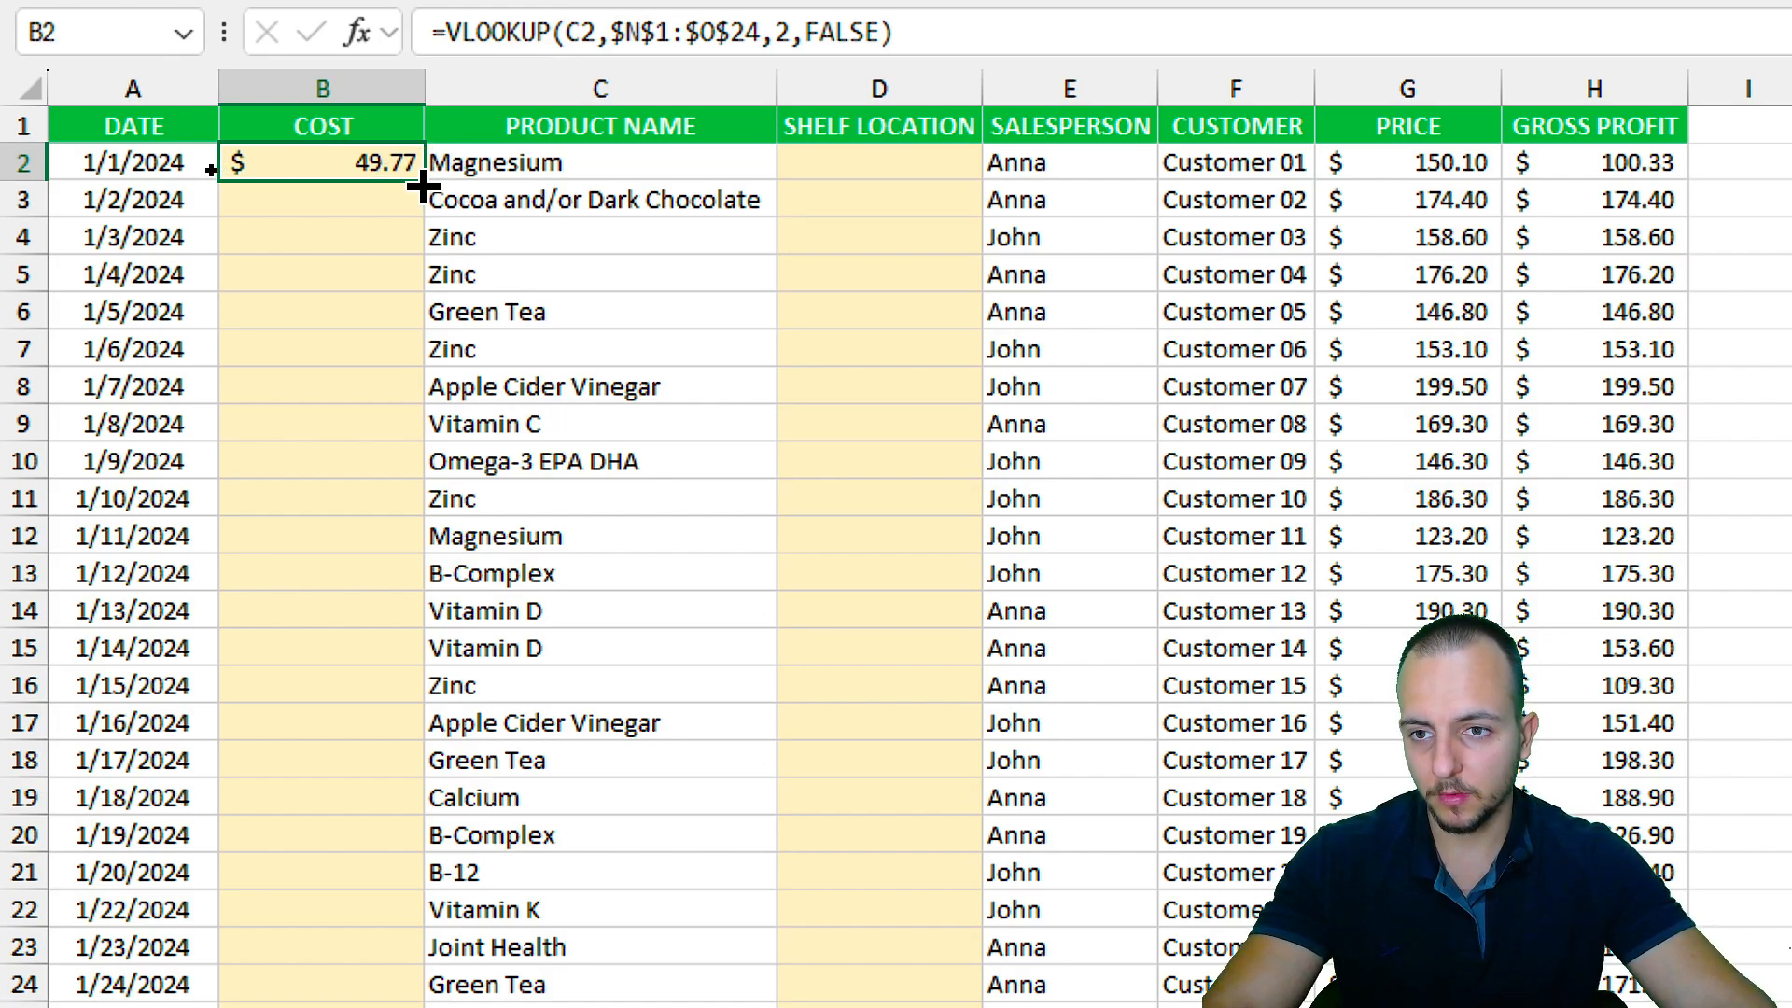
double_click(425, 180)
Check the filled costs by comparing Vitamin D's cost in row 14 with its entry in the product table.
left_click(383, 187)
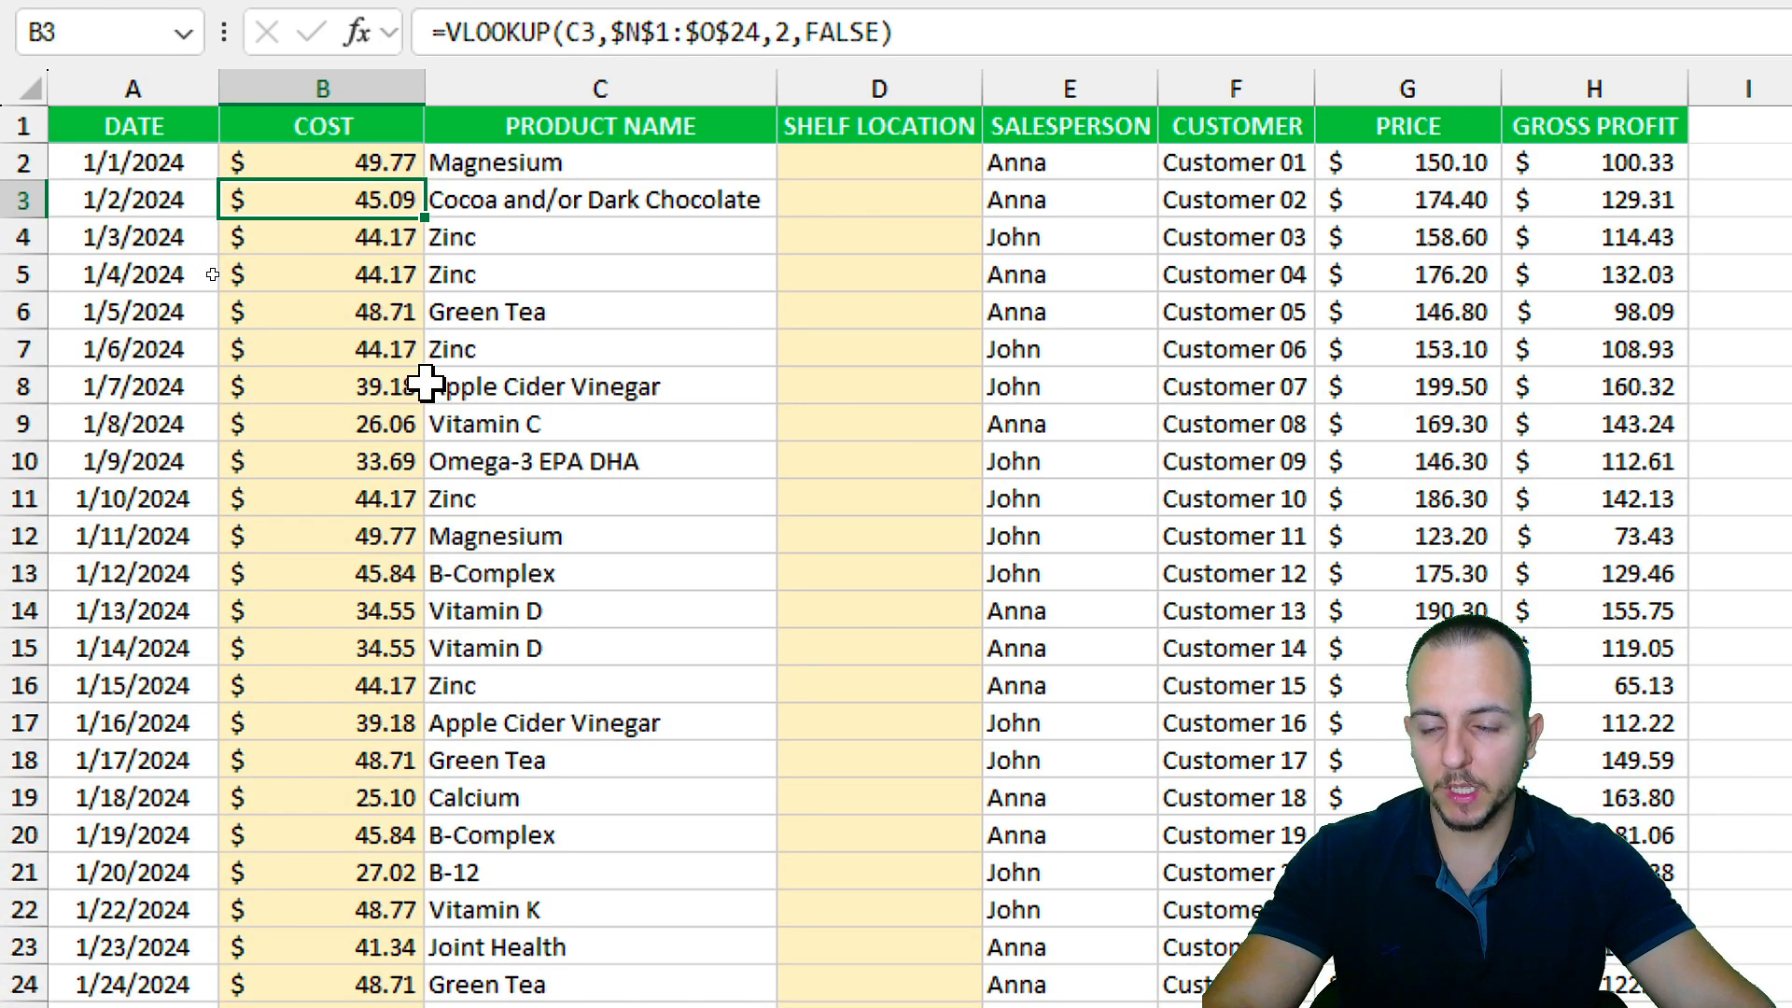
scroll(348, 884, "down", 2)
scroll(174, 602, "down", 10)
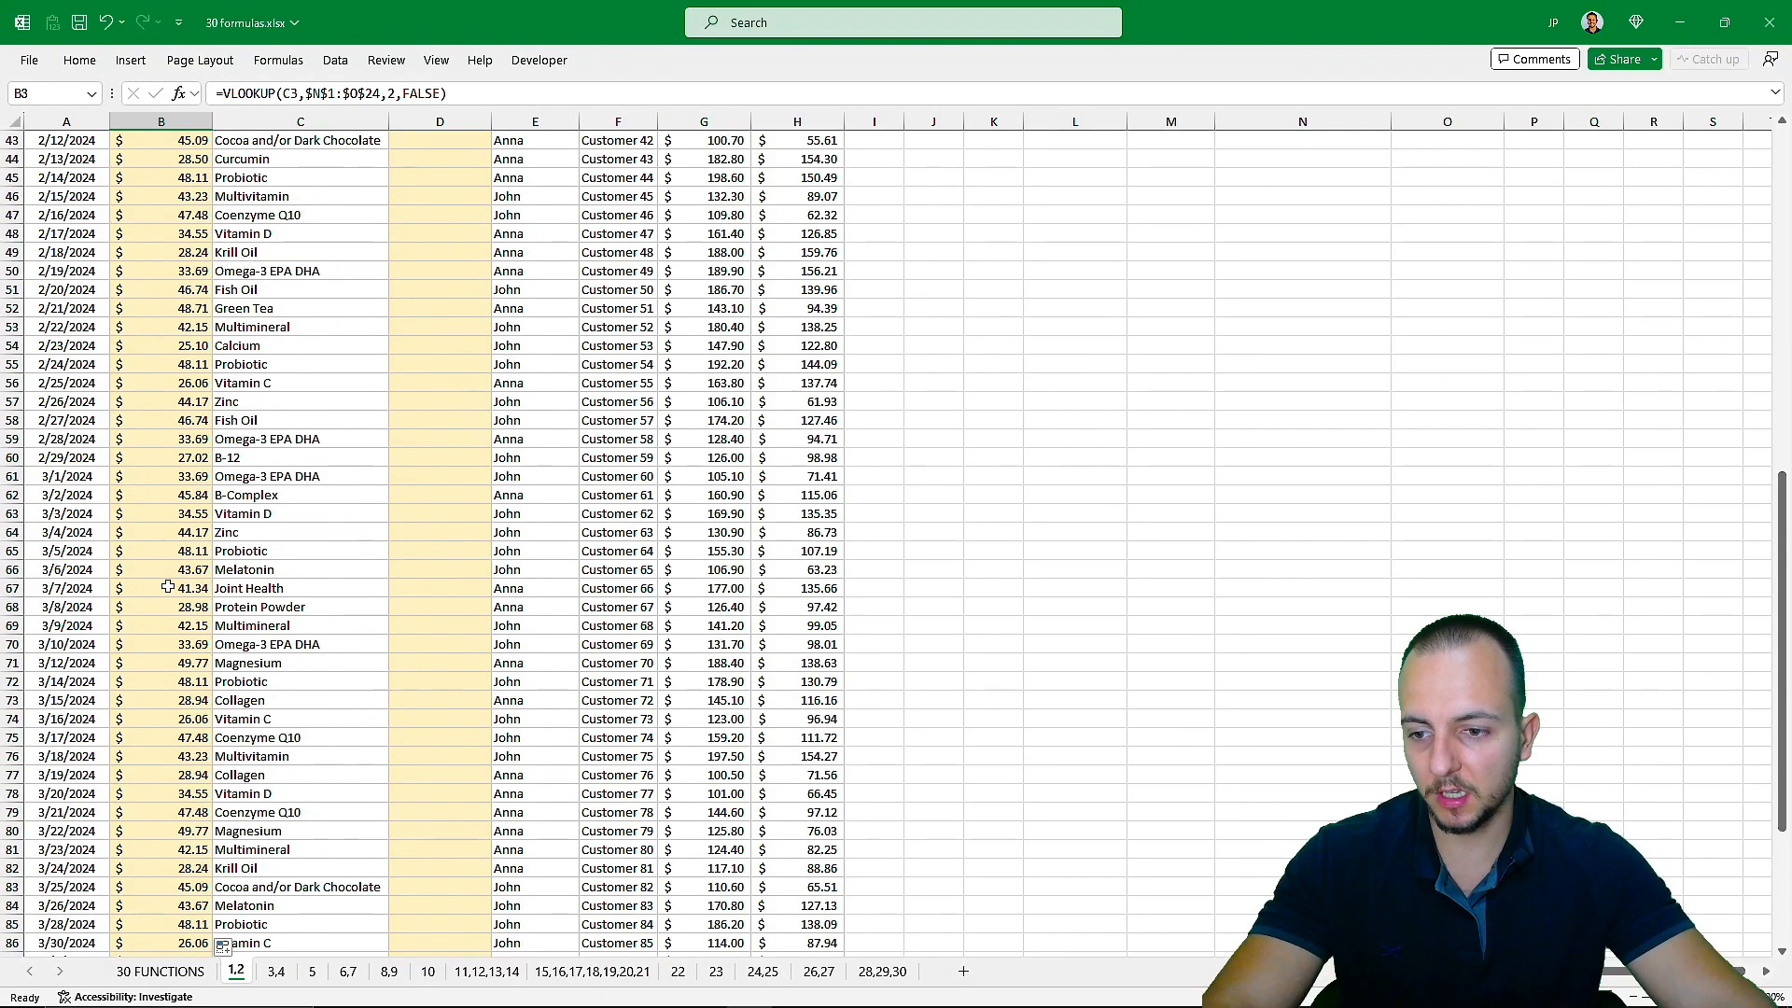
scroll(164, 597, "up", 15)
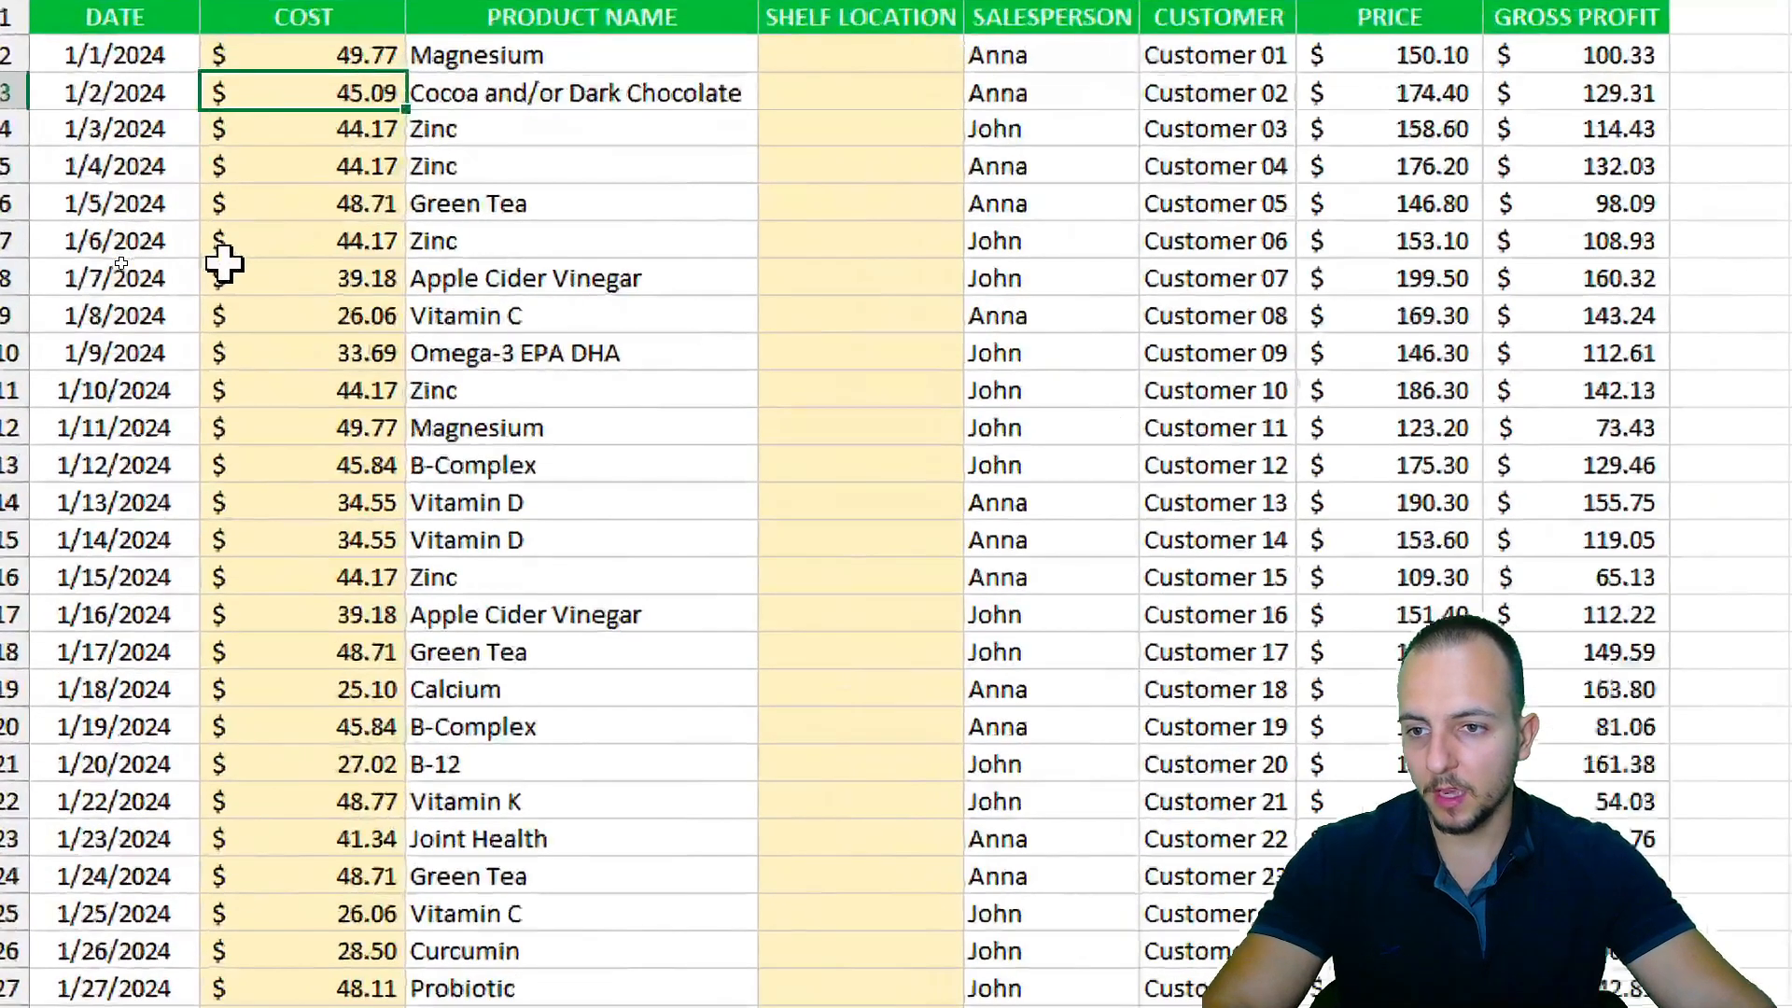
scroll(152, 835, "down", 2)
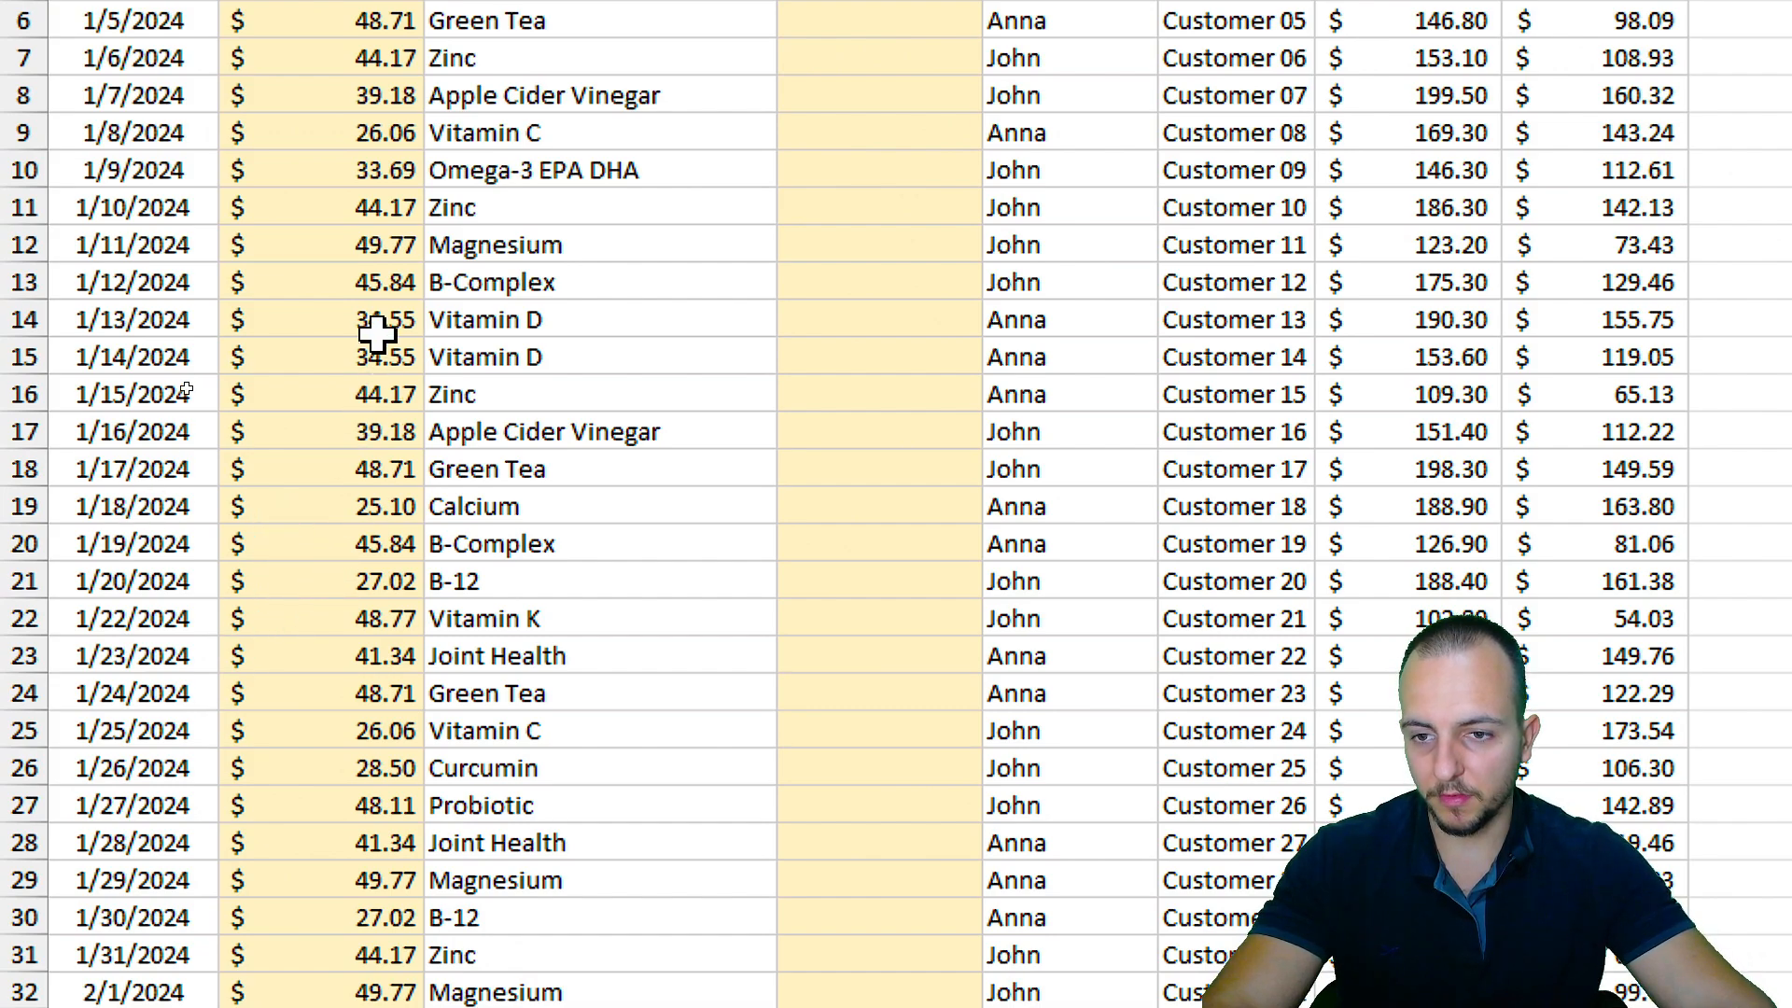
left_click_drag(332, 322, 462, 319)
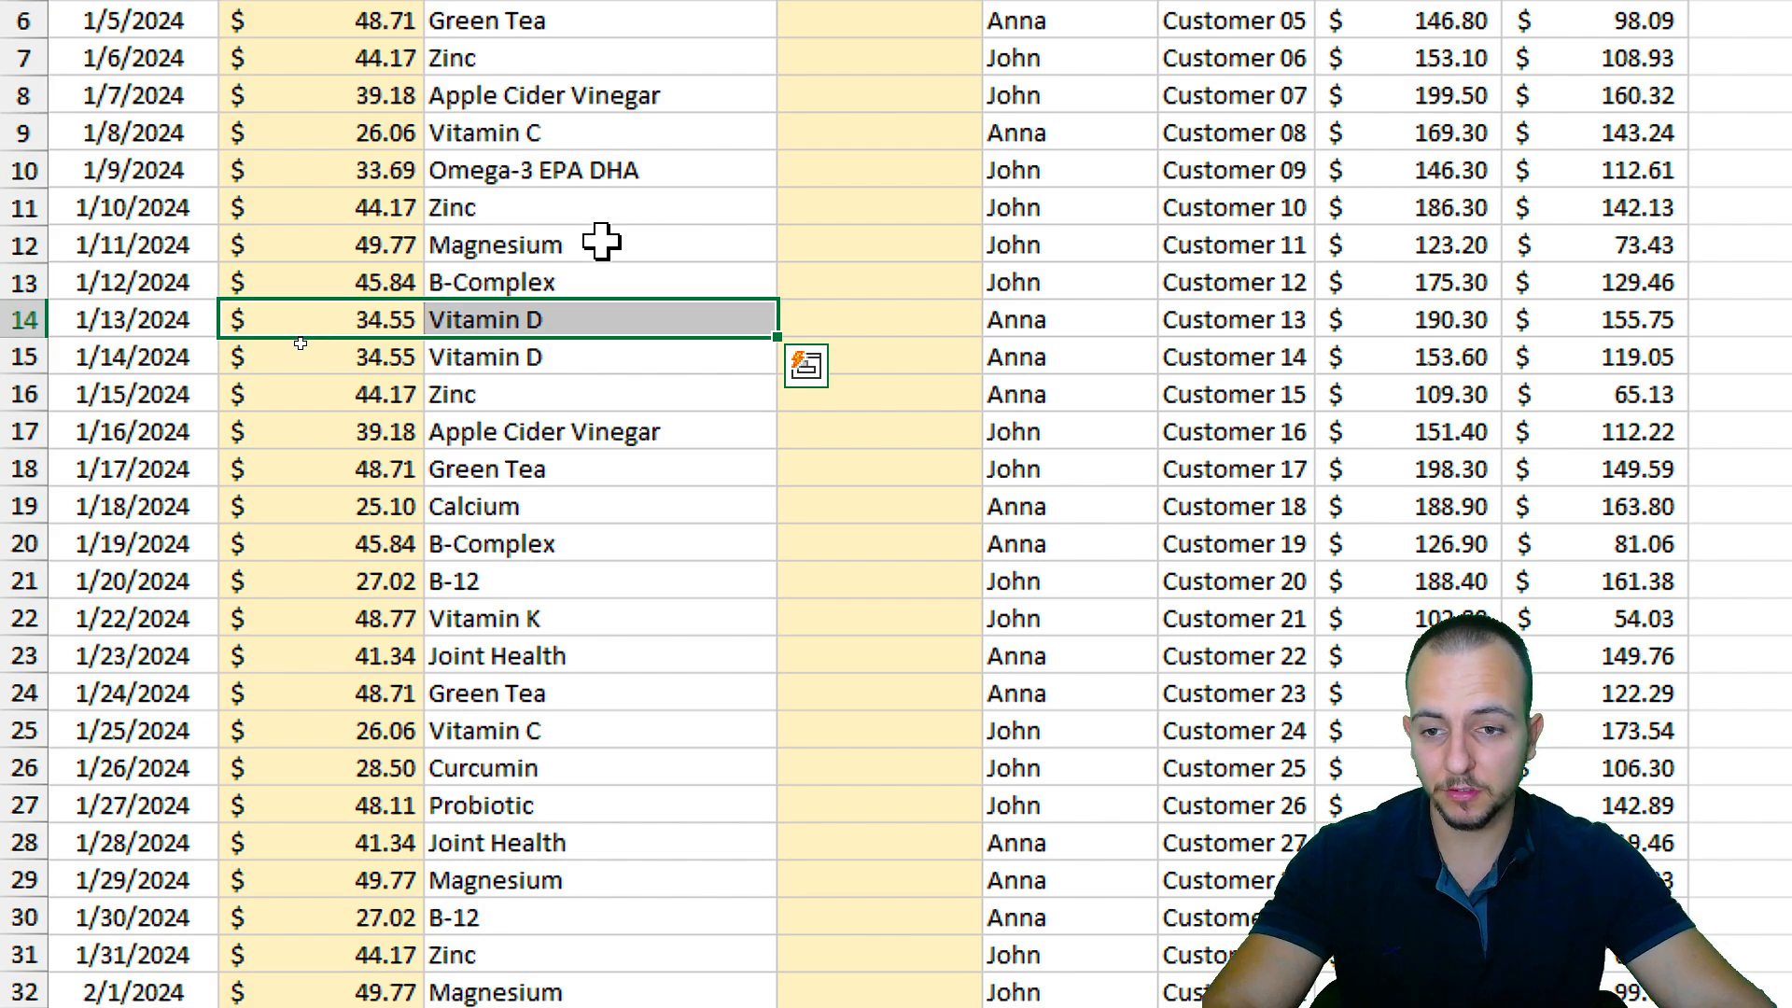
left_click_drag(364, 323, 425, 348)
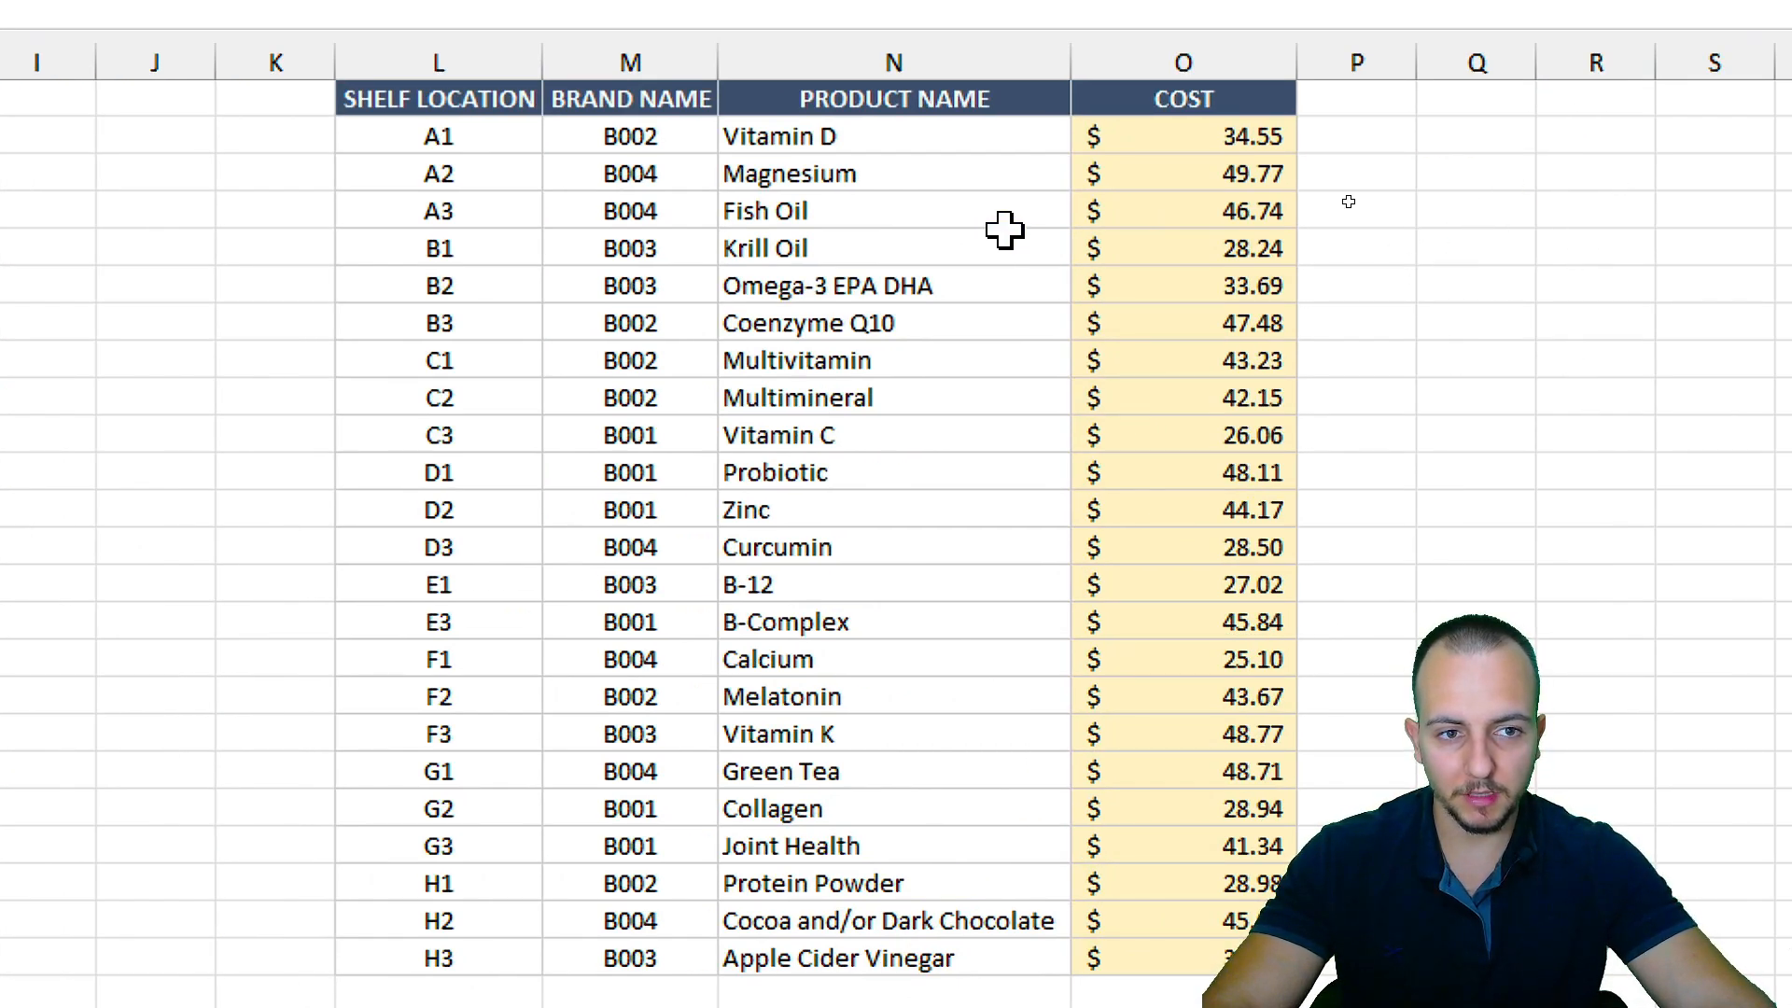
left_click_drag(896, 141, 1319, 137)
left_click(1256, 136)
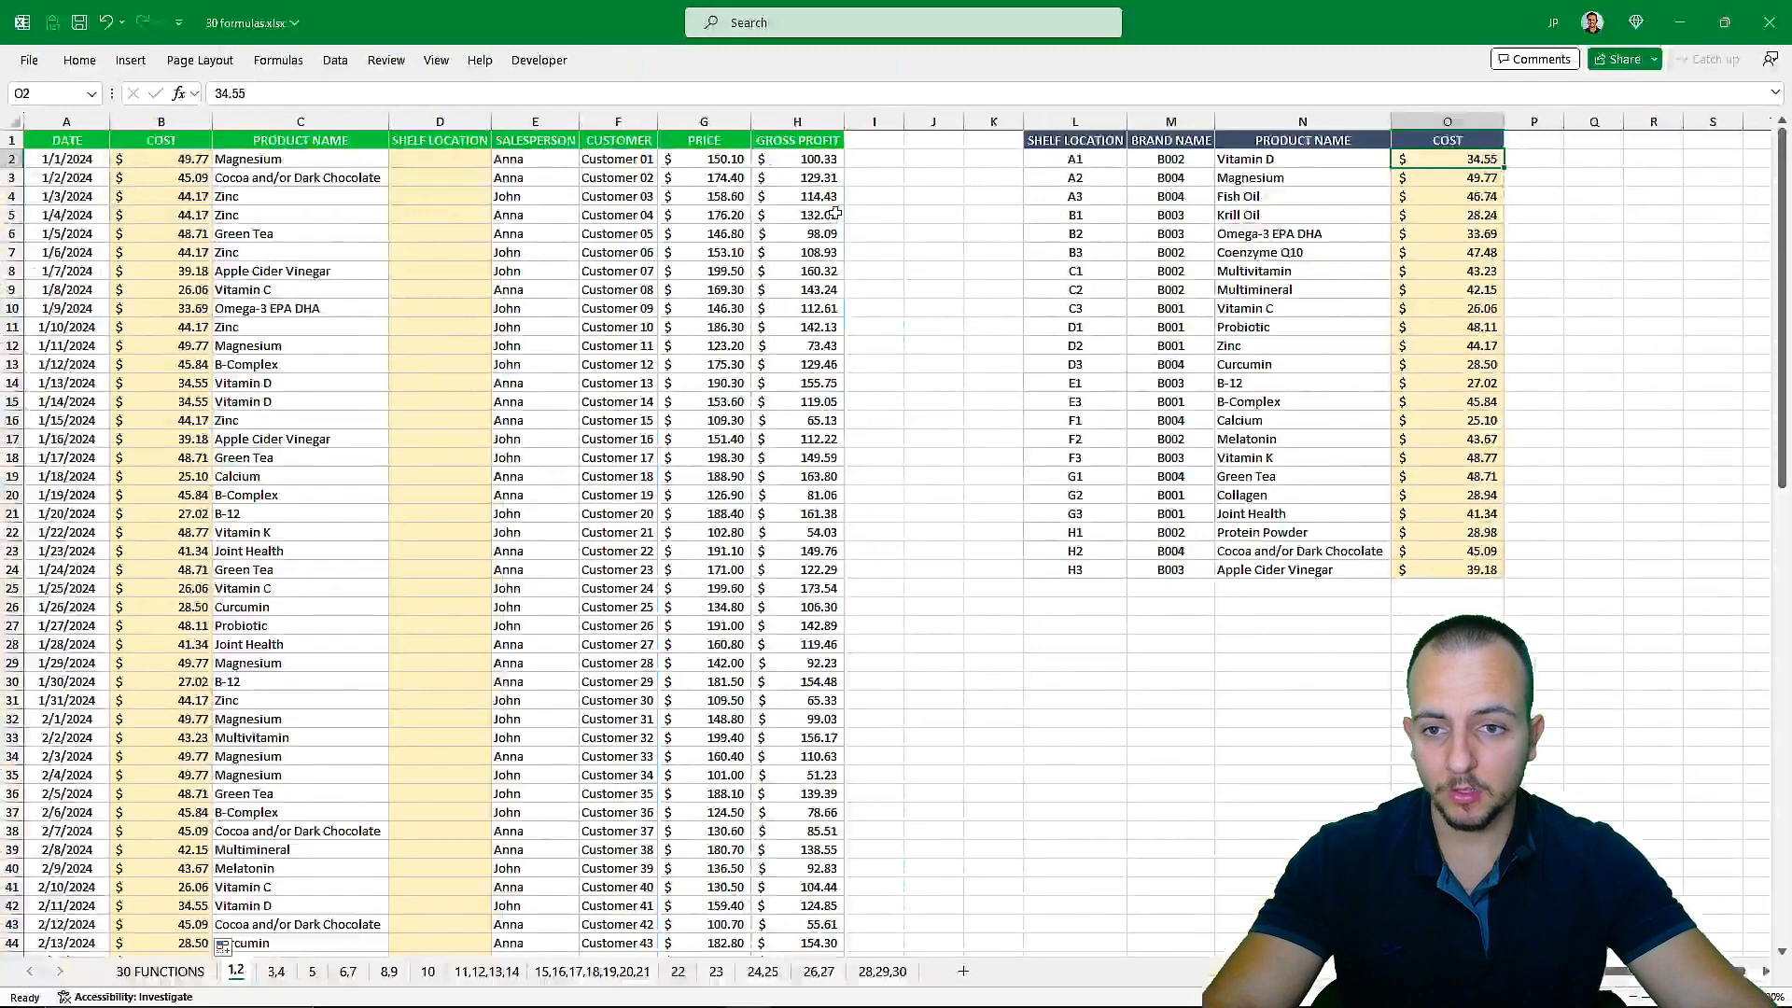
Examine the product table's Product Name column and the position of the Cost column relative to it.
left_click(455, 160)
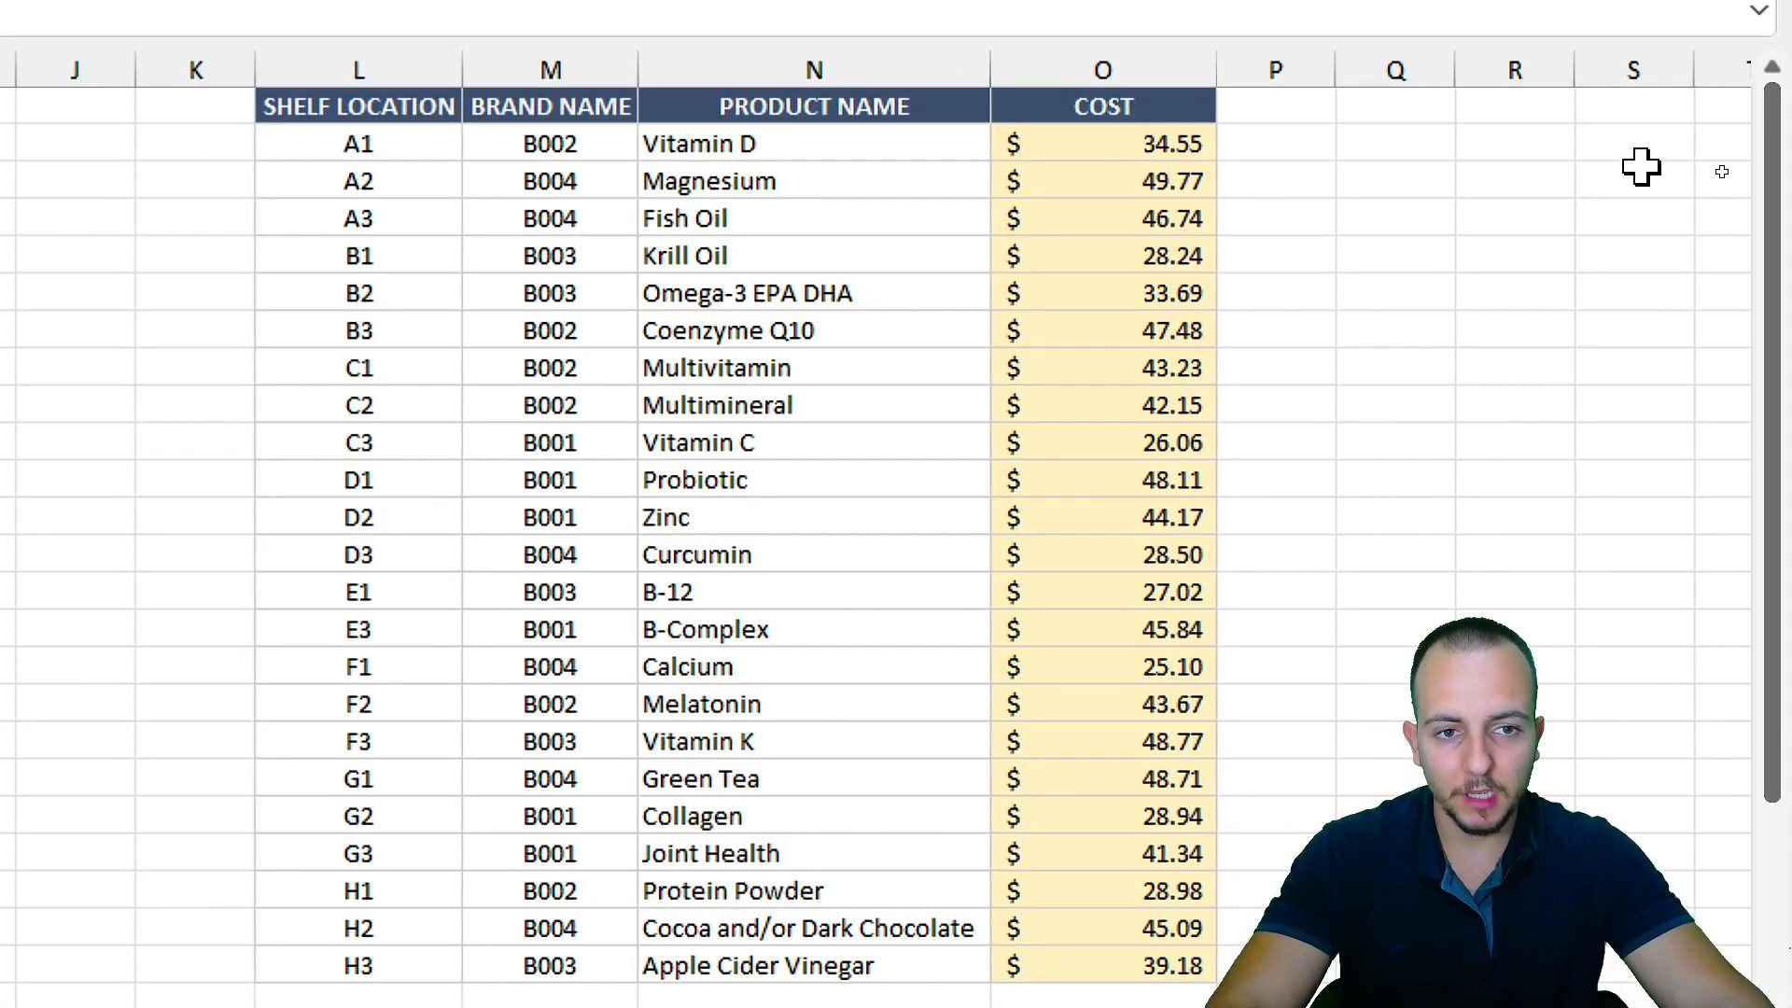
key("ctrl+2")
mouse_move(633, 78)
left_mouse_down()
mouse_move(770, 300)
mouse_move(997, 897)
mouse_move(994, 1003)
left_mouse_up()
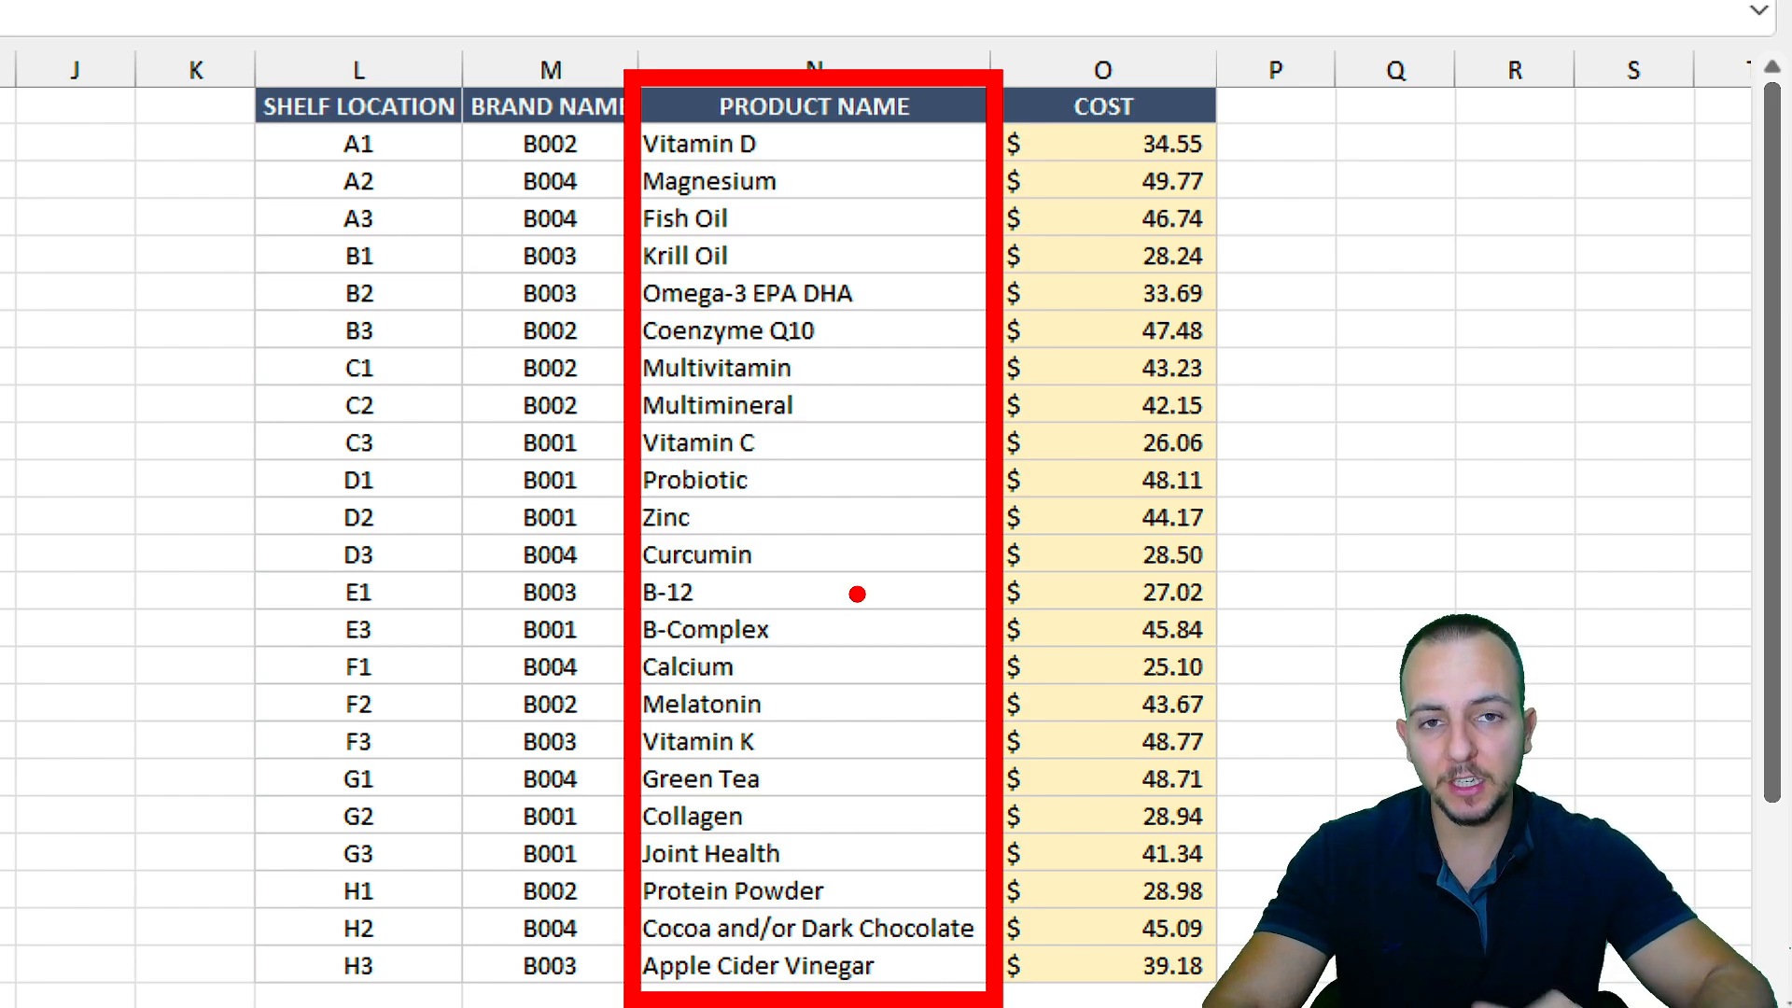
left_click_drag(793, 284, 1334, 284)
left_click_drag(885, 390, 1334, 390)
left_click_drag(884, 485, 1275, 486)
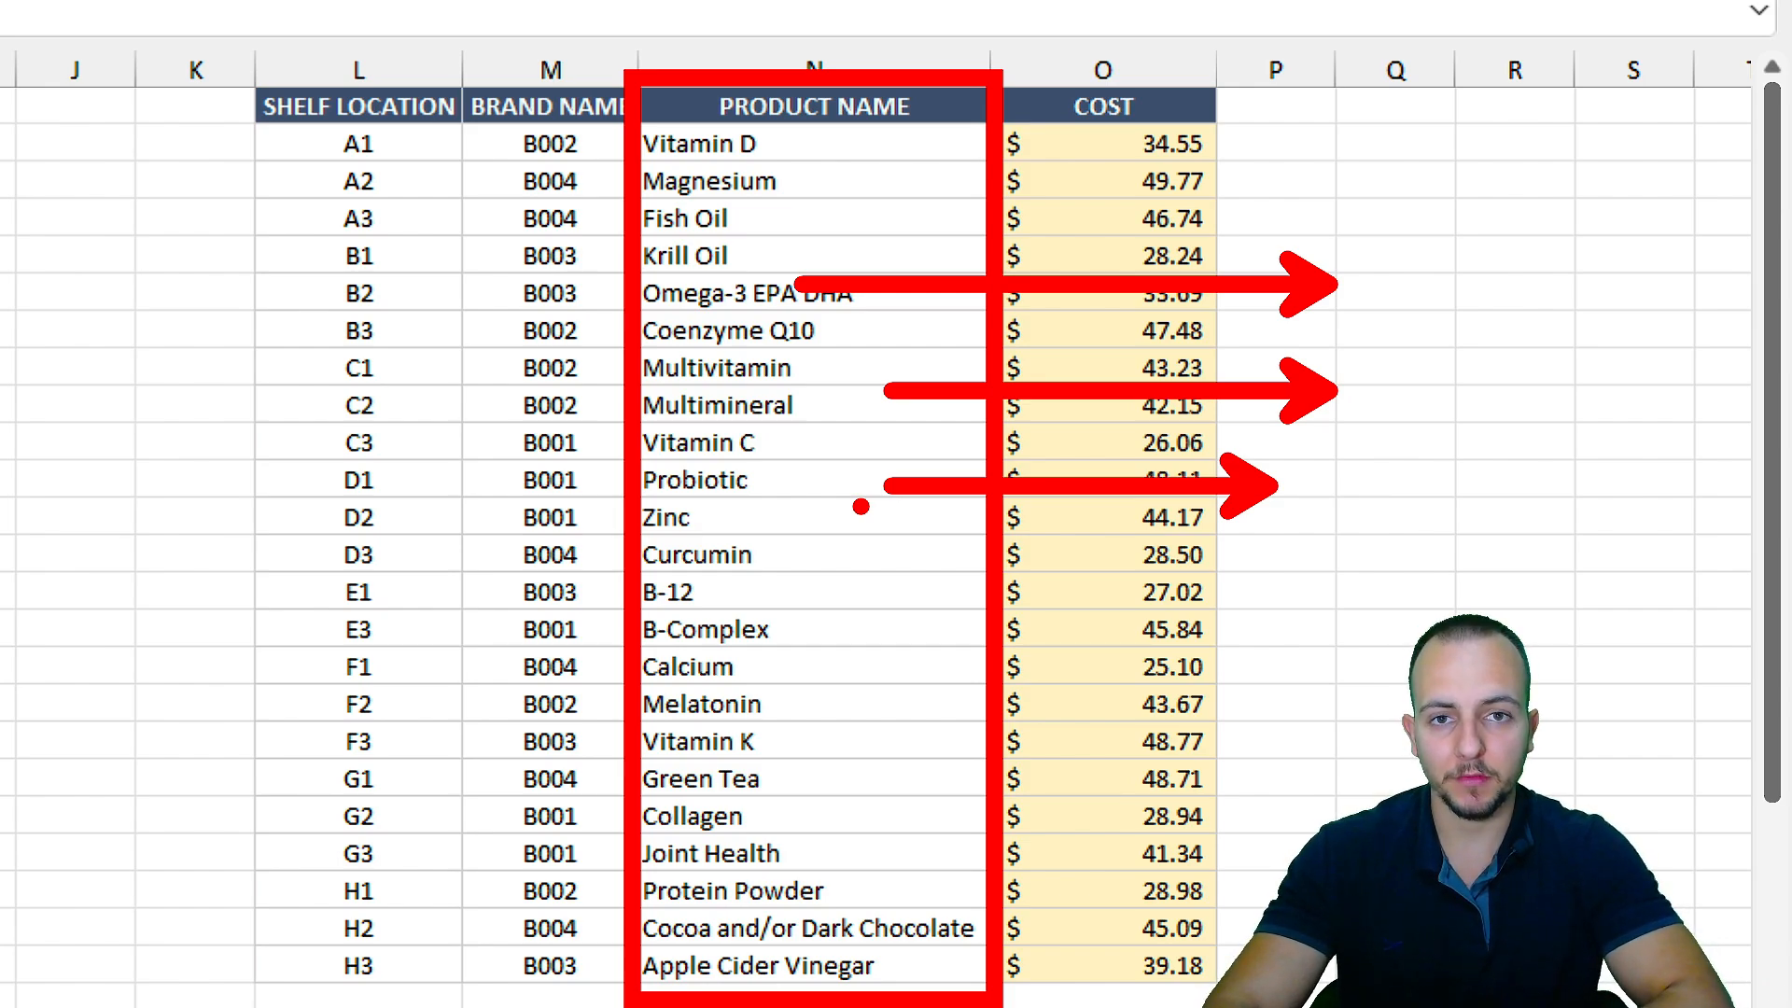
key("ctrl+z")
key("ctrl+z")
key("ctrl+z")
left_click_drag(973, 70, 1287, 149)
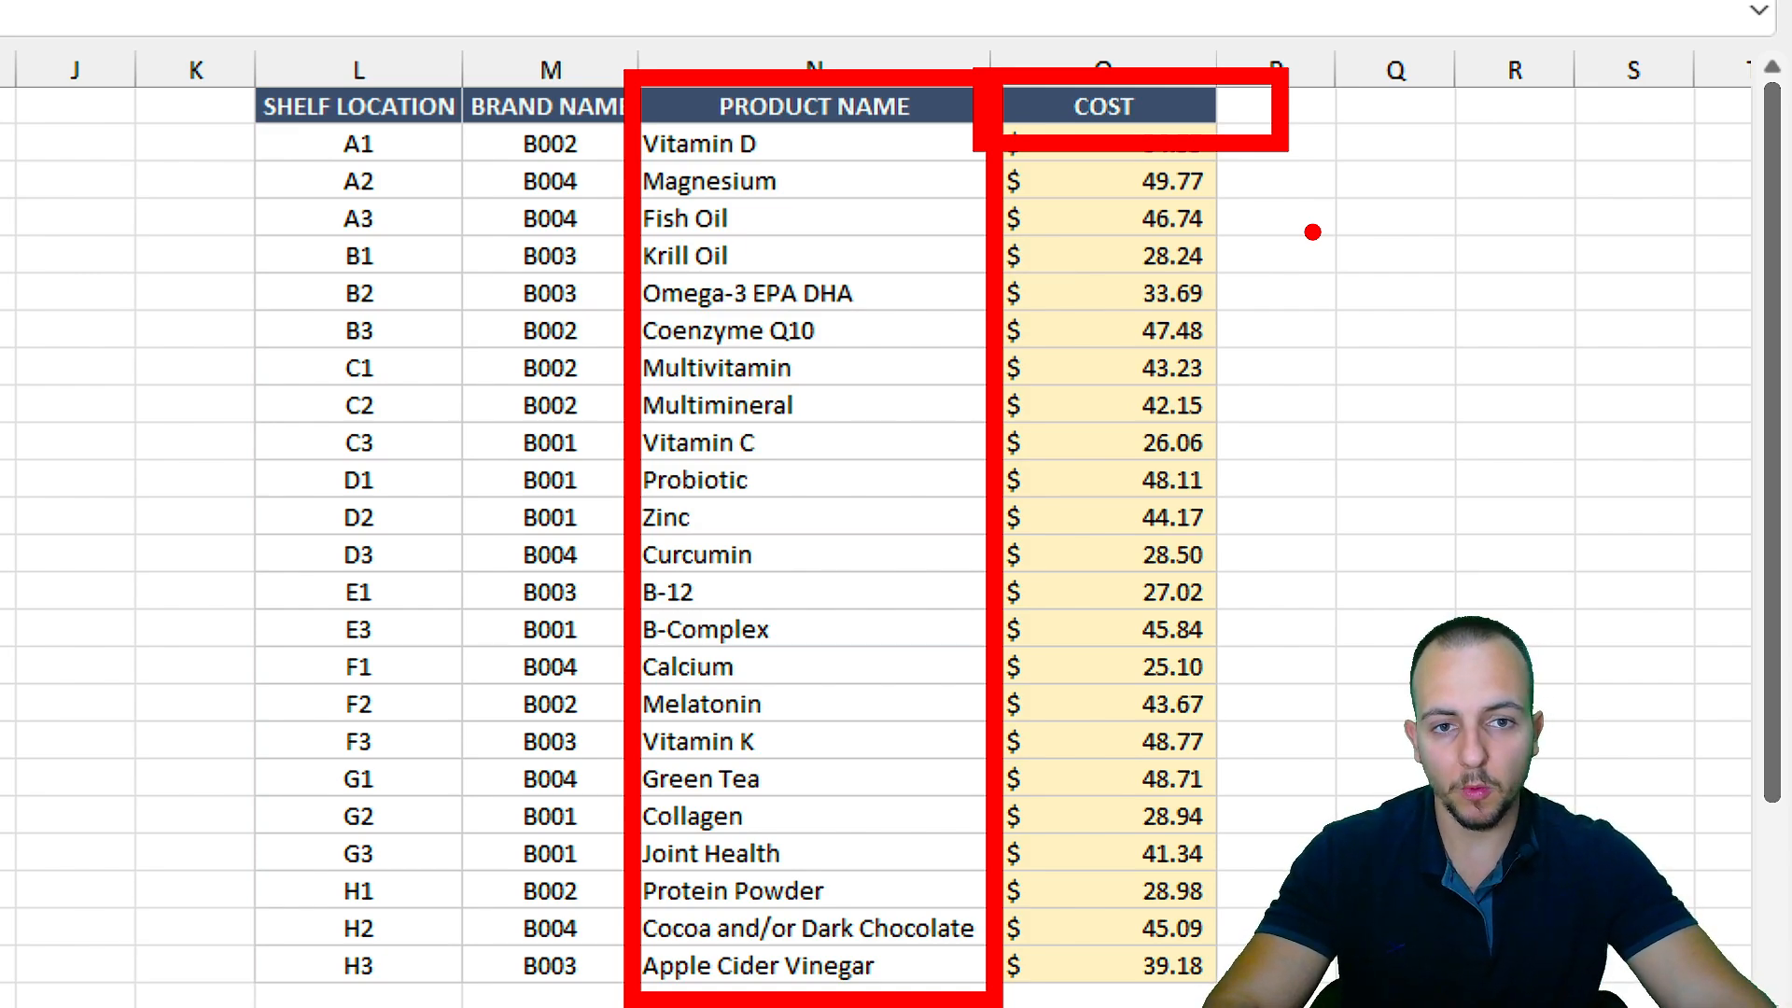
key("ctrl+z")
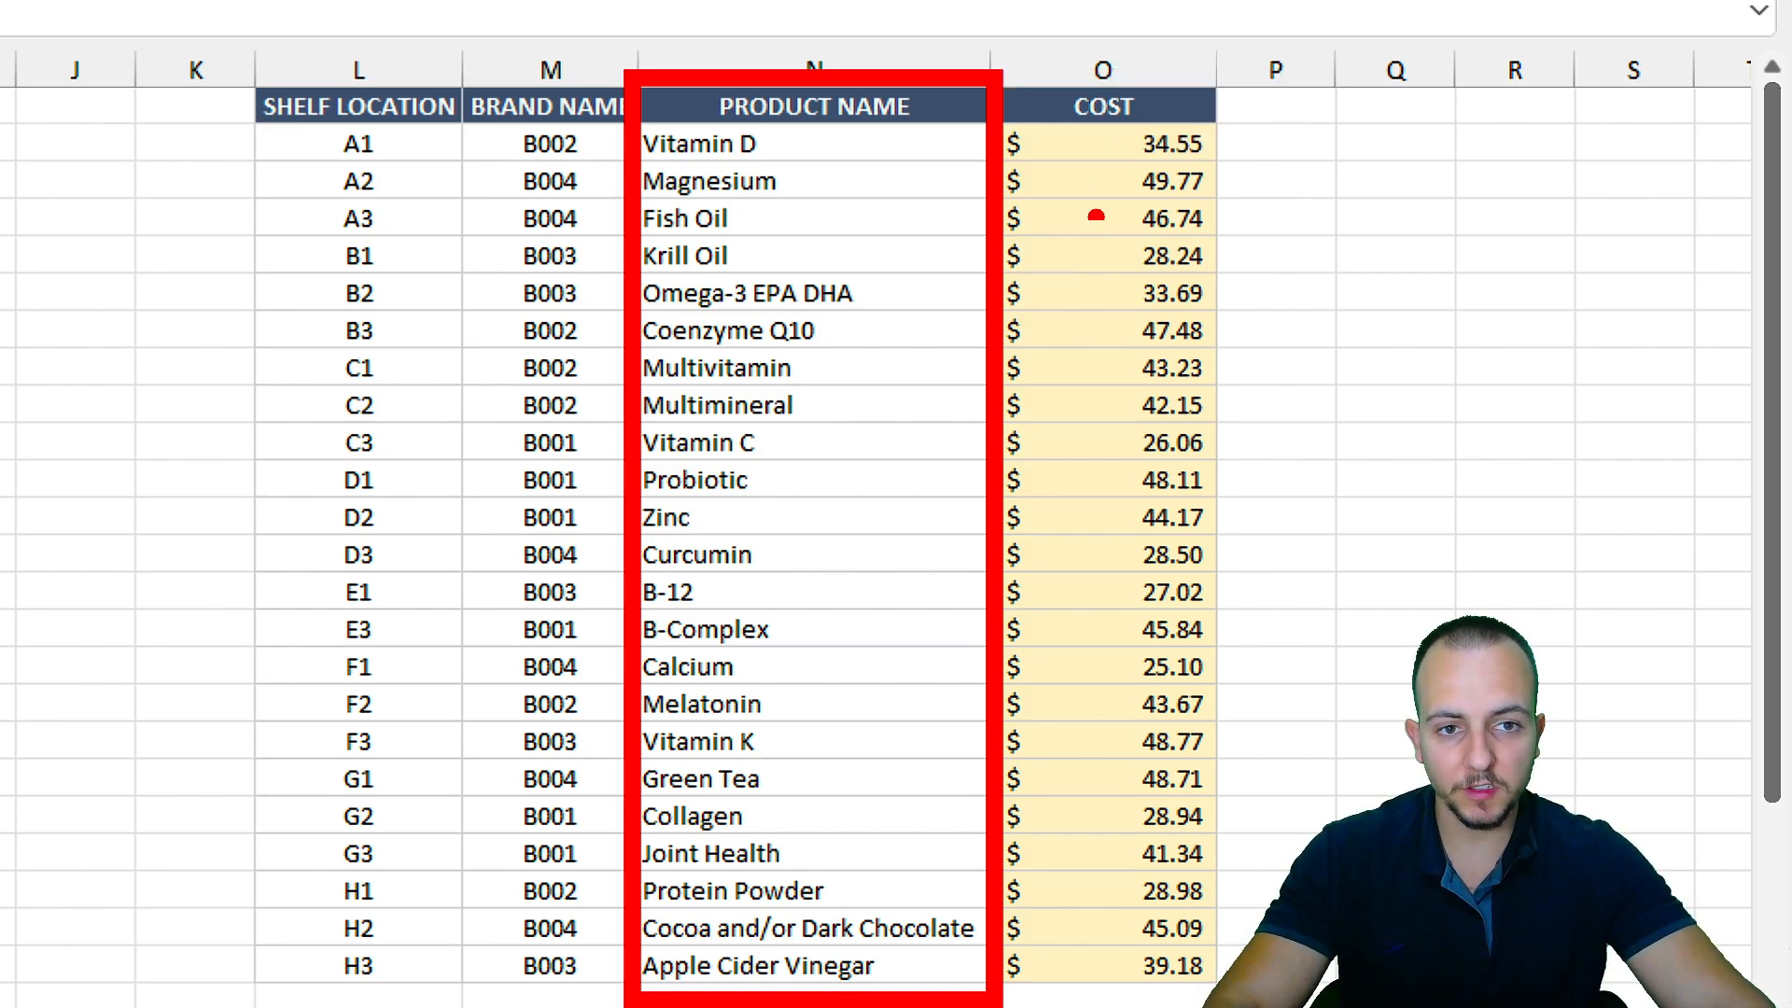
left_click_drag(1176, 258, 924, 257)
left_click_drag(1143, 337, 801, 338)
left_click_drag(1087, 447, 859, 447)
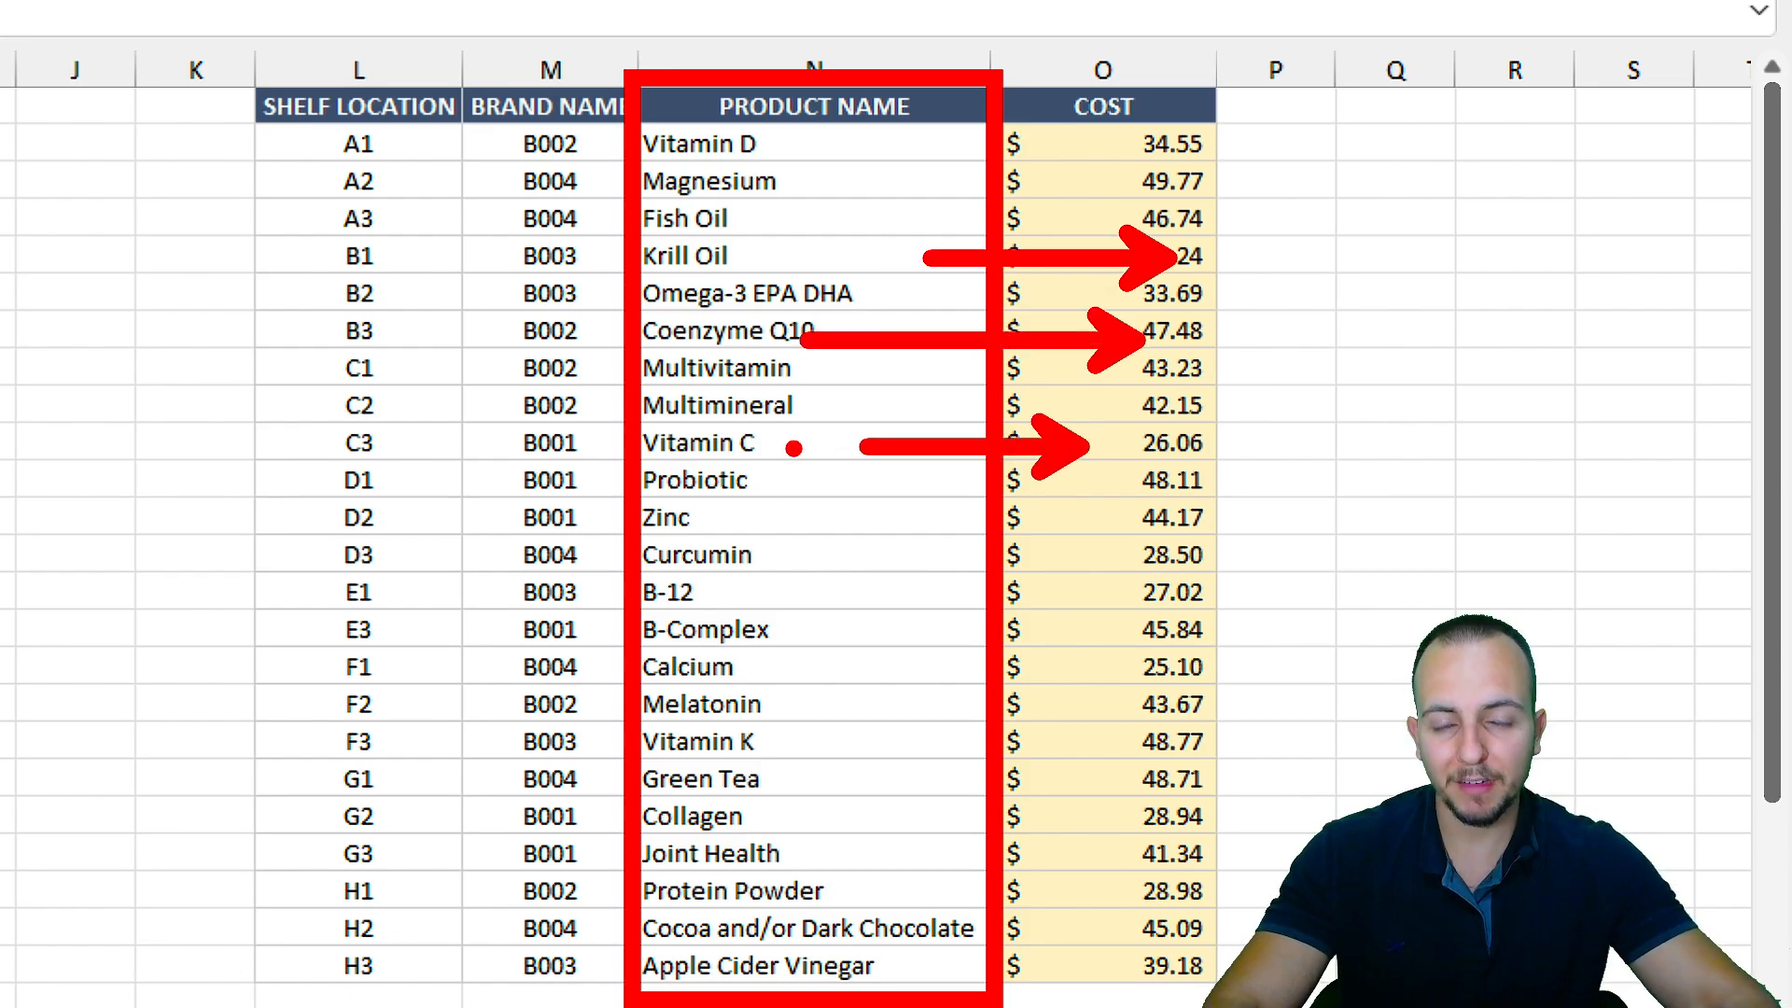
key("Escape")
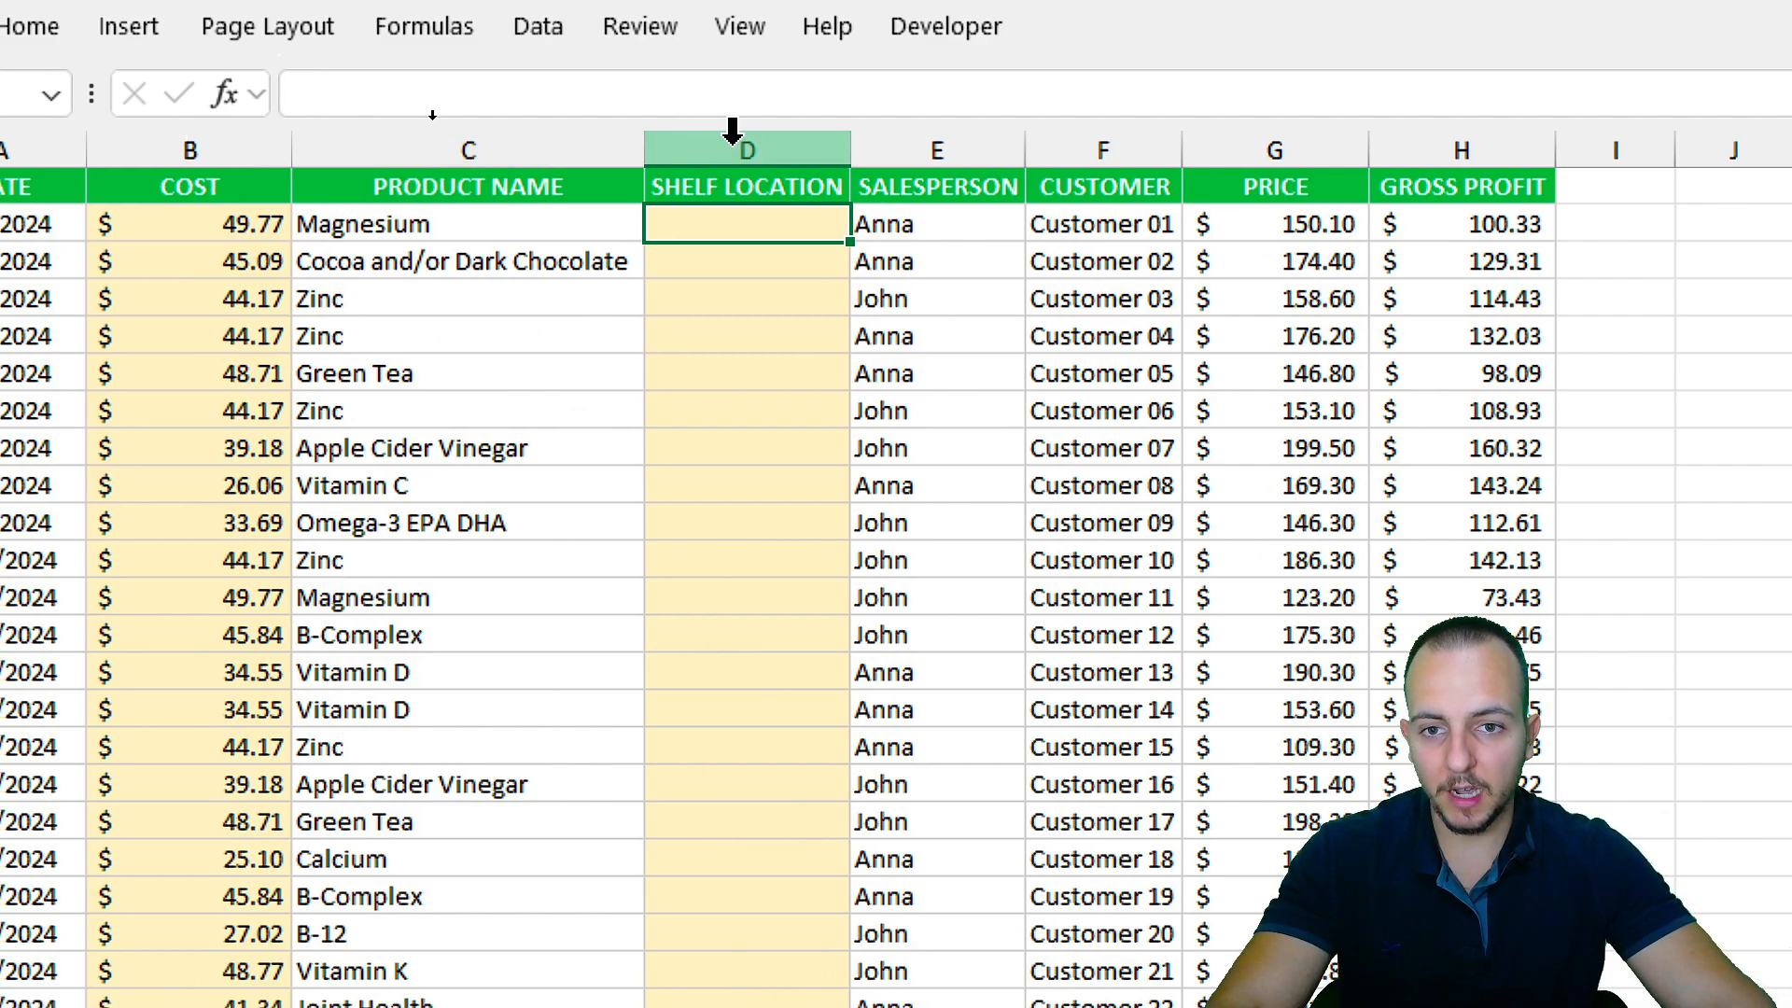
Review the sales table's Shelf Location column alongside the product names that serve as its lookup values.
left_click(737, 150)
left_click_drag(737, 191, 694, 584)
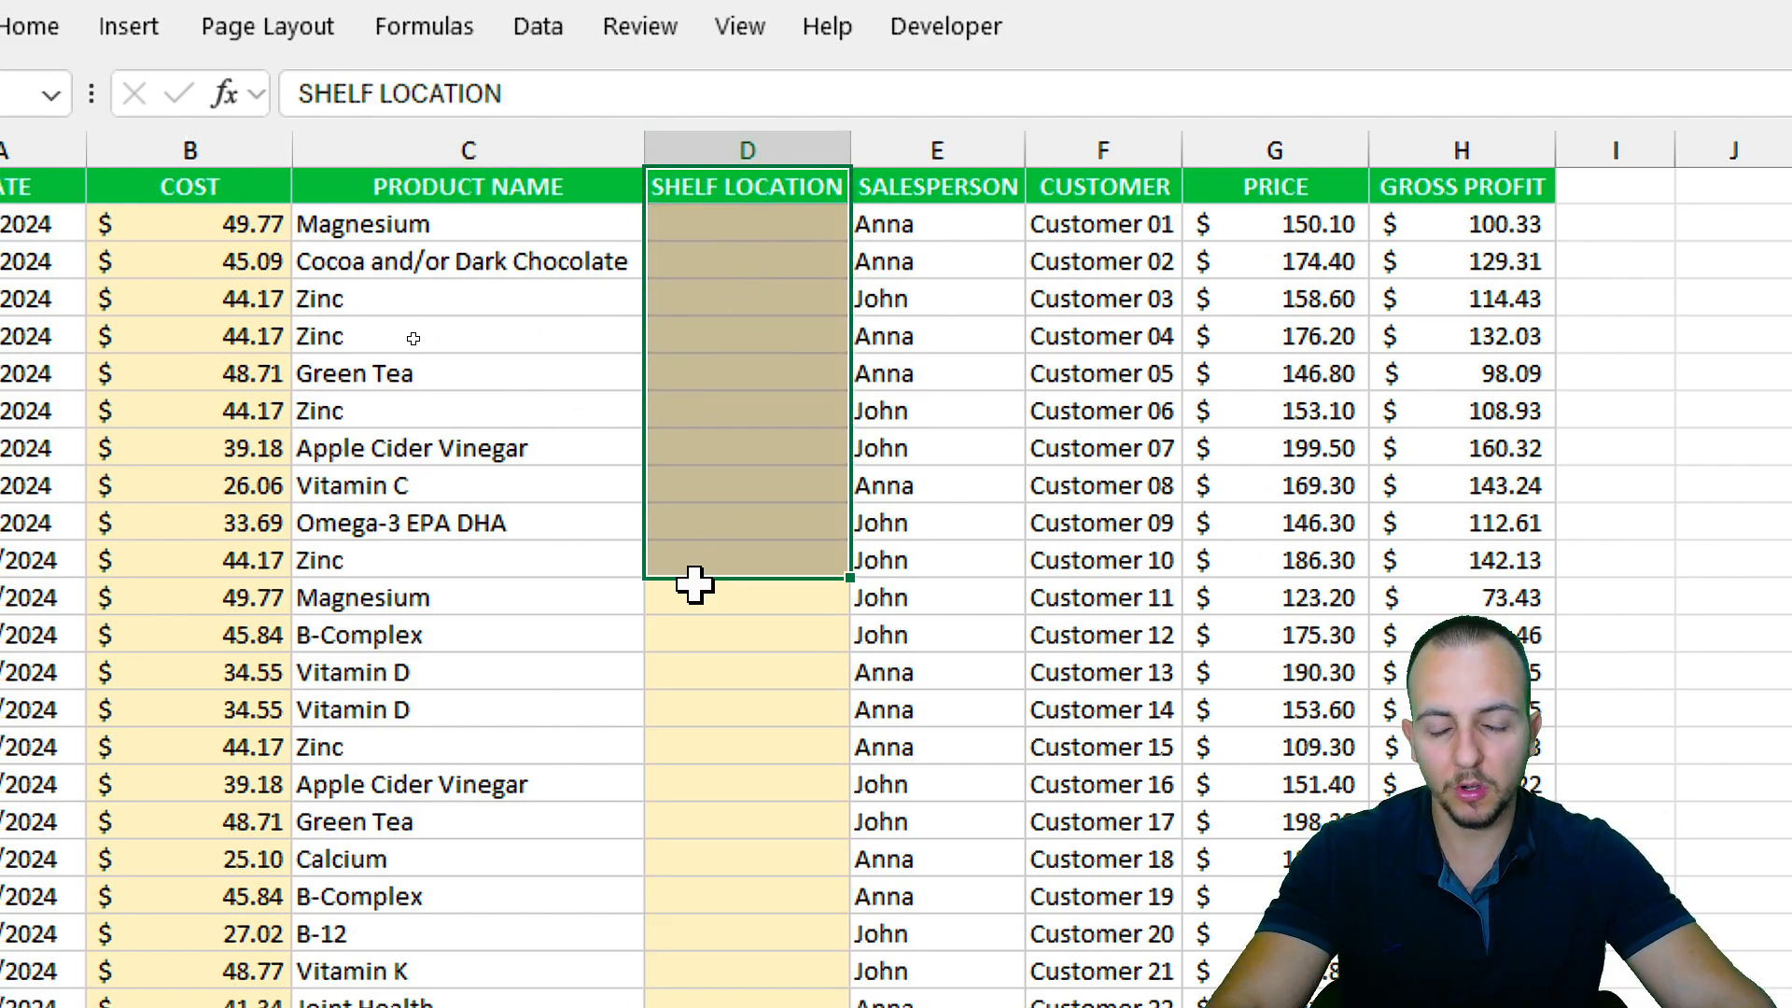
left_click_drag(550, 229, 480, 533)
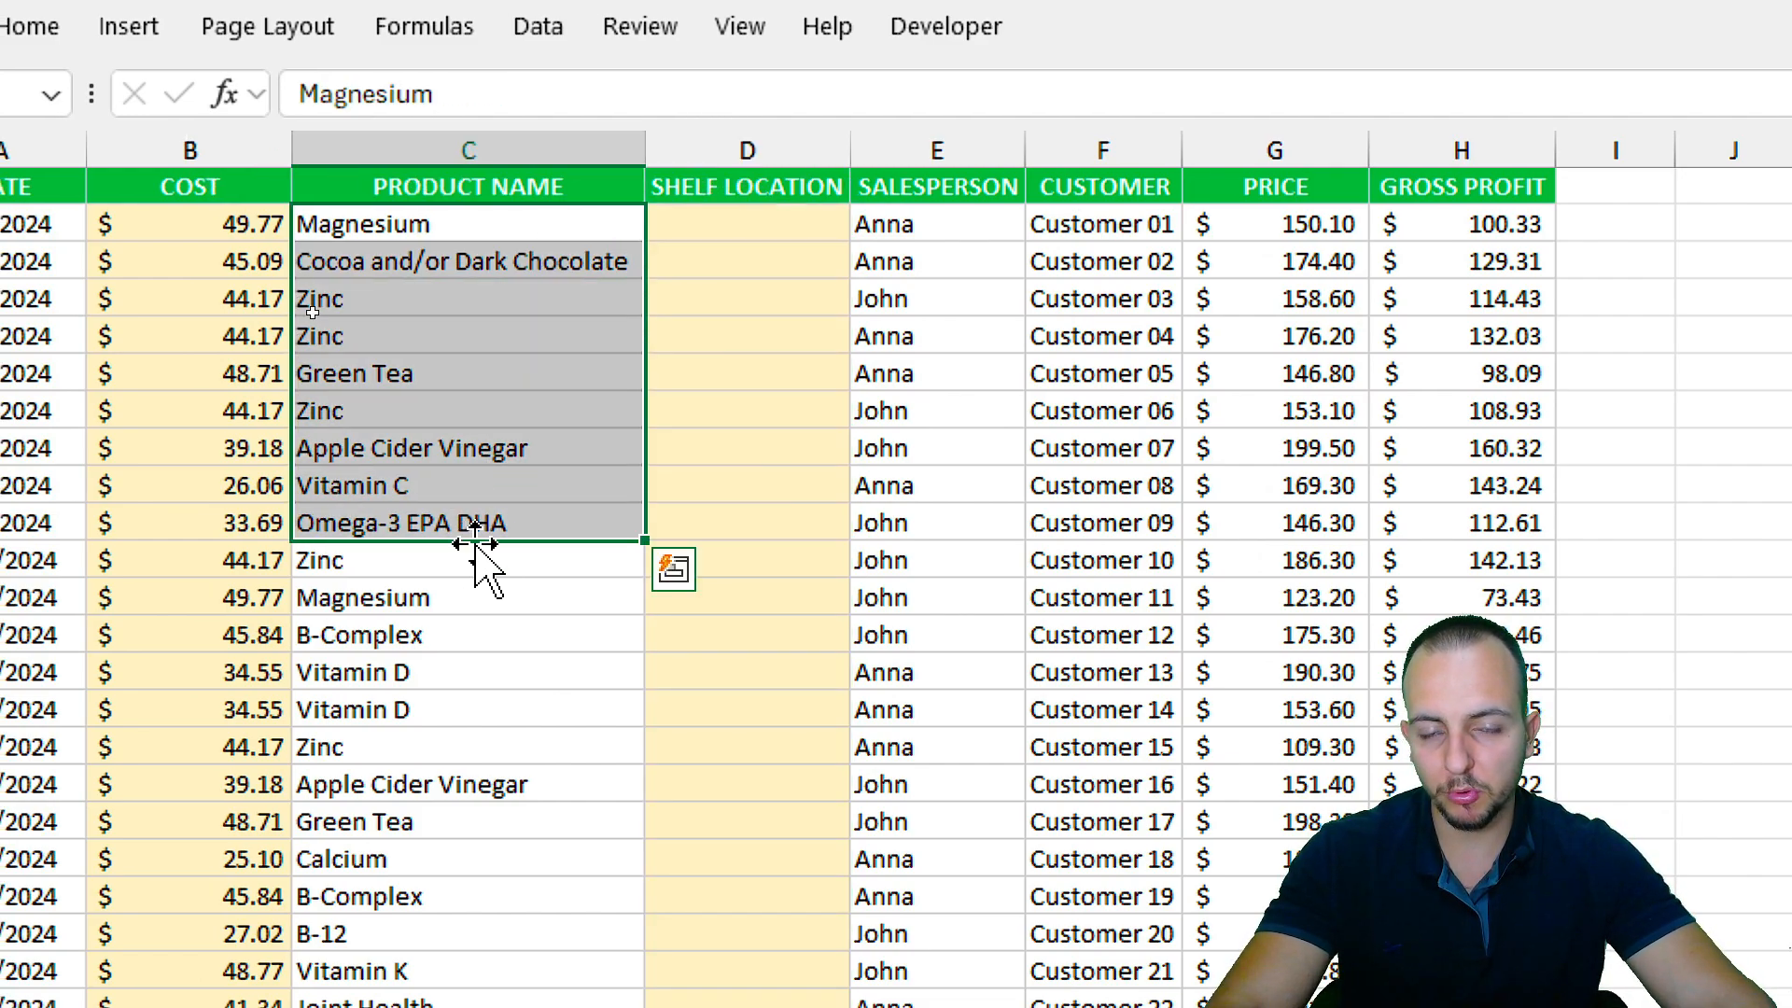
left_click(728, 226)
Examine where the Shelf Location column sits relative to the Product Name column in the product table.
scroll(1532, 445, "right", 5)
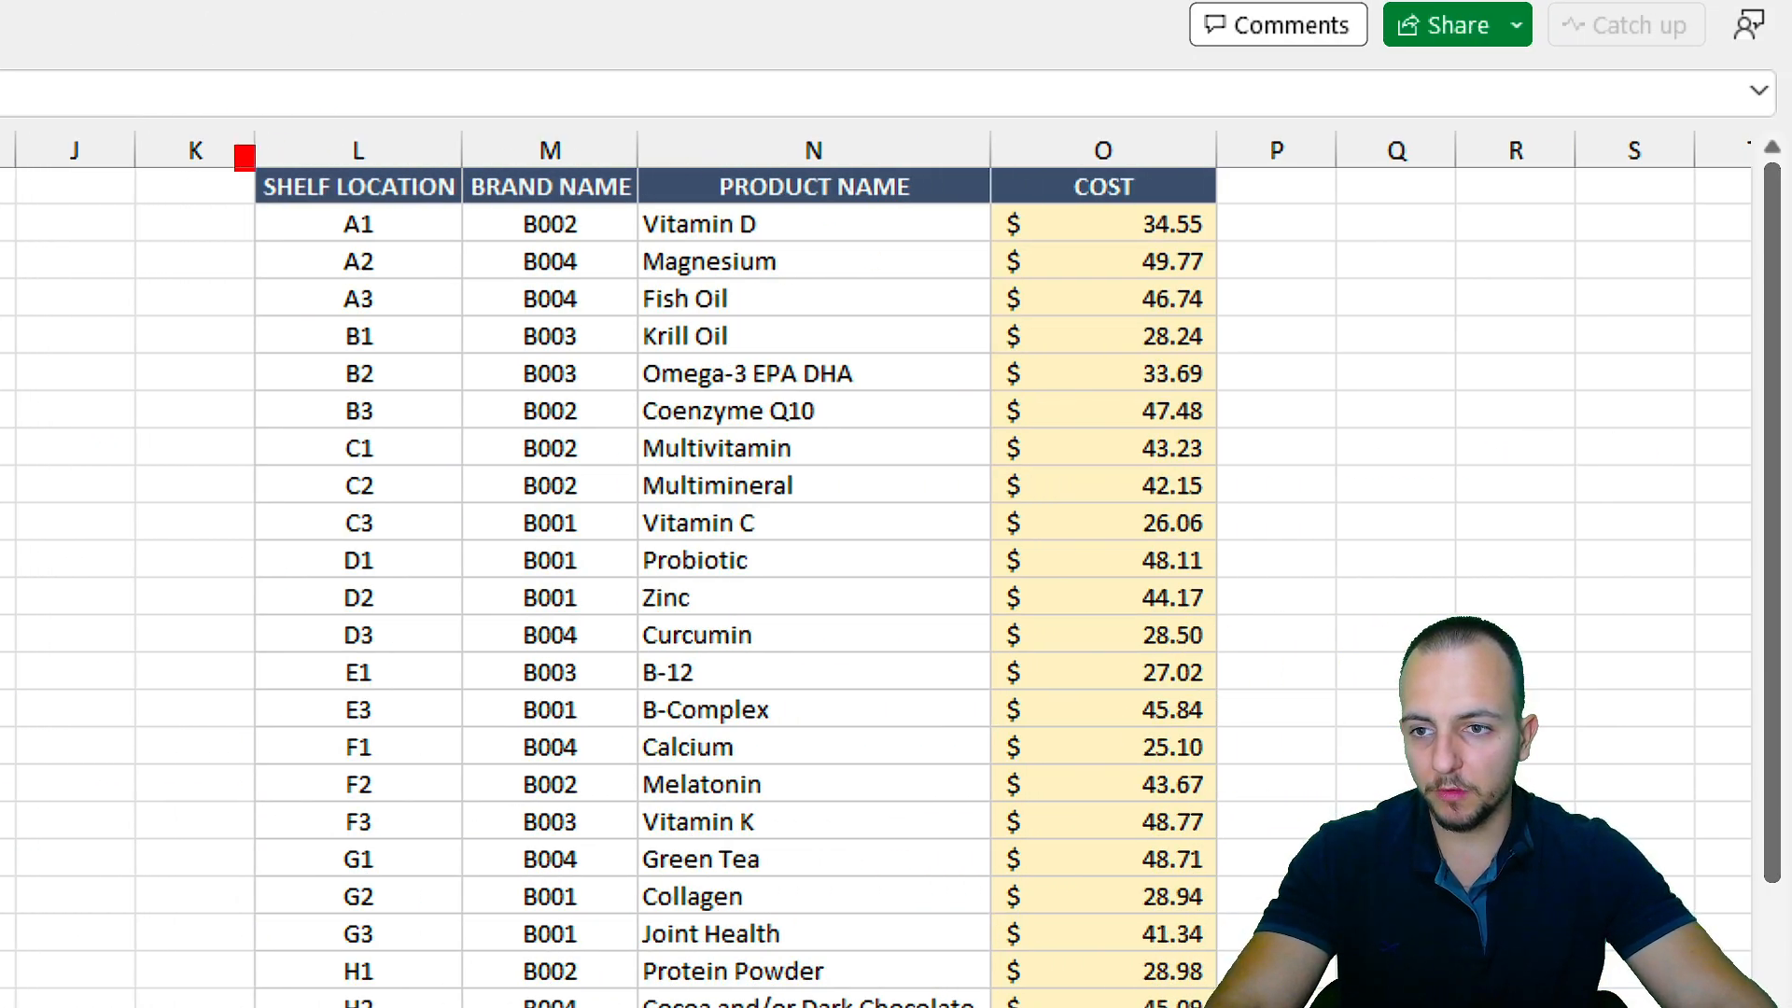
left_click_drag(240, 149, 475, 476)
left_click_drag(626, 151, 1024, 481)
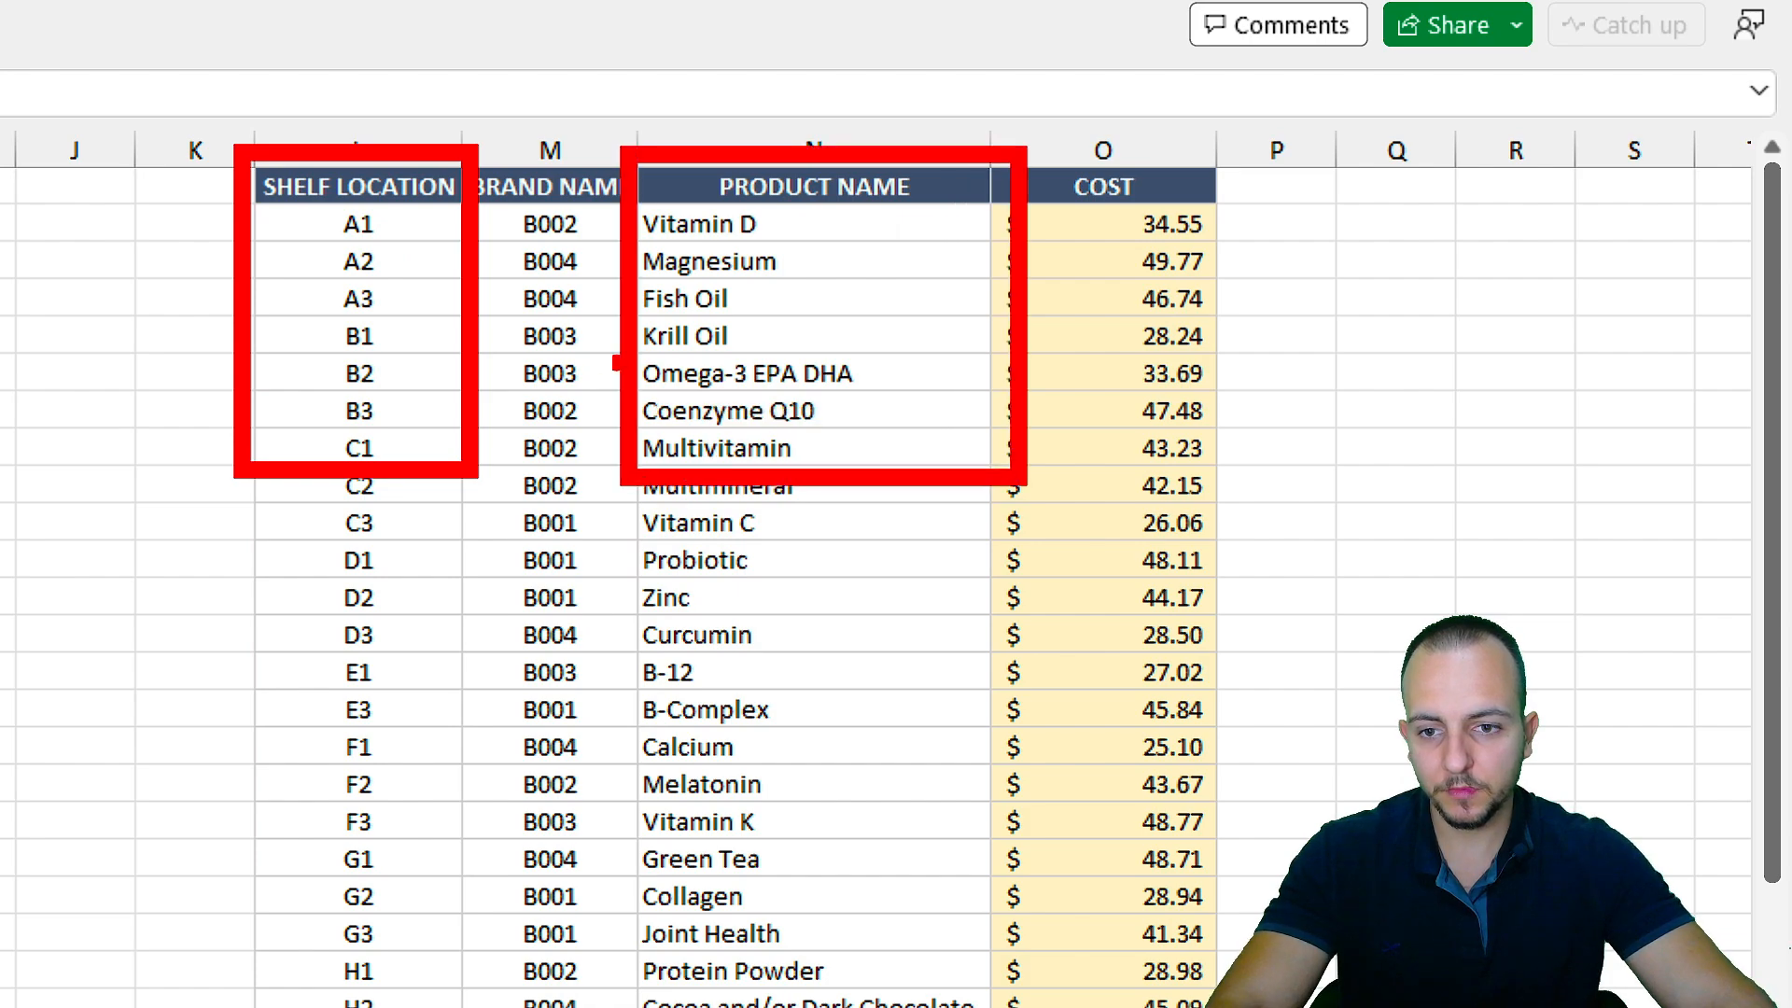
left_click_drag(784, 378, 550, 378)
left_click_drag(545, 303, 714, 290)
key("ctrl+z")
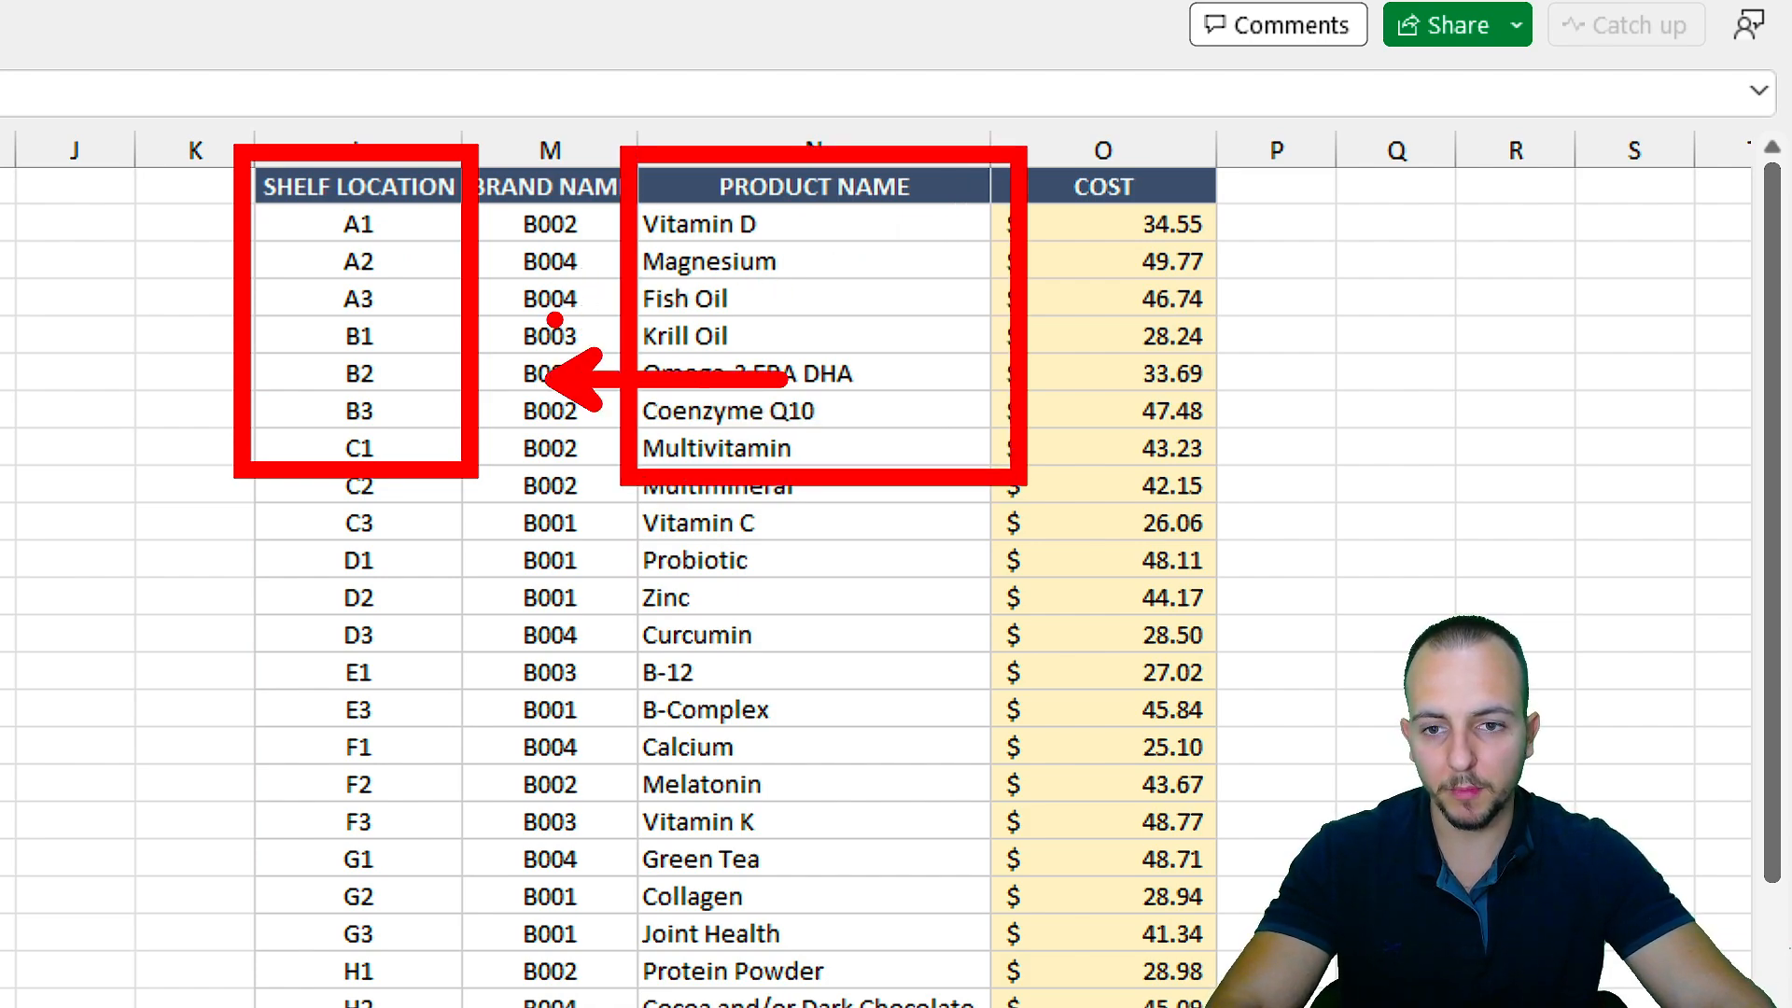
left_click_drag(549, 310, 805, 310)
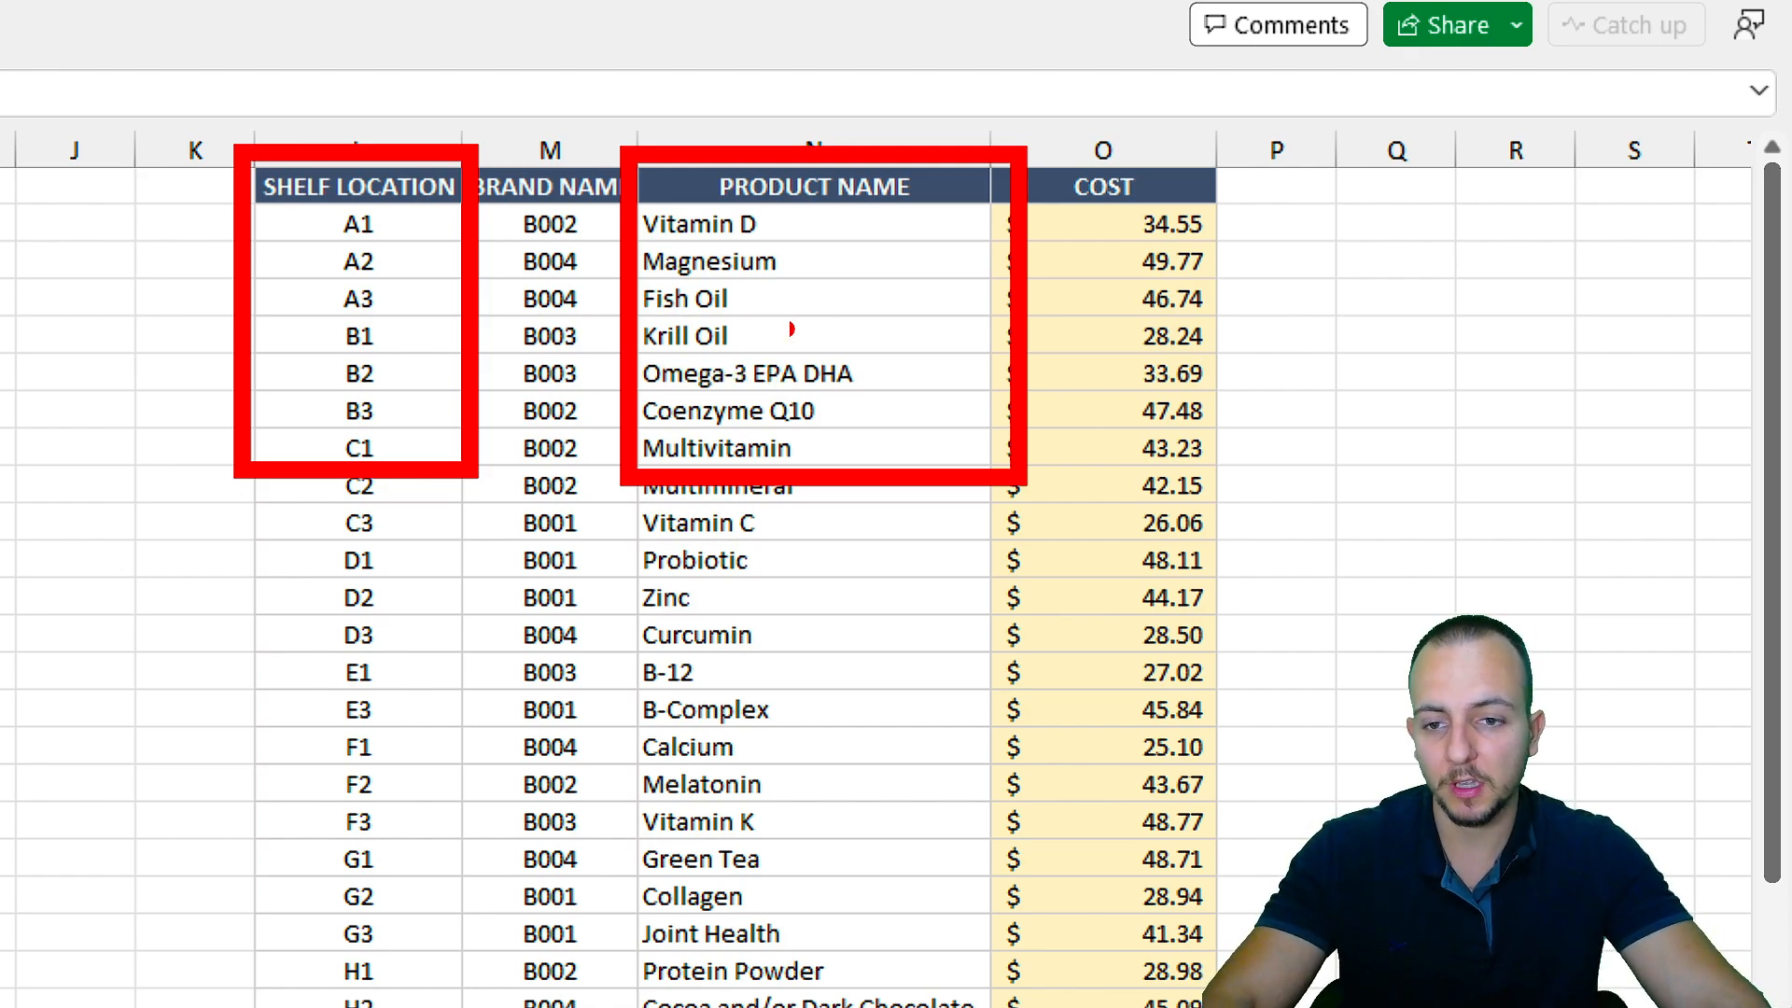
left_click_drag(774, 294, 490, 319)
left_click_drag(667, 383, 522, 396)
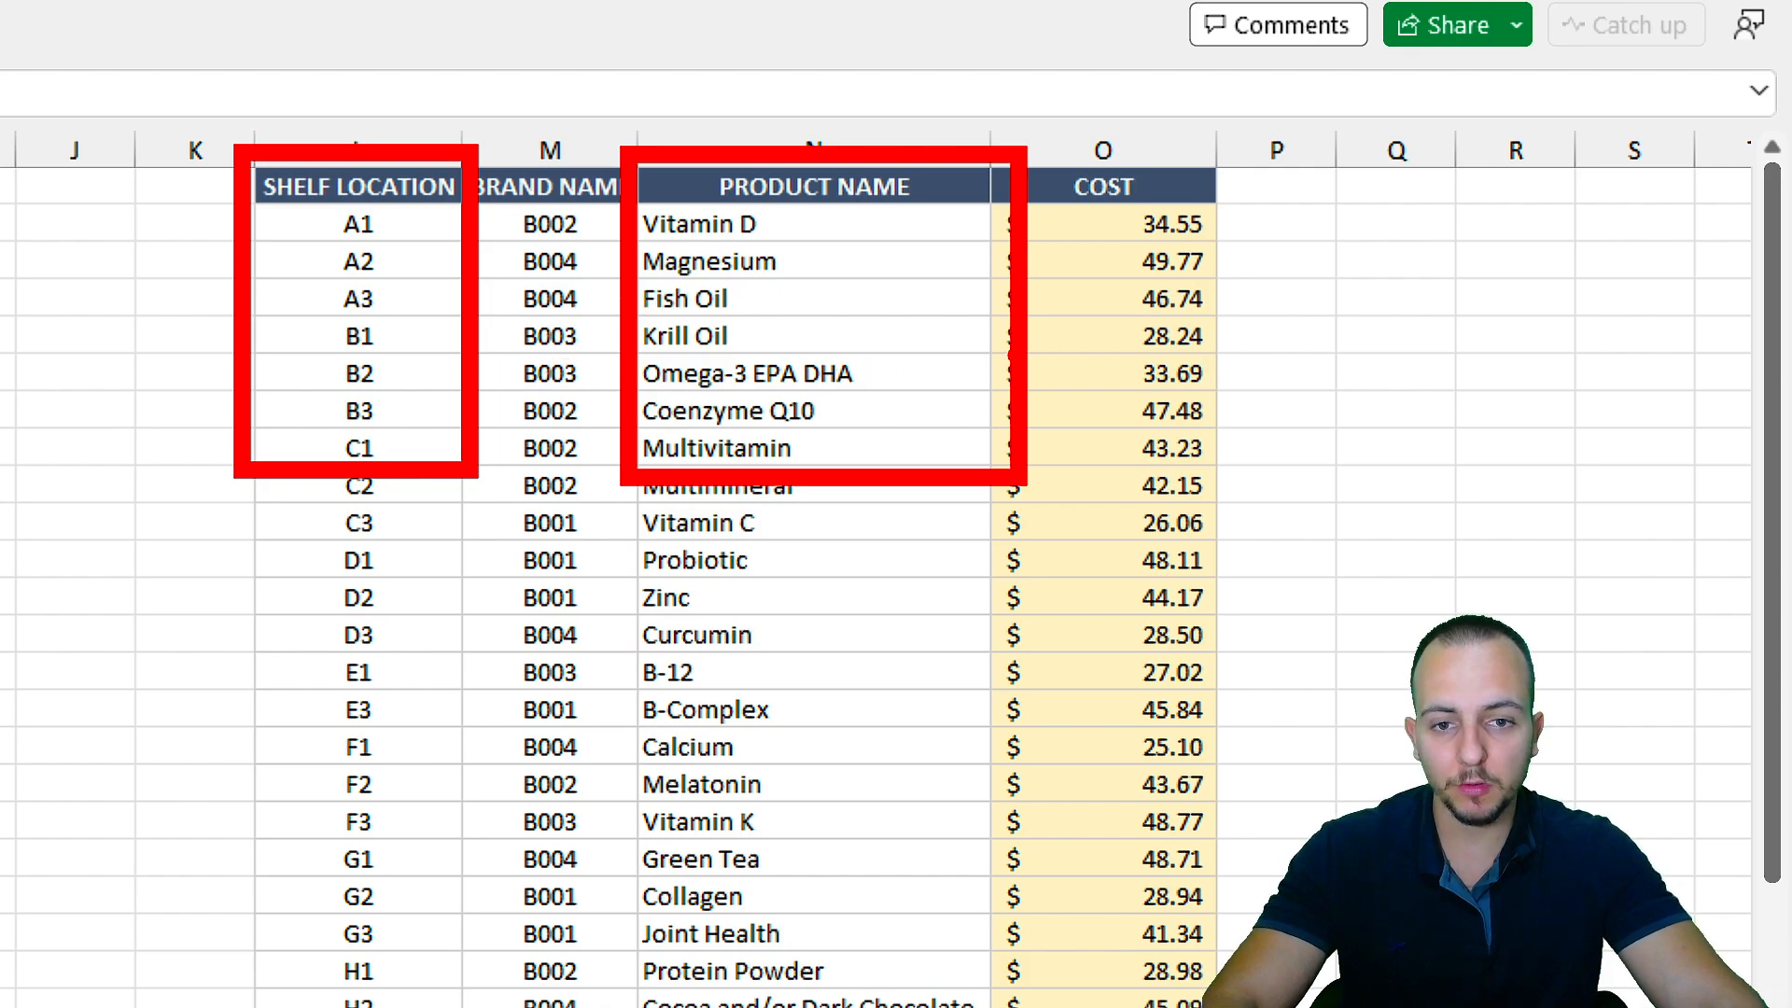
left_click_drag(858, 286, 1243, 287)
left_click_drag(892, 369, 1209, 368)
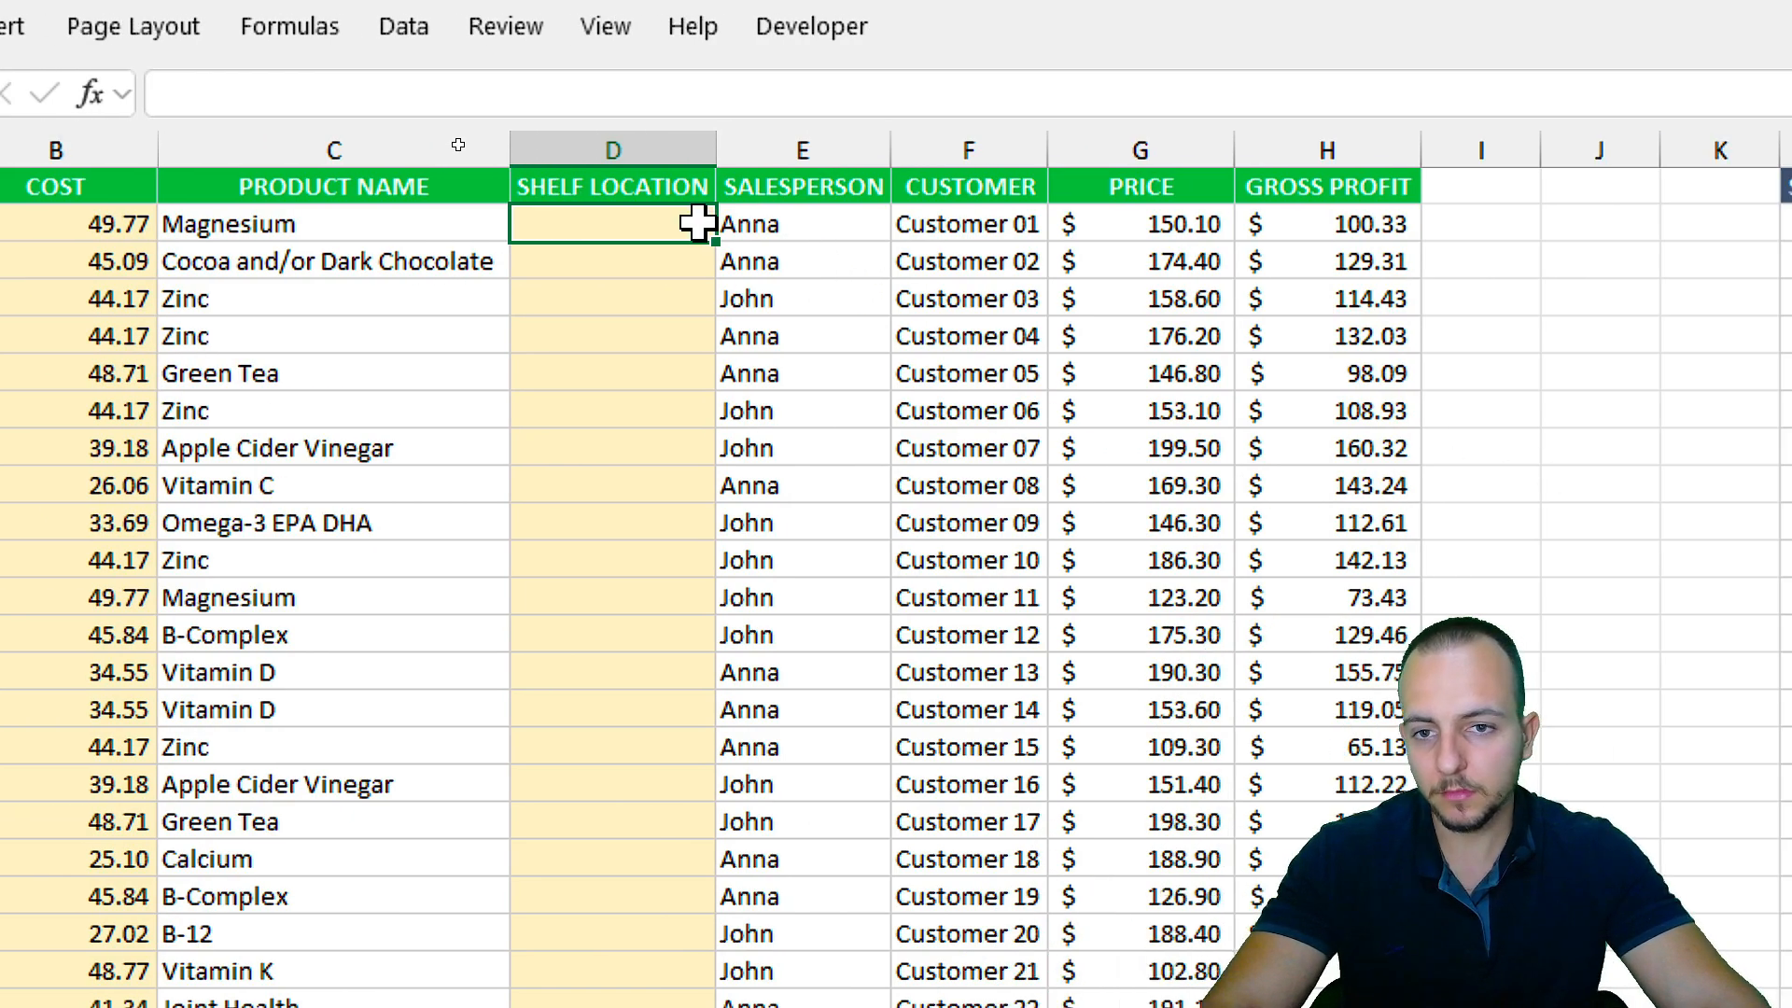
Start an XLOOKUP formula in Shelf Location cell D2 with product name C2 as the lookup value.
left_click(618, 150)
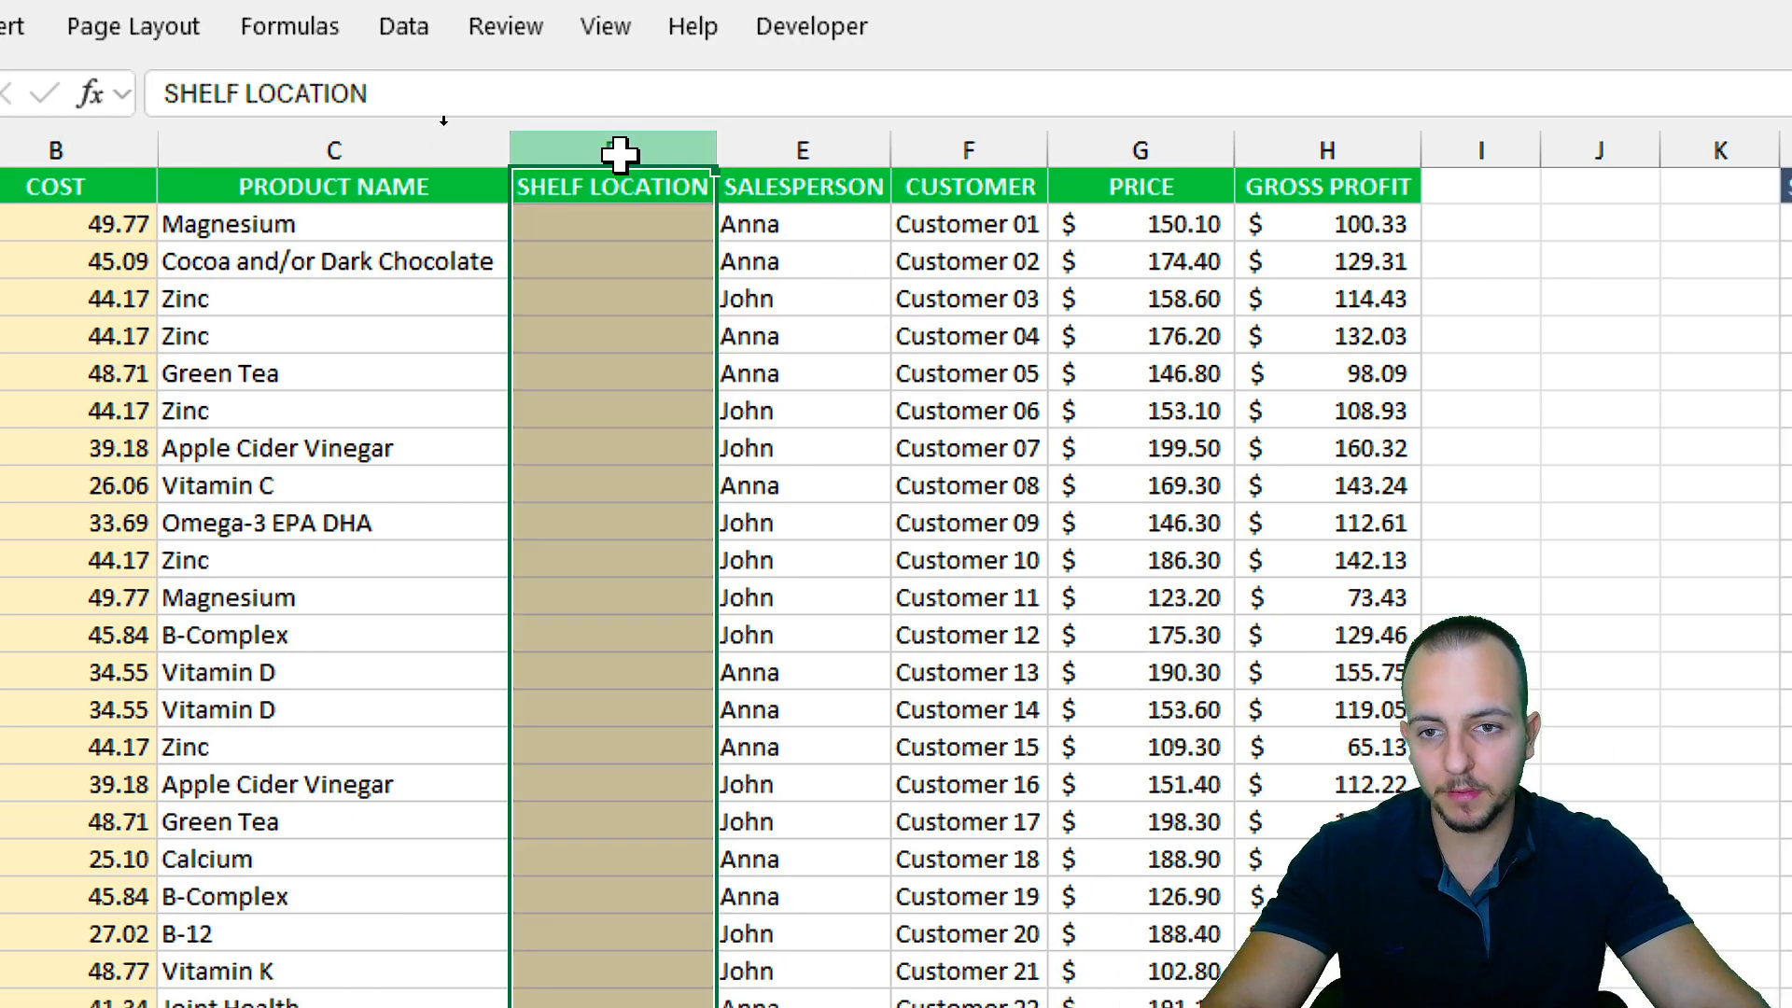
left_click(579, 229)
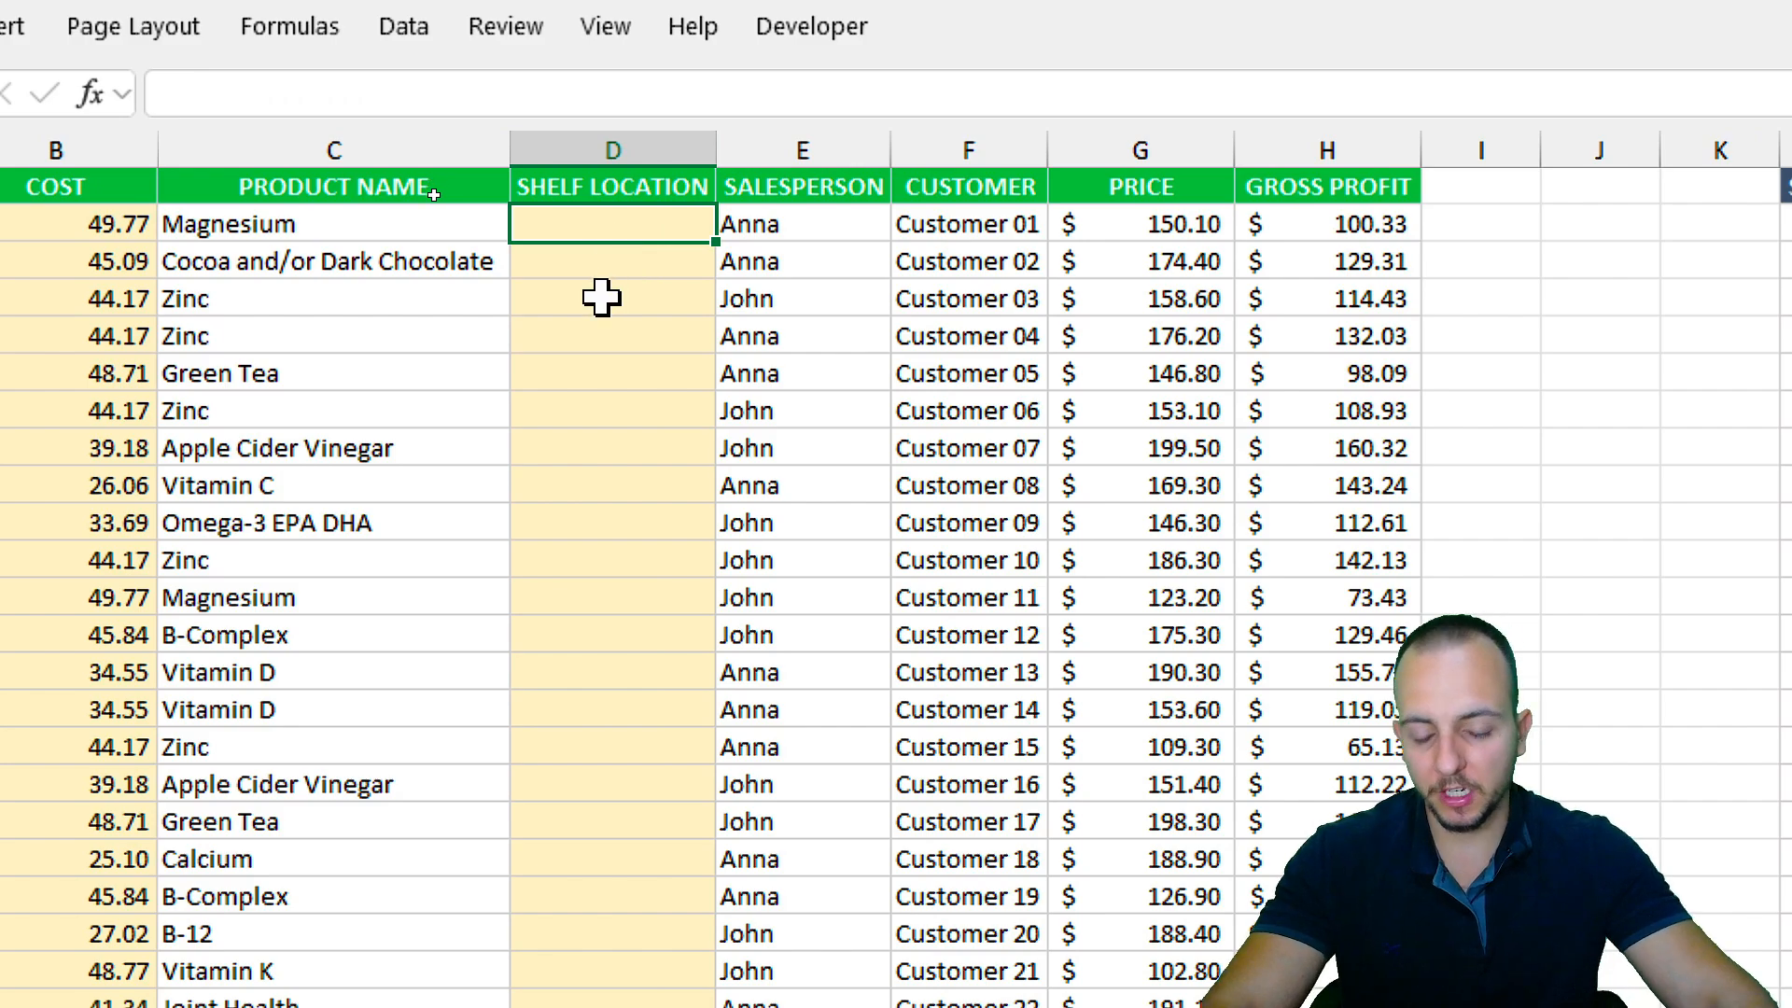
type("=XLO")
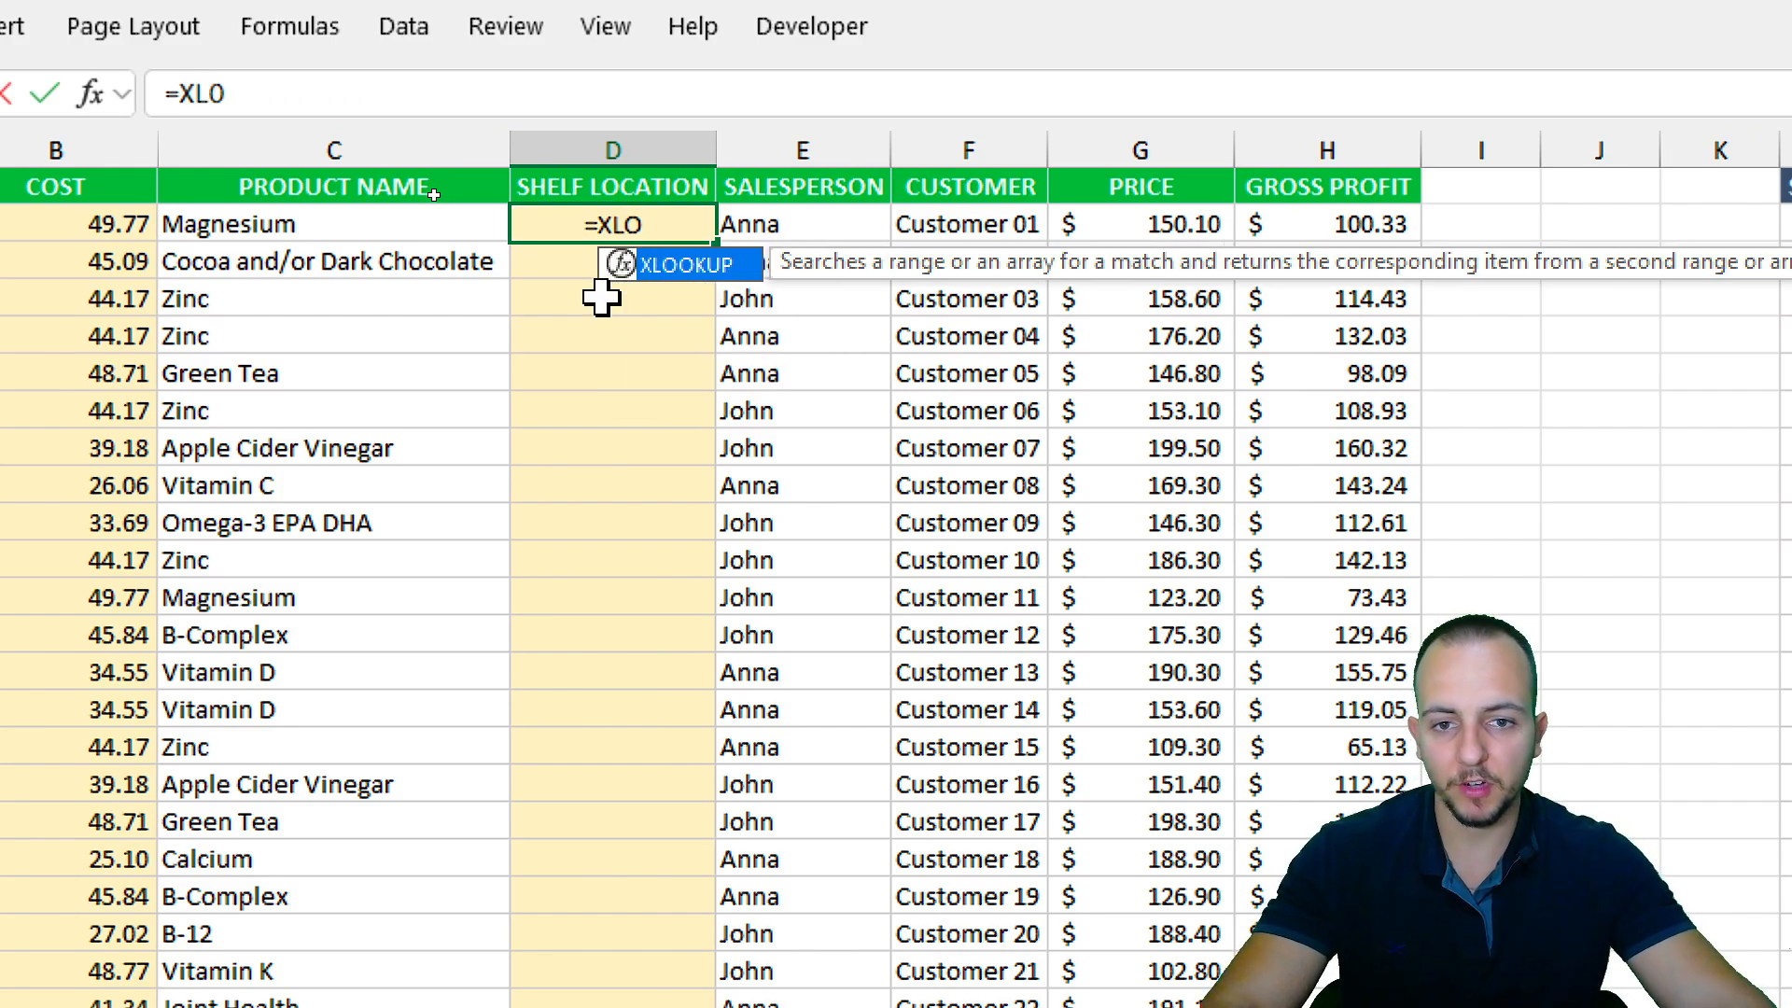
double_click(702, 270)
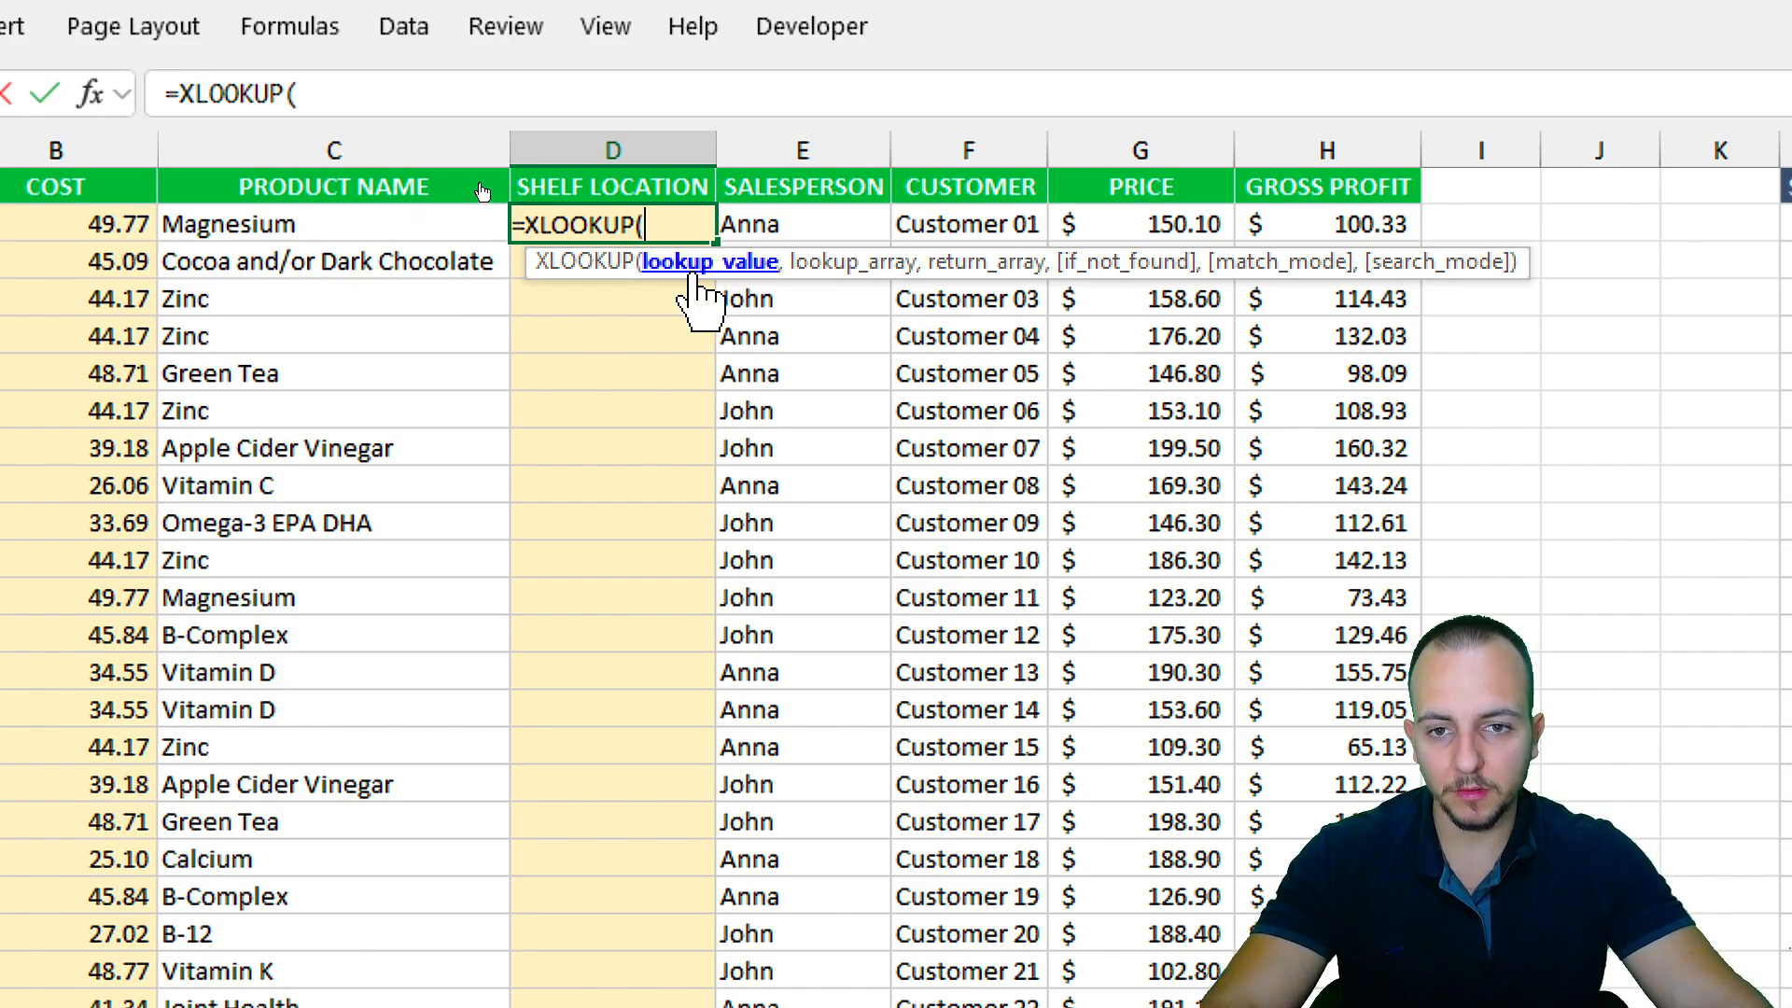
left_click_drag(376, 238, 295, 227)
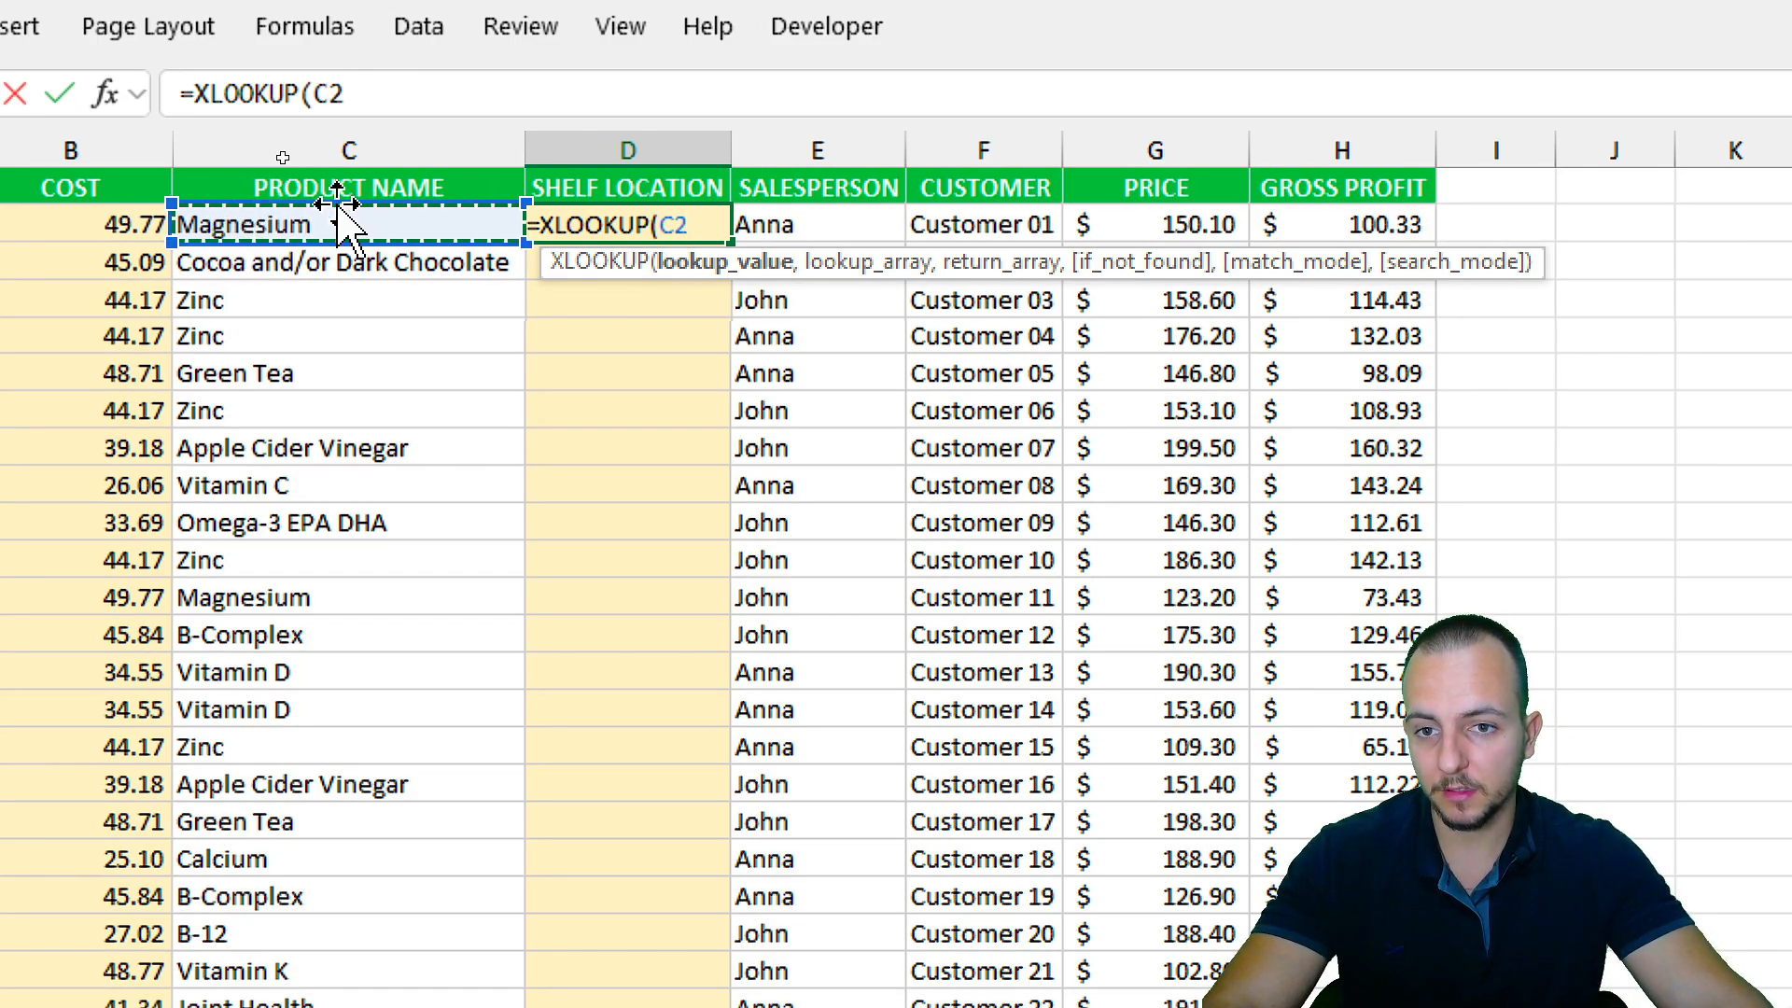
type(",")
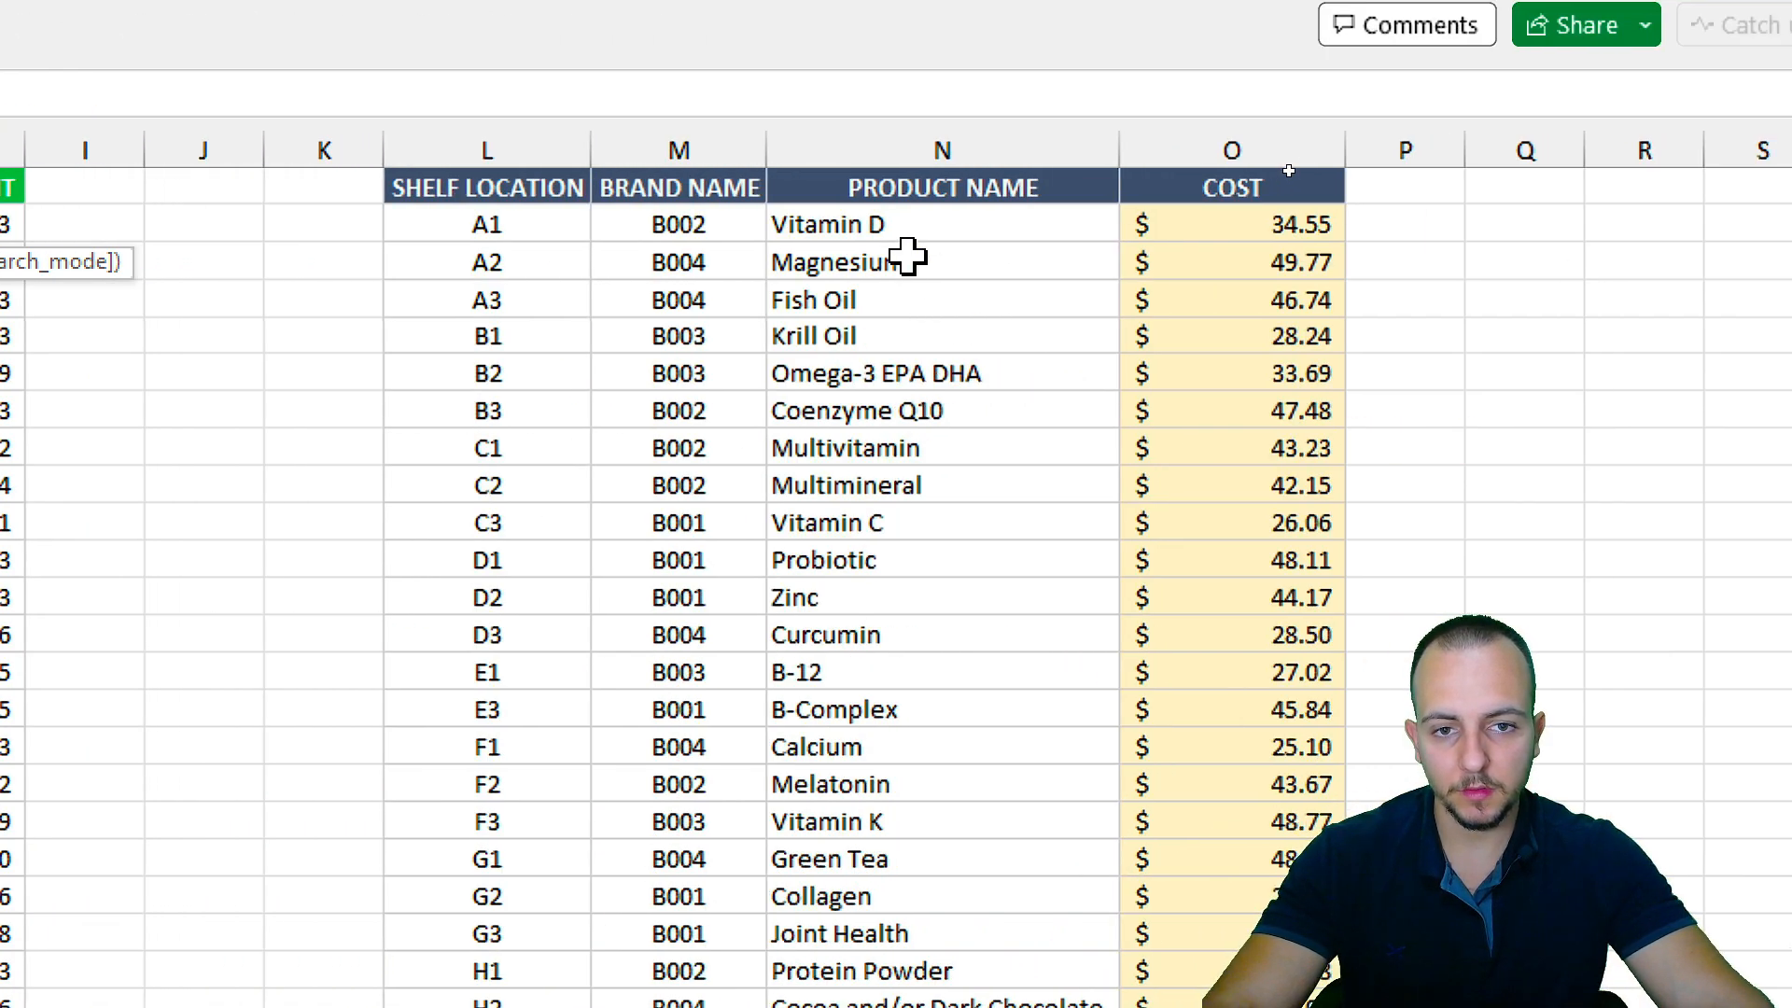
Use the product table's entire Product Name column, N:N, as the XLOOKUP formula's lookup array.
left_click(956, 229)
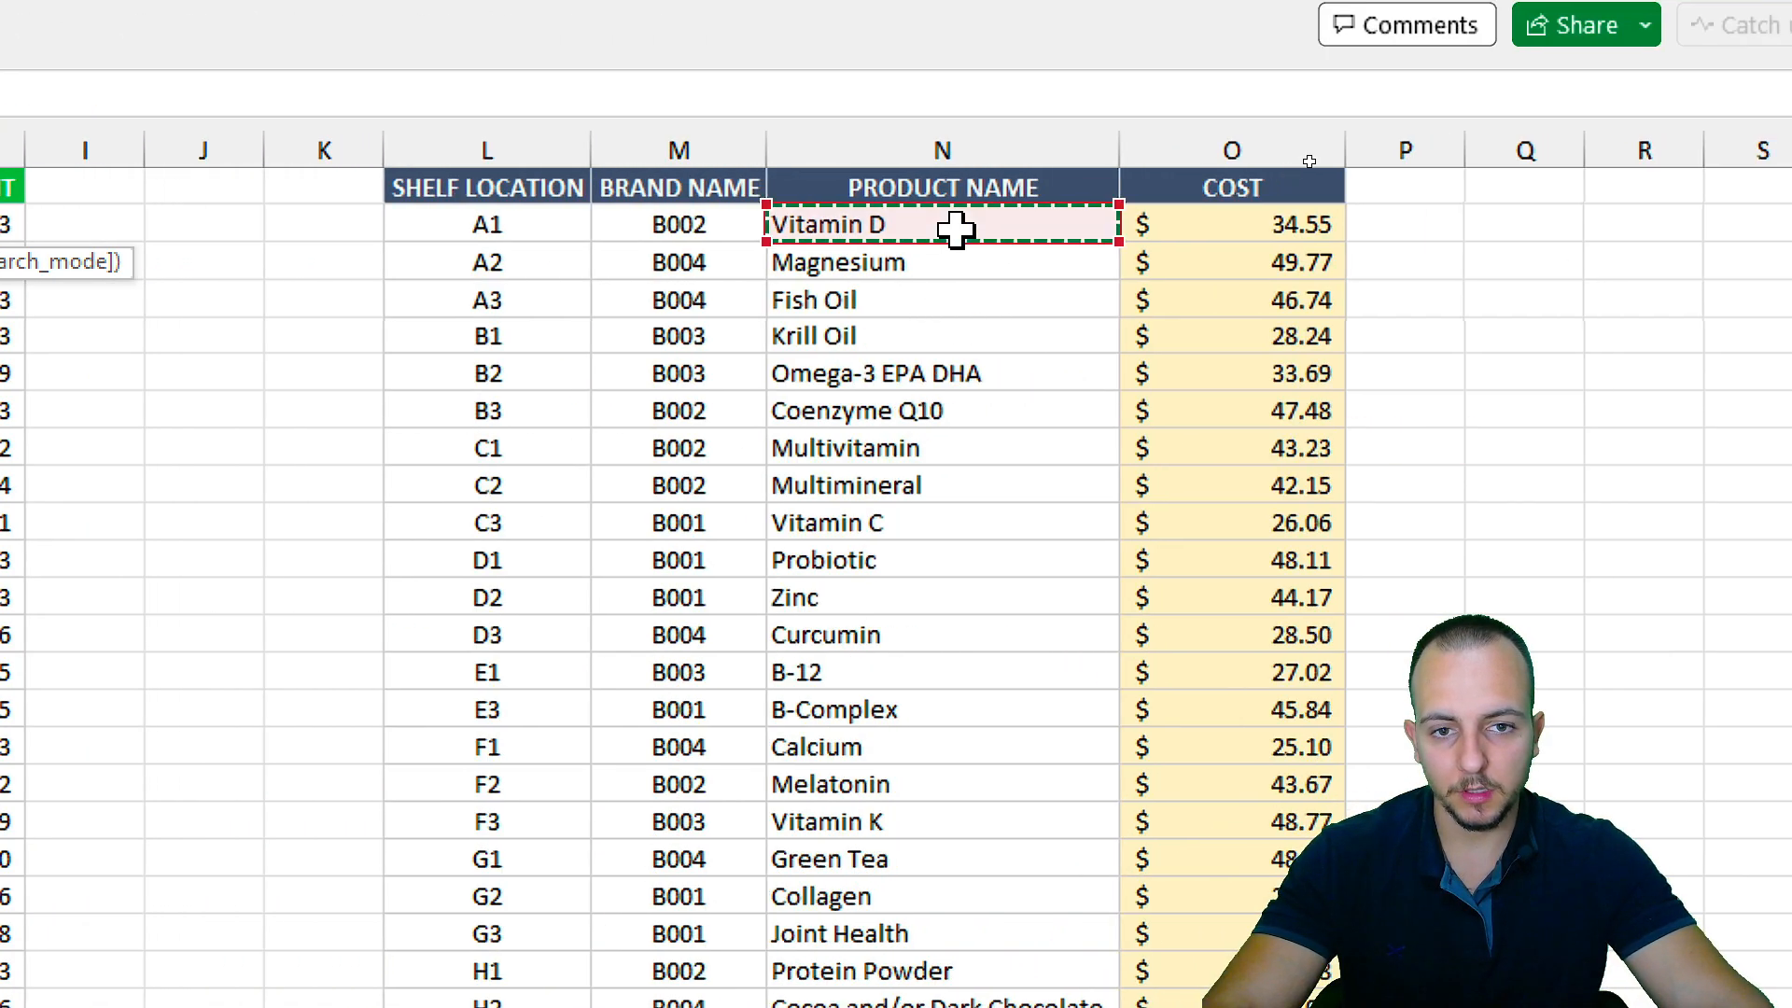
left_click_drag(956, 229, 918, 518)
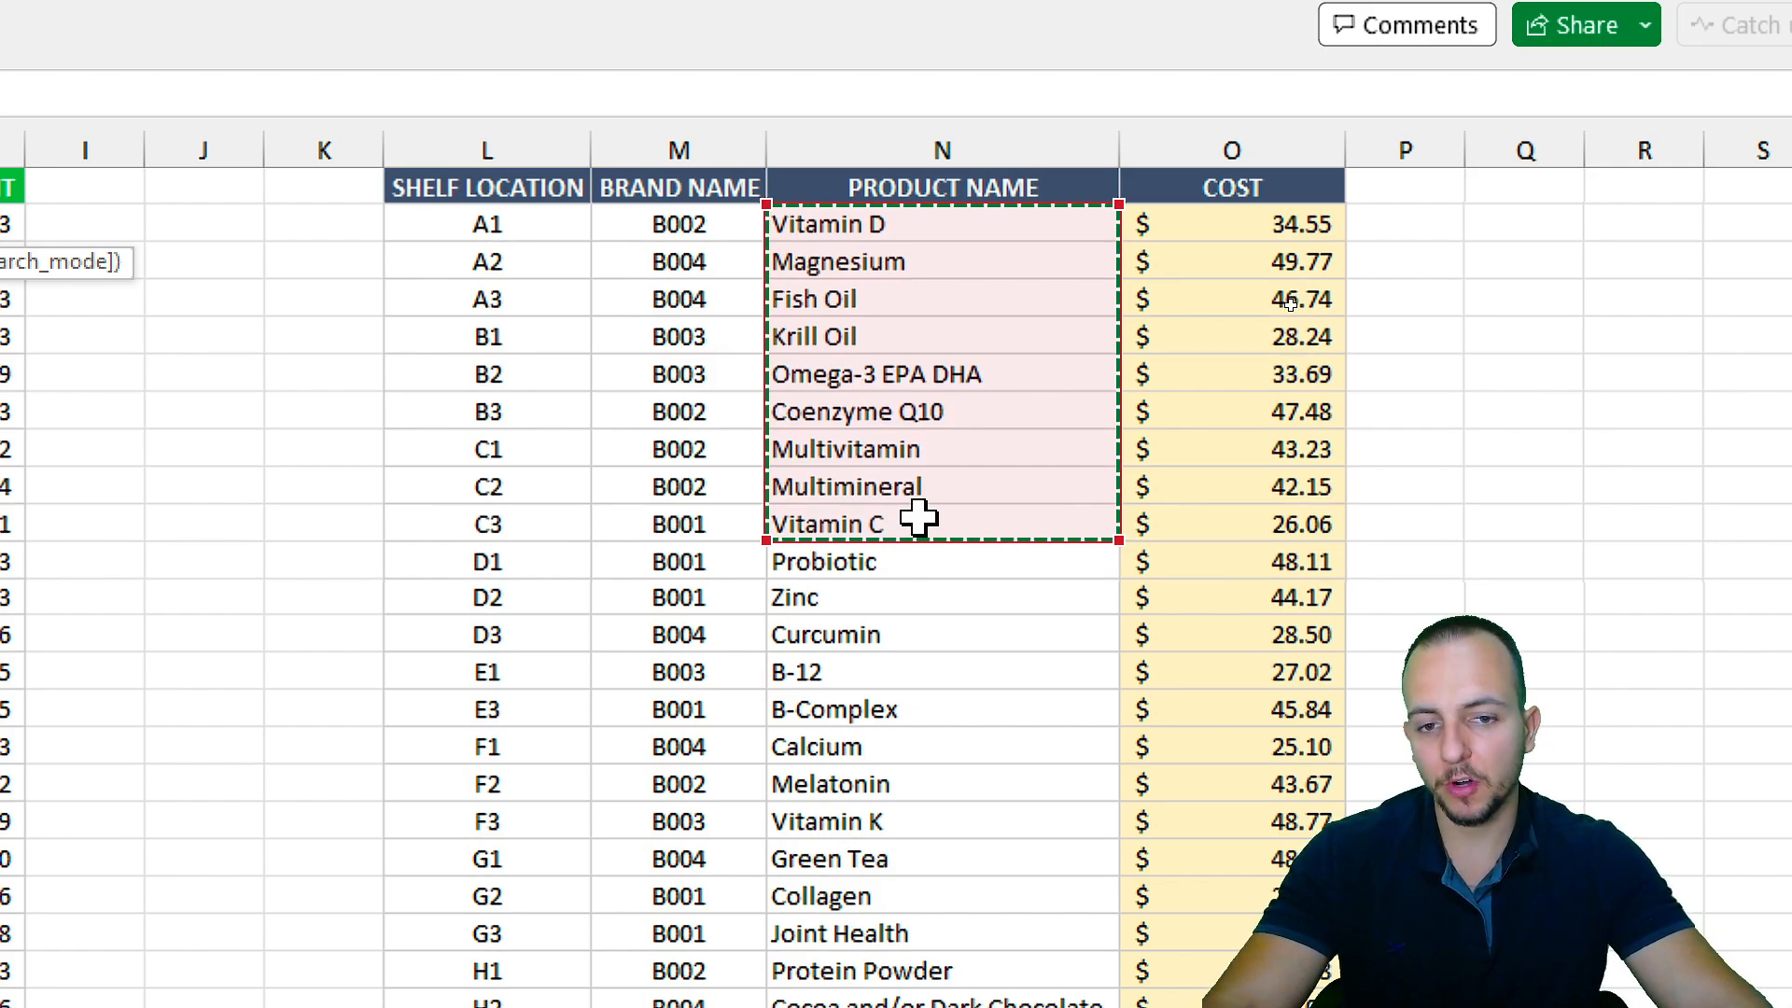
left_click_drag(899, 228, 854, 746)
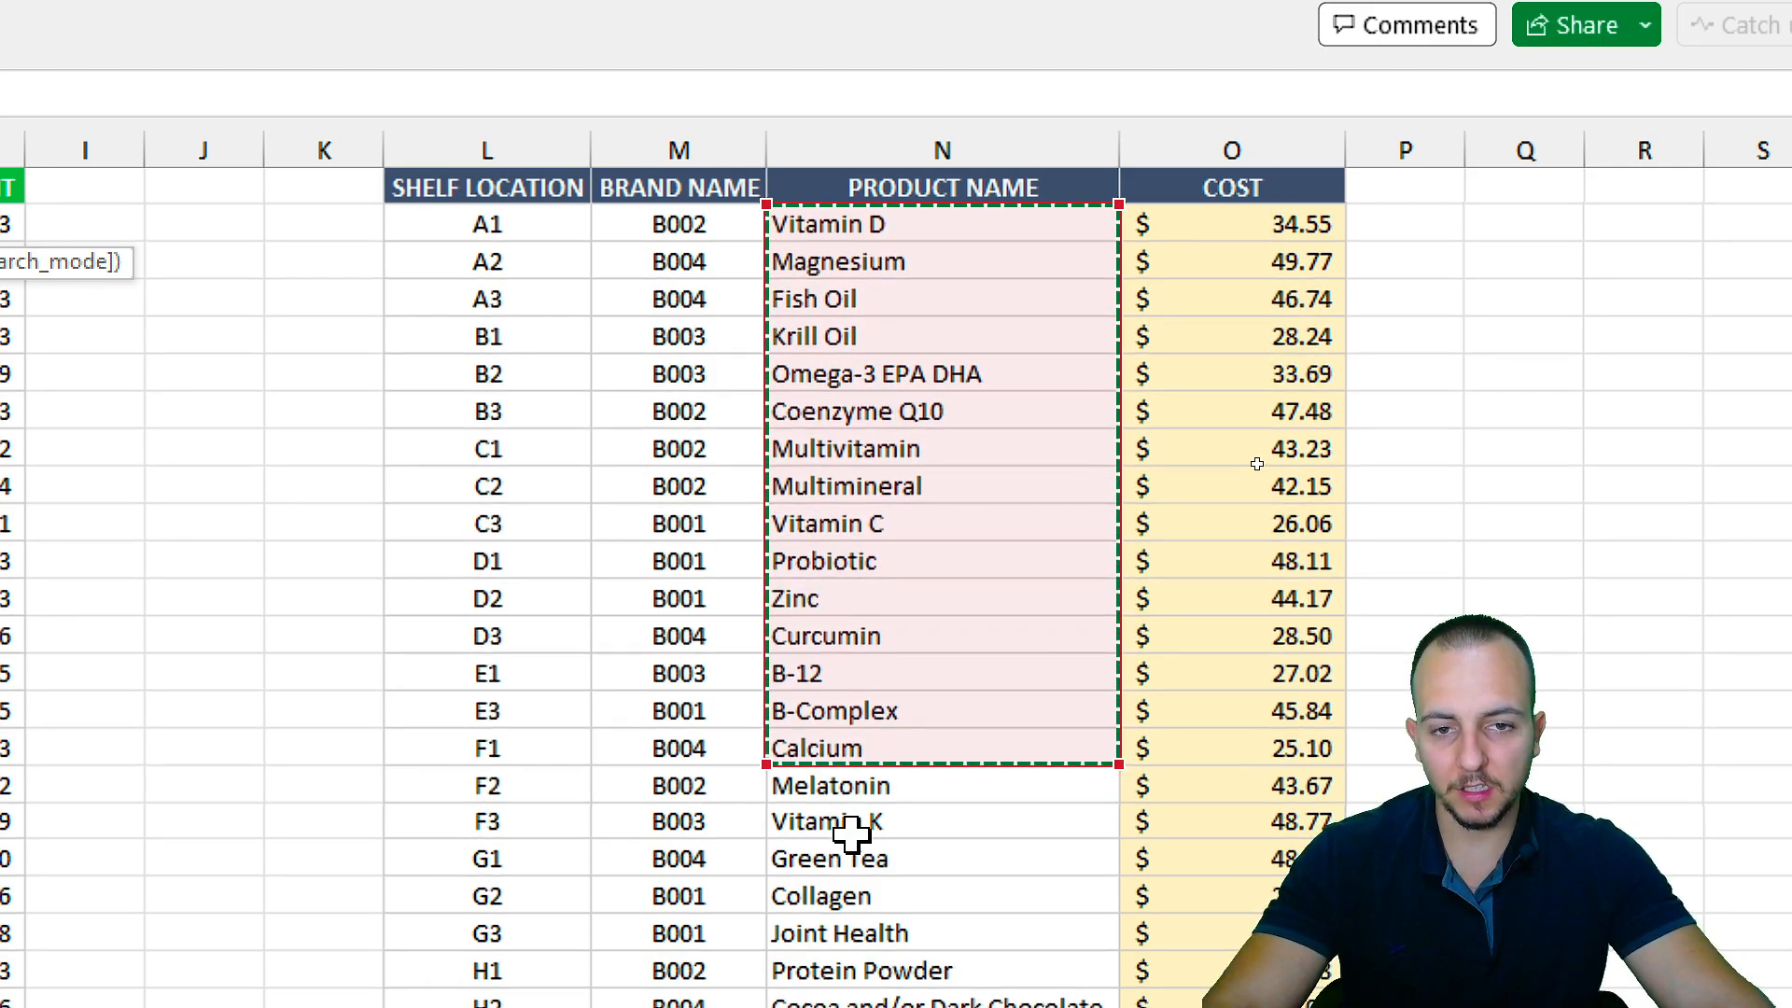
left_click(963, 147)
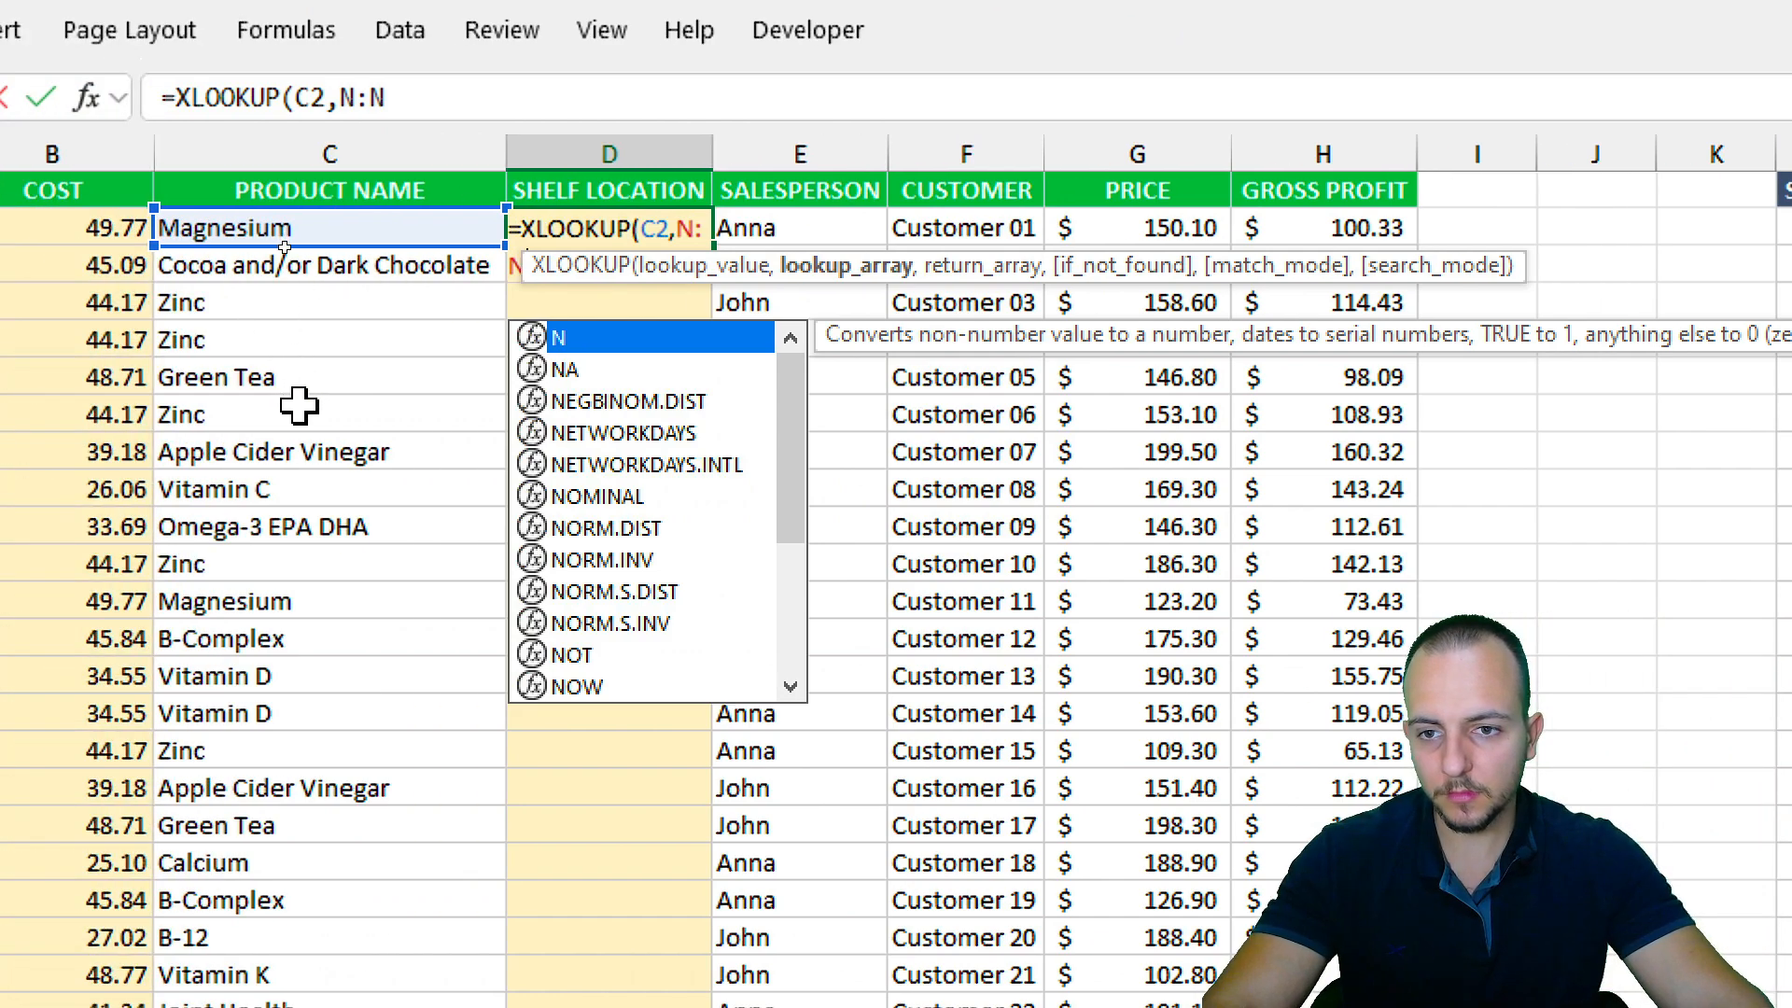
type(",")
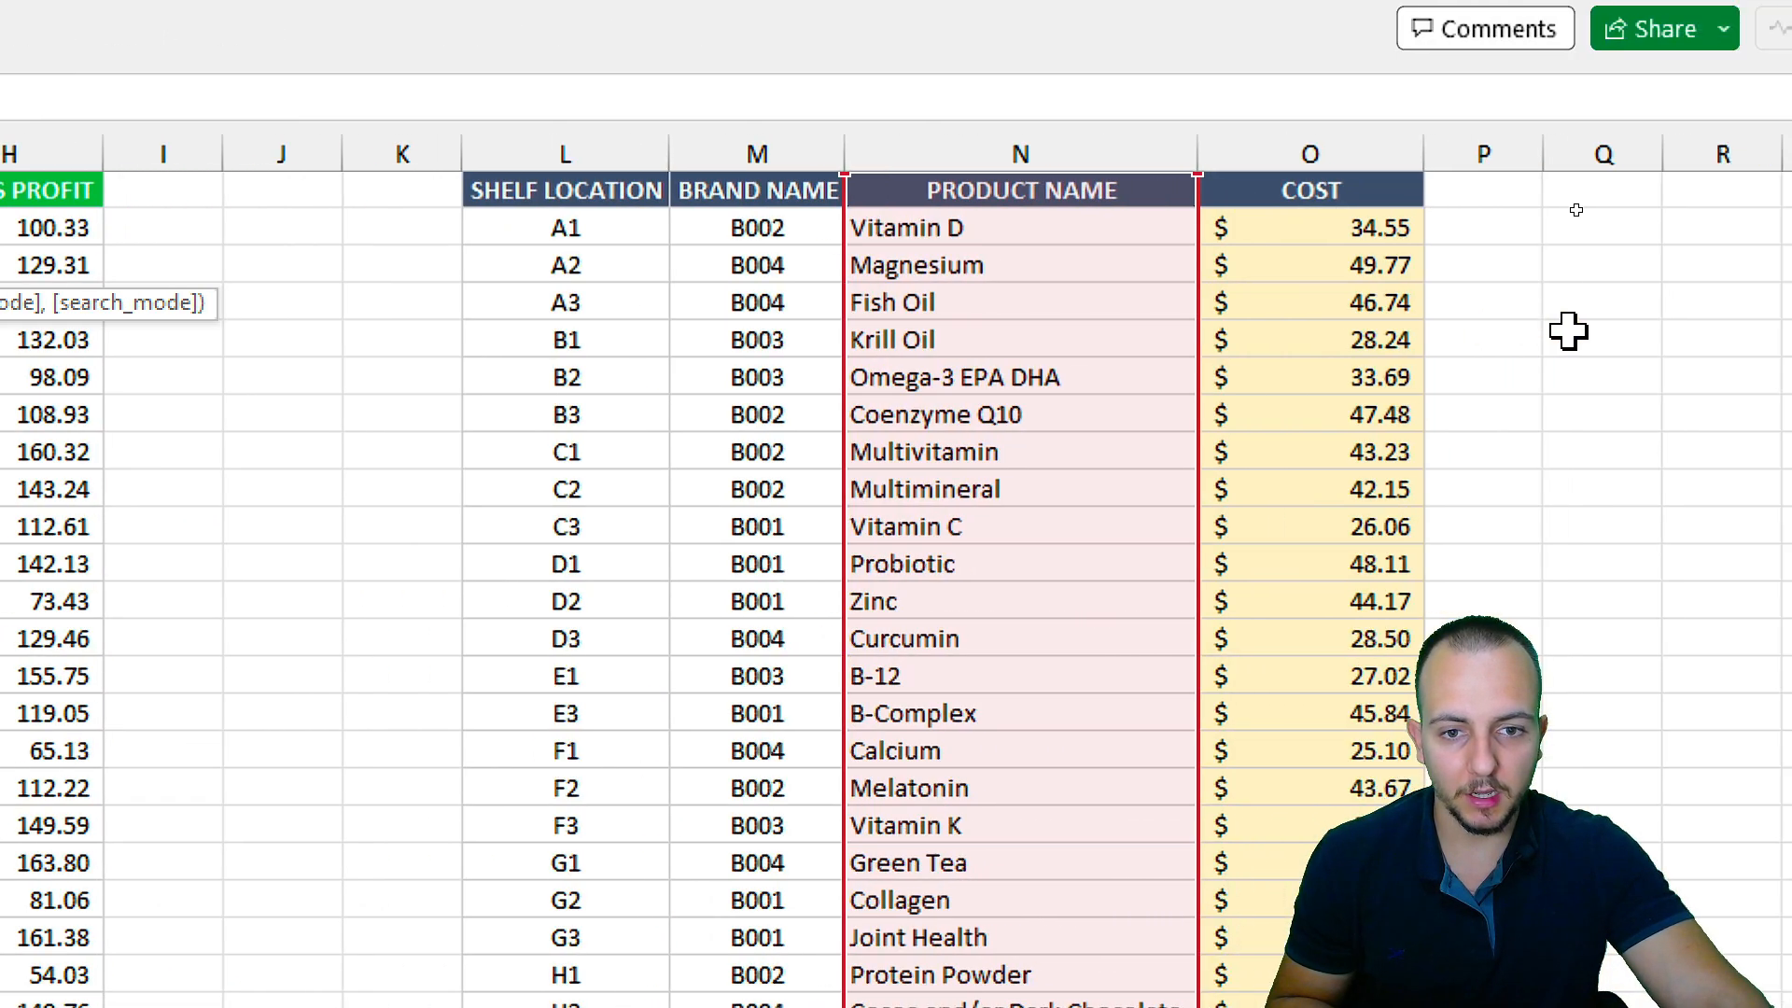
Set the product table's Shelf Location column, L:L, as the return array and complete the XLOOKUP formula without optional arguments.
left_click(560, 149)
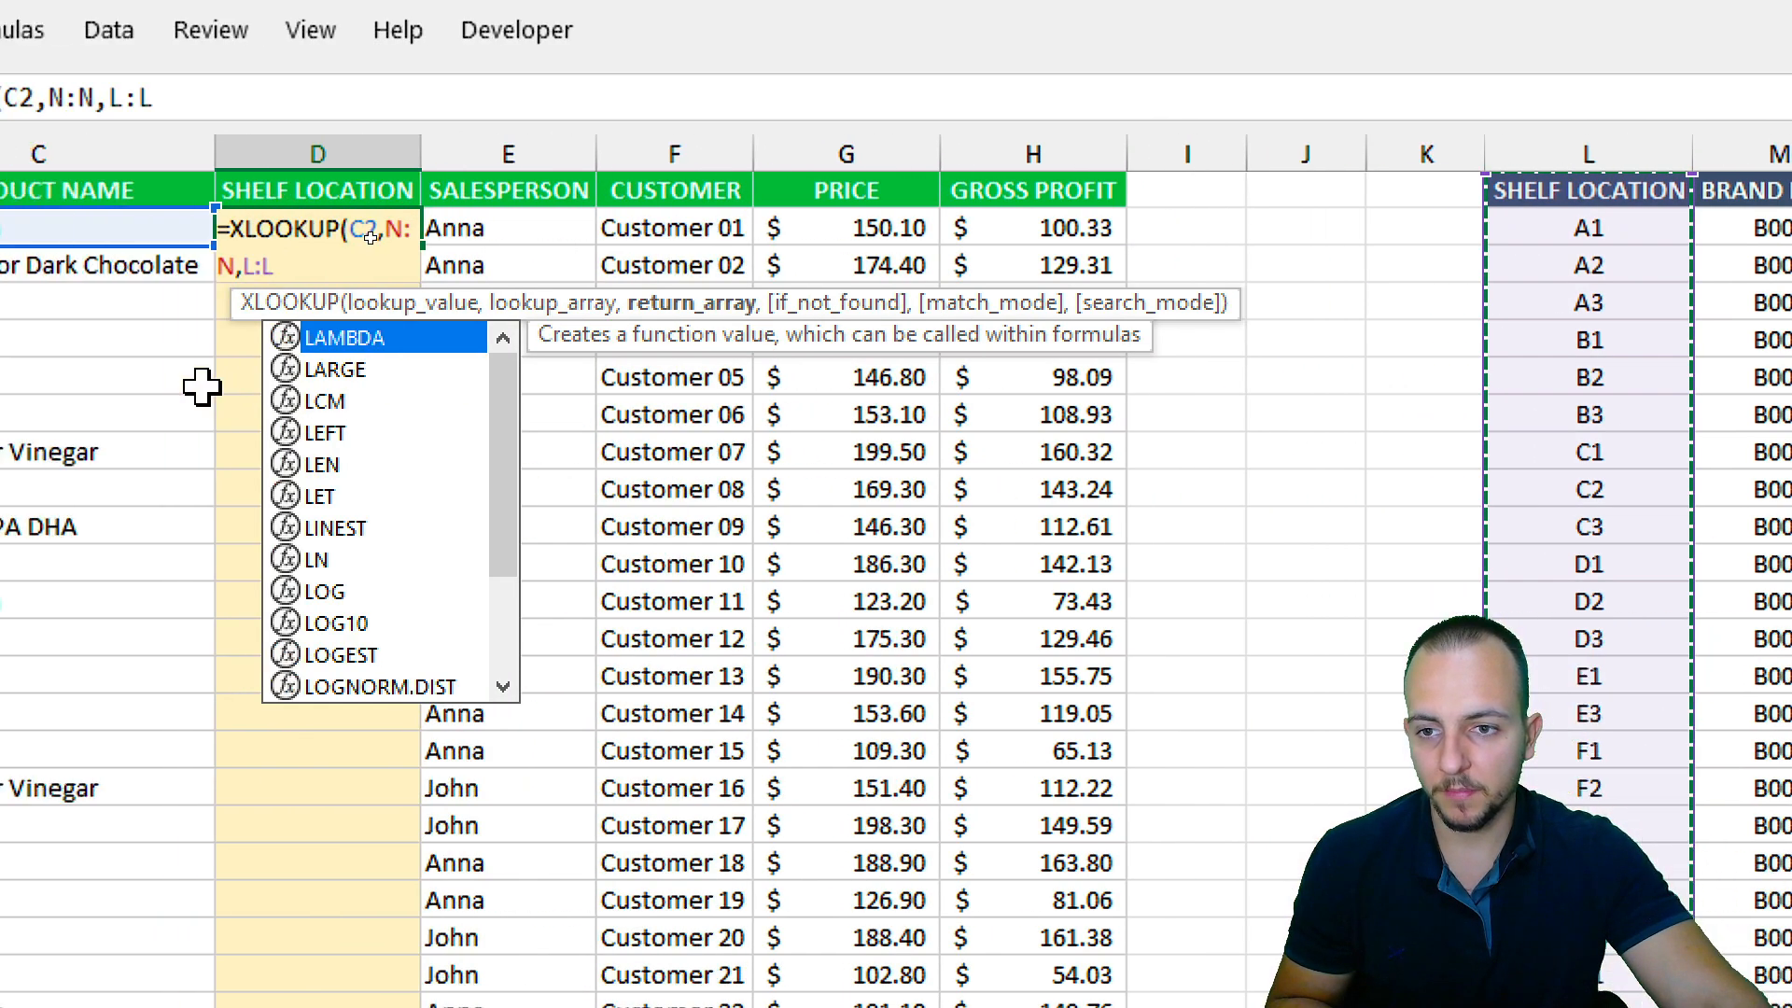
type(",")
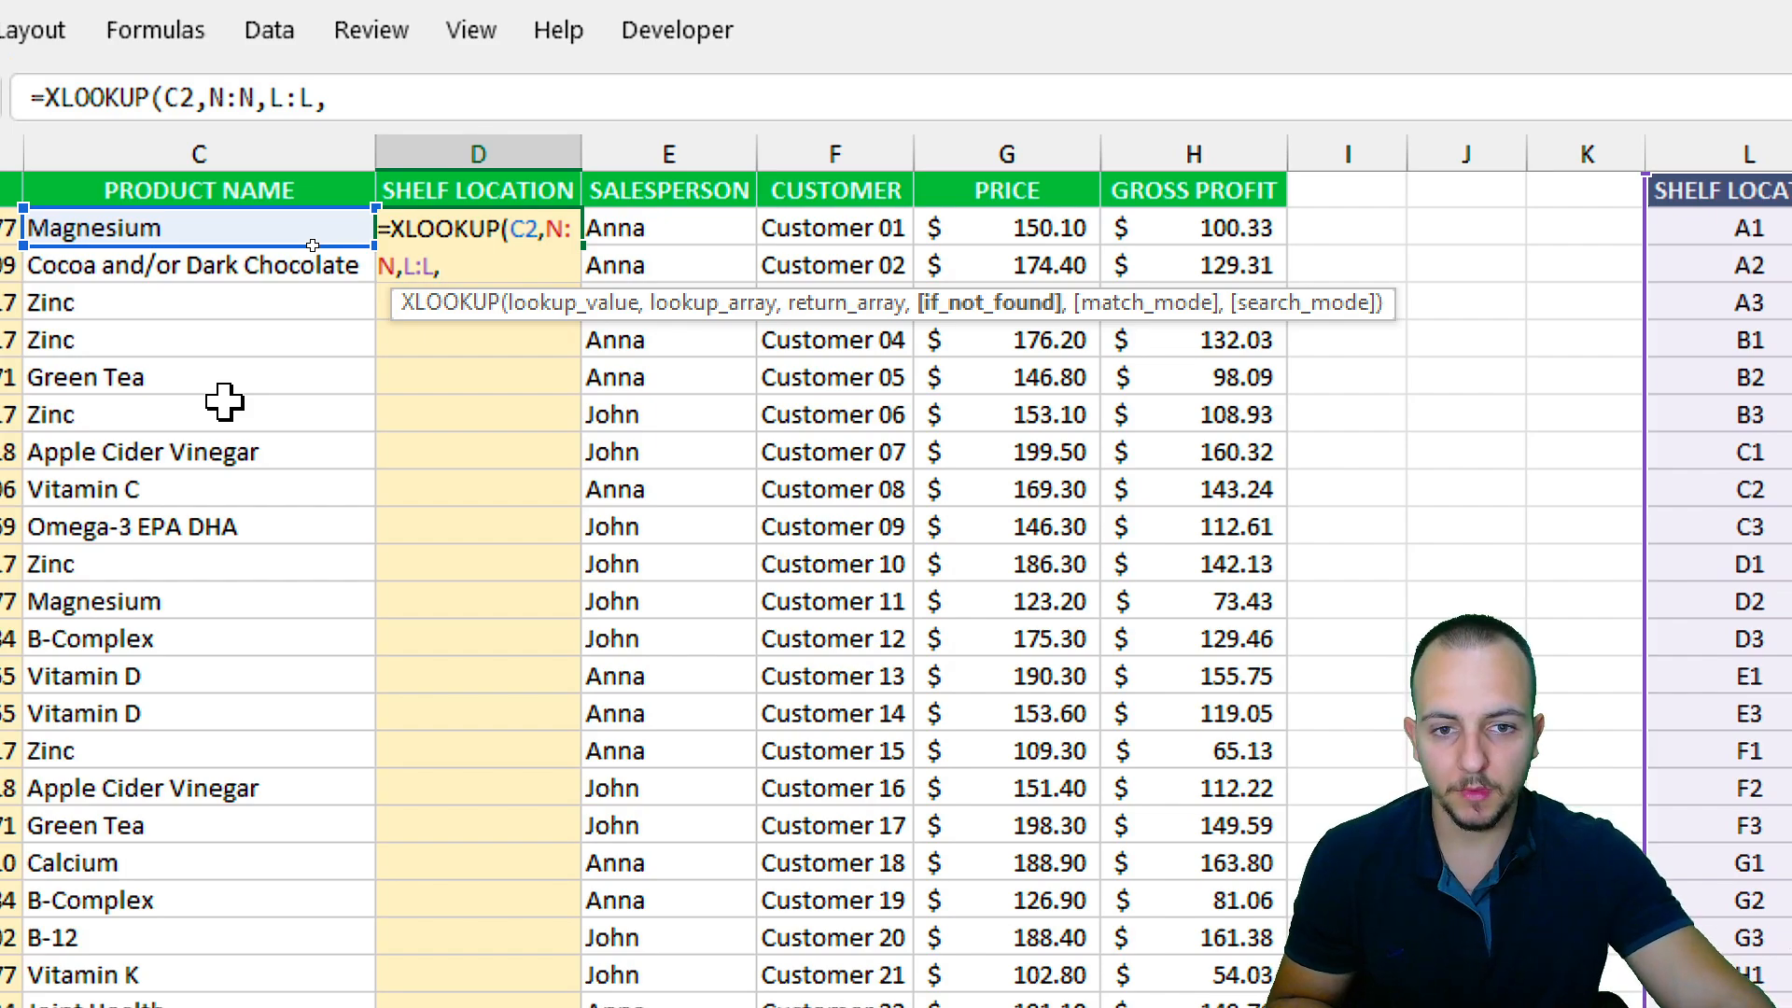
key("BackSpace")
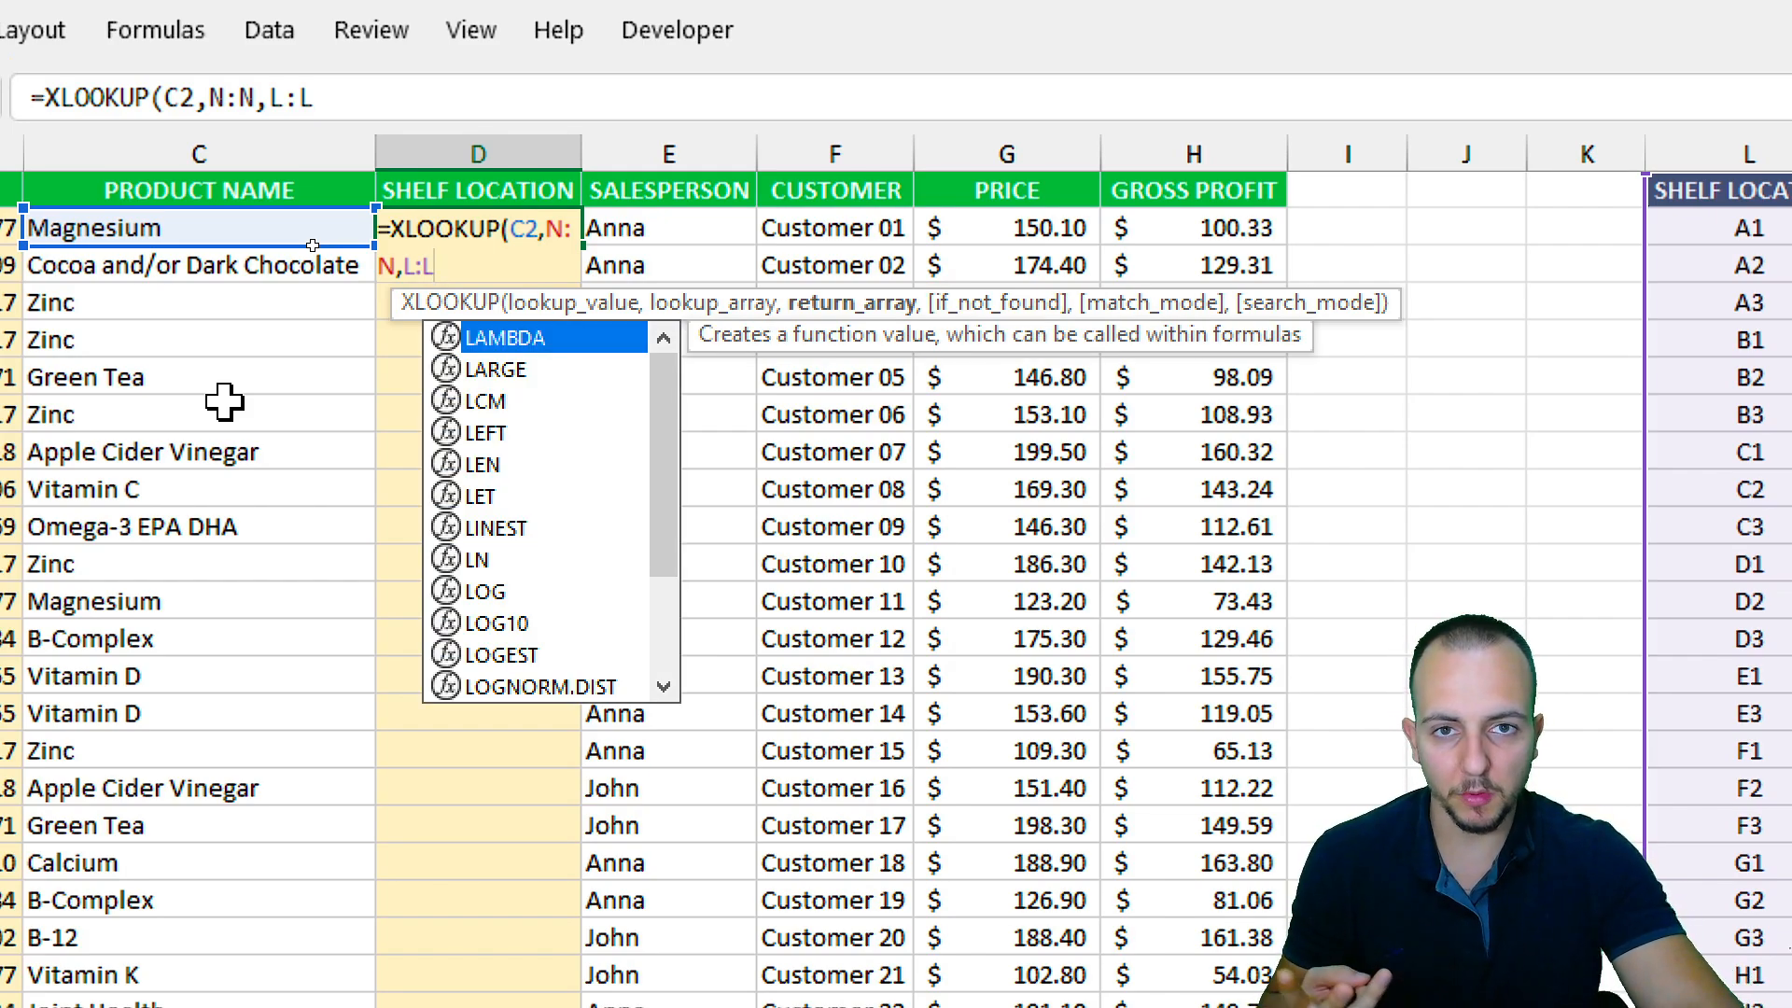
key("Return")
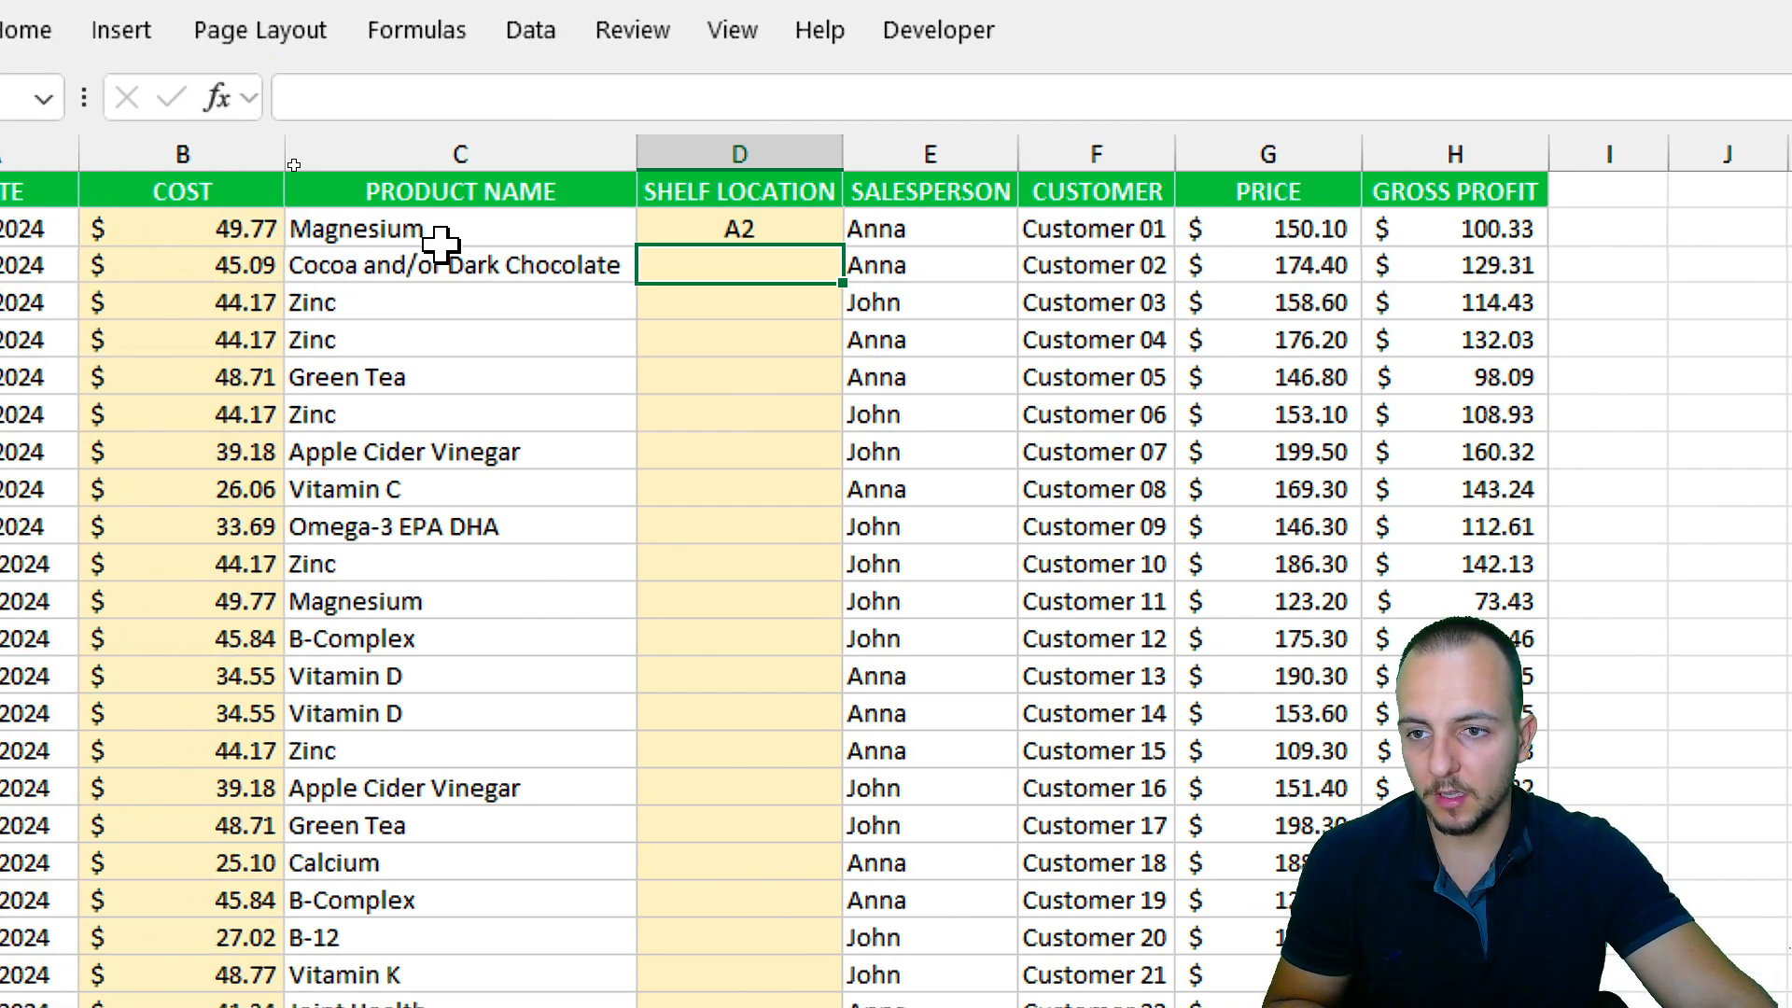
Check the Magnesium result against the product table and fill the XLOOKUP formula from D2 down the sales table's Shelf Location column.
left_click(288, 229)
left_click(445, 230)
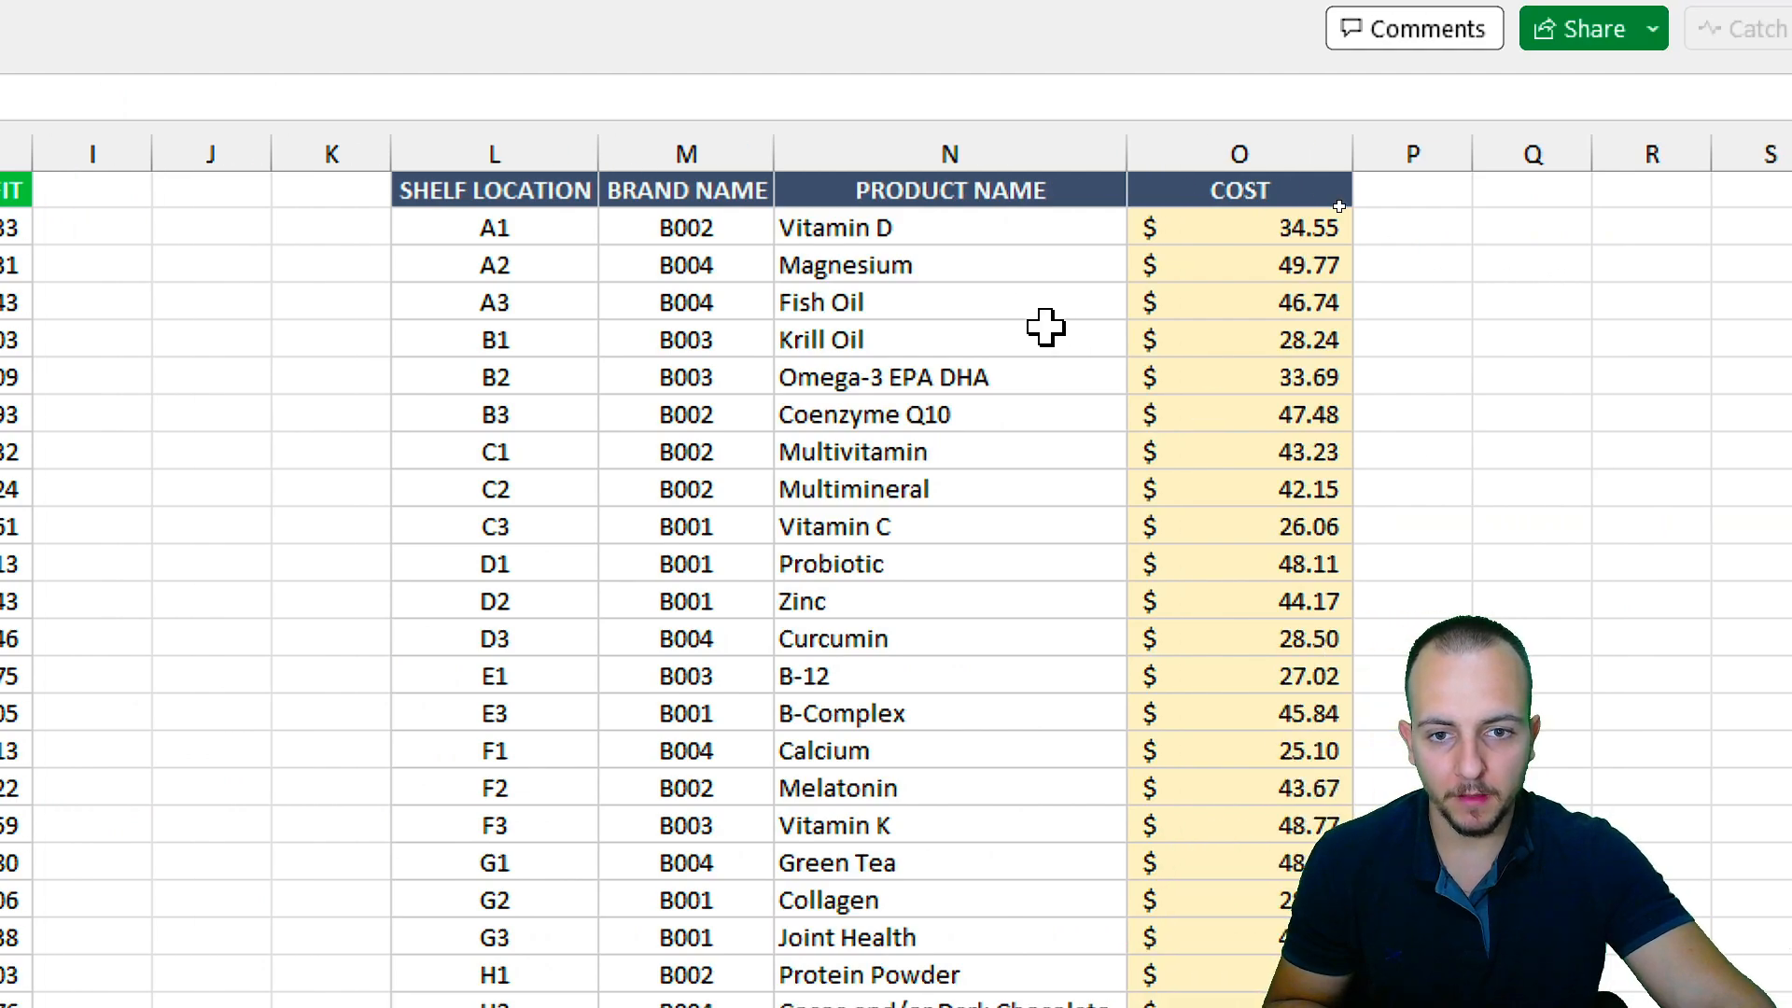
left_click(948, 271)
left_click_drag(948, 270, 520, 282)
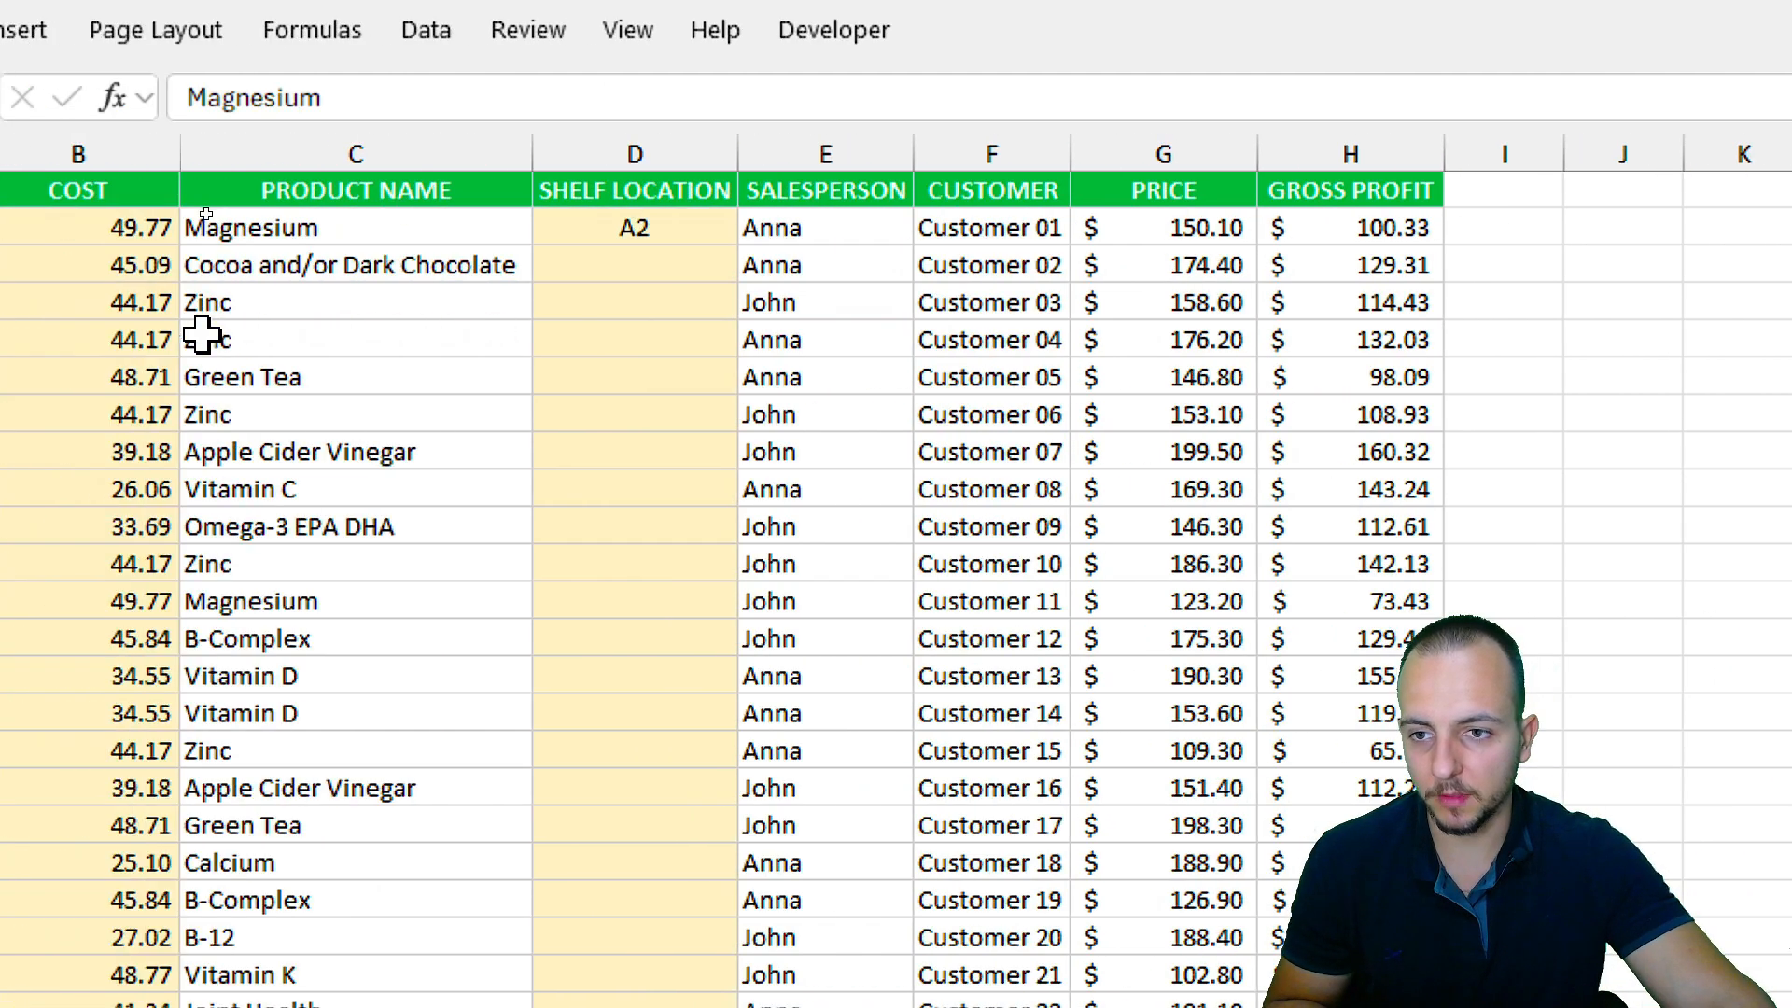
left_click(723, 231)
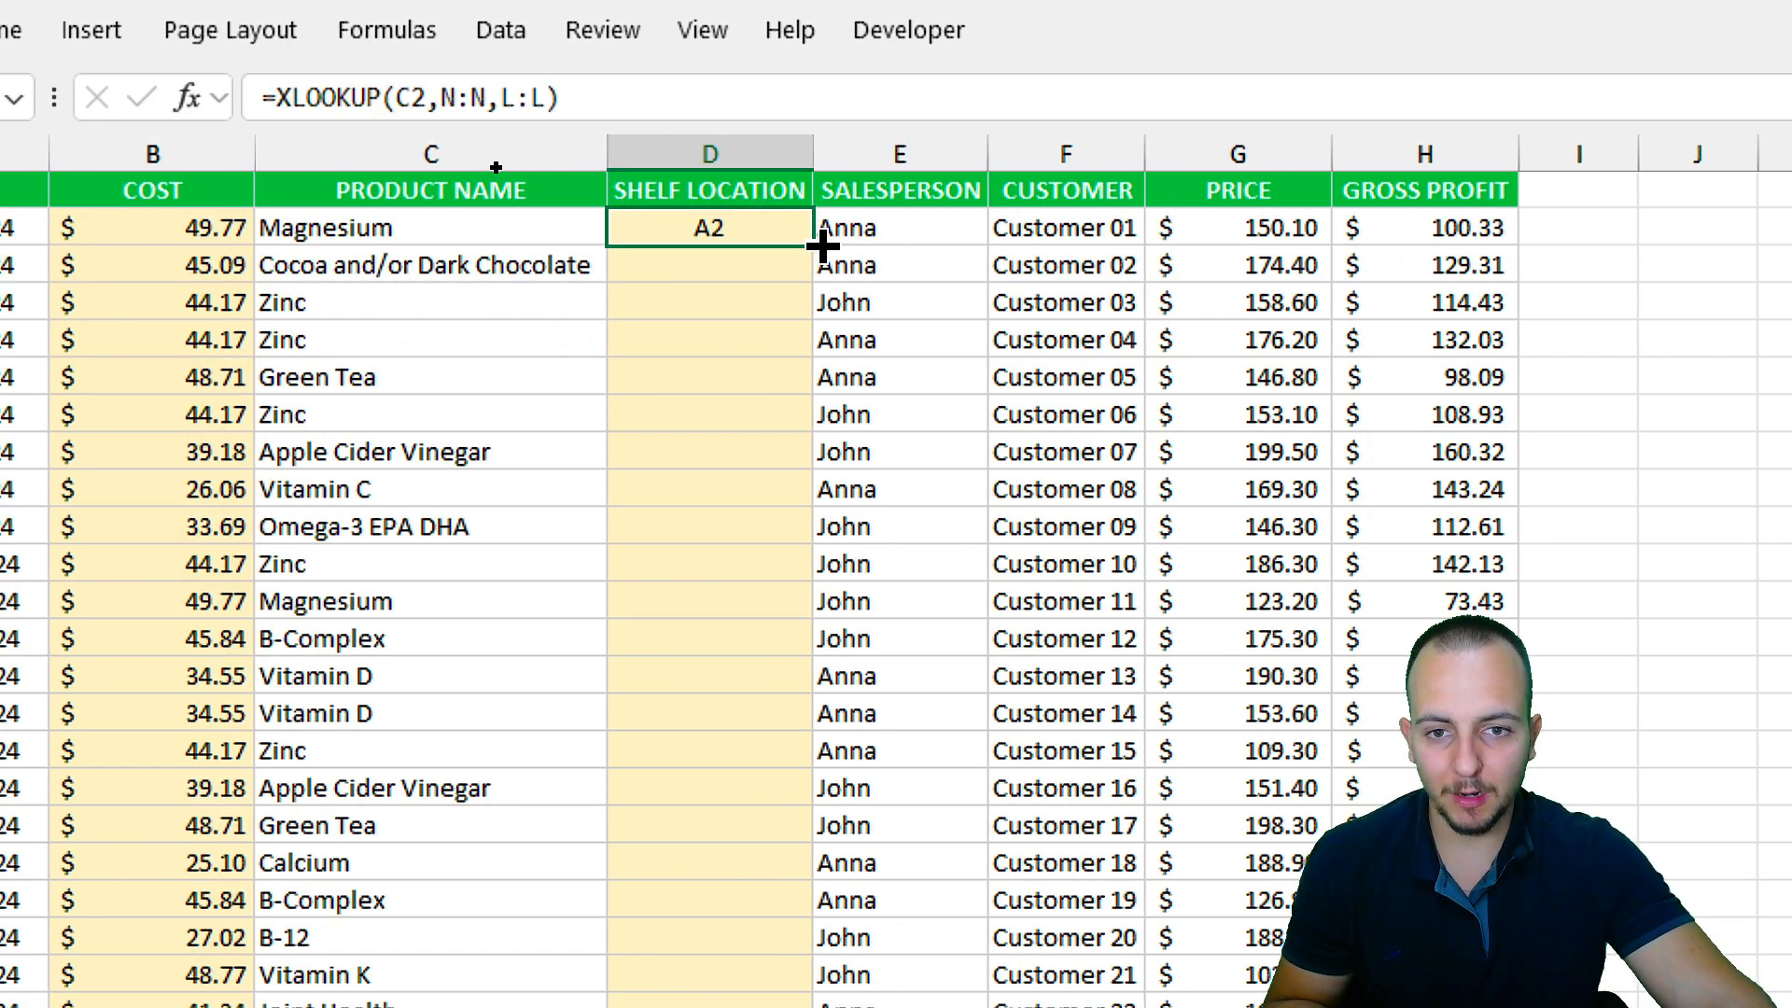
double_click(812, 244)
left_click(761, 340)
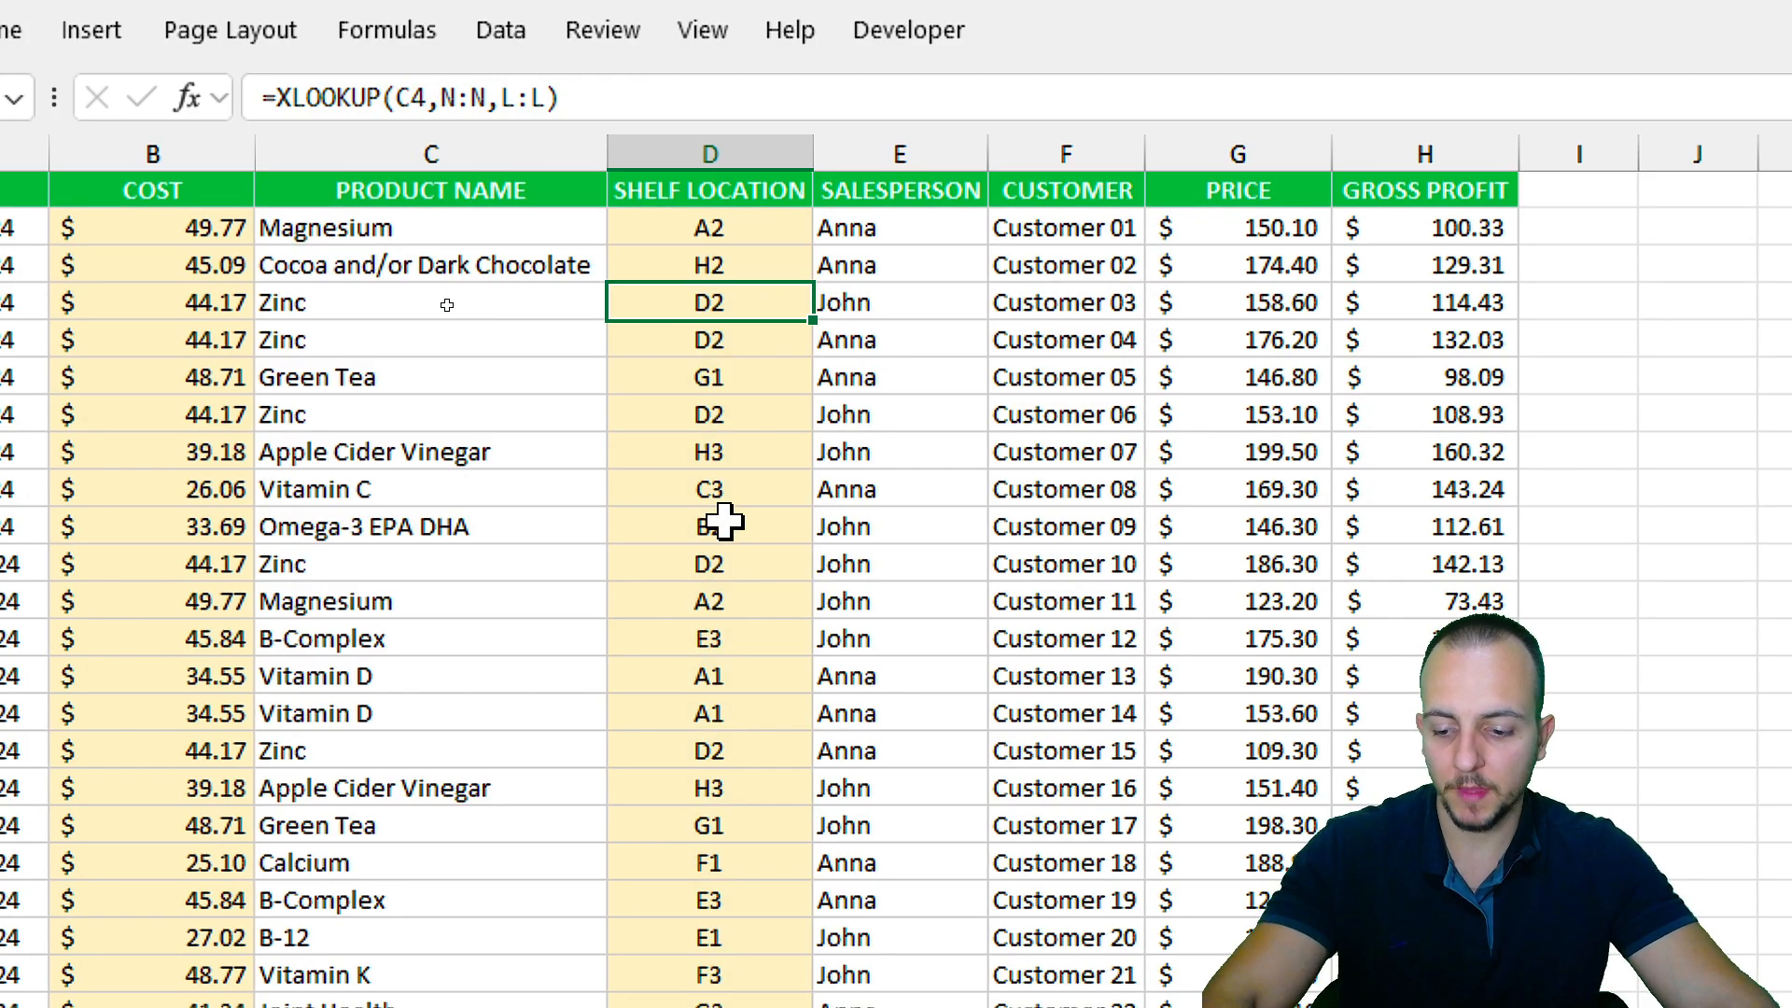
scroll(724, 522, "down", 8)
scroll(724, 522, "up", 8)
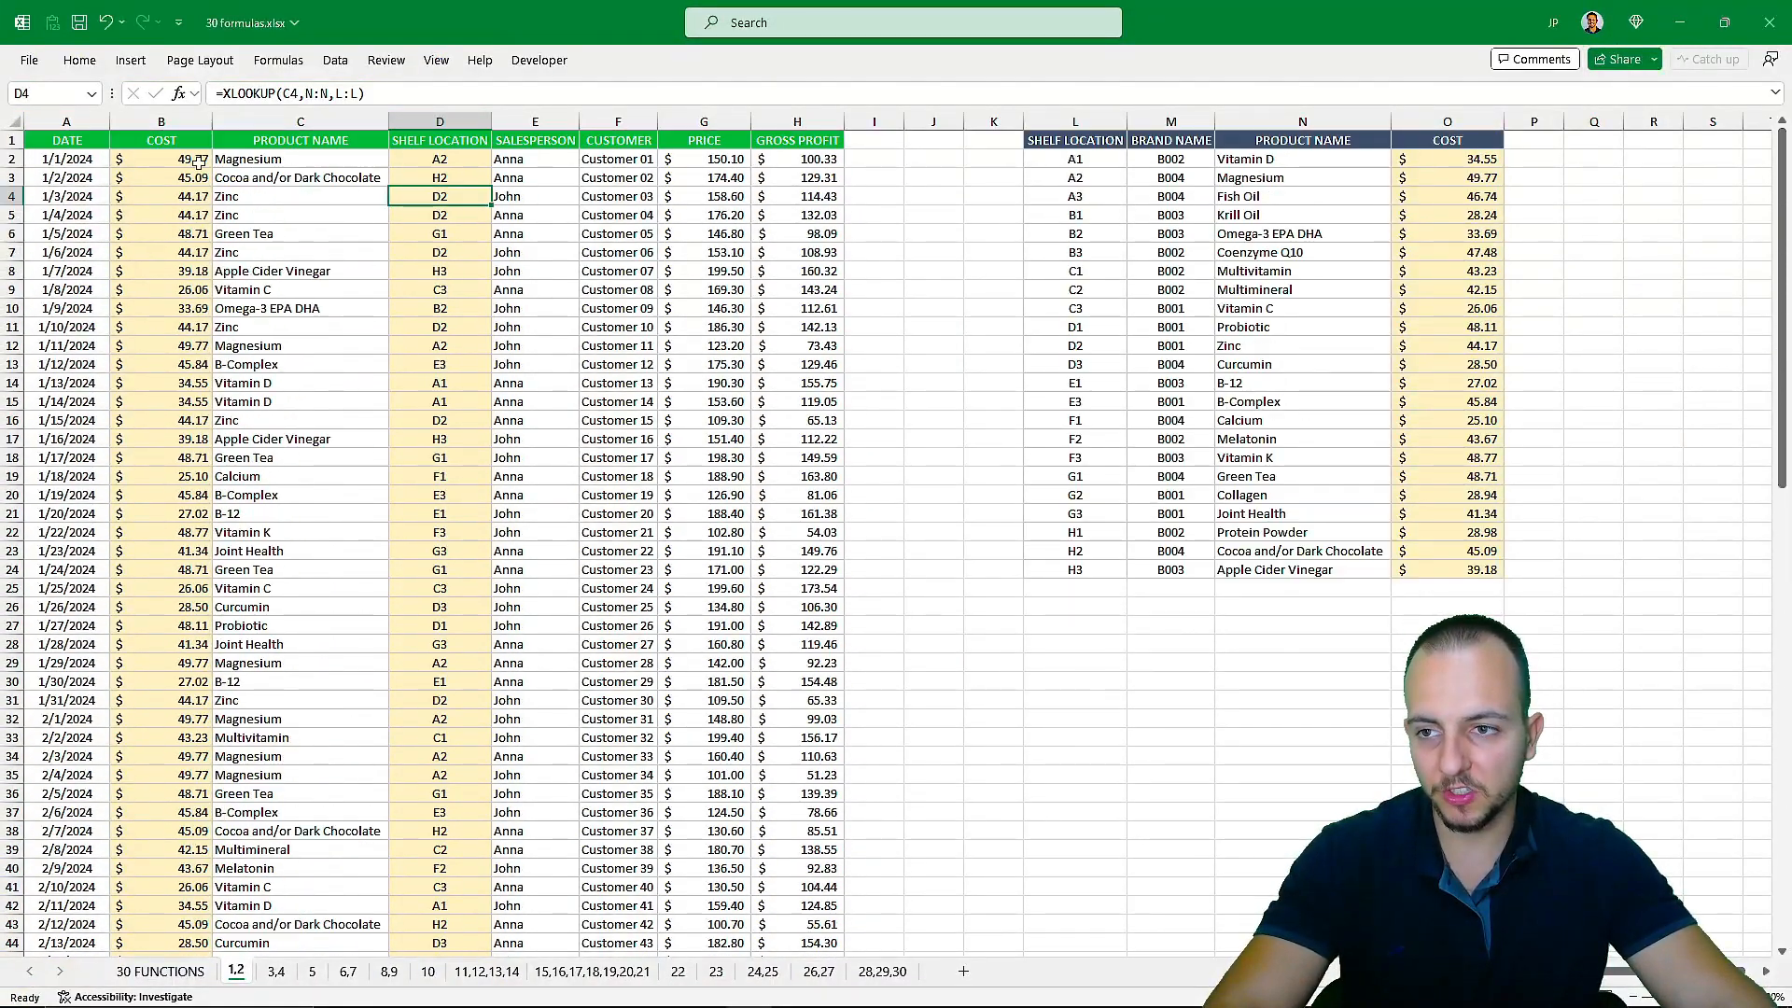
left_click(93, 138)
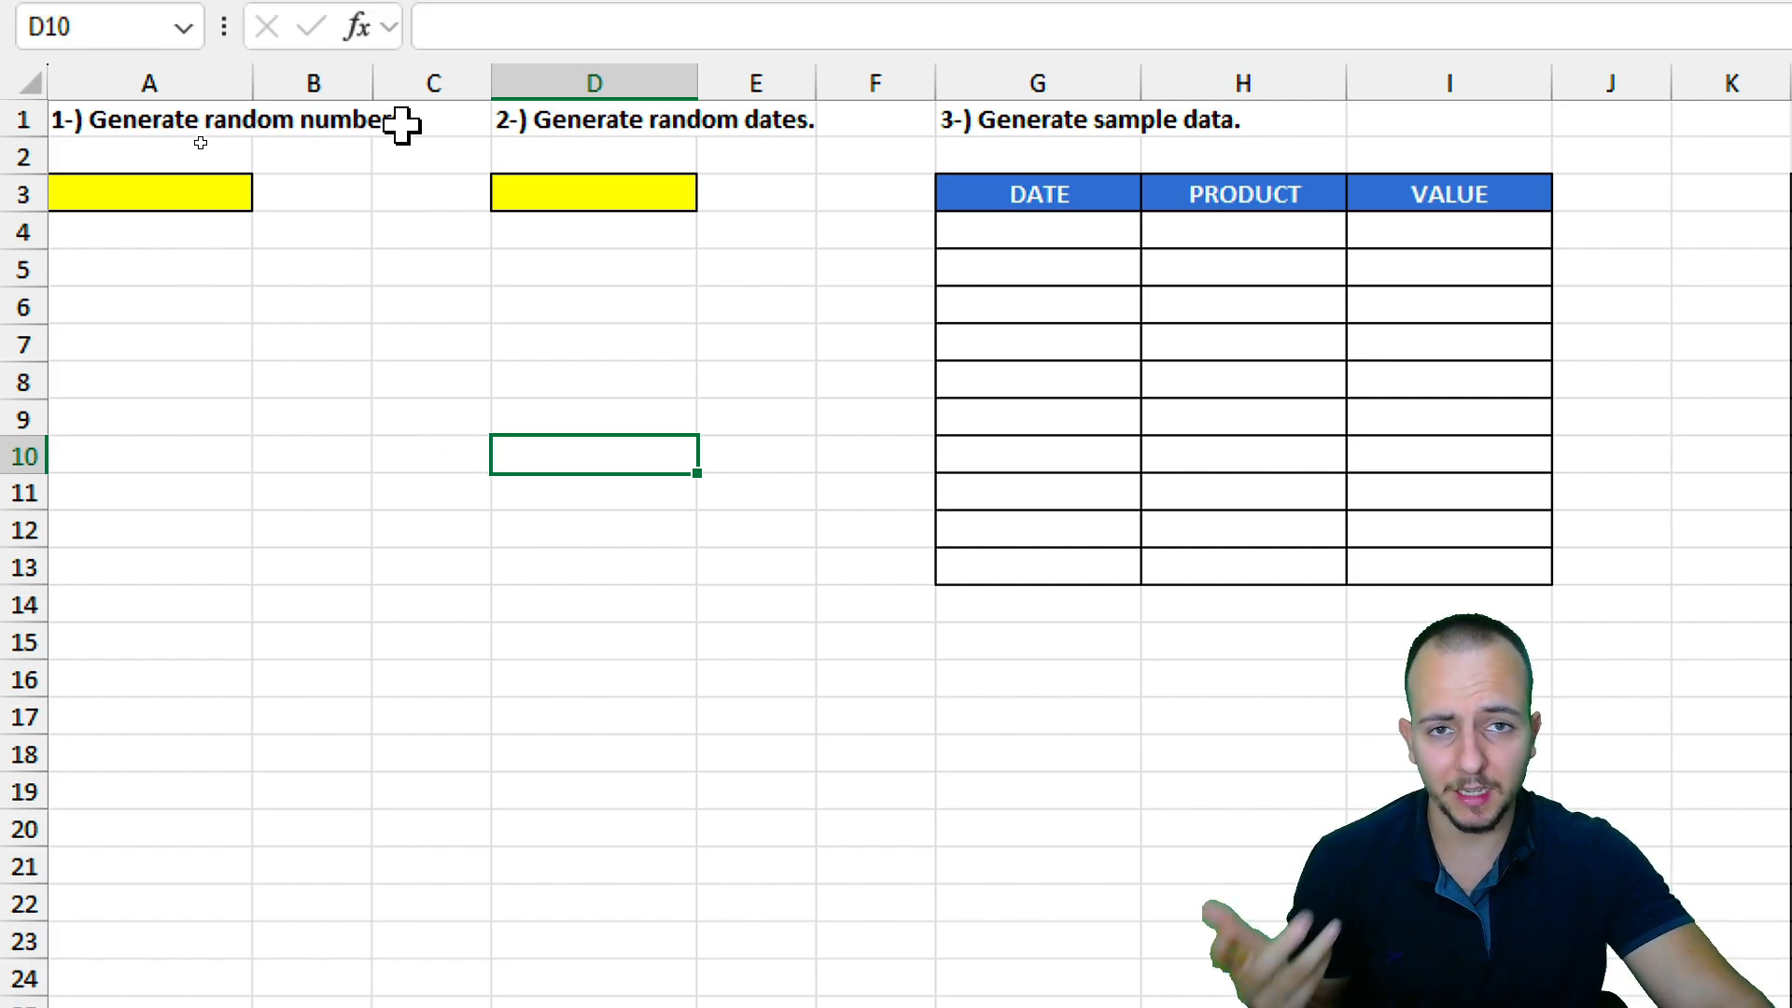
Try a manually entered number, 51, in the random-number cell A3 and clear it.
left_click(200, 265)
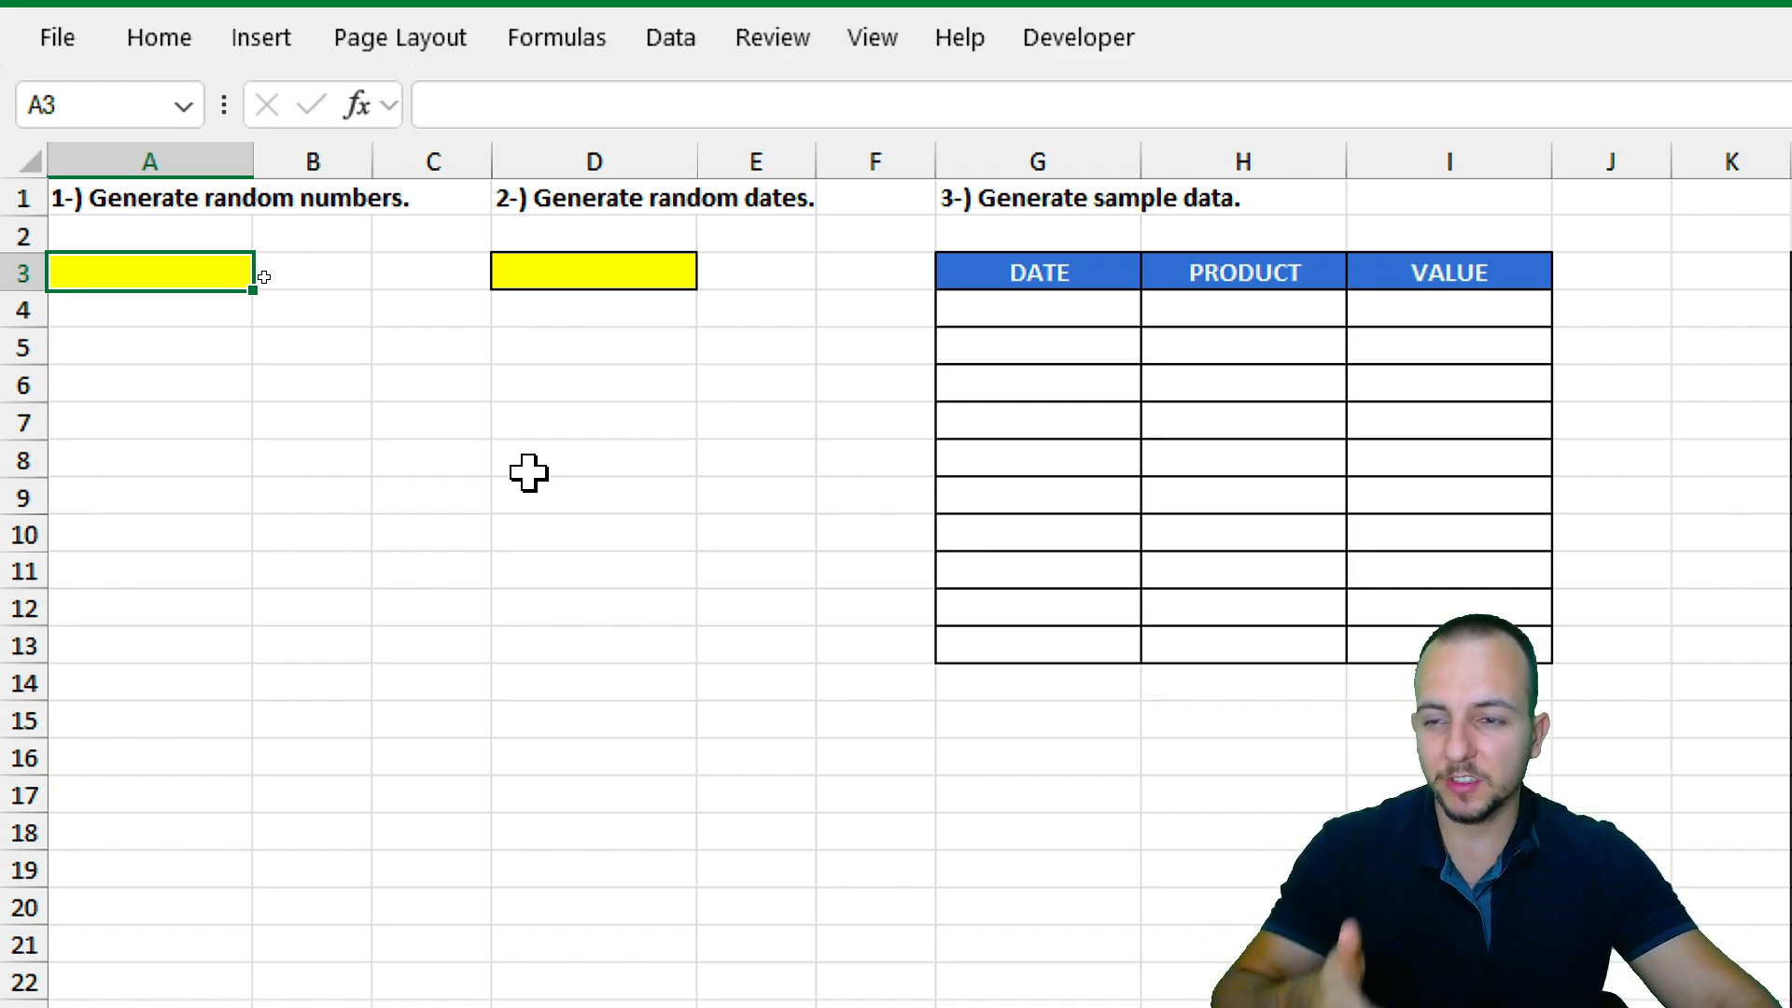
type("51")
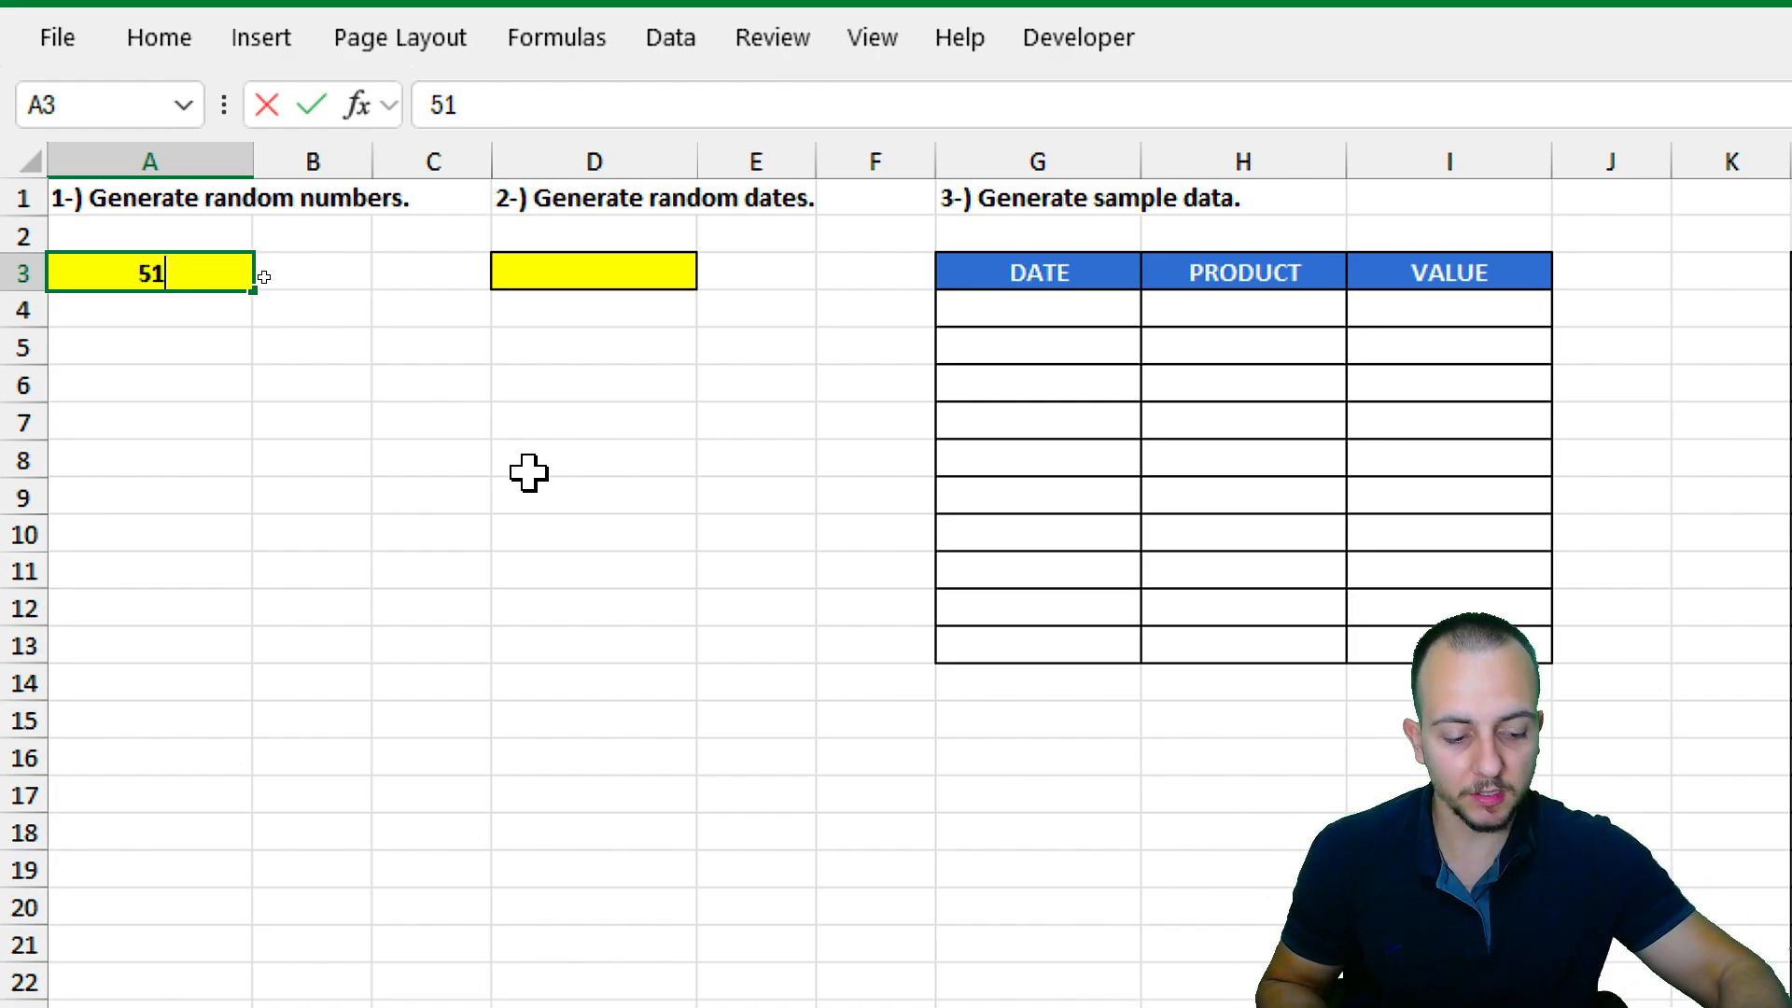
key("Return")
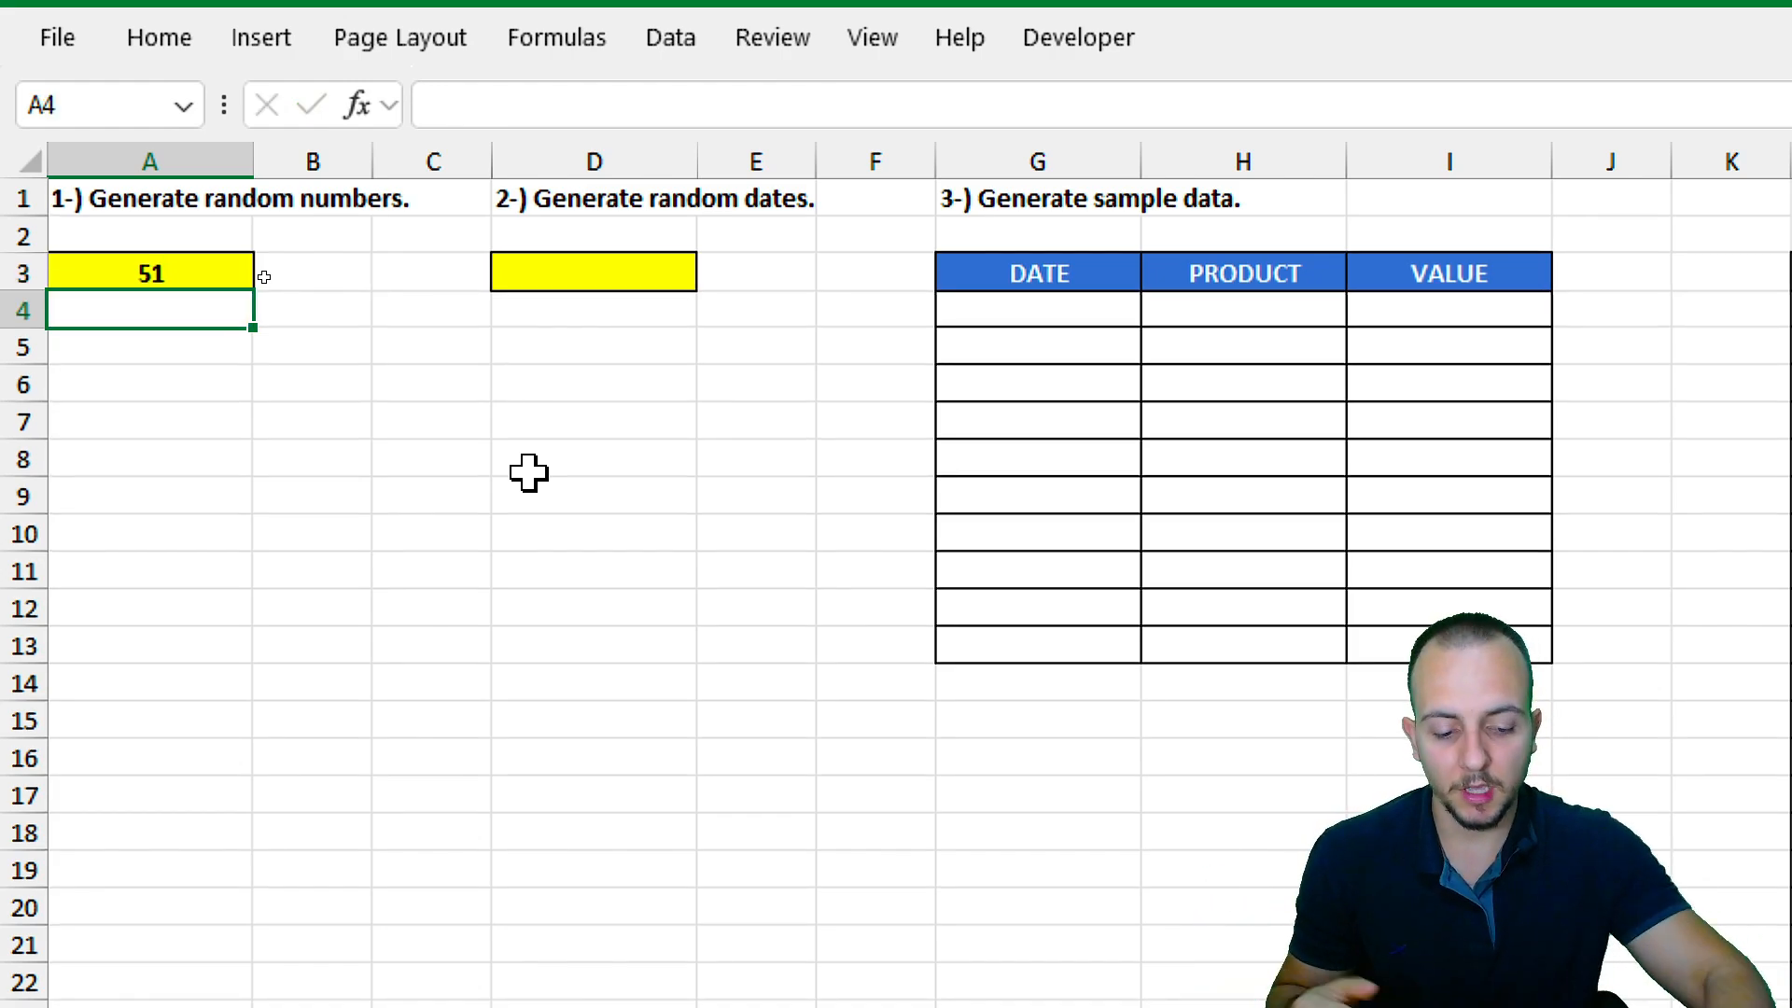
key("Up")
key("Delete")
Enter =RANDBETWEEN(0,10) in cell A3 to generate a random whole number between 0 and 10.
type("=")
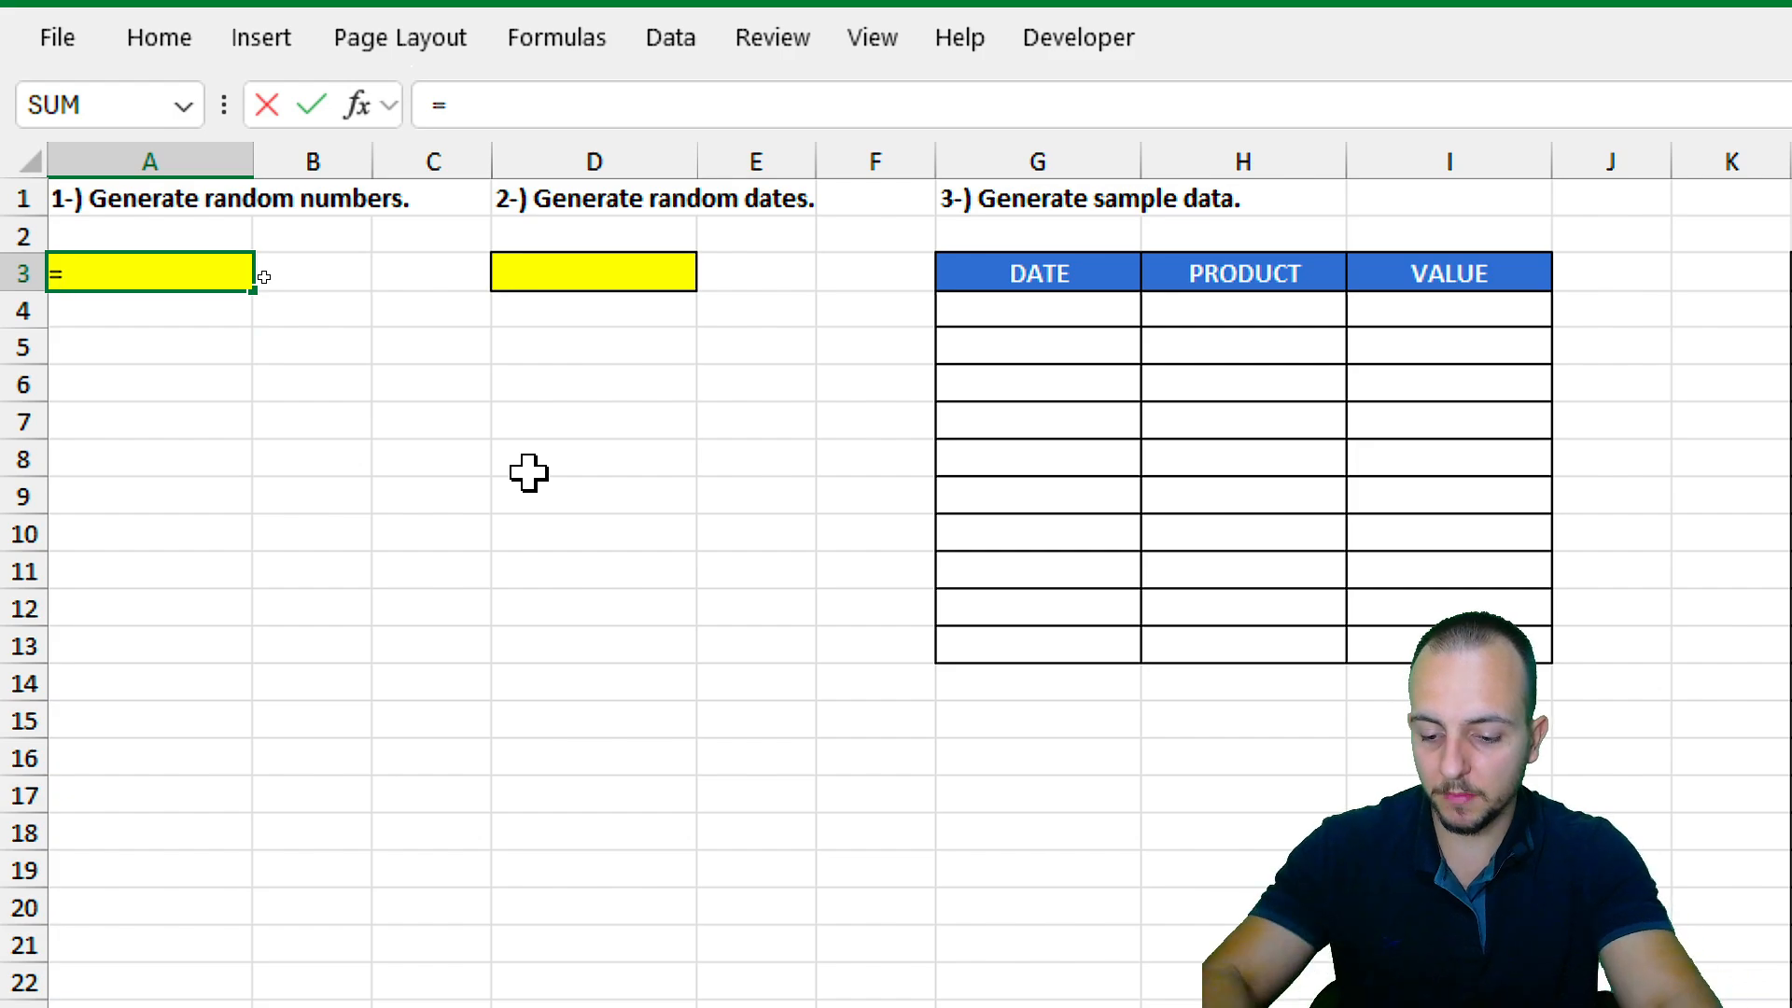
type("RAND")
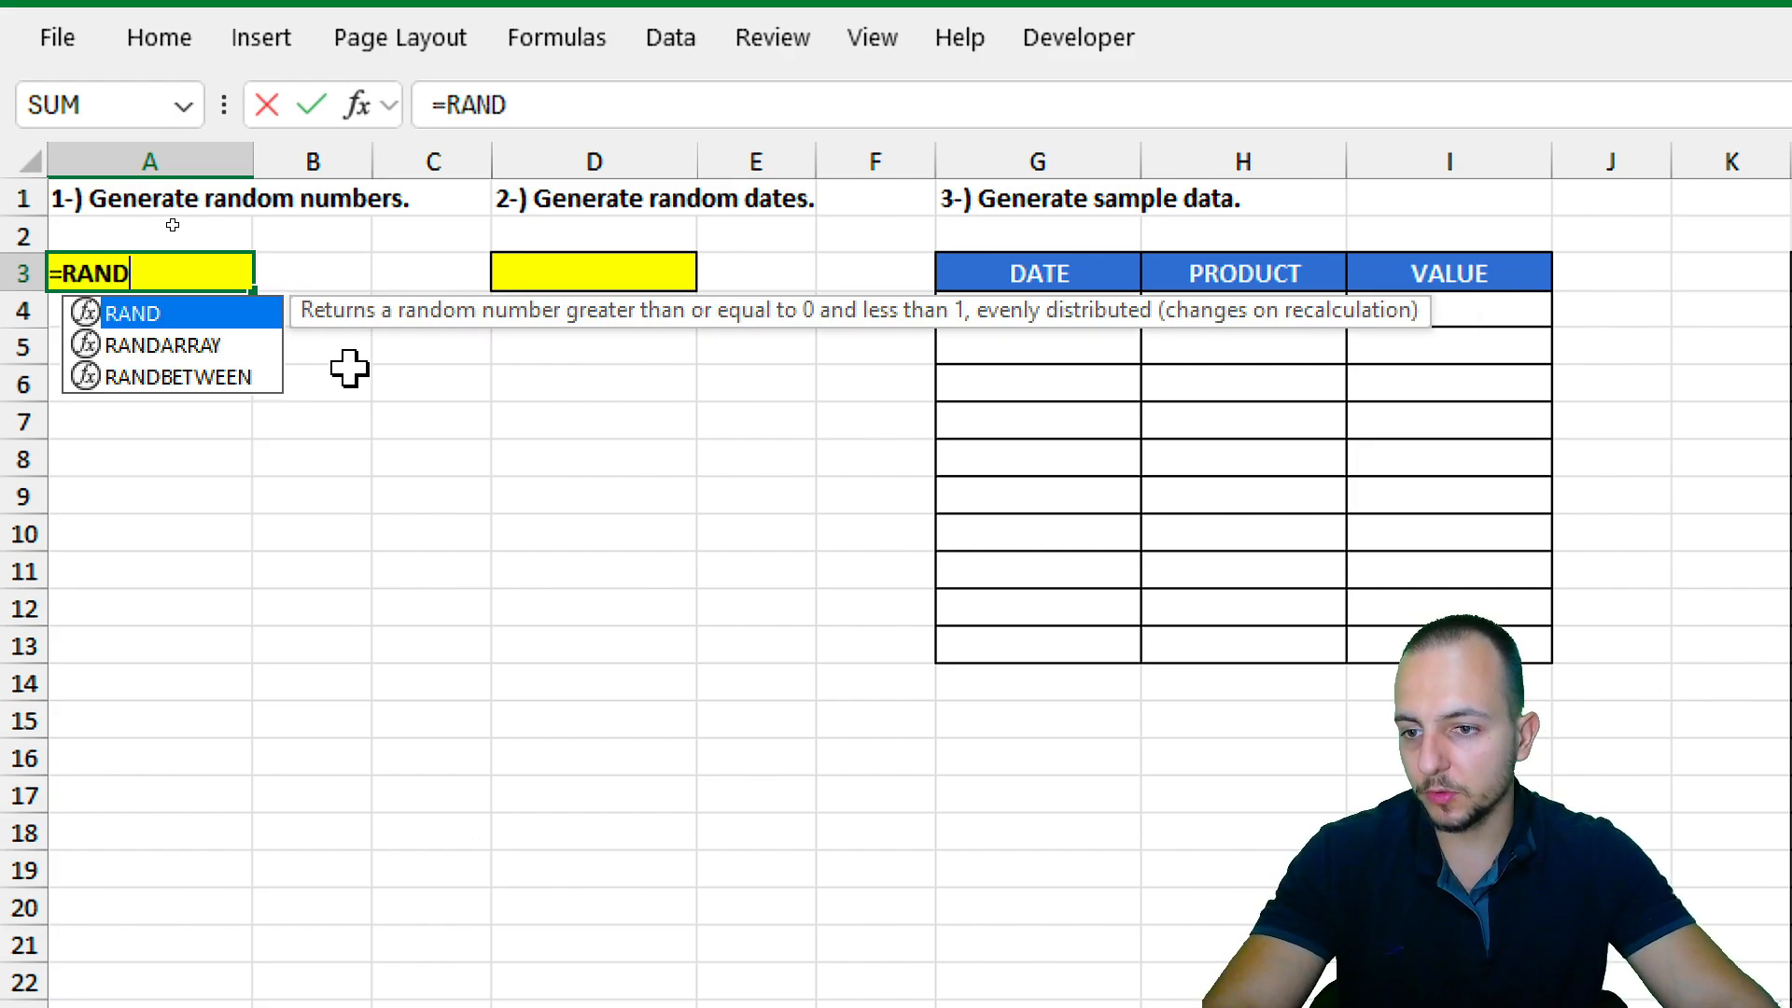
left_click(254, 378)
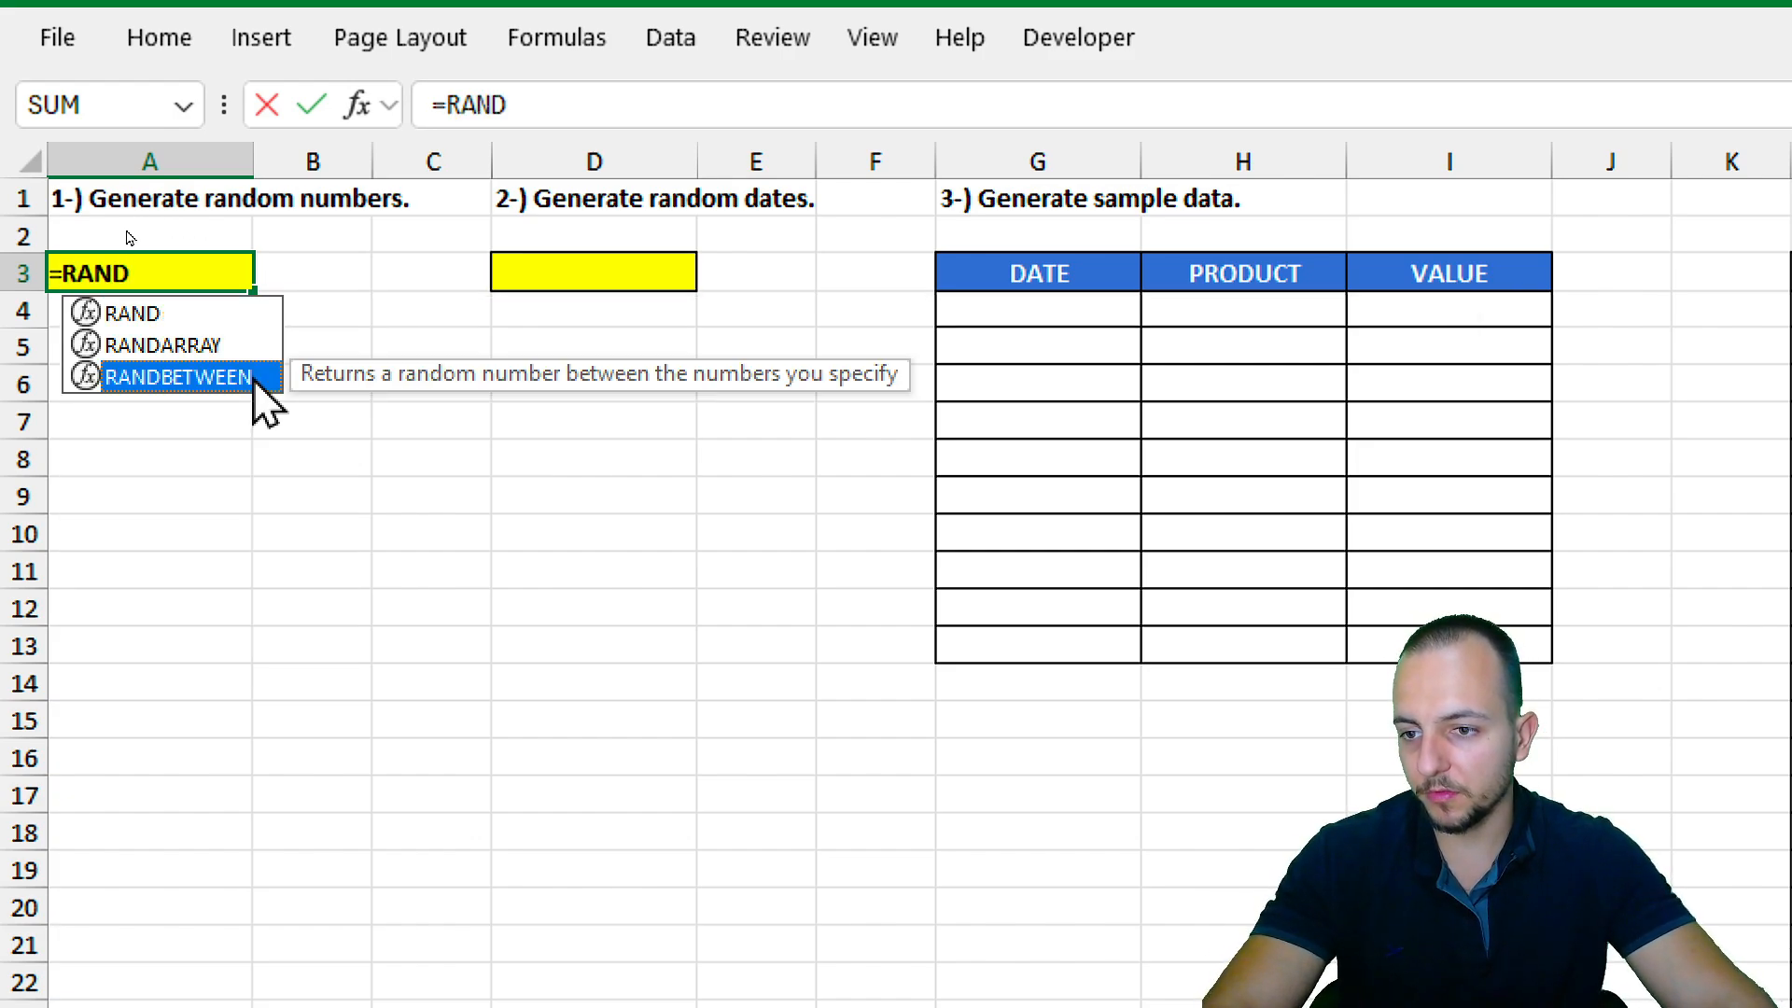
double_click(187, 378)
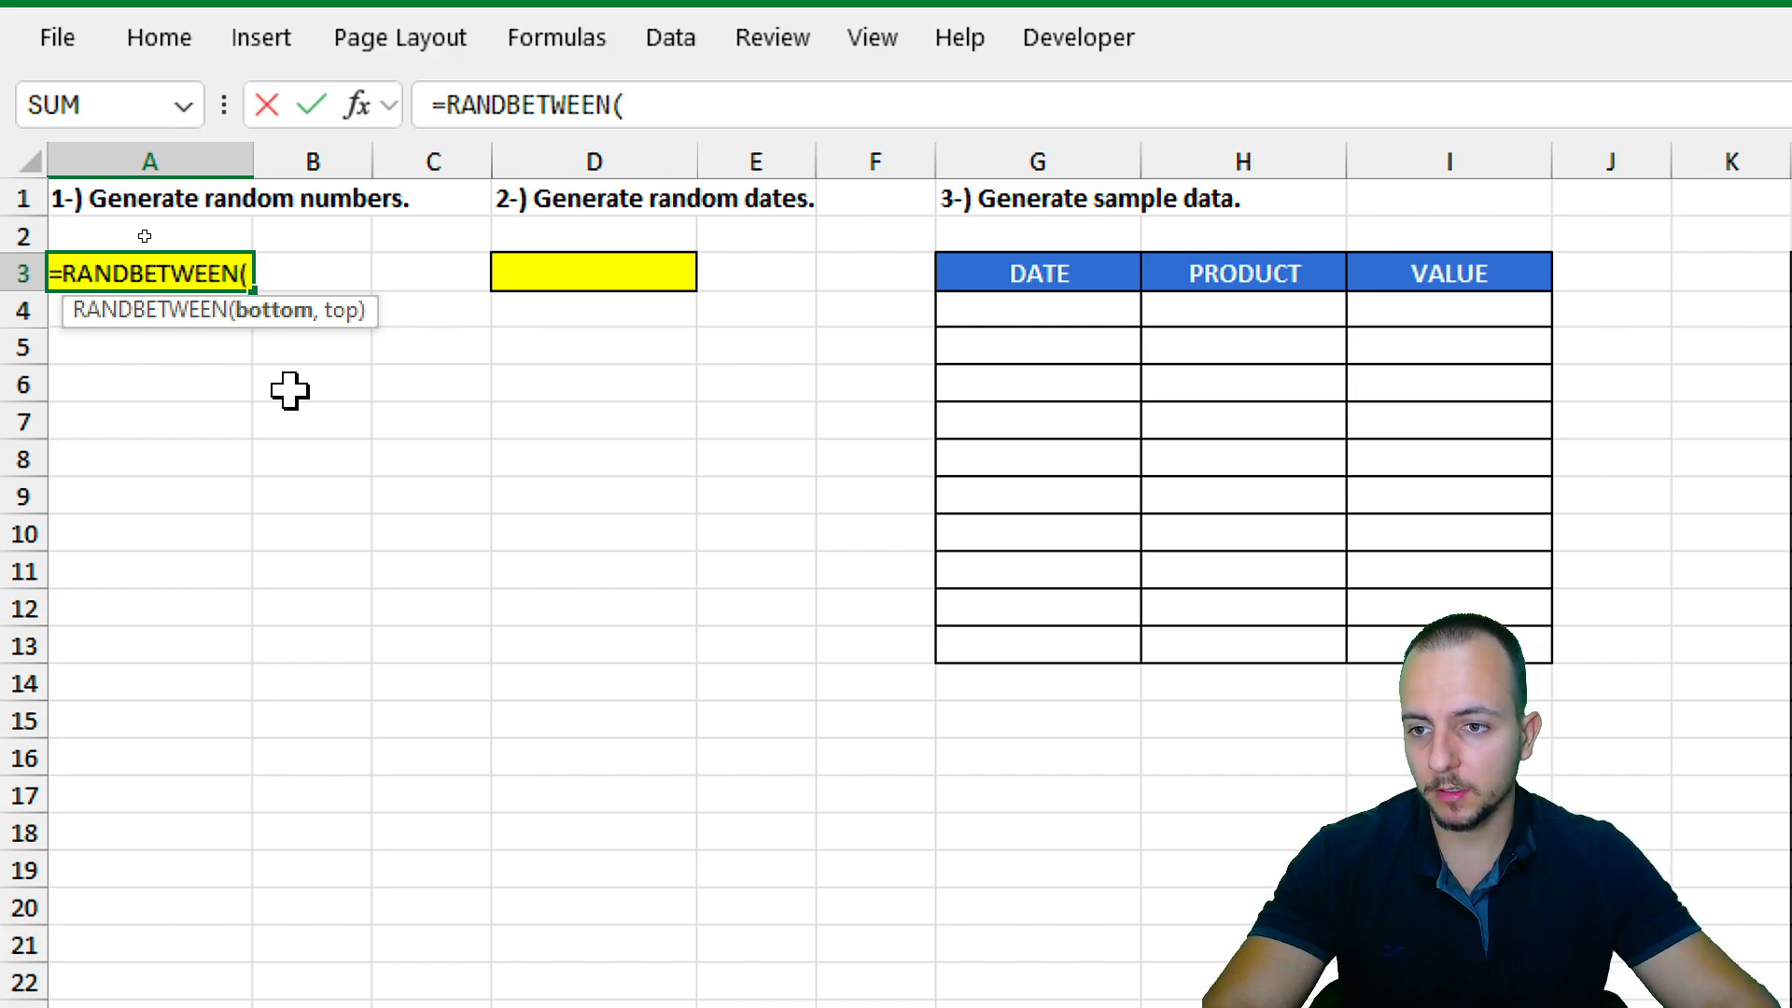
type("0,")
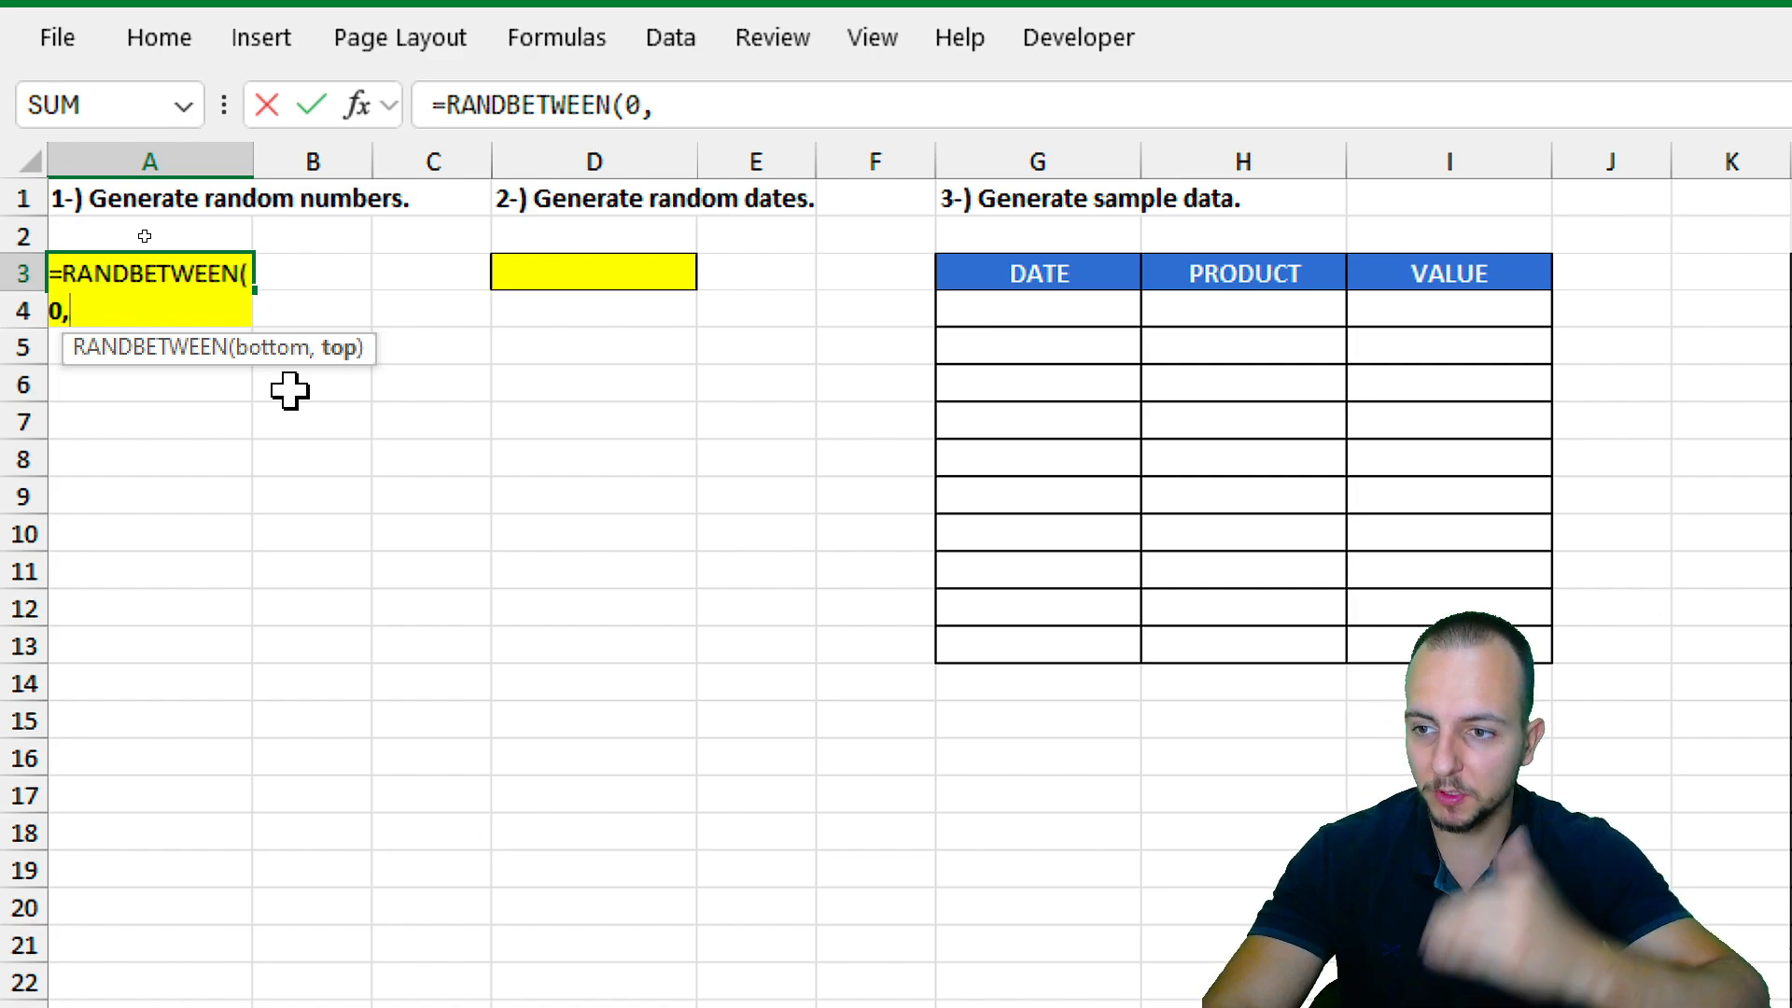
type("10")
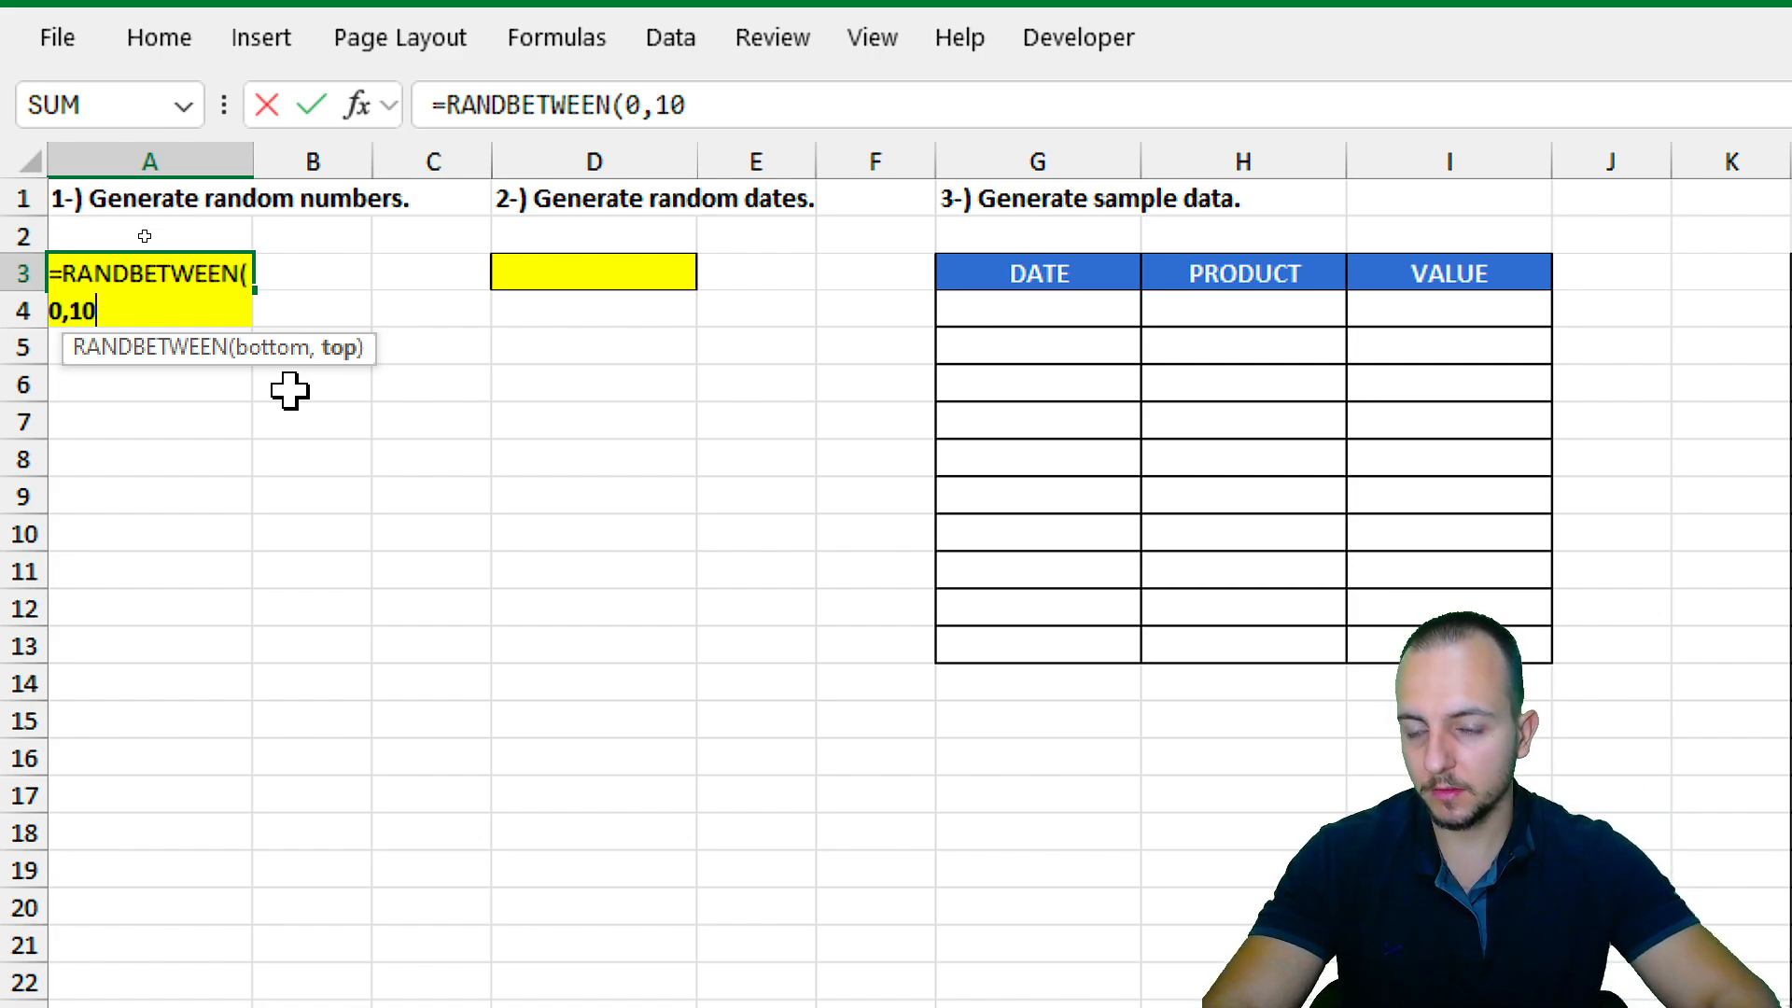
type(")")
key("Return")
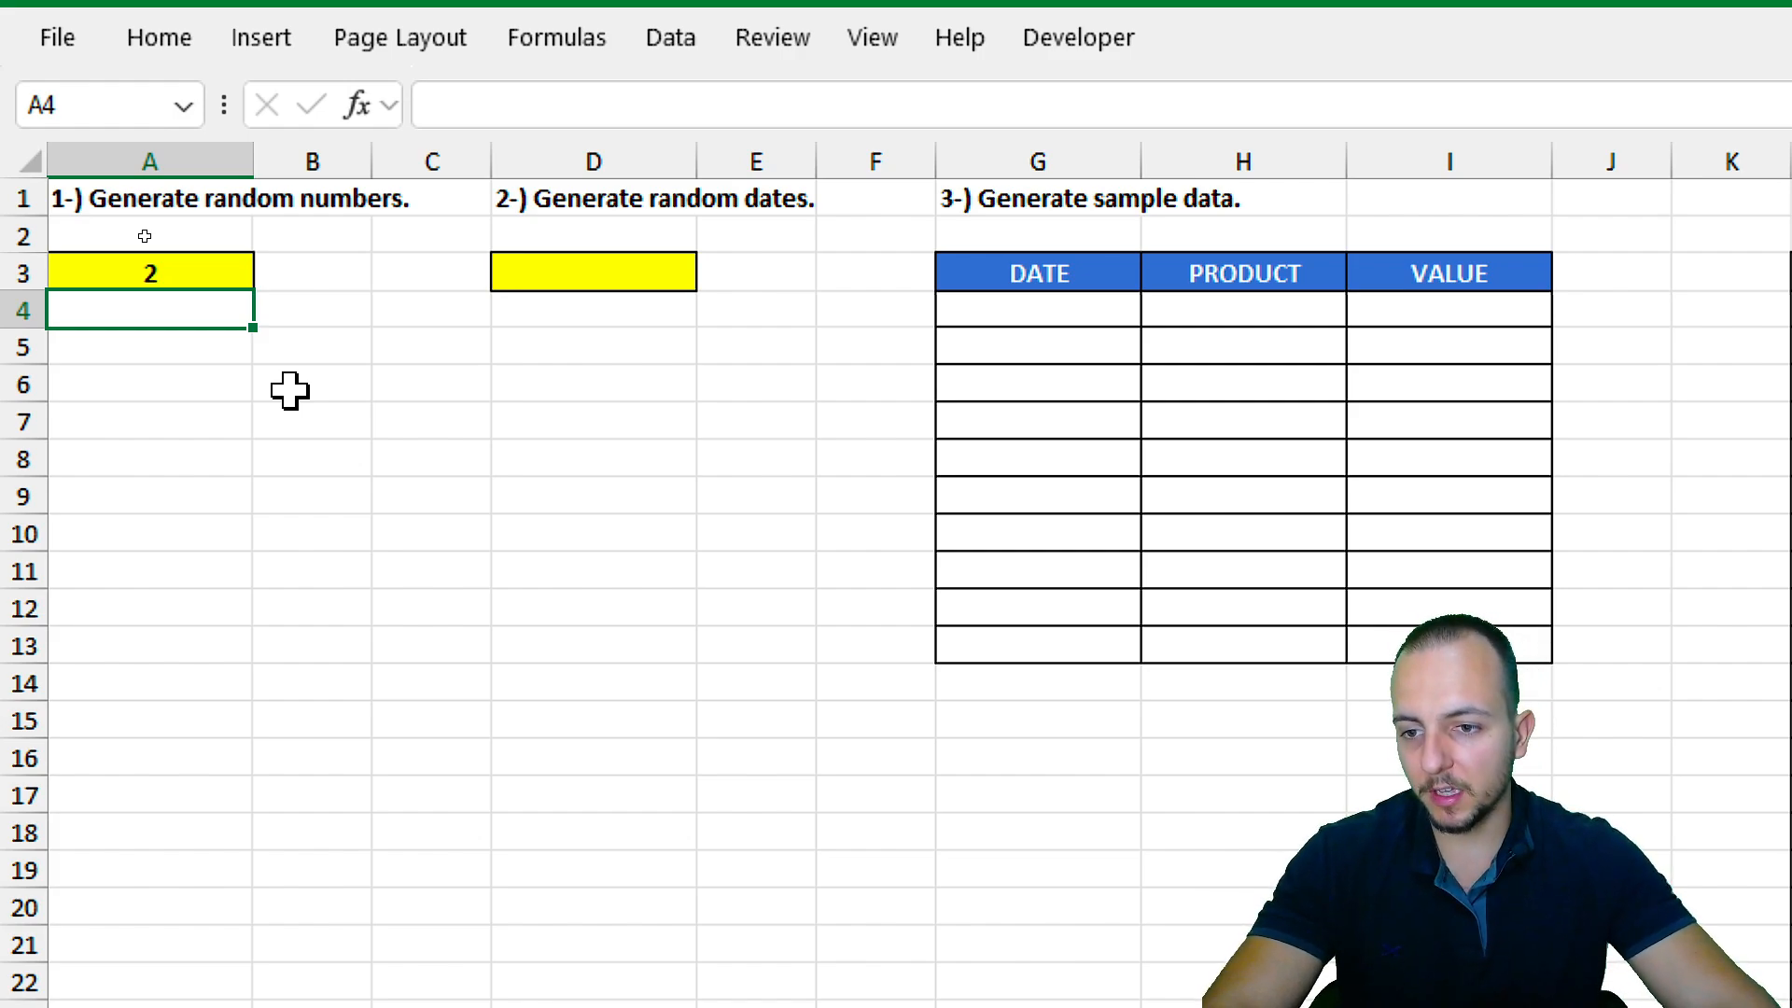
Commit an empty edit in cell B7 to recalculate the random number in A3, and examine the result.
double_click(302, 417)
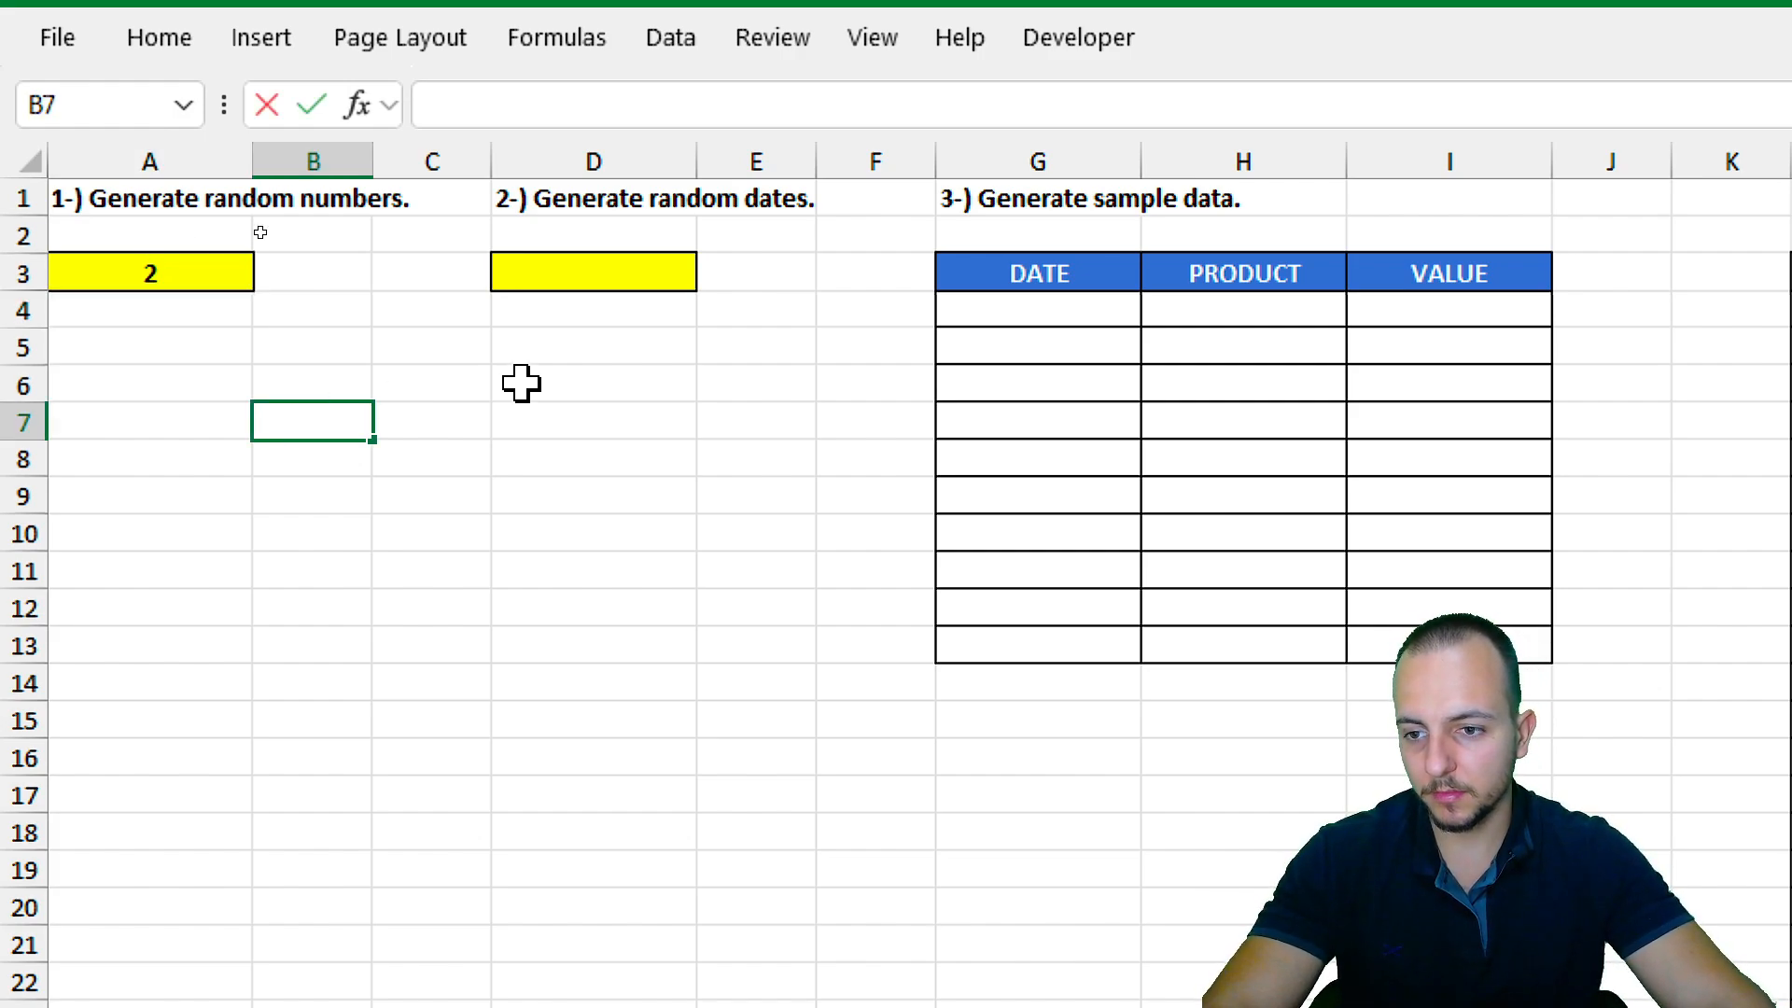
key("Return")
key("ctrl+2")
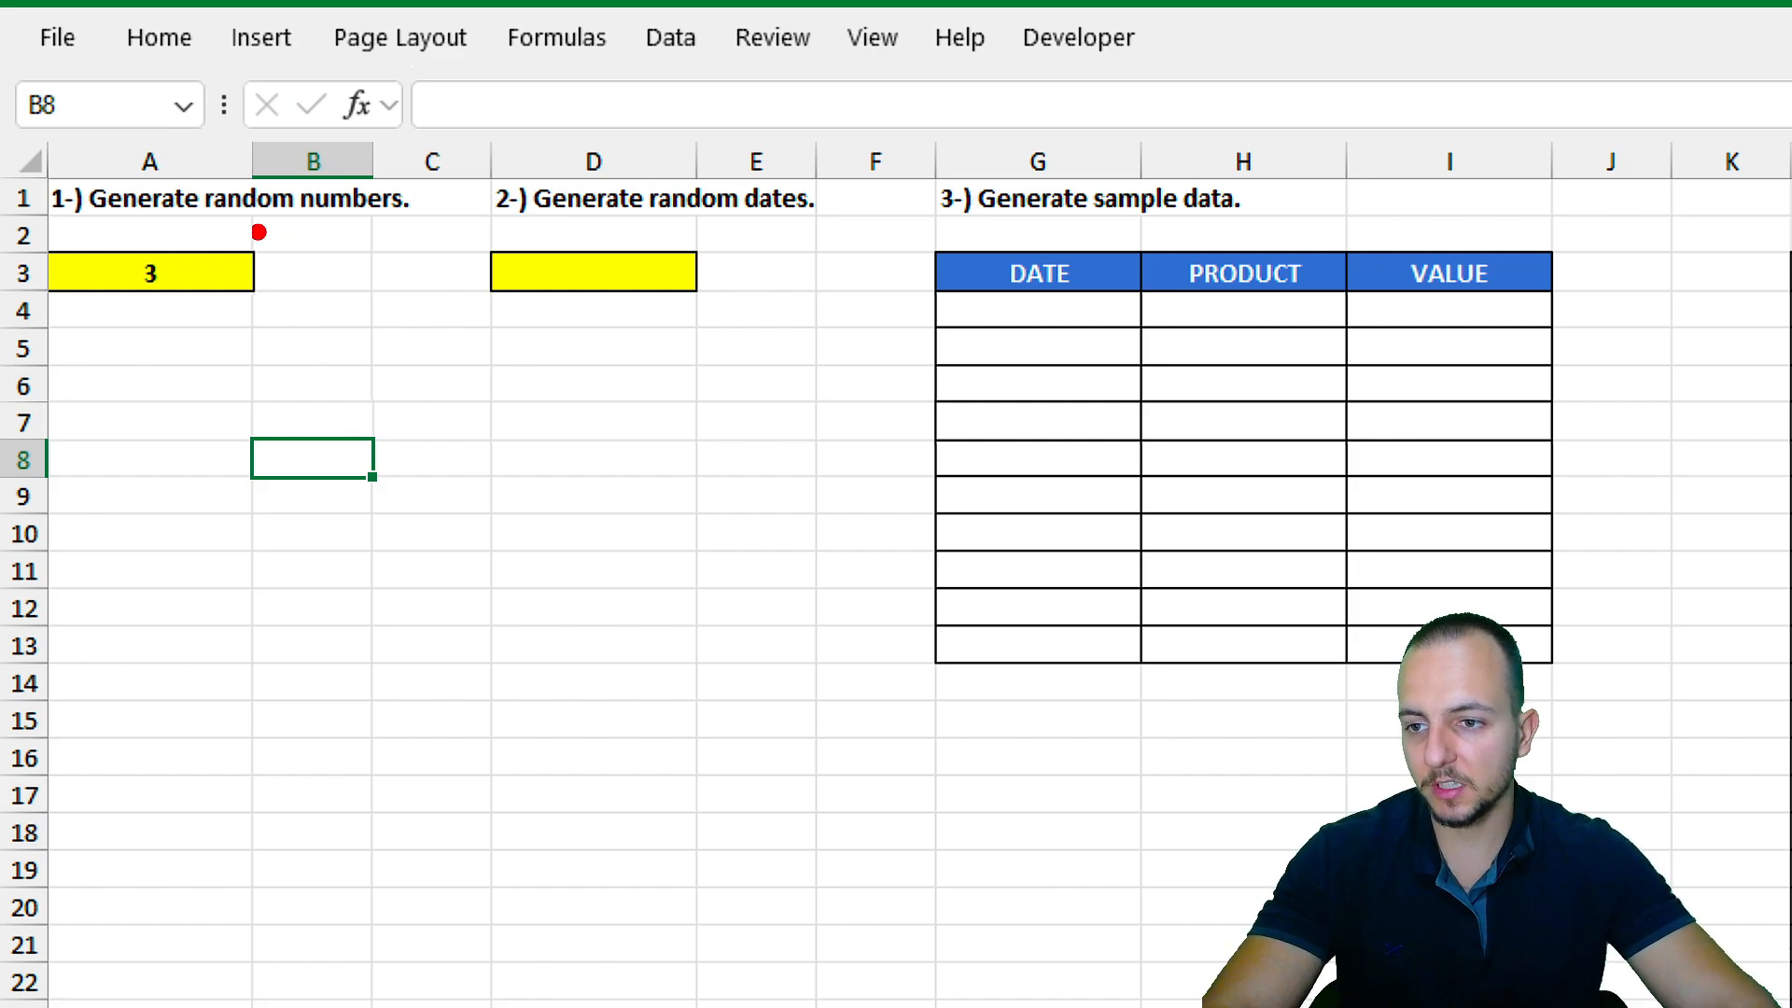
mouse_move(220, 227)
left_mouse_down()
mouse_move(163, 312)
mouse_move(181, 198)
left_mouse_up()
left_click_drag(212, 332, 282, 401)
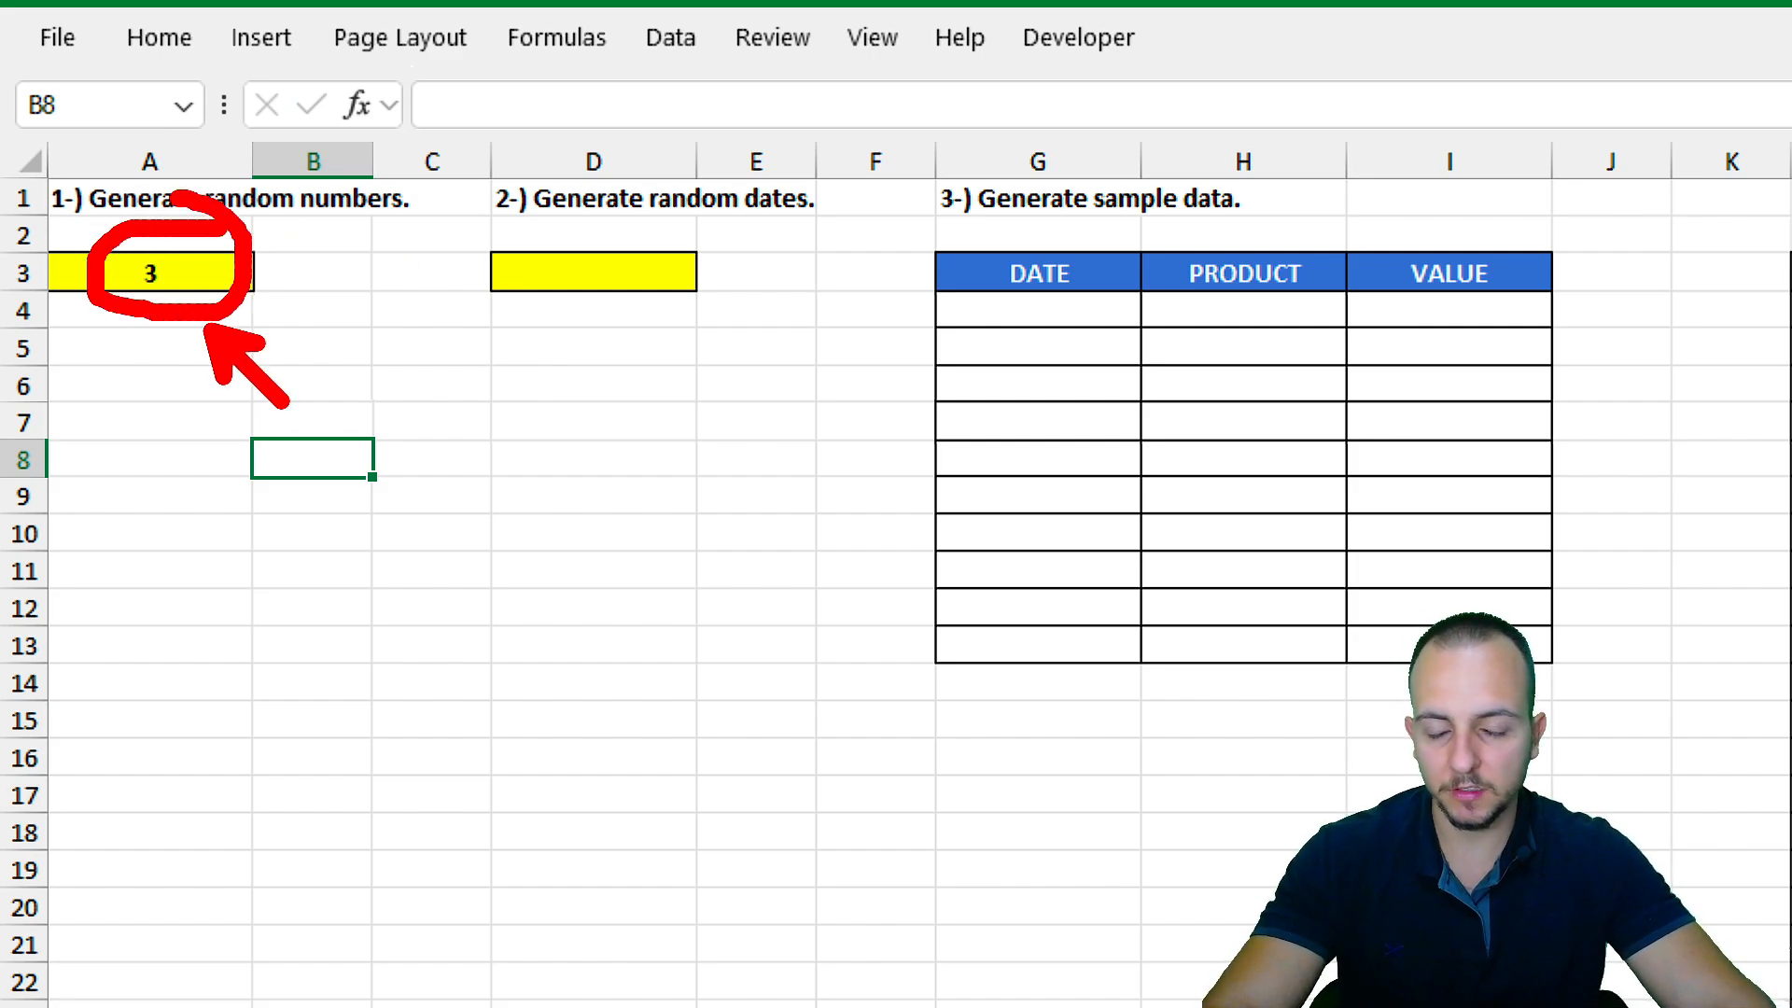
key("Escape")
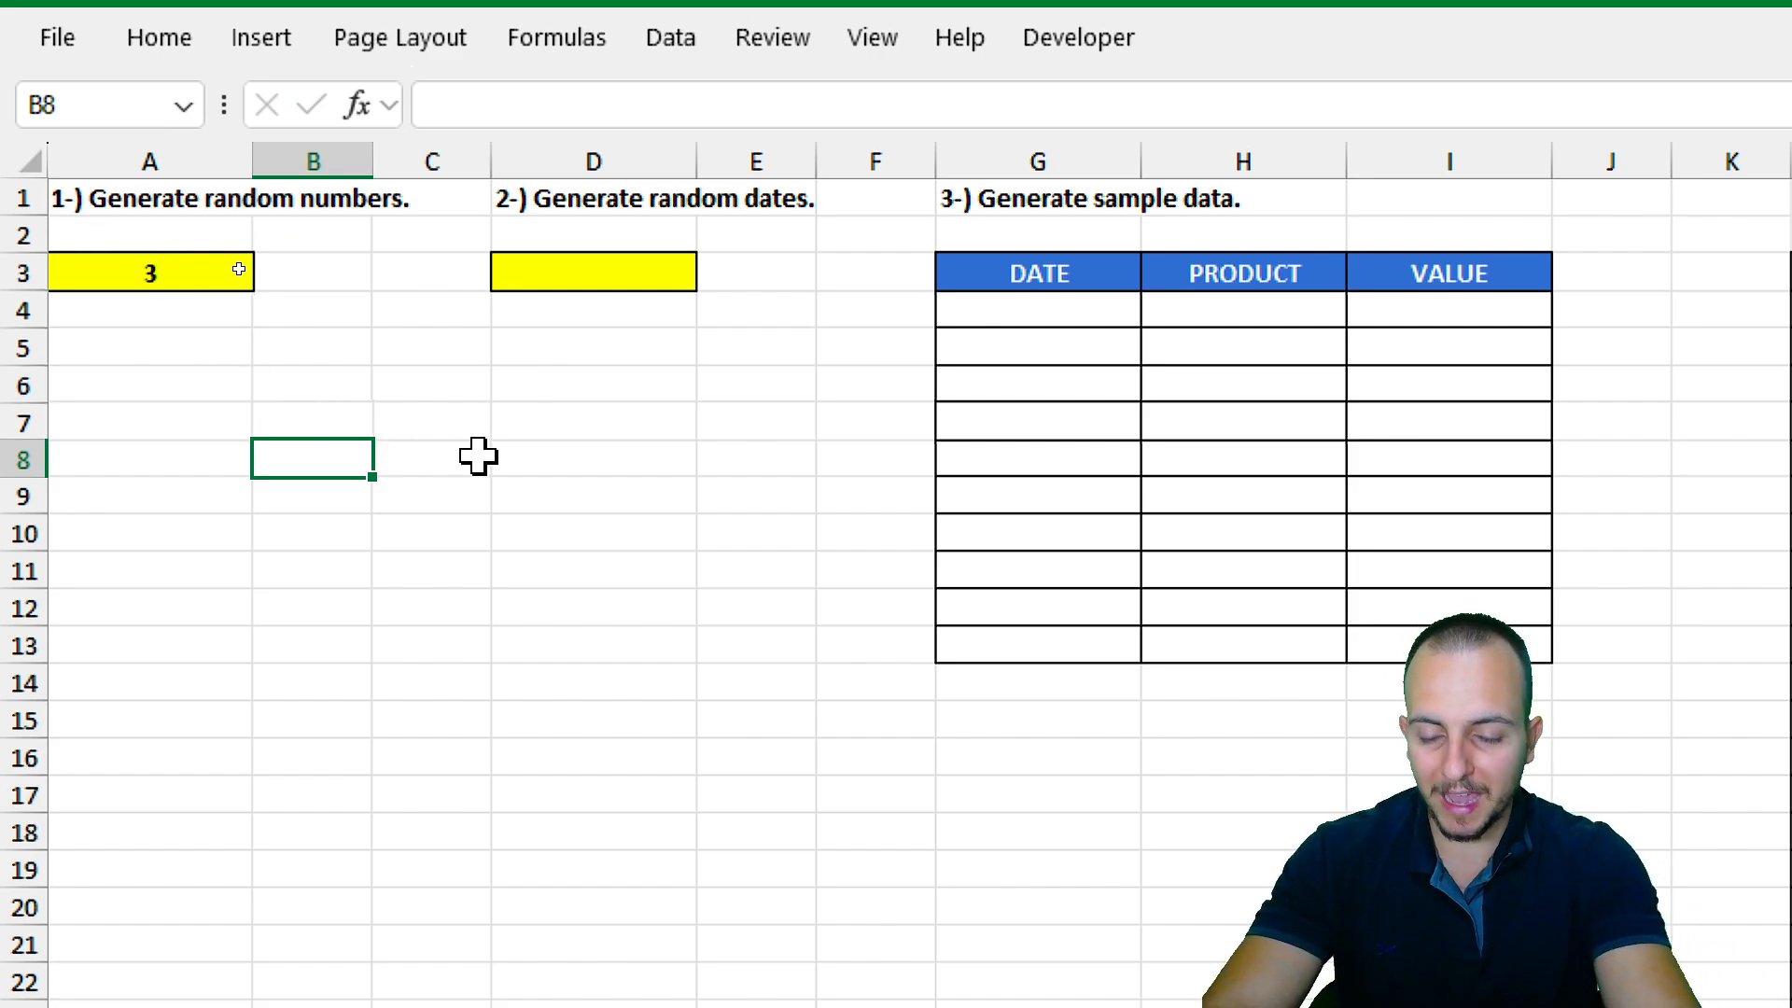
Recalculate the worksheet repeatedly to watch how the RANDBETWEEN cell A3 generates new numbers.
key("F9")
key("F9")
key("F9")
key("F9")
key("F9")
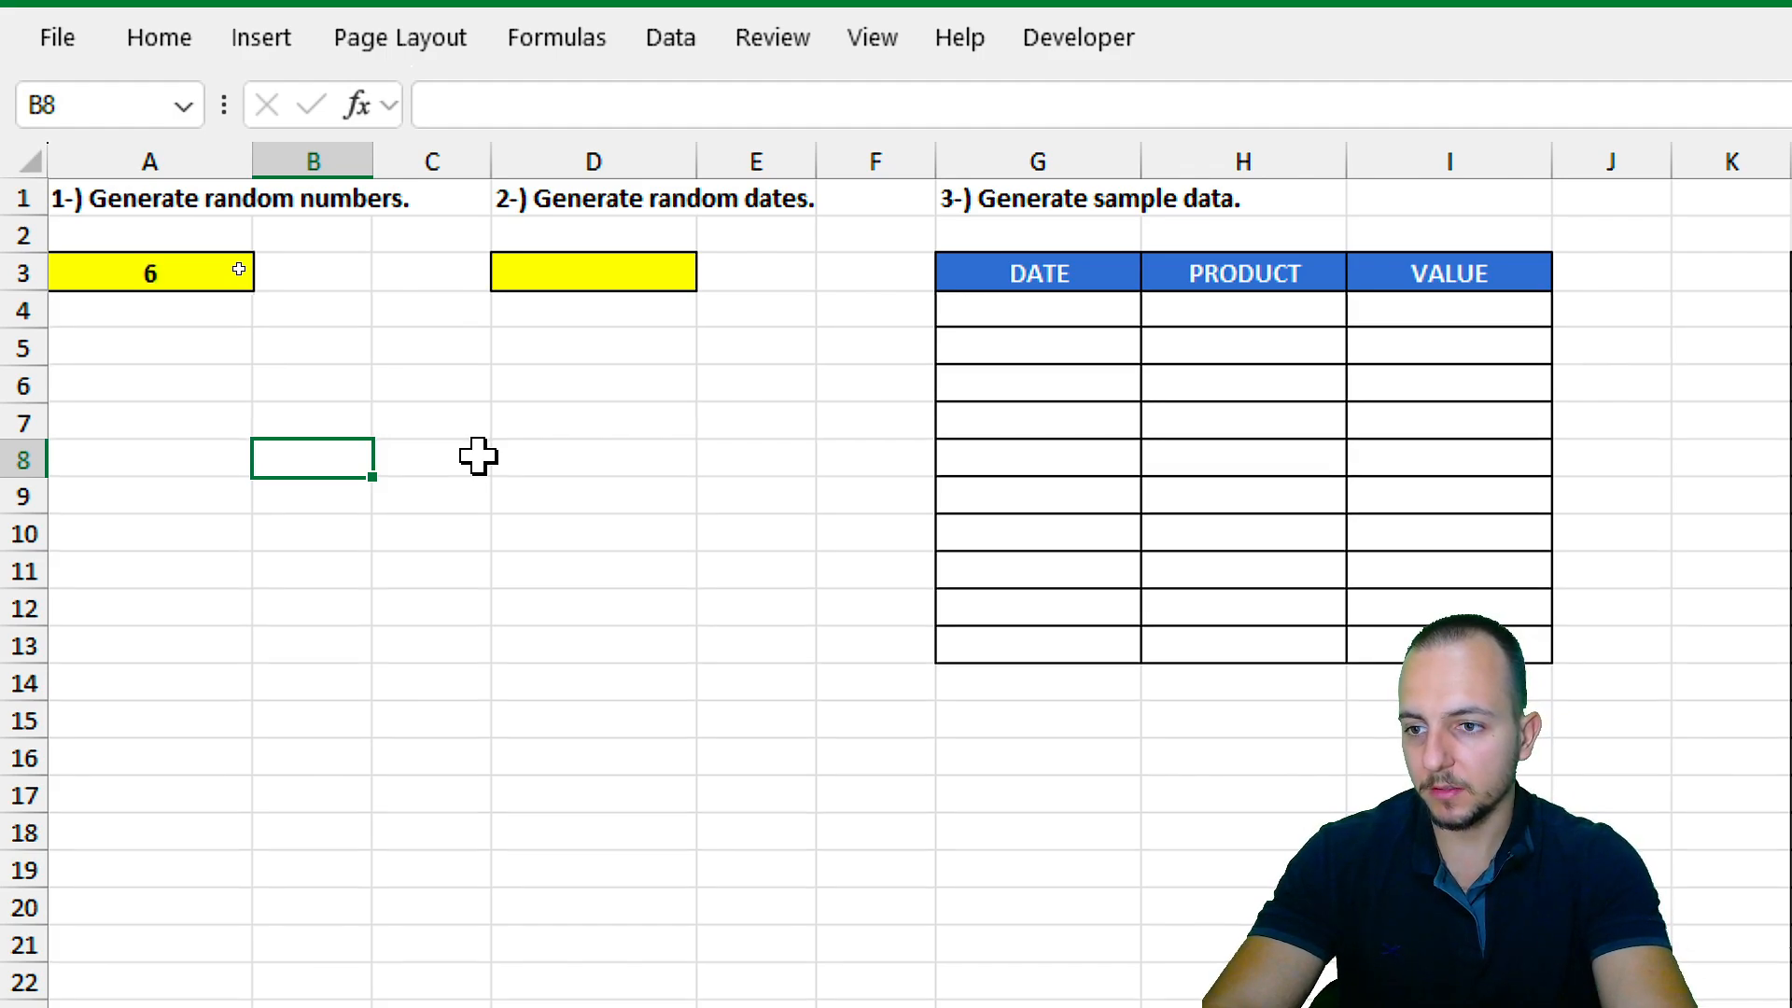
key("F9")
key("F9")
key("F9")
key("F9")
key("F9")
key("F9")
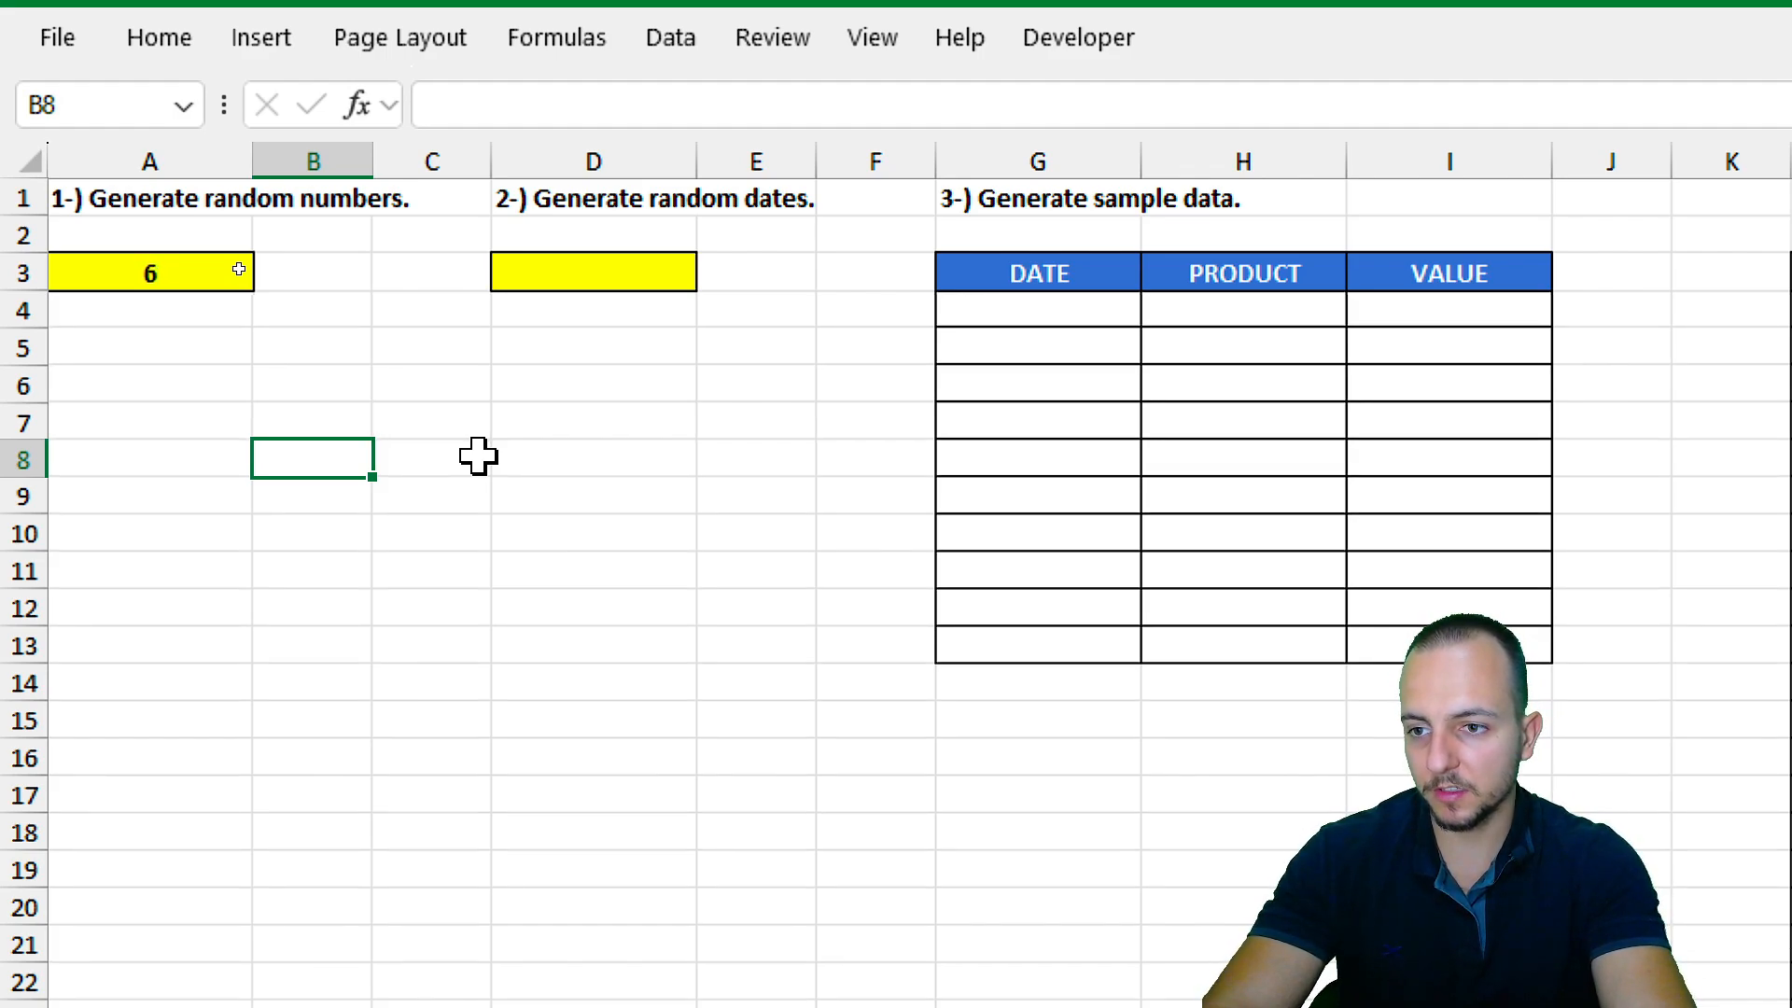
key("F9")
key("F9")
key("F9")
key("F9")
key("F9")
key("F9")
key("F9")
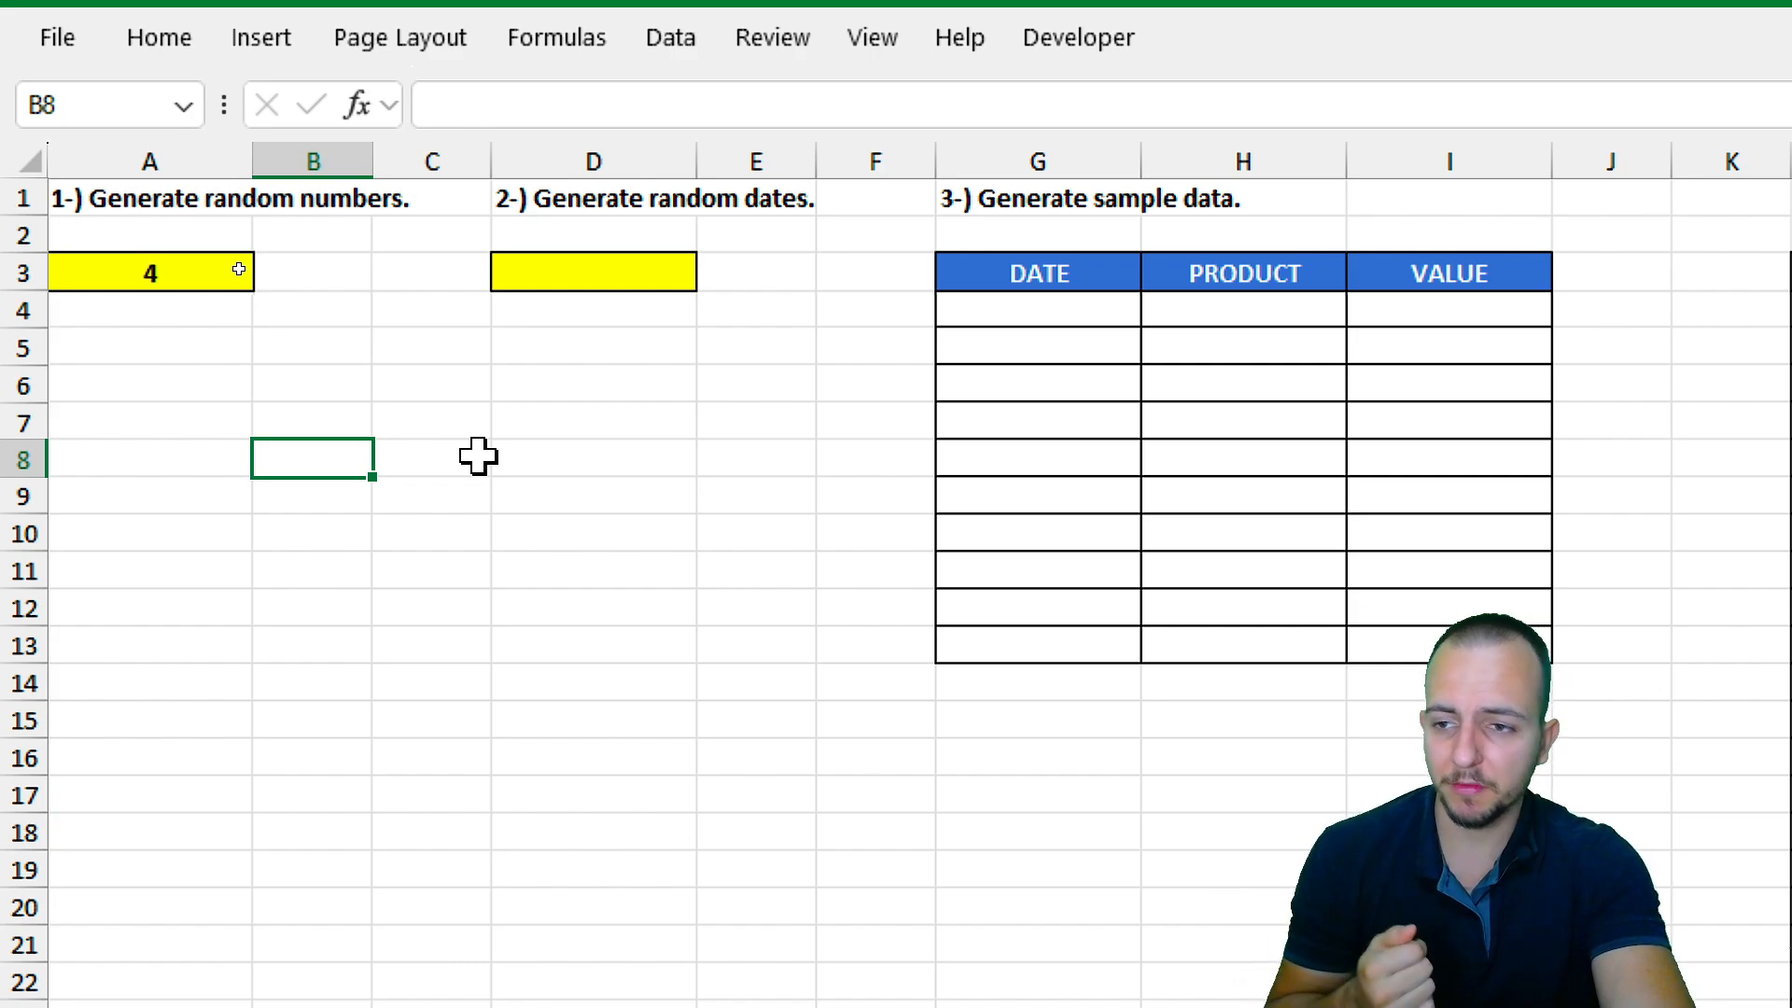
key("F9")
key("F9")
key("F9")
key("F9")
key("F9")
key("F9")
key("F9")
key("F9")
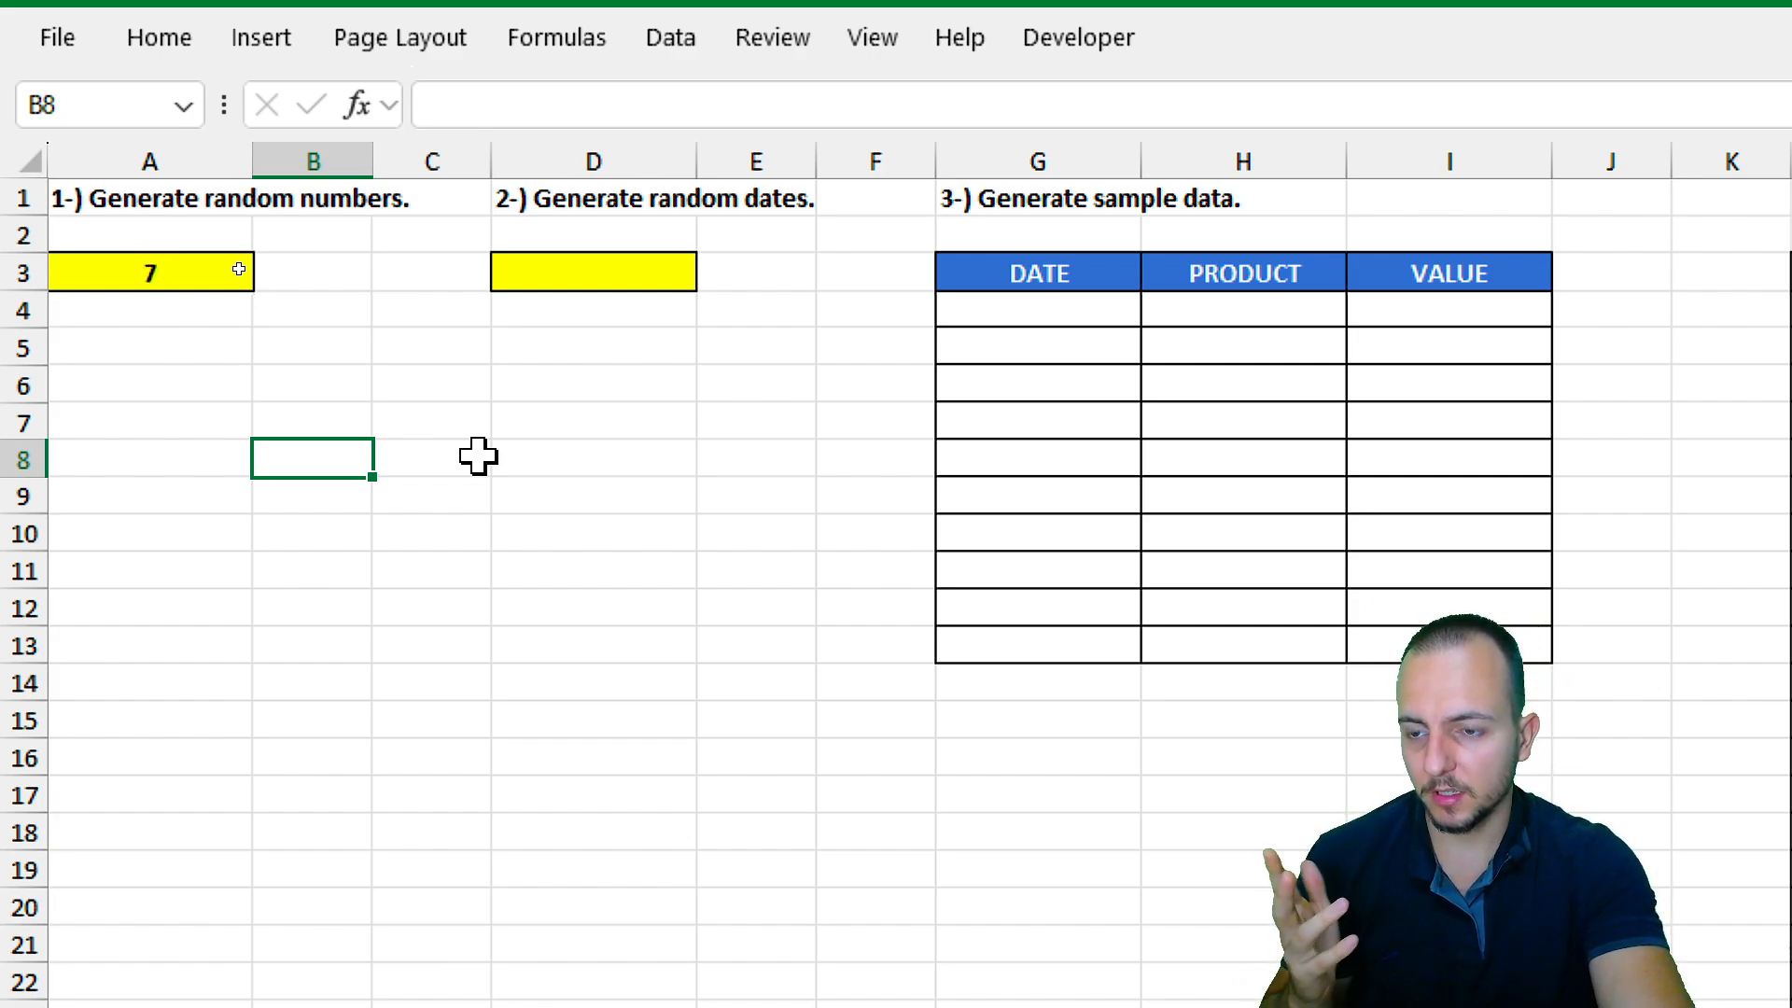
key("F9")
key("F9")
key("F9")
key("F9")
key("F9")
key("F9")
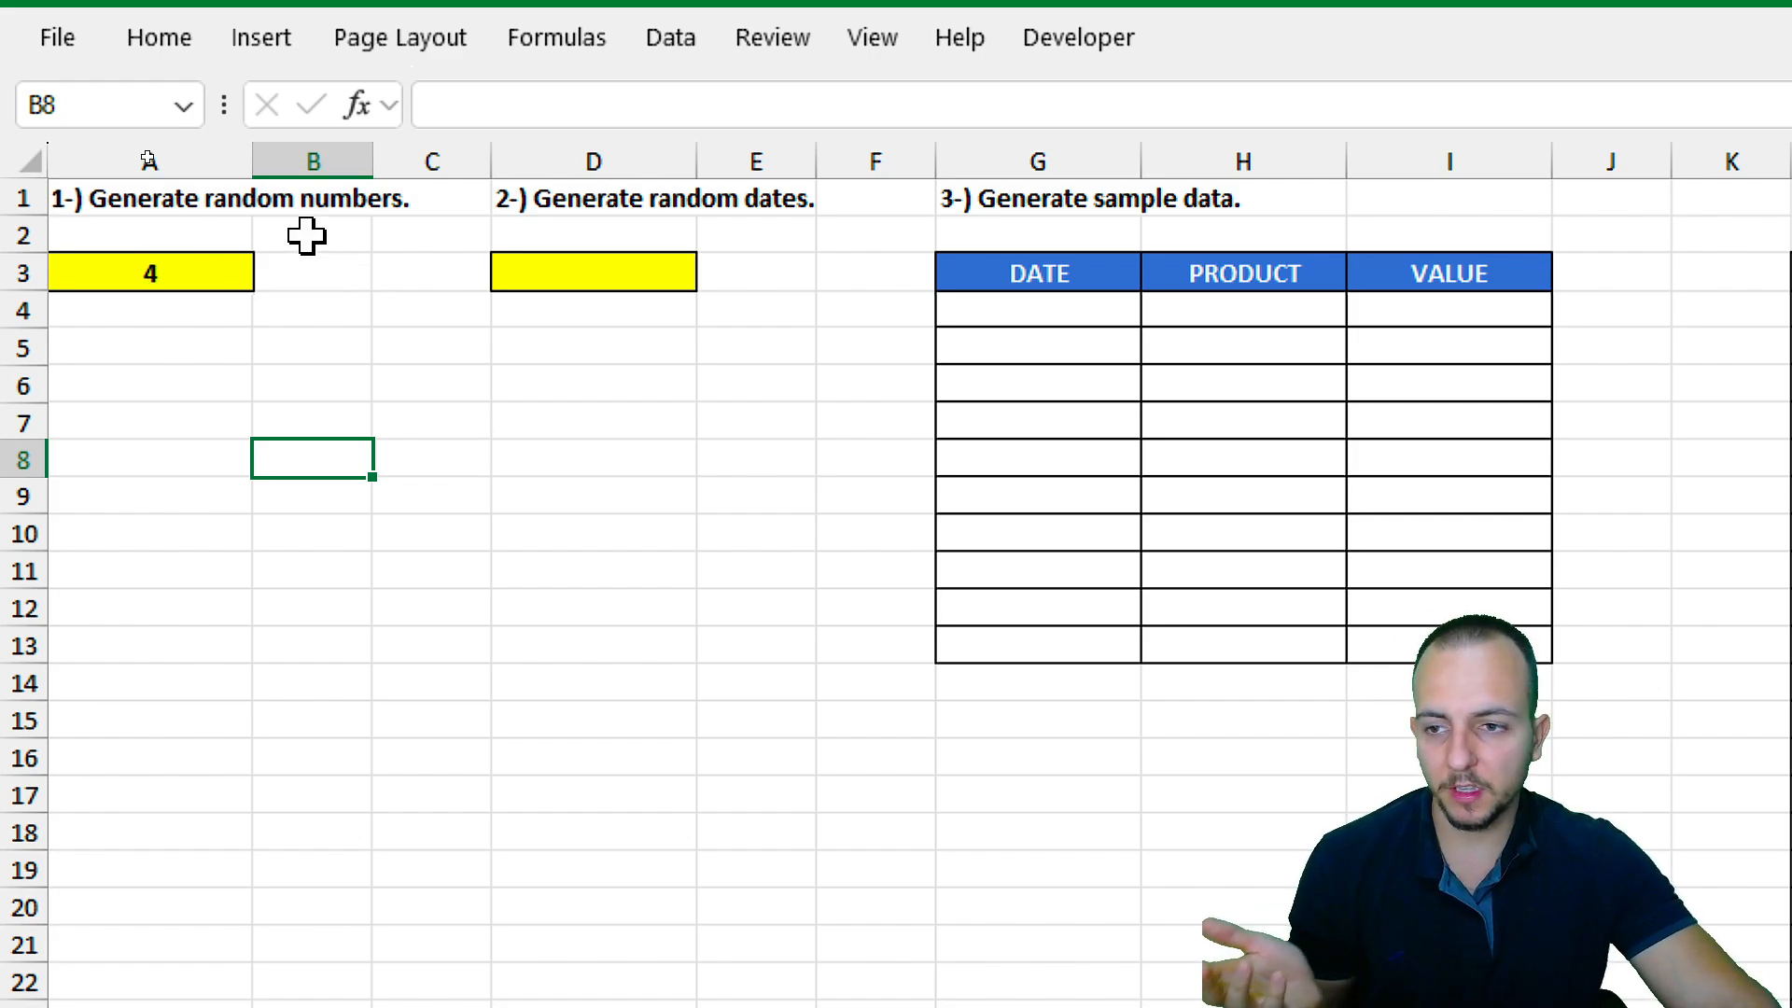
Change the formula in cell A3 to =RANDBETWEEN(-100,100) so it draws from negative and positive numbers.
double_click(176, 270)
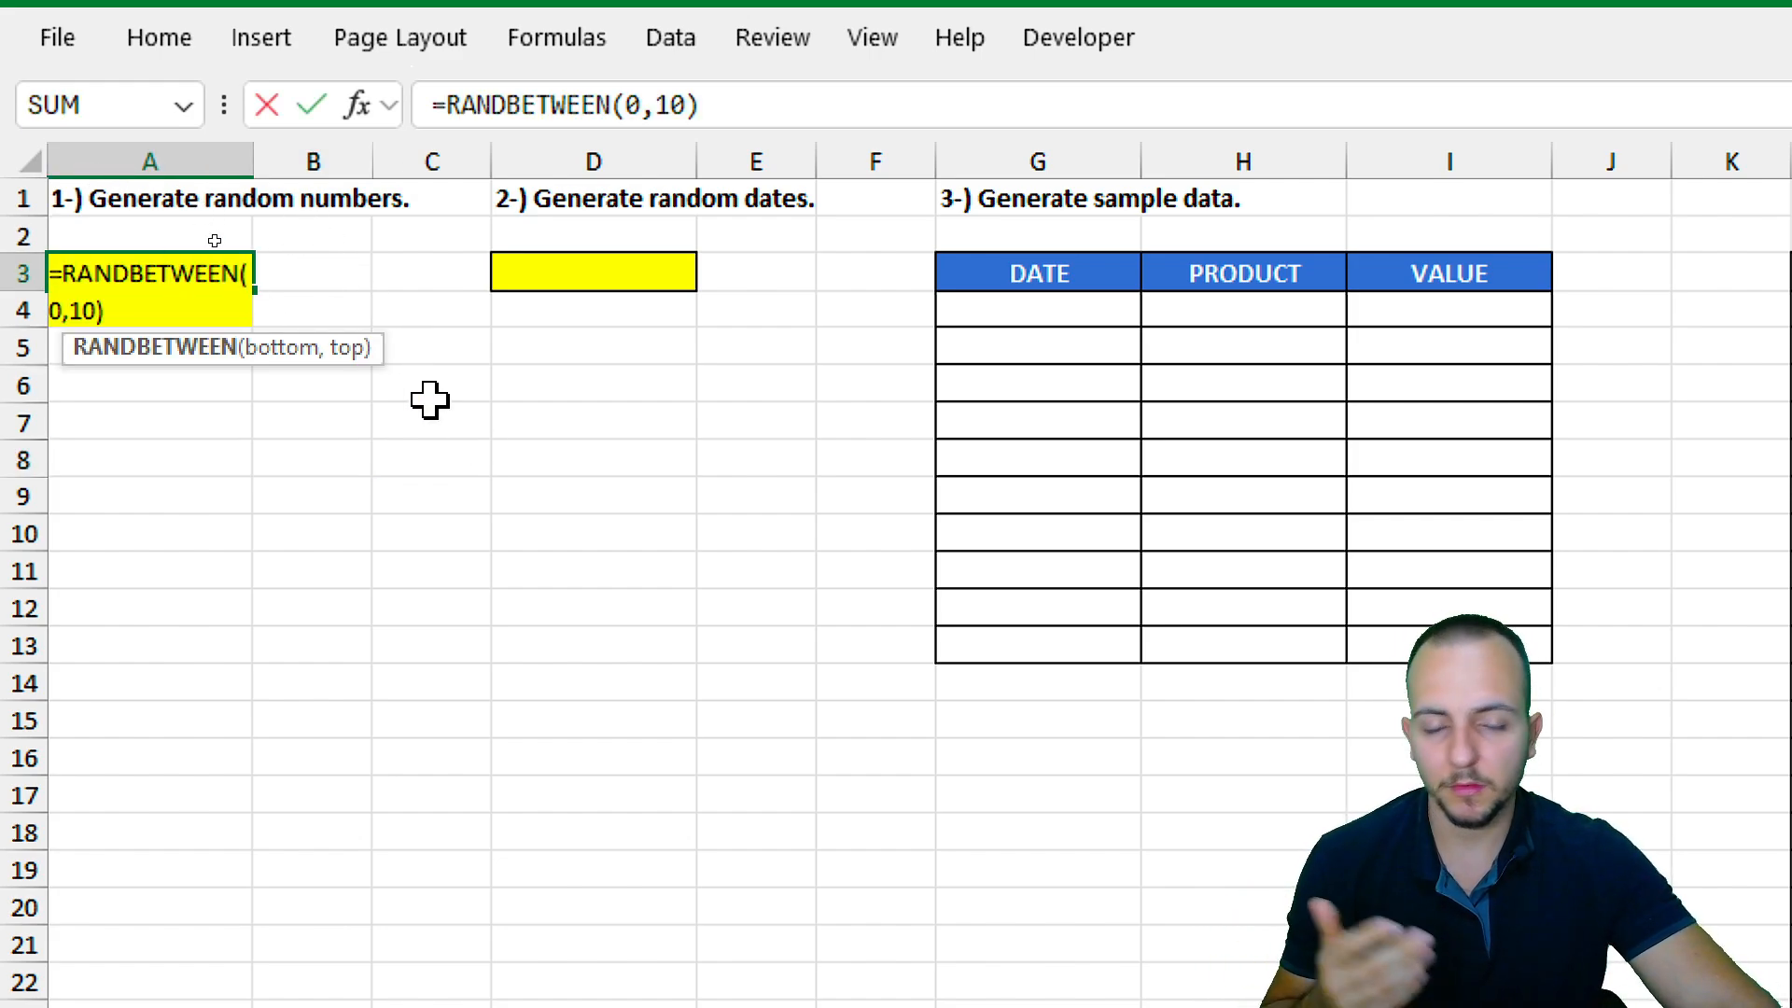
left_click(100, 310)
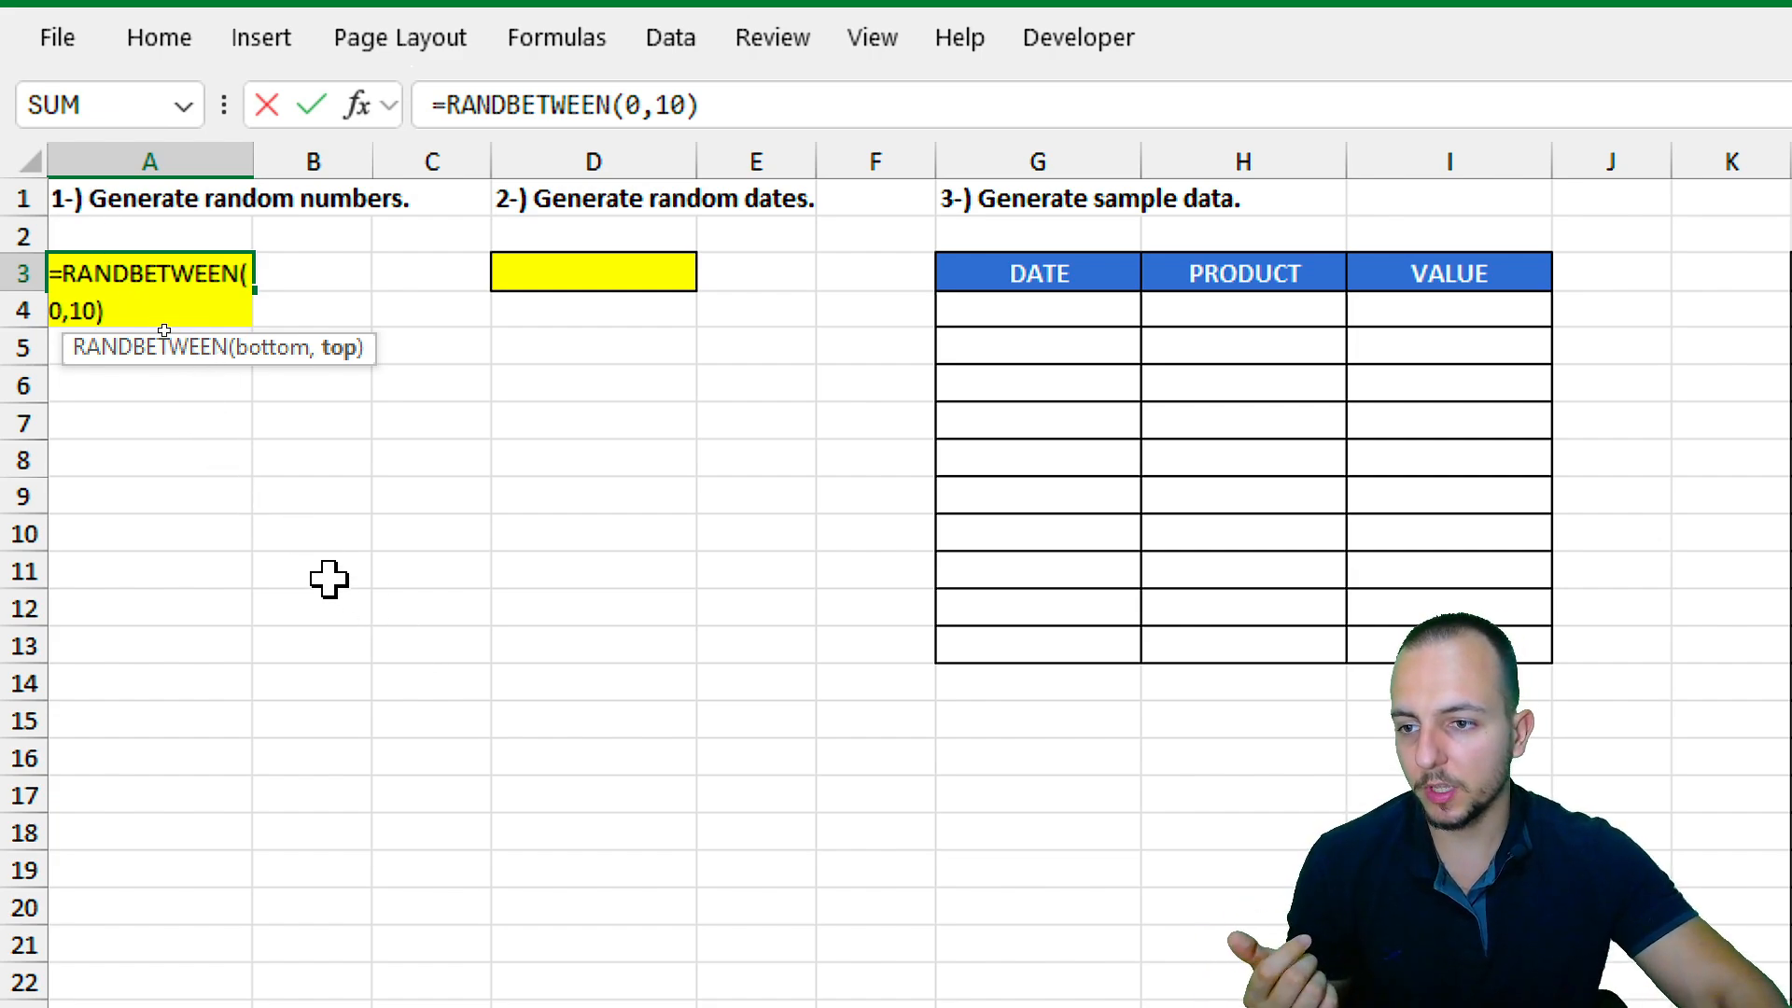
key("Left")
key("Left")
key("Left")
key("Left")
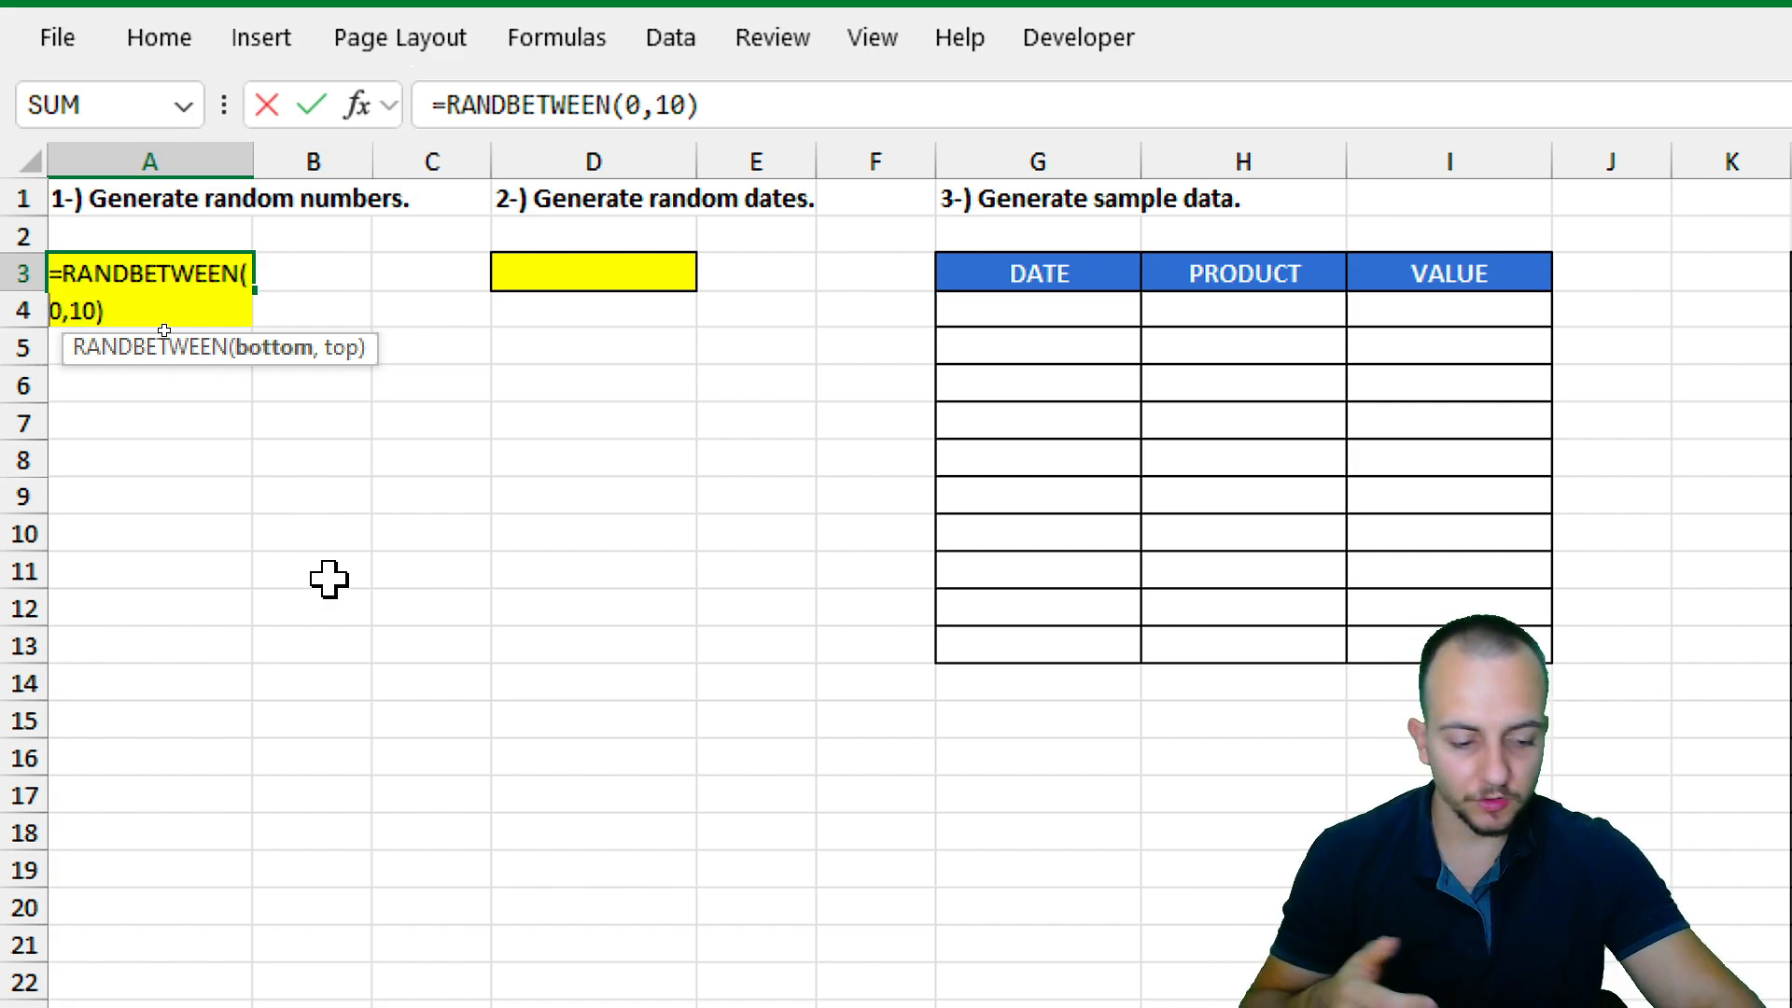
type("-10")
key("Right")
key("Right")
key("Right")
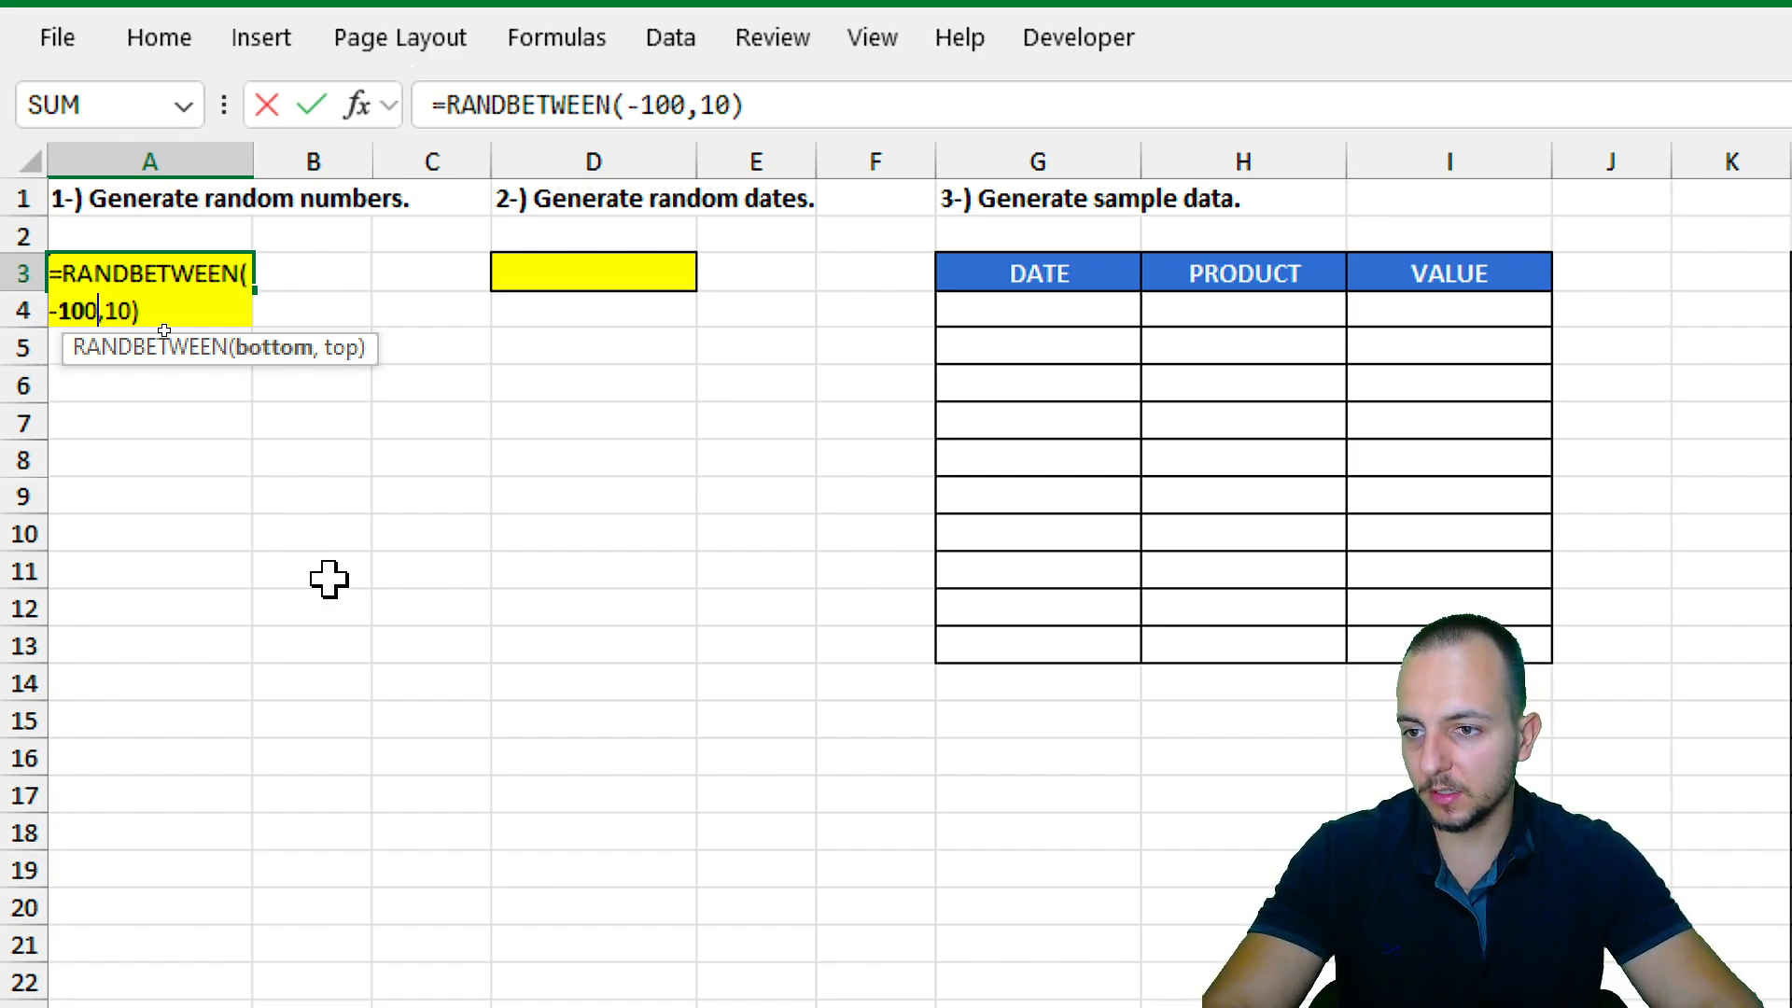
type("0")
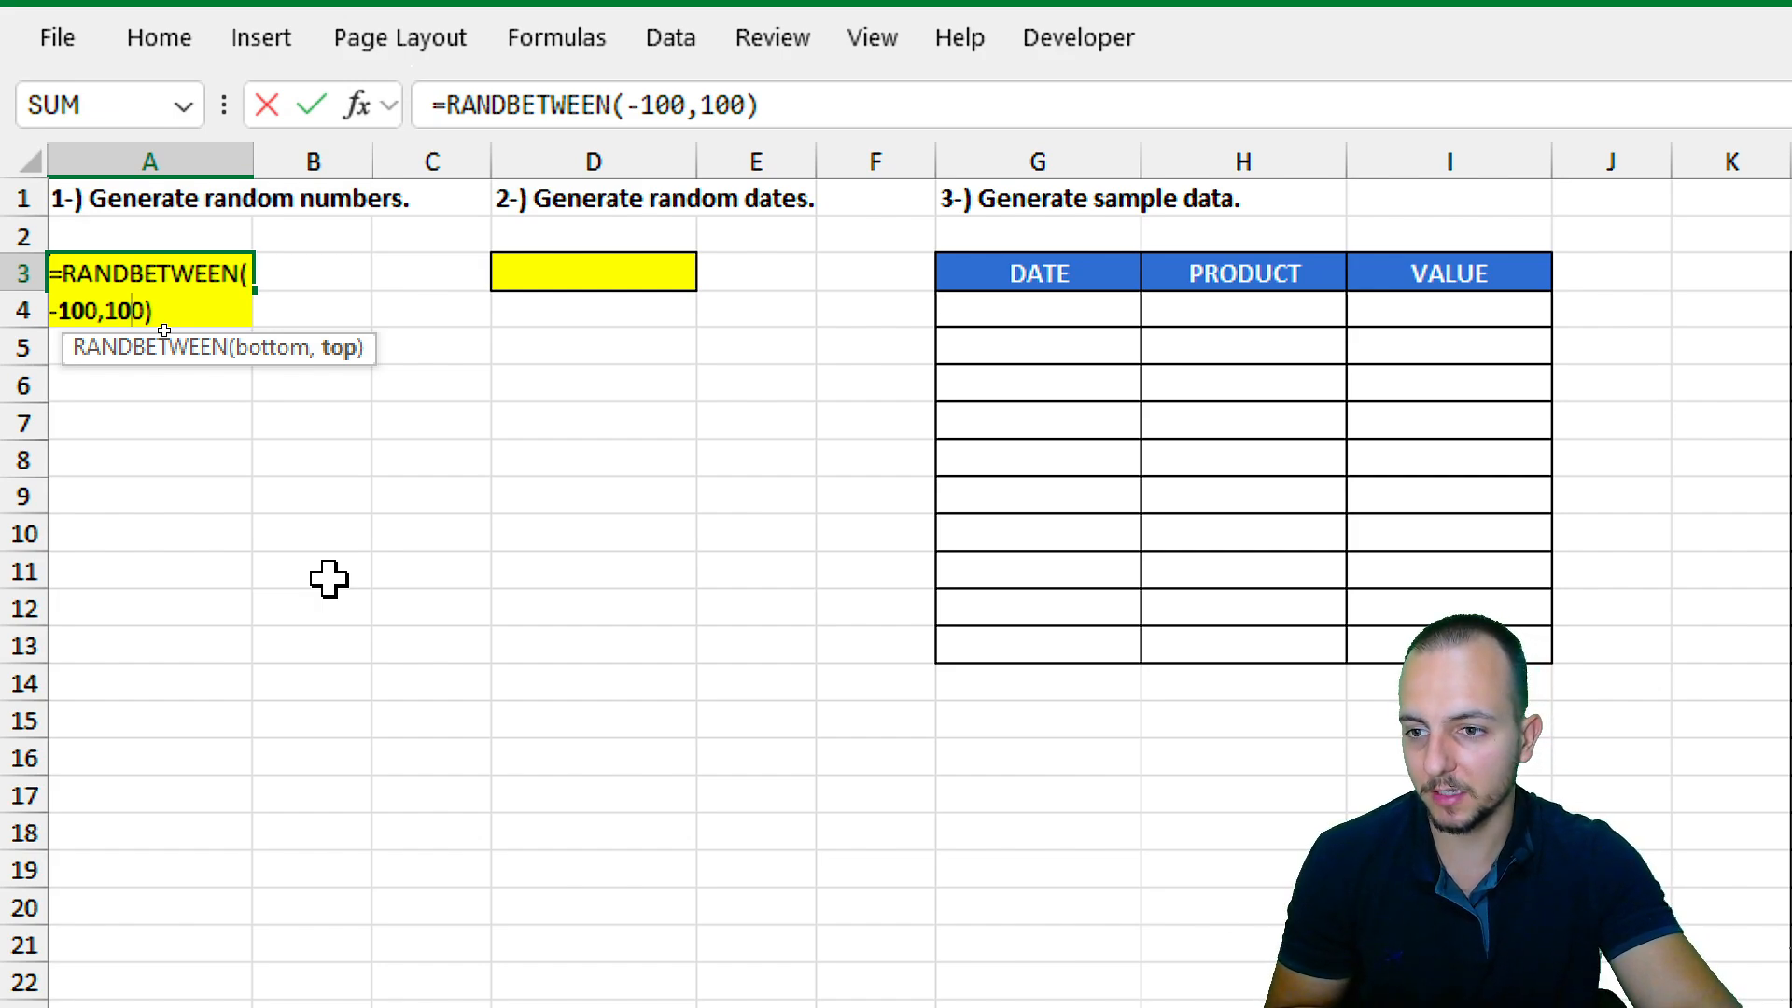
key("Return")
Recalculate the worksheet repeatedly to watch the numbers cell A3 generates between -100 and 100.
key("F9")
key("F9")
key("F9")
key("F9")
key("F9")
key("F9")
key("F9")
key("F9")
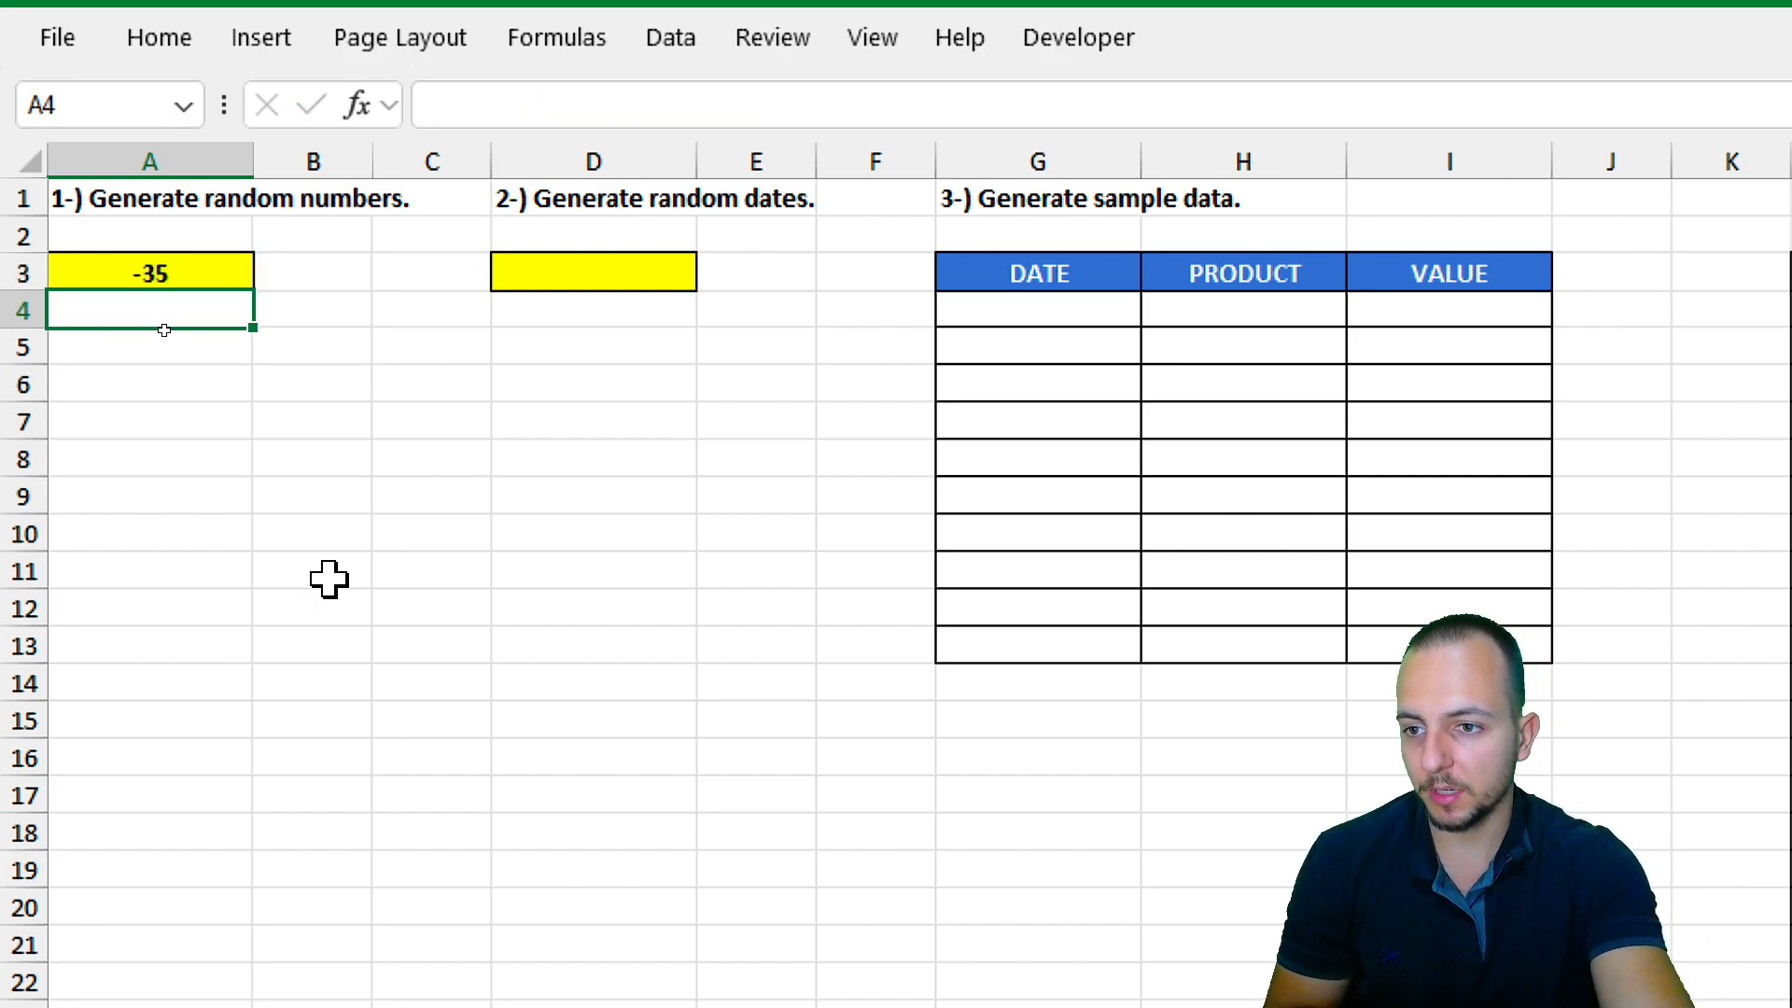
key("F9")
key("F9")
key("F9")
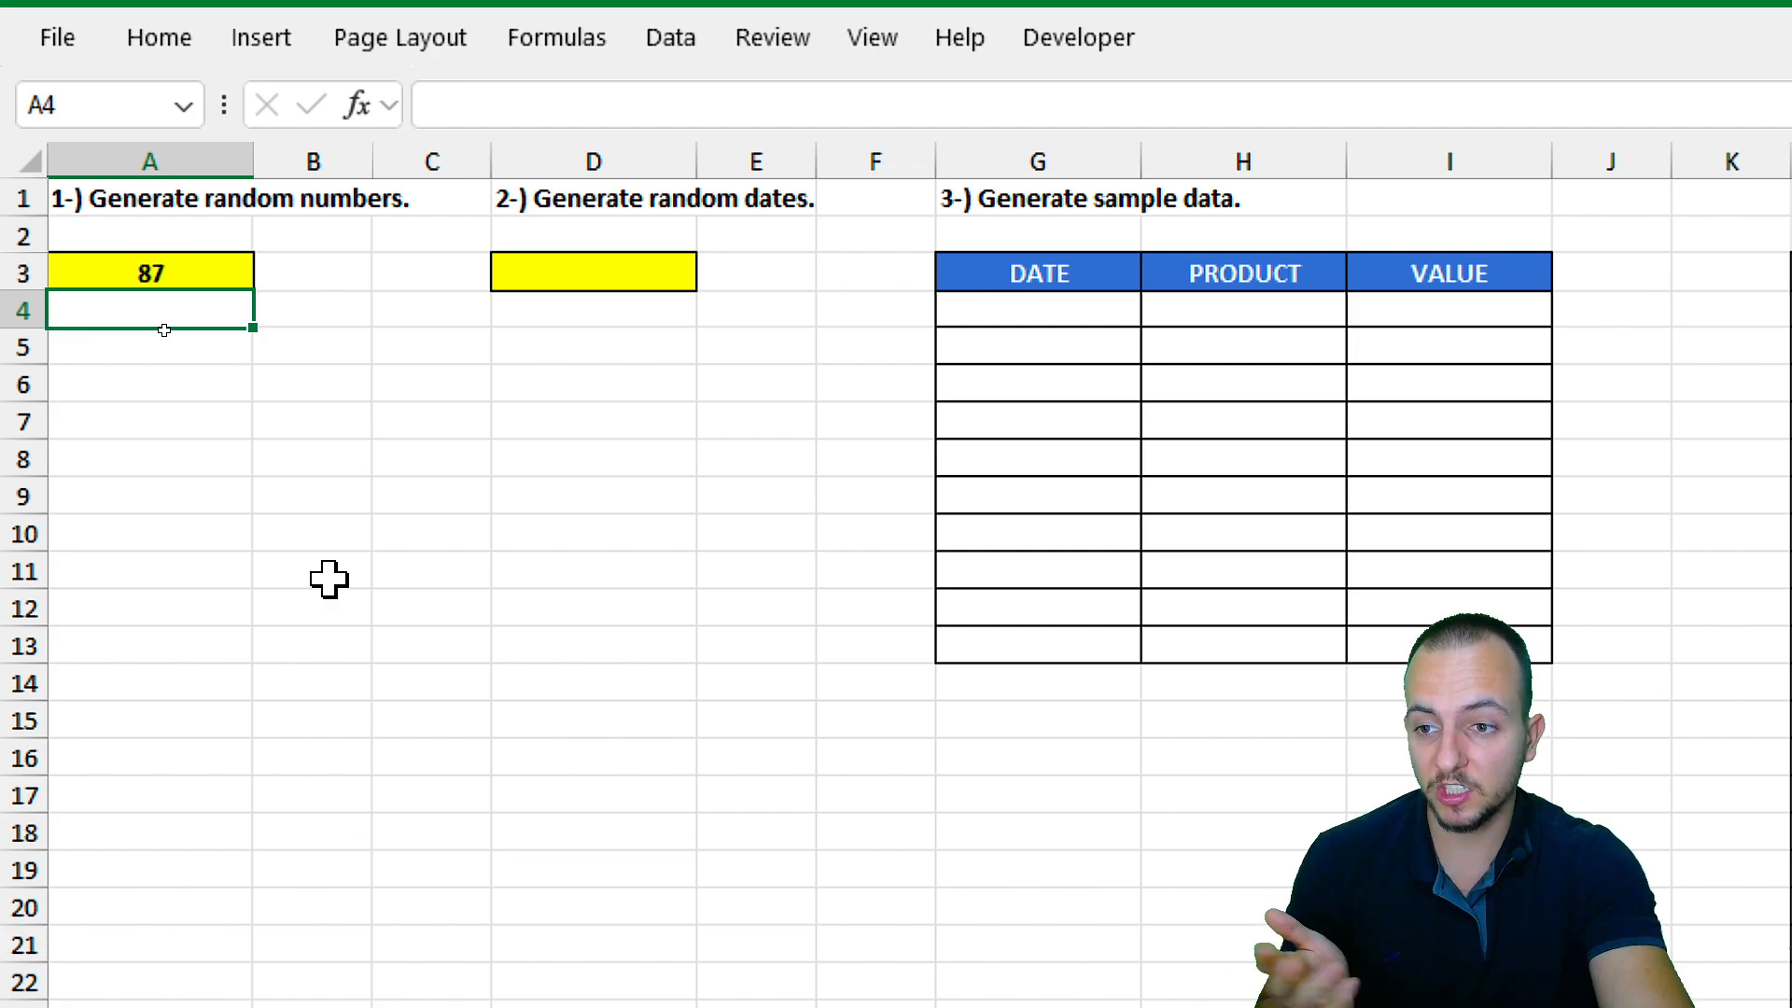
Enter =RANDBETWEEN("01/01/2024","01/01/2025") in cell D3 to generate a random date within that range.
left_click(628, 273)
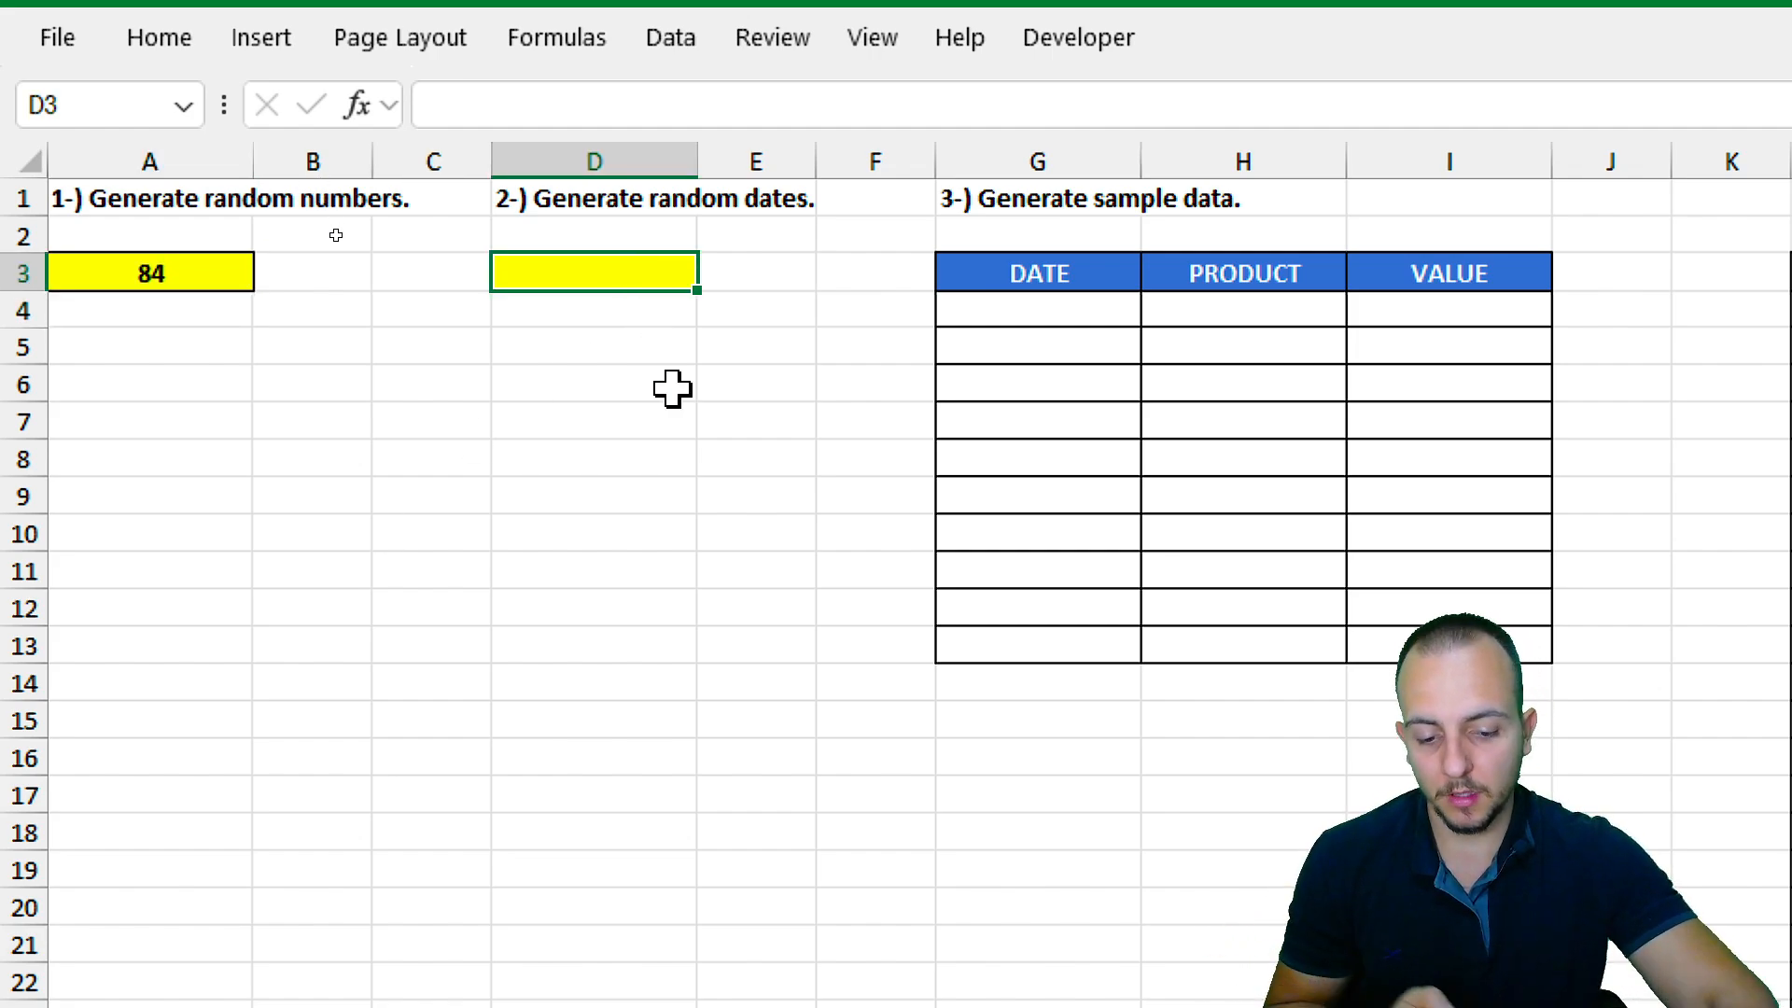
type("=RAND")
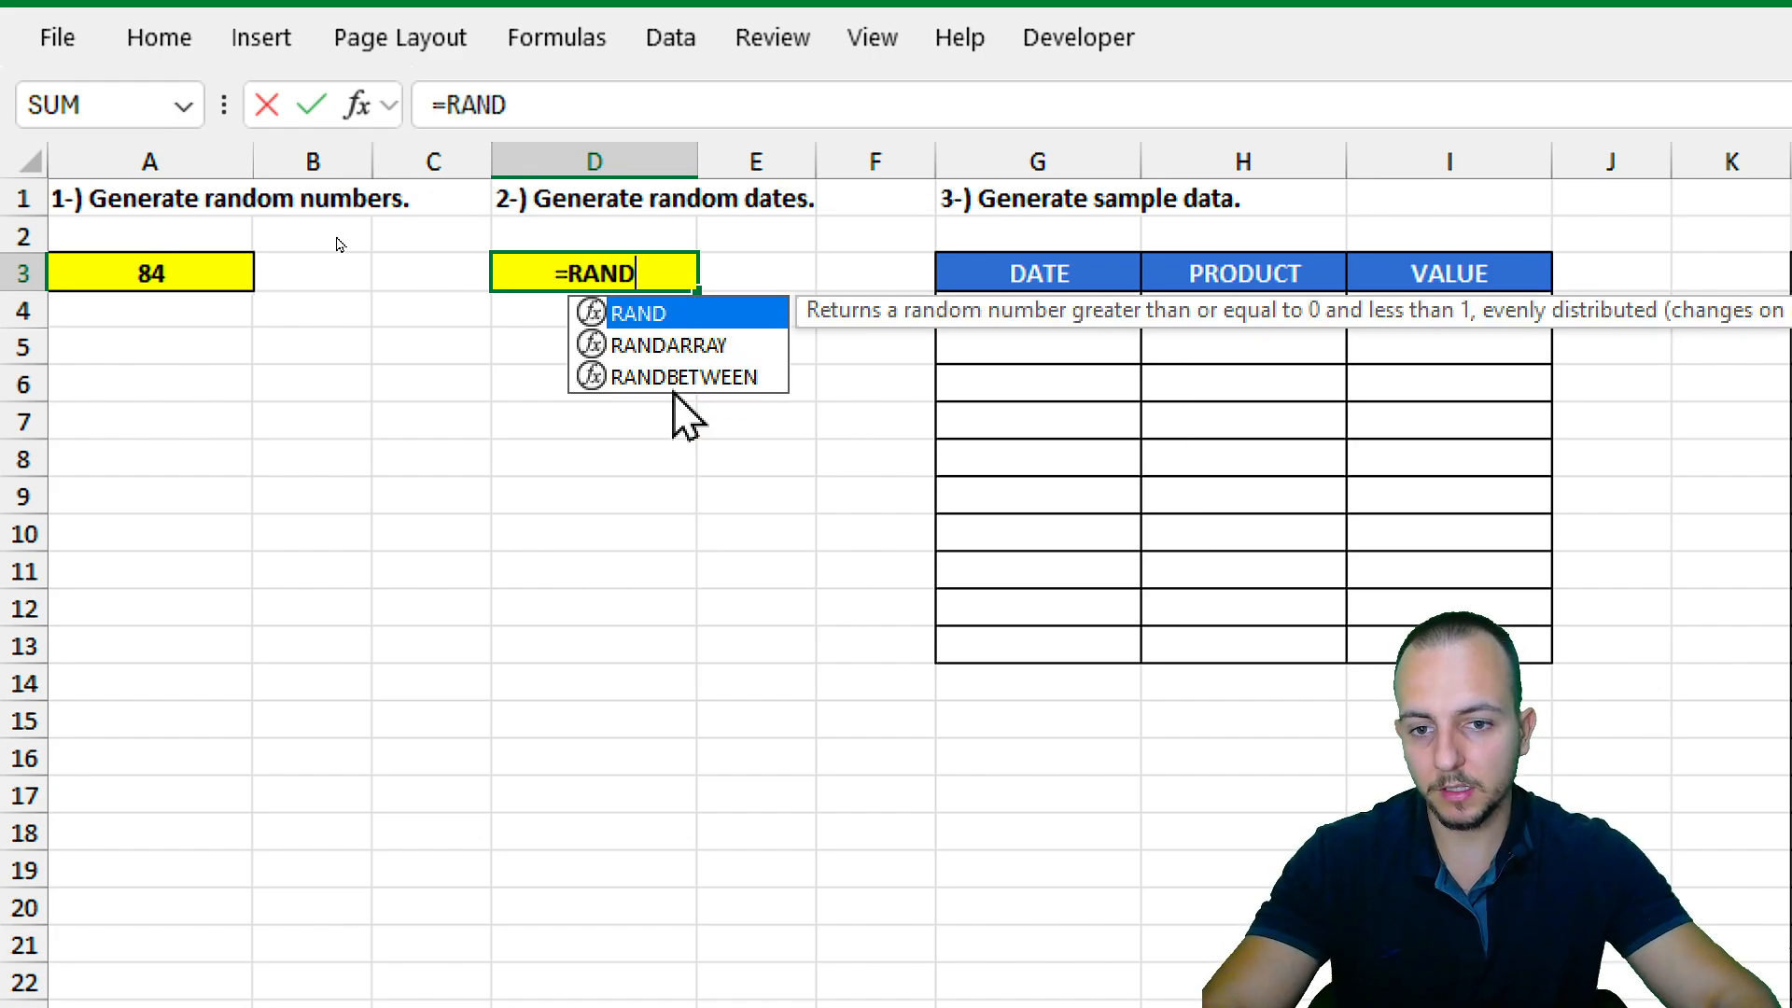
left_click(702, 377)
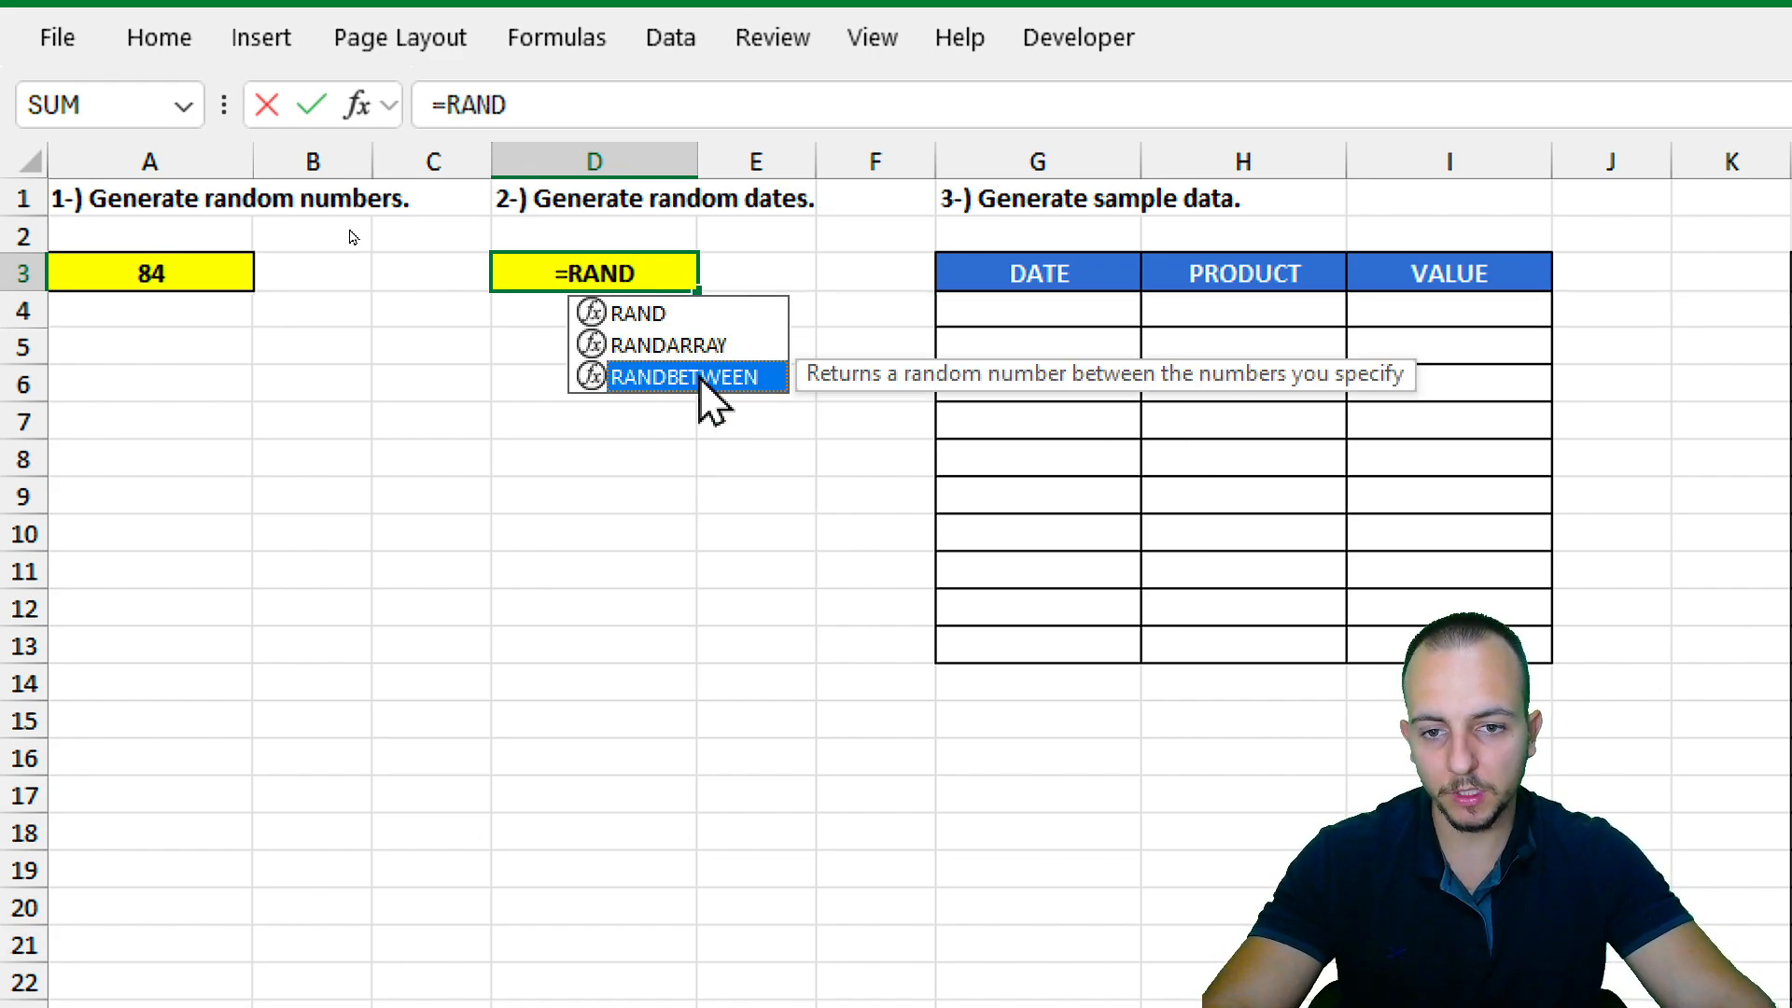
double_click(700, 377)
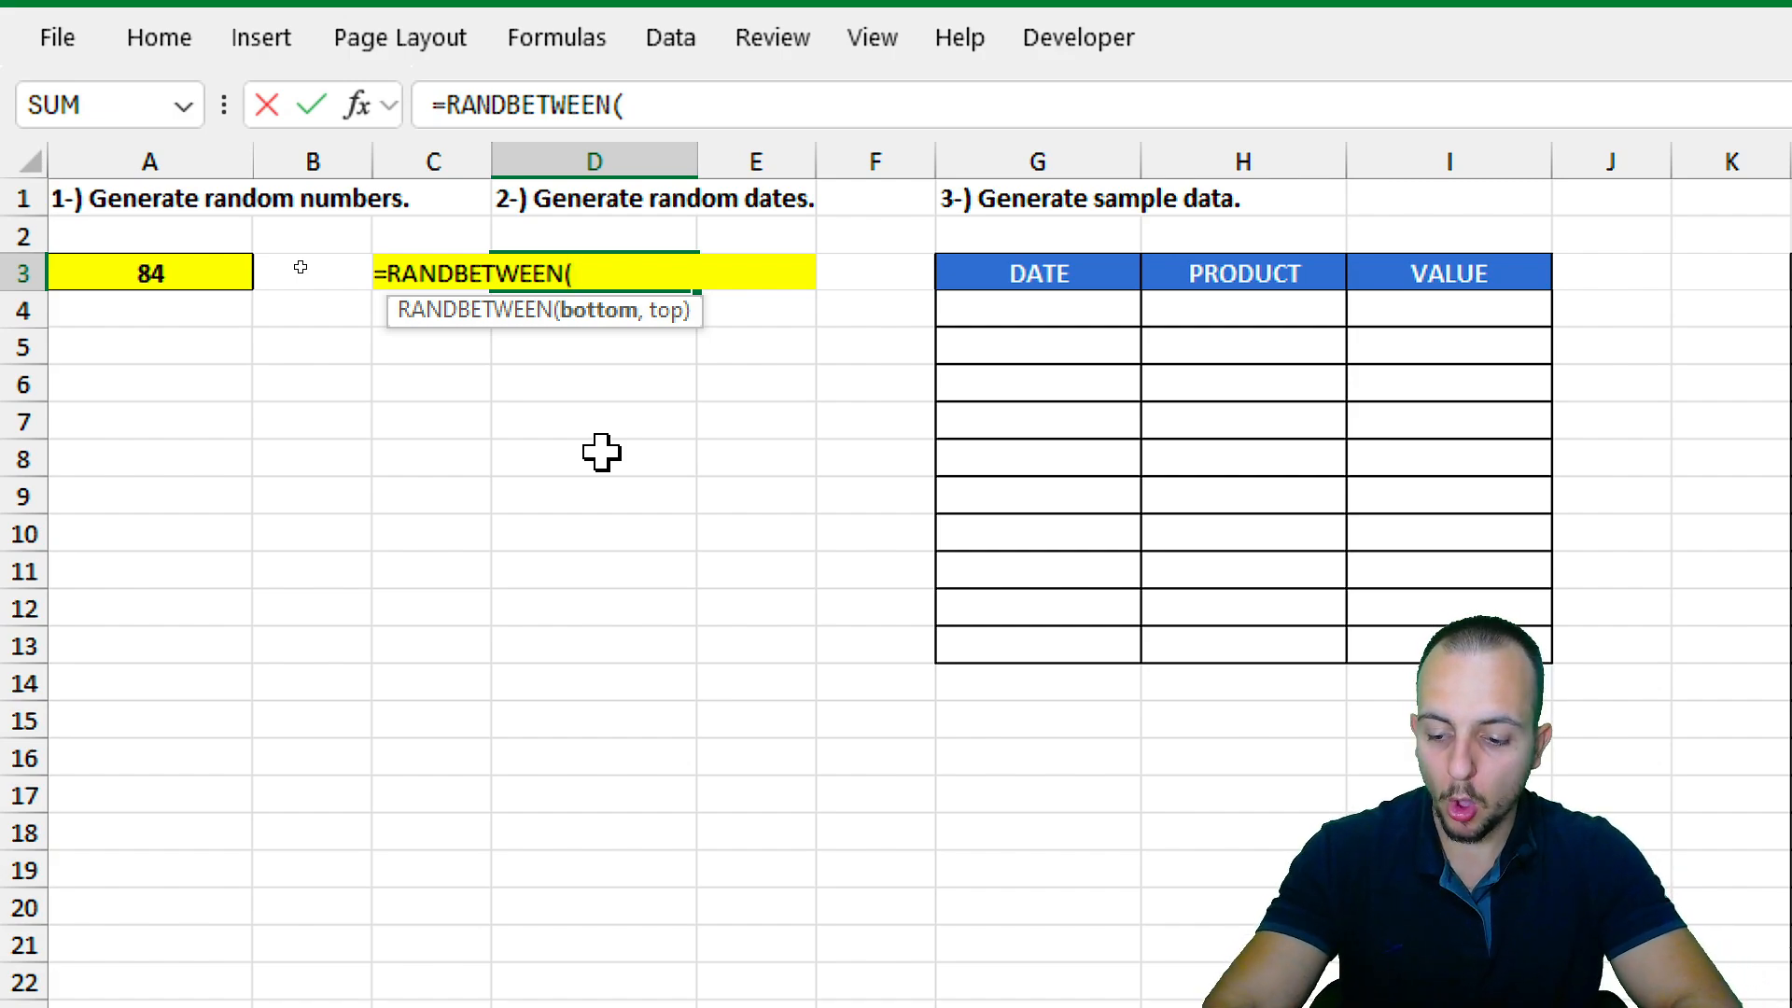
type("\"")
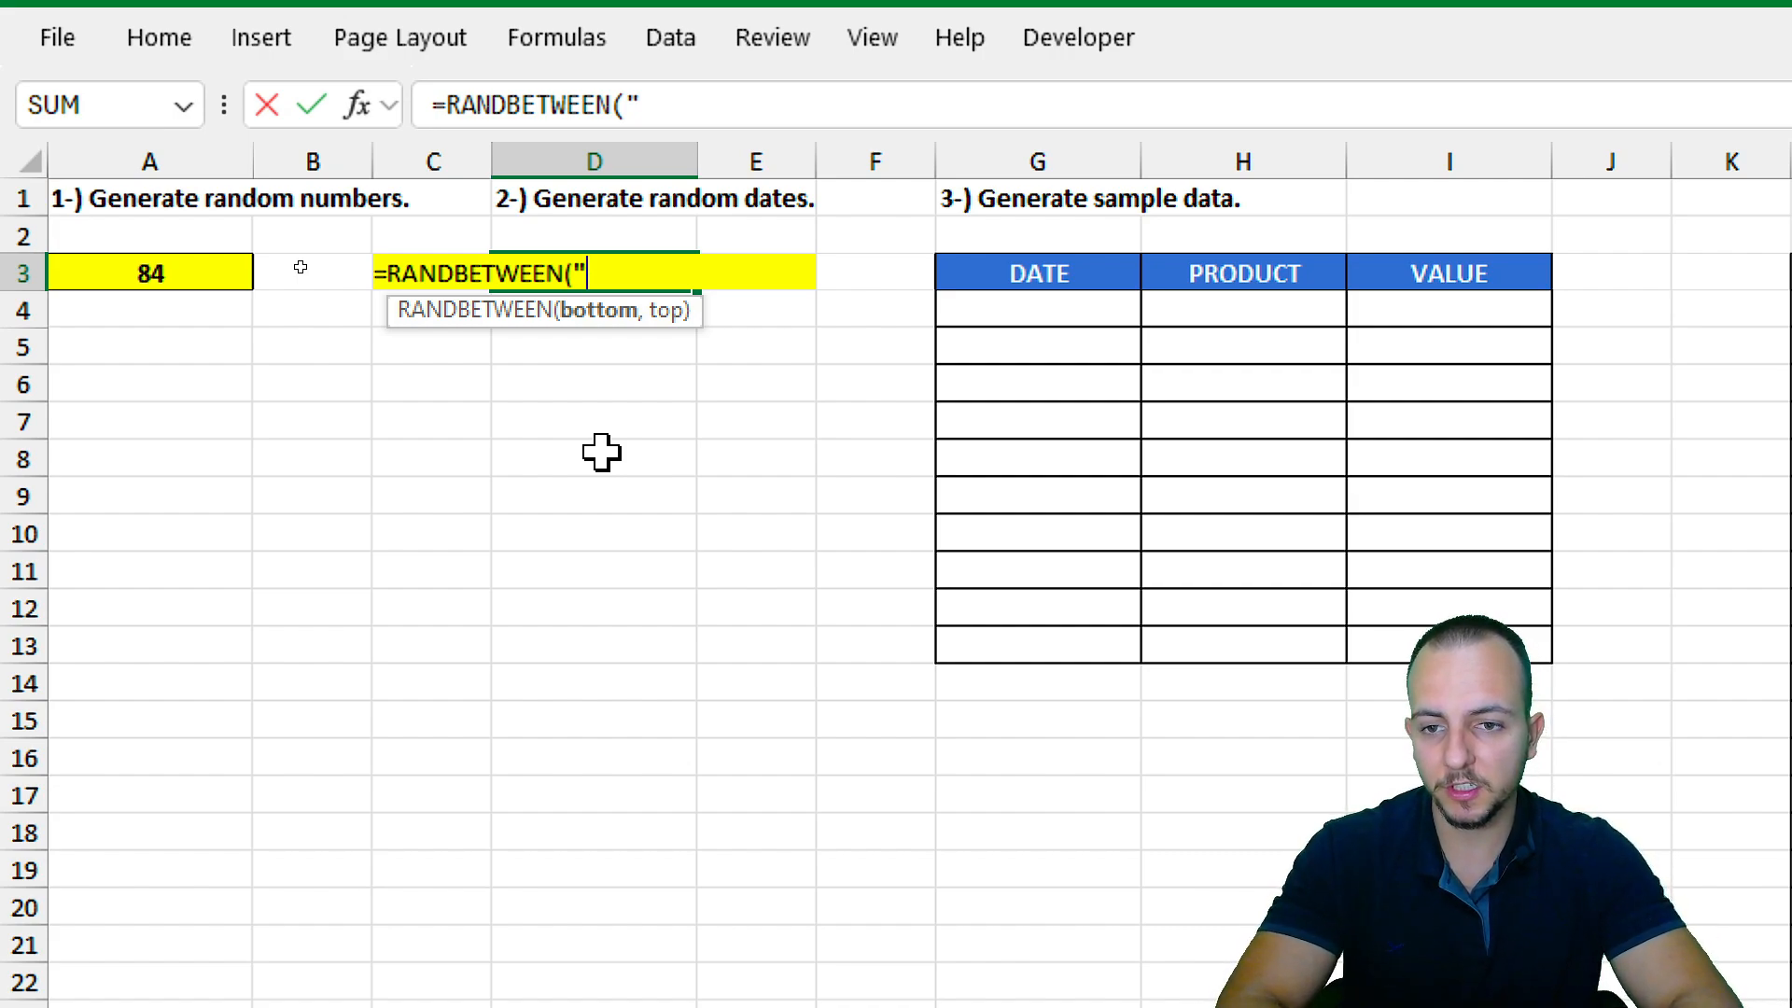
type("01")
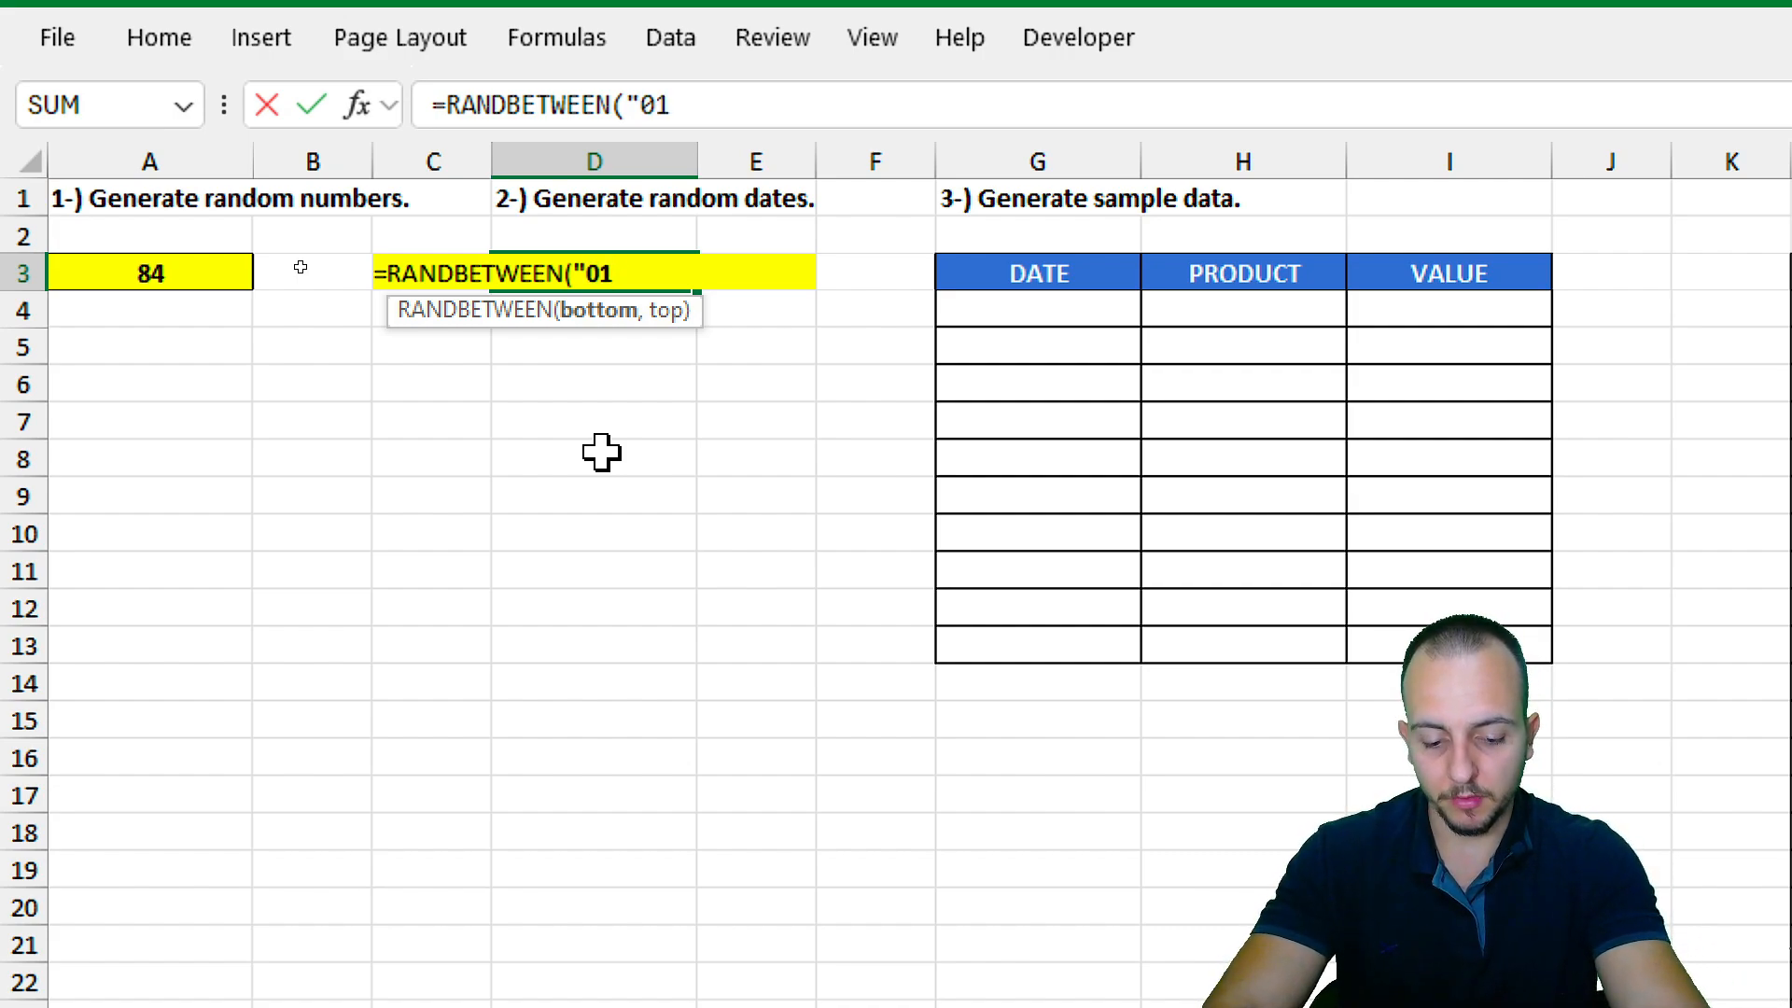
type("/01/")
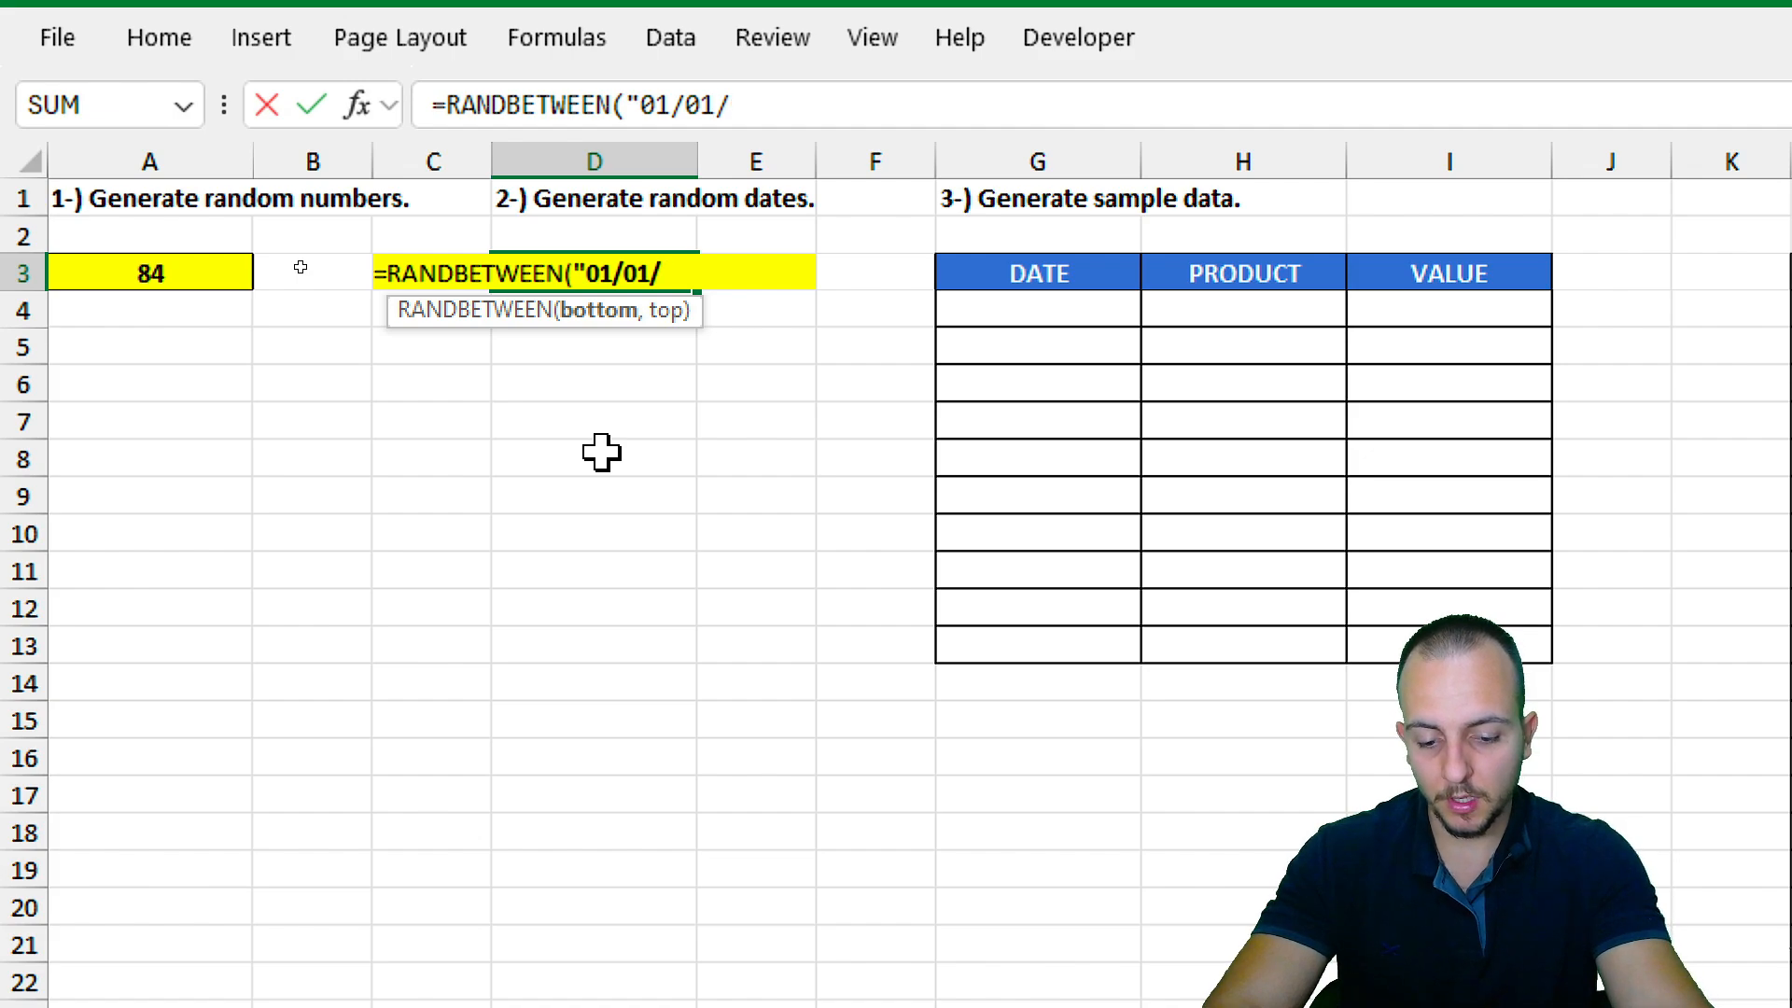
type("2024\"")
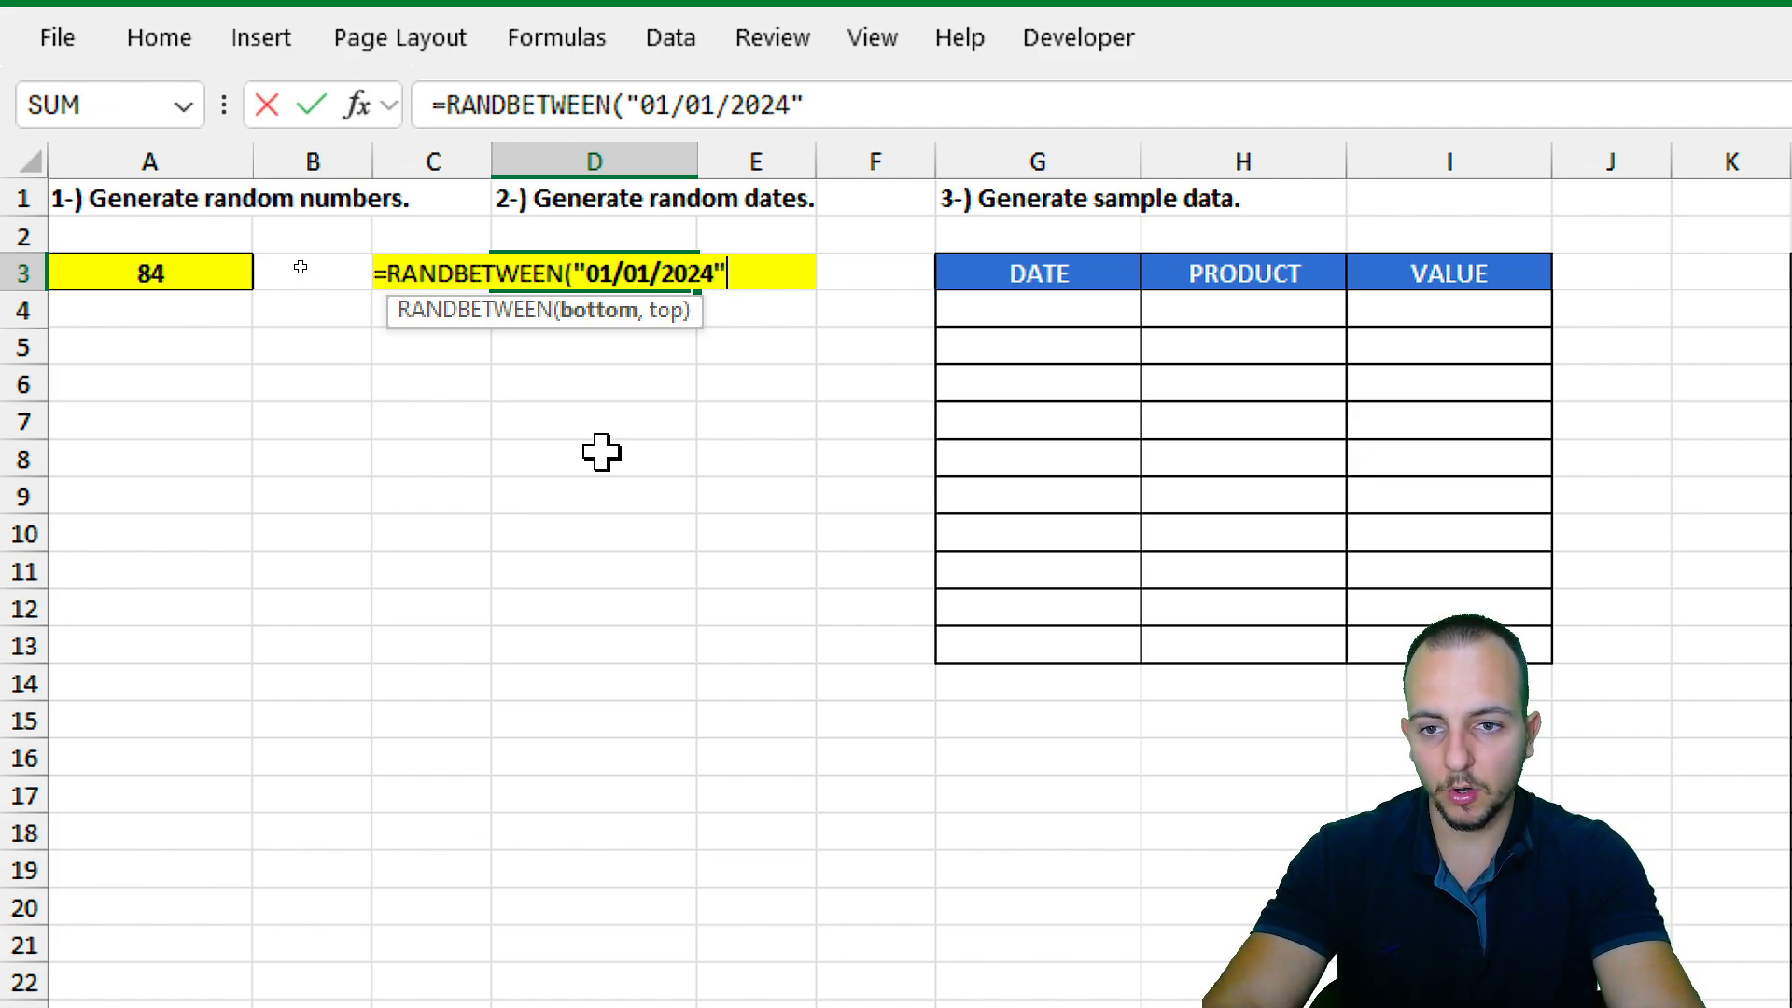
type(",")
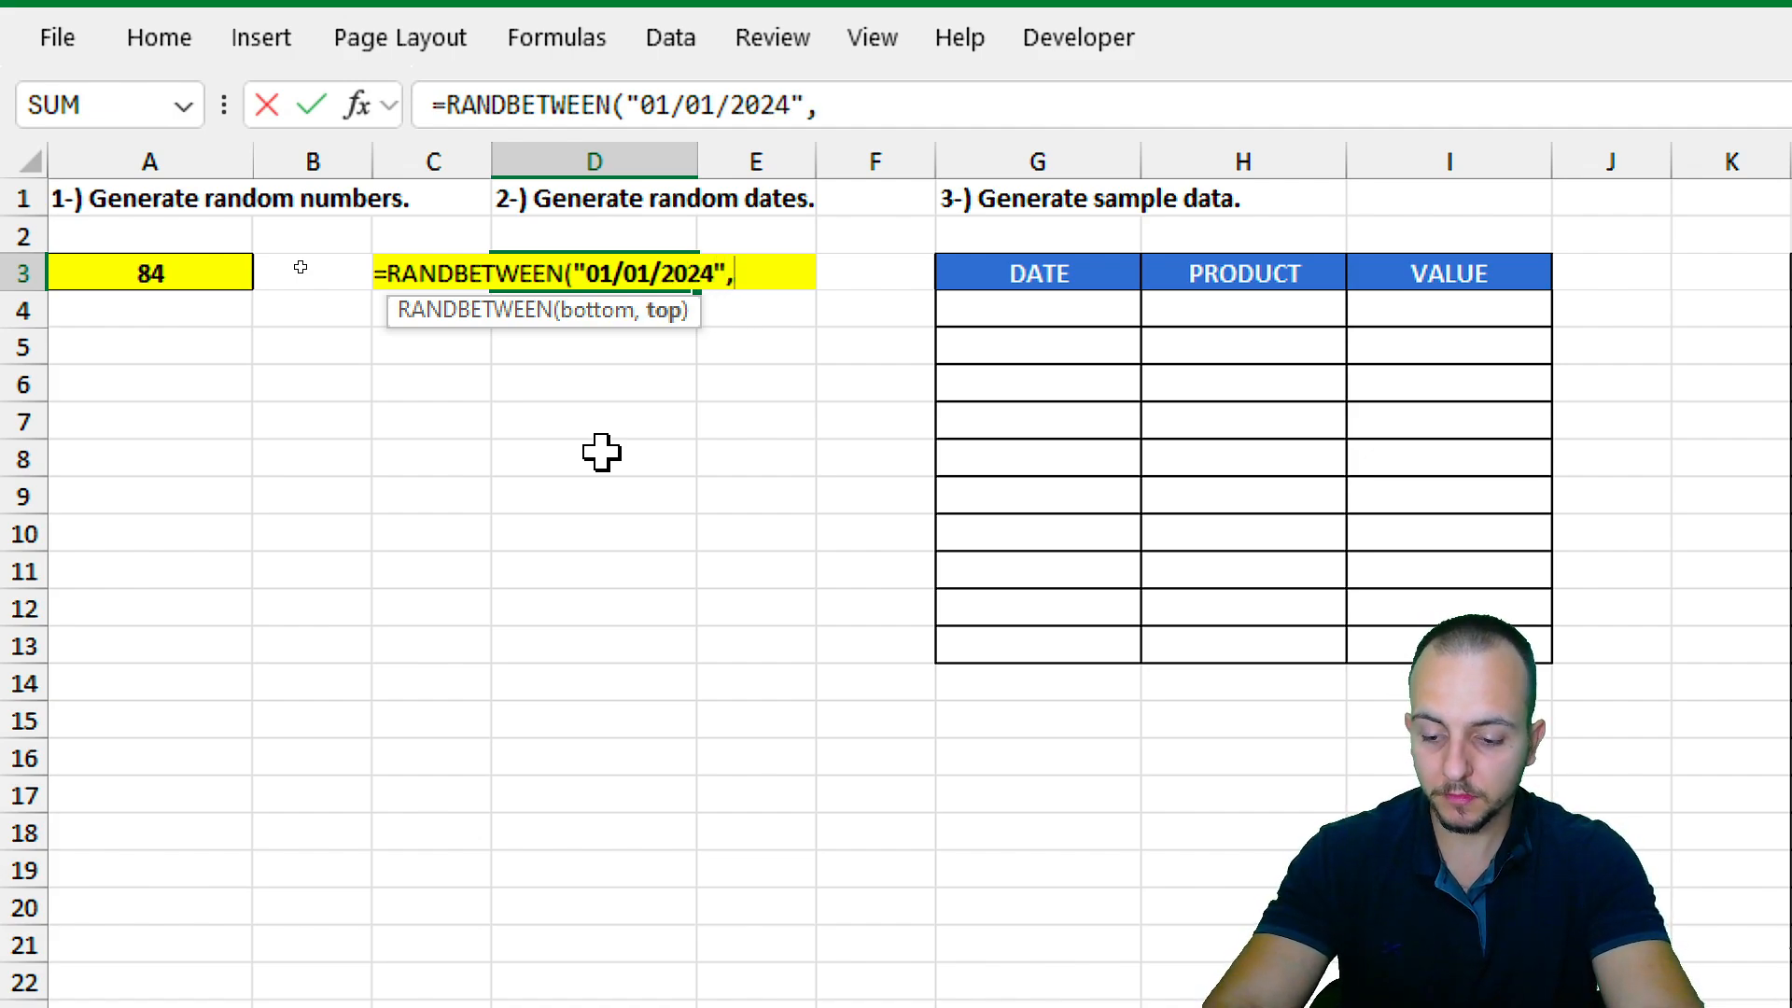
type("\"")
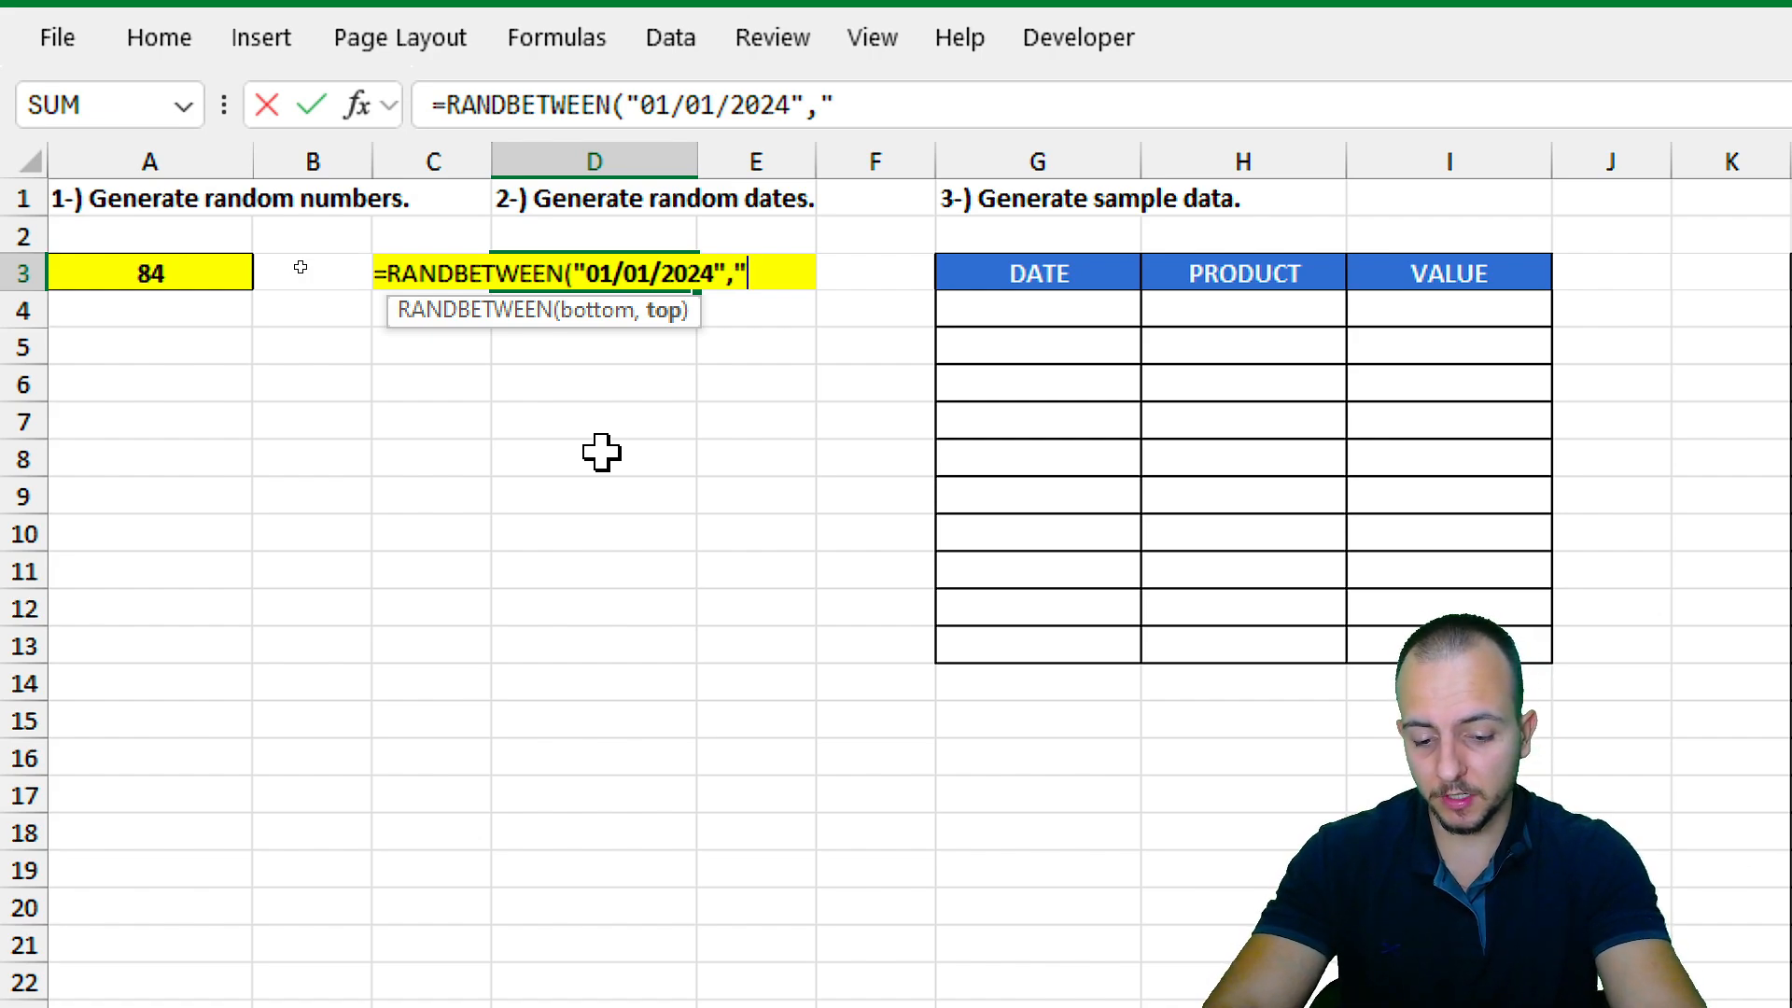
type("01")
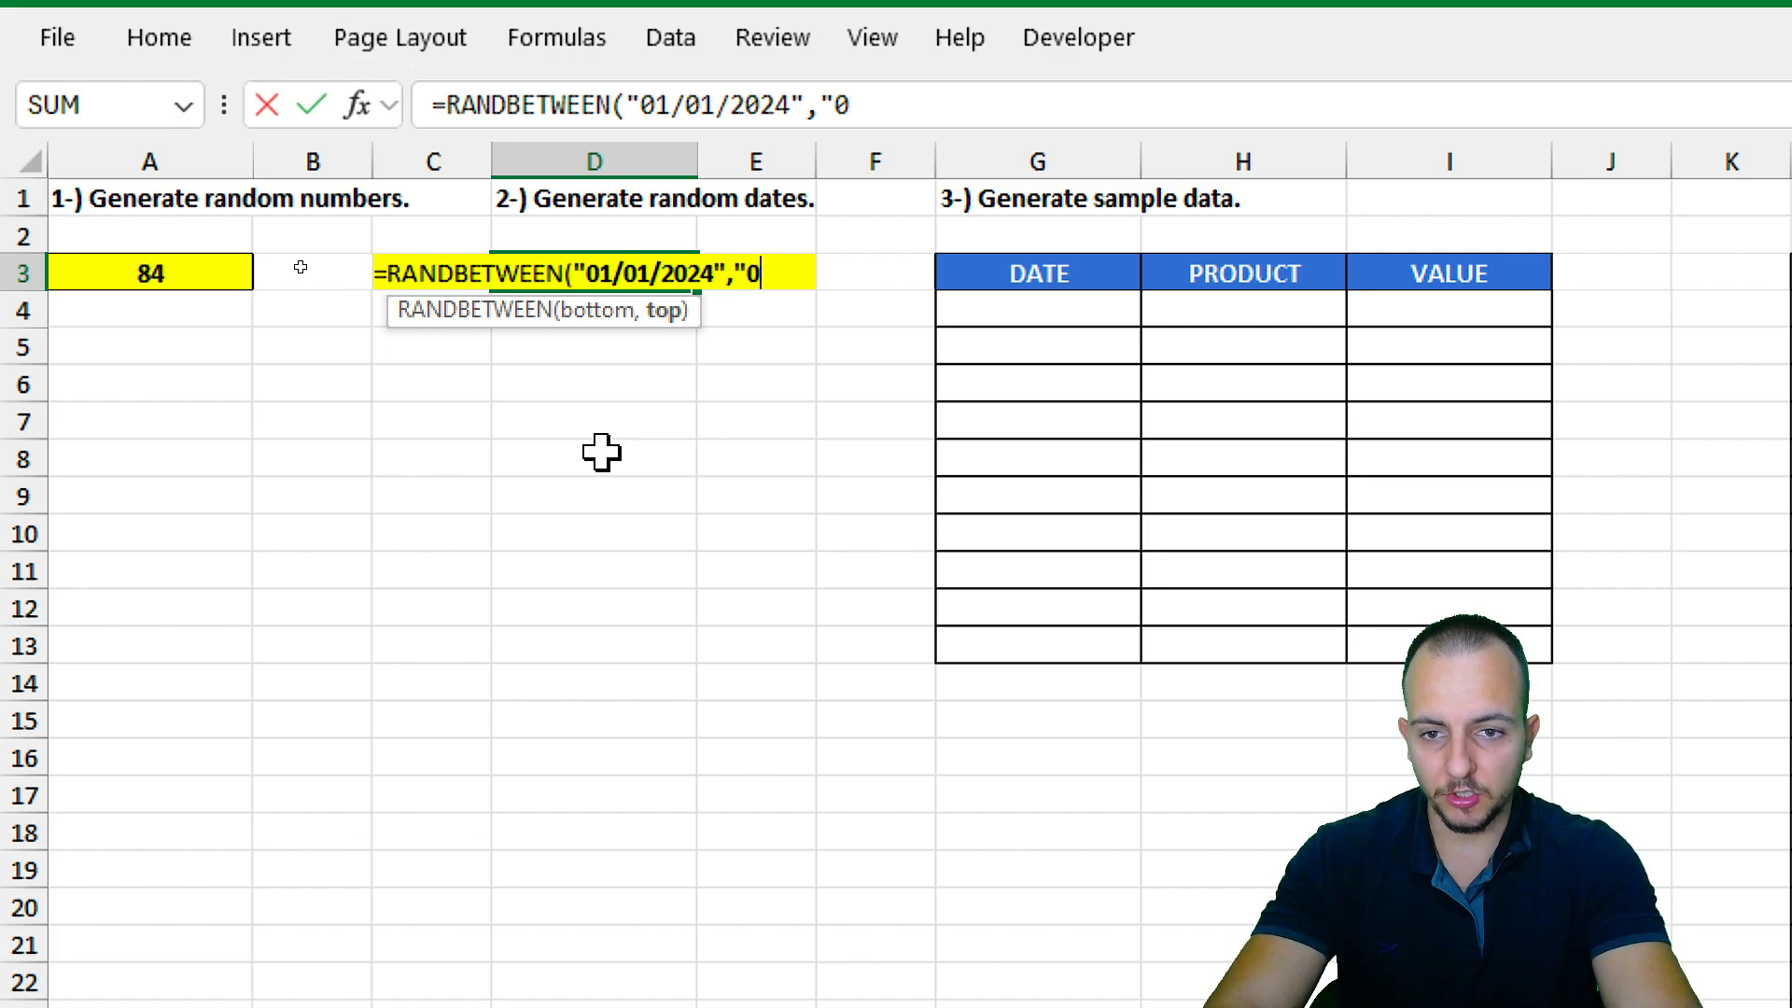
type("/01")
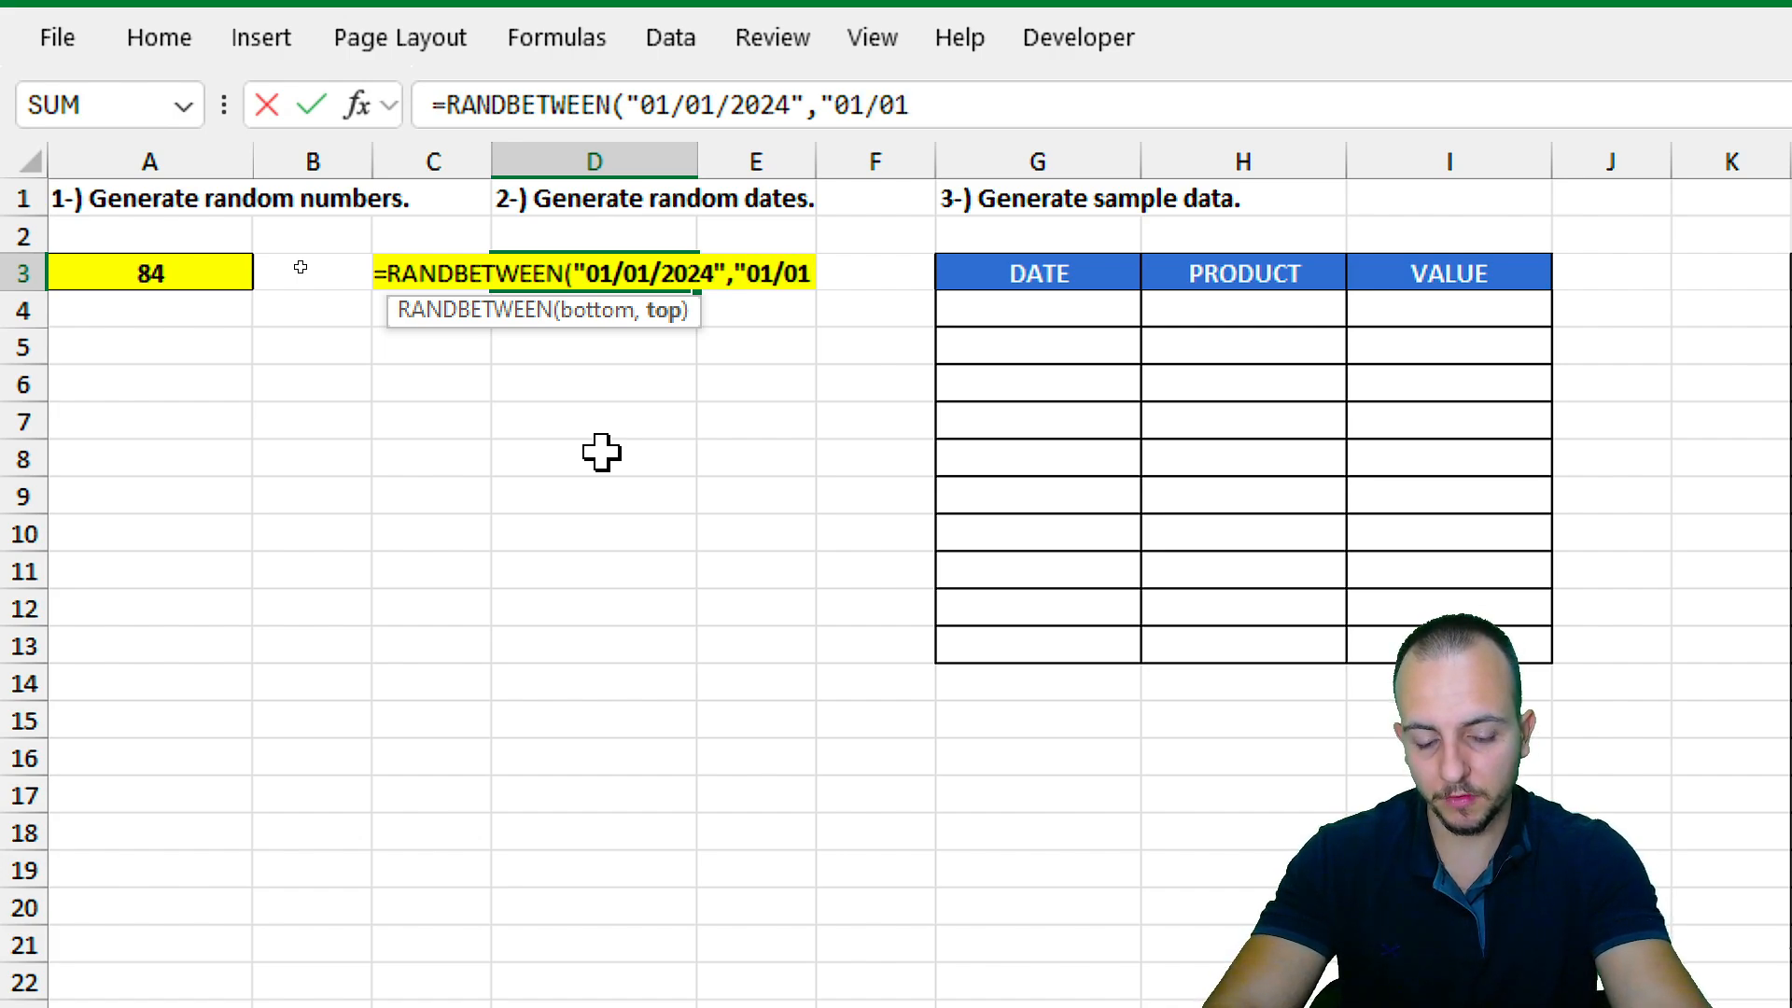
type("/2024")
key("BackSpace")
type("5")
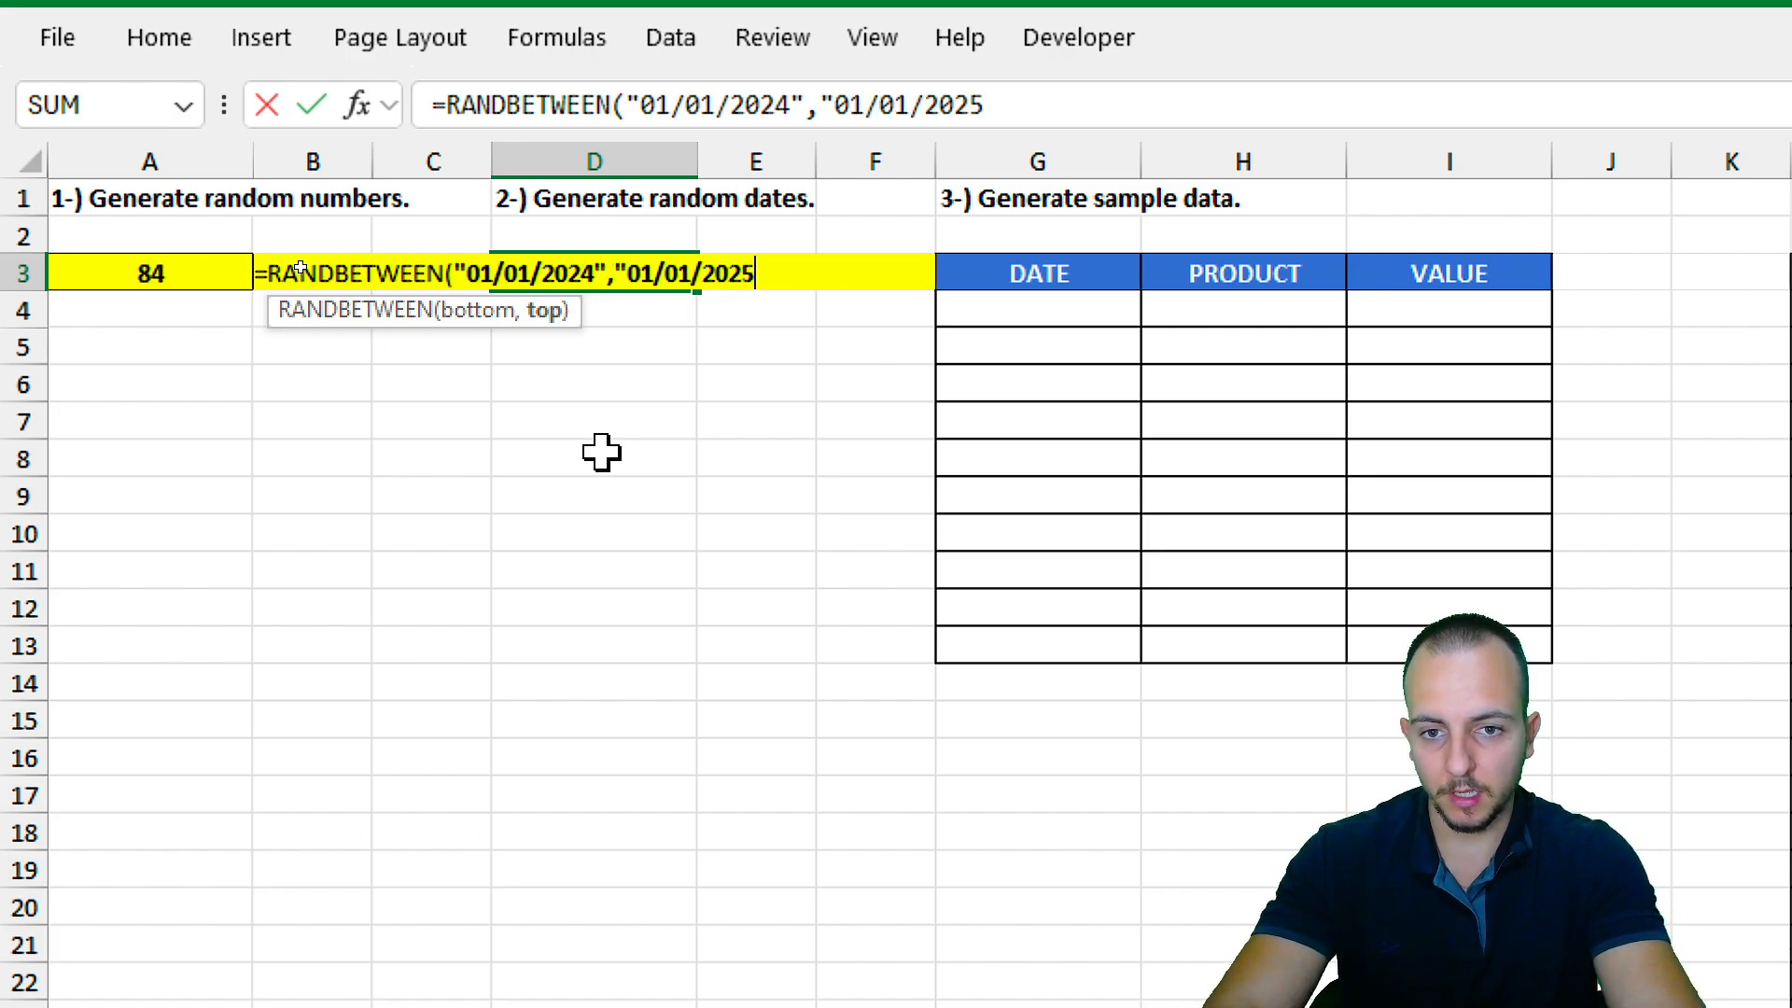
type("\"")
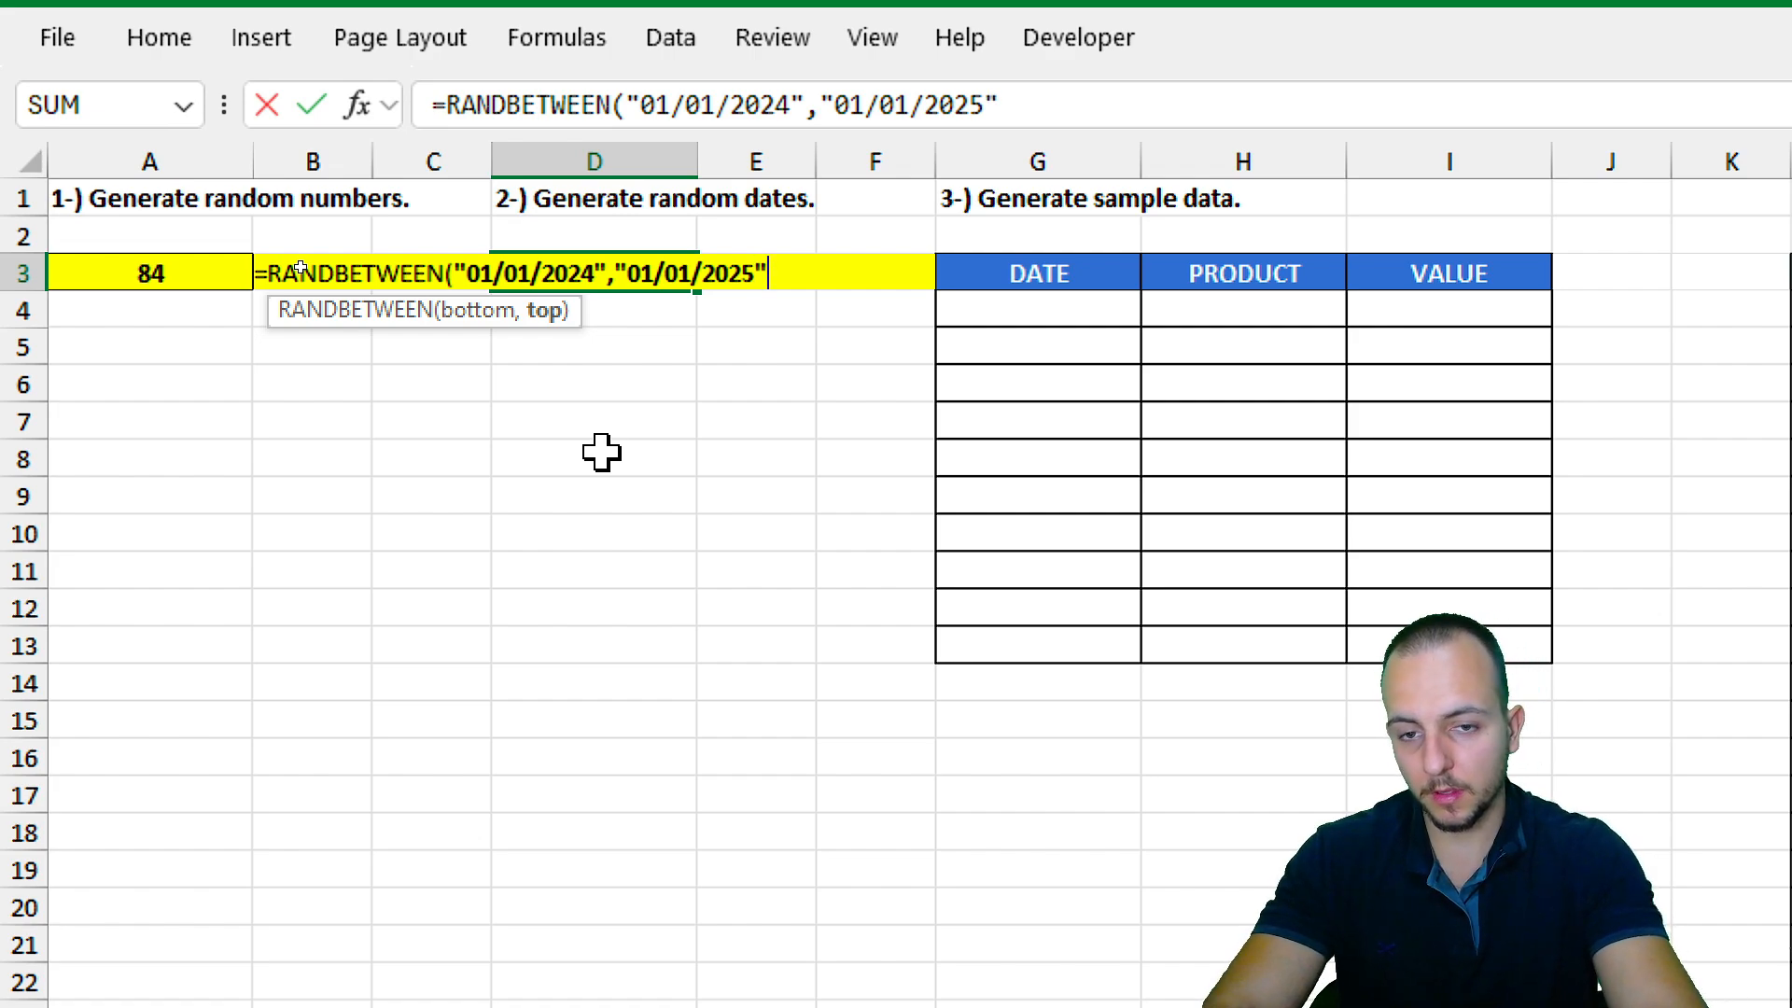
type(")")
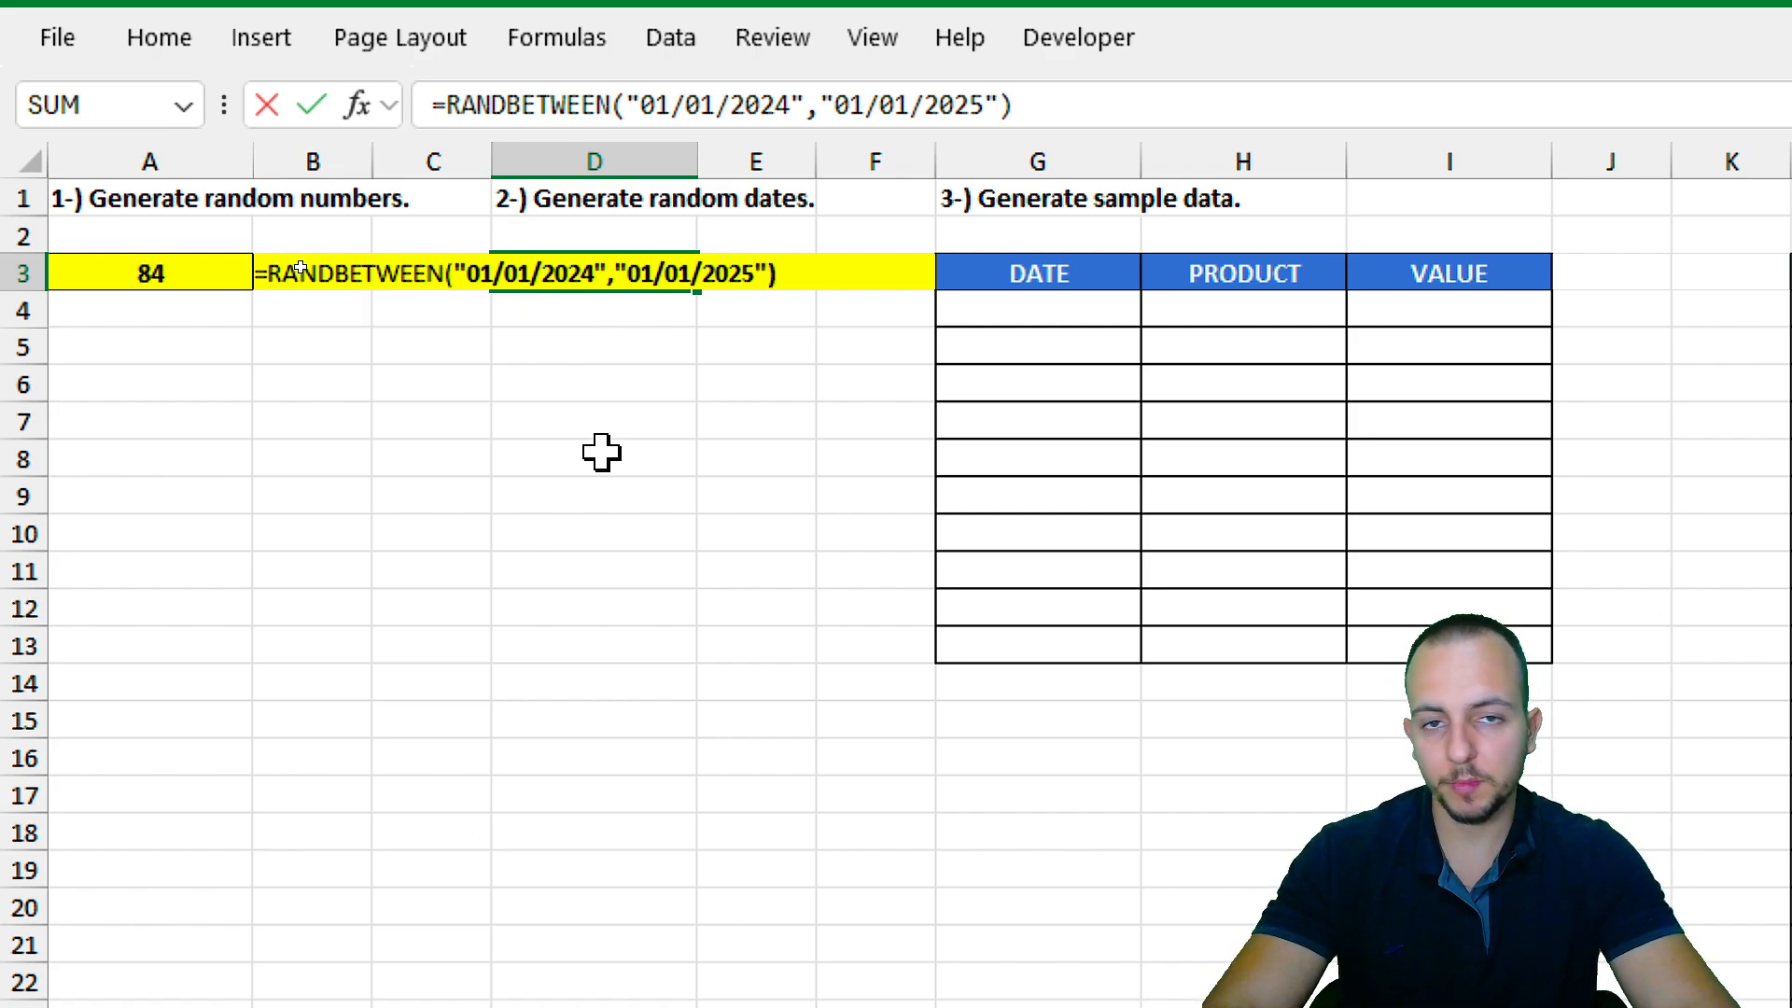
key("Return")
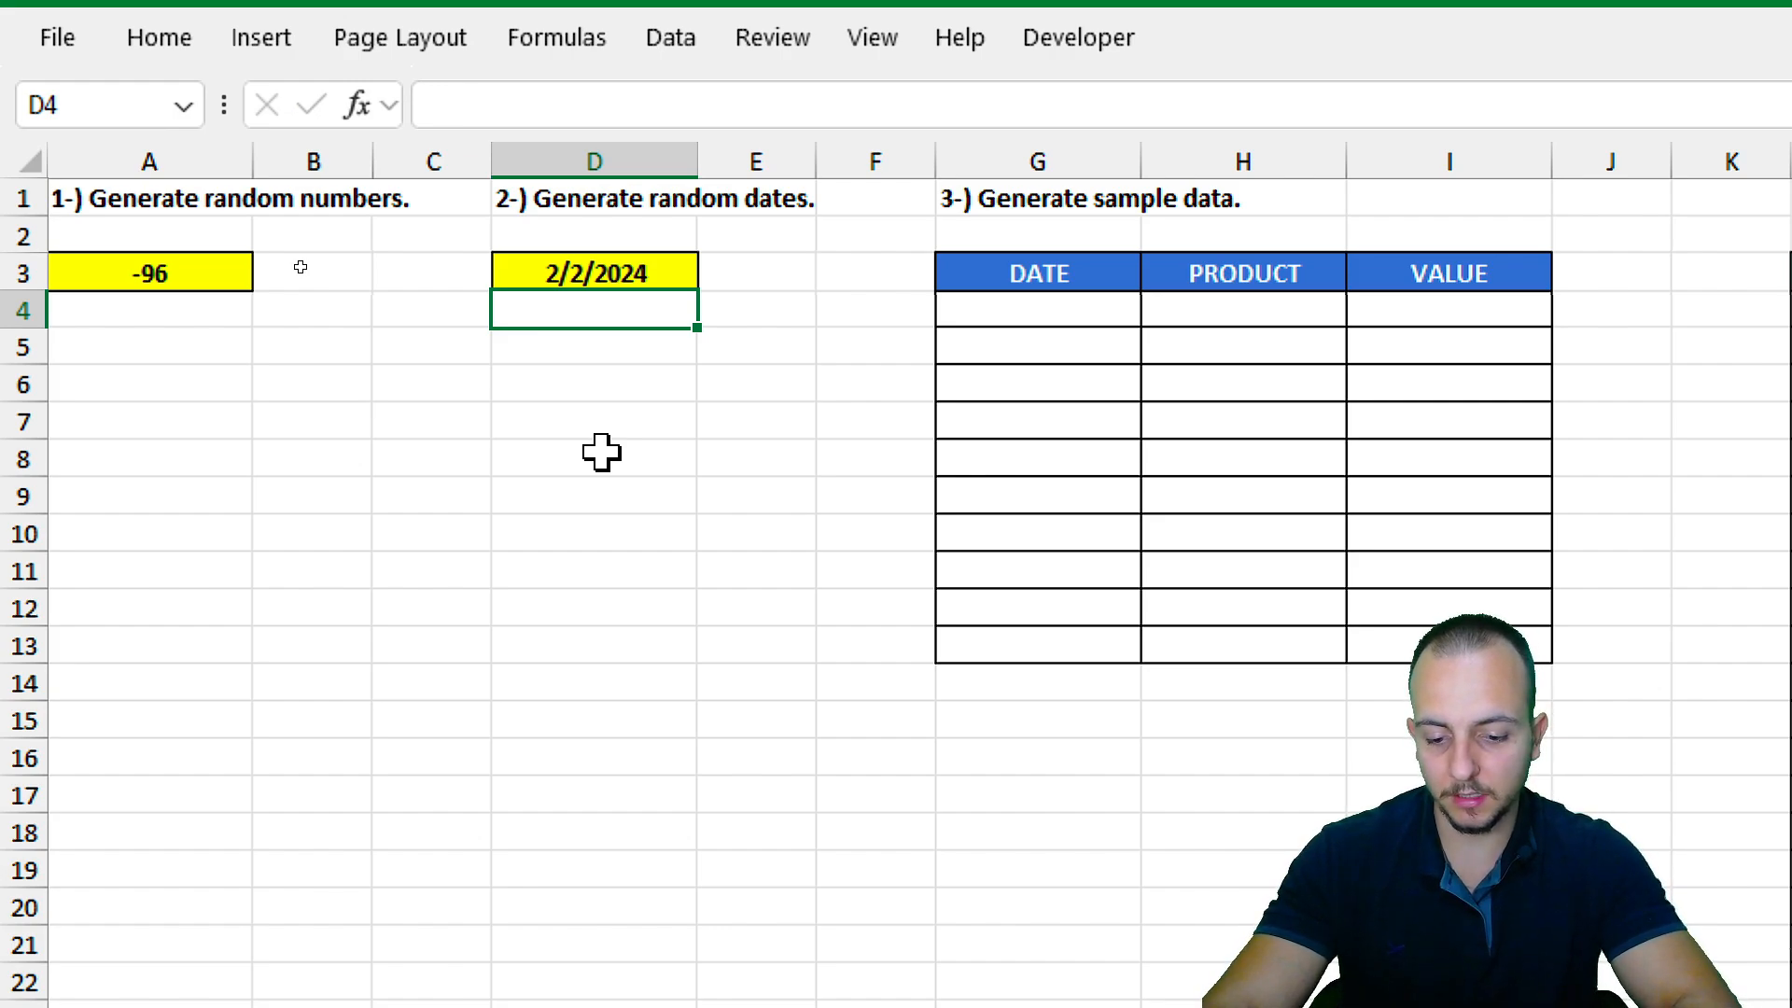
Recalculate the worksheet many times to watch how the random date in cell D3 changes.
key("F9")
key("F9")
key("F9")
key("F9")
key("F9")
key("F9")
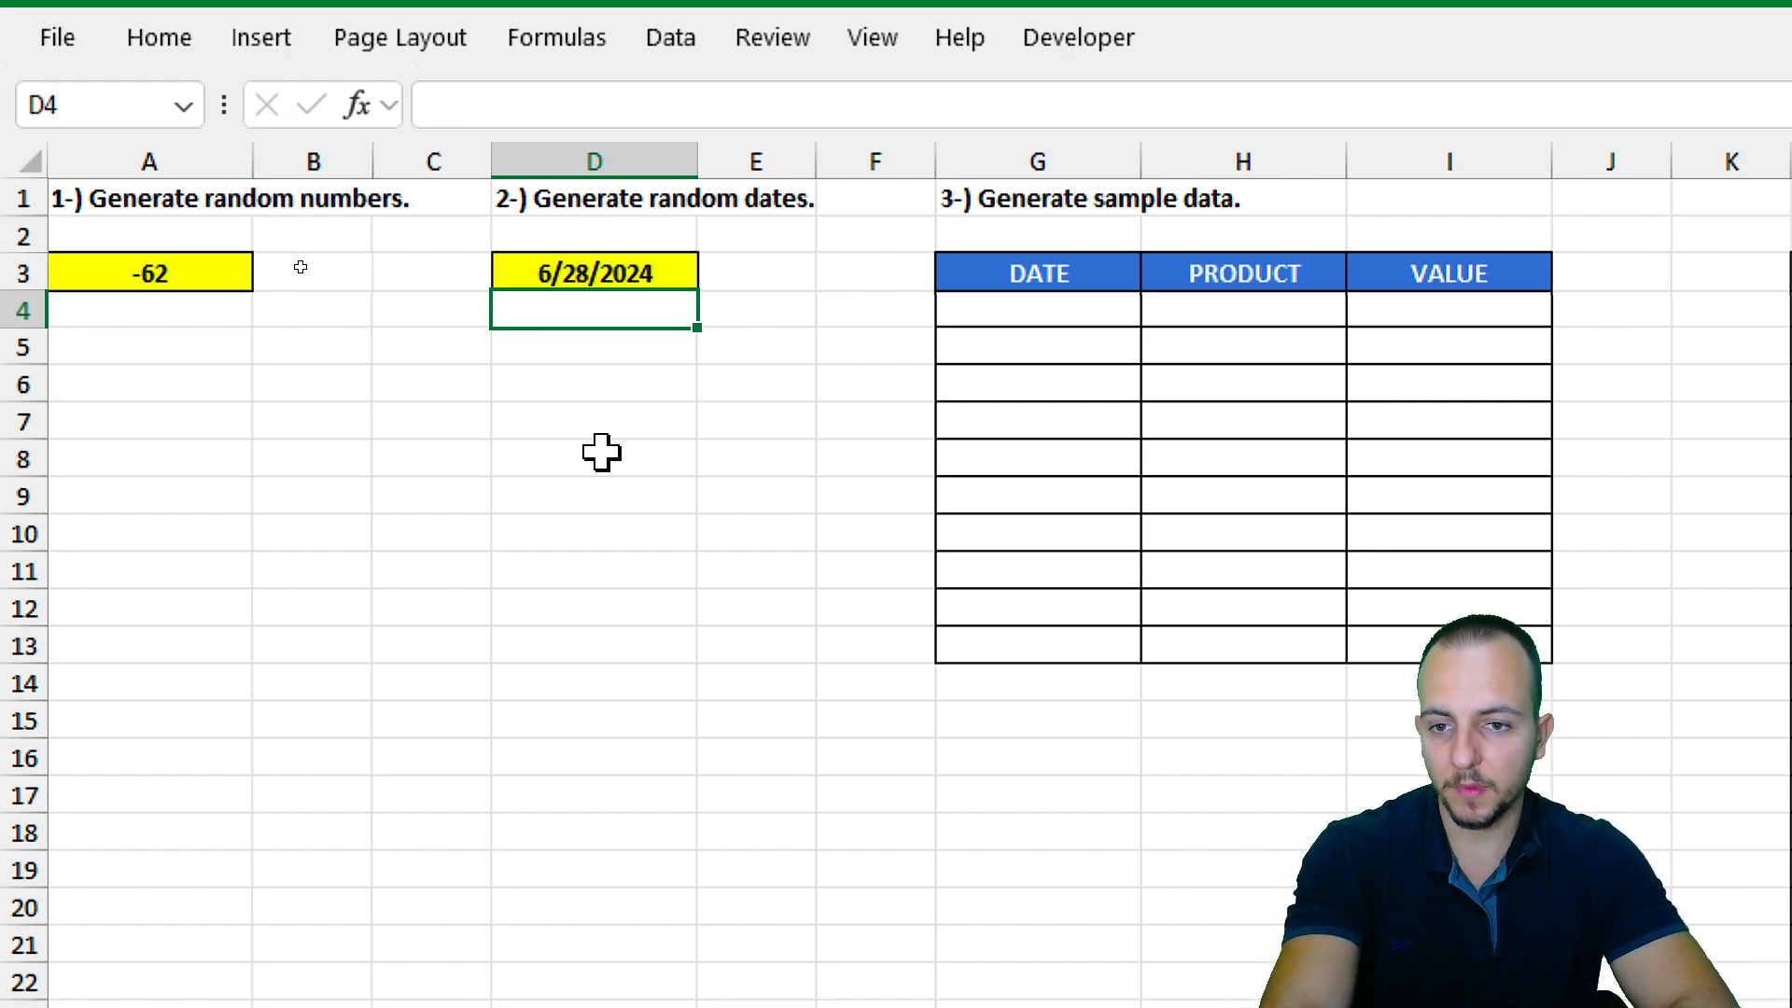
key("F9")
key("F9")
key("F9")
key("F9")
key("F9")
key("F9")
key("F9")
key("F9")
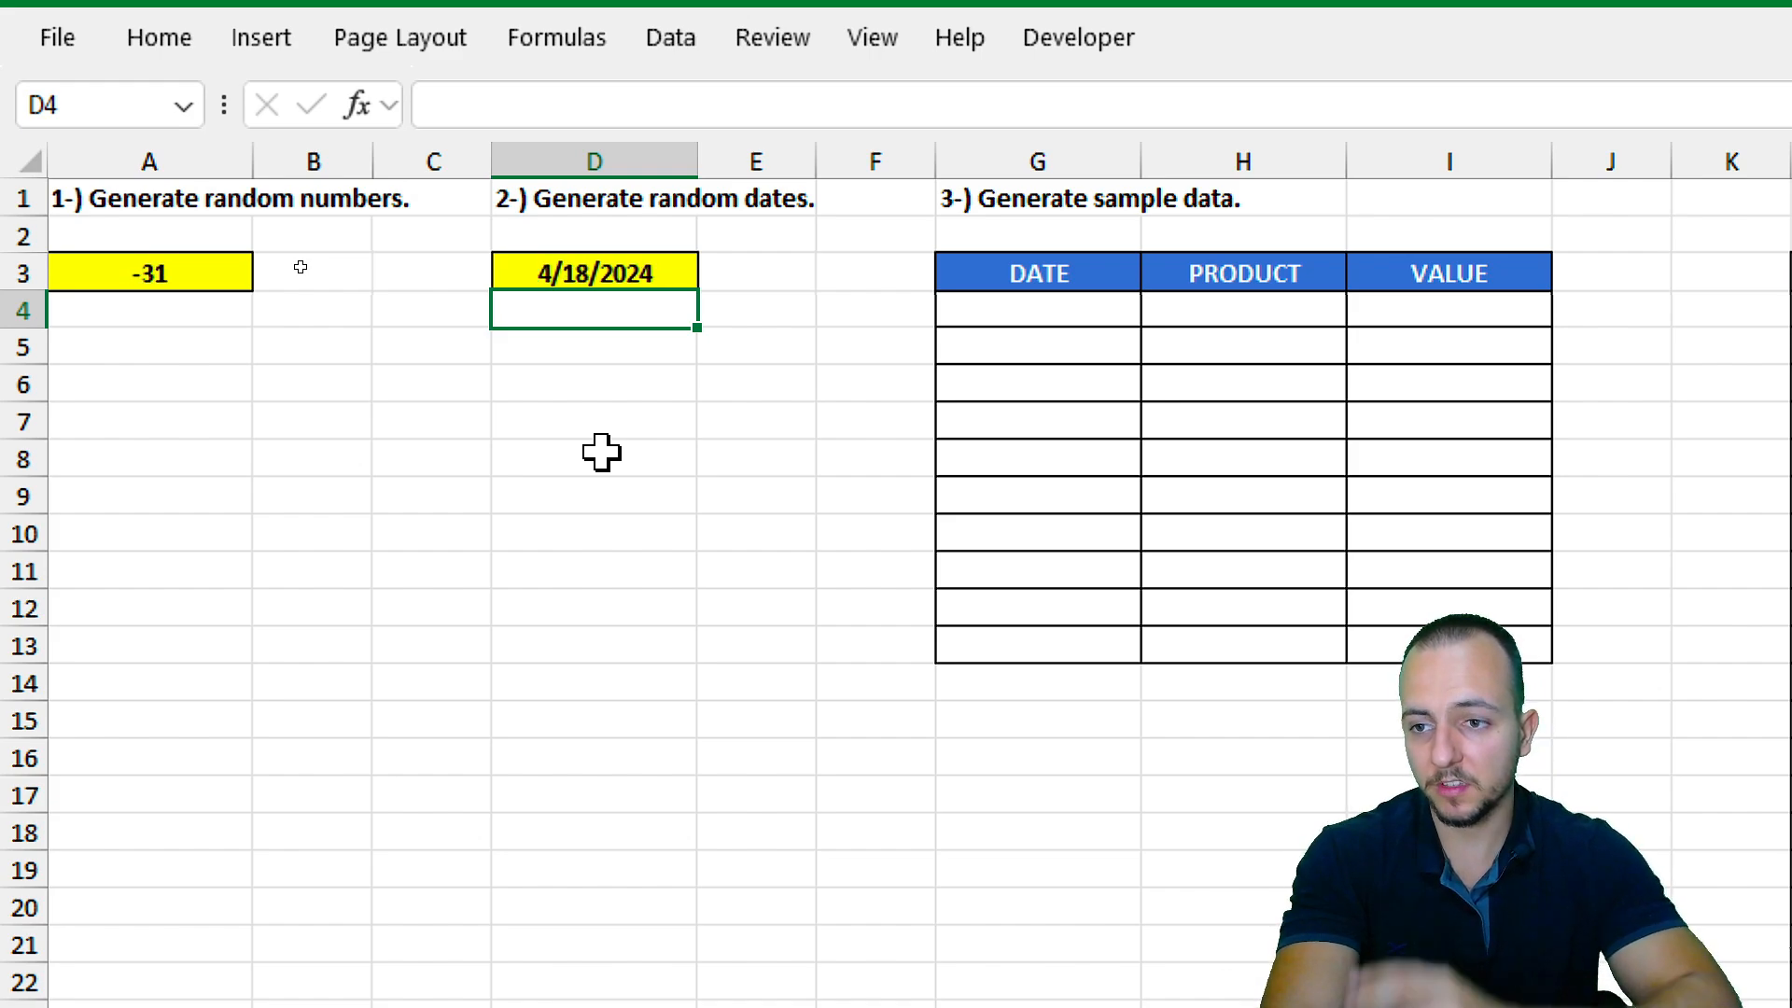
key("F9")
key("F9")
key("F9")
key("F9")
key("F9")
key("F9")
key("F9")
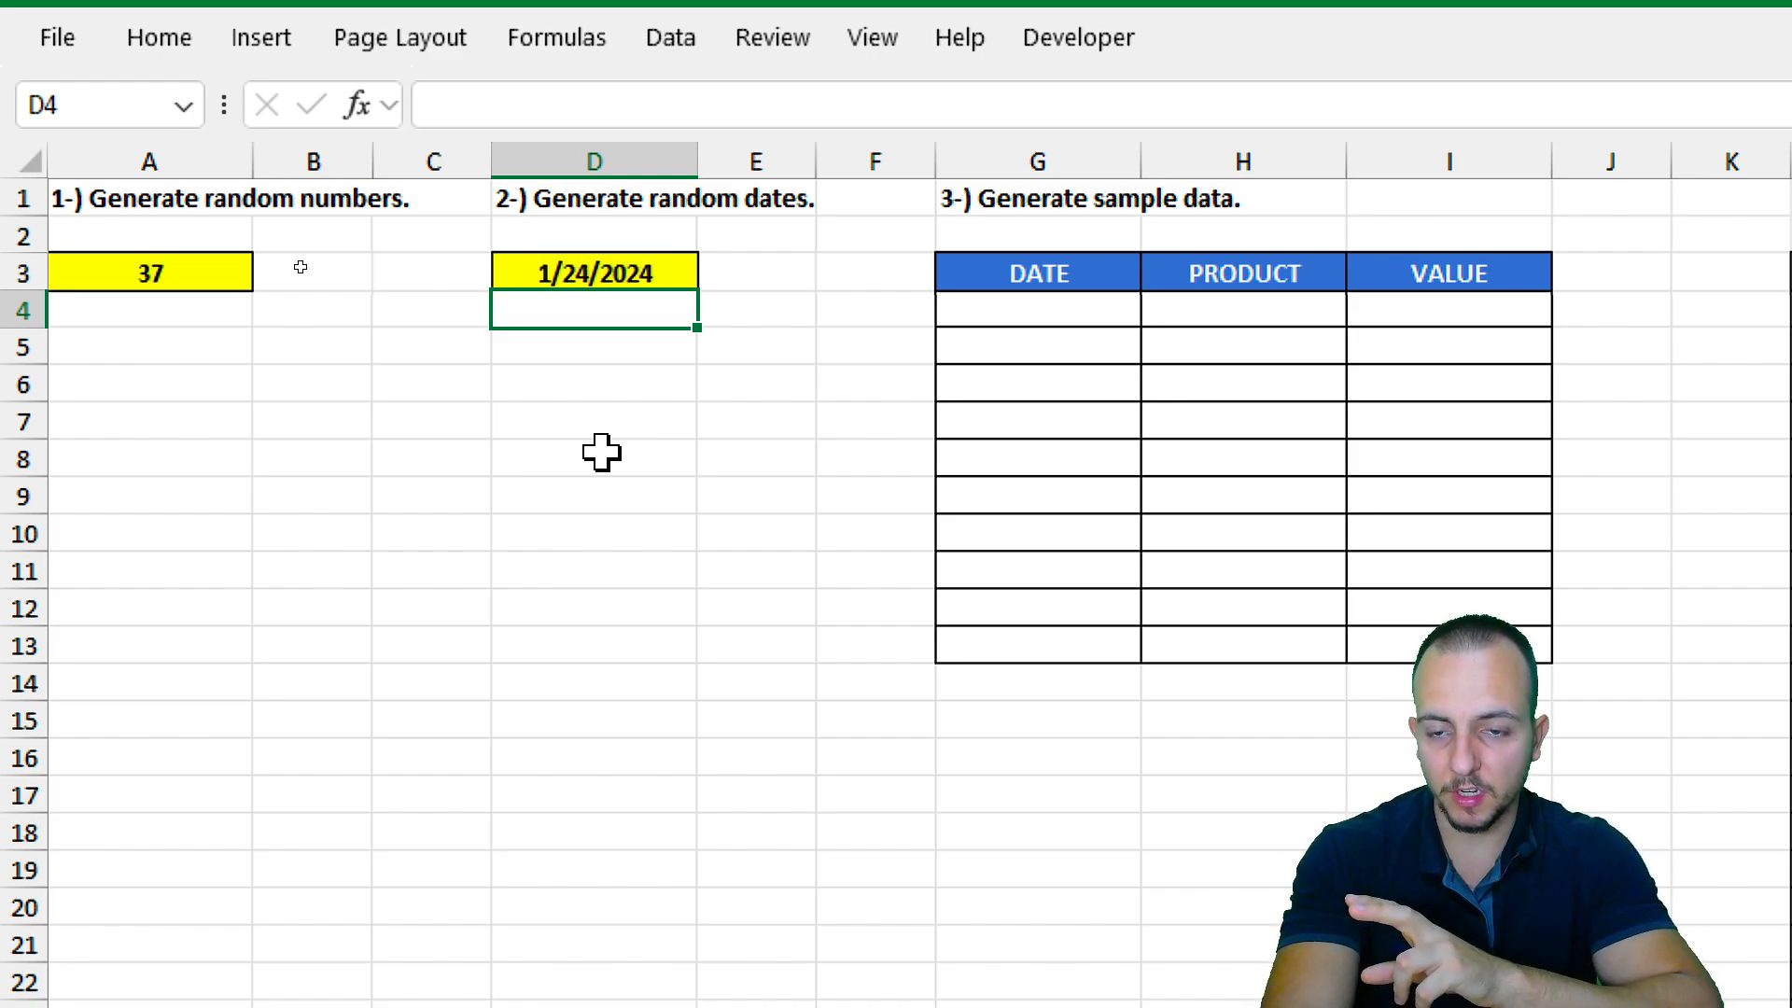
key("F9")
key("F9")
key("F9")
key("F9")
key("F9")
key("F9")
key("F9")
key("F9")
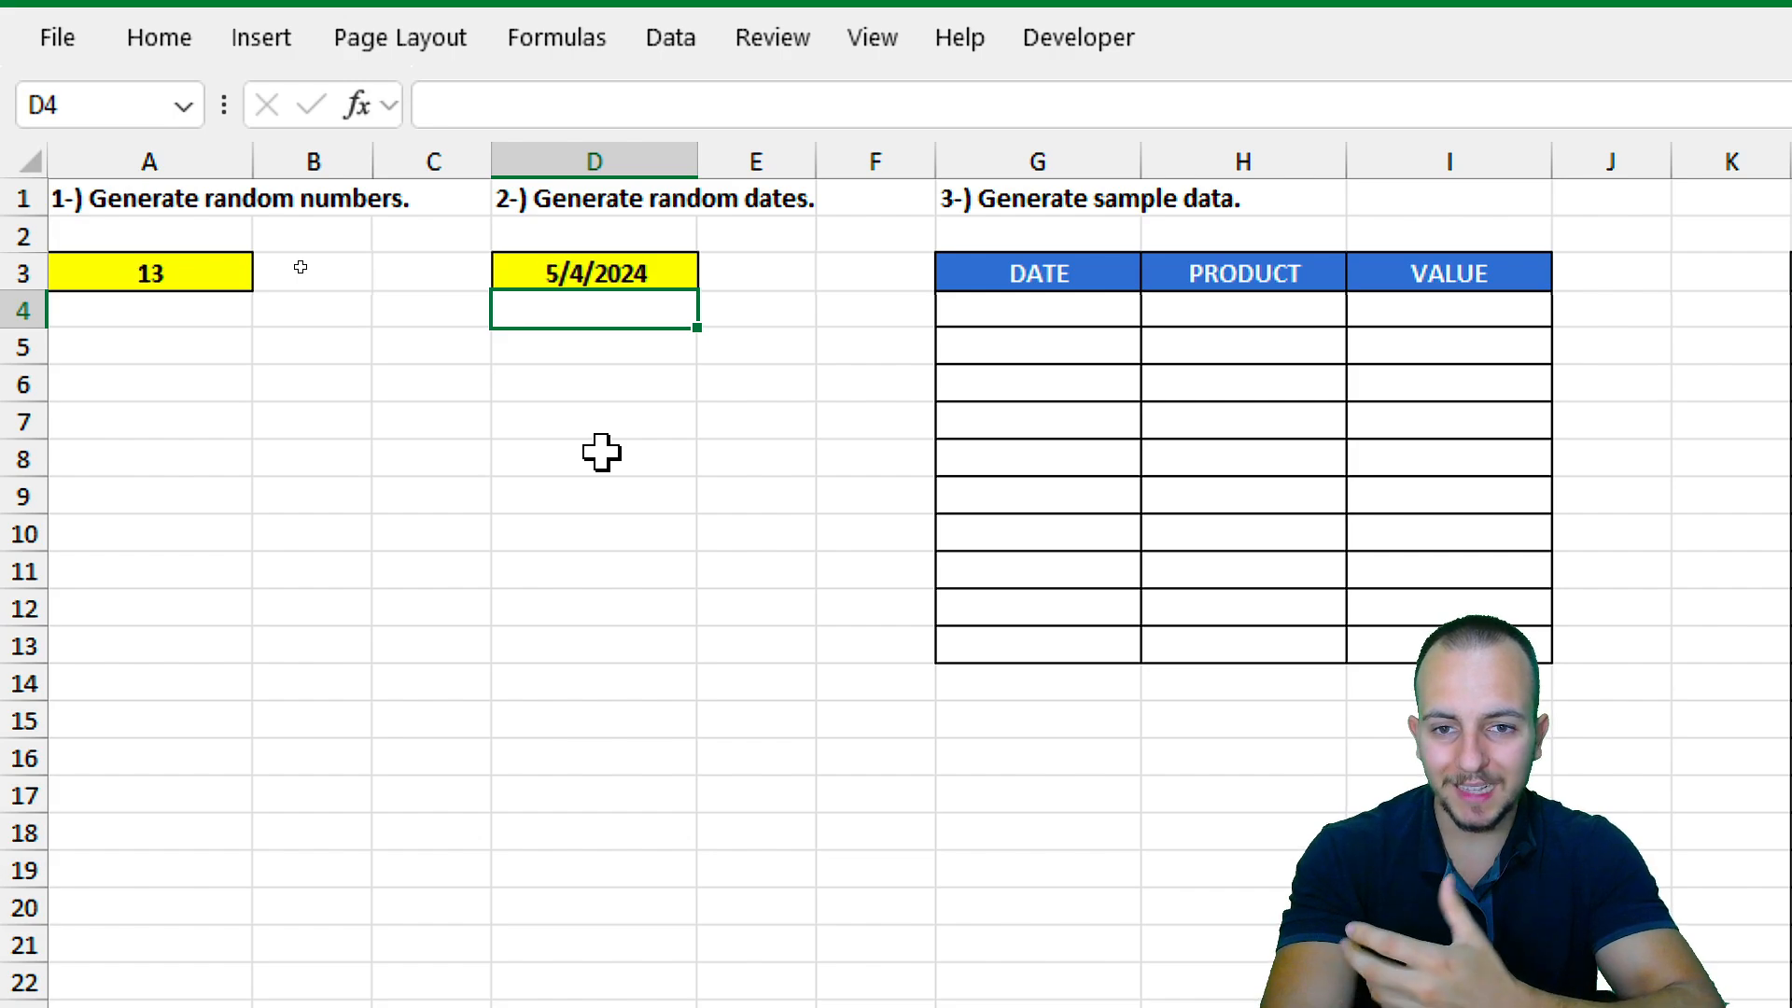
key("F9")
key("F9")
key("F9")
key("F9")
key("F9")
key("F9")
key("F9")
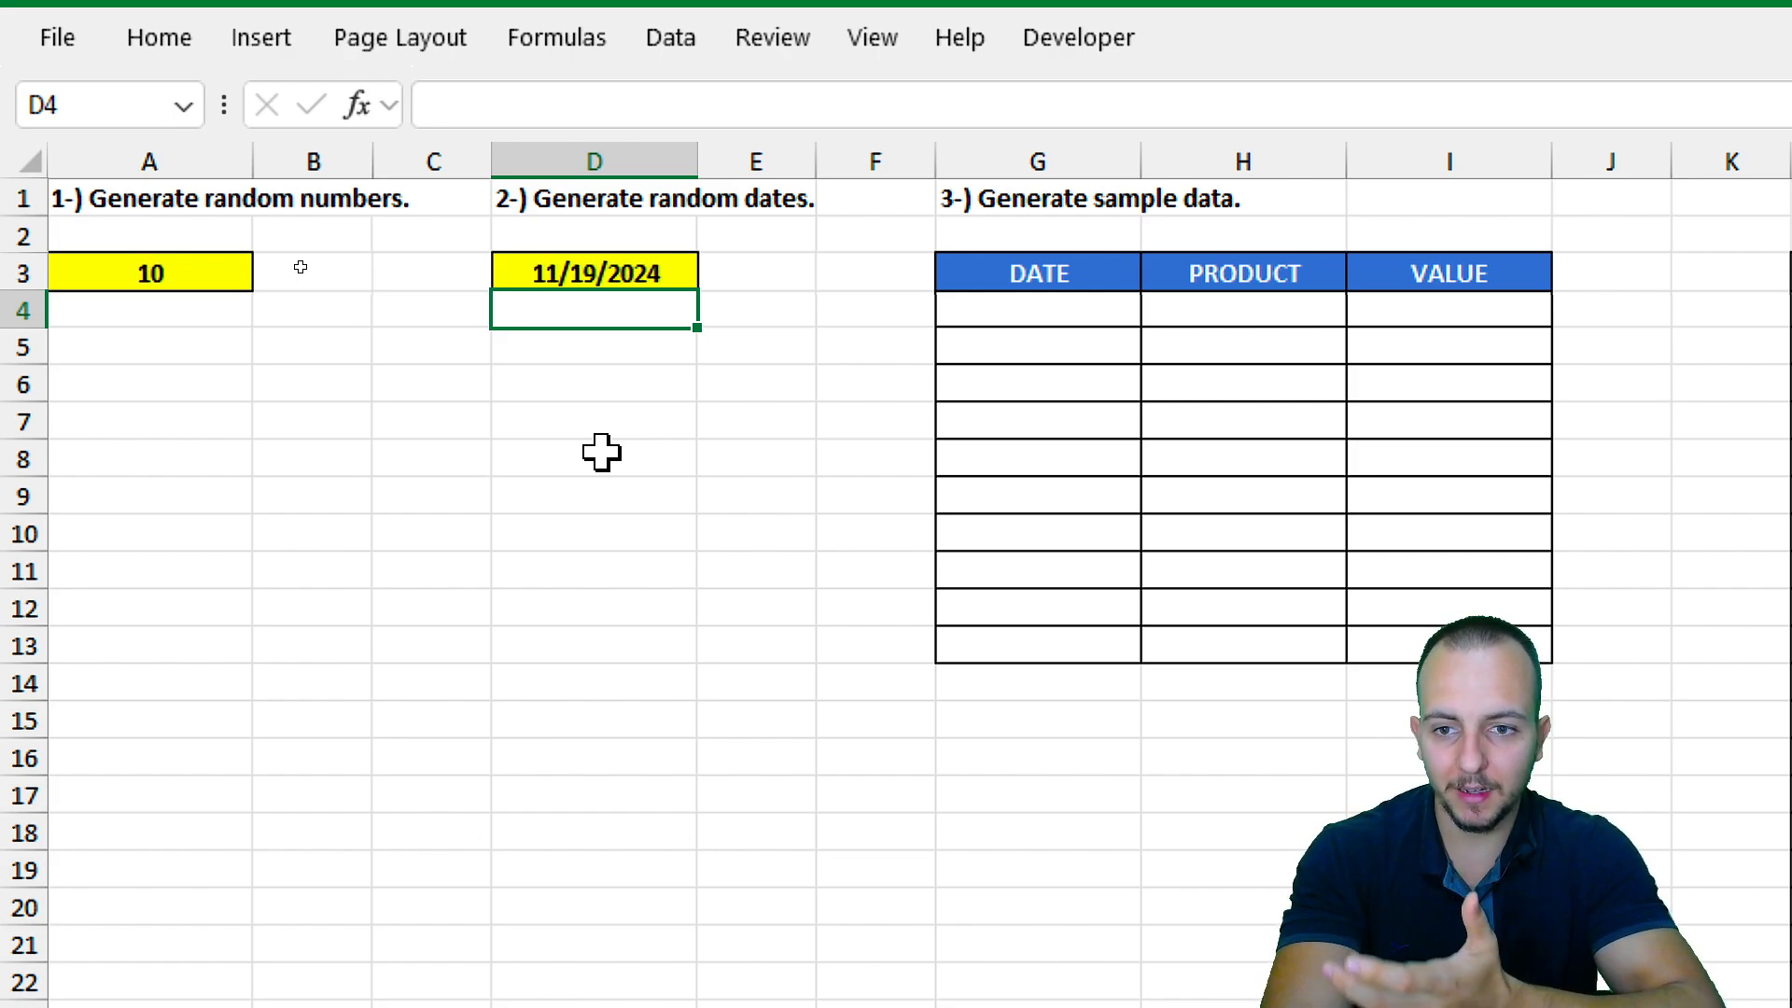
key("F9")
key("F9")
key("F9")
key("F9")
key("F9")
key("F9")
key("F9")
key("F9")
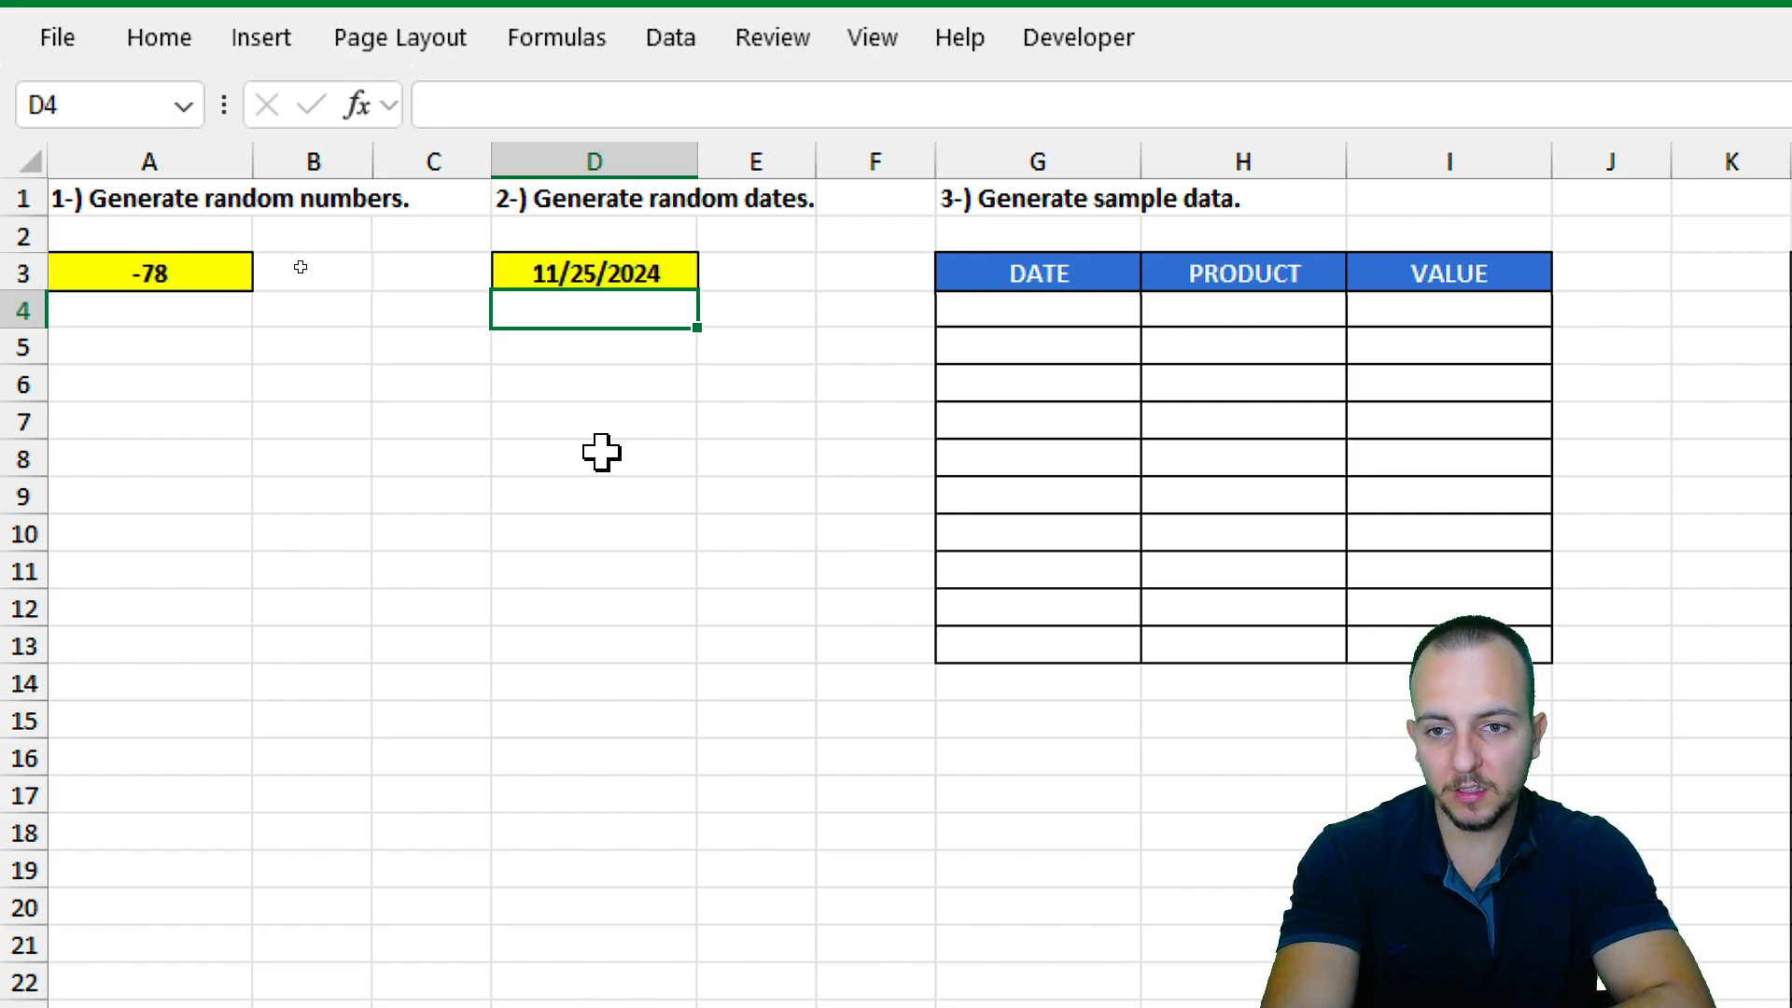
key("F9")
key("F9")
key("F9")
key("F9")
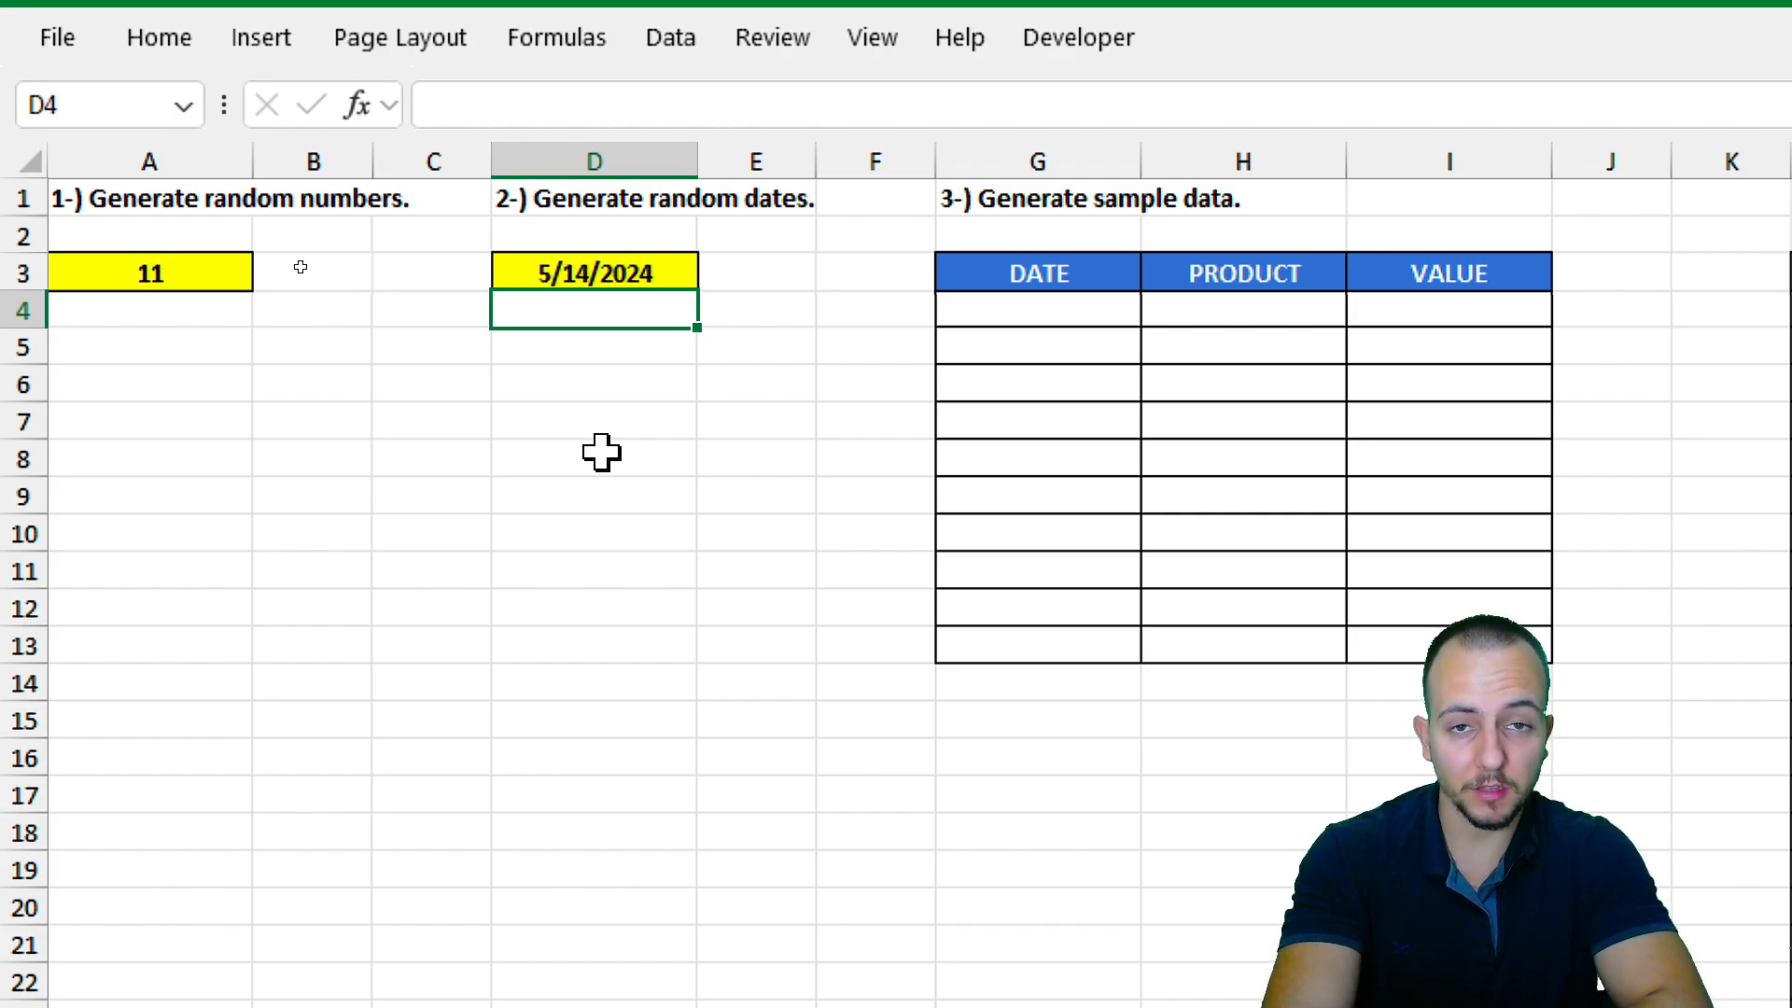
key("F9")
key("F9")
key("F9")
key("F9")
key("F9")
key("F9")
key("F9")
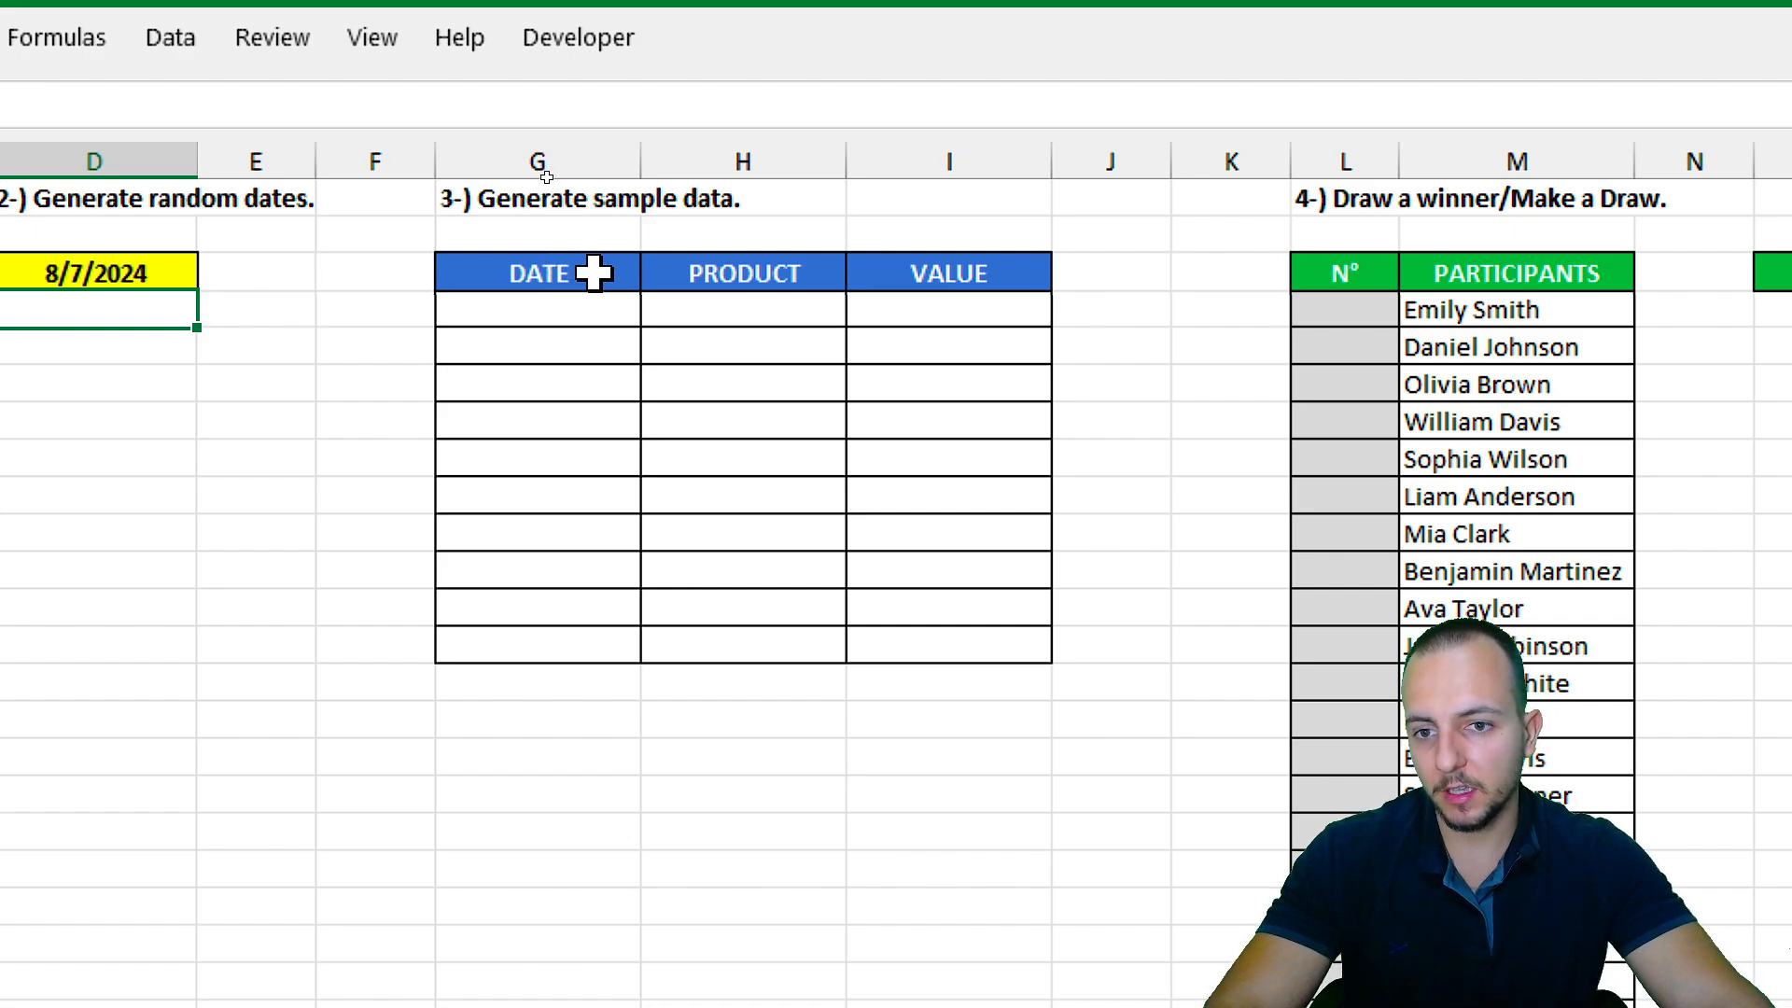
Review the DATE, VALUE and PRODUCT columns of the empty sample data table by selecting each, ending on cell H4.
left_click_drag(593, 272, 578, 631)
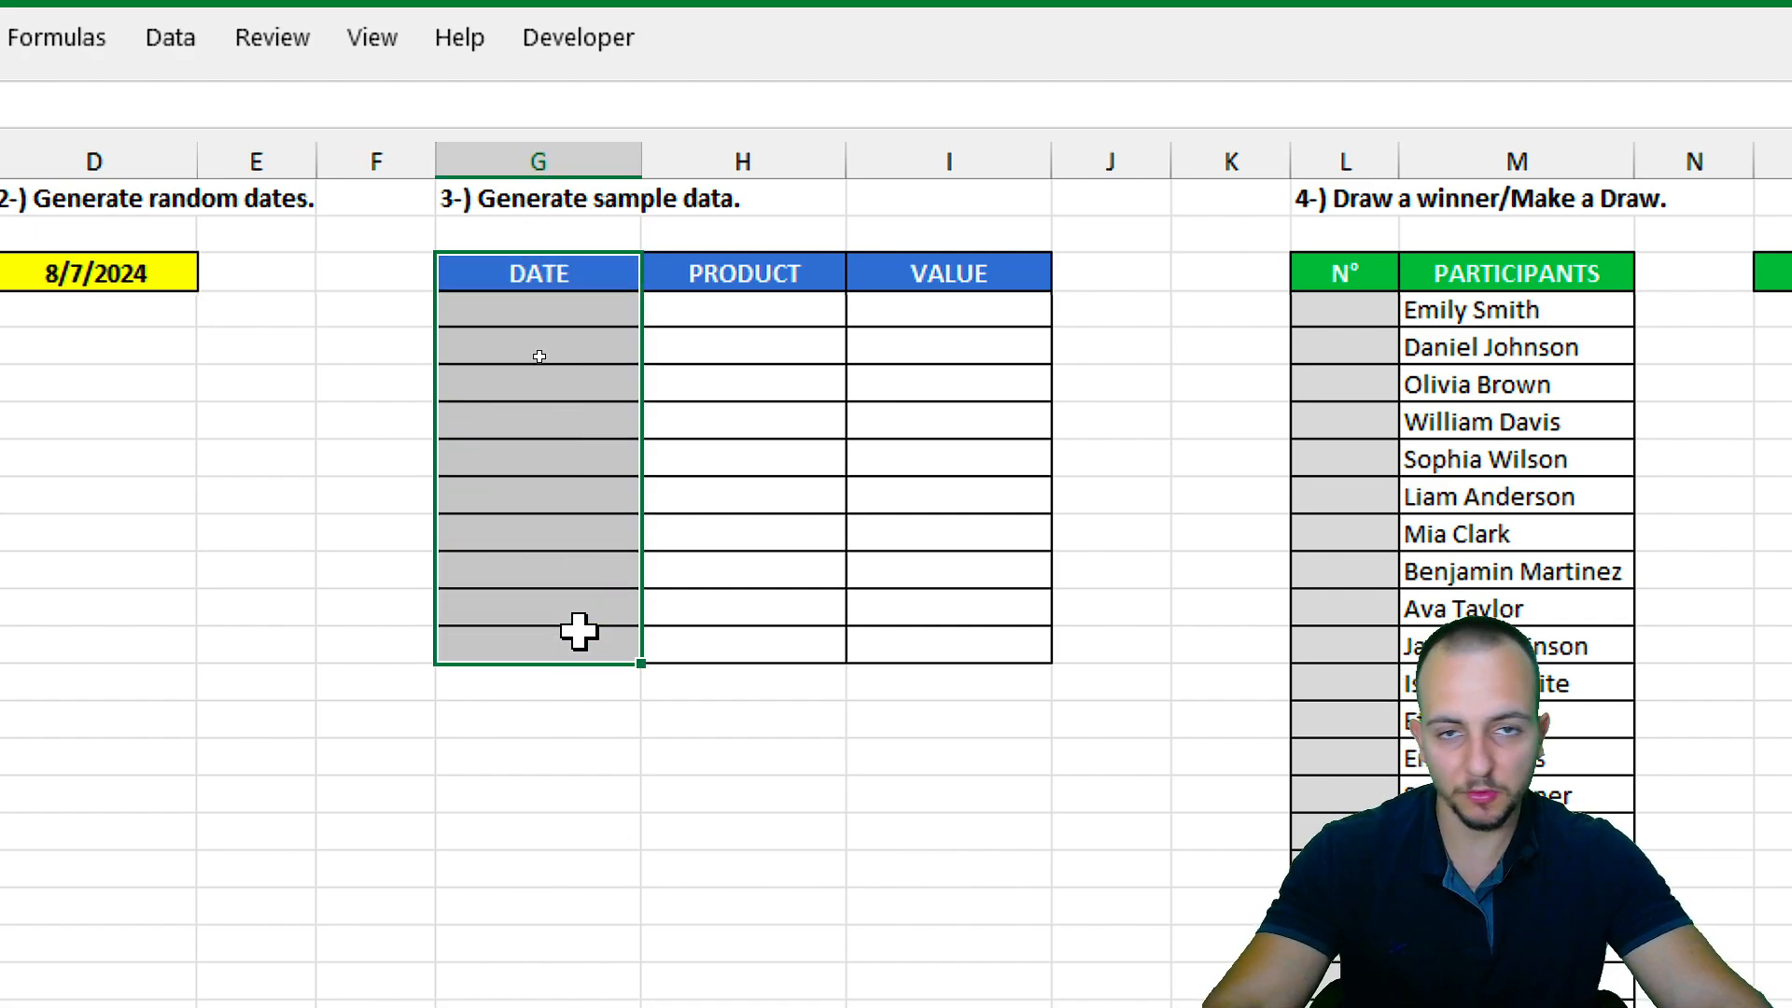
left_click_drag(977, 272, 959, 311)
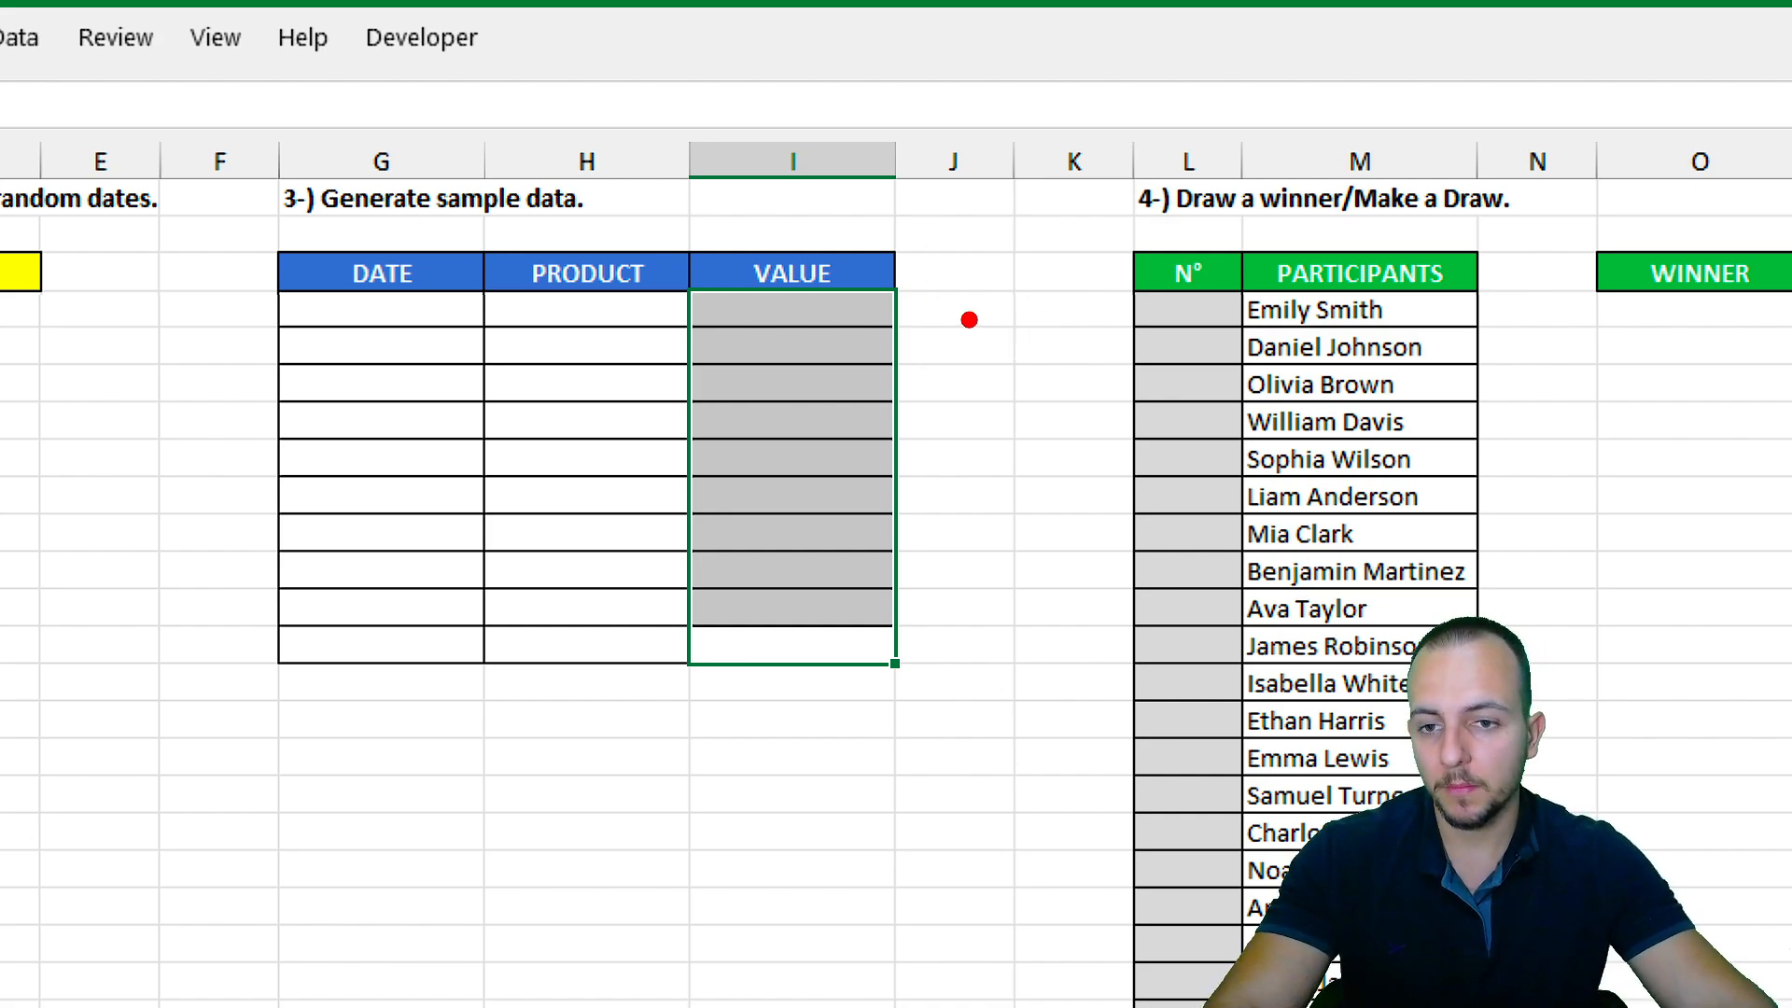
left_click_drag(616, 273, 550, 644)
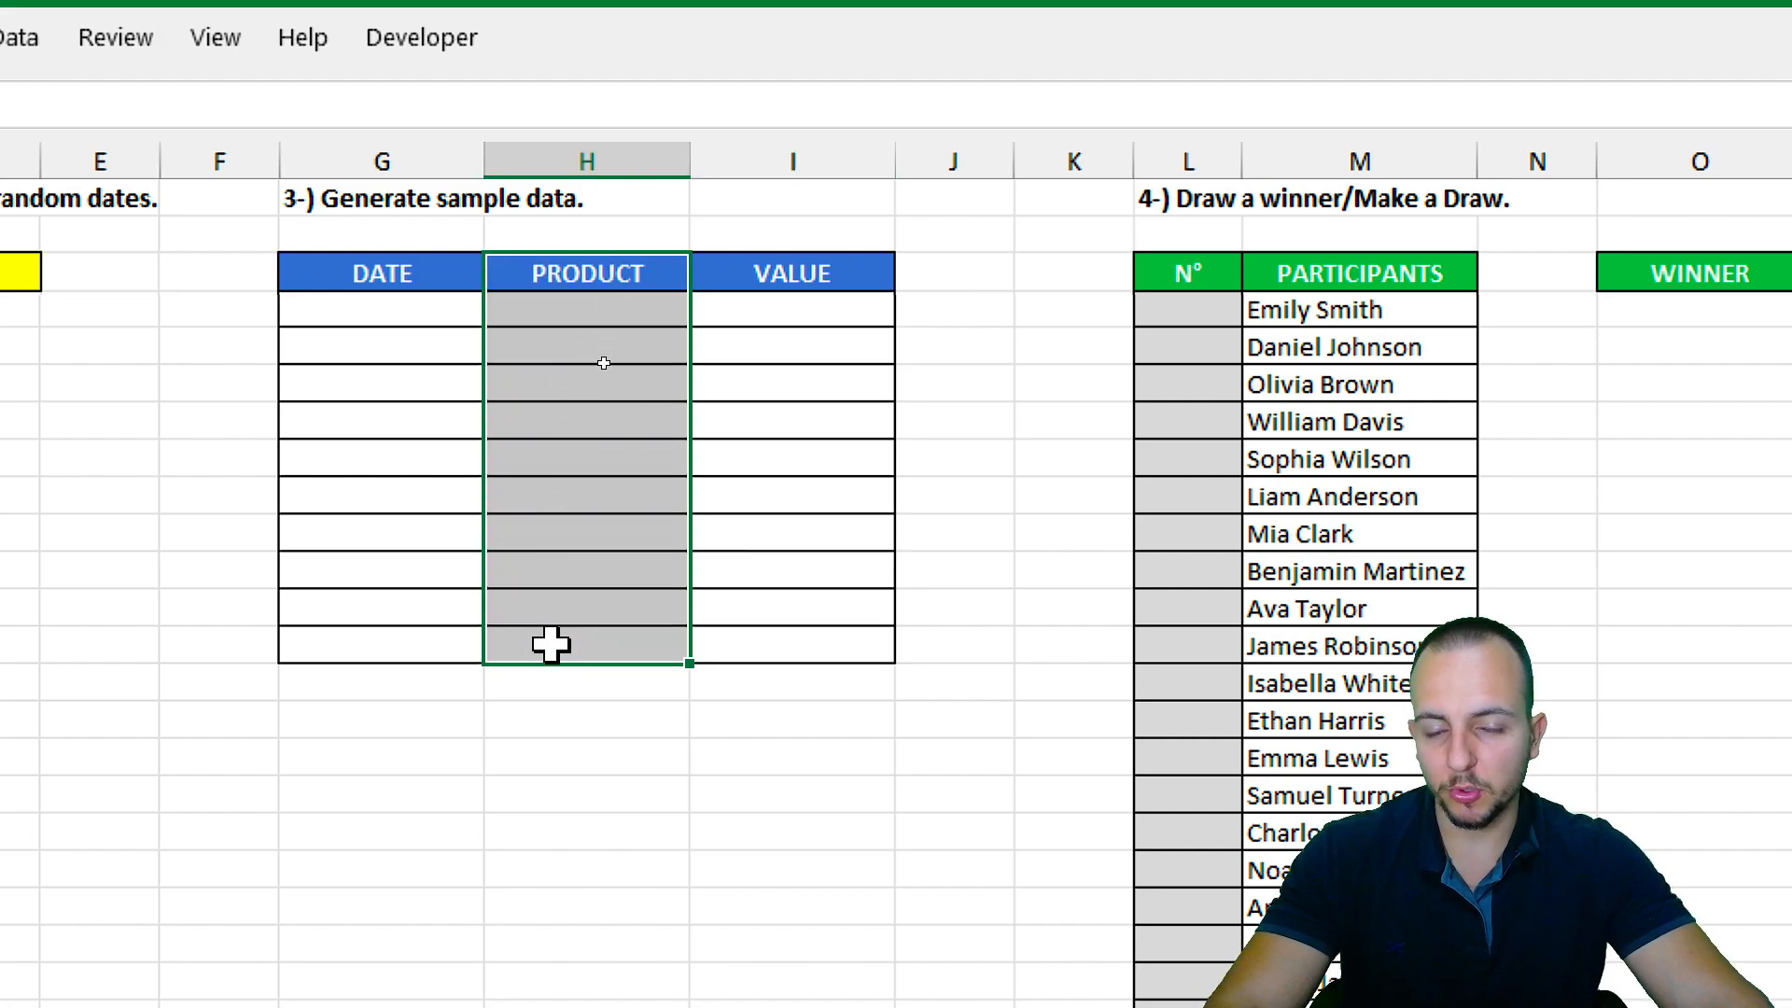
left_click(642, 317)
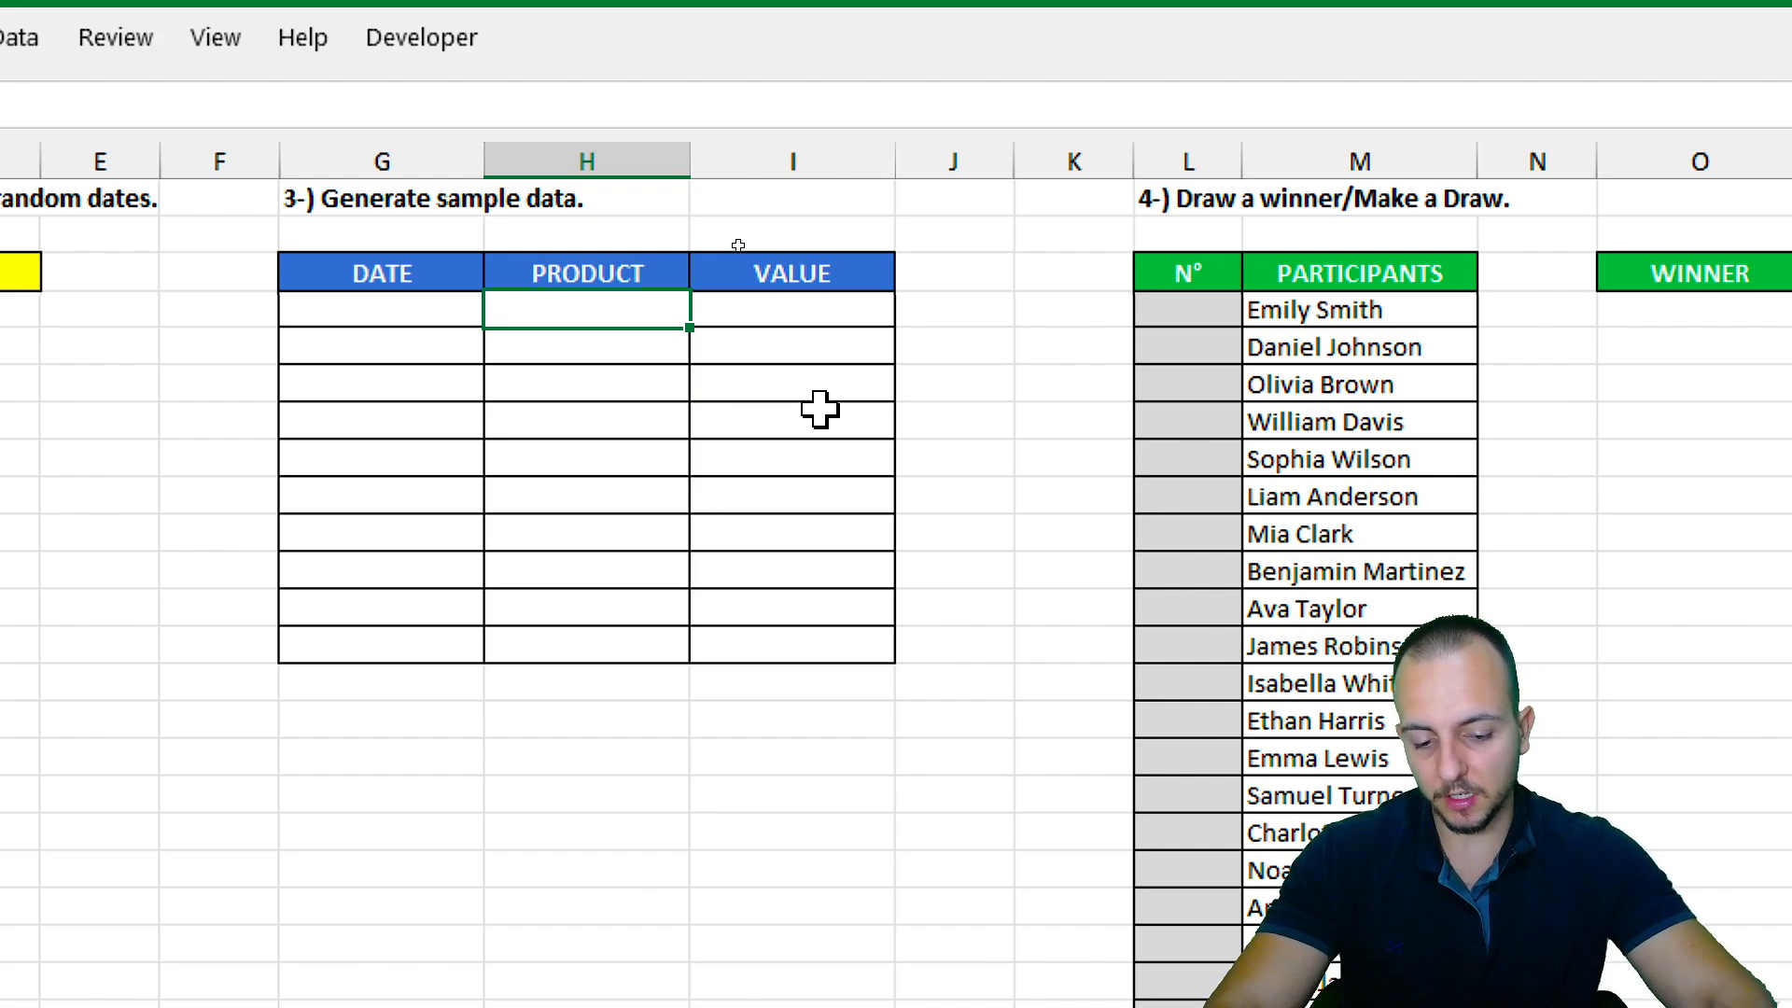
Enter =CHAR(65) in cell H4, the first row of the PRODUCT column, to return a letter from its character code.
type("=CHAR")
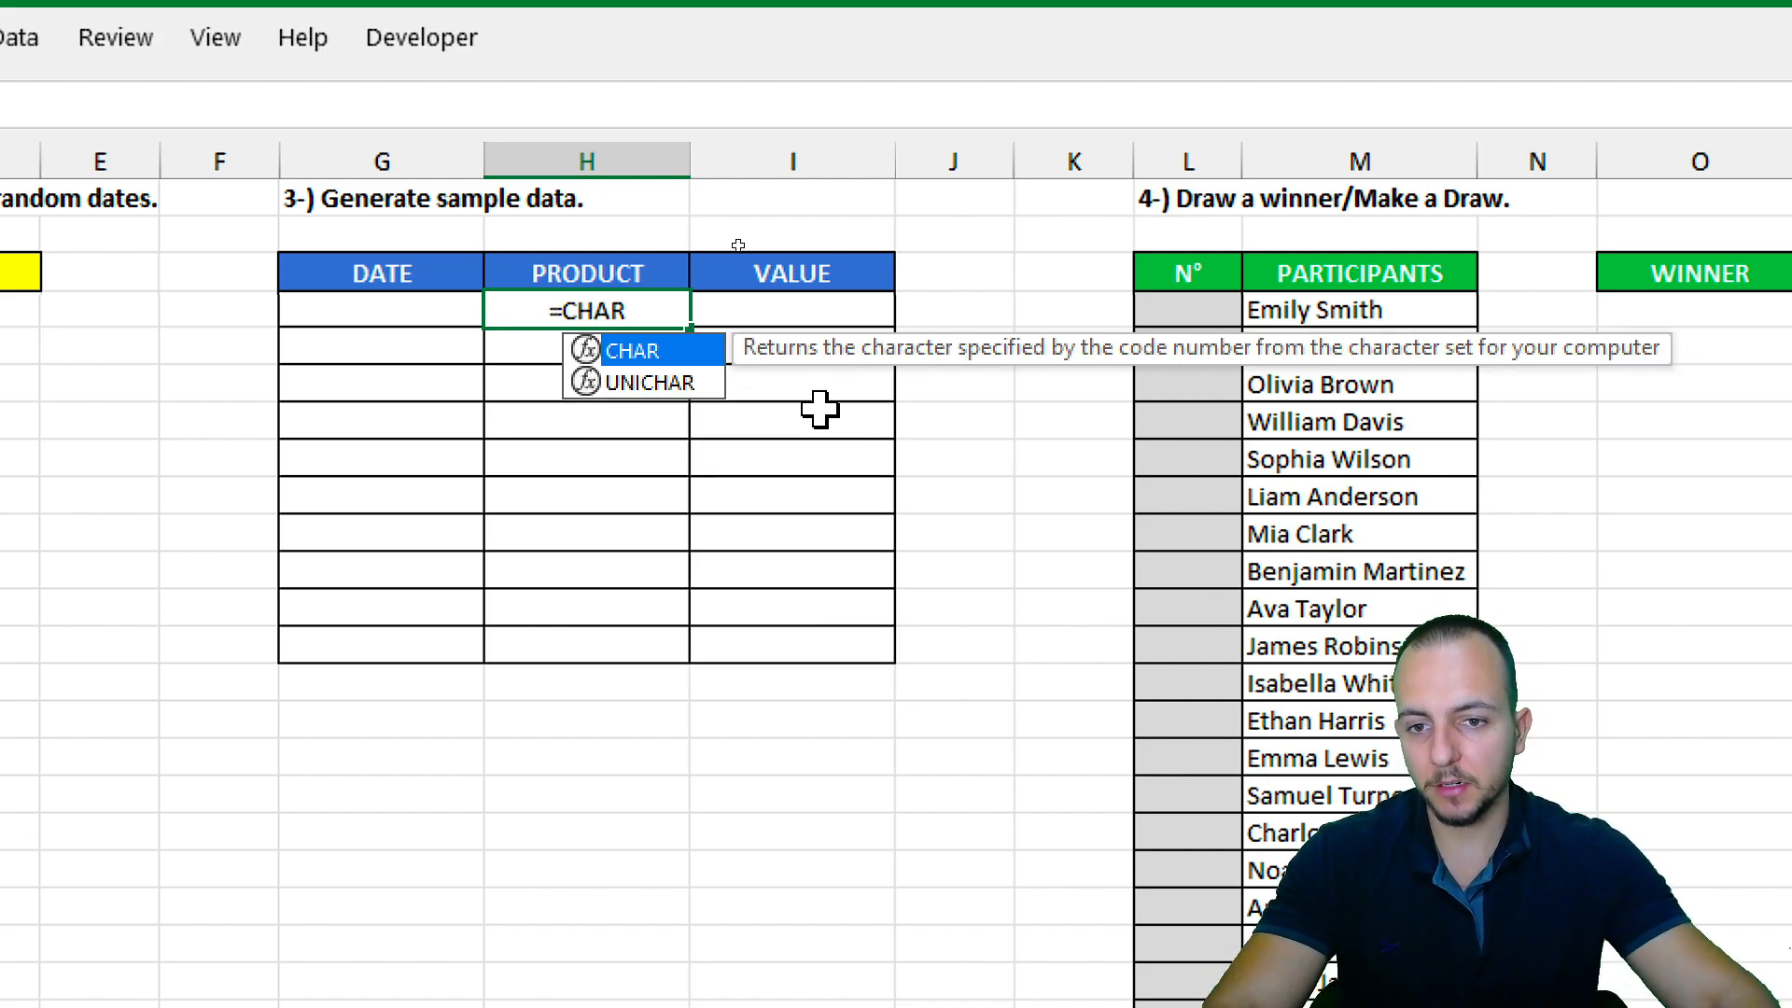
double_click(680, 353)
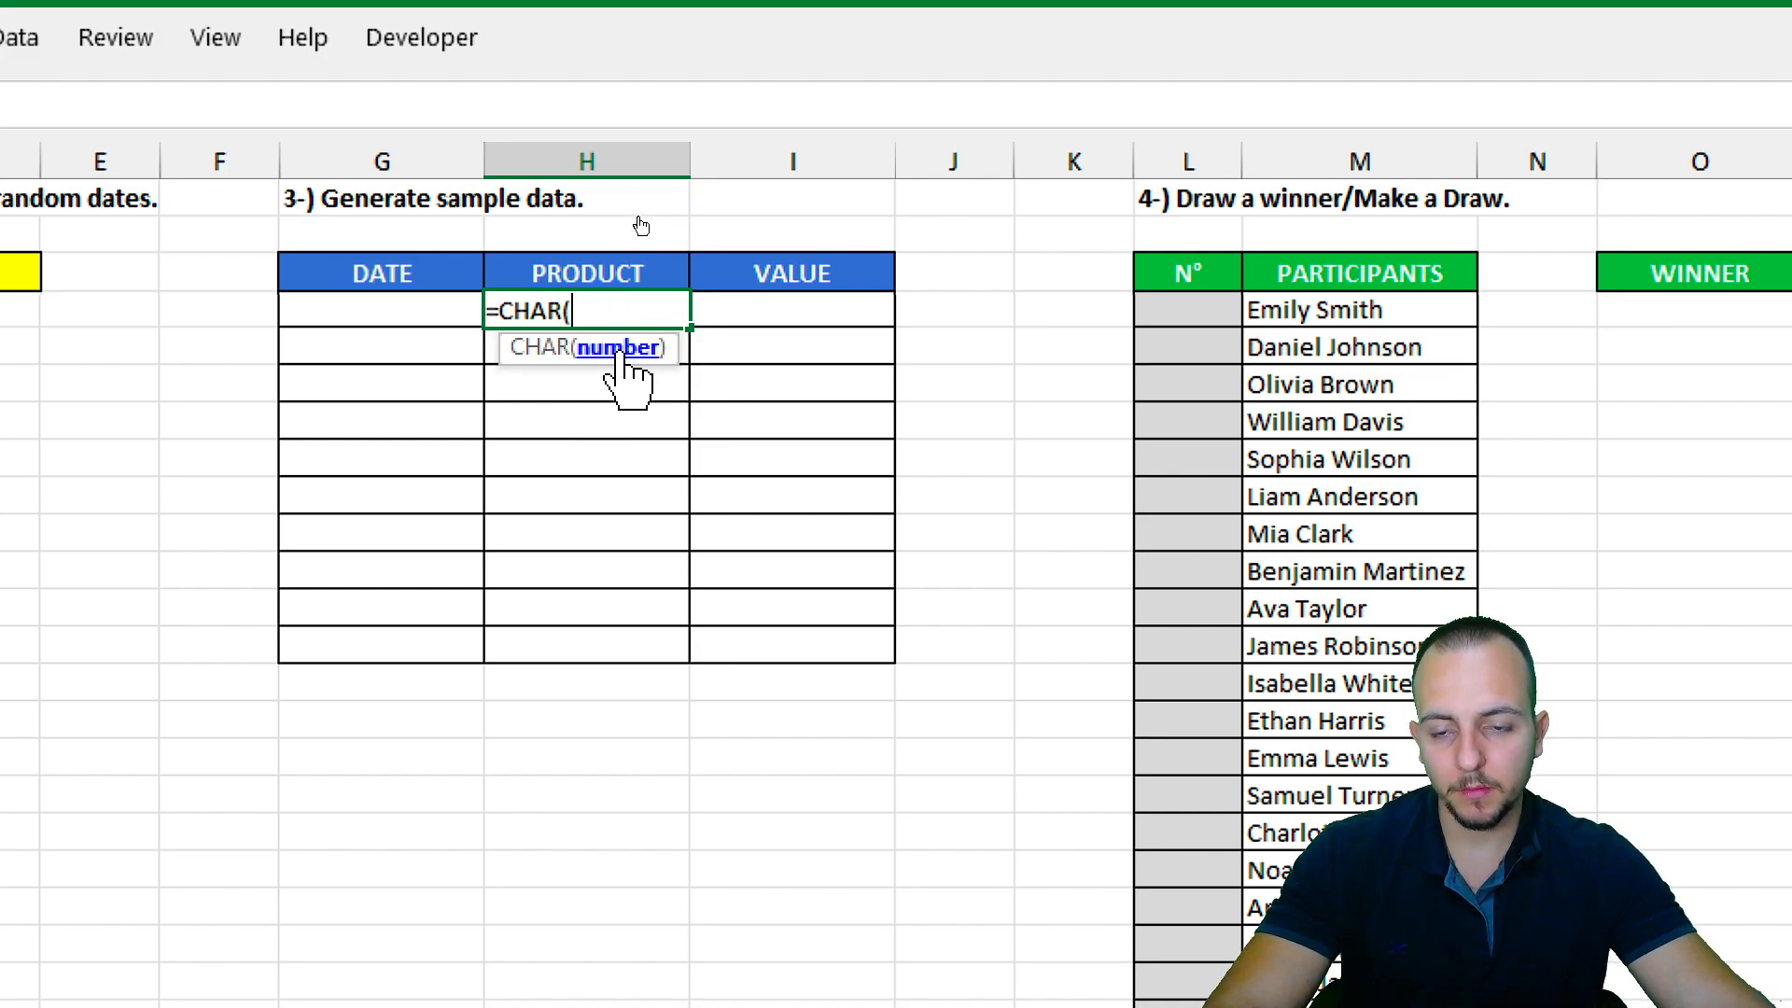
type("65")
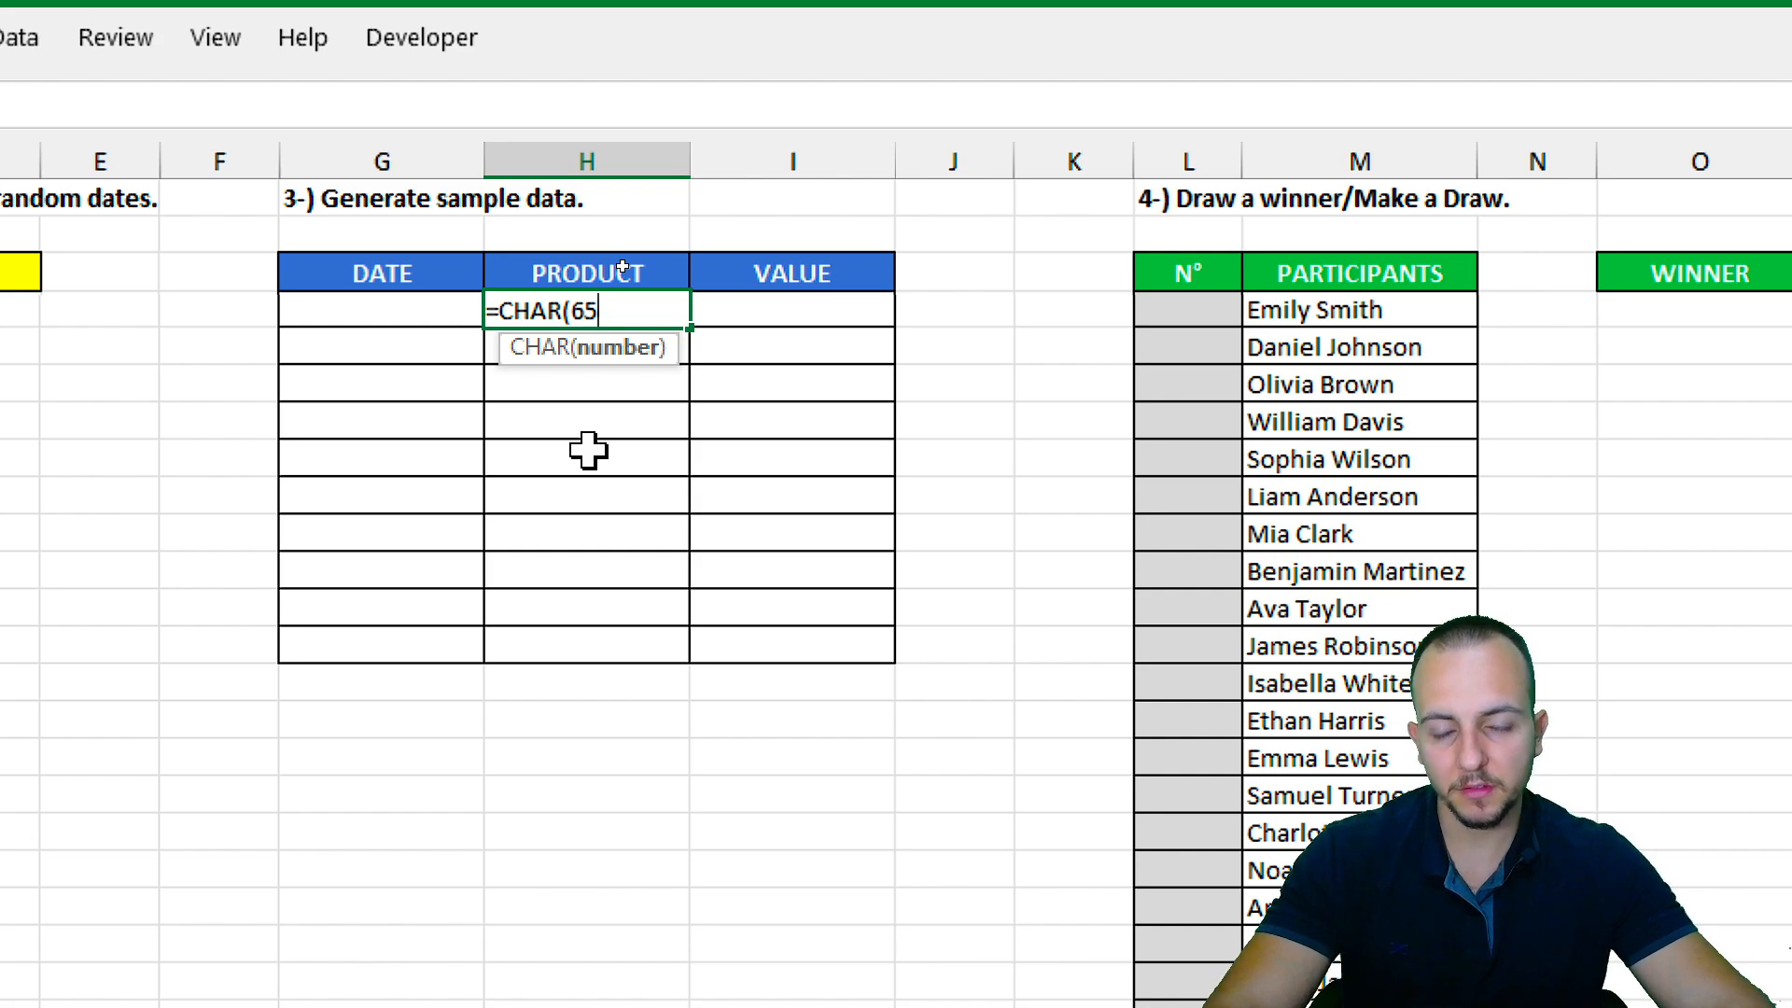
type(")")
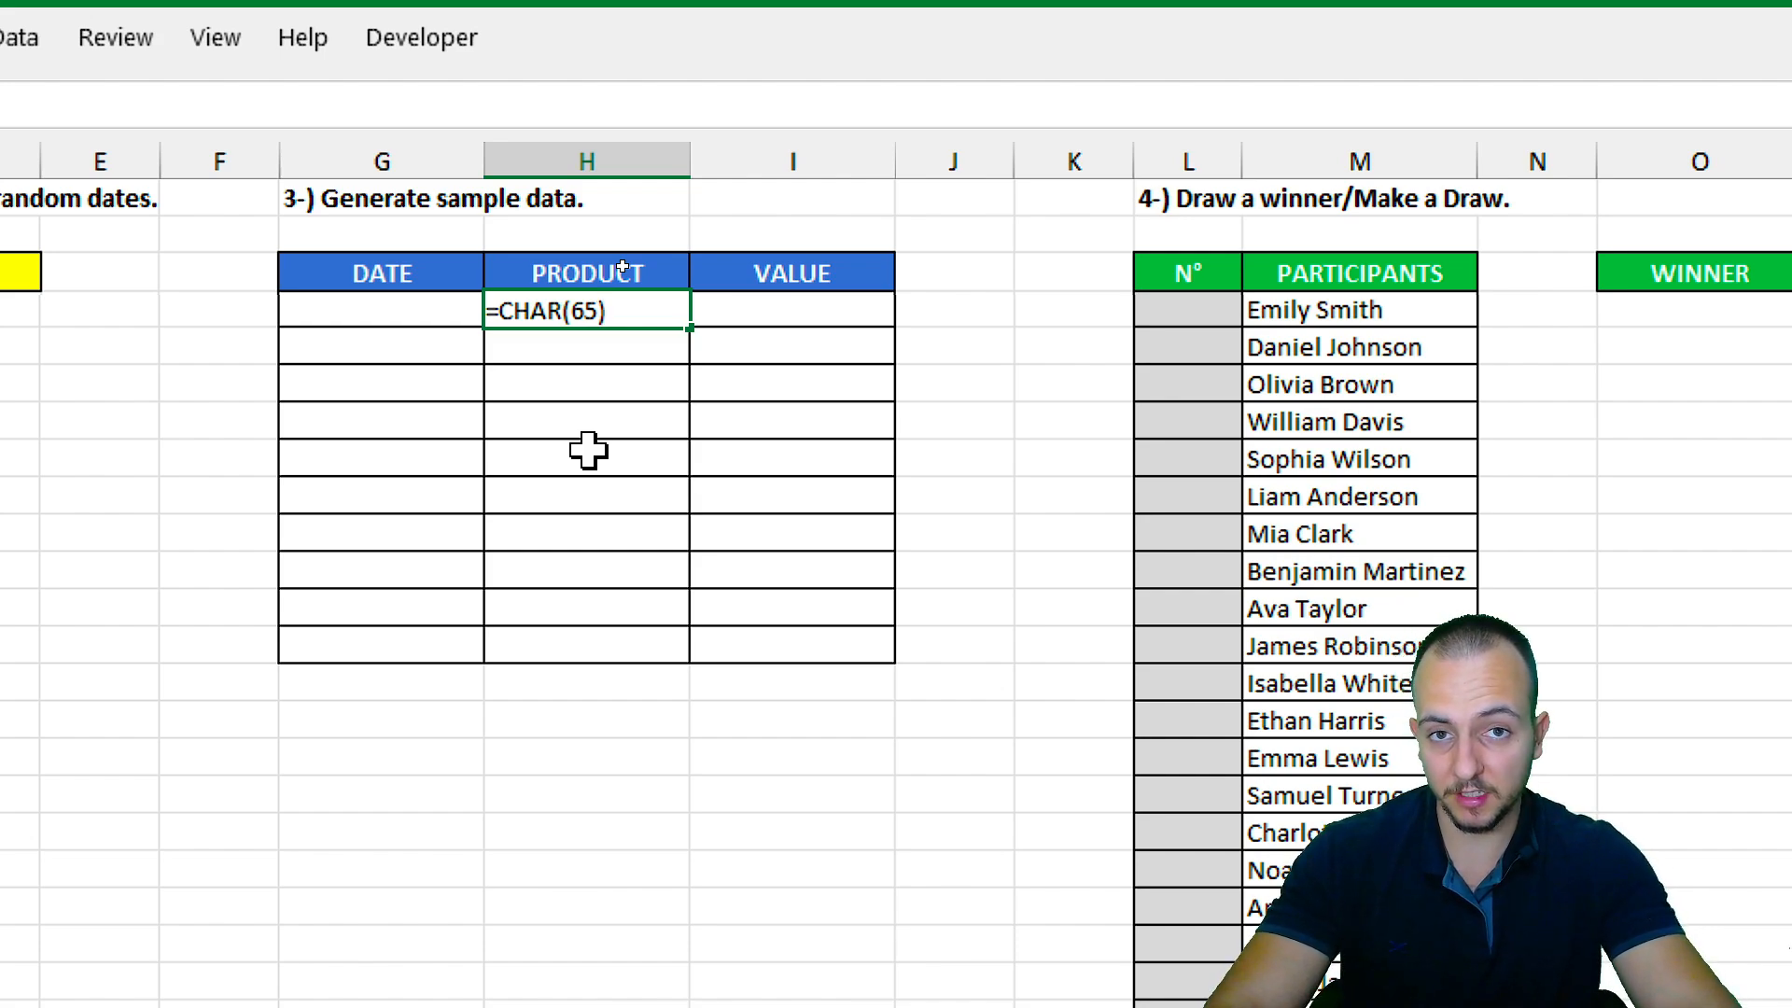
key("Return")
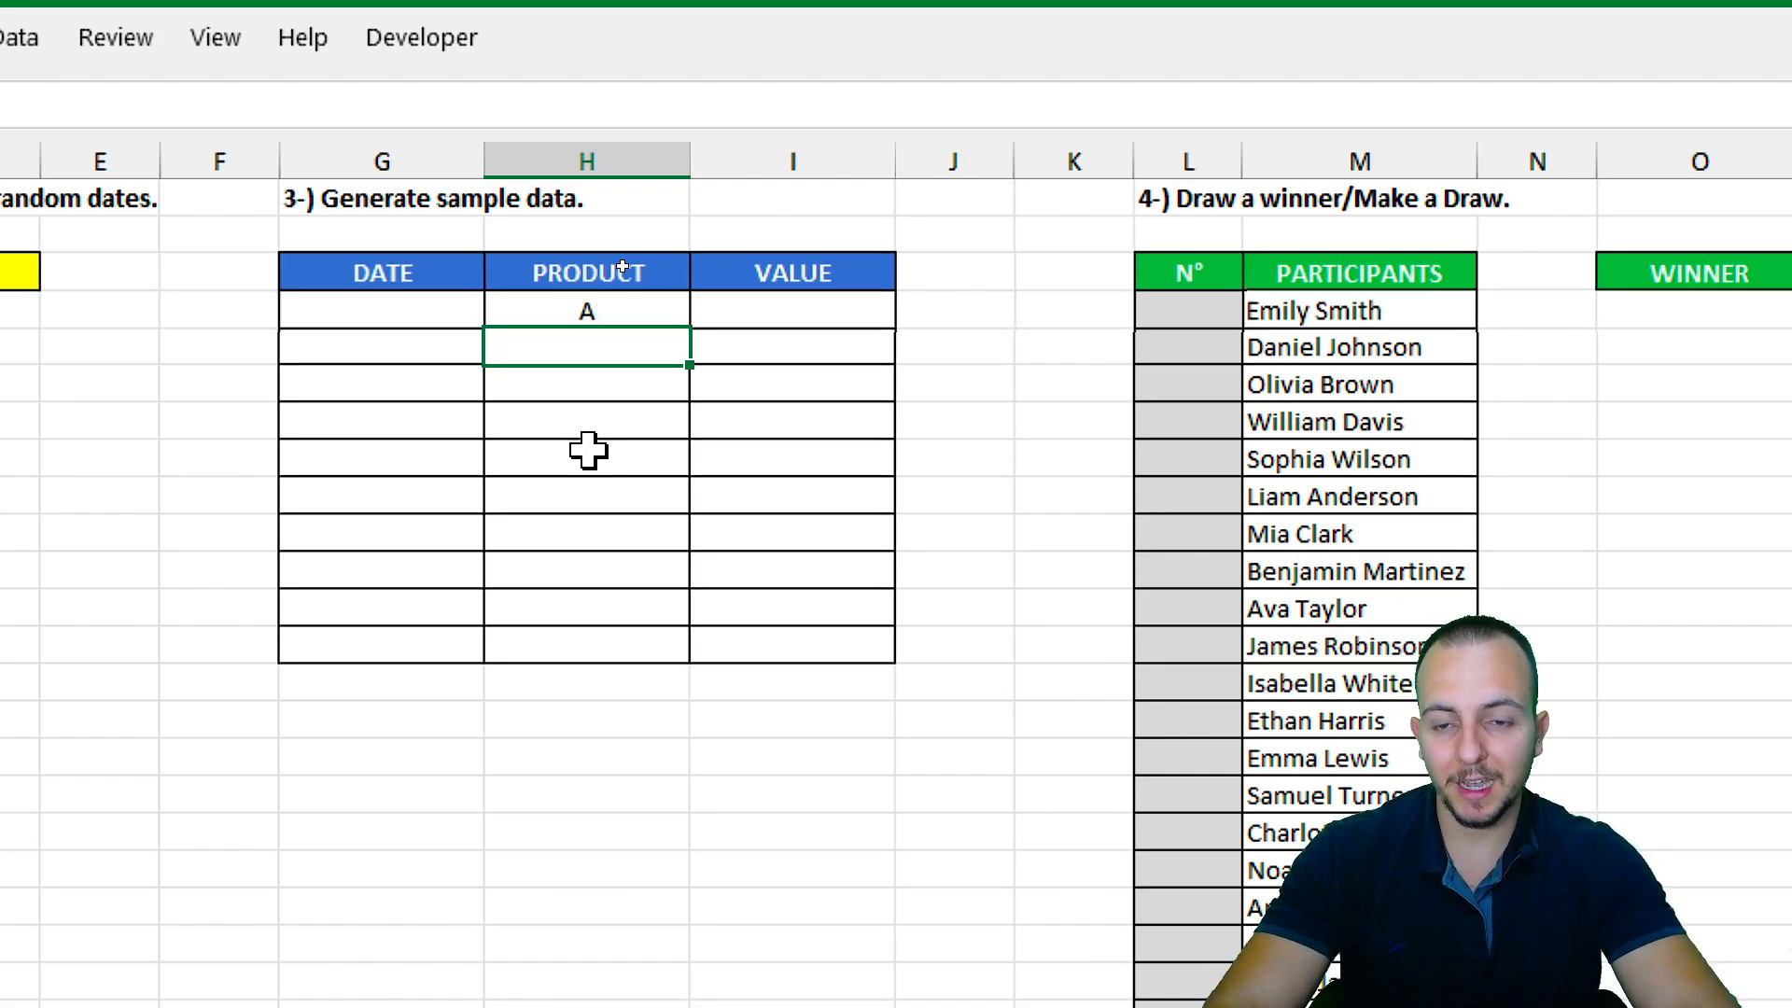
key("Up")
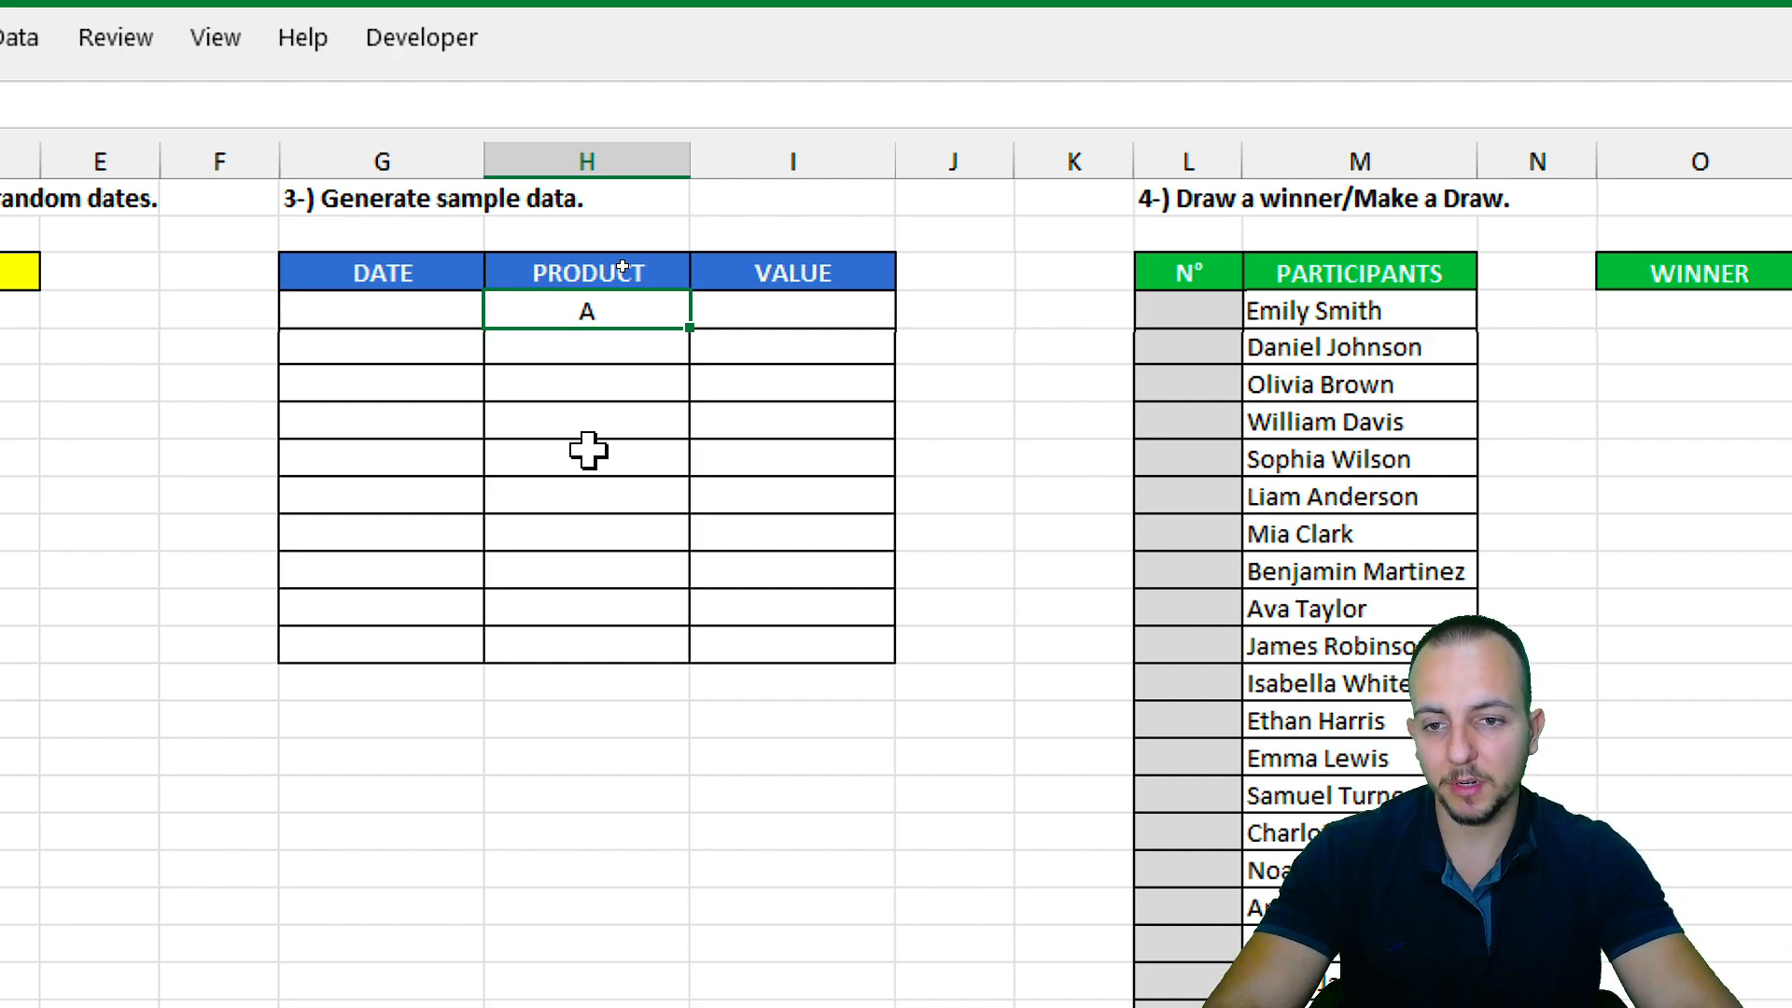
Change the formula in cell H4 to =CHAR(90) to return the letter for that character code.
double_click(627, 308)
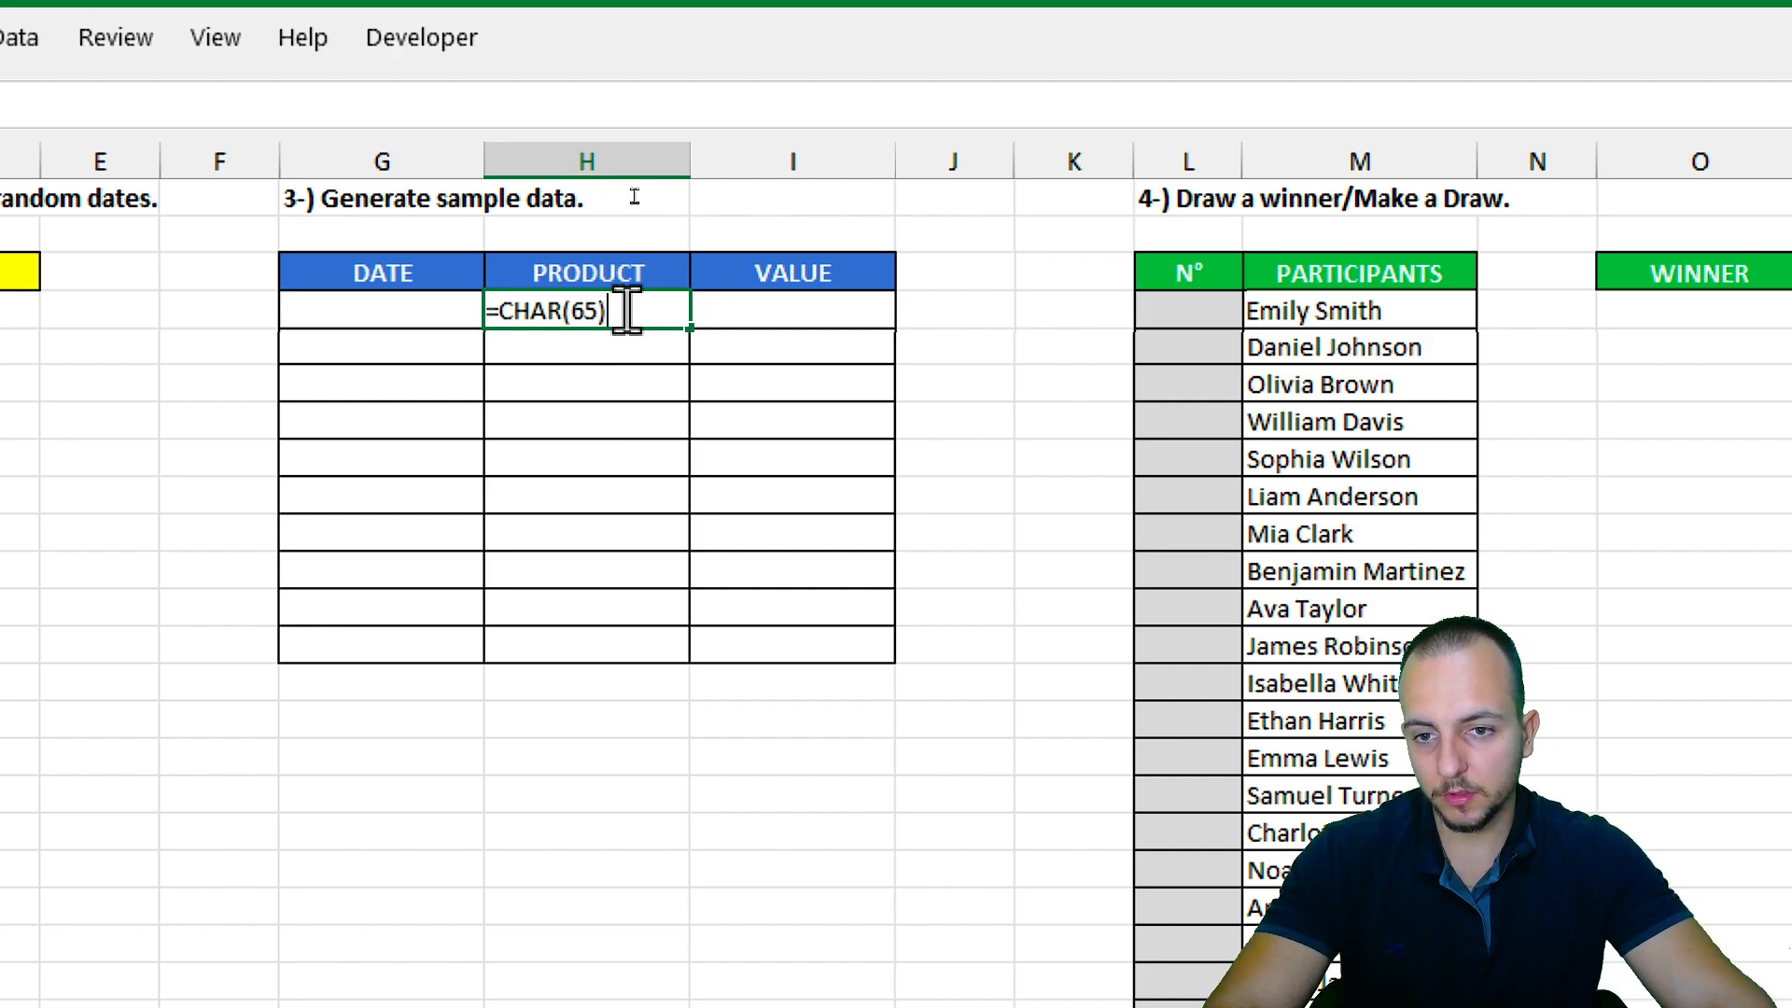
double_click(590, 315)
left_click(650, 308)
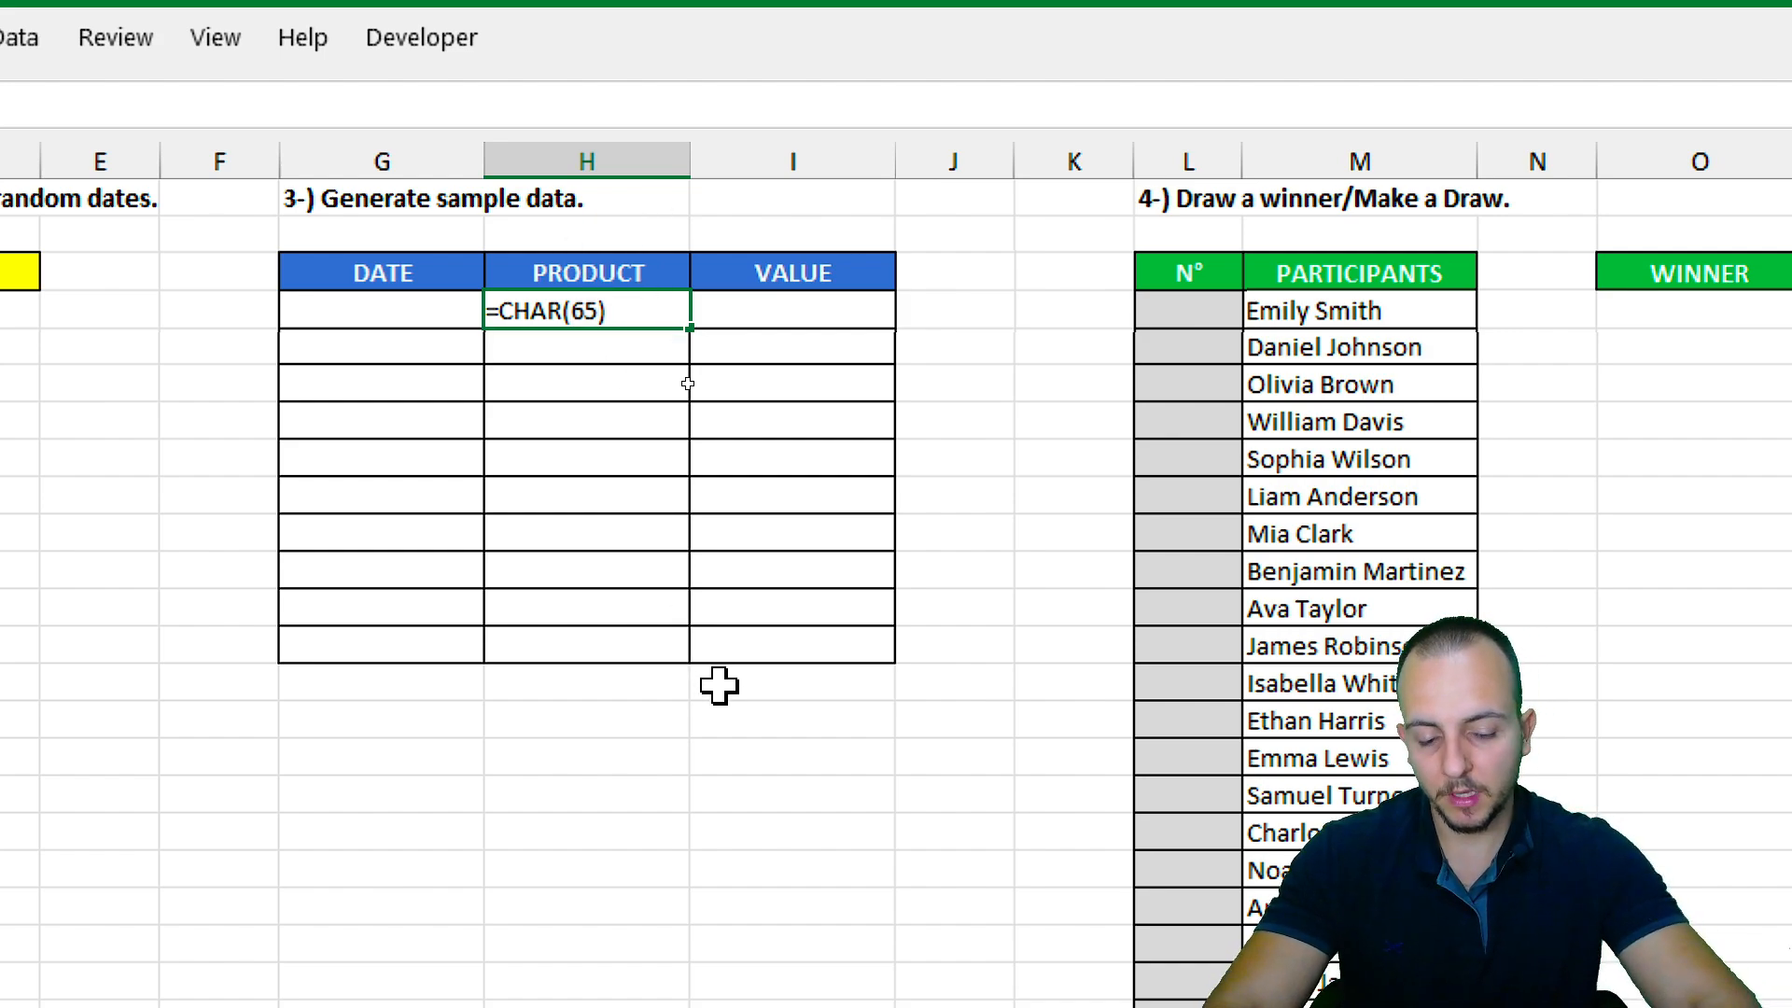
key("BackSpace")
key("BackSpace")
key("BackSpace")
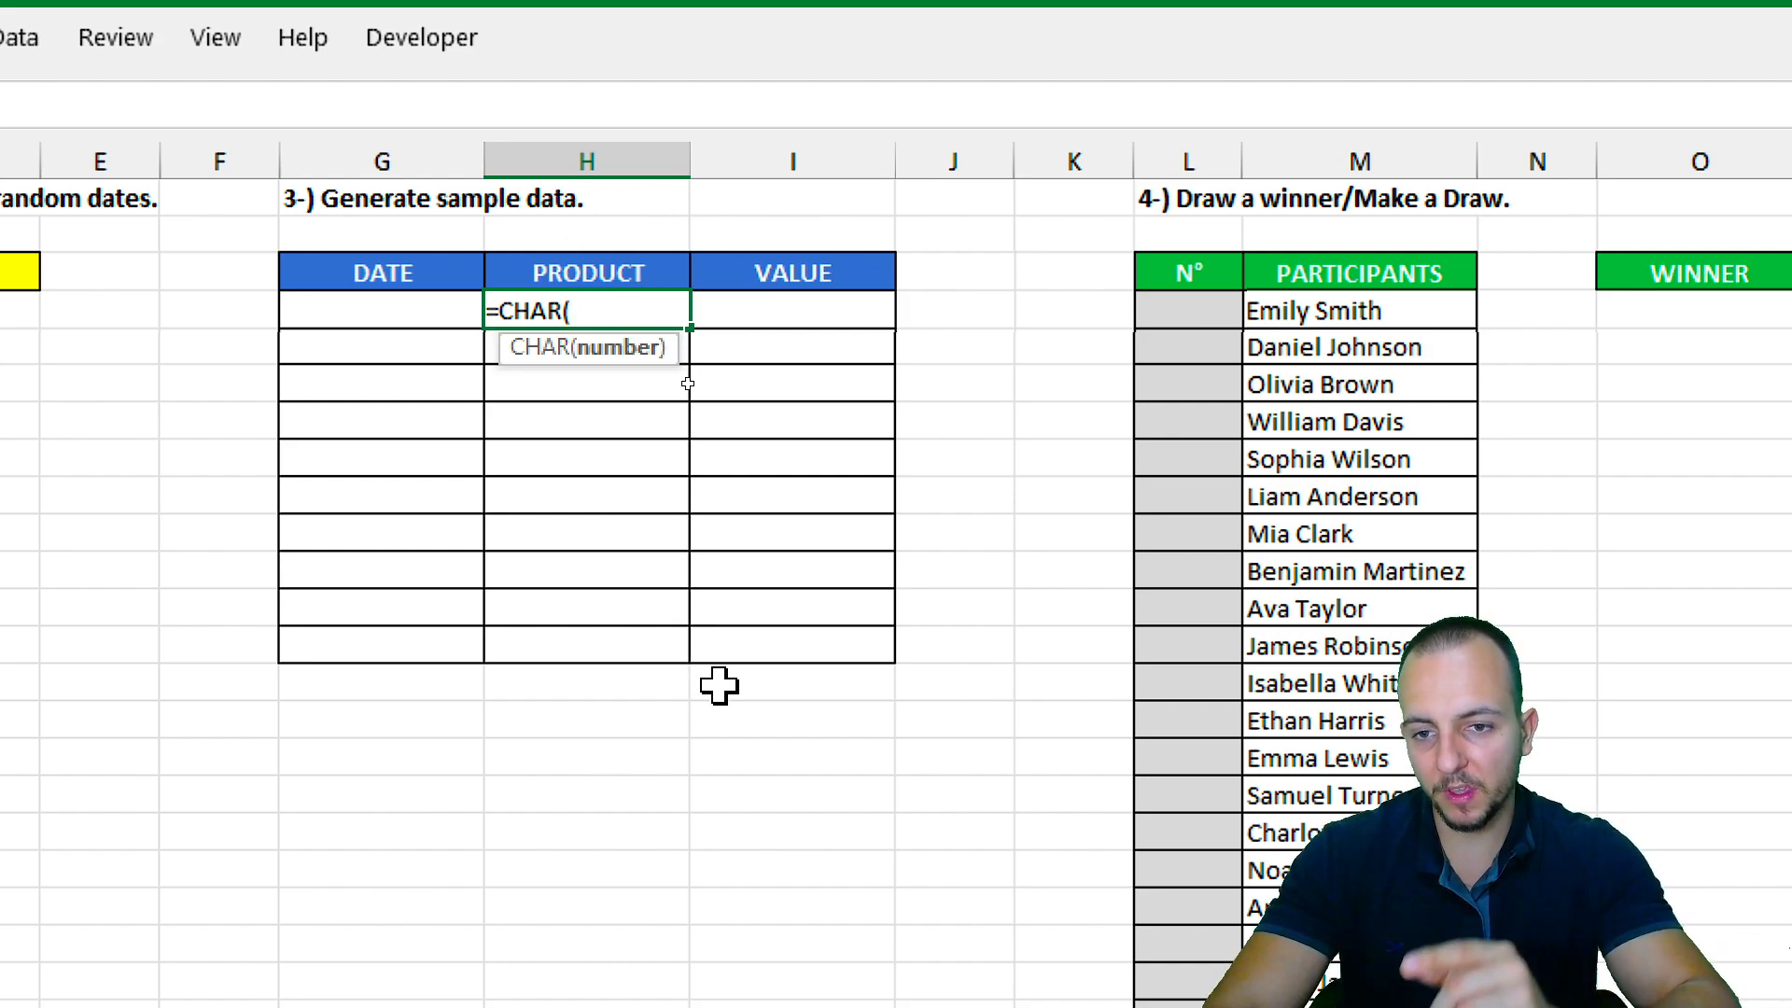
type("90")
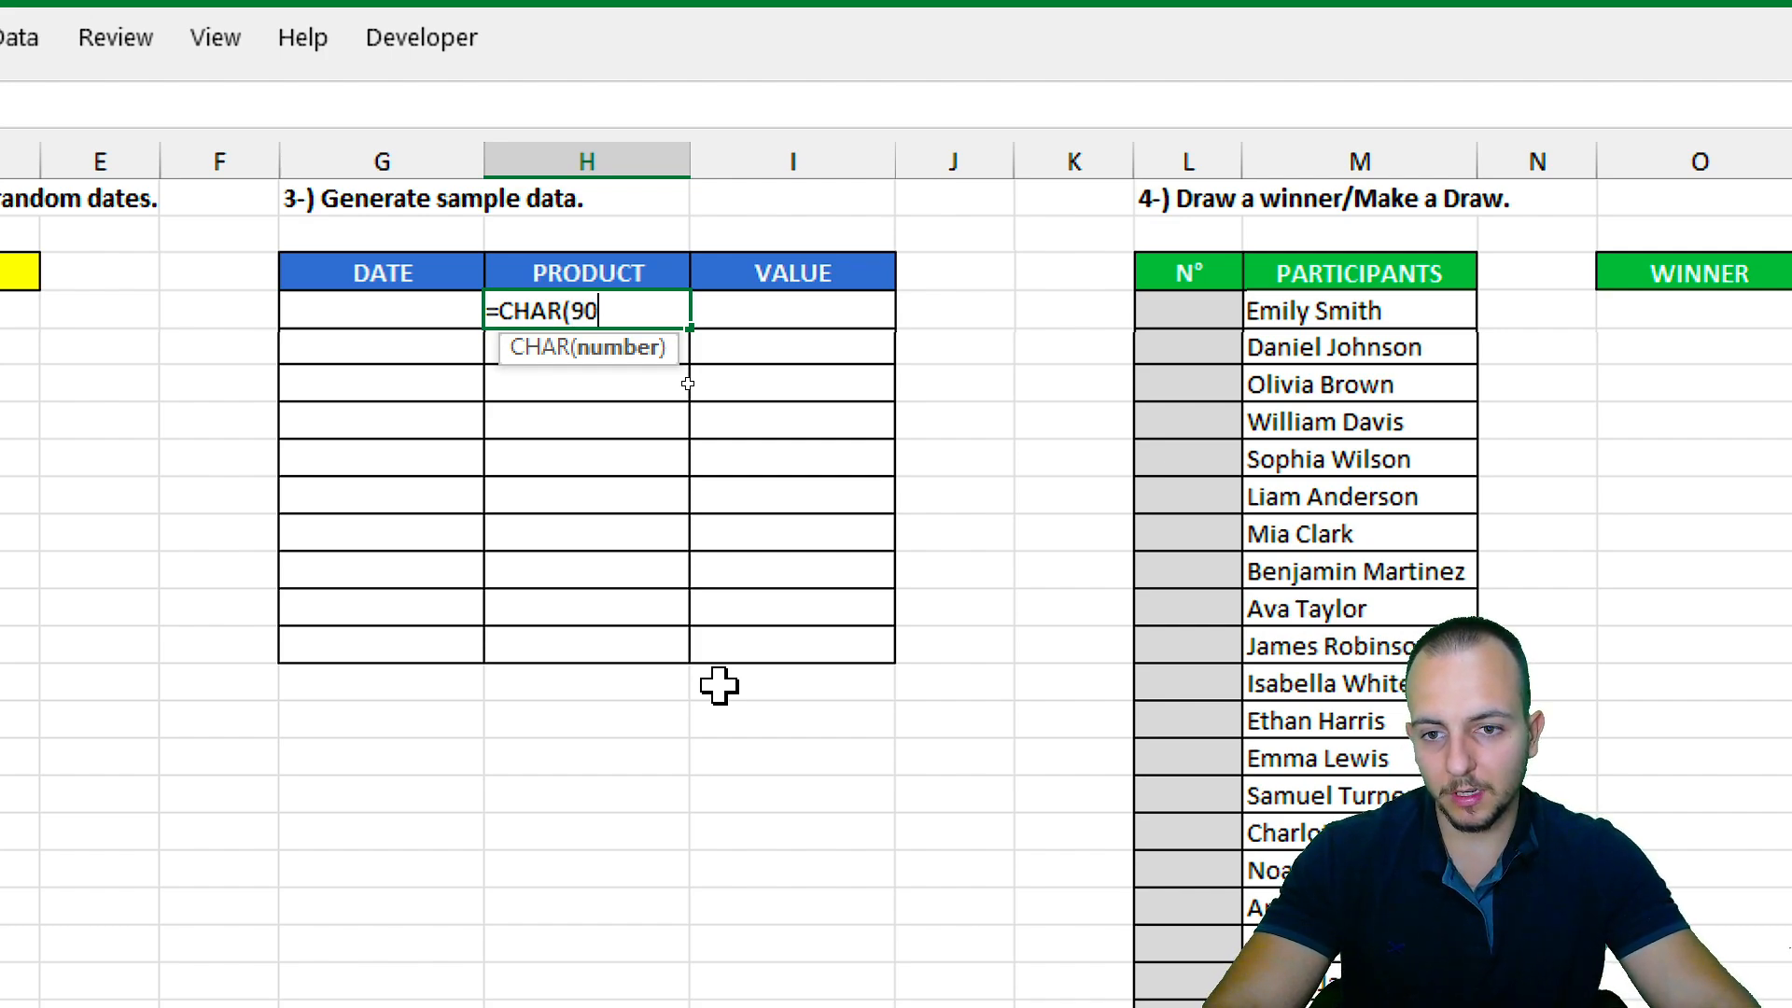
type(")")
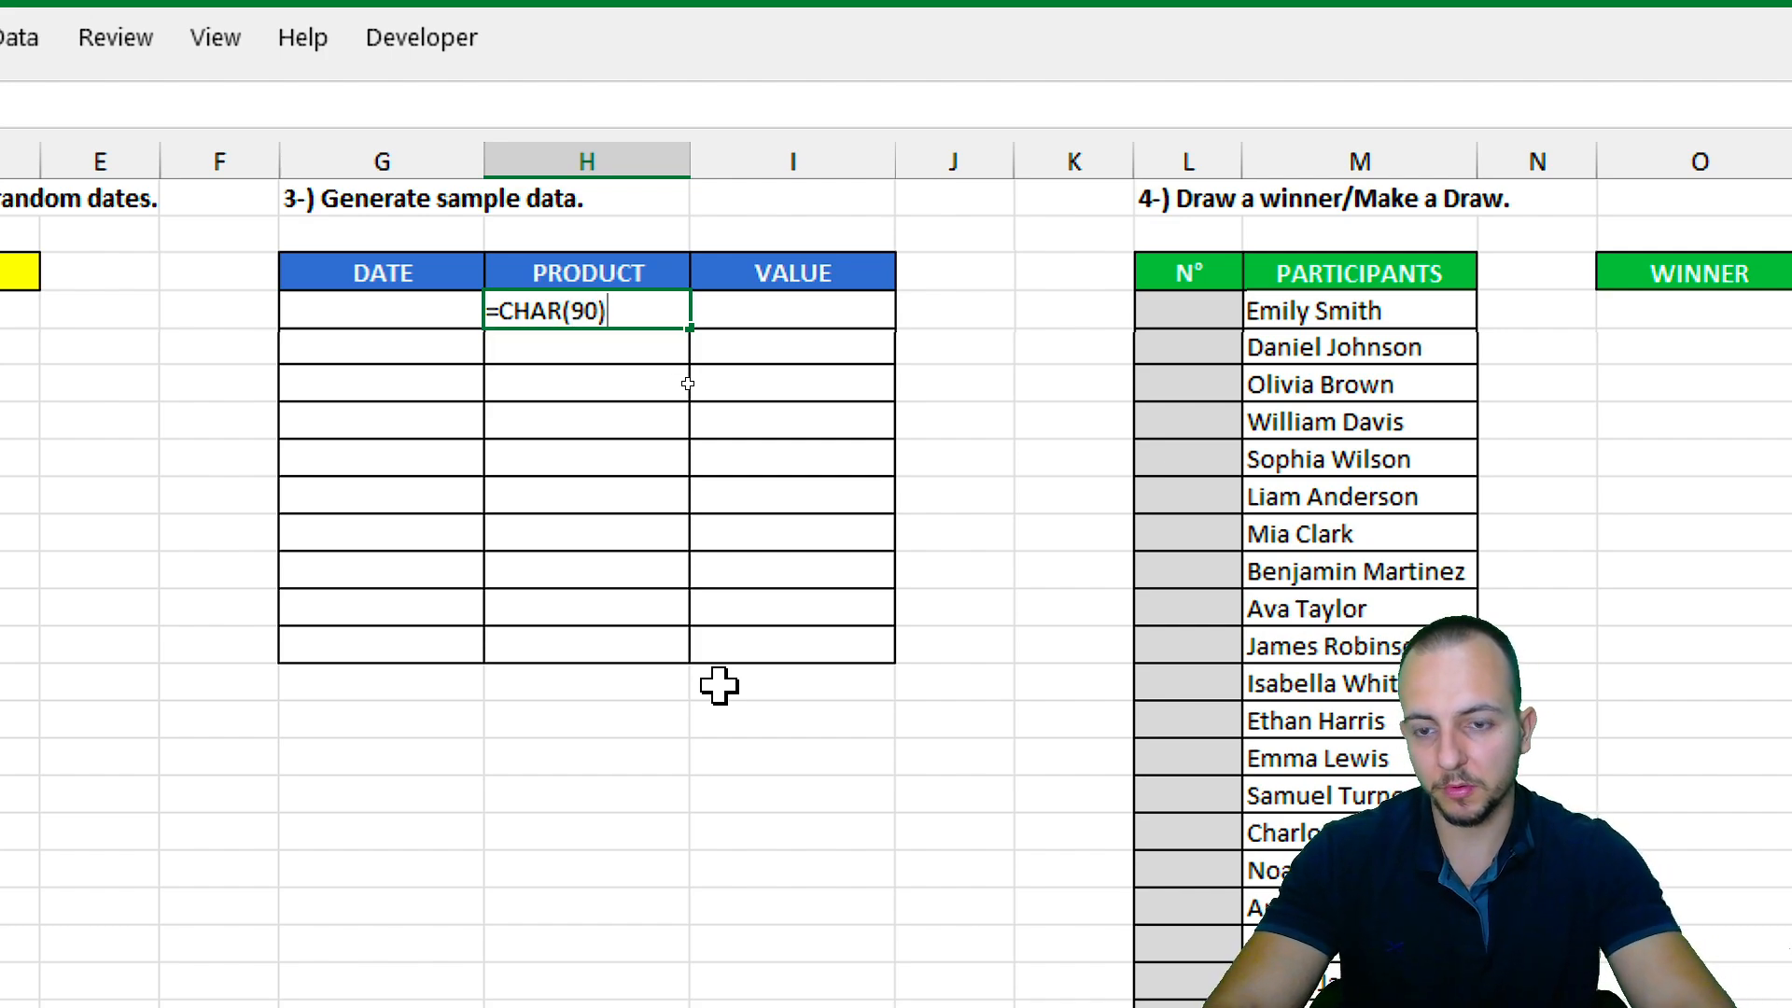
key("Return")
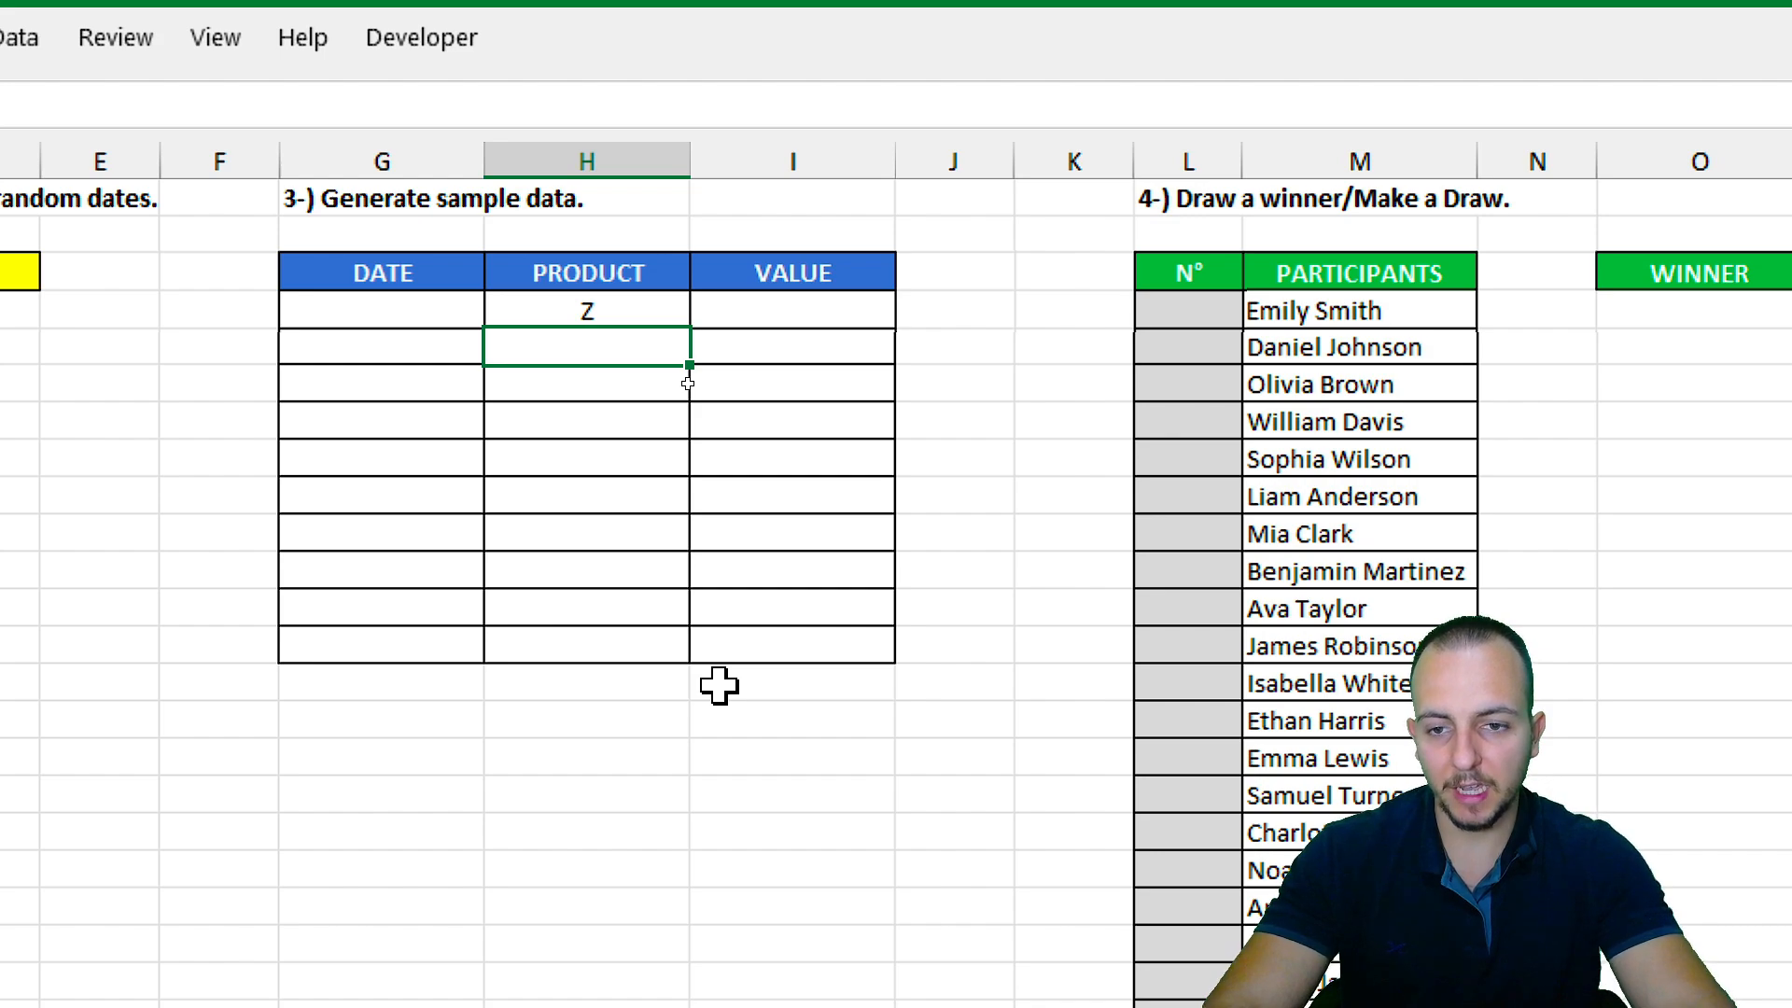
key("Up")
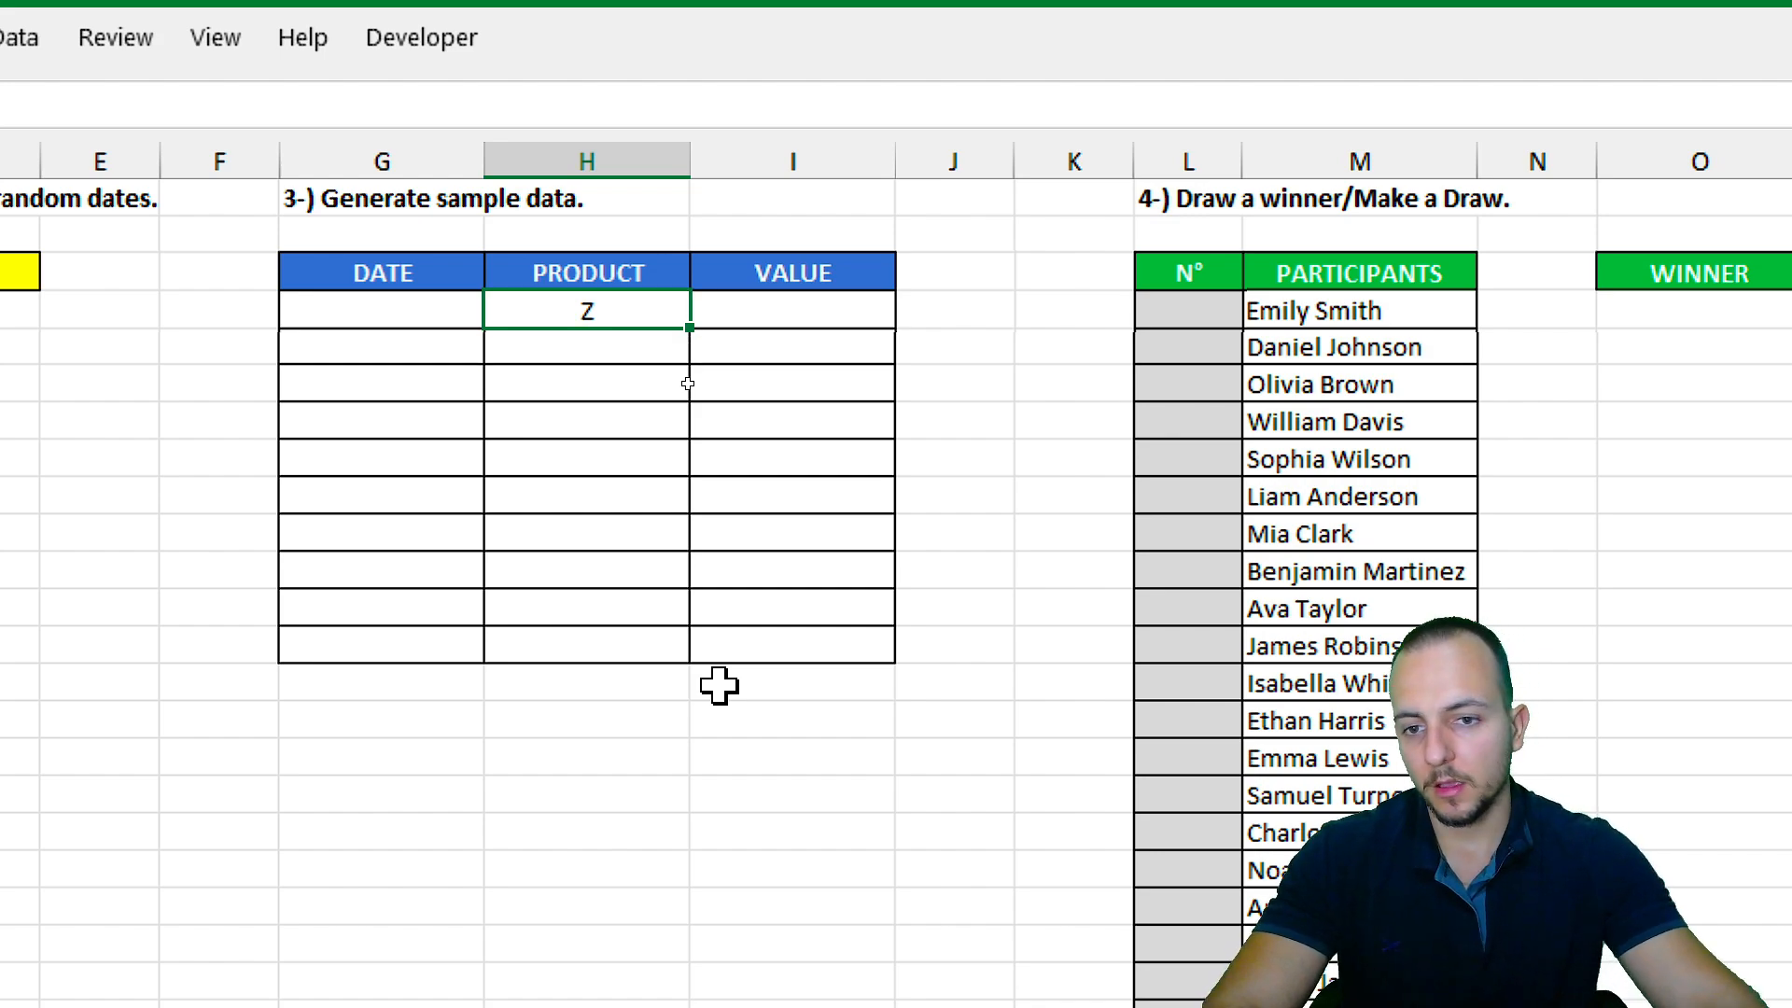
Replace the fixed code in cell H4 with a nested RANDBETWEEN, making the formula =CHAR(RANDBETWEEN(65,90)).
double_click(652, 316)
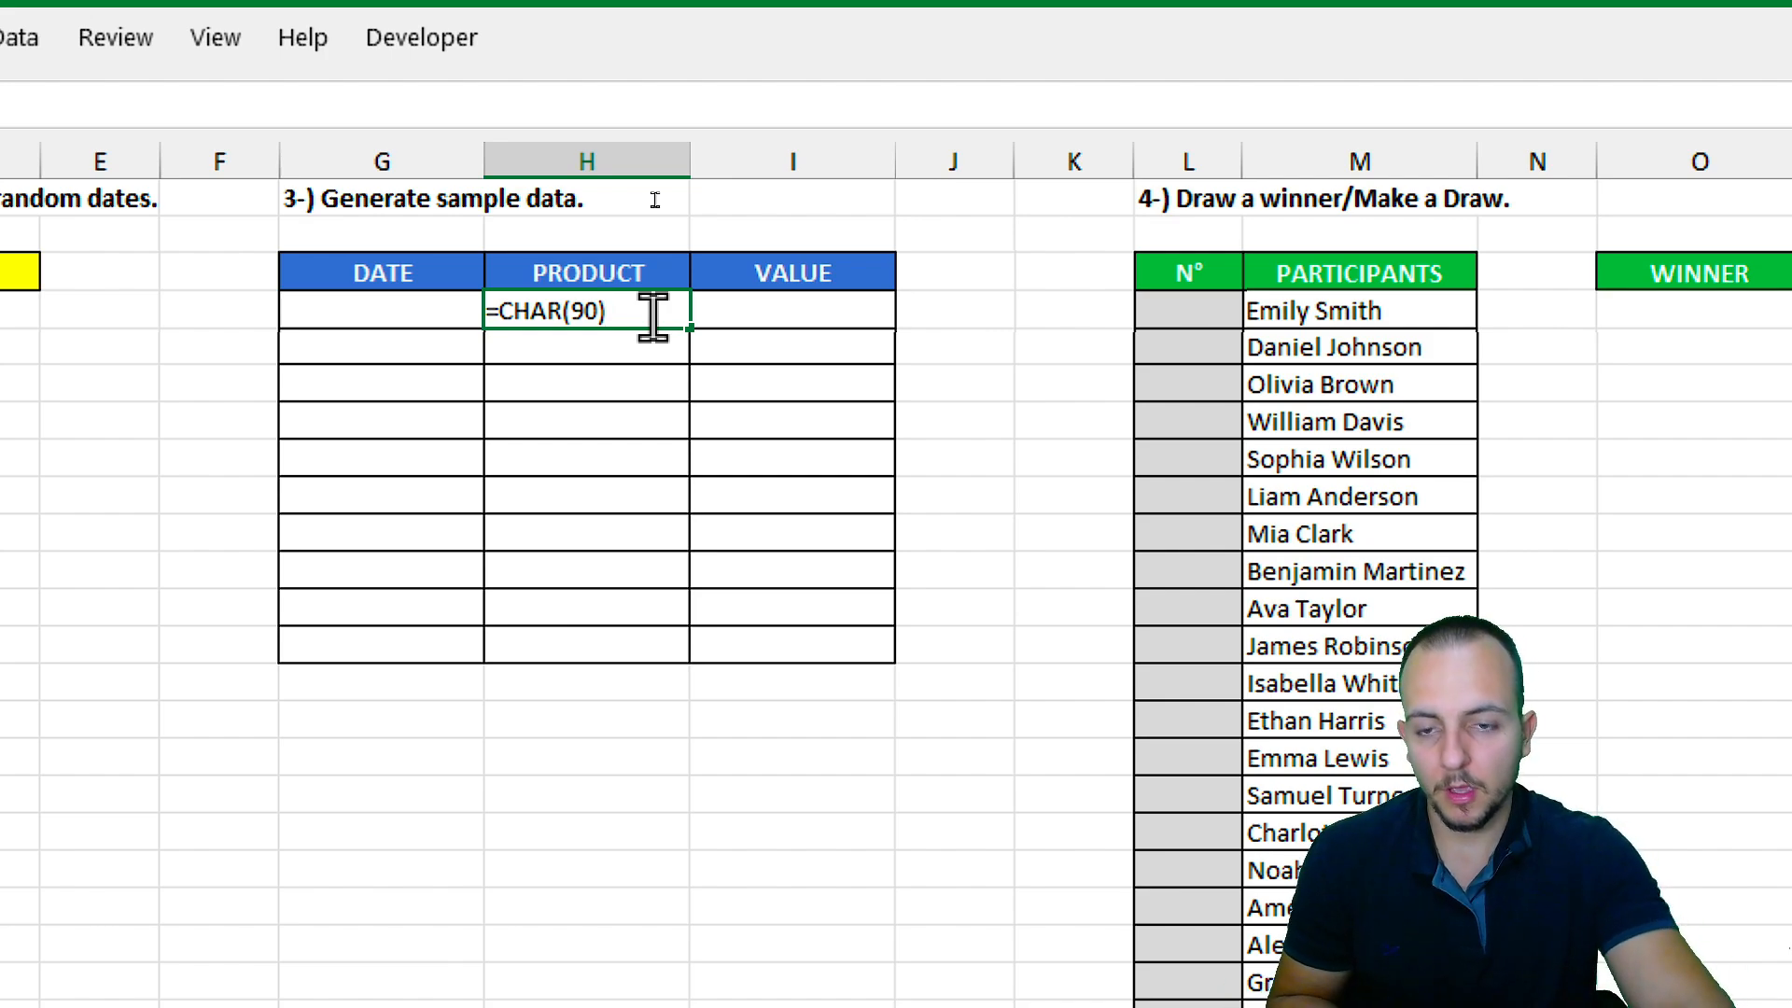
key("BackSpace")
key("BackSpace")
key("BackSpace")
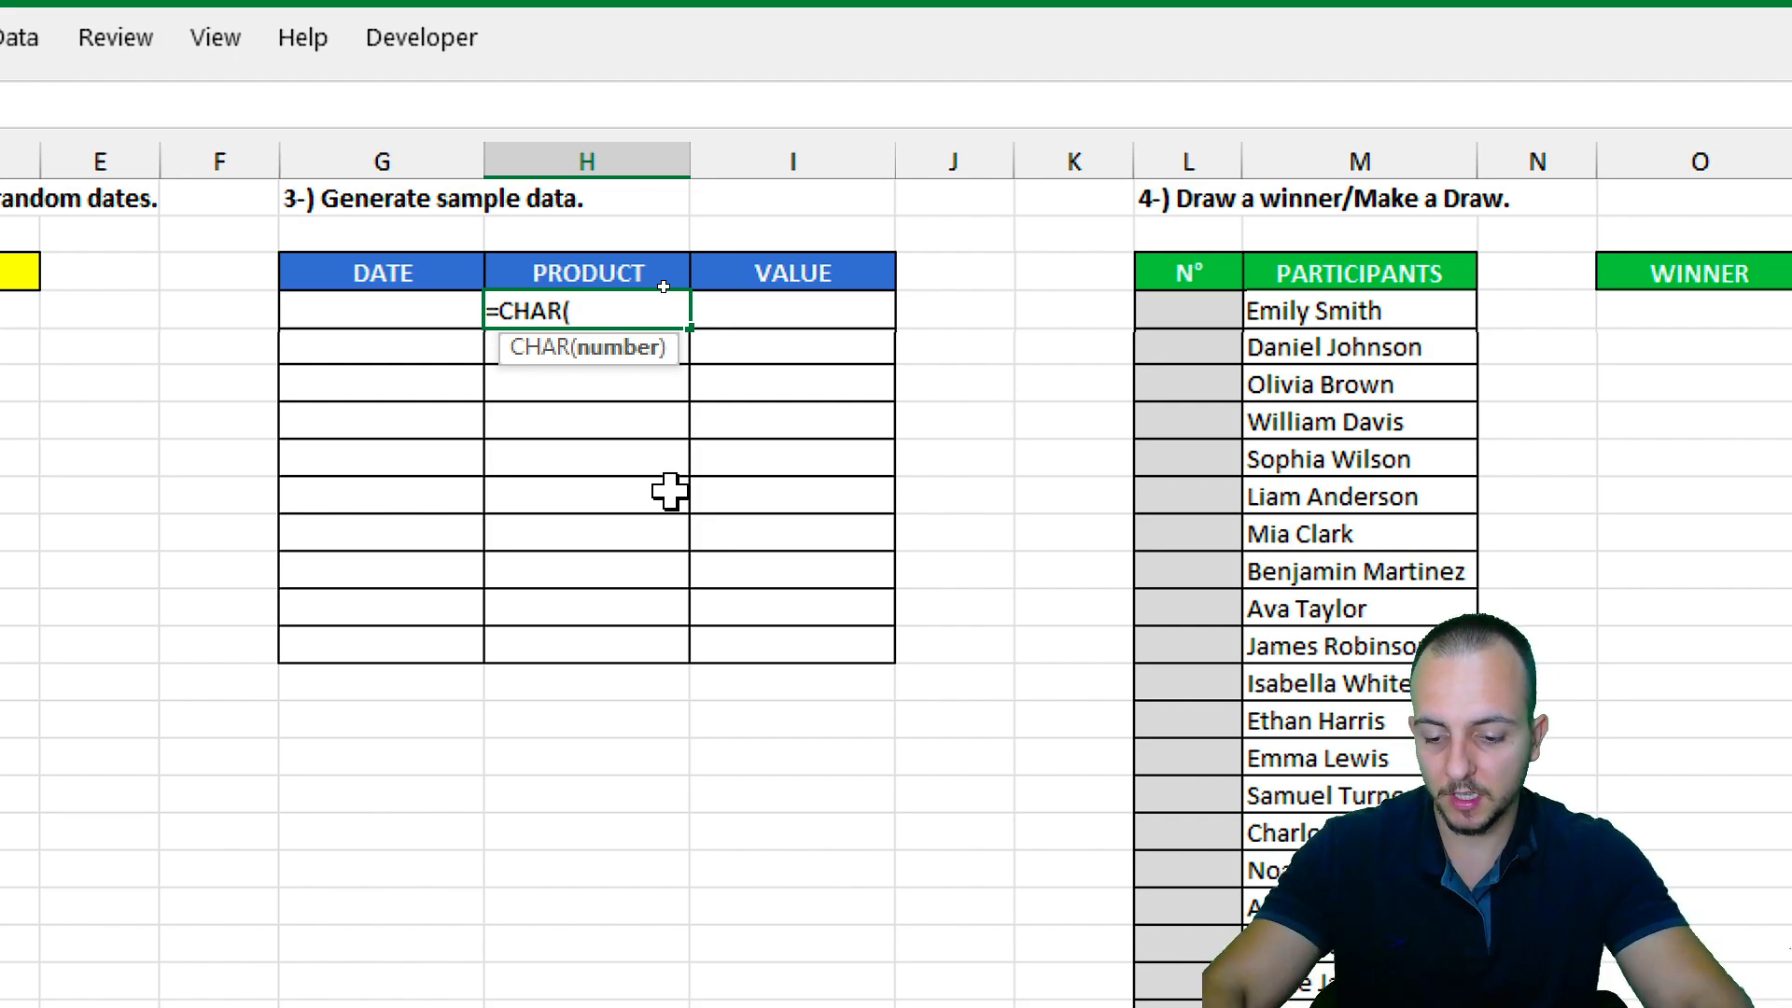
type("RAN")
left_click(728, 446)
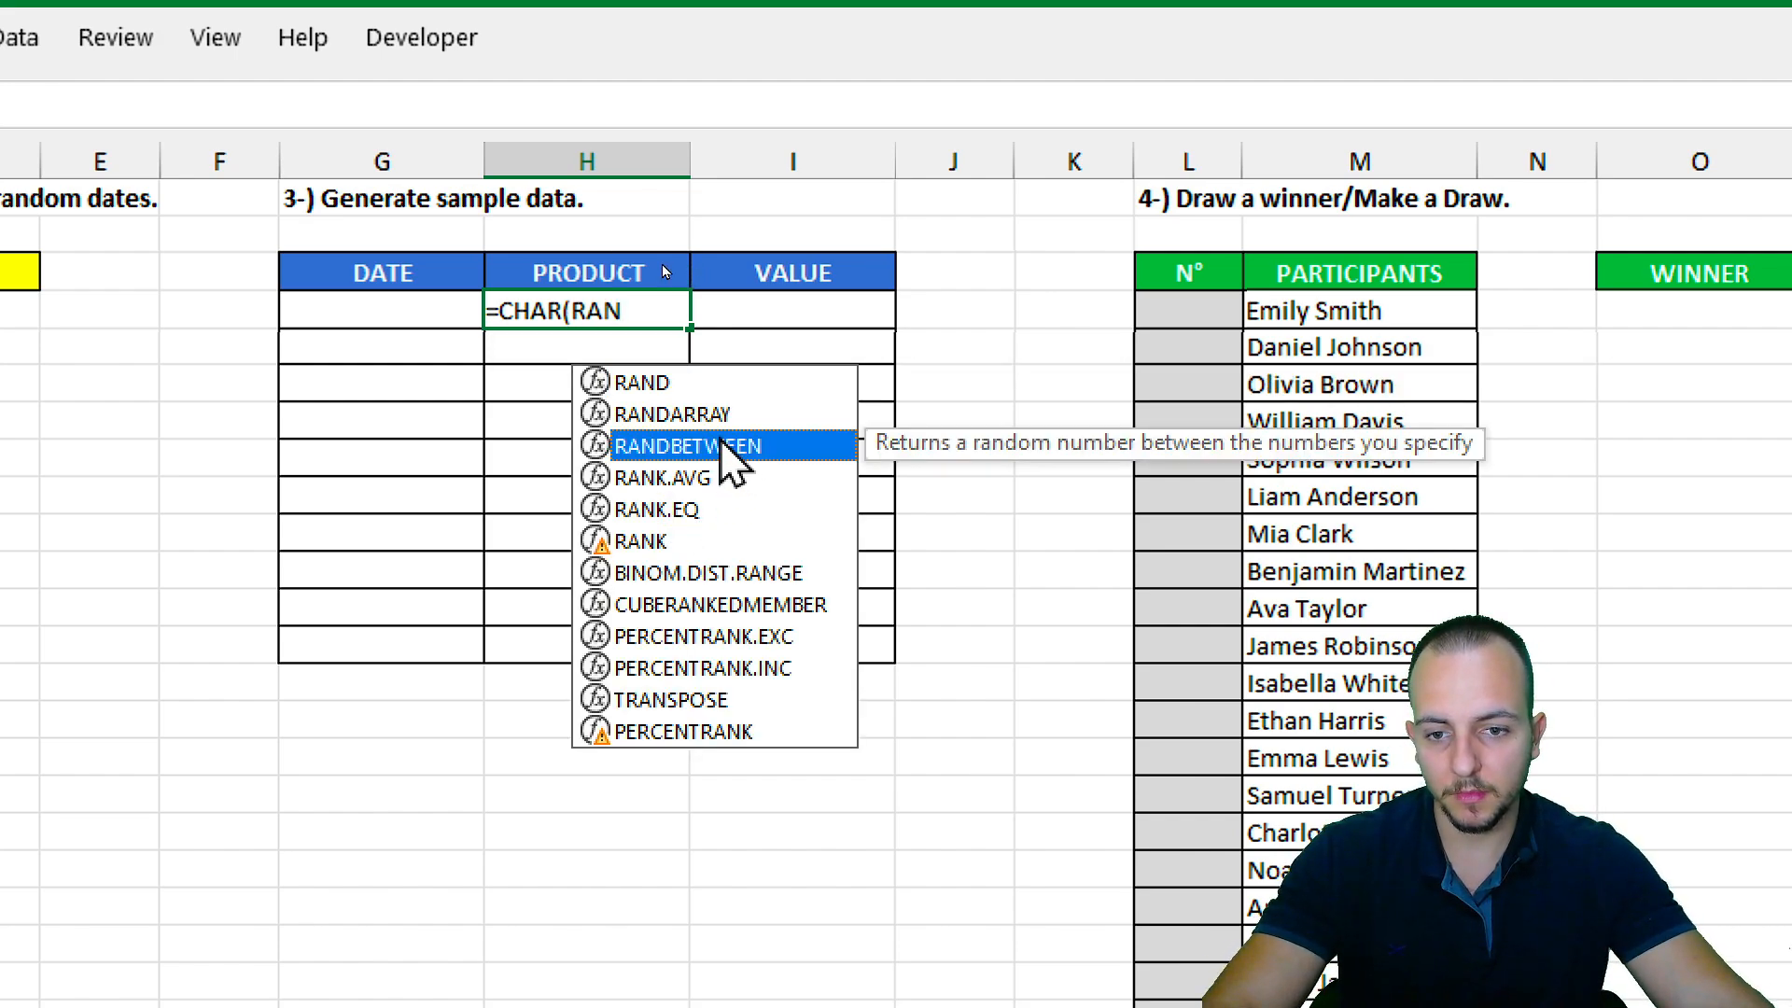
double_click(676, 446)
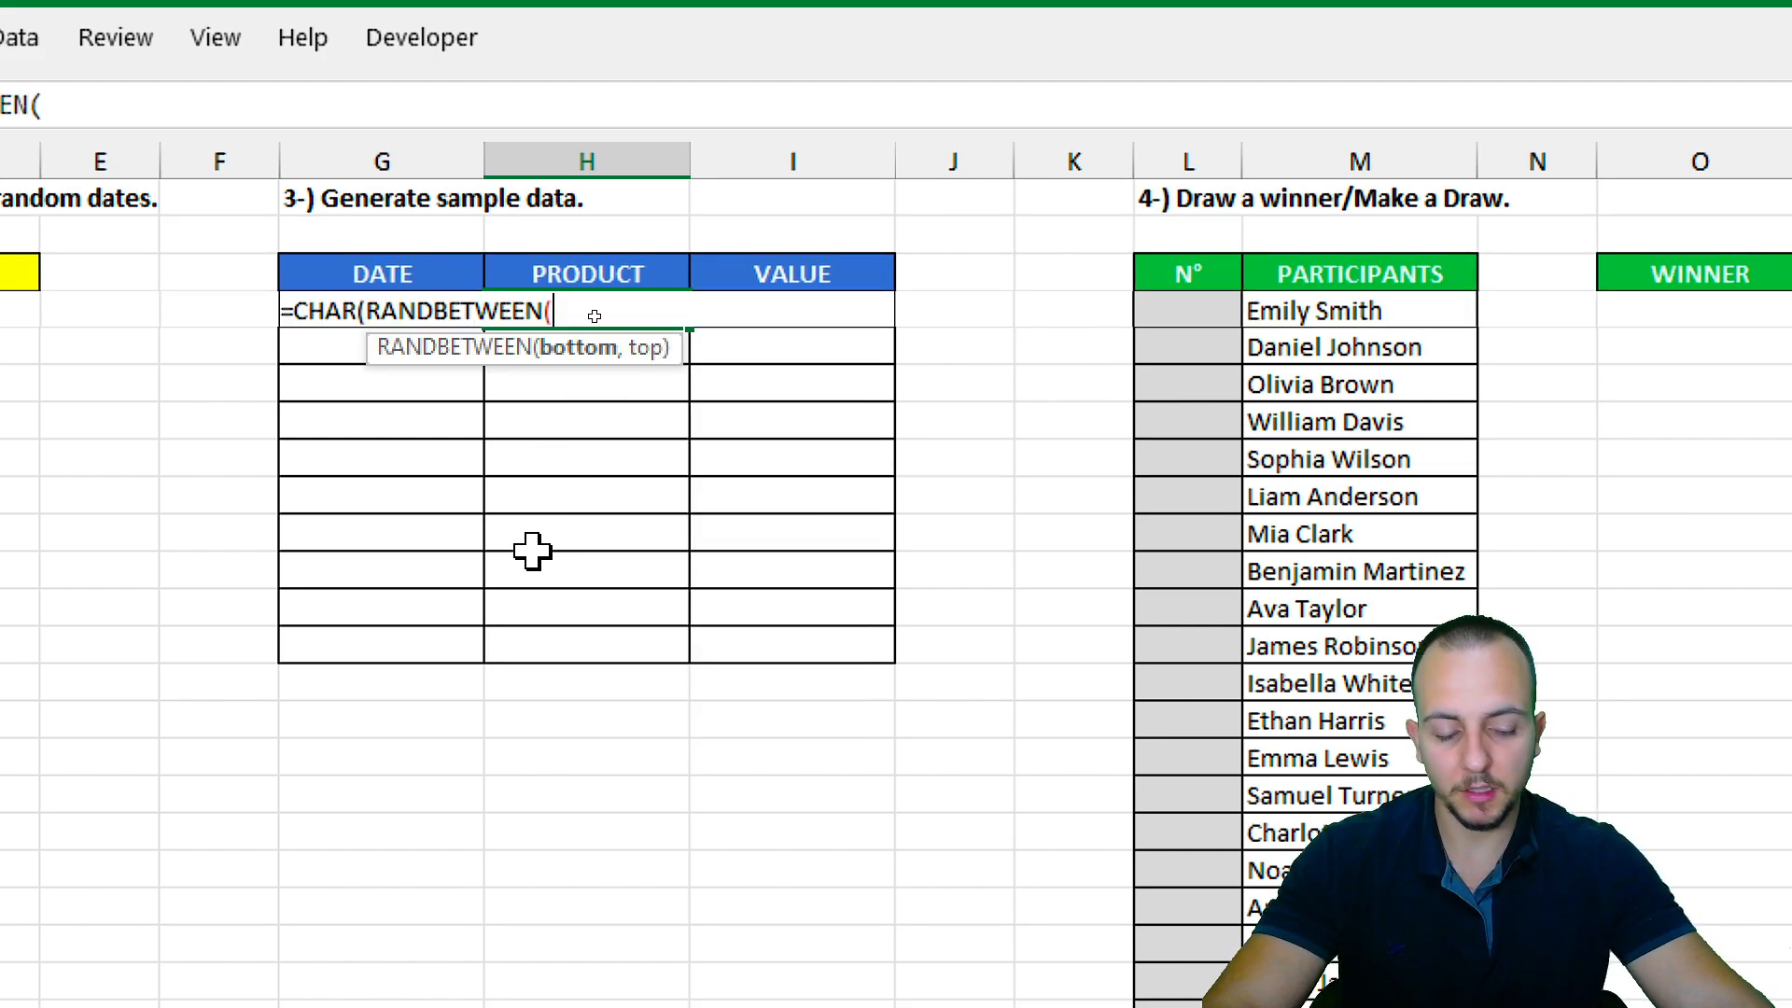
type("65")
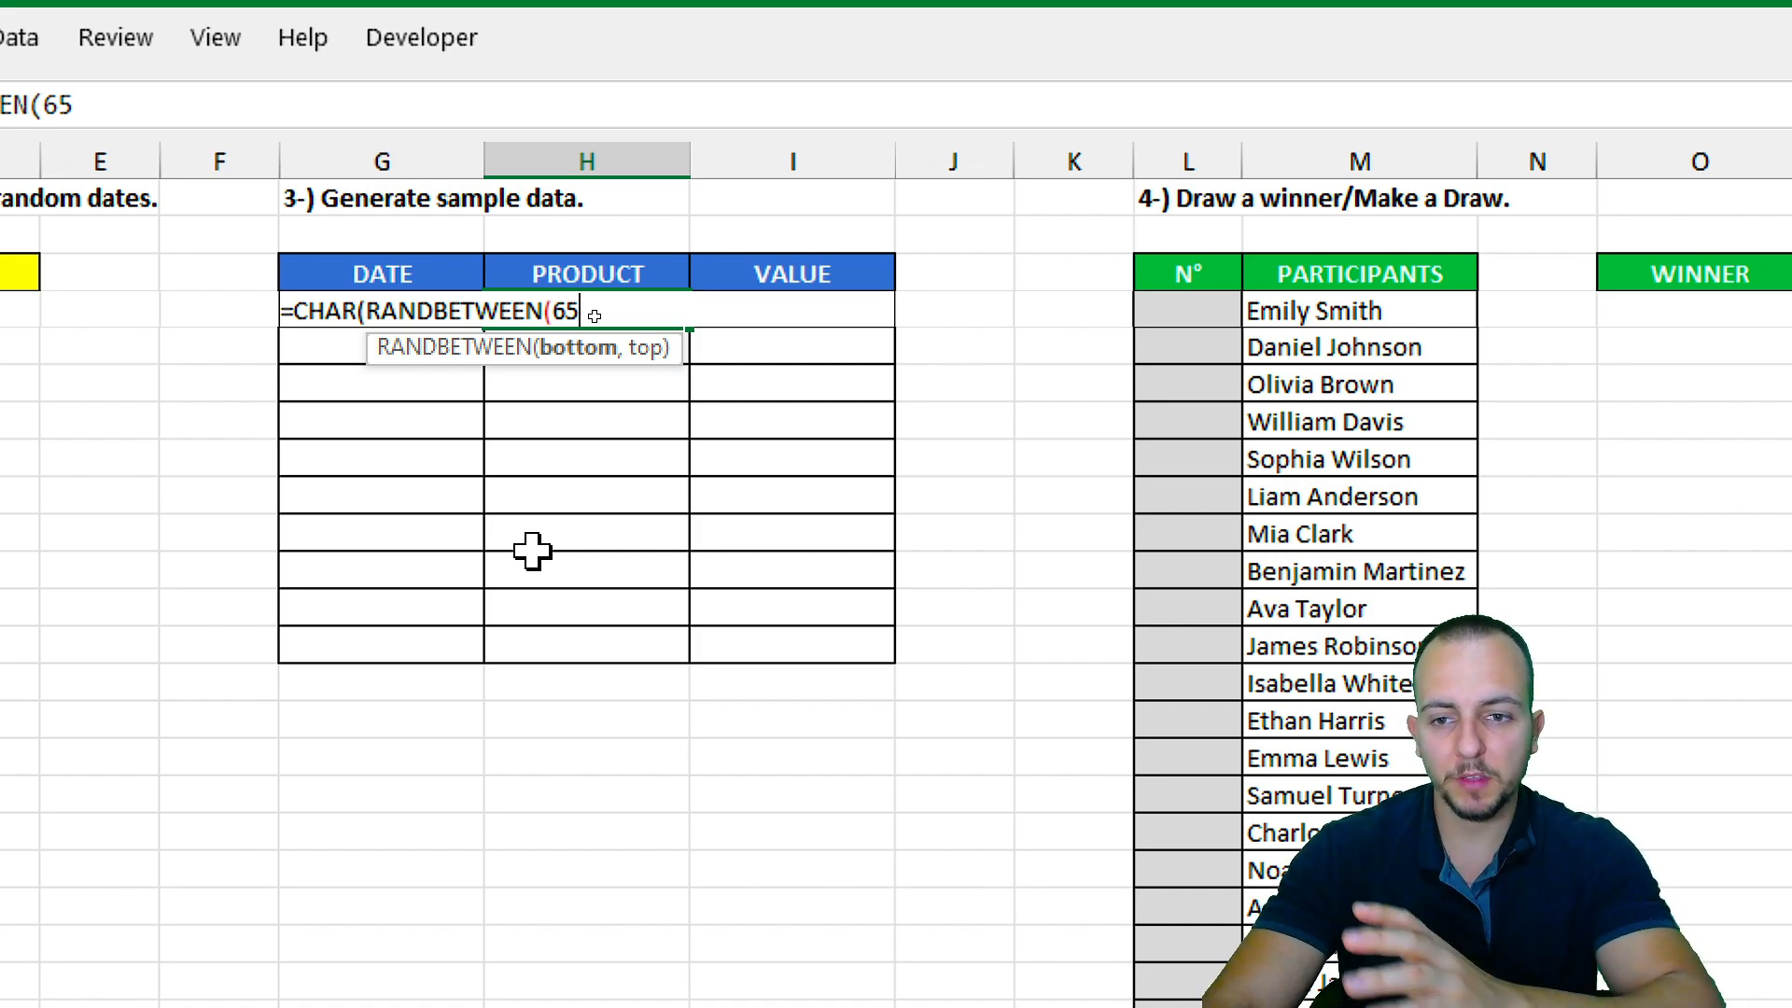
type(",")
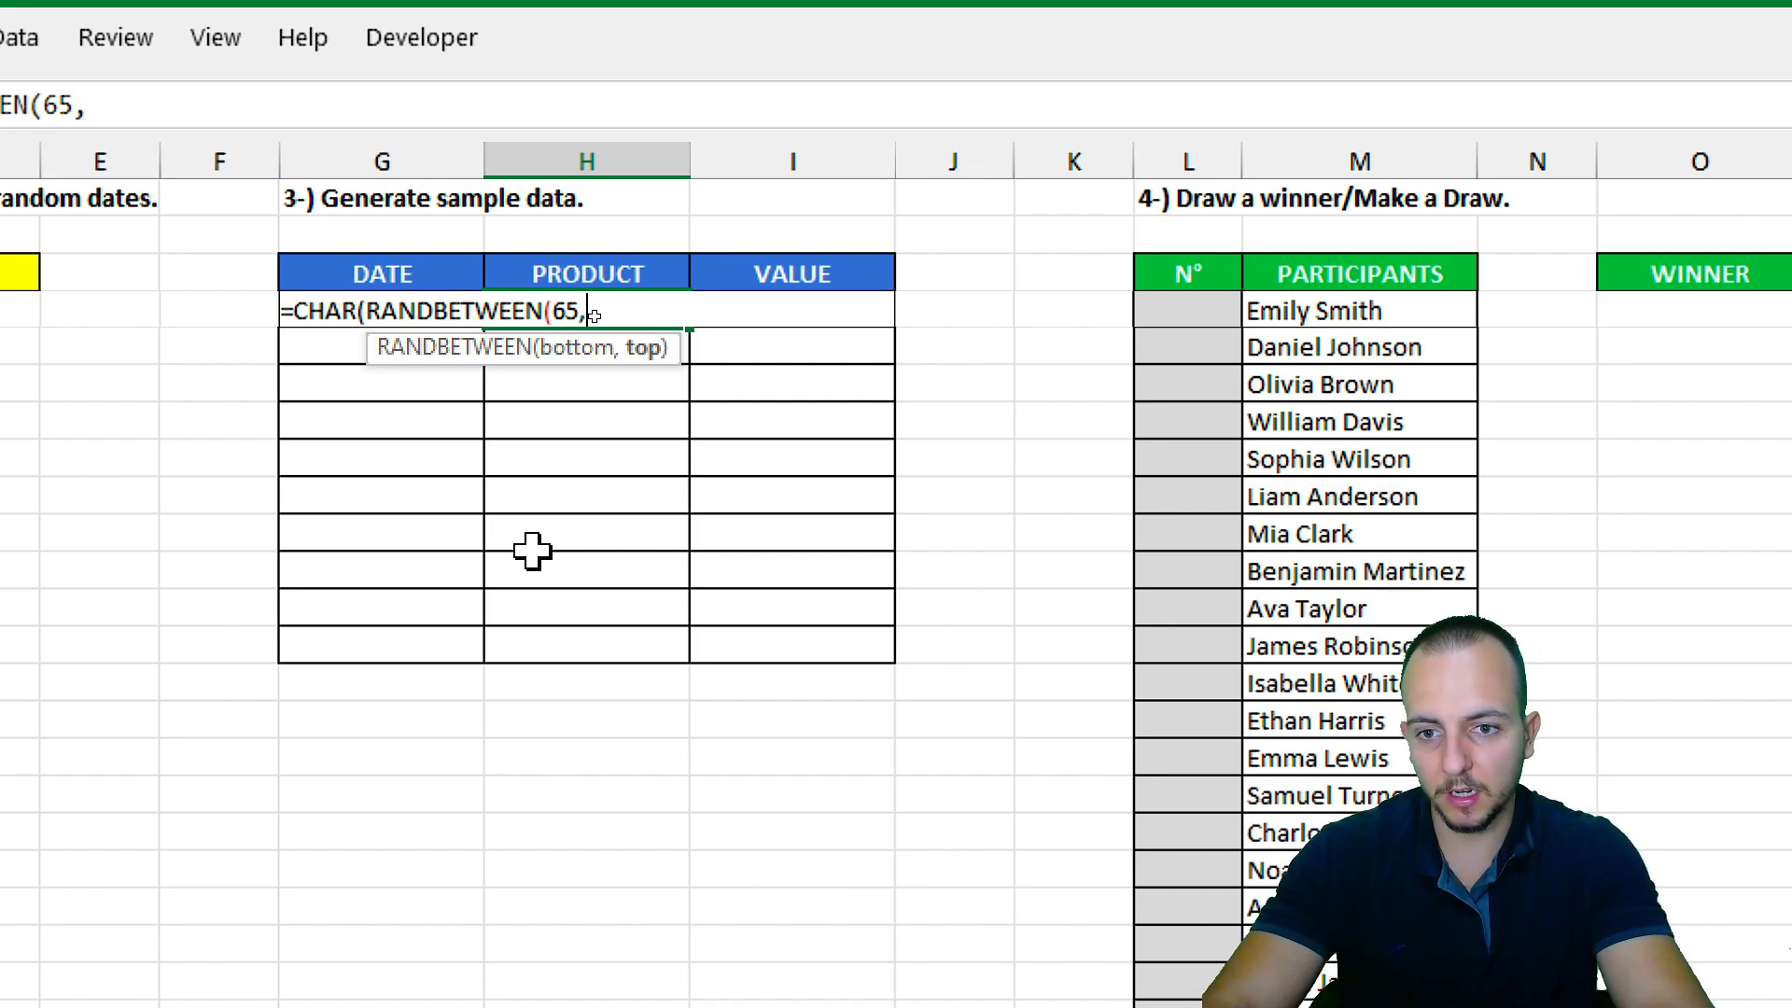
type("90")
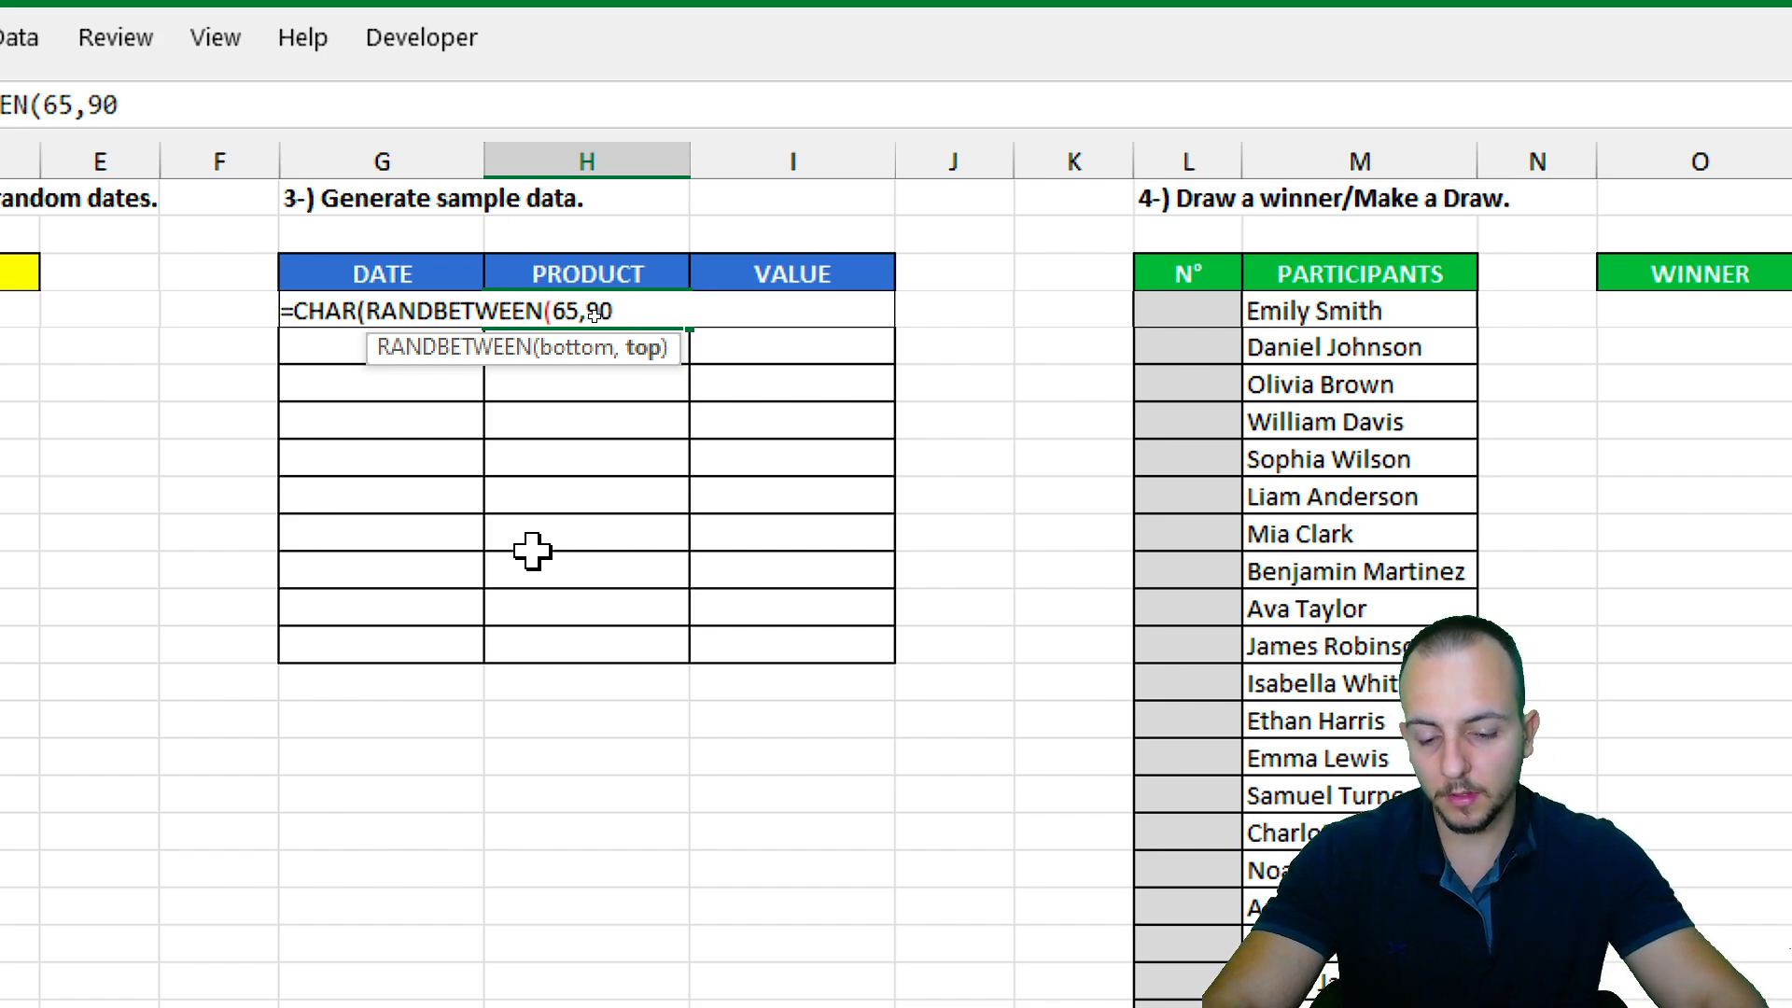
type("))")
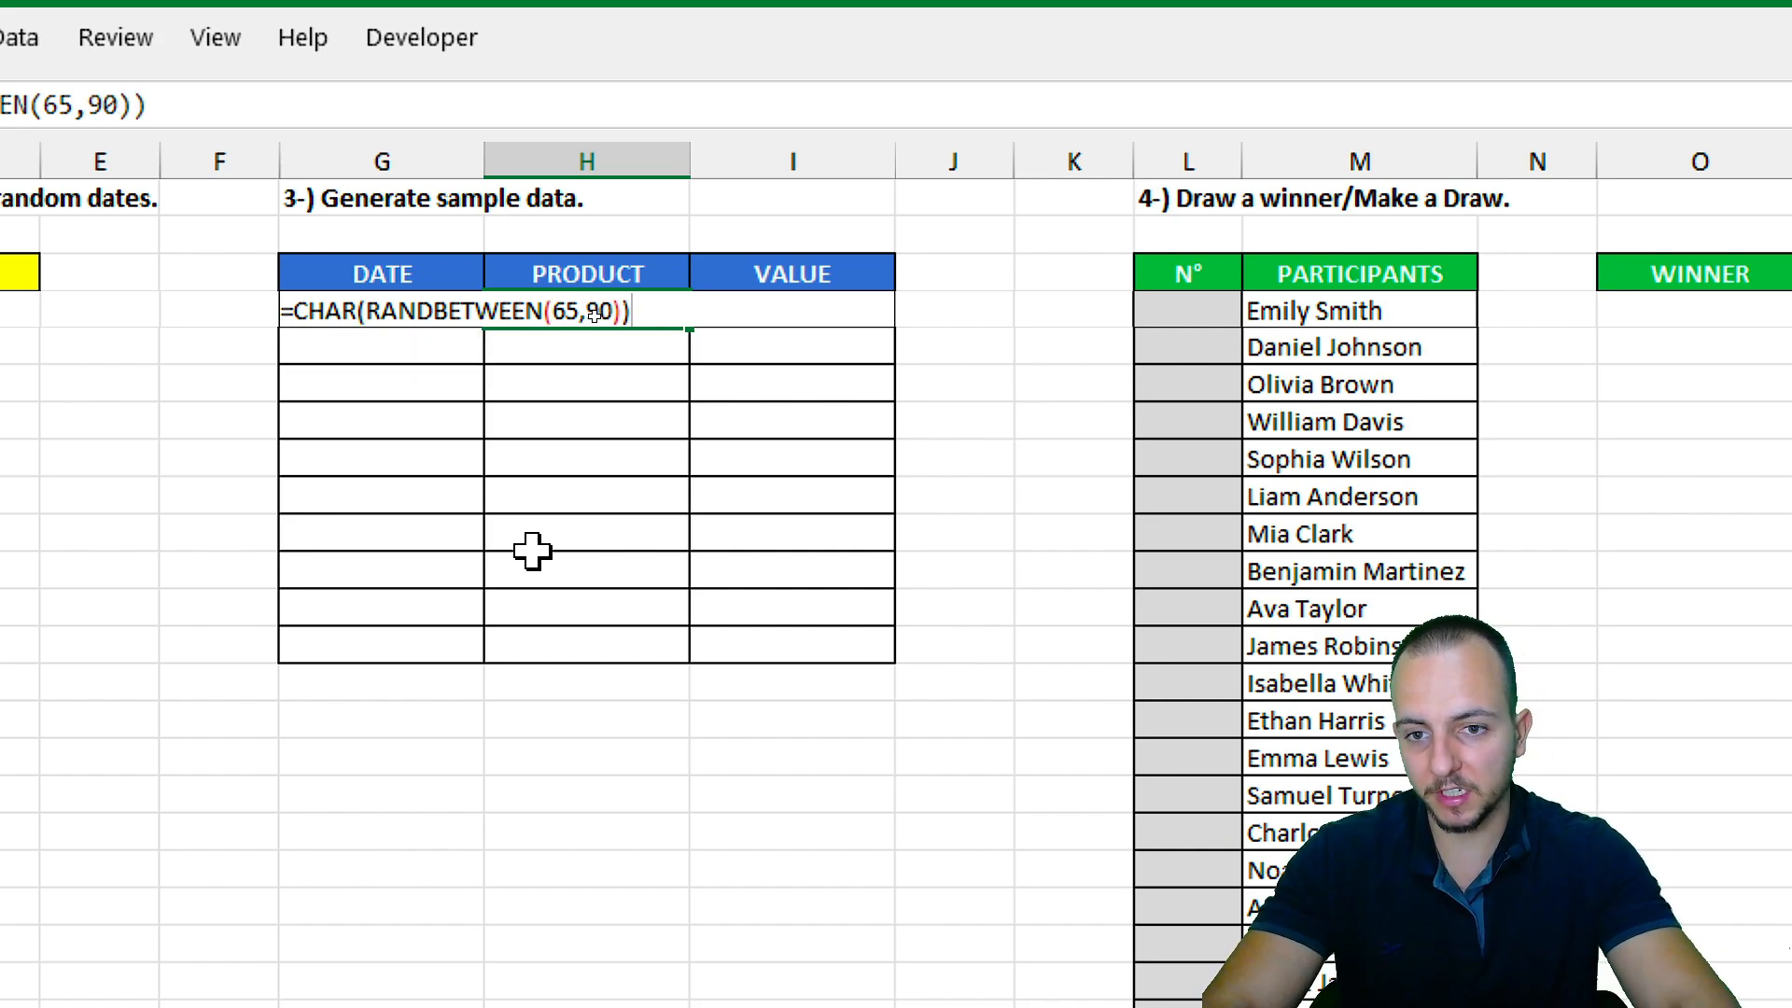
key("Return")
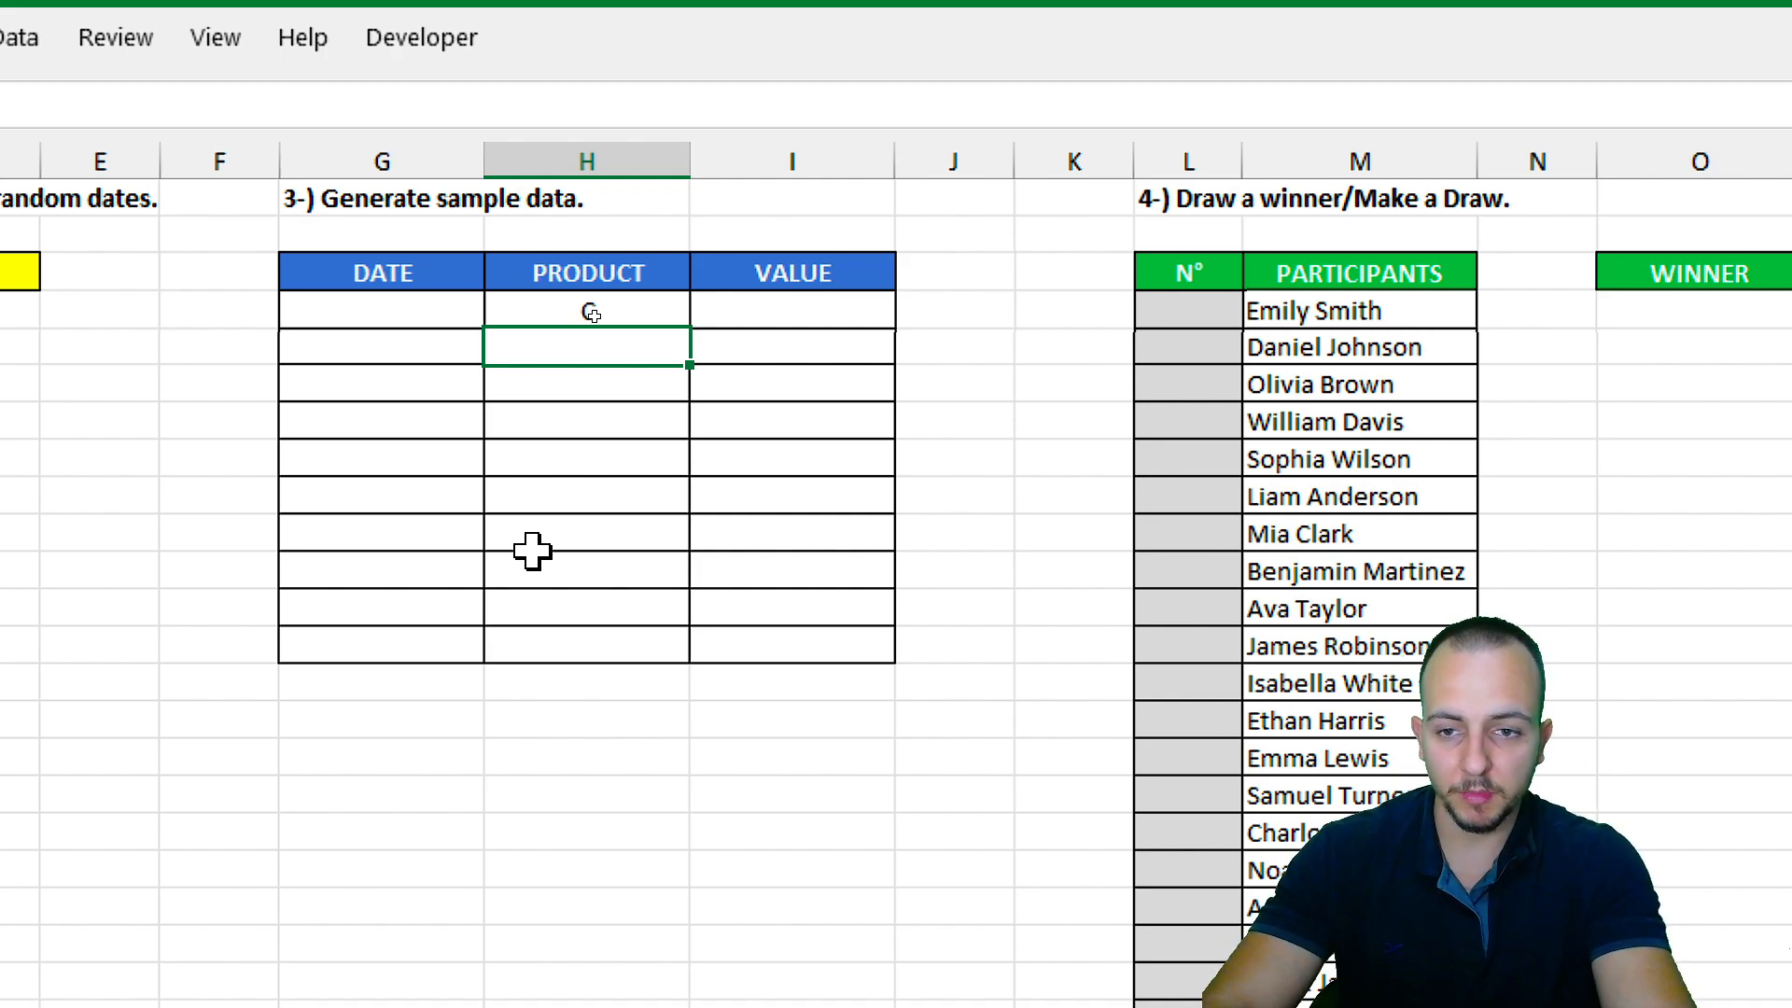
Recalculate the worksheet repeatedly to watch how the random letter in cell H4 changes.
key("F9")
key("F9")
key("F9")
key("F9")
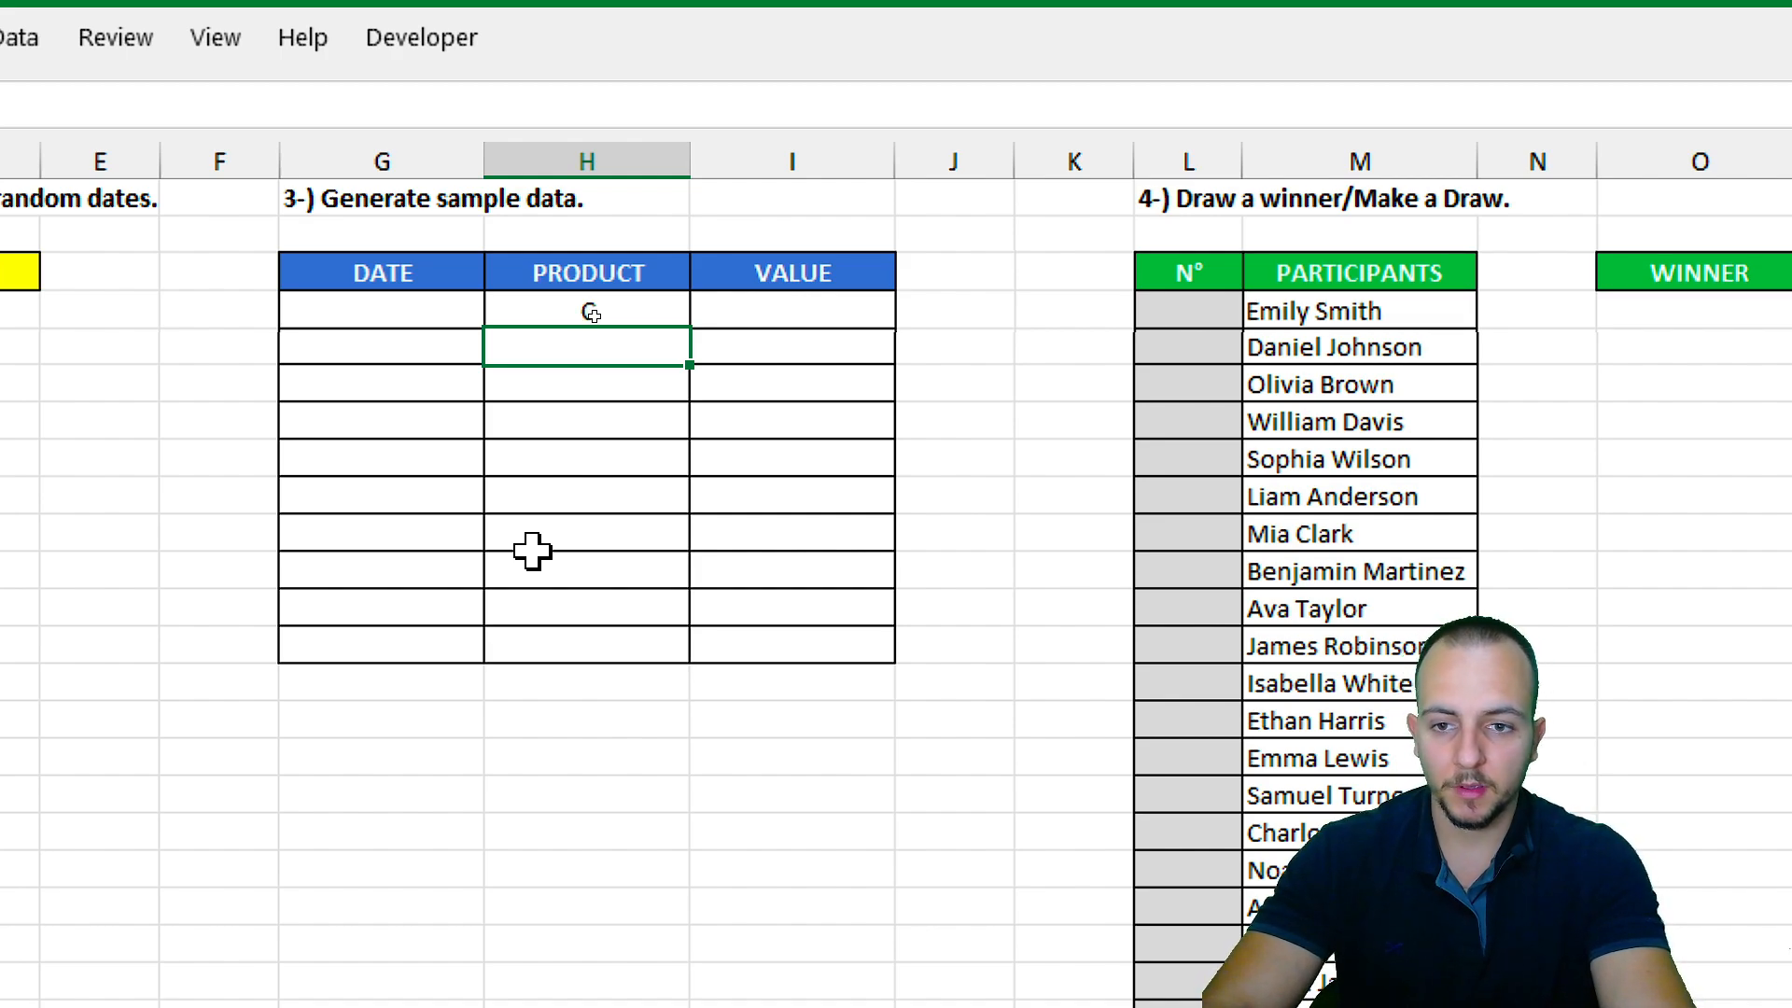
key("F9")
key("F9")
key("F9")
key("F9")
key("F9")
key("F9")
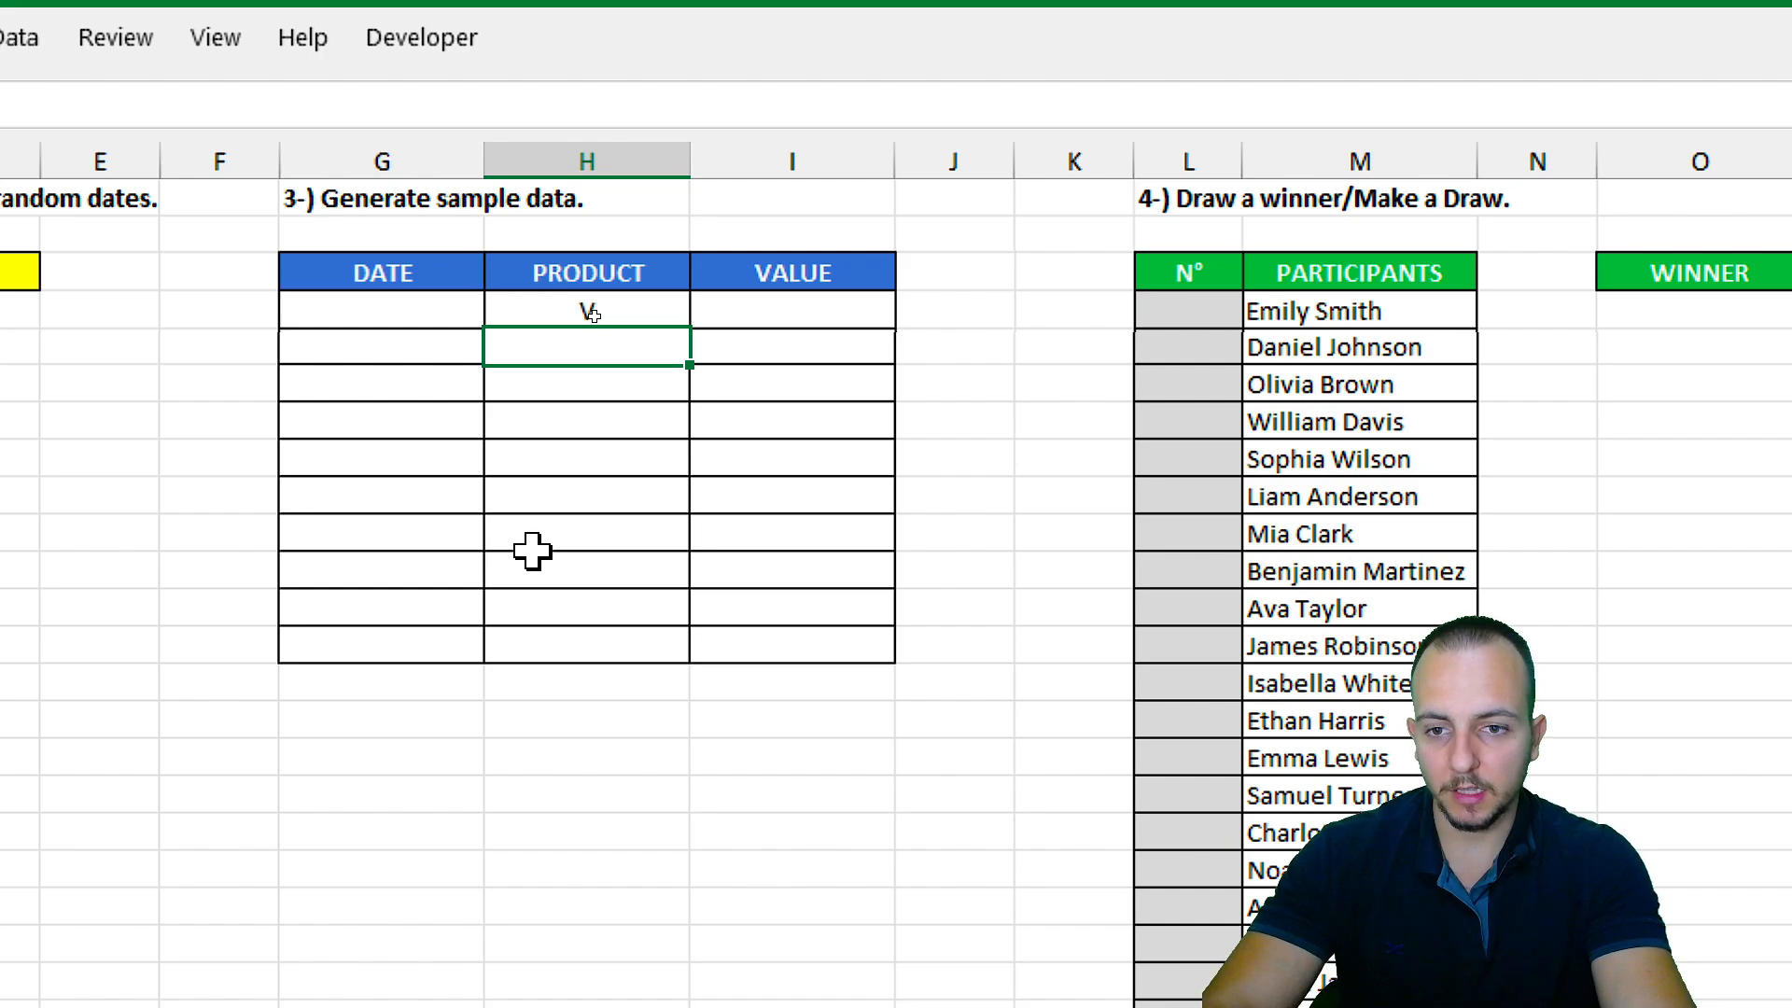
key("F9")
key("F9")
key("F9")
key("F9")
key("F9")
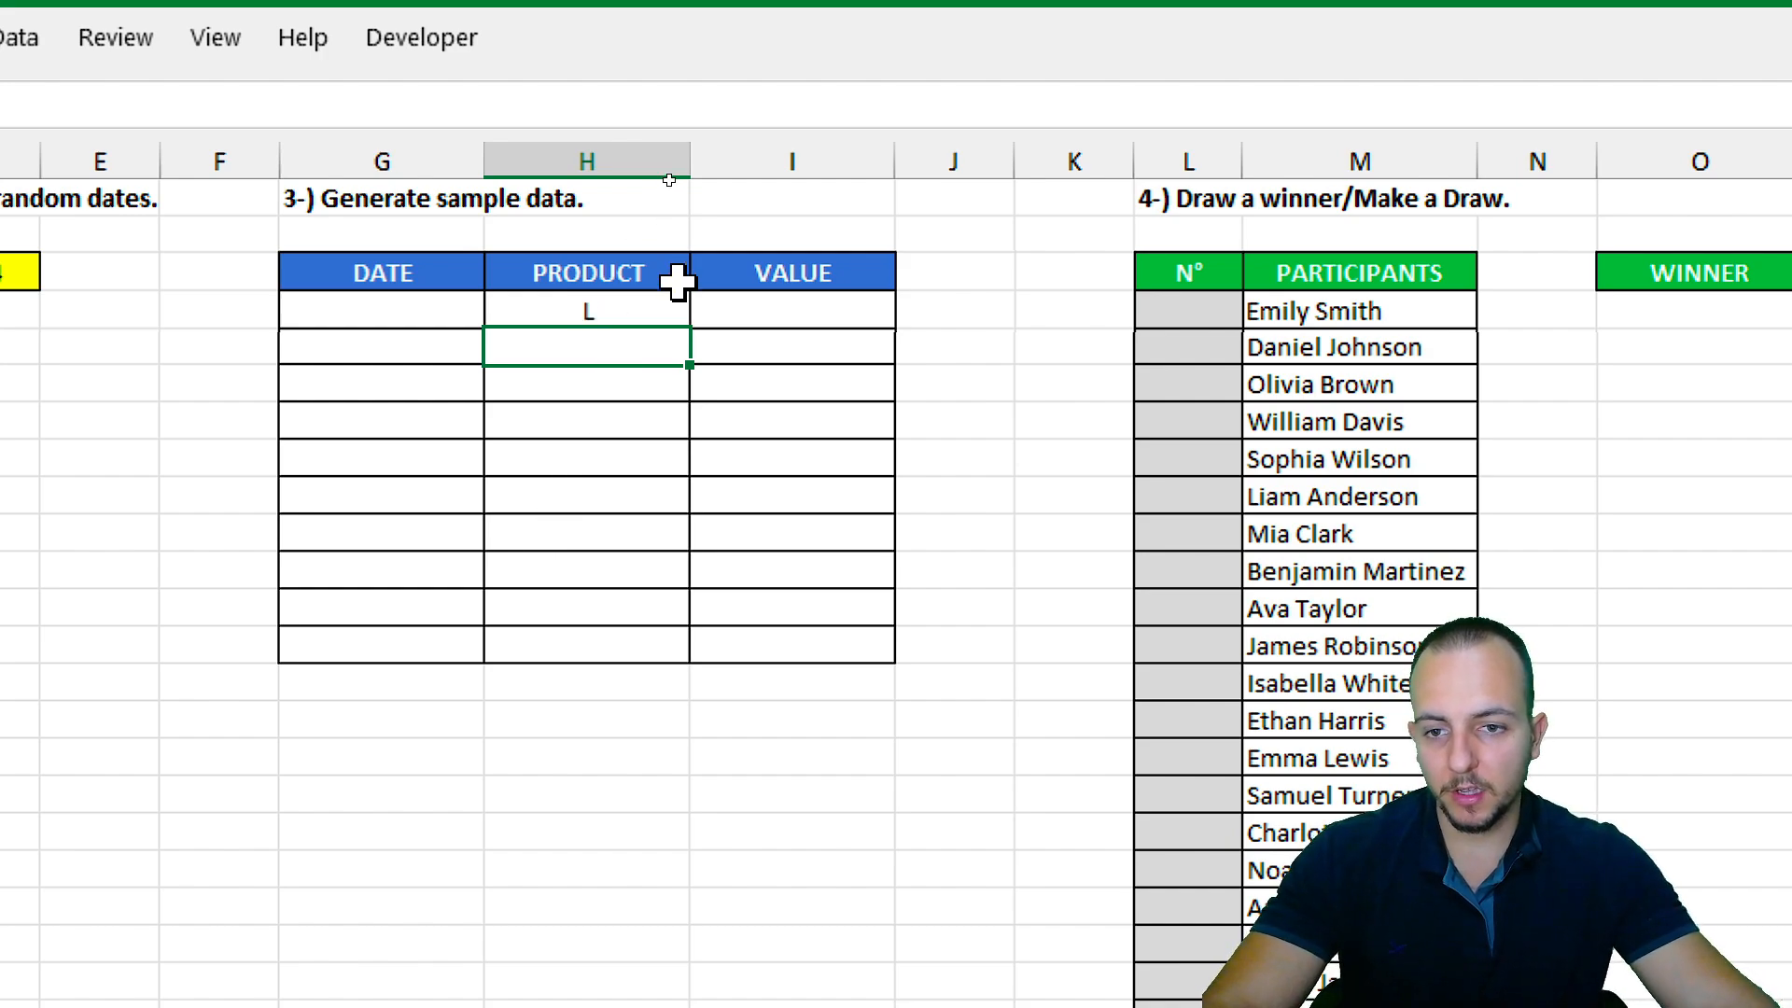
Fill the random letter formula from cell H4 down through the last row of the PRODUCT column.
left_click(653, 308)
left_click_drag(690, 328, 611, 672)
left_click_drag(630, 322, 591, 649)
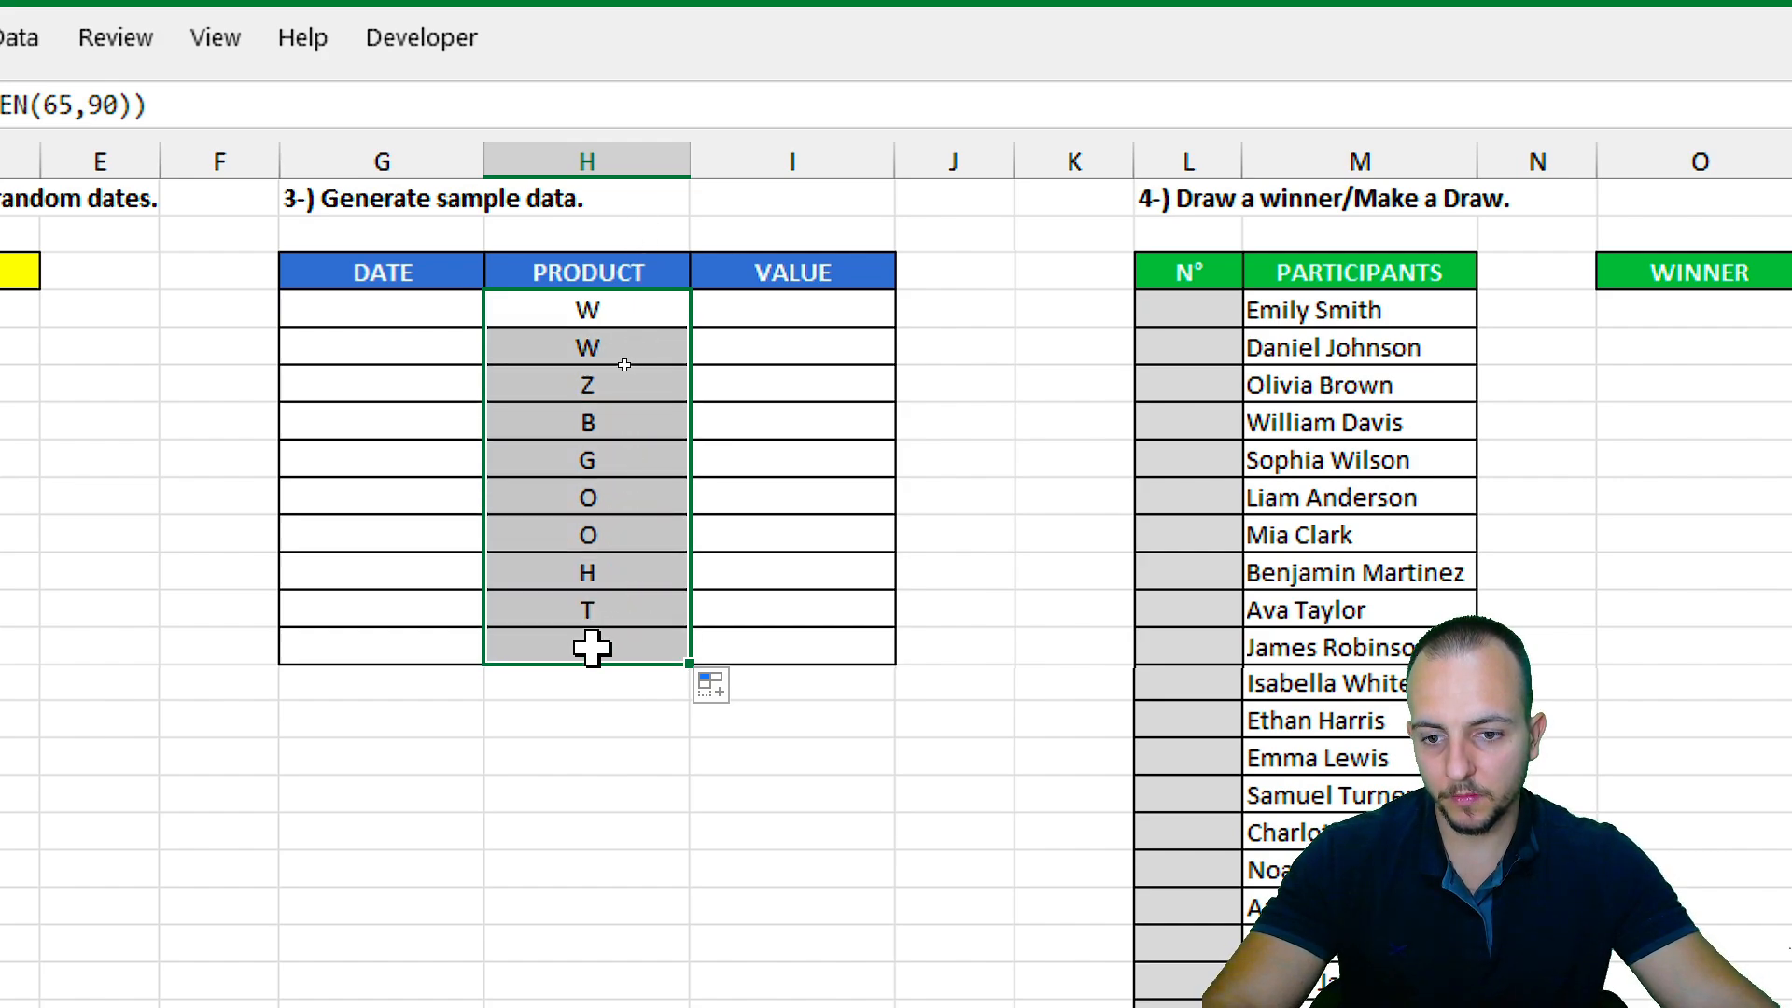
left_click(638, 420)
left_click(638, 377)
left_click(656, 317)
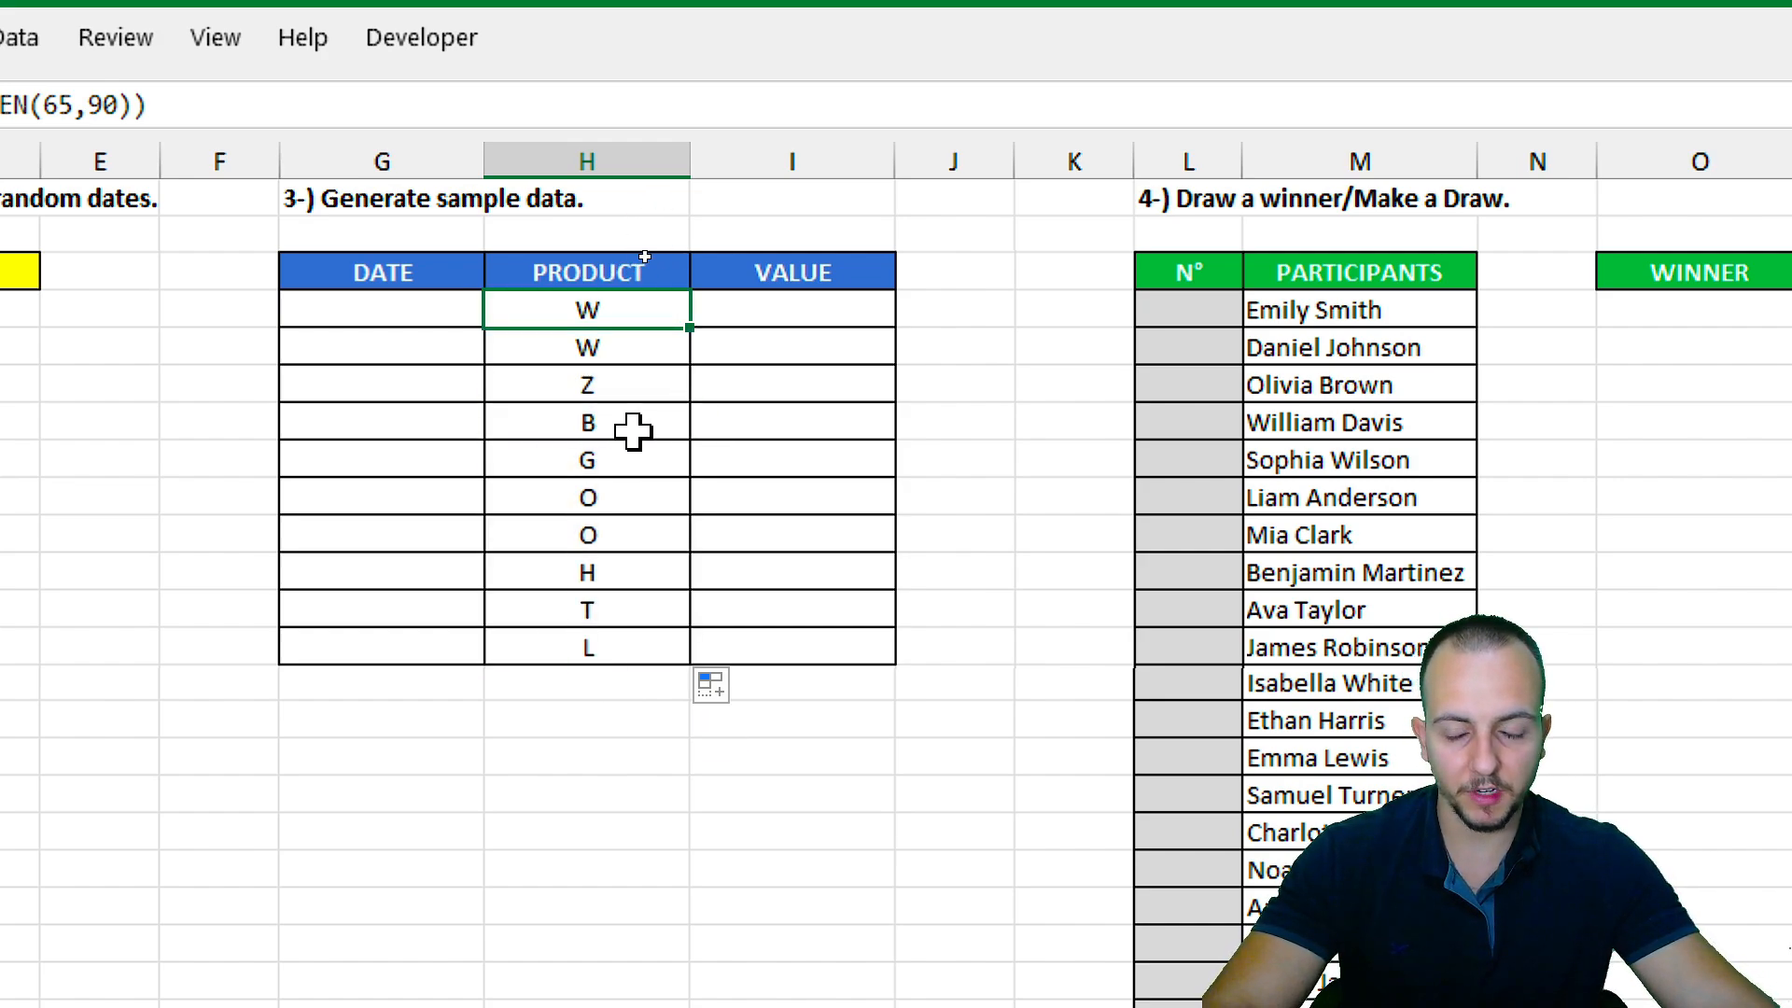
Enter the formula =RANDBETWEEN(1000,9999) in cell I4, the first row of the VALUE column.
left_click_drag(793, 309, 756, 640)
left_click(845, 301)
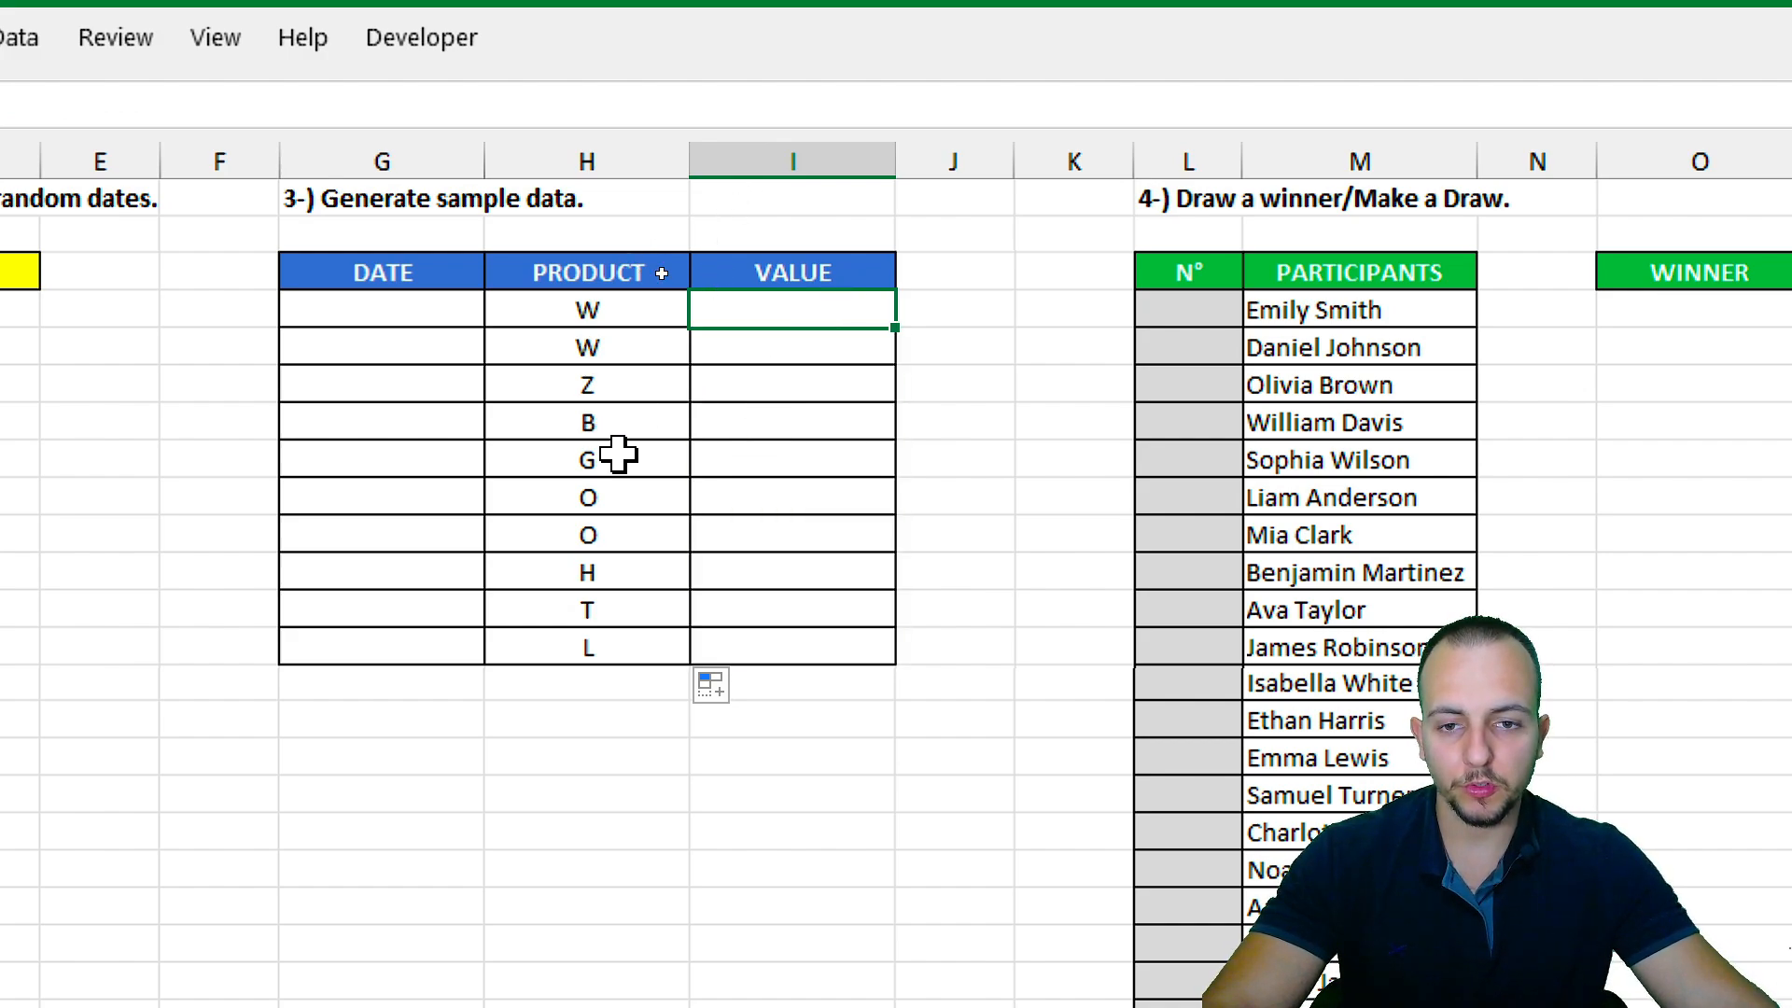
type("=RAN")
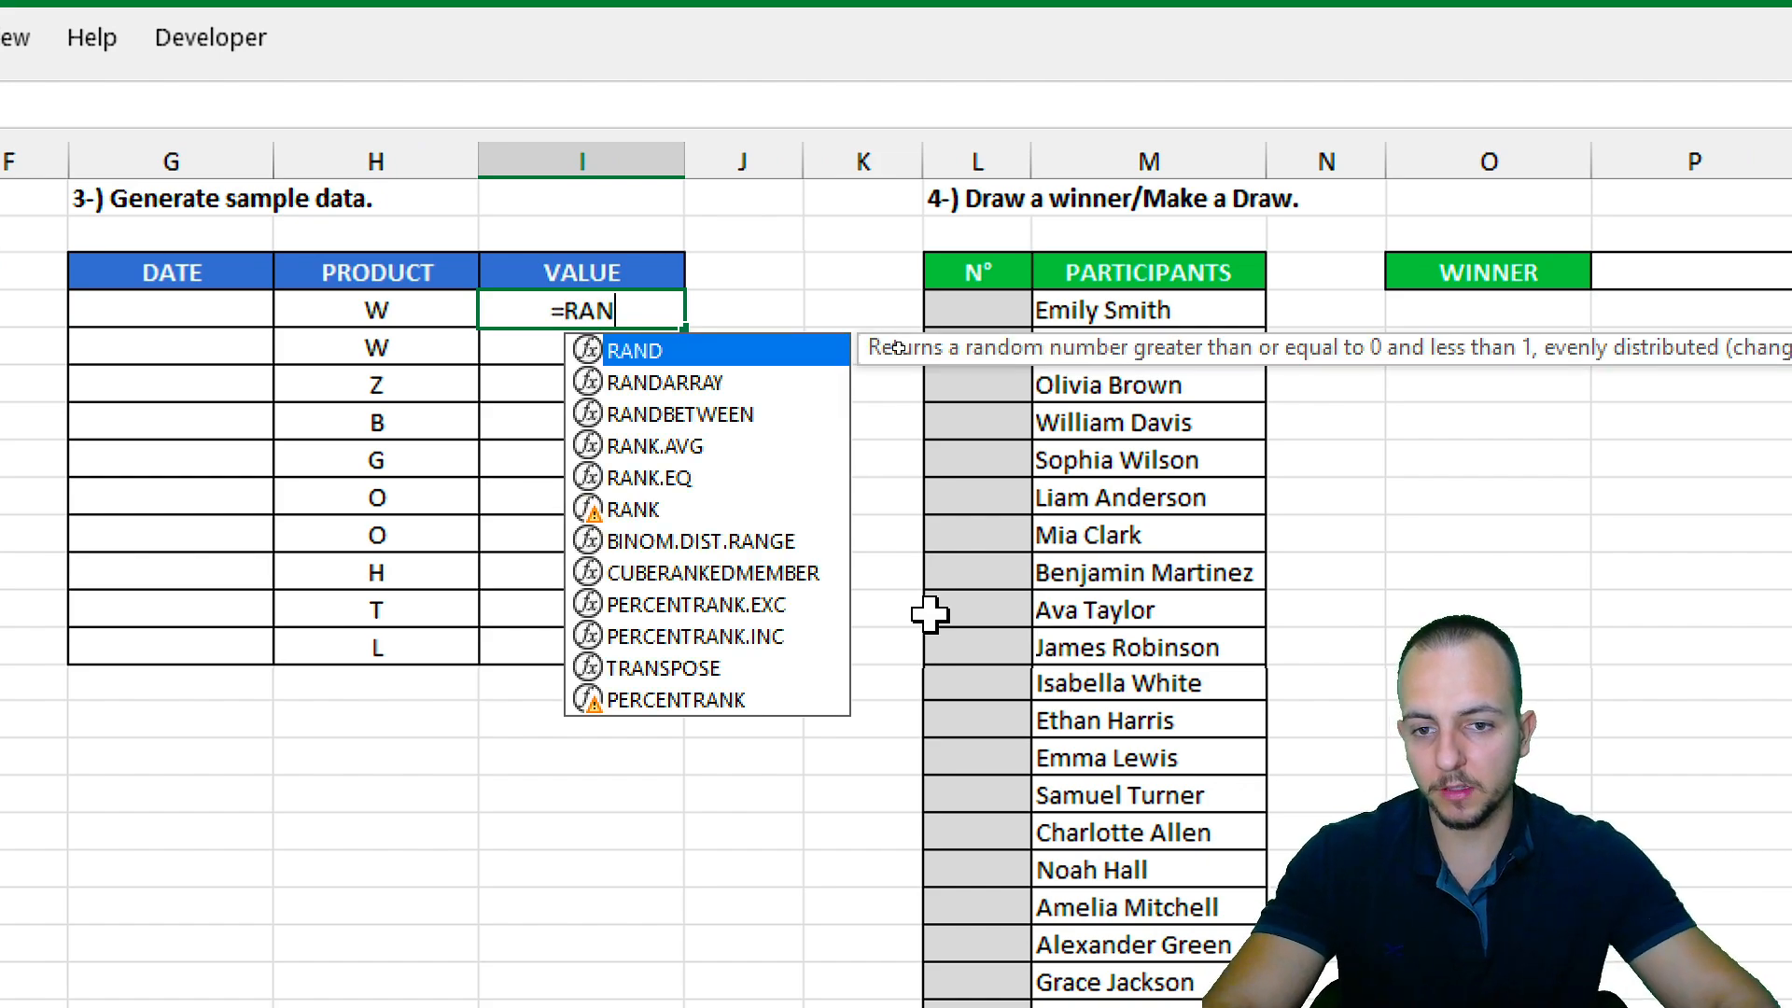
key("Down")
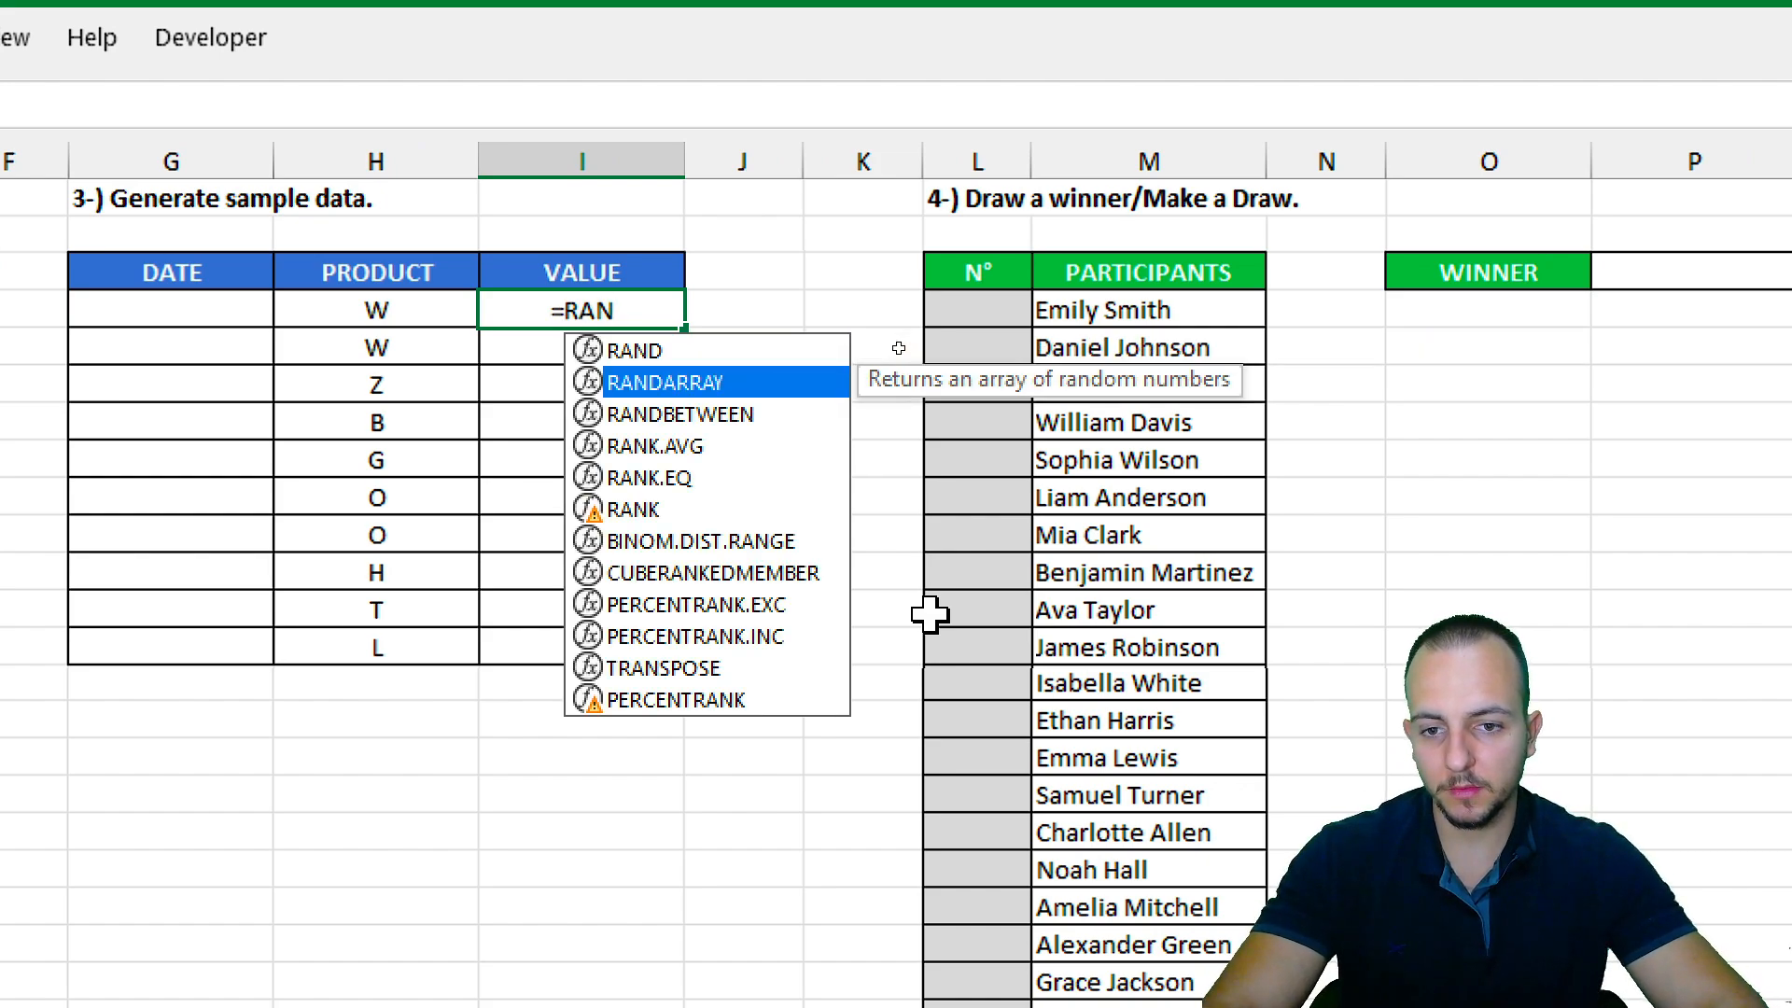
key("Down")
key("Tab")
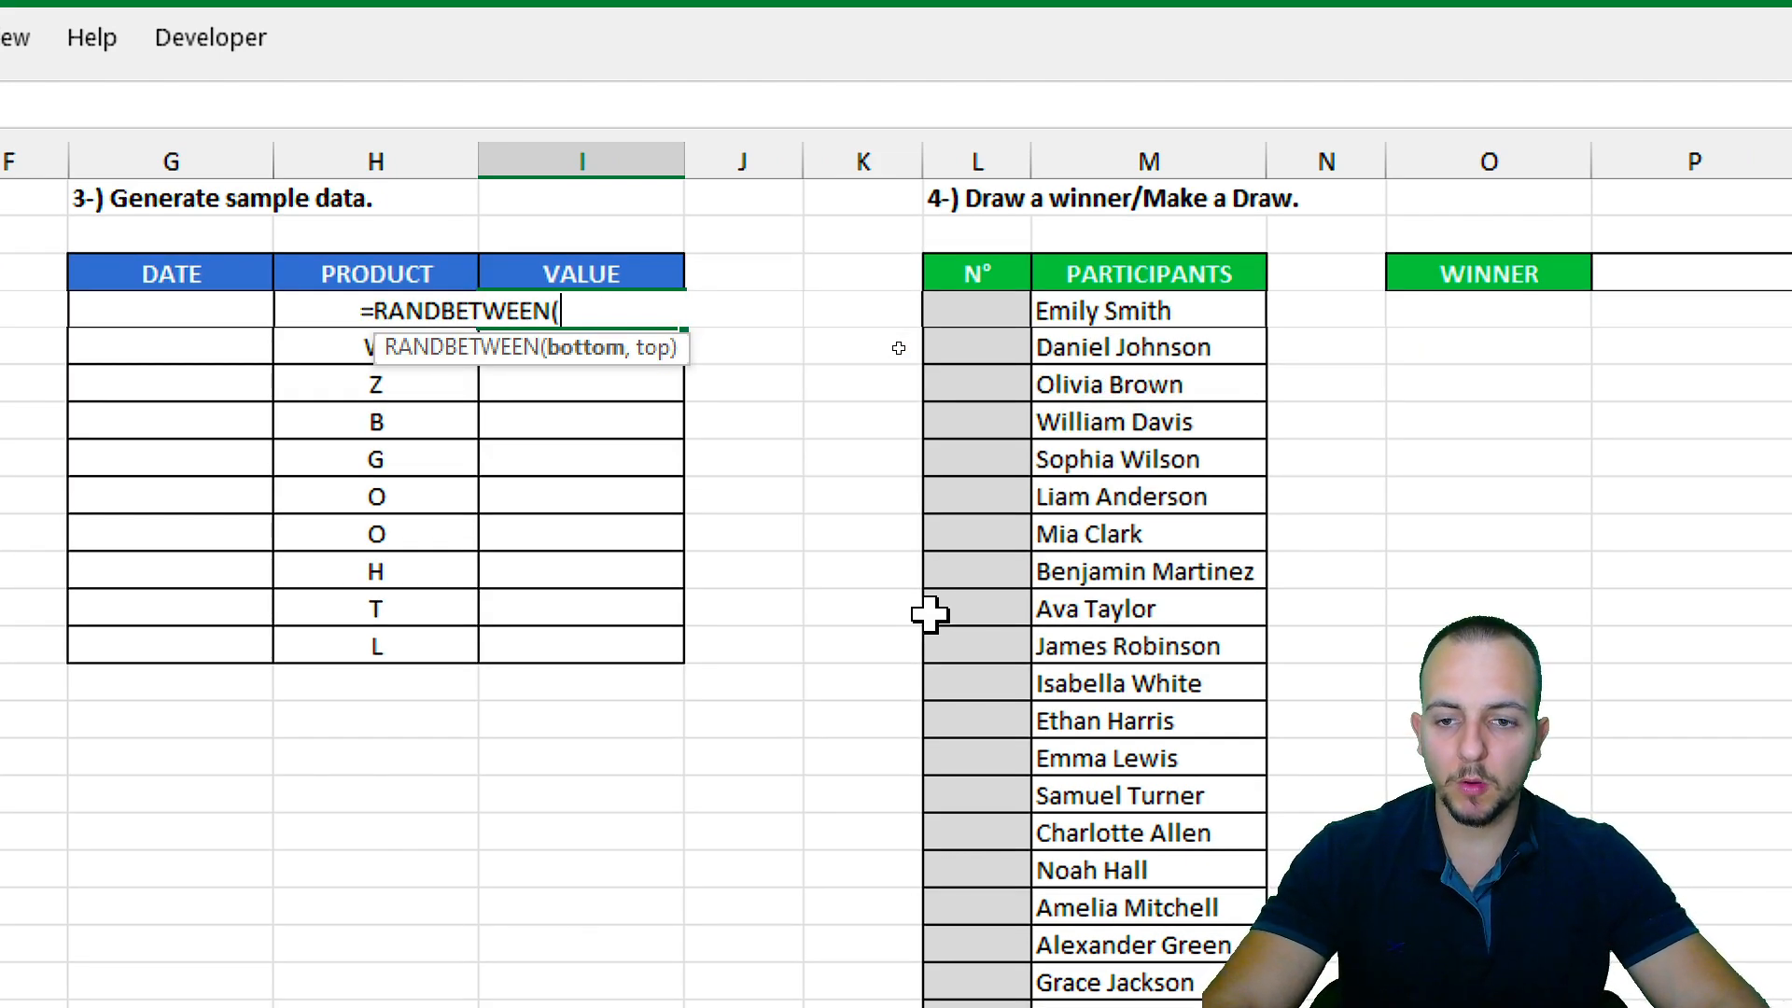
type("1000")
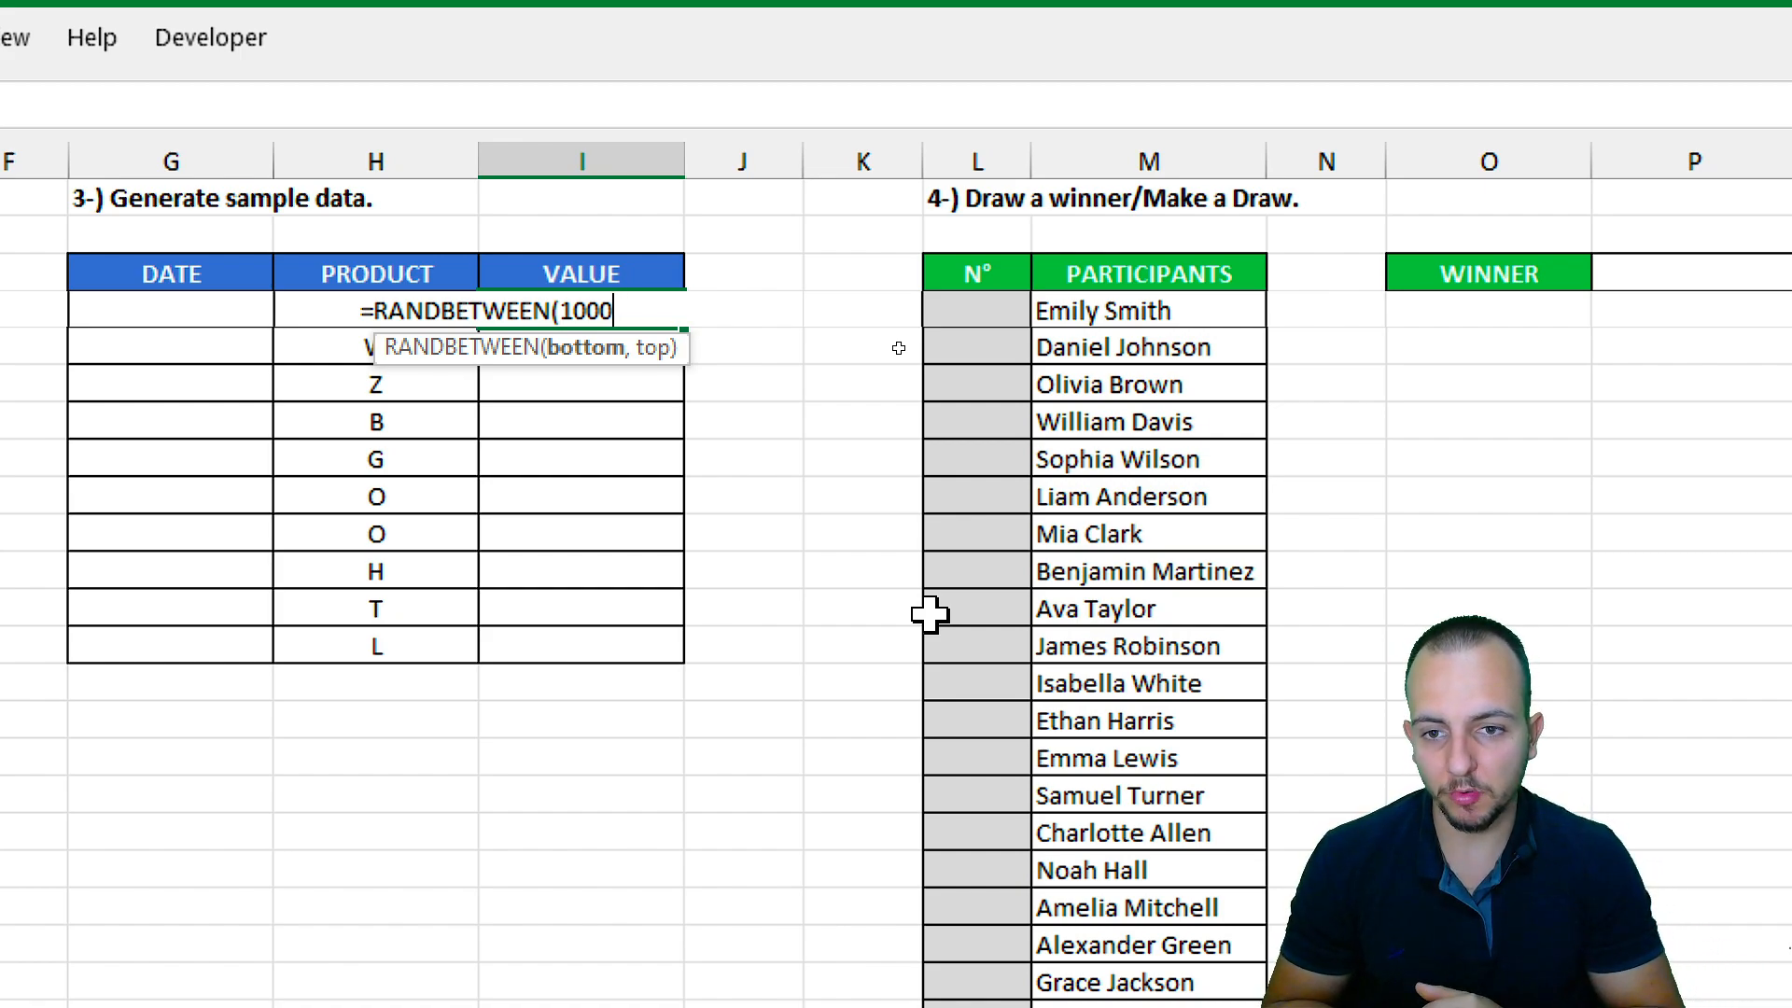
type(",")
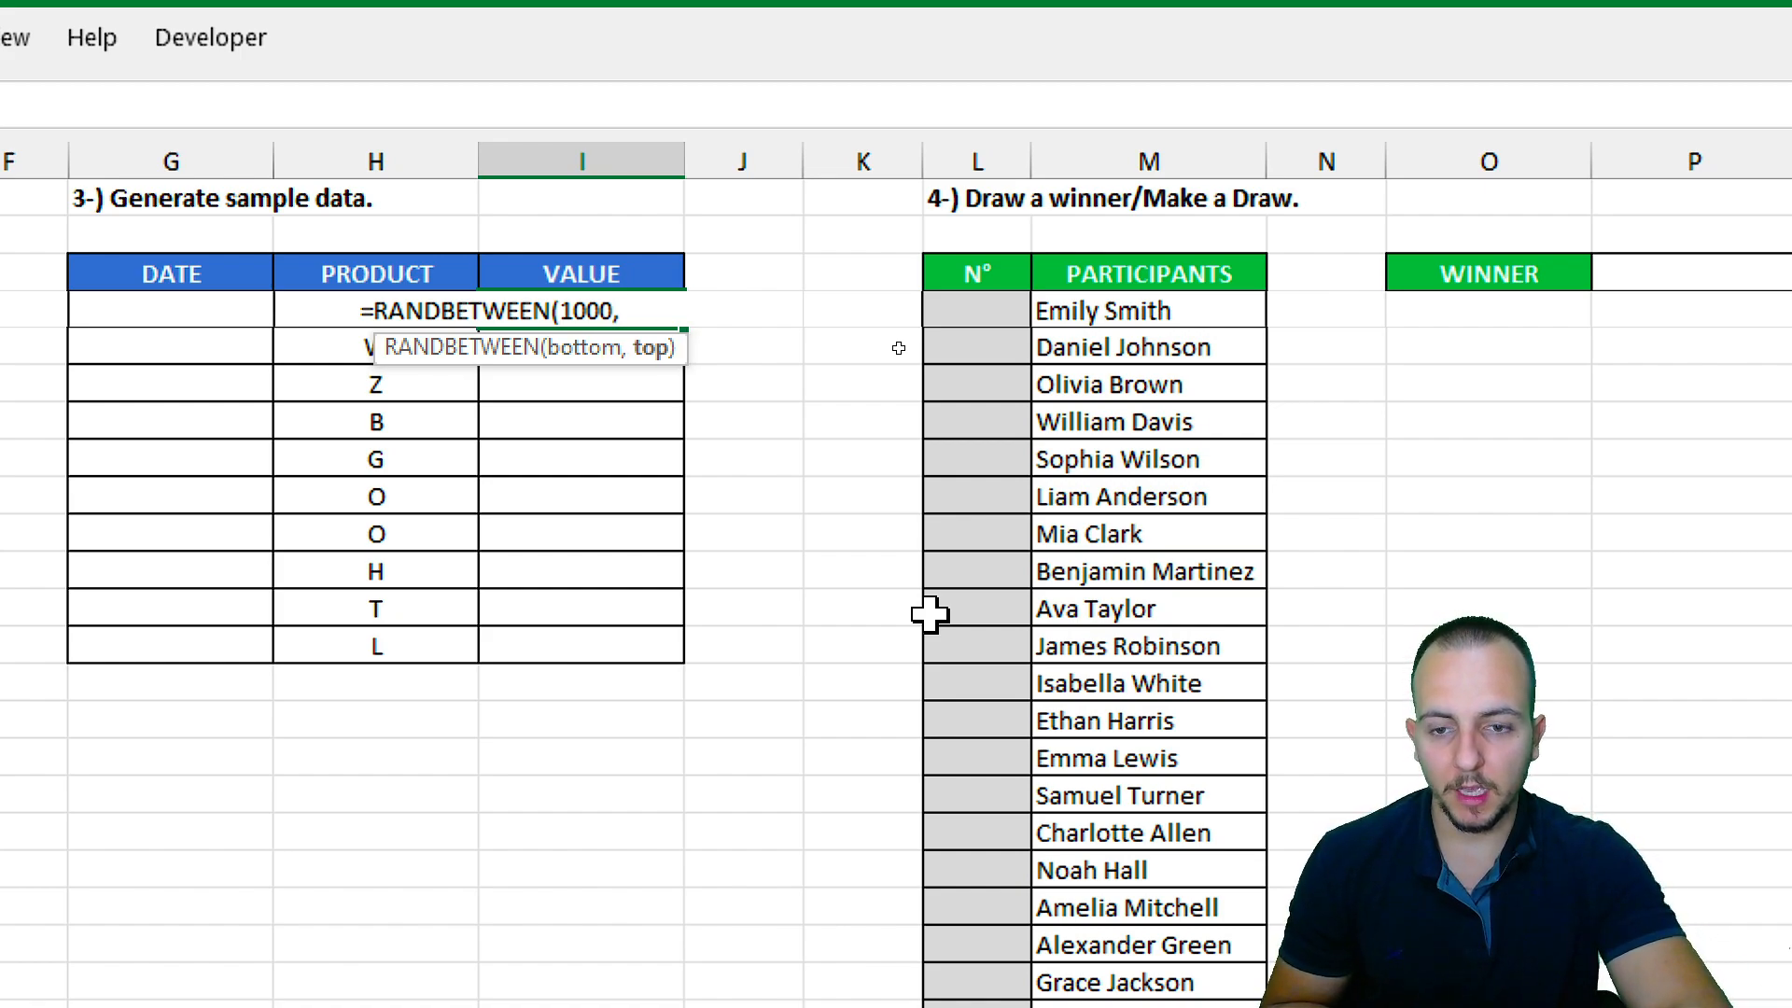
type("99")
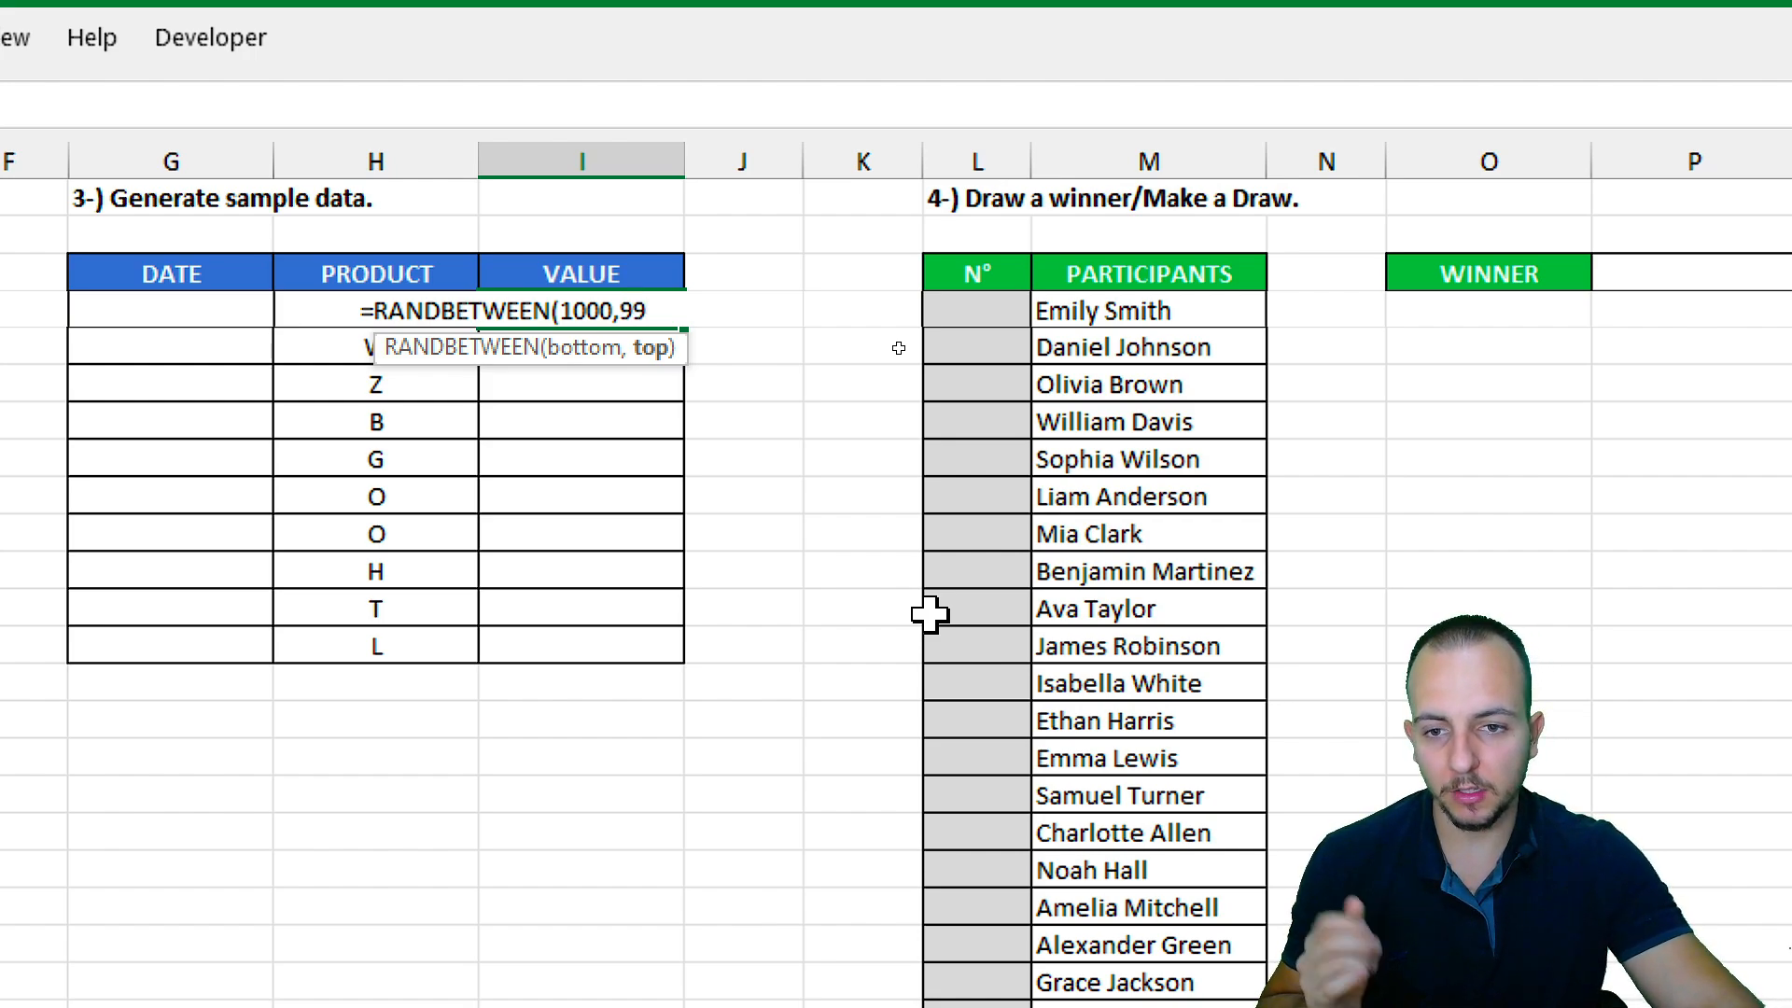
type("99")
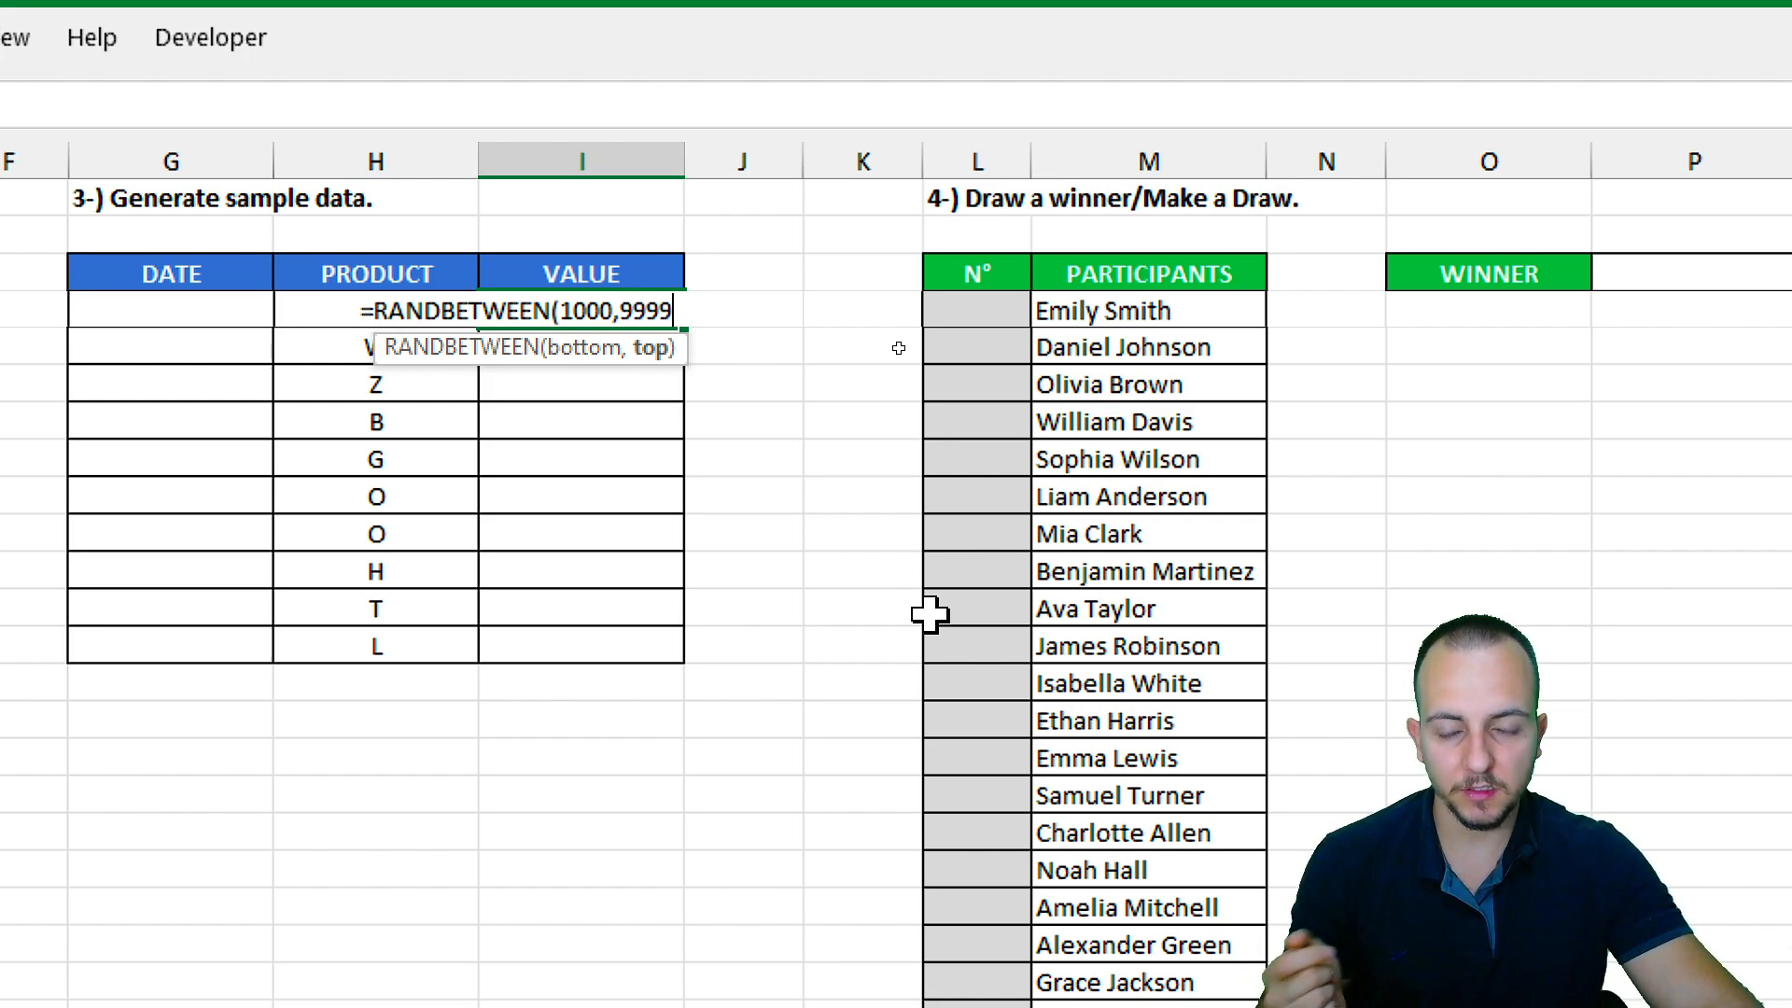
type(")")
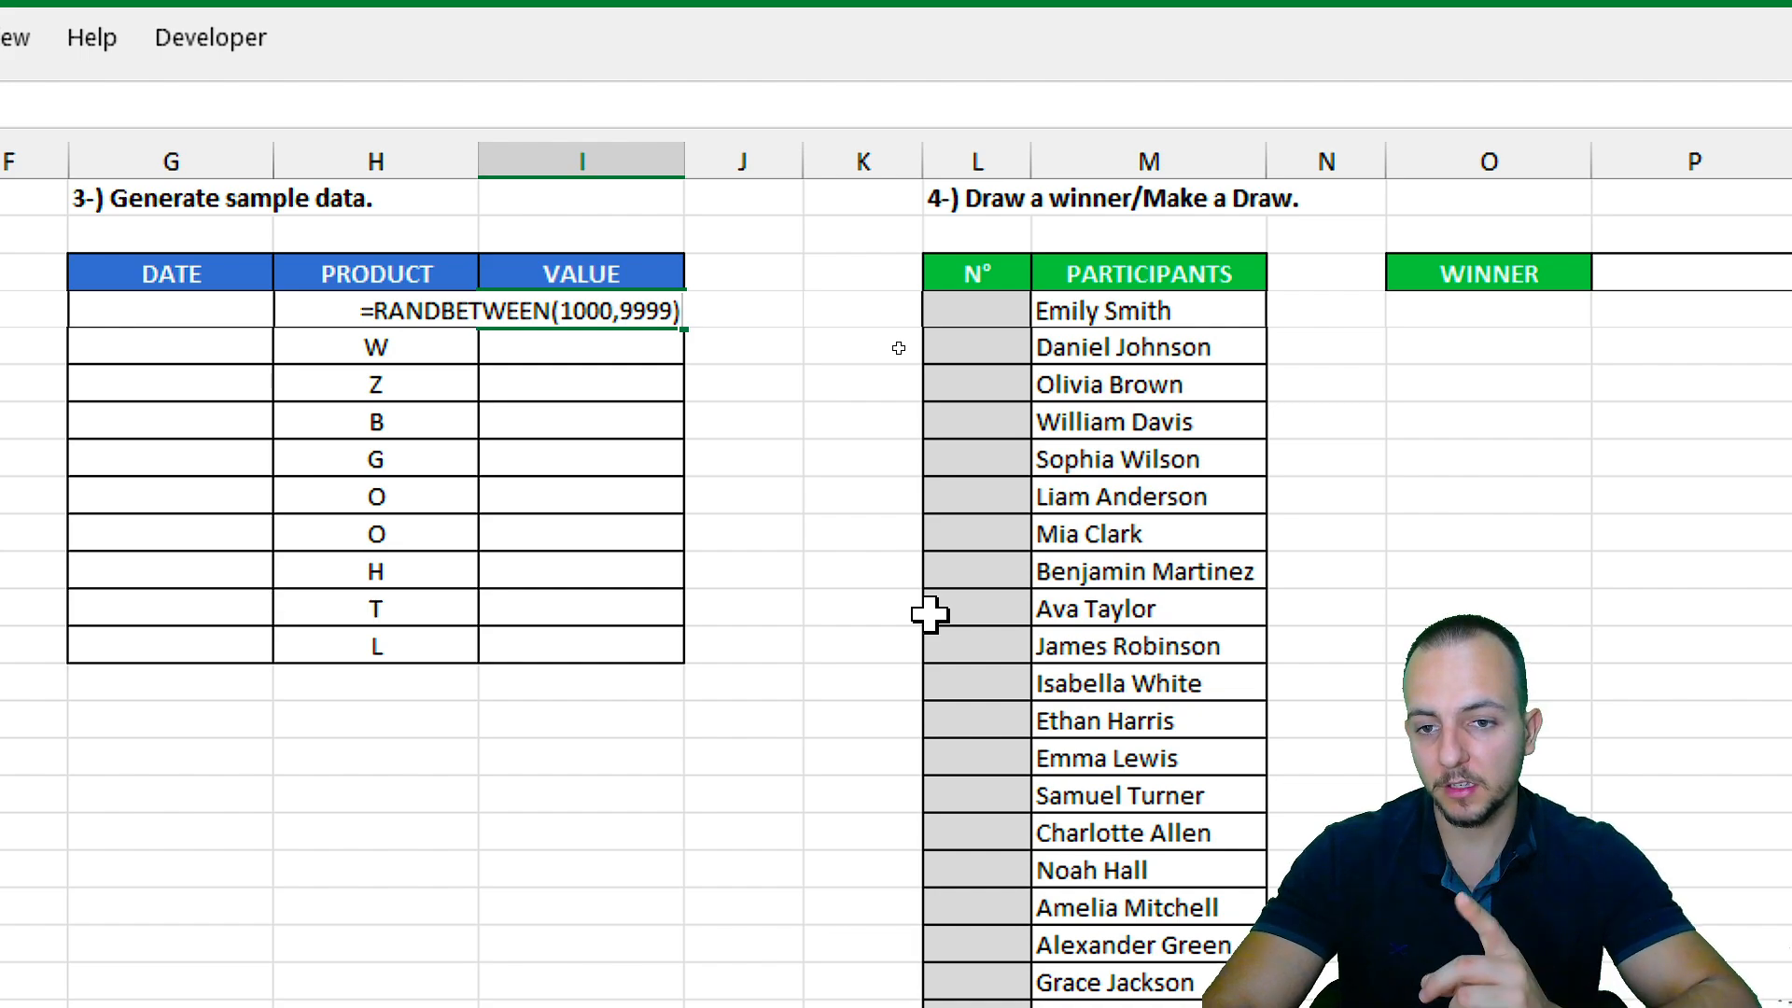
key("Return")
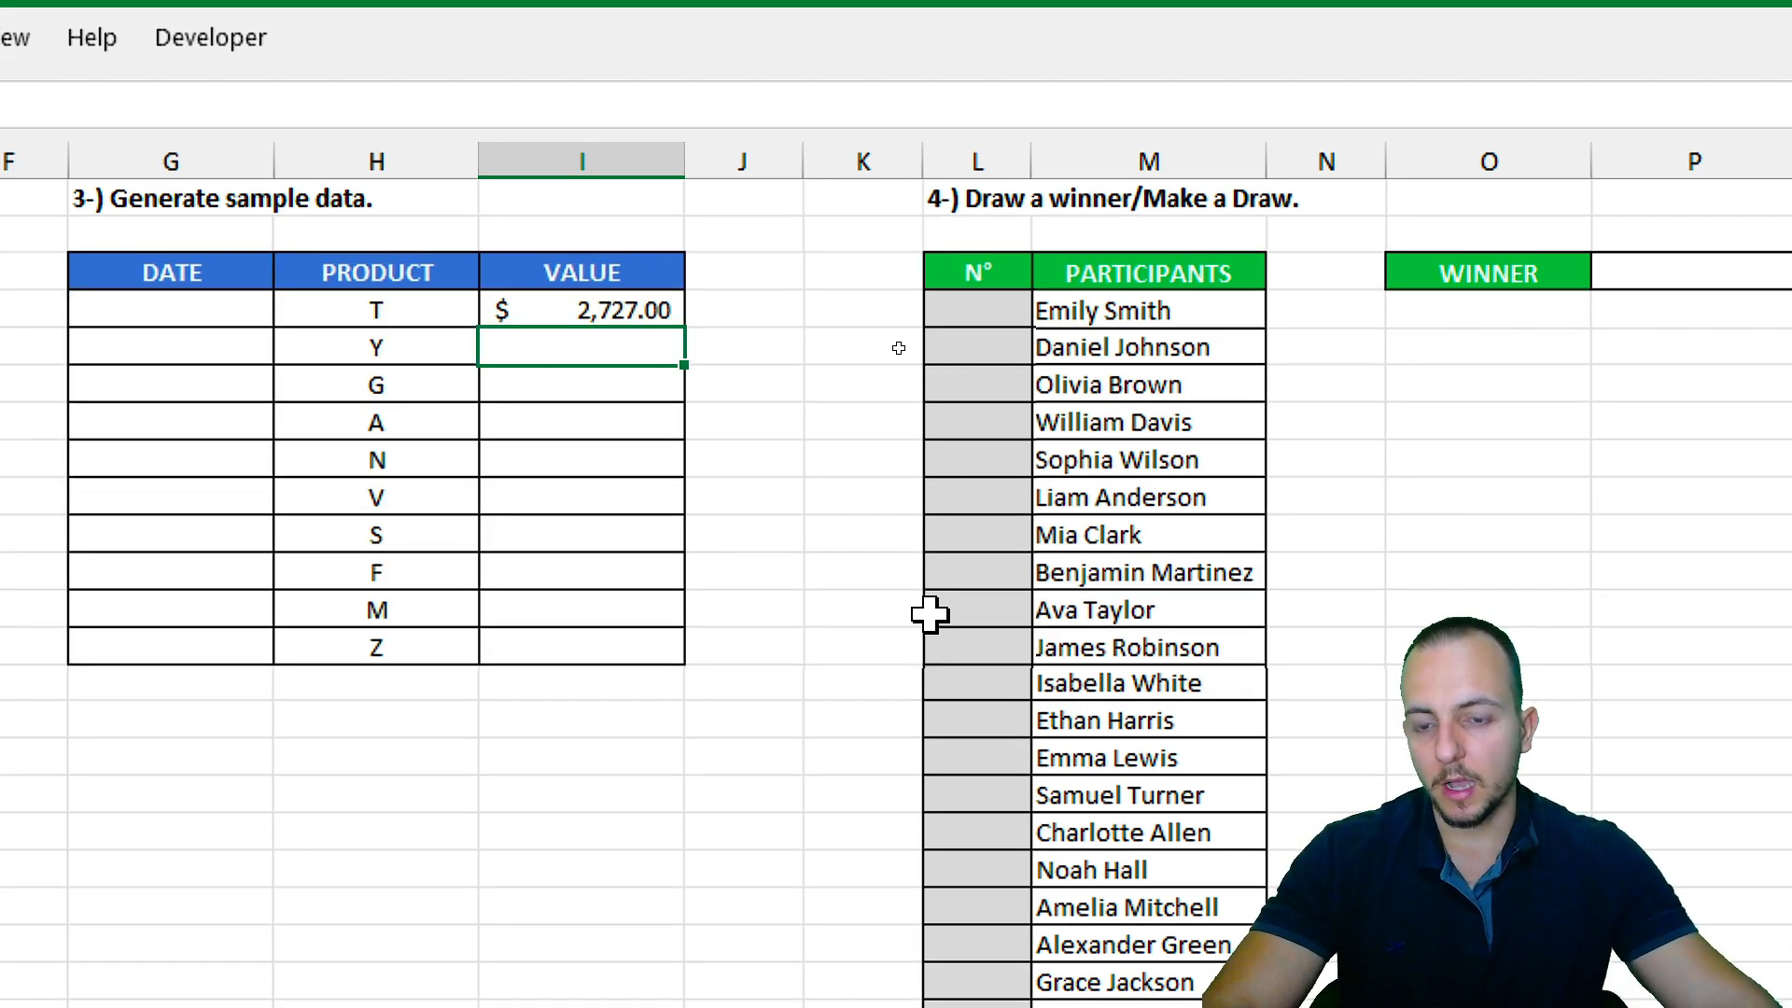
Open the RANDBETWEEN formula in cell I4 for editing.
left_click(585, 308)
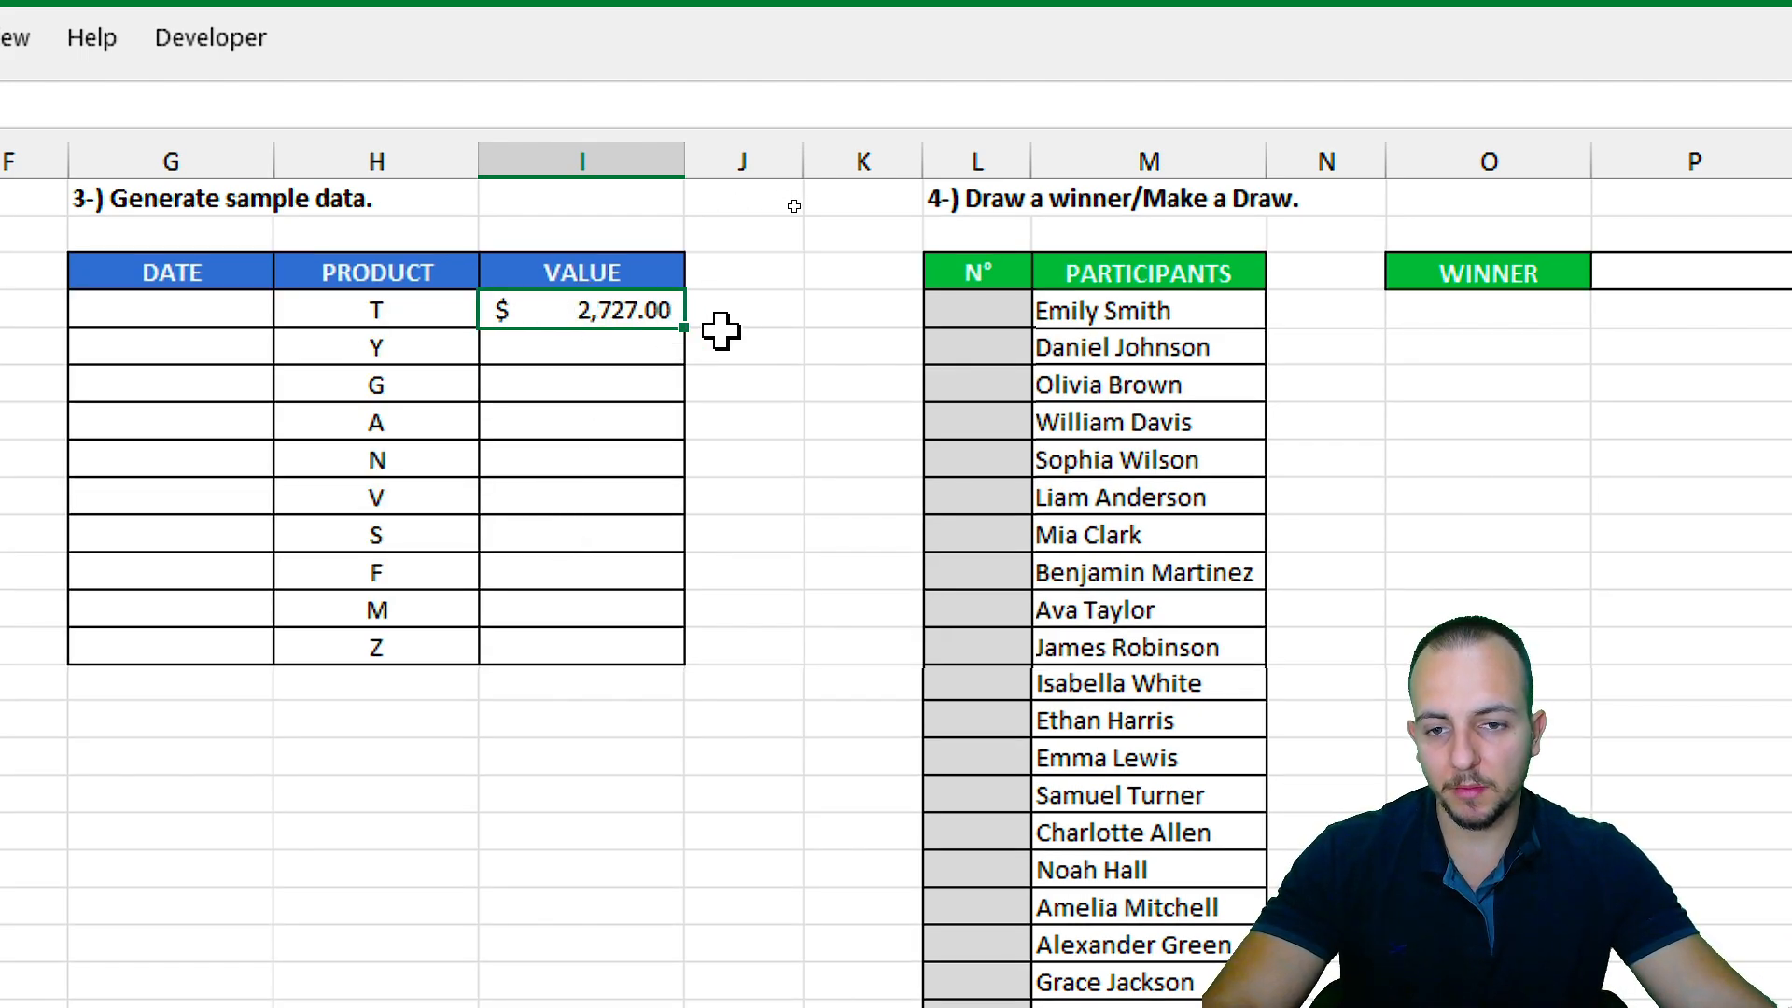
key("ctrl+2")
mouse_move(706, 276)
left_mouse_down()
mouse_move(620, 300)
mouse_move(706, 252)
mouse_move(689, 248)
left_mouse_up()
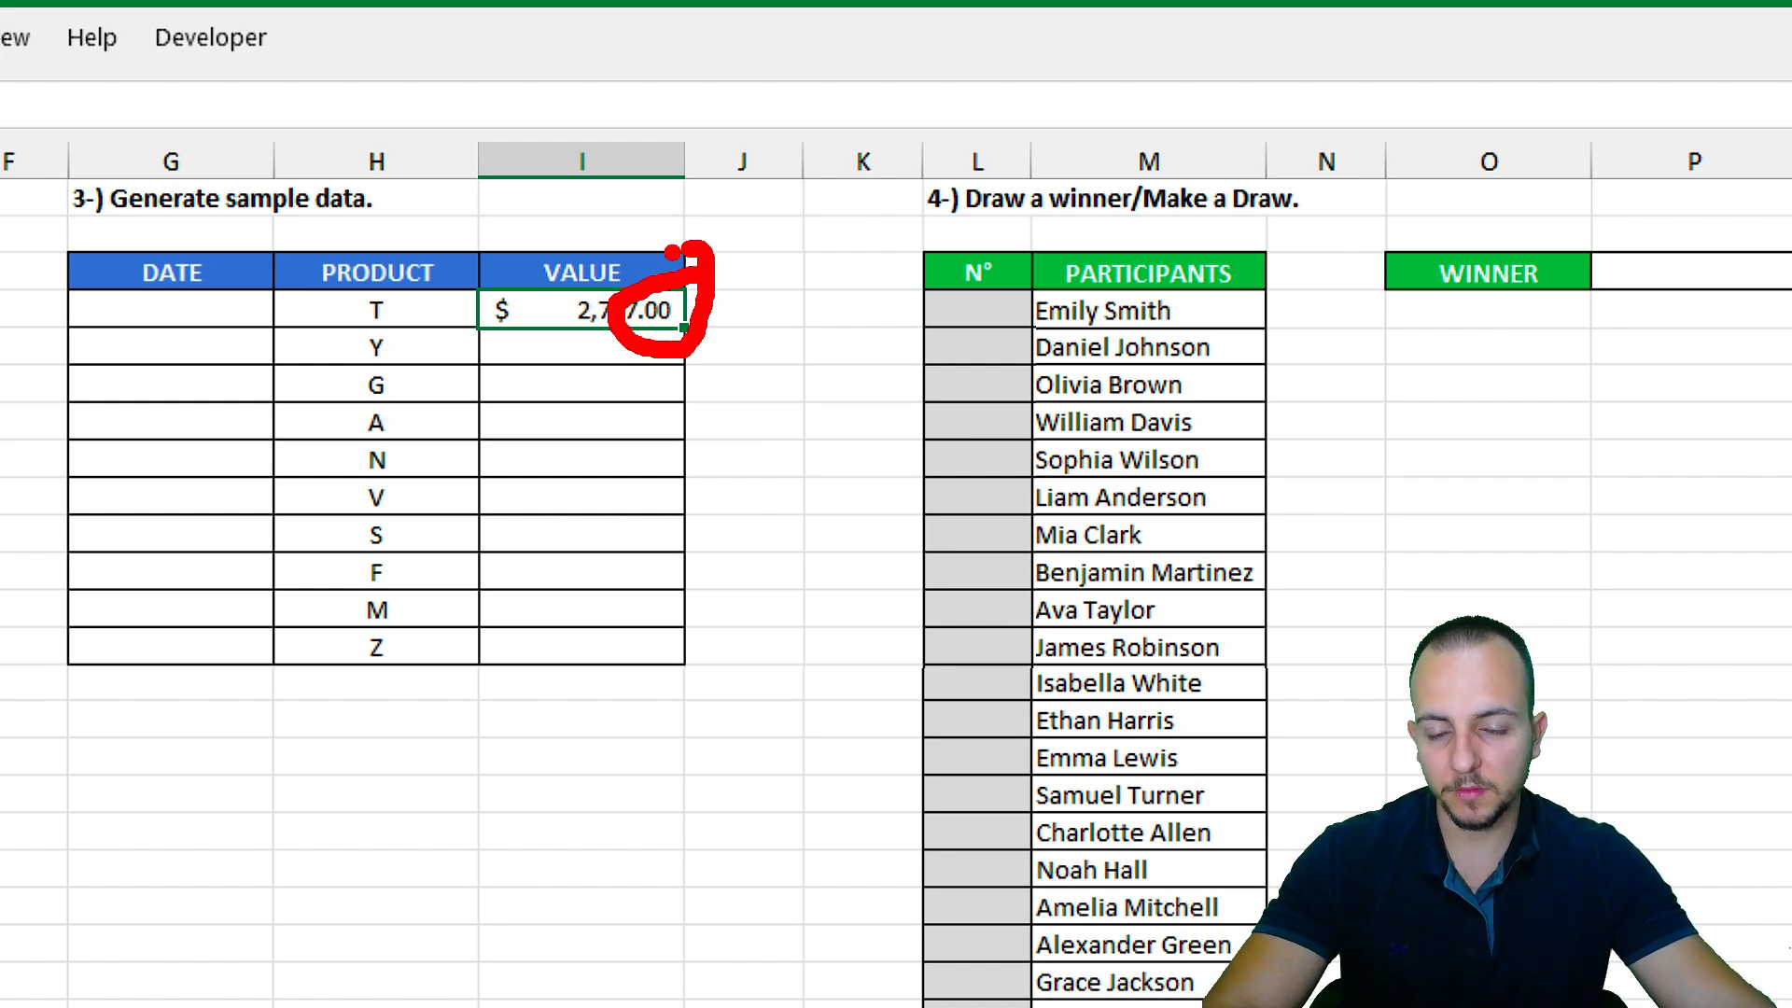
key("Escape")
double_click(536, 307)
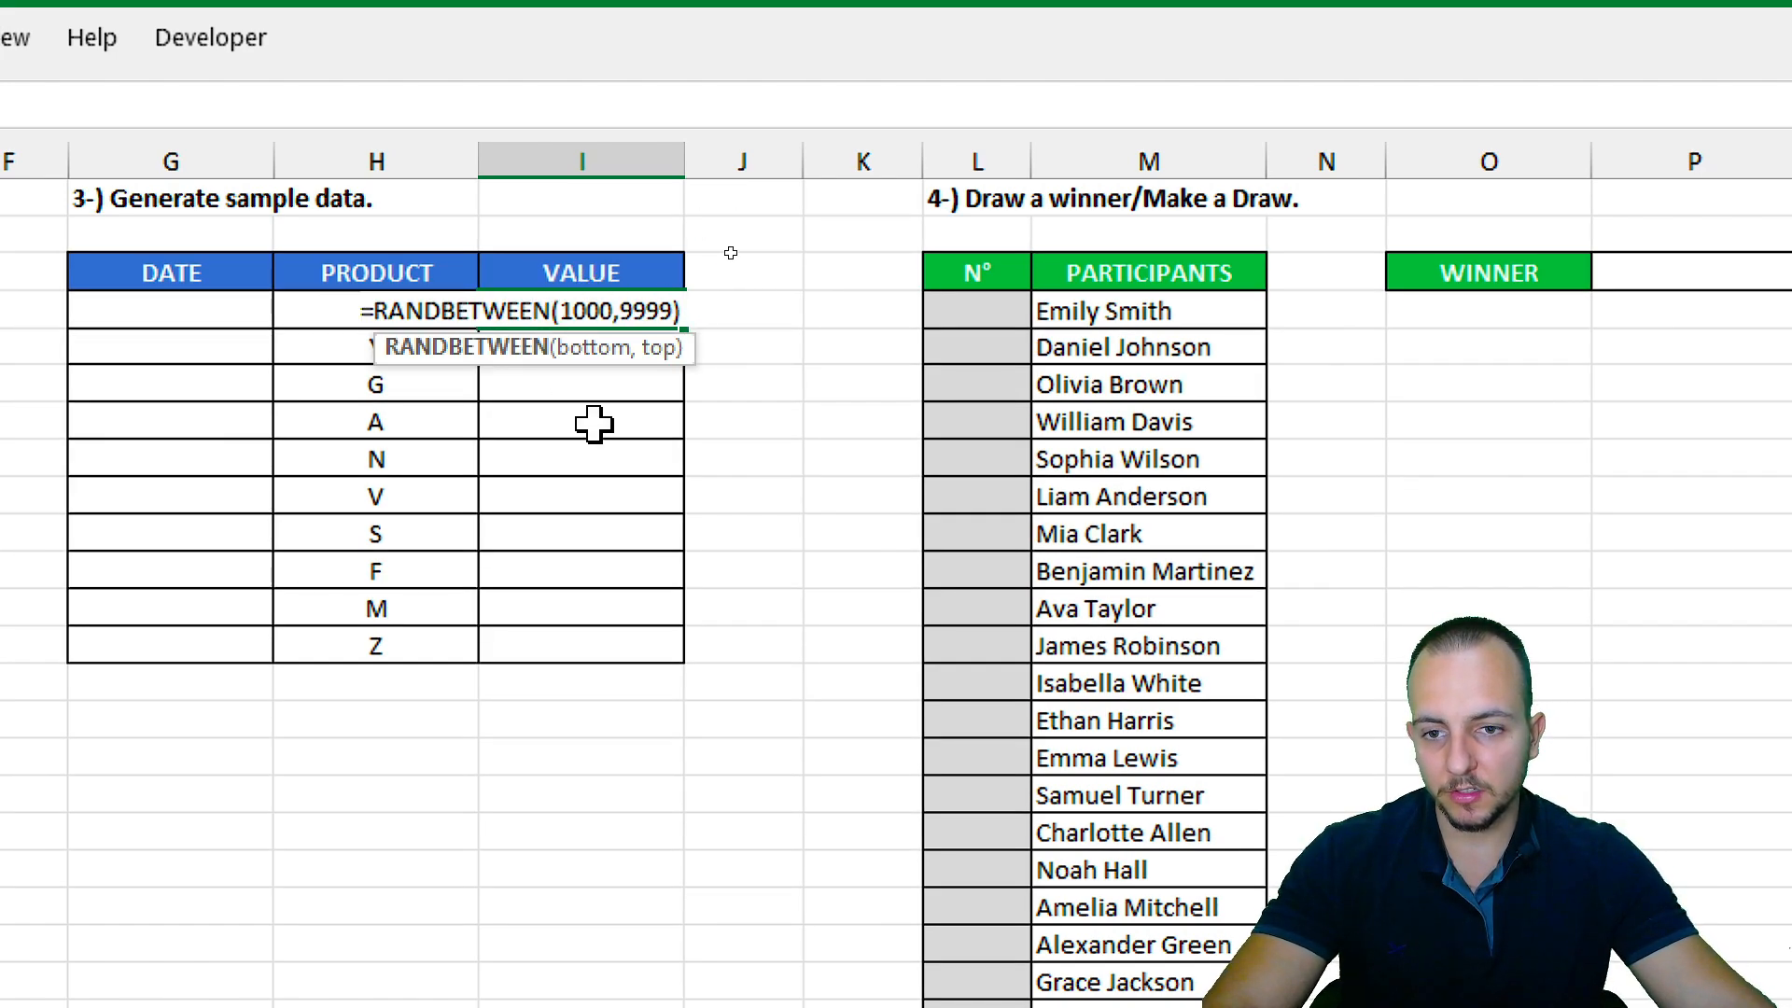
key("ctrl+2")
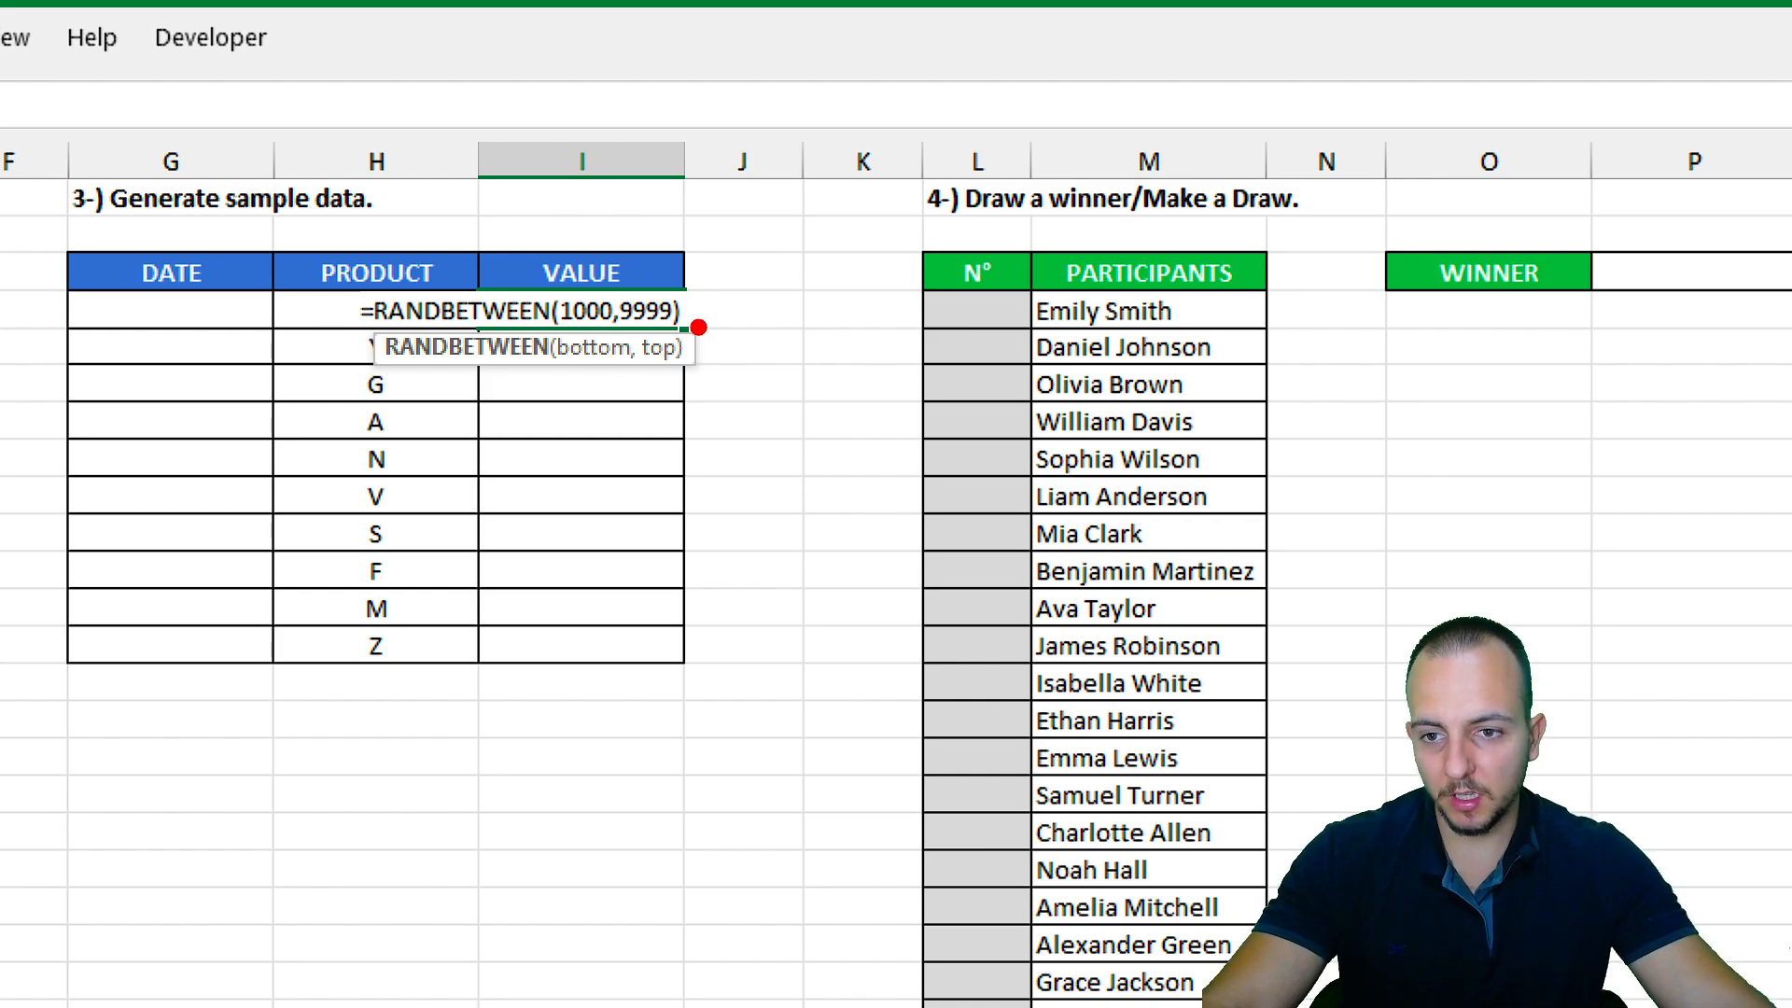
left_click_drag(703, 328, 688, 292)
key("e")
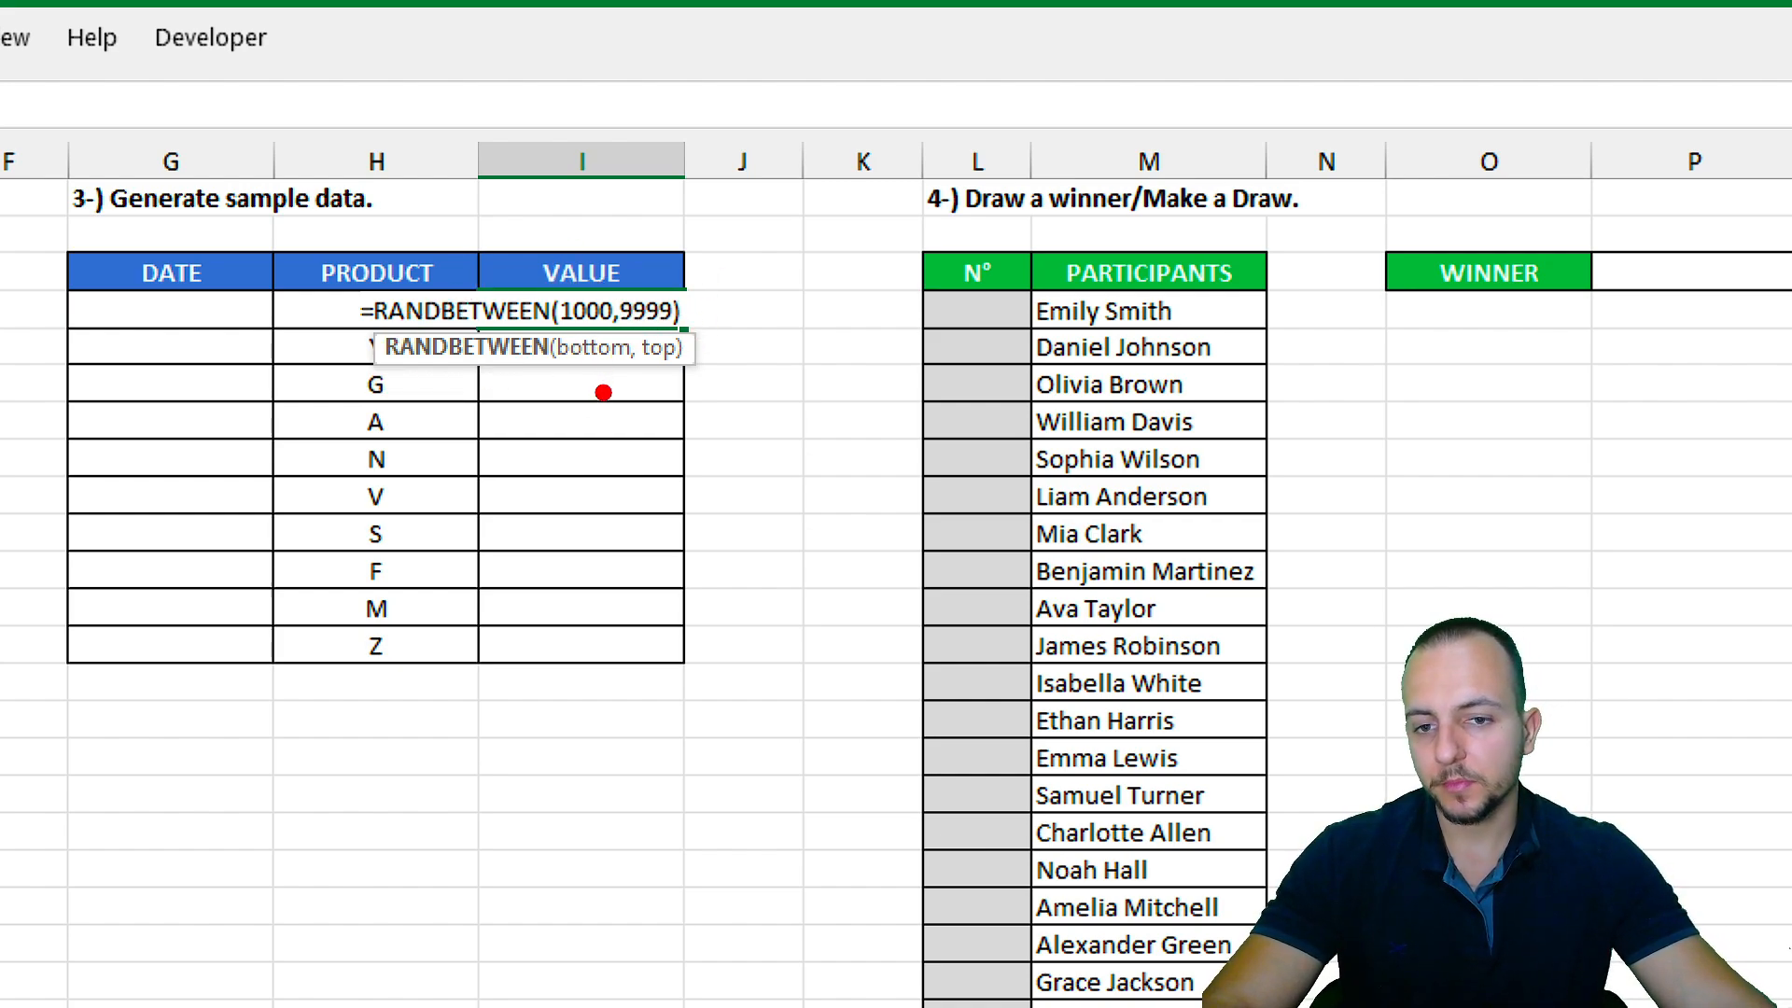
left_click_drag(647, 388, 791, 184)
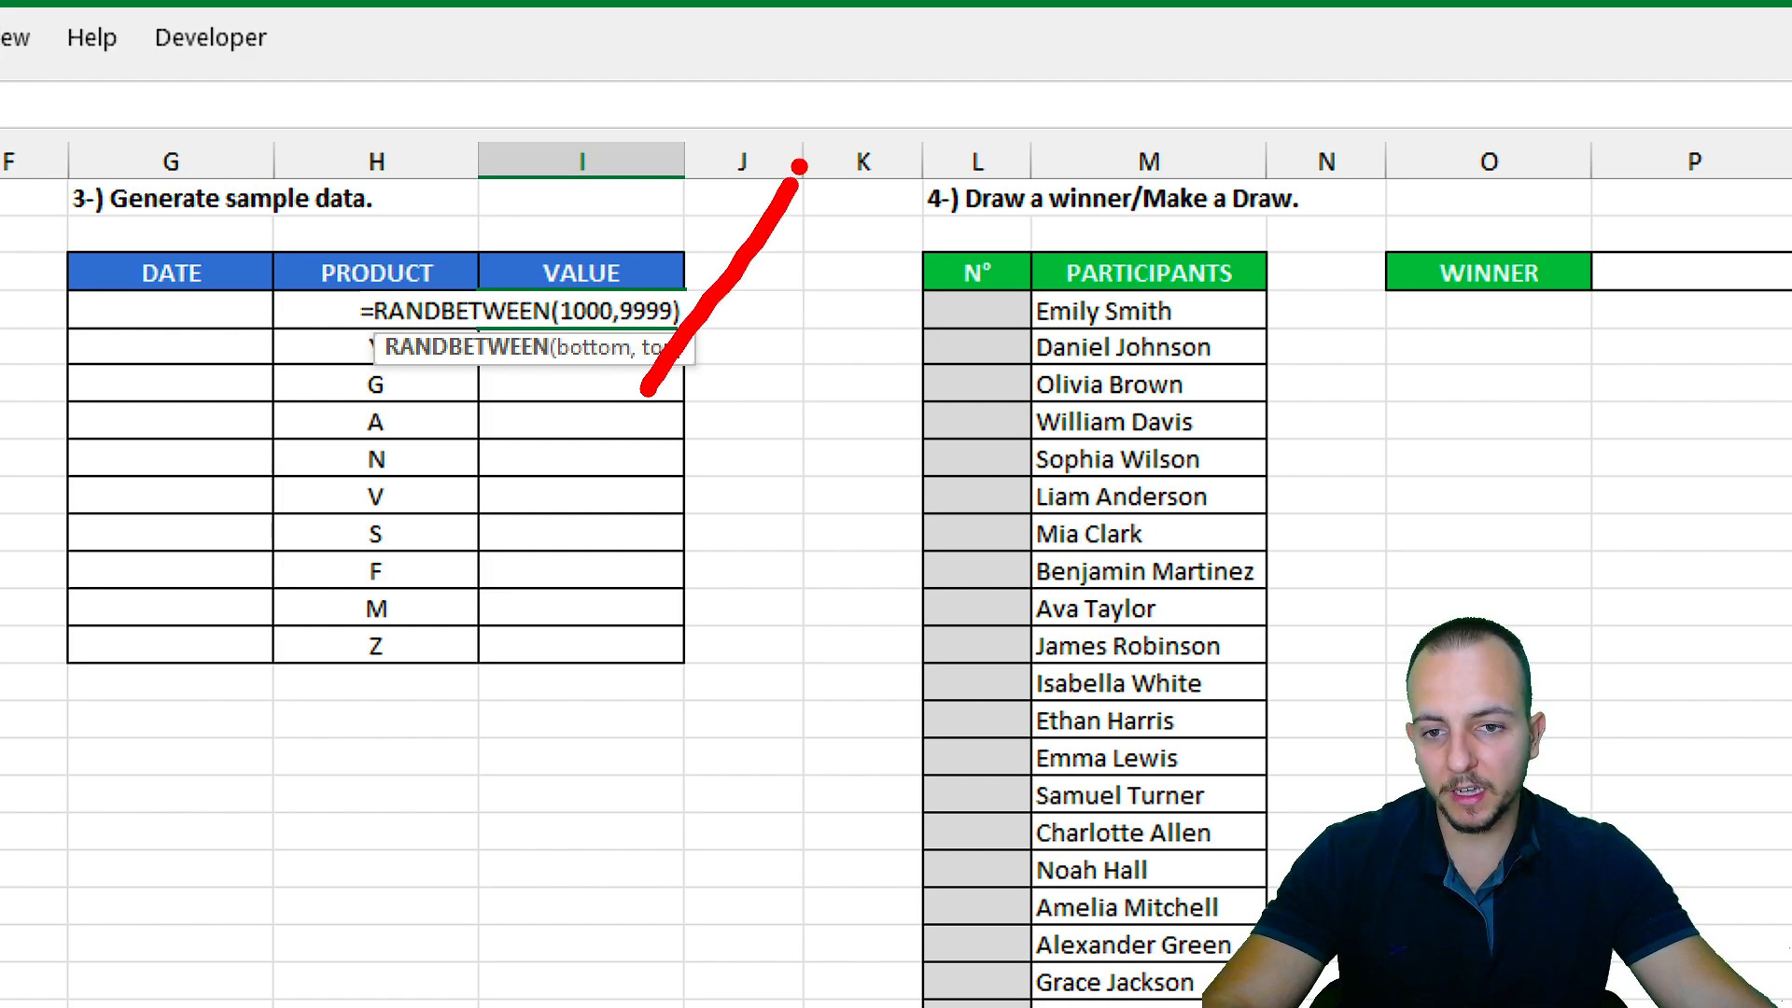
mouse_move(355, 285)
left_mouse_down()
mouse_move(674, 322)
mouse_move(693, 404)
left_mouse_up()
key("ctrl+z")
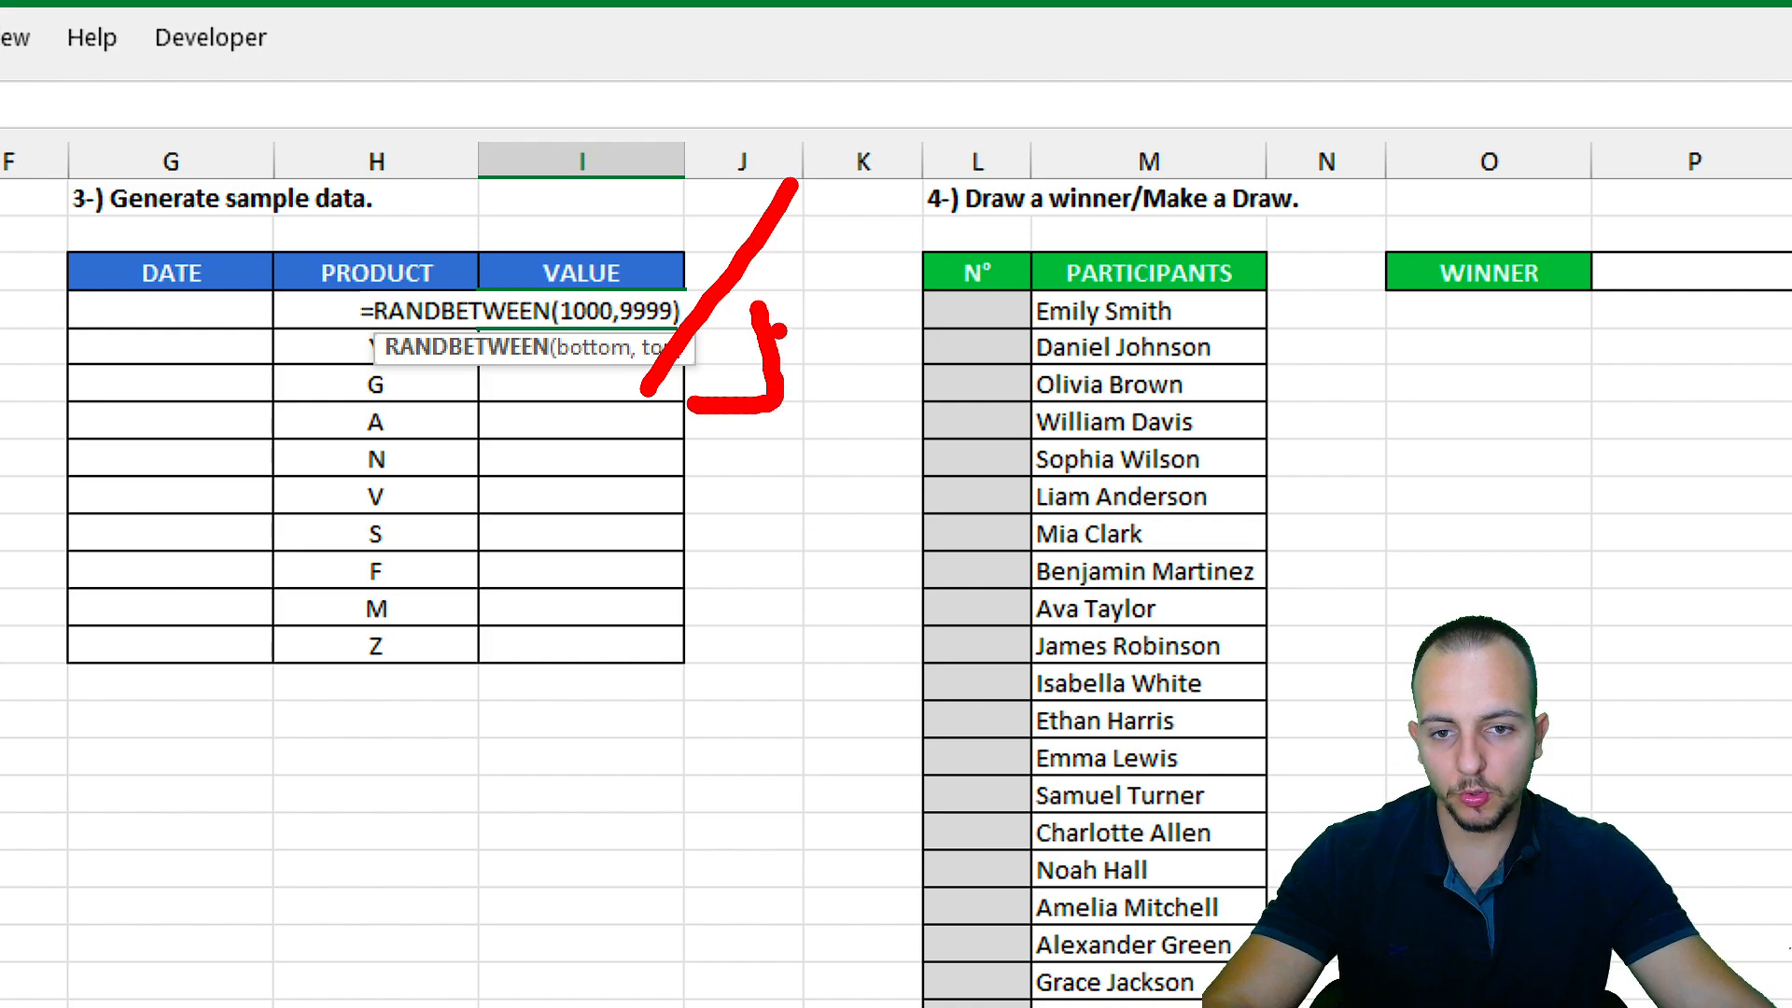
left_click_drag(780, 332, 910, 327)
key("ctrl+z")
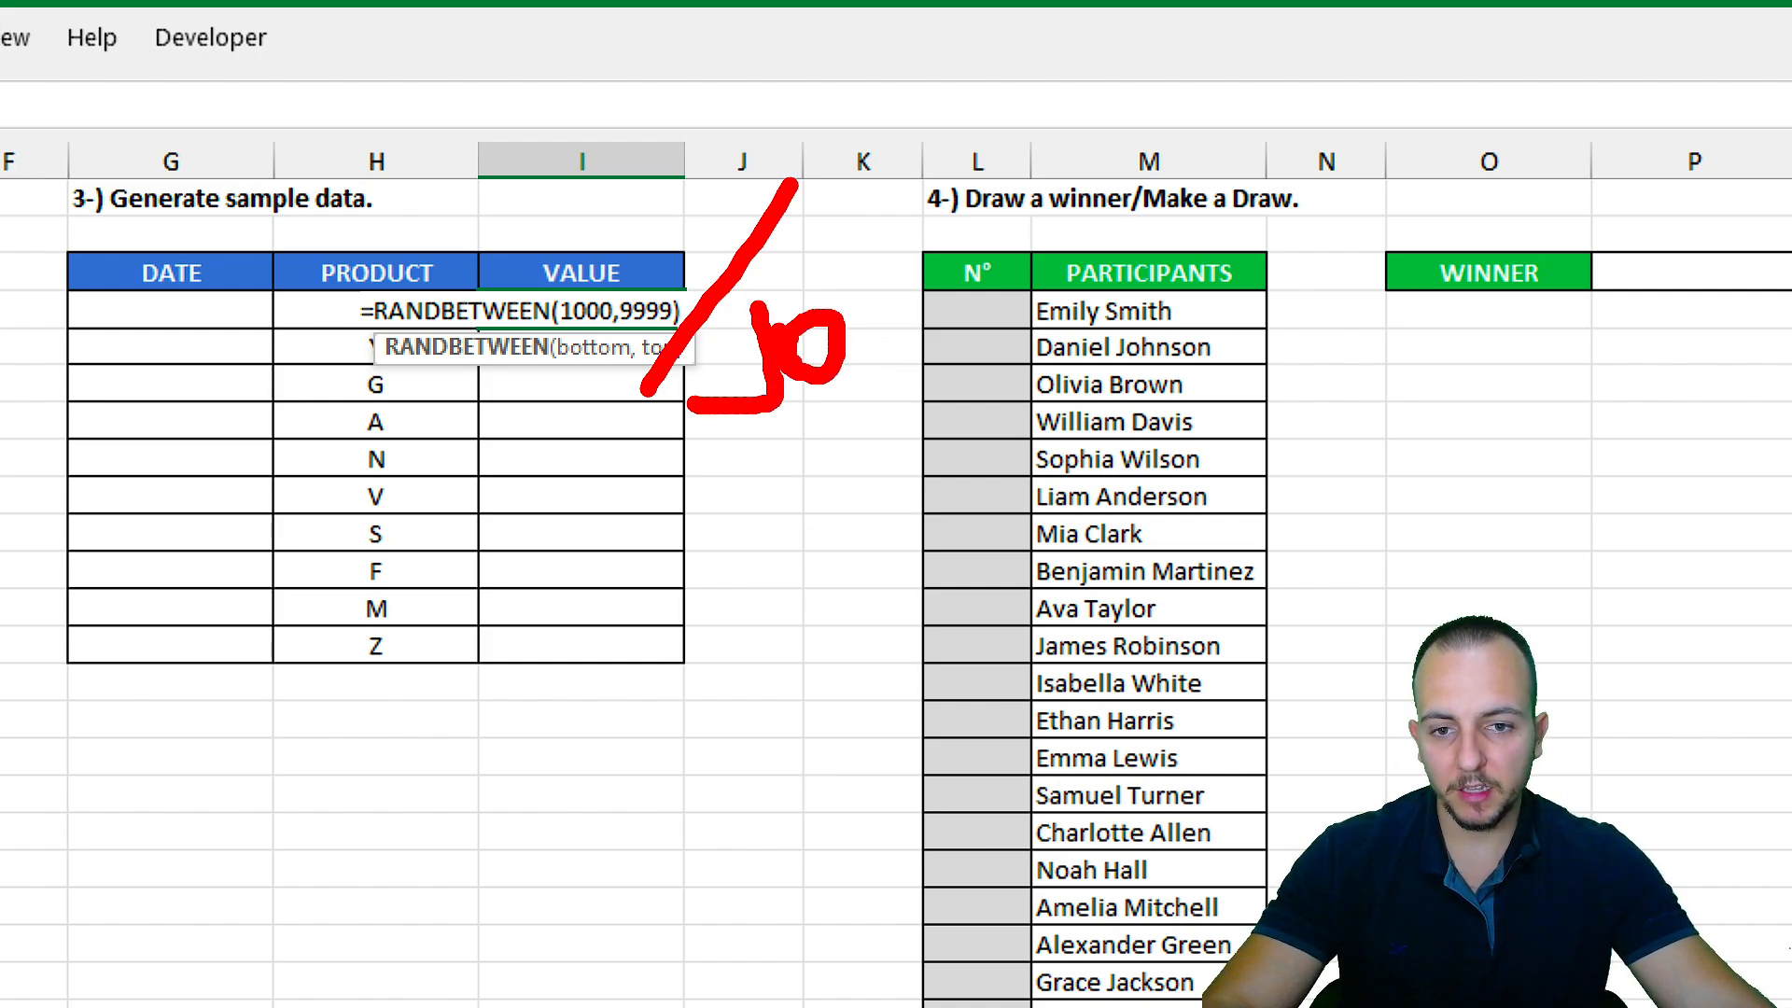
key("ctrl+z")
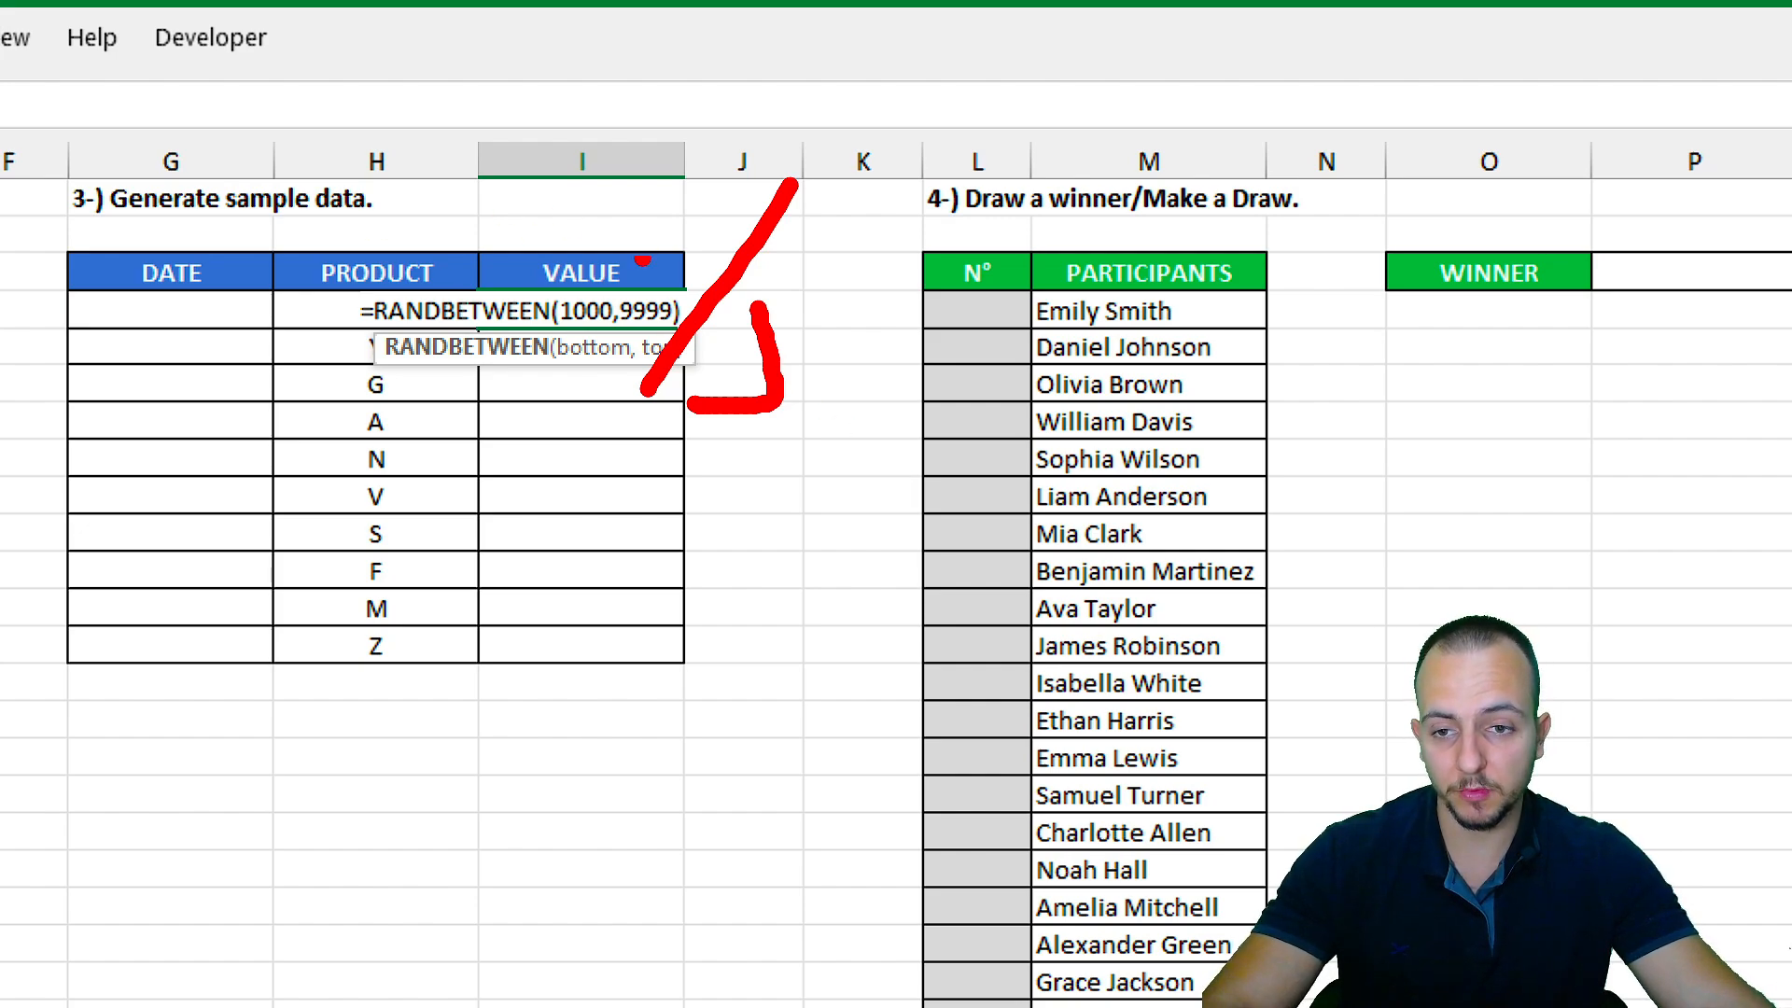
mouse_move(472, 242)
left_mouse_down()
mouse_move(458, 342)
mouse_move(501, 218)
left_mouse_up()
key("ctrl+z")
key("ctrl+z")
key("ctrl+z")
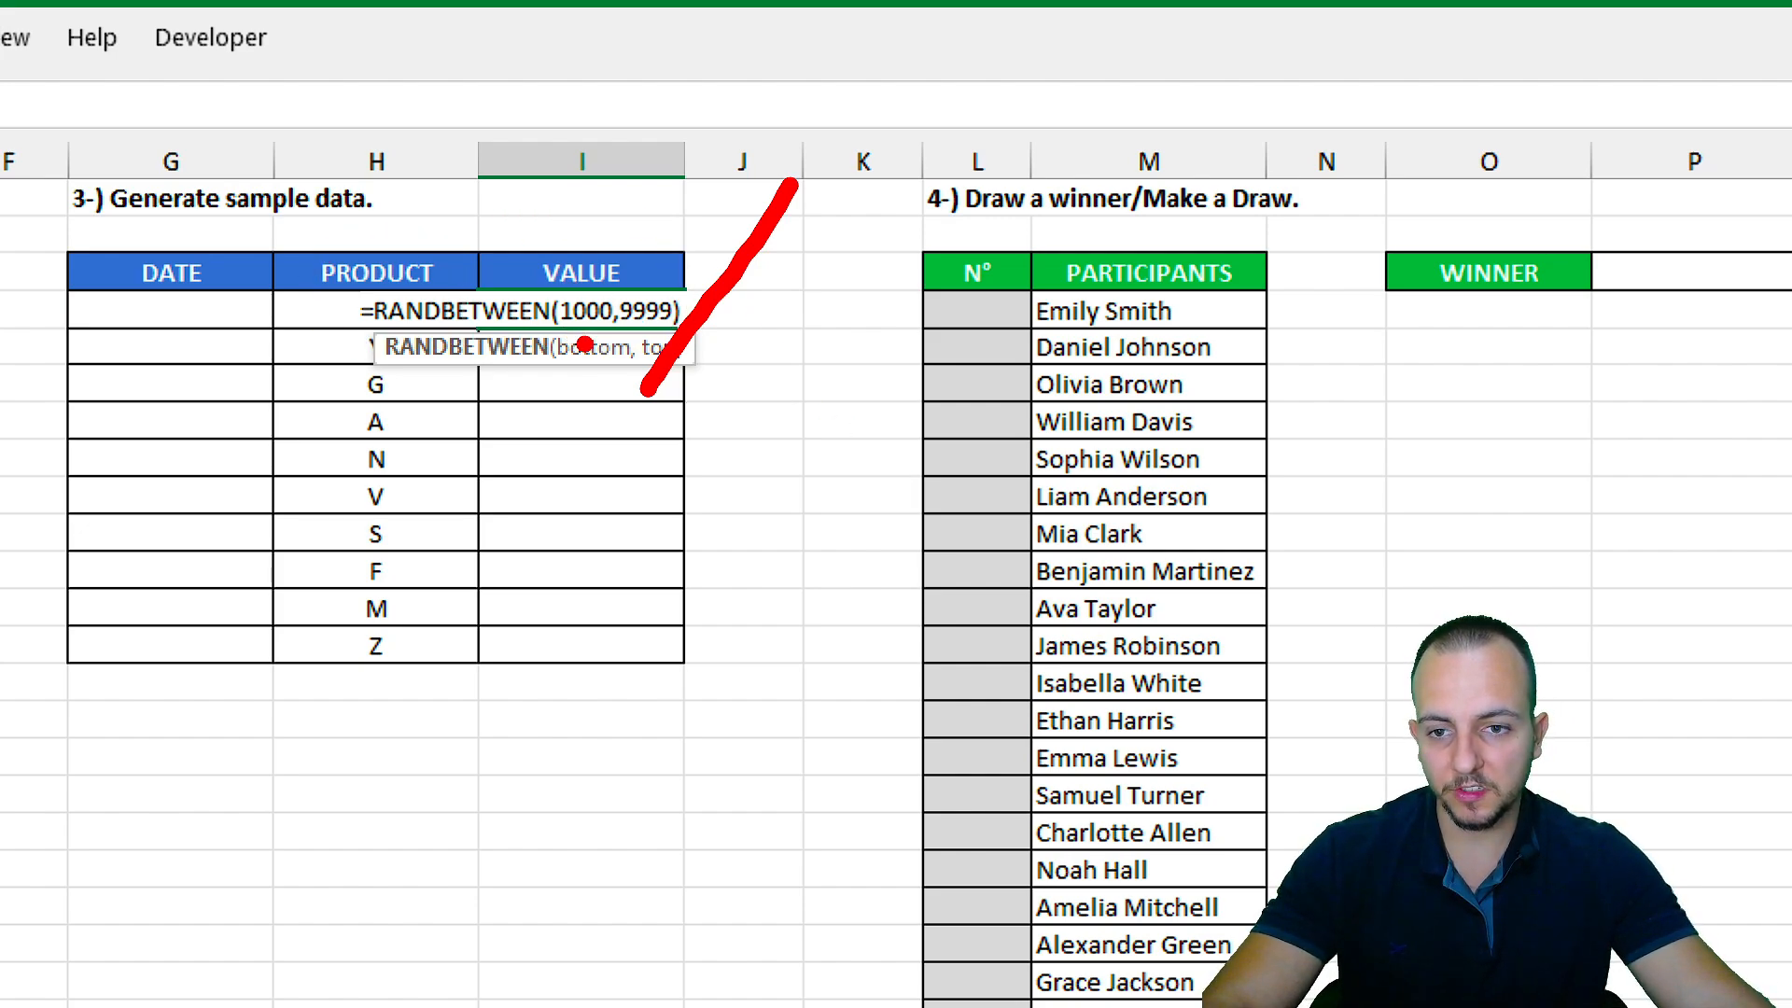
left_click_drag(533, 275, 630, 358)
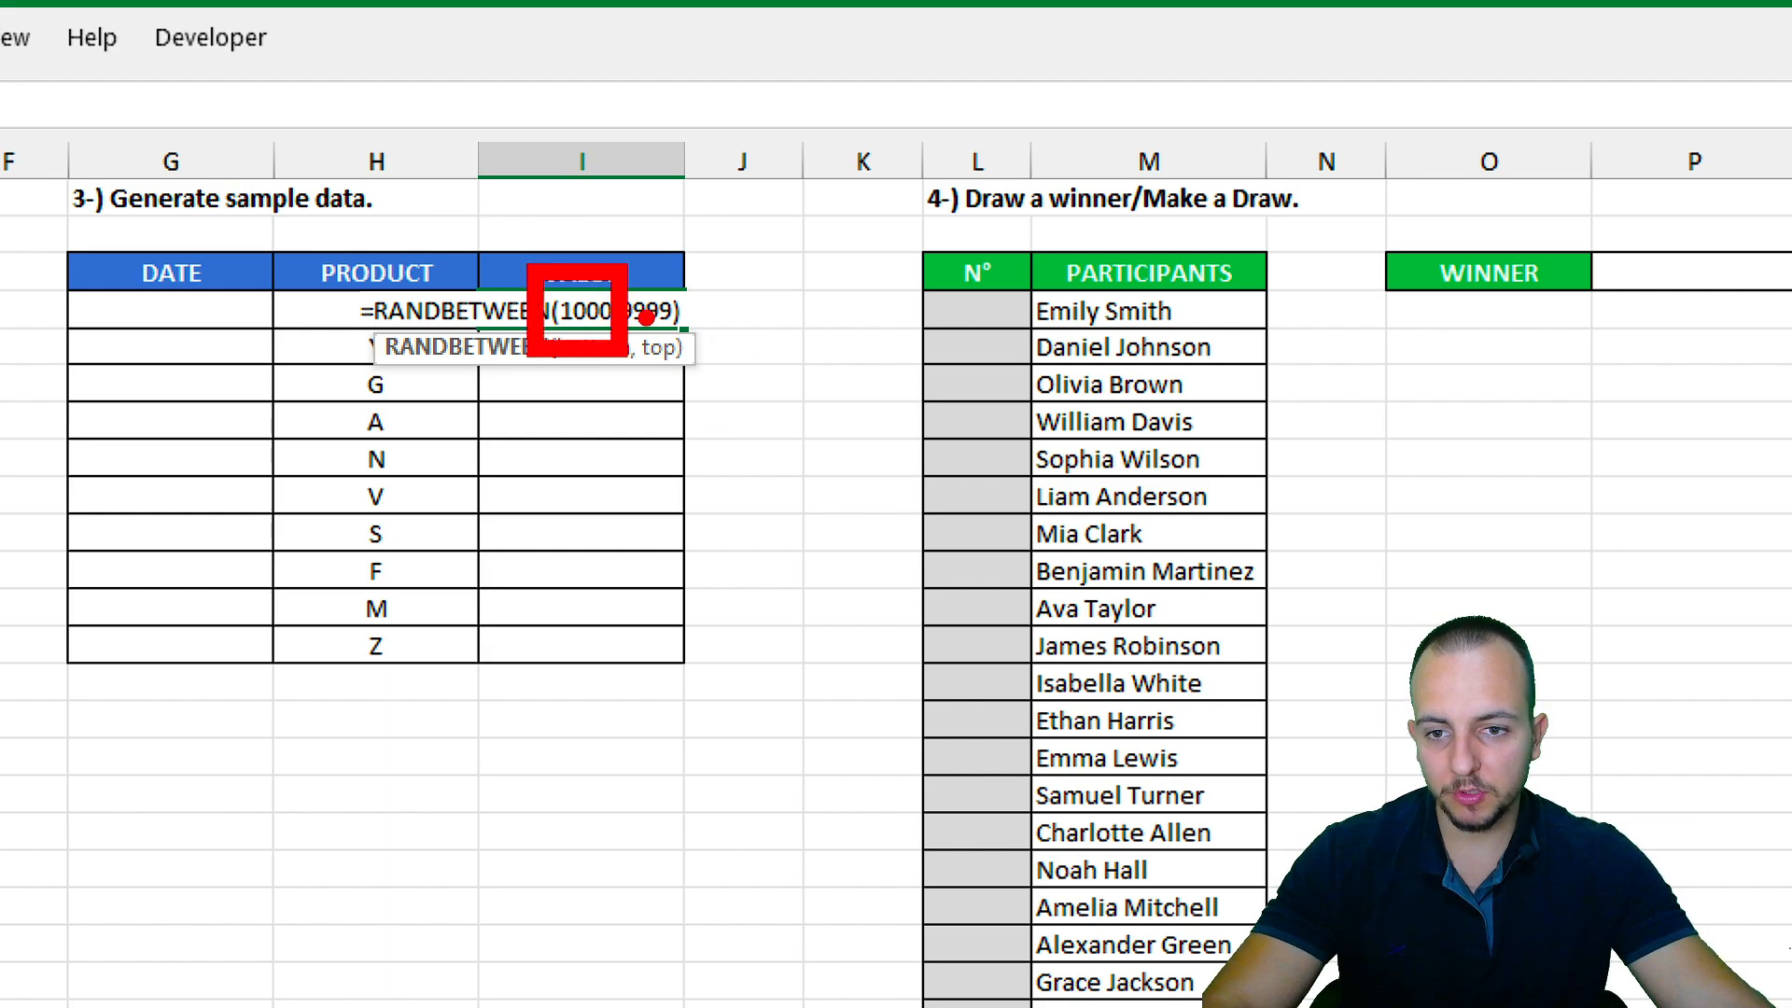
key("ctrl+z")
left_click_drag(606, 280, 696, 333)
key("ctrl+z")
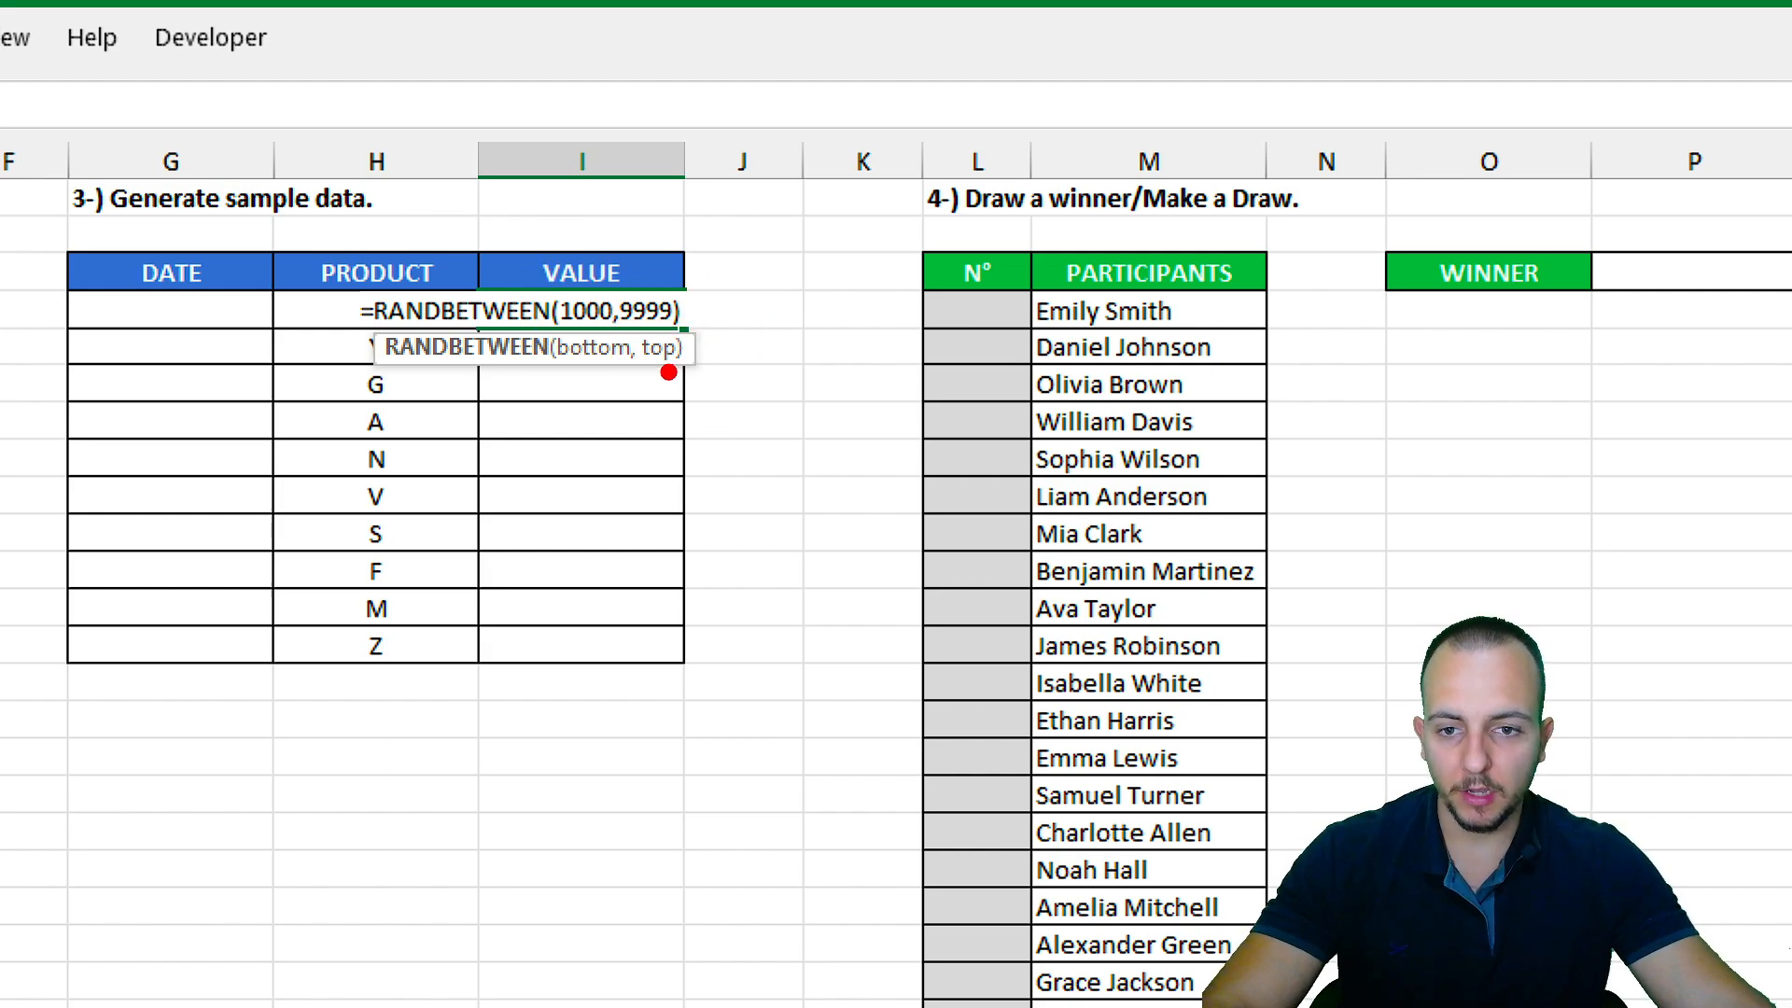
left_click_drag(633, 392, 805, 187)
mouse_move(765, 288)
left_mouse_down()
mouse_move(797, 397)
mouse_move(818, 396)
left_mouse_up()
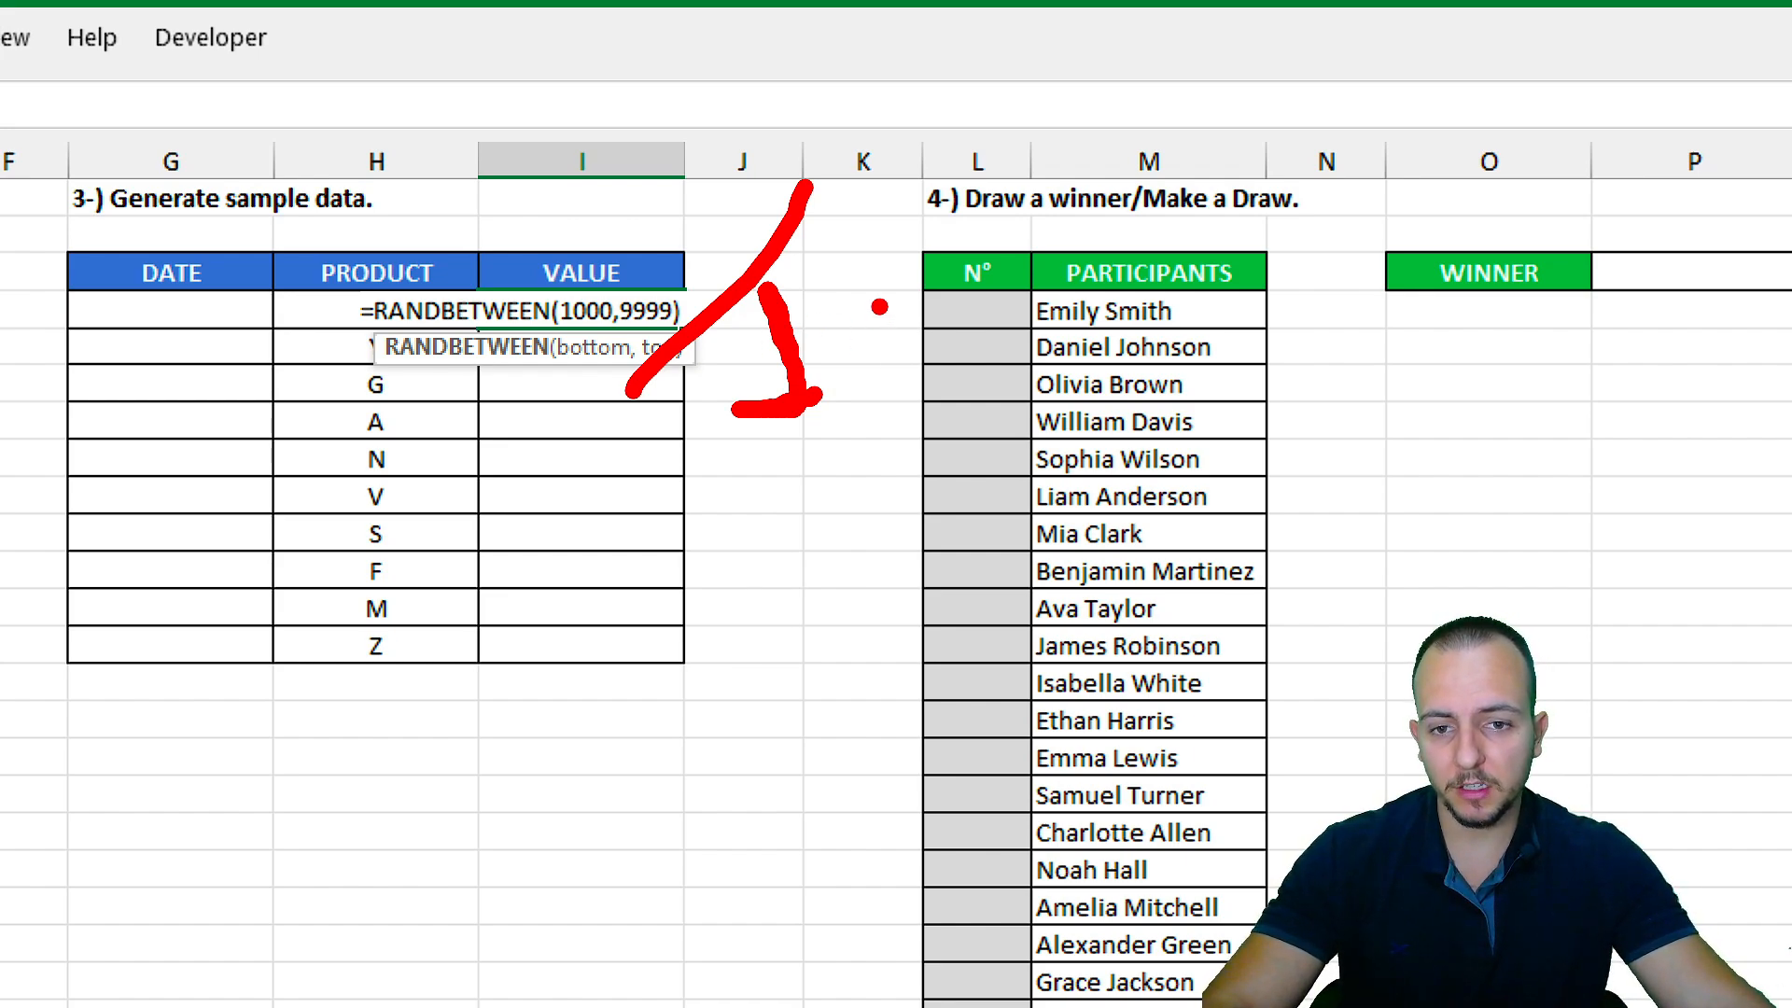
mouse_move(872, 300)
left_mouse_down()
mouse_move(840, 387)
mouse_move(873, 306)
left_mouse_up()
mouse_move(493, 541)
left_mouse_down()
mouse_move(541, 504)
mouse_move(598, 598)
left_mouse_up()
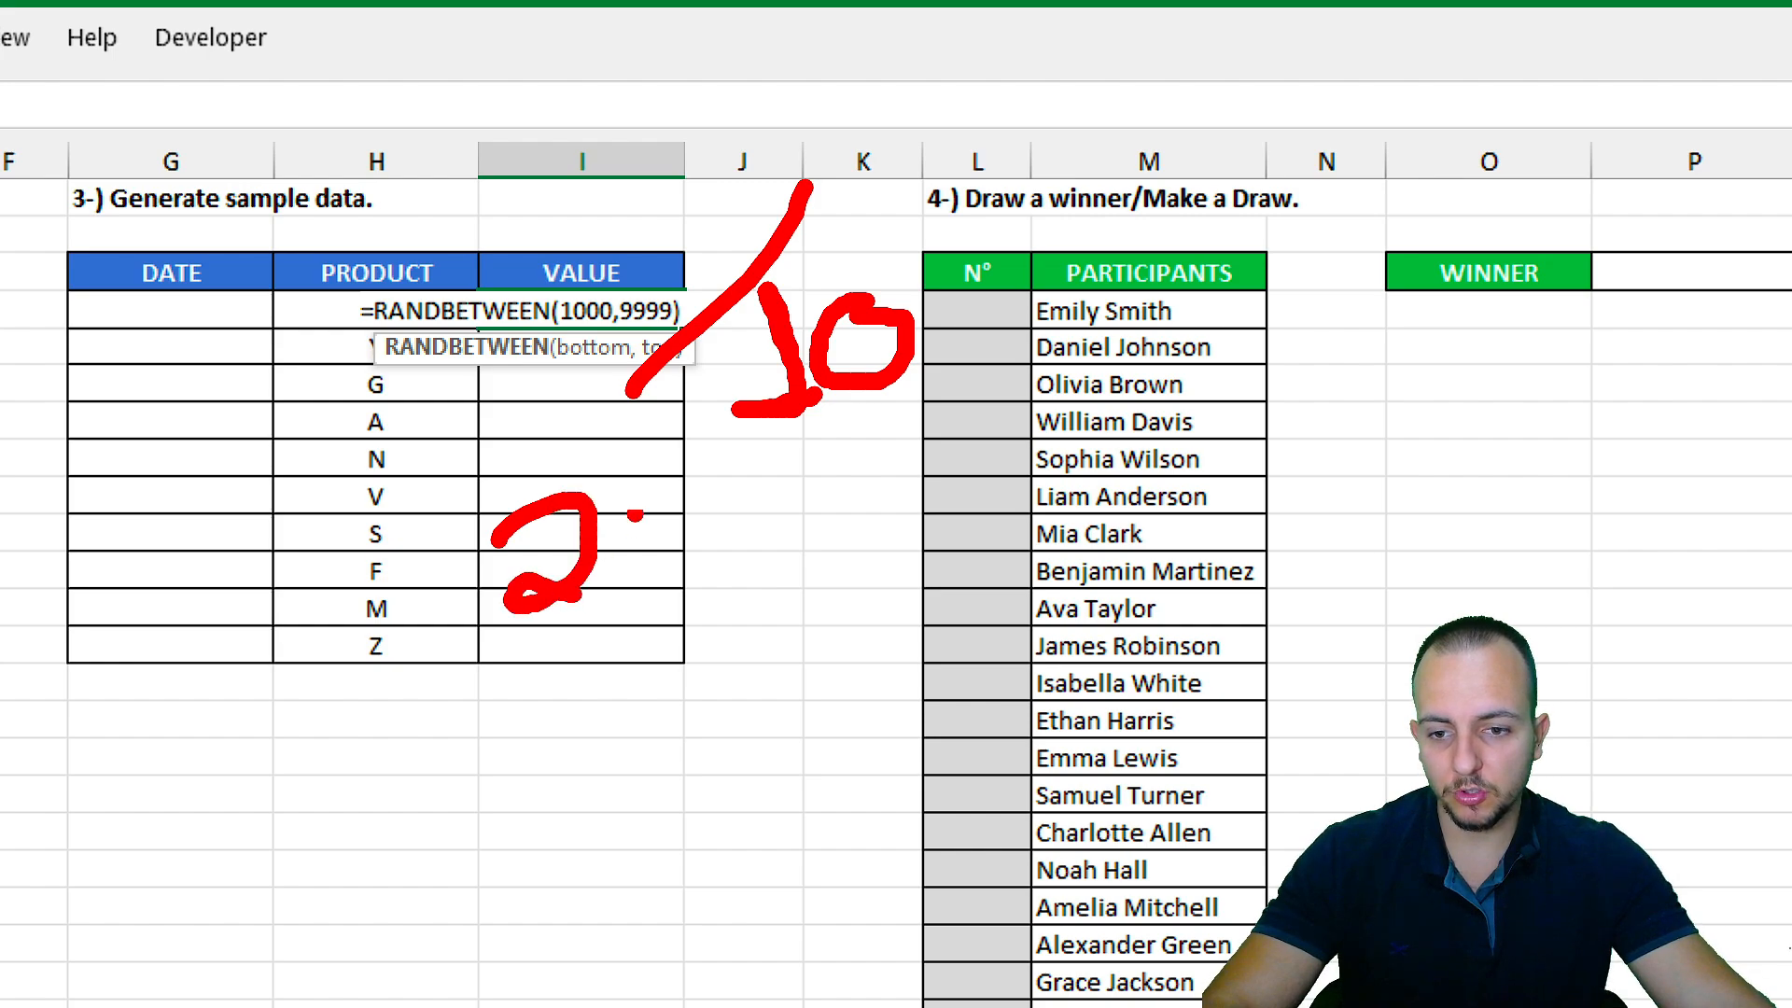
mouse_move(658, 490)
left_mouse_down()
mouse_move(853, 485)
mouse_move(805, 597)
mouse_move(744, 661)
left_mouse_up()
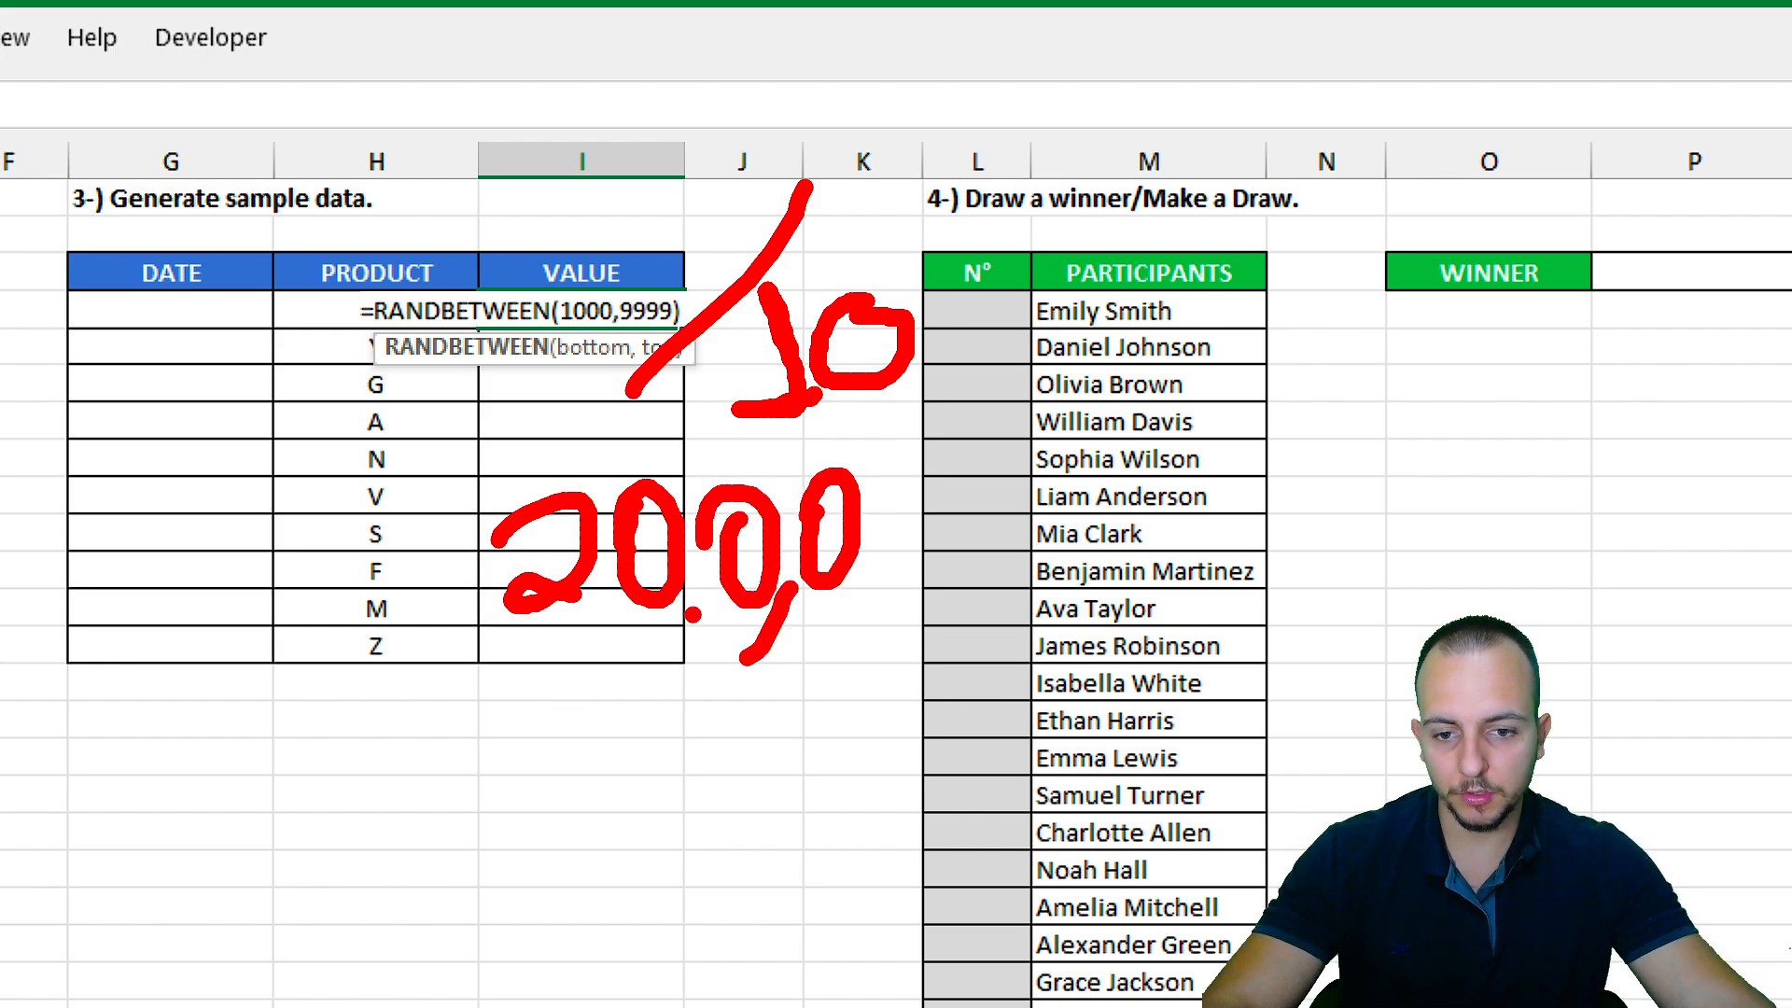
key("ctrl+z")
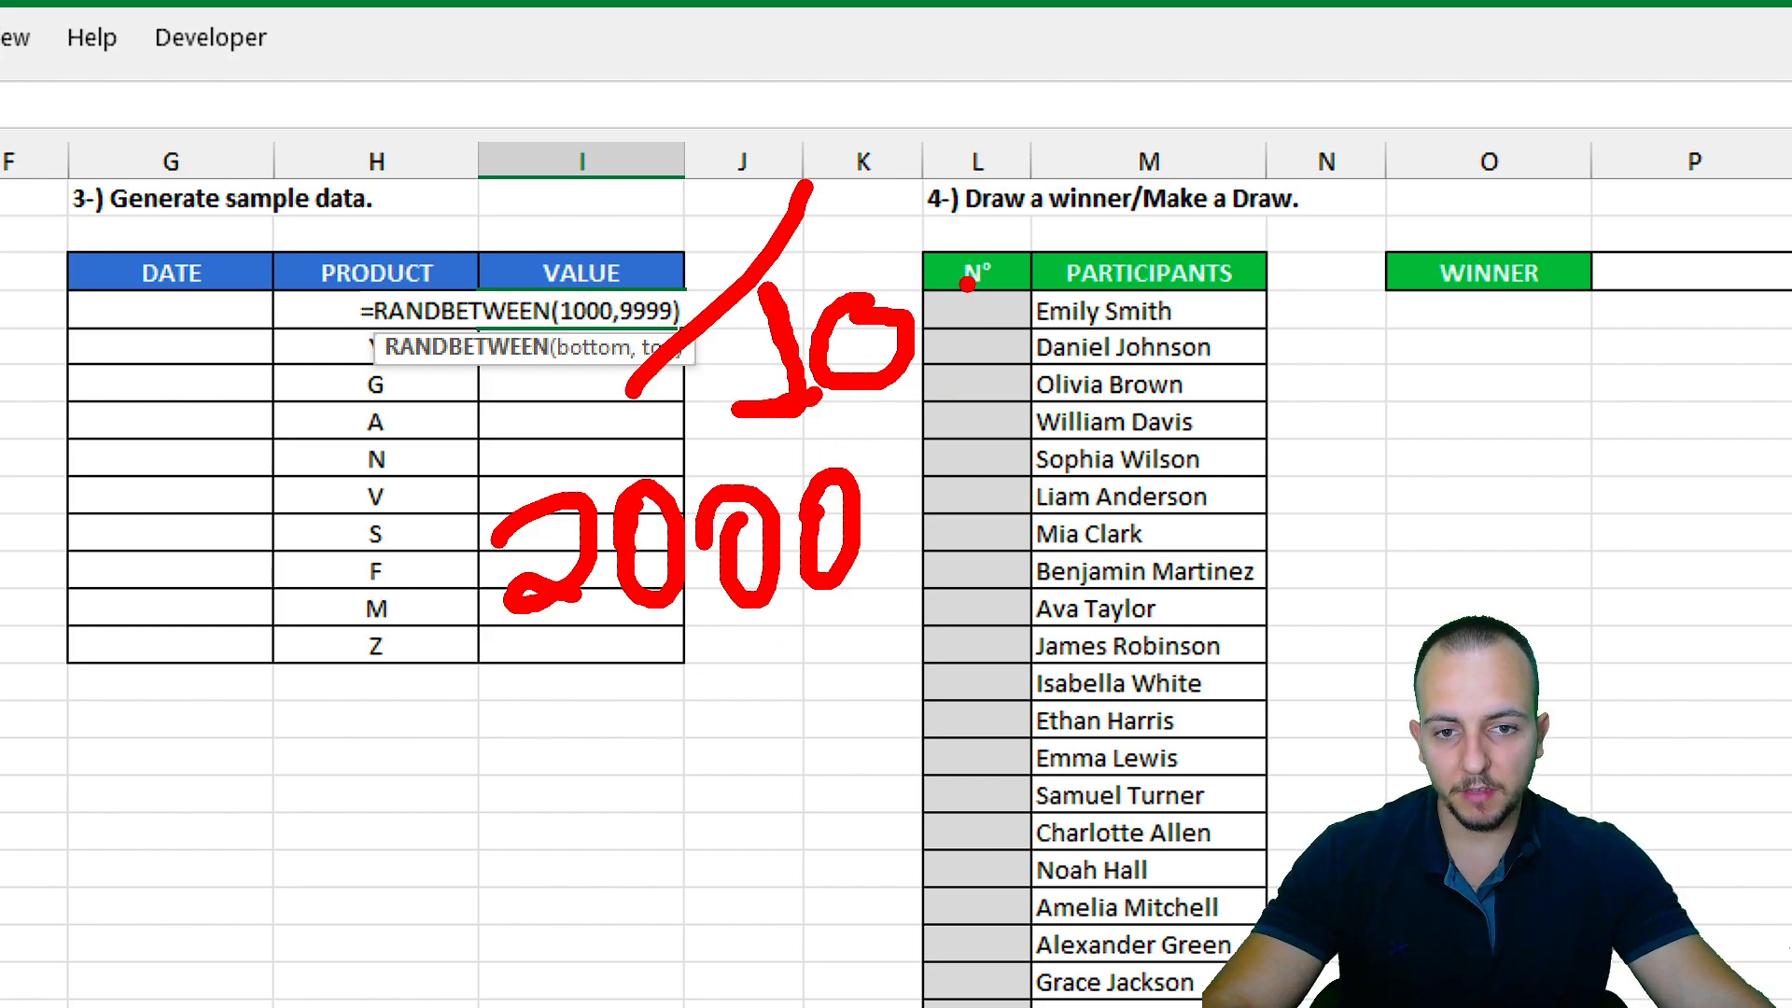
mouse_move(970, 279)
left_mouse_down()
mouse_move(1003, 371)
mouse_move(930, 314)
left_mouse_up()
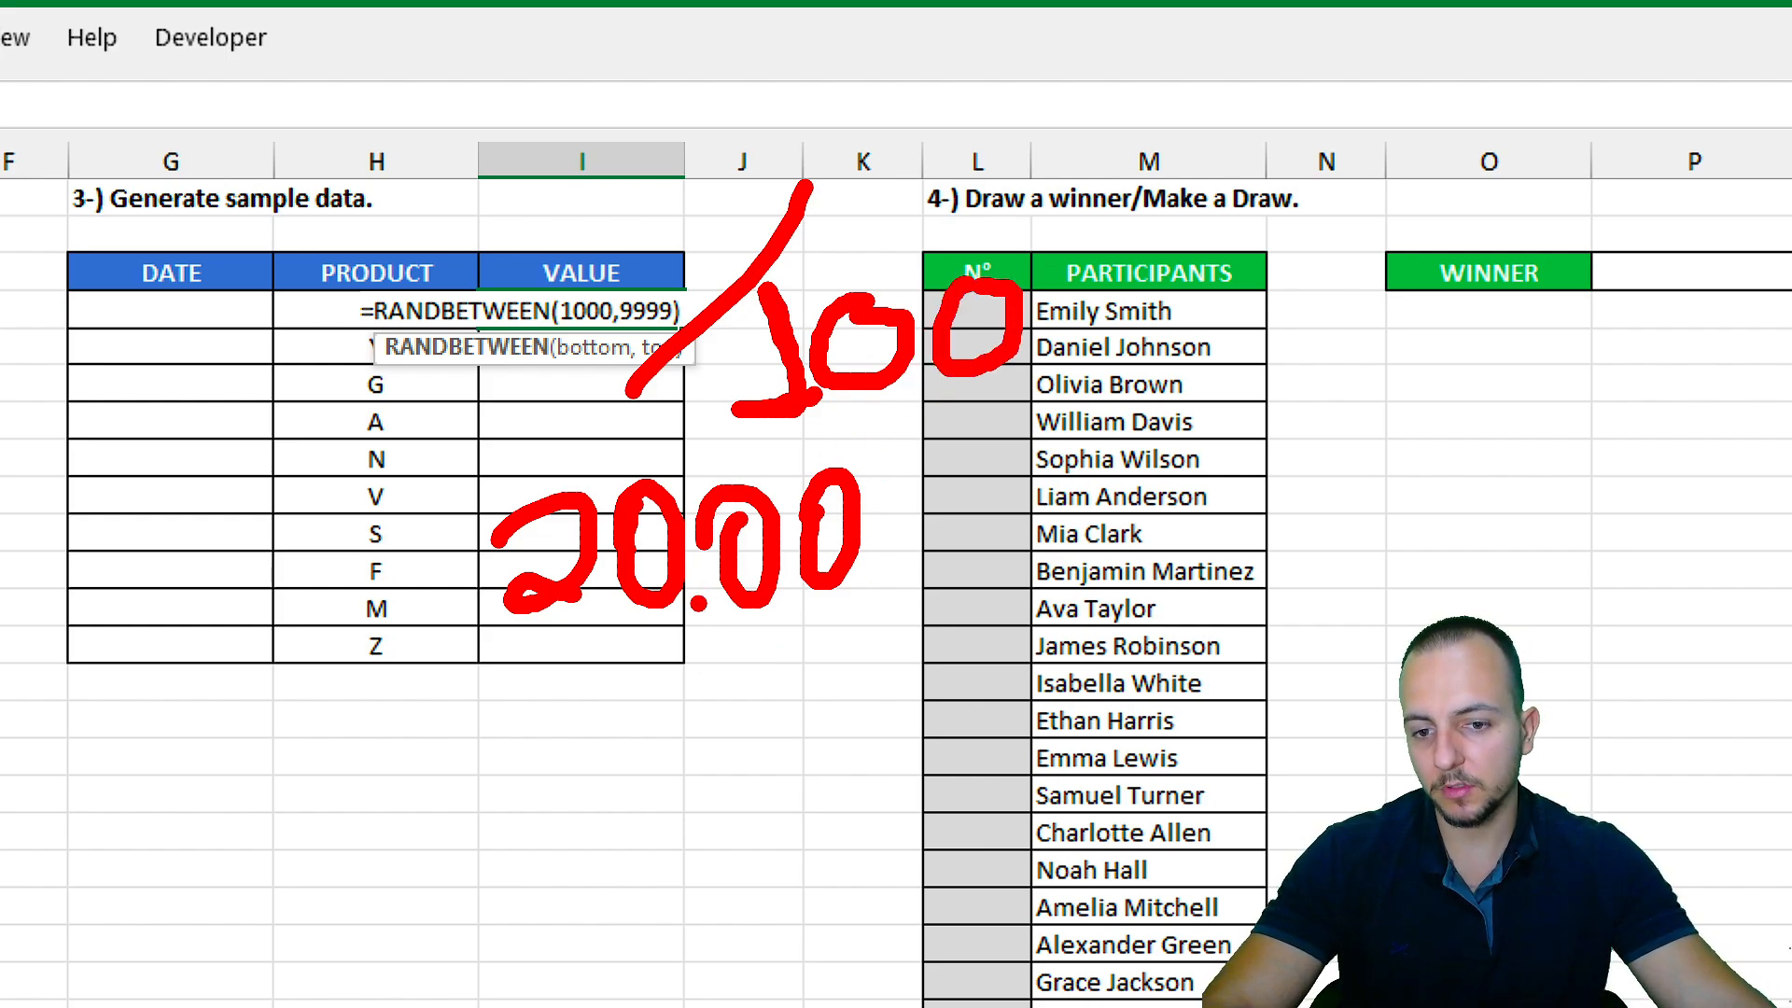
left_click_drag(701, 602, 630, 656)
left_click_drag(734, 639, 868, 586)
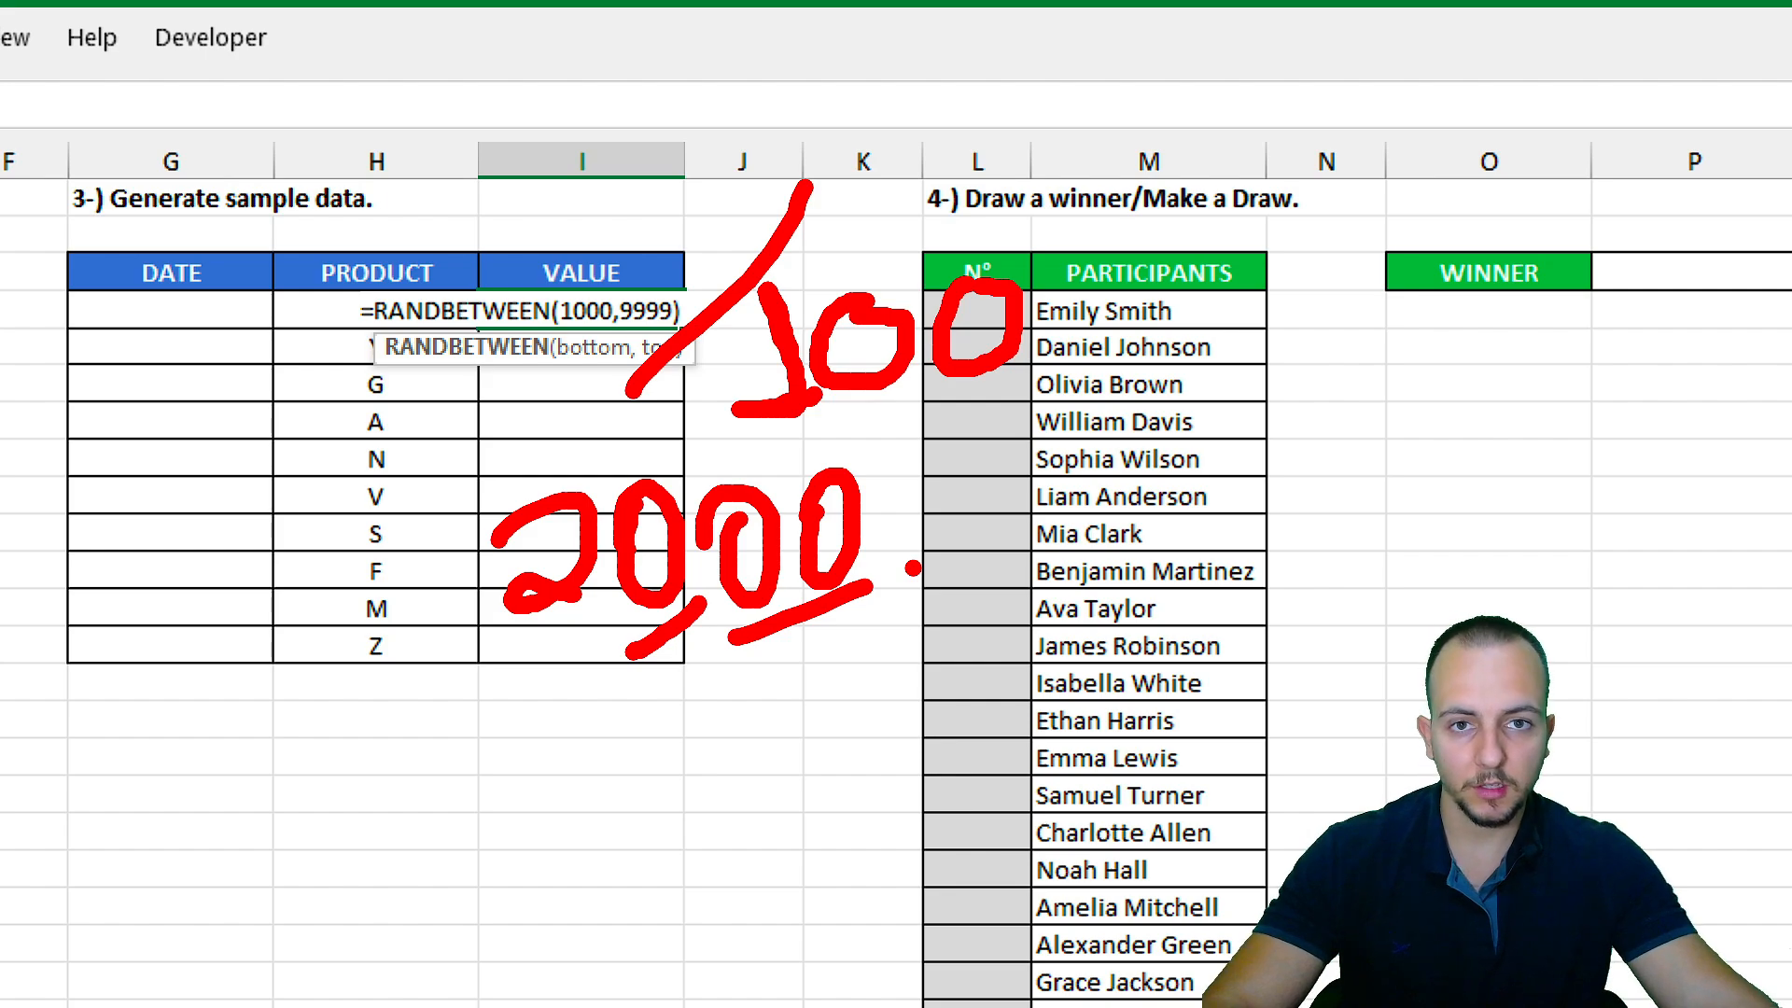
left_click_drag(826, 644, 826, 823)
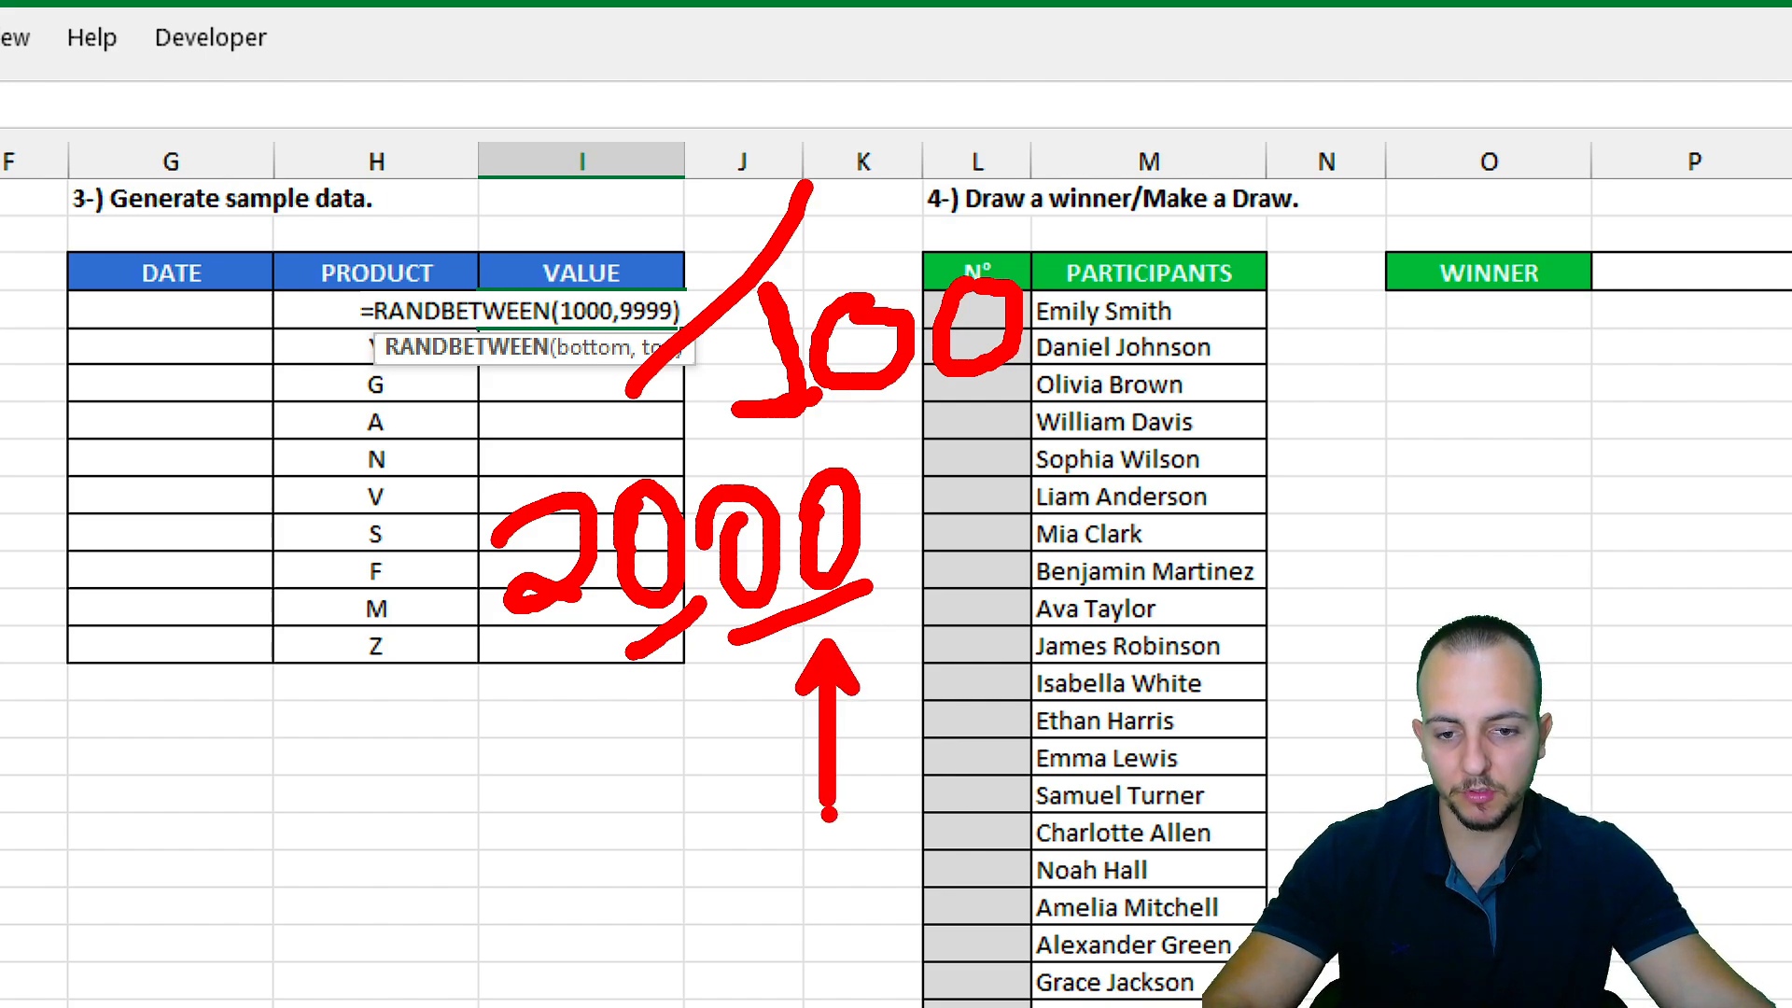
key("Escape")
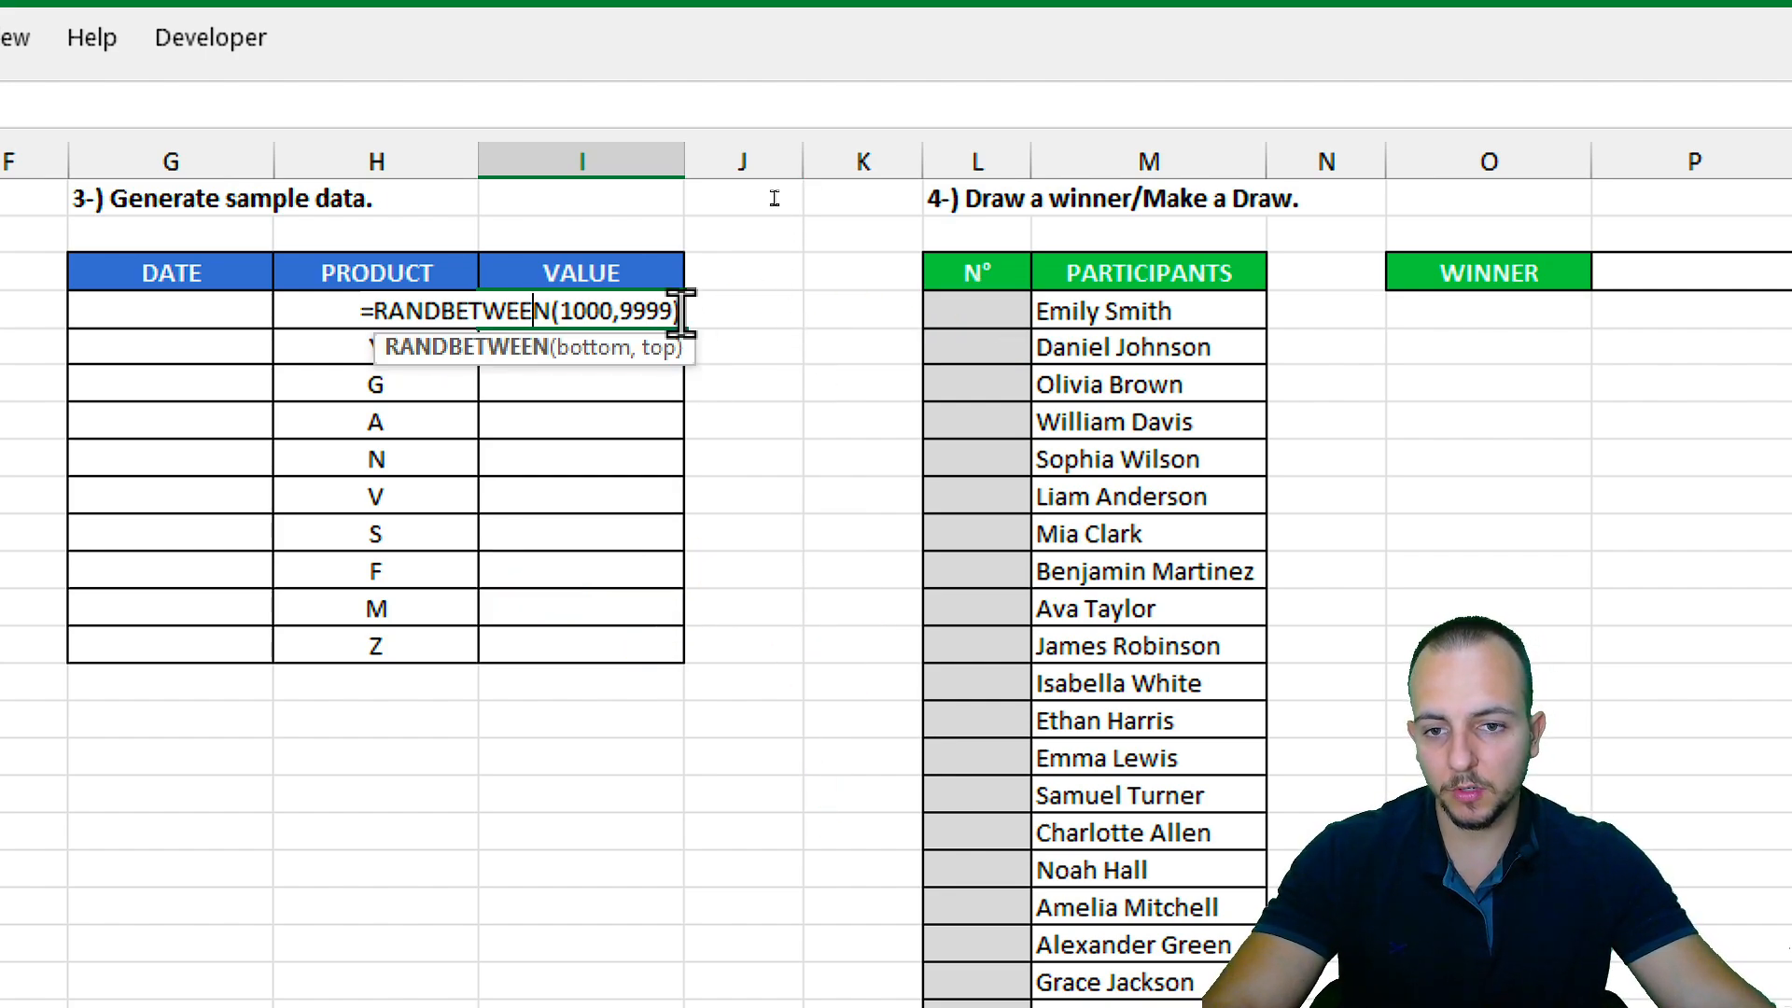
Divide the formula in cell I4 by 100, making =RANDBETWEEN(1000,9999)/100, and fill it down through the last row of the VALUE column.
left_click(680, 311)
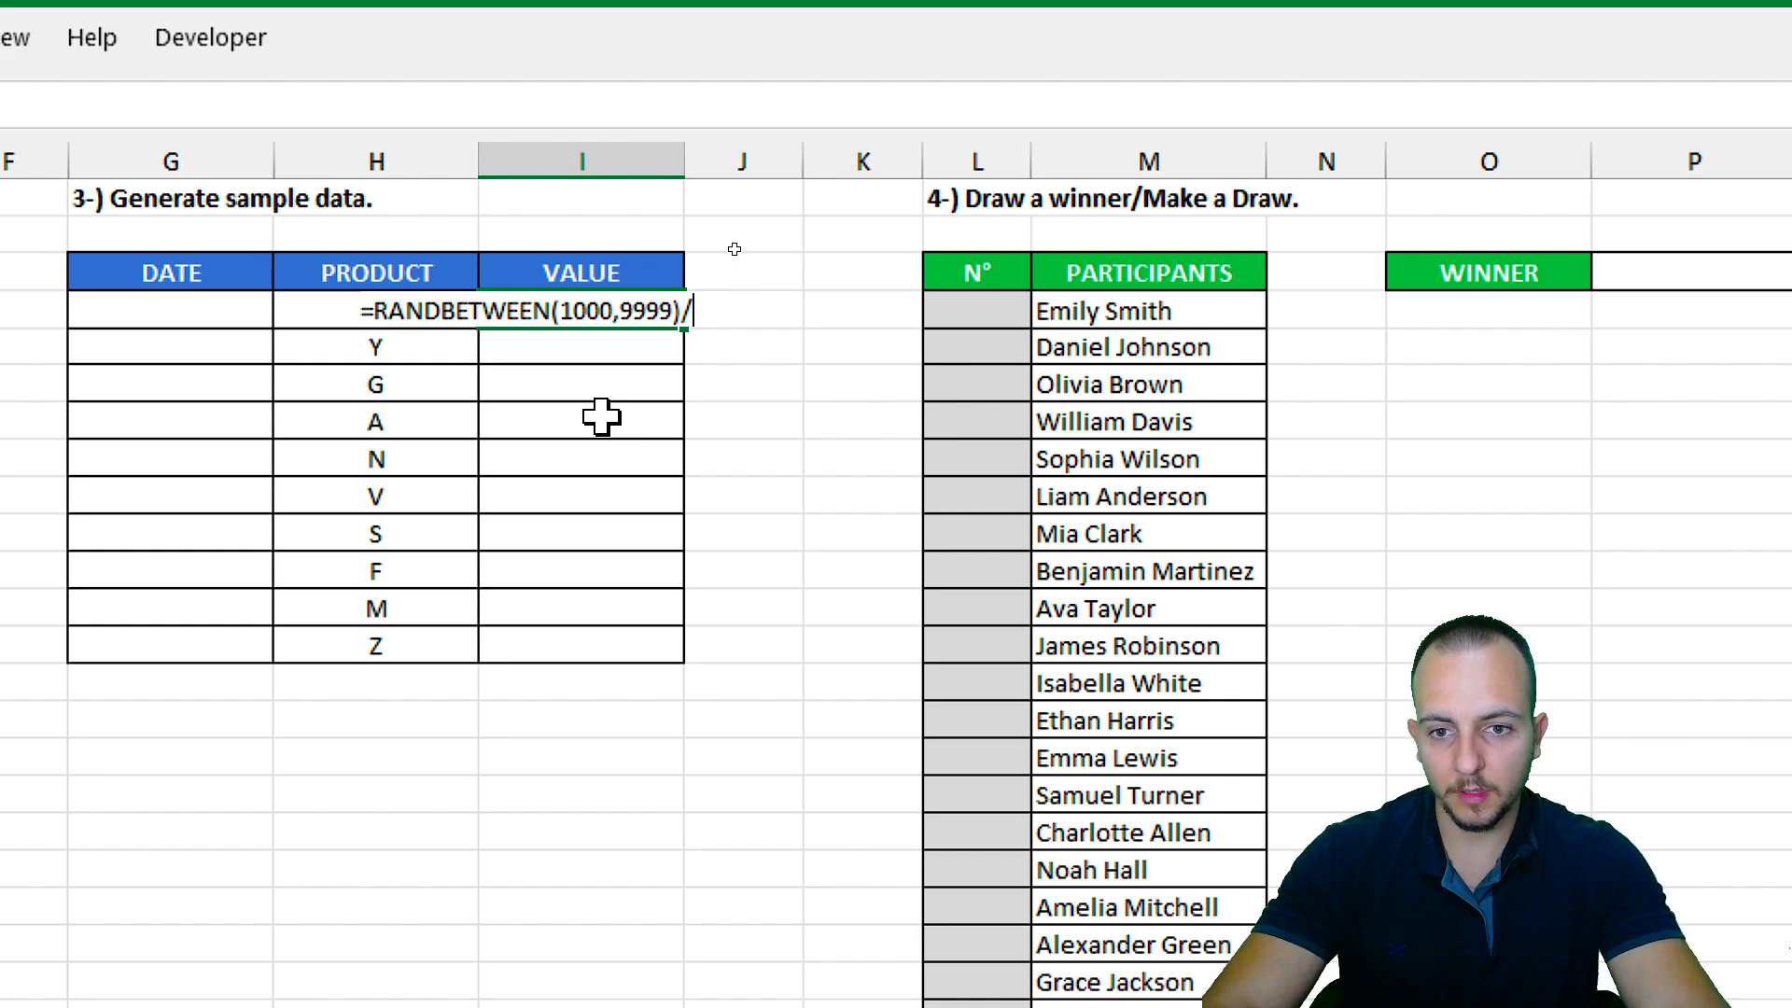
type("/")
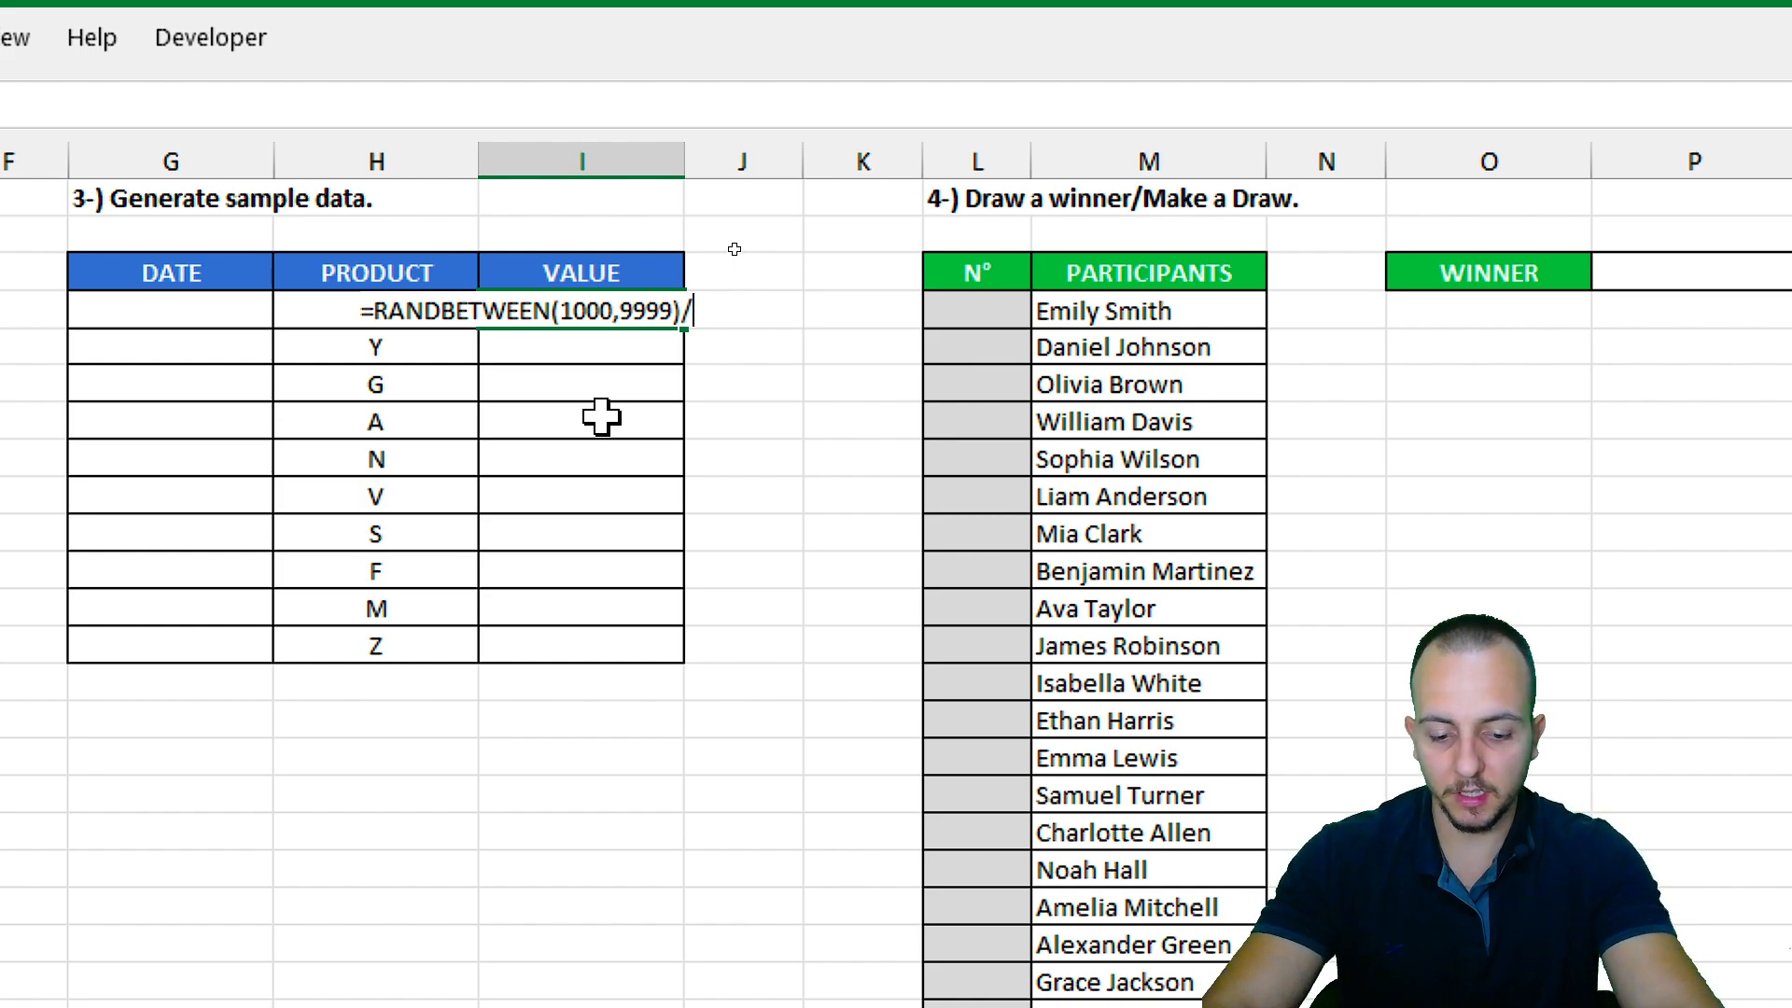
type("100")
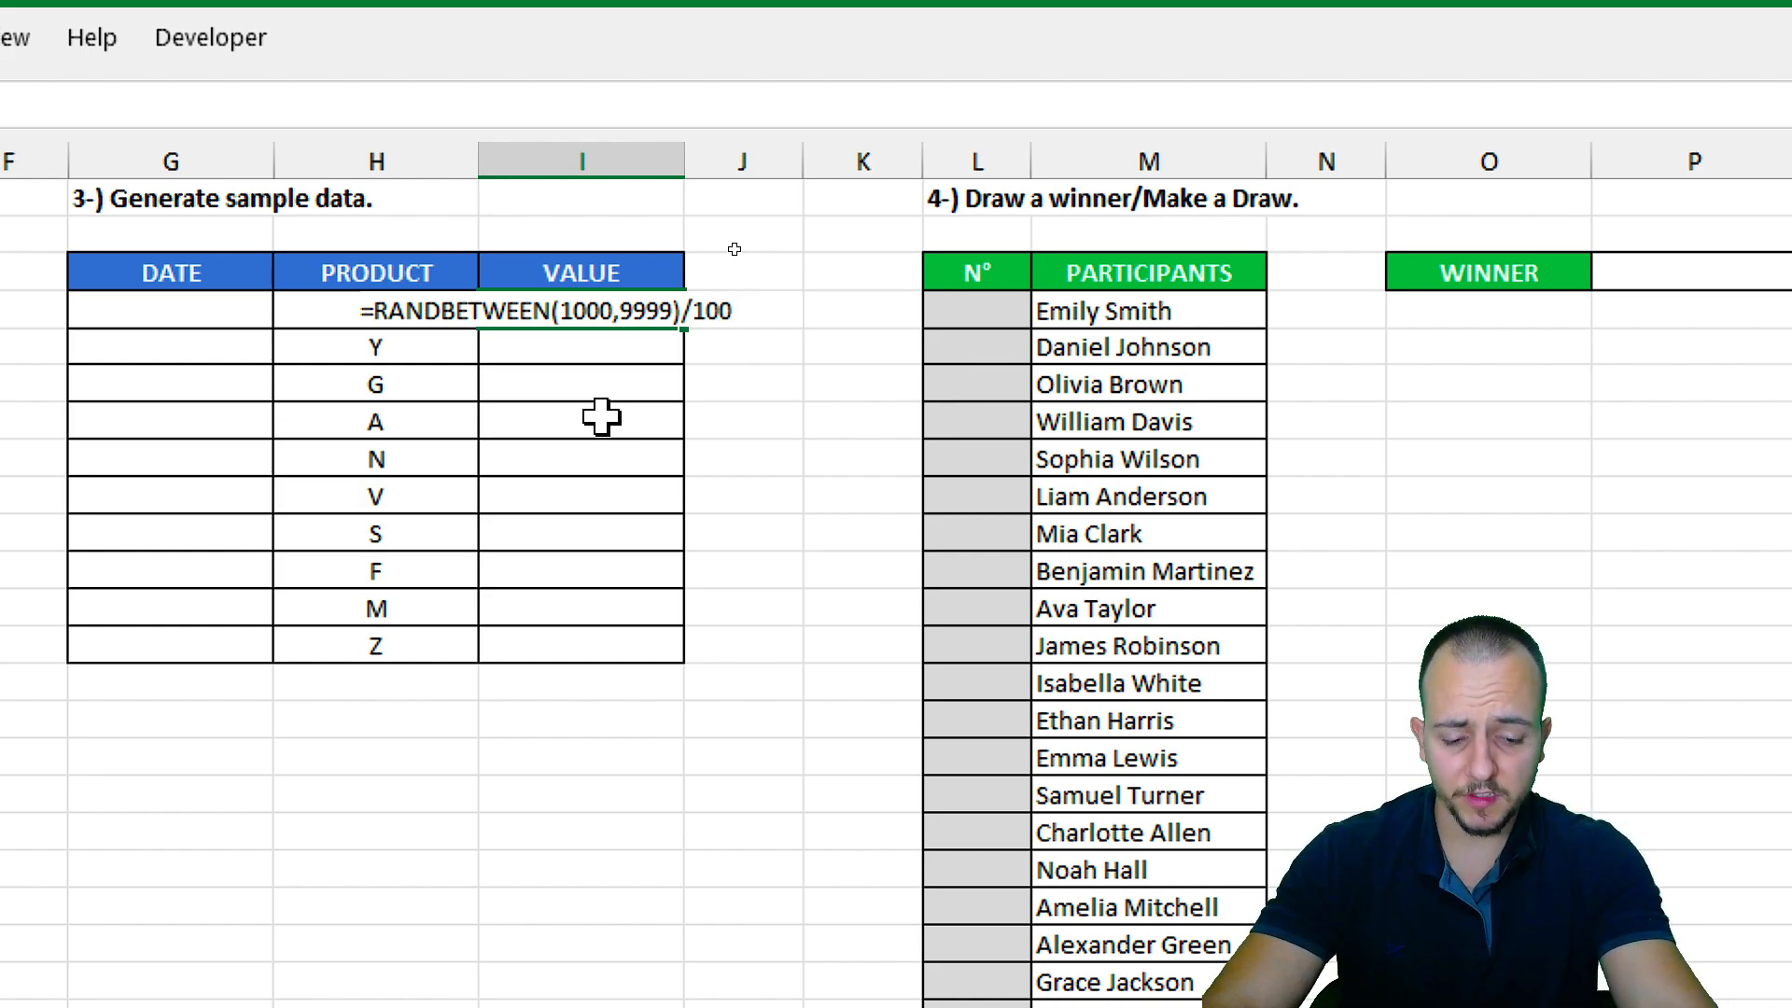
key("Return")
left_click(608, 317)
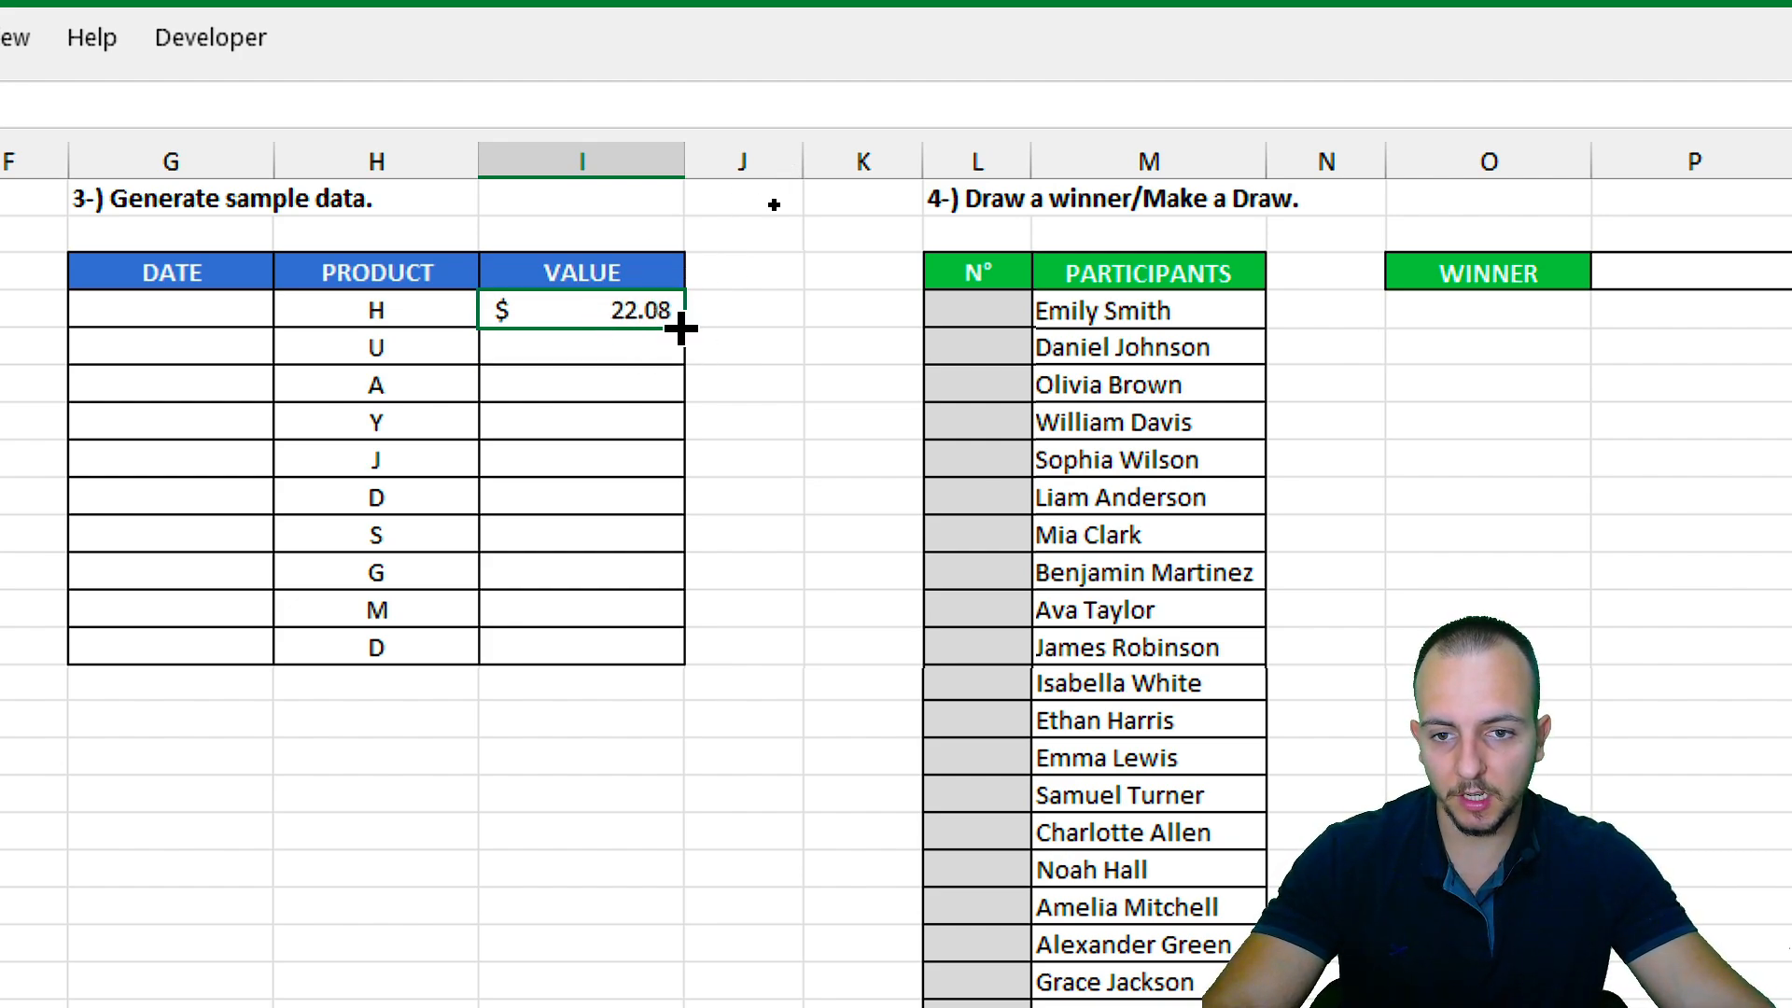
left_click_drag(680, 327, 674, 664)
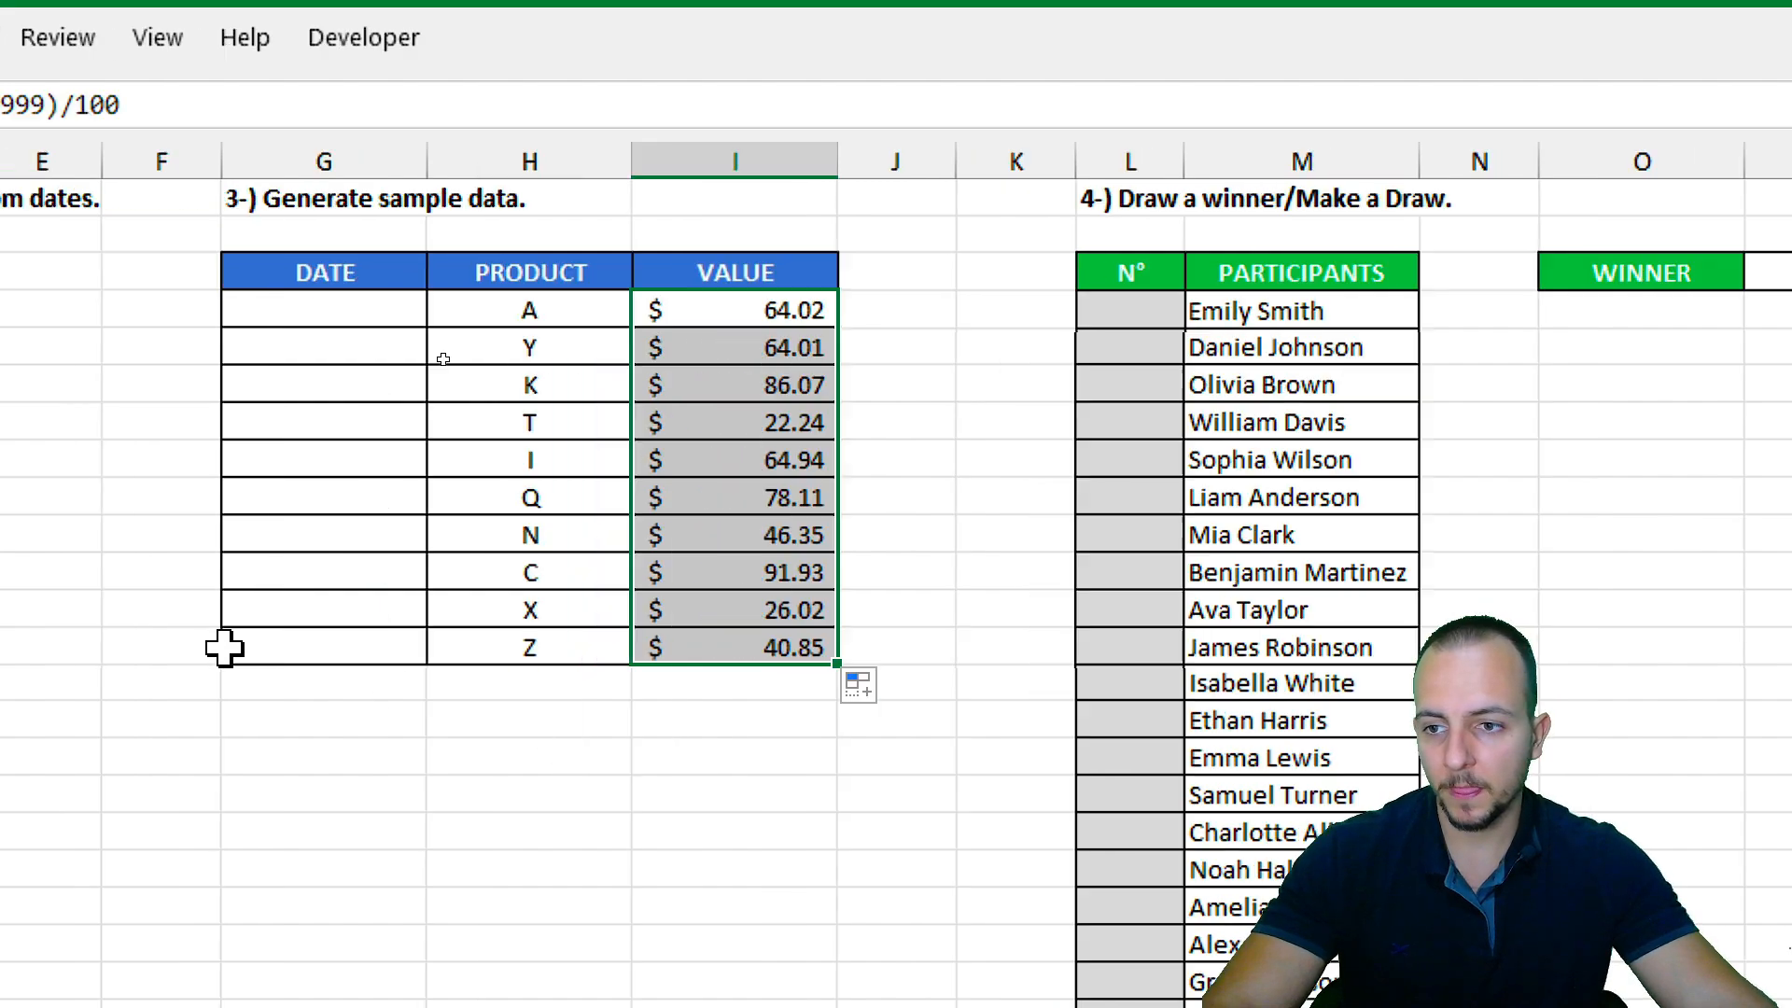
Check the random date formula in cell D3 as a reference for the DATE column, leaving it unmodified.
left_click(220, 308)
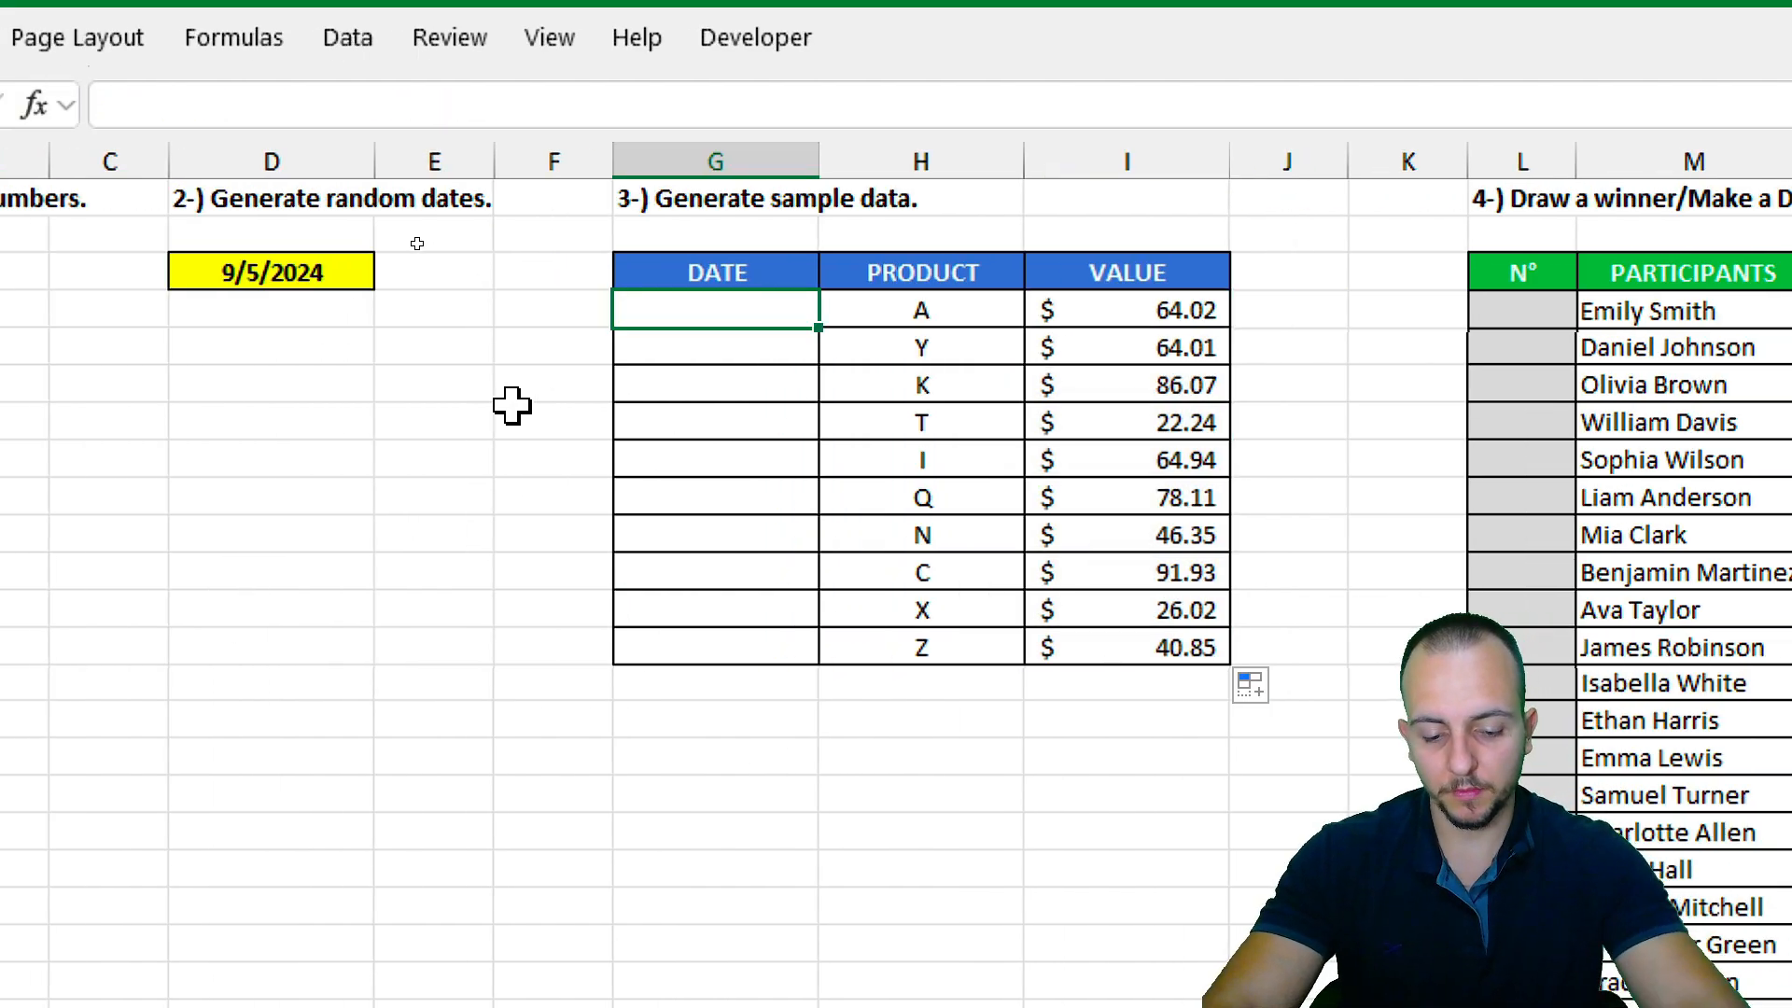
double_click(314, 280)
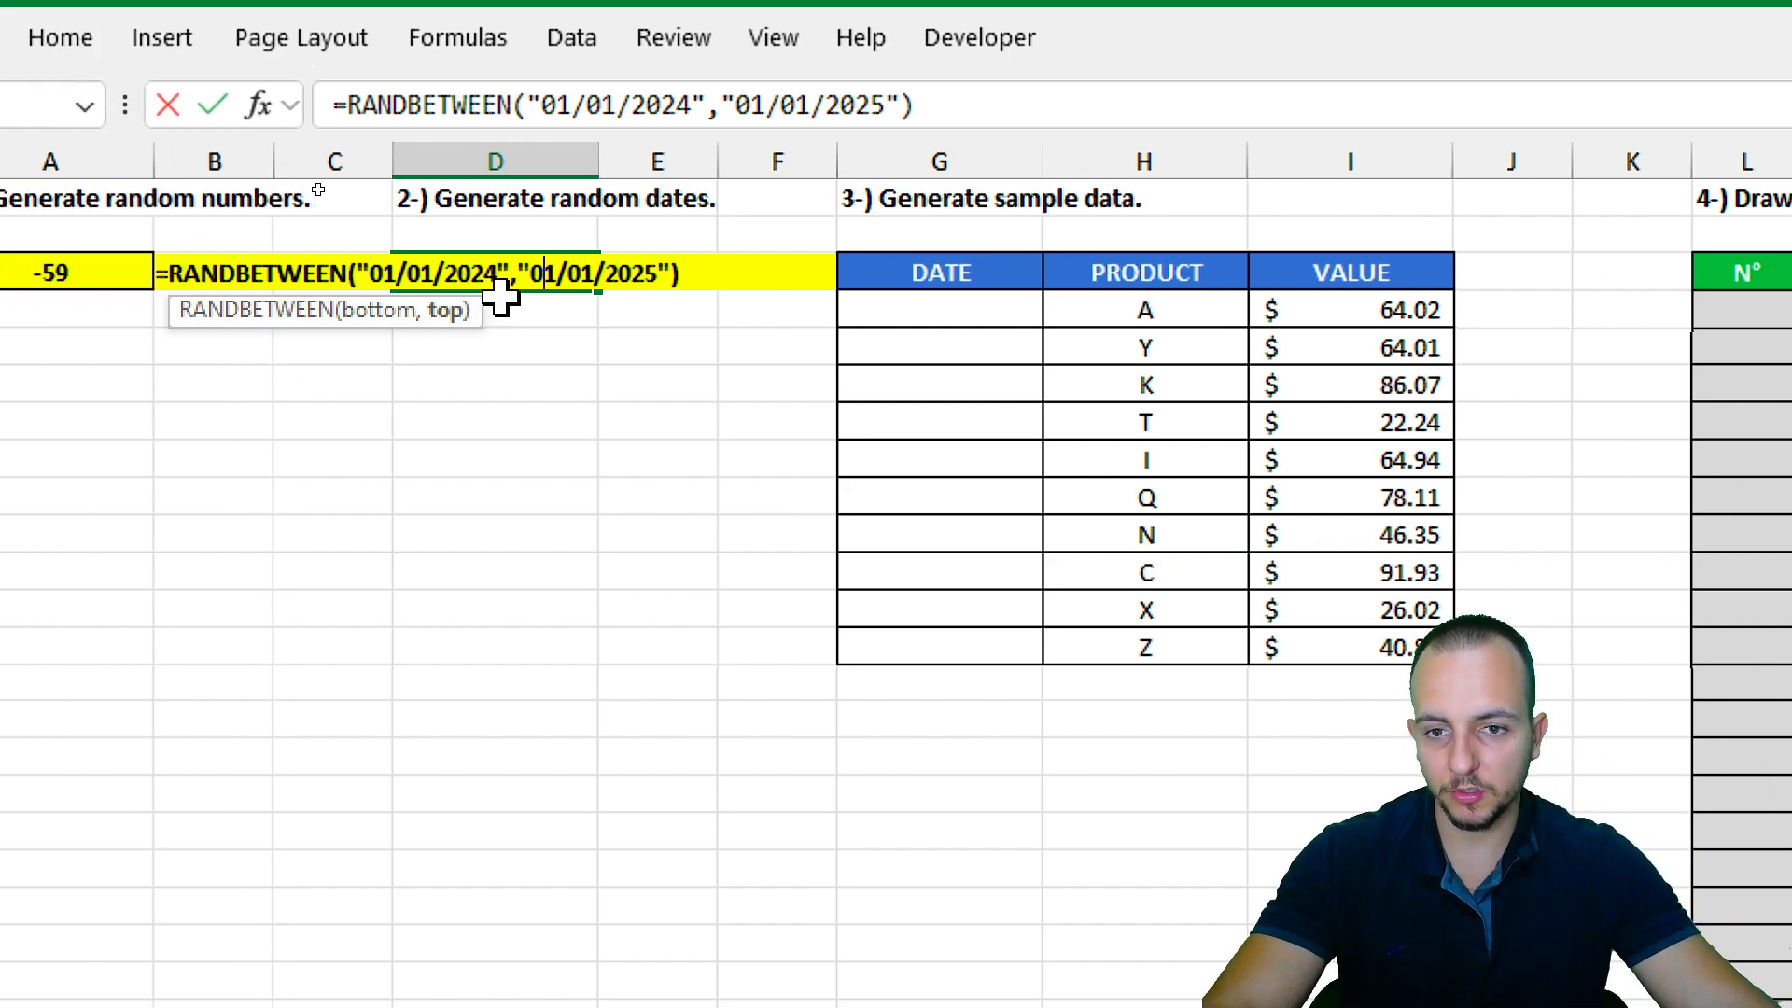
key("Escape")
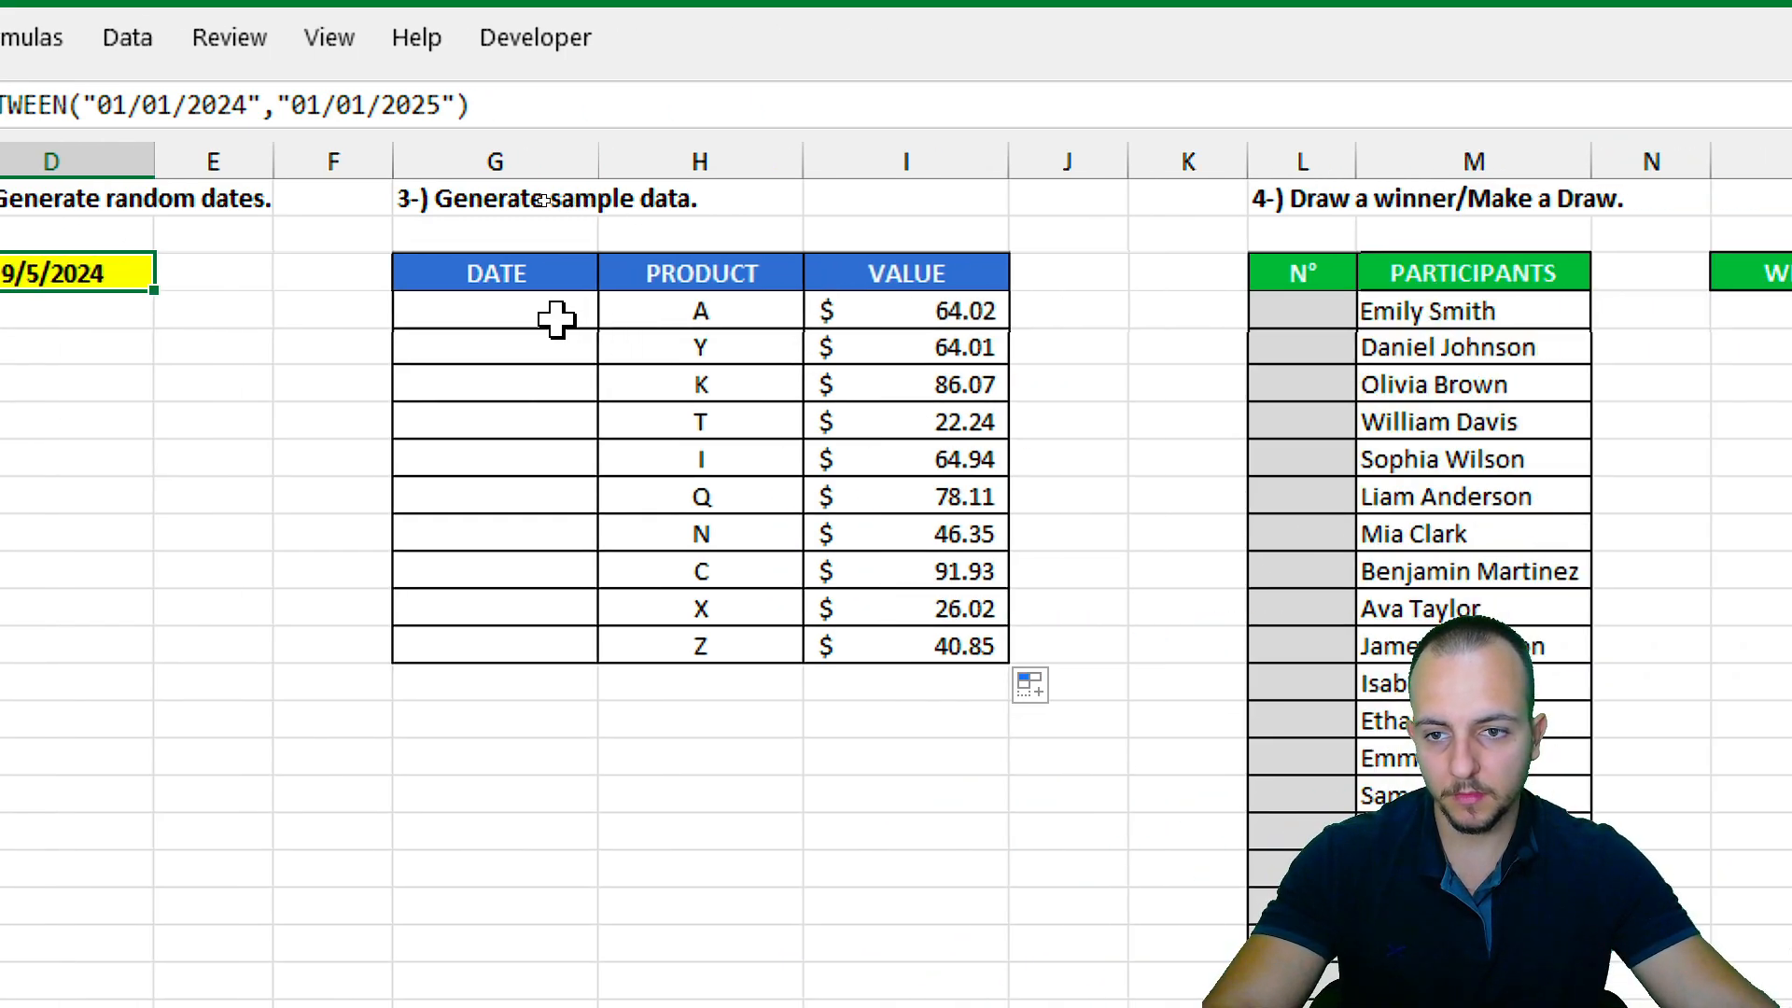
Enter the formula =RANDBETWEEN("01/01/2024","03/01/2024") in cell G4, the first row of the DATE column.
left_click(557, 320)
type("=RAN")
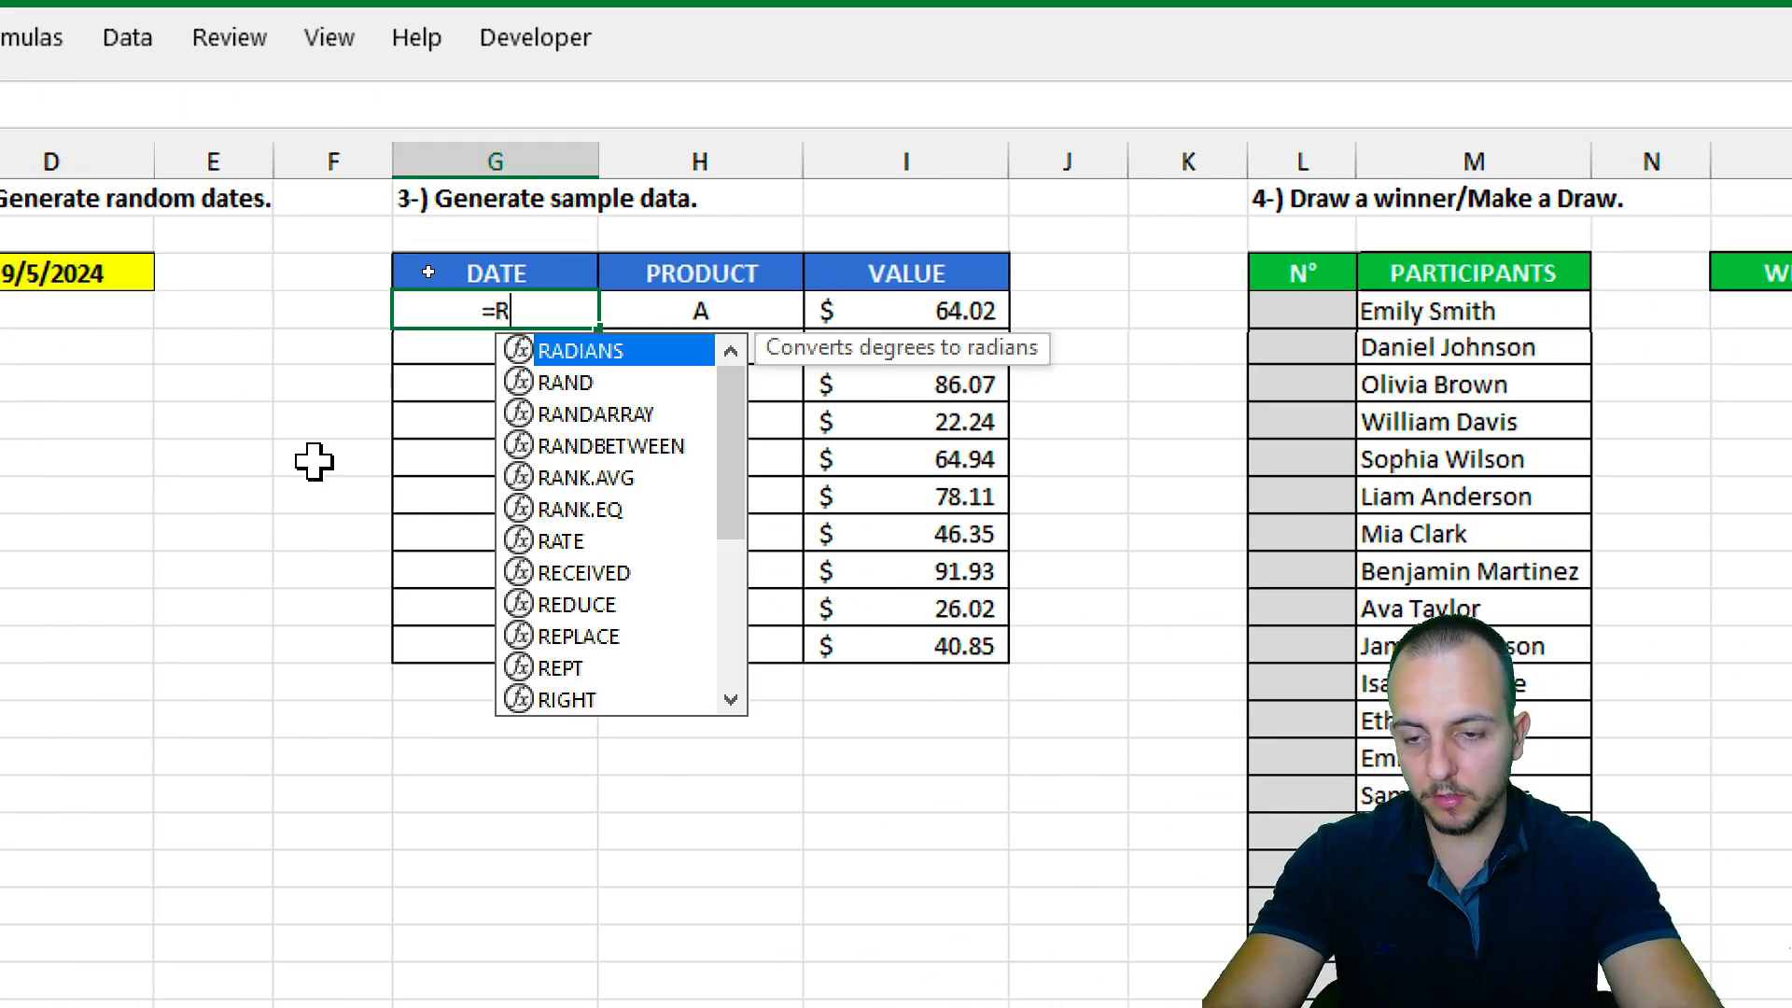
key("Down")
key("Down")
key("Tab")
type("\"")
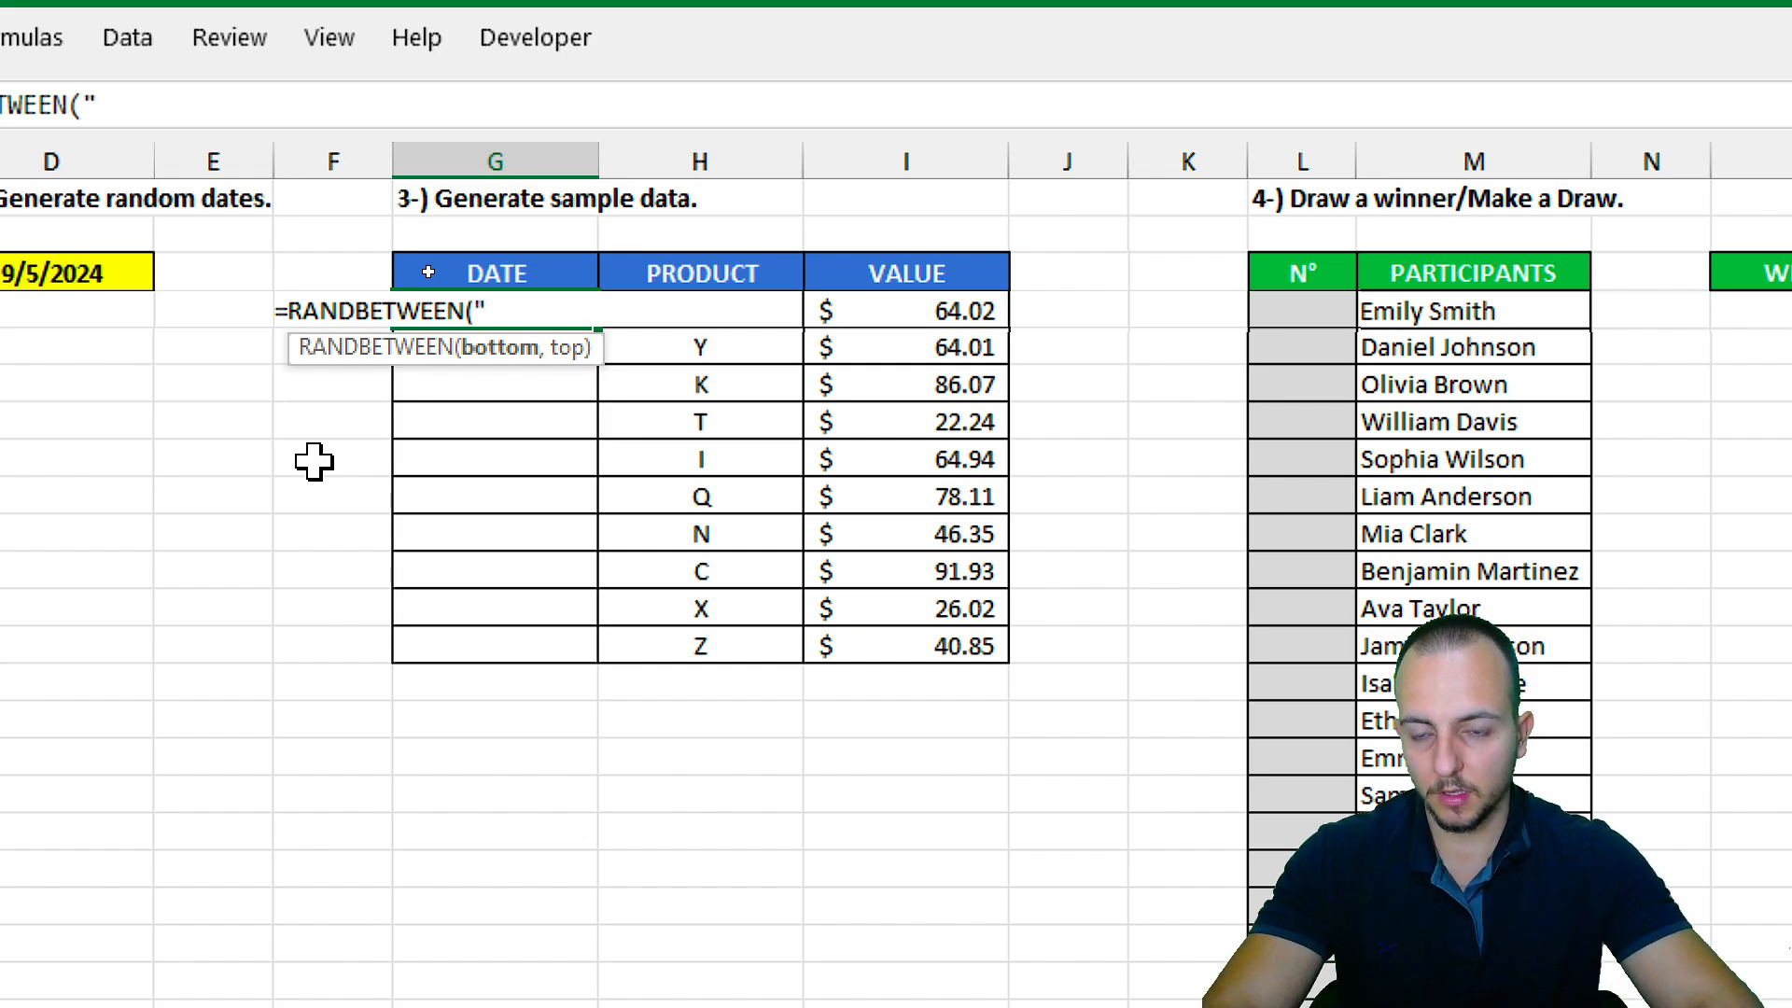
type("01/01/2024\"")
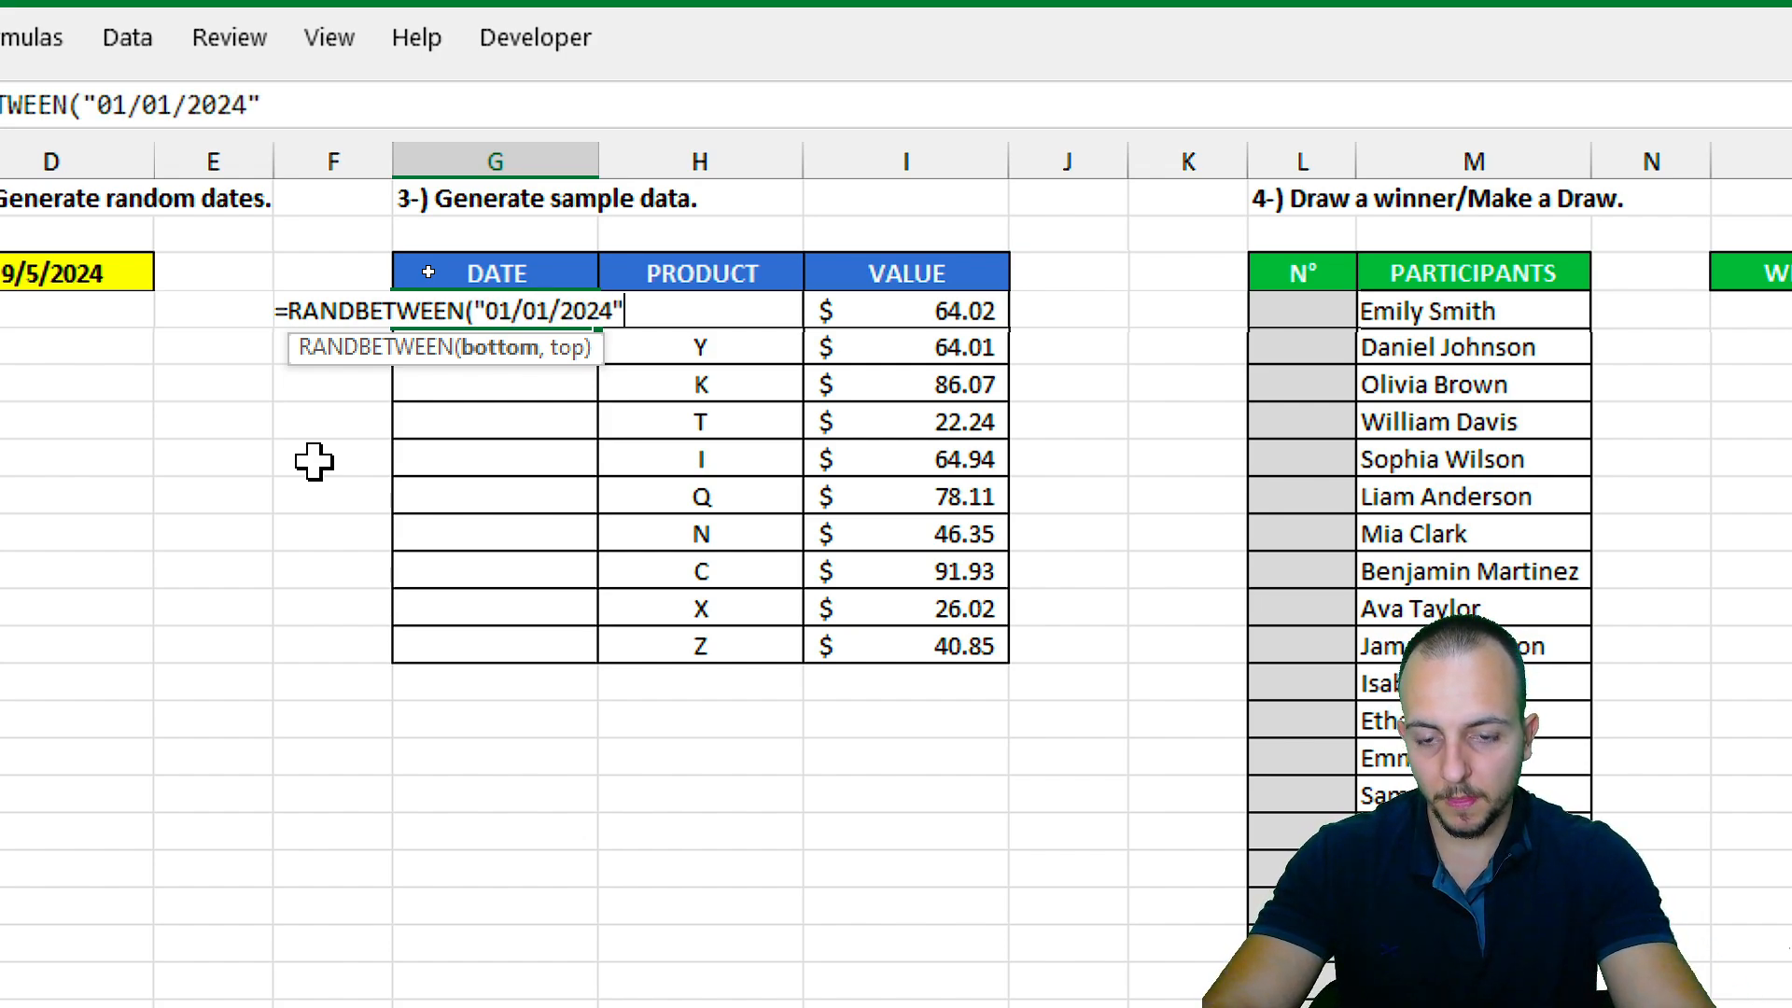
type(",\"")
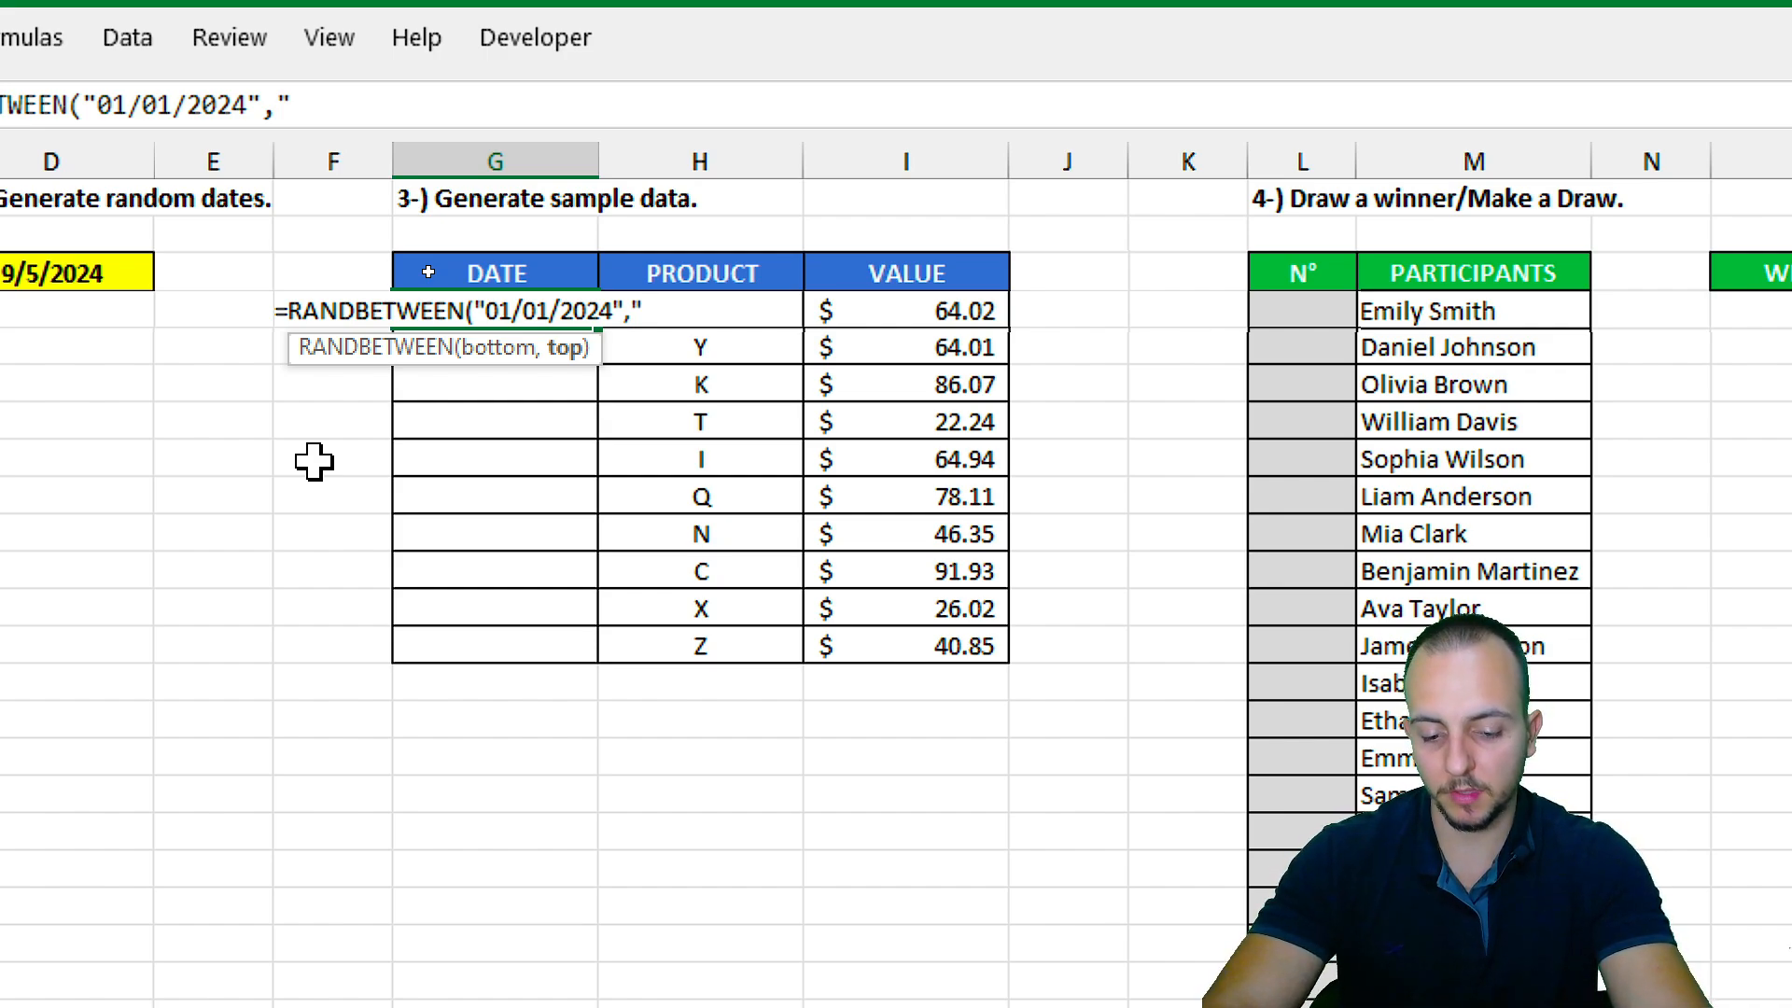
type("01")
key("BackSpace")
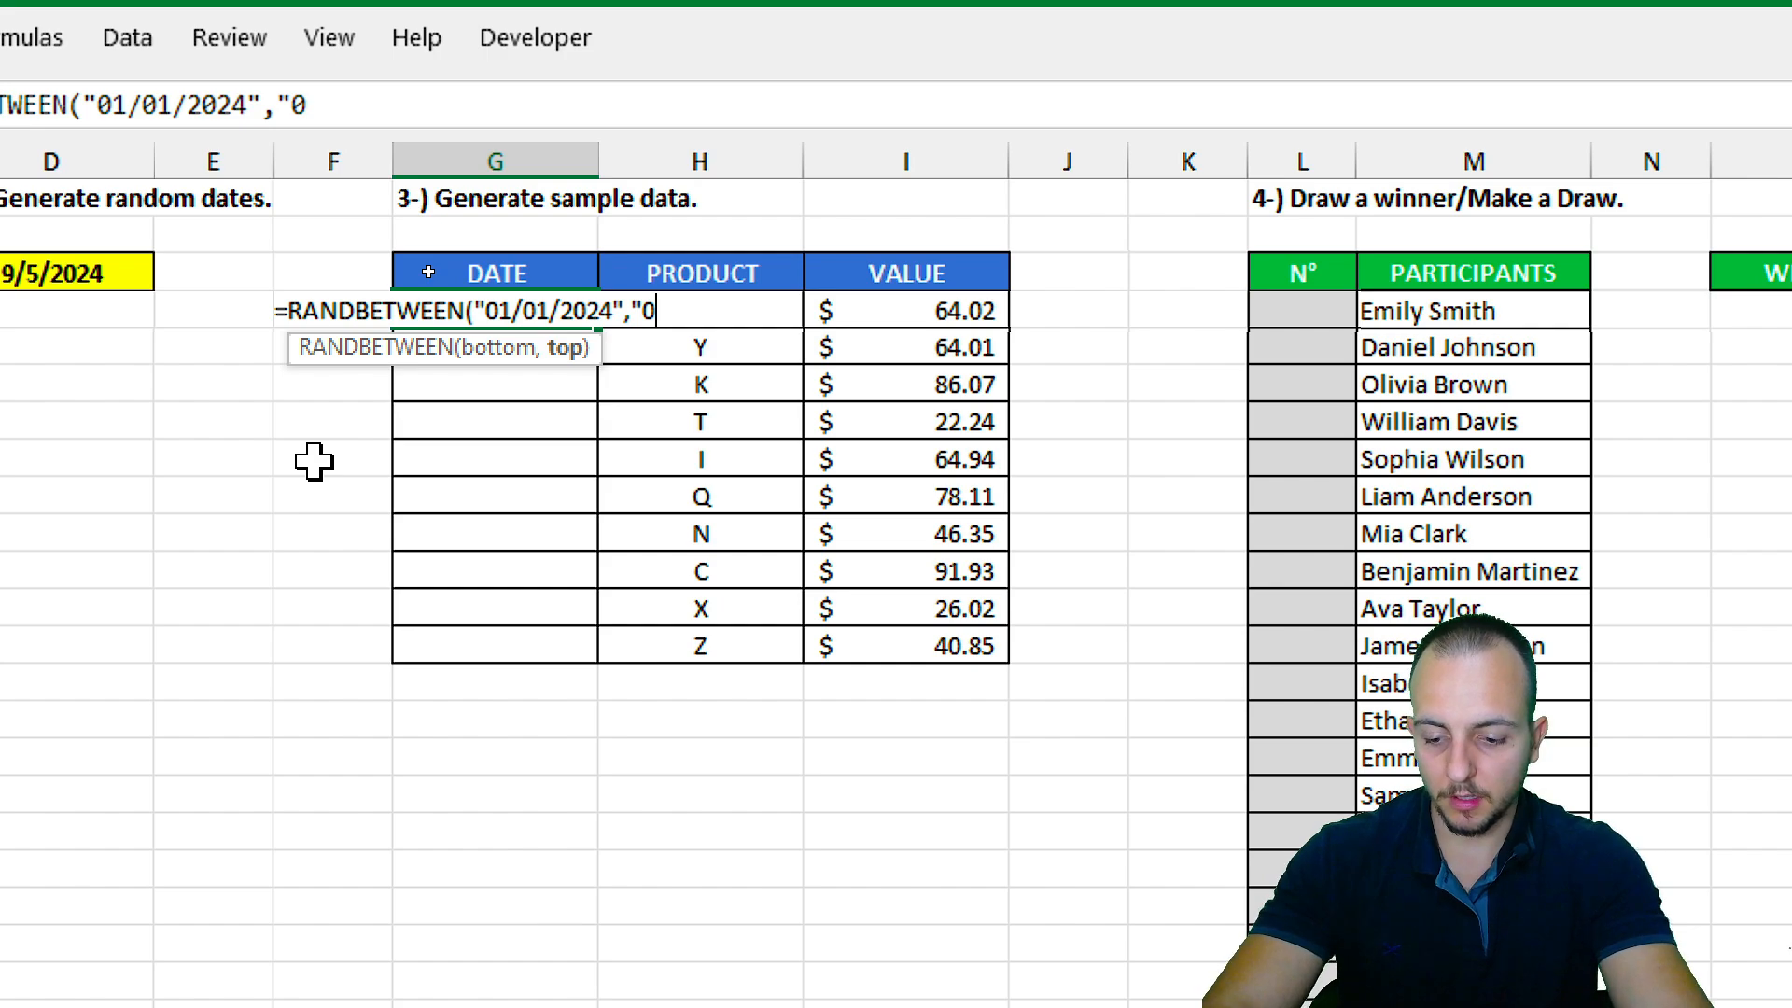
type("3/01/2024\")")
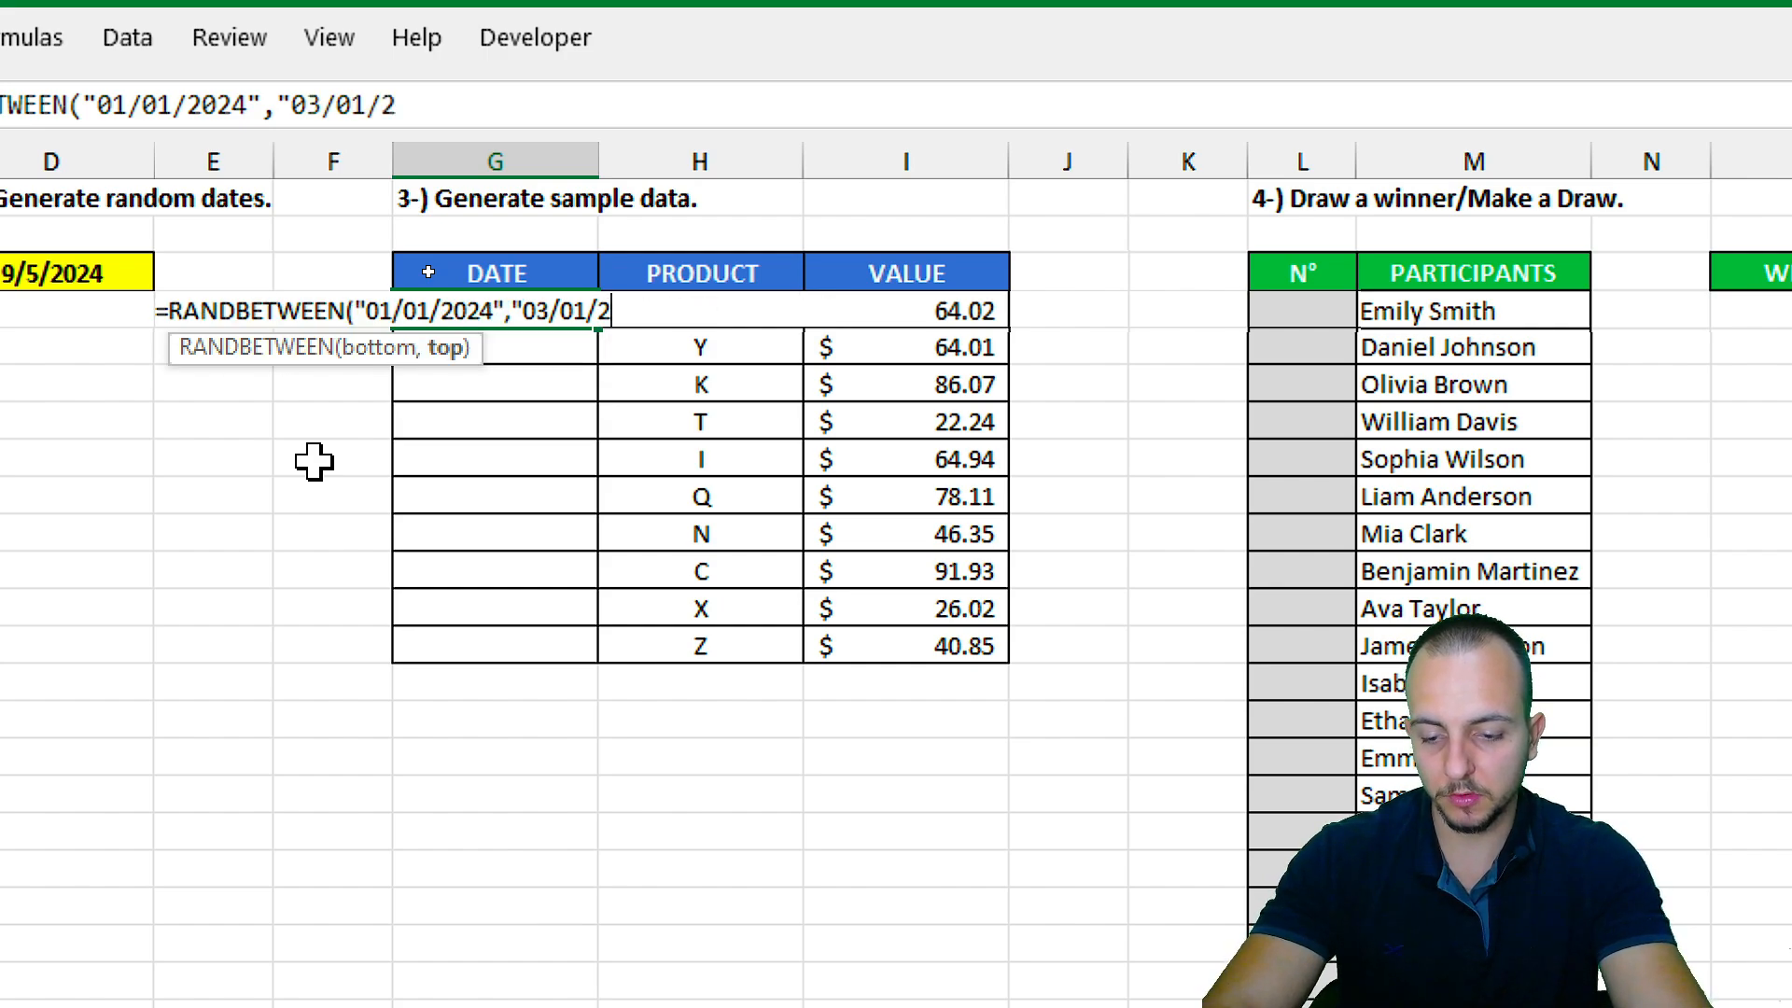
key("Return")
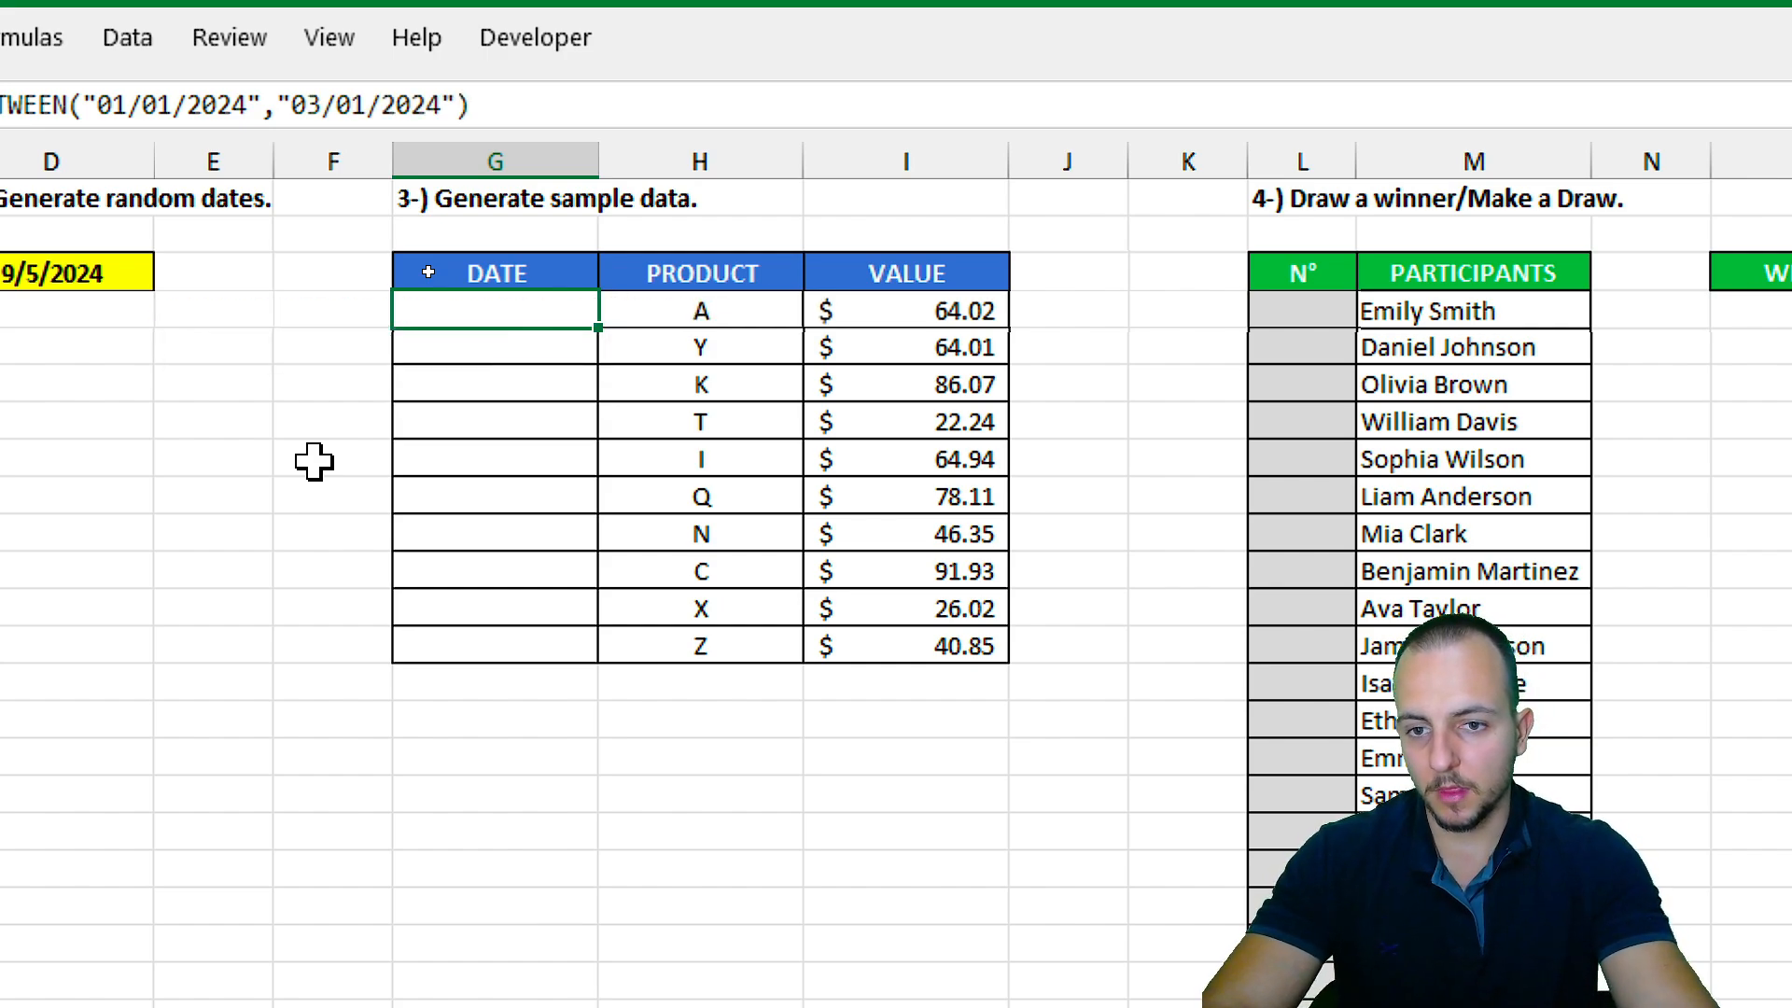
Fill the random date formula from cell G4 down through the last bordered row of the DATE column.
left_click(586, 311)
left_click_drag(609, 325, 572, 664)
left_click_drag(563, 280, 960, 640)
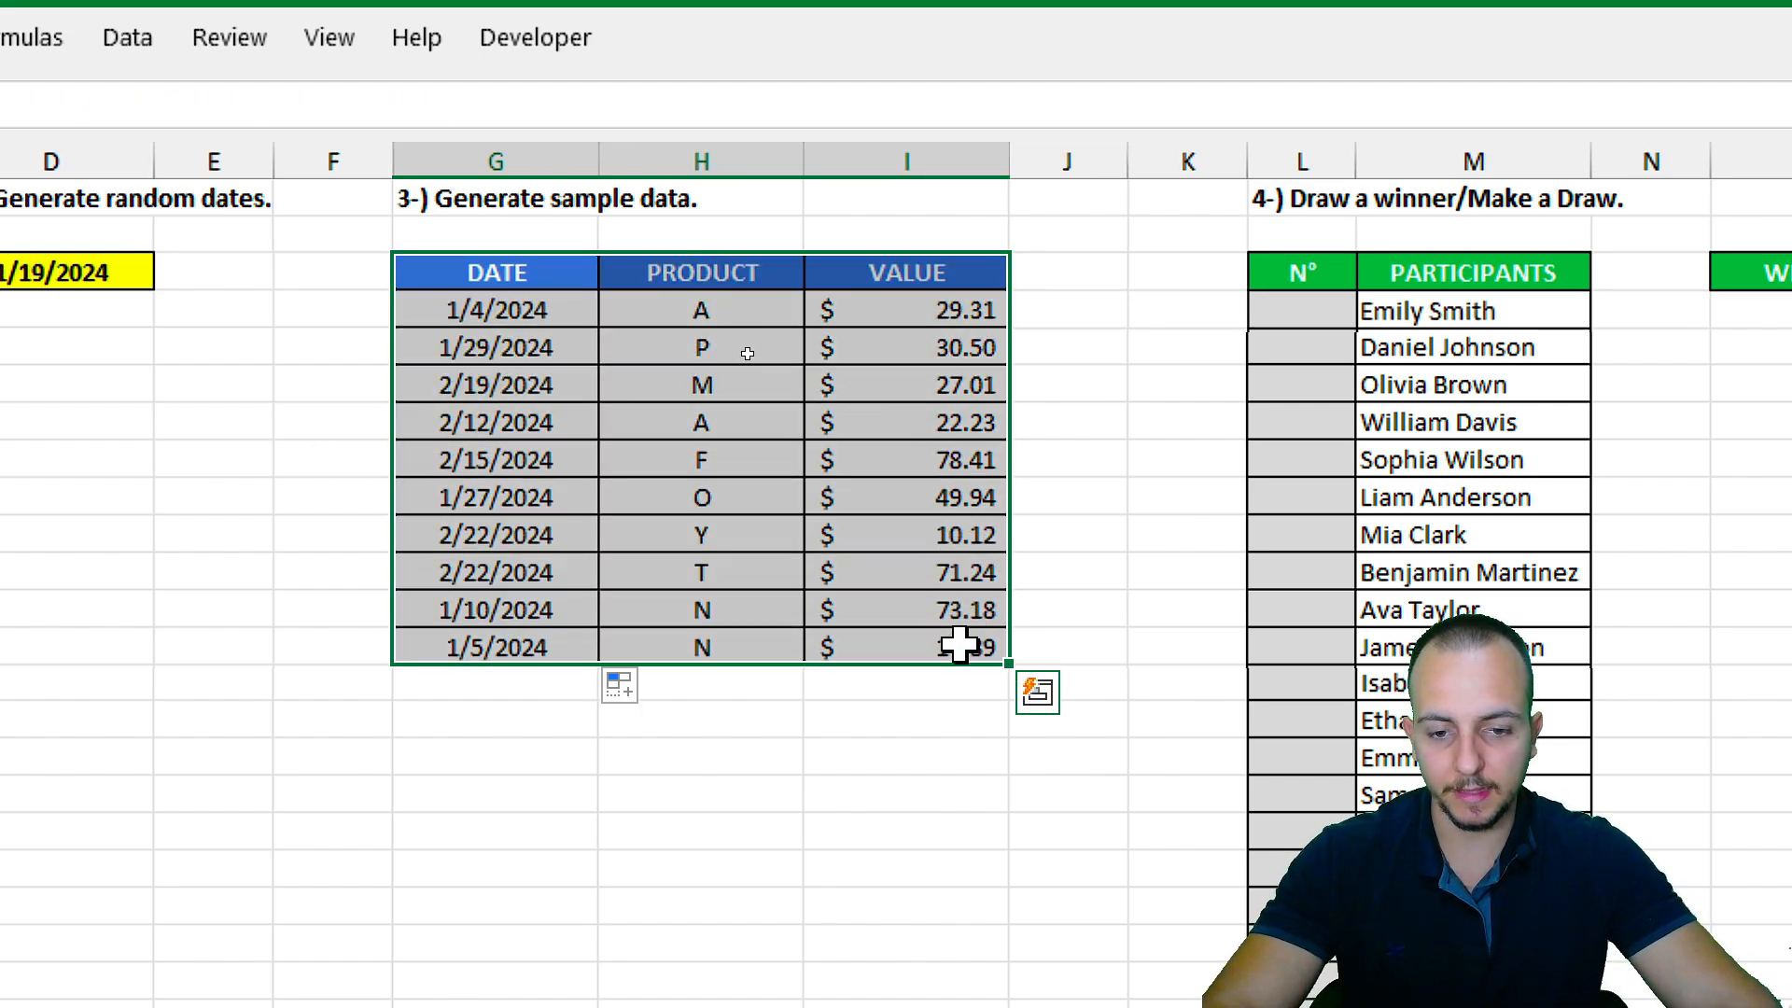
left_click(557, 276)
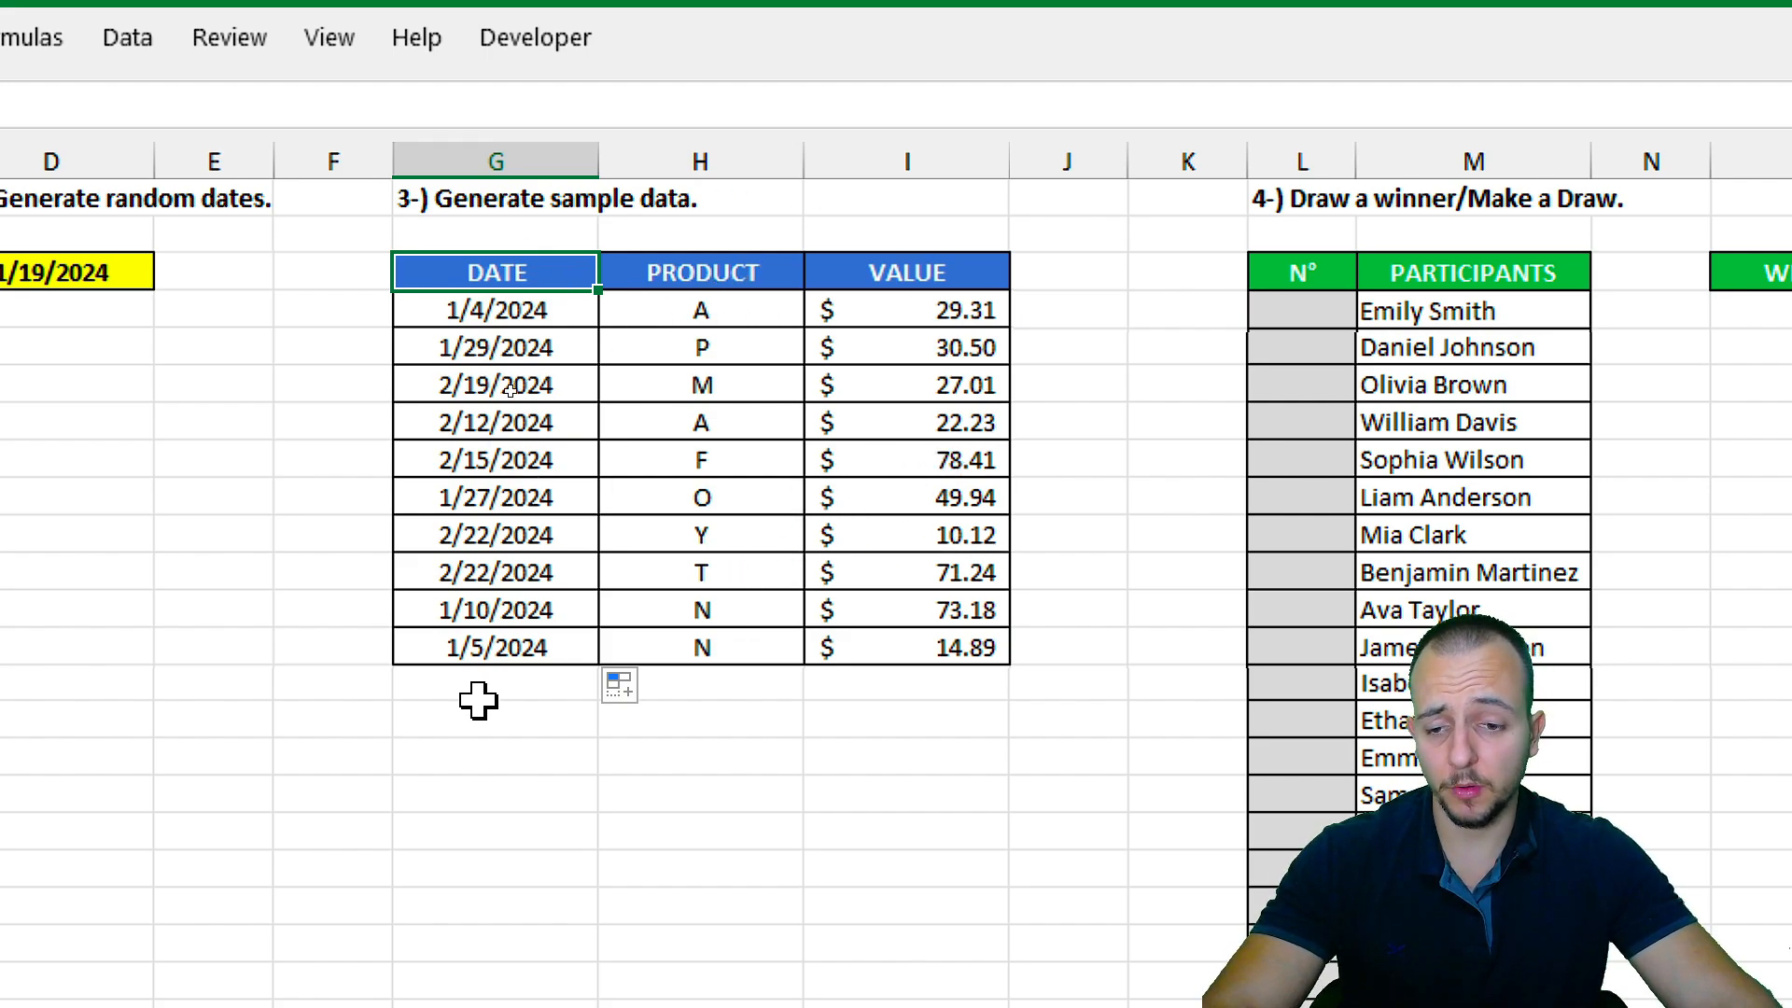
Extend the sample data table by filling its last DATE, PRODUCT and VALUE row down eight more rows.
left_click_drag(475, 695, 516, 877)
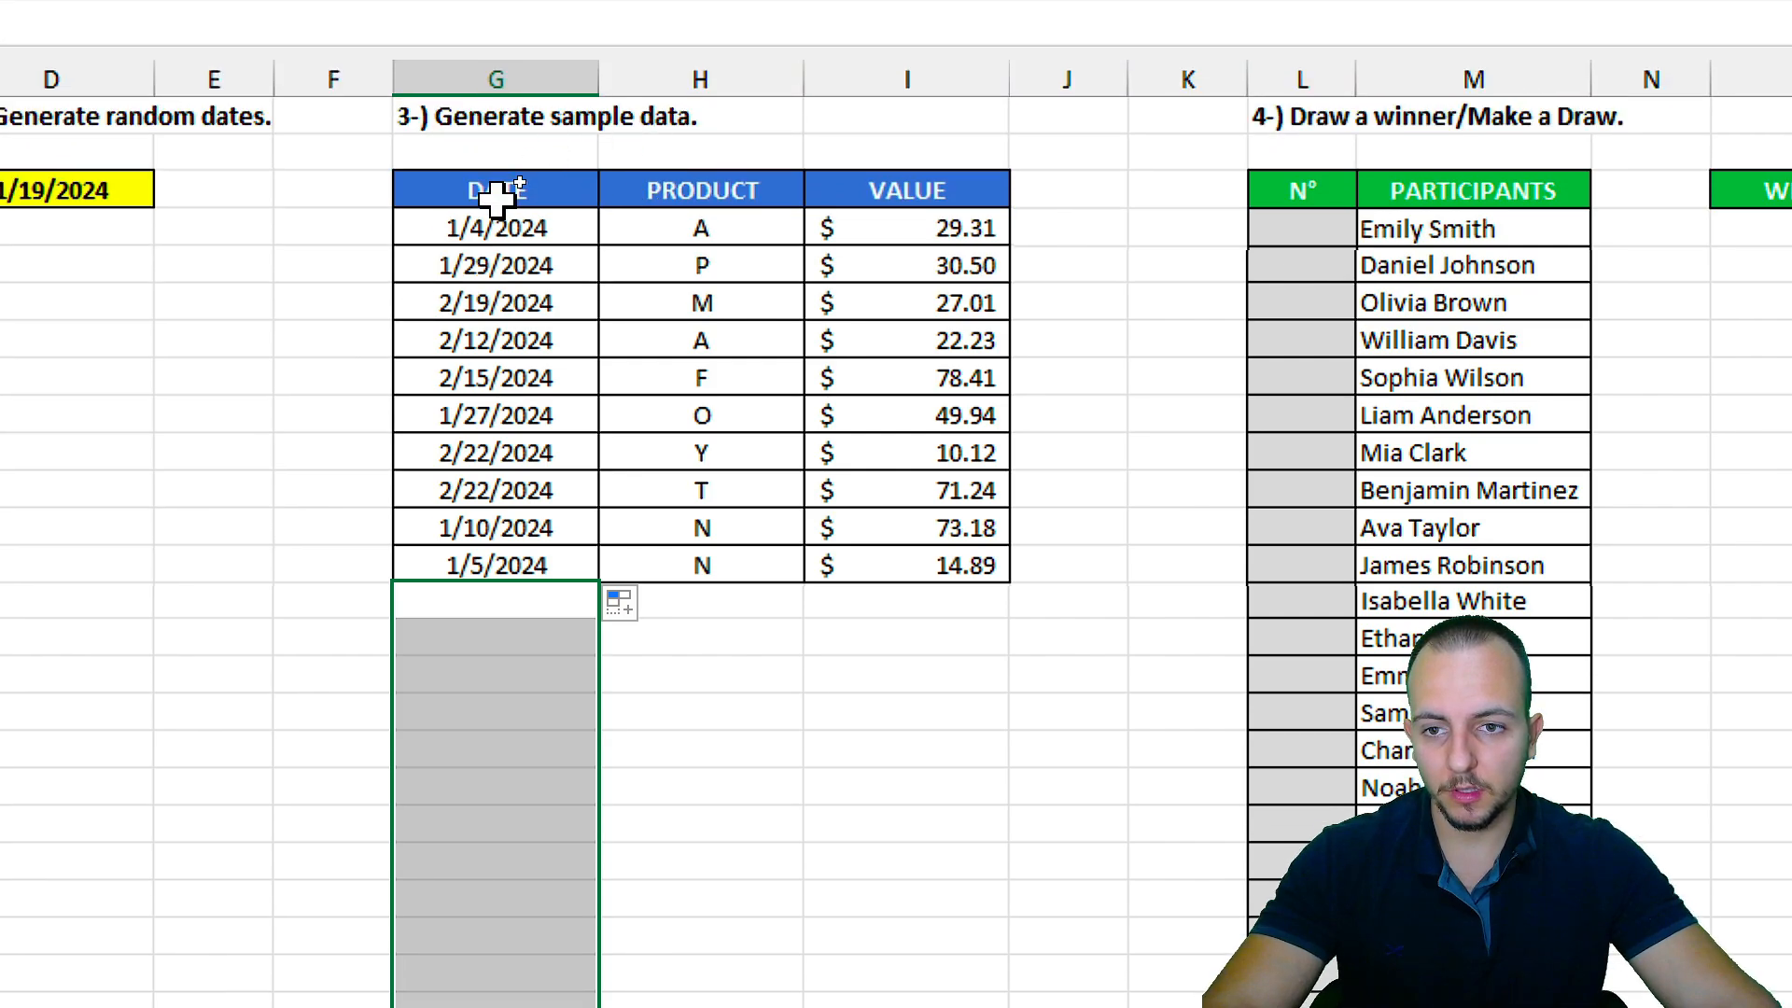
left_click(495, 192)
left_click_drag(484, 555, 976, 905)
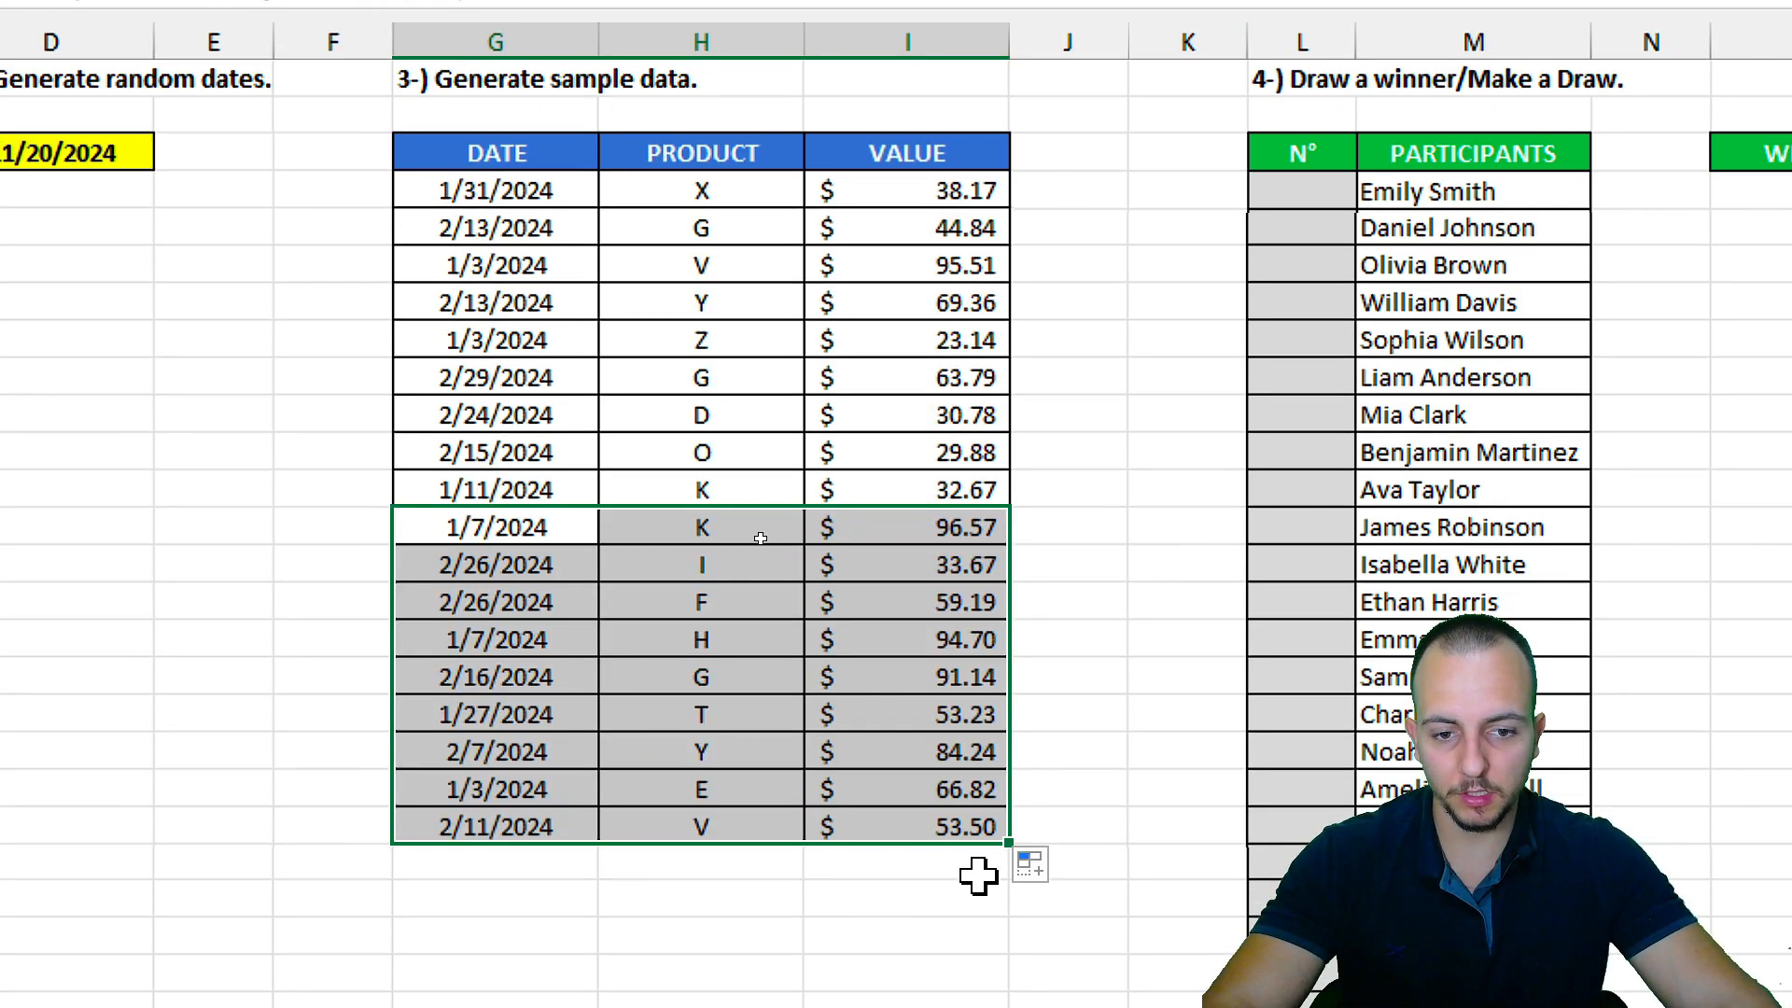
left_click(754, 679)
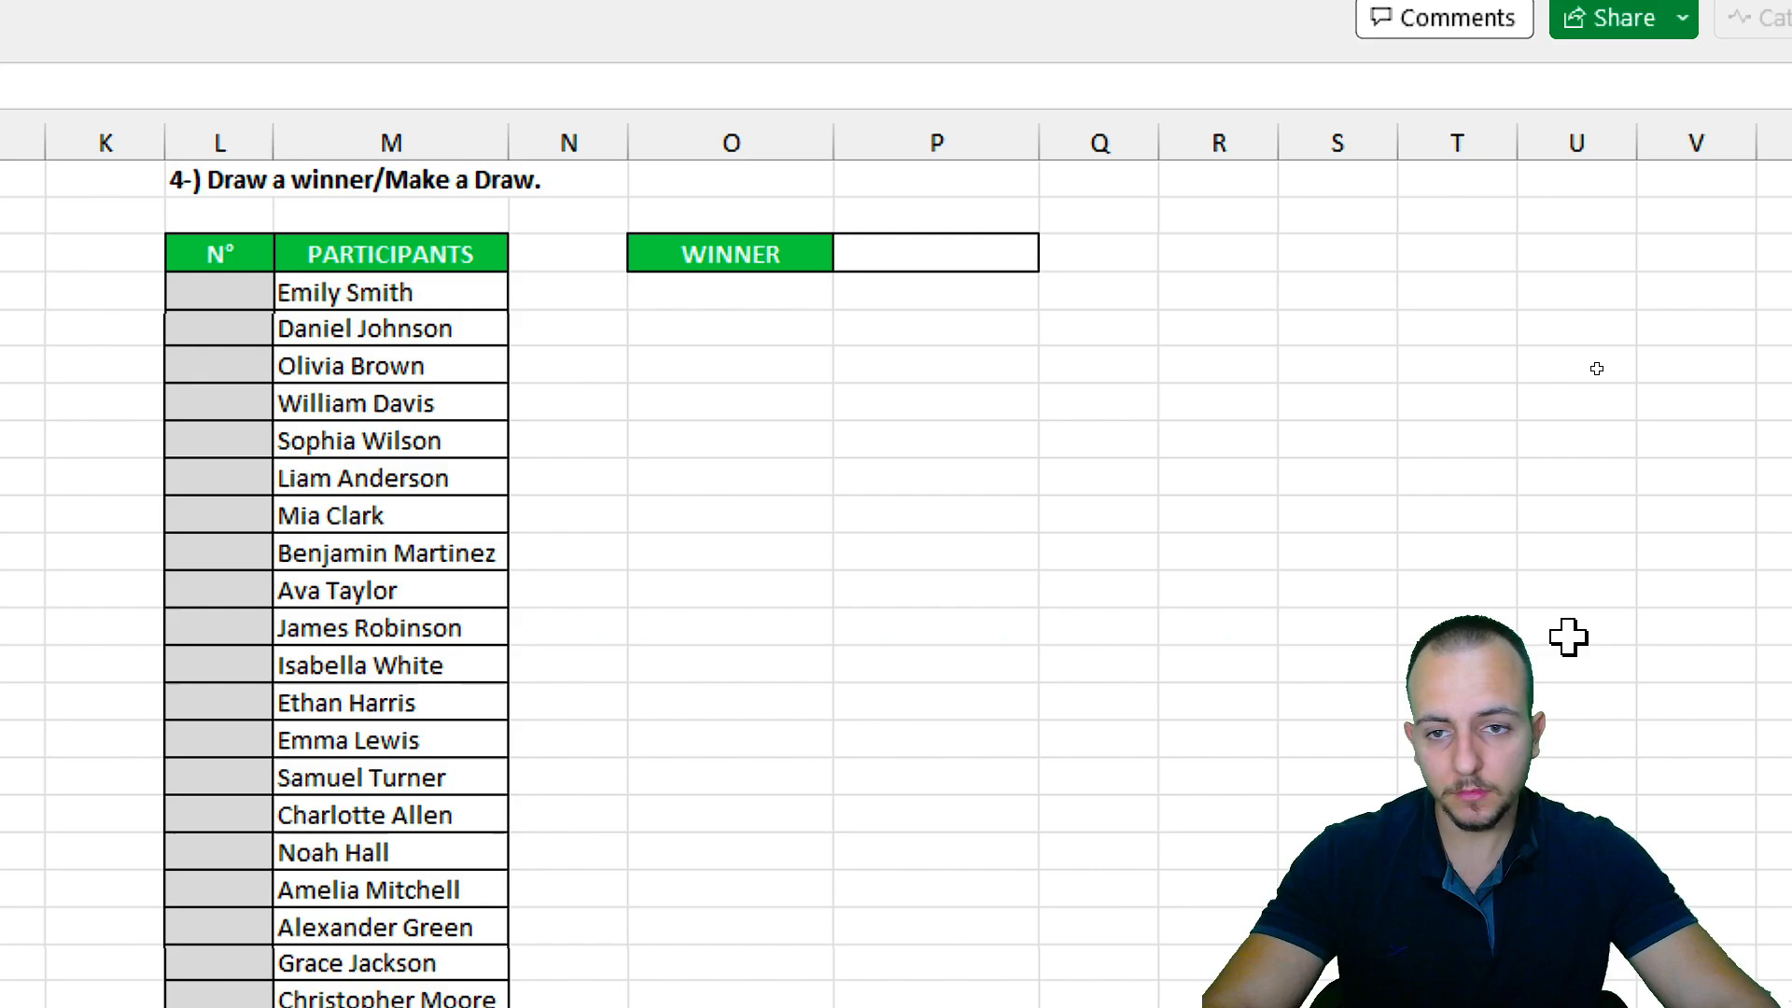
left_click(250, 289)
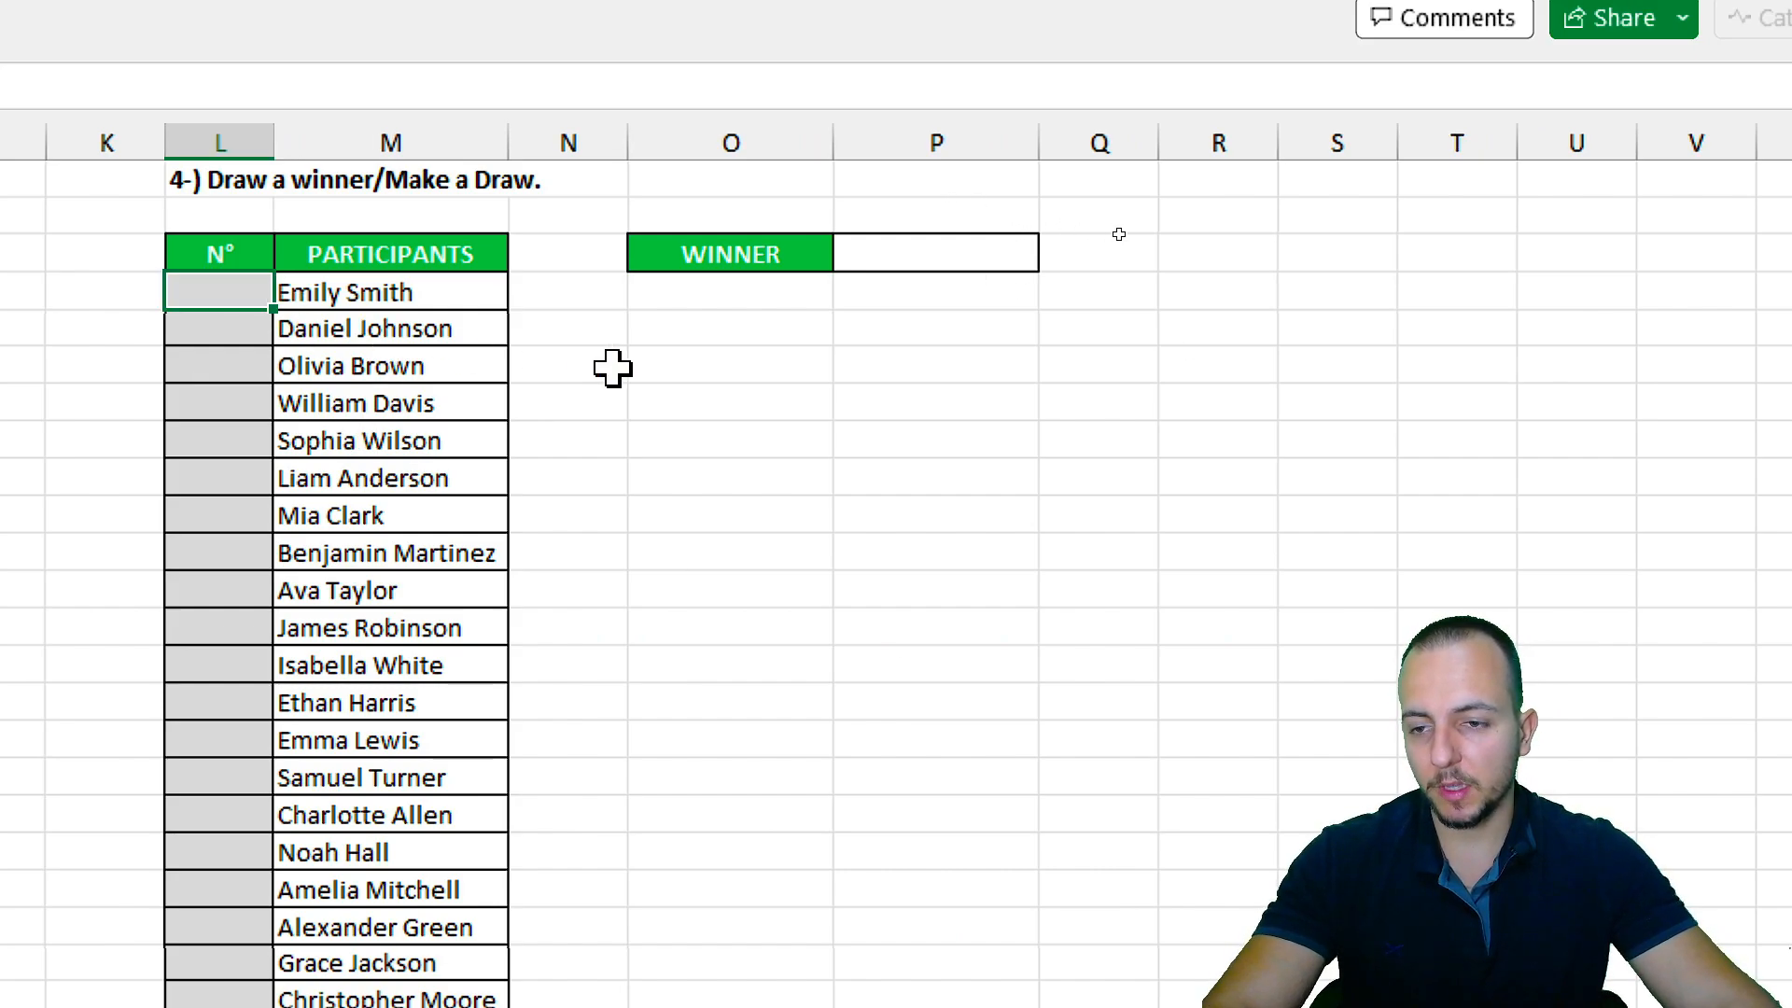
key("Down")
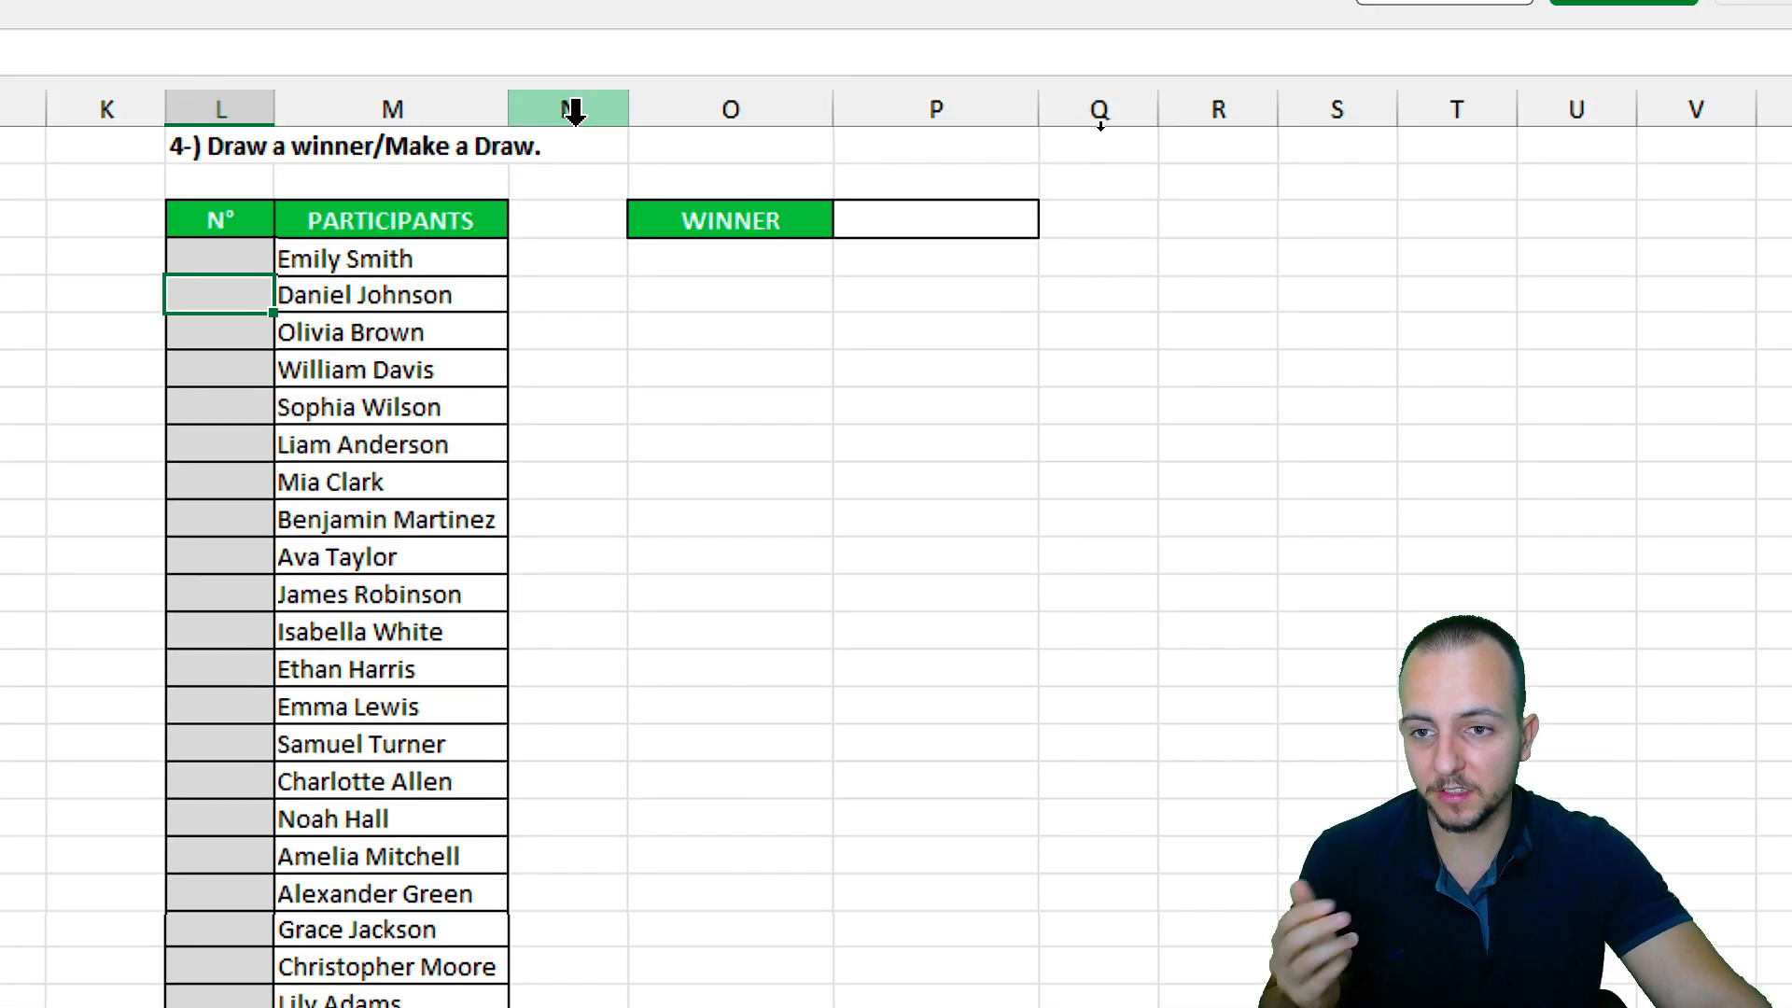
left_click(381, 259)
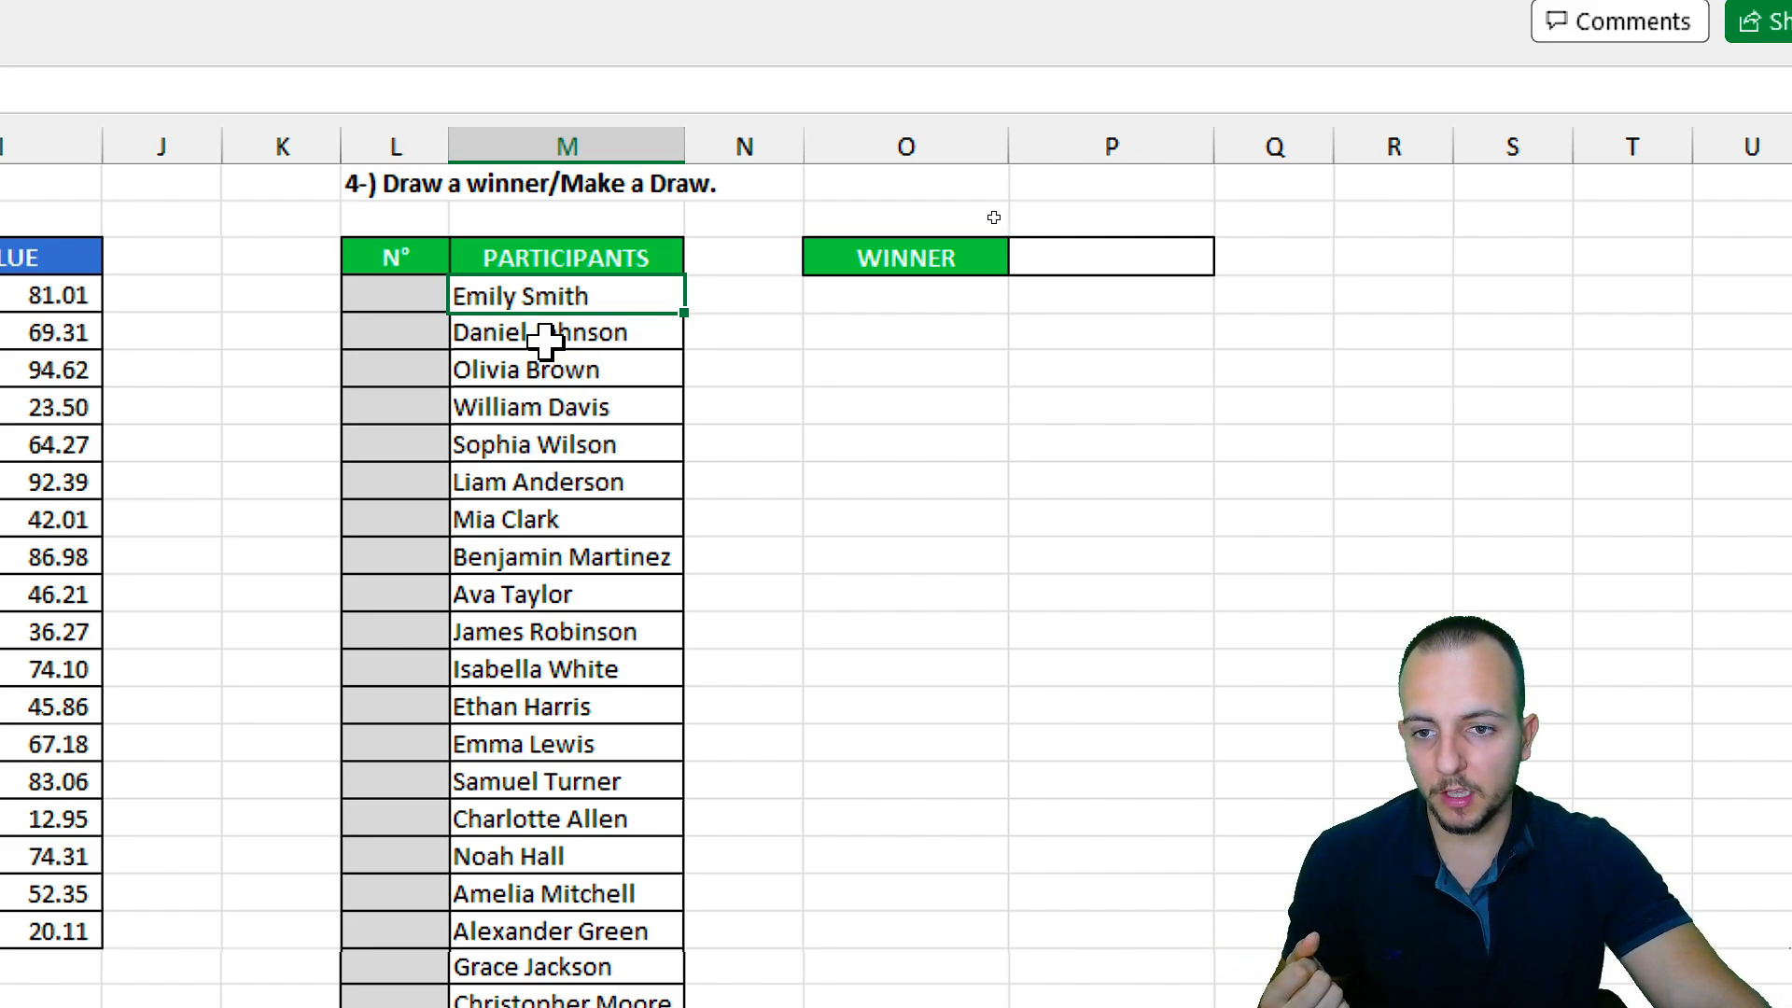
left_click_drag(398, 295, 582, 818)
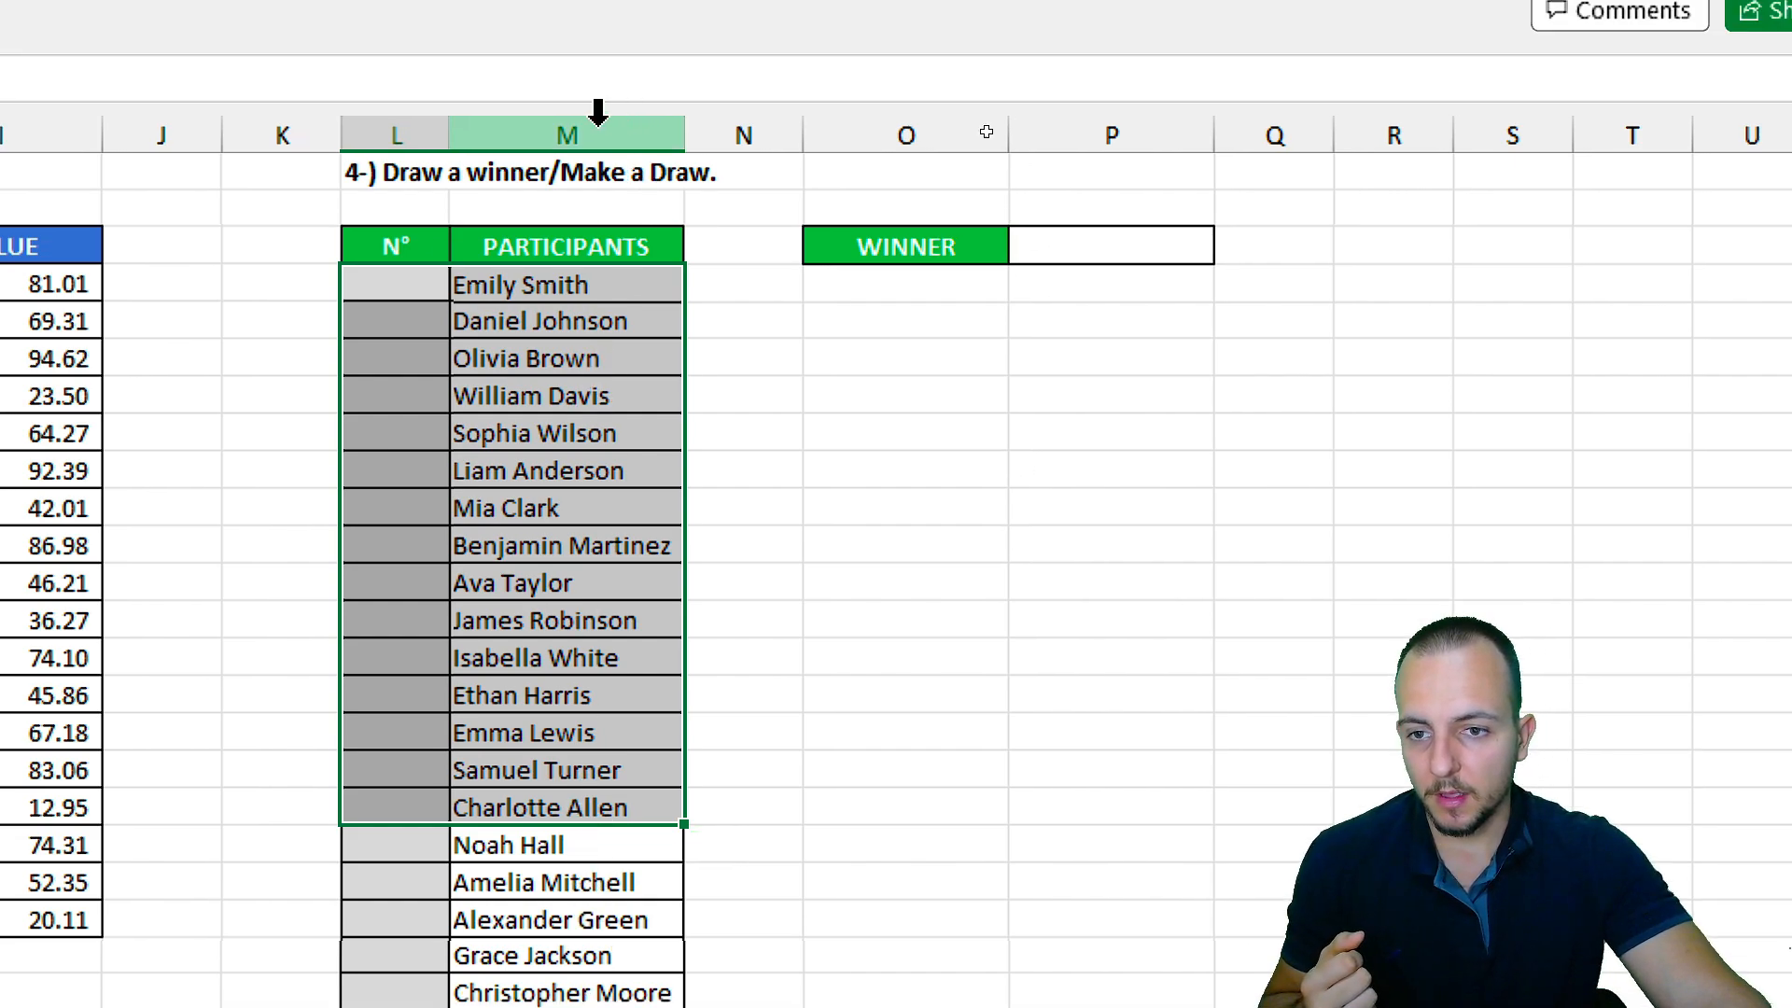
Number the first three participants 1, 2 and 3 in the N° column, starting in cell L4.
left_click(384, 289)
type("1")
key("Return")
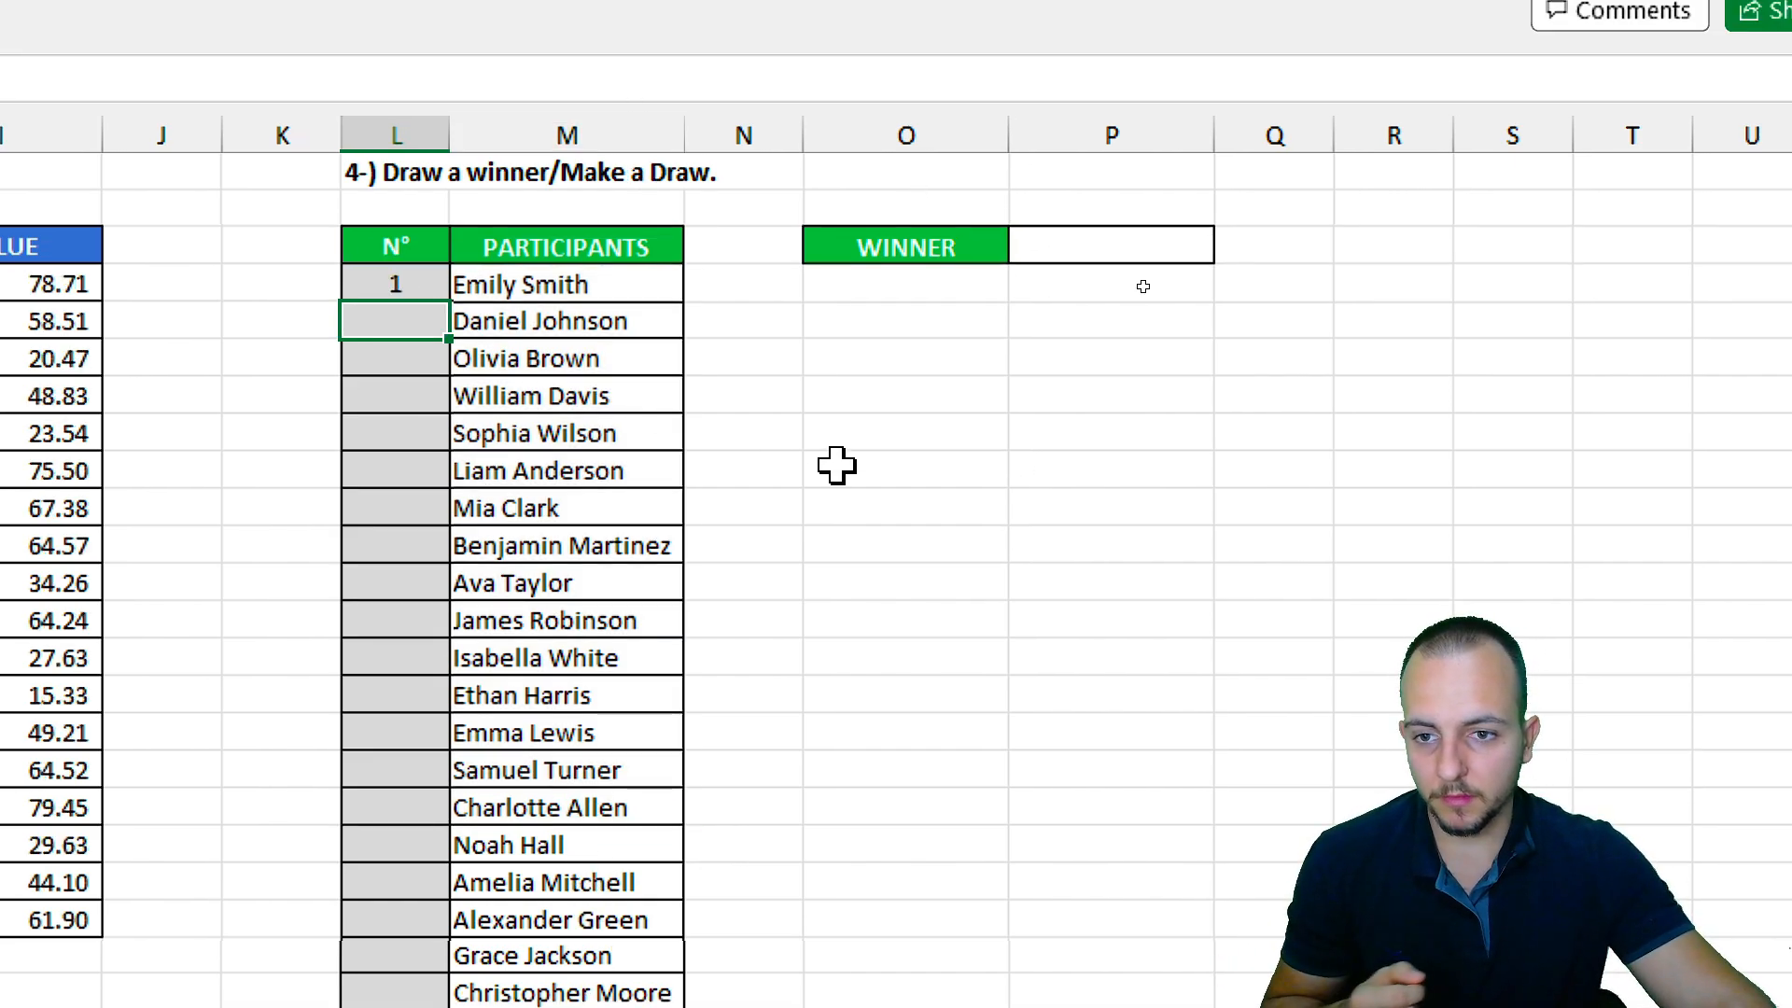
type("2")
key("Return")
type("3")
key("Return")
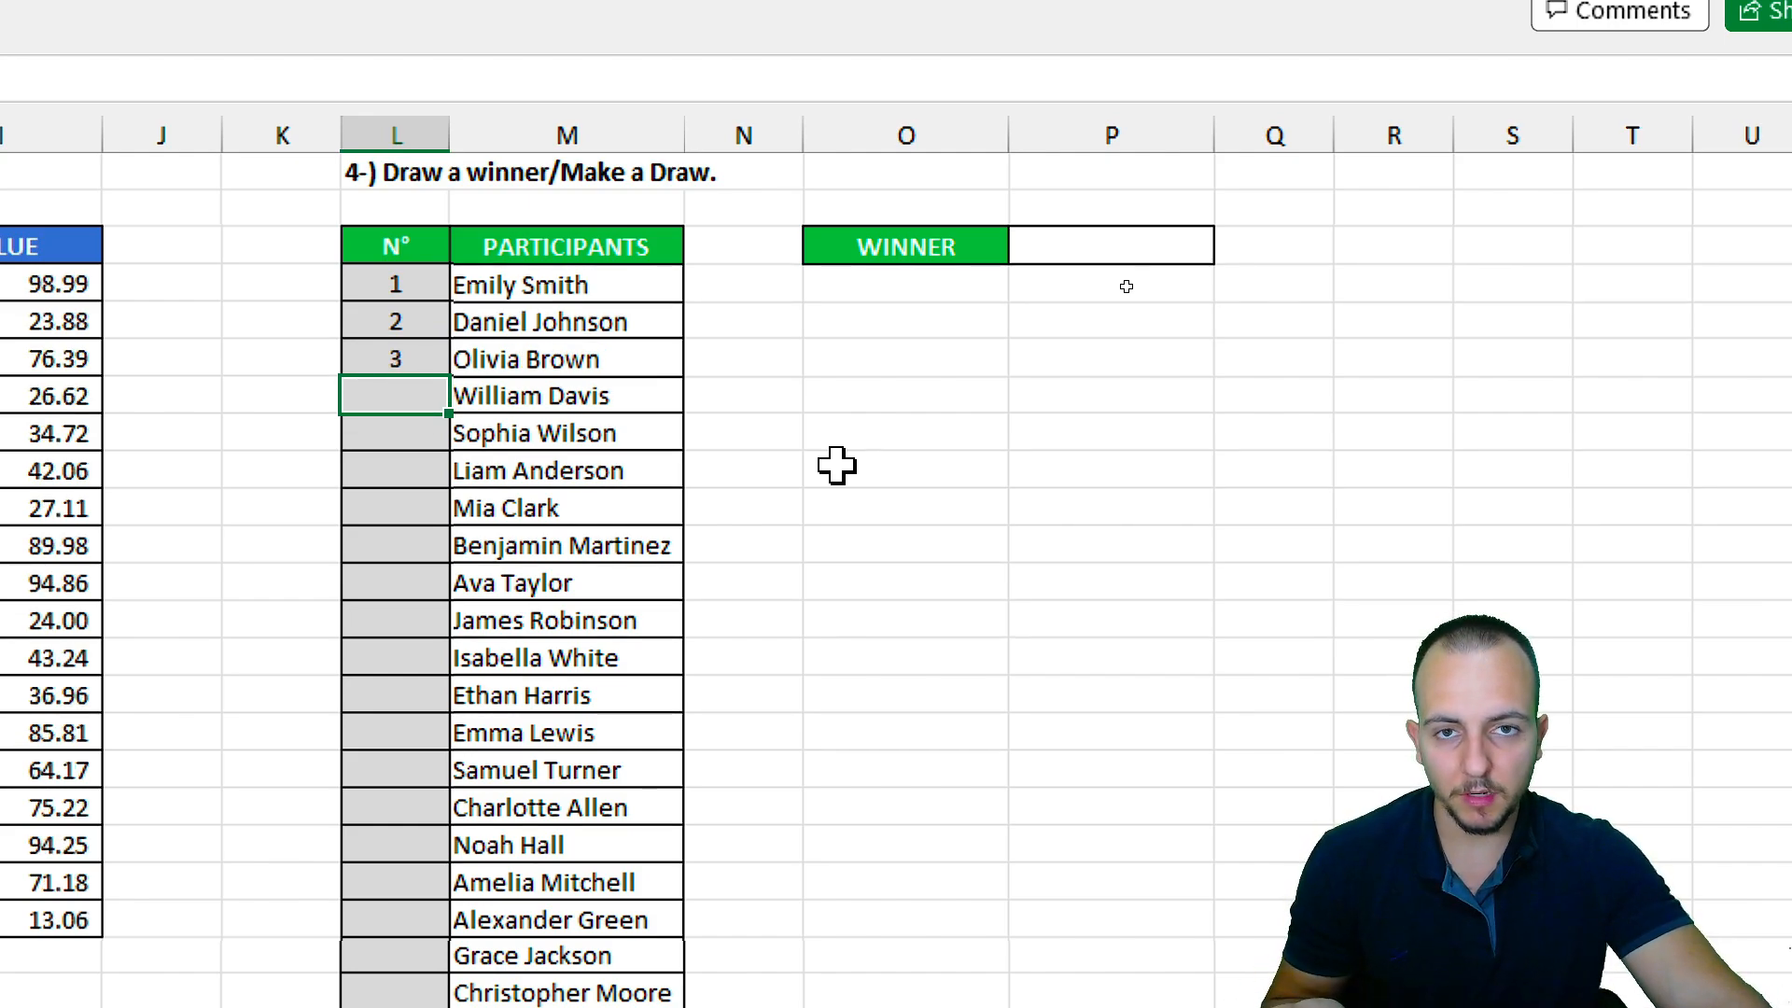
Fill the number series 1, 2, 3 down the N° column to 35, the last participant.
left_click_drag(412, 287, 408, 355)
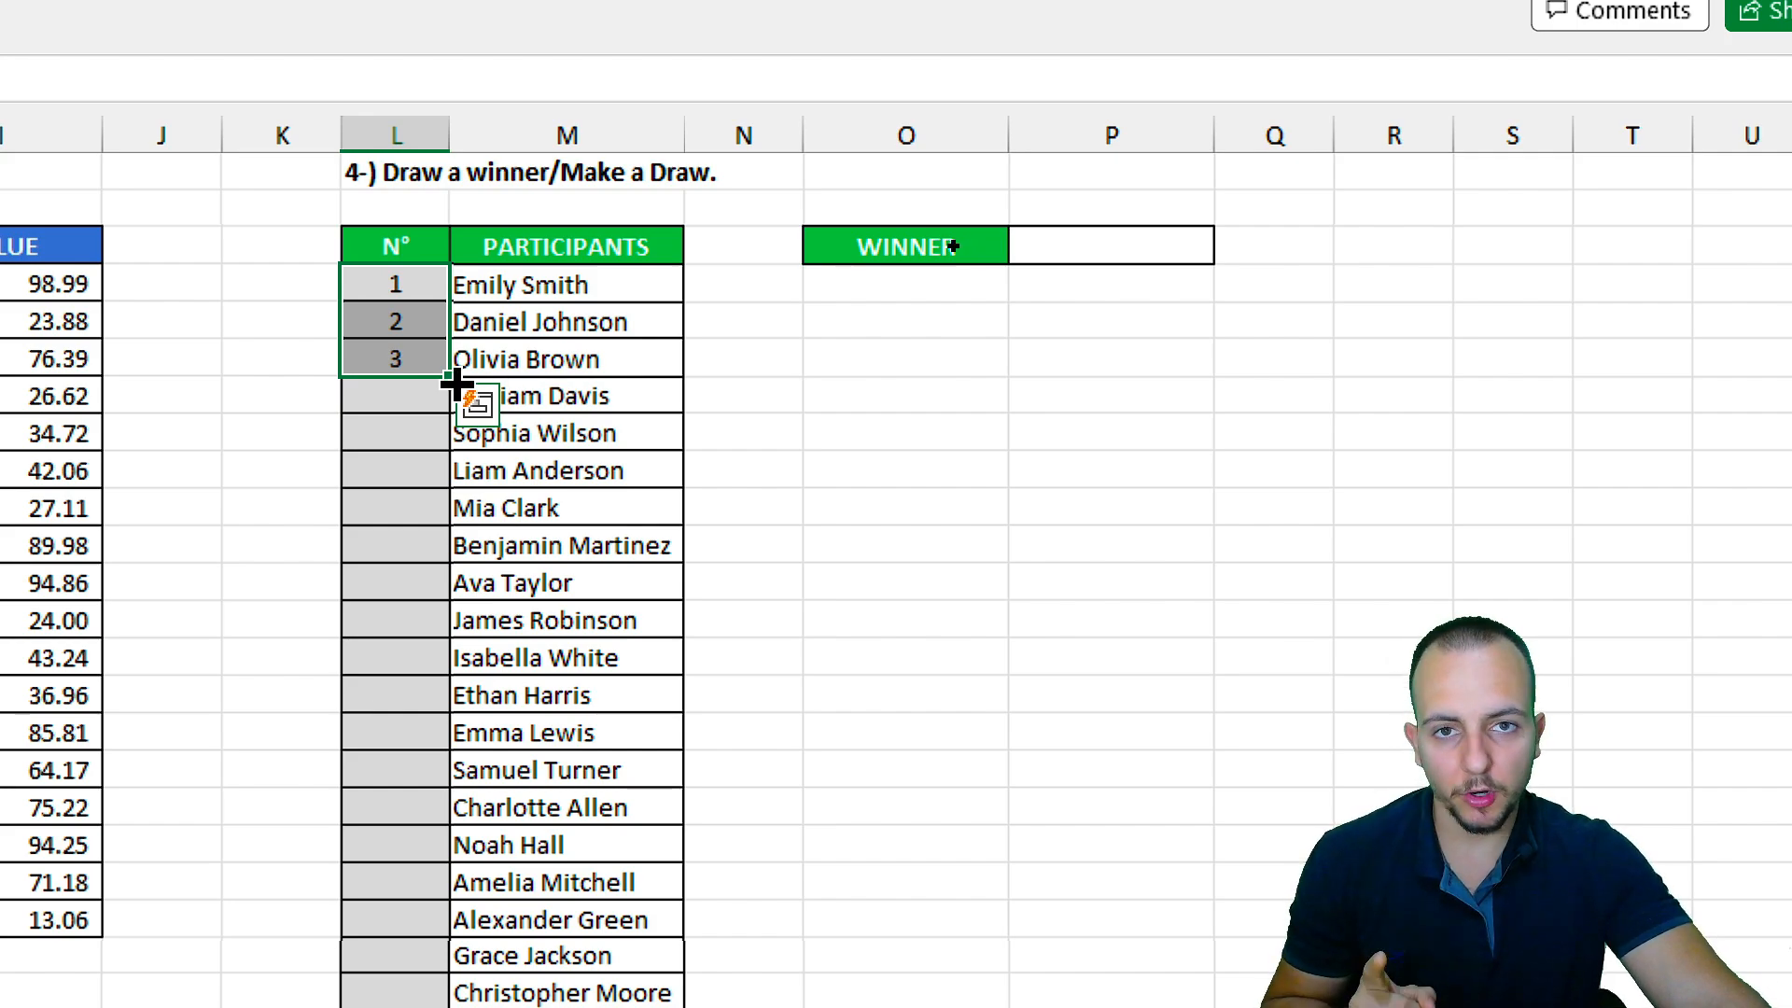
left_click_drag(457, 384, 347, 875)
left_click(404, 696)
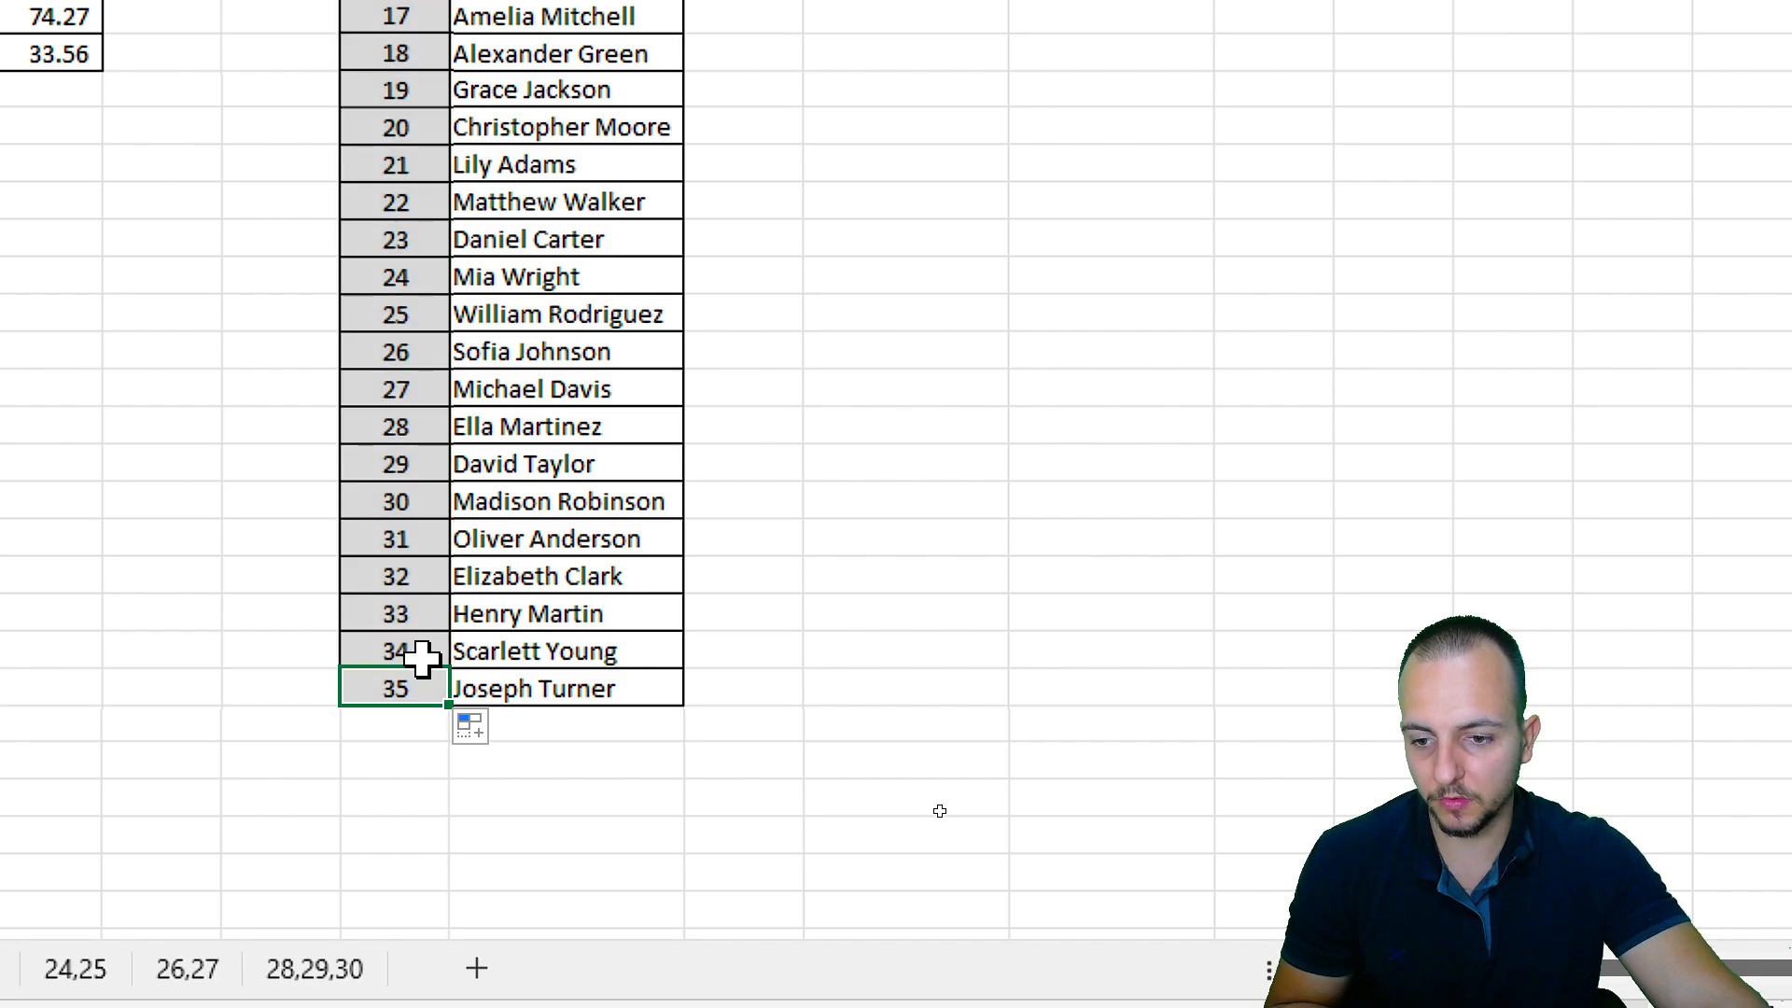
left_click(419, 653)
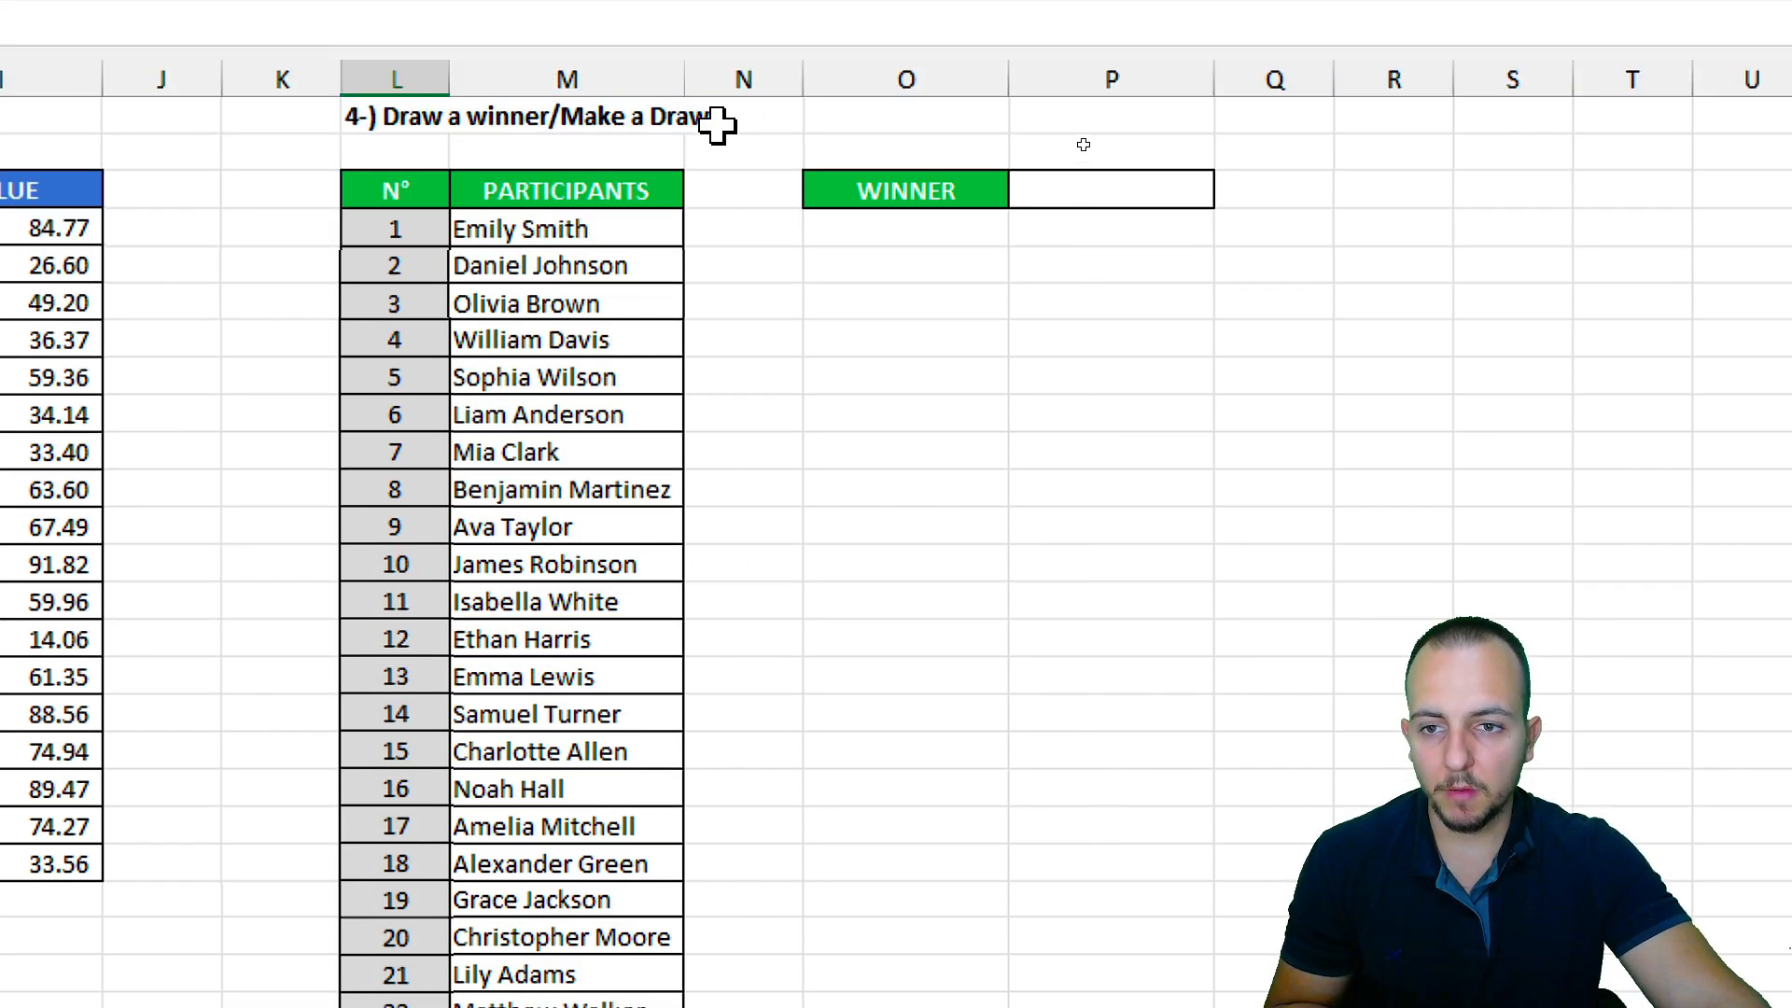
left_click_drag(440, 236, 479, 232)
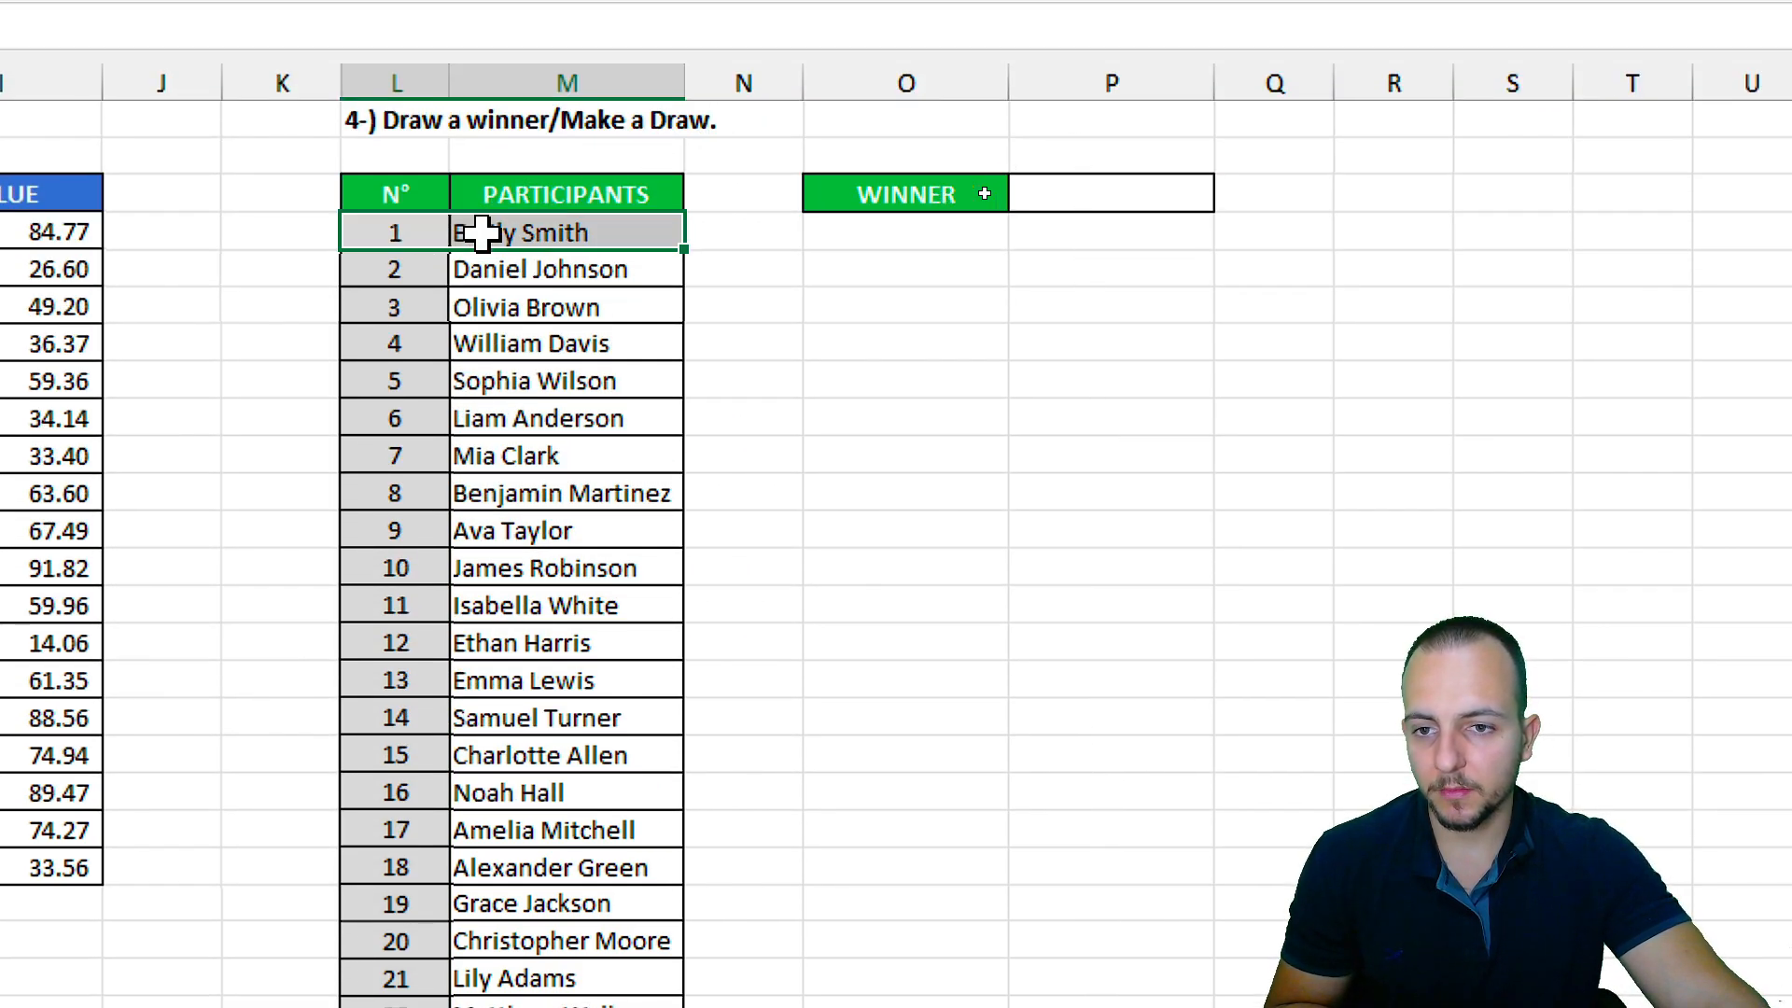
left_click(428, 240)
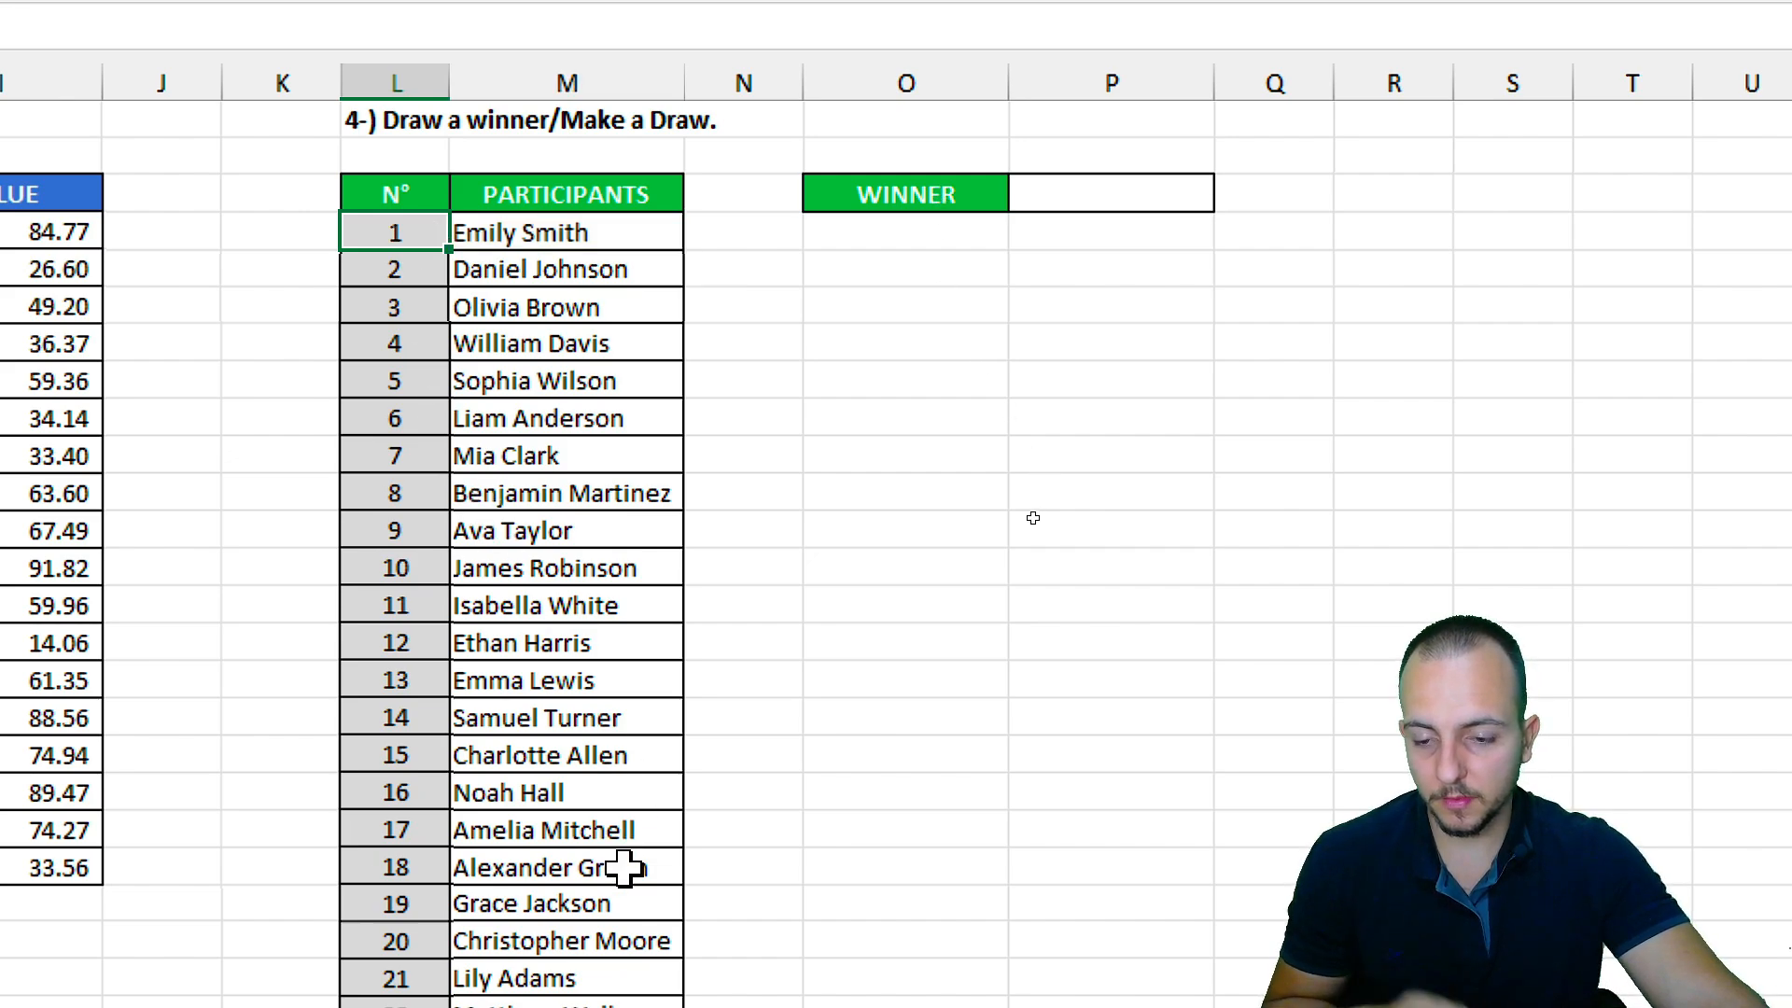
left_click_drag(409, 738, 486, 737)
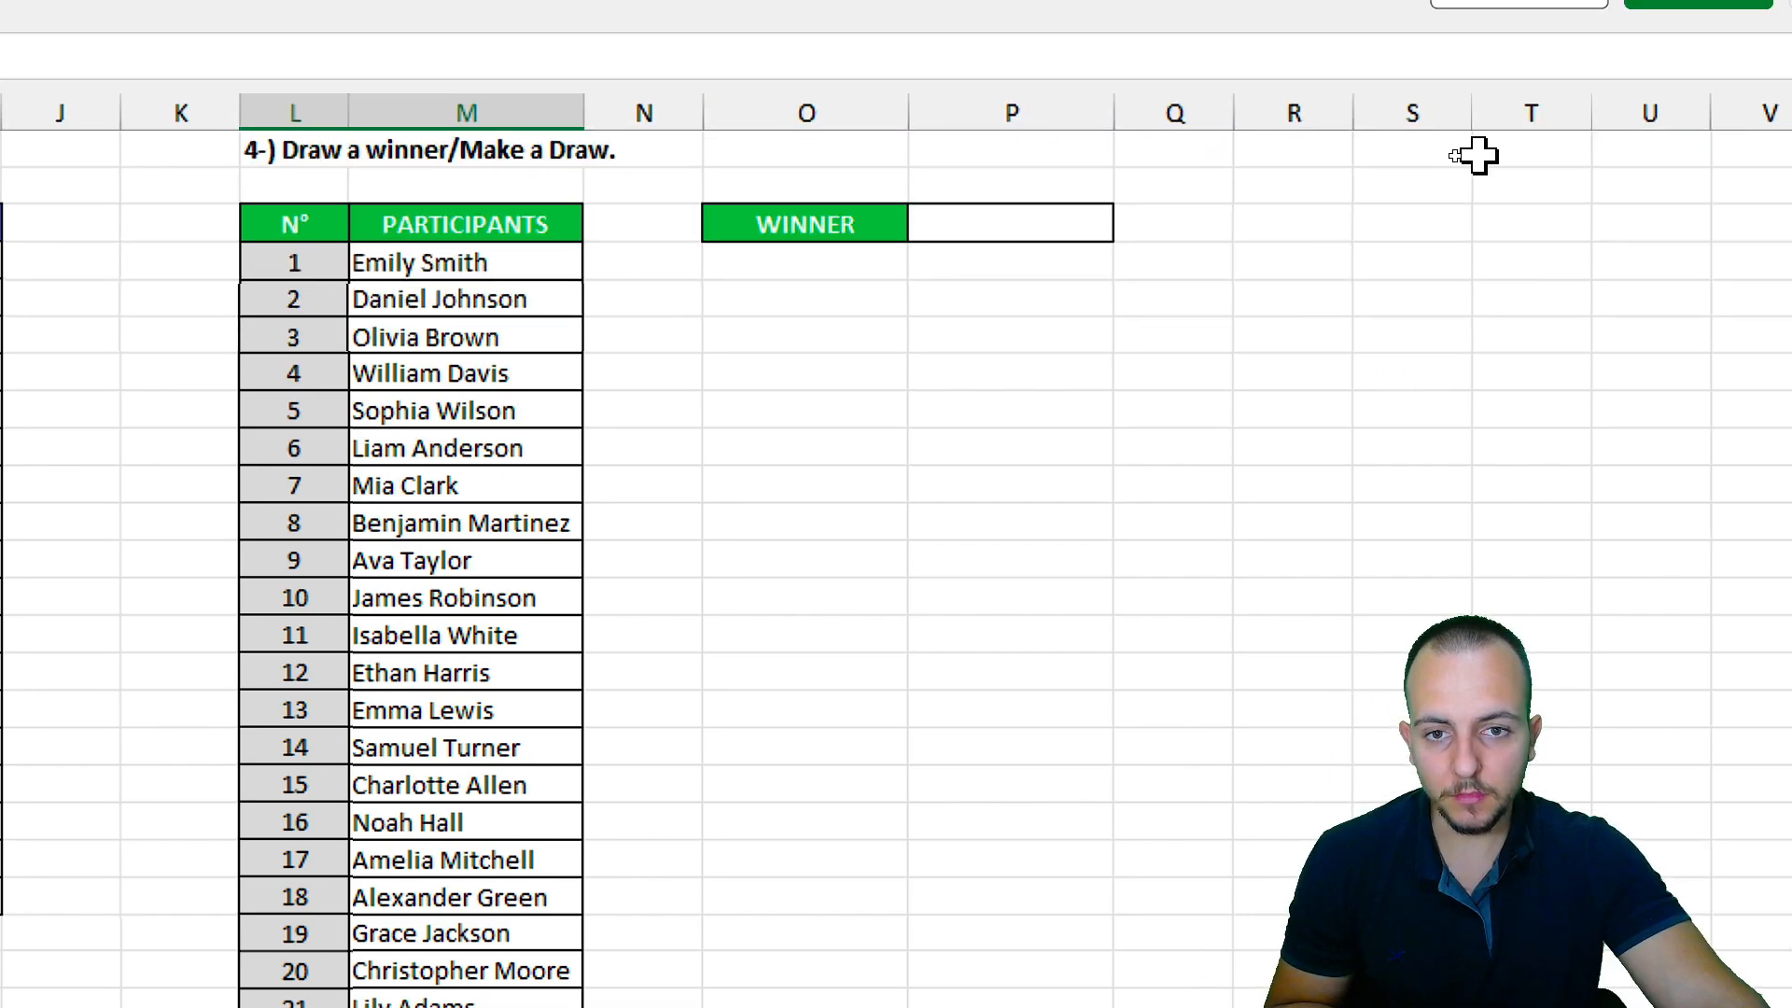
Enter the formula =RANDBETWEEN(1,35) in the WINNER result cell P3 and highlight the matching participant's row.
left_click(993, 222)
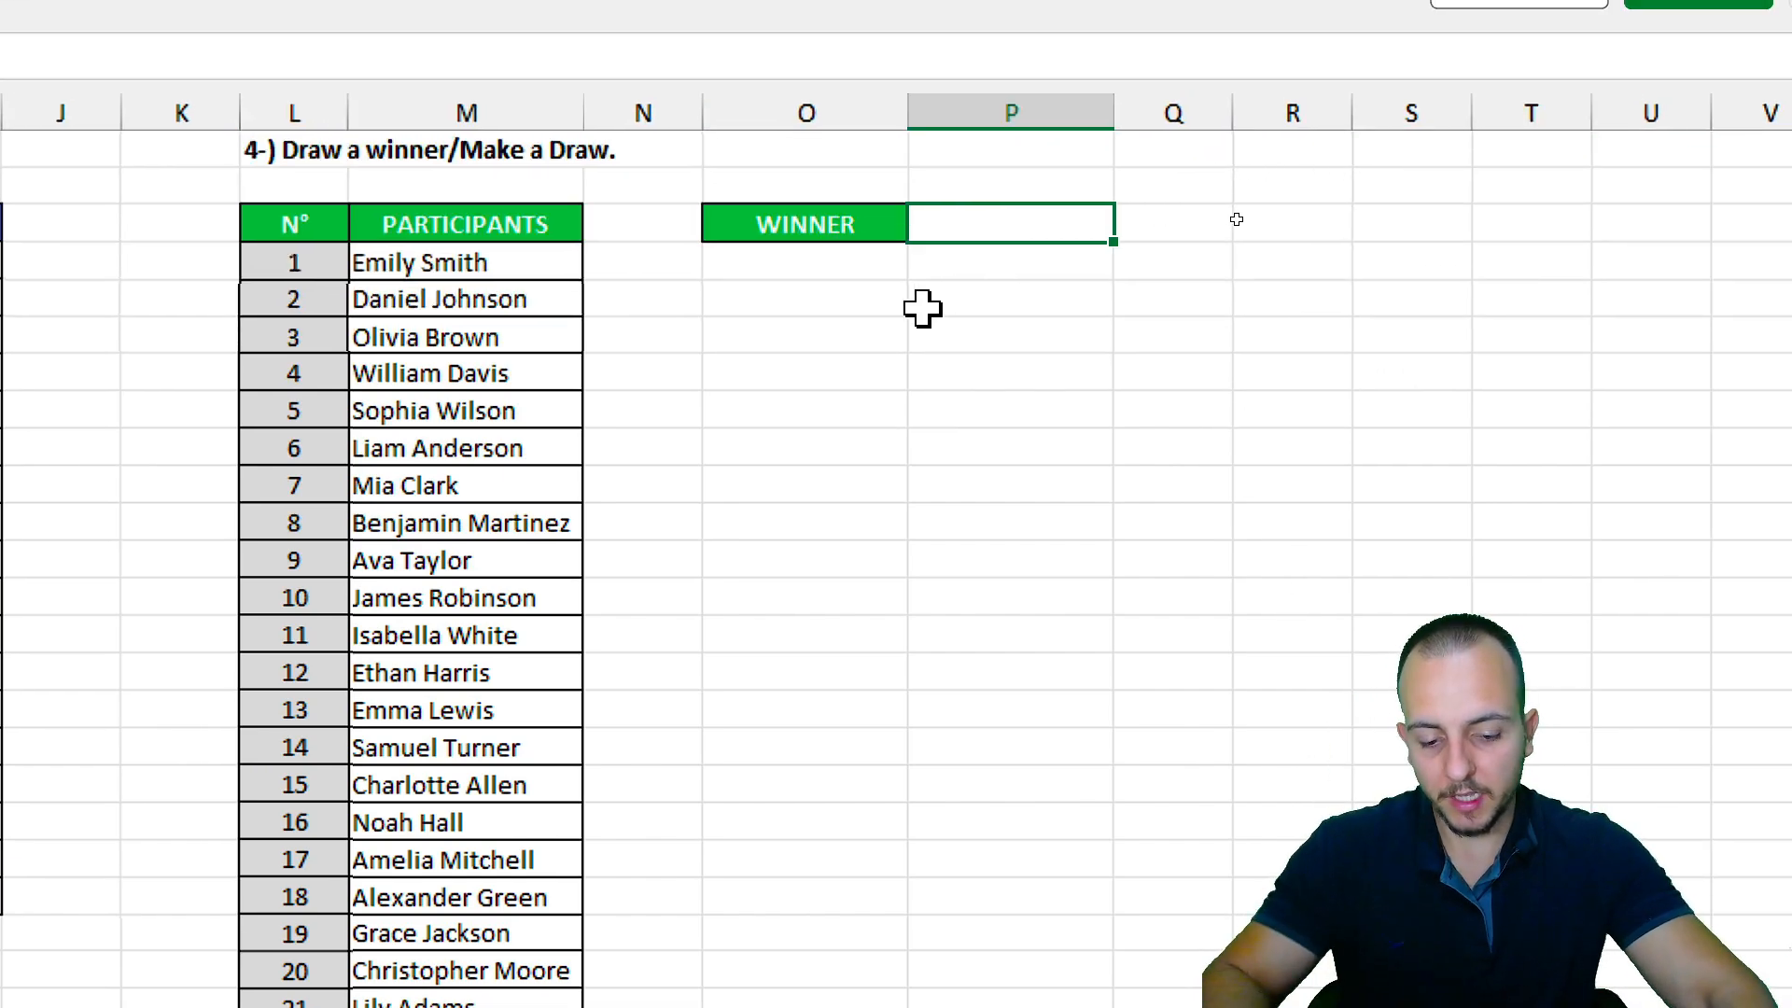
type("=RAND")
key("Down")
key("Down")
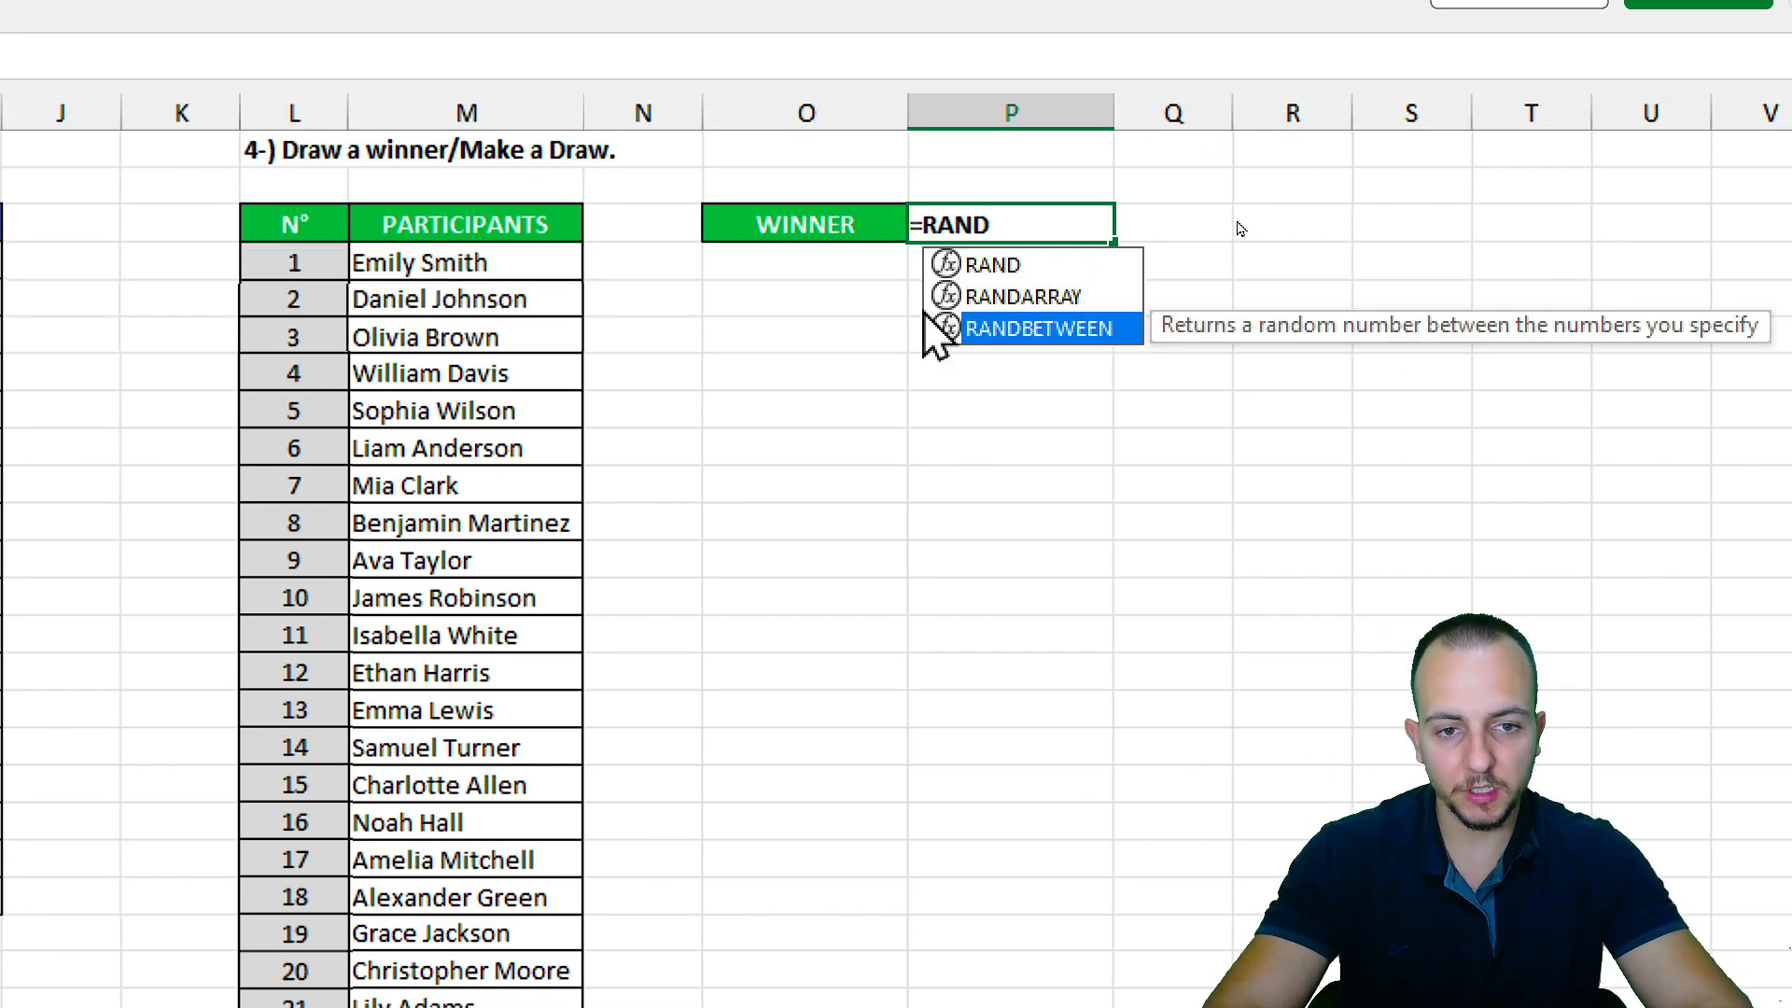
key("Tab")
type("1,")
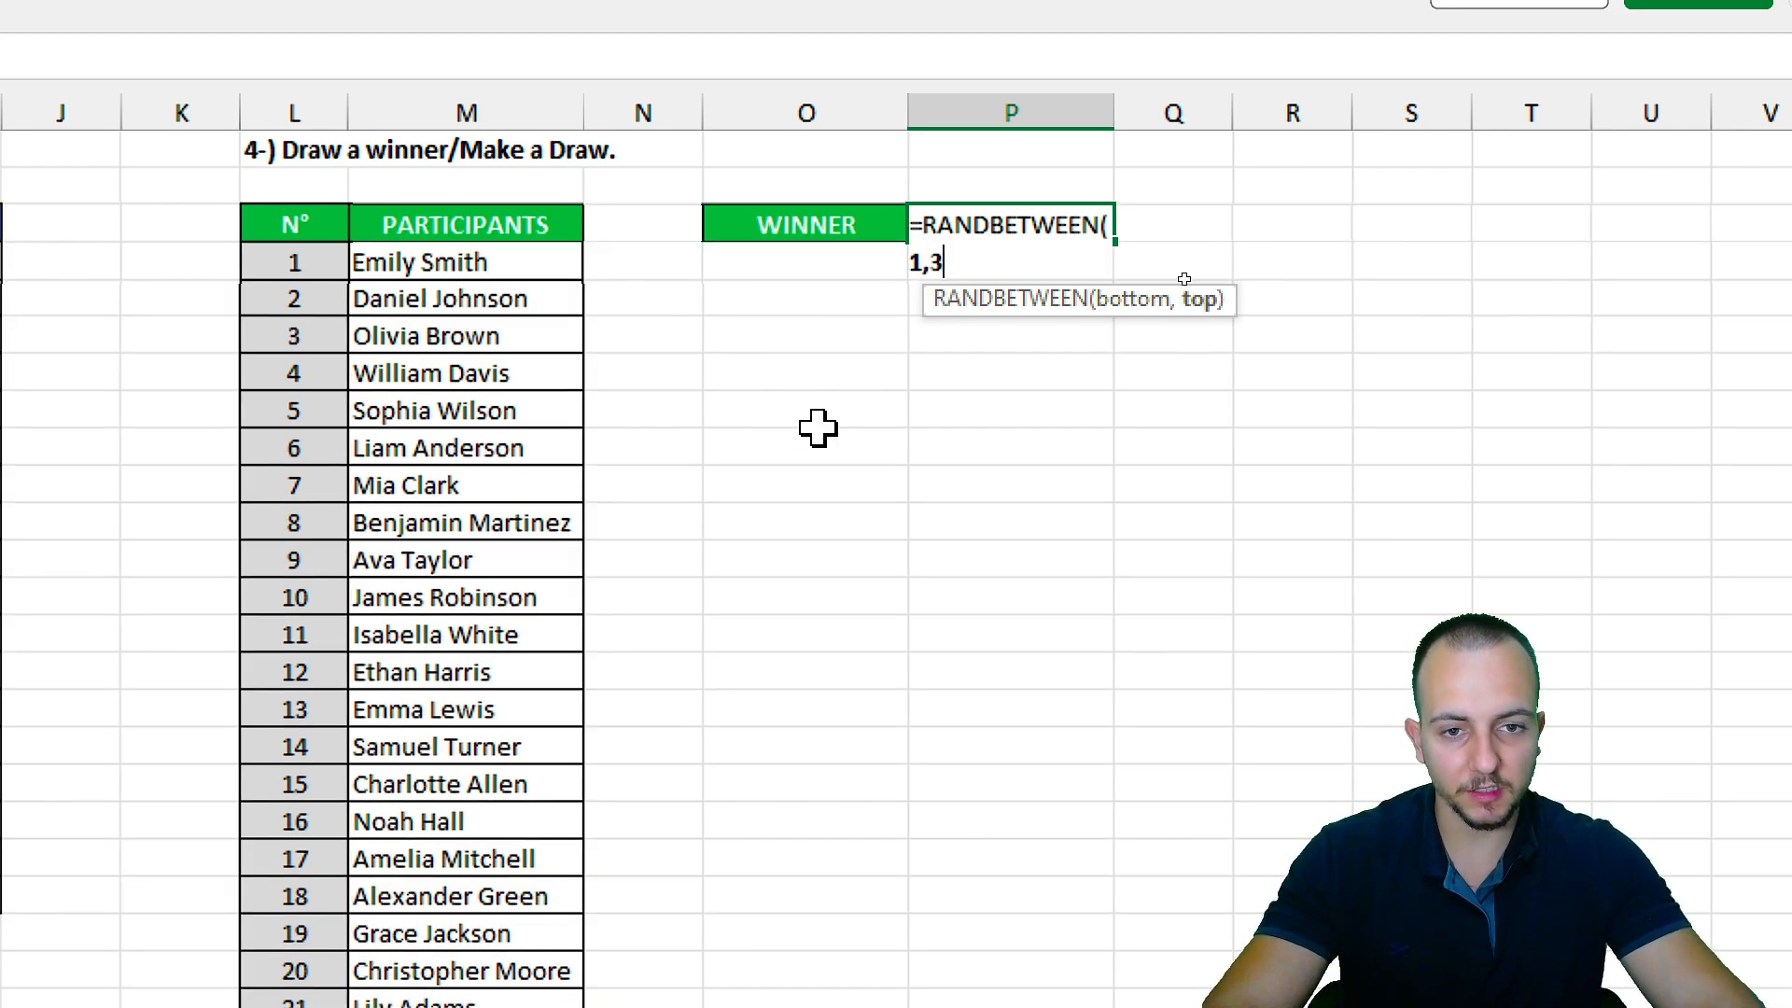
type("35)")
key("Return")
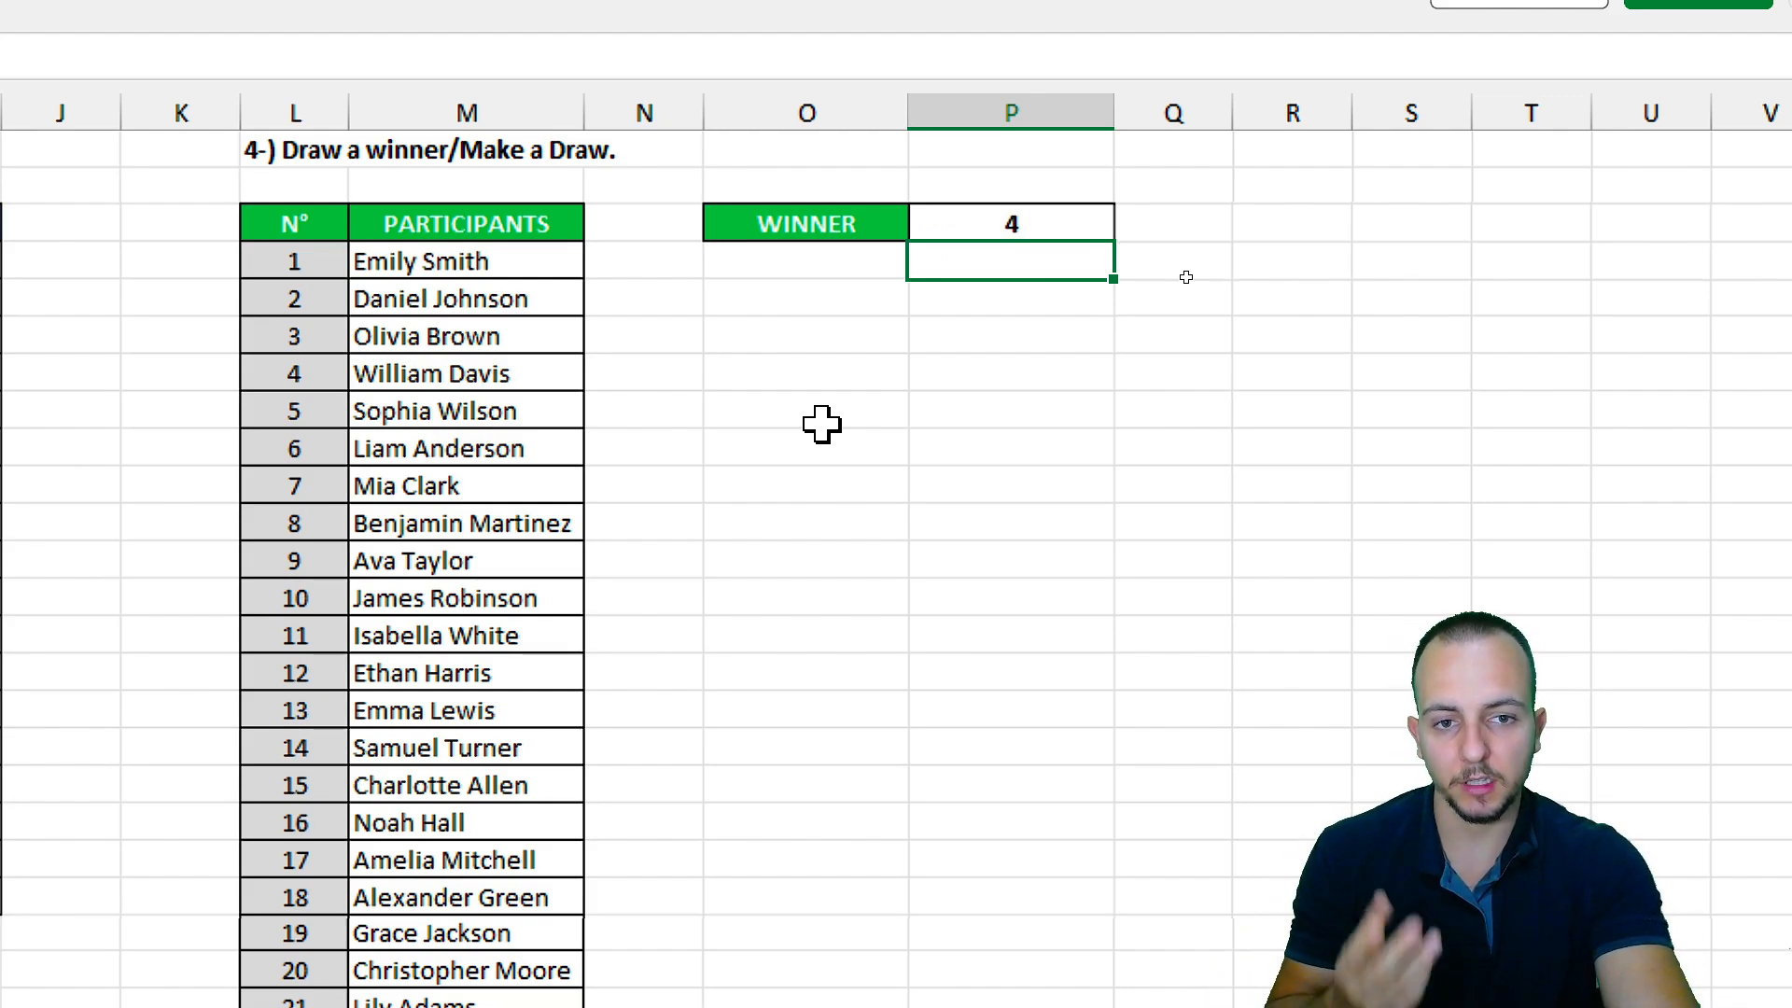
left_click_drag(182, 373, 668, 383)
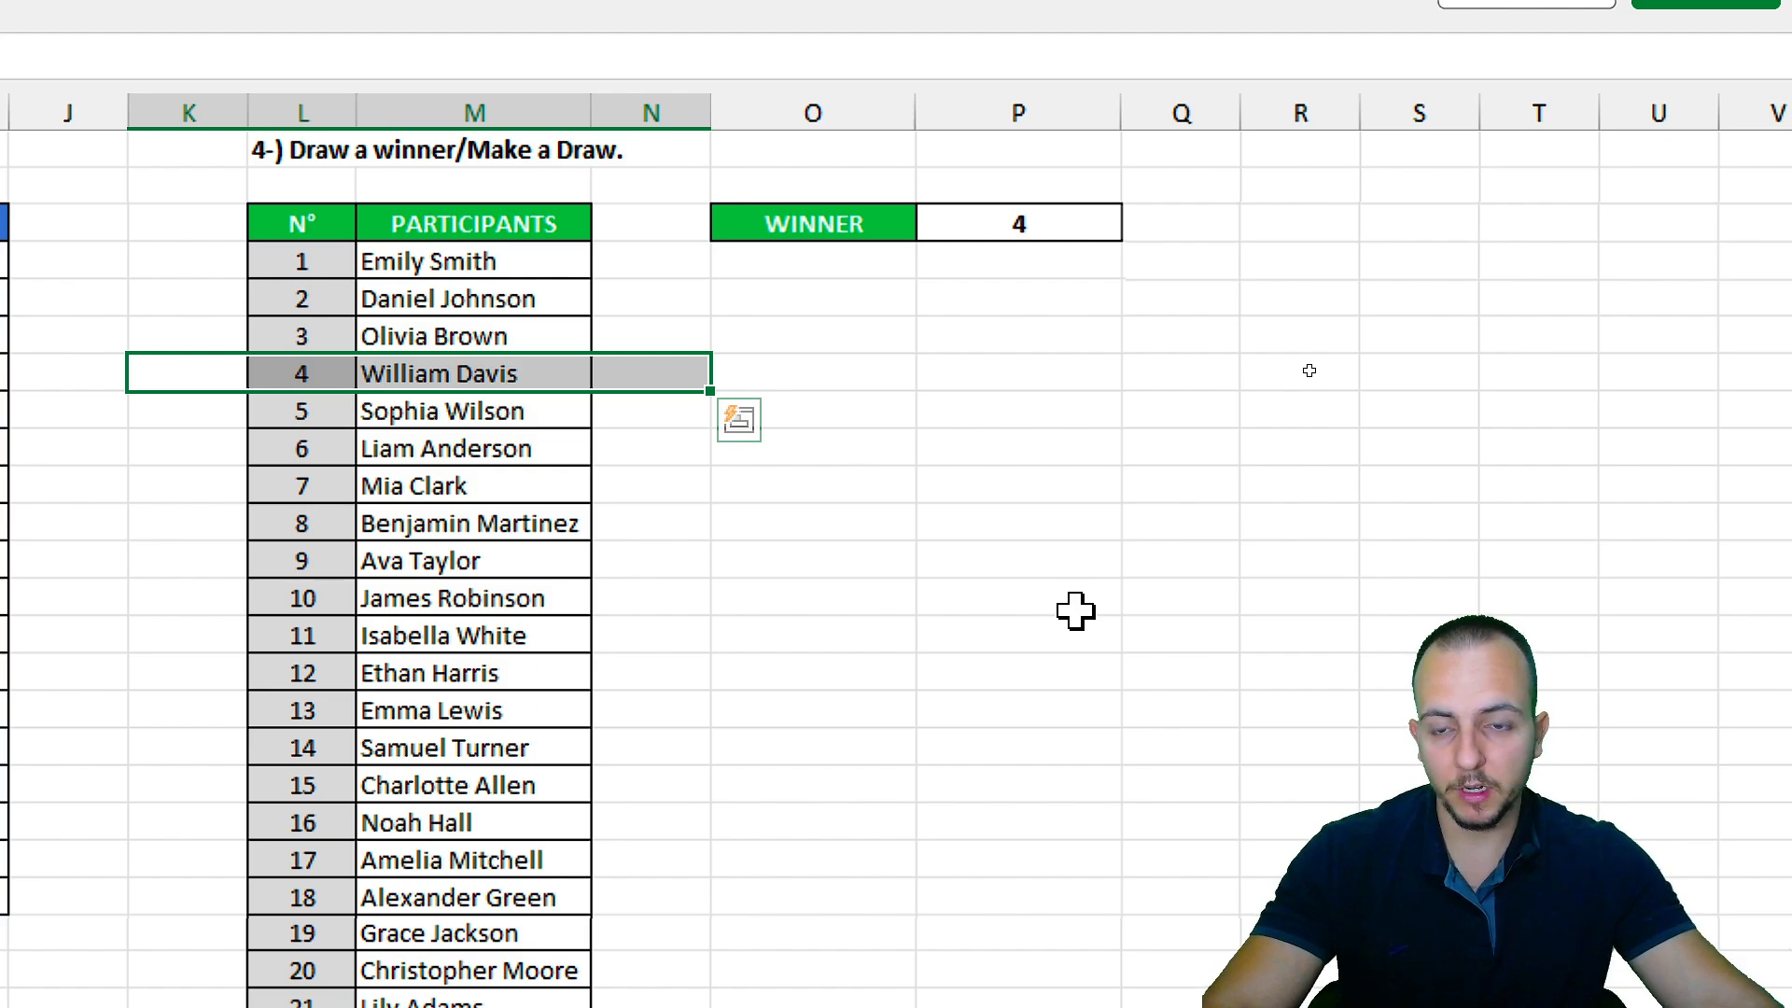
Insert the VLOOKUP function in front of RANDBETWEEN(1,35) in the WINNER result cell P3.
left_click(1008, 226)
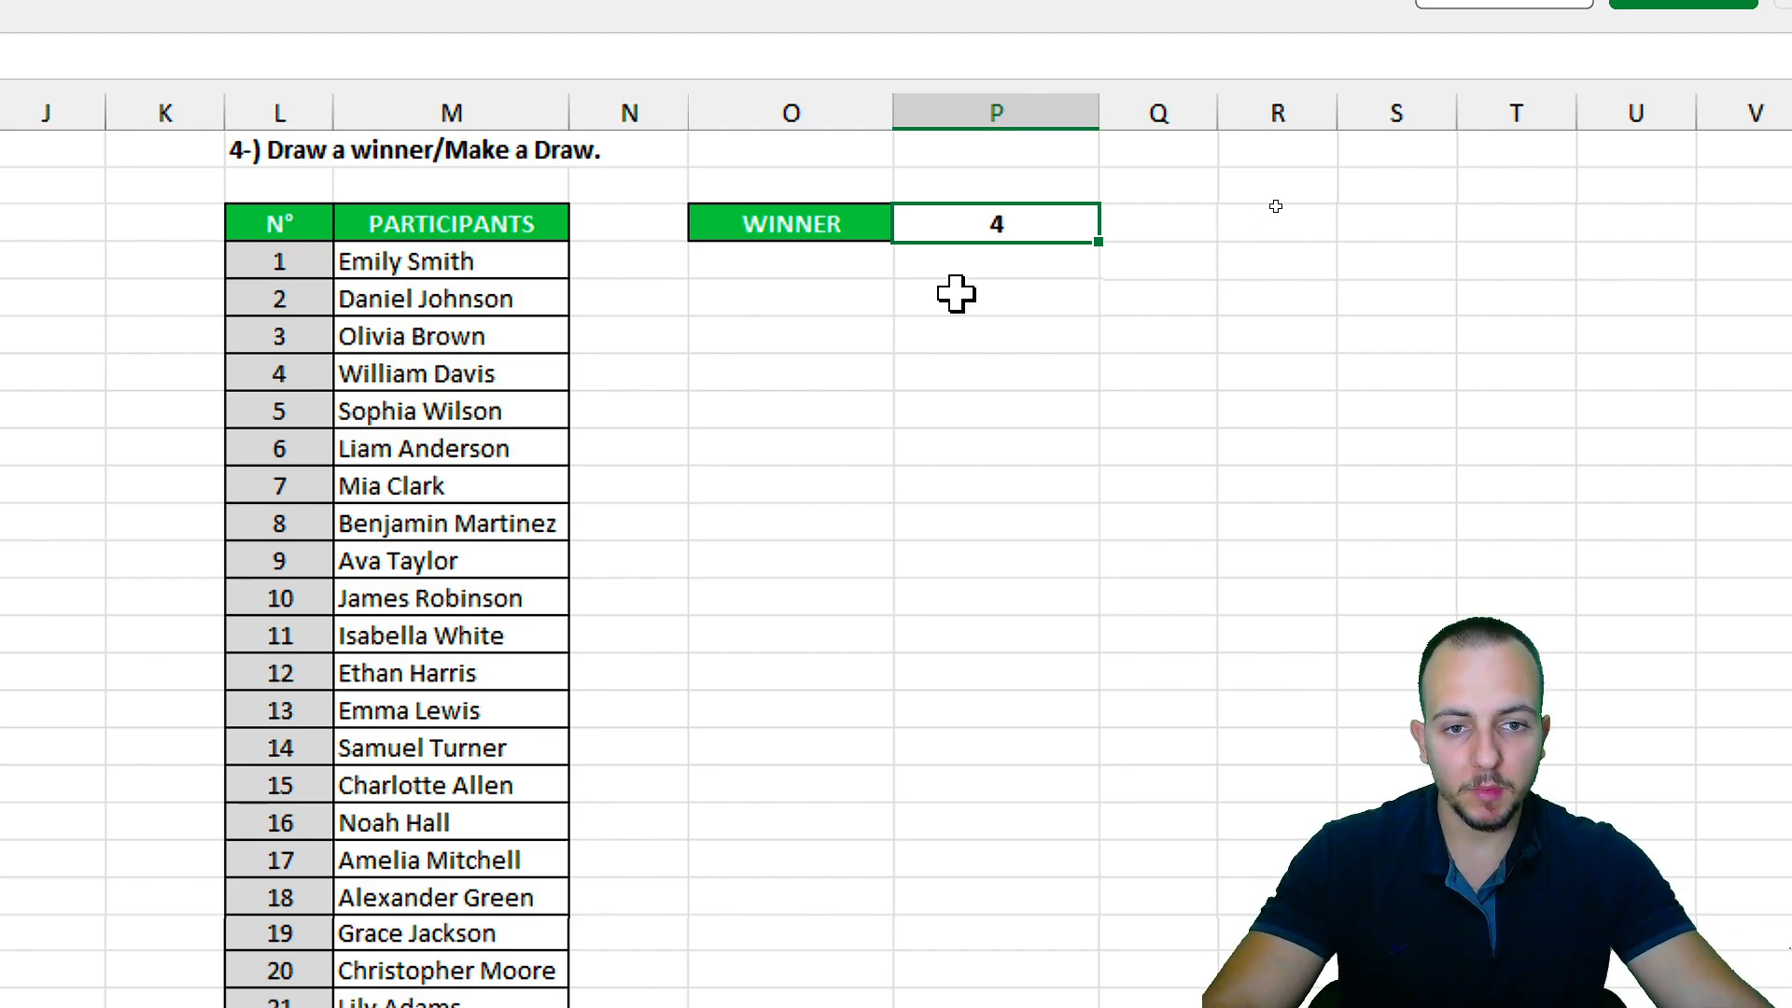
double_click(1023, 228)
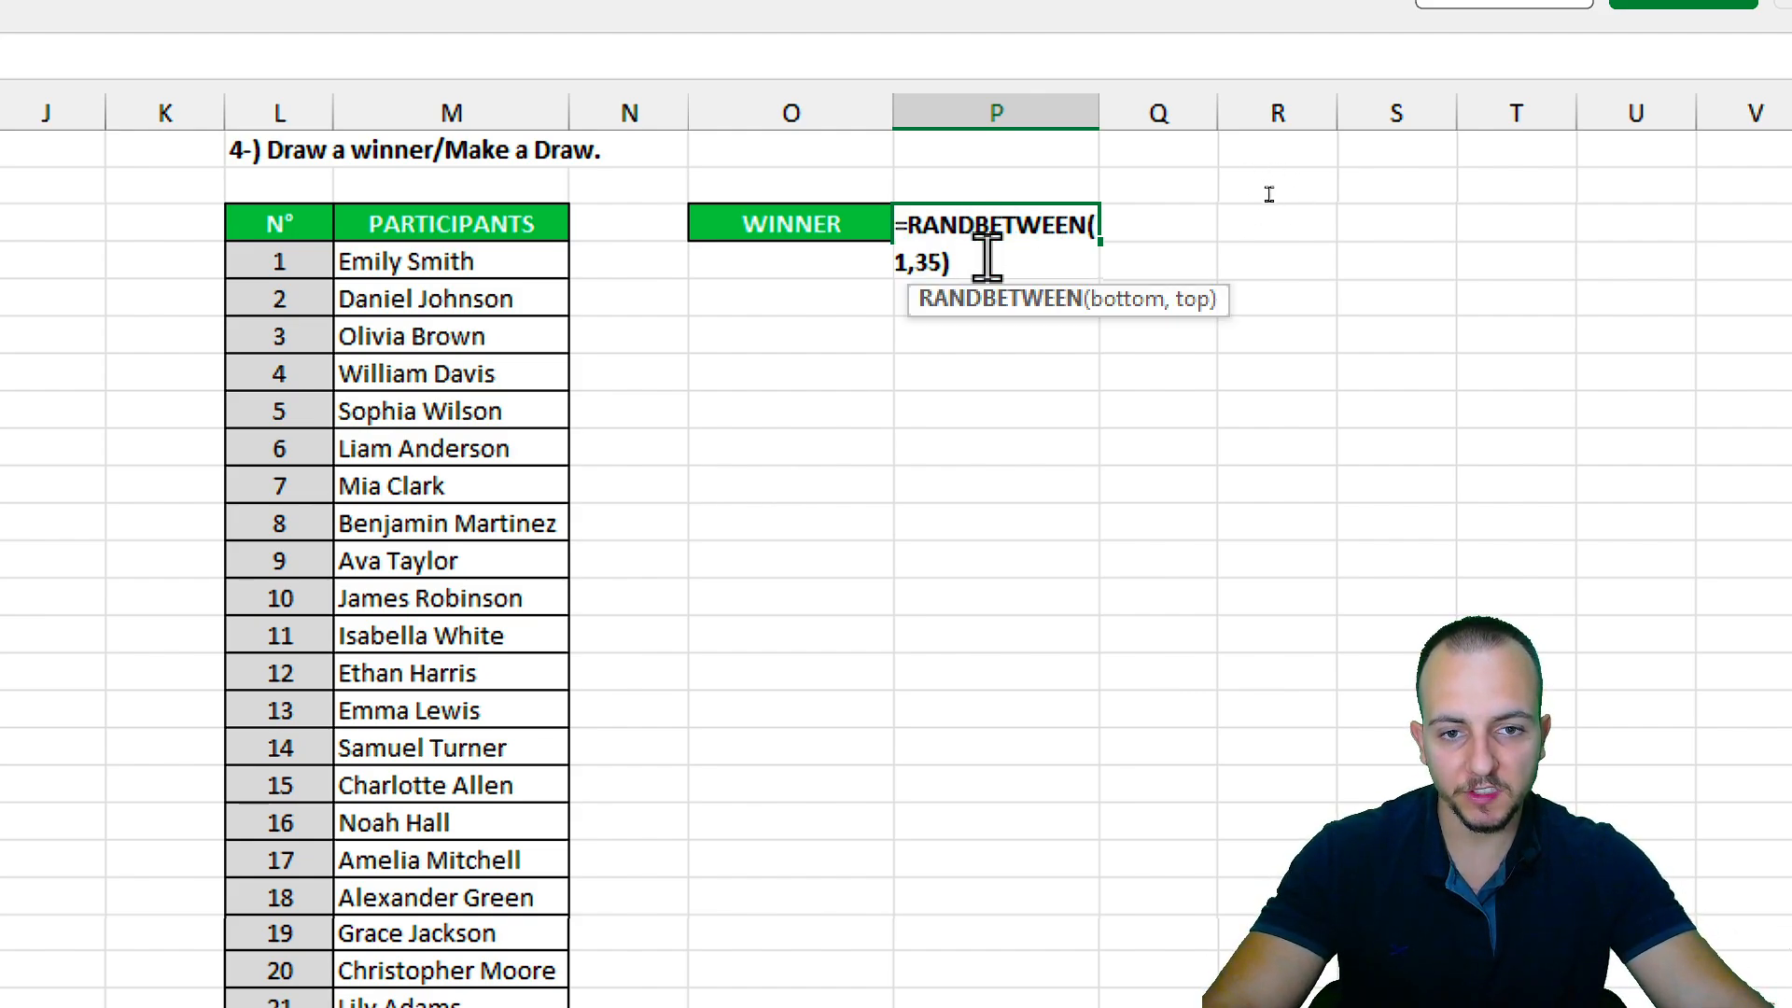
left_click_drag(985, 258, 881, 222)
left_click(908, 230)
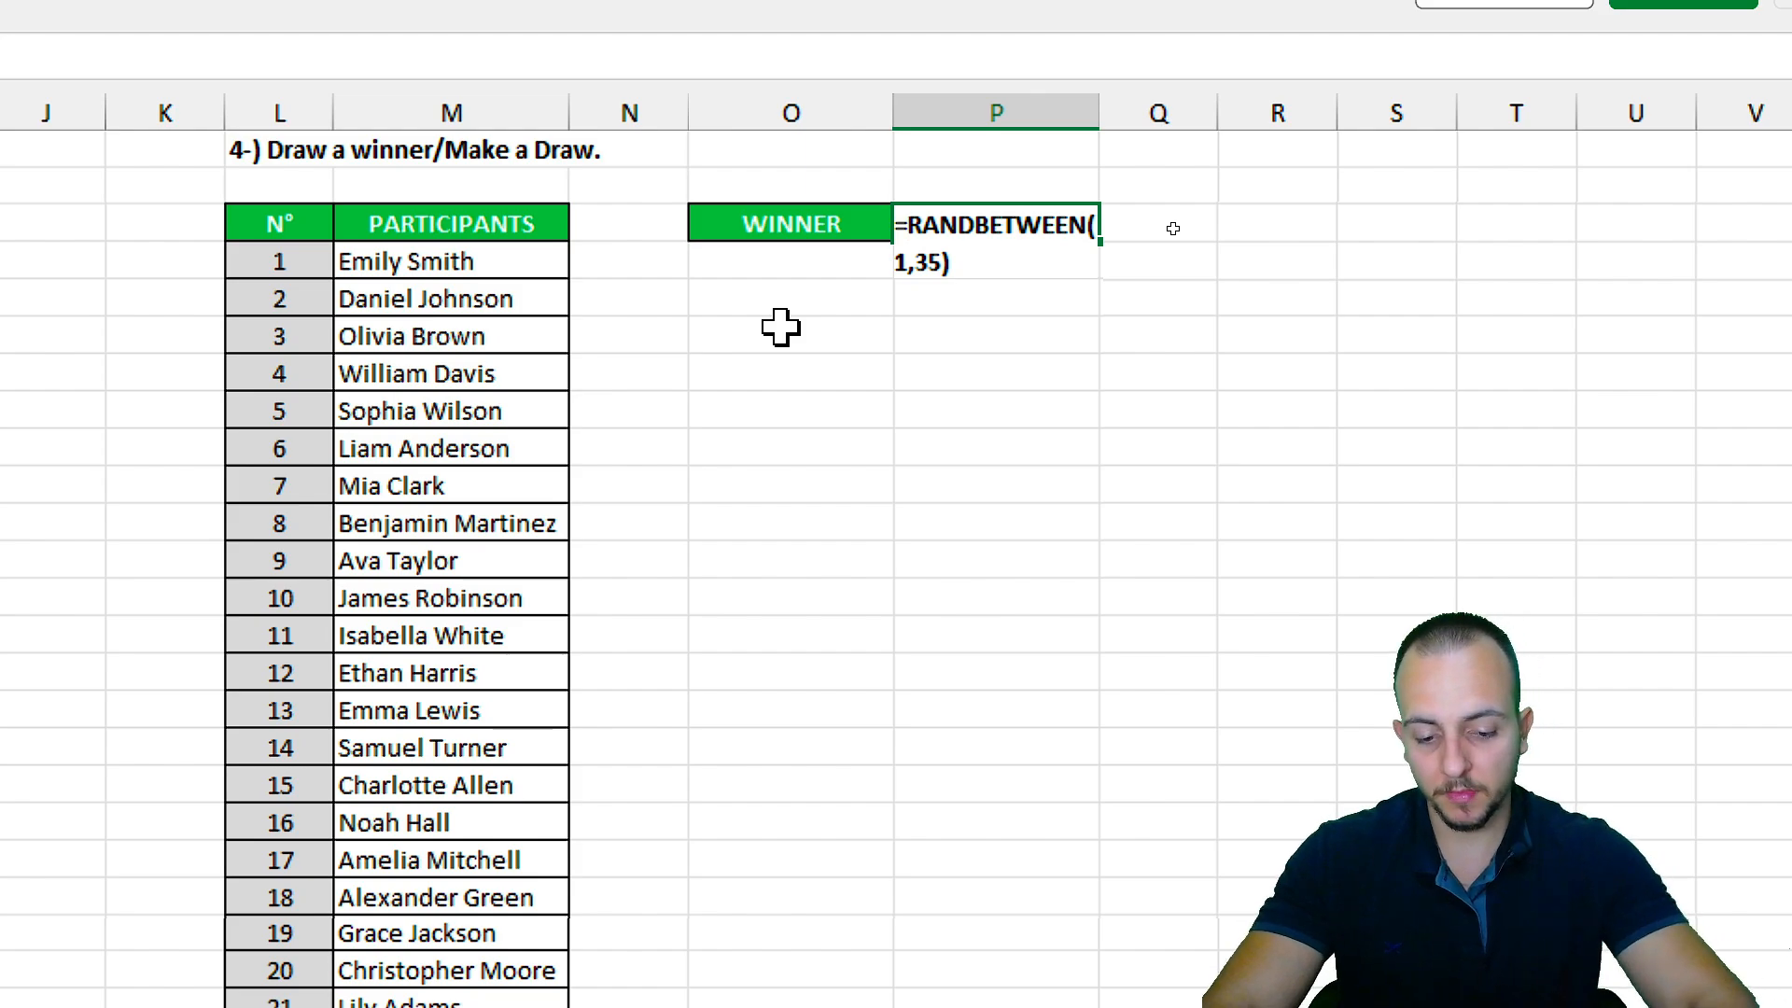
type("VLOK")
key("BackSpace")
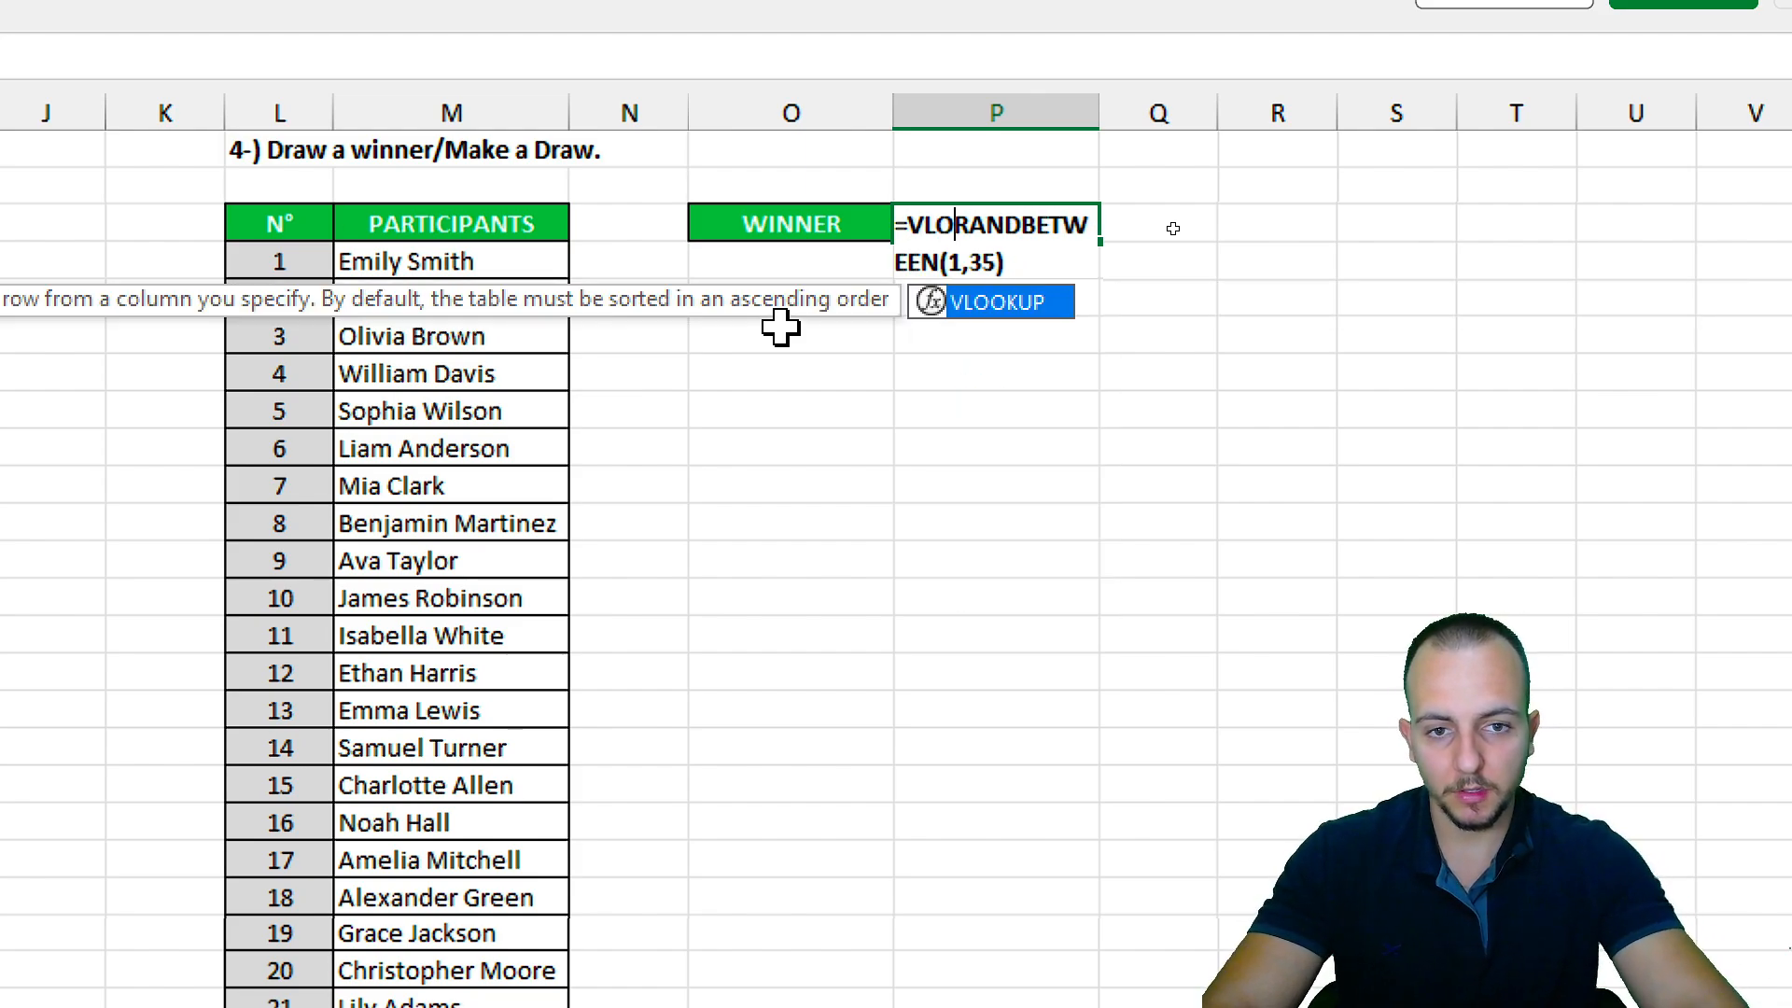
key("Tab")
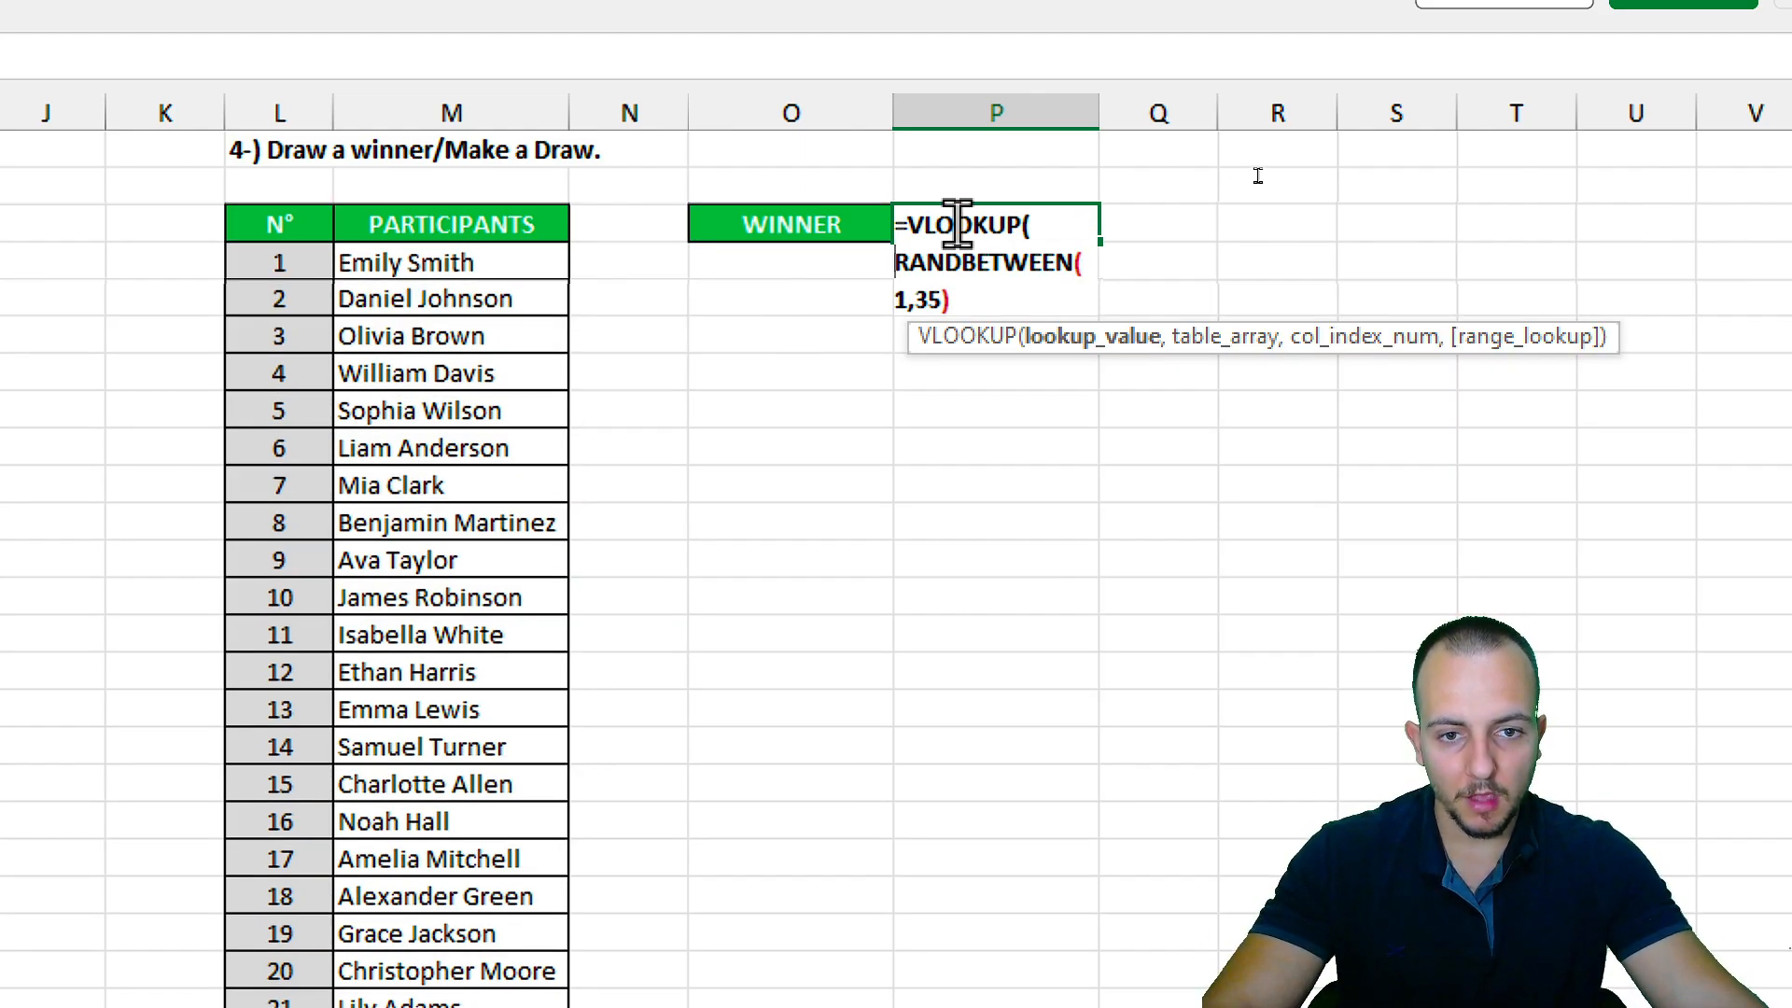
Complete the WINNER formula as =VLOOKUP(RANDBETWEEN(1,35),L4:M38,2) so it returns the participant's name.
left_click_drag(1067, 221, 1039, 300)
left_click(1039, 301)
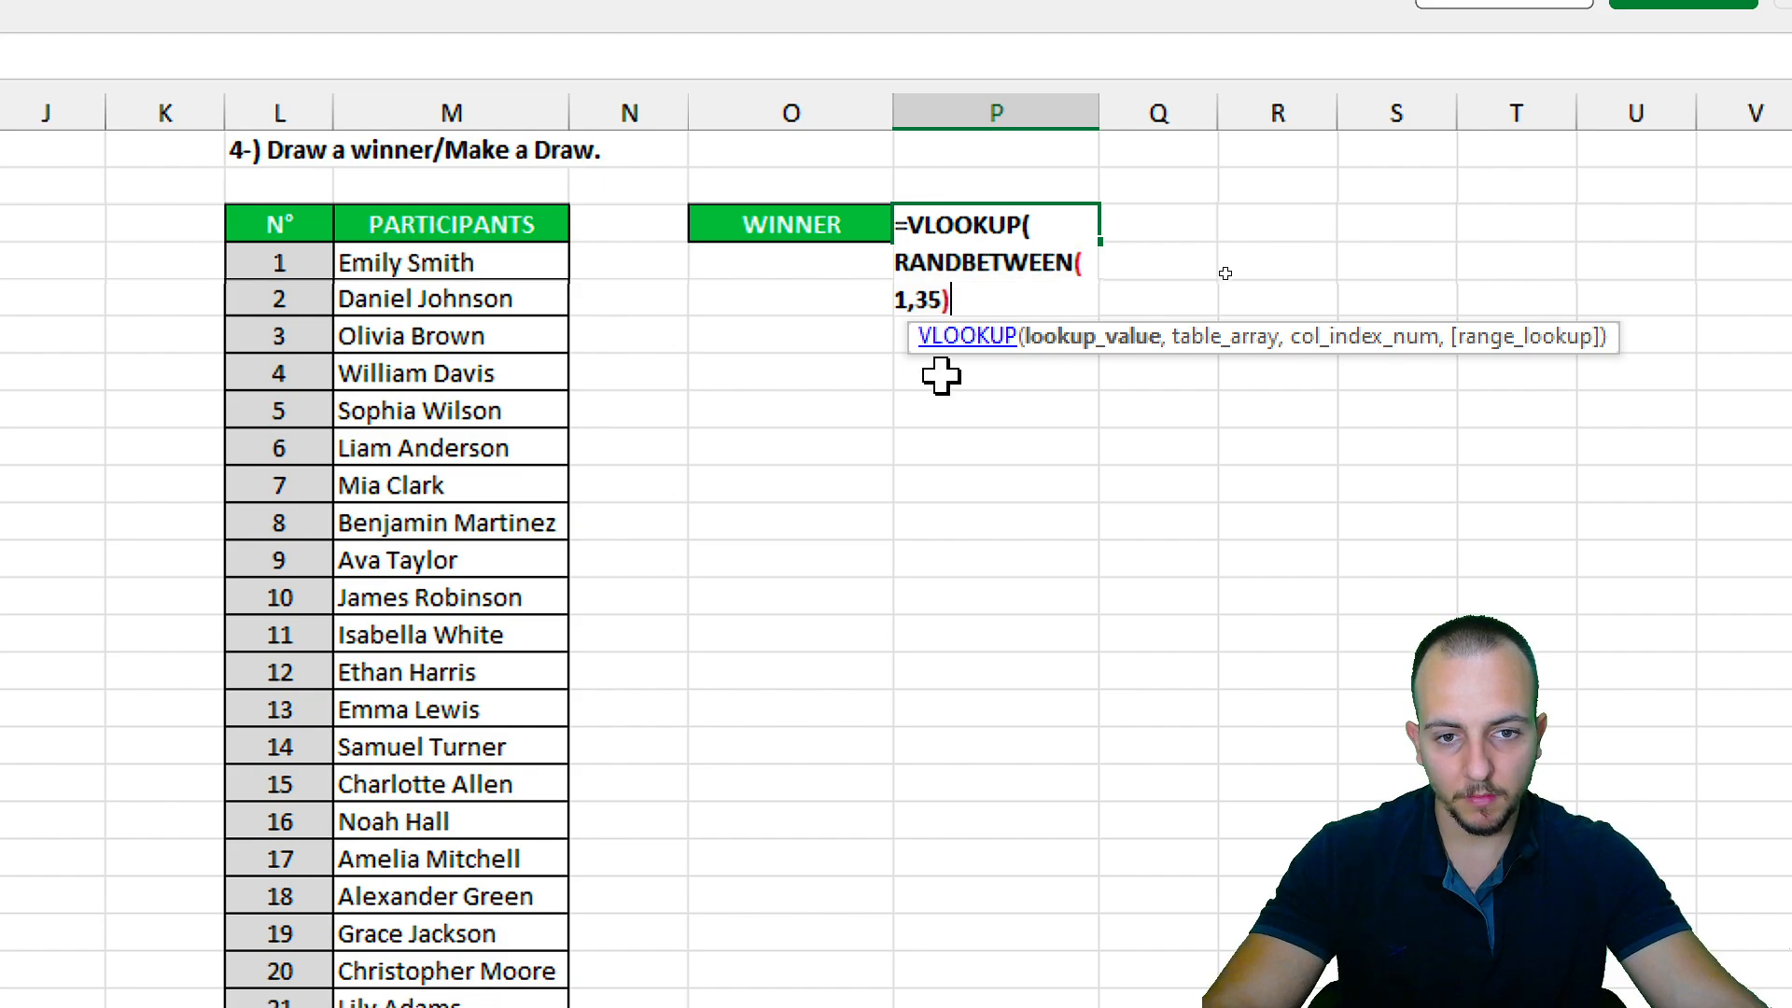
type(",")
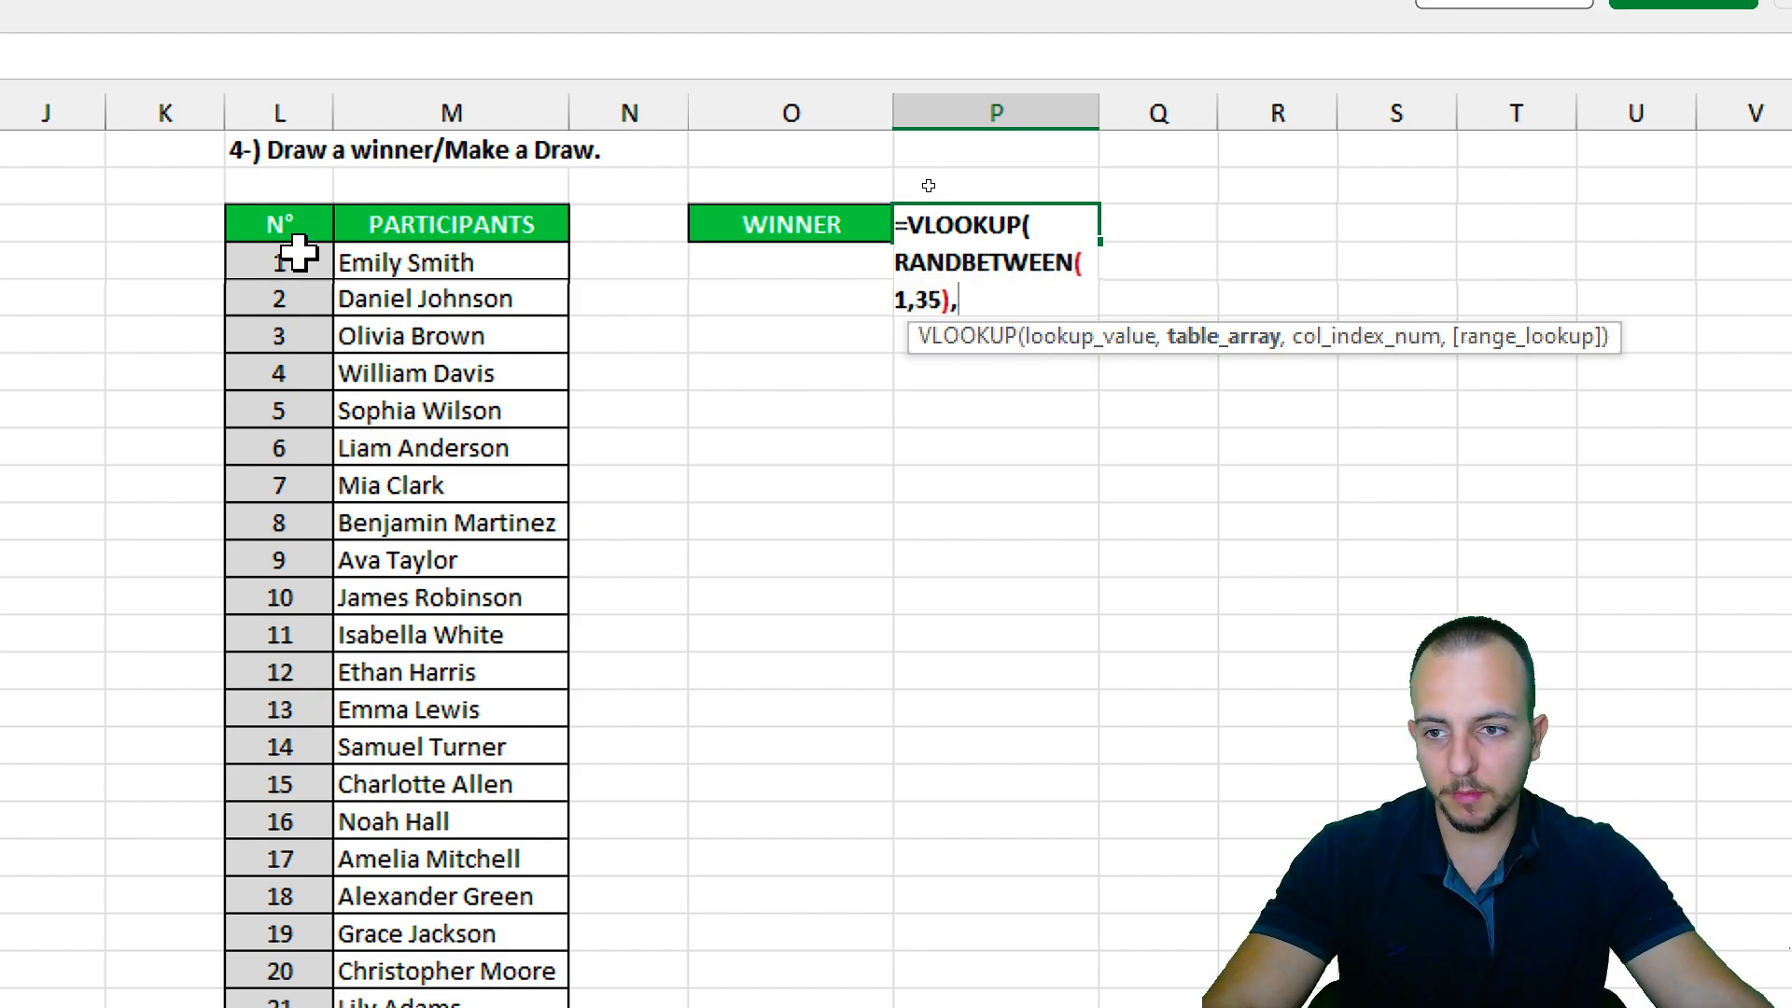
left_click_drag(299, 256, 452, 871)
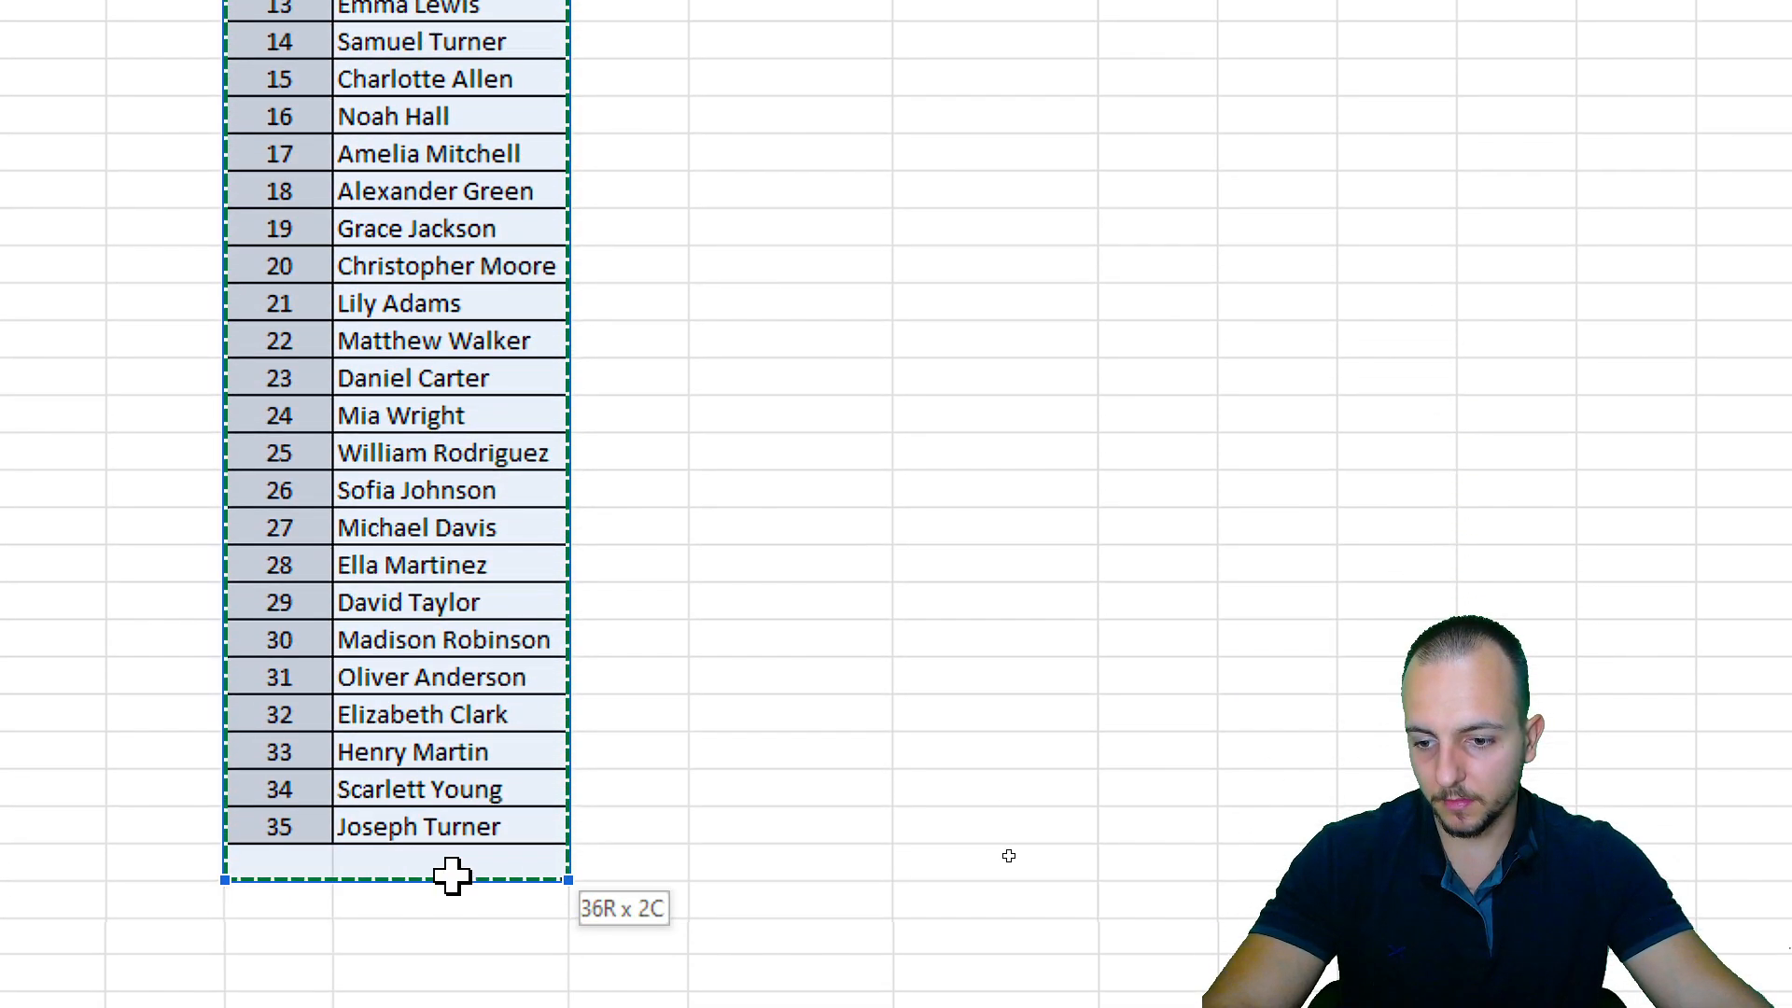
scroll(992, 199, "up", 5)
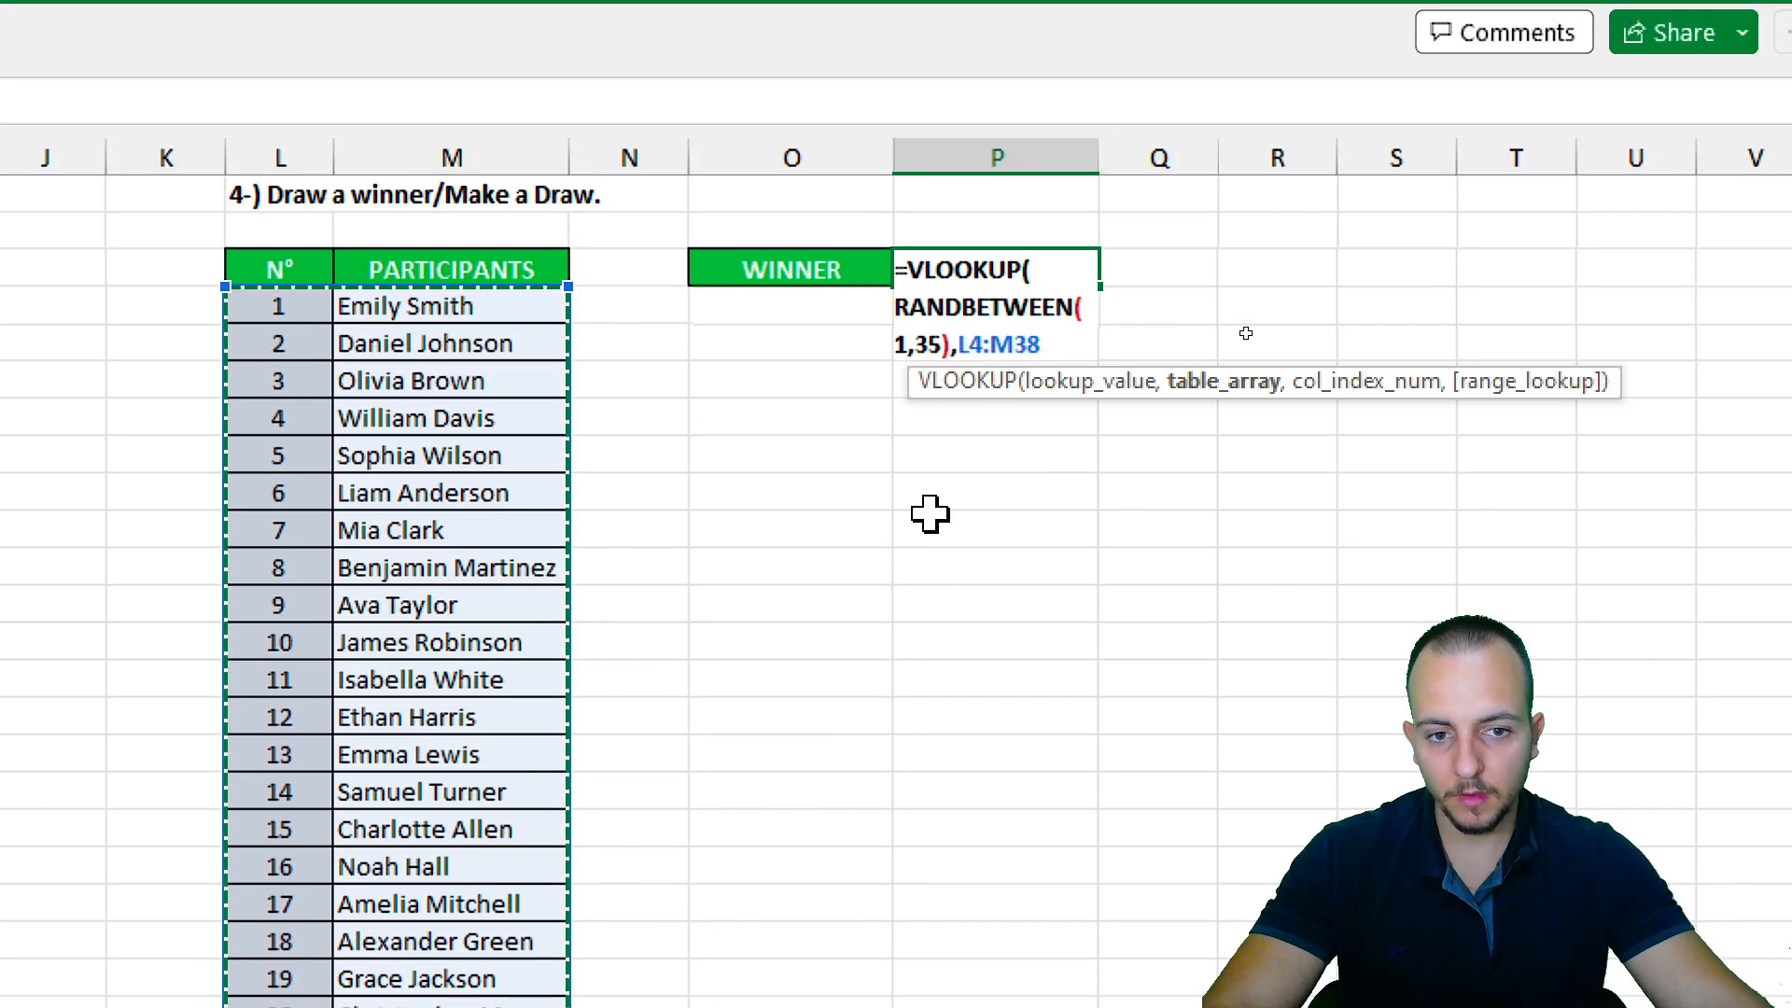
type(",")
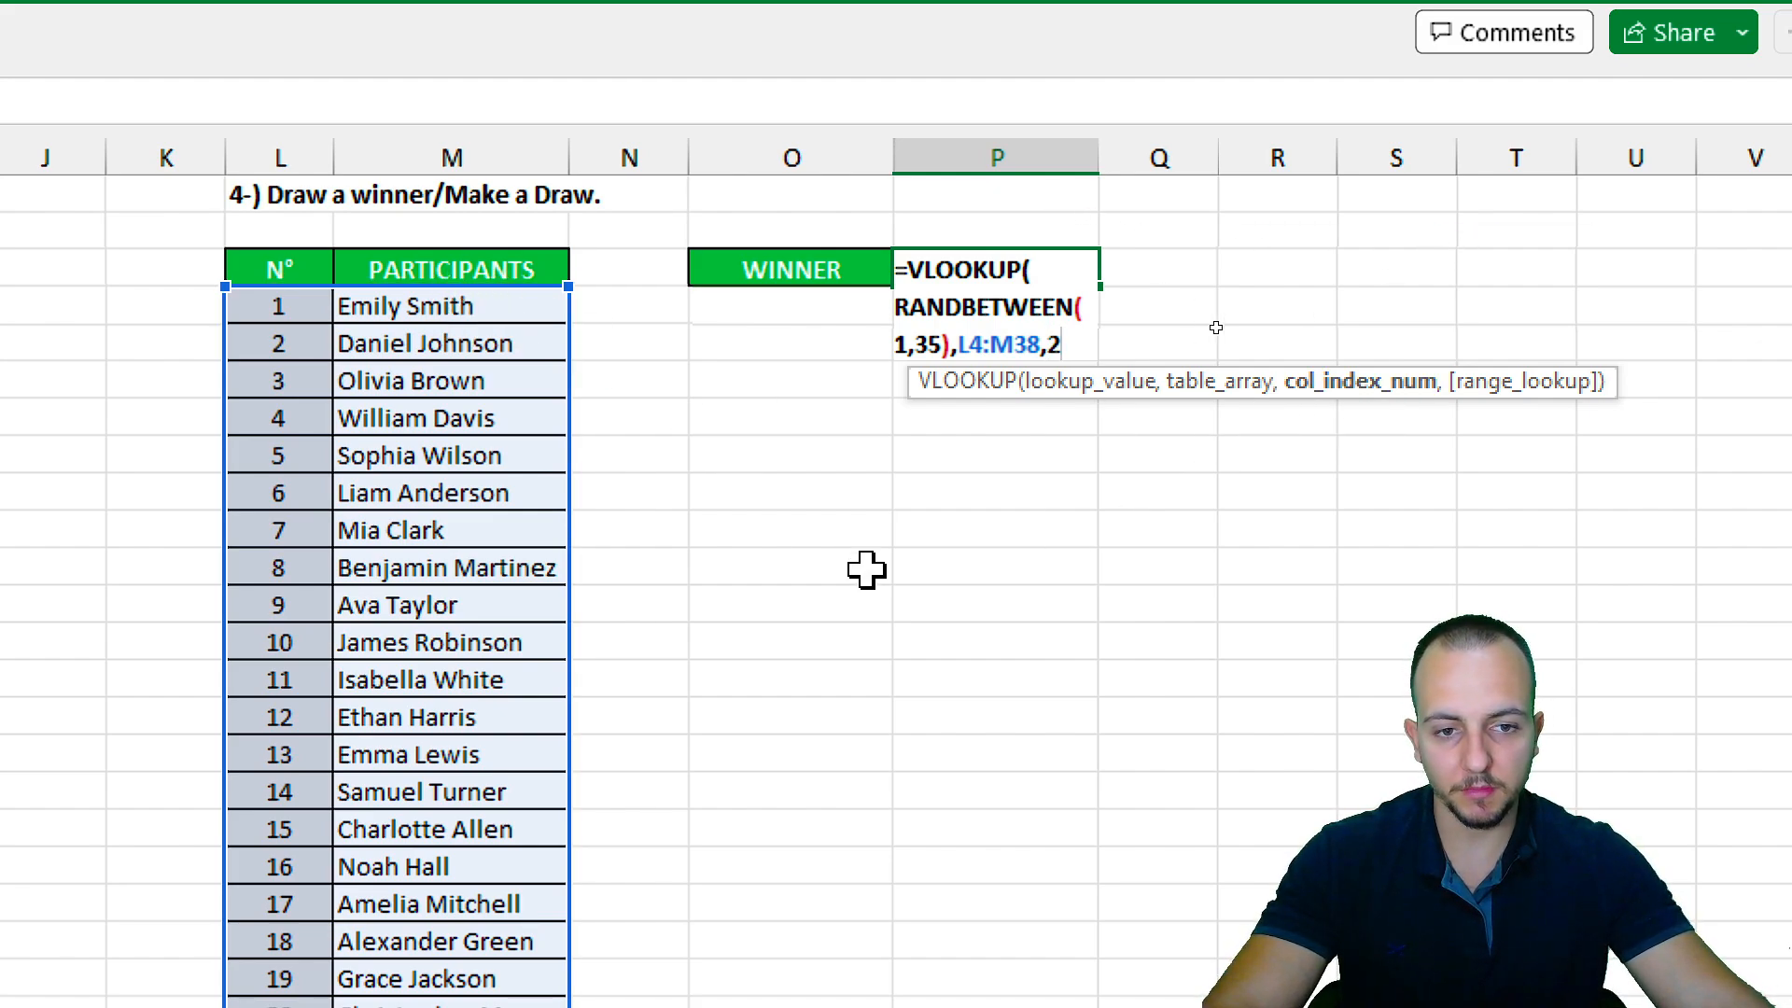
type("2)")
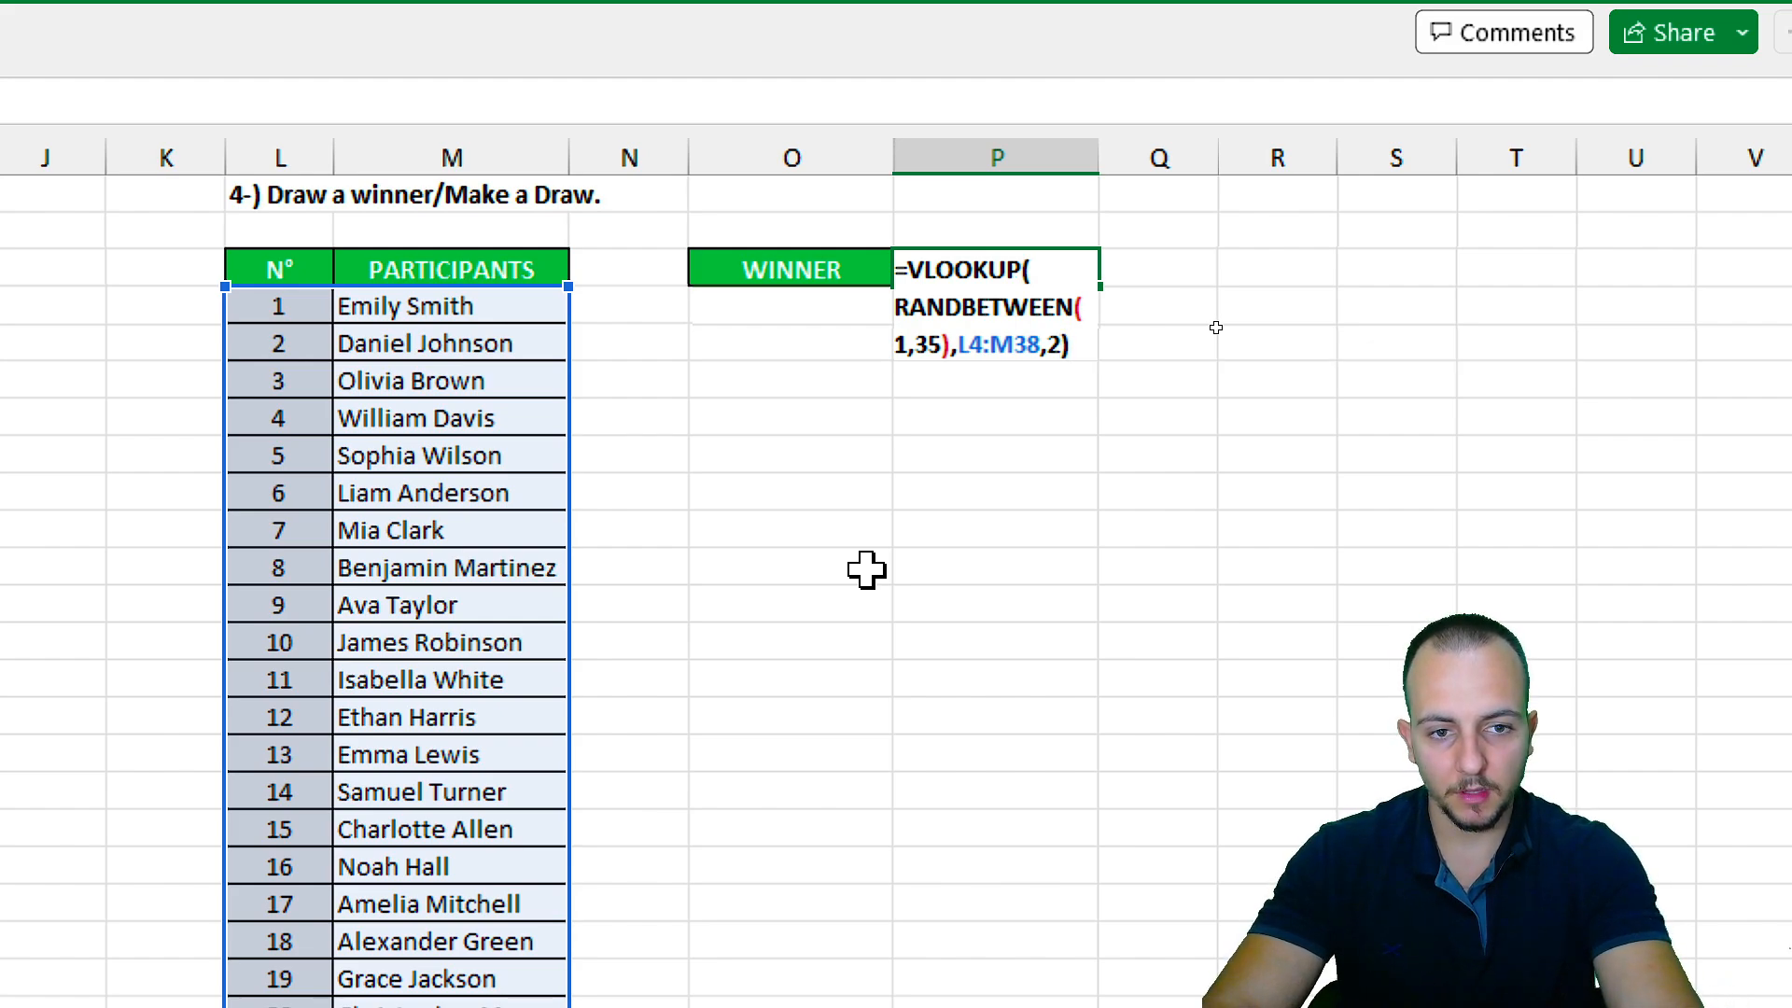
key("Return")
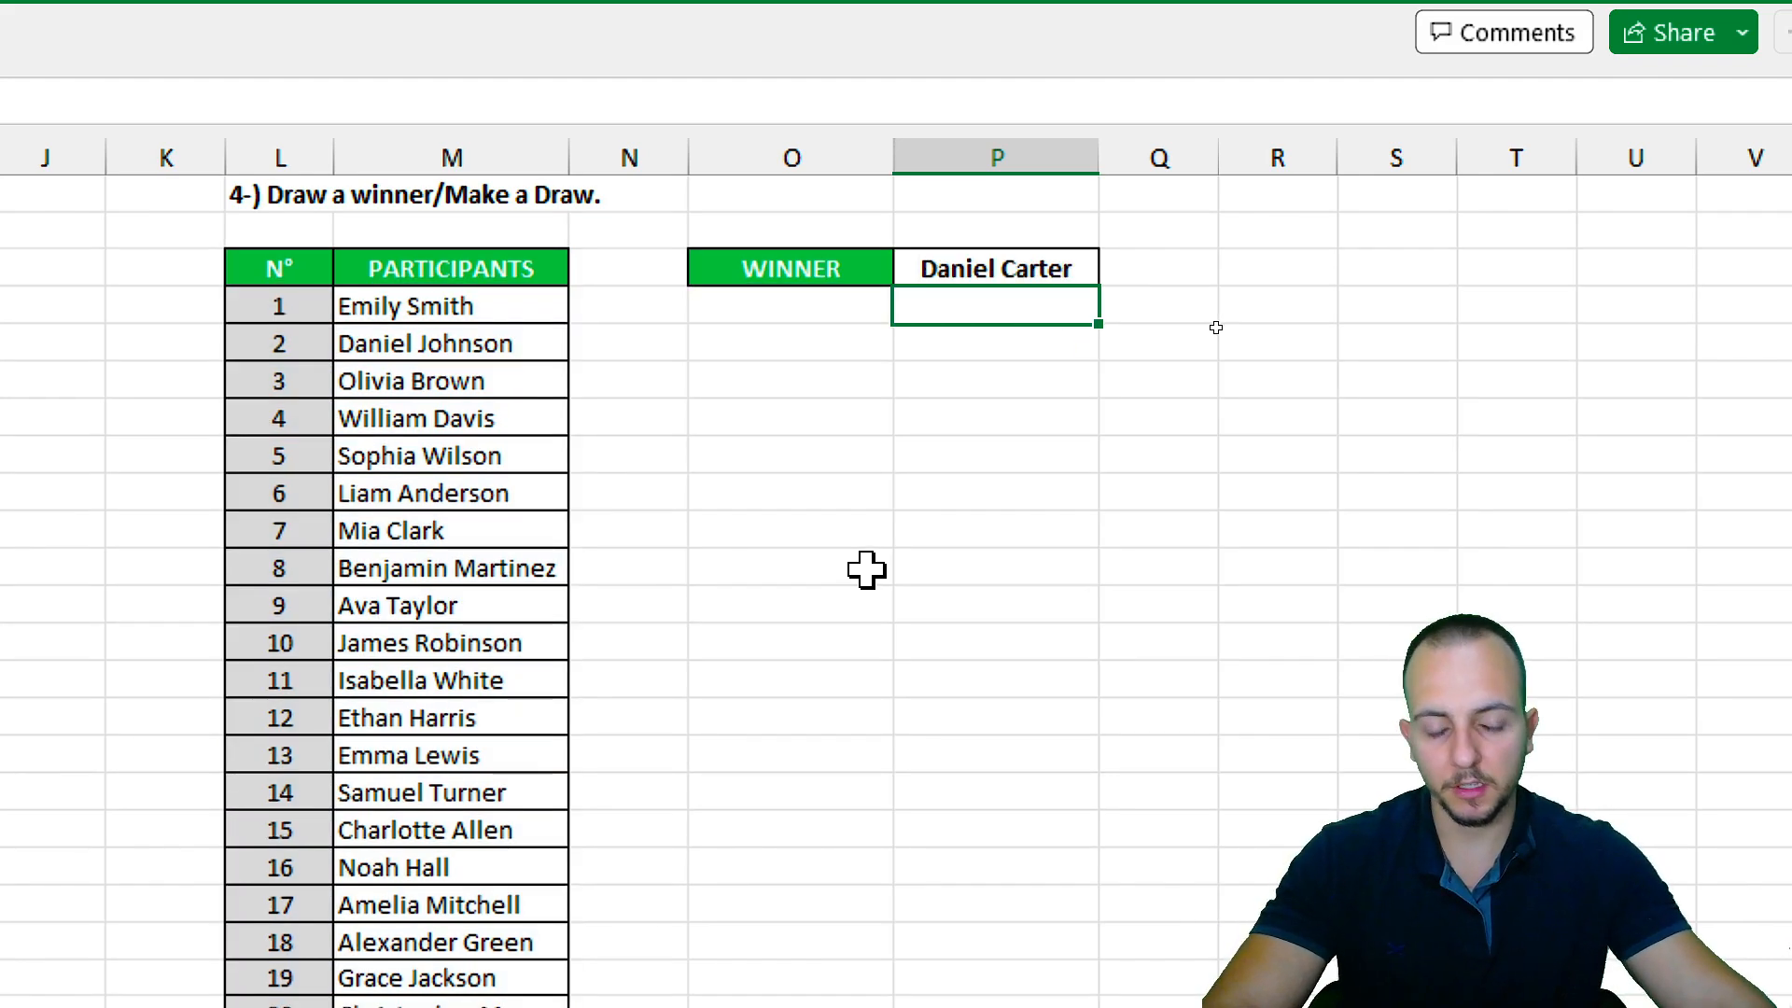
Recalculate the sheet repeatedly to draw new random winners from the participant list.
key("F9")
key("F9")
key("F9")
key("F9")
key("F9")
key("F9")
key("F9")
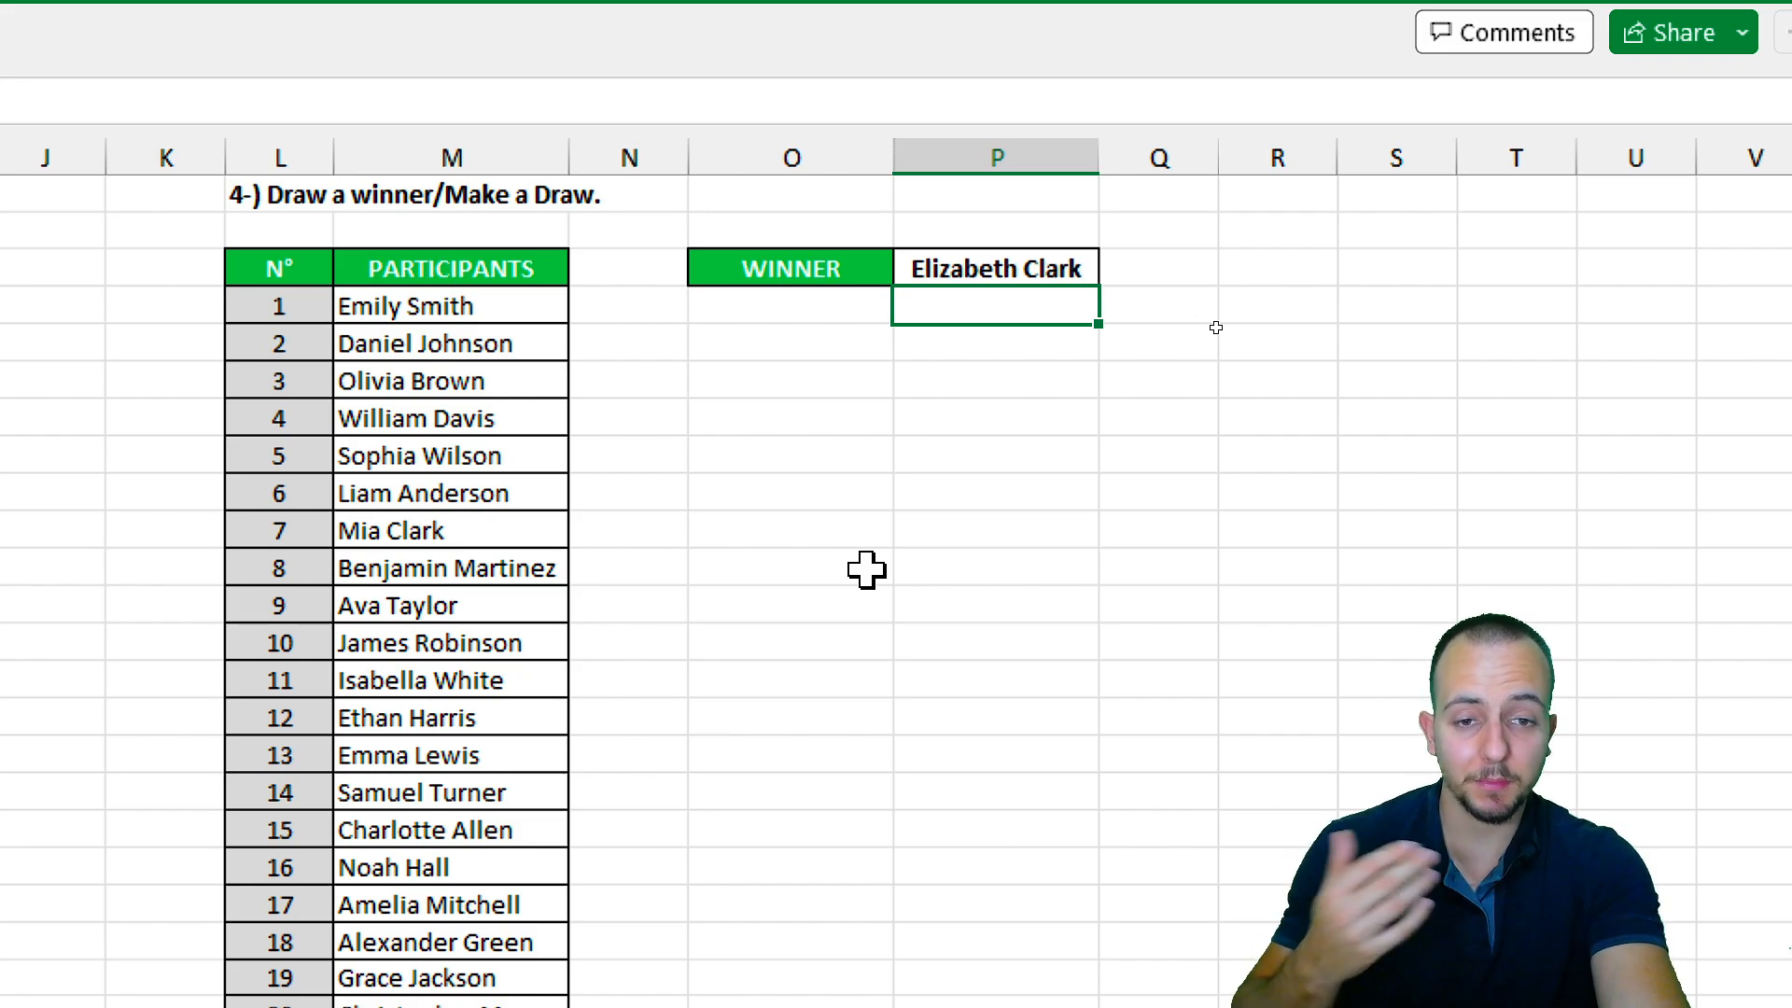
key("F9")
key("F9")
key("F9")
key("F9")
key("F9")
key("F9")
key("F9")
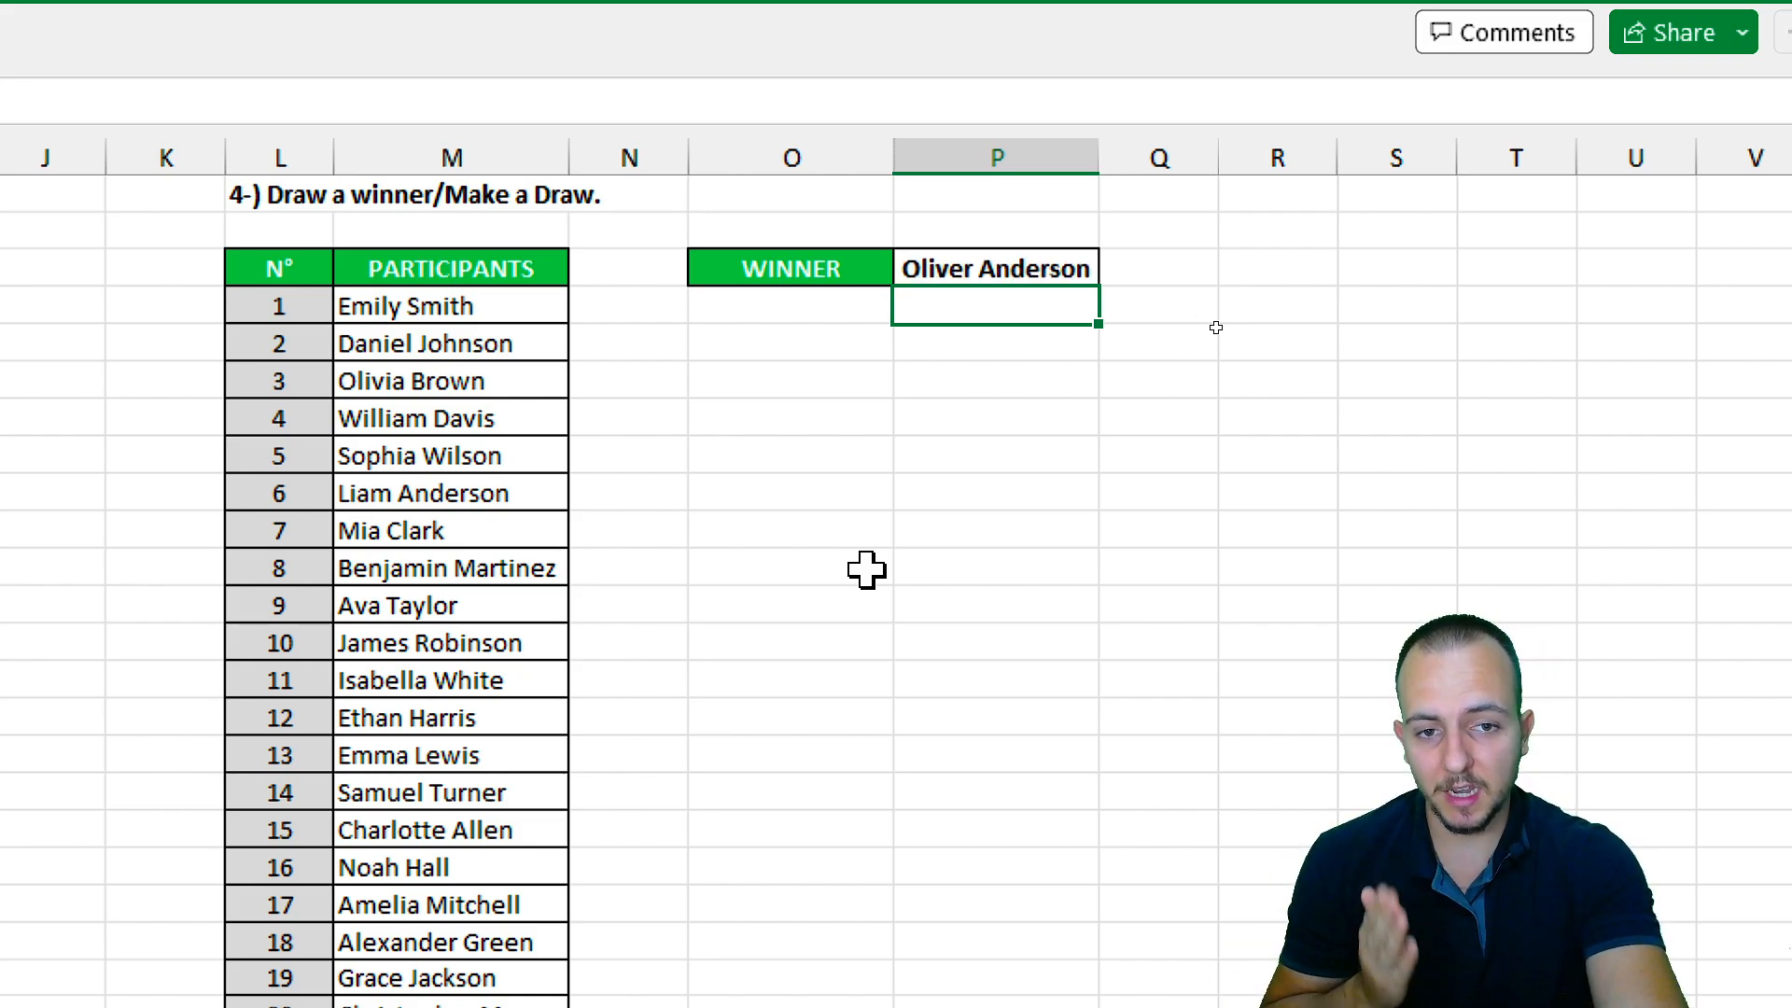
key("F9")
key("F9")
key("F9")
key("F9")
key("F9")
key("F9")
key("F9")
key("F9")
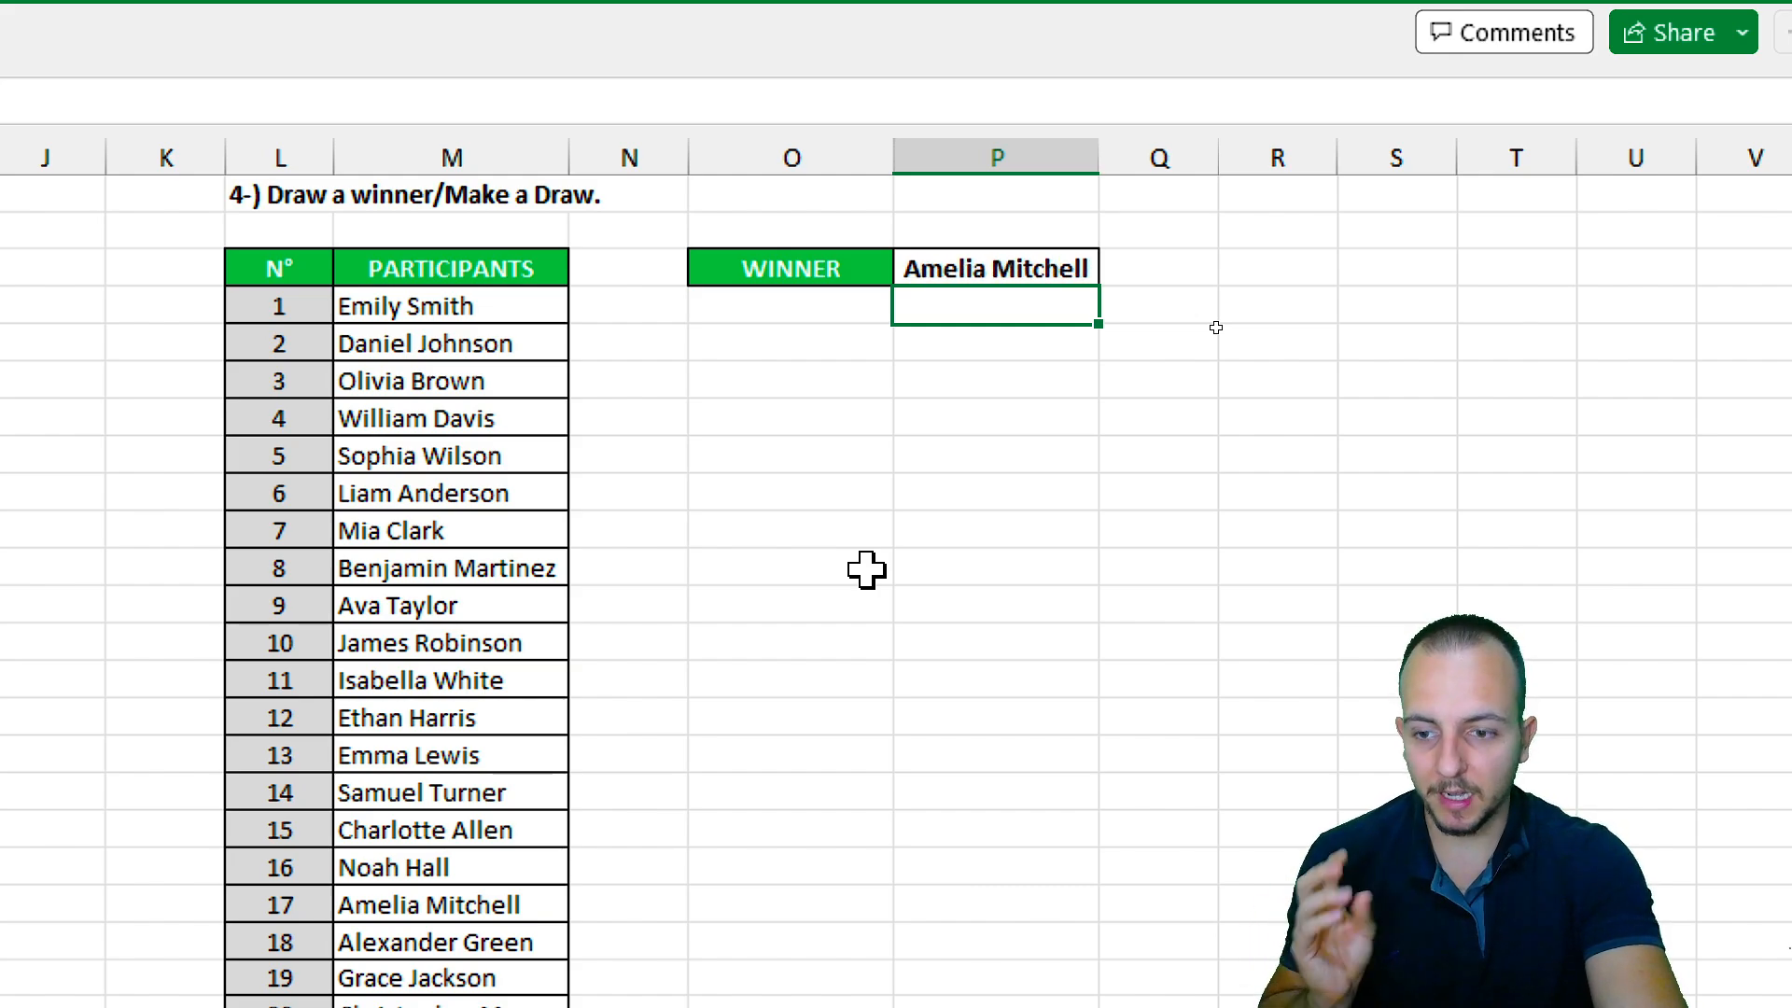
key("F9")
key("F9")
key("F9")
key("F9")
key("F9")
key("F9")
key("F9")
key("F9")
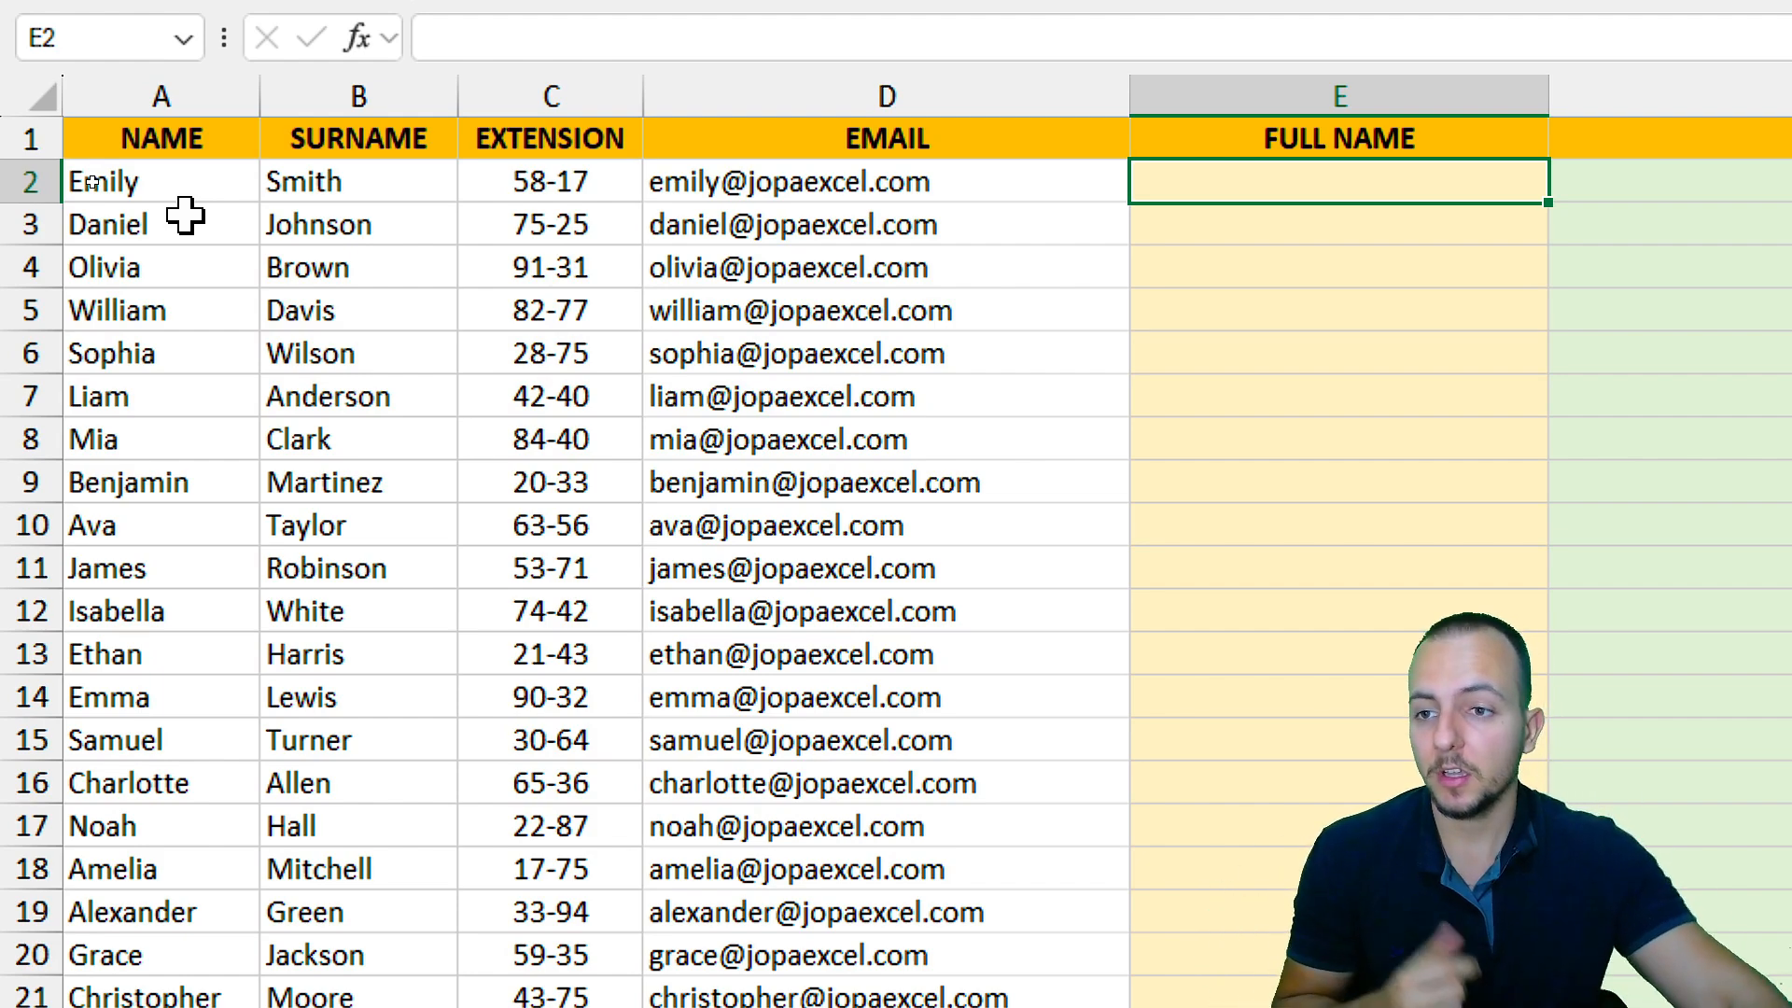
Examine the NAME, SURNAME, EXTENSION and EMAIL columns and the empty FULL NAME column on the text-joining practice sheet.
left_click(210, 93)
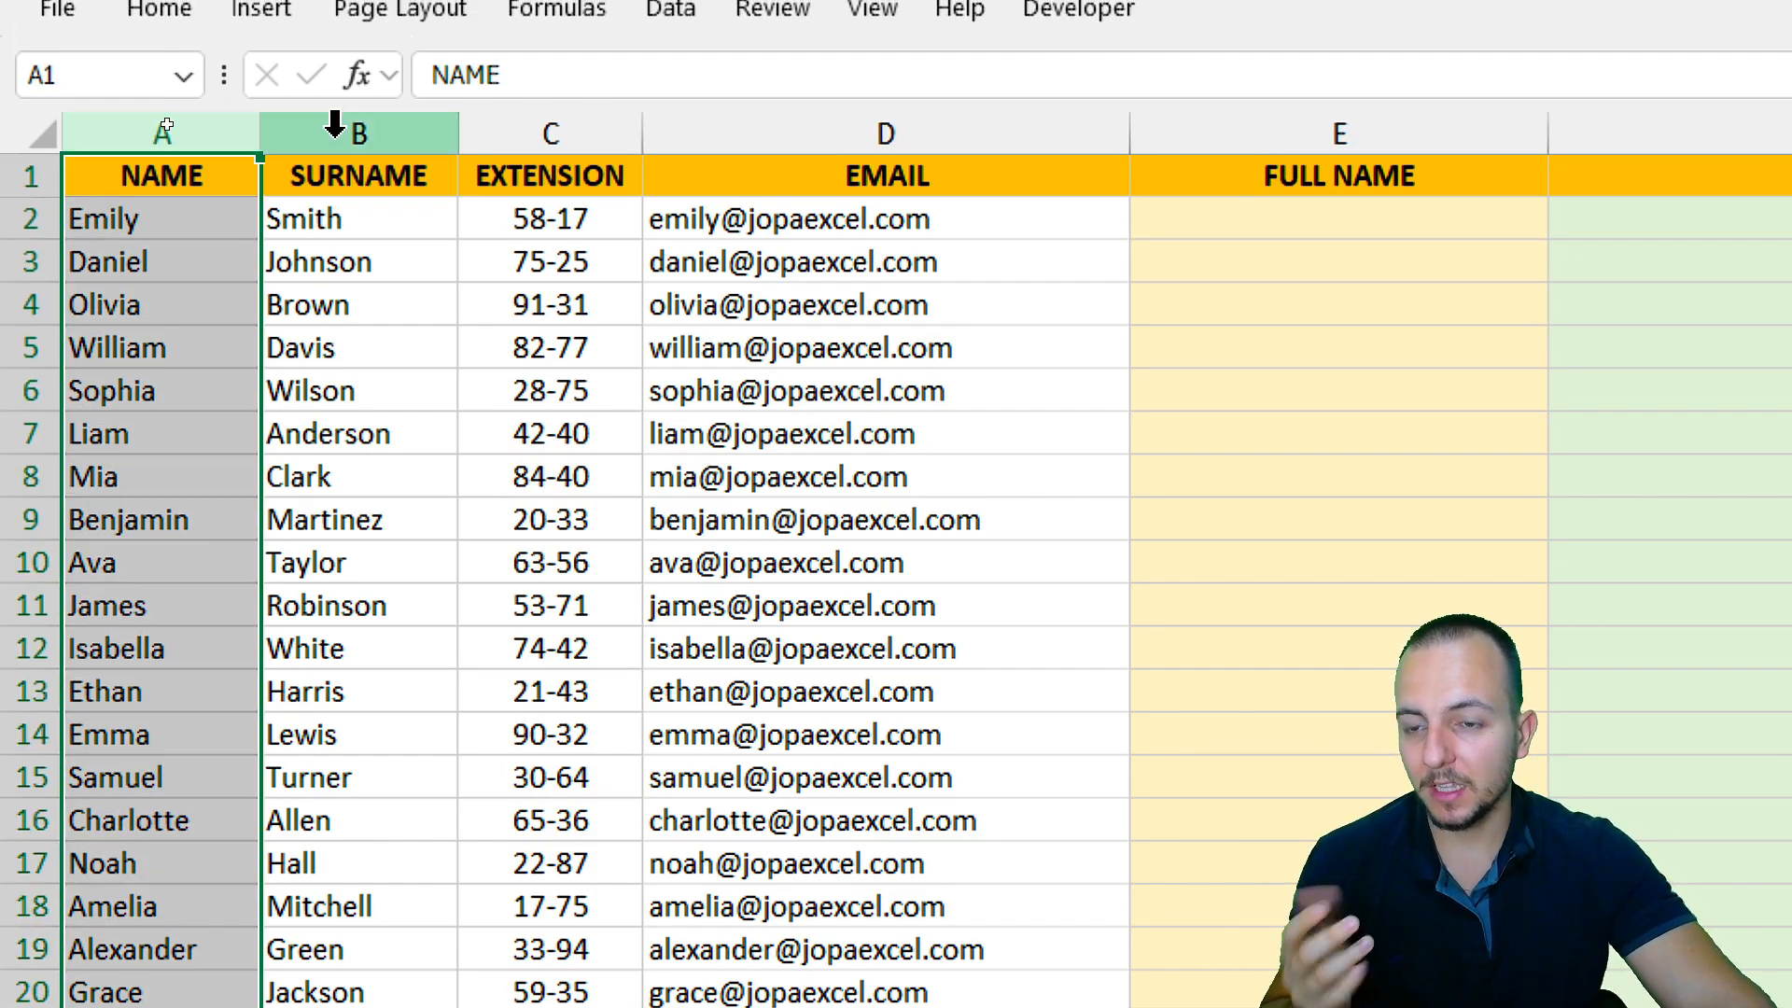
left_click(334, 87)
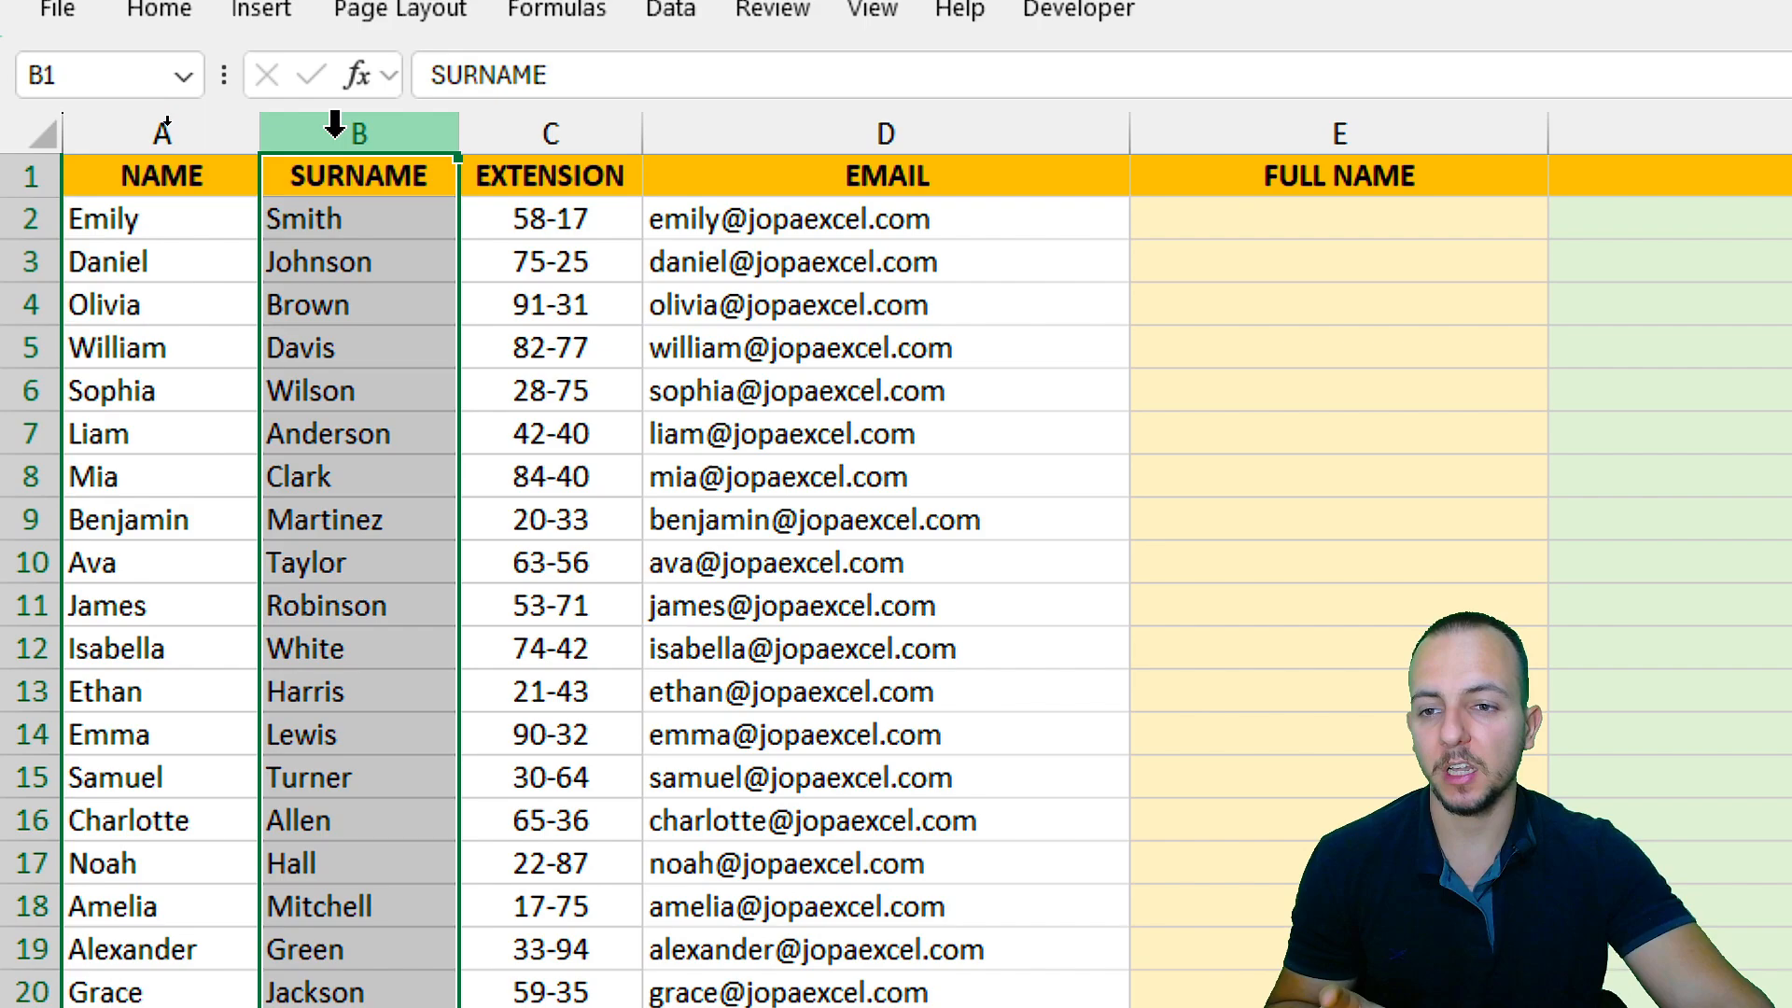
left_click(240, 117)
left_click(319, 130)
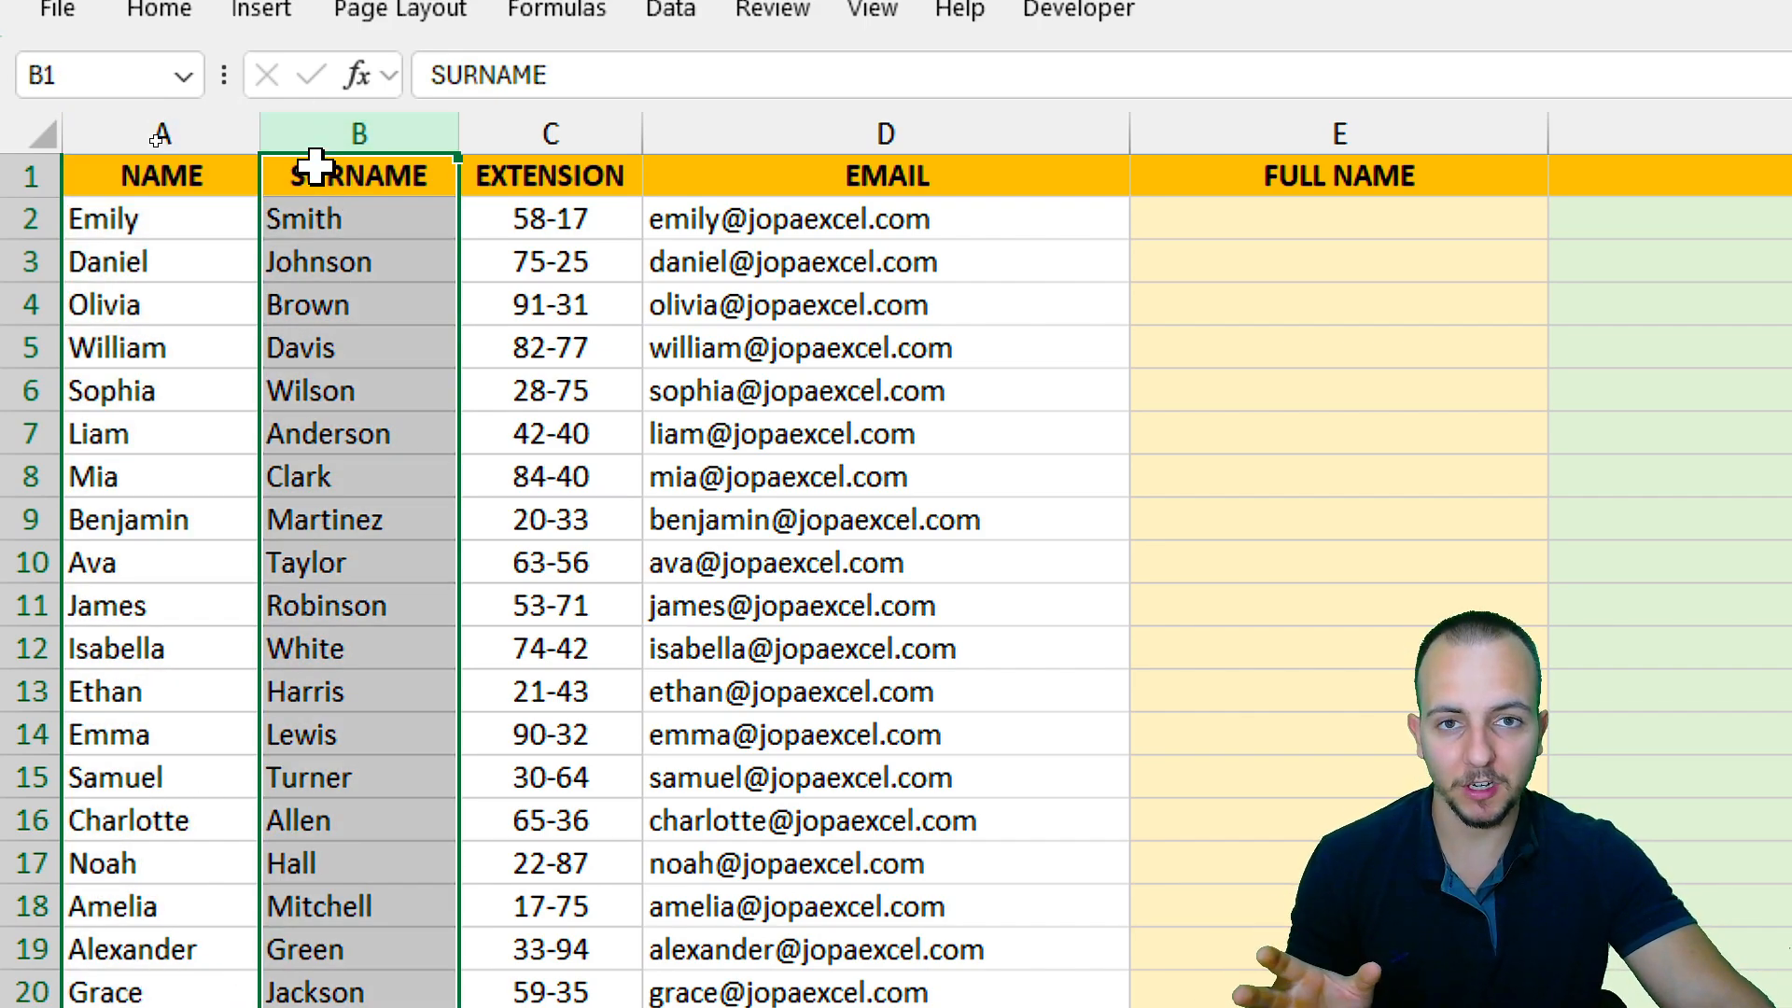
left_click(163, 138)
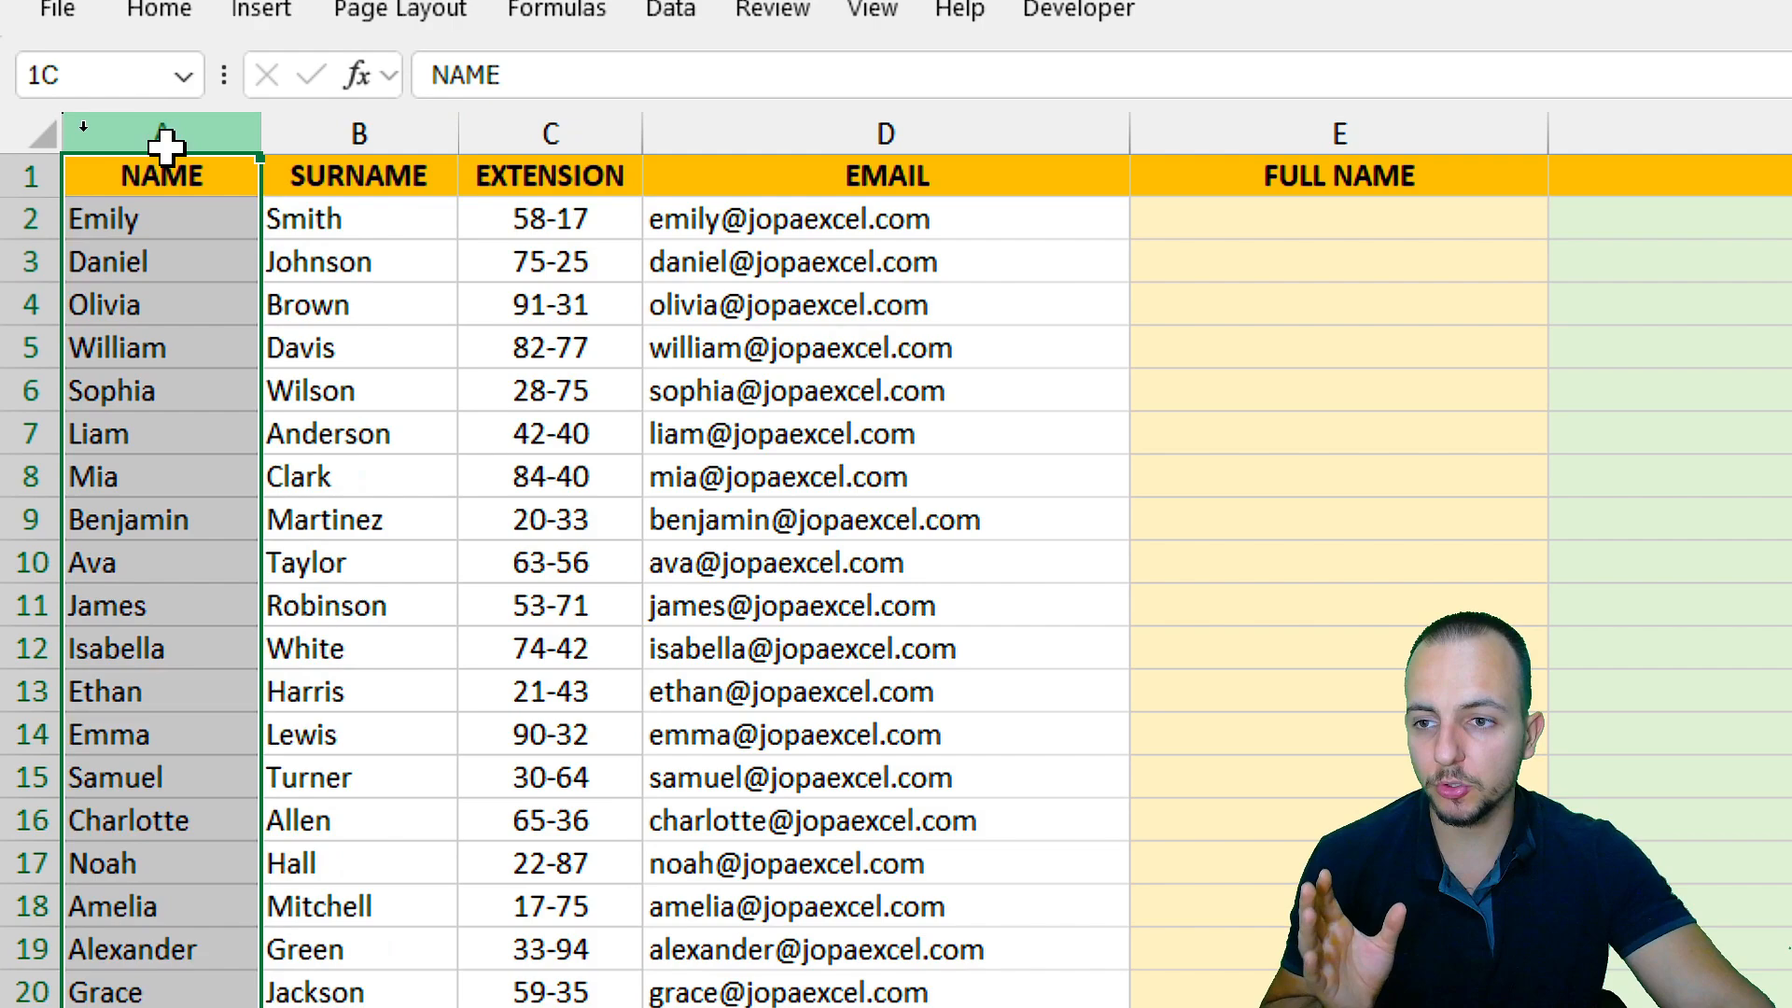
left_click(328, 131)
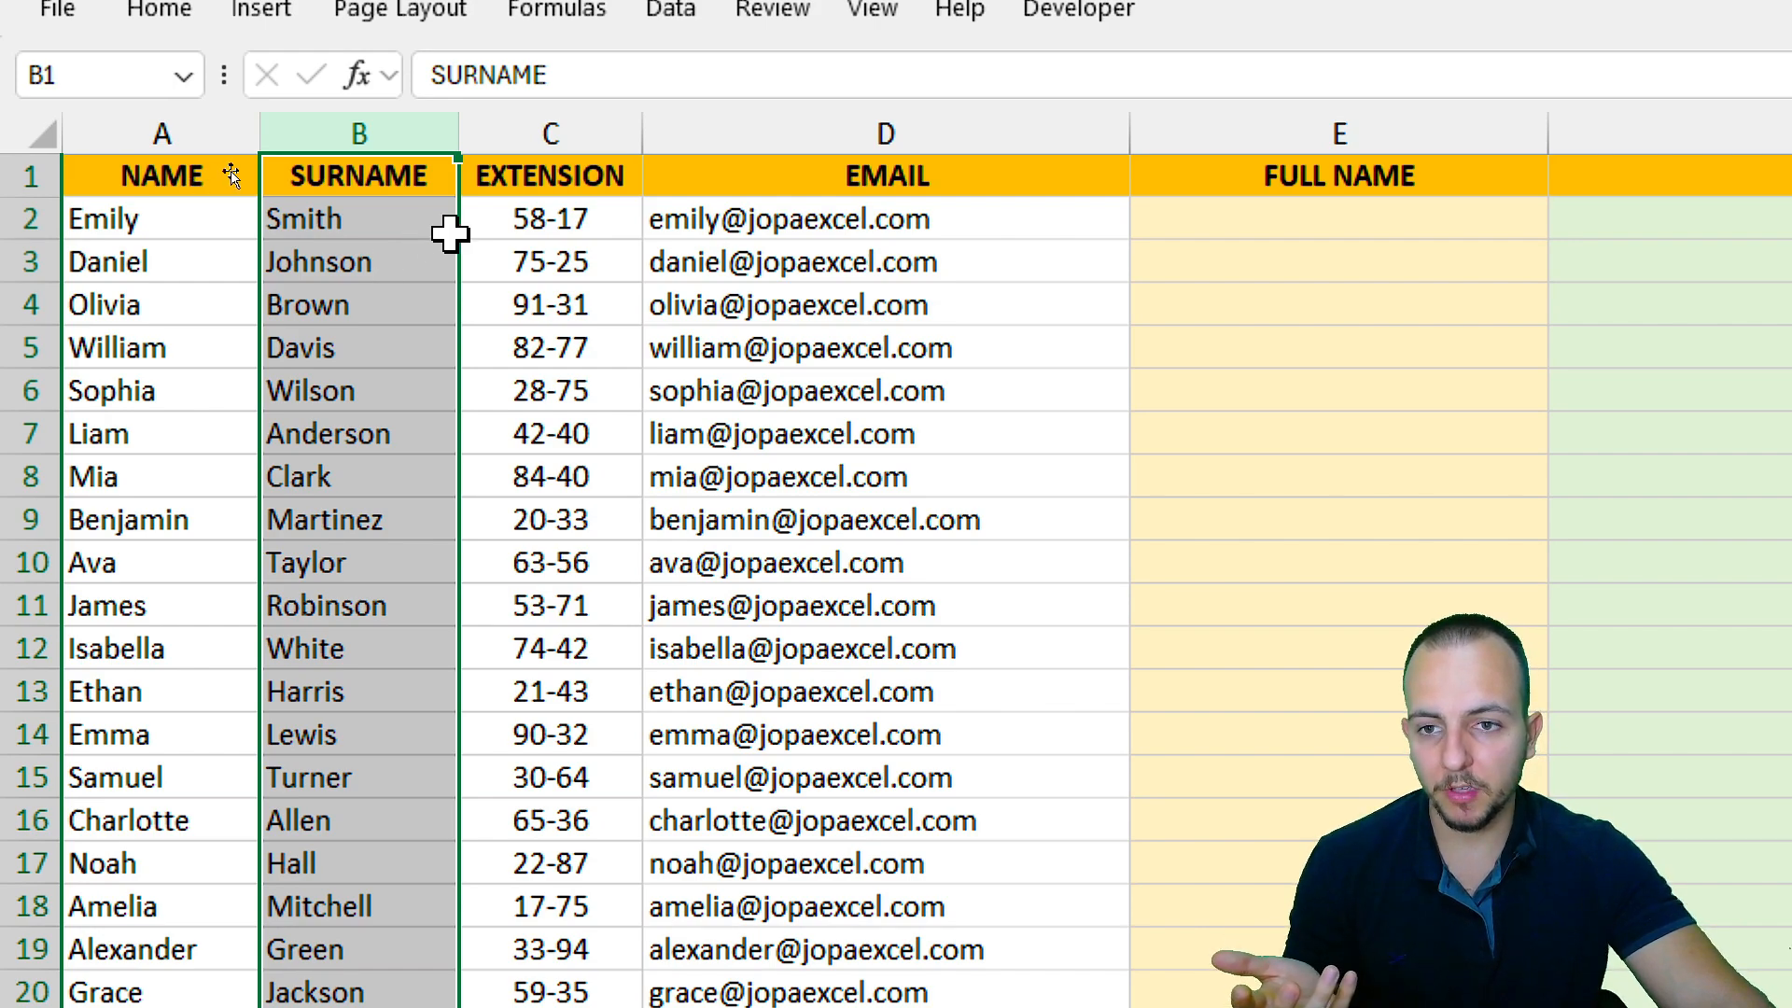
left_click(559, 130)
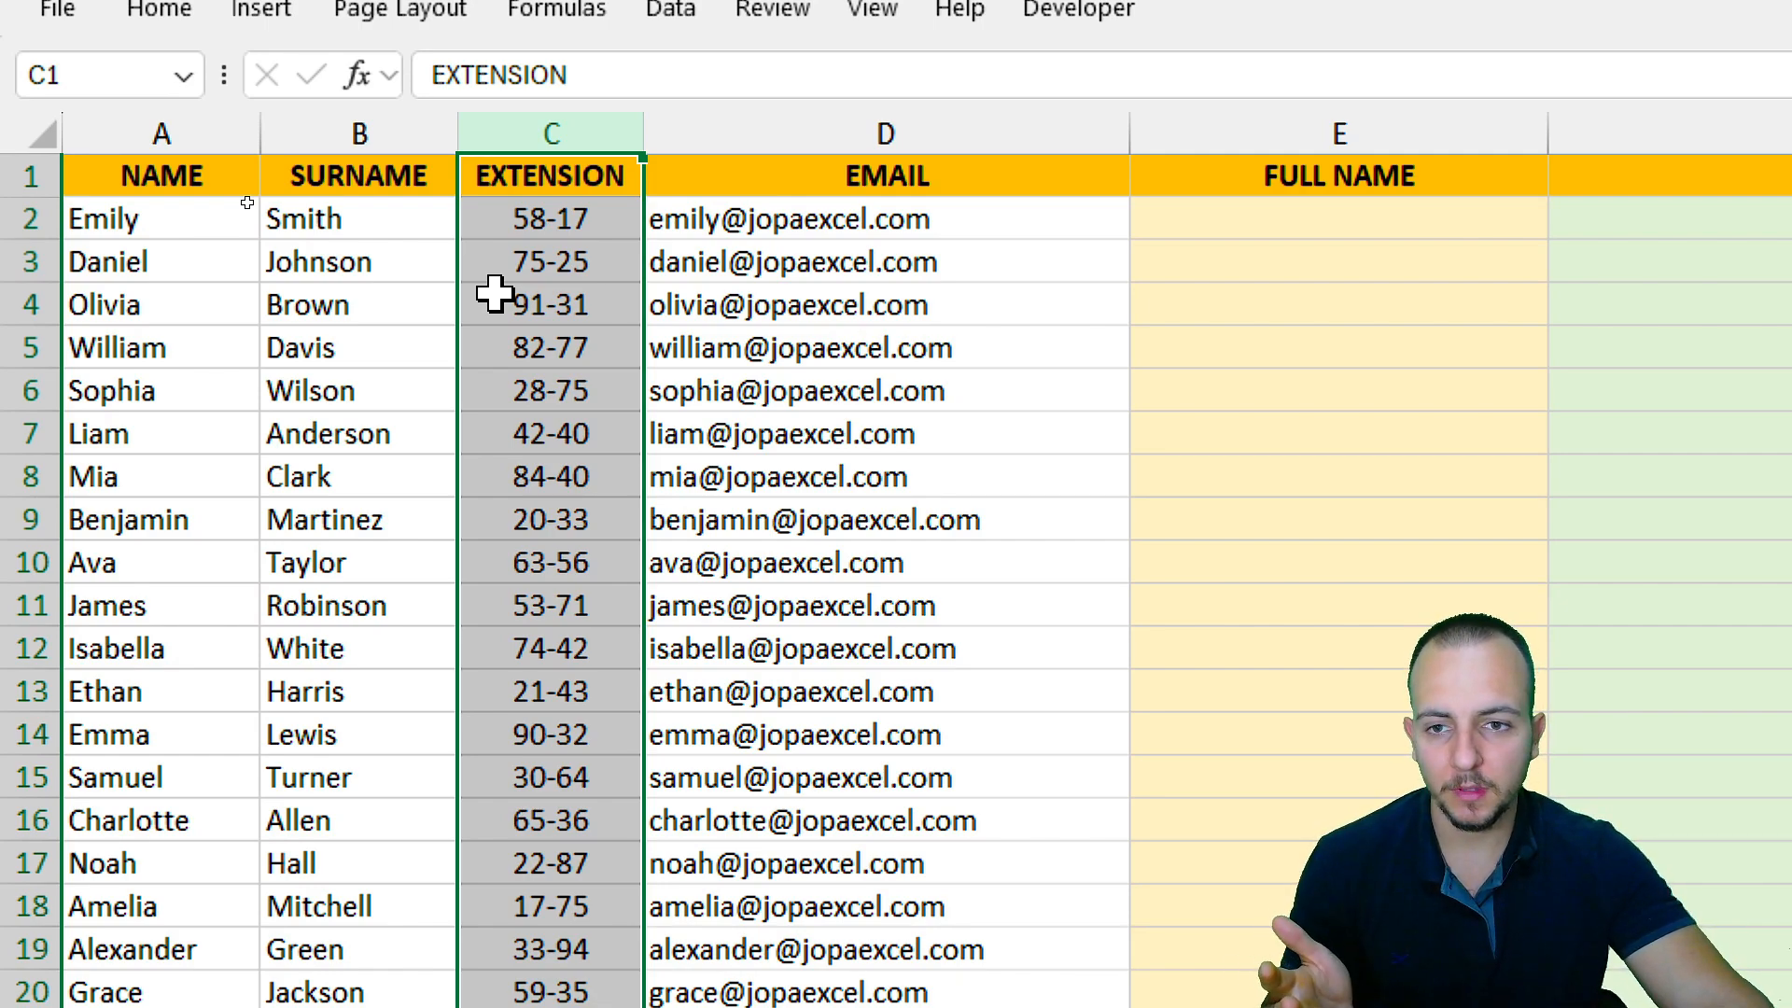
left_click(872, 138)
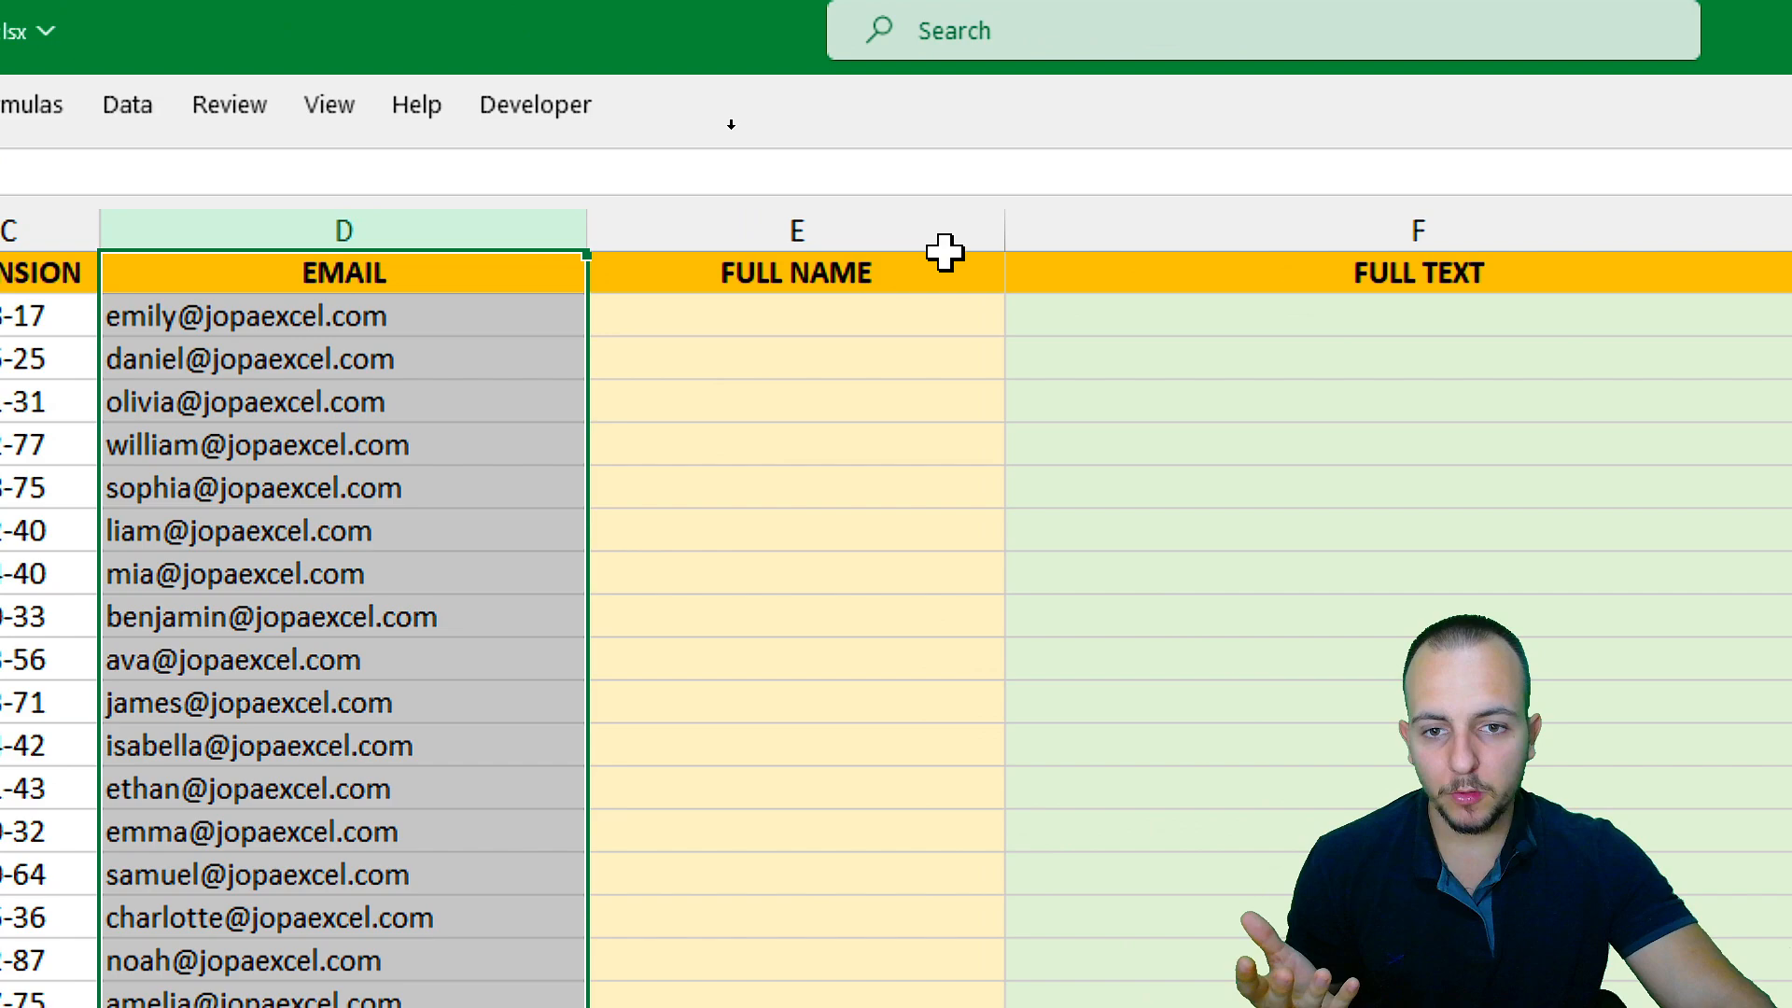
left_click(942, 245)
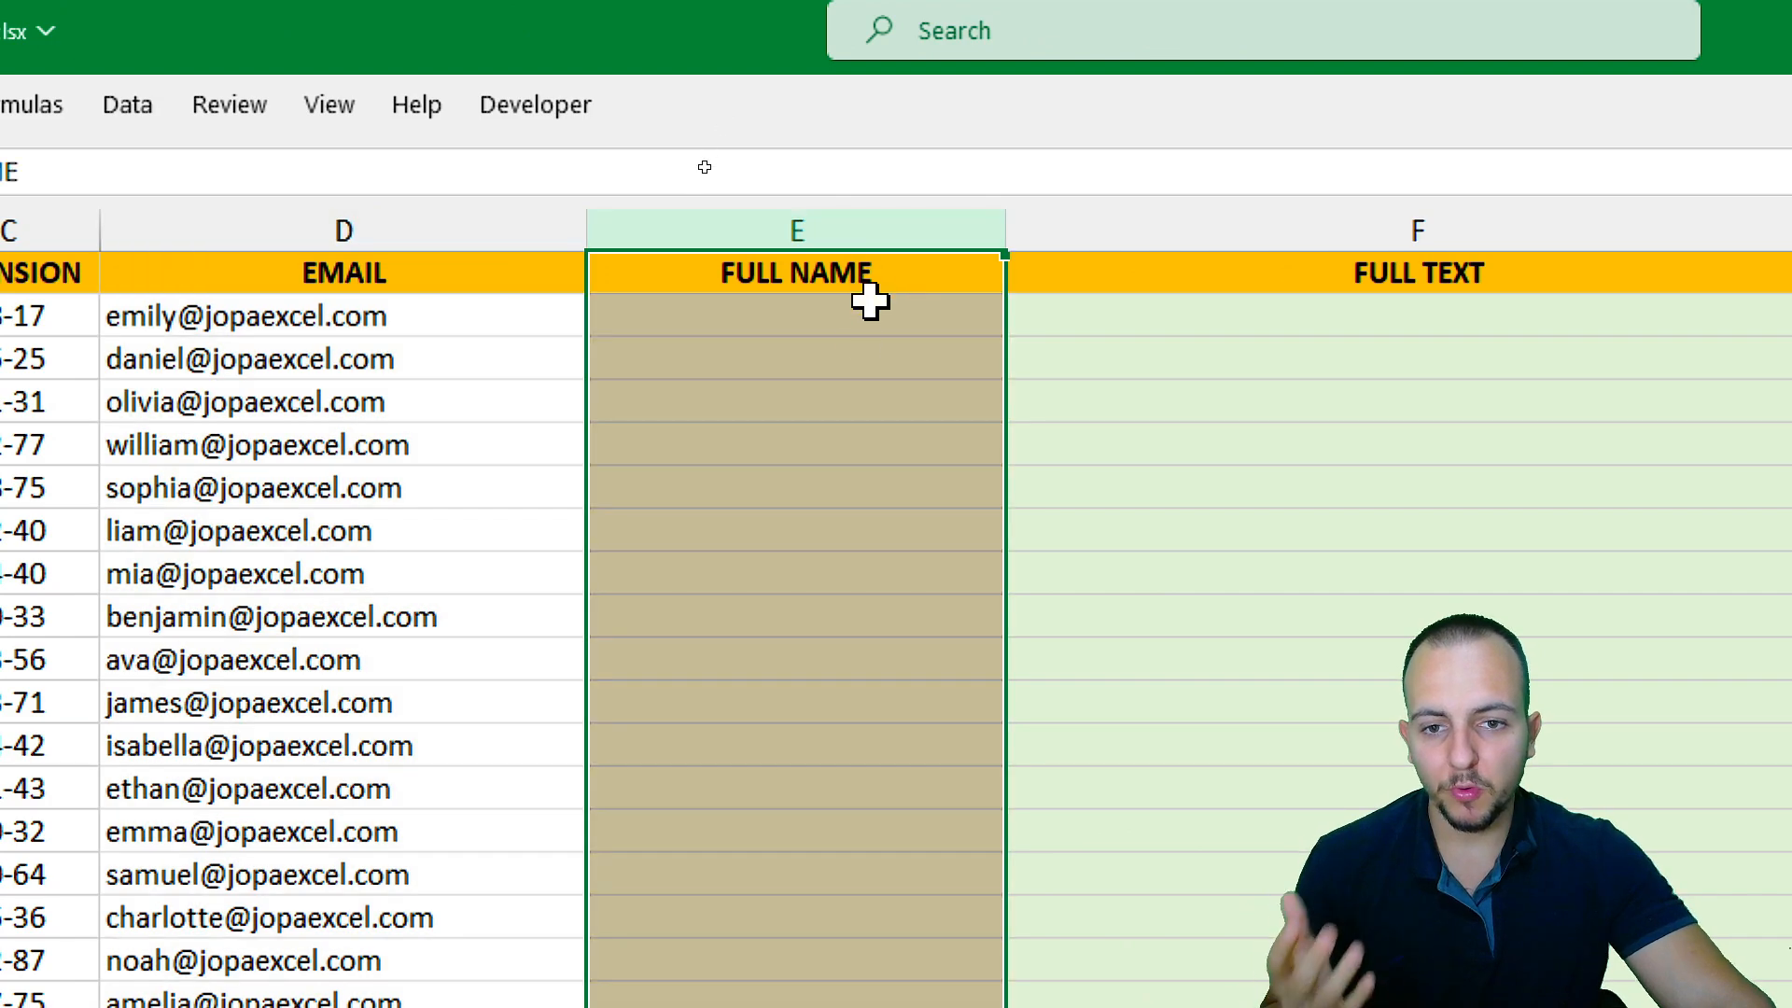
left_click(859, 332)
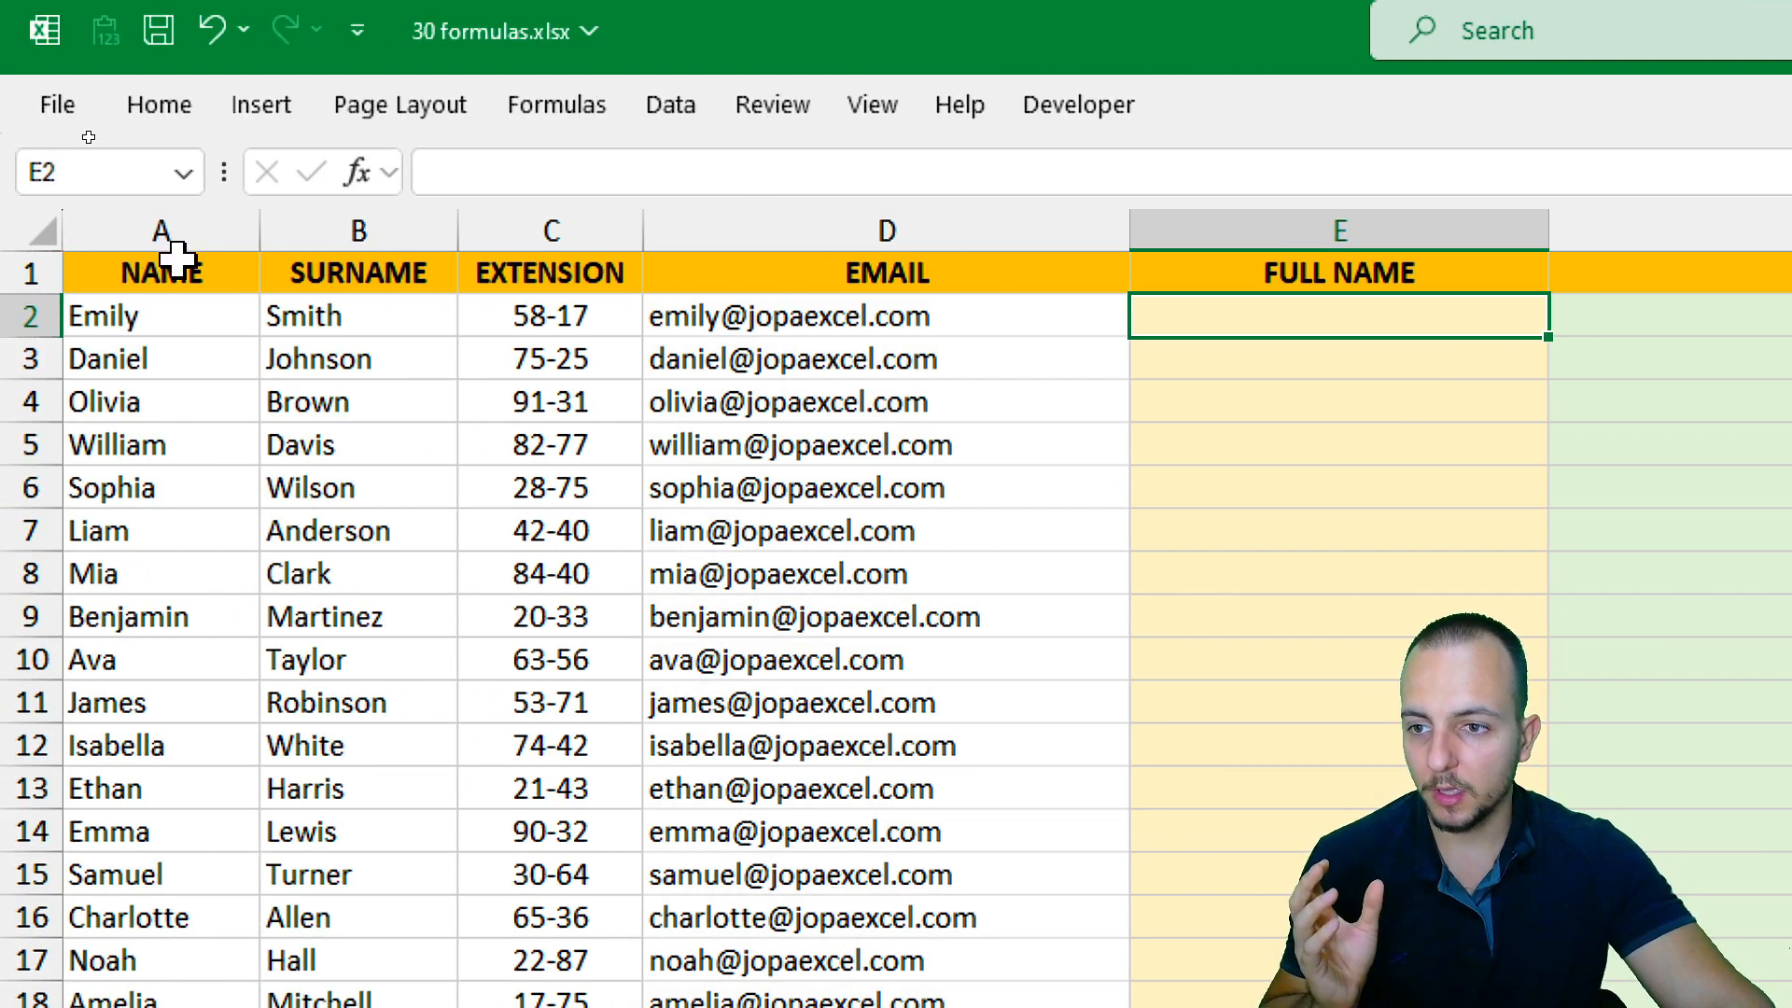
left_click(171, 237)
left_click(320, 230)
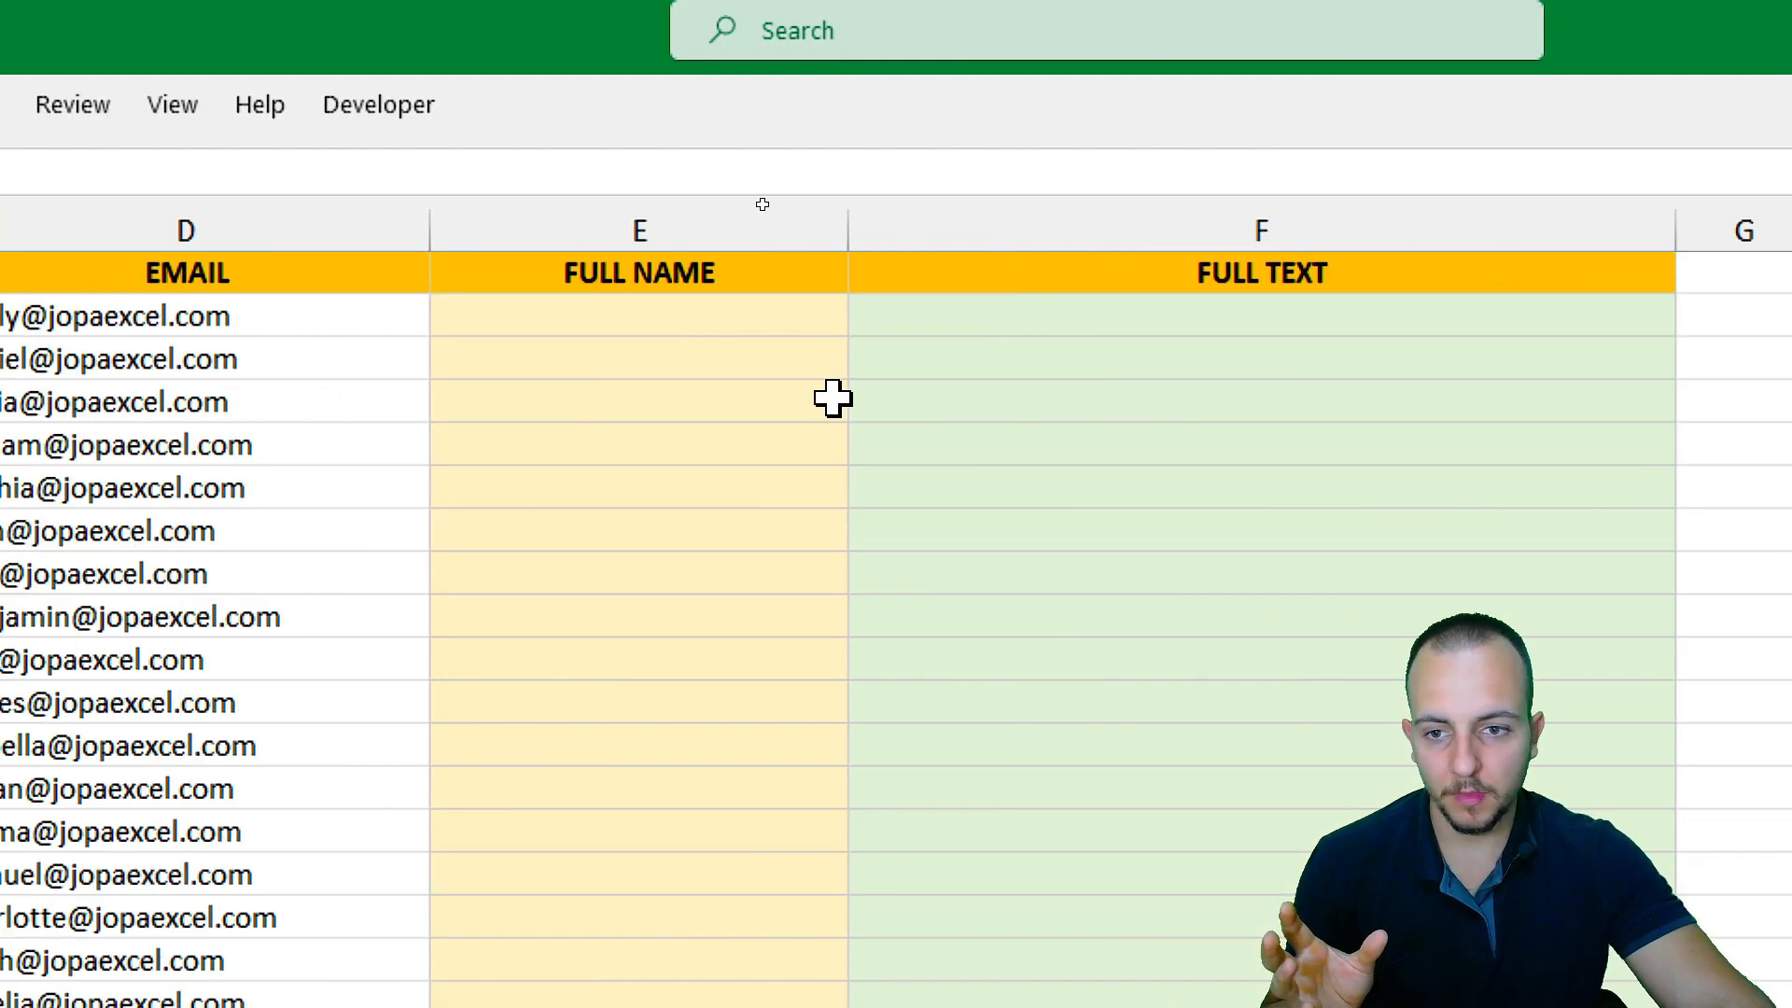
Compare the CONCAT and CONCATENATE suggestions in the first FULL NAME cell, E2, and start the formula with CONCAT.
left_click(1241, 325)
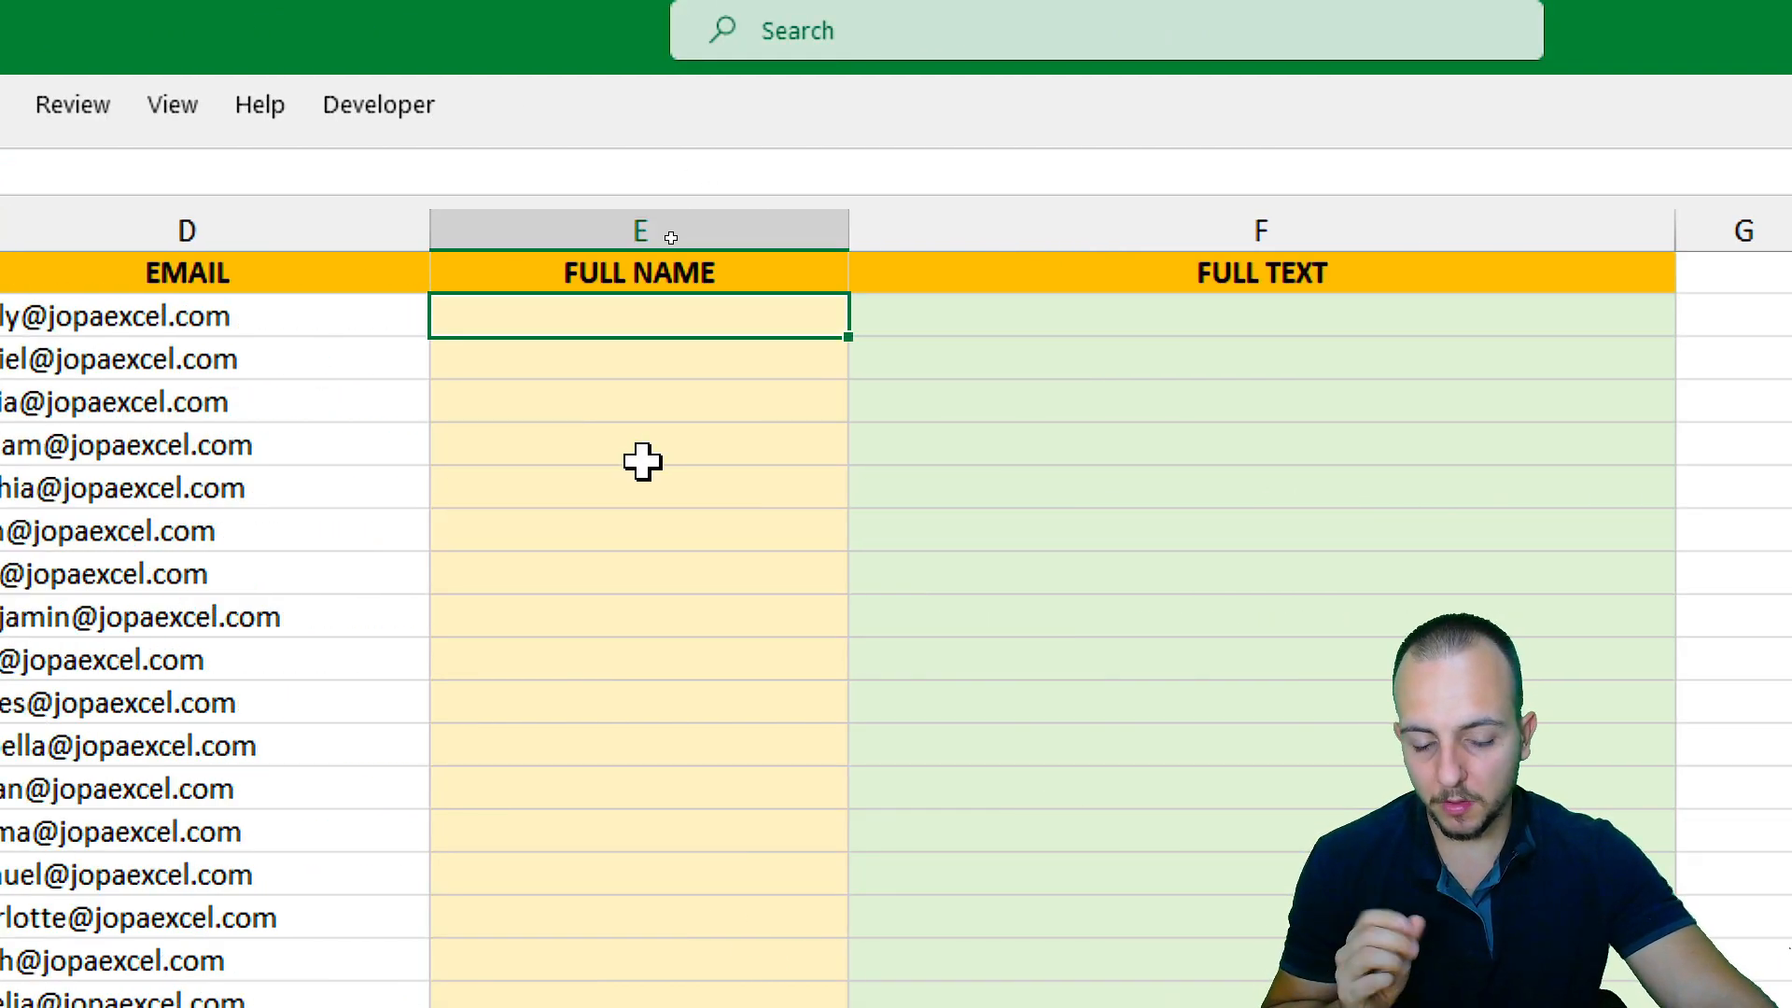
type("=CONCA")
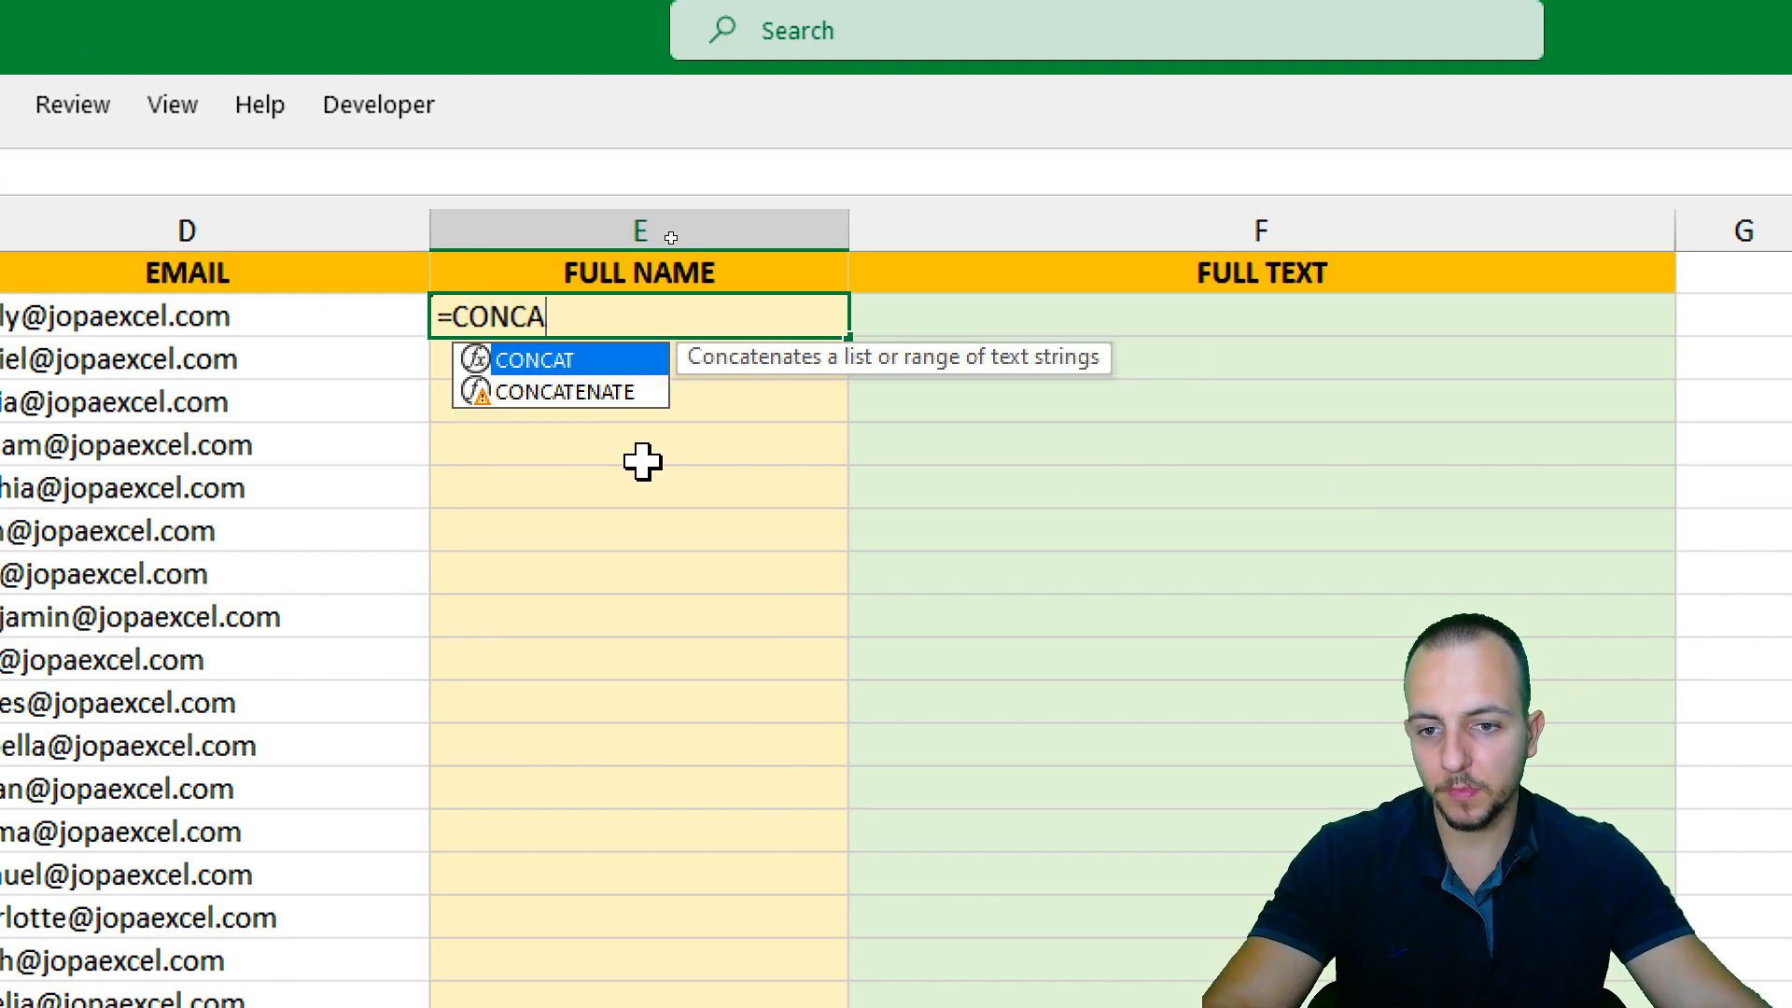
left_click(606, 390)
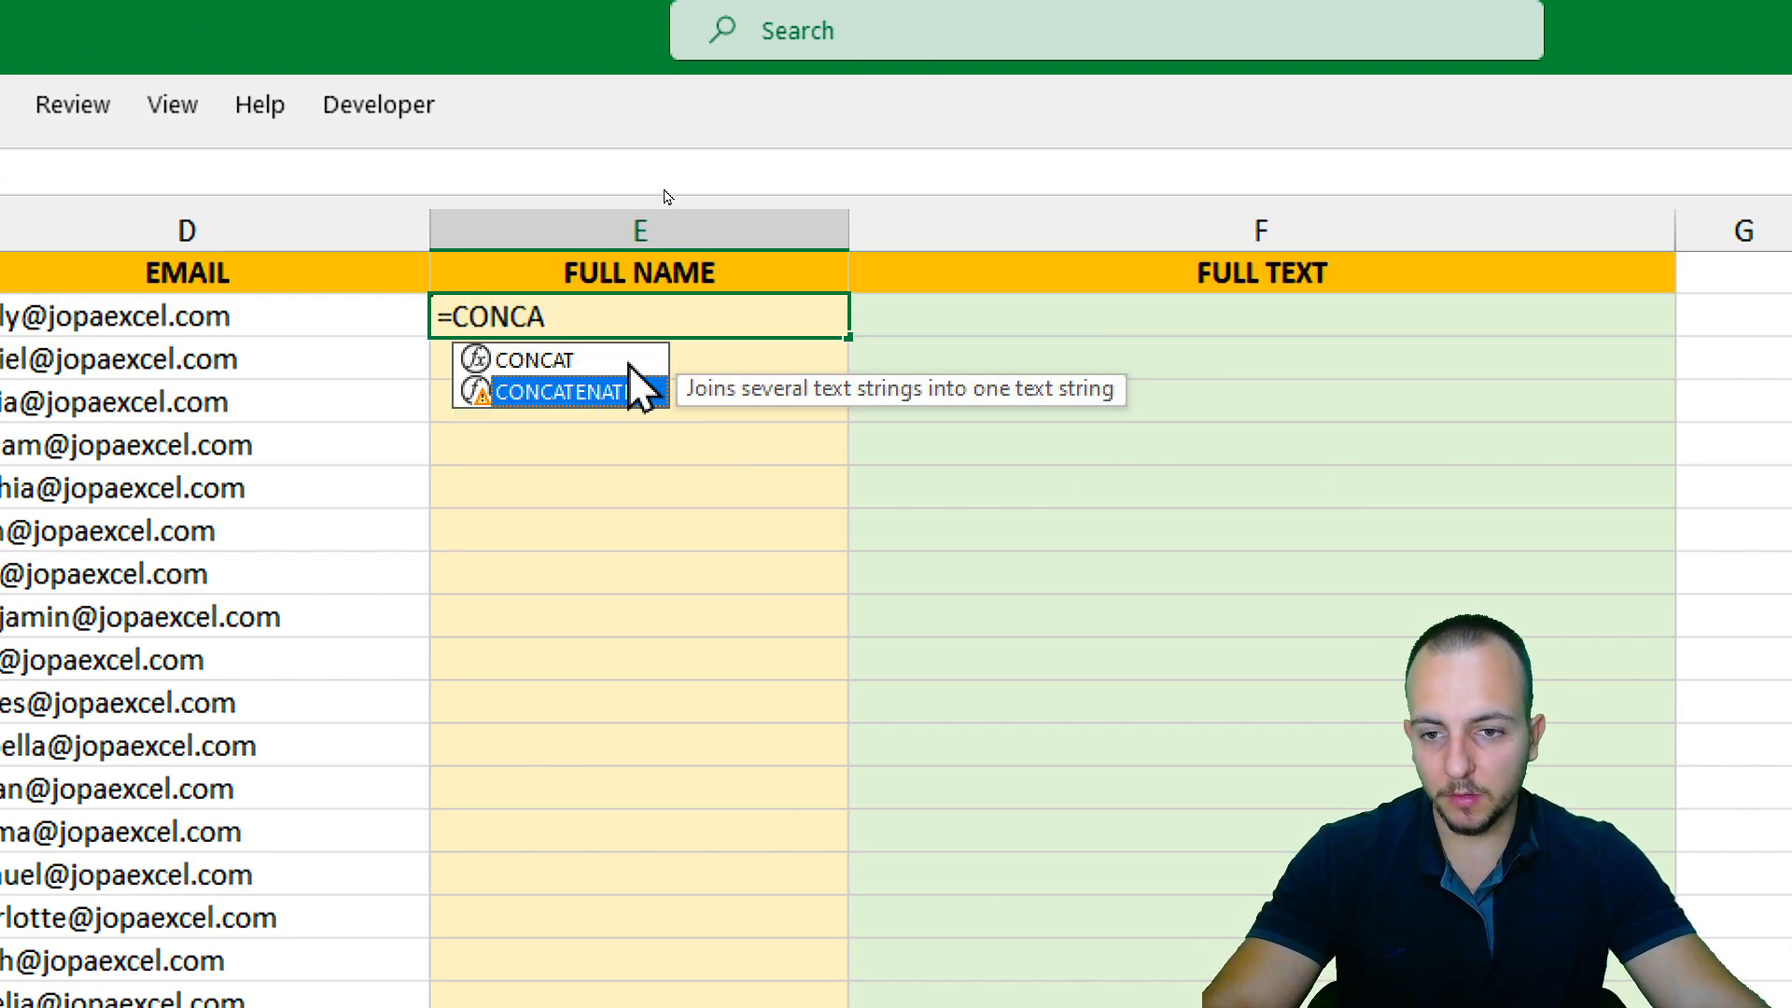
left_click(630, 364)
left_click(564, 390)
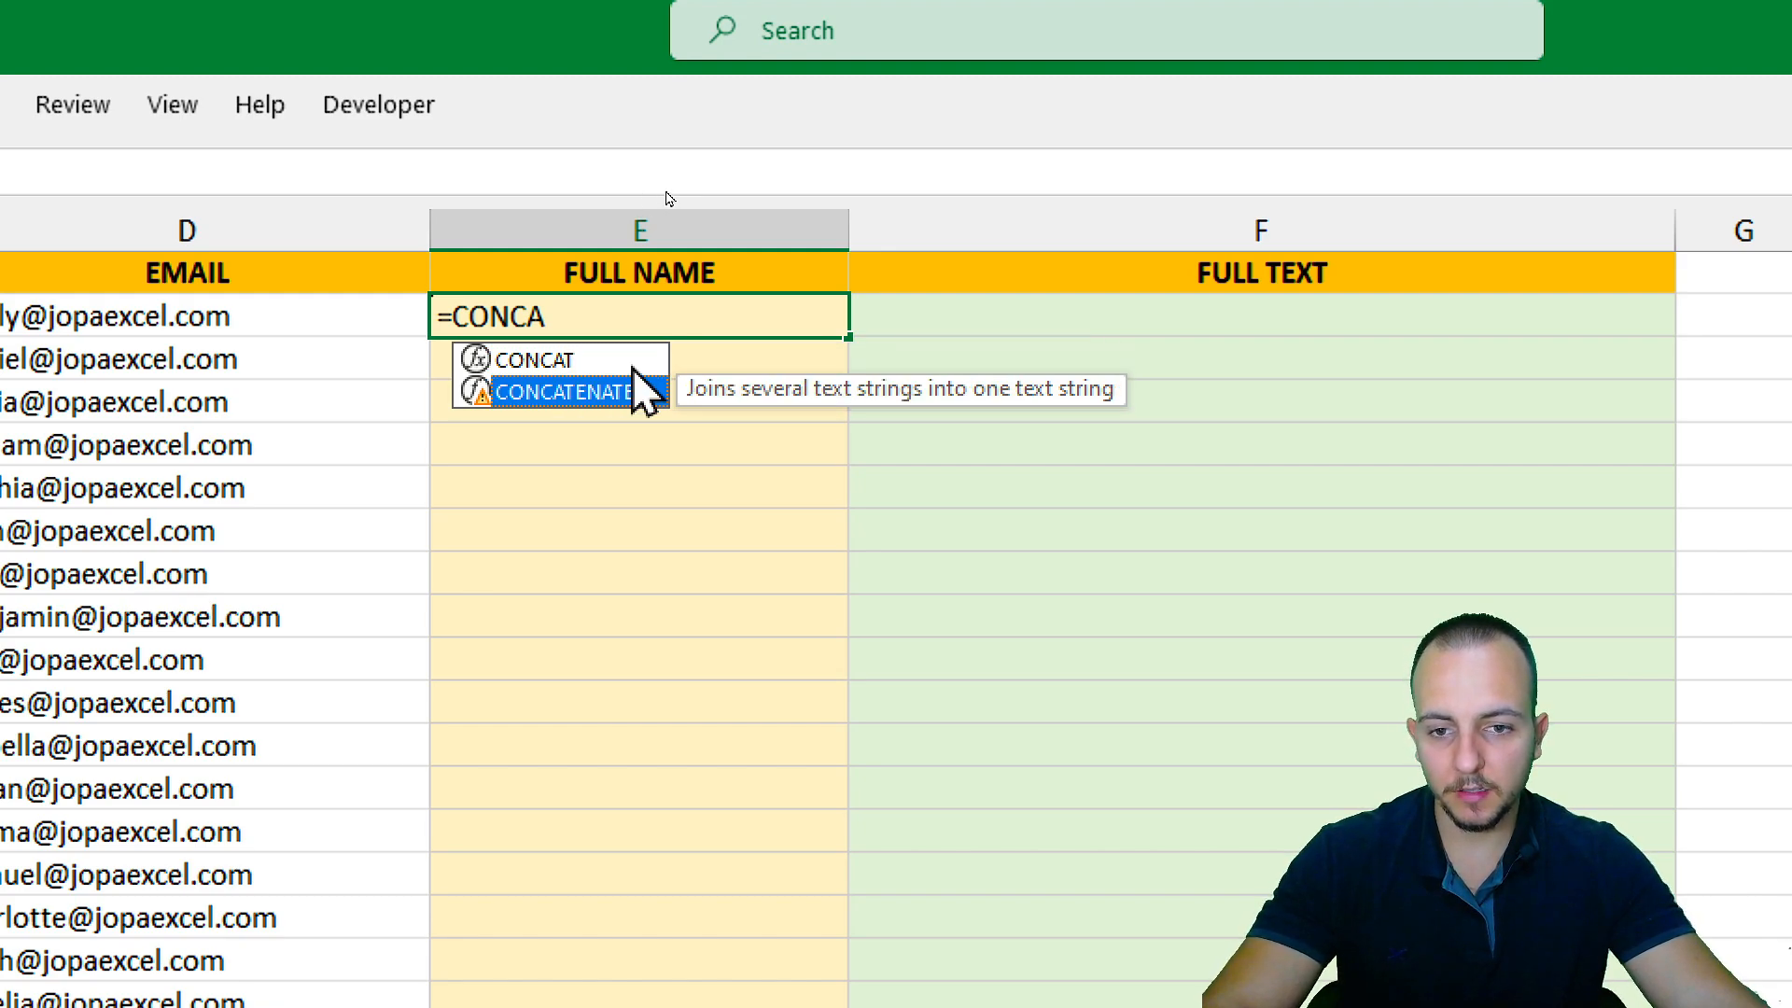
left_click(644, 361)
left_click(597, 386)
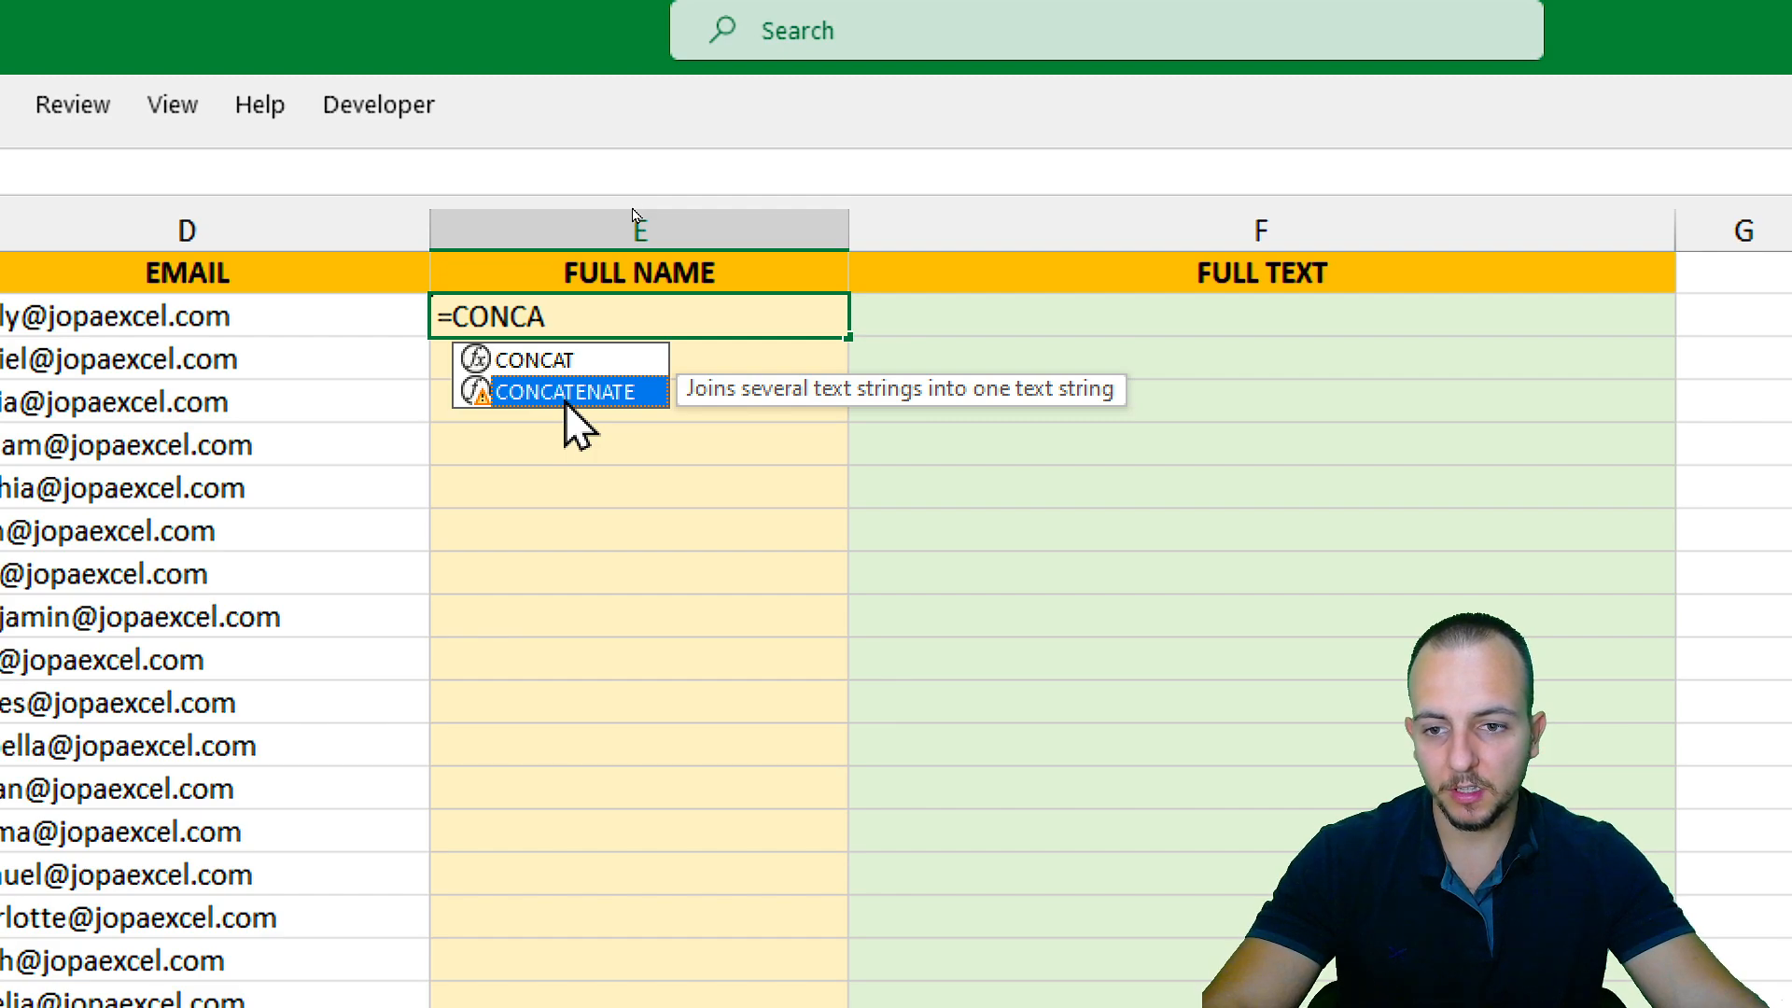
key("Up")
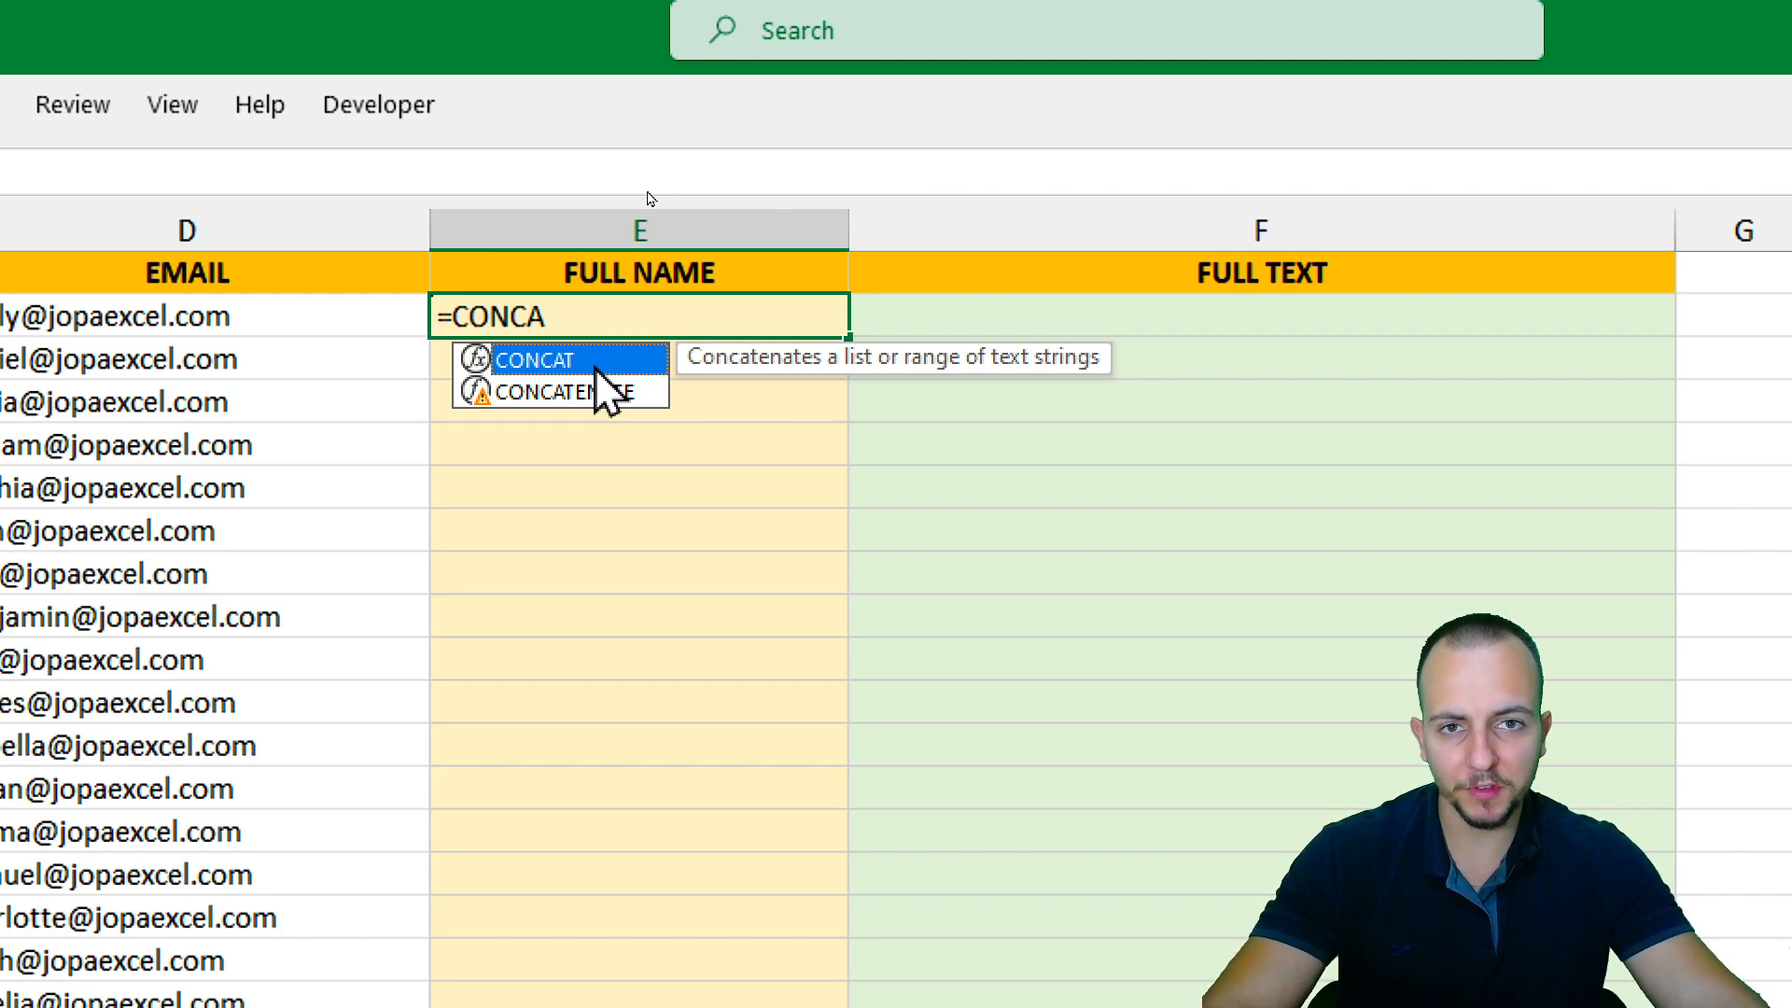
left_click(561, 389)
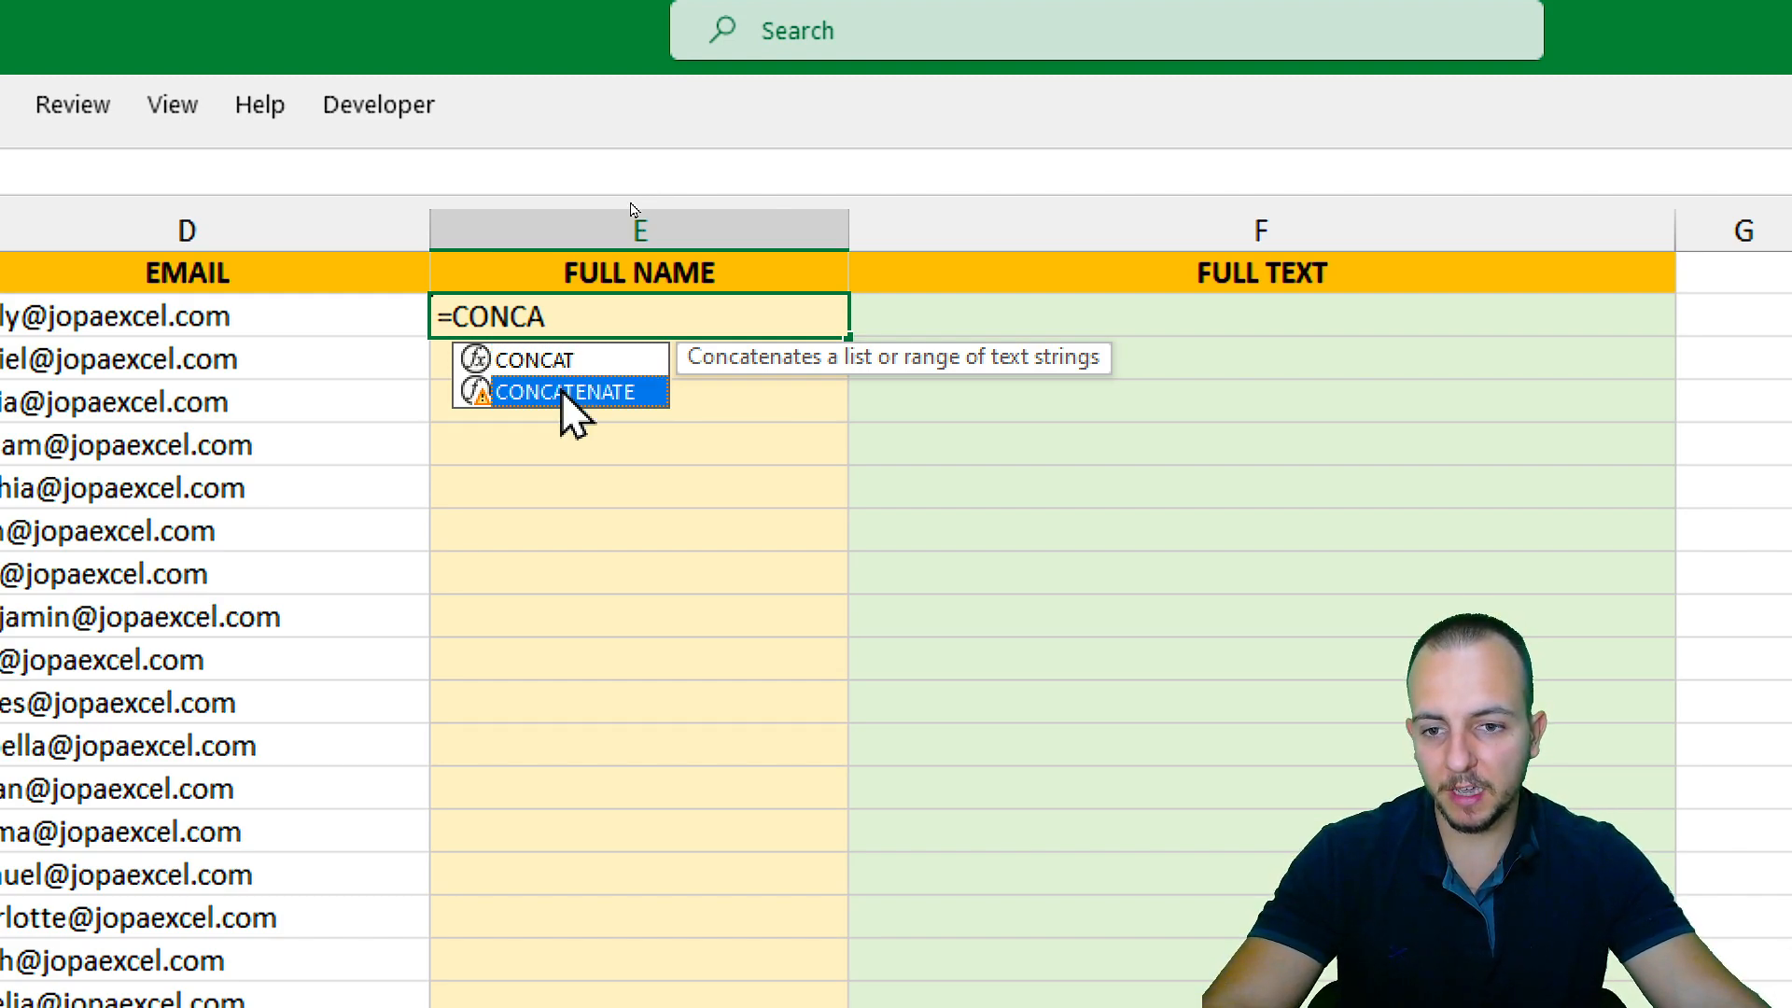
left_click(624, 352)
left_click(572, 384)
left_click(621, 363)
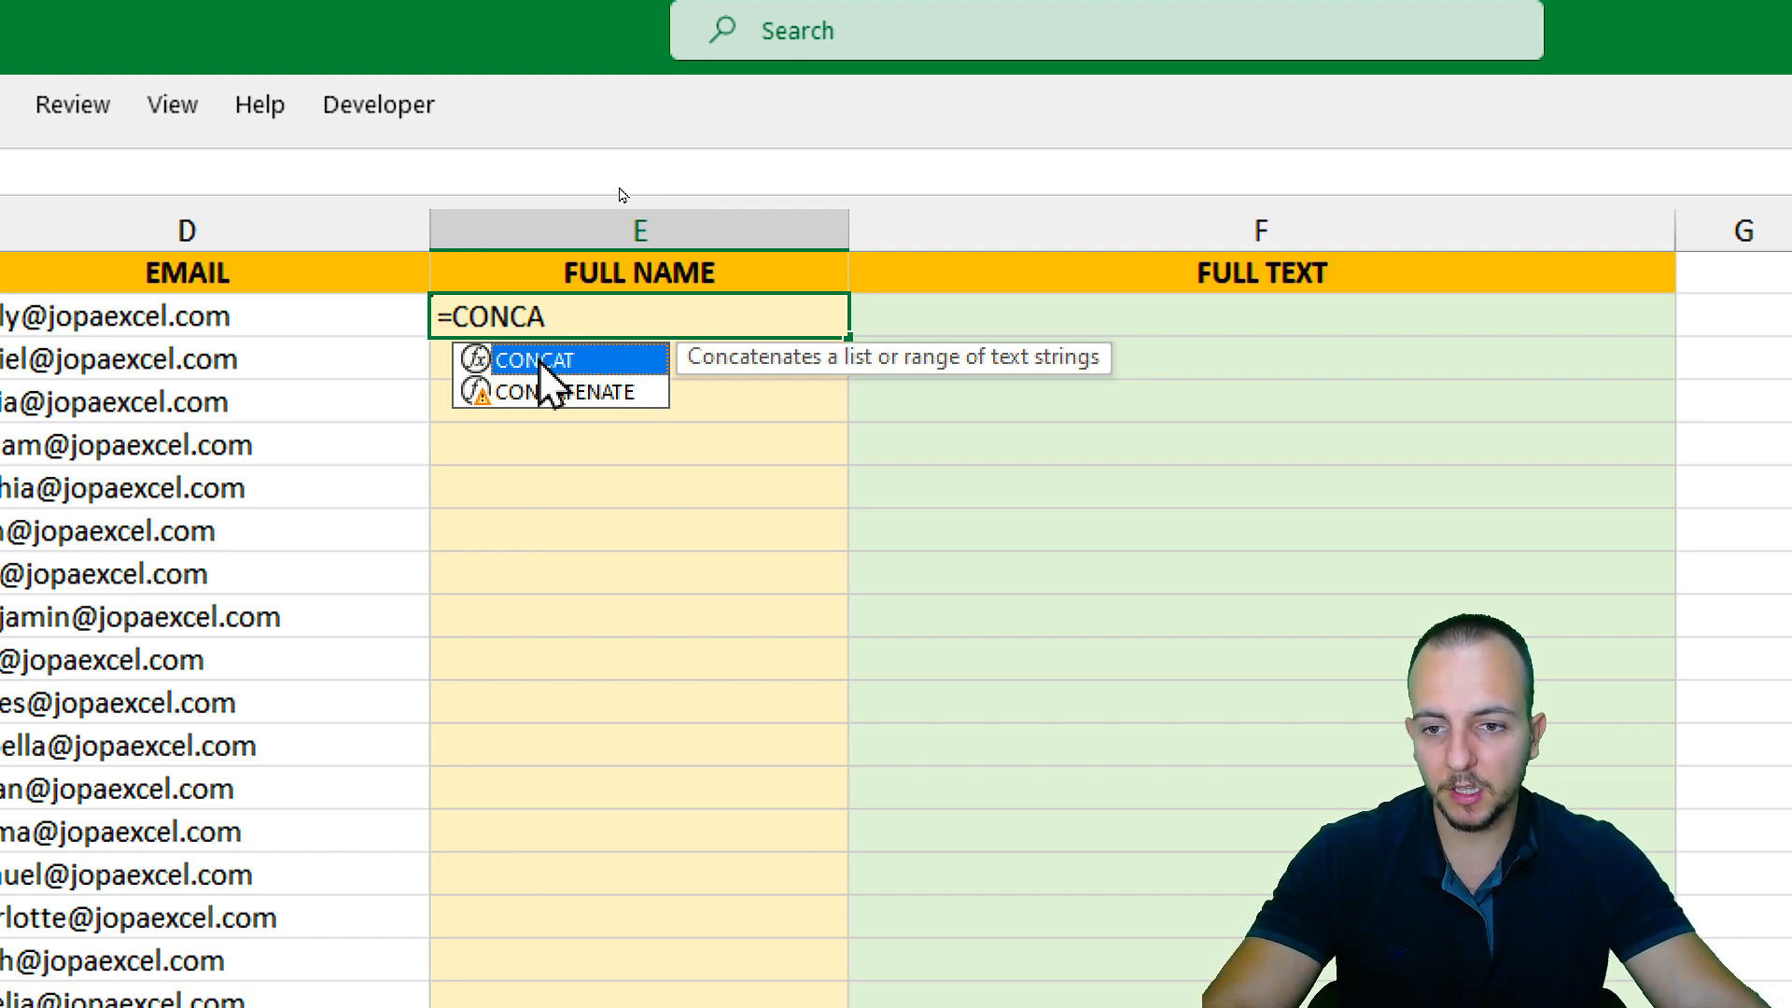
double_click(581, 362)
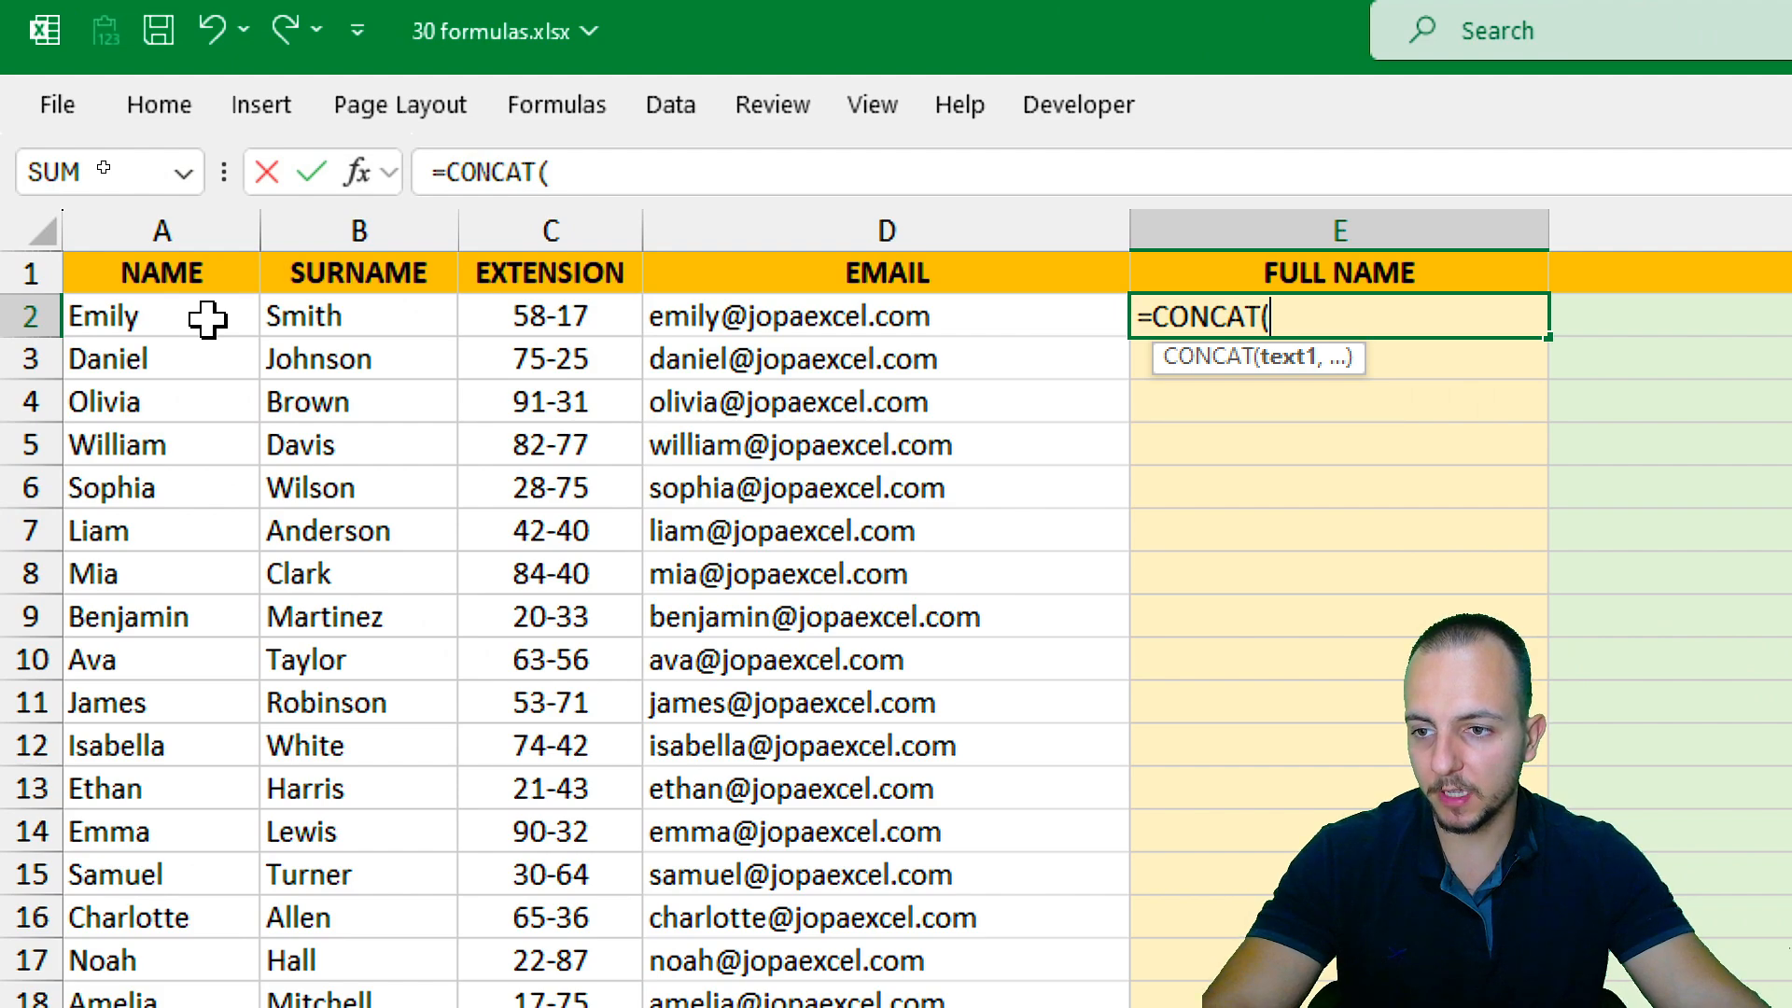
Complete the FULL NAME formula in E2 as =CONCAT(A2,B2) to join the name and surname.
left_click(207, 319)
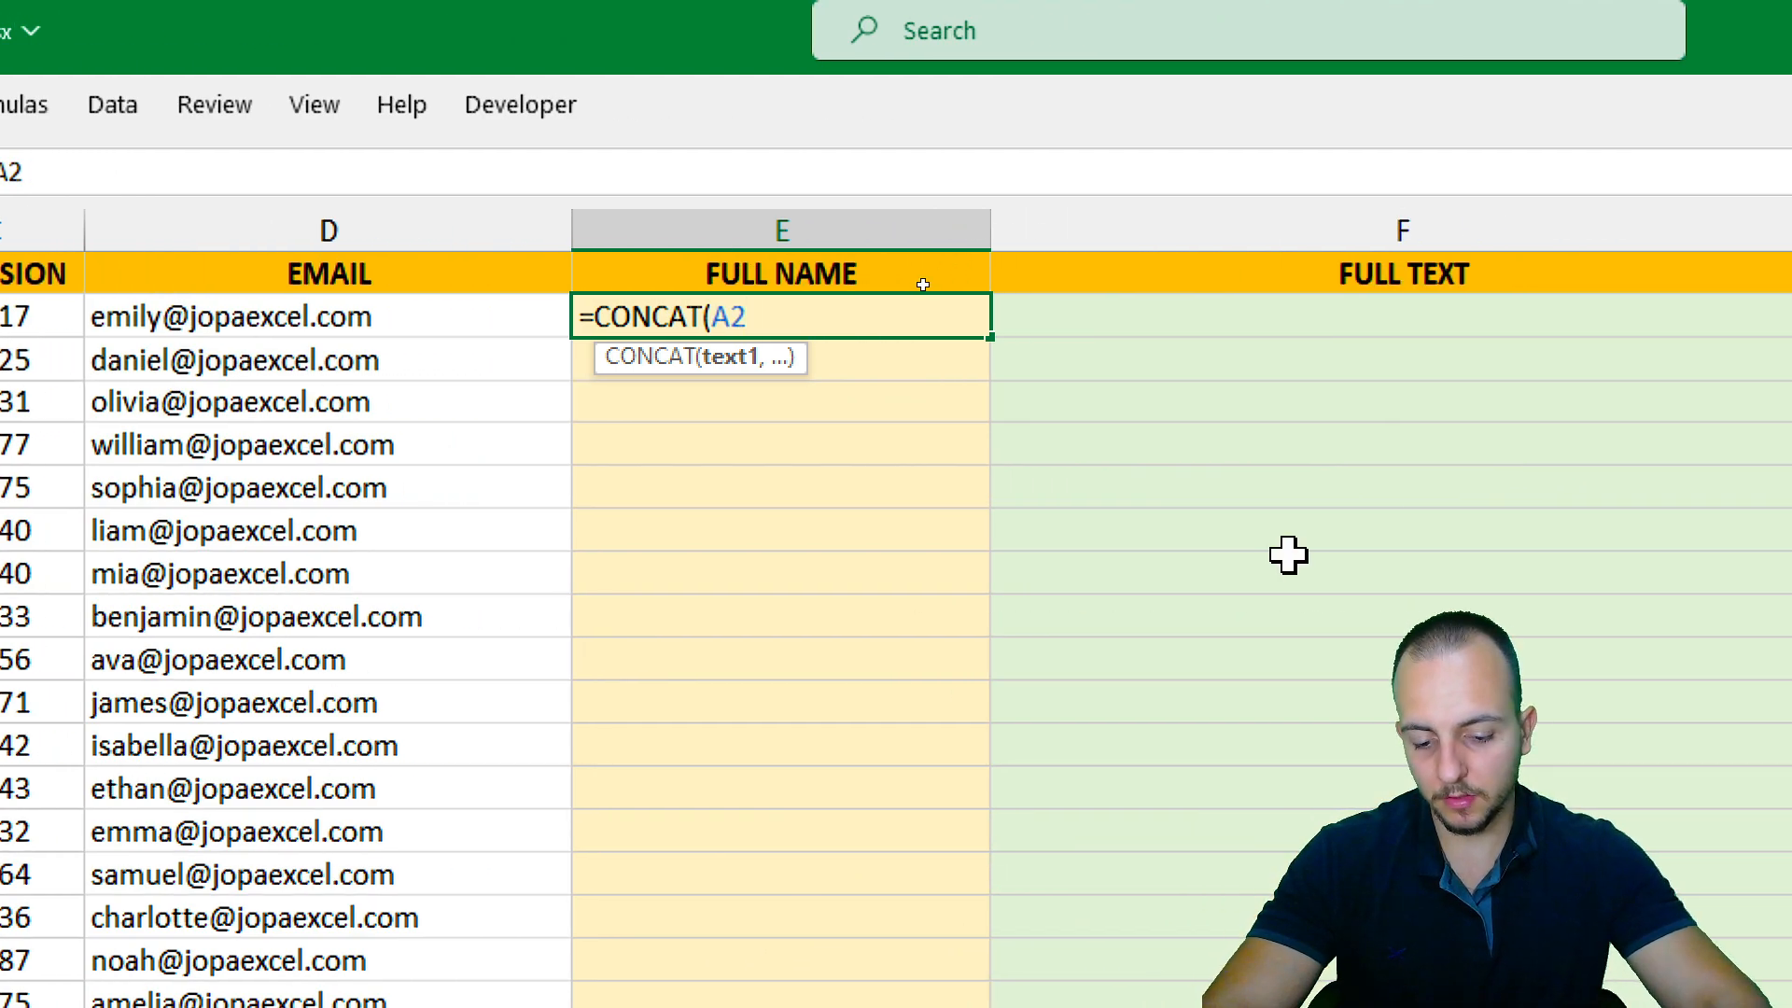
type(",")
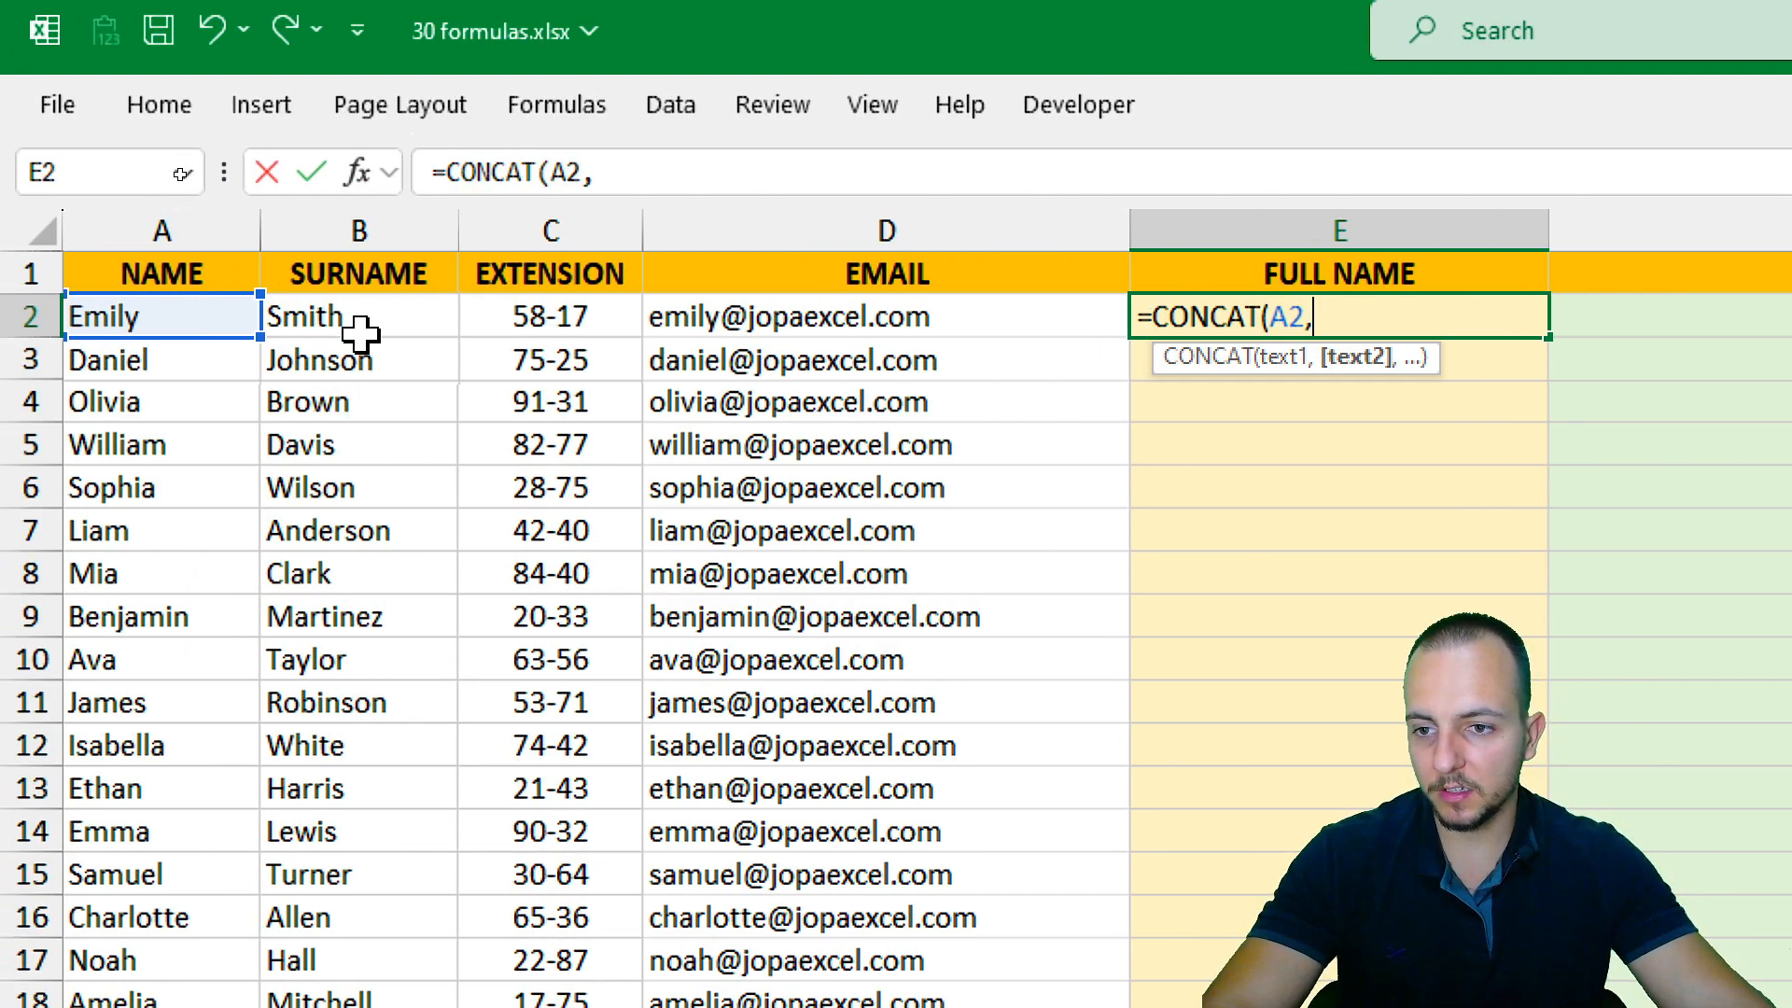
left_click(356, 321)
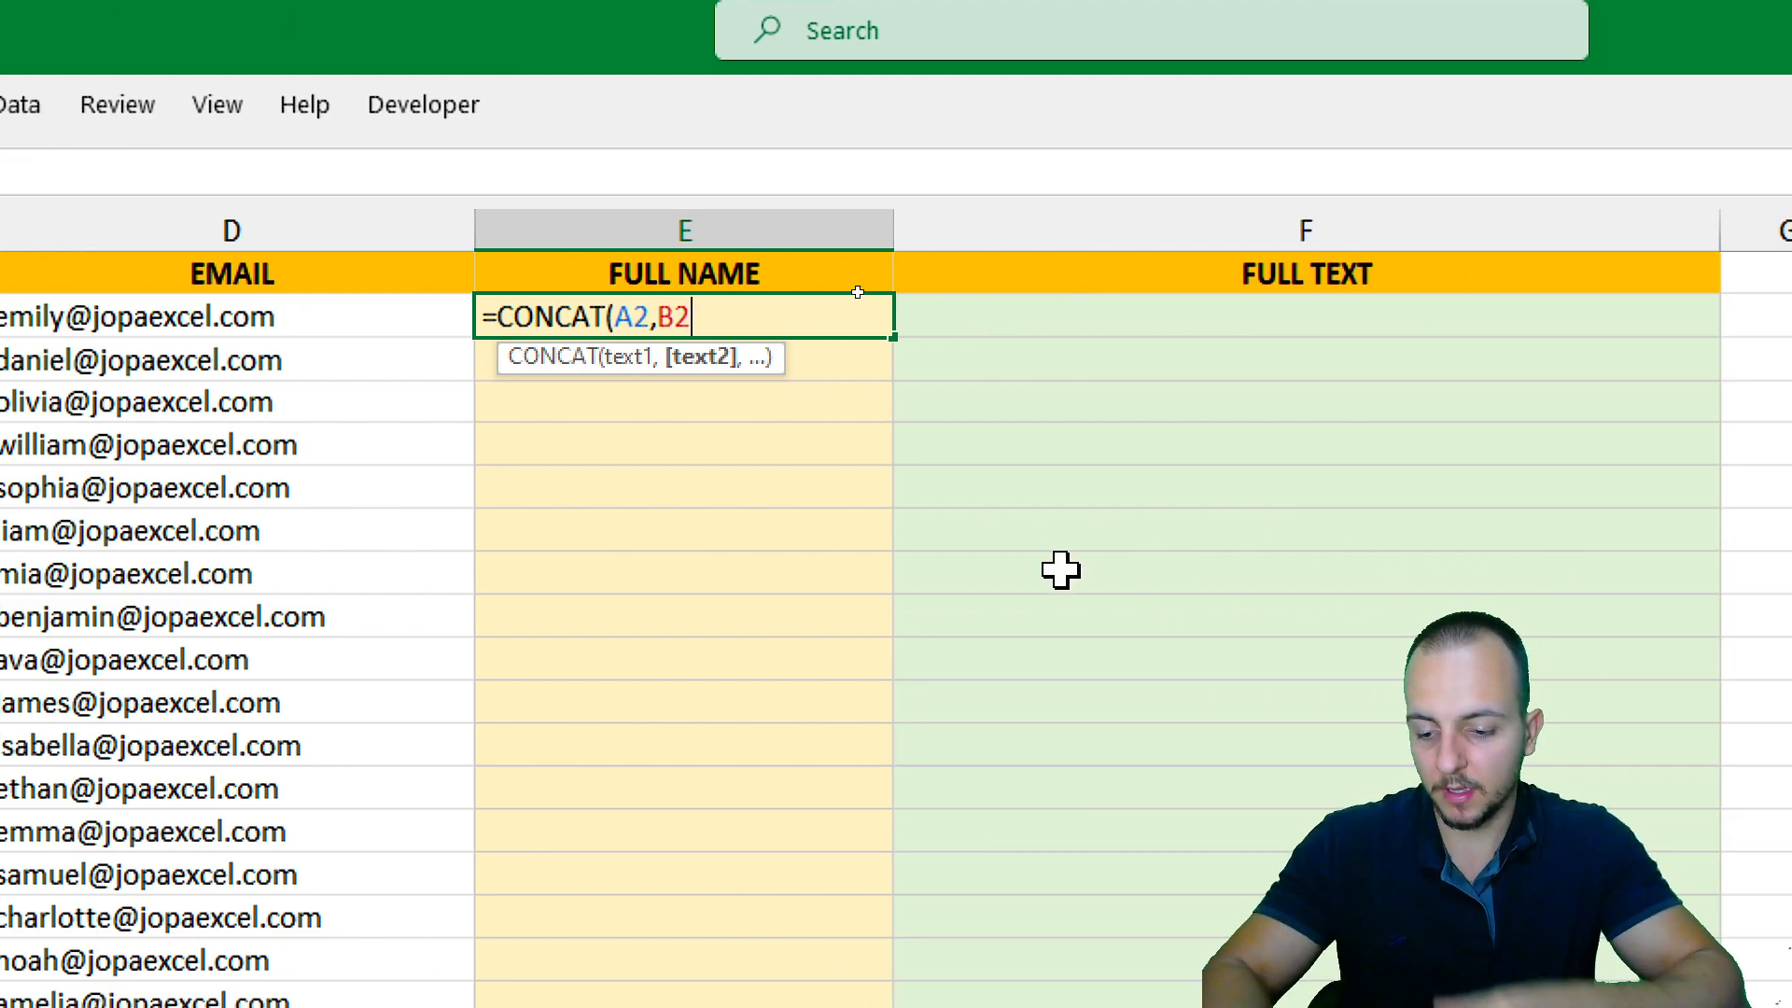
type(")")
key("Return")
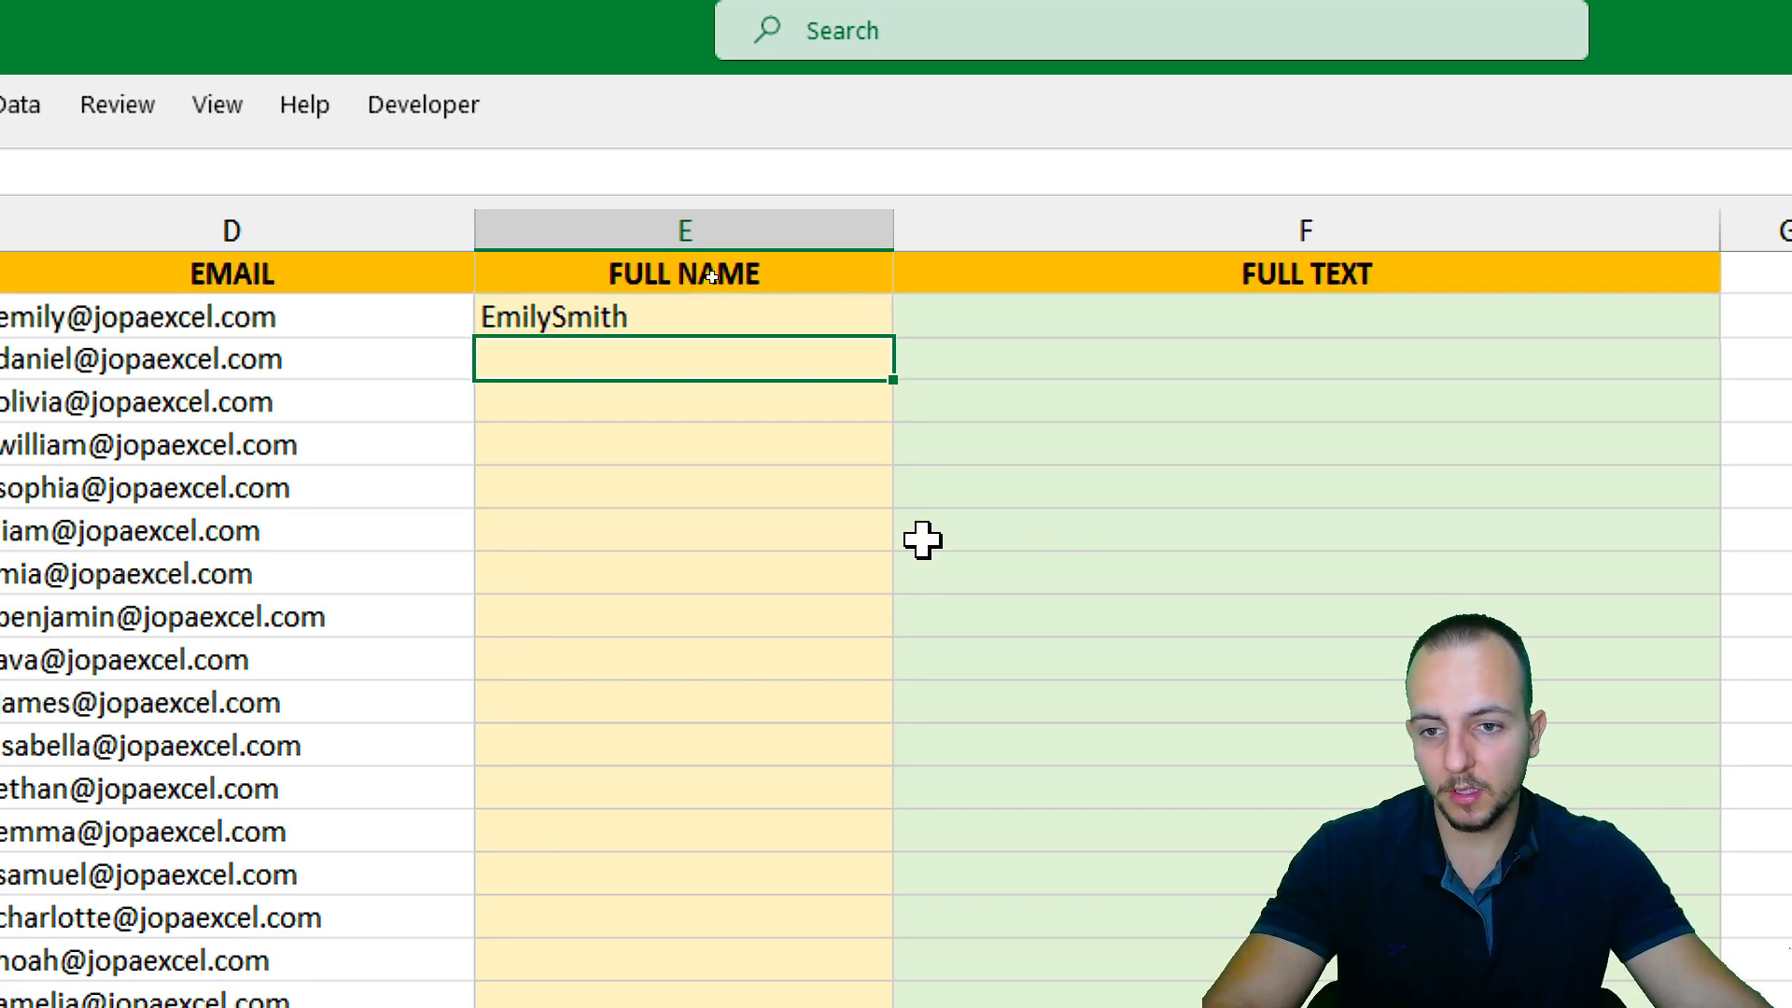
left_click(661, 315)
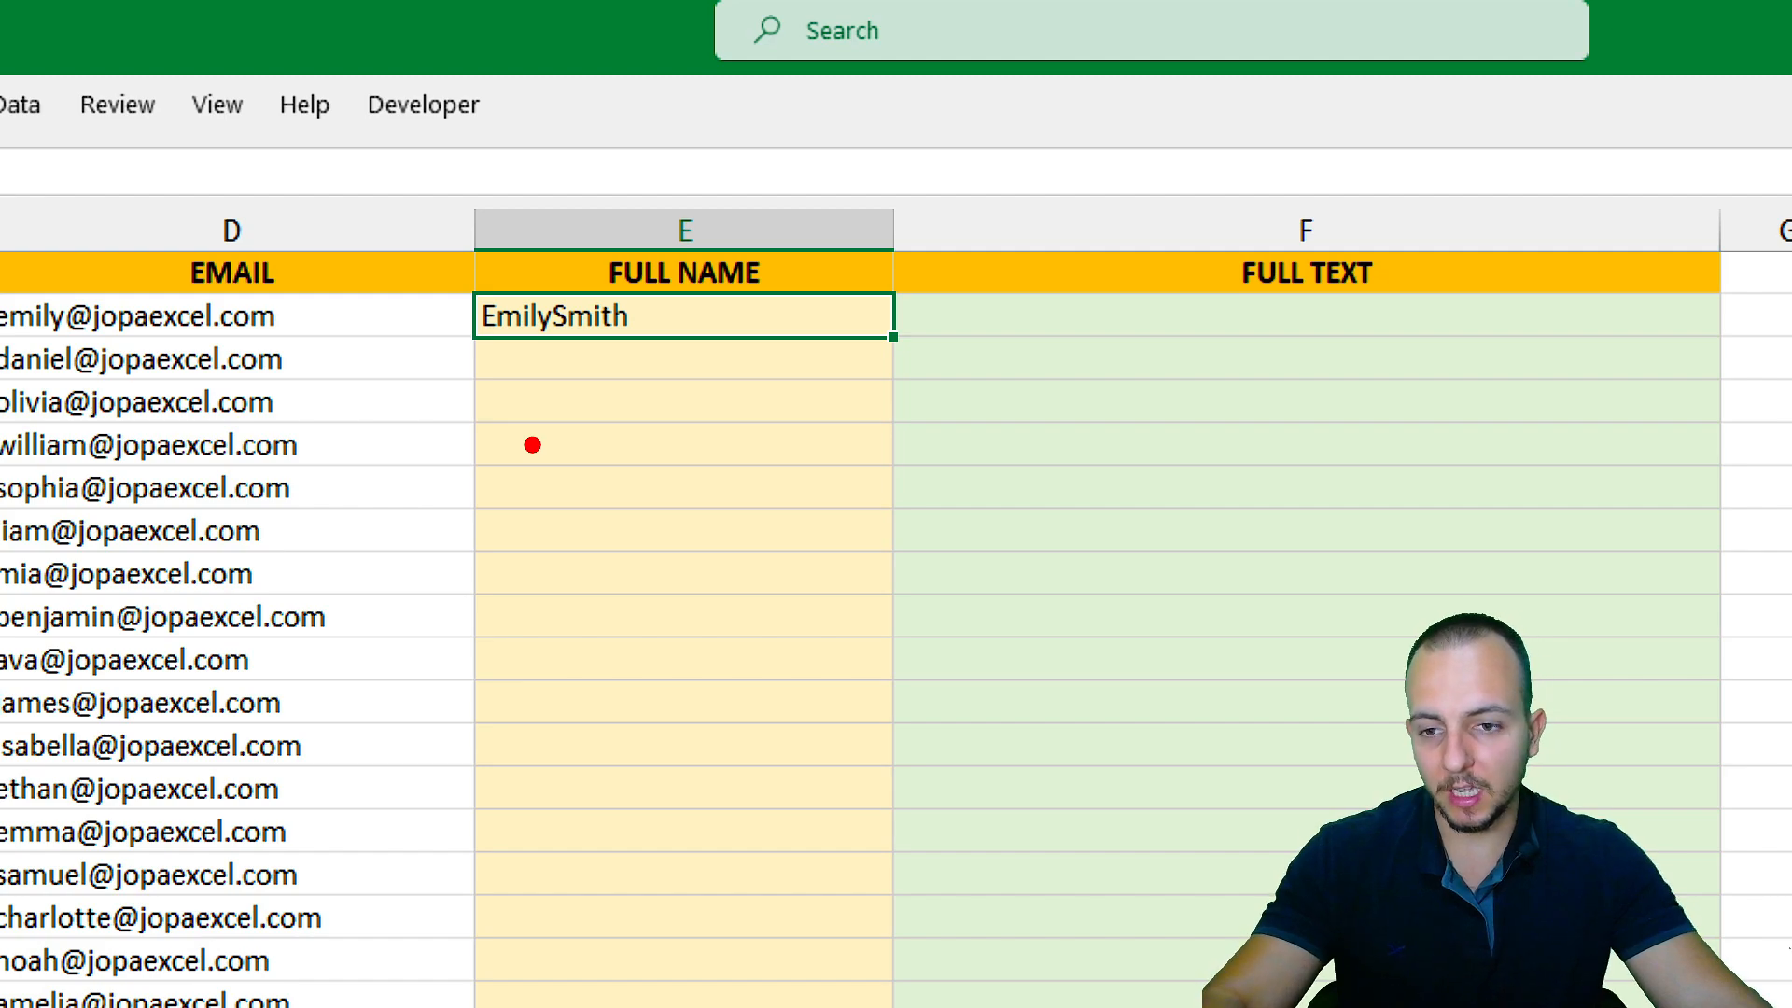
left_click_drag(546, 362, 621, 545)
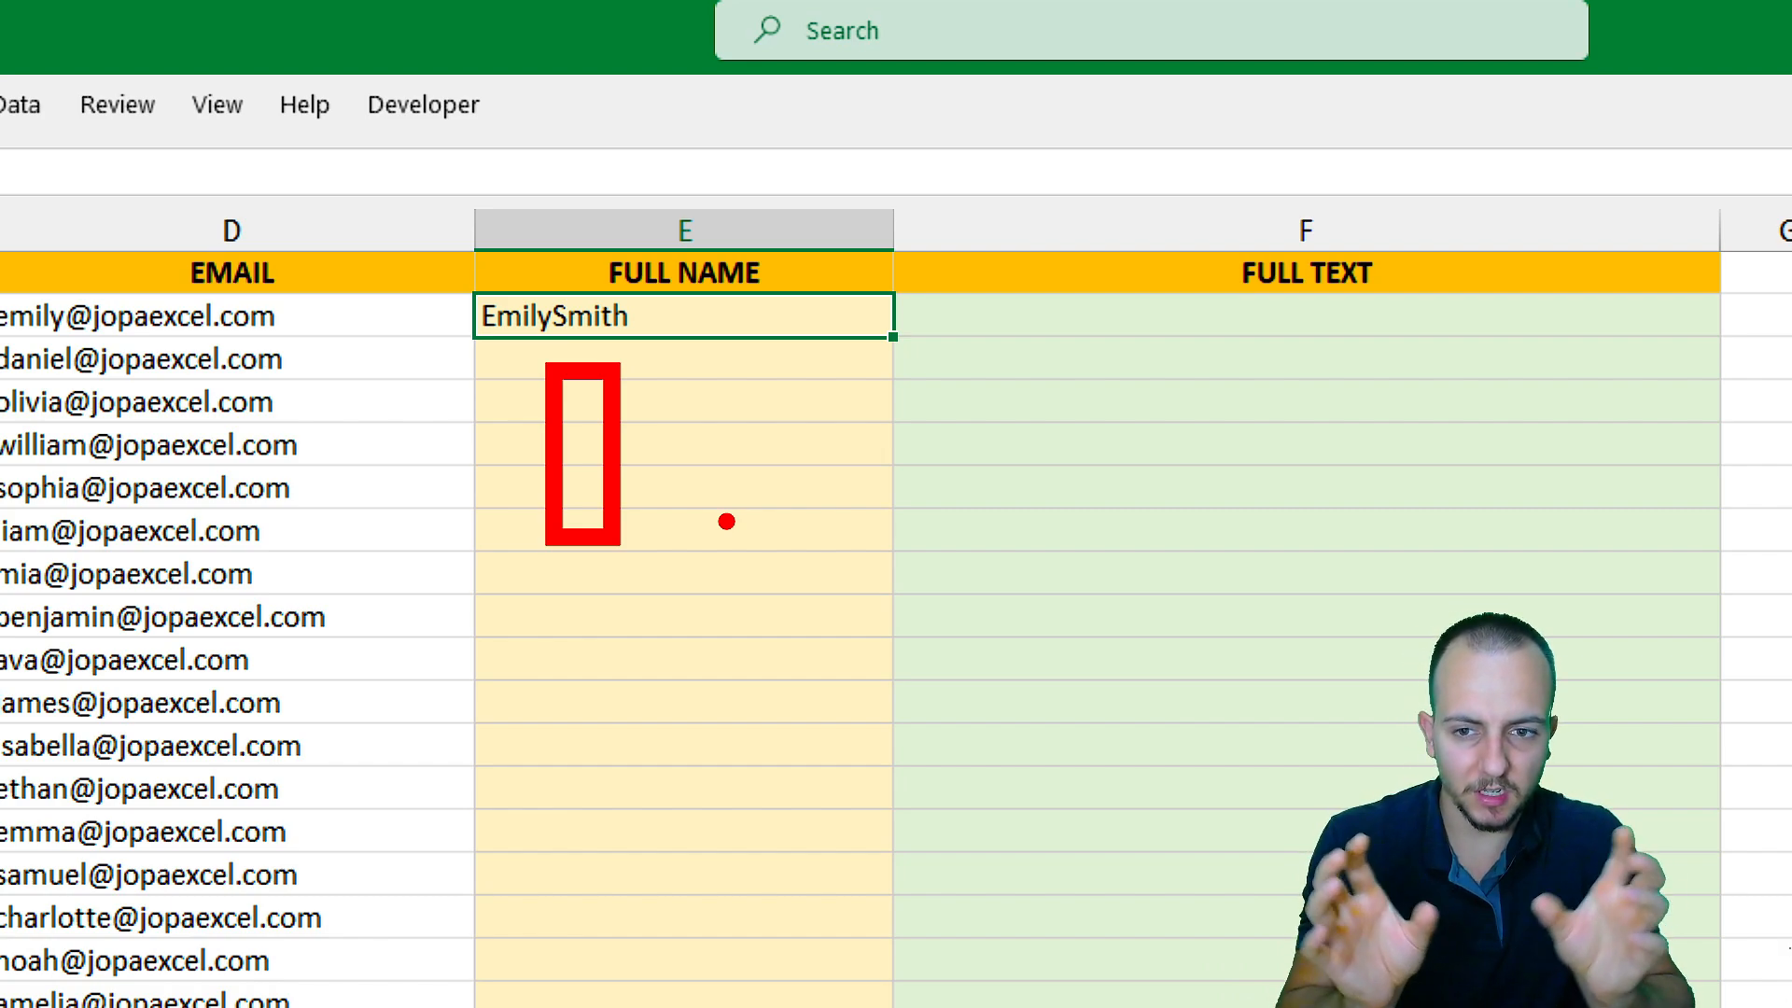
key("Escape")
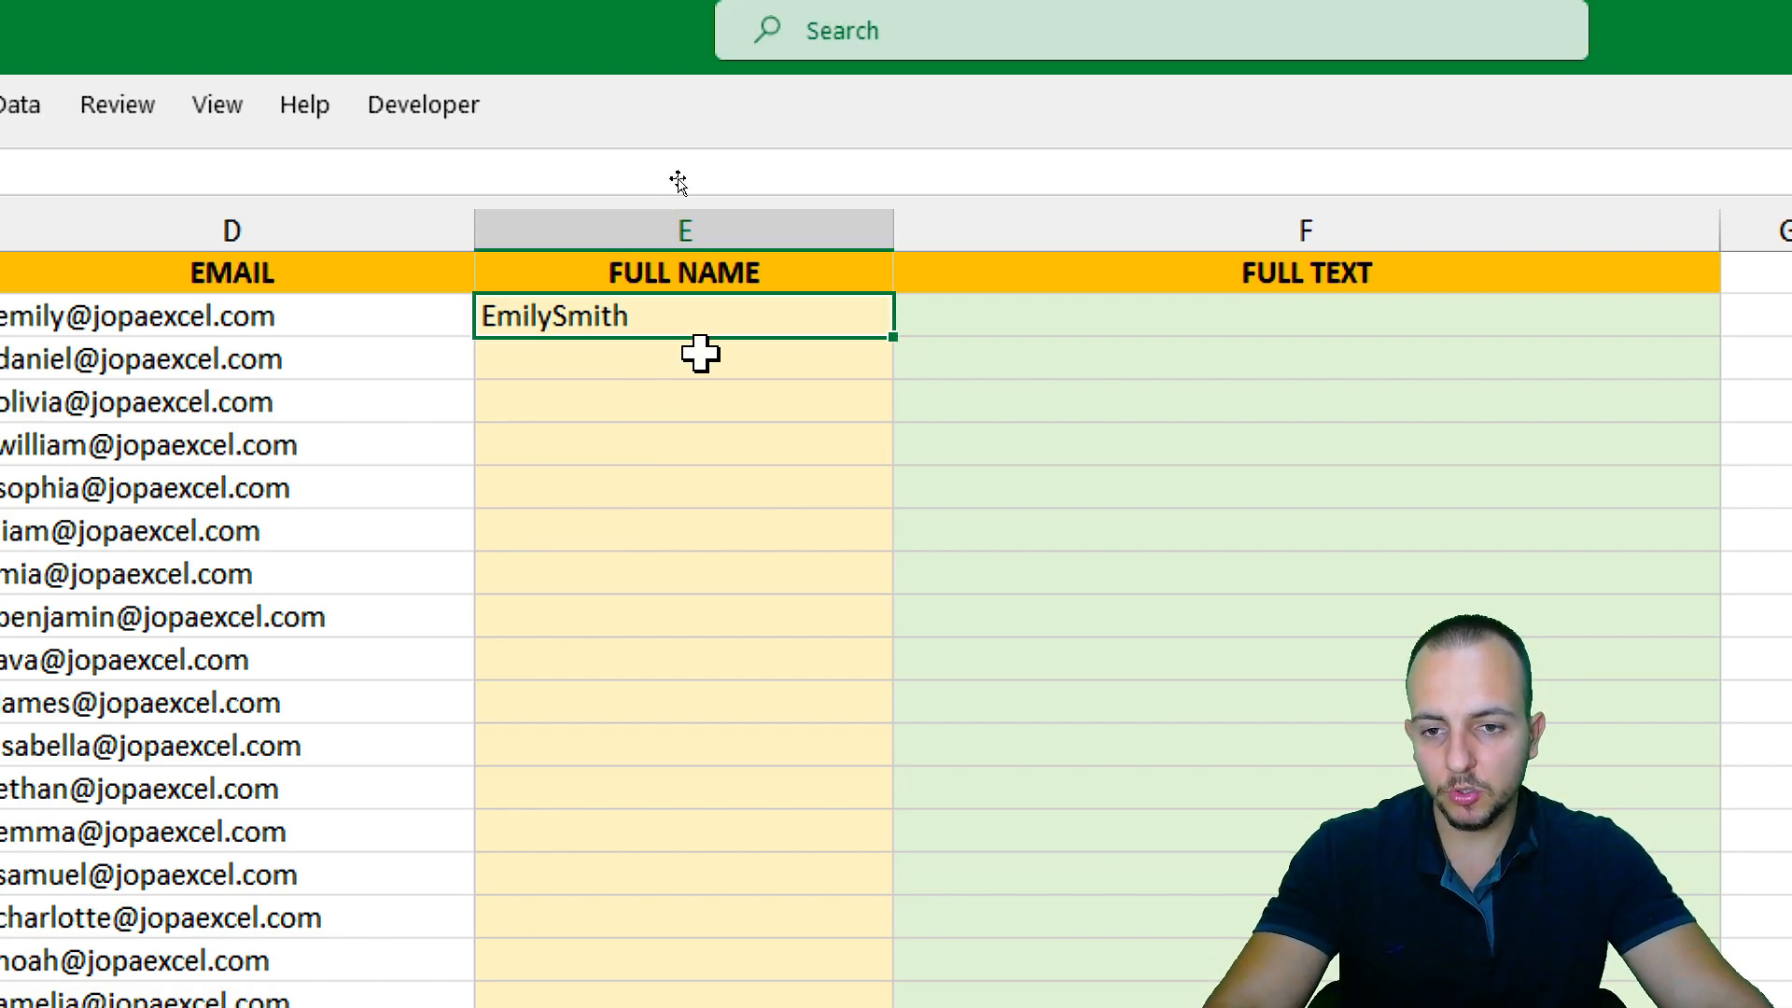
Change the FULL NAME formula in E2 to =CONCAT(A2," ",B2) so a space separates name and surname.
double_click(684, 315)
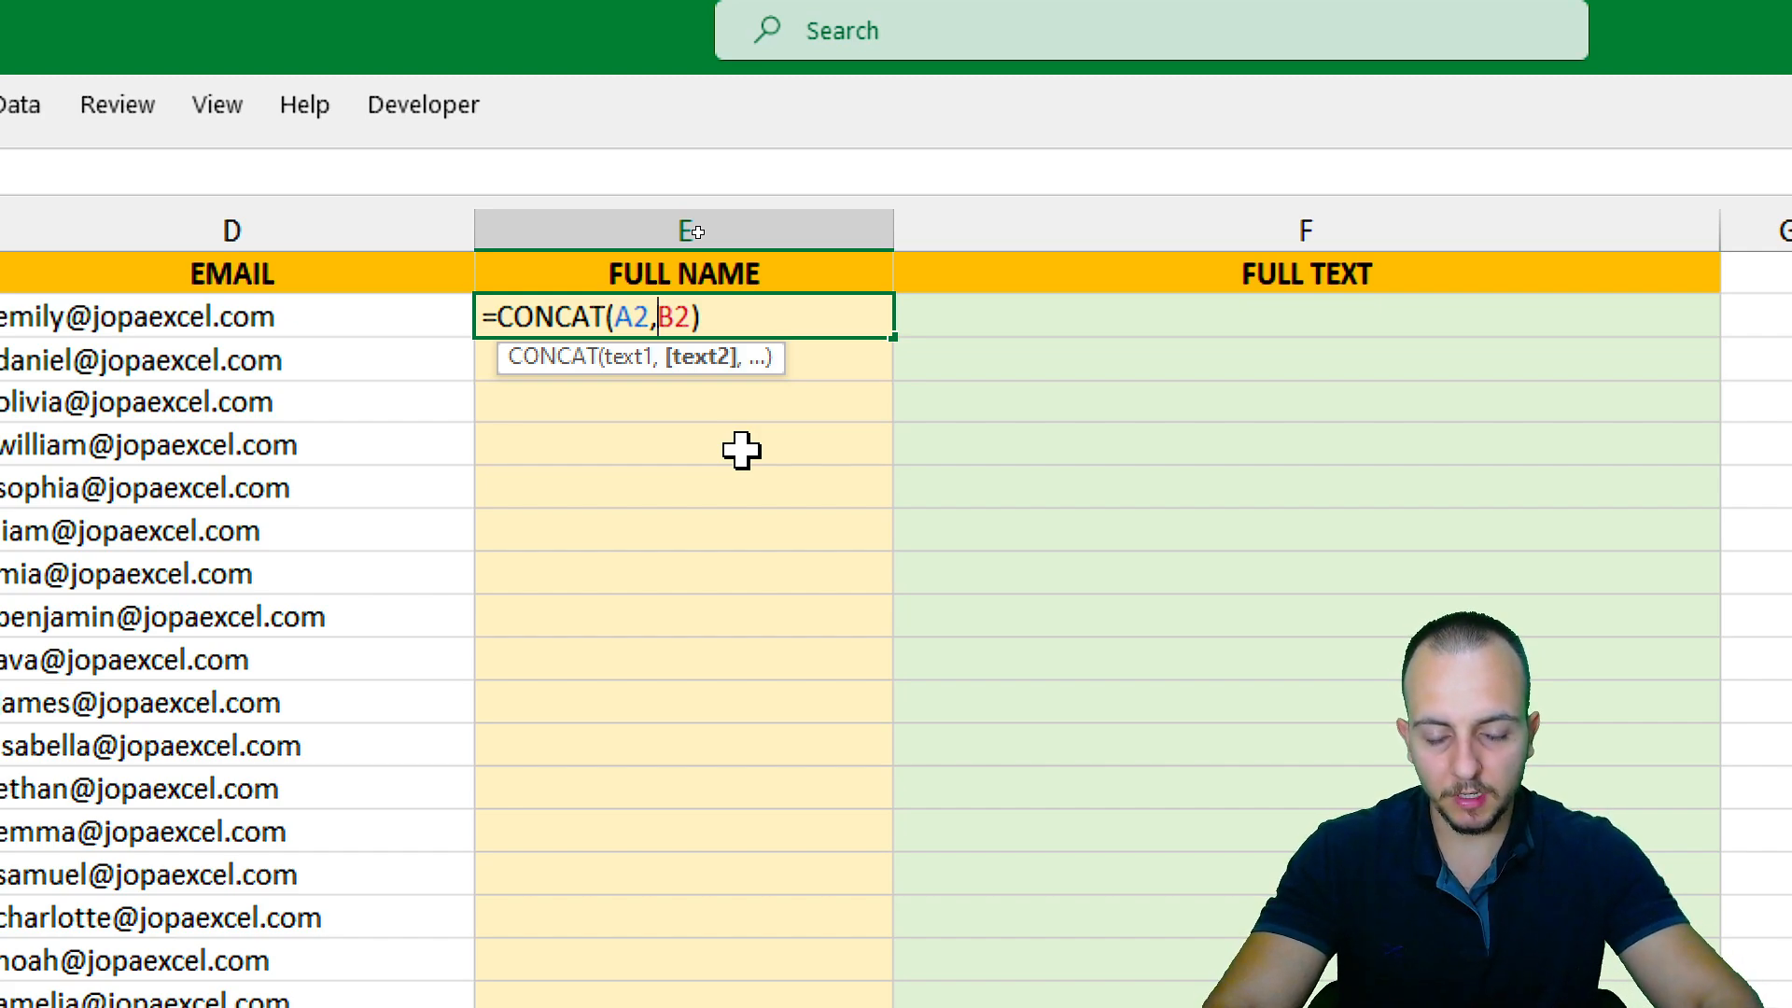
key("Delete")
key("Delete")
key("Delete")
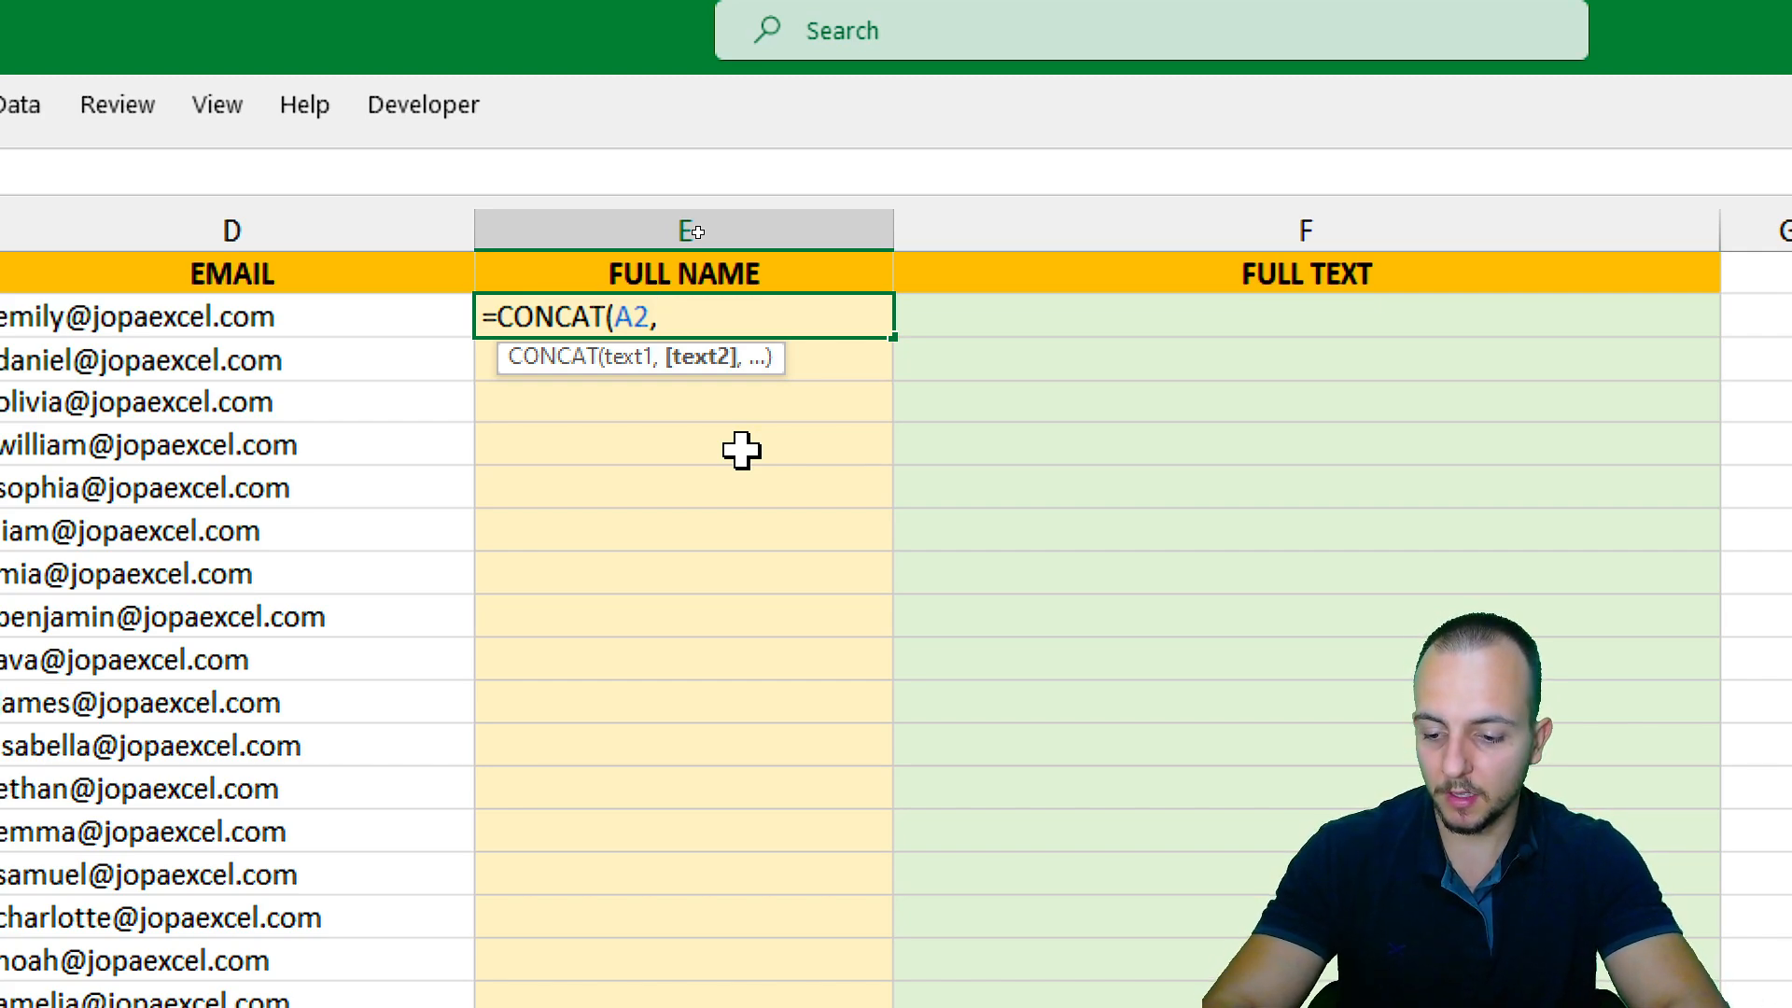
type("\"")
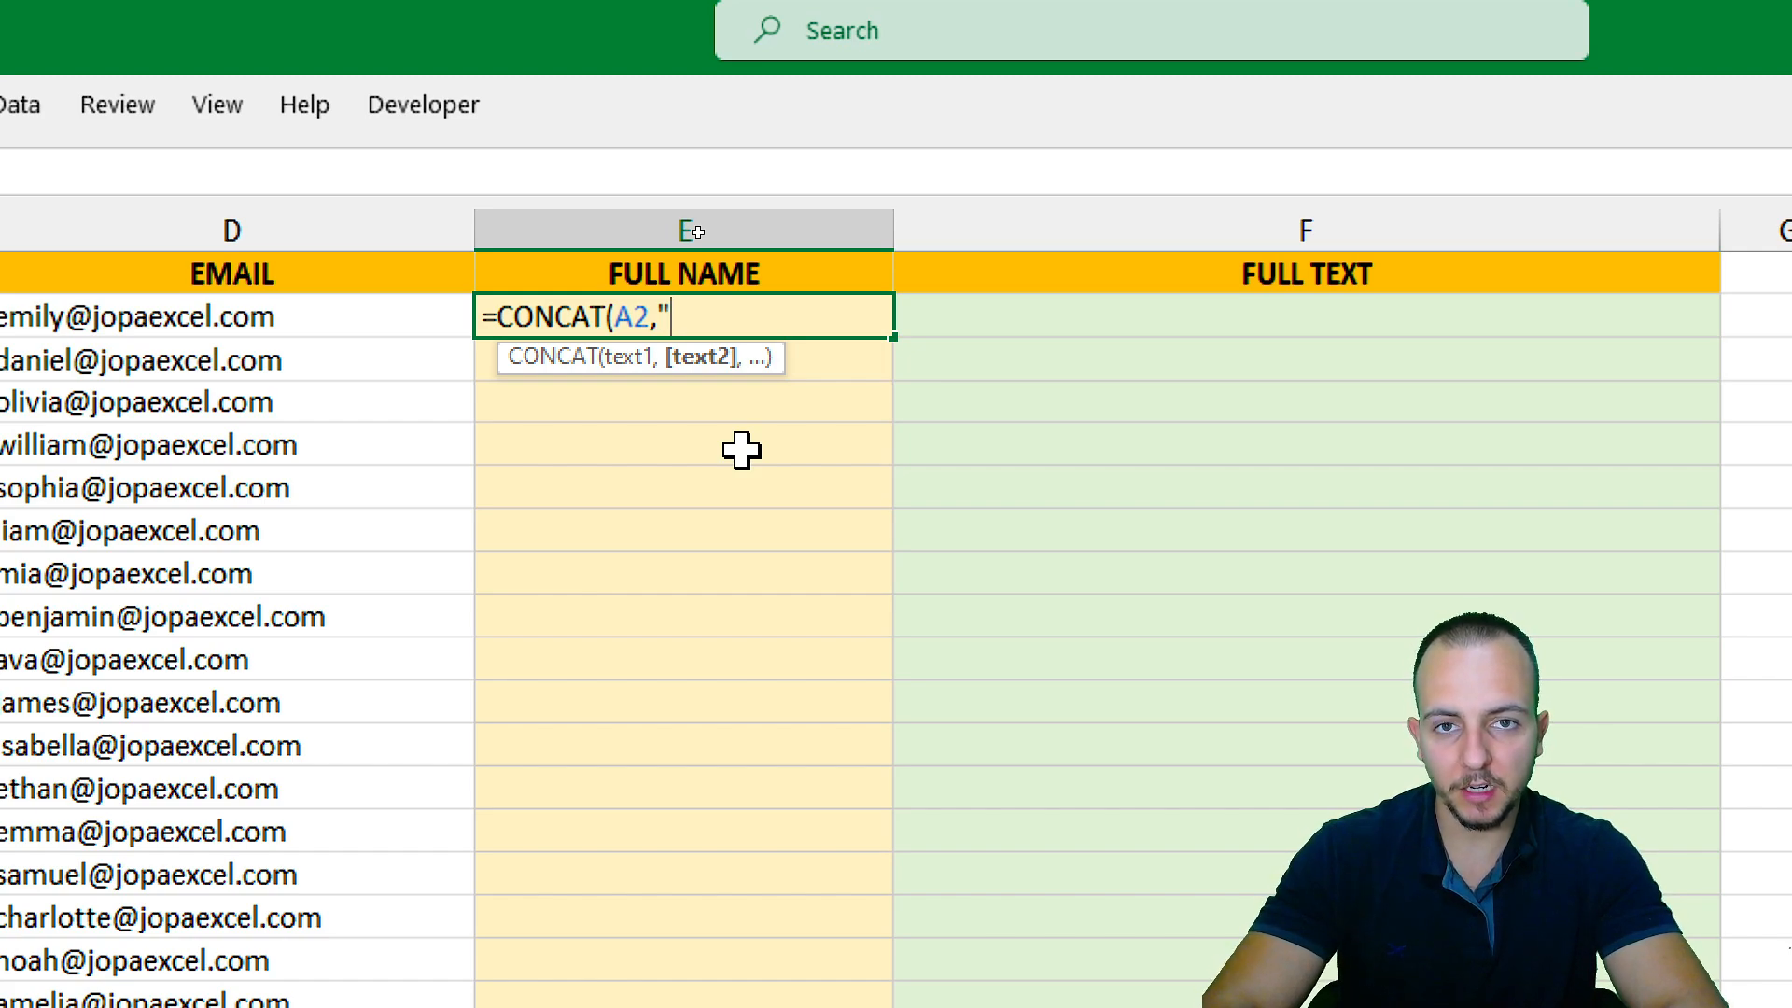
type(" \"")
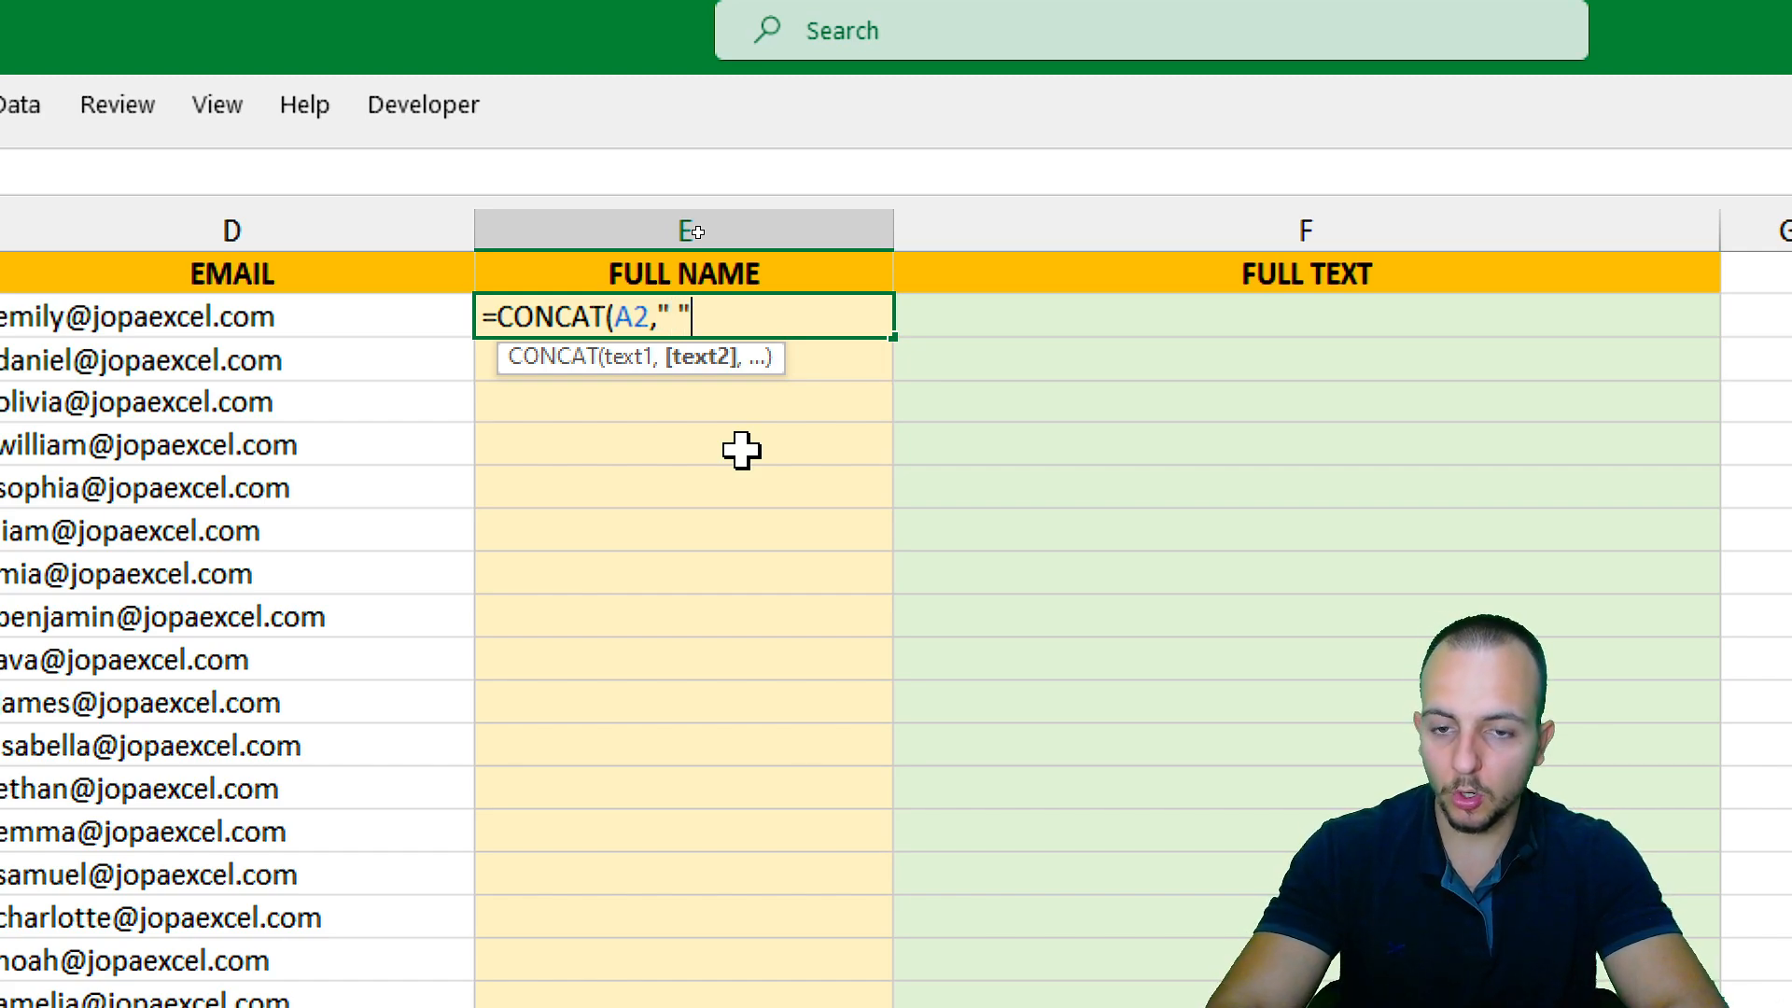
type(",")
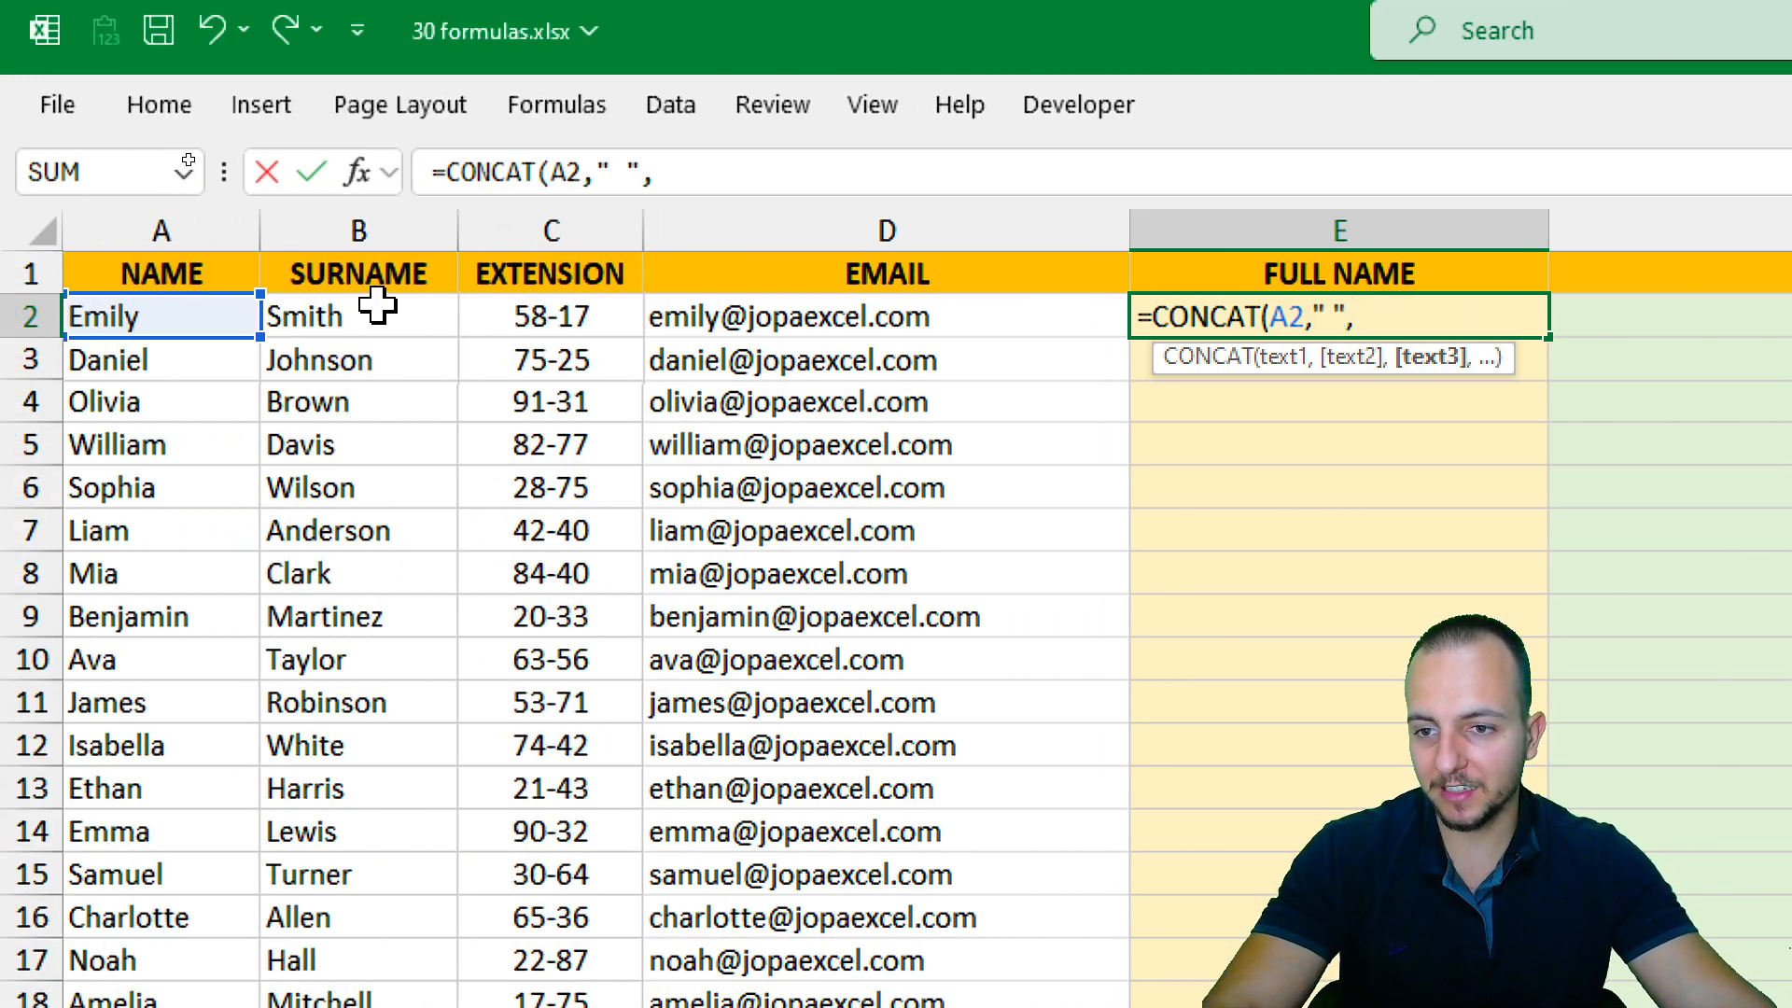
left_click(359, 316)
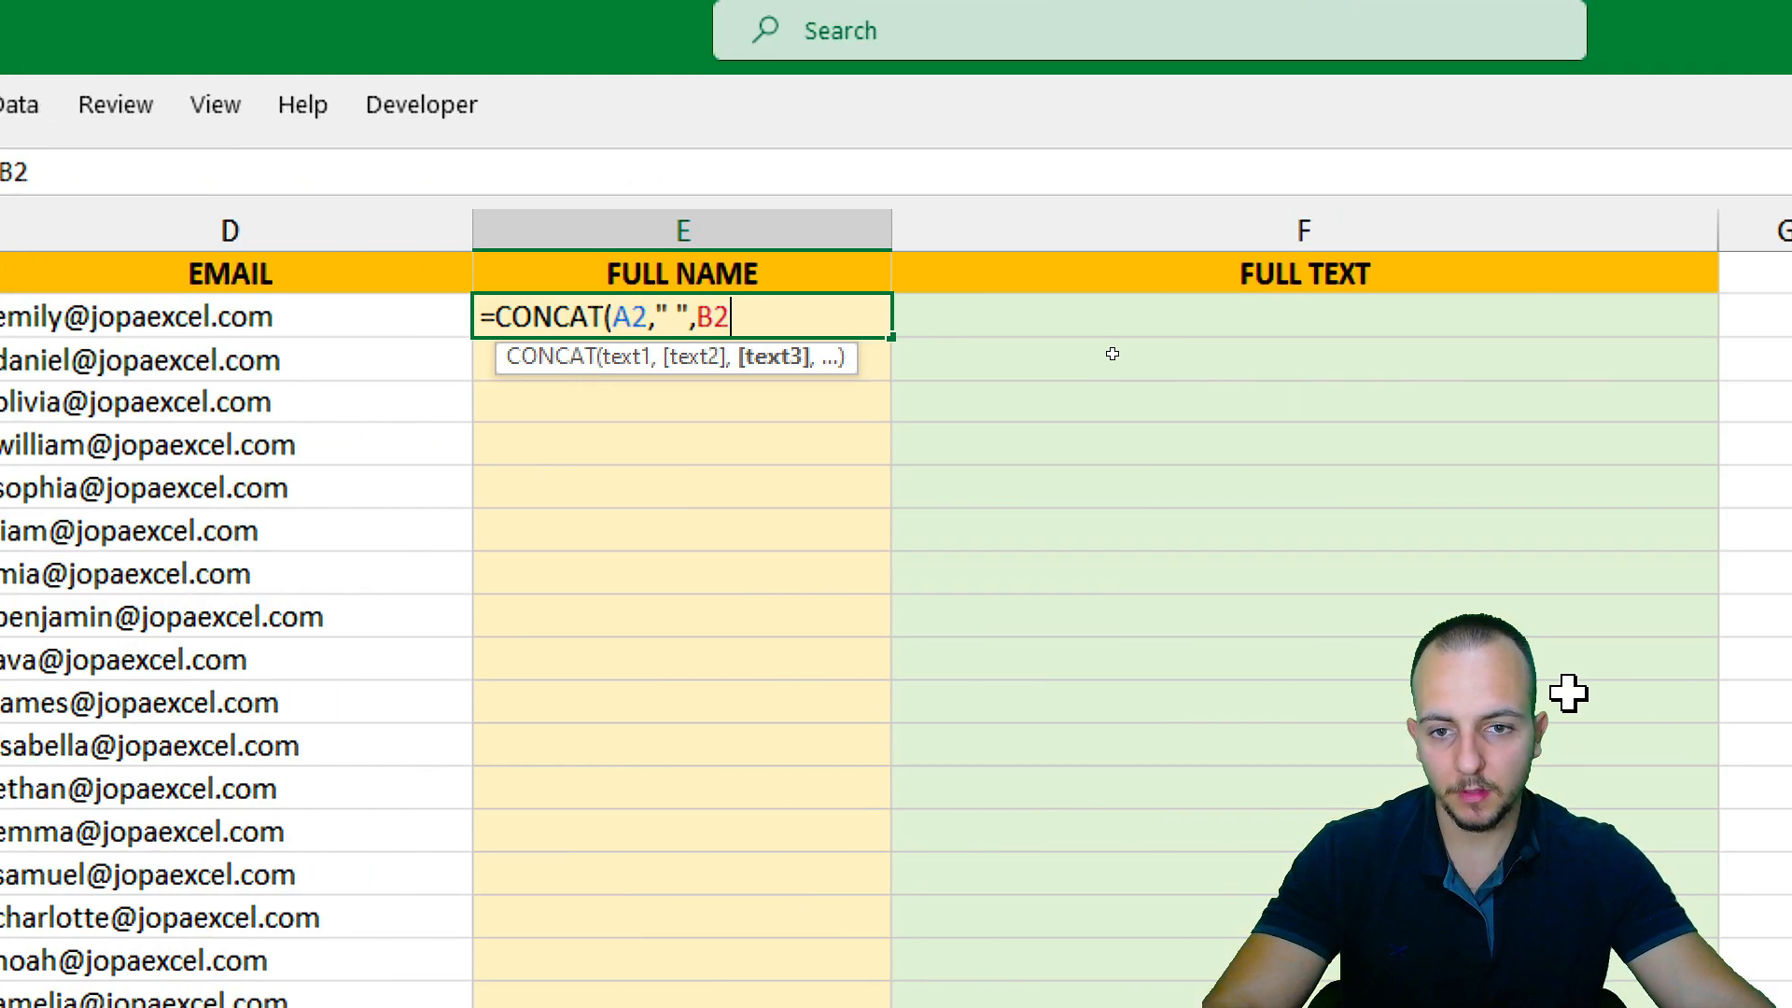
type(")")
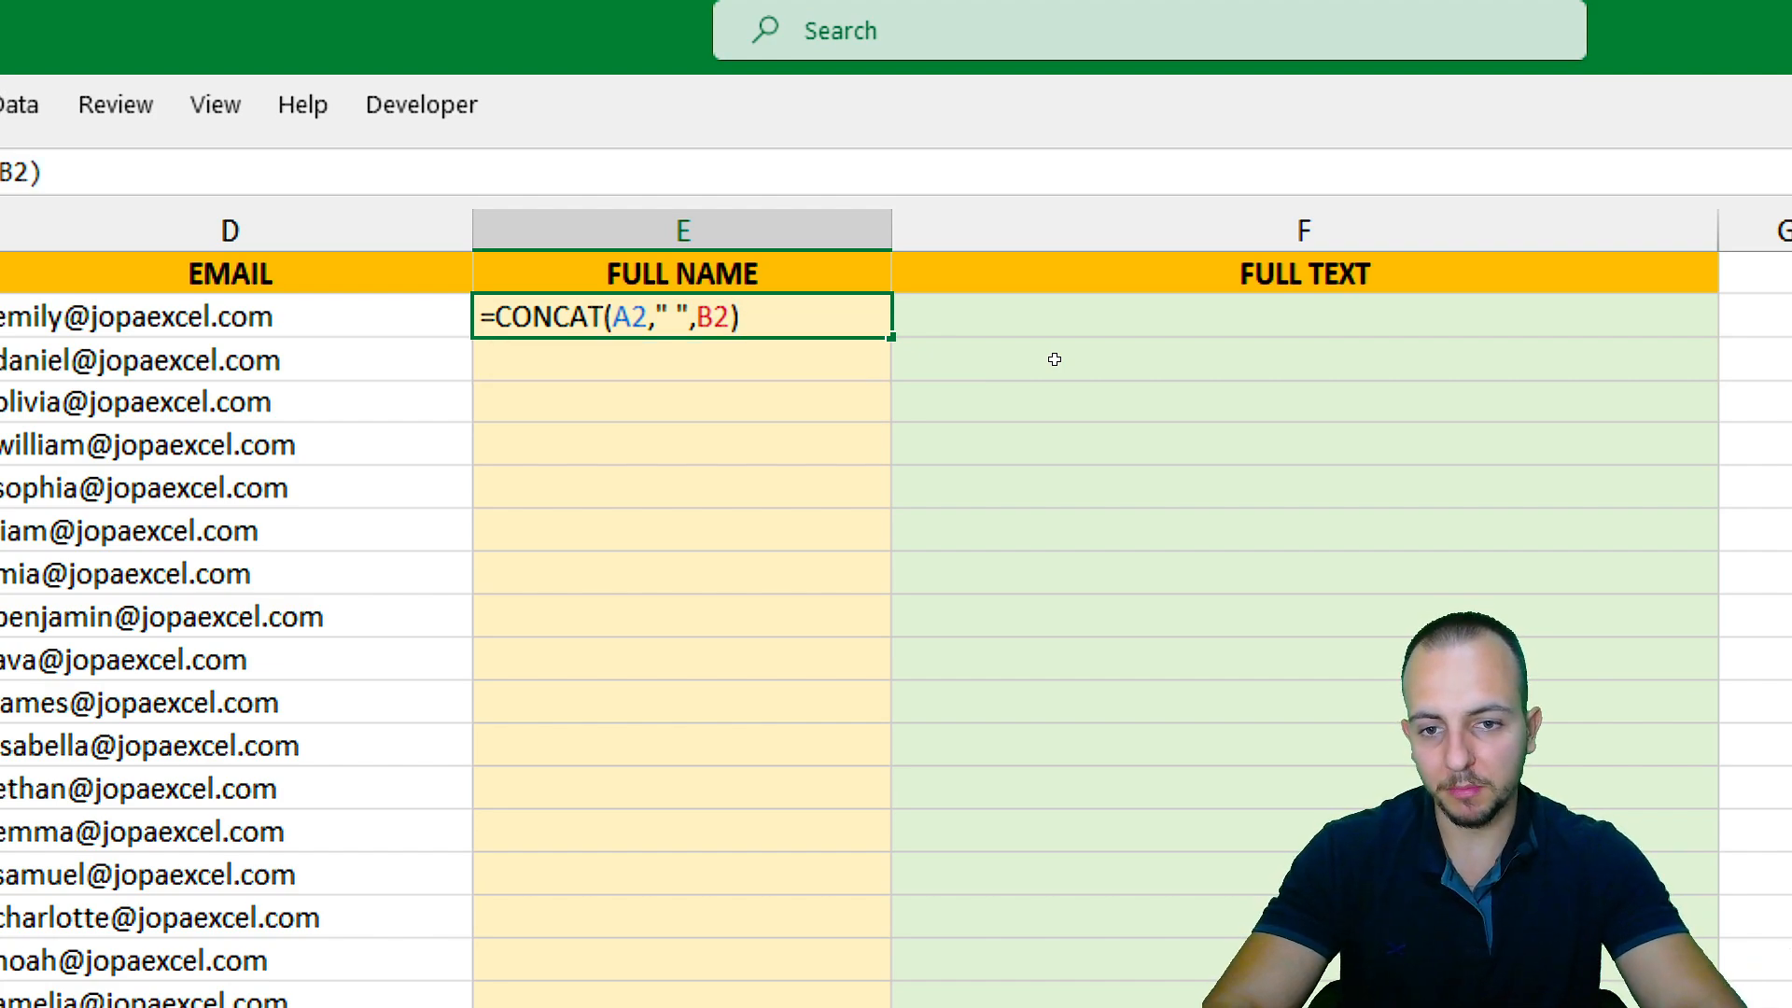
key("Return")
Fill the CONCAT formula from E2 down the FULL NAME column for all people in the list.
left_click(687, 310)
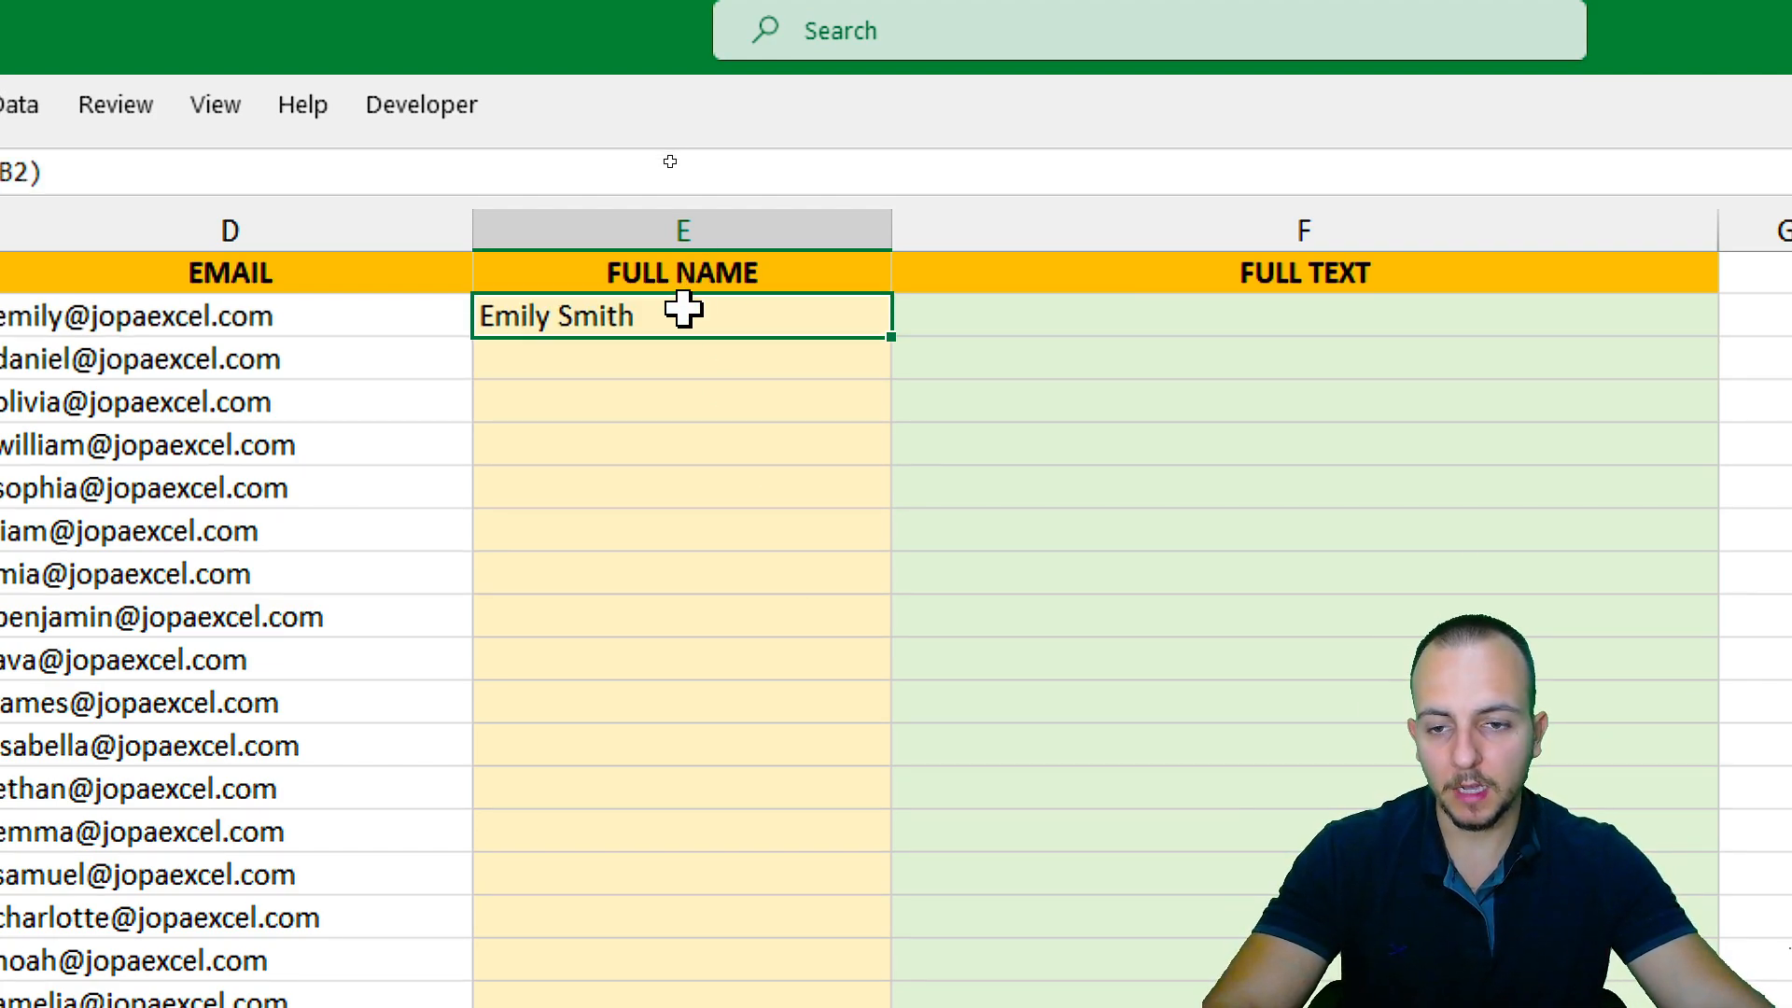
left_click_drag(901, 344, 784, 1006)
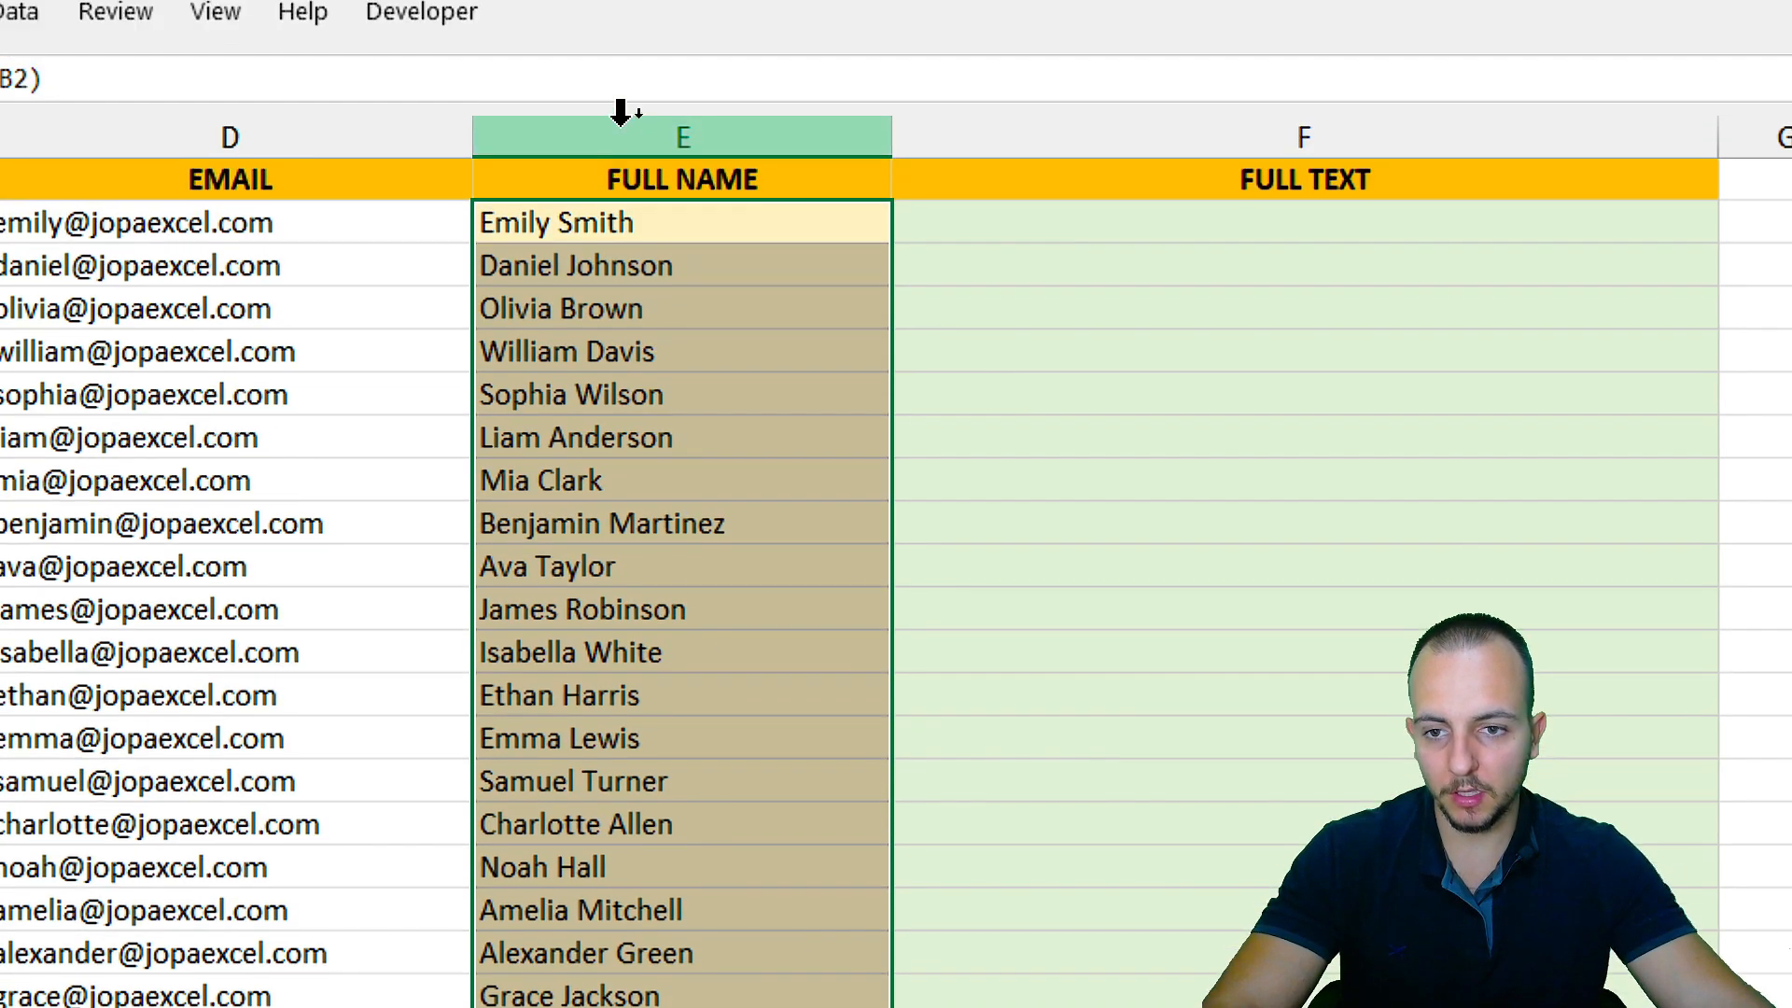
left_click(600, 227)
Review the NAME, SURNAME, EXTENSION and EMAIL entries that are the source data for the FULL TEXT column.
left_click(808, 124)
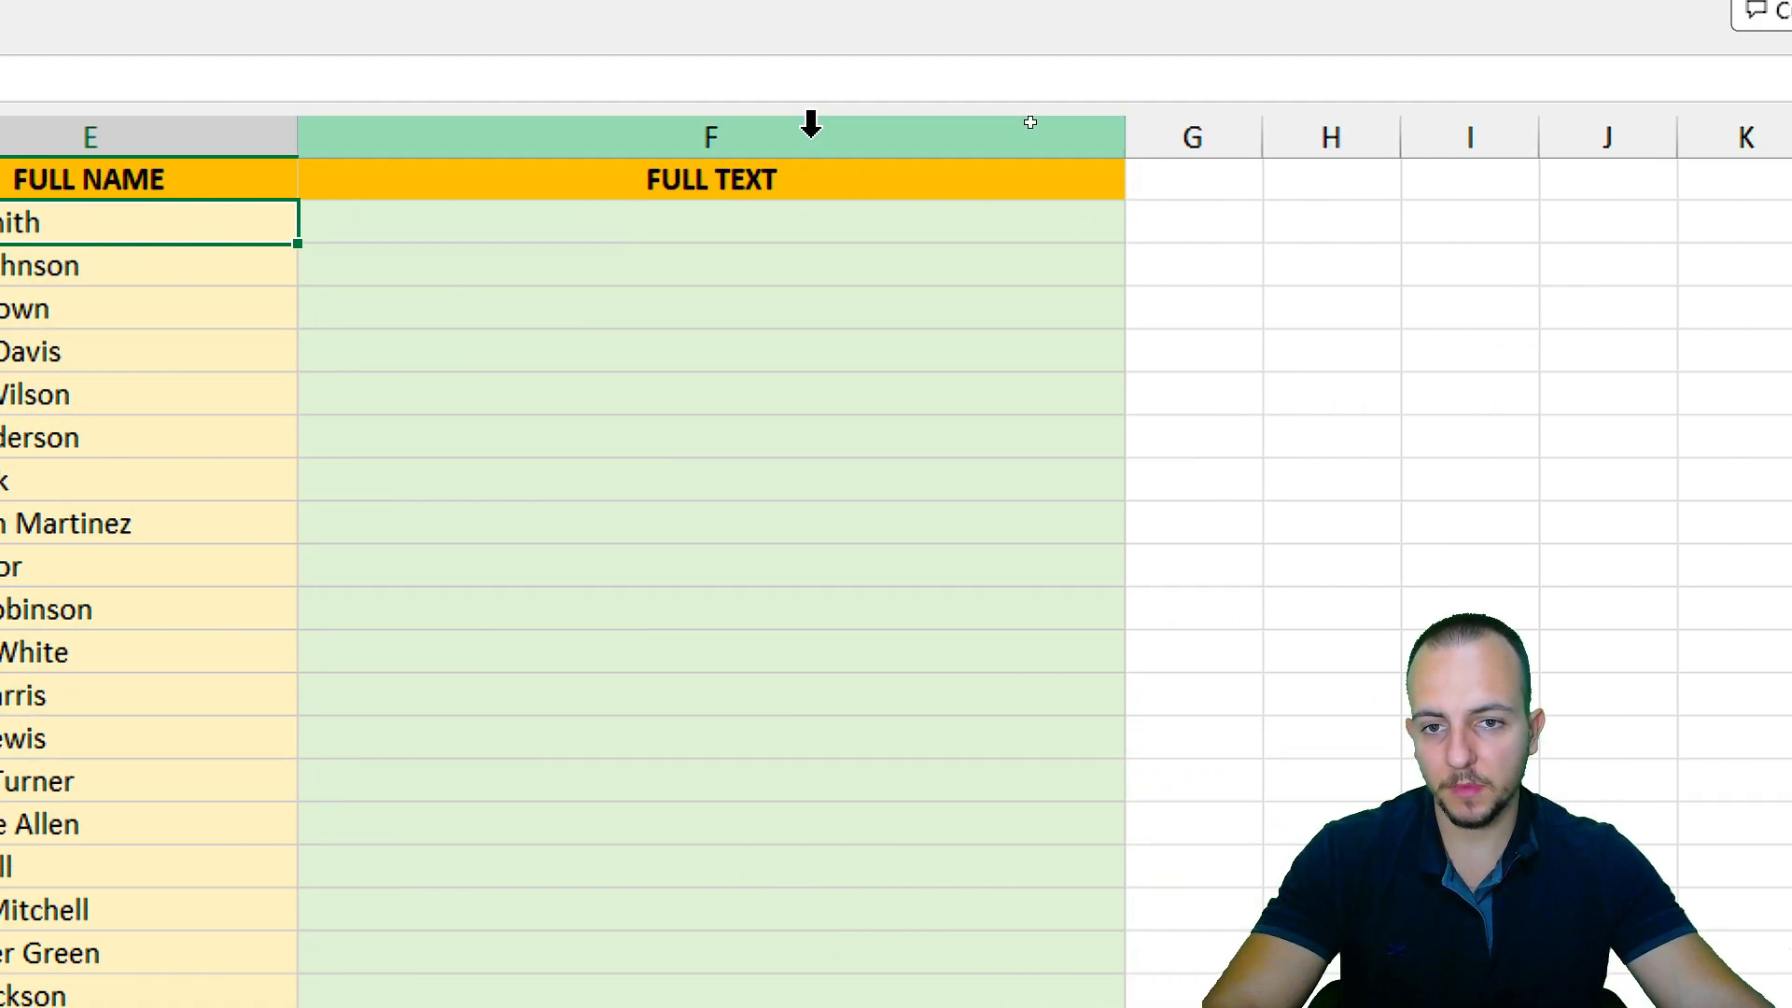
left_click(724, 220)
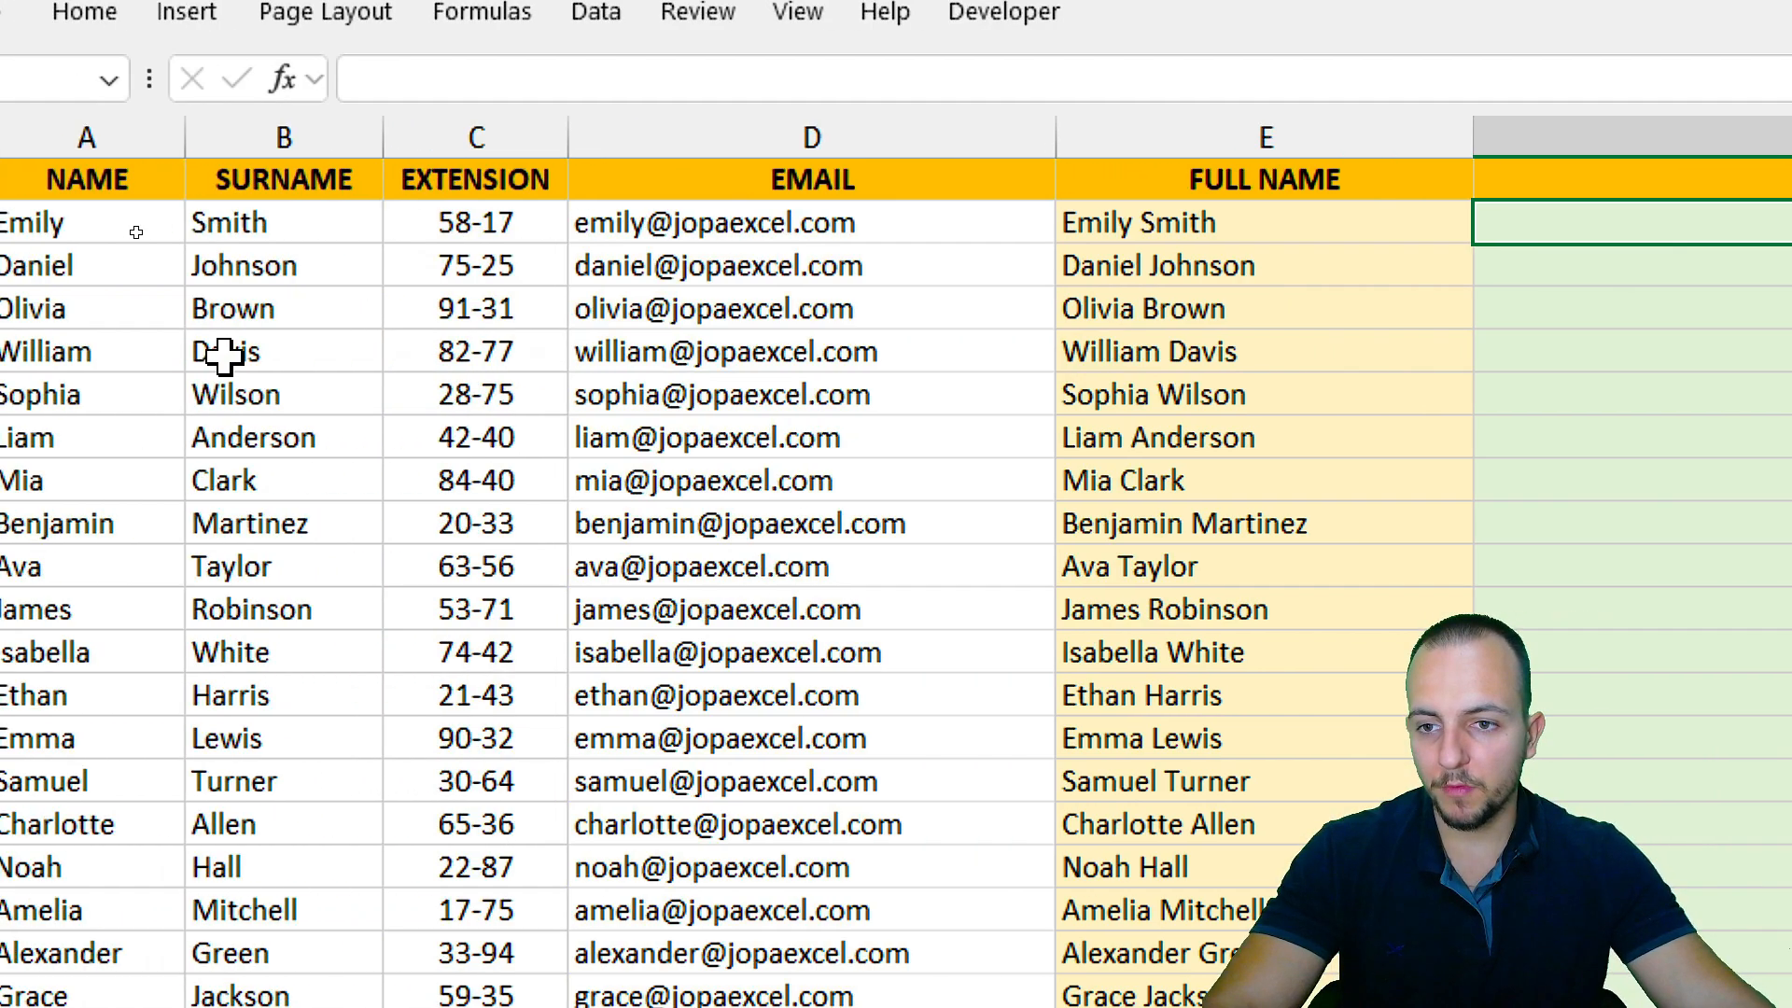
left_click_drag(168, 223, 336, 220)
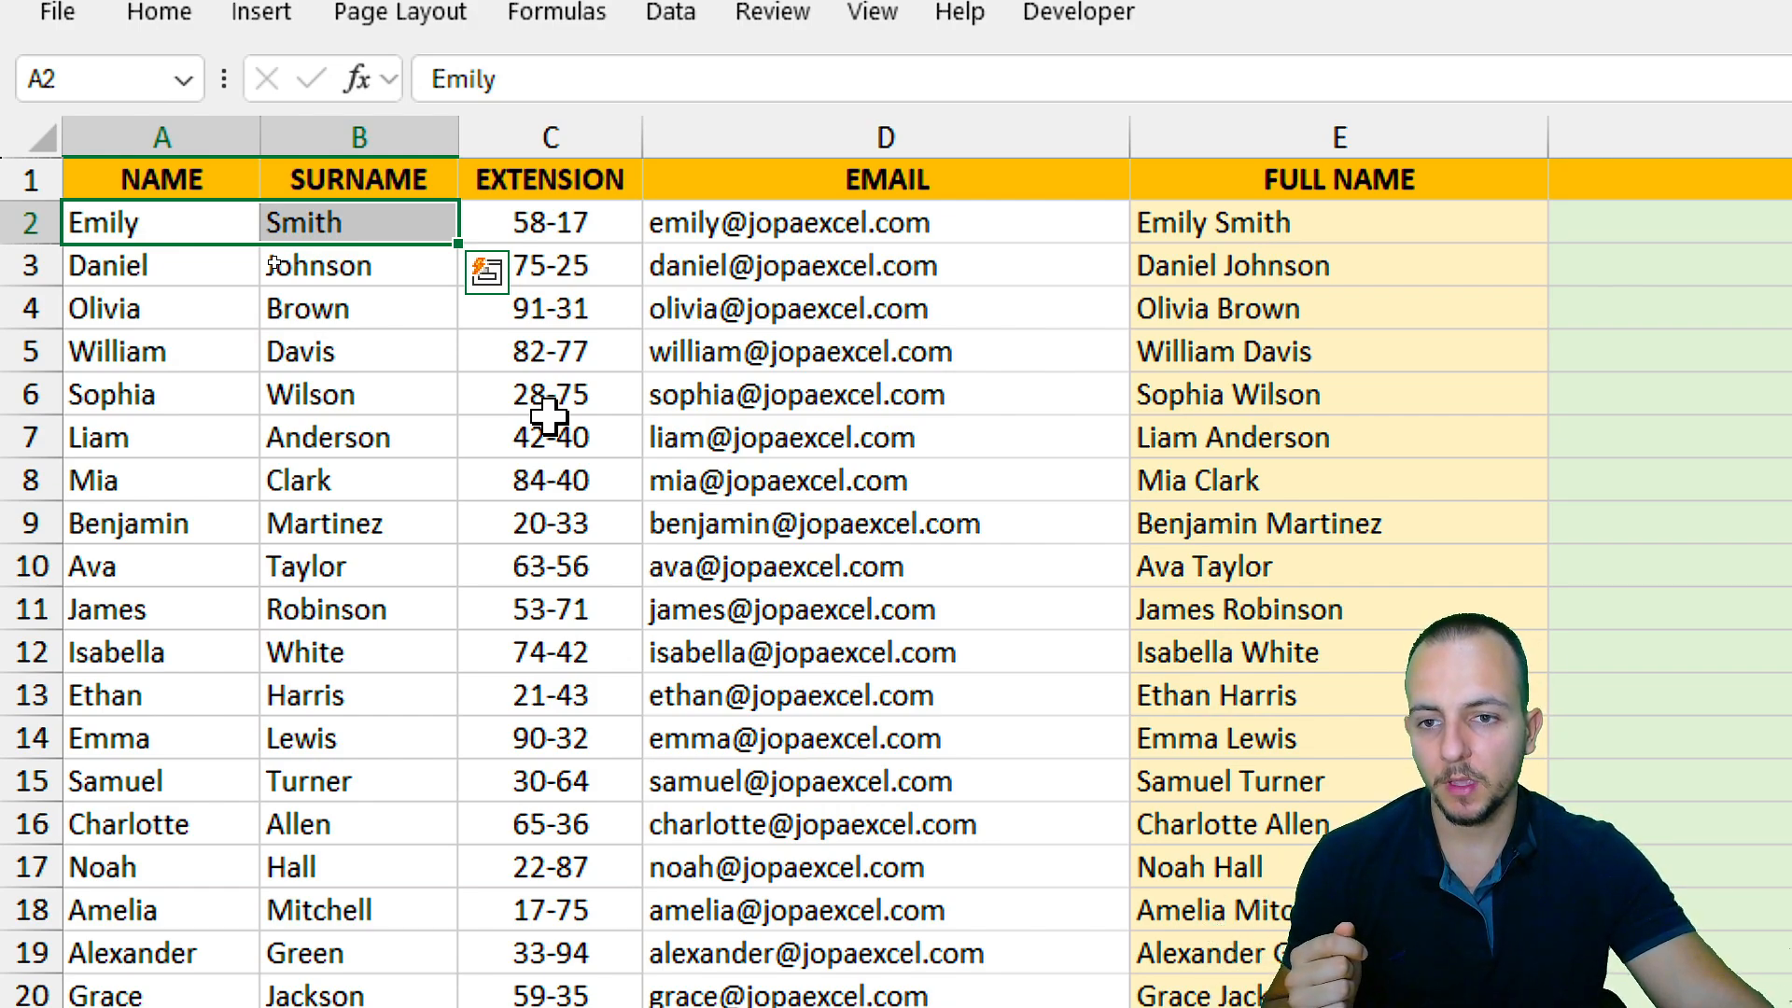
left_click_drag(621, 178, 597, 234)
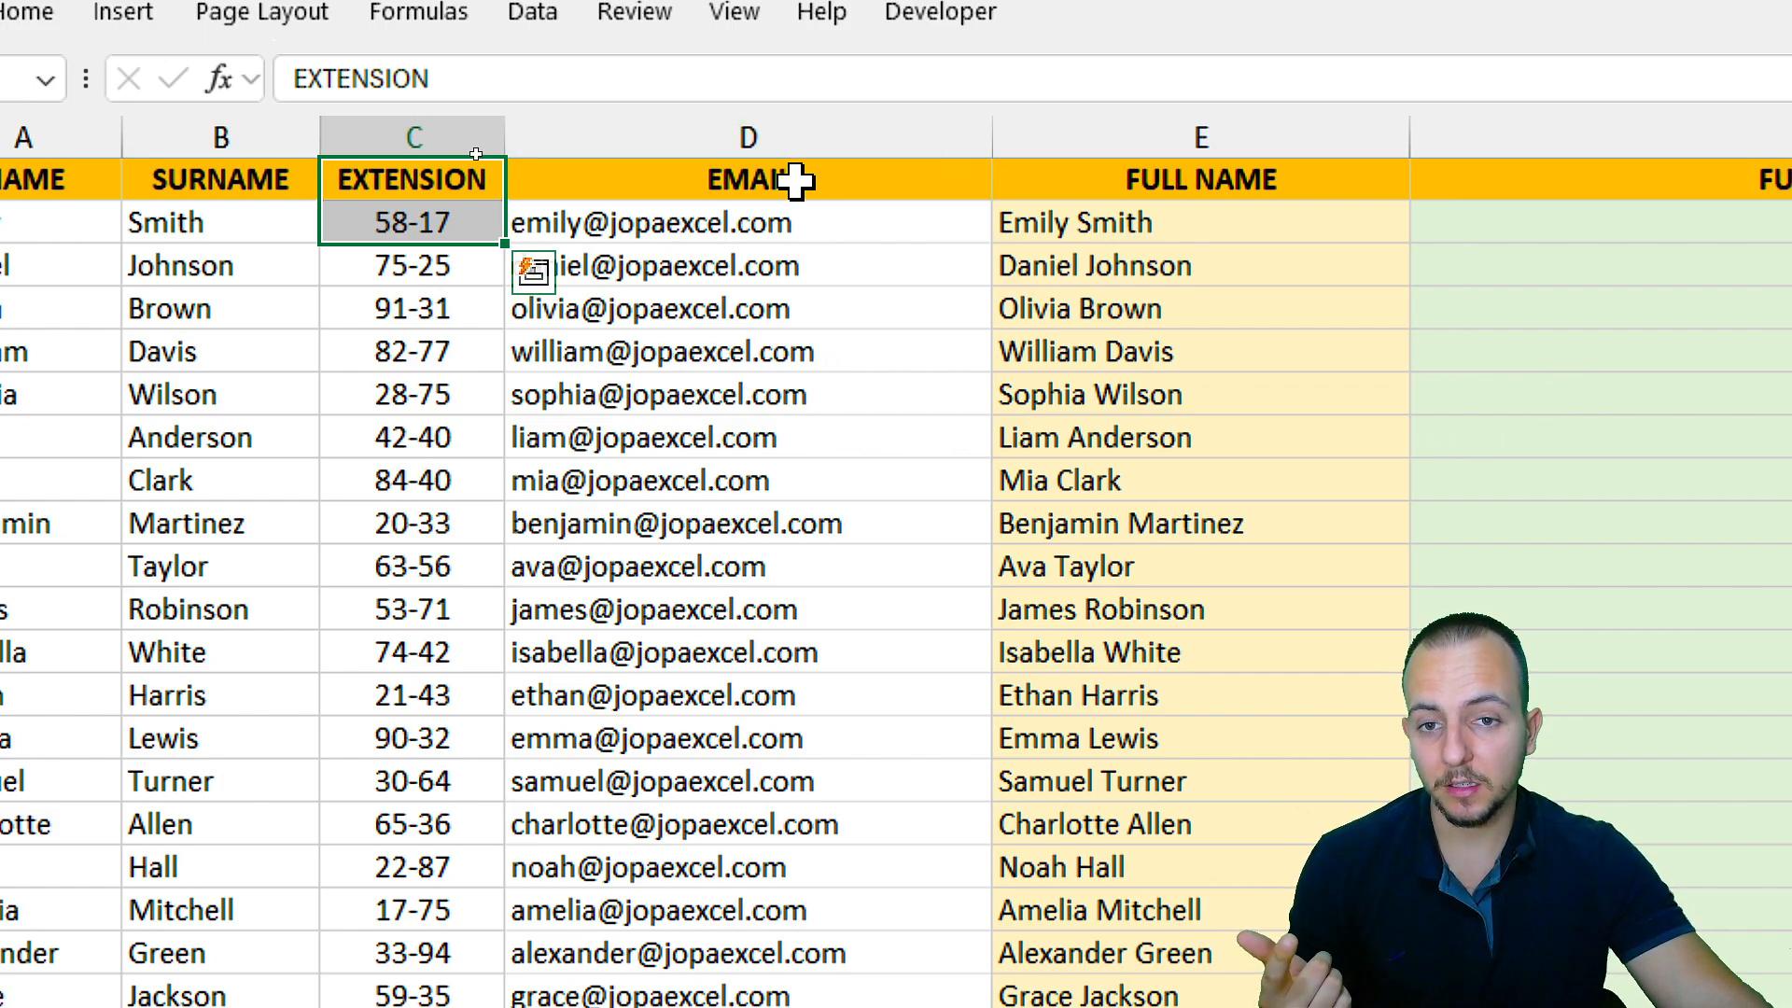
left_click_drag(794, 180, 763, 235)
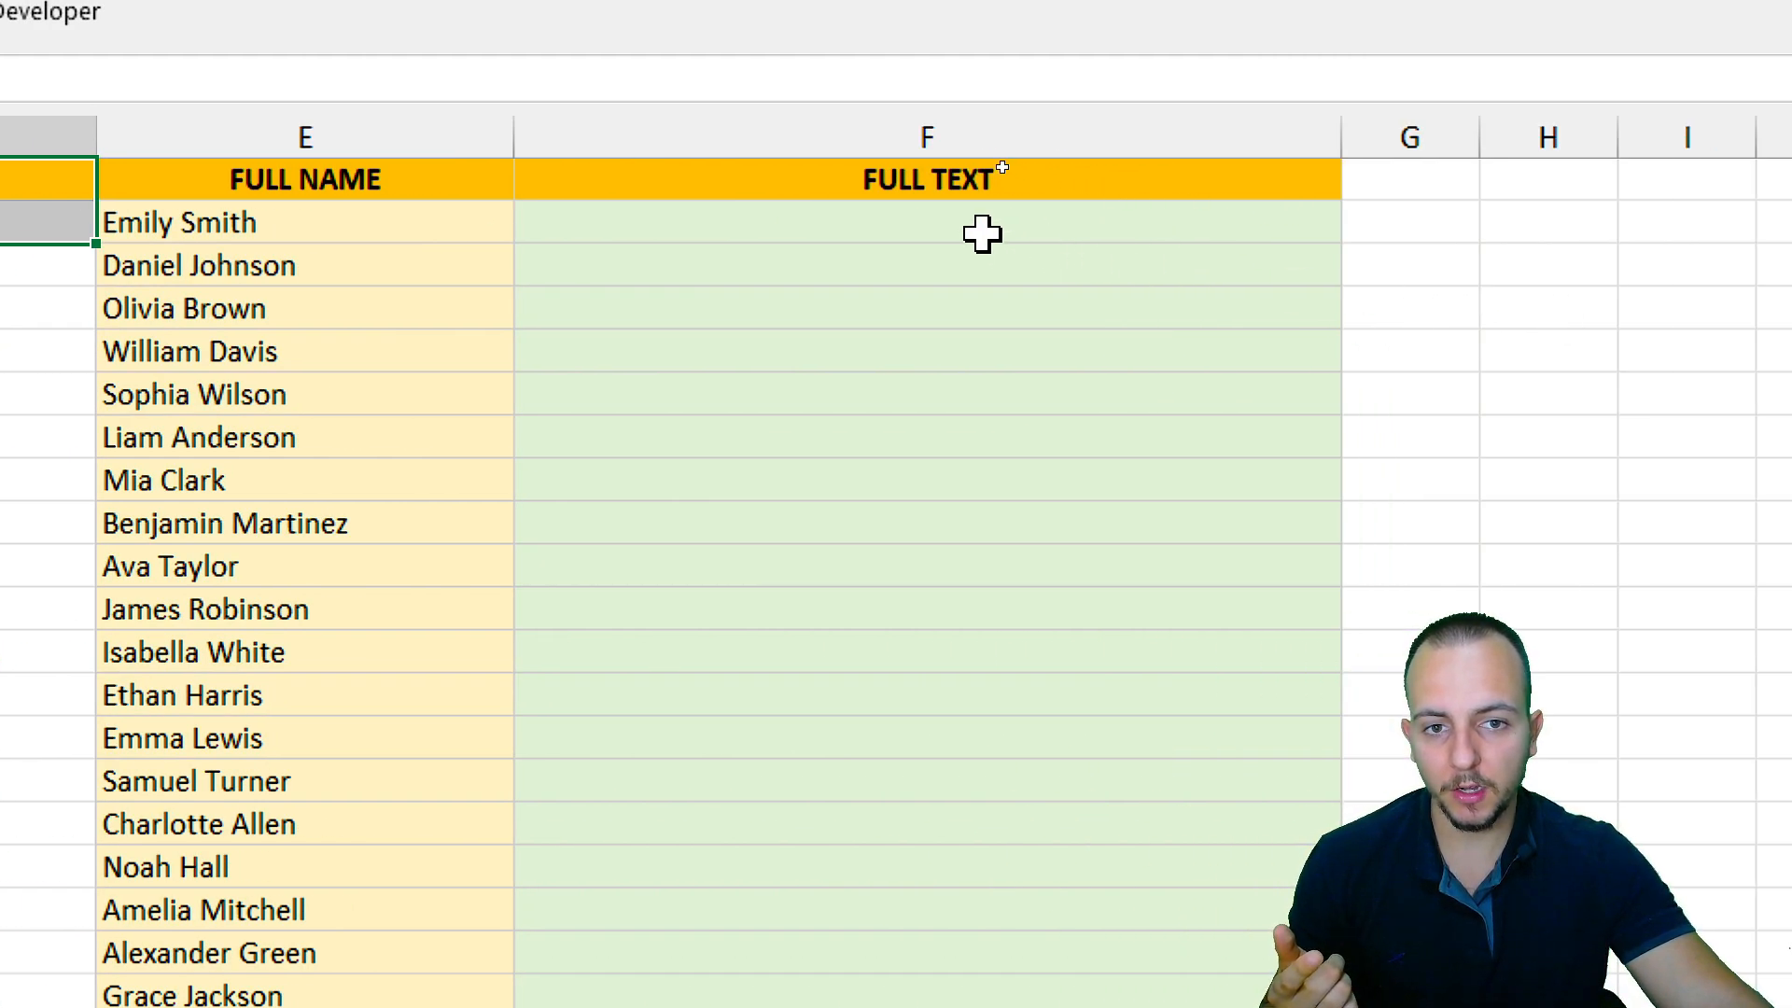
Begin a CONCAT formula in F2 of the FULL TEXT column that joins A2, a space and B2.
left_click(1680, 222)
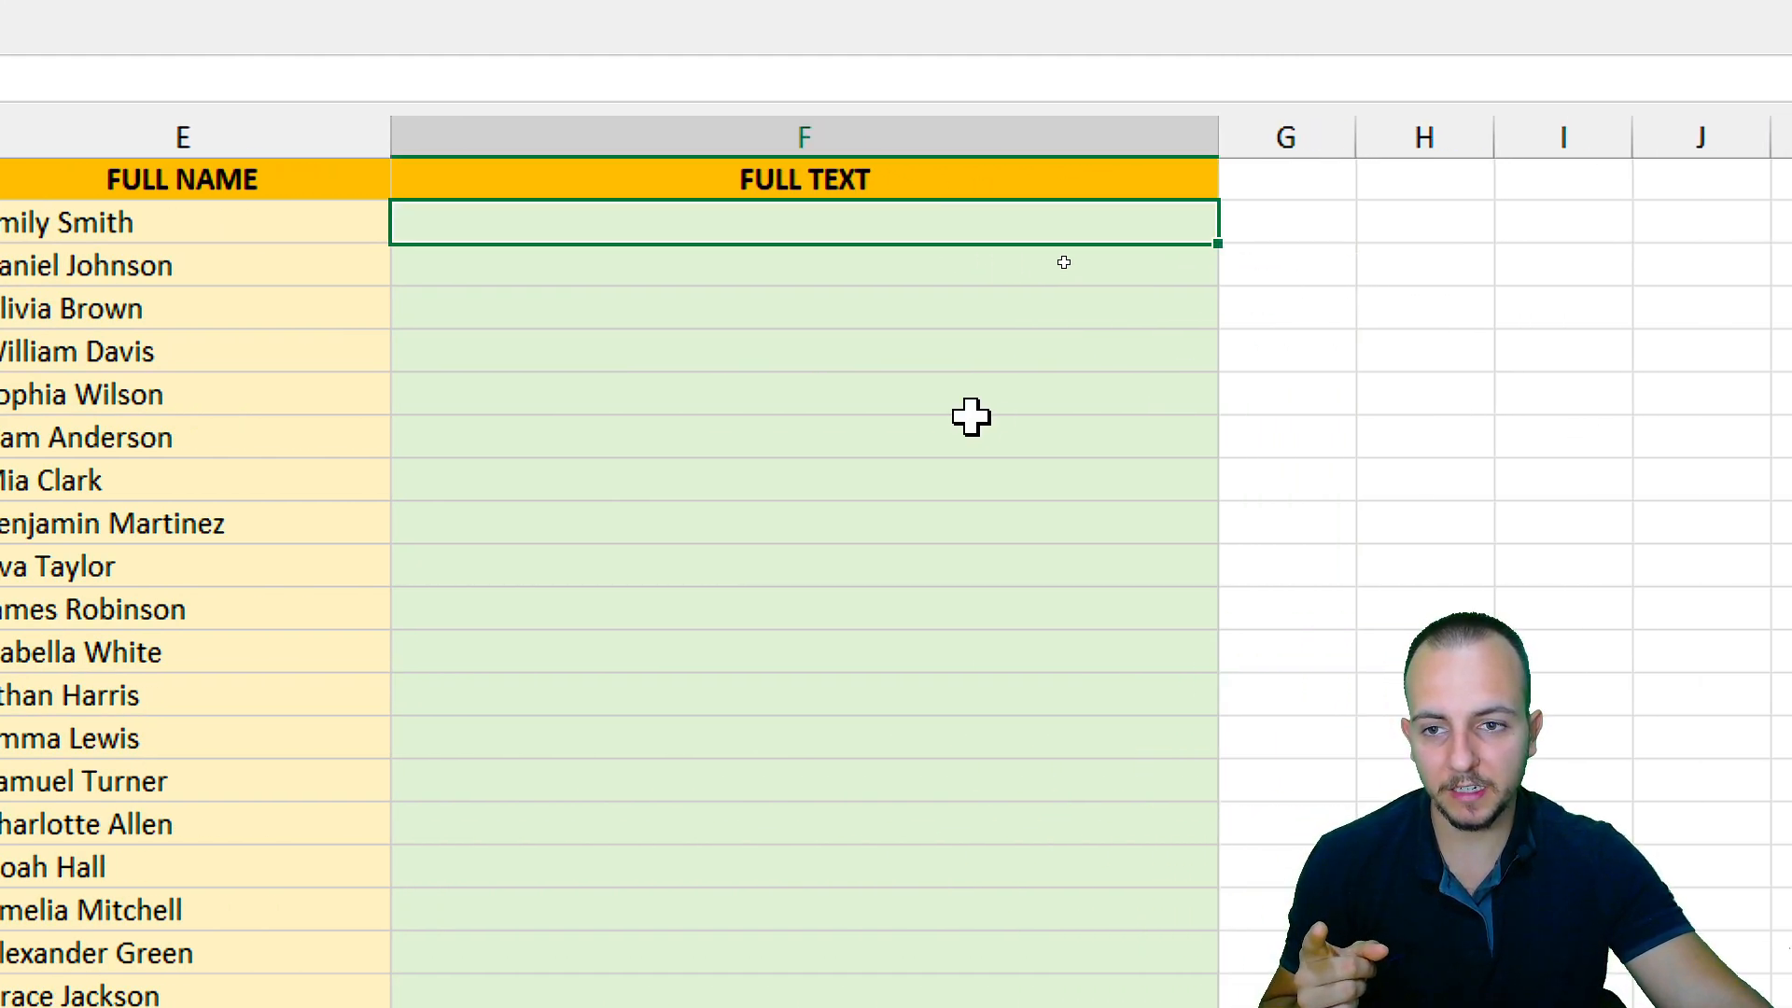
type("=CON")
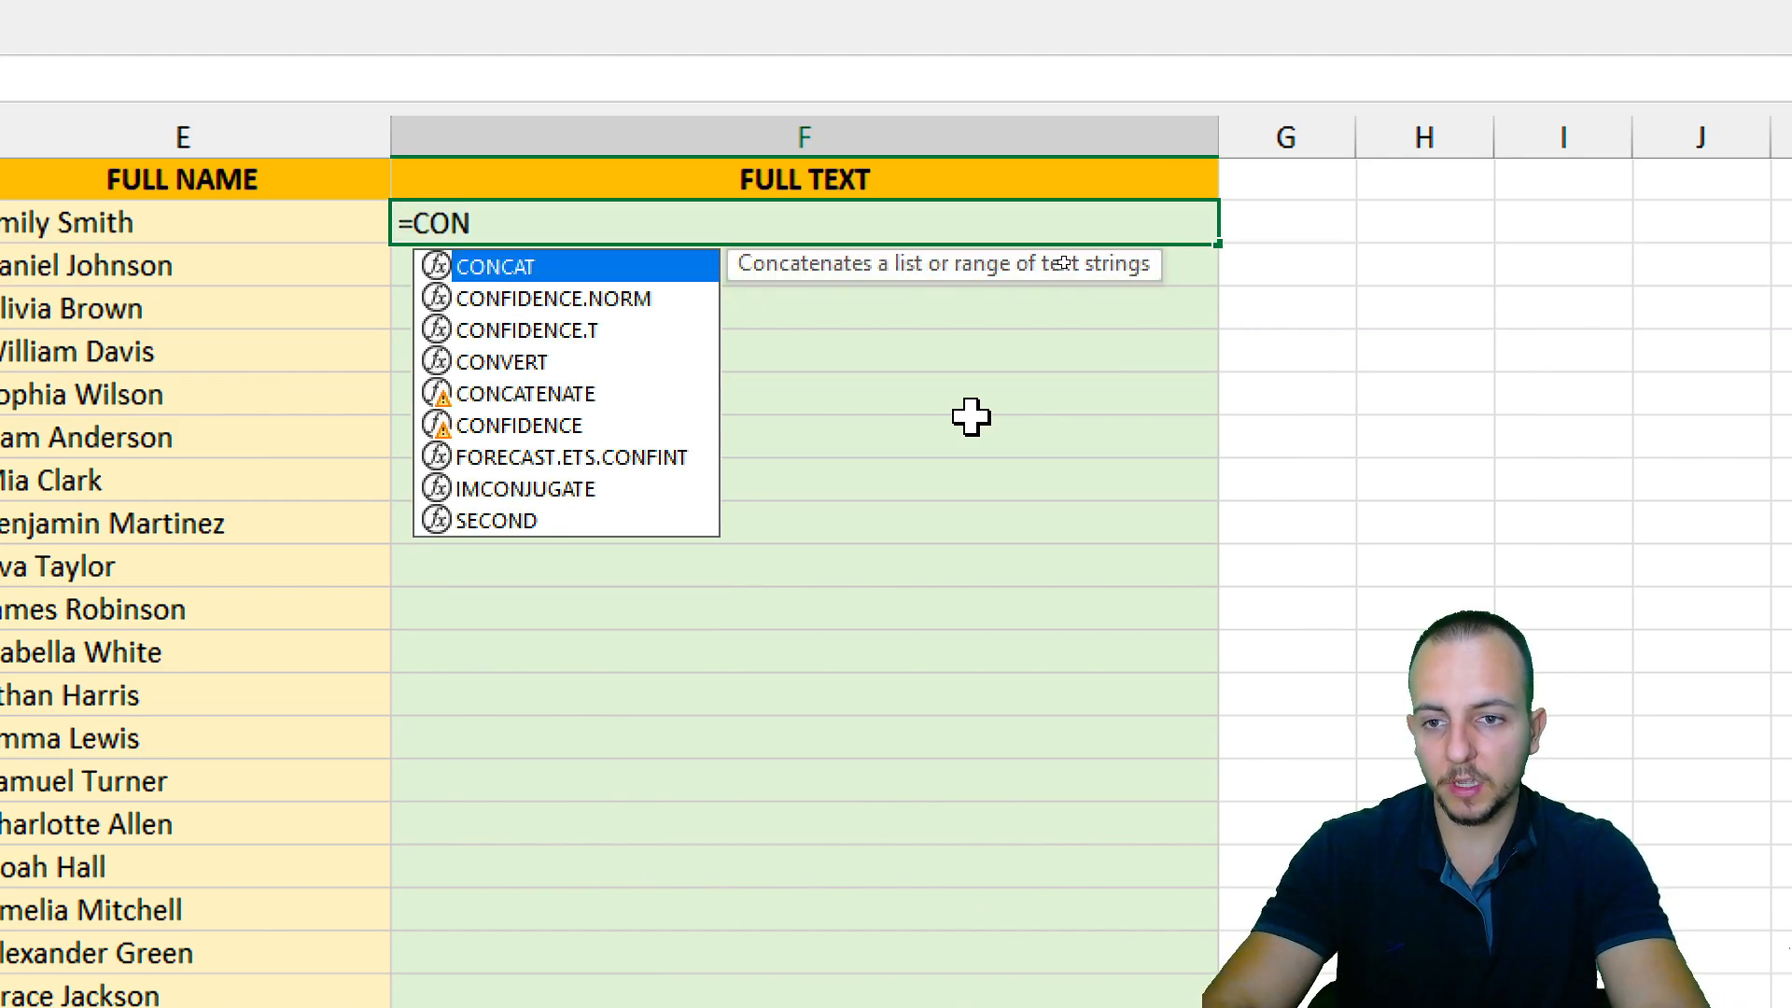
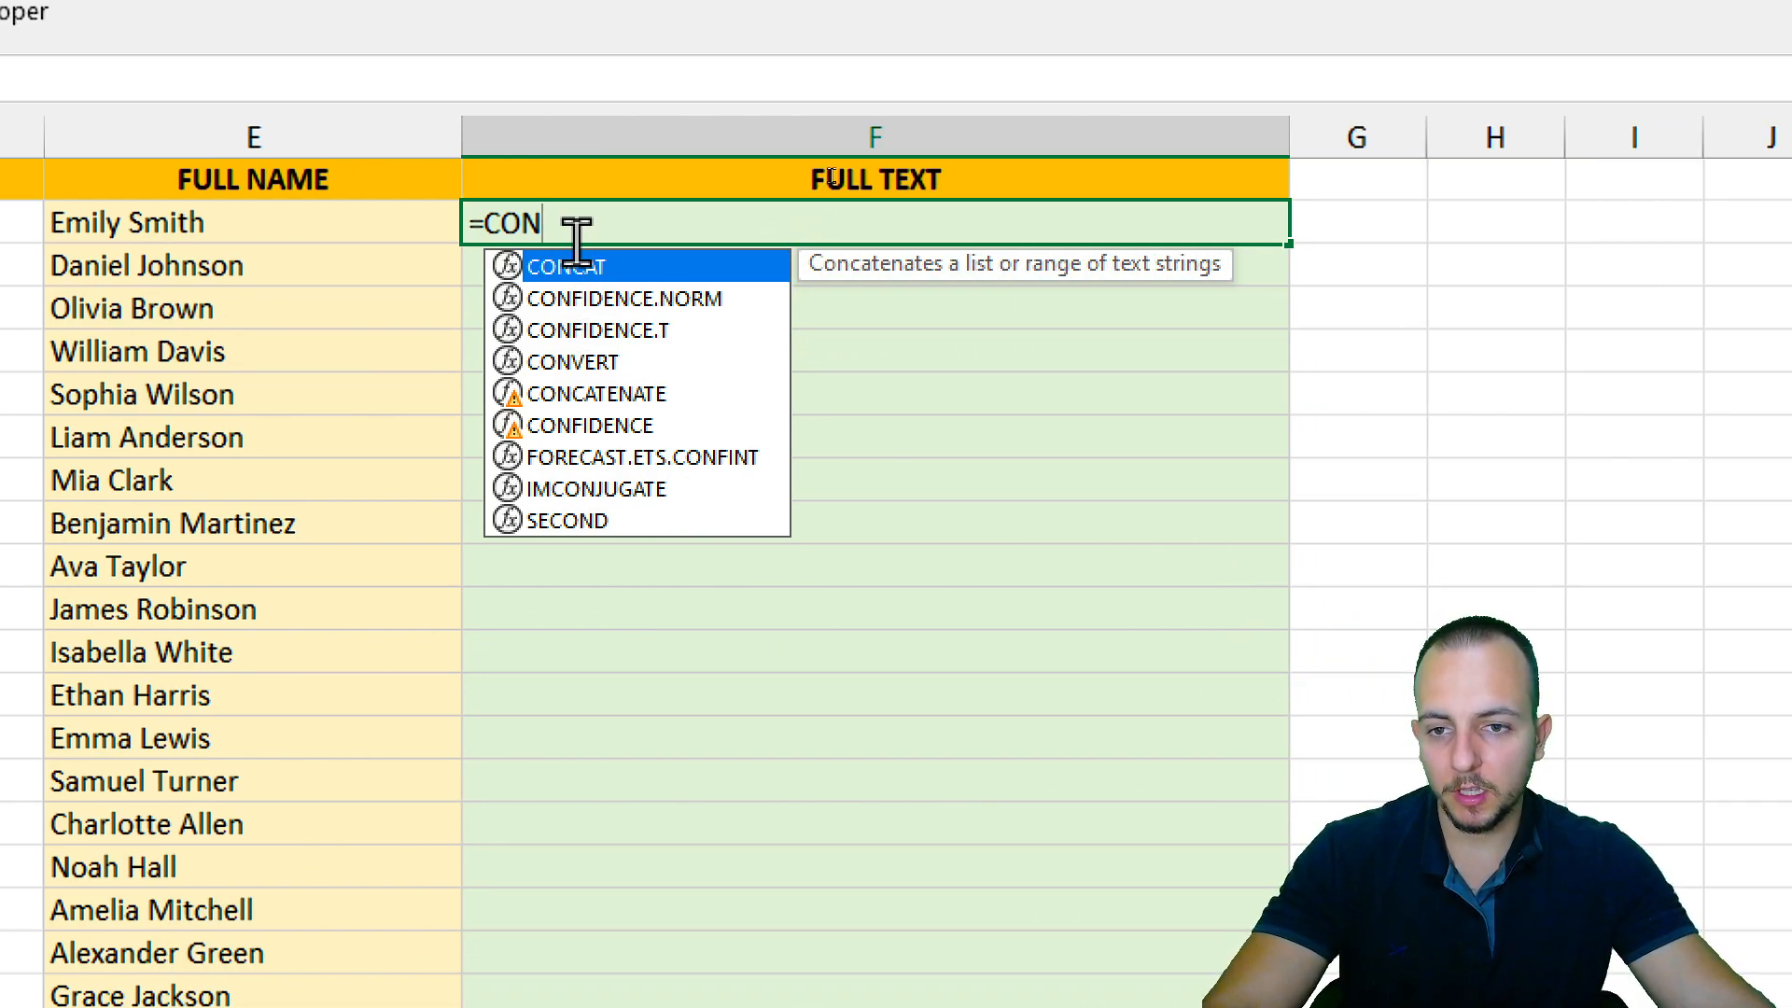
double_click(564, 268)
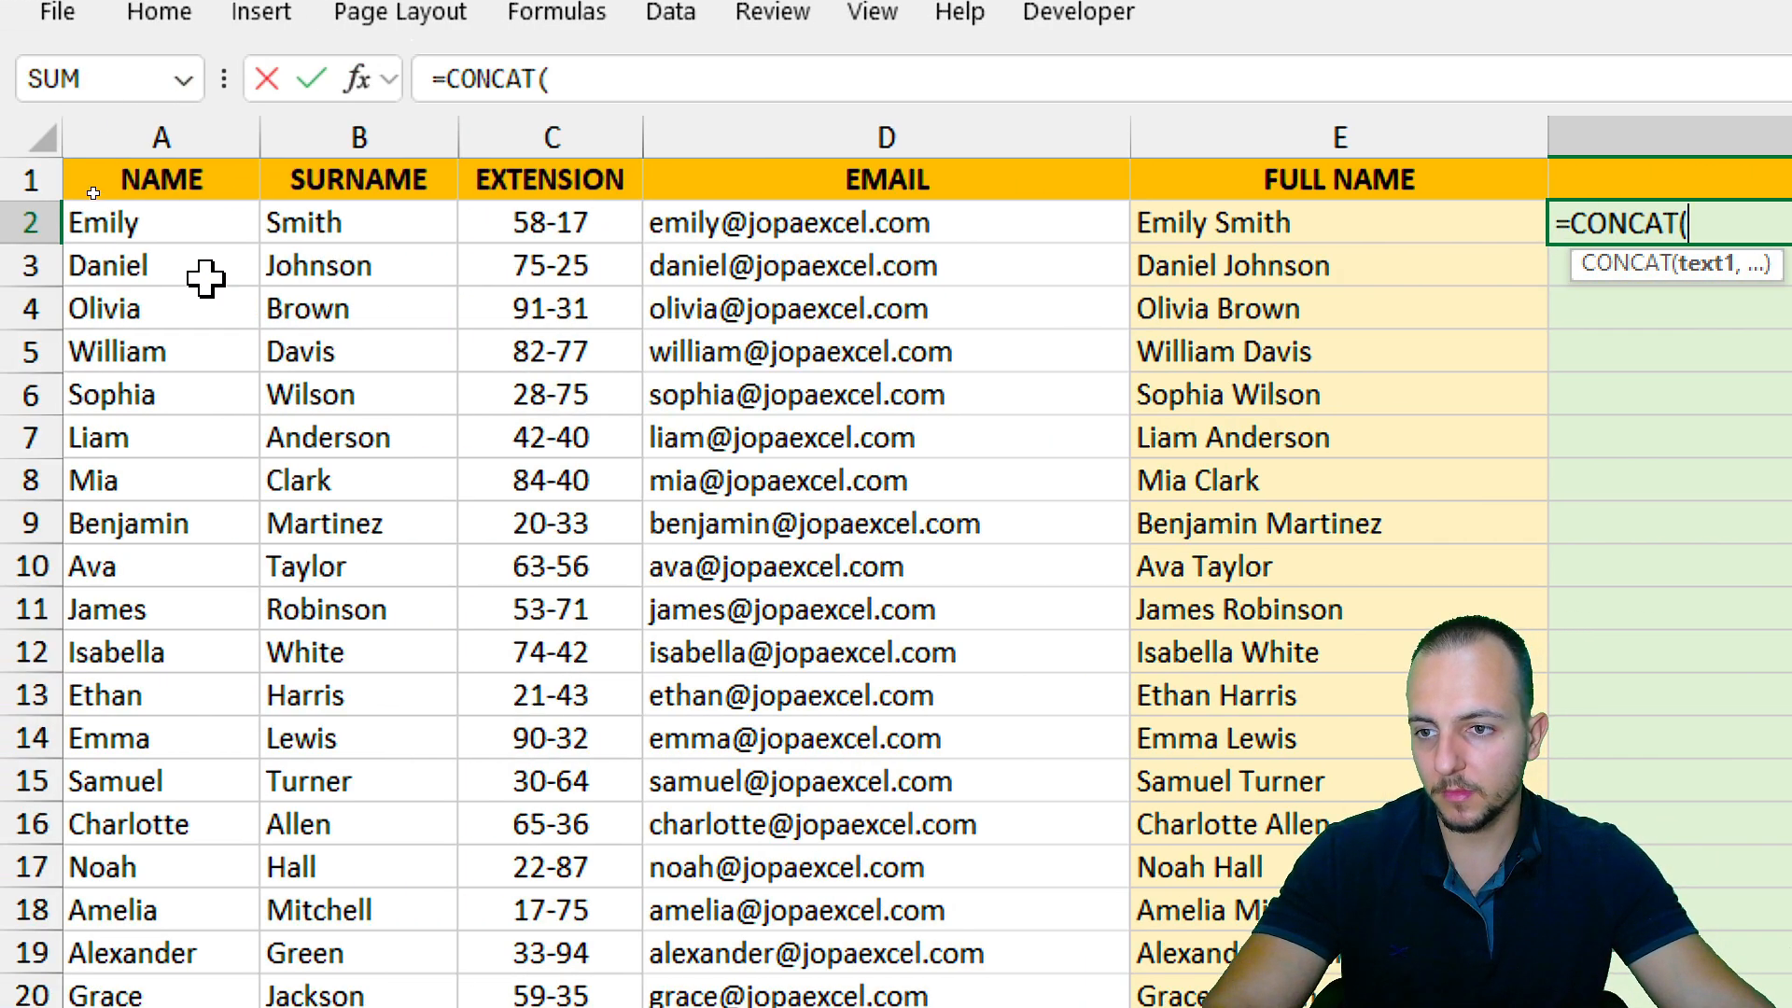
left_click(164, 222)
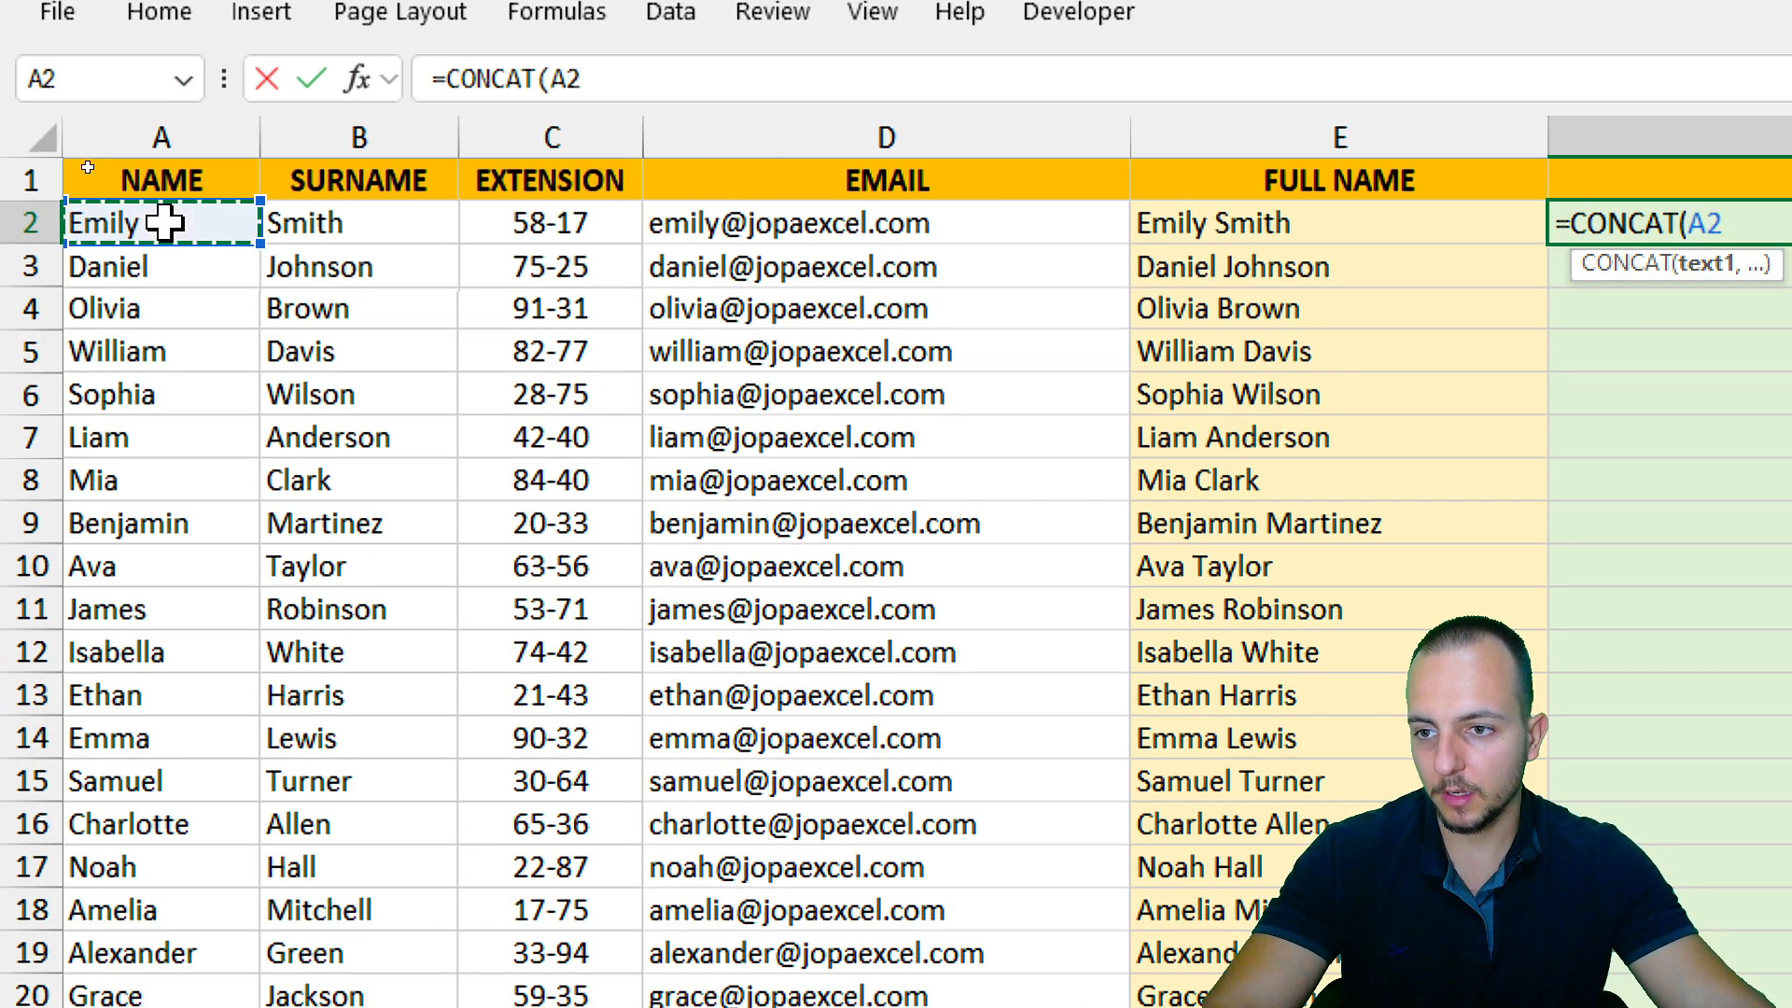
type(",")
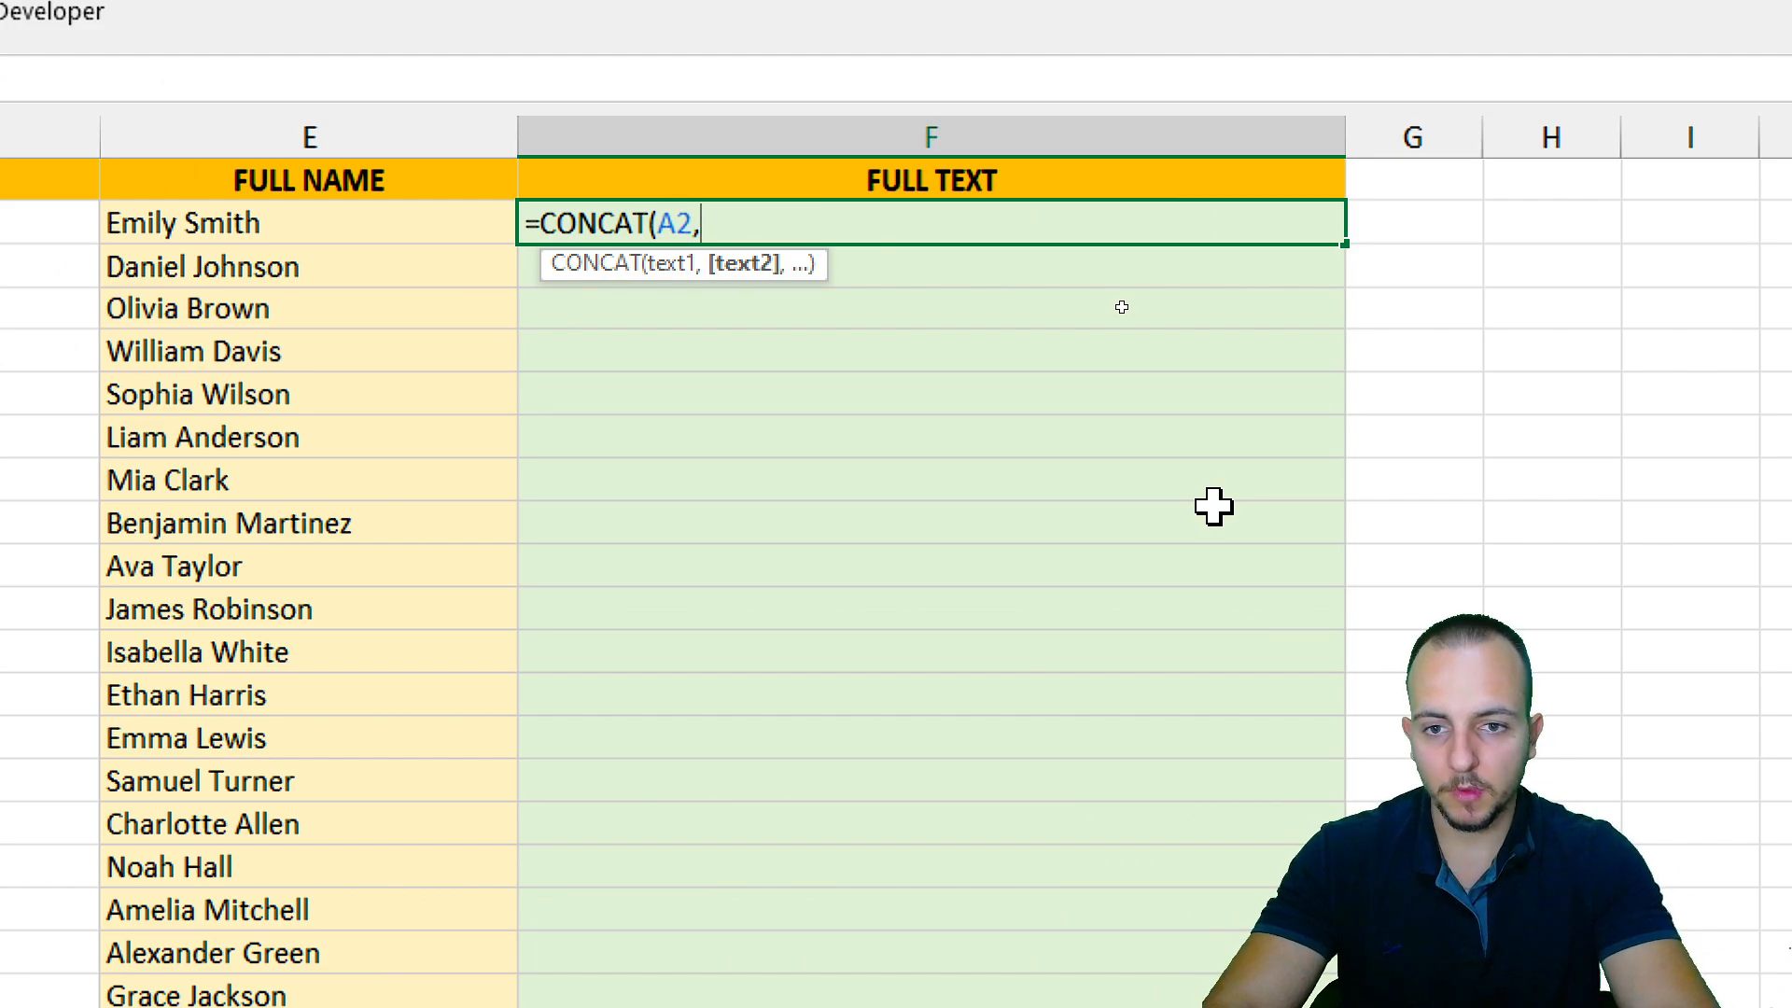
type("\" \",")
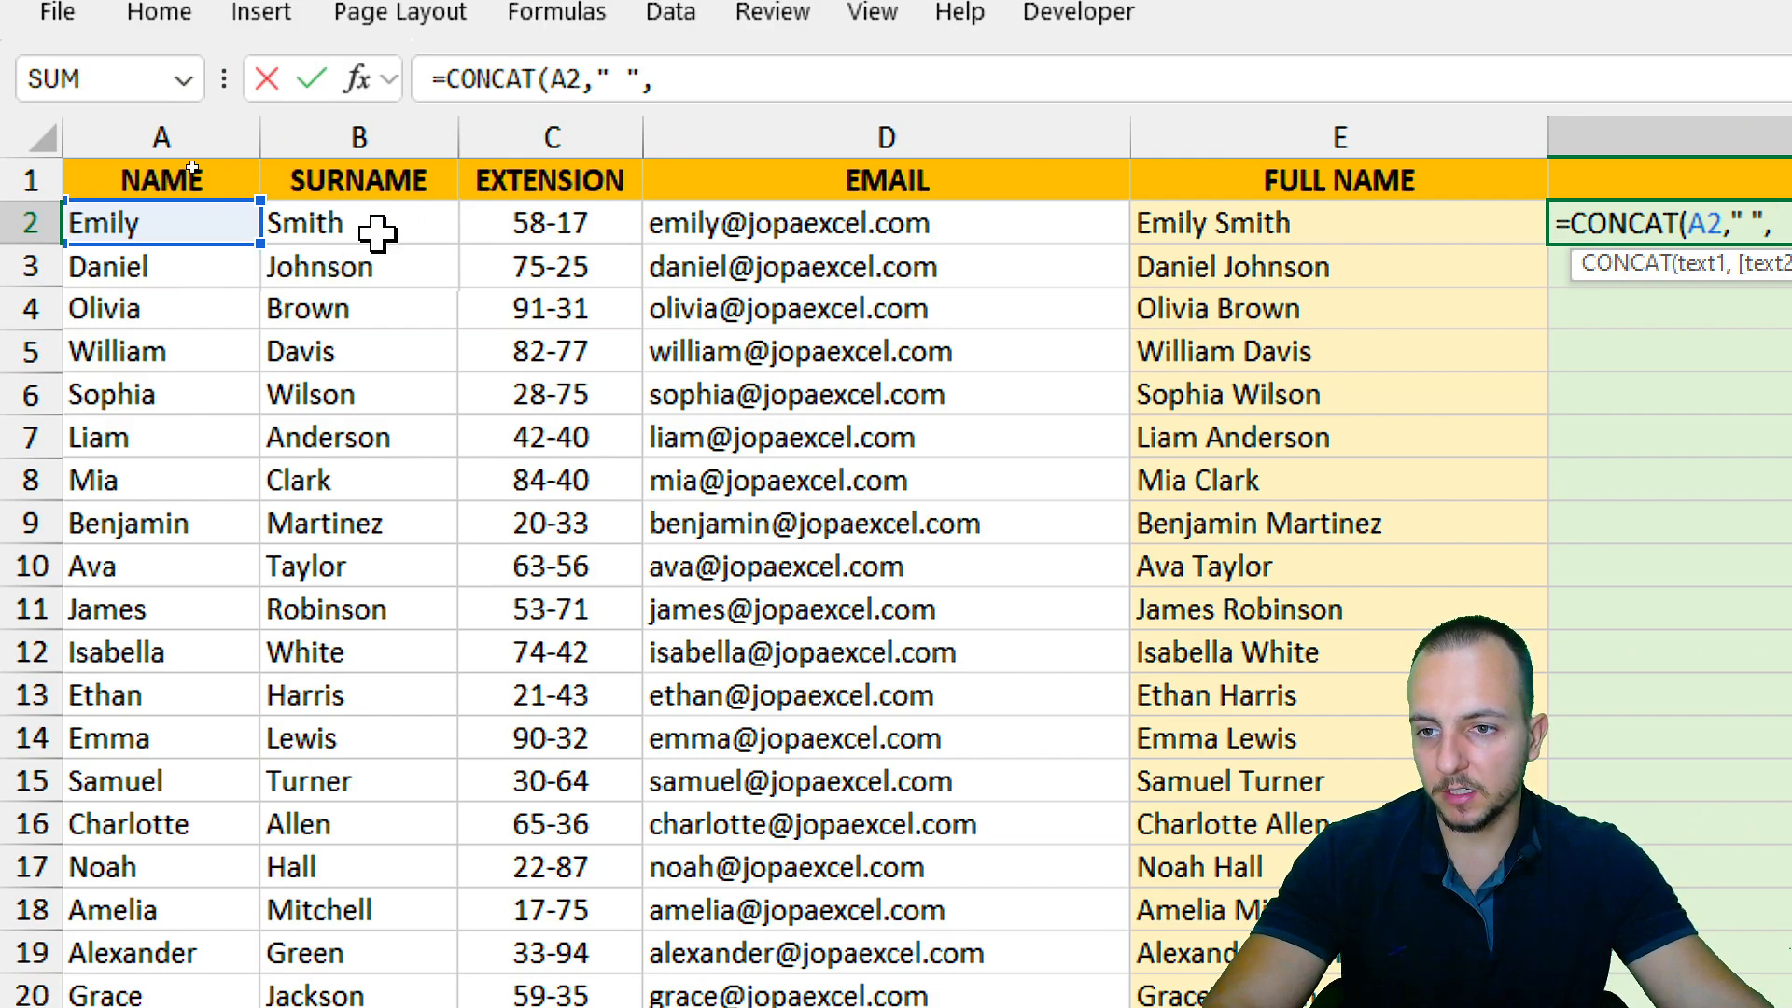
left_click(375, 231)
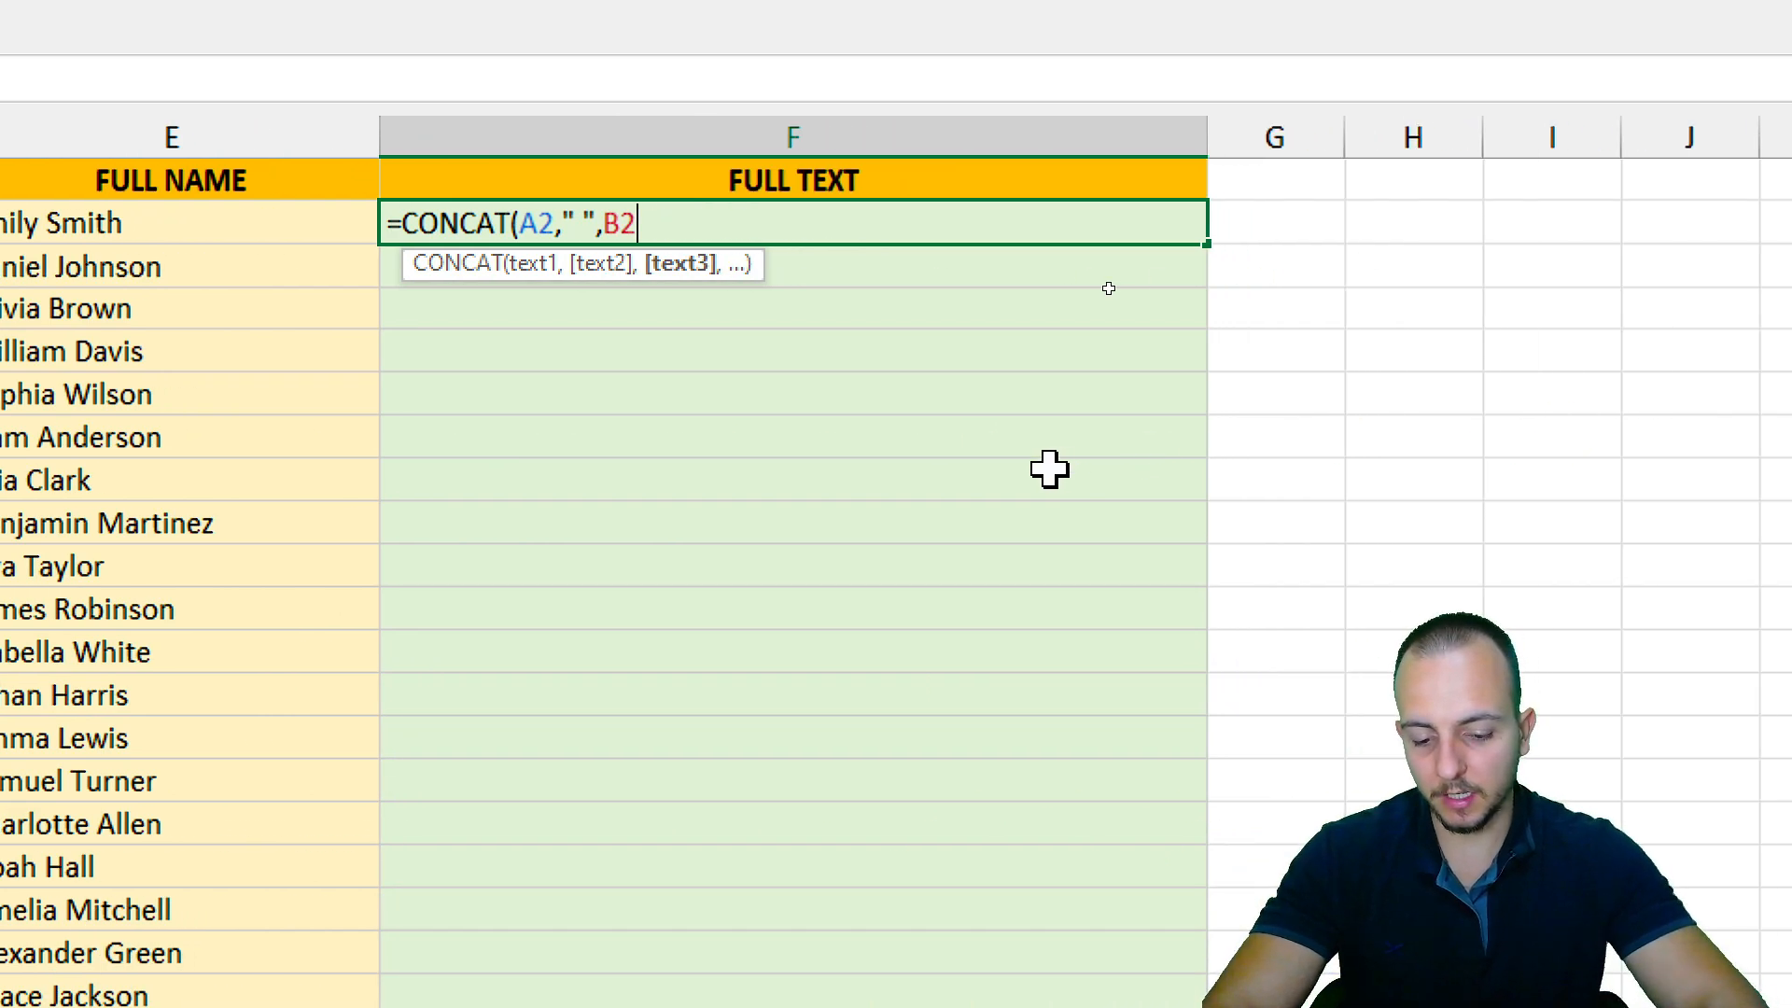
type(",")
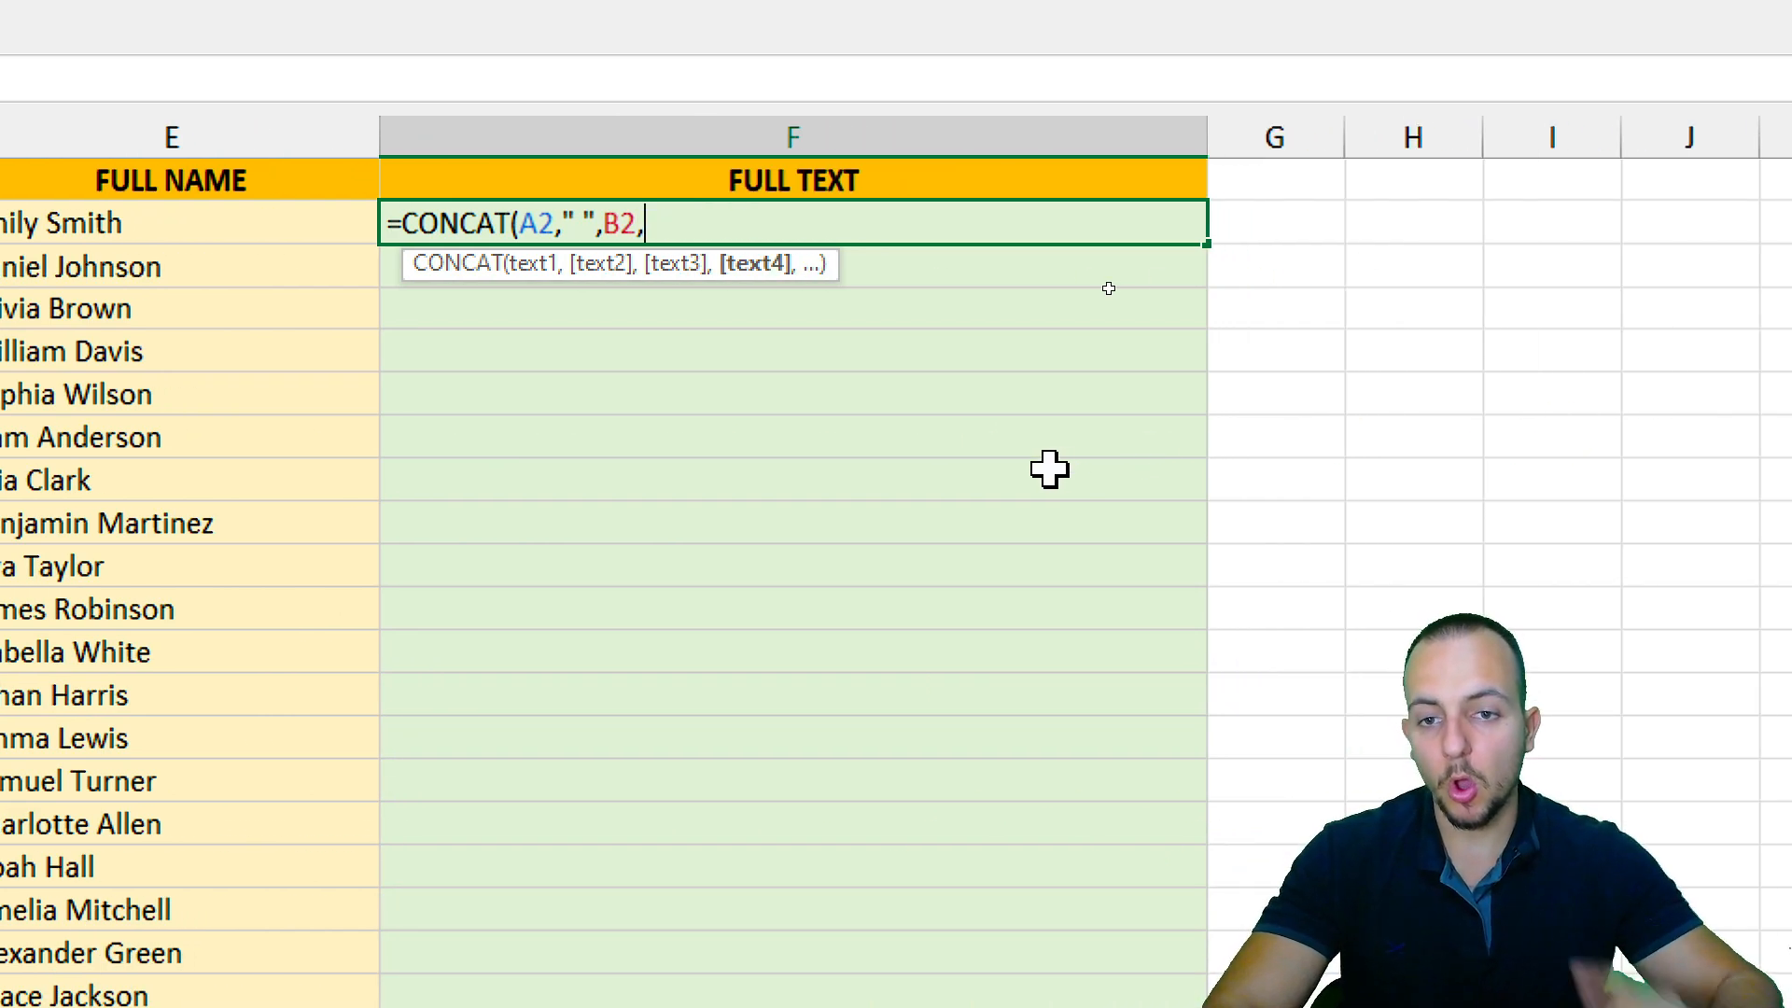
Extend the F2 CONCAT formula with the text ", EXTENSION: " followed by the extension in C2.
type("\"")
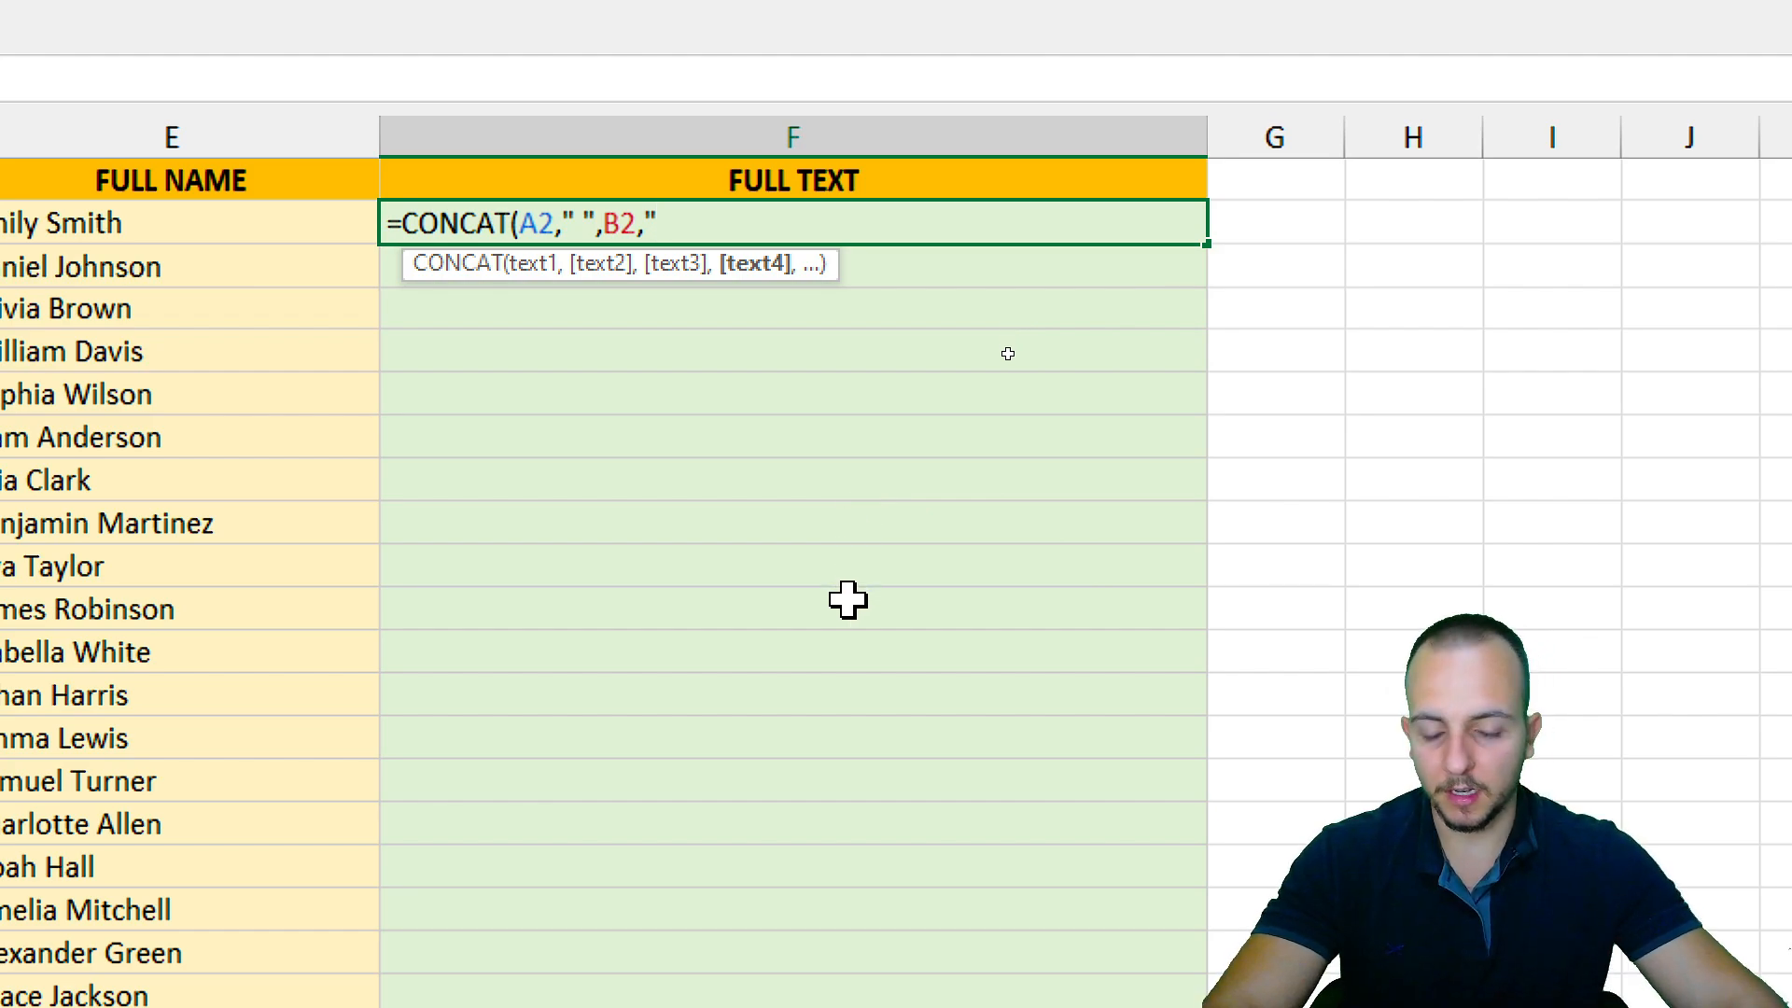
type(",")
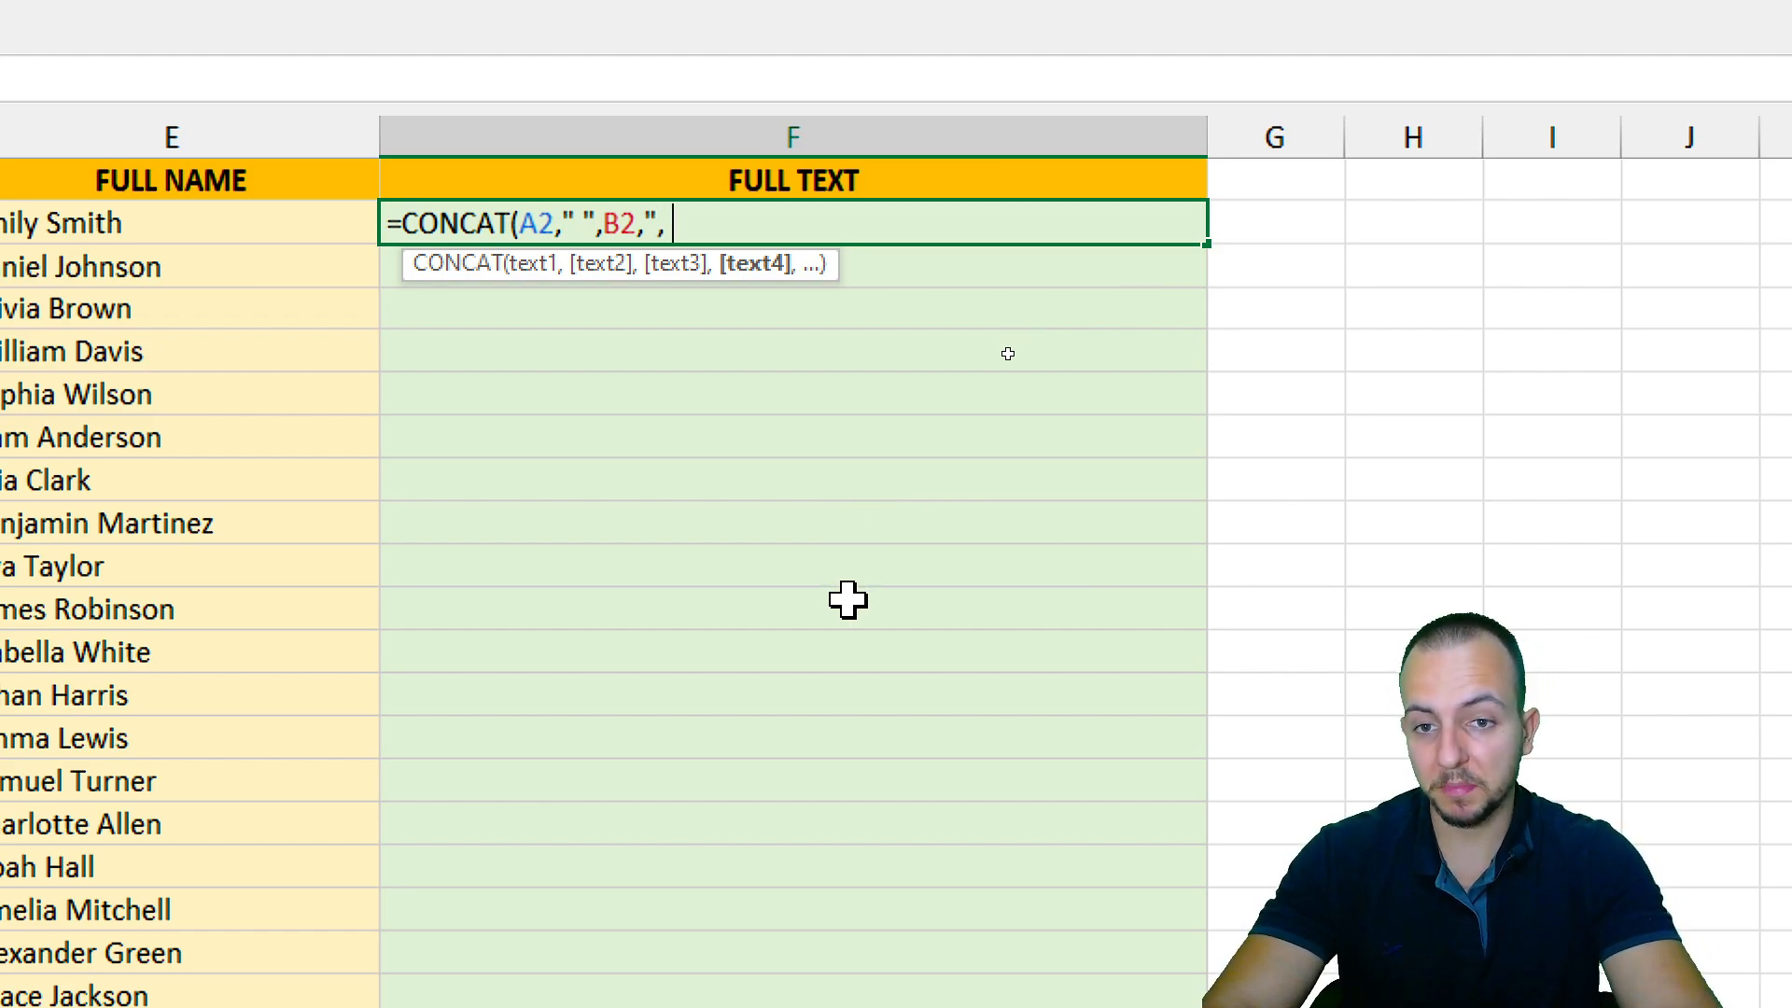
type(" EXTENSI")
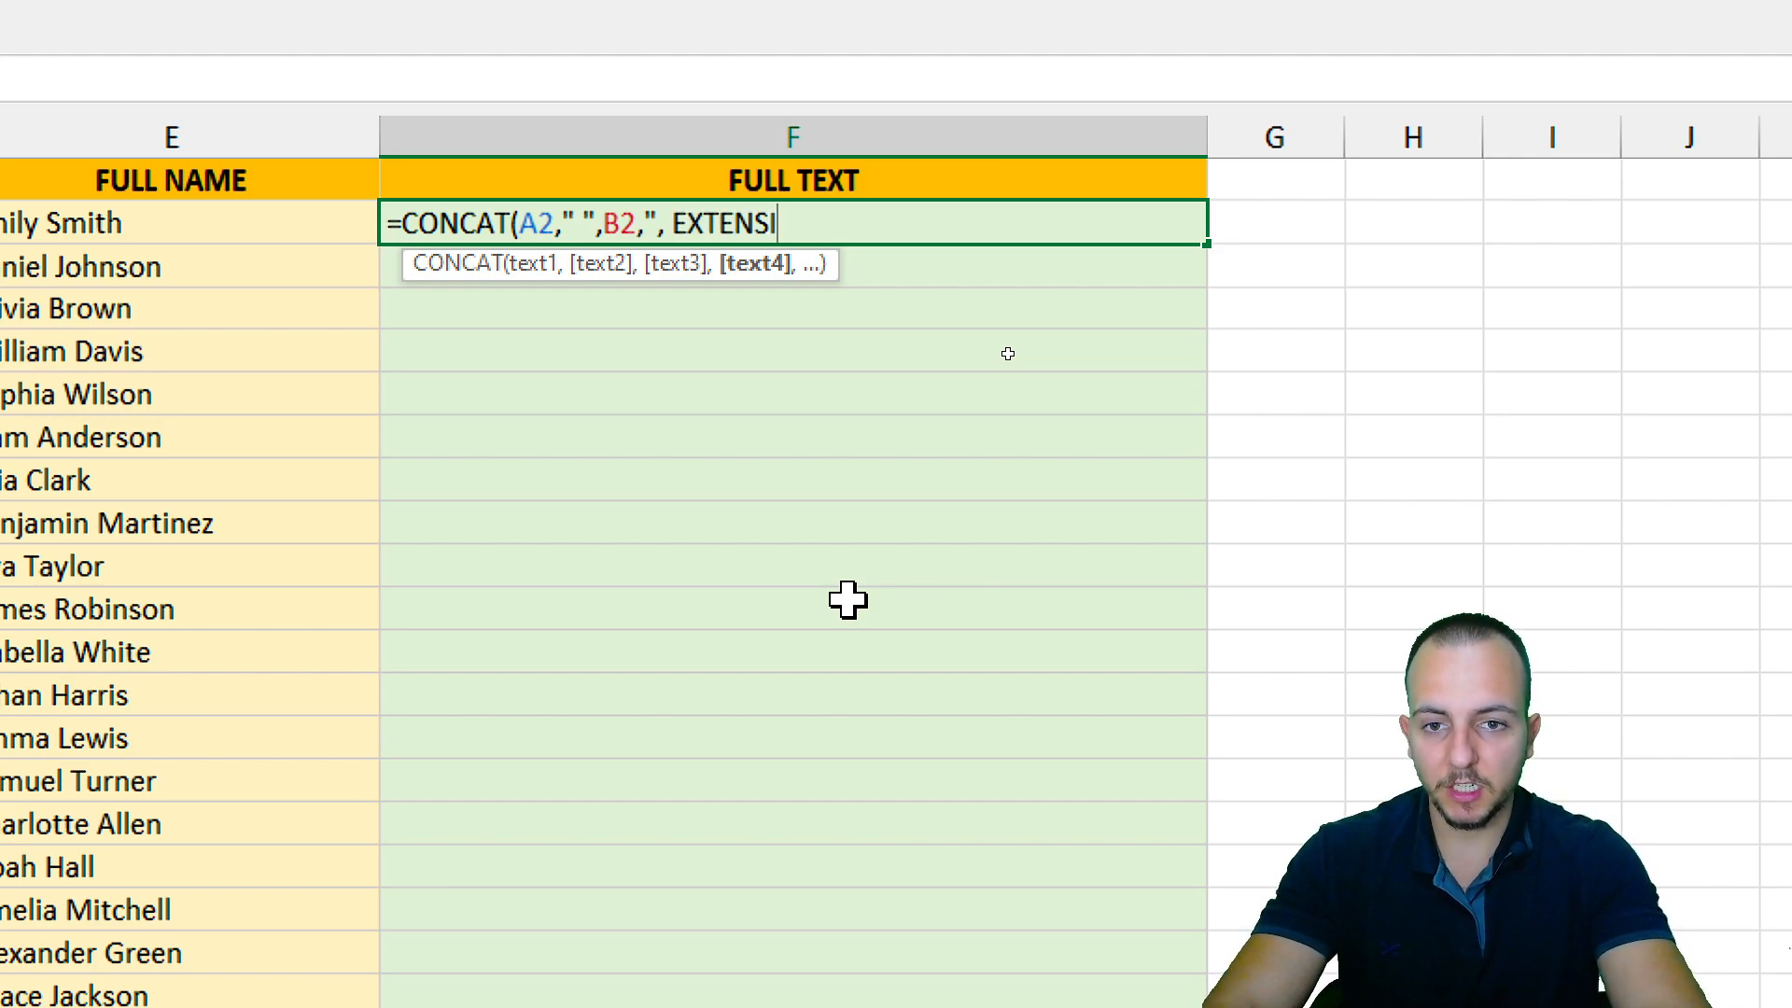
type("ON: ")
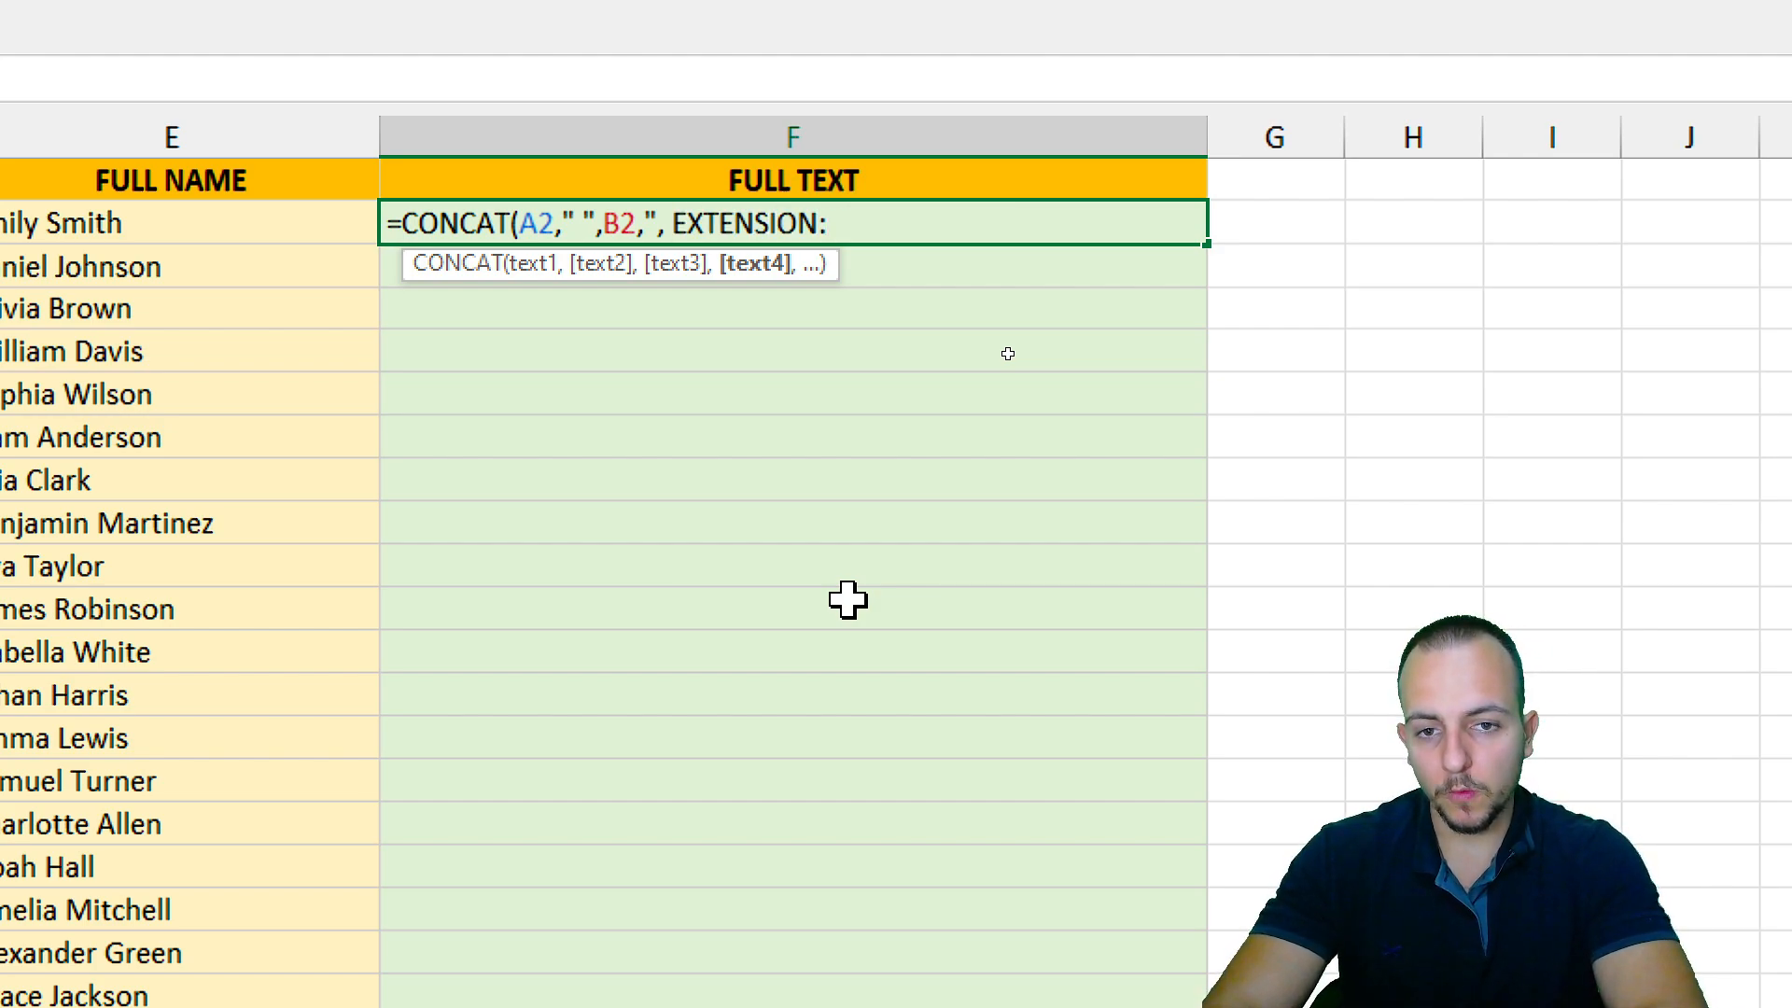
type("\",")
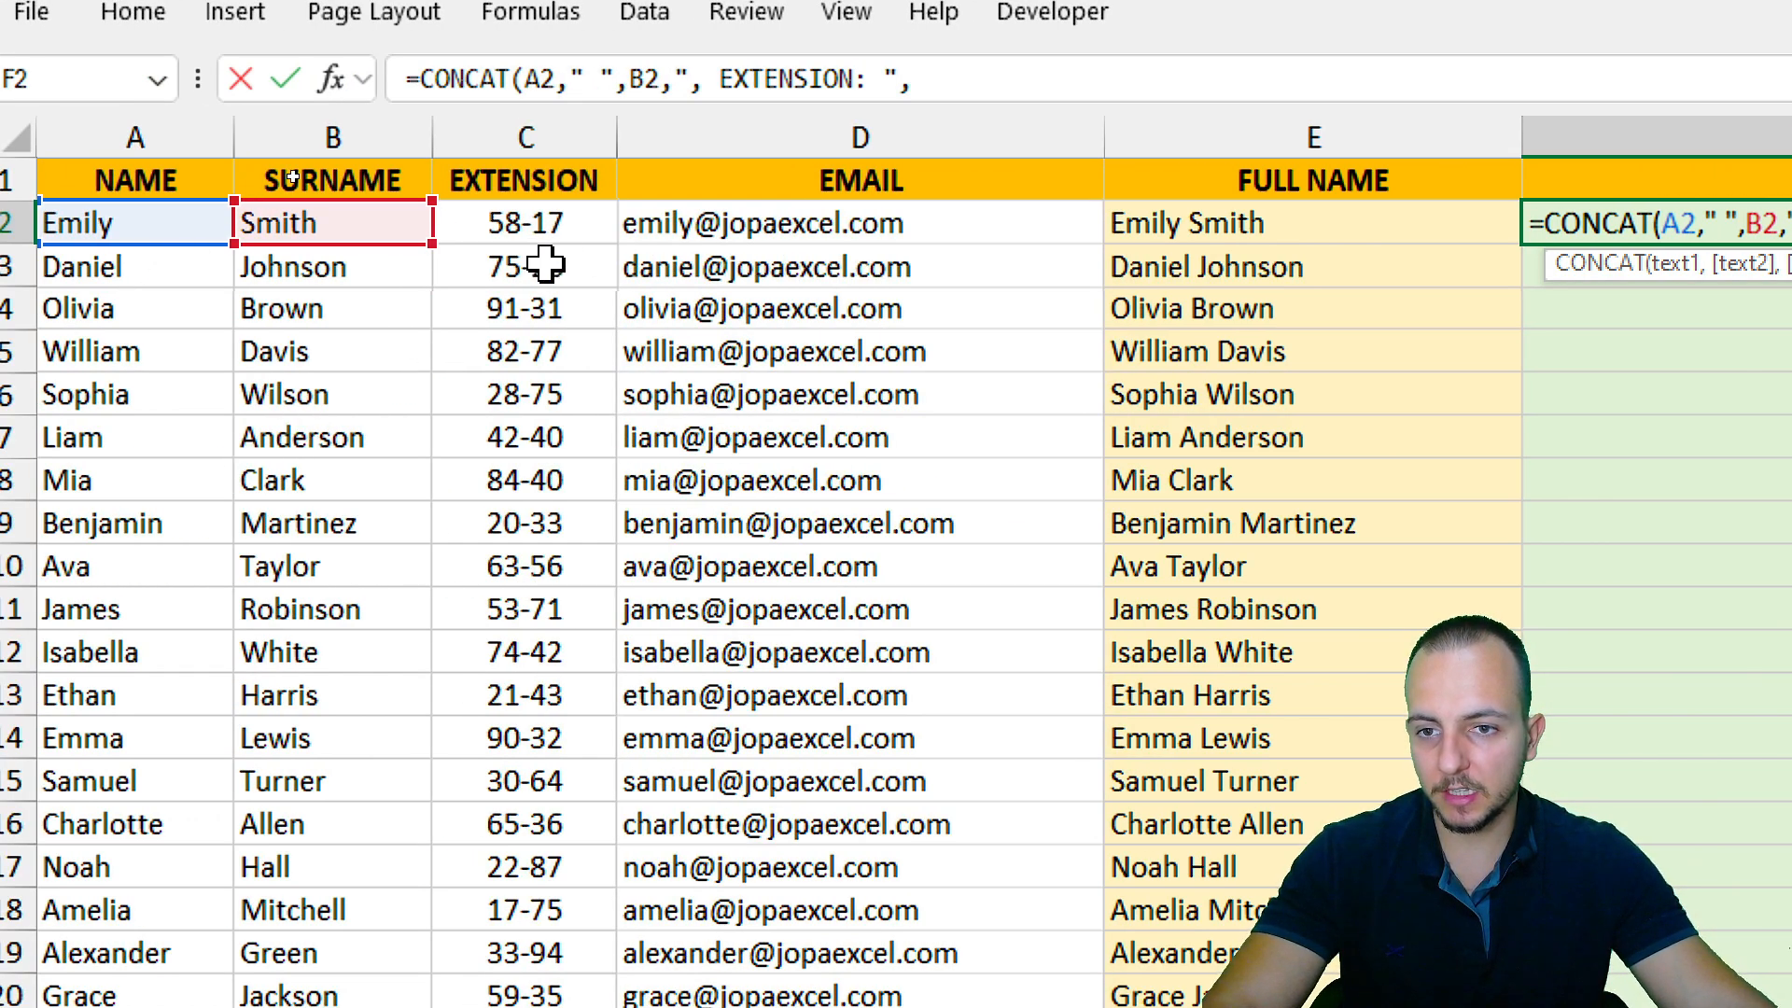
left_click(559, 224)
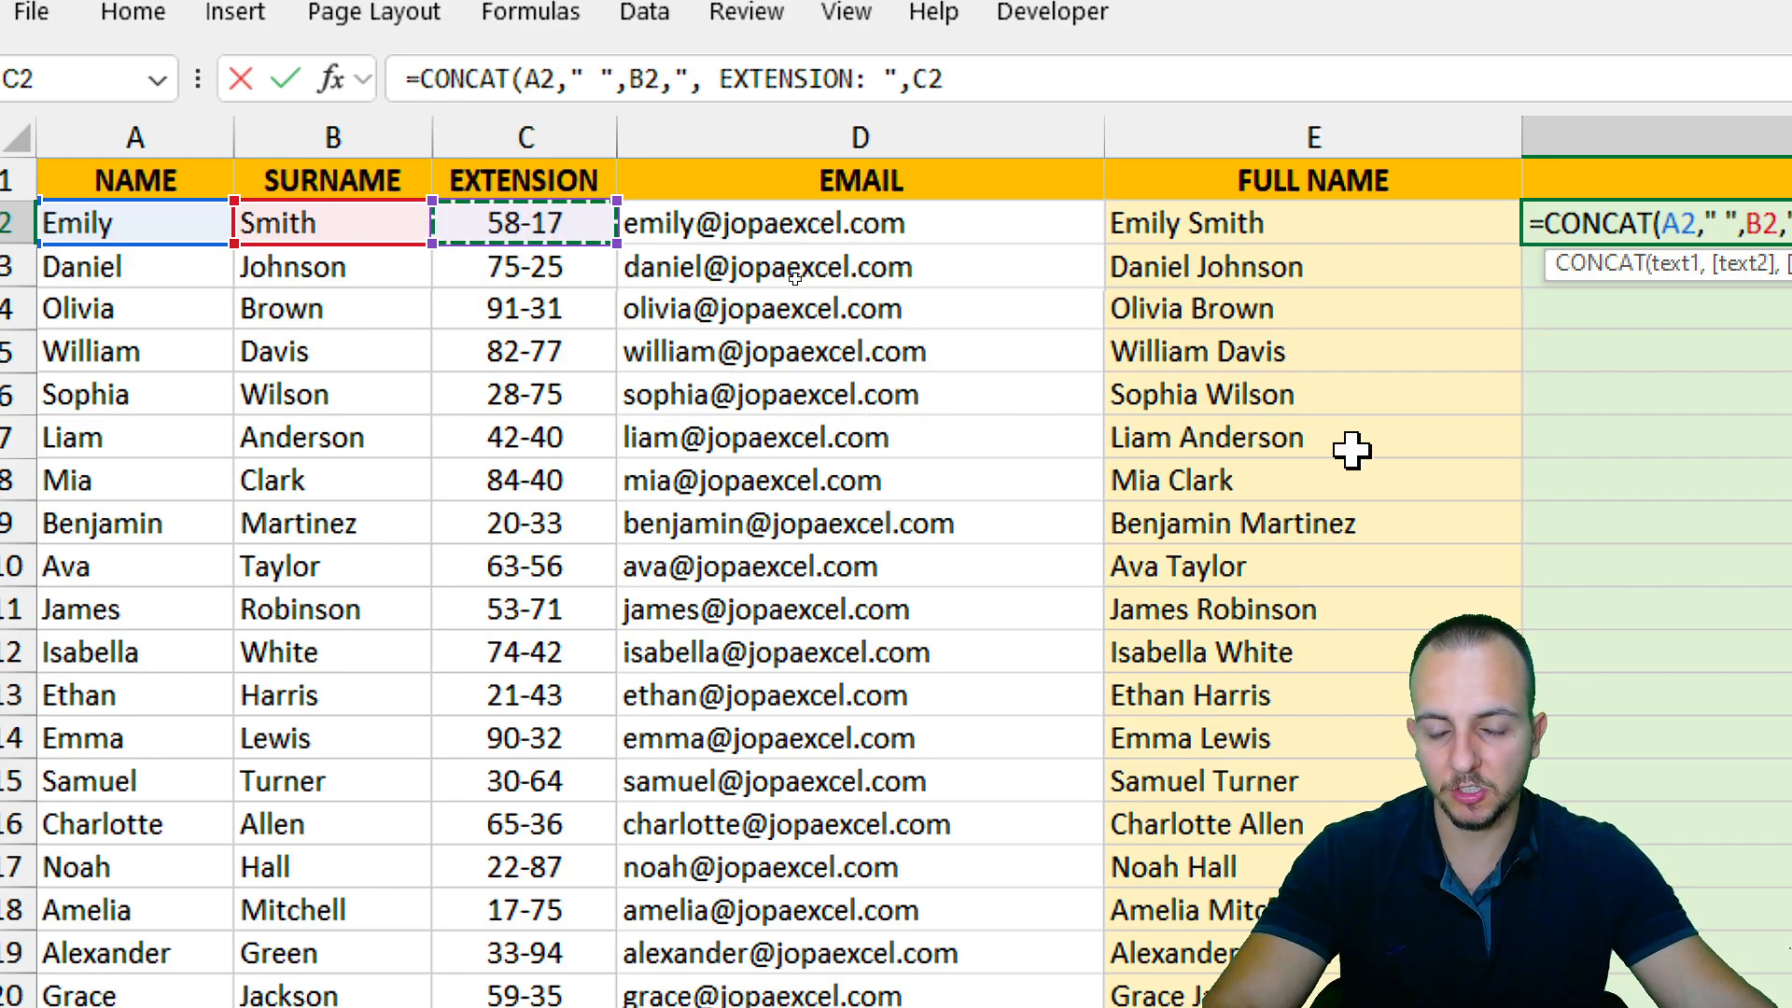
Append ", " and the email in D2, completing F2 as =CONCAT(A2," ",B2,", EXTENSION: ",C2,", ",D2).
type(",\"")
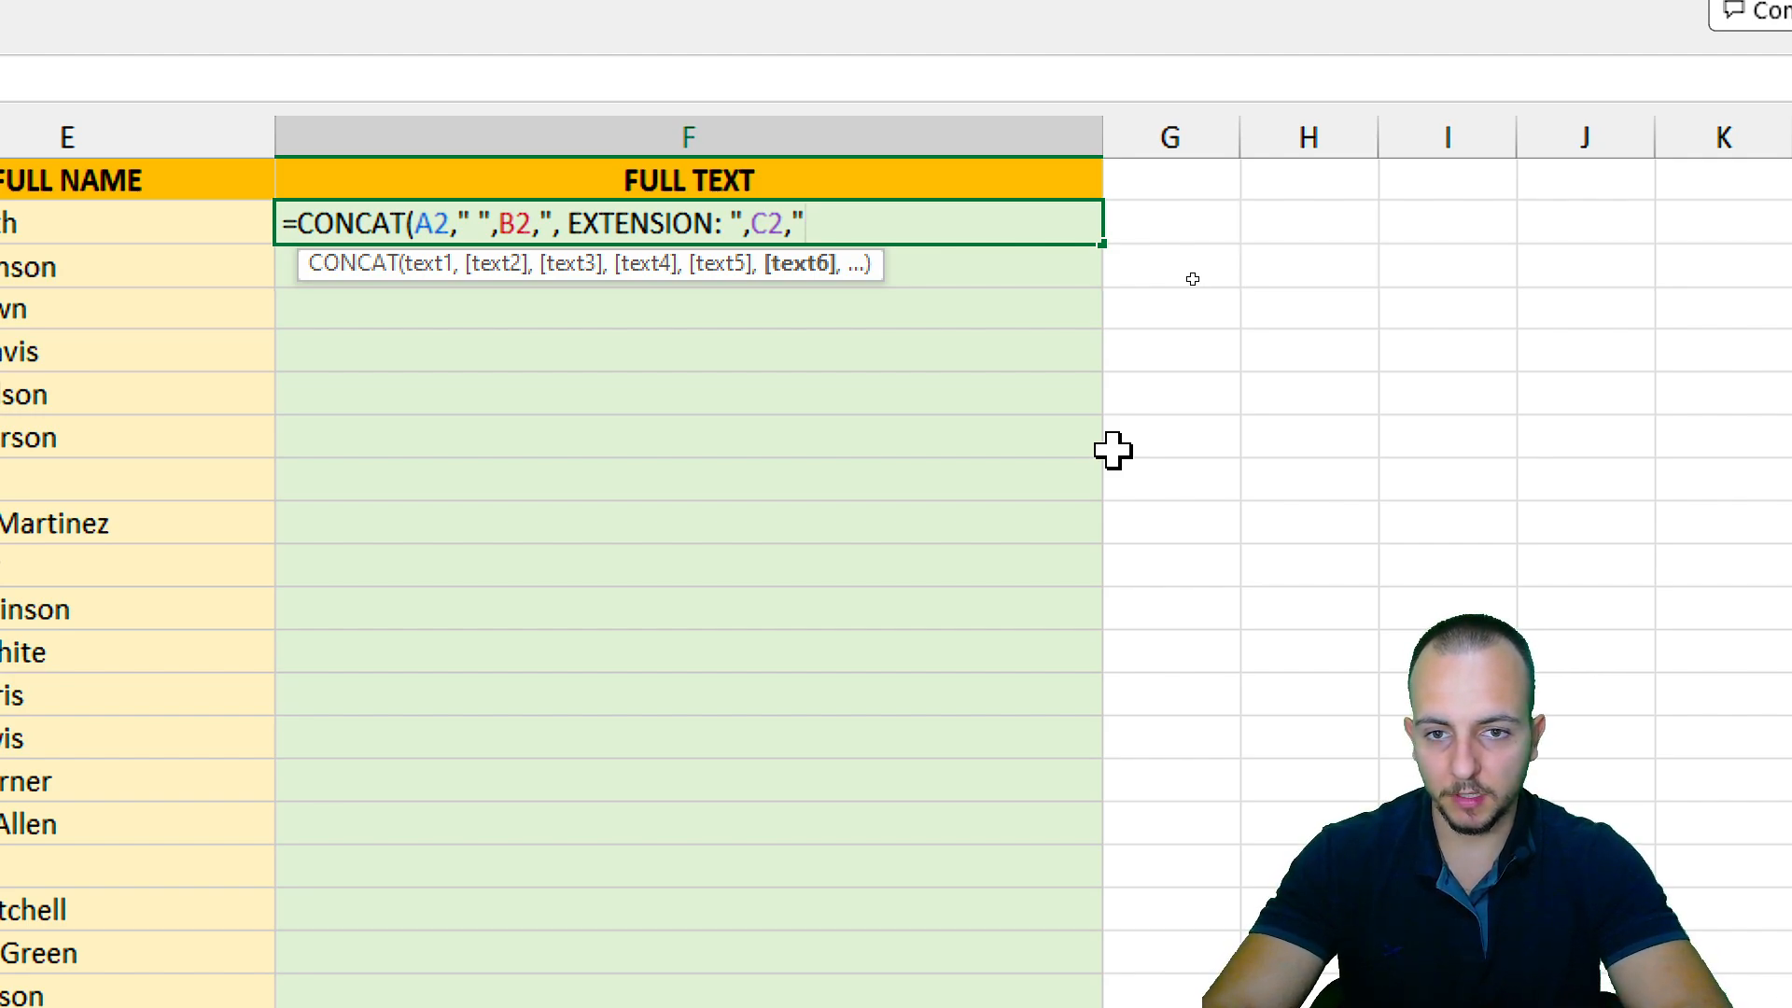
type(",")
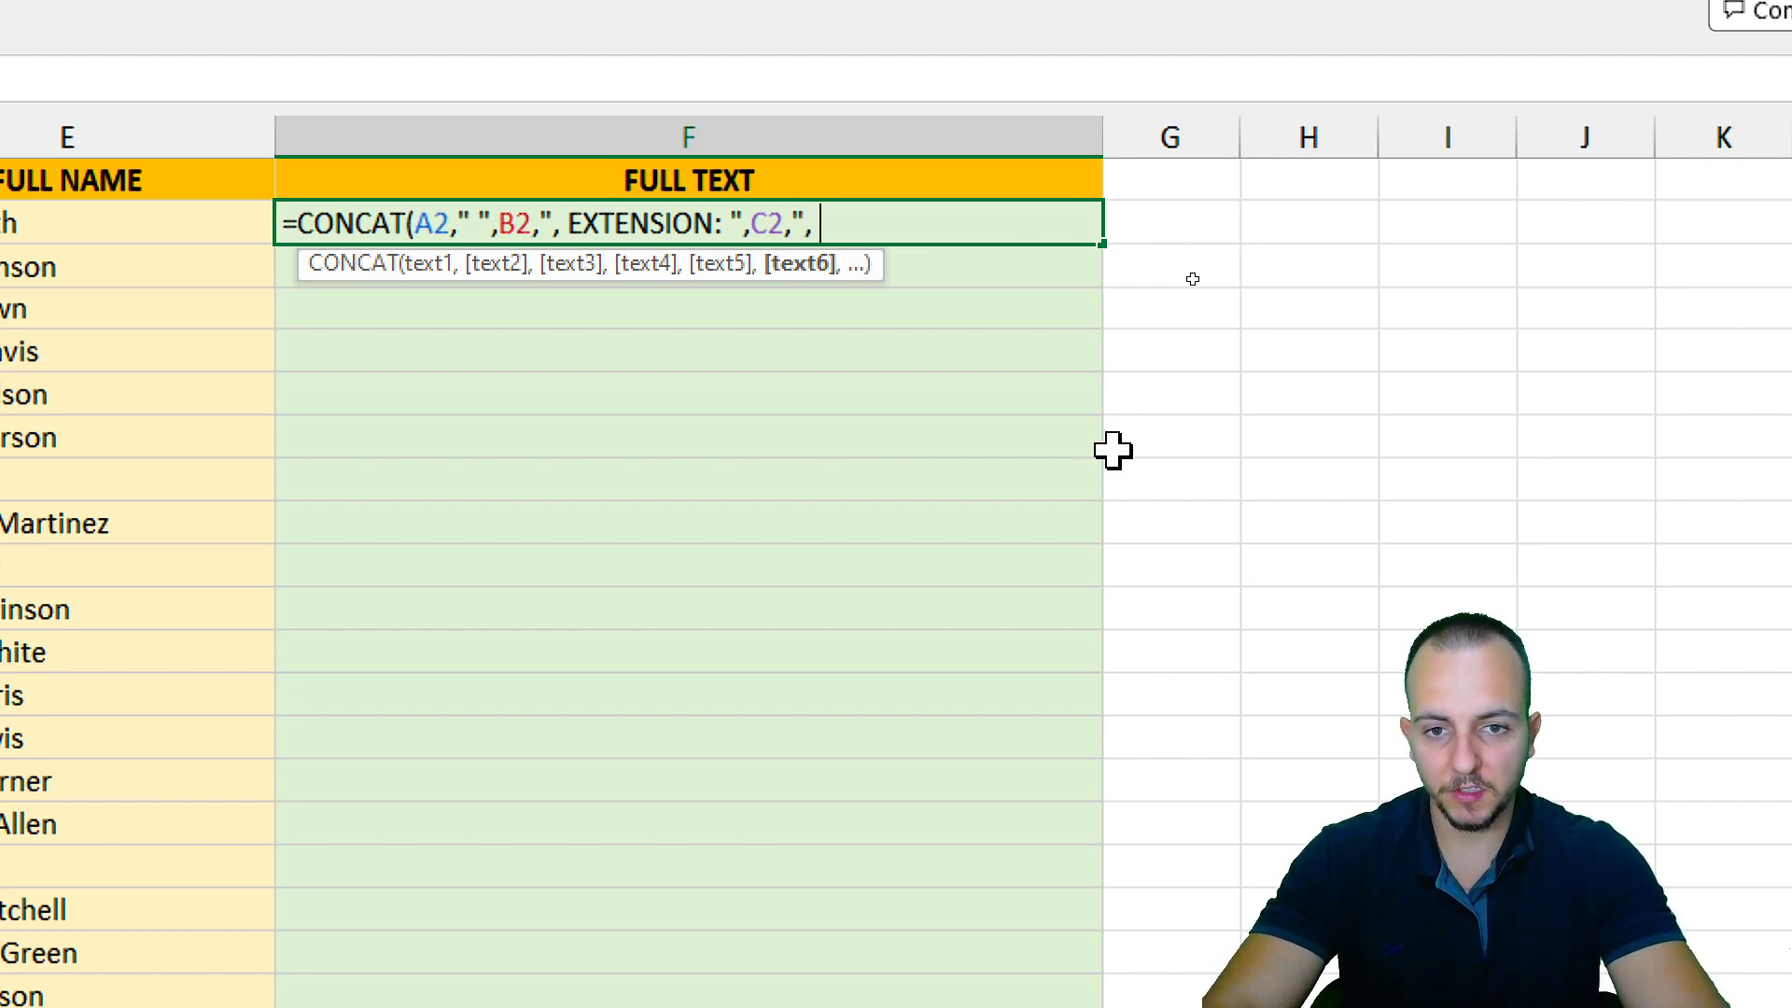
type(" \",")
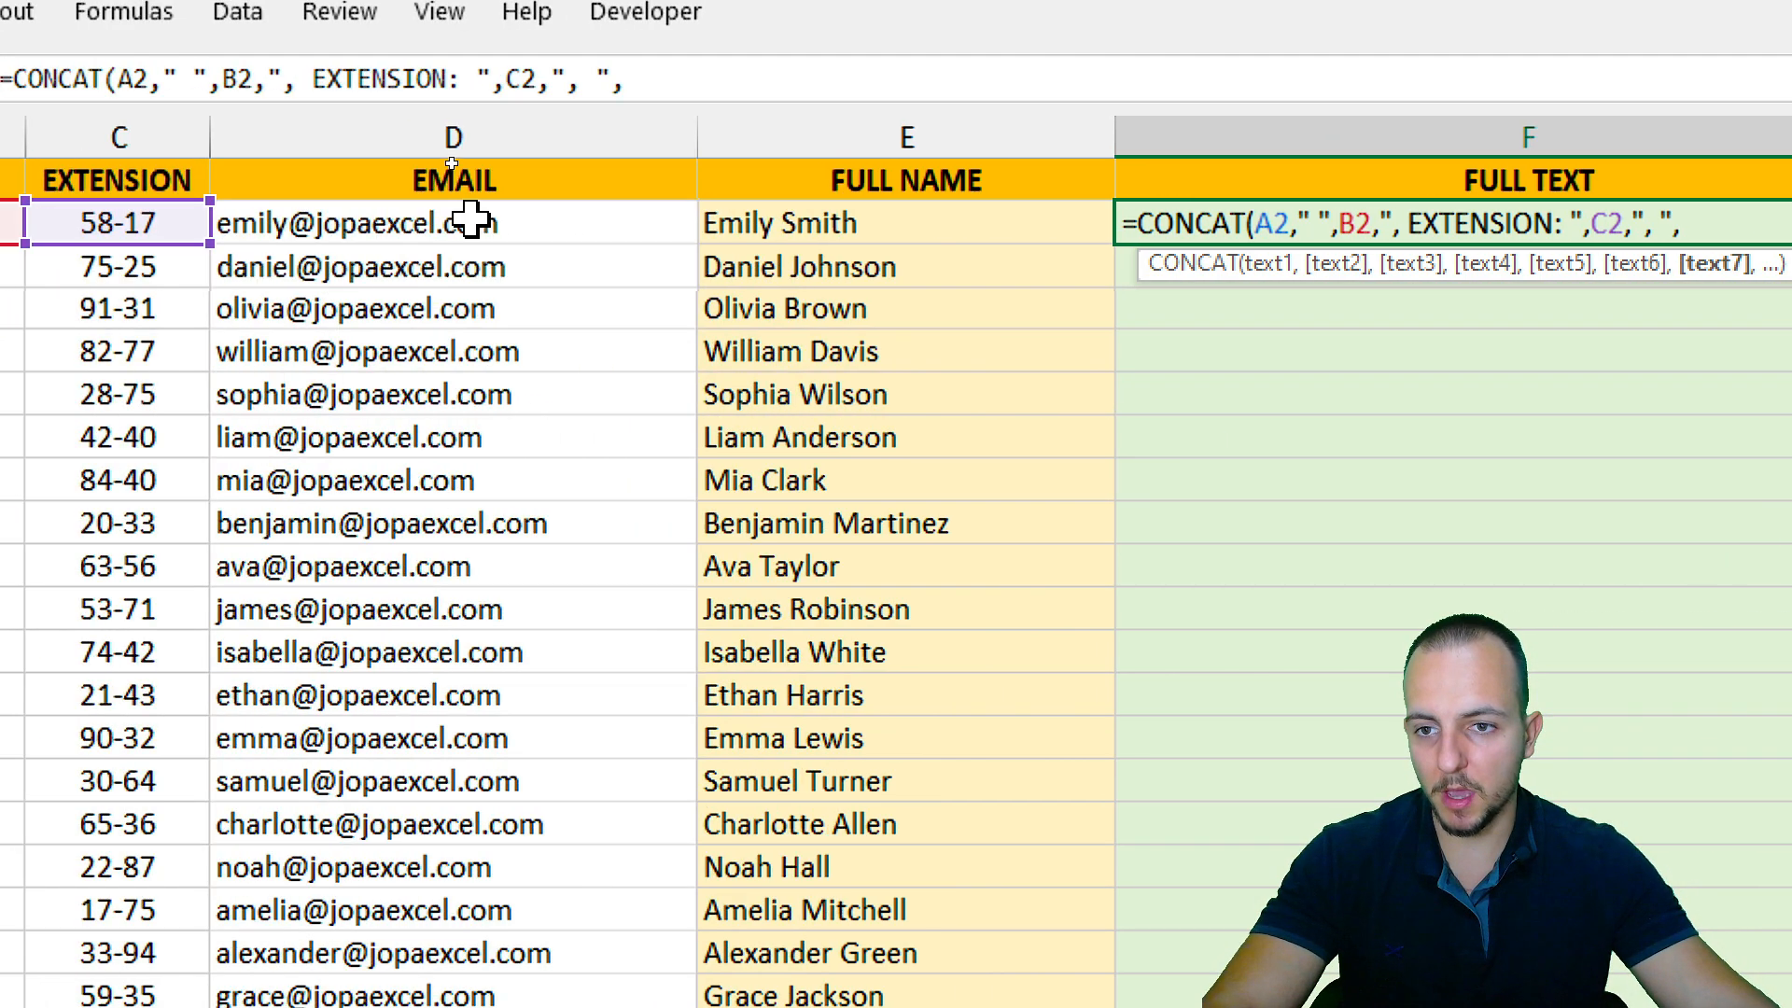
left_click(470, 222)
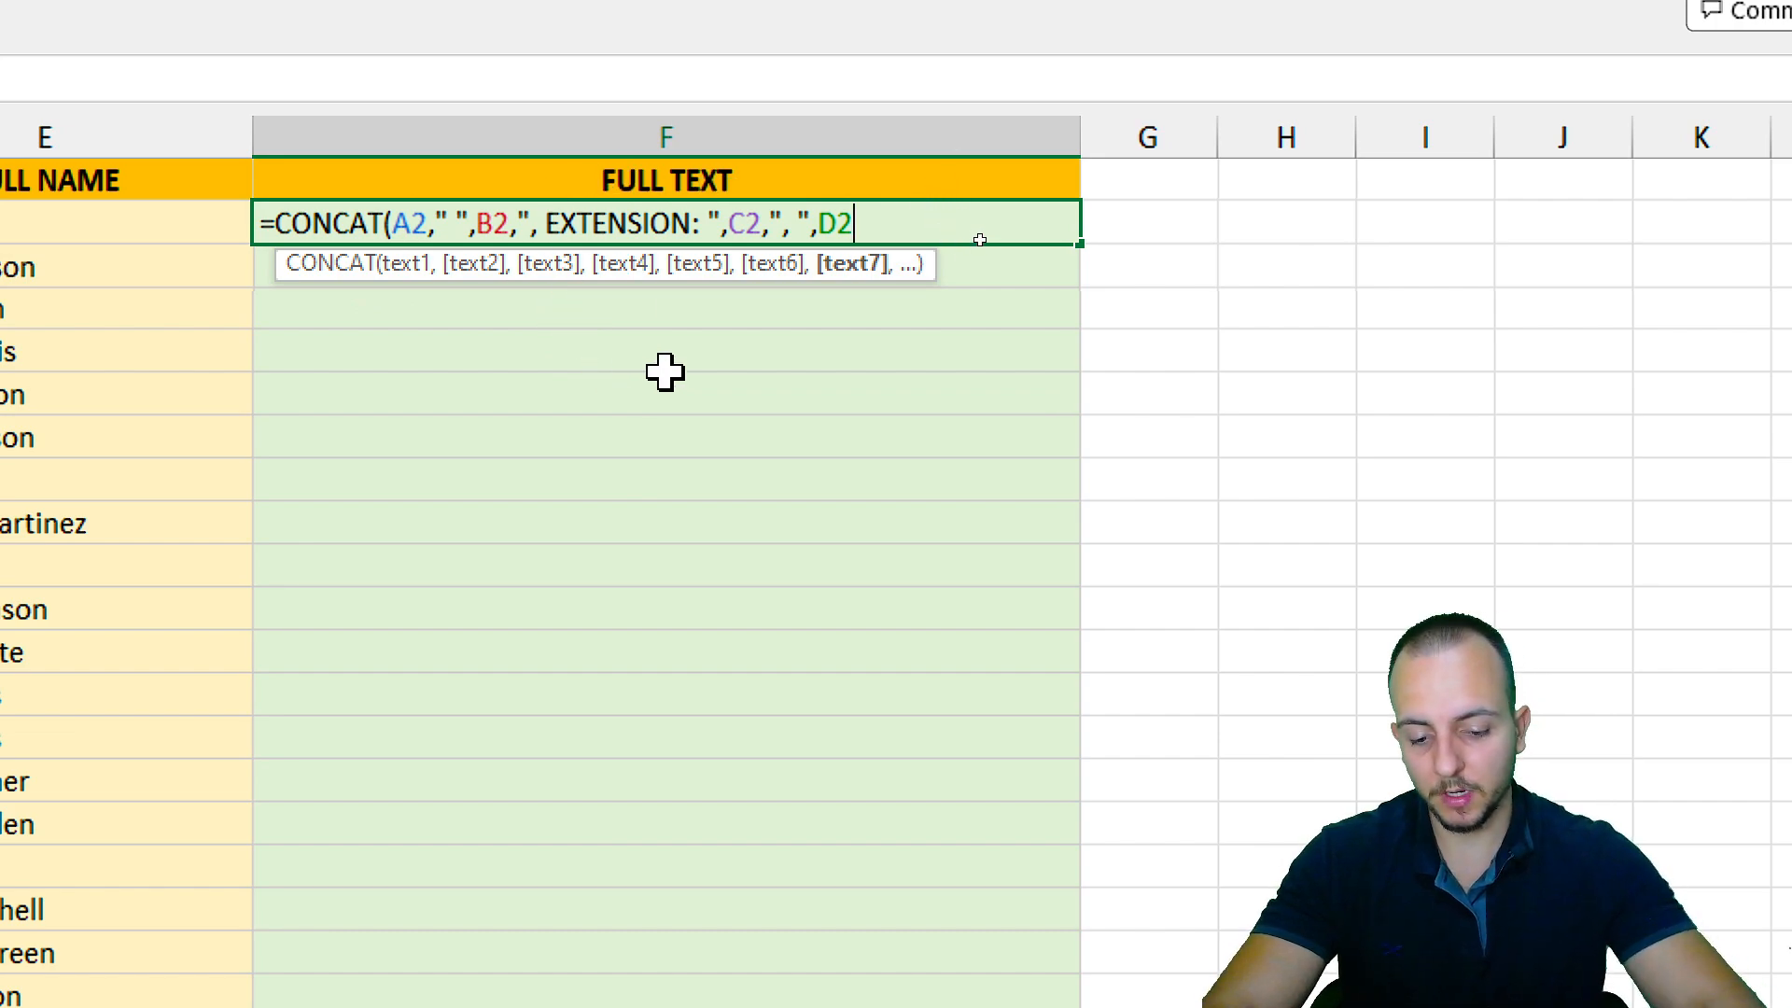
type(")")
key("Return")
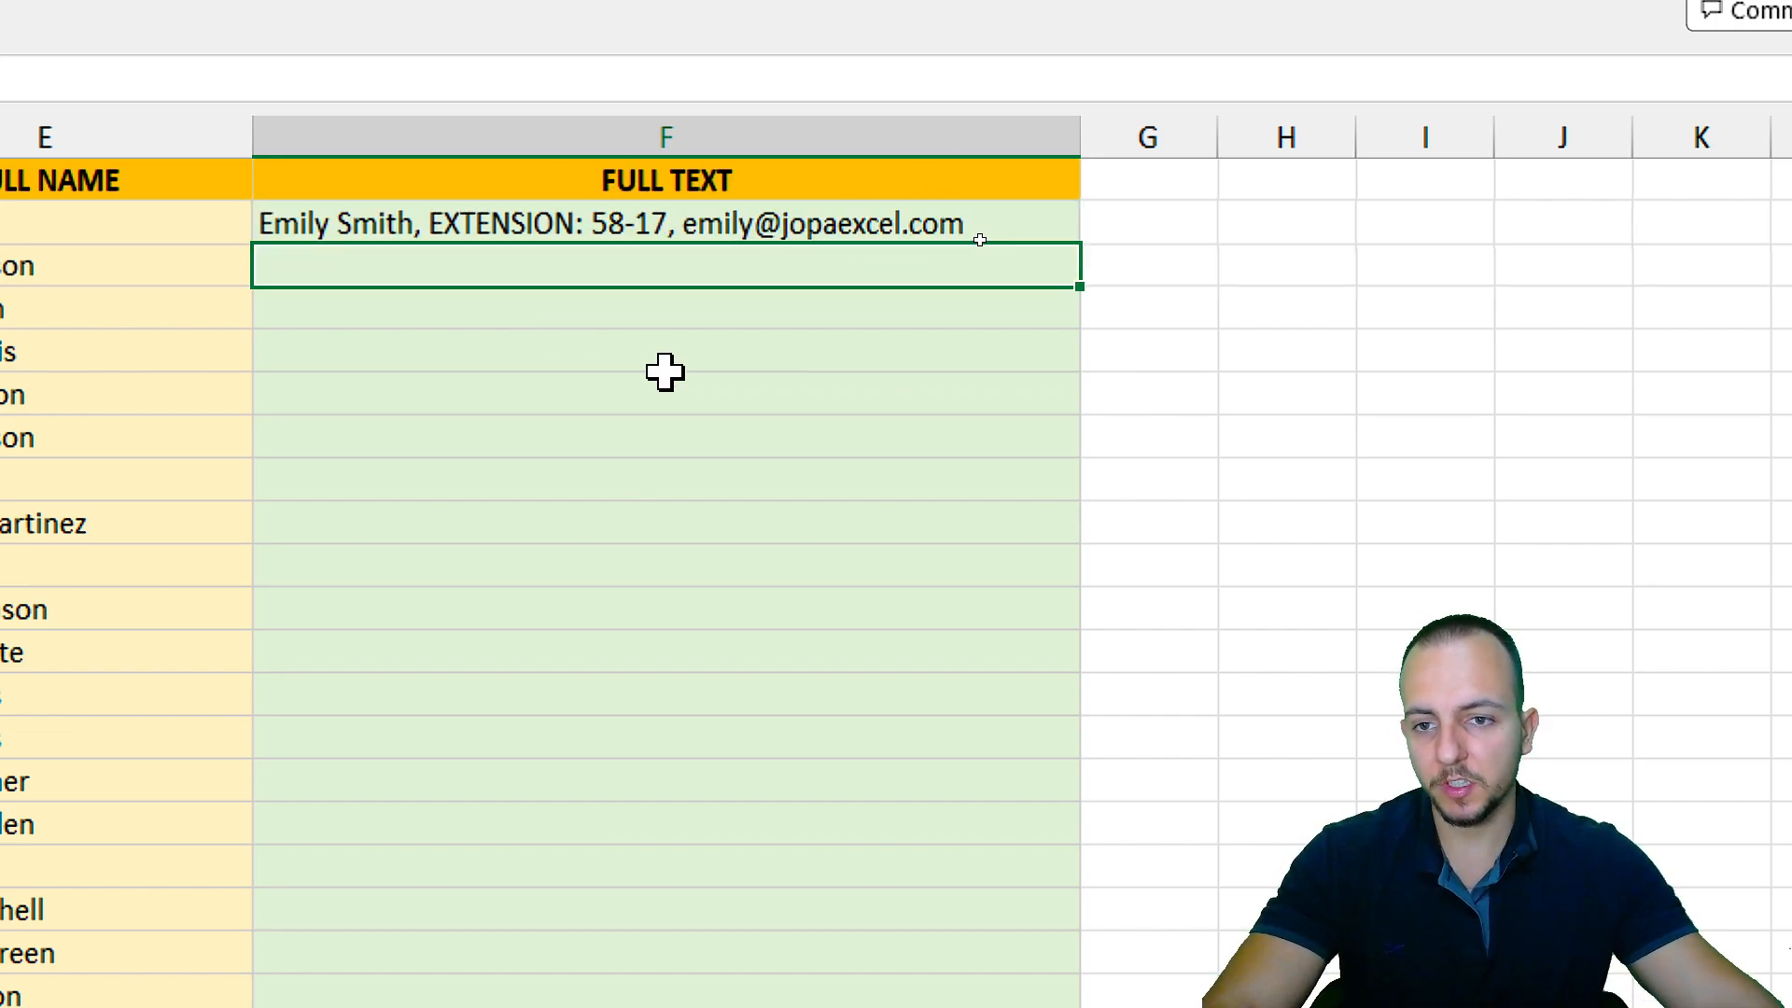
key("Up")
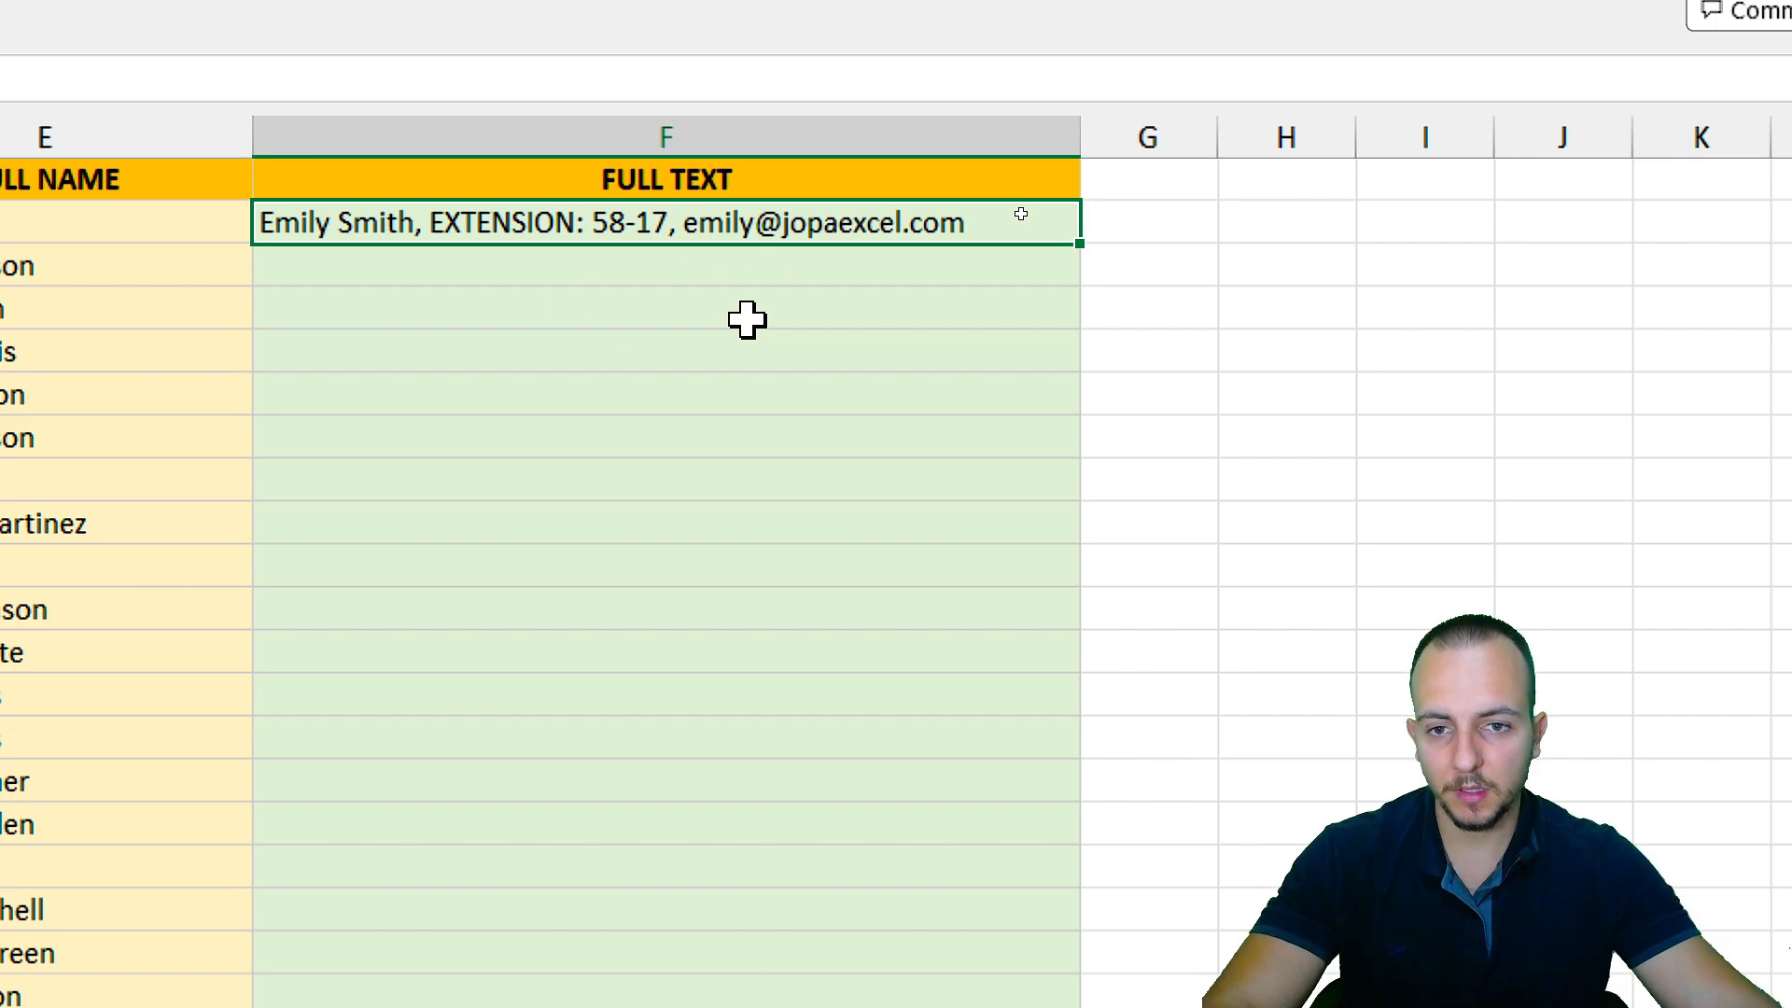
left_click_drag(715, 249, 758, 476)
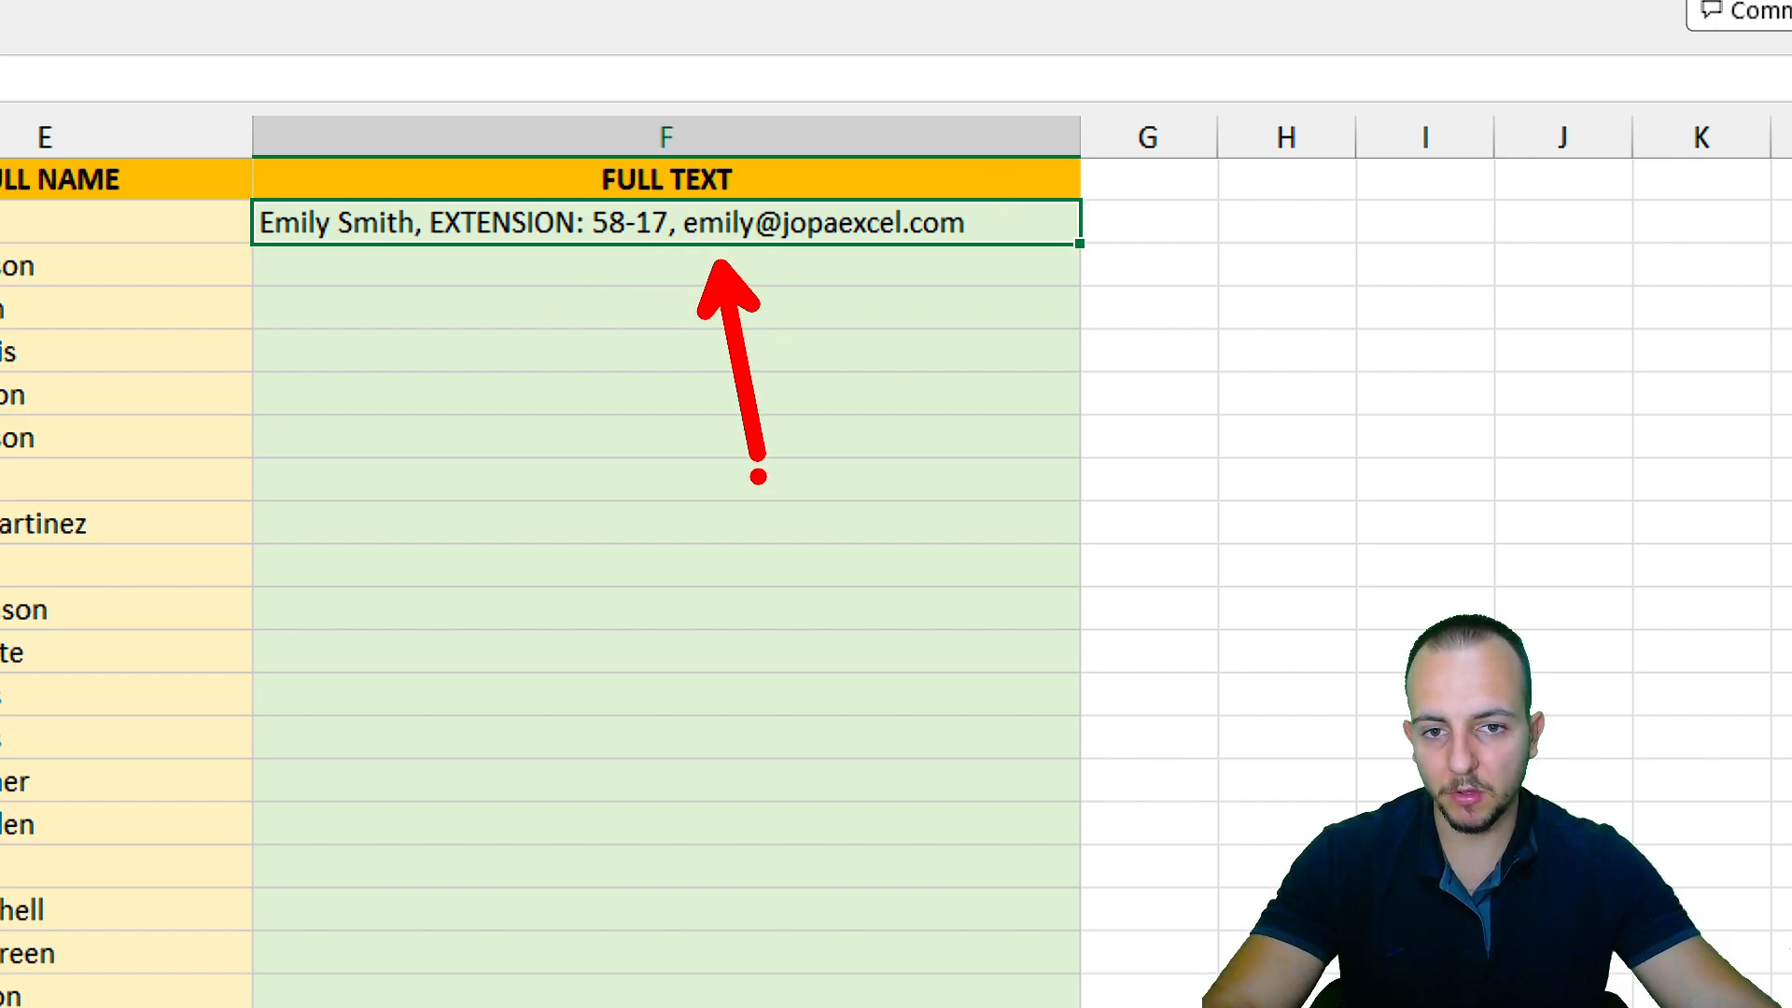
left_click_drag(653, 276, 847, 244)
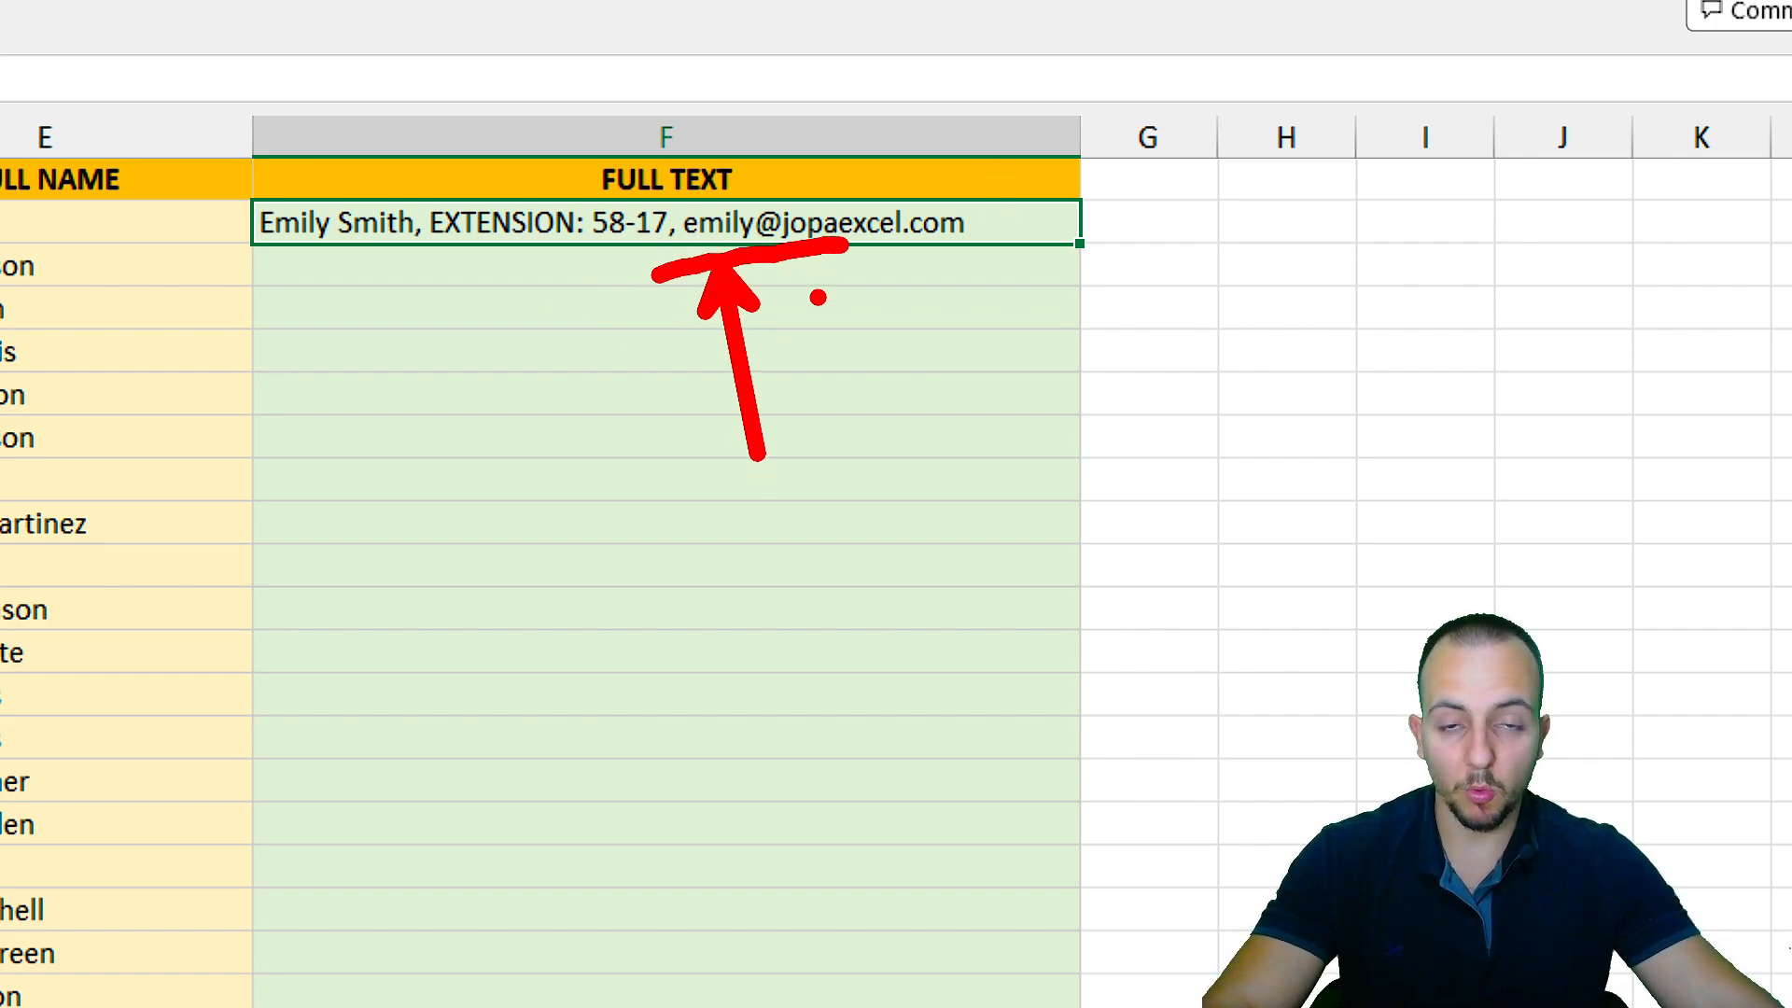
key("Escape")
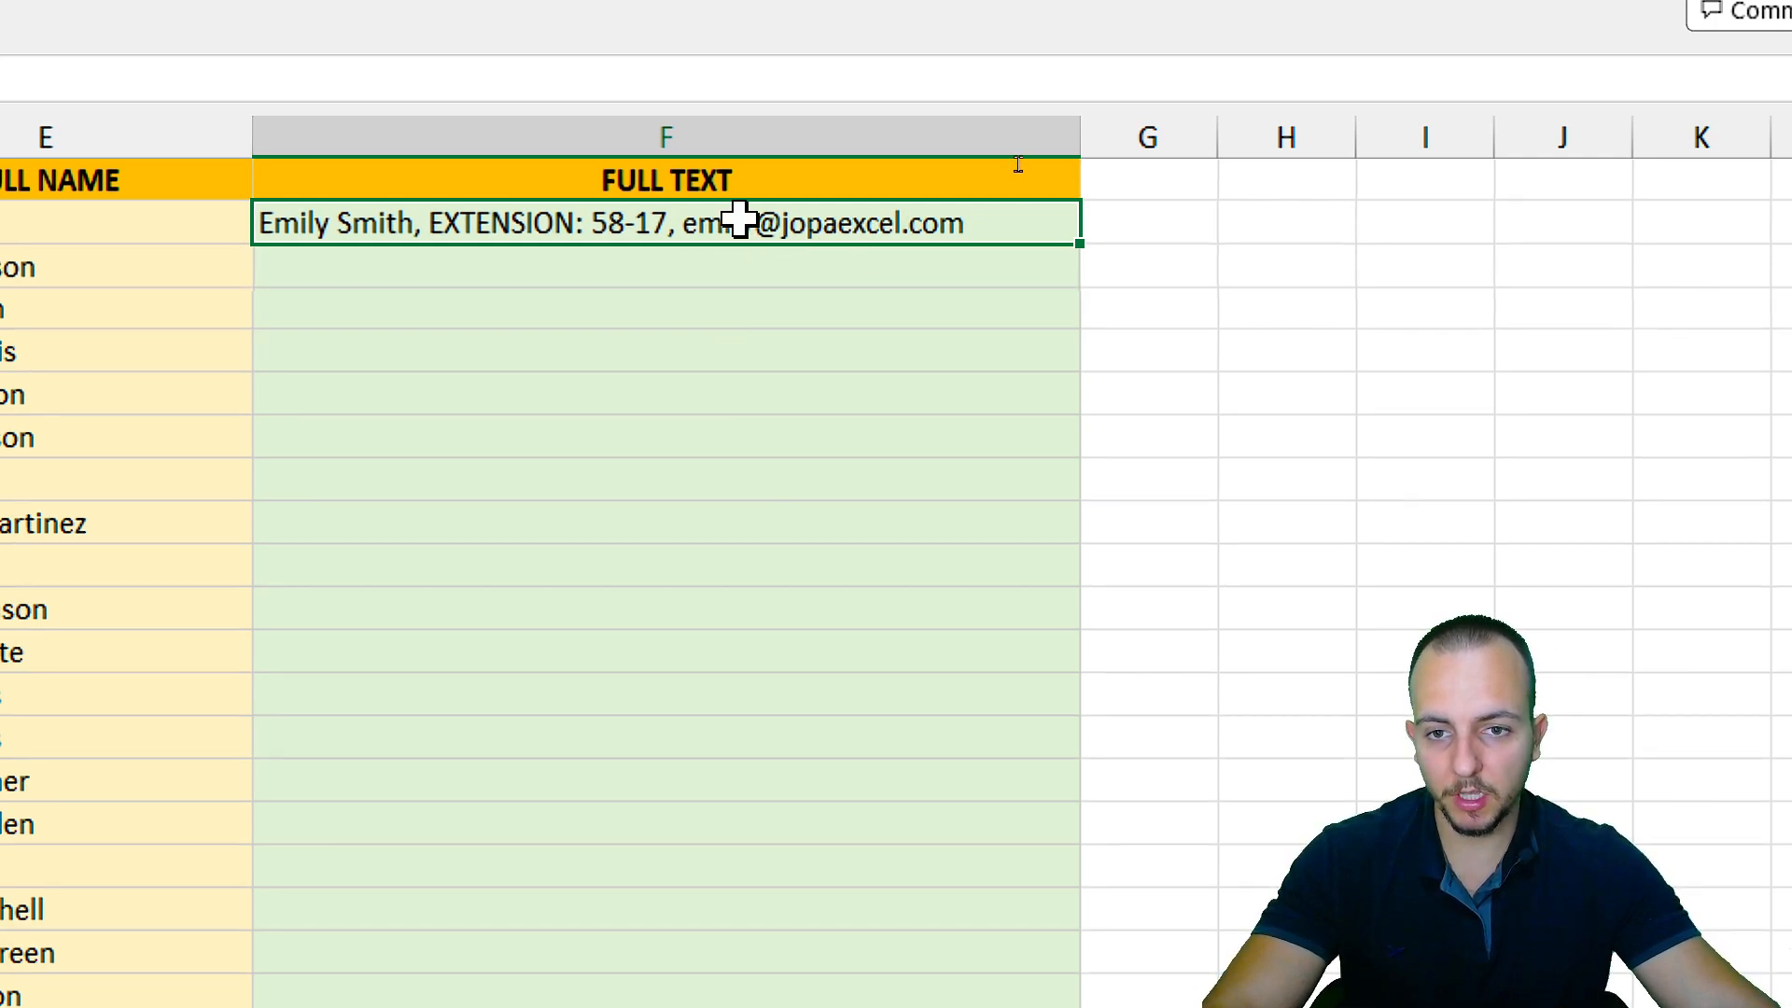
Change the separator before D2 in the F2 formula to ", EMAIL: " so the email address is labelled.
double_click(742, 222)
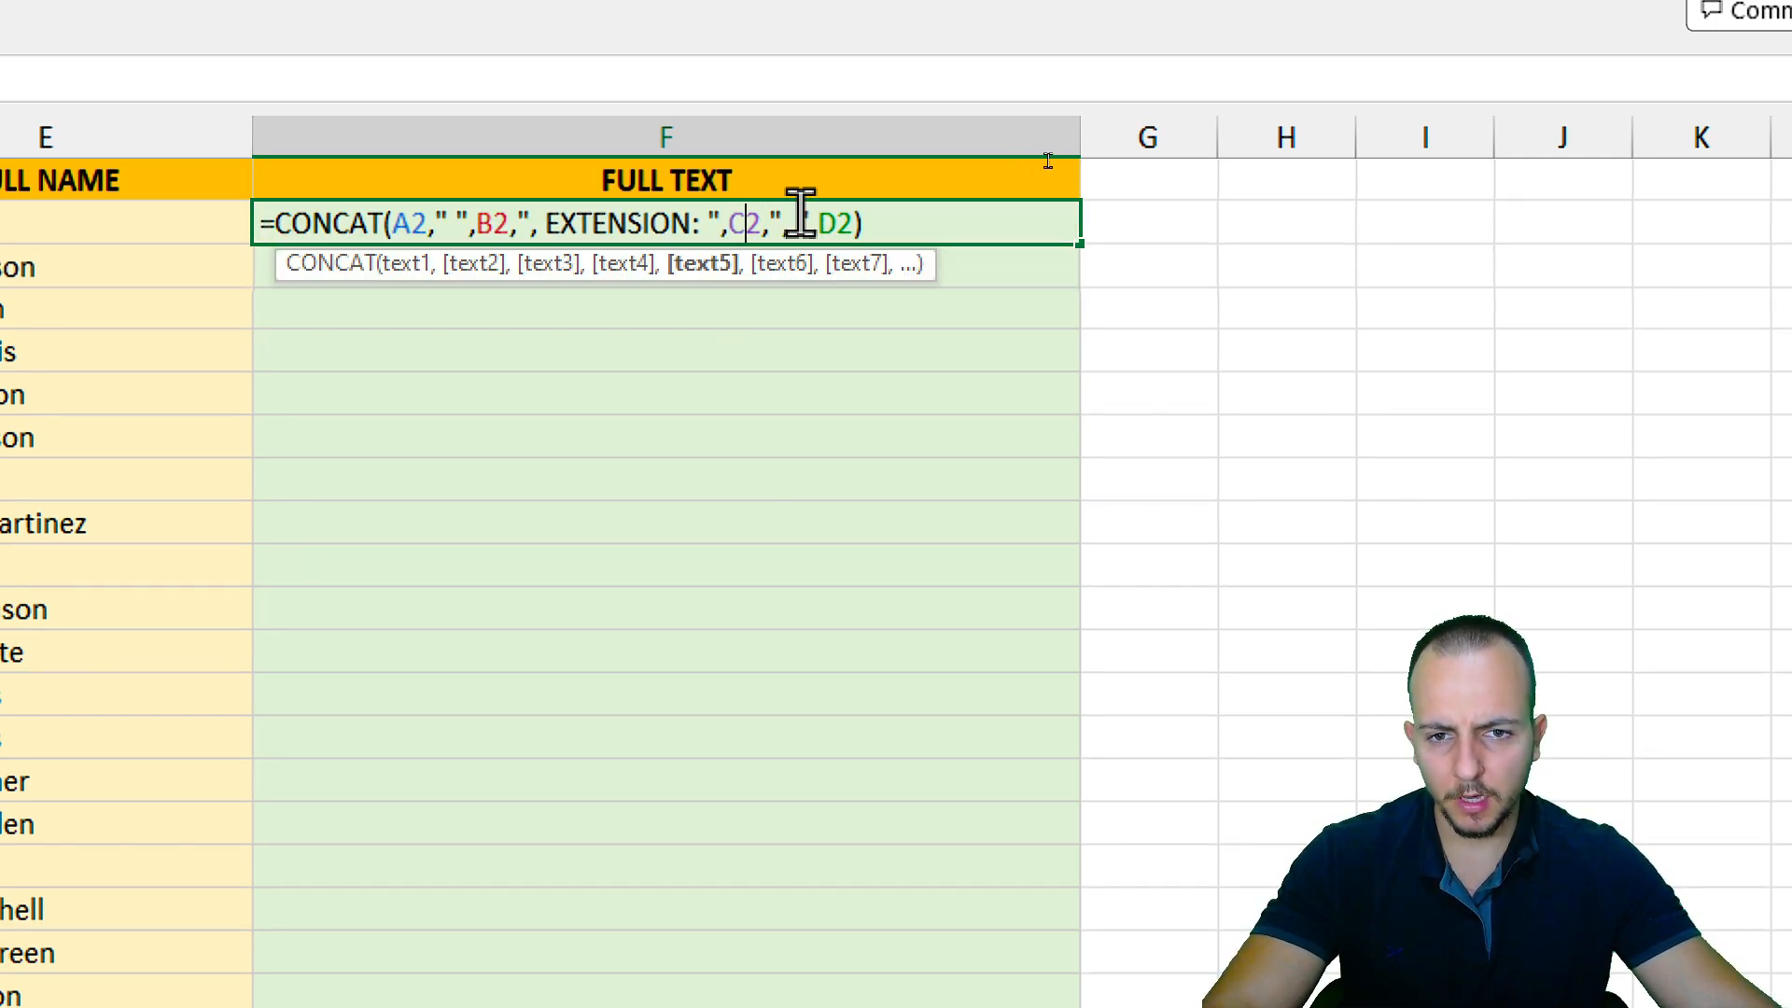
left_click(798, 220)
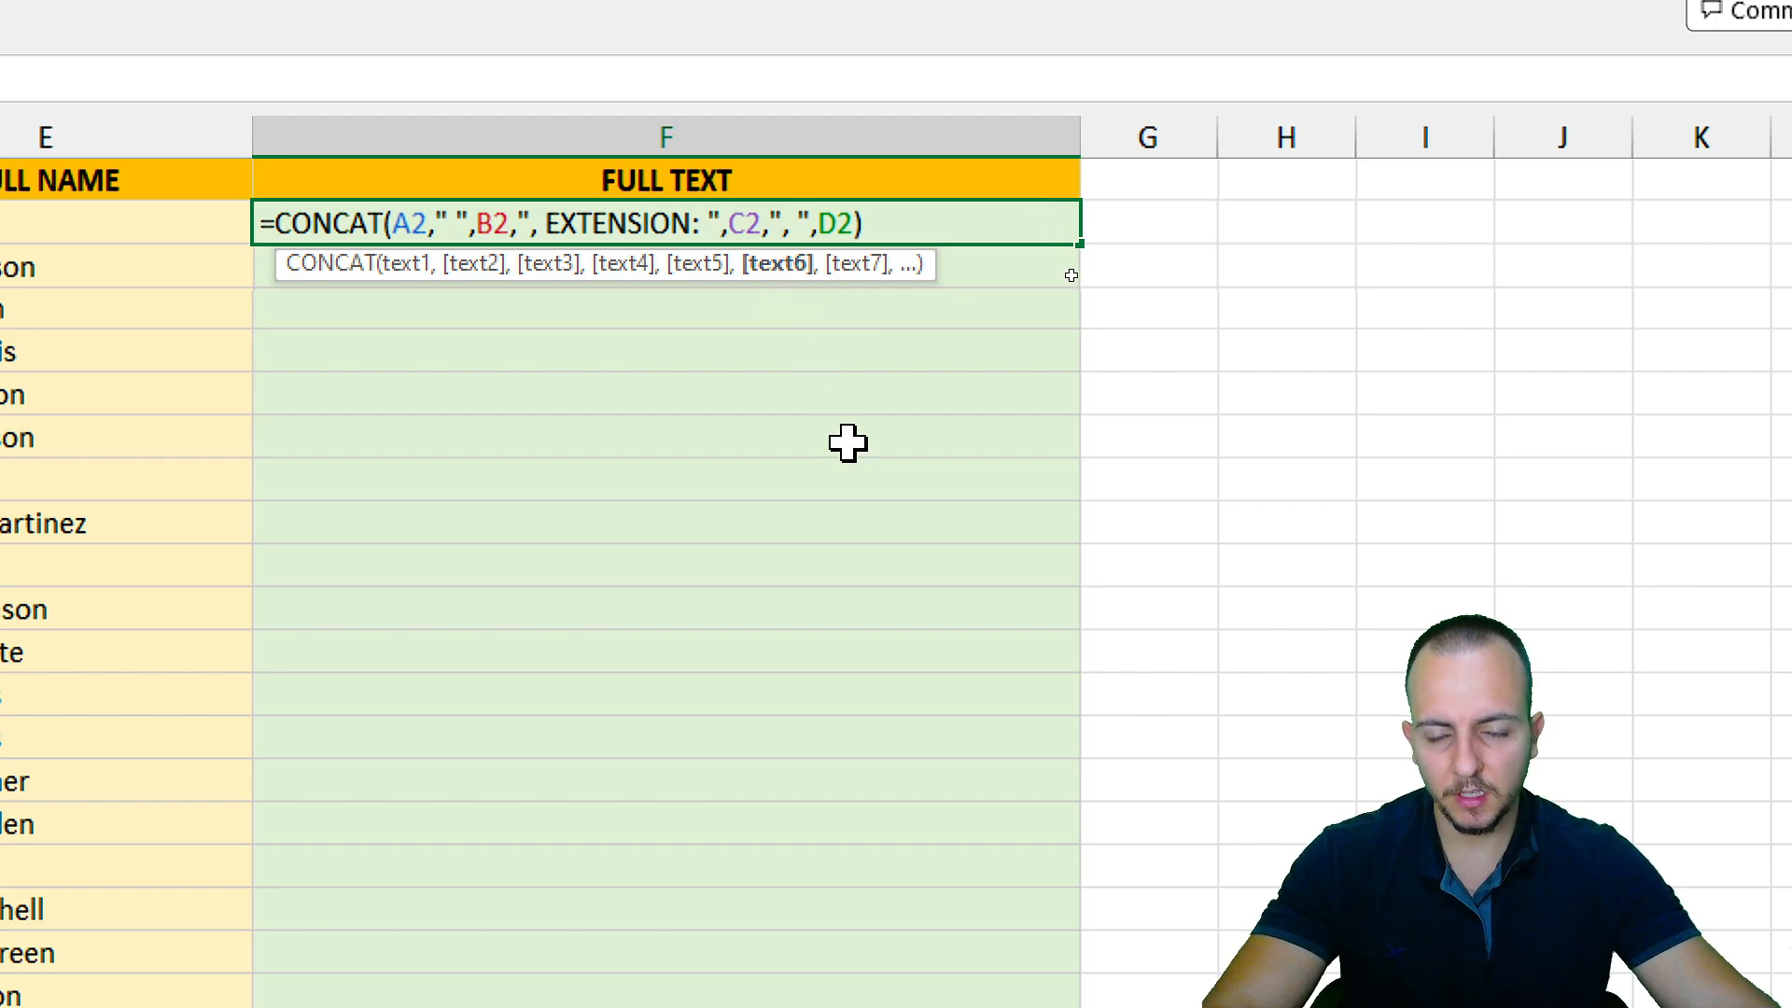
type("EMAIL")
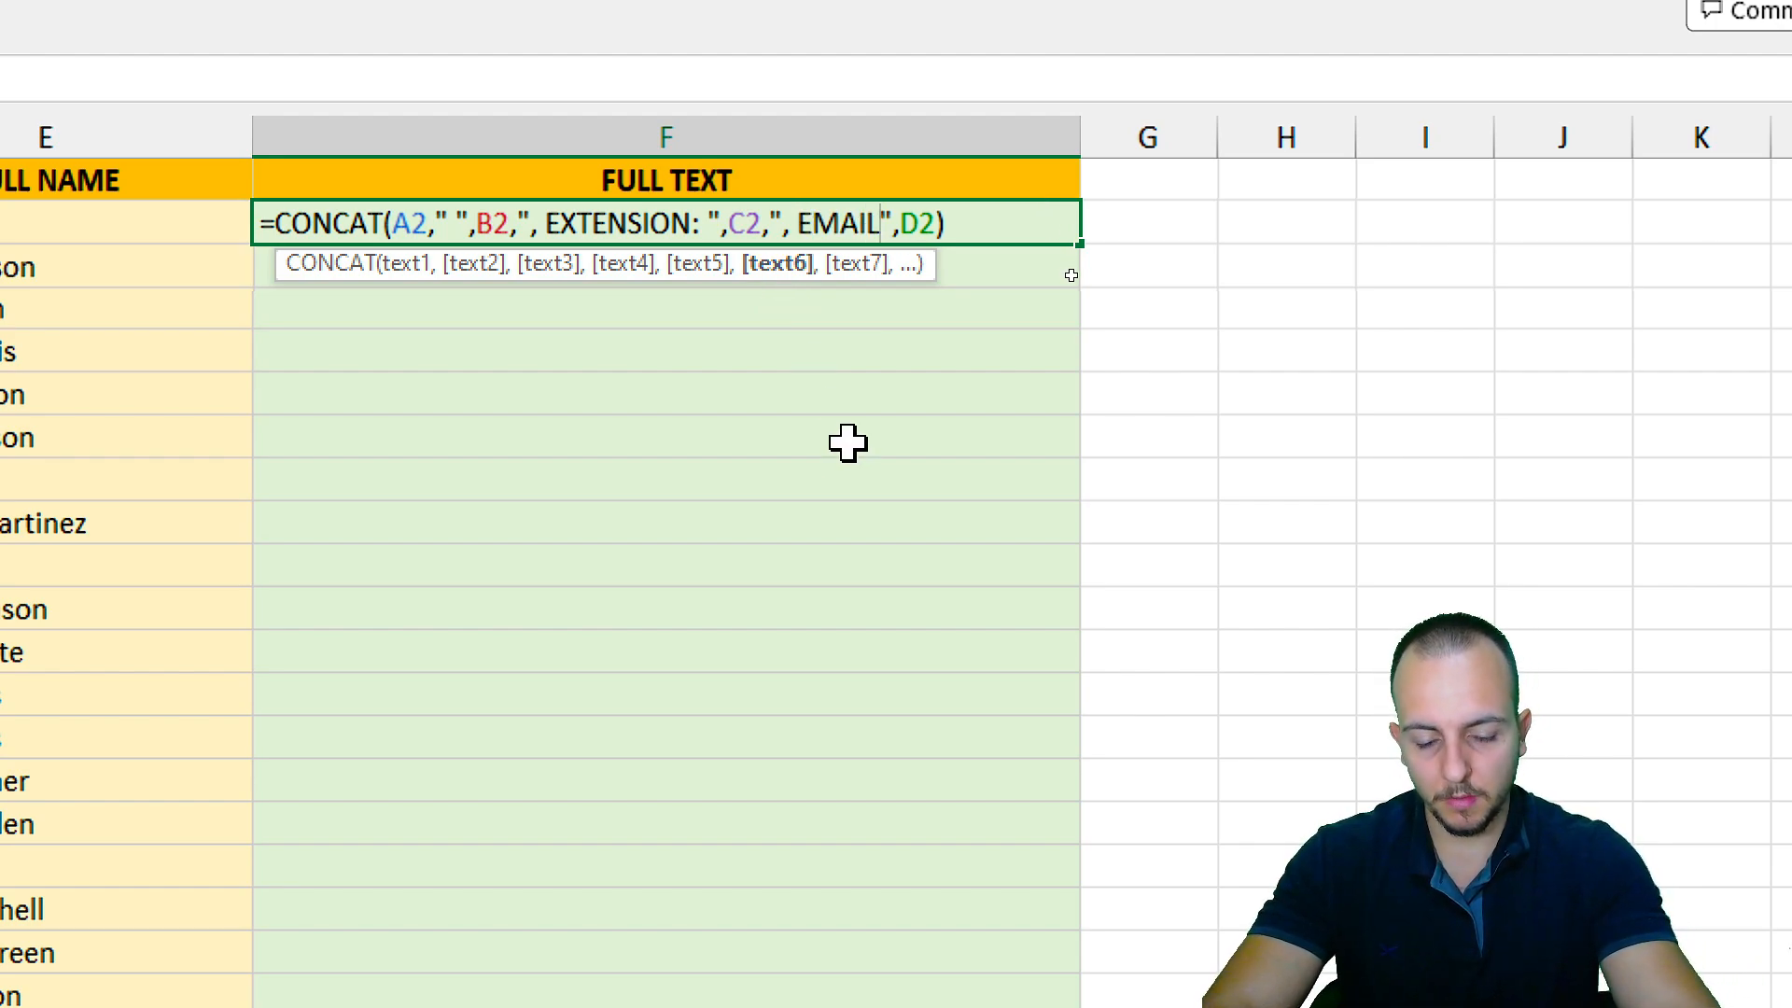
type(":")
key("Return")
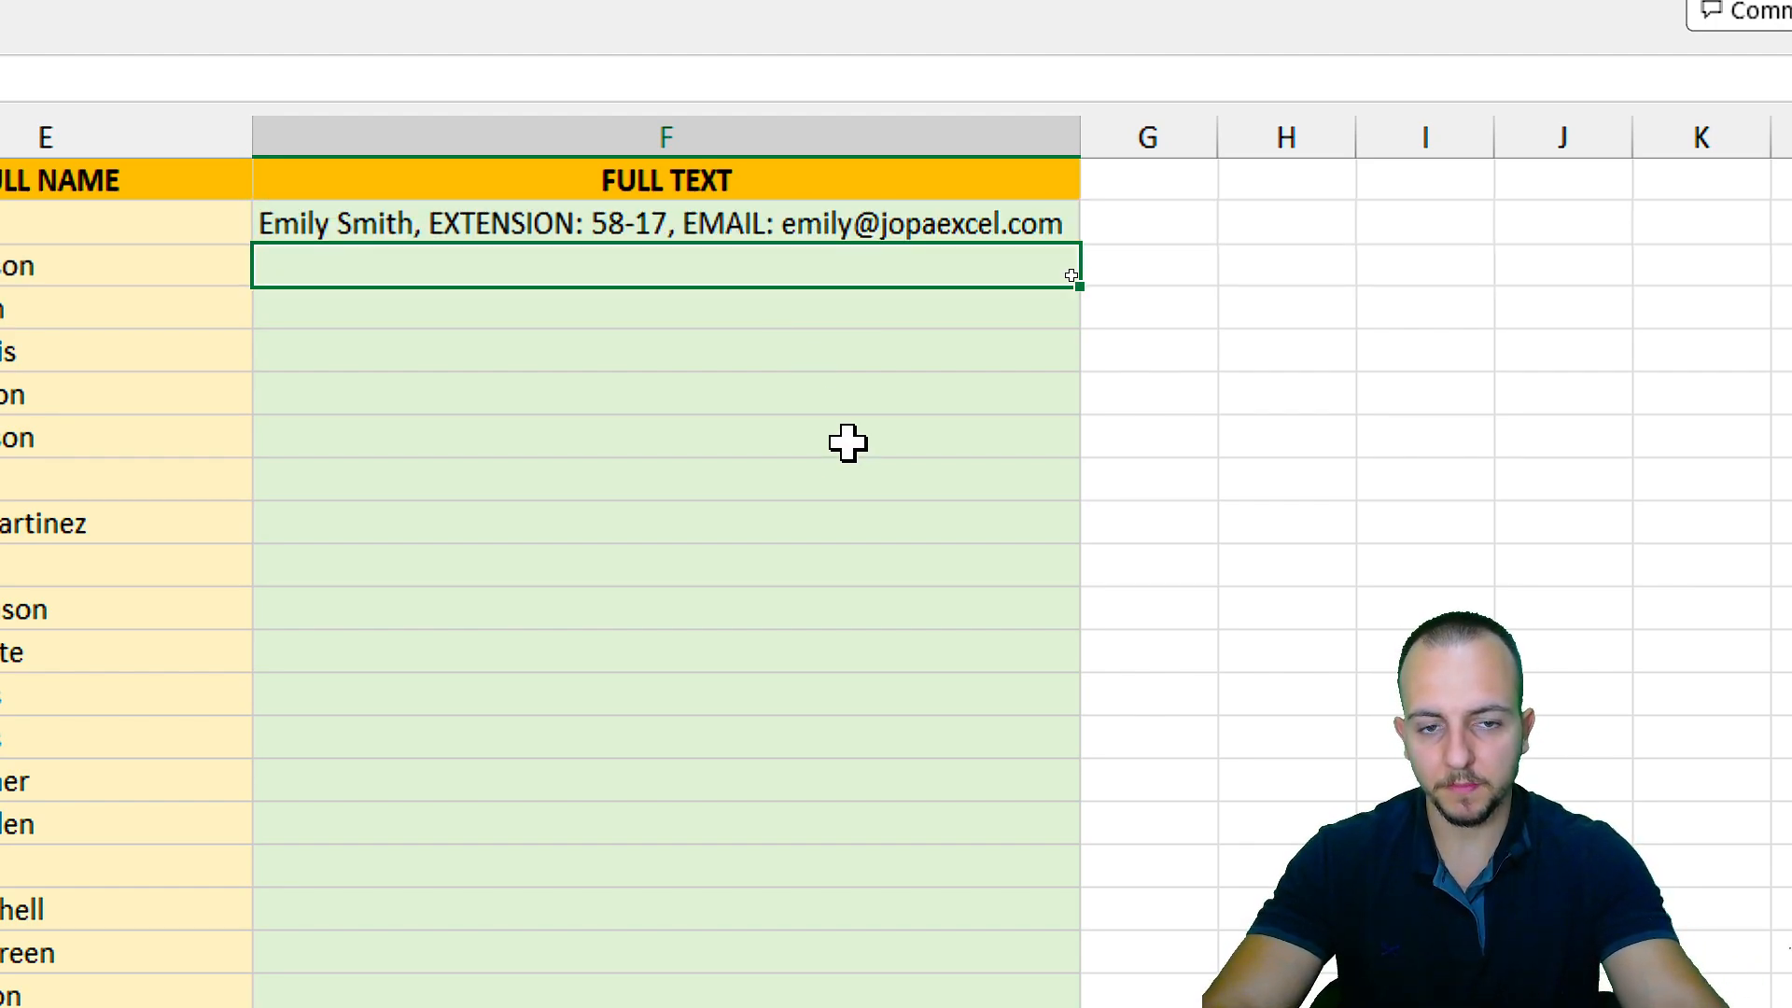
Fill the F2 formula down the FULL TEXT column for all people and widen column F to fit the texts.
left_click(838, 212)
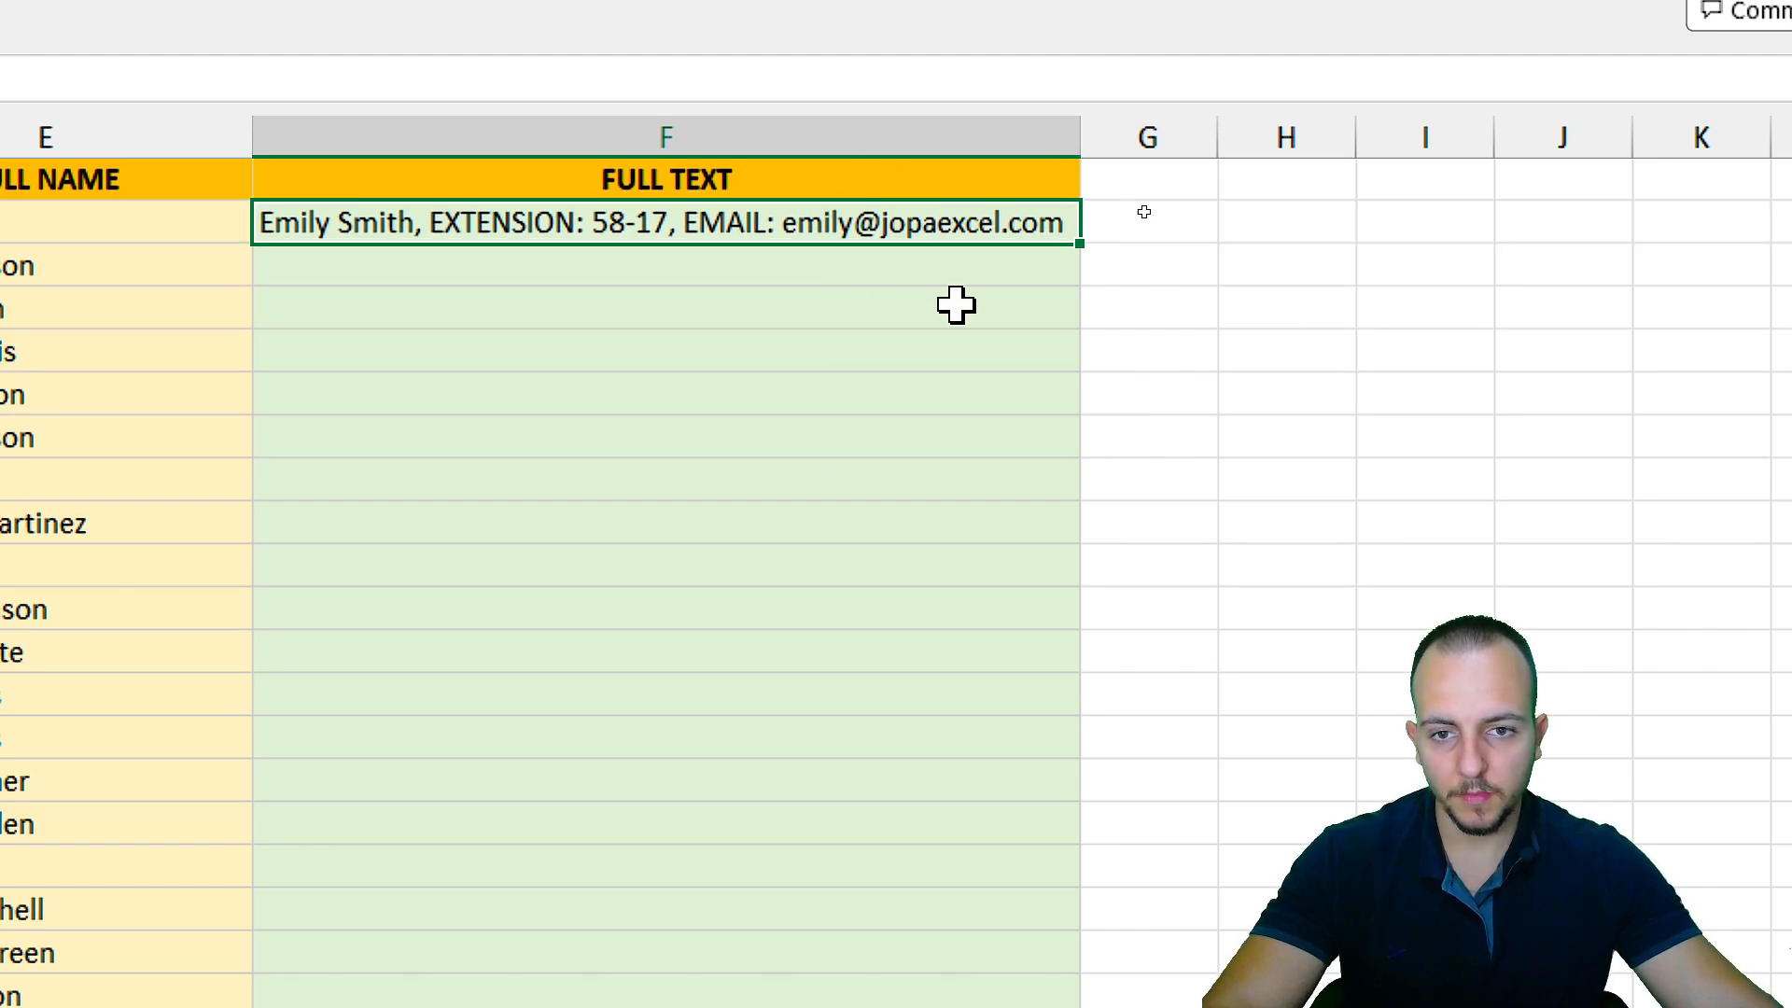
double_click(1082, 245)
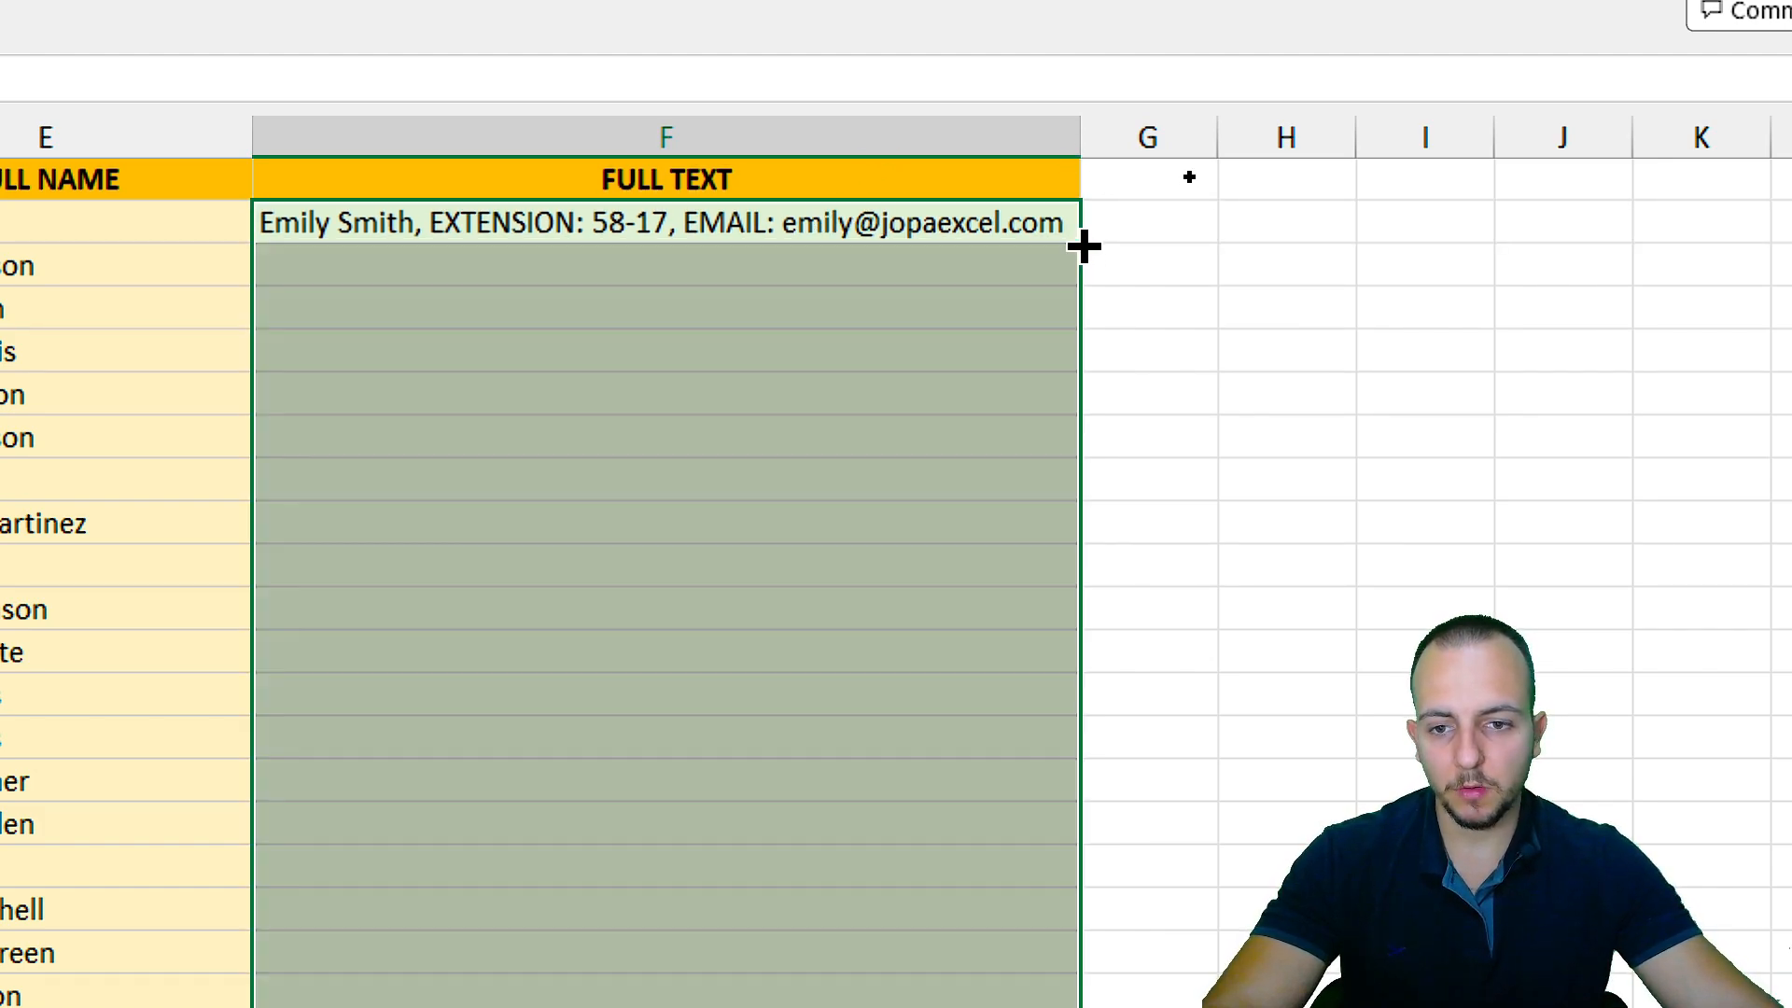
left_click_drag(1079, 136, 1305, 136)
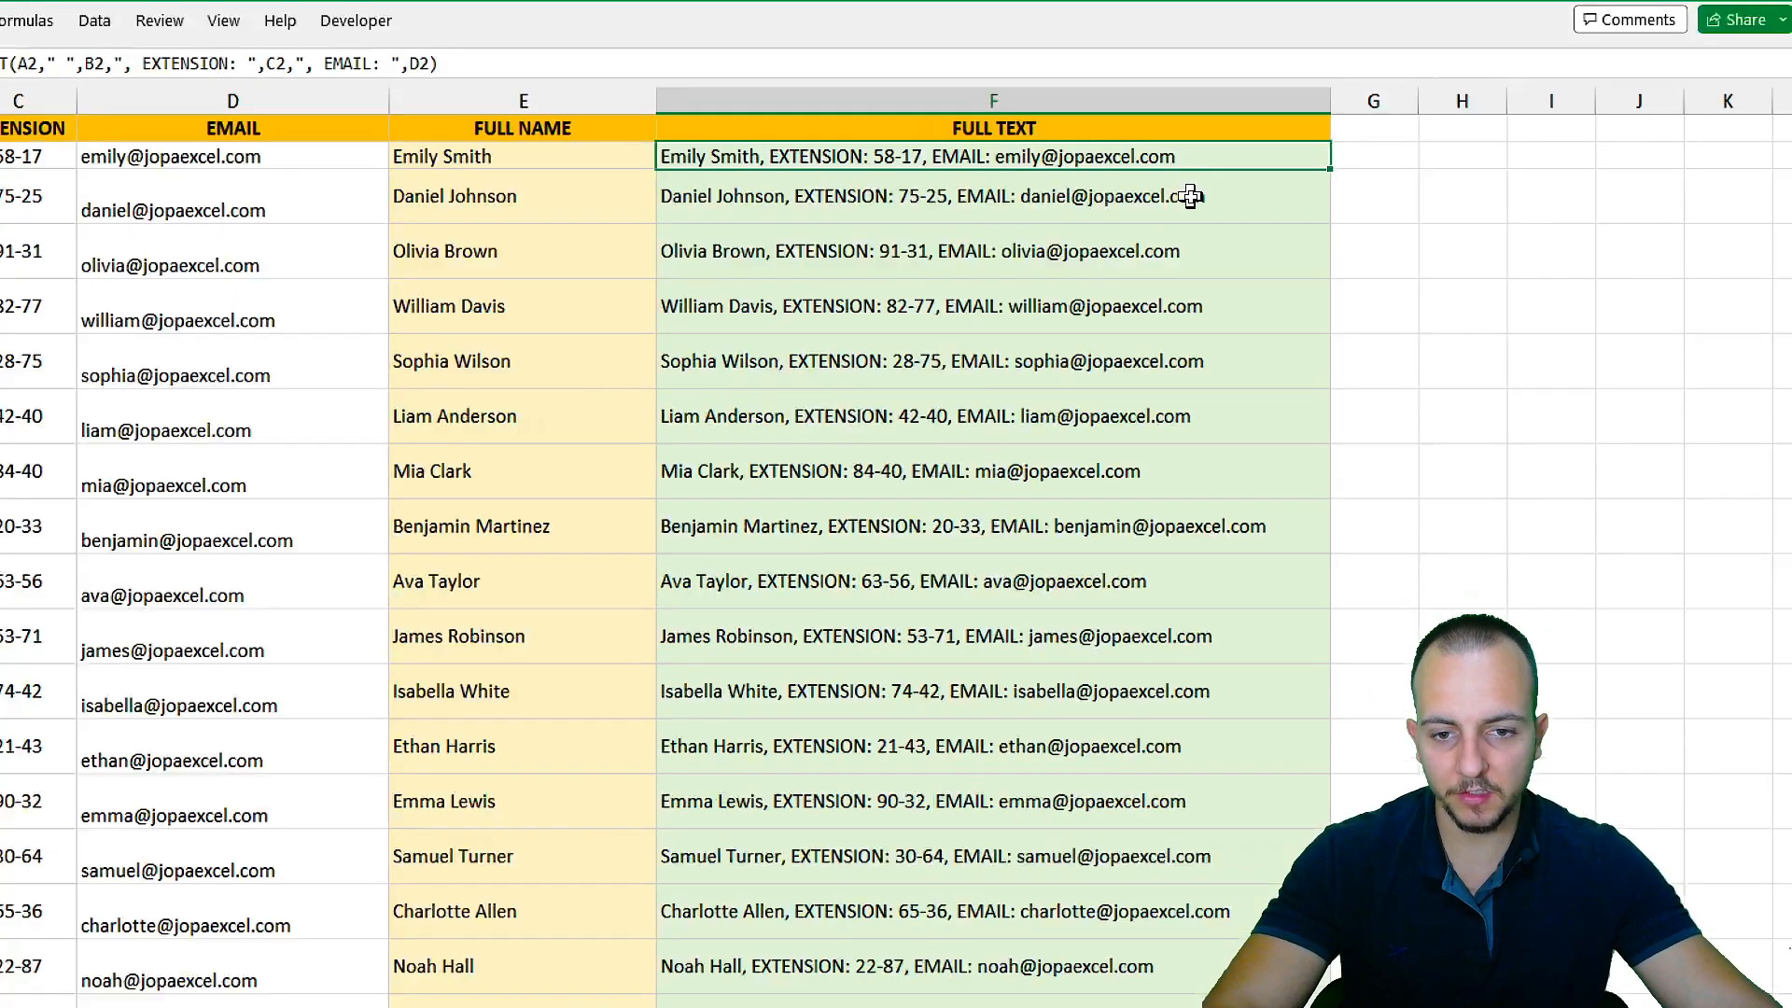
Review the filled FULL TEXT entries down the list and inspect the copied formula in F3.
left_click(928, 536)
scroll(915, 728, "down", 3)
scroll(1102, 426, "up", 3)
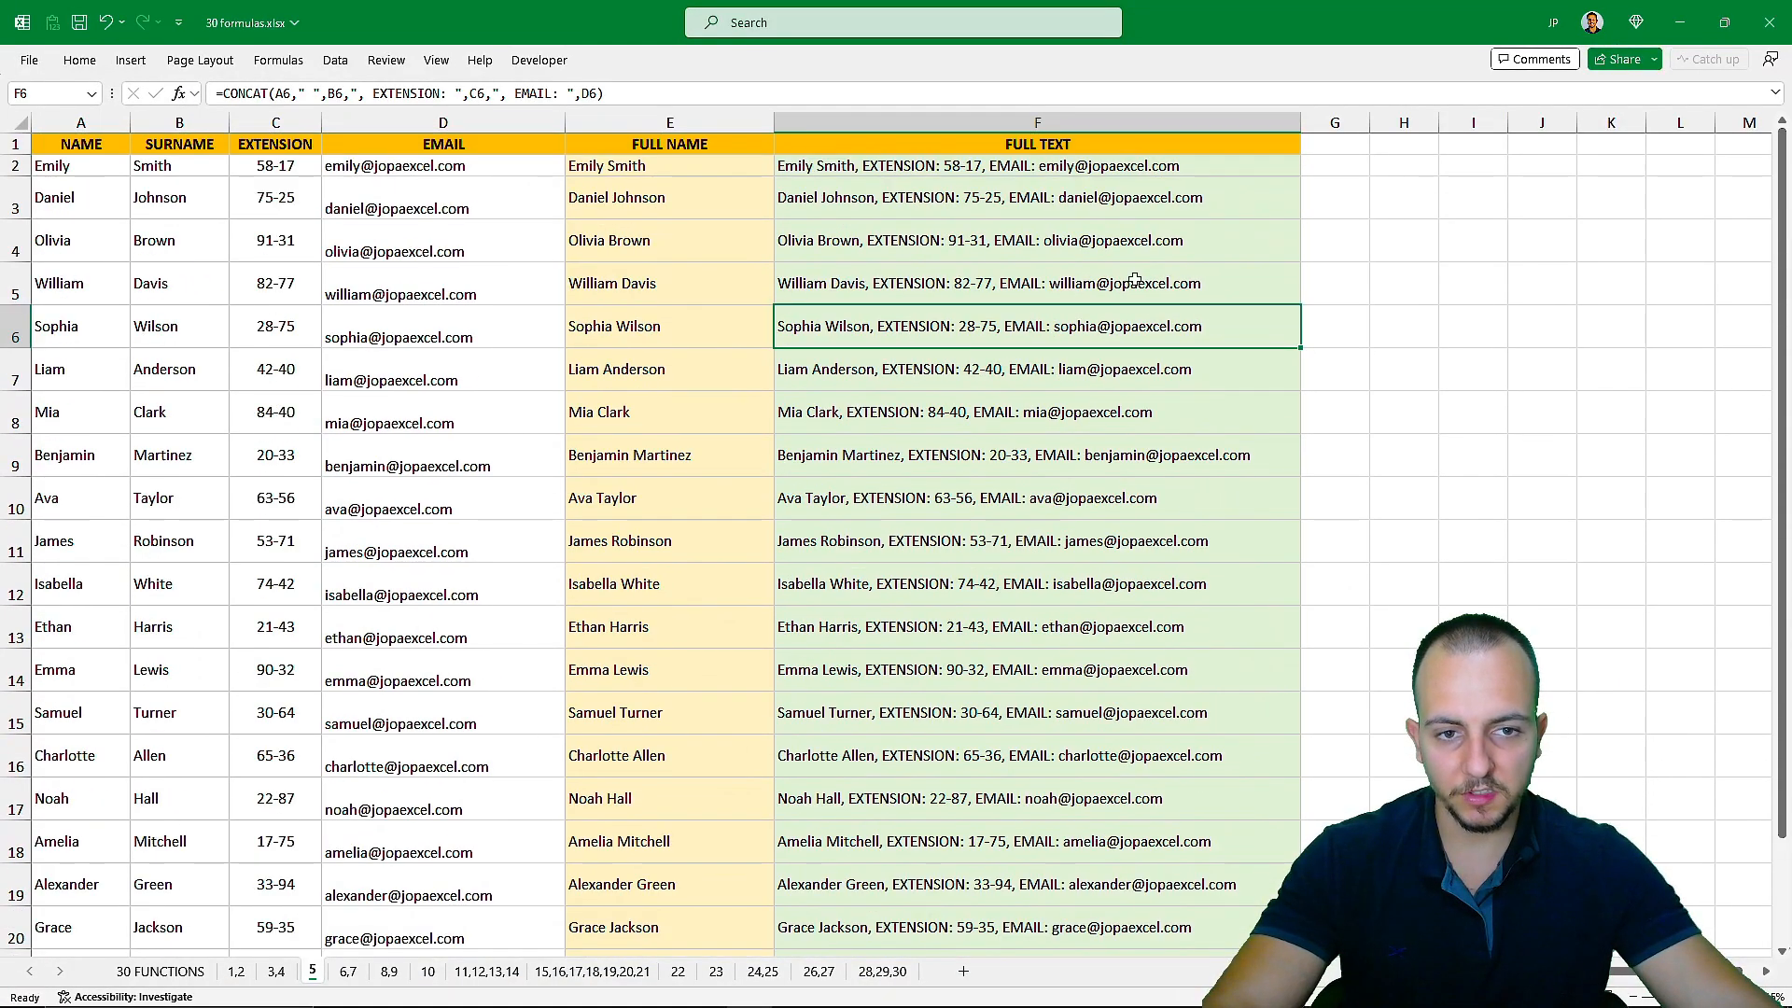
left_click(1190, 209)
double_click(1217, 196)
key("Return")
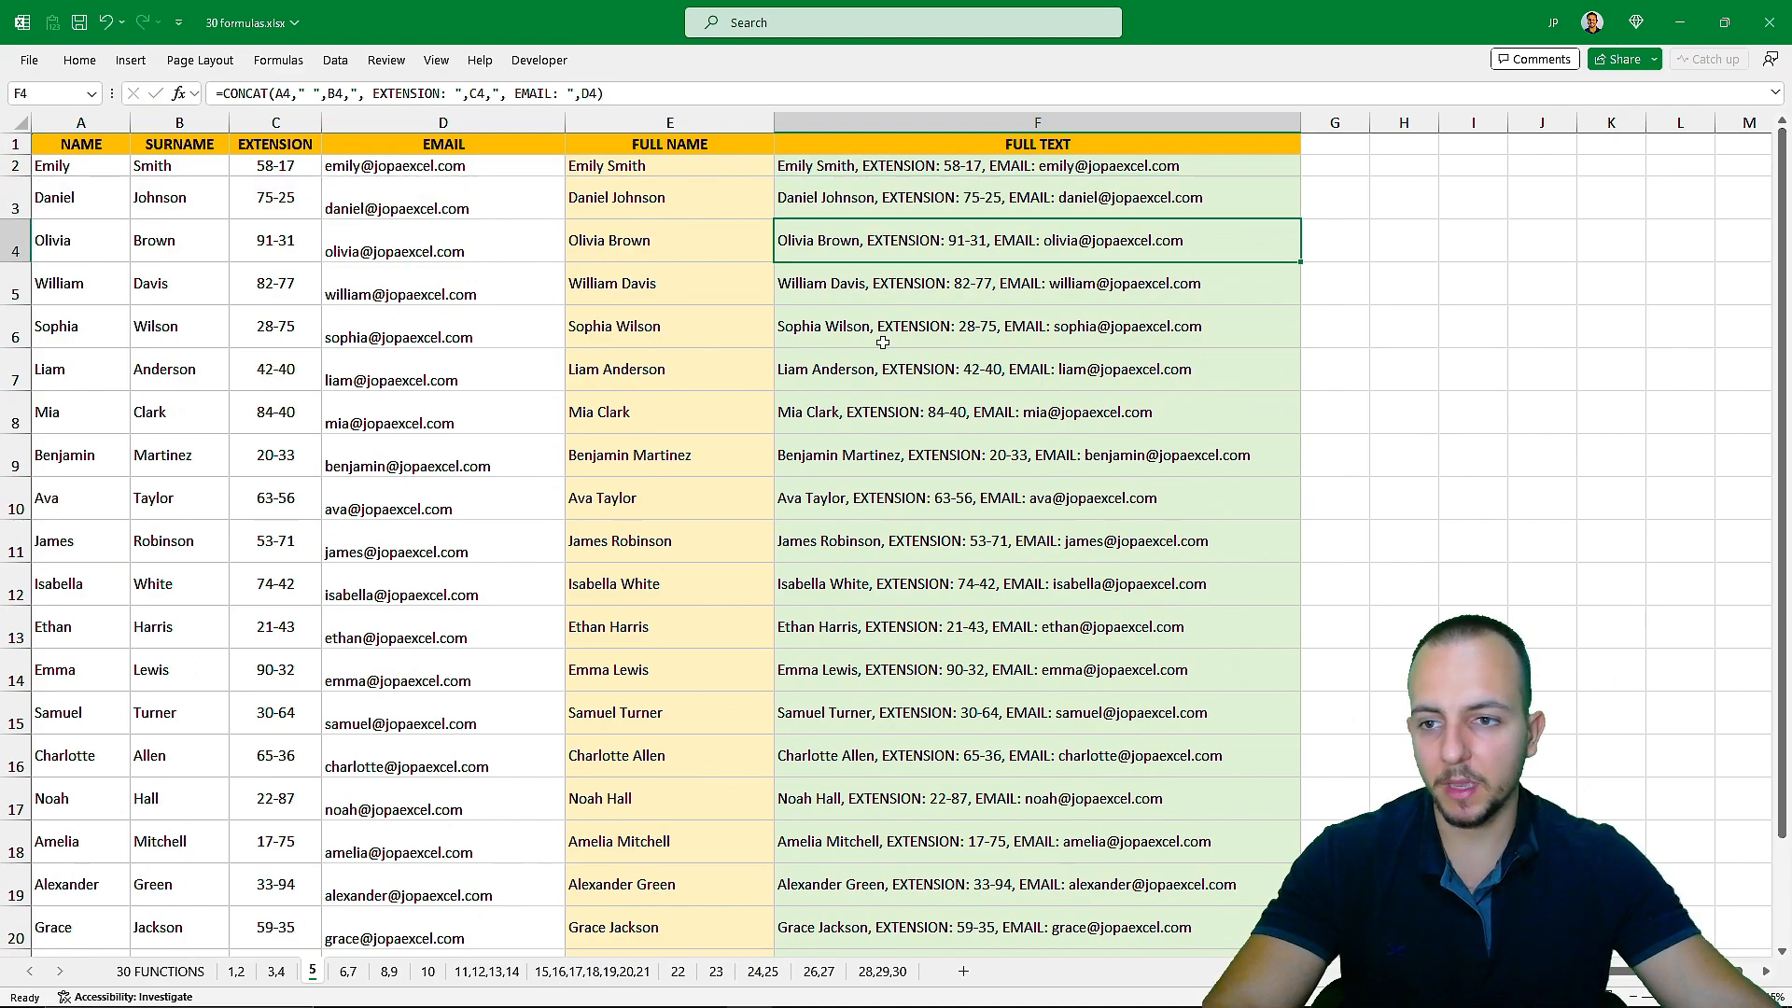
Auto-fit the heights of rows 1 to 24 on the names sheet so all rows match.
left_click(111, 151)
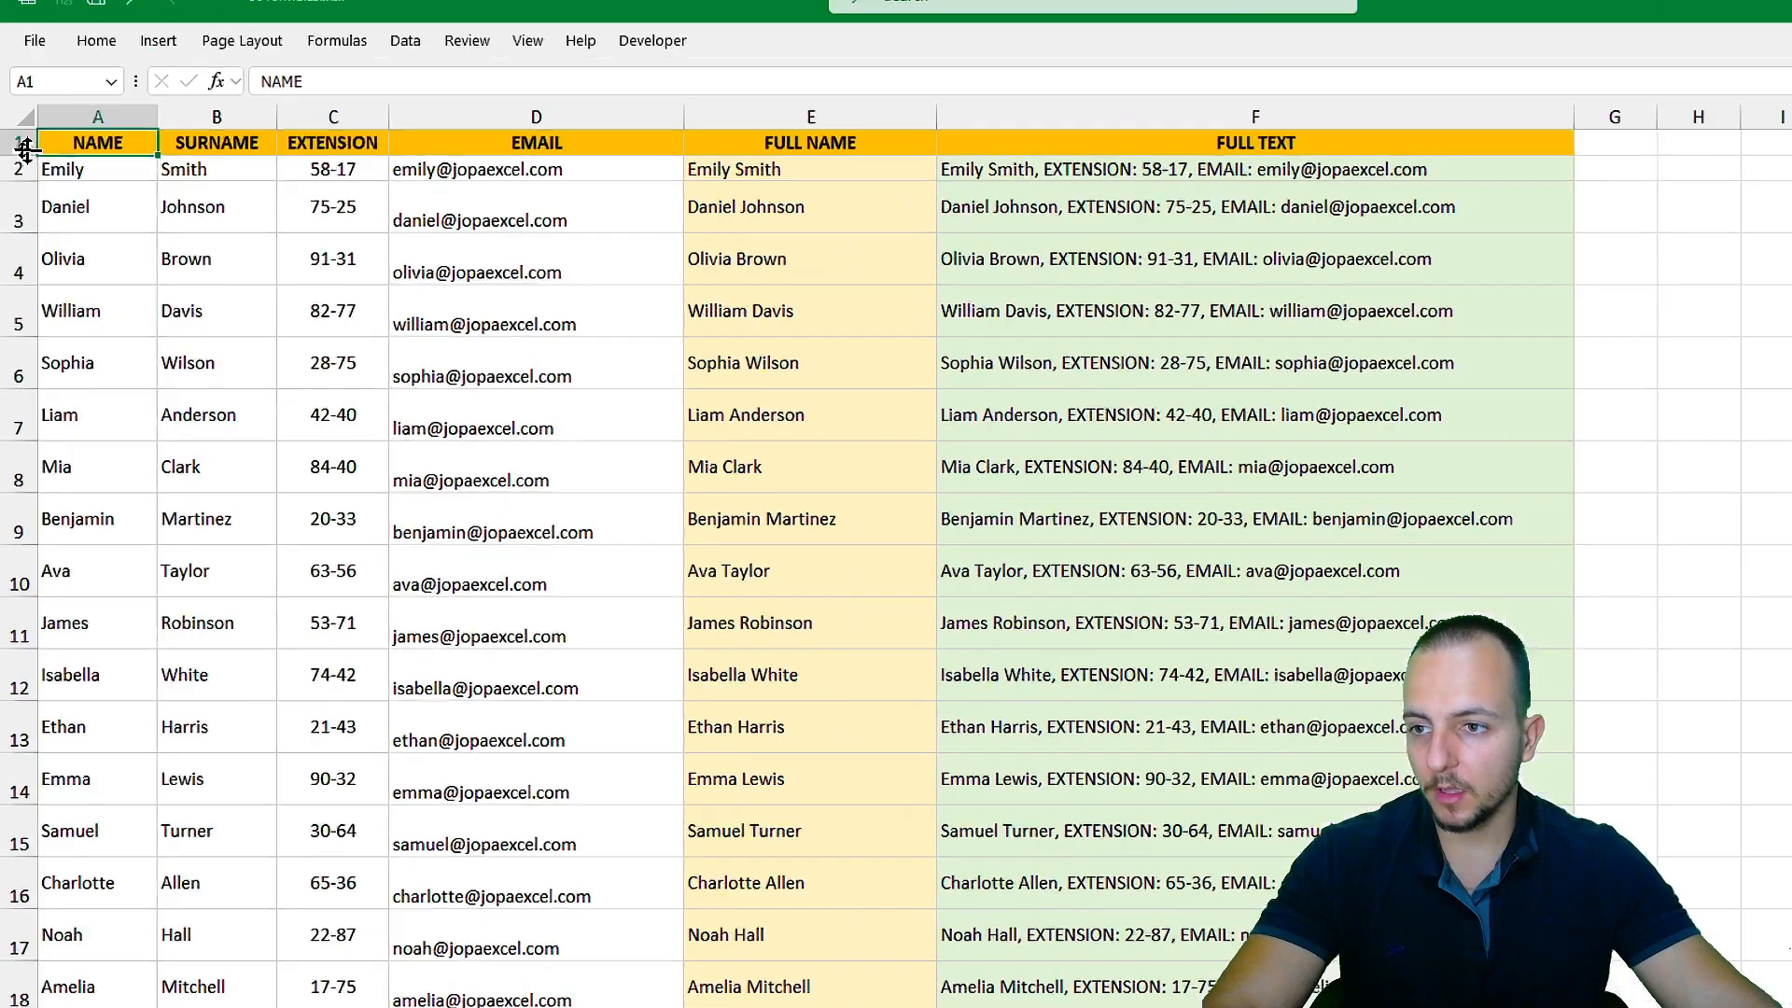
left_click_drag(15, 144, 33, 879)
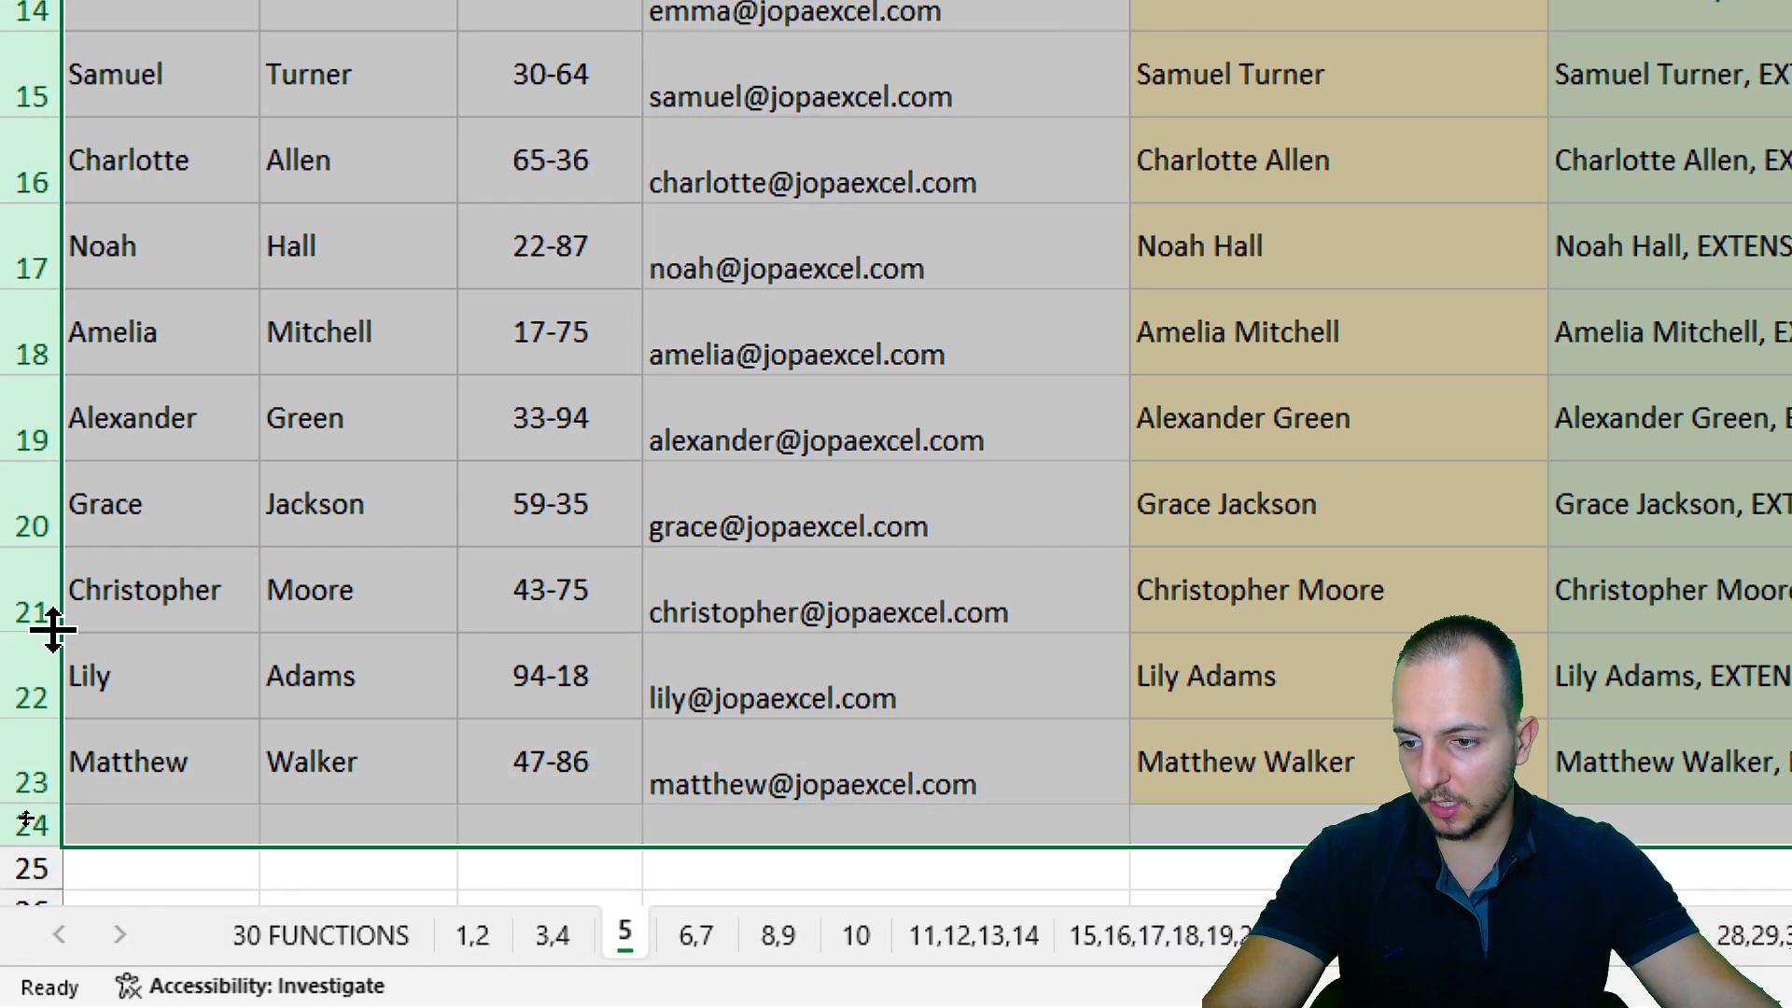
scroll(48, 624, "down", 3)
left_click(373, 574)
scroll(373, 579, "up", 3)
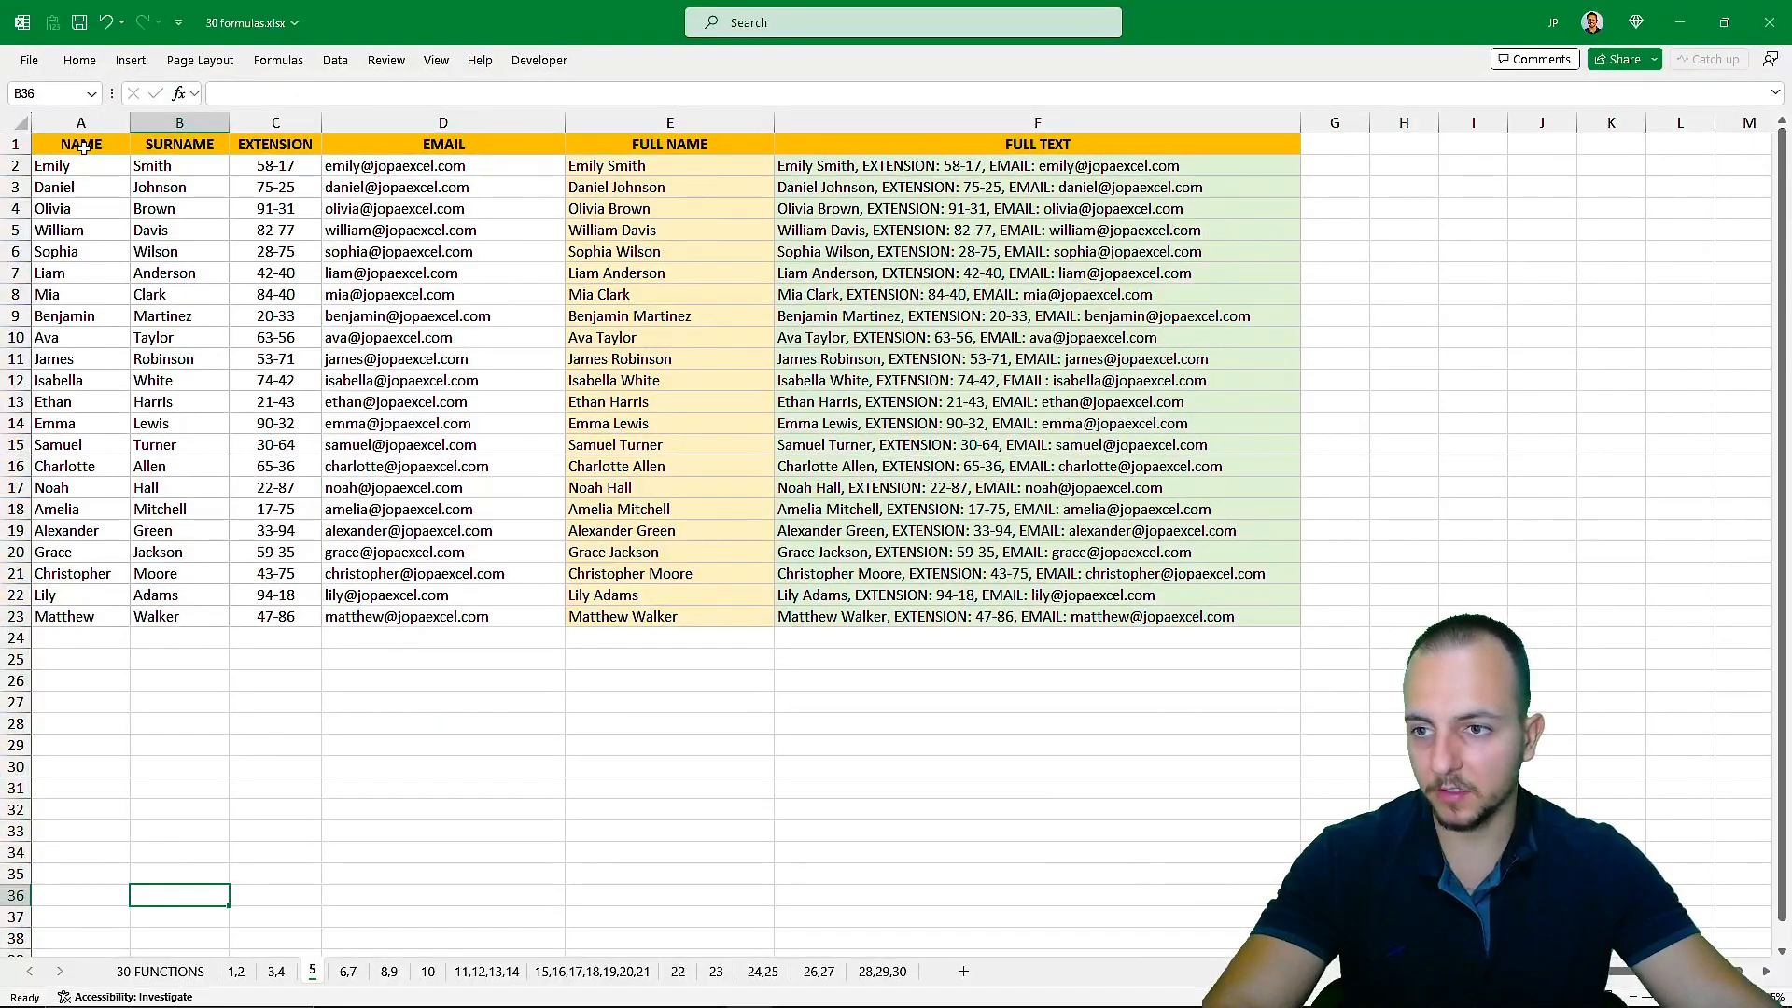
left_click(83, 148)
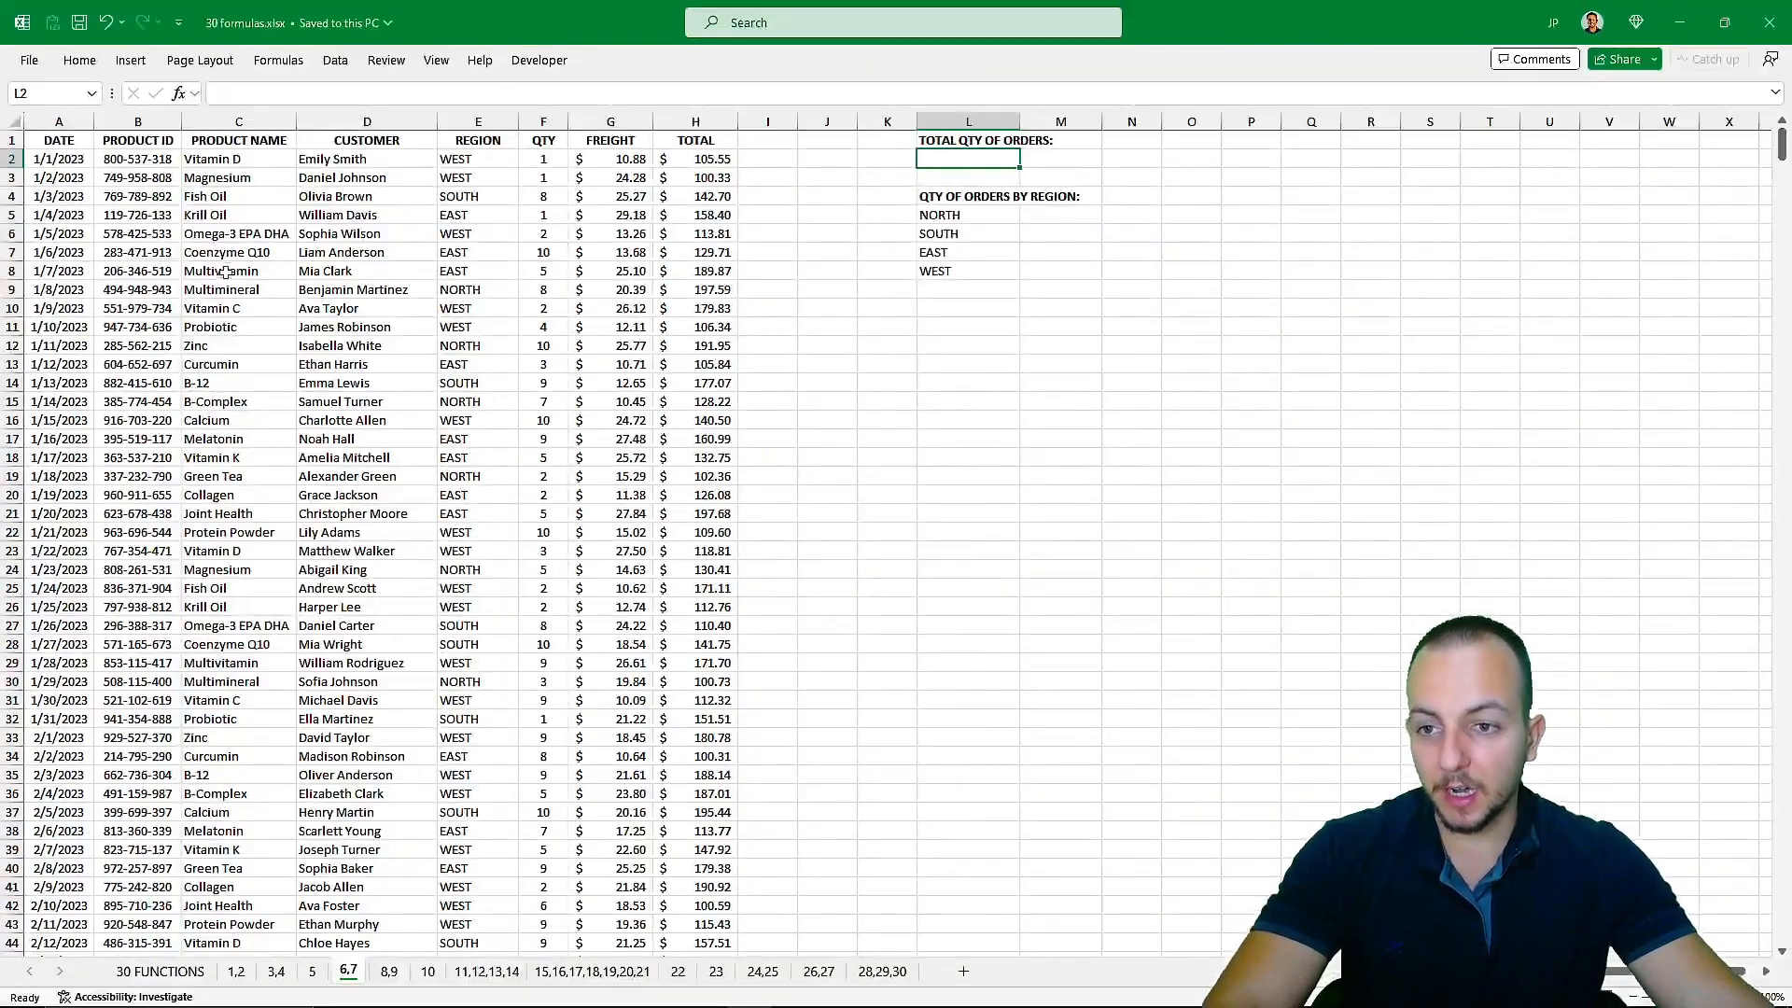
Look over the orders table on sheet 6,7 and its questions about total orders and orders by region.
scroll(242, 268, "down", 6)
scroll(243, 268, "down", 20)
scroll(241, 272, "up", 20)
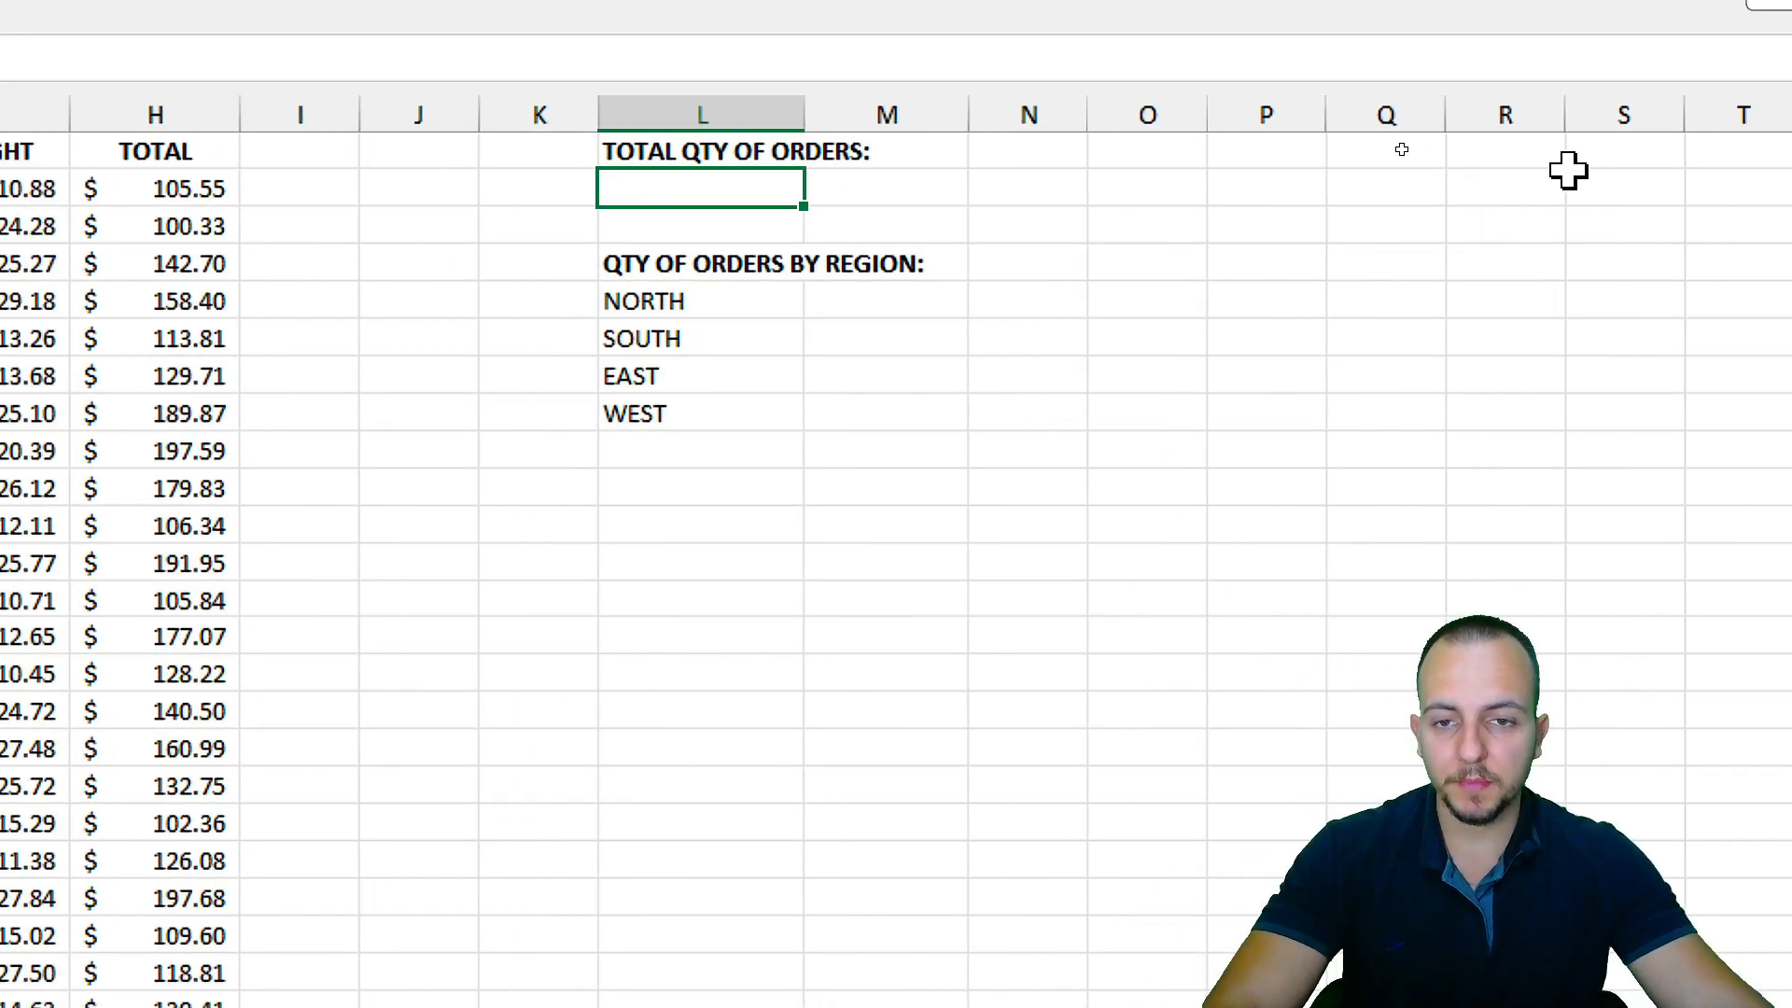
left_click_drag(733, 146, 712, 185)
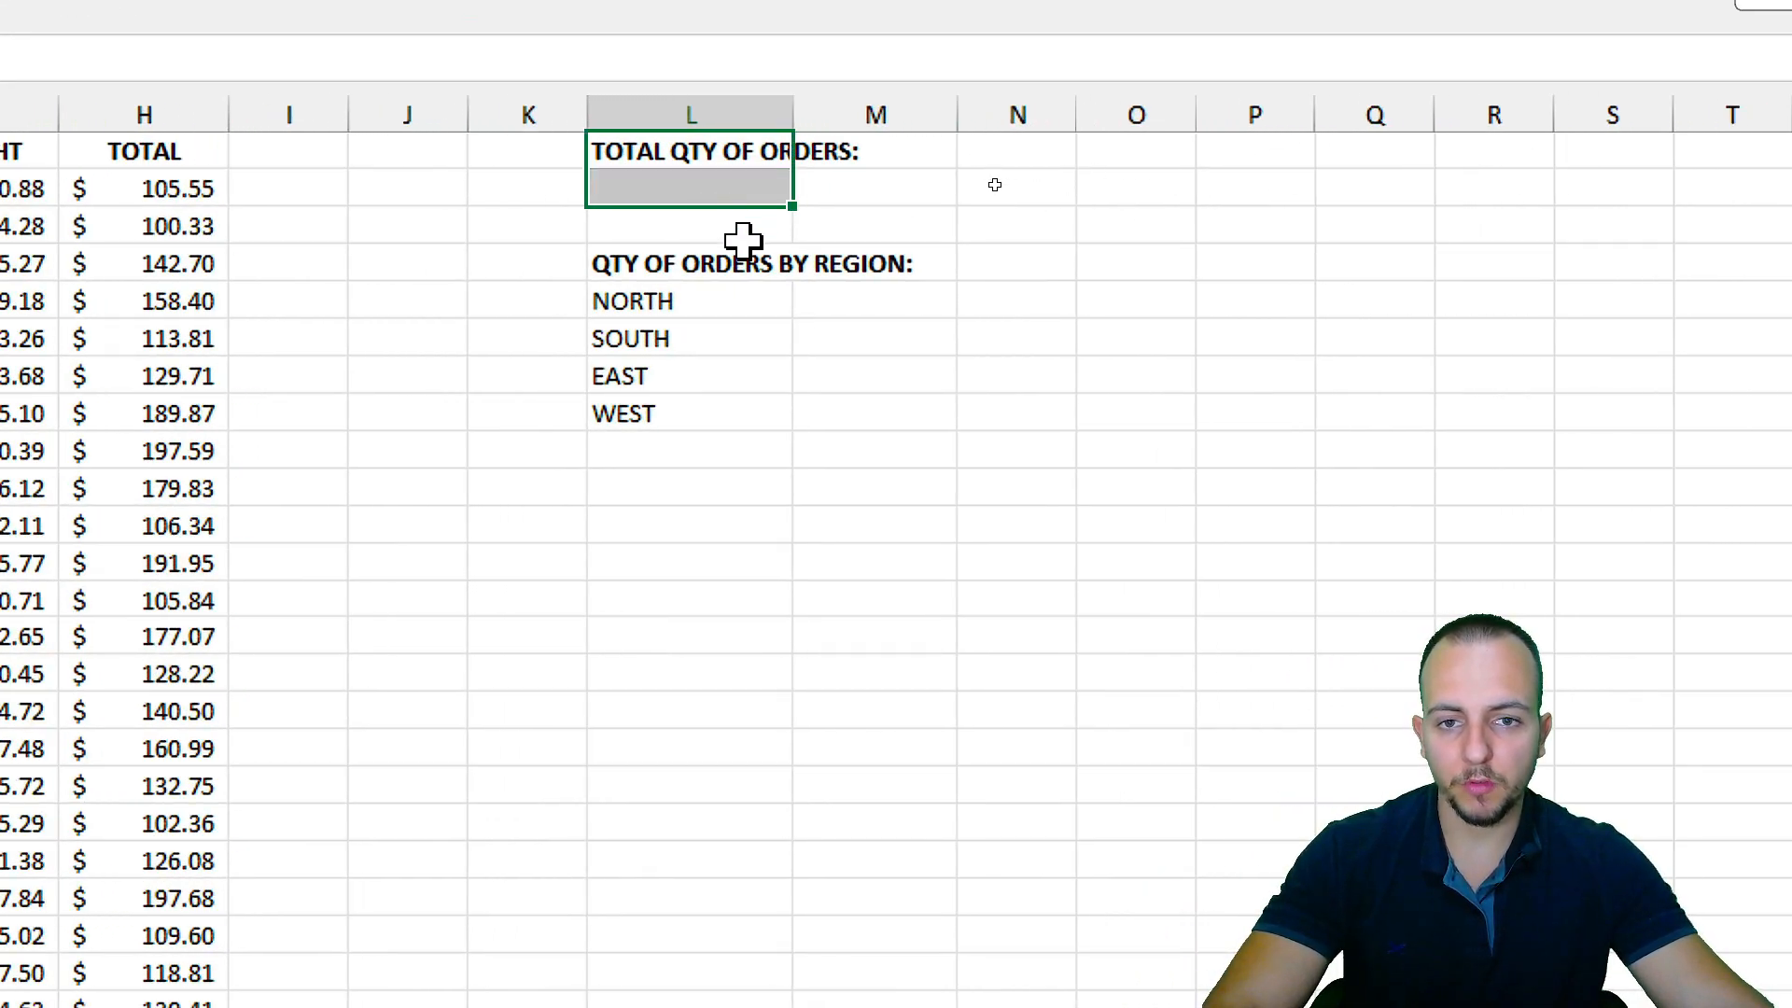
left_click(751, 273)
left_click_drag(751, 273, 712, 416)
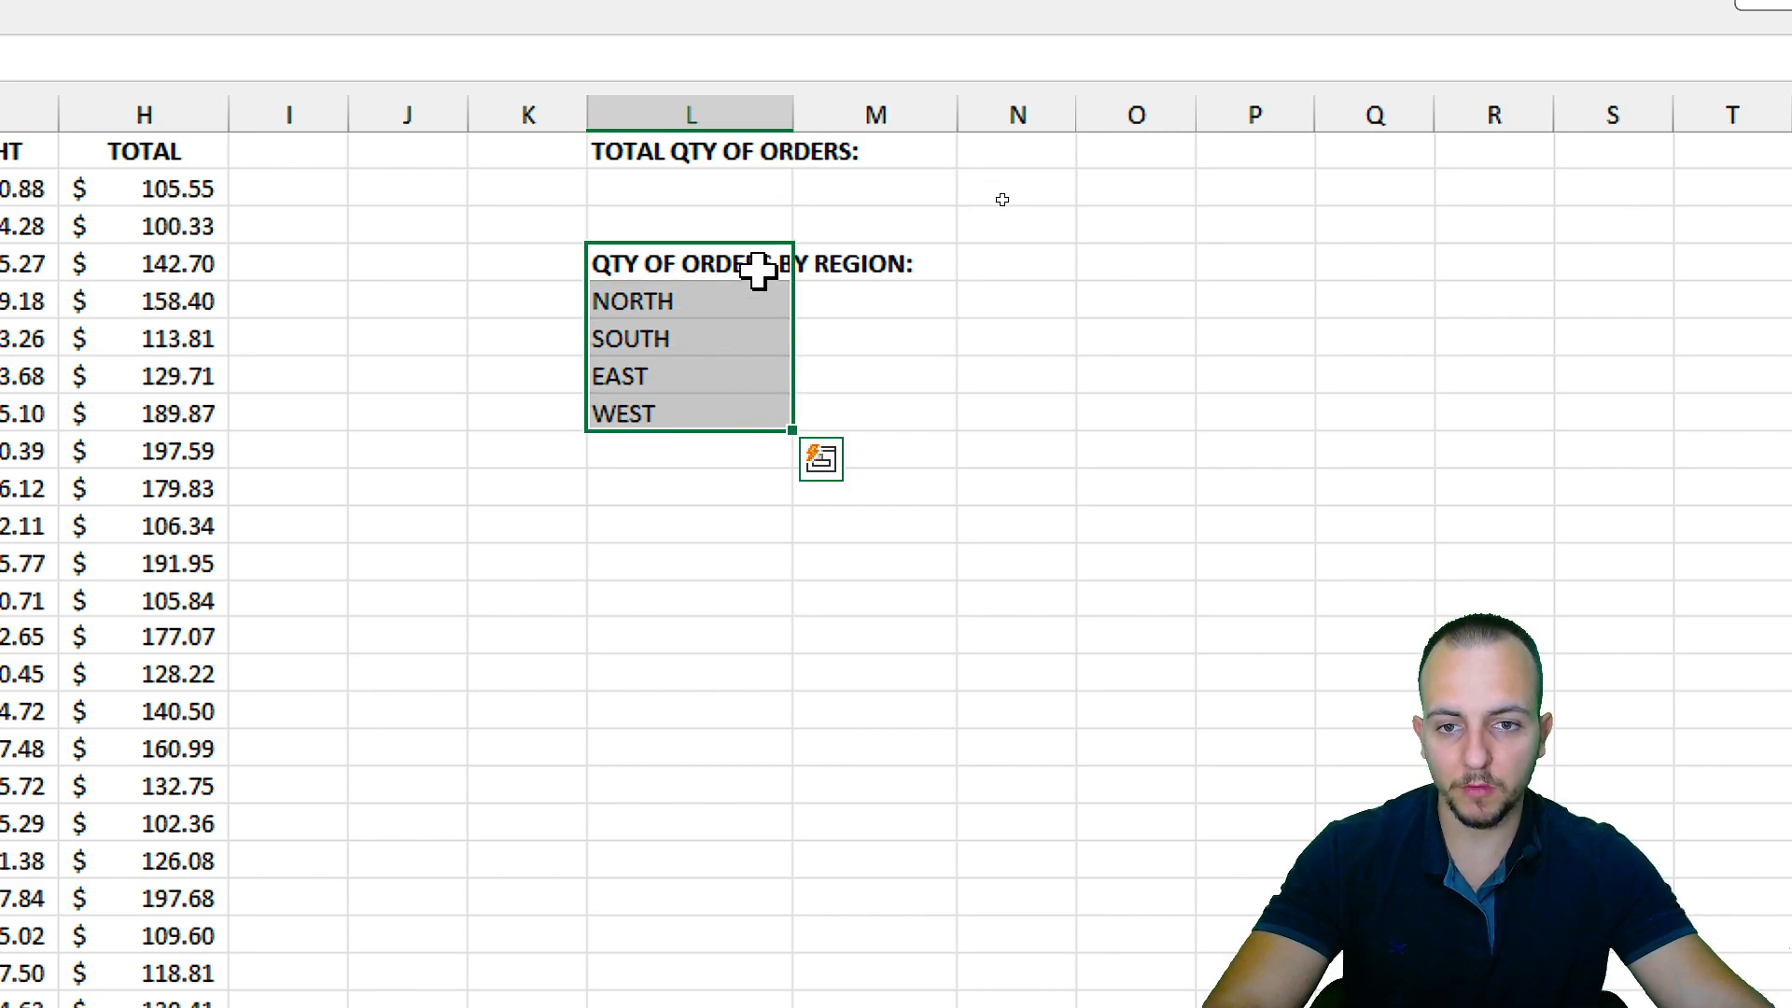
left_click(821, 308)
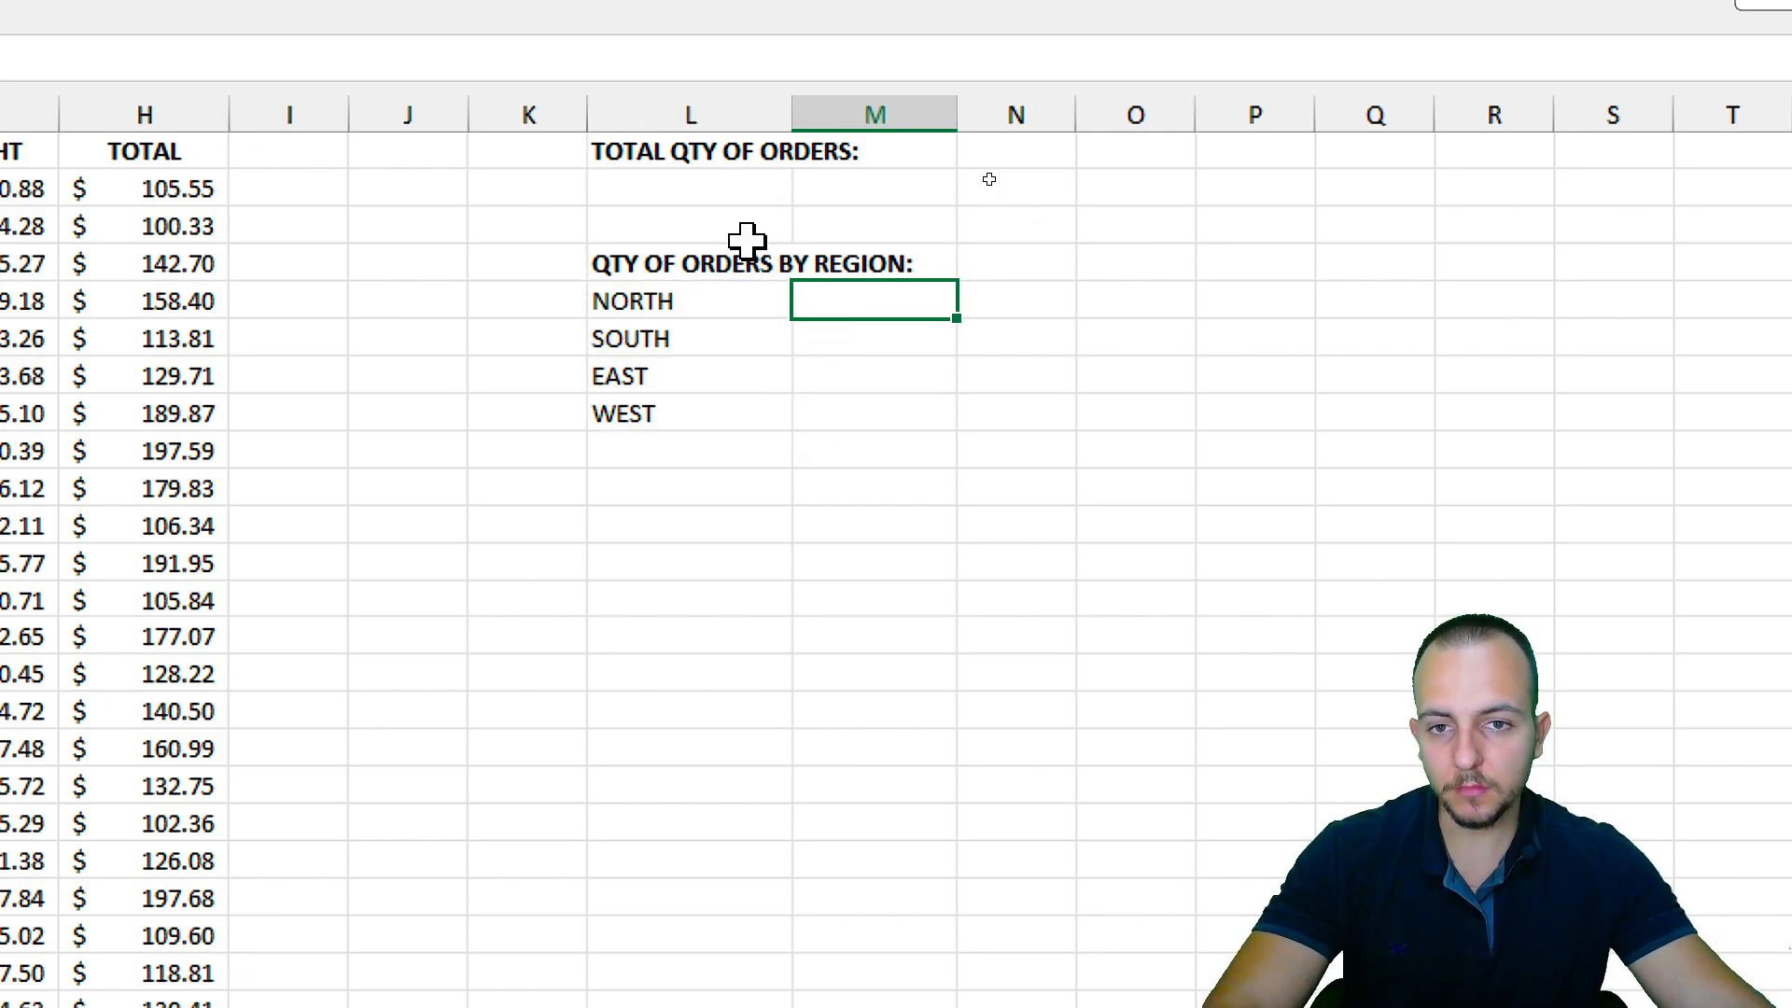
left_click(751, 186)
left_click_drag(760, 160, 708, 213)
left_click(742, 194)
scroll(467, 215, "left", 10)
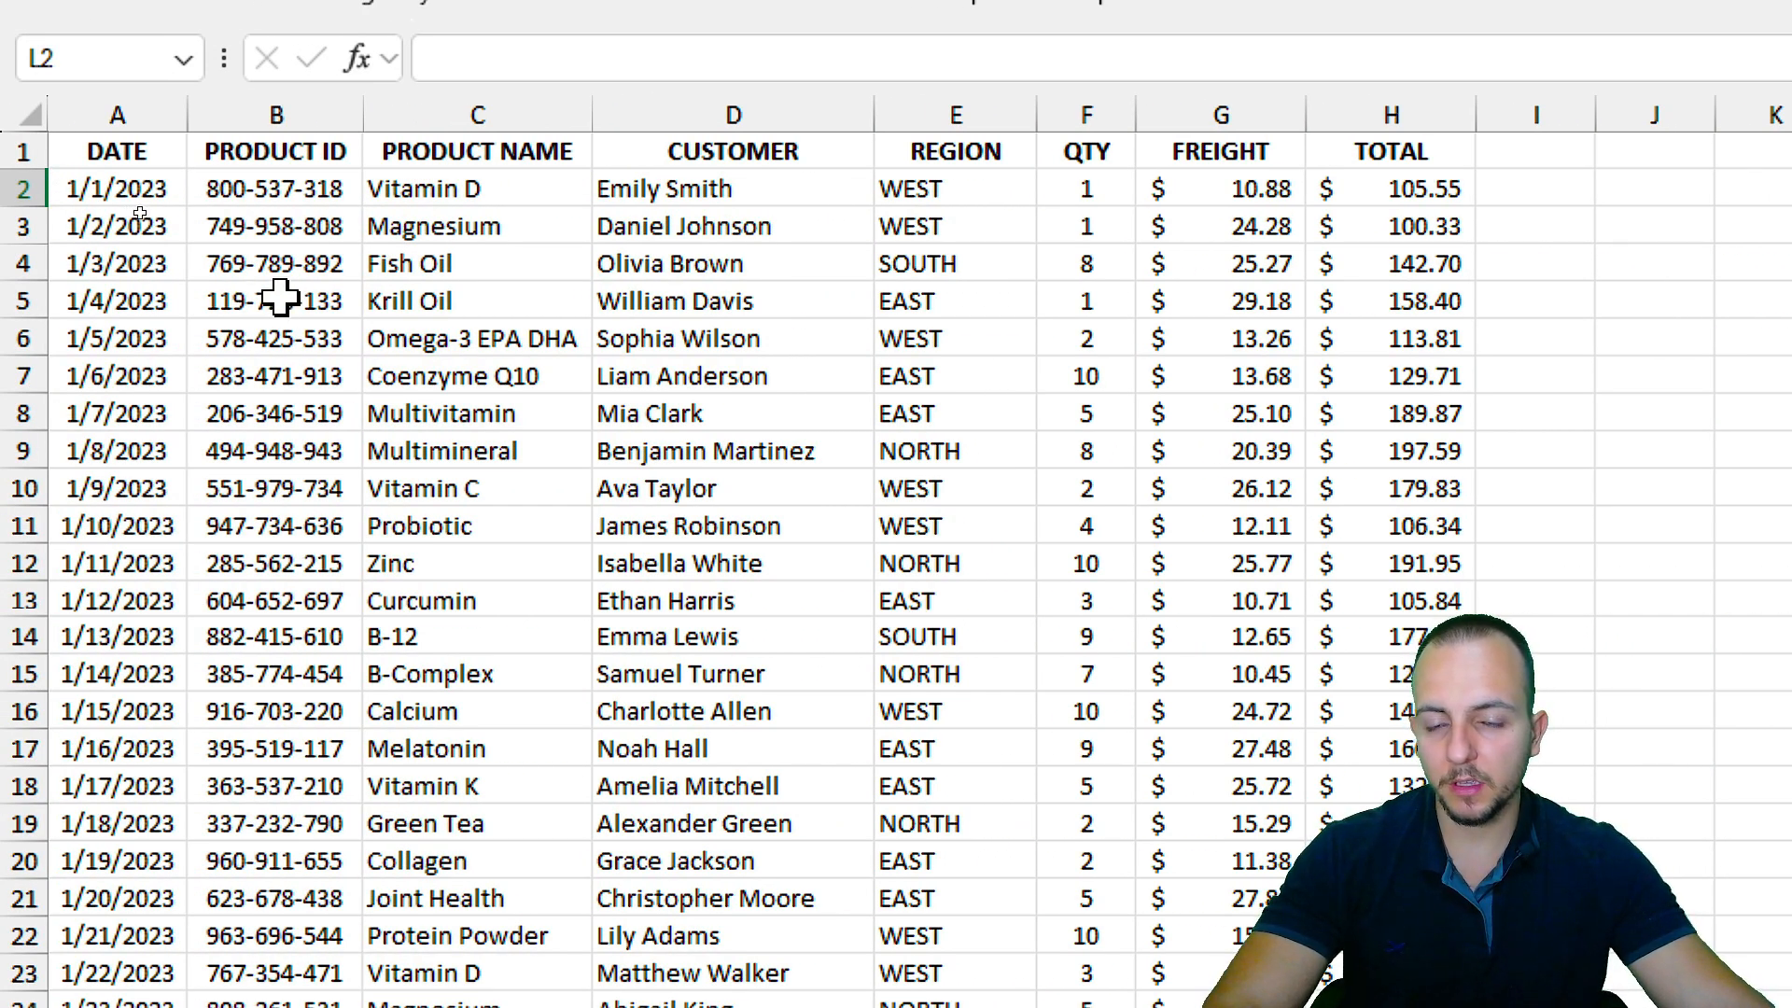
Examine individual orders row by row in the first part of the table, from row 2 down to row 8.
left_click(470, 189)
key("shift+space")
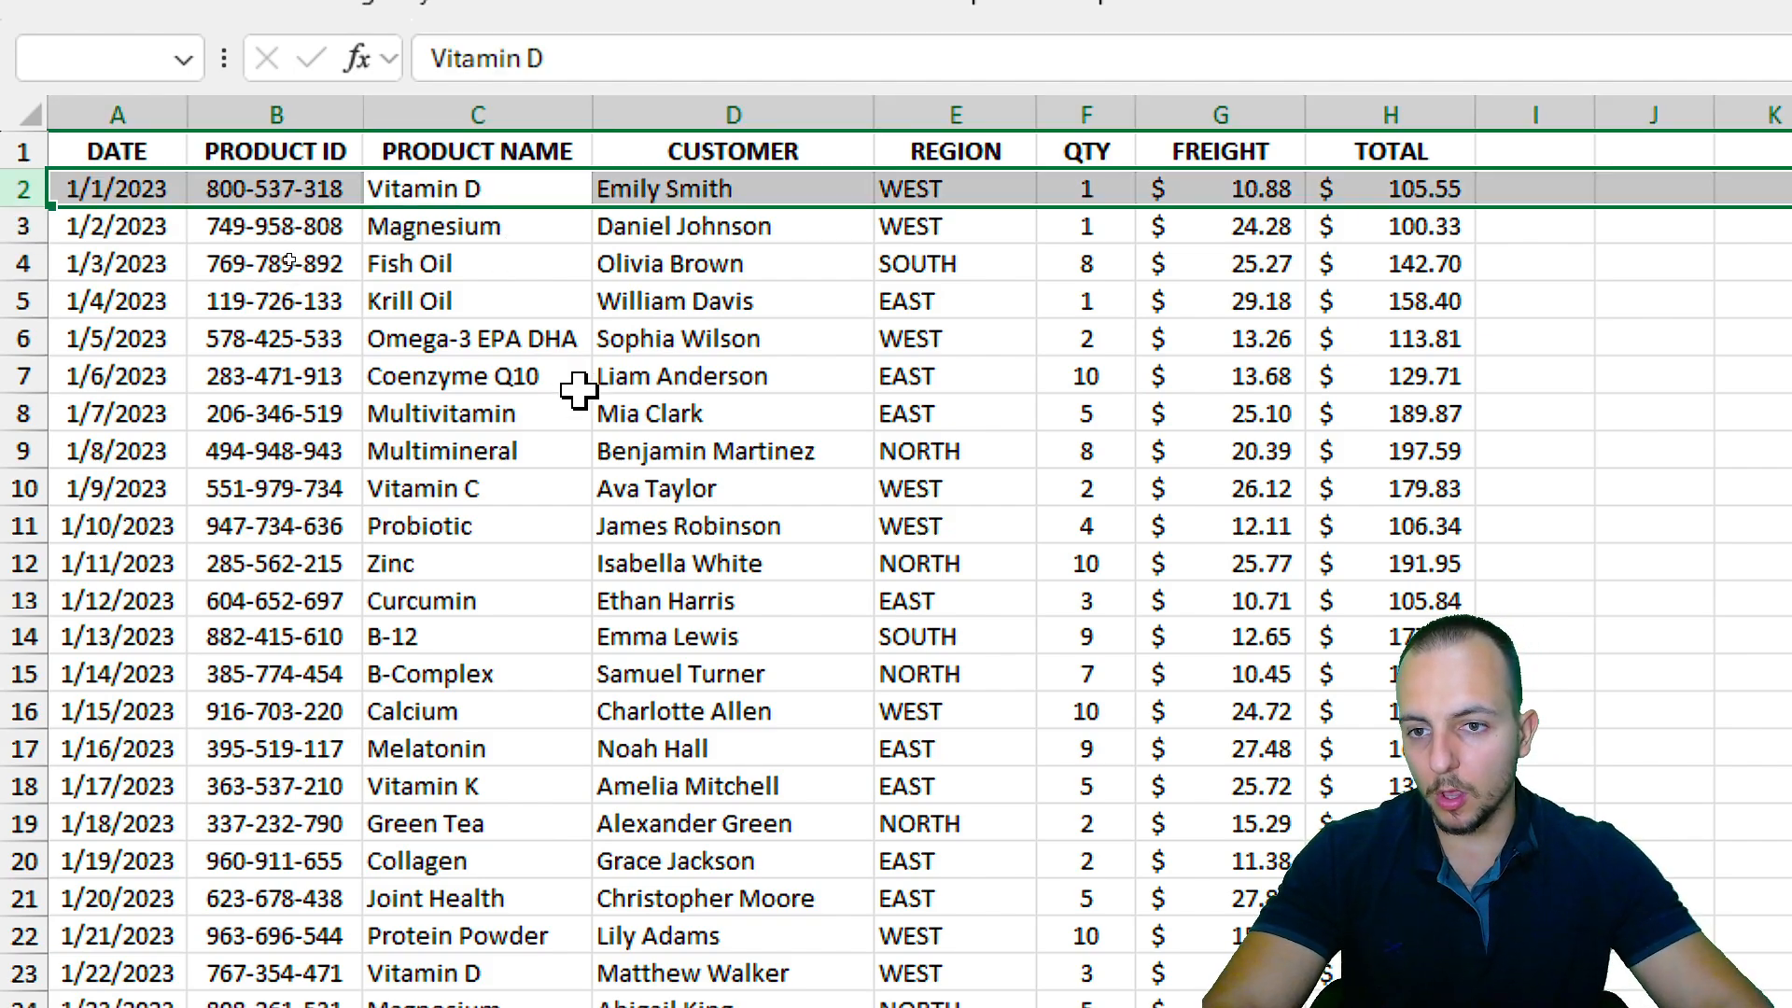
key("Down")
key("shift+space")
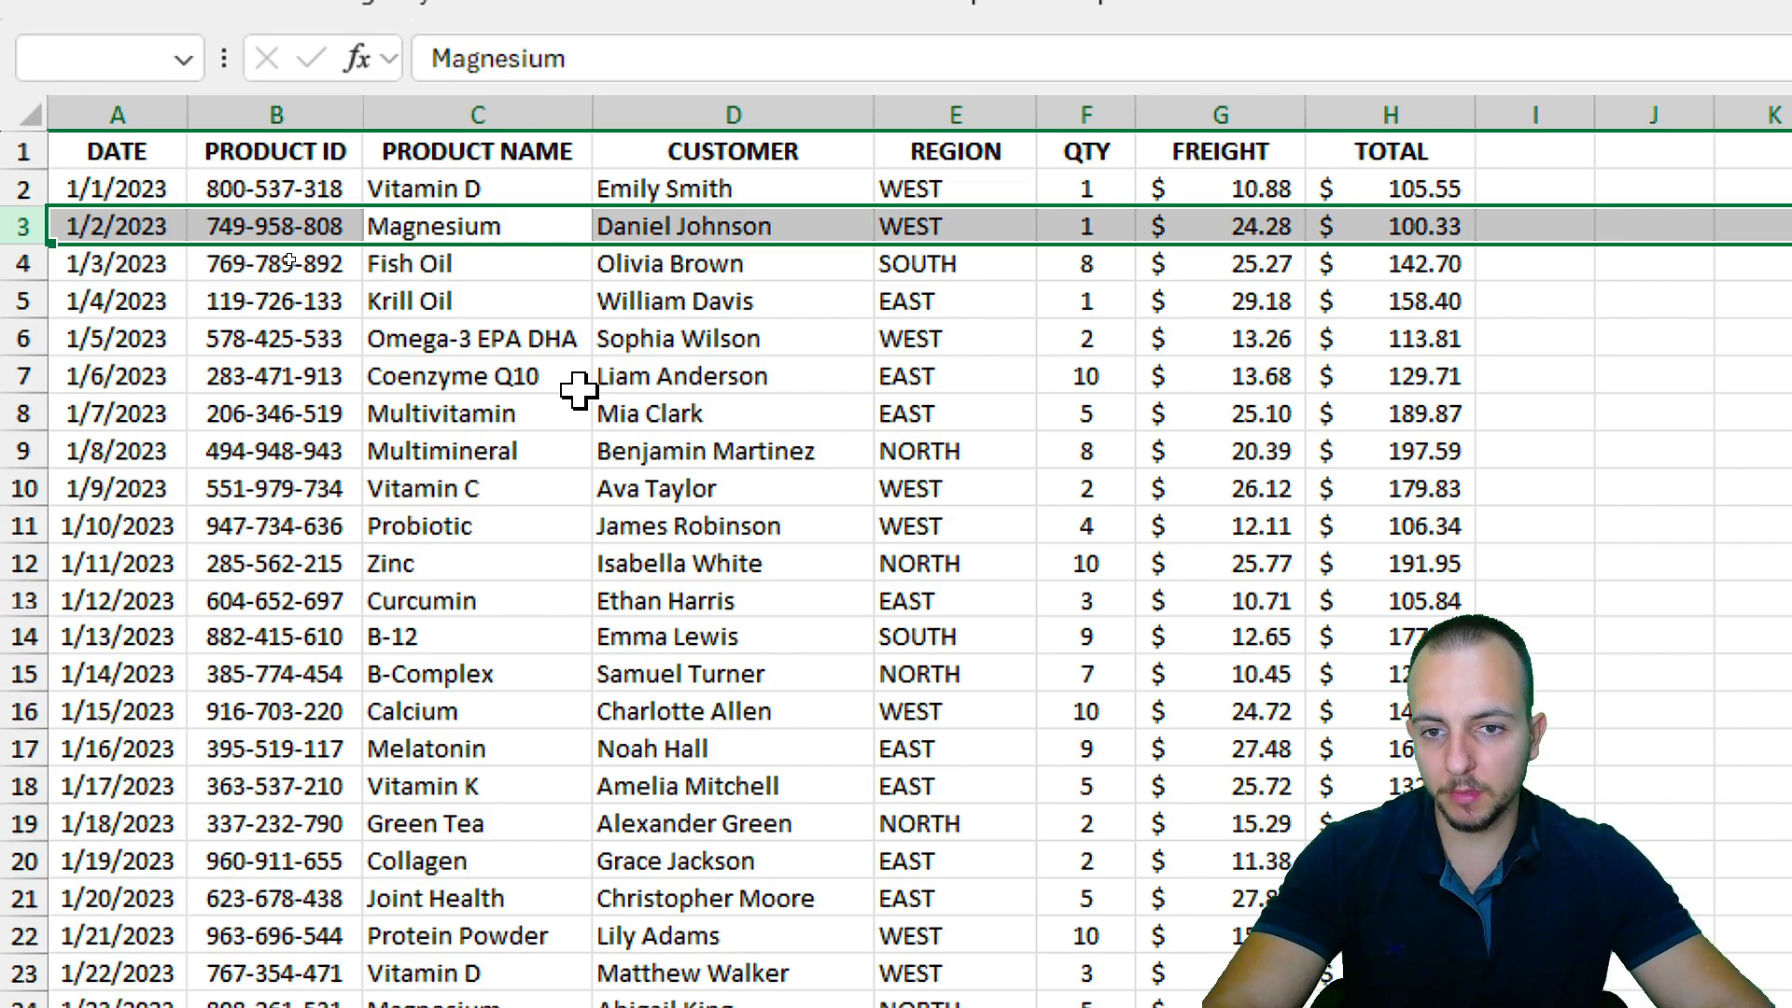
key("Down")
key("shift+space")
key("Down")
key("Down")
key("shift+space")
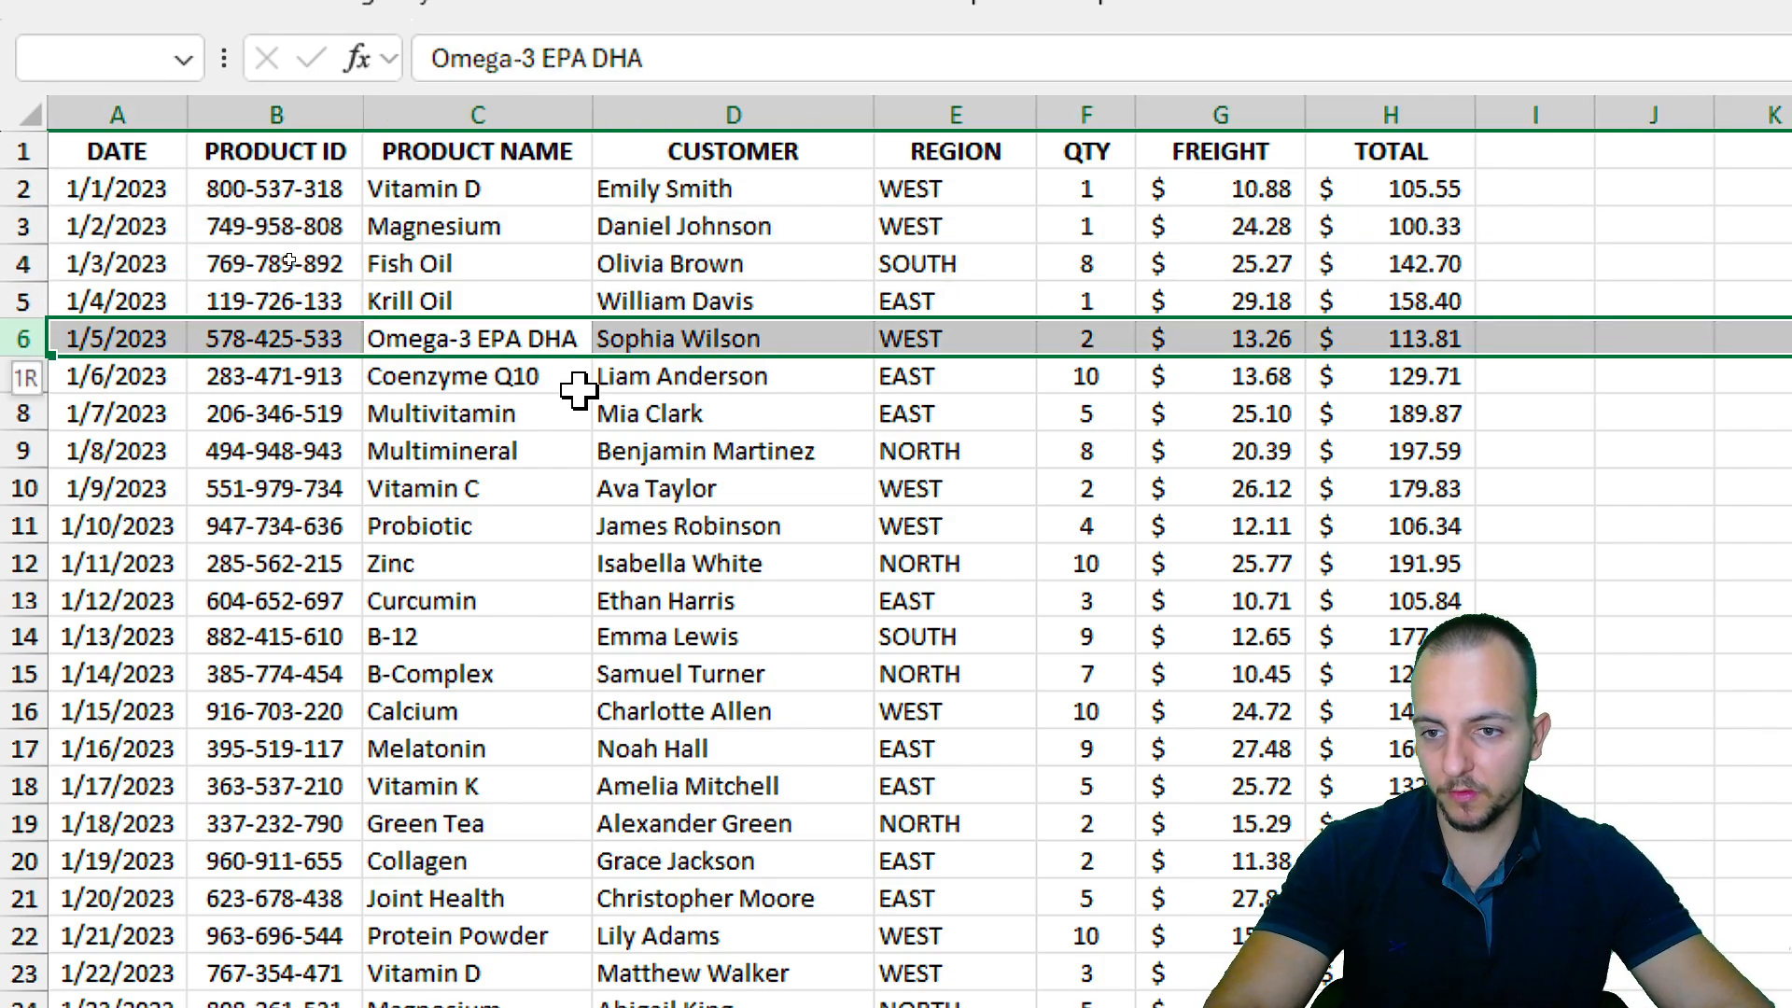
key("Down")
key("Down")
key("shift+space")
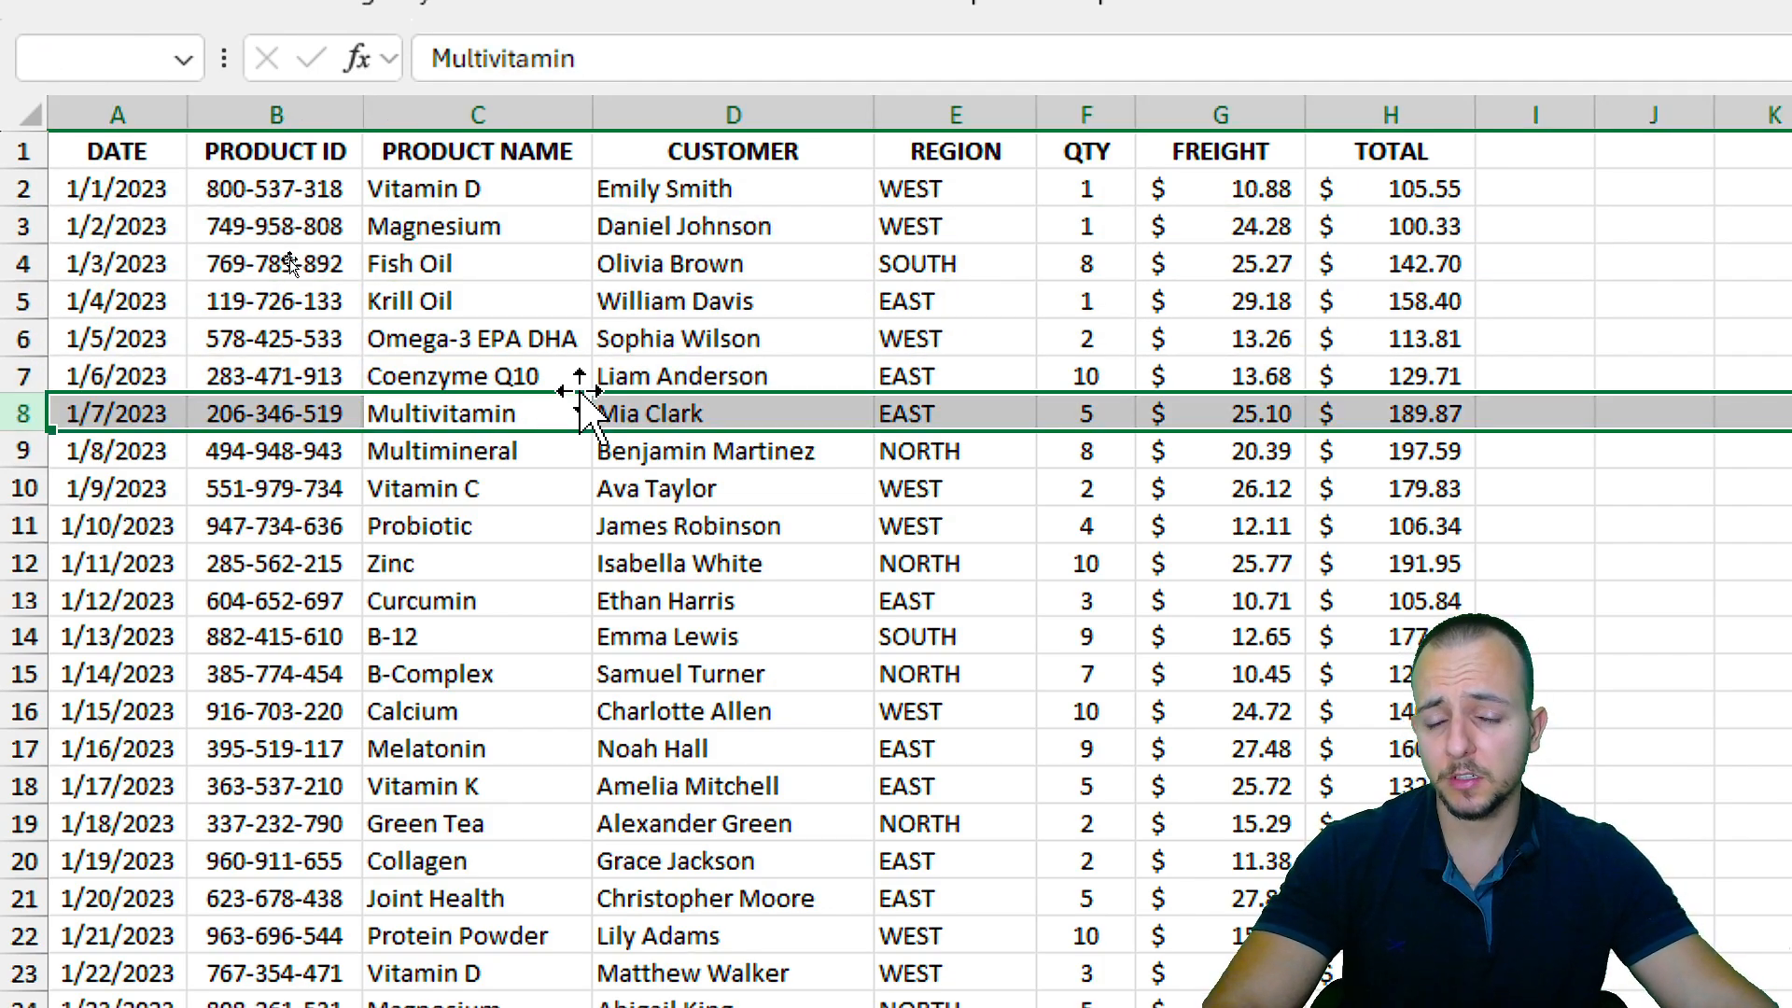
Check how far the order list extends by going to the last PRODUCT NAME entry, and return to the header.
left_click(582, 151)
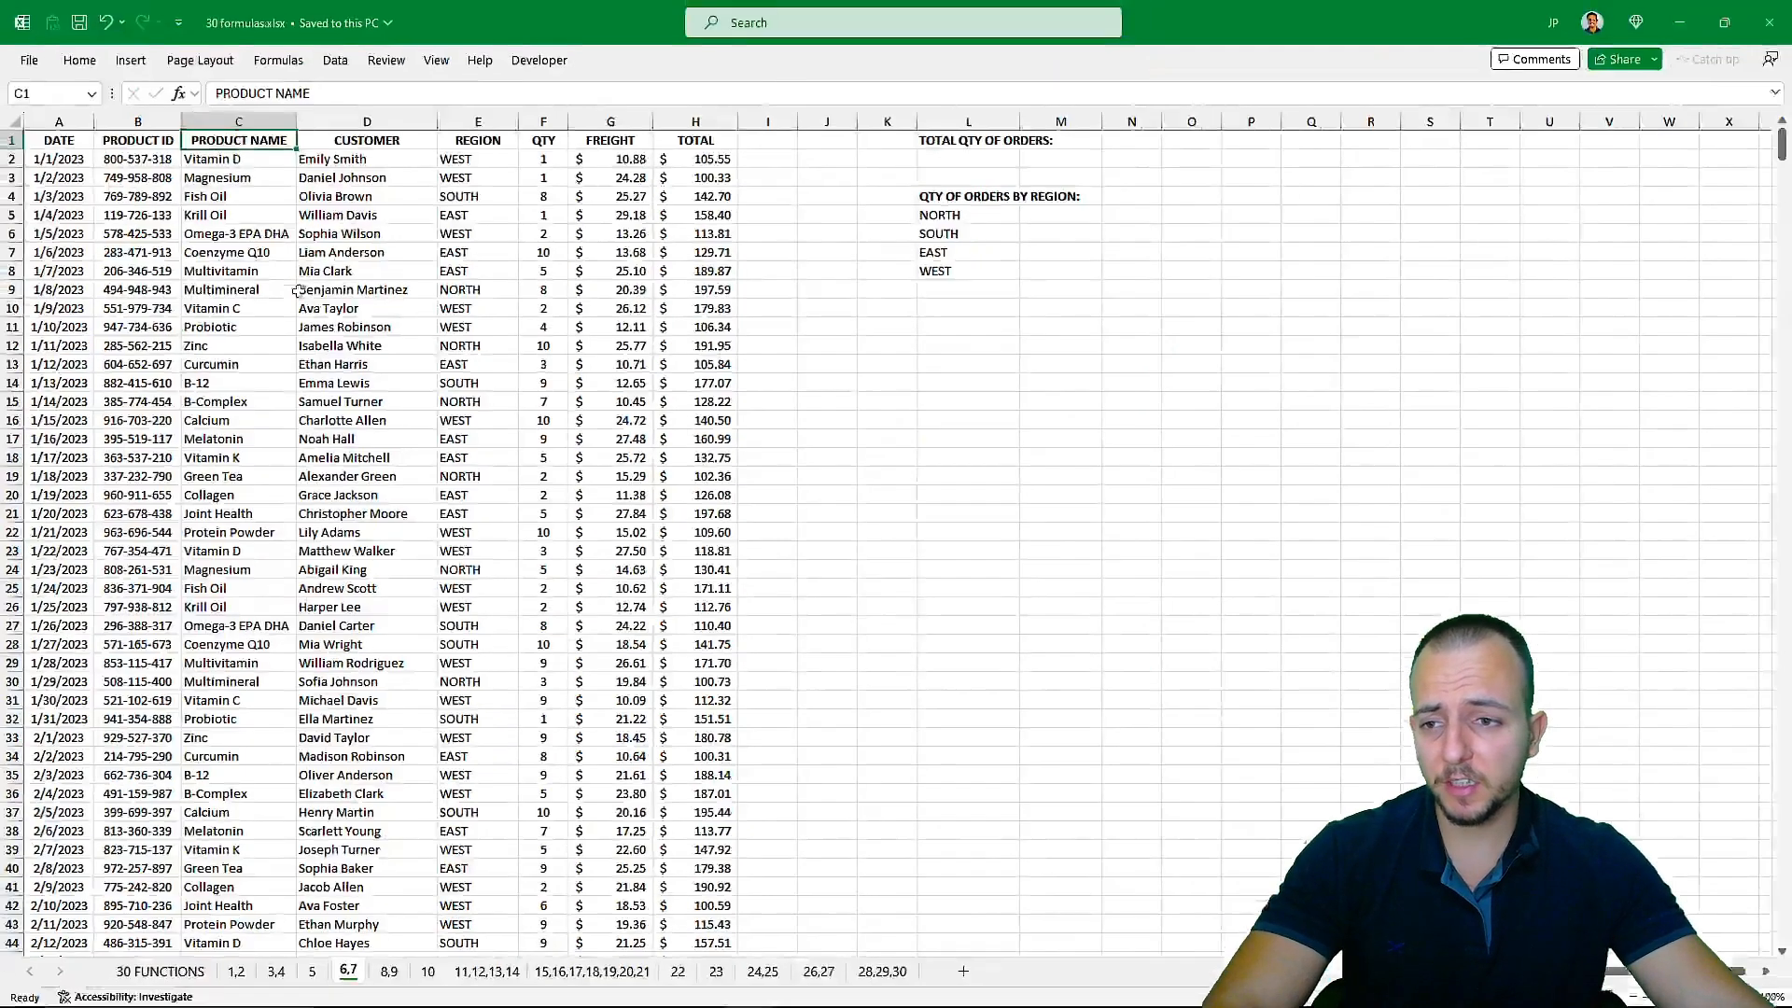
scroll(333, 347, "down", 20)
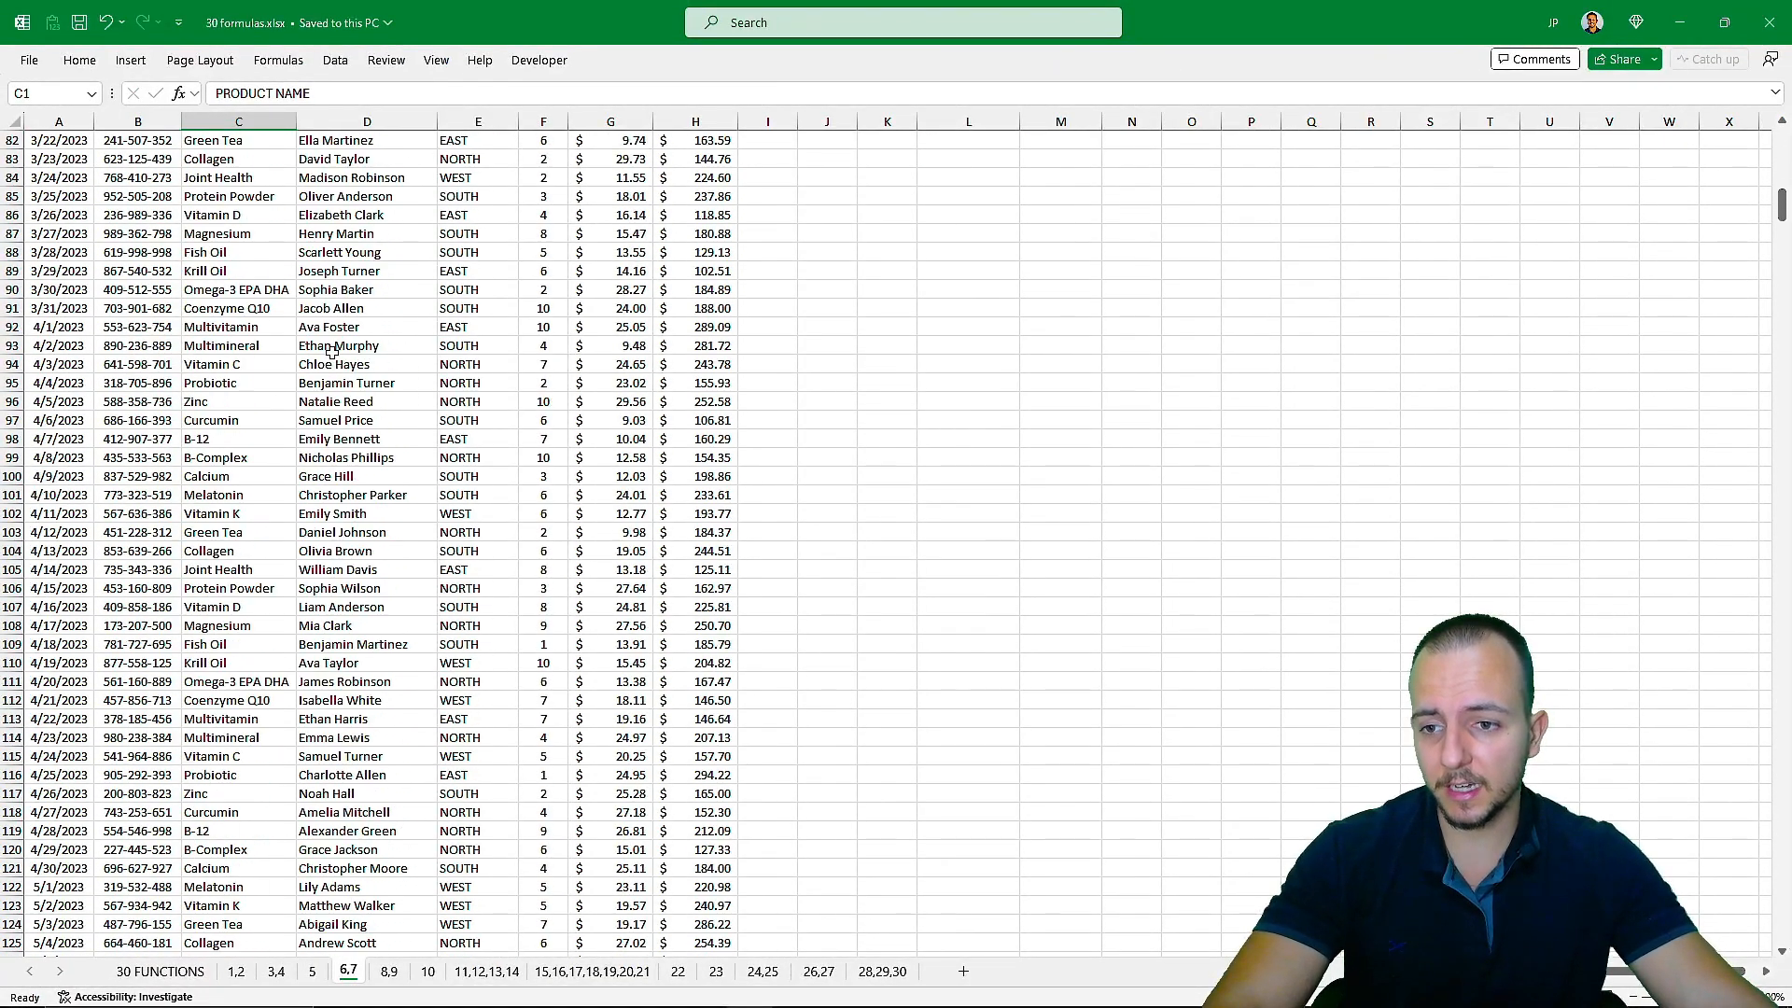
scroll(390, 390, "down", 20)
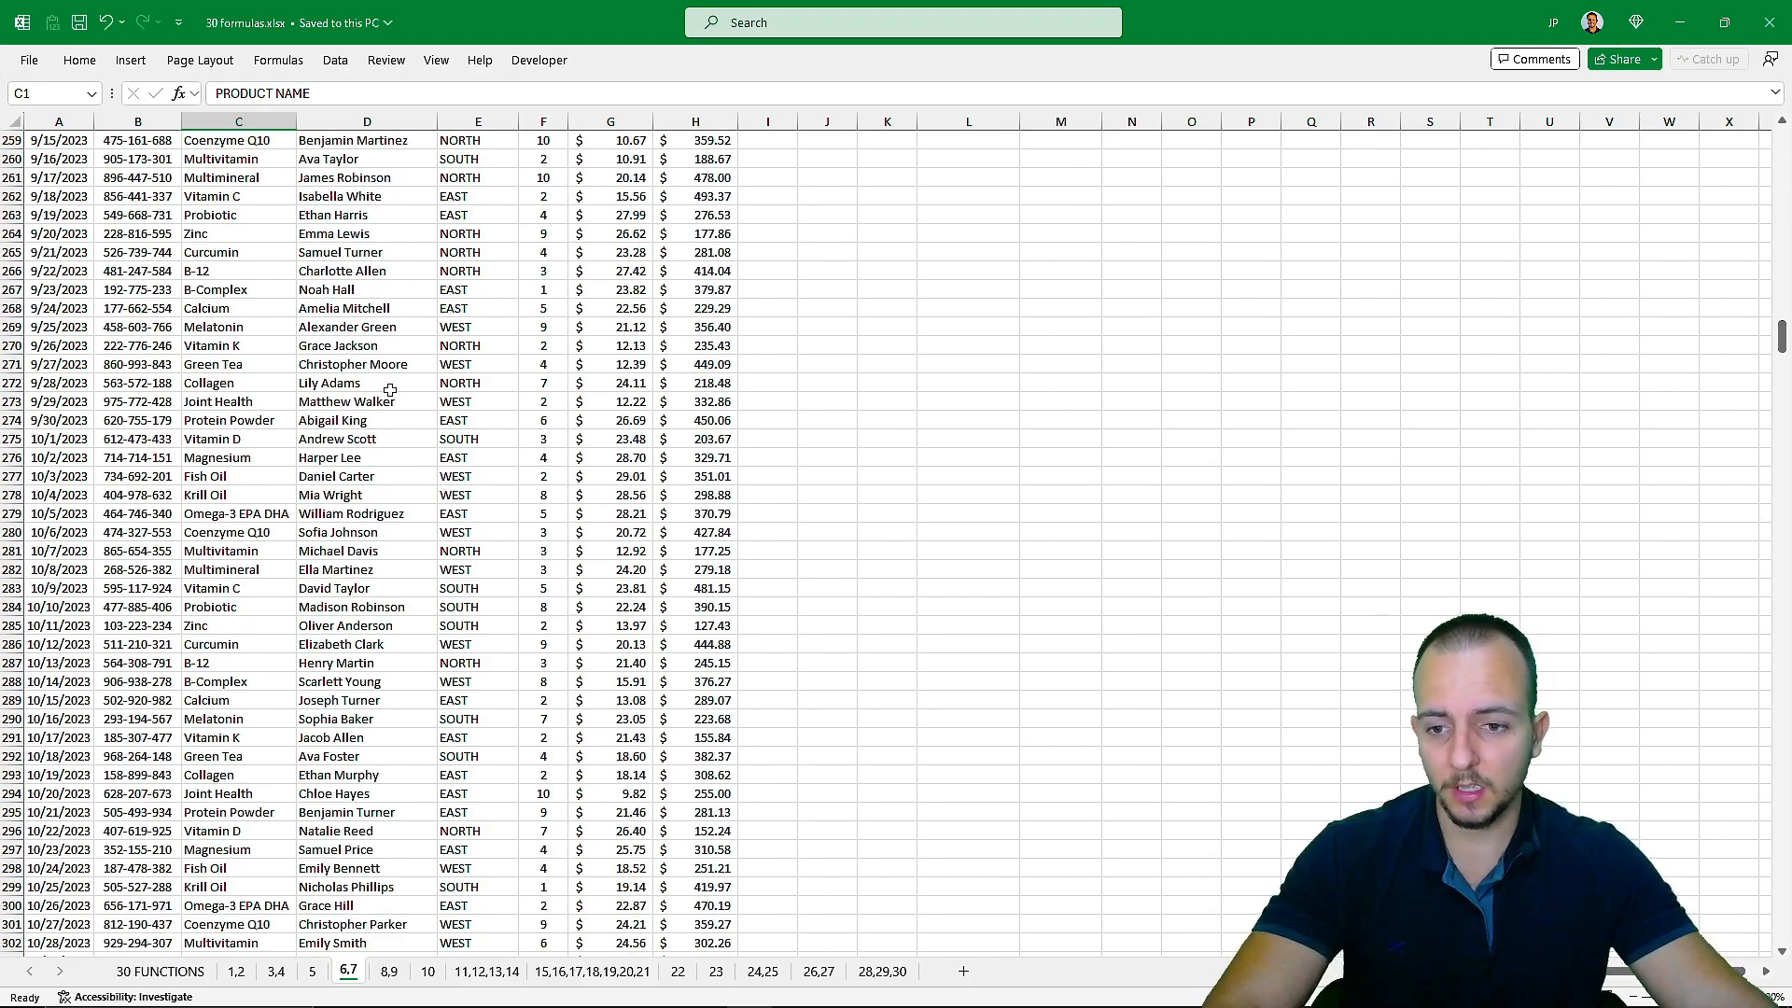
key("ctrl+Down")
scroll(381, 433, "down", 11)
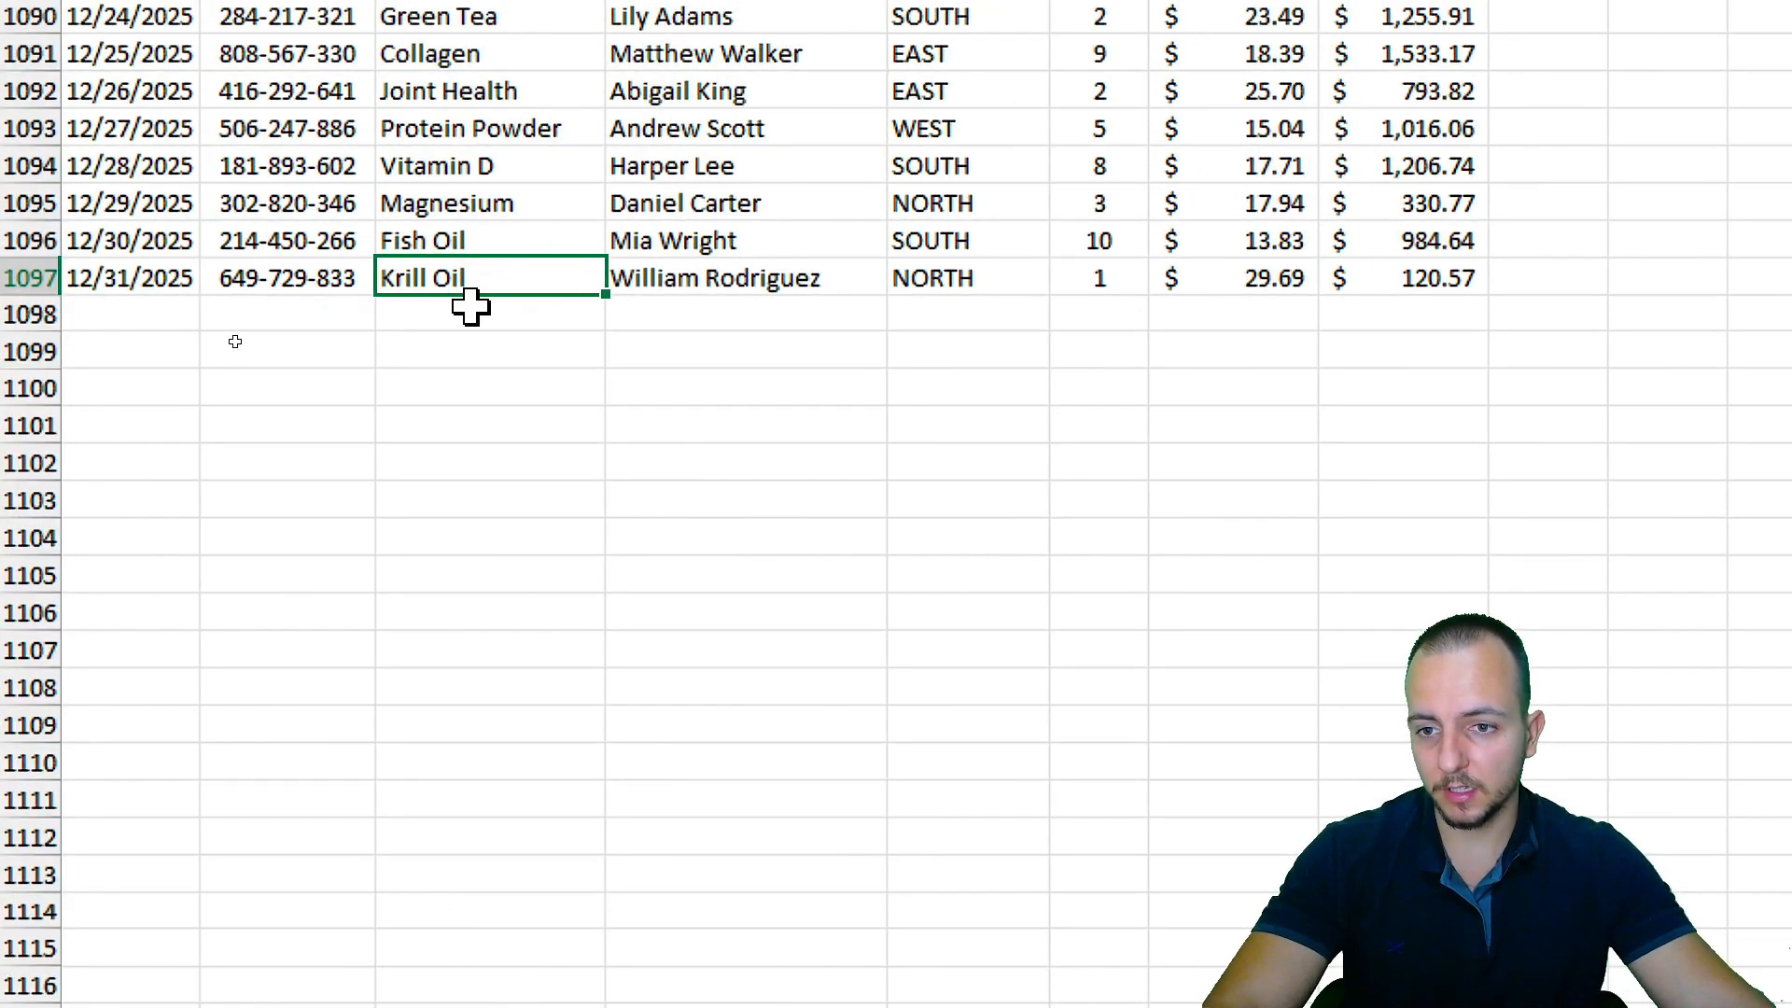
left_click_drag(234, 342, 238, 532)
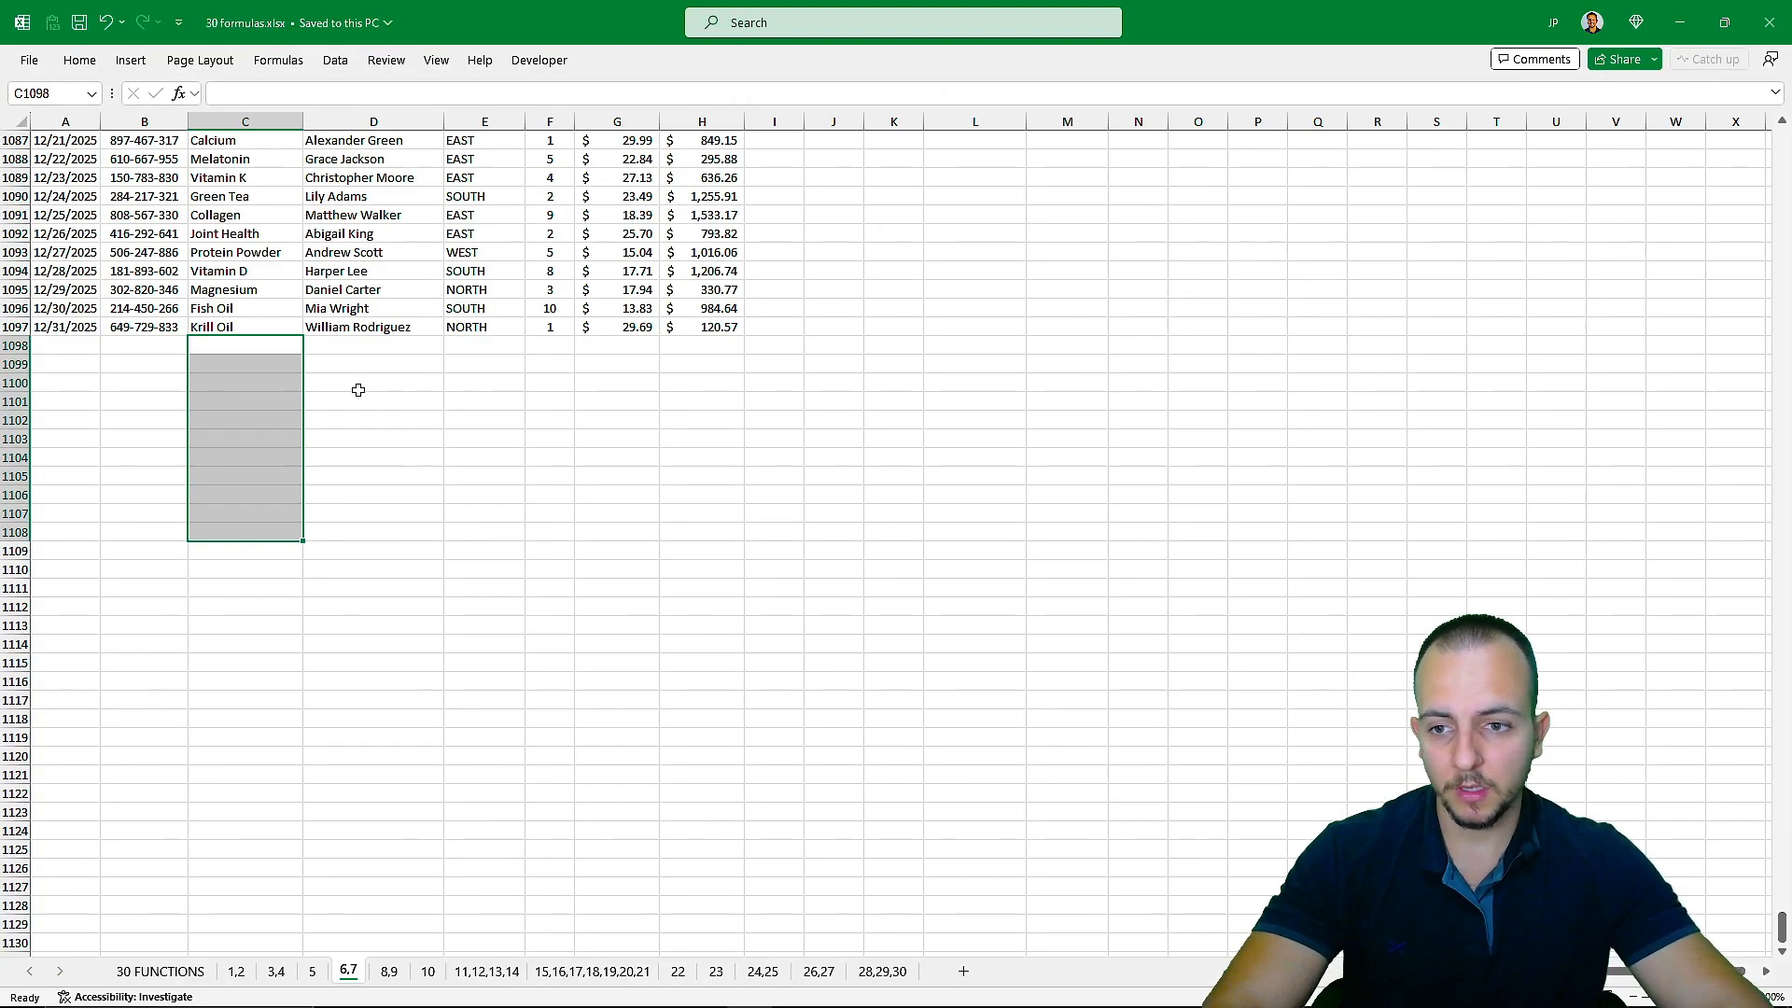
key("ctrl+Up")
key("ctrl+Up")
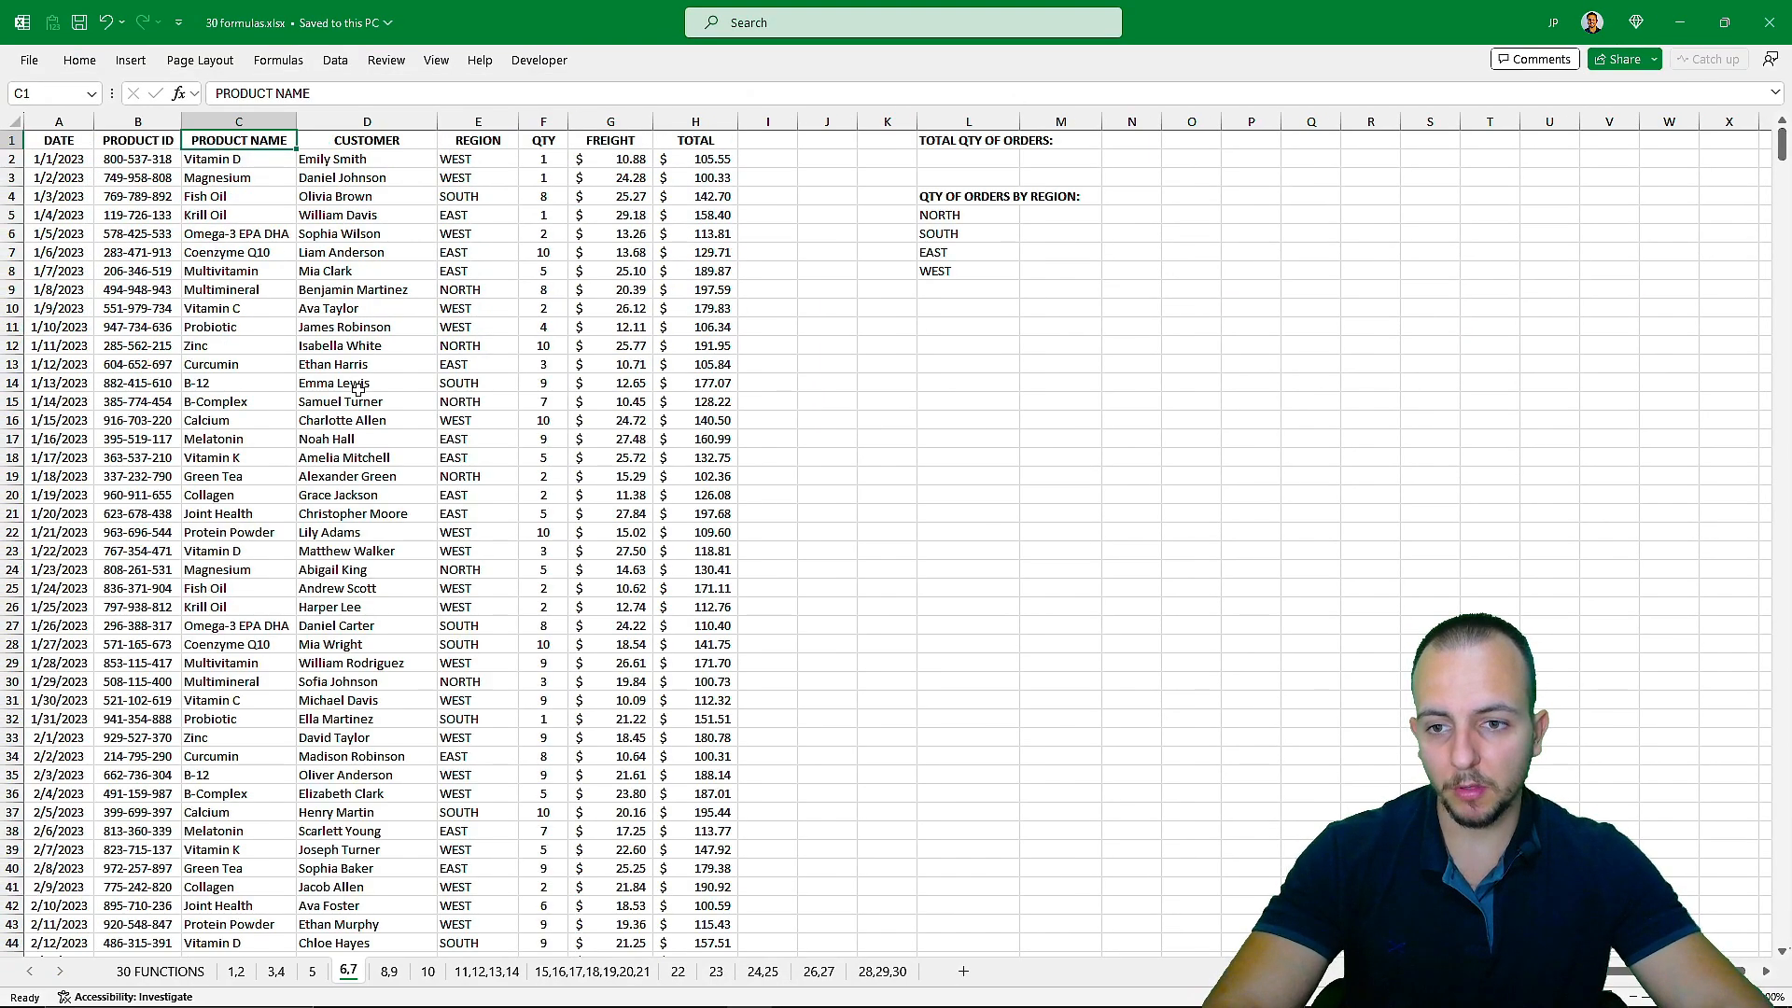
Start a COUNTA formula in L2, below the TOTAL QTY OF ORDERS heading.
key("ctrl+Right")
key("Right")
key("Right")
key("Right")
key("Right")
key("Down")
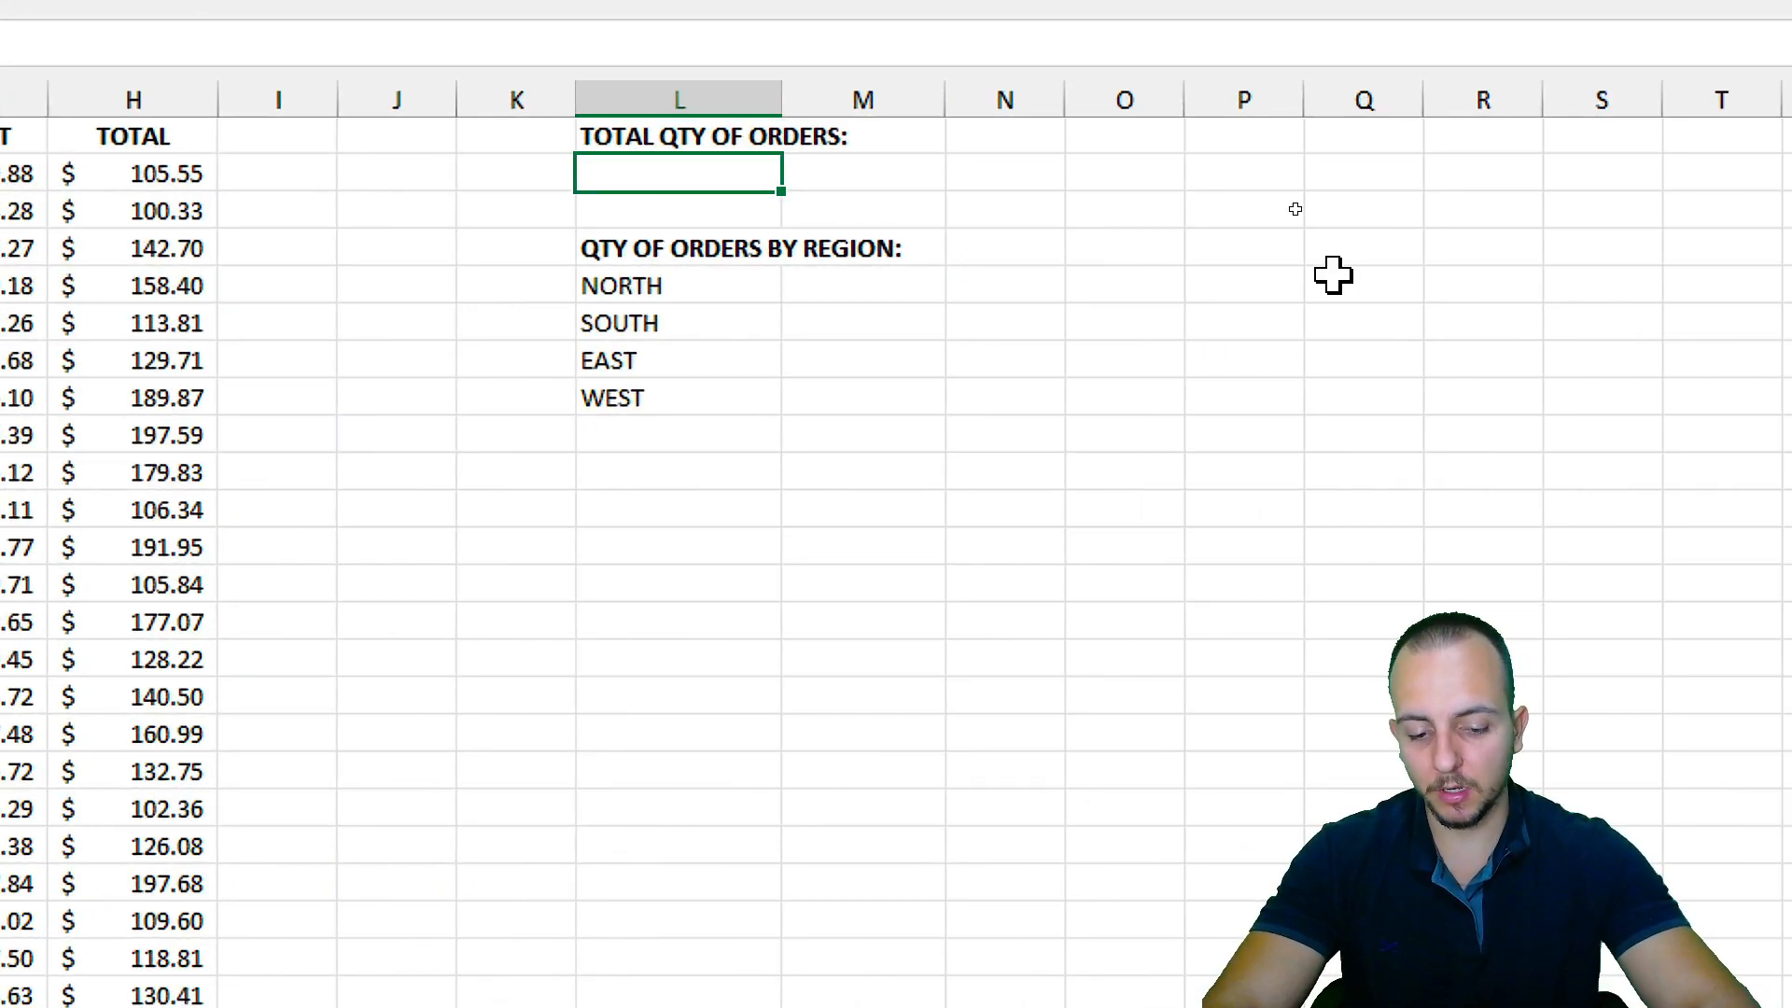
type("=COUNTA")
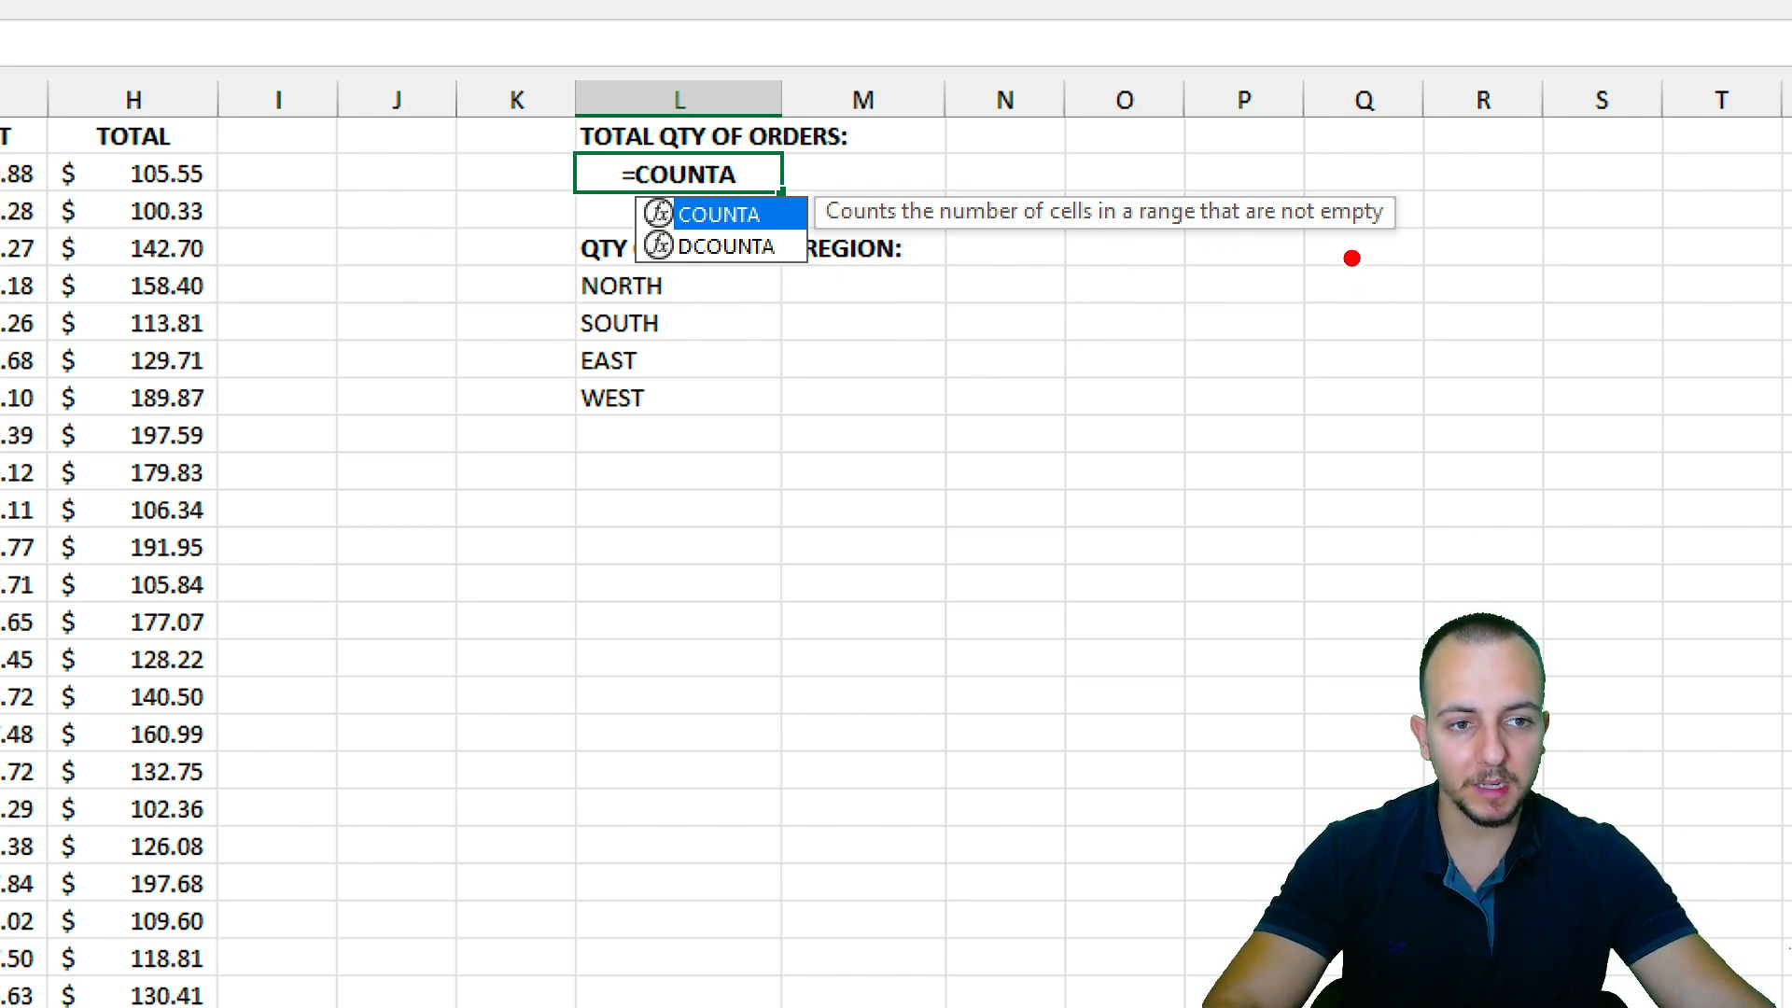
left_click_drag(1353, 245, 1307, 481)
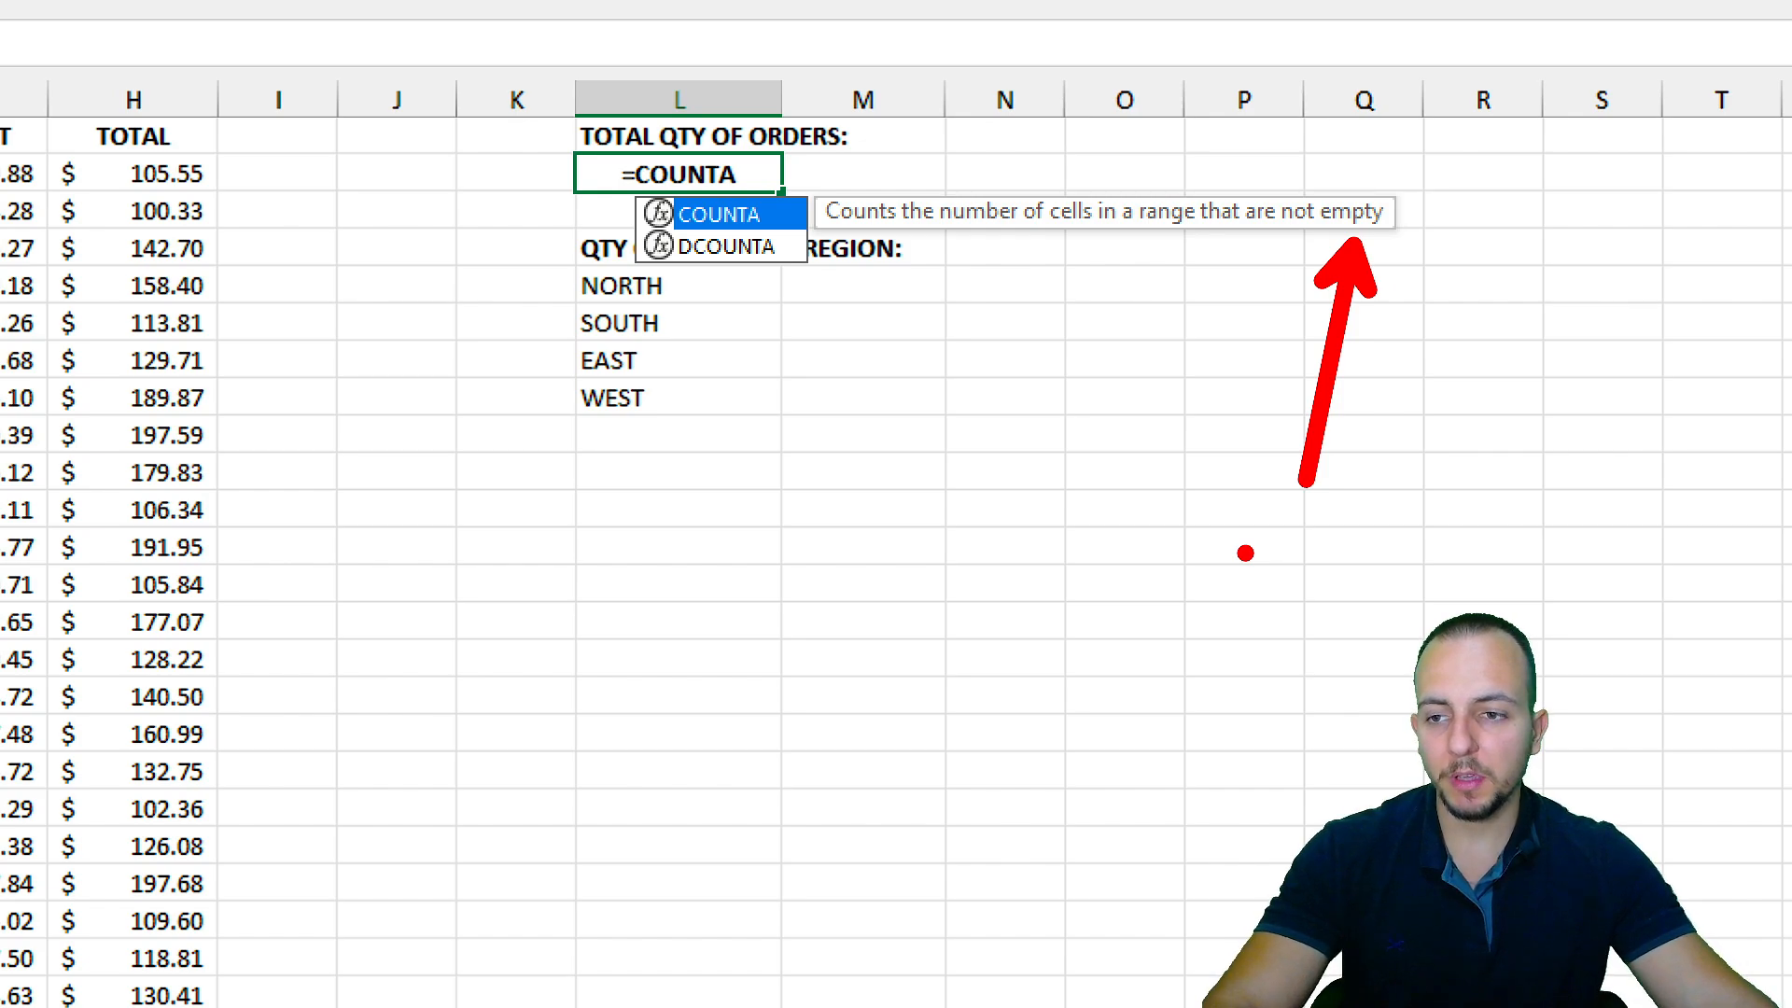
mouse_move(489, 459)
left_mouse_down()
mouse_move(416, 724)
mouse_move(652, 709)
left_mouse_up()
key("ctrl+z")
left_click_drag(497, 598, 642, 597)
key("ctrl+z")
key("ctrl+z")
mouse_move(549, 544)
left_mouse_down()
mouse_move(526, 611)
mouse_move(541, 538)
mouse_move(640, 600)
mouse_move(719, 597)
left_mouse_up()
key("ctrl+z")
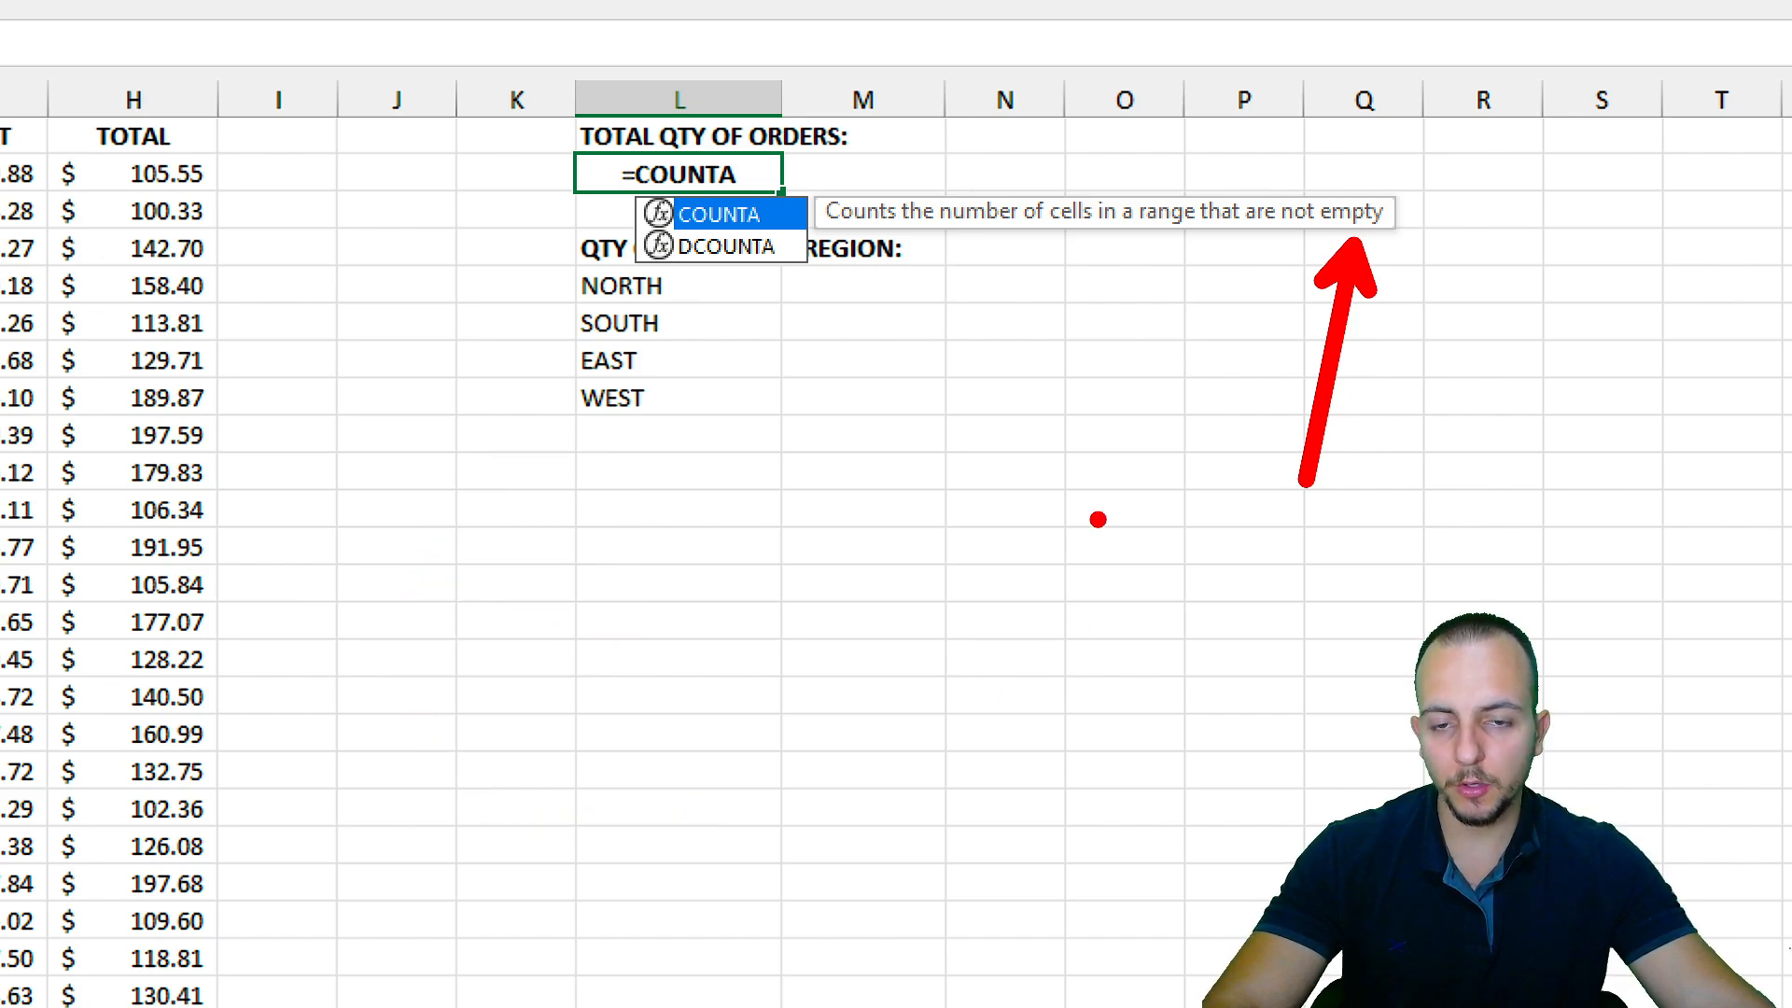
mouse_move(709, 183)
left_mouse_down()
mouse_move(802, 172)
mouse_move(682, 177)
left_mouse_up()
key("ctrl+z")
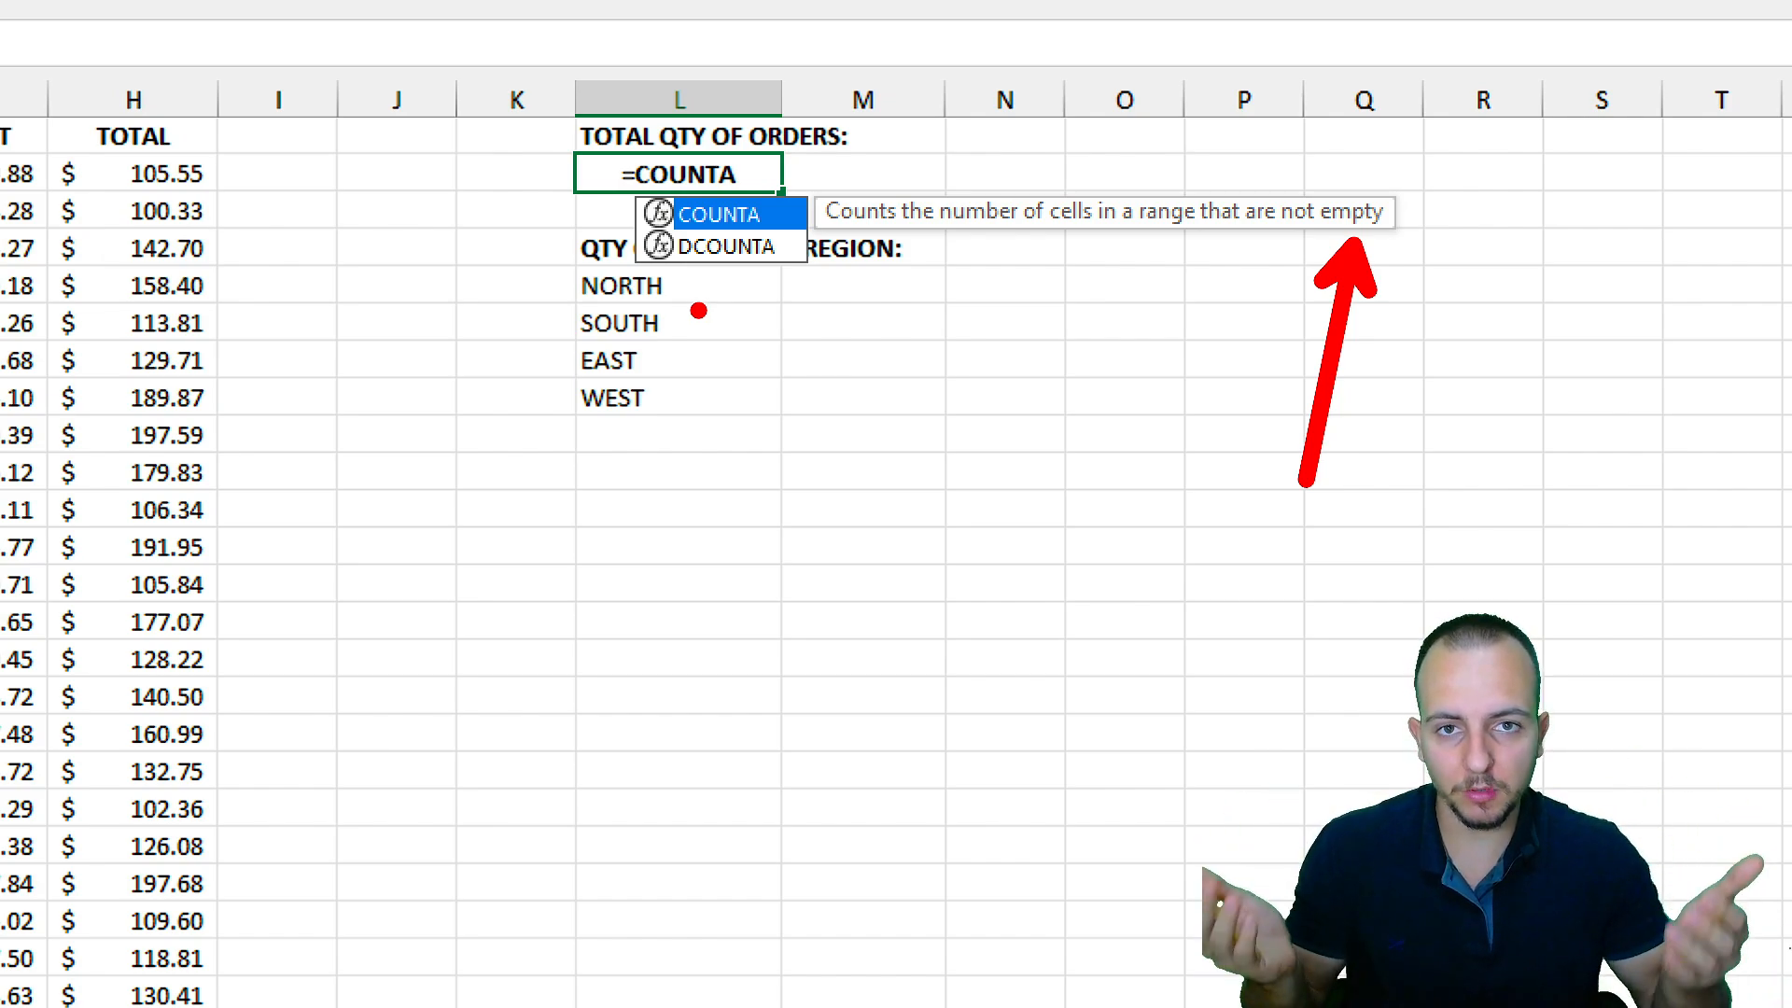
mouse_move(1382, 149)
left_mouse_down()
mouse_move(1343, 149)
mouse_move(1363, 244)
mouse_move(1385, 149)
left_mouse_up()
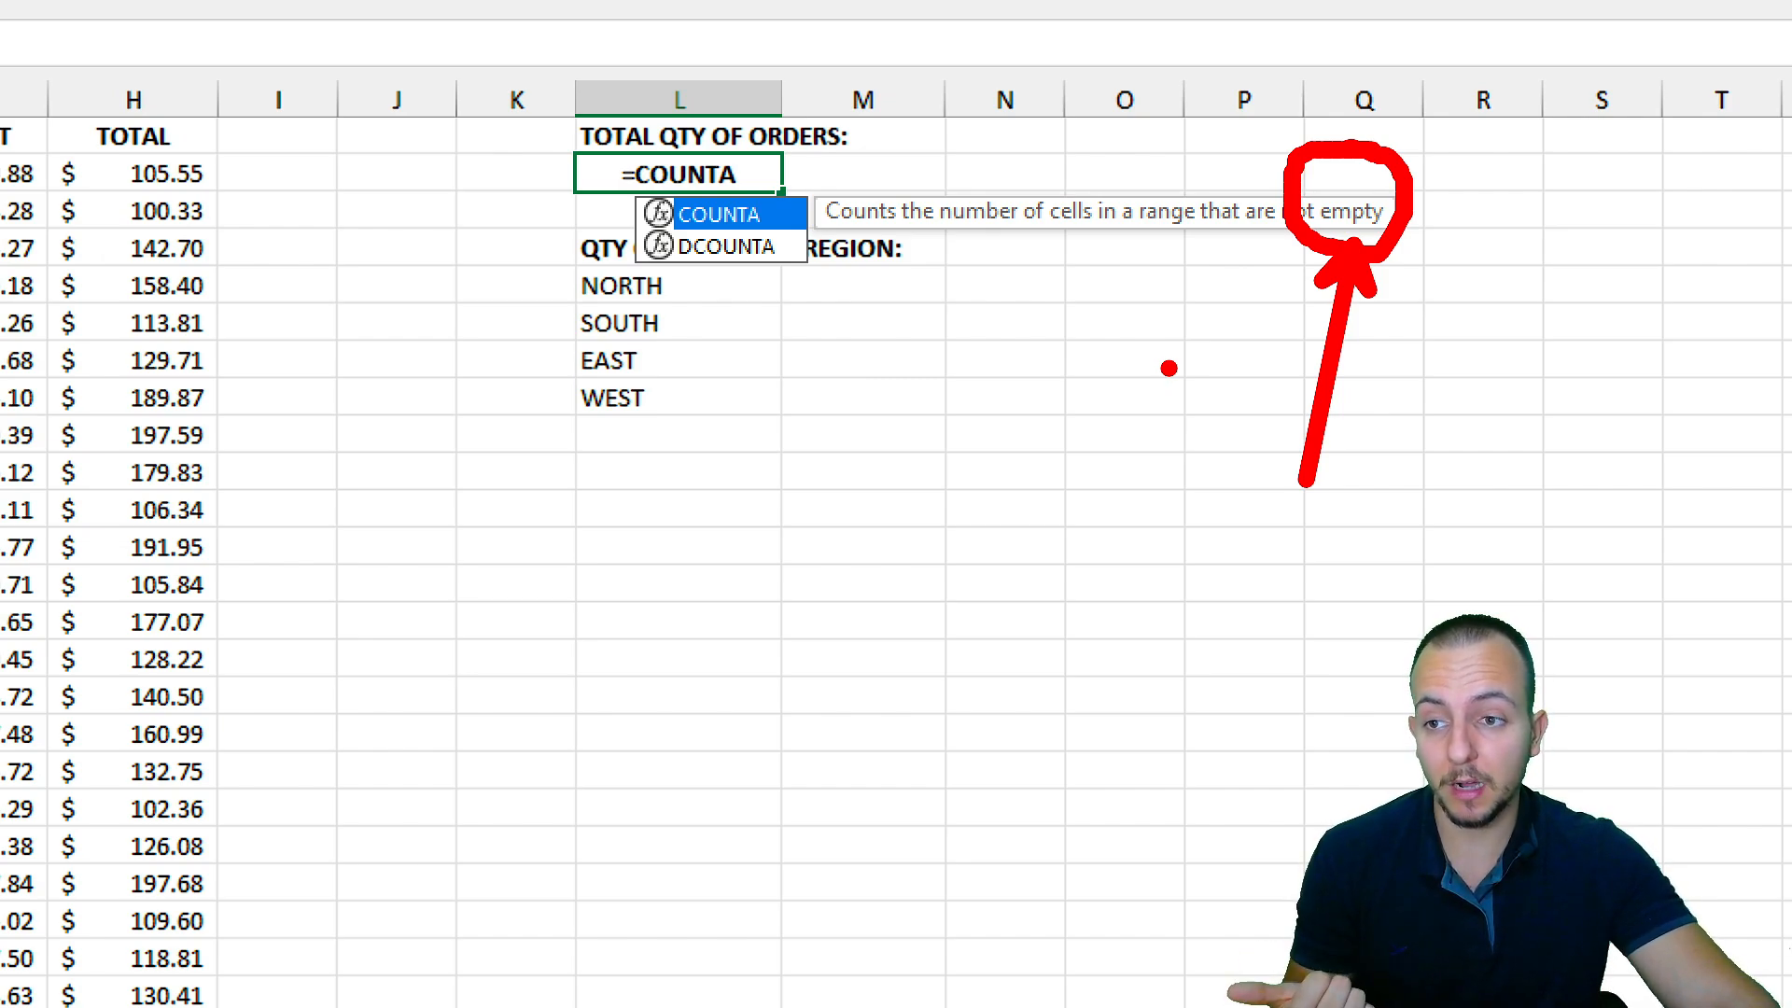
key("Escape")
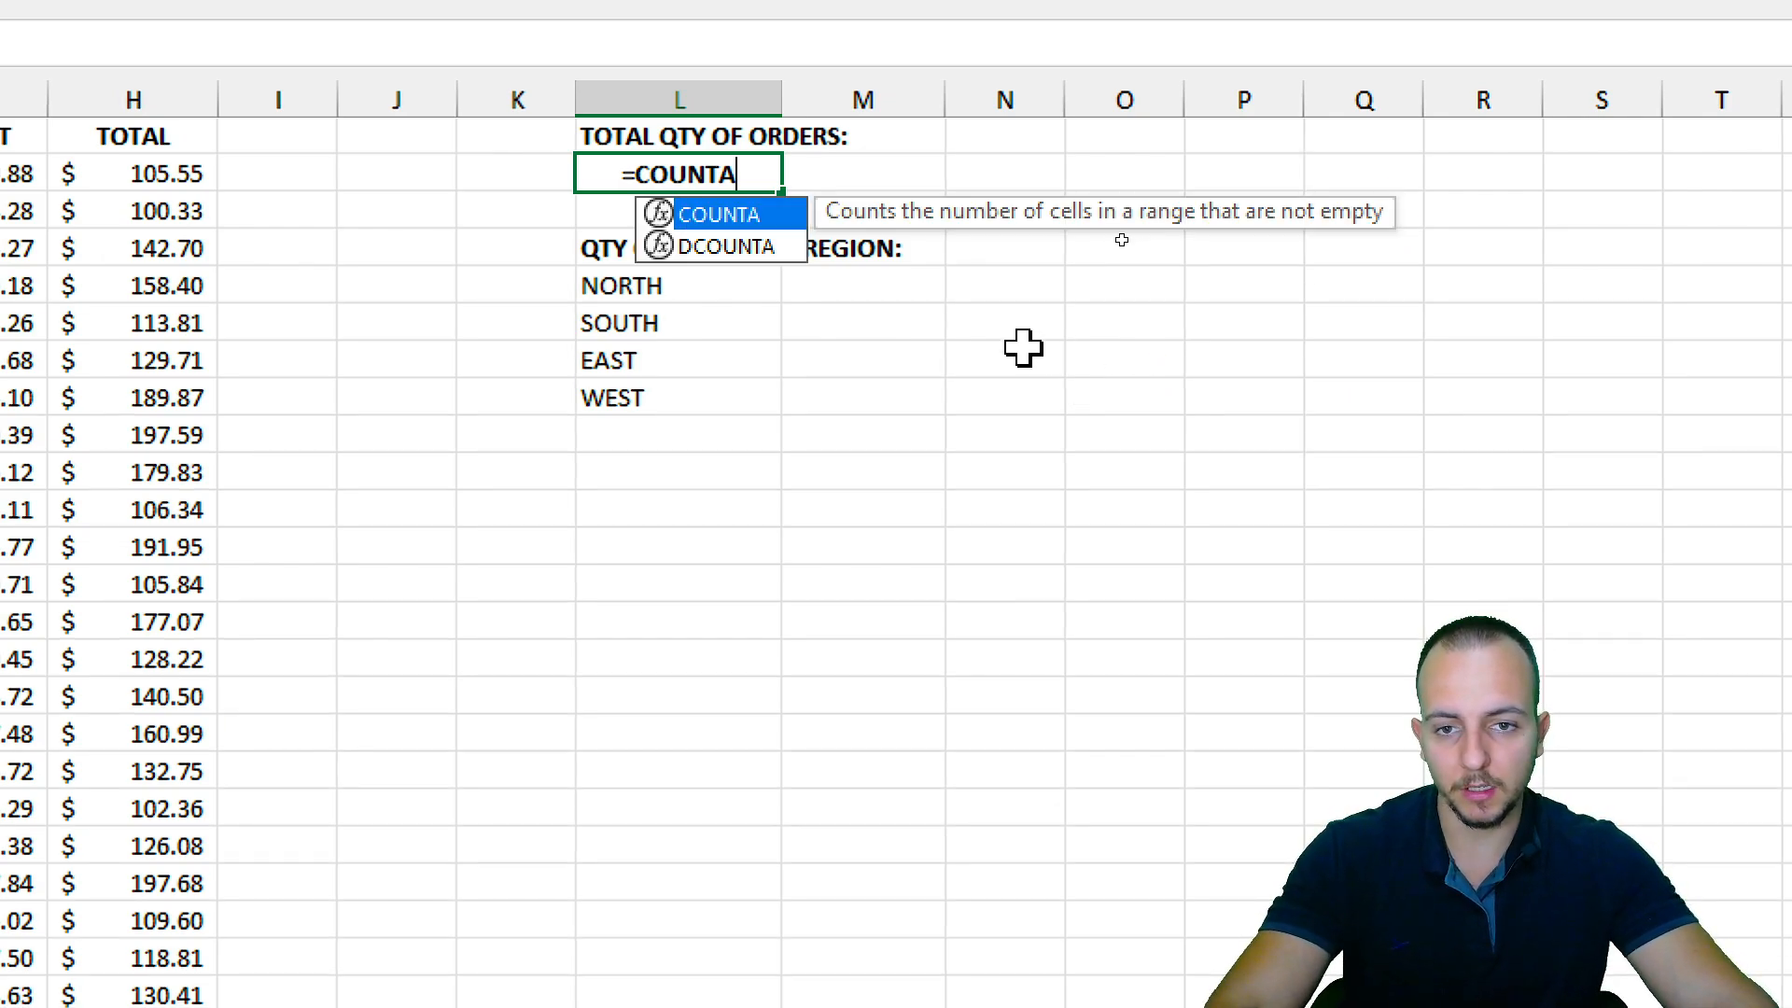
Accept the COUNTA function in L2 and bring the orders table into reach for choosing its arguments.
double_click(780, 226)
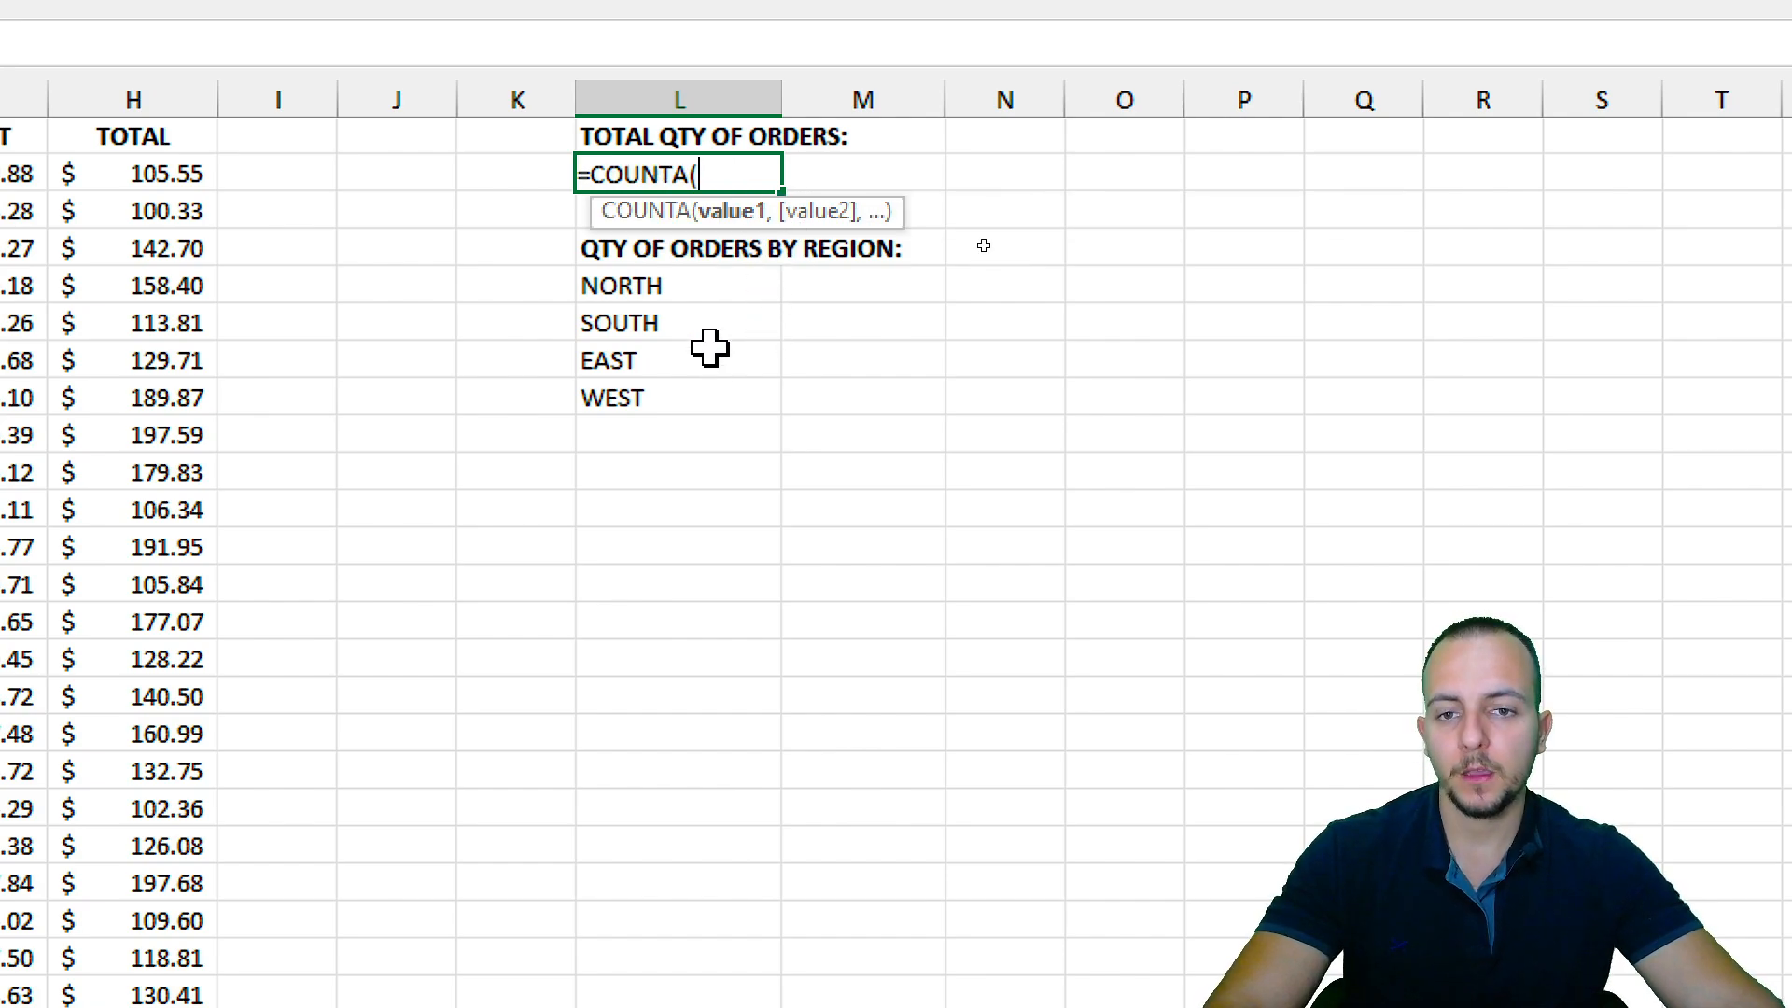
scroll(194, 273, "left", 3)
scroll(194, 274, "left", 3)
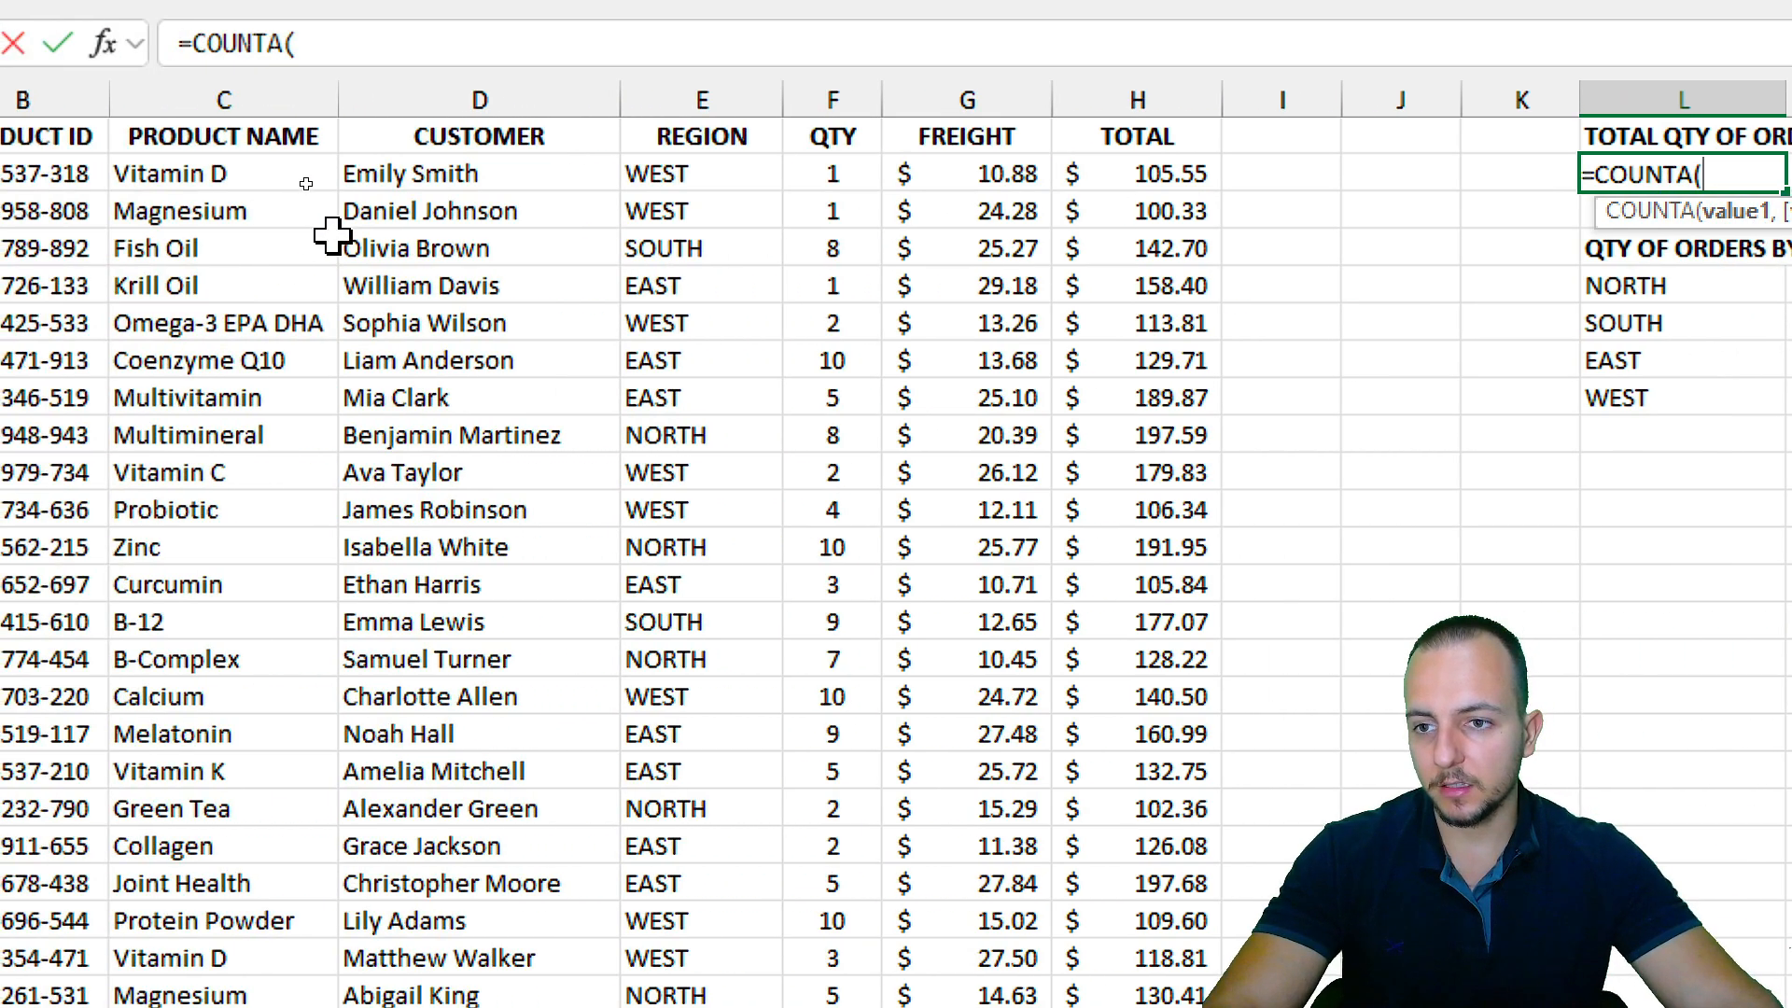
Try listing the customer cells D2, D3, D4, D5 and D6 as separate COUNTA values.
left_click(420, 176)
type(",")
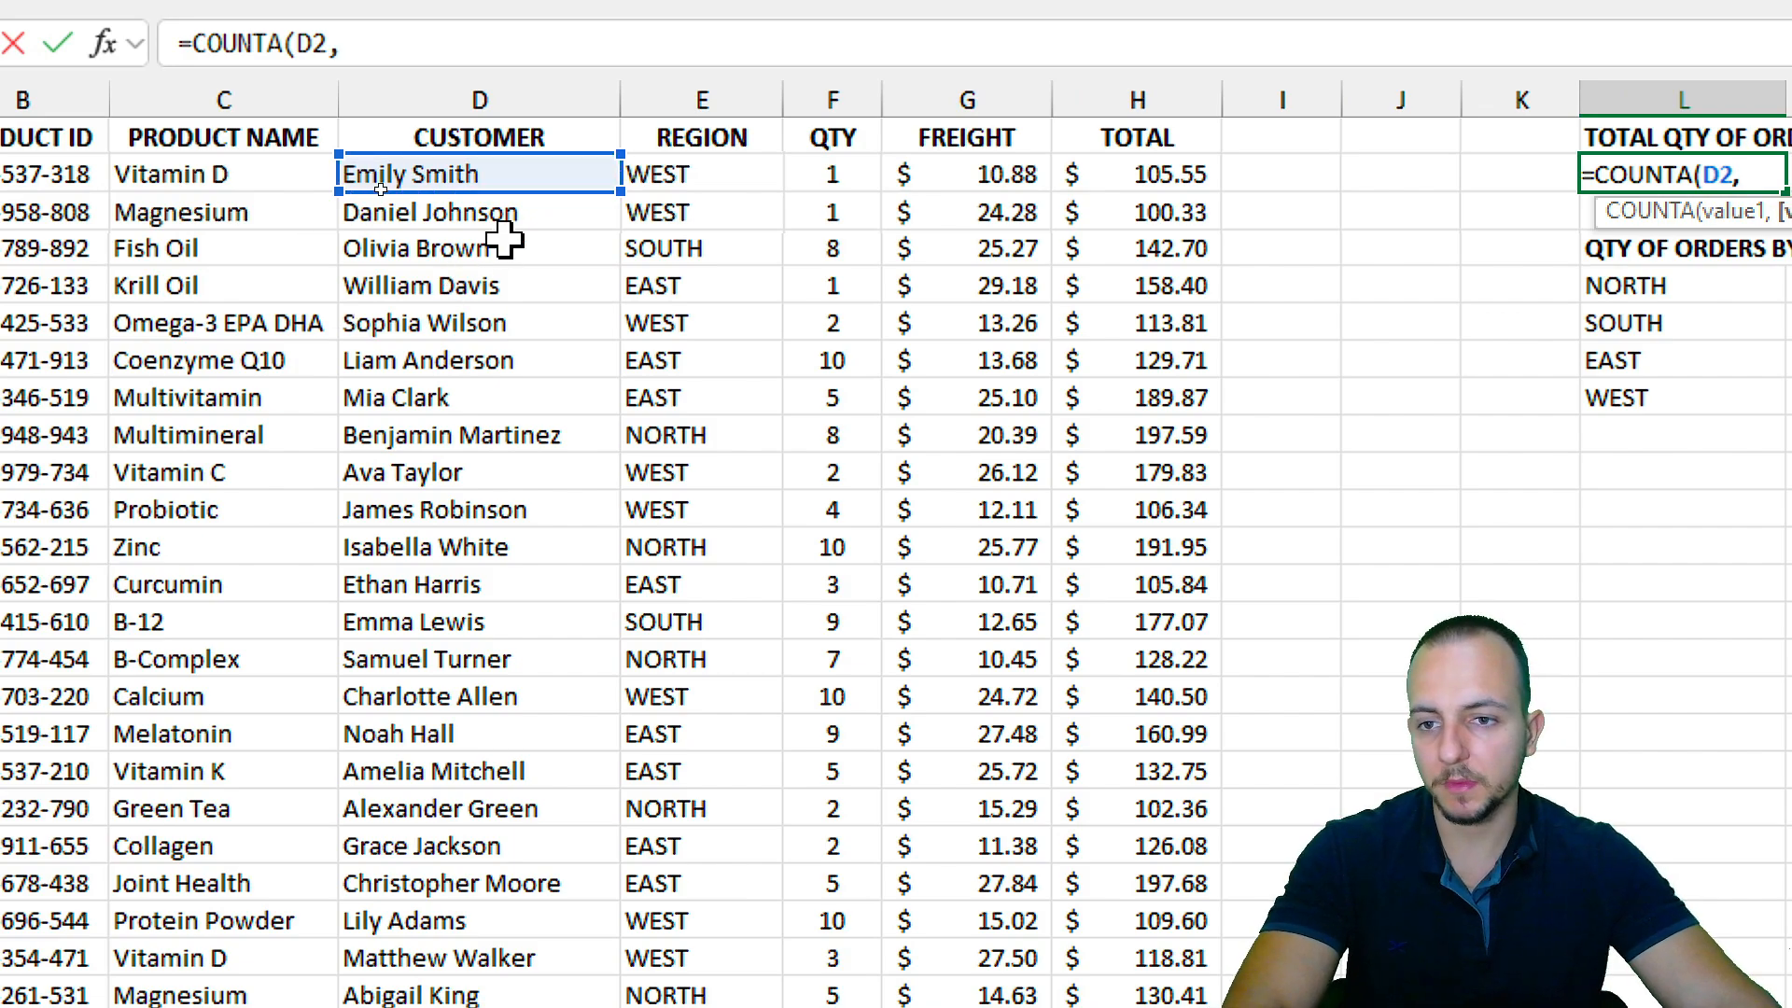
left_click(524, 211)
type(",")
left_click(467, 249)
type(",")
left_click(429, 294)
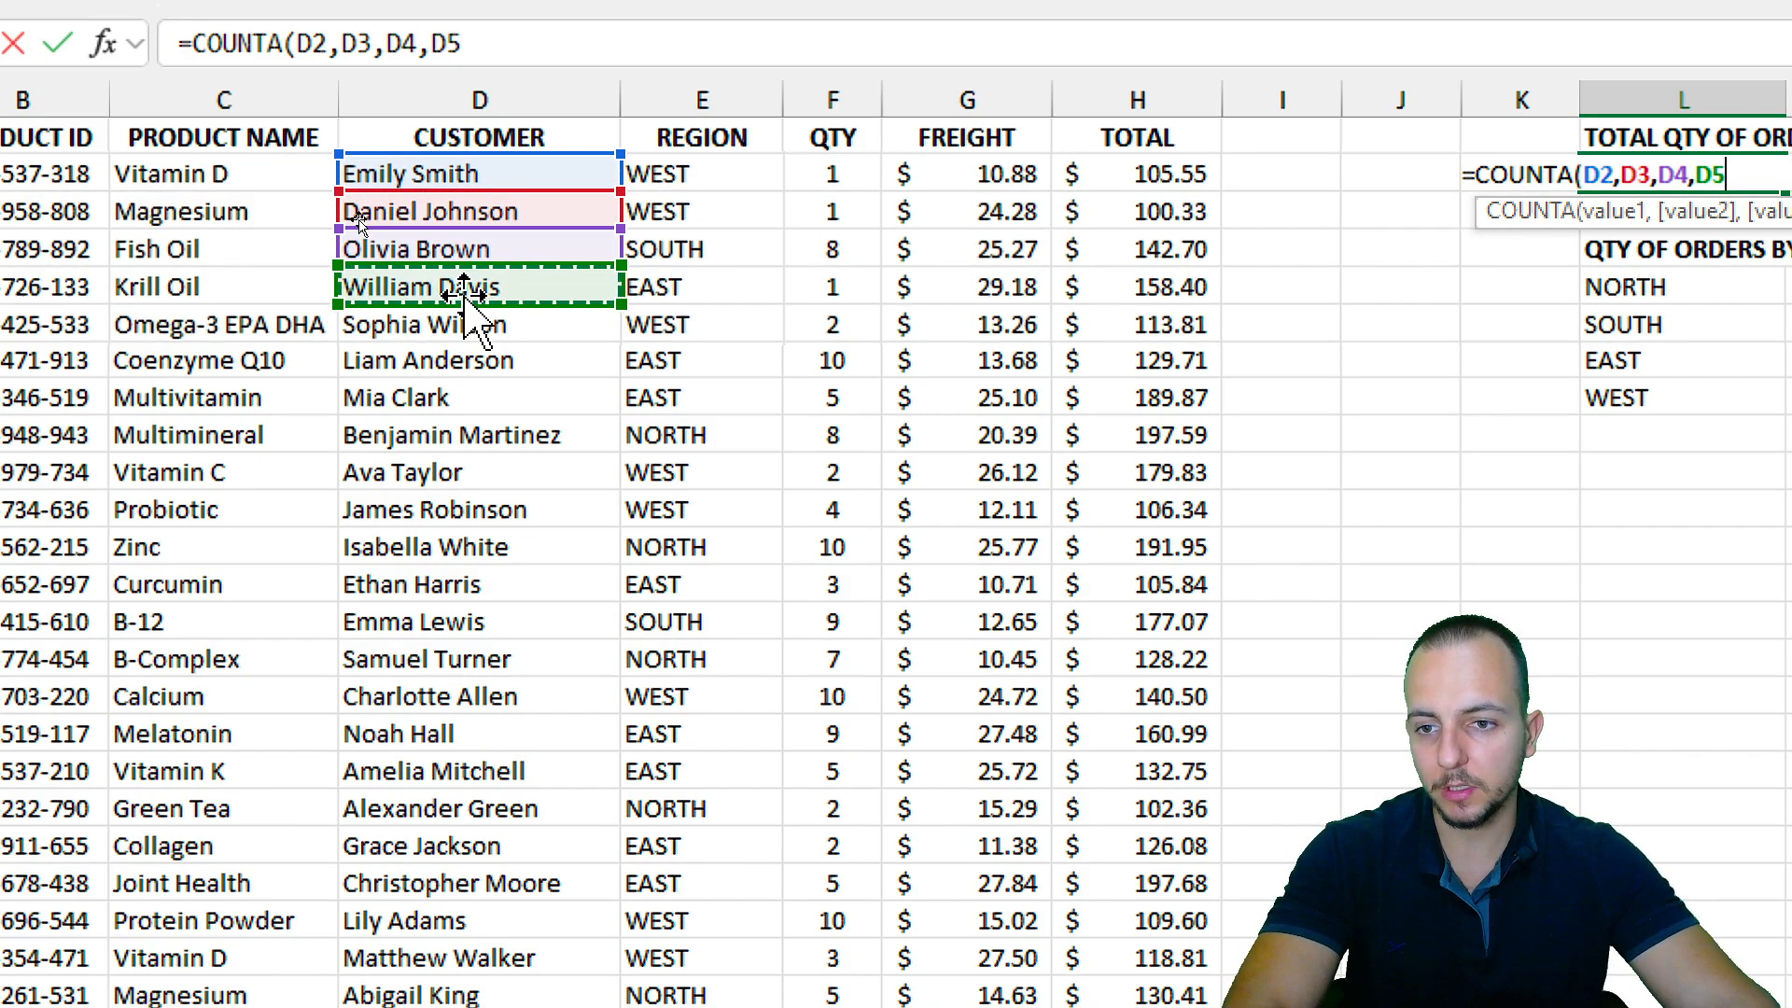
type(",")
left_click(439, 324)
type(",")
scroll(1120, 438, "right", 6)
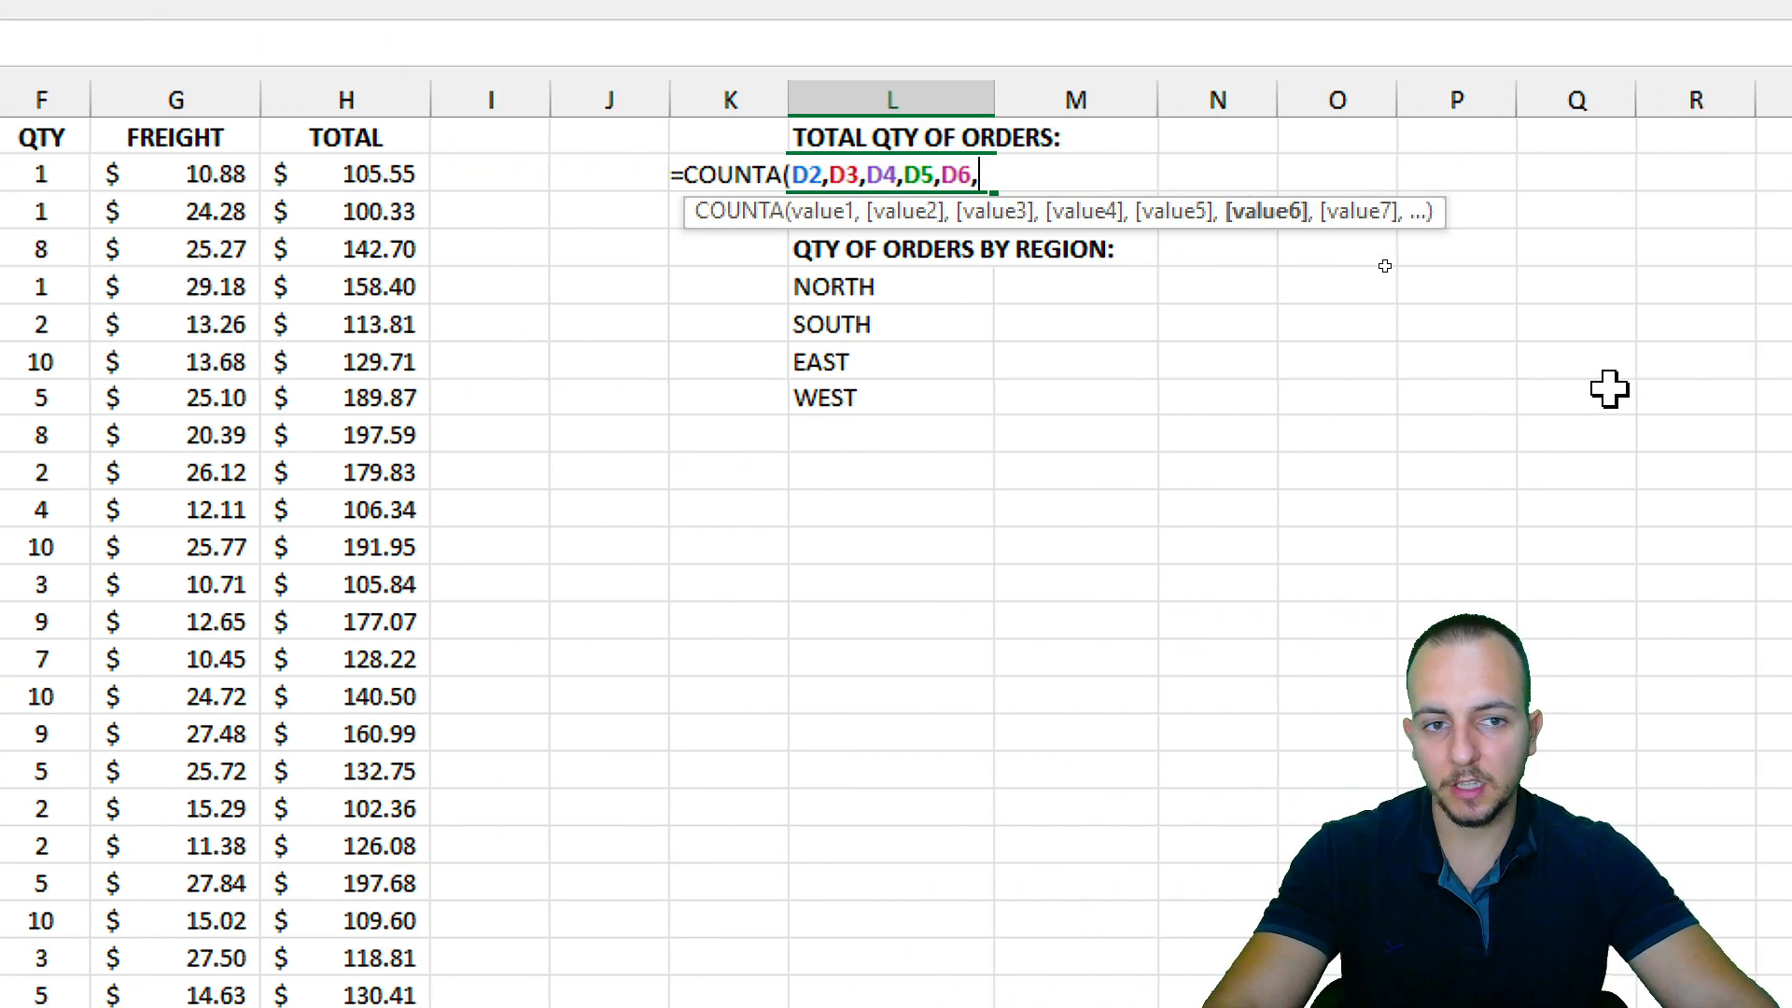
Remove the individual cell references from the L2 formula, leaving only =COUNTA(.
key("BackSpace")
key("BackSpace")
key("BackSpace")
key("BackSpace")
key("BackSpace")
key("BackSpace")
key("BackSpace")
key("BackSpace")
key("BackSpace")
key("BackSpace")
key("BackSpace")
key("BackSpace")
key("BackSpace")
key("BackSpace")
key("BackSpace")
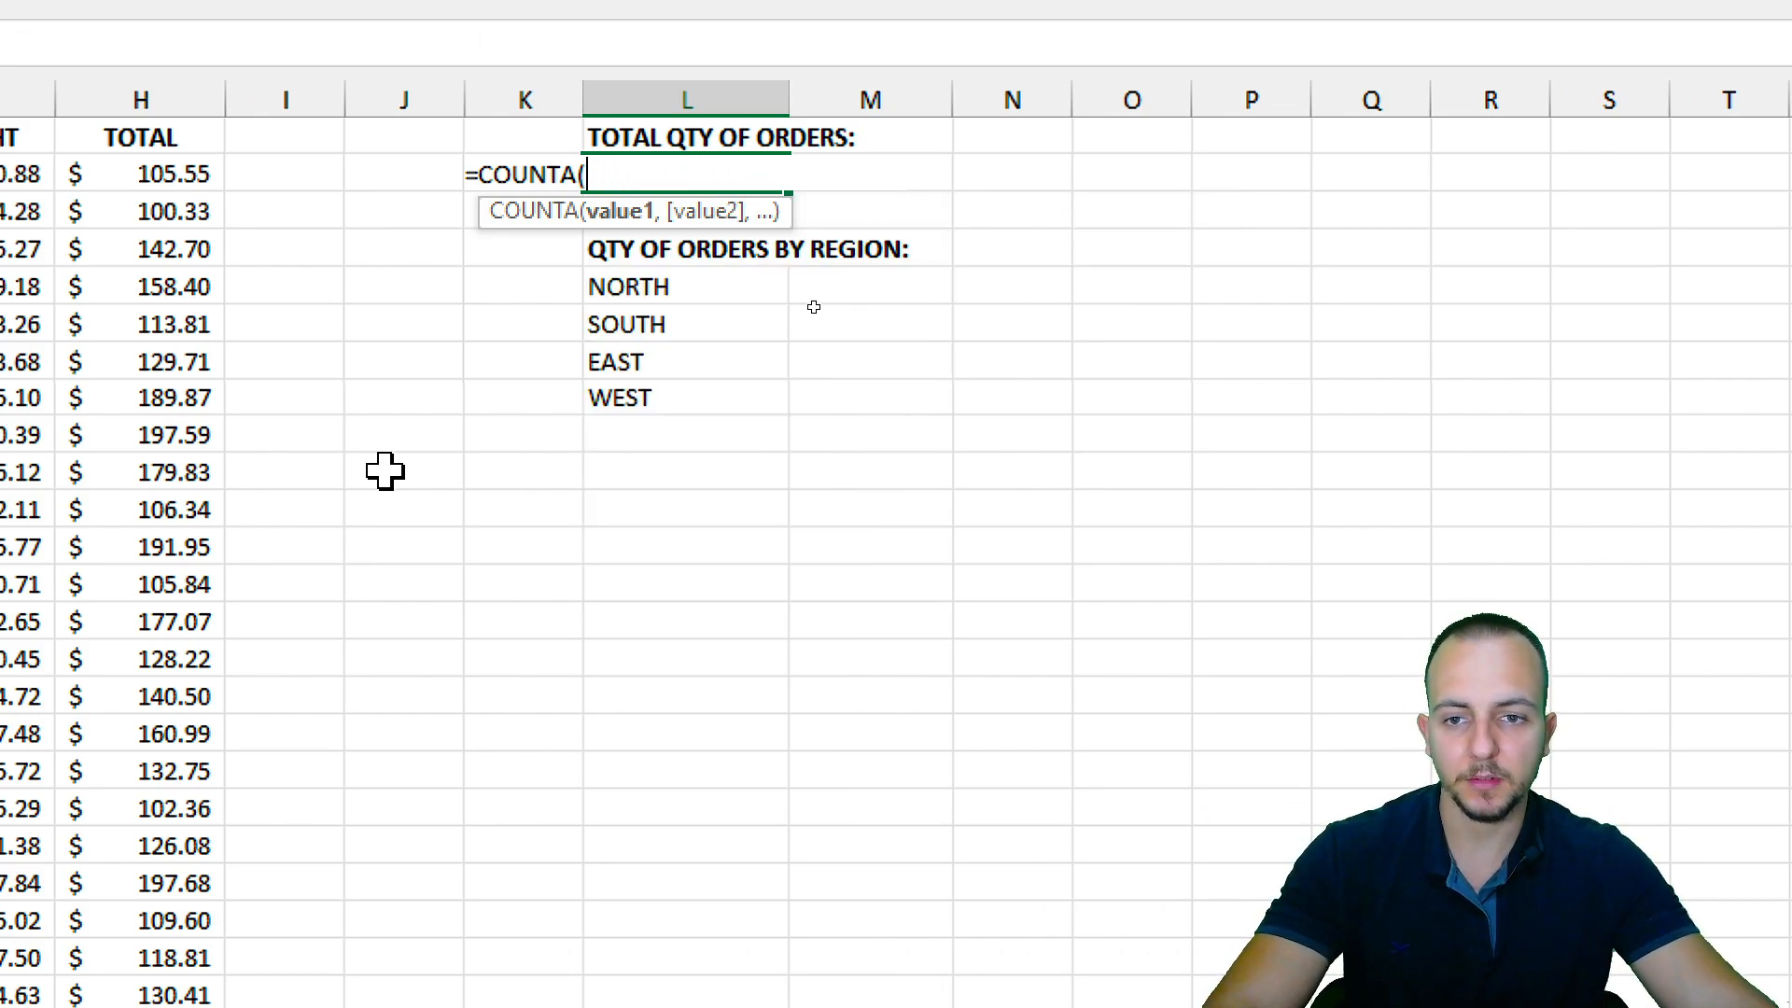
Complete the COUNTA formula in L2 with the entire PRODUCT NAME column, C:C, as its value.
scroll(171, 367, "left", 6)
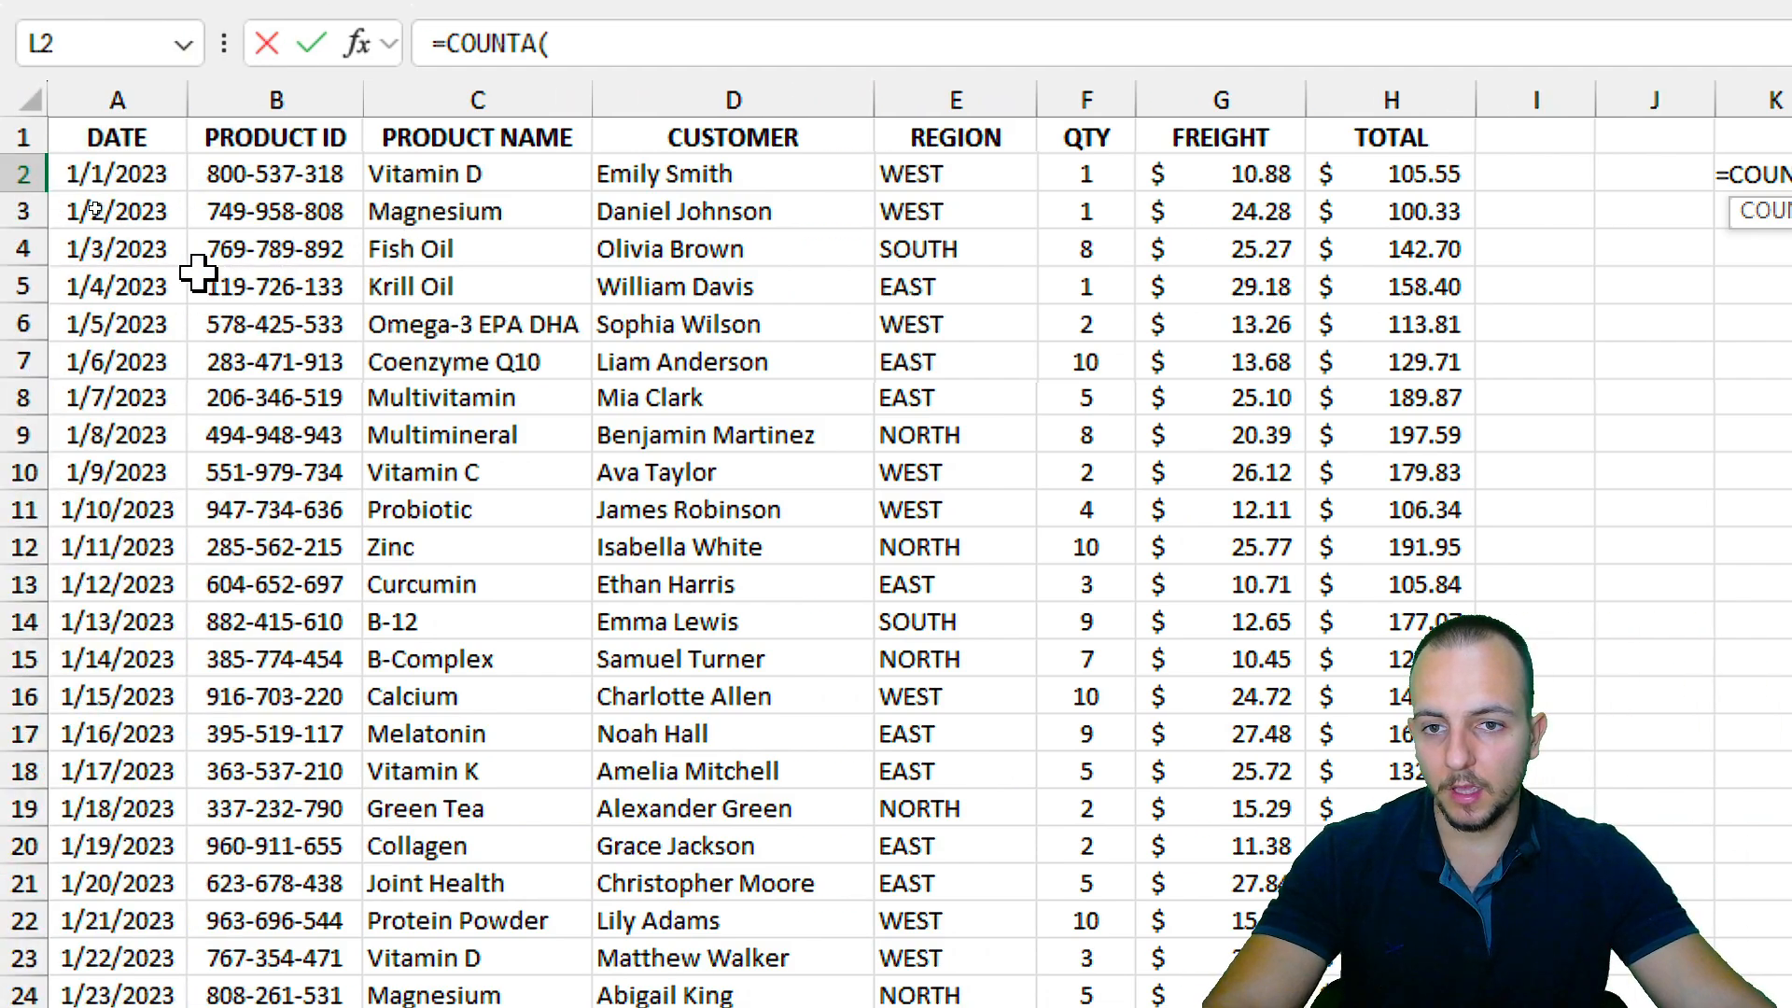
left_click(451, 182)
left_click_drag(678, 182, 676, 530)
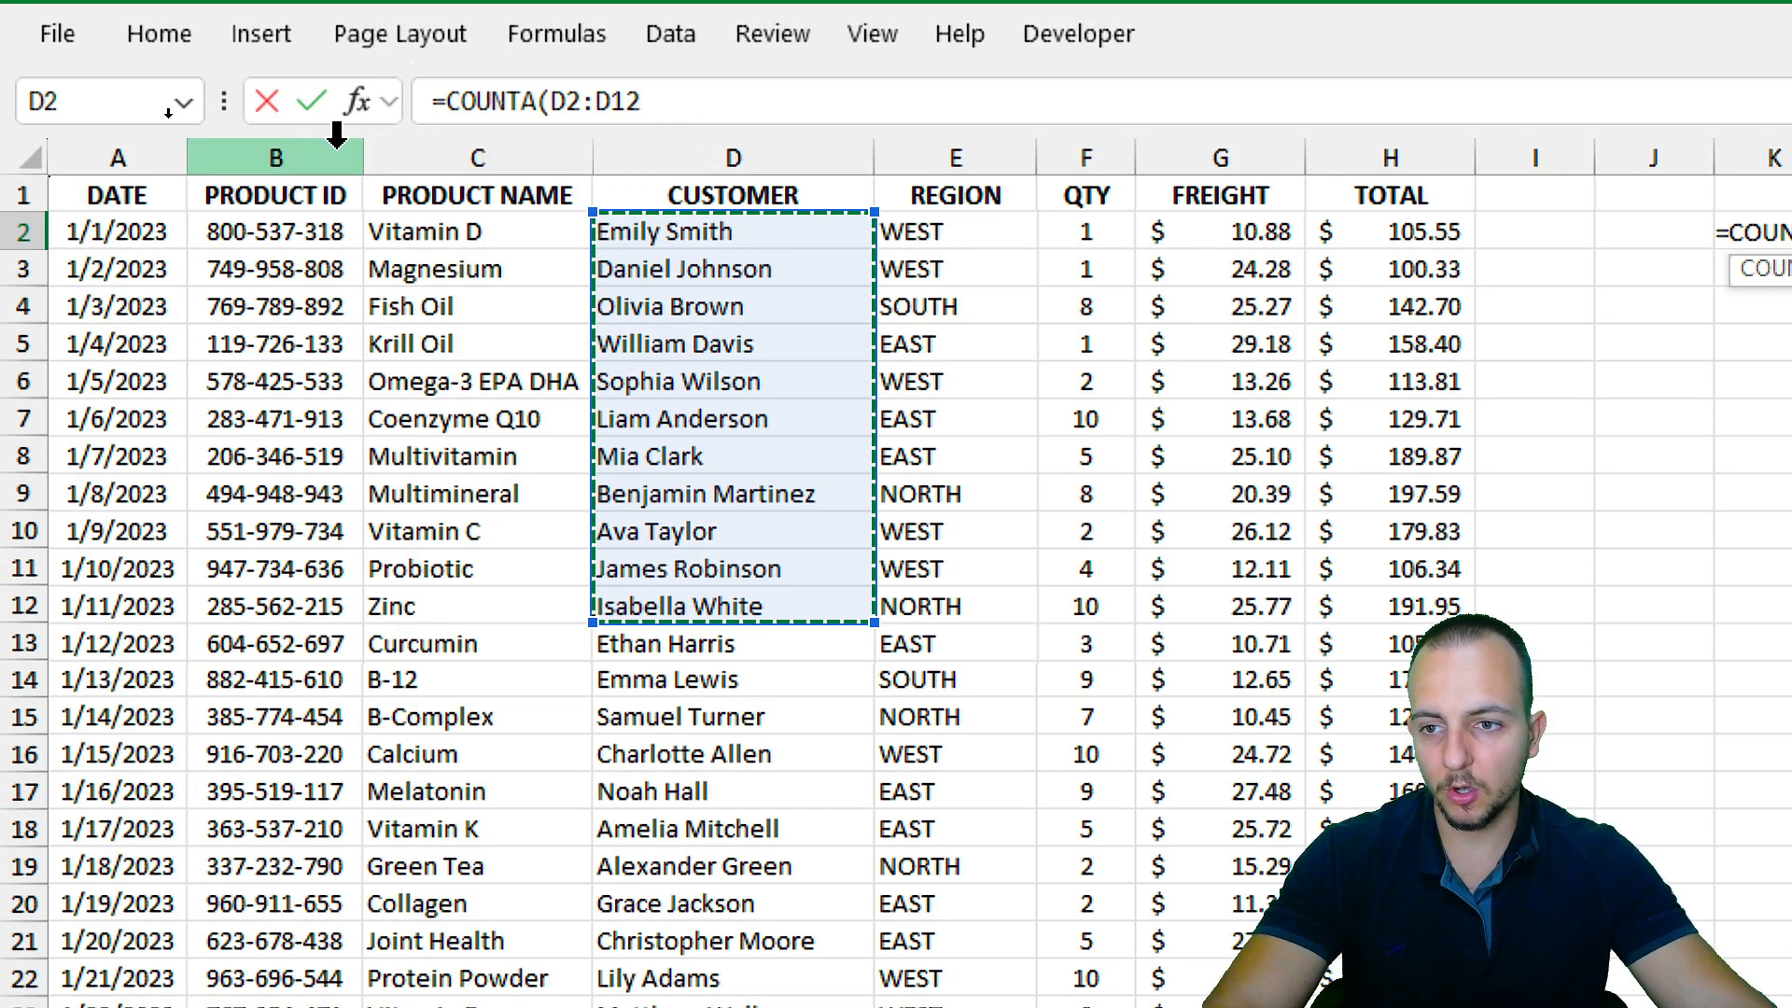
left_click(508, 146)
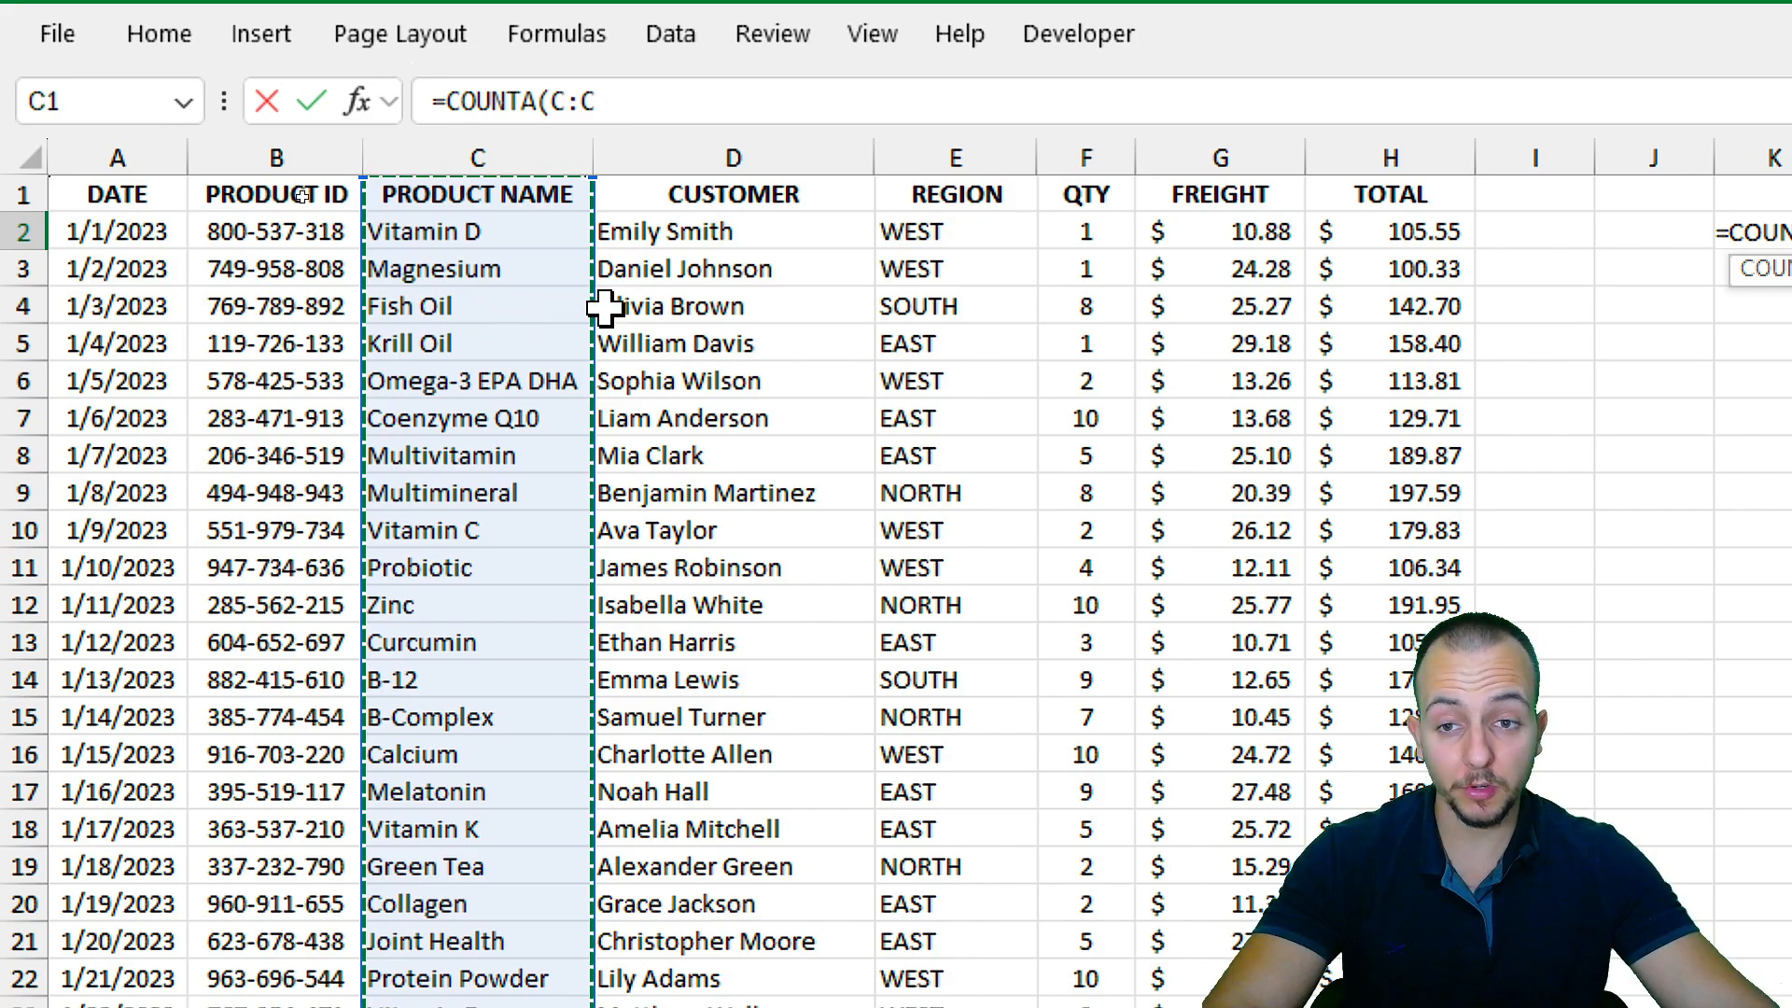
key("ctrl+2")
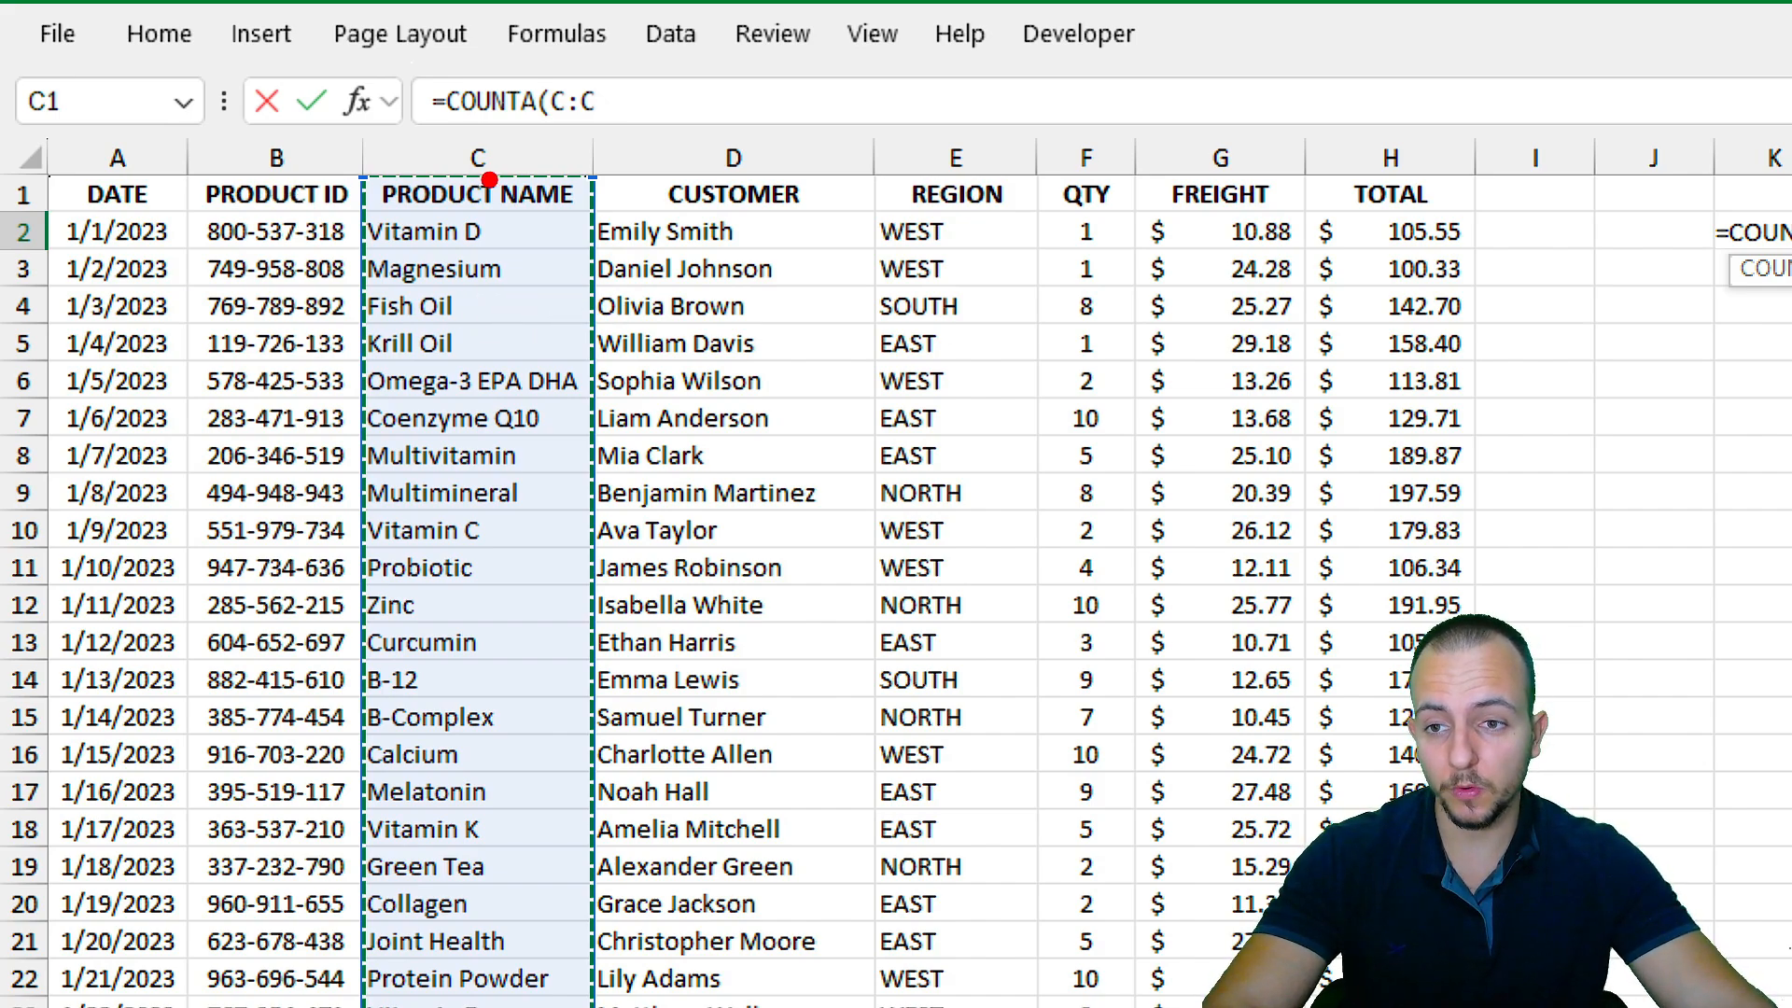
mouse_move(374, 162)
left_mouse_down()
mouse_move(588, 219)
mouse_move(751, 94)
left_mouse_up()
key("Escape")
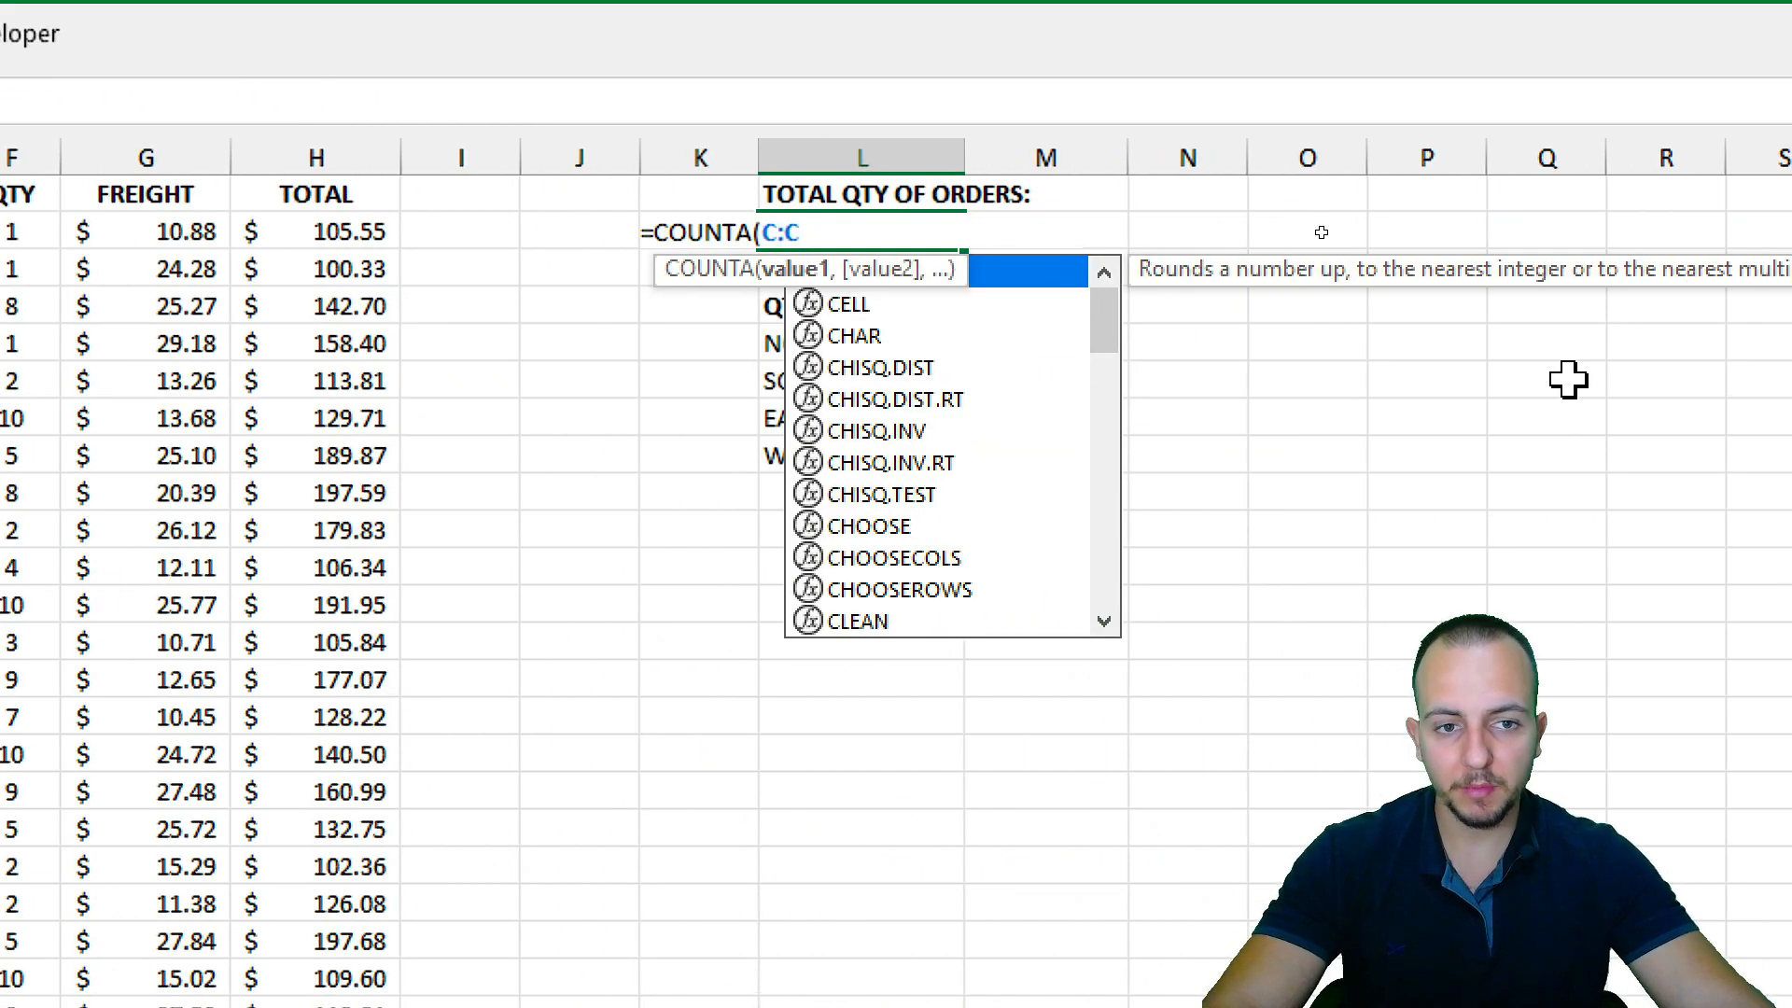
key("Return")
key("ctrl+2")
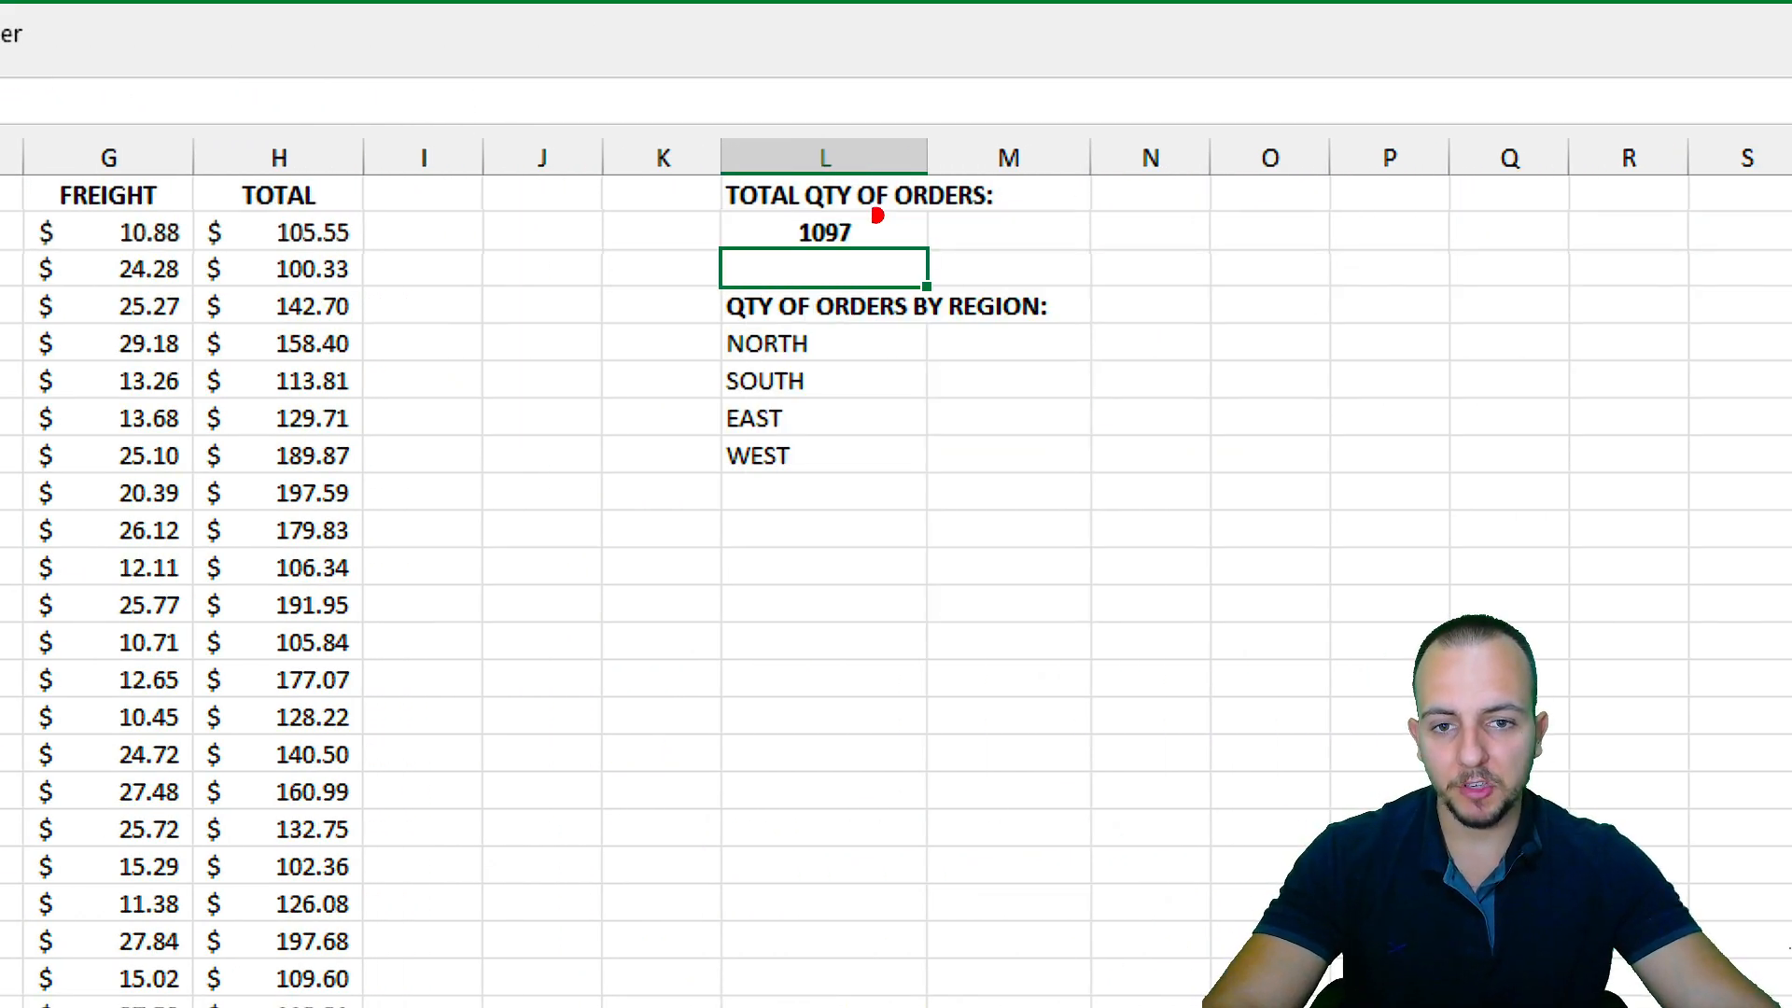
mouse_move(771, 196)
left_mouse_down()
mouse_move(886, 259)
mouse_move(1111, 241)
left_mouse_up()
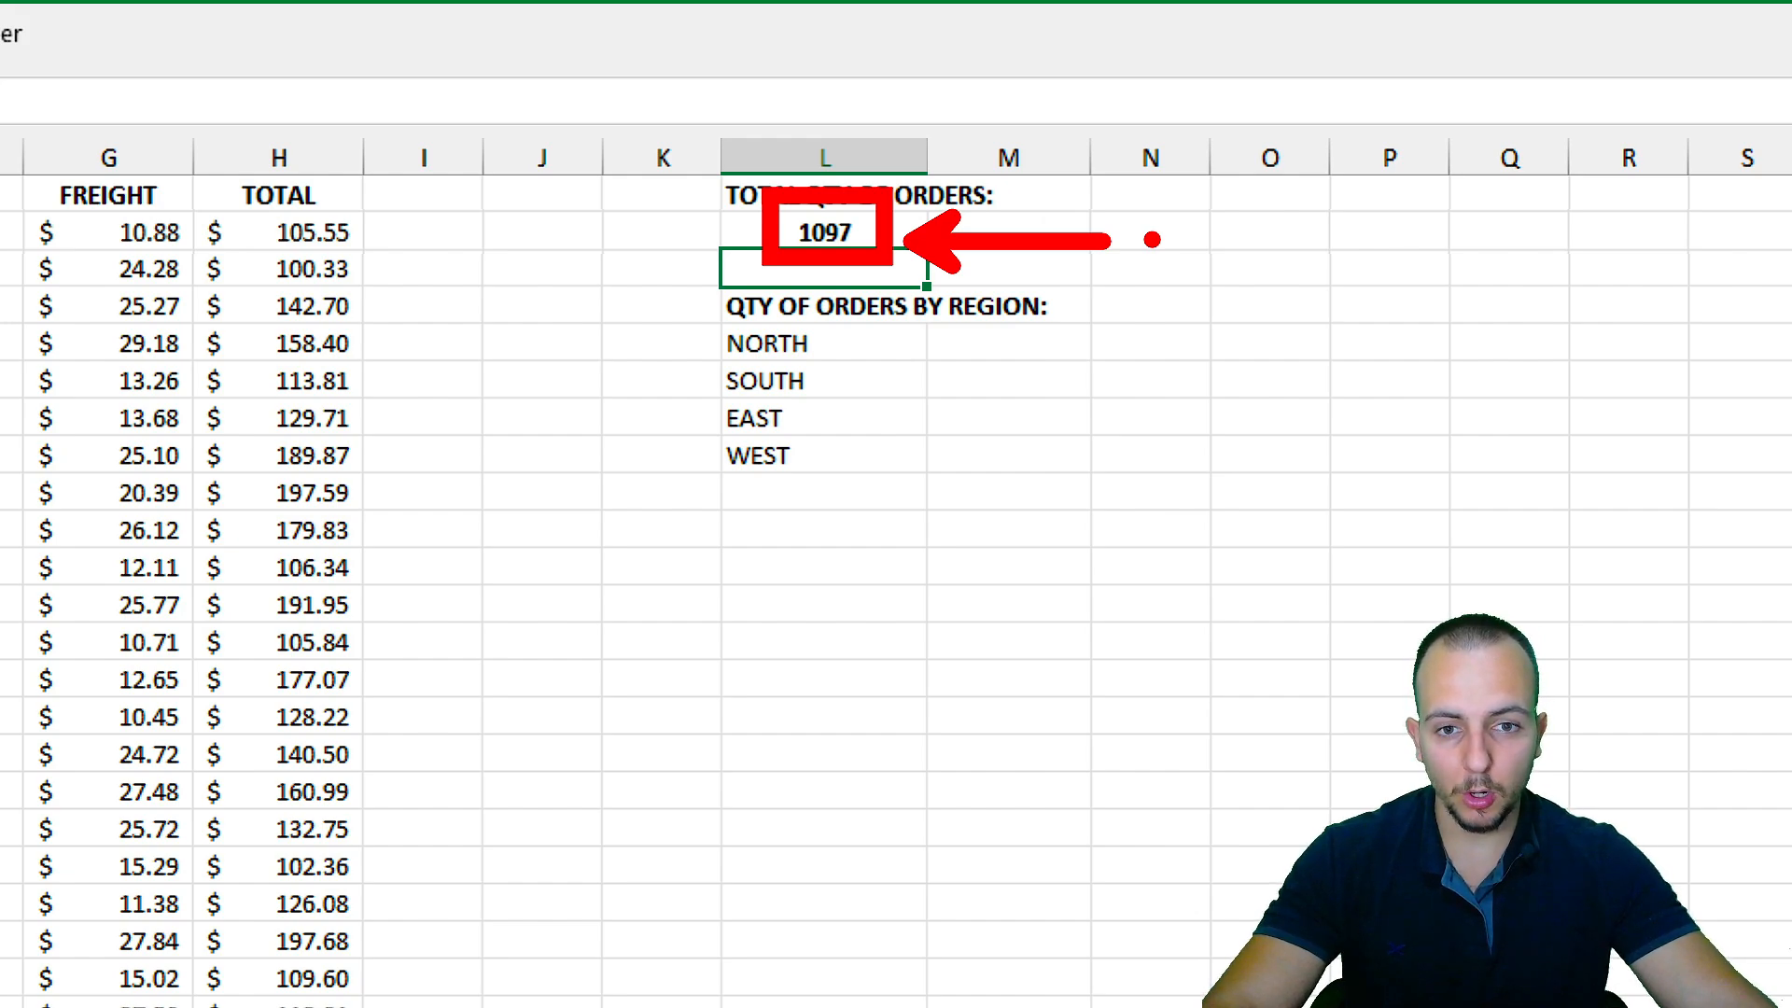
key("Escape")
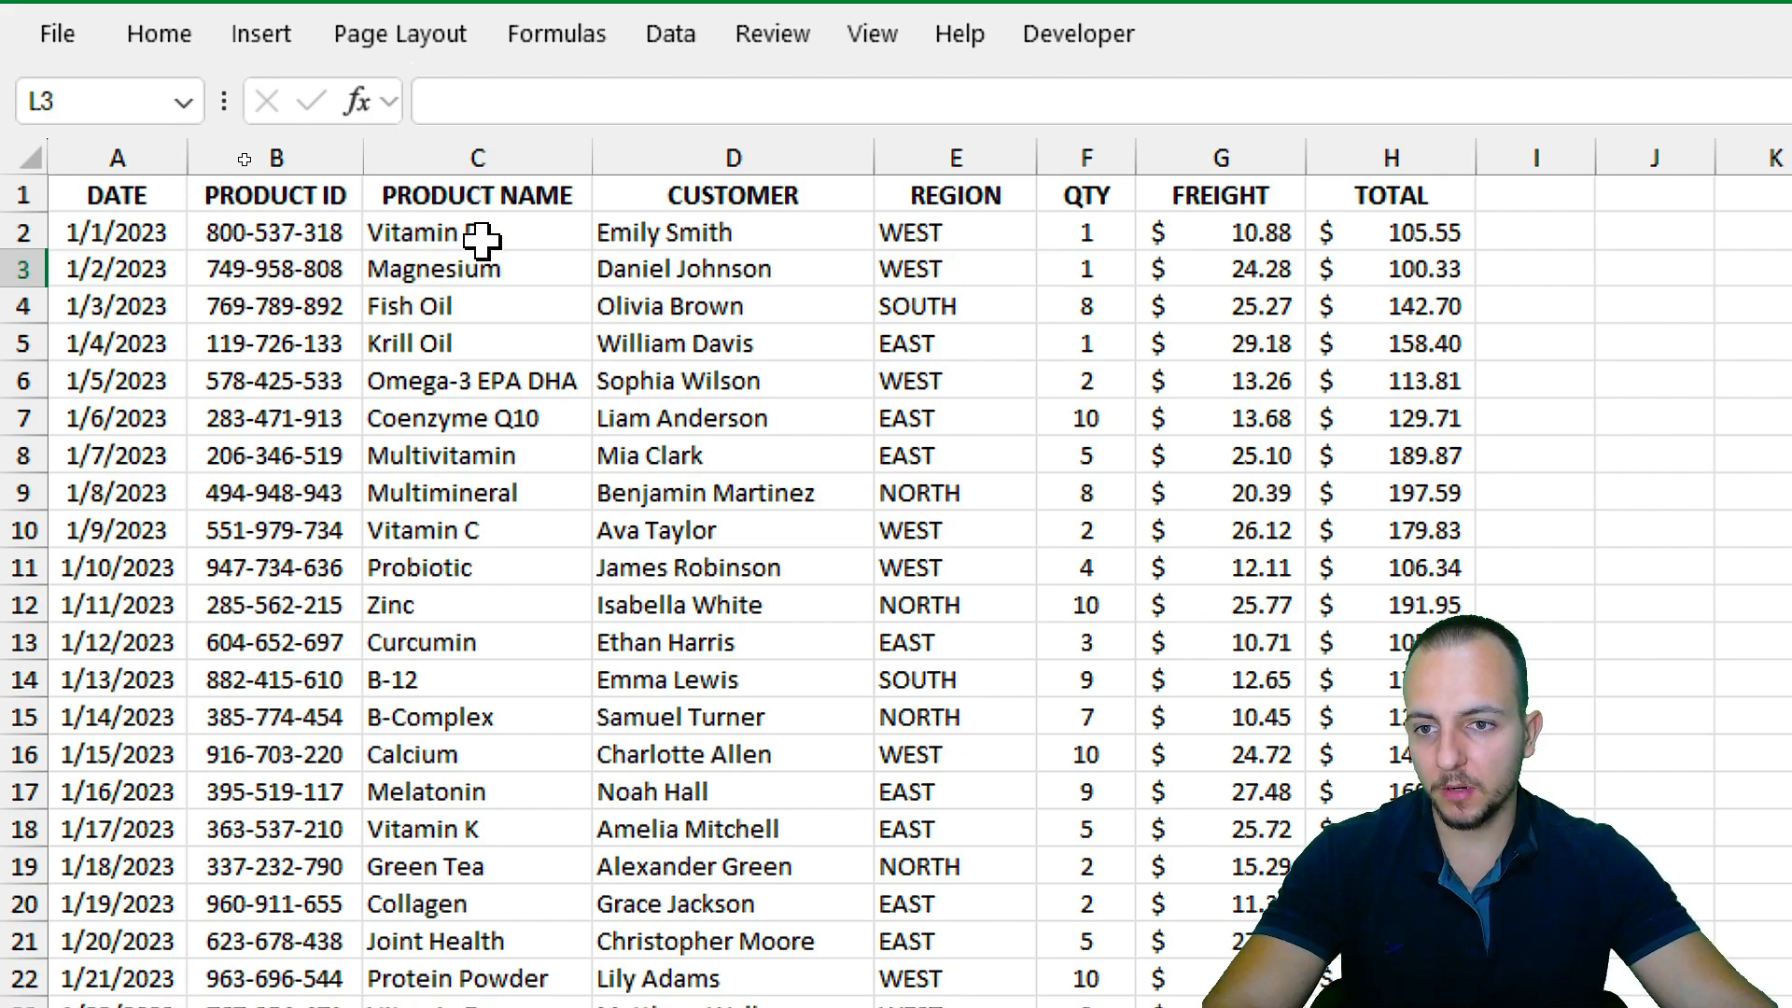
mouse_move(346, 166)
left_mouse_down()
mouse_move(485, 331)
mouse_move(602, 532)
left_mouse_up()
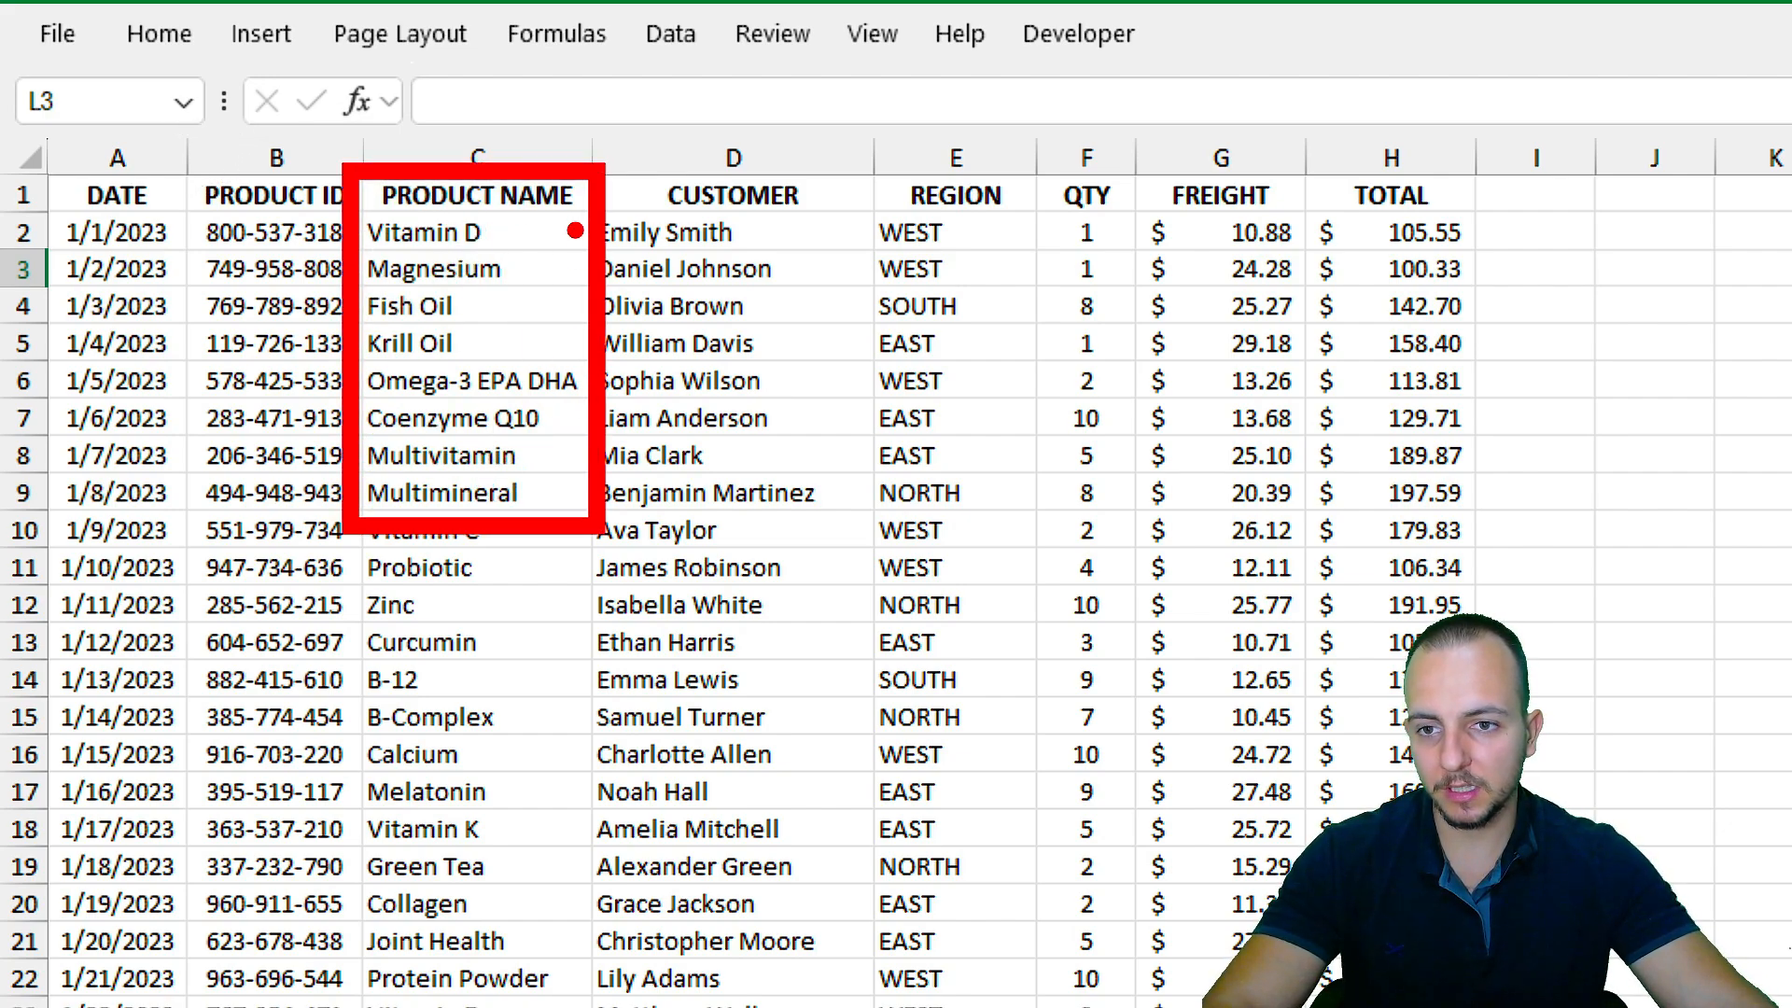
key("e")
left_click_drag(585, 187, 725, 114)
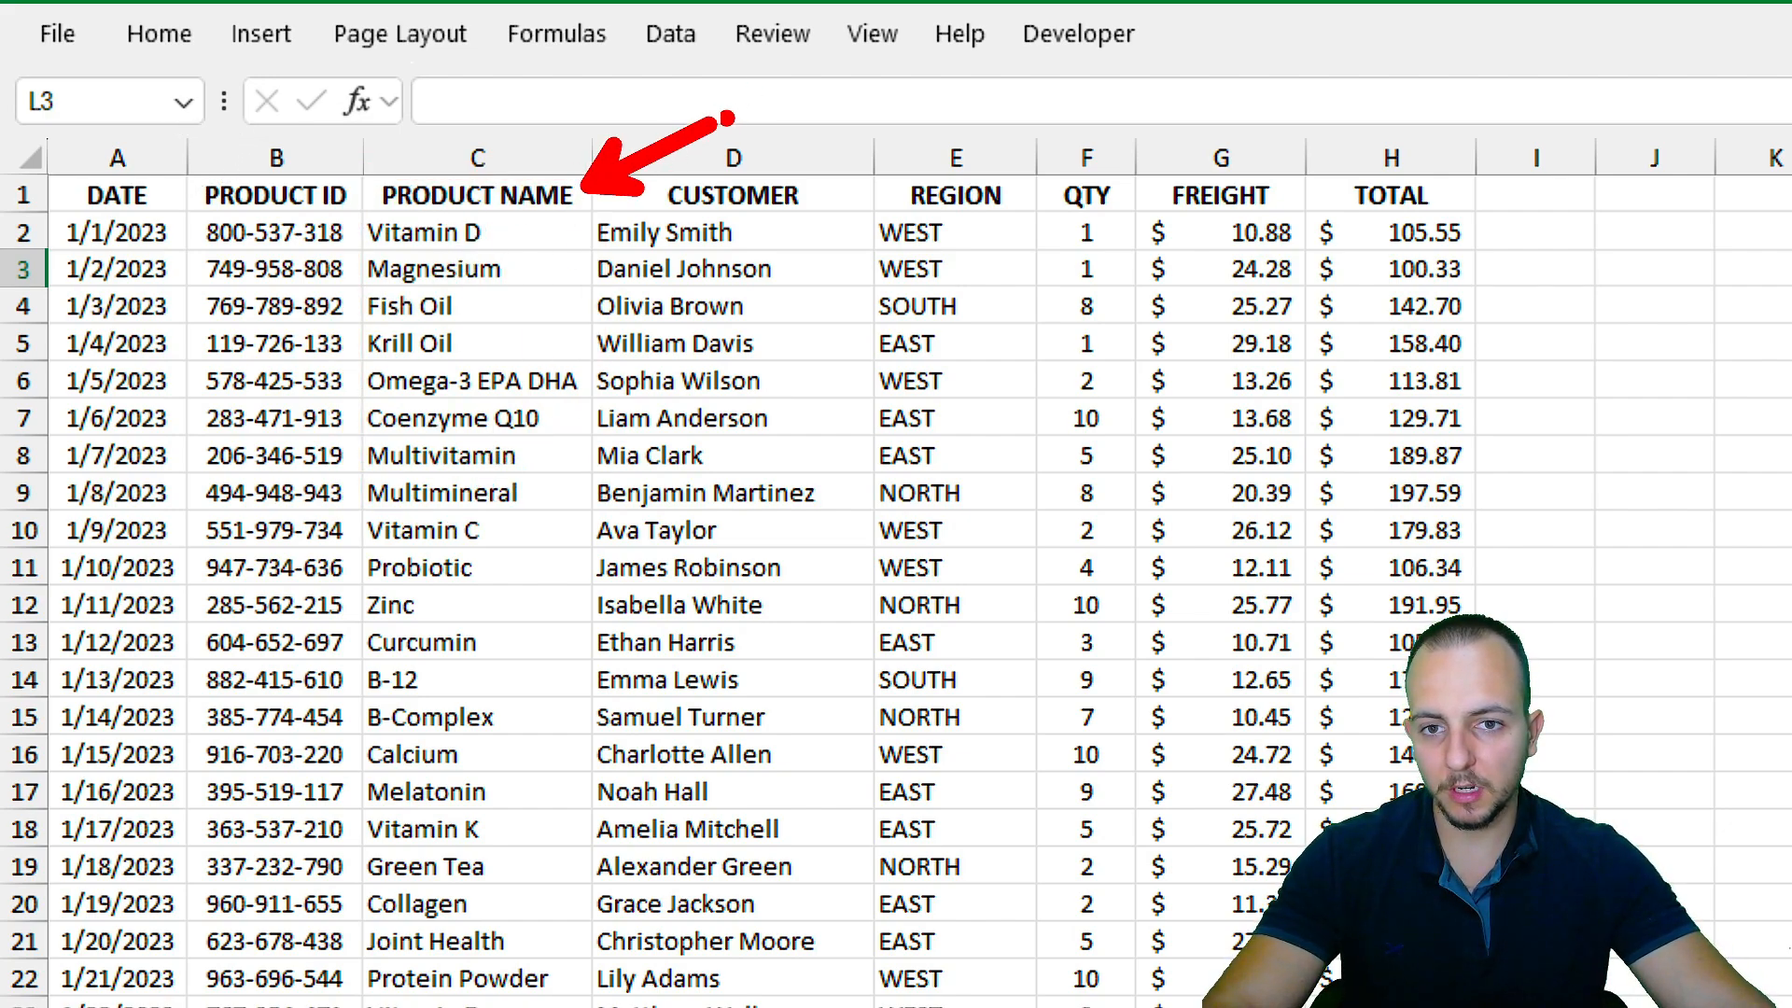
key("e")
mouse_move(584, 163)
left_mouse_down()
mouse_move(583, 112)
mouse_move(625, 194)
left_mouse_up()
left_click_drag(566, 216, 673, 171)
mouse_move(498, 212)
left_mouse_down()
mouse_move(553, 264)
mouse_move(542, 318)
left_mouse_up()
mouse_move(482, 314)
left_mouse_down()
mouse_move(462, 314)
mouse_move(454, 350)
left_mouse_up()
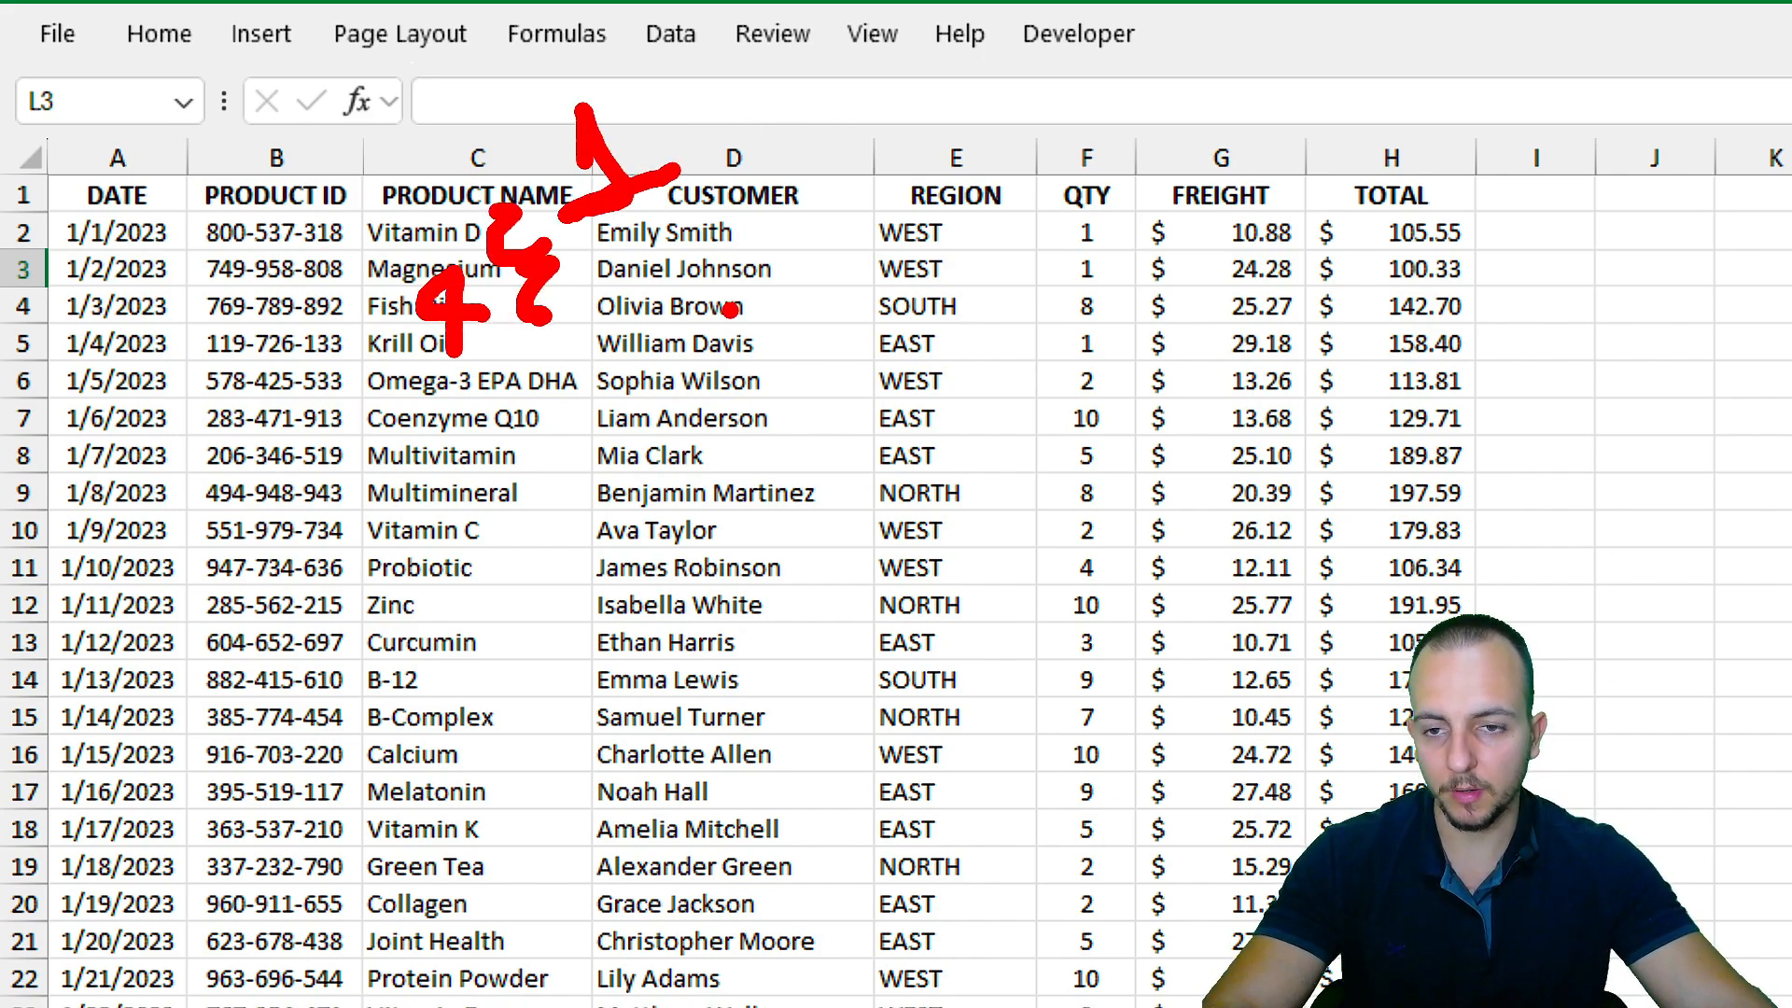
key("ctrl+z")
key("ctrl+z")
key("ctrl+z")
key("ctrl+z")
key("ctrl+z")
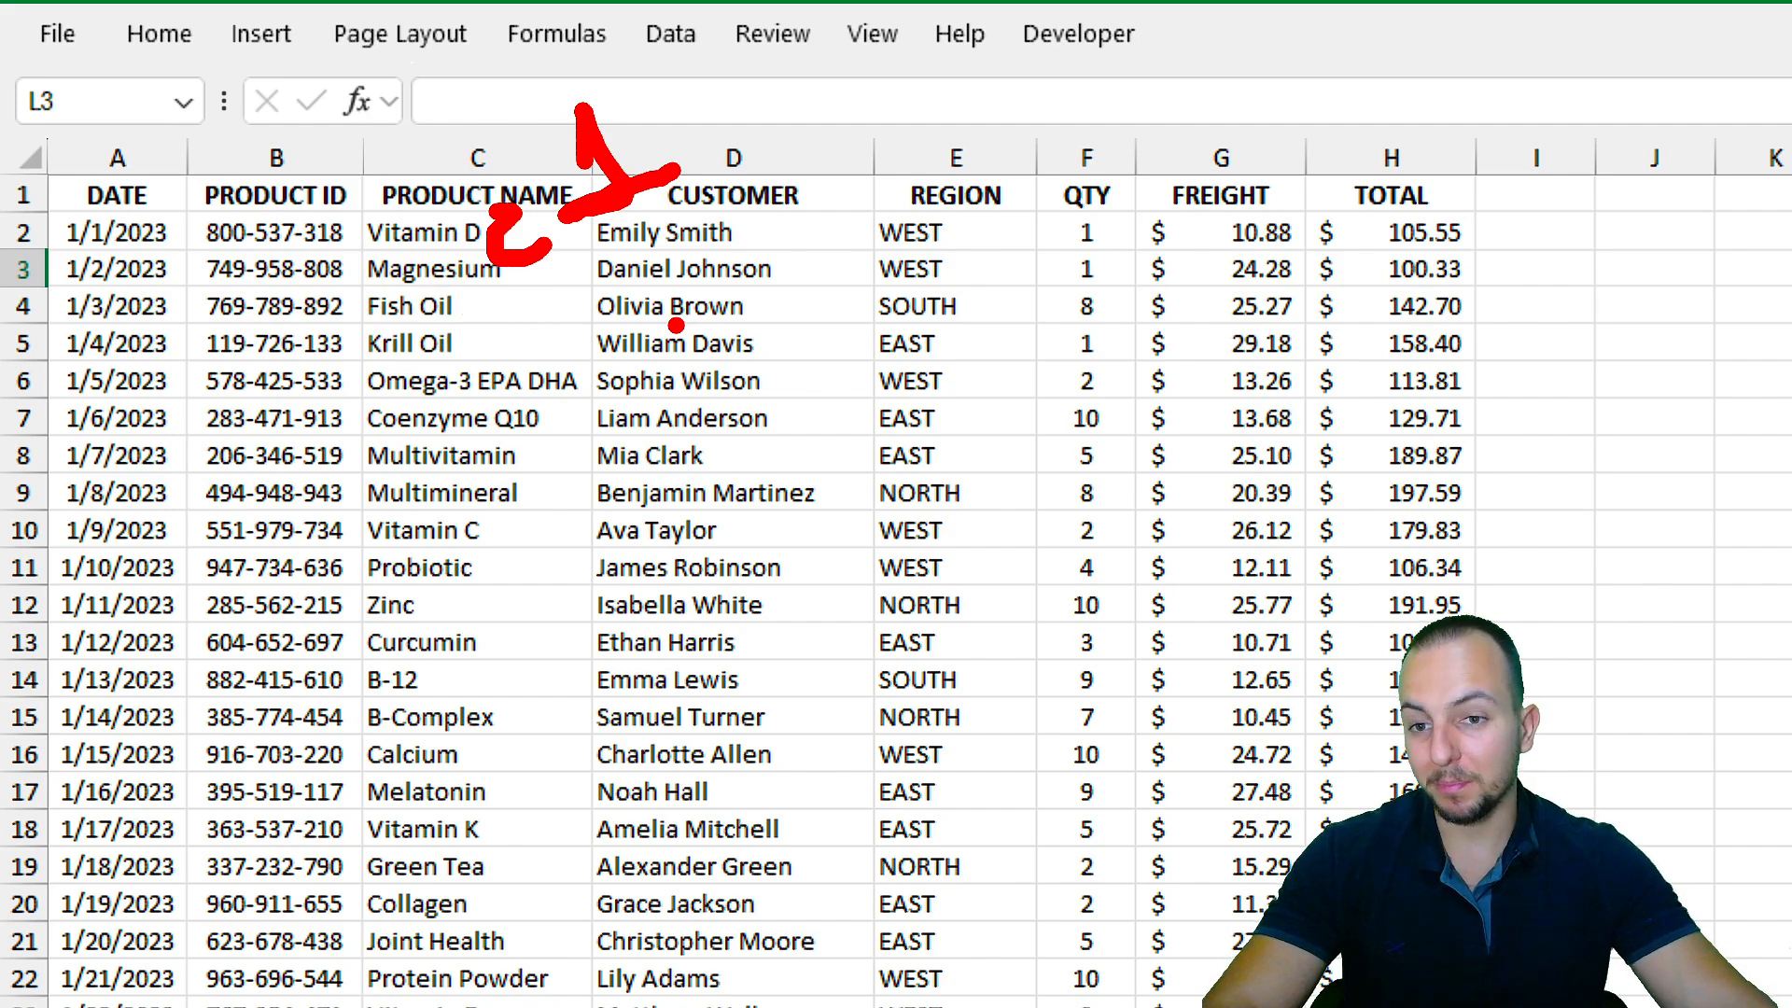
left_click_drag(341, 160, 598, 227)
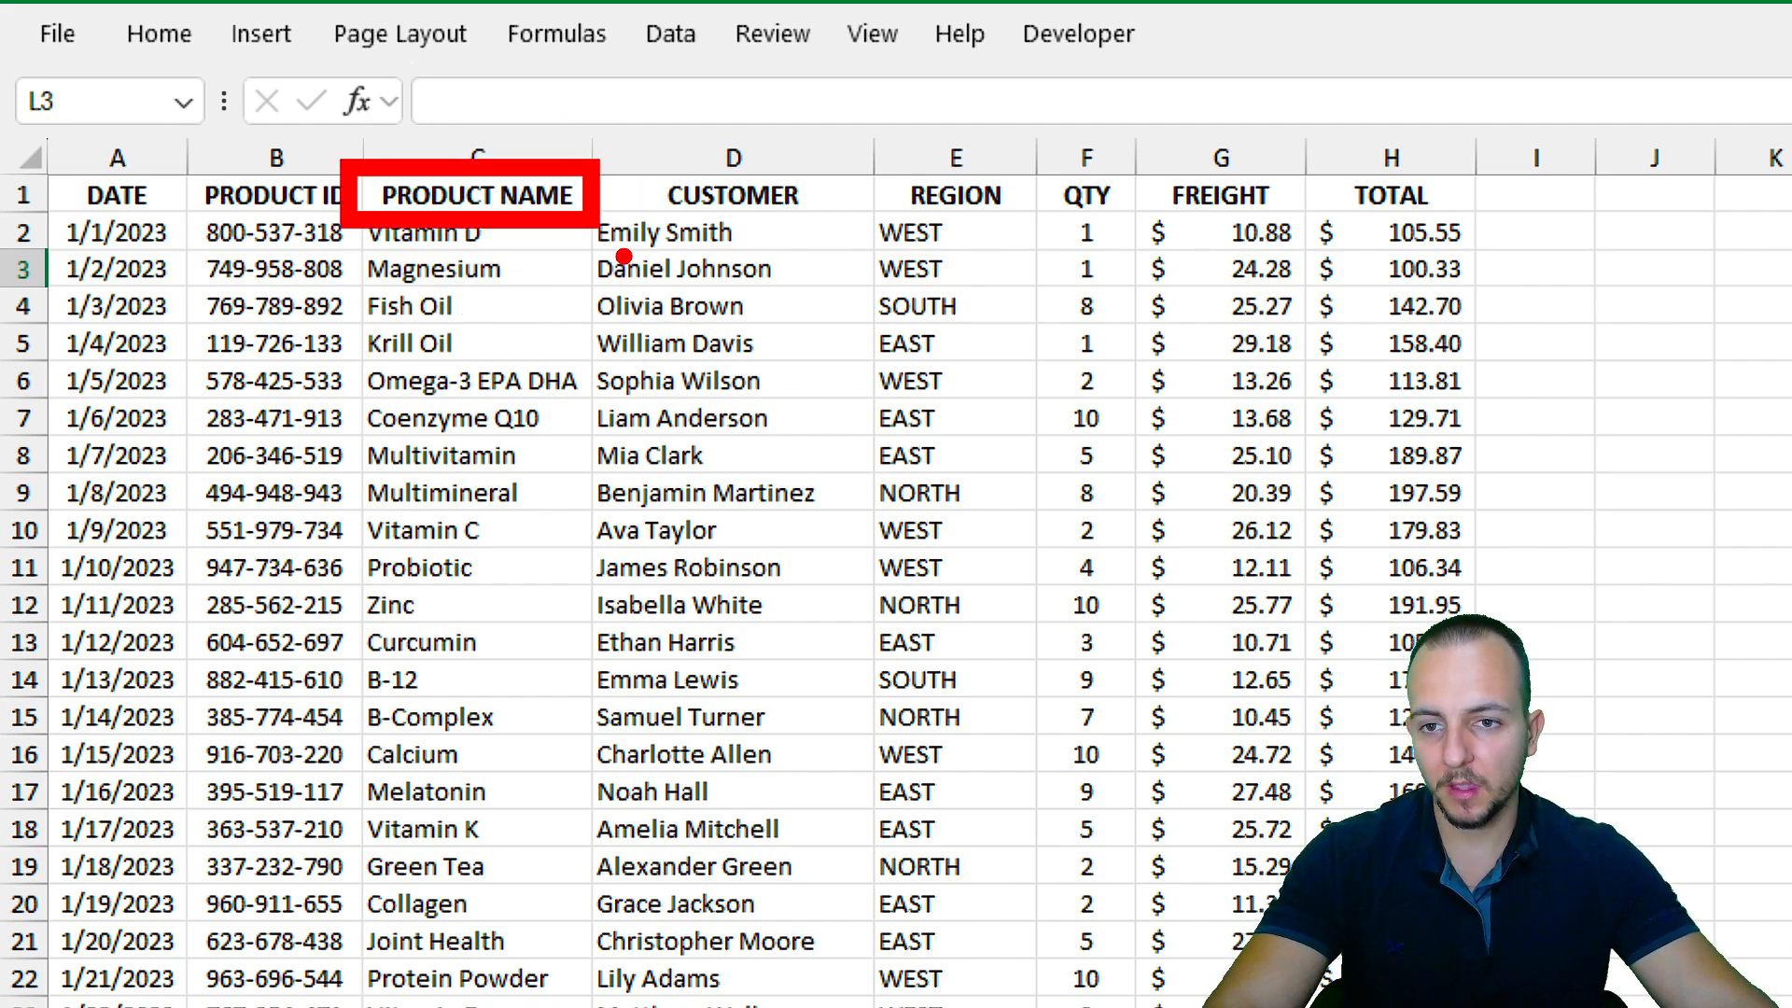
key("Escape")
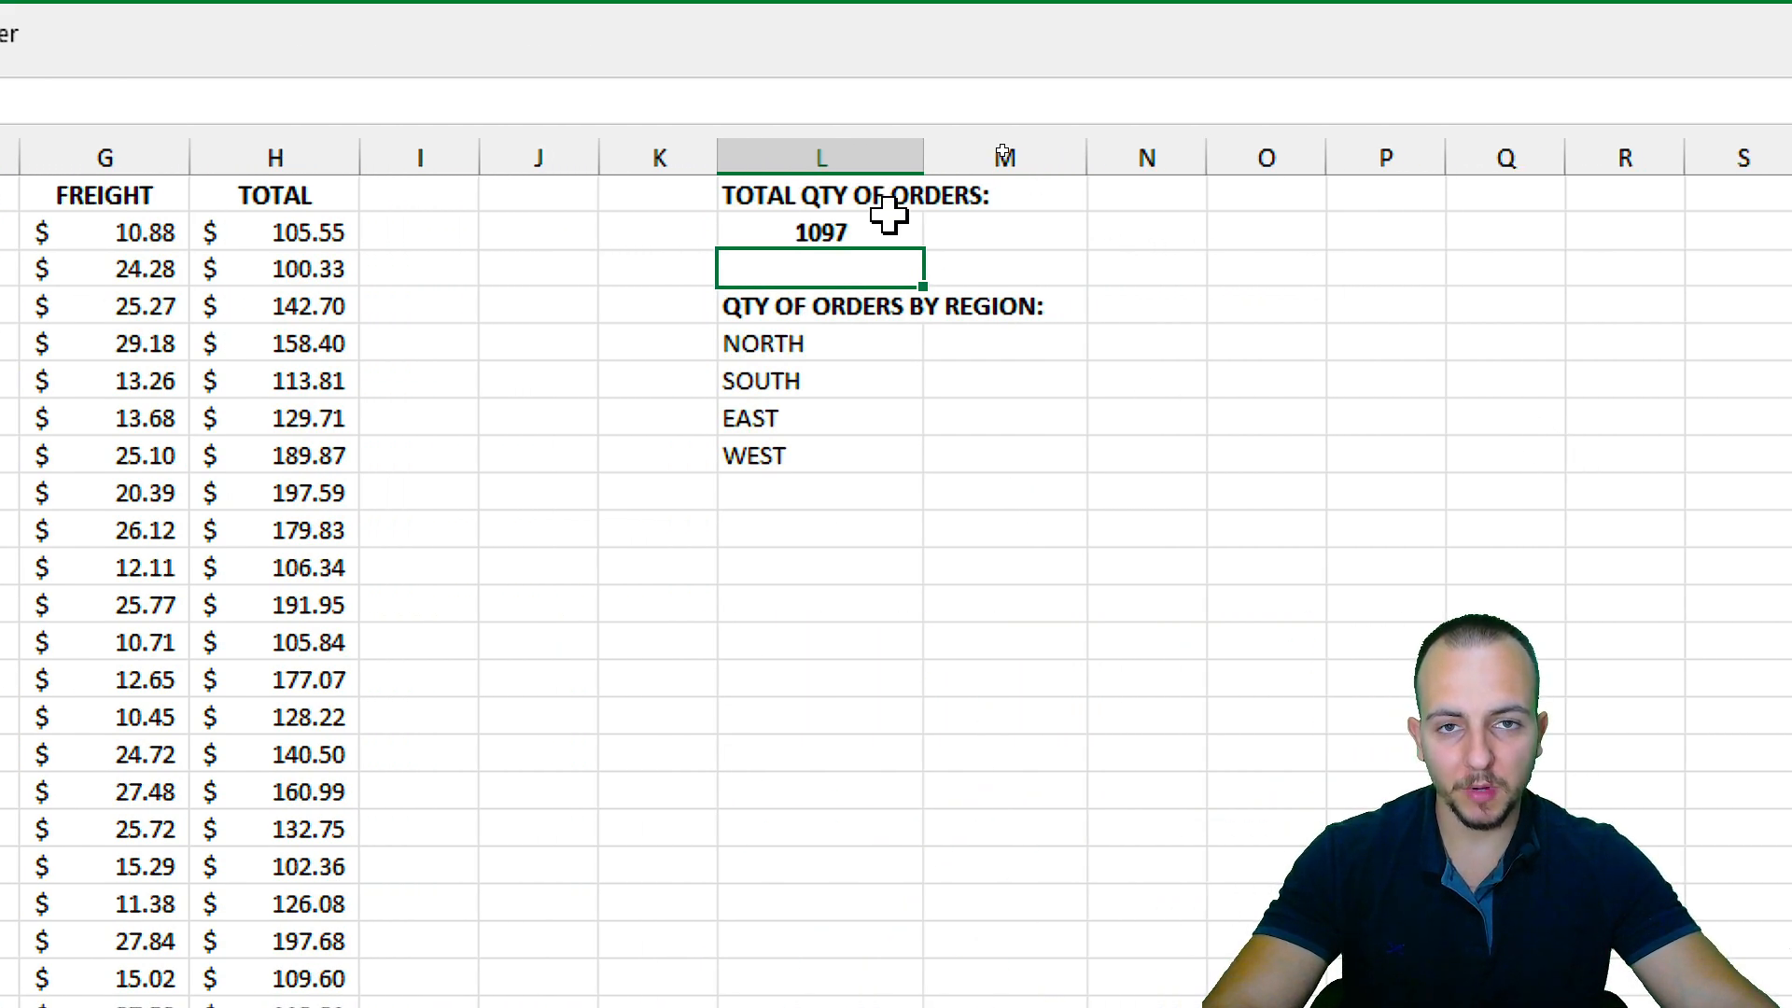
Exclude the header row from the order count by changing the L2 formula to =COUNTA(C:C)-1.
double_click(898, 224)
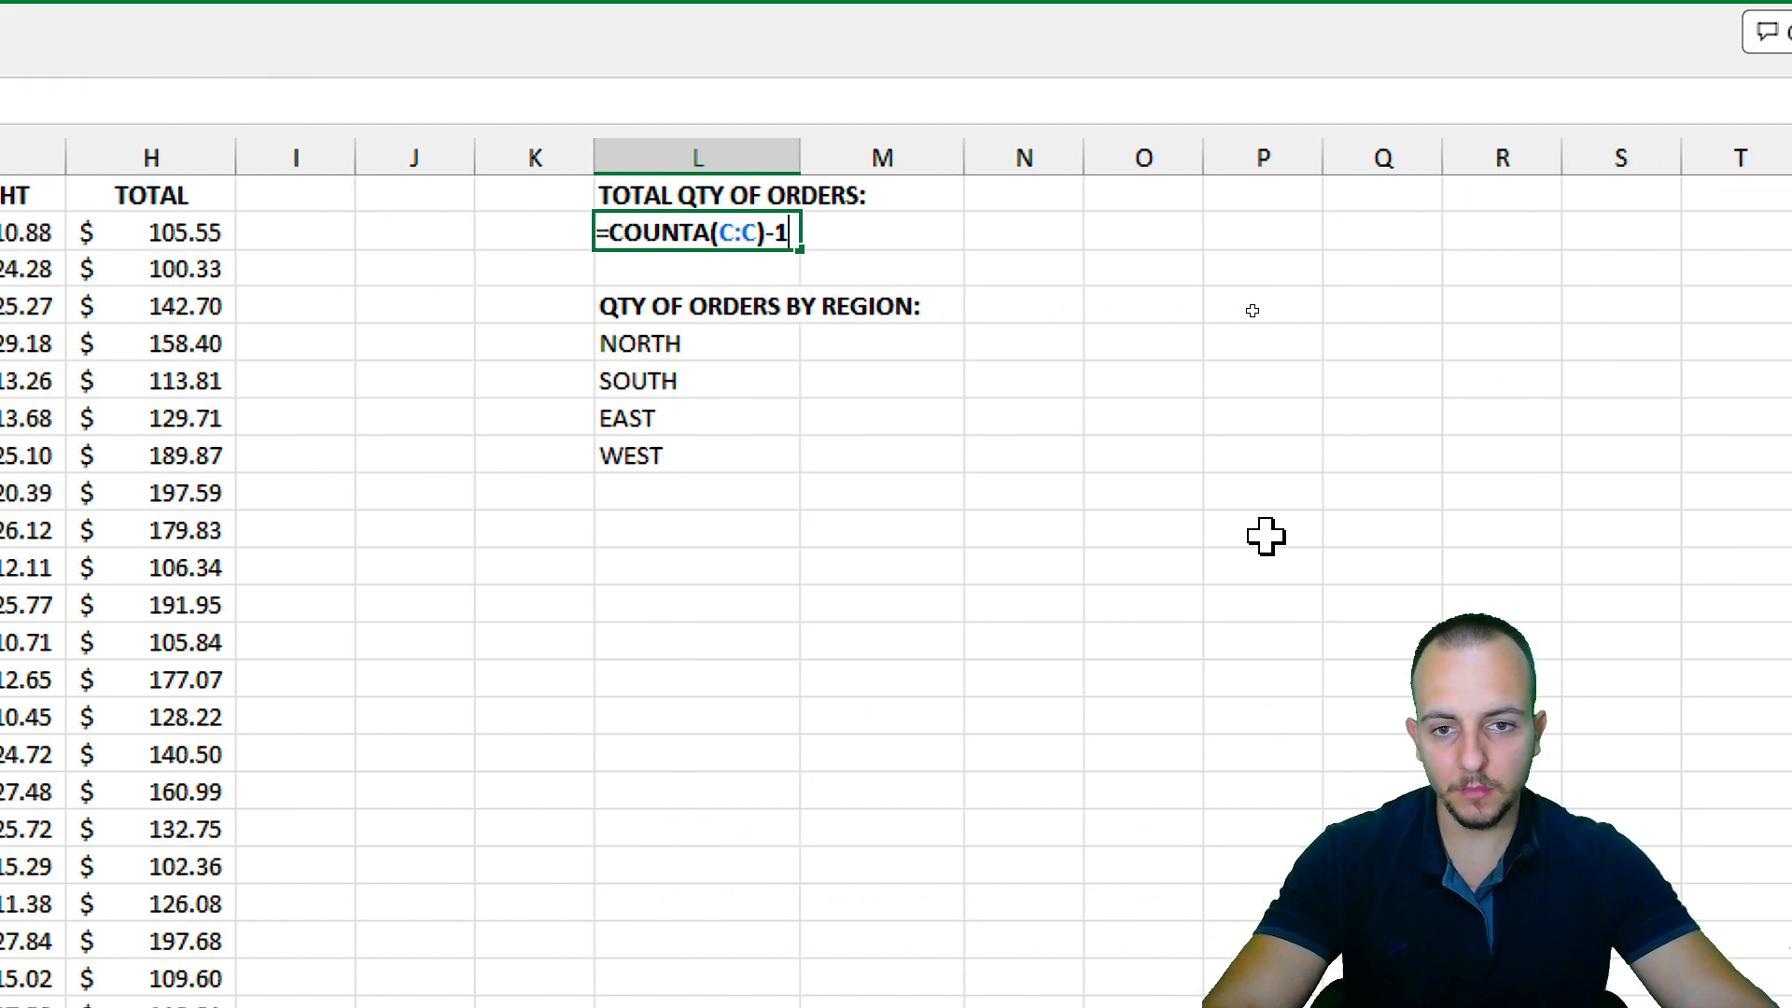
key("Return")
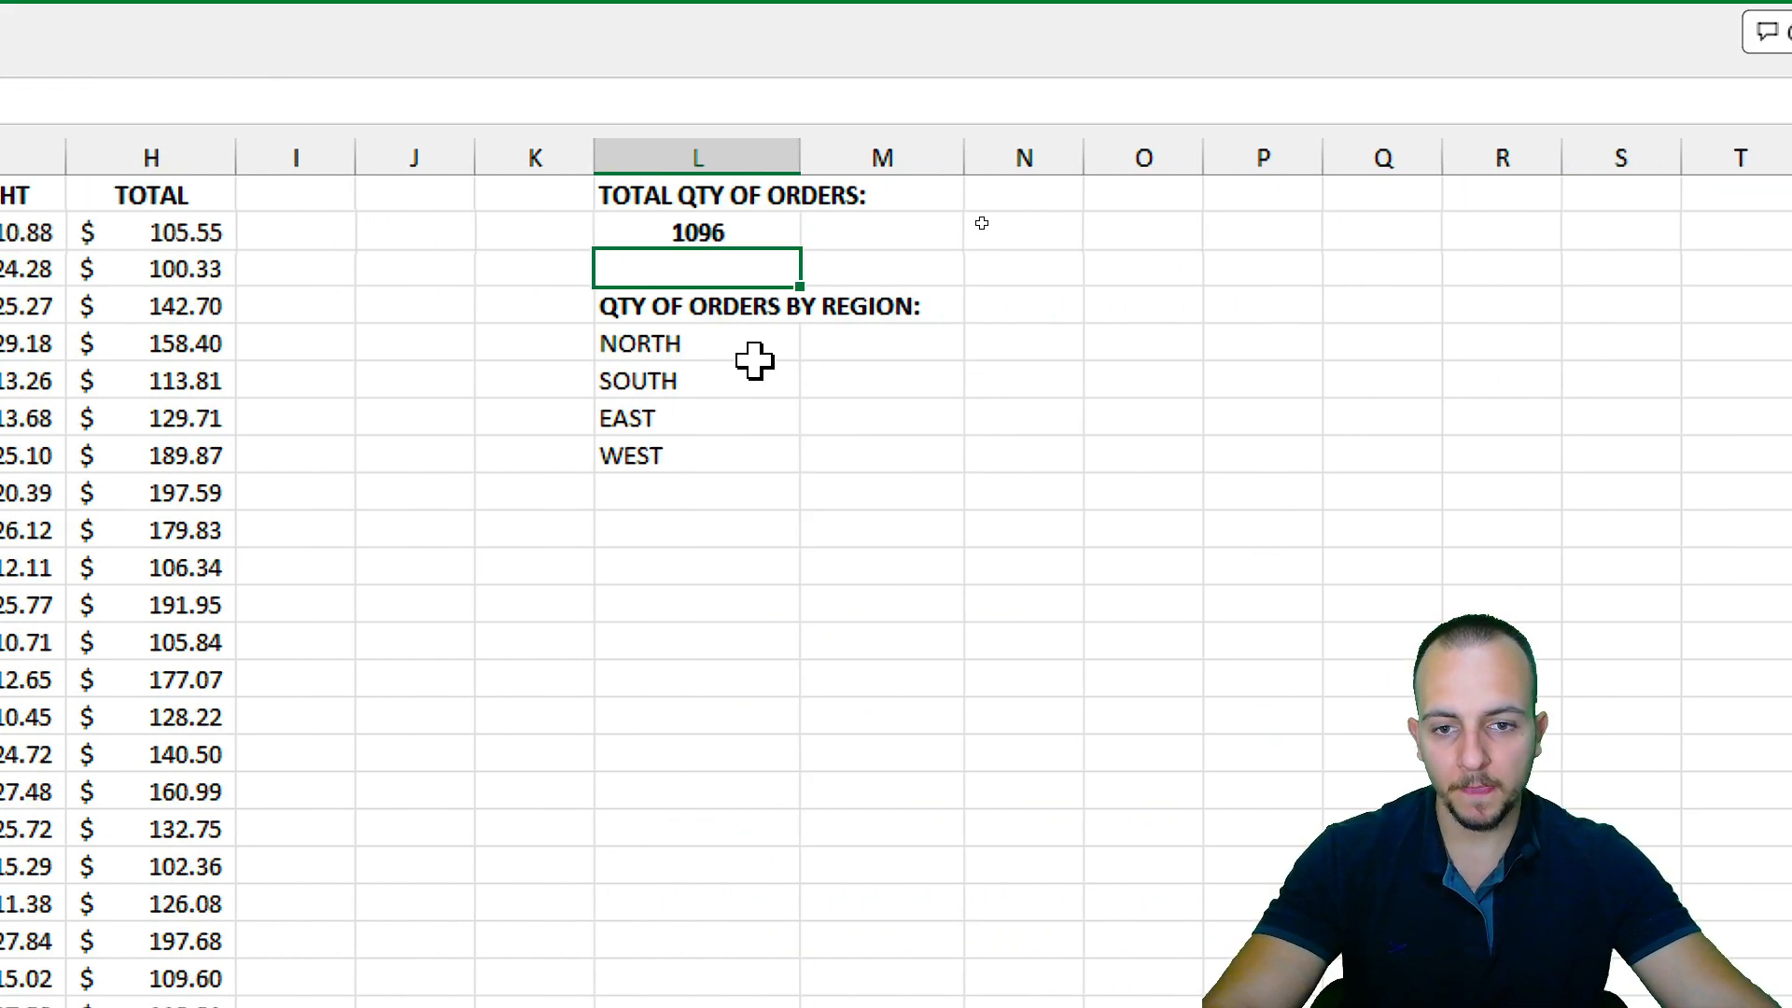
Select cell M5 beside NORTH, under the QTY OF ORDERS BY REGION heading.
left_click_drag(736, 356, 724, 448)
left_click(843, 348)
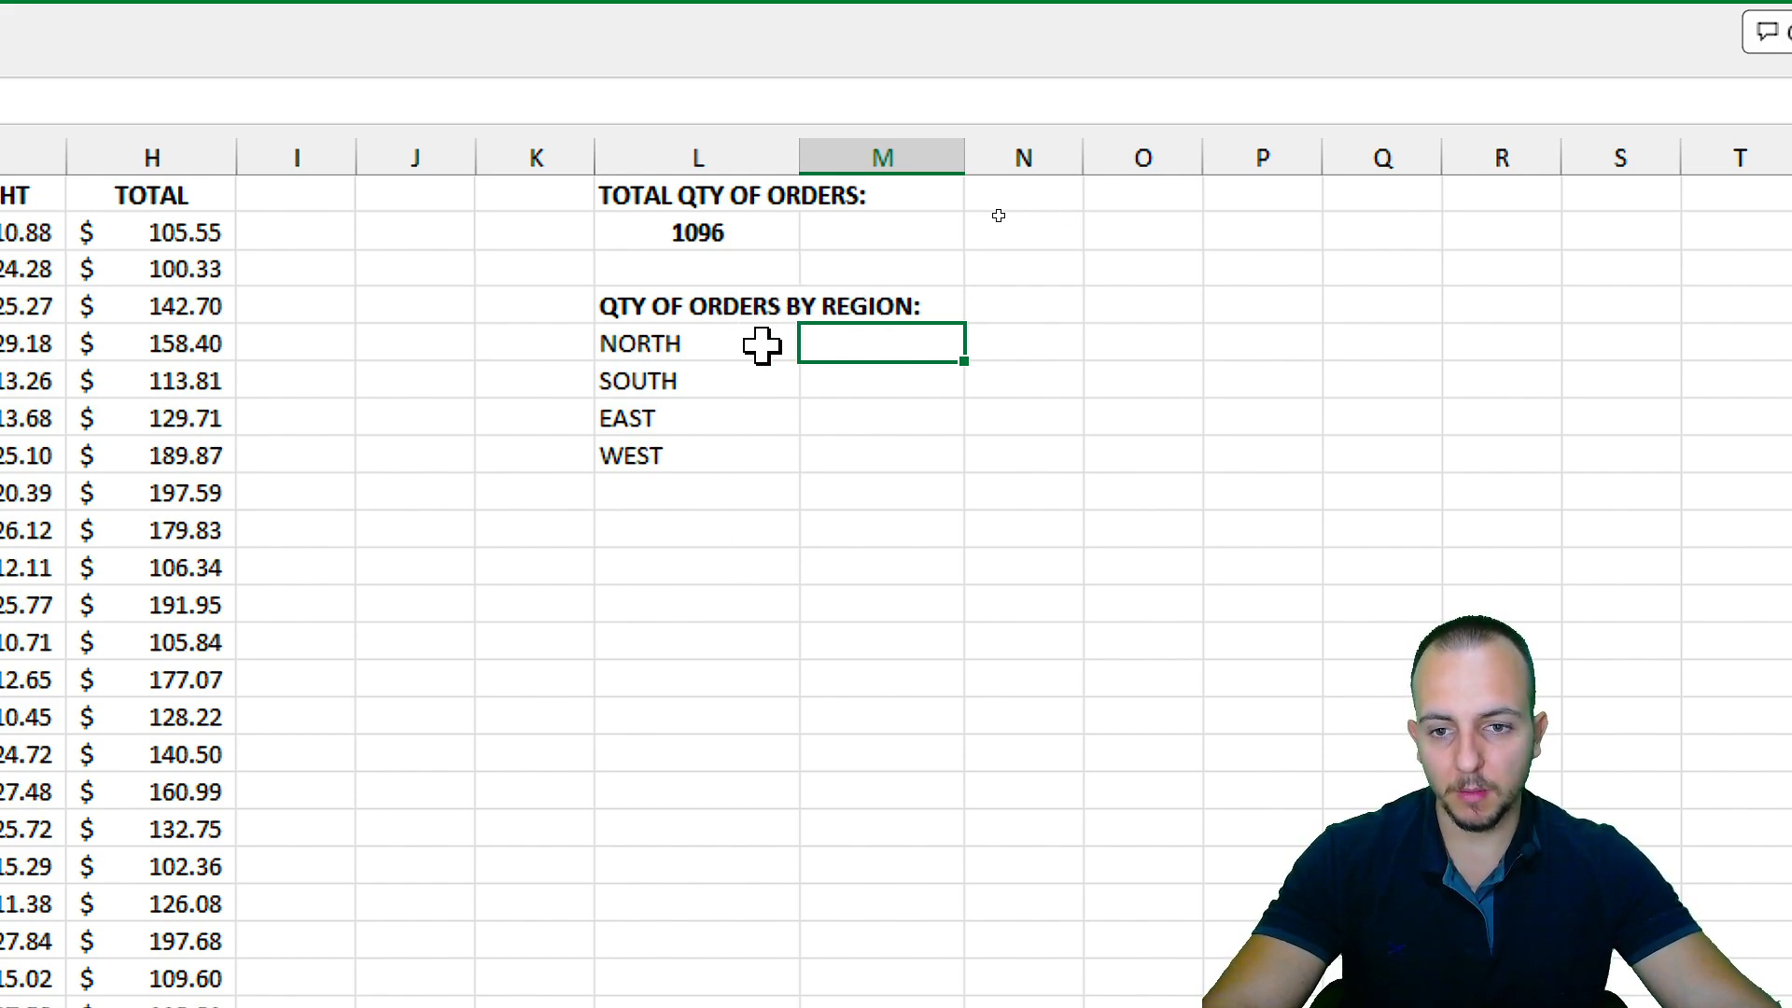
Review the NORTH, SOUTH, EAST and WEST rows of the orders-by-region summary and select cell M5.
left_click_drag(754, 345, 852, 351)
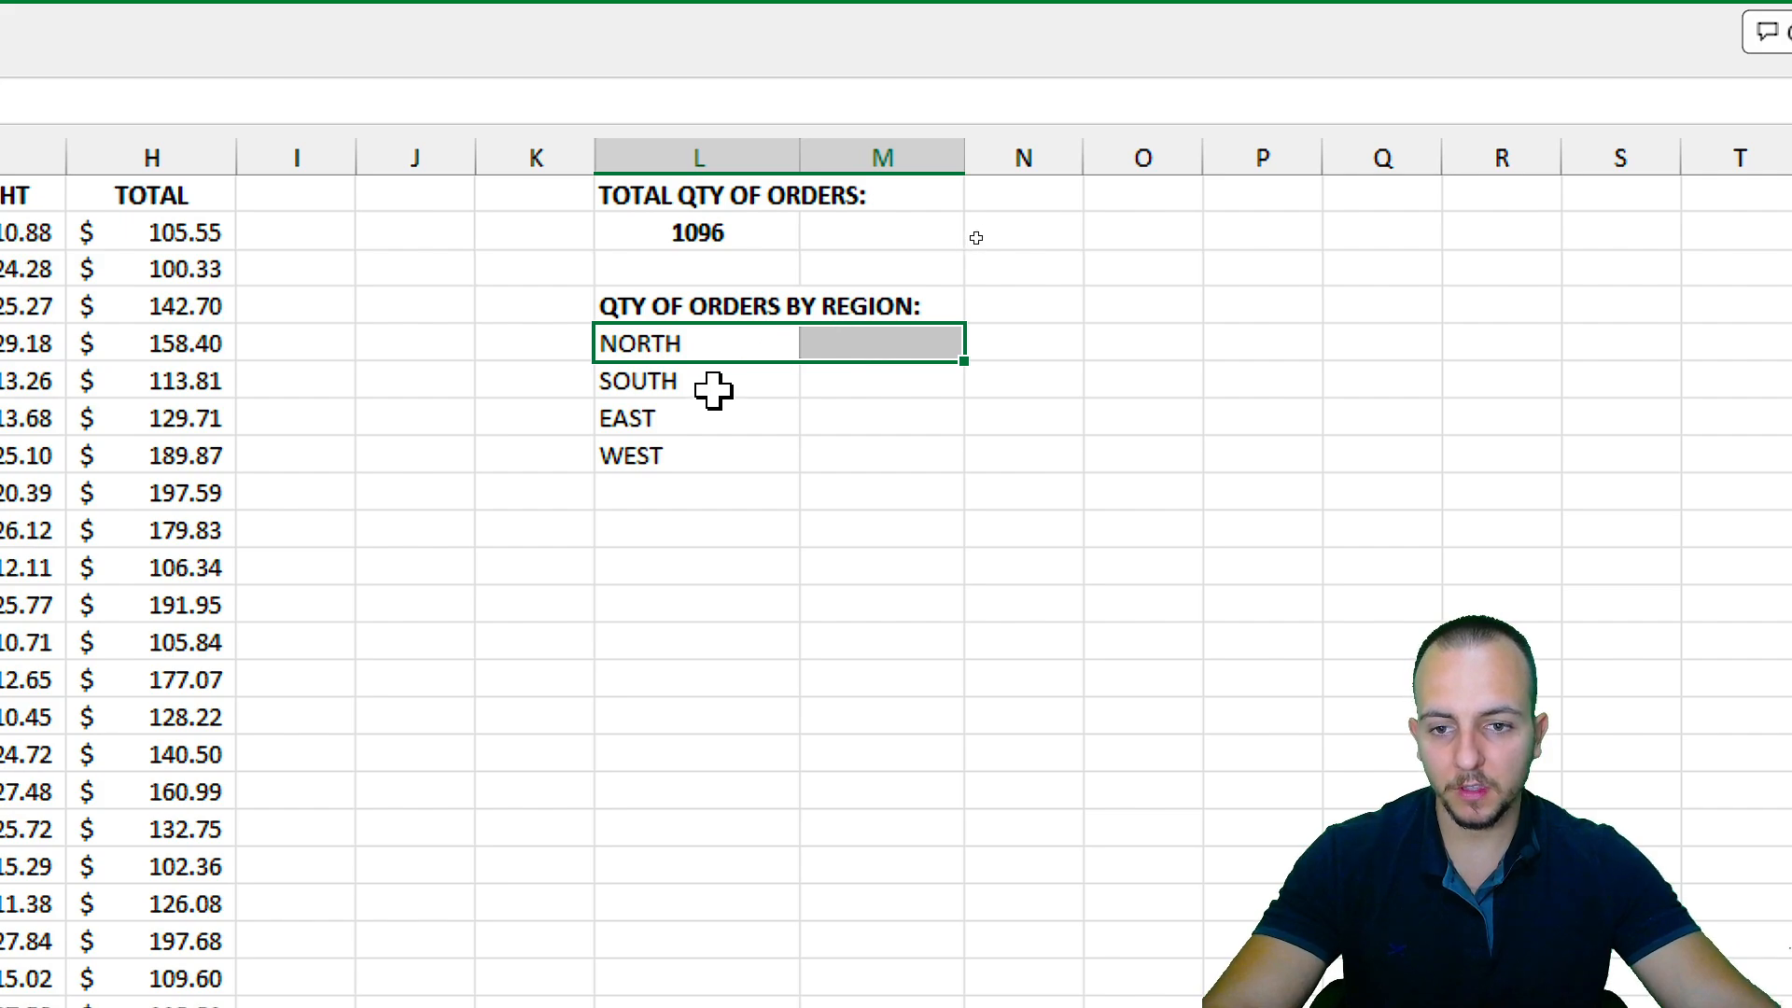
left_click_drag(712, 388, 877, 361)
left_click_drag(743, 416, 868, 418)
left_click_drag(751, 456, 871, 452)
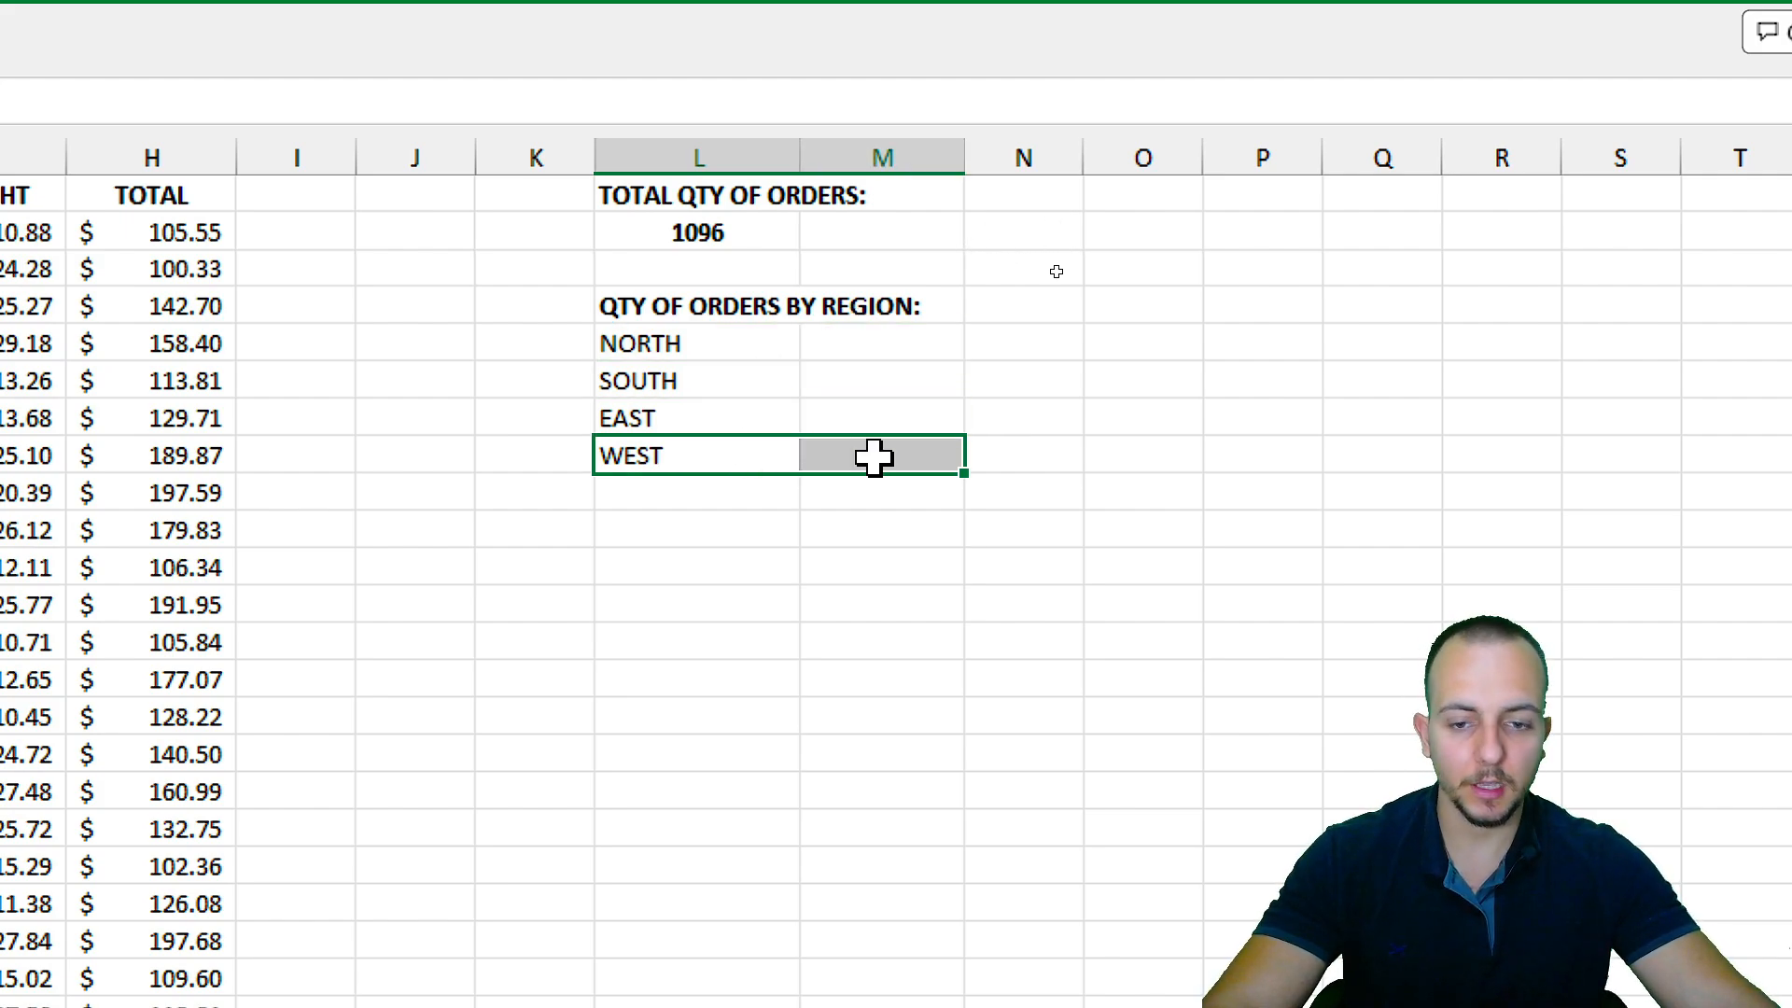
left_click(888, 349)
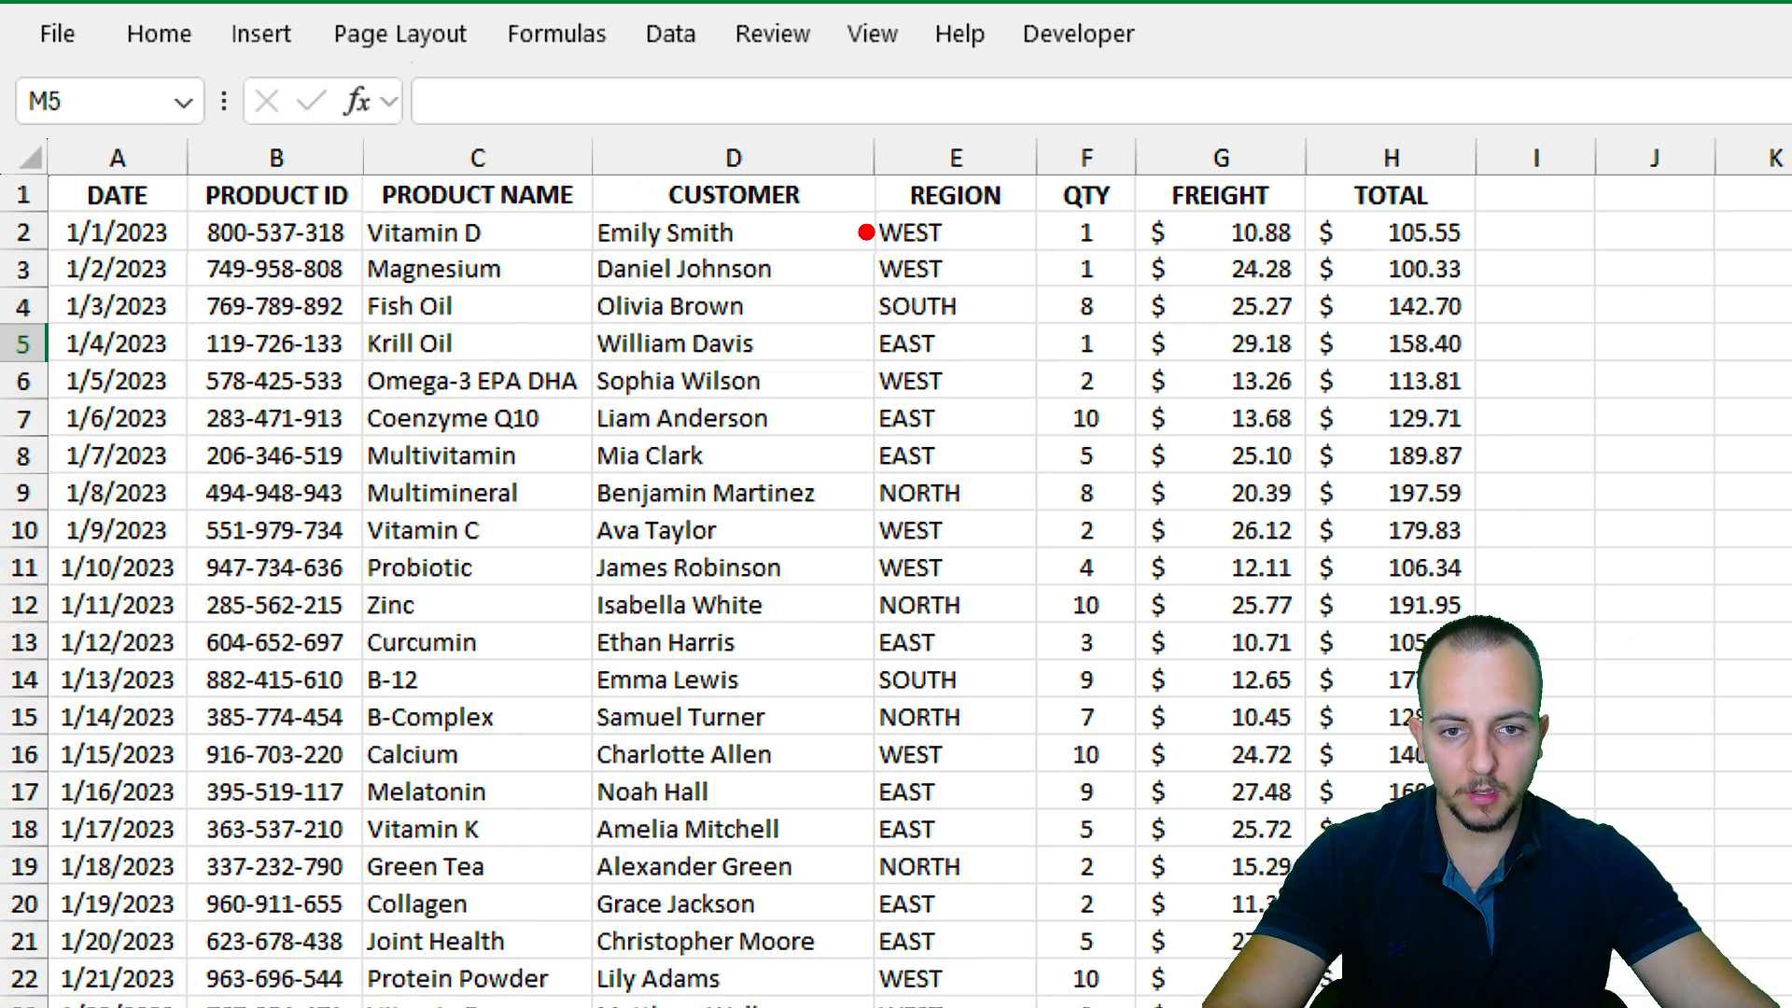
Go through the REGION column and temporarily mark the first NORTH entries with numbered on-screen annotations.
left_click_drag(873, 224, 1022, 193)
left_click_drag(868, 277, 994, 238)
left_click_drag(882, 307, 1022, 271)
left_click_drag(858, 336, 994, 312)
left_click_drag(868, 381, 984, 355)
mouse_move(876, 455)
left_mouse_down()
mouse_move(970, 420)
mouse_move(1050, 516)
left_mouse_up()
left_click_drag(789, 403, 746, 527)
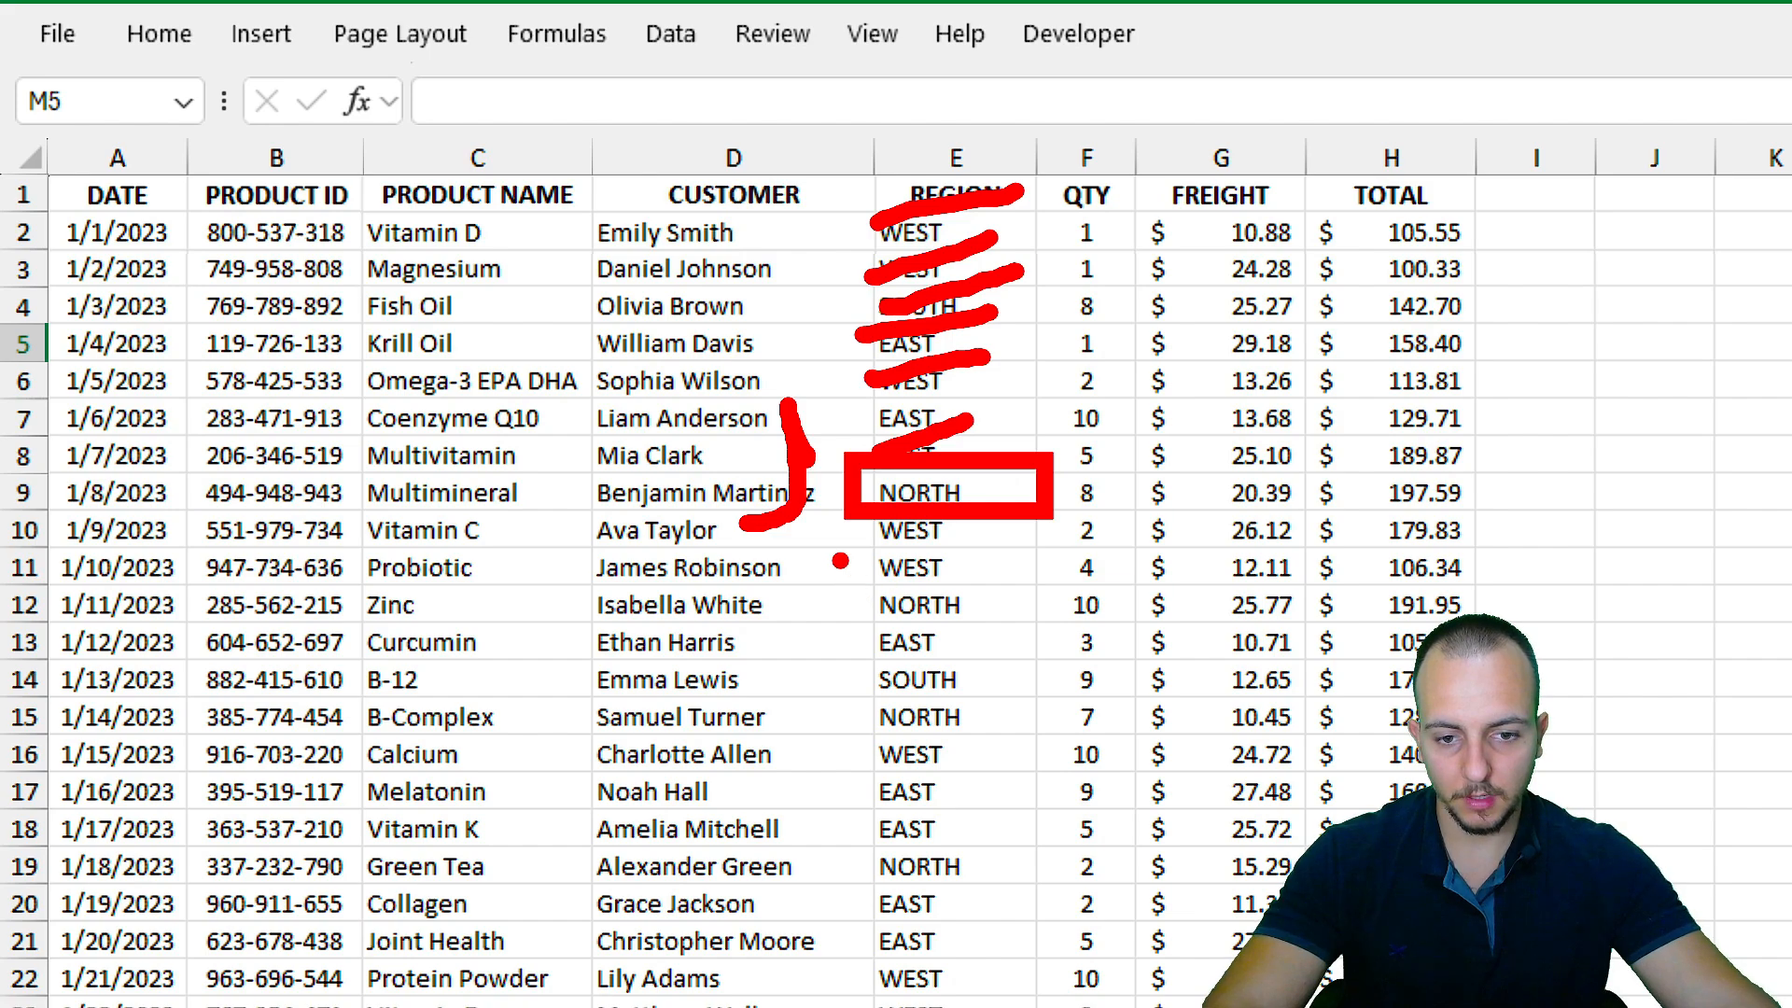
mouse_move(839, 560)
left_mouse_down()
mouse_move(809, 566)
mouse_move(857, 664)
mouse_move(835, 695)
left_mouse_up()
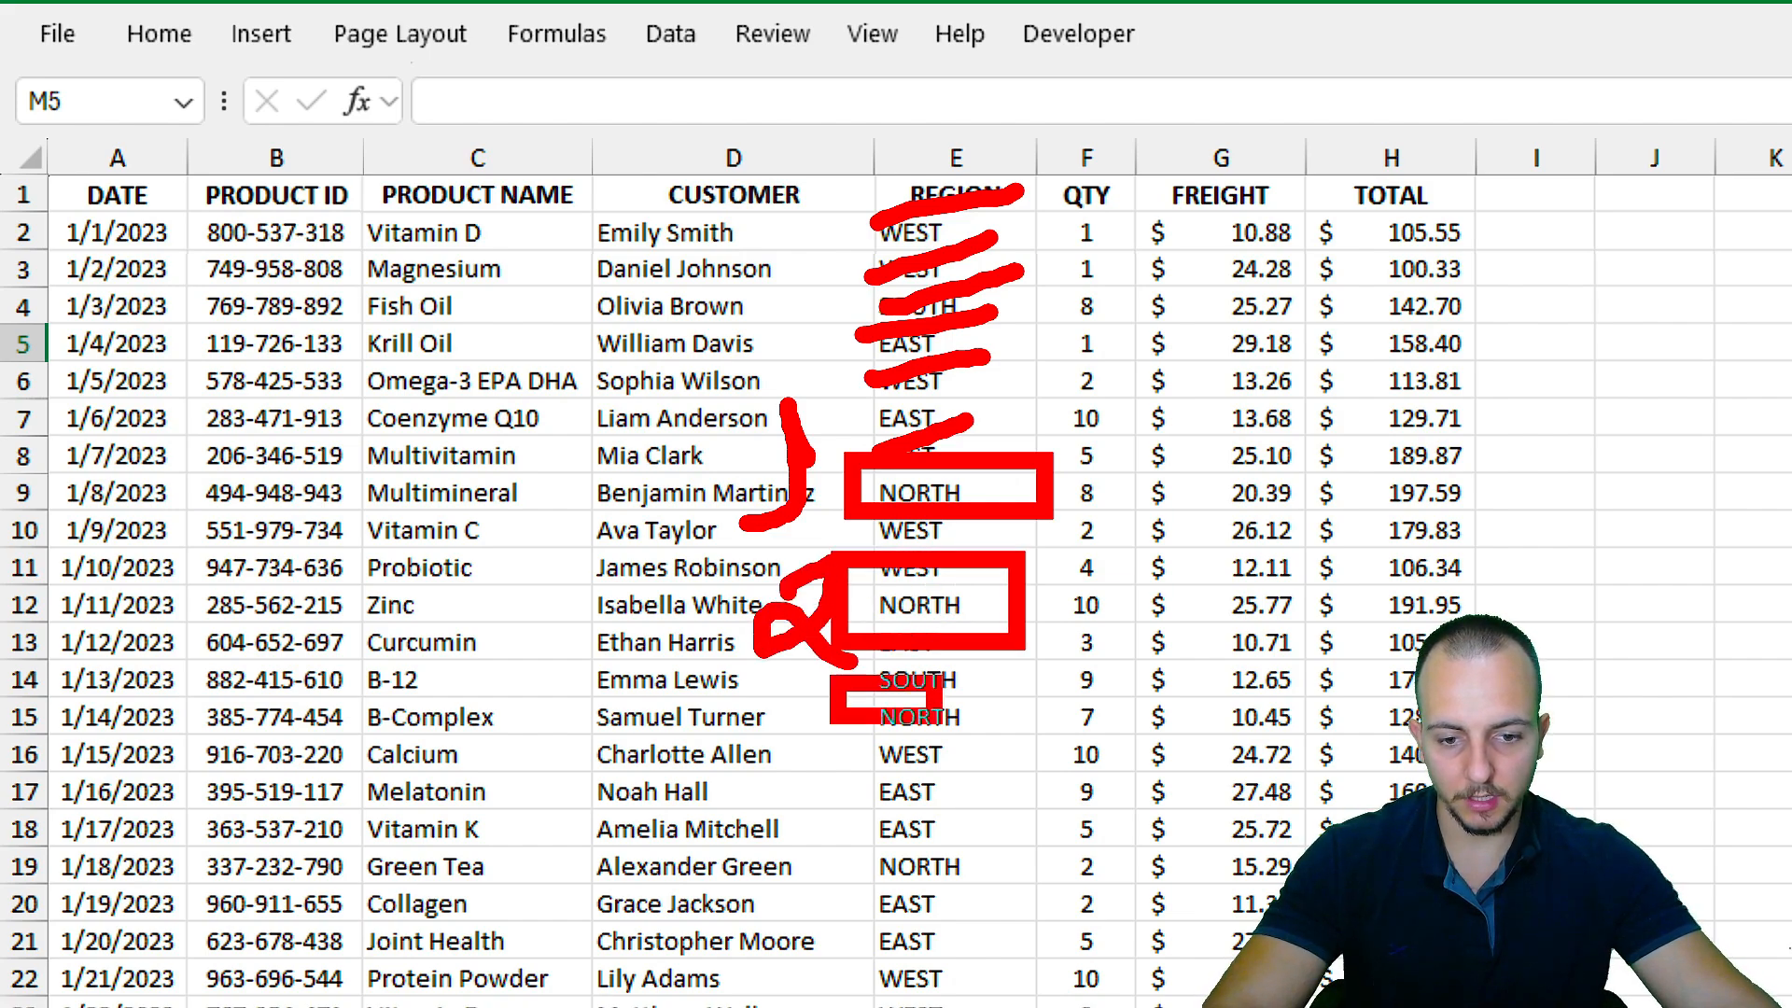
left_click_drag(942, 723, 1007, 756)
mouse_move(786, 730)
left_mouse_down()
mouse_move(829, 720)
mouse_move(751, 835)
left_mouse_up()
key("Escape")
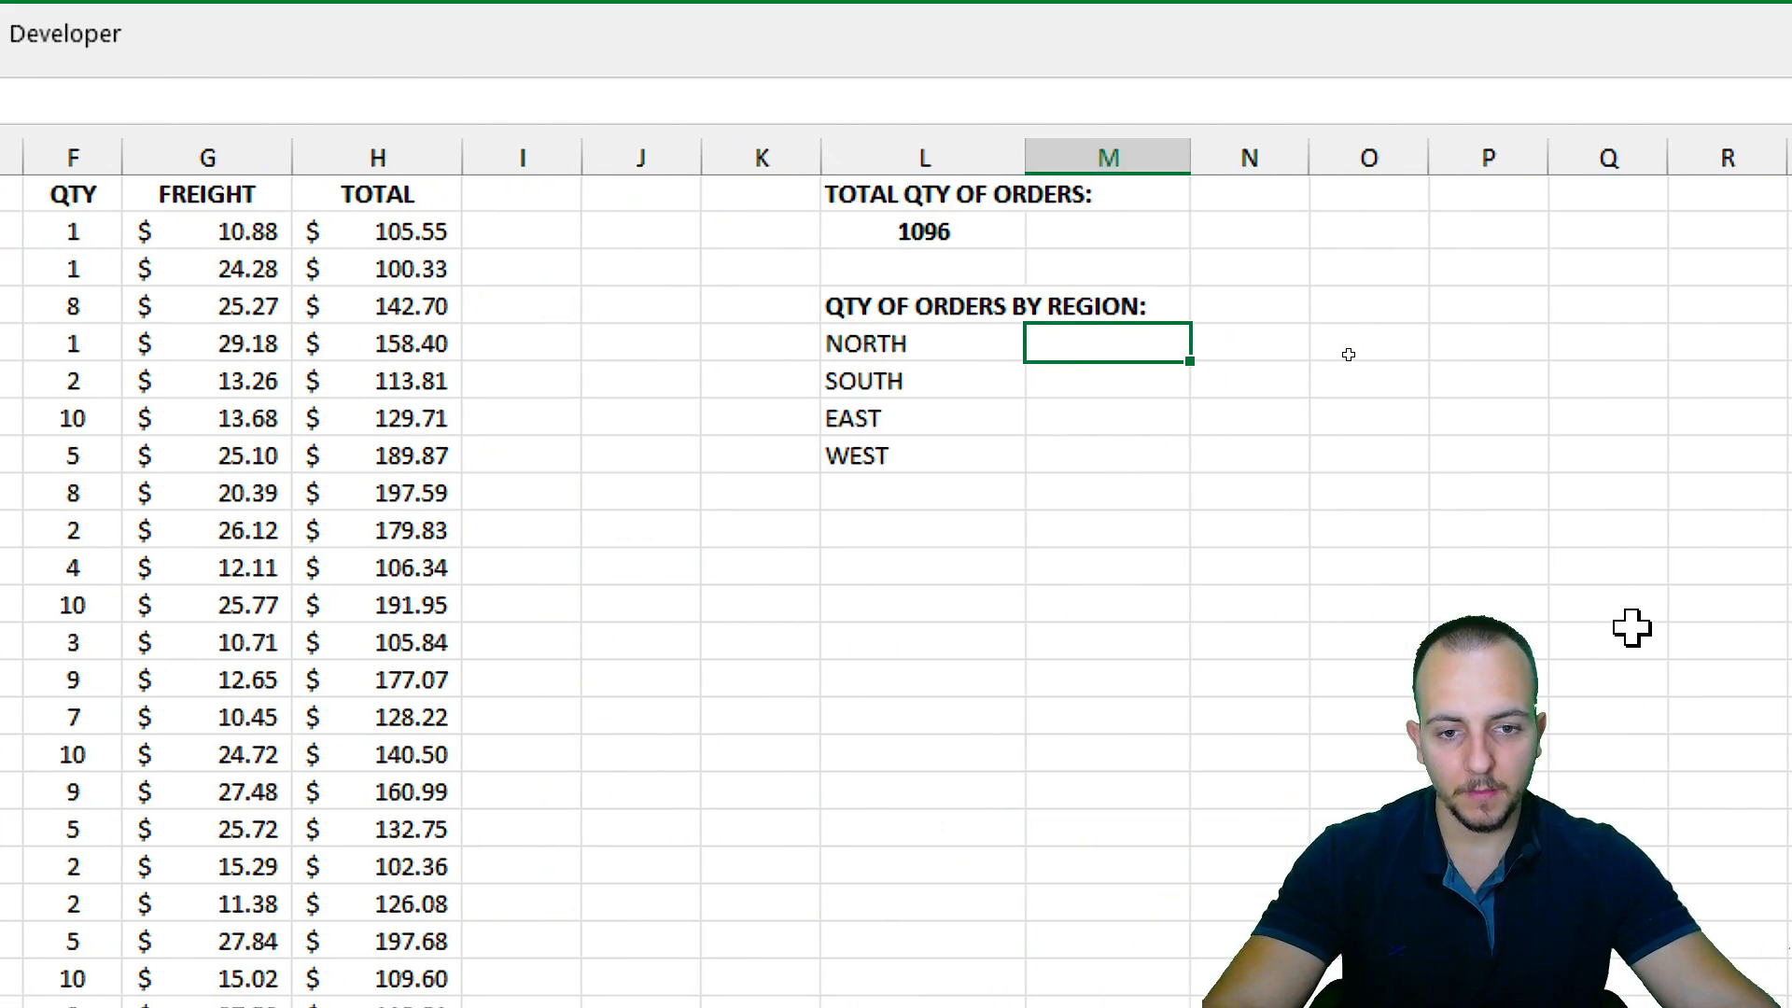
Count the NORTH orders in cell M5 with the formula =COUNTIF(E:E,L5).
type("COUNT")
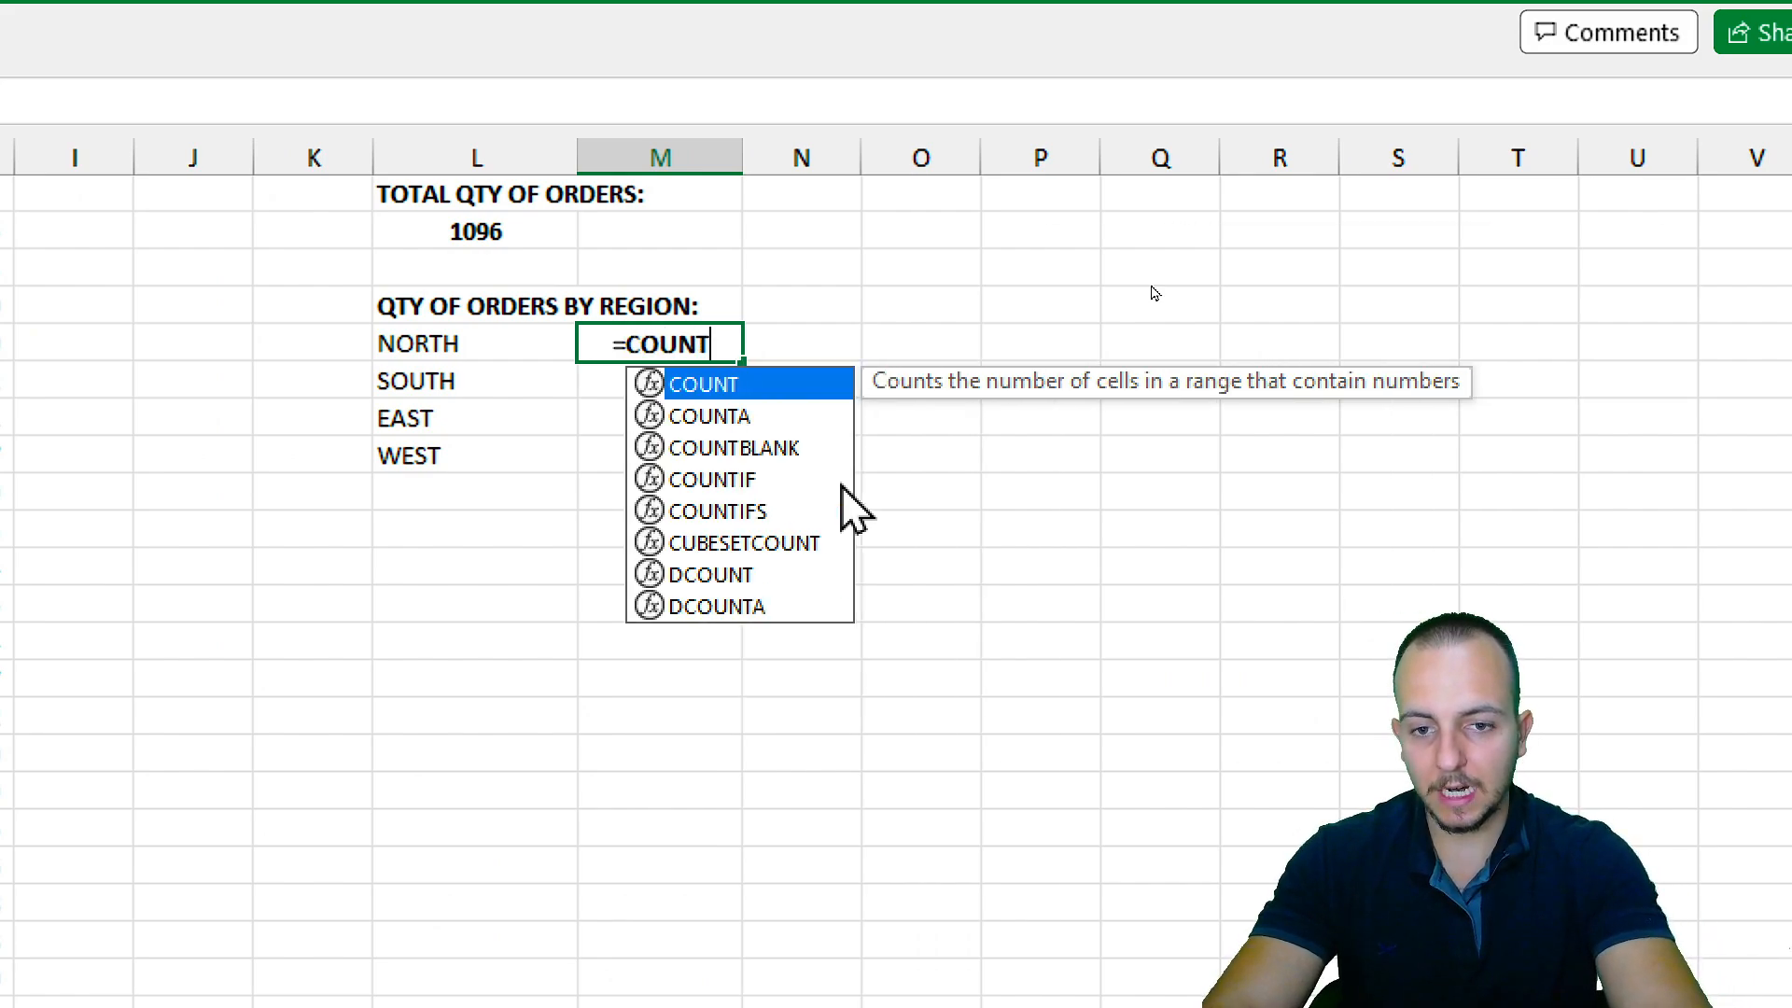
type("IF")
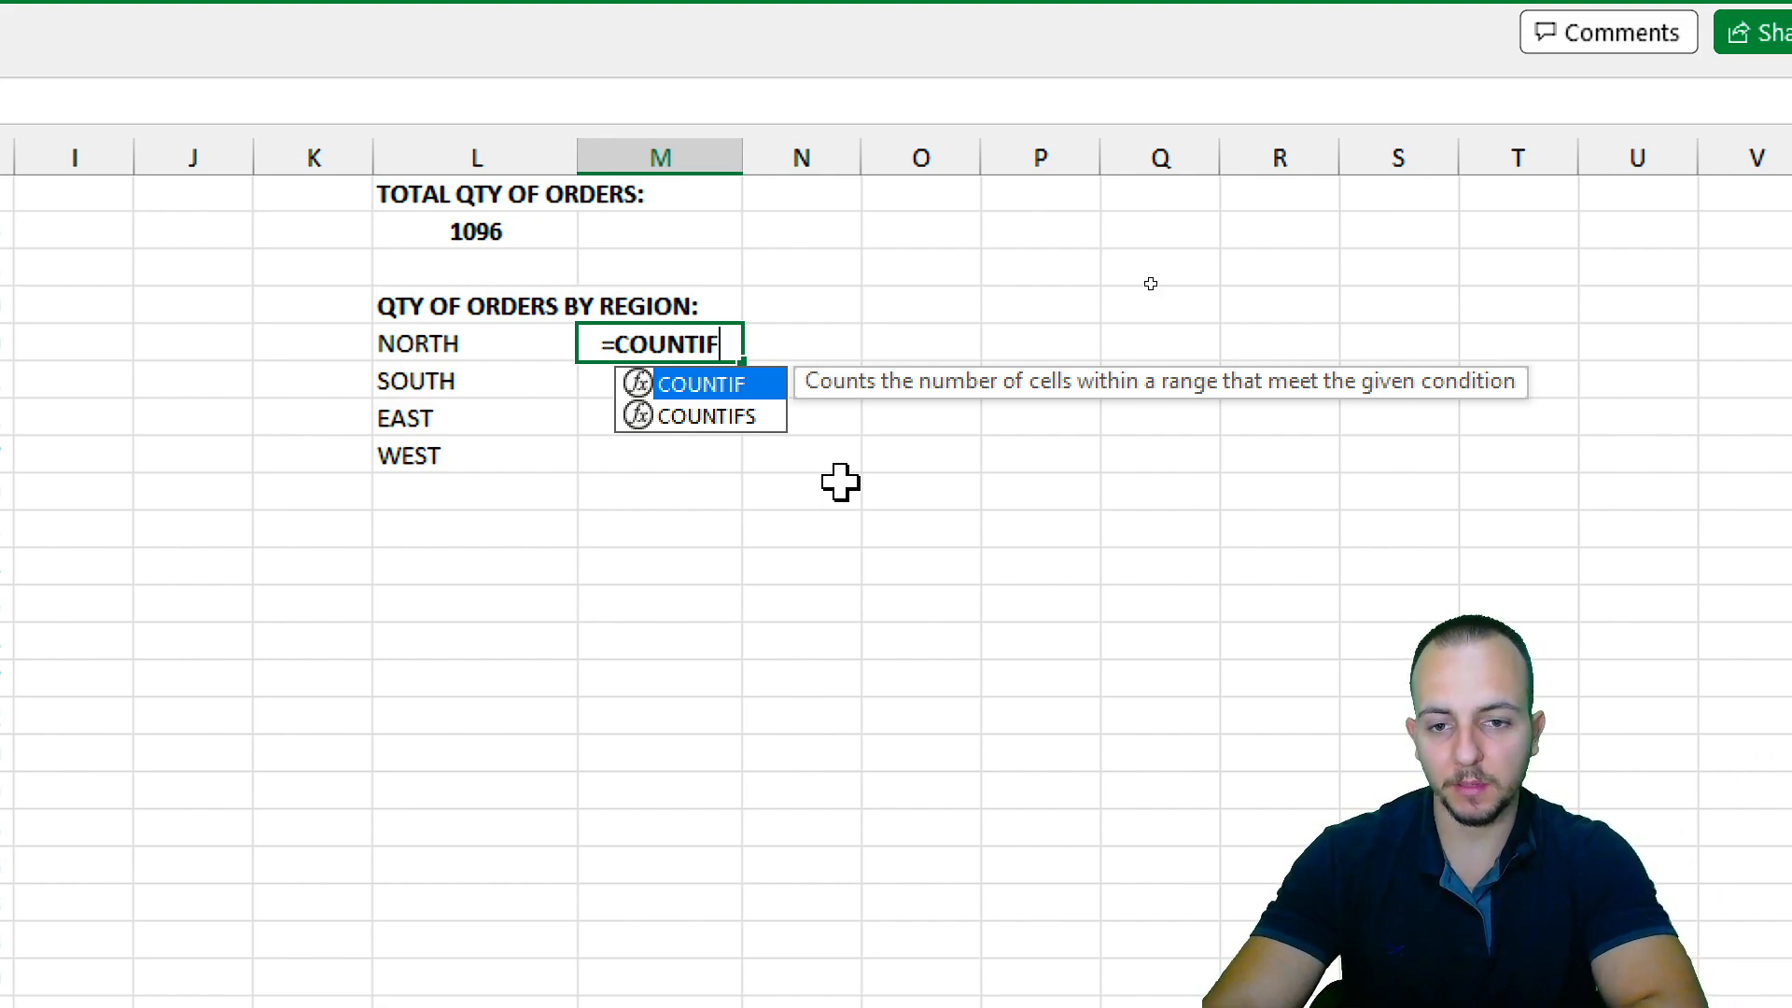
double_click(729, 388)
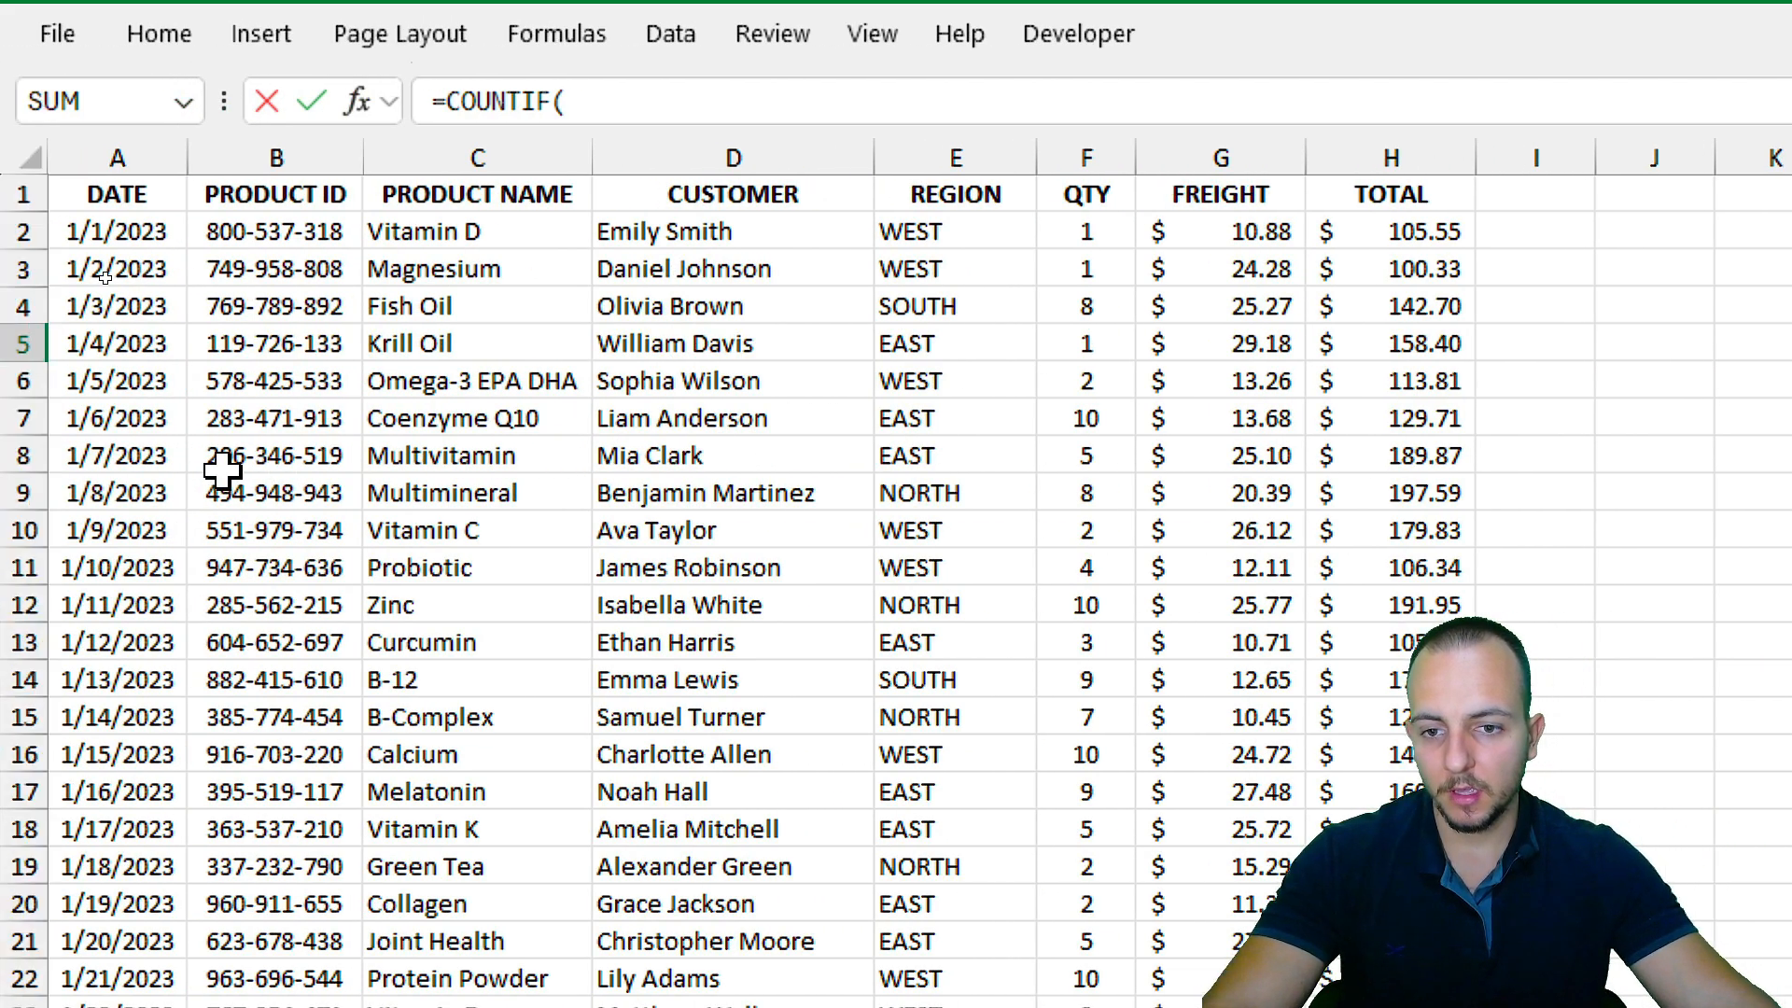
left_click(973, 154)
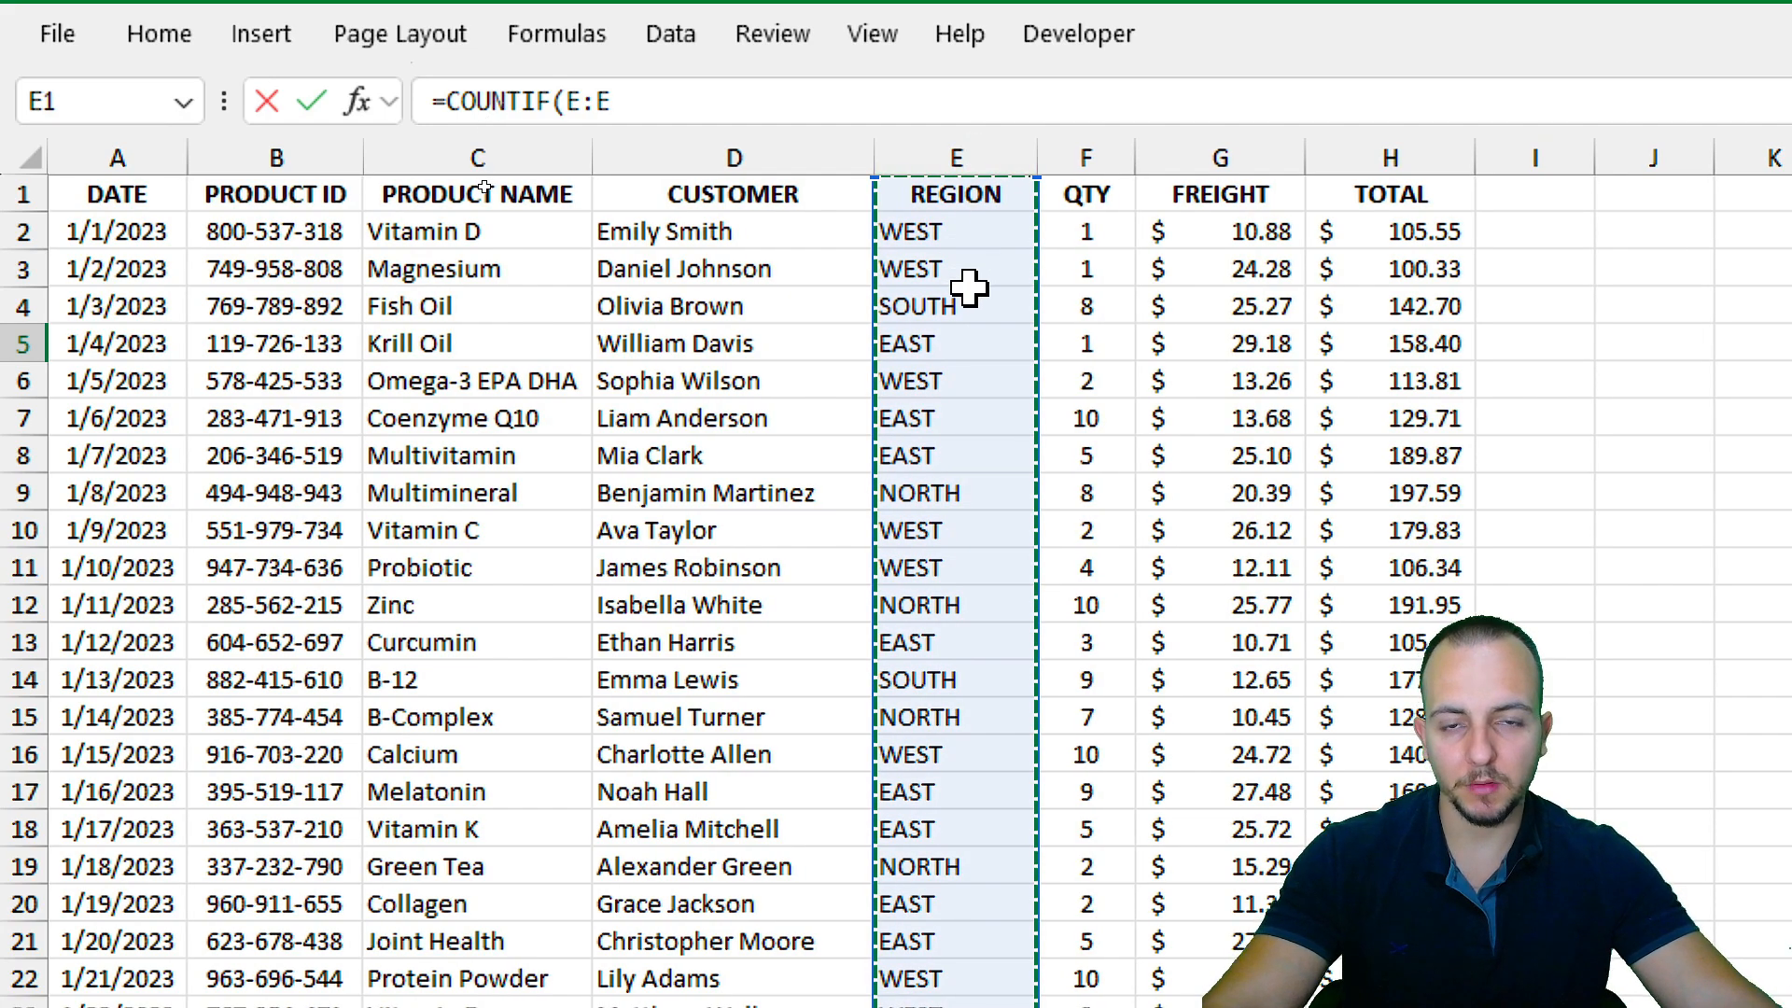
left_click(556, 142)
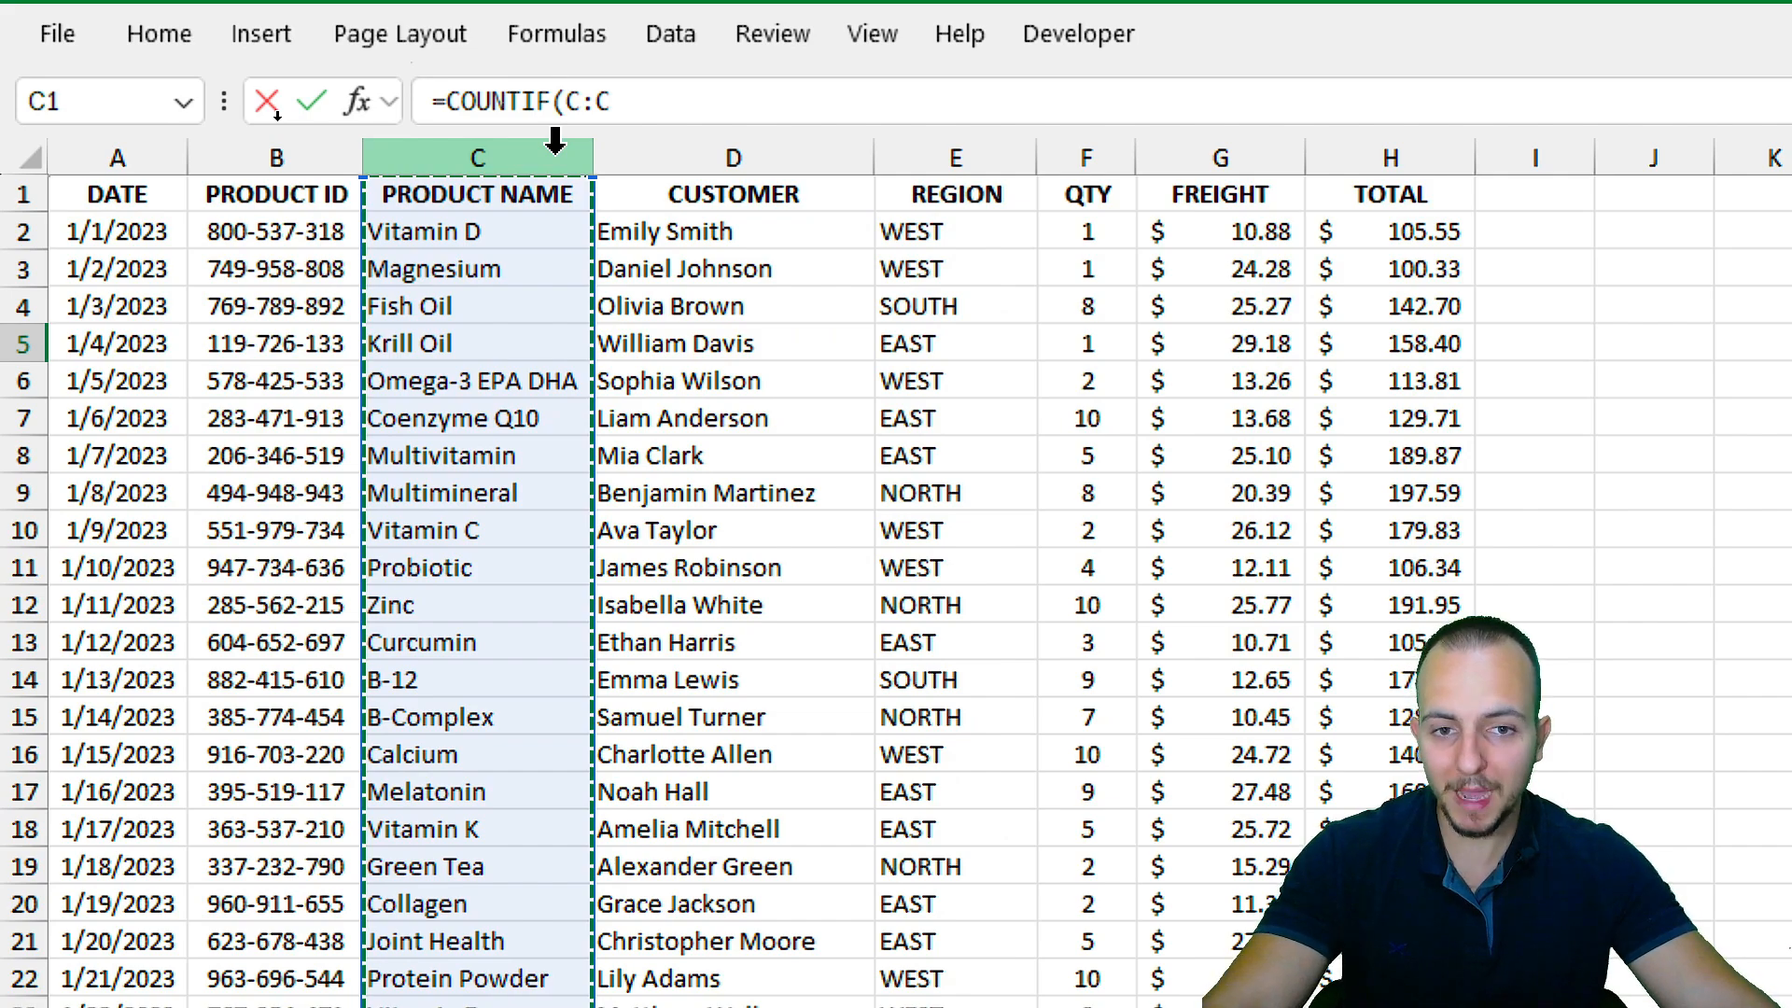
left_click(928, 156)
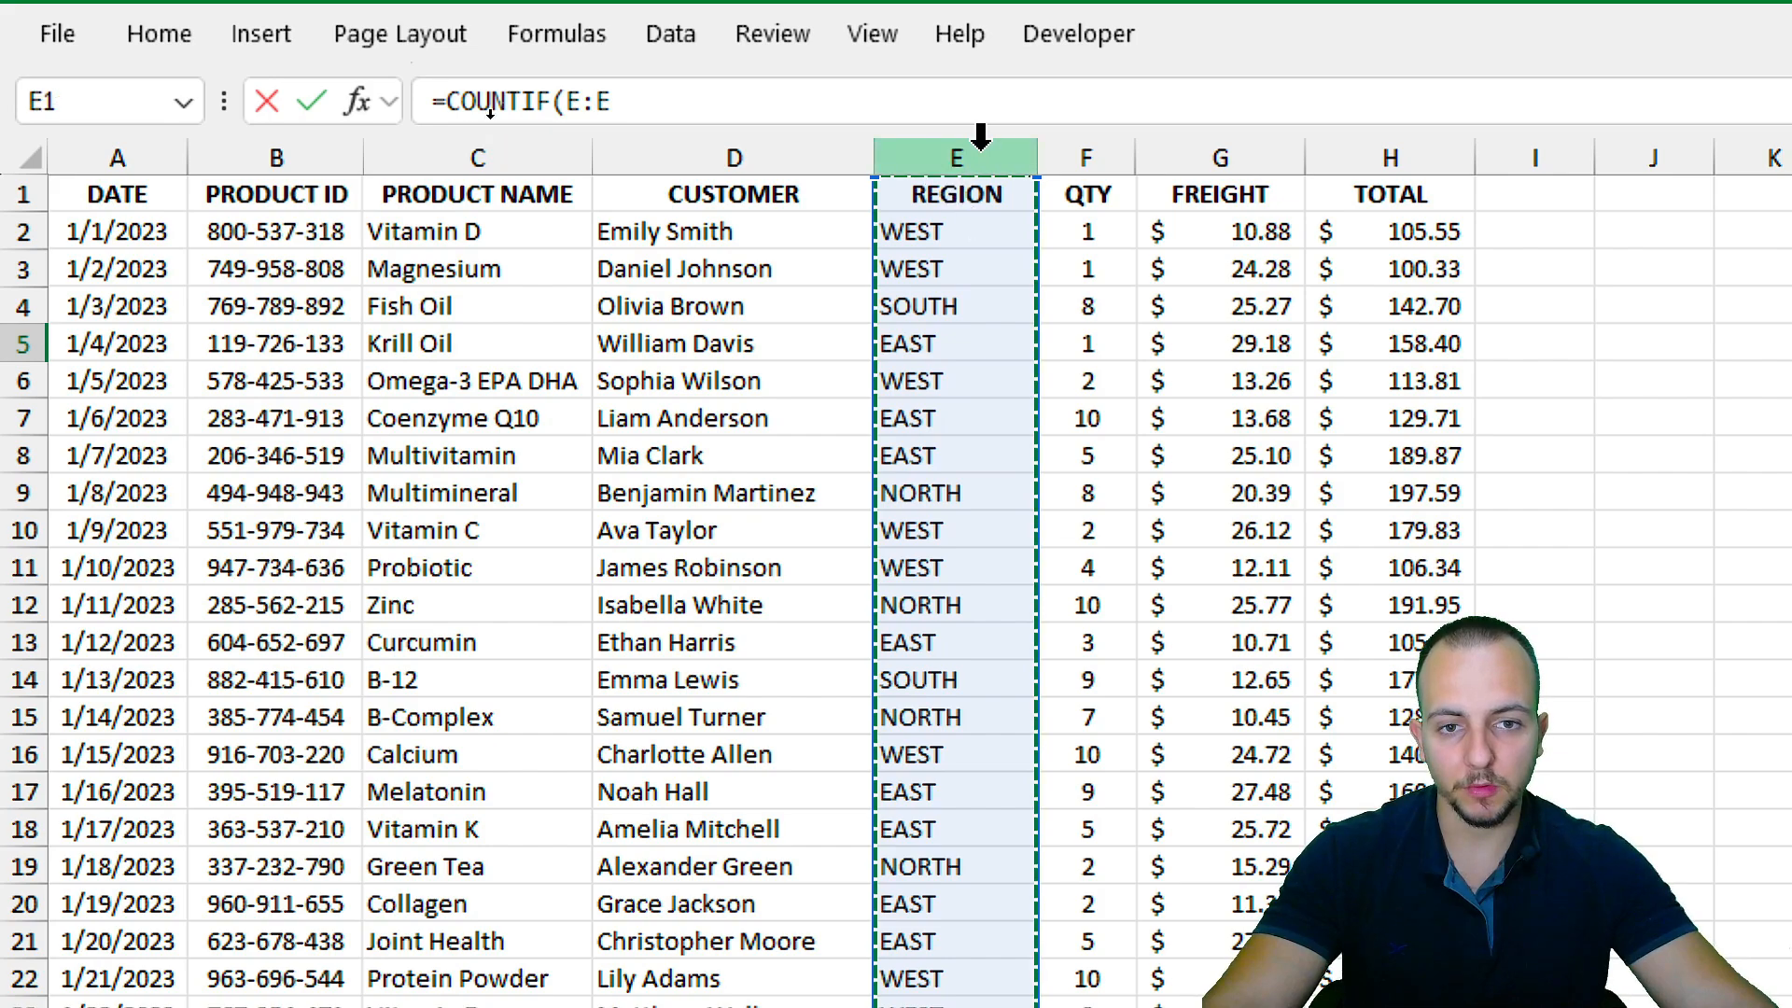
type(",")
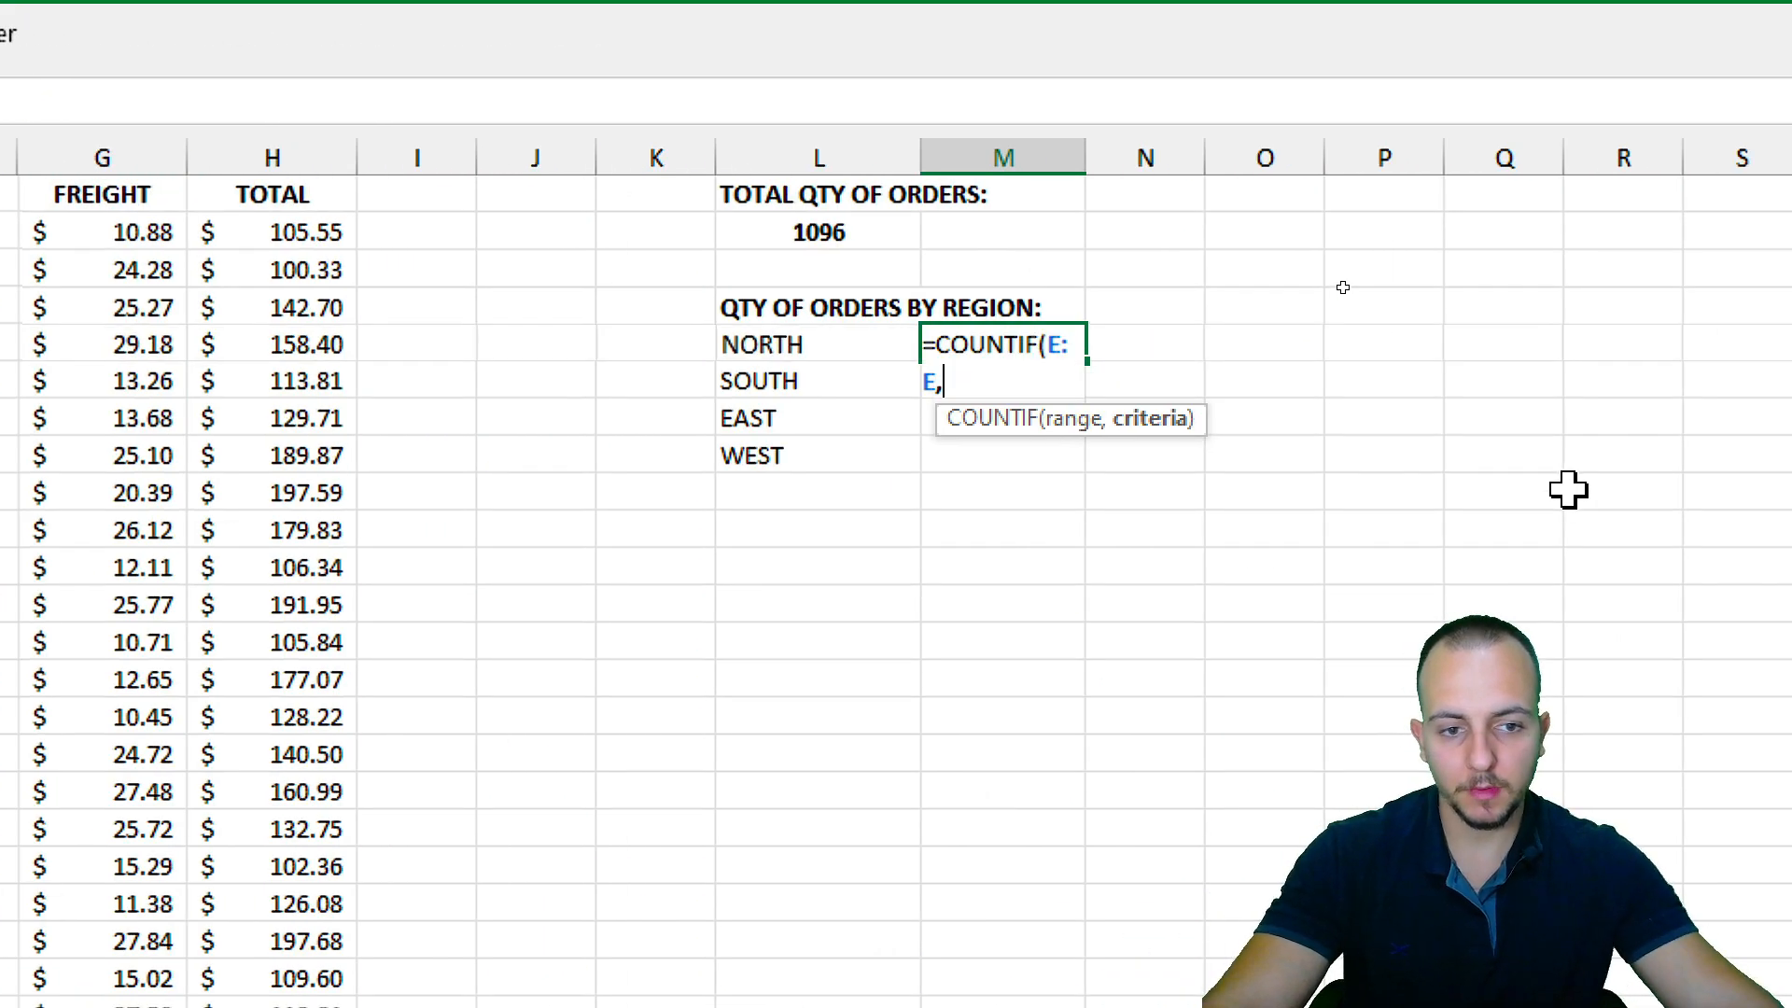
left_click(821, 344)
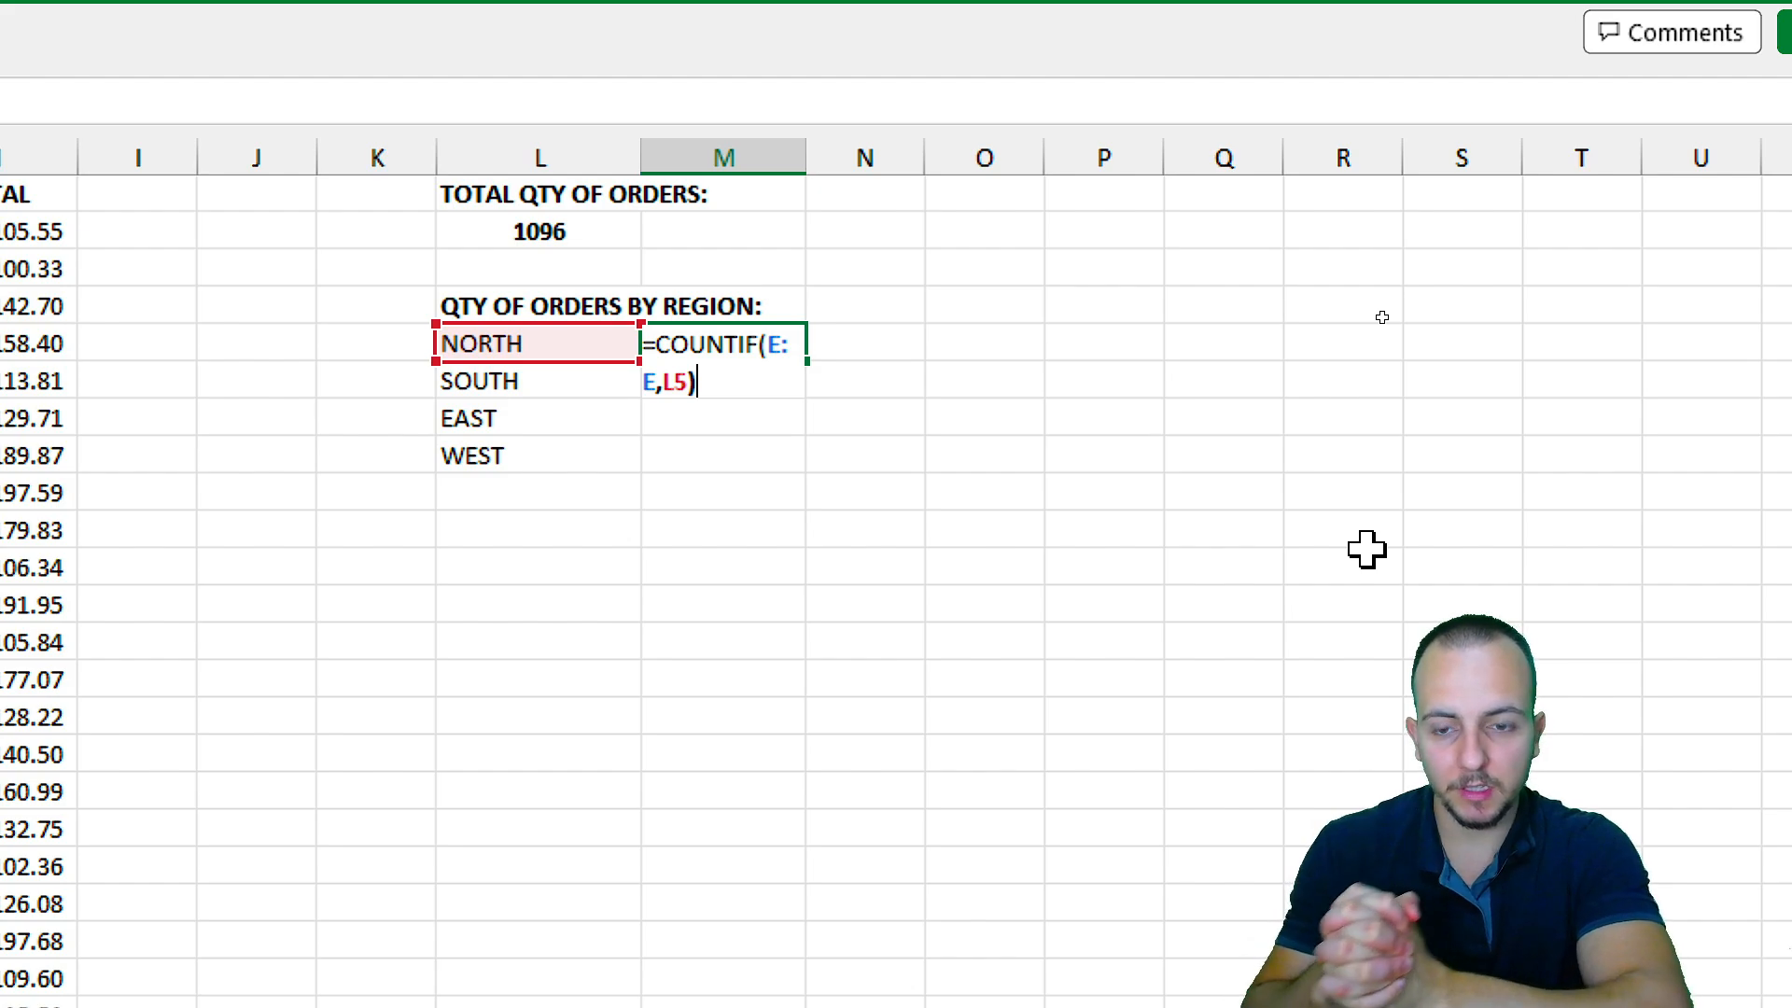
key("Return")
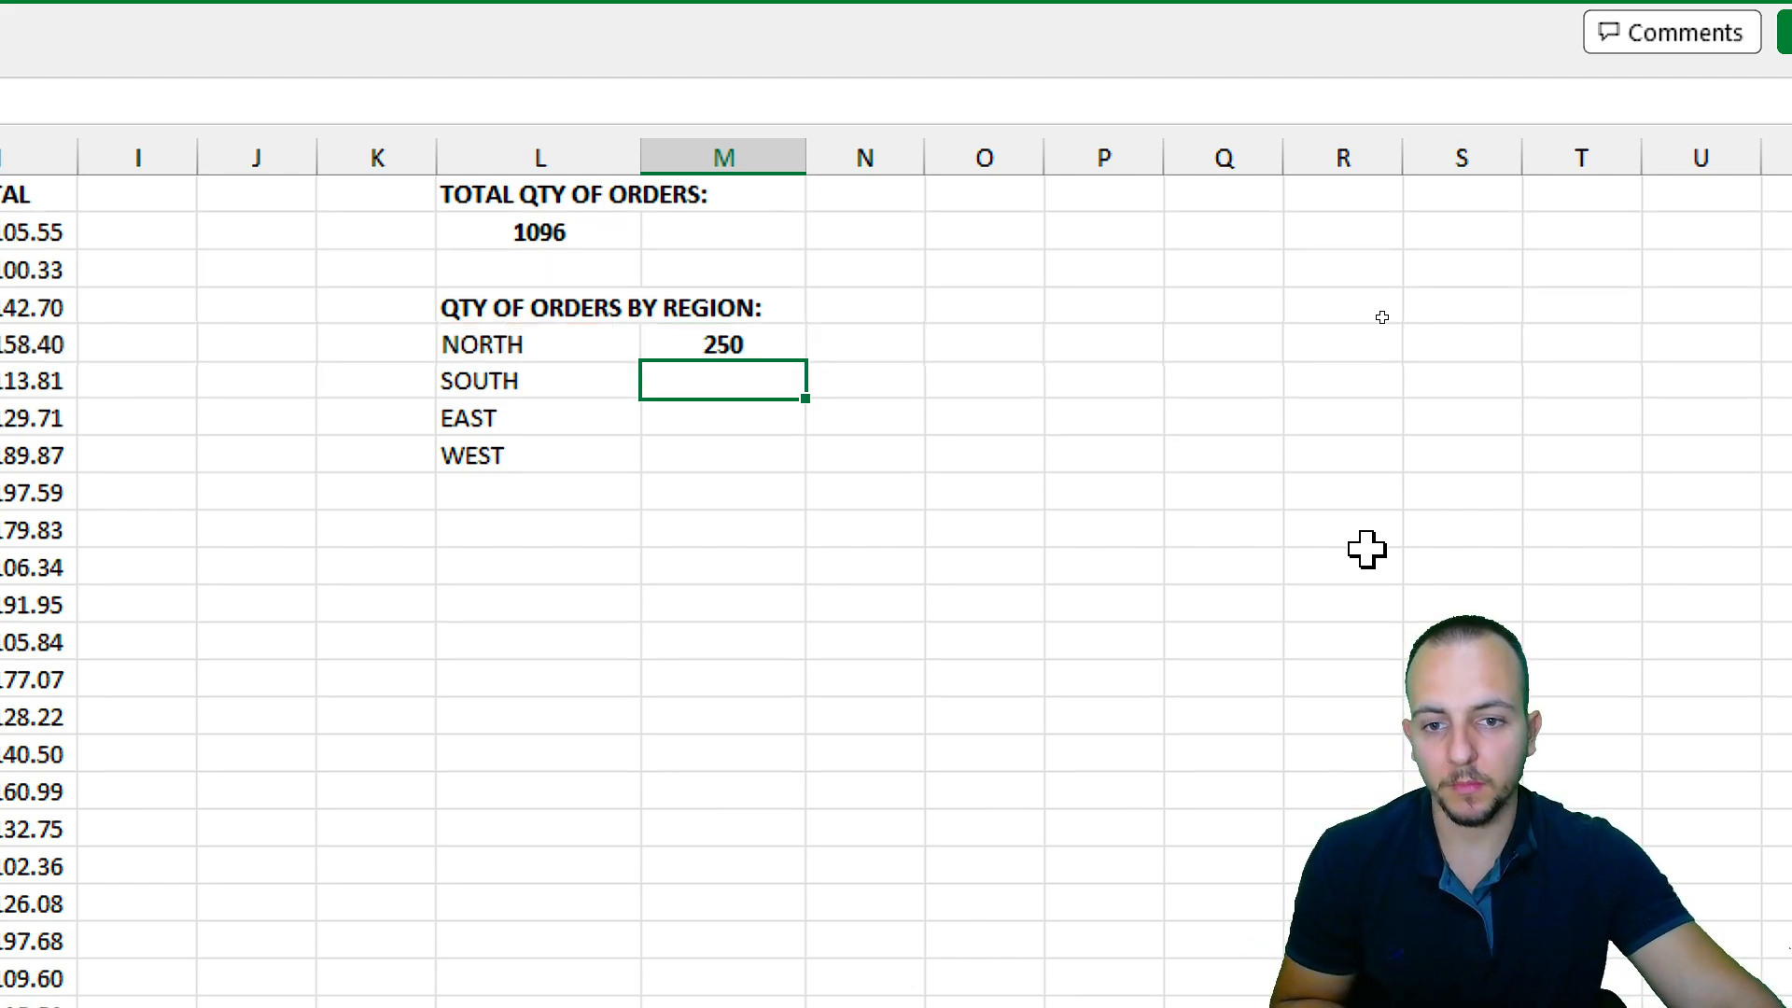
Fill the COUNTIF formula from M5 down to M8 for SOUTH, EAST and WEST.
left_click(791, 347)
left_click_drag(805, 361, 805, 476)
key("Down")
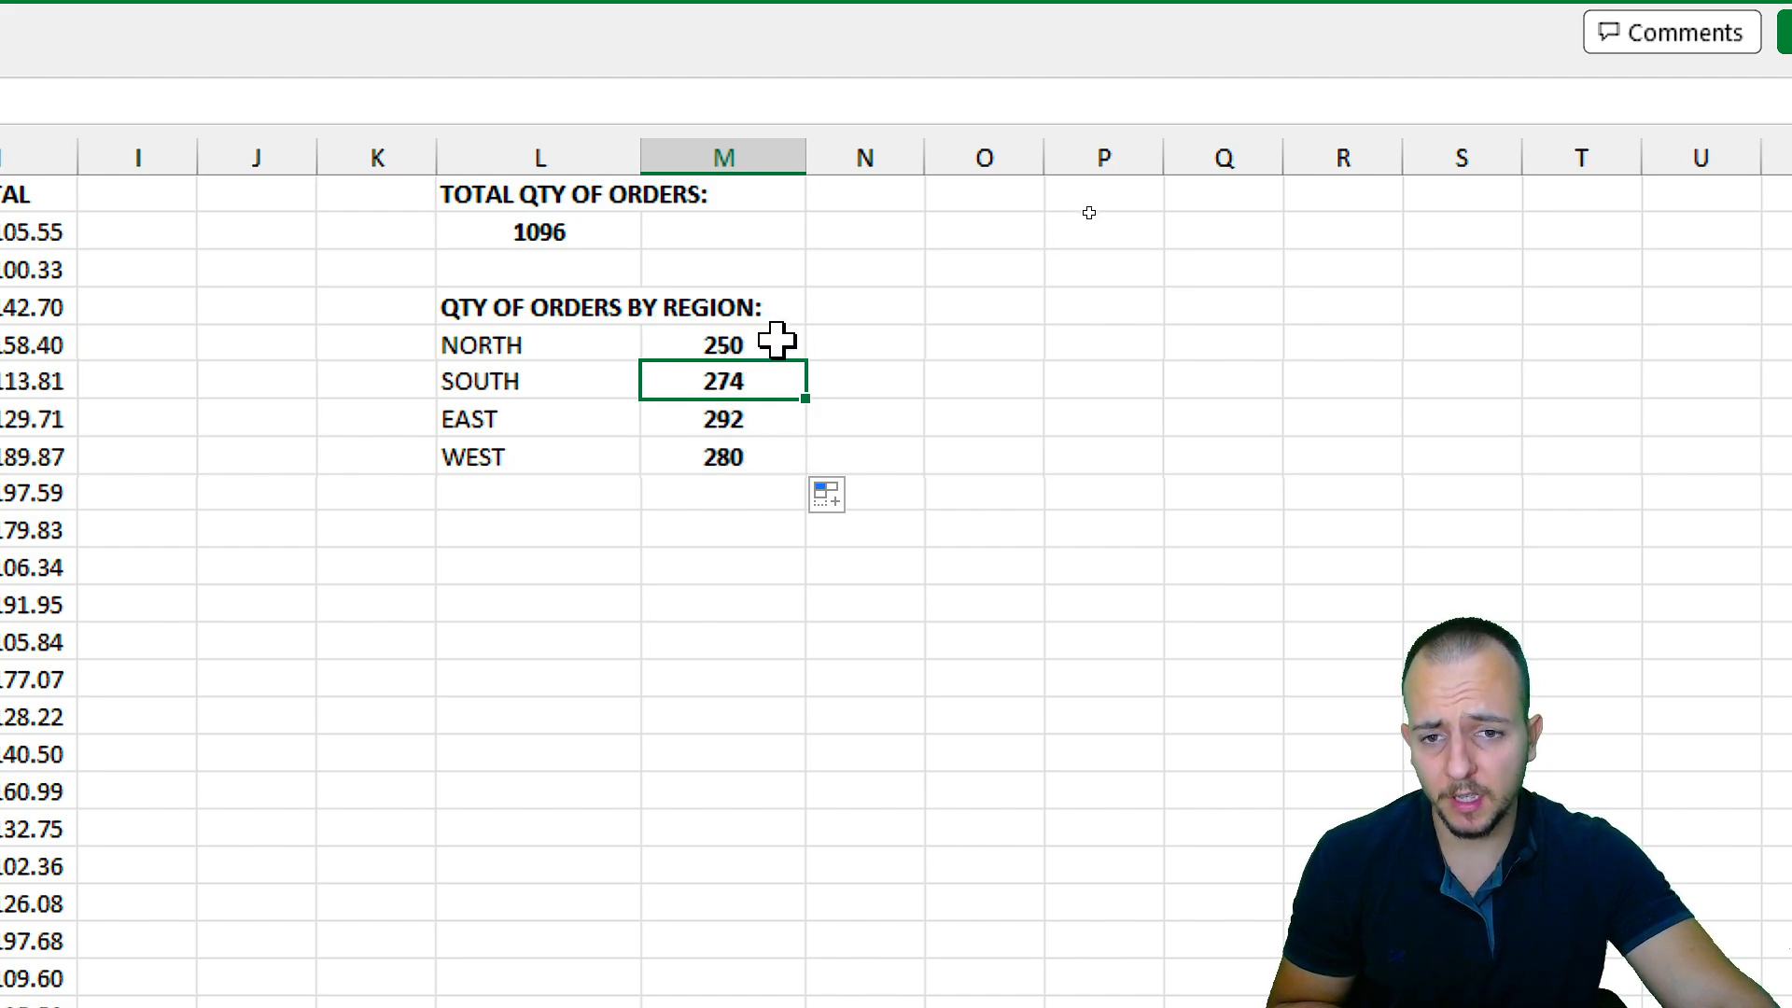
Review each region's order count, the total quantity of orders and the COUNTIF formula in M5.
left_click_drag(777, 341, 762, 459)
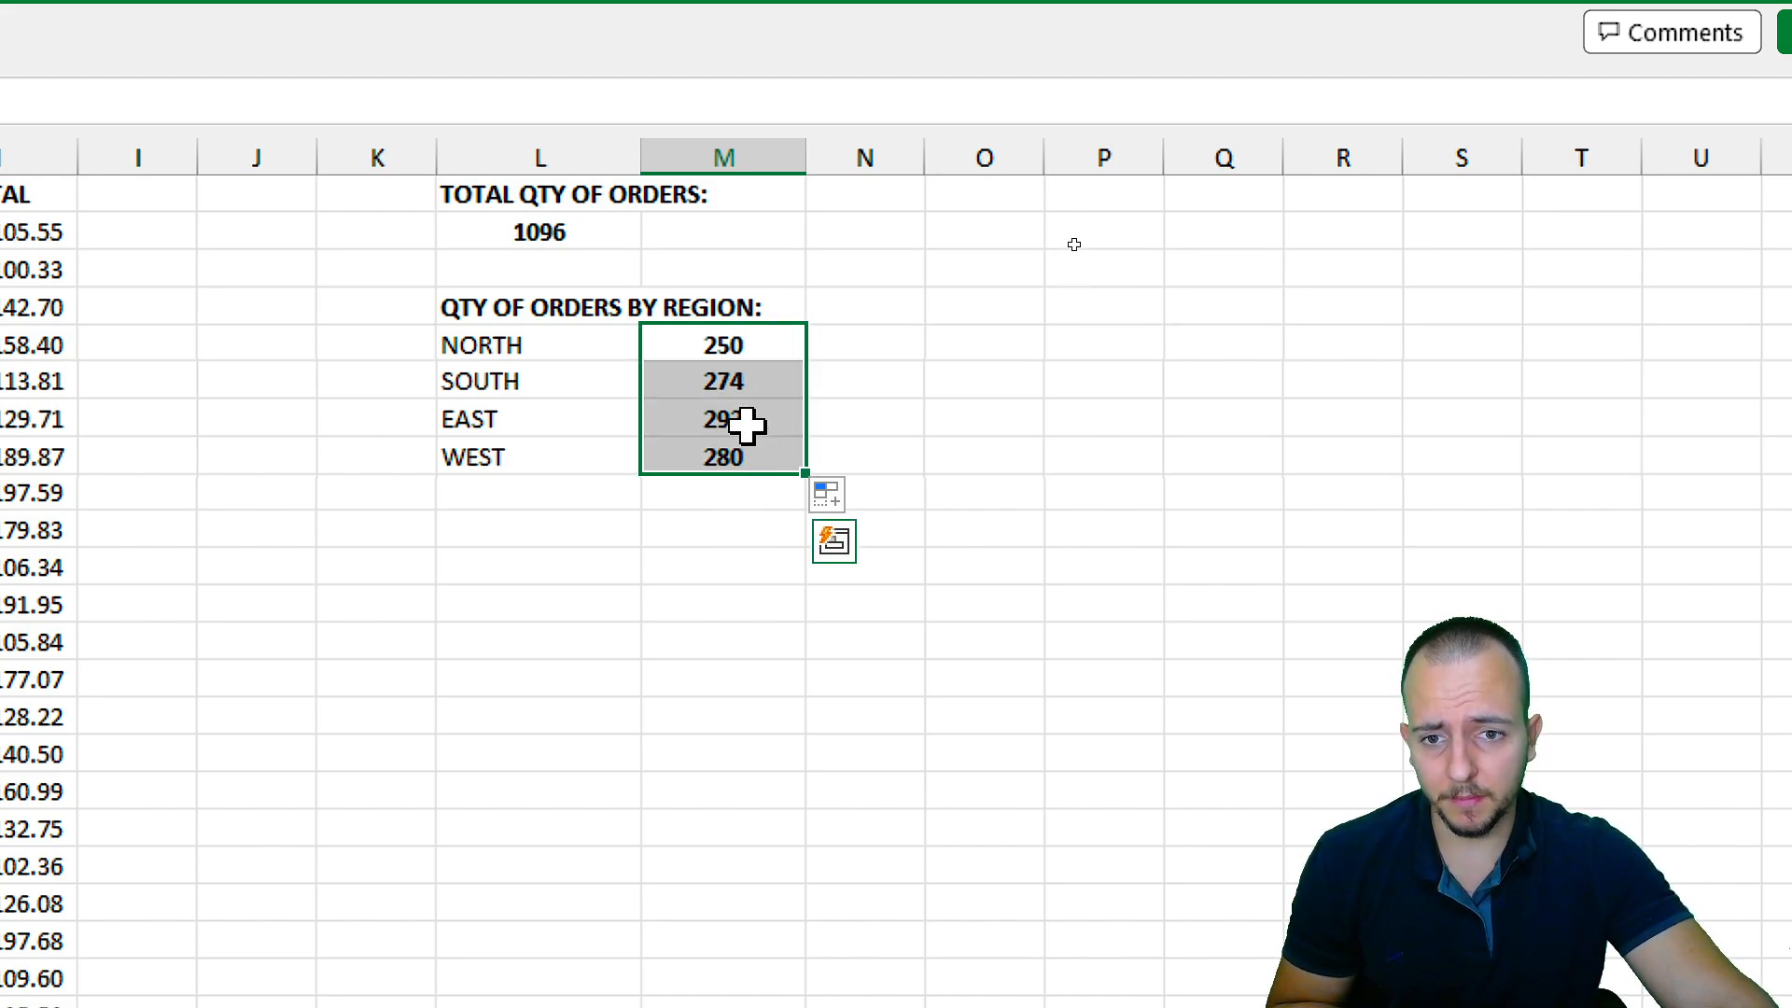
left_click(780, 353)
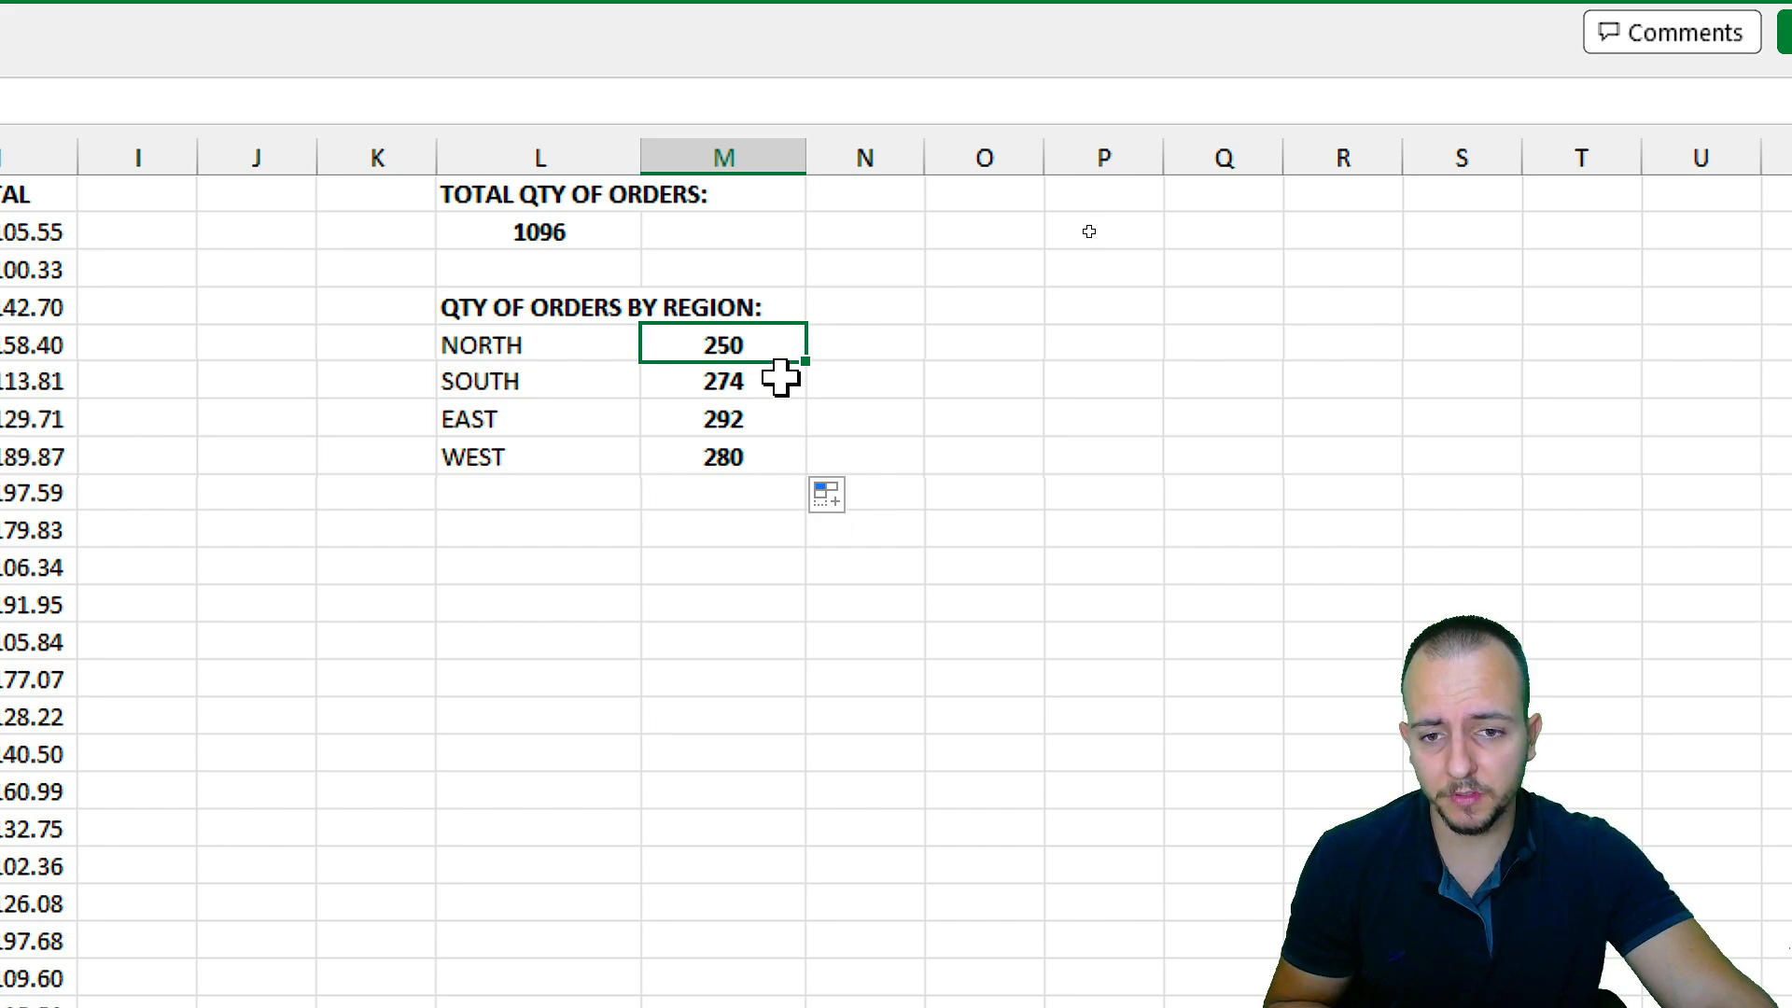
left_click(780, 378)
left_click(757, 415)
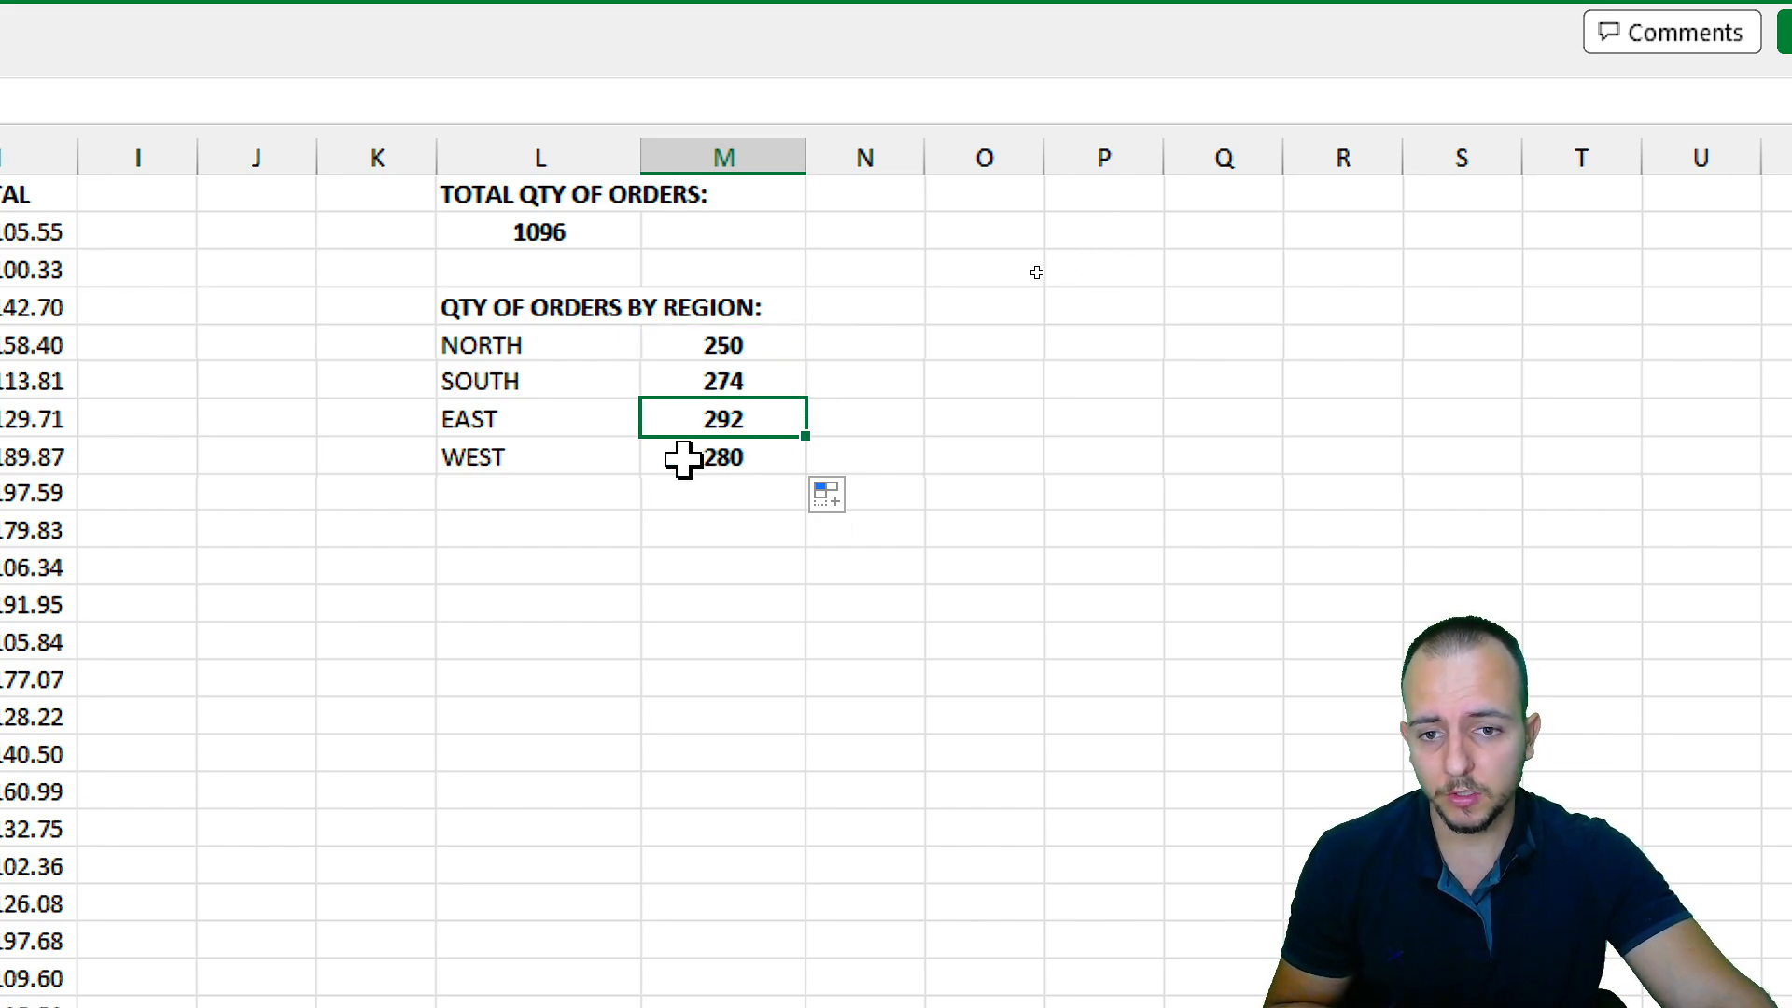
left_click_drag(624, 460, 688, 467)
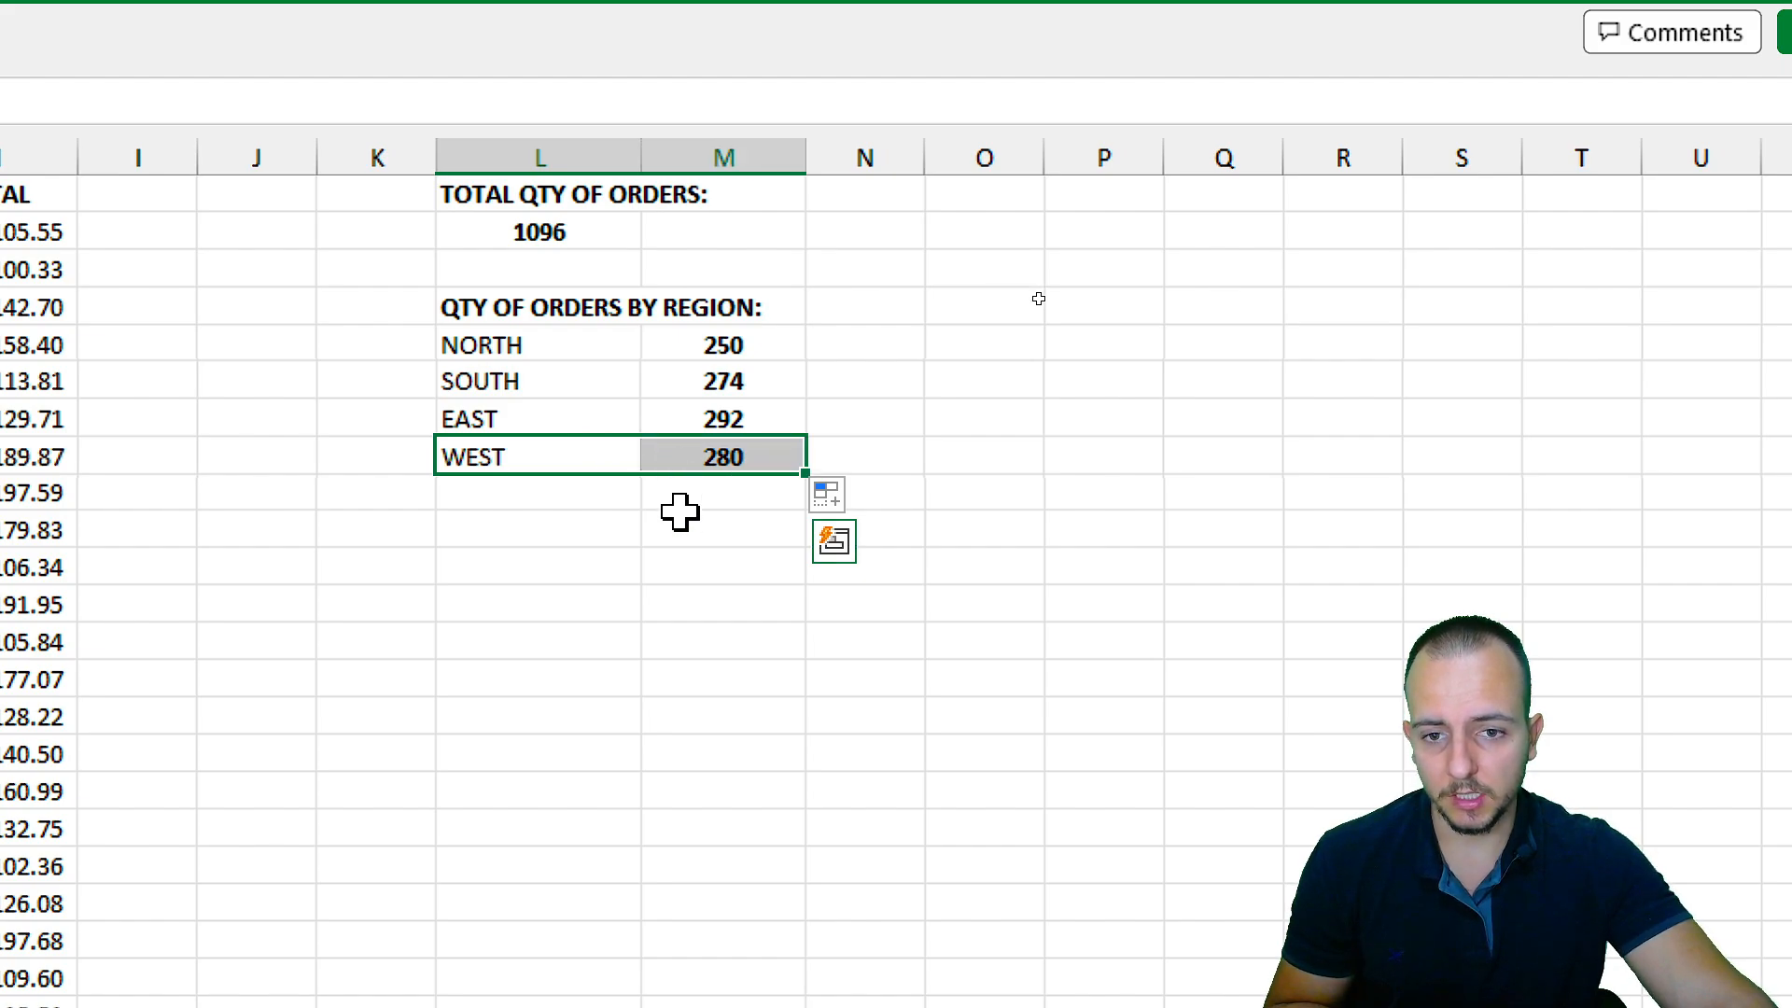
left_click_drag(588, 344, 726, 347)
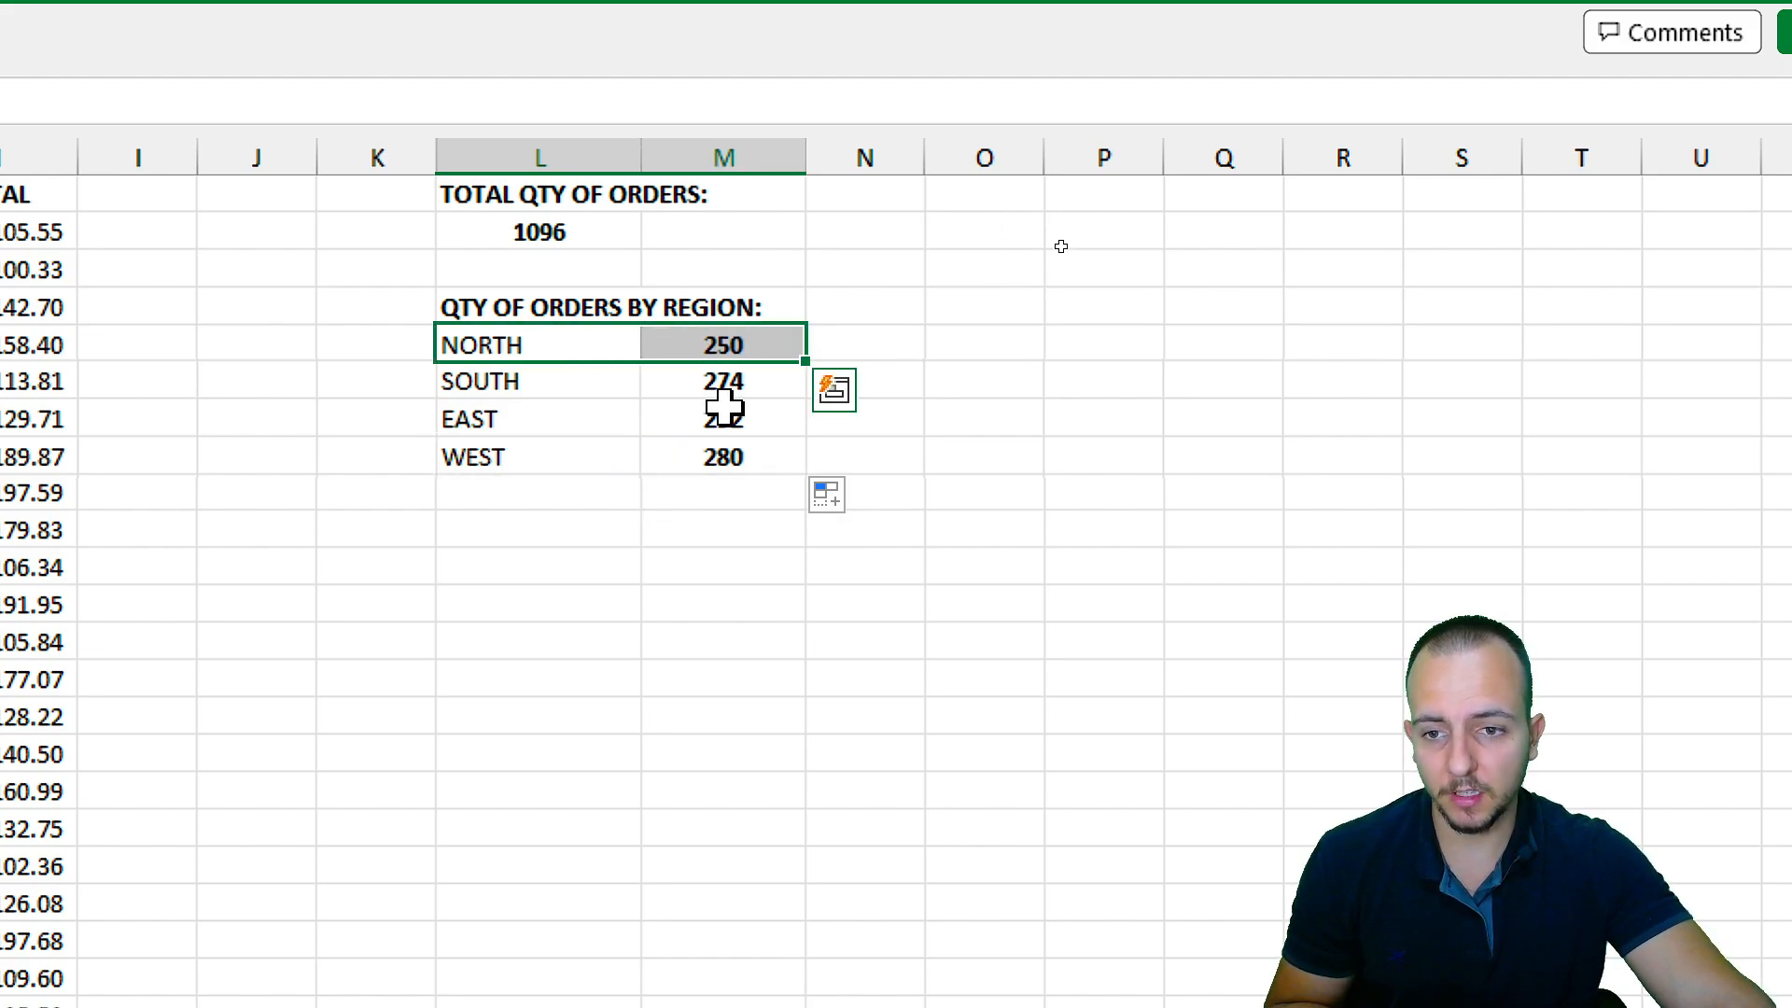
left_click(551, 416)
double_click(588, 233)
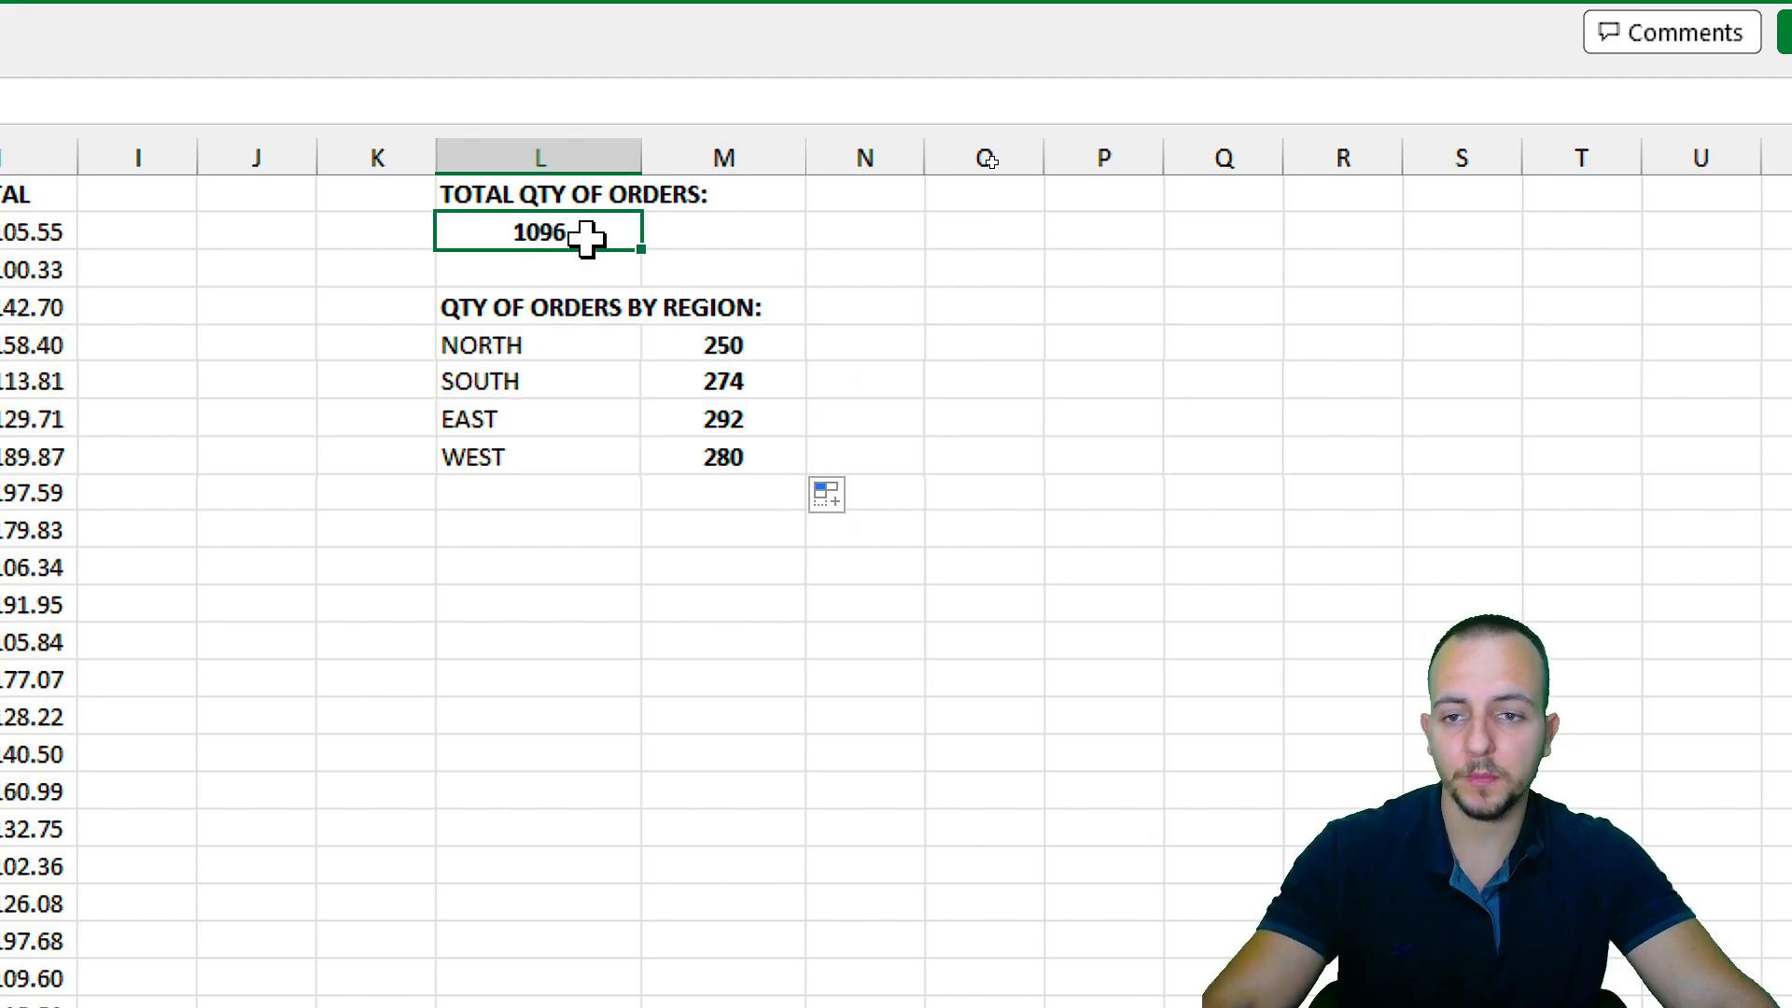
key("Escape")
left_click(732, 344)
double_click(692, 344)
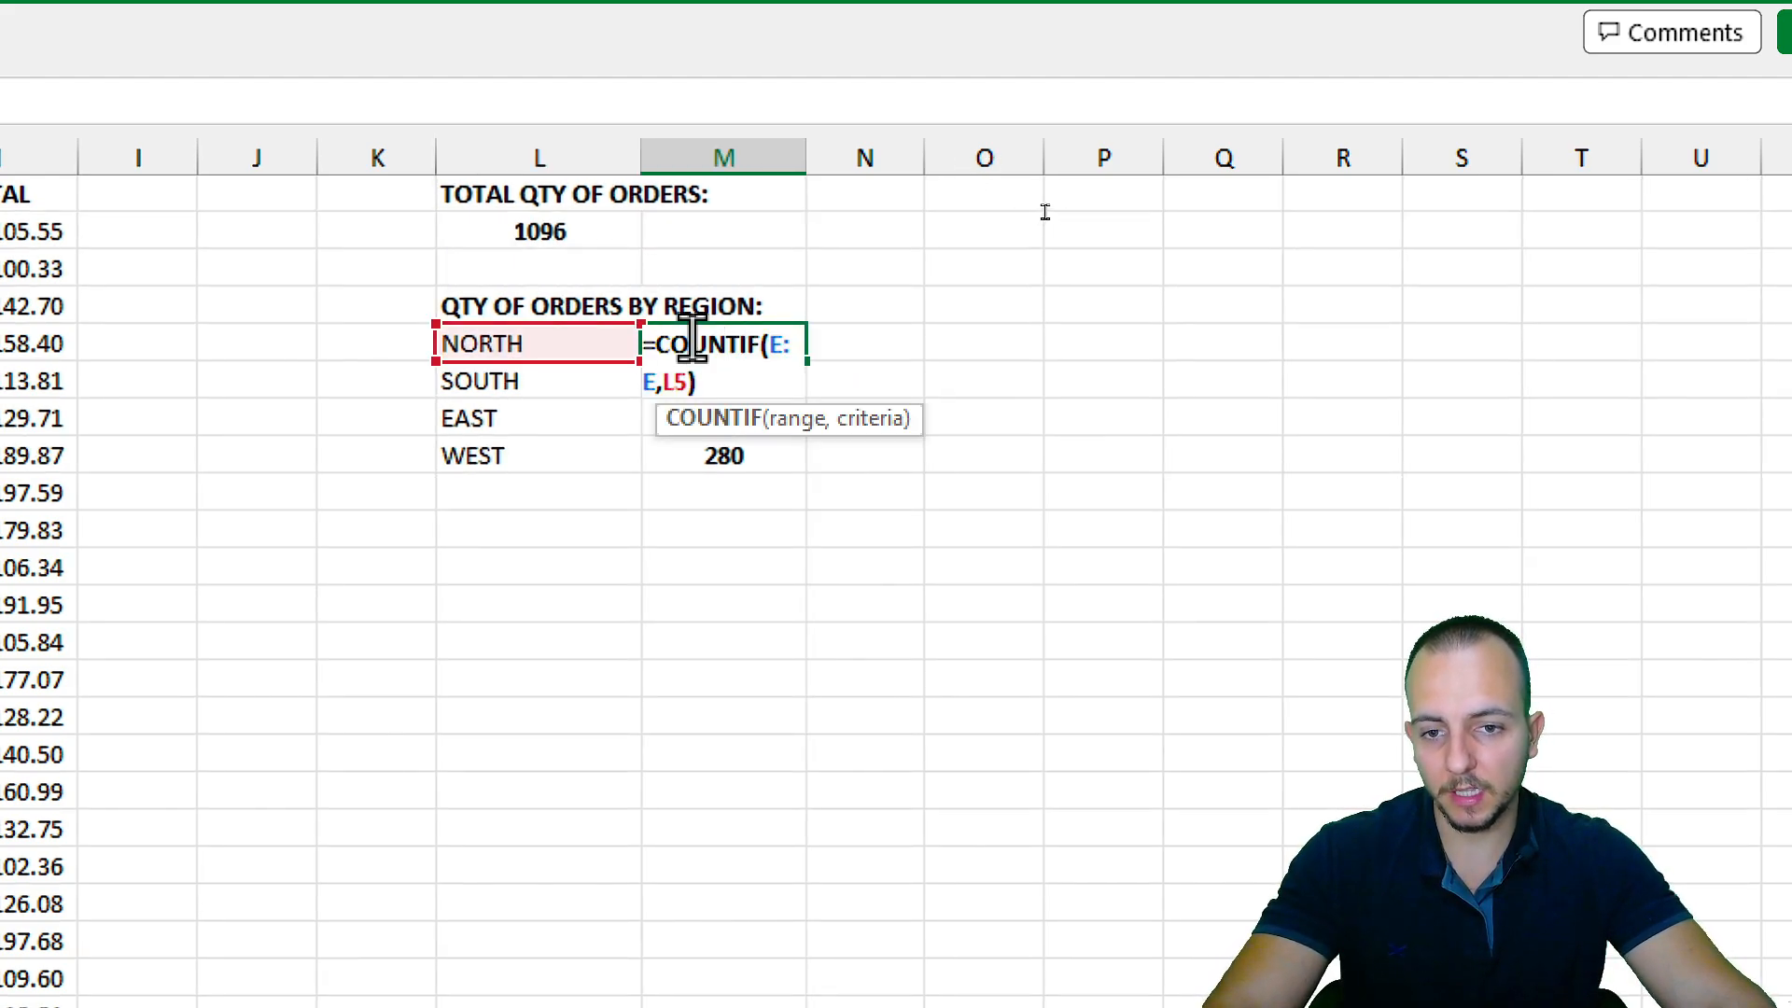
key("Escape")
left_click(597, 344)
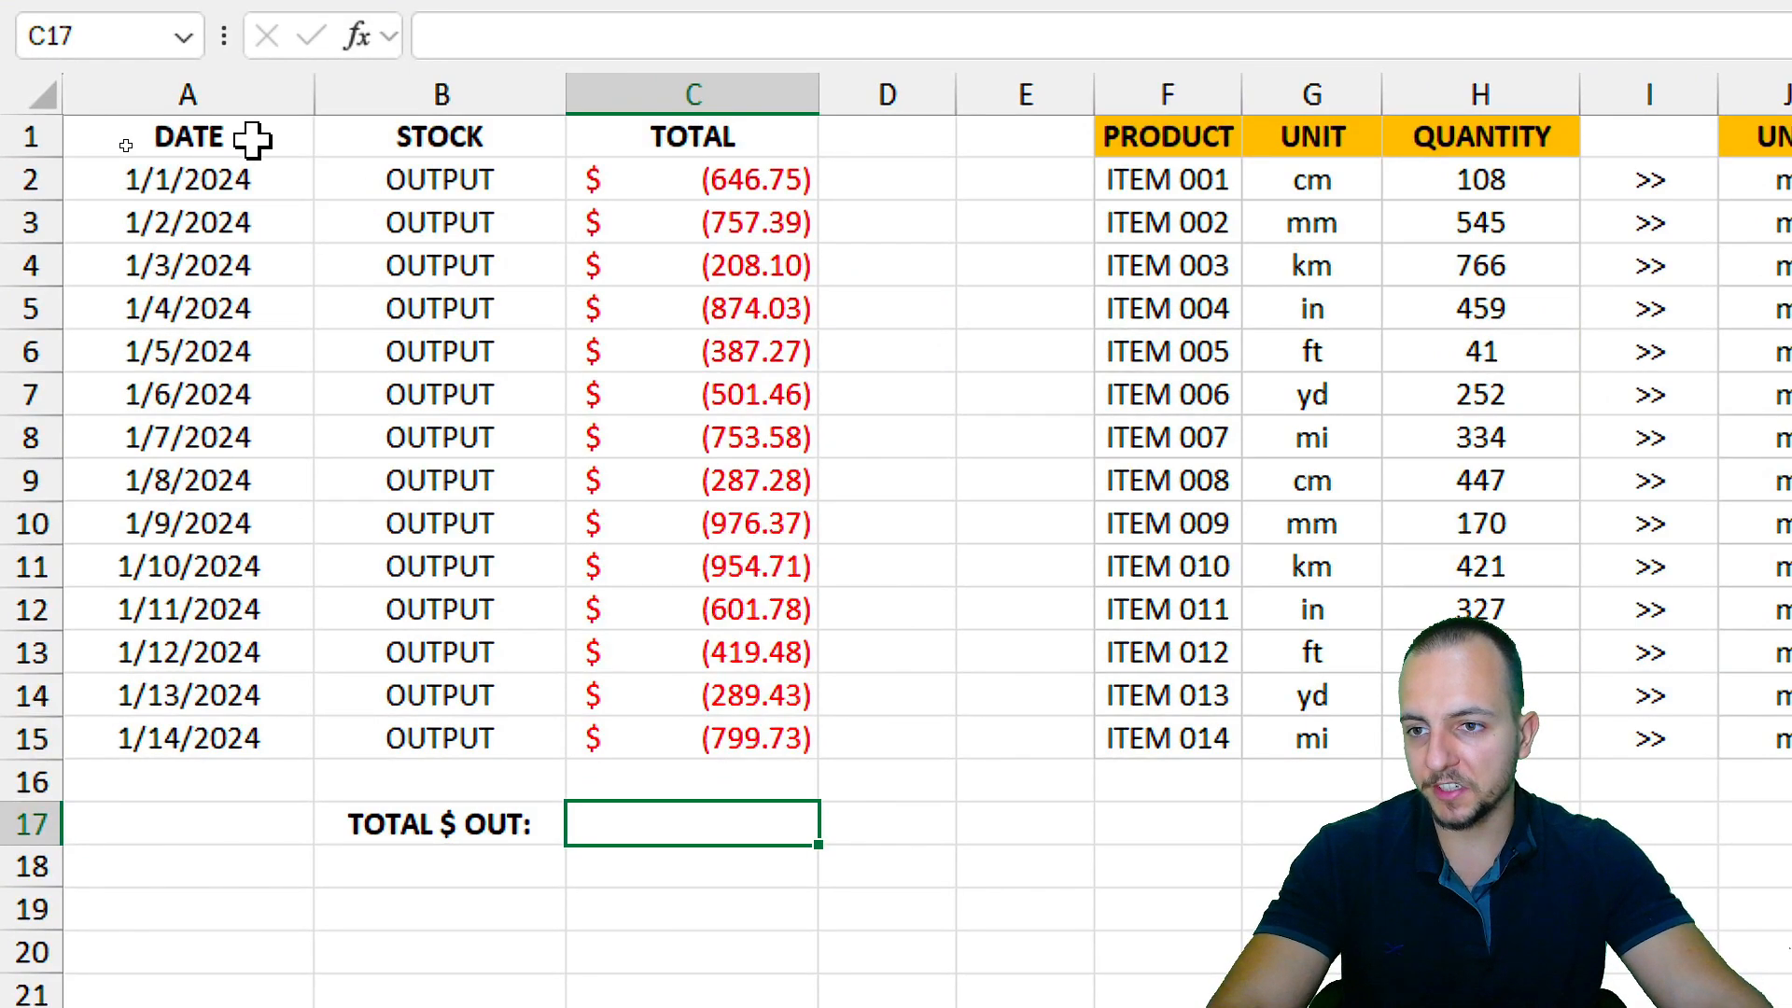
Examine the DATE, STOCK and TOTAL columns of the stock output table, especially the negative amounts in TOTAL.
mouse_move(247, 138)
left_mouse_down()
mouse_move(572, 712)
mouse_move(607, 733)
left_mouse_up()
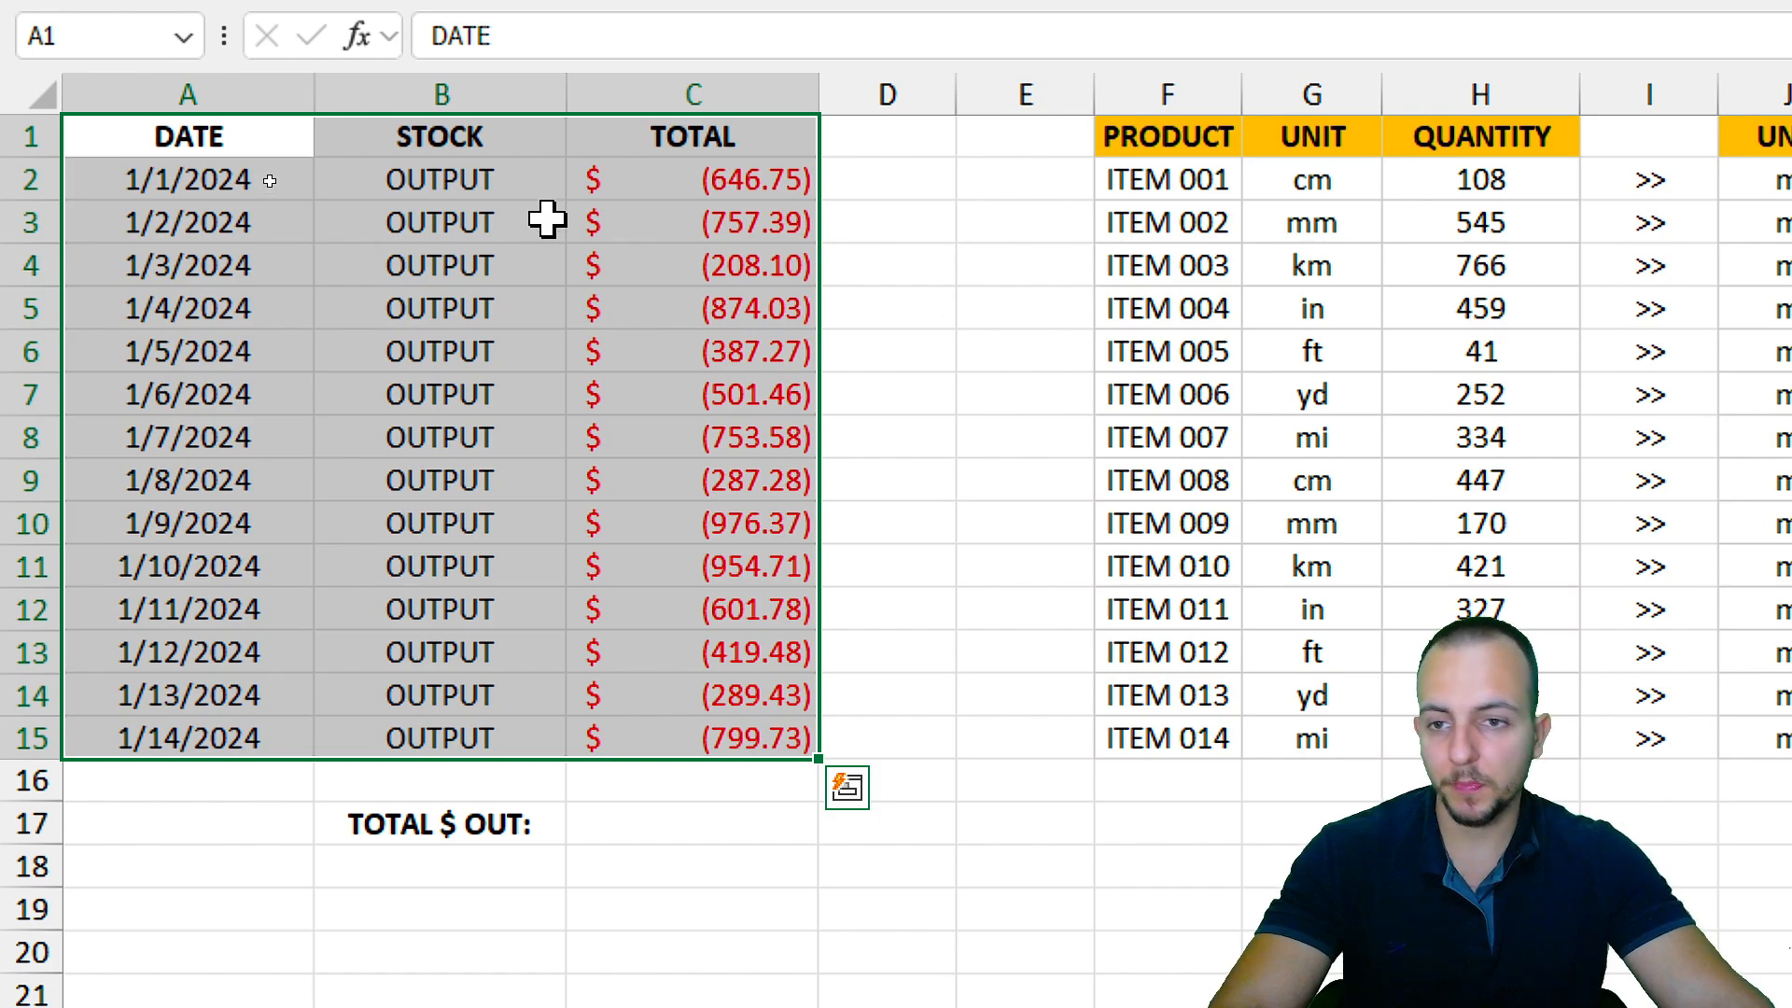
left_click(532, 152)
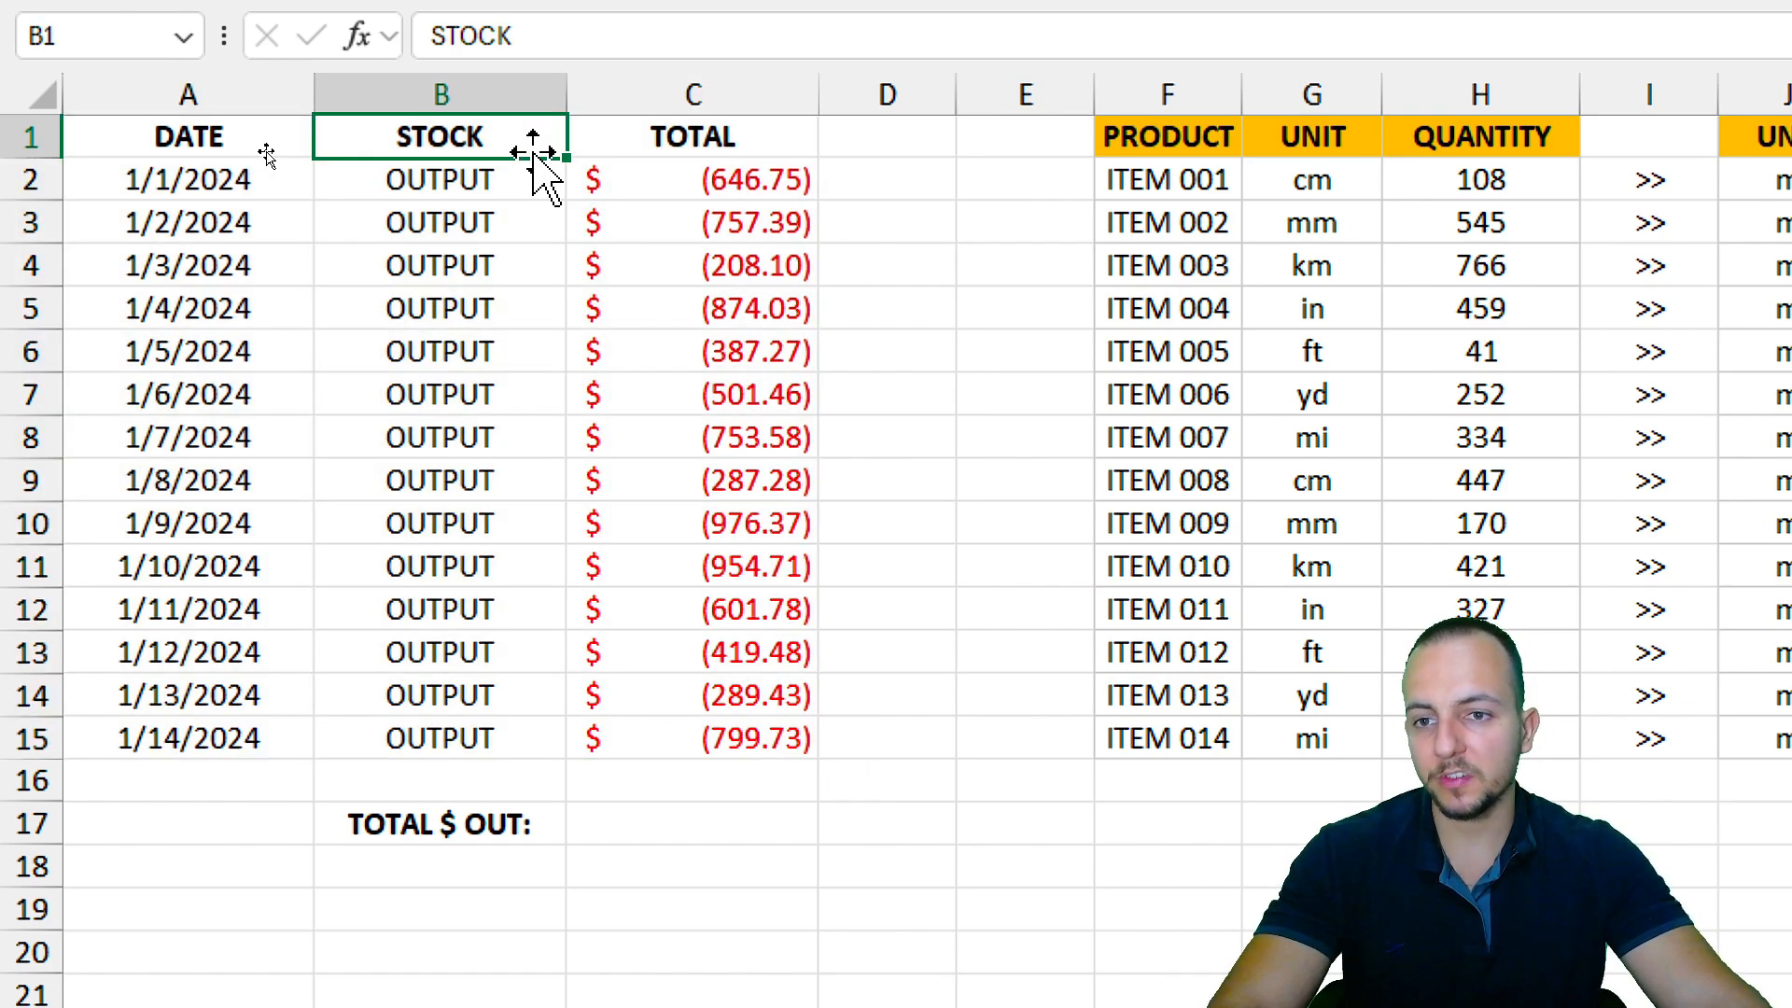
left_click_drag(448, 265, 459, 539)
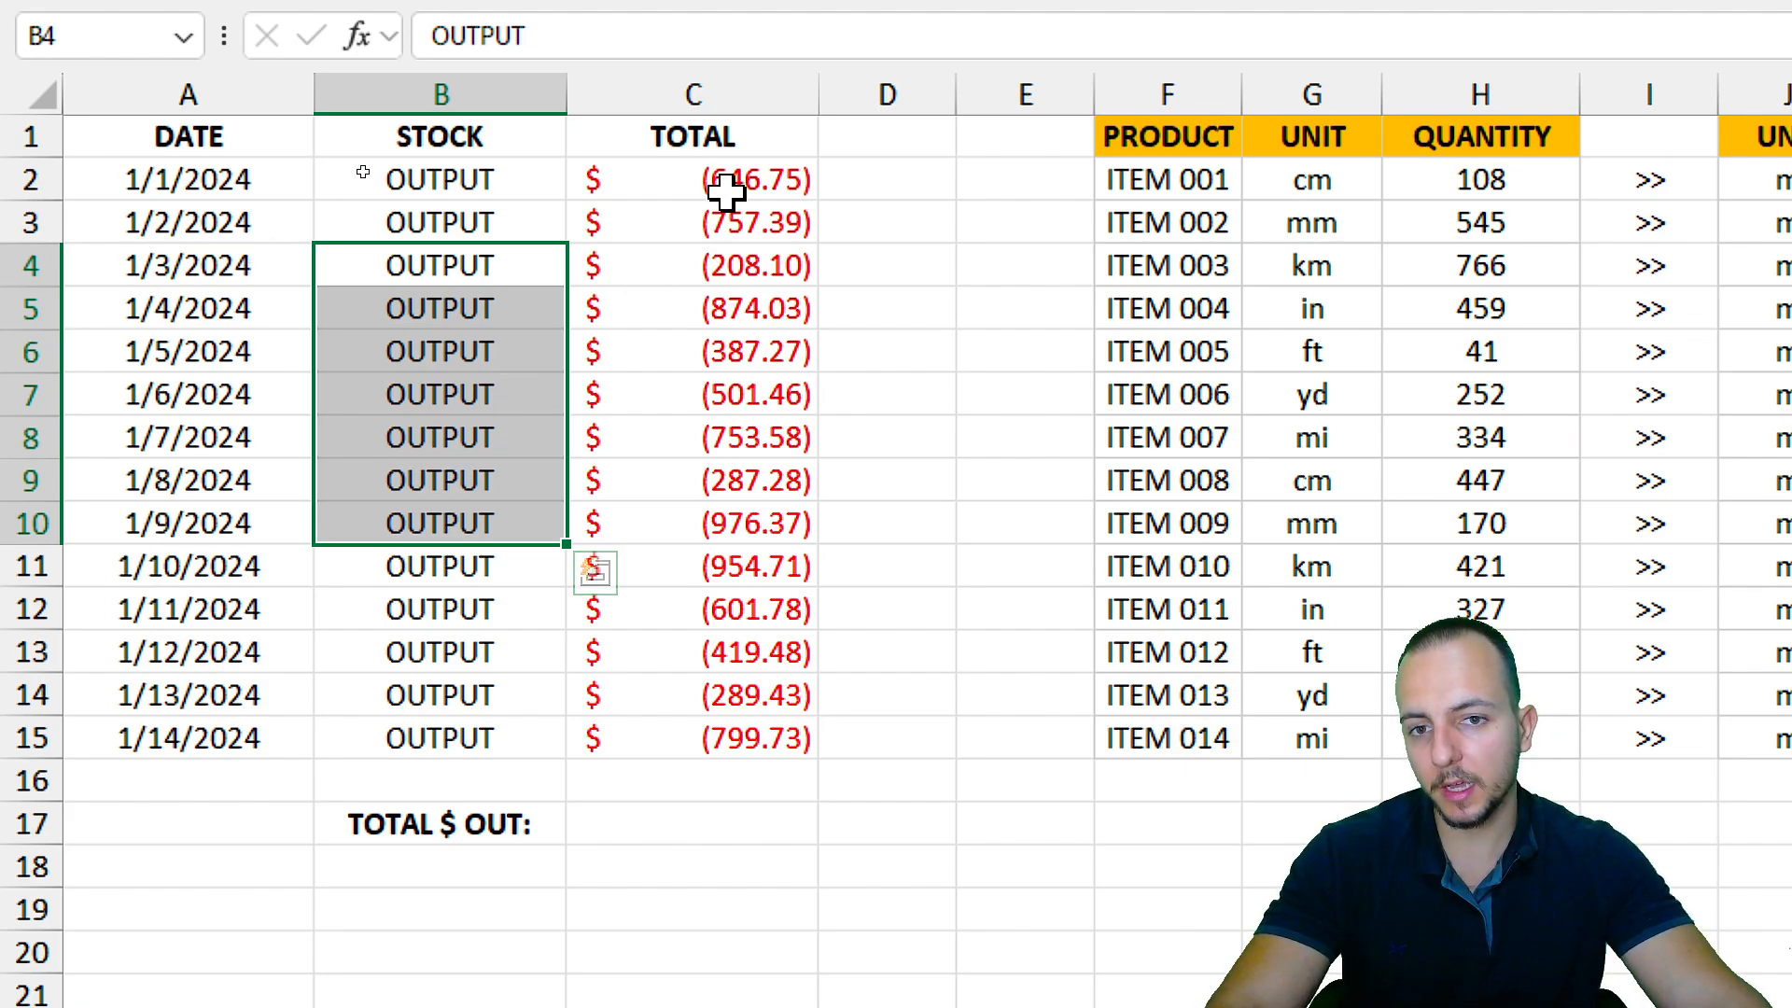
left_click_drag(724, 188, 718, 726)
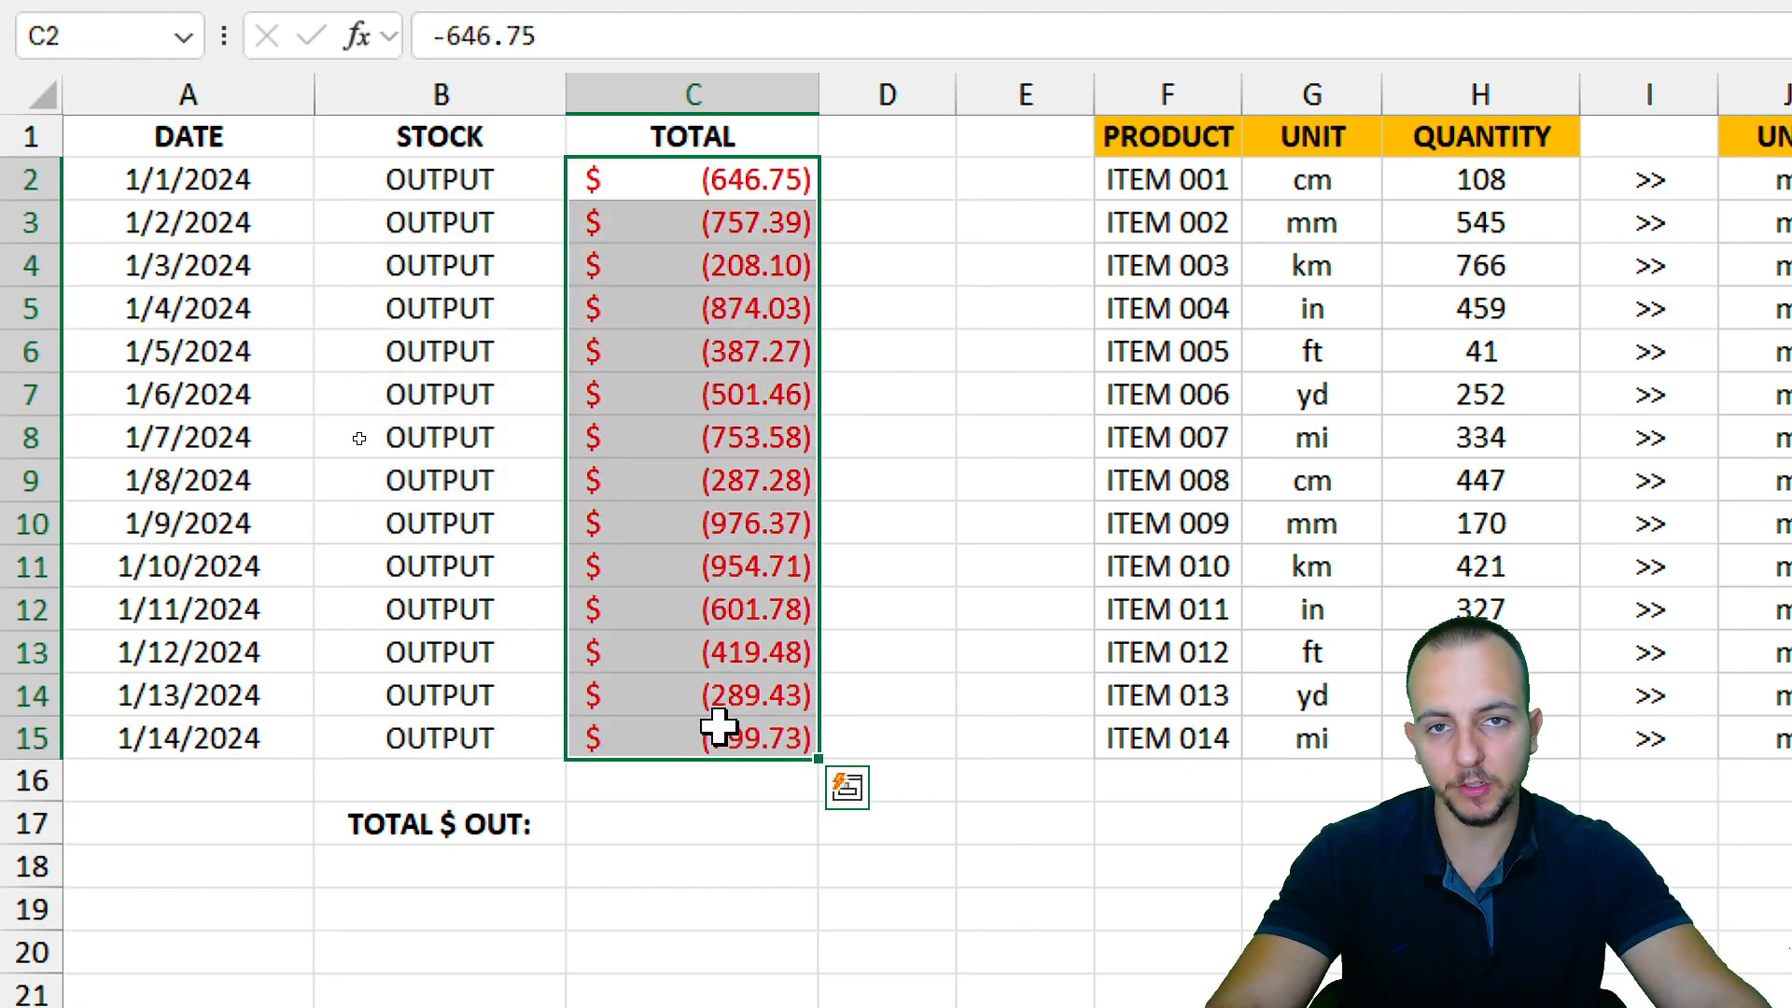
left_click(690, 194)
left_click_drag(532, 187, 628, 188)
left_click(628, 187)
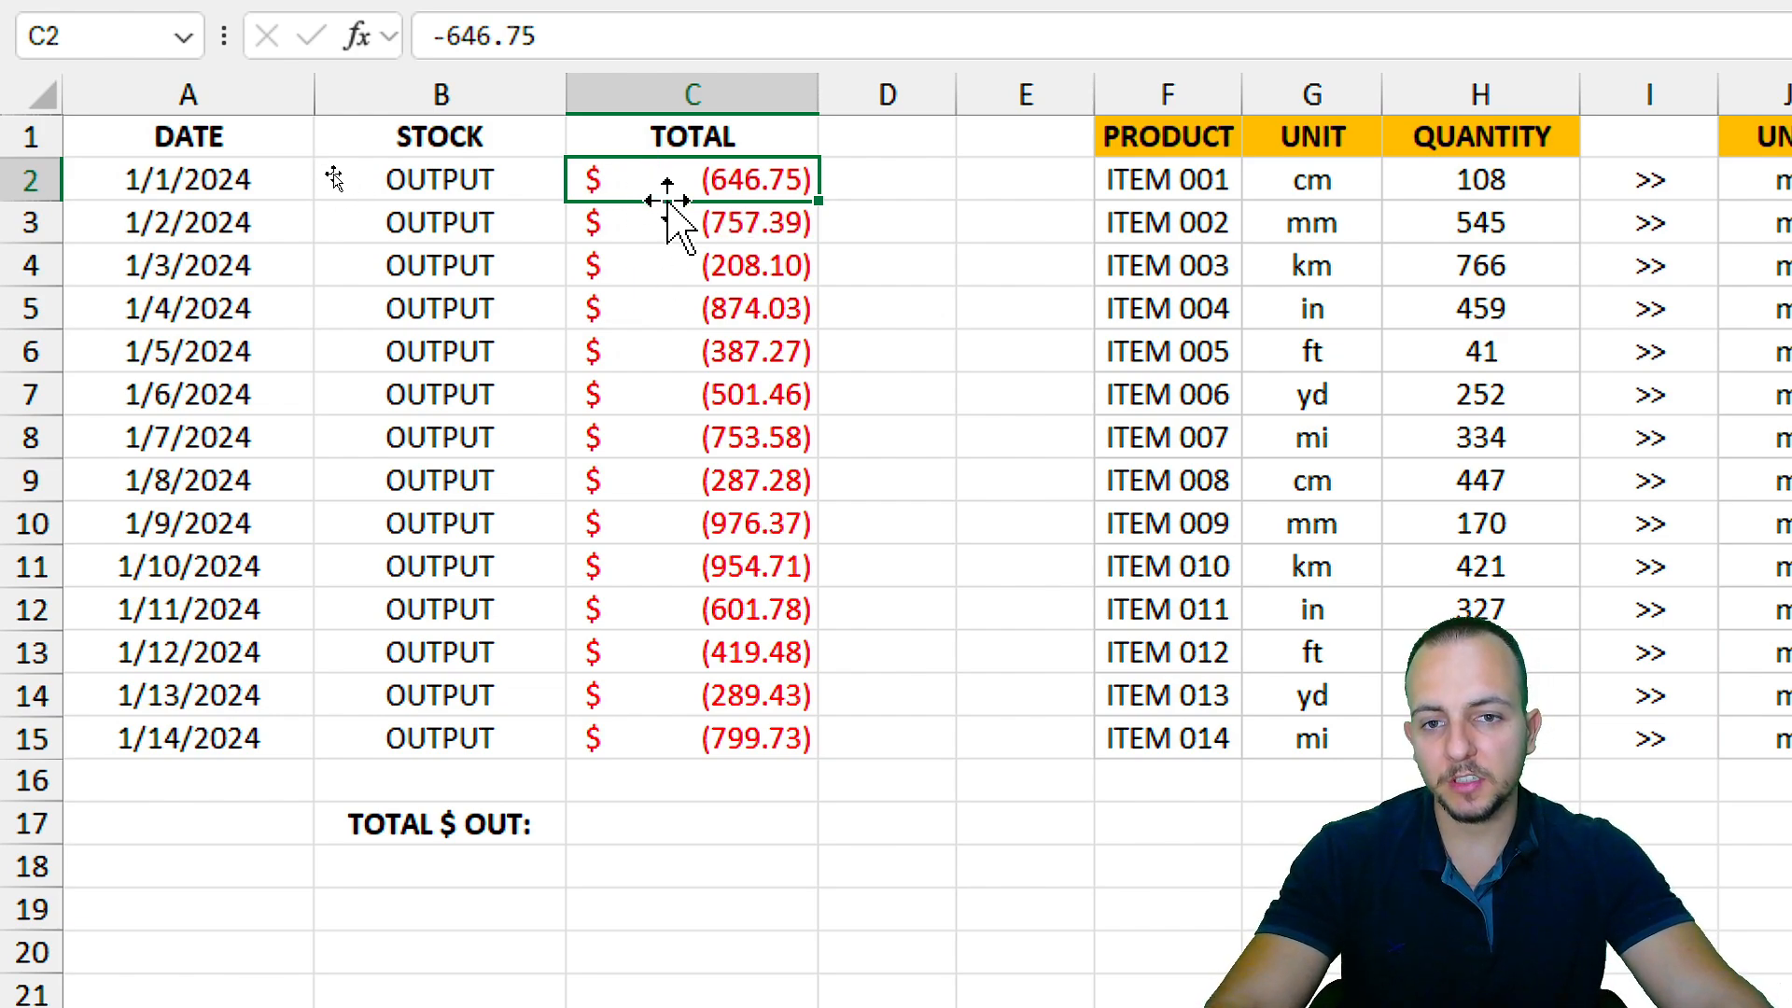
left_click_drag(677, 186, 827, 184)
mouse_move(656, 222)
left_mouse_down()
mouse_move(860, 228)
mouse_move(840, 264)
left_mouse_up()
left_click(771, 261)
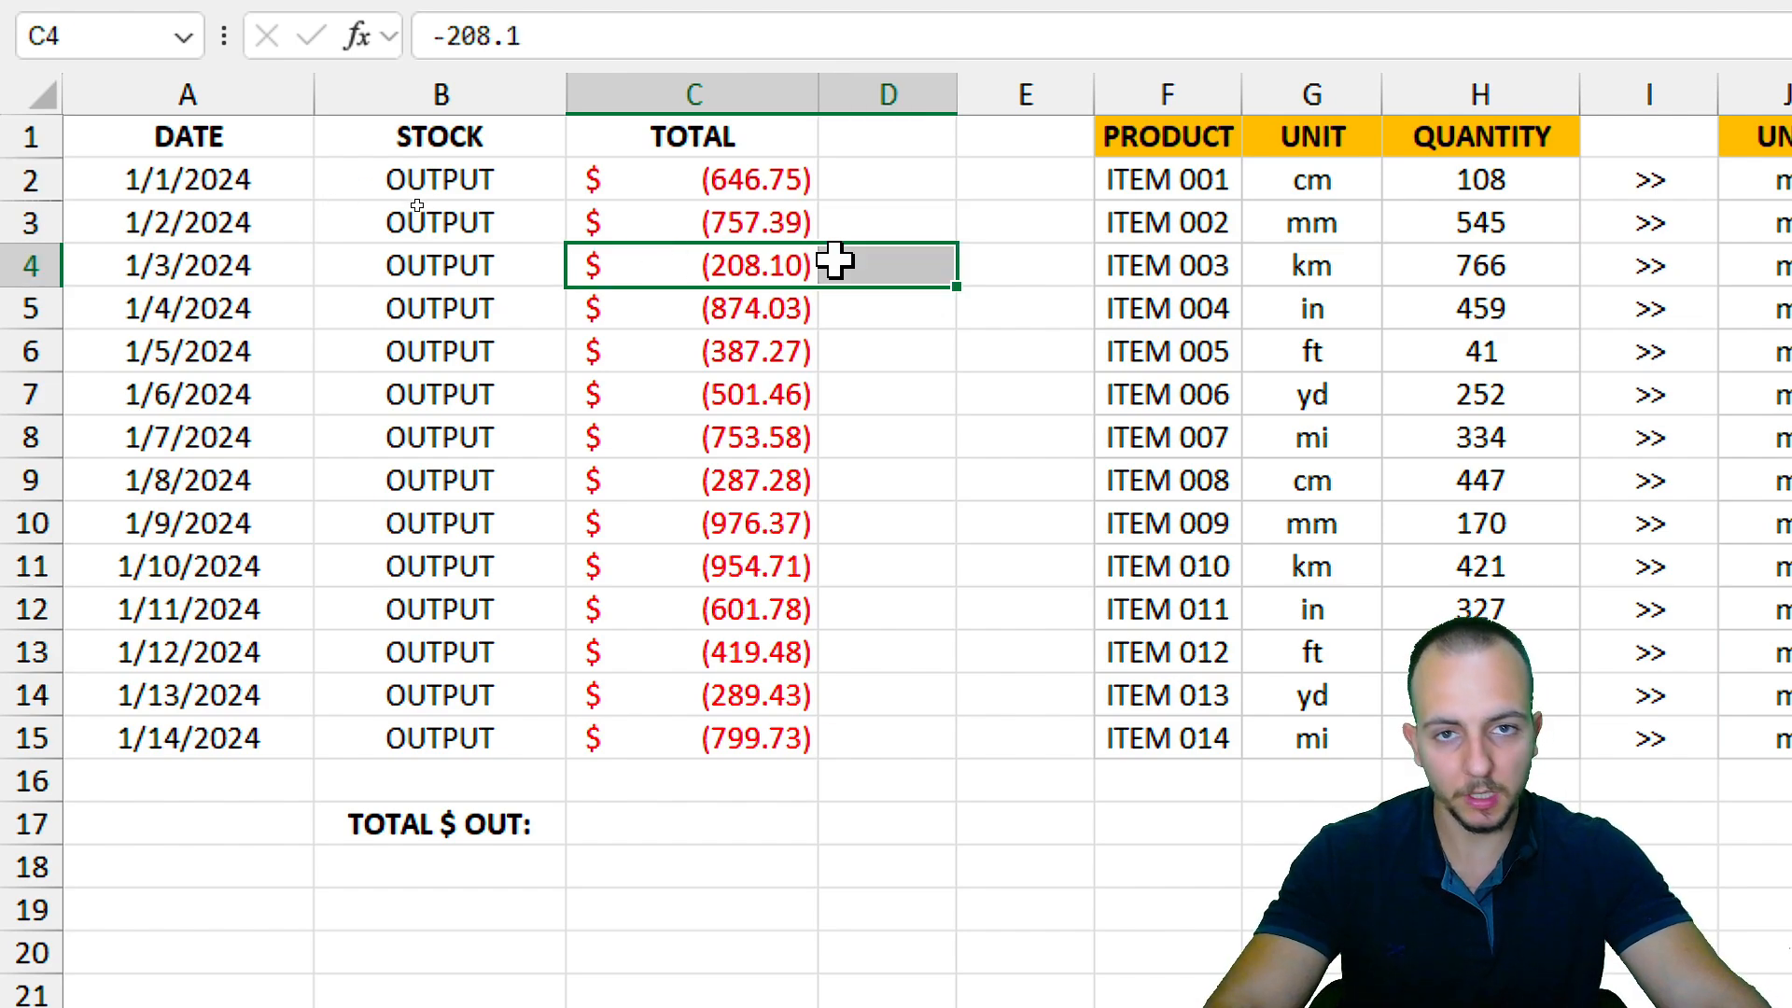
left_click_drag(688, 179, 651, 727)
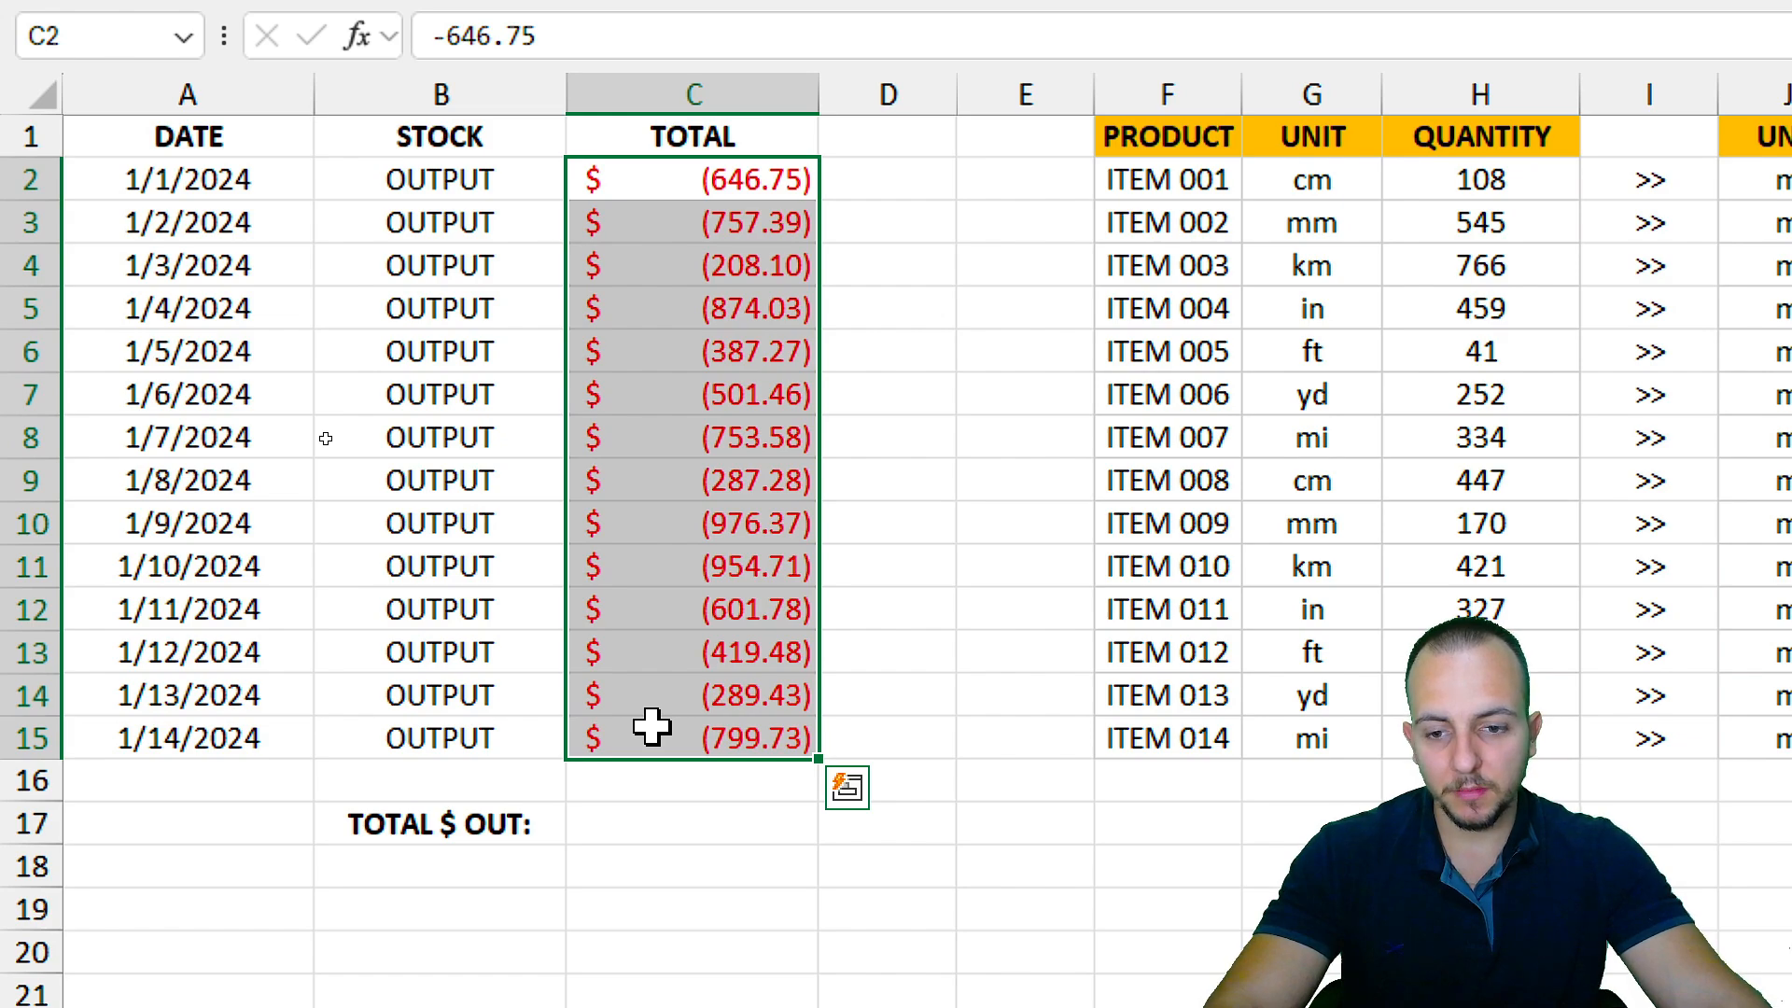
left_click(661, 574)
left_click(524, 523)
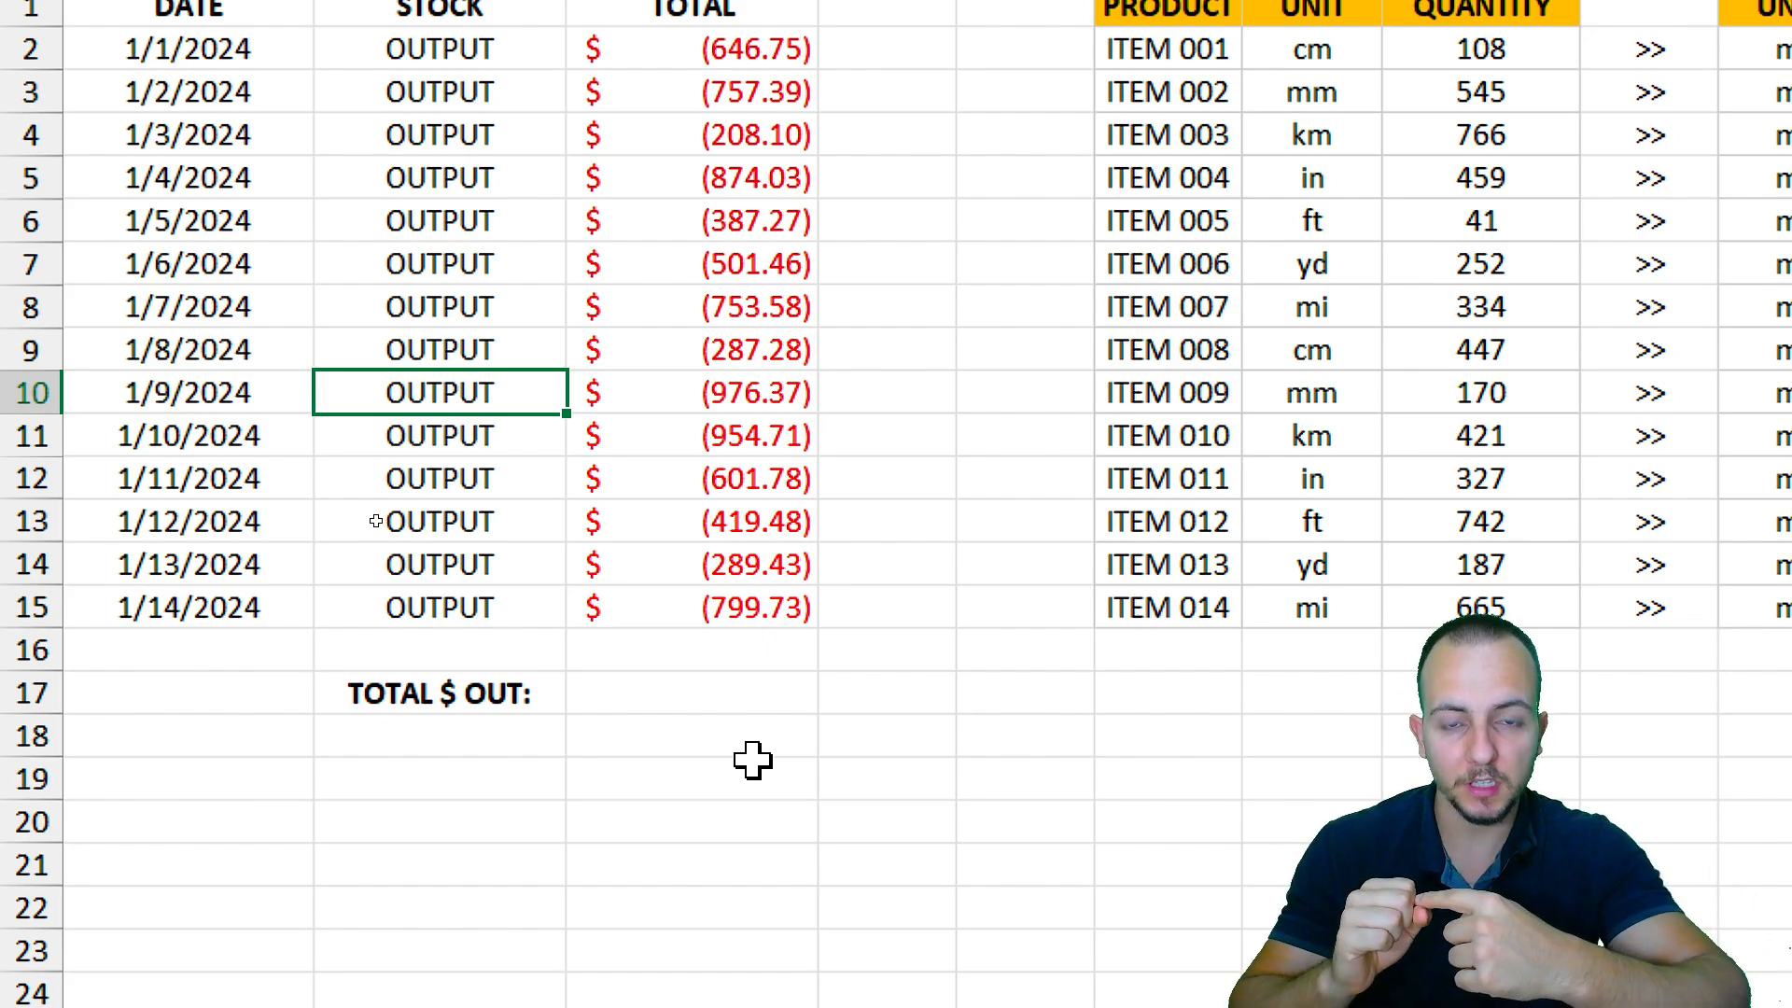
Look over the TOTAL amounts once more and select cell C17 beside TOTAL $ OUT.
left_click_drag(707, 248, 737, 485)
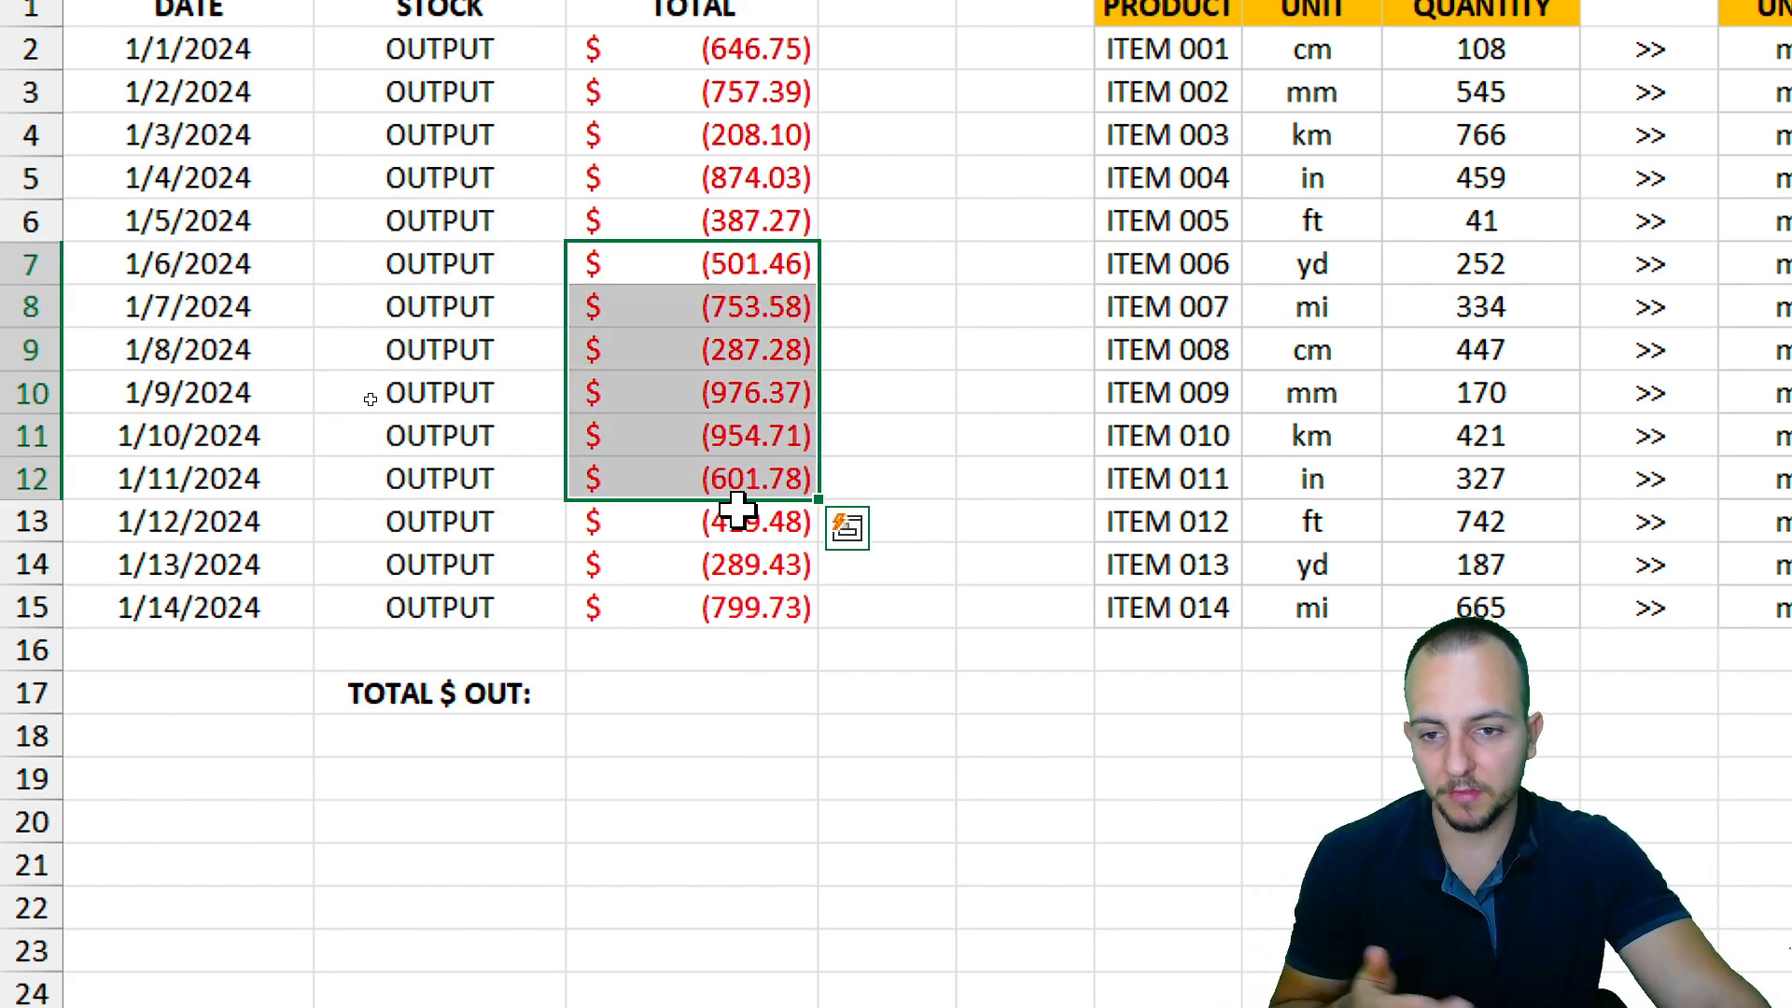
left_click(691, 702)
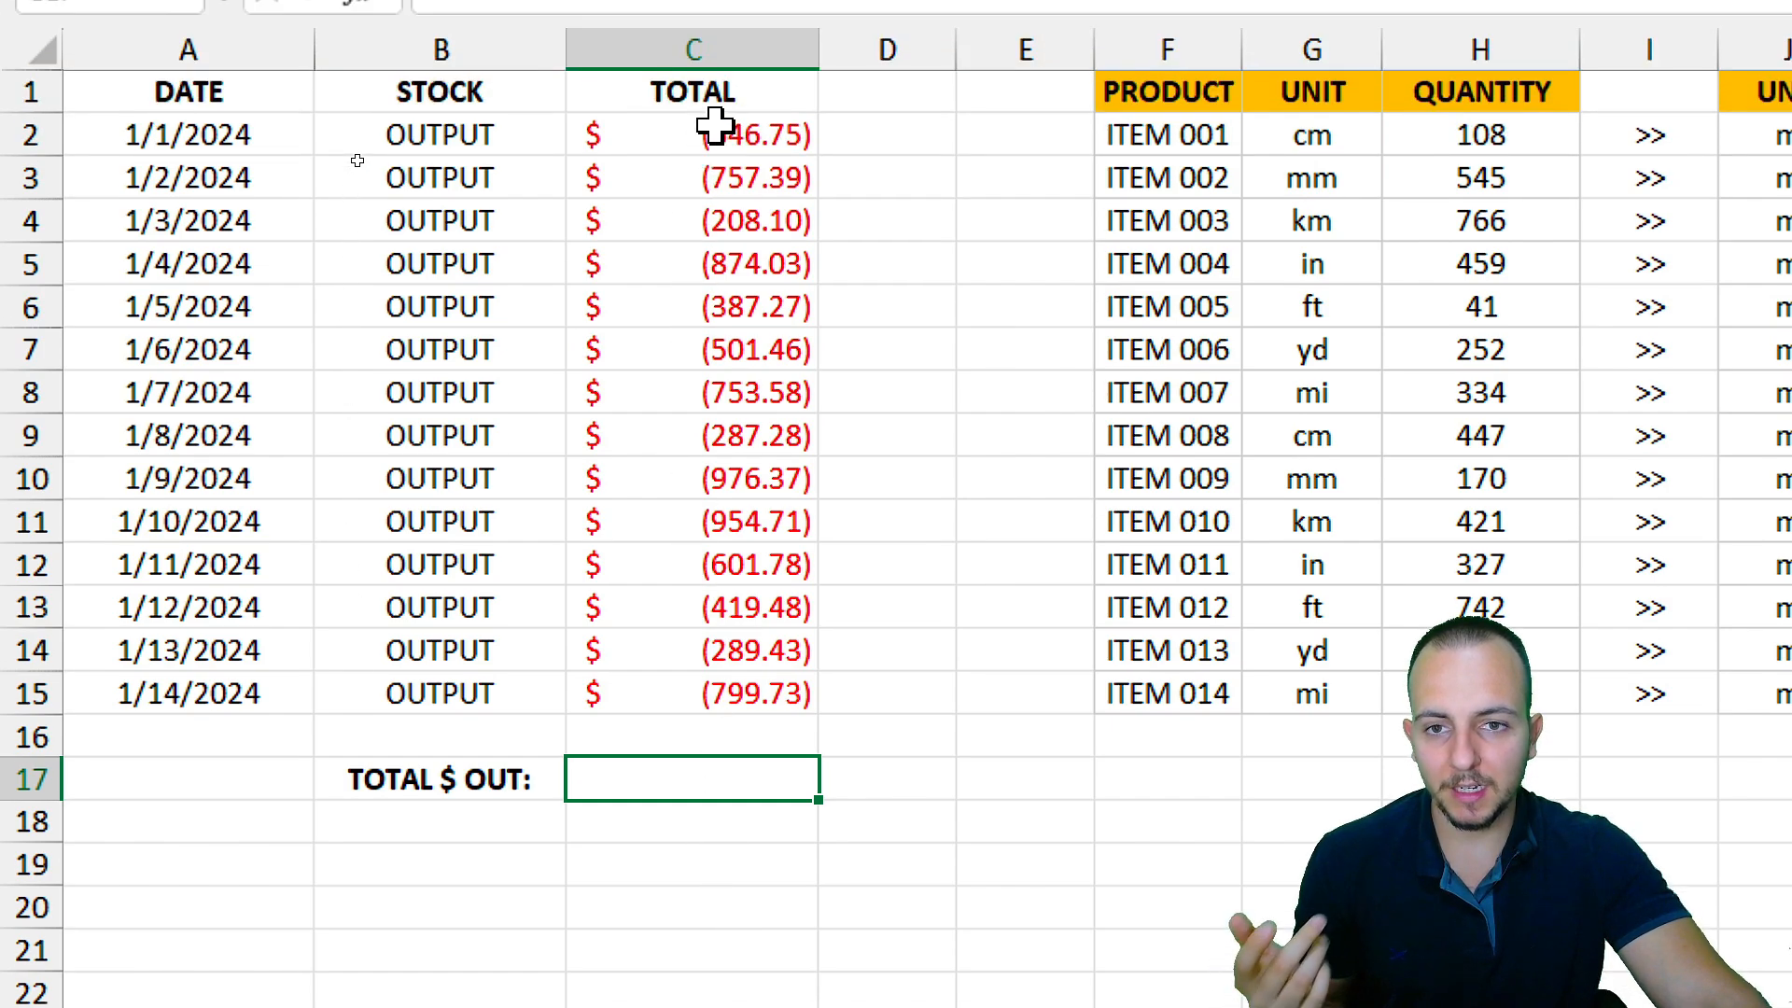
left_click_drag(711, 76, 686, 649)
left_click(632, 771)
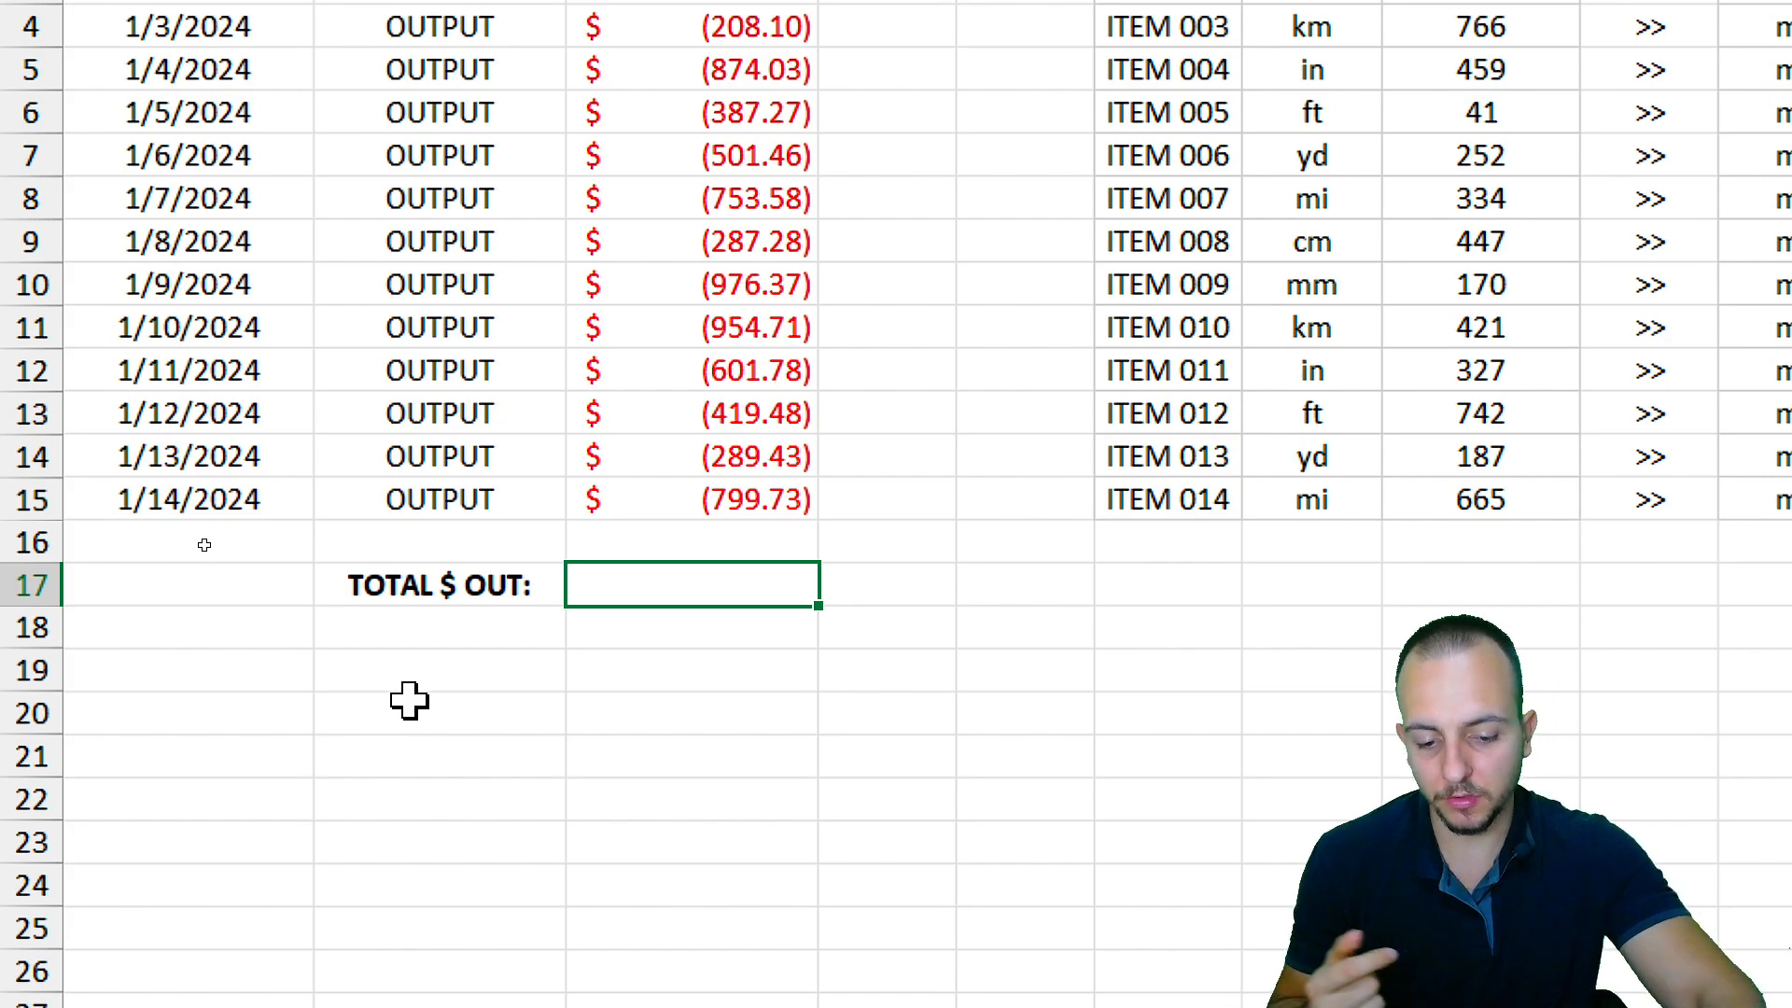
Total the output amounts in C17 beside TOTAL $ OUT with =SUM(C2:C15).
type("=SUM")
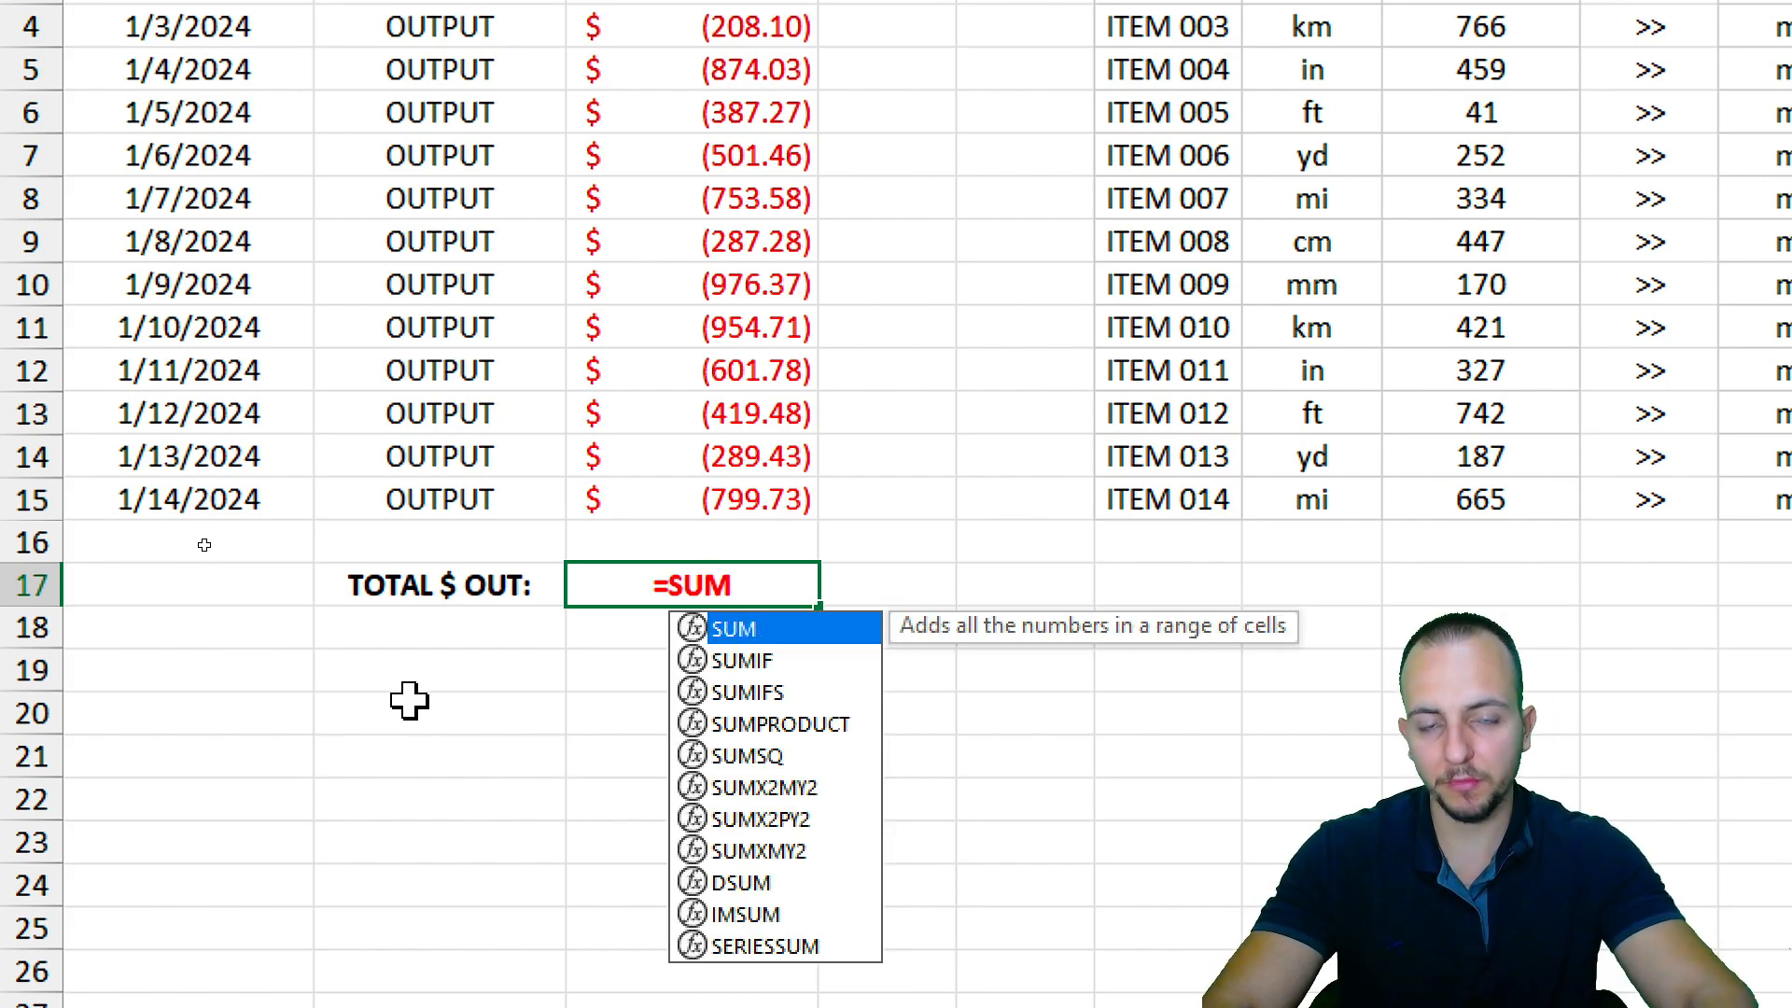
double_click(751, 638)
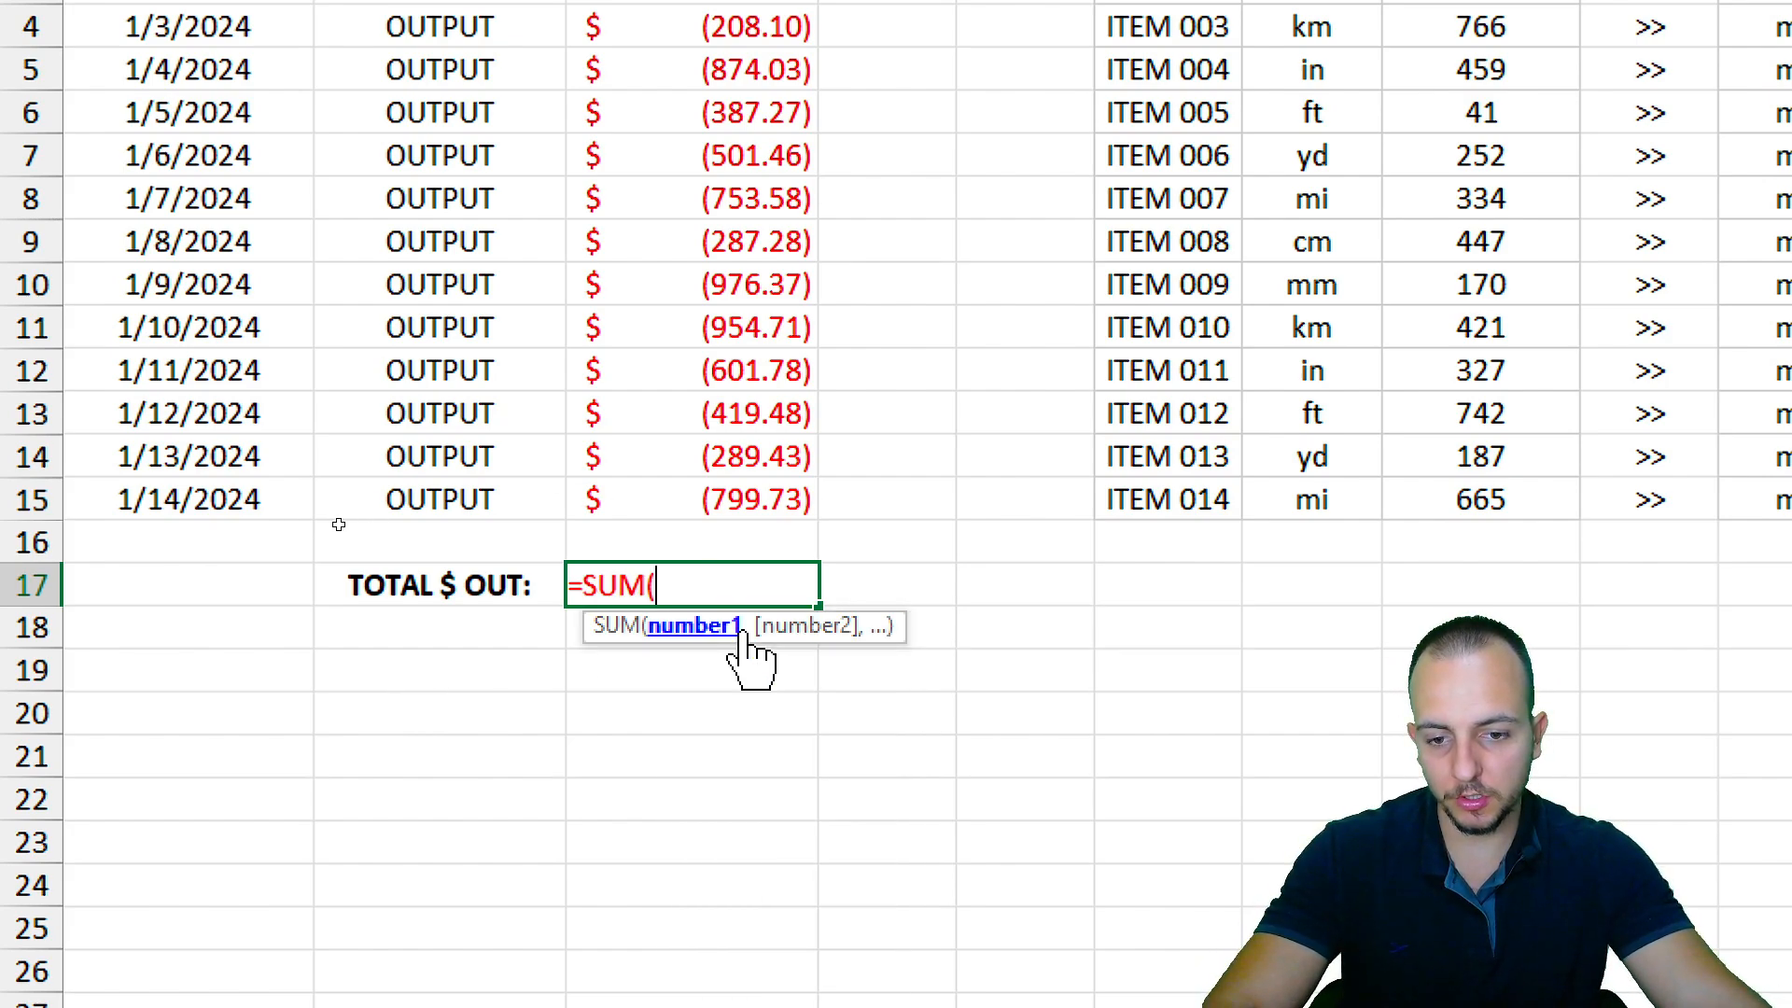
left_click_drag(696, 509, 690, 154)
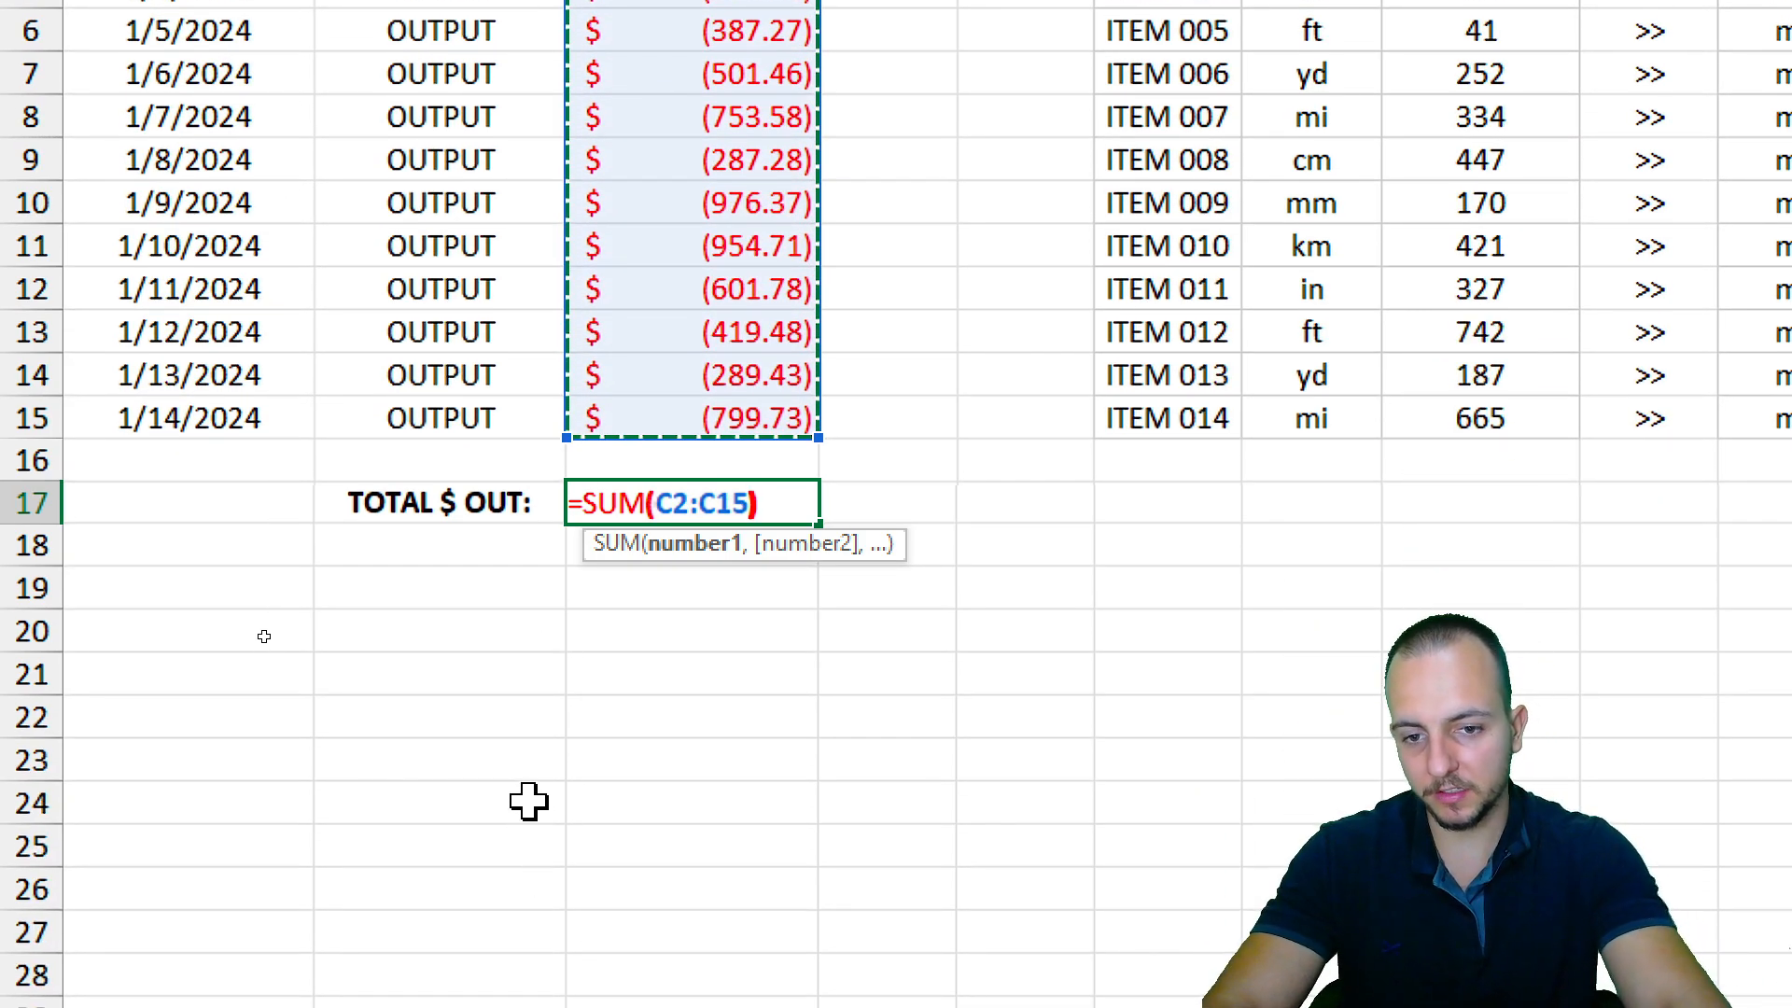
key("Return")
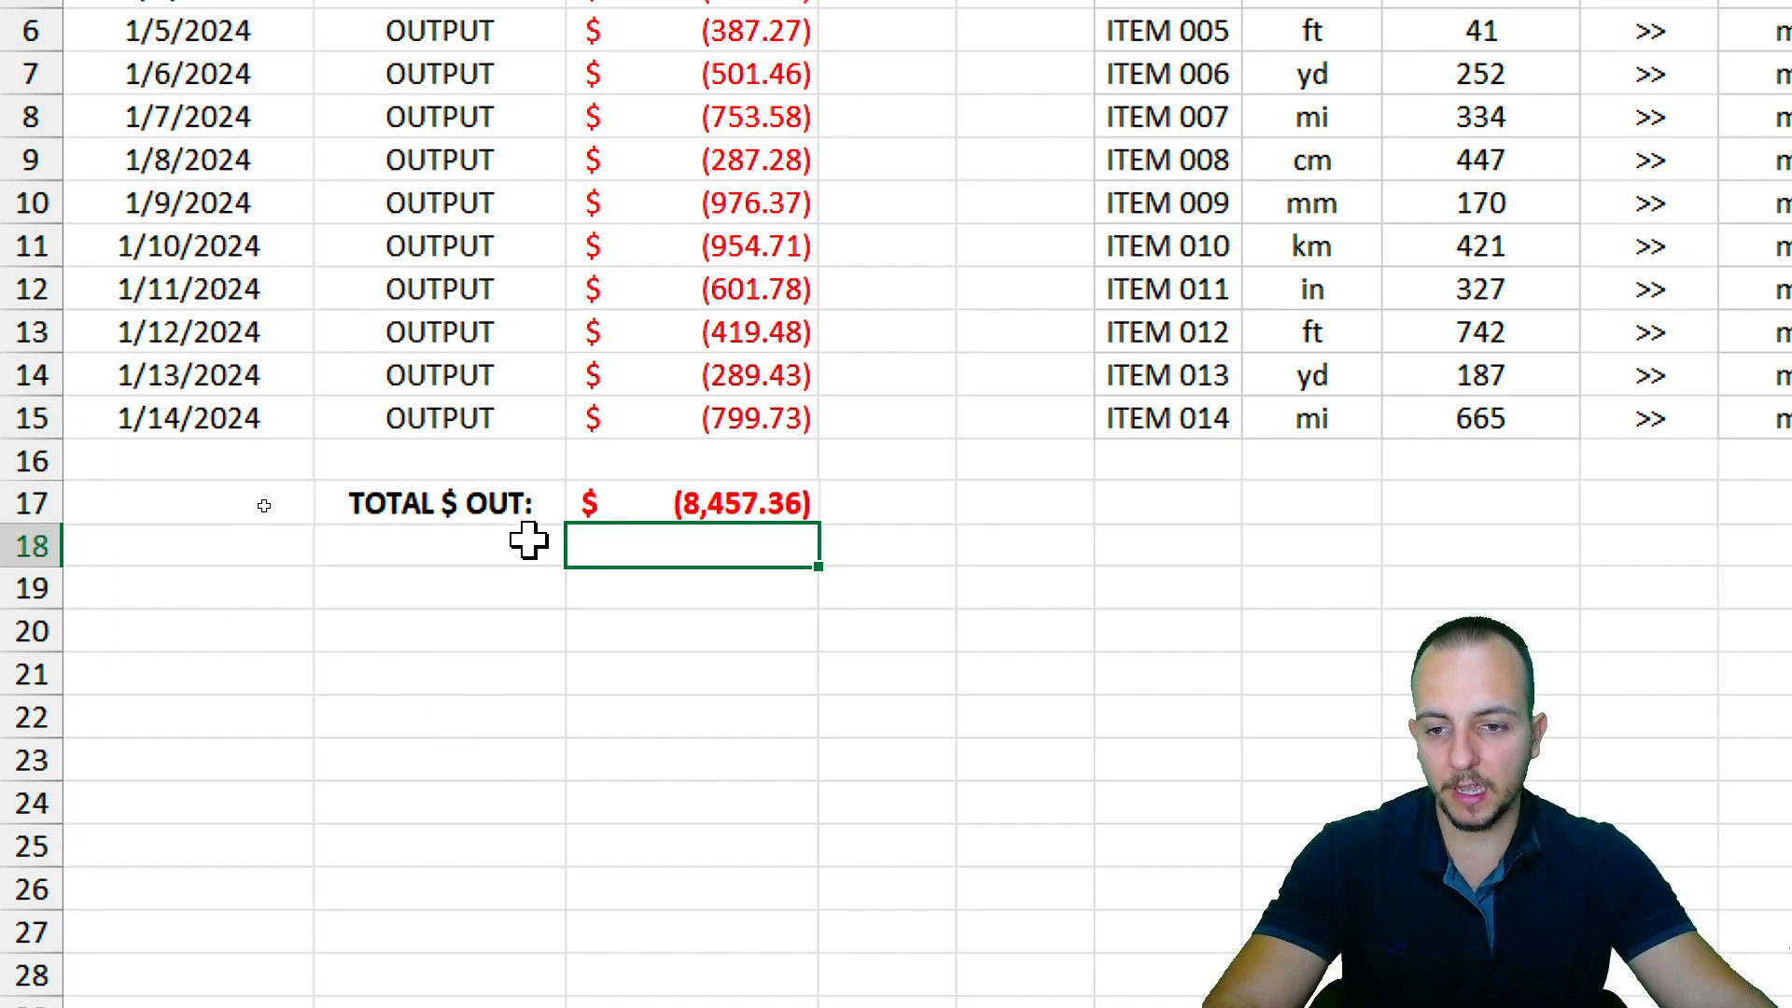
Examine the TOTAL $ OUT amount in C17 and its sign against the amounts above it.
left_click(549, 519)
key("ctrl+2")
mouse_move(558, 447)
left_mouse_down()
mouse_move(790, 561)
mouse_move(829, 549)
left_mouse_up()
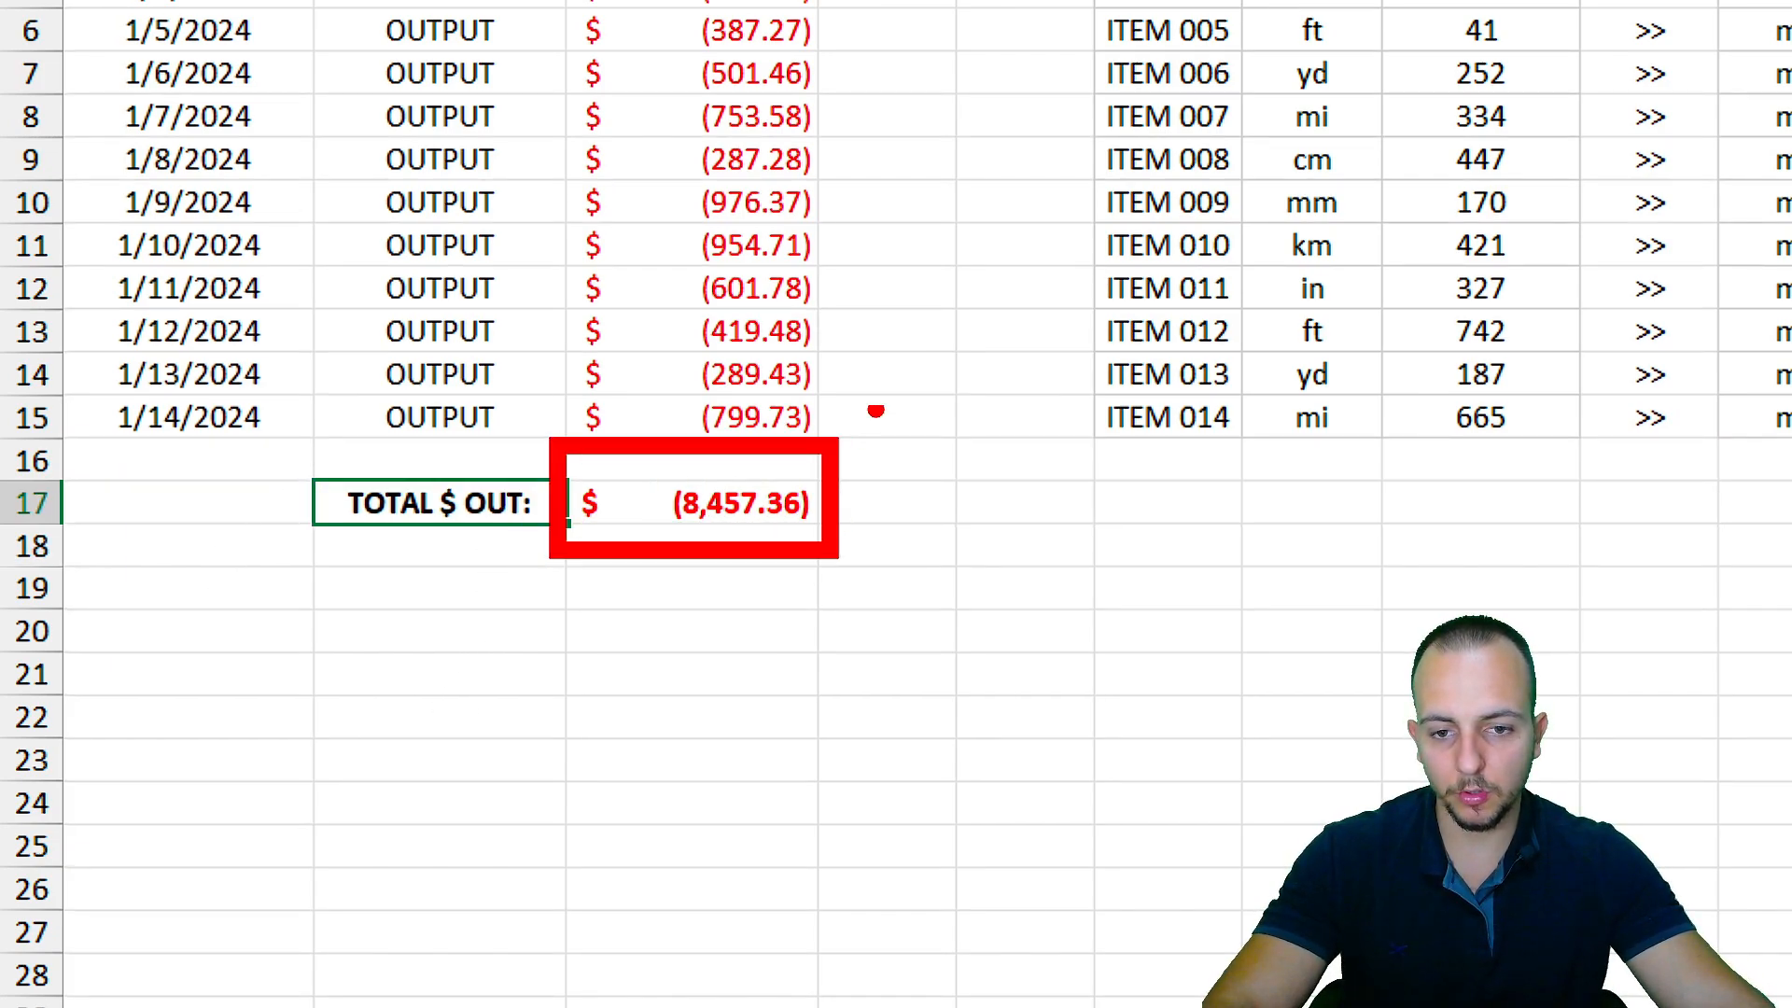
left_click_drag(870, 105, 869, 404)
key("ctrl+z")
key("ctrl+z")
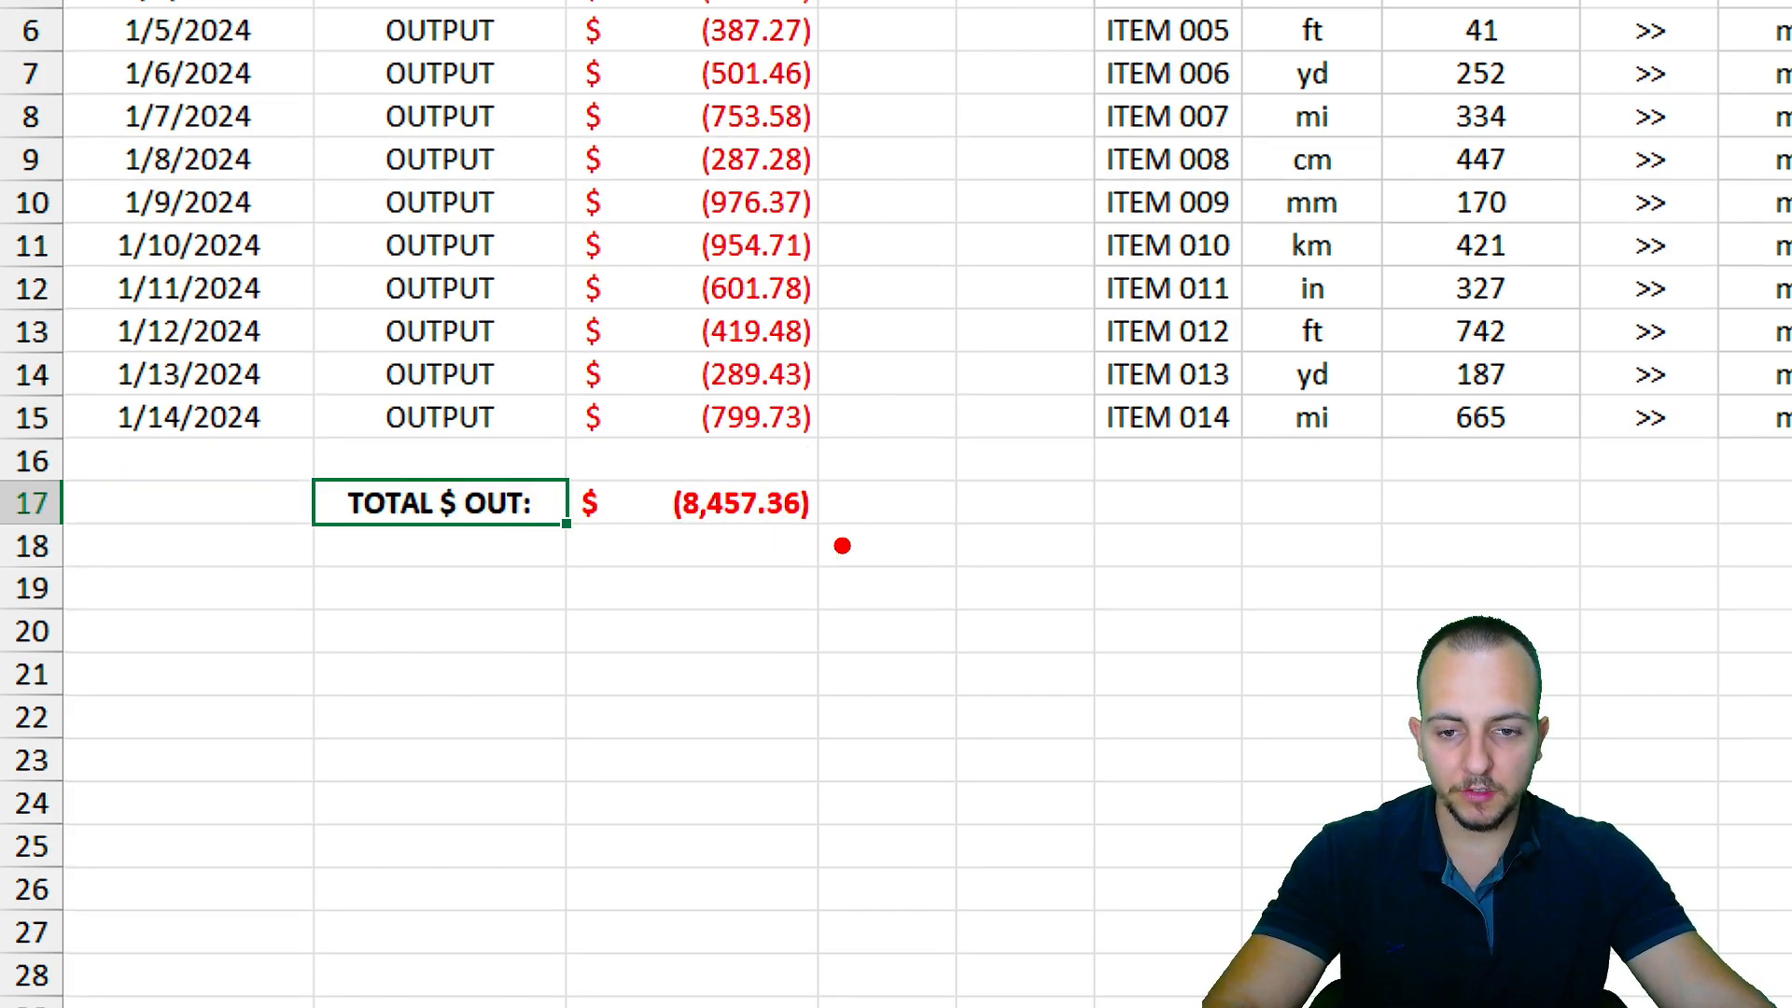
left_click_drag(763, 545, 905, 721)
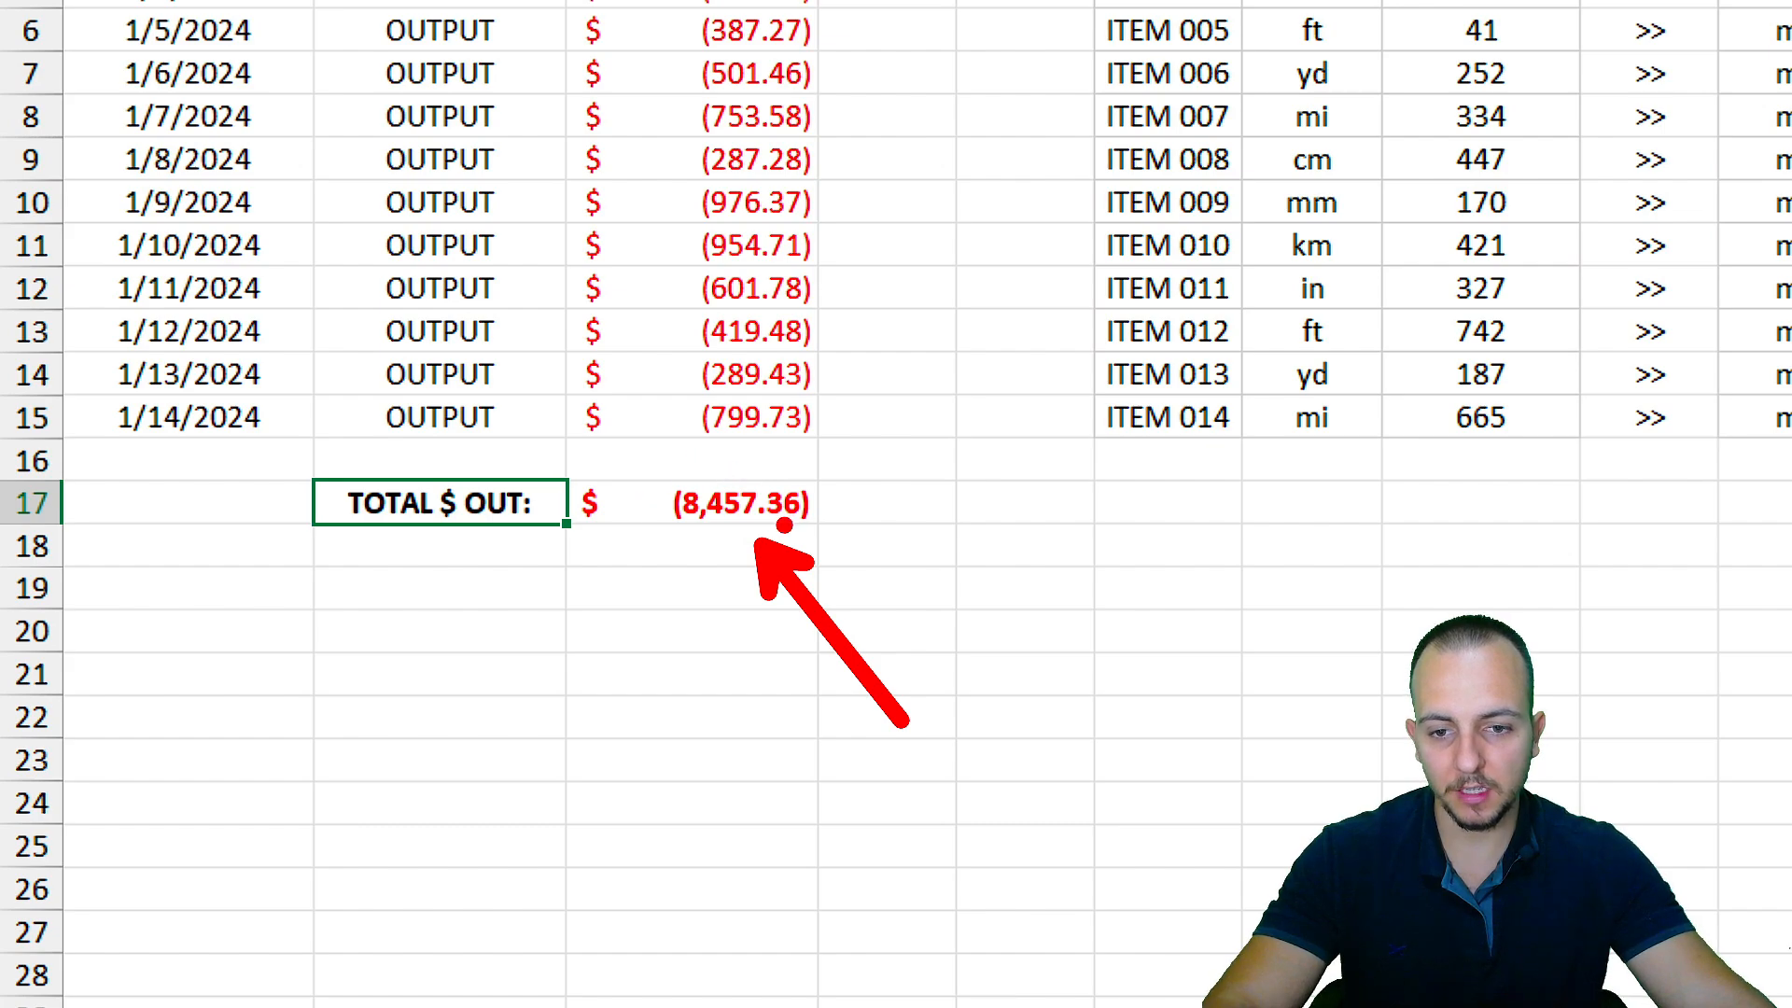
mouse_move(552, 451)
left_mouse_down()
mouse_move(700, 516)
mouse_move(848, 547)
left_mouse_up()
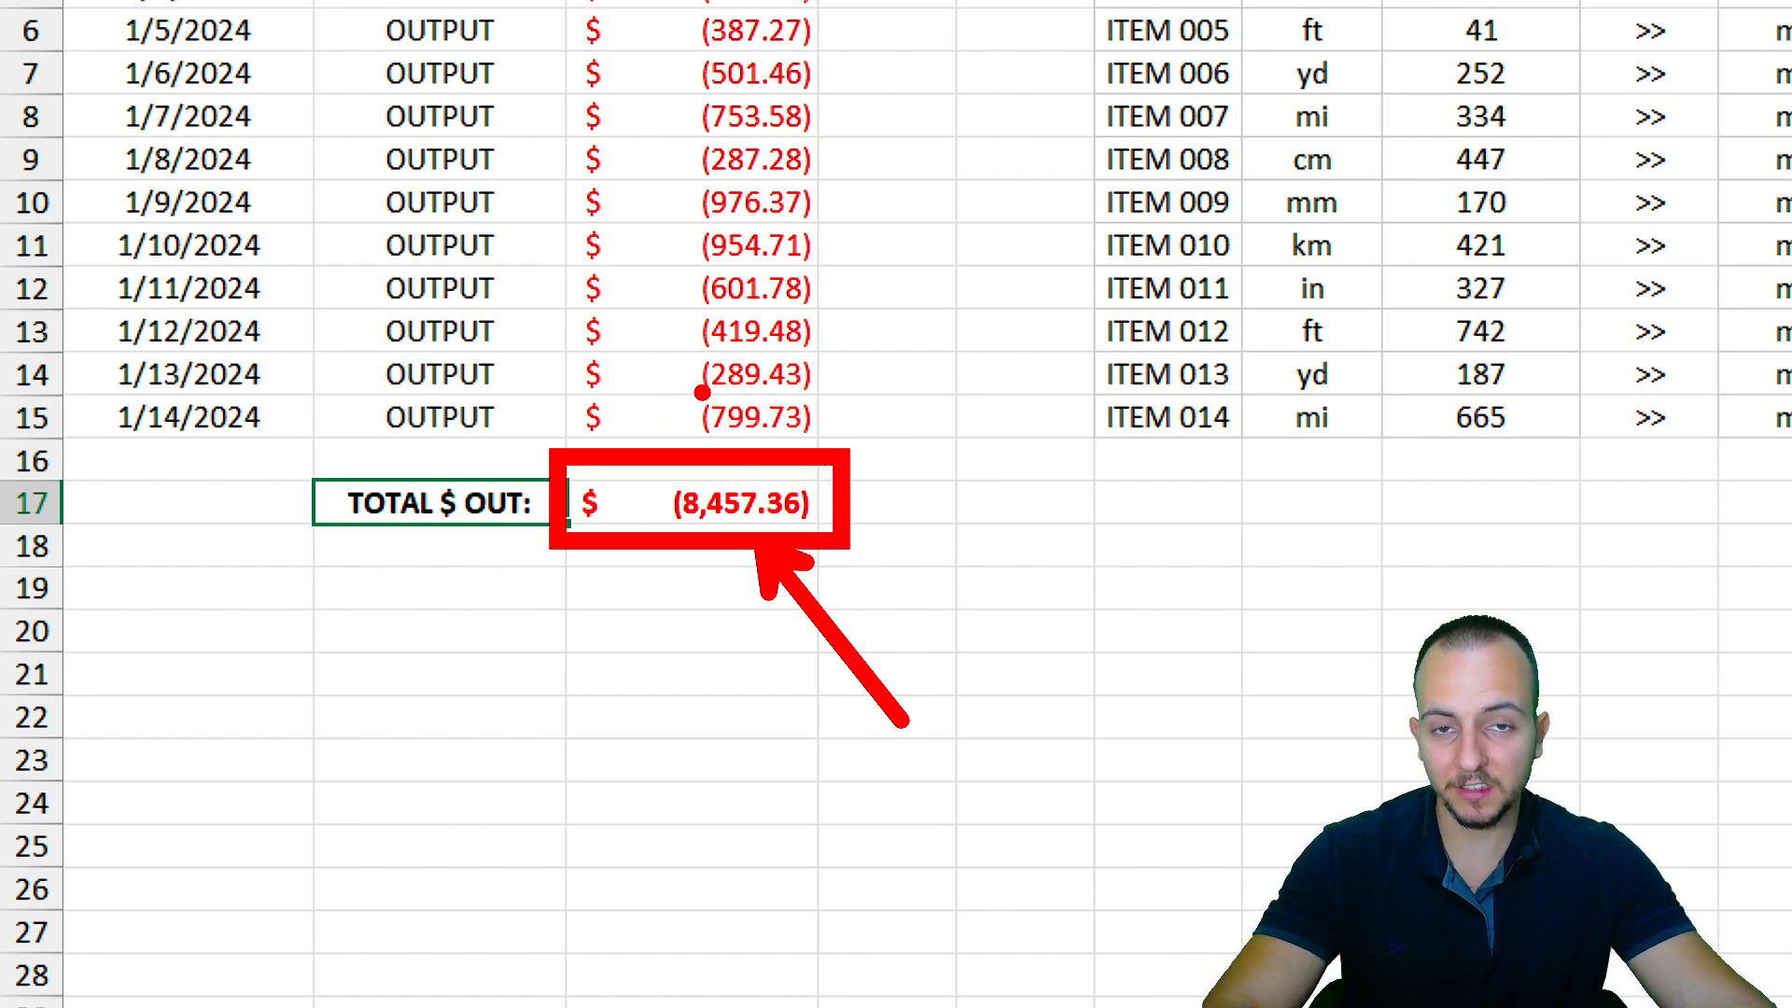
key("e")
mouse_move(214, 664)
left_mouse_down()
mouse_move(324, 664)
mouse_move(320, 769)
left_mouse_up()
left_click_drag(503, 653, 492, 701)
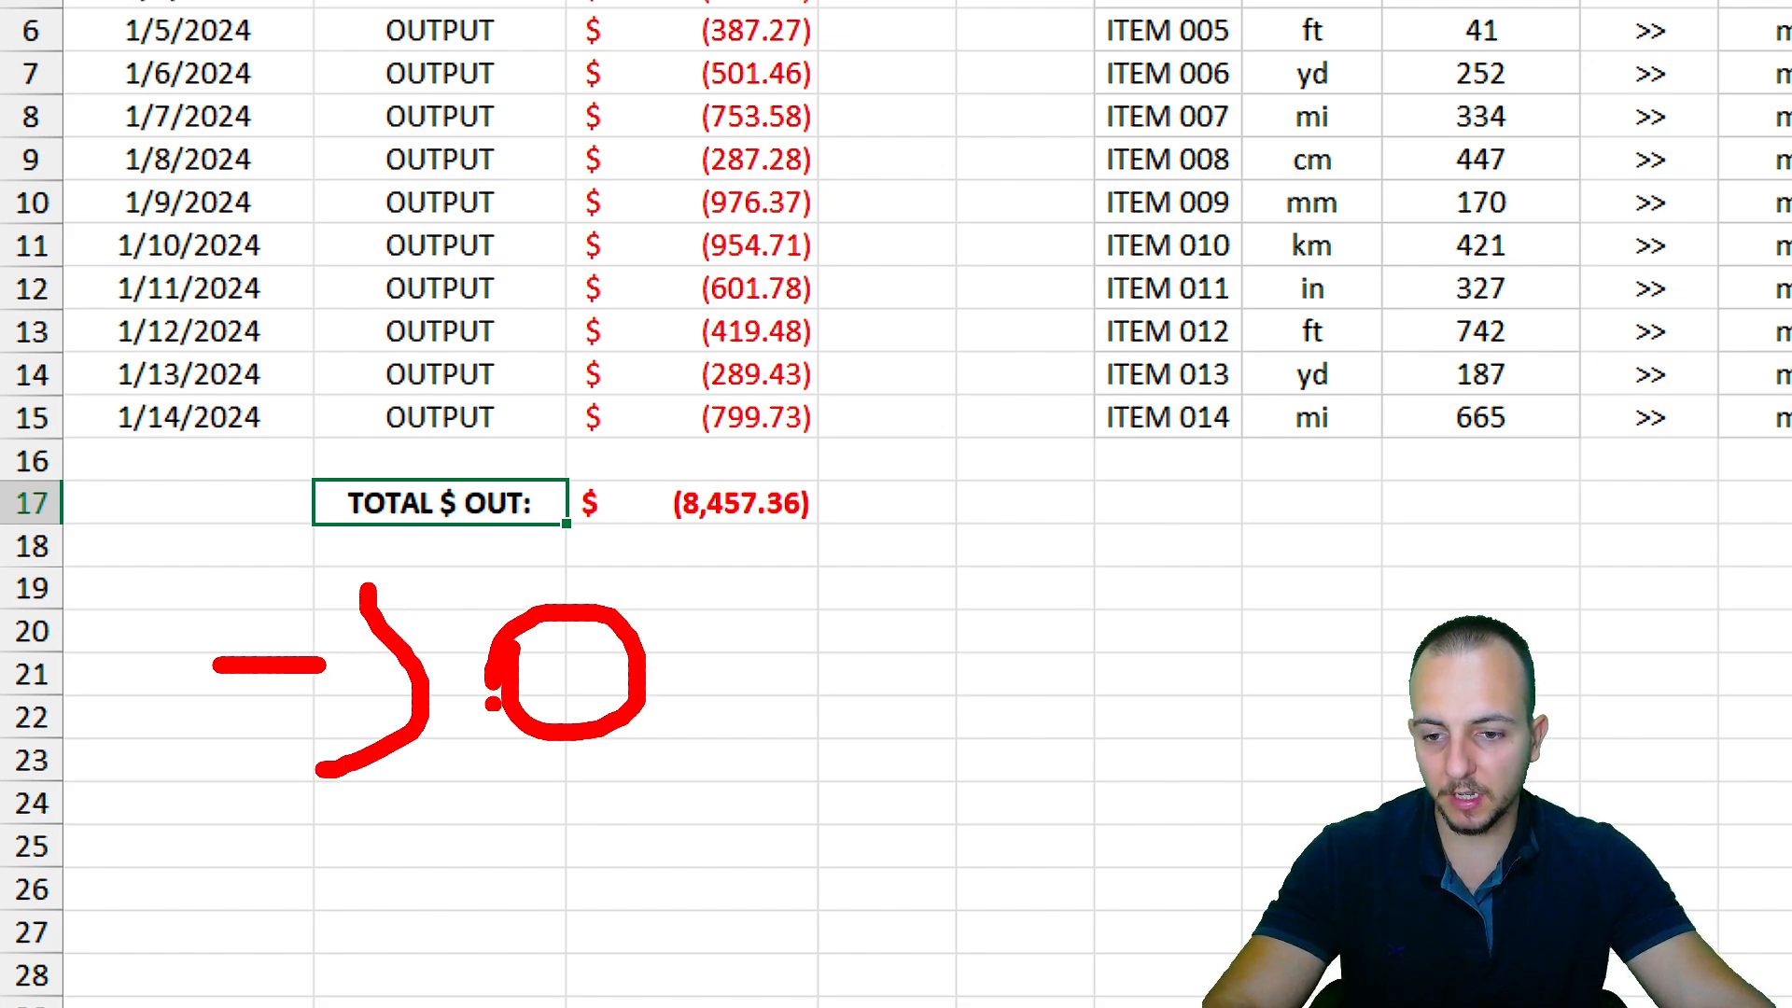
mouse_move(368, 808)
left_mouse_down()
mouse_move(416, 898)
mouse_move(253, 891)
left_mouse_up()
mouse_move(464, 832)
left_mouse_down()
mouse_move(451, 887)
mouse_move(404, 829)
left_mouse_up()
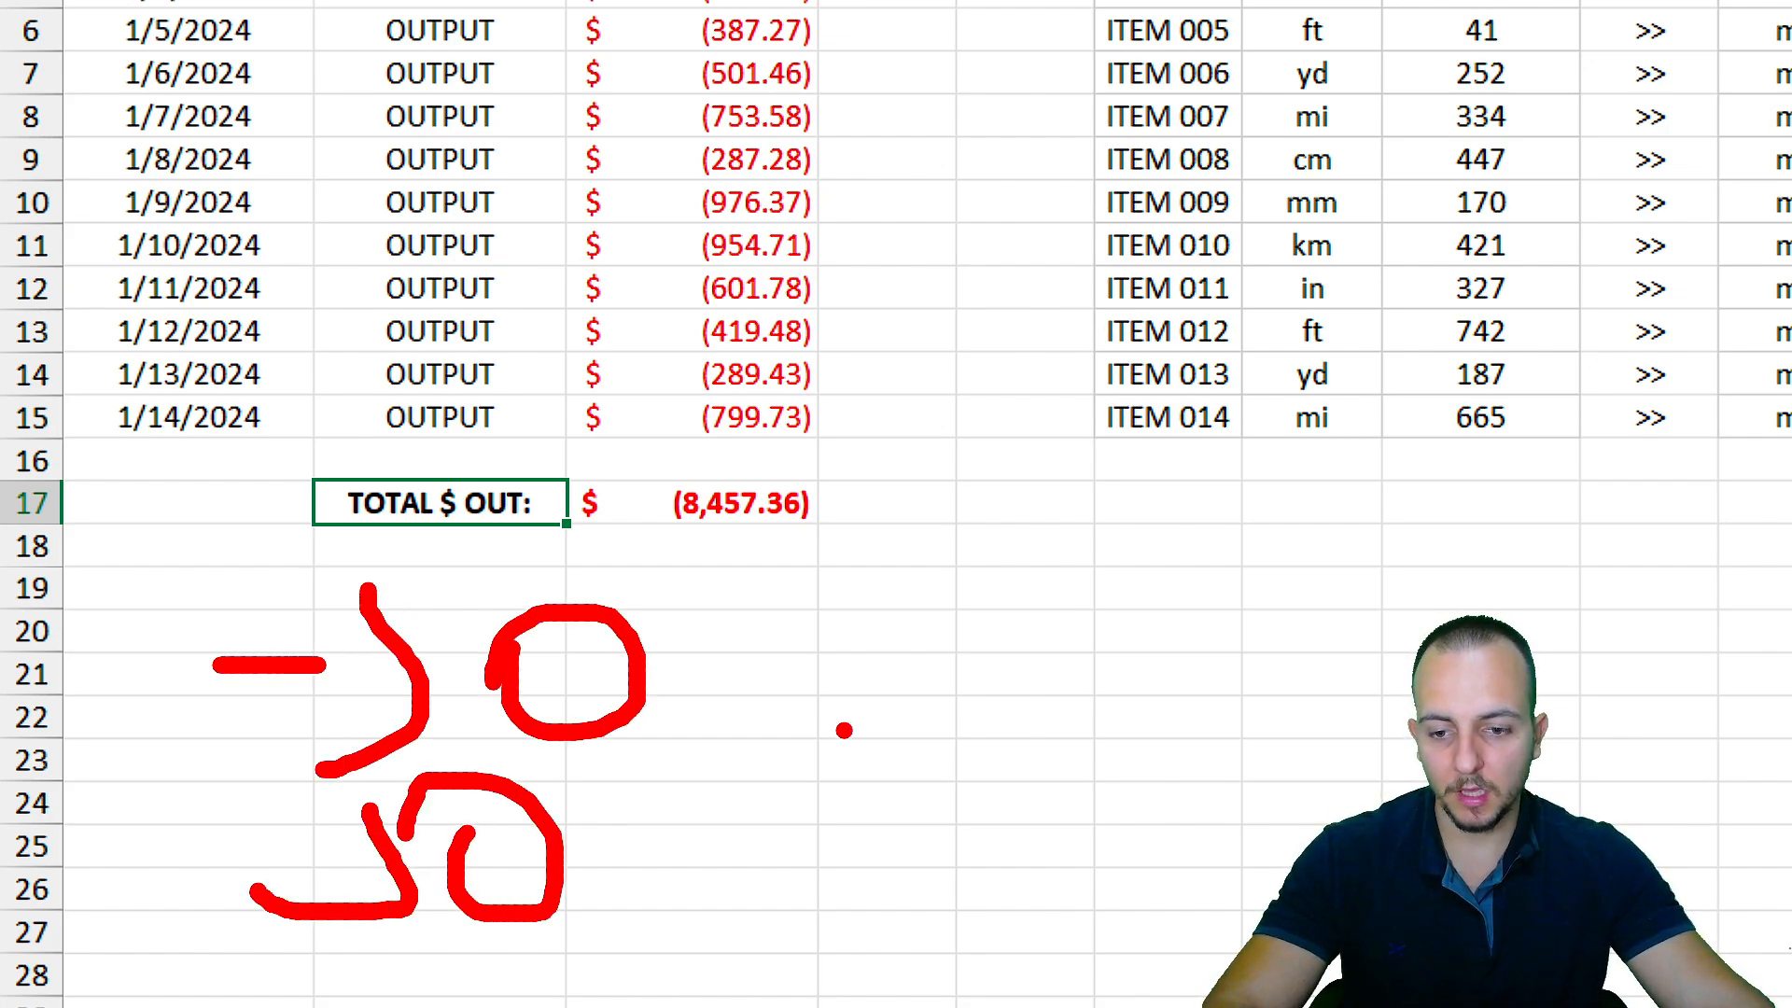
left_click_drag(844, 729, 592, 771)
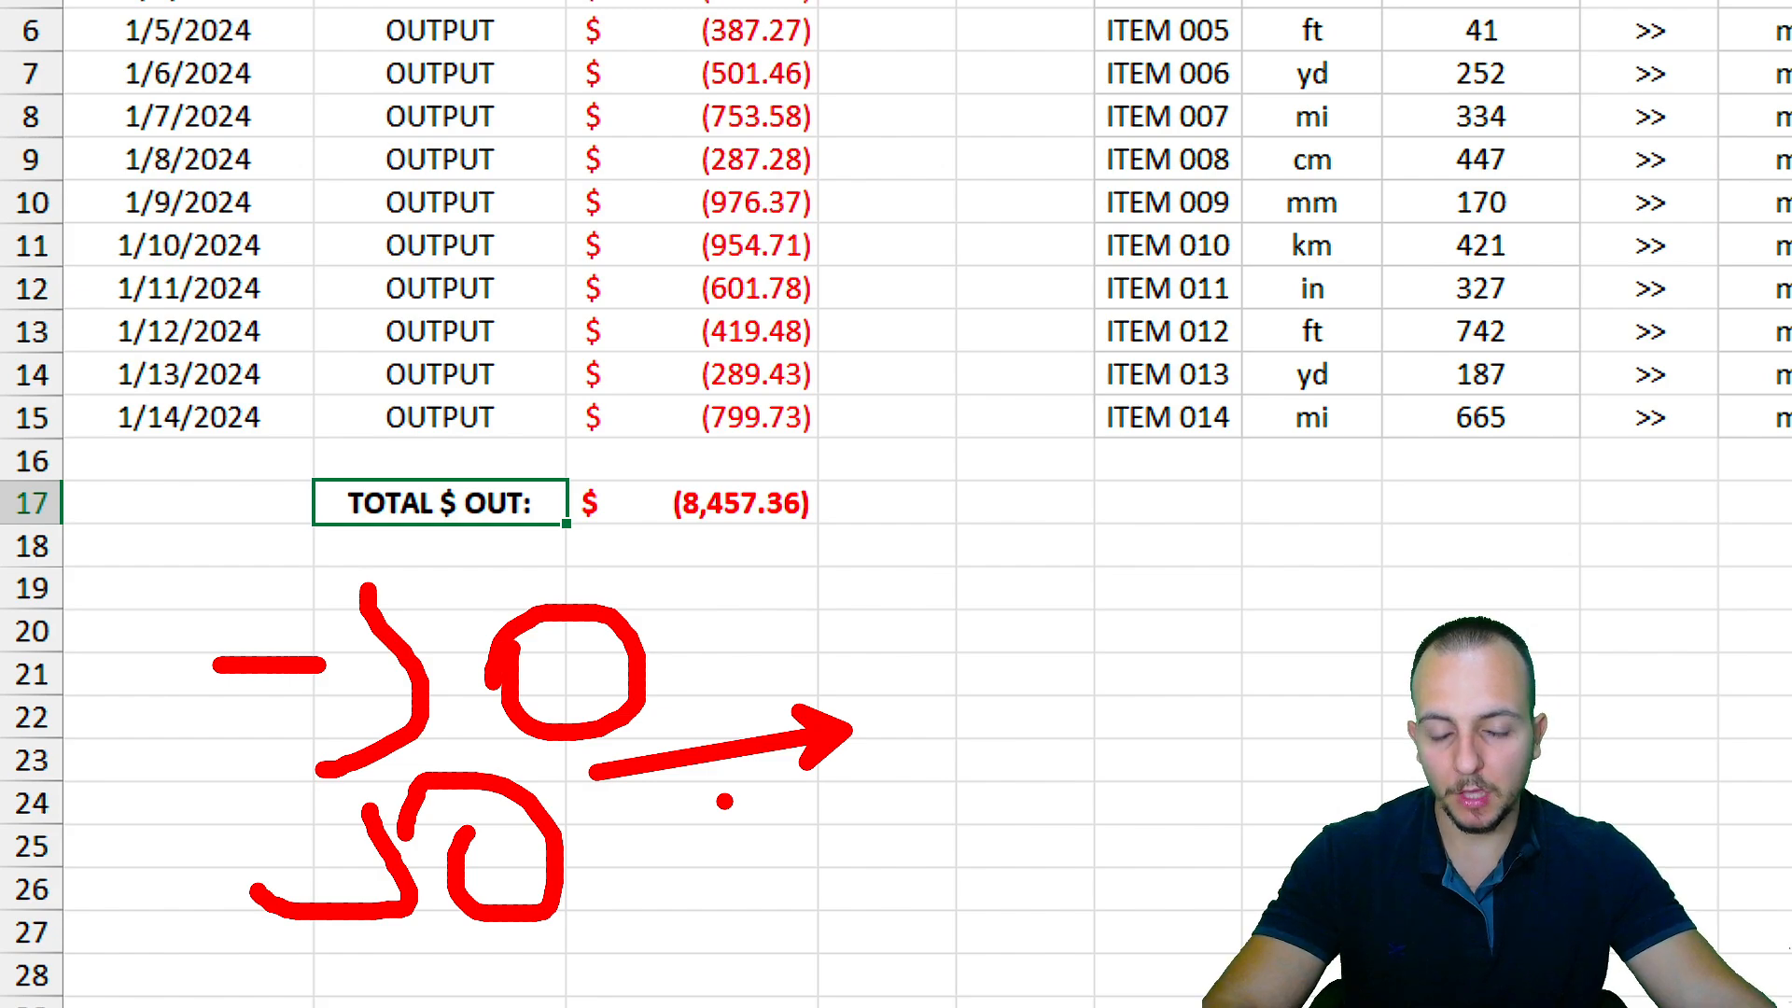
key("Escape")
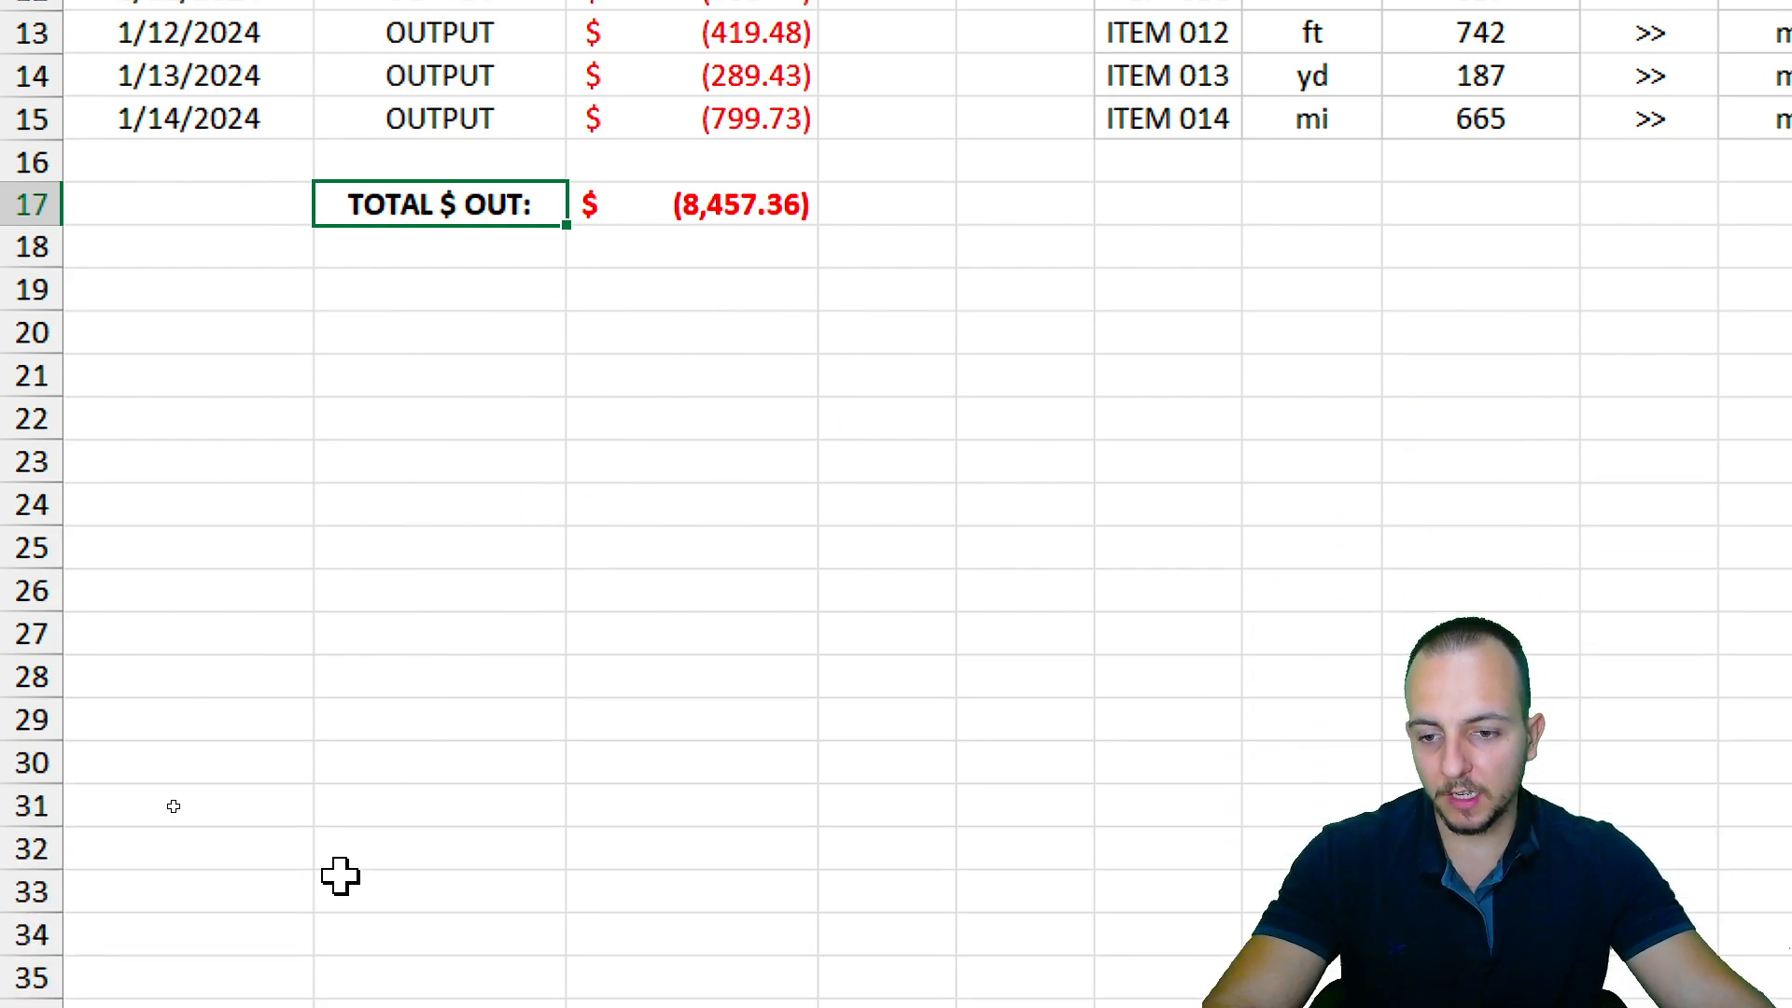
Try the ABS function in empty cell B22 by entering =ABS(-100).
left_click(489, 430)
type("=ABS")
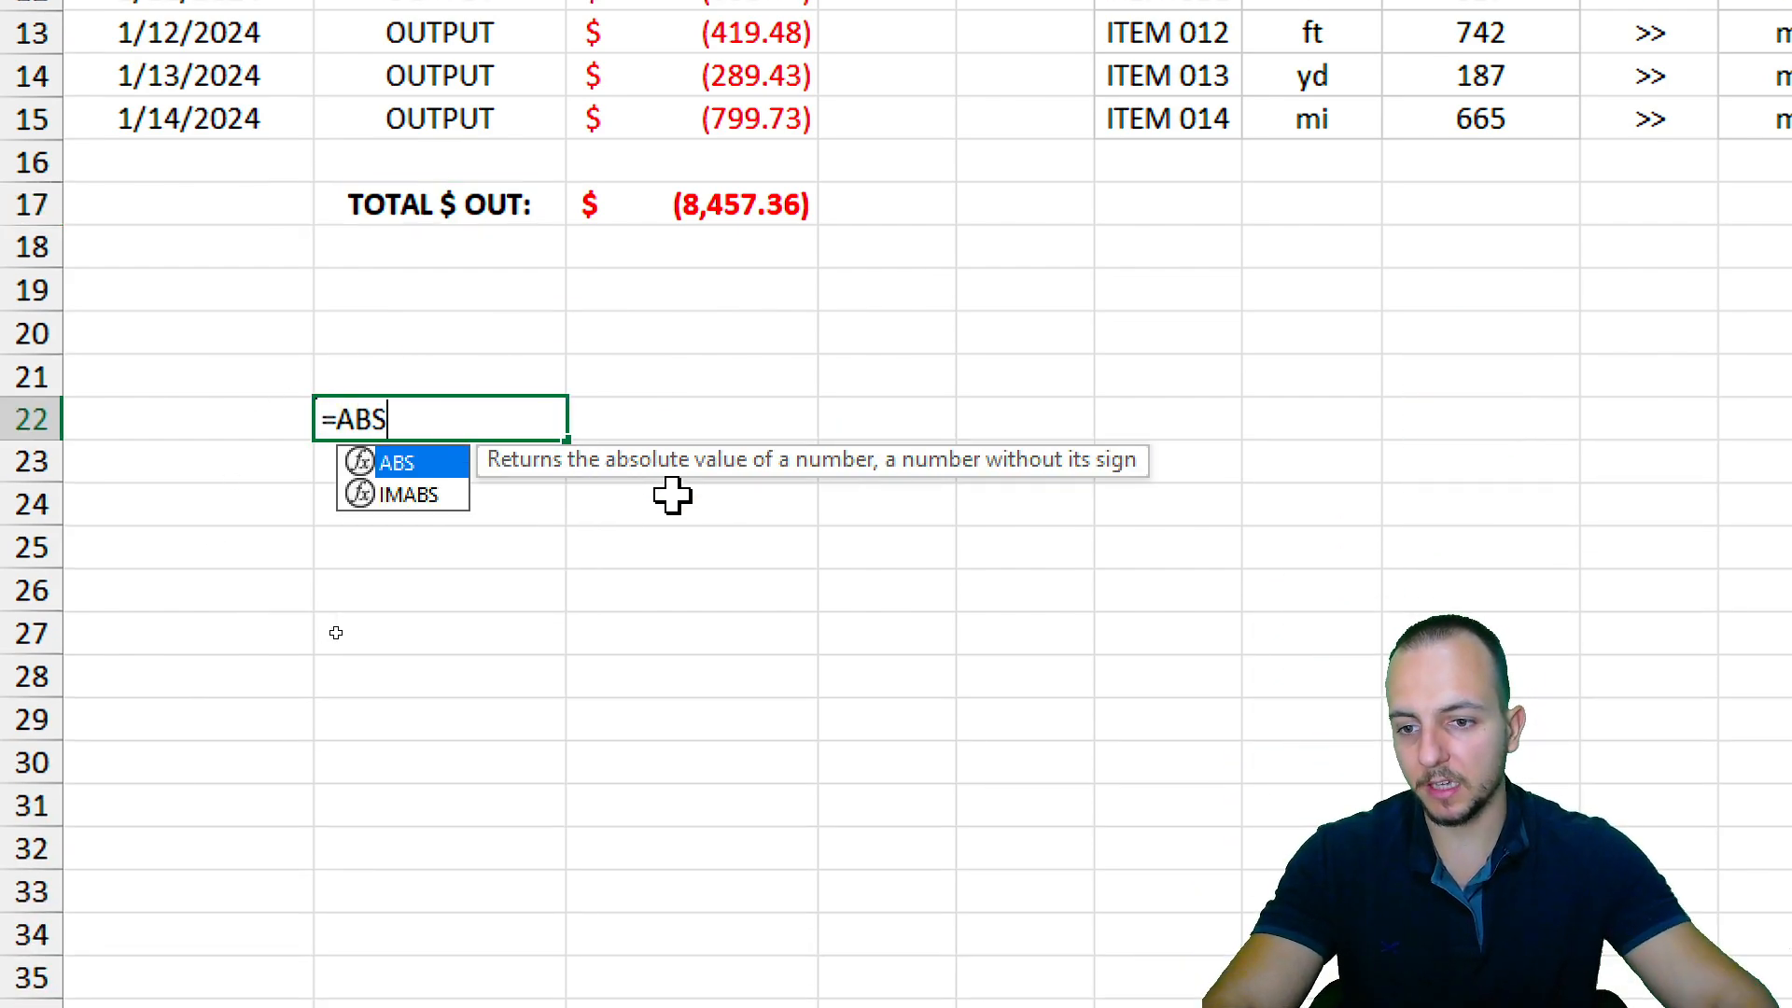
double_click(400, 465)
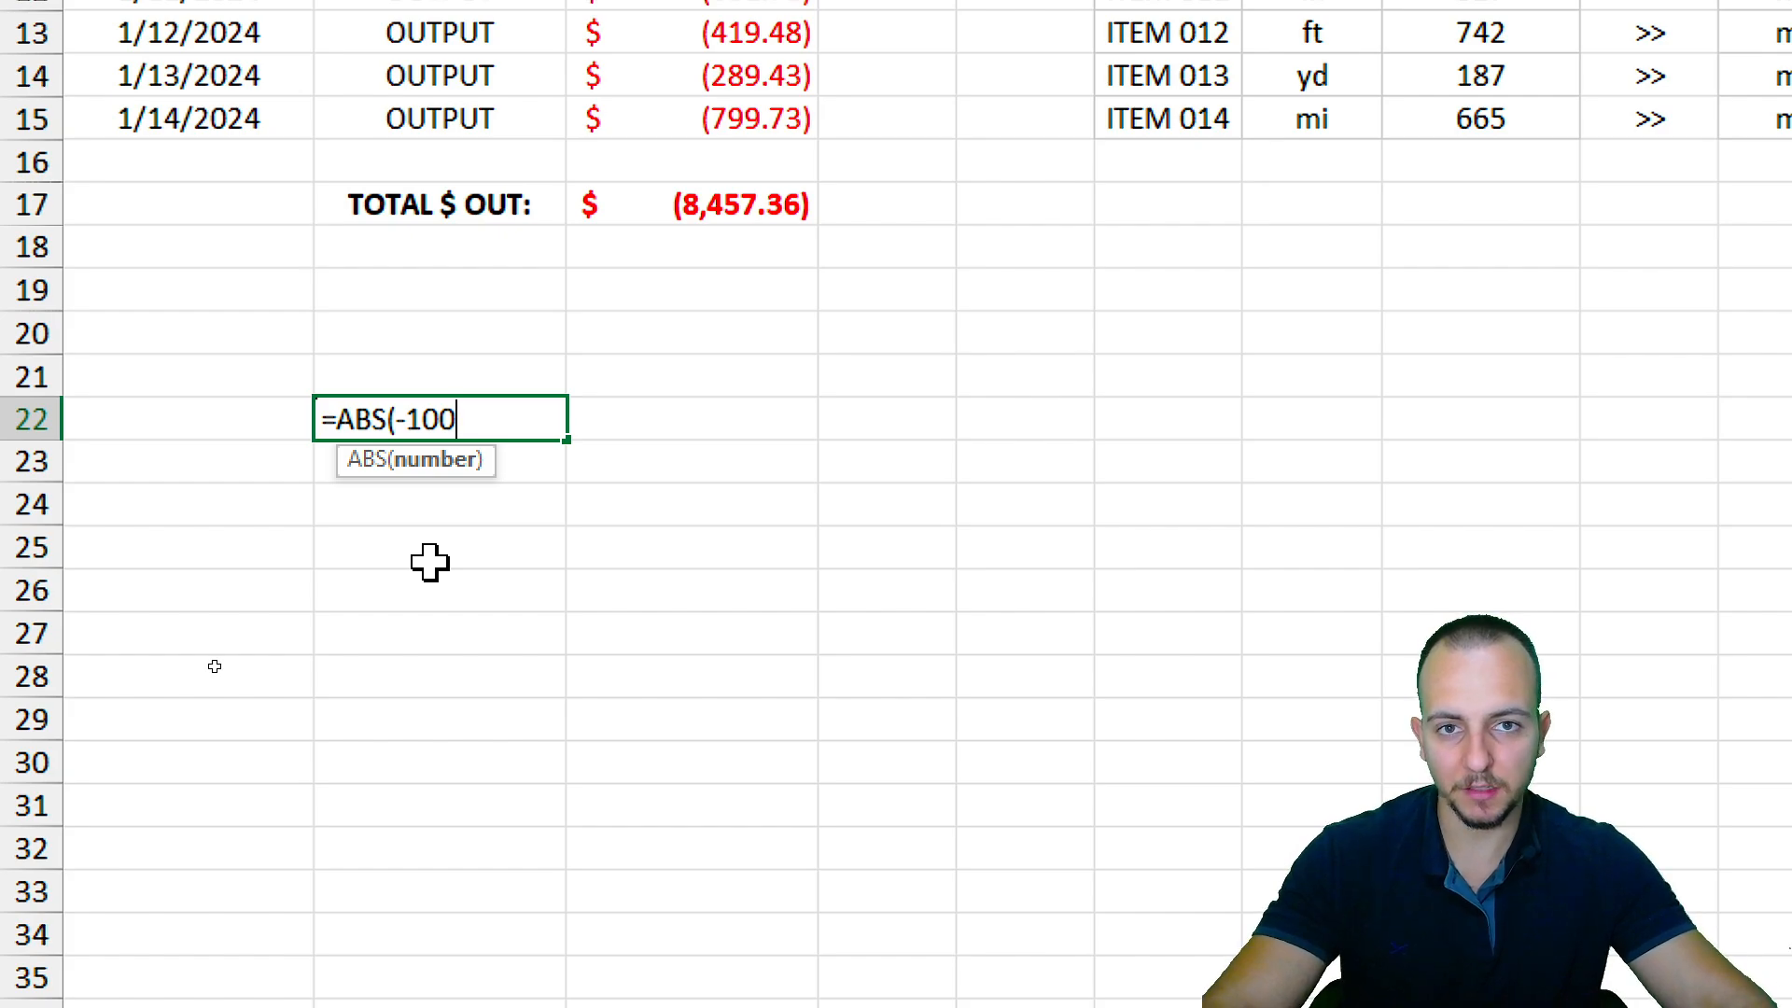
type("-100")
key("Return")
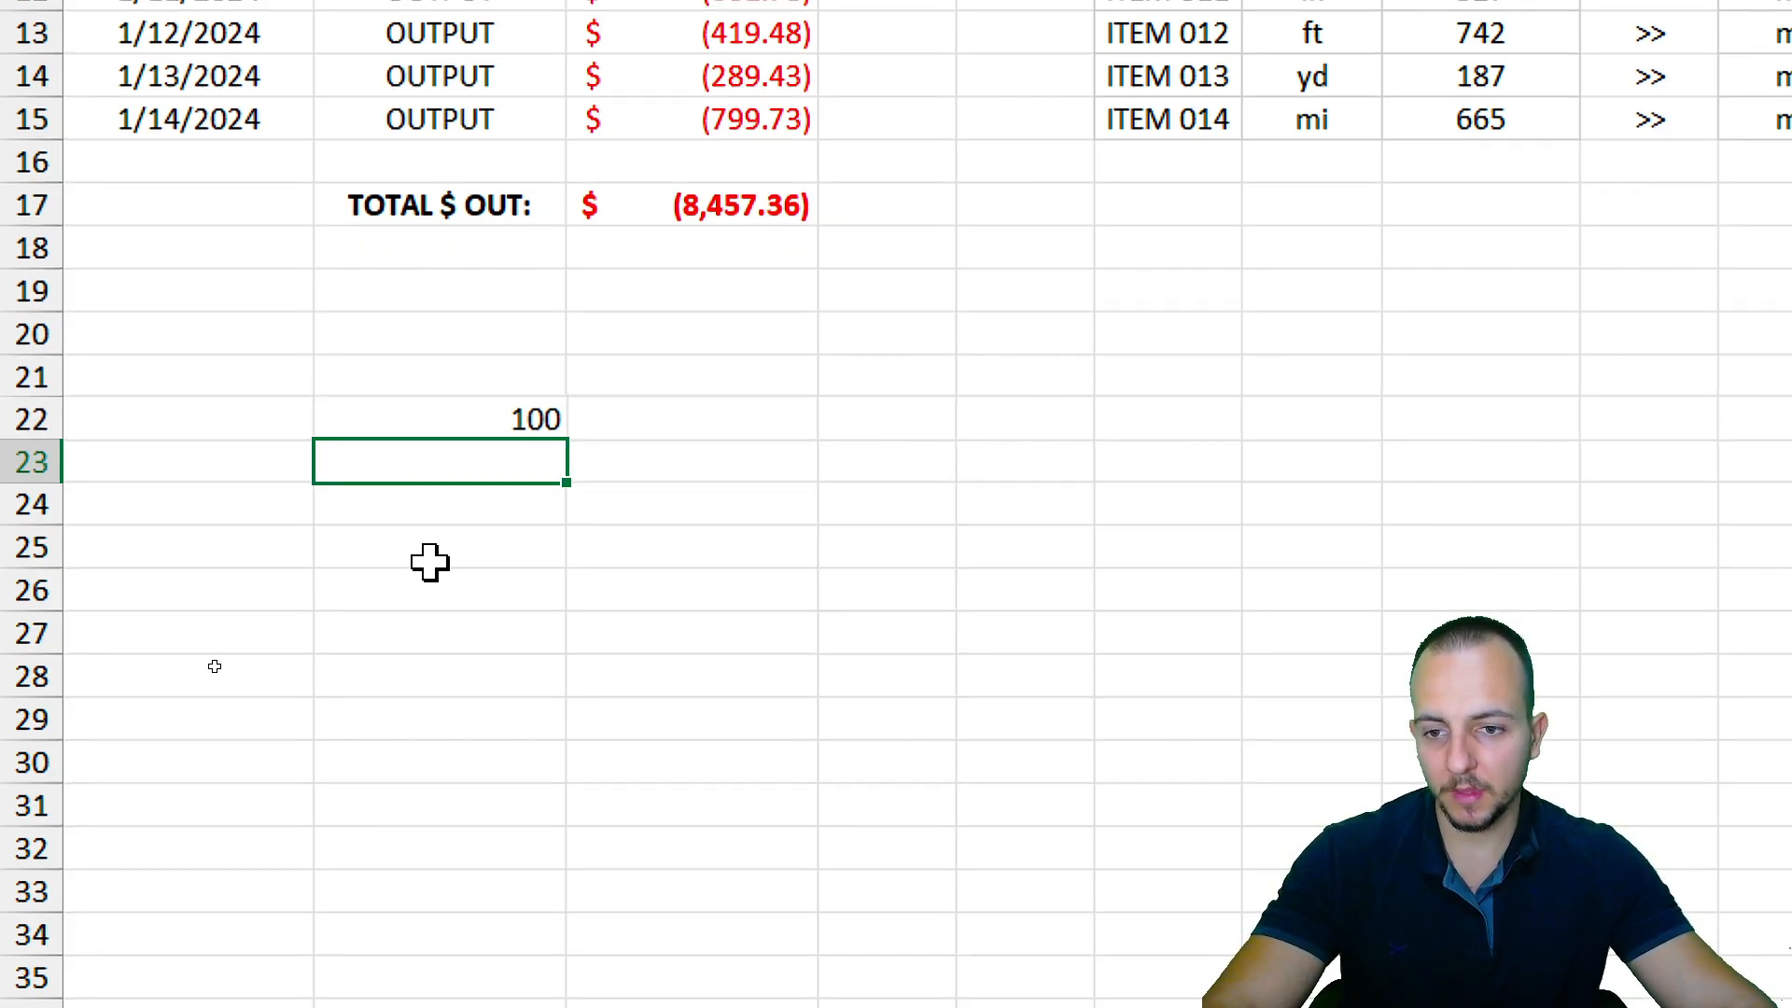
left_click_drag(516, 360, 524, 457)
left_click(520, 427)
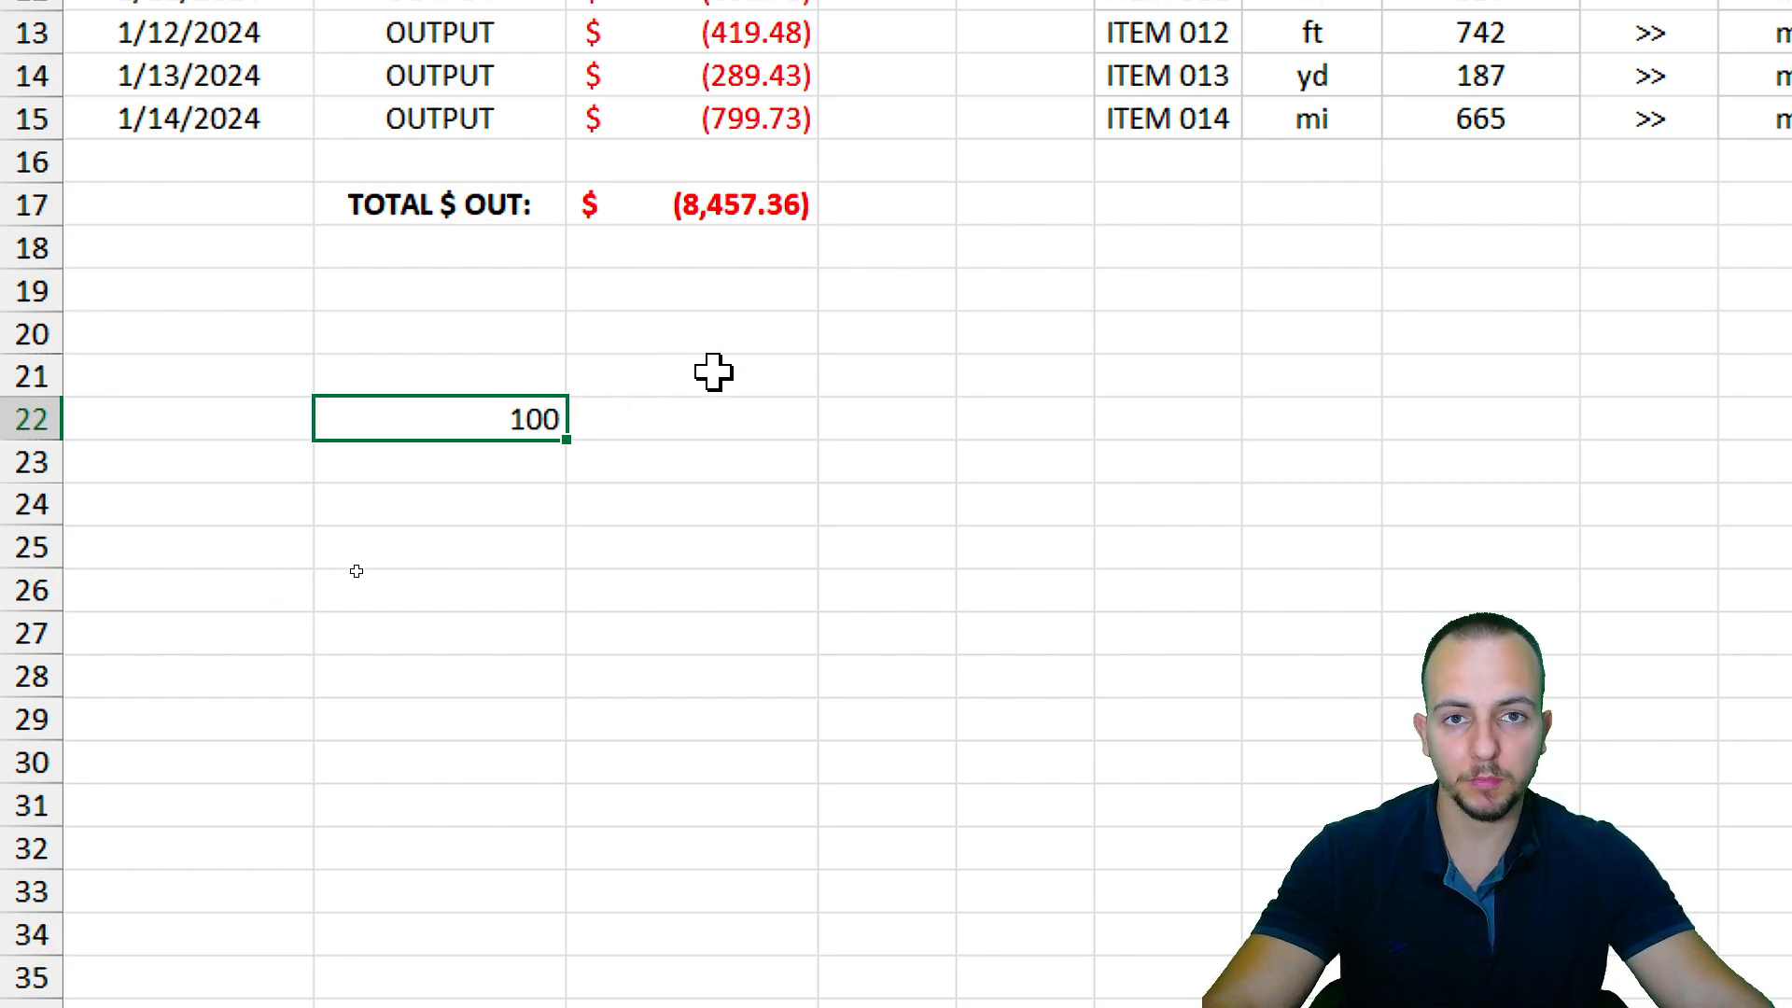
Change the number in the B22 test formula so that it reads =ABS(-1).
key("F2")
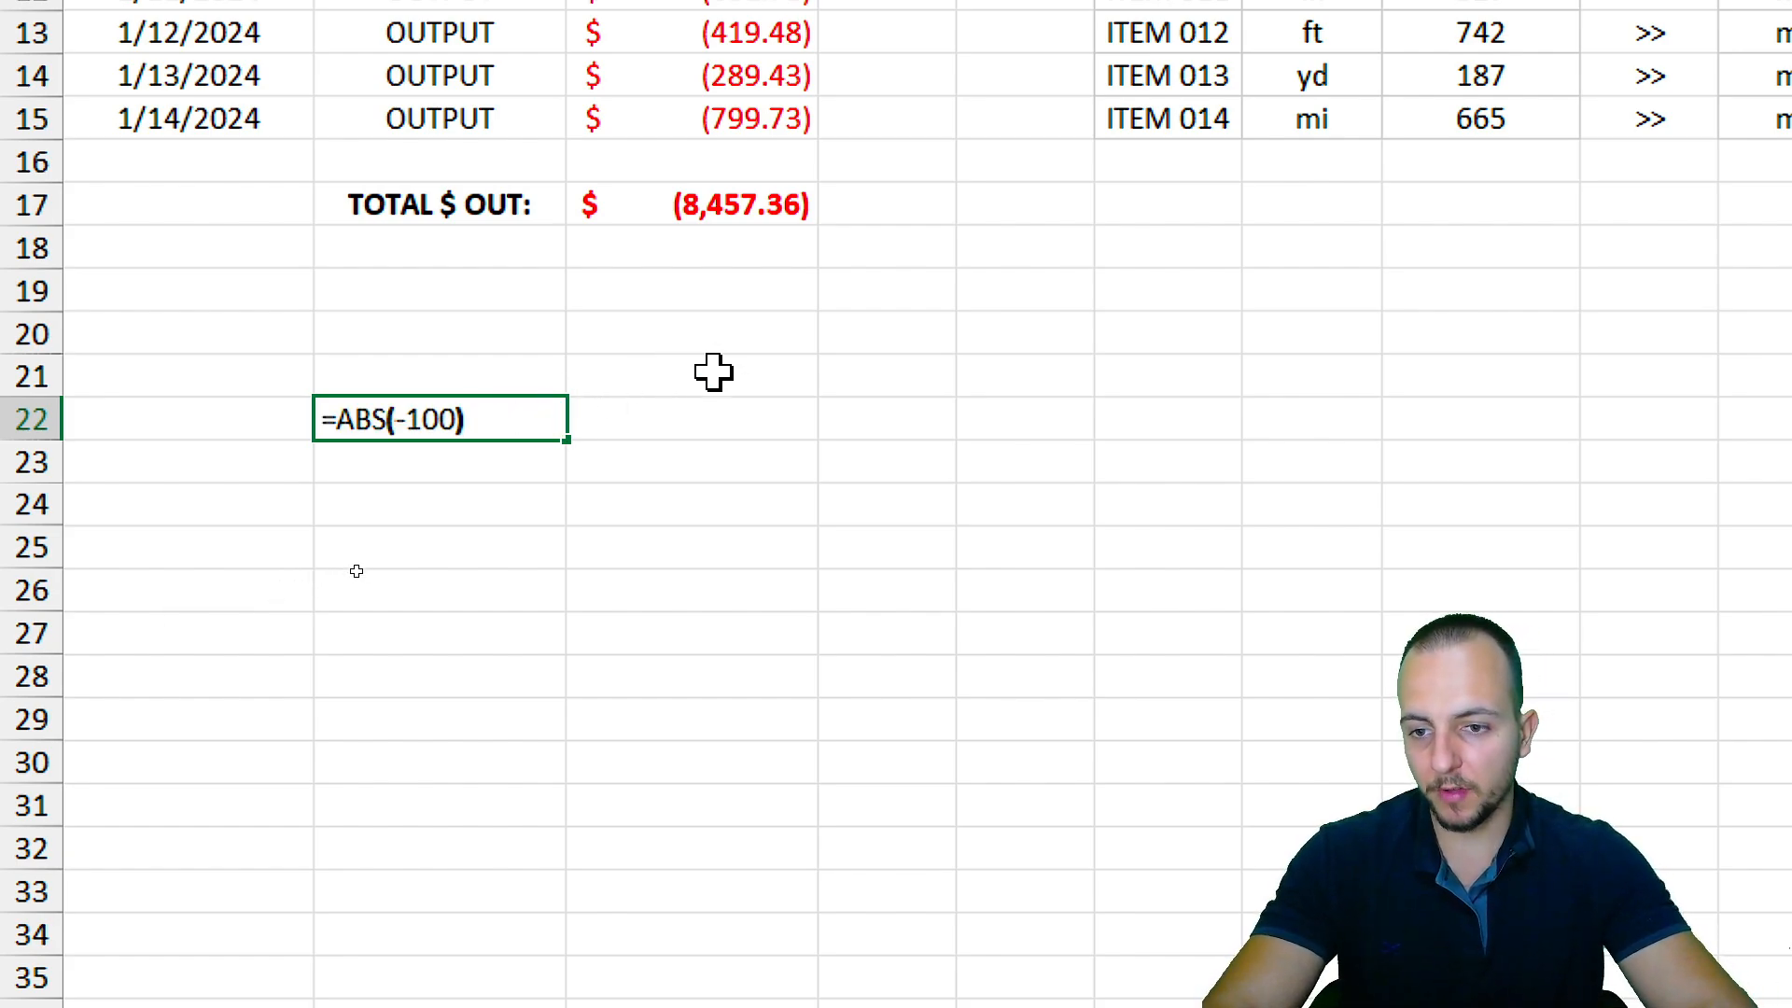
key("Left")
key("Left")
key("Left")
key("Left")
key("shift+Right")
key("shift+Right")
key("shift+Right")
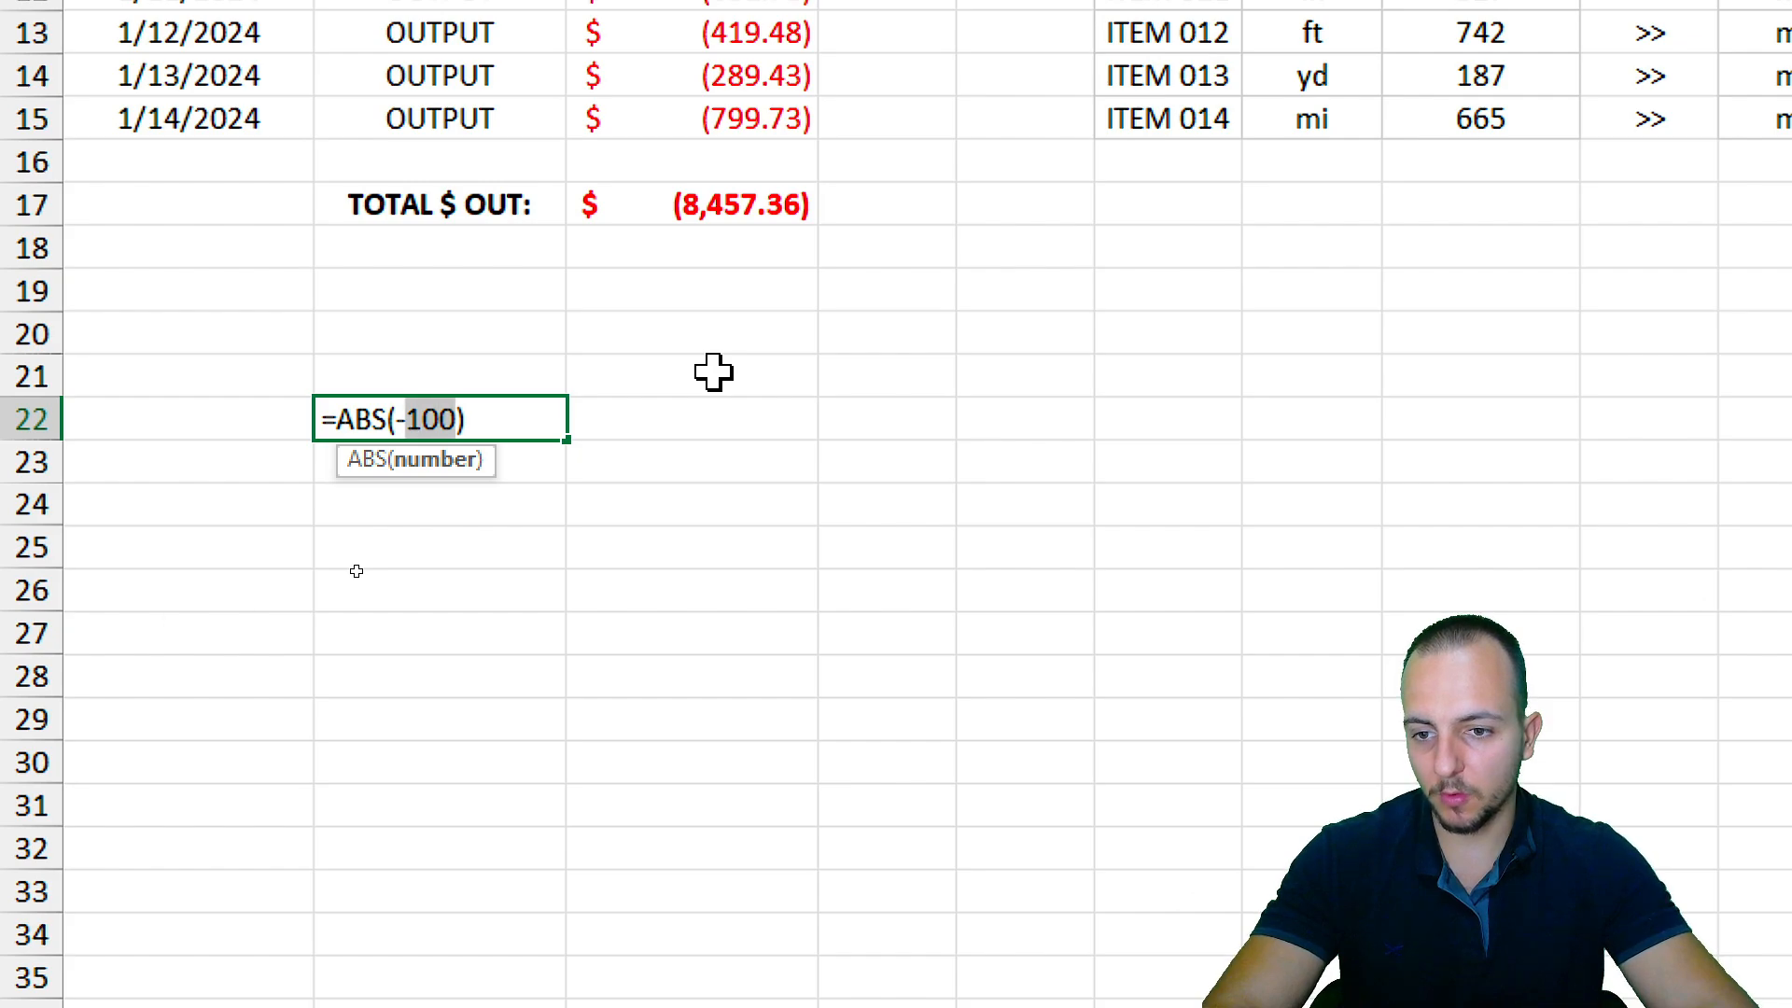
type("1")
key("Return")
key("Up")
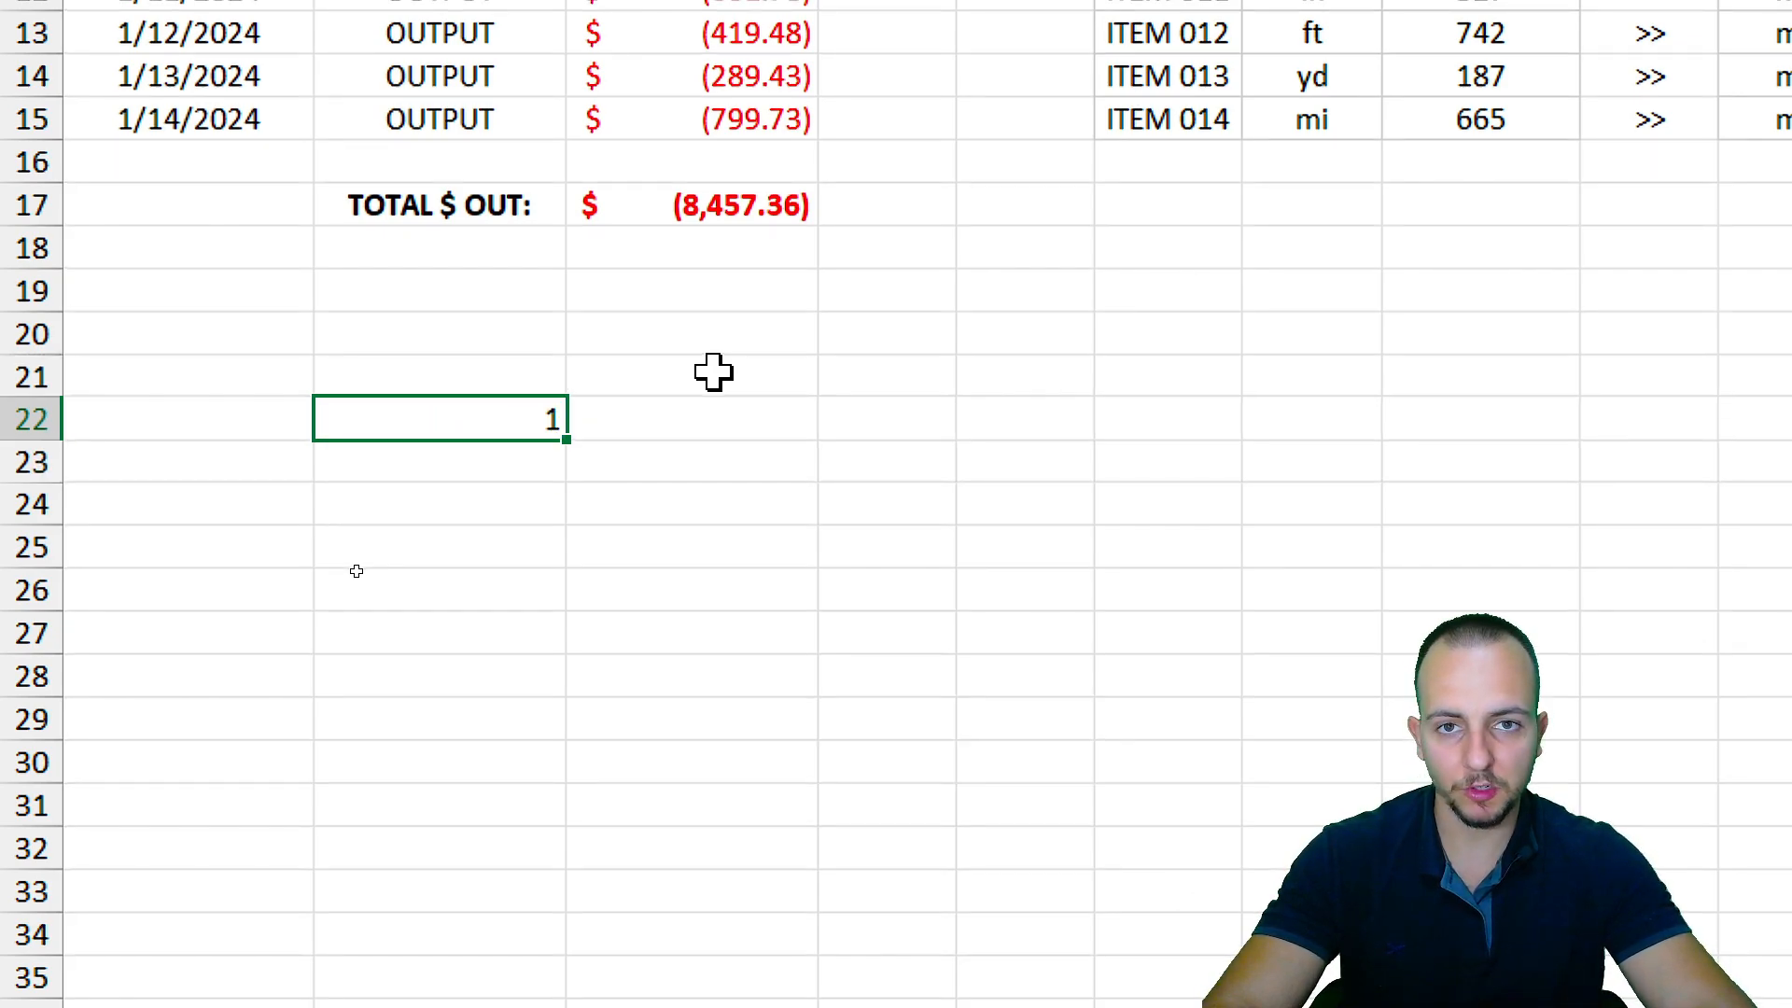
Test a positive number in B22 with =ABS(50) and clear the cell.
key("F2")
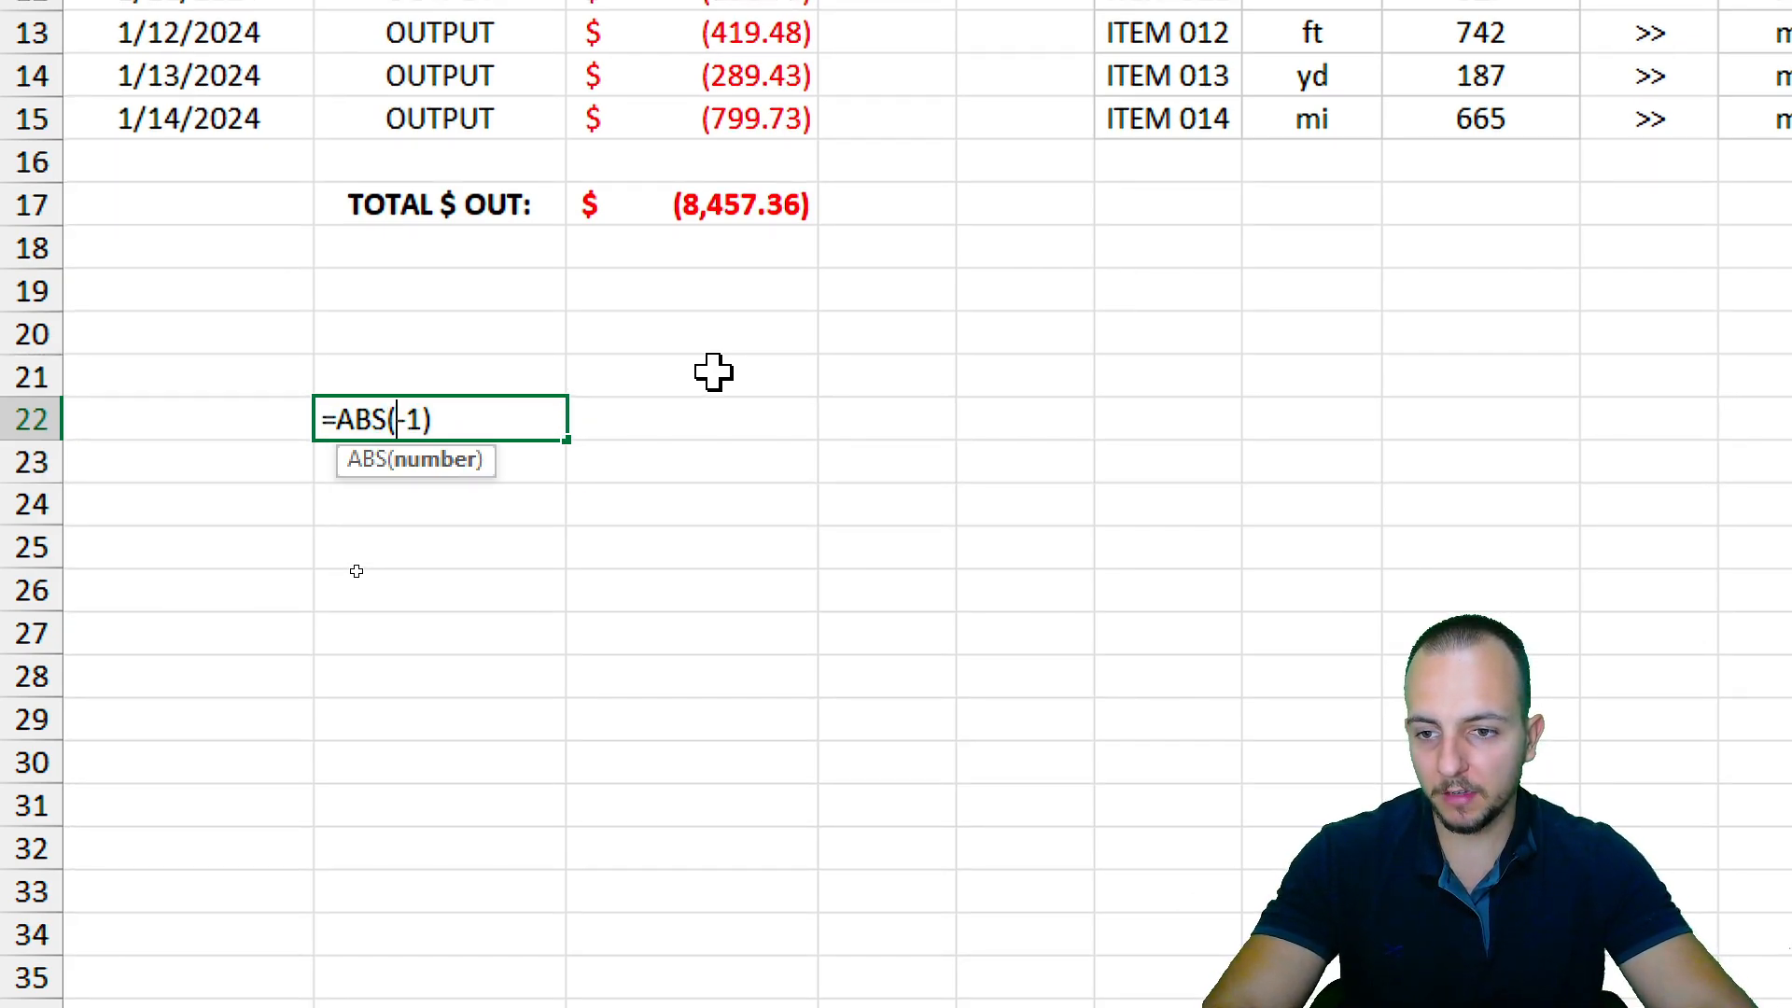
key("shift+Right")
key("shift+Right")
type("50")
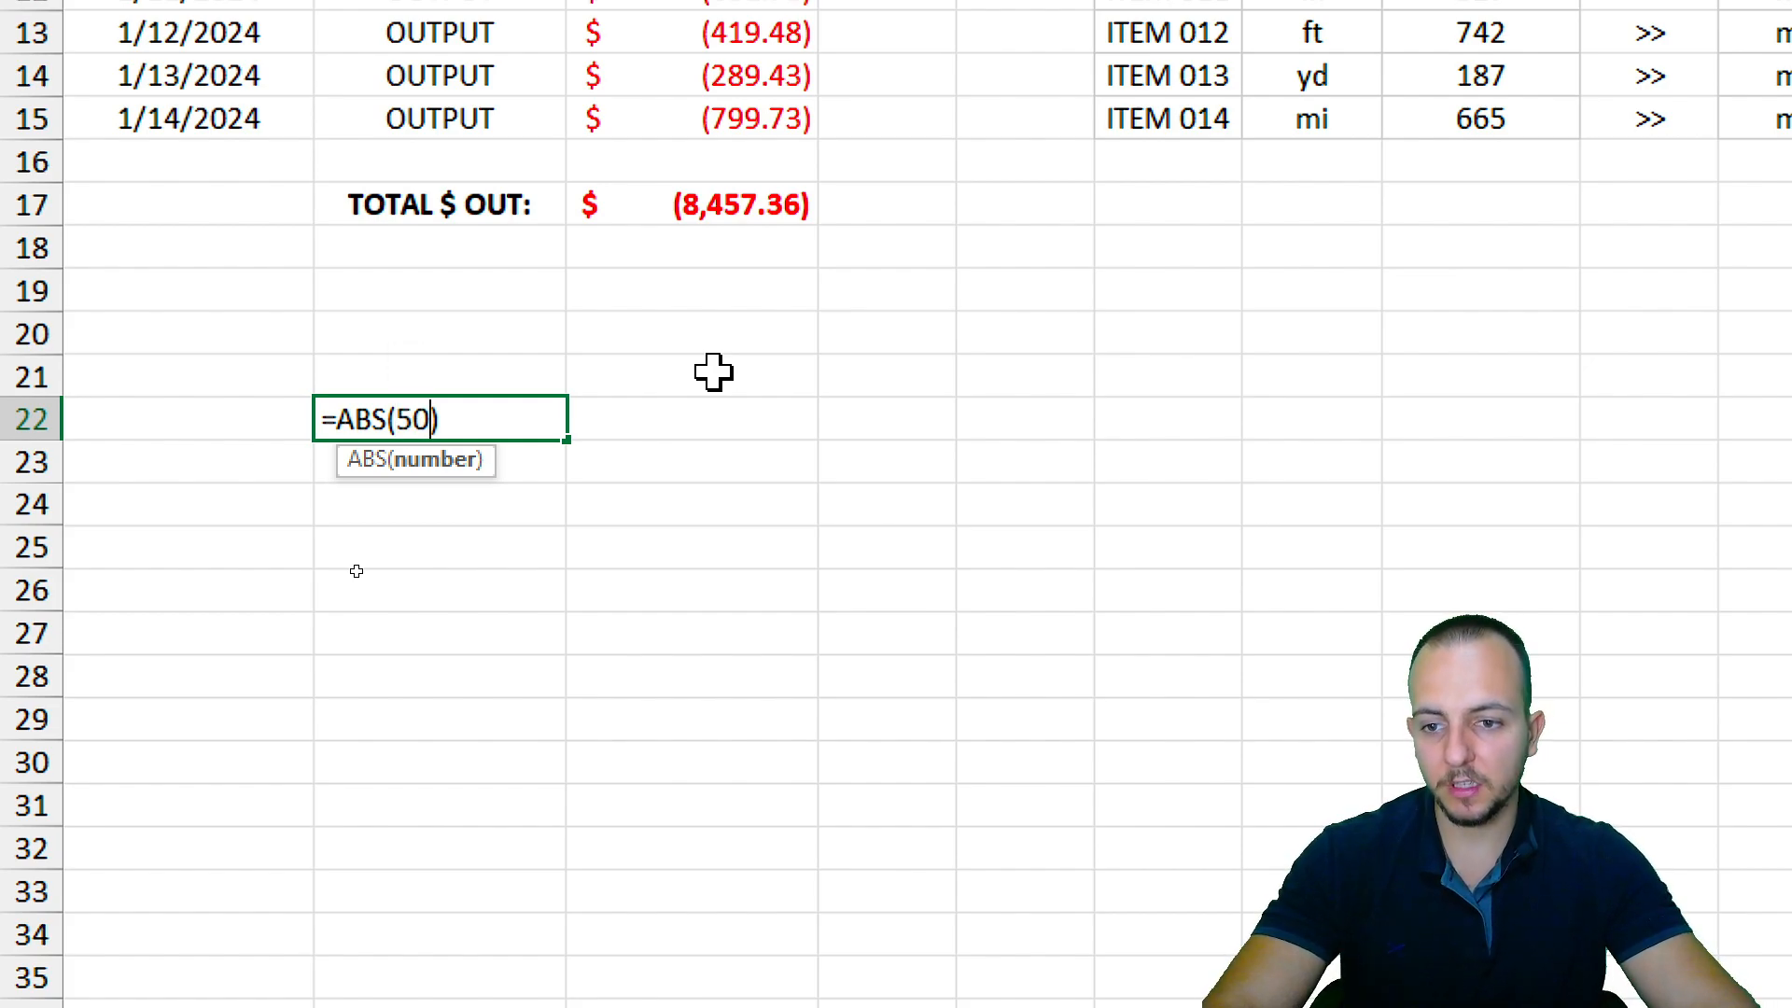
key("ctrl+Return")
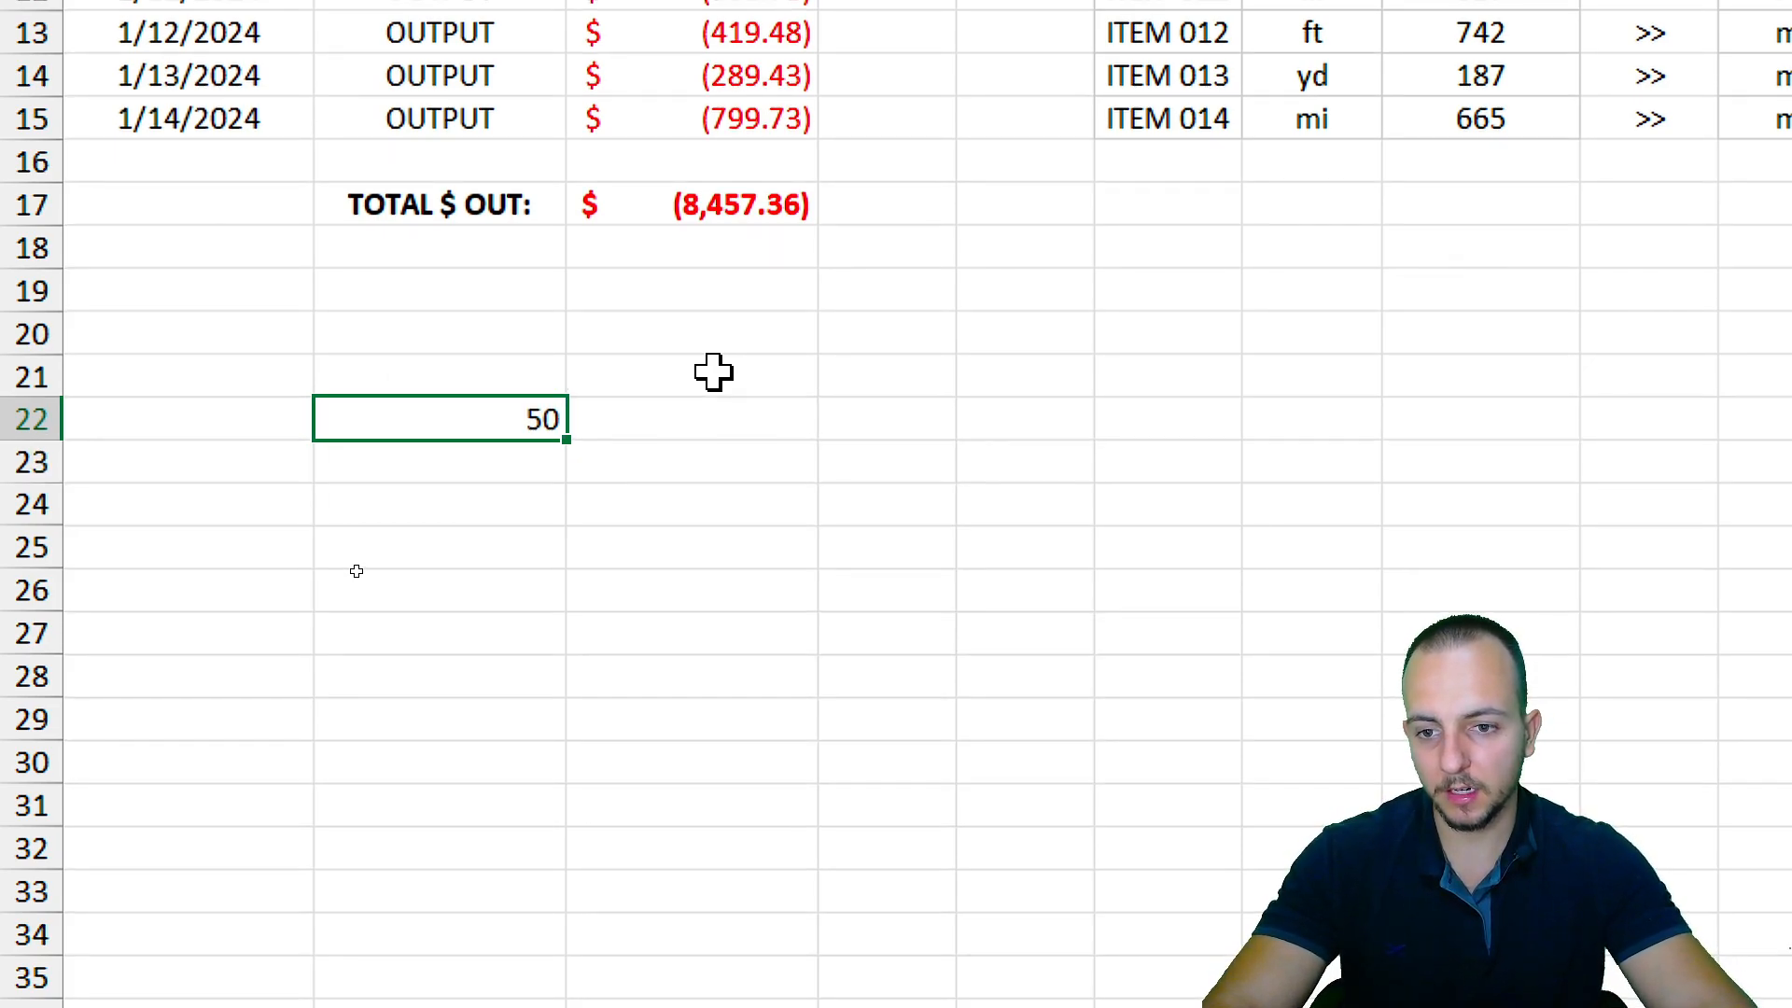
key("Delete")
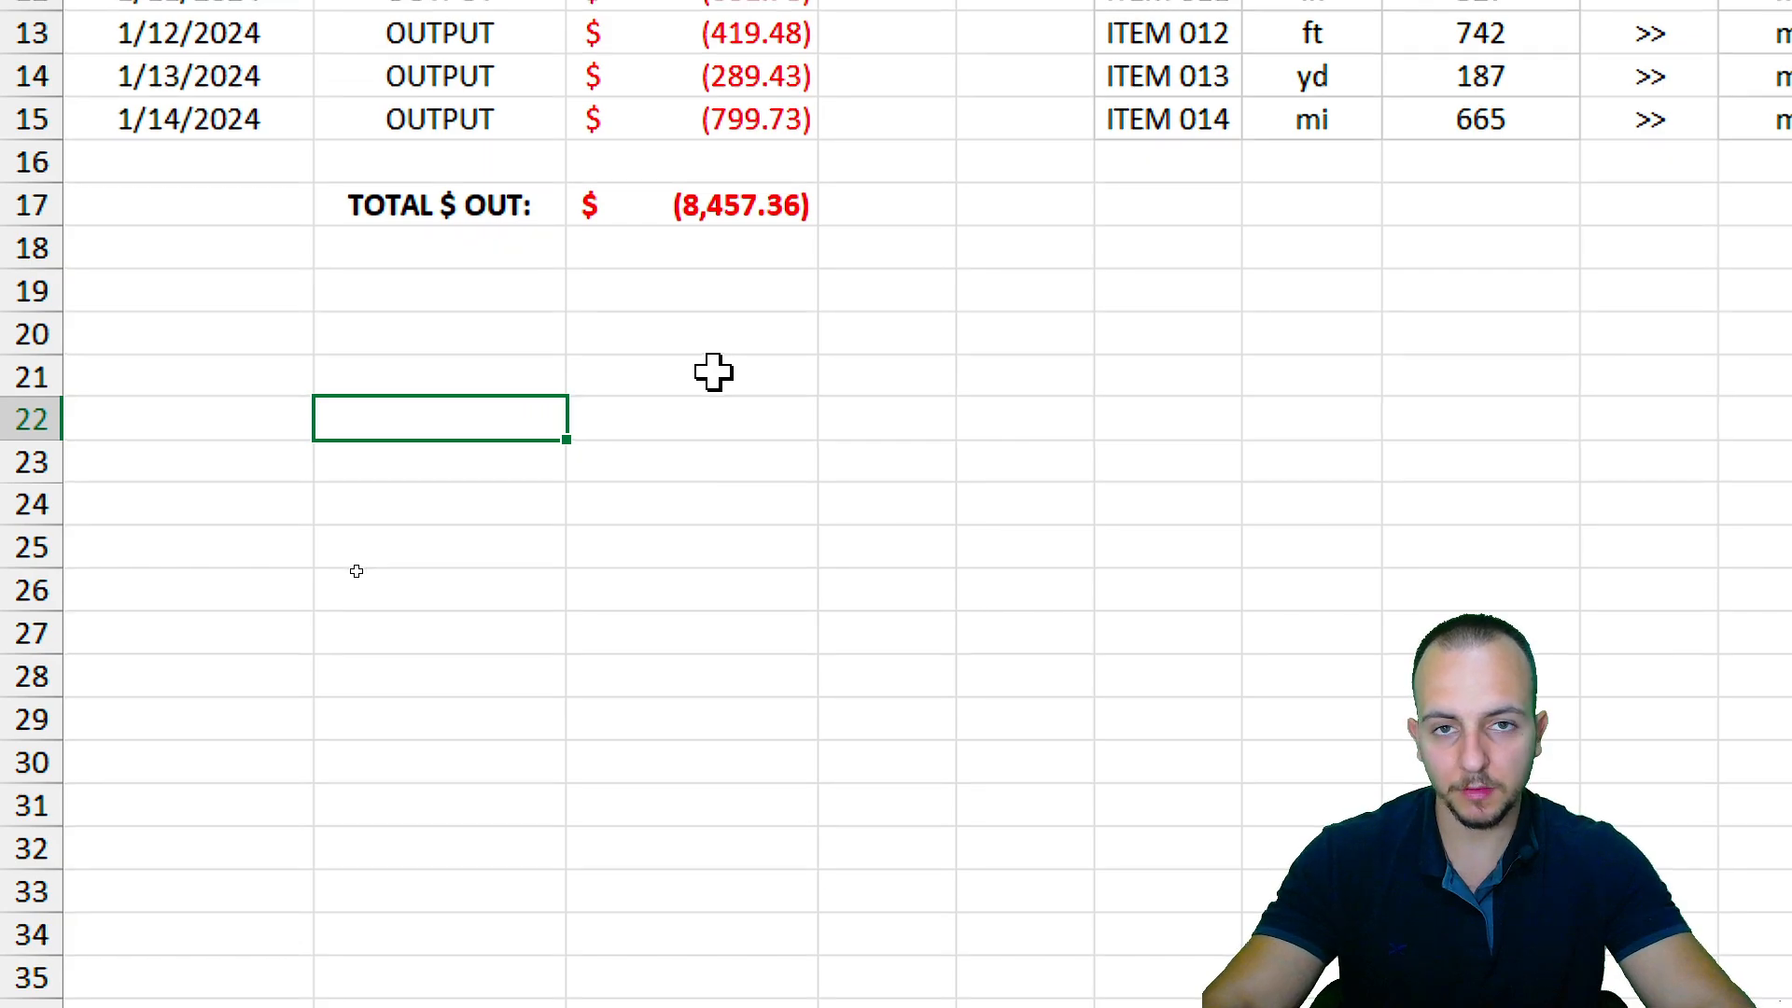
Review the amounts in the TOTAL column and their sum in C17.
scroll(864, 112, "up", 3)
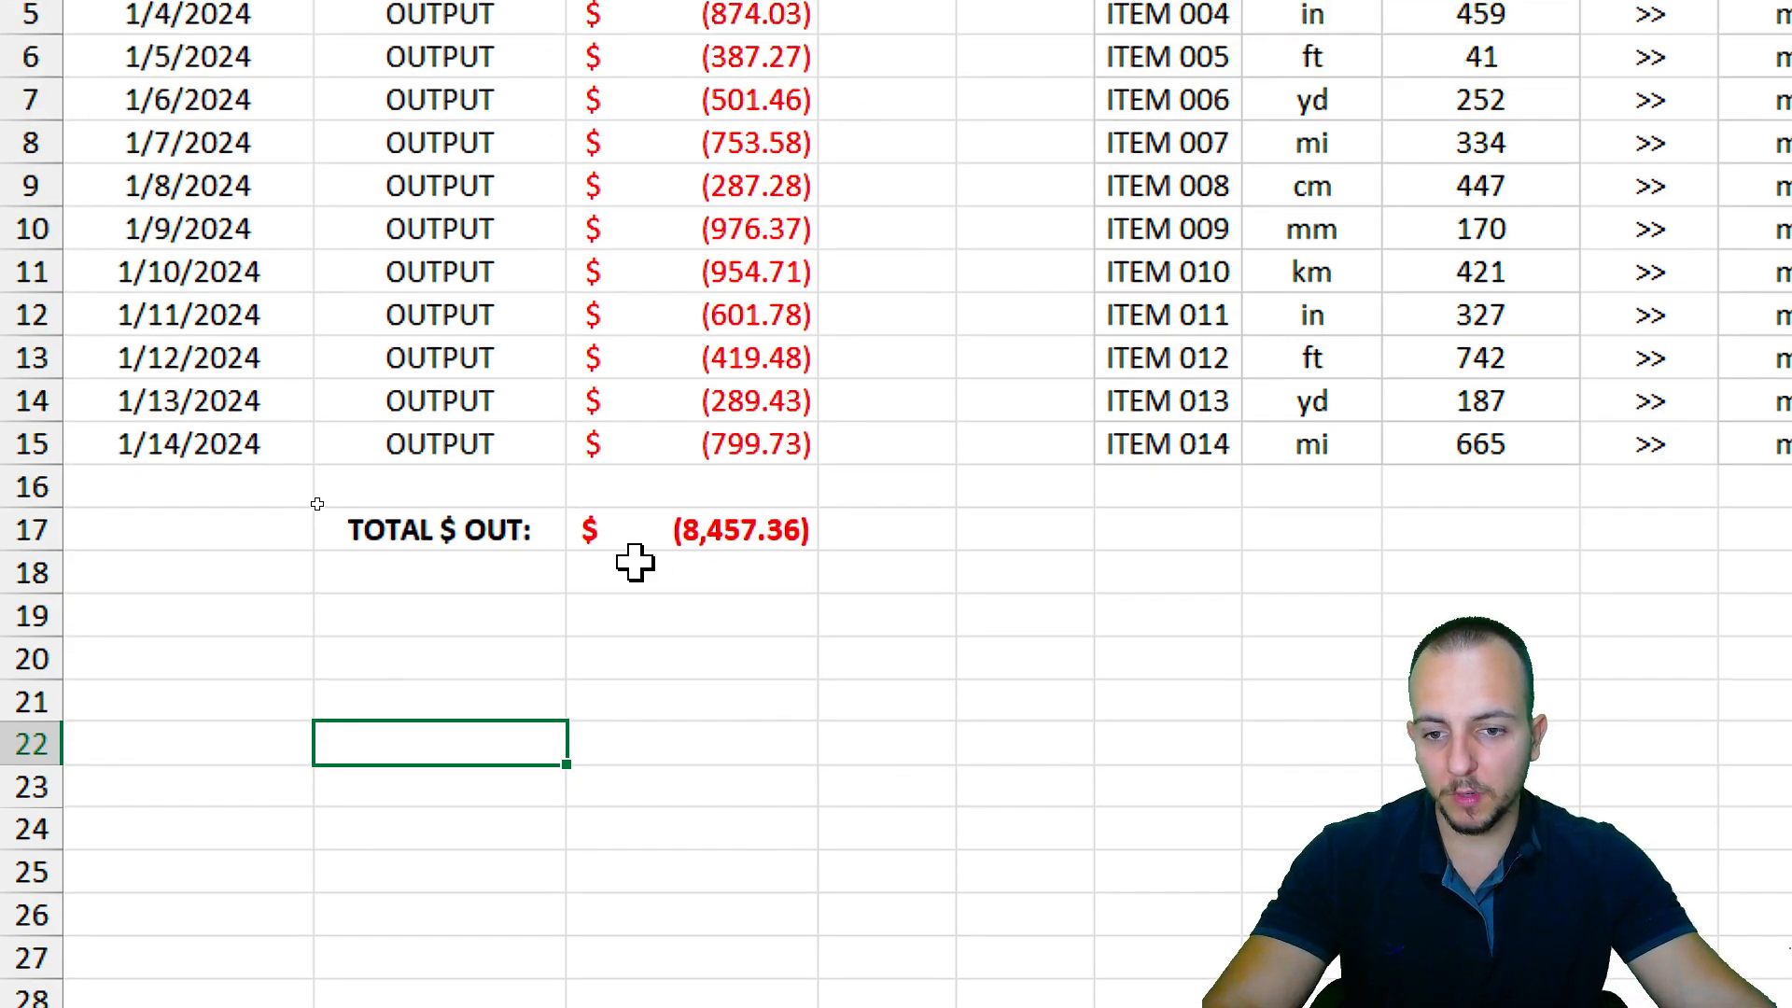
left_click(672, 532)
left_click_drag(700, 457, 752, 121)
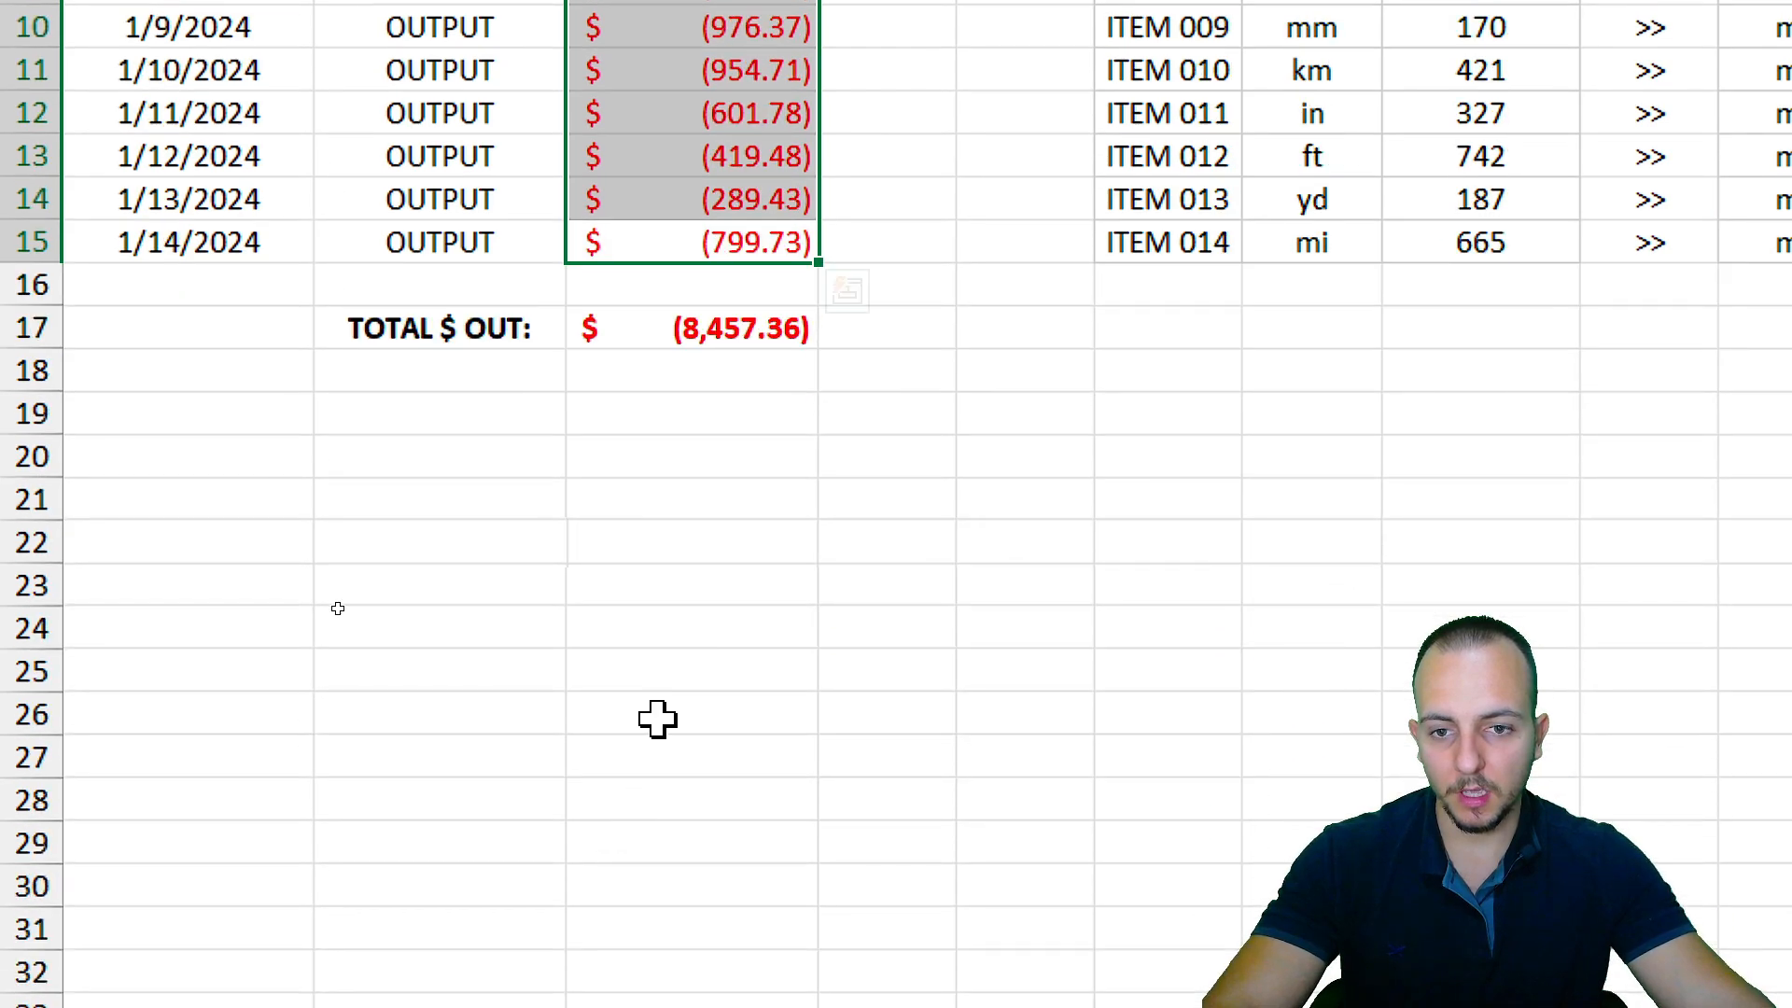
left_click(730, 334)
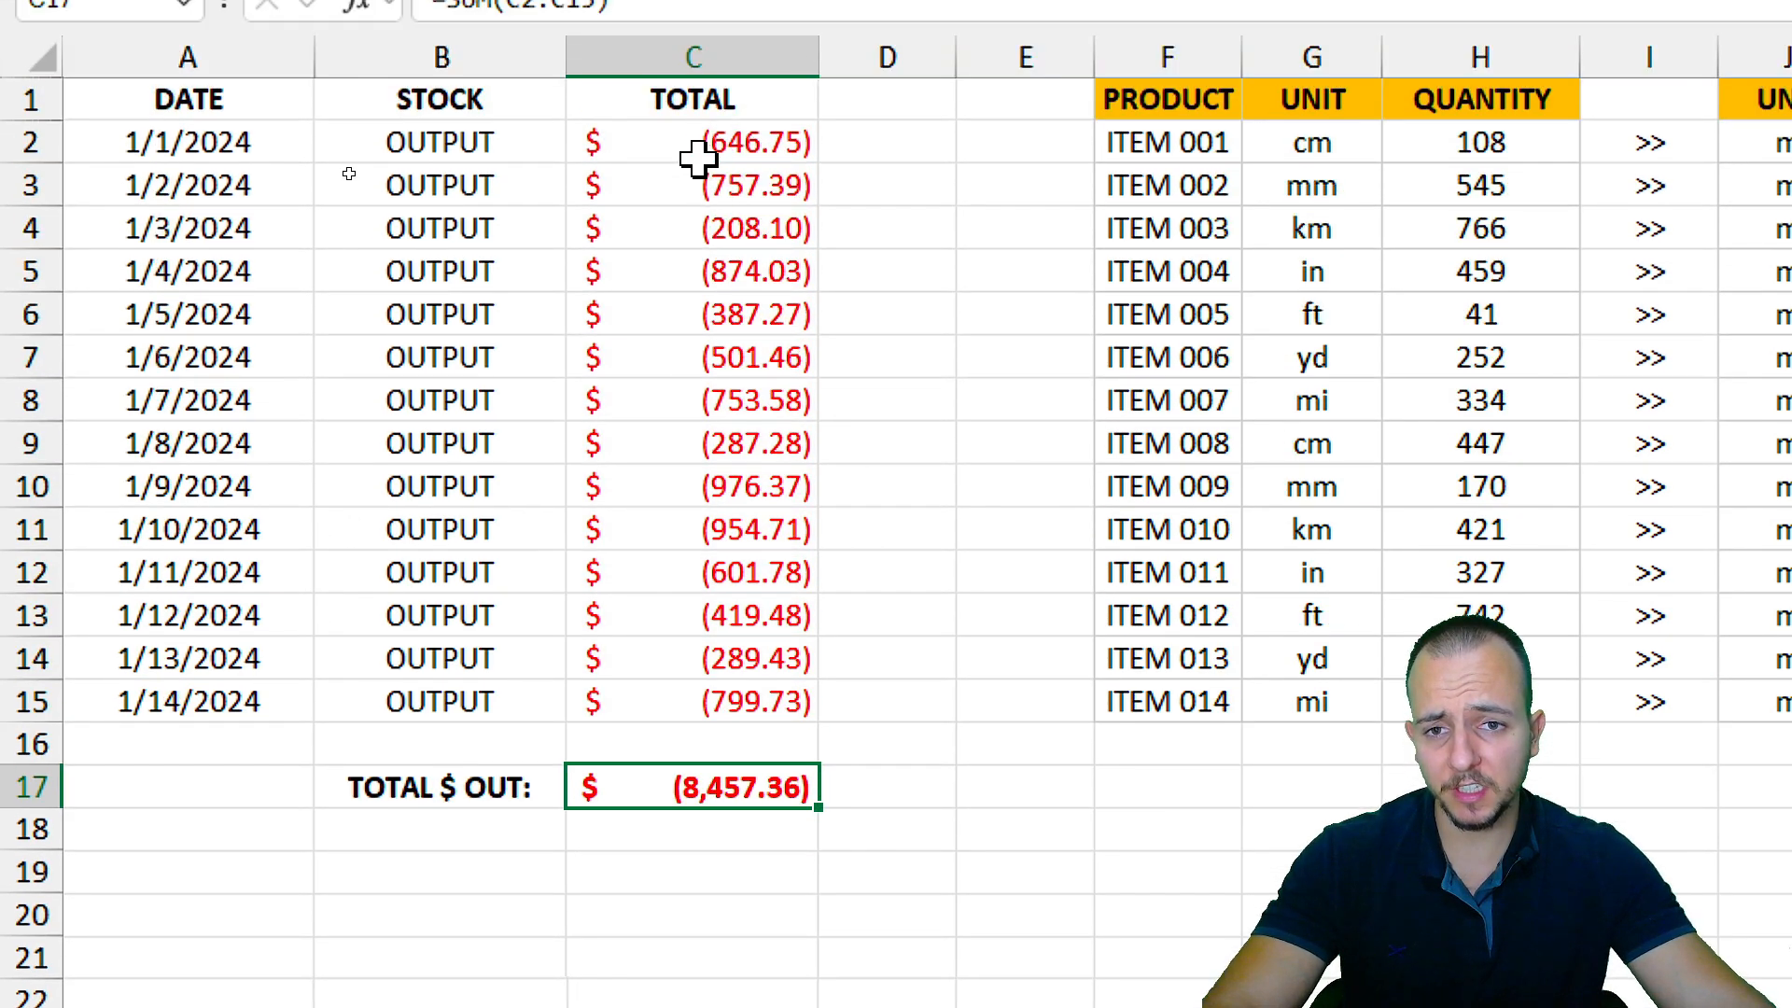
left_click_drag(698, 149, 698, 727)
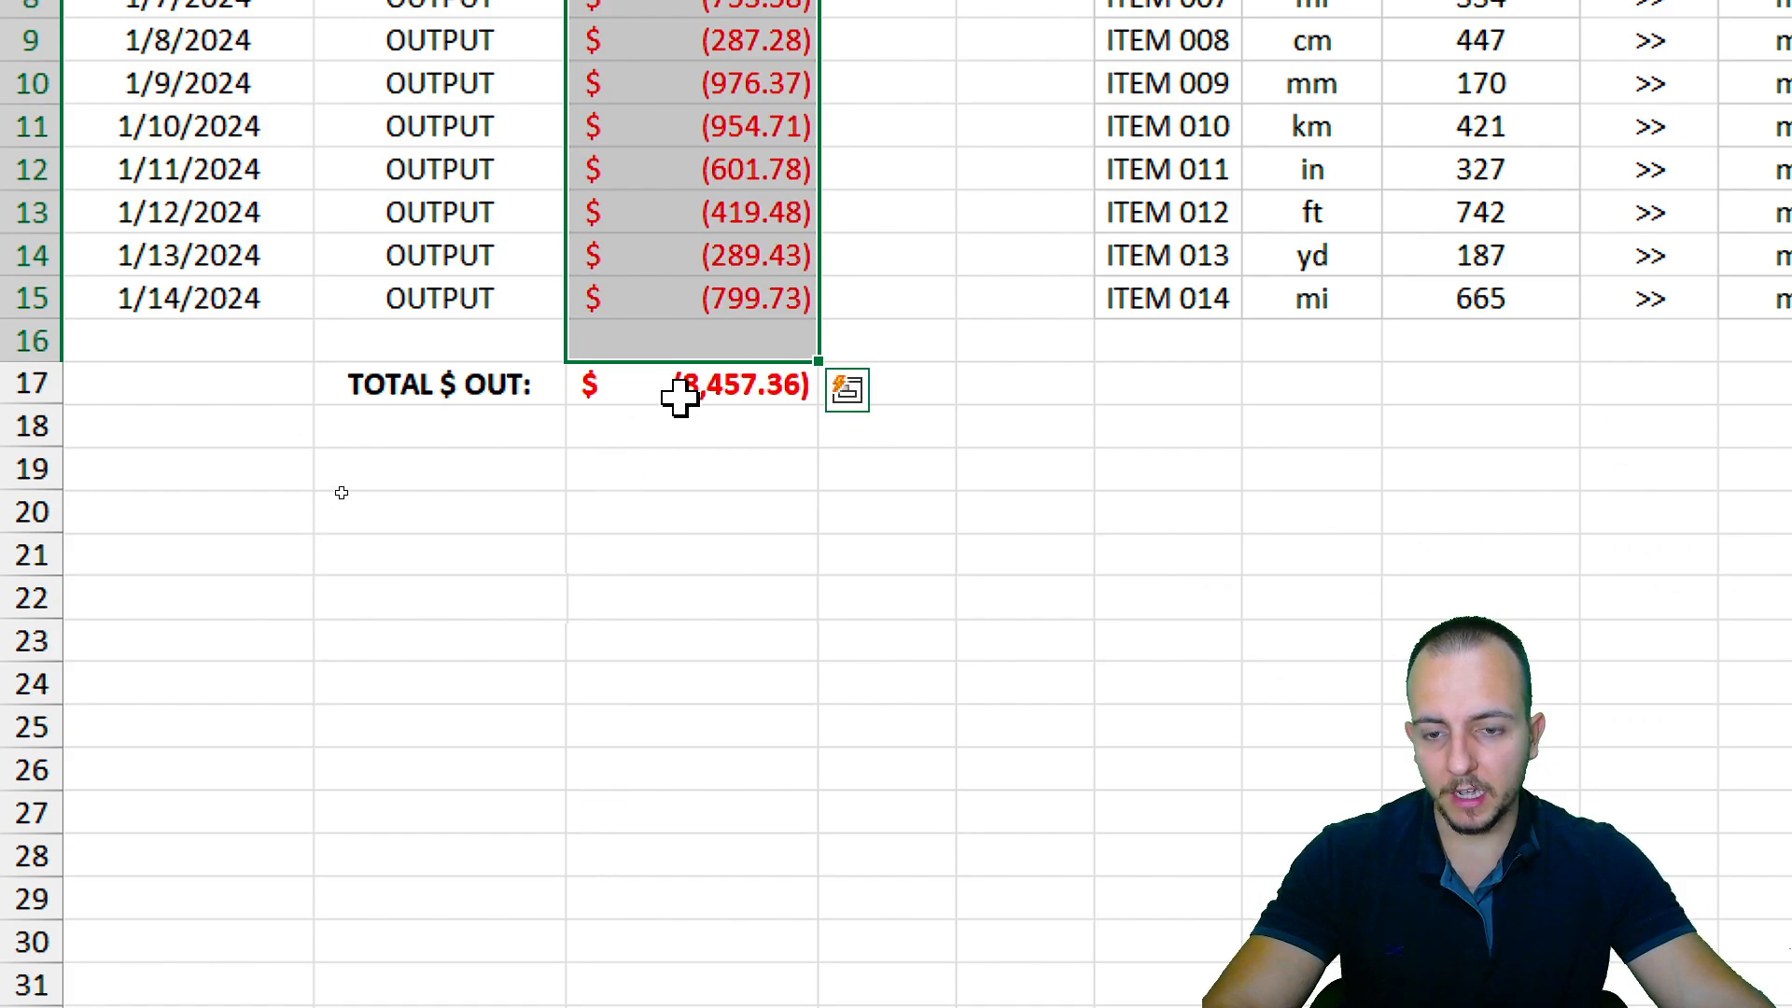
left_click(714, 788)
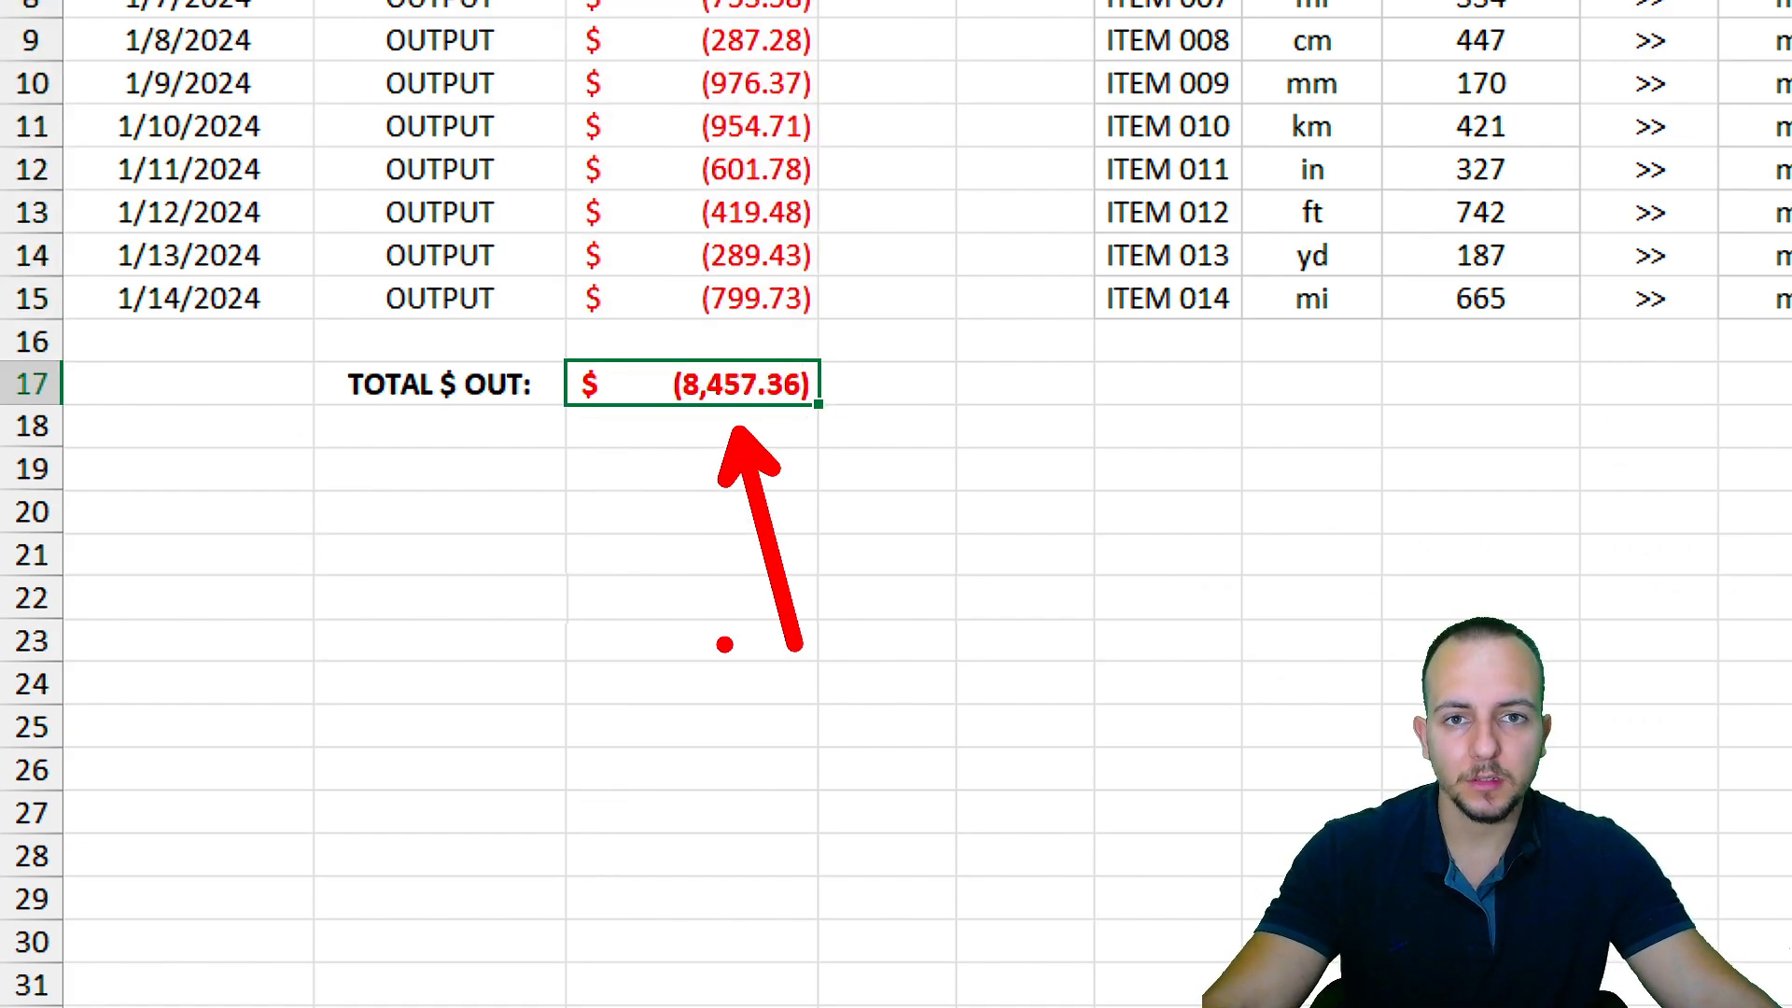
Wrap the sum in C17 in the ABS function so that the formula reads =ABS(SUM(C2:C15)), accepting the closing-parenthesis correction.
double_click(784, 385)
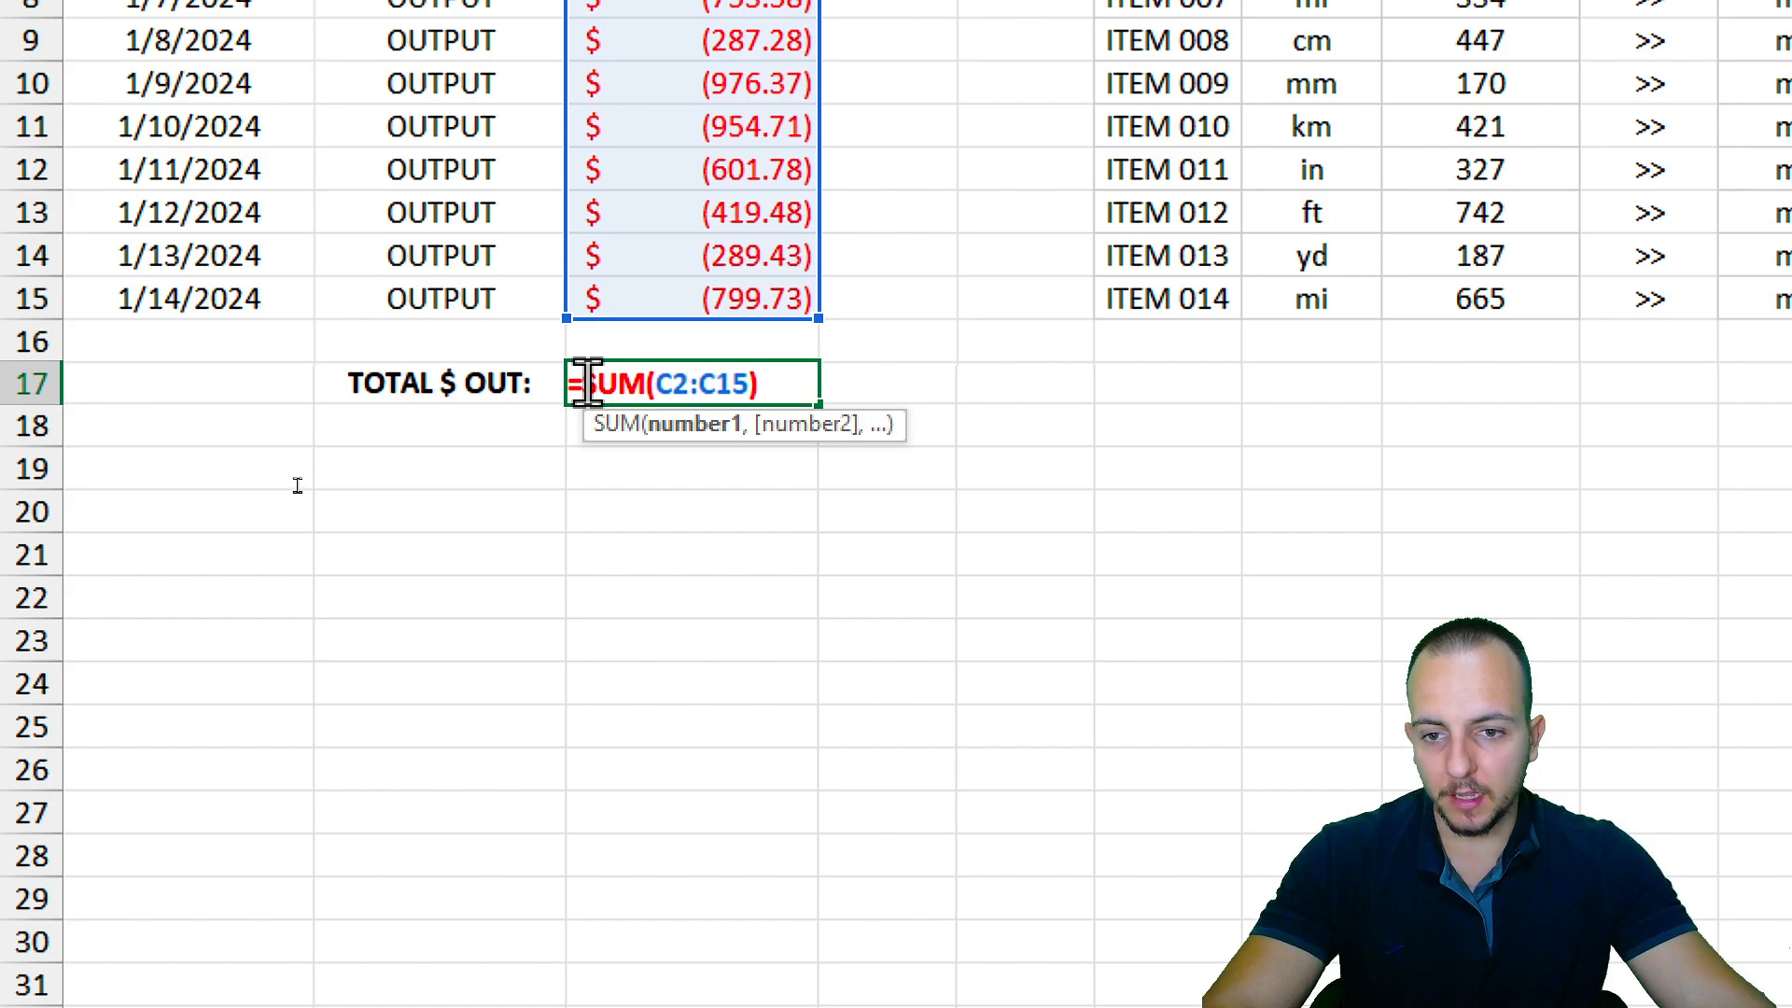
left_click_drag(587, 383, 823, 348)
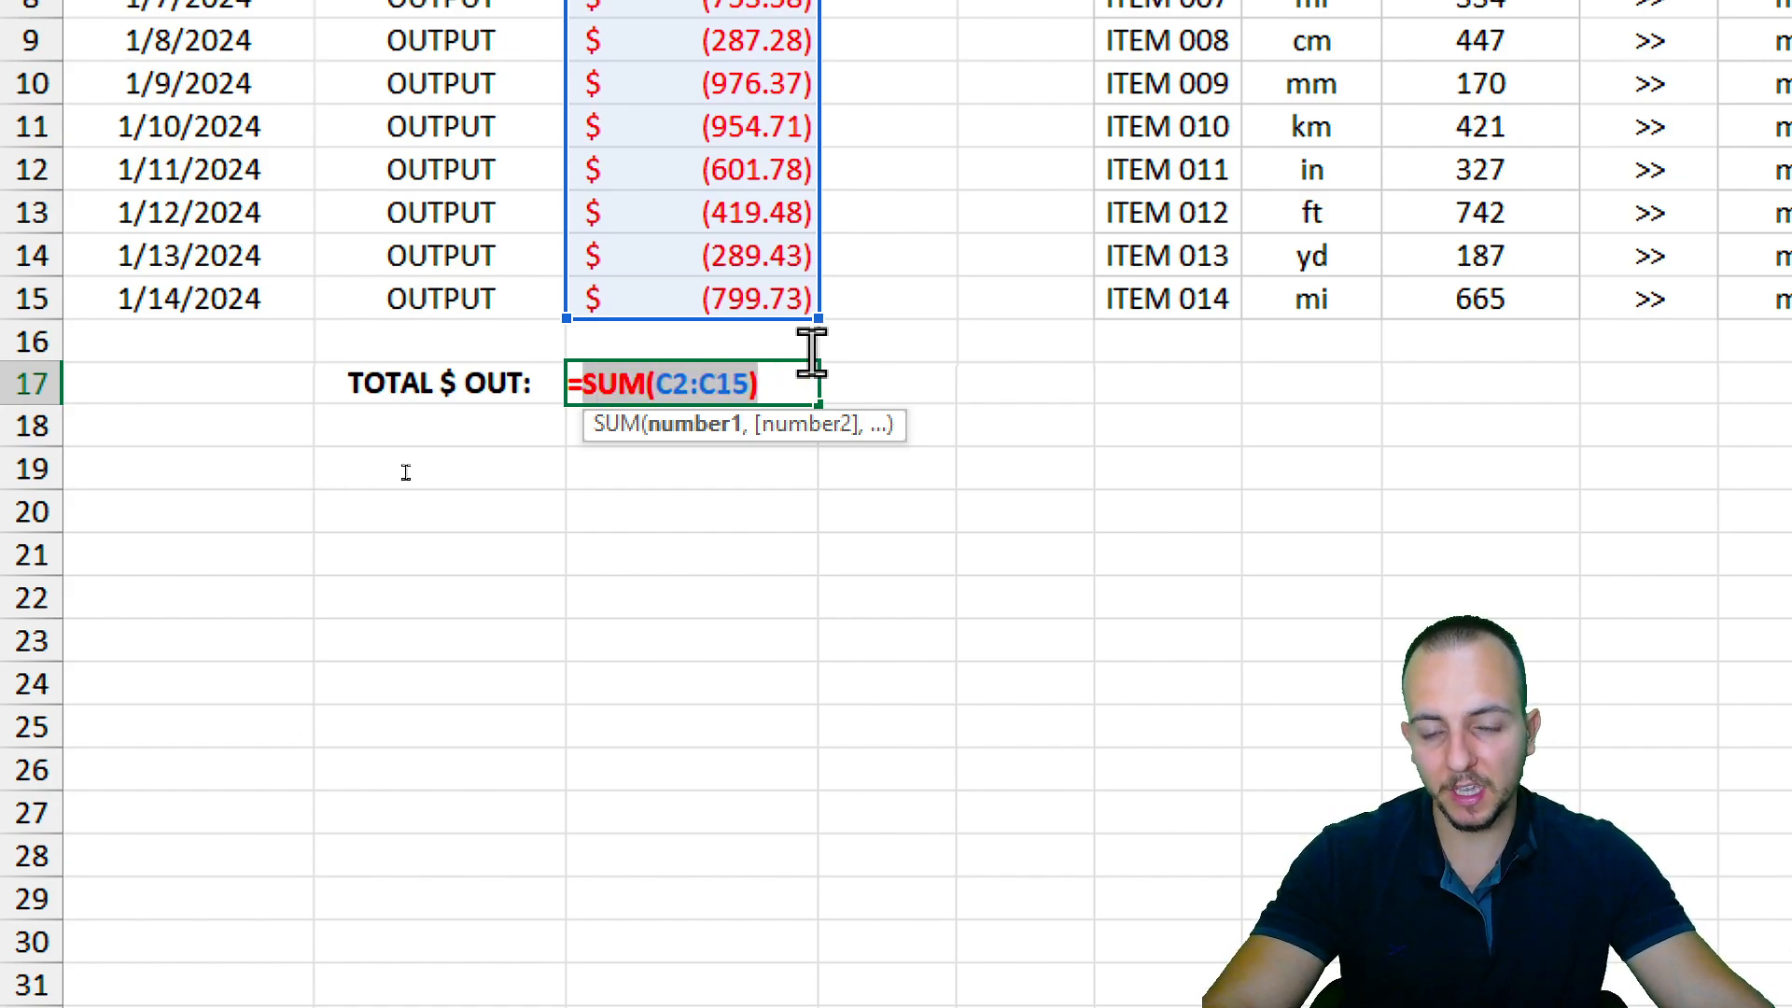
left_click(580, 373)
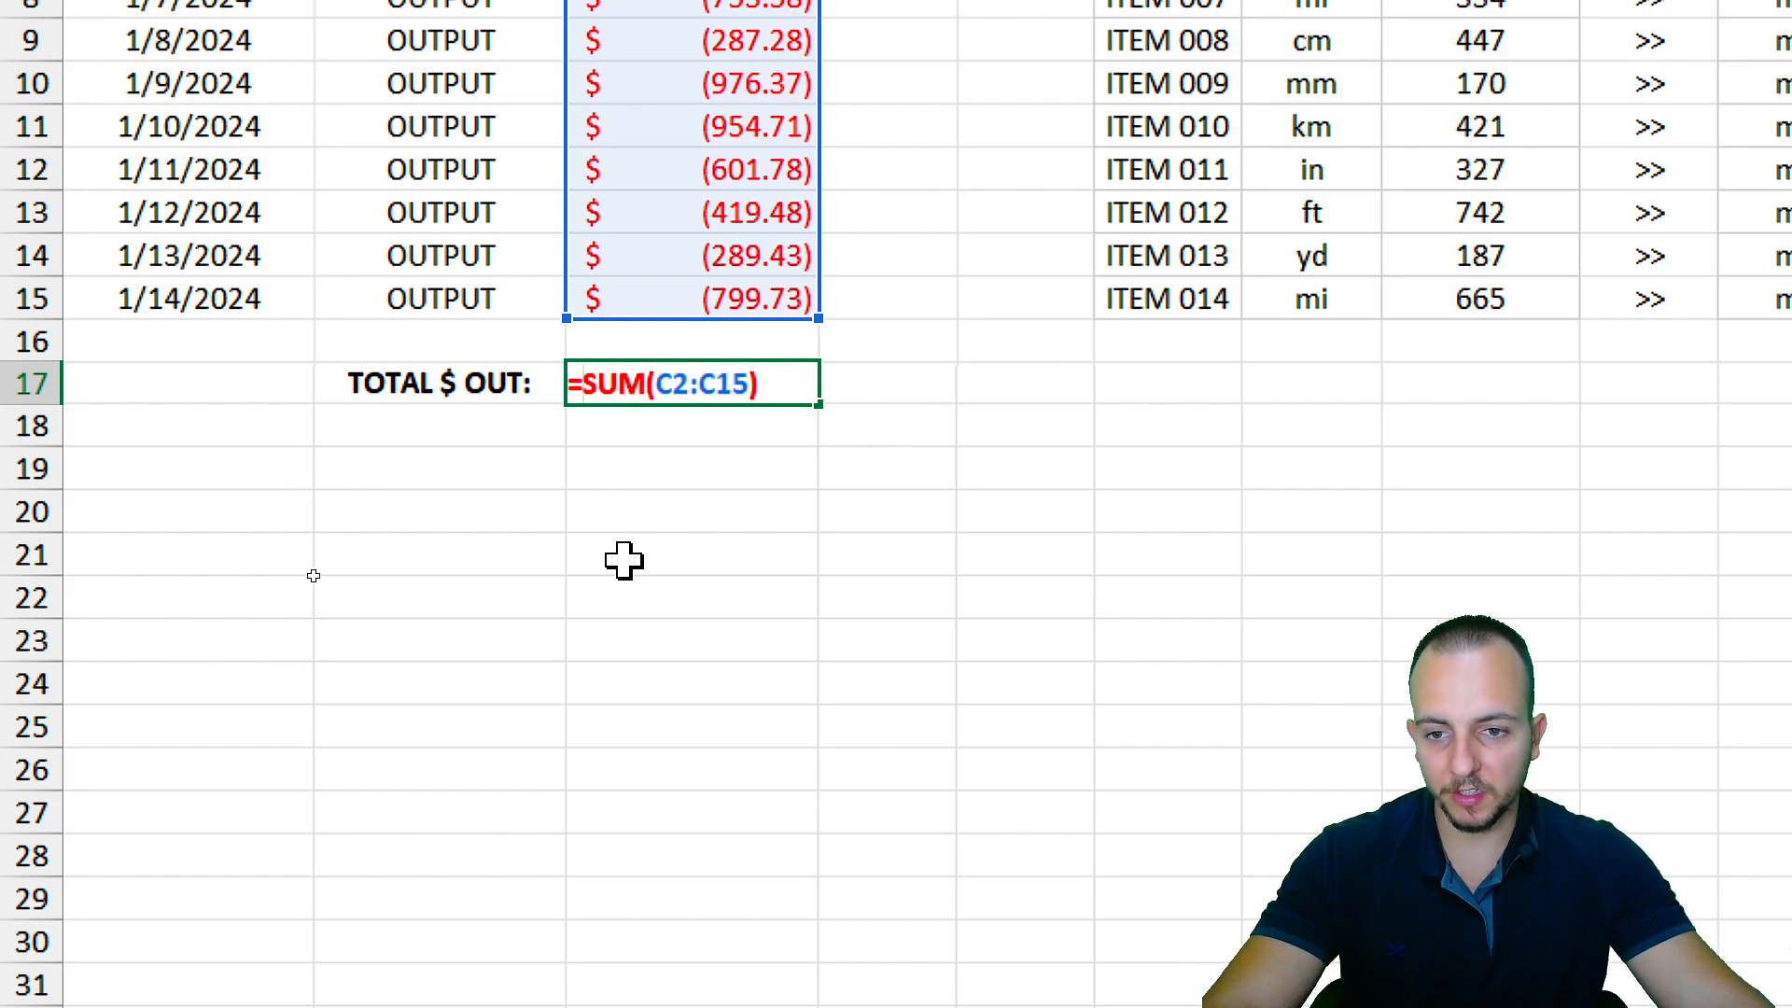
type("ABC")
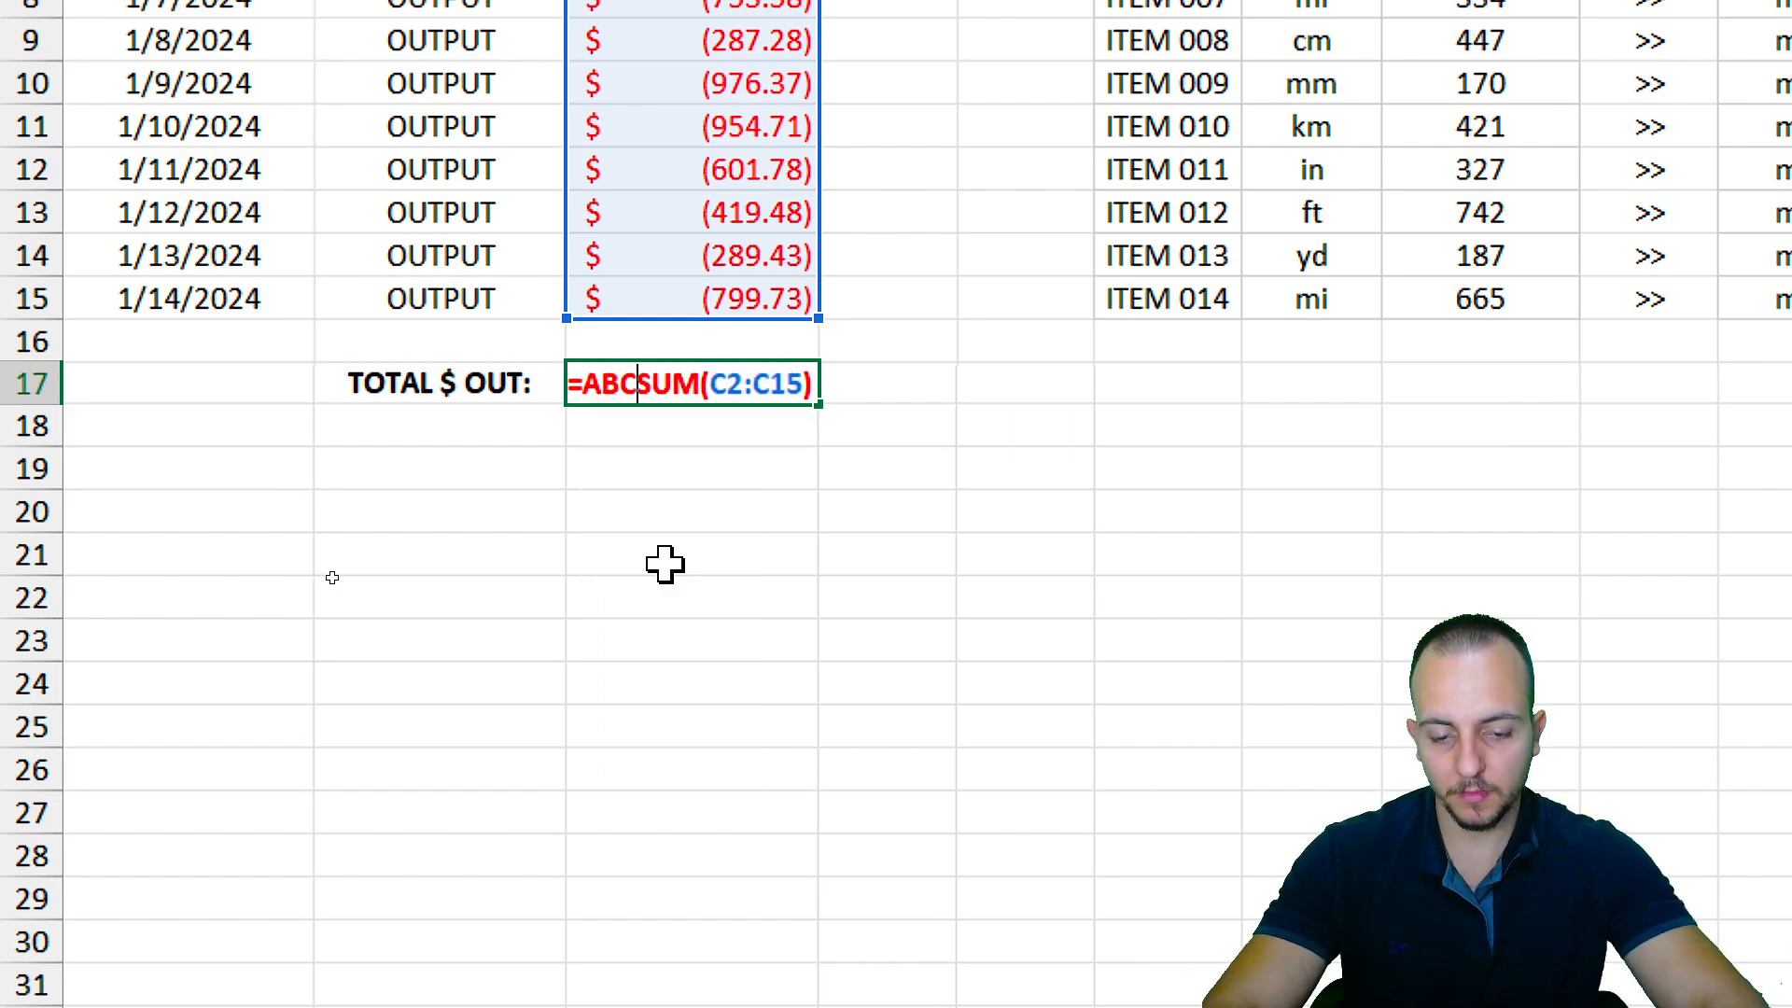
key("BackSpace")
type("S")
double_click(640, 420)
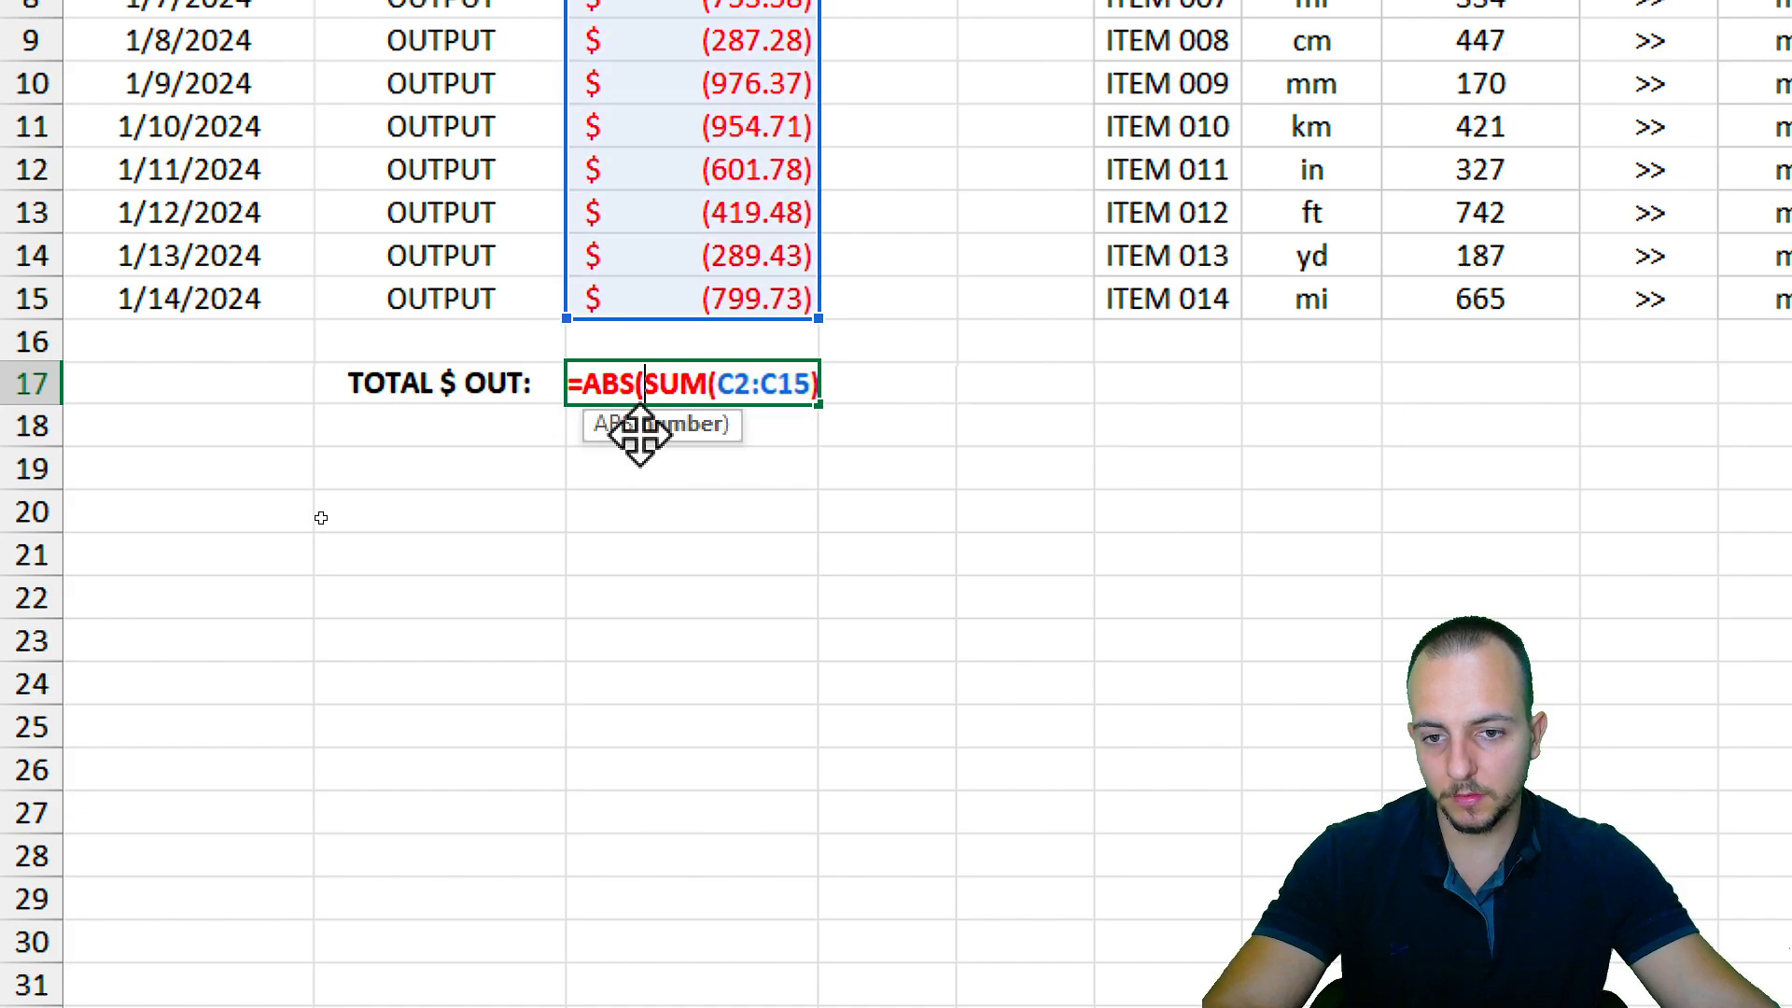
left_click_drag(636, 383, 831, 403)
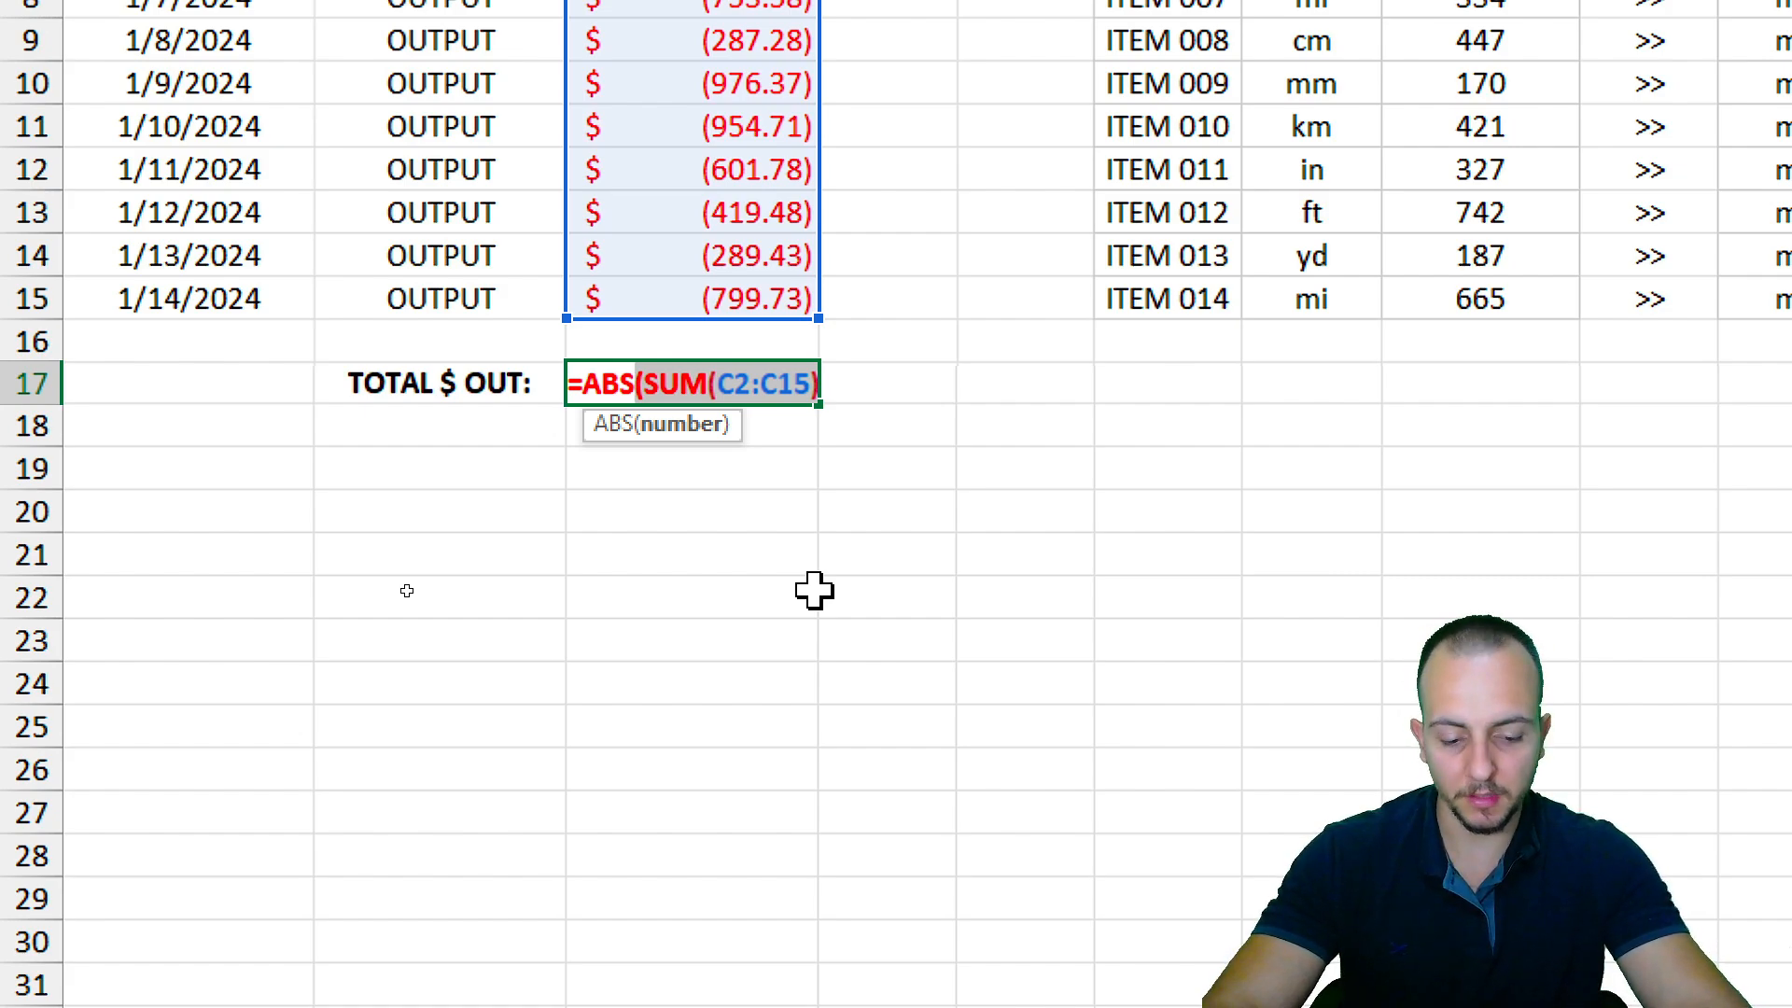
key("Return")
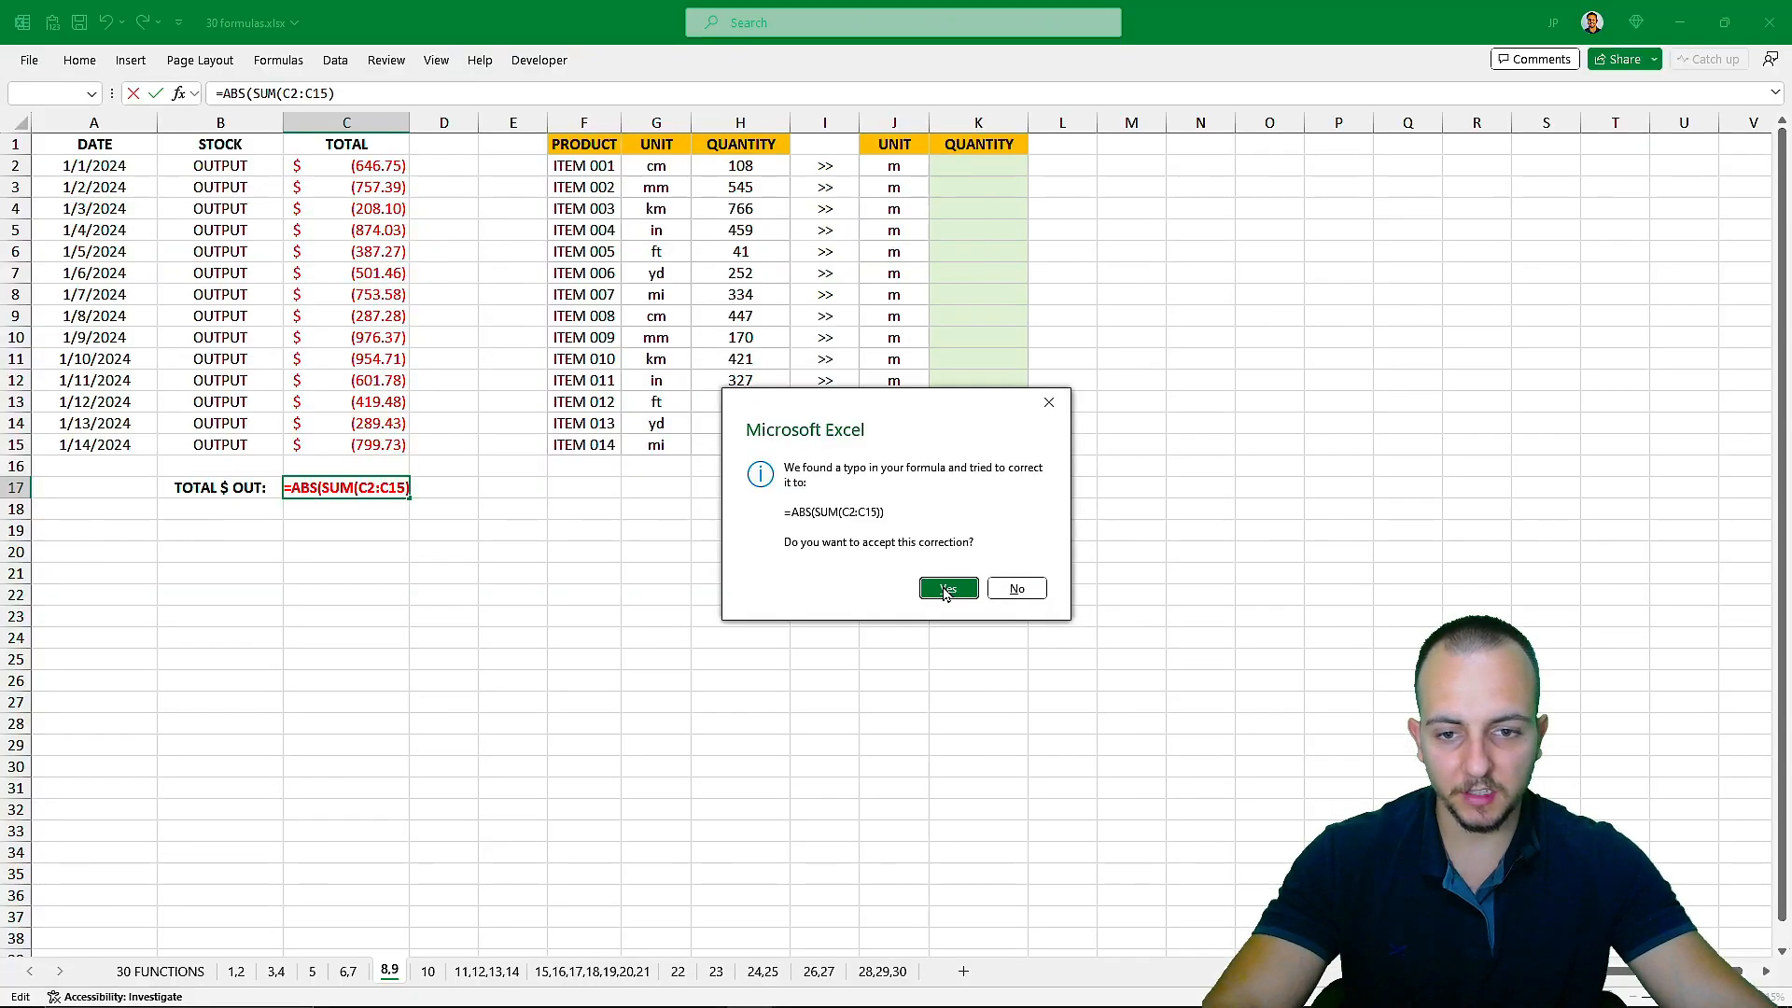
left_click(1051, 590)
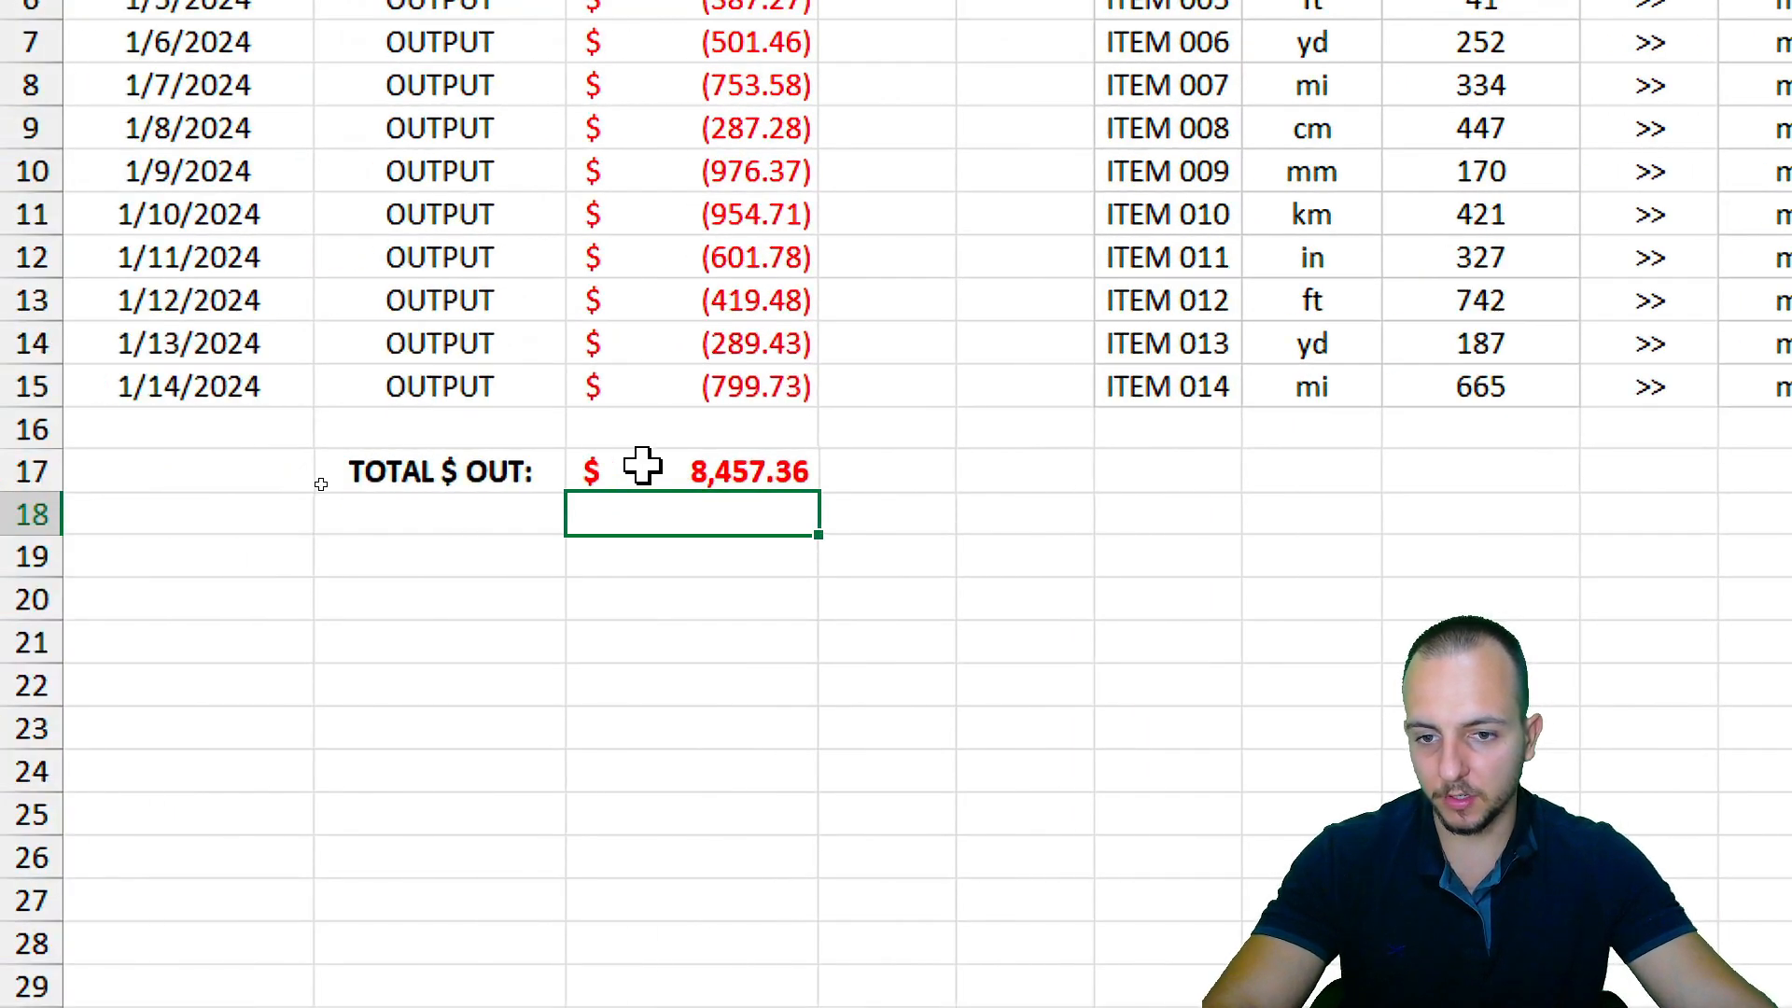
left_click_drag(340, 471, 327, 535)
left_click(370, 484)
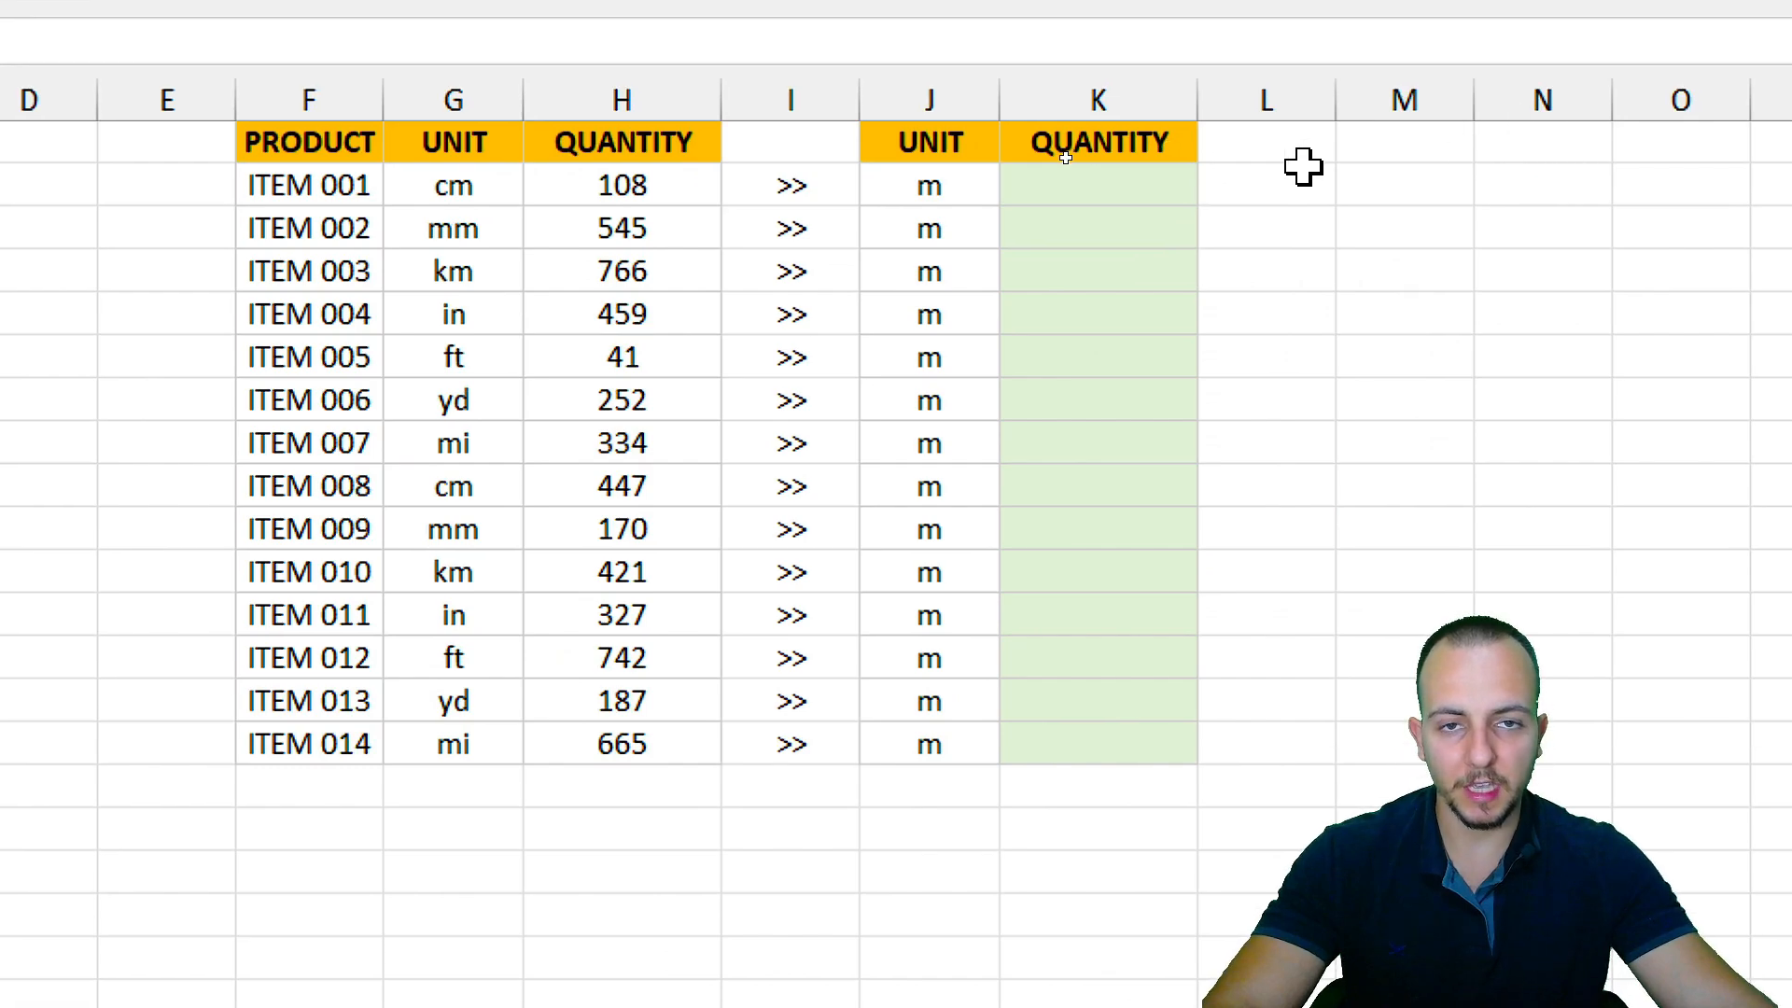
left_click(1160, 193)
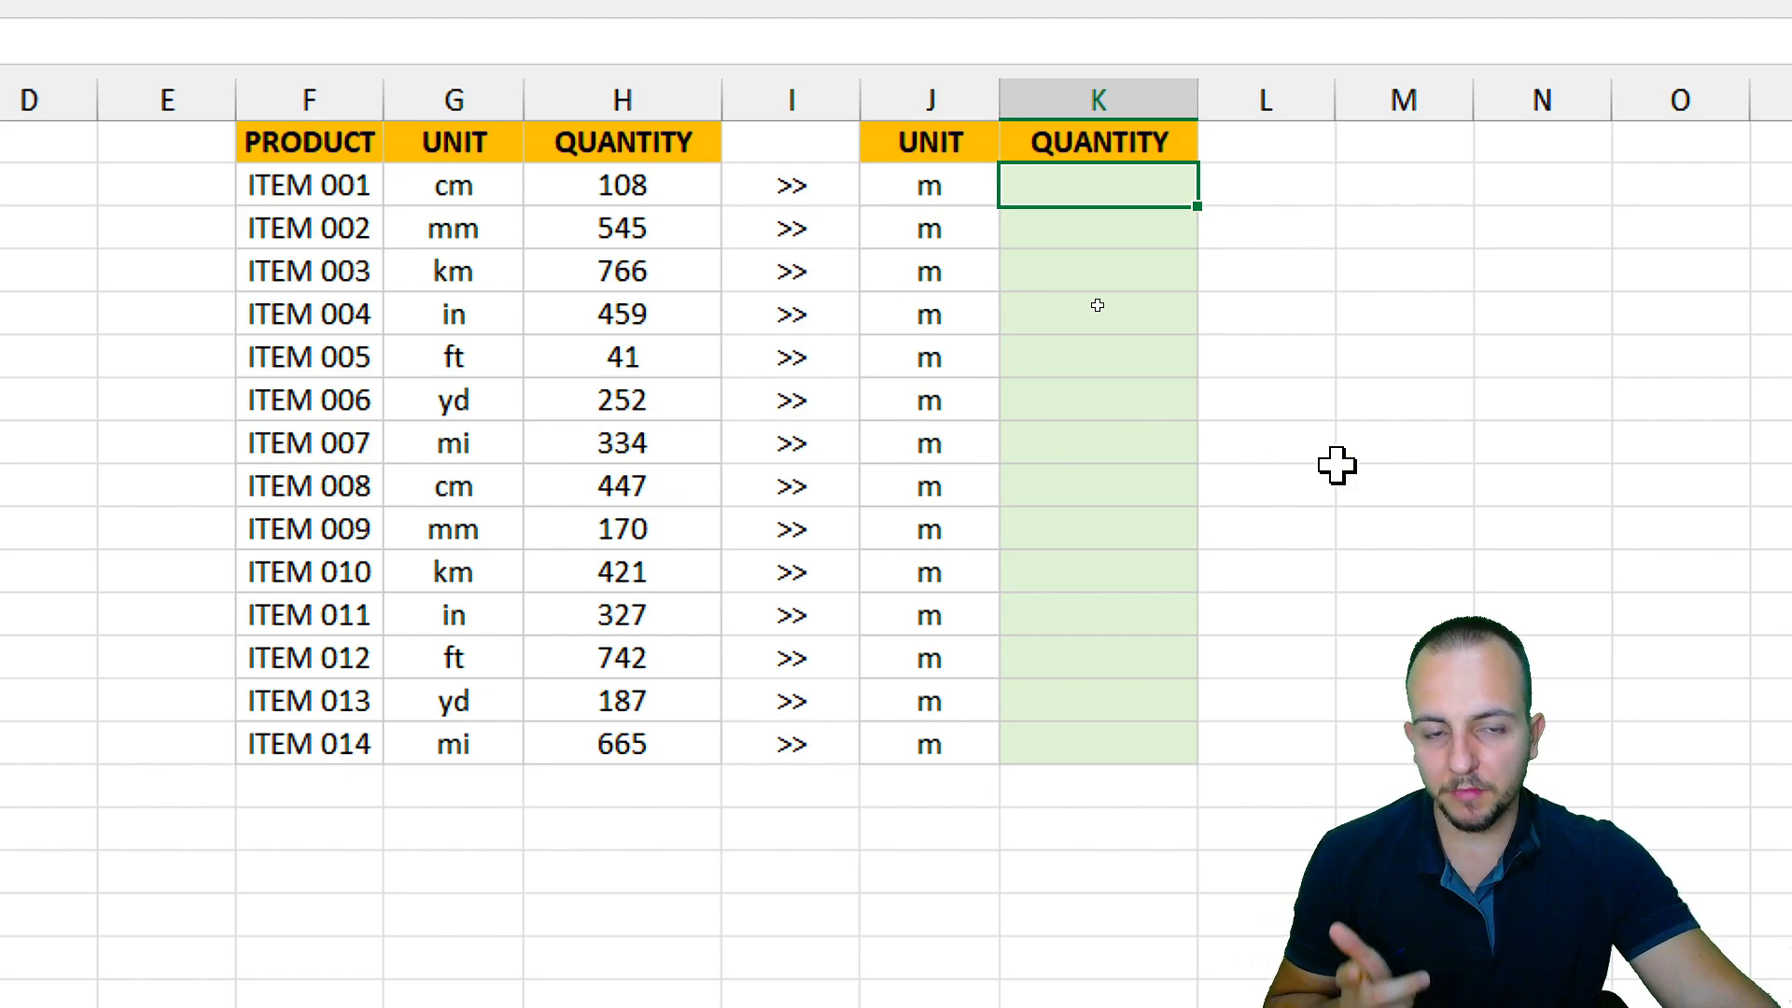
type("=CONVER")
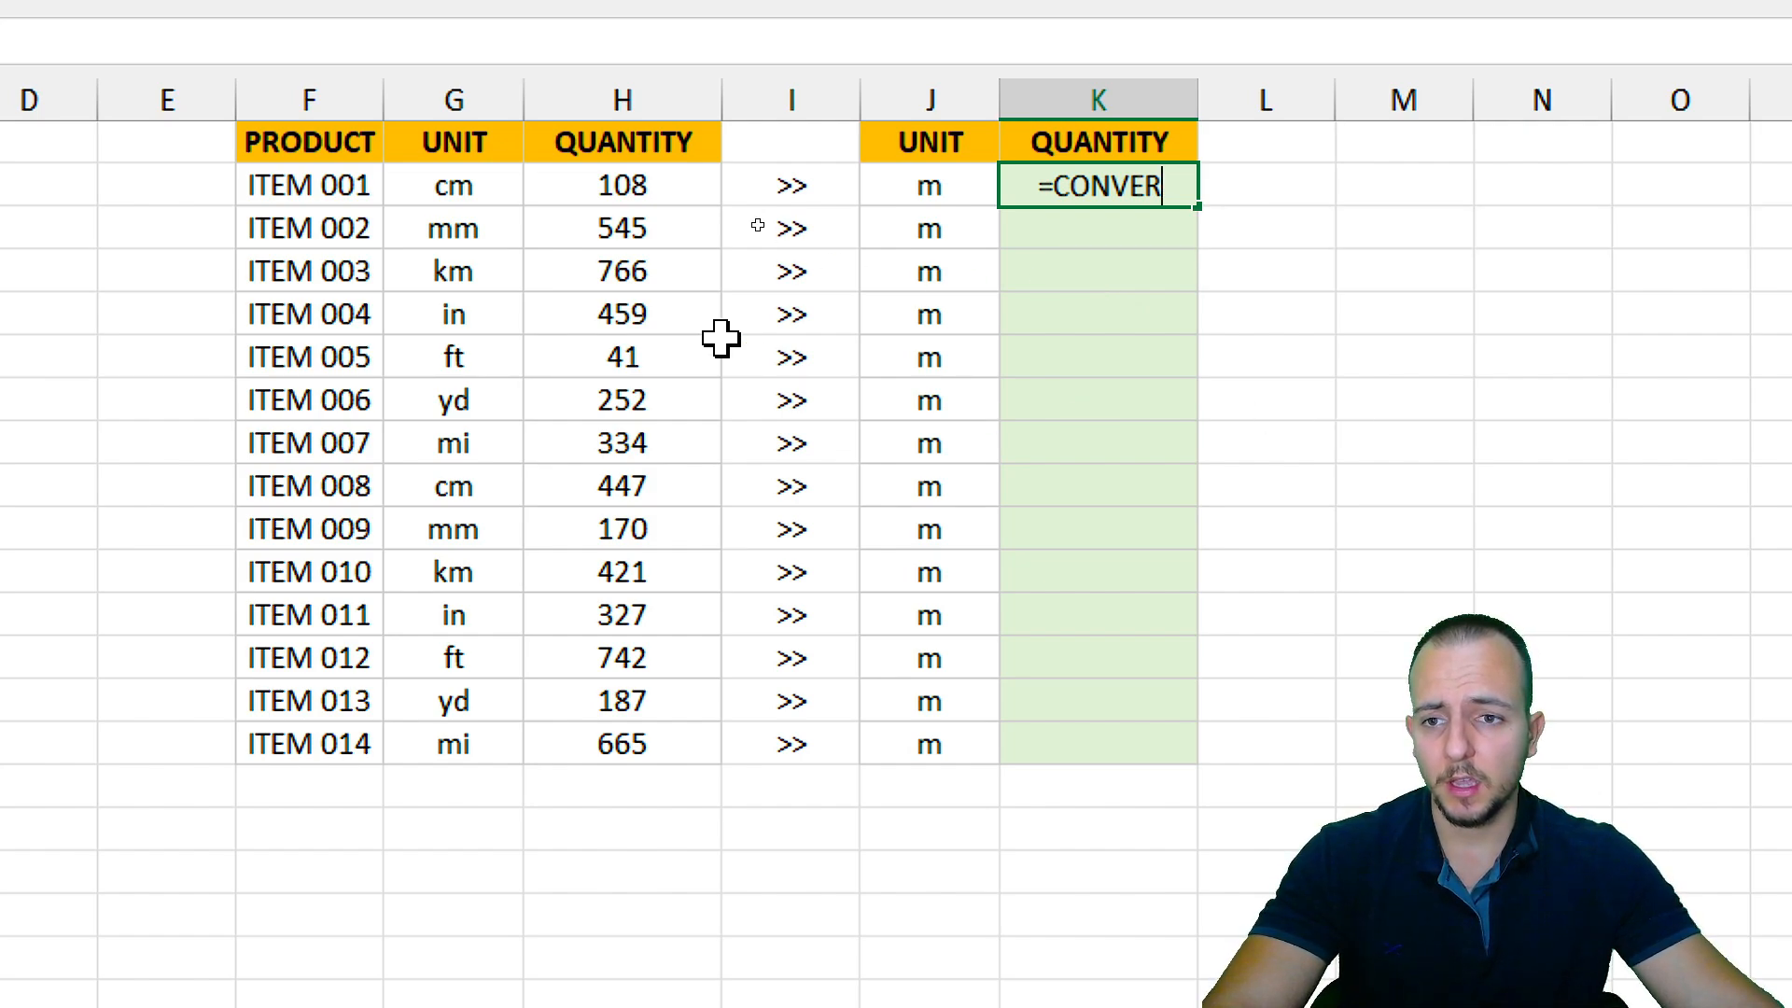
left_click_drag(490, 150, 429, 753)
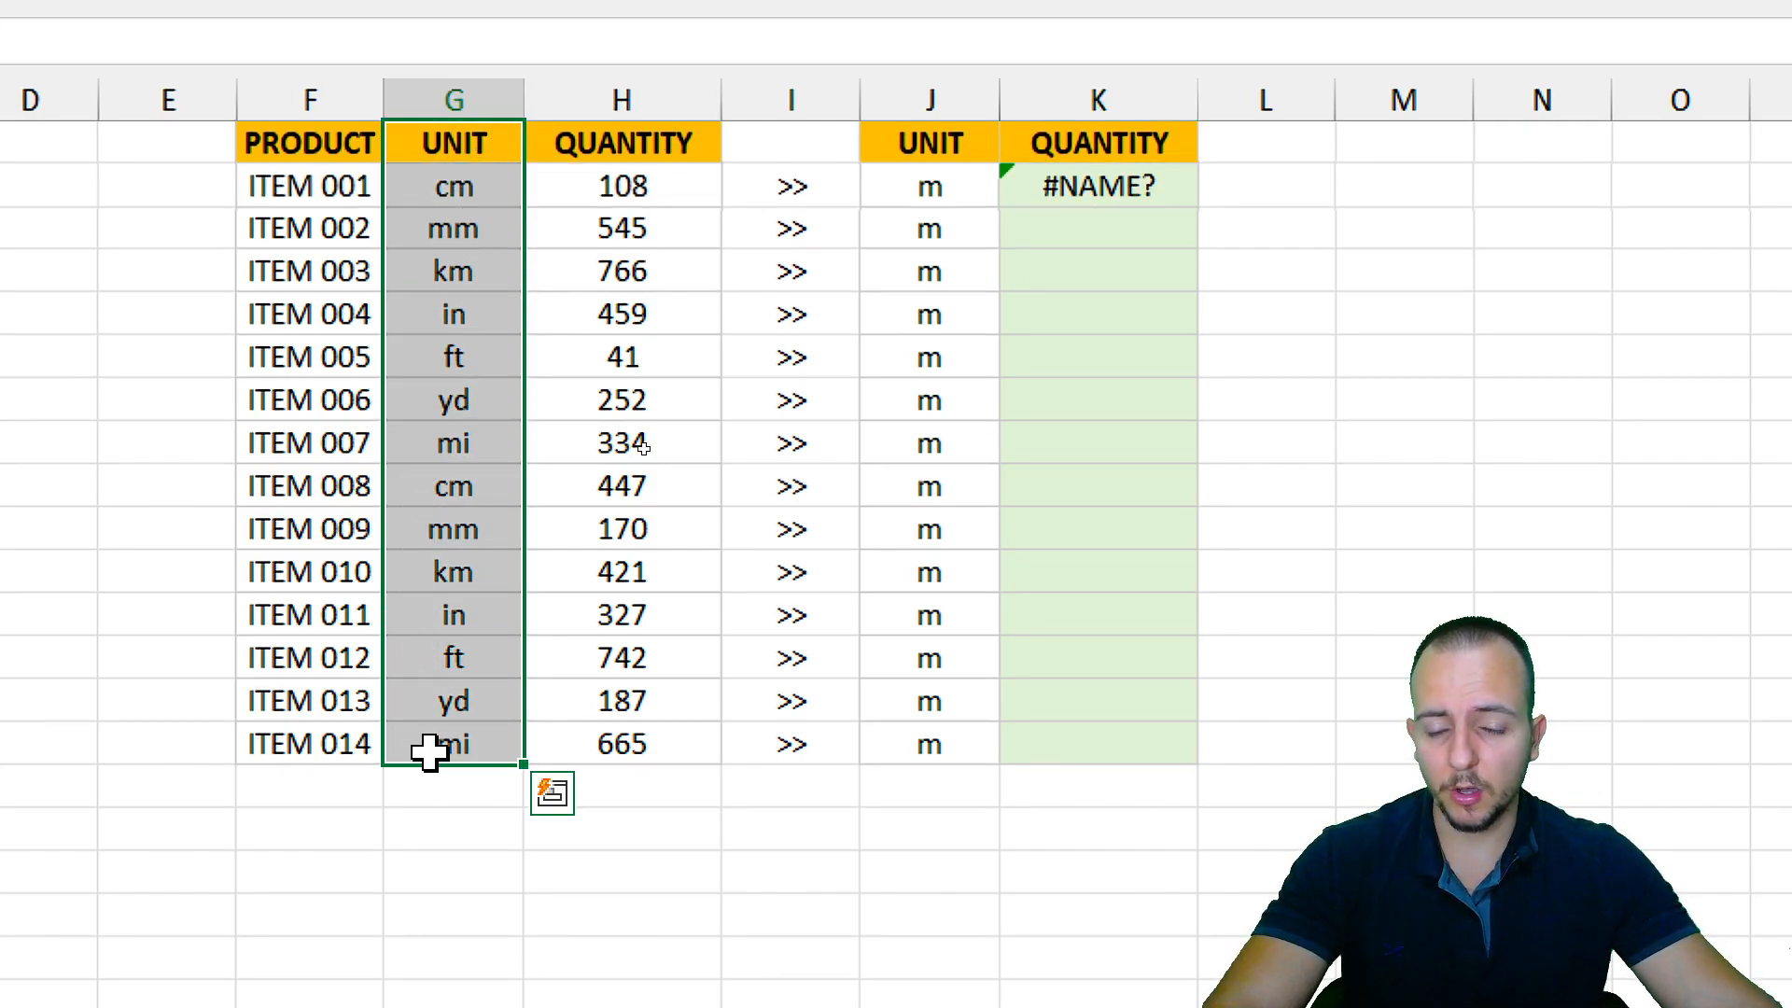
left_click(1183, 198)
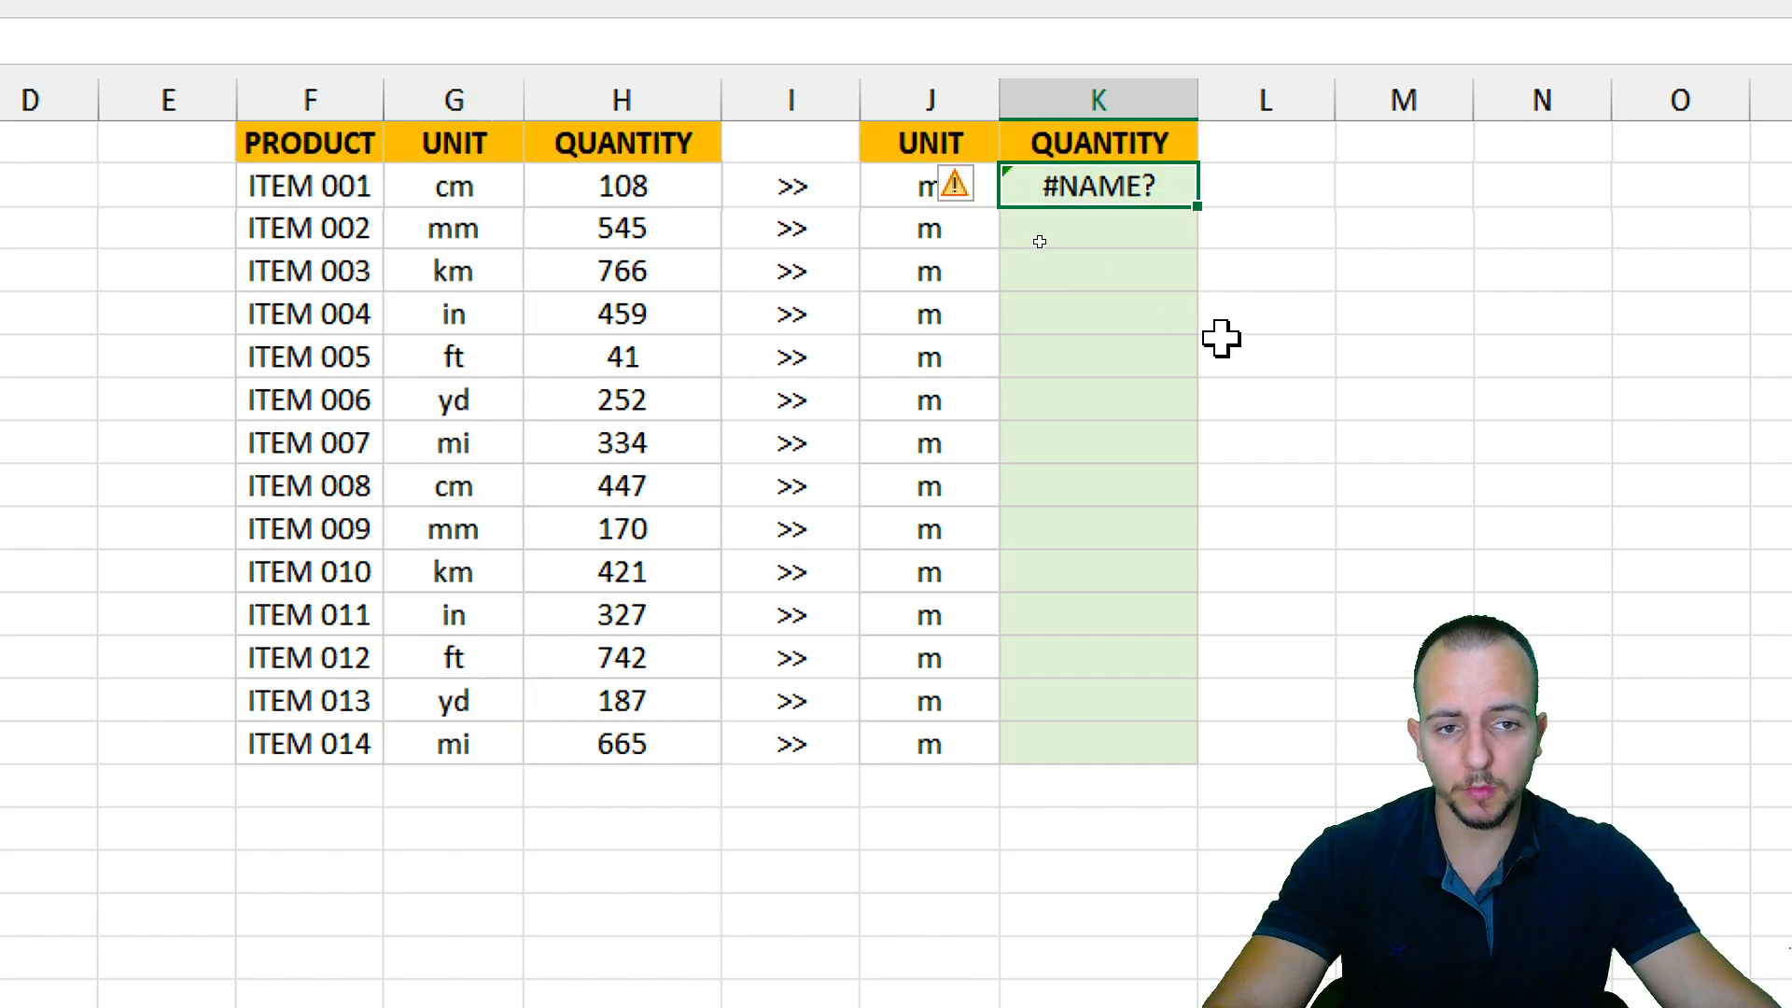
key("Delete")
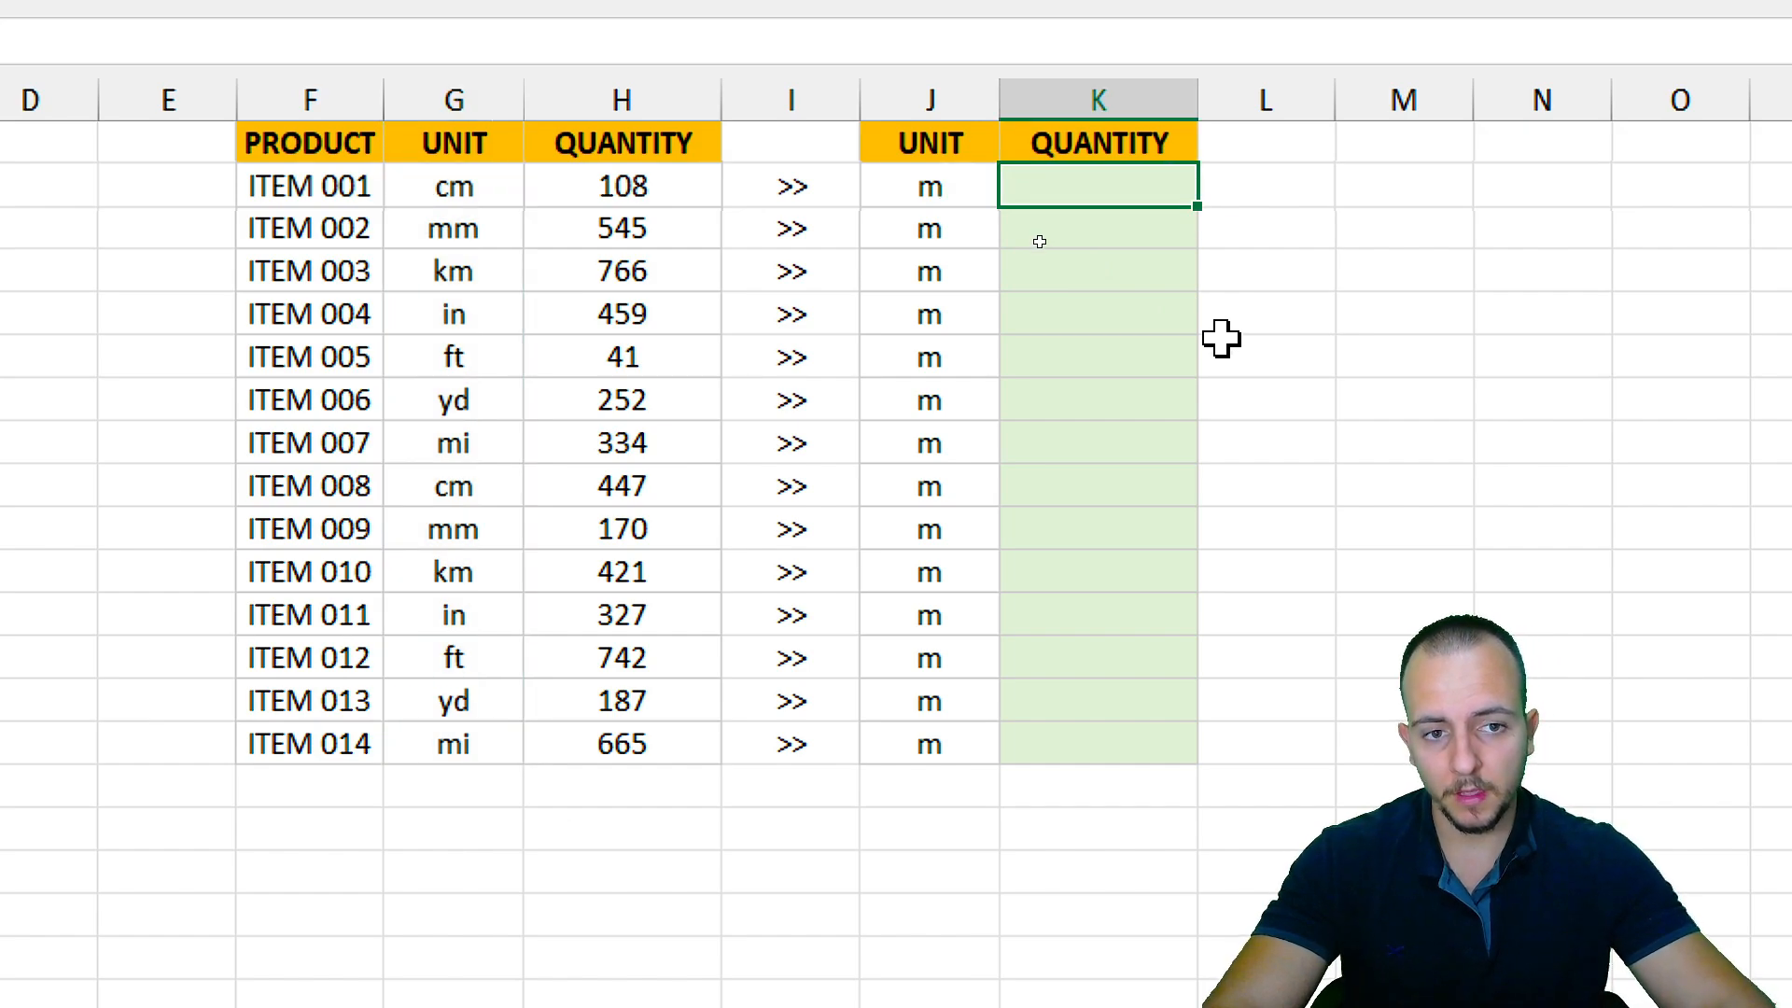
Examine the quantities, source units and target units of ITEM 001 and ITEM 002 in the conversion table.
left_click(658, 222)
left_click(644, 184)
left_click(504, 184)
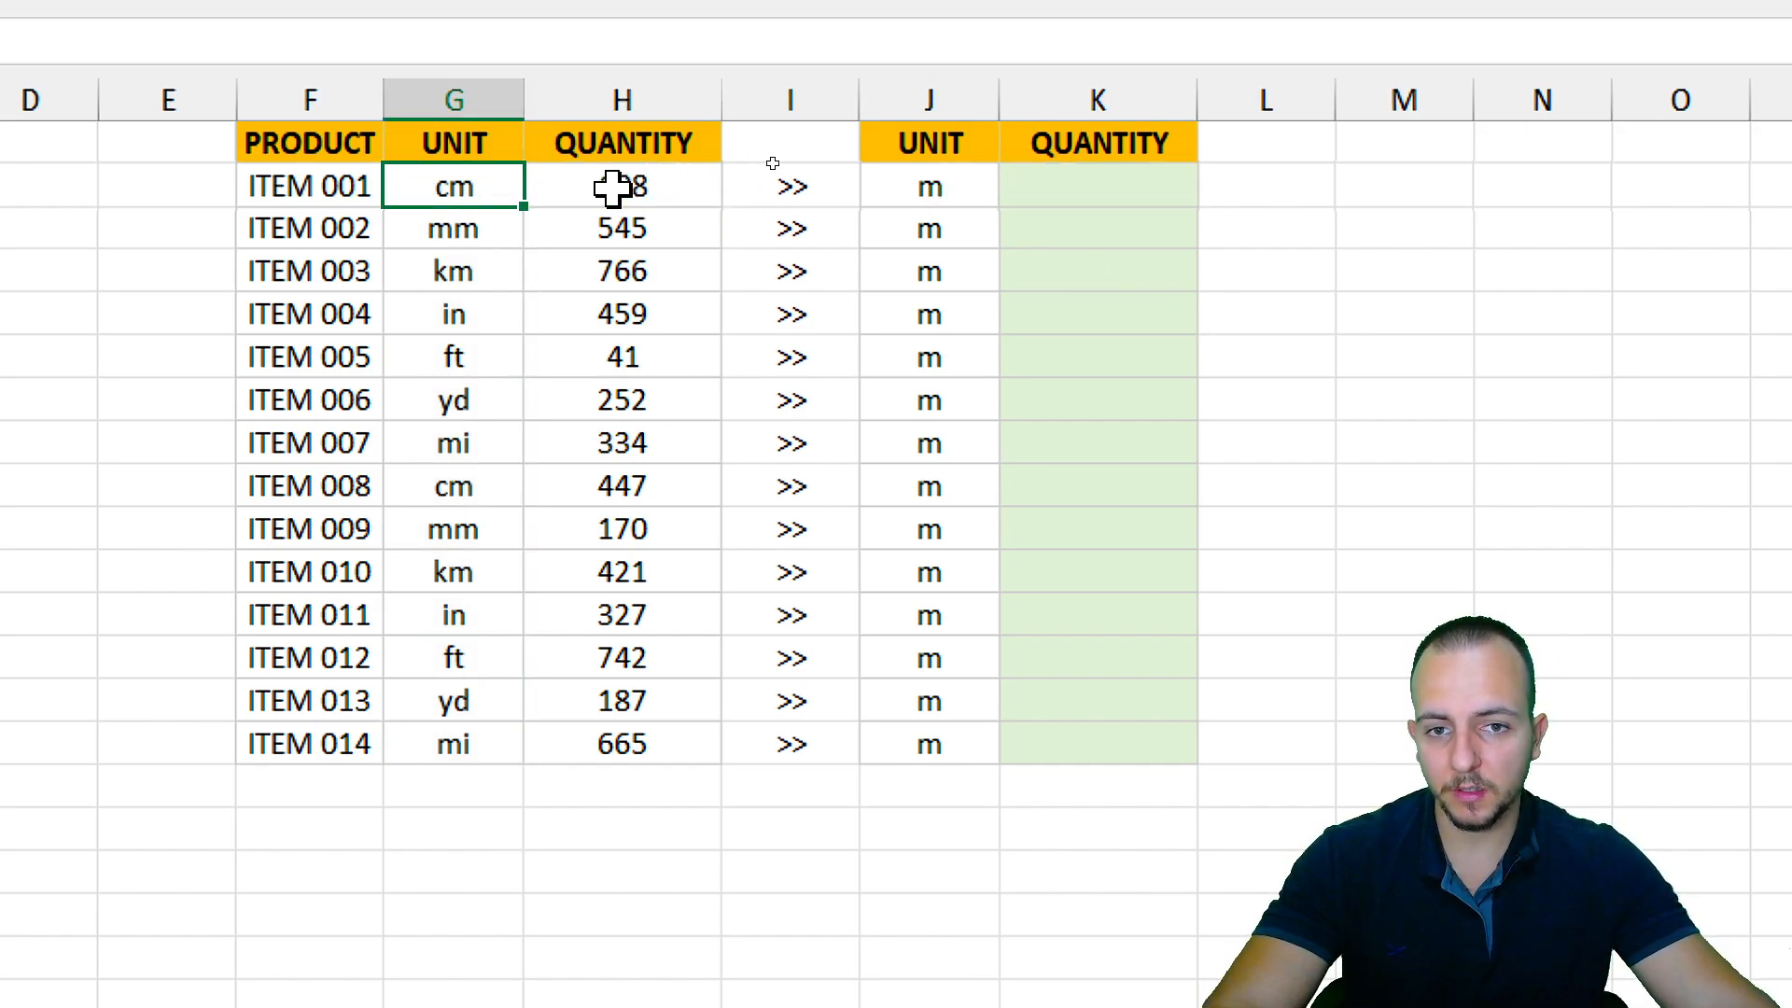
left_click(928, 177)
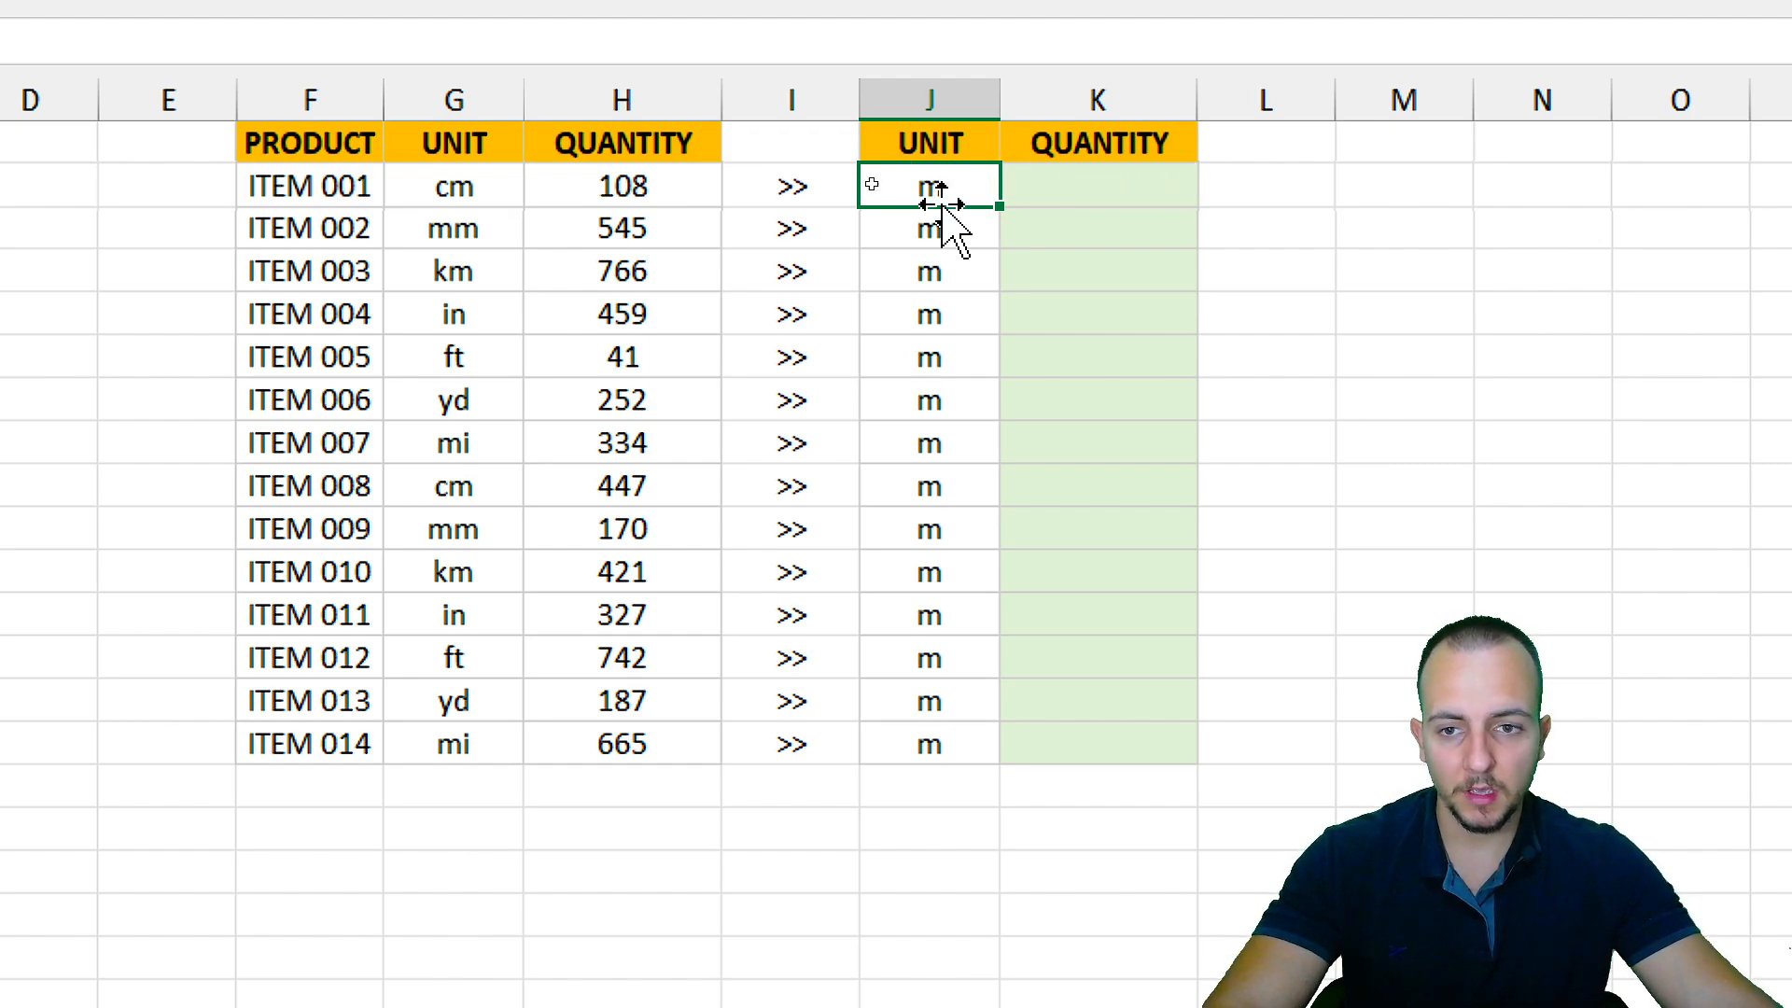
left_click(665, 220)
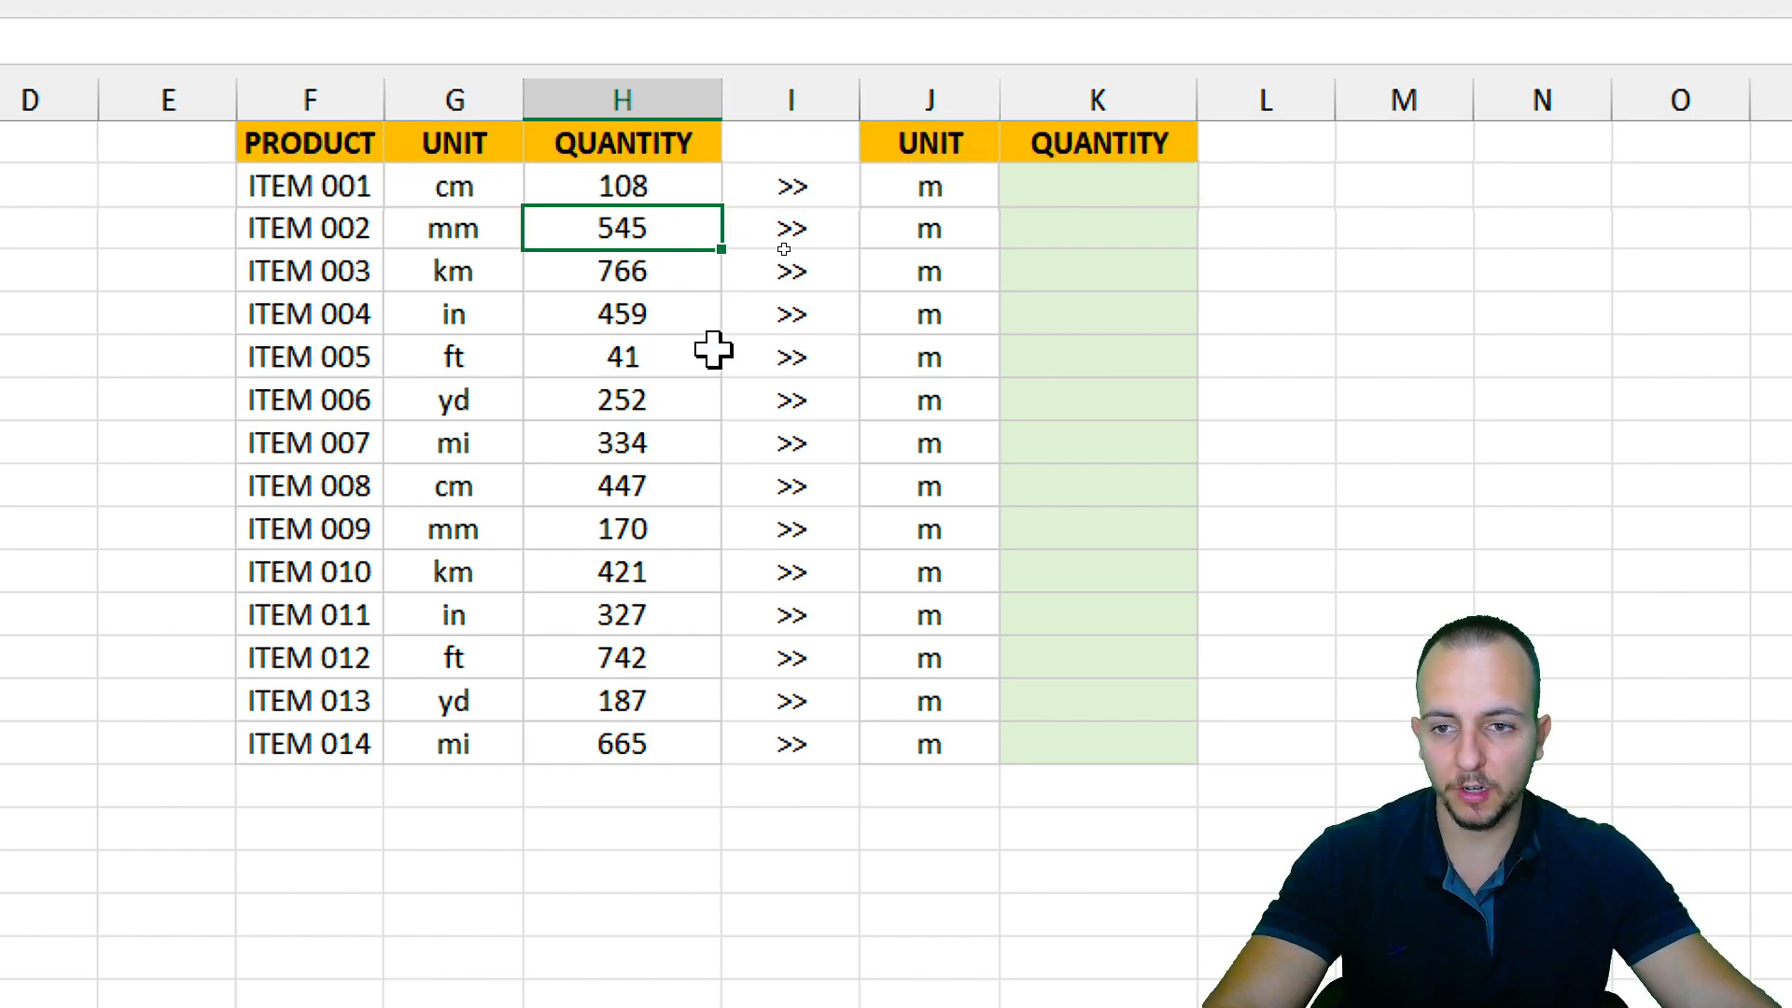
left_click(485, 232)
left_click(947, 224)
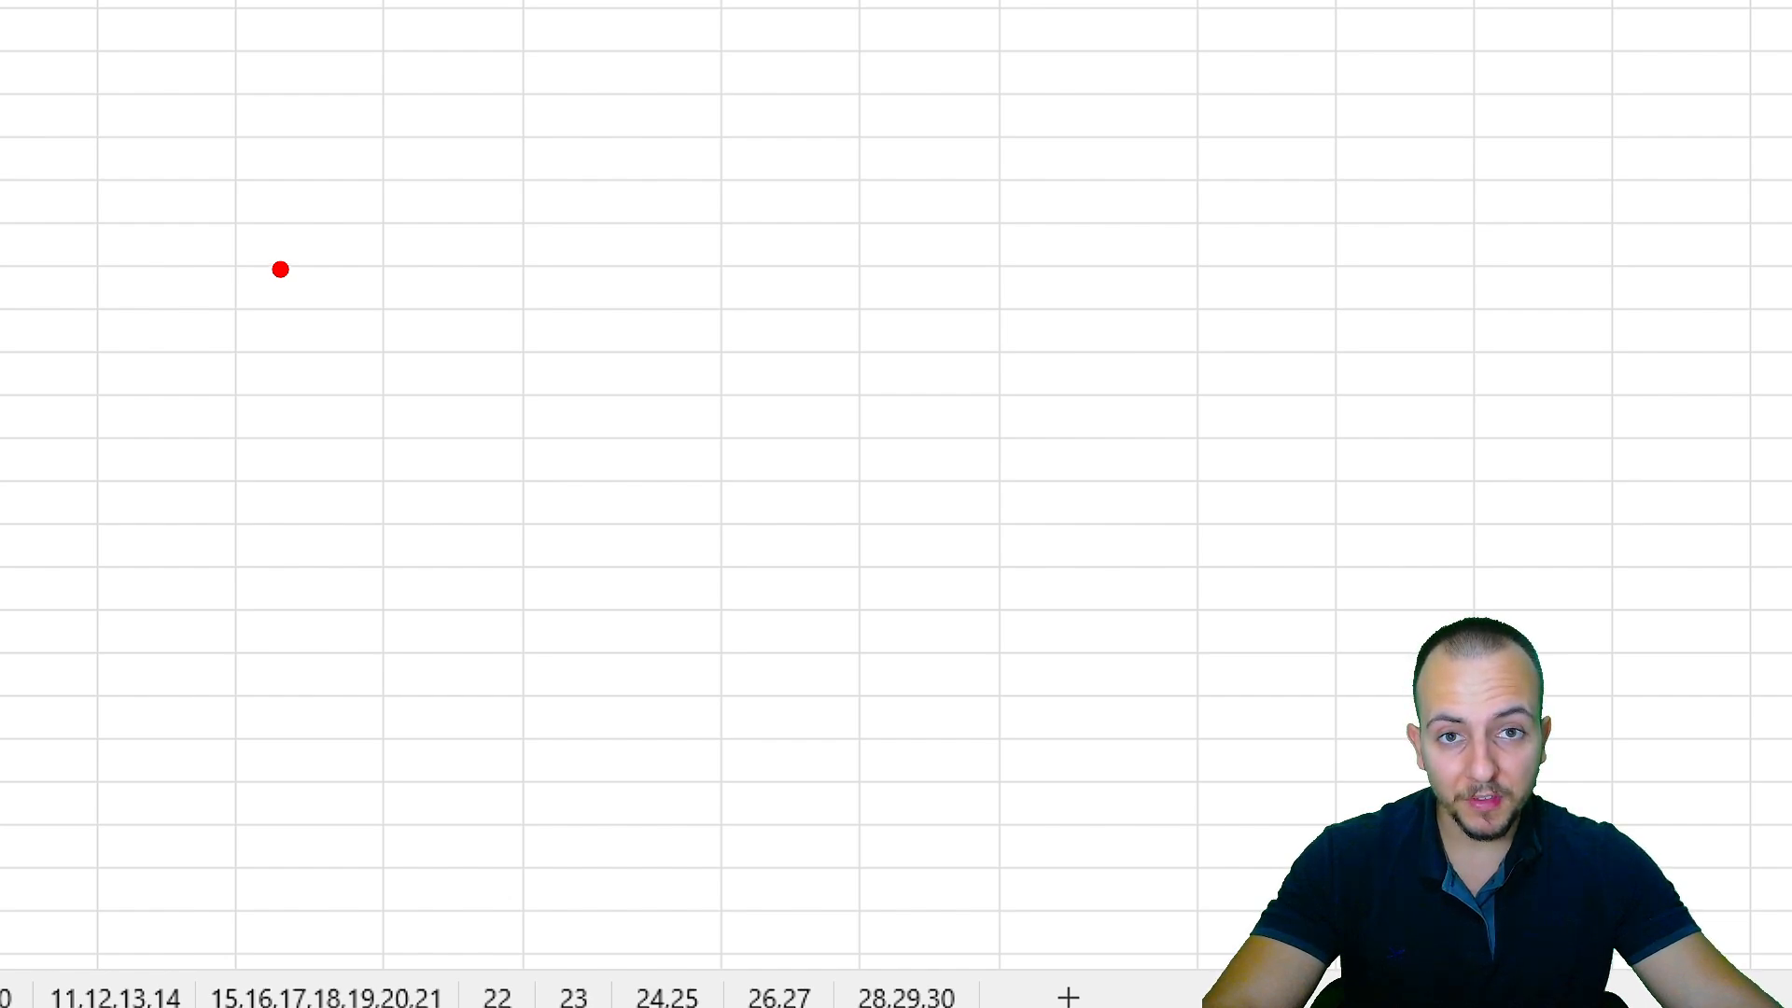
mouse_move(232, 235)
left_mouse_down()
mouse_move(300, 138)
mouse_move(470, 119)
mouse_move(486, 262)
left_mouse_up()
mouse_move(269, 320)
left_mouse_down()
mouse_move(229, 348)
mouse_move(471, 411)
mouse_move(500, 436)
left_mouse_up()
mouse_move(151, 487)
left_mouse_down()
mouse_move(241, 560)
mouse_move(378, 614)
mouse_move(478, 702)
left_mouse_up()
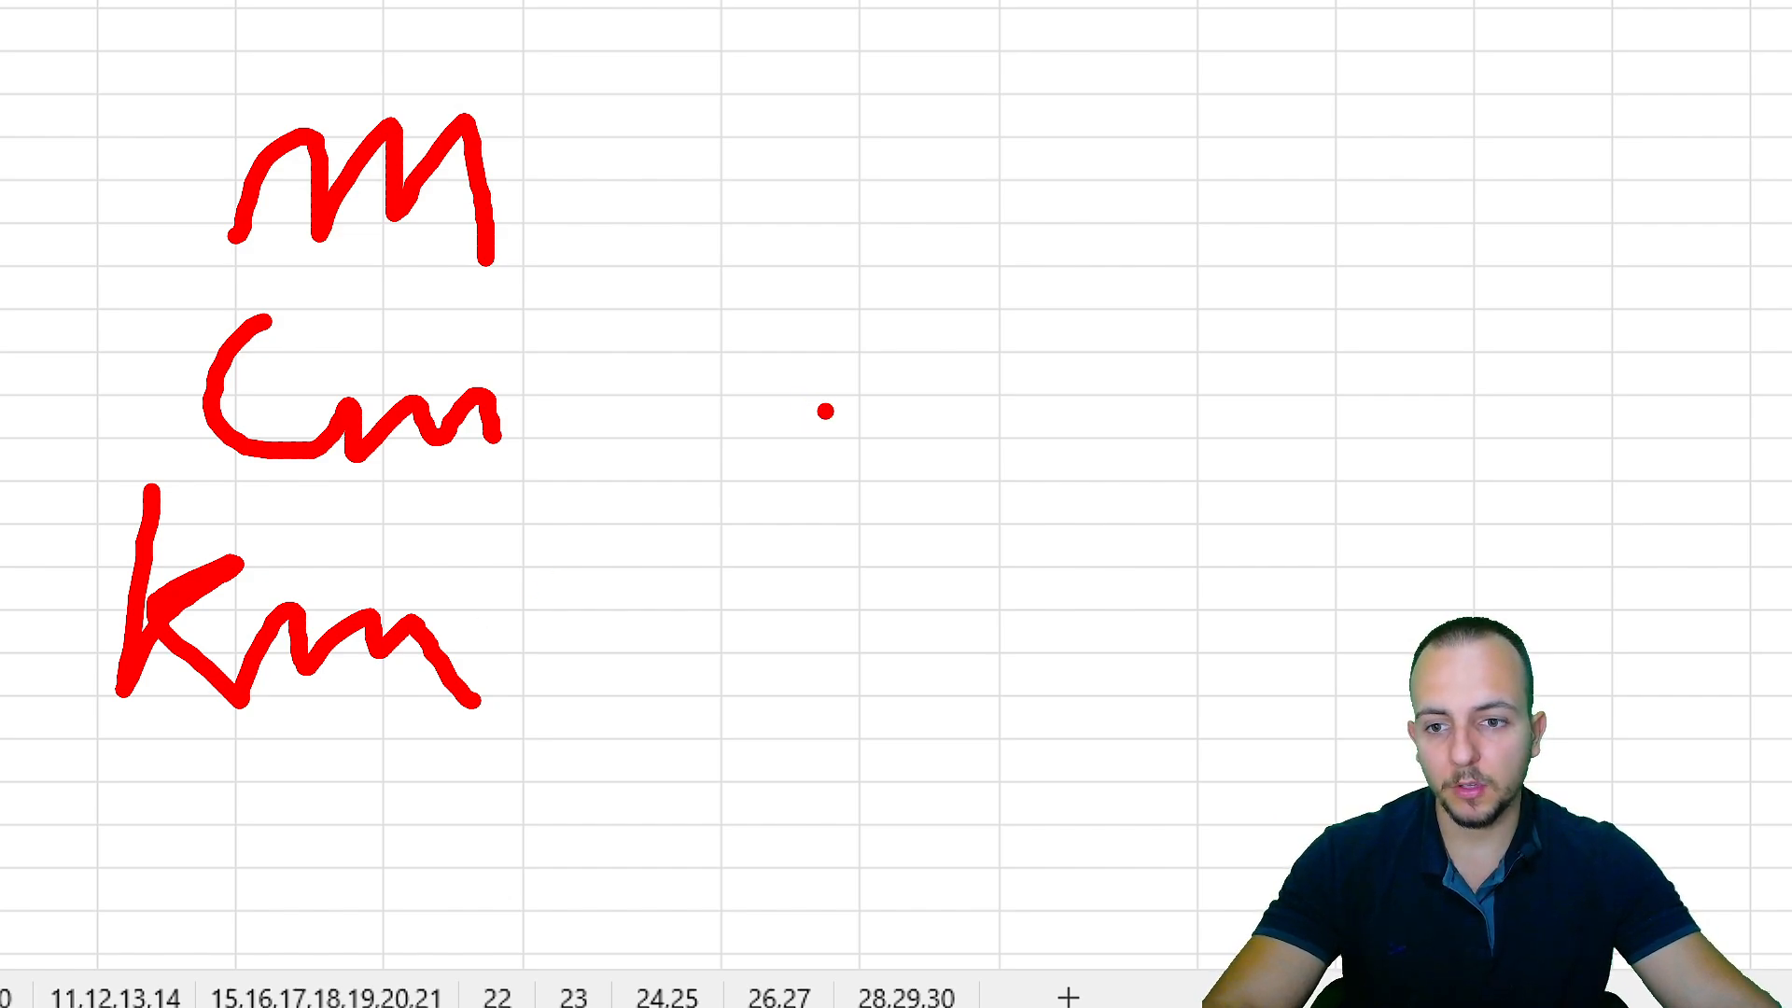
mouse_move(720, 331)
left_mouse_down()
mouse_move(941, 332)
mouse_move(580, 333)
left_mouse_up()
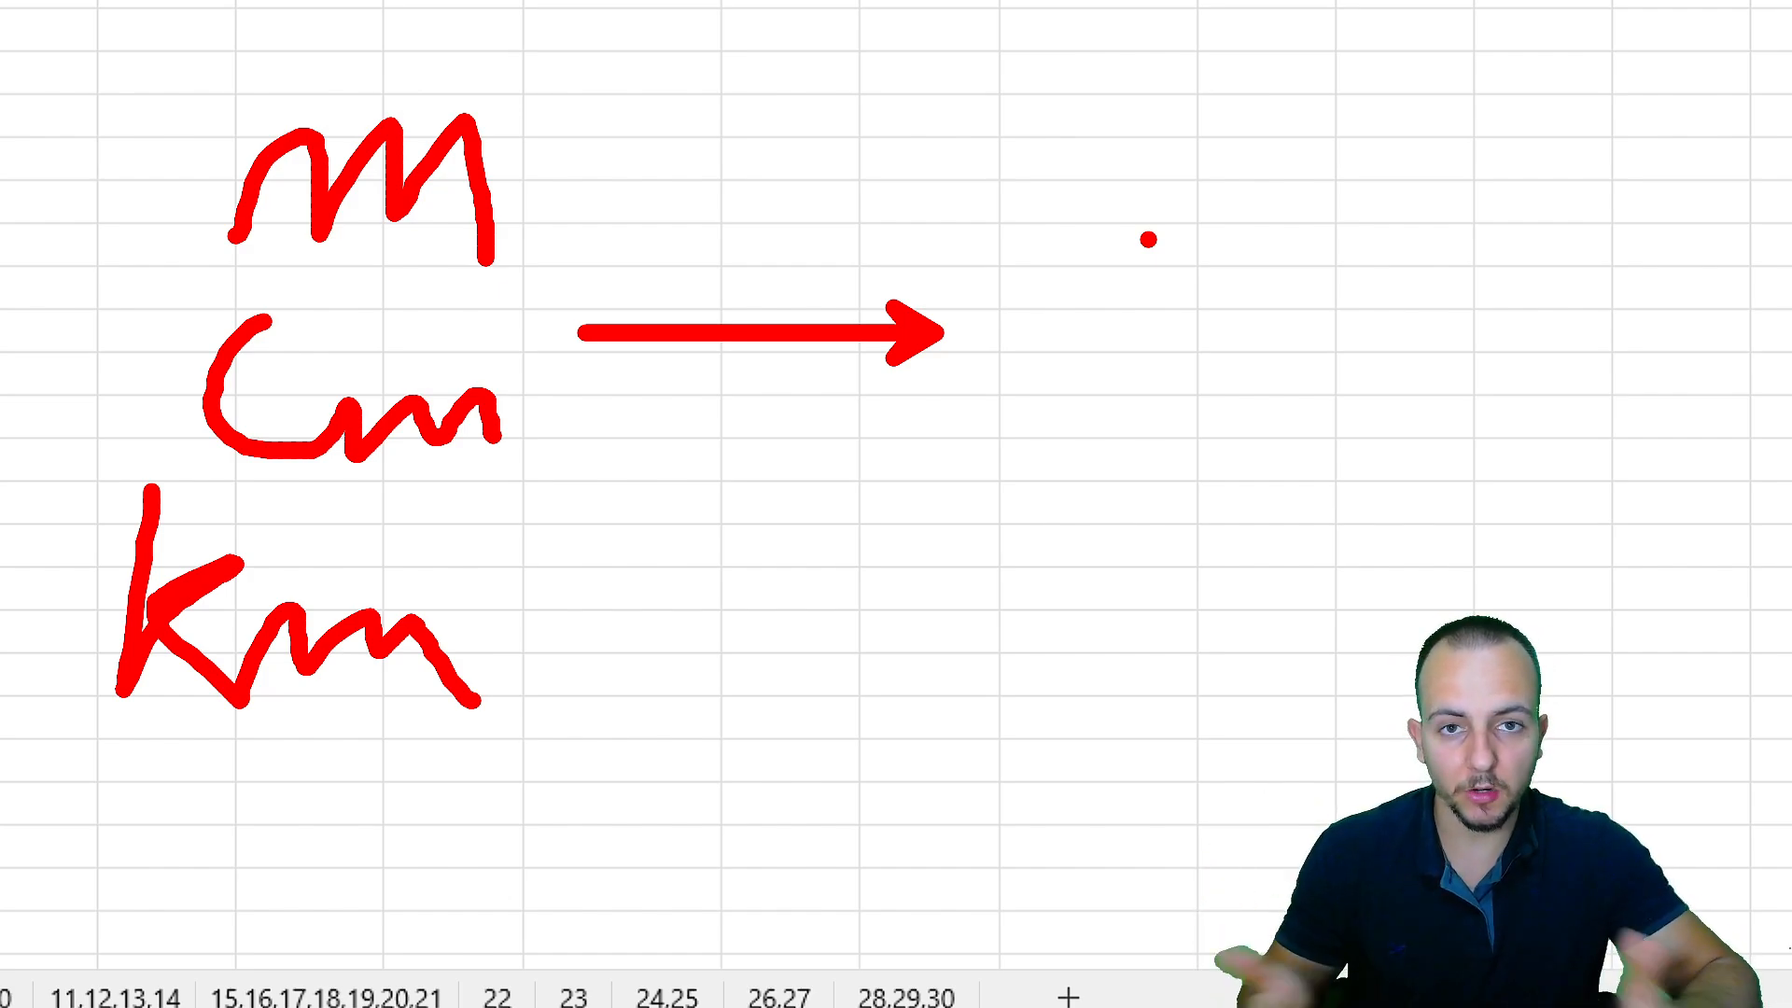
key("ctrl+z")
key("ctrl+z")
key("ctrl+z")
key("ctrl+z")
key("ctrl+z")
key("ctrl+z")
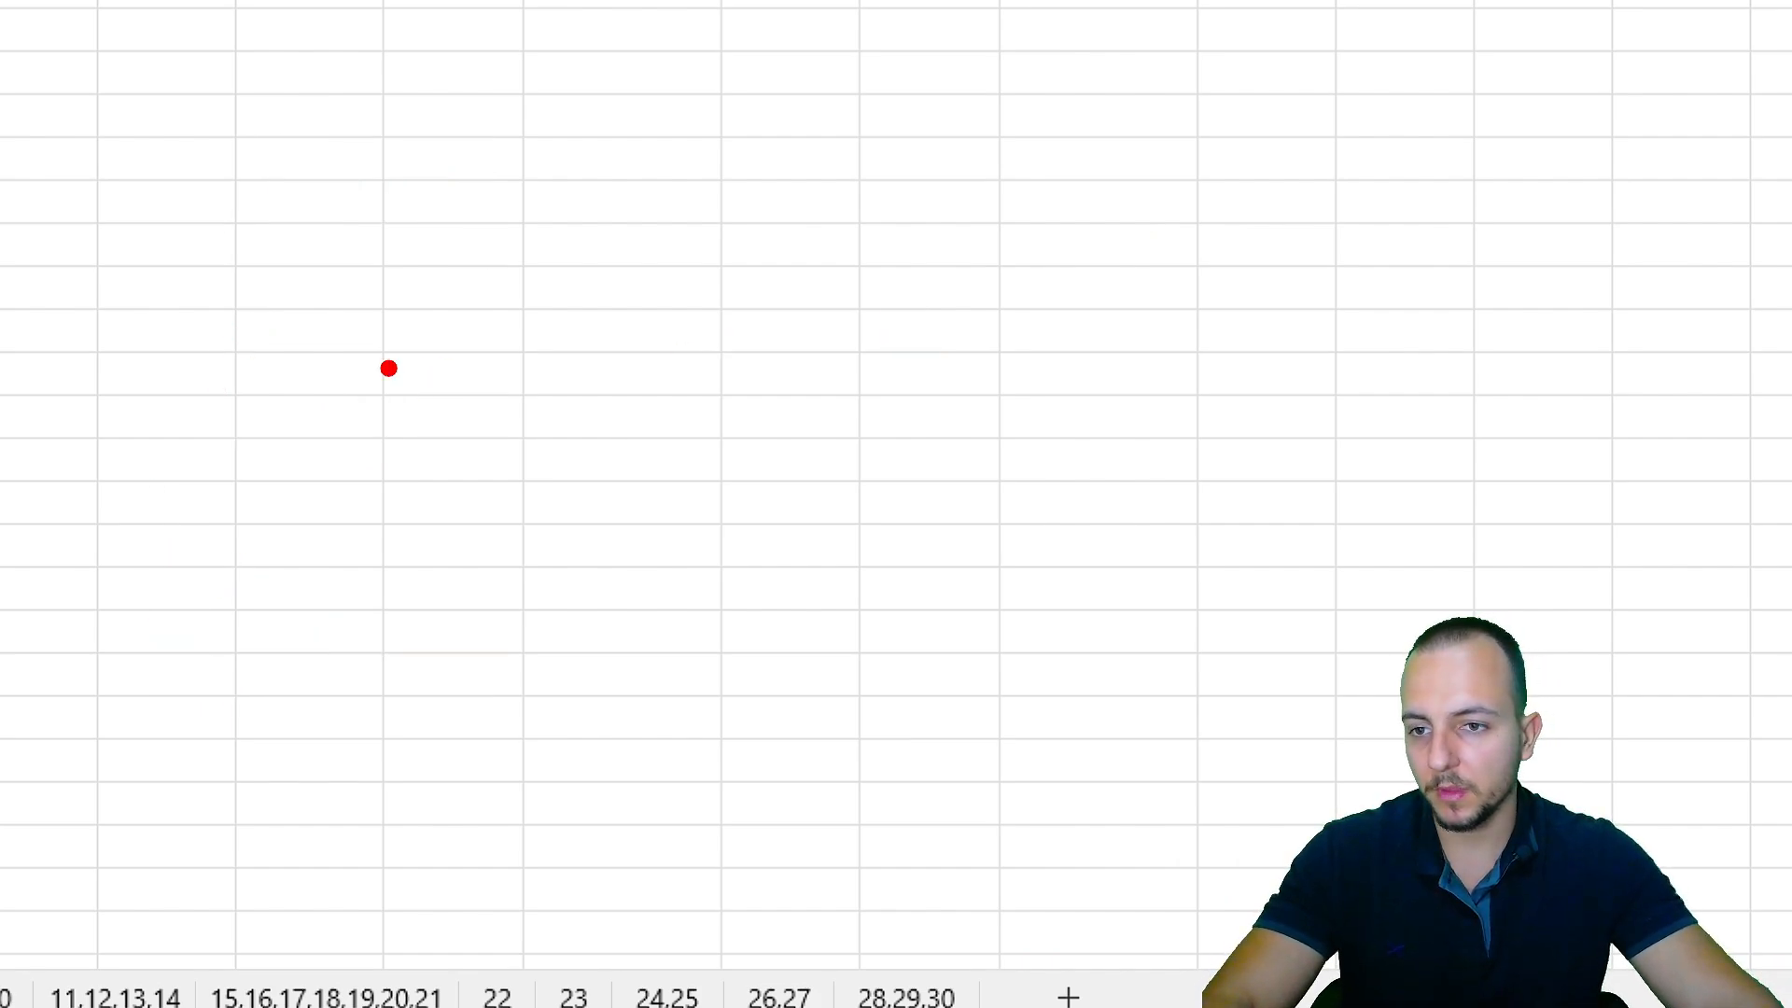
left_click_drag(141, 502, 394, 573)
left_click_drag(724, 479, 452, 479)
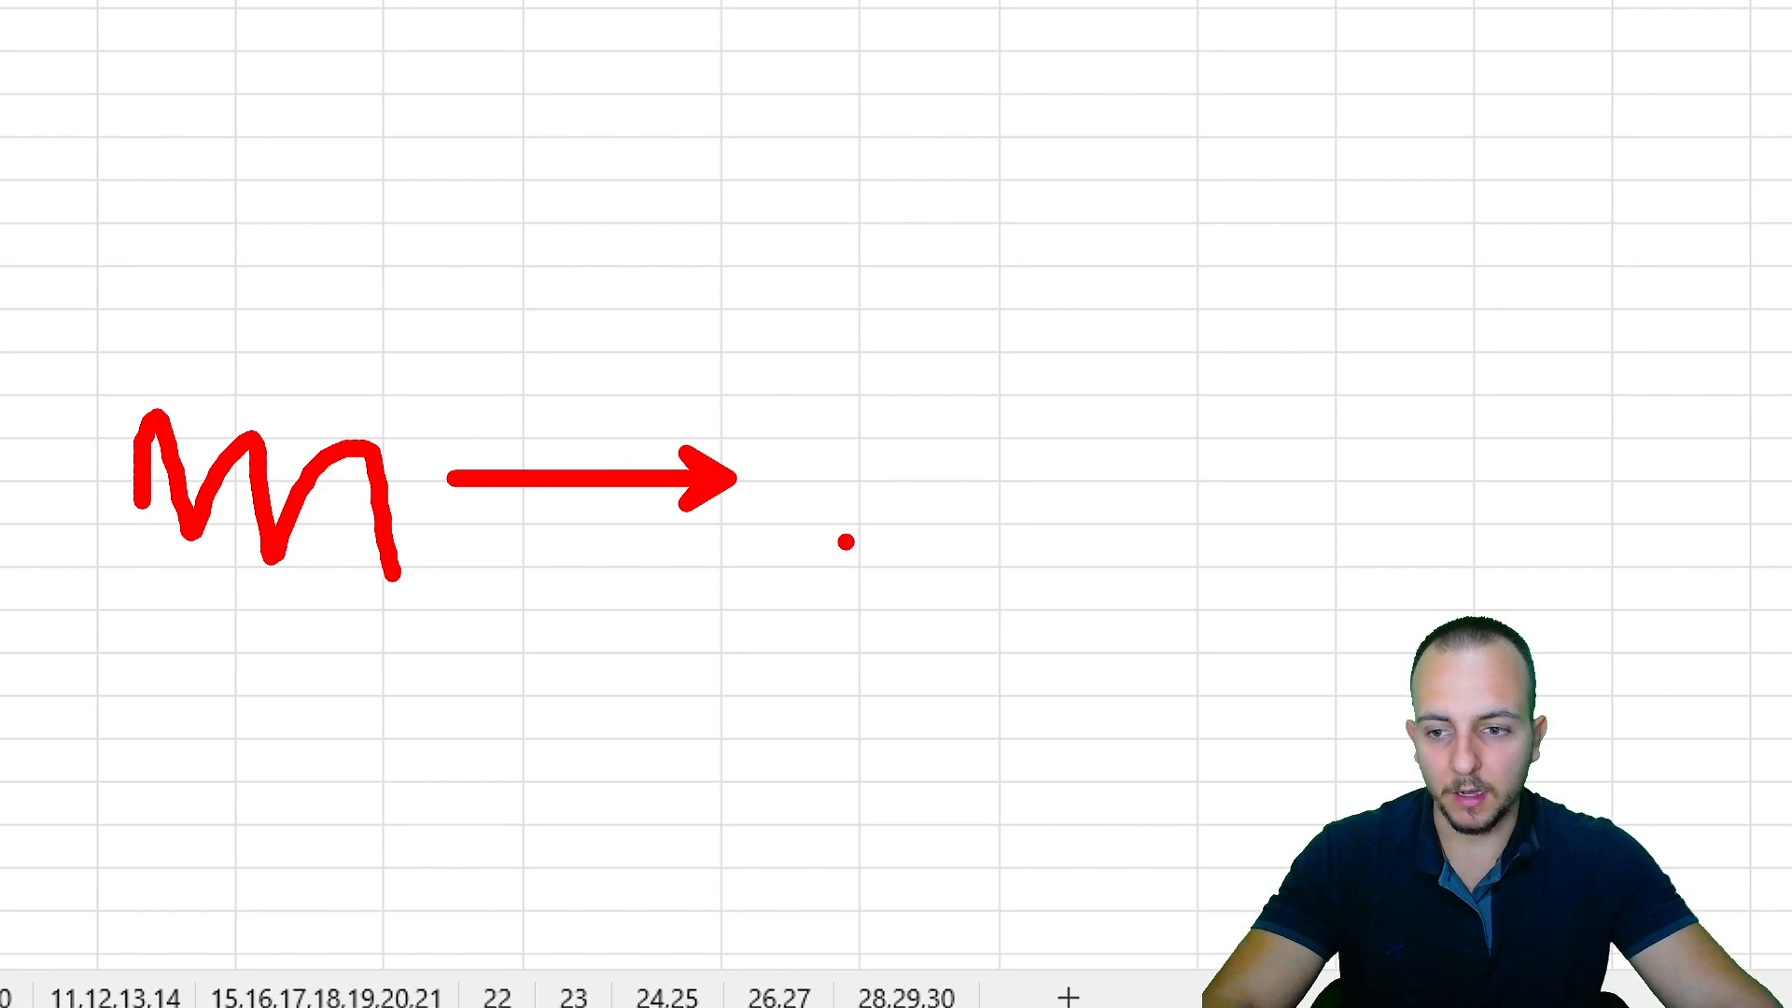
mouse_move(823, 550)
left_mouse_down()
mouse_move(991, 466)
mouse_move(1073, 584)
left_mouse_up()
left_click_drag(1070, 344, 1173, 434)
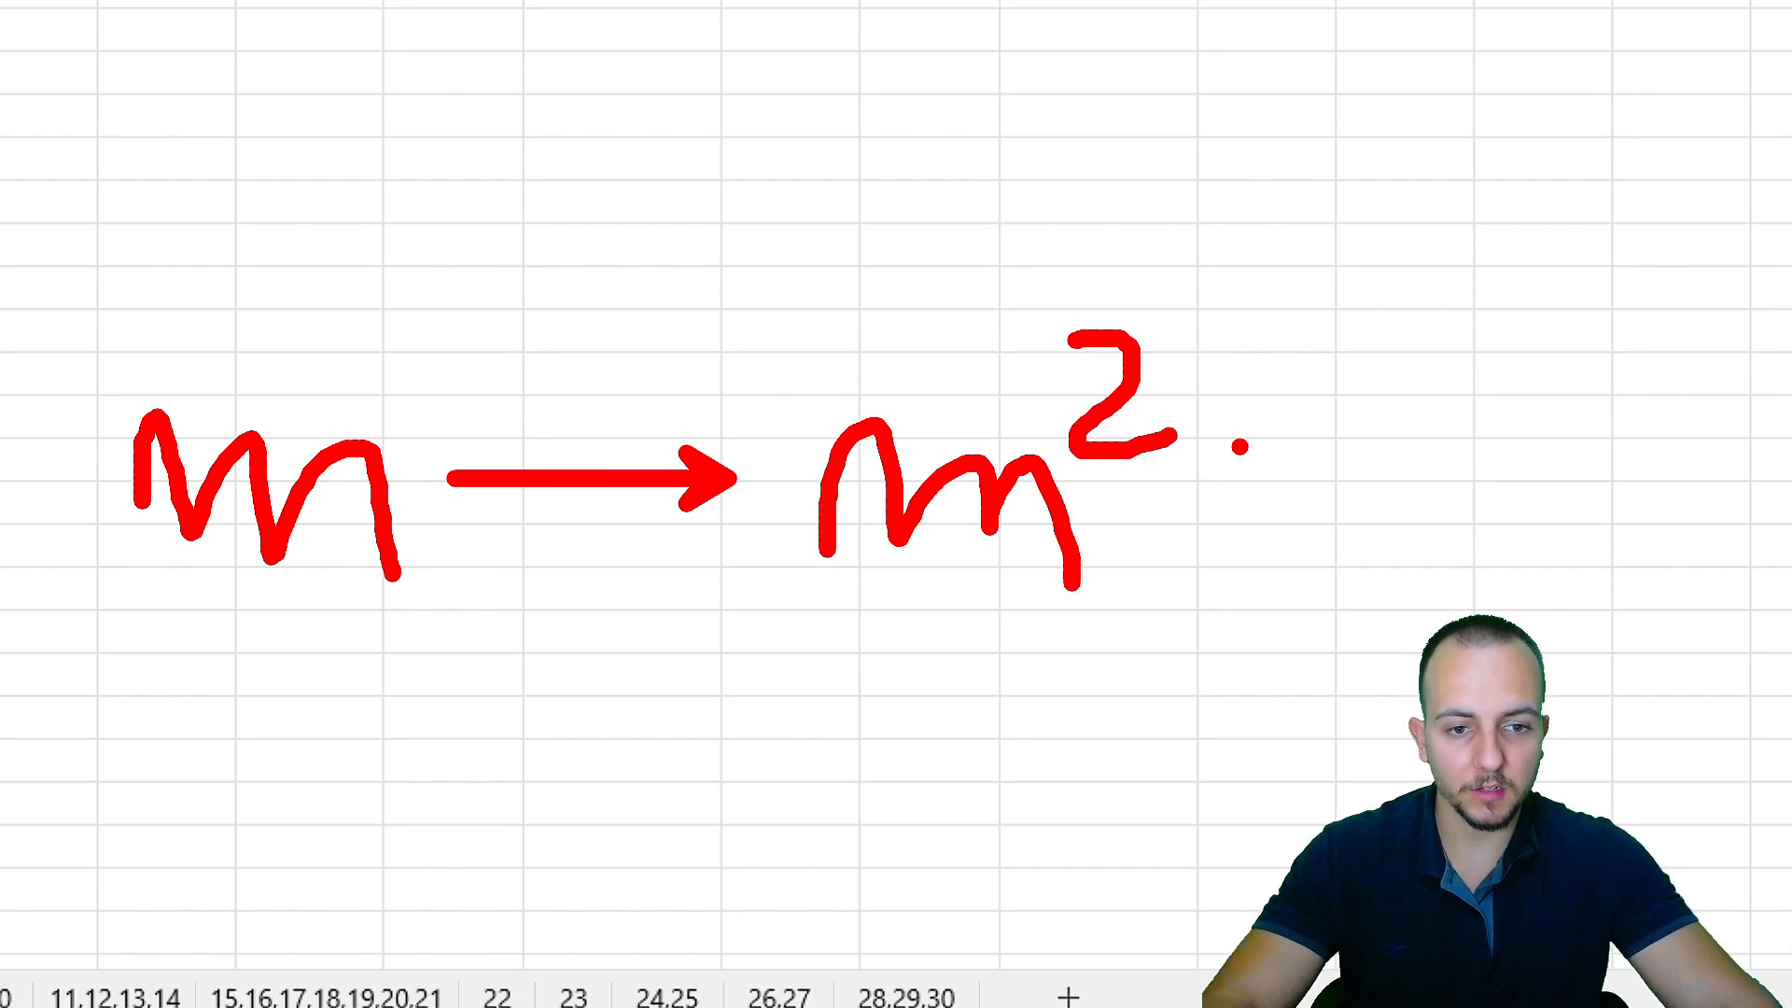
key("Escape")
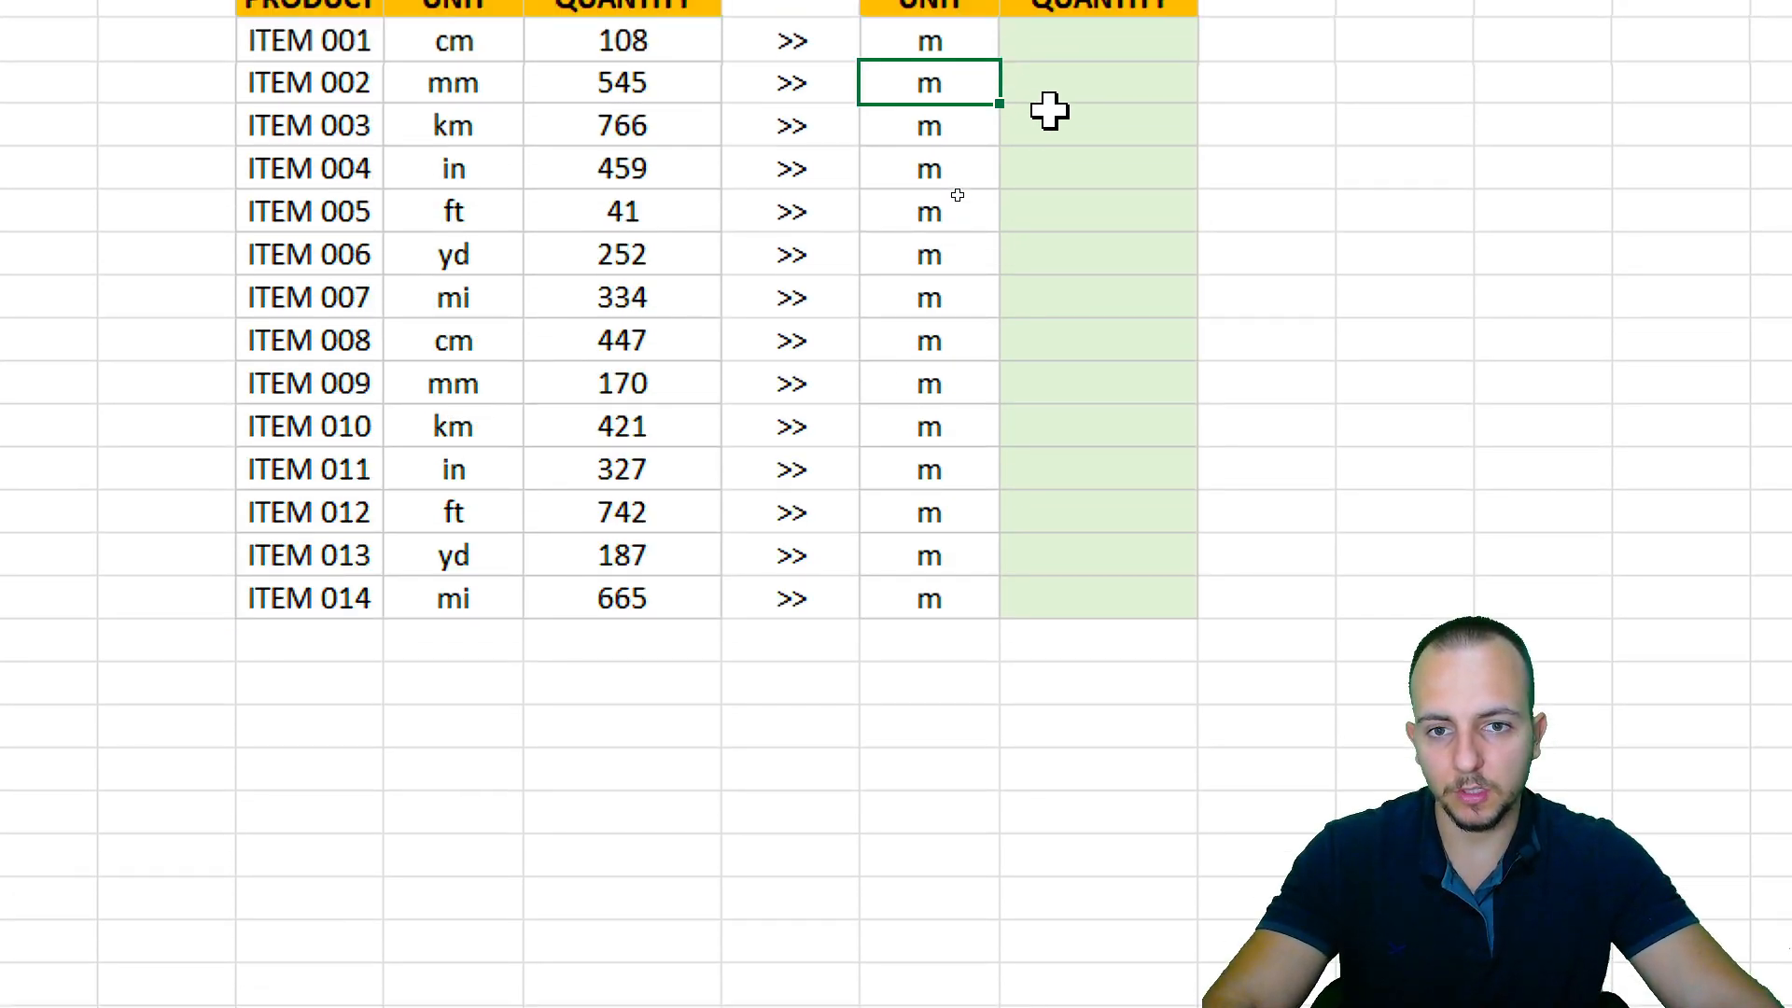
Begin a CONVERT formula in K2 with the quantity in H2 as the number and G2 as the source unit.
left_click(1080, 224)
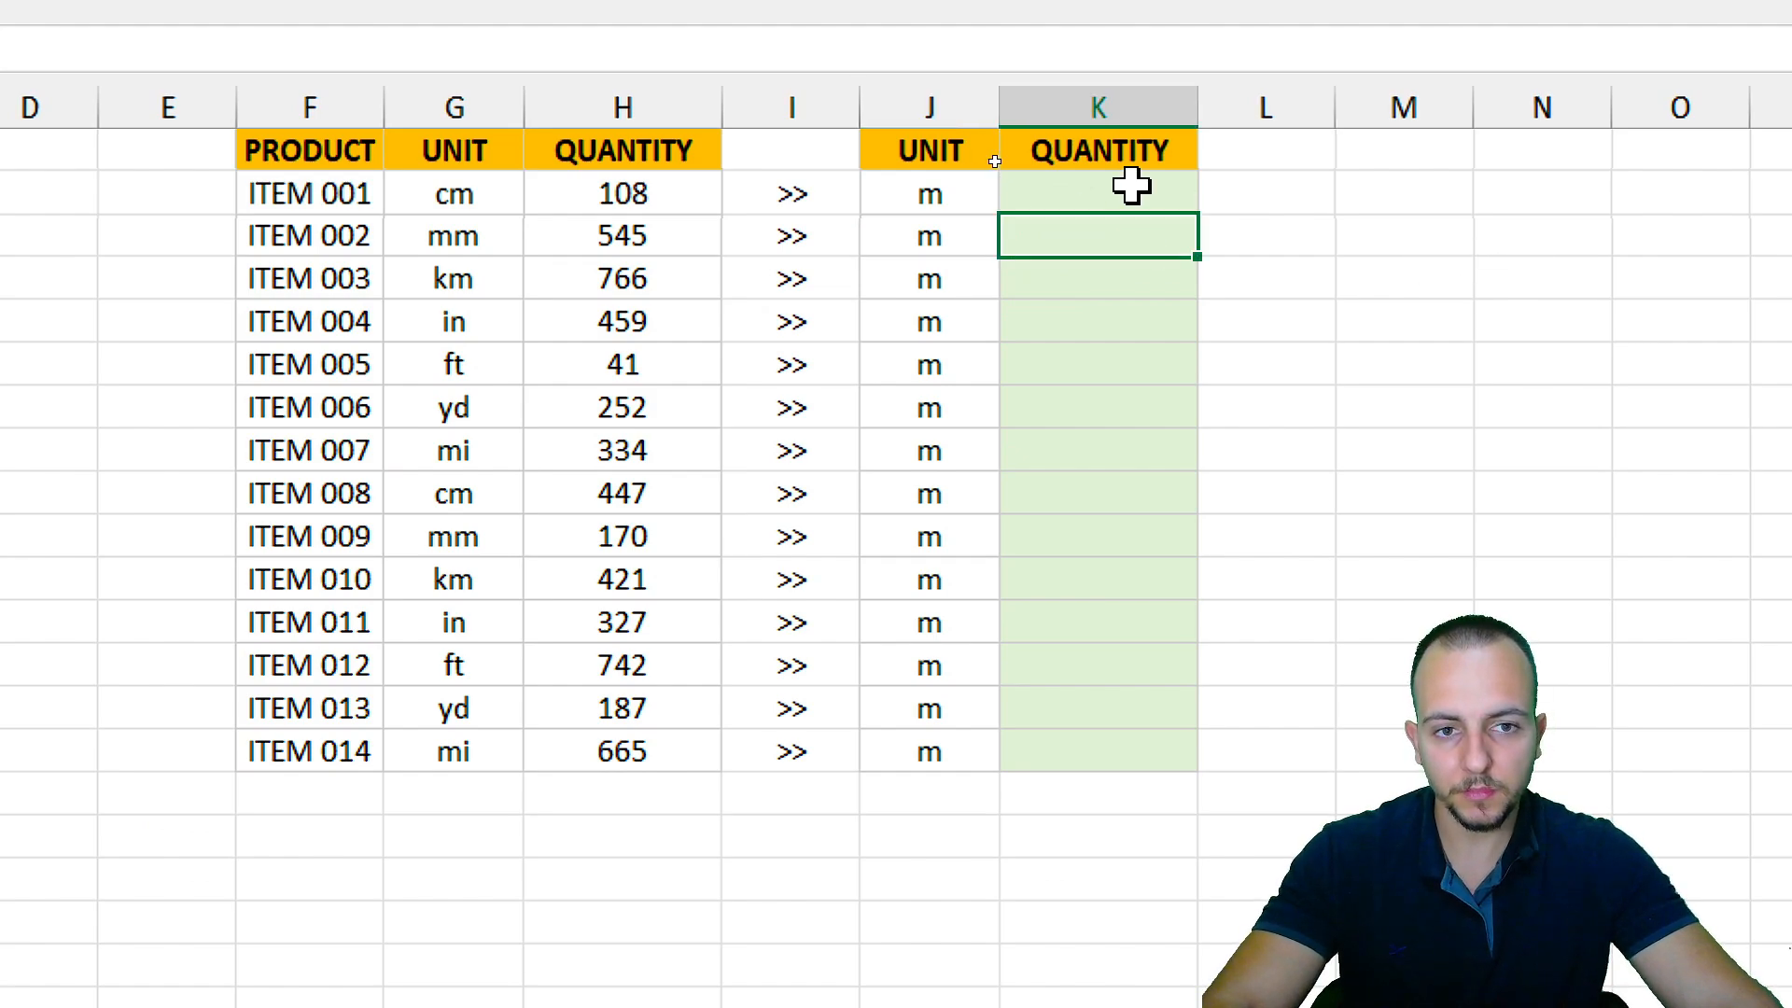
left_click(1135, 184)
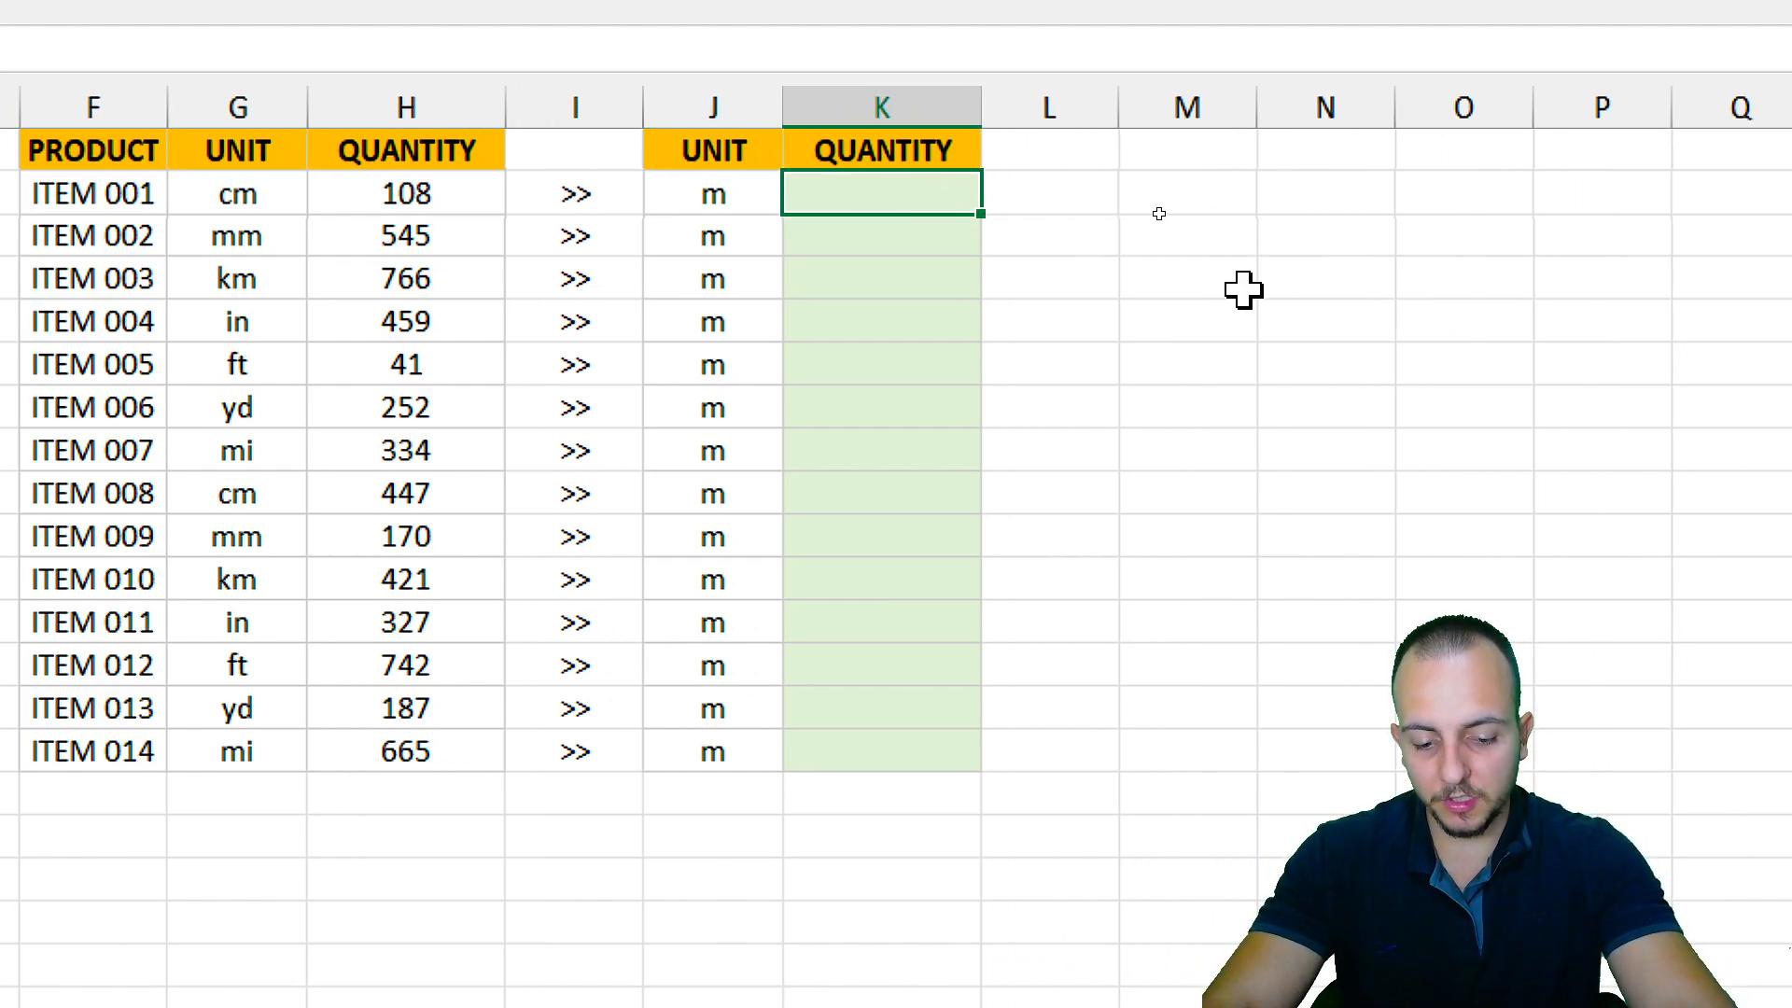
type("=CONVER")
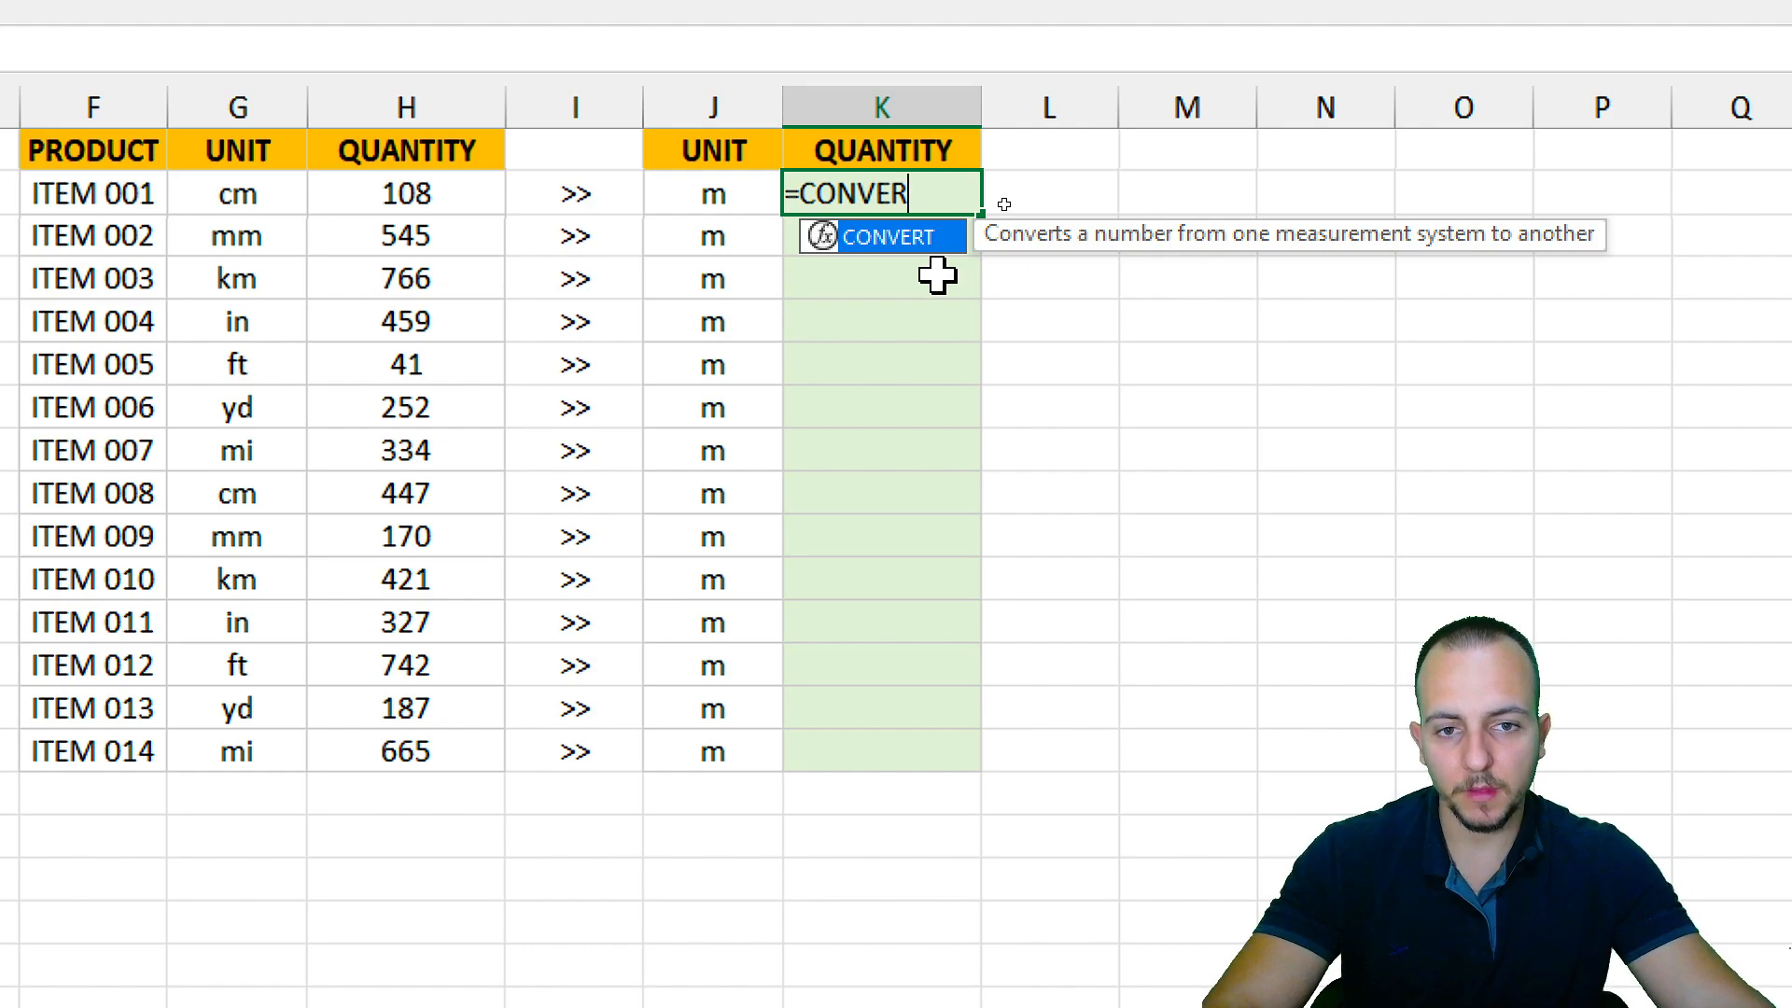
double_click(910, 240)
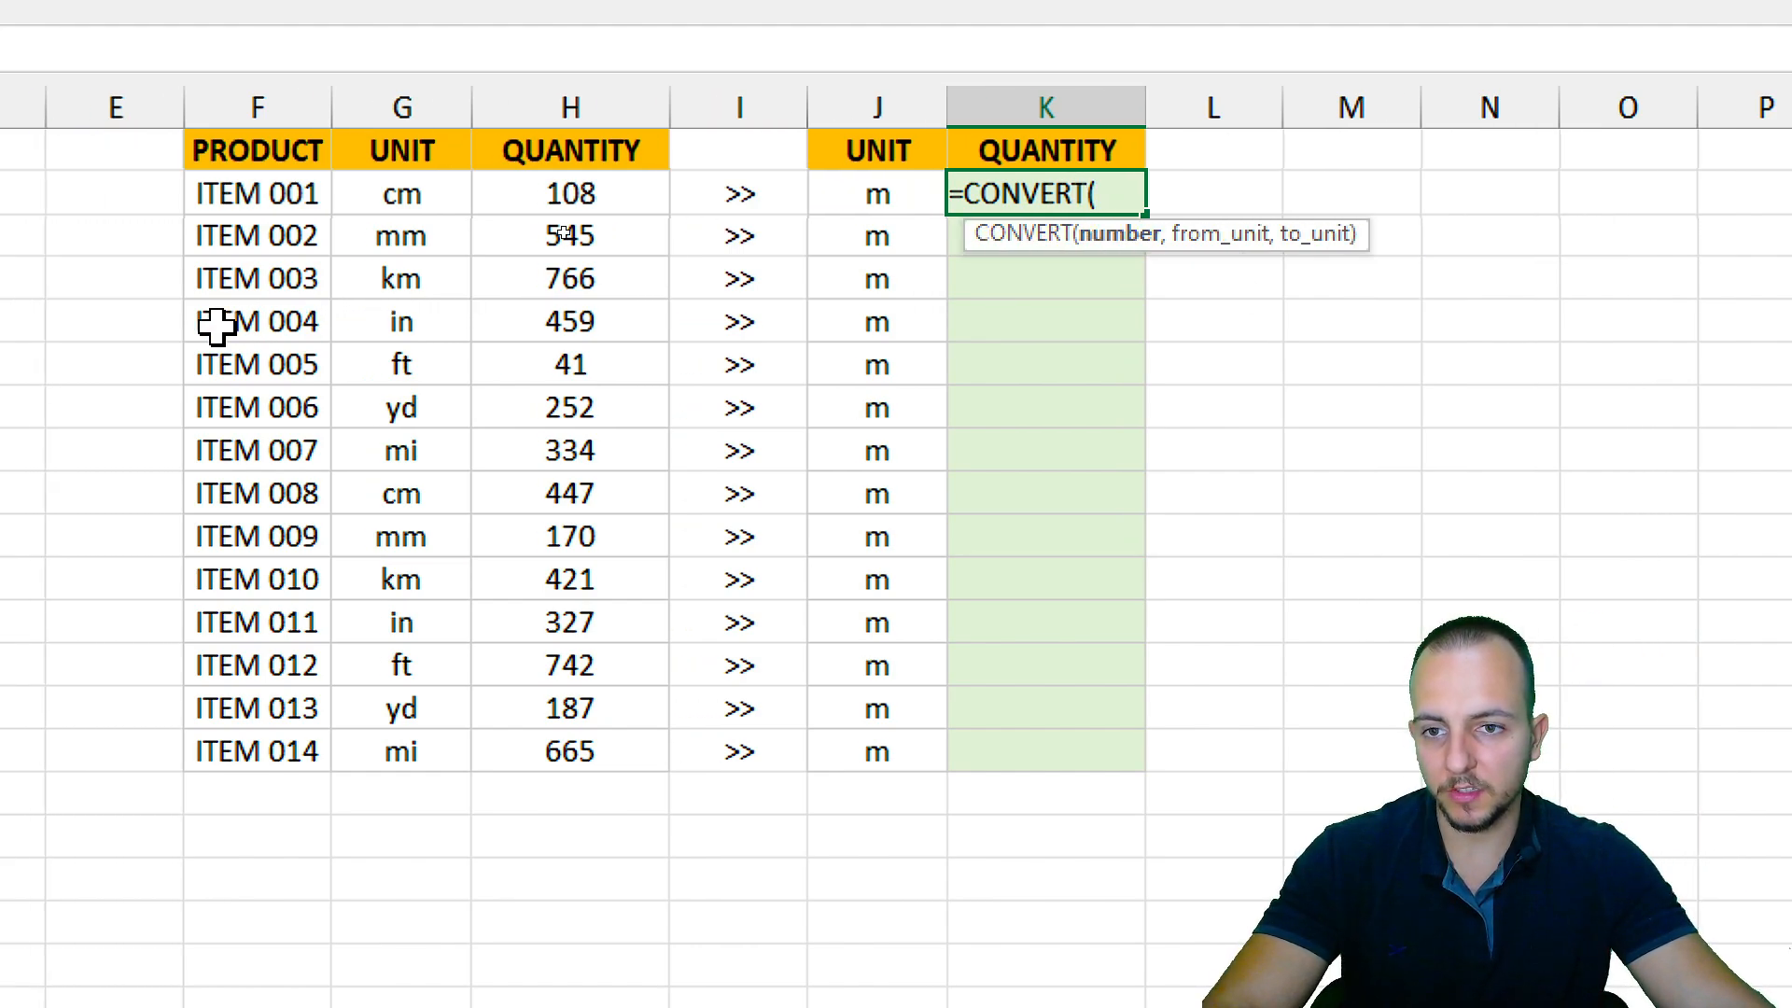
mouse_move(597, 193)
left_mouse_down()
mouse_move(580, 192)
mouse_move(599, 193)
mouse_move(594, 711)
mouse_move(600, 188)
mouse_move(620, 140)
mouse_move(603, 187)
left_mouse_up()
type(",")
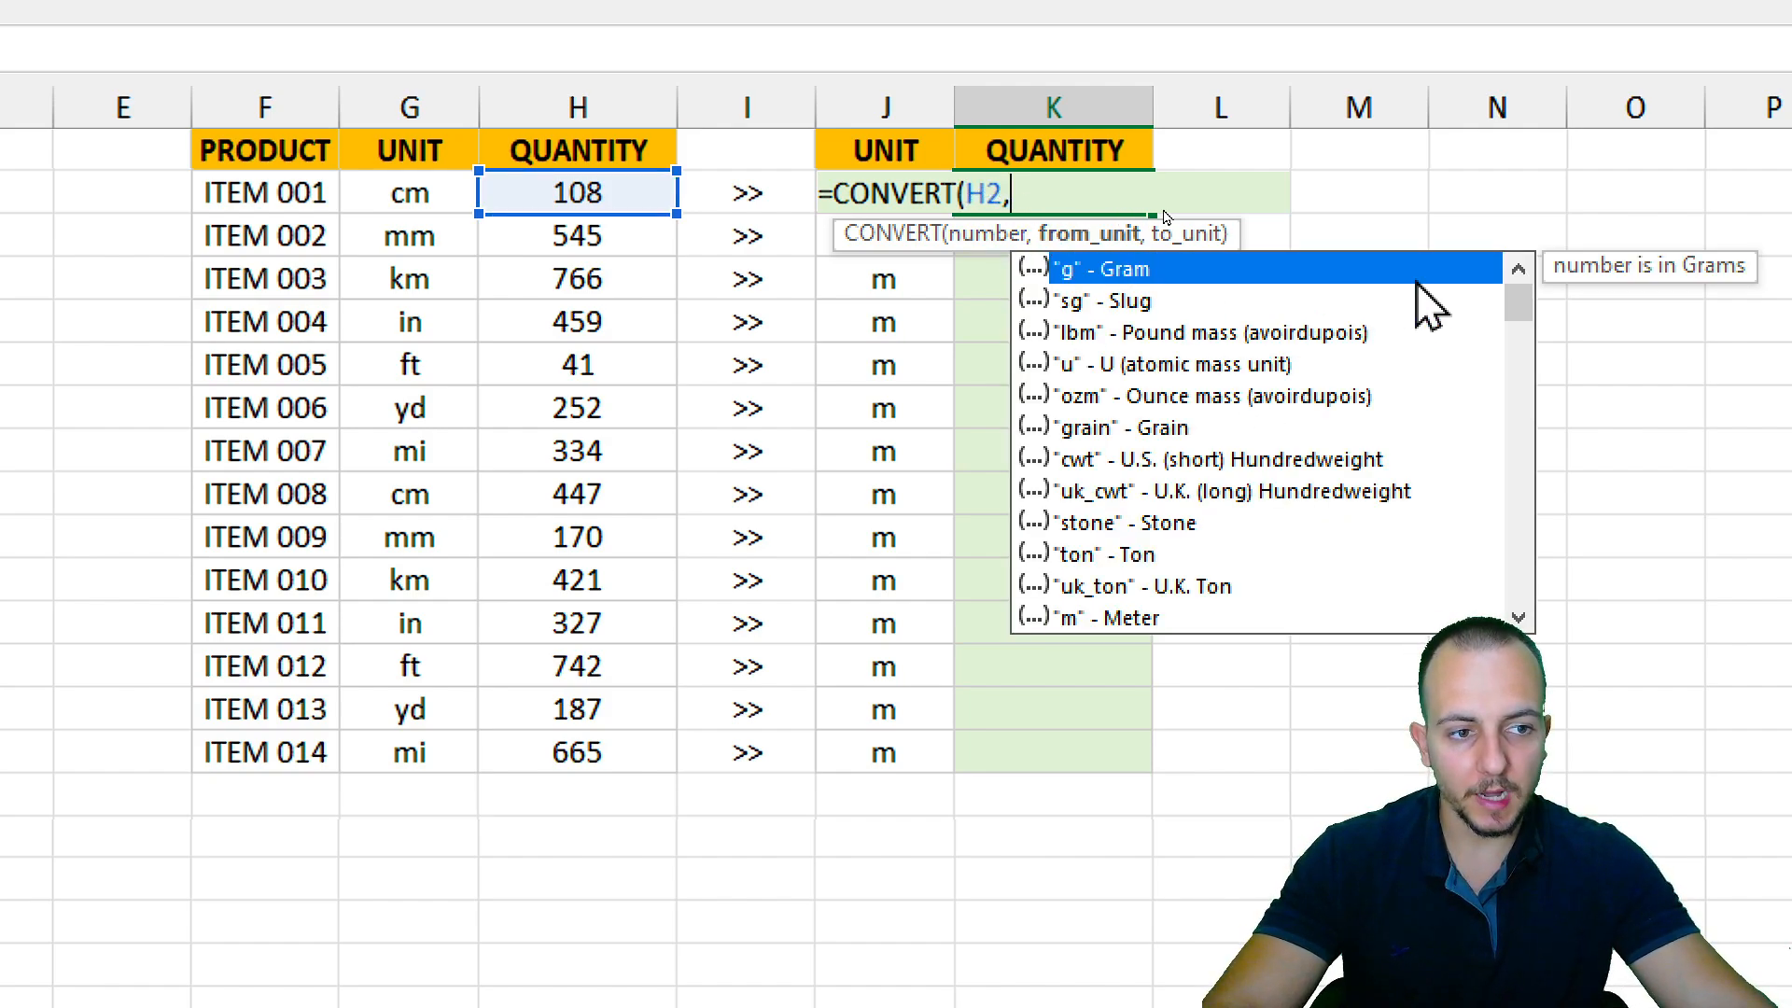
mouse_move(1521, 304)
left_mouse_down()
mouse_move(1512, 611)
mouse_move(1520, 272)
left_mouse_up()
left_click(427, 196)
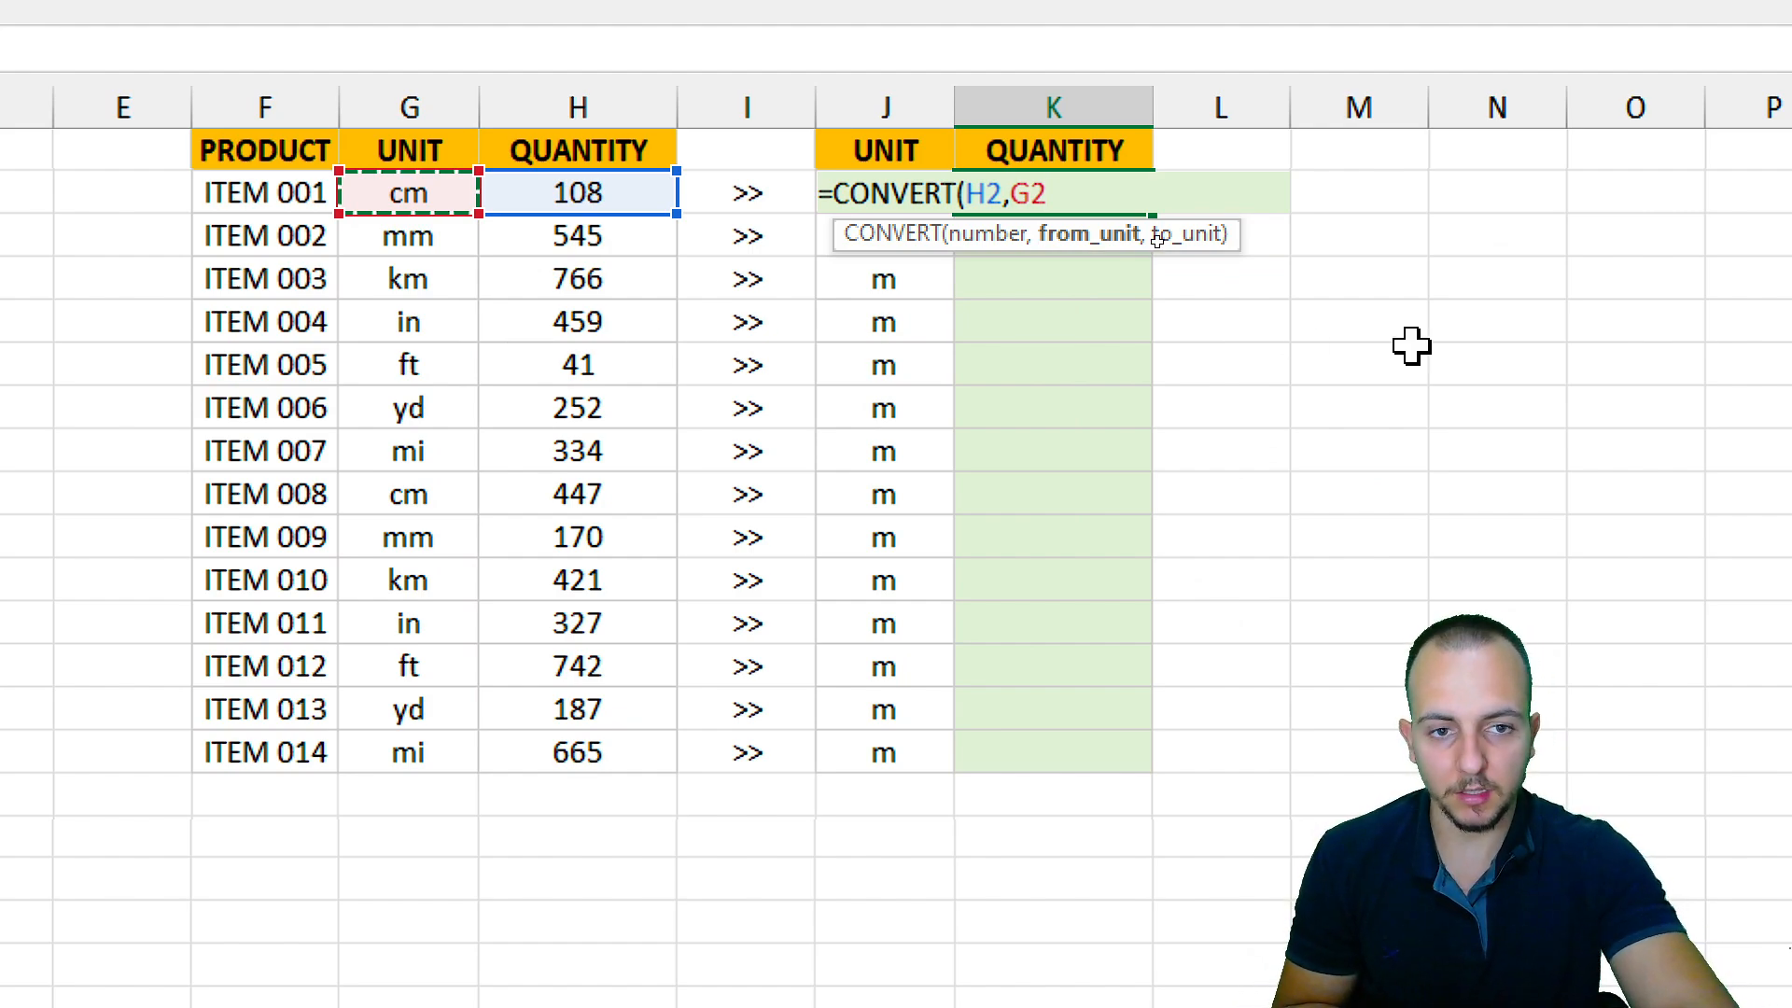
type(",")
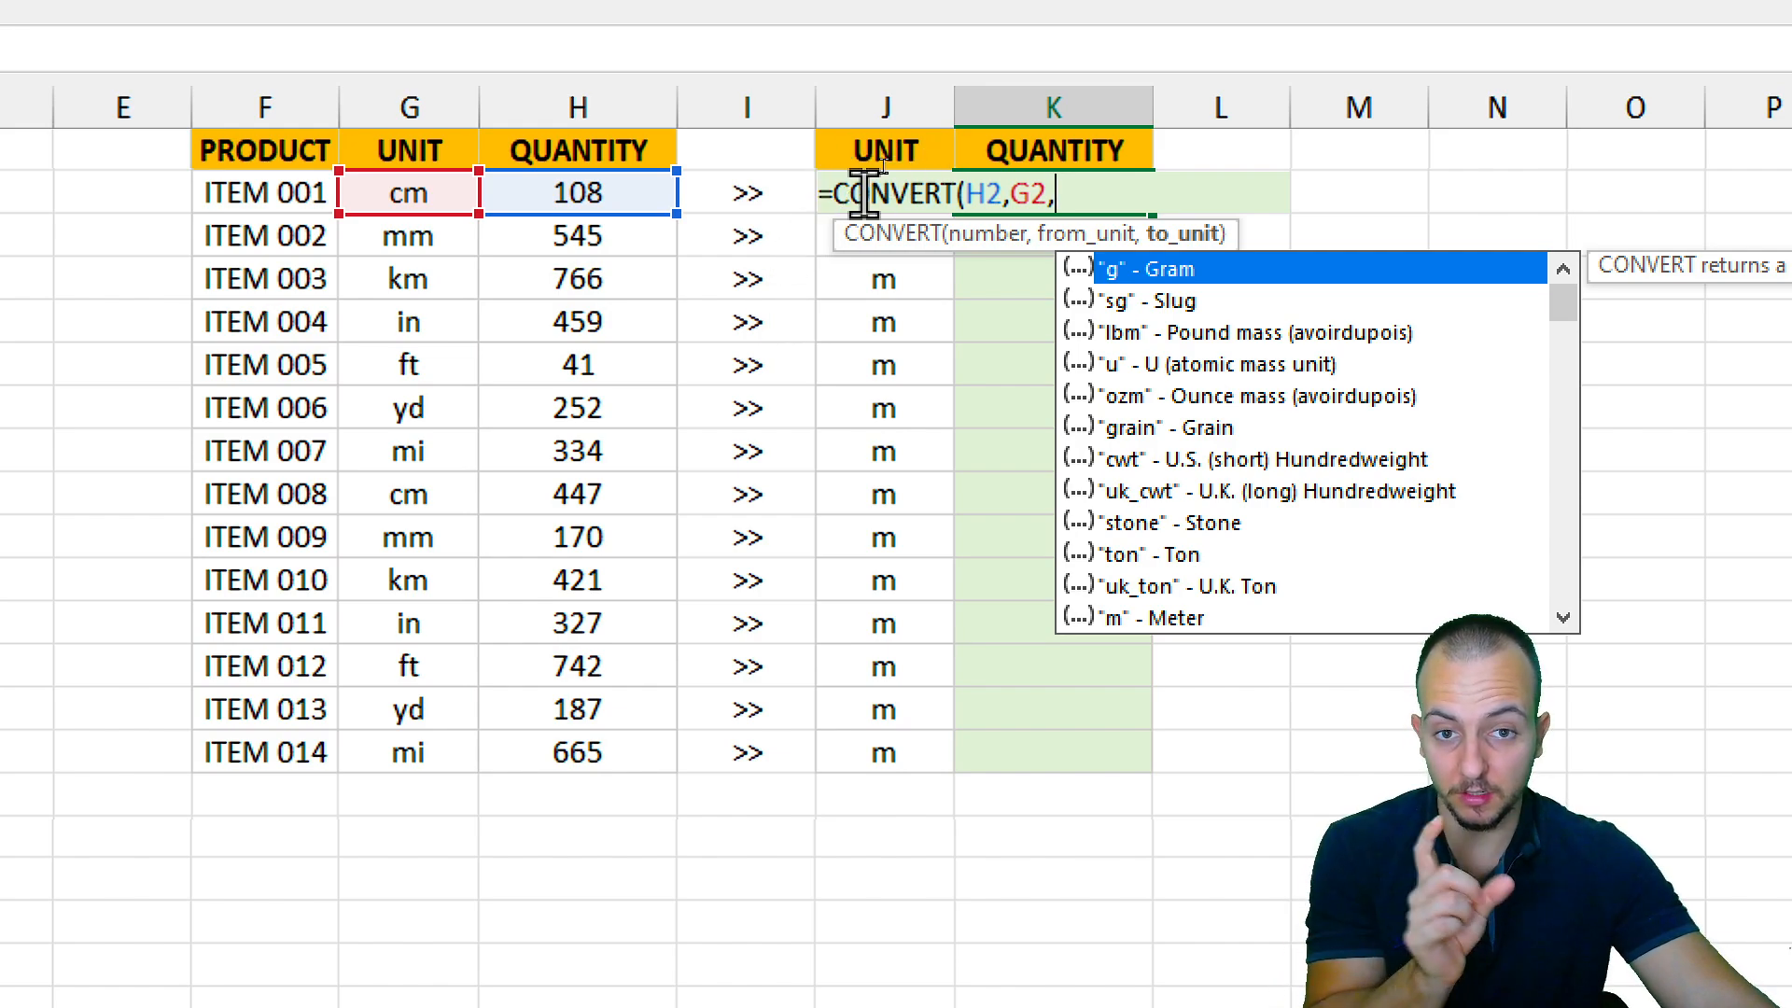
Use cell J2 as the target unit in the K2 CONVERT formula.
left_click(804, 466)
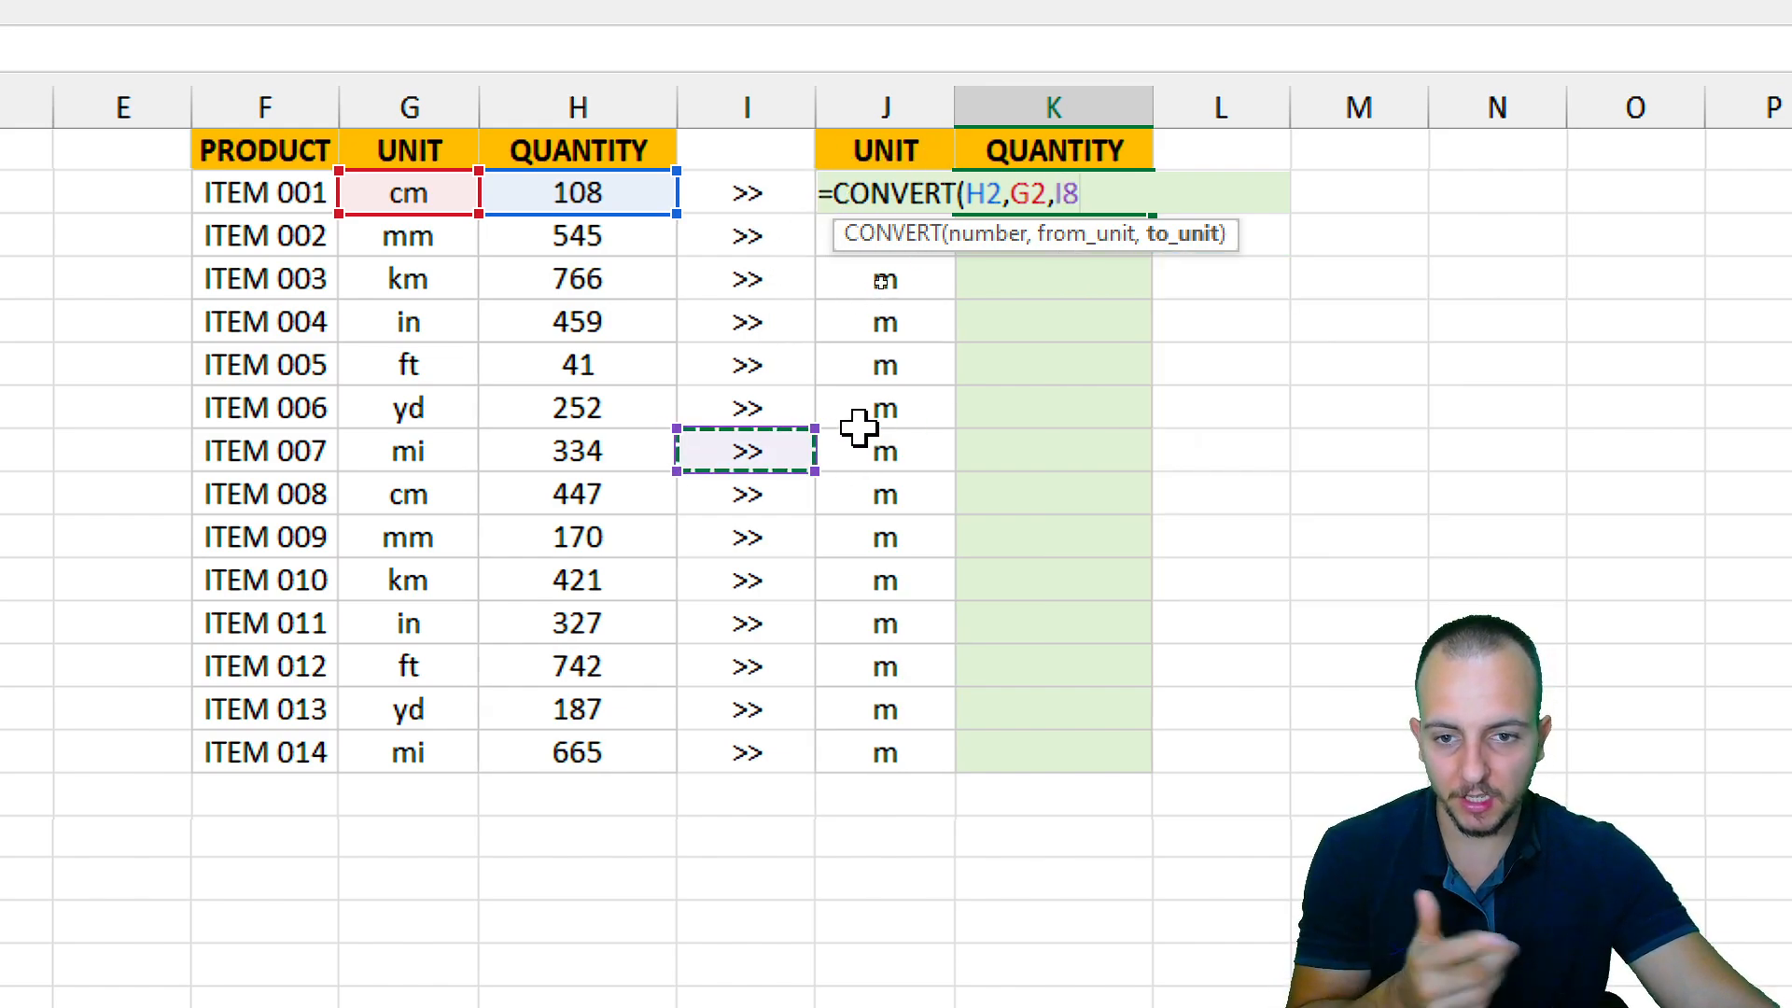
key("Right")
key("Up")
key("Up")
key("Up")
key("Up")
key("Up")
key("Up")
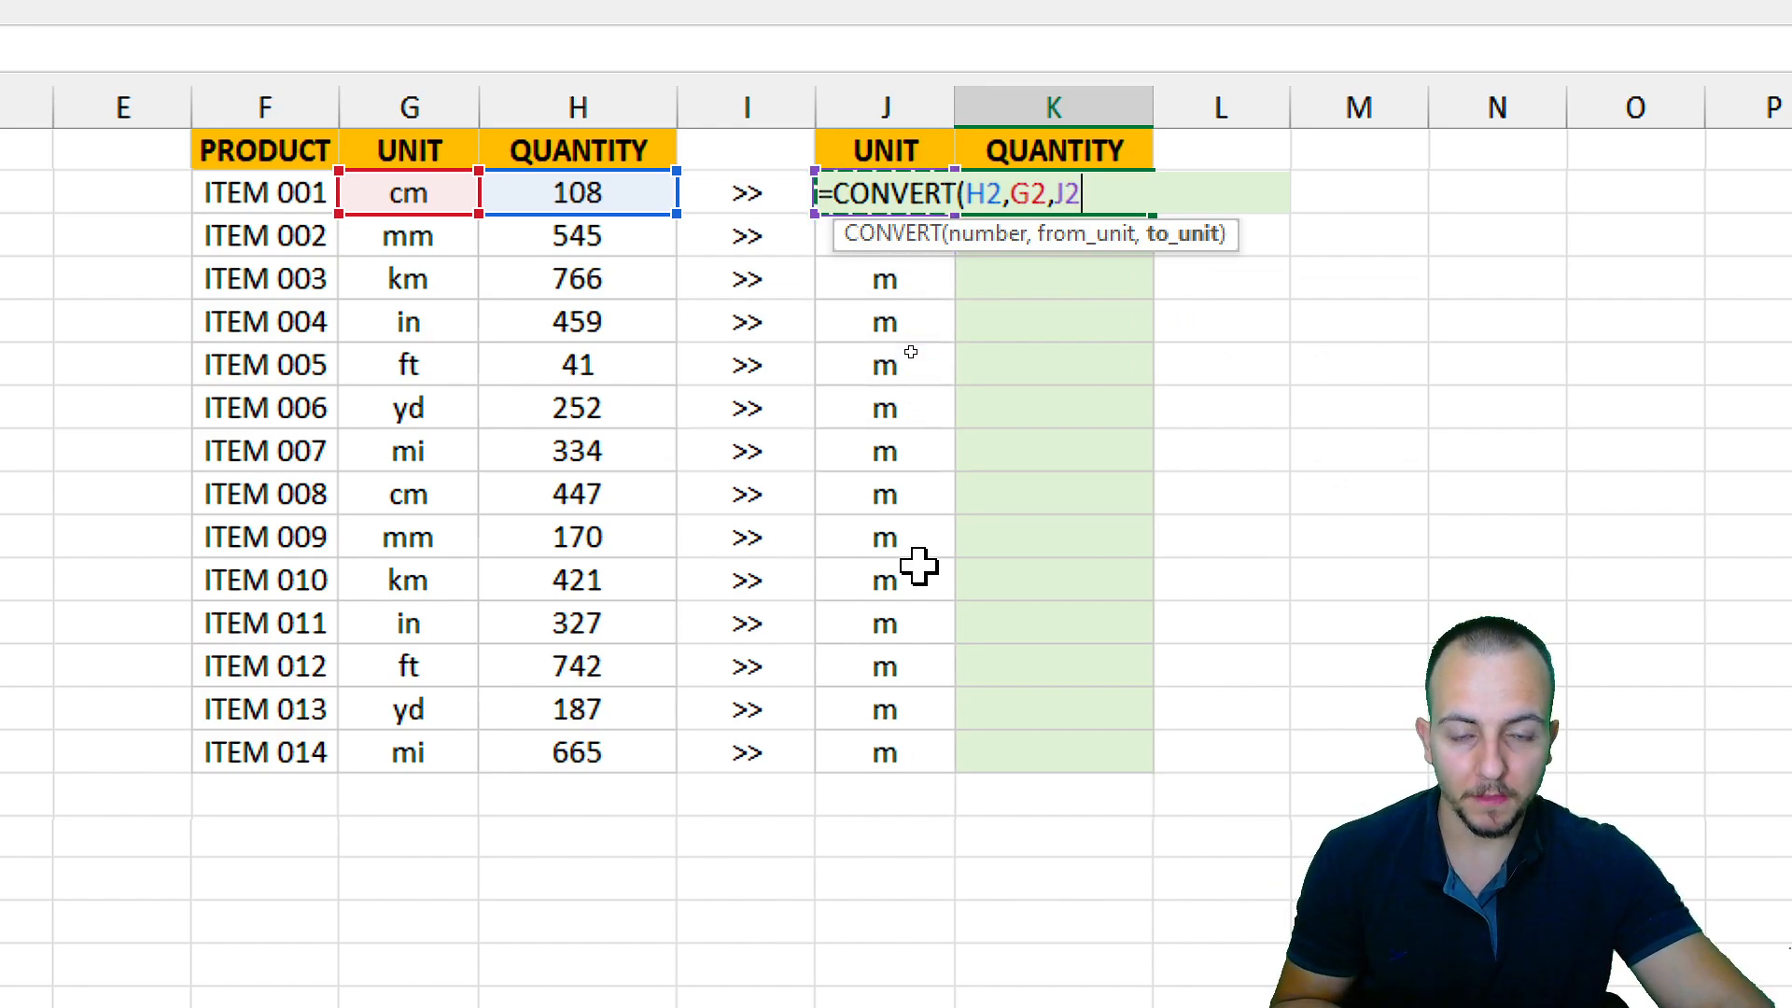
Replace the J2 reference with "m" as the target unit in the K2 CONVERT formula and complete the formula.
key("BackSpace")
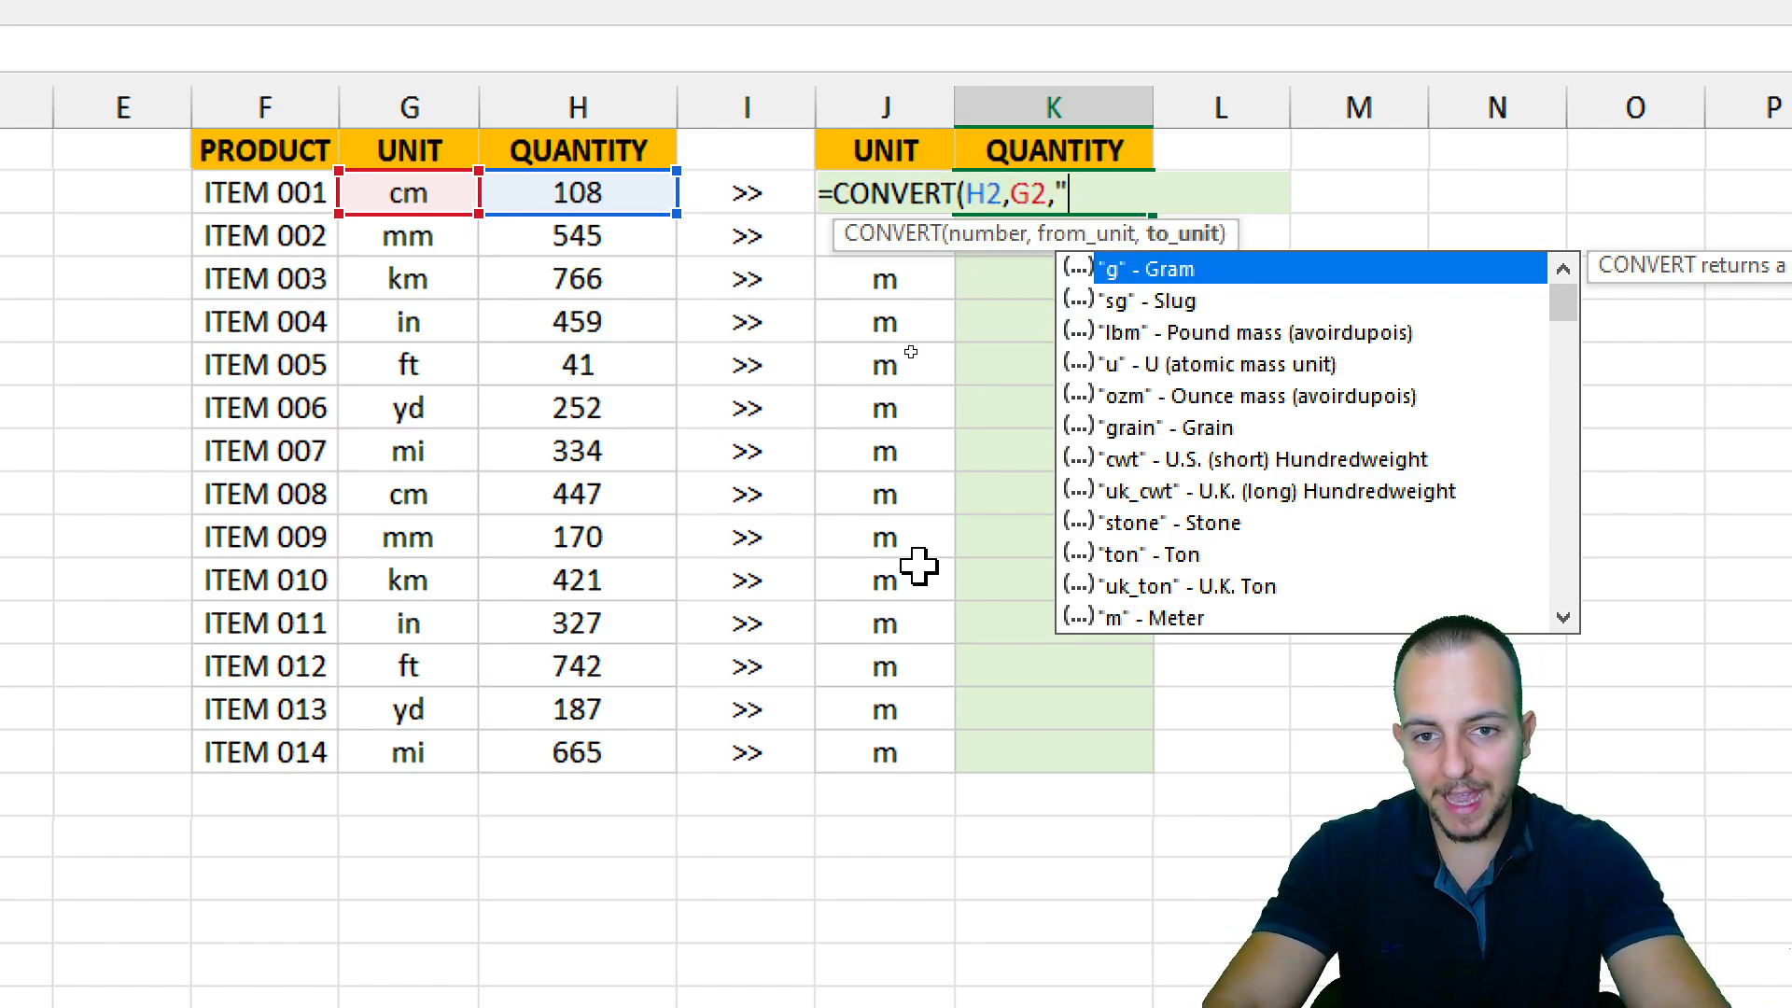
type("M")
type("m")
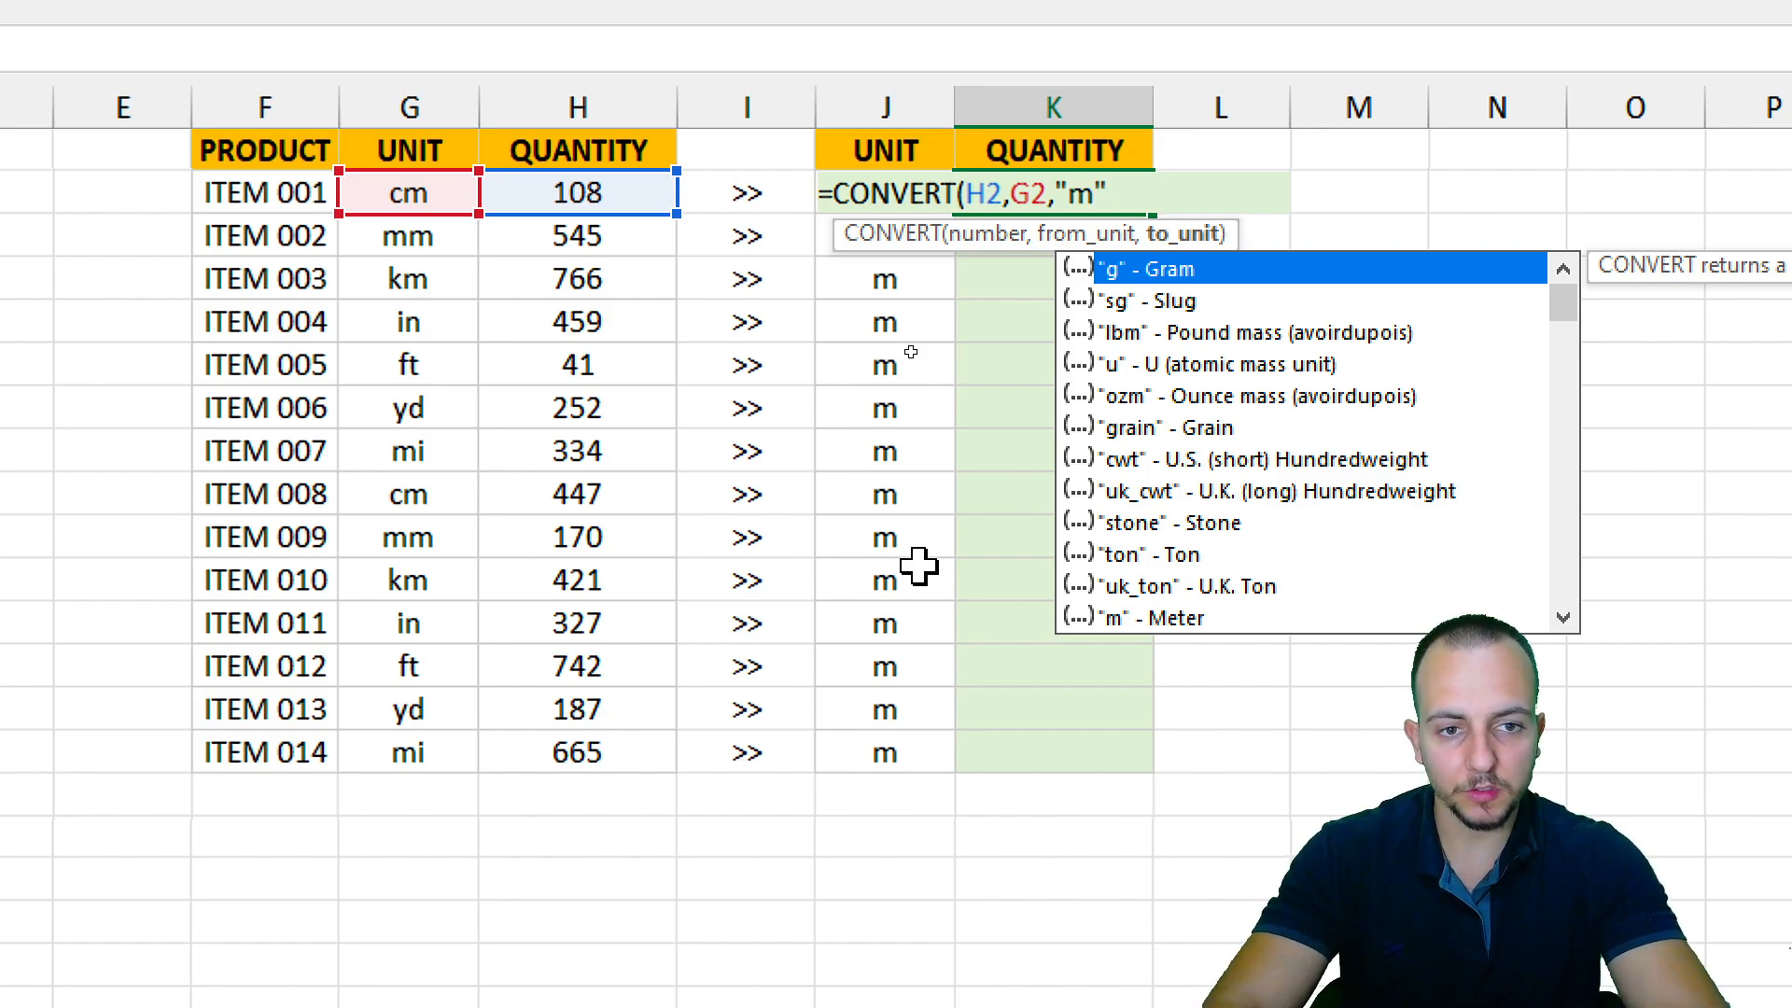
type("\")")
key("Return")
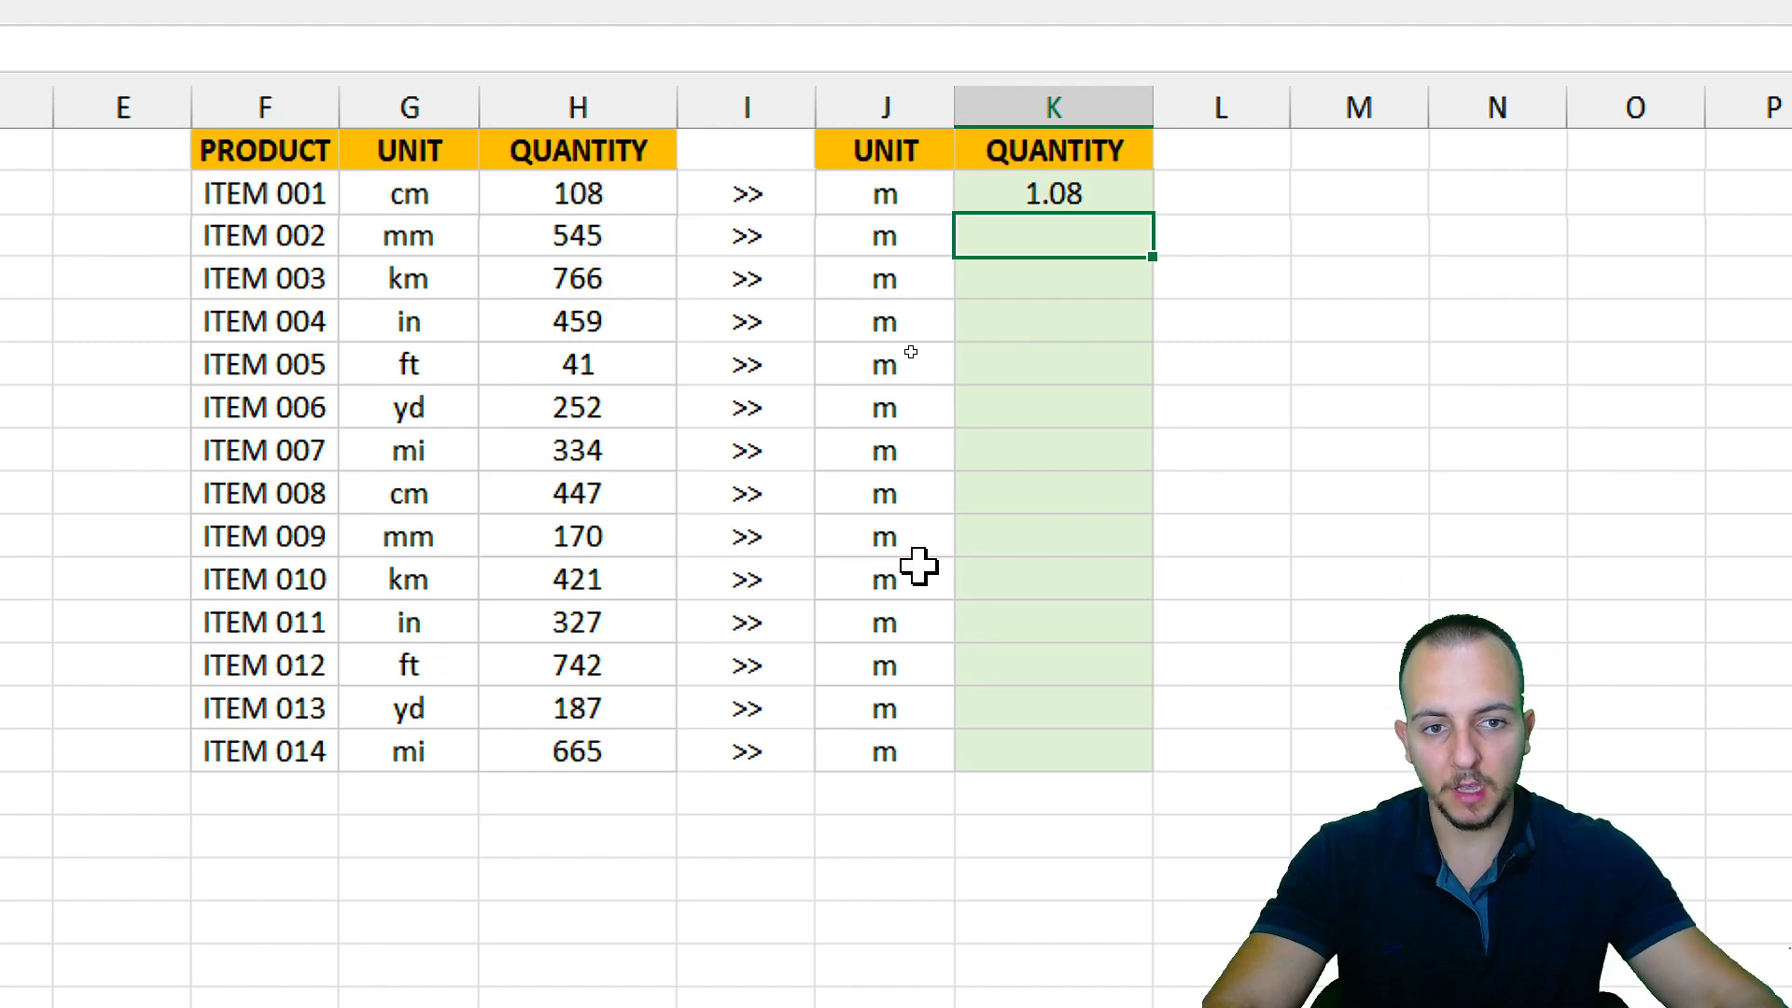
Fill the CONVERT formula from K2 down to K15 so every item through ITEM 014 is converted to meters.
left_click(1129, 187)
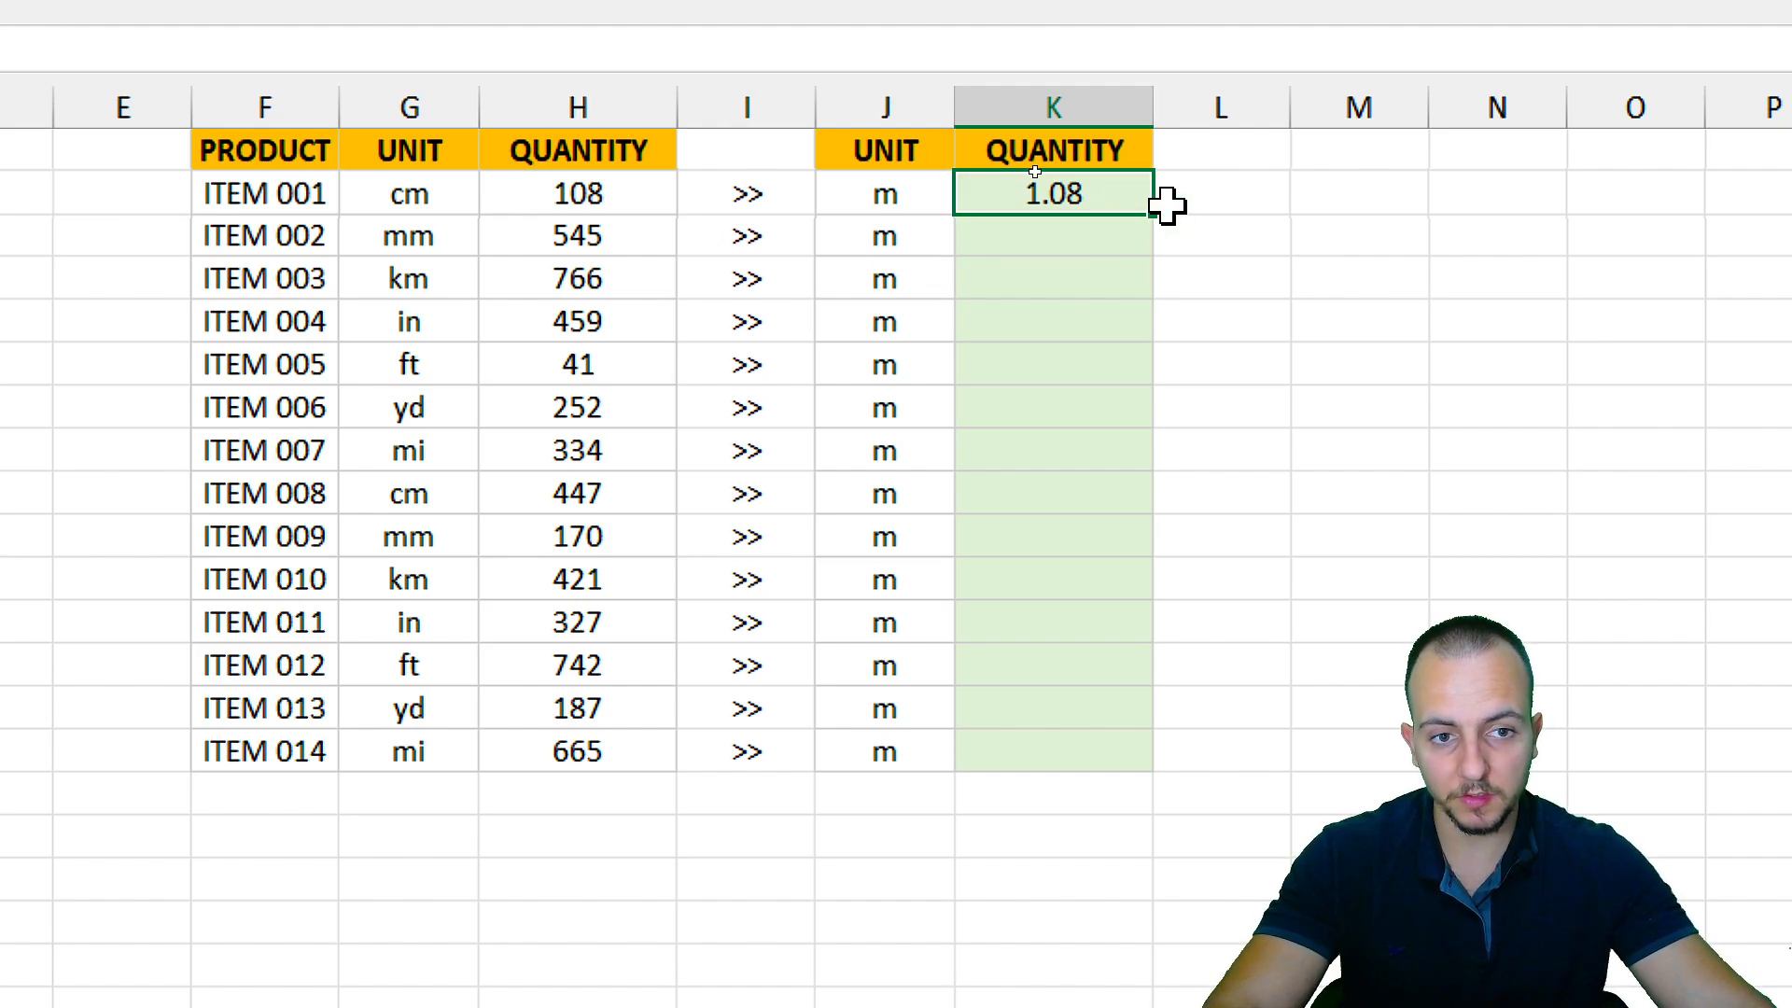
left_click_drag(1153, 213, 1072, 760)
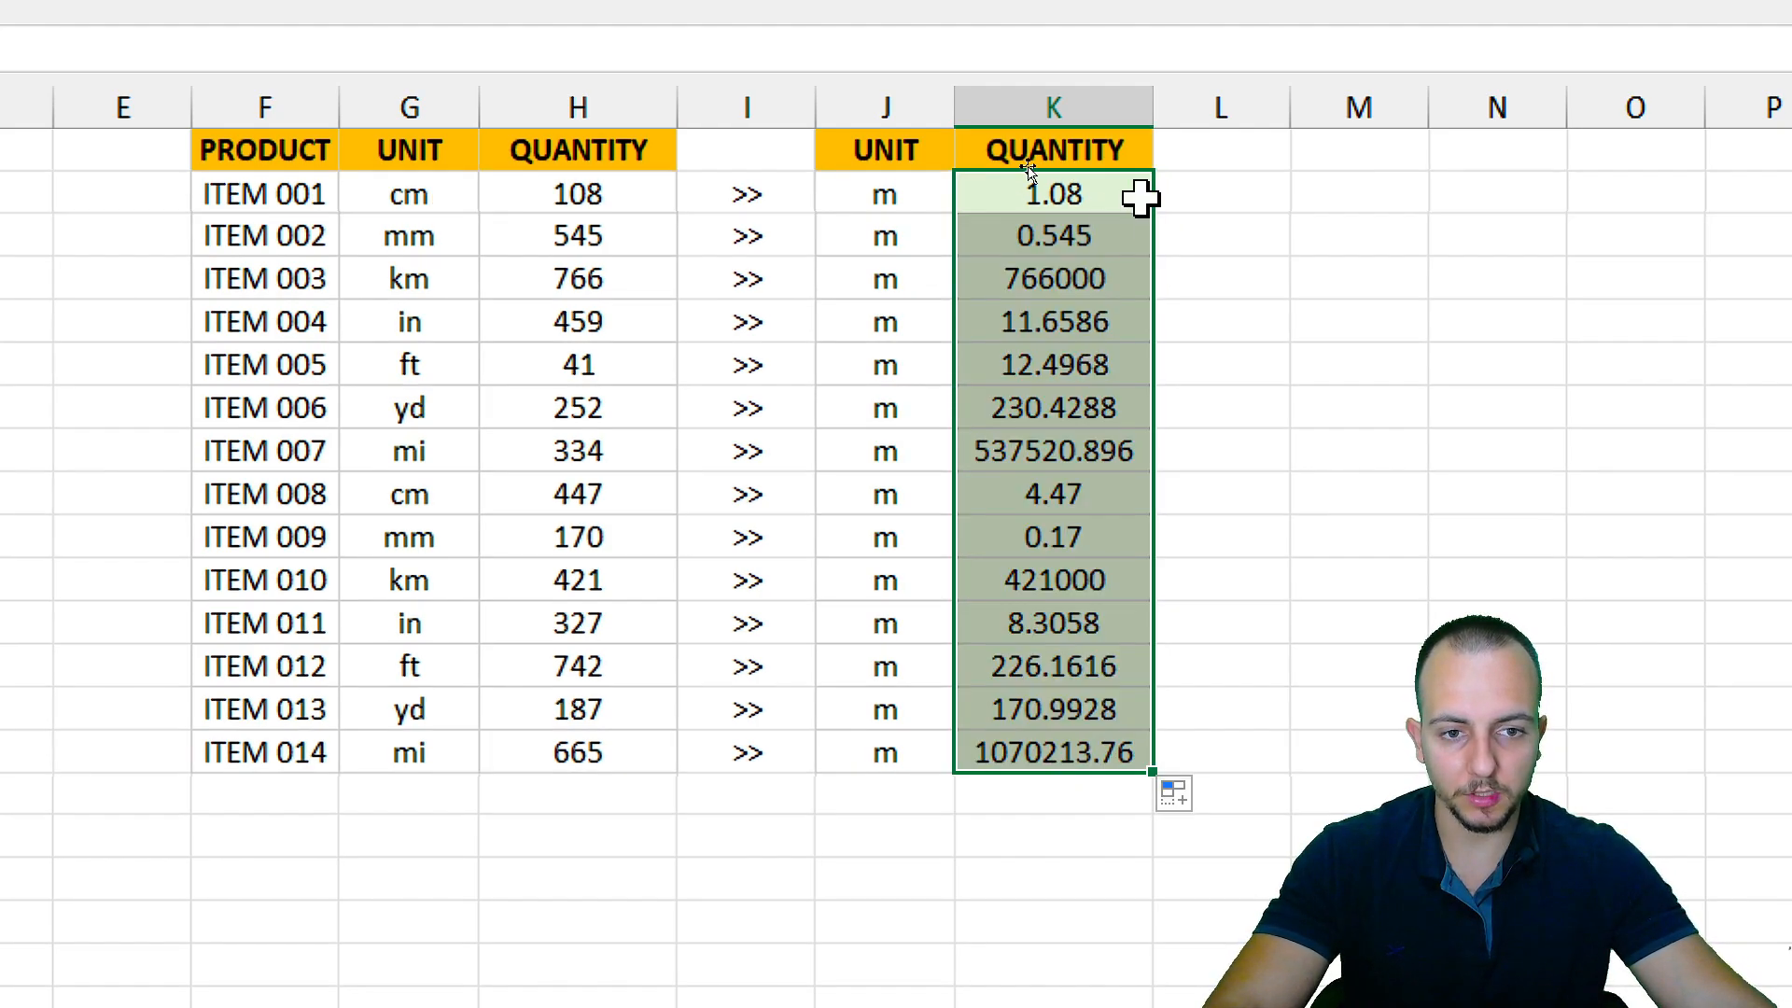
left_click(1073, 278)
left_click(1054, 536)
left_click(1036, 747)
left_click(1120, 152)
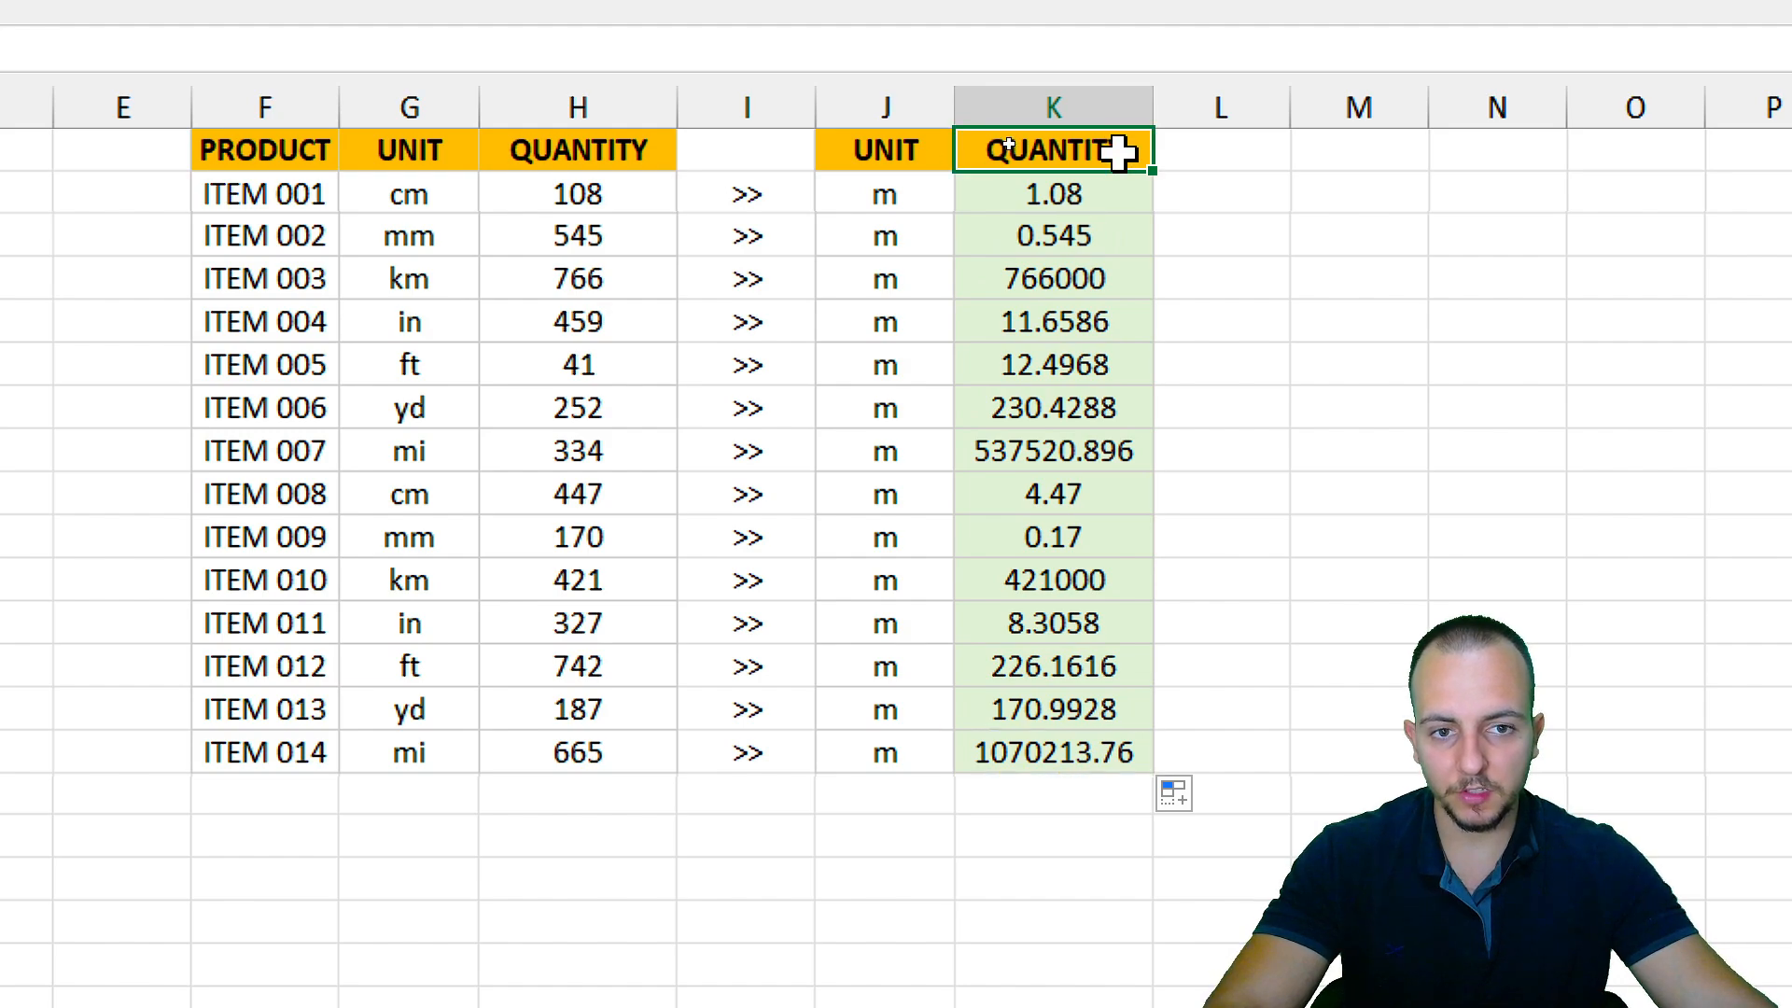
left_click(280, 154)
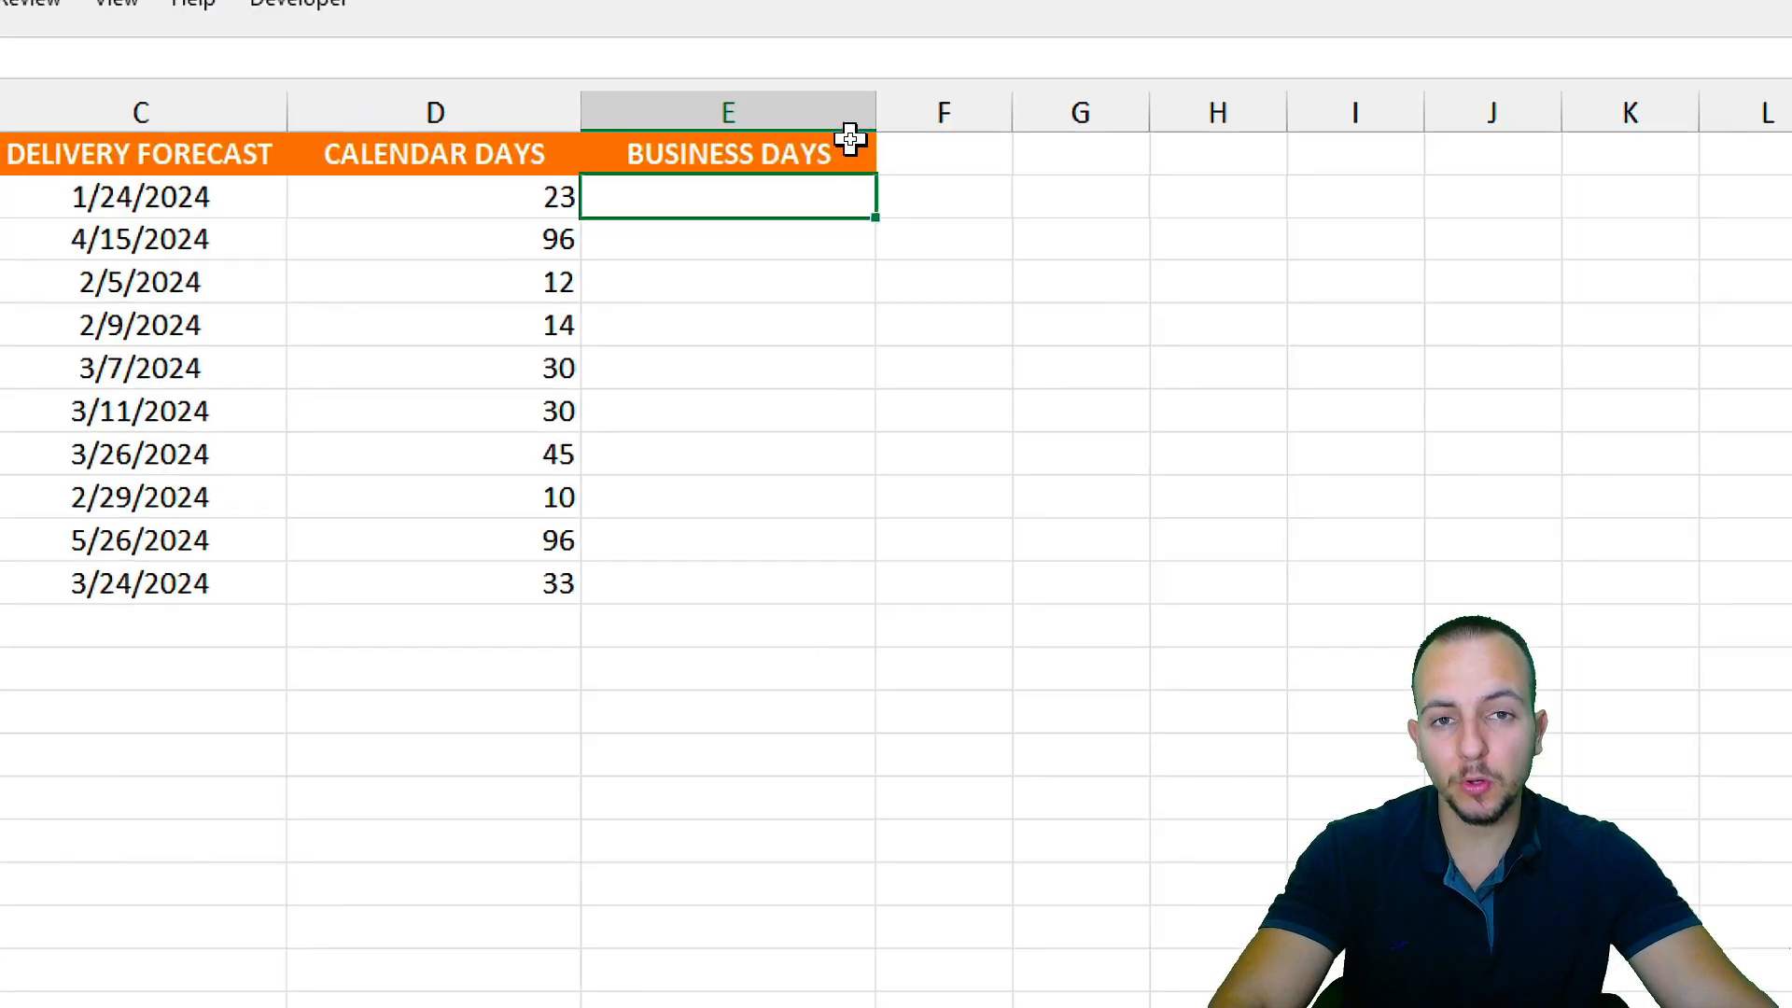
Examine the project table's start dates, delivery forecasts, empty BUSINESS DAYS column and the CALENDAR DAYS formula in D2.
left_click_drag(752, 150, 667, 635)
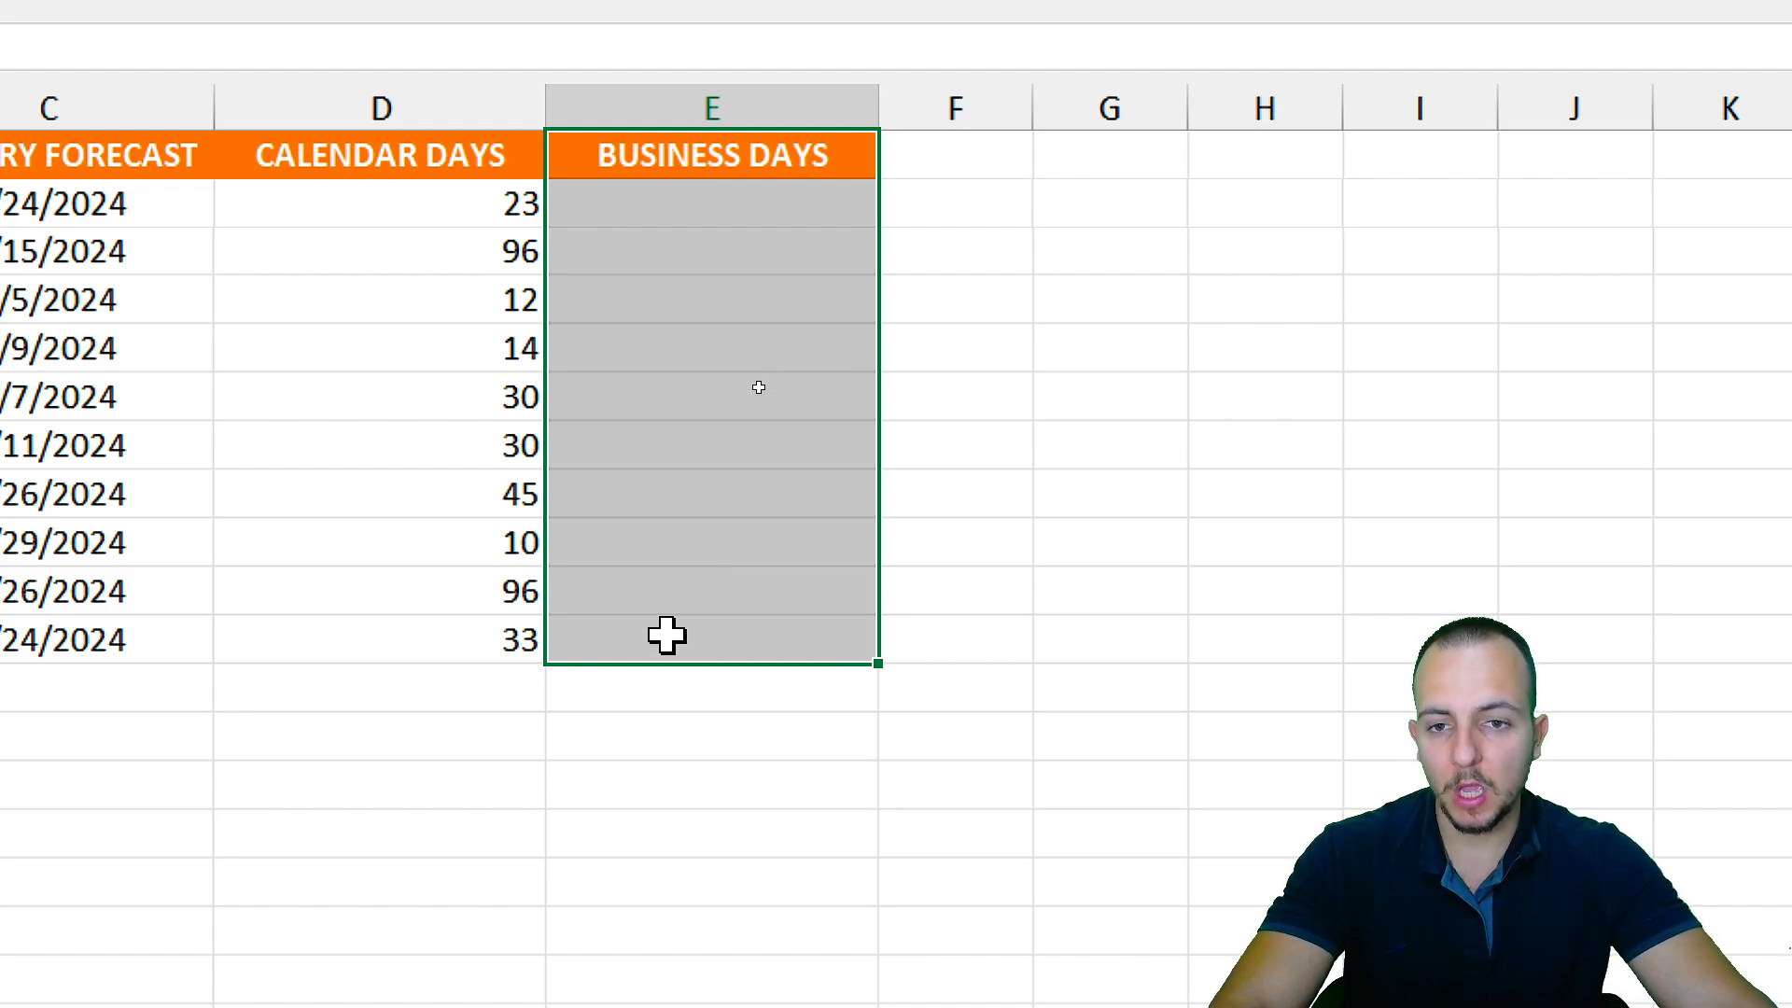
left_click(739, 212)
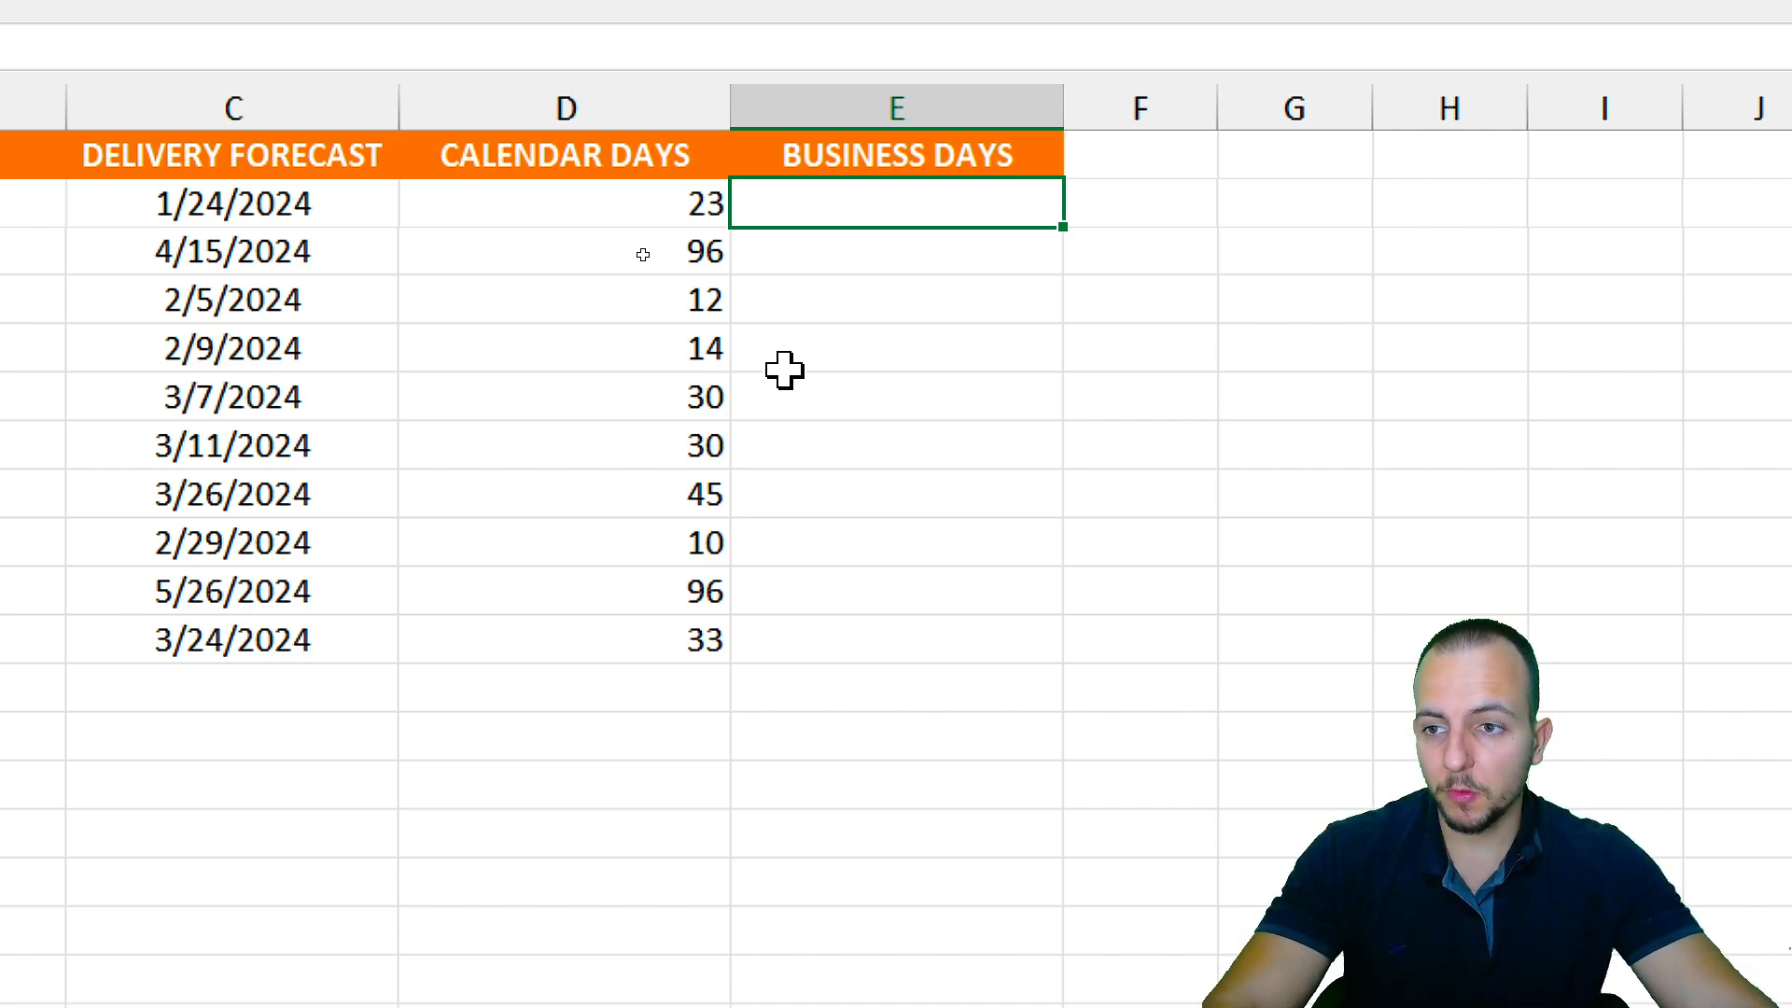
left_click_drag(293, 170, 192, 639)
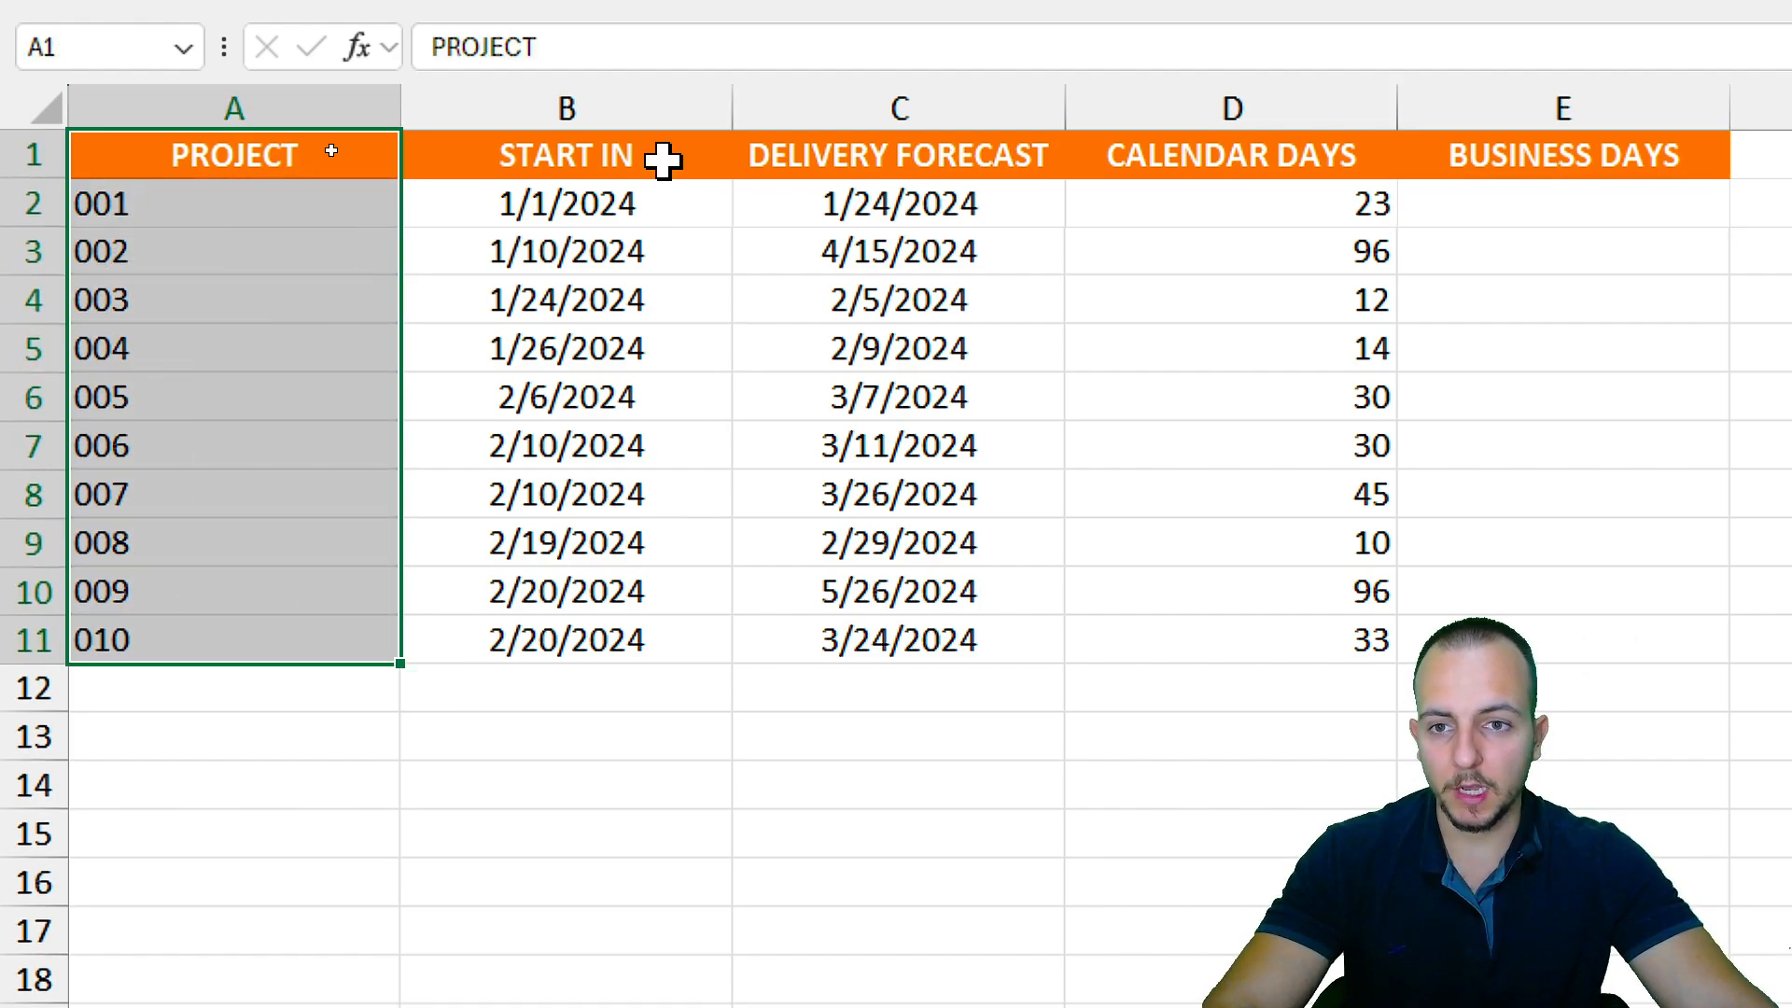
left_click_drag(656, 156, 632, 635)
left_click_drag(961, 144, 935, 681)
left_click_drag(695, 220, 827, 216)
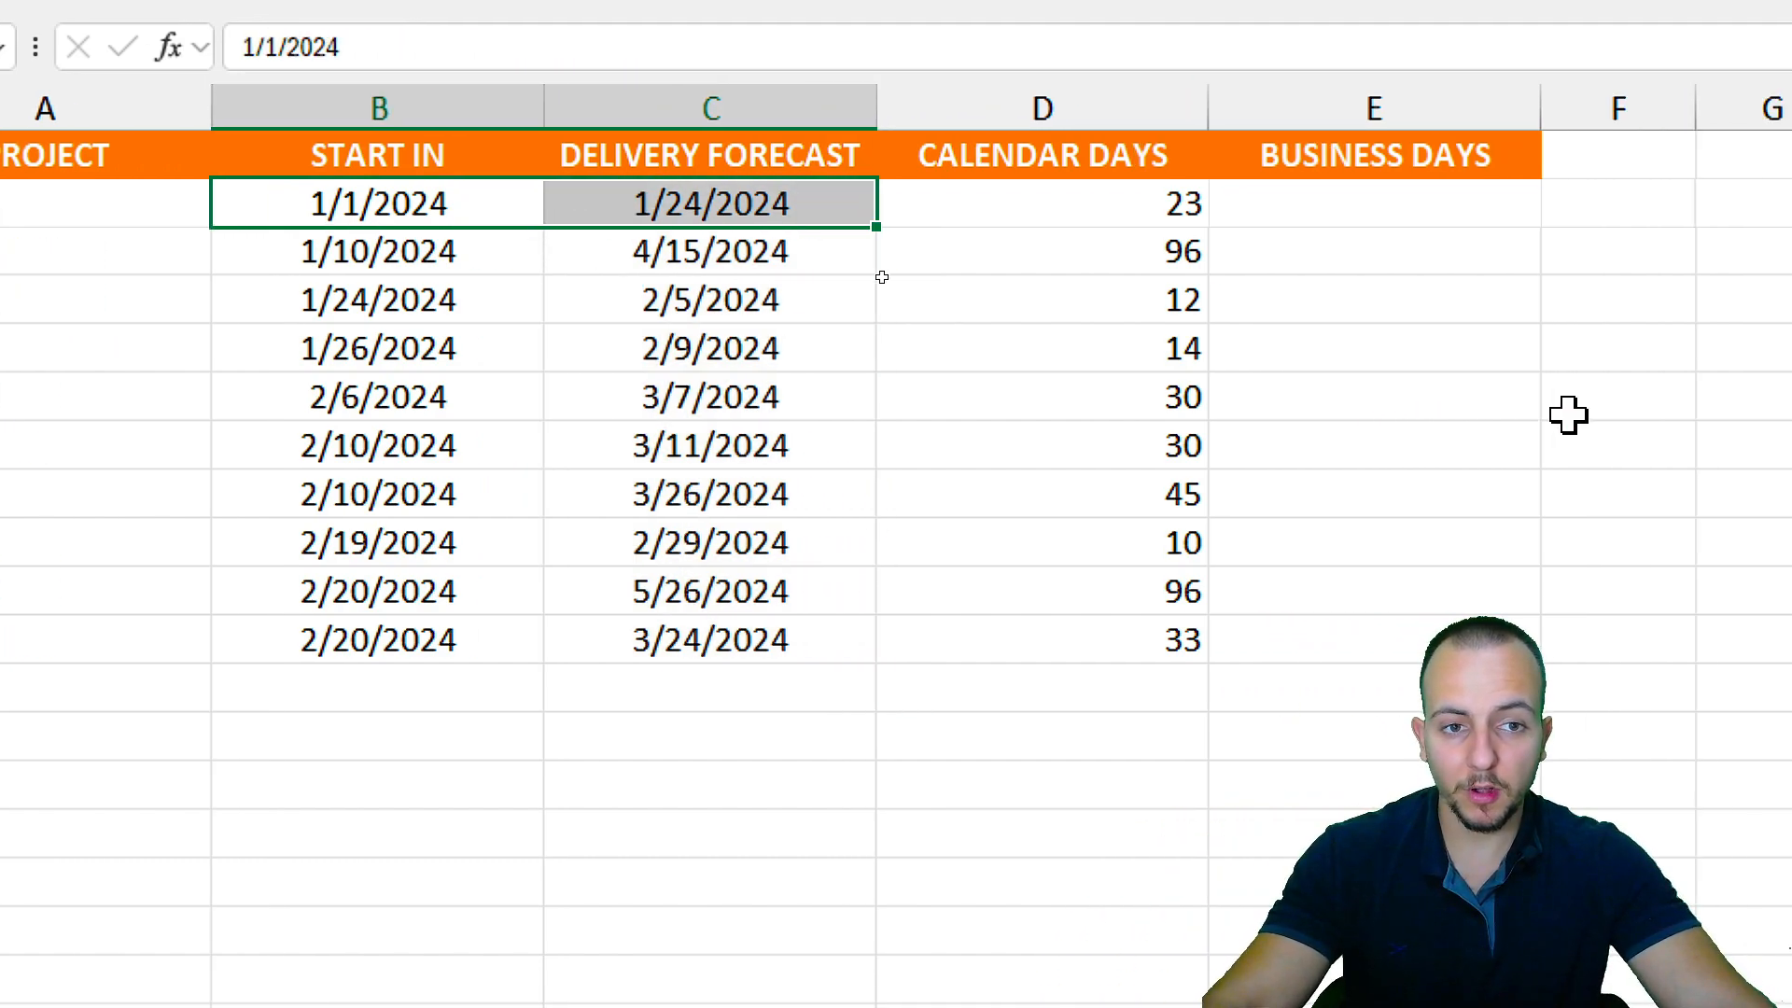
left_click(948, 216)
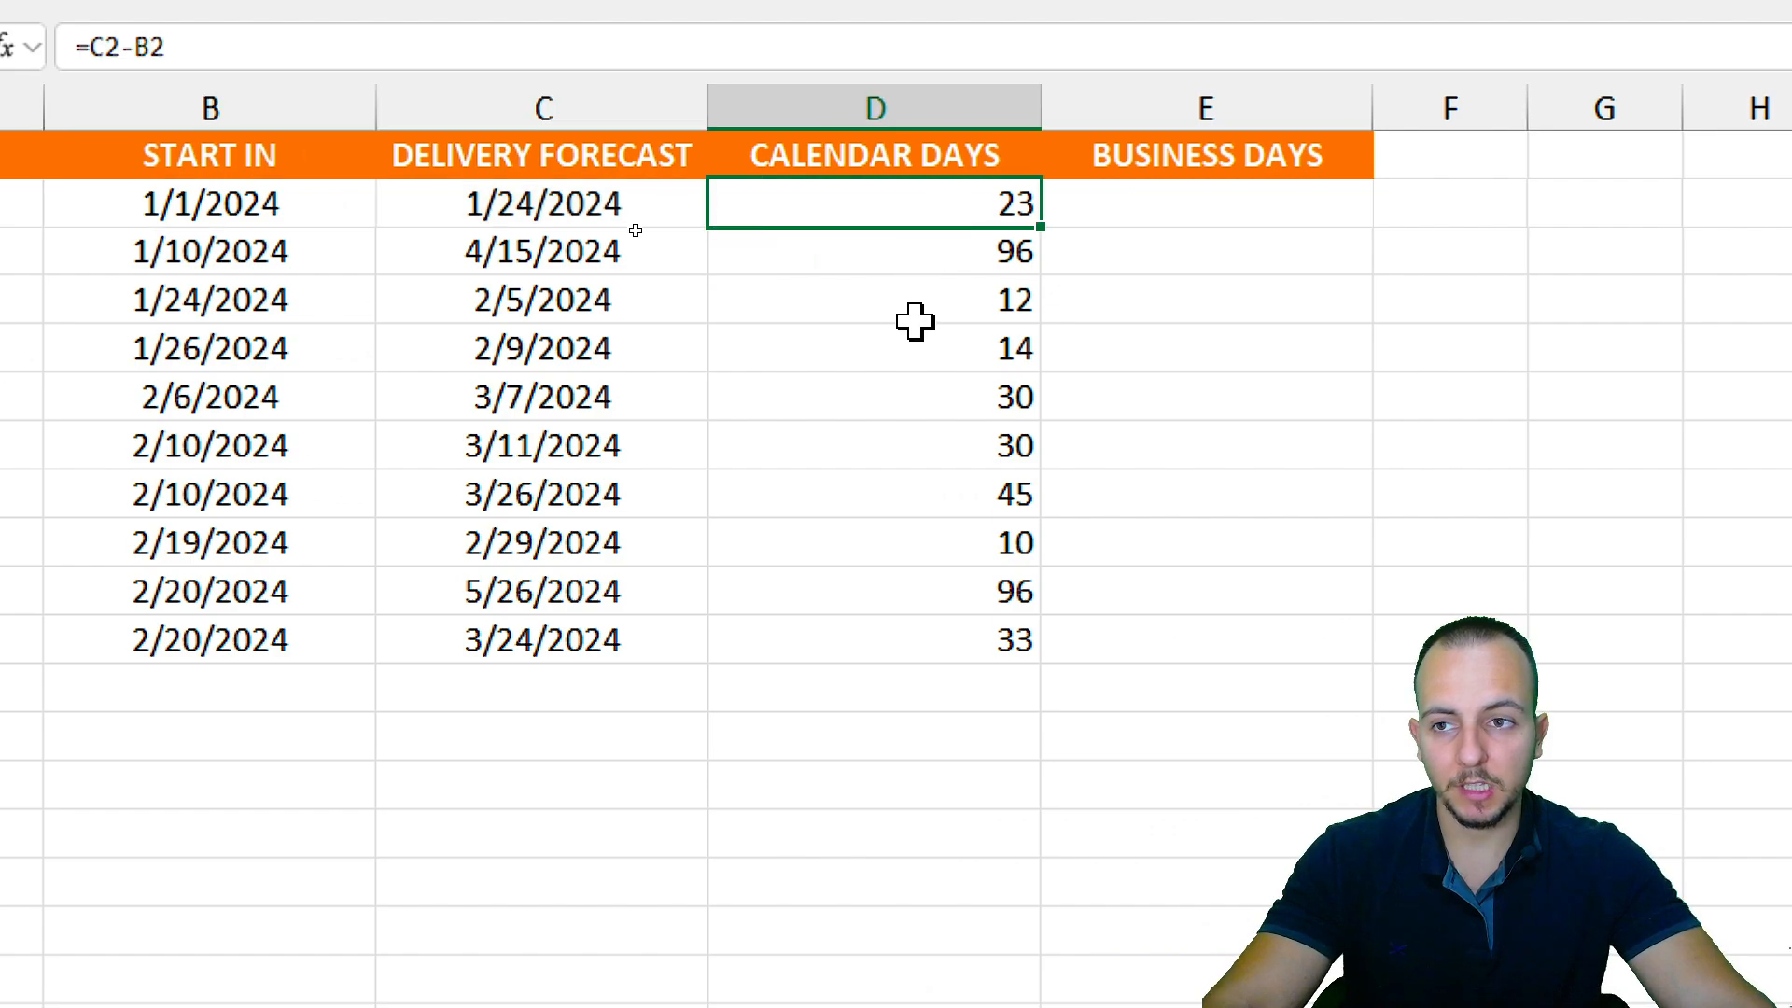
left_click(850, 156)
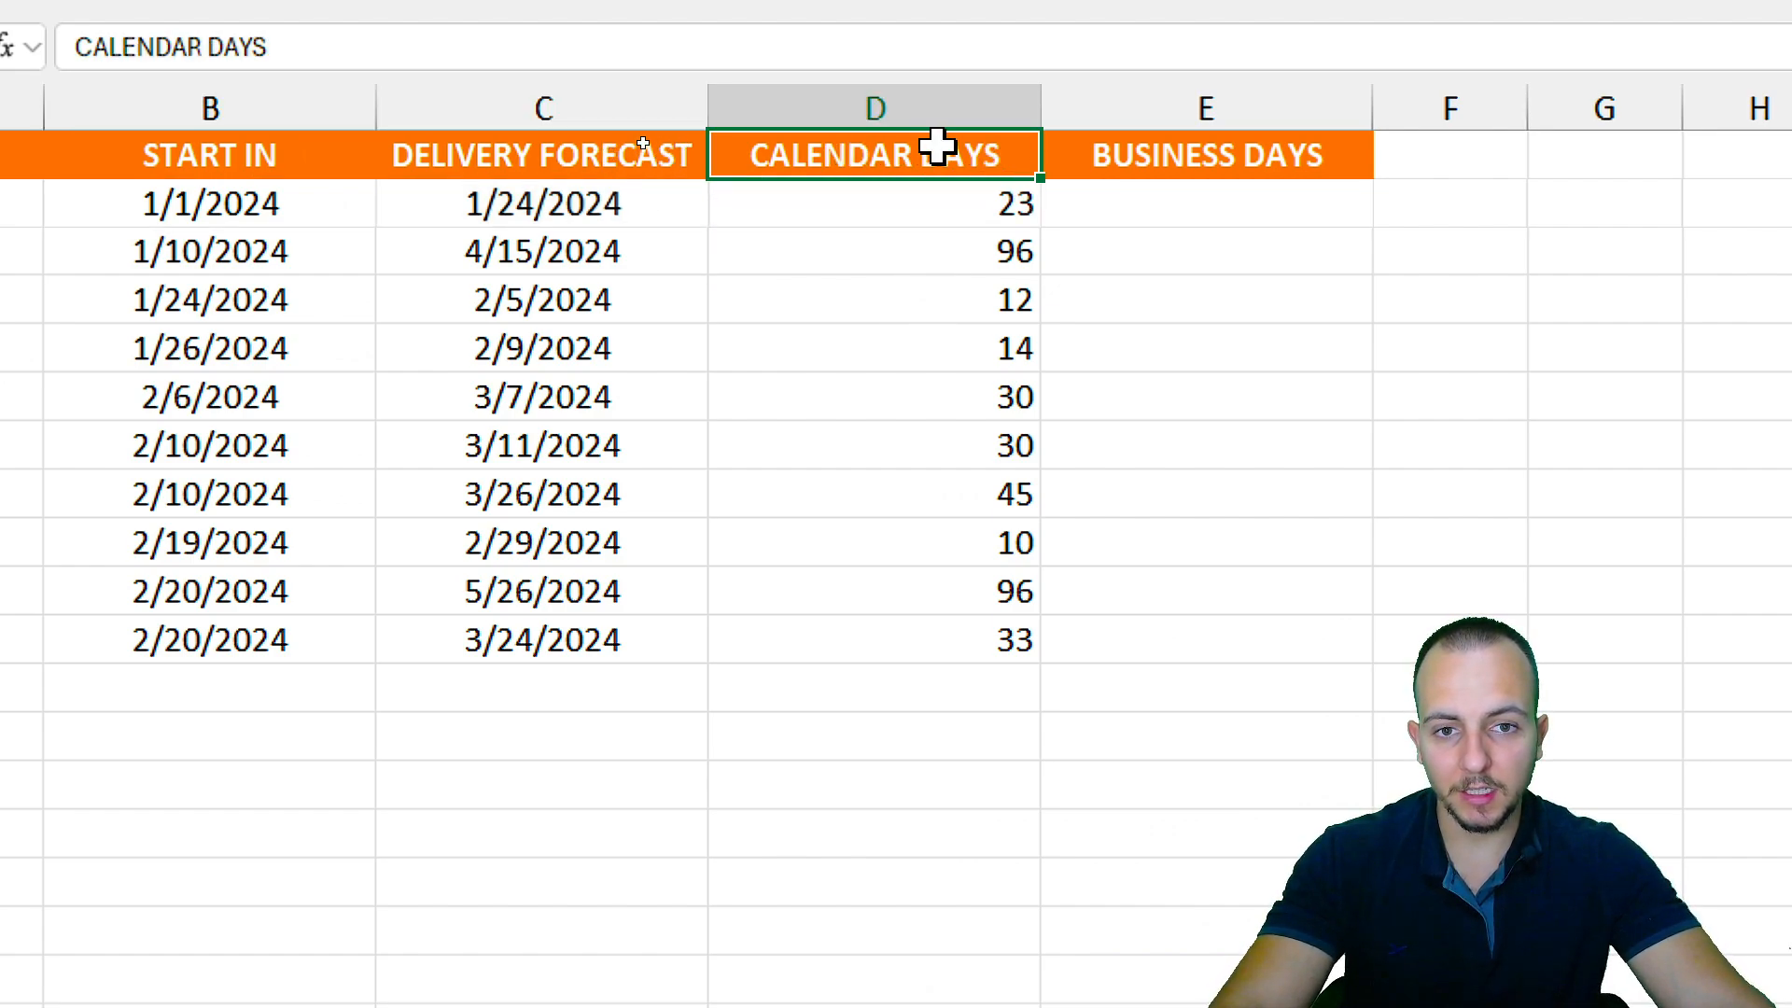
Re-enter the calendar days formula =C2-B2 in D2 and fill it down to D11.
left_click(915, 205)
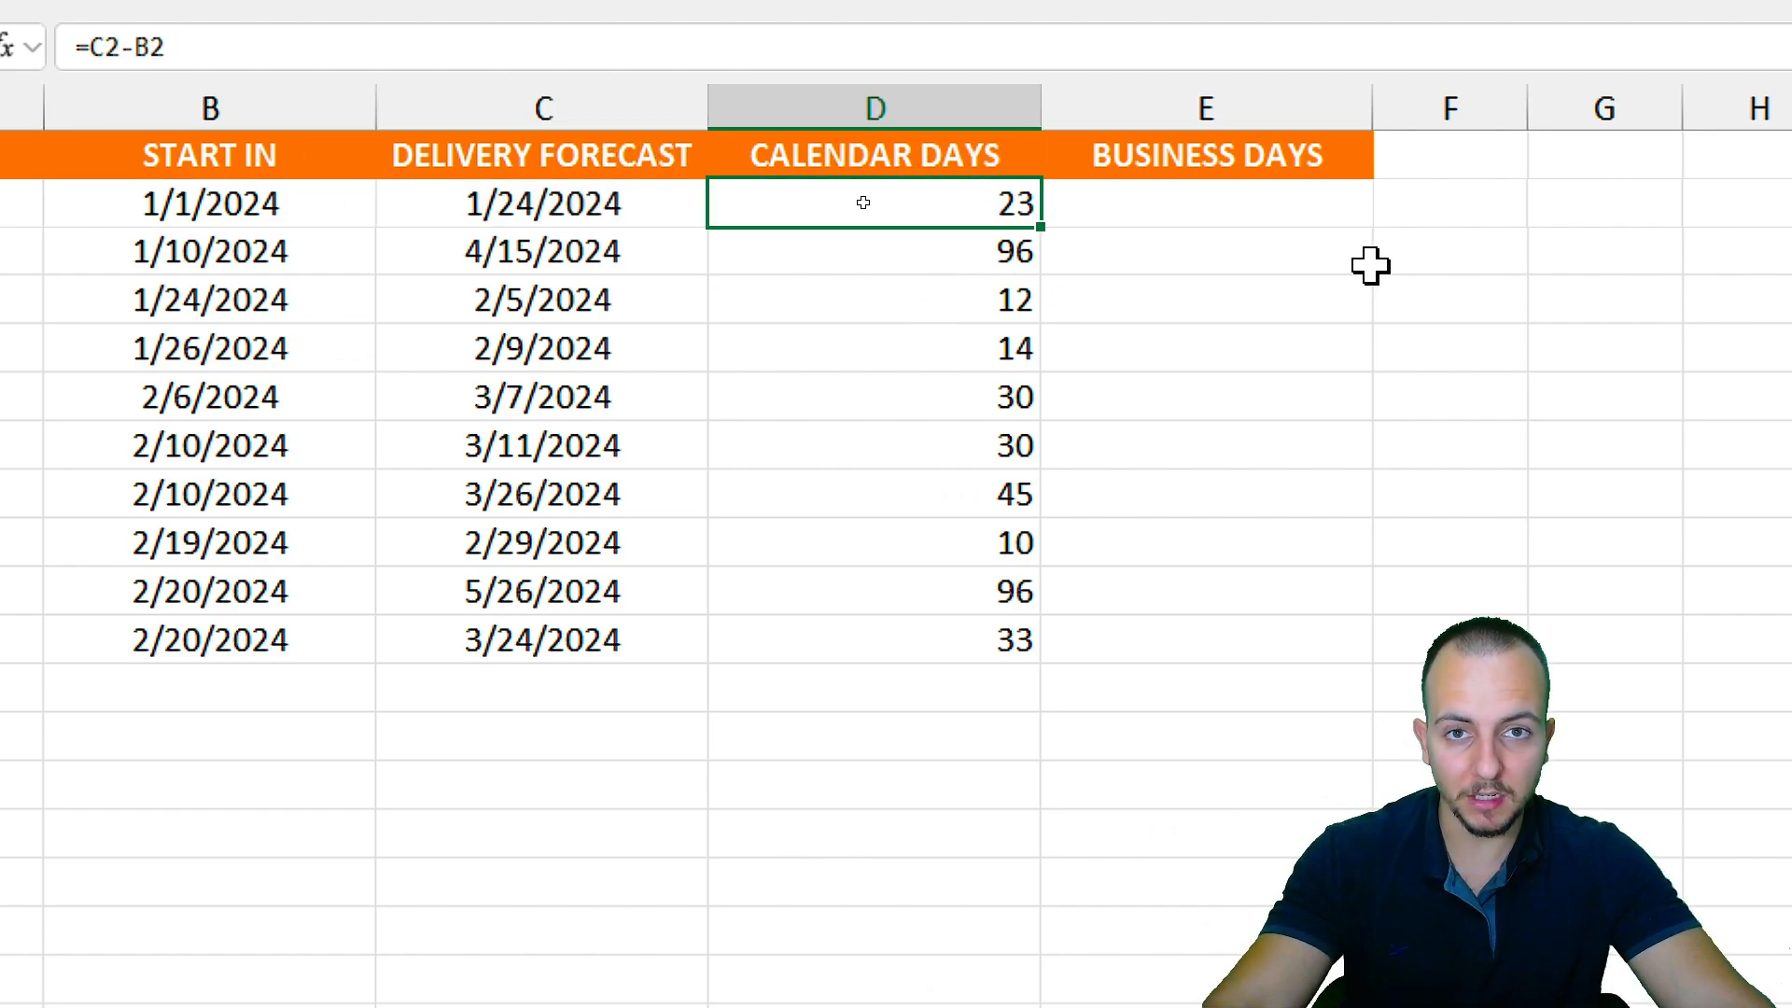
type("=")
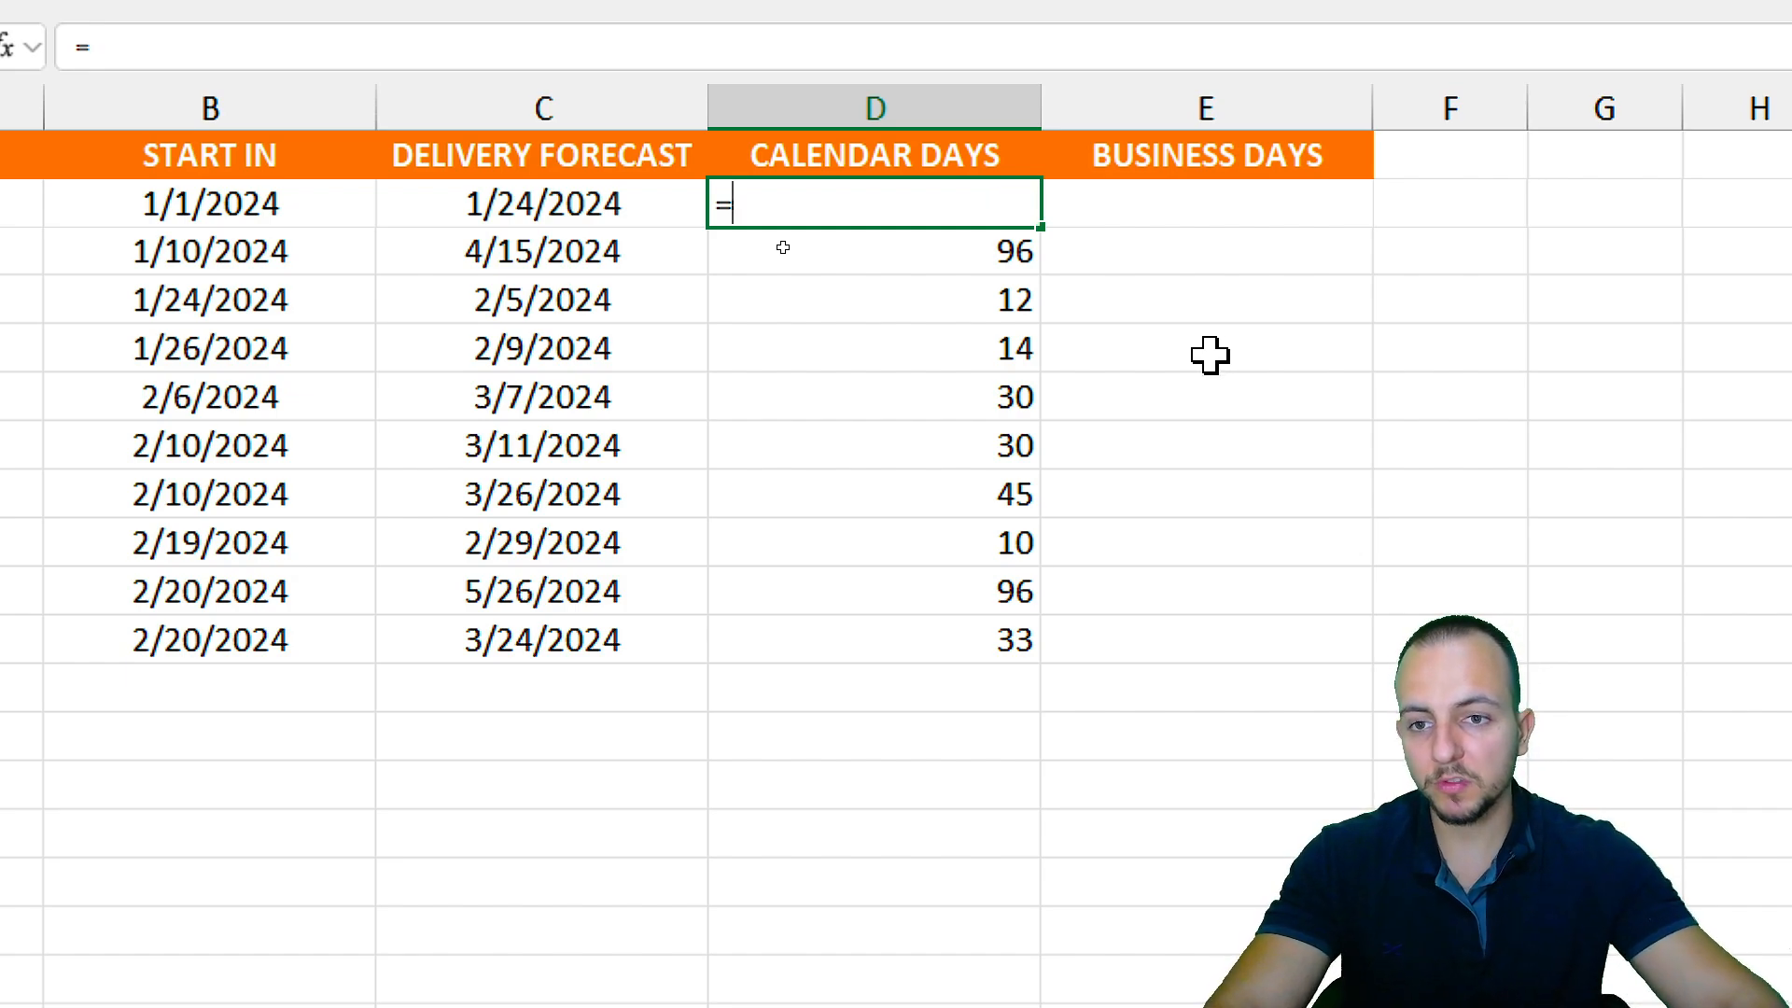
left_click(518, 213)
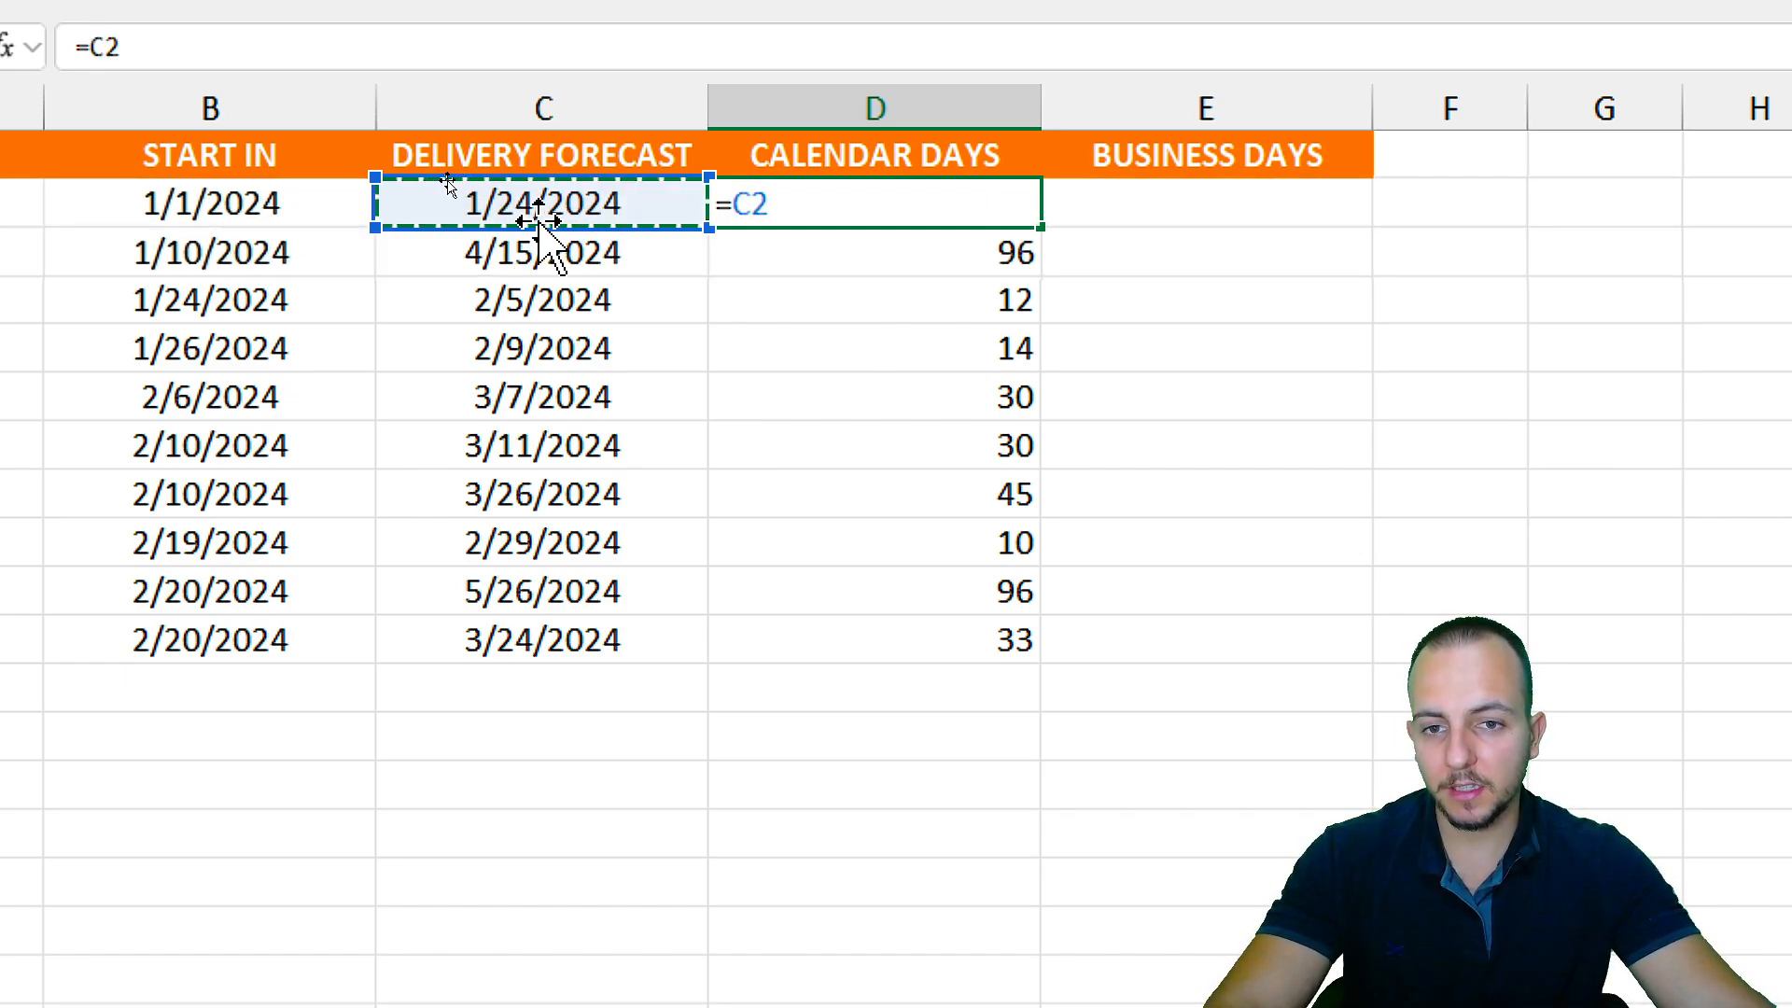
type("-")
left_click(329, 195)
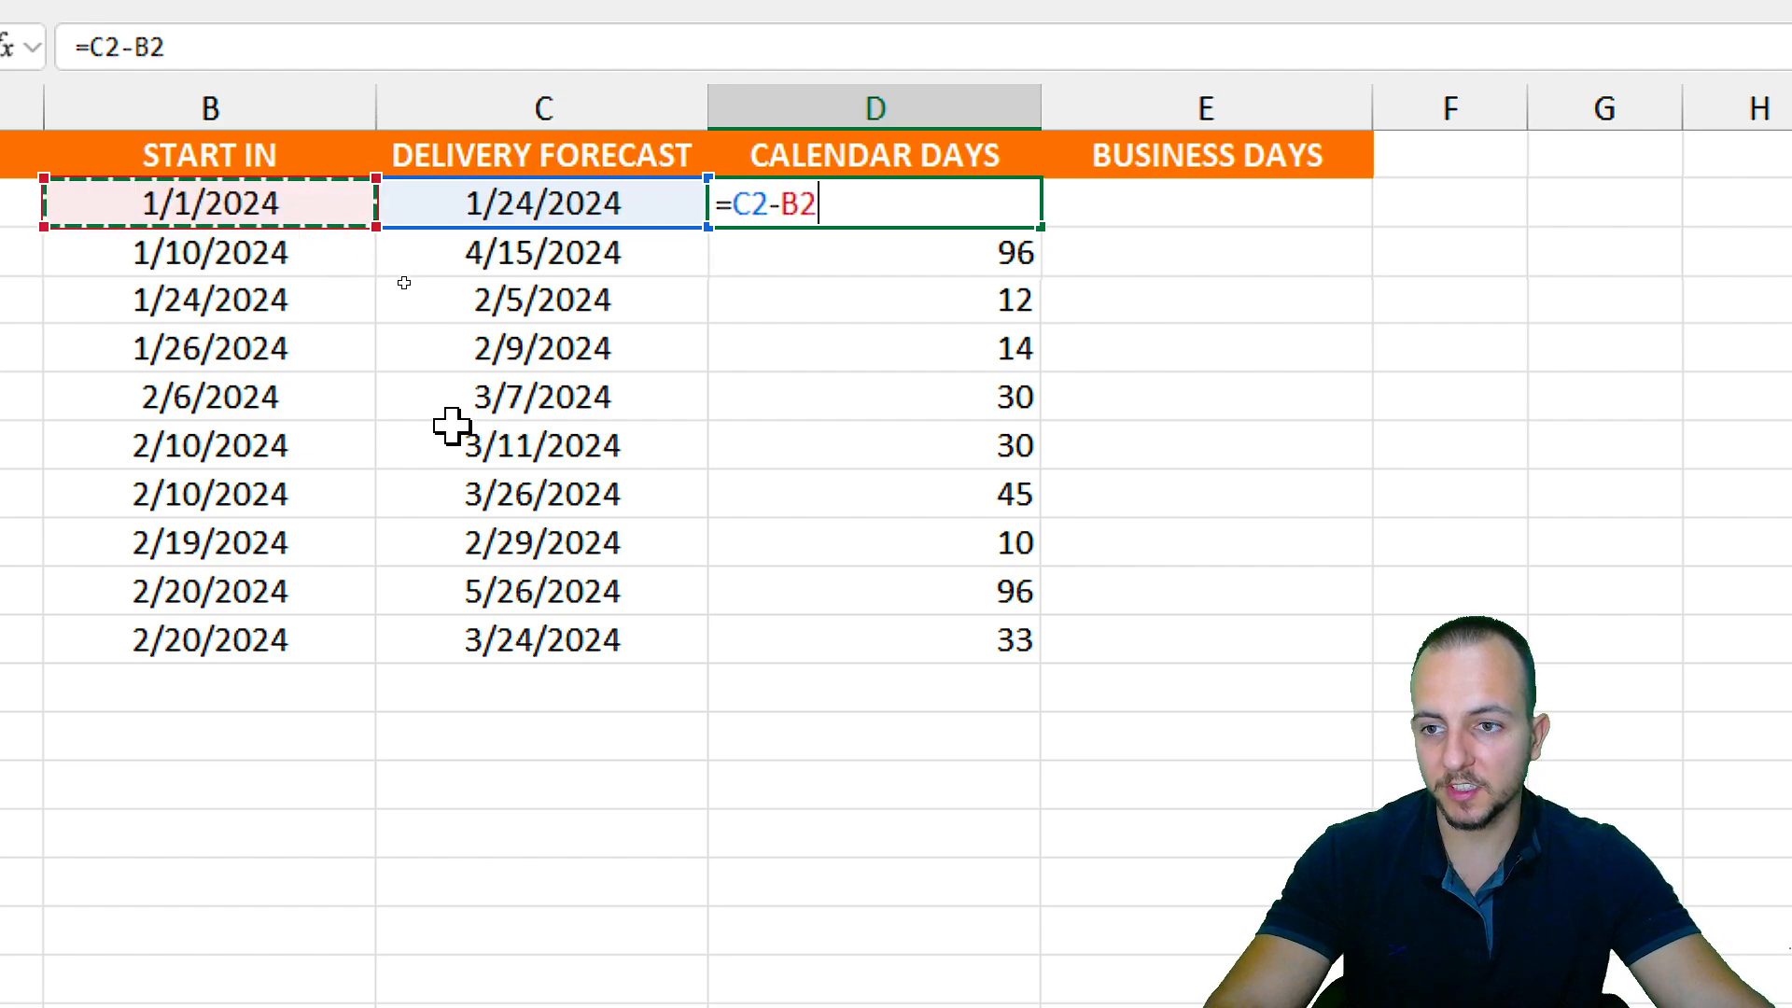
key("Return")
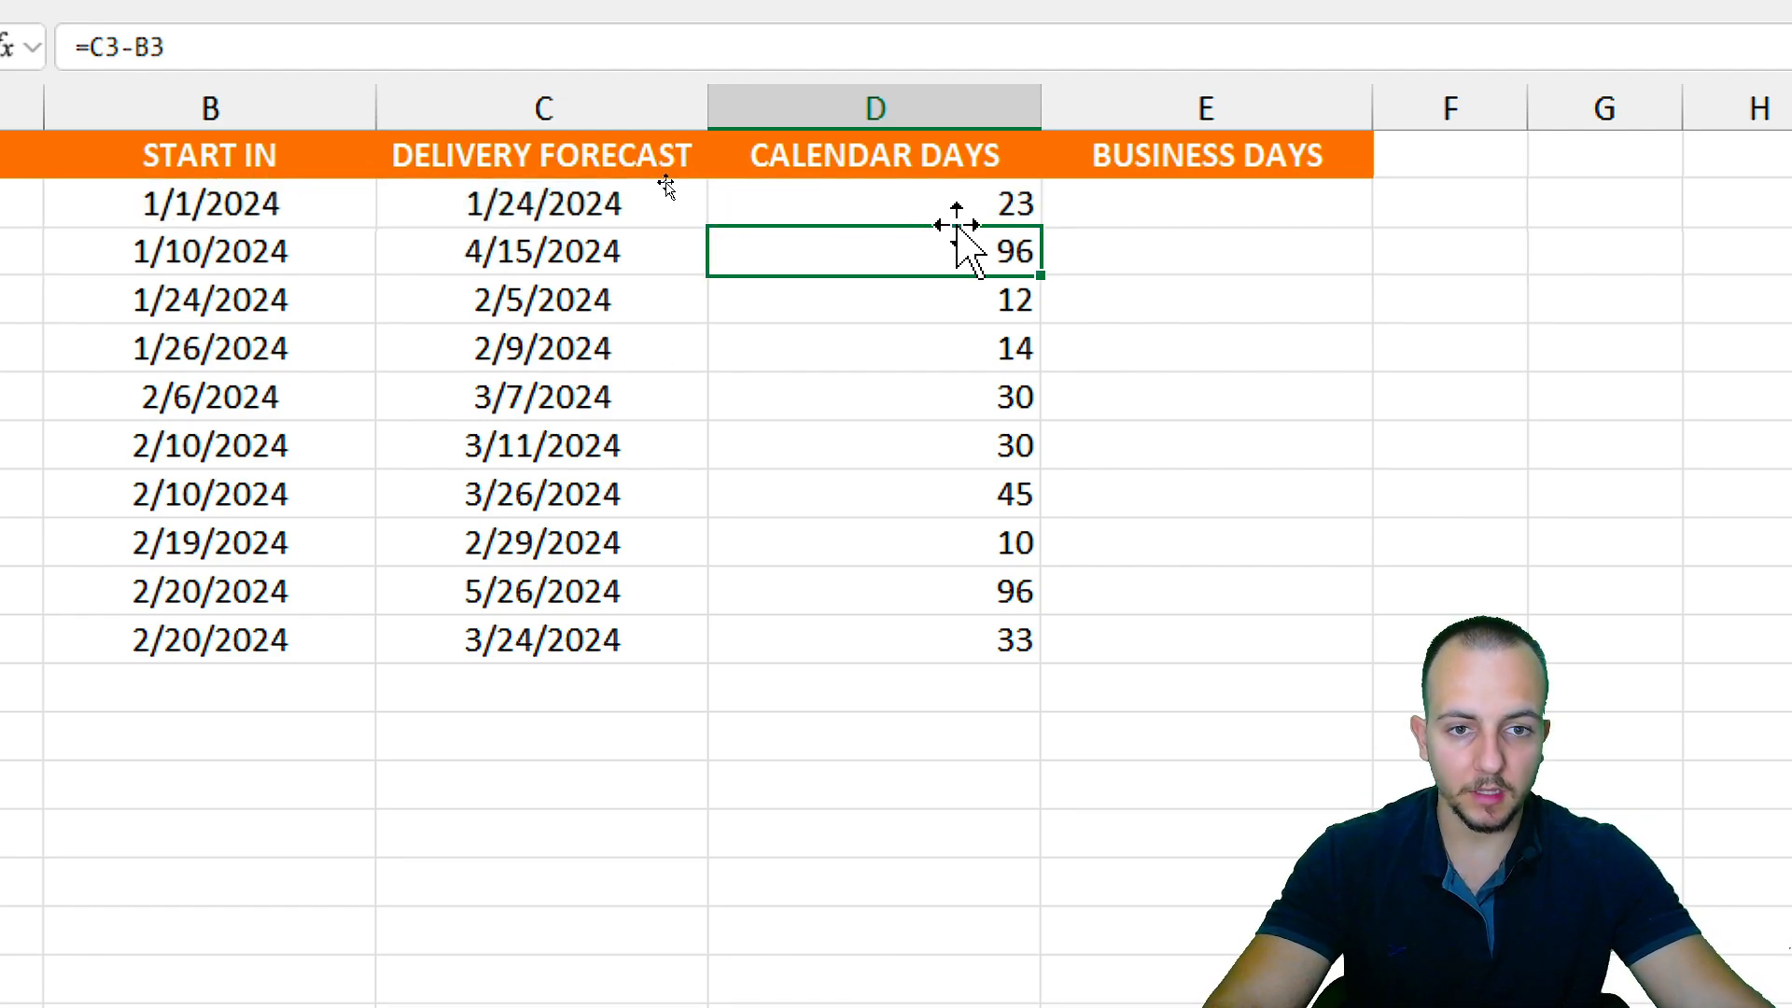
left_click(1000, 208)
left_click_drag(1039, 227, 989, 666)
Start a NETWORKDAYS.INTL formula in E2 of the BUSINESS DAYS column.
left_click(1176, 212)
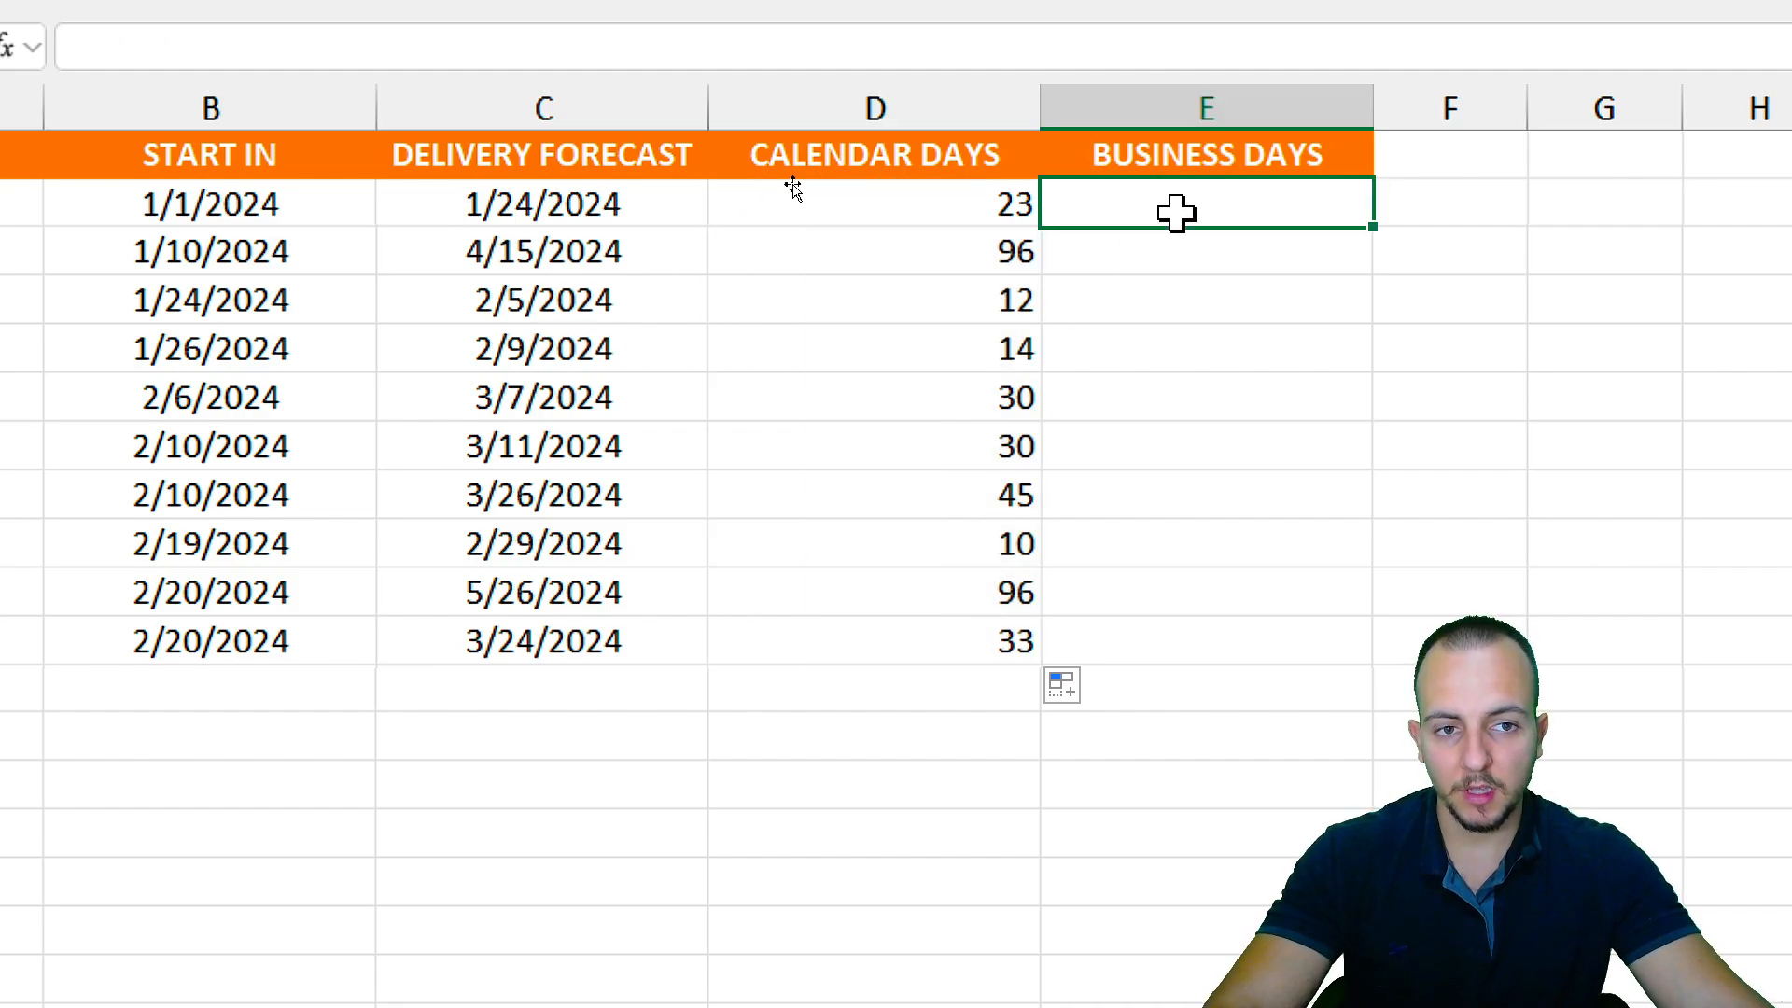
left_click_drag(802, 164, 799, 639)
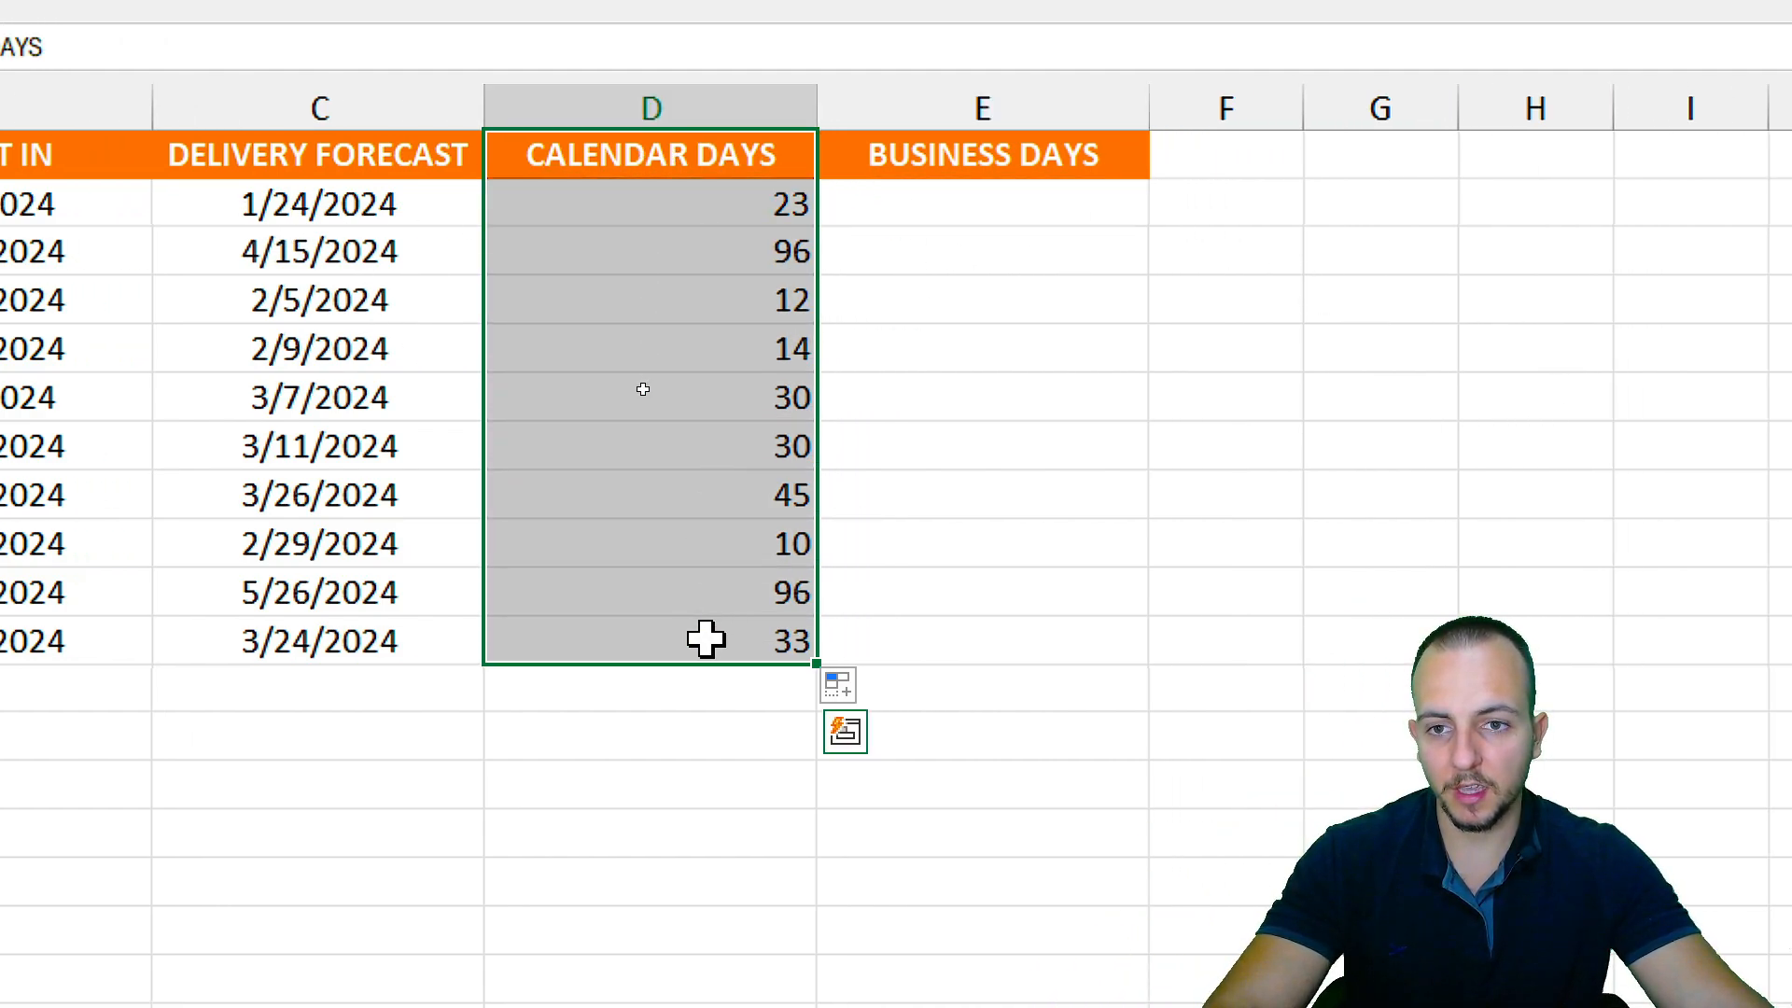
left_click_drag(1073, 159, 994, 642)
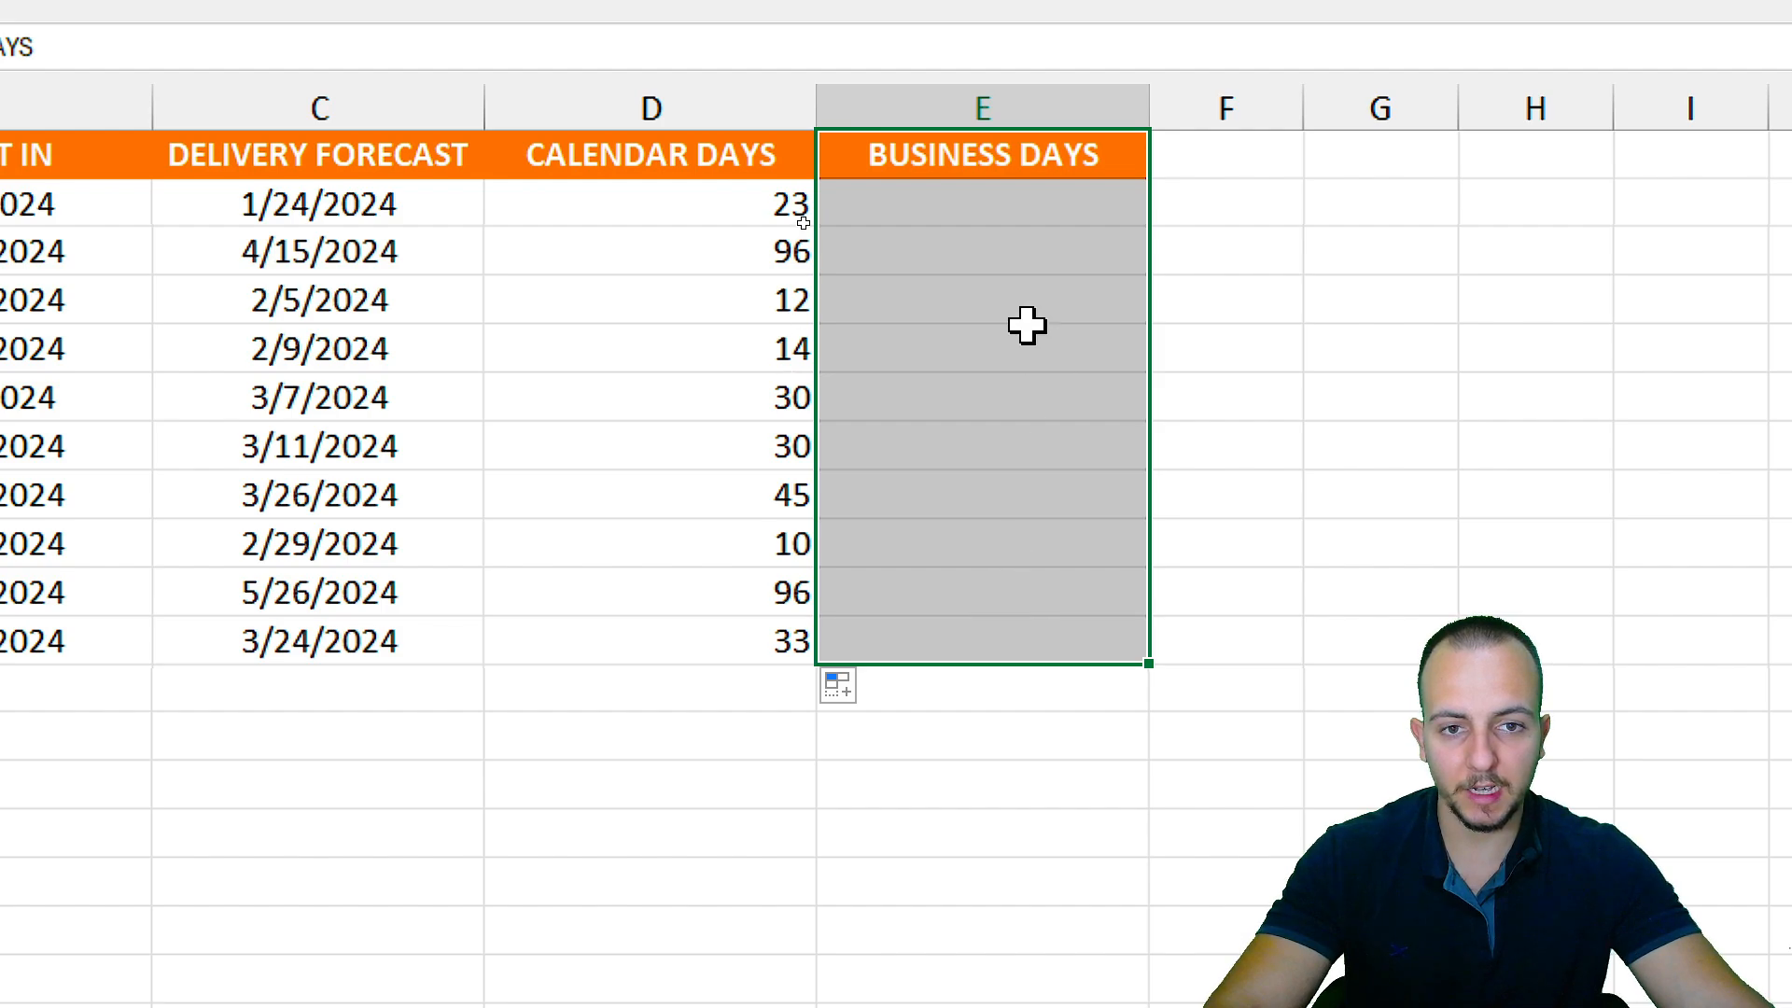
left_click(1027, 203)
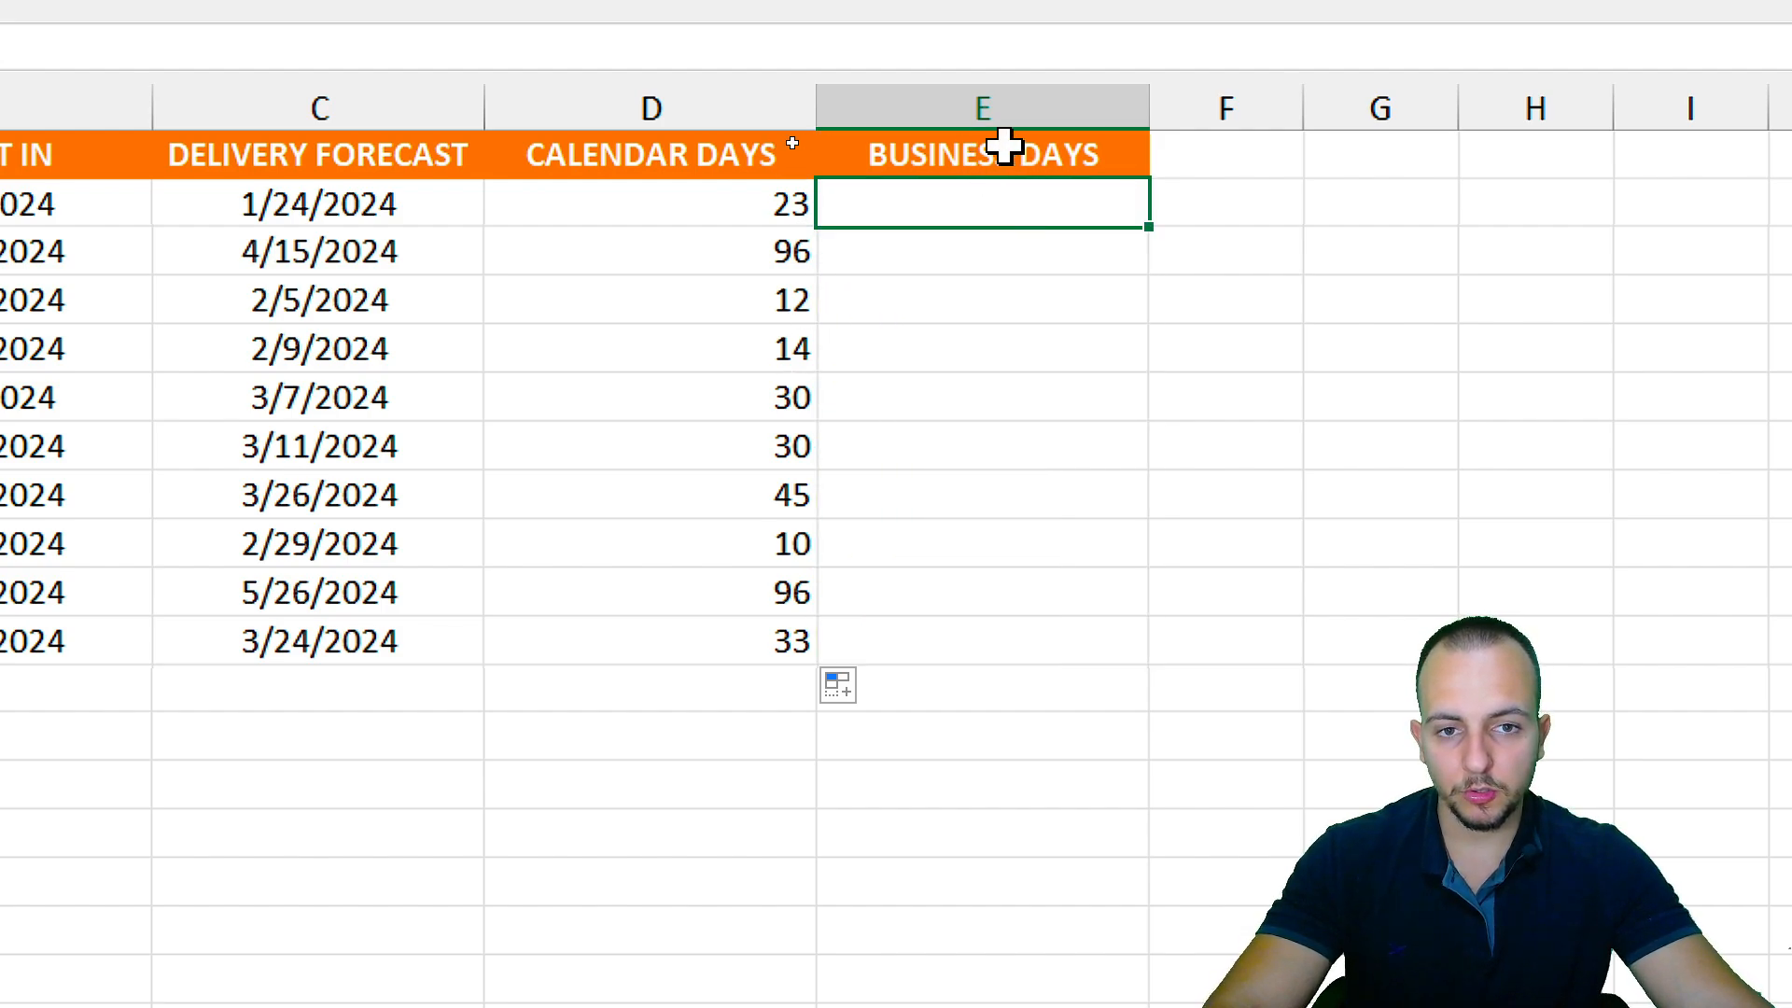
type("=NET")
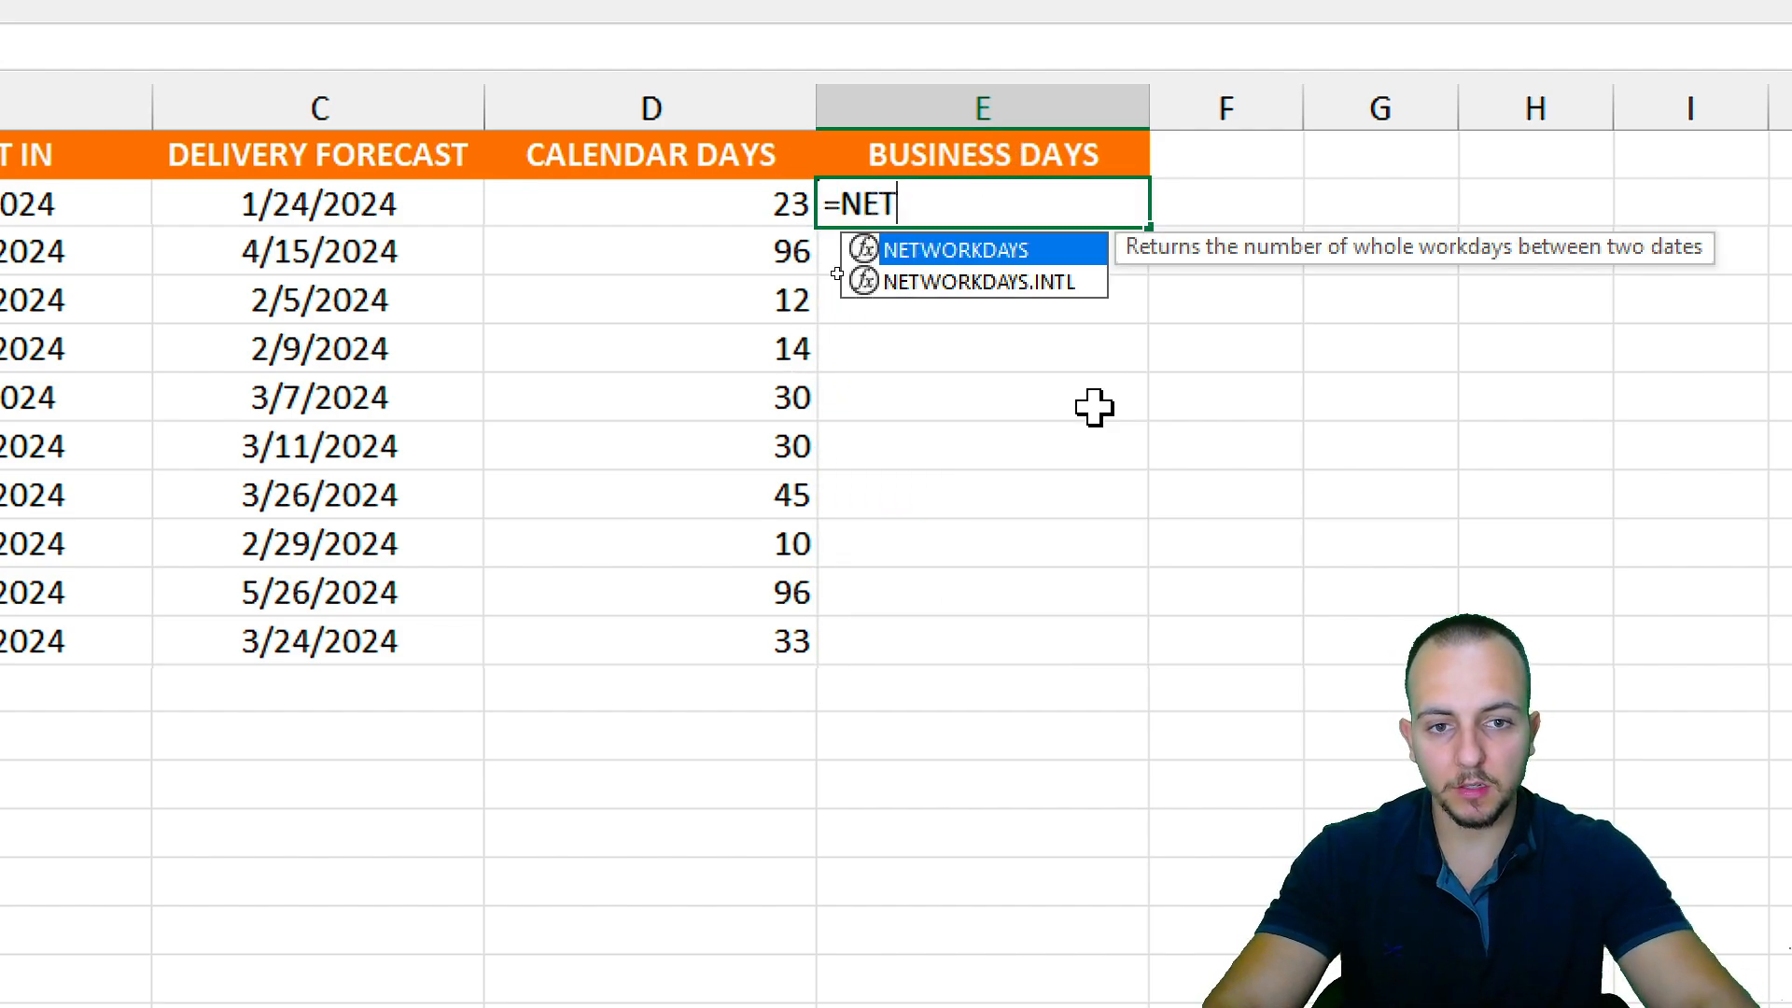
key("Down")
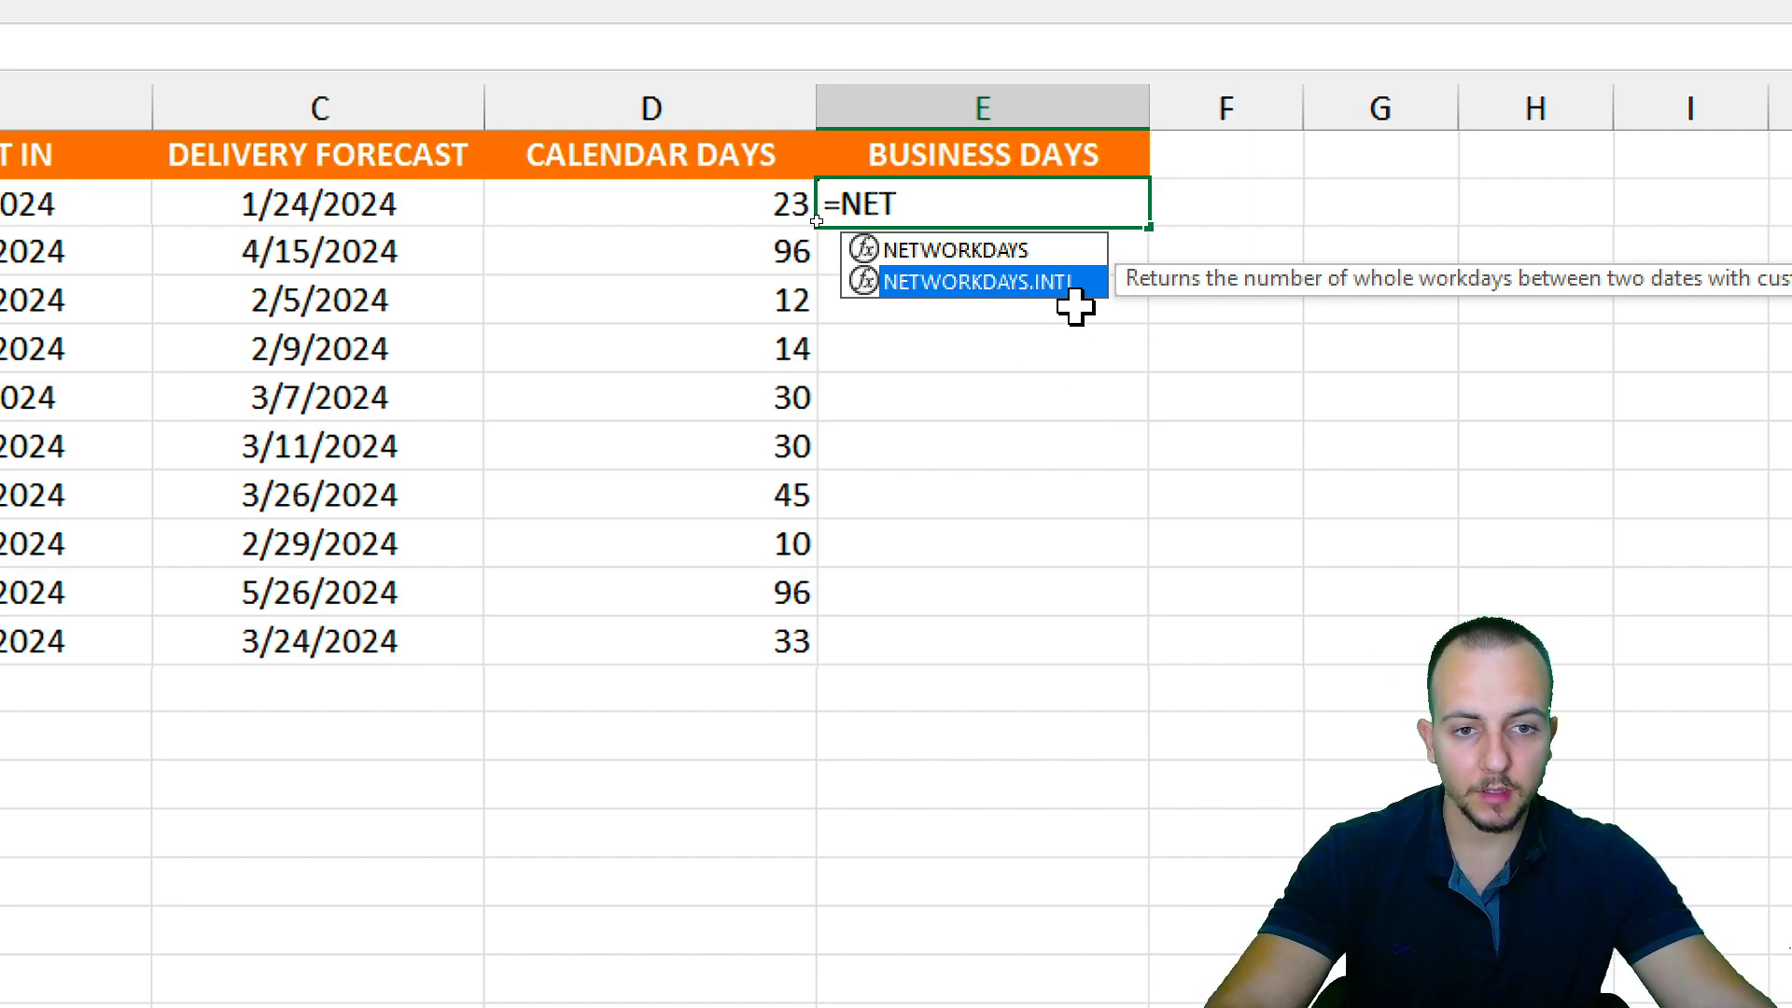
double_click(1023, 284)
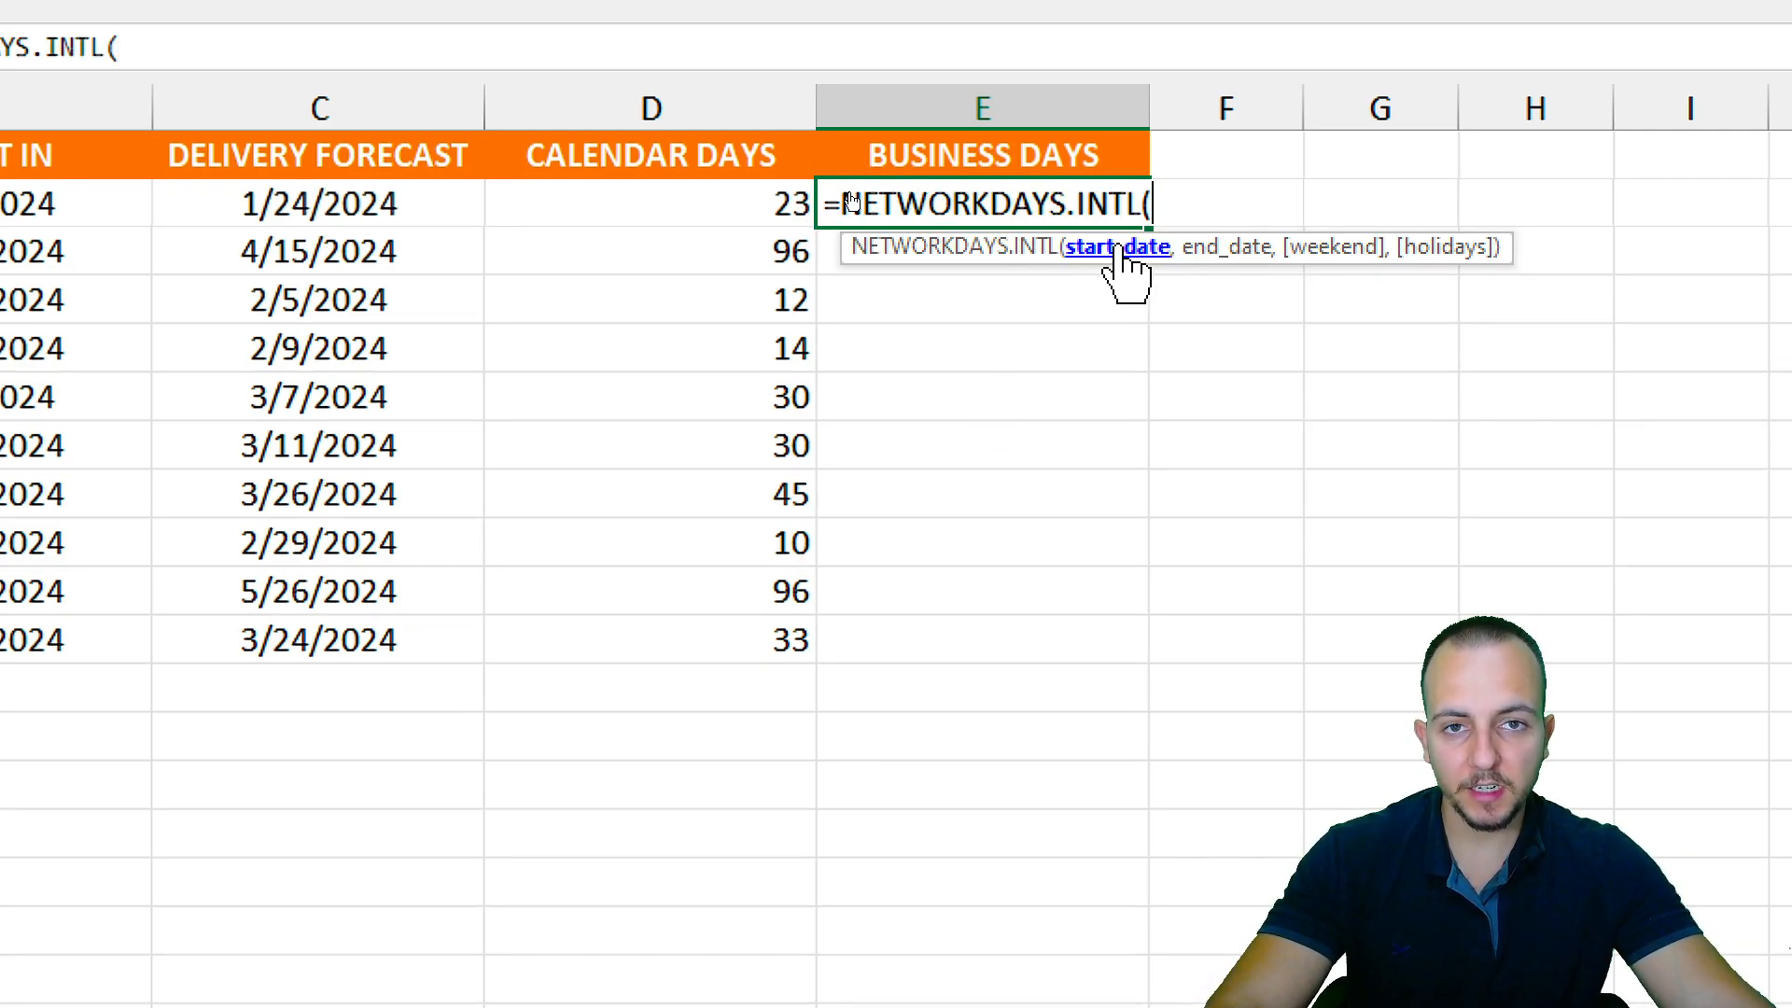
Set B2 as the start date and C2 as the end date in the E2 NETWORKDAYS.INTL formula.
left_click(14, 248)
left_click(20, 204)
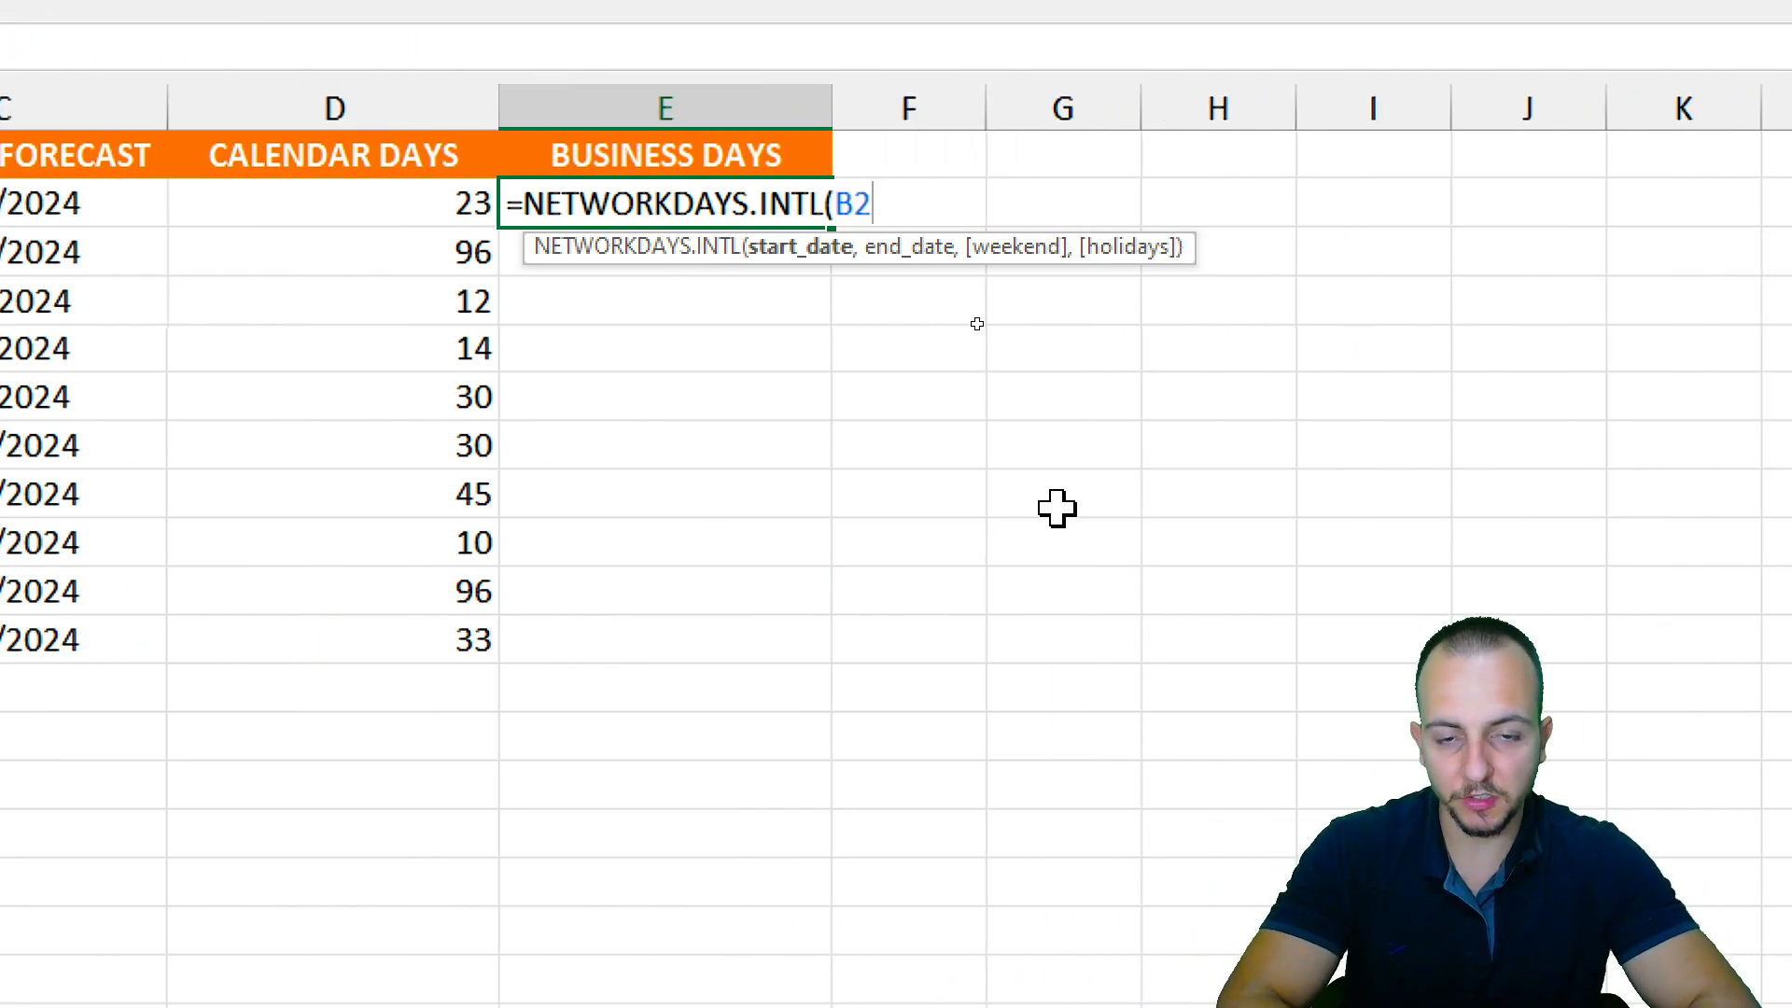
type(",")
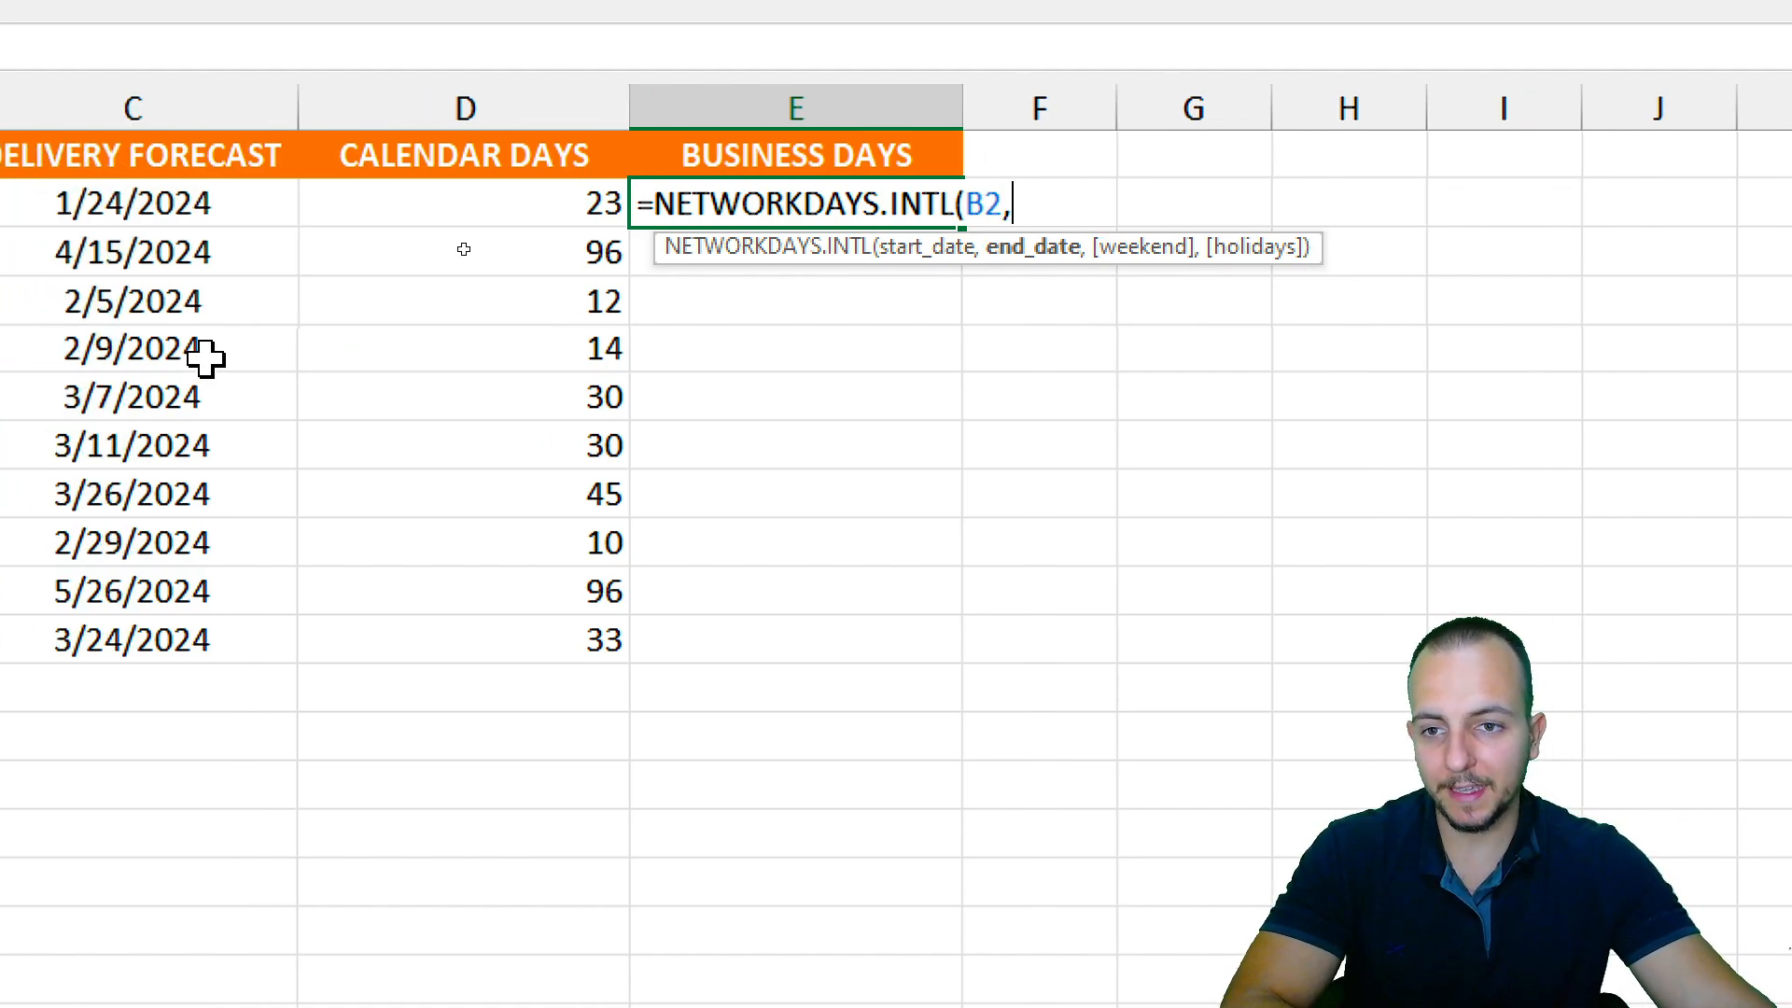
left_click(9, 203)
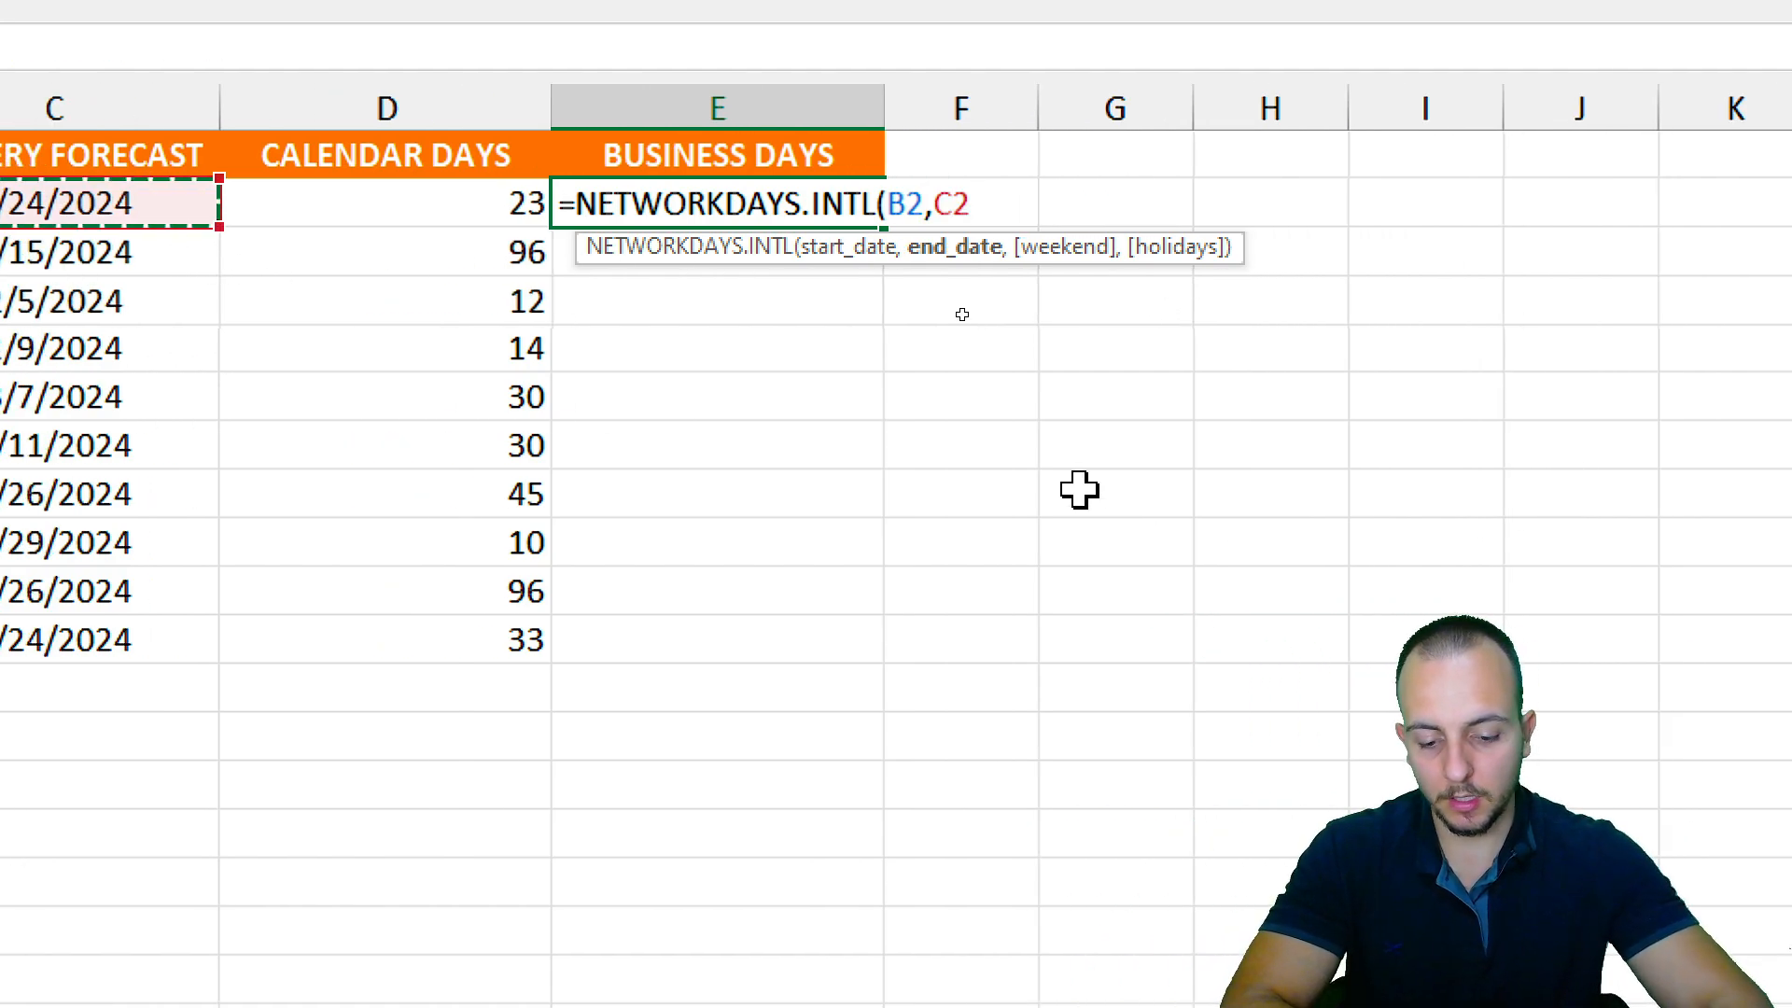
Review the weekend options for the E2 formula and set the weekend argument to 1 - Saturday, Sunday, continuing to the holidays argument.
type(",")
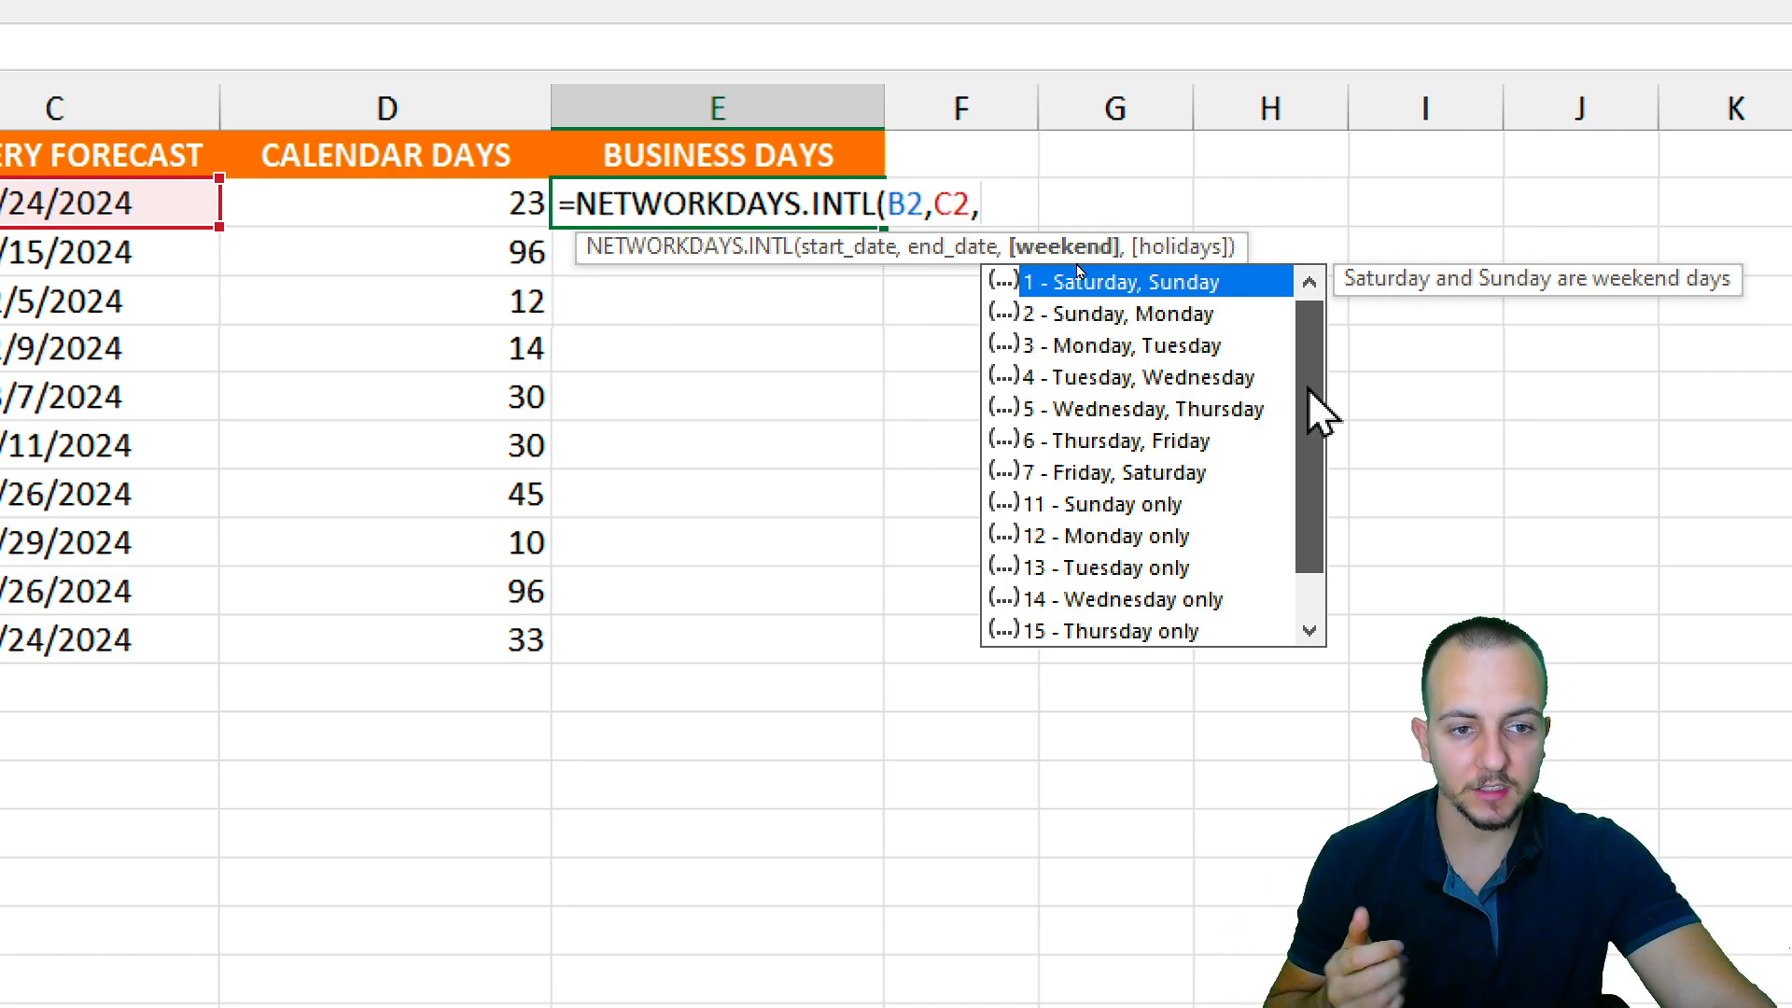
scroll(1320, 411, "down", 1)
left_click(1083, 413)
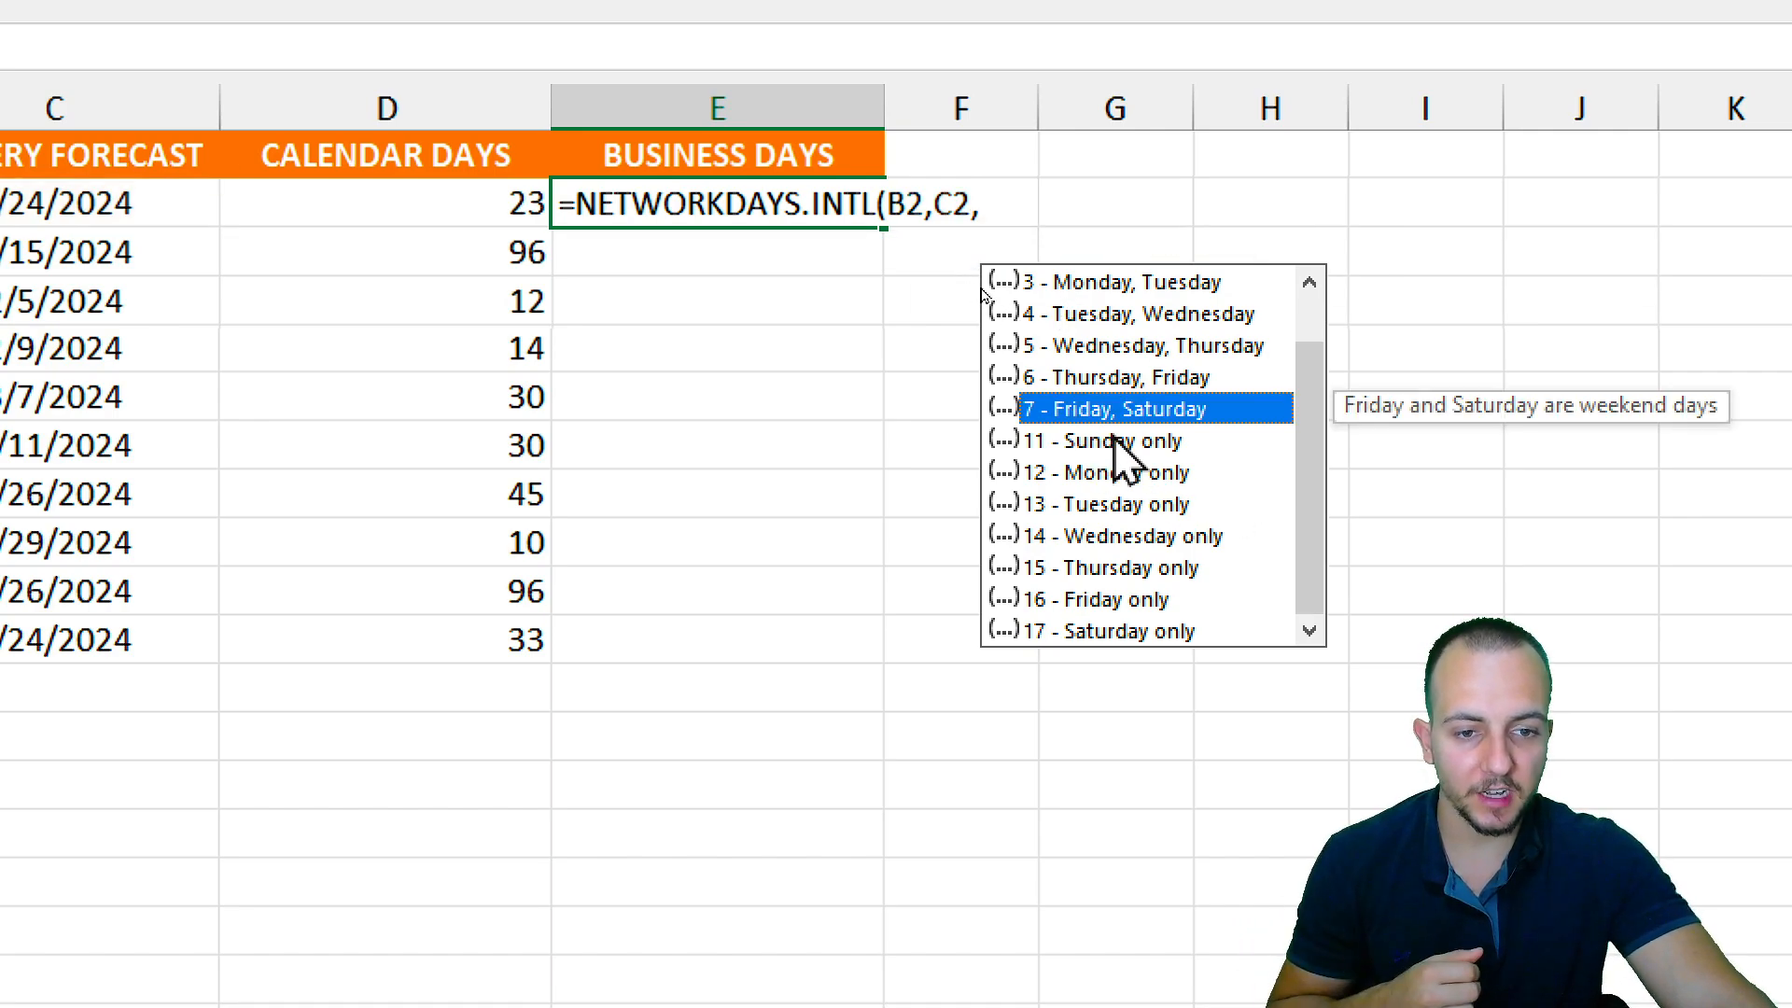
left_click(1117, 445)
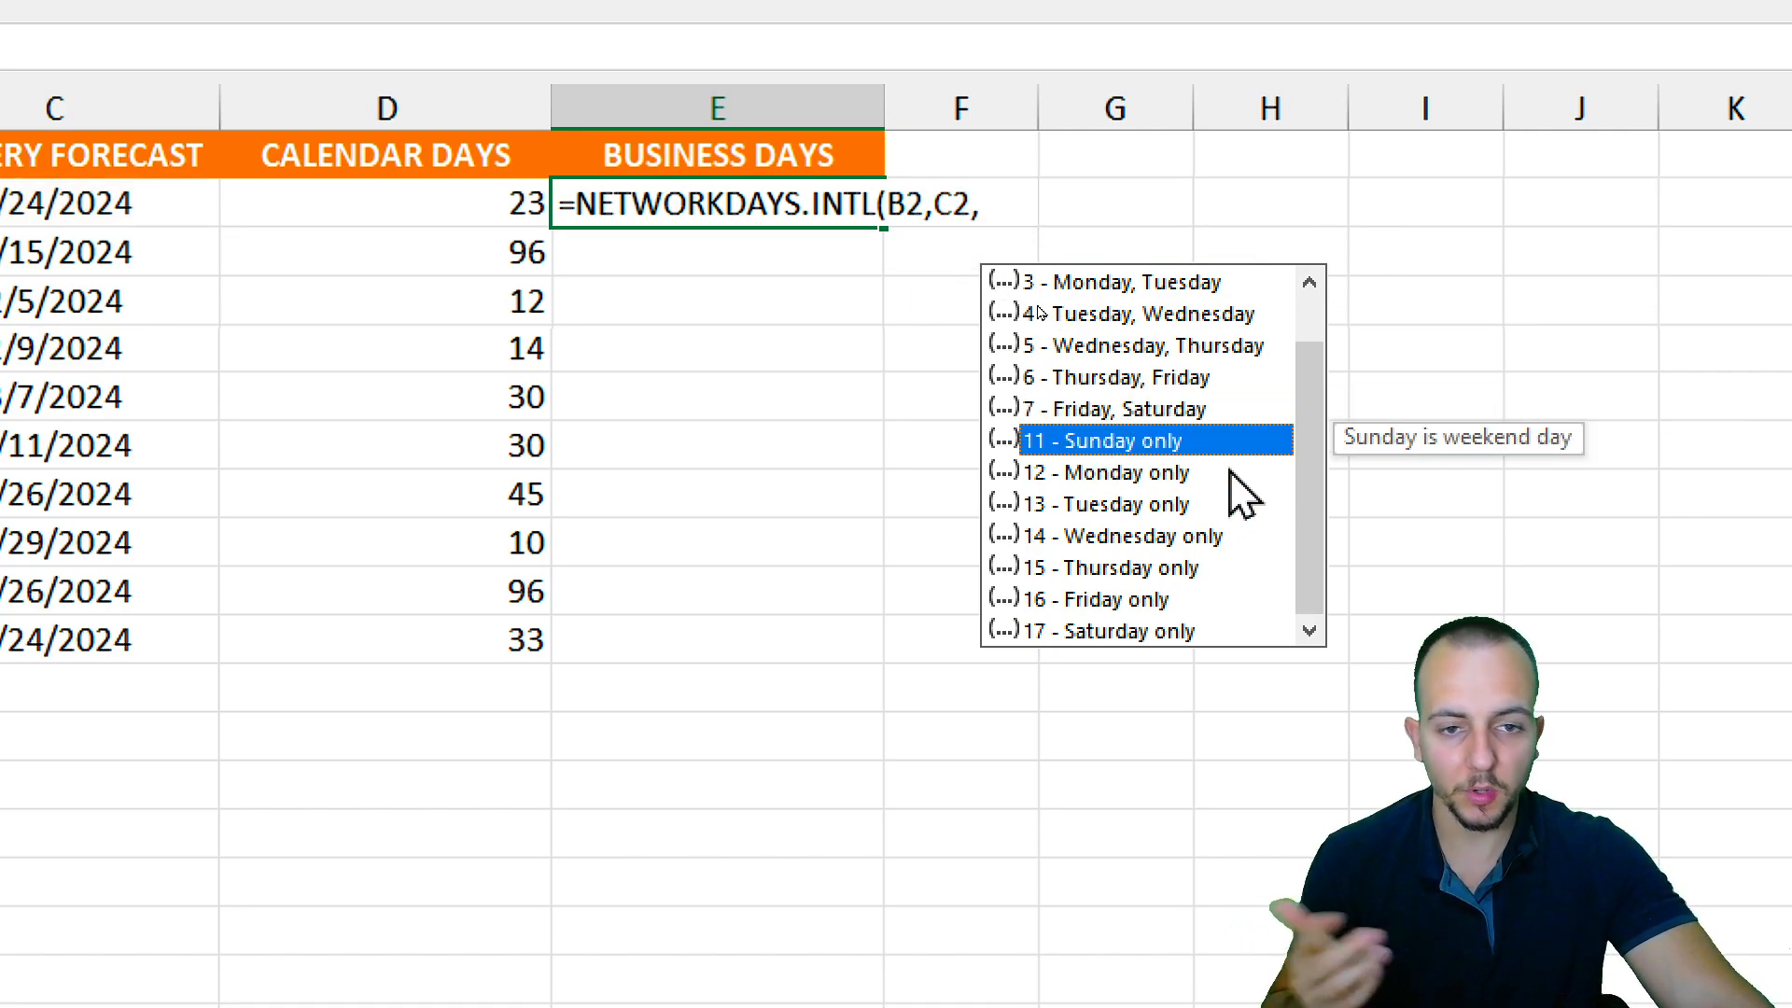
scroll(1307, 494, "up", 1)
left_click(1137, 291)
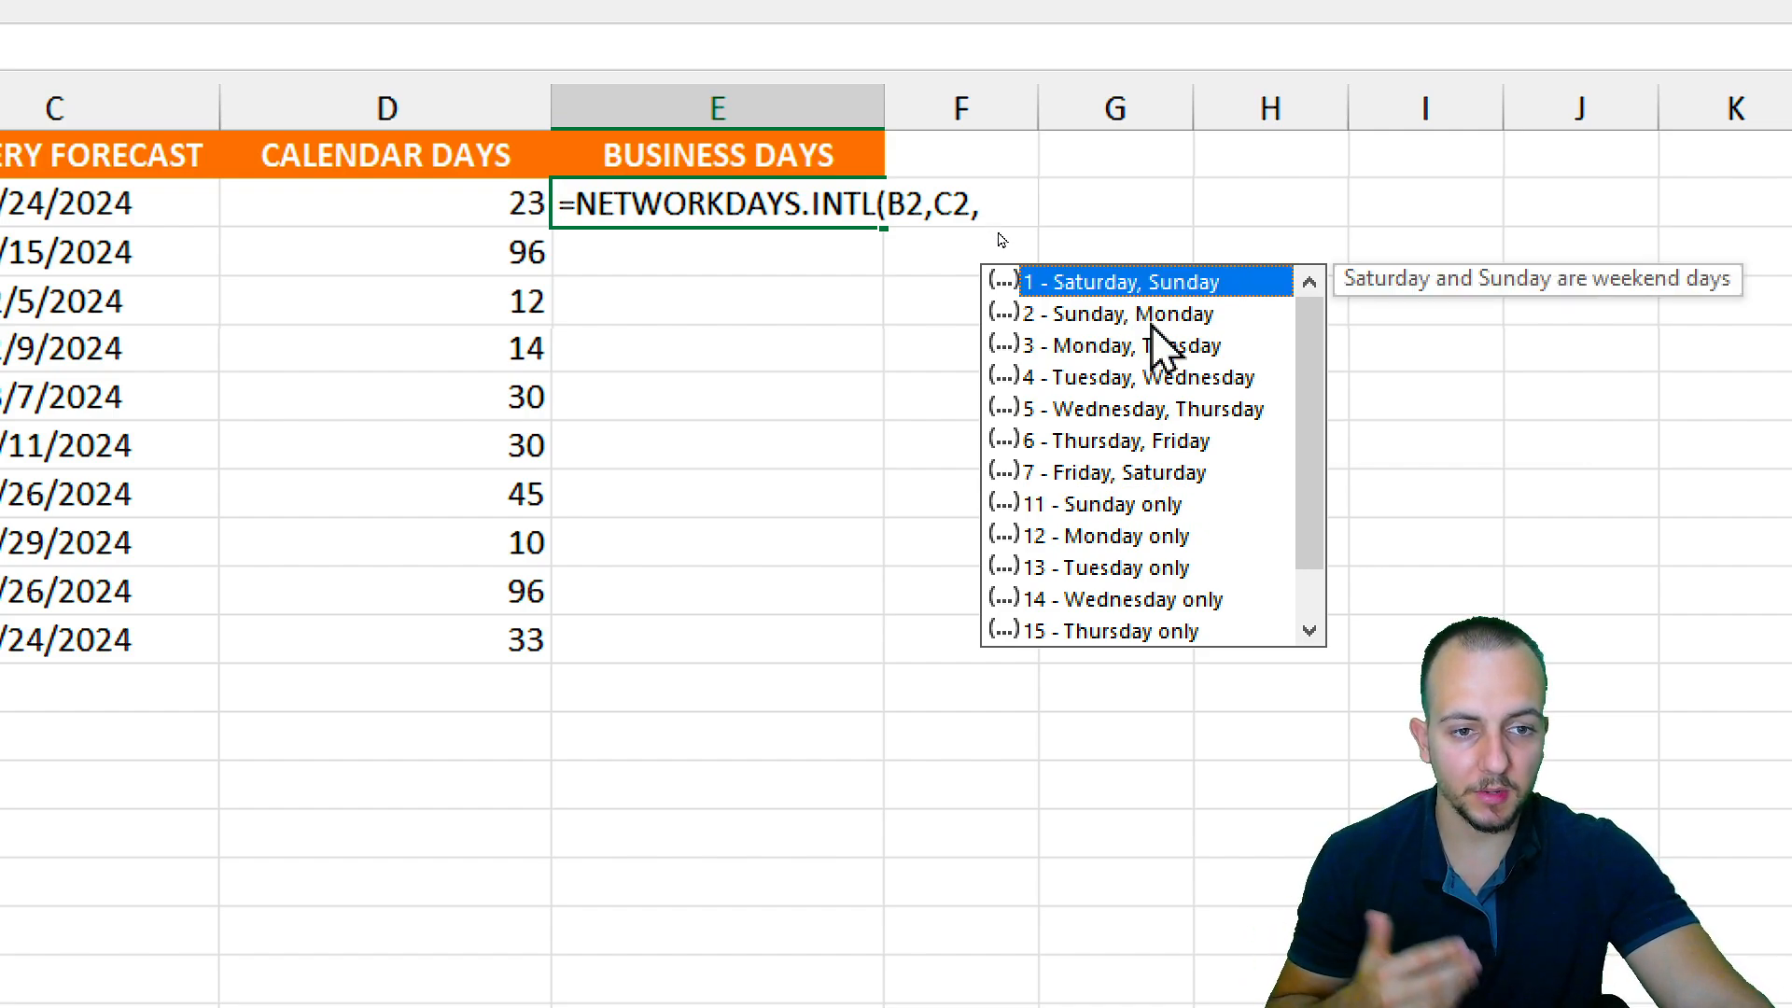
scroll(1310, 355, "down", 1)
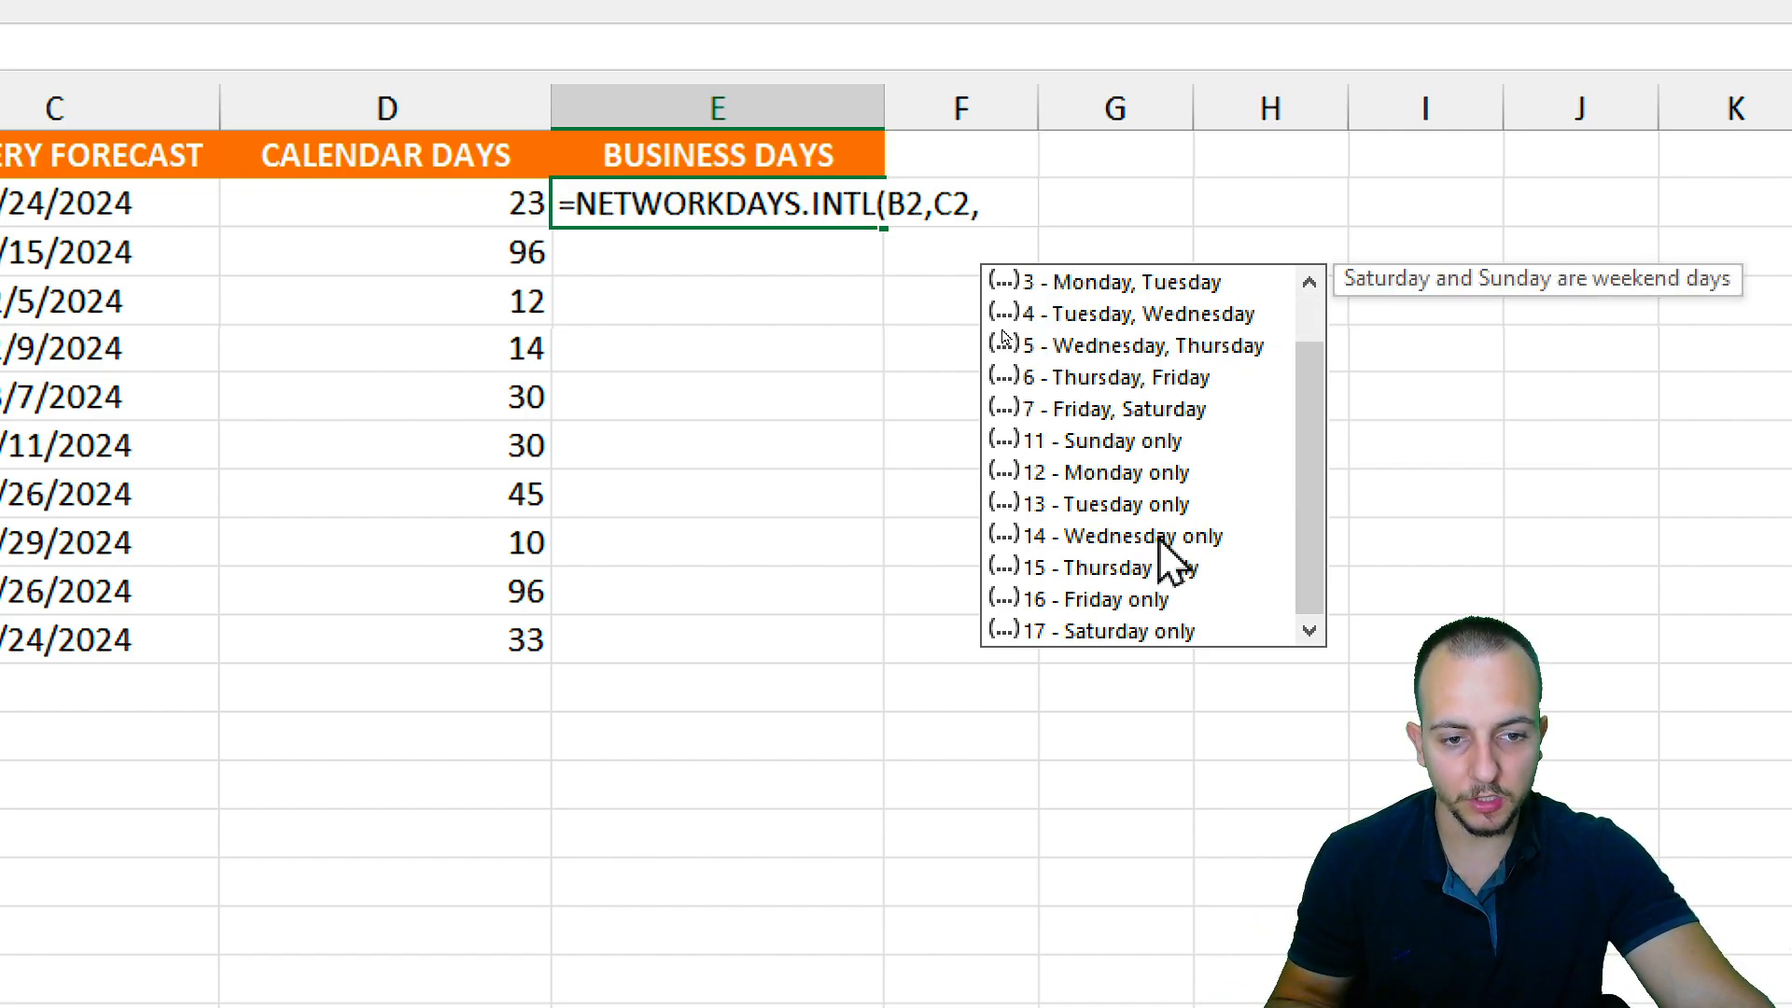
scroll(1306, 485, "up", 1)
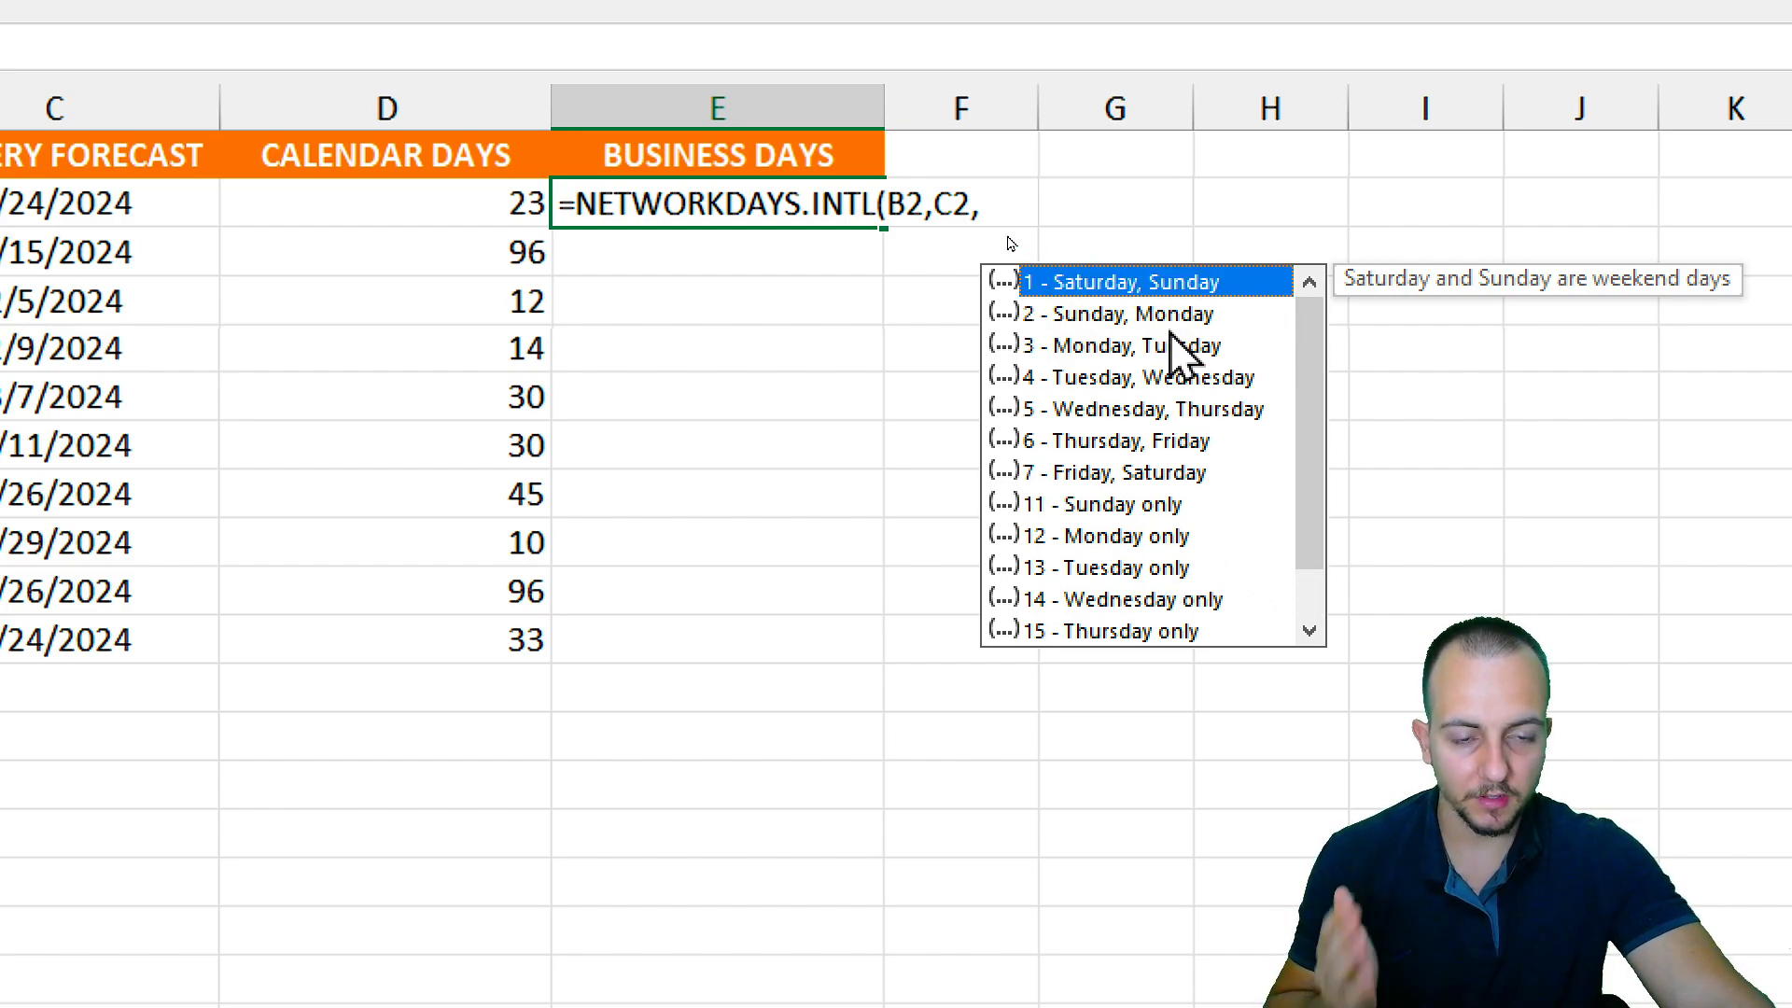
double_click(1097, 280)
type(",")
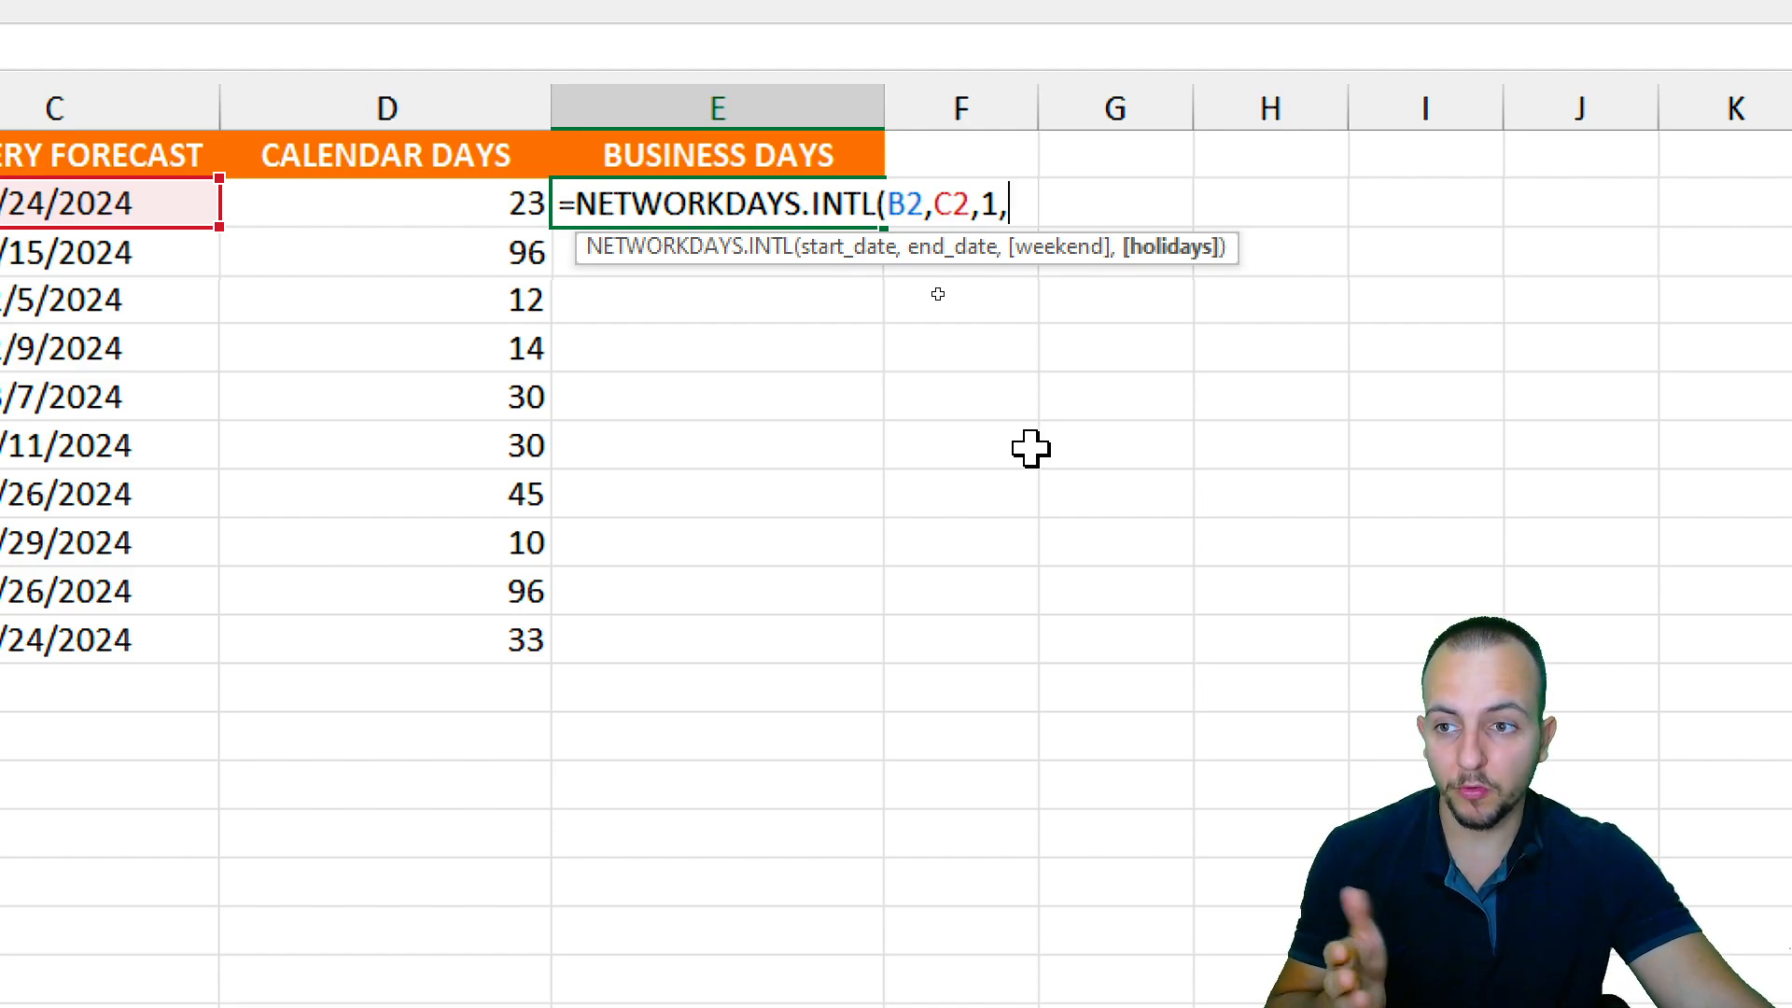
scroll(1180, 572, "right", 5)
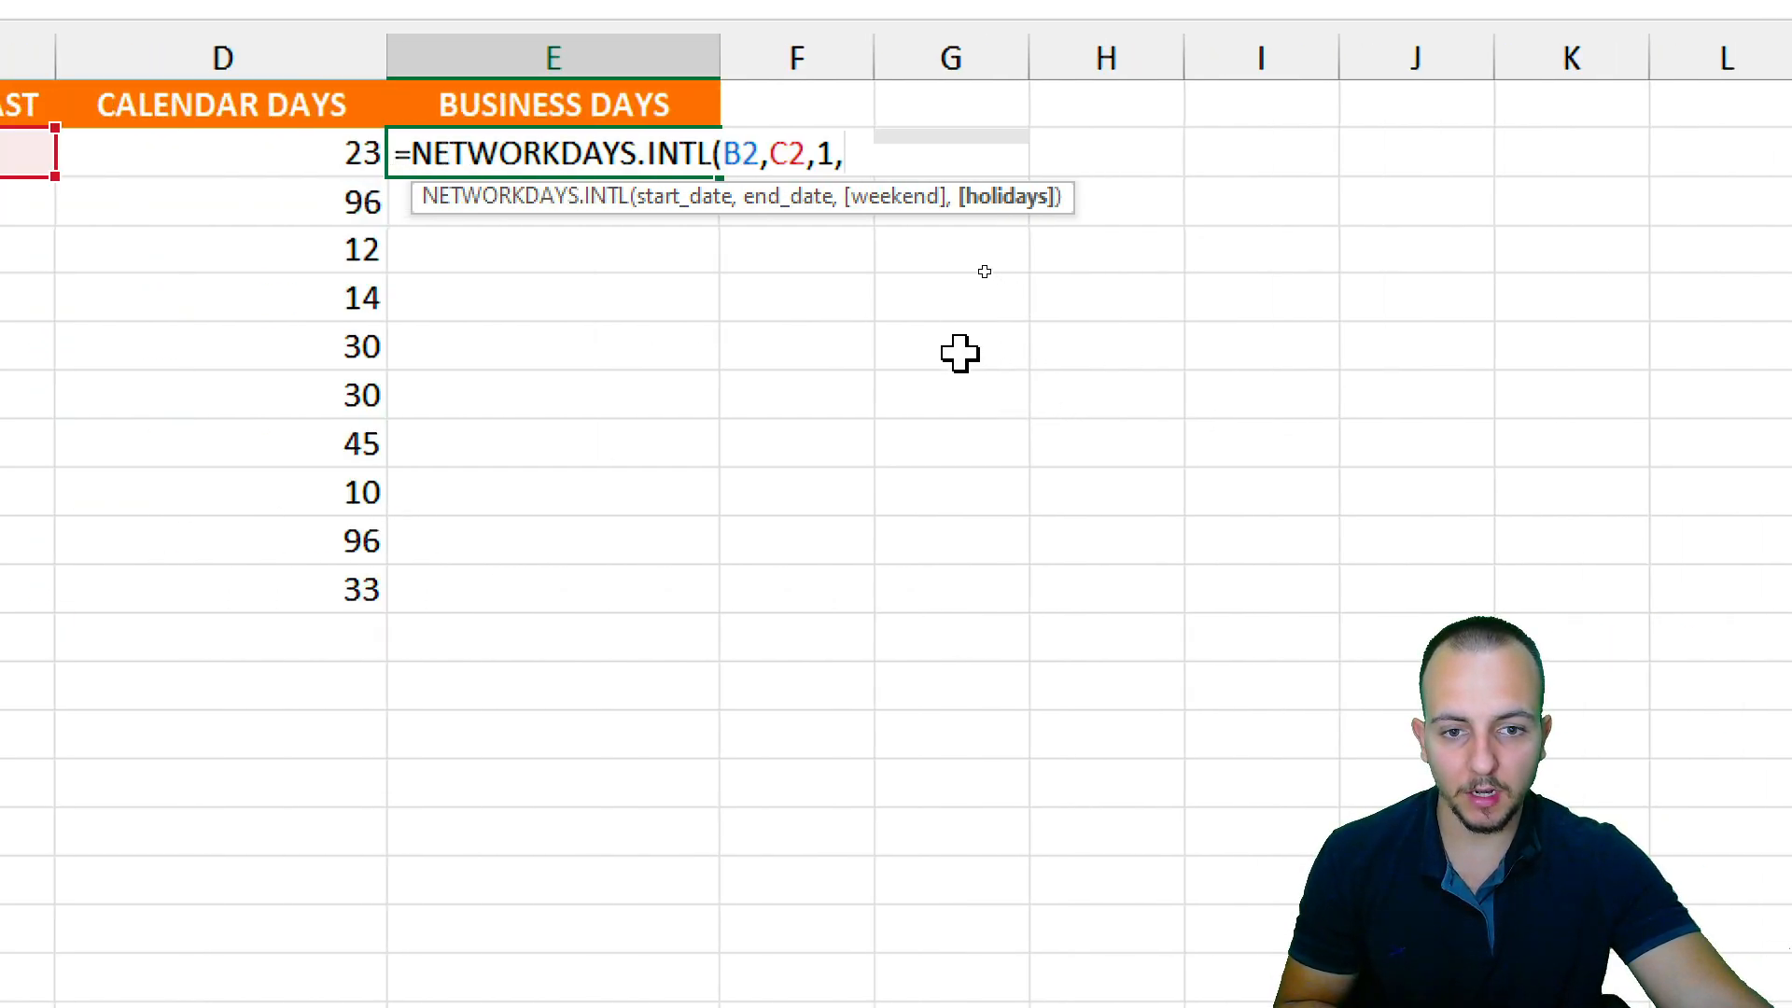
left_click_drag(961, 353, 956, 532)
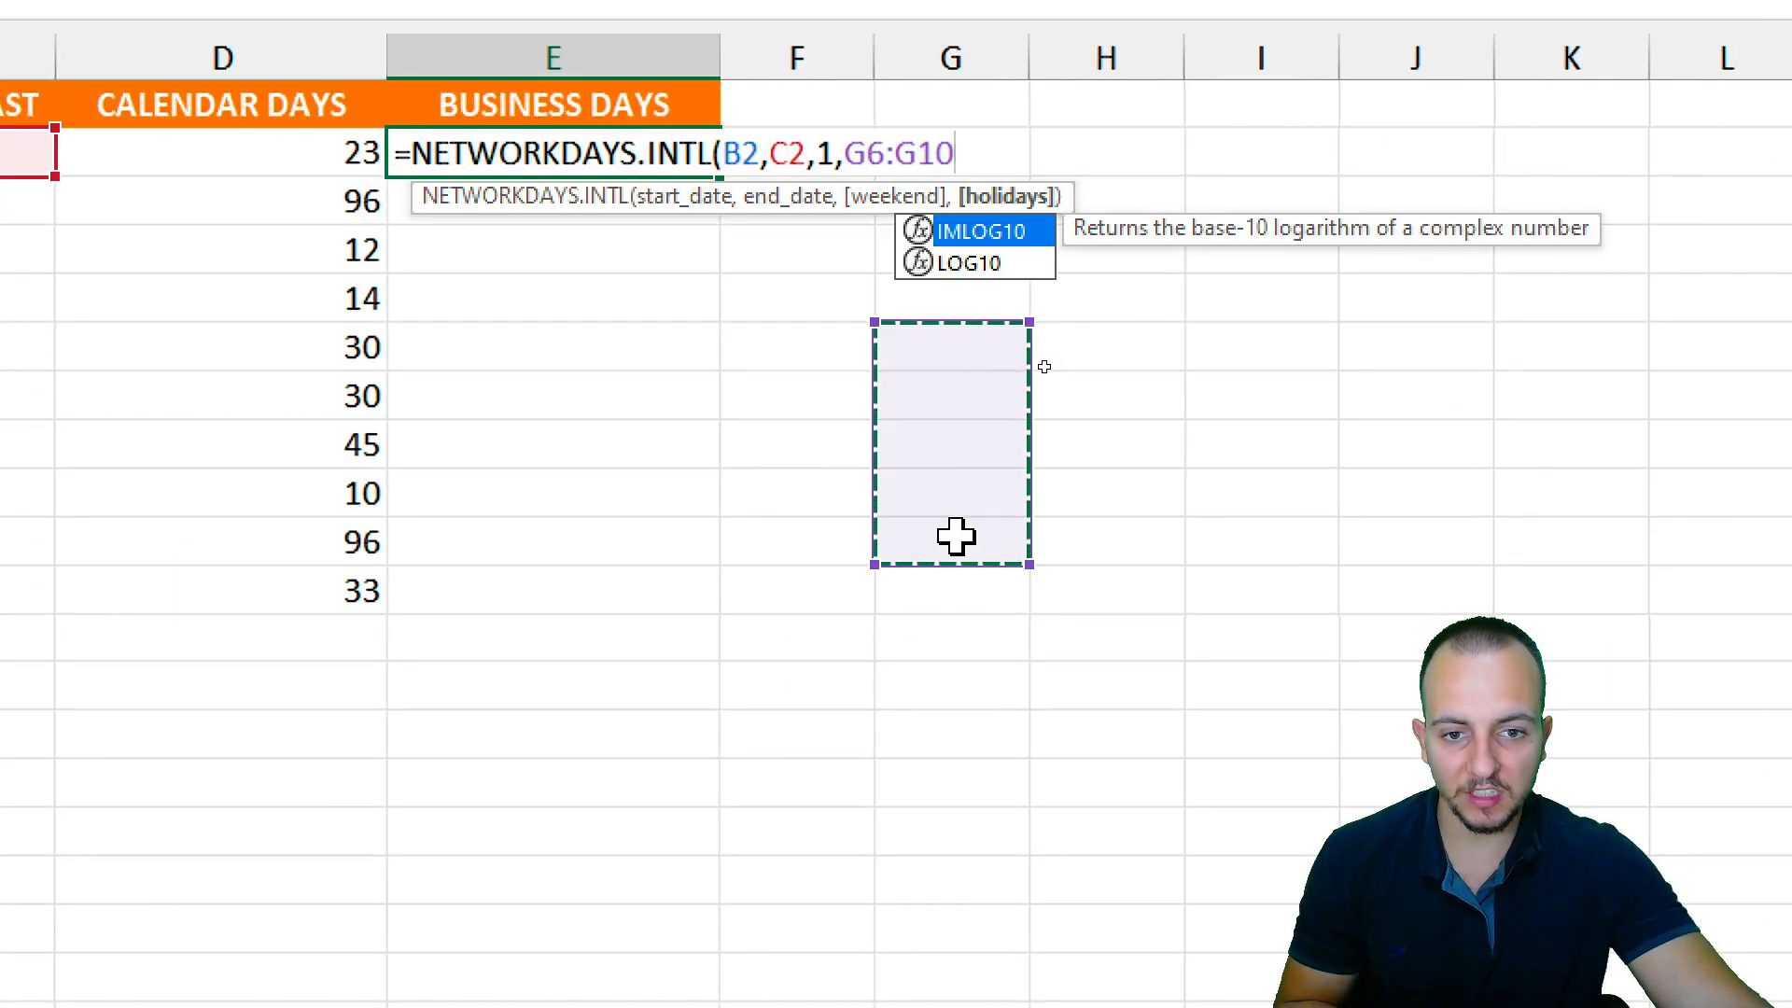
key("BackSpace")
key("BackSpace")
key("BackSpace")
key("BackSpace")
key("BackSpace")
key("BackSpace")
Complete the E2 formula as =NETWORKDAYS.INTL(B2,C2,1) without a holidays argument and fill it down to E11.
key("BackSpace")
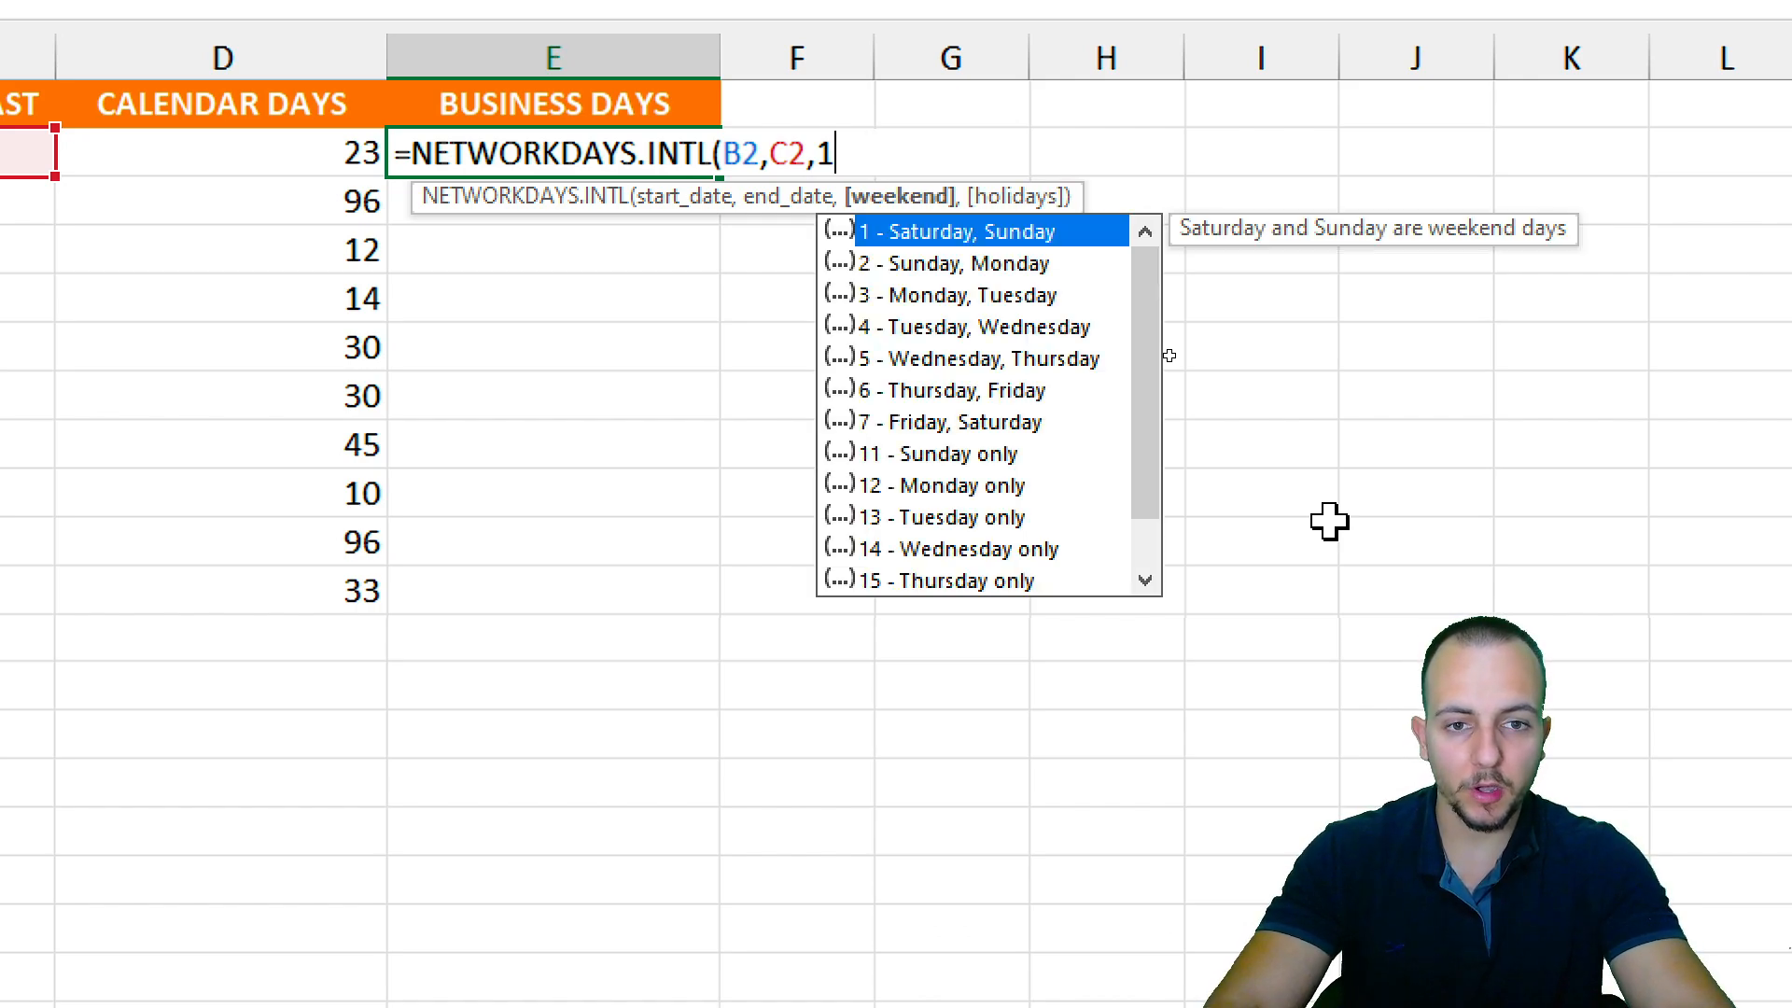
type(")")
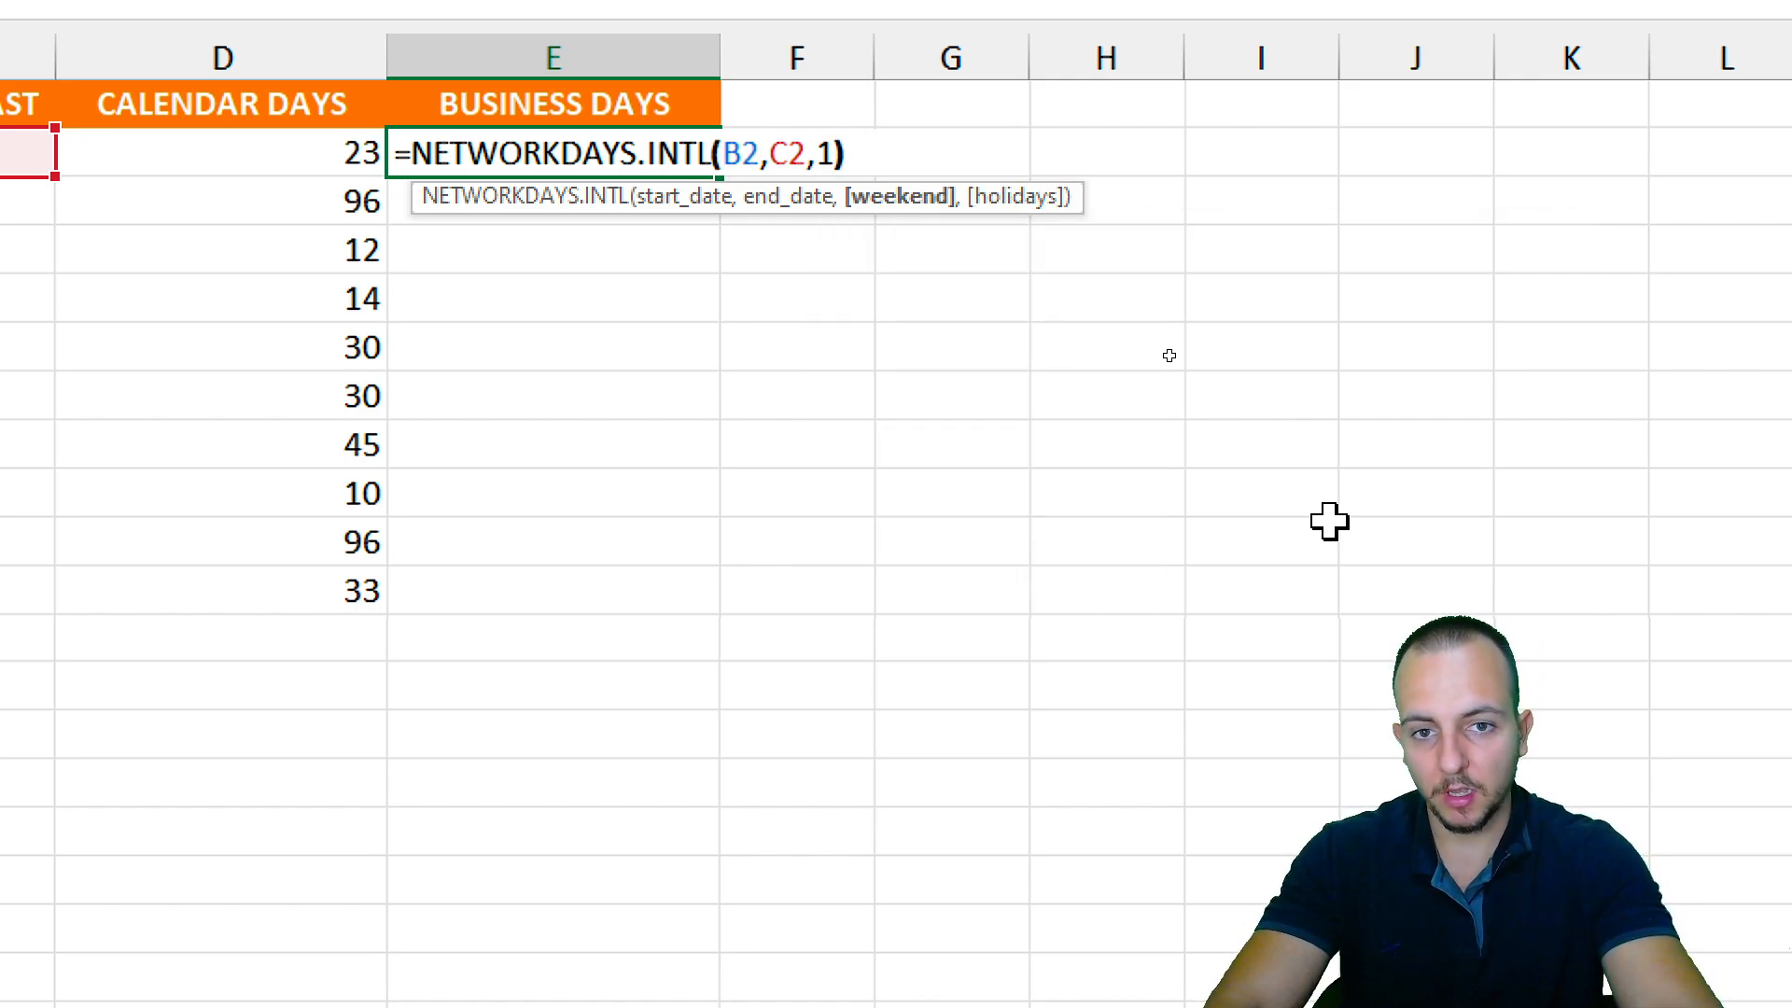
key("Return")
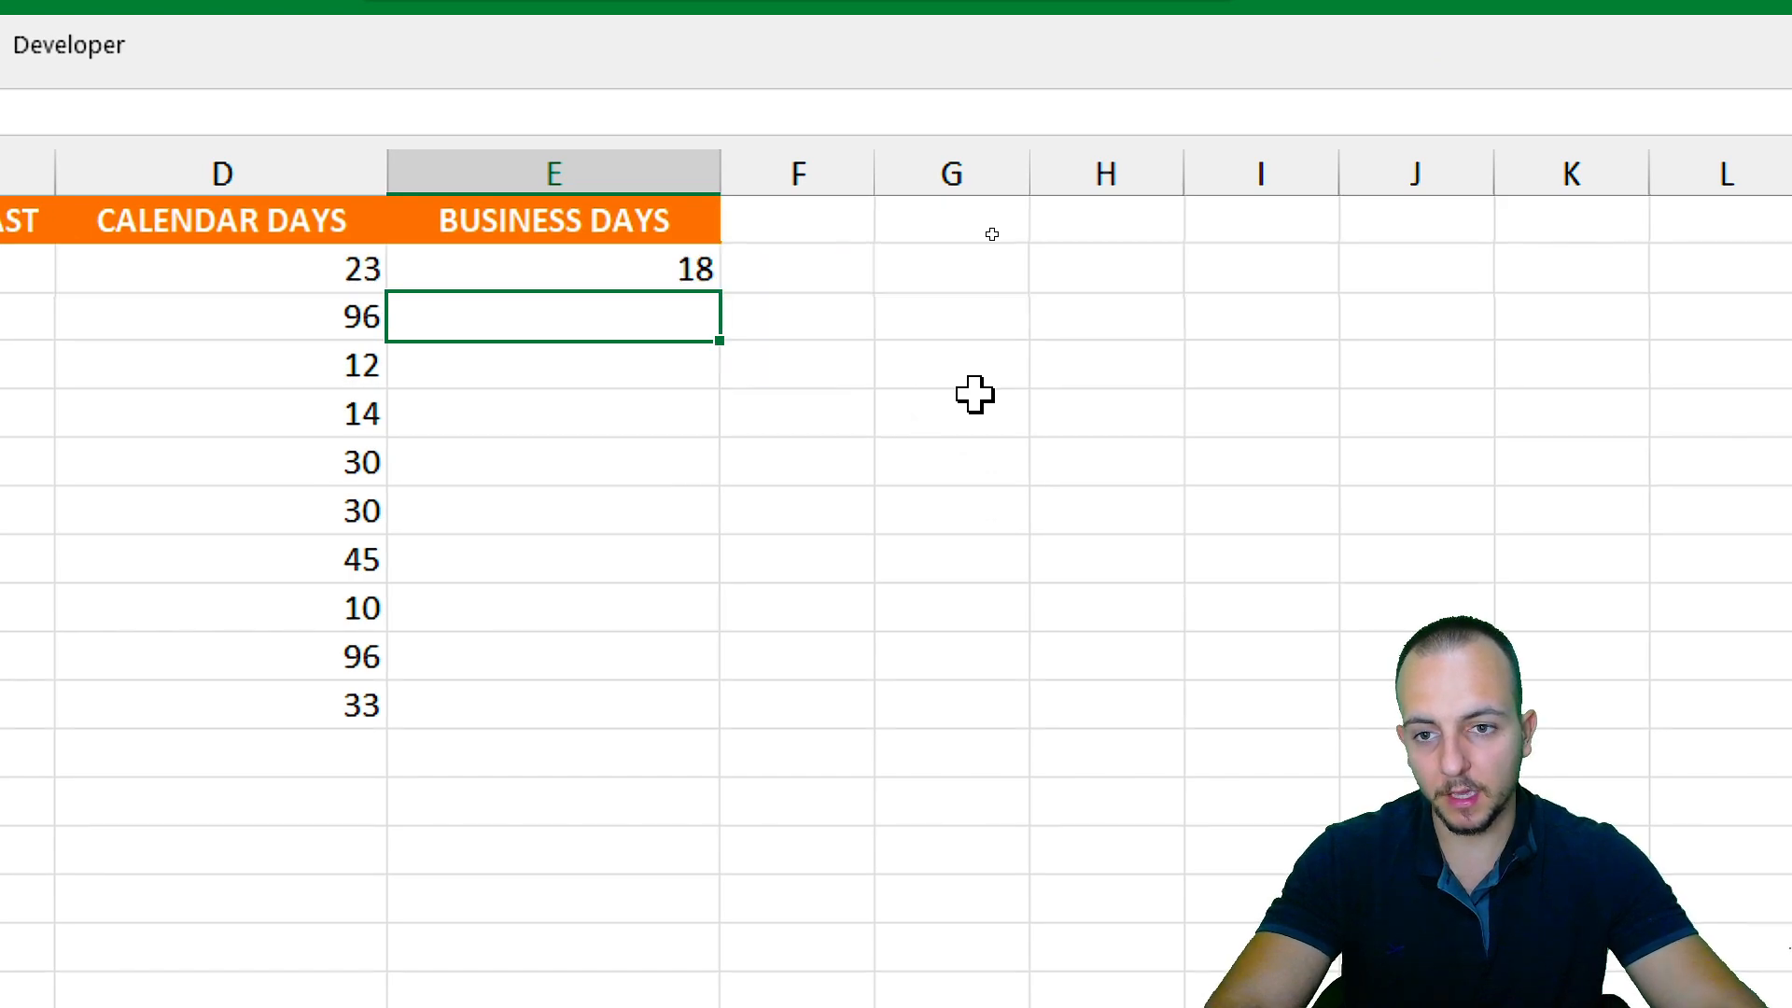
left_click(635, 280)
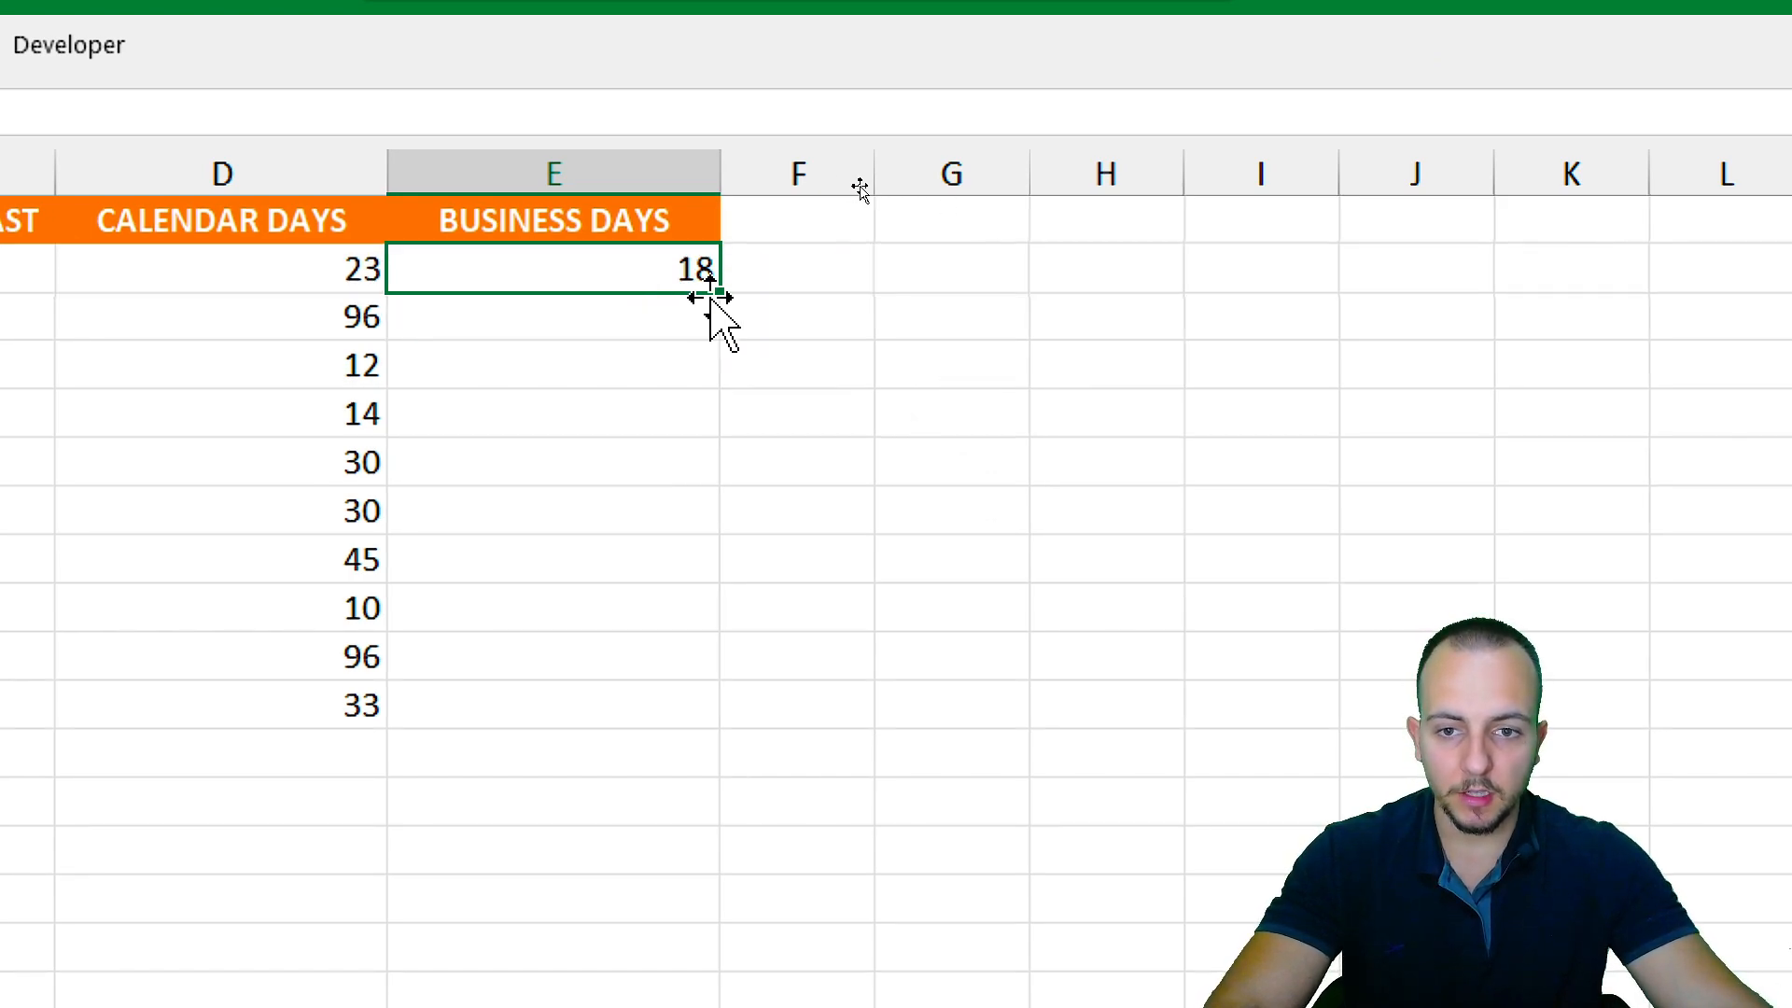
double_click(717, 302)
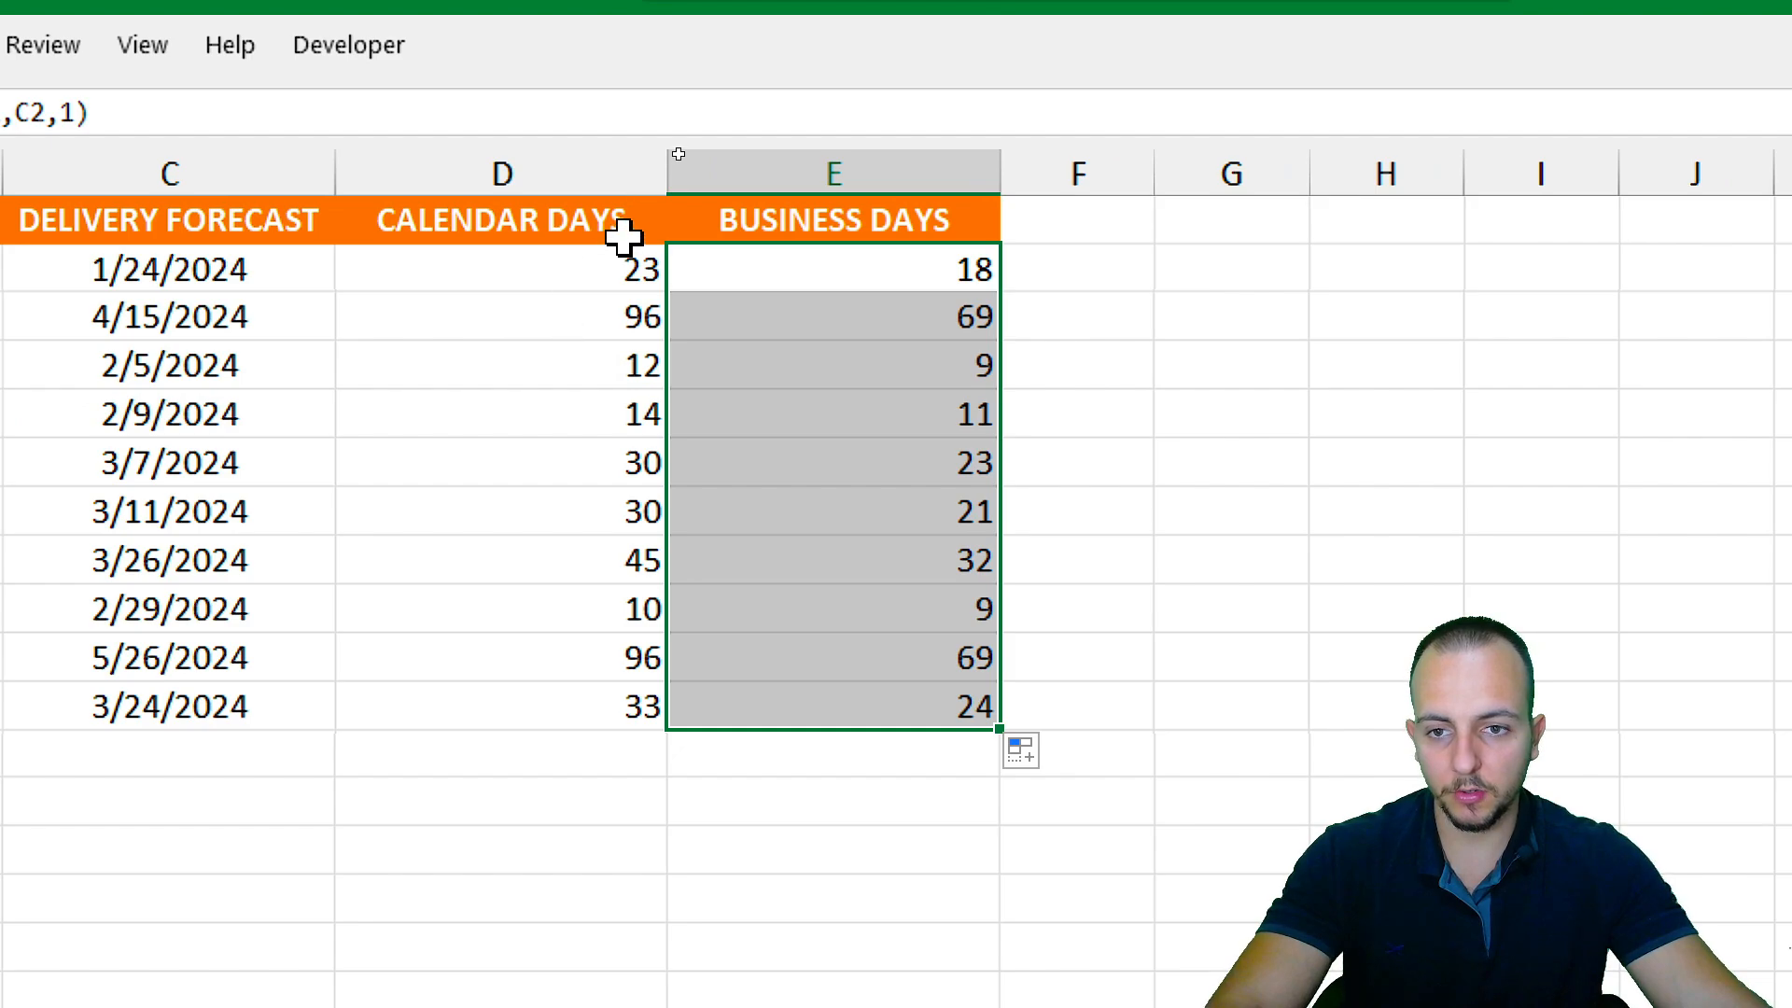
Compare the calendar days and business days for the project delivered on 4/15/2024.
left_click(623, 238)
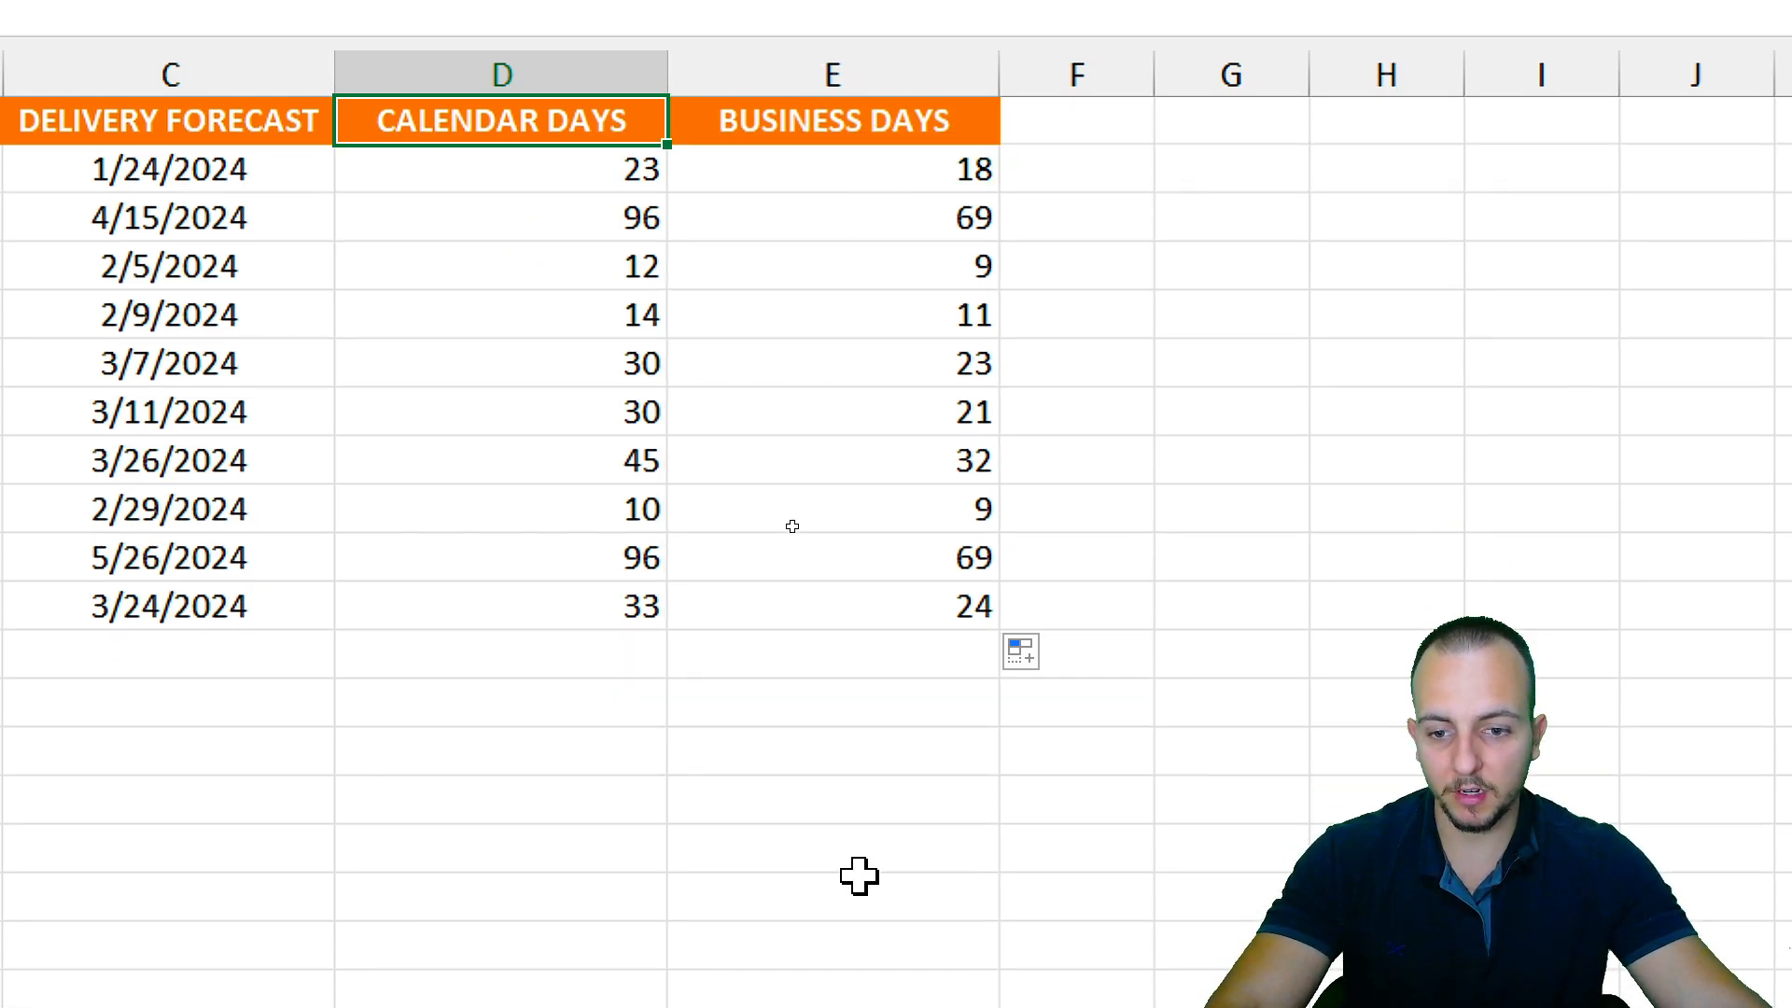
left_click(586, 334)
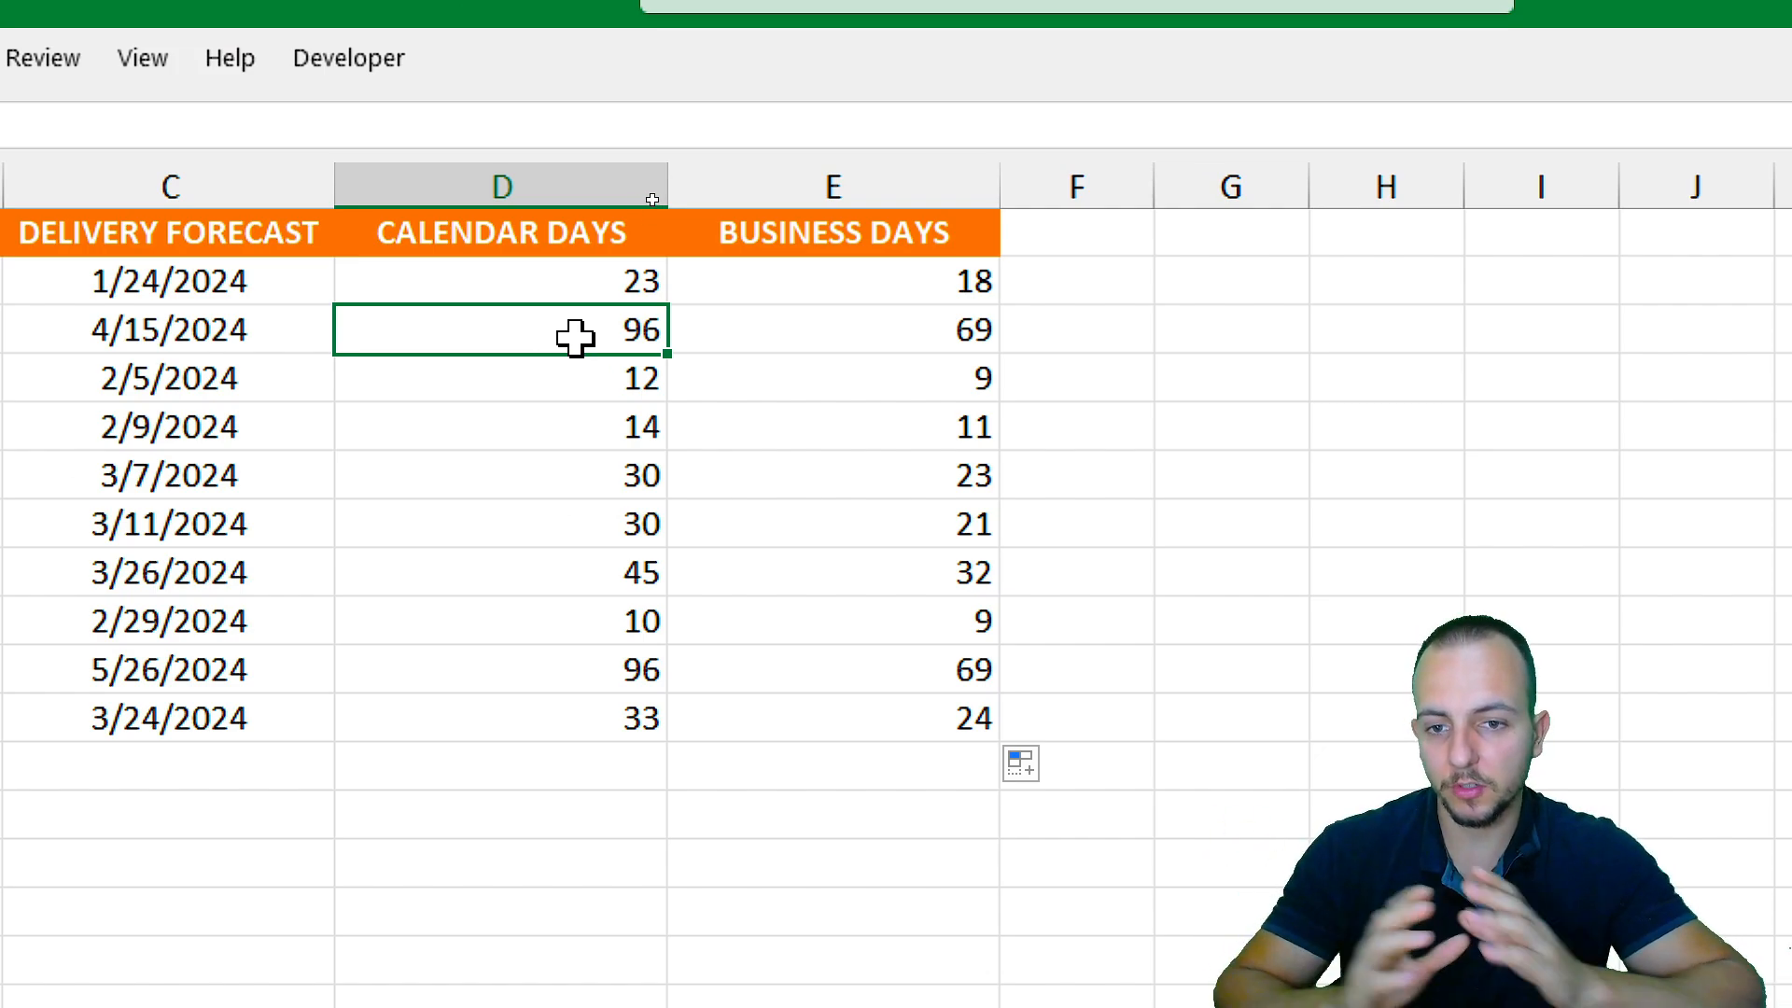
left_click(791, 342)
left_click(560, 246)
left_click(803, 250)
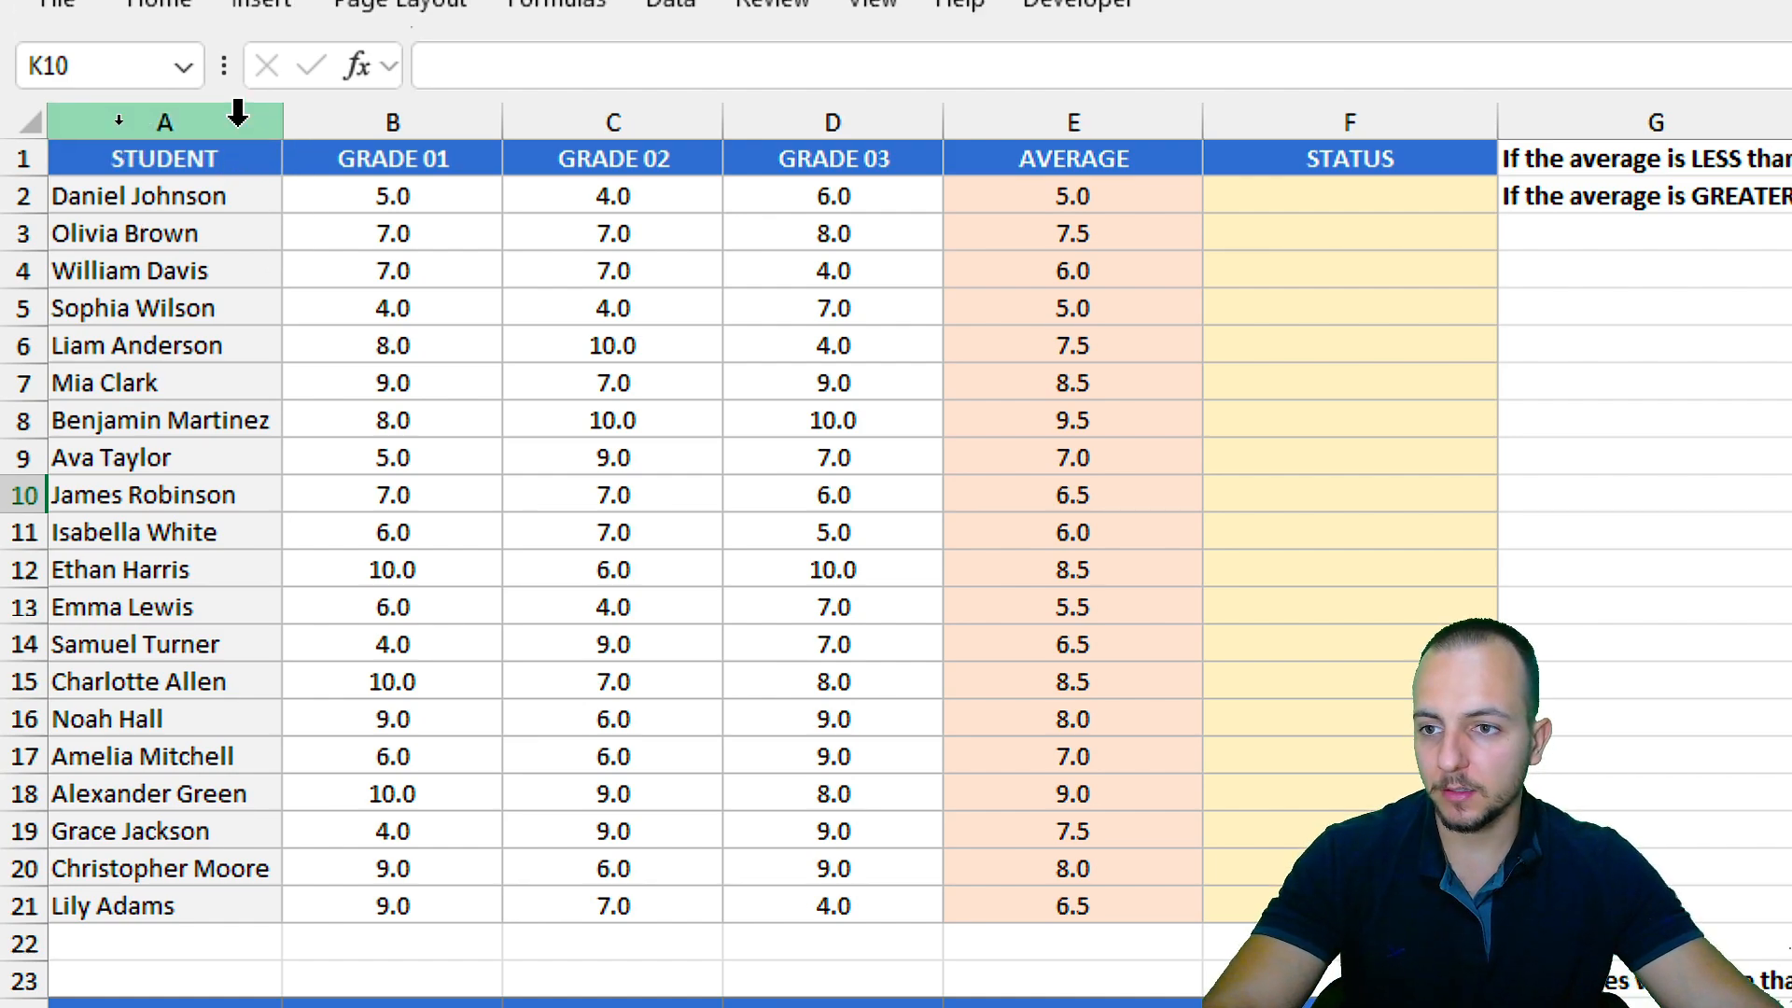
Review the student, grade and average columns of the grades table and the empty STATUS cells to fill.
left_click(238, 112)
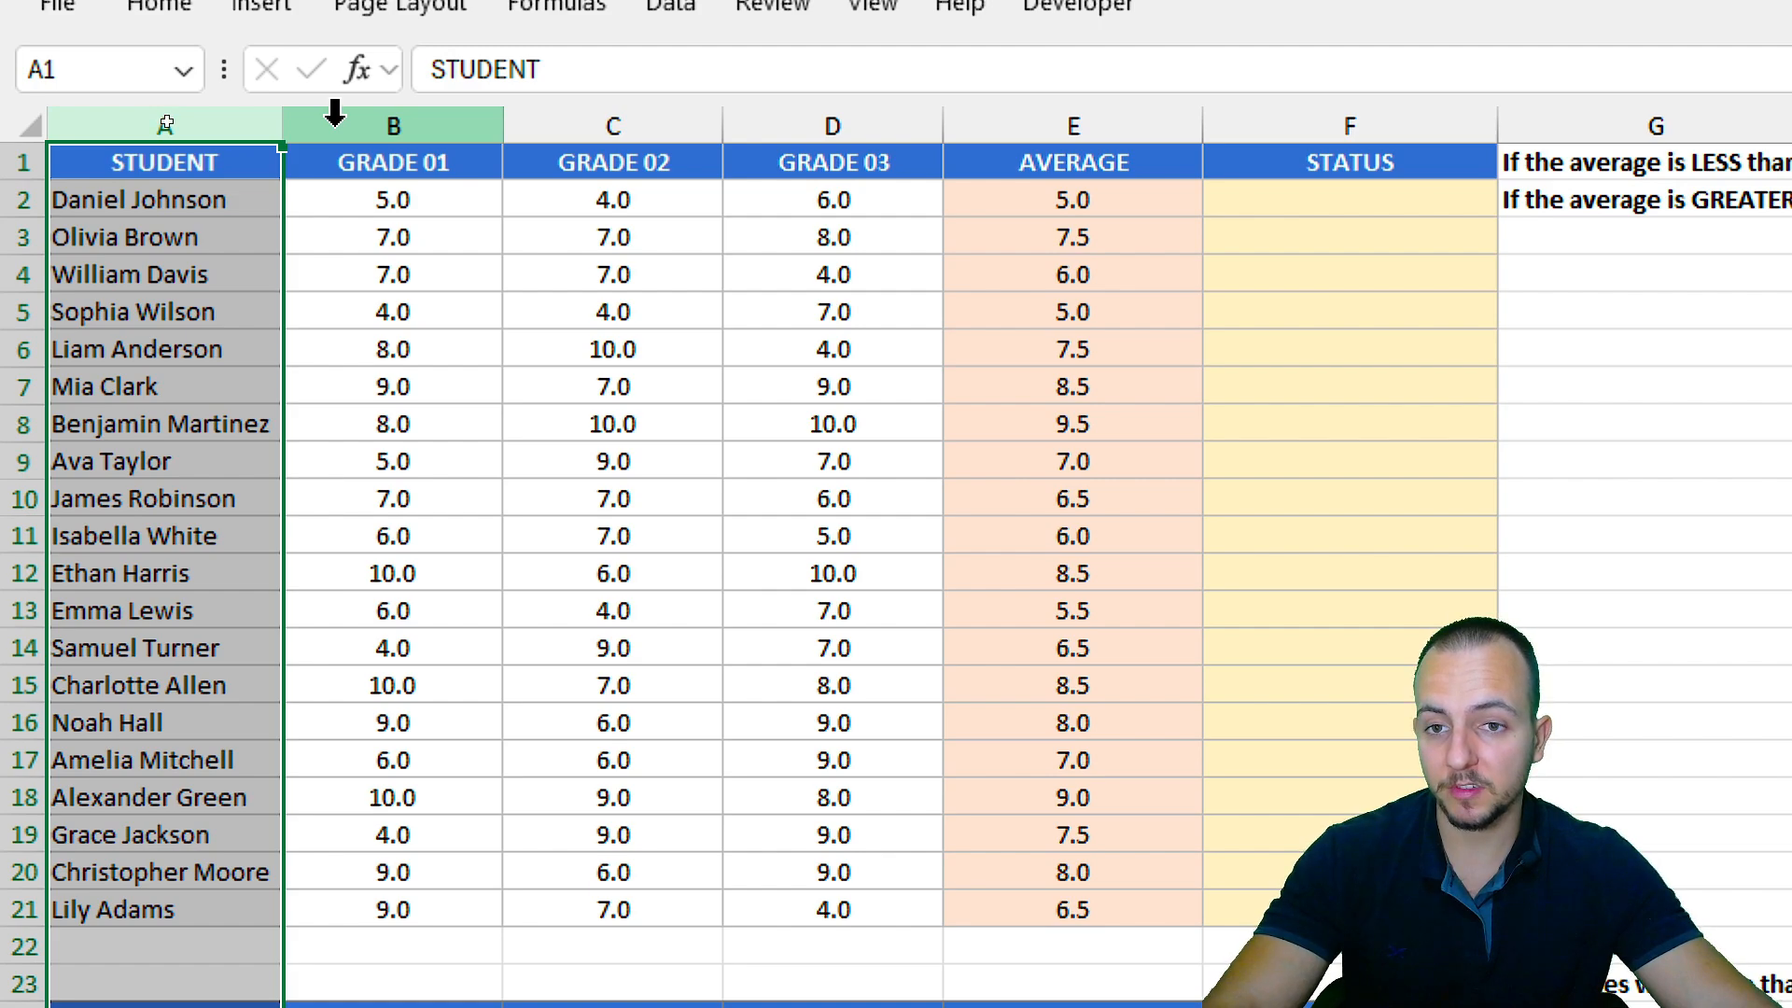
left_click(334, 117)
left_click(614, 119)
left_click(840, 123)
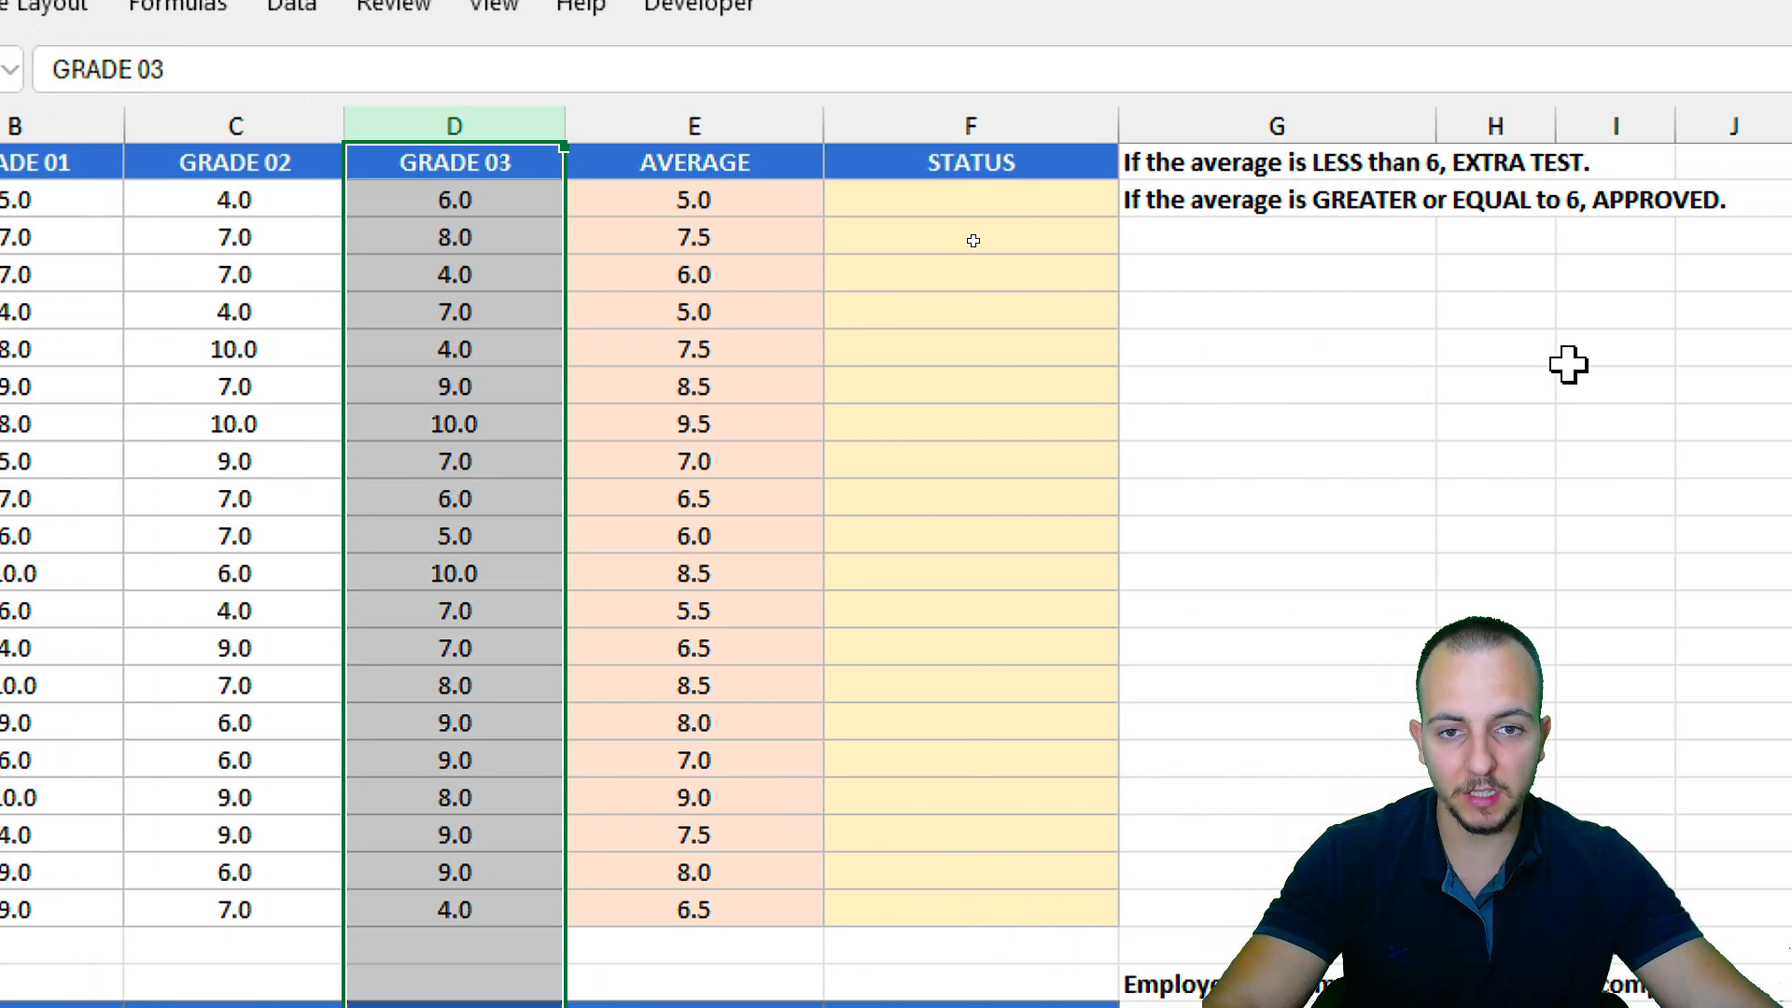
left_click(672, 116)
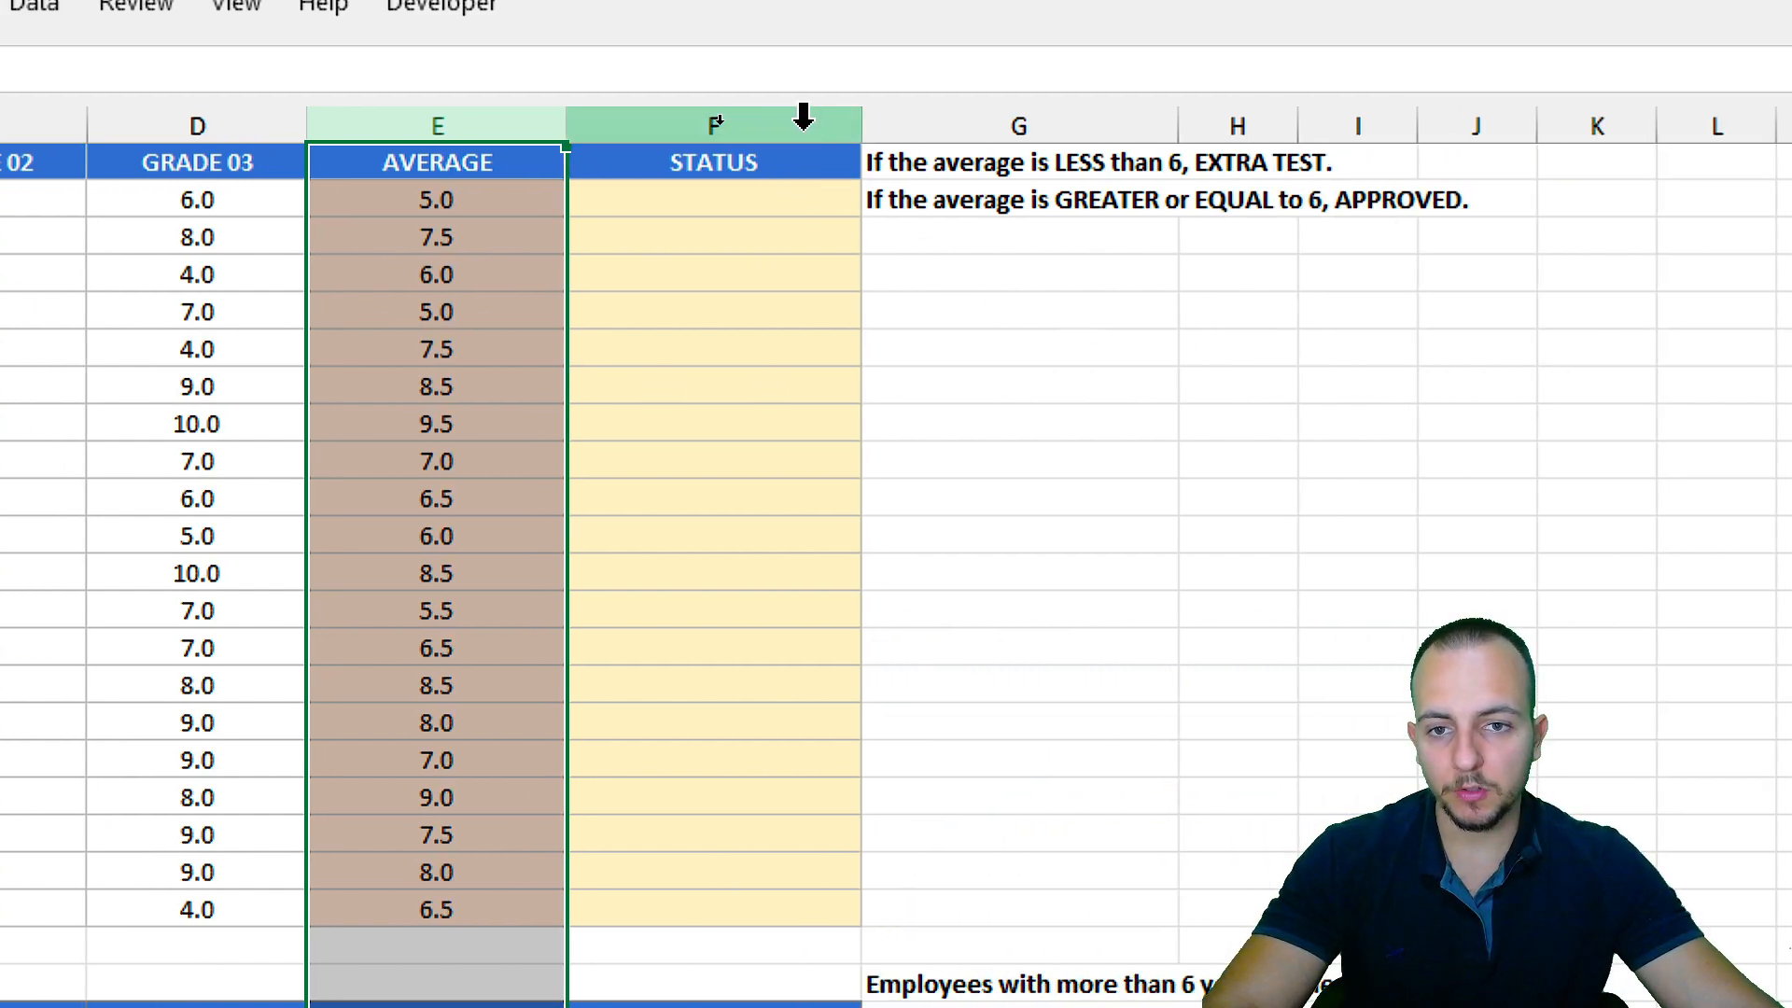
left_click(802, 117)
left_click_drag(736, 187, 743, 910)
left_click(740, 207)
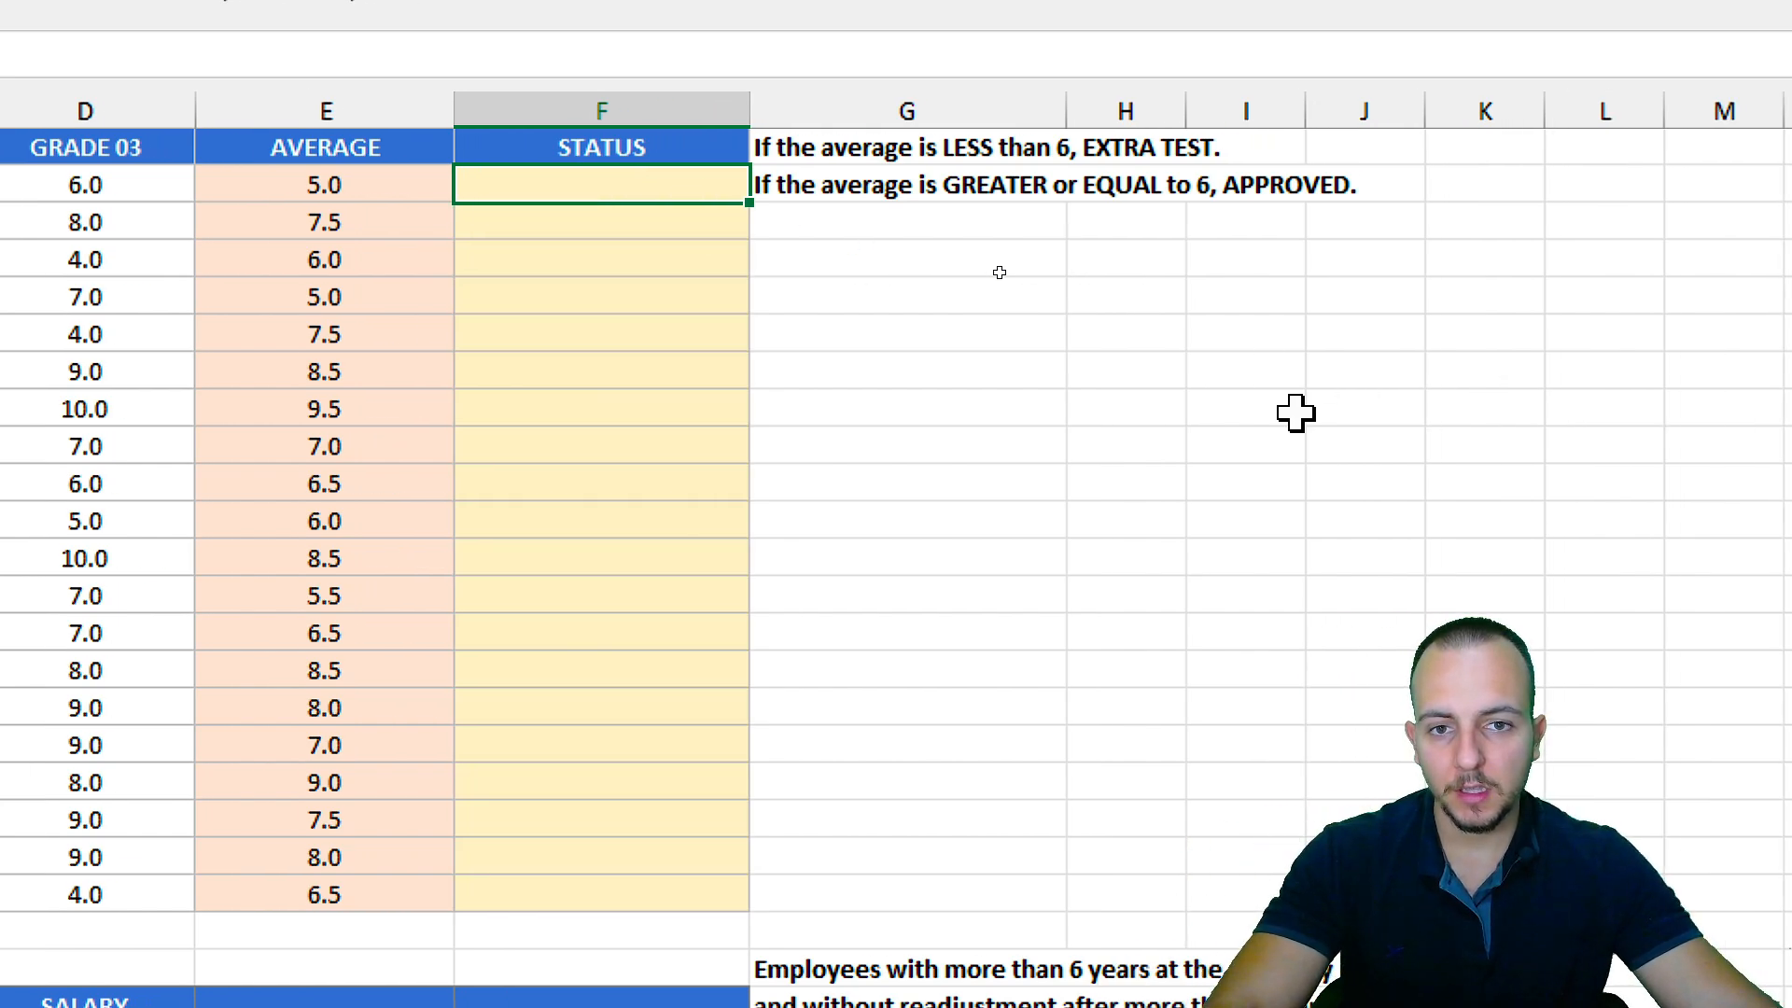
Examine the EXTRA TEST and APPROVED rules in G1 and G2, marking their conditions with temporary on-screen strokes, and clear the marks.
left_click_drag(927, 178, 1334, 174)
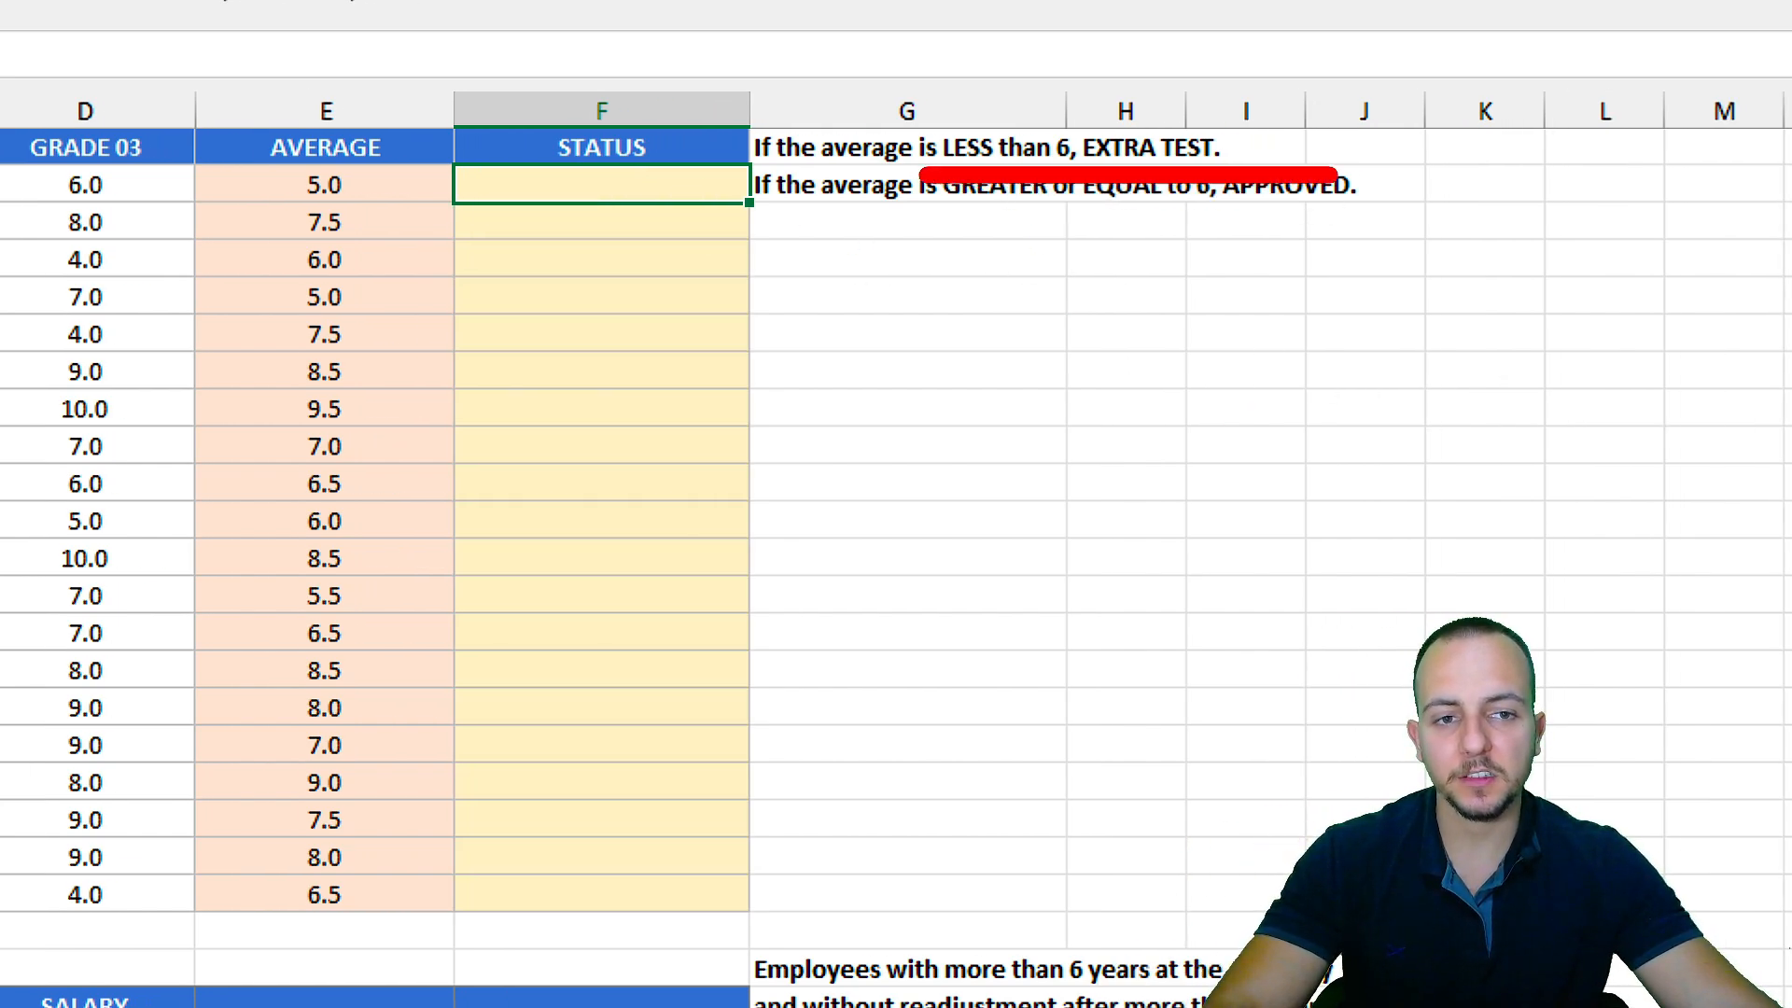
key("e")
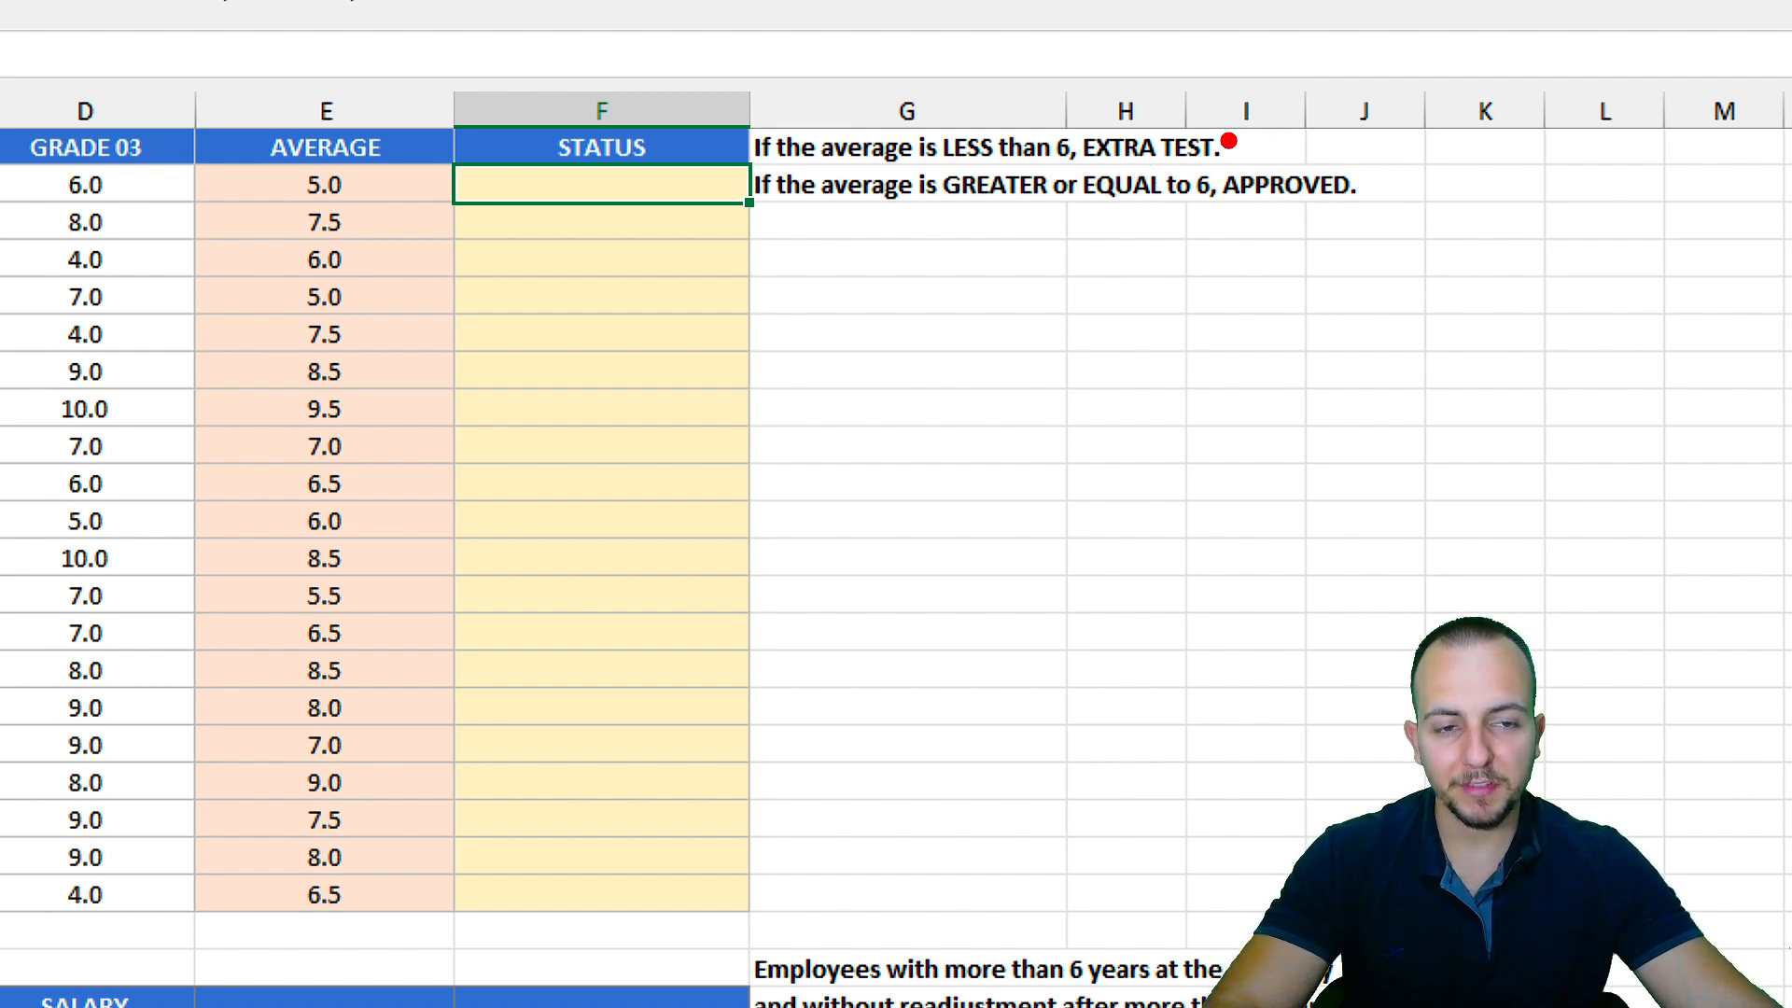
left_click_drag(1227, 142, 1353, 85)
key("e")
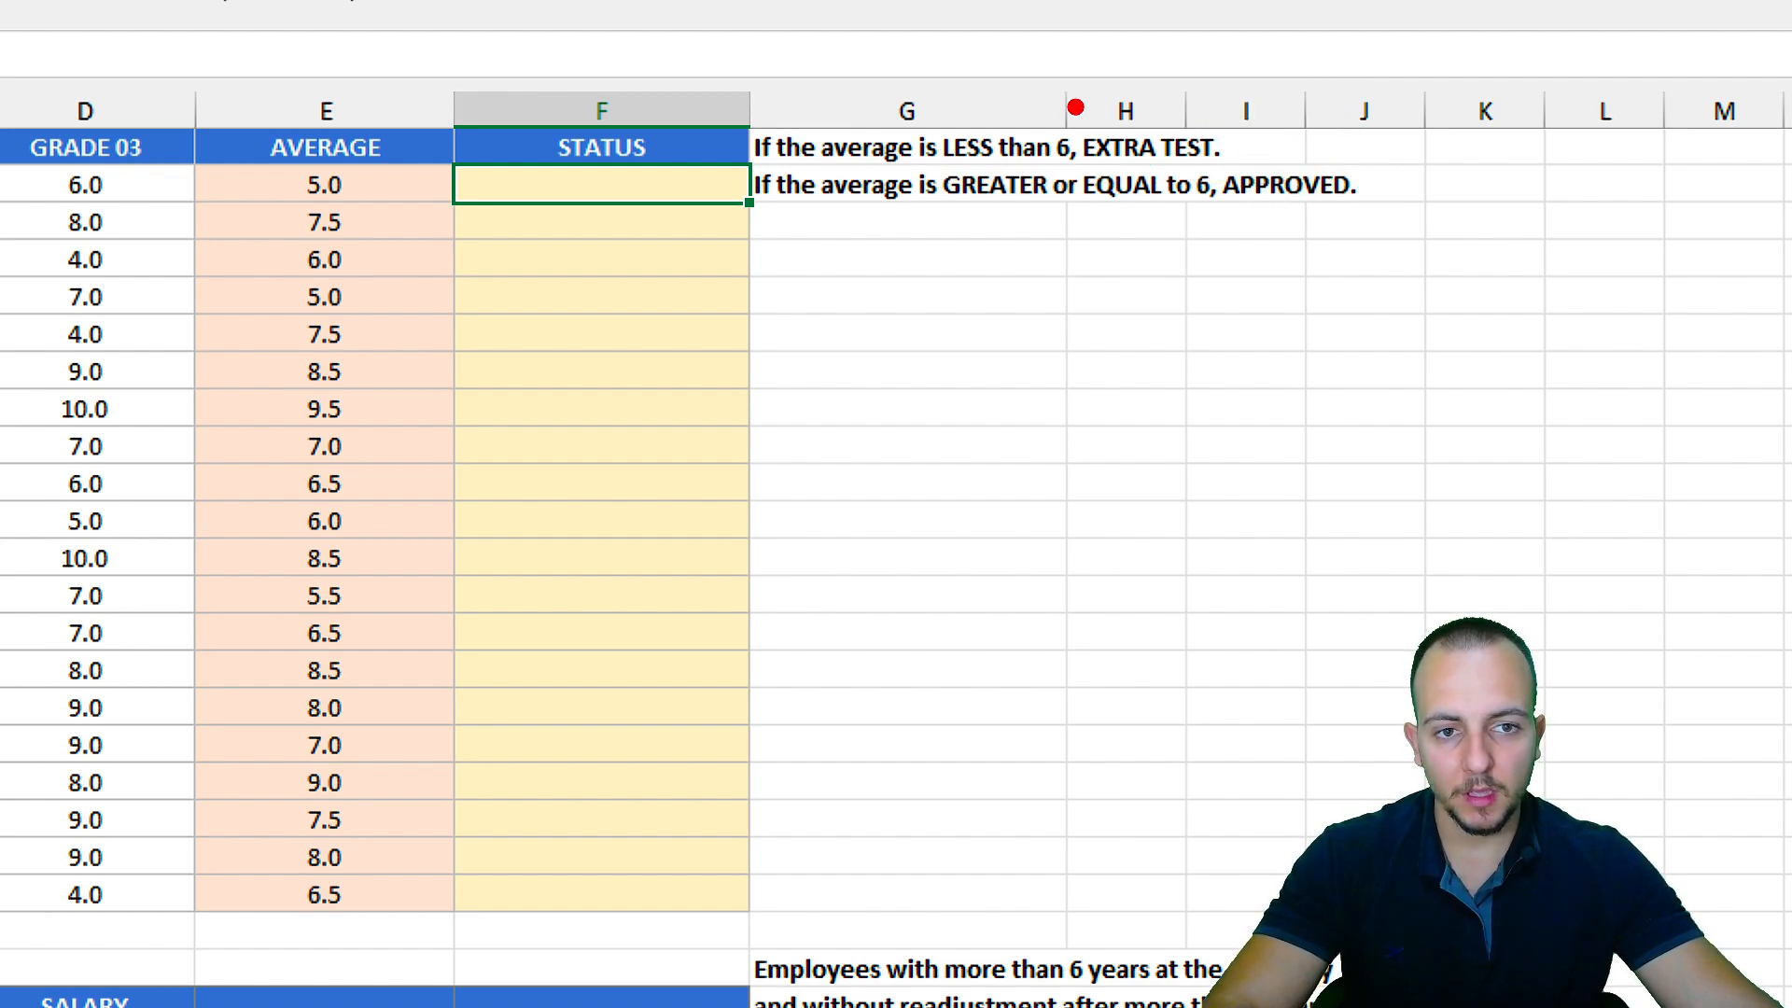
mouse_move(1064, 103)
left_mouse_down()
mouse_move(1163, 169)
mouse_move(1252, 175)
left_mouse_up()
key("e")
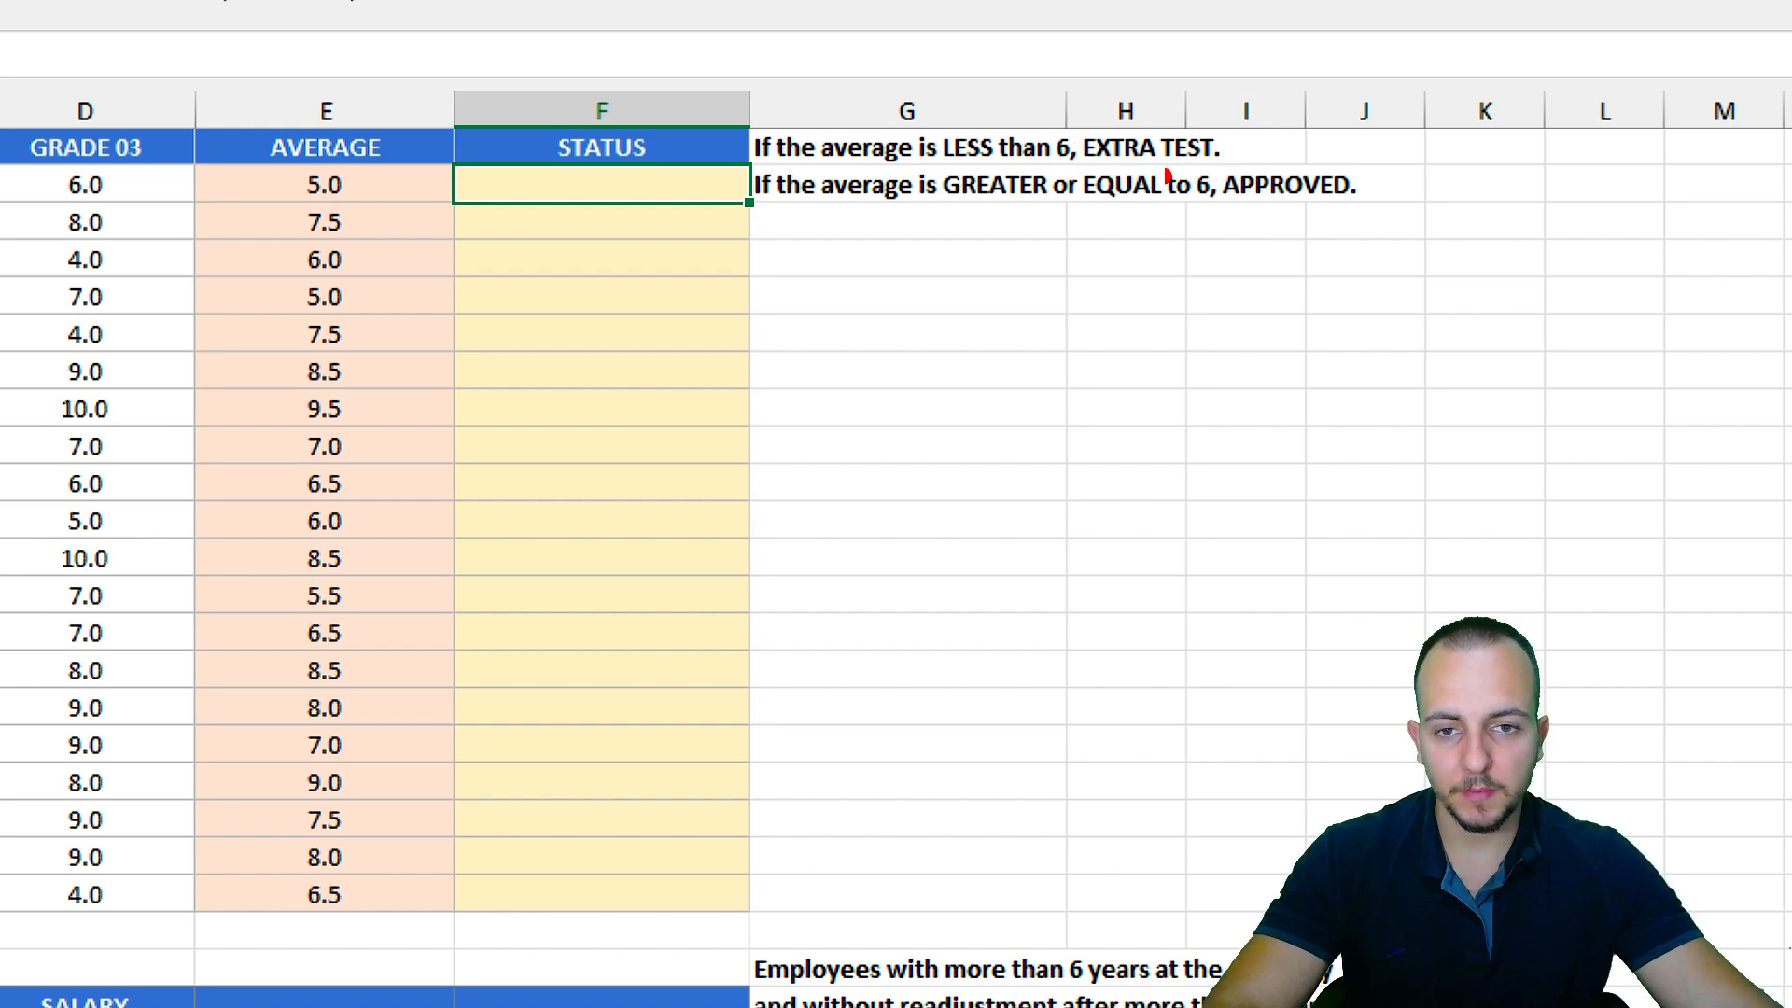
left_click_drag(1005, 241, 1004, 446)
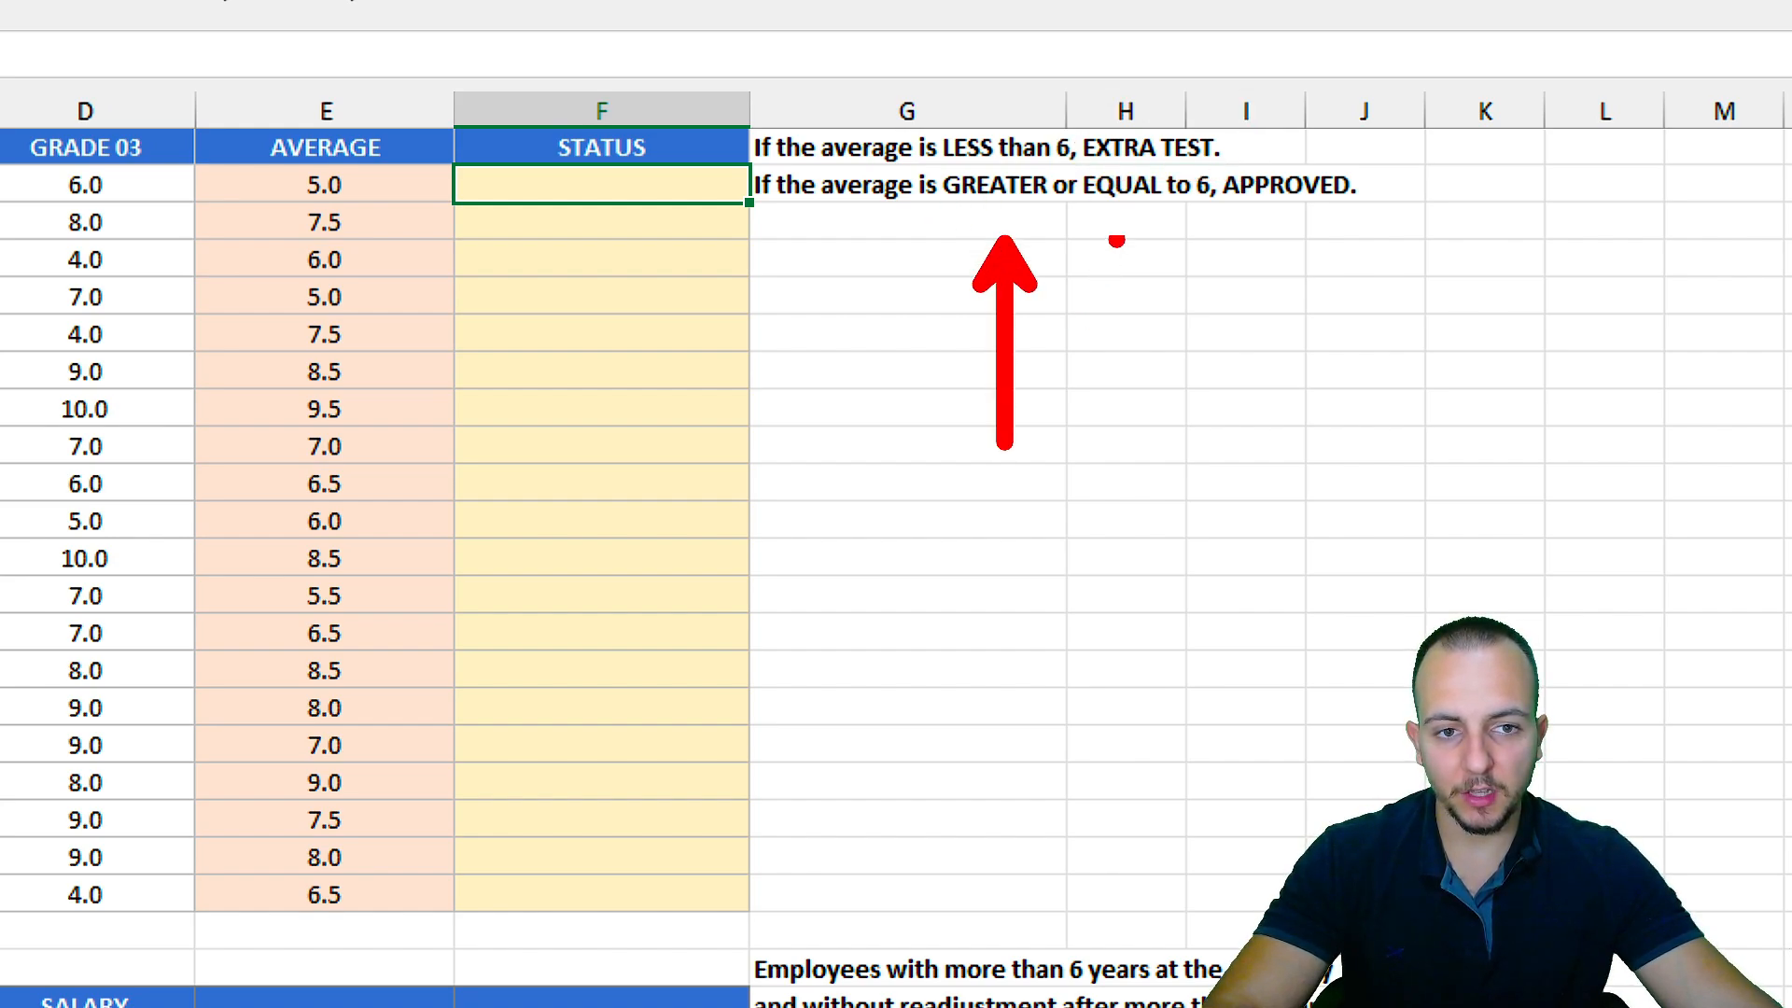
left_click_drag(1114, 240, 1112, 502)
left_click_drag(1213, 208, 1395, 209)
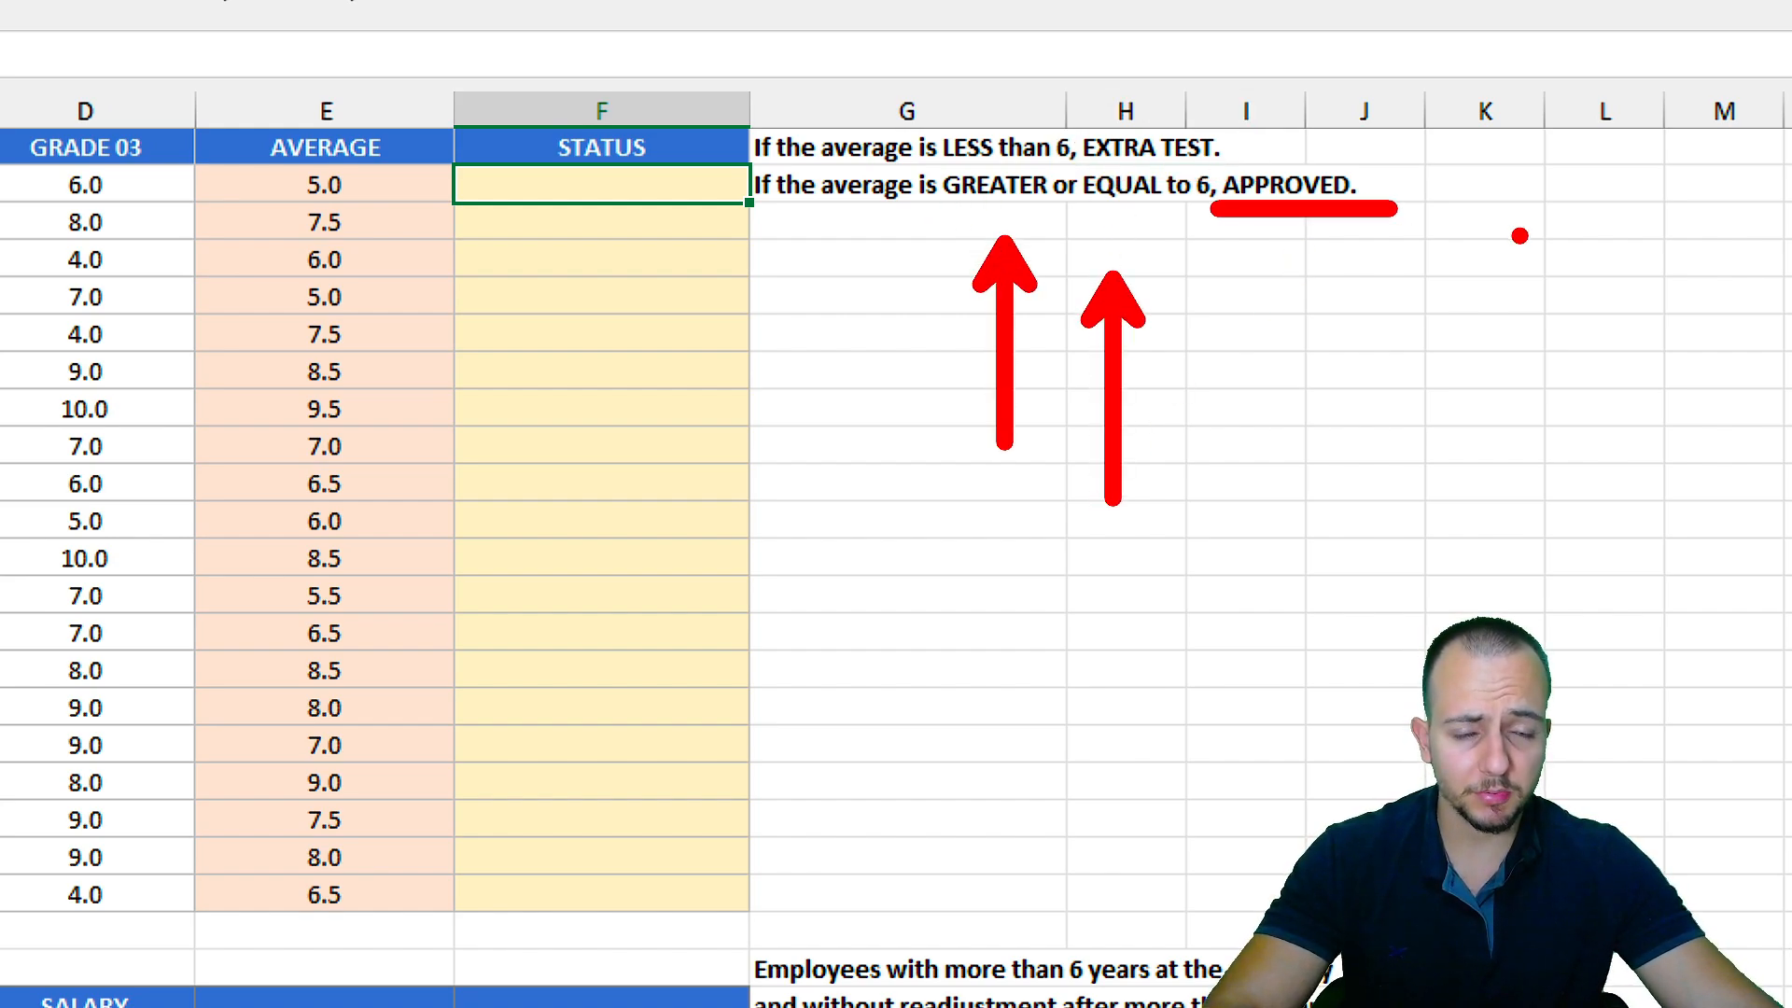
key("Escape")
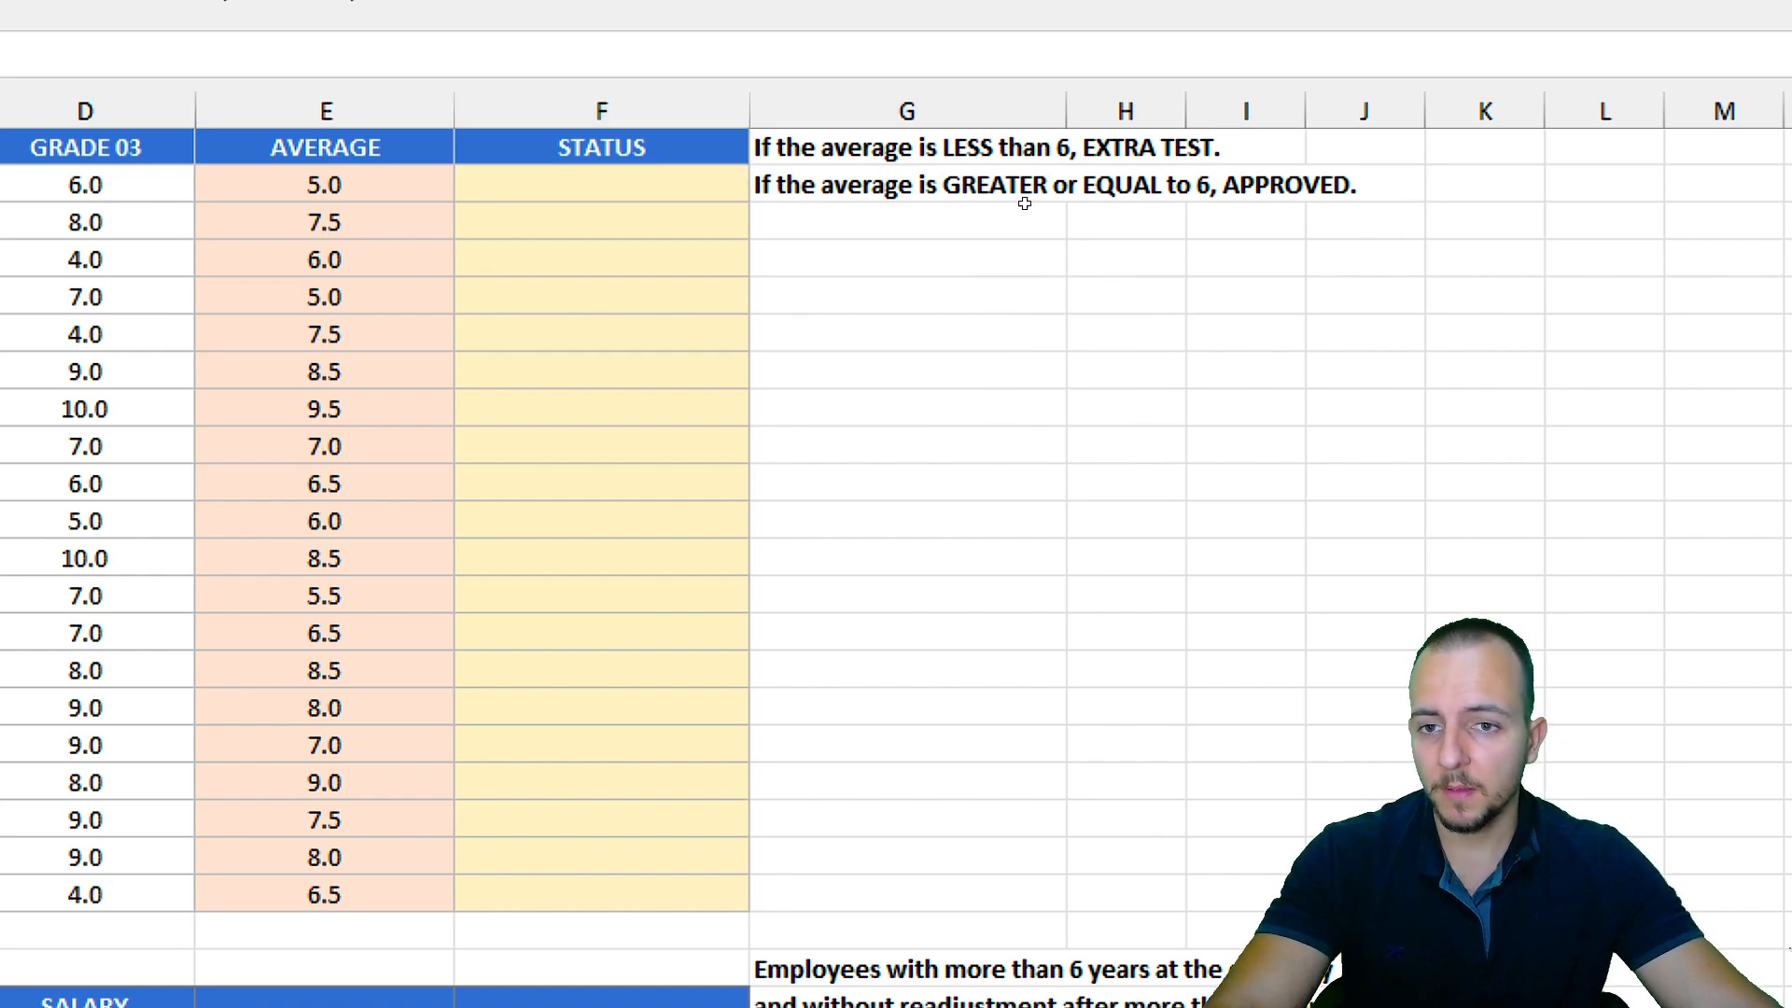
Start an IF formula in F2 of the STATUS column with the logical test E2<6.
left_click_drag(662, 151, 603, 570)
left_click(1031, 187)
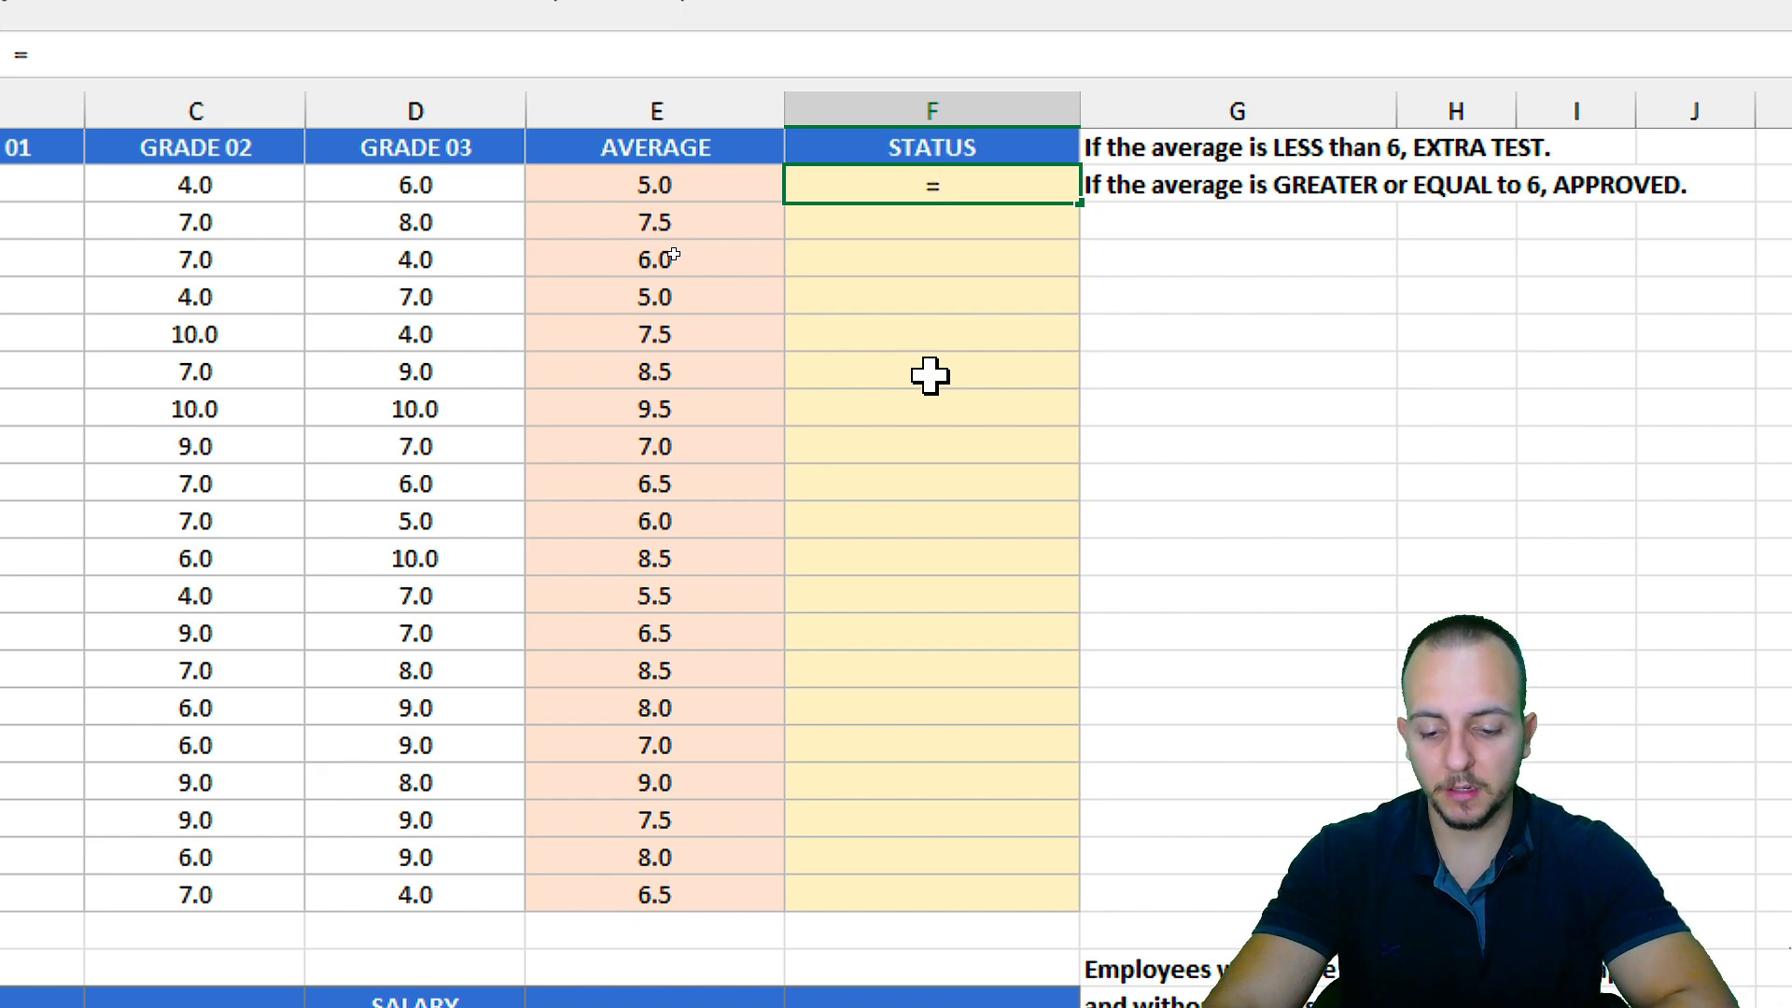
type("IF")
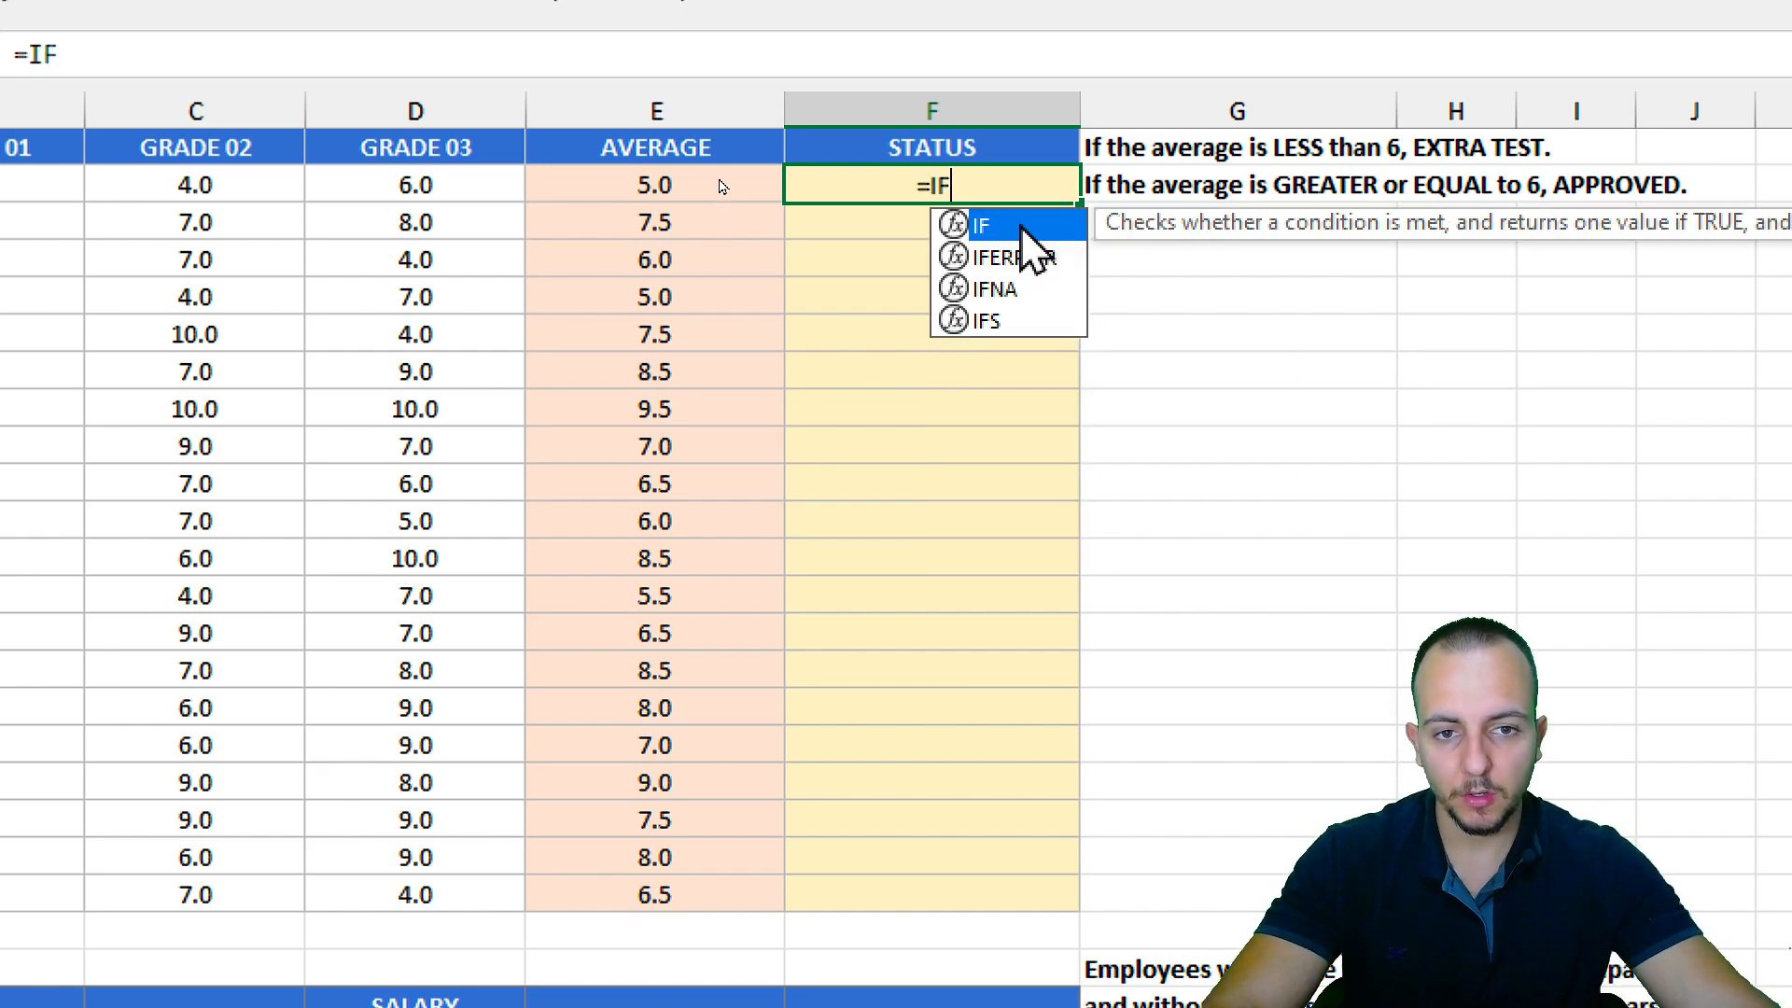
double_click(1021, 227)
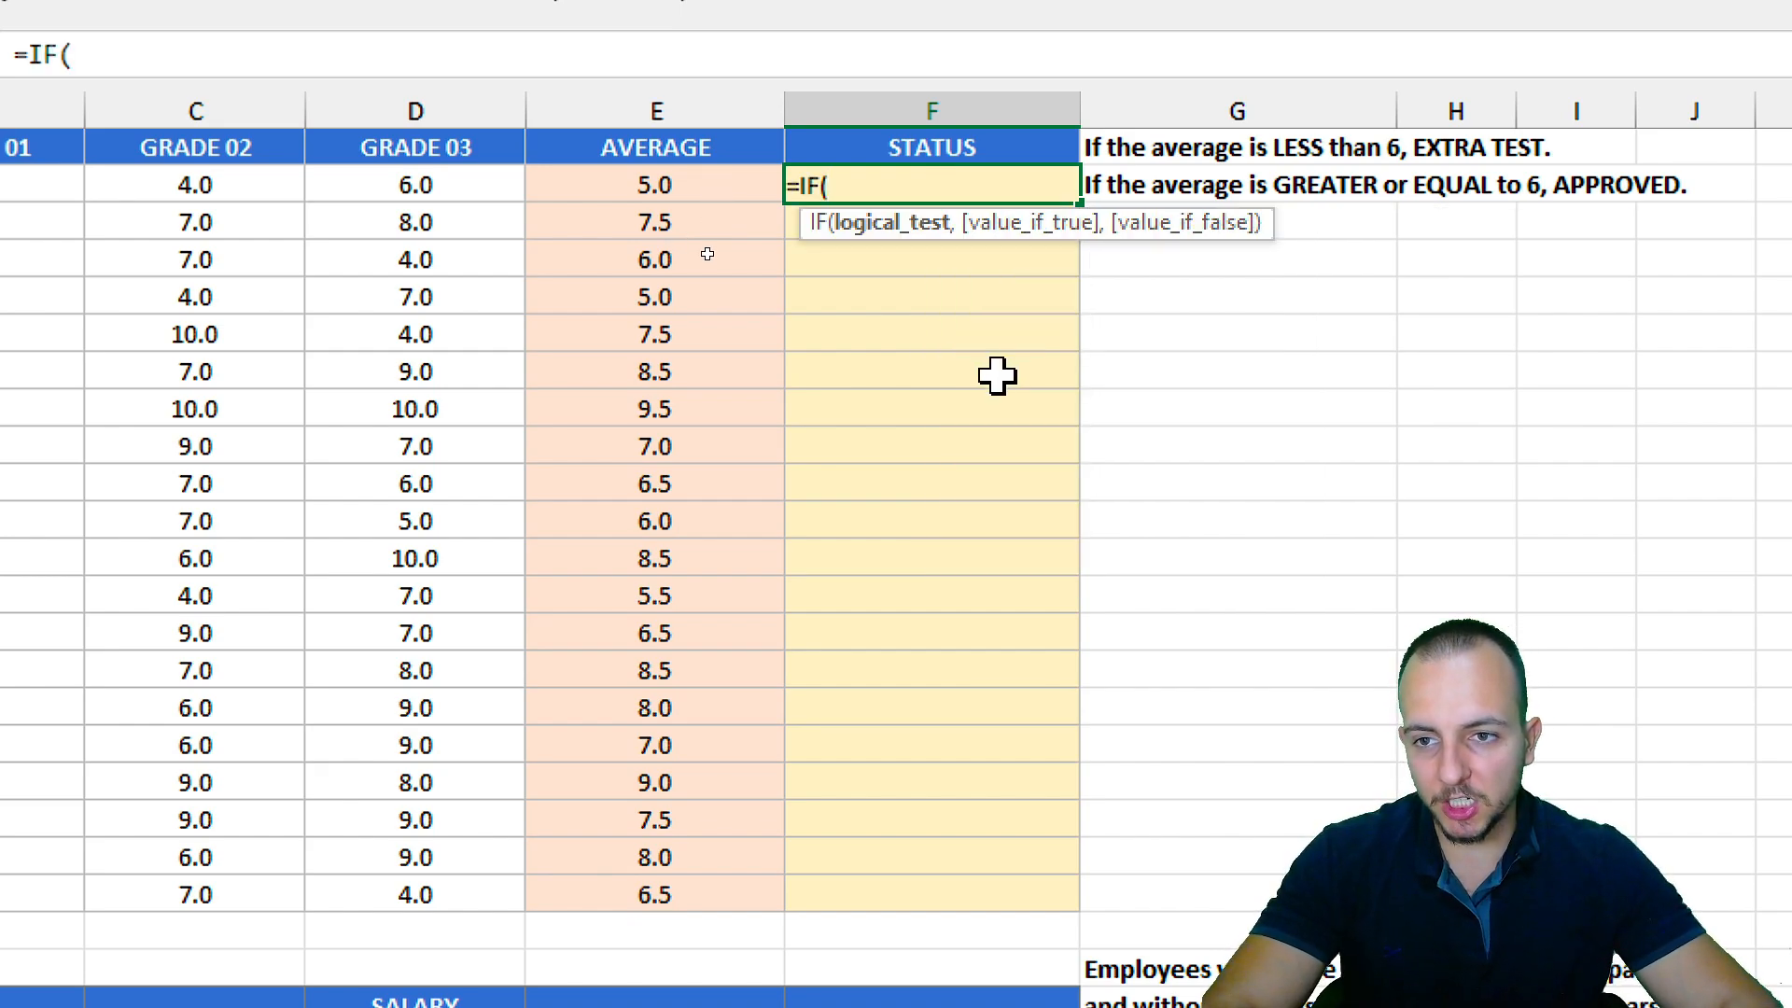
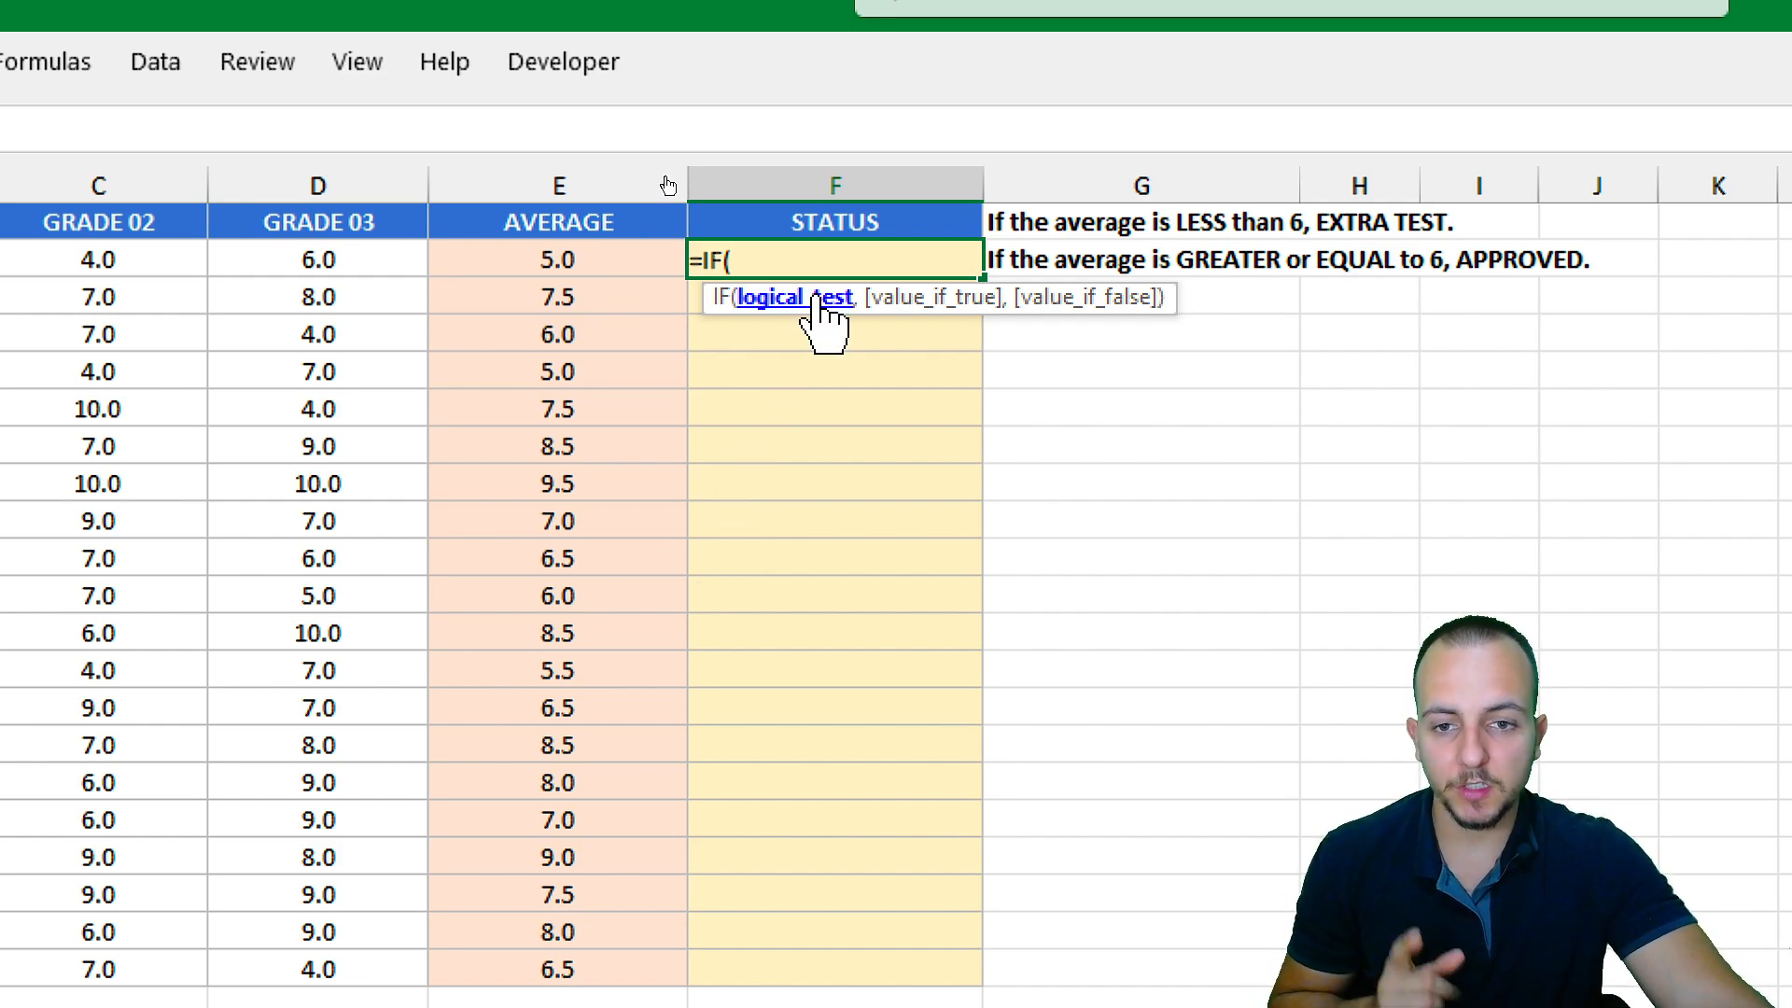
left_click(560, 263)
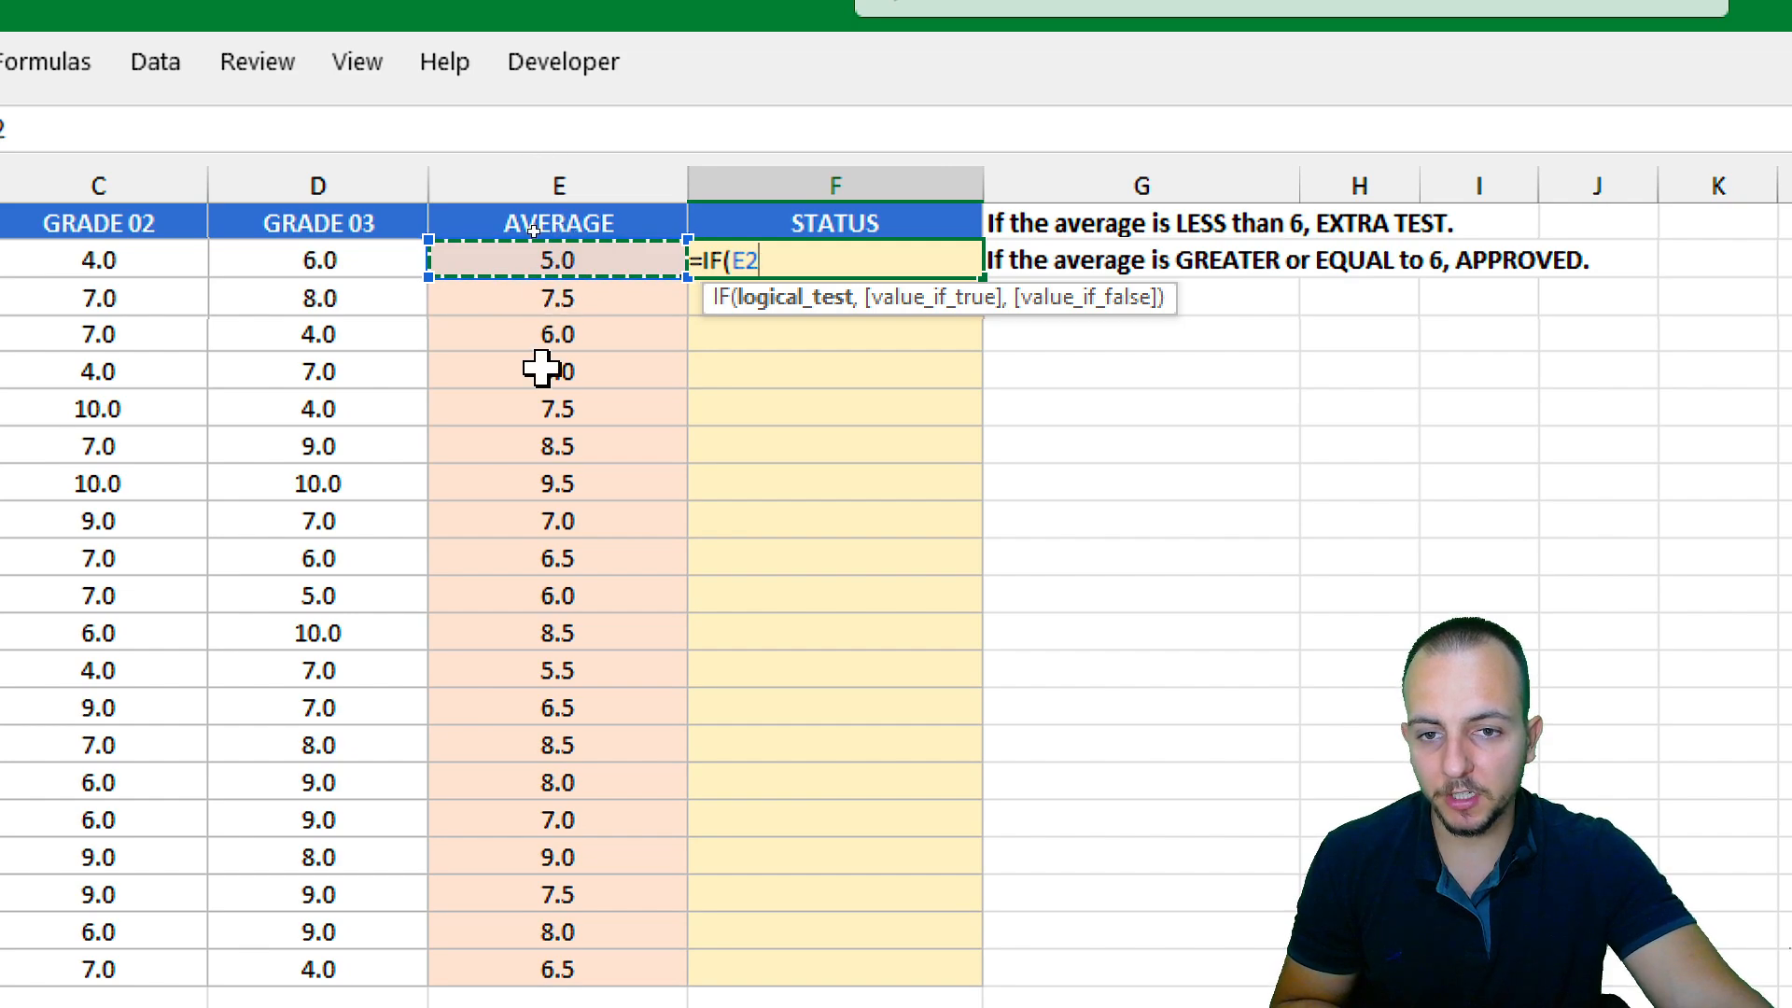
type("<")
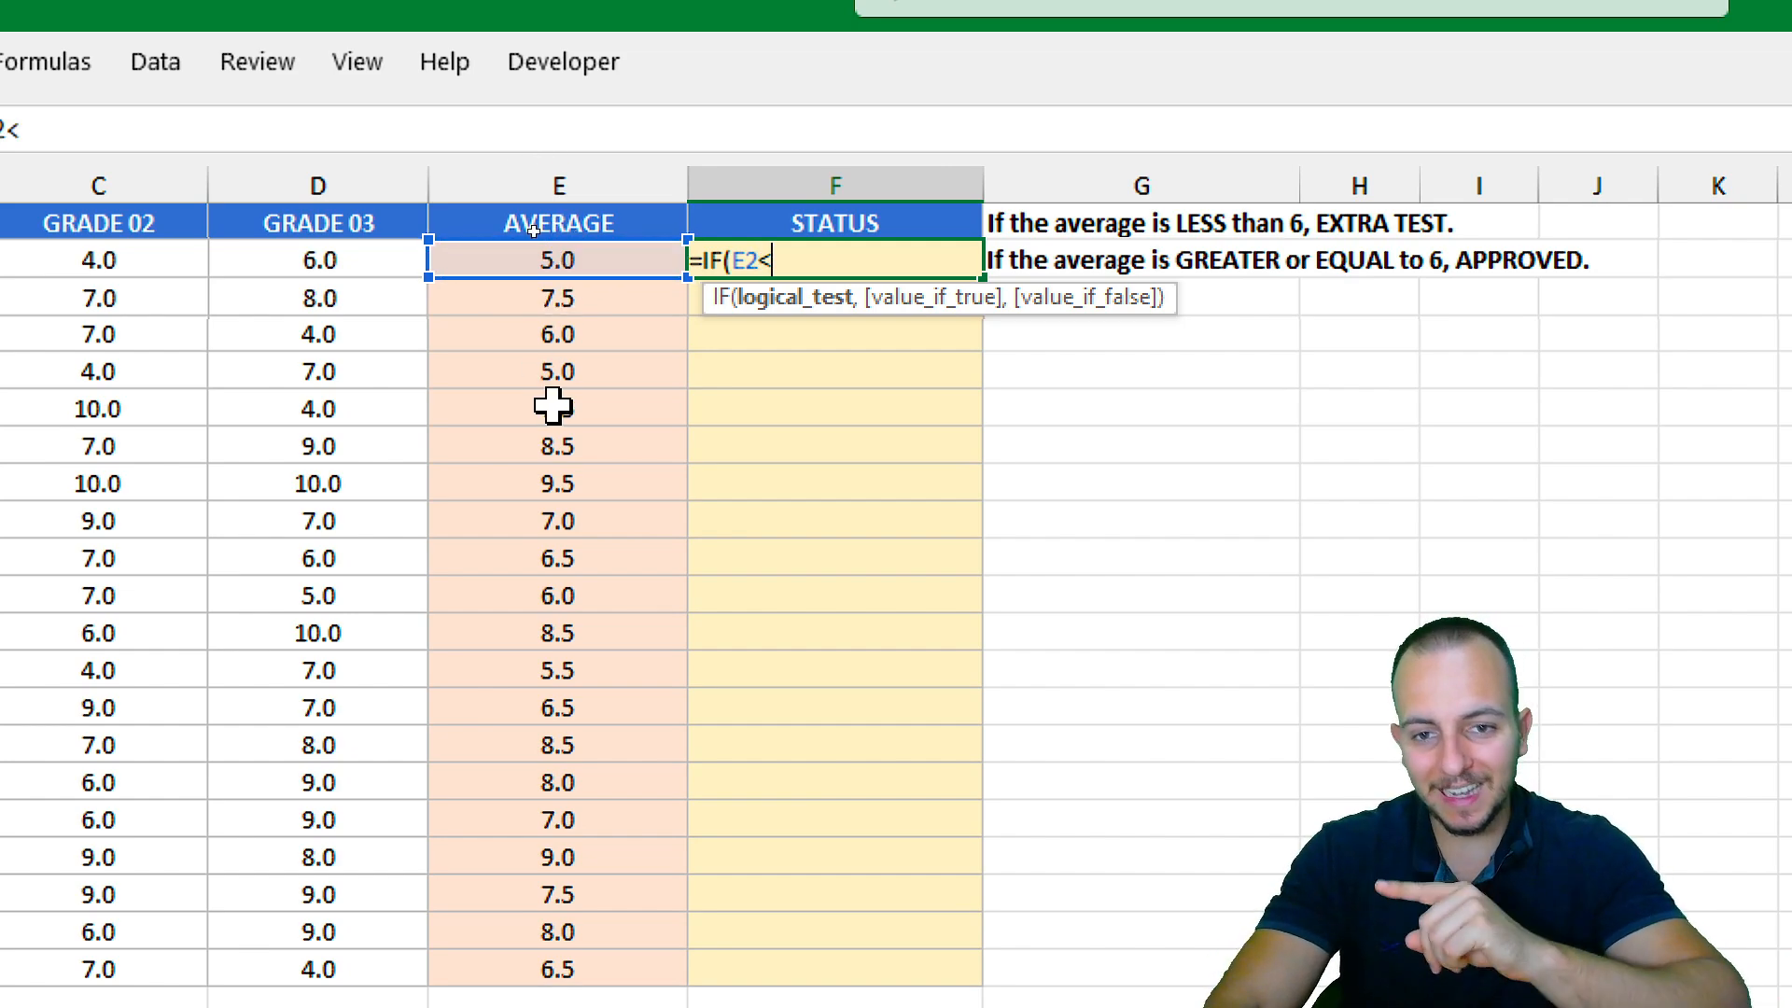
type("6")
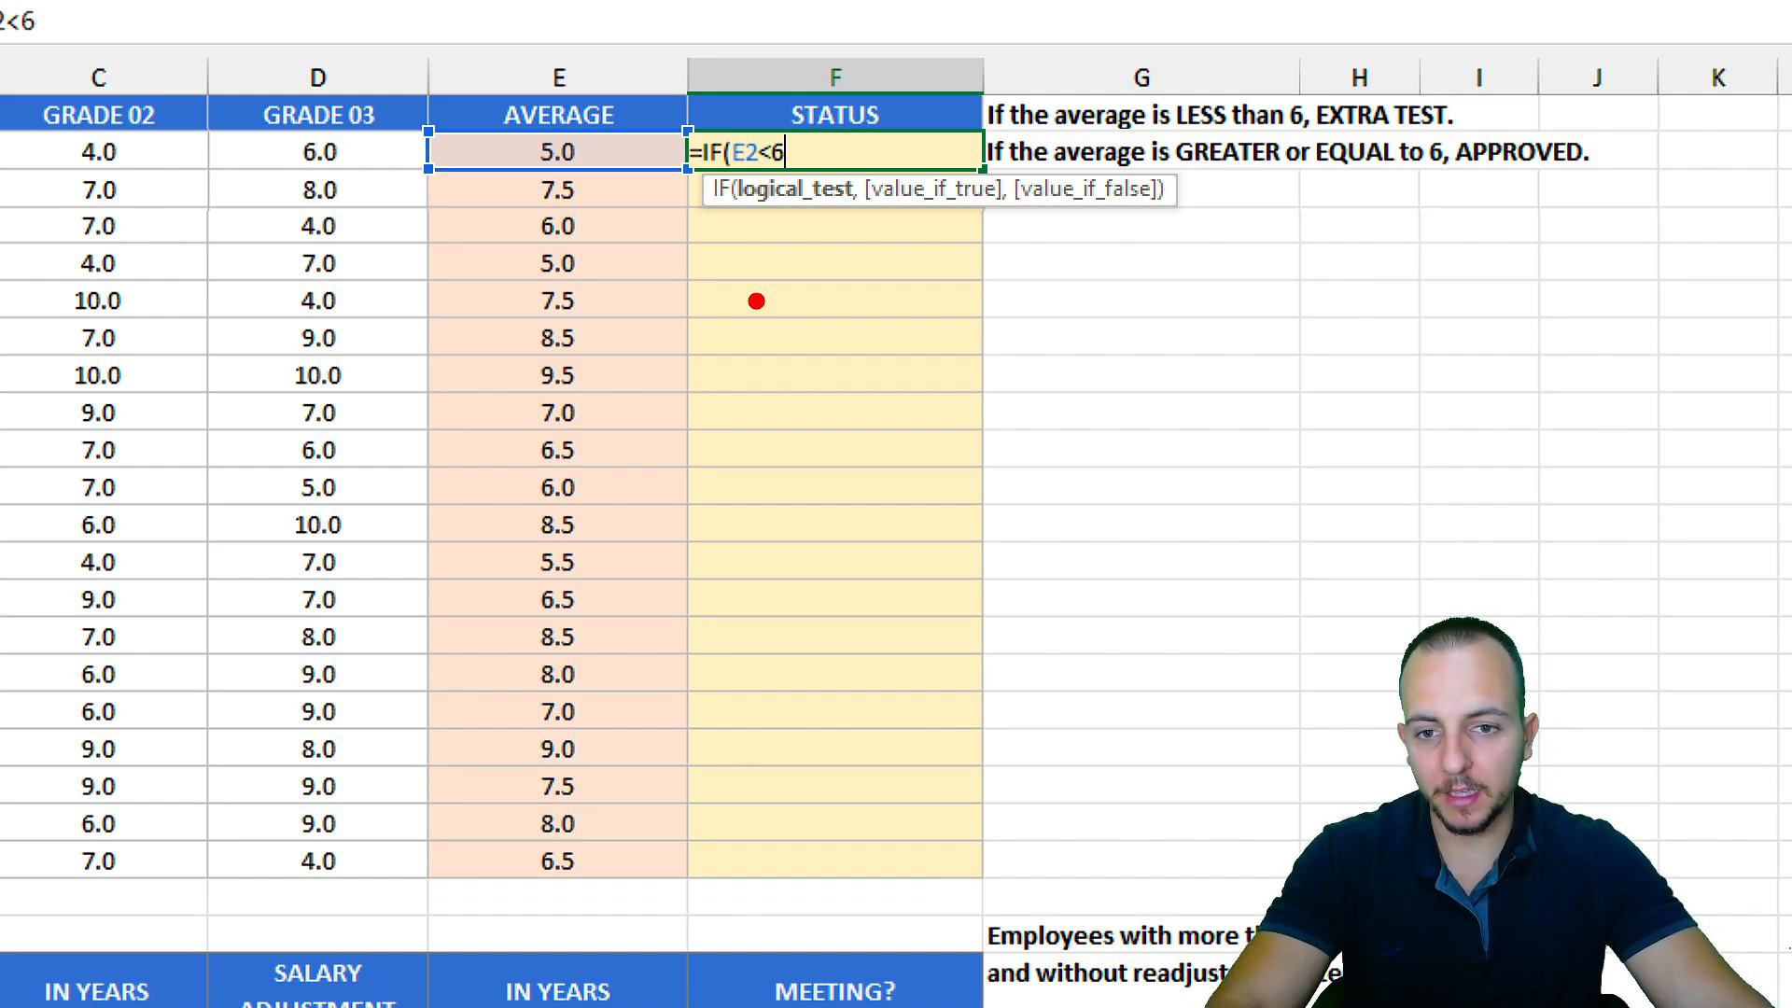
Illustrate the comparison operators for logical tests, such as <, >, =, >= and <=, with temporary on-screen strokes, and clear the marks.
mouse_move(793, 250)
left_mouse_down()
mouse_move(786, 403)
mouse_move(877, 455)
left_mouse_up()
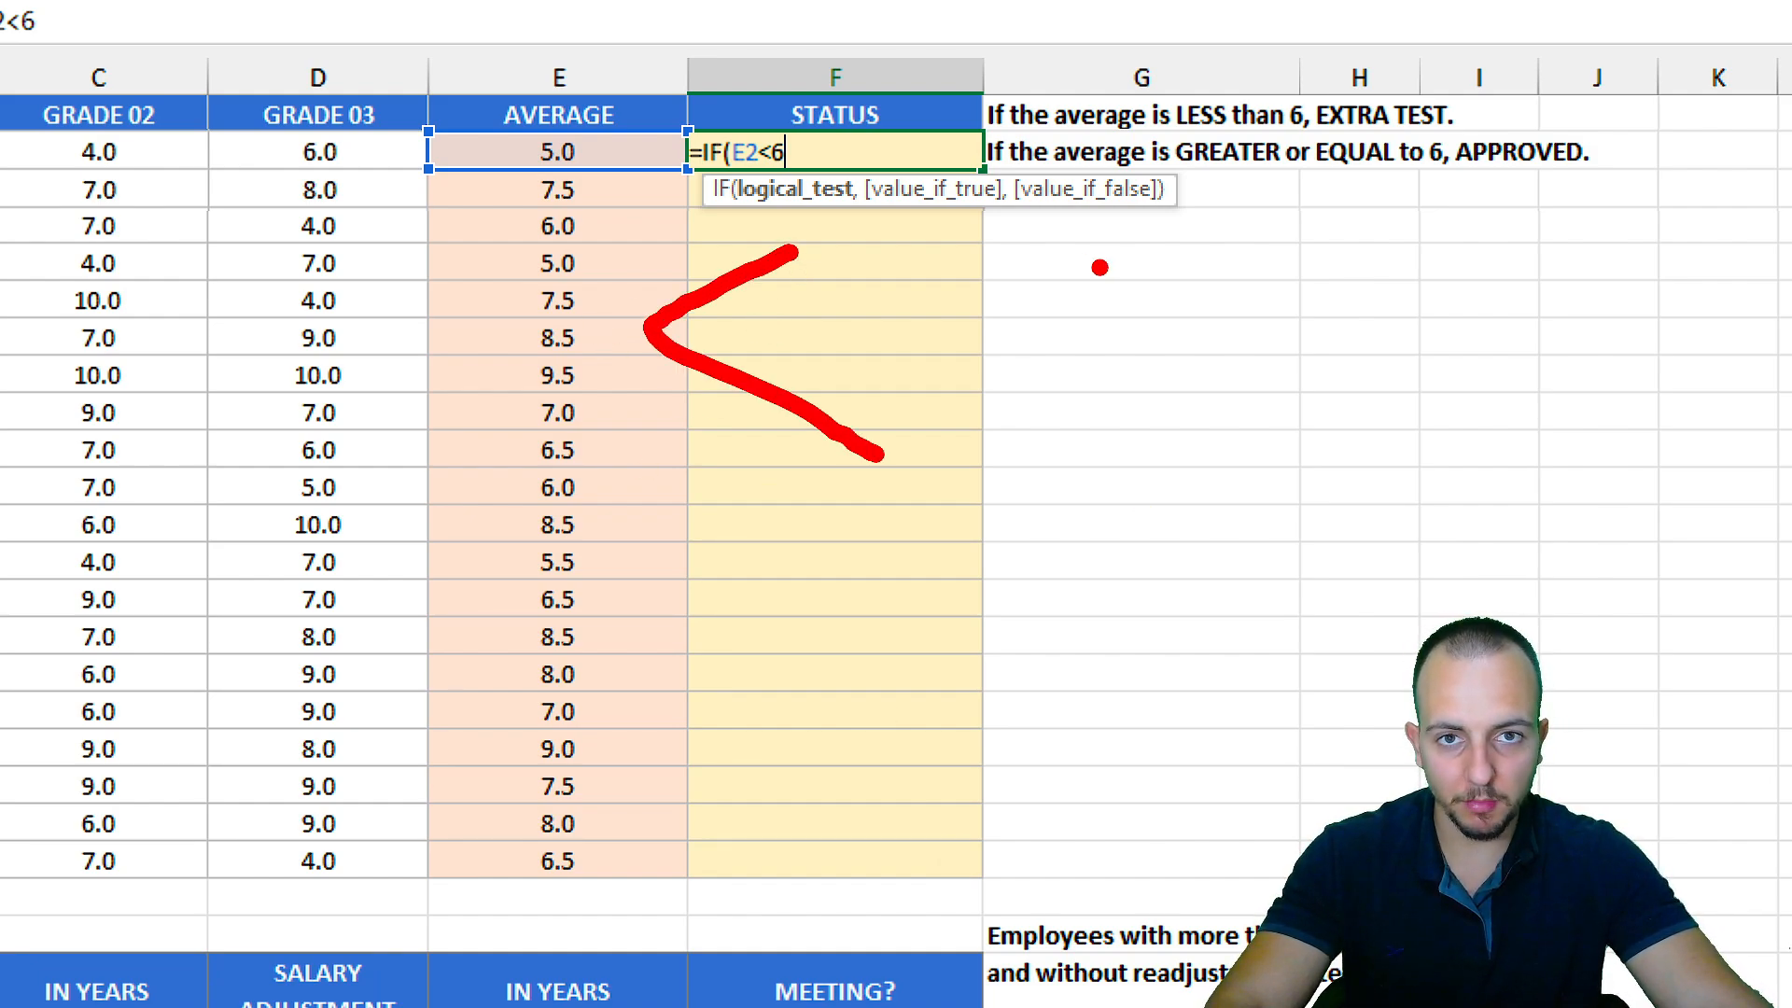
left_click_drag(840, 268, 829, 454)
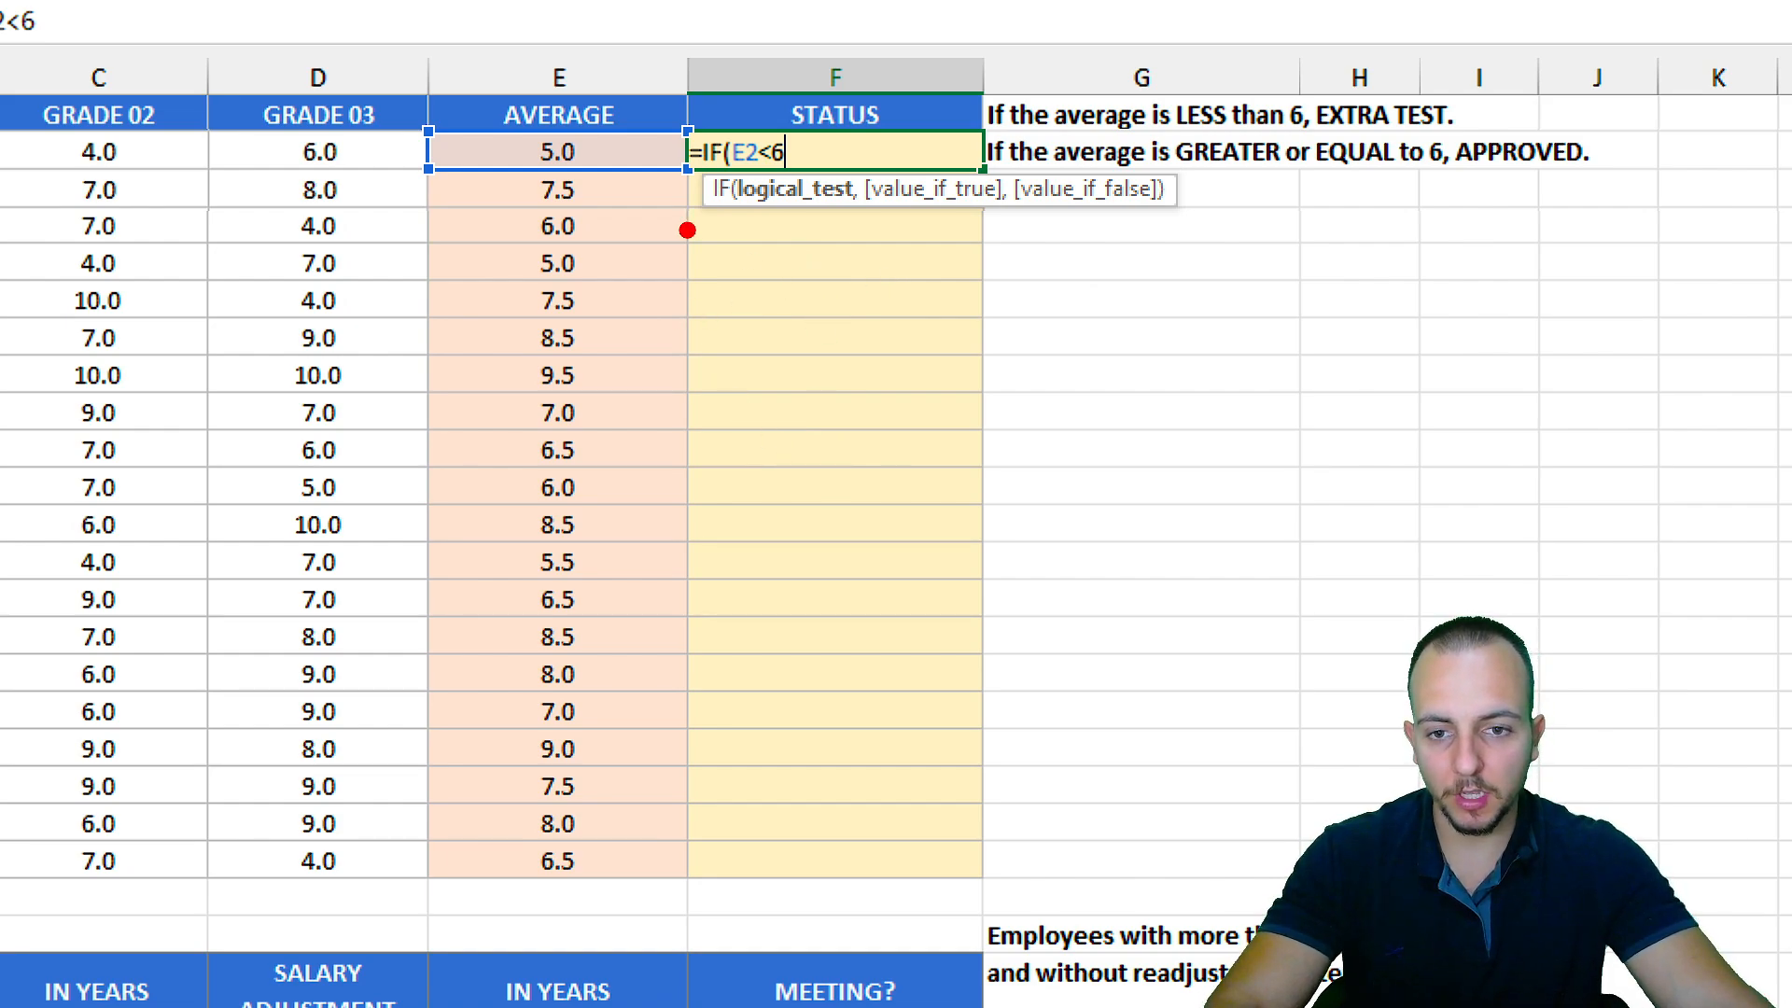
left_click_drag(688, 227, 686, 500)
left_click_drag(621, 220, 849, 382)
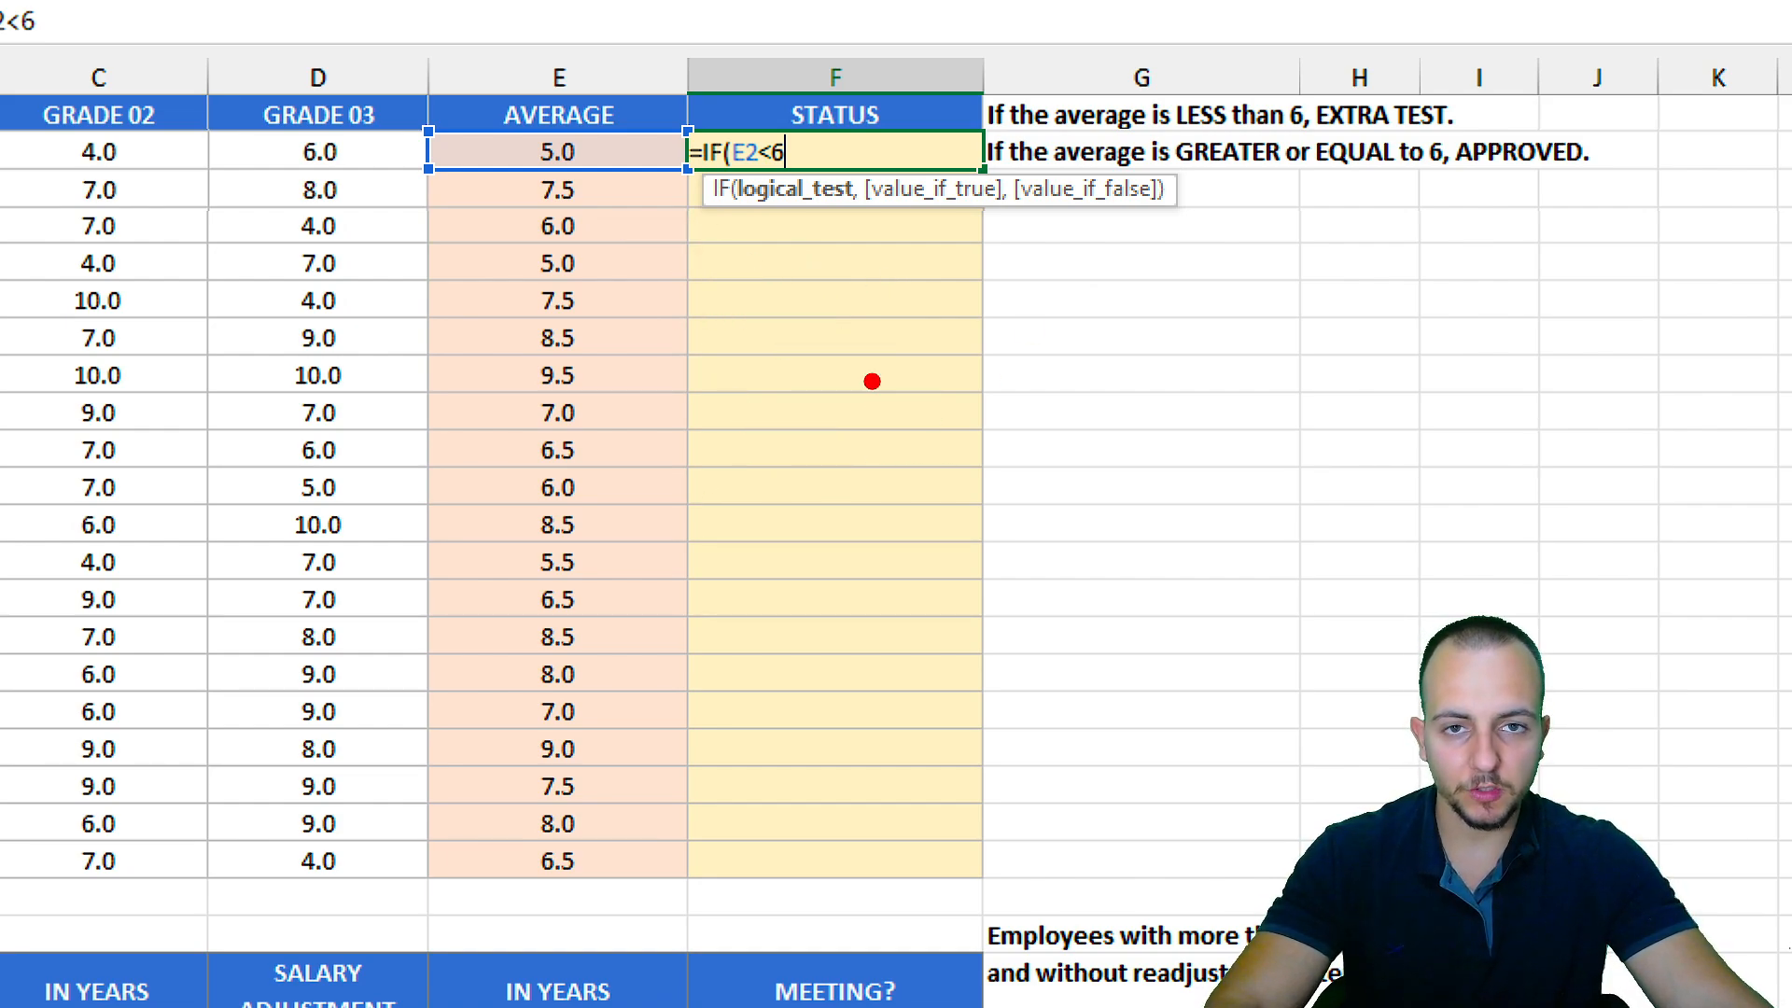
left_click_drag(746, 456, 966, 457)
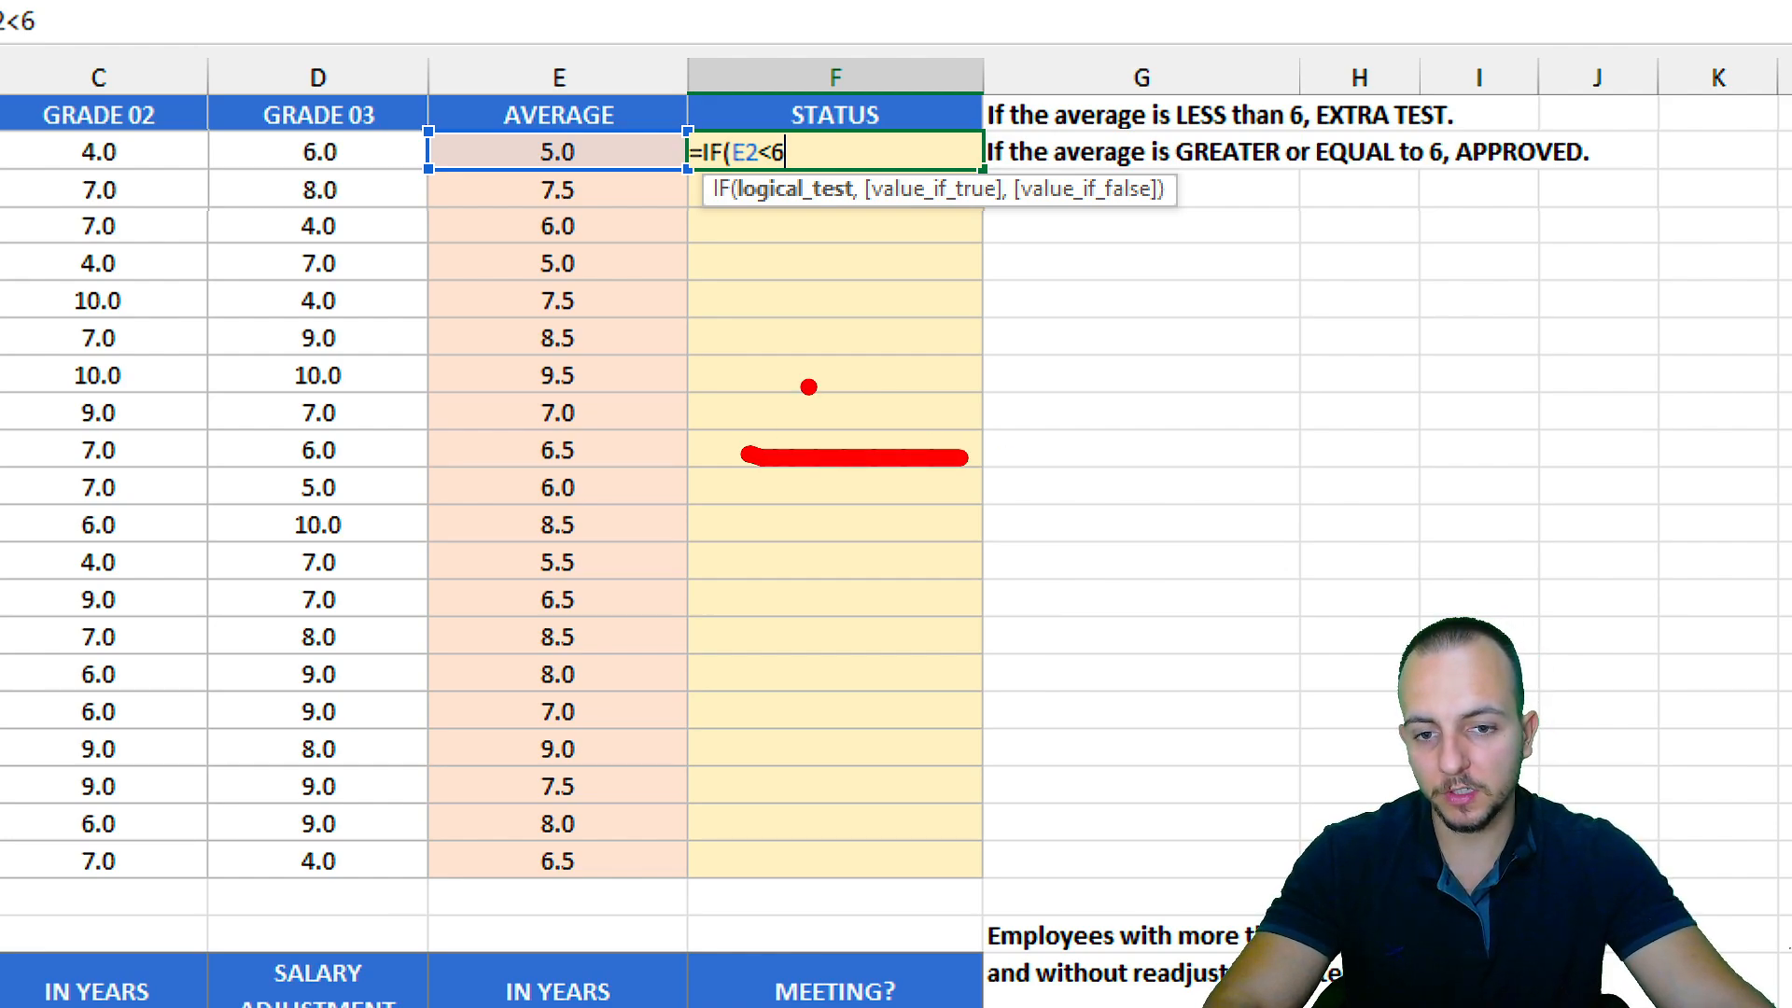
left_click_drag(775, 379, 935, 379)
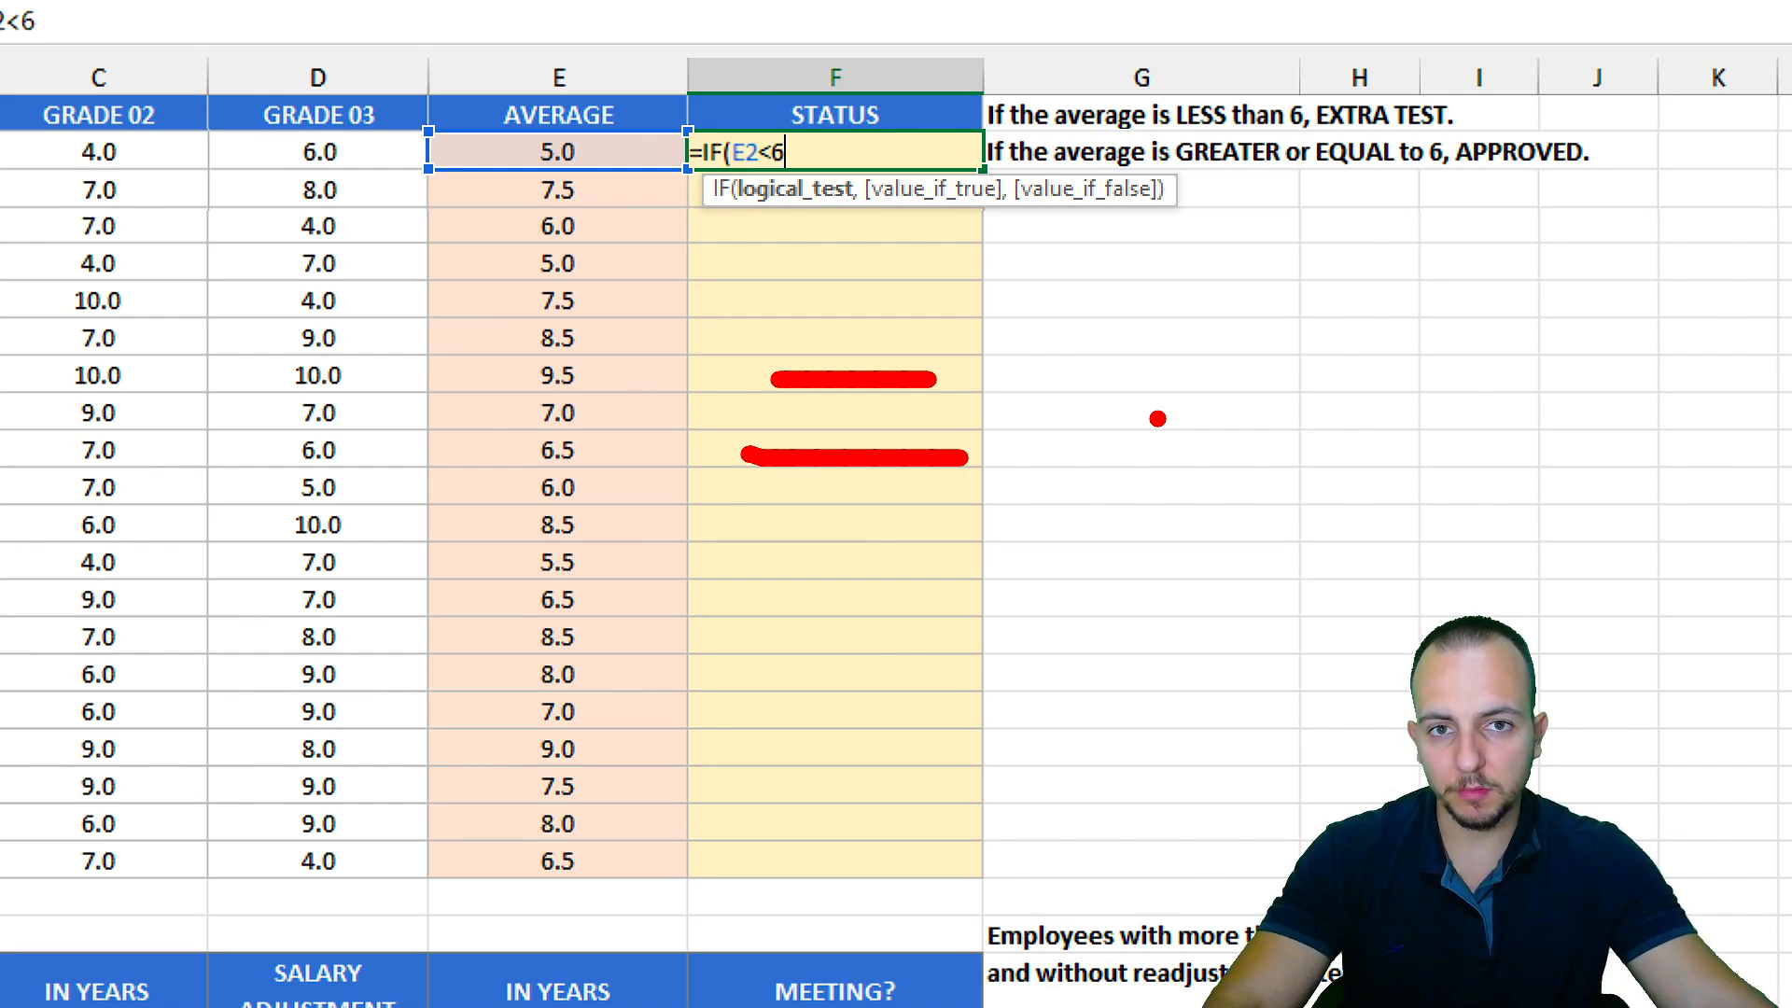
left_click_drag(700, 277, 704, 472)
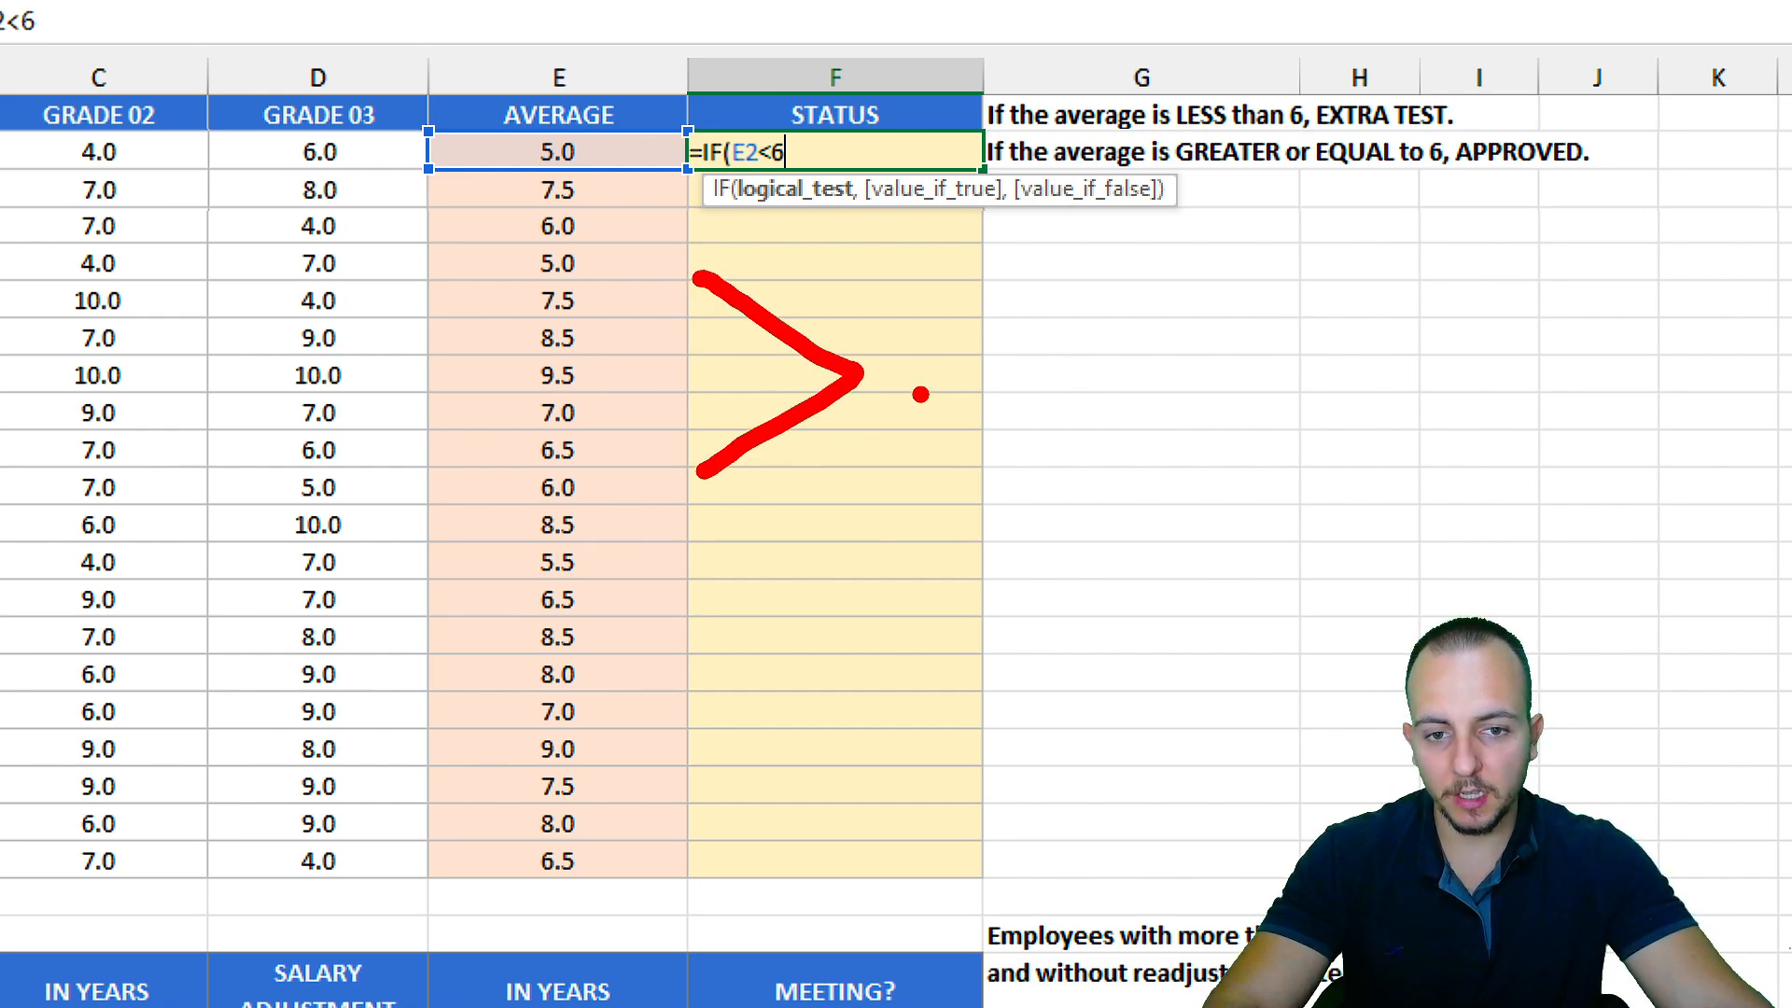
left_click_drag(920, 392, 1138, 390)
left_click_drag(923, 332, 1180, 332)
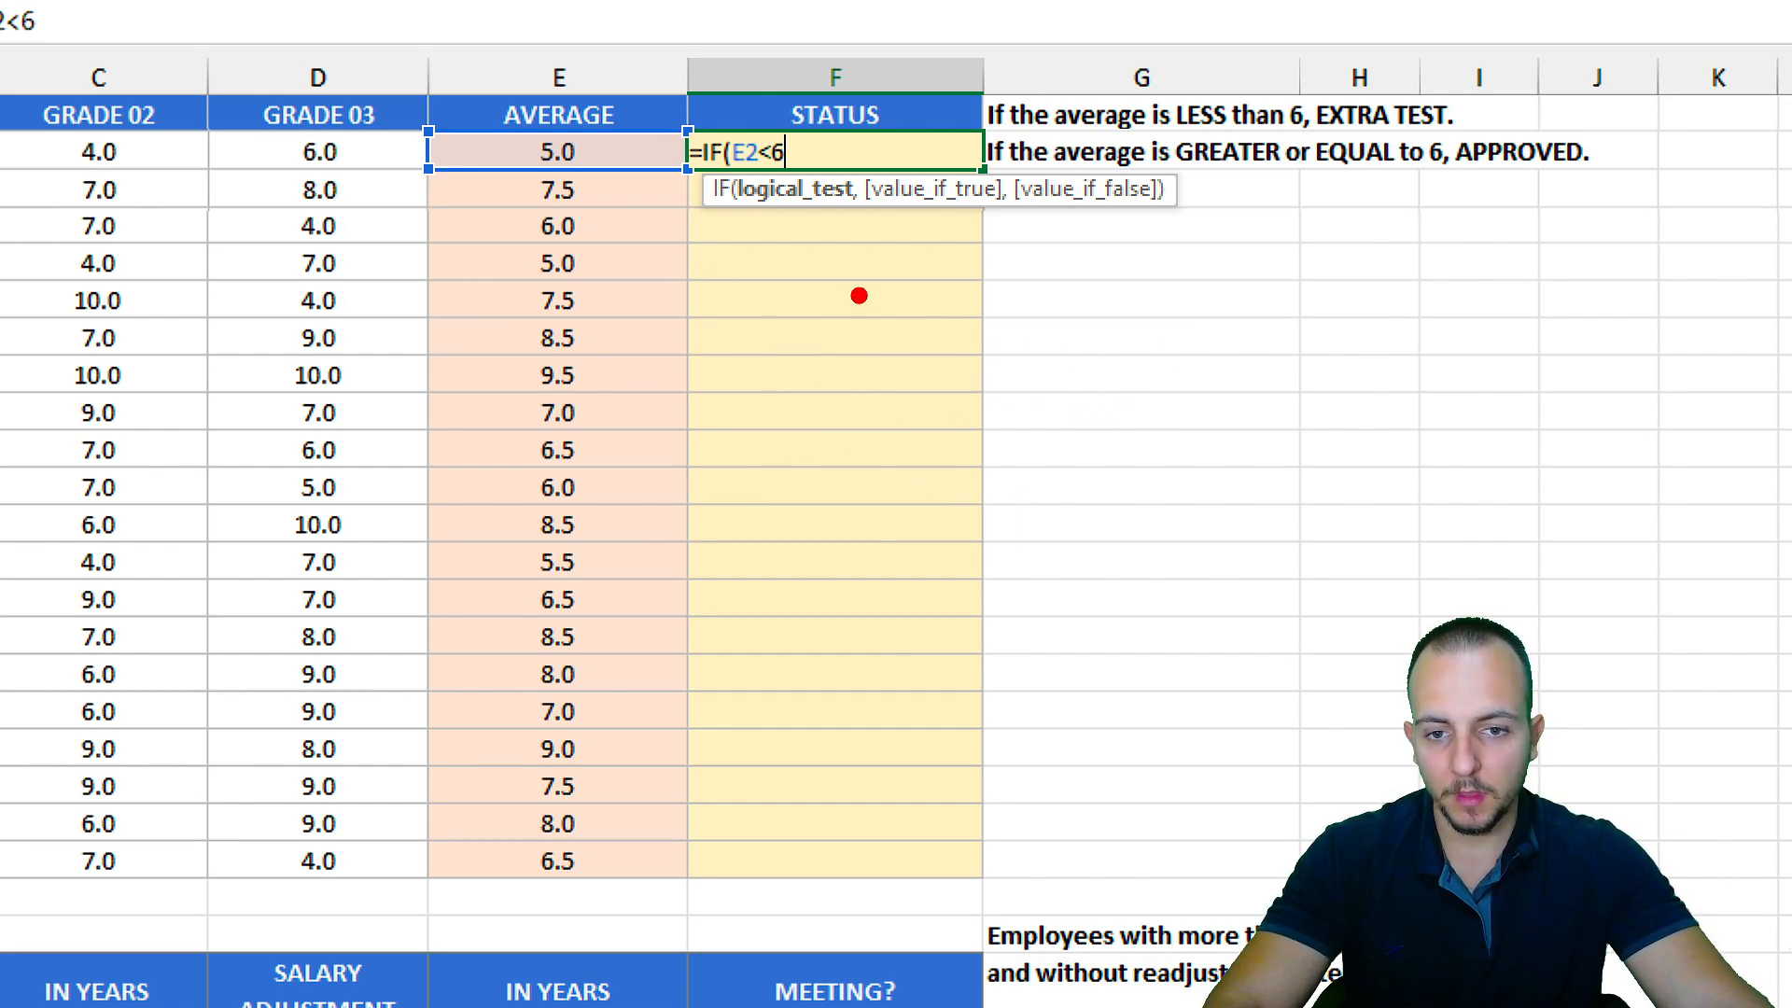
left_click_drag(858, 296, 844, 472)
left_click_drag(920, 406, 1137, 406)
left_click_drag(930, 330, 1131, 346)
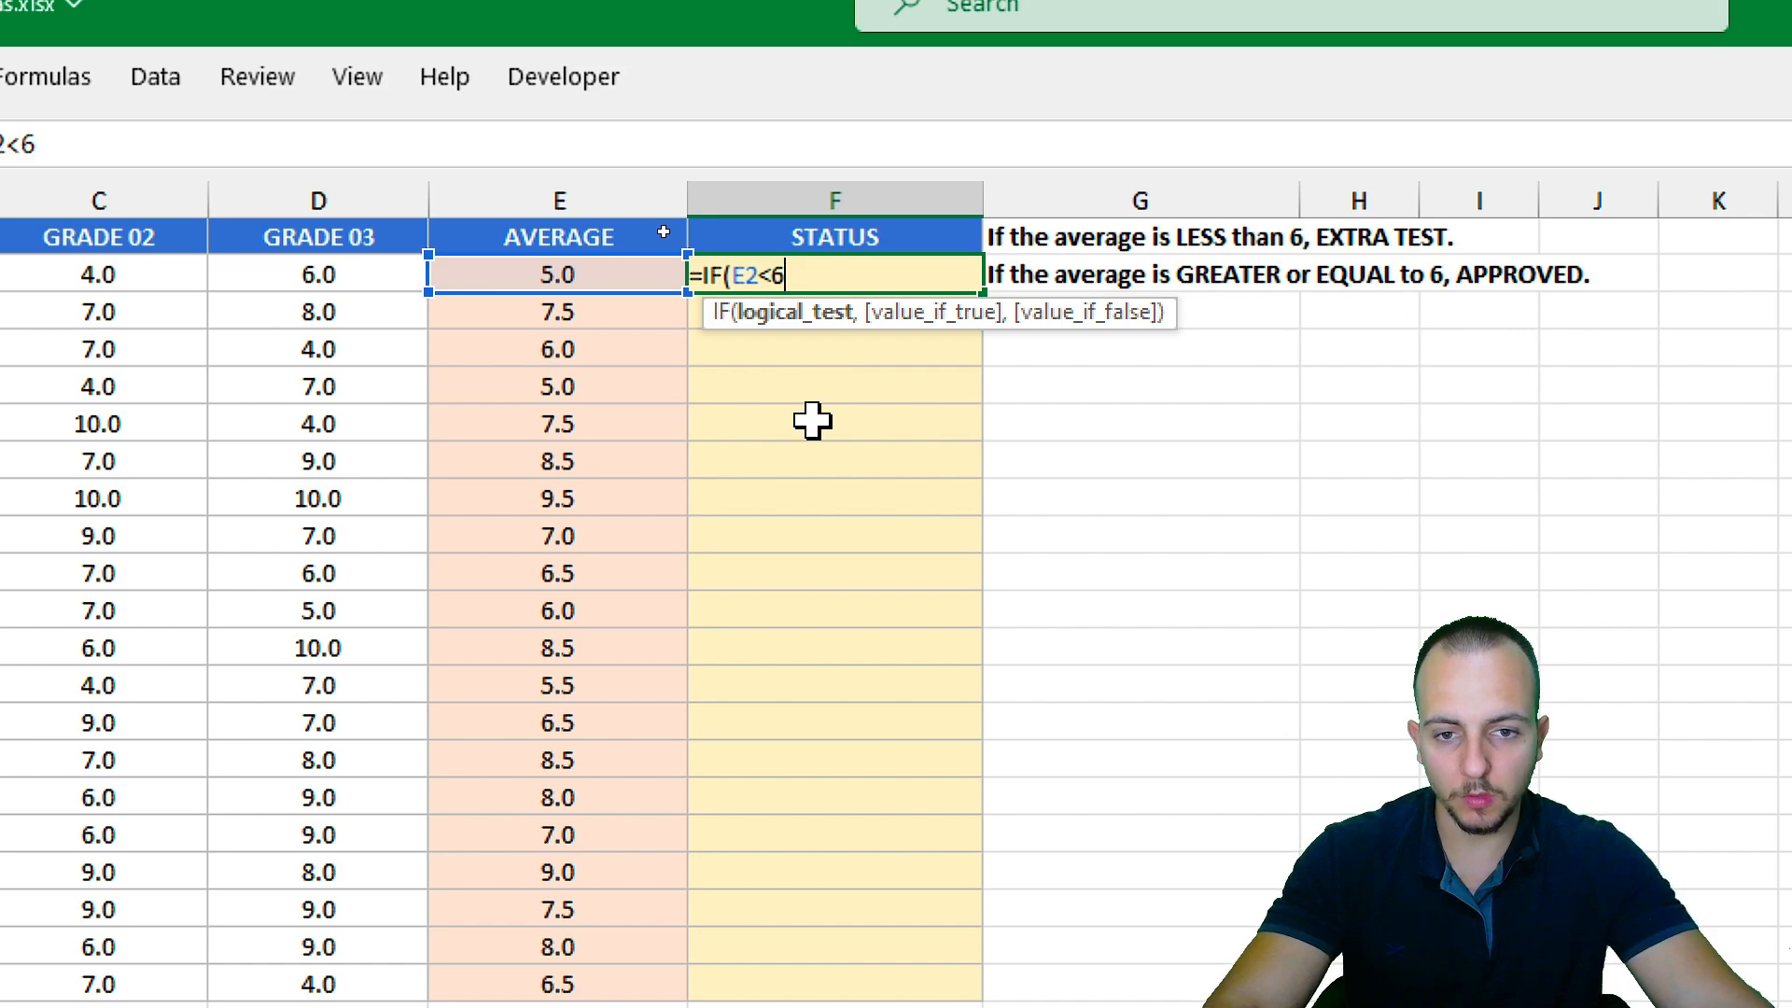
Complete the IF formula in F2 to return "EXTRA TEST" if true and "APPROVED" if false, and copy it down through F21.
type(",")
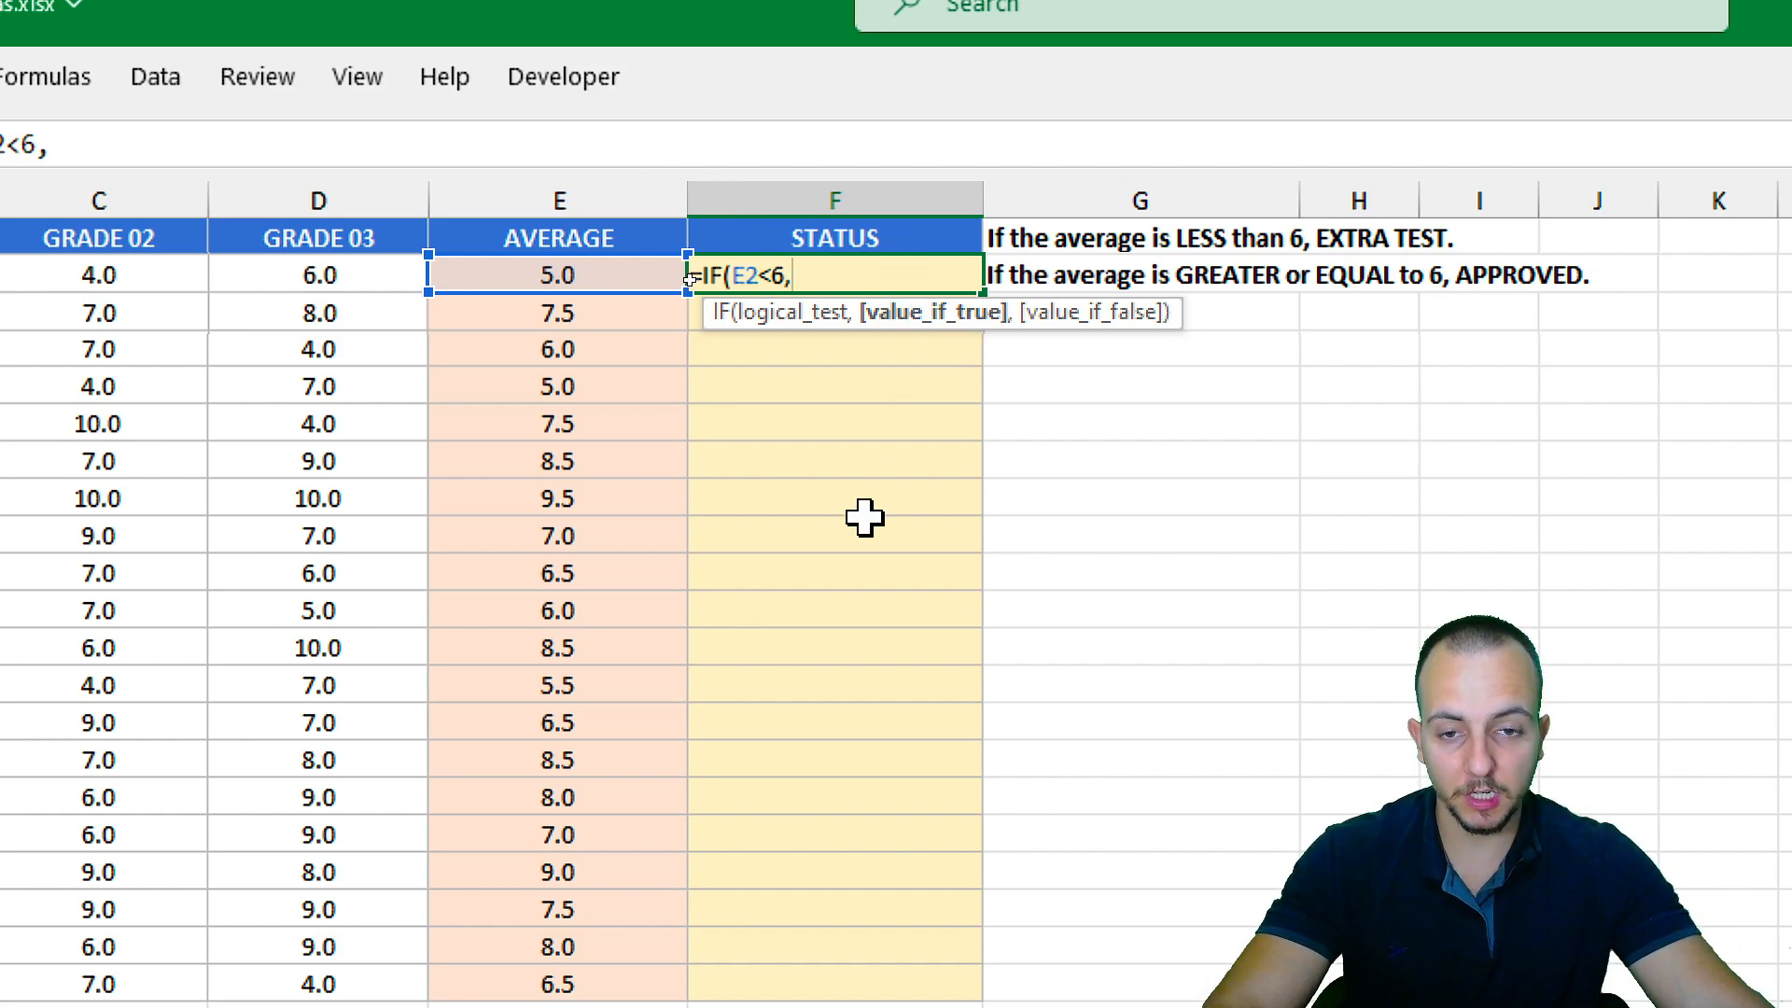
type("\"EX")
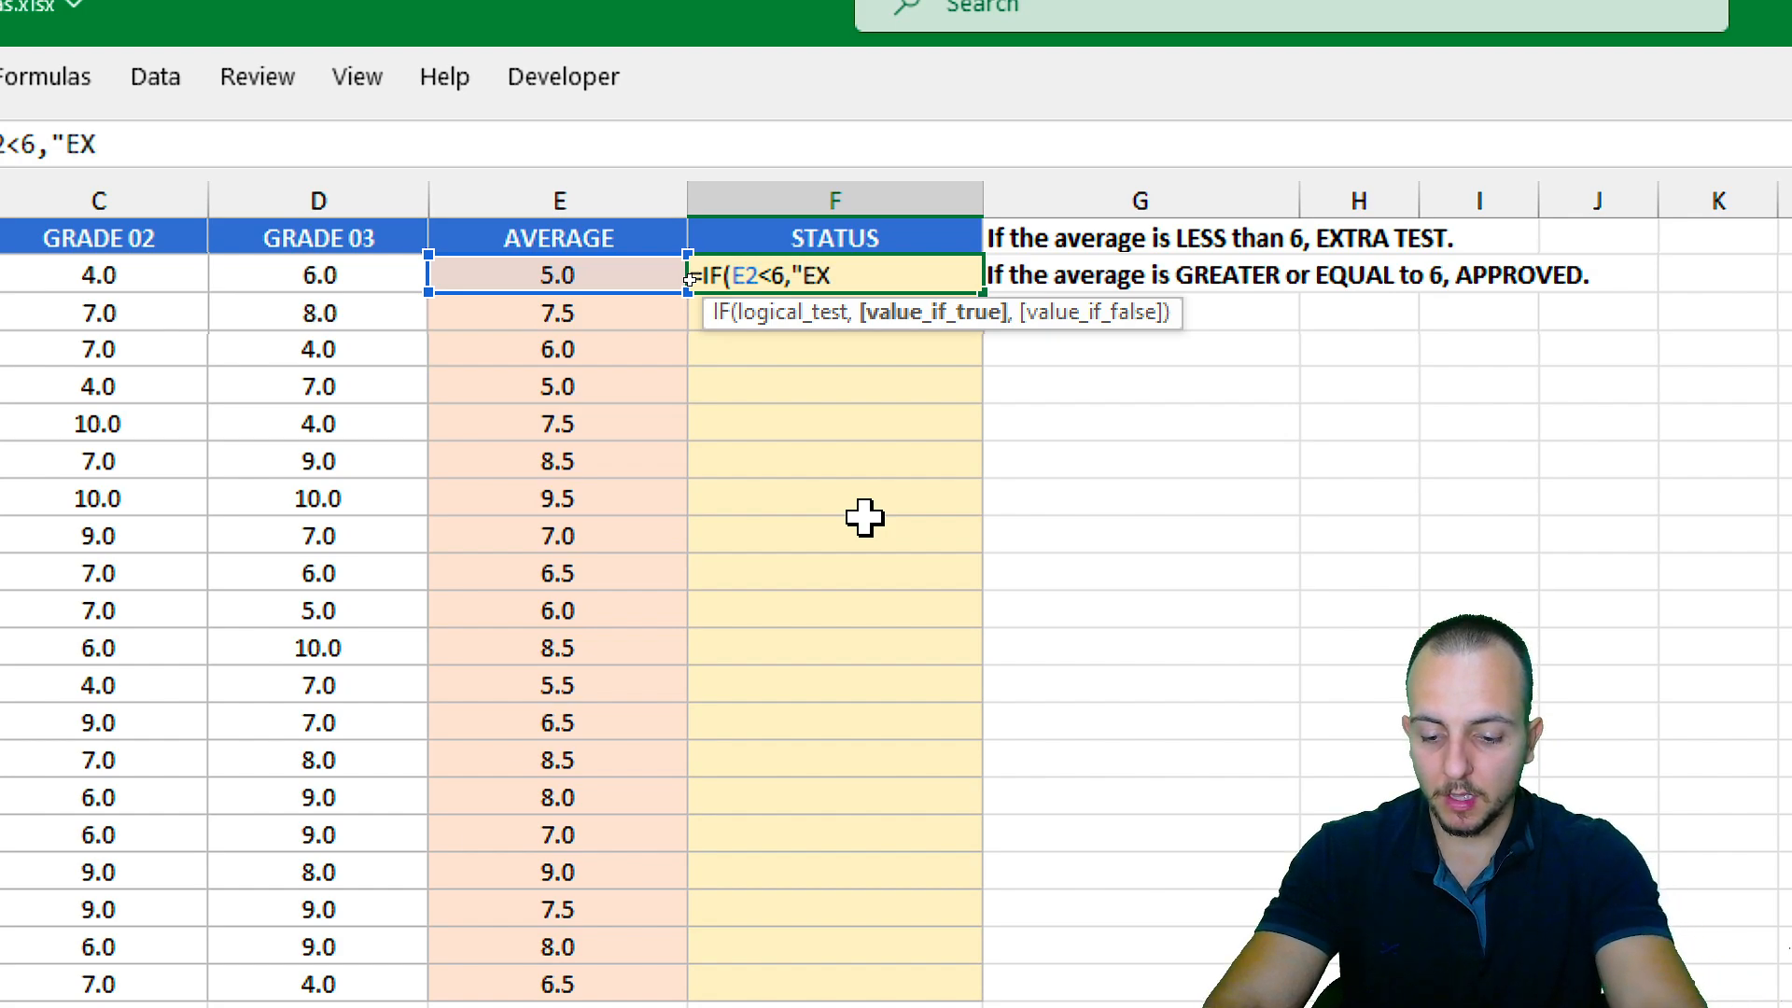
type("TRA TEST\"")
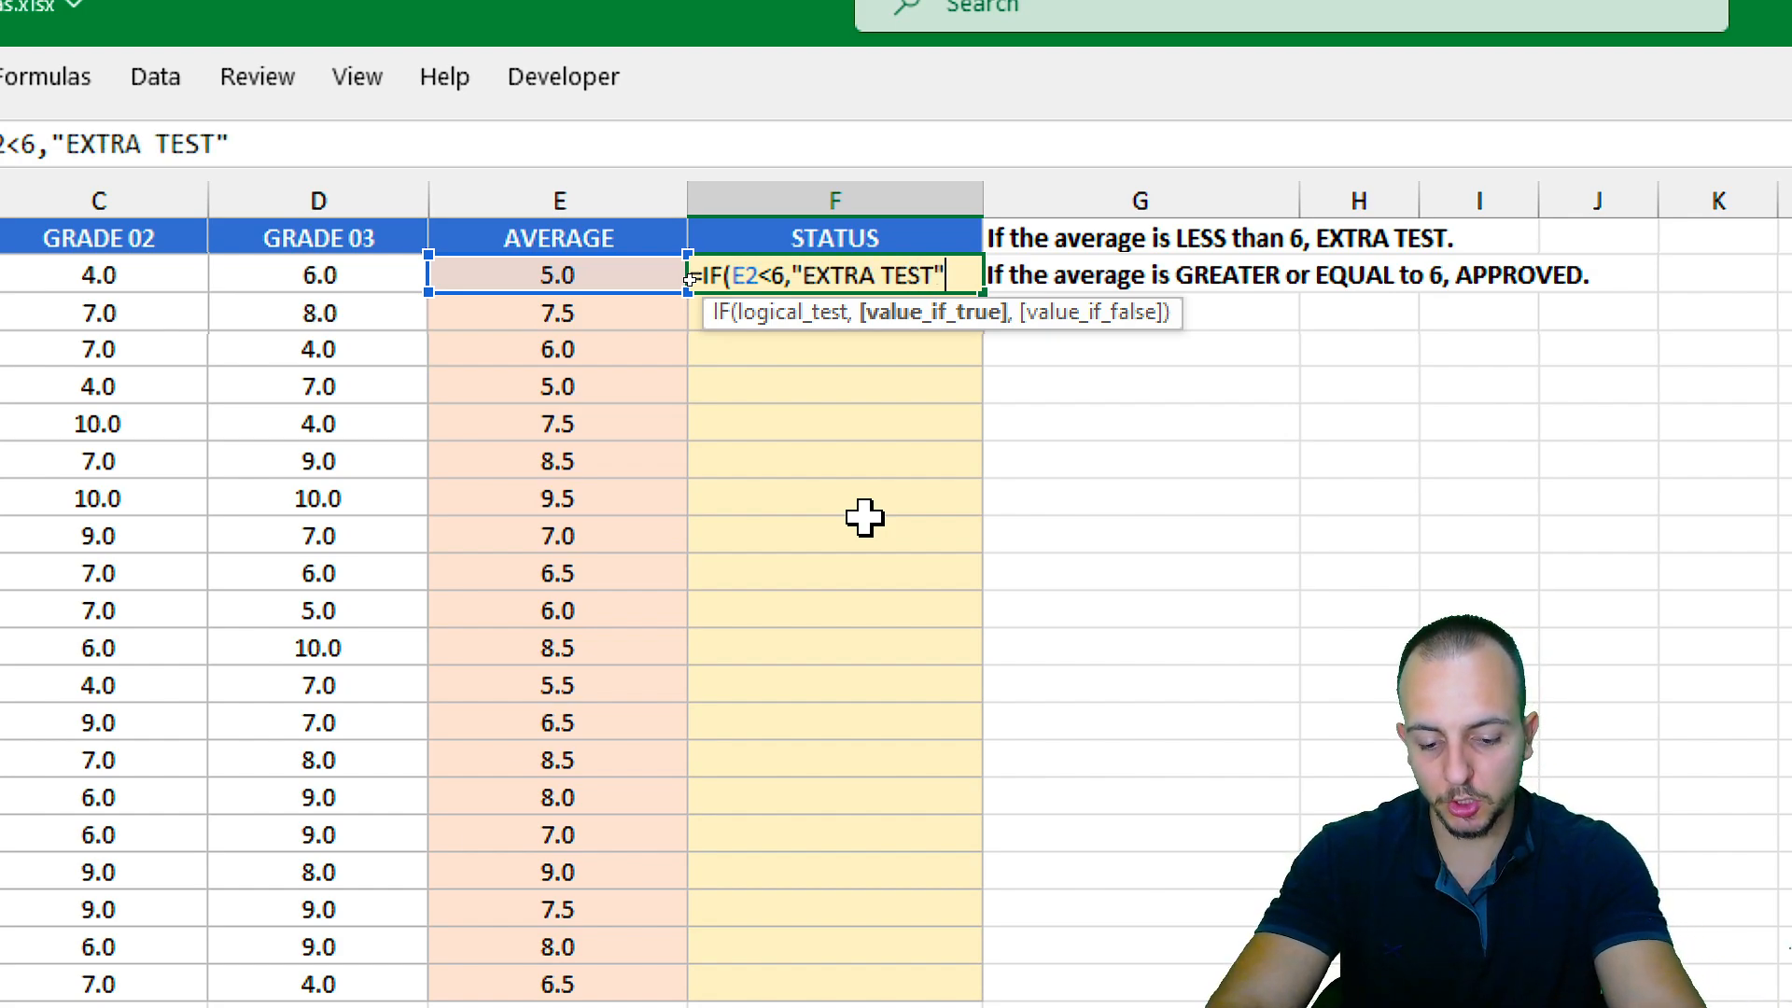
type(",")
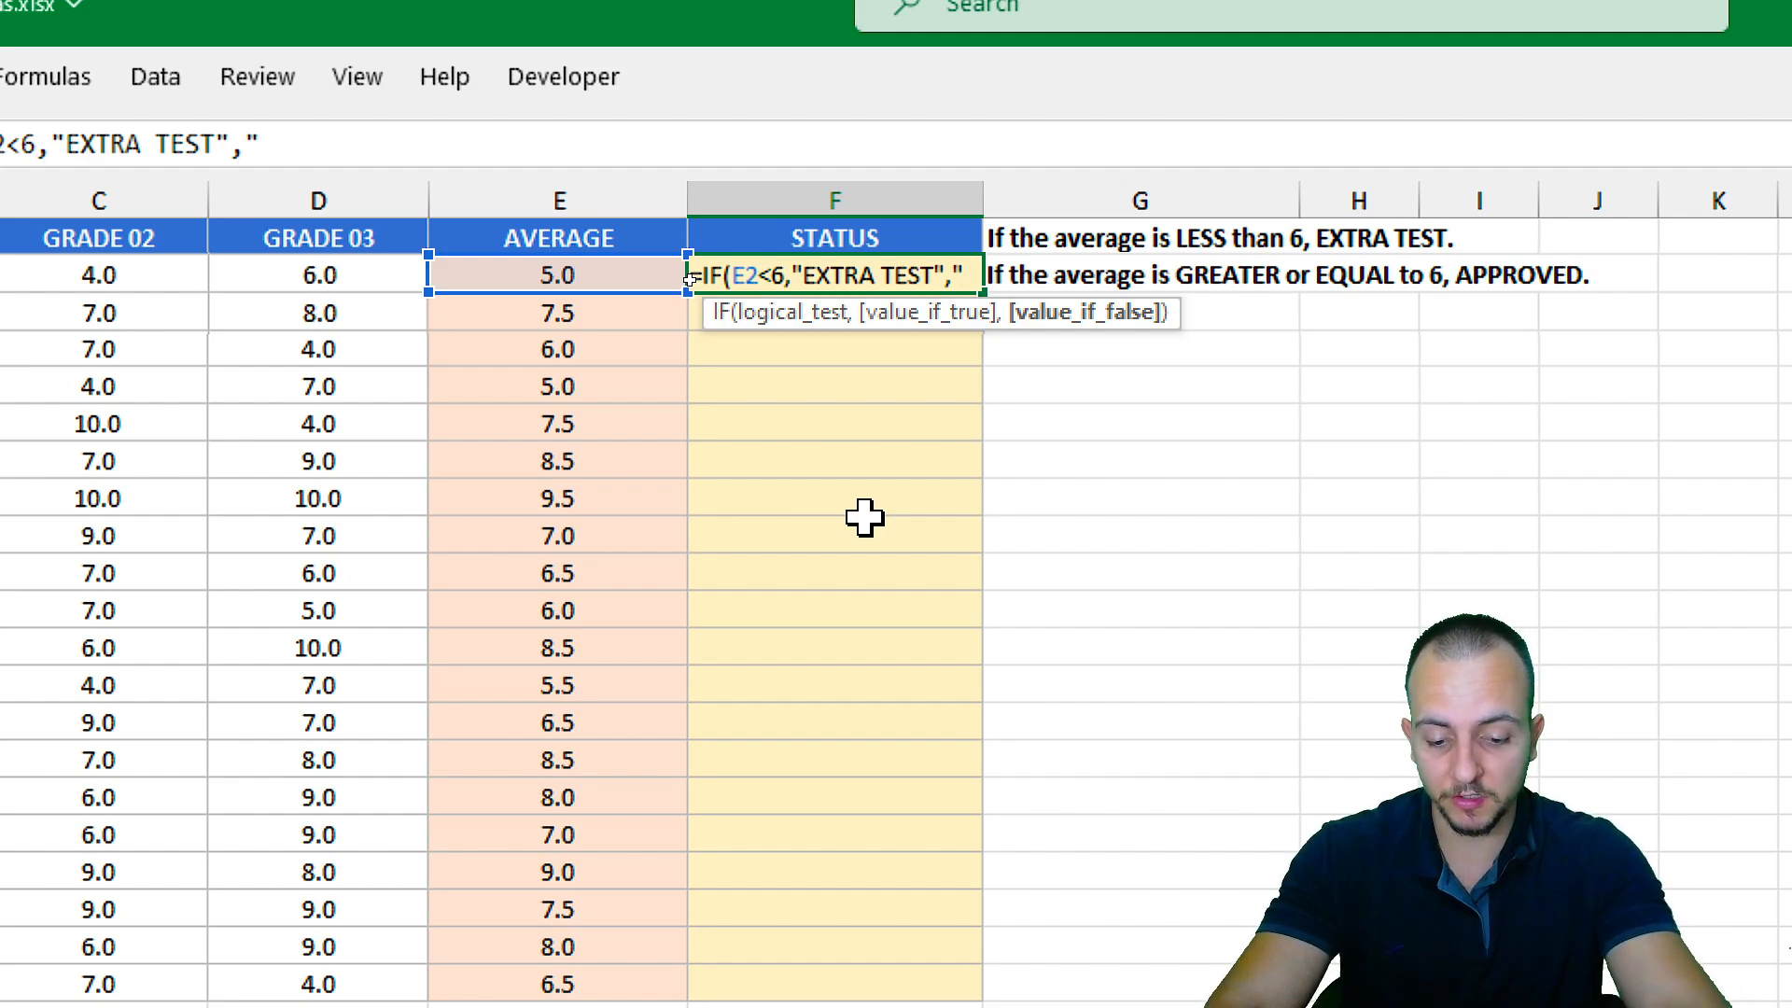
type("APPROVED\"")
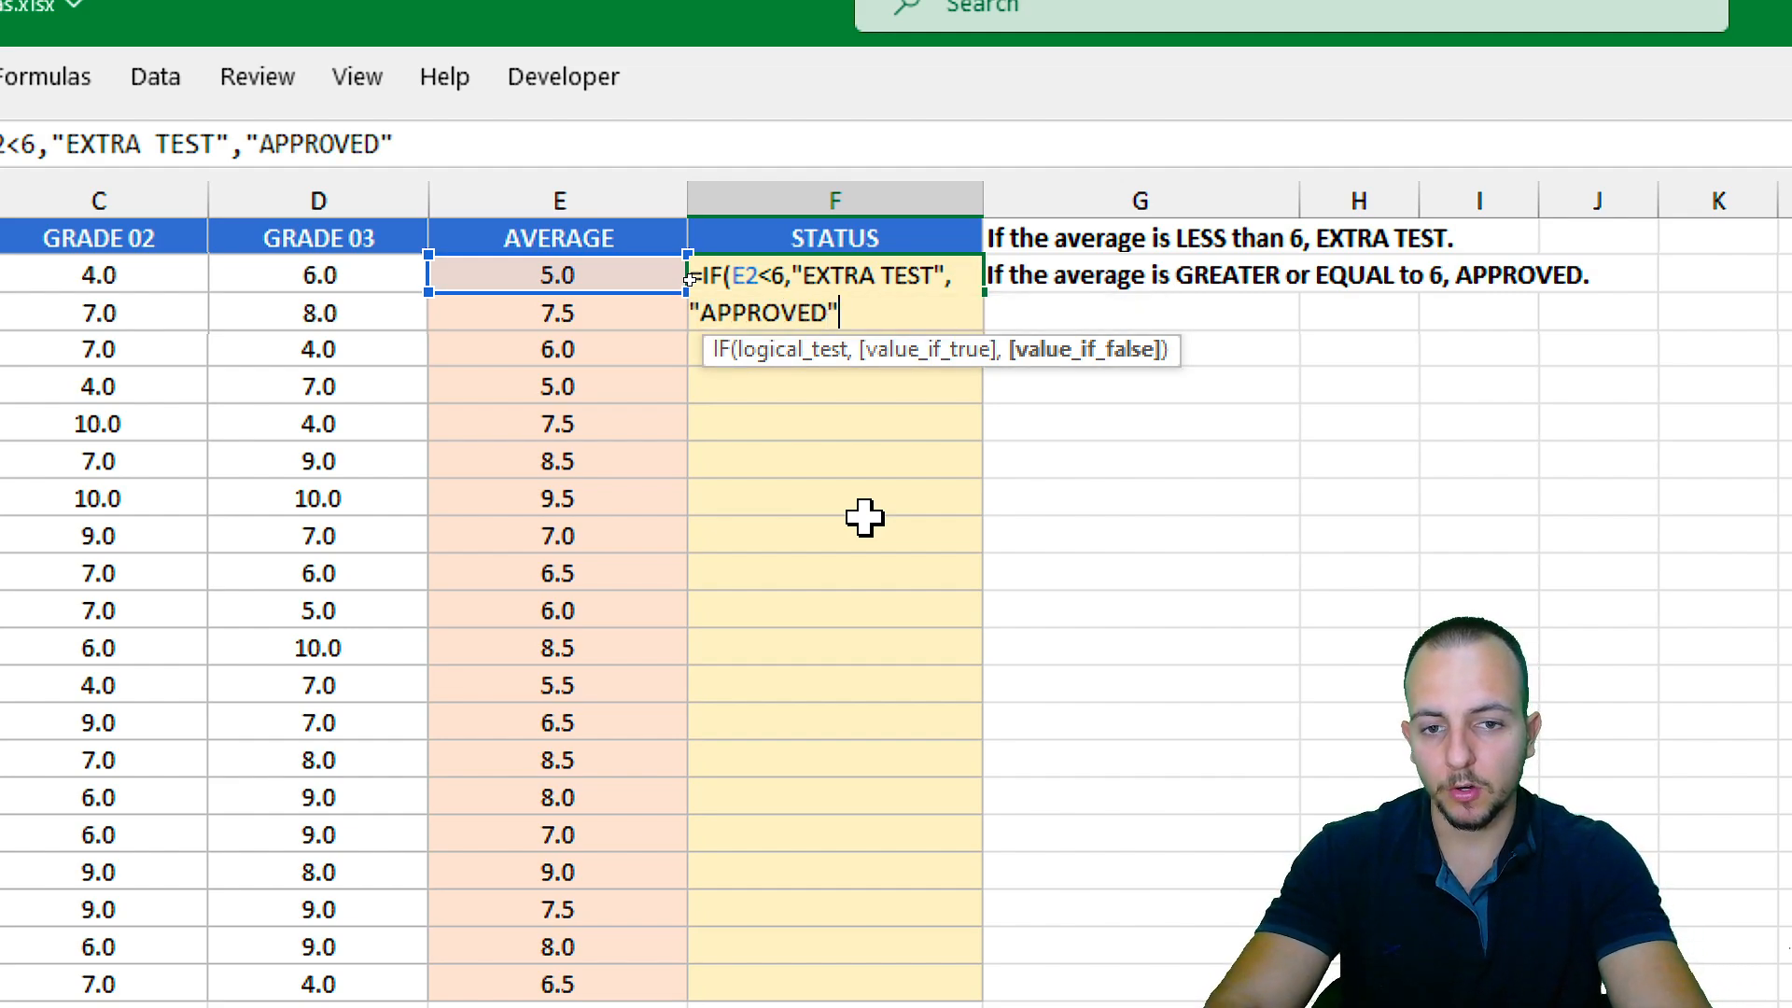
type(")")
key("Return")
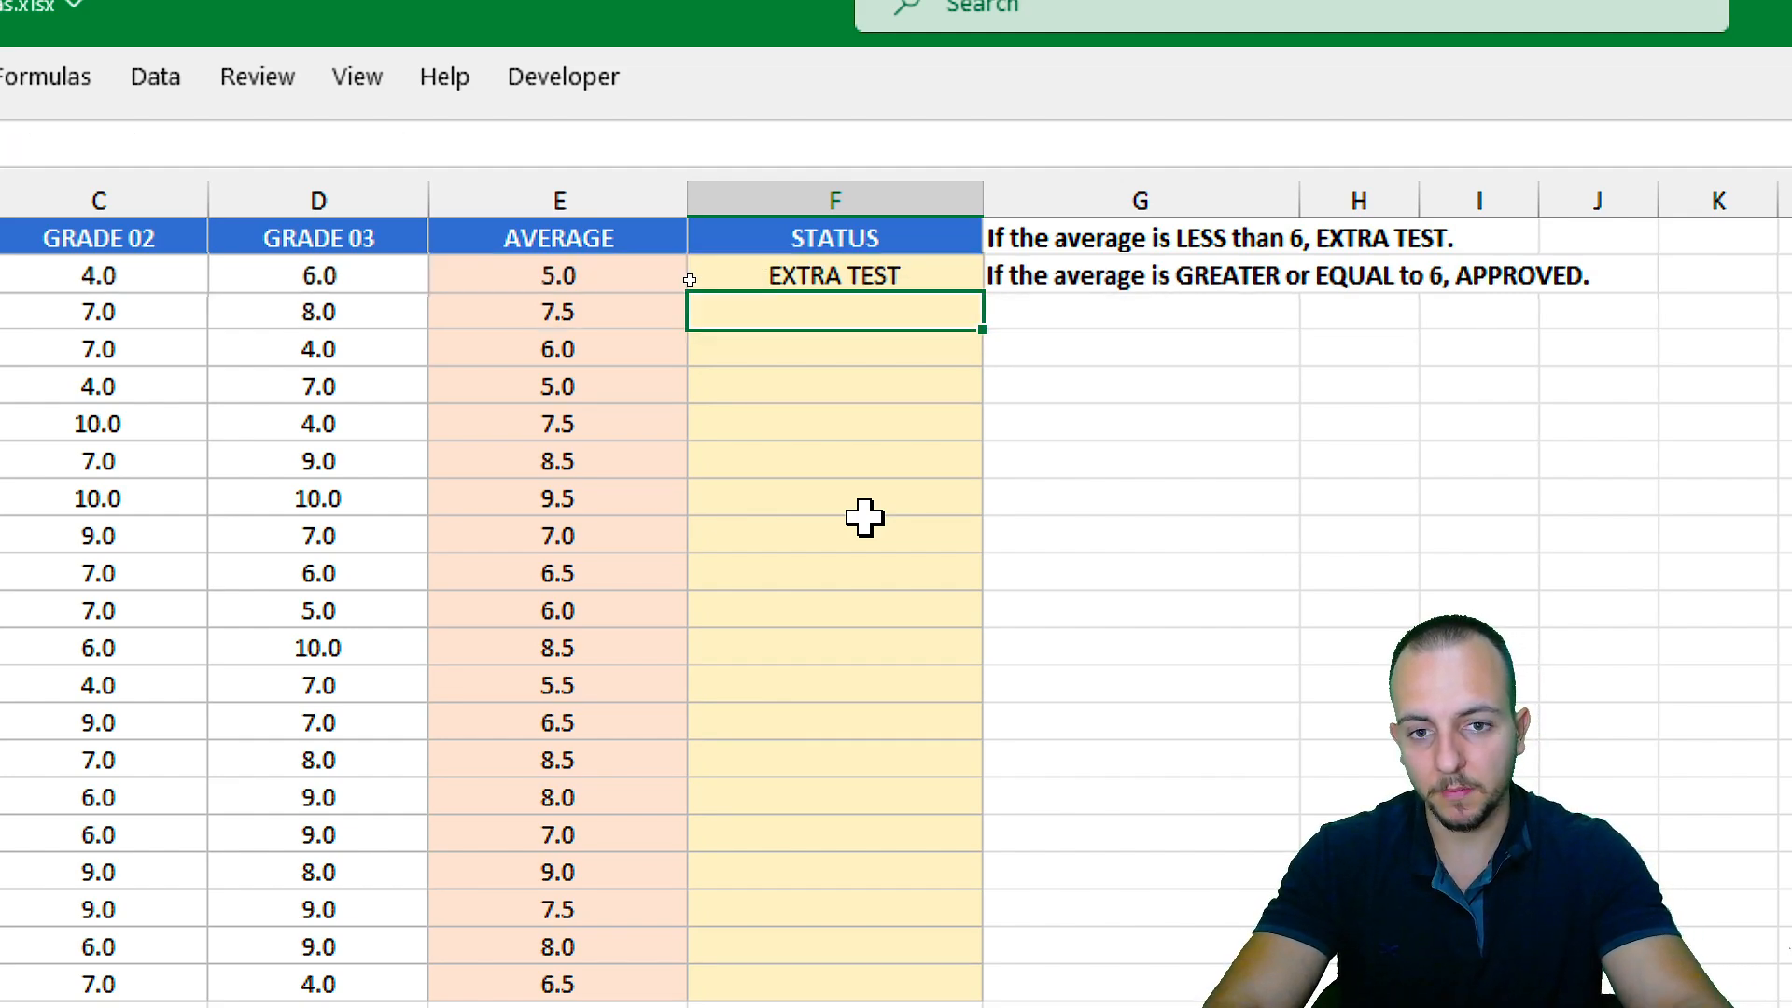
left_click(941, 276)
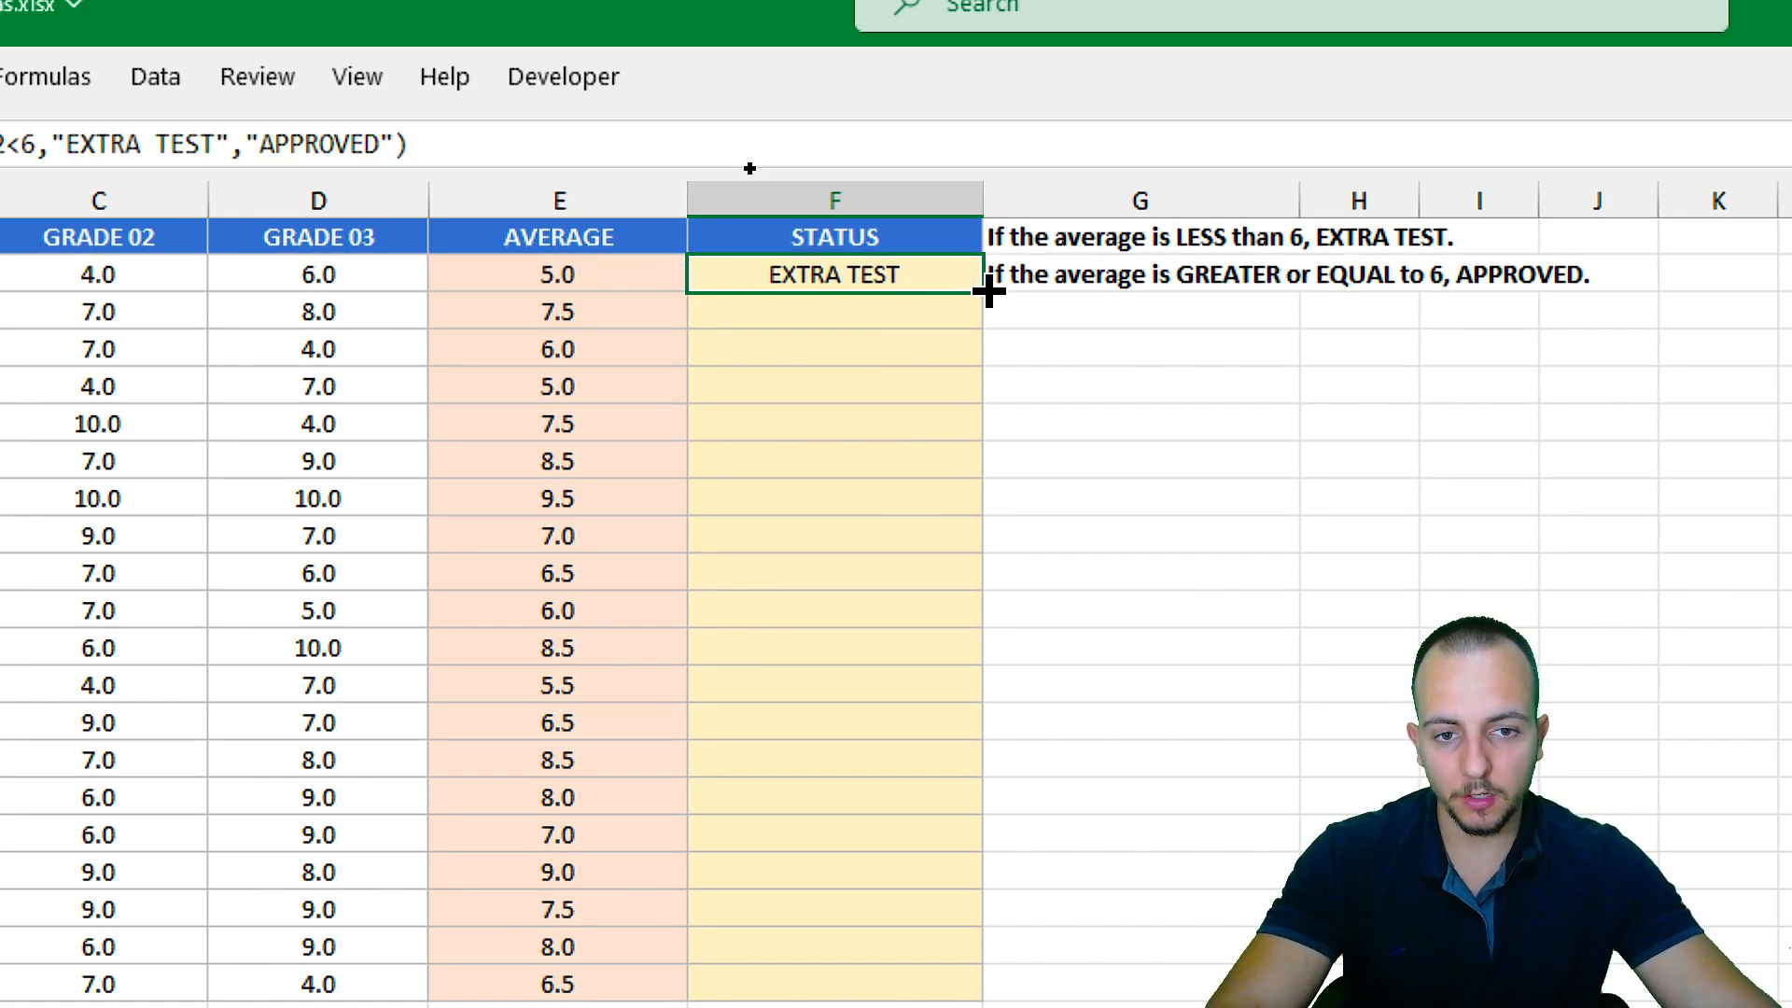
left_click_drag(987, 292, 932, 988)
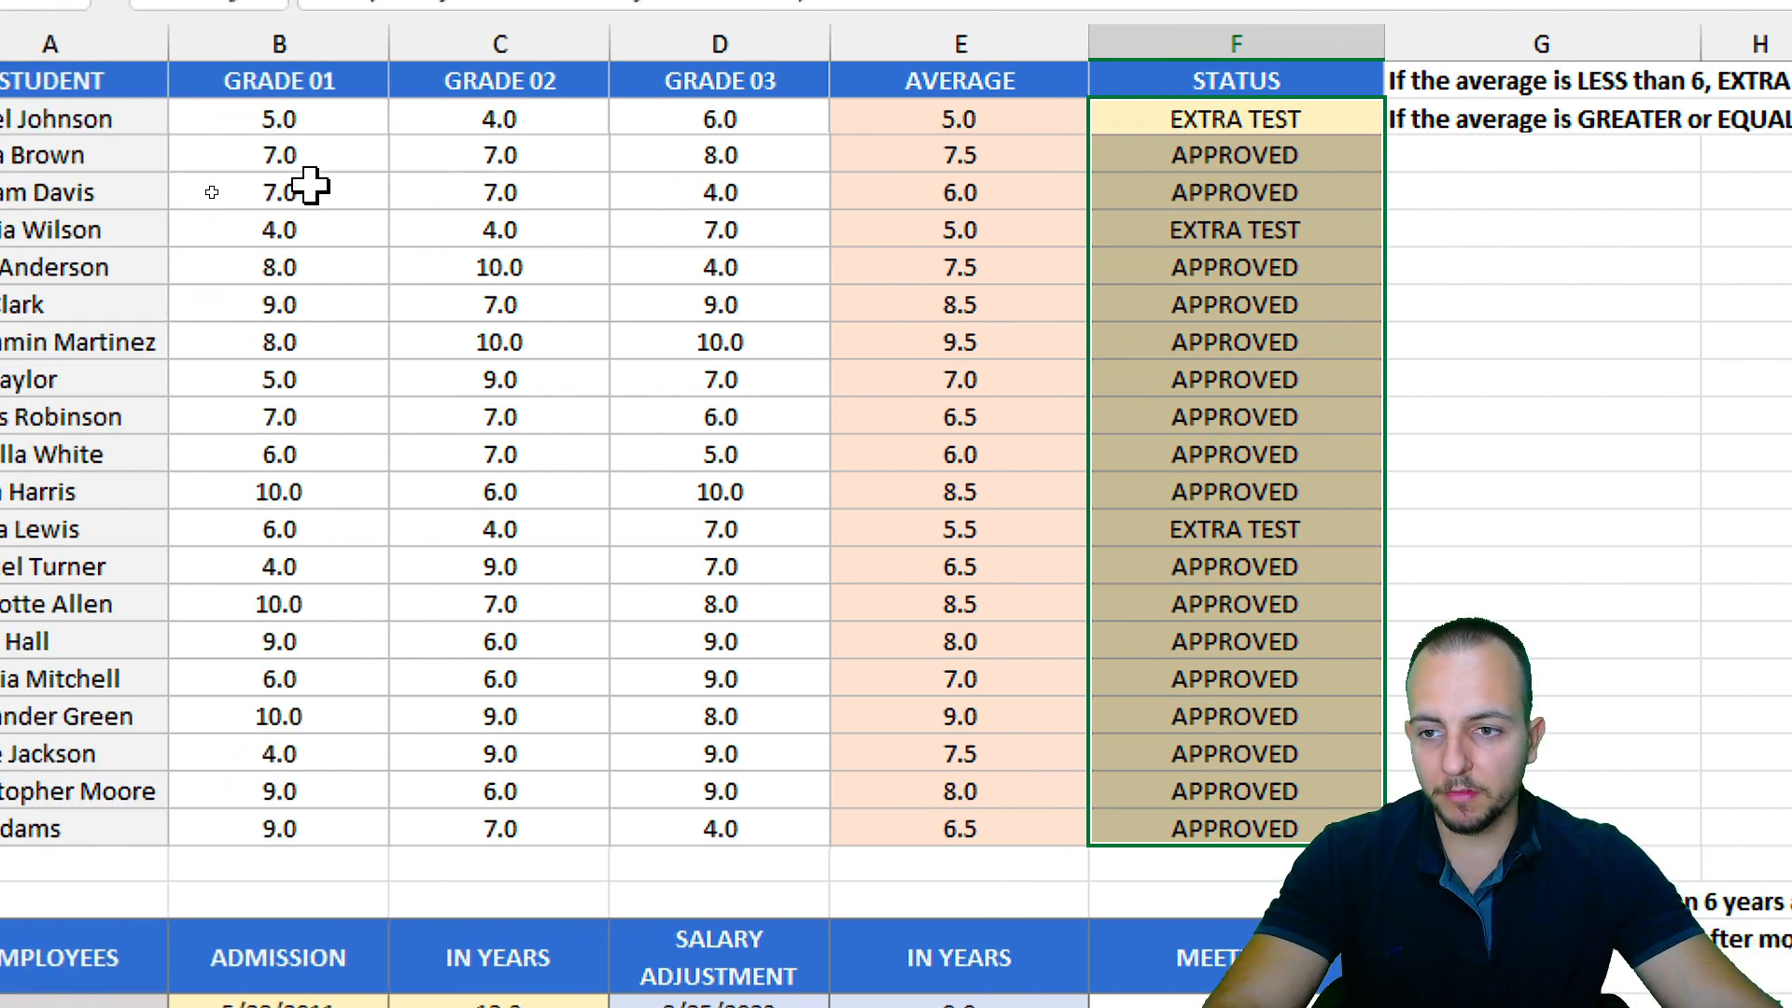
Review the grades and averages against the statuses in column F, focusing on row 10.
left_click_drag(308, 180, 769, 650)
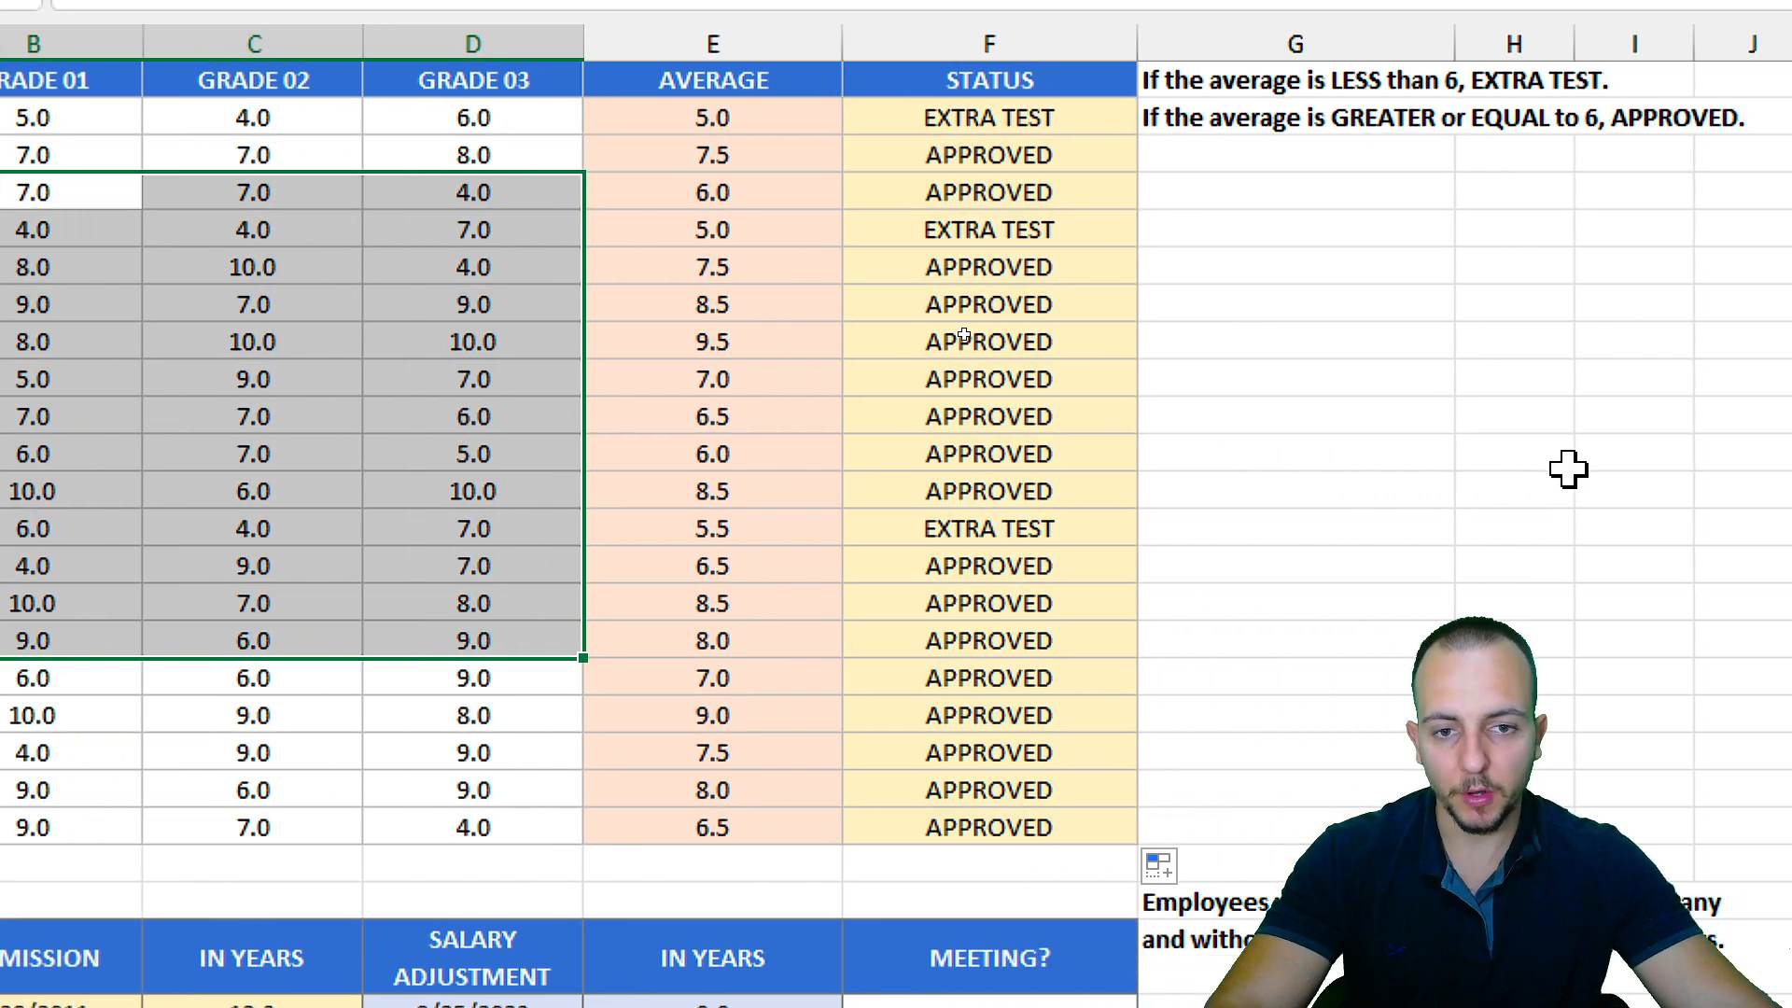
left_click_drag(768, 342, 751, 495)
left_click(767, 418)
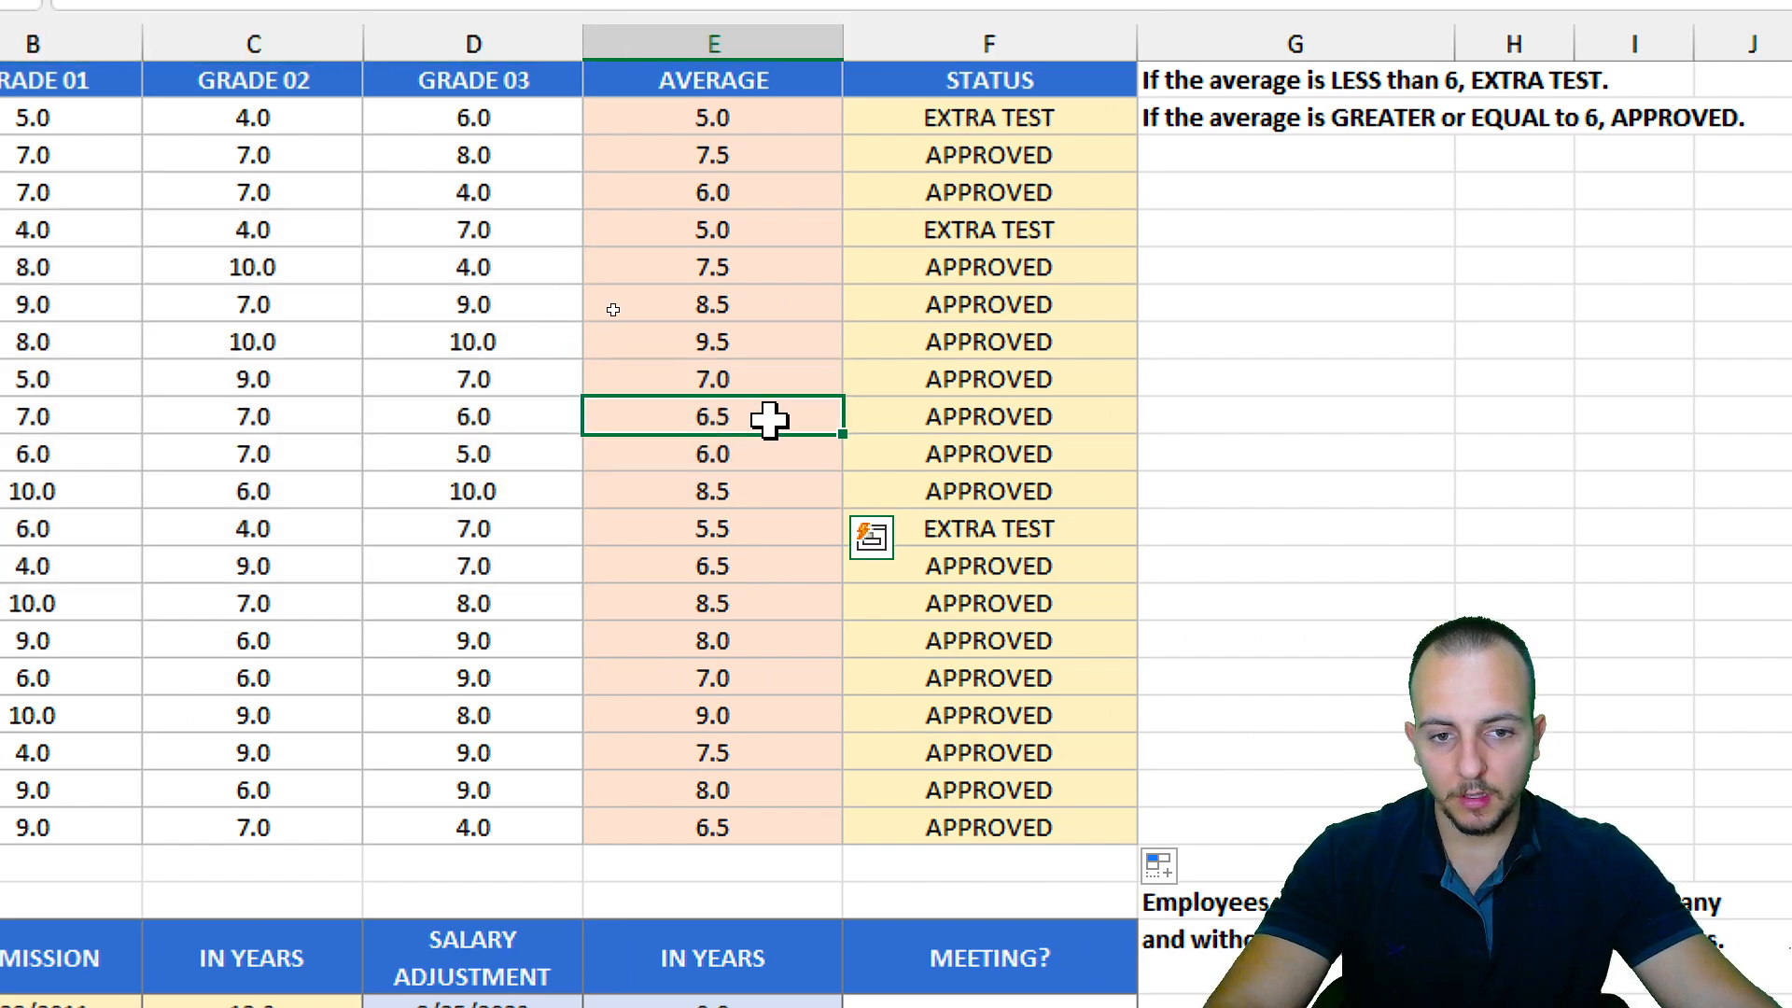
left_click_drag(769, 420, 908, 416)
key("shift+space")
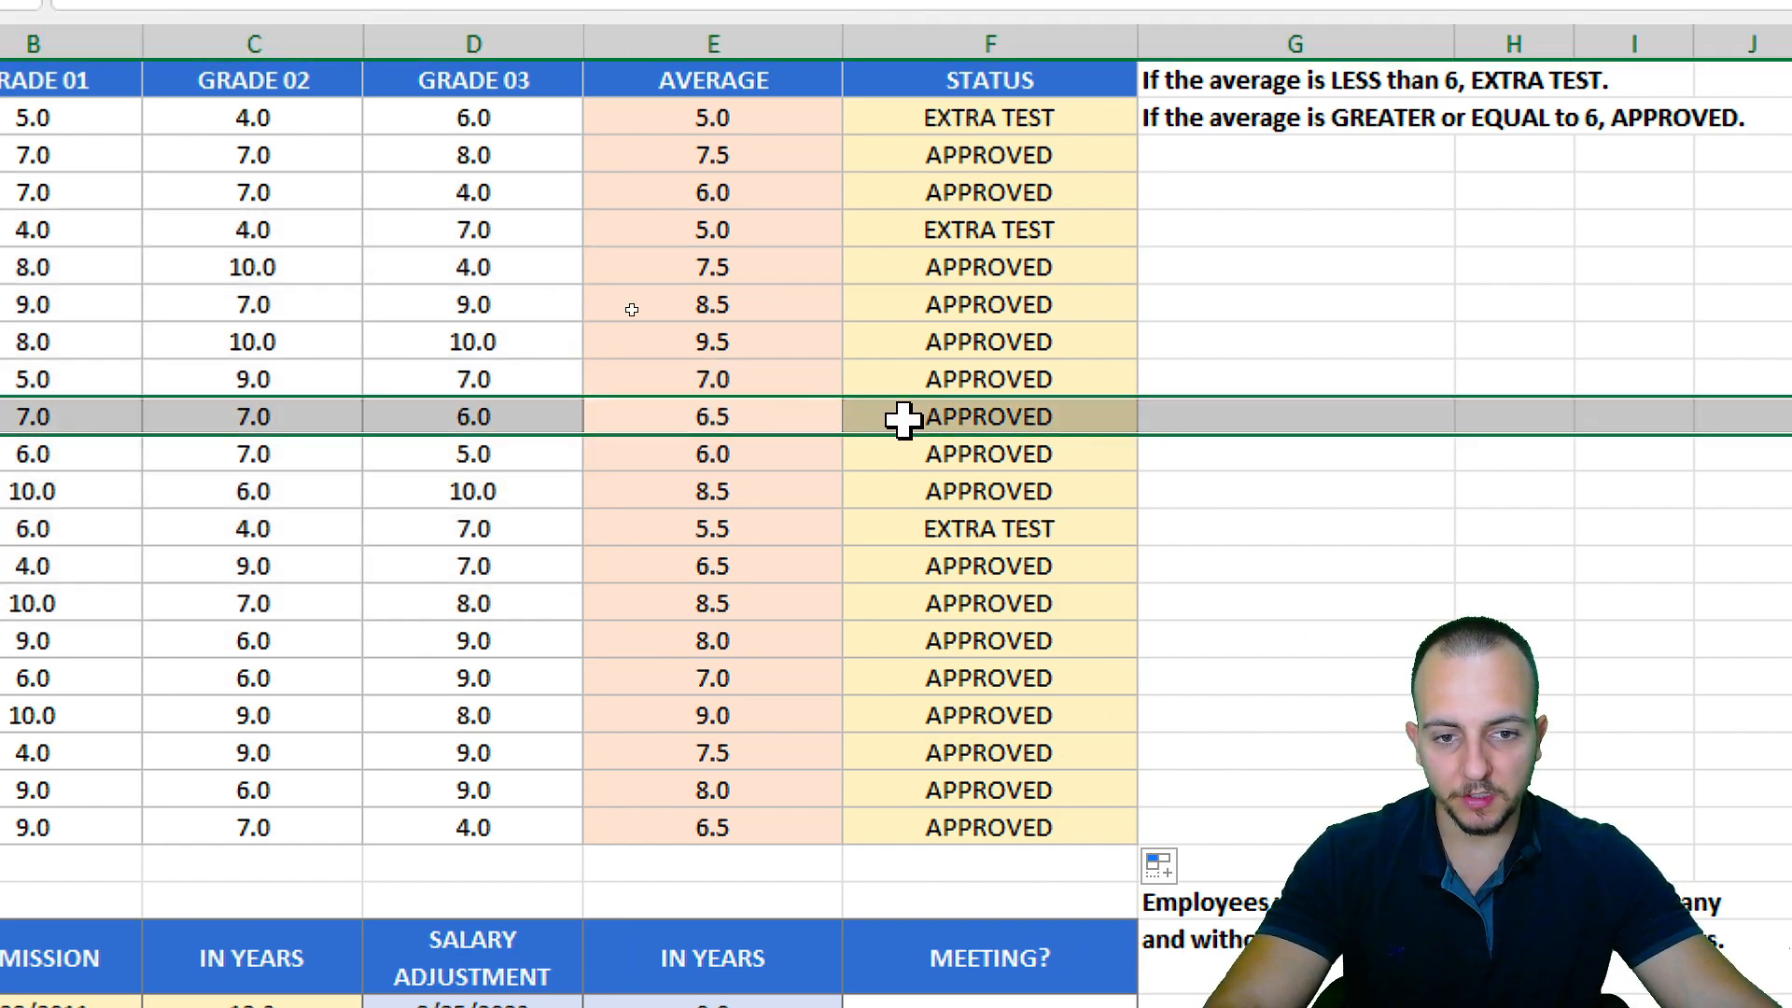
Test the STATUS formula by setting the average in E10 to 5.9, mark the status in F10, and undo the change.
left_click(789, 420)
type("0")
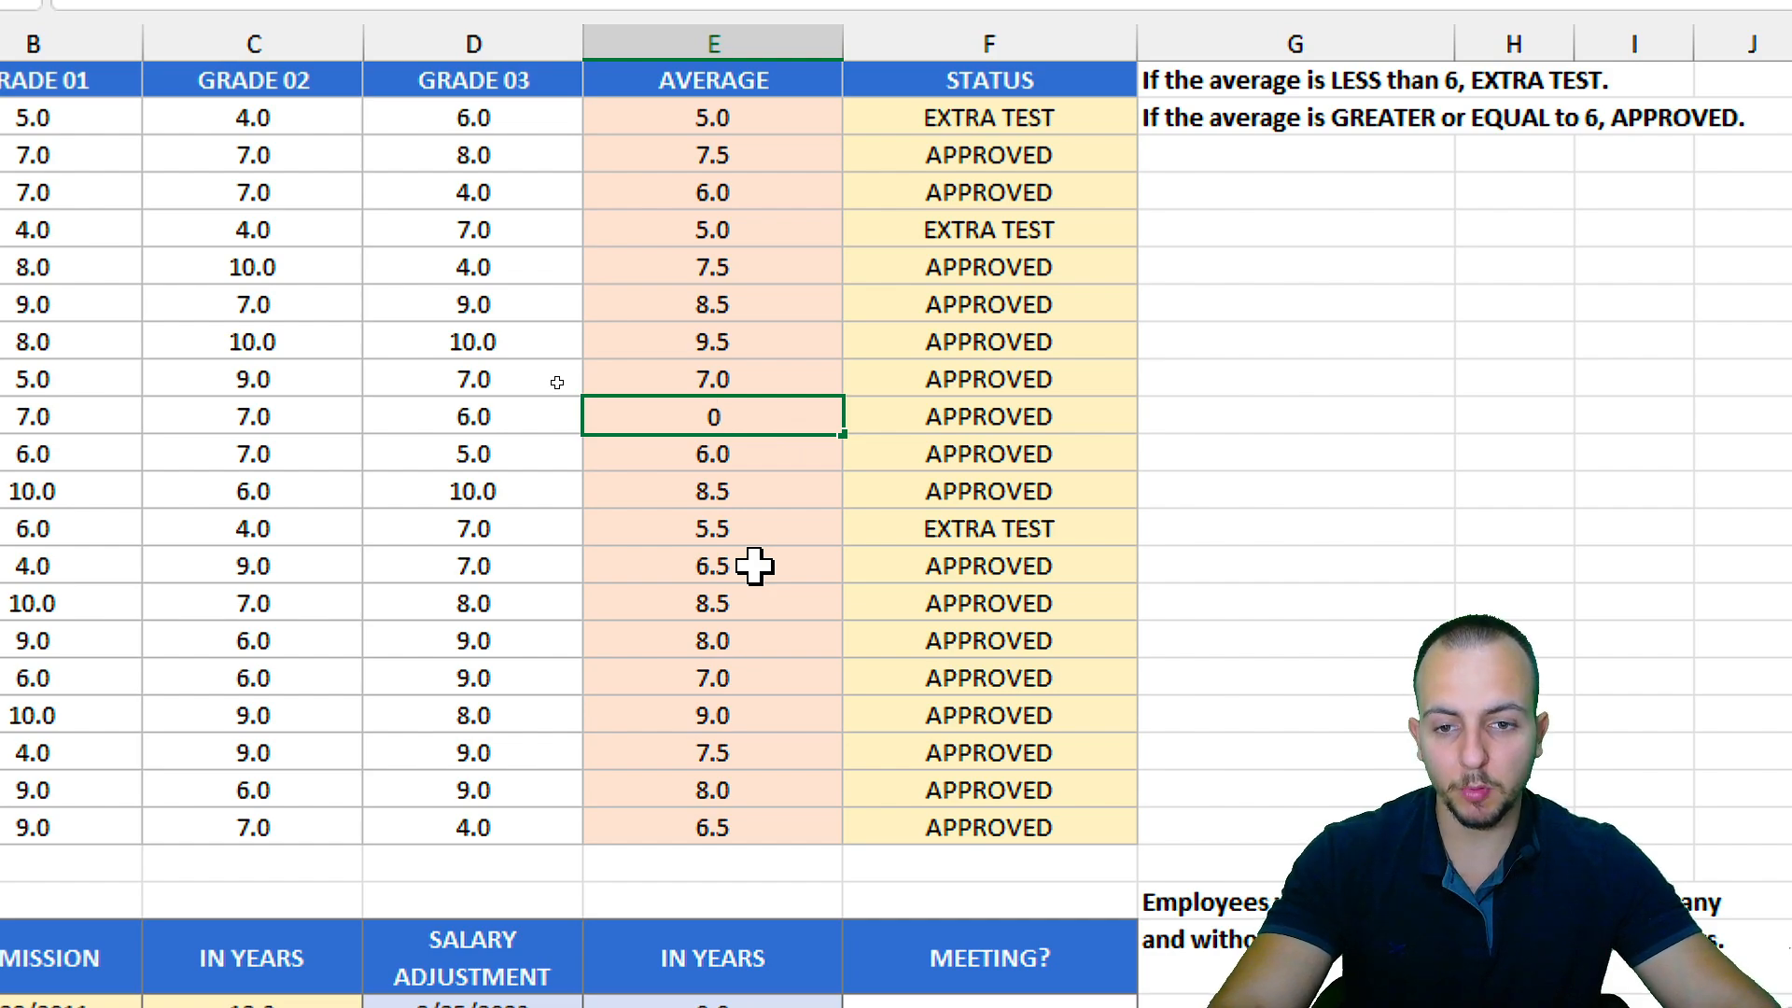
key("Escape")
type("5.")
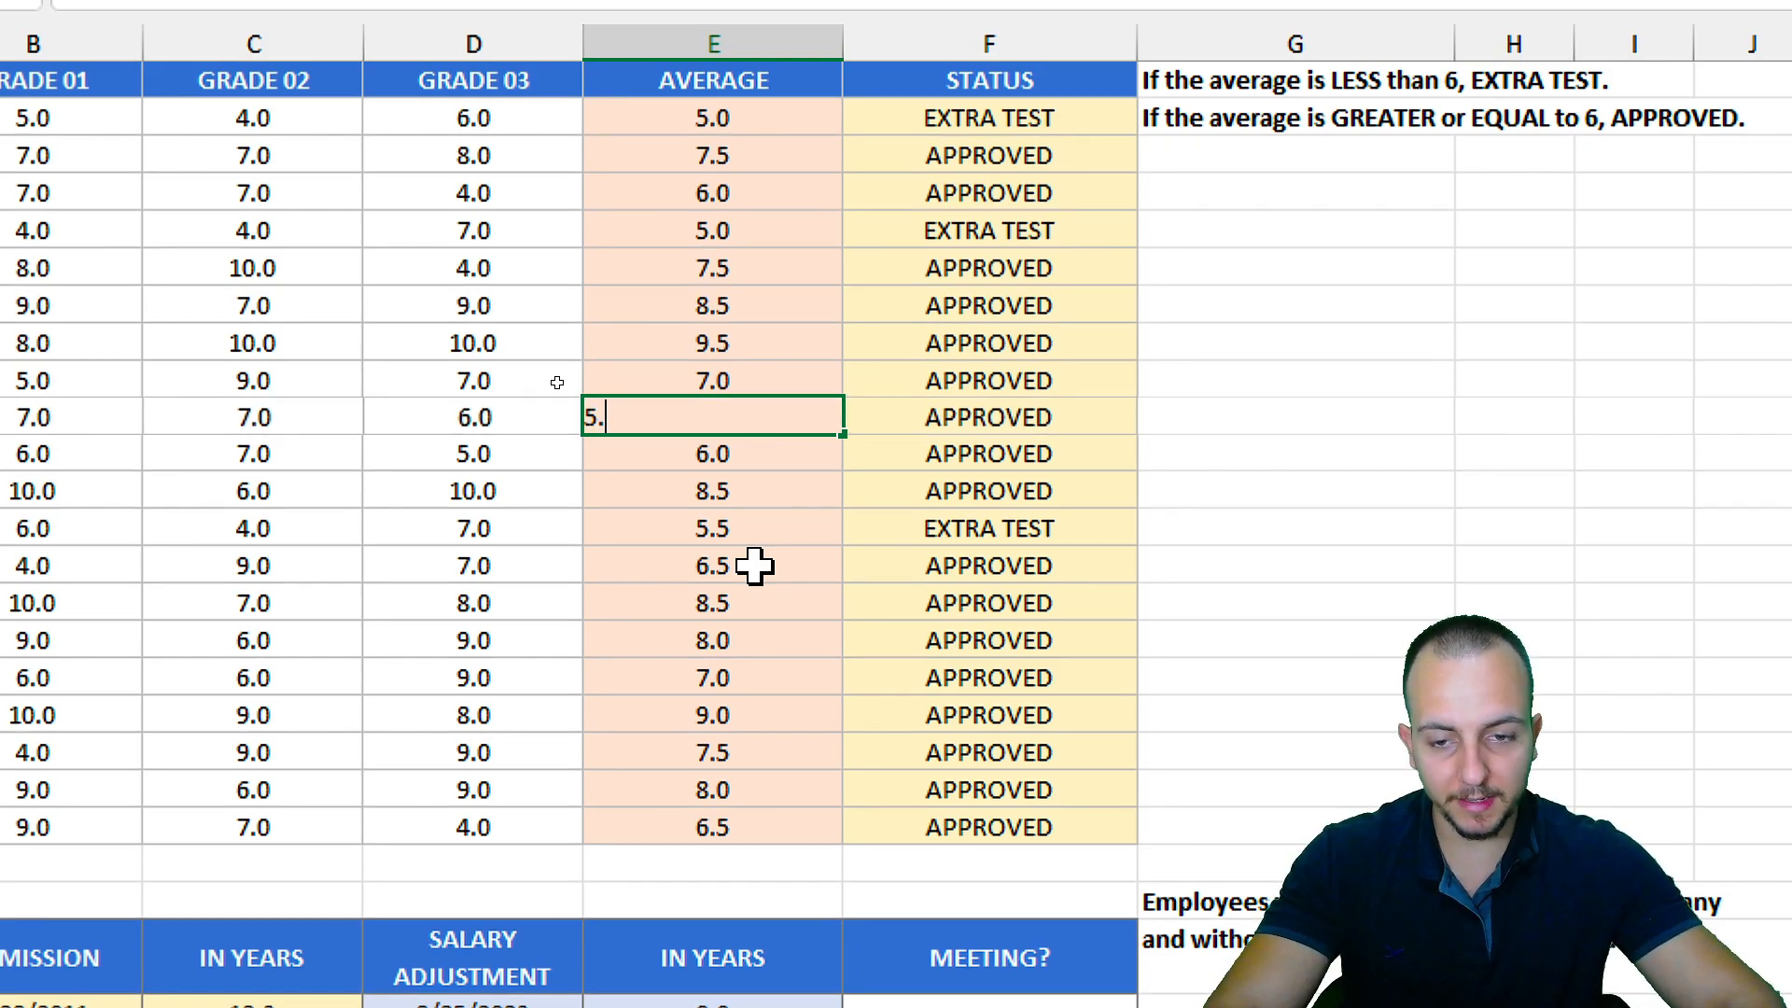
type("9")
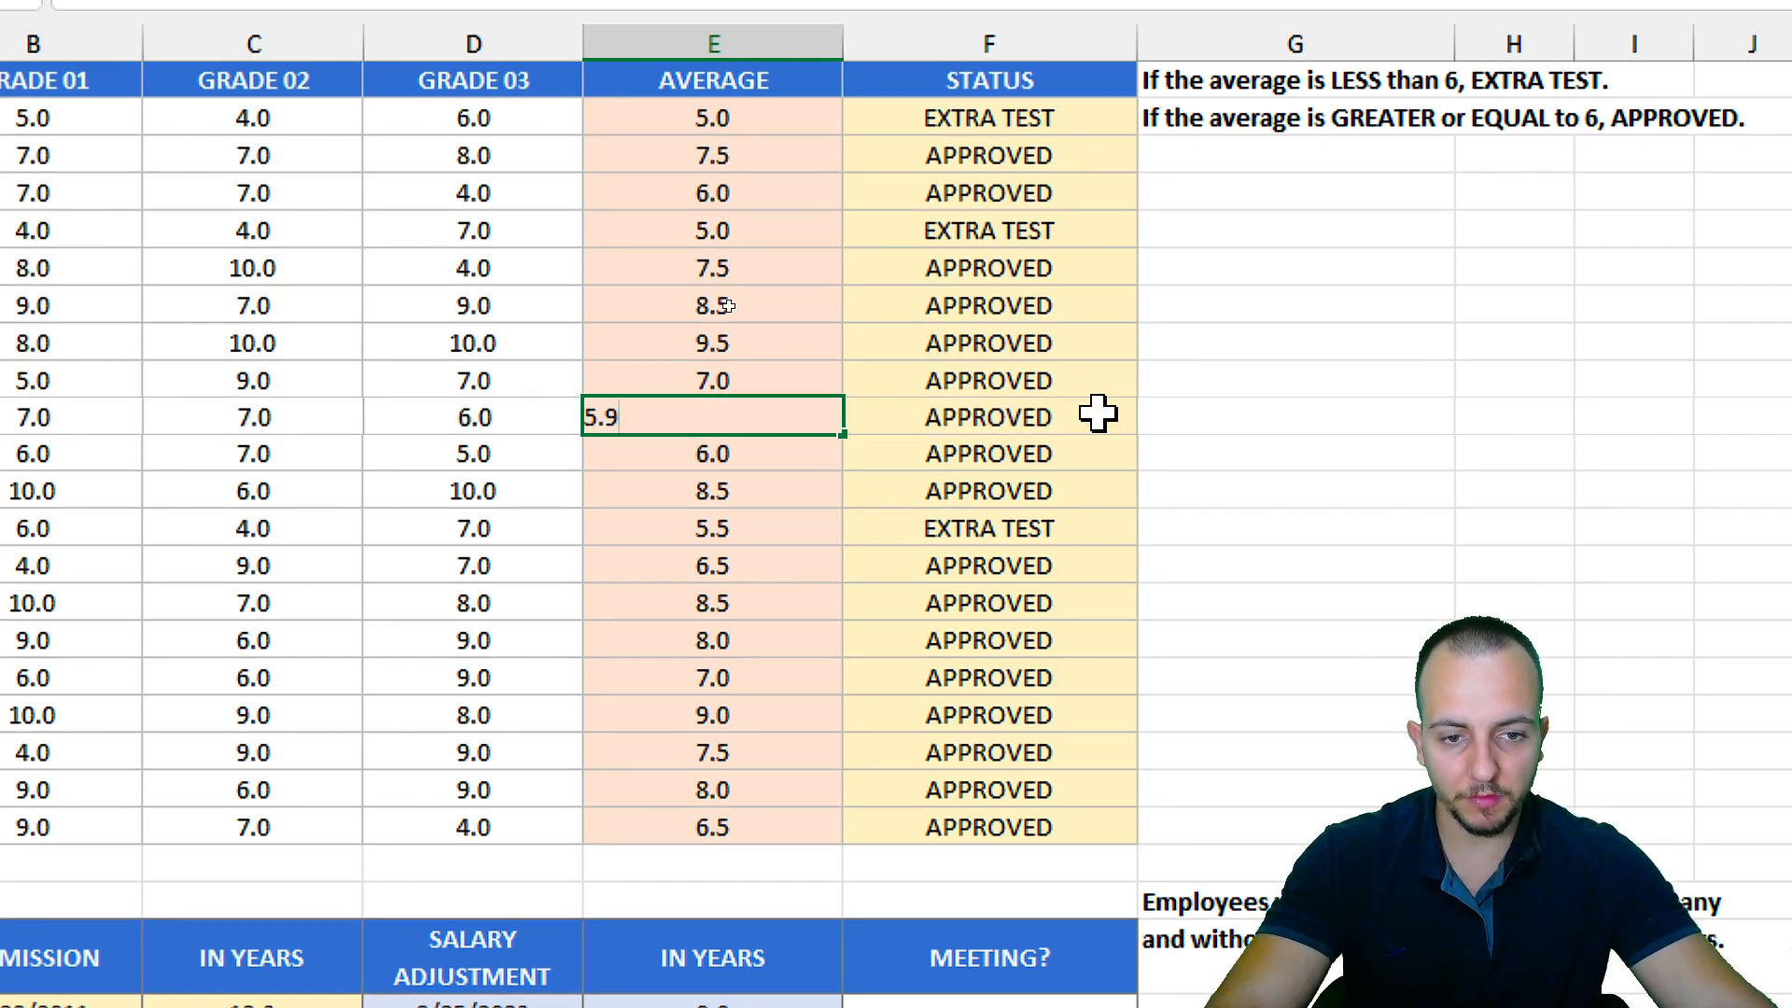
key("Return")
mouse_move(1092, 385)
left_mouse_down()
mouse_move(1034, 378)
mouse_move(919, 424)
mouse_move(1115, 375)
mouse_move(1352, 366)
left_mouse_up()
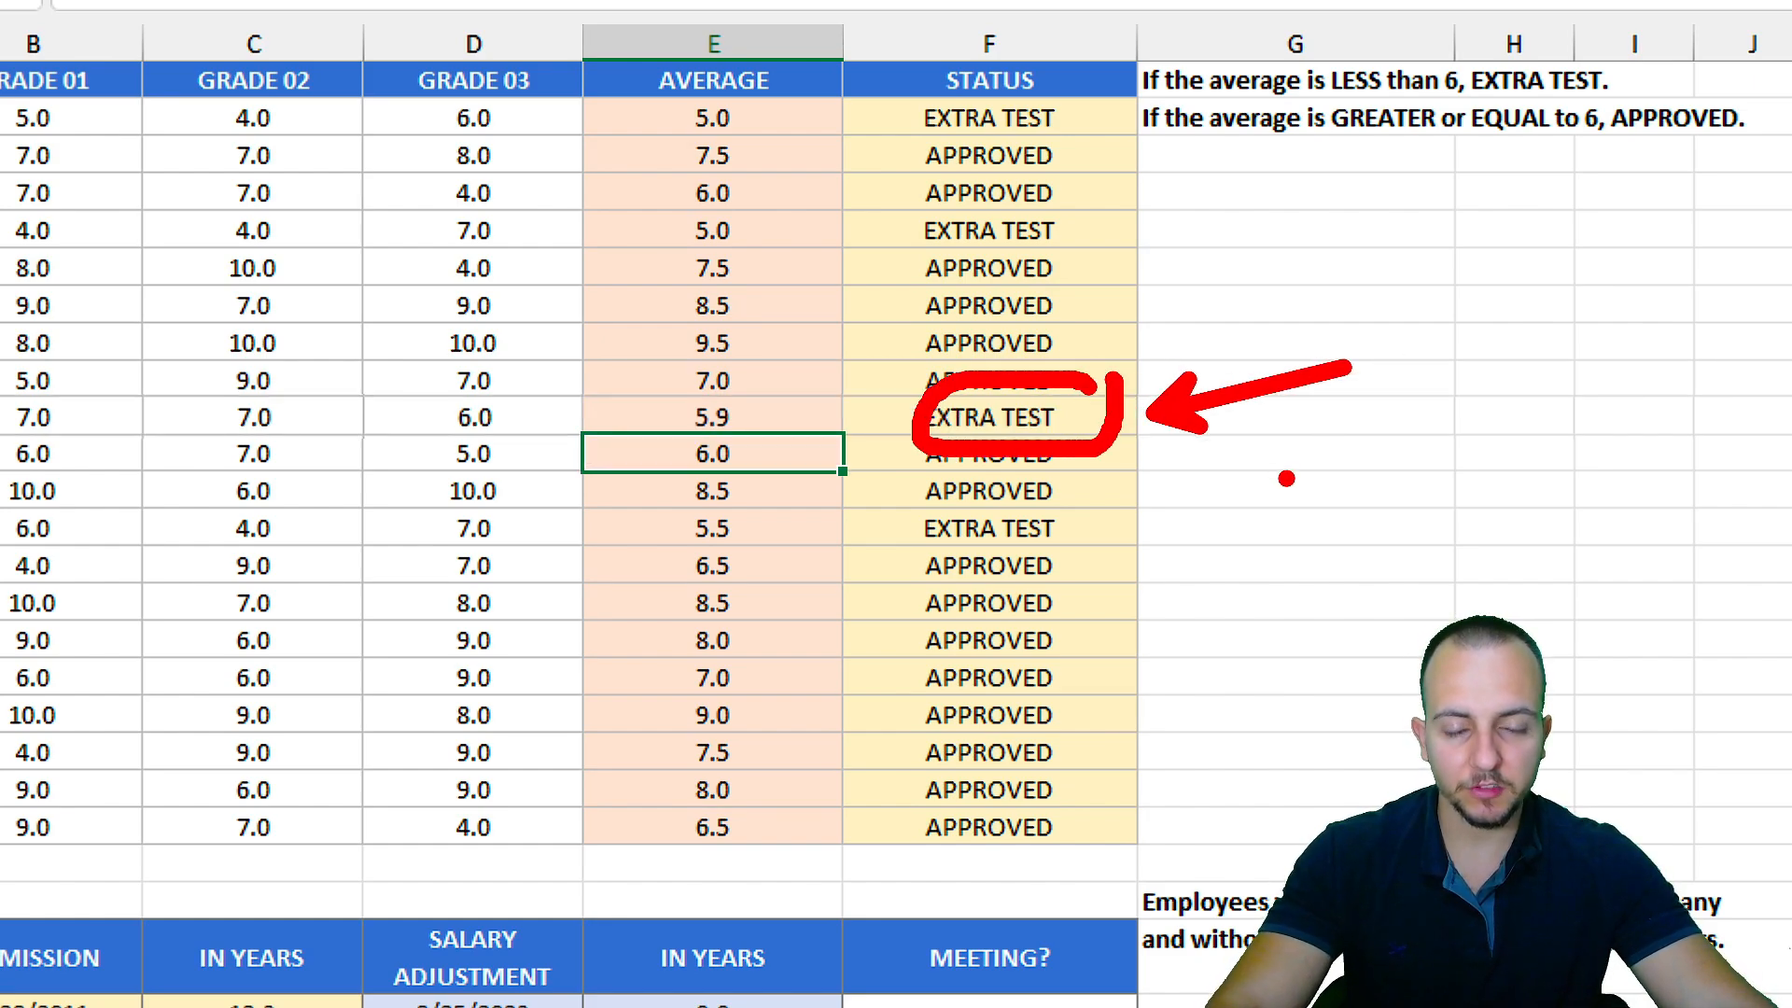
key("Escape")
key("ctrl+z")
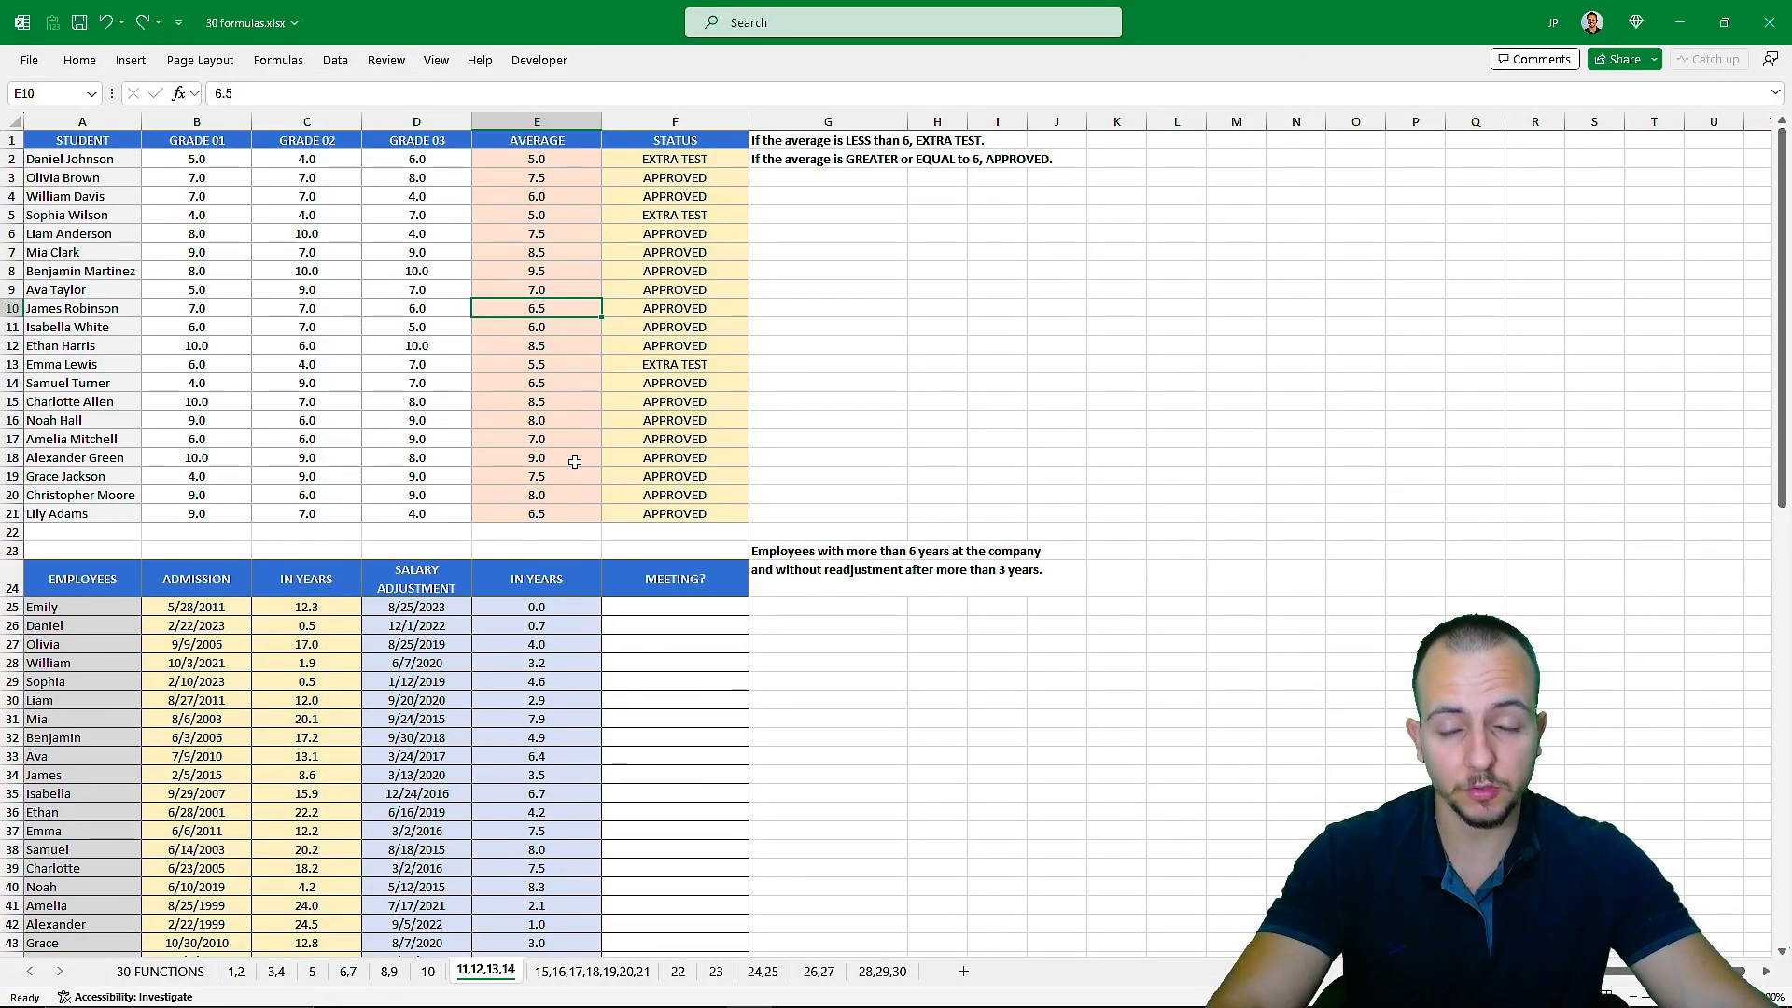
Review the employees table's names, both IN YEARS columns and salary adjustment dates, and select F25, the first MEETING? cell.
scroll(780, 753, "down", 6)
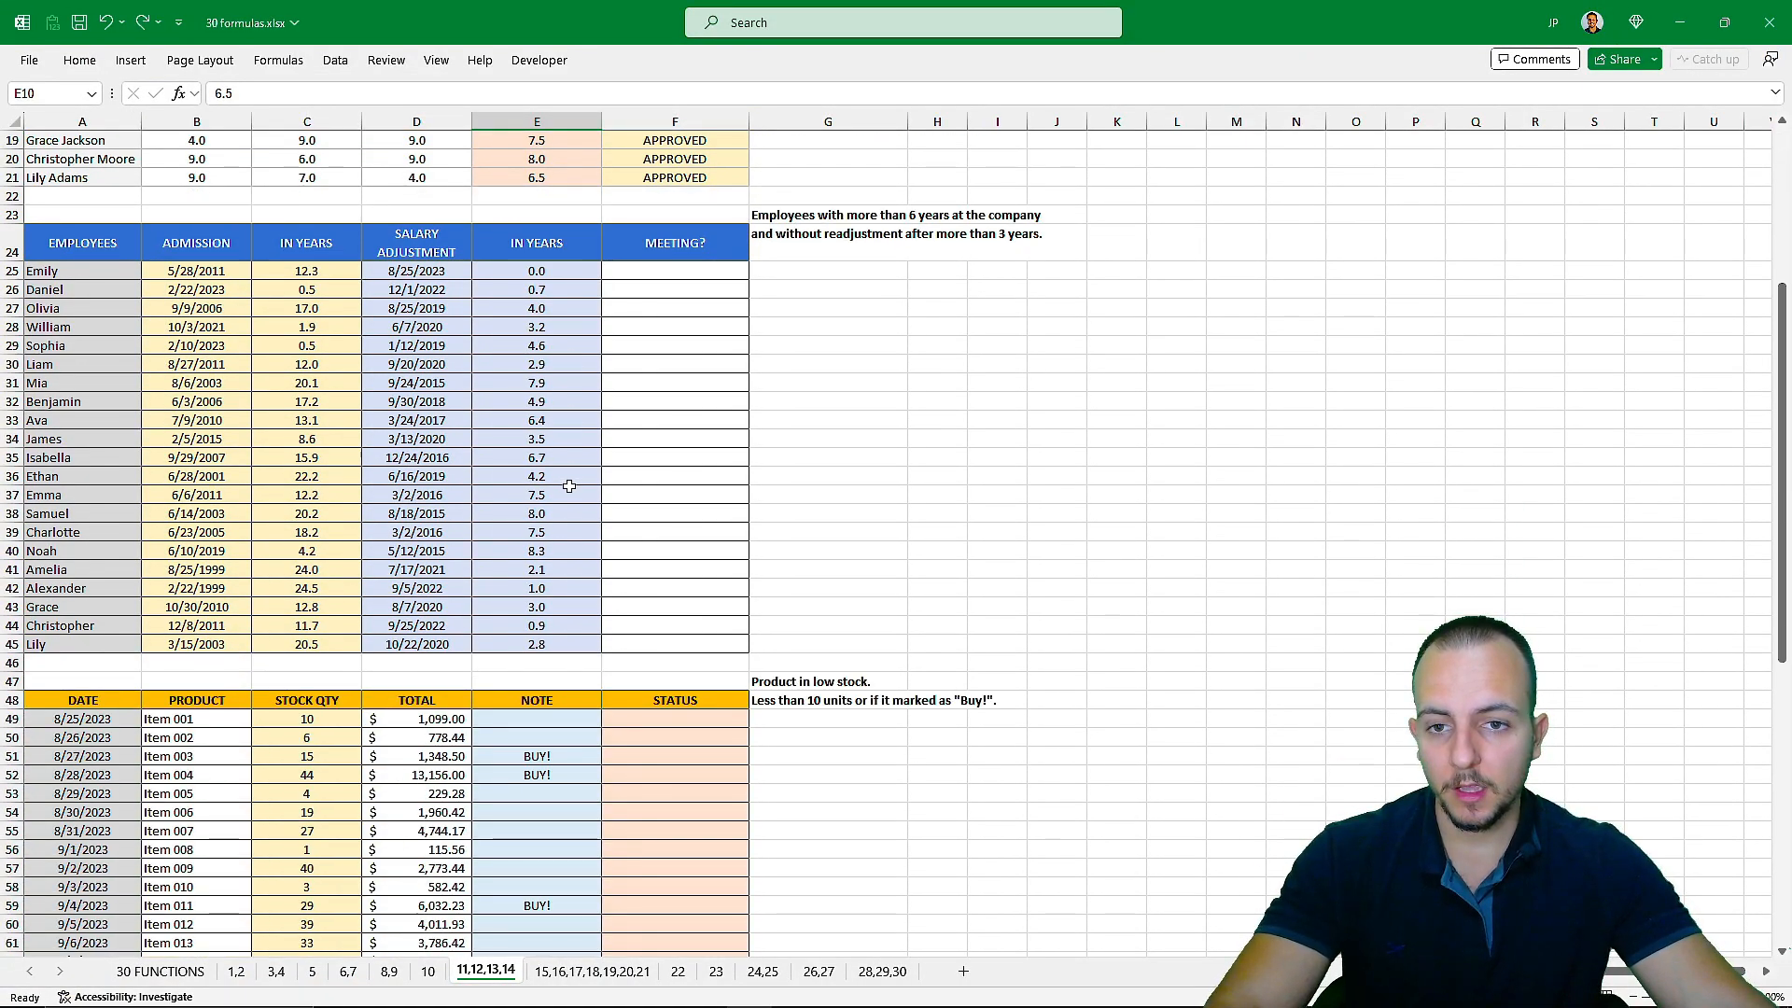
scroll(569, 486, "down", 1)
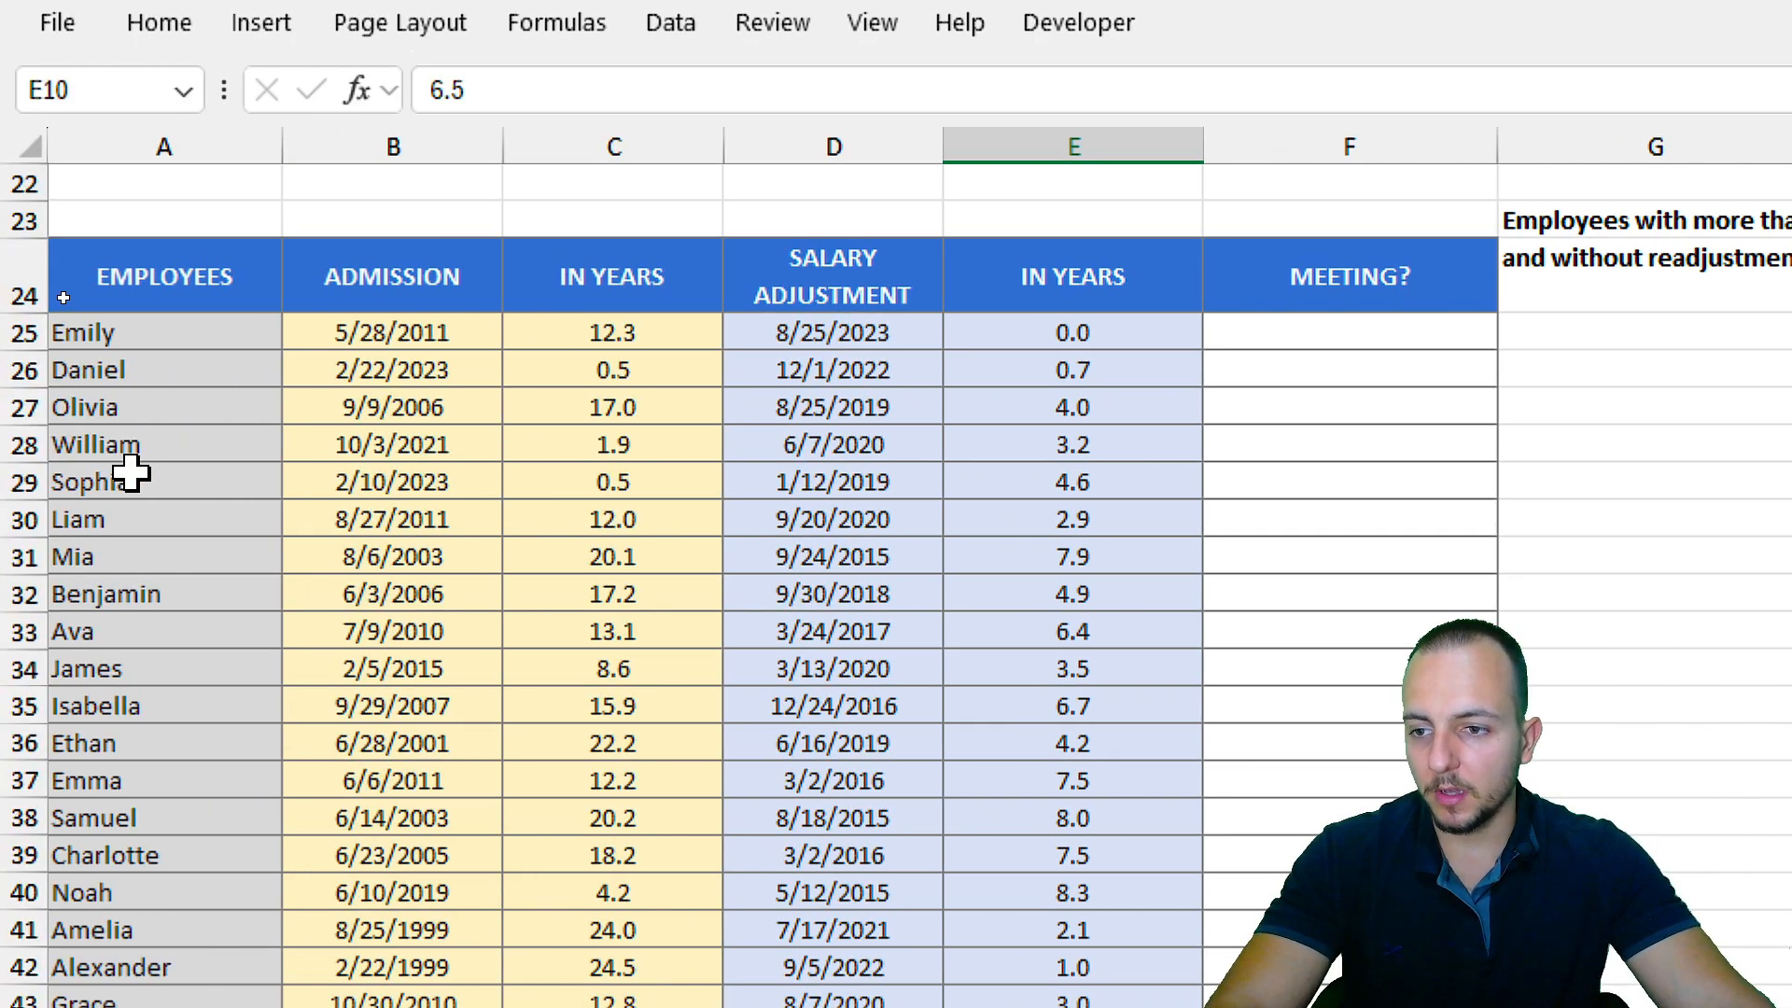
left_click_drag(205, 352, 172, 707)
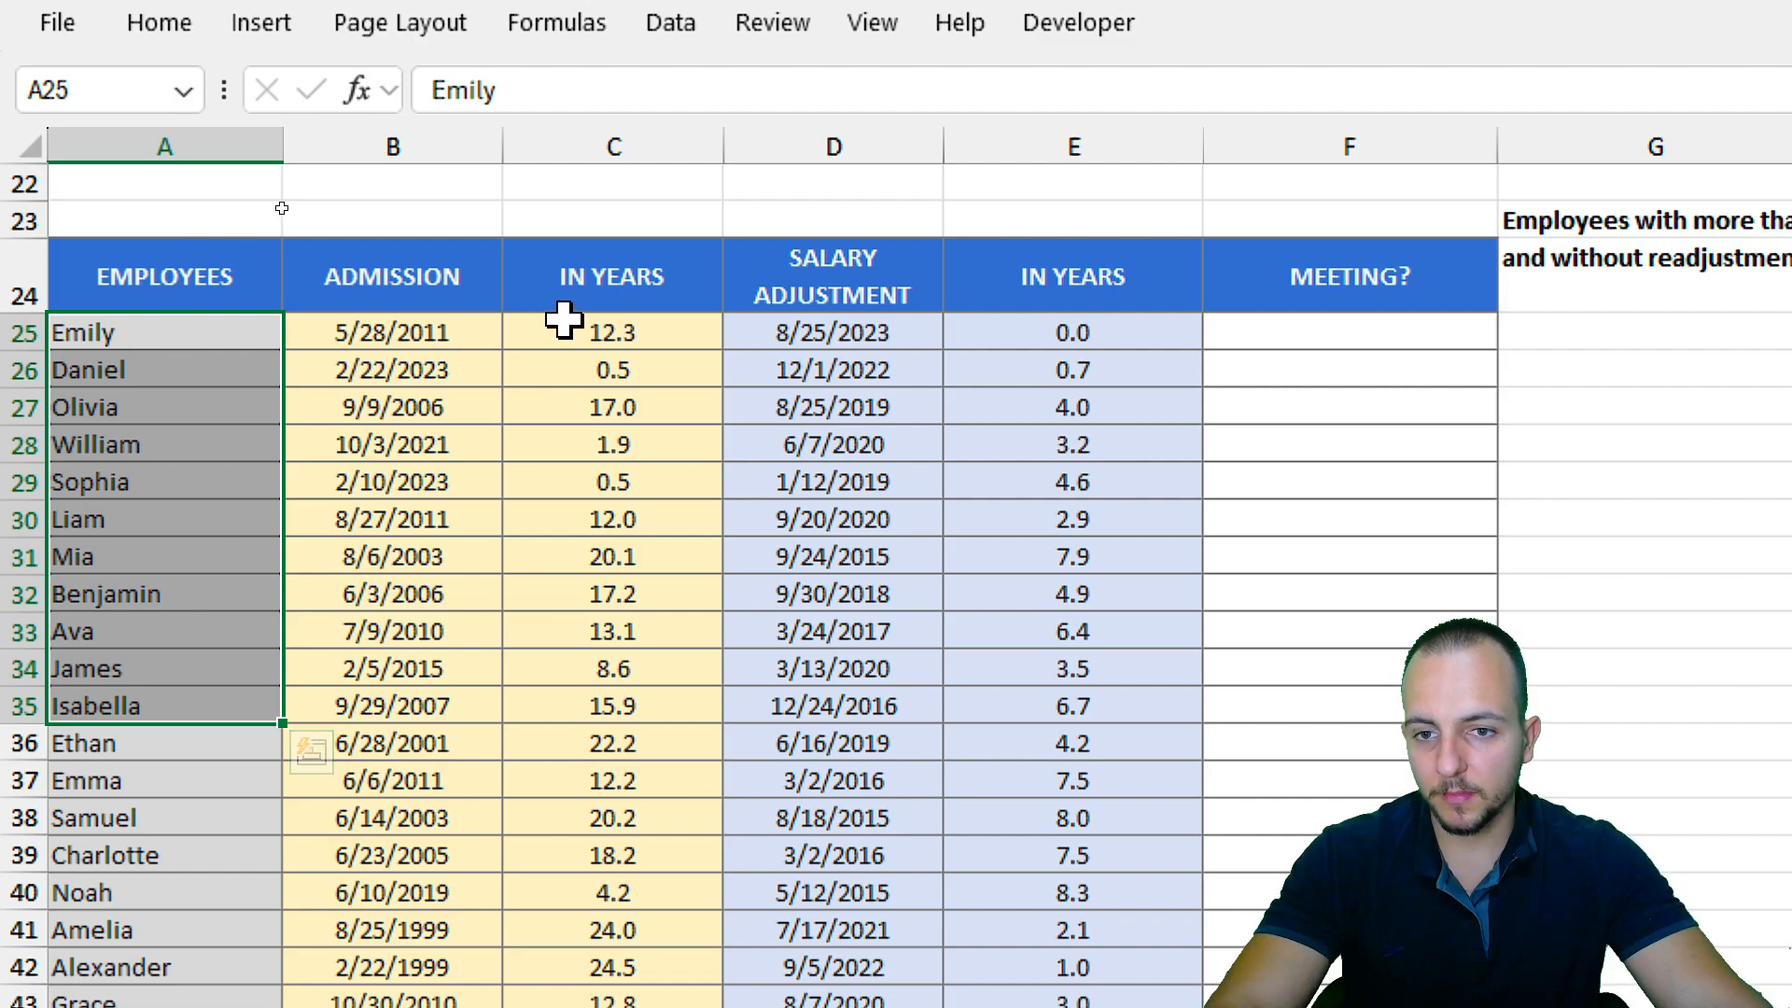
left_click_drag(614, 336, 627, 662)
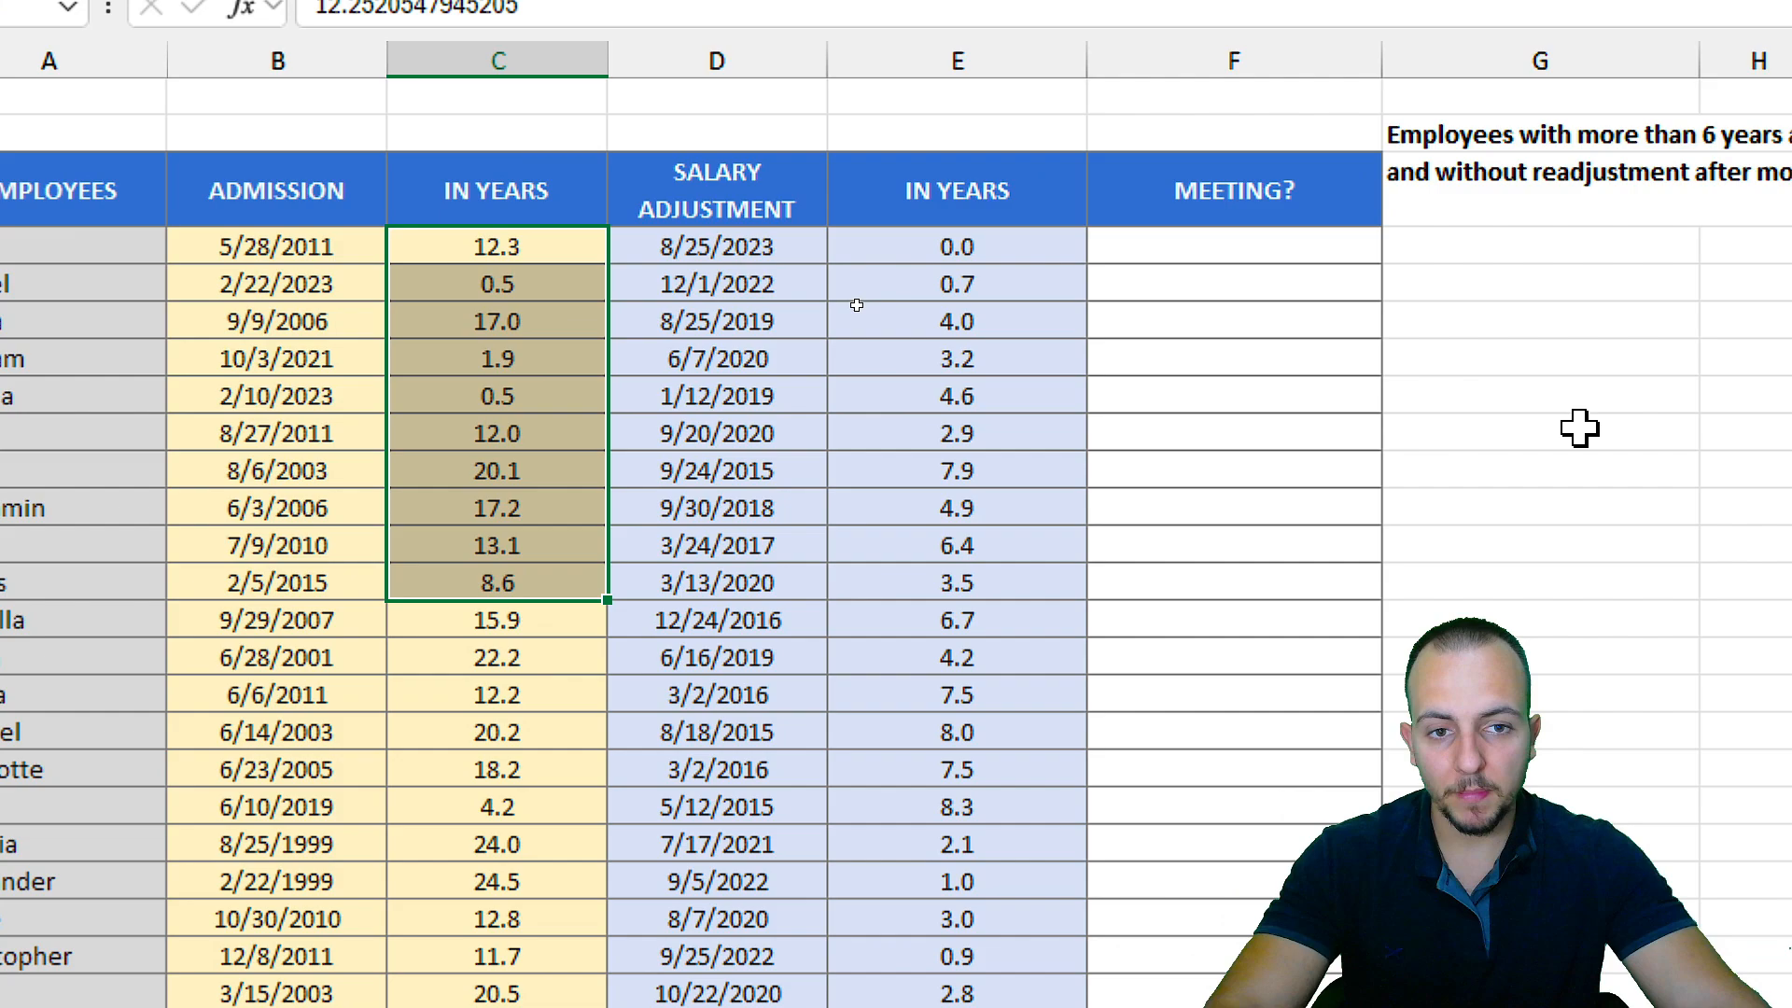
left_click_drag(1021, 250, 963, 583)
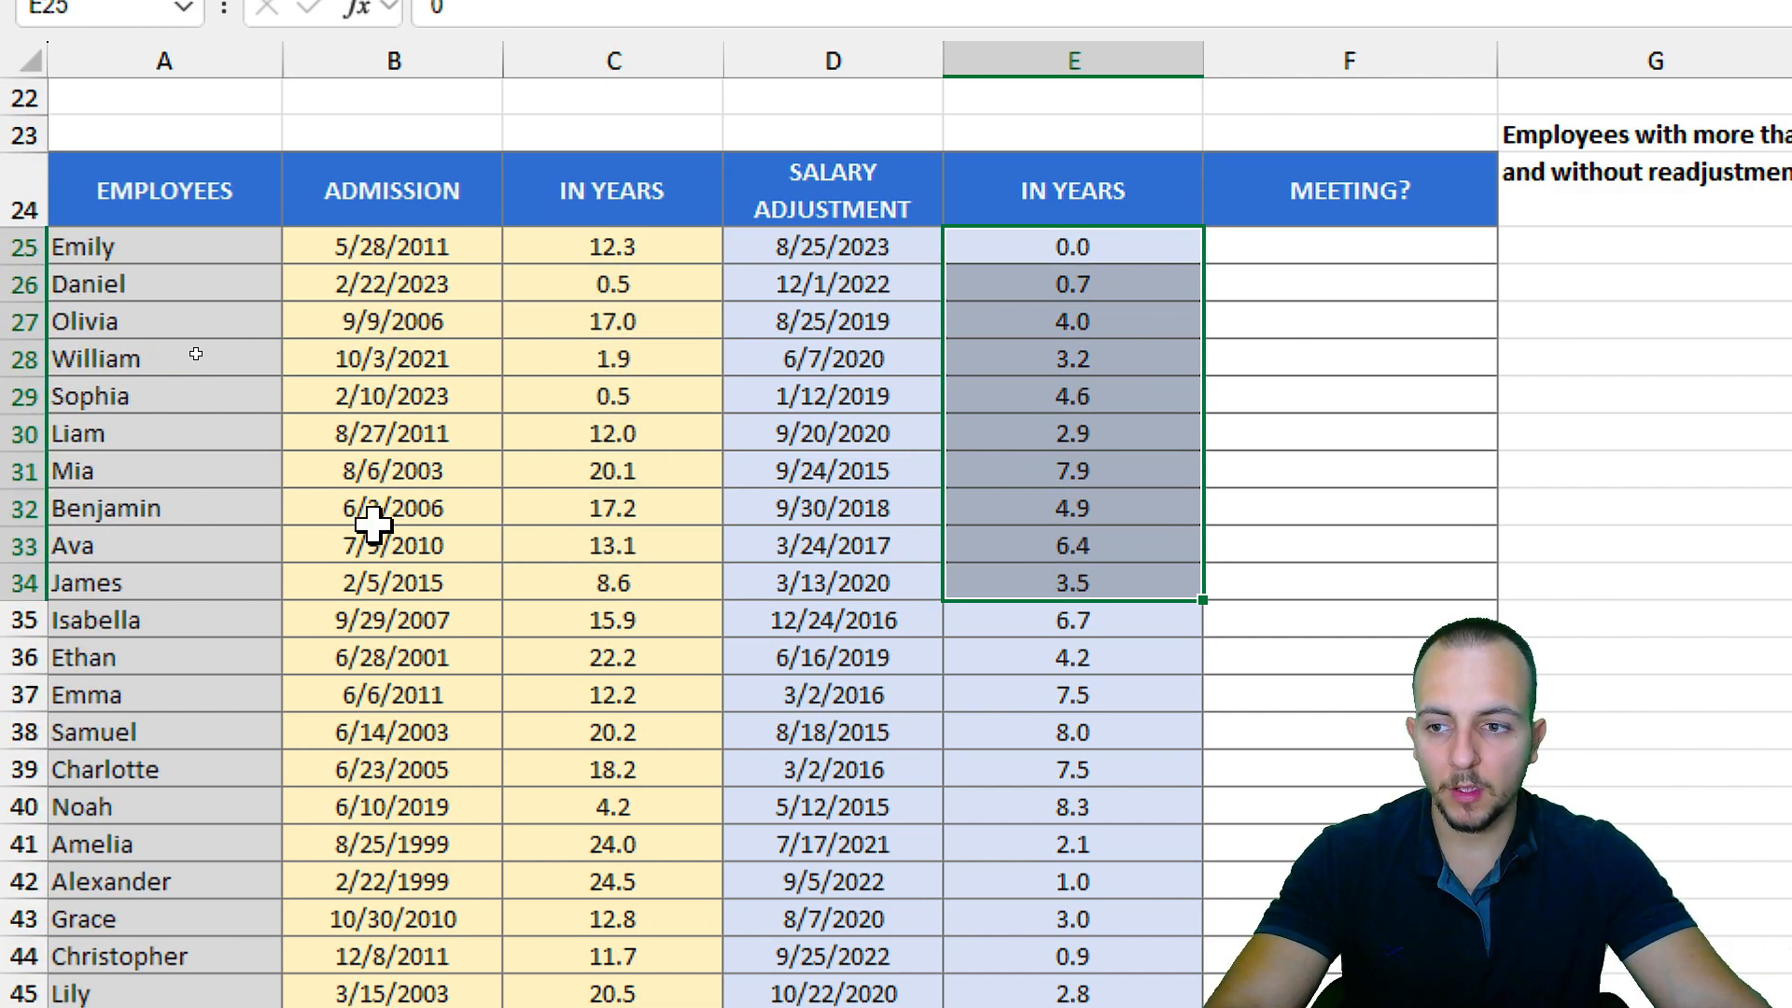
left_click(882, 247)
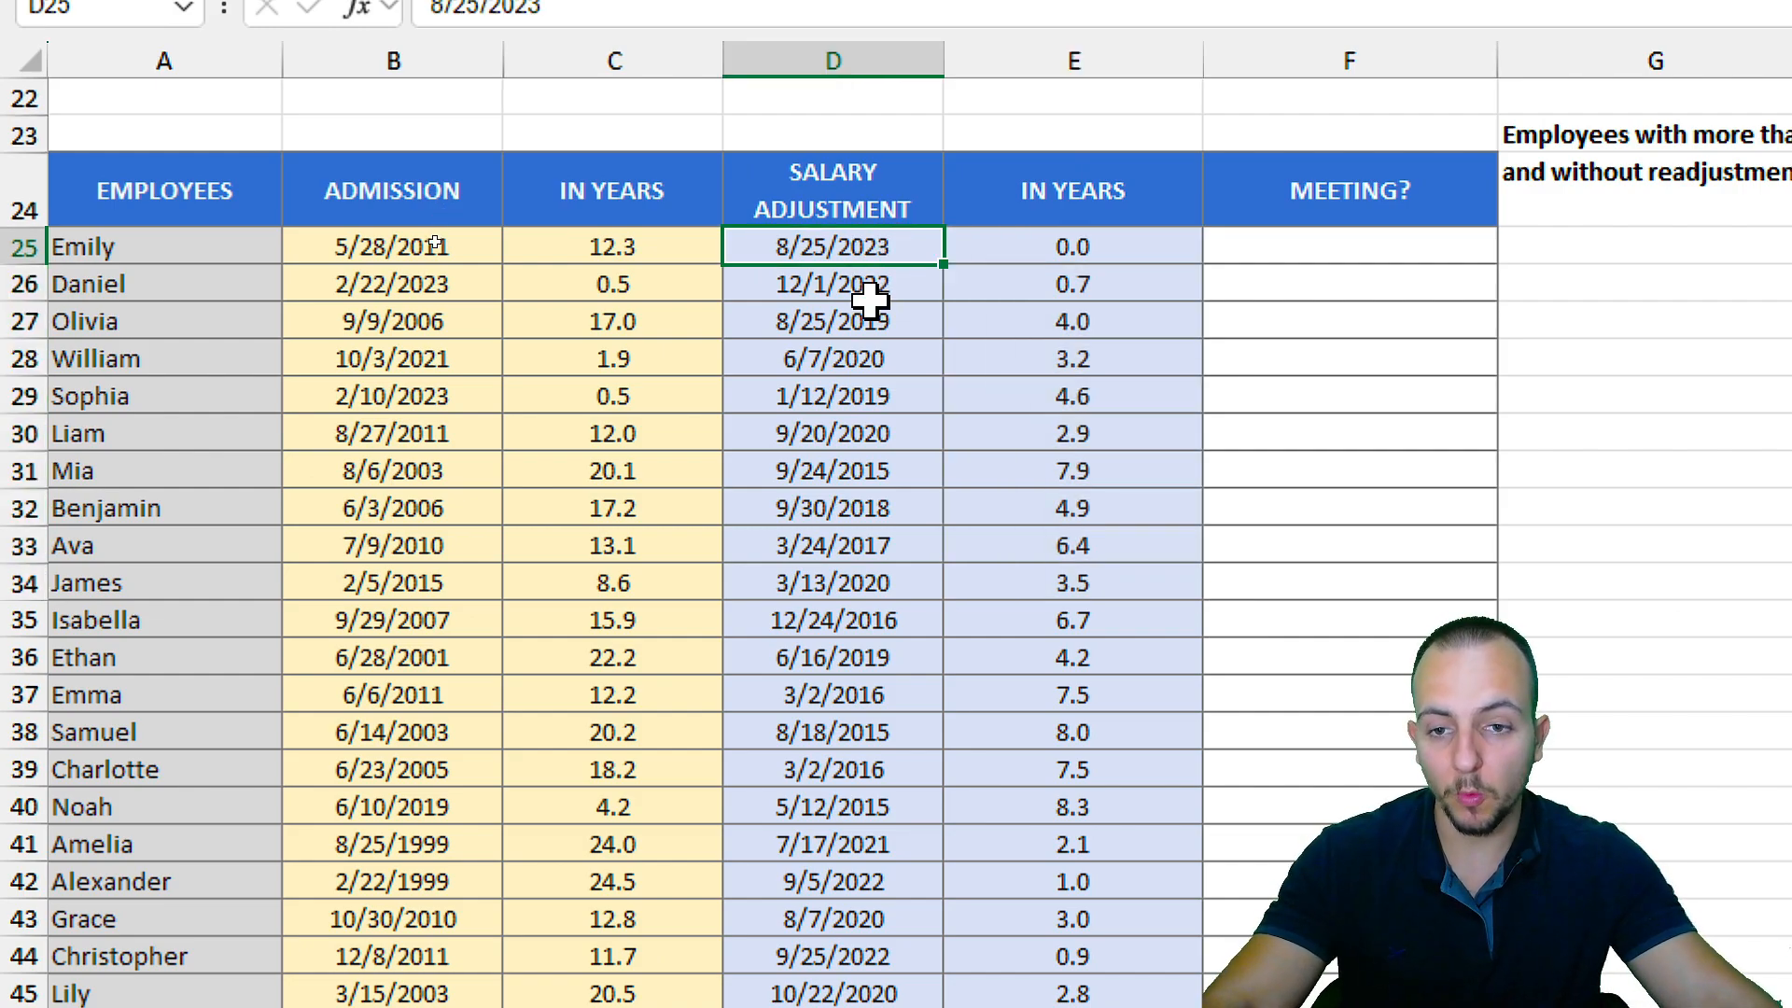
scroll(1568, 352, "right", 2)
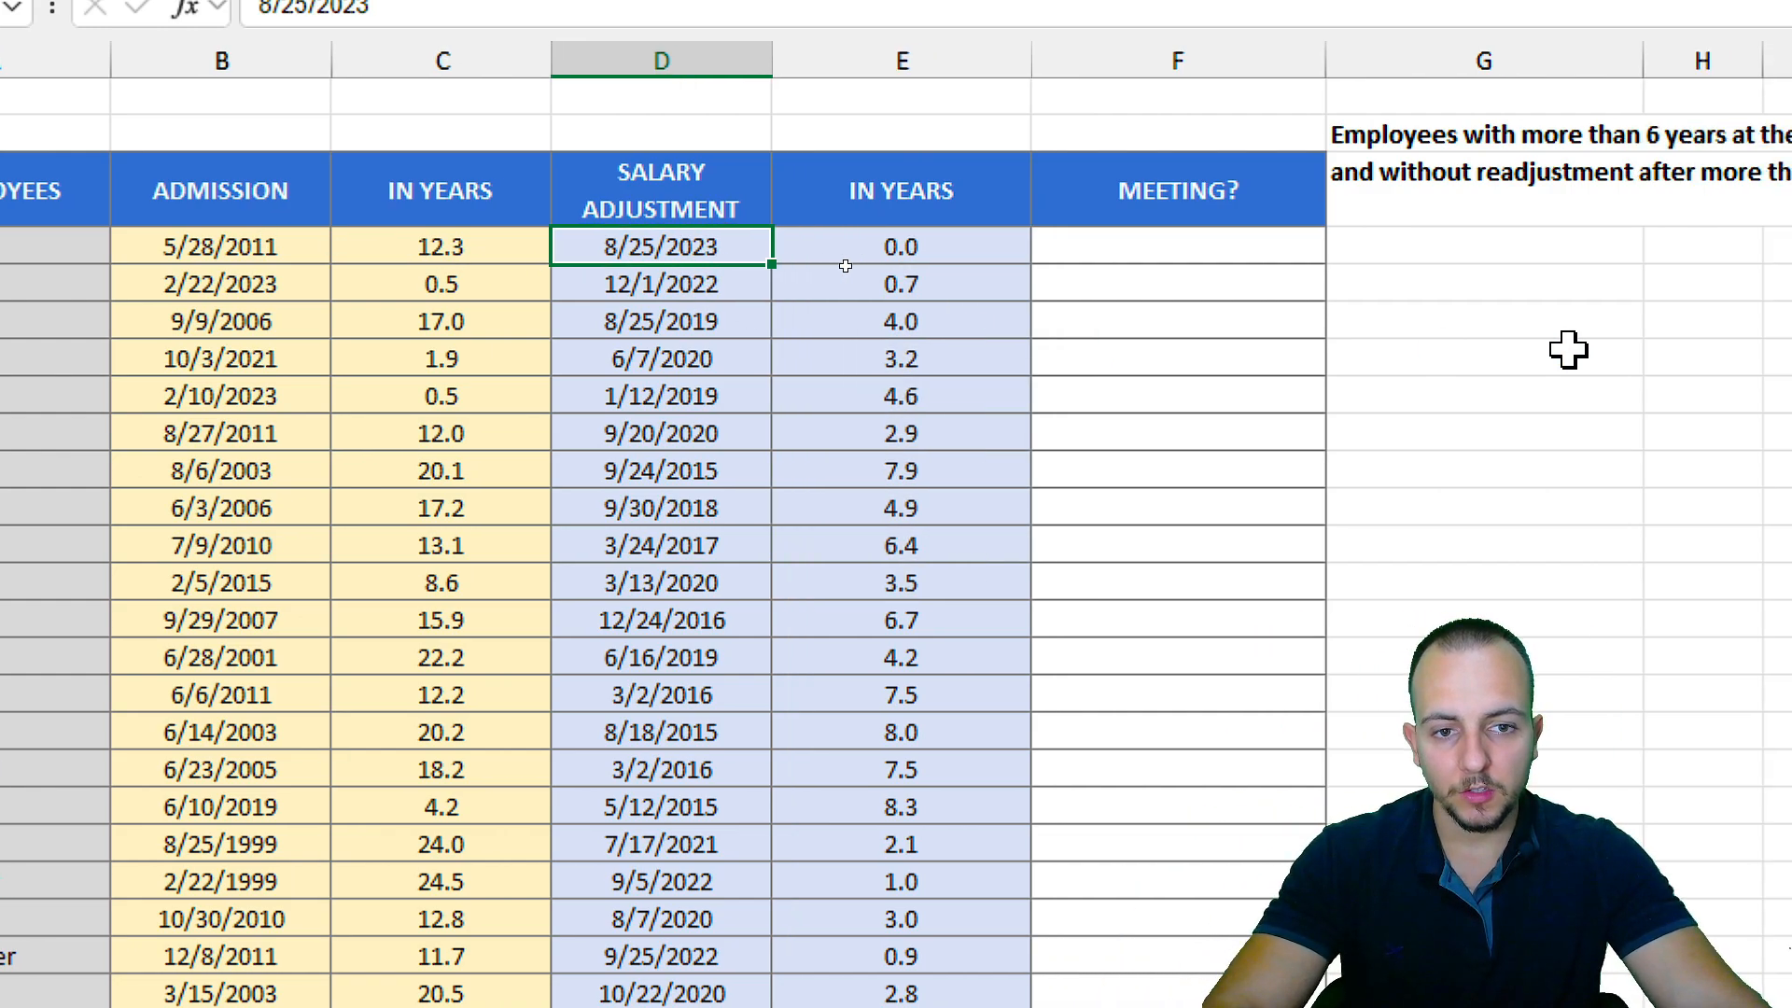
left_click(1207, 224)
key("Down")
scroll(1538, 346, "right", 2)
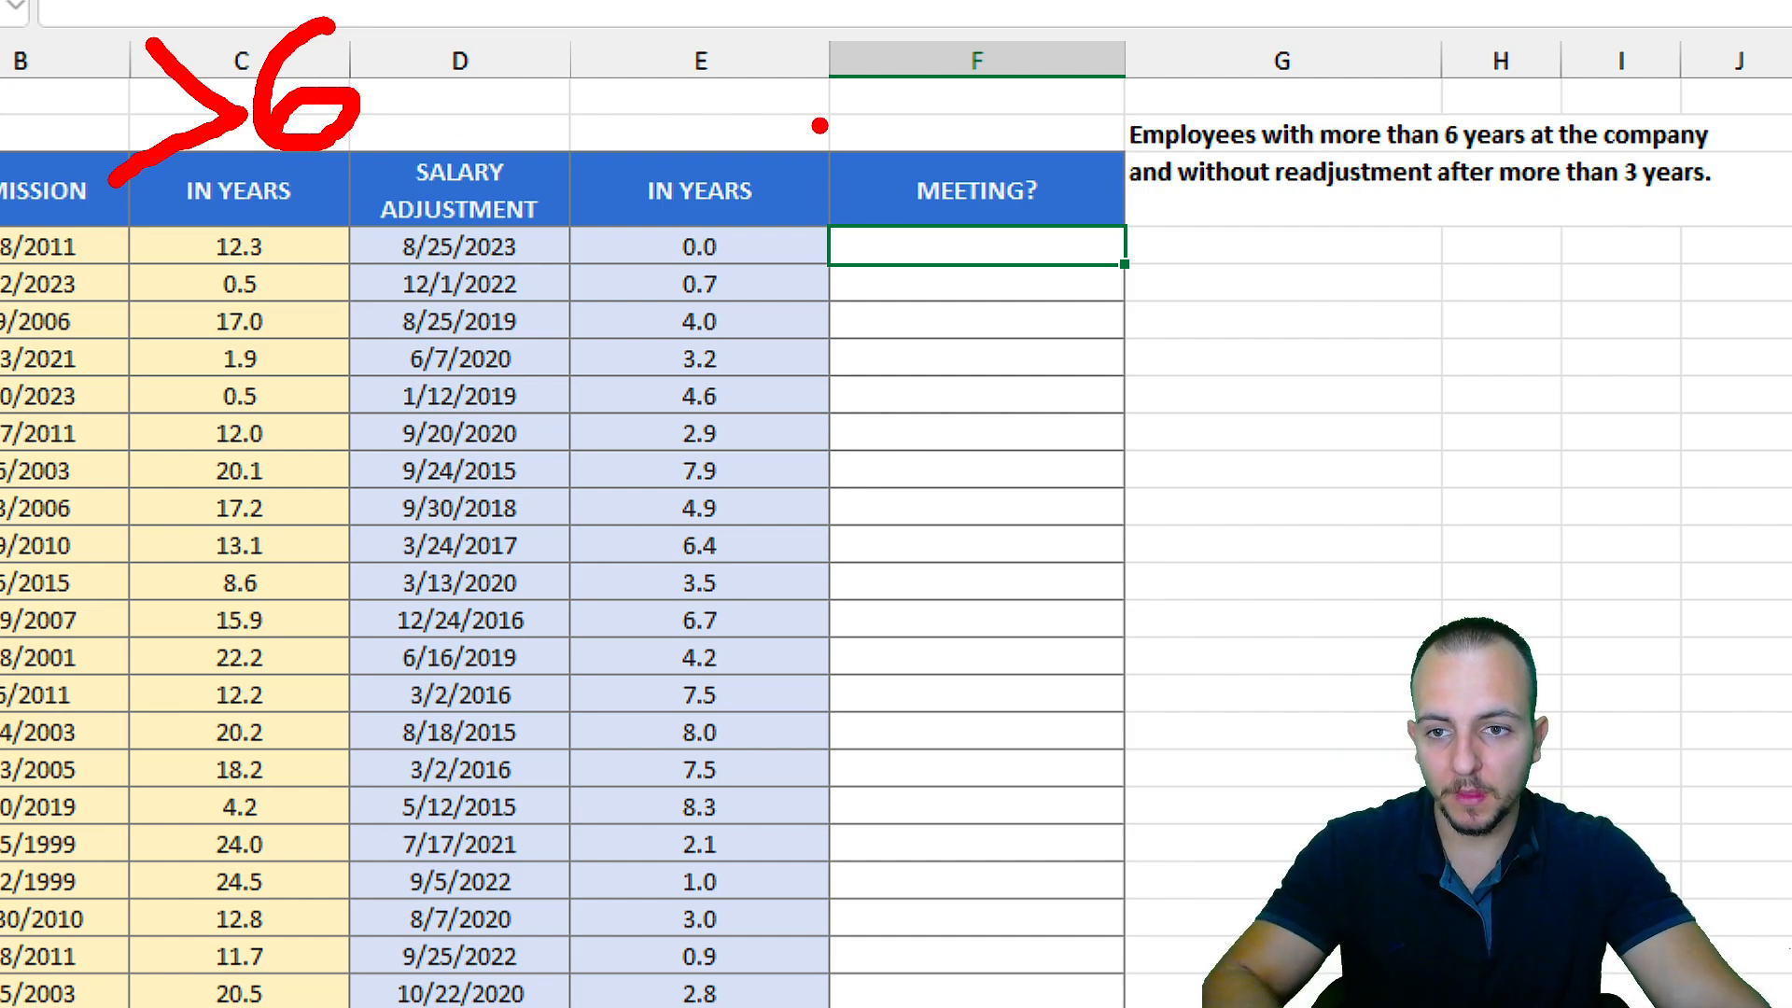
Mark the >3 condition above the salary adjustment IN YEARS column and point temporary arrows at both IN YEARS columns.
mouse_move(784, 101)
left_mouse_down()
mouse_move(741, 336)
mouse_move(747, 91)
mouse_move(698, 161)
left_mouse_up()
left_click_drag(646, 67, 611, 177)
mouse_move(739, 44)
left_mouse_down()
mouse_move(751, 110)
mouse_move(730, 182)
left_mouse_up()
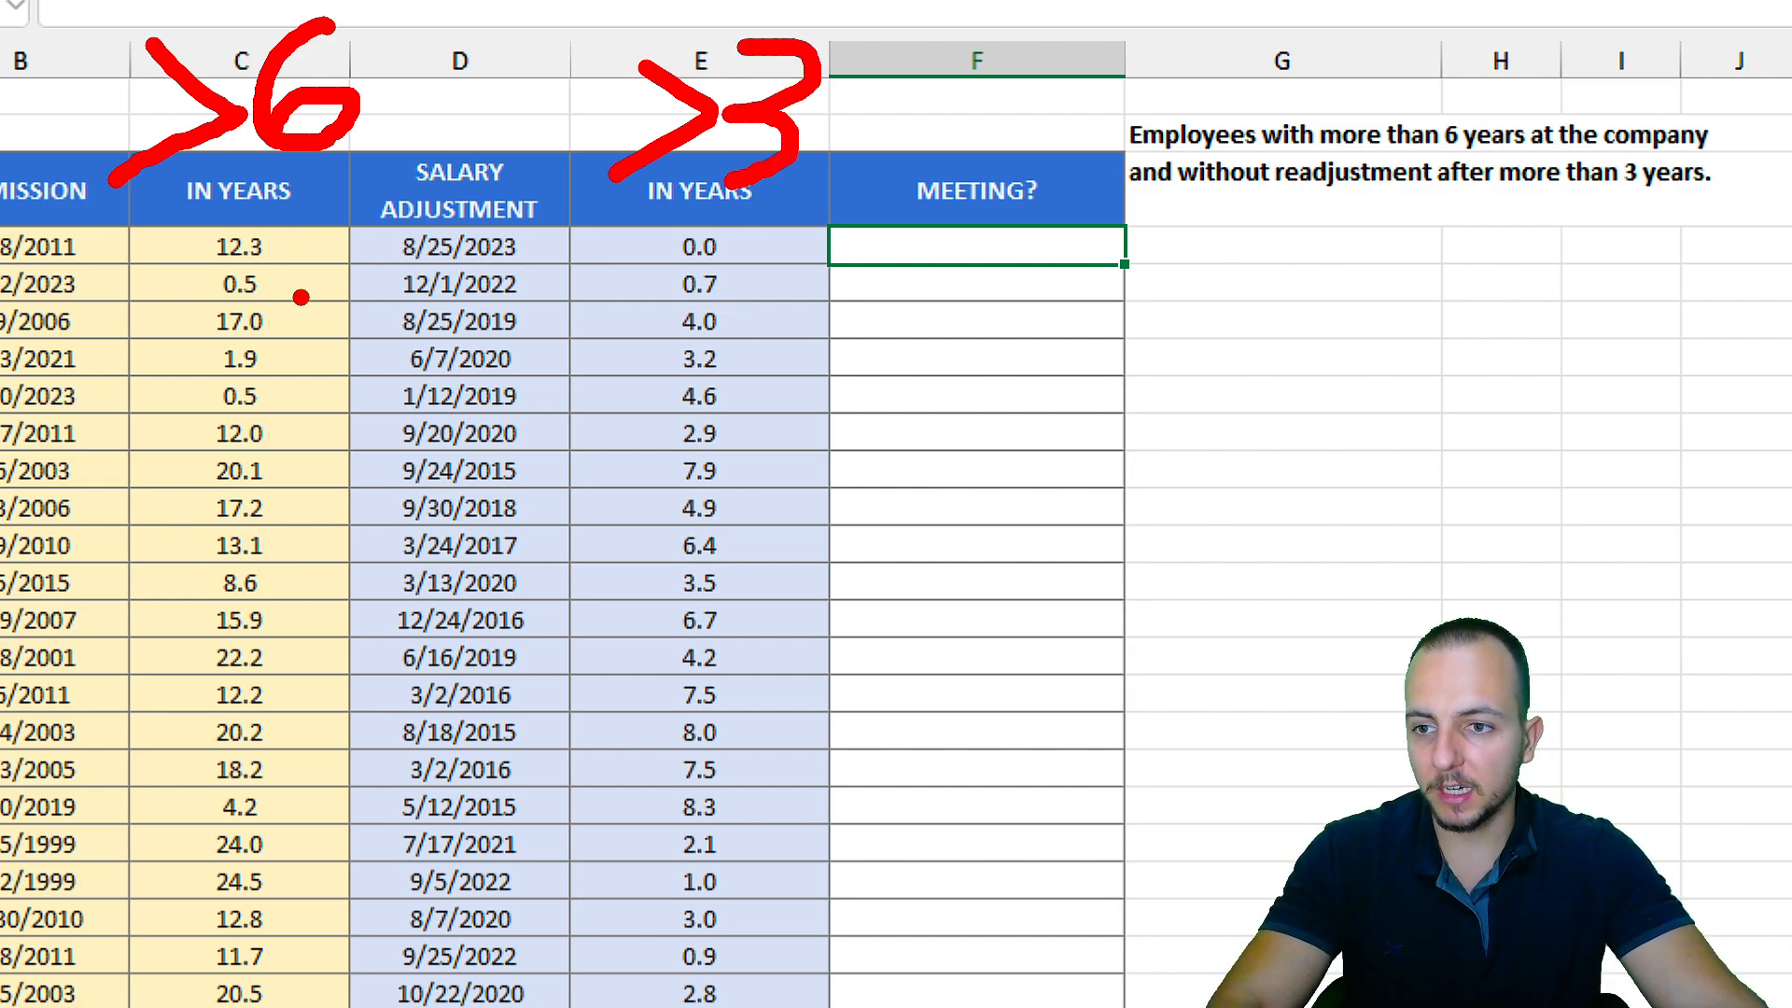
left_click_drag(263, 201, 456, 408)
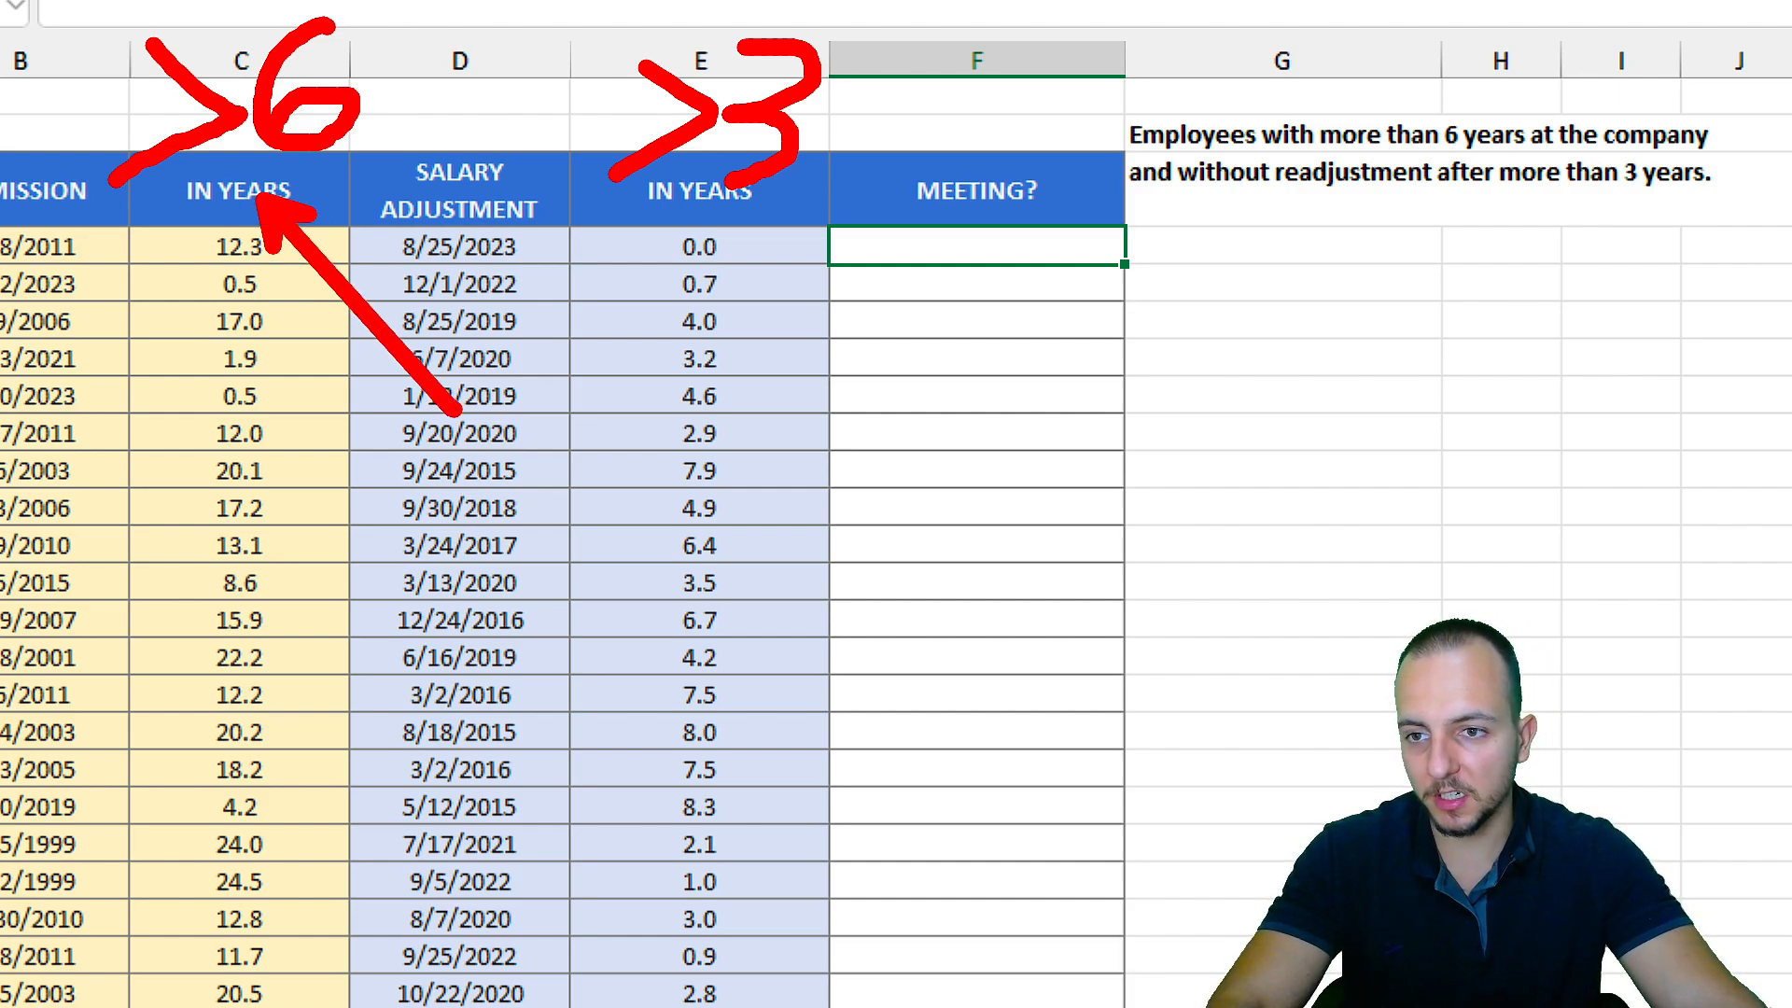
left_click_drag(755, 224, 919, 431)
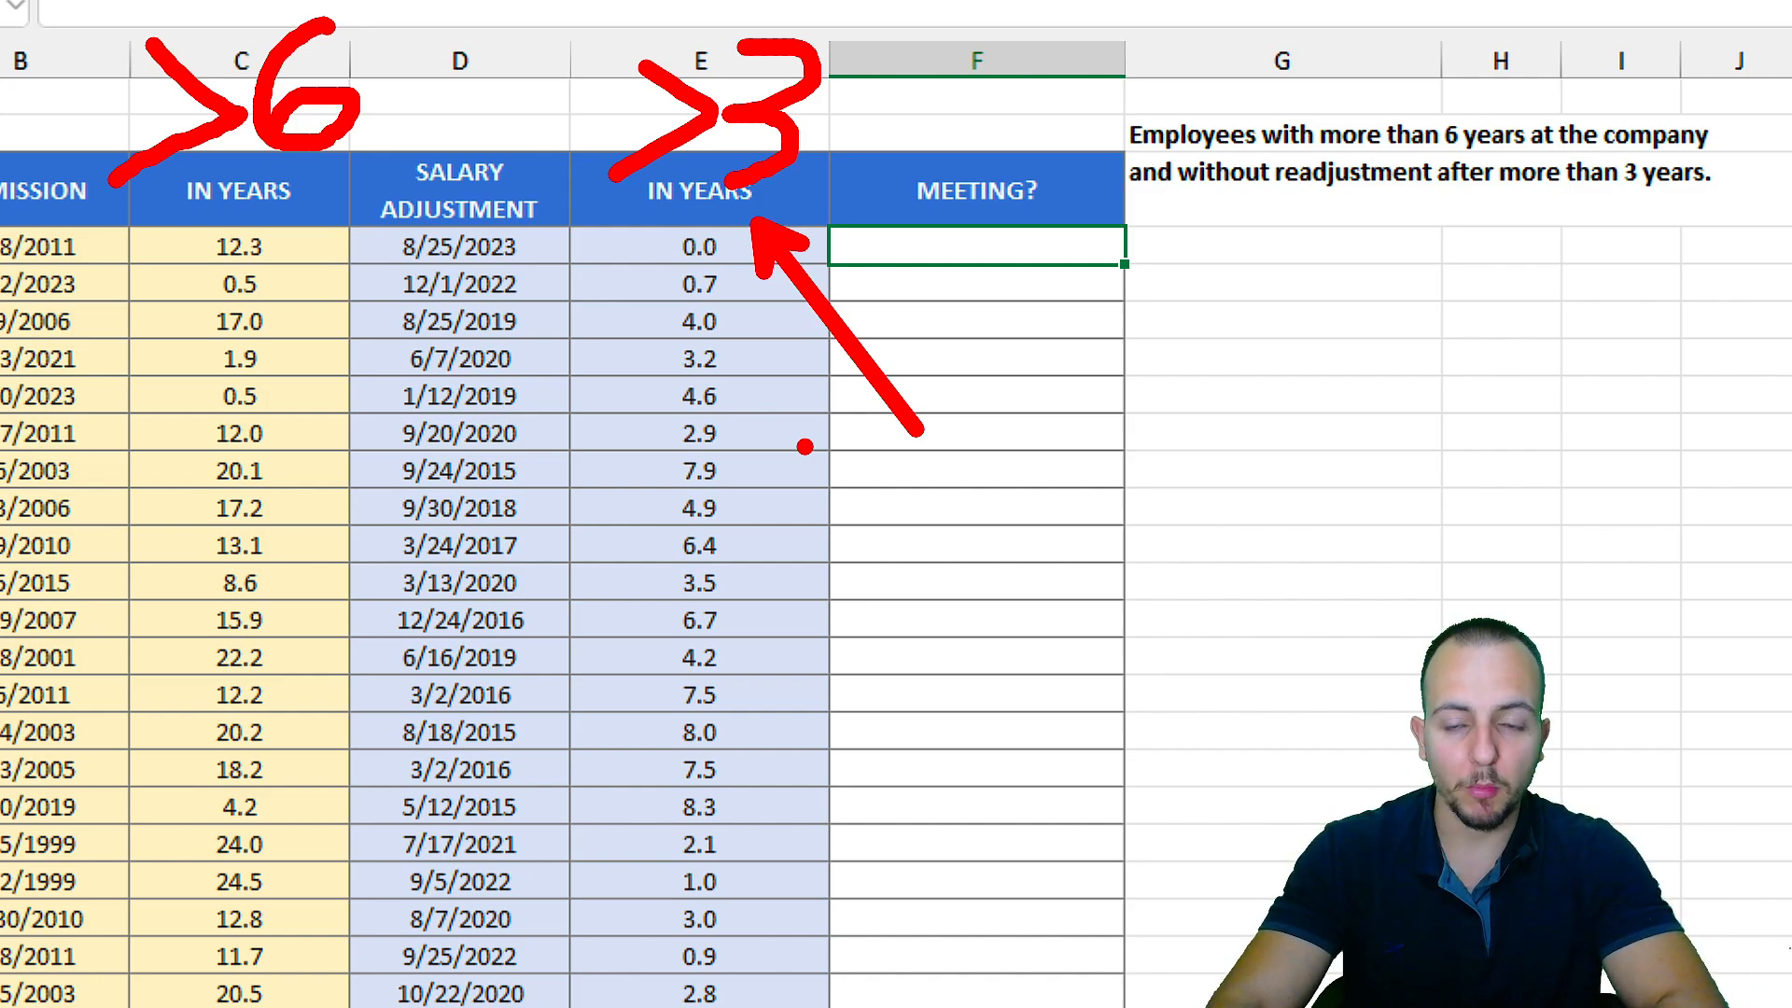
Remove the last arrow, circle the word "and" in the meeting criteria, and clear all screen markings.
key("ctrl+z")
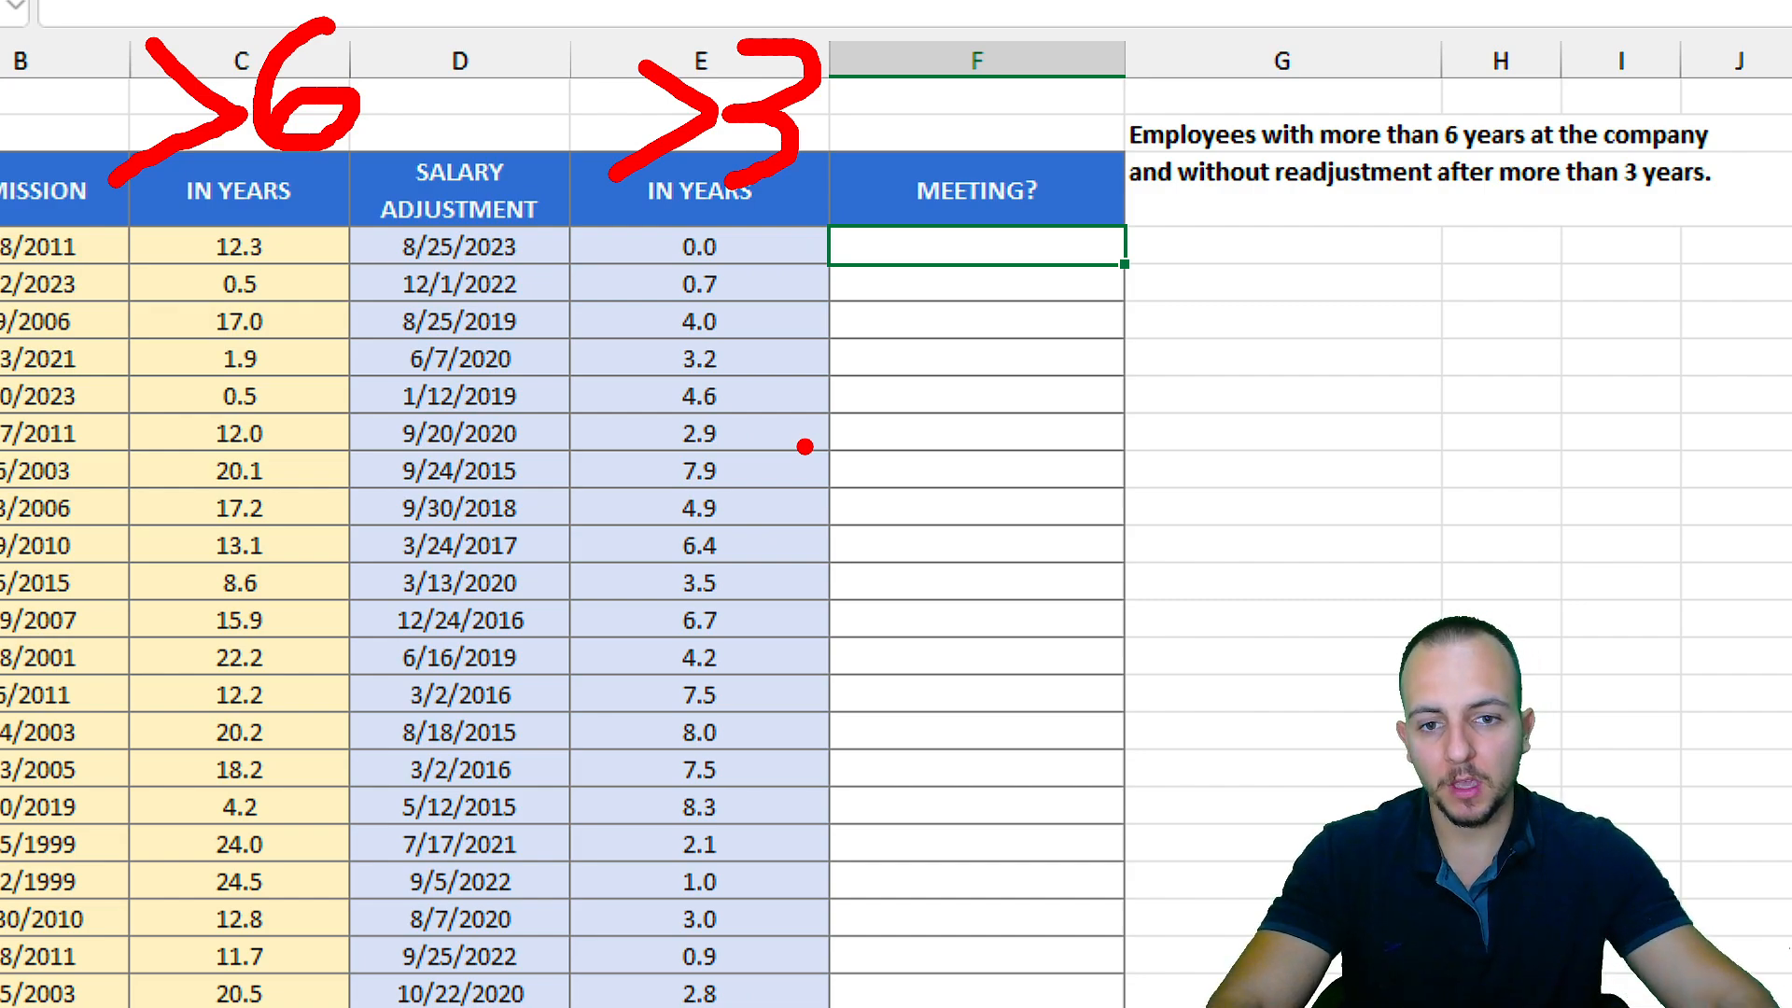
mouse_move(1183, 132)
left_mouse_down()
mouse_move(1112, 185)
mouse_move(1168, 127)
left_mouse_up()
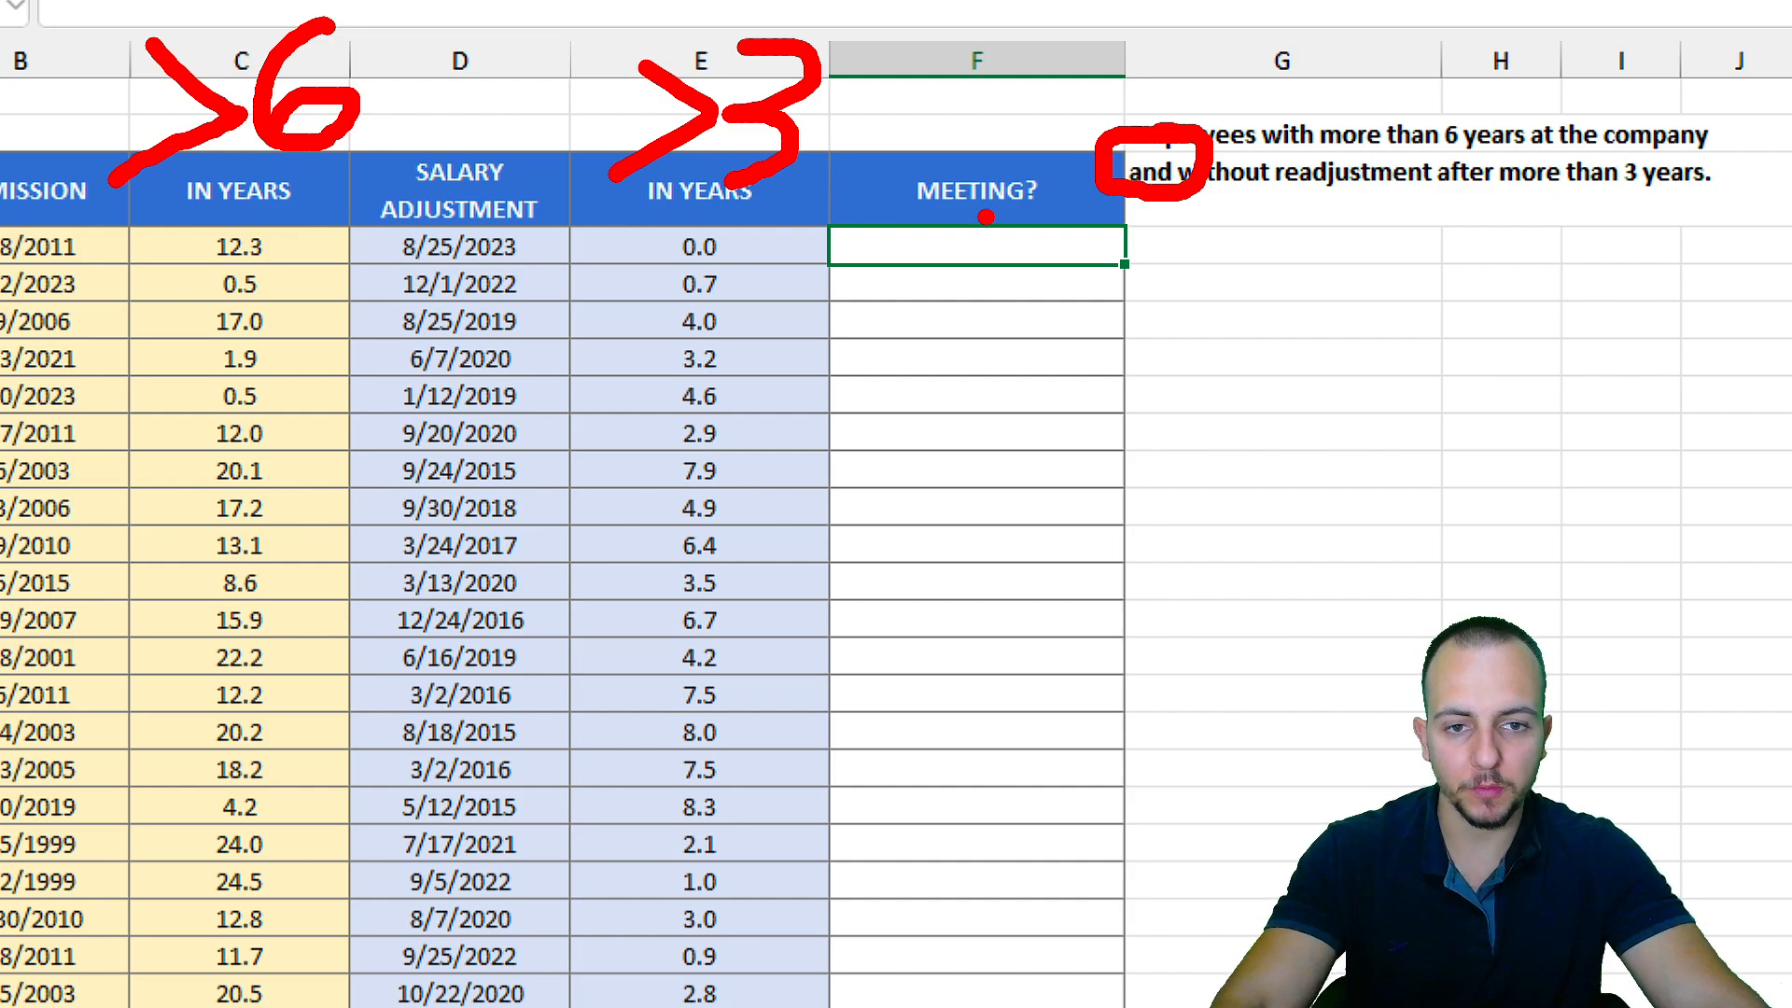
key("Escape")
Begin an IF formula in F25 with a nested AND whose first condition is C25>6.
type("=IF")
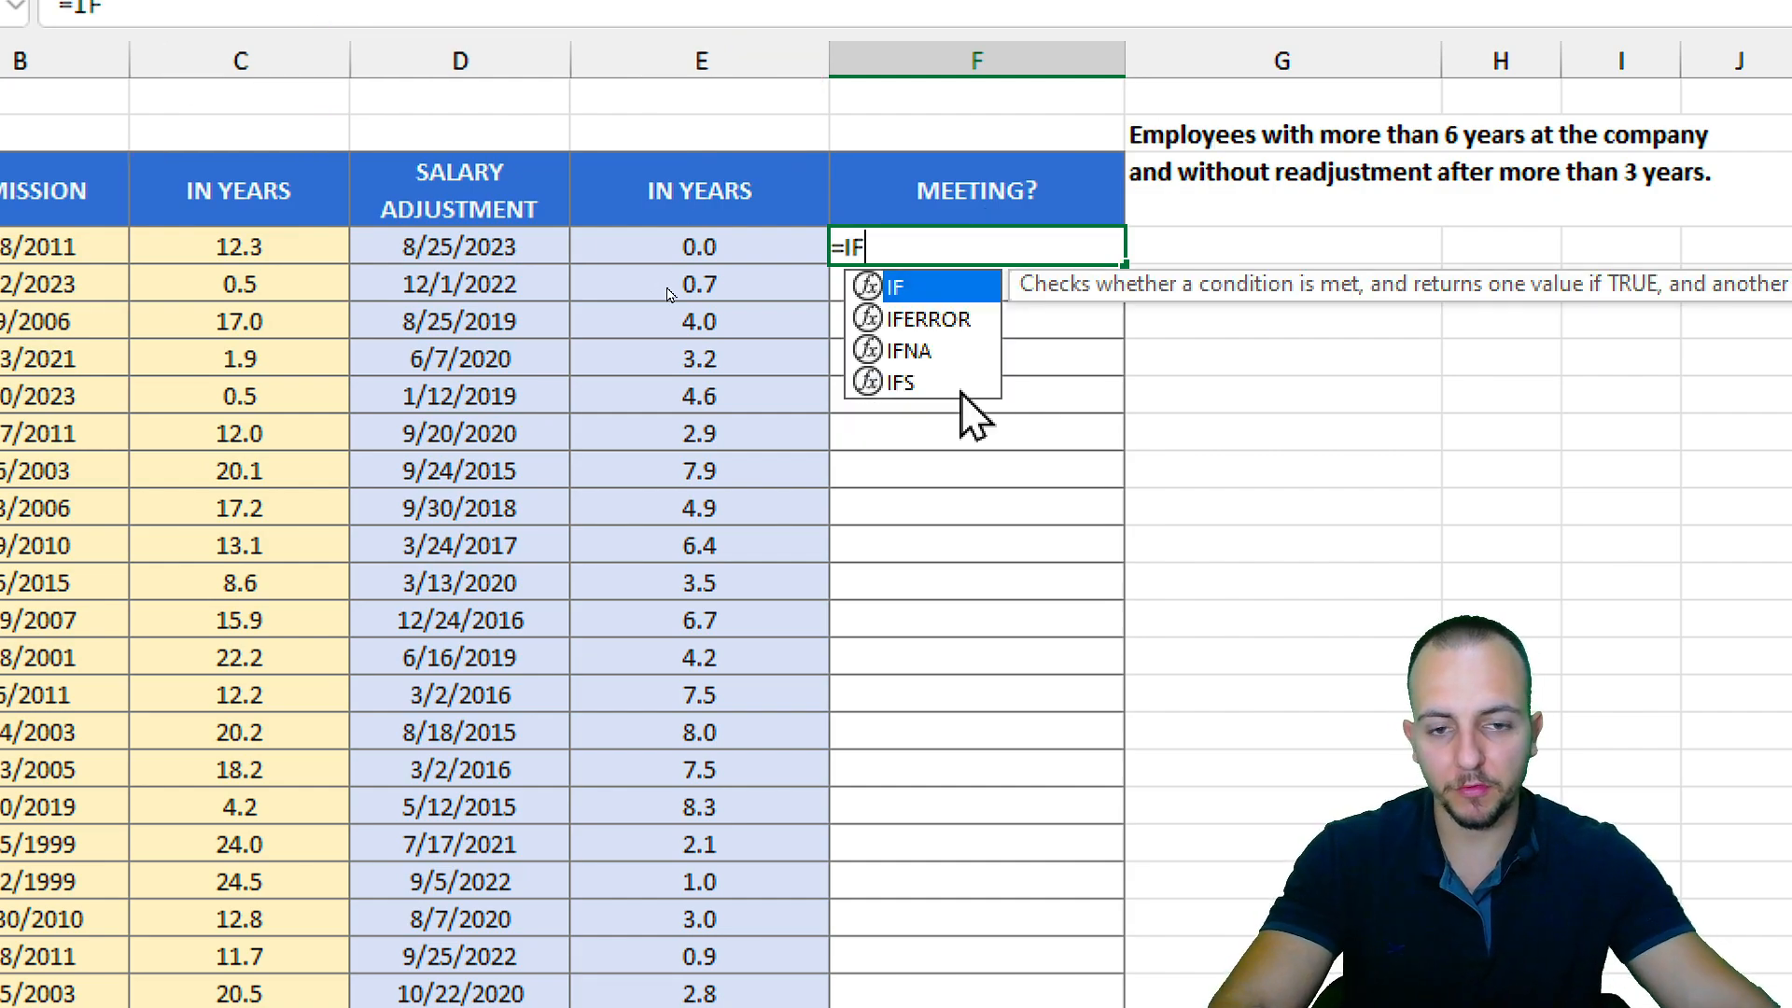
double_click(952, 285)
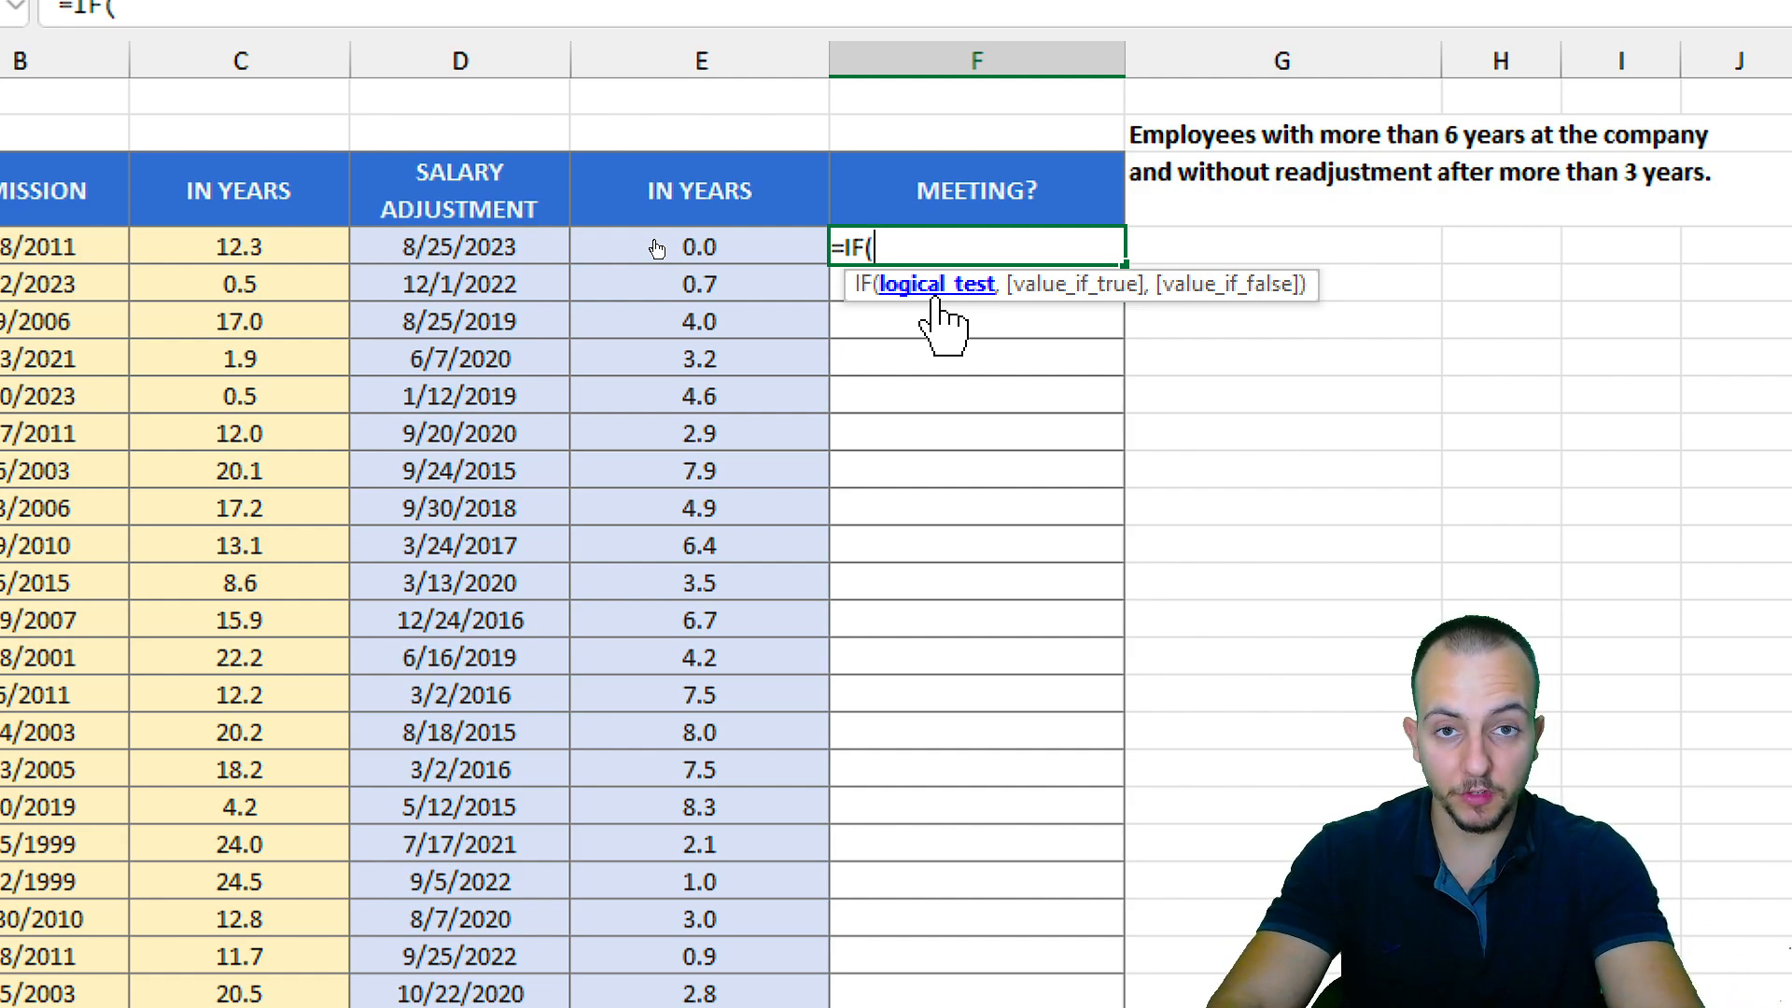
type("AND(")
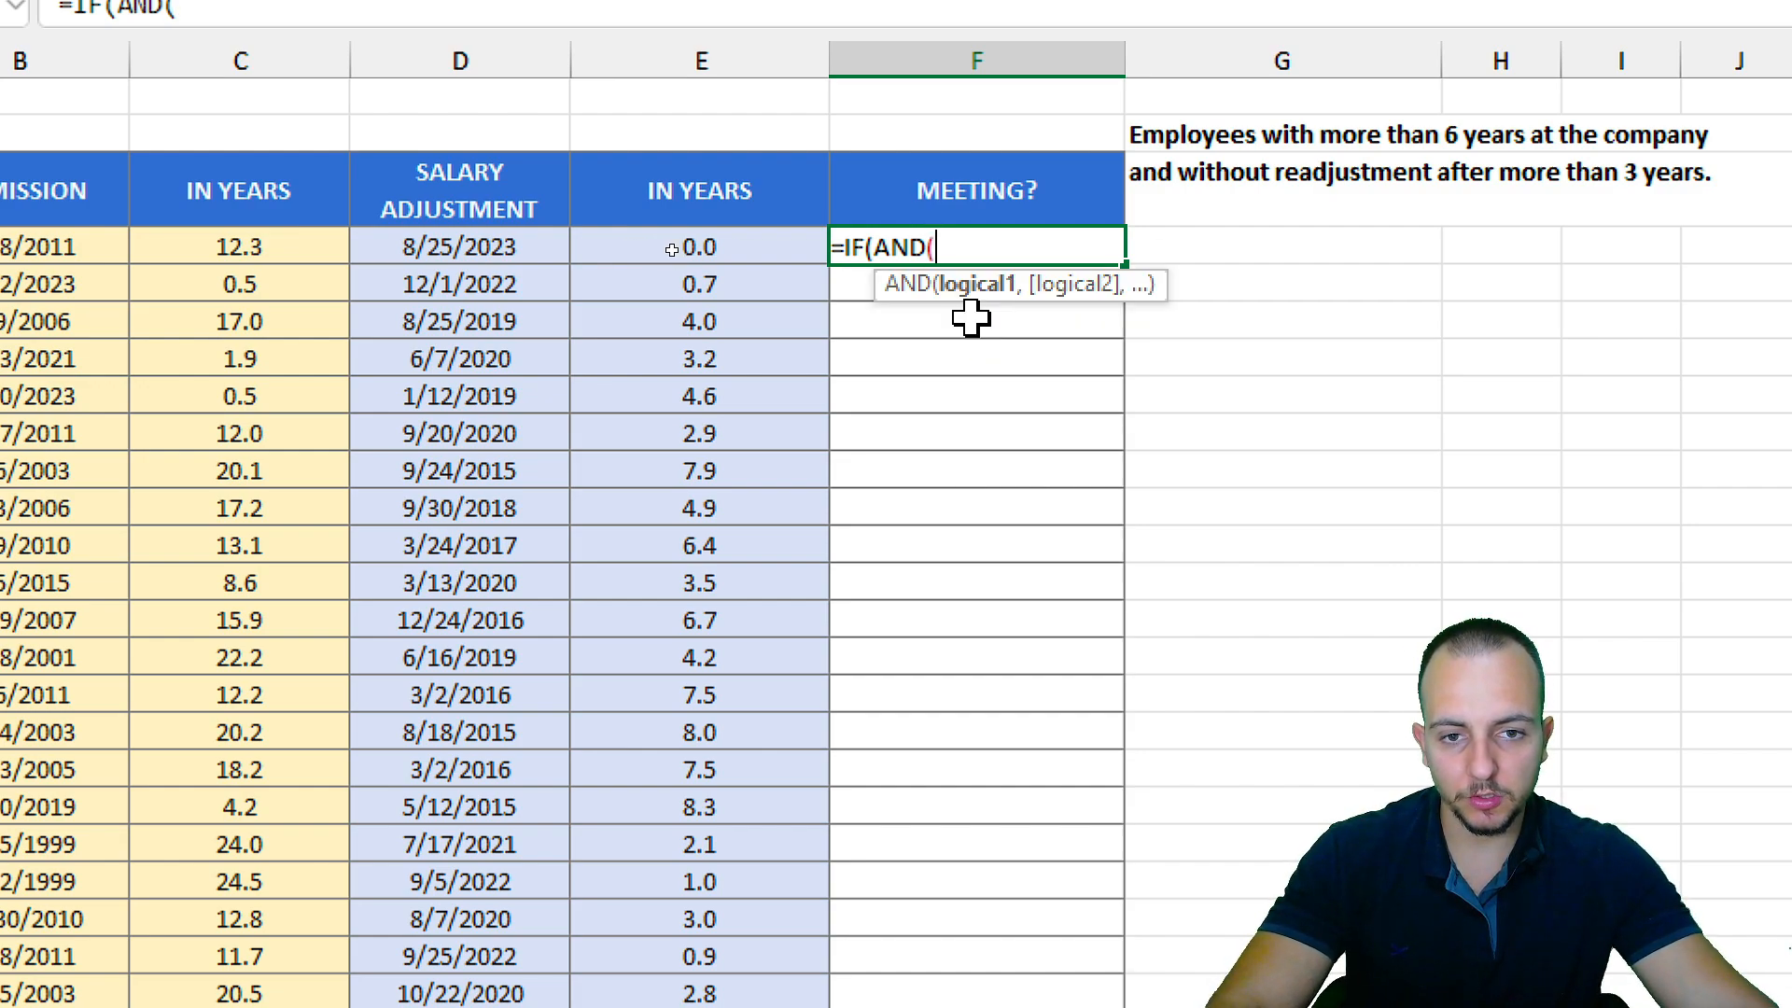
double_click(972, 320)
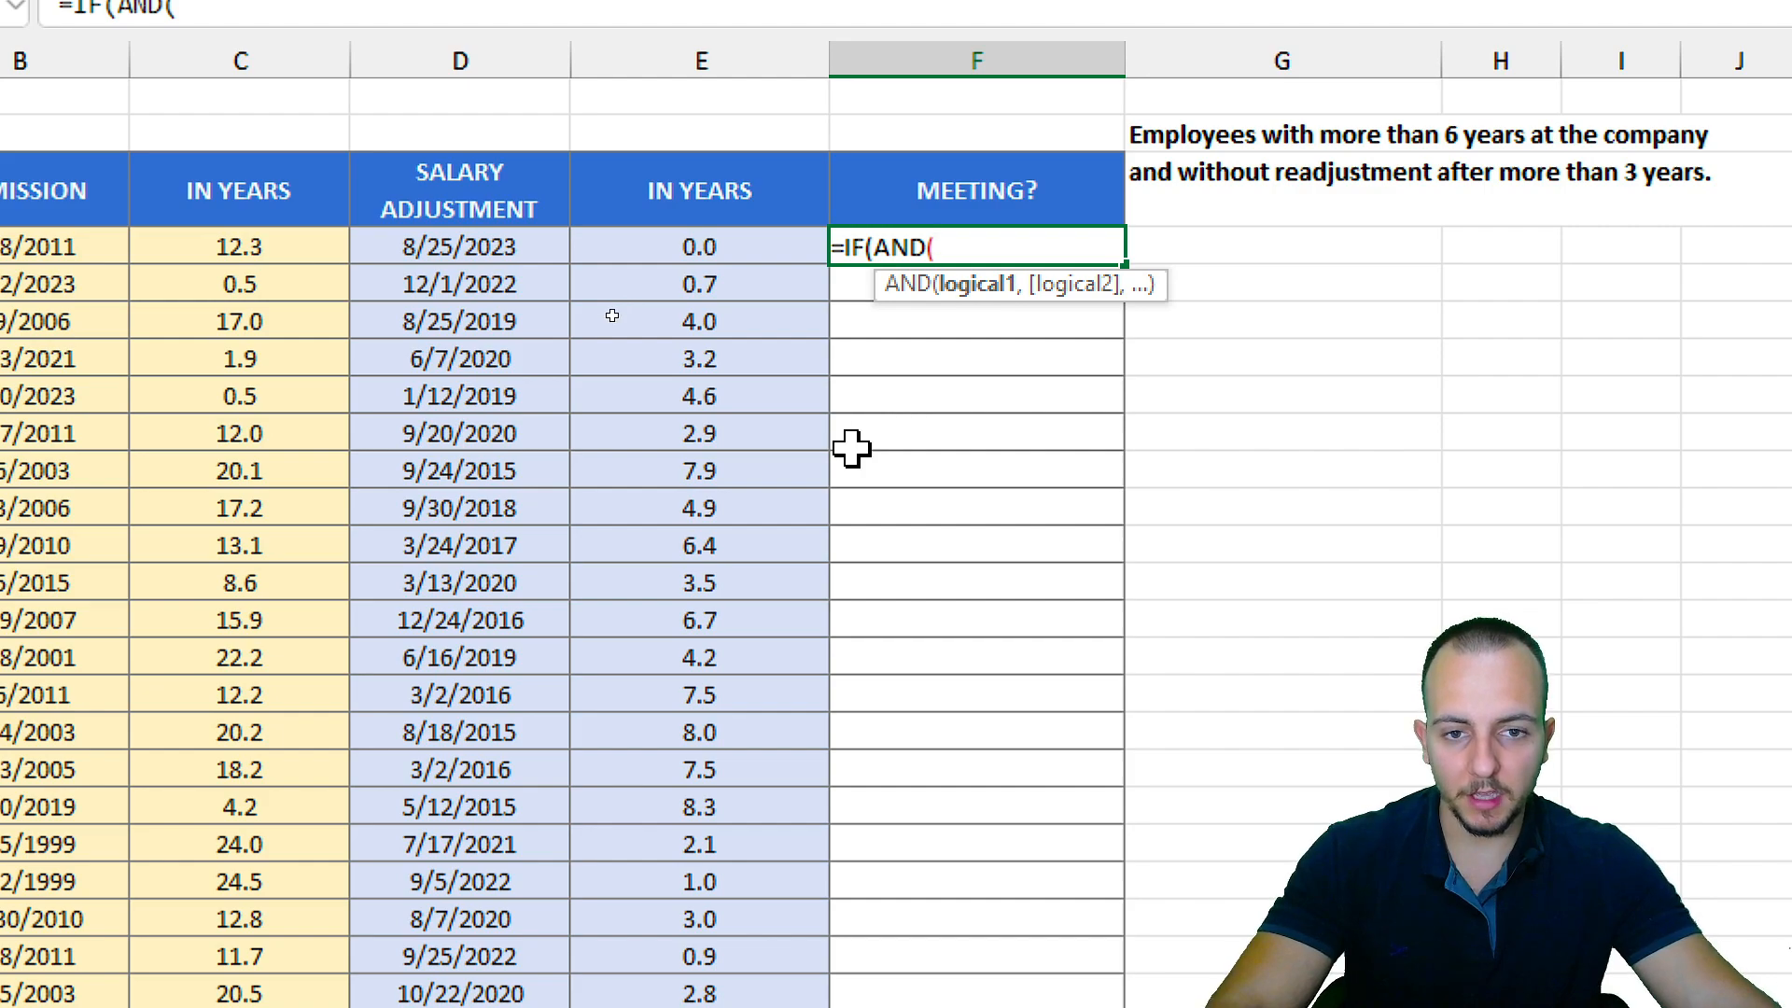
left_click(314, 261)
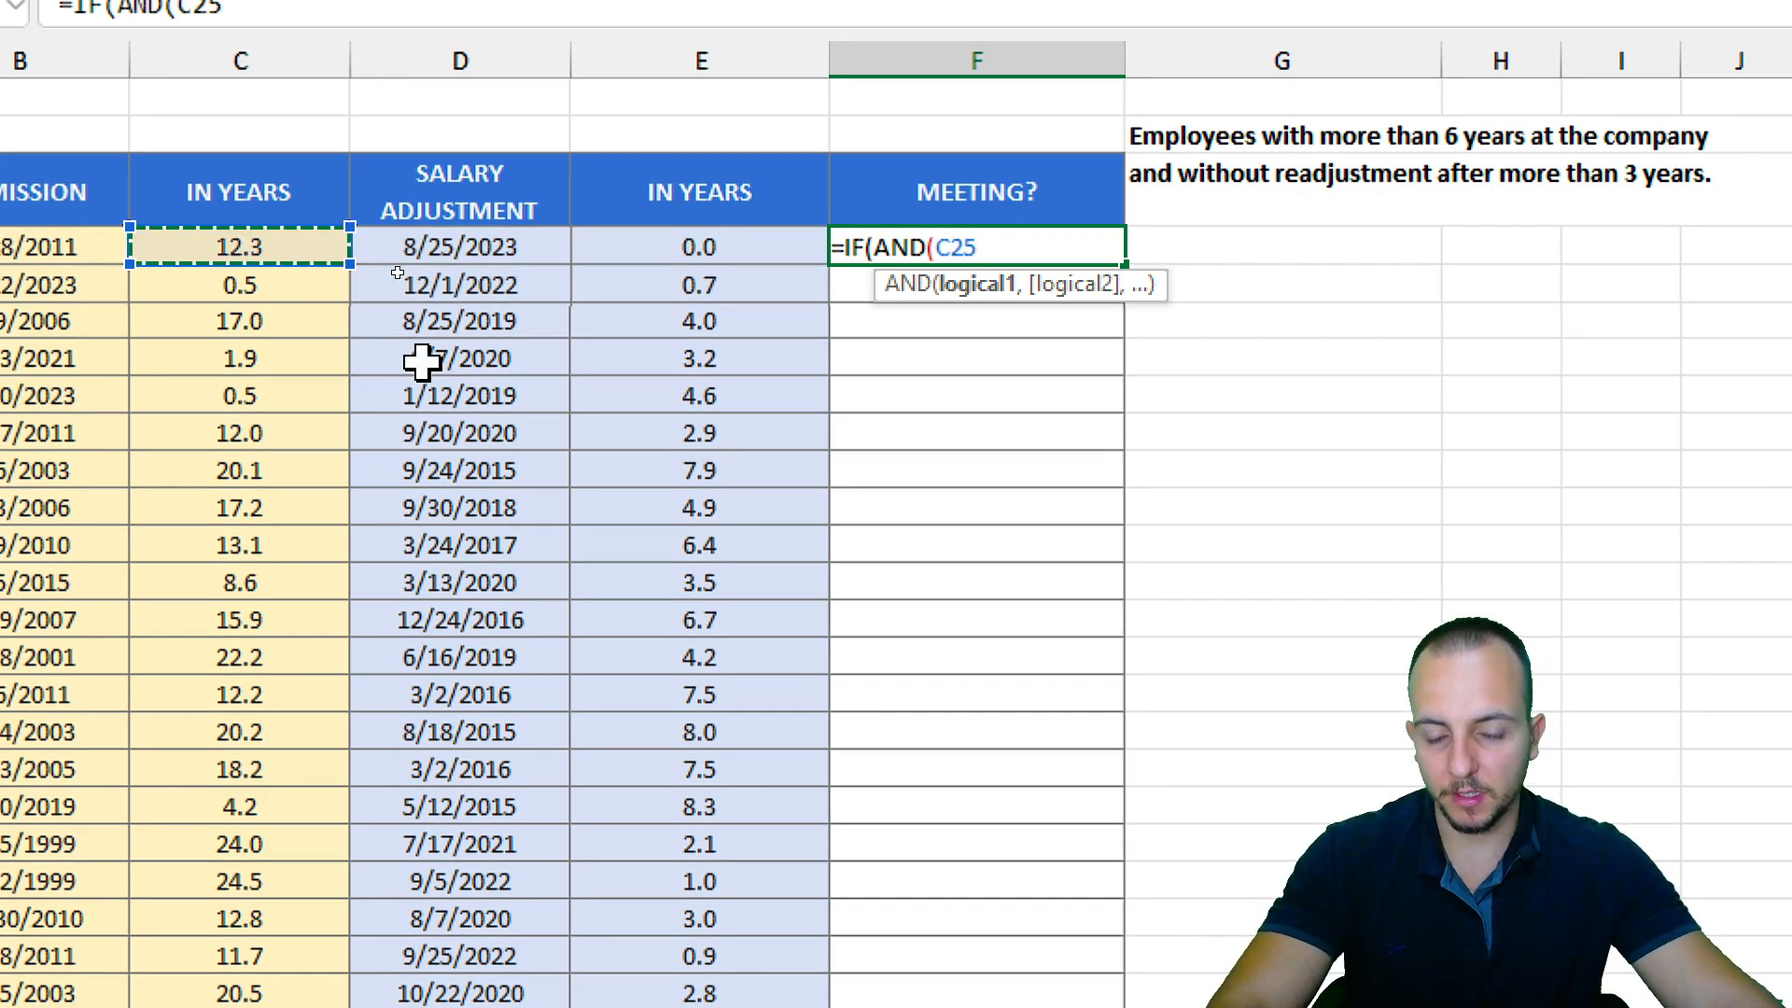
type(">6,")
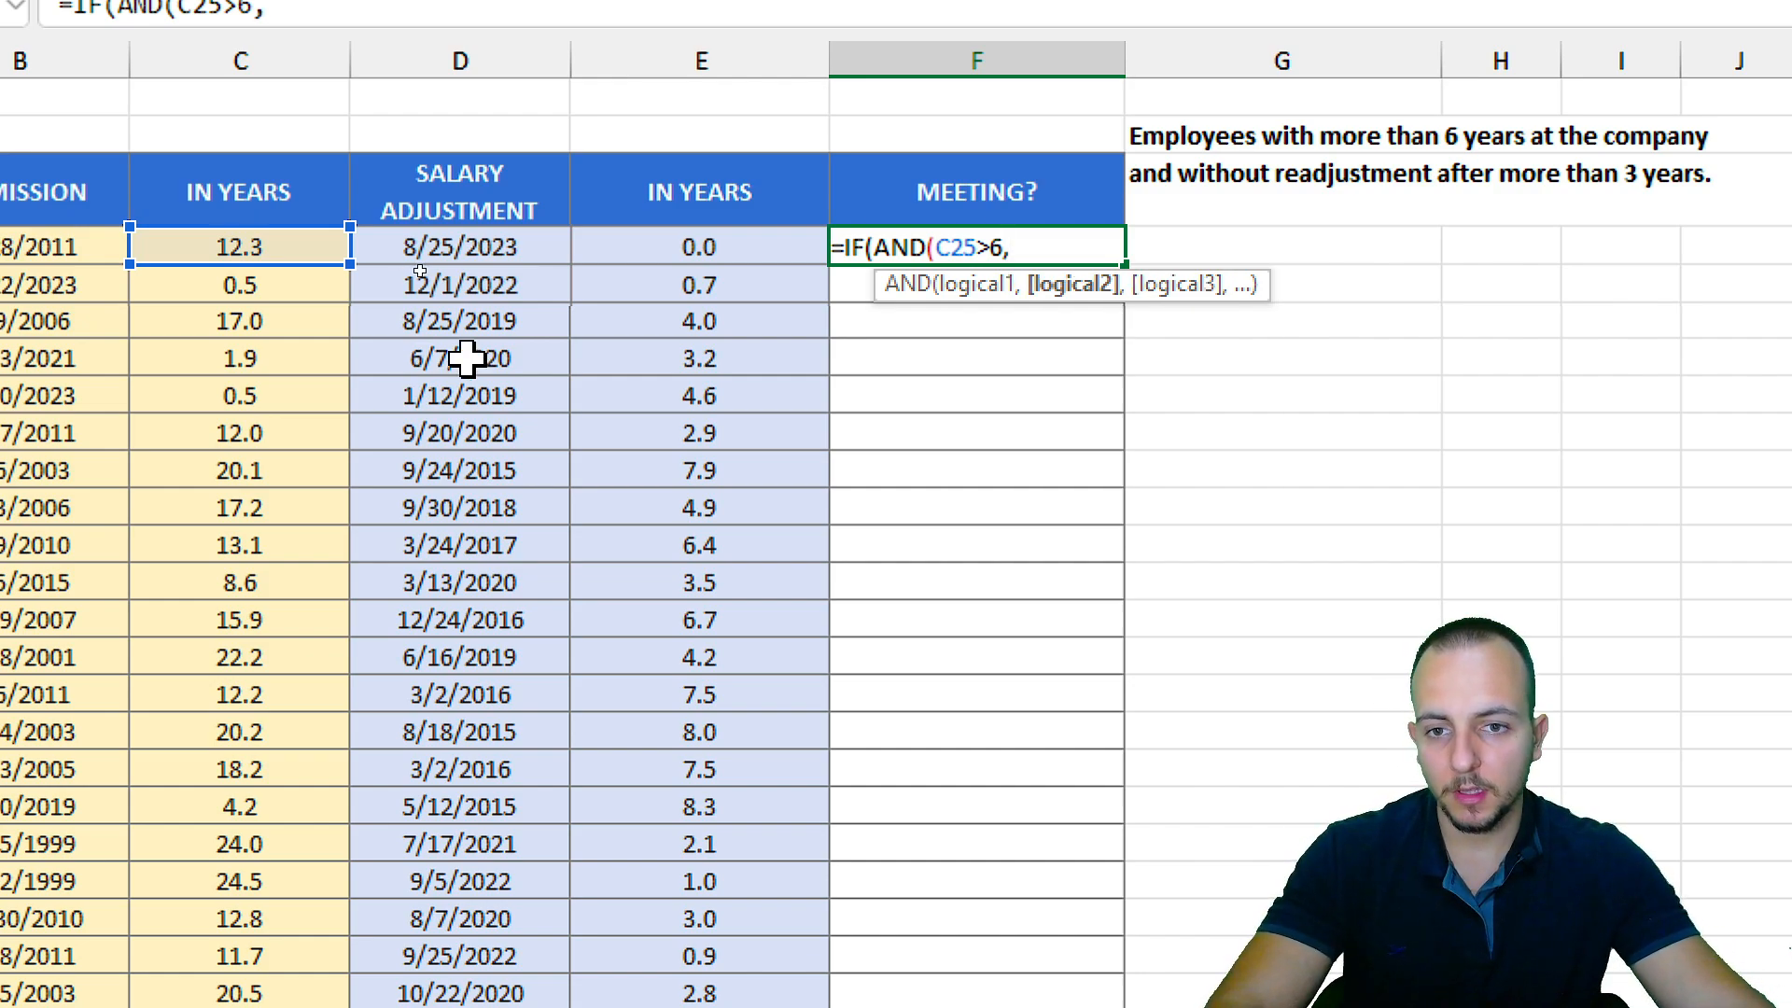
Add E25>3 as the second AND condition and complete the IF function's logical test.
left_click(678, 244)
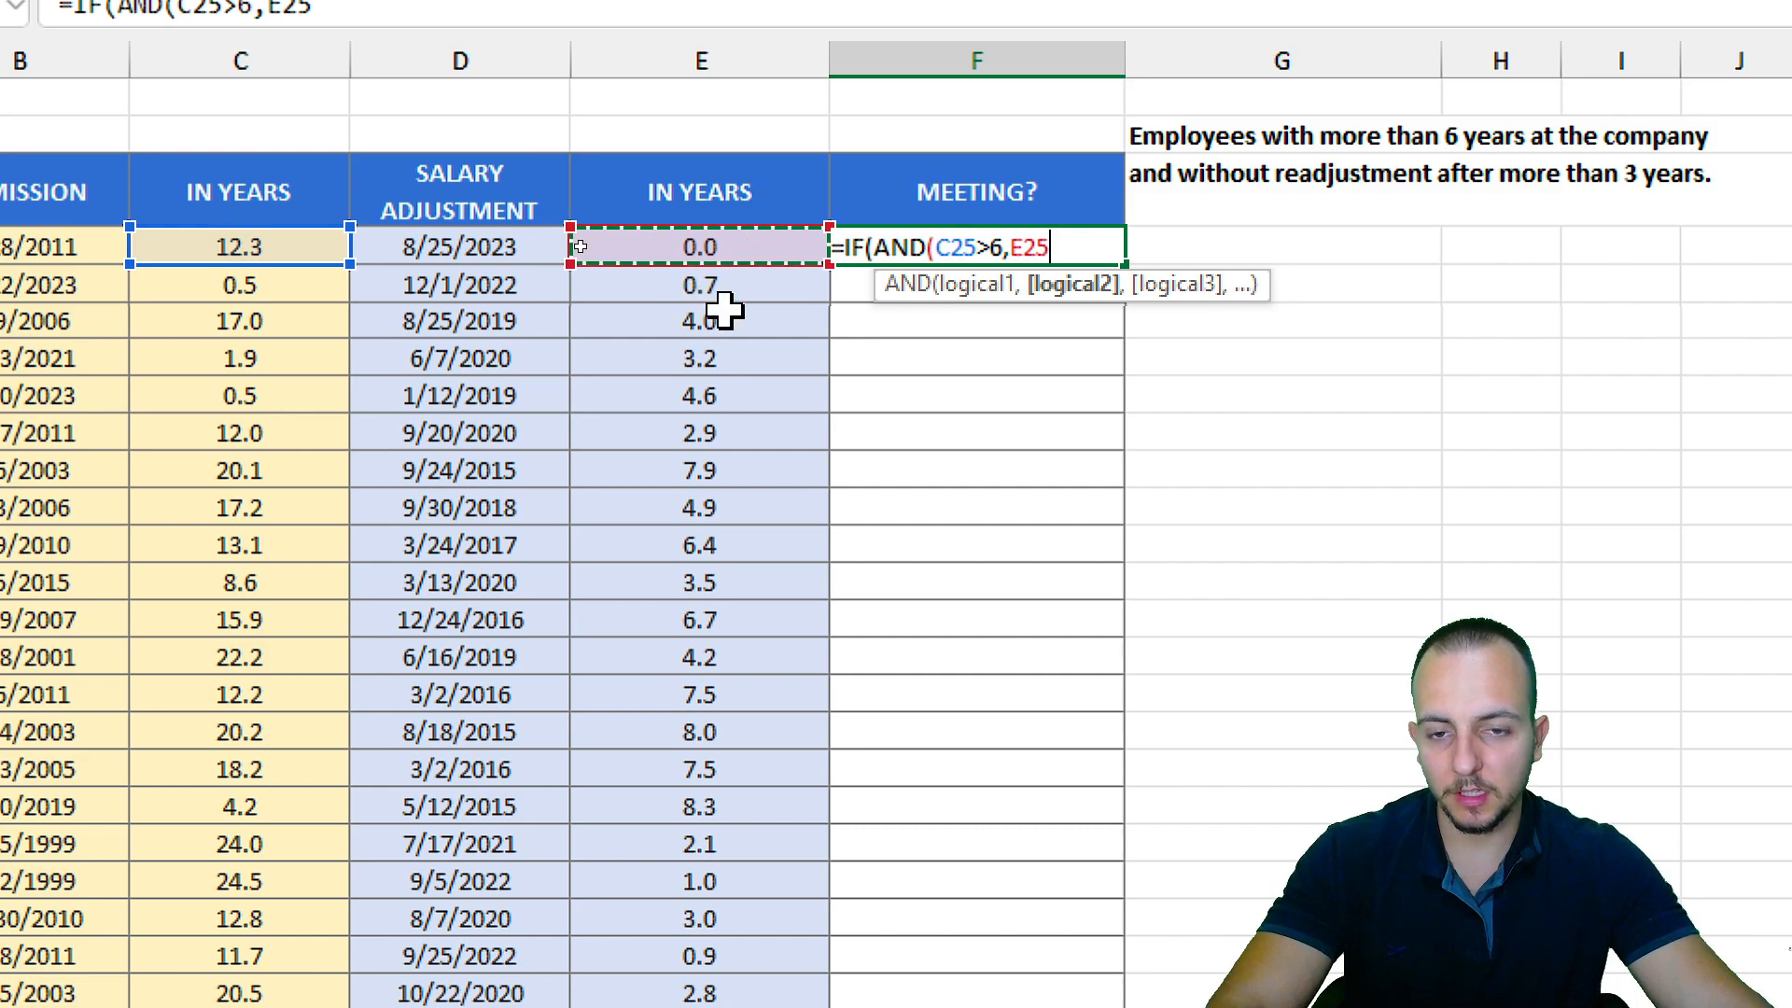
type(">")
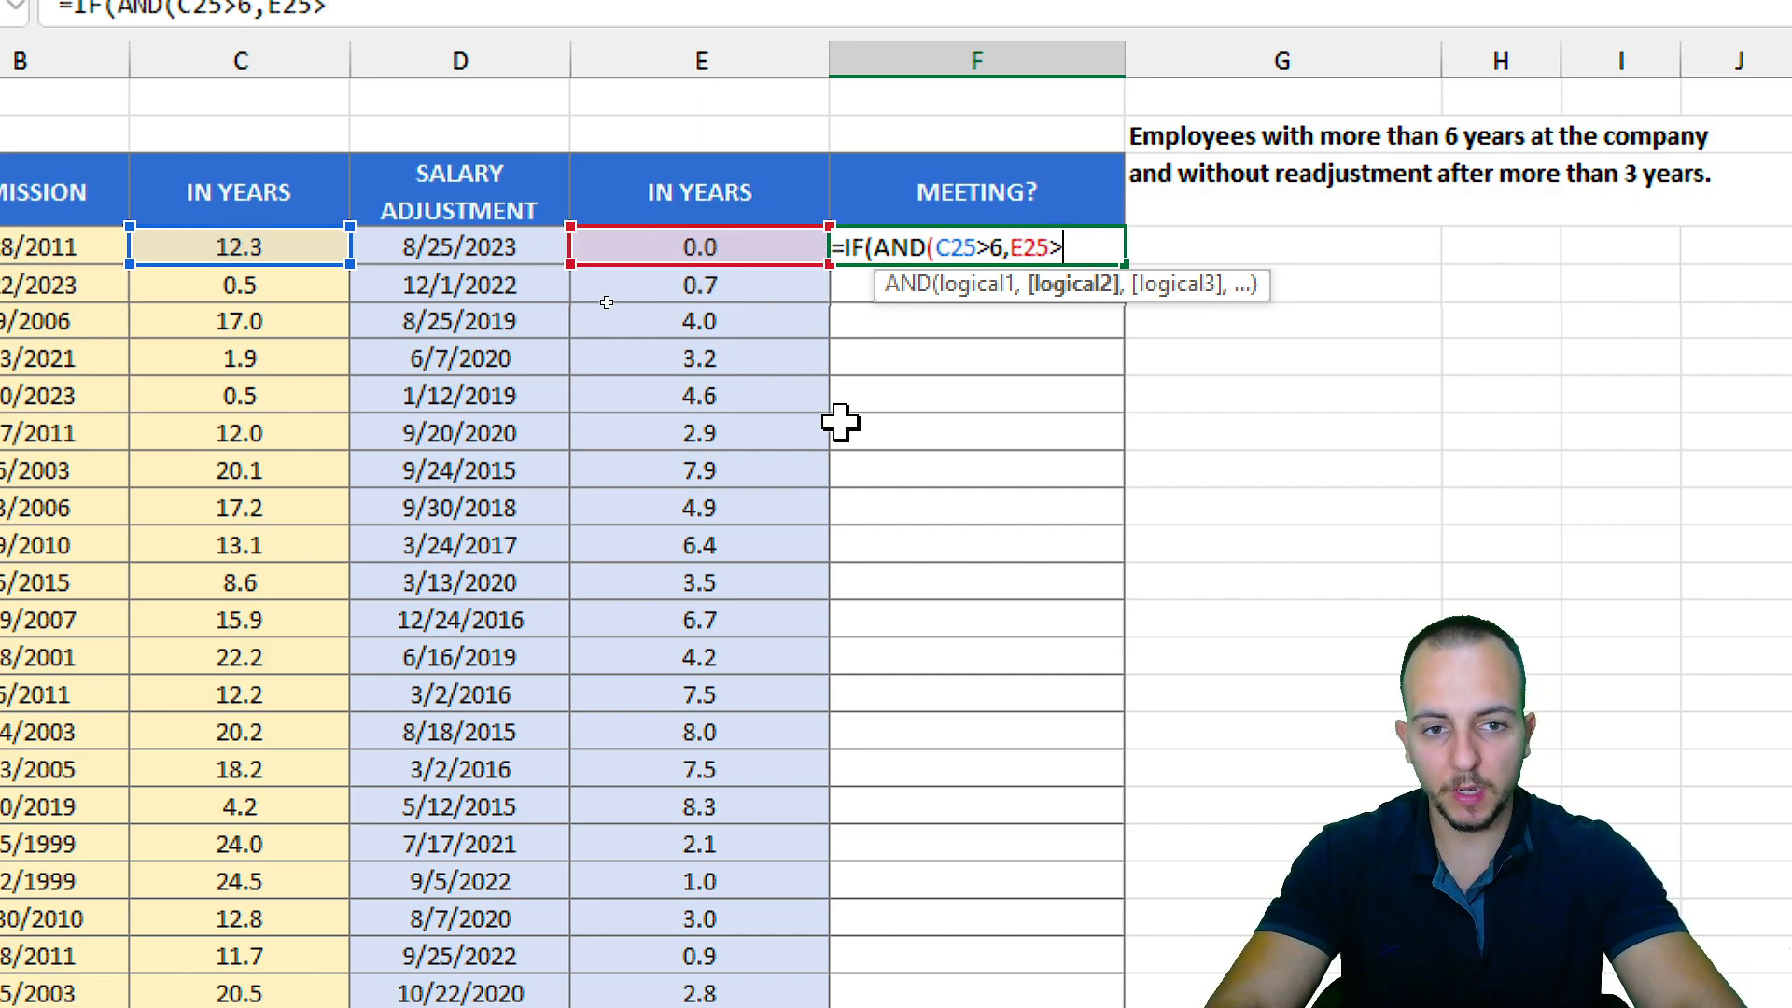
type("3")
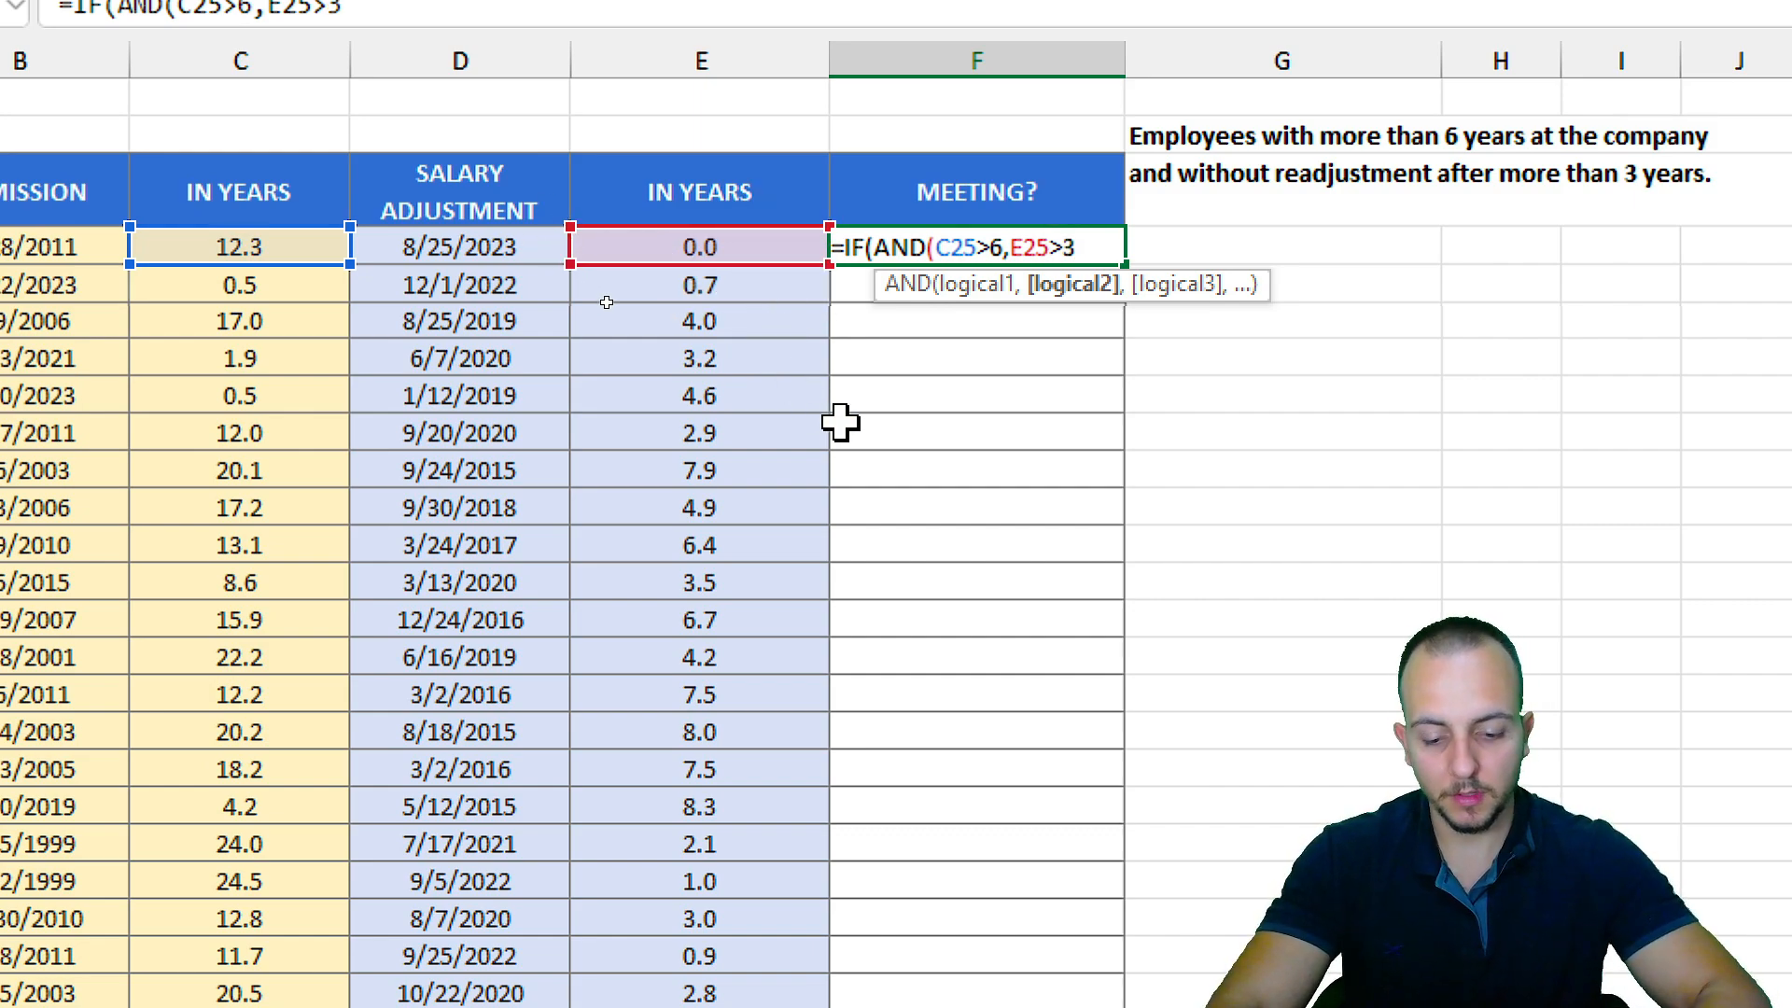
type(")")
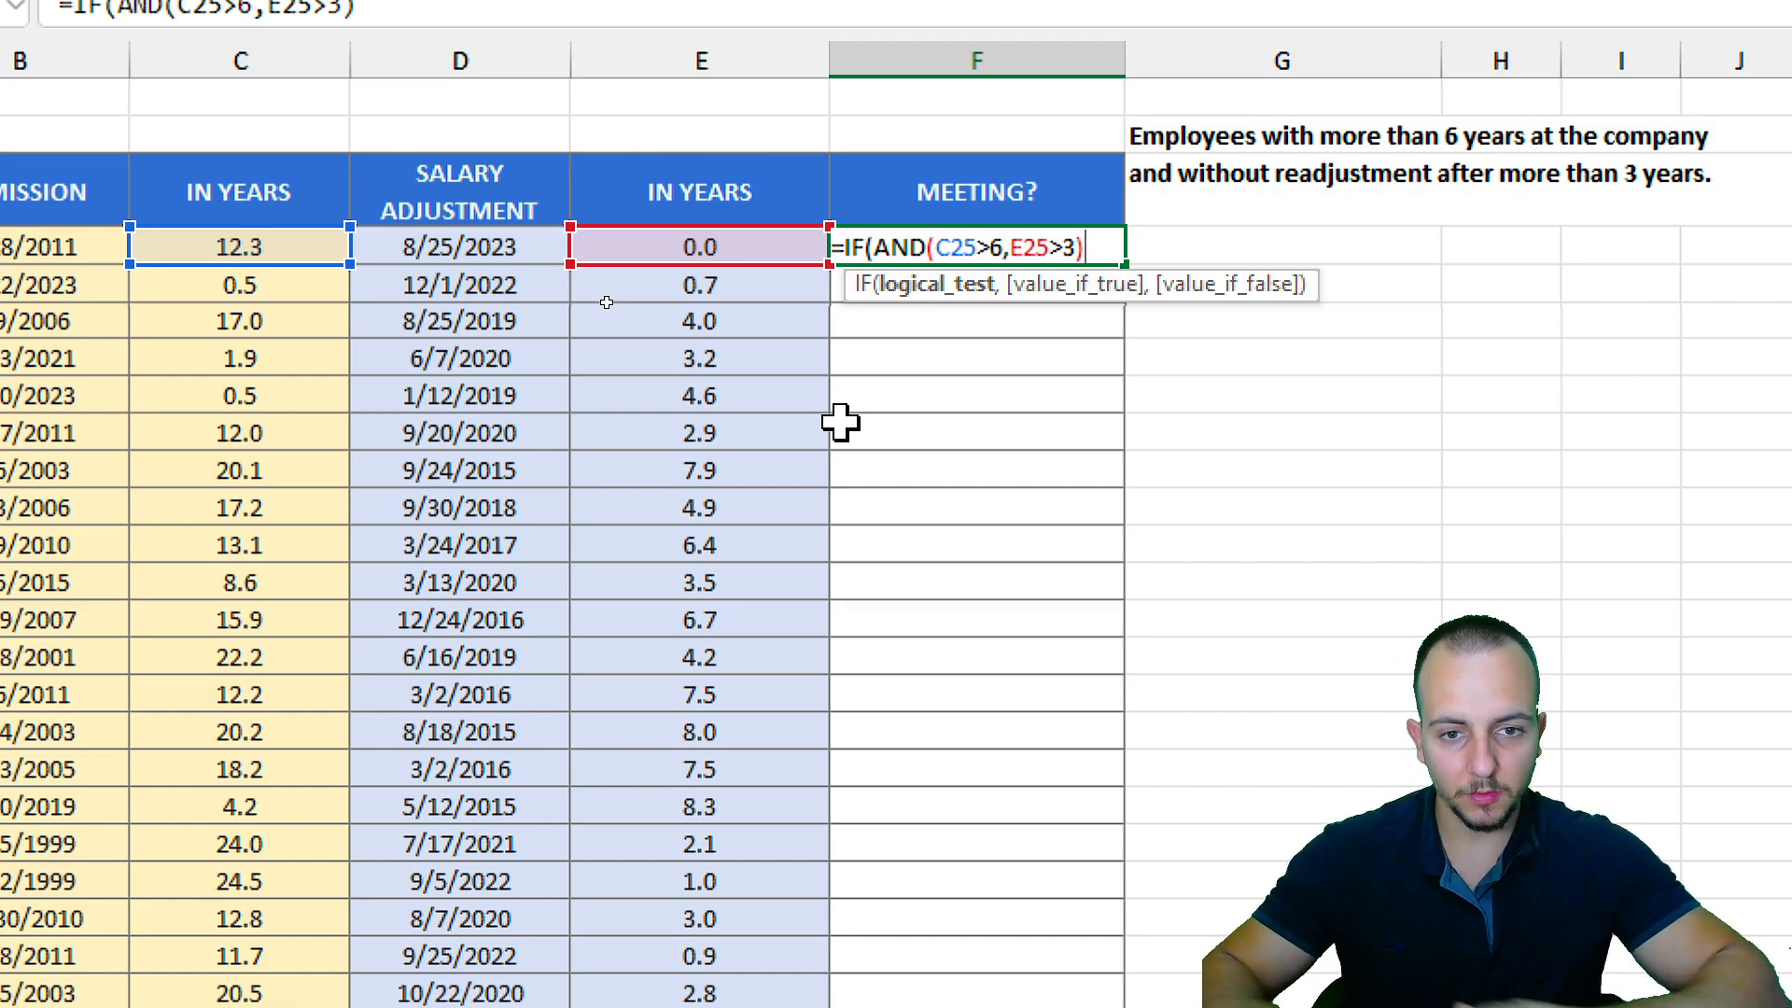
type(",")
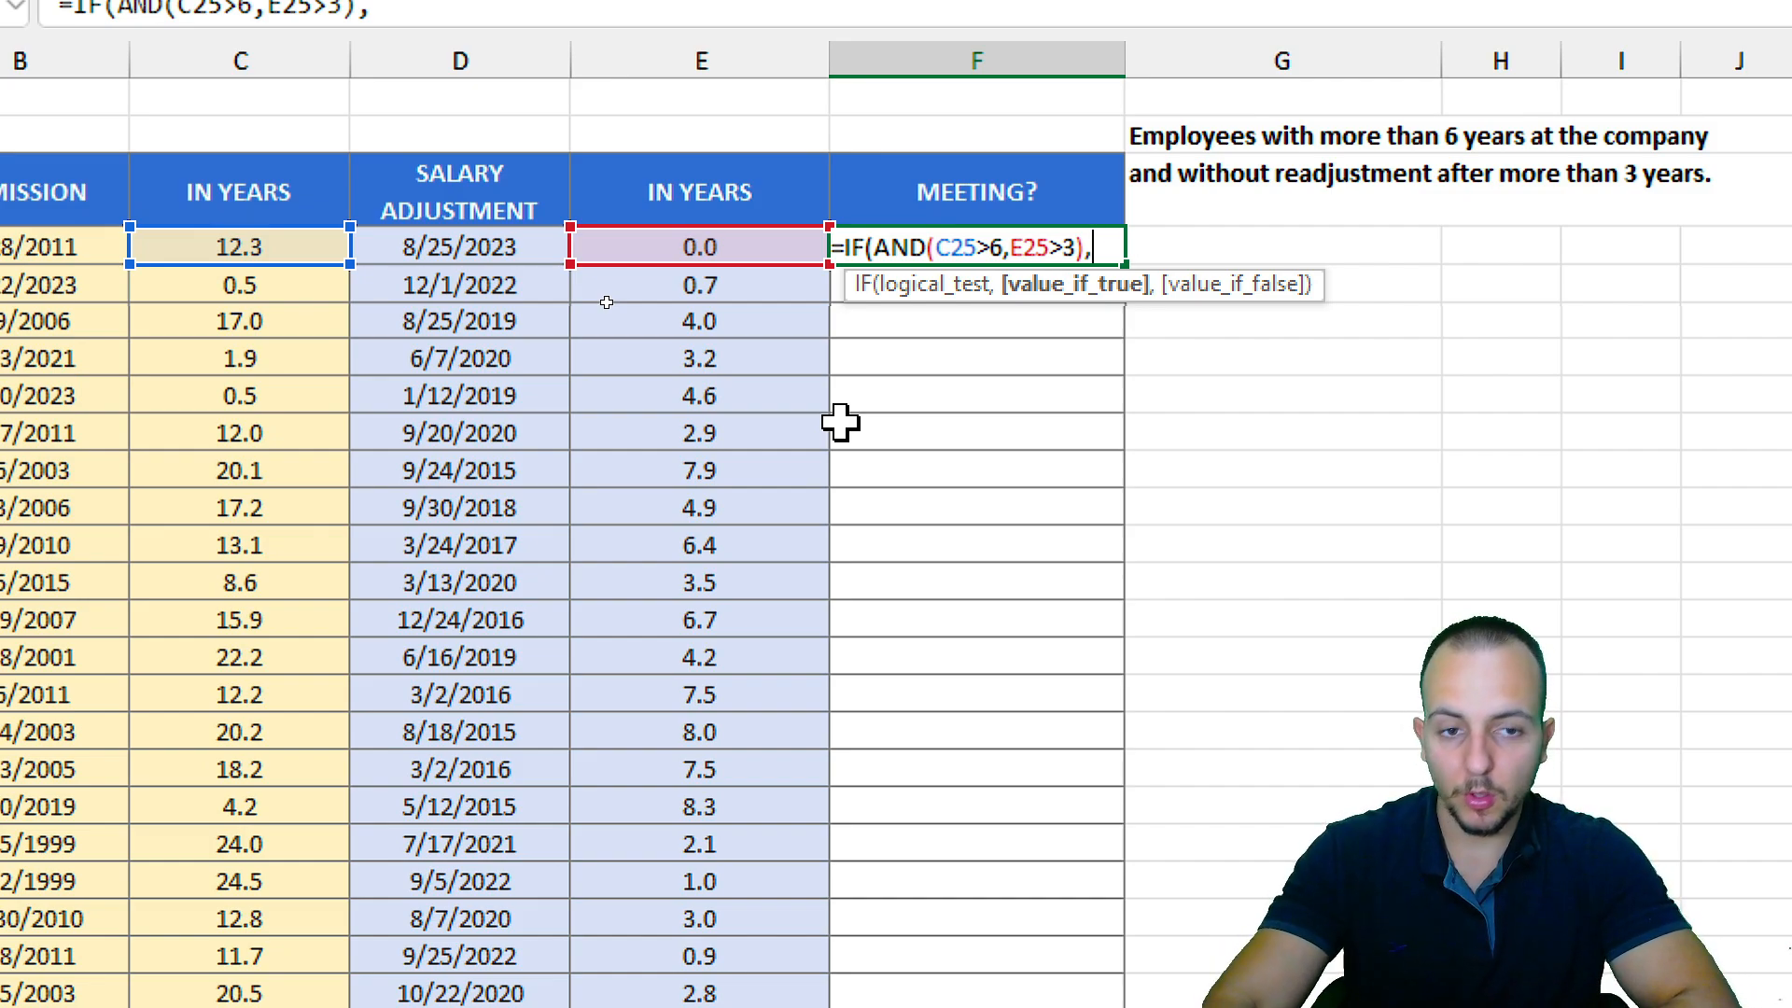
Return "OK" when the test is true, leave the false value empty after its comma, and confirm the formula.
type("\"")
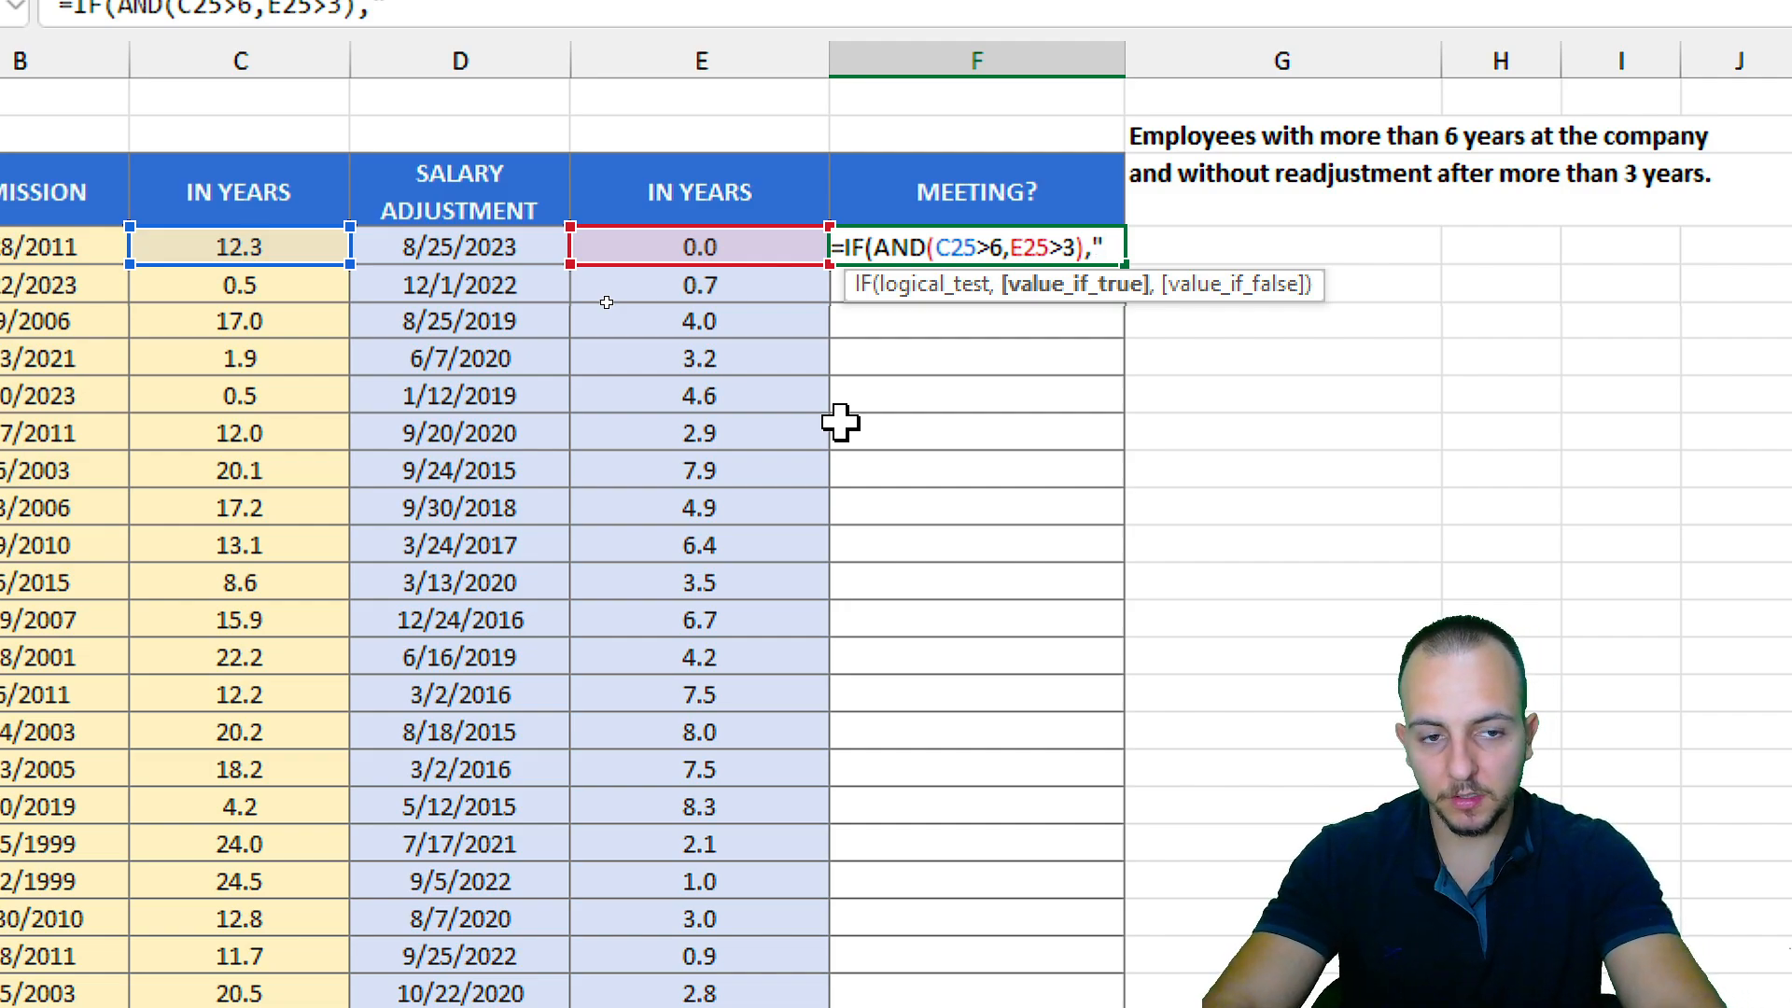
type("OK\"")
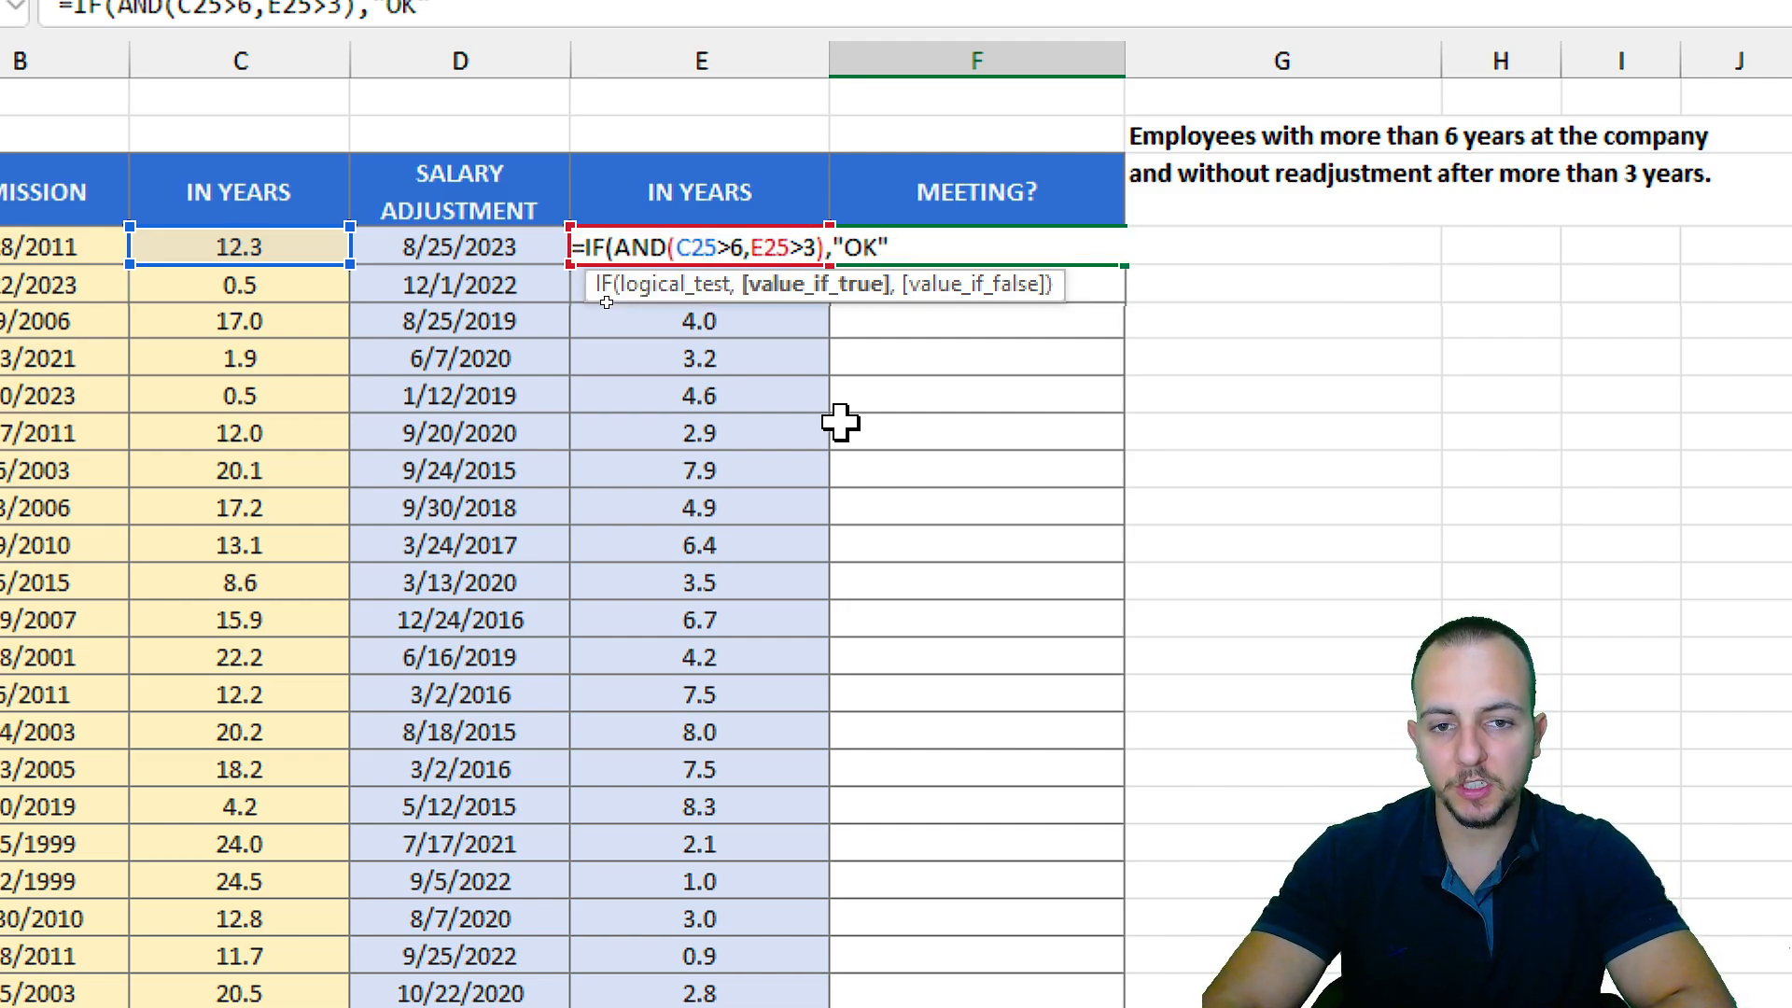
type(",")
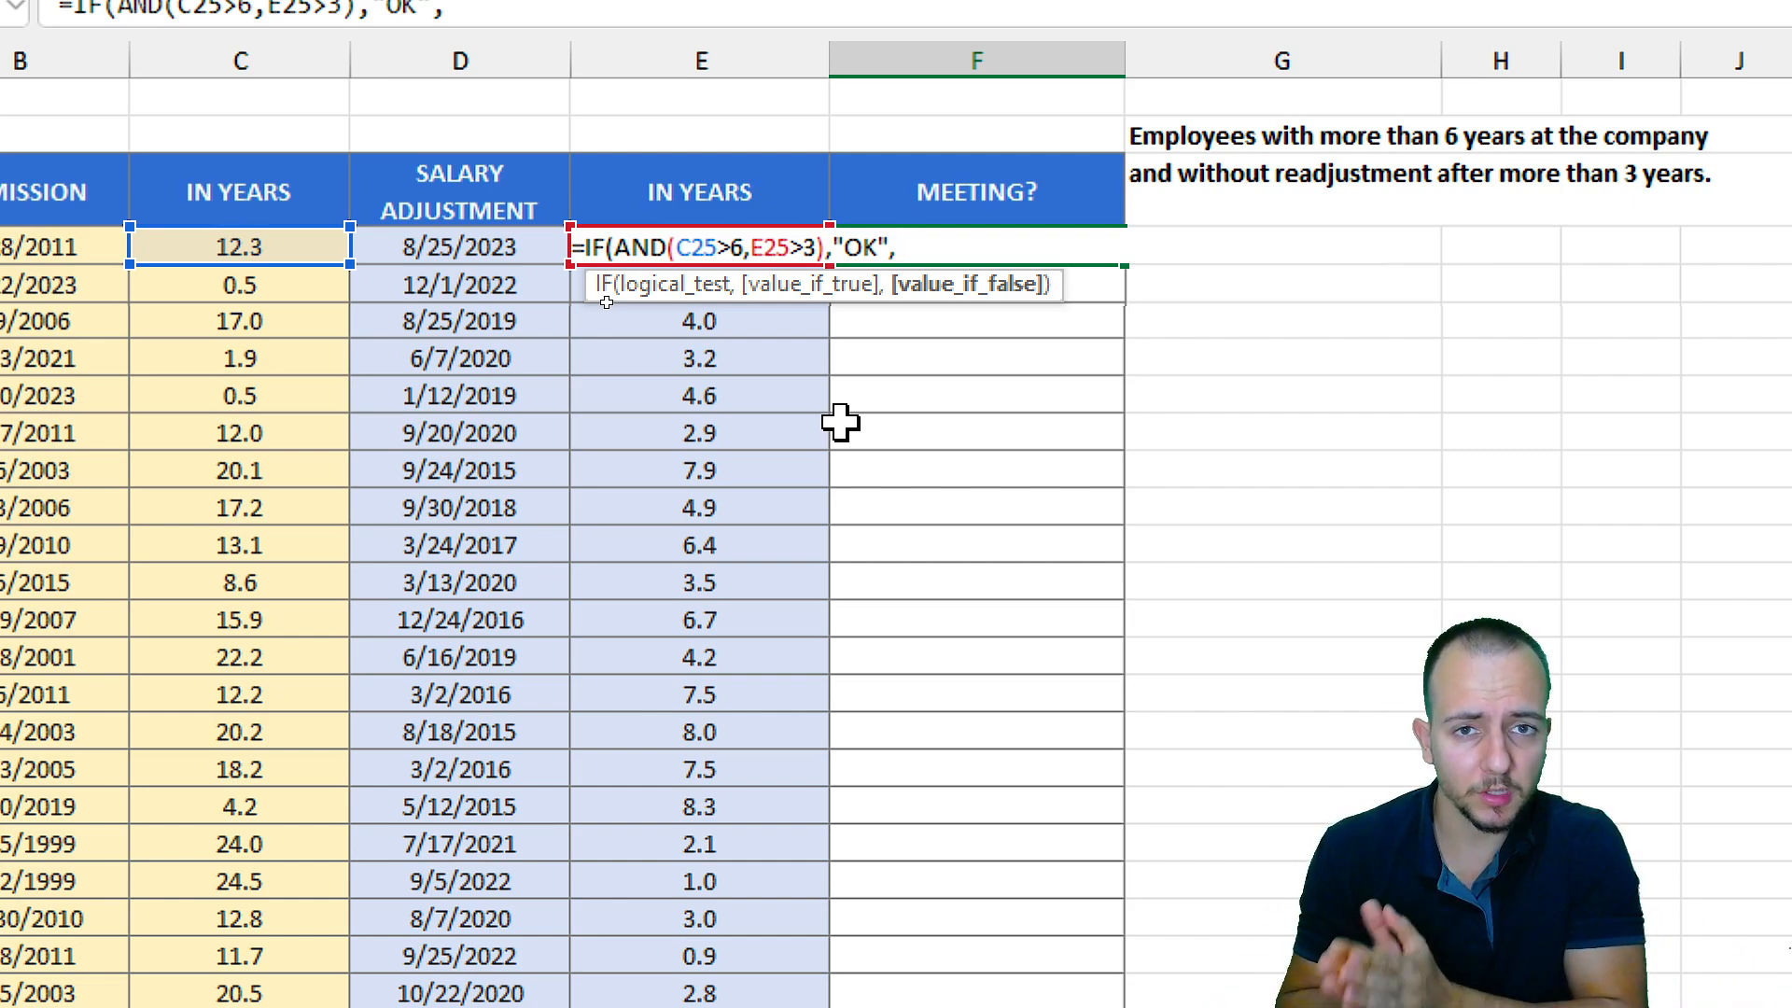
type(")")
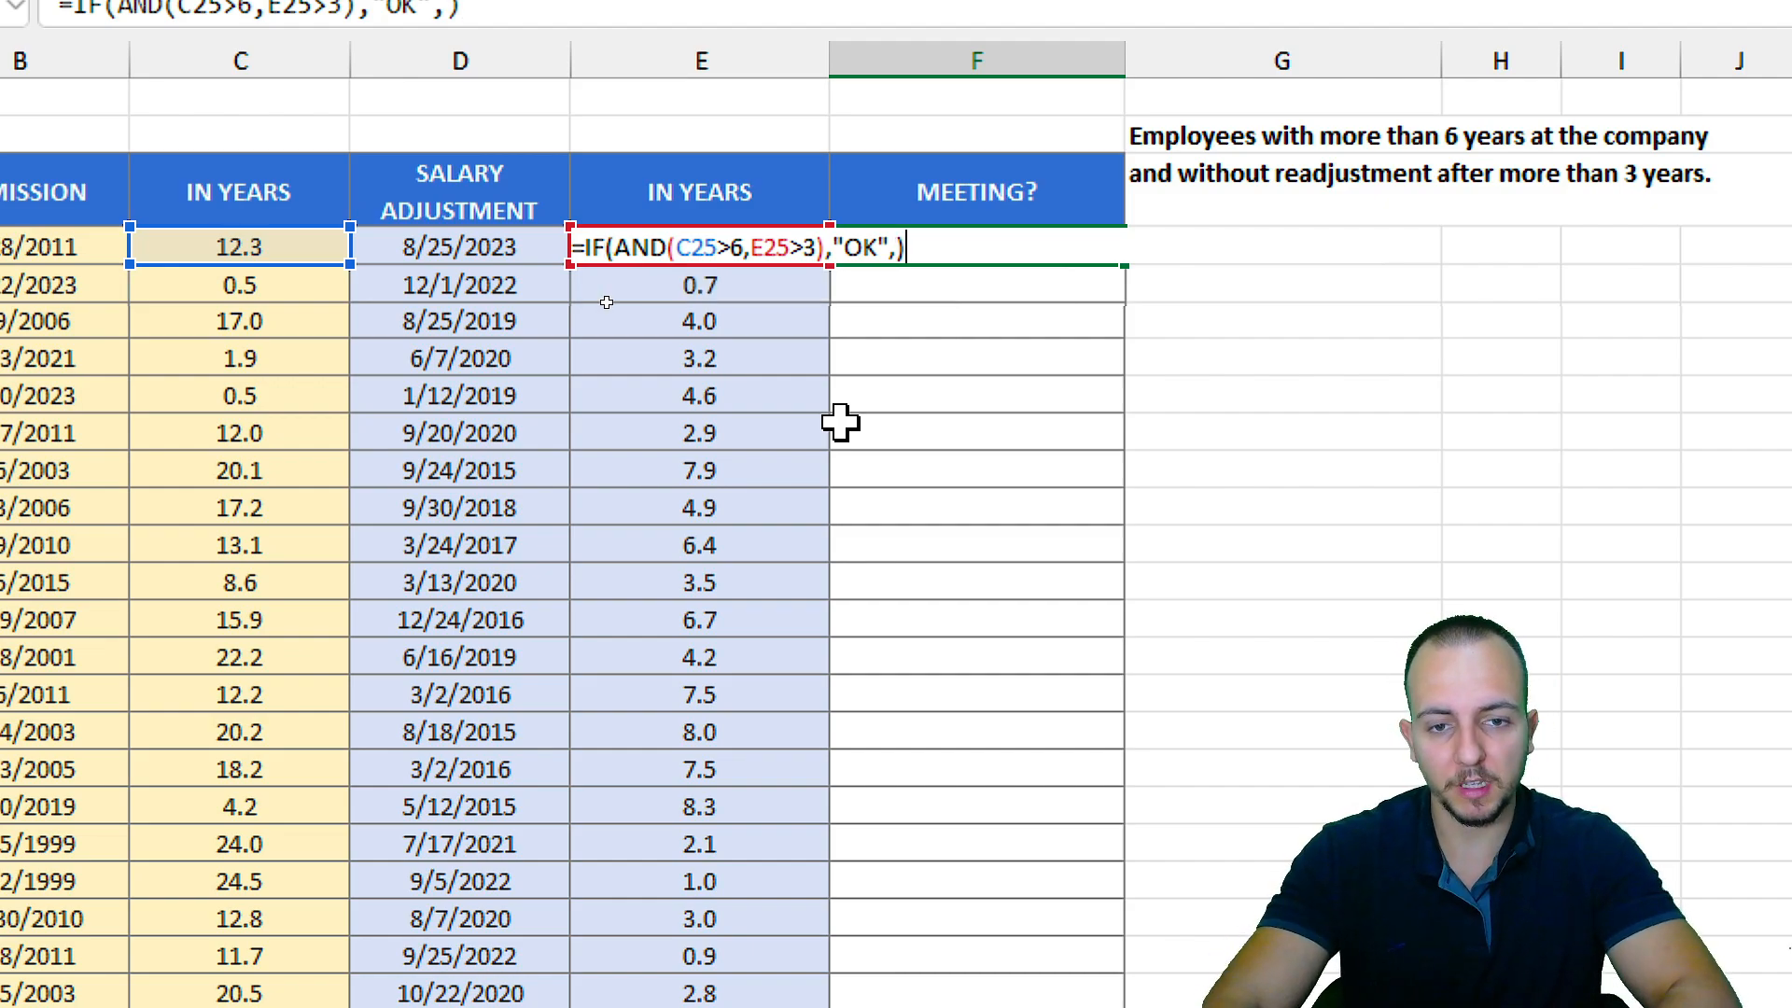
key("Return")
Edit the F25 formula to =IF(AND(C25>6,E25>3),"OK") by removing the empty false argument's comma.
left_click(1061, 240)
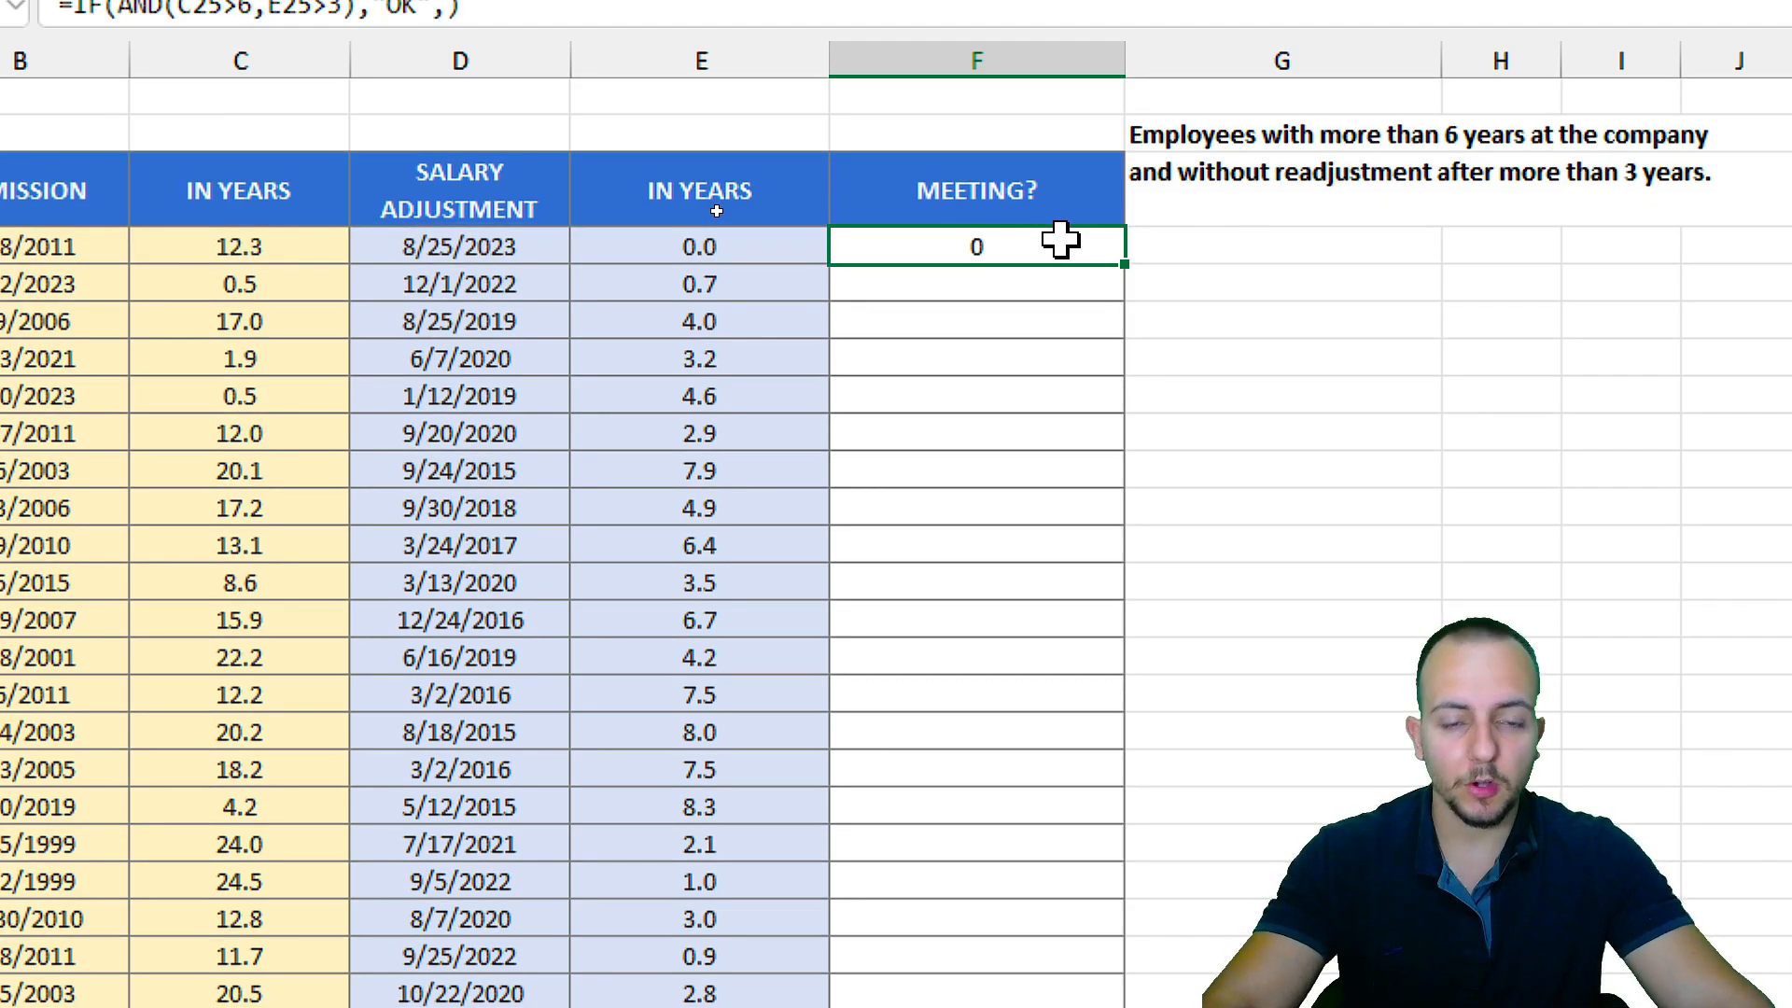
double_click(1061, 240)
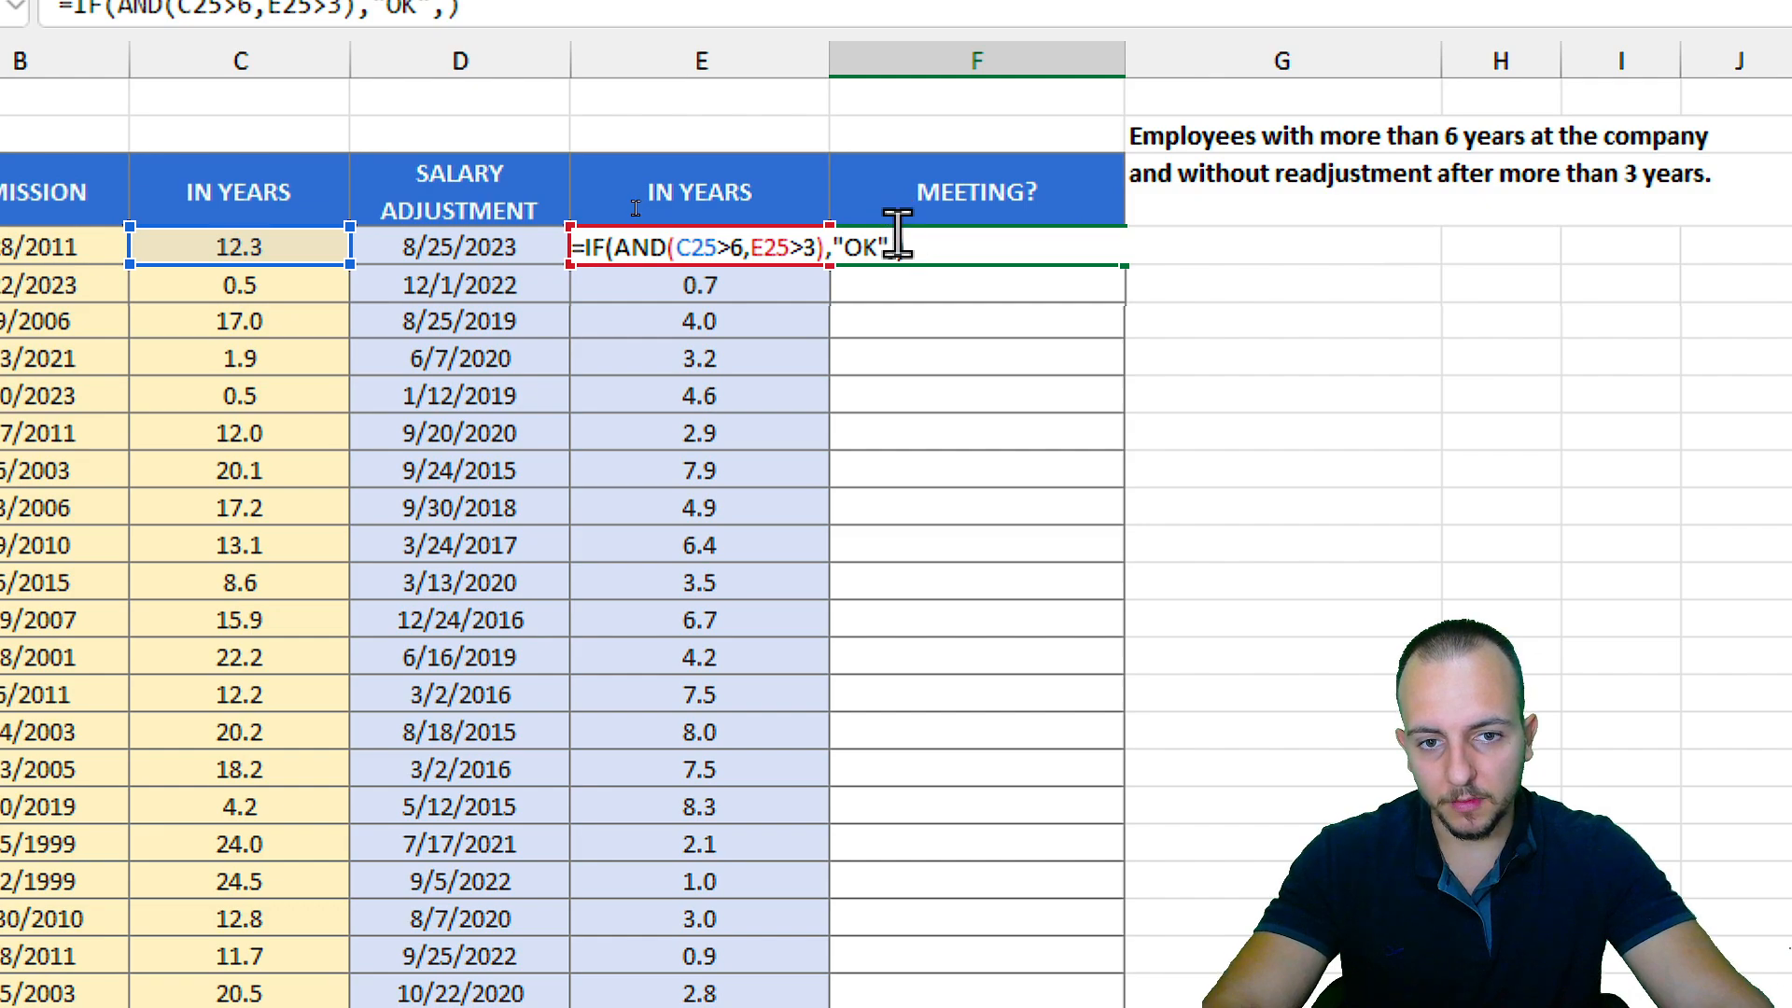
left_click(893, 247)
key("Delete")
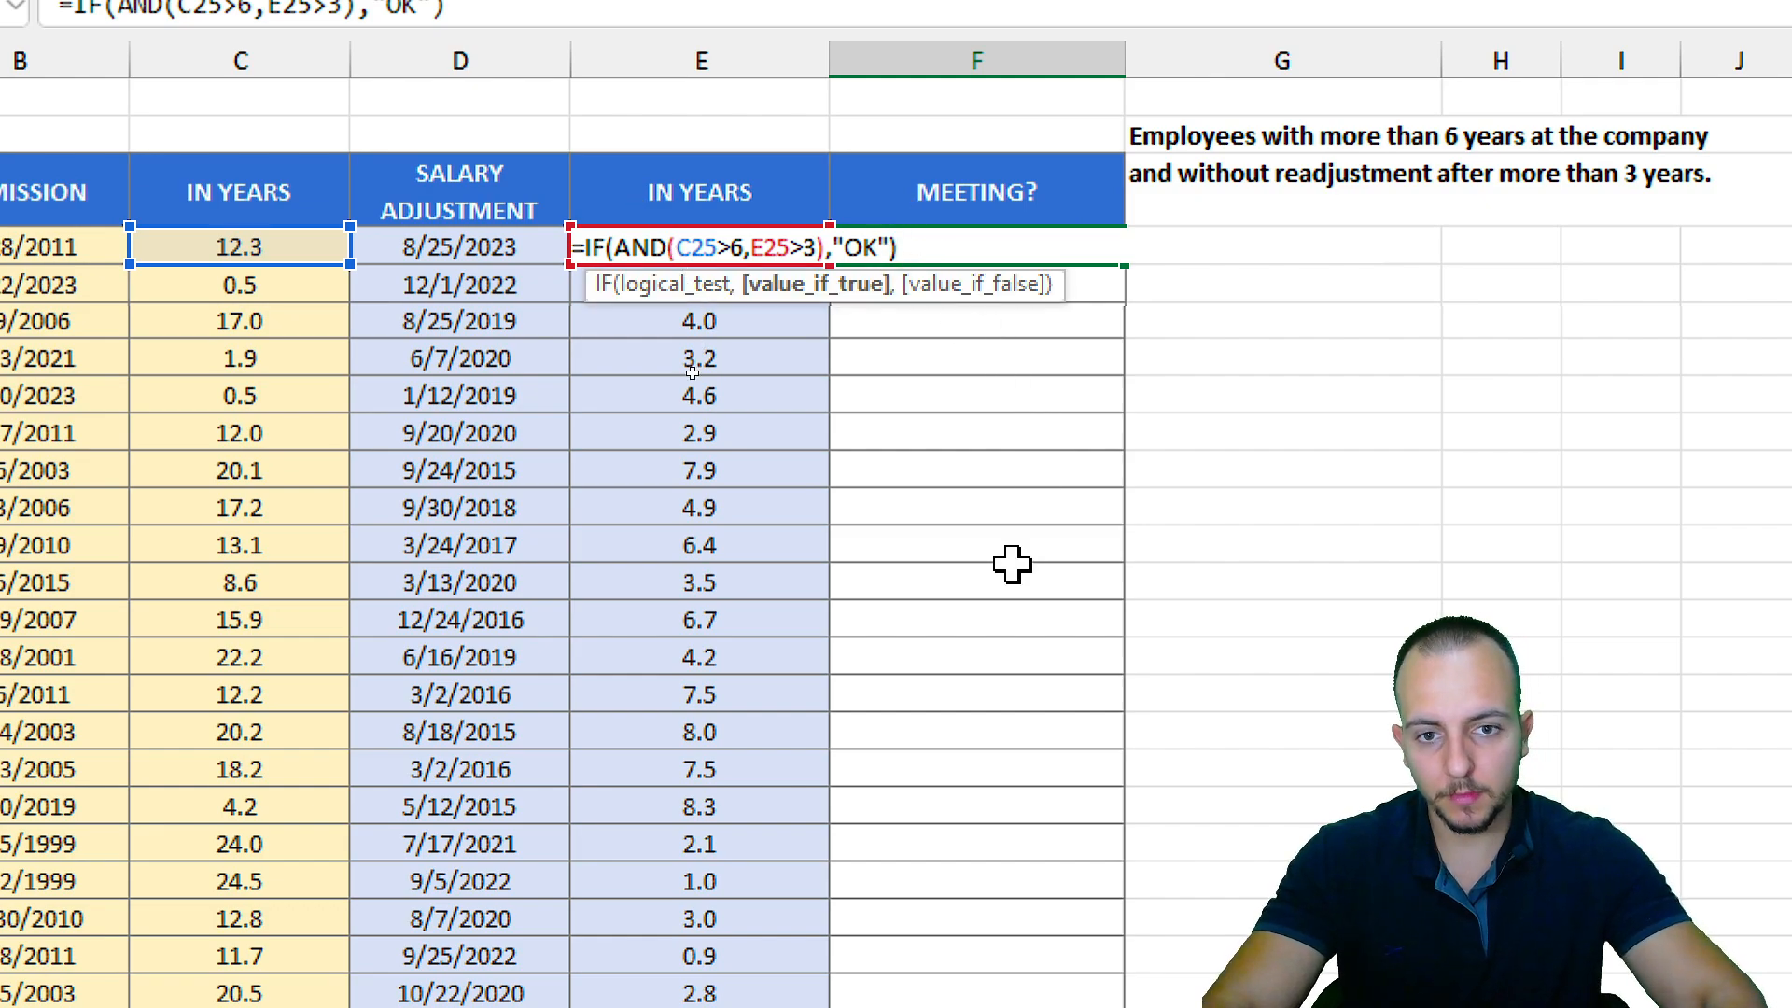
key("Return")
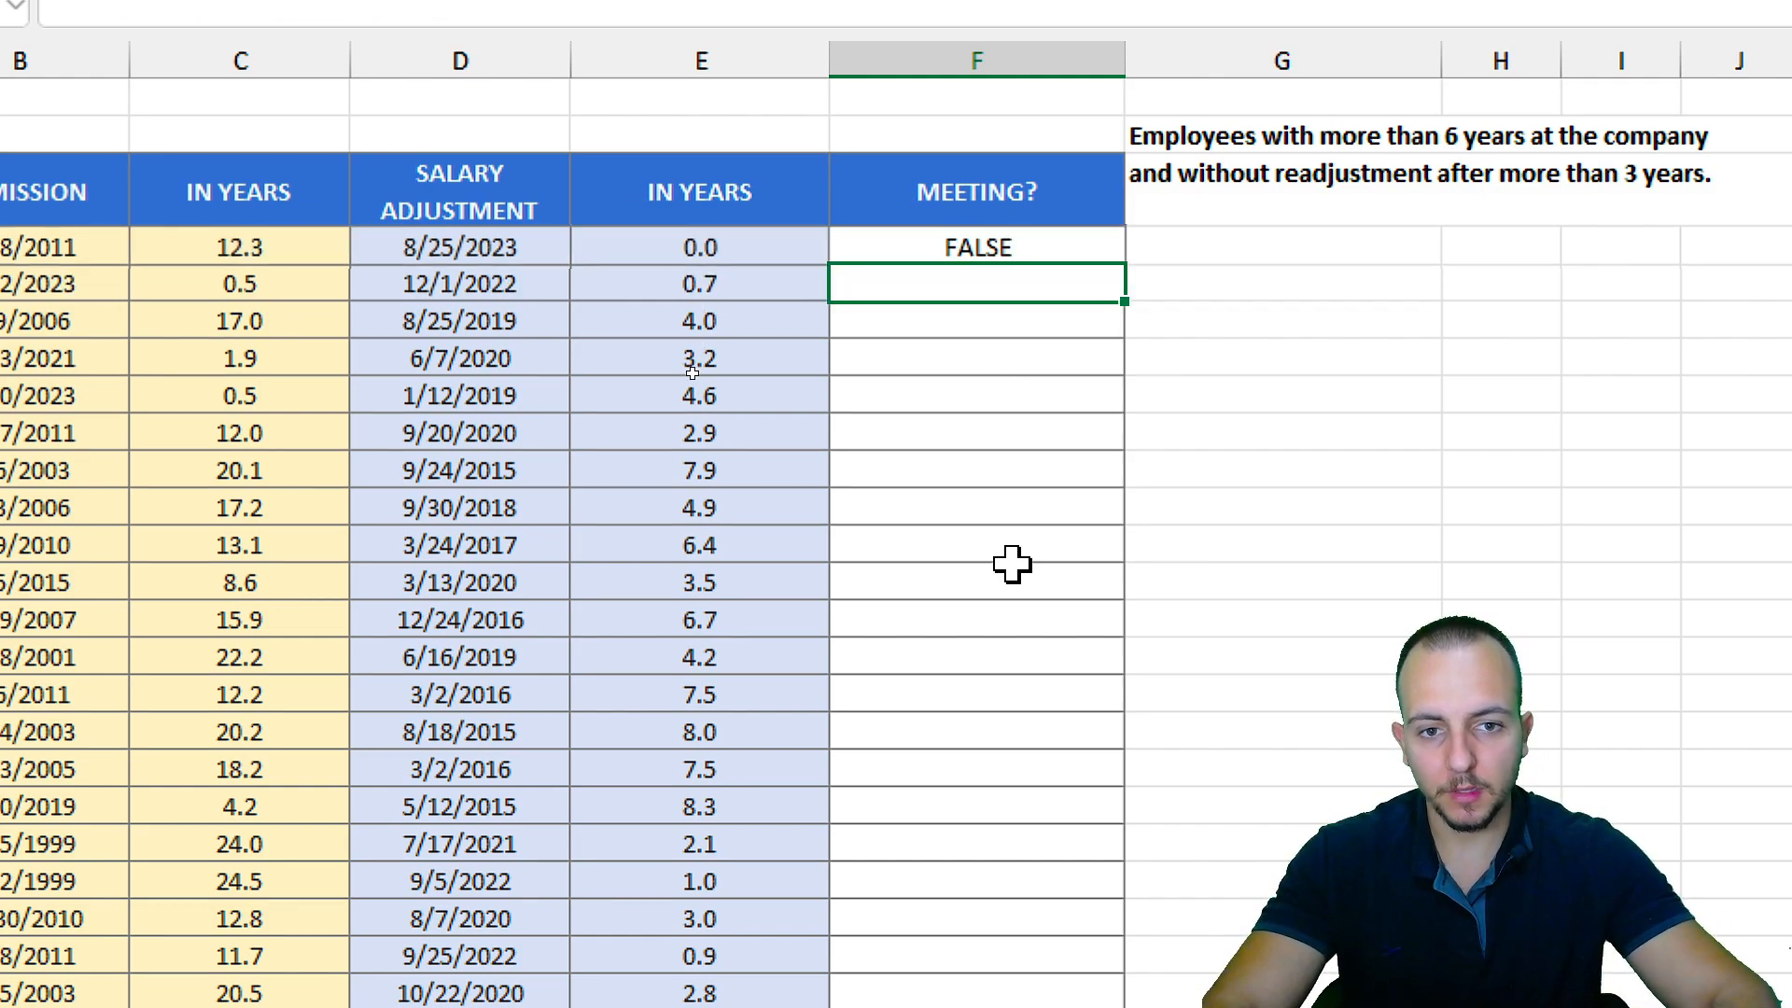
Check the F25 result against C25 and E25, marking C25 as meeting its condition and E25 as failing, and clear the markings.
left_click(1025, 247)
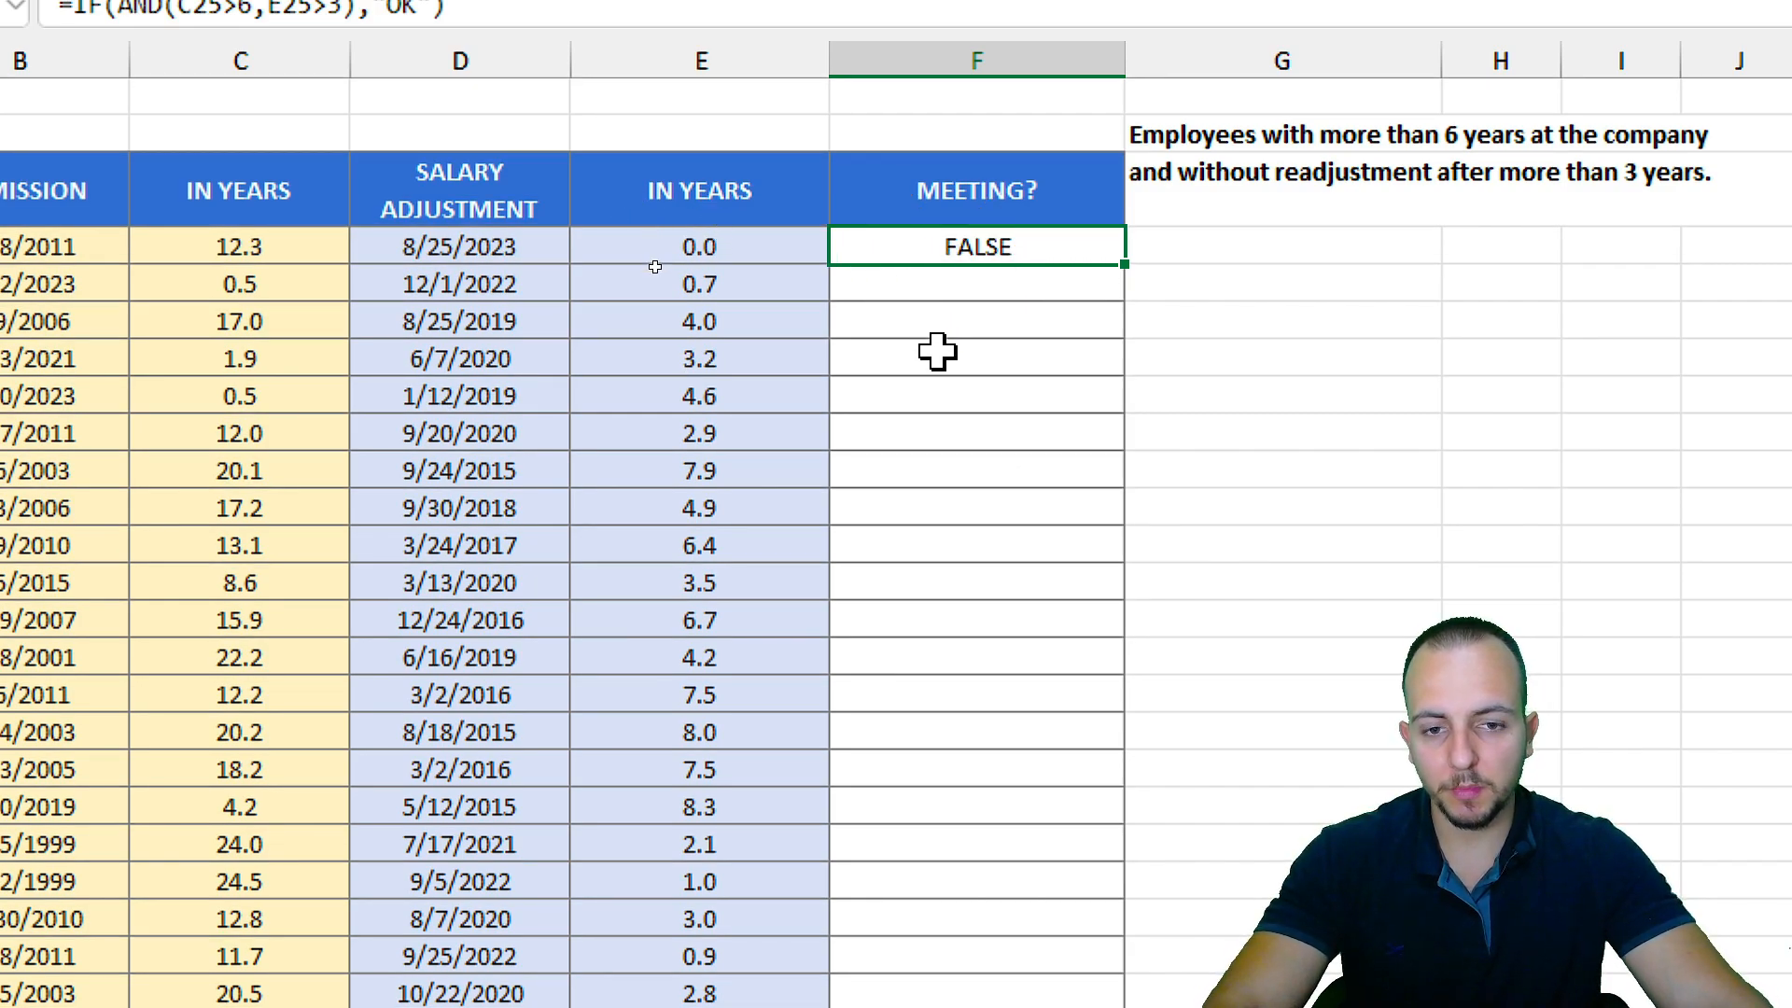
left_click_drag(181, 222, 286, 274)
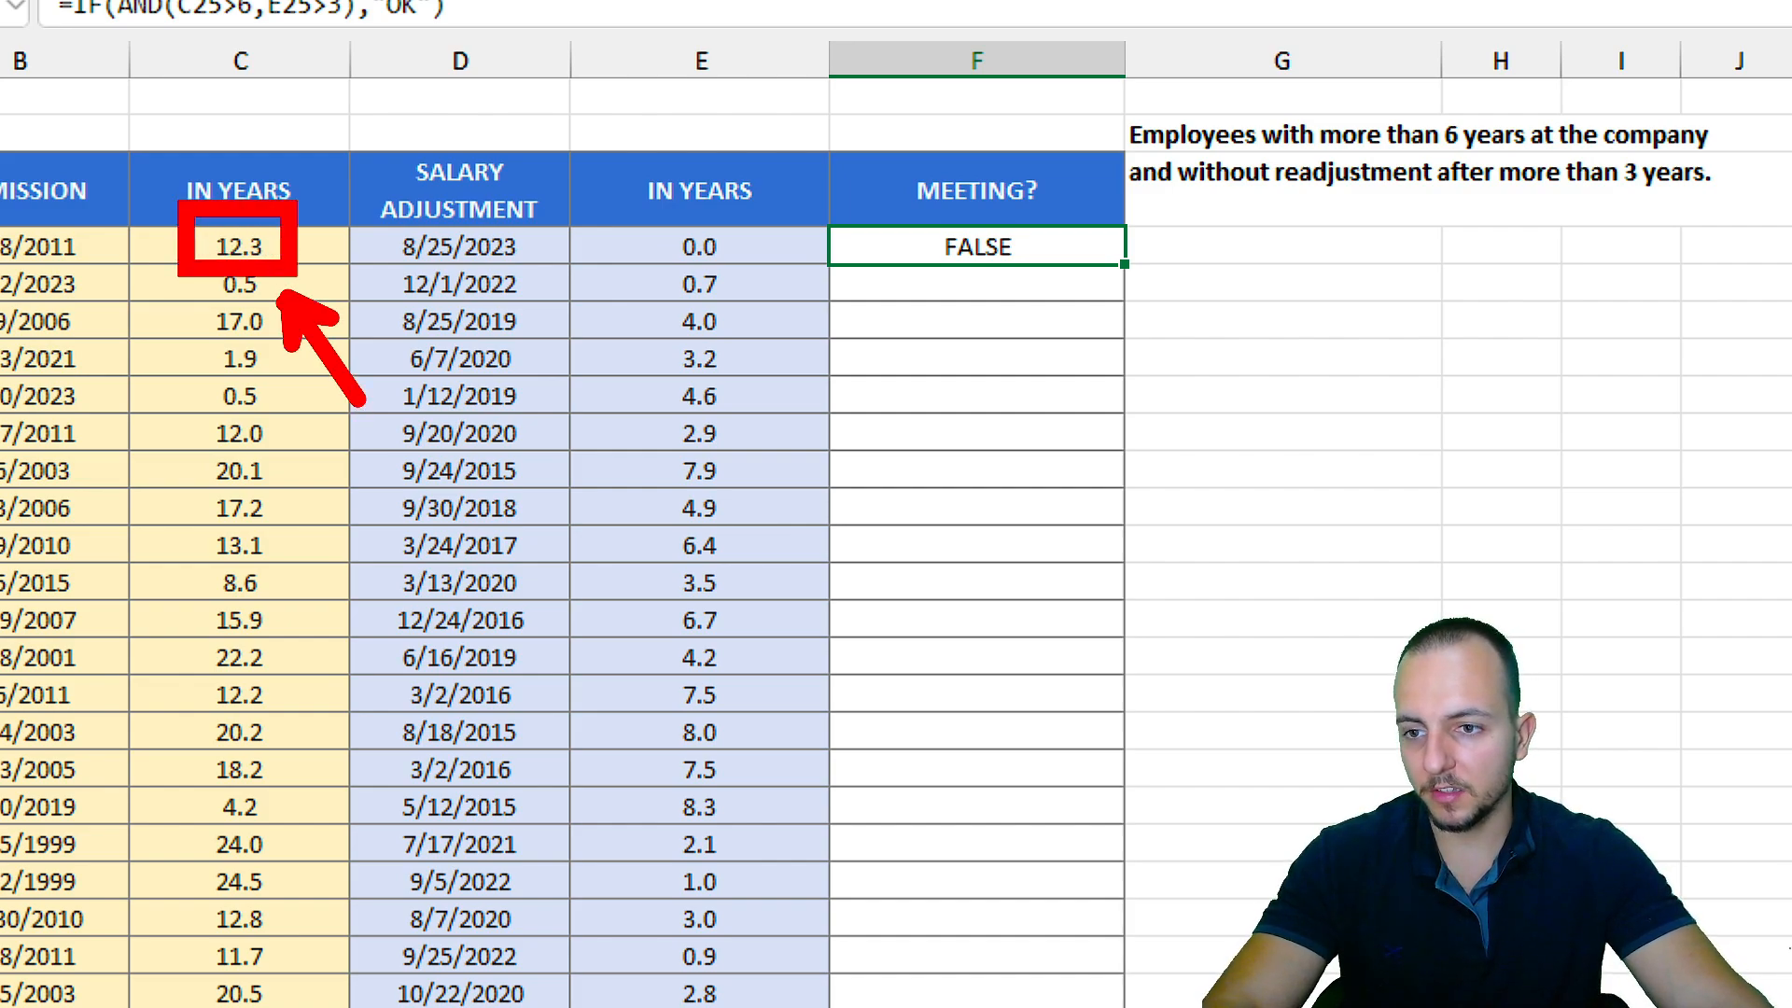
left_click_drag(650, 209, 748, 289)
mouse_move(214, 144)
left_mouse_down()
mouse_move(233, 187)
mouse_move(314, 113)
left_mouse_up()
left_click_drag(653, 198, 755, 276)
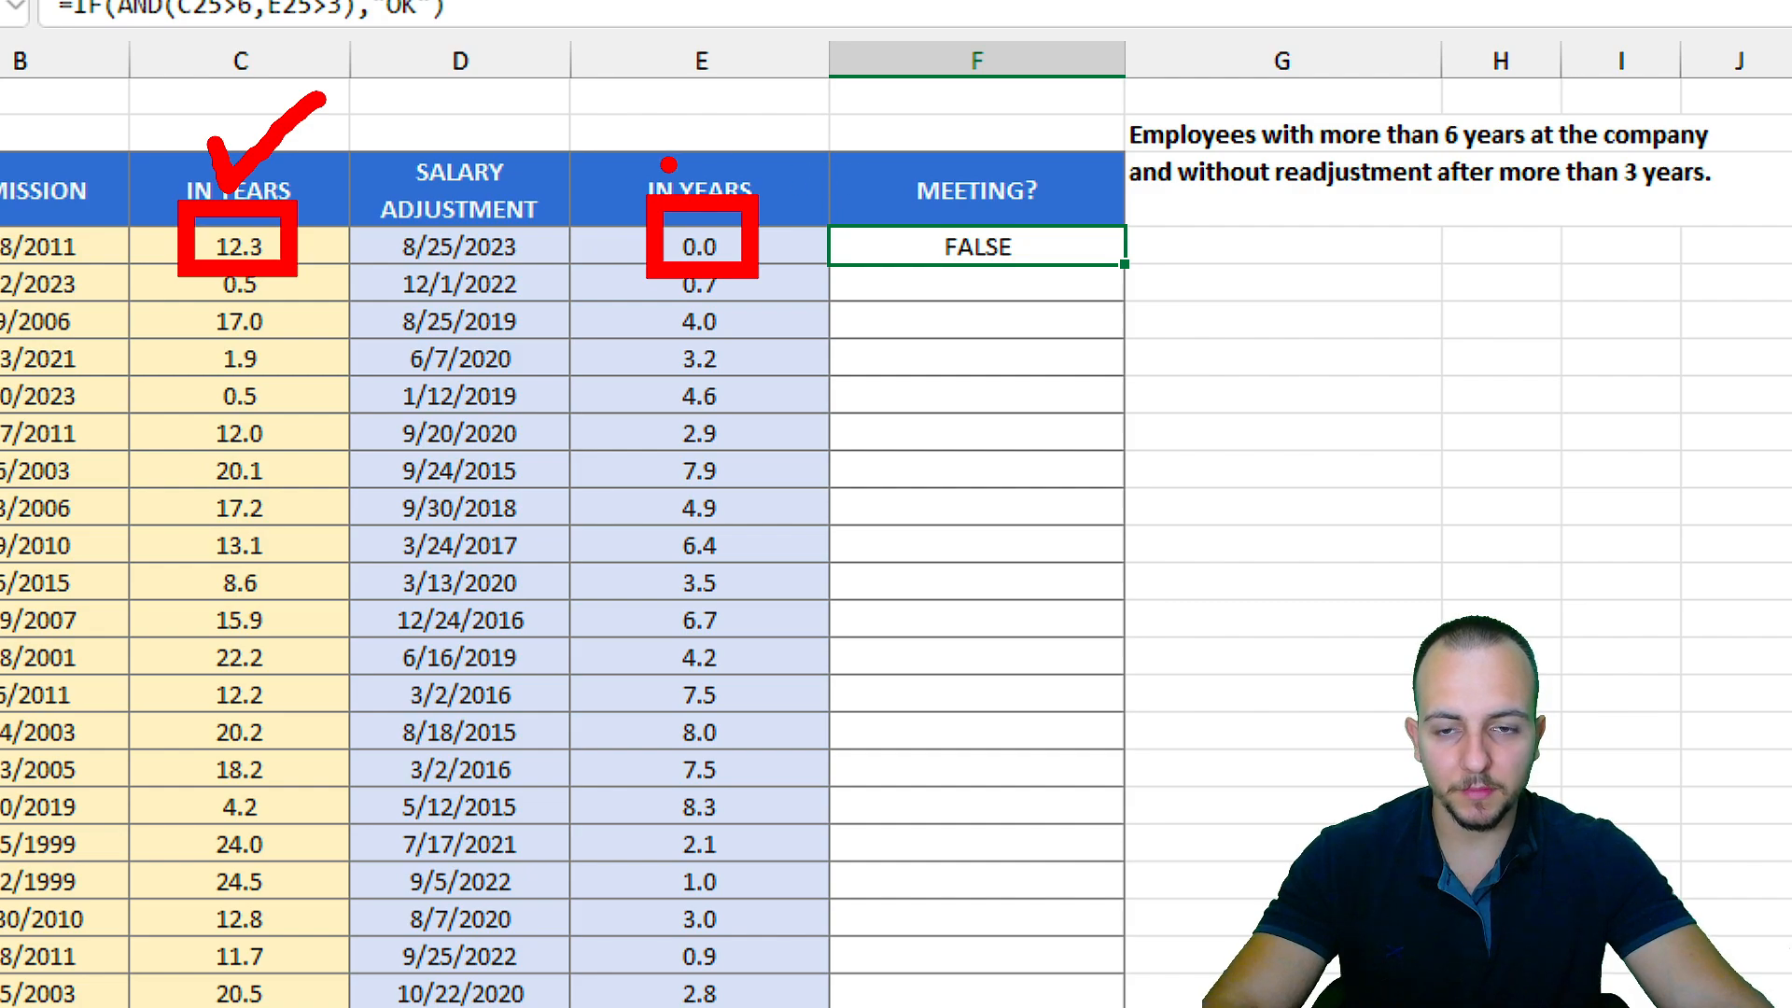
left_click_drag(644, 154, 777, 70)
left_click_drag(668, 59, 784, 177)
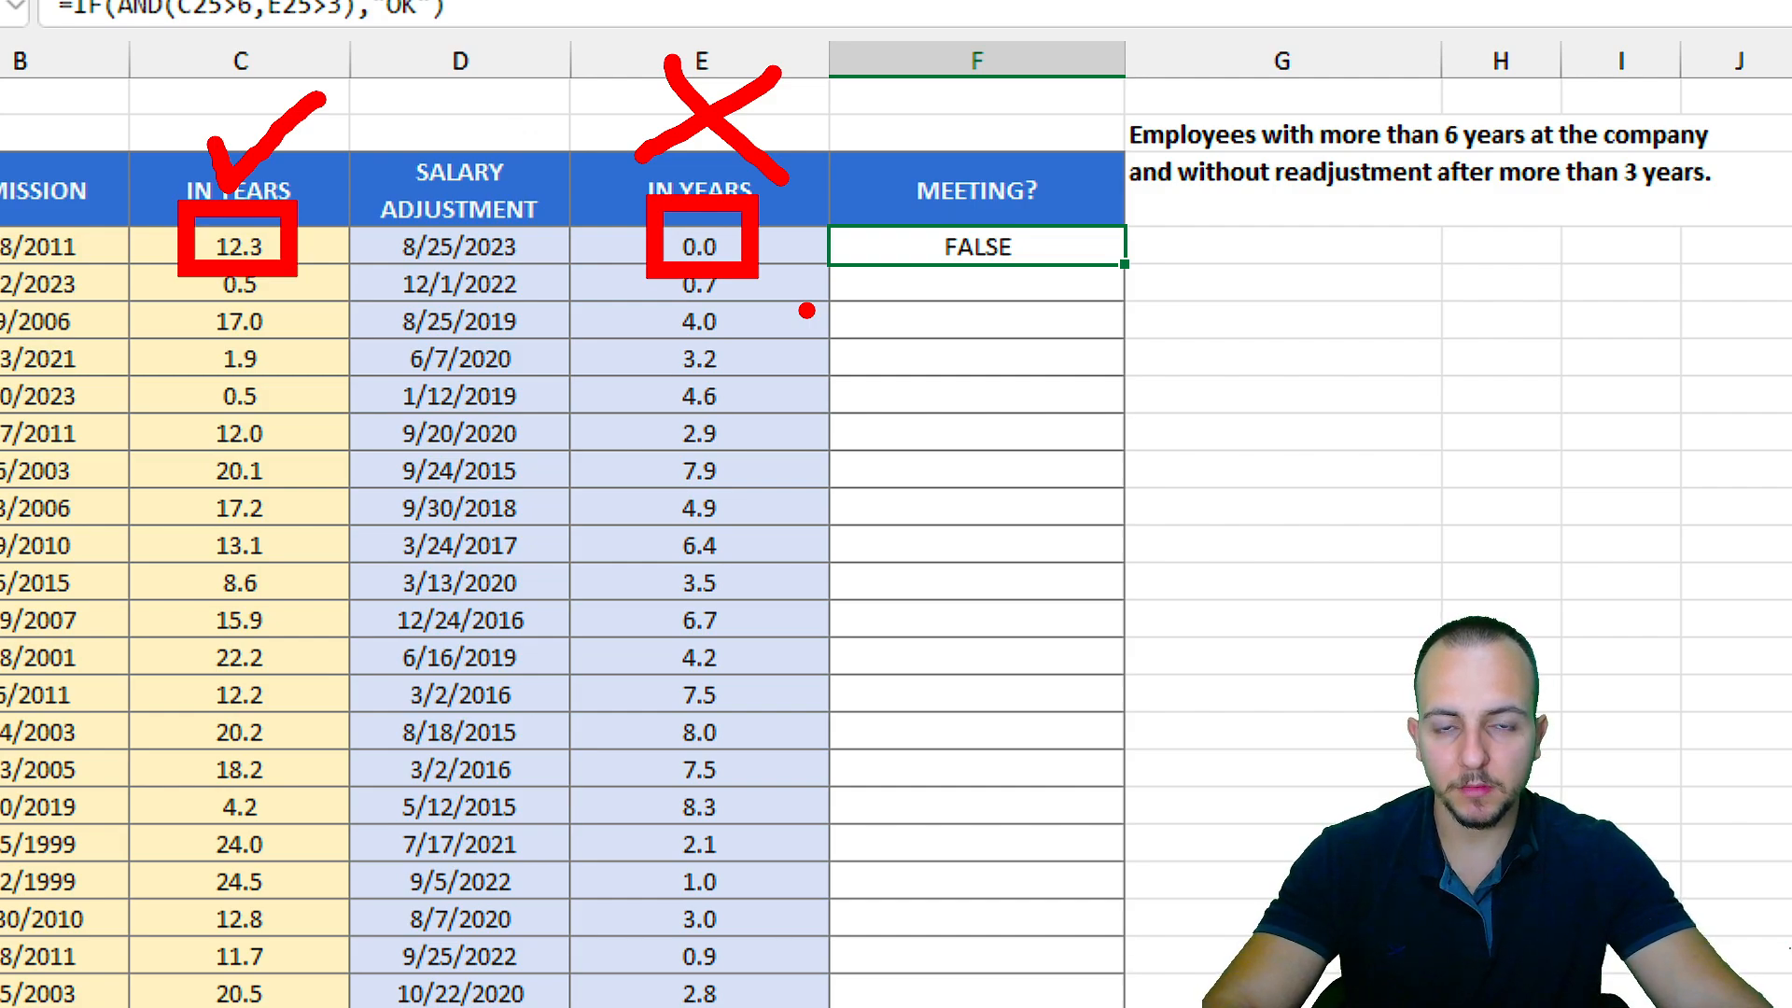
mouse_move(1010, 212)
left_mouse_down()
mouse_move(1006, 311)
mouse_move(939, 220)
left_mouse_up()
key("Escape")
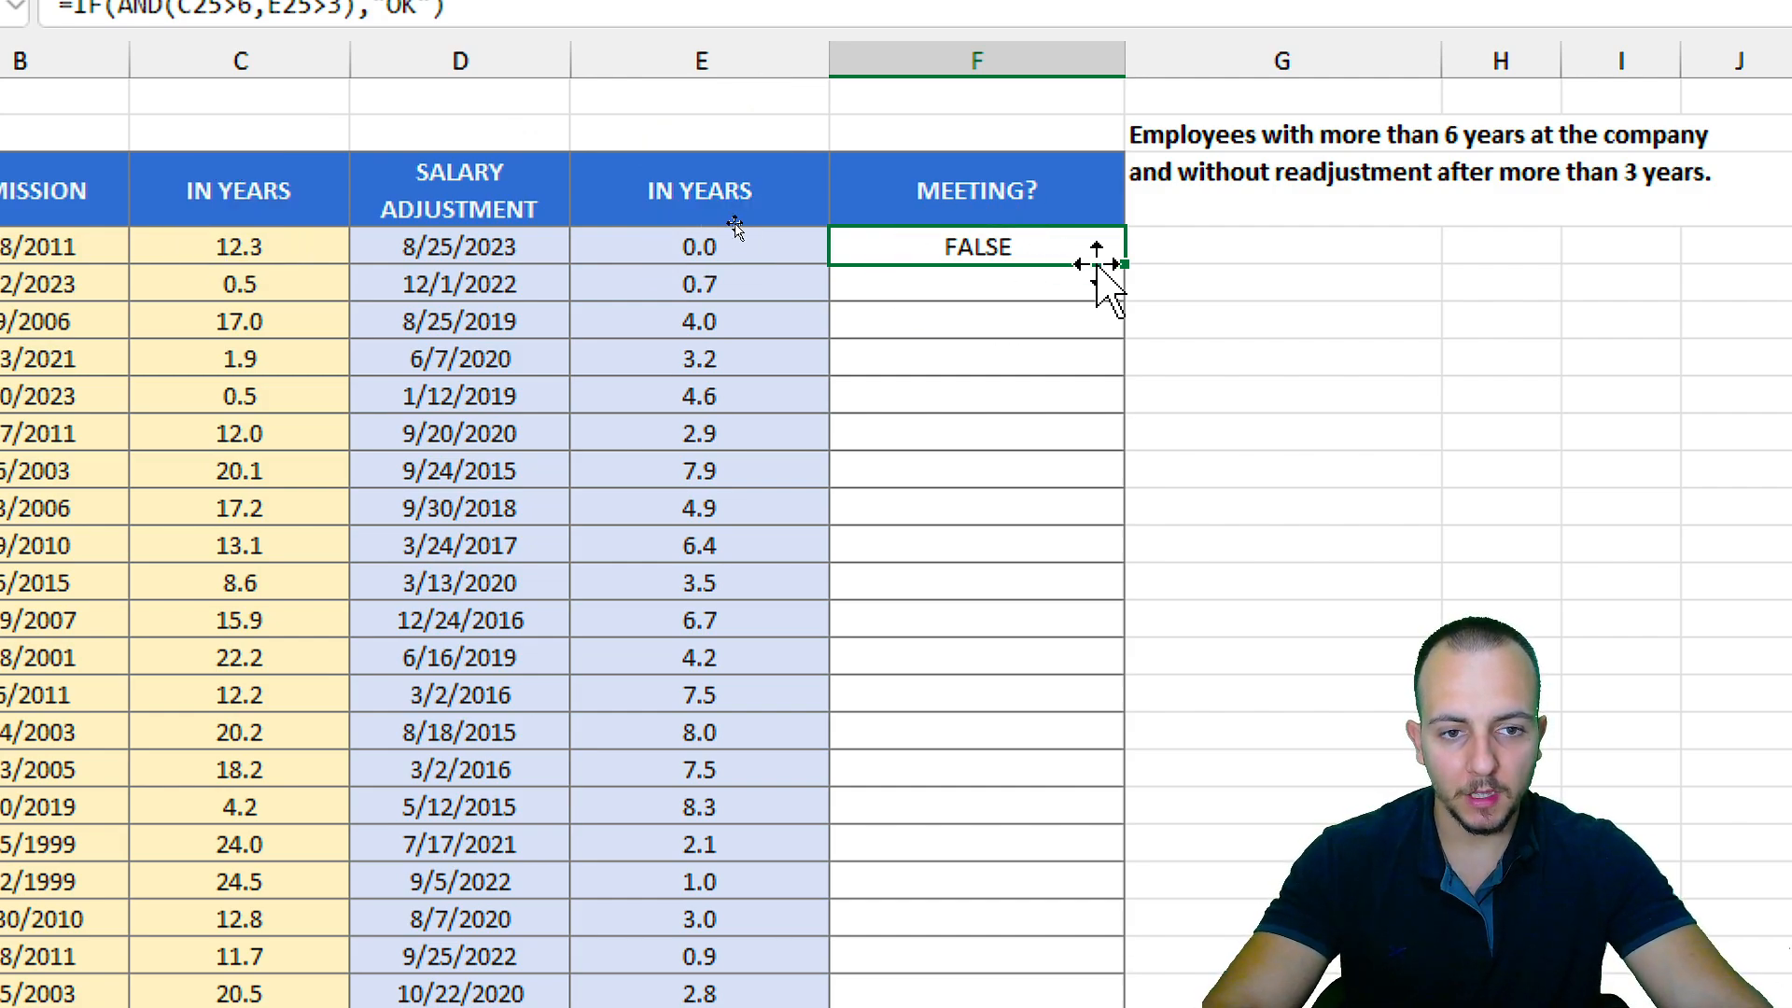
Fill the MEETING? formula from F25 down to F45 and check several results in the column.
left_click_drag(1130, 261, 1110, 820)
scroll(1046, 336, "up", 1)
left_click(1020, 250)
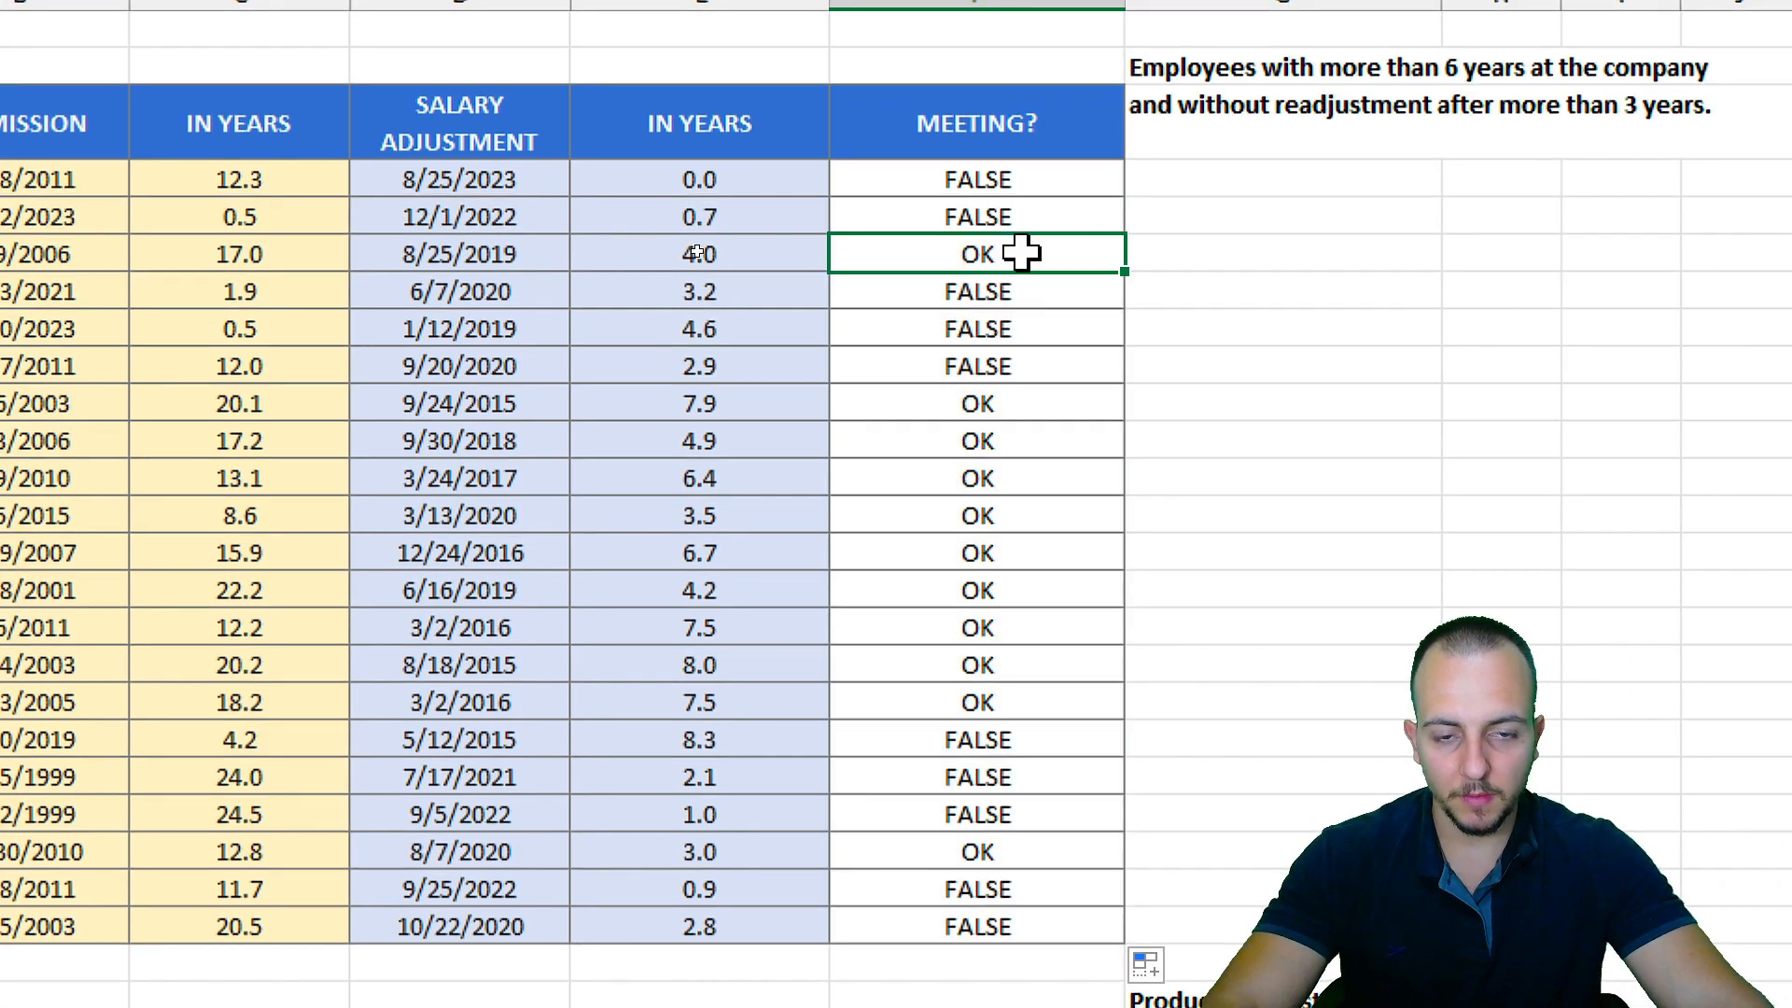
left_click(1070, 402)
left_click(1023, 477)
left_click(962, 696)
left_click(952, 805)
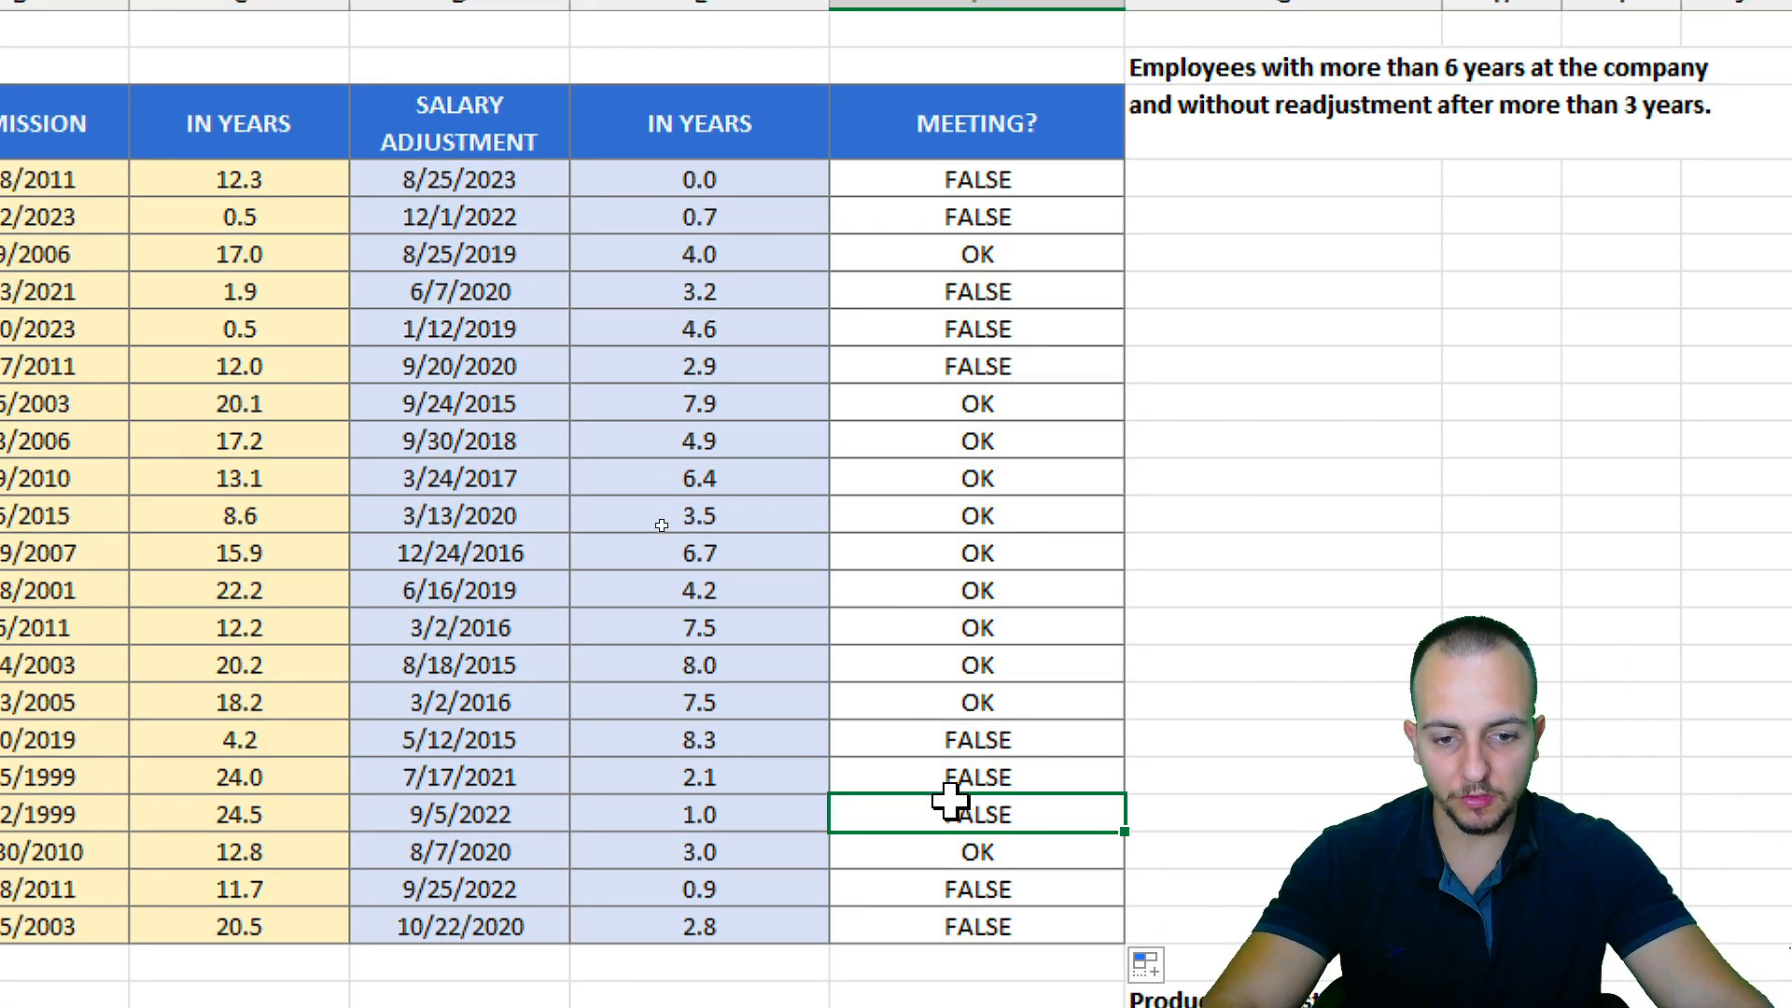
View the products table starting at row 48 and its low stock criteria beside the STATUS column.
key("ctrl+4")
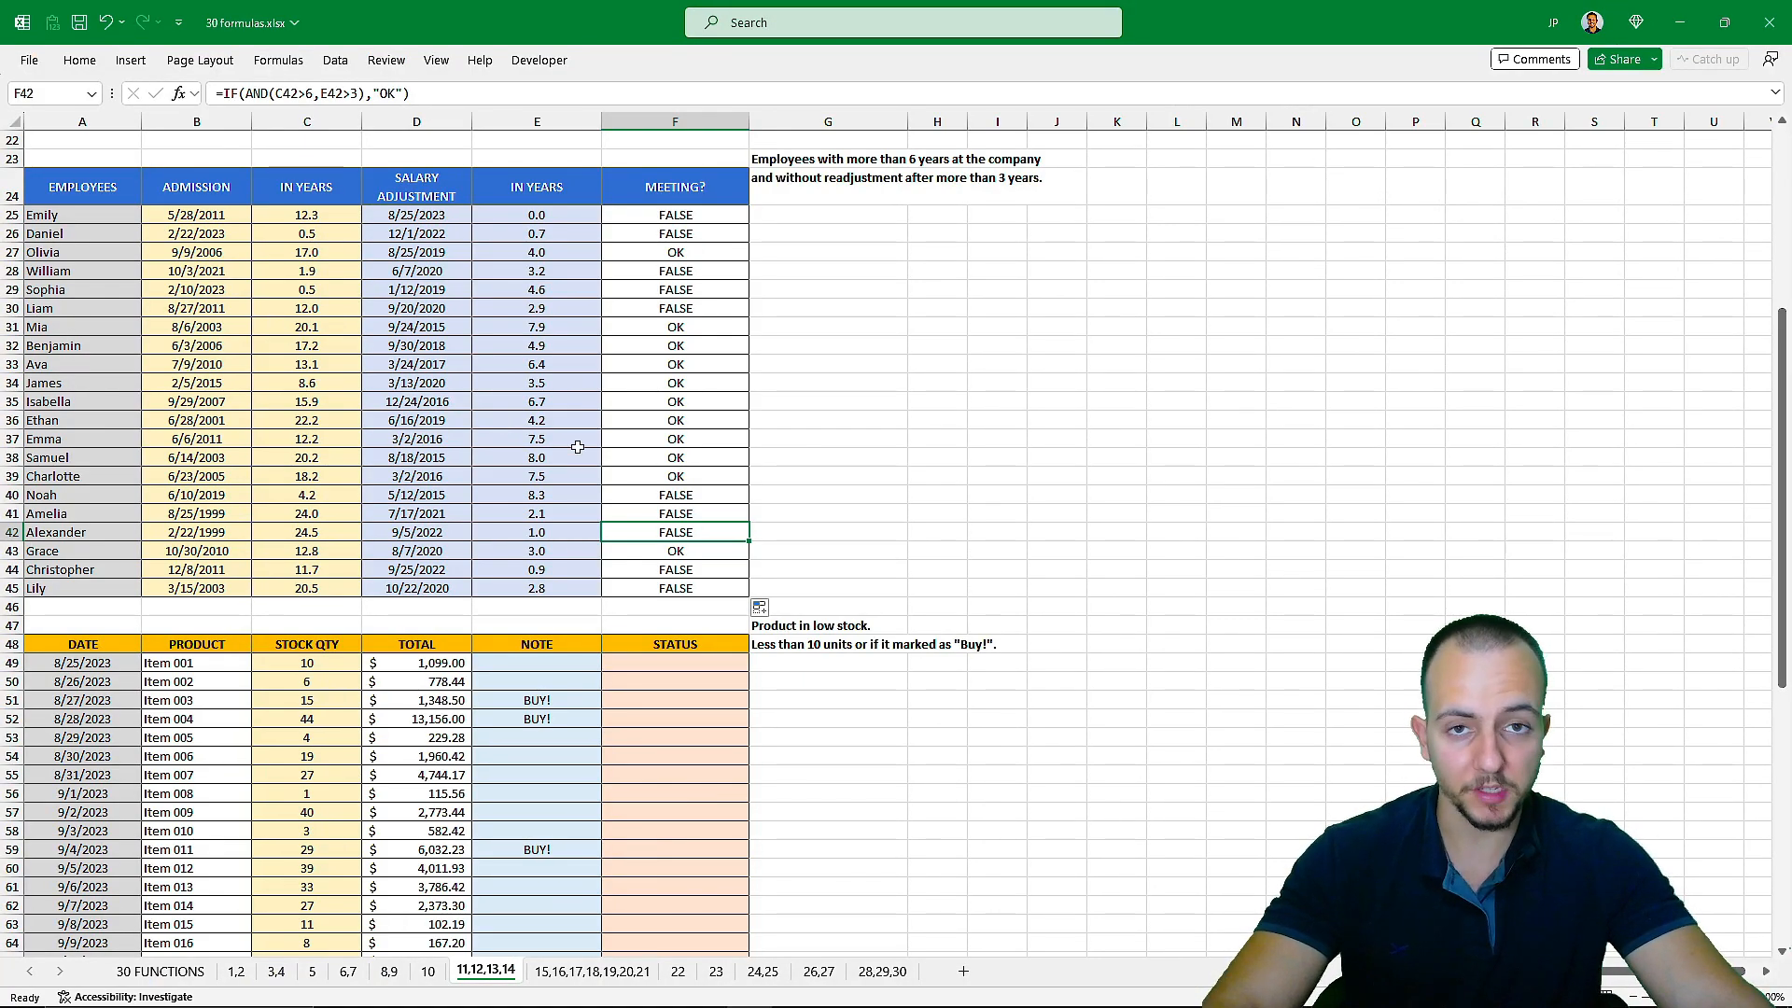
scroll(577, 447, "down", 7)
scroll(578, 447, "down", 1)
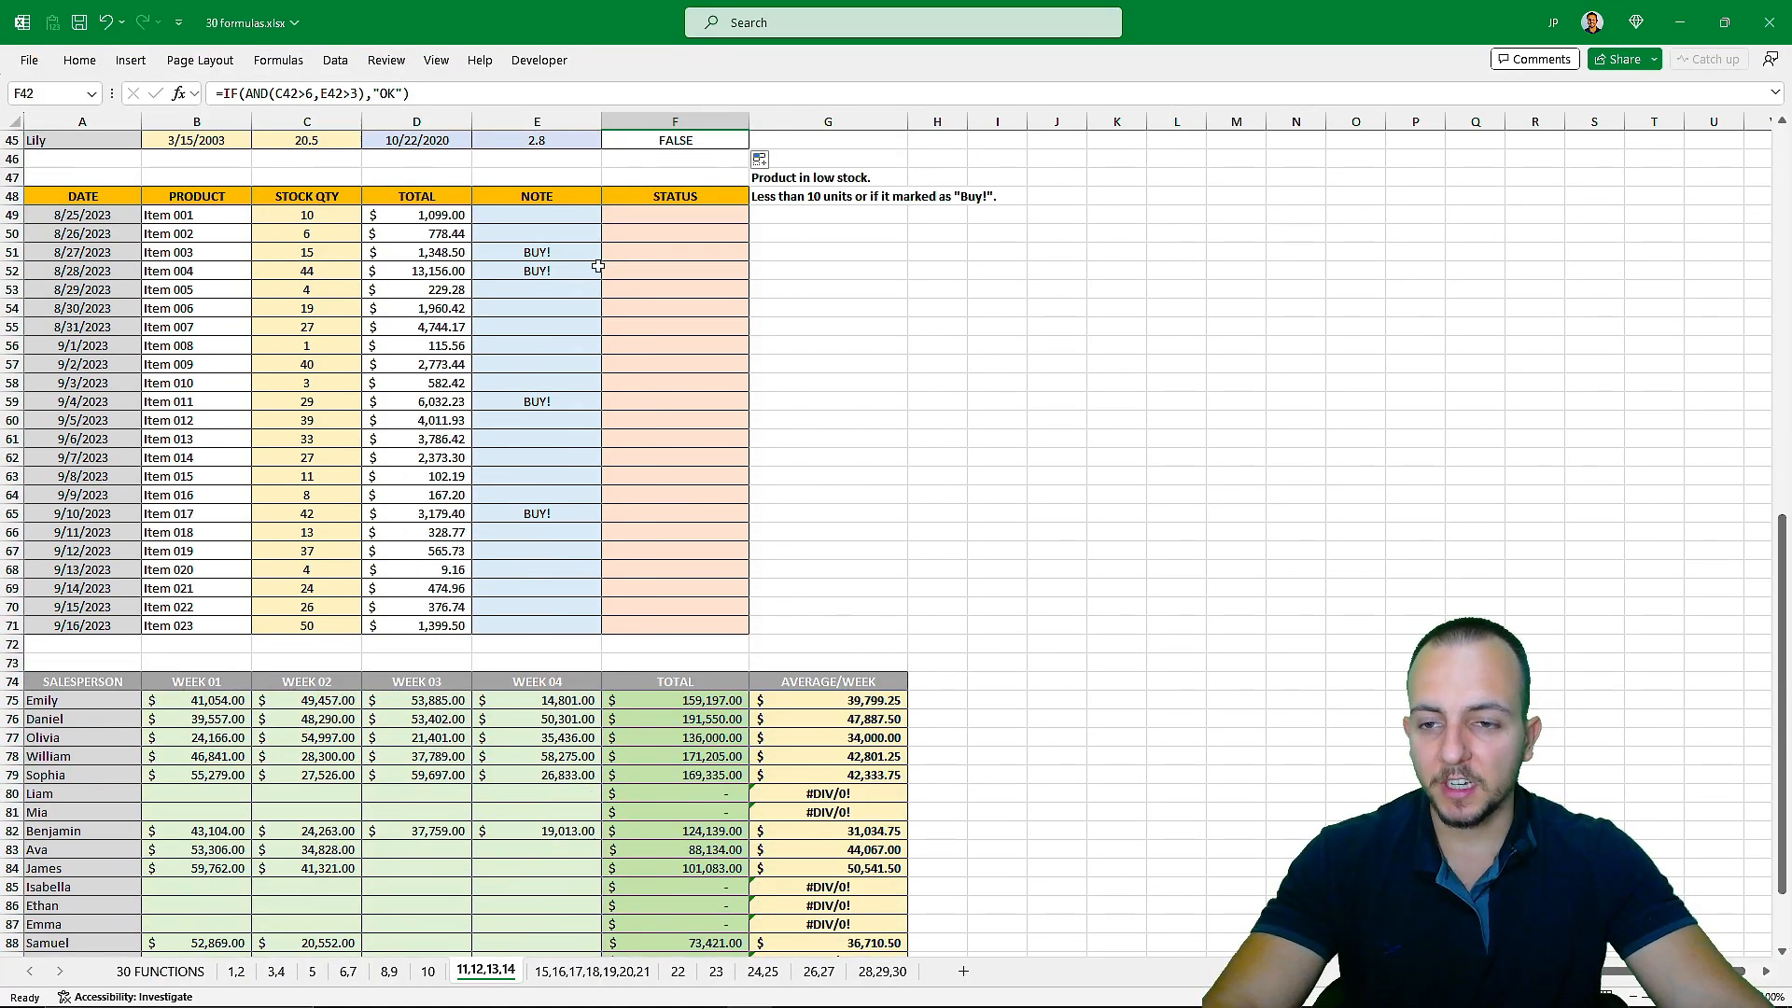
key("ctrl+4")
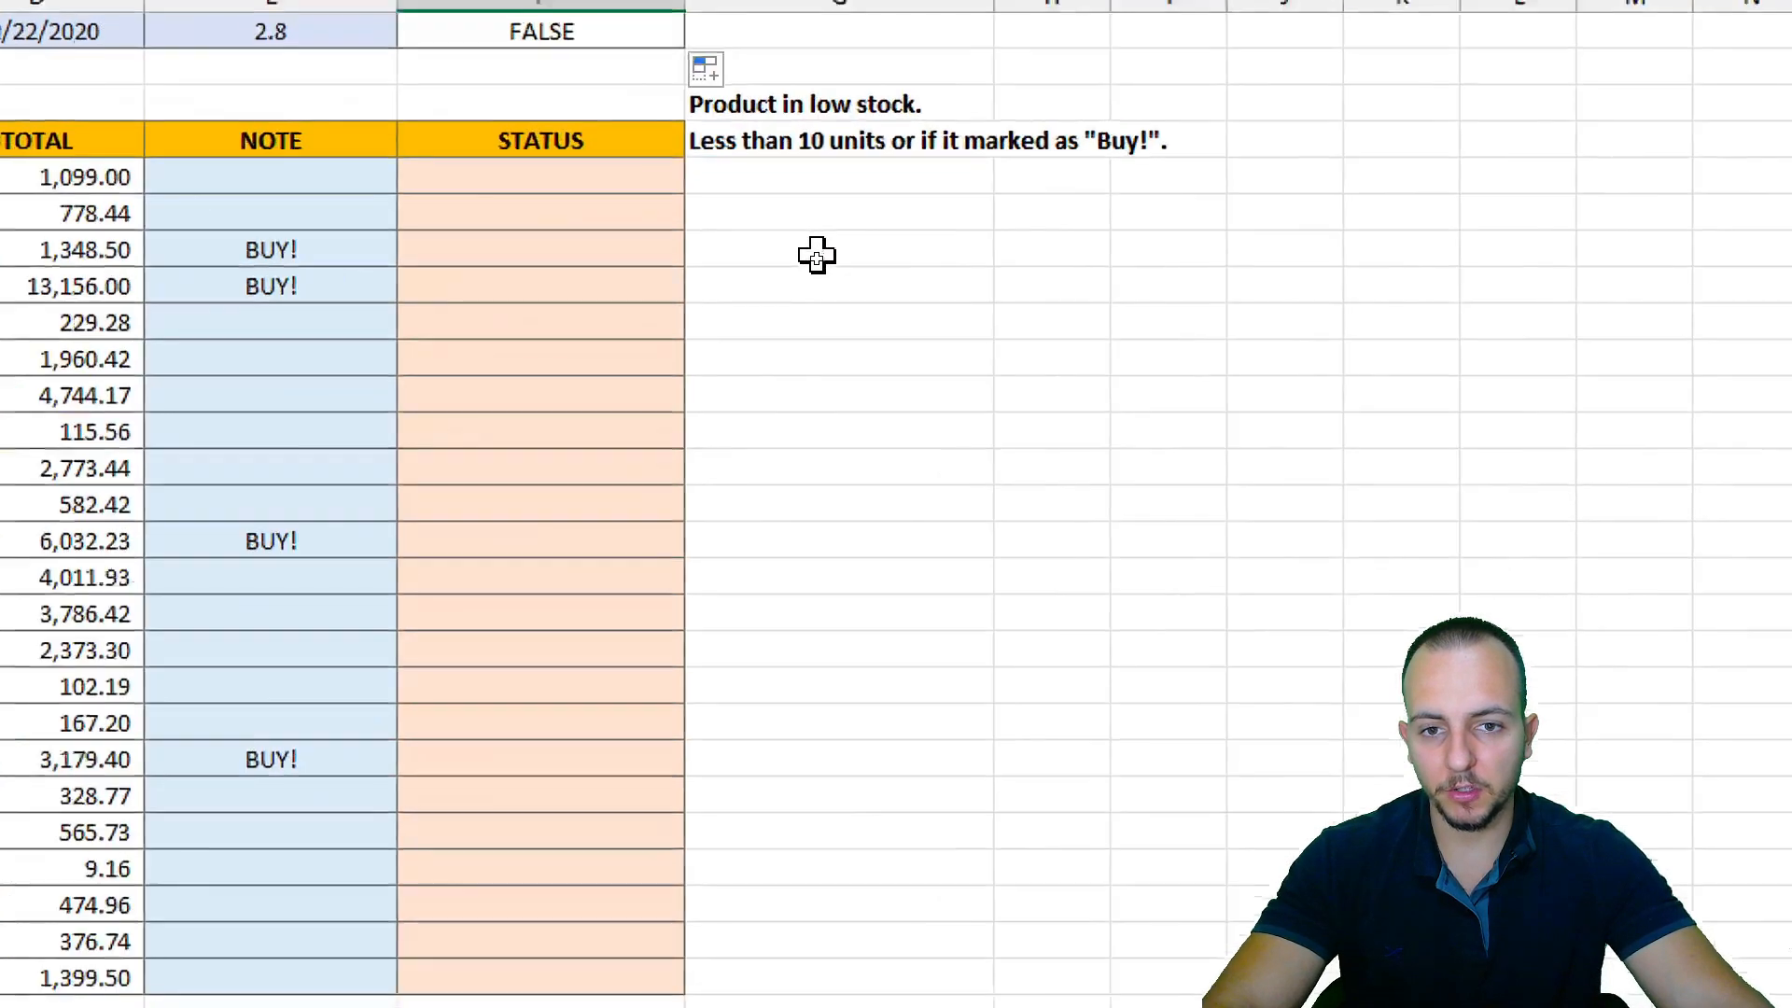
left_click(818, 253)
type("OR")
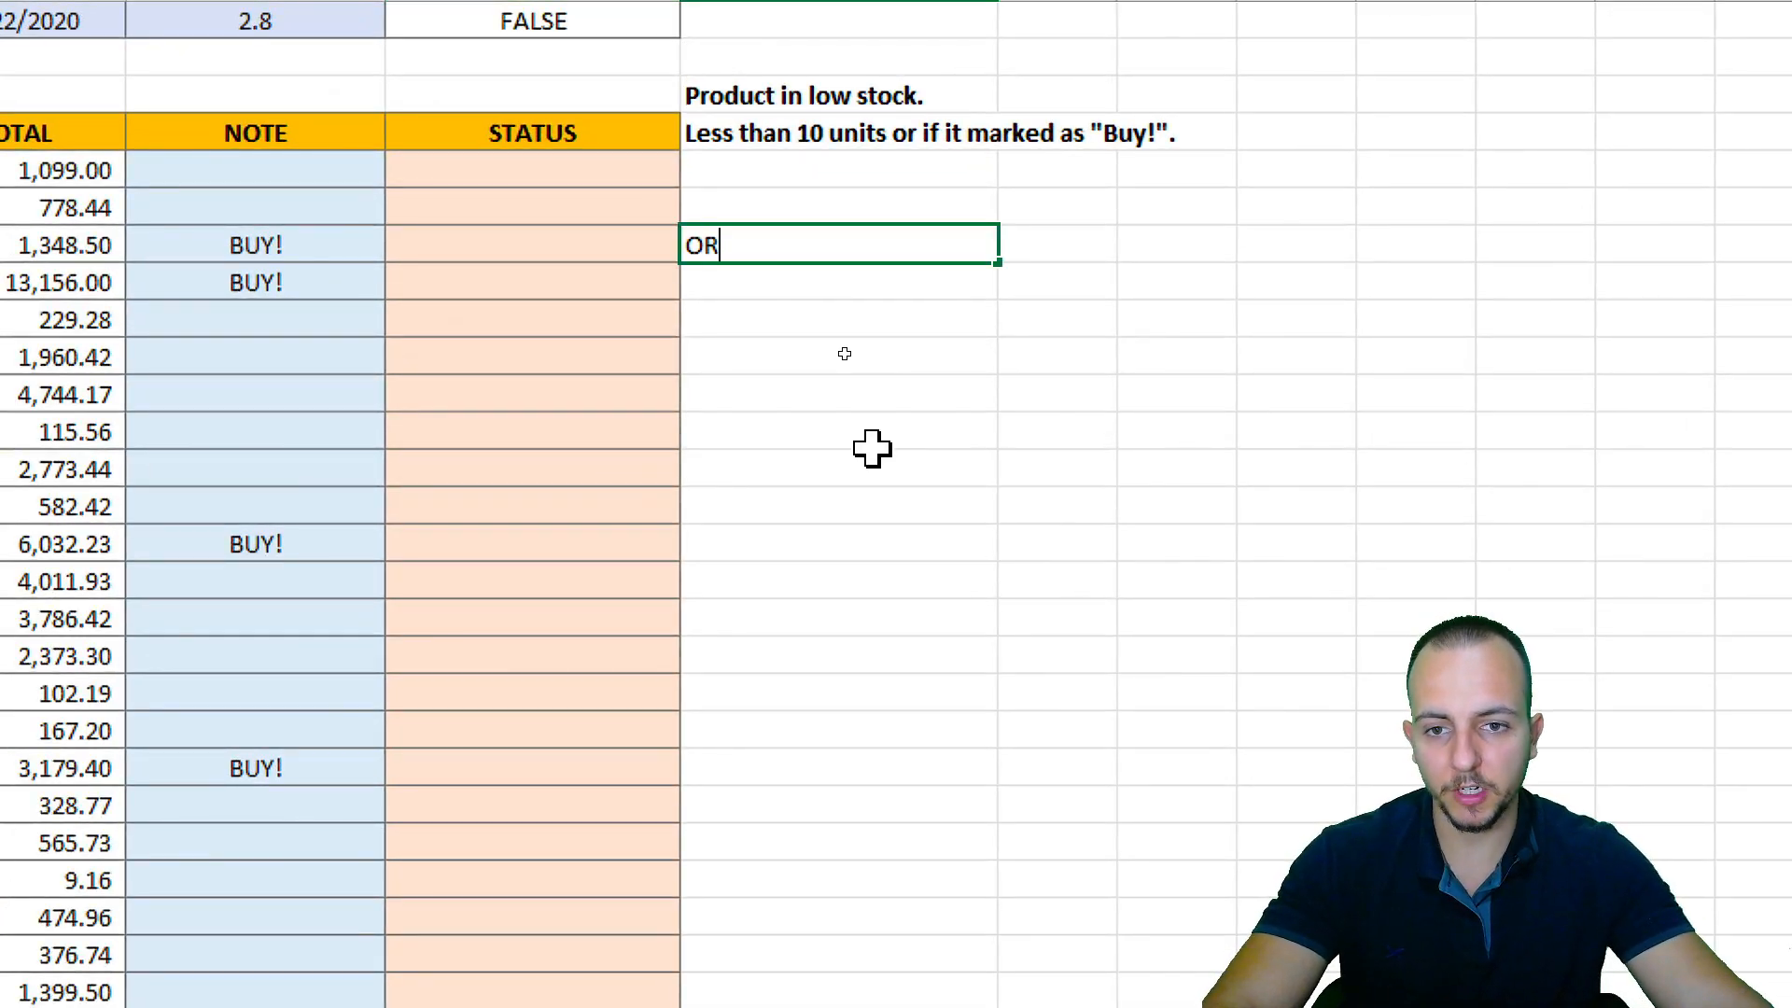
key("Escape")
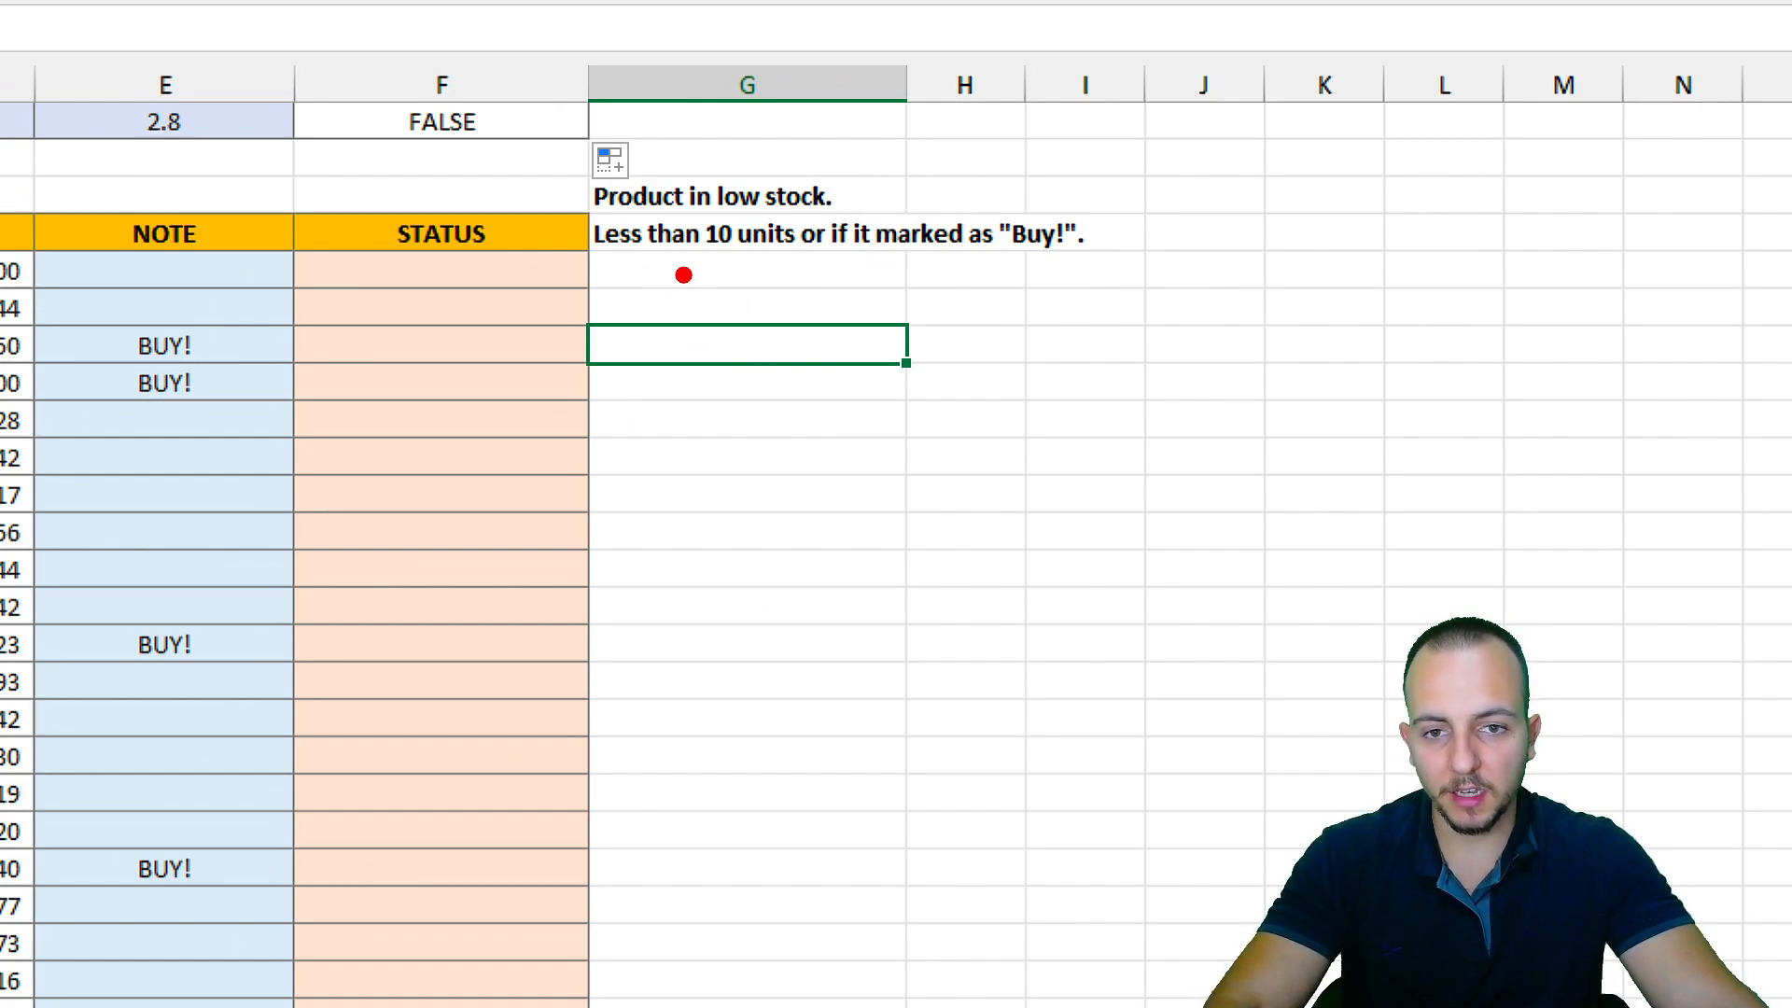
Underline the 10 units condition and mark the "Buy!" condition in the low stock criteria, and clear the markings.
left_click_drag(678, 269, 794, 269)
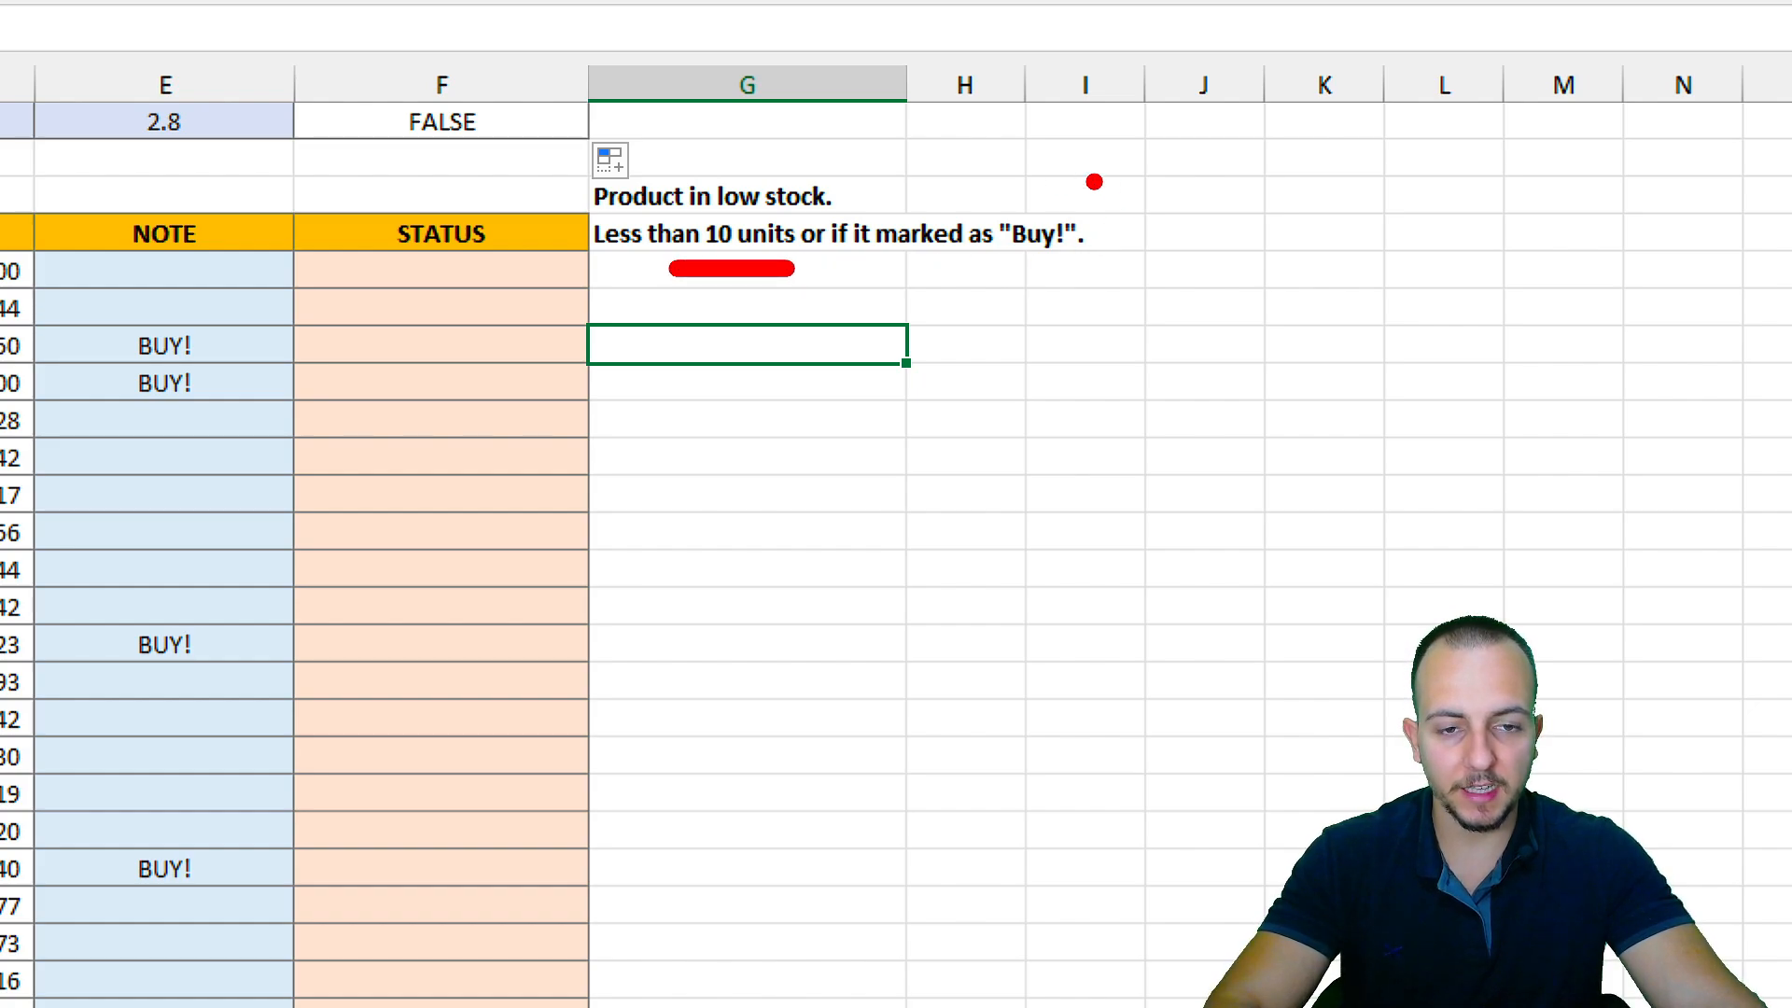
mouse_move(1069, 178)
left_mouse_down()
mouse_move(1109, 196)
mouse_move(1059, 185)
left_mouse_up()
key("Escape")
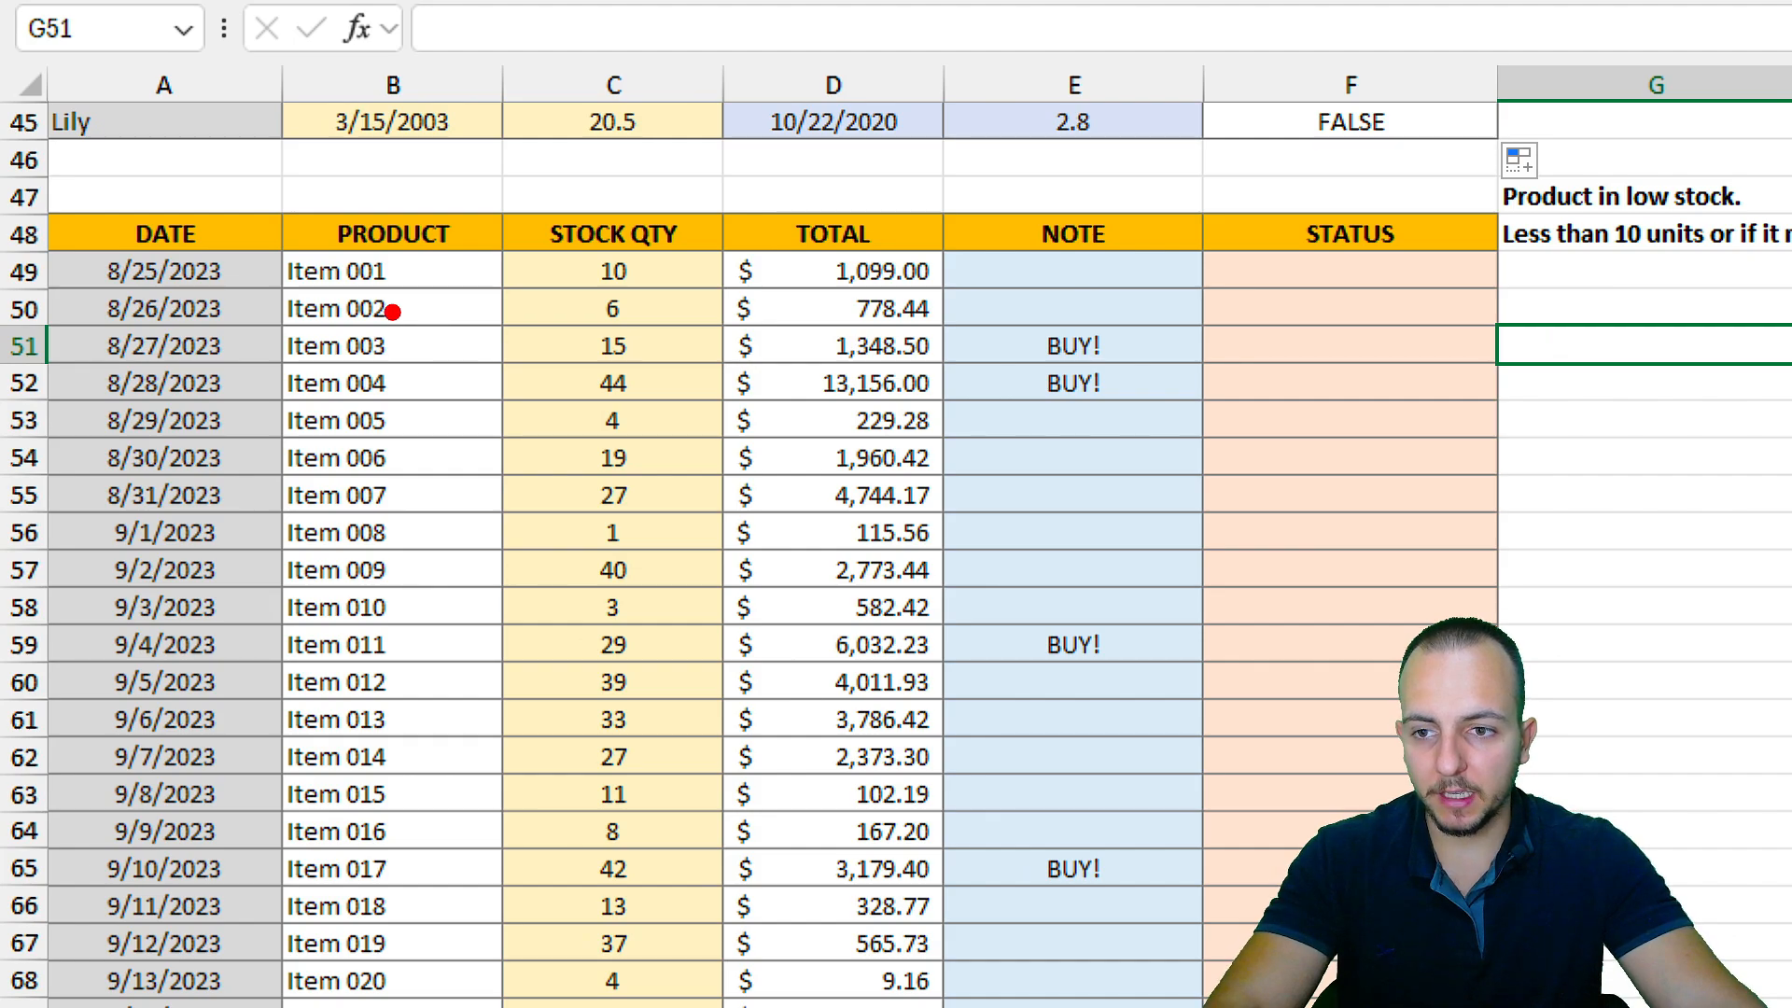
Mark the stock quantity of Item 001 in C49 with a box to compare it with the low stock criteria.
left_click_drag(364, 306, 515, 460)
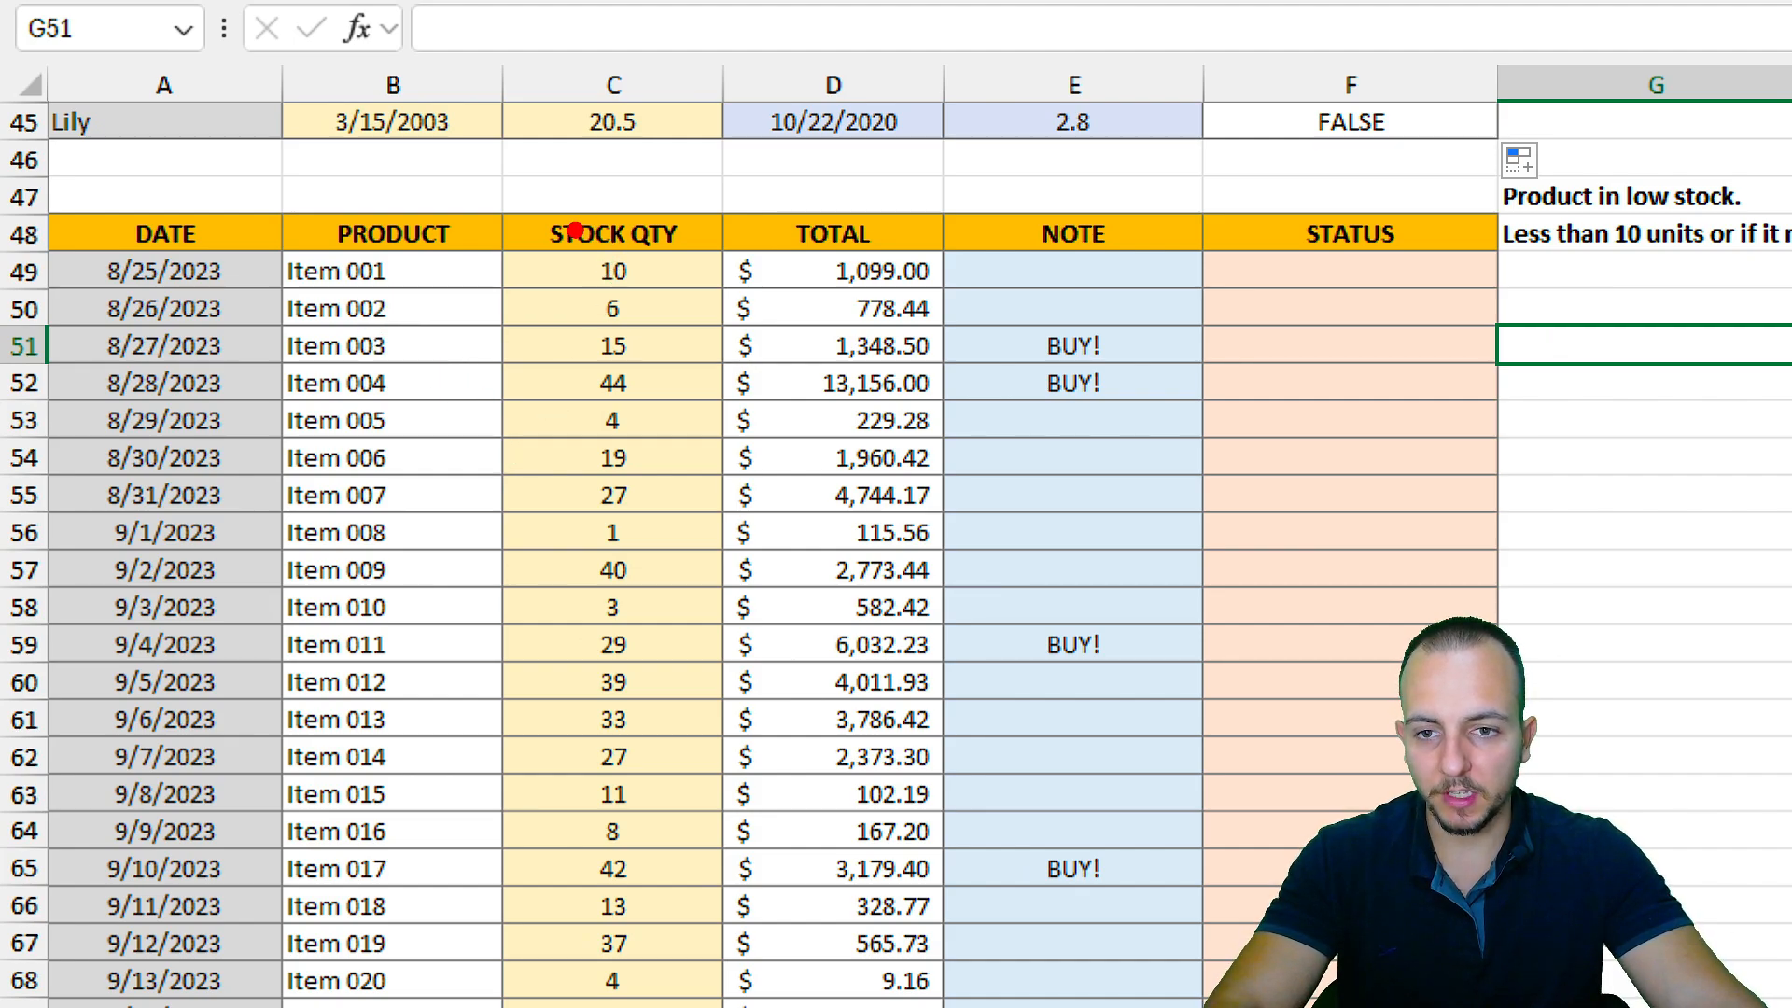
left_click_drag(568, 223, 670, 306)
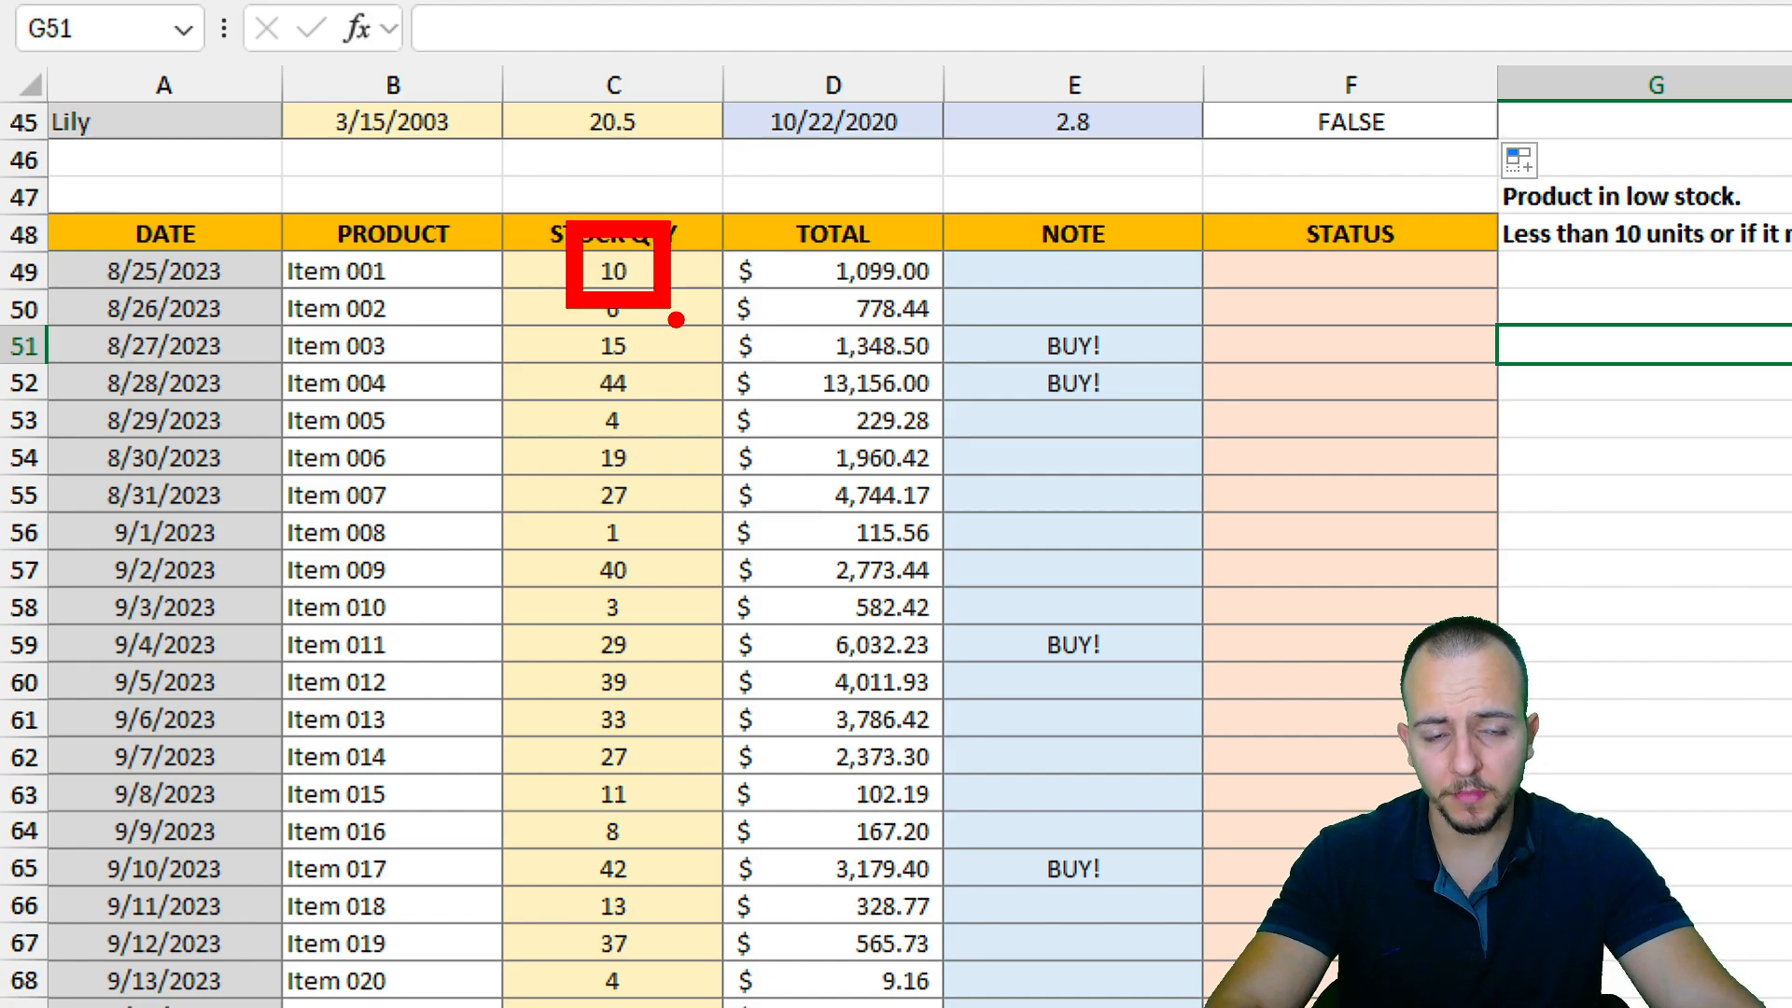
left_click_drag(1283, 285, 1460, 256)
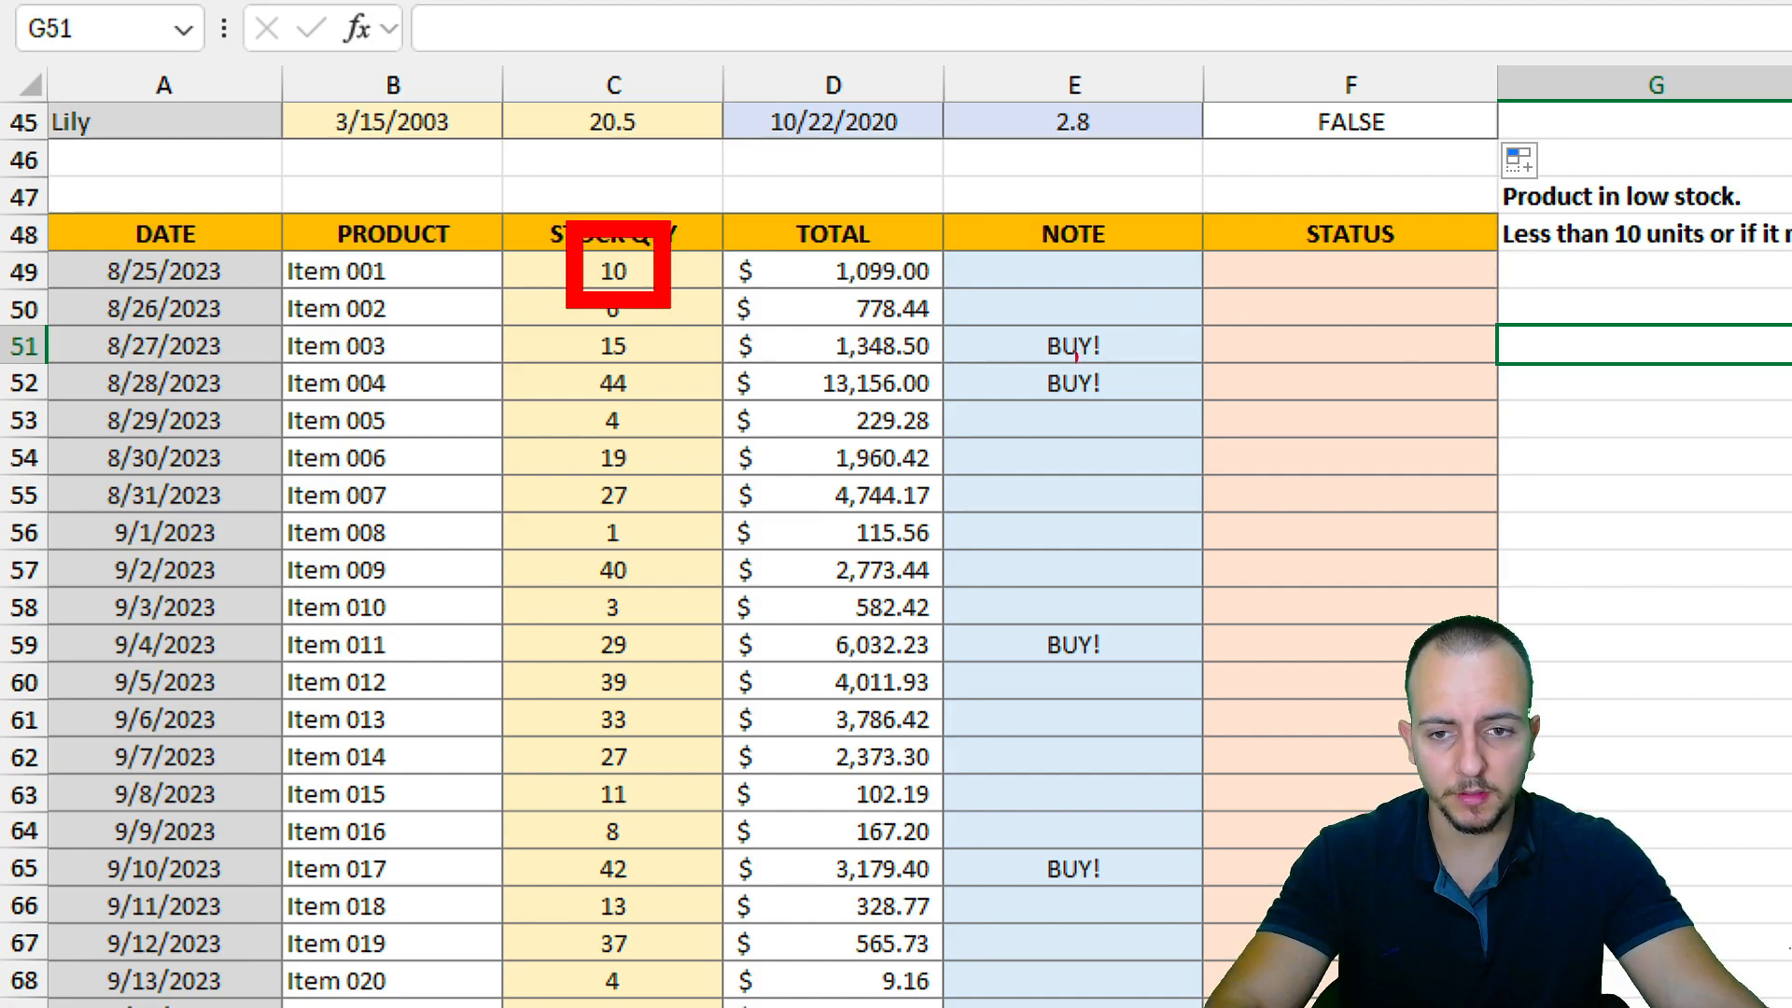
Mark the stock quantity of Item 002 in C50 with a box and an arrow, and clear the markings.
left_click_drag(271, 272, 419, 336)
mouse_move(566, 271)
left_mouse_down()
mouse_move(672, 336)
mouse_move(801, 459)
left_mouse_up()
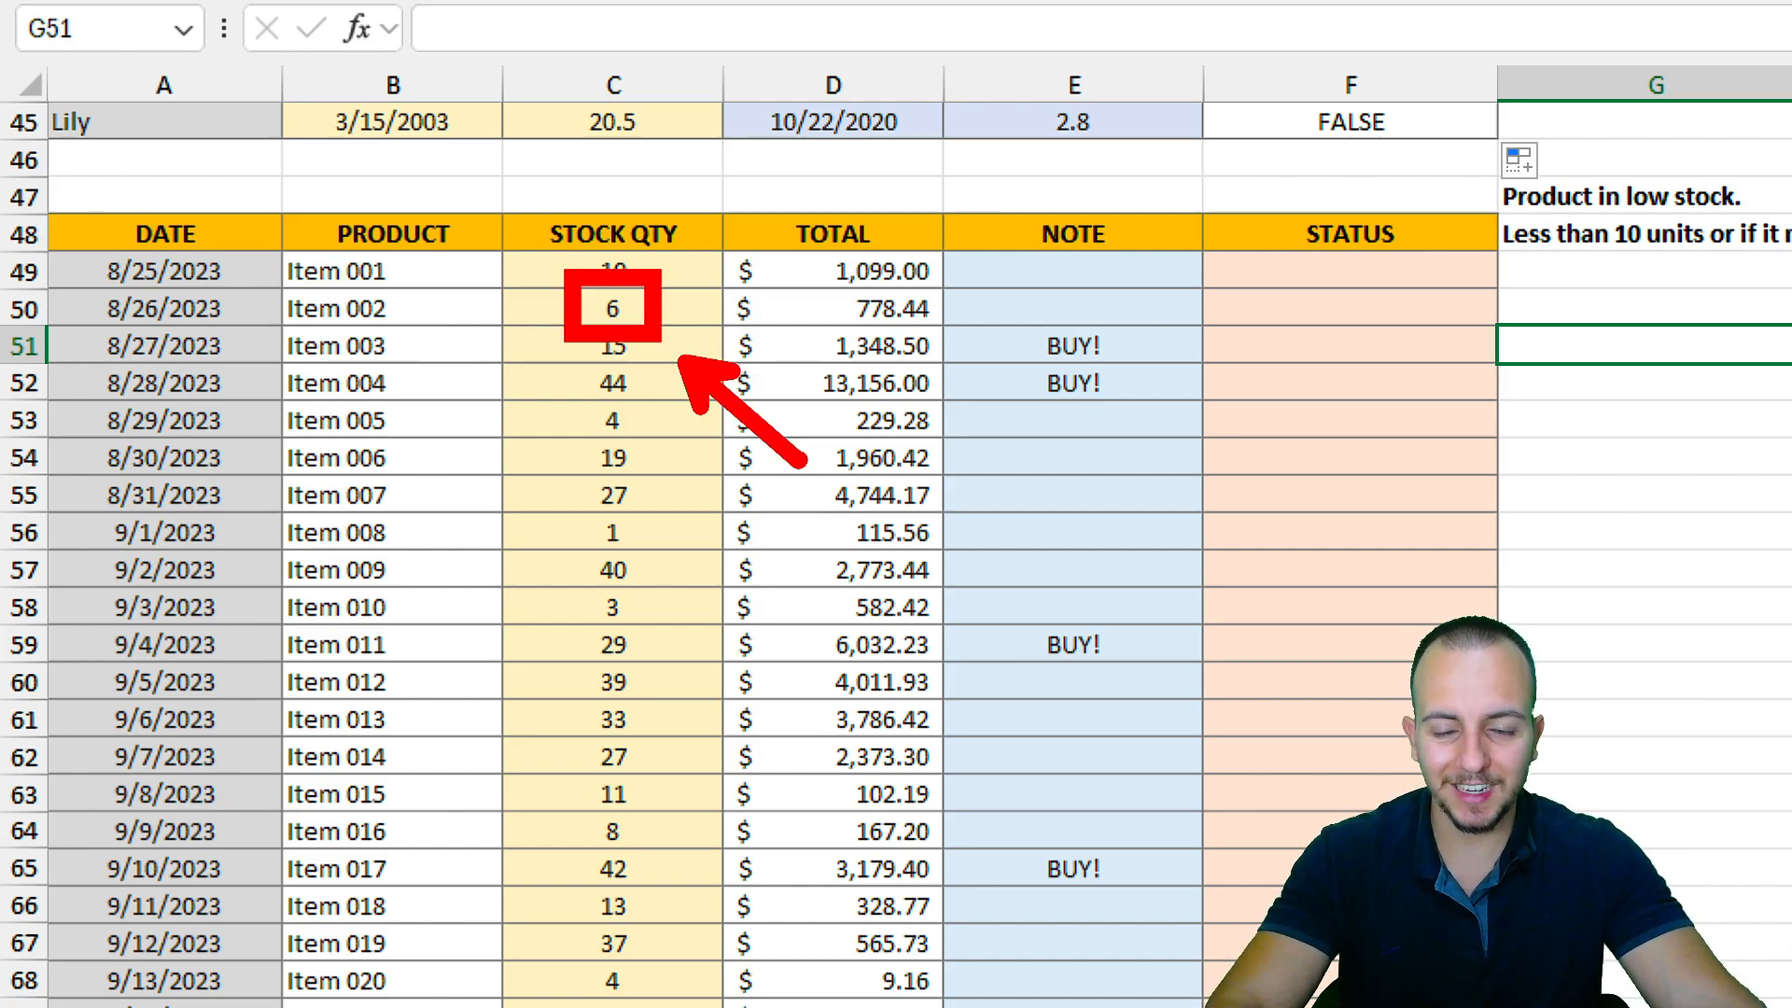
left_click_drag(1238, 312, 1506, 313)
key("ctrl+z")
key("ctrl+z")
key("ctrl+z")
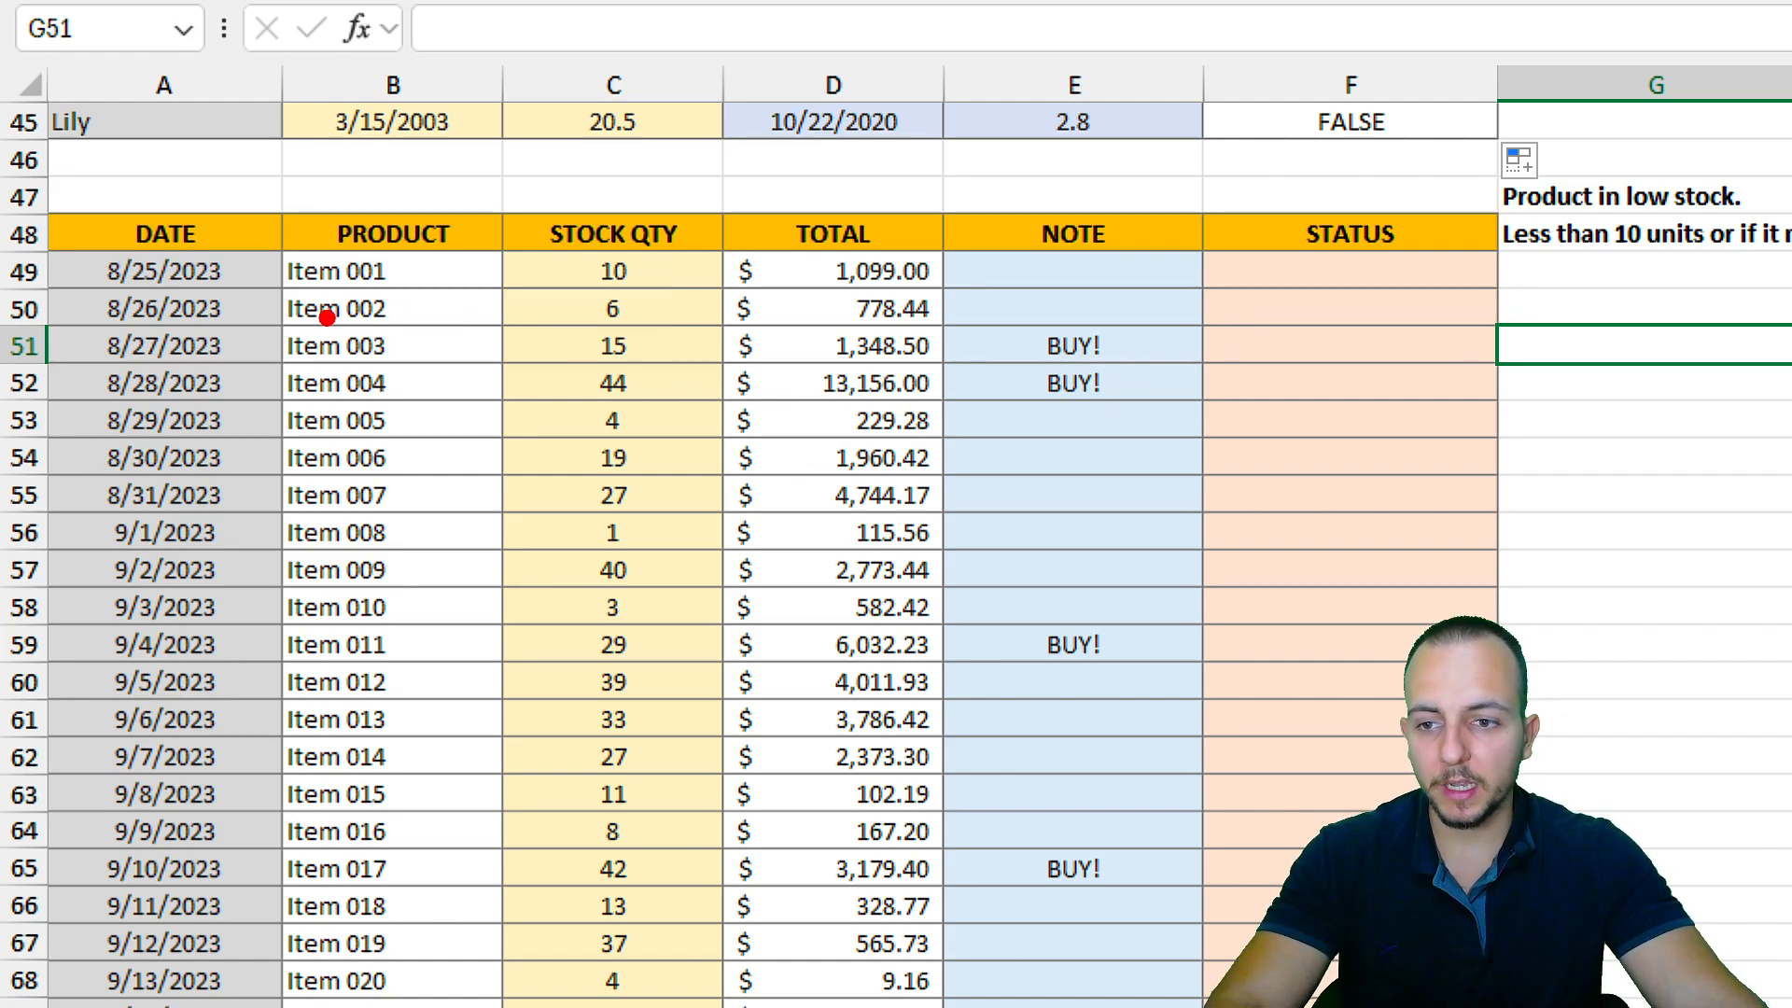
Box Item 003 and its stock quantity in C51, and draw a greater-than sign above the quantity.
left_click_drag(269, 313, 431, 373)
left_click_drag(563, 307, 668, 377)
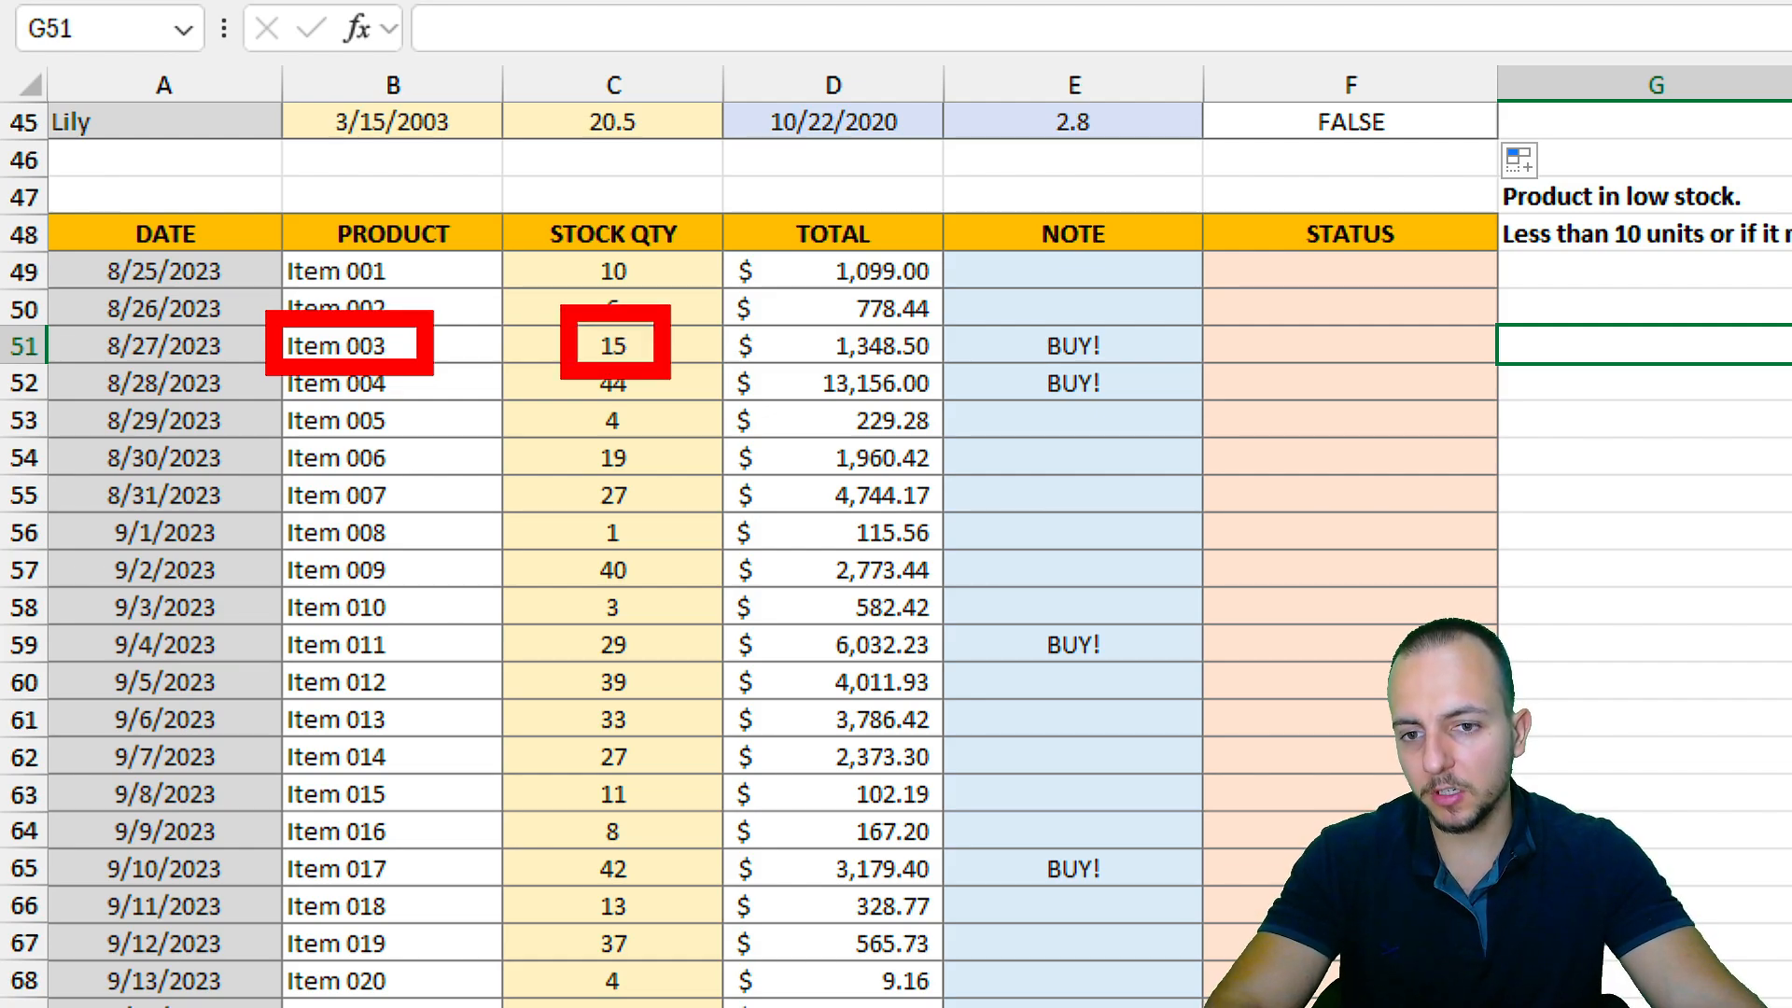
left_click_drag(588, 182, 524, 273)
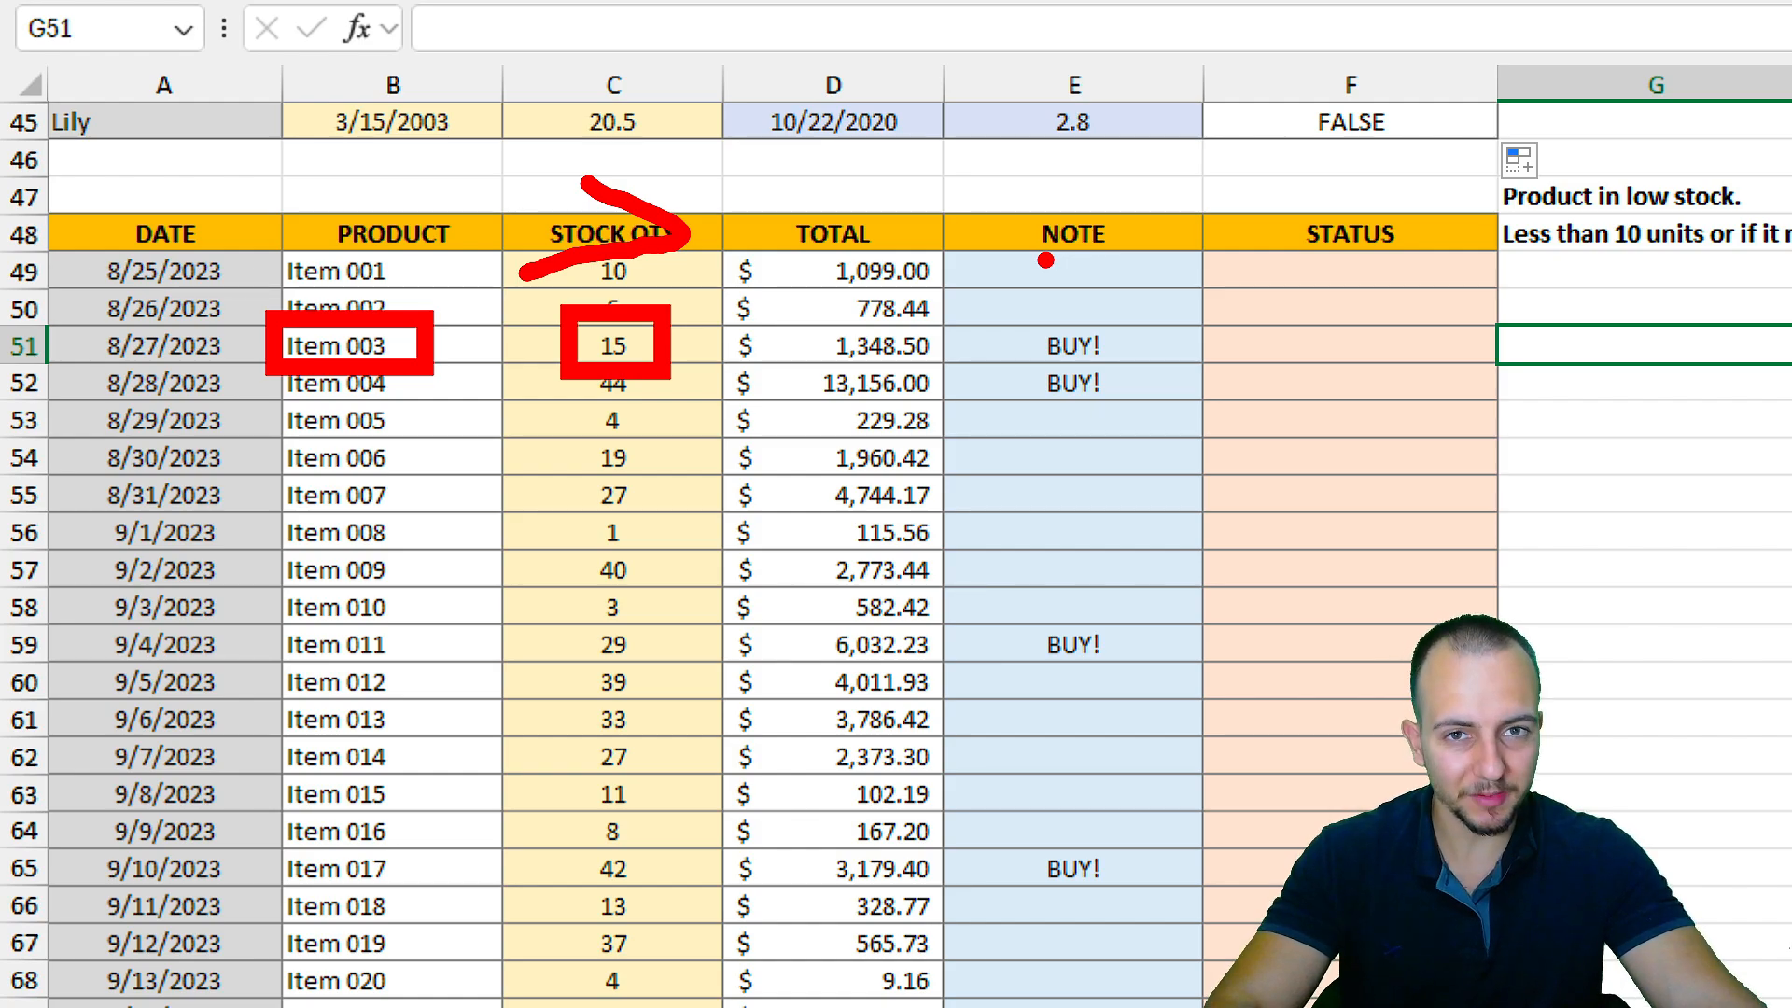
Box Item 003's stock quantity and its BUY! note, point an arrow at each in turn, and clear the markings.
left_click_drag(569, 311, 670, 376)
left_click_drag(998, 318, 1142, 375)
left_click_drag(1110, 294, 1230, 227)
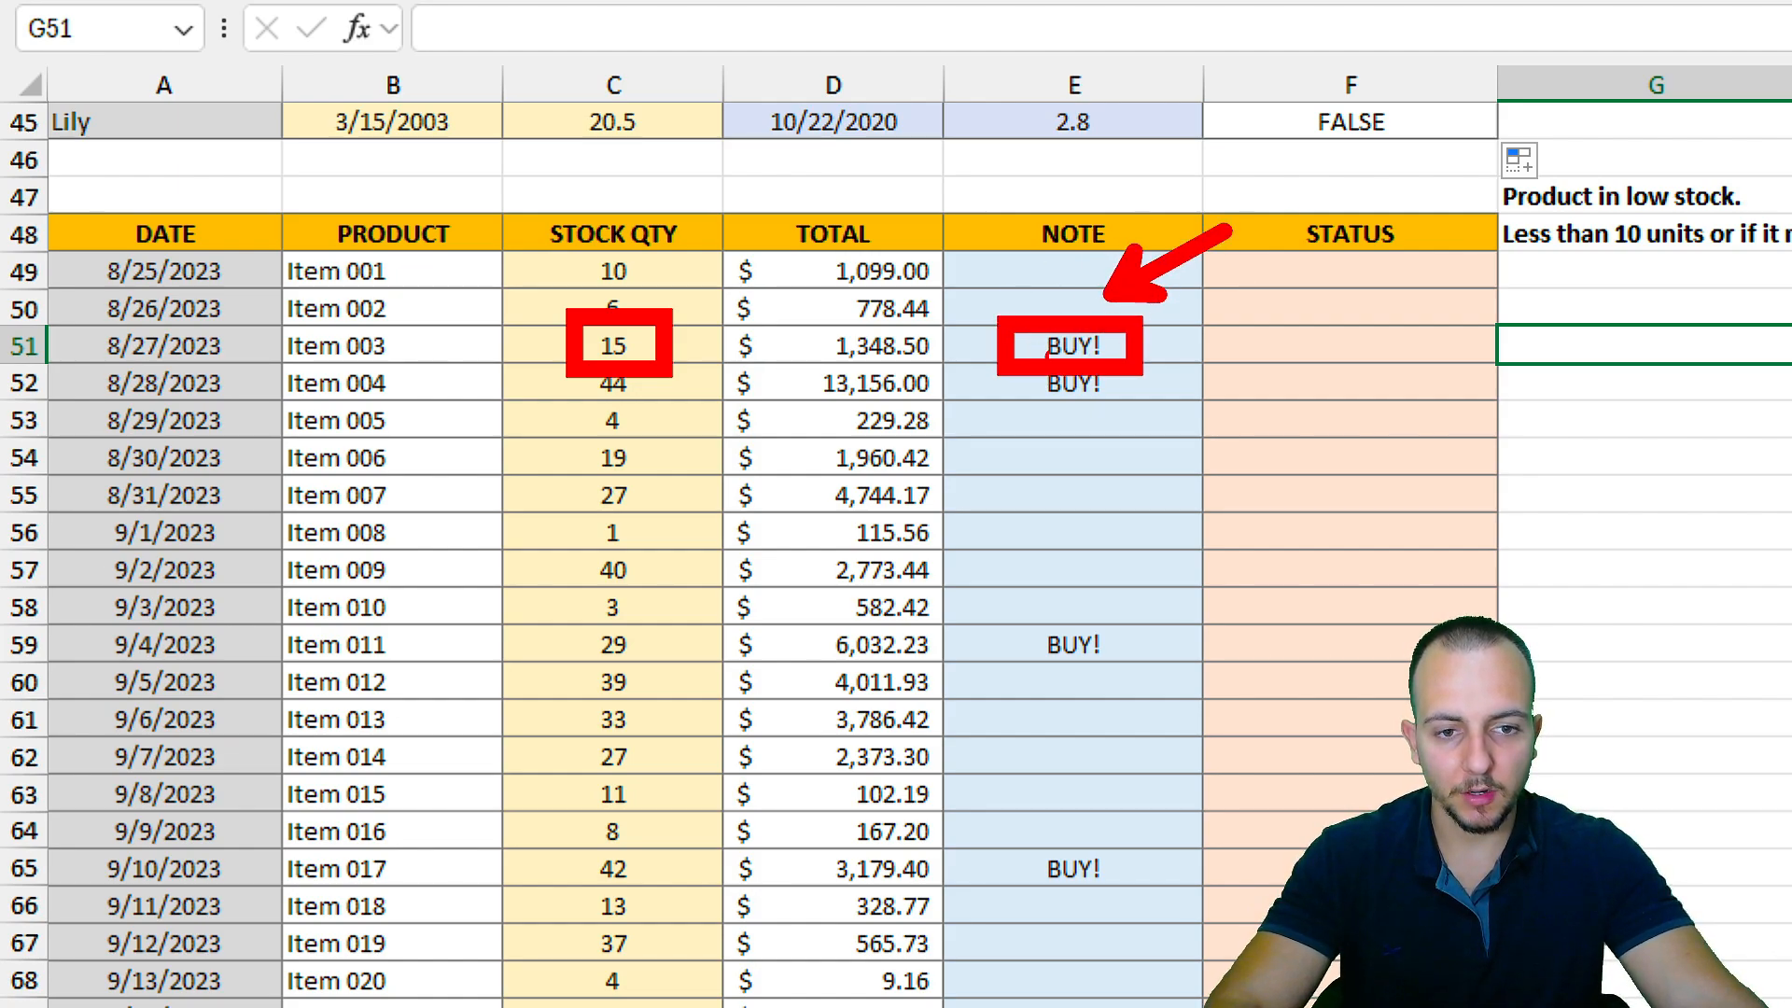
key("ctrl+z")
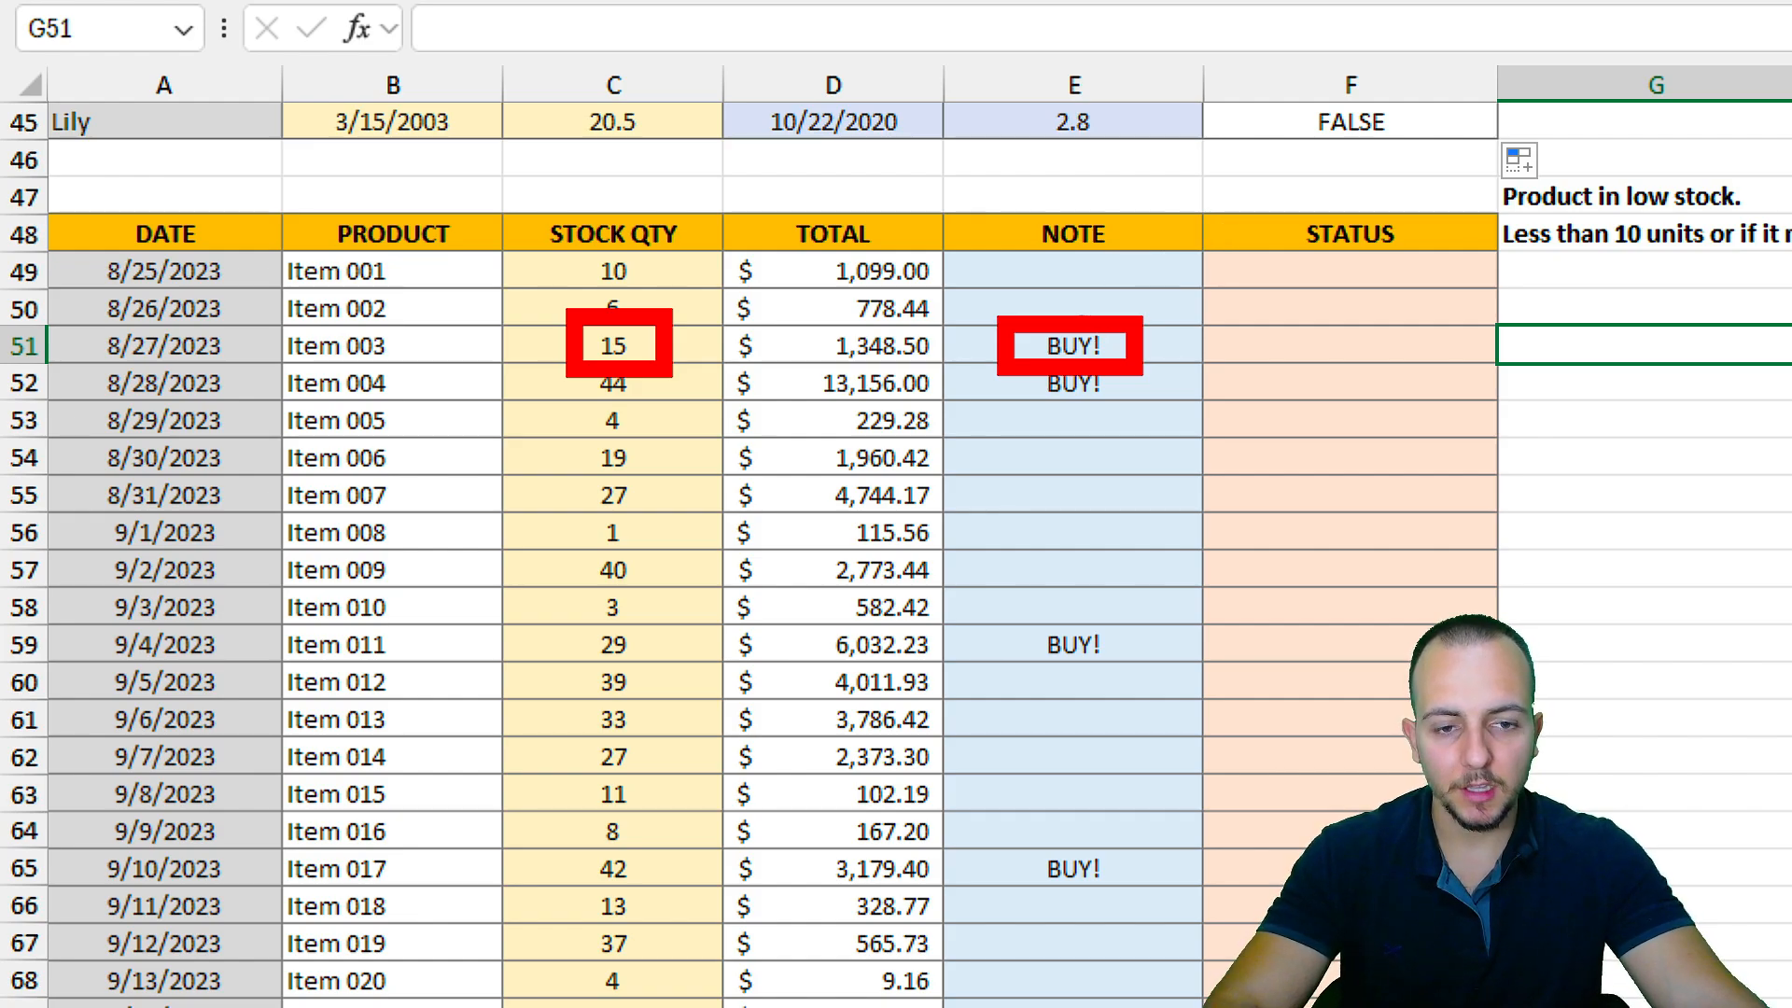
left_click_drag(664, 300, 811, 168)
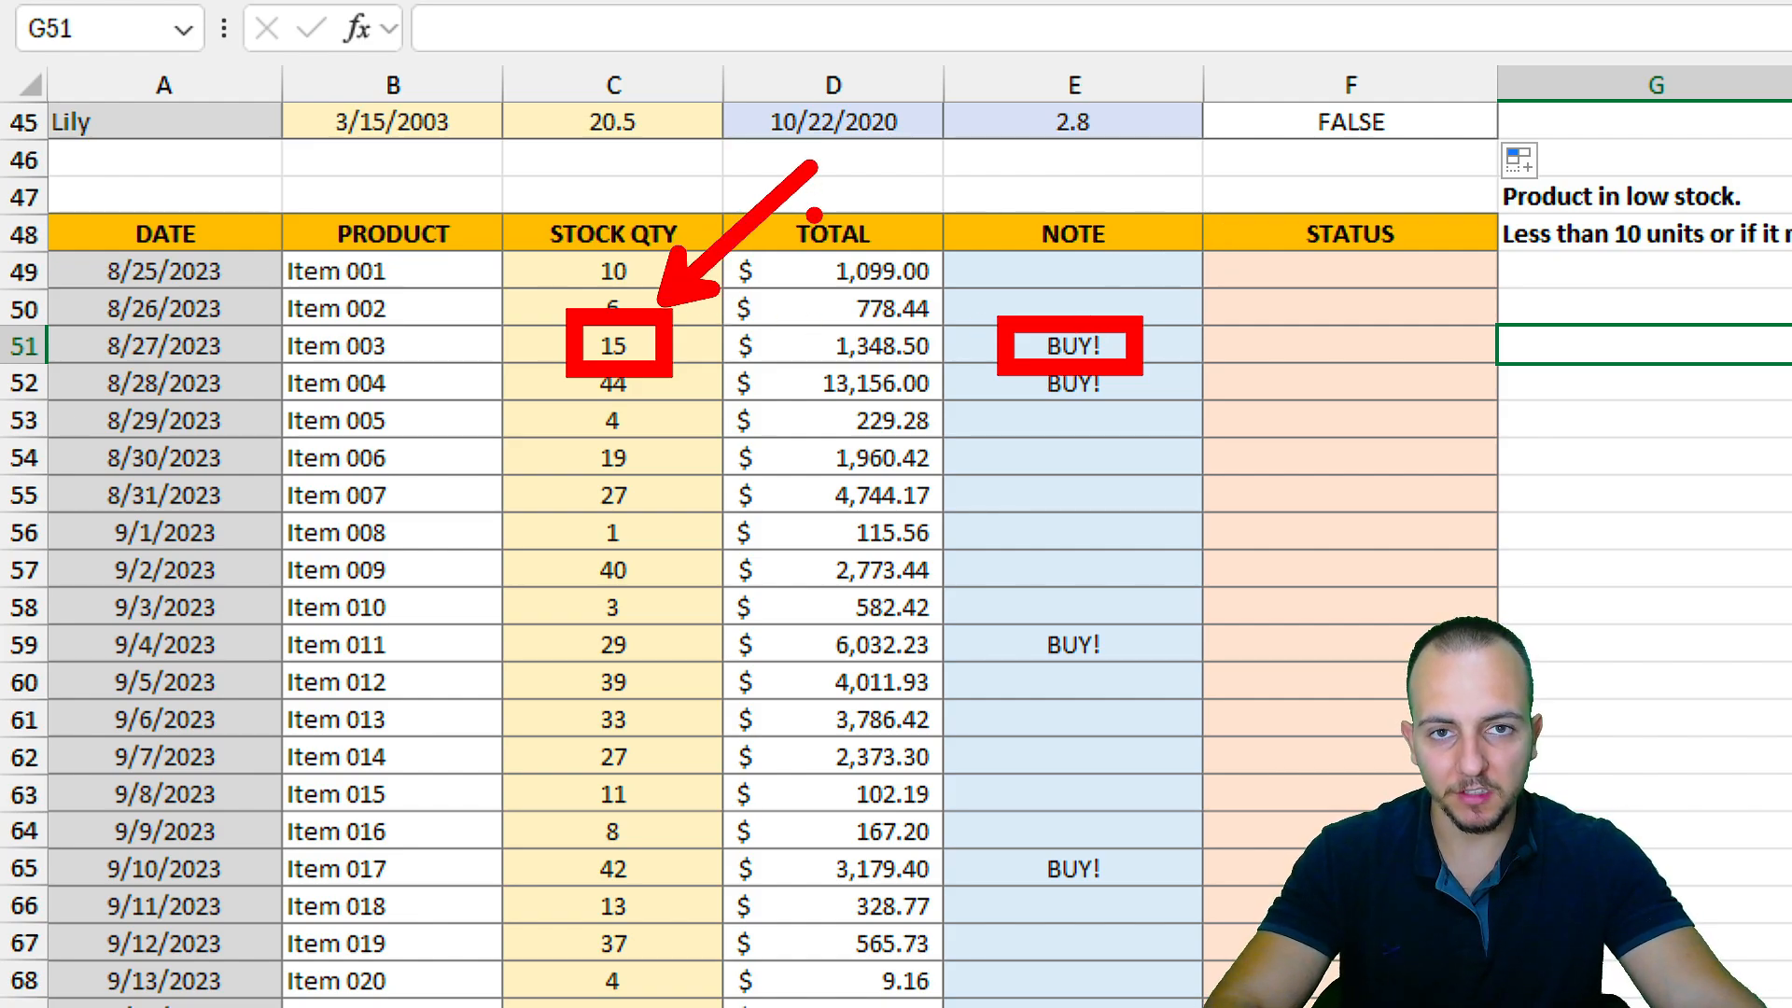
key("ctrl+z")
left_click_drag(1088, 296, 1237, 164)
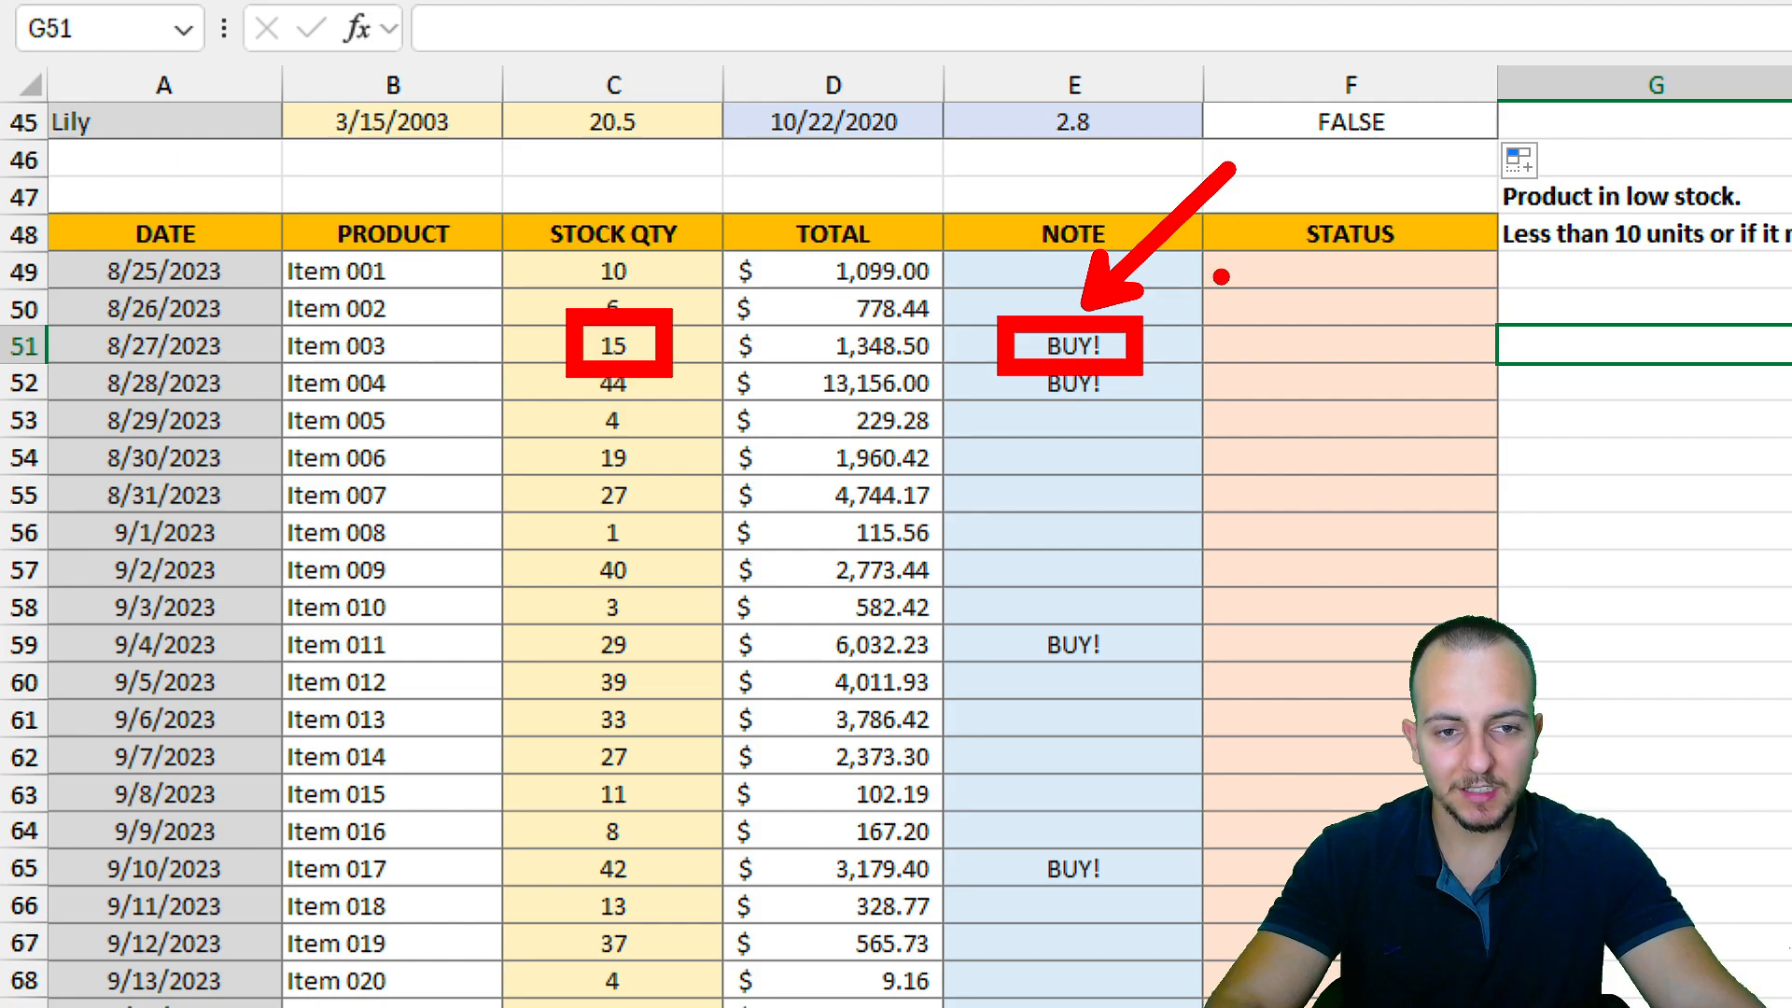
key("Escape")
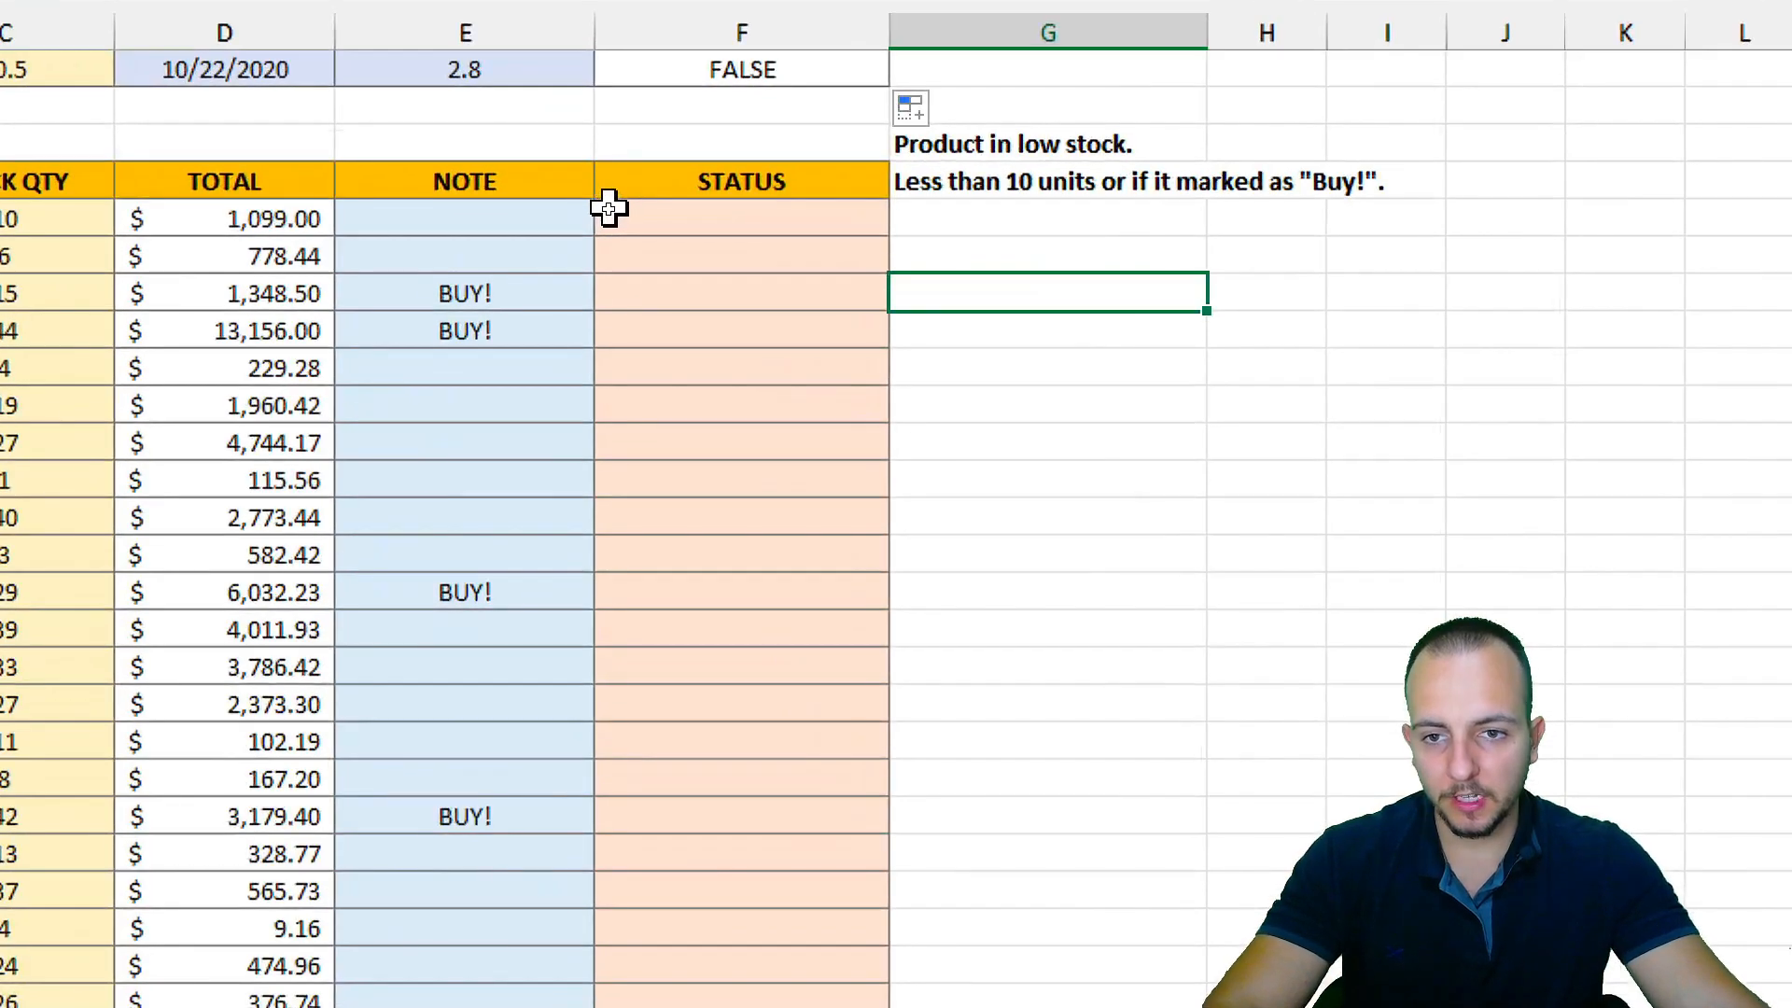
Start an IF formula in F49 with an OR test whose first condition is C49<10.
left_click(1223, 271)
type("=IF")
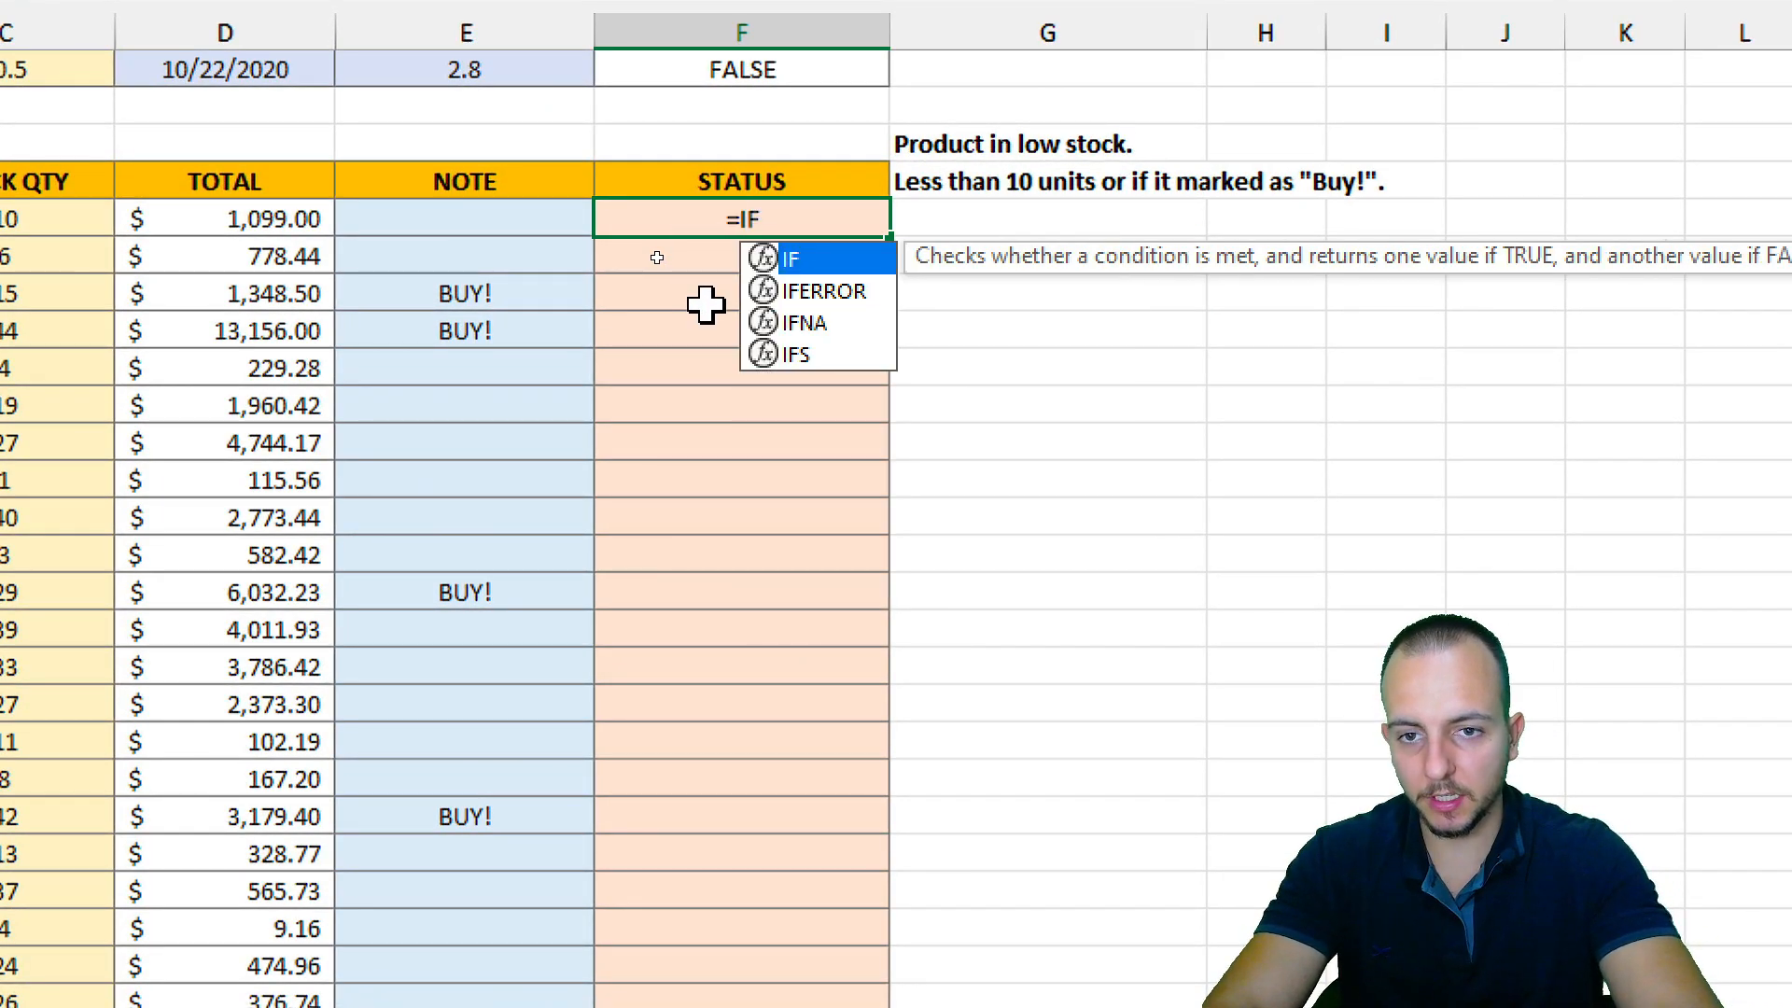
type("(OR(")
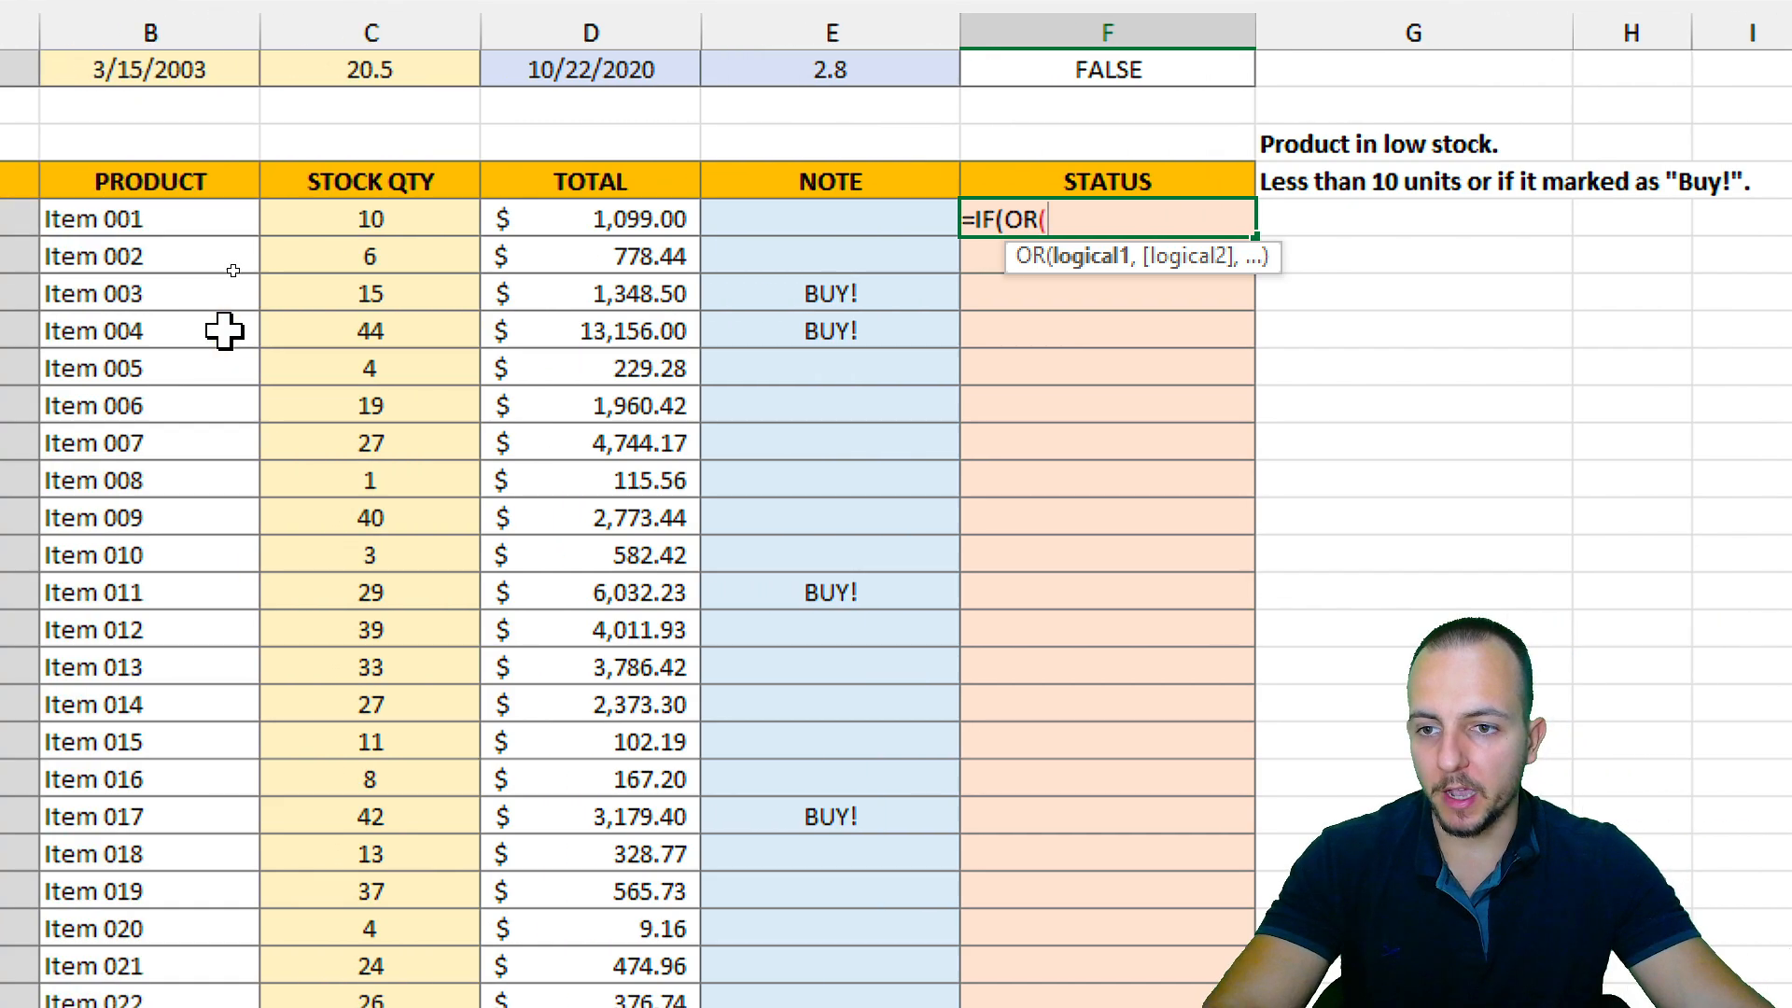
left_click(448, 222)
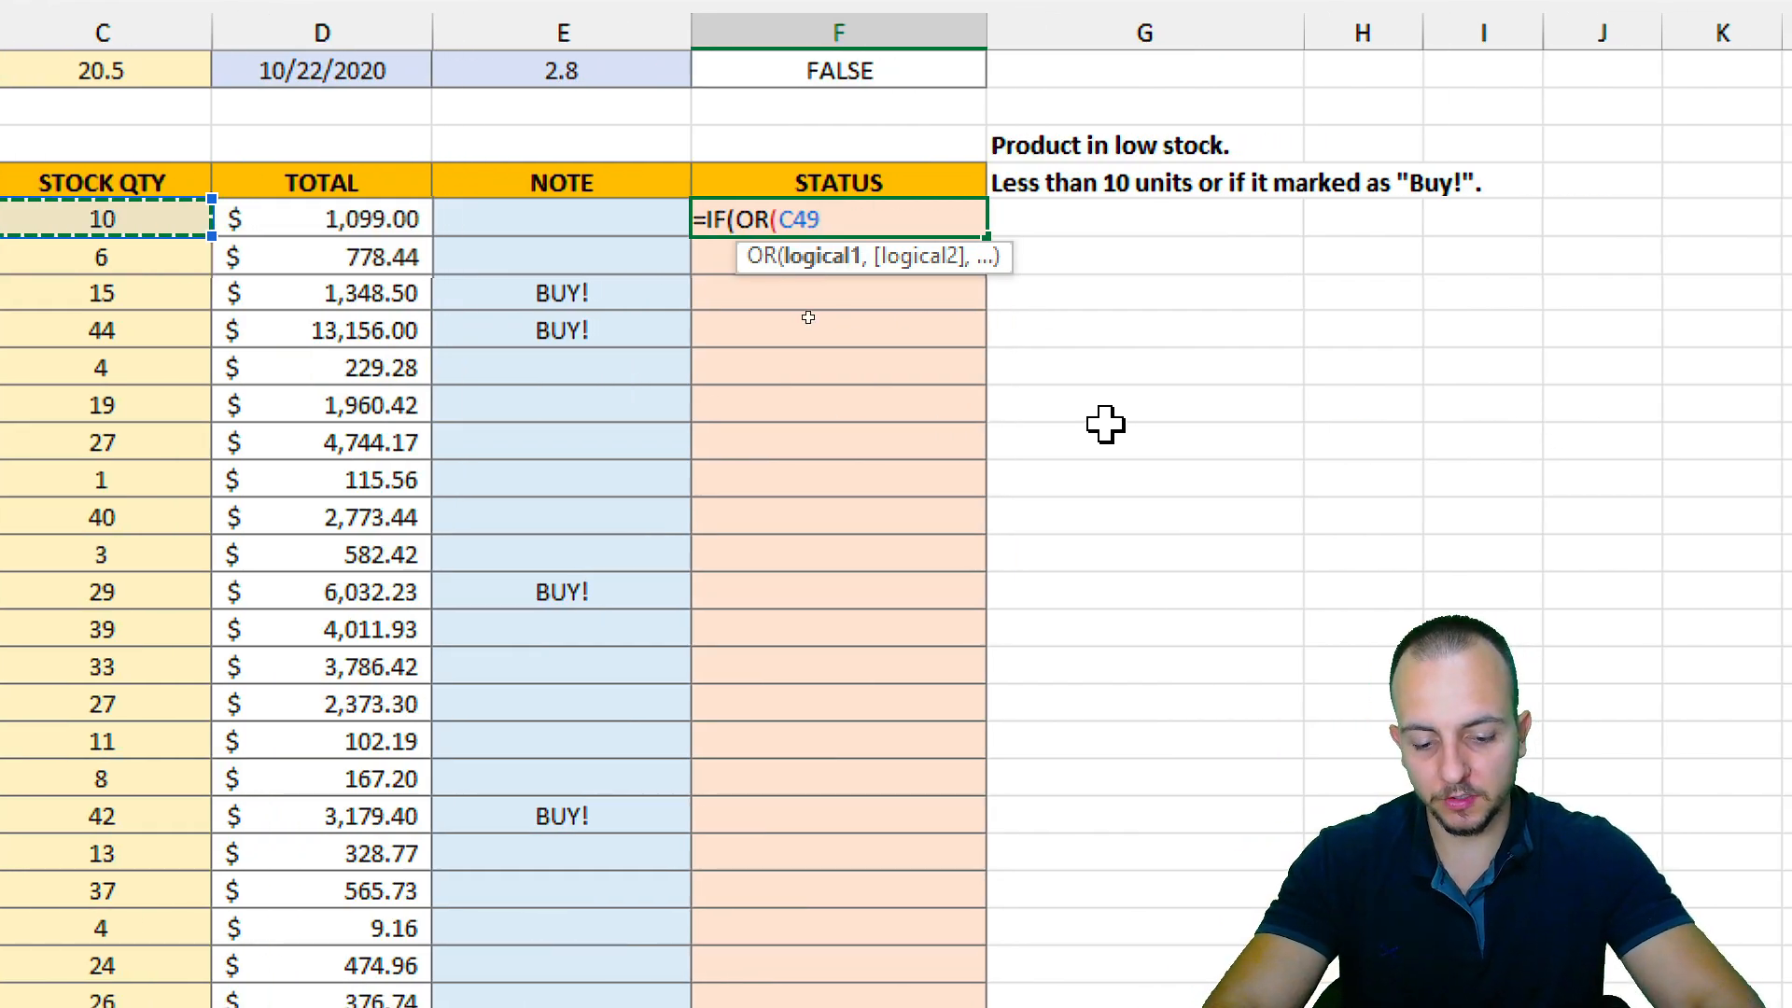
type("<")
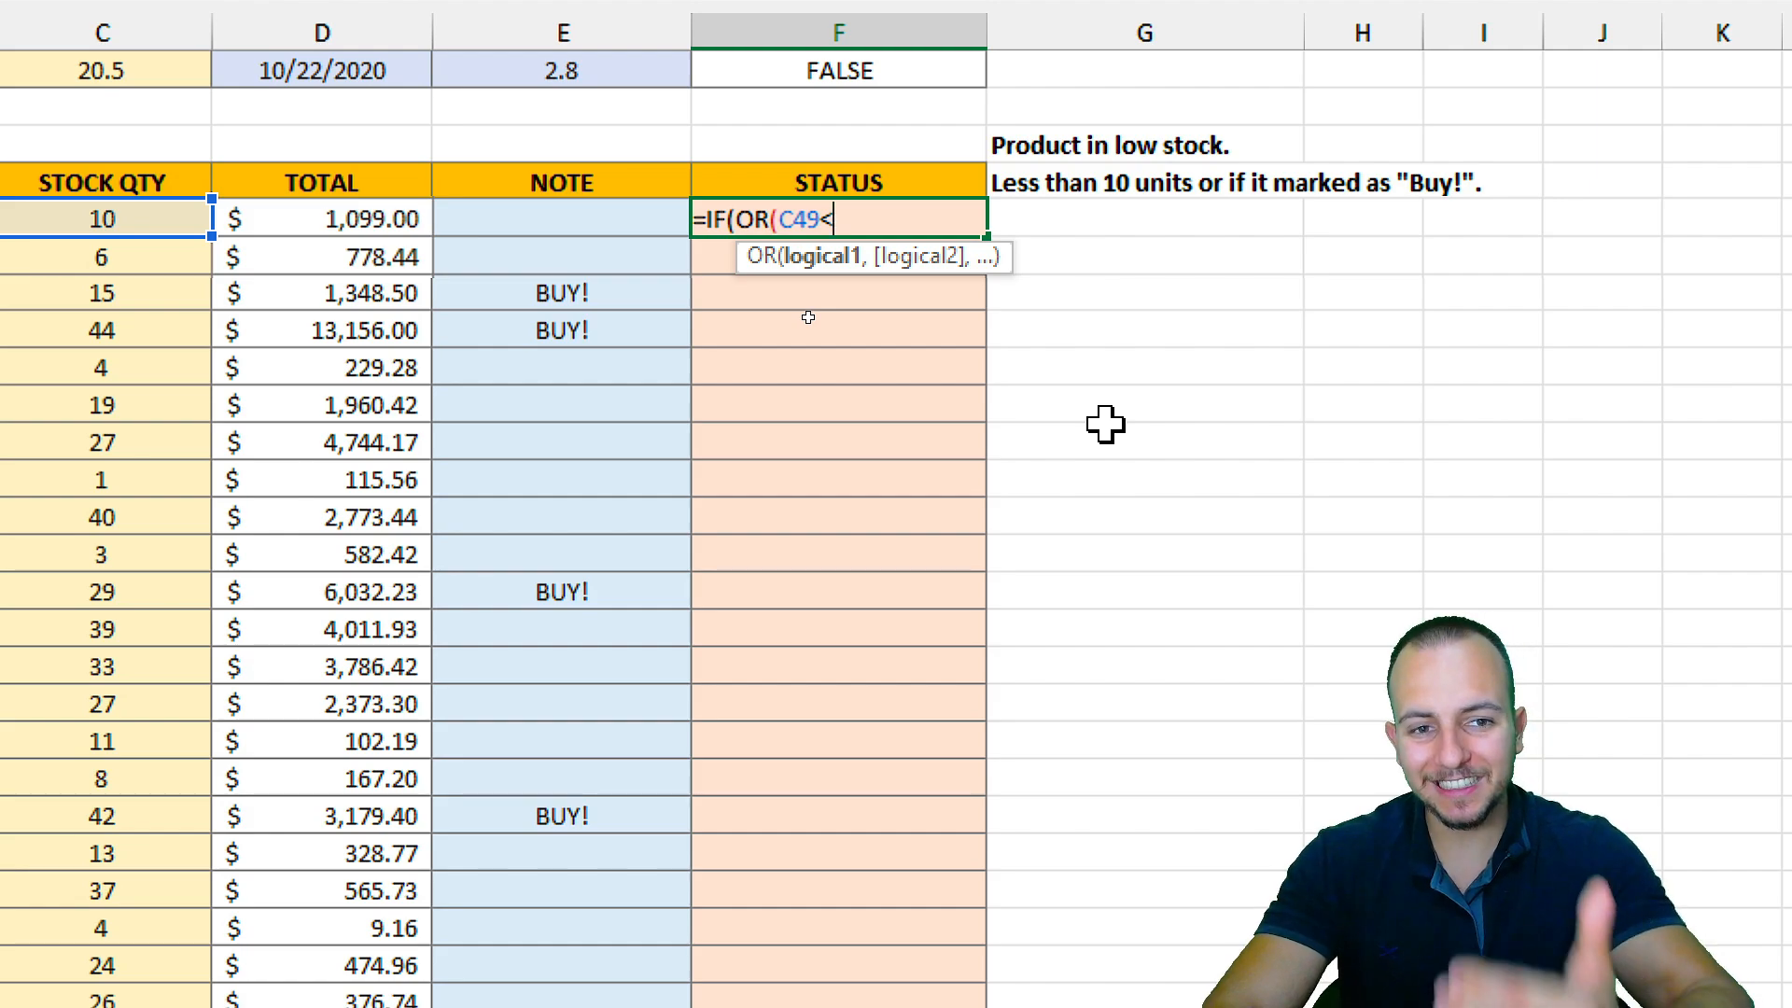
type("10,")
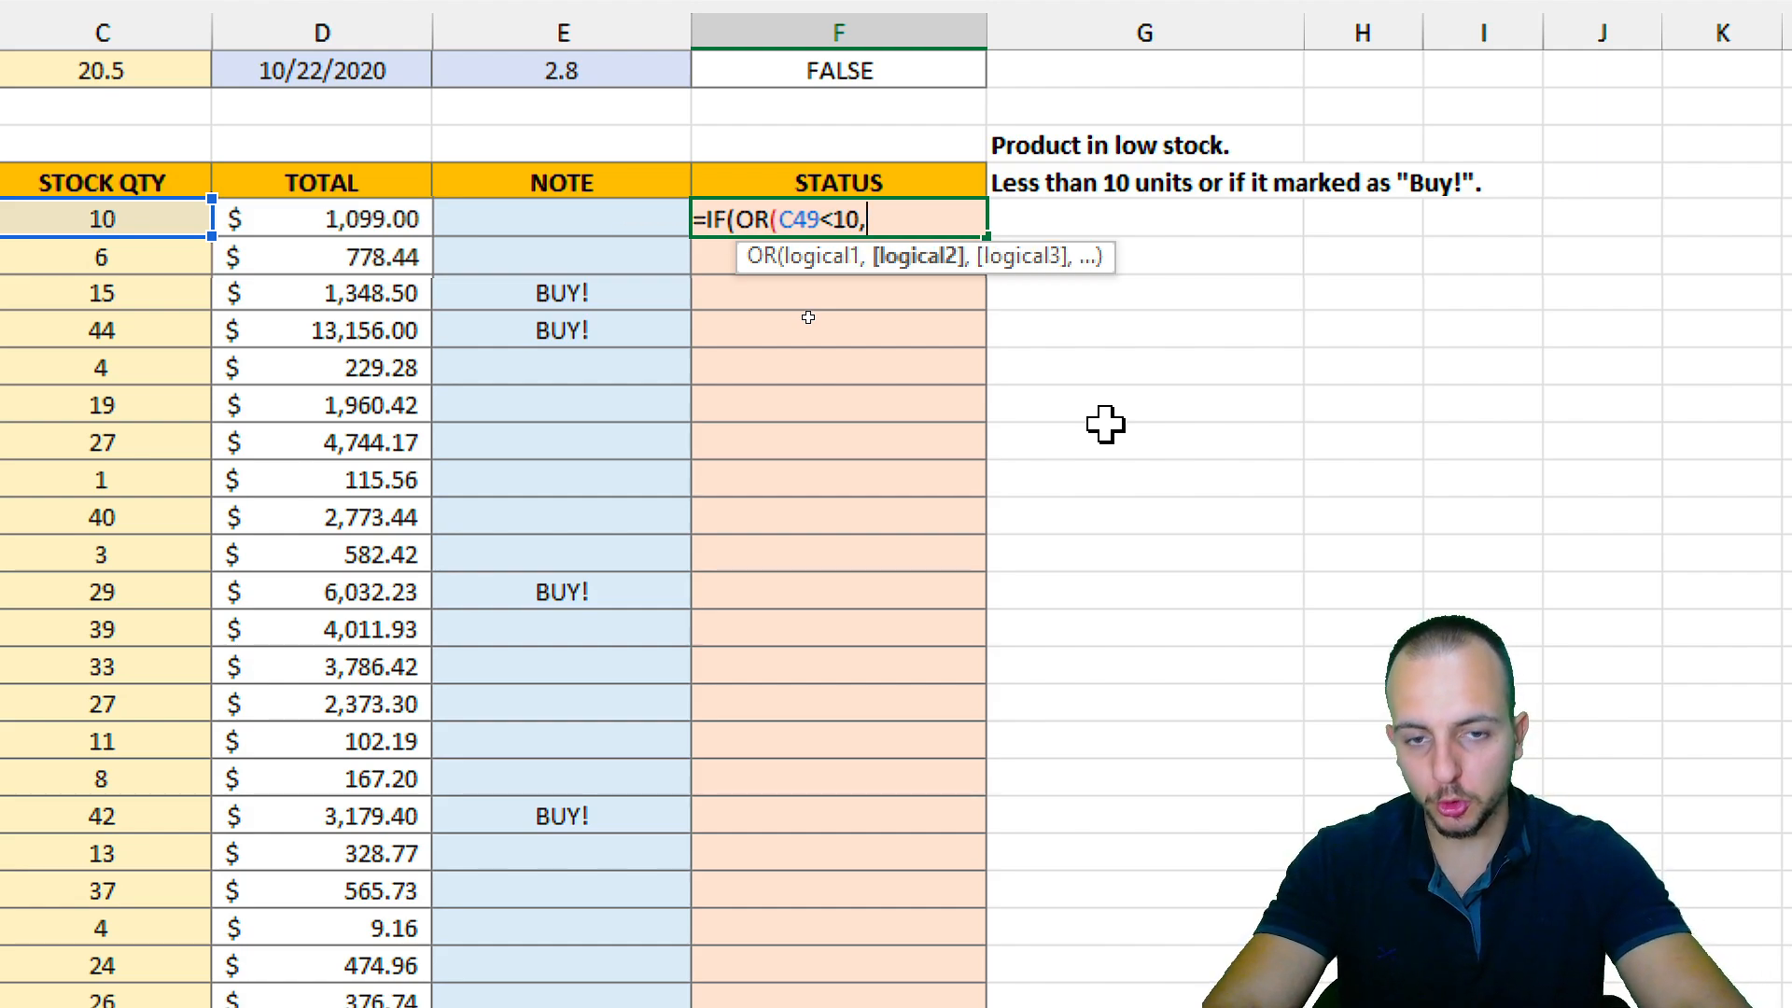
Add E49="BUY!" as the second condition of the OR test in the F49 formula.
left_click(580, 222)
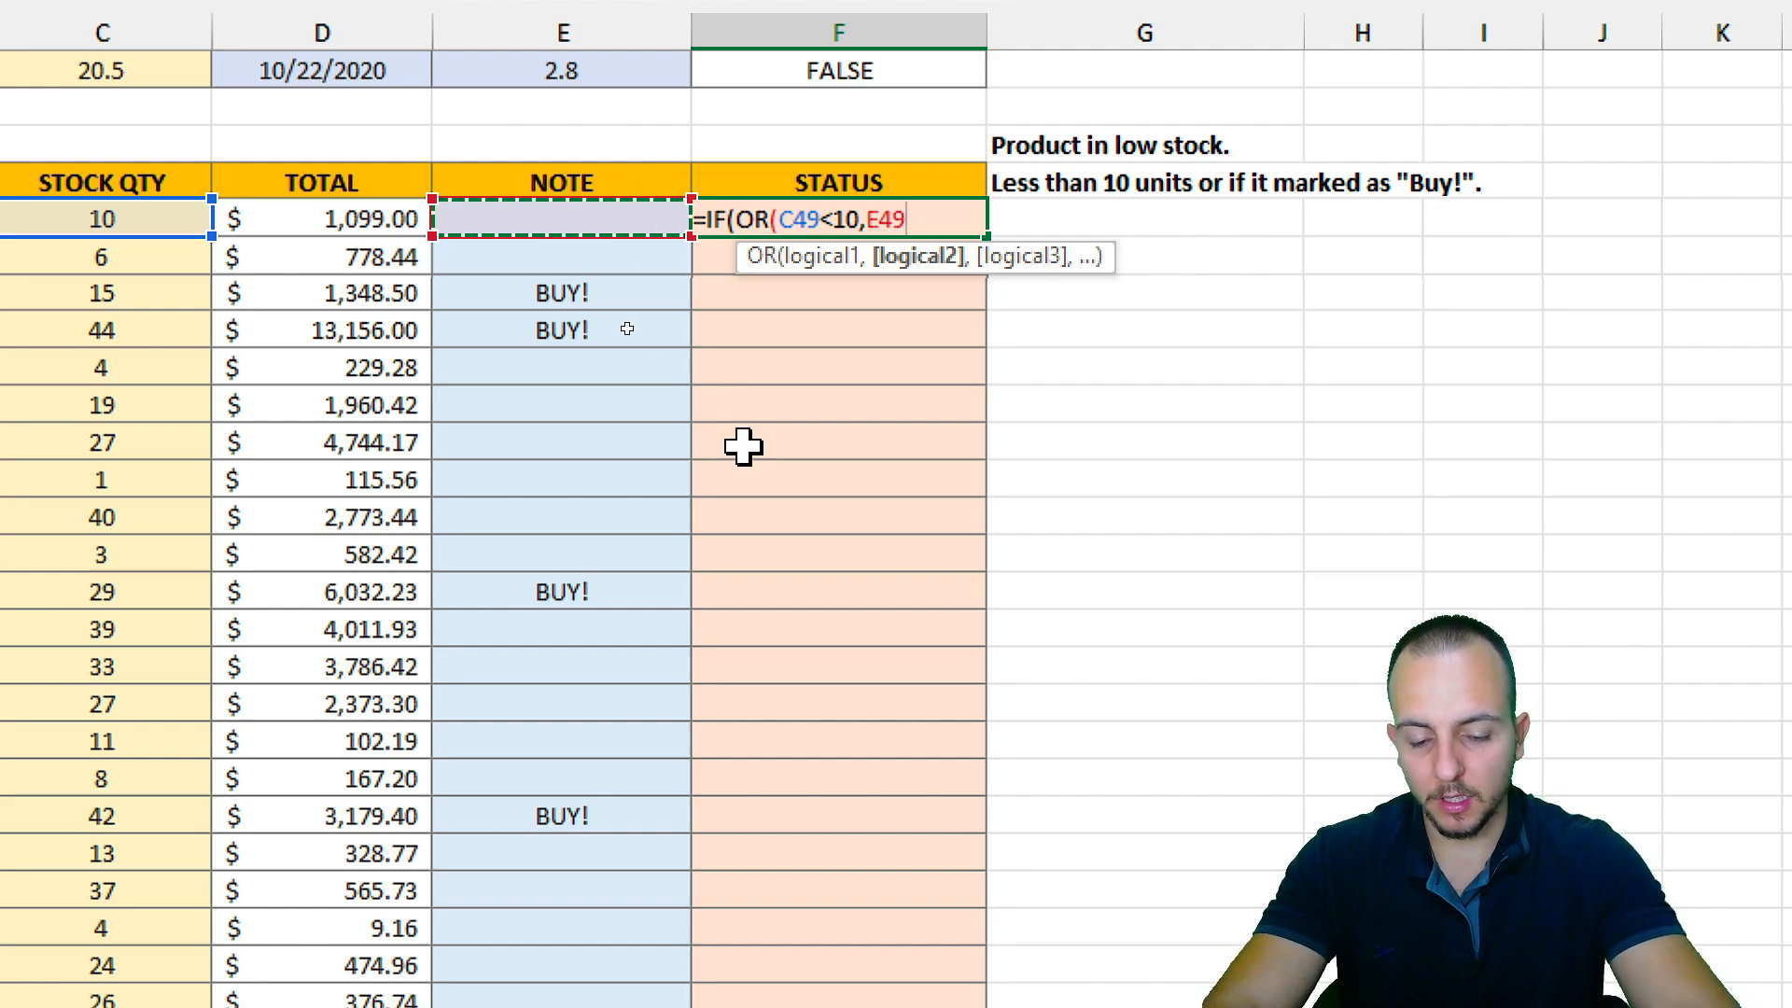
type("=")
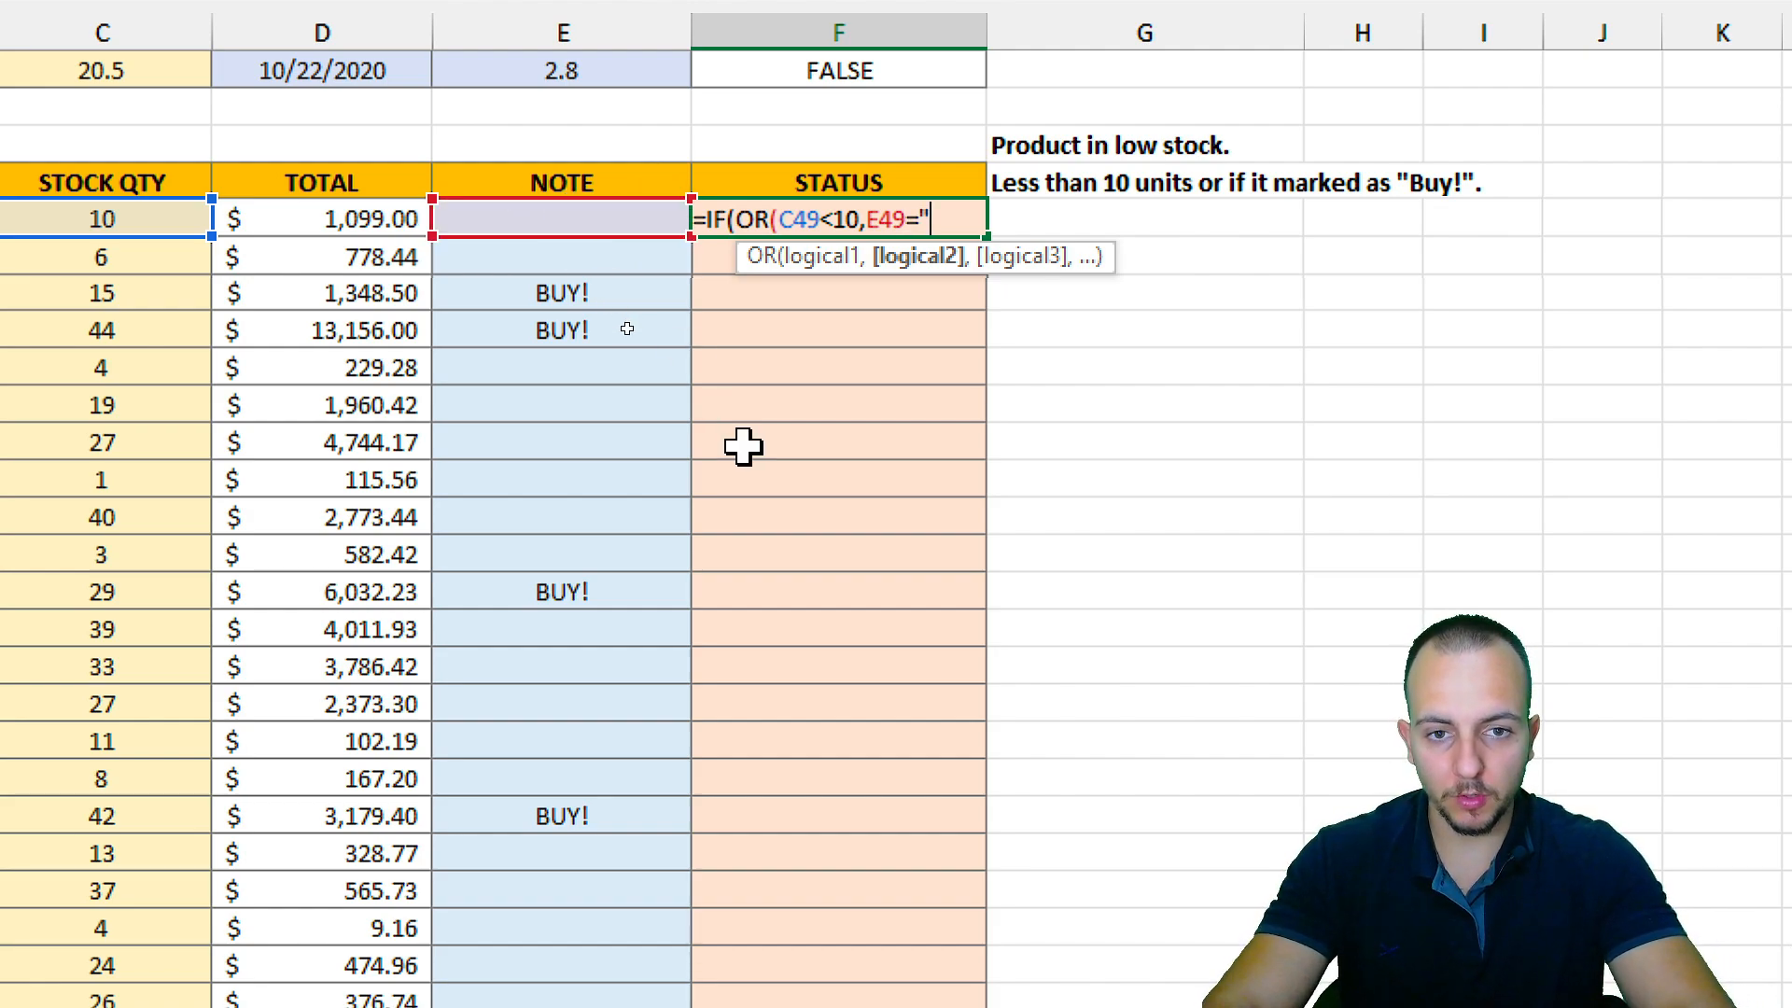
type("\"BUY")
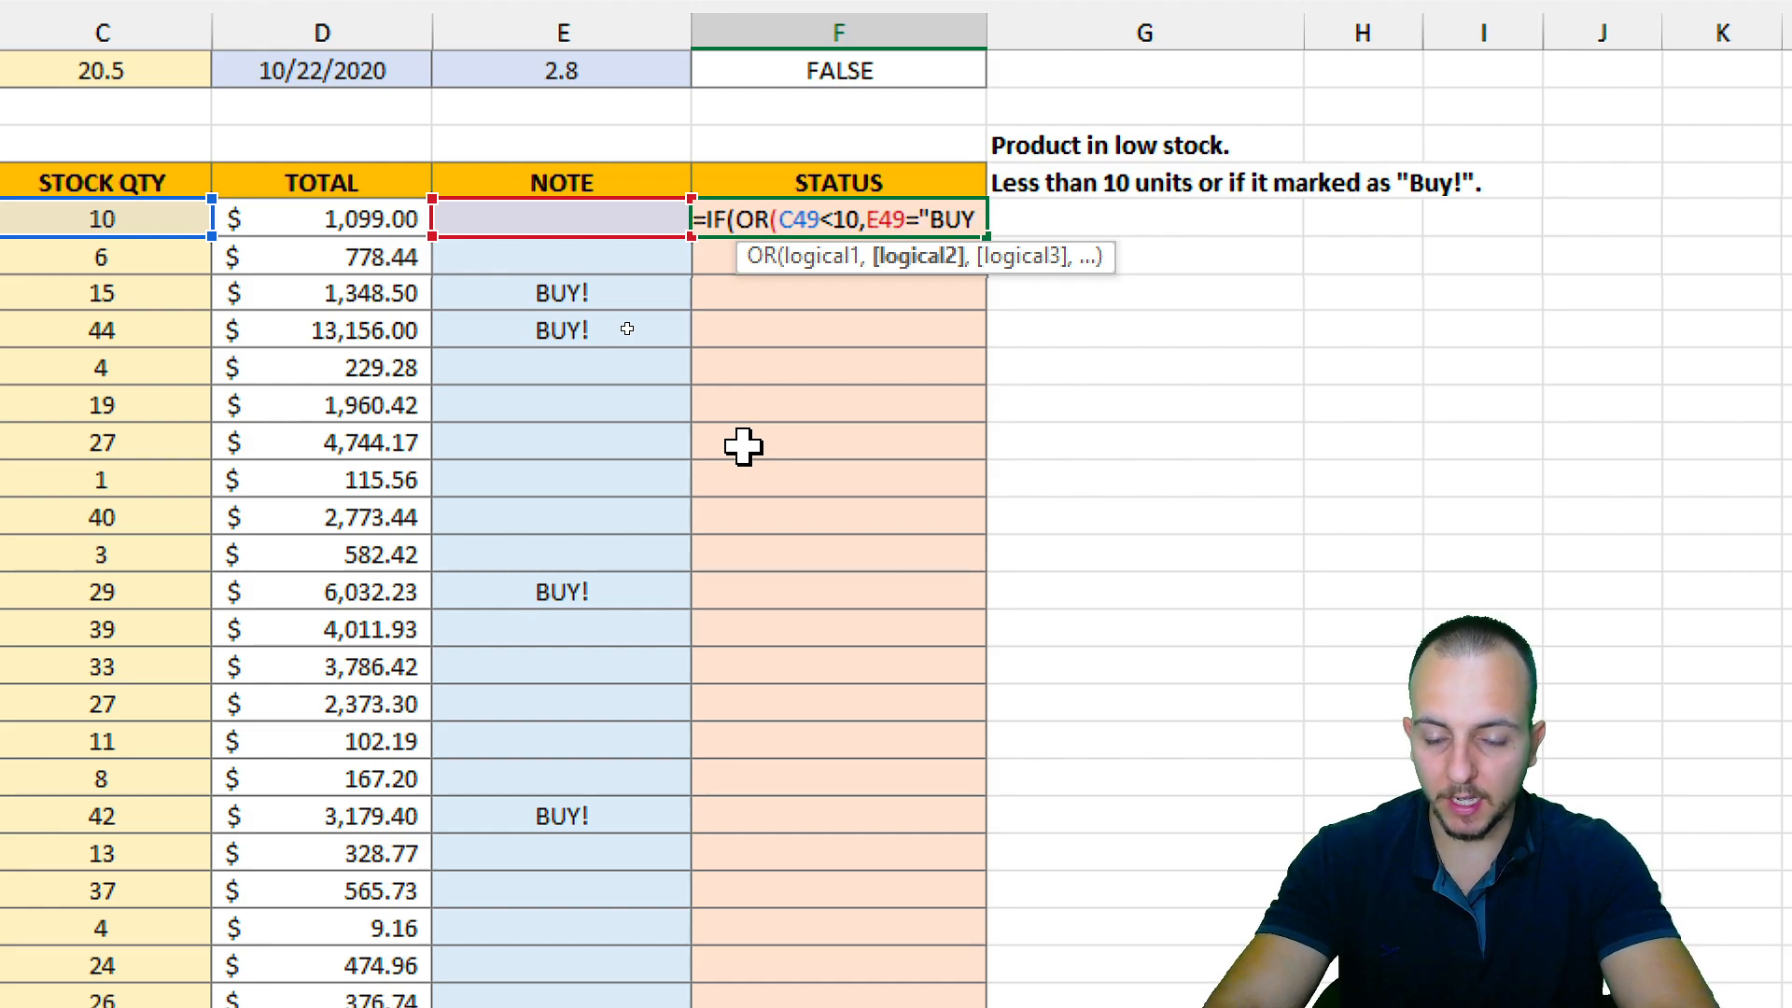
type("!")
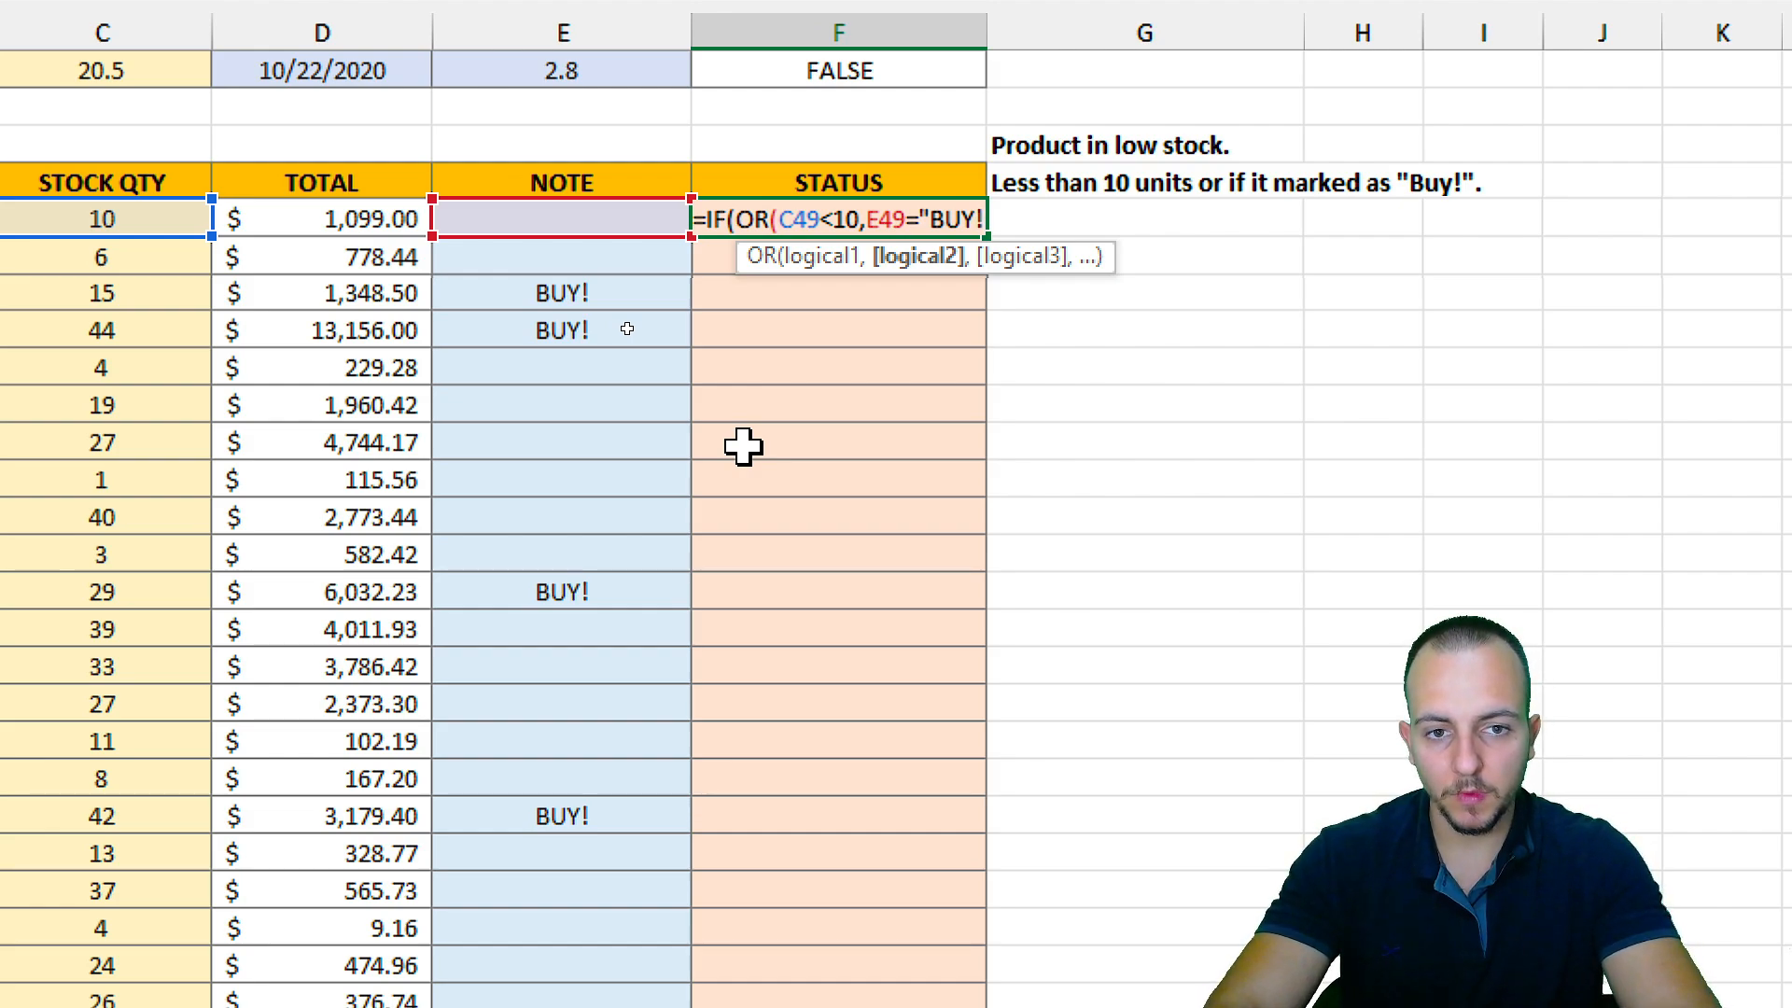
type("\"")
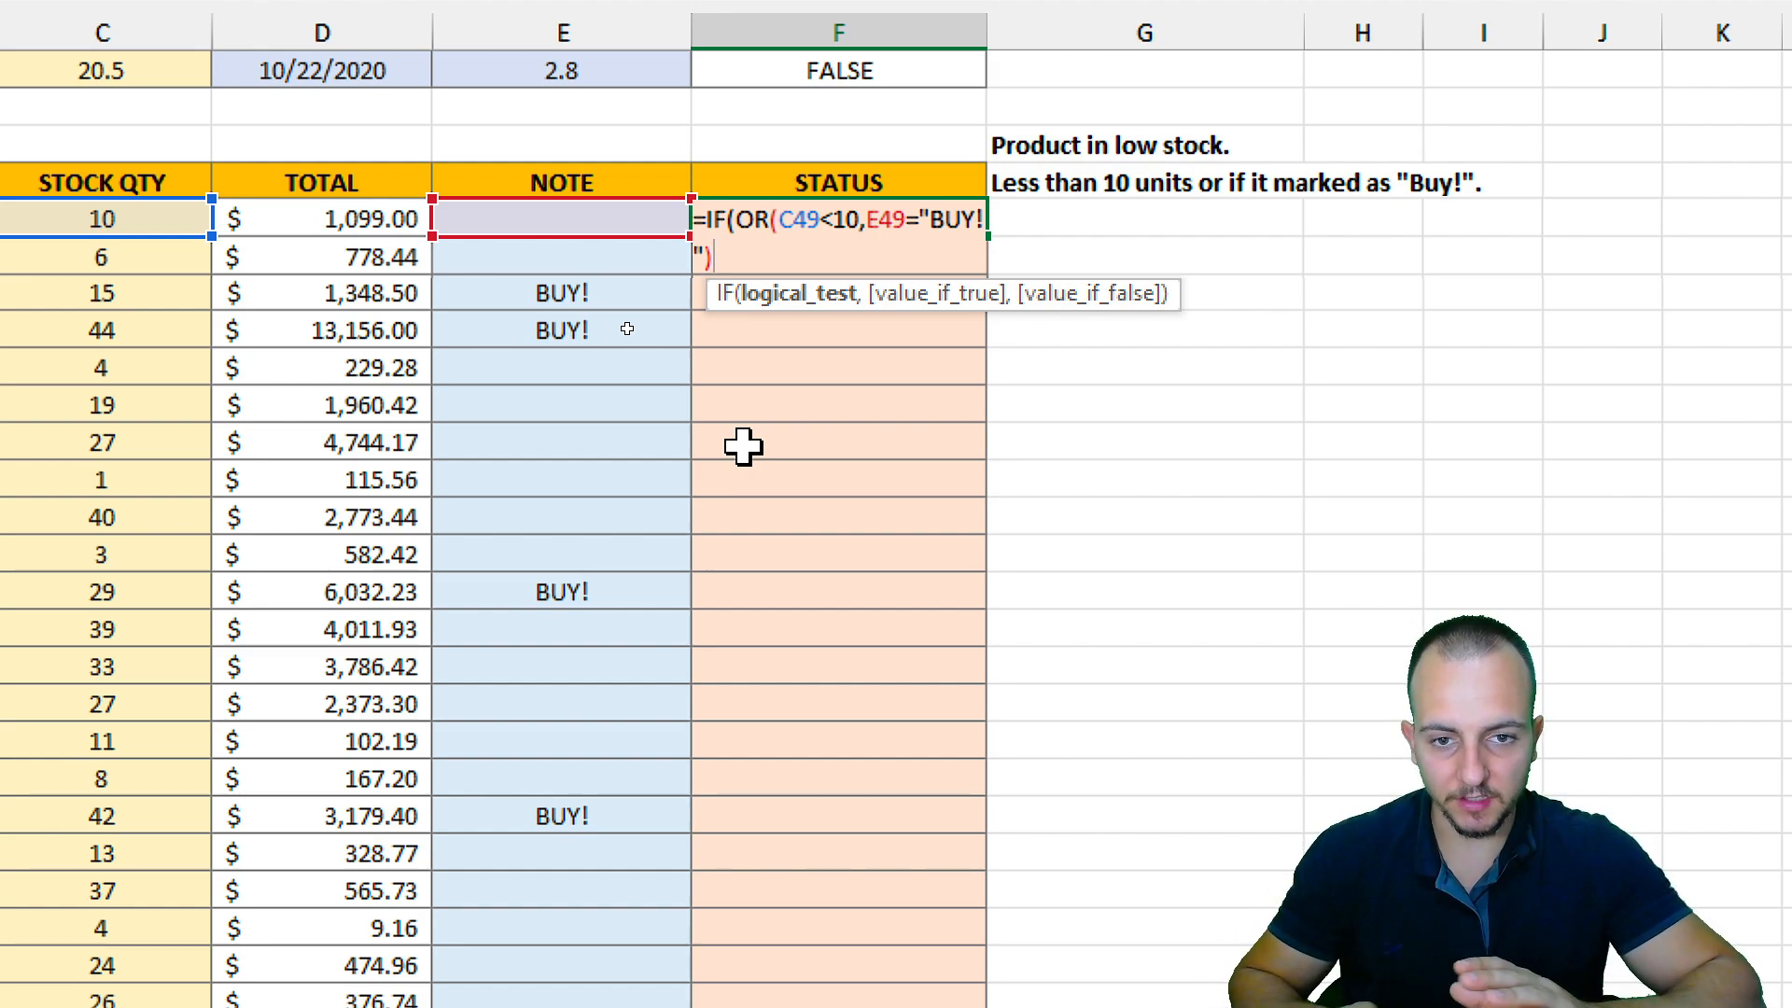
Complete the F49 formula so that it returns "BUY" when the OR test is true, with no false value, and enter it.
type("),\"BUY")
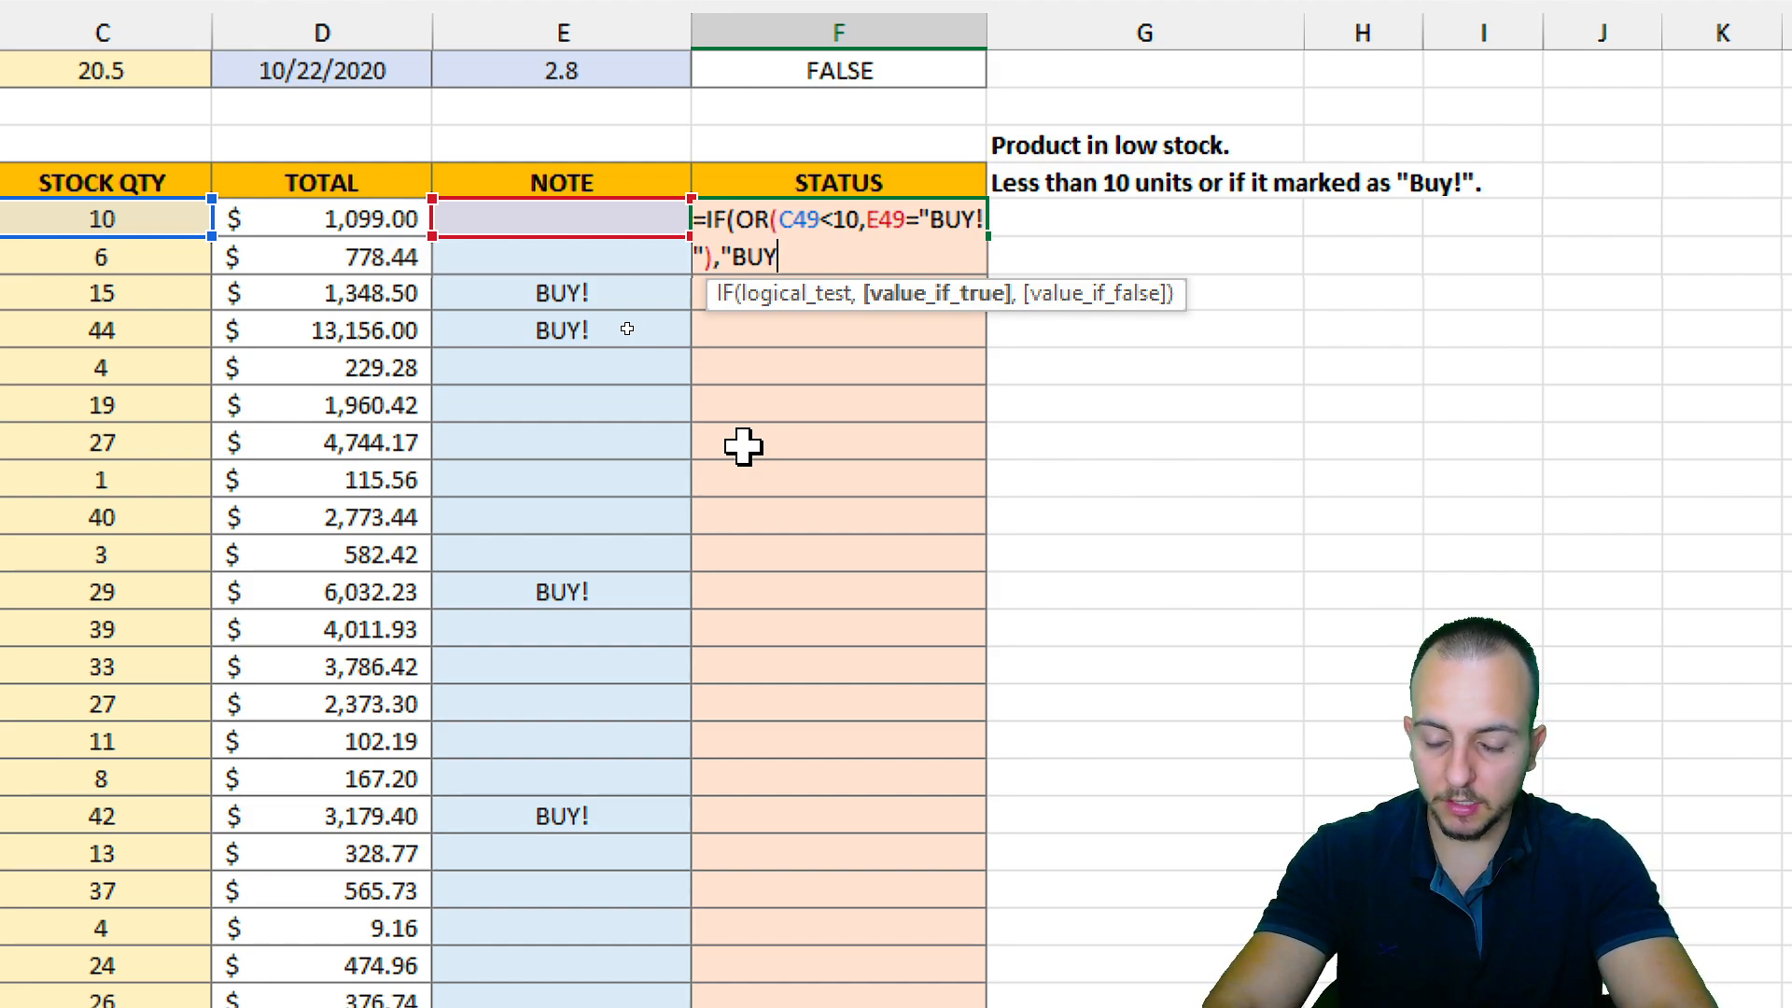
type(",")
key("BackSpace")
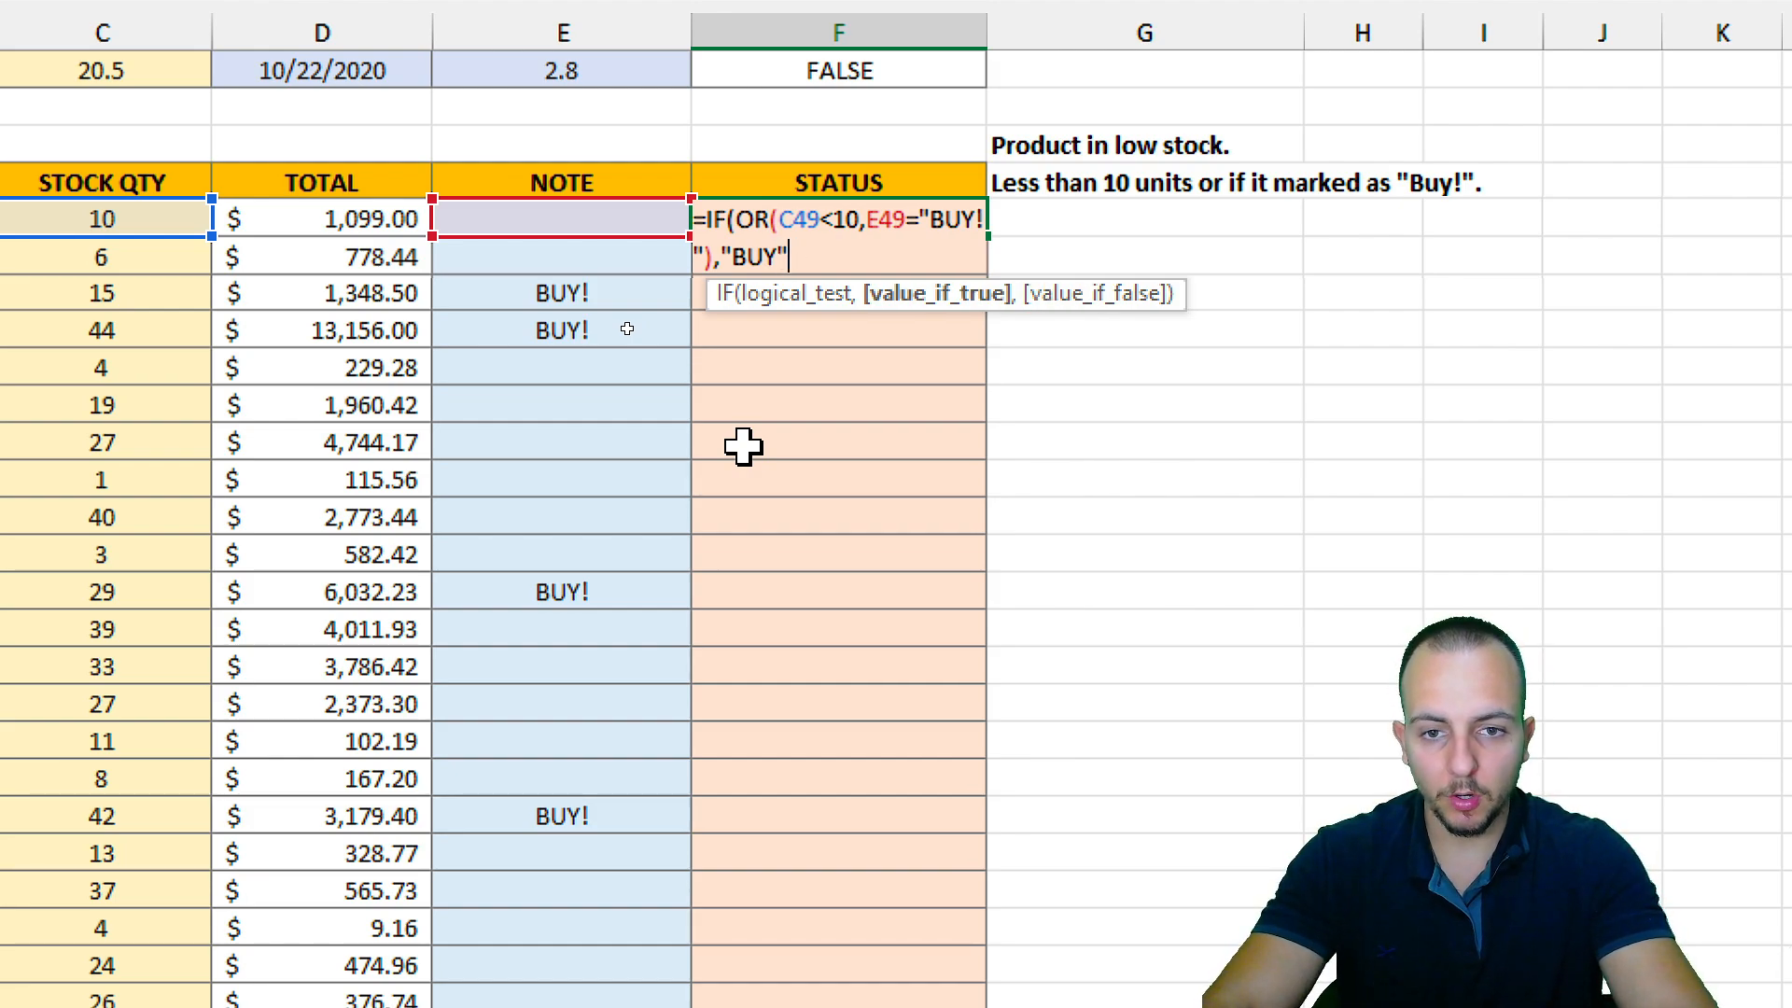
type(")")
key("Return")
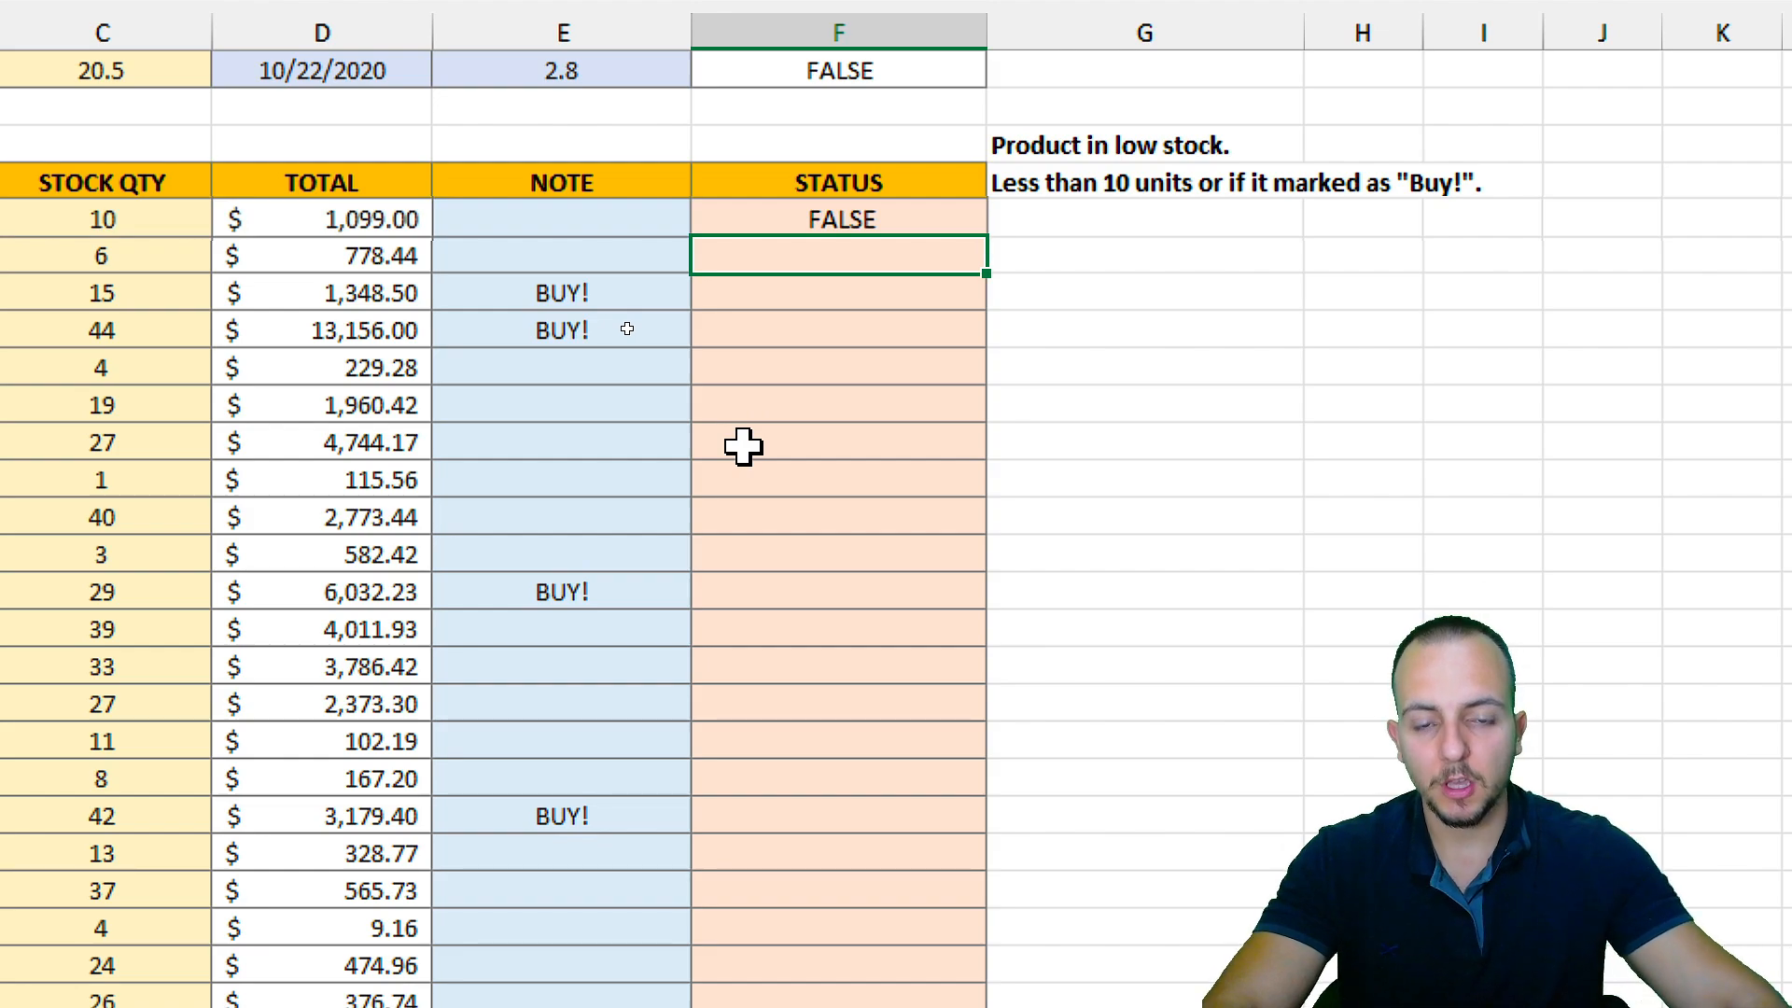
Fill the STATUS formula from F49 down to F71.
left_click(924, 222)
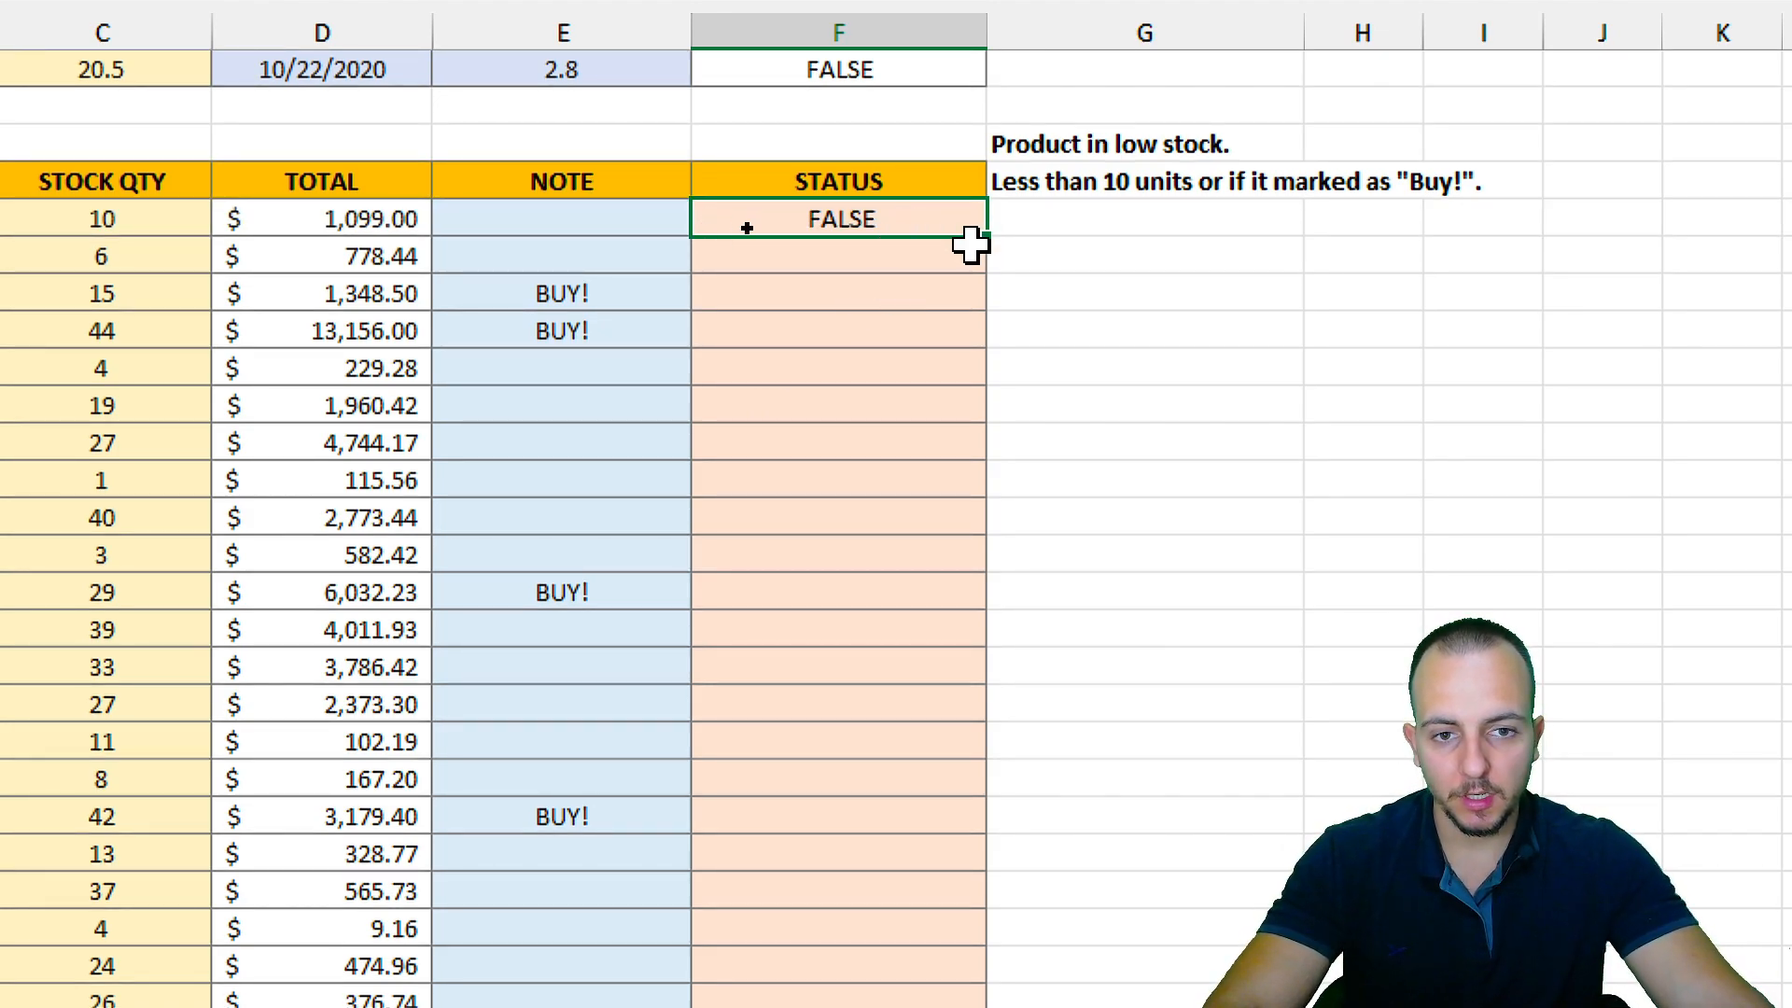
left_click_drag(986, 238, 978, 1007)
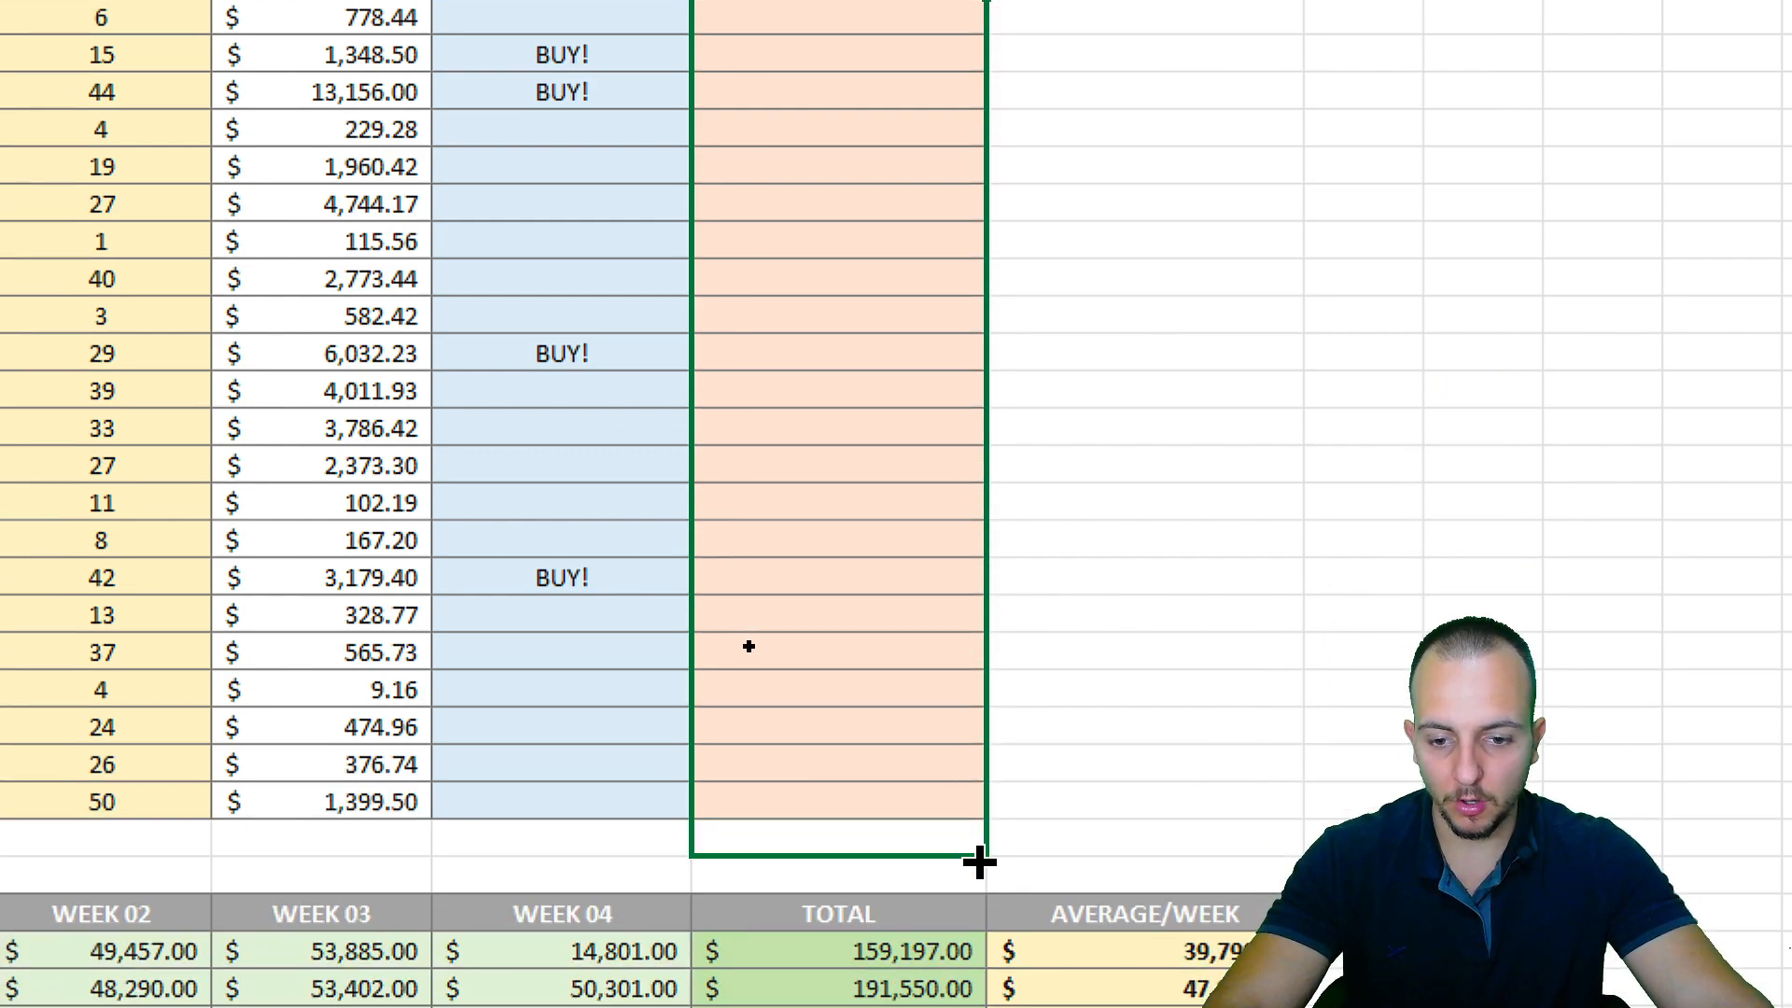
left_click_drag(978, 863, 972, 814)
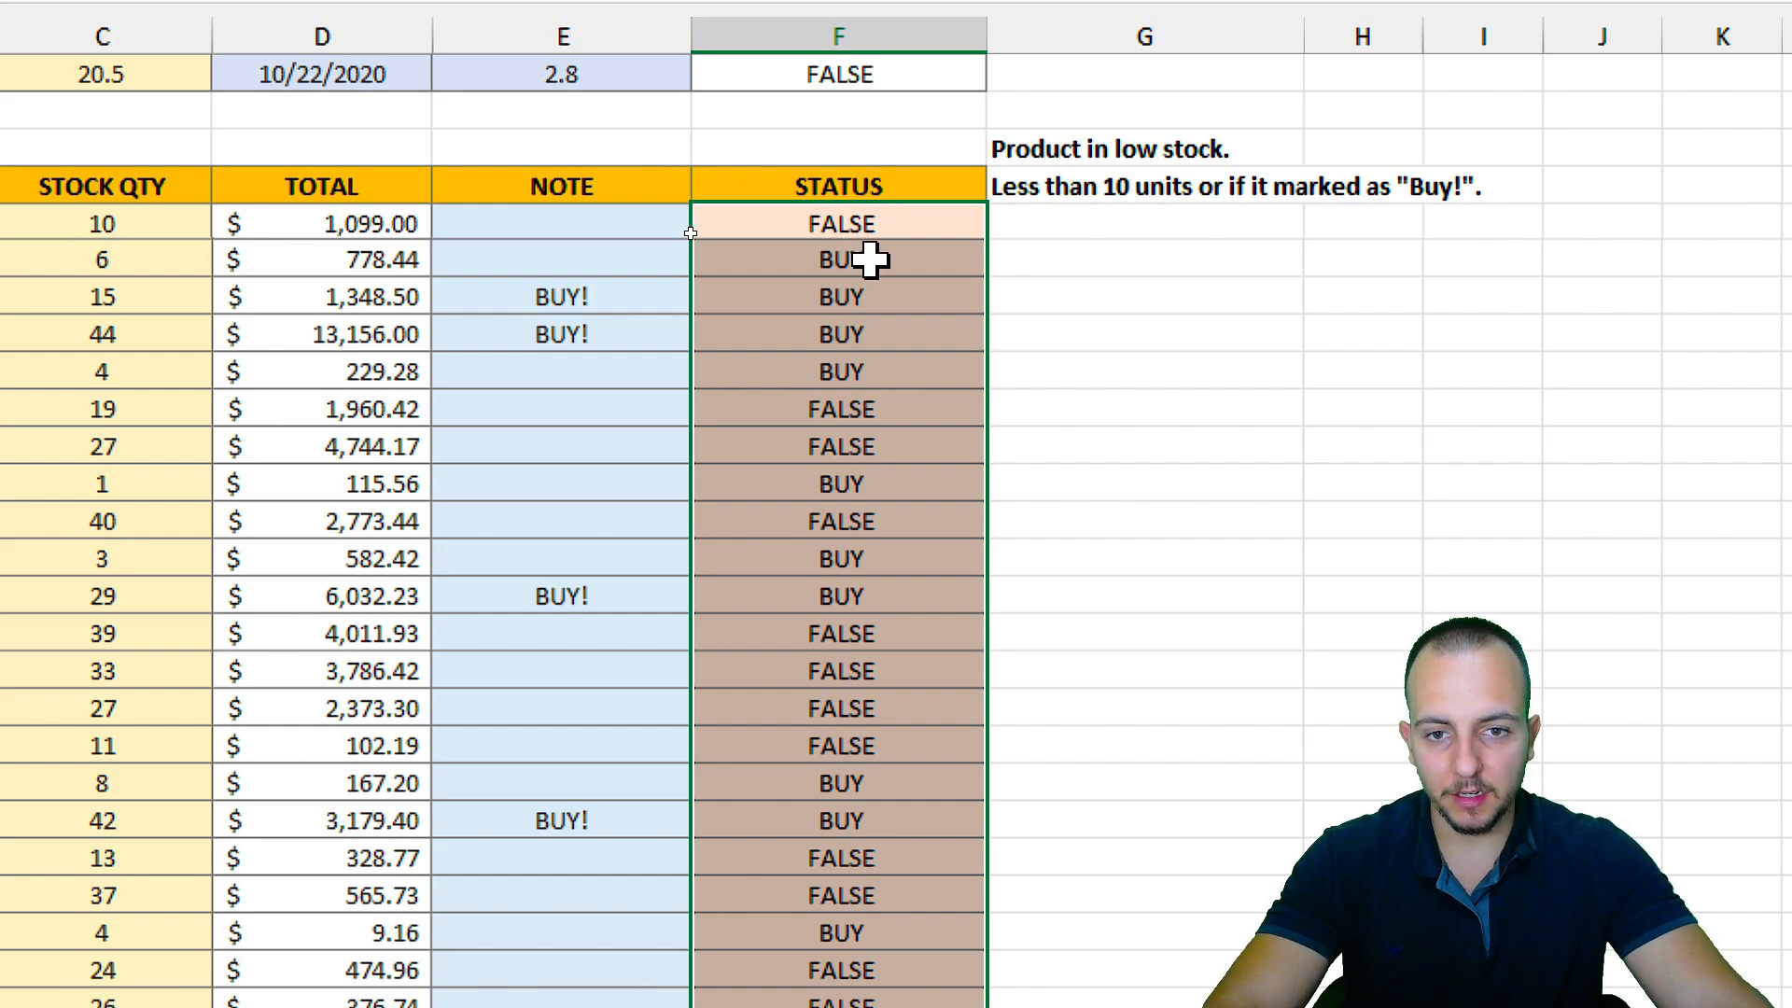
Check the STATUS results against the notes and quantities, circling C51 and the BUY! note in E51, and clear the markings.
left_click_drag(868, 258, 647, 401)
left_click_drag(885, 297, 571, 347)
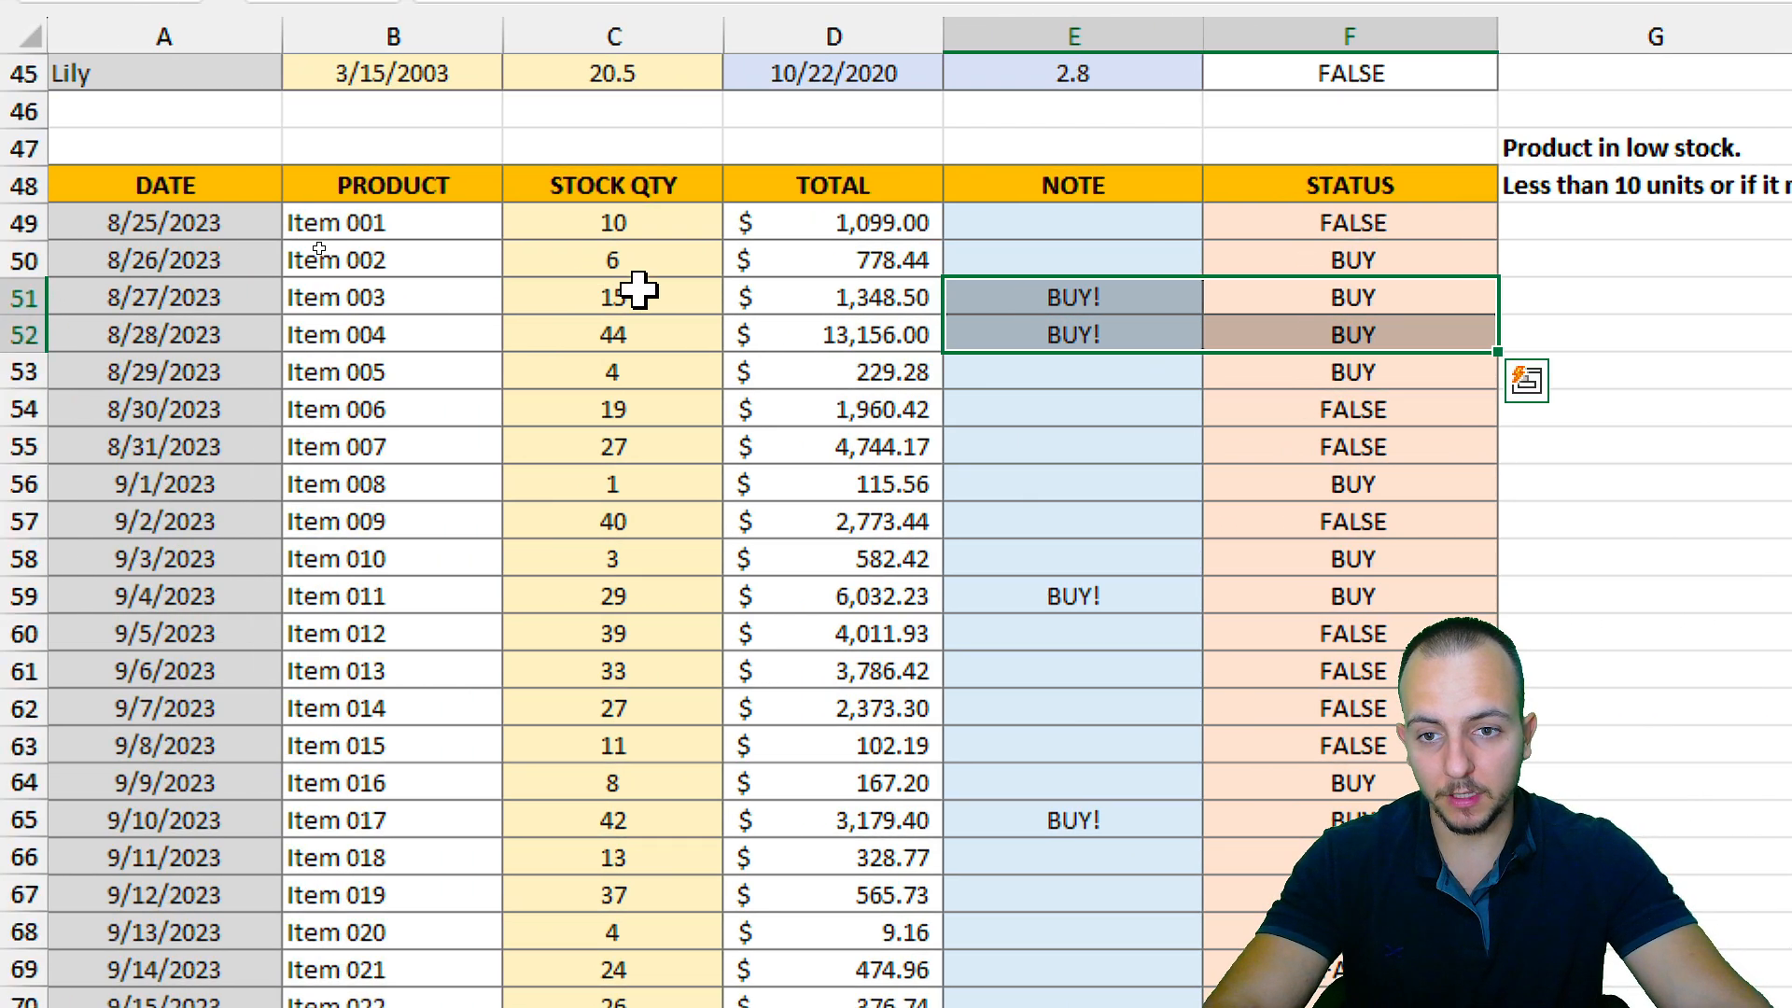
left_click(124, 297)
left_click(1105, 299, "ctrl")
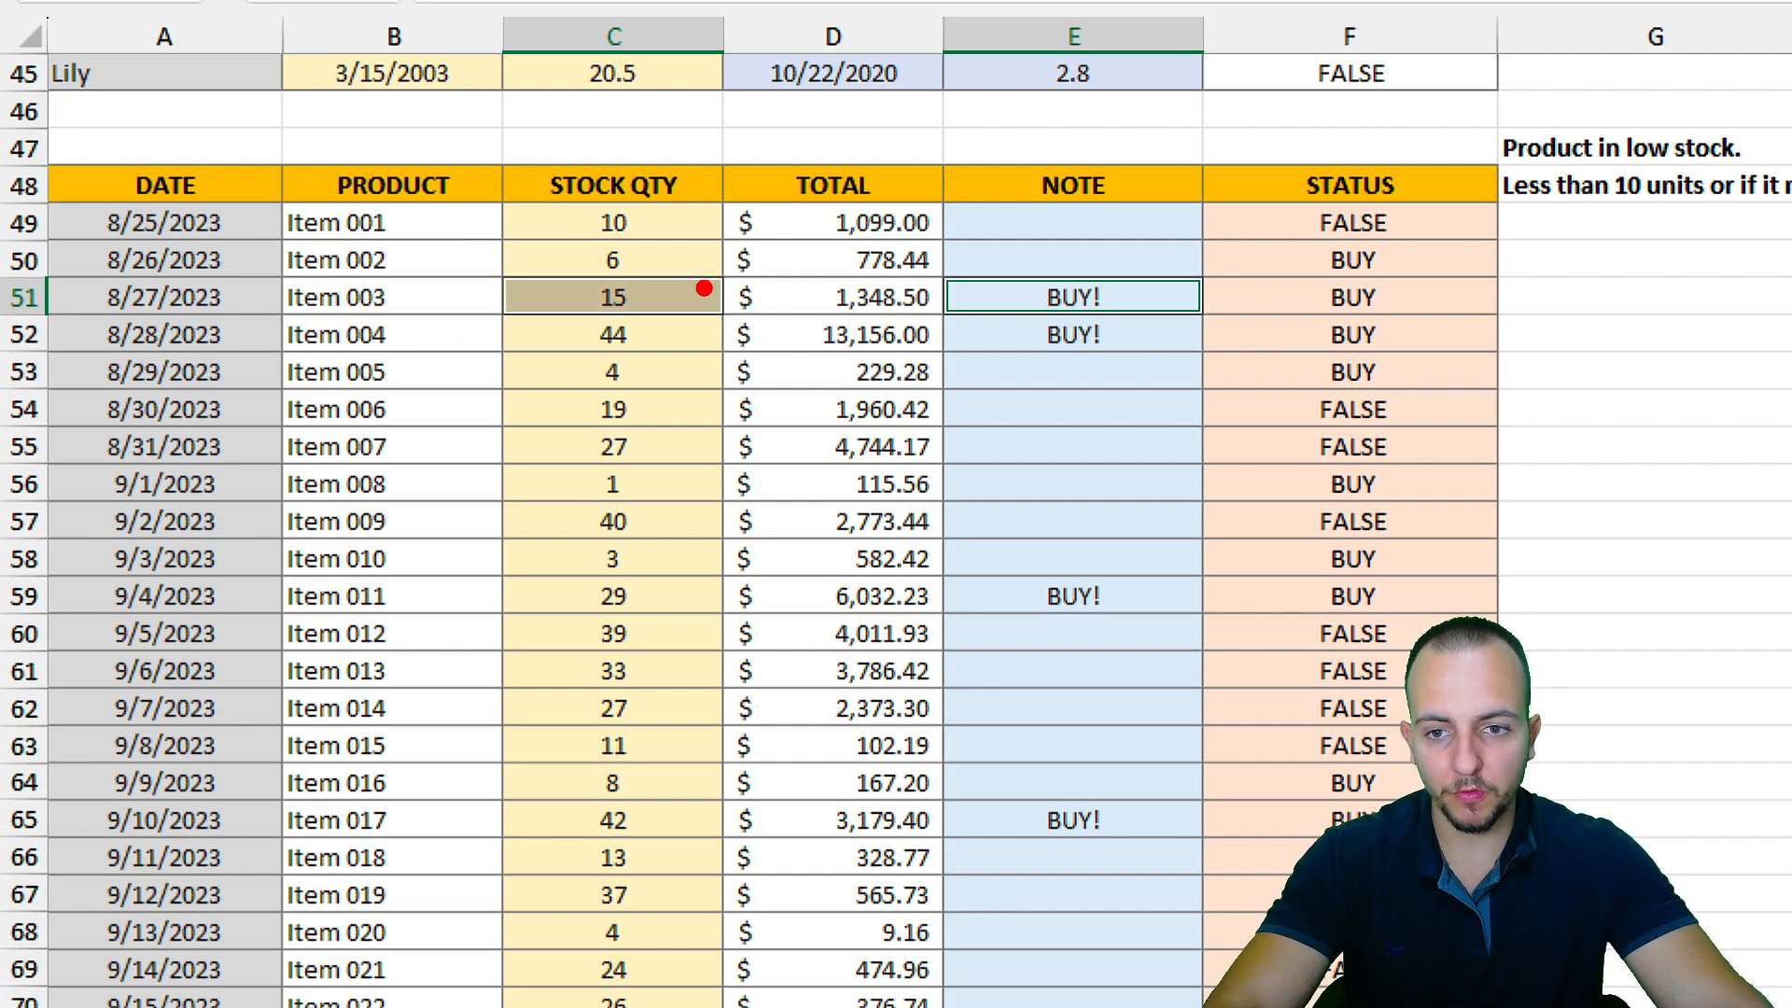
mouse_move(646, 279)
left_mouse_down()
mouse_move(557, 315)
mouse_move(643, 280)
left_mouse_up()
left_click_drag(1073, 266, 915, 256)
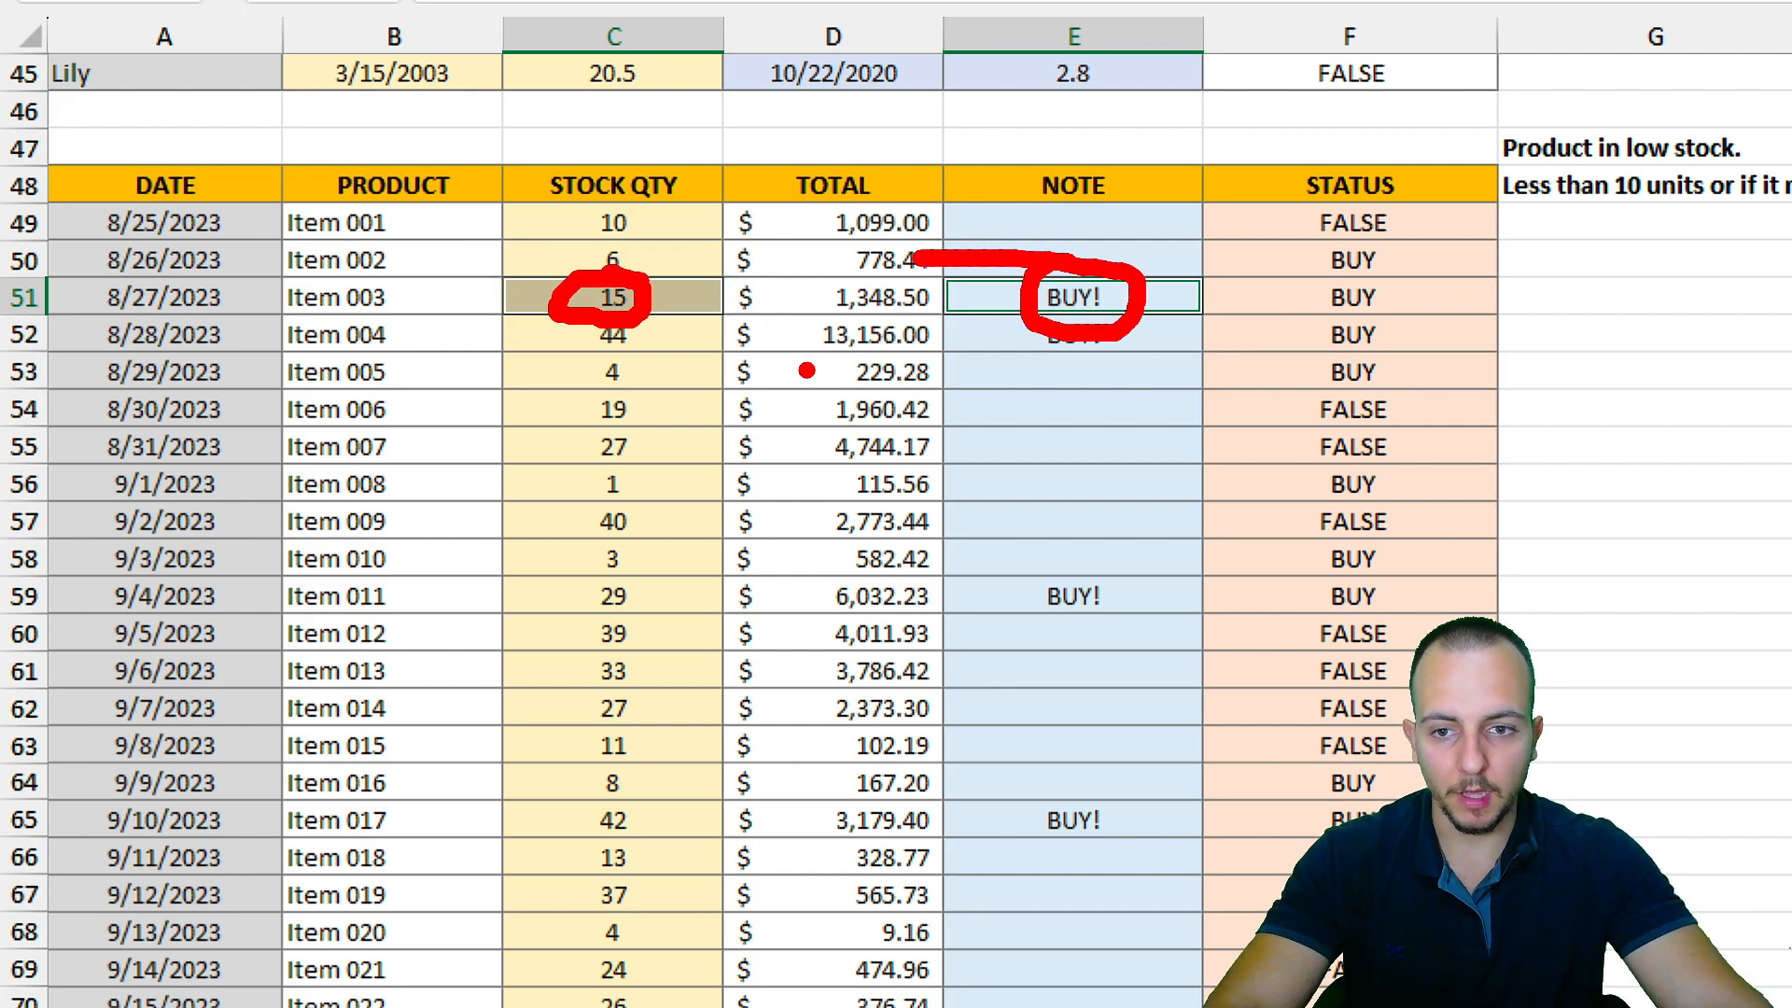
key("Escape")
View the salesperson table starting at row 74 and circle the #DIV/0! error in the AVERAGE/WEEK column at G80.
scroll(1281, 628, "down", 9)
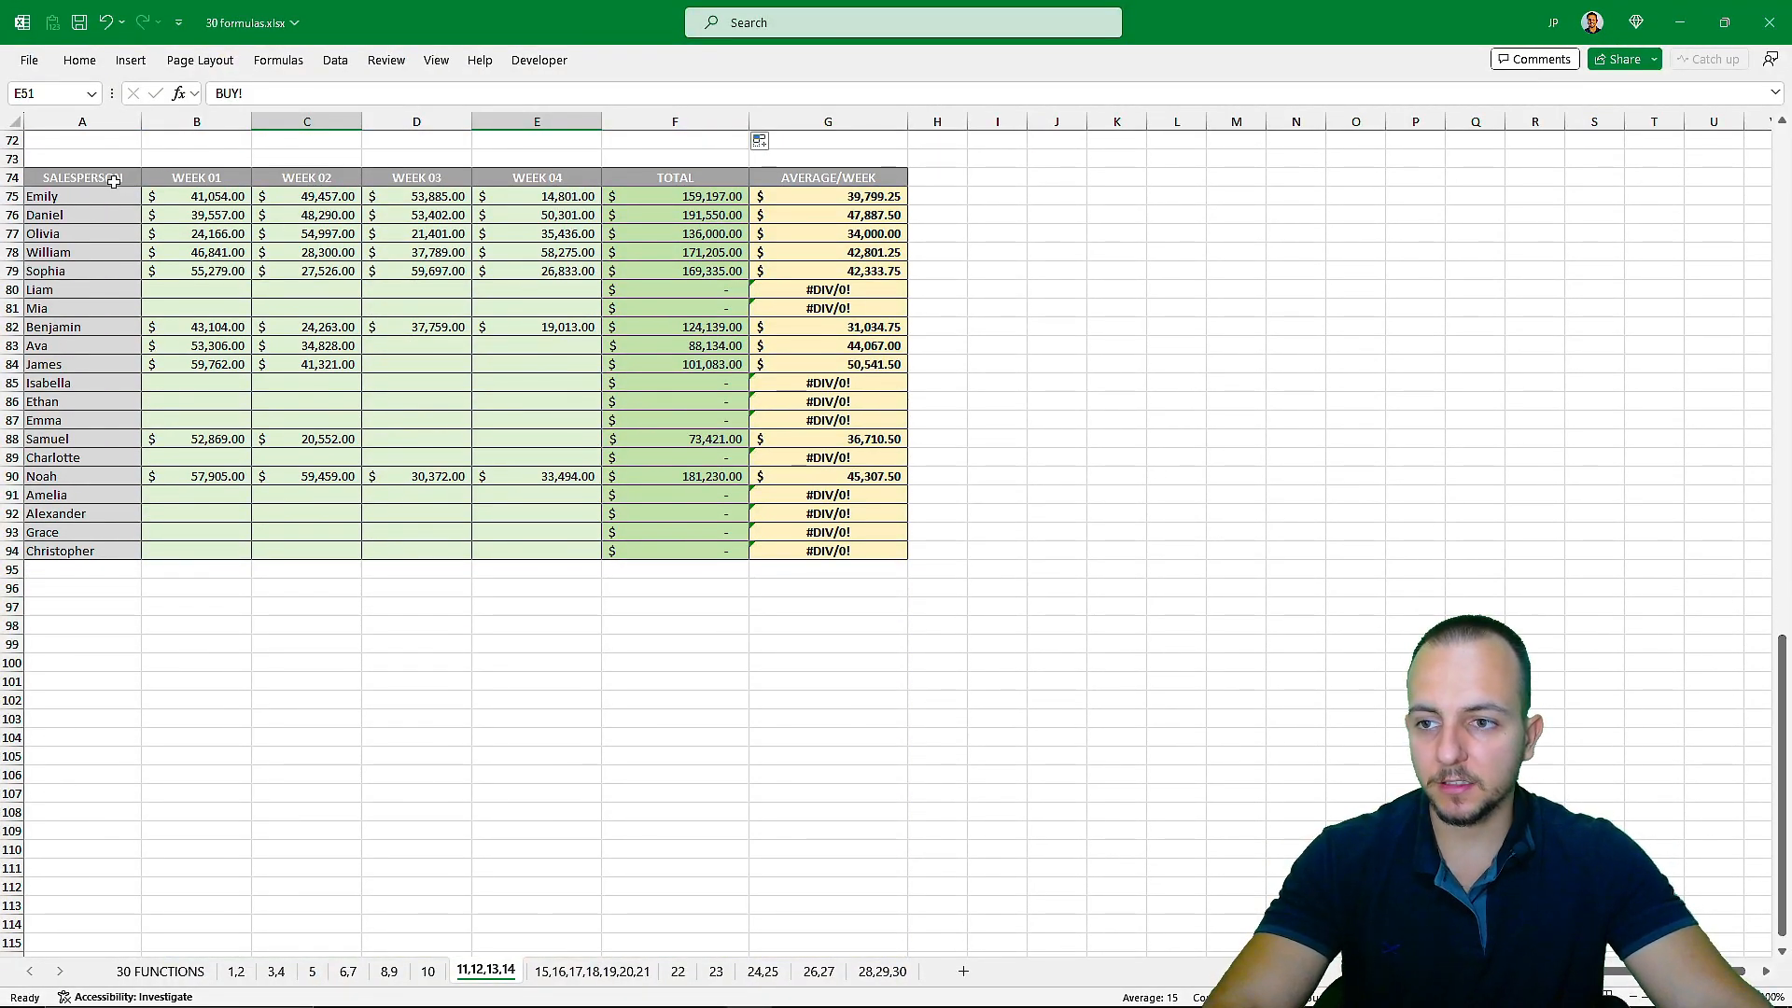
left_click(113, 181)
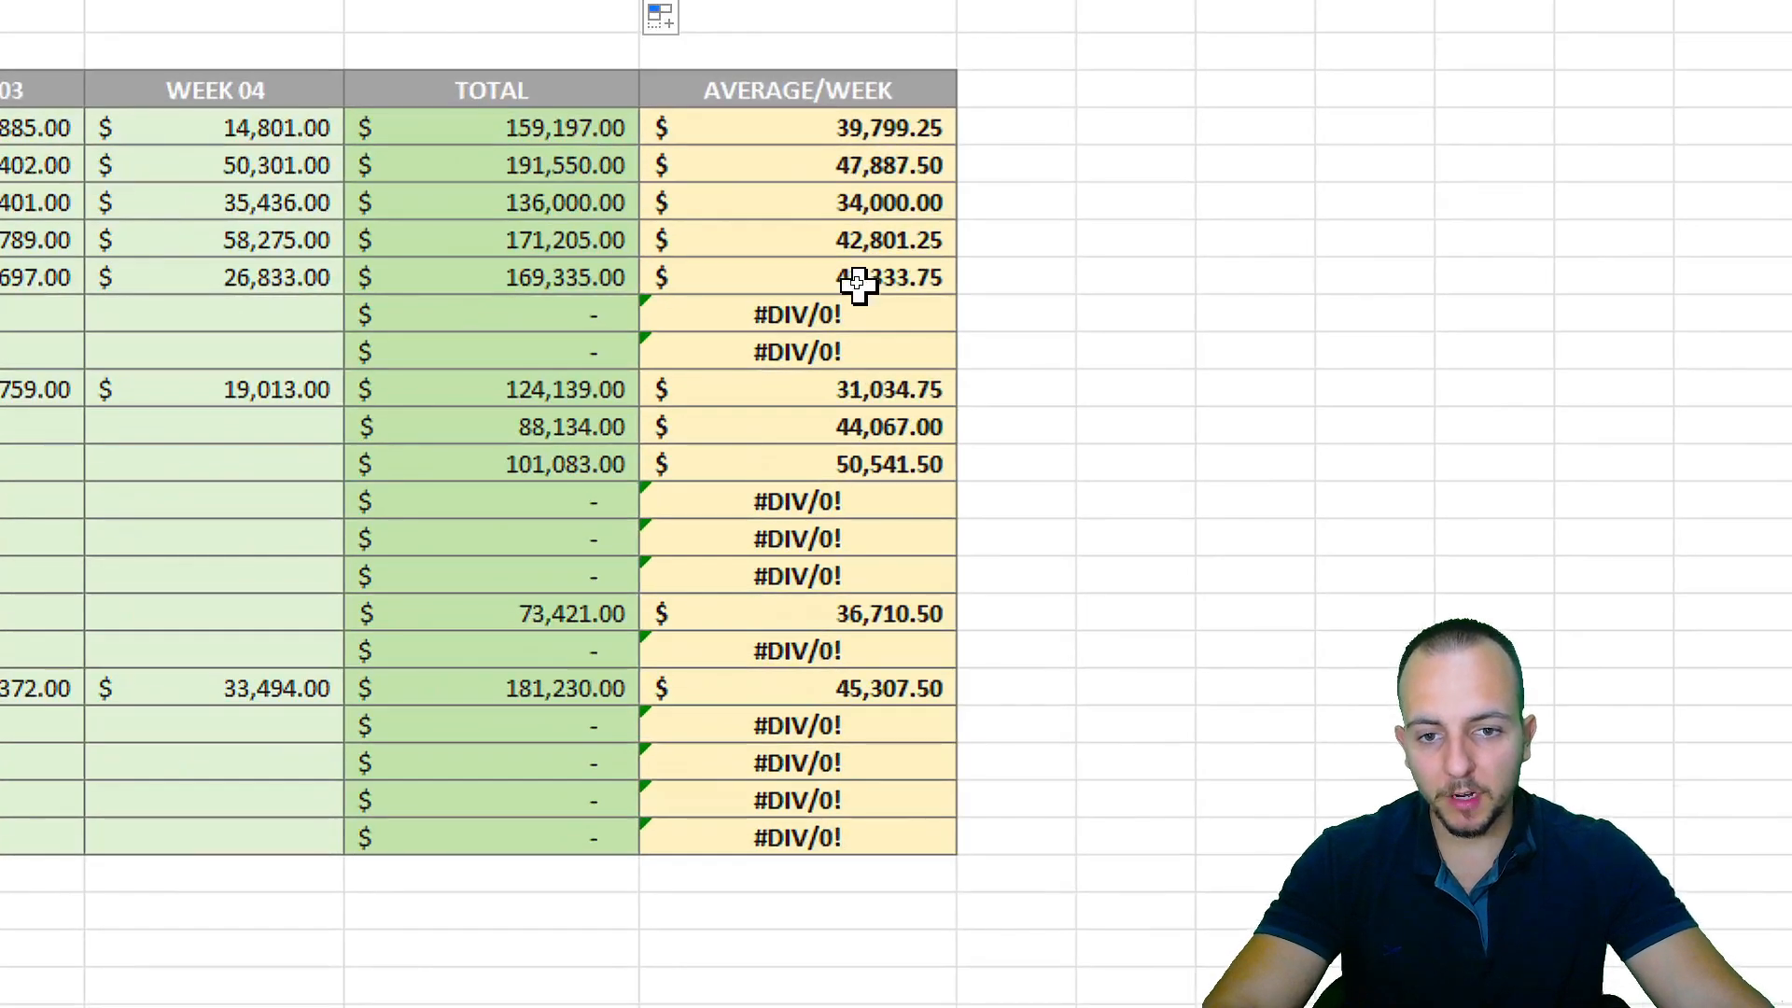
left_click_drag(840, 290, 839, 308)
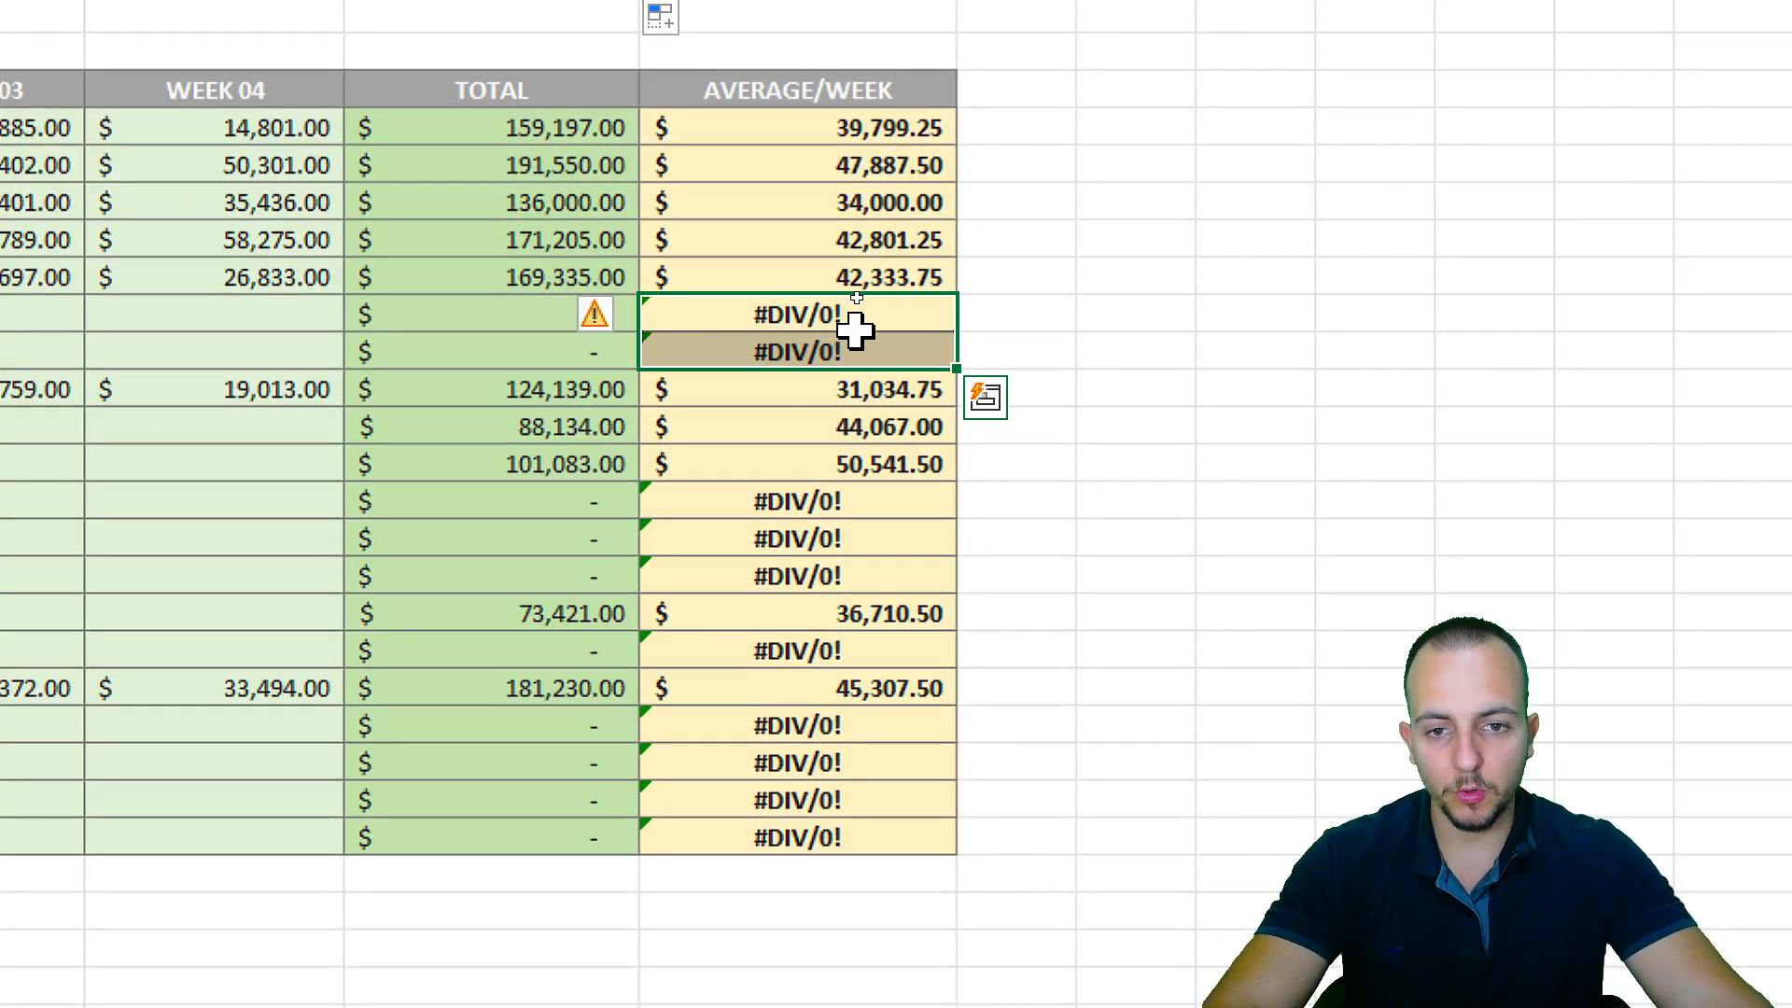
left_click(919, 304)
key("ctrl+2")
mouse_move(830, 257)
left_mouse_down()
mouse_move(799, 365)
mouse_move(773, 254)
left_mouse_up()
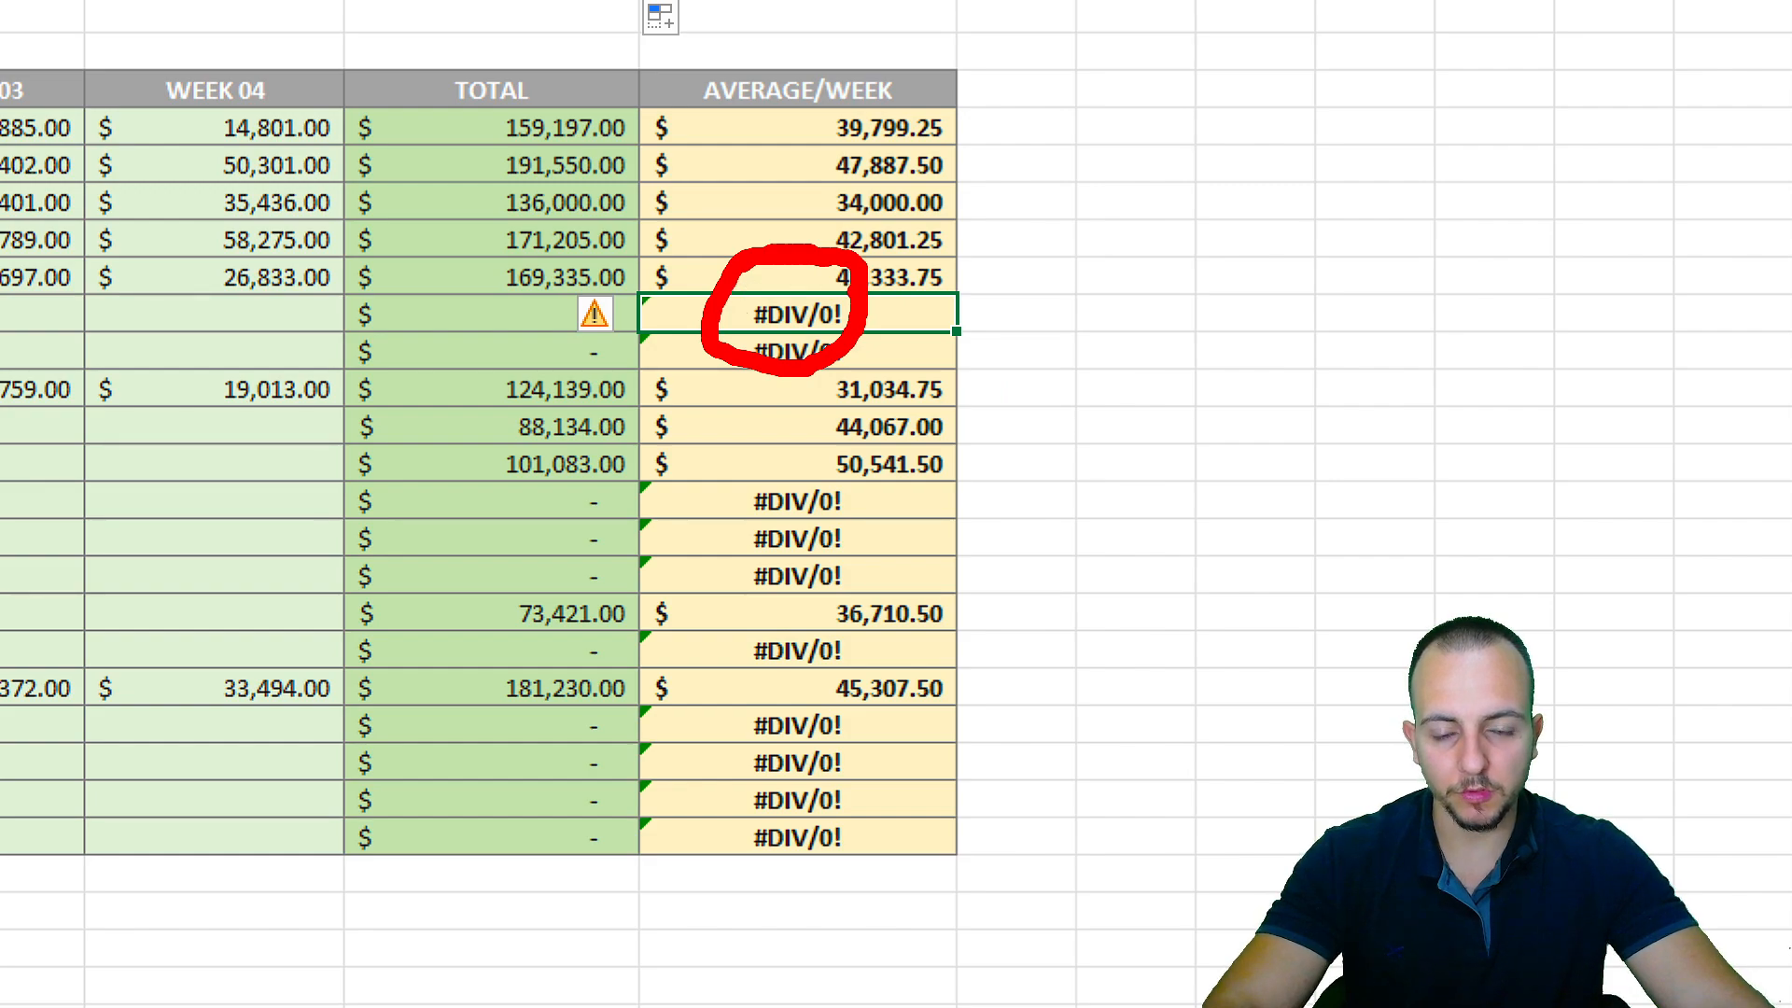
Point an arrow at the circled error in G80, write "#DIV/0" beside it with an underline, and clear the markings.
left_click_drag(882, 299, 1115, 247)
left_click_drag(1099, 129, 1157, 287)
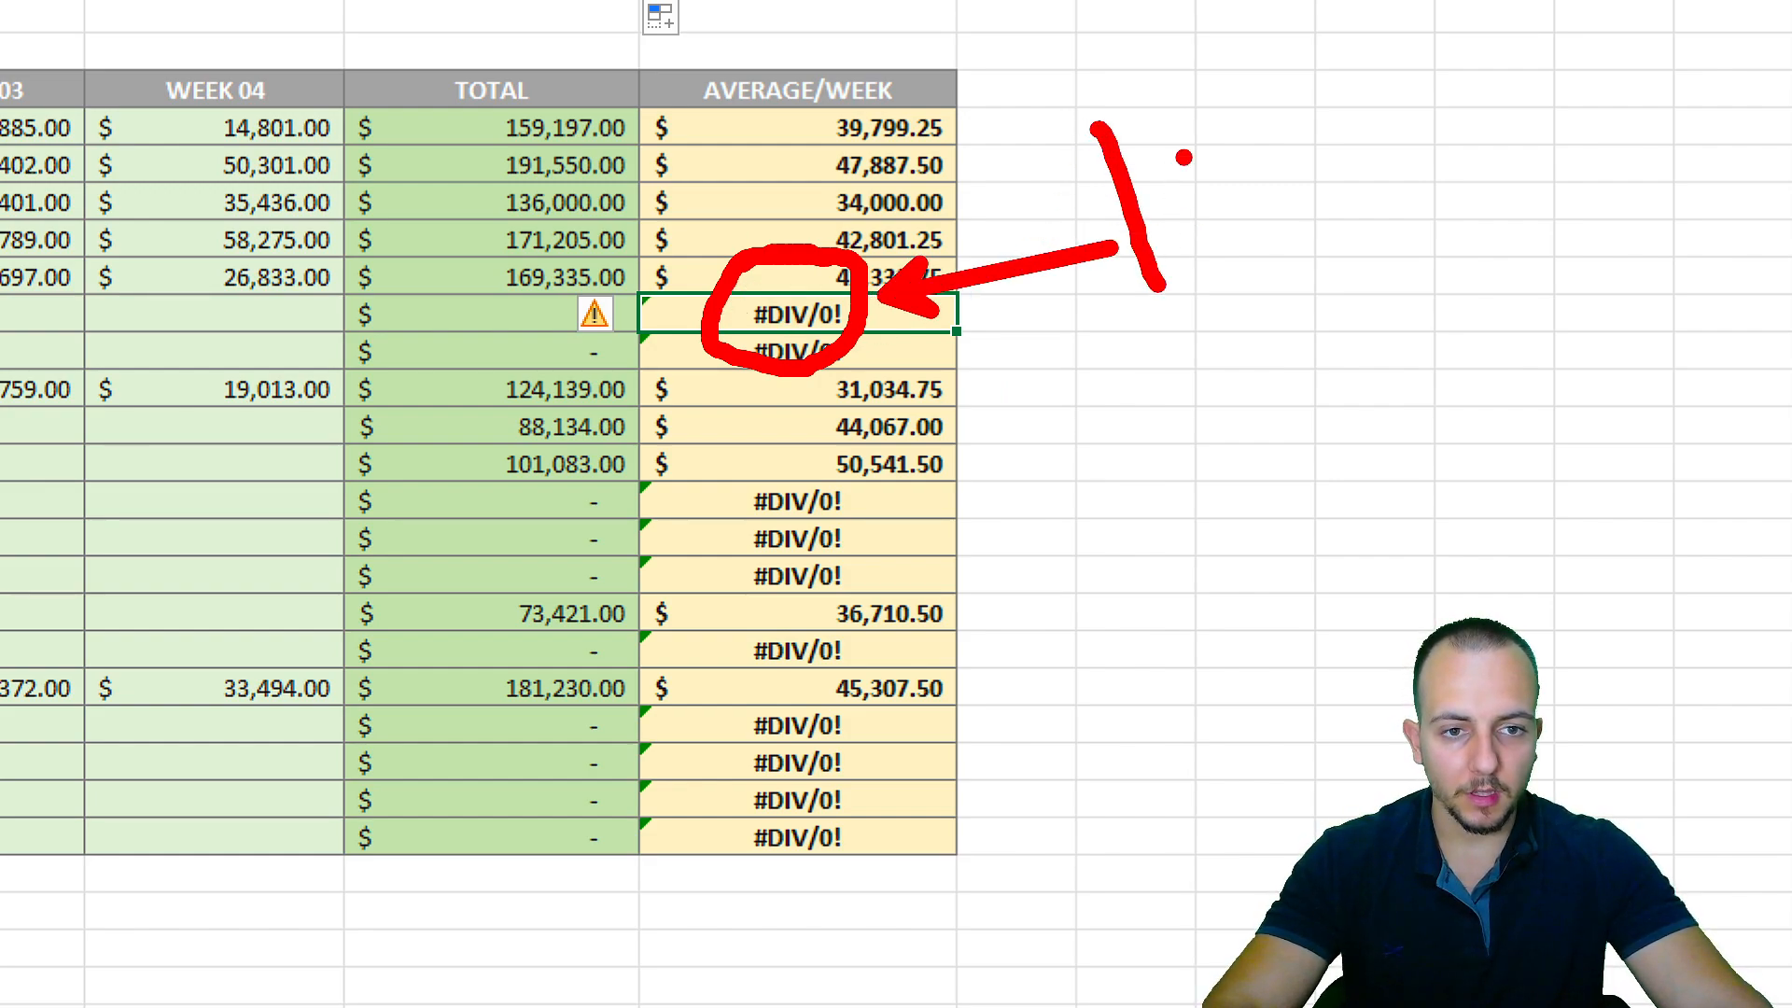
left_click_drag(1183, 154, 1195, 285)
left_click_drag(1106, 264, 1266, 239)
left_click_drag(1106, 199, 1236, 178)
left_click_drag(1306, 112, 1318, 254)
left_click_drag(1454, 79, 1446, 261)
left_click_drag(1511, 126, 1581, 150)
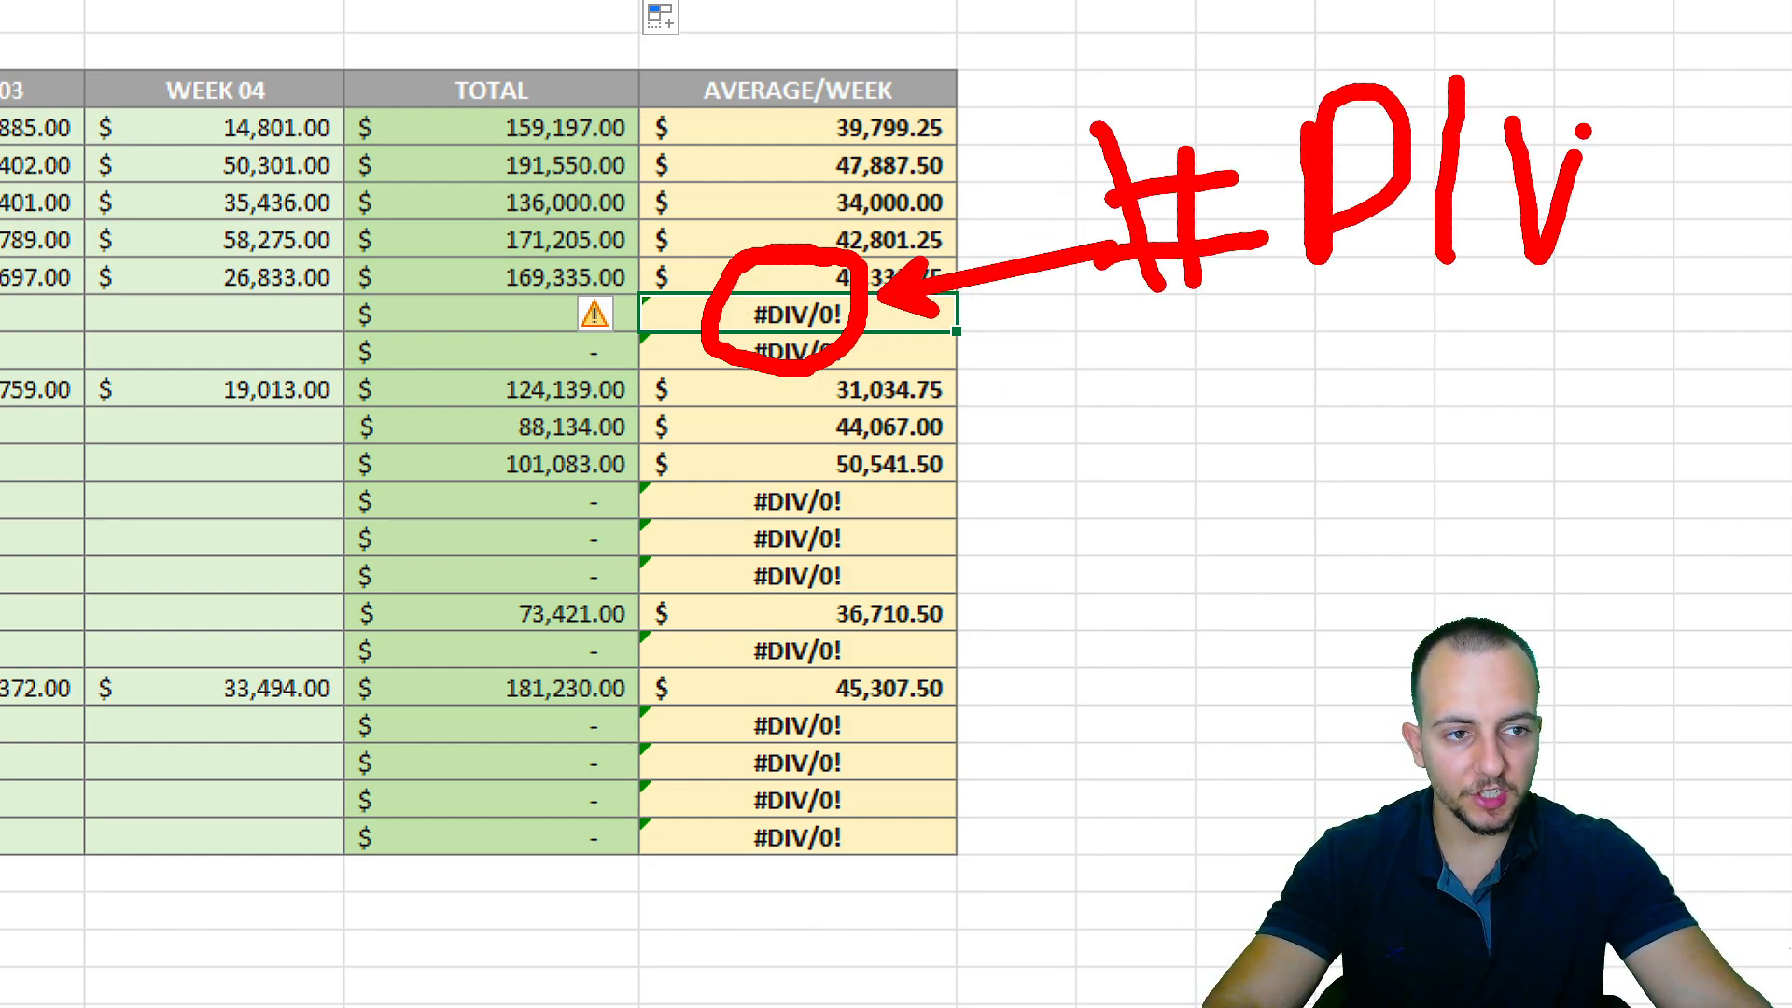
left_click_drag(1661, 46, 1598, 306)
mouse_move(1712, 140)
left_mouse_down()
mouse_move(1715, 181)
mouse_move(1768, 131)
left_mouse_up()
left_click_drag(1124, 383, 1659, 306)
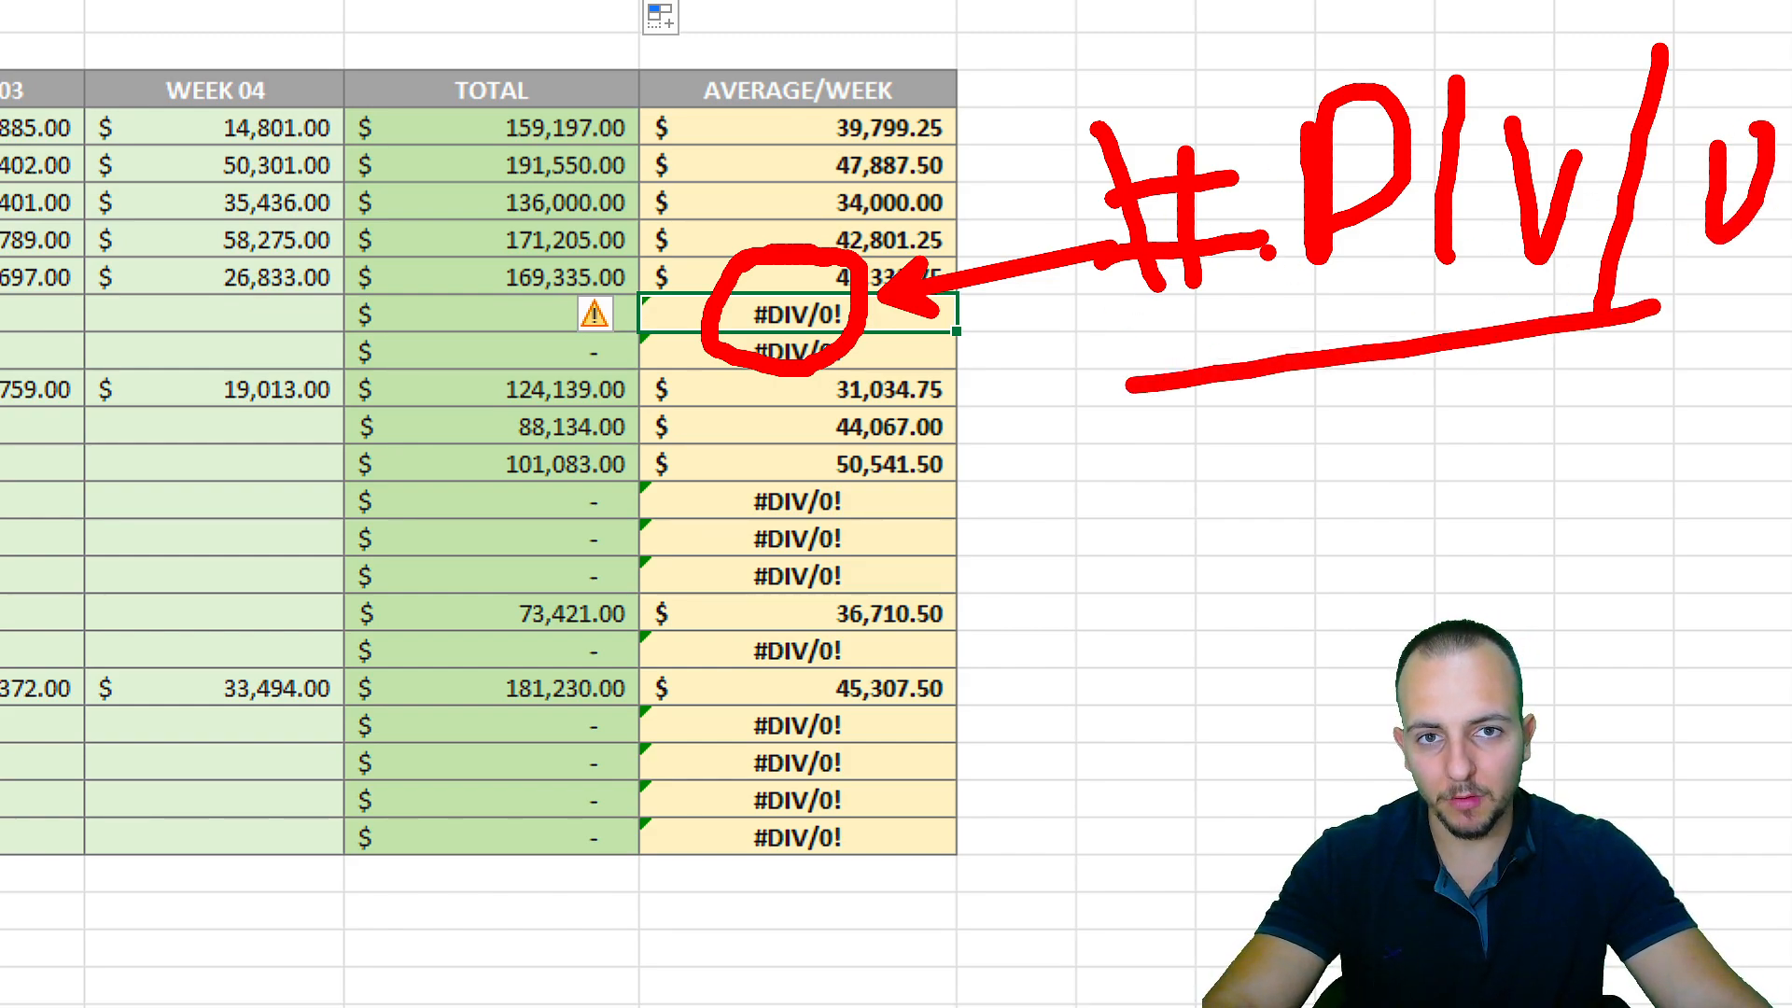
key("Escape")
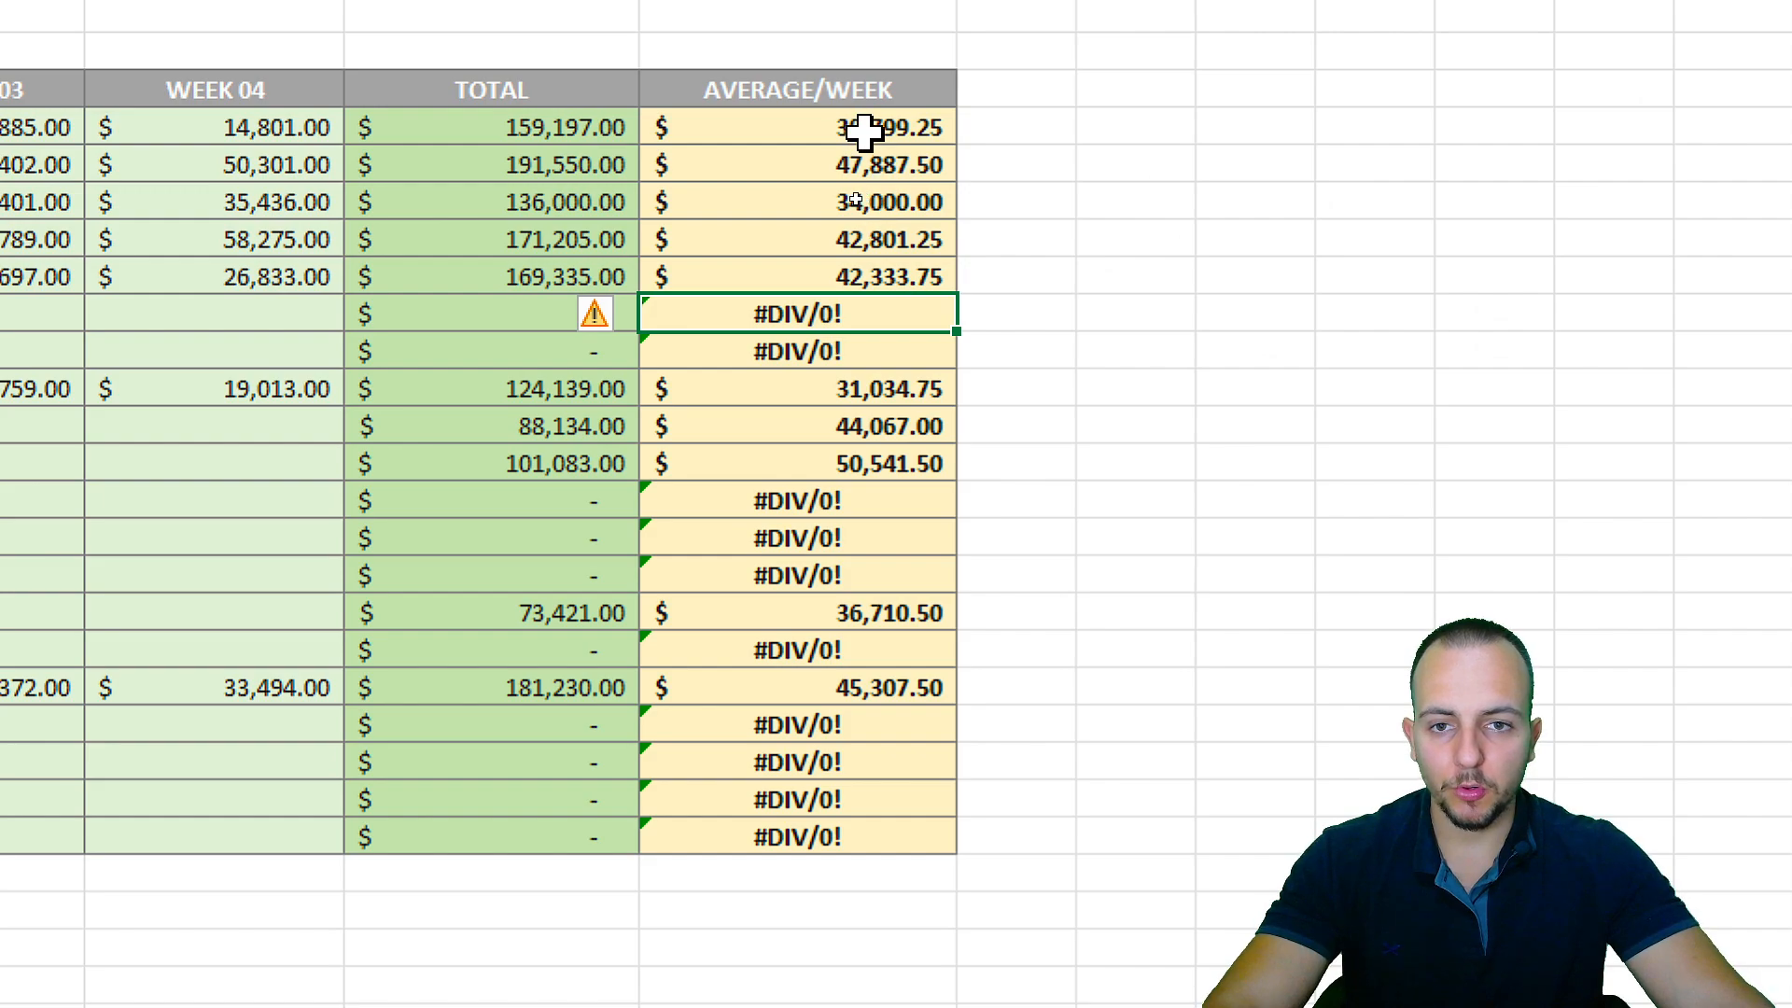
Review the weekly averages in G75:G94 and inspect the #DIV/0! cells G80 and G81.
mouse_move(863, 128)
left_mouse_down()
mouse_move(808, 390)
mouse_move(780, 837)
left_mouse_up()
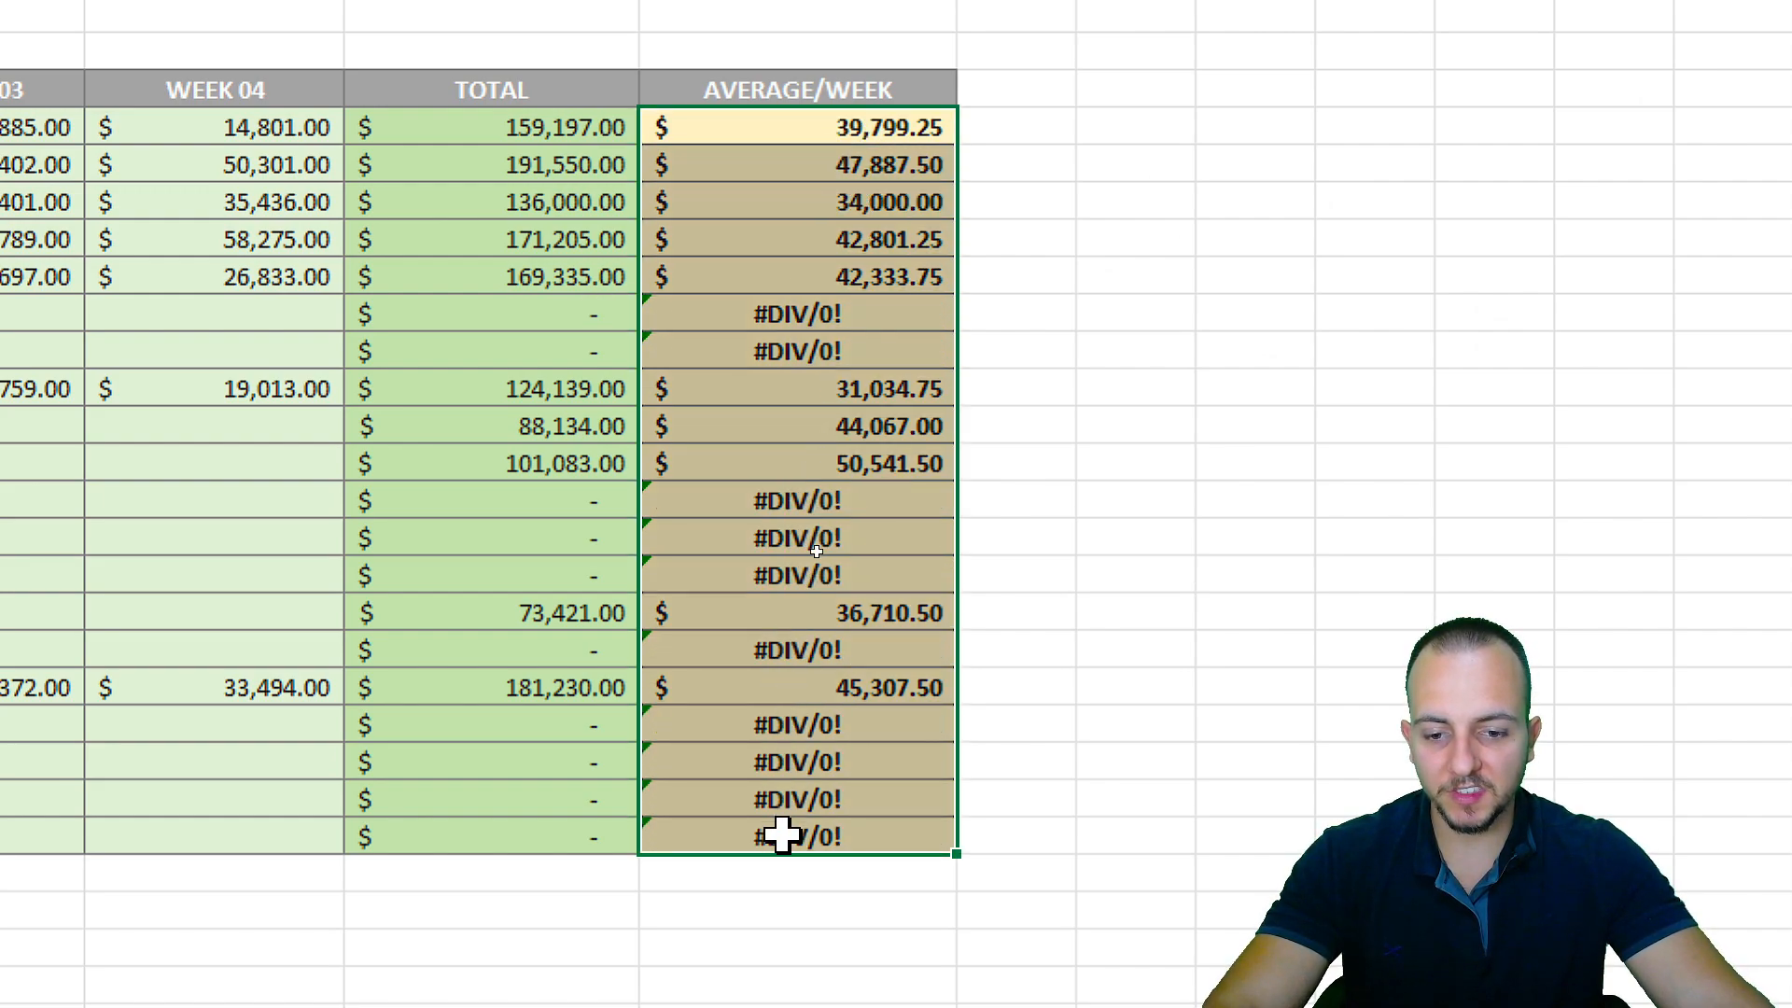
left_click(811, 313)
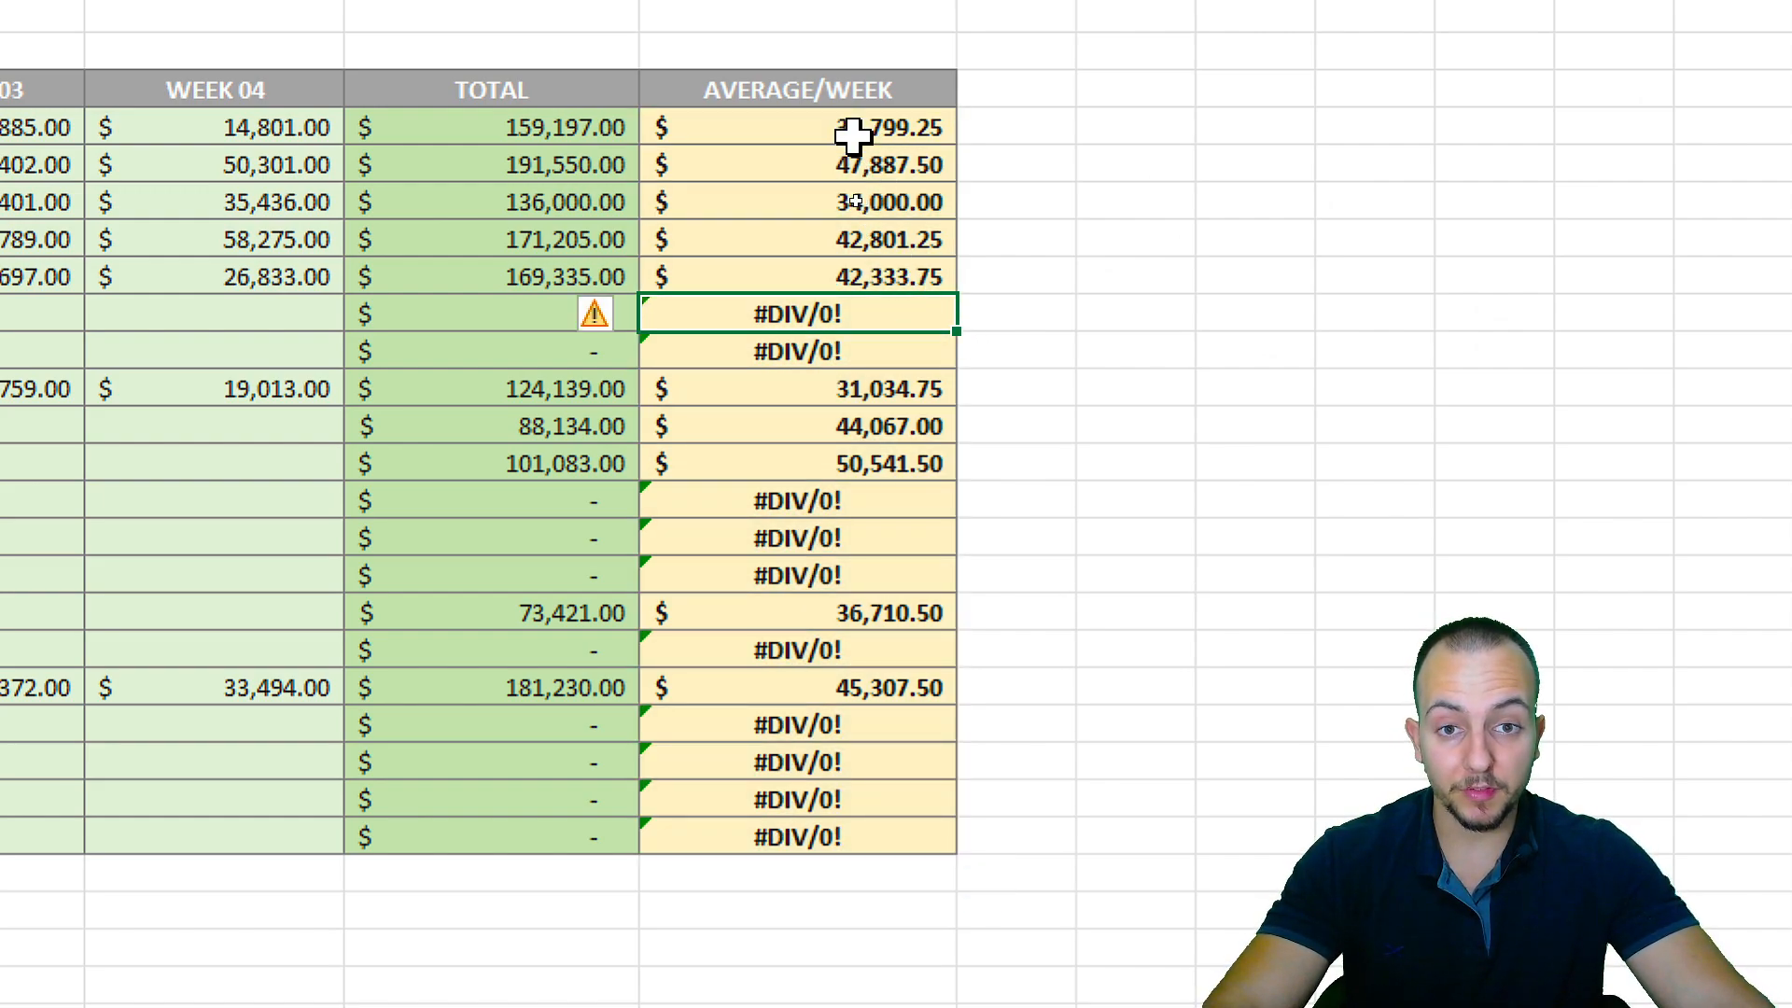
left_click_drag(853, 131, 772, 830)
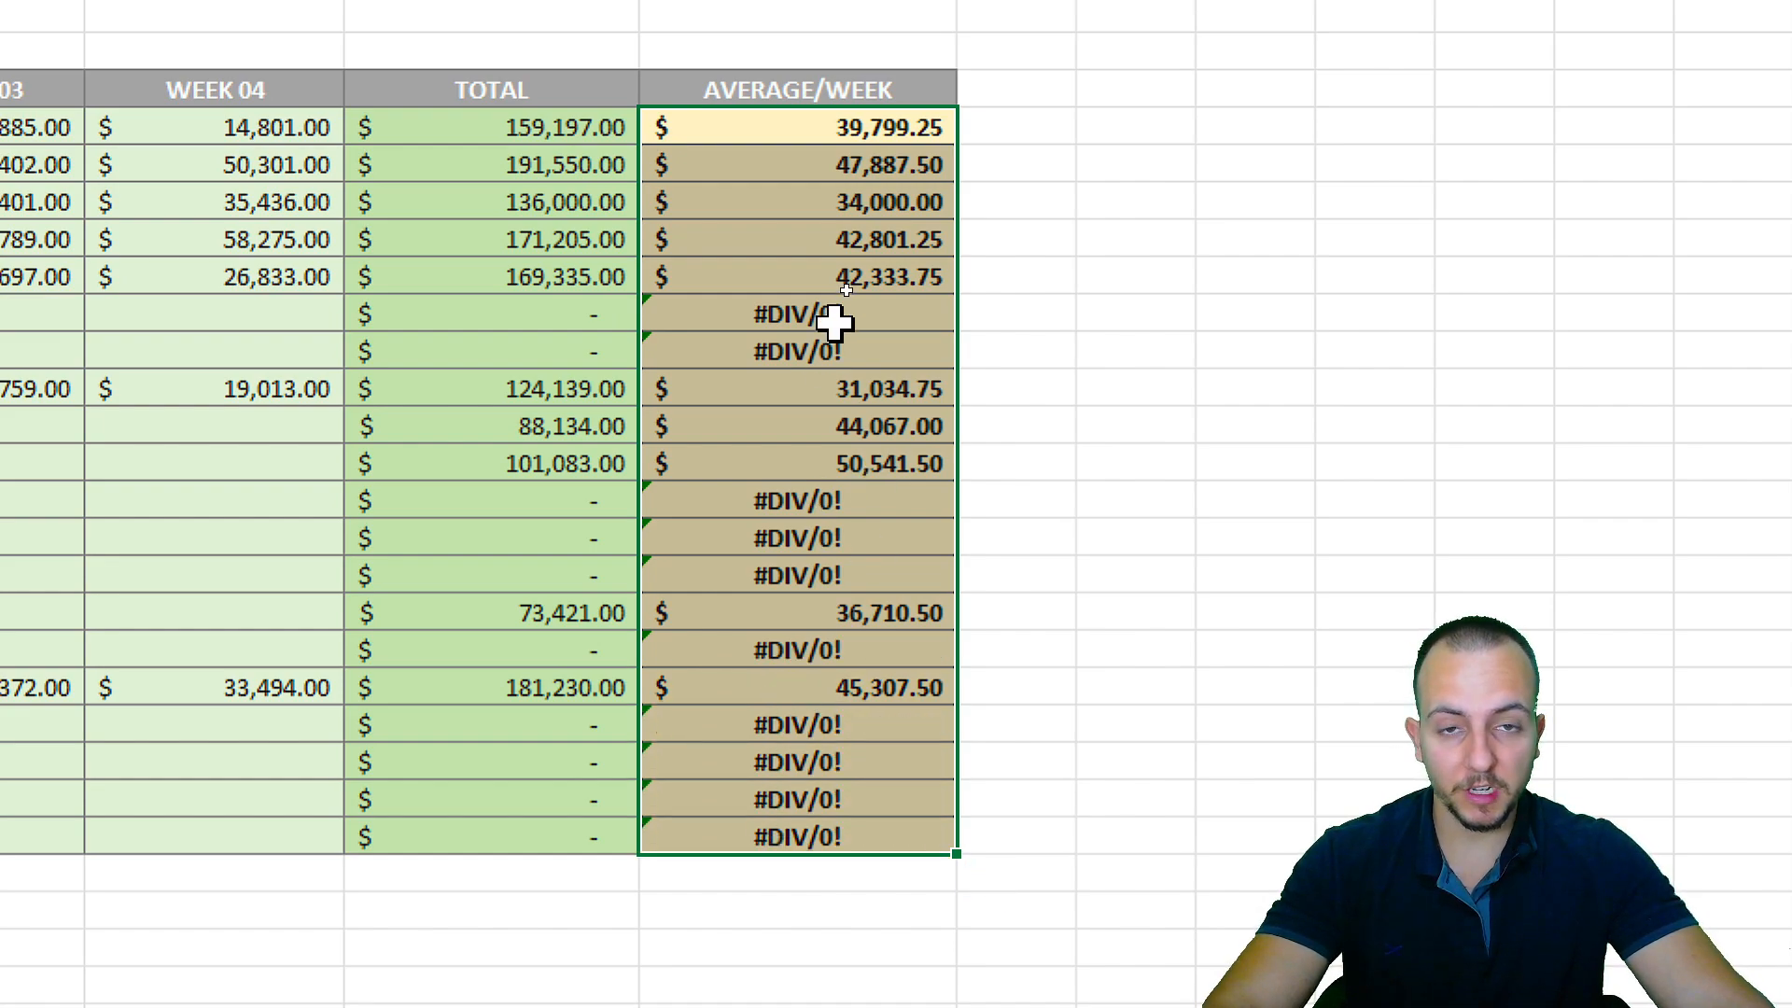
left_click(886, 310)
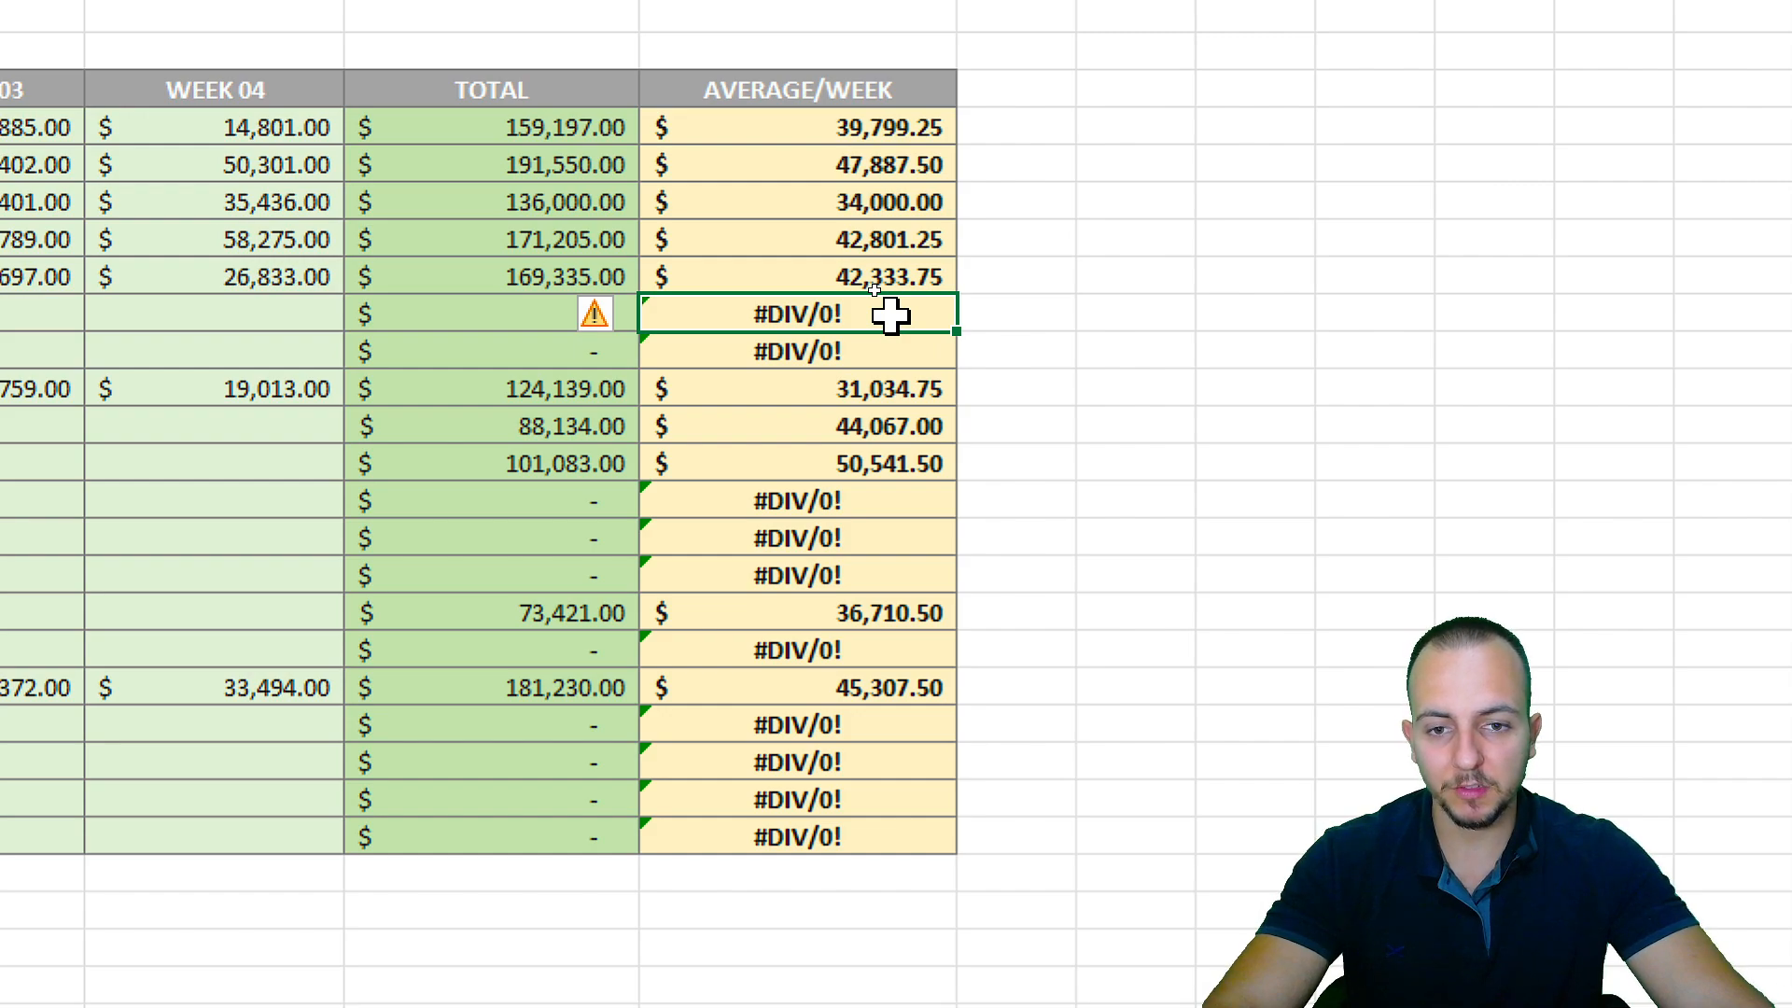
double_click(891, 315)
key("Escape")
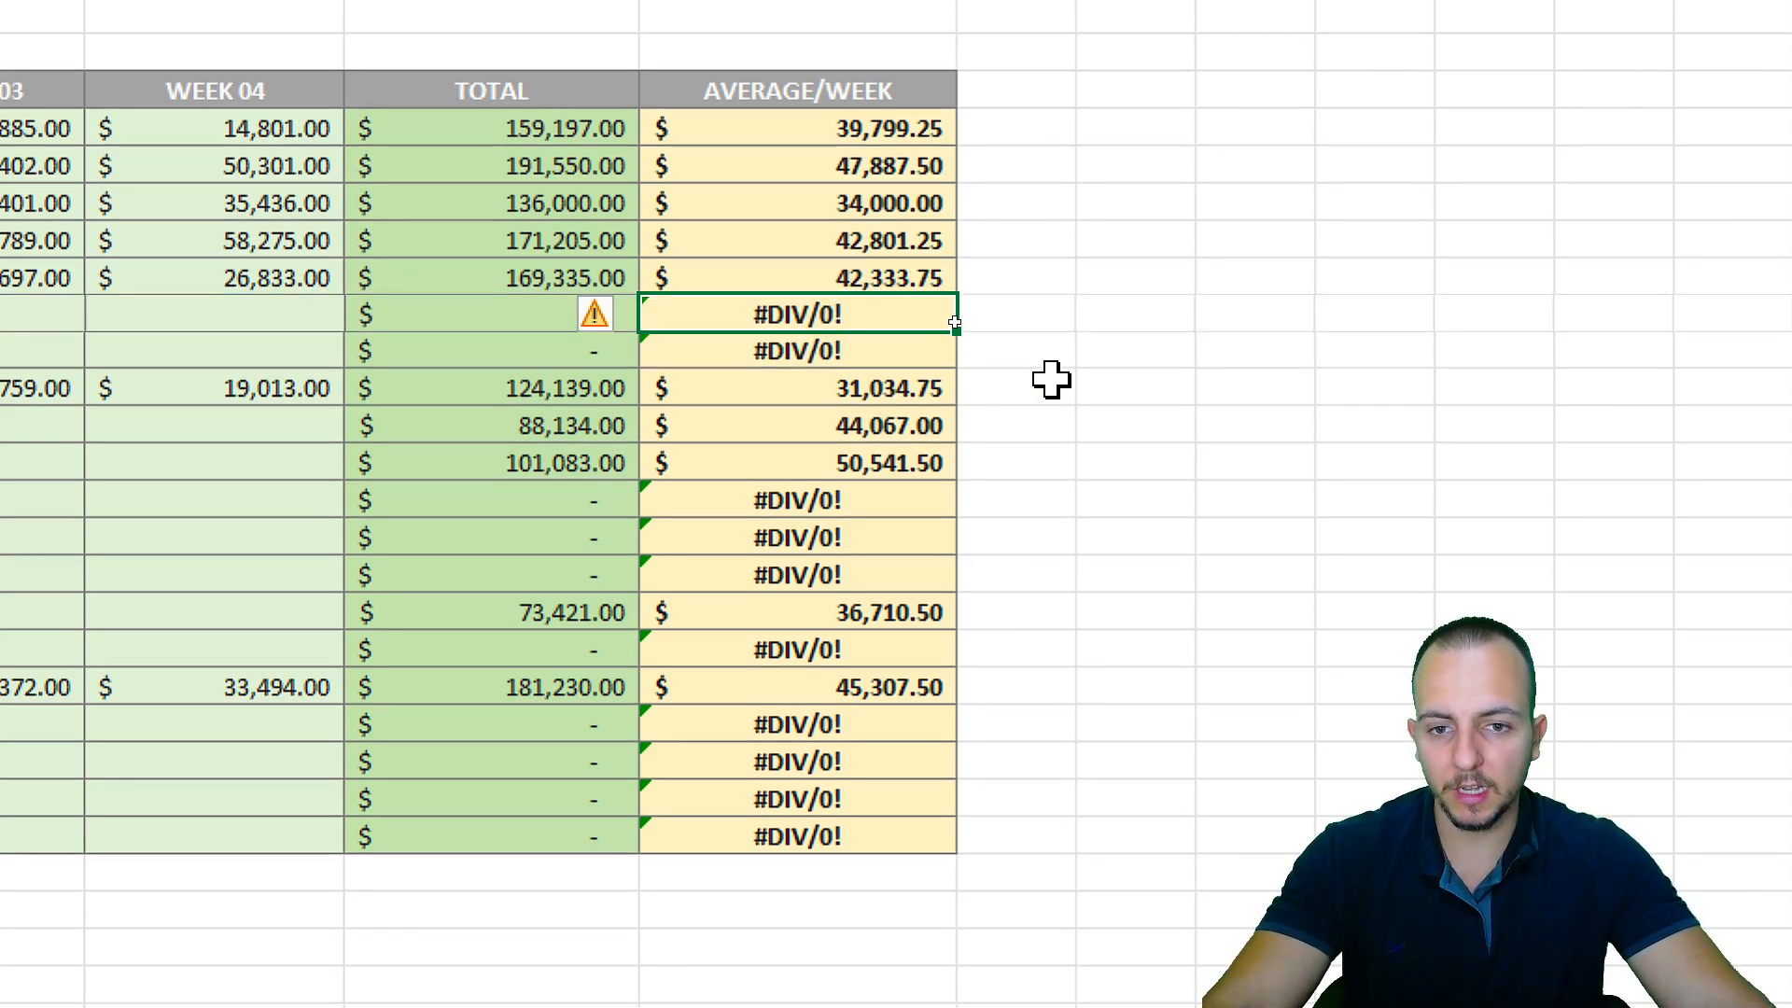
left_click(816, 352)
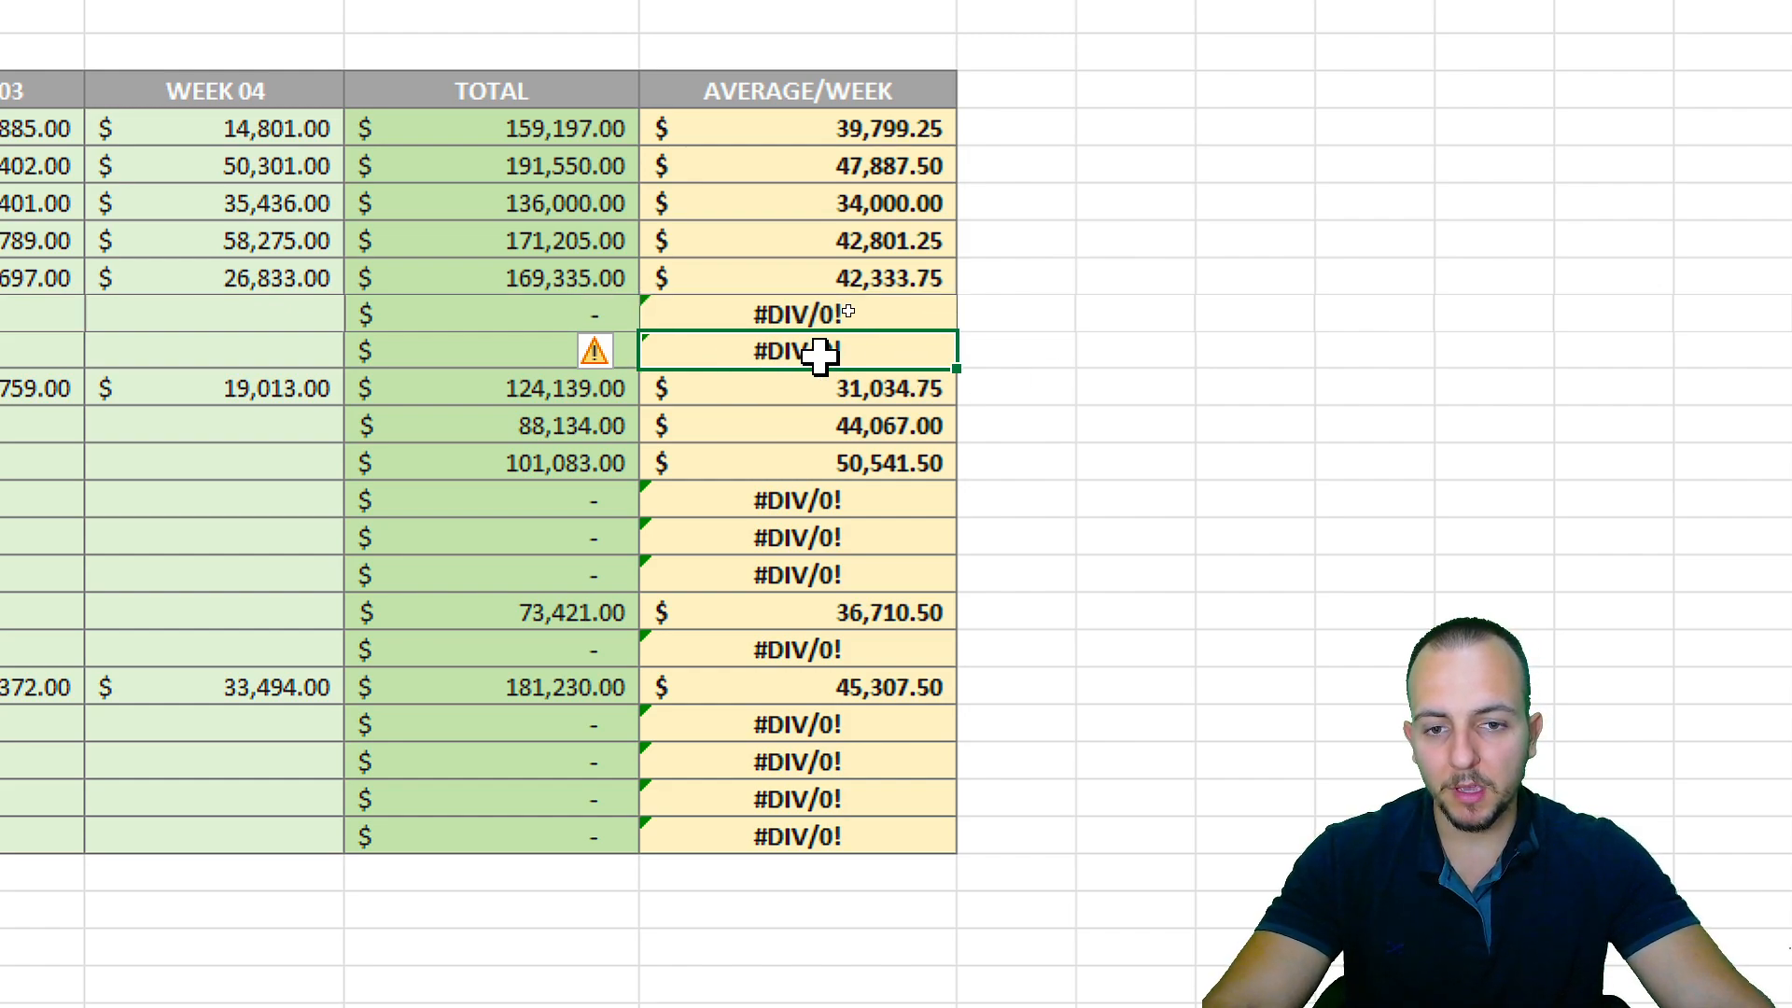
left_click_drag(868, 312, 853, 359)
left_click(887, 321)
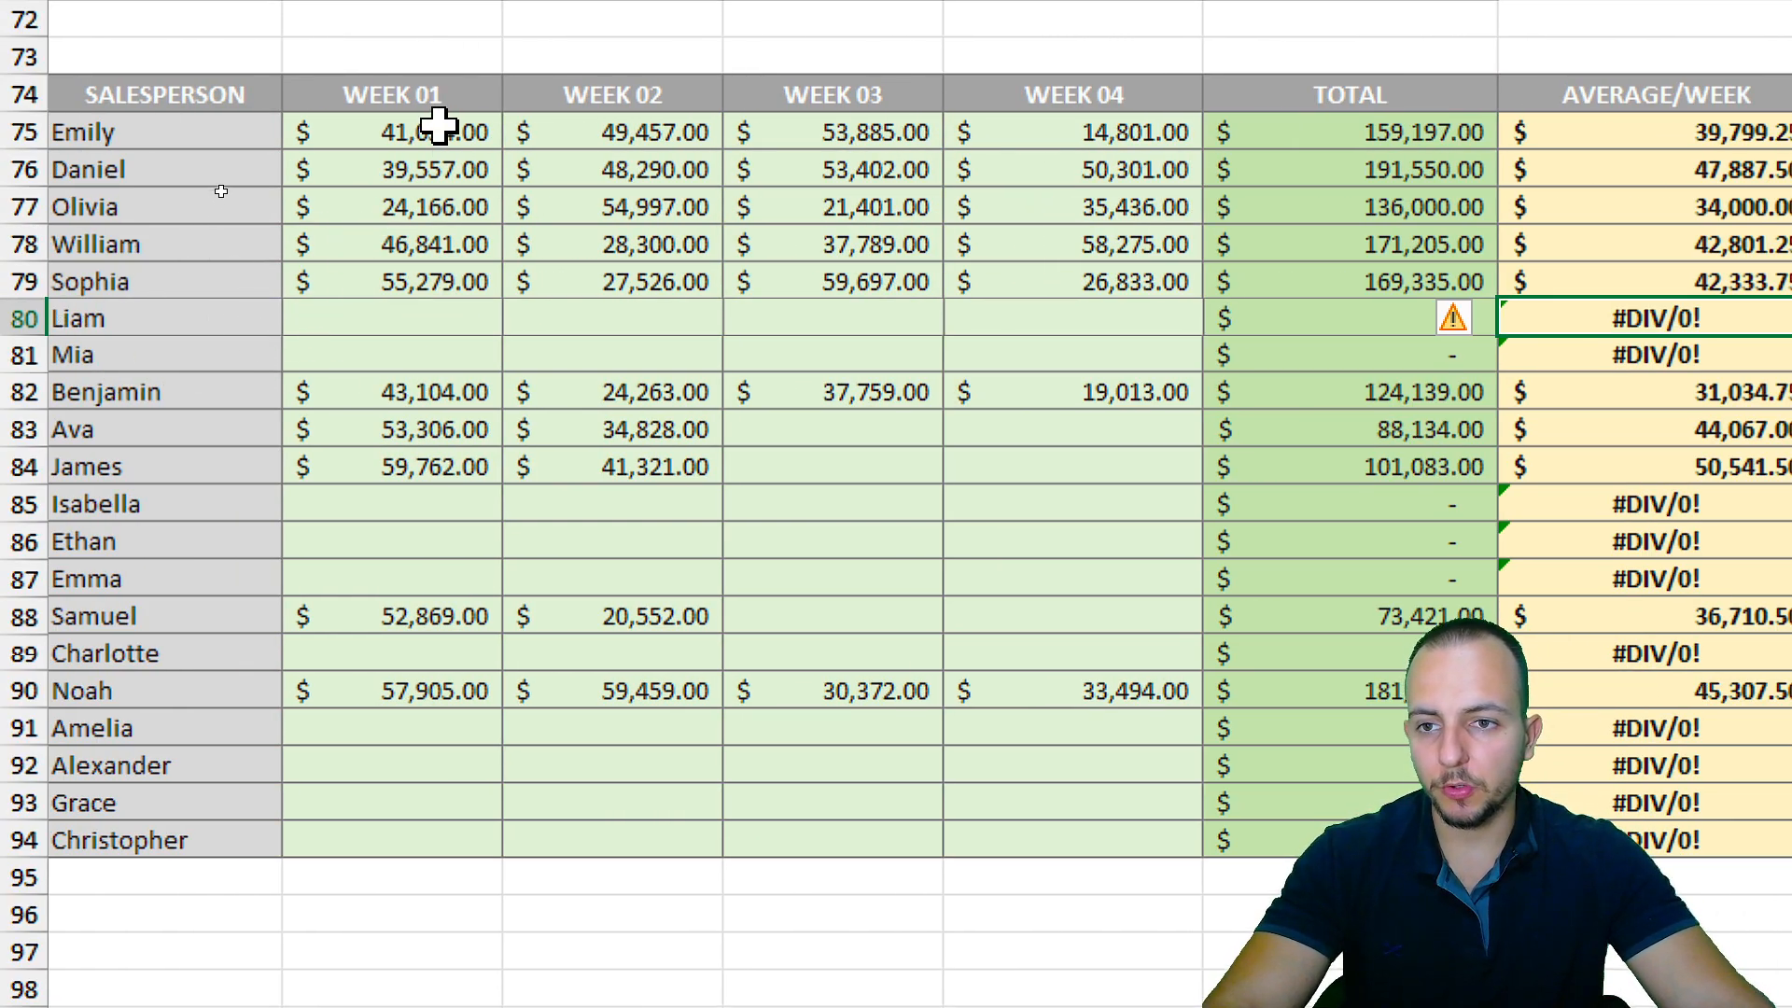
Examine the weekly sales in B75:E94, checking the blank week cells in rows 80 and 81.
left_click_drag(432, 124, 979, 871)
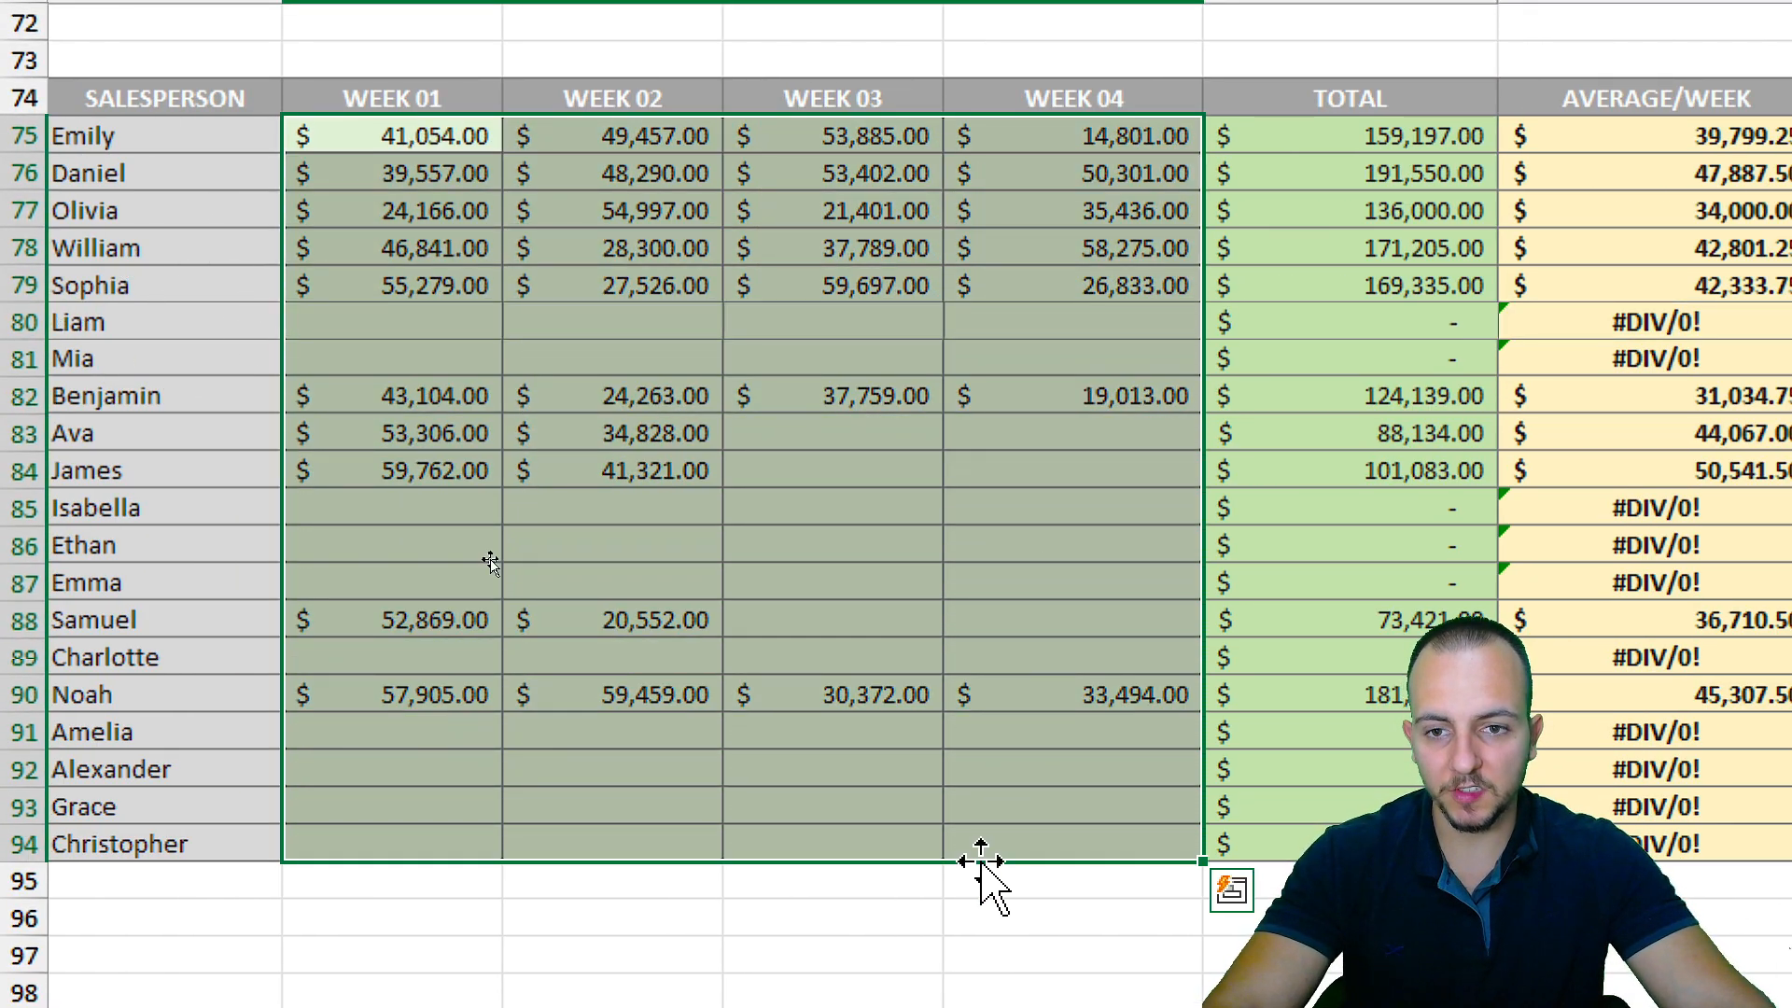
left_click(458, 330)
left_click_drag(457, 330, 452, 376)
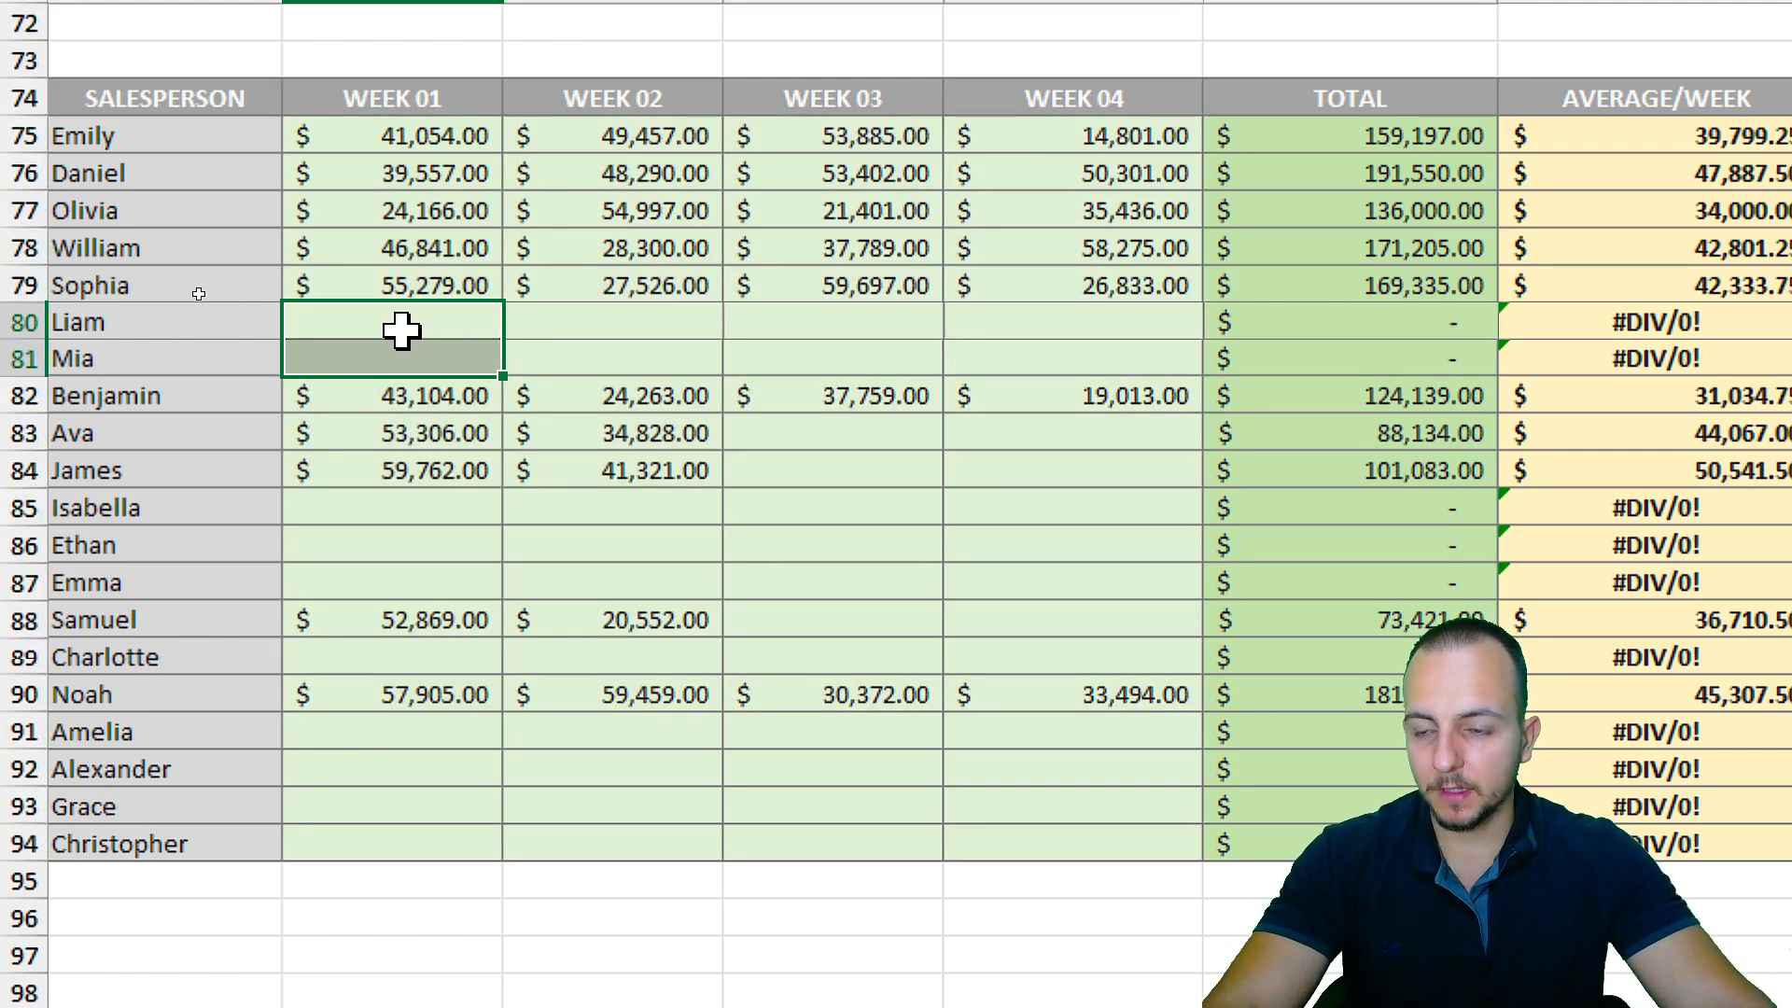
left_click_drag(393, 326, 1092, 345)
left_click(472, 328)
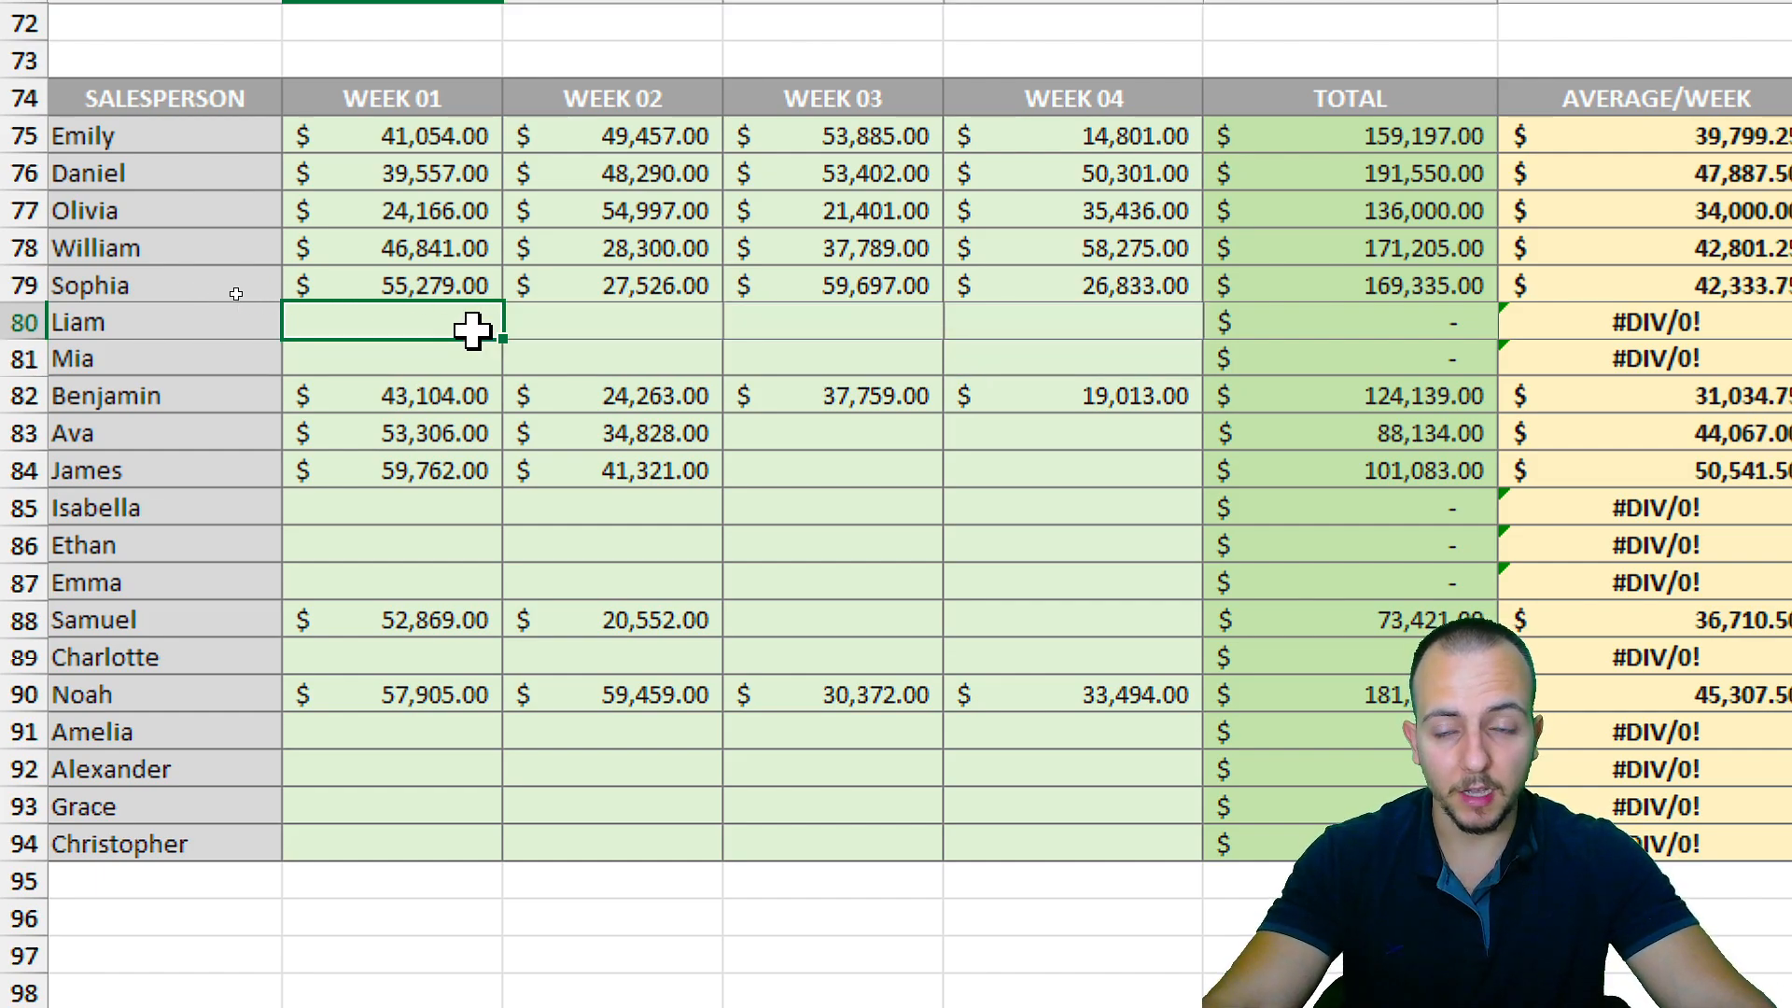
left_click(560, 322)
left_click(835, 316)
left_click(1047, 308)
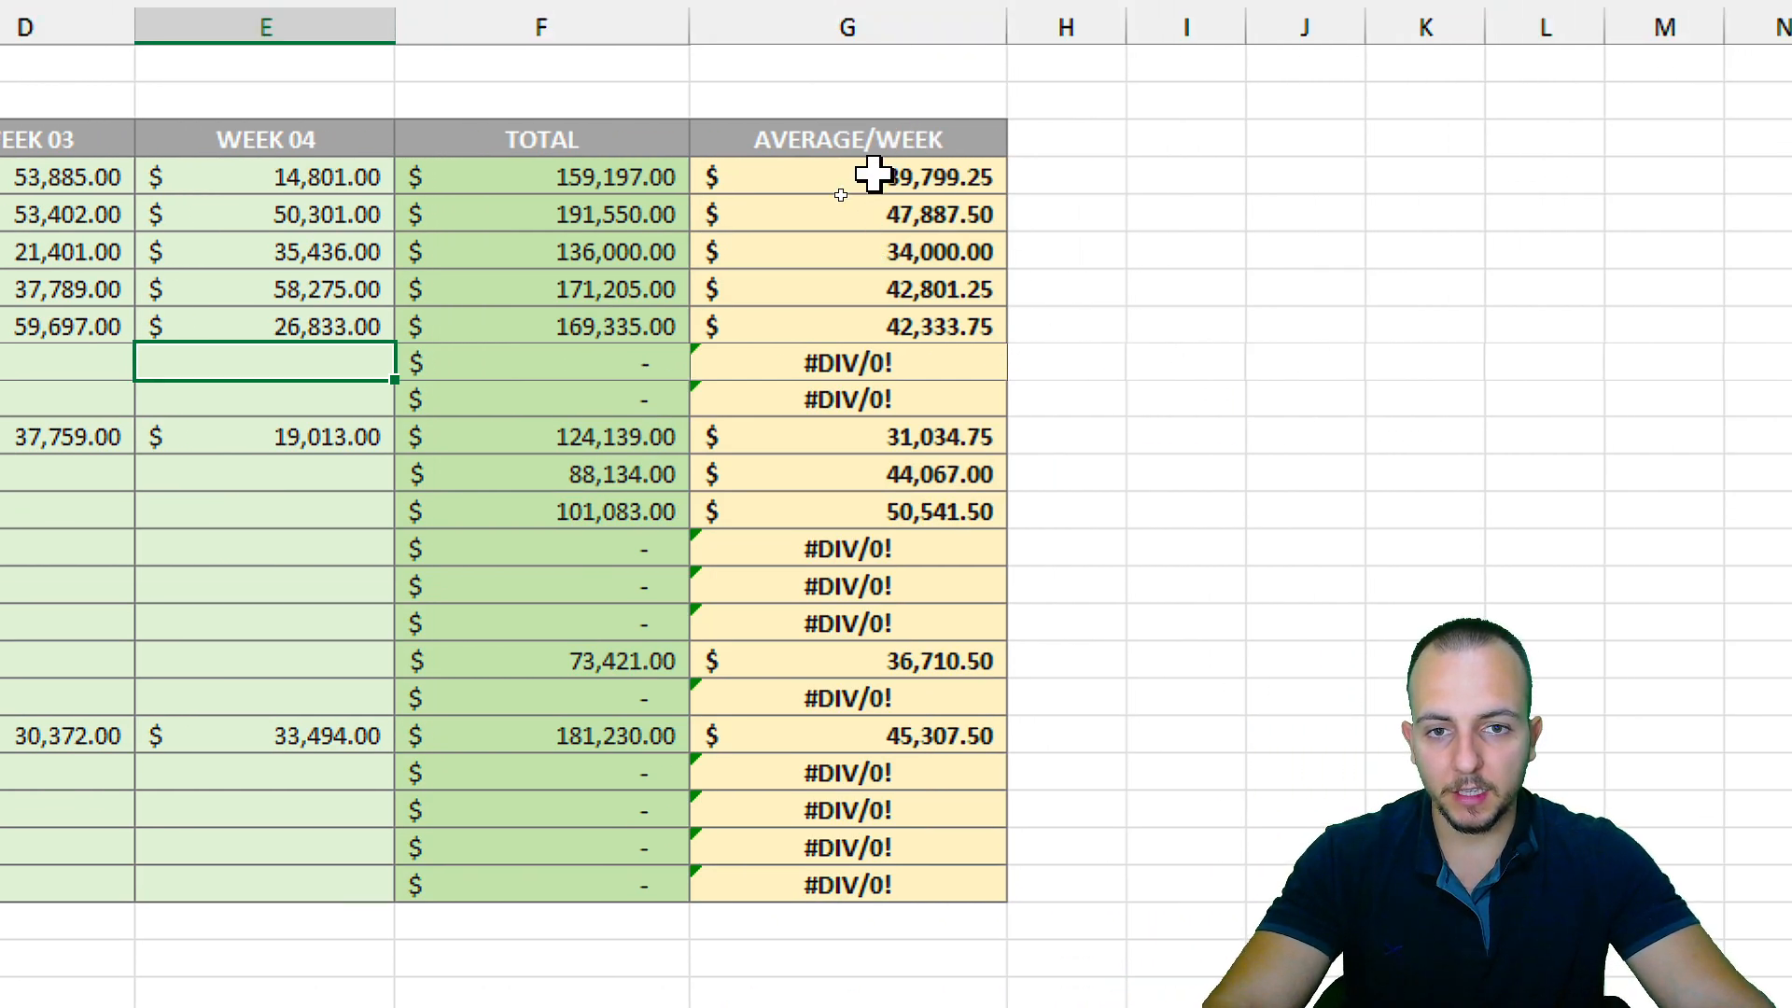
Compare the AVERAGE formulas in G75 and G80 and check the range B80:E80 that G80 refers to.
left_click(887, 154)
double_click(894, 154)
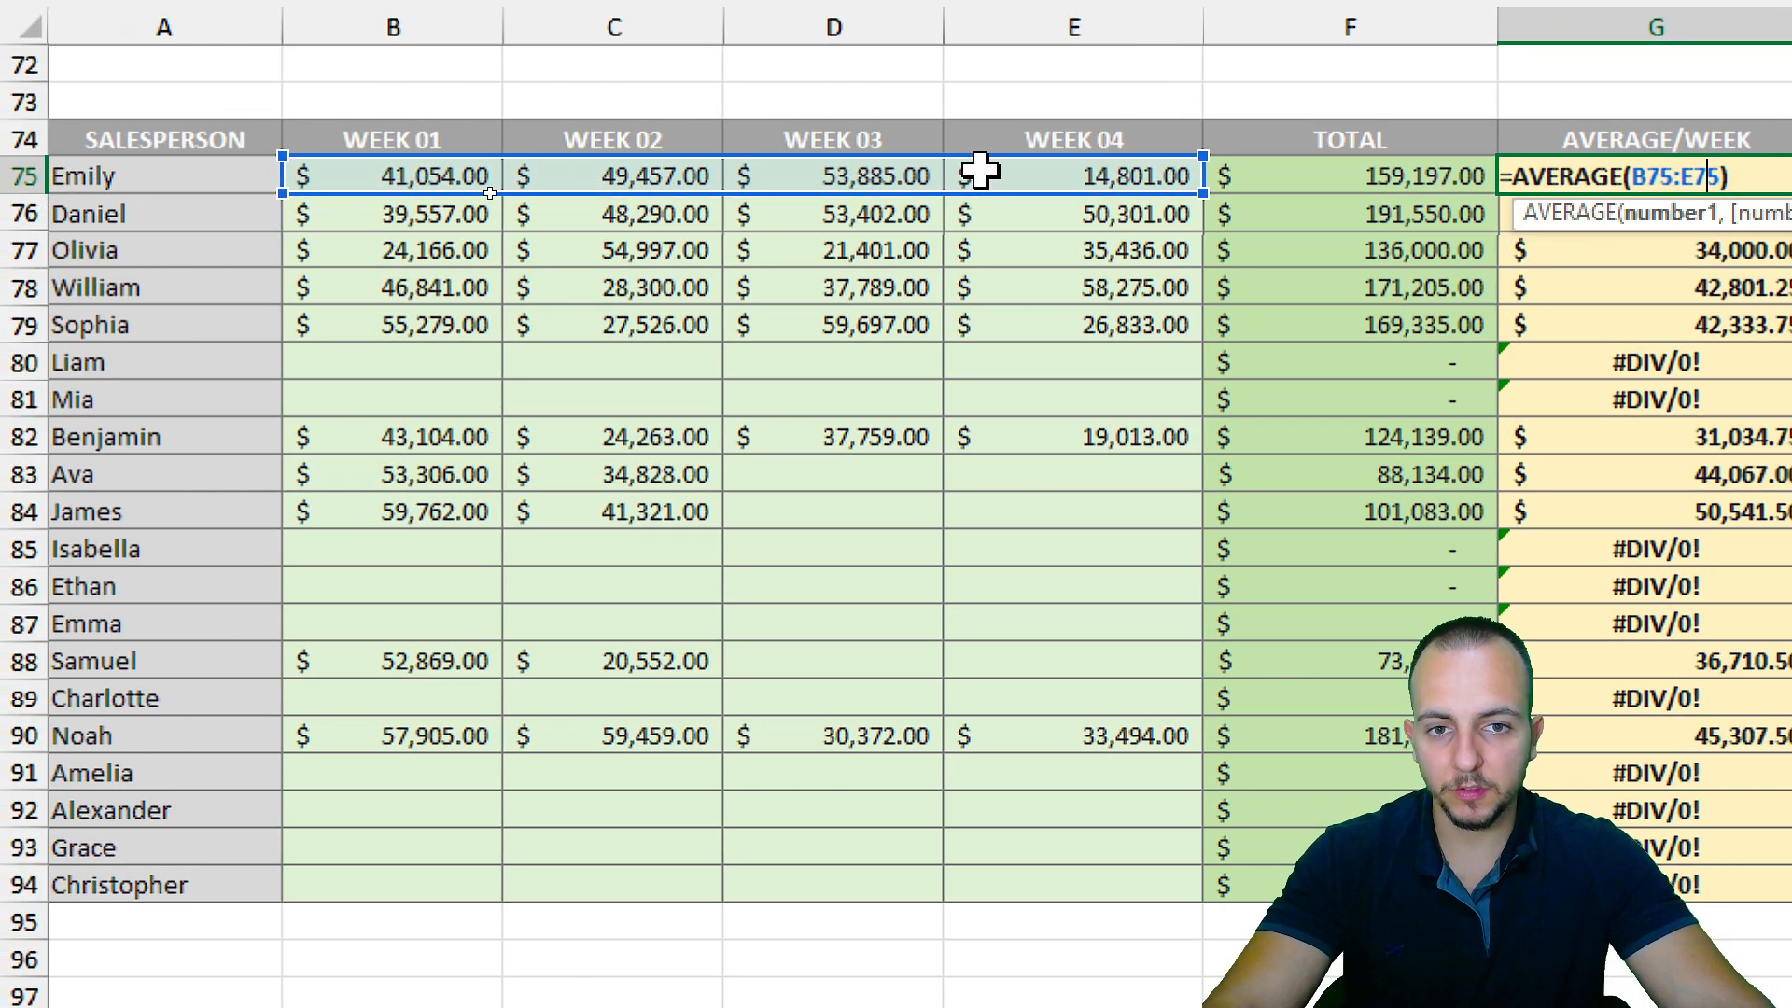
key("Escape")
left_click(984, 362)
double_click(984, 363)
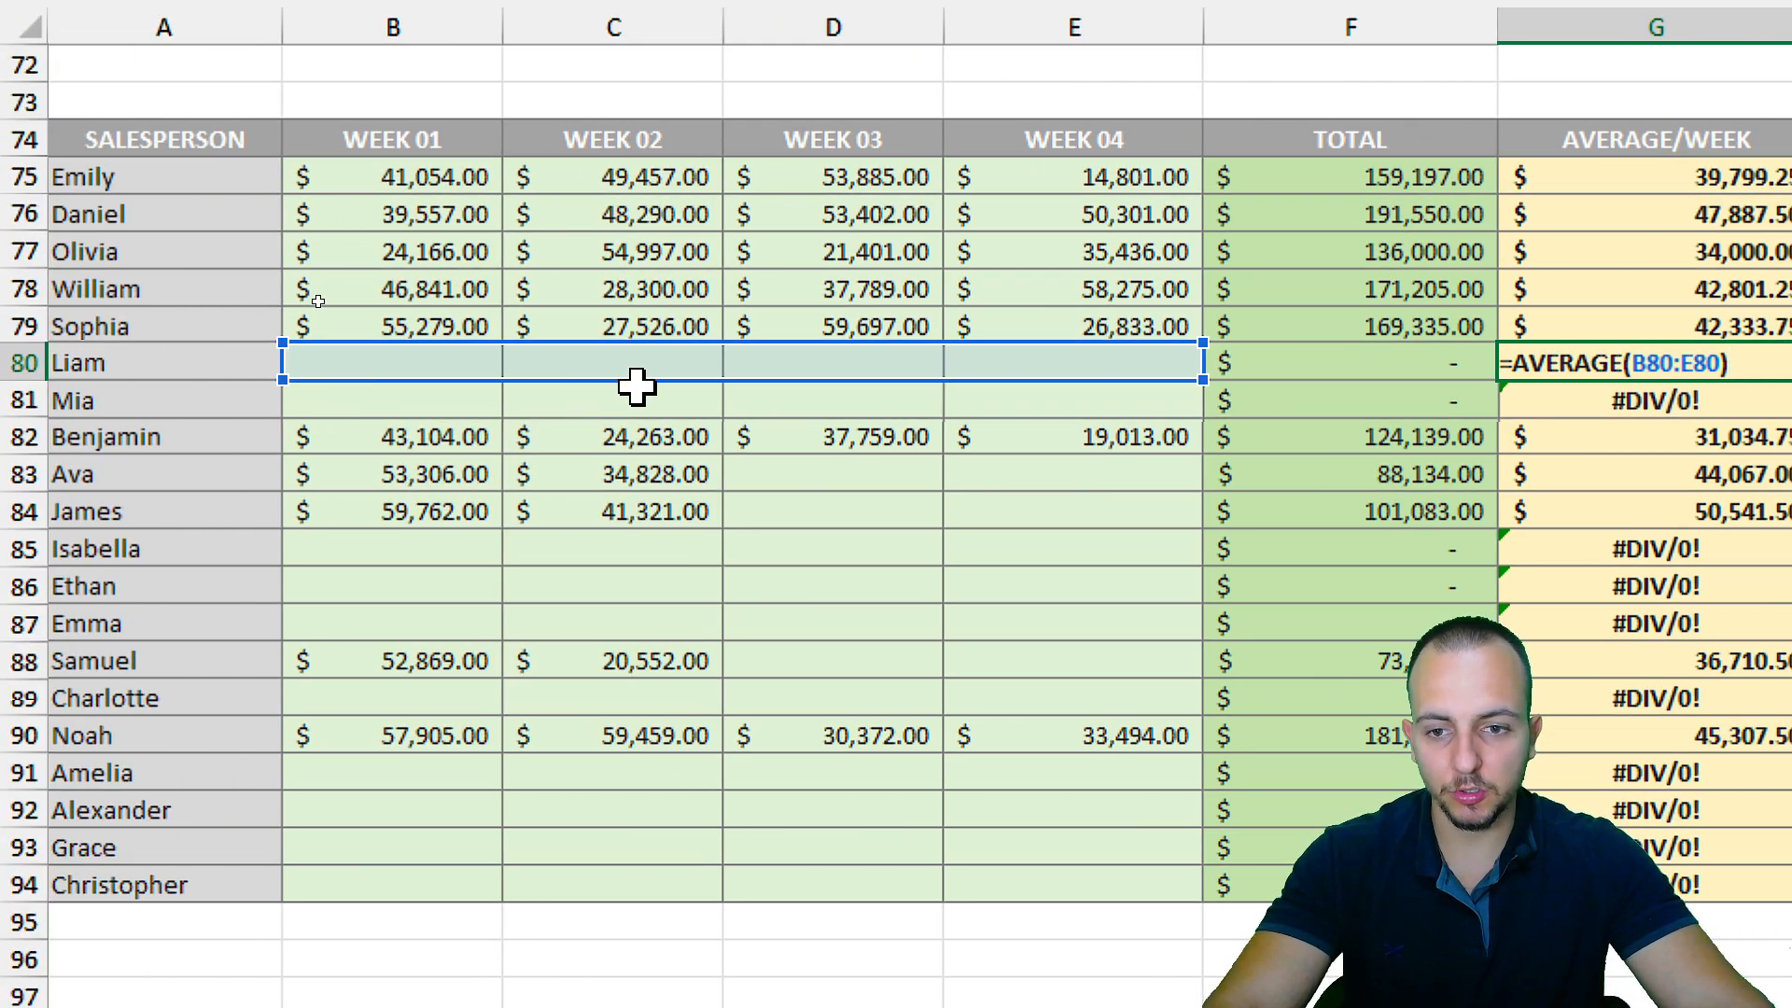
left_click_drag(650, 392, 558, 366)
key("Escape")
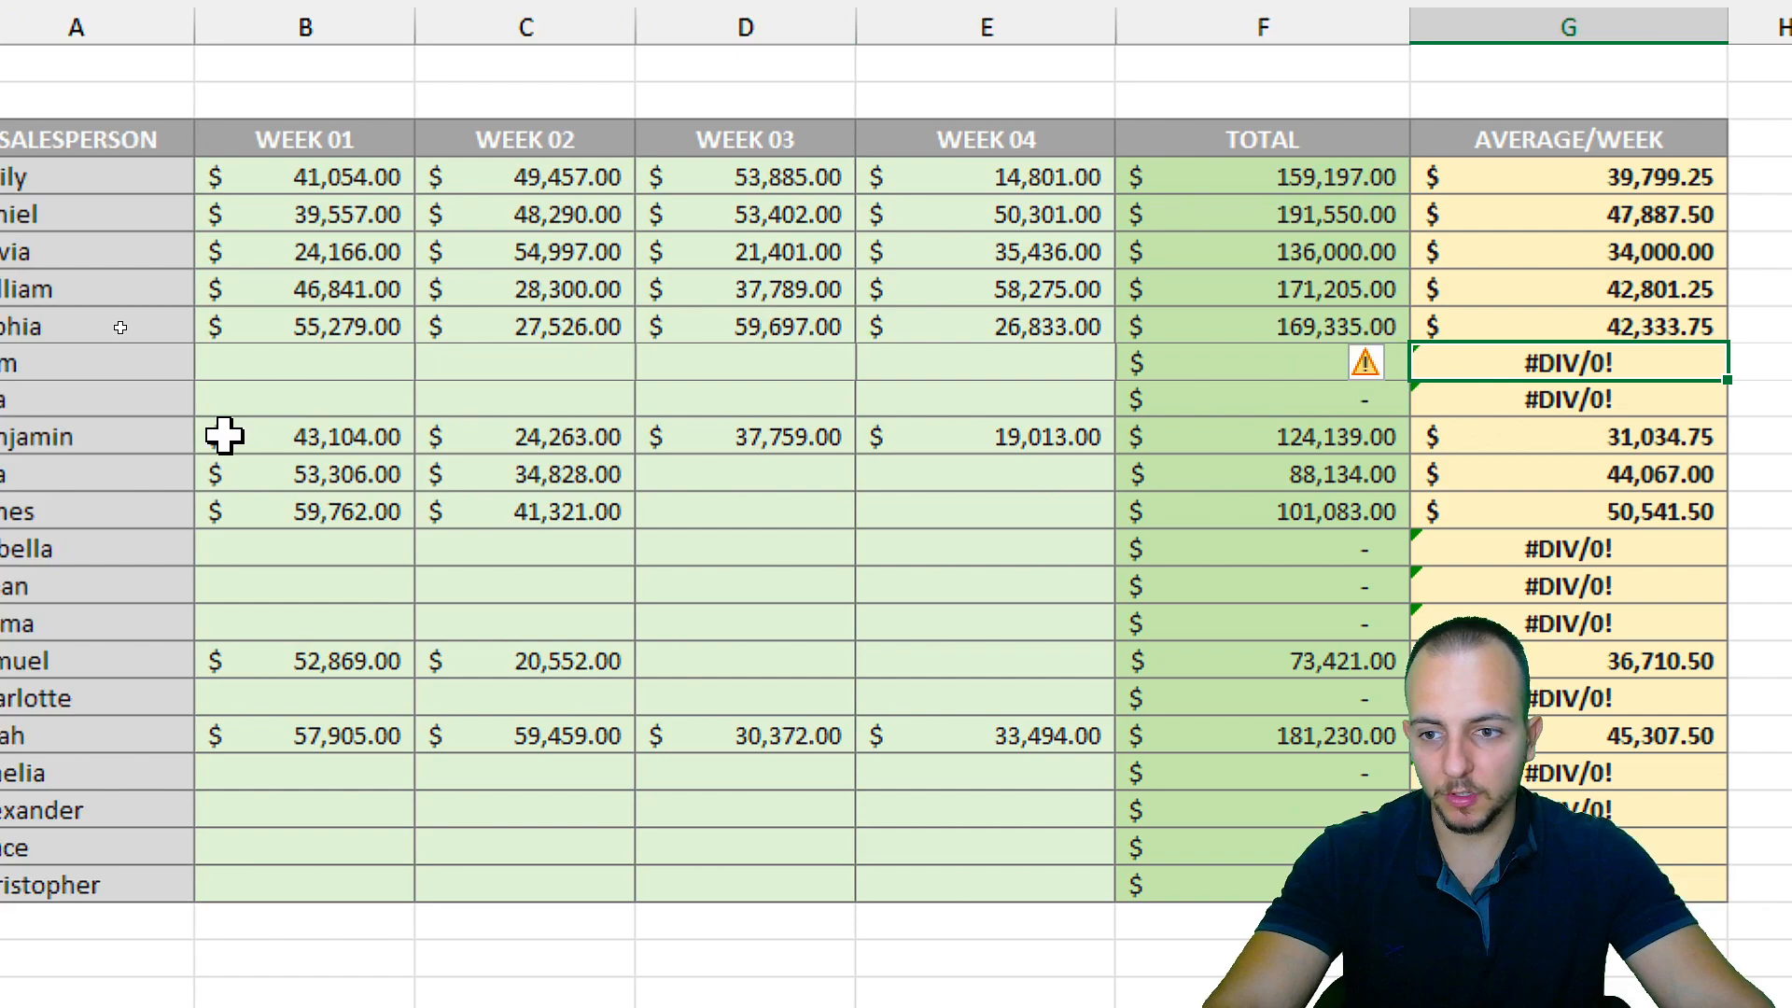
left_click_drag(328, 366, 996, 364)
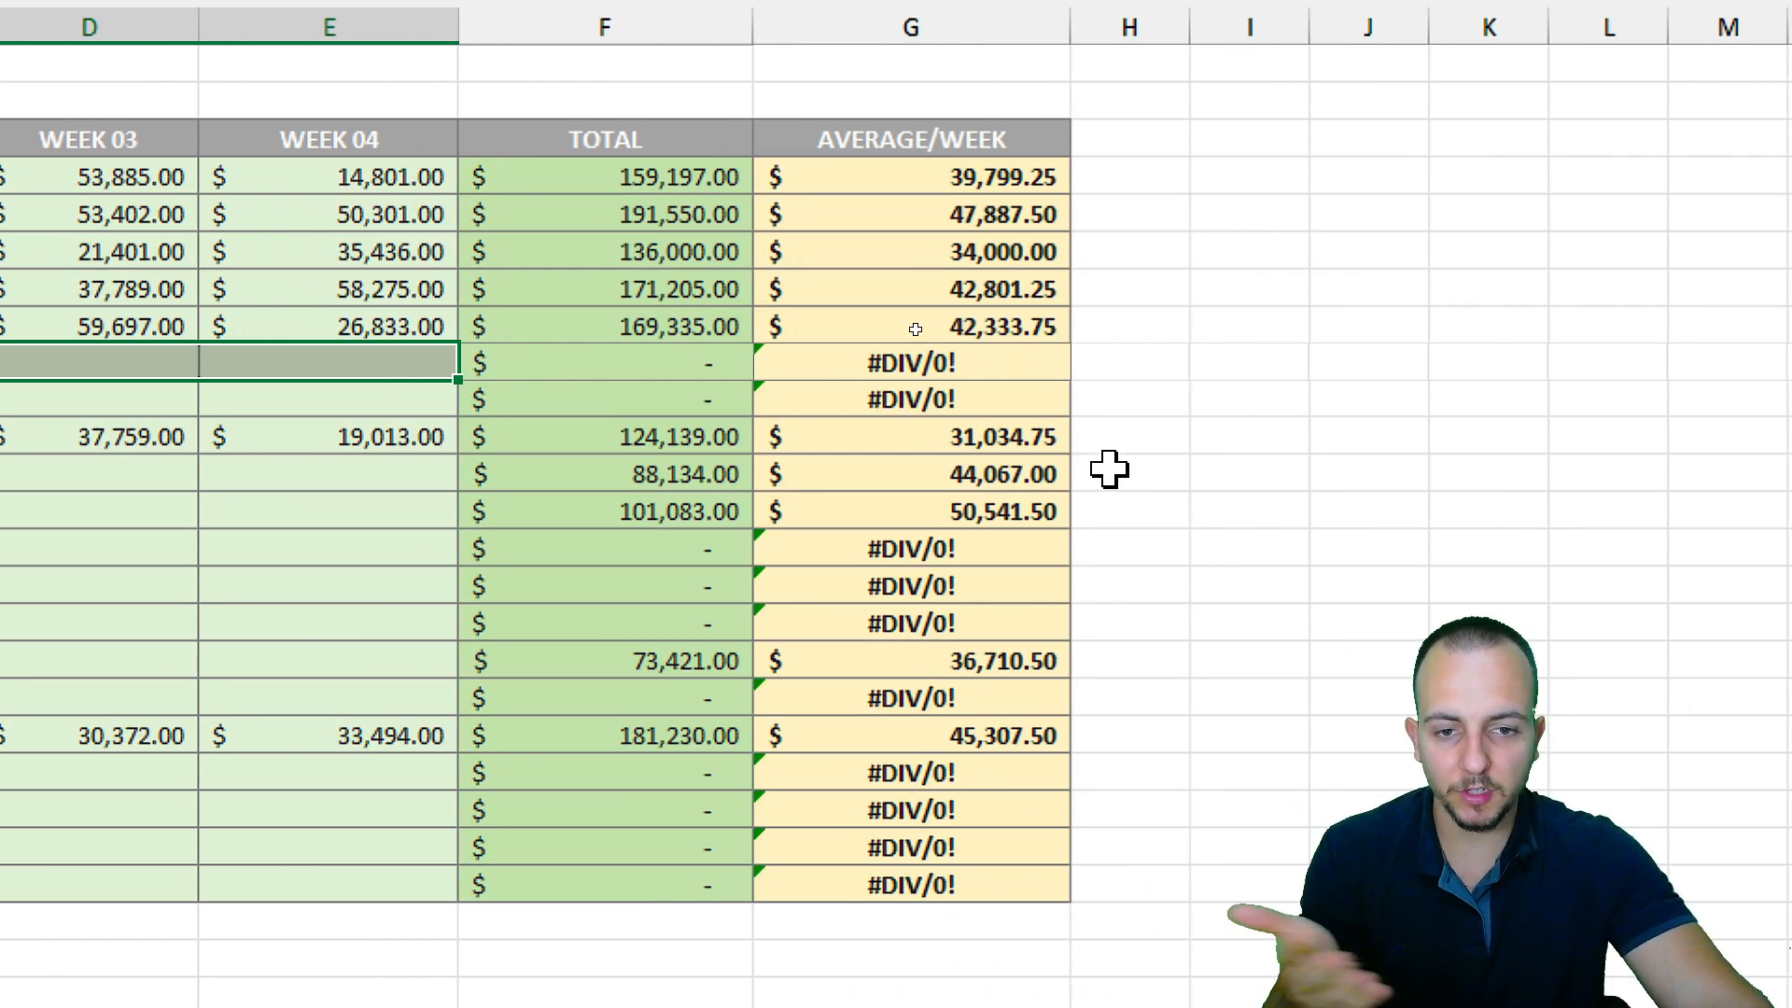
left_click(1656, 362)
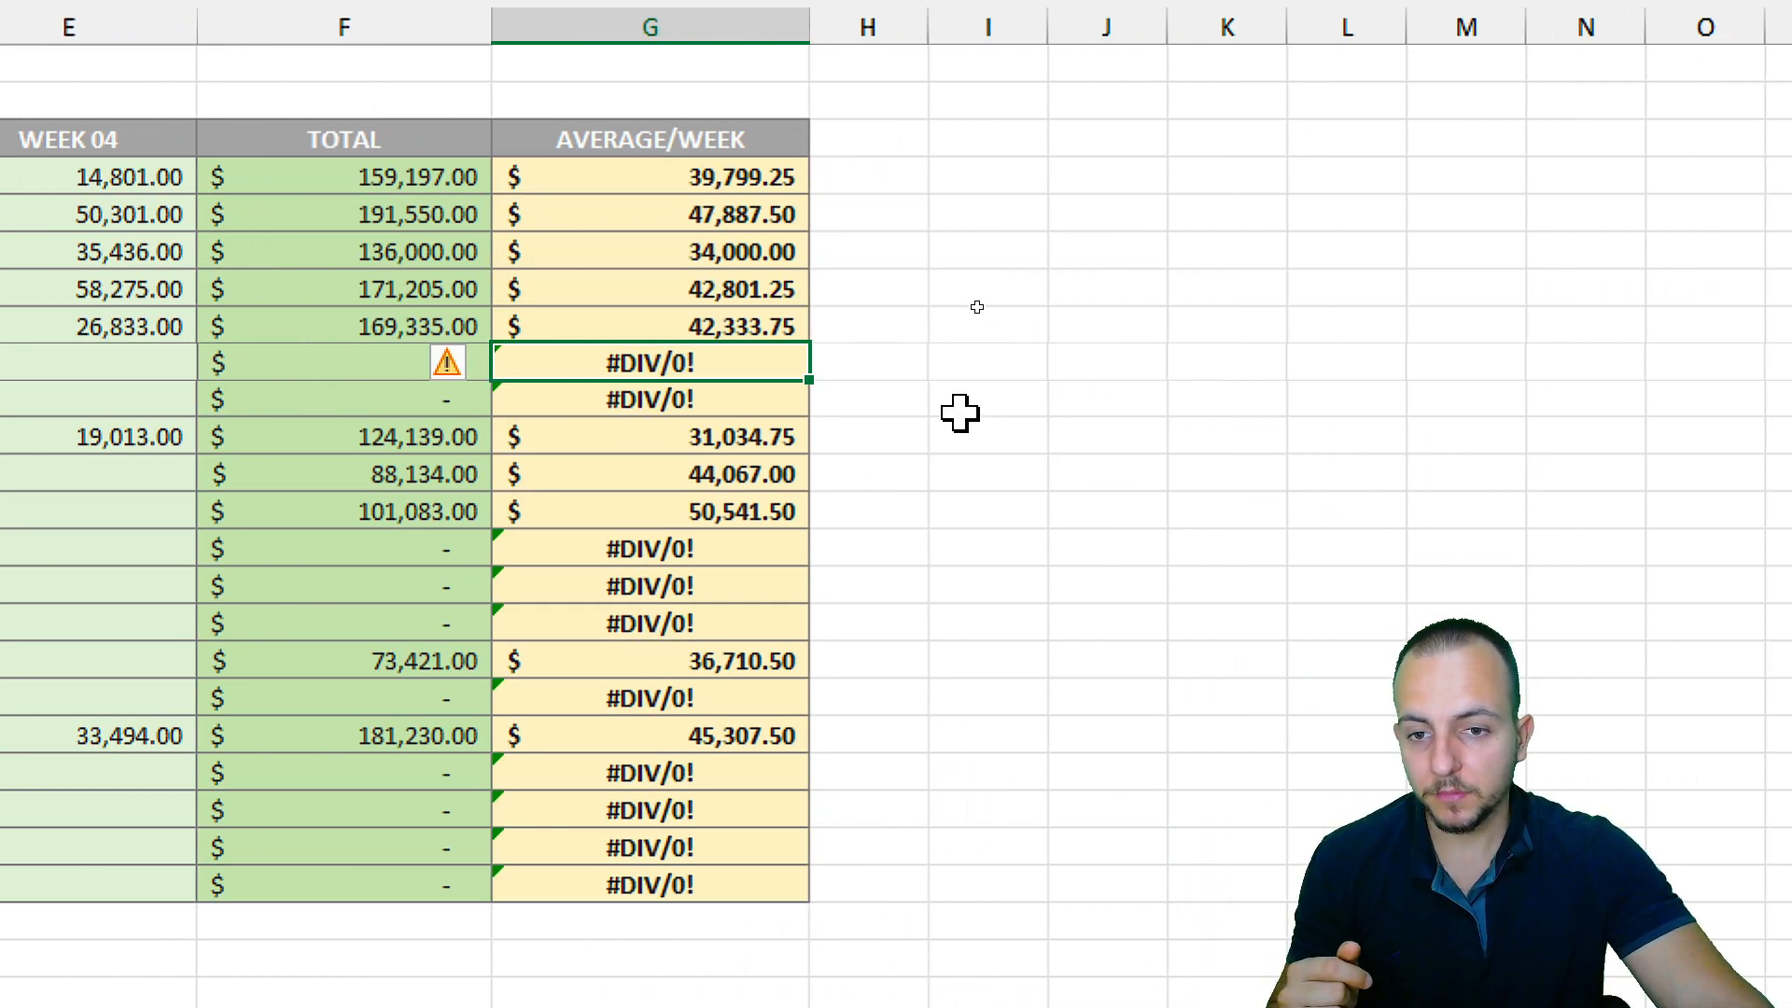
Wrap the AVERAGE formula in G75 in IFERROR so that it returns "-" in case of an error.
left_click(747, 177)
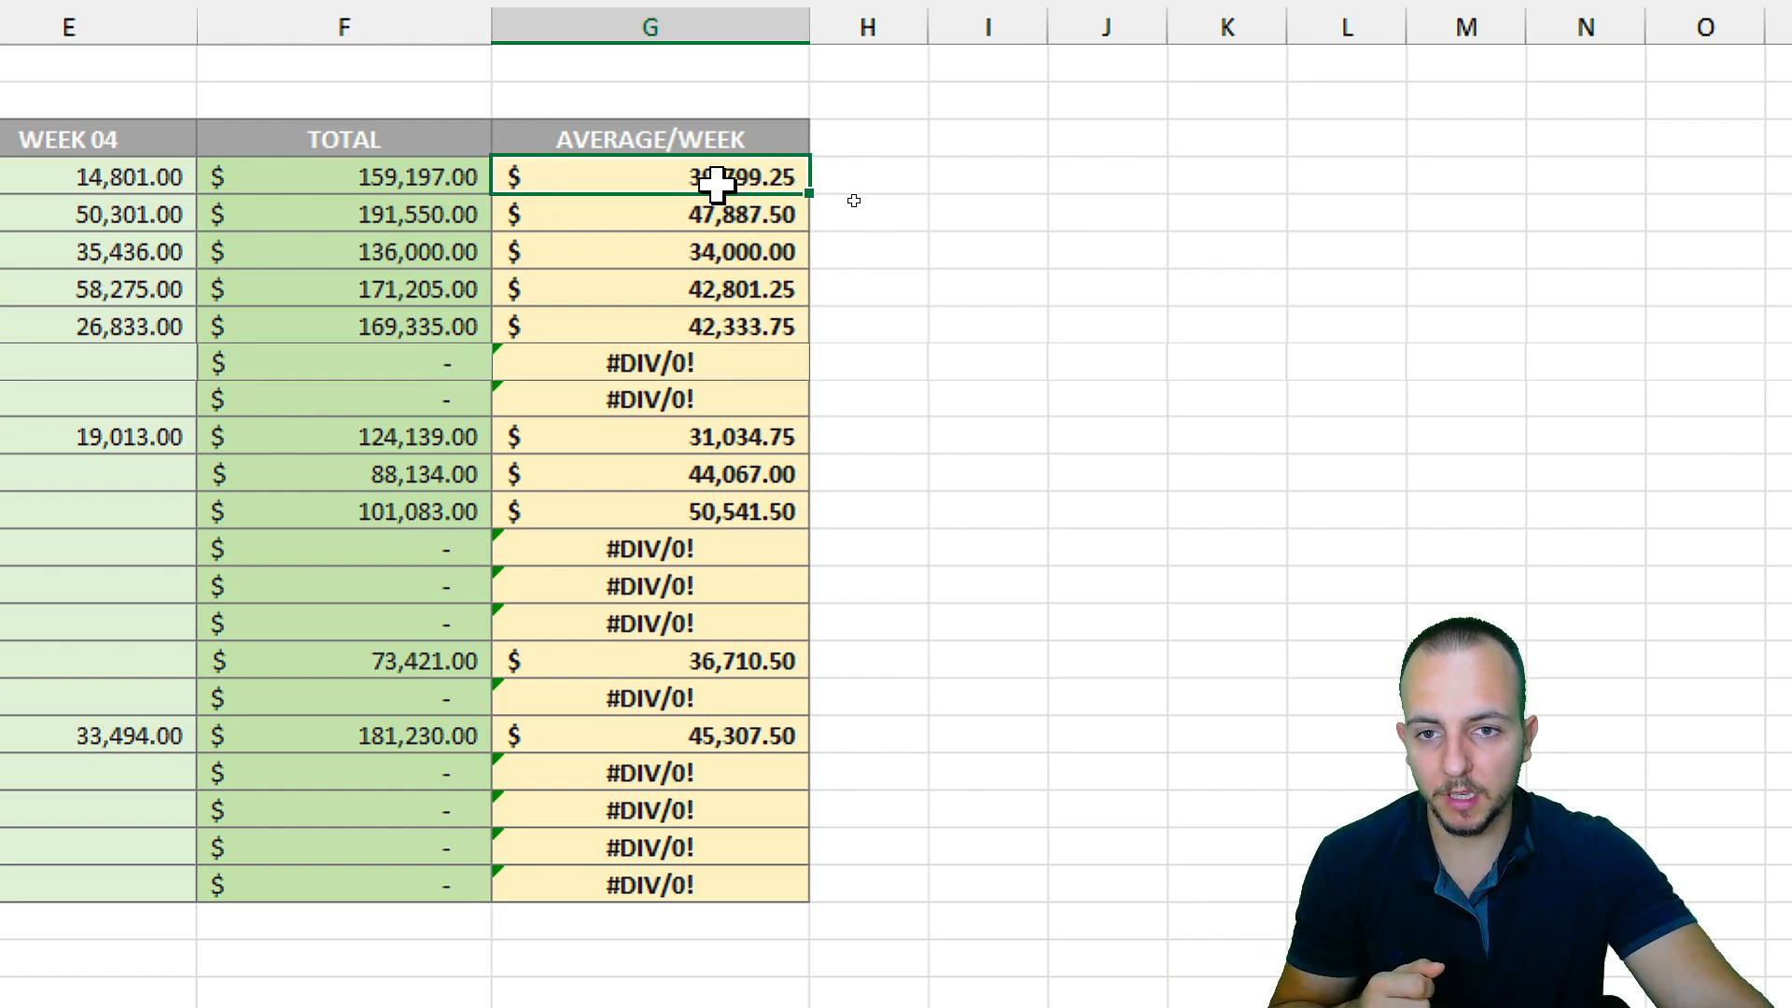
double_click(718, 176)
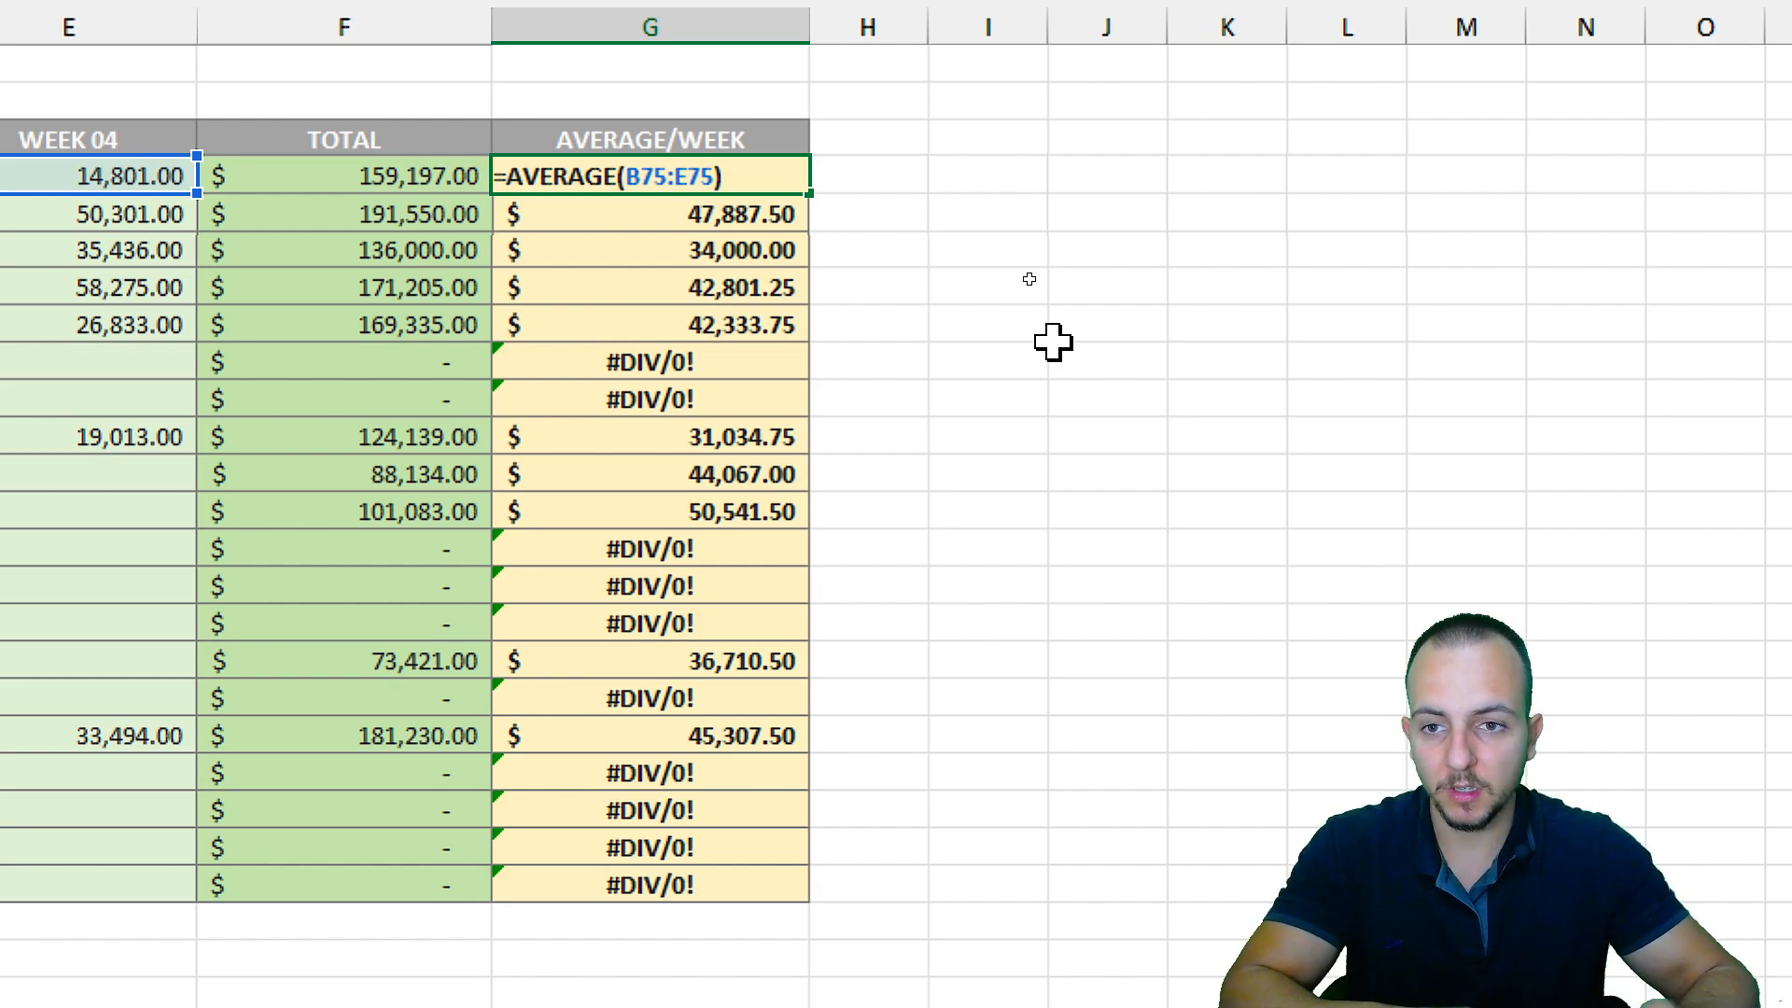
type("IFE")
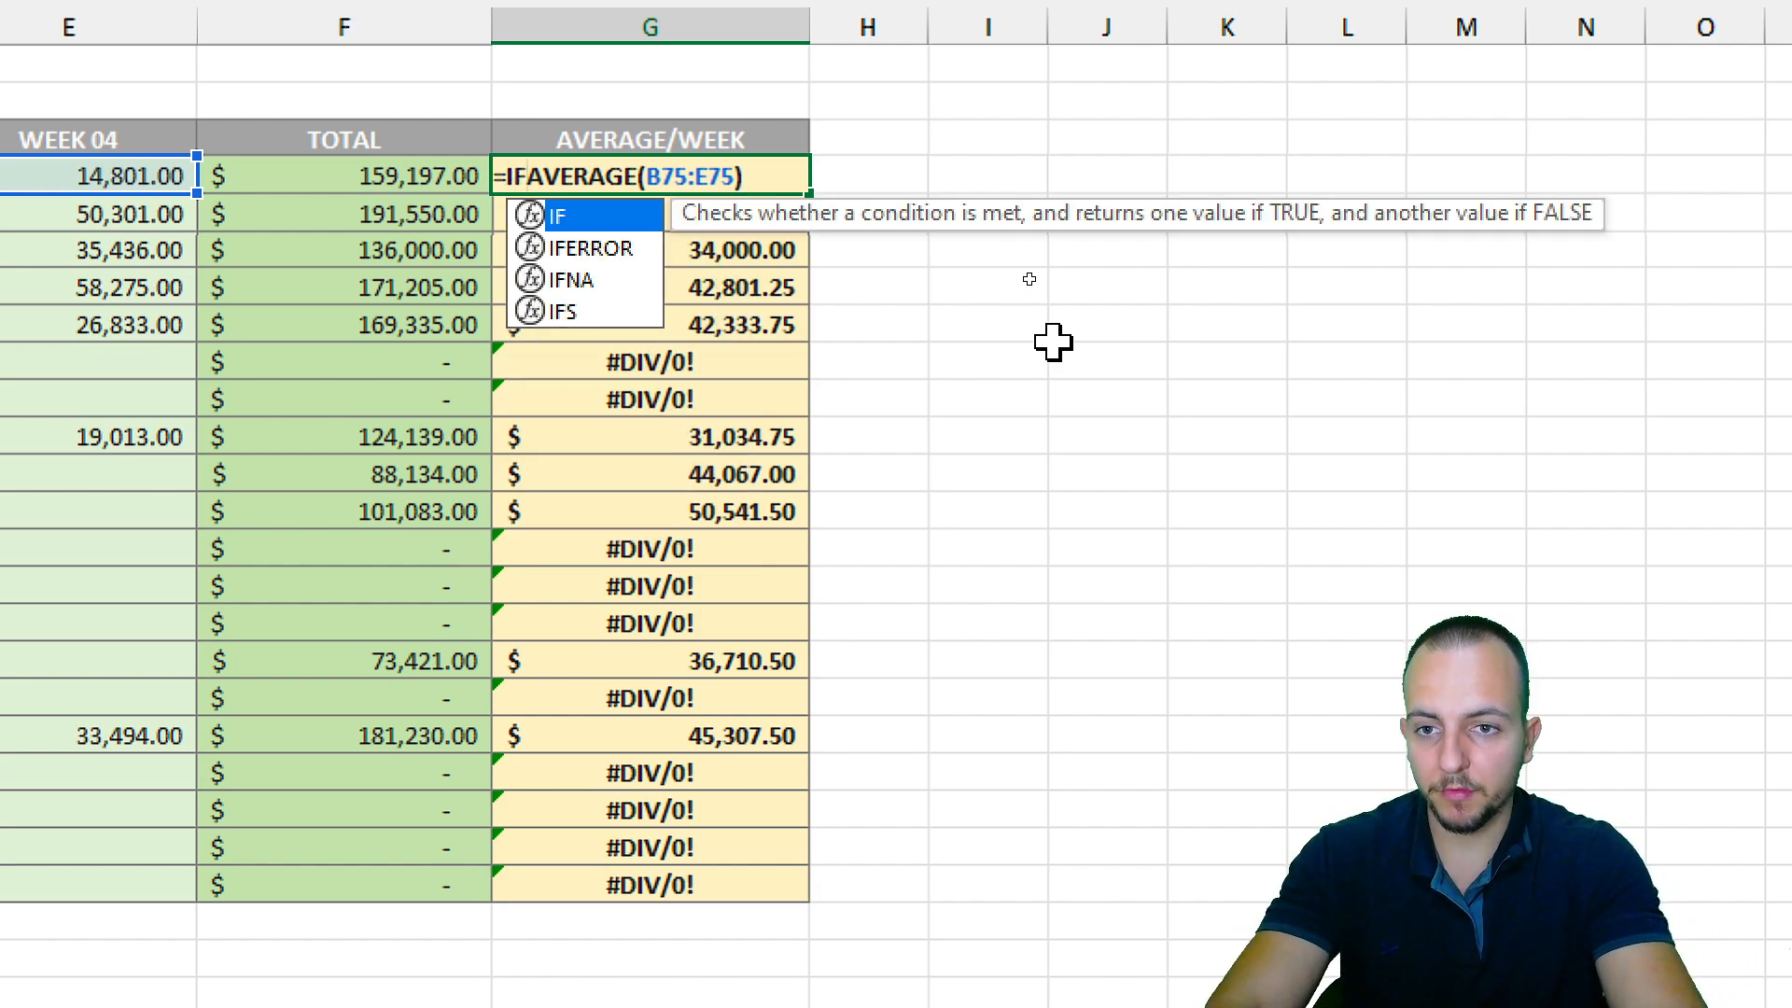
double_click(590, 224)
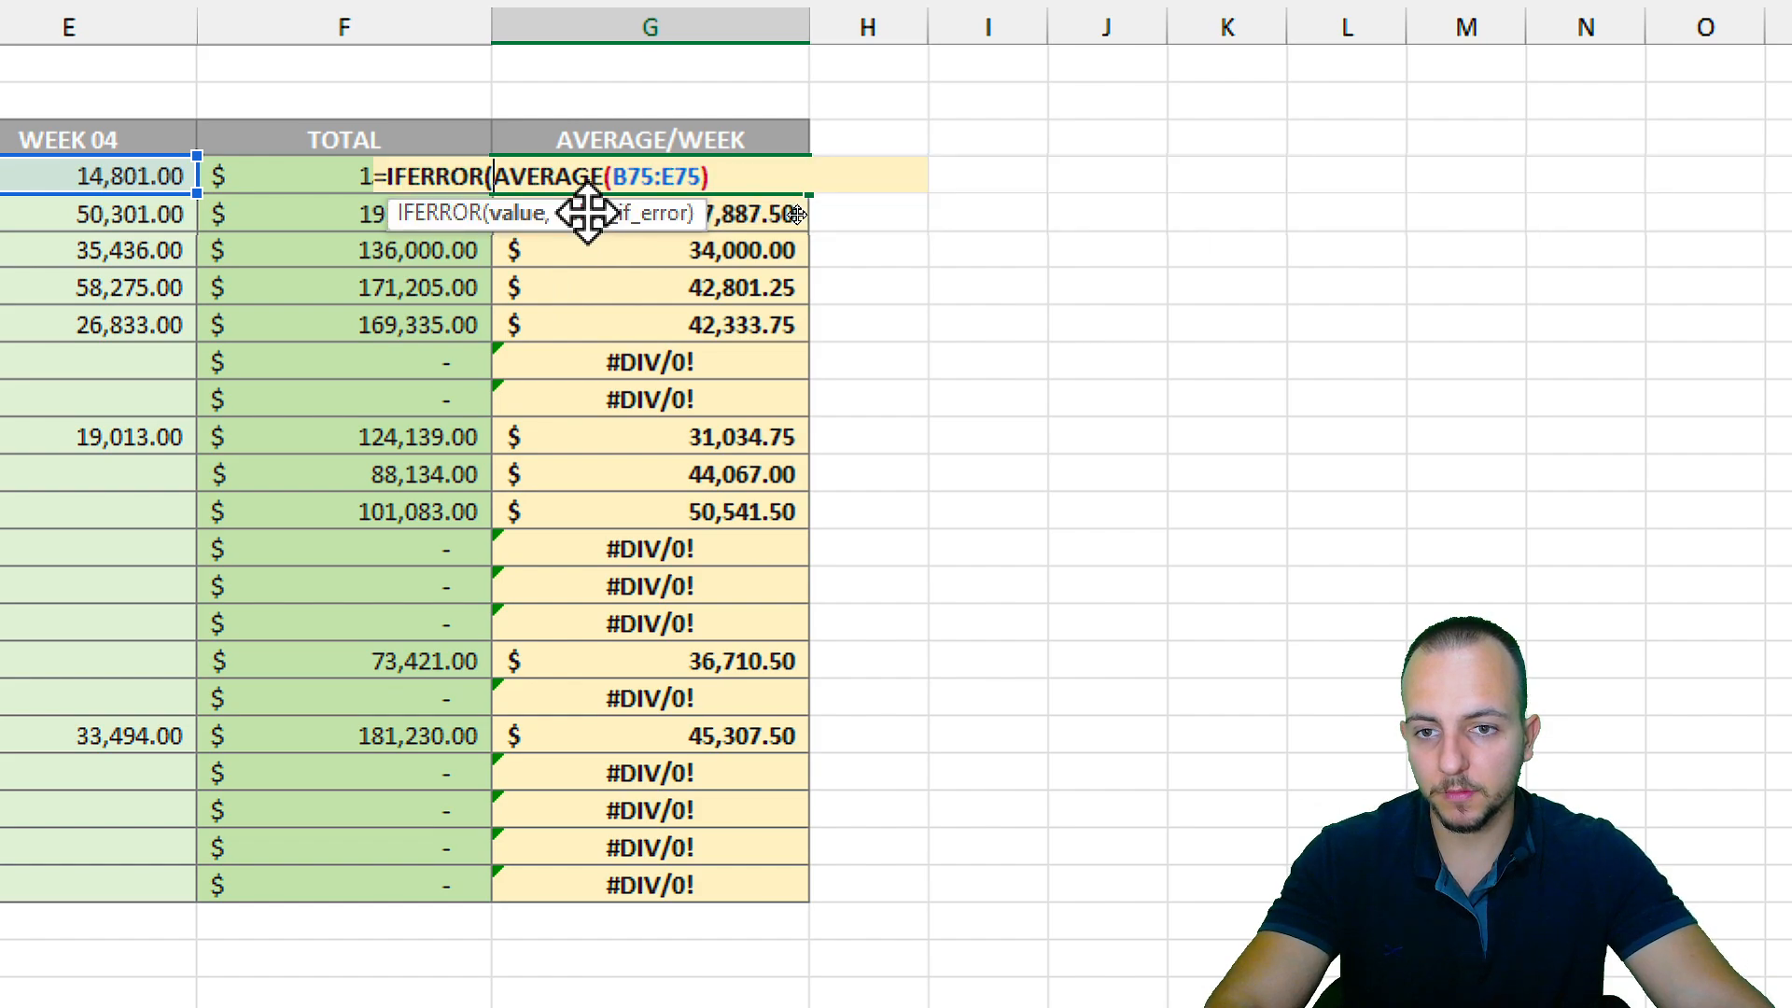
left_click_drag(493, 177, 726, 177)
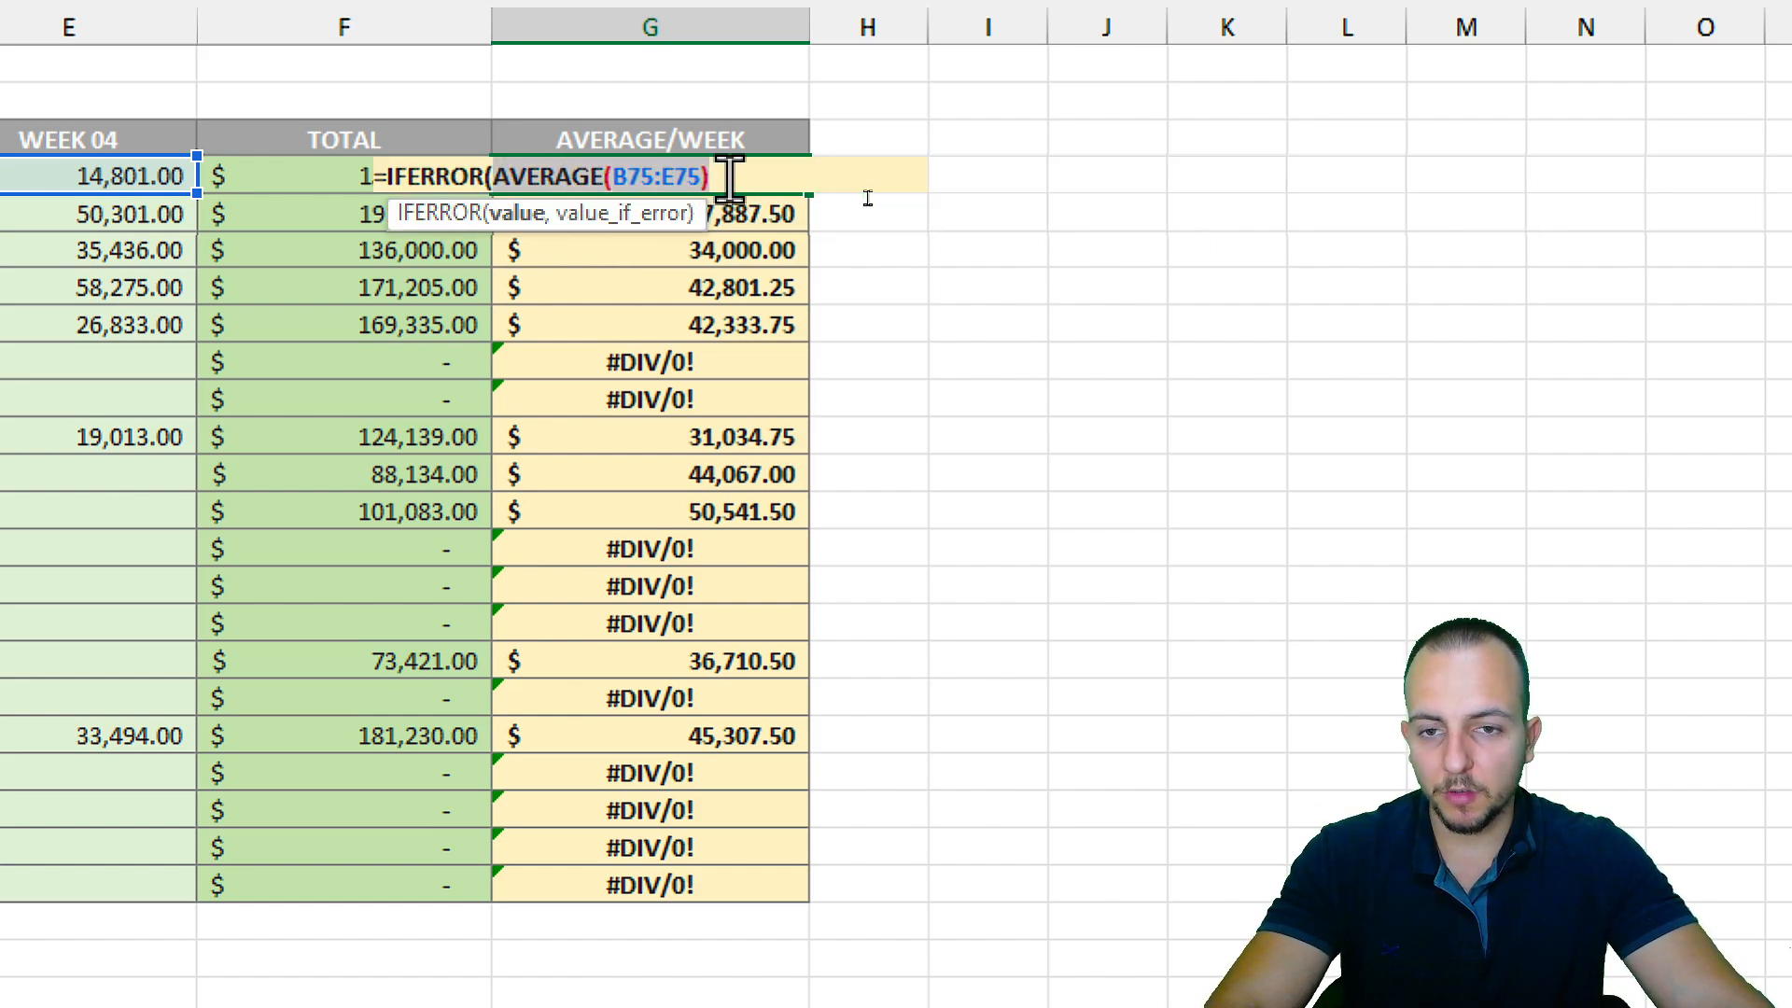
left_click(726, 177)
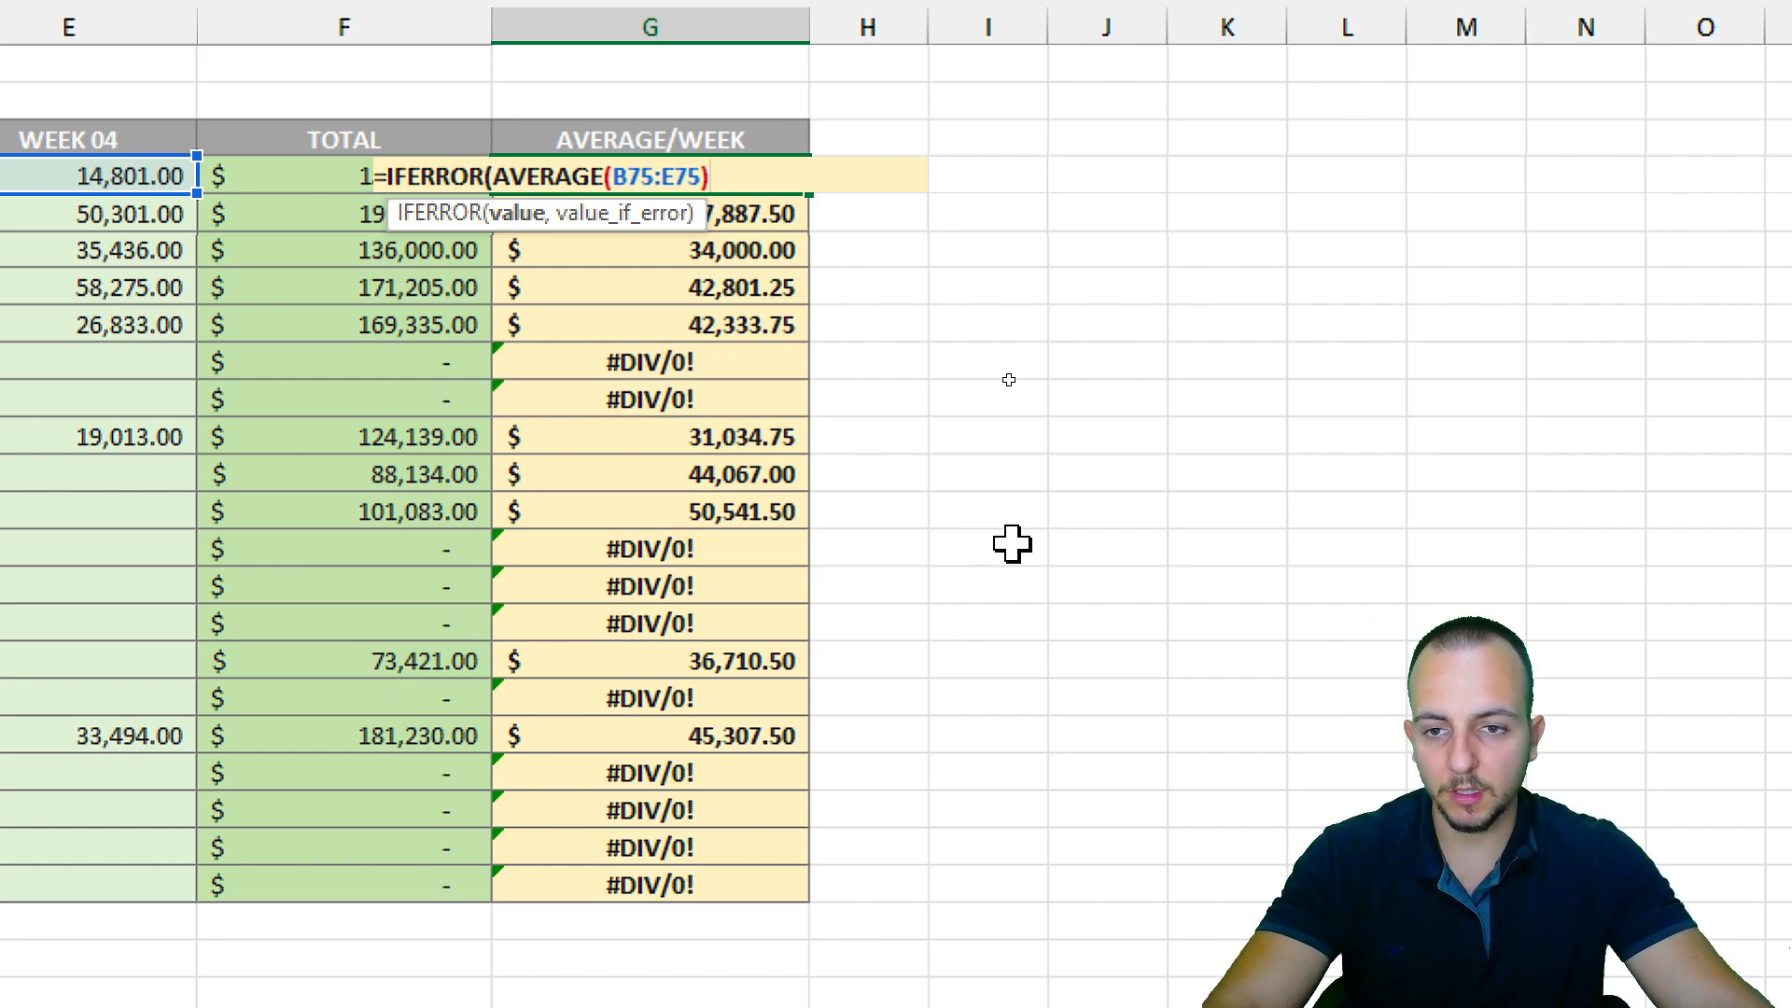
type(",")
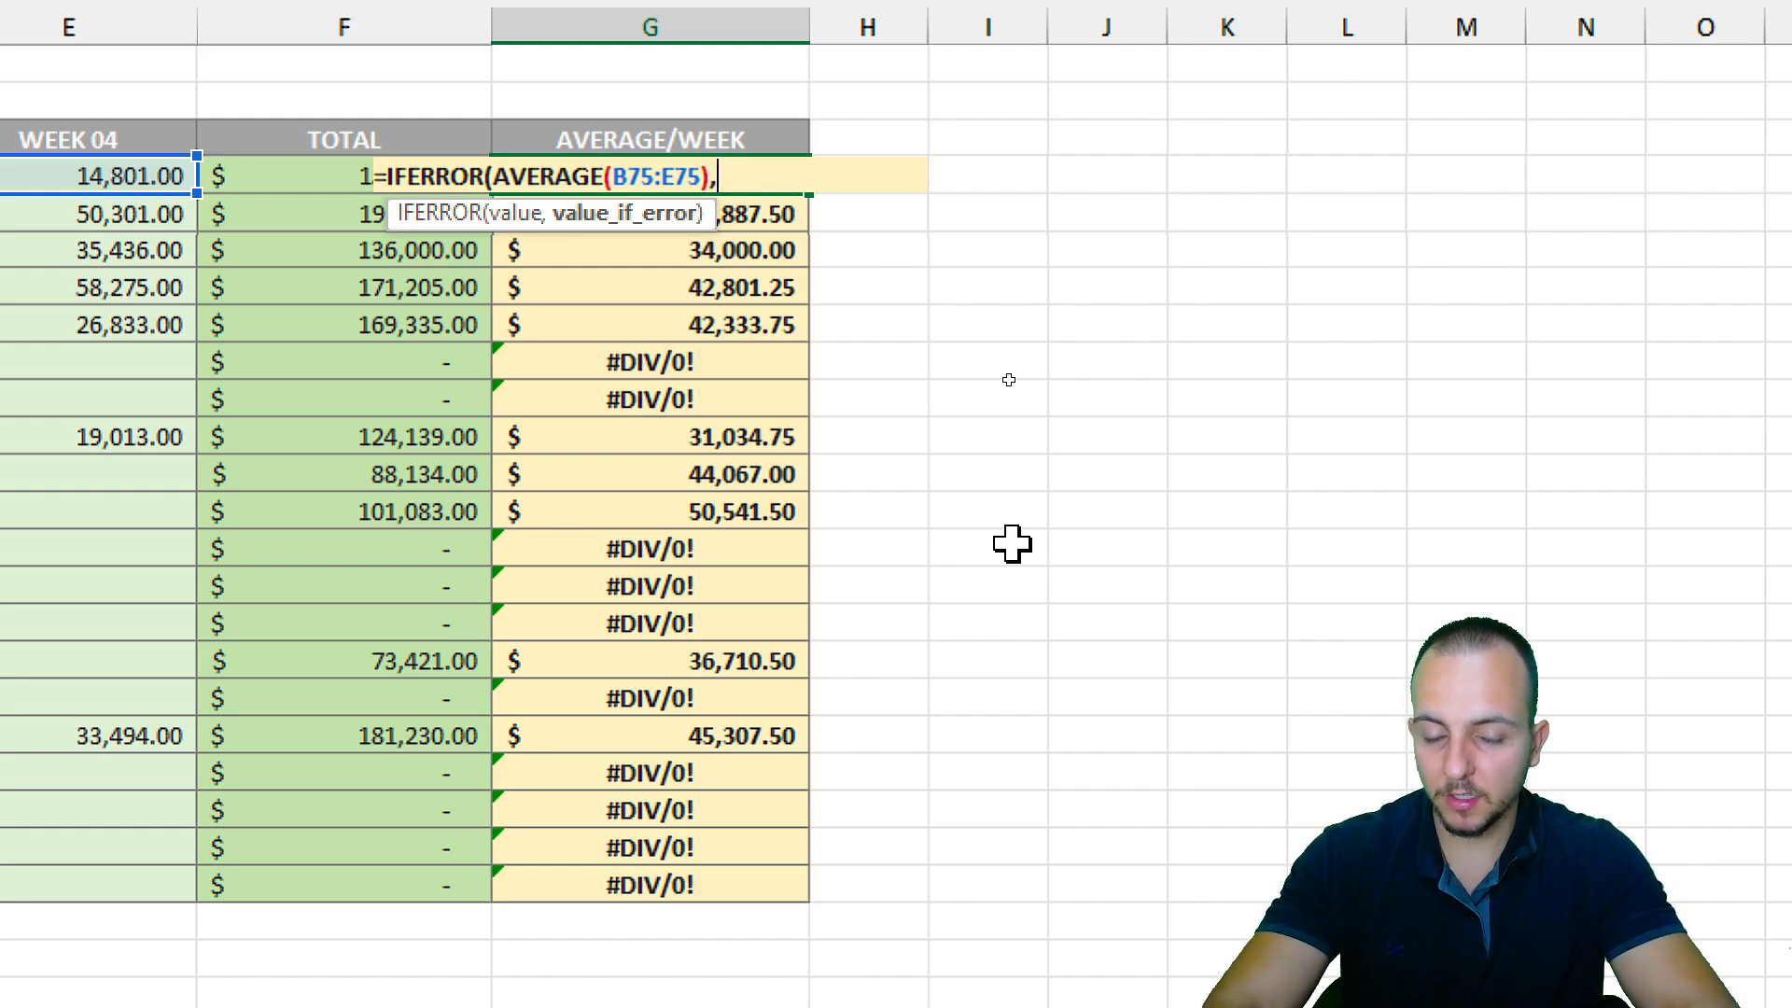
type("\"")
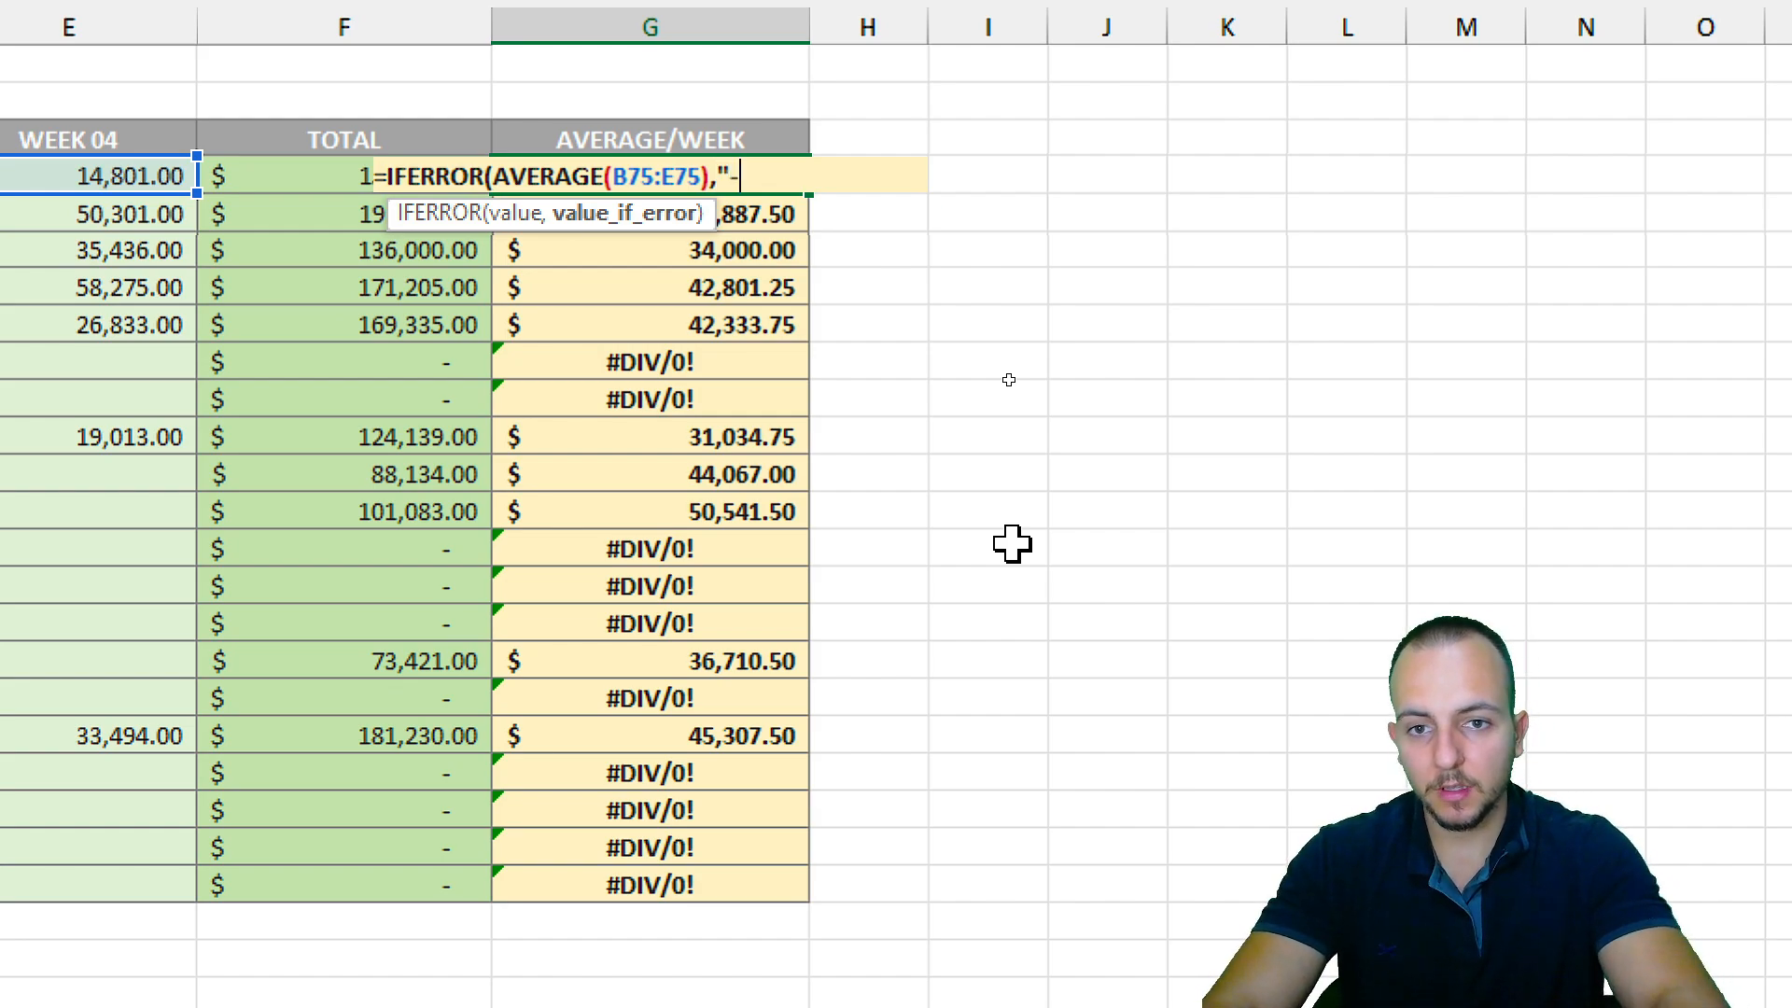
type("-\"")
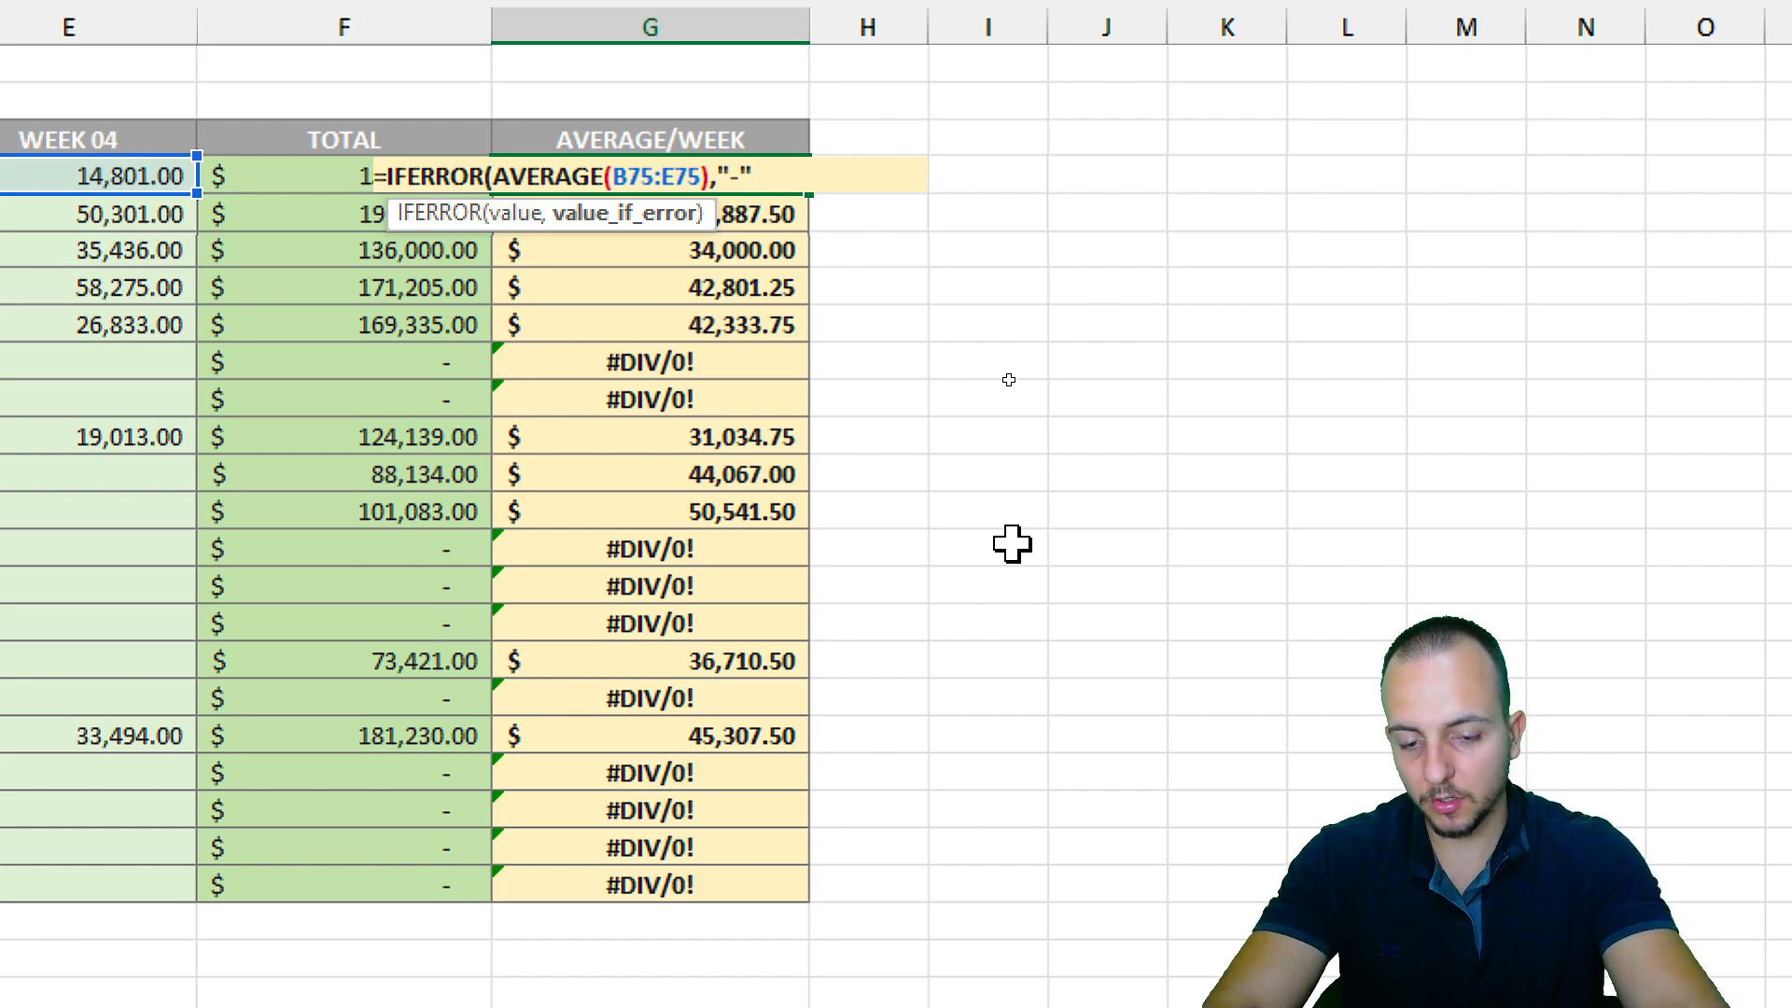
type(")")
key("Return")
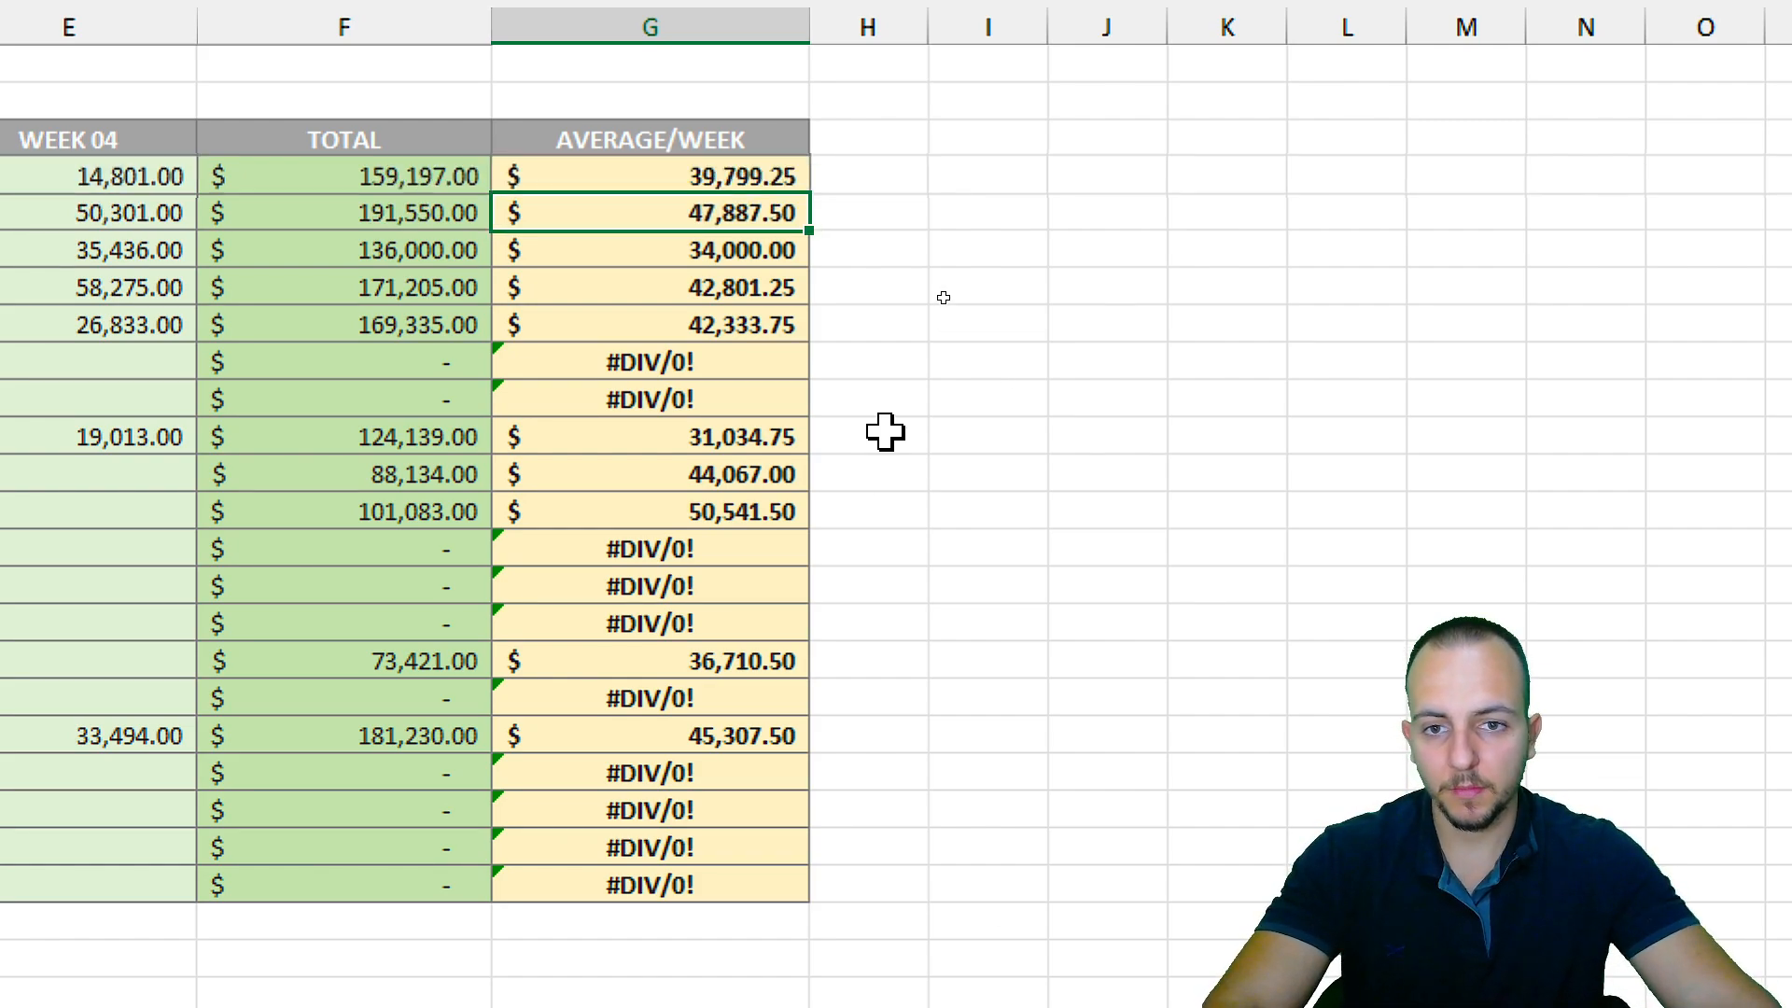
Fill the IFERROR formula from G75 down to G94.
left_click(786, 177)
double_click(809, 194)
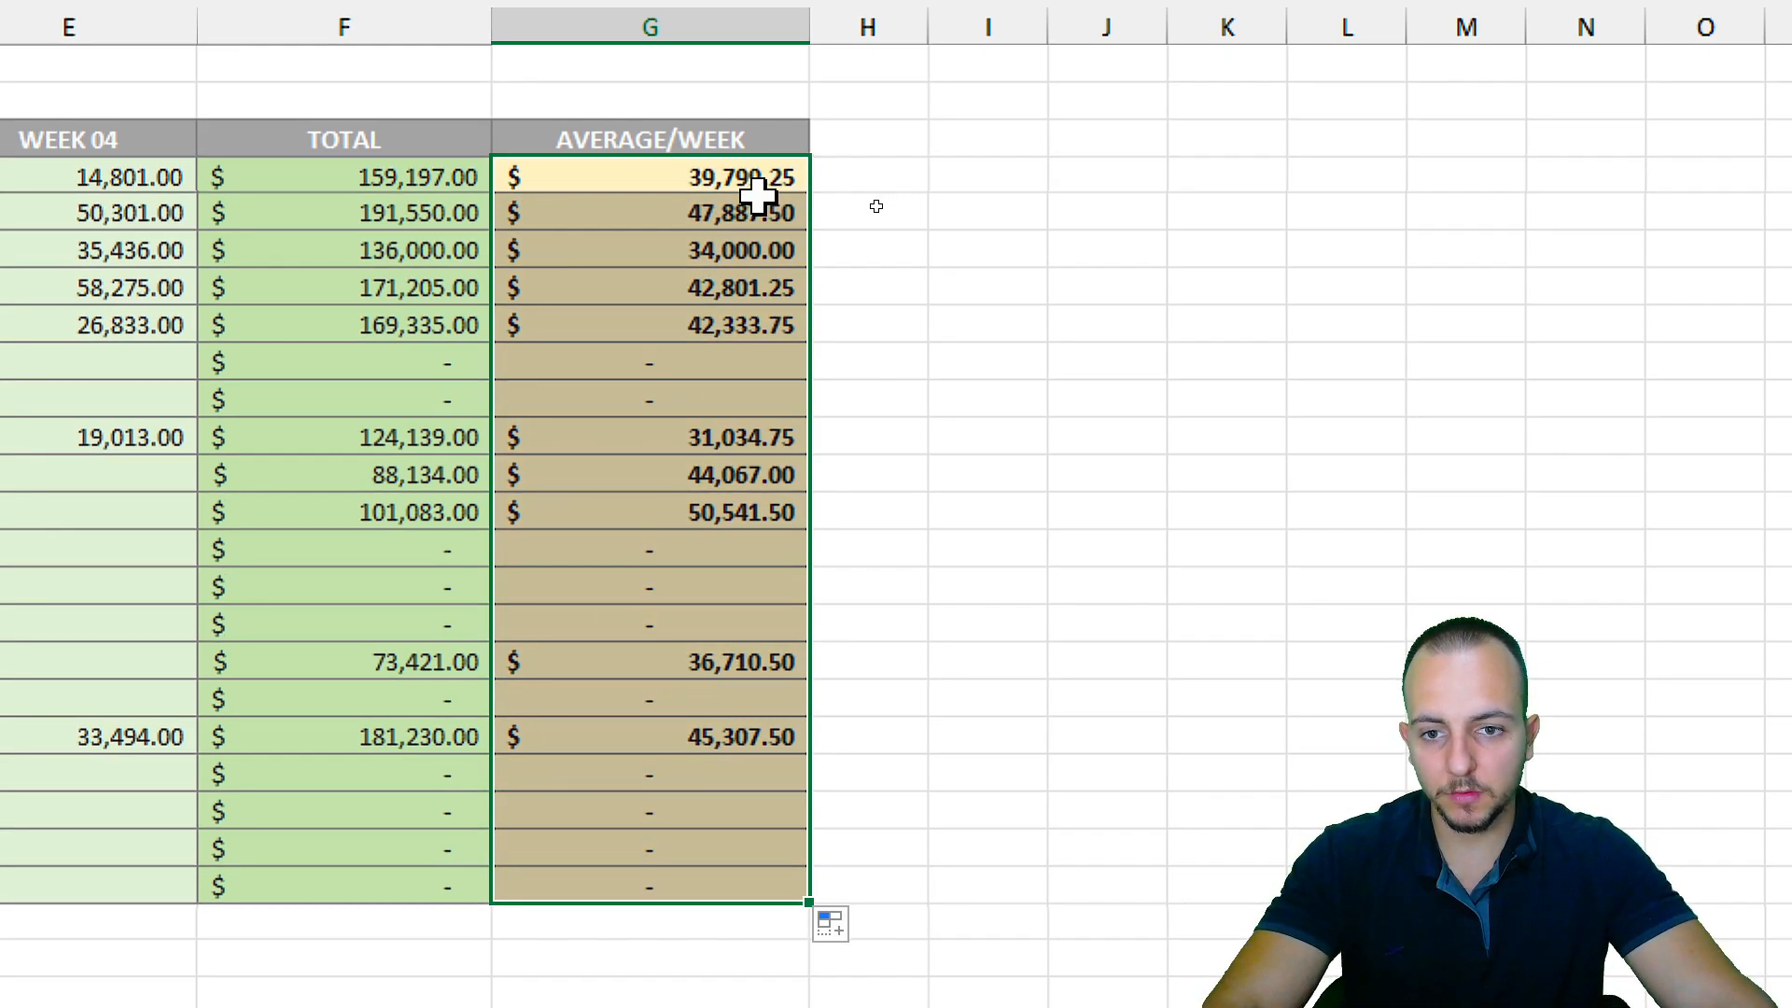
left_click(763, 211)
Mark the dashes in G80 and G81 with an arrow and a circle, and clear the markings.
key("ctrl+2")
left_click_drag(852, 364, 1124, 266)
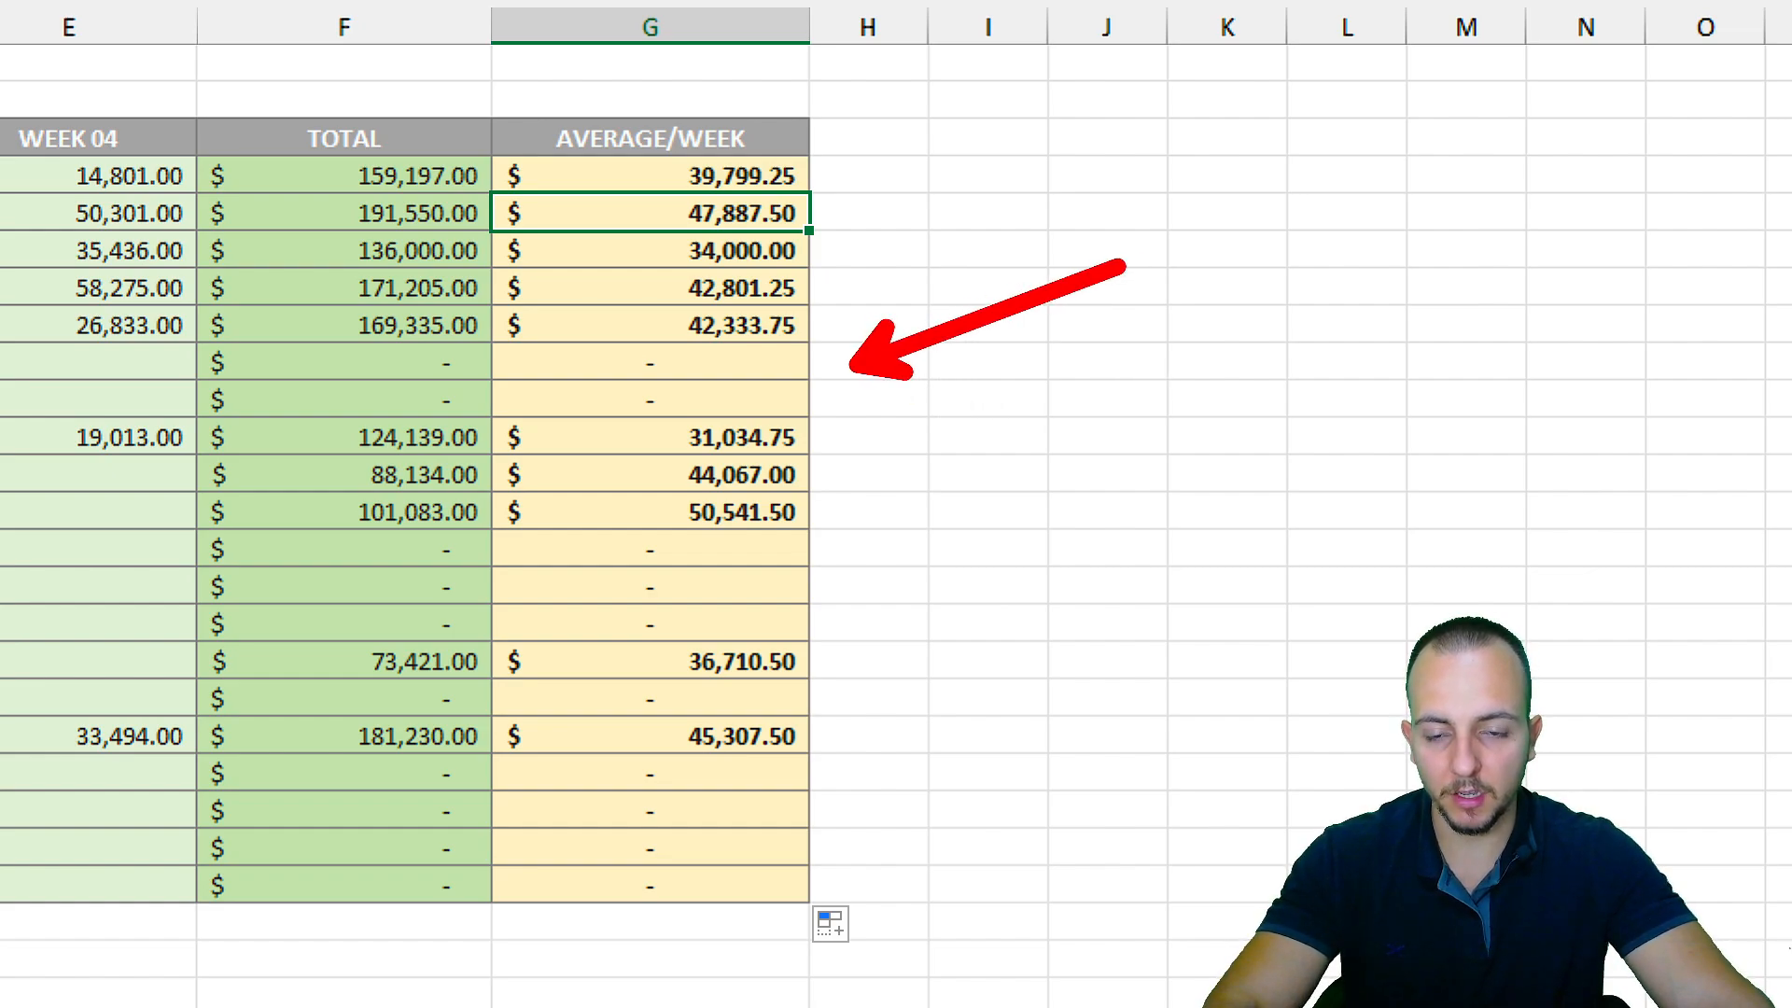
mouse_move(734, 344)
left_mouse_down()
mouse_move(570, 411)
mouse_move(737, 341)
left_mouse_up()
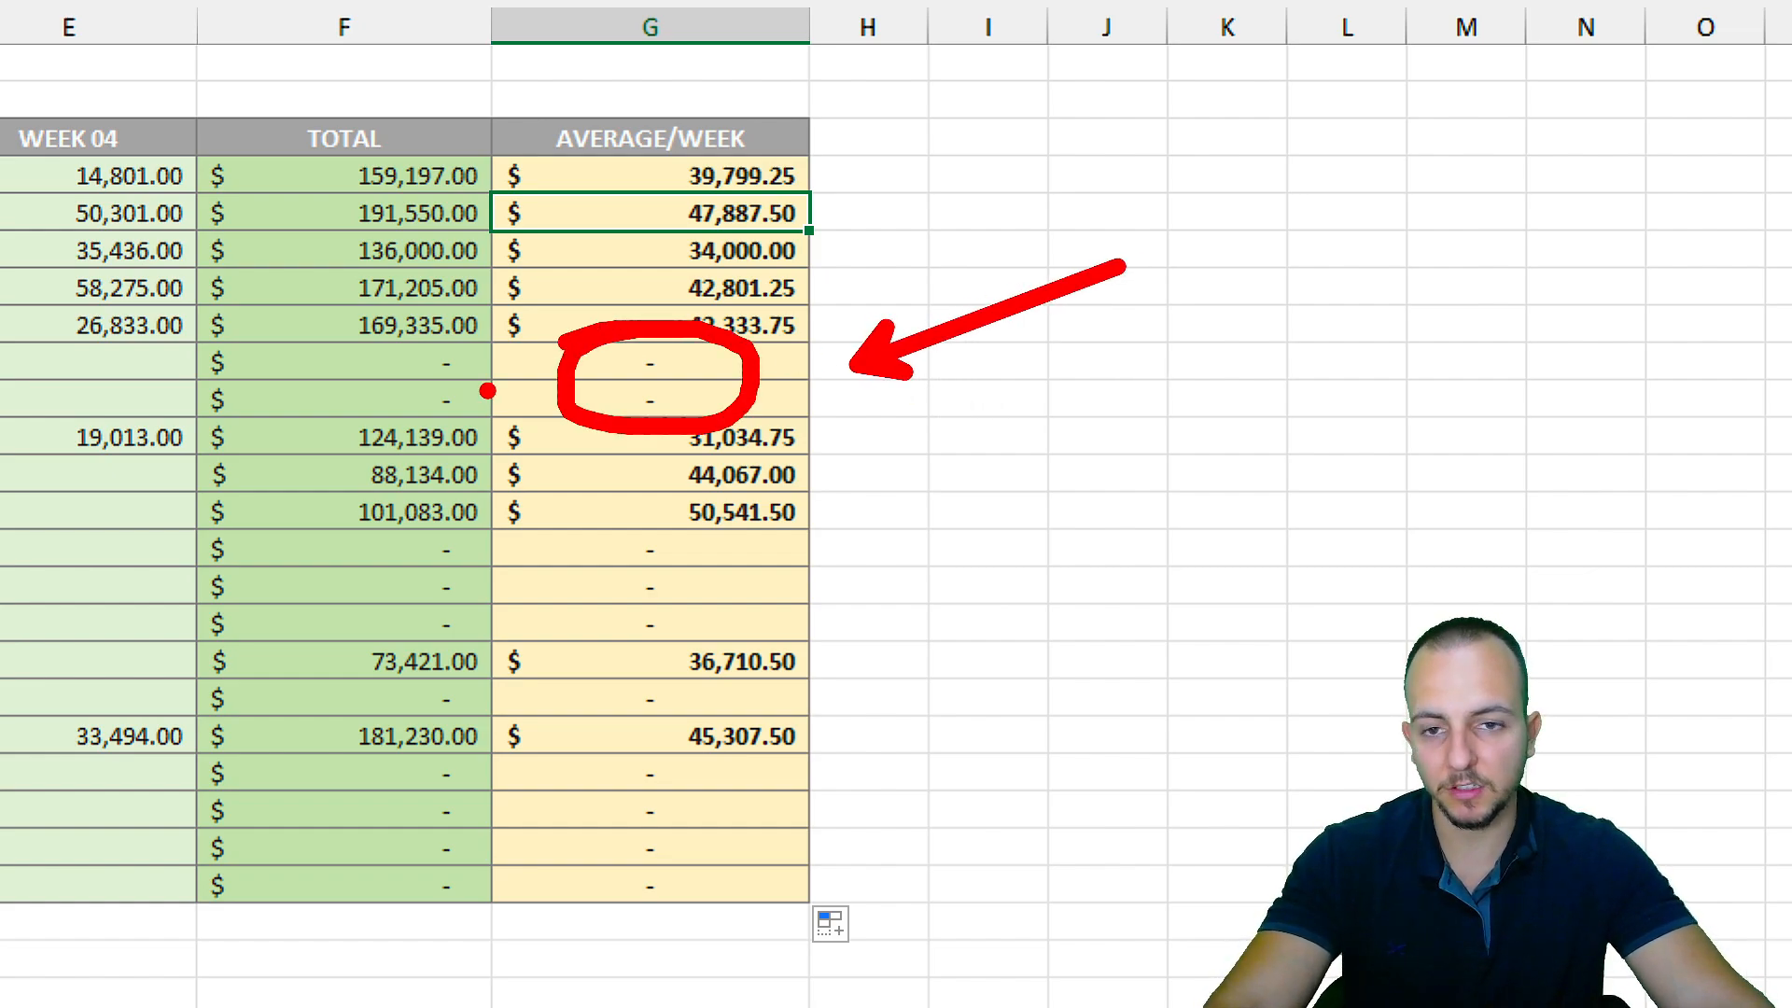
key("Escape")
Change the error value in the G75 IFERROR formula to "ABC 123" and enter it.
double_click(731, 177)
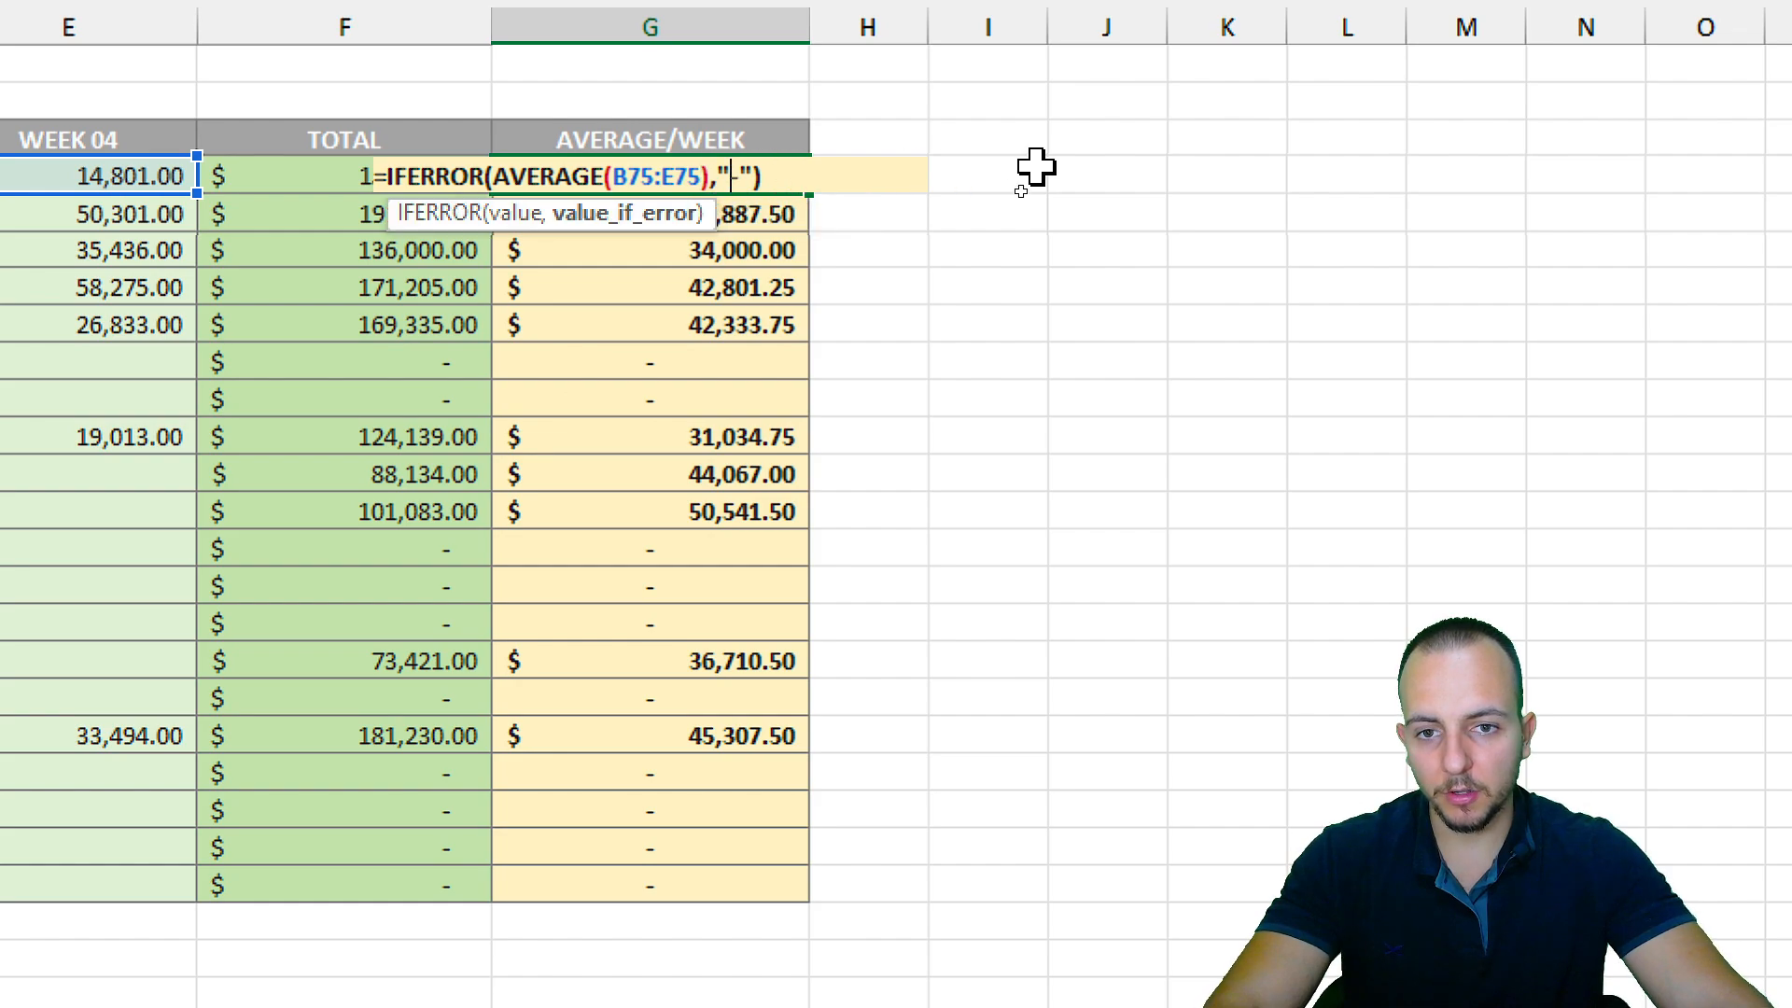
type("ABC 123")
key("Return")
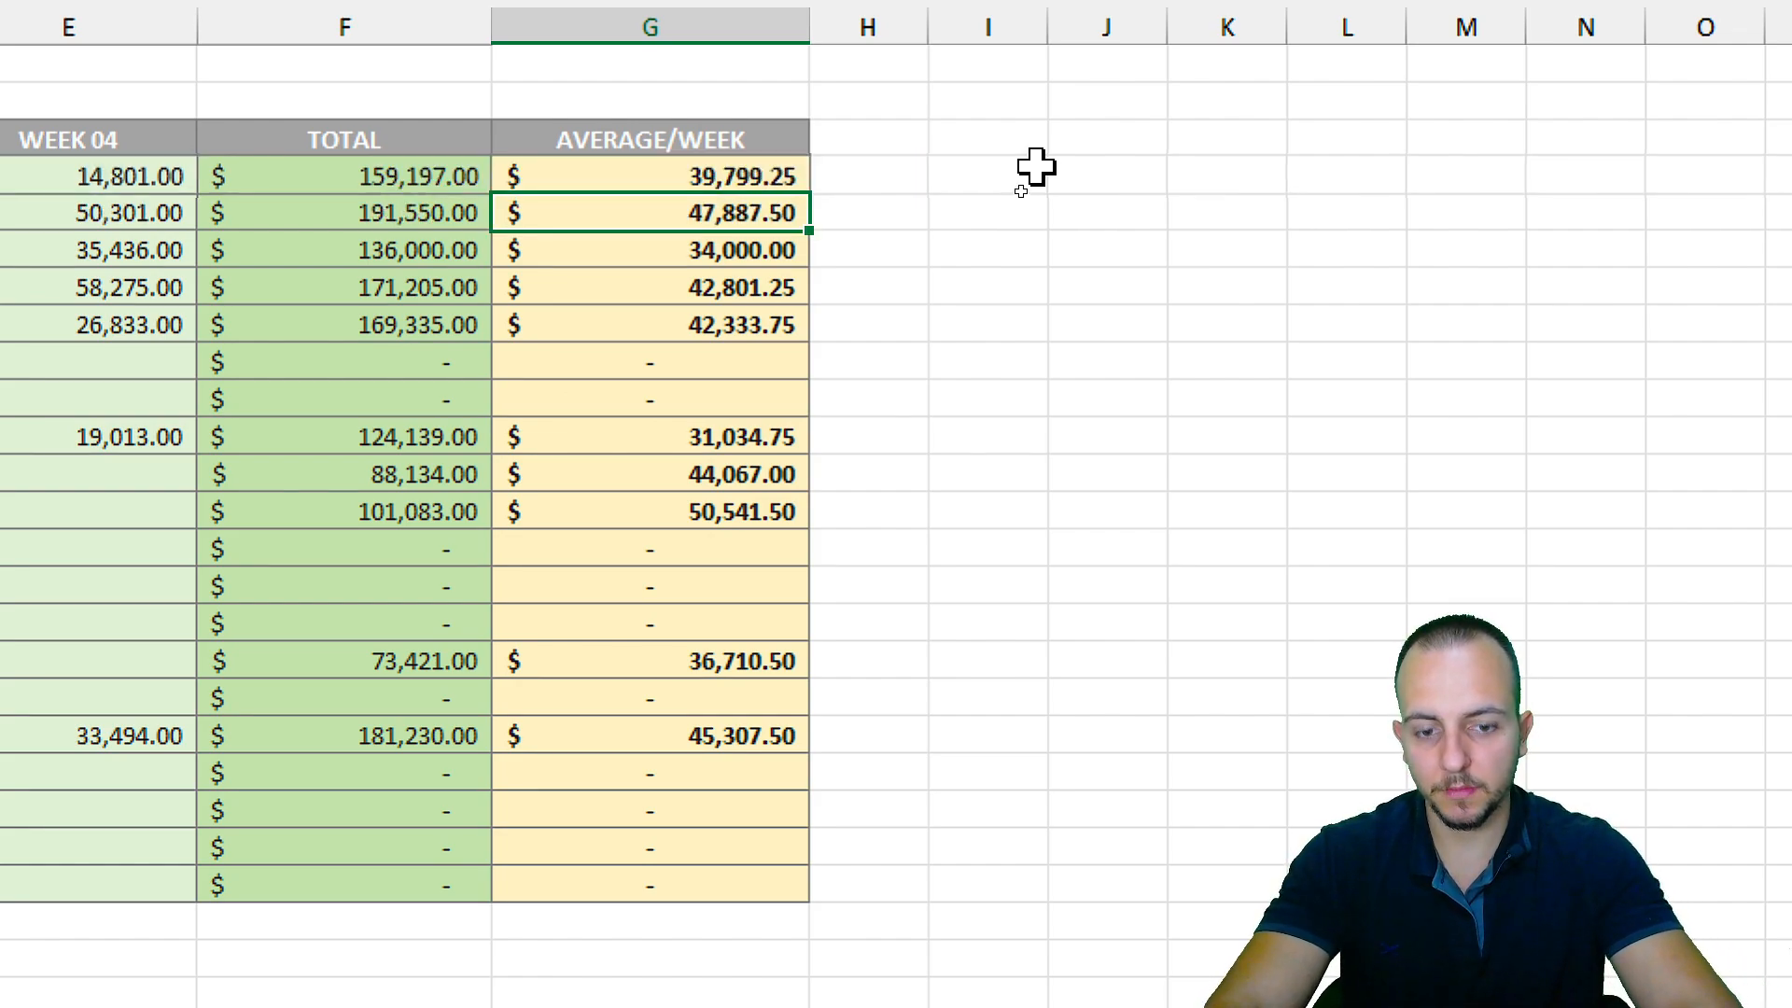
Fill the IFERROR formula with "ABC 123" from G75 down to G94 and check the cells with errors.
left_click(701, 179)
double_click(808, 194)
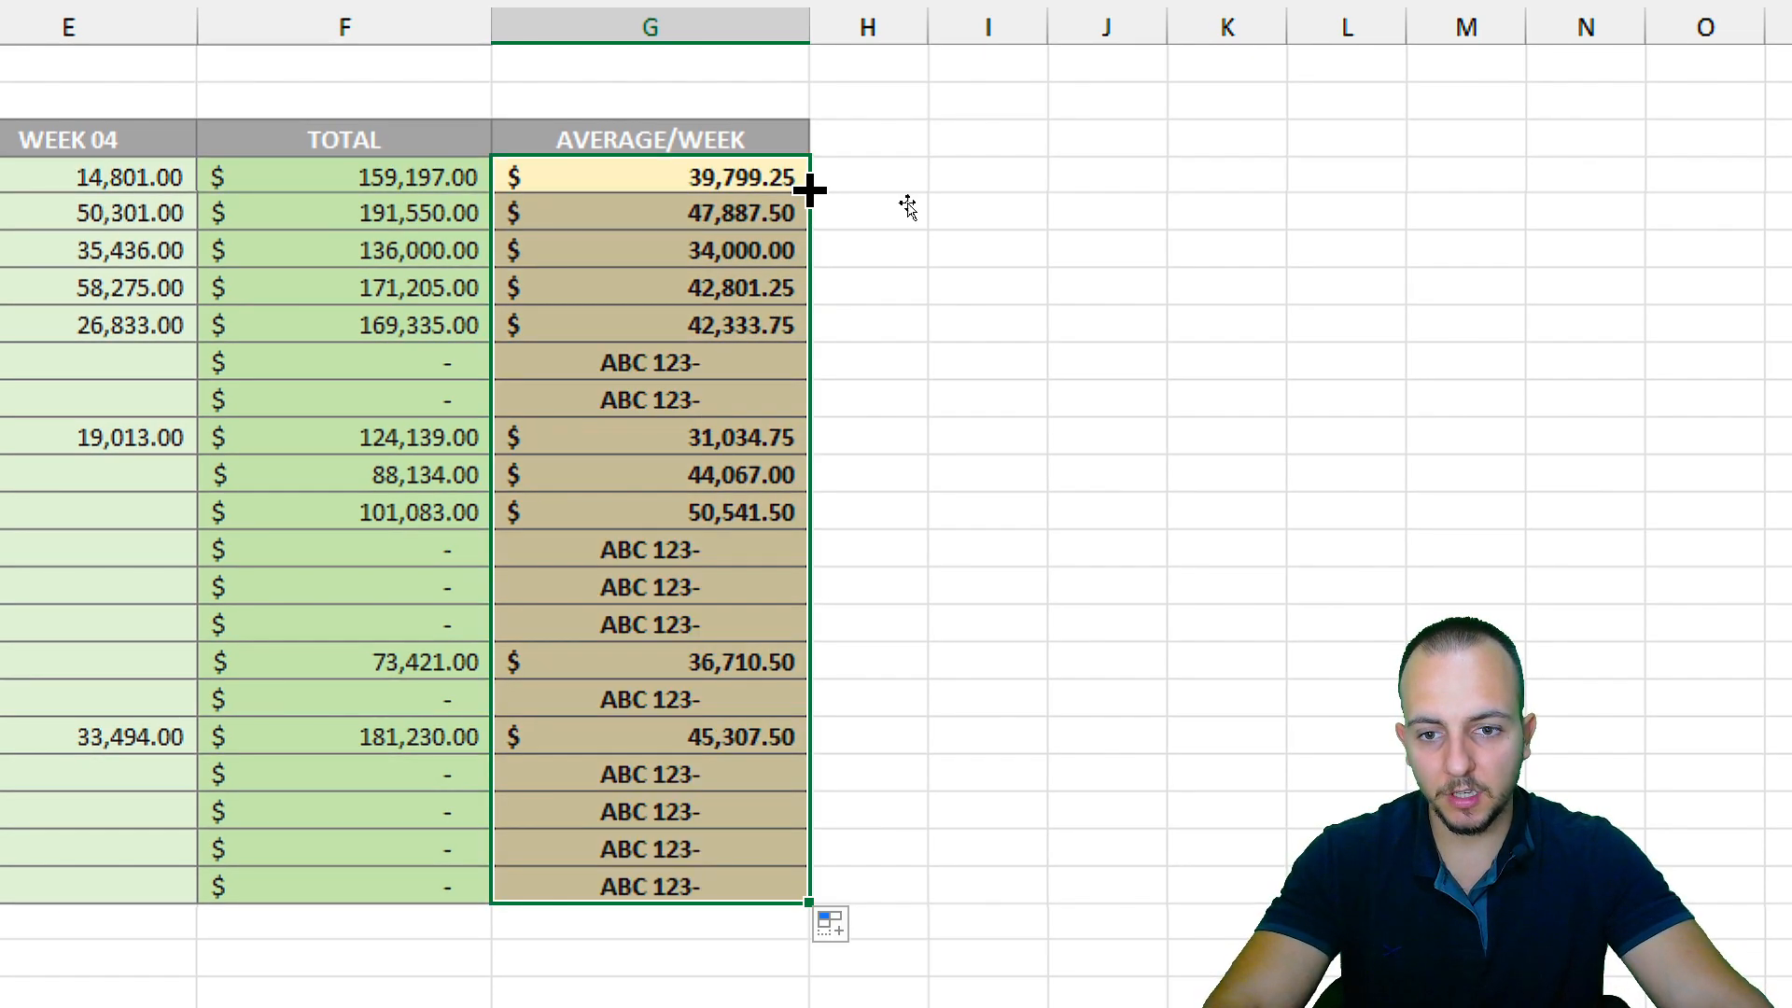
left_click(637, 365)
left_click(619, 518)
left_click(640, 692)
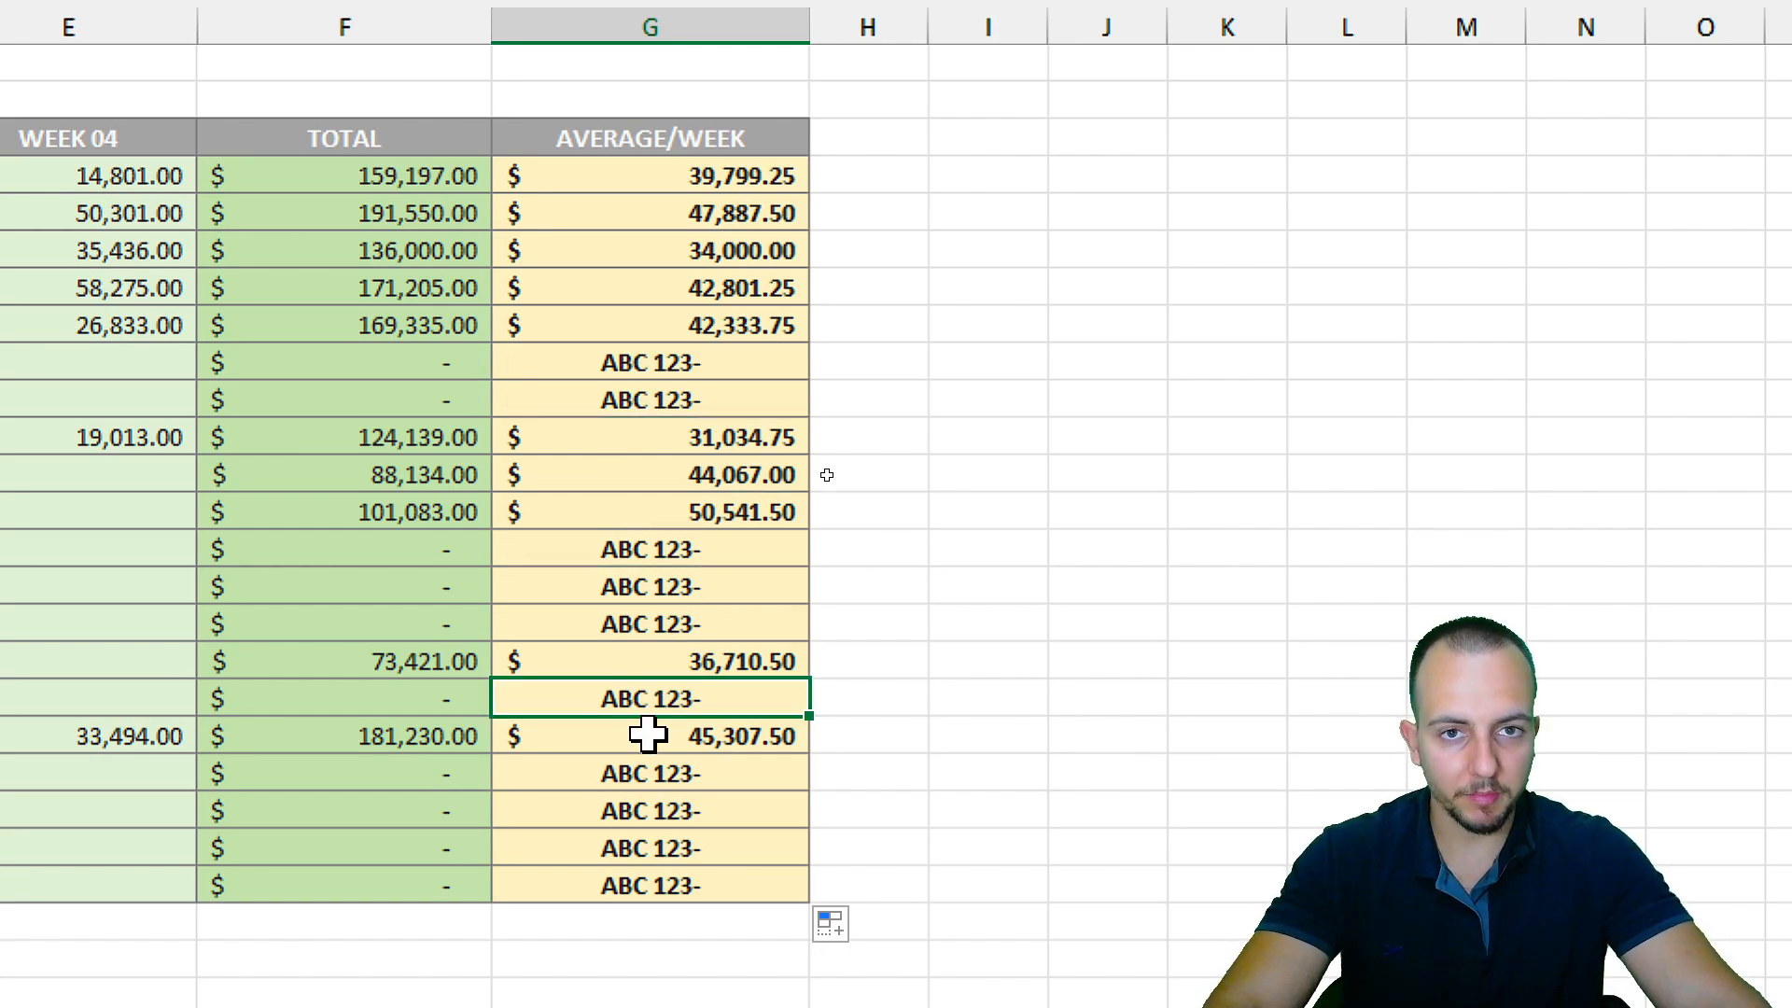
Undo the fill in column G and the change of the error value to "ABC 123" in G75.
key("ctrl+z")
key("ctrl+z")
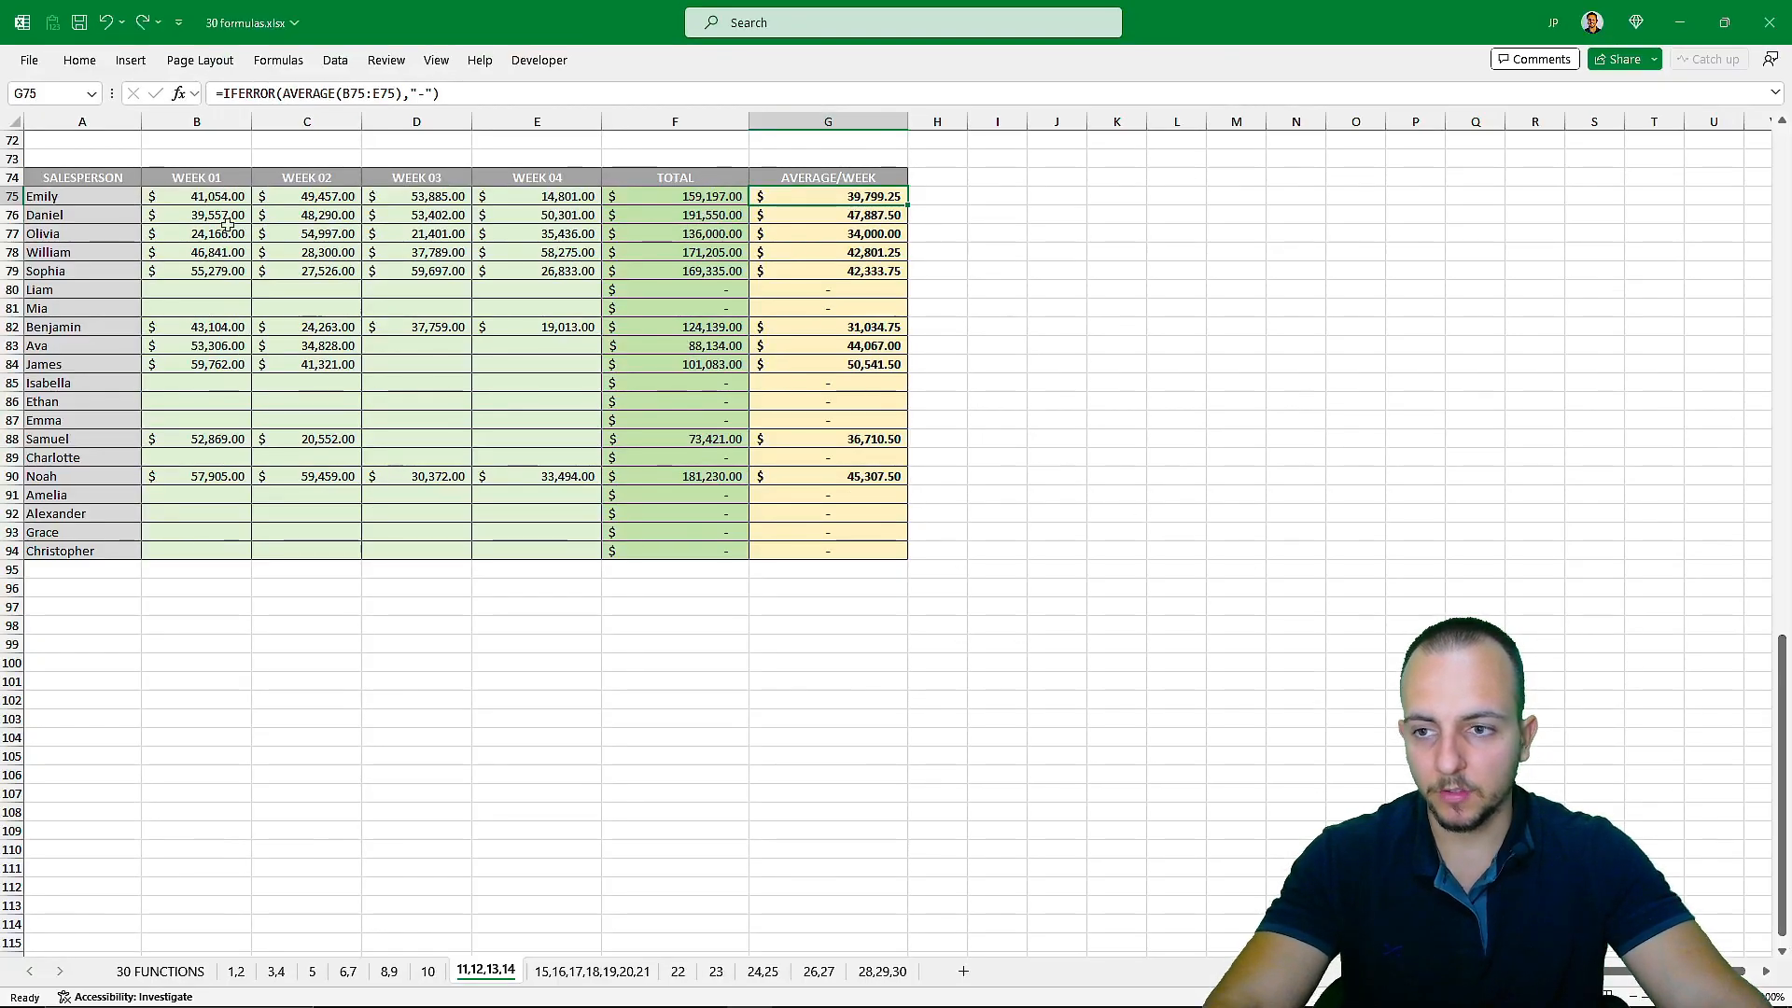
left_click(109, 186)
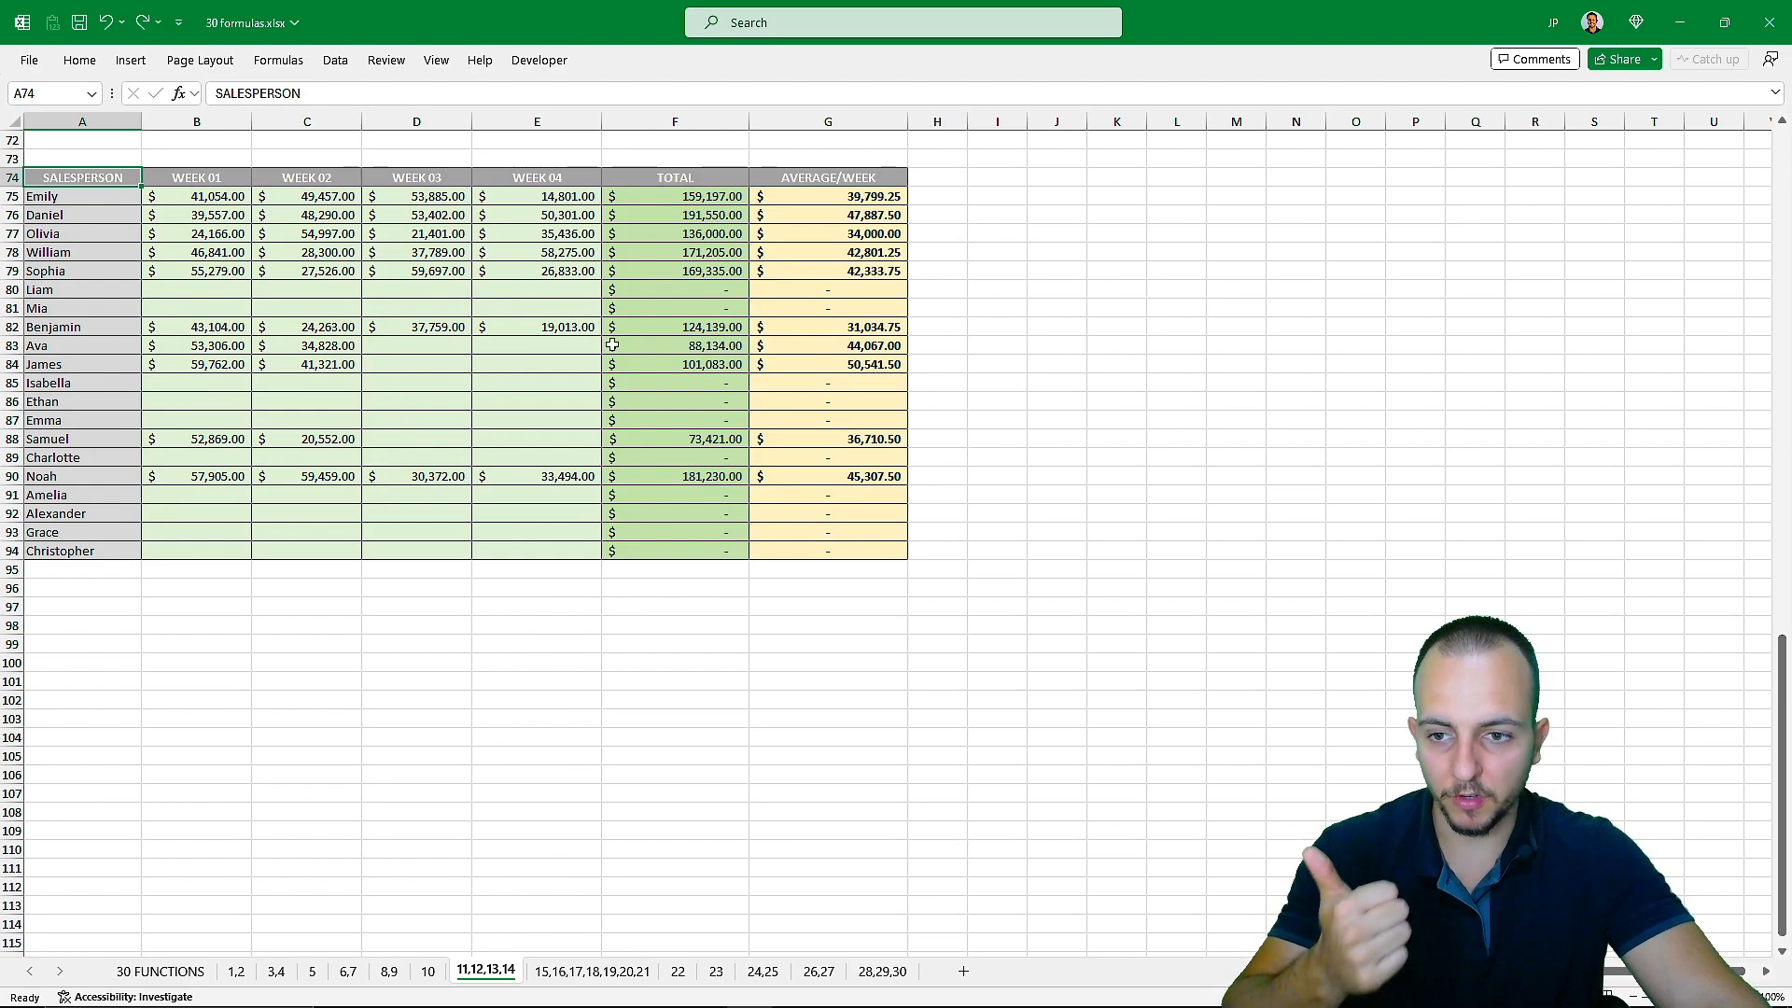
Return to the beginning of the sheet, then switch to the sheet "15,16,17,18,19,20,21" and look over its tables.
scroll(893, 473, "up", 11)
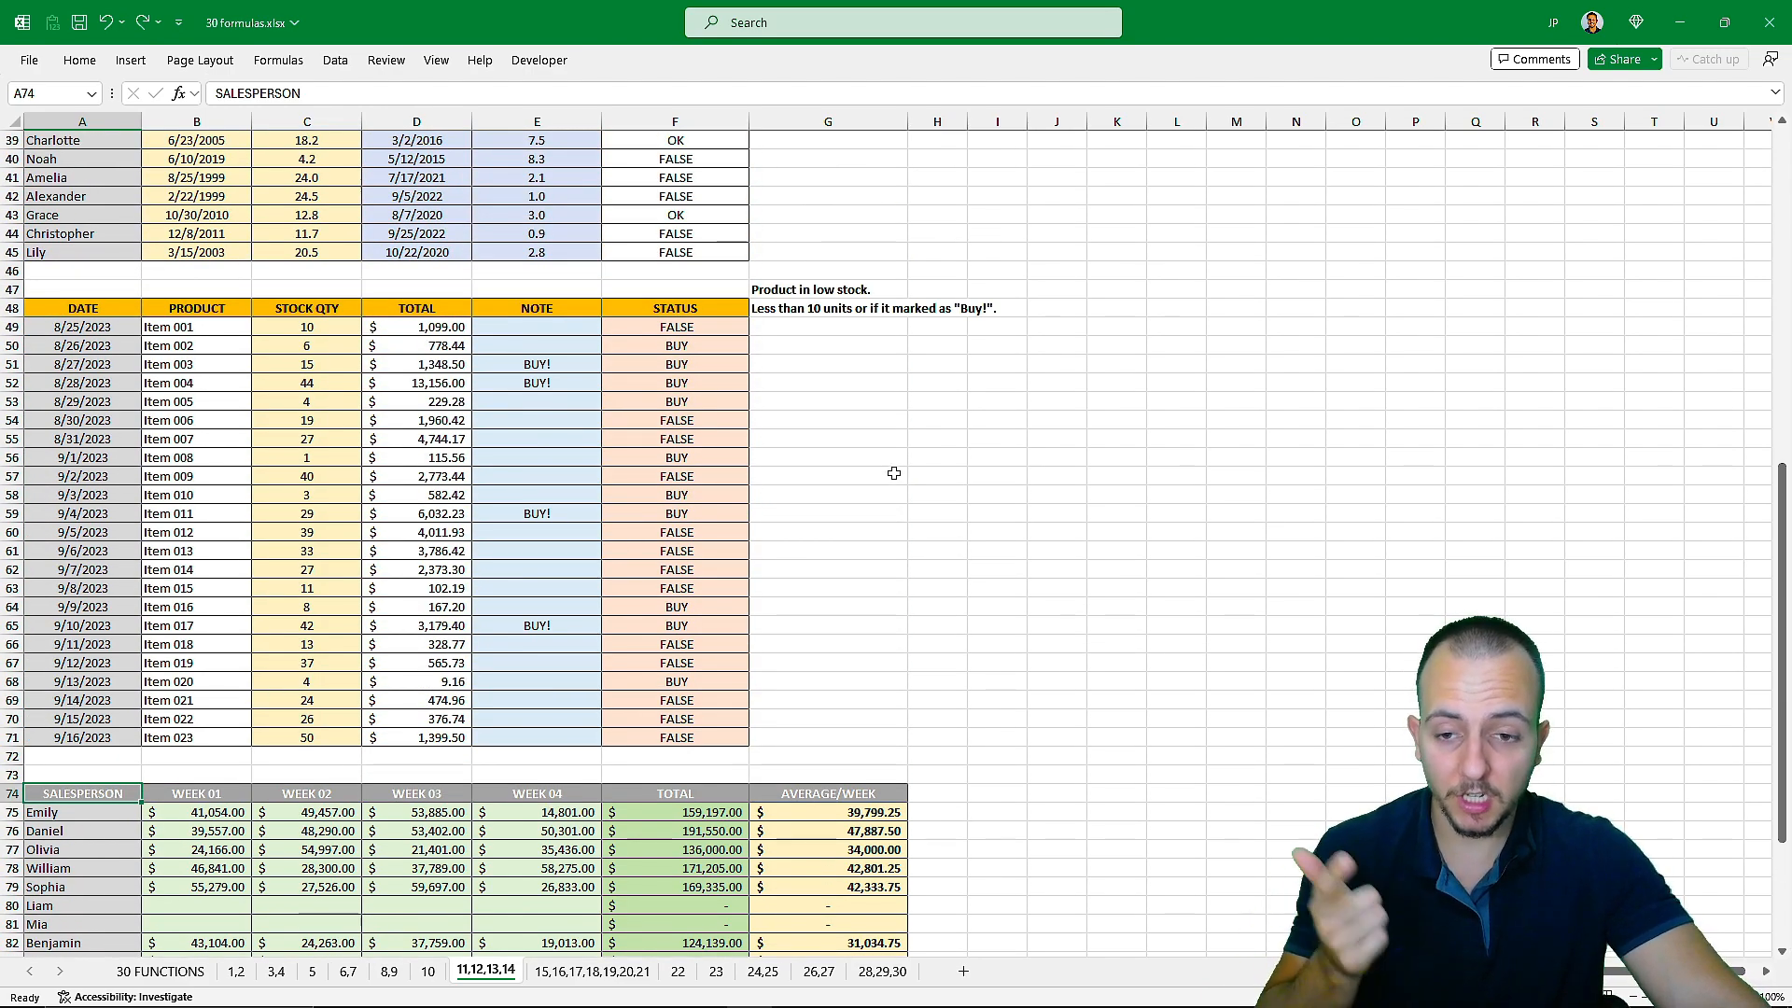
scroll(893, 474, "up", 5)
scroll(893, 473, "up", 8)
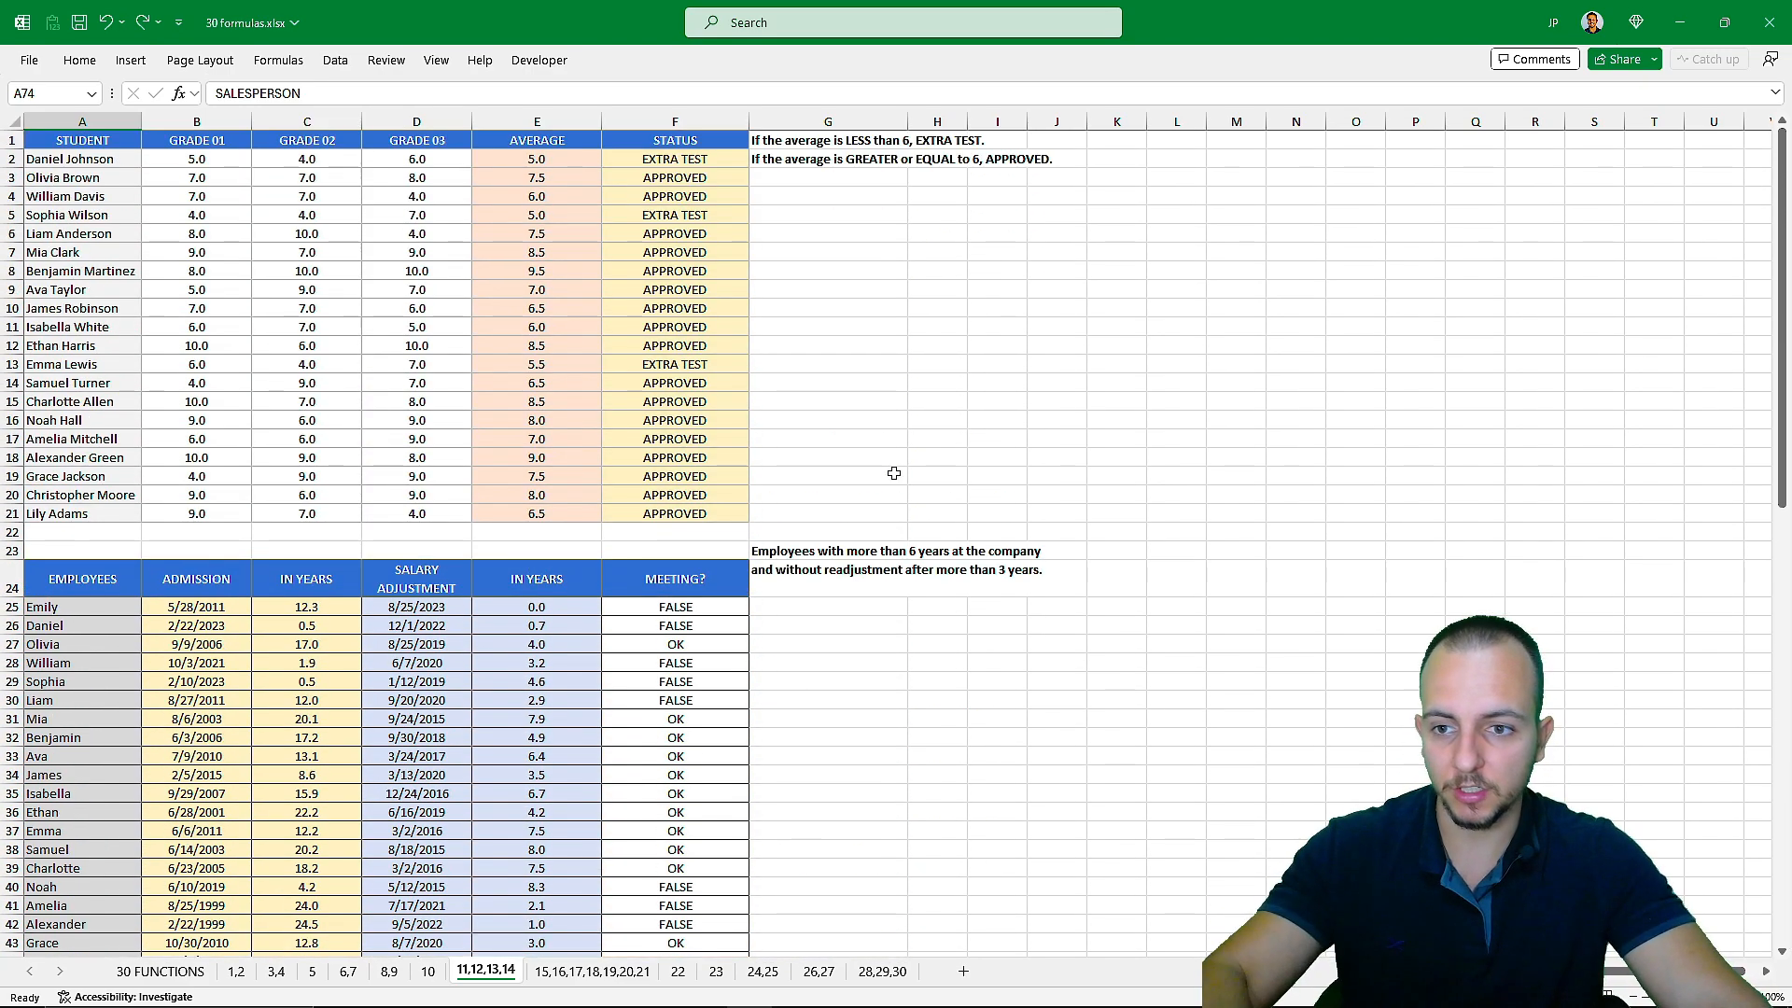
left_click(993, 250)
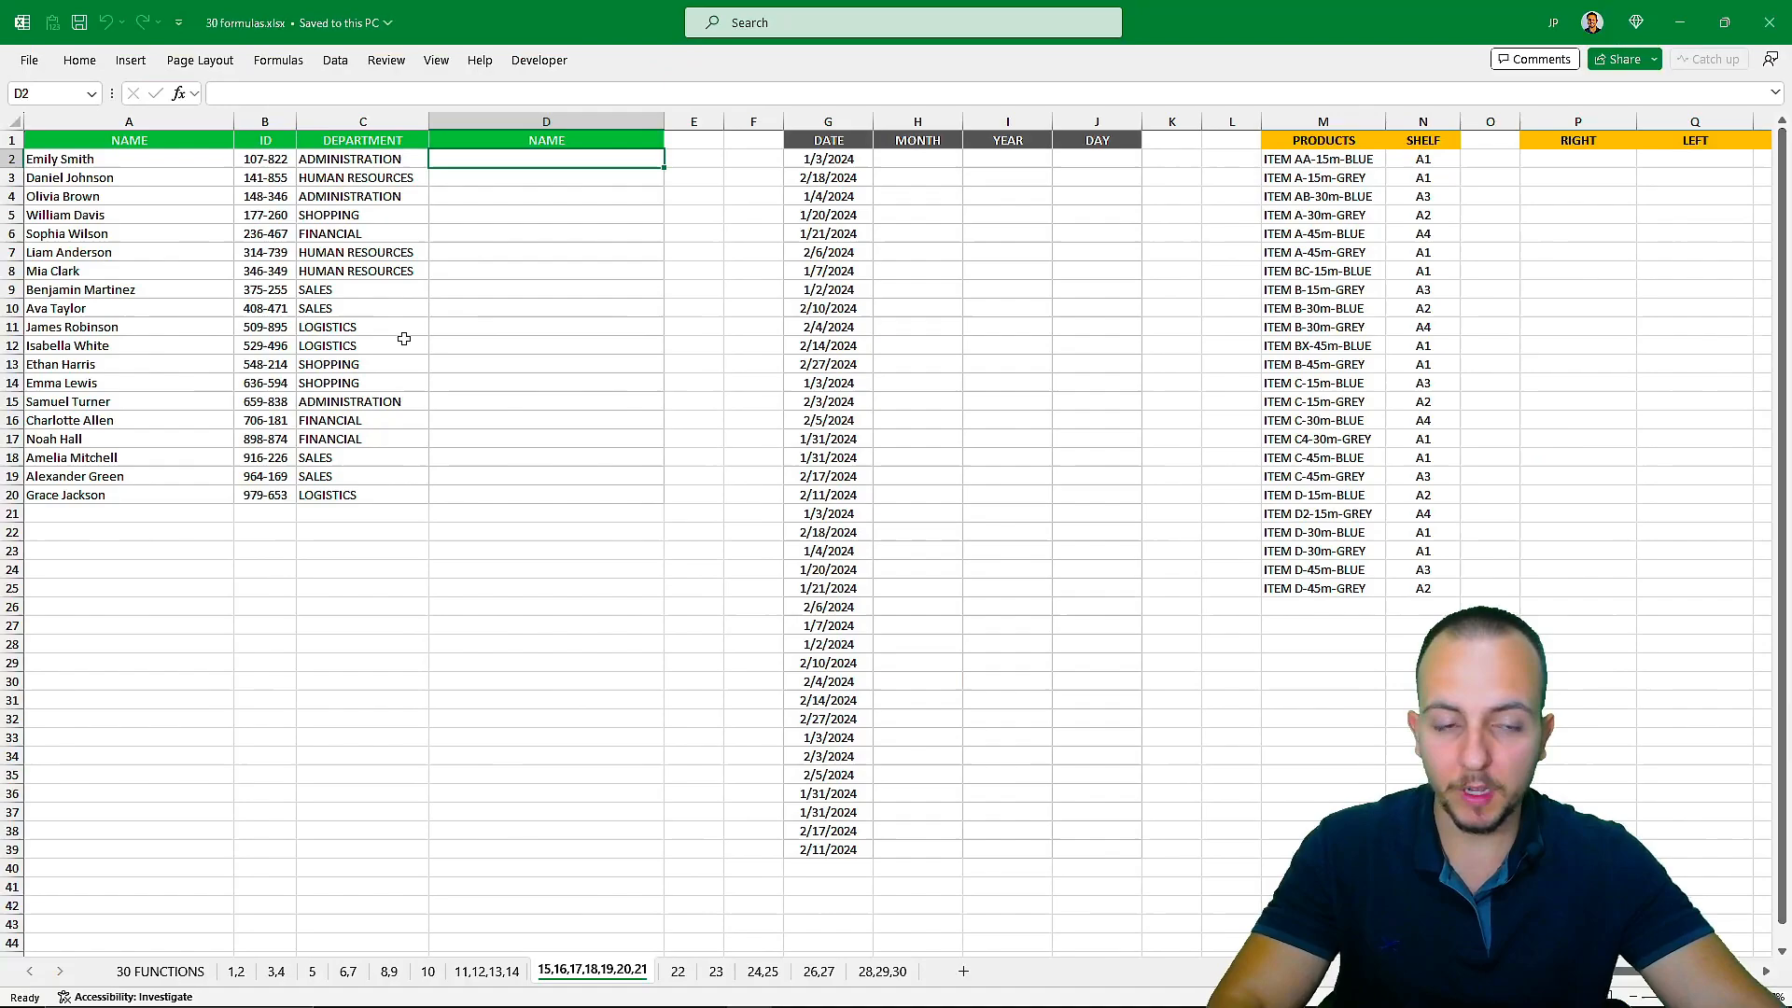
scroll(804, 507, "right", 5)
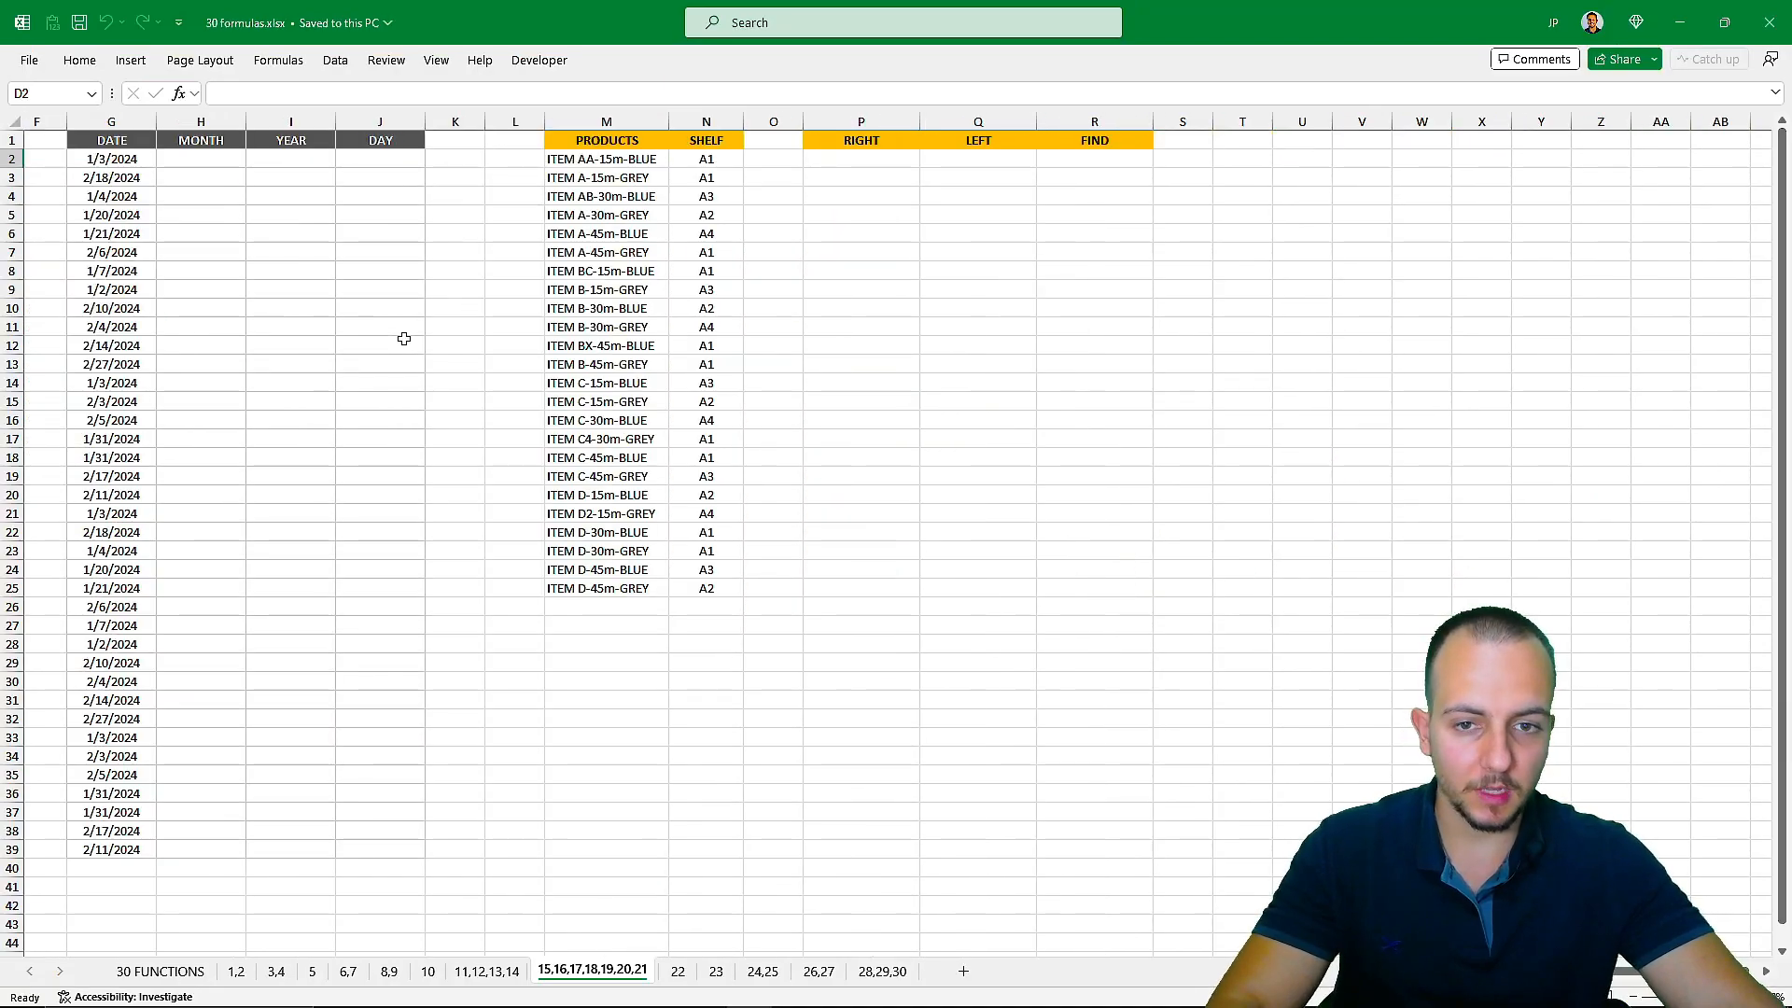
scroll(403, 339, "left", 5)
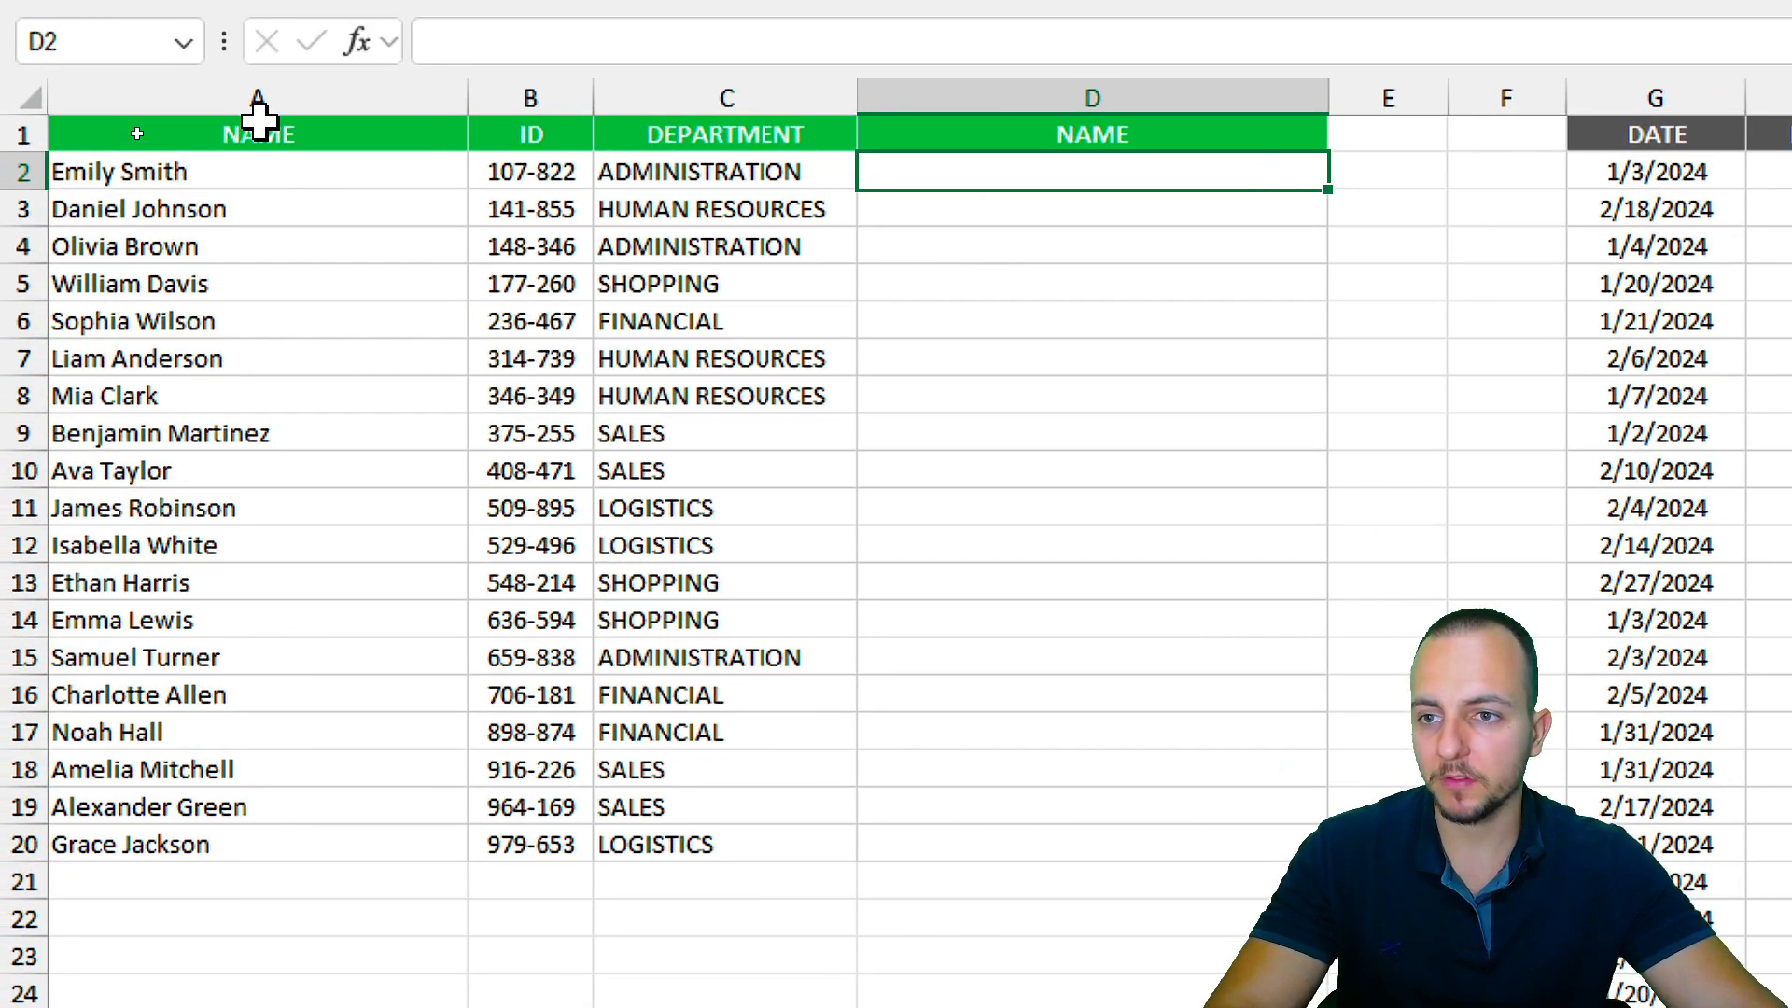
Highlight columns A to D of the employee table one by one, then select the names in A2:A20.
left_click(250, 70)
left_click(521, 70)
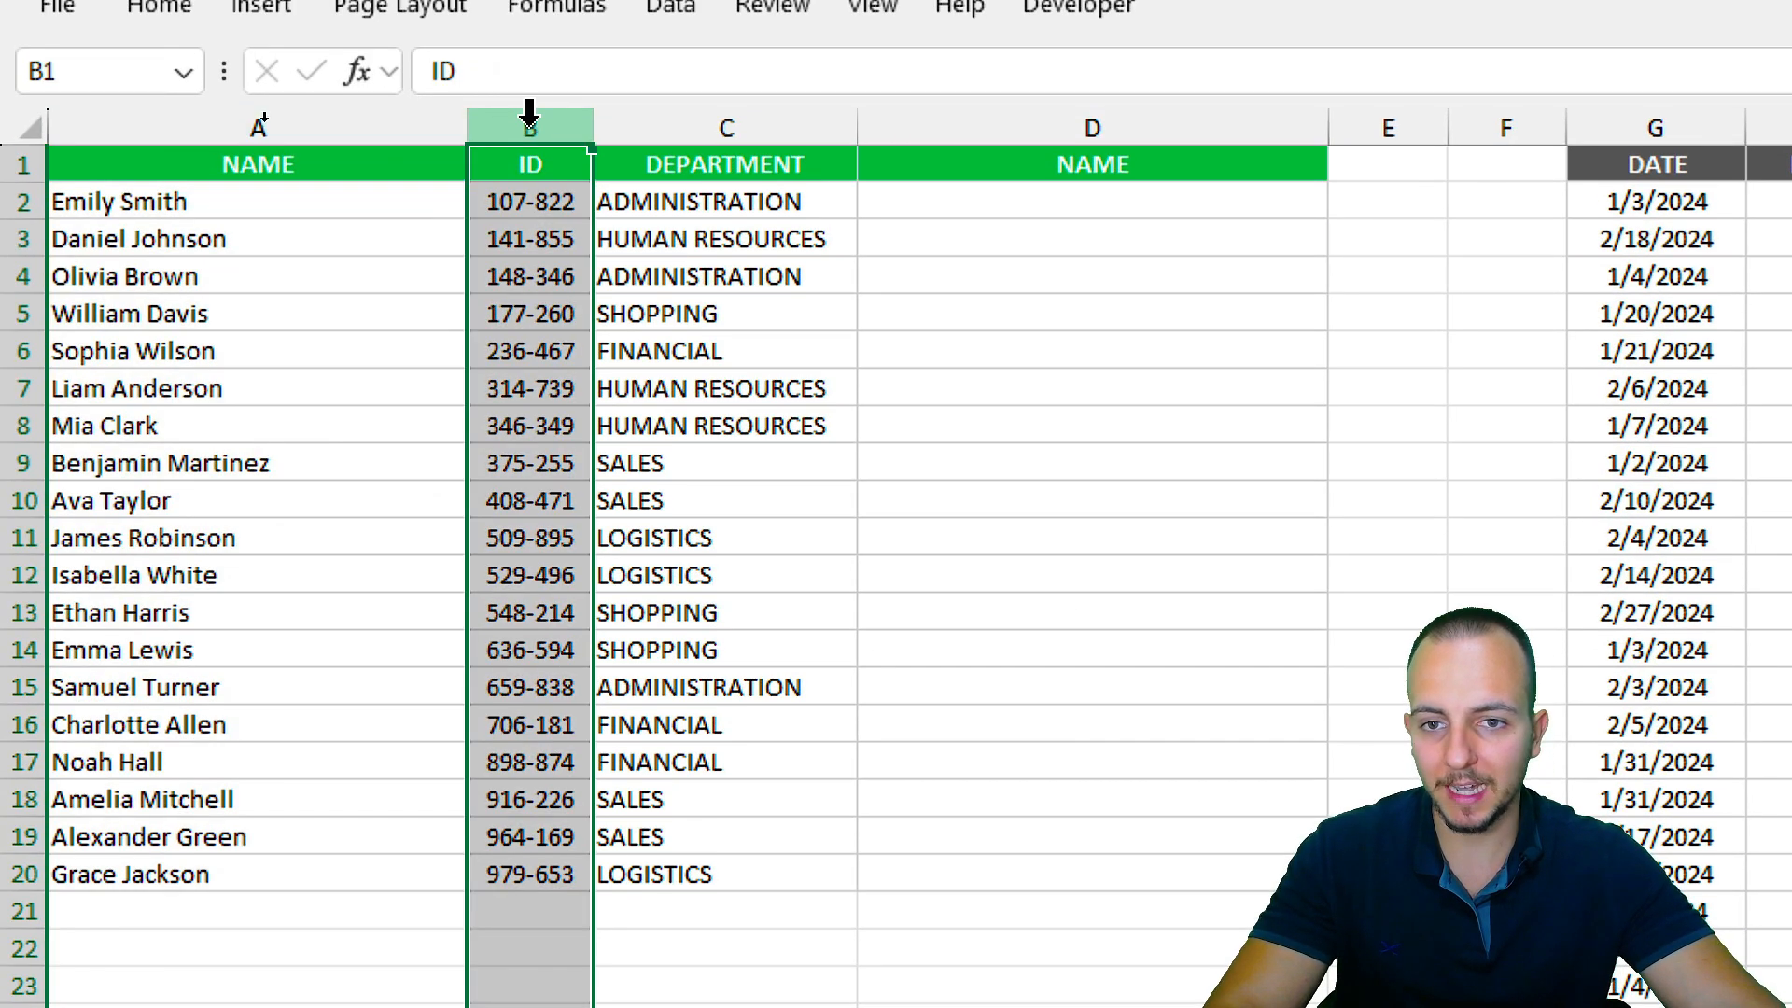
left_click(686, 117)
left_click(940, 121)
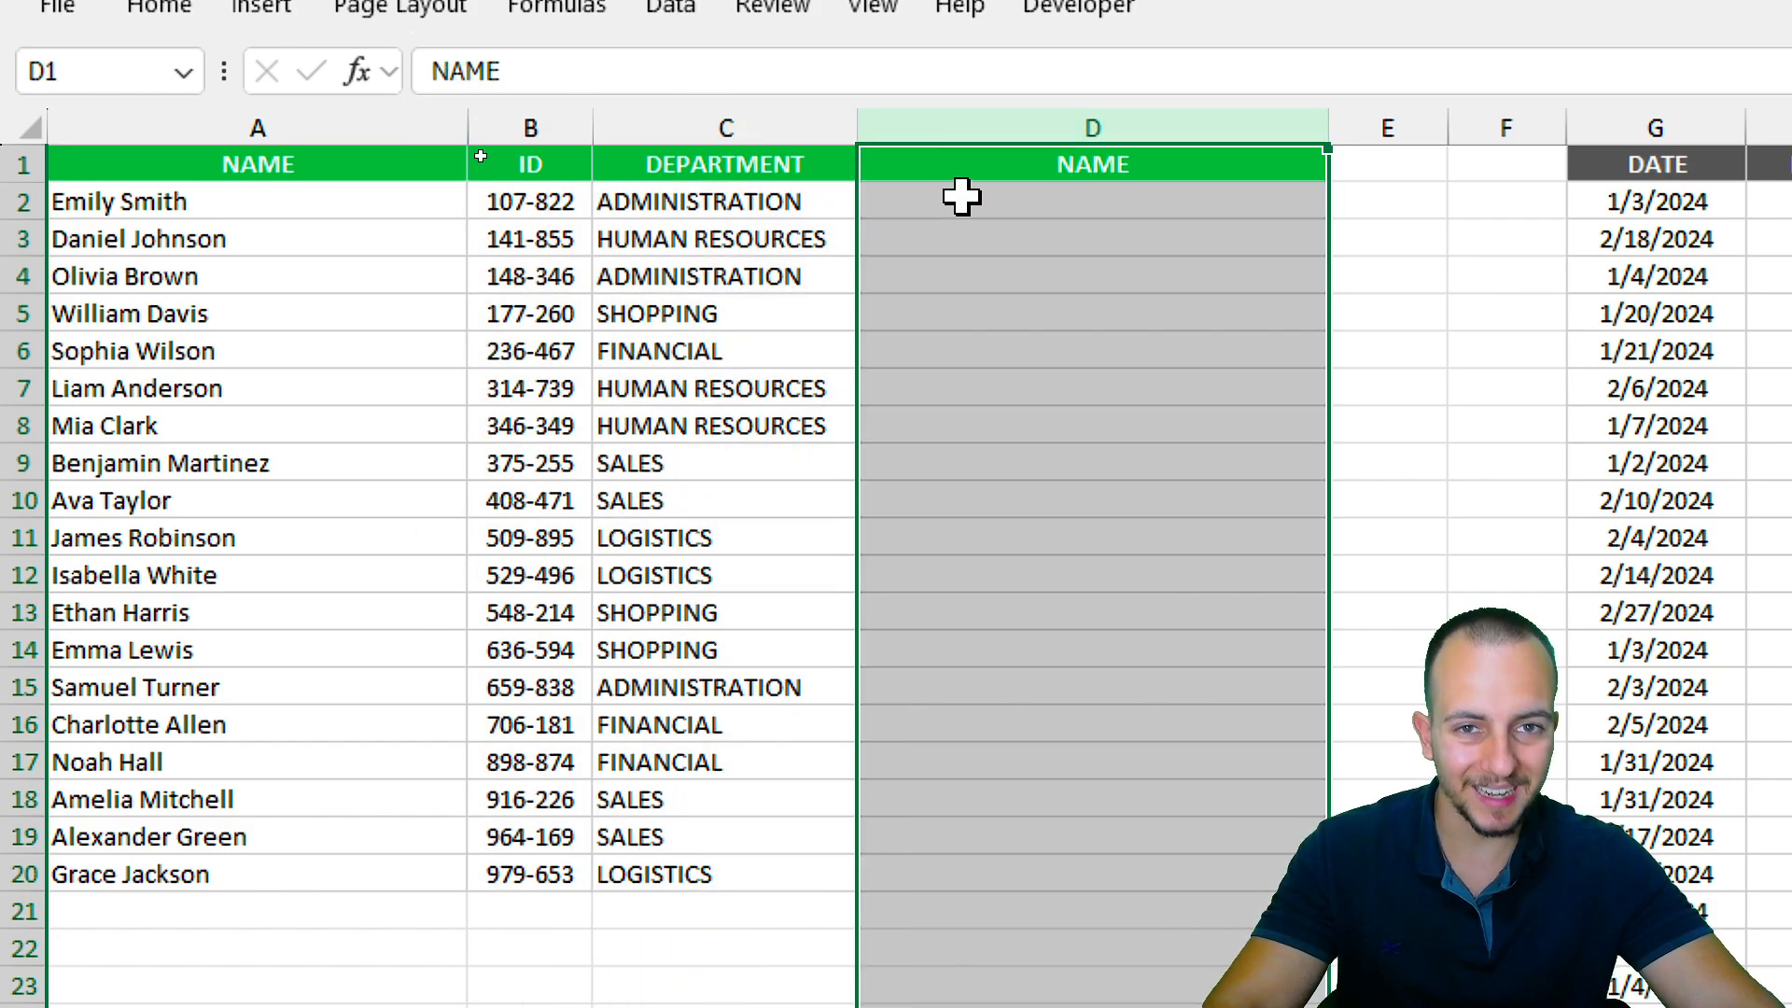
left_click(961, 198)
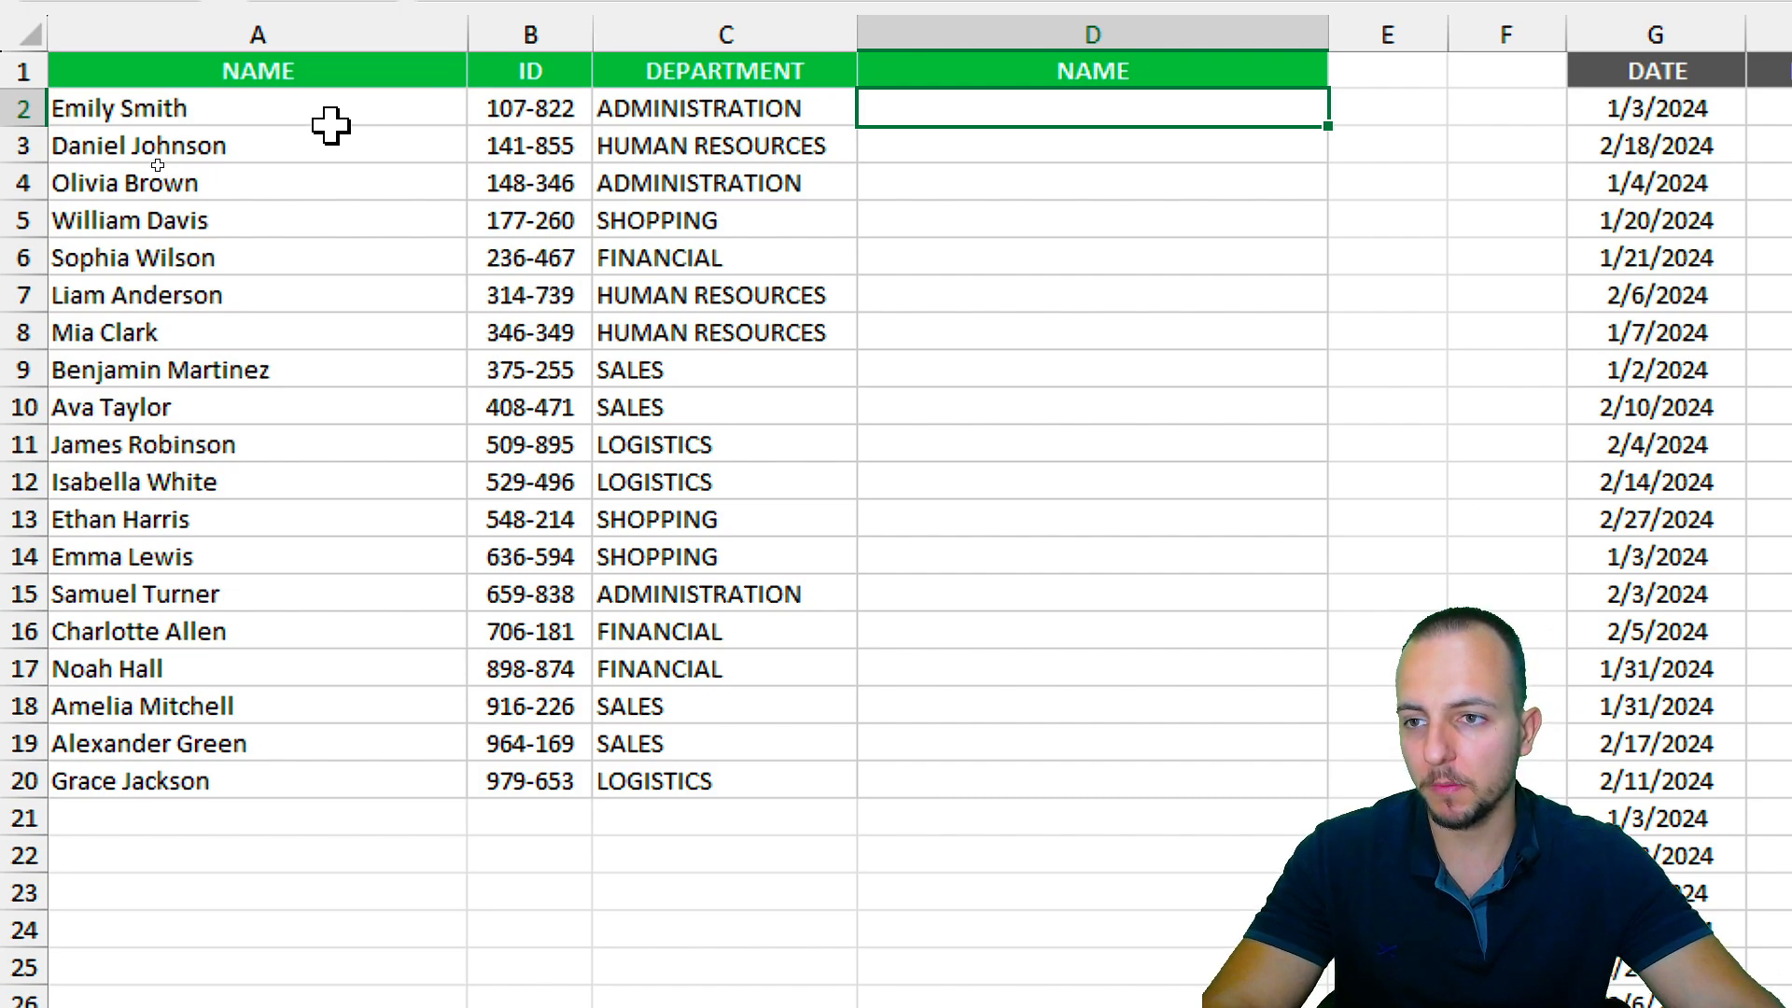
left_click_drag(290, 113, 230, 784)
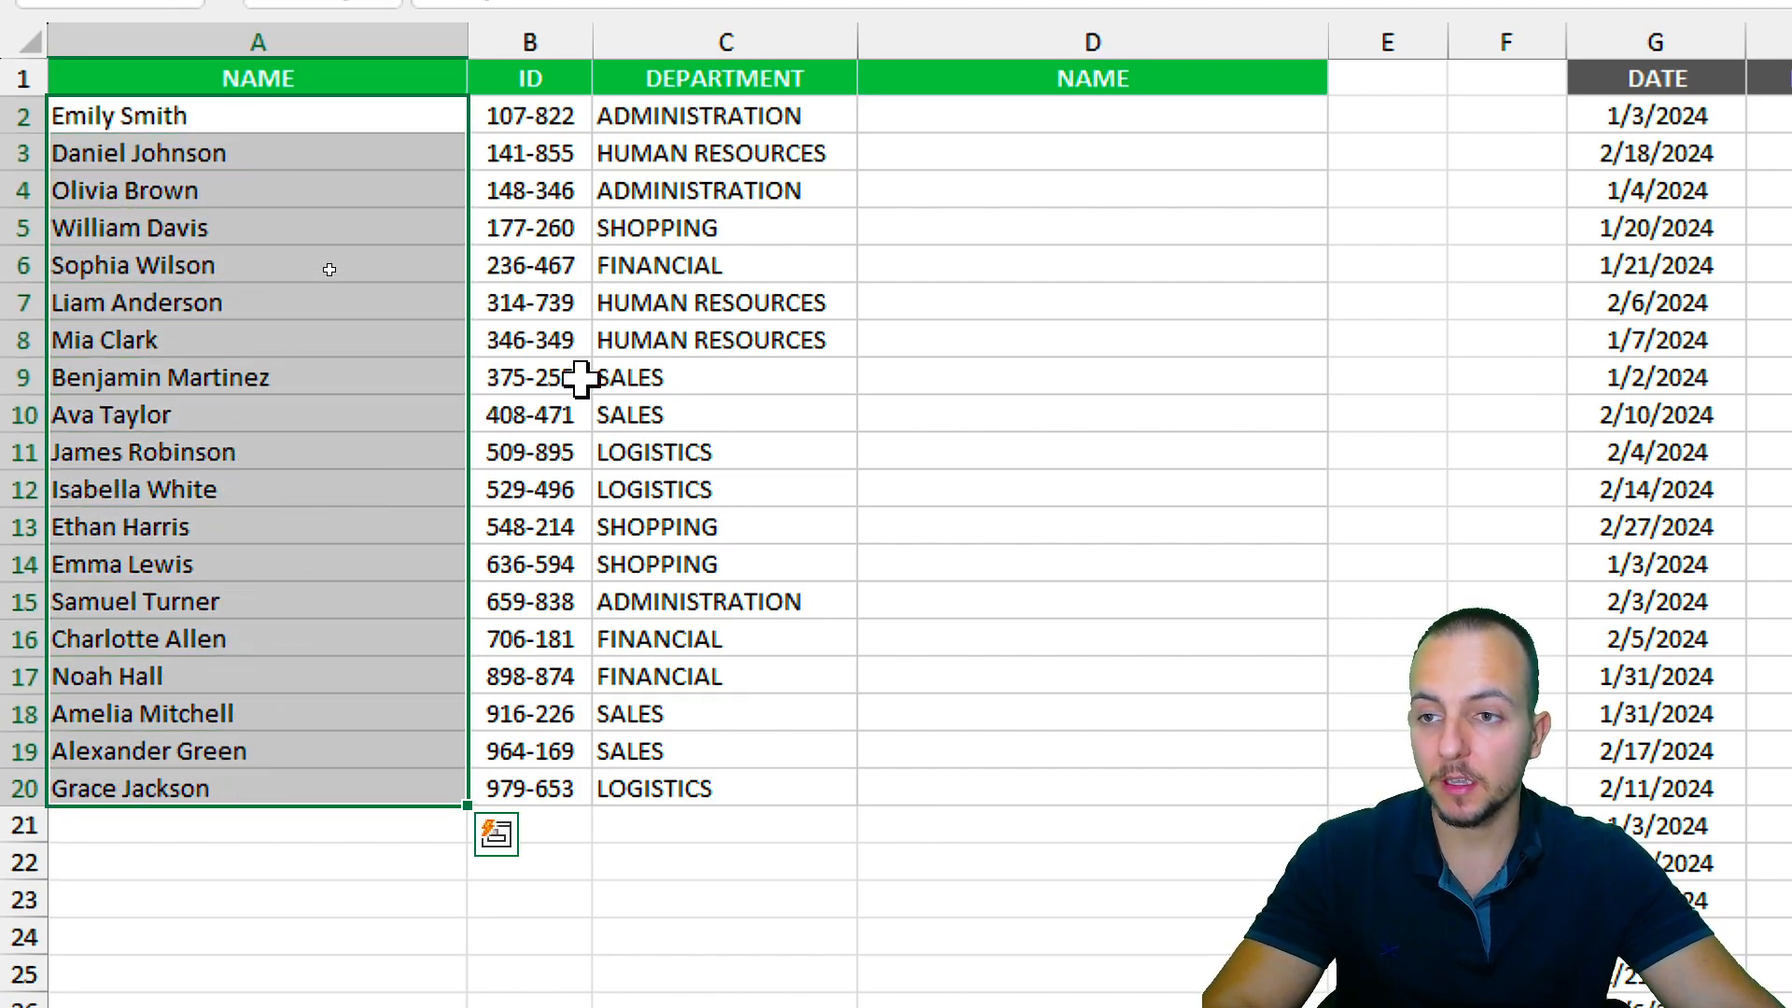
Enter the formula =LOWER(A2) in D2 to convert the first name to lowercase.
left_click(998, 128)
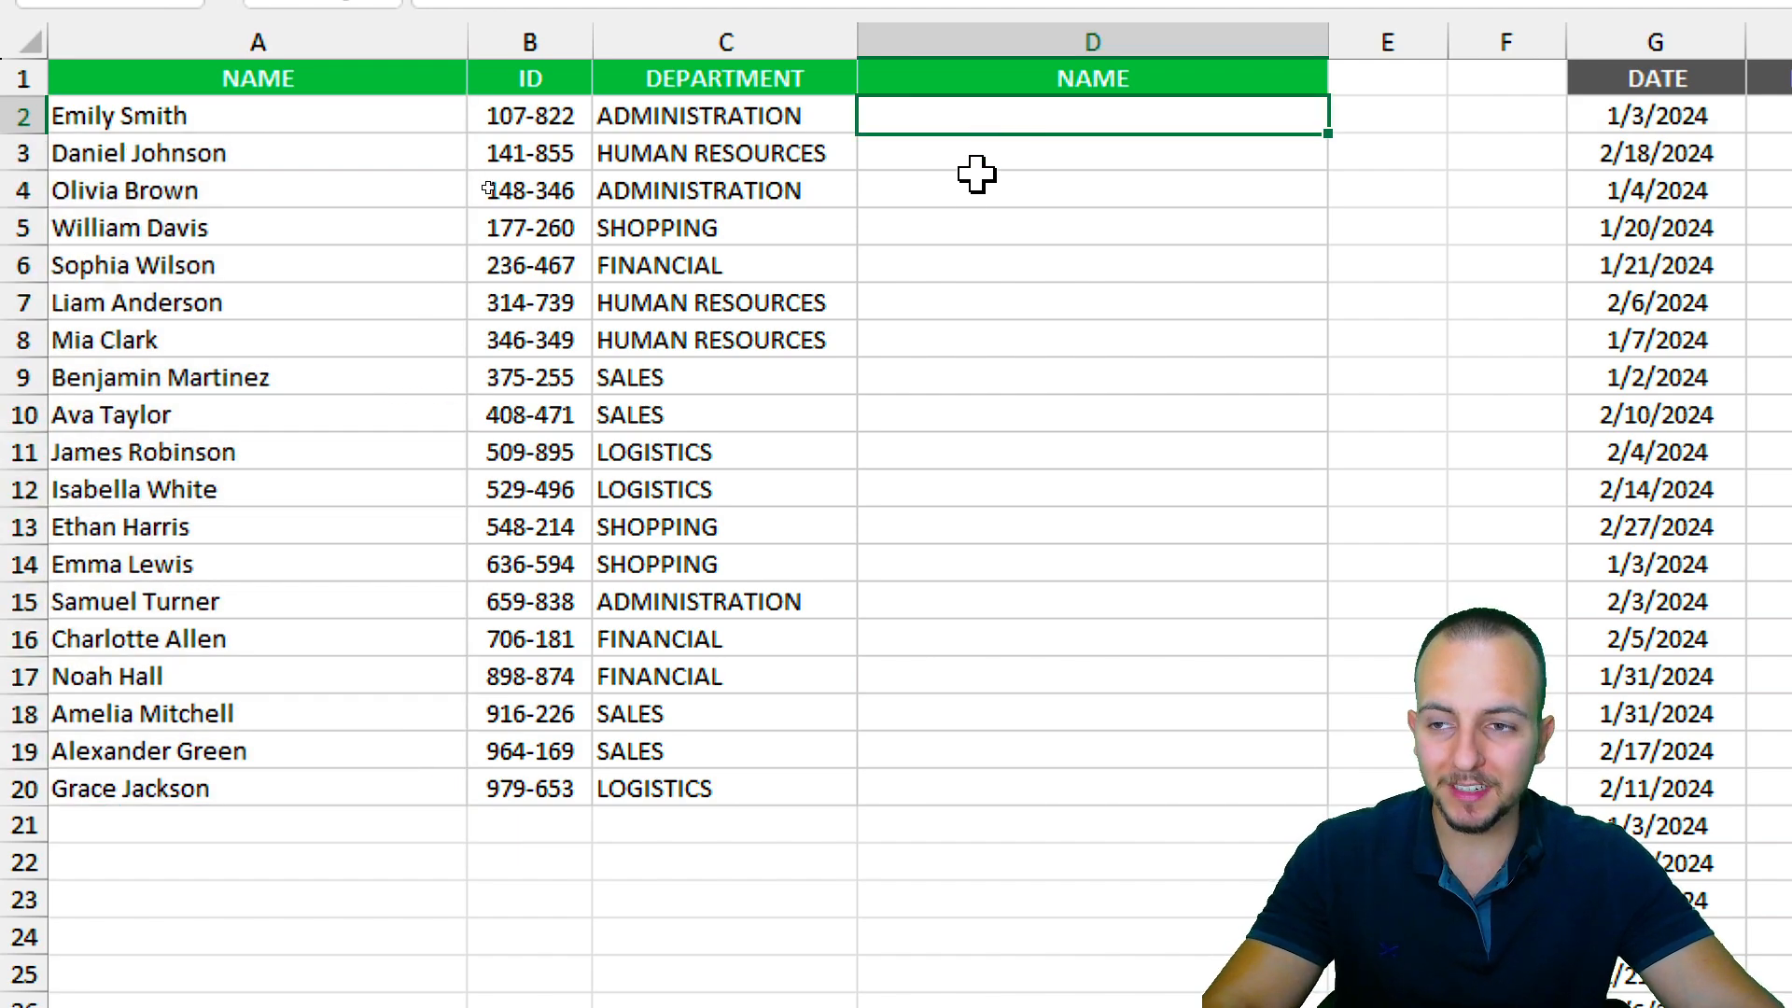
type("=lower")
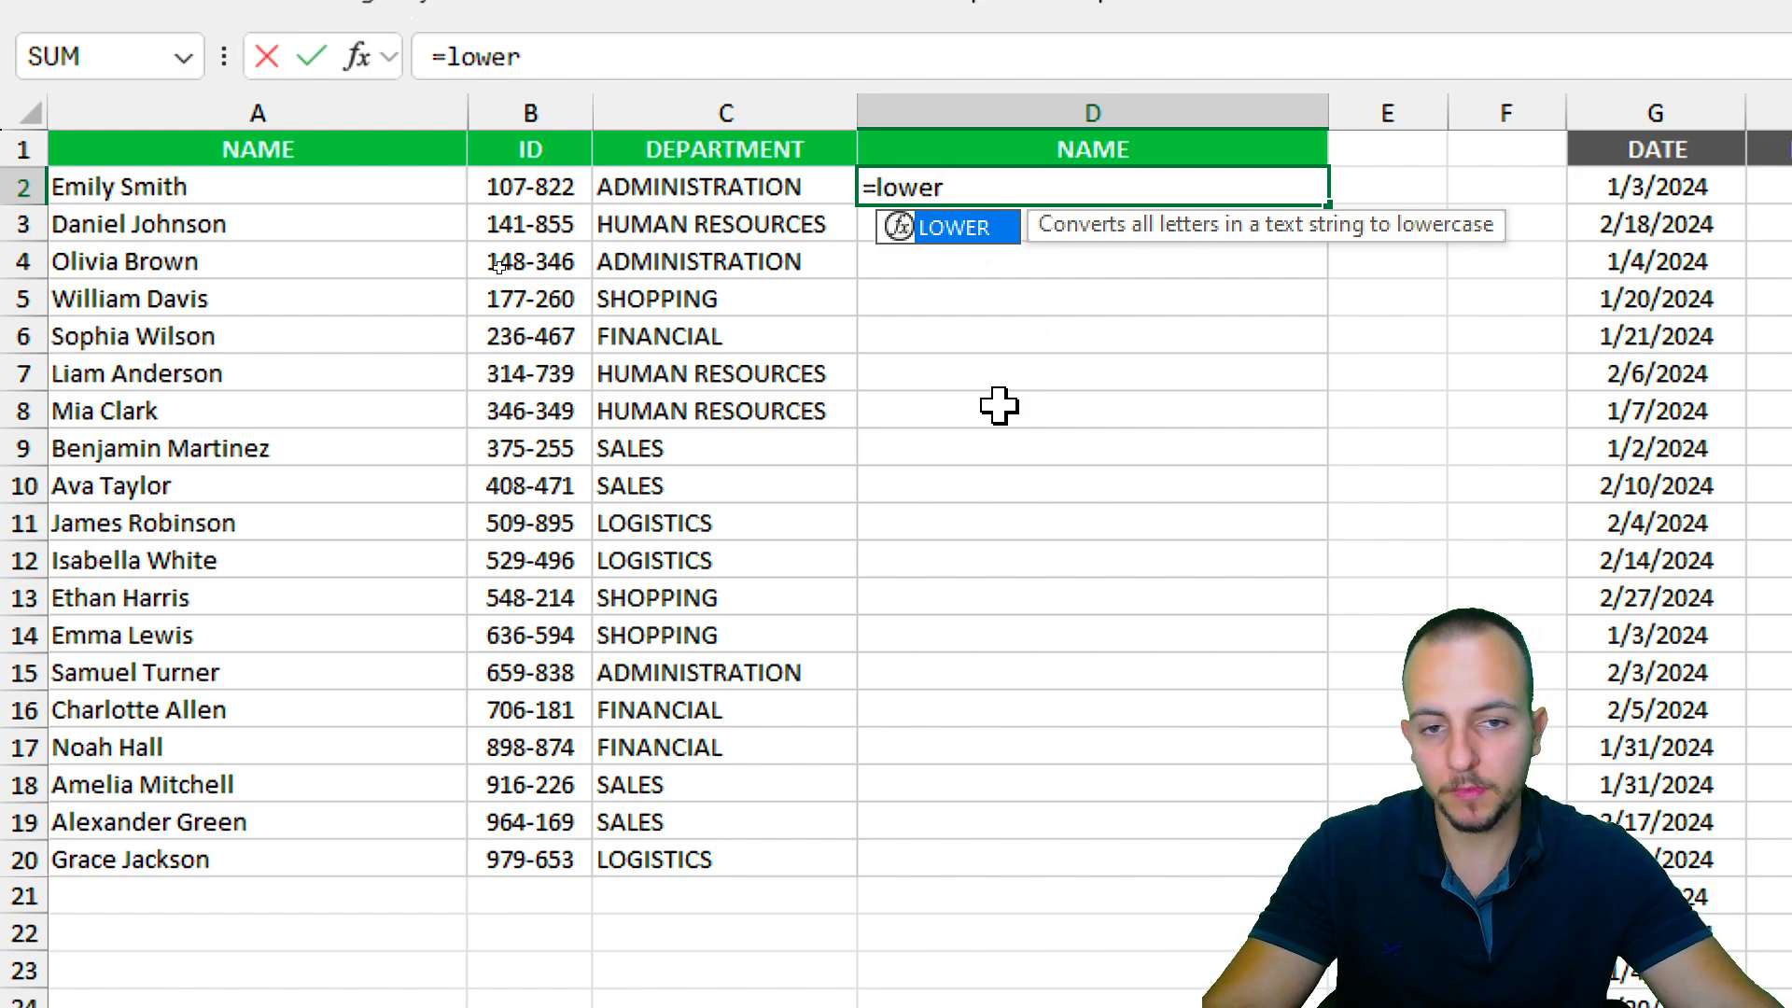
key("Tab")
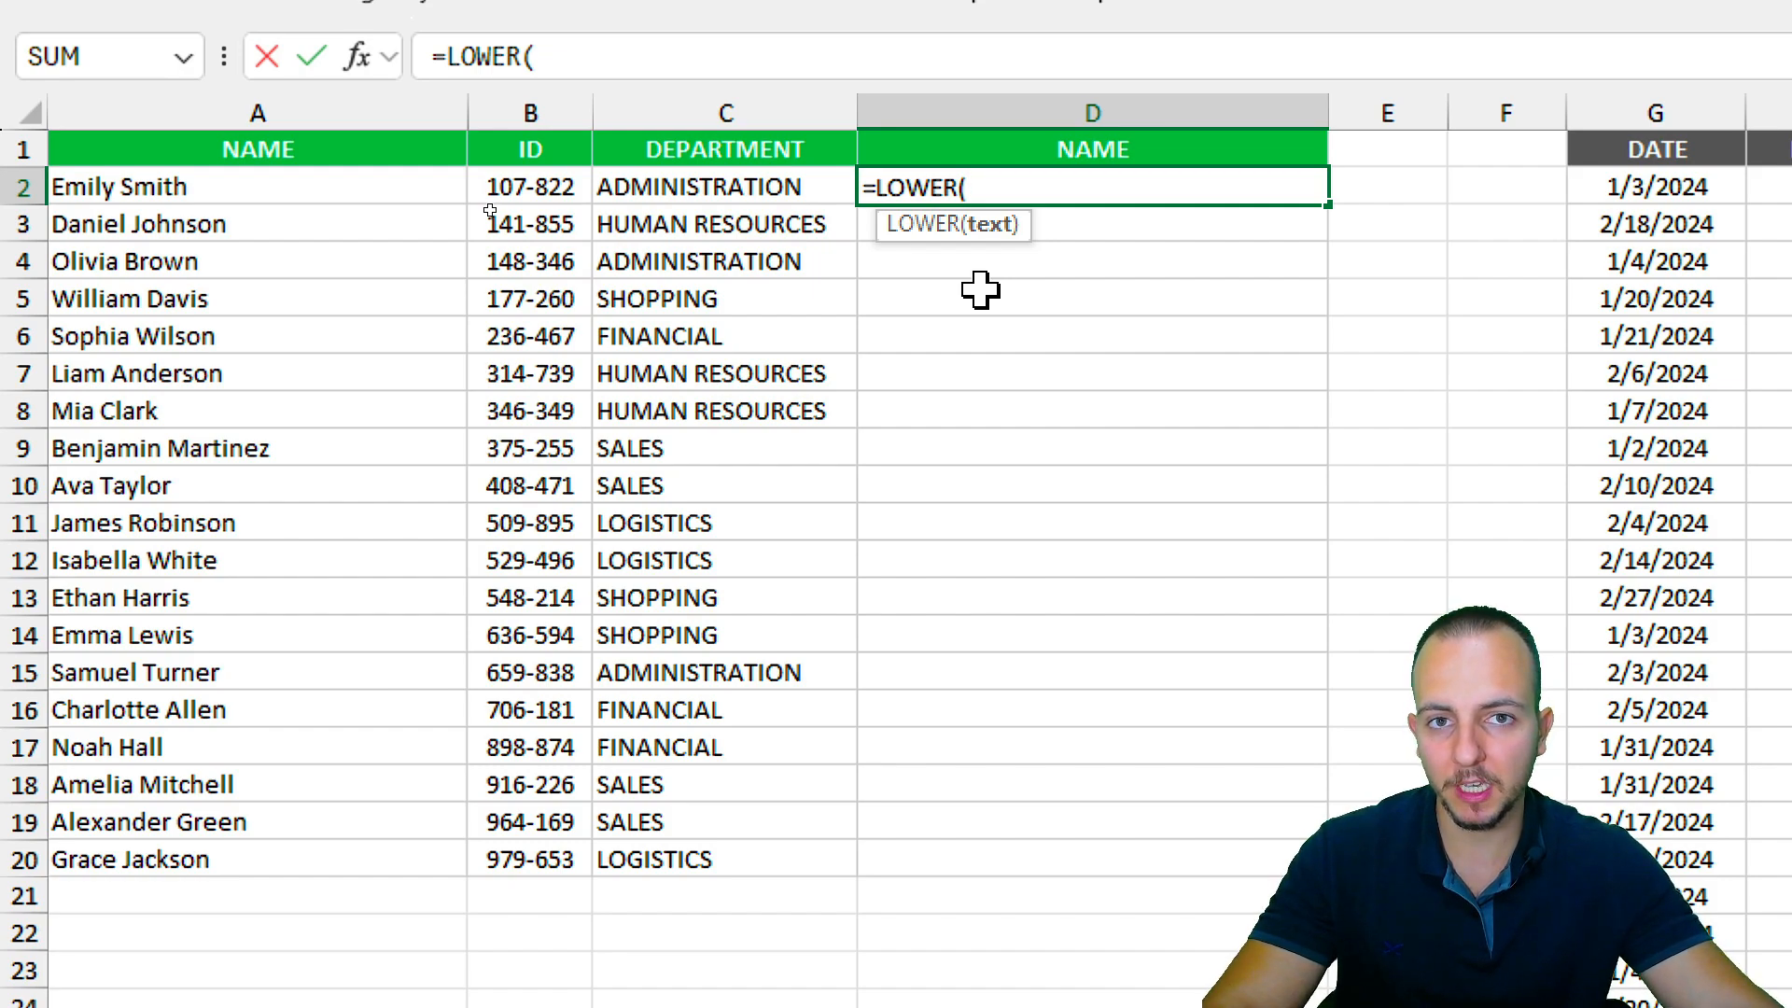
left_click(270, 187)
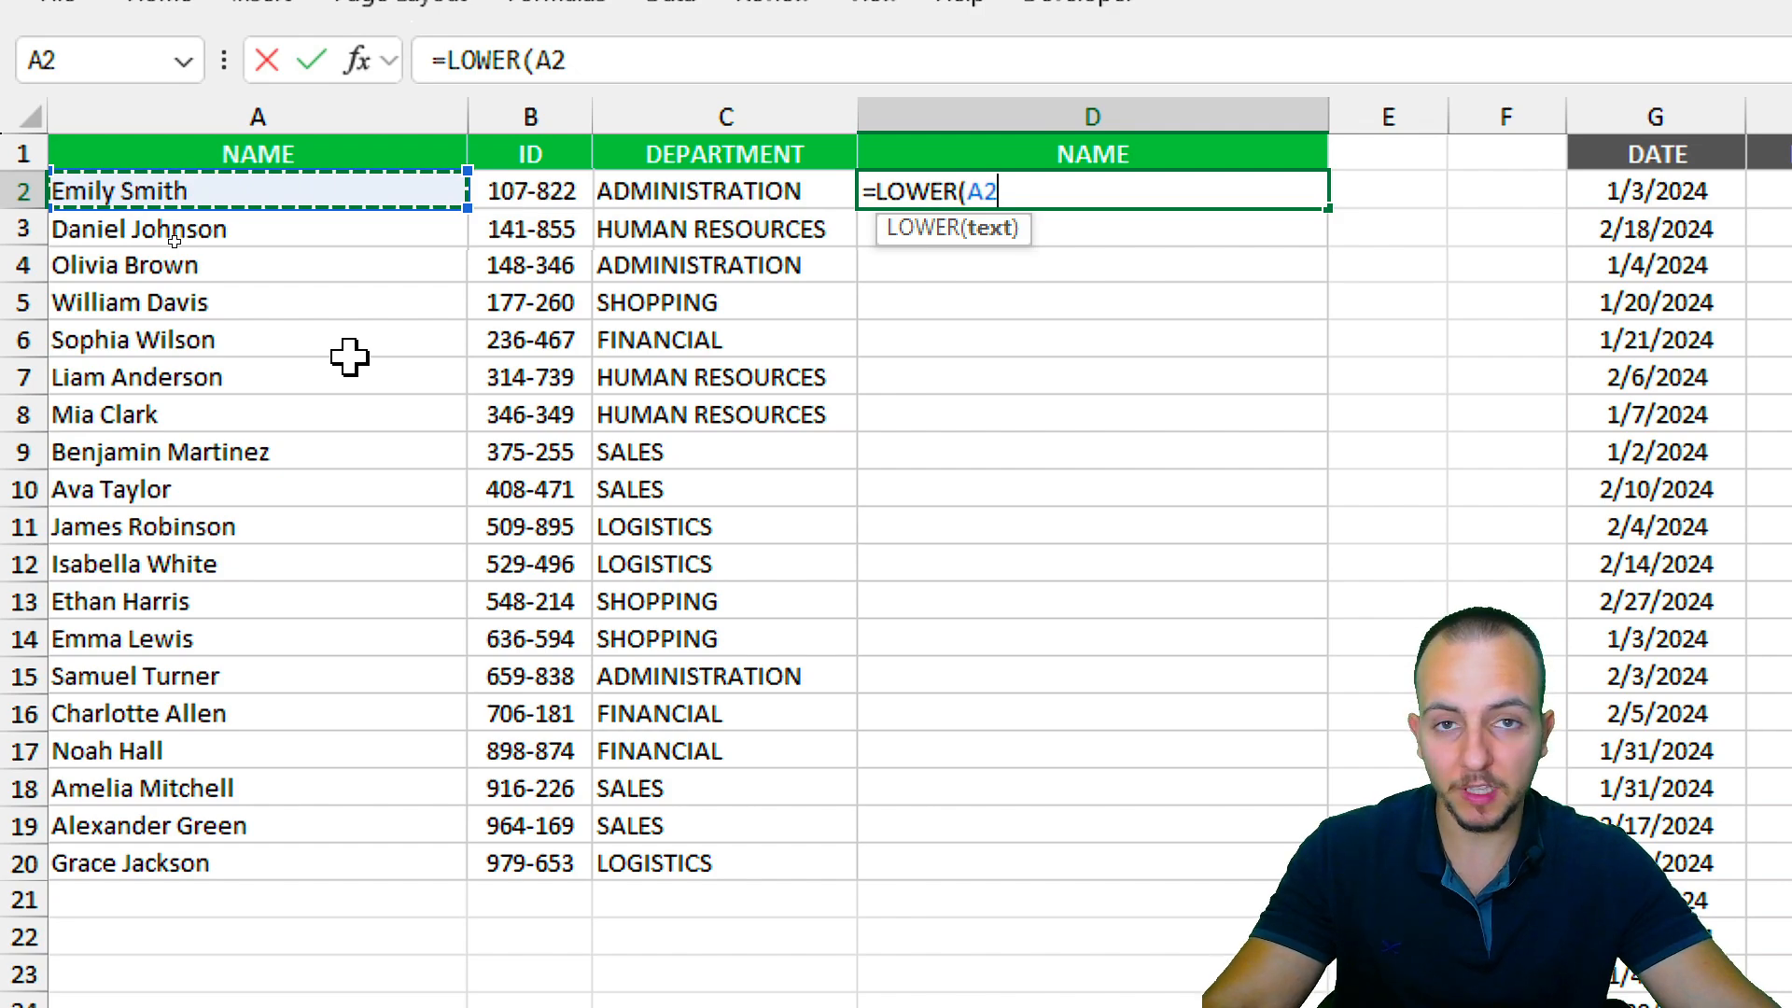
type(")")
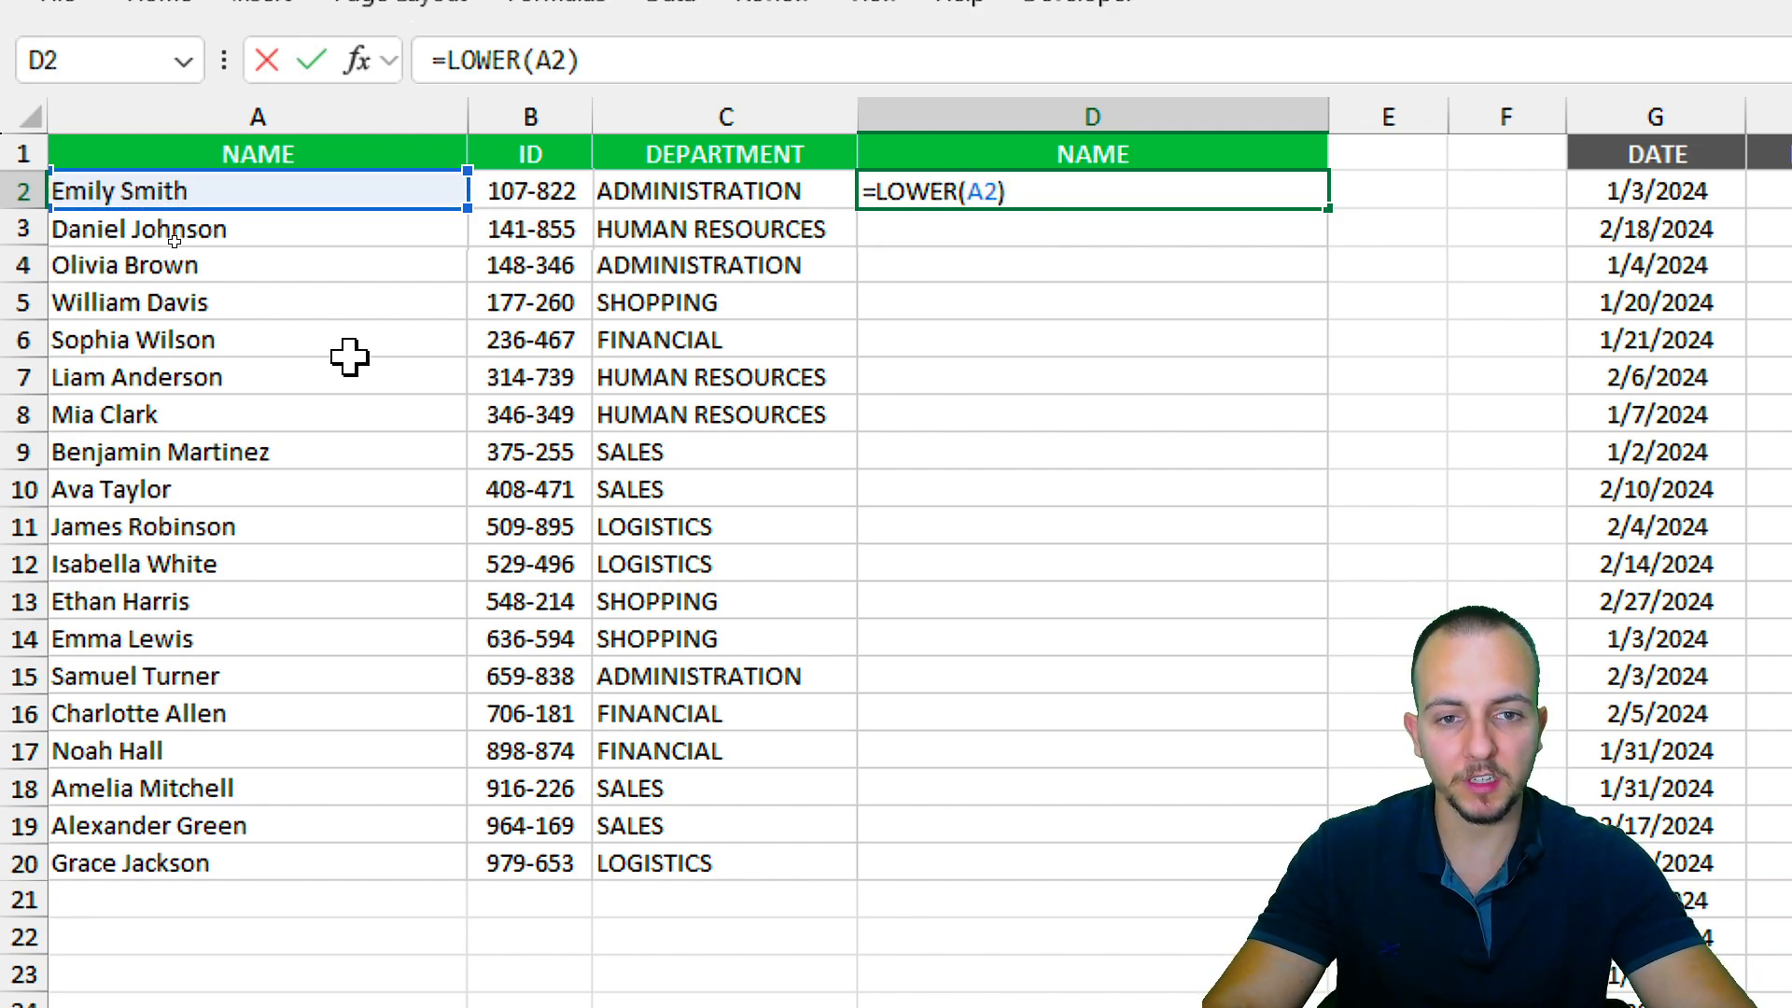
key("Return")
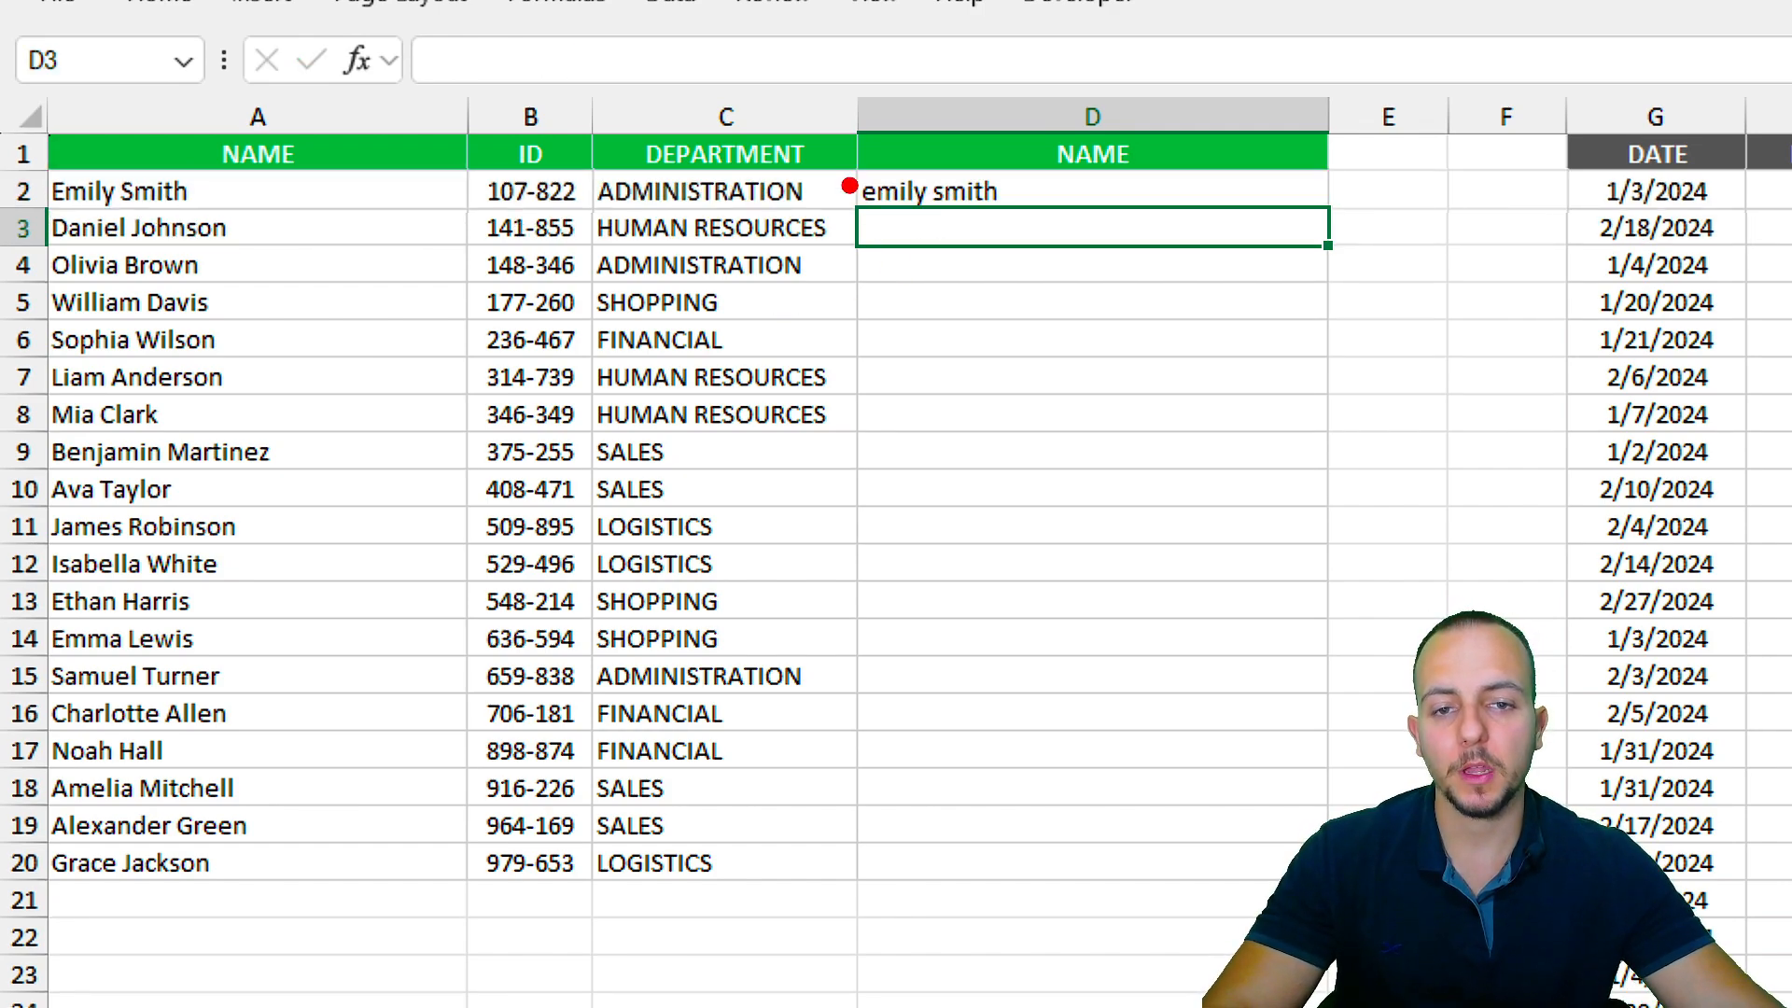
Mark the names in D2 and A2 with rectangles and arrows, and clear the markings.
mouse_move(851, 154)
left_mouse_down()
mouse_move(1036, 216)
mouse_move(1020, 338)
left_mouse_up()
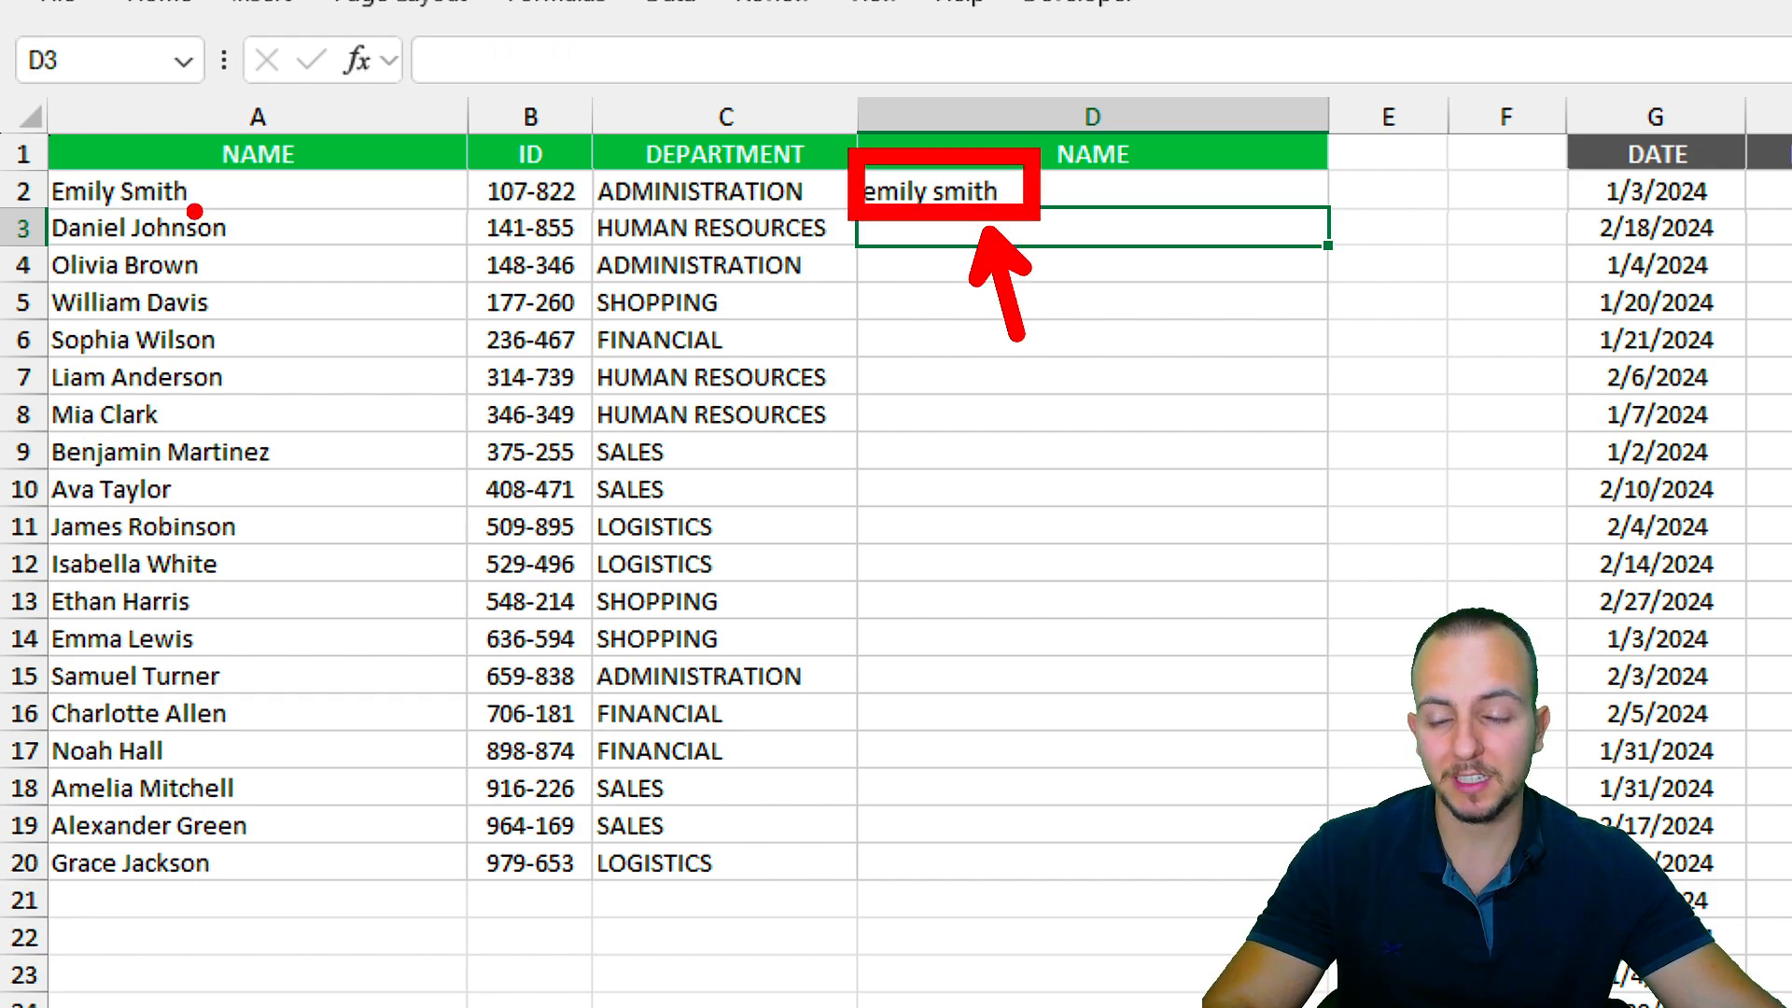
mouse_move(25, 162)
left_mouse_down()
mouse_move(206, 219)
mouse_move(360, 192)
left_mouse_up()
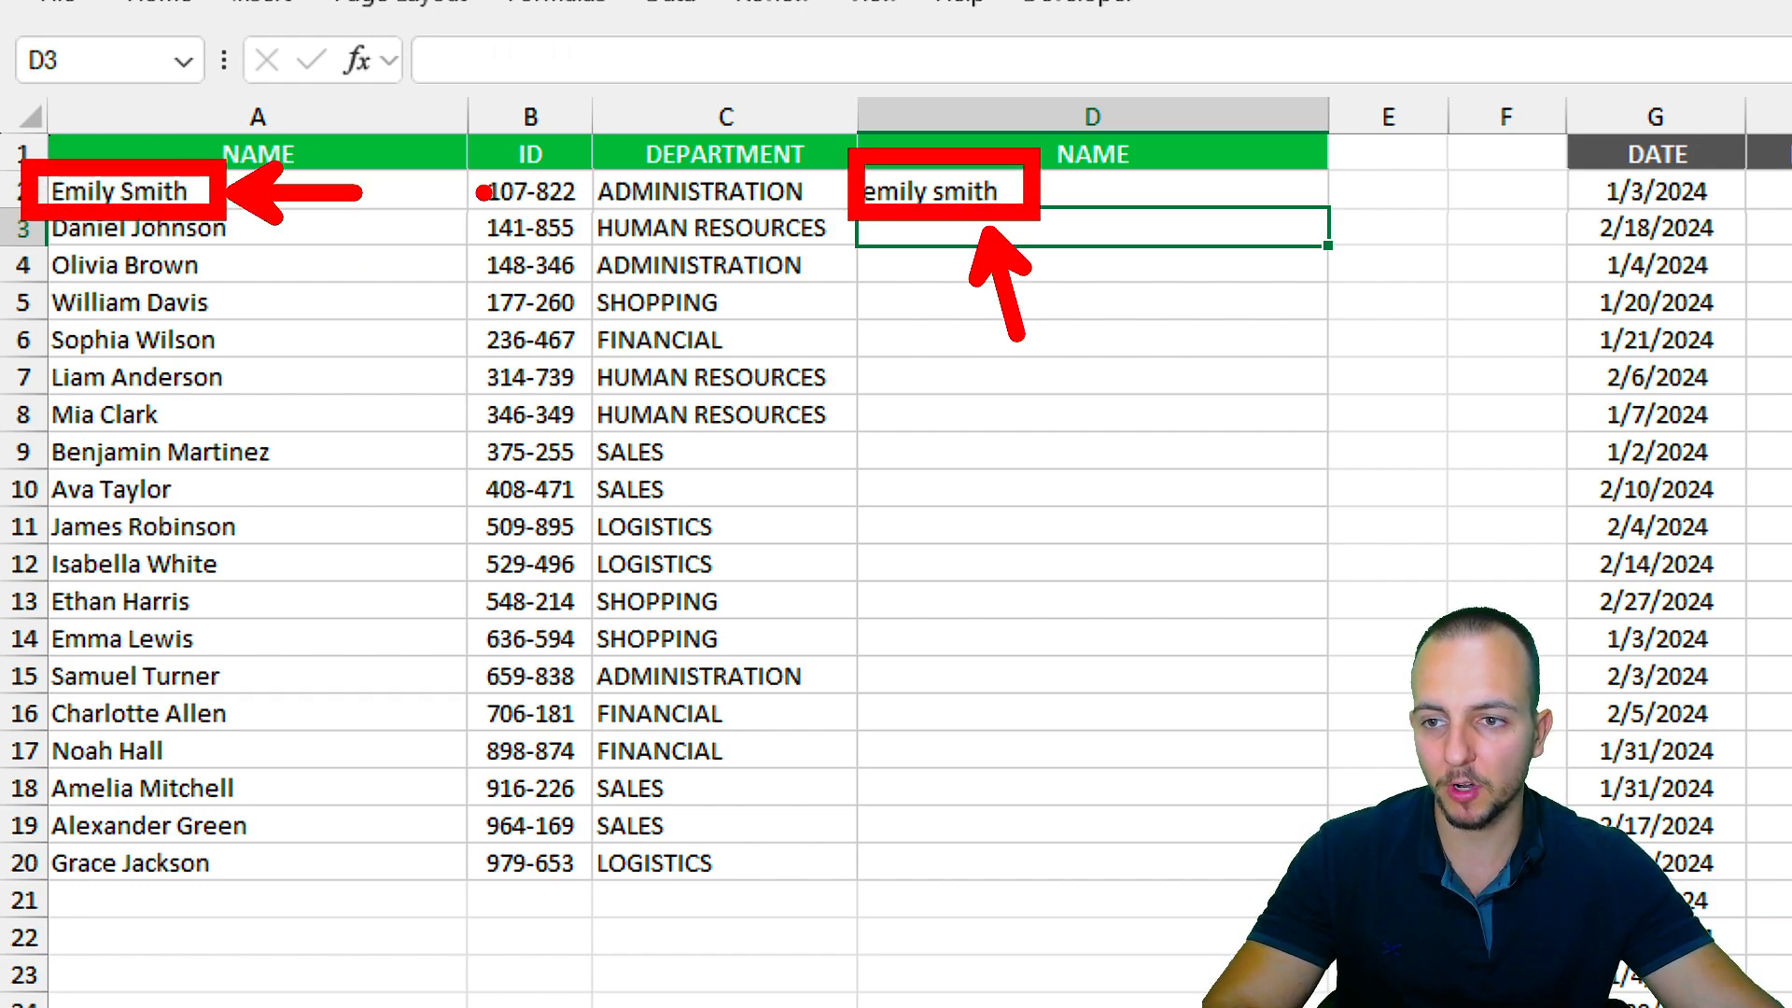
key("Escape")
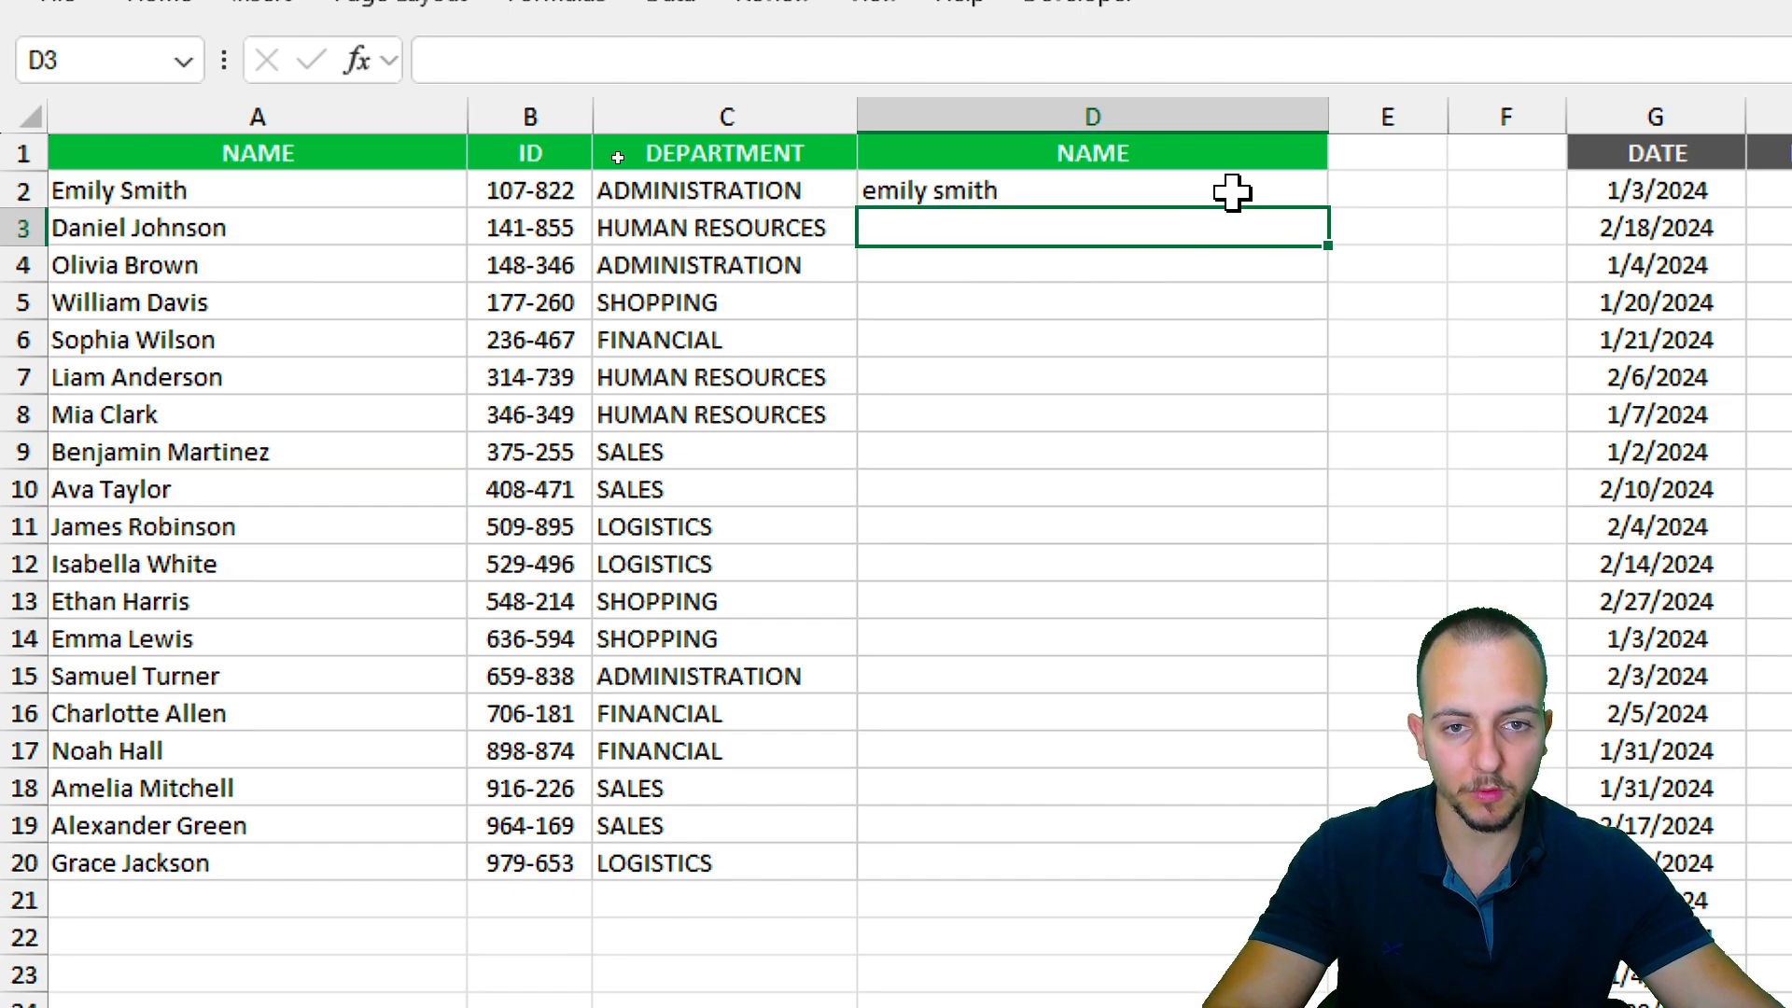
Fill the LOWER formula from D2 down to D20 and check the formula in D4.
left_click(1272, 184)
mouse_move(1327, 207)
left_mouse_down()
mouse_move(1244, 855)
mouse_move(1202, 887)
left_mouse_up()
left_click(1070, 278)
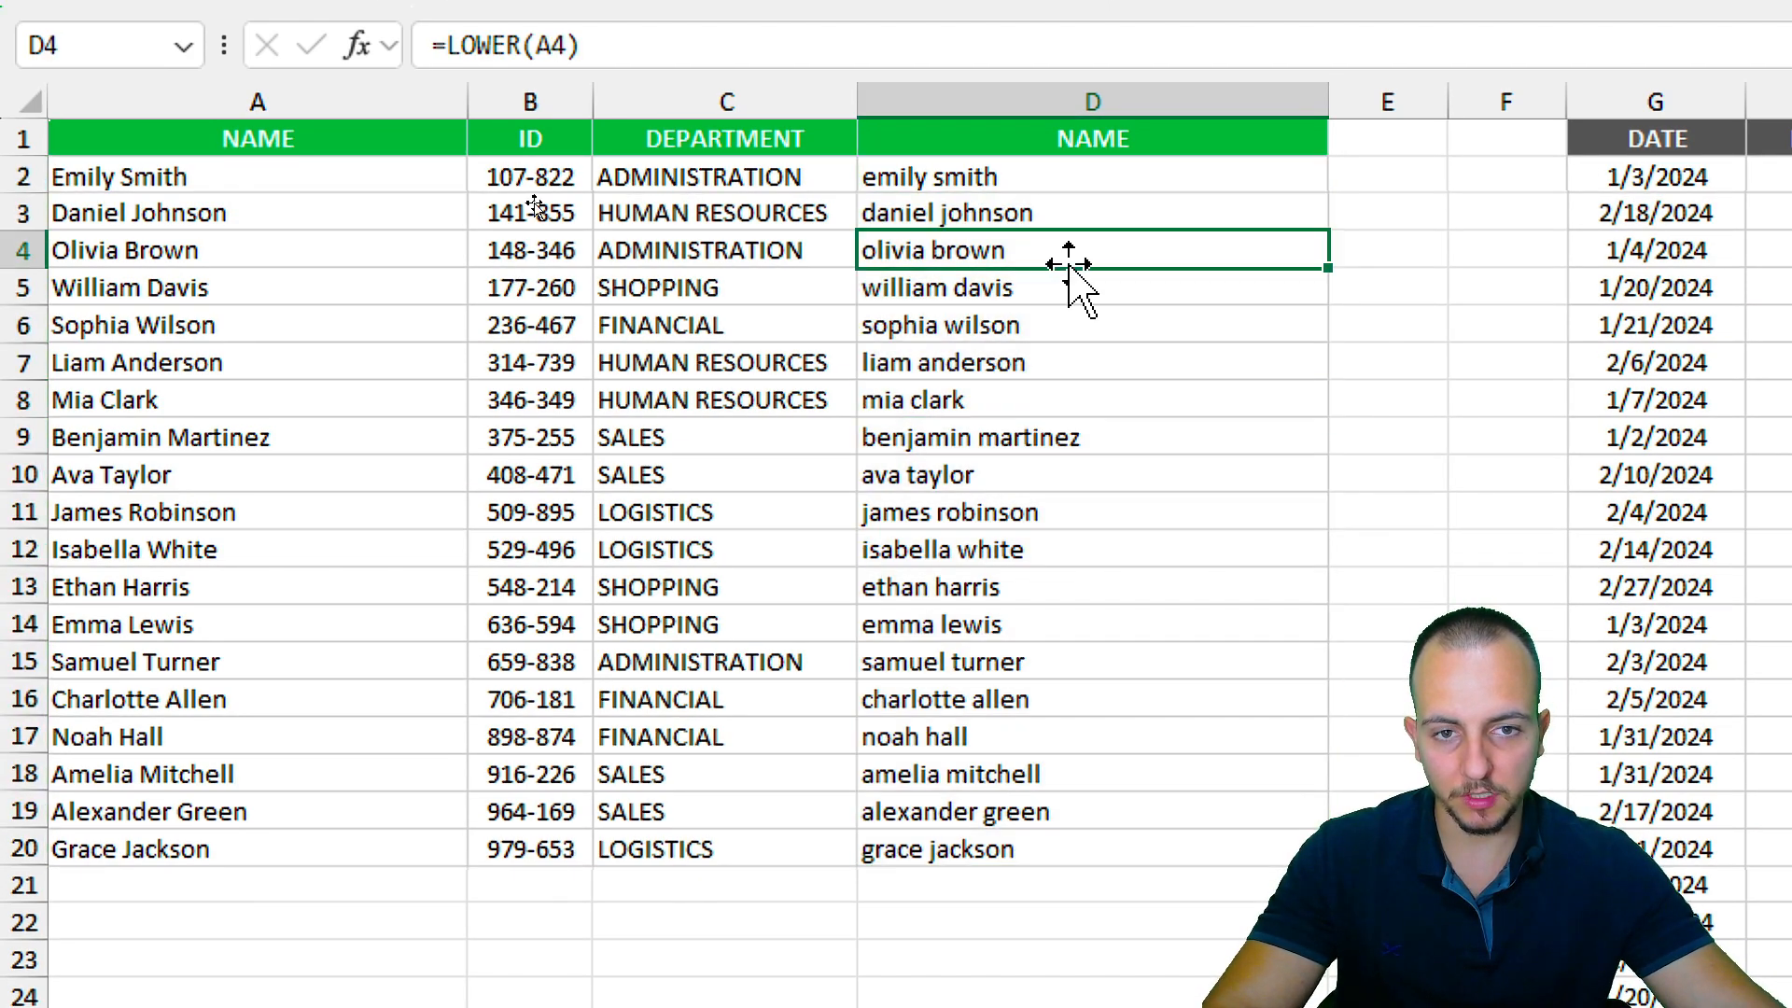
Delete the LOWER formulas from D2:D20.
left_click(1110, 187)
left_click(963, 857, "shift")
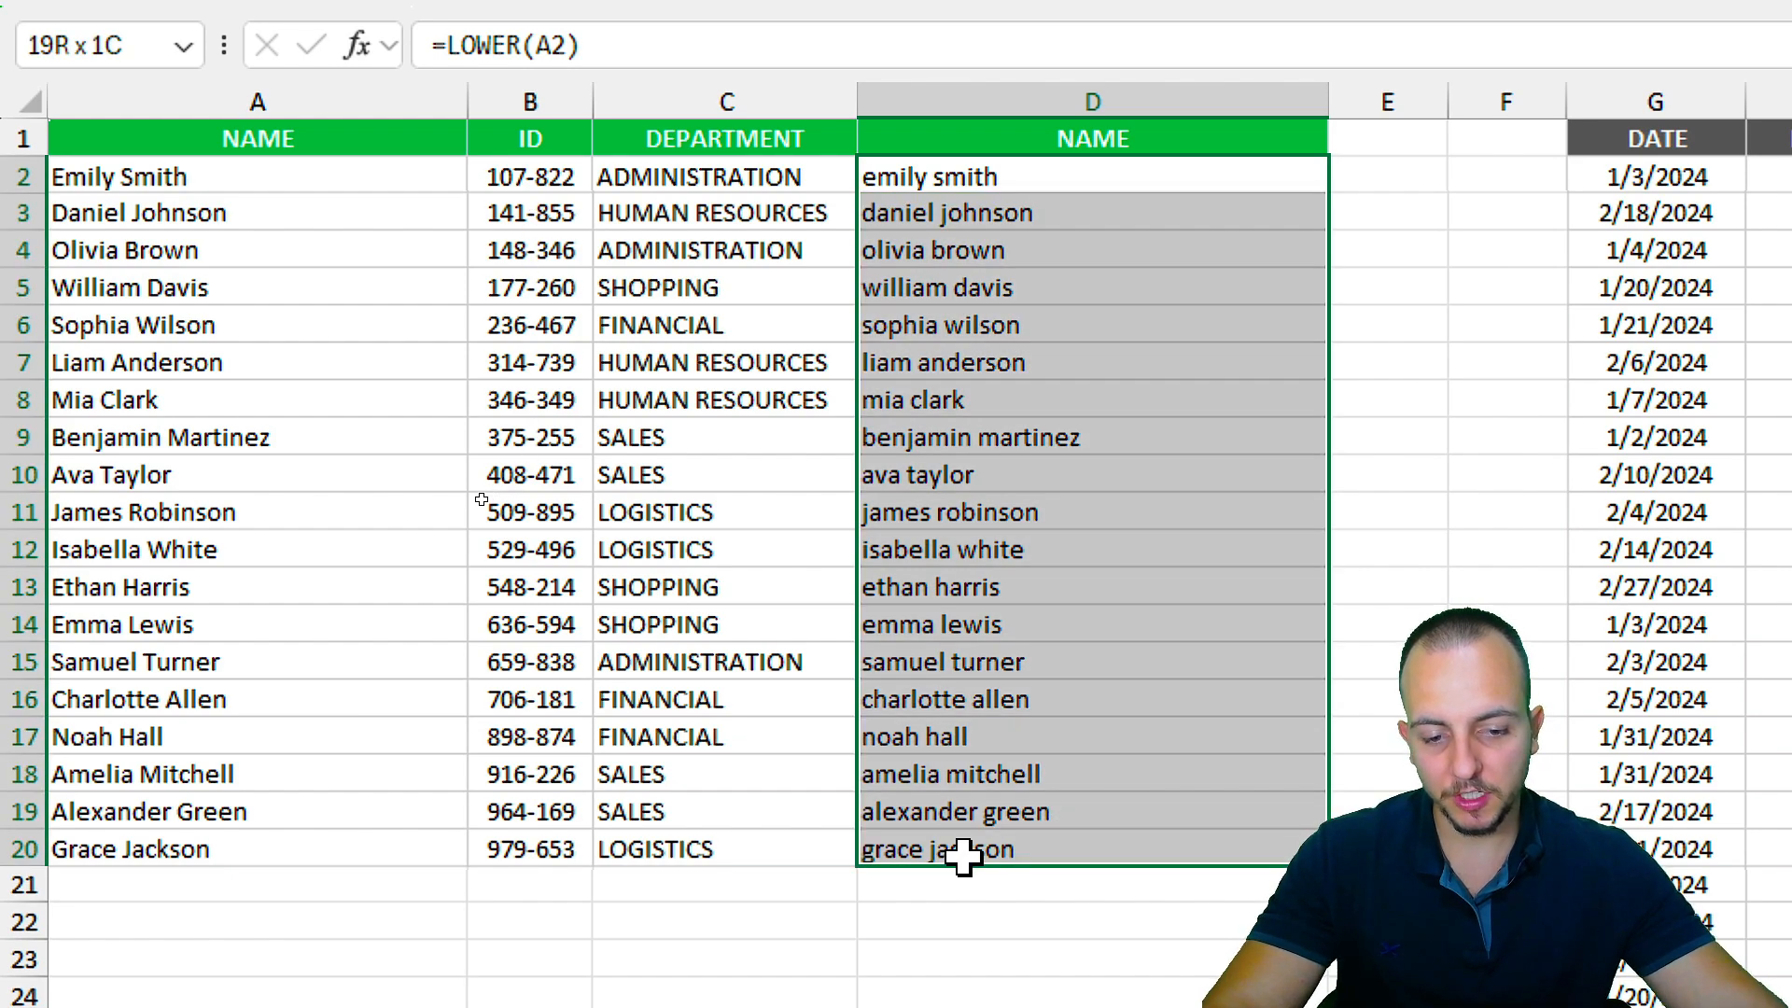
key("Delete")
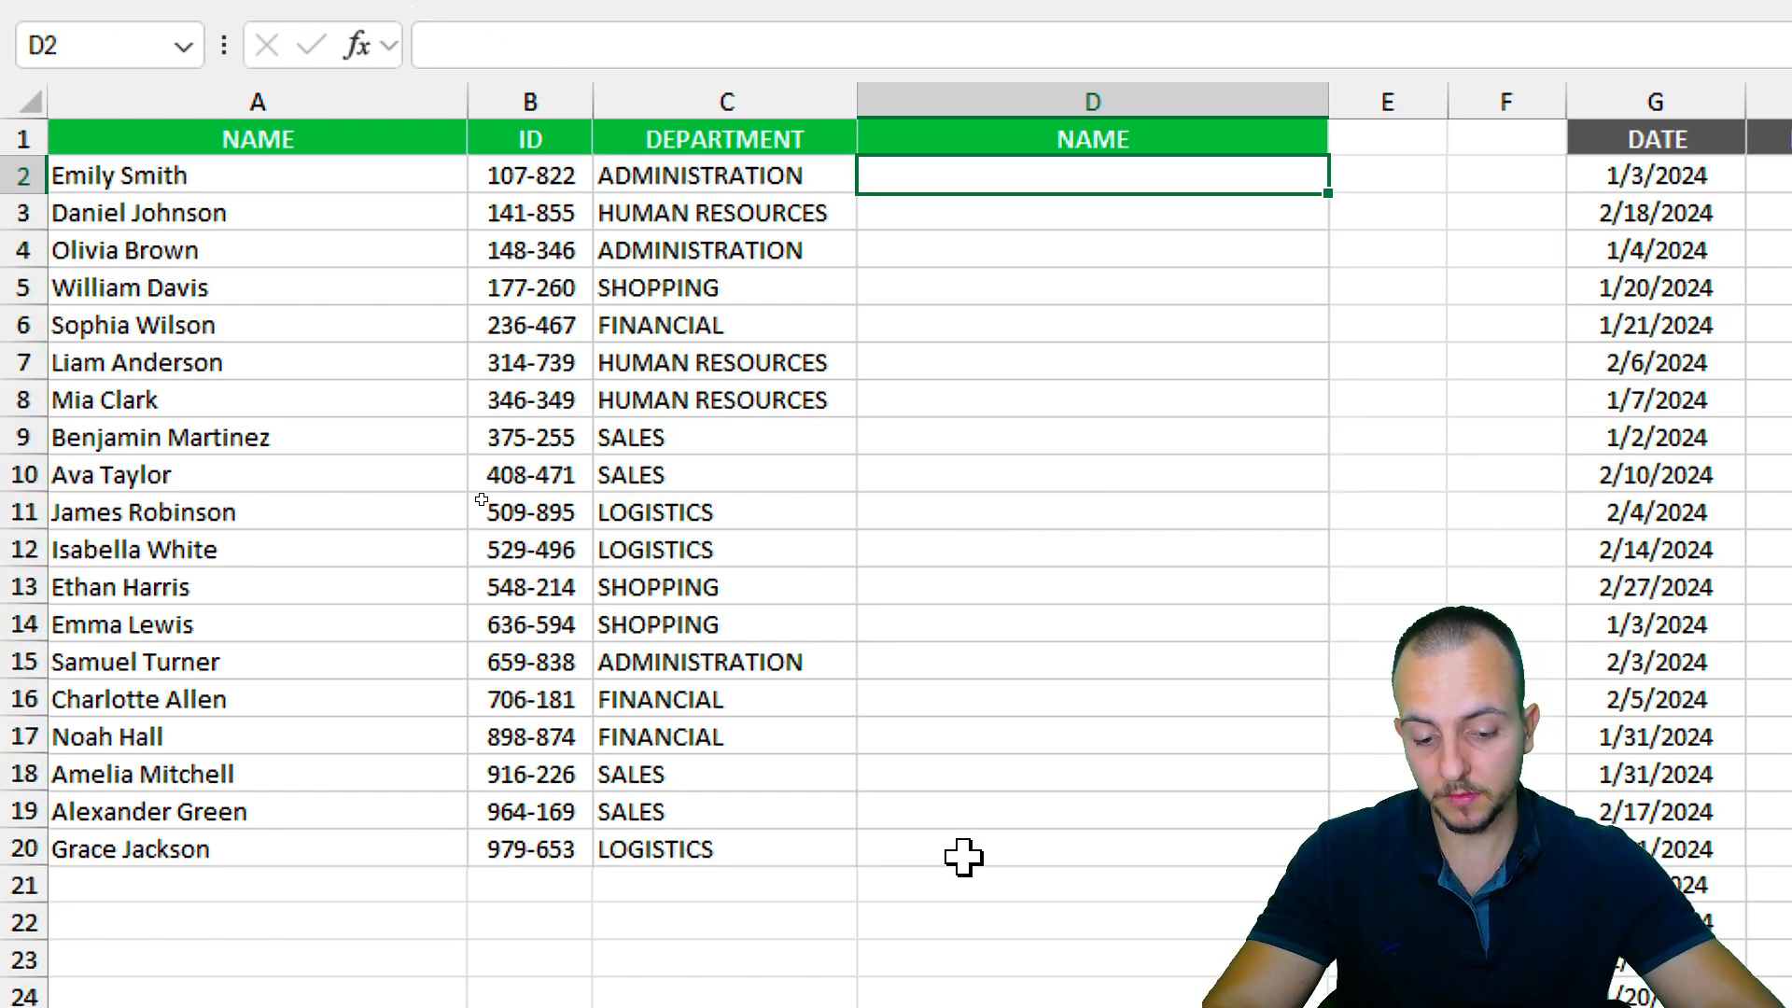
Enter the formula =UPPER(A2) in D2 and fill it down to D20.
type("=upp")
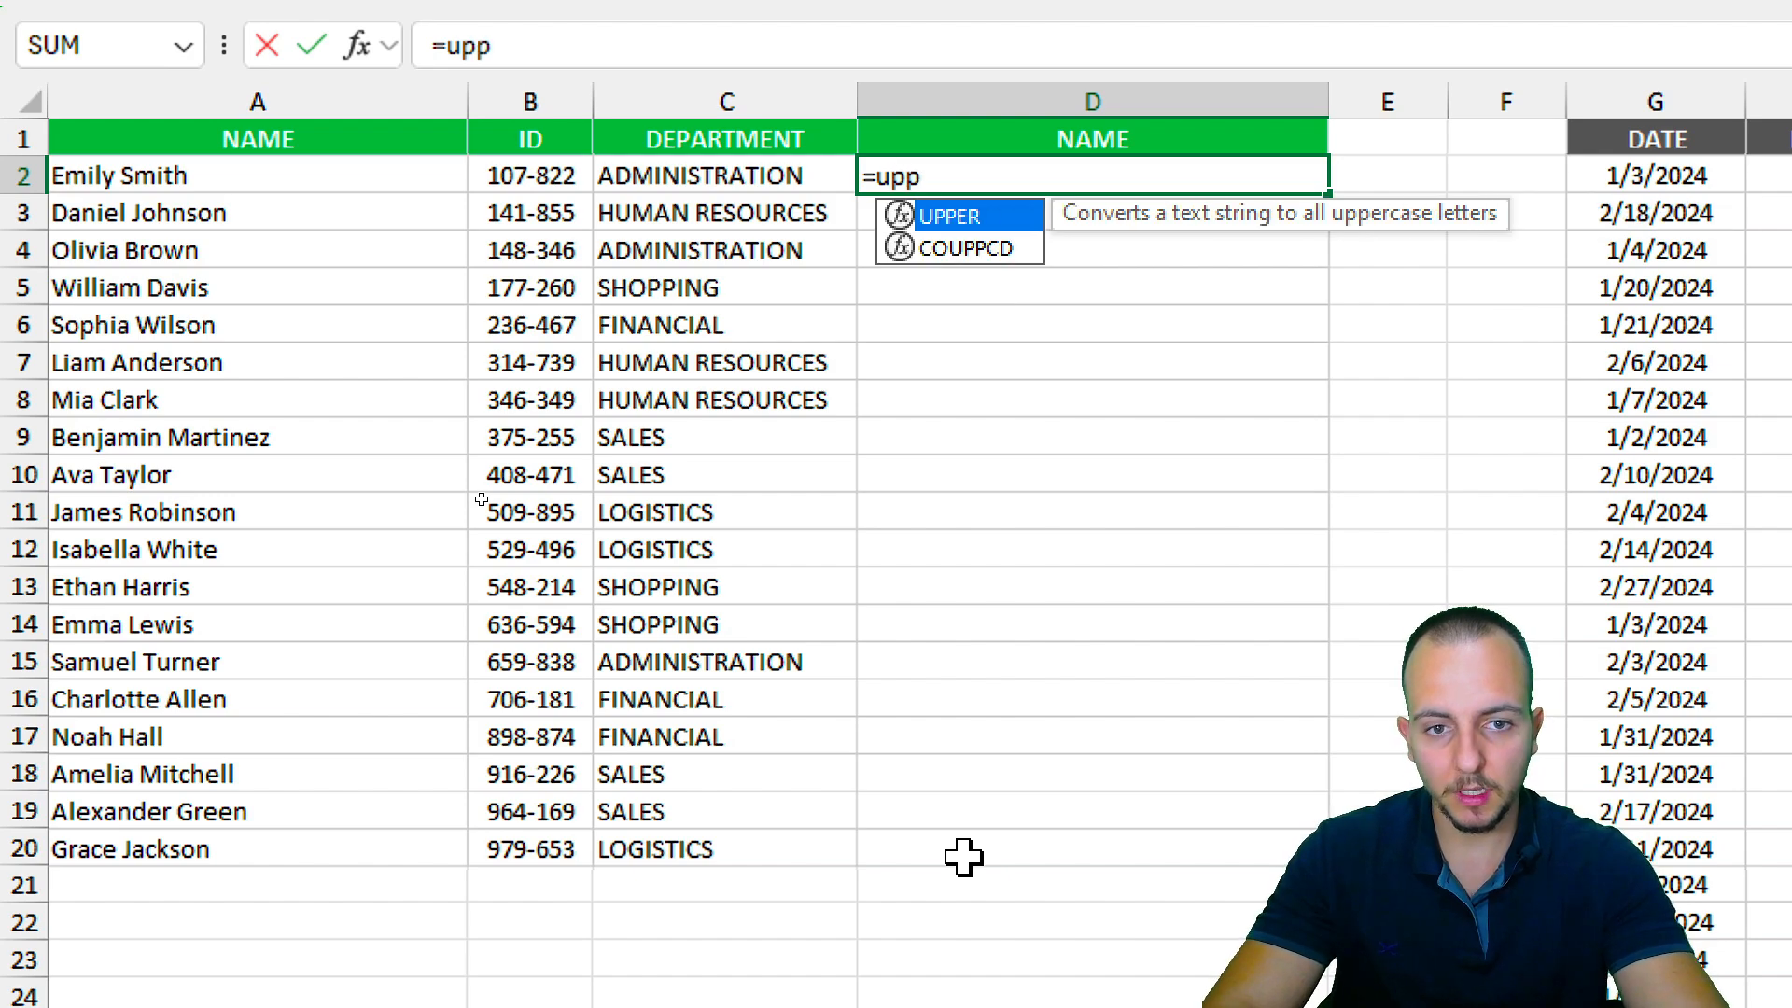
key("Tab")
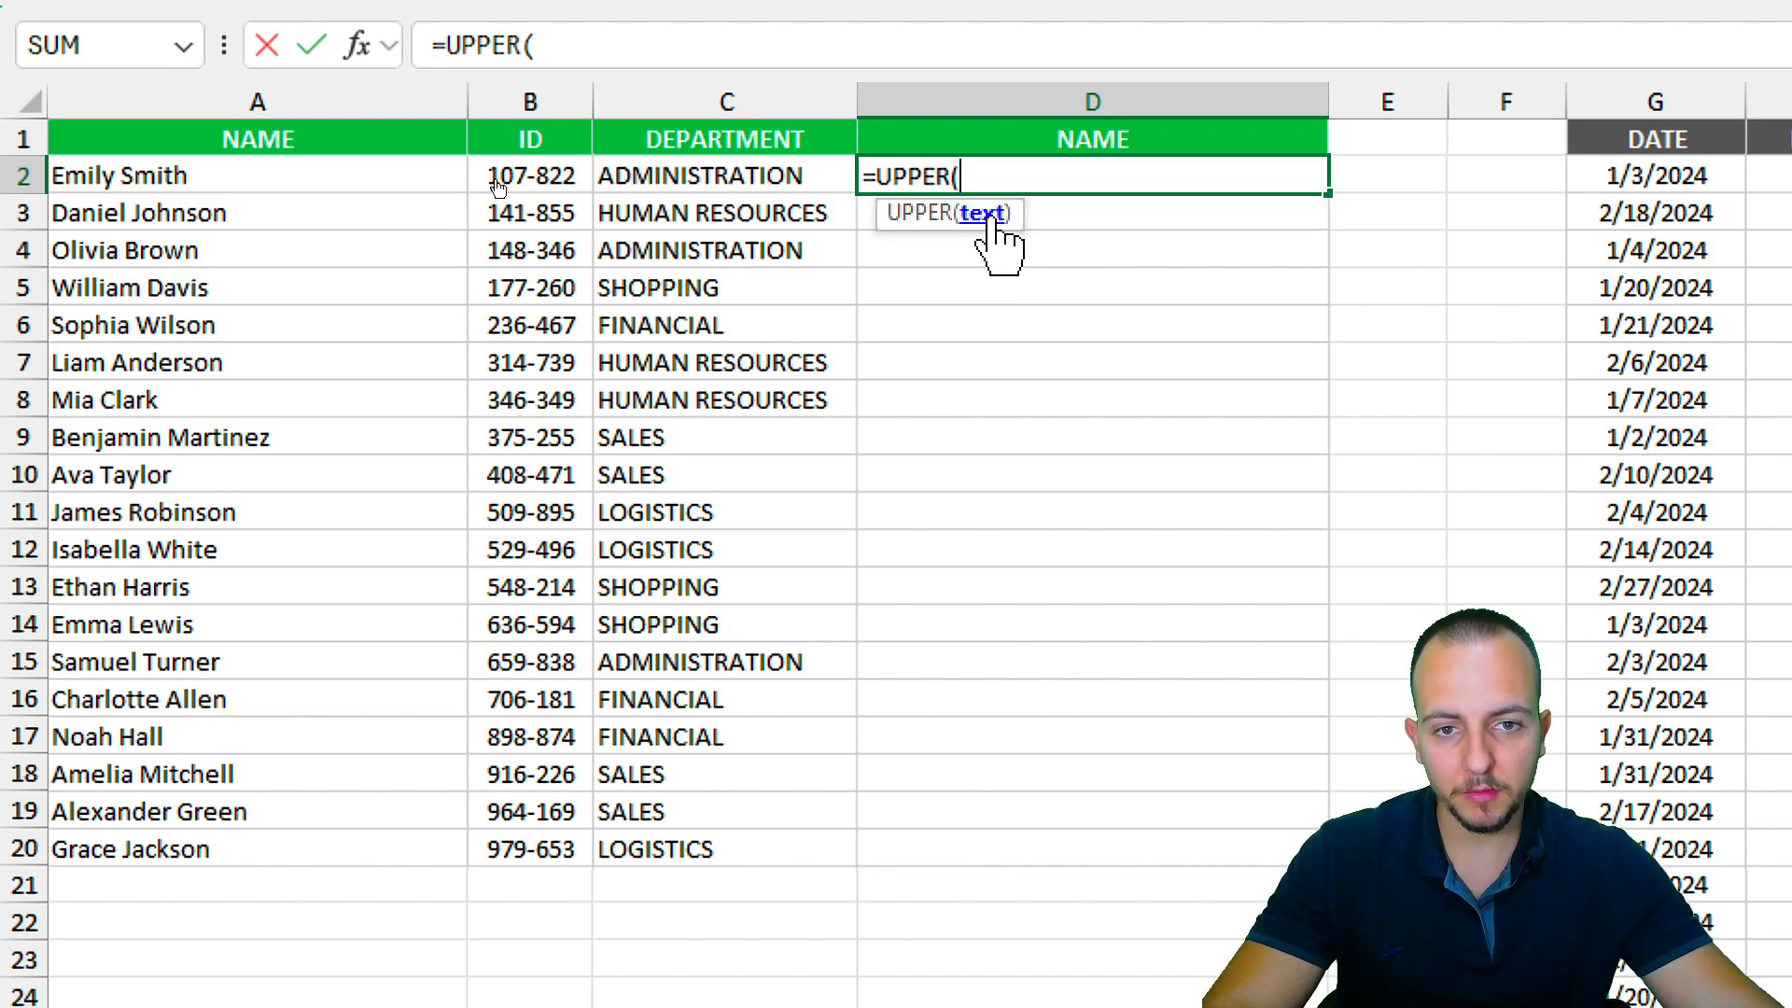
left_click(317, 177)
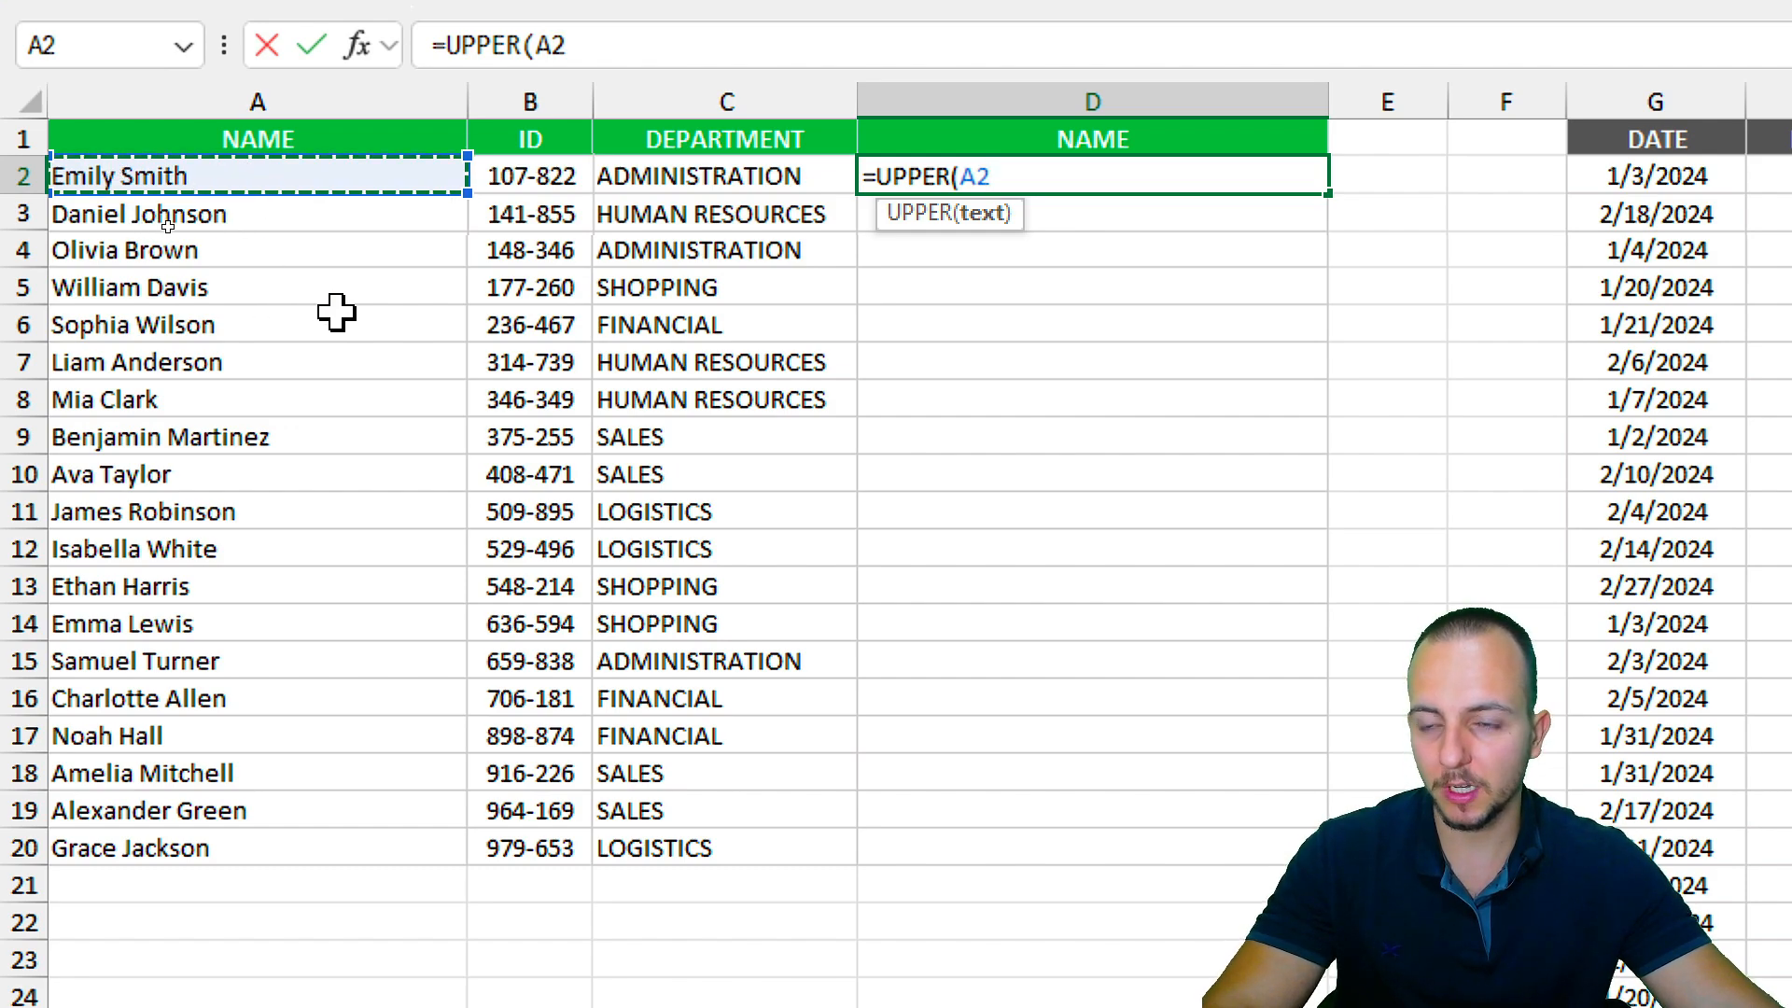
key("Return")
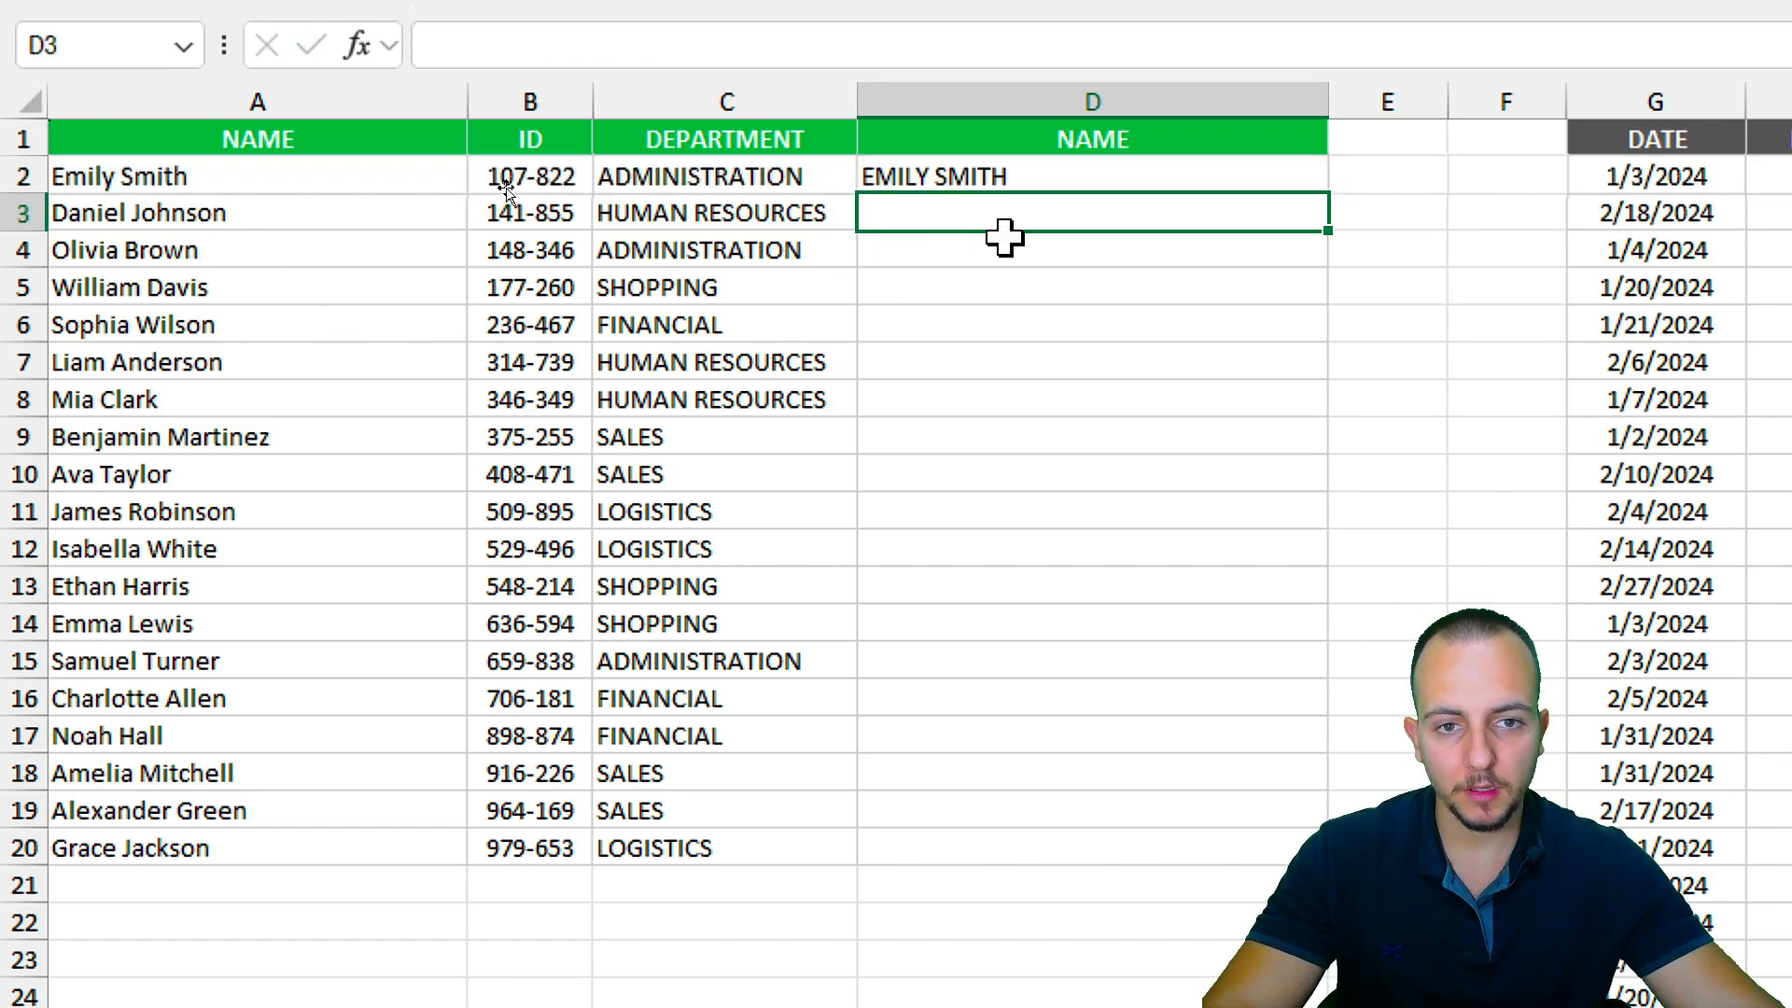
left_click(1117, 171)
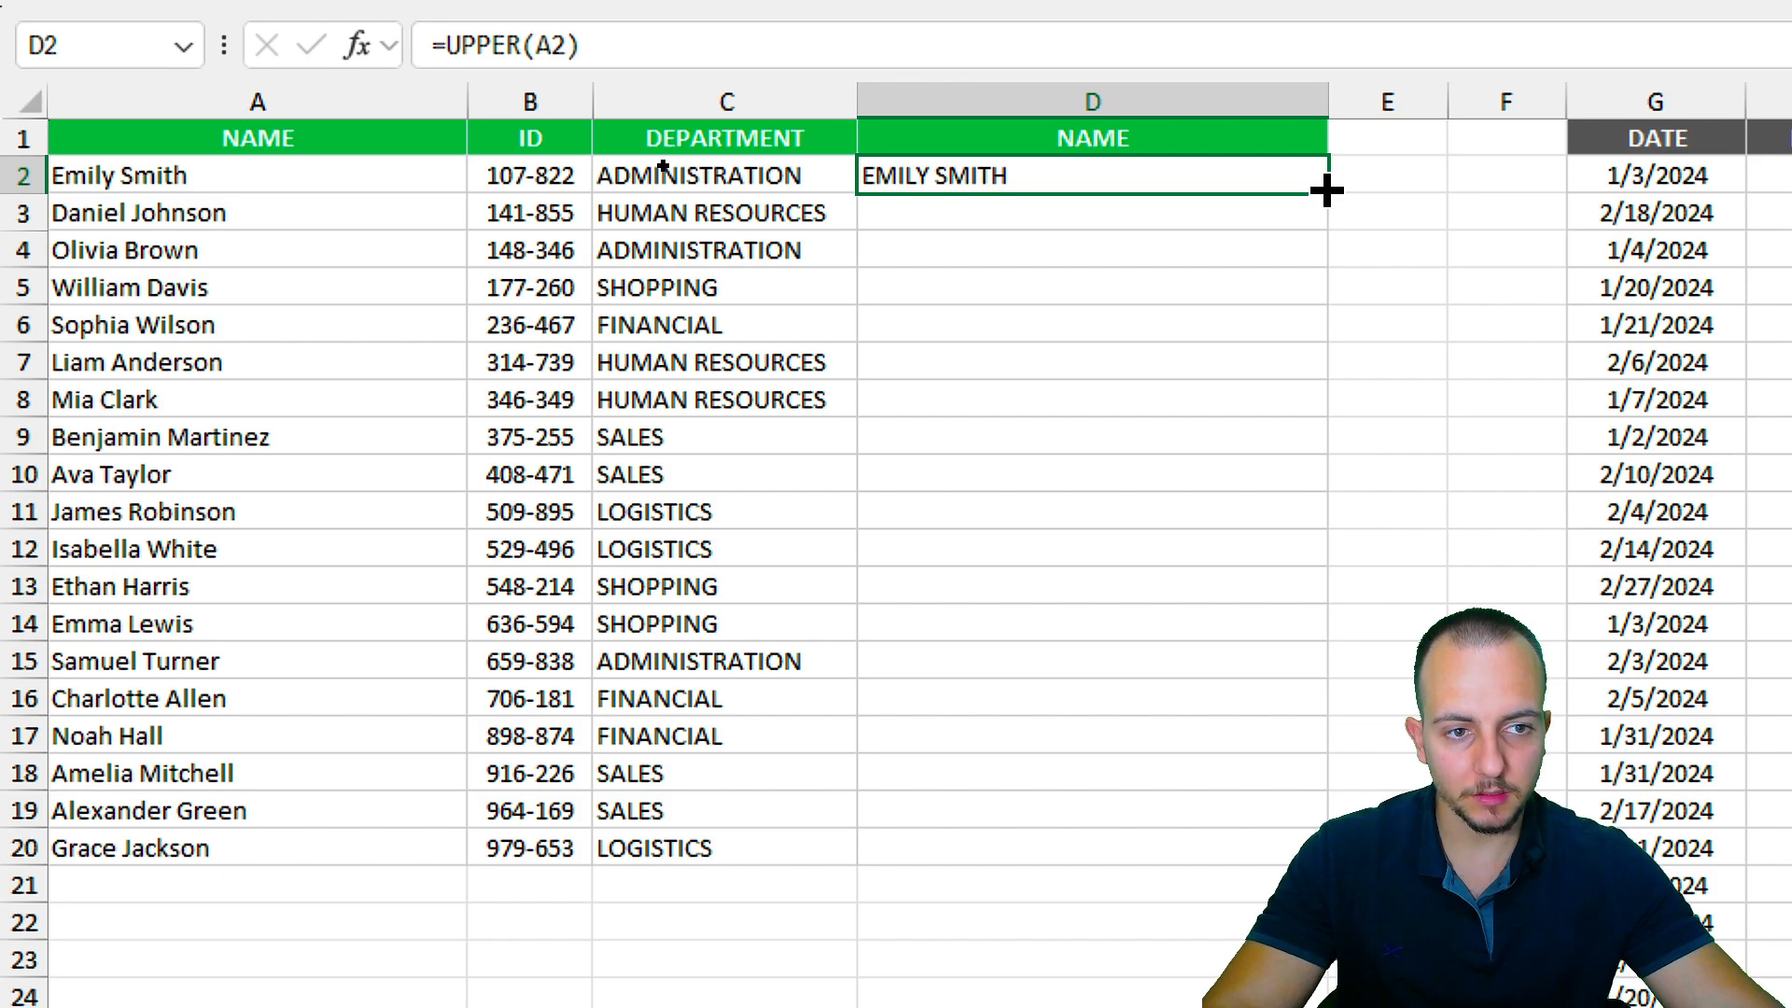
left_click_drag(1325, 191, 1251, 859)
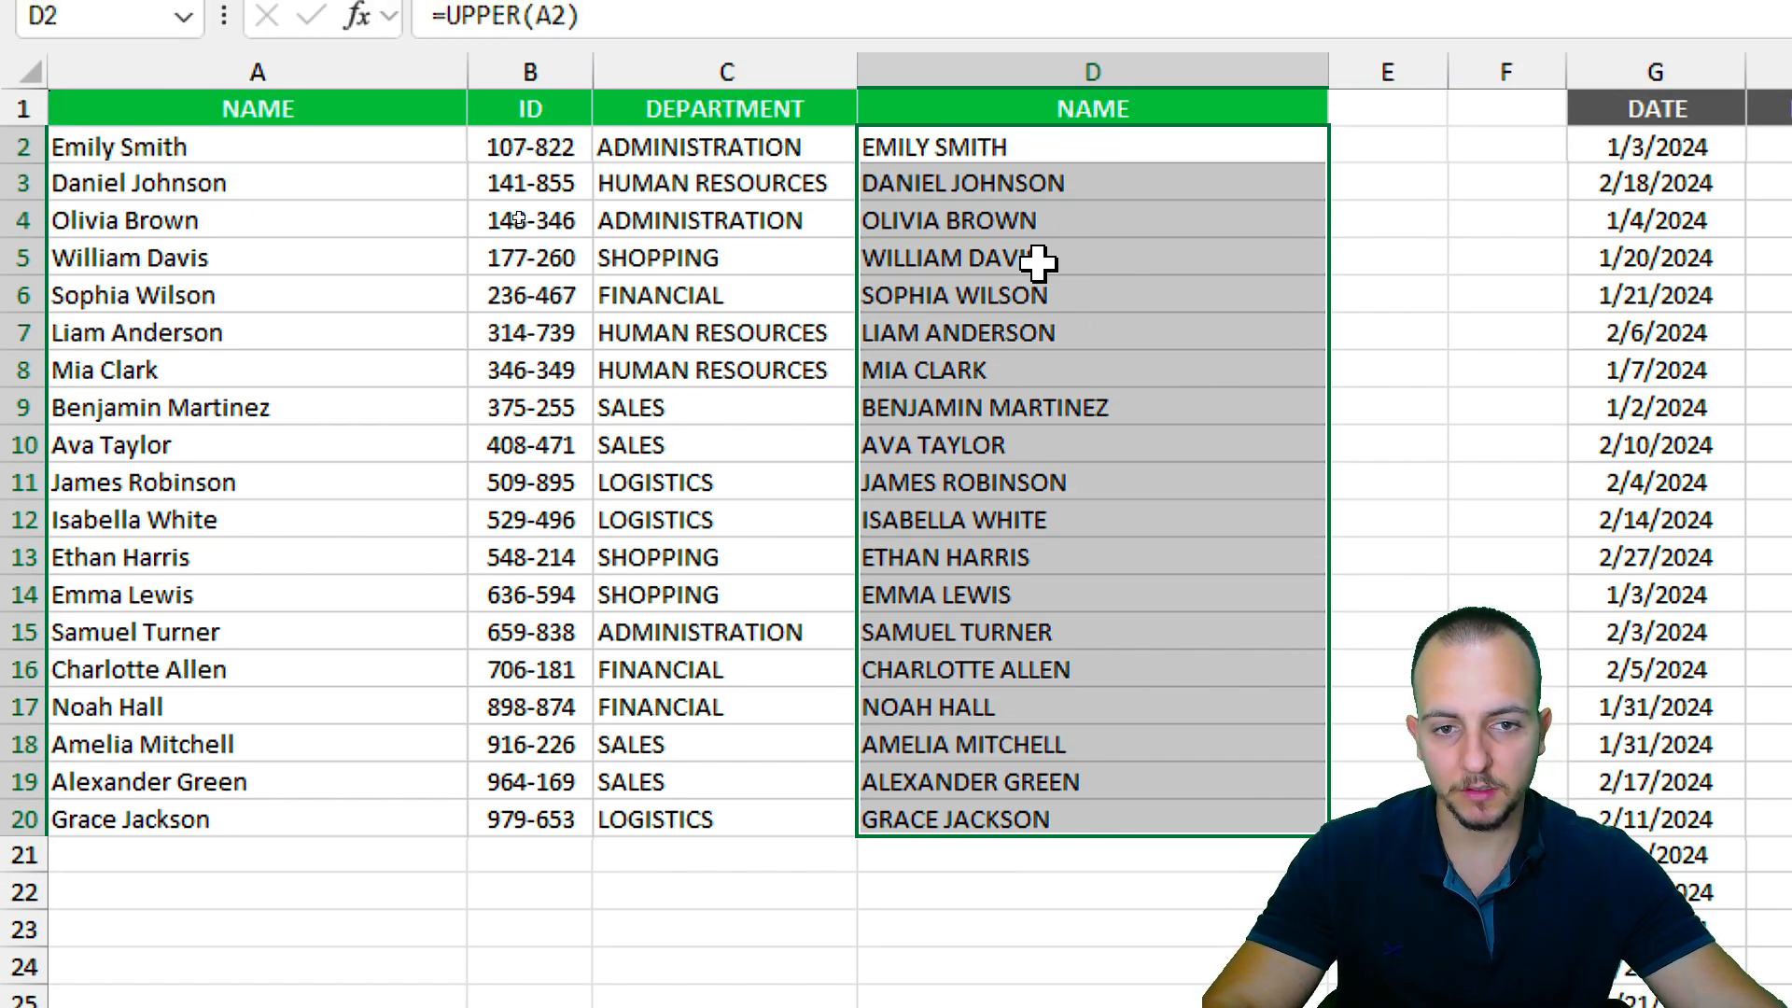
Copy the uppercase names in D2:D20 and paste them as values over the original names starting at A2.
right_click(1037, 262)
key("Escape")
key("ctrl+c")
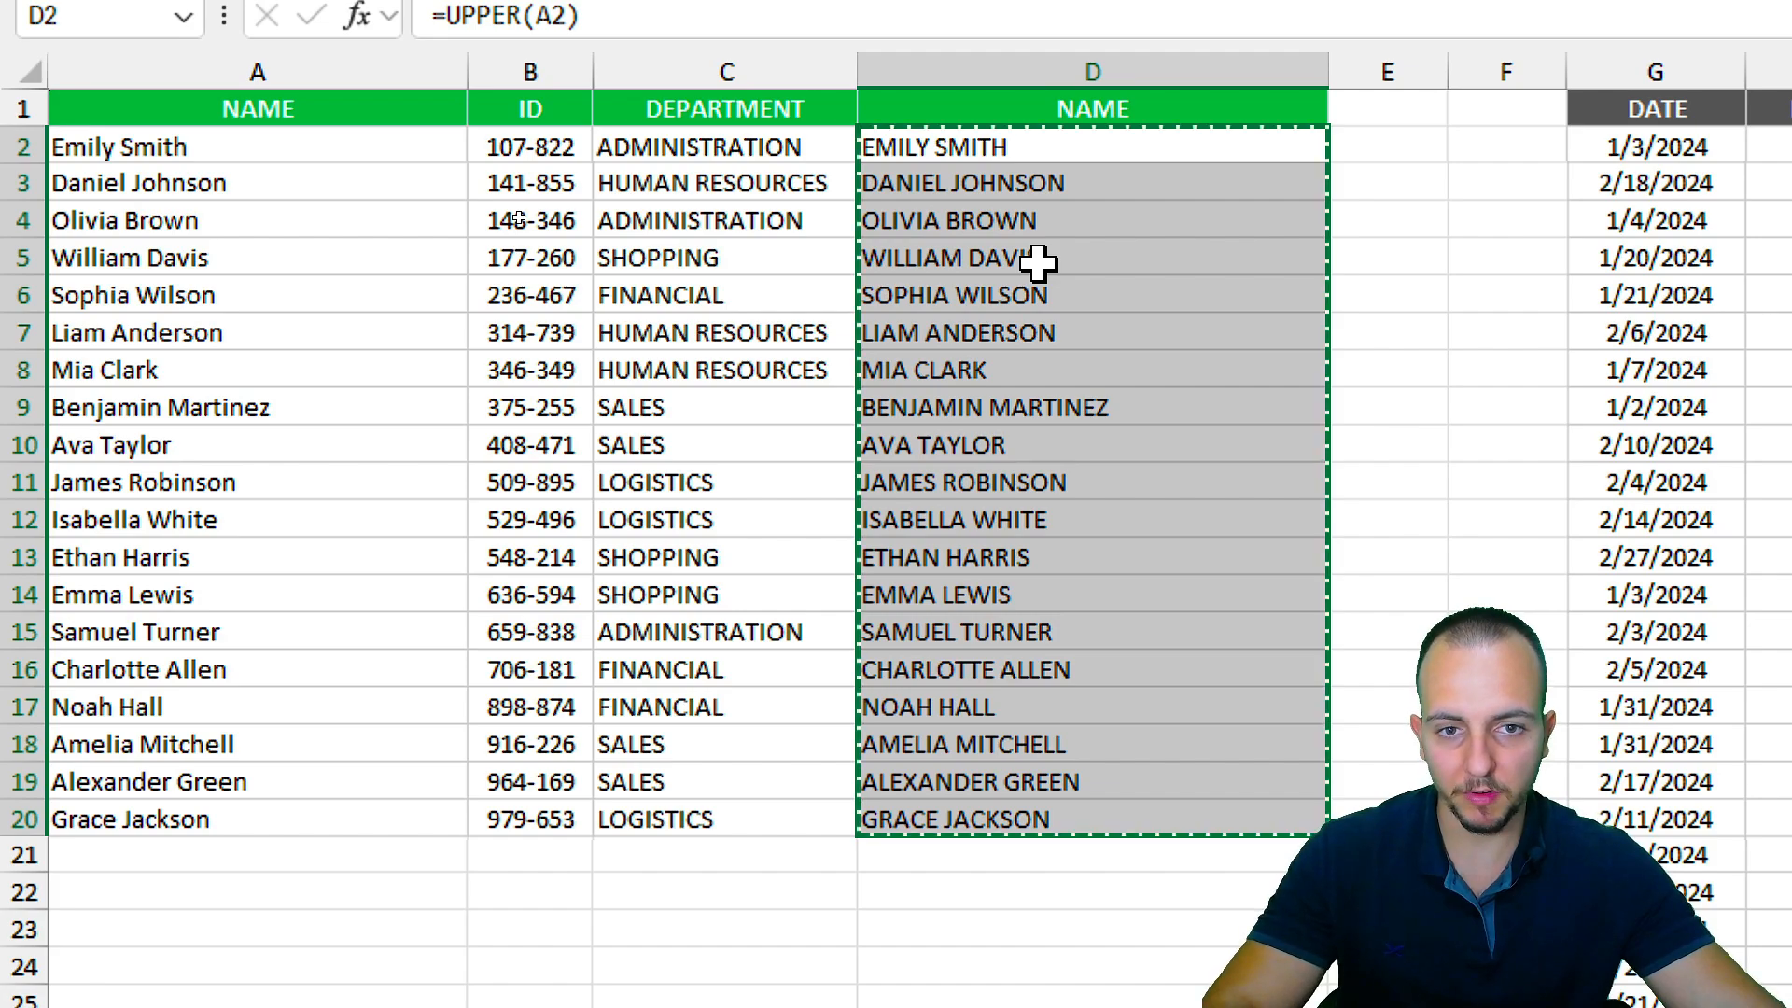
left_click(283, 170)
right_click(173, 140)
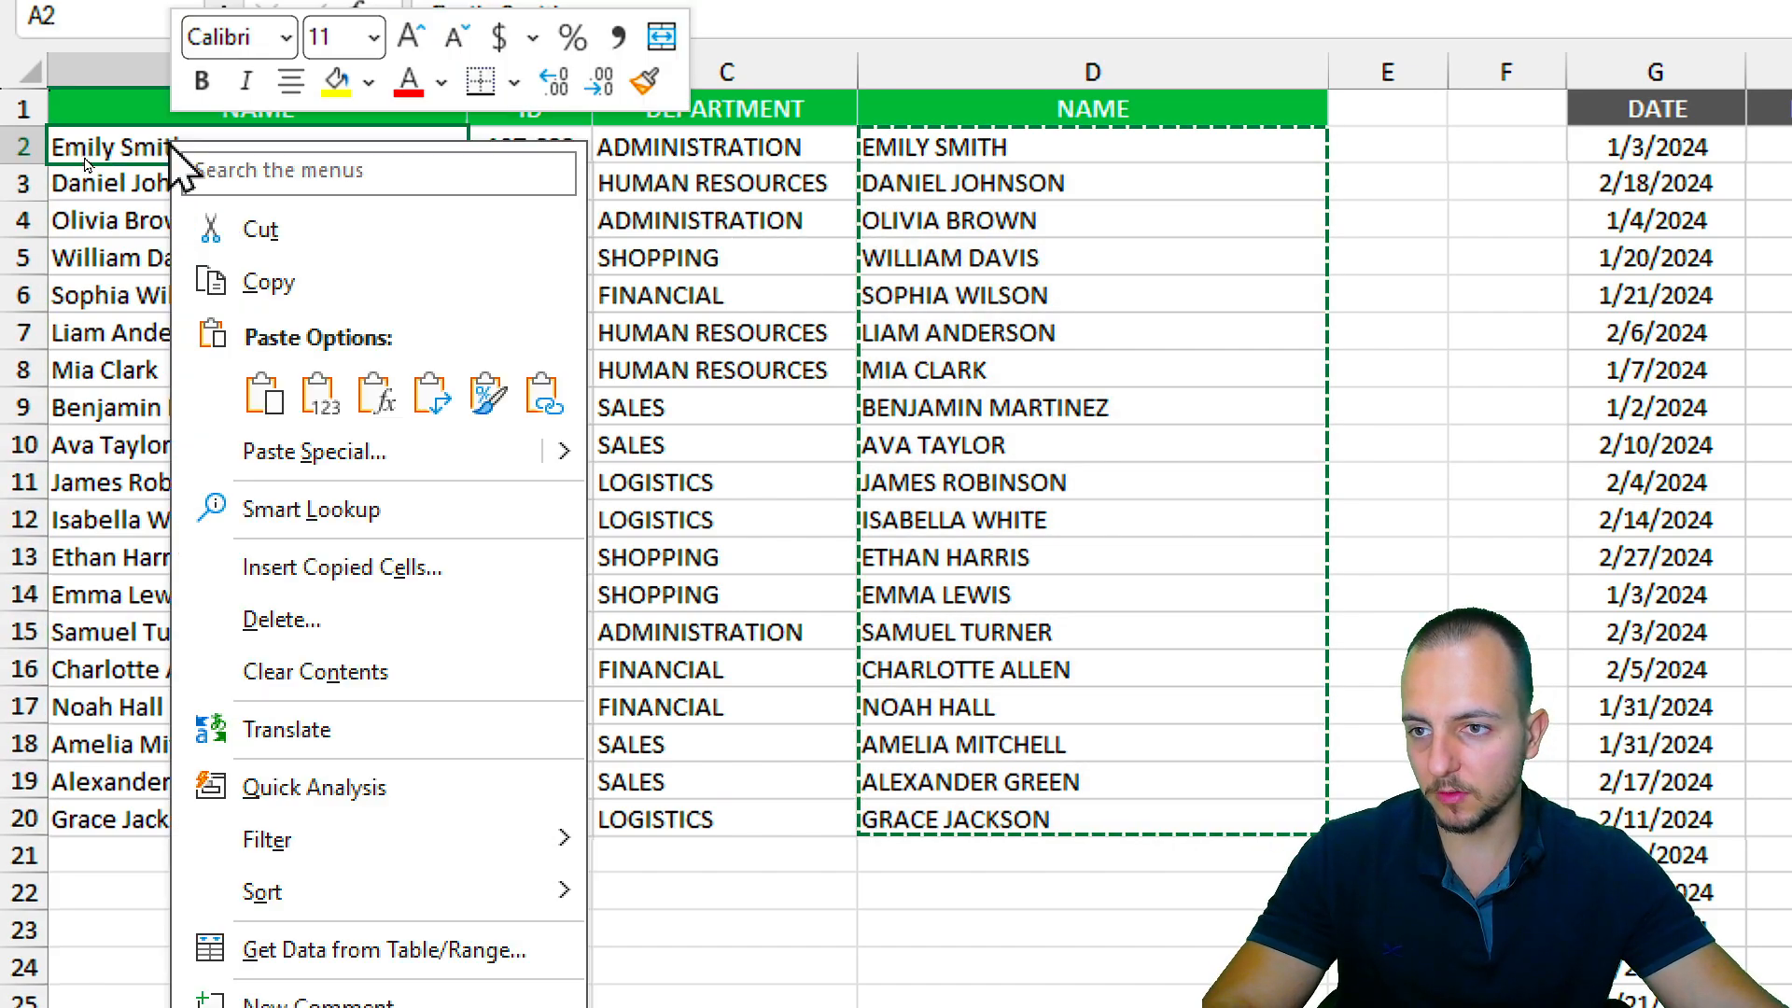
left_click(301, 392)
left_click(300, 390)
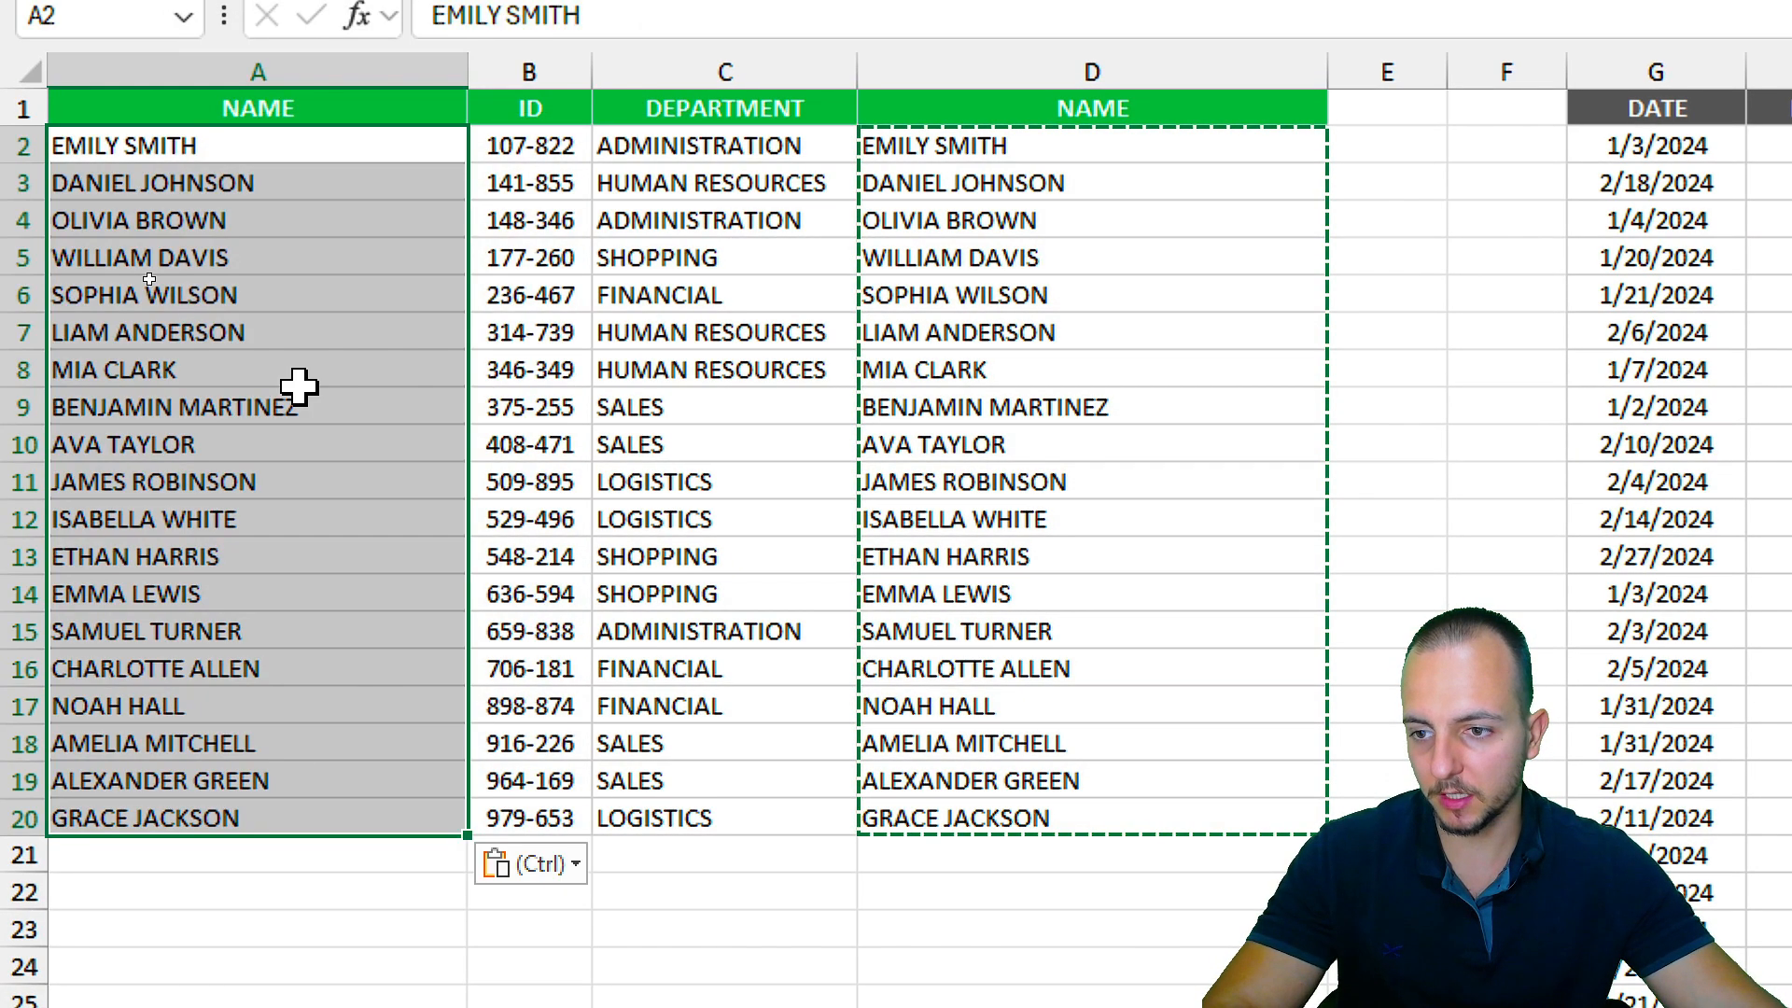
left_click(305, 377)
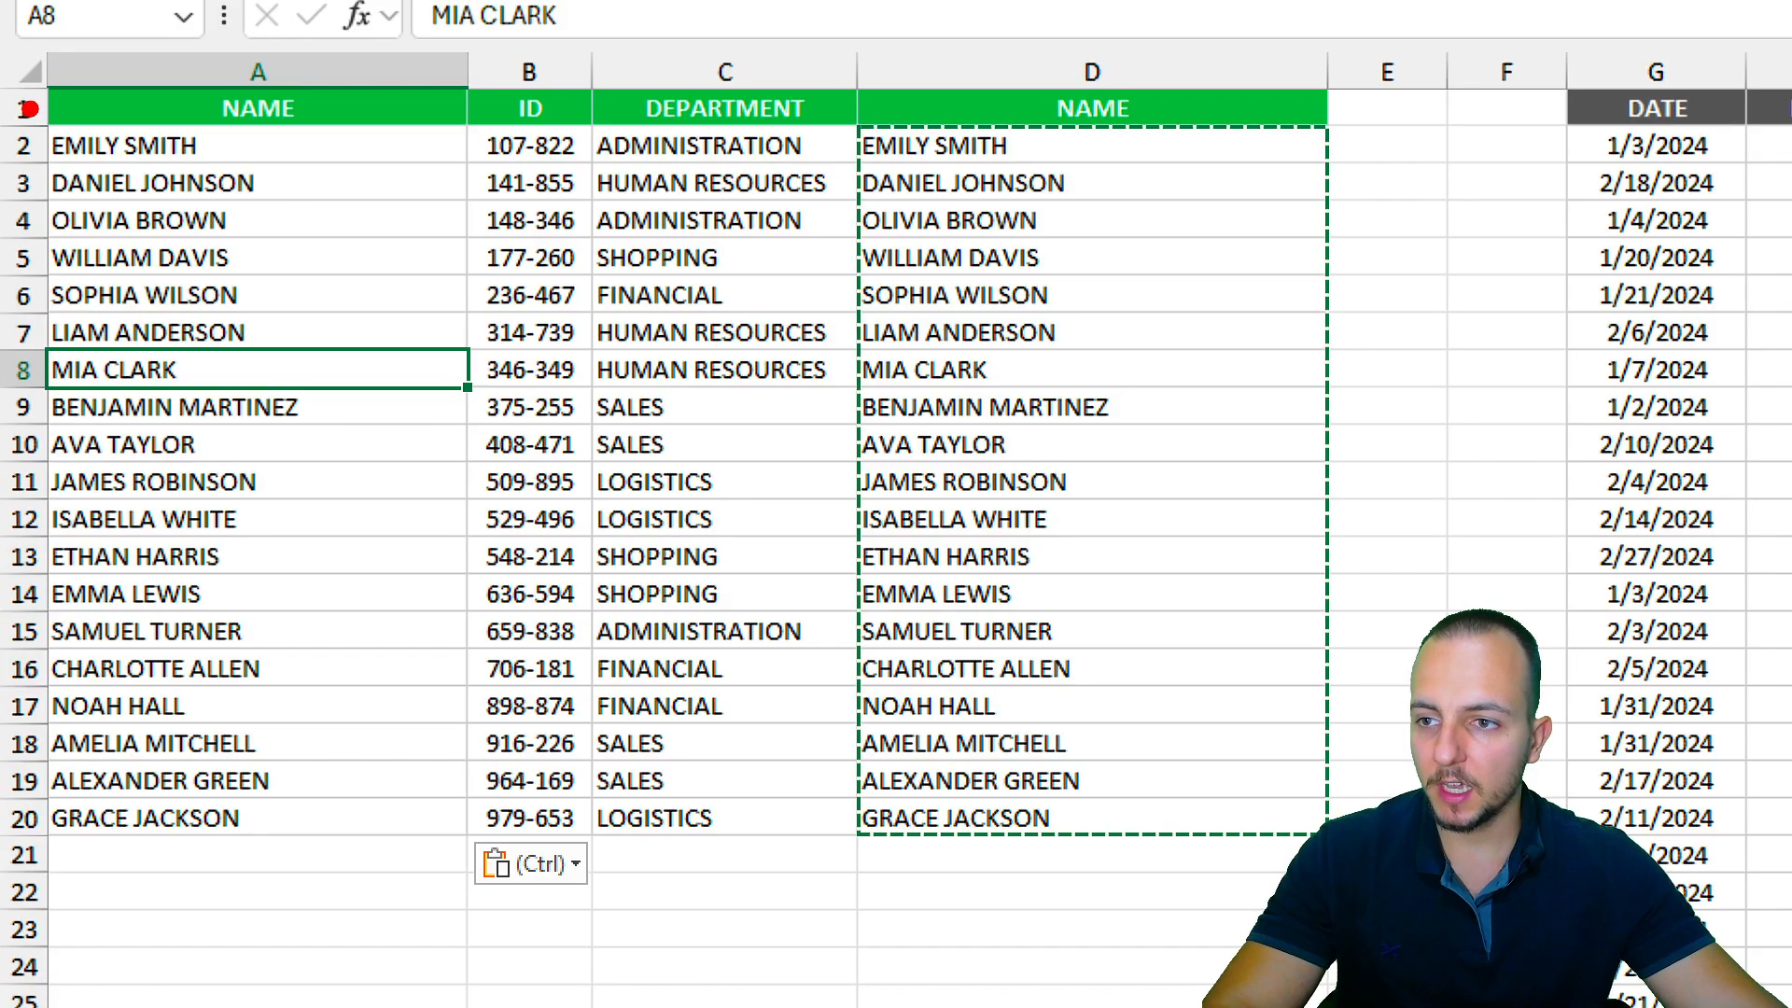
Delete the UPPER formulas from D2:D20 and return to cell D2.
mouse_move(26, 104)
left_mouse_down()
mouse_move(200, 217)
mouse_move(296, 310)
mouse_move(480, 187)
left_mouse_up()
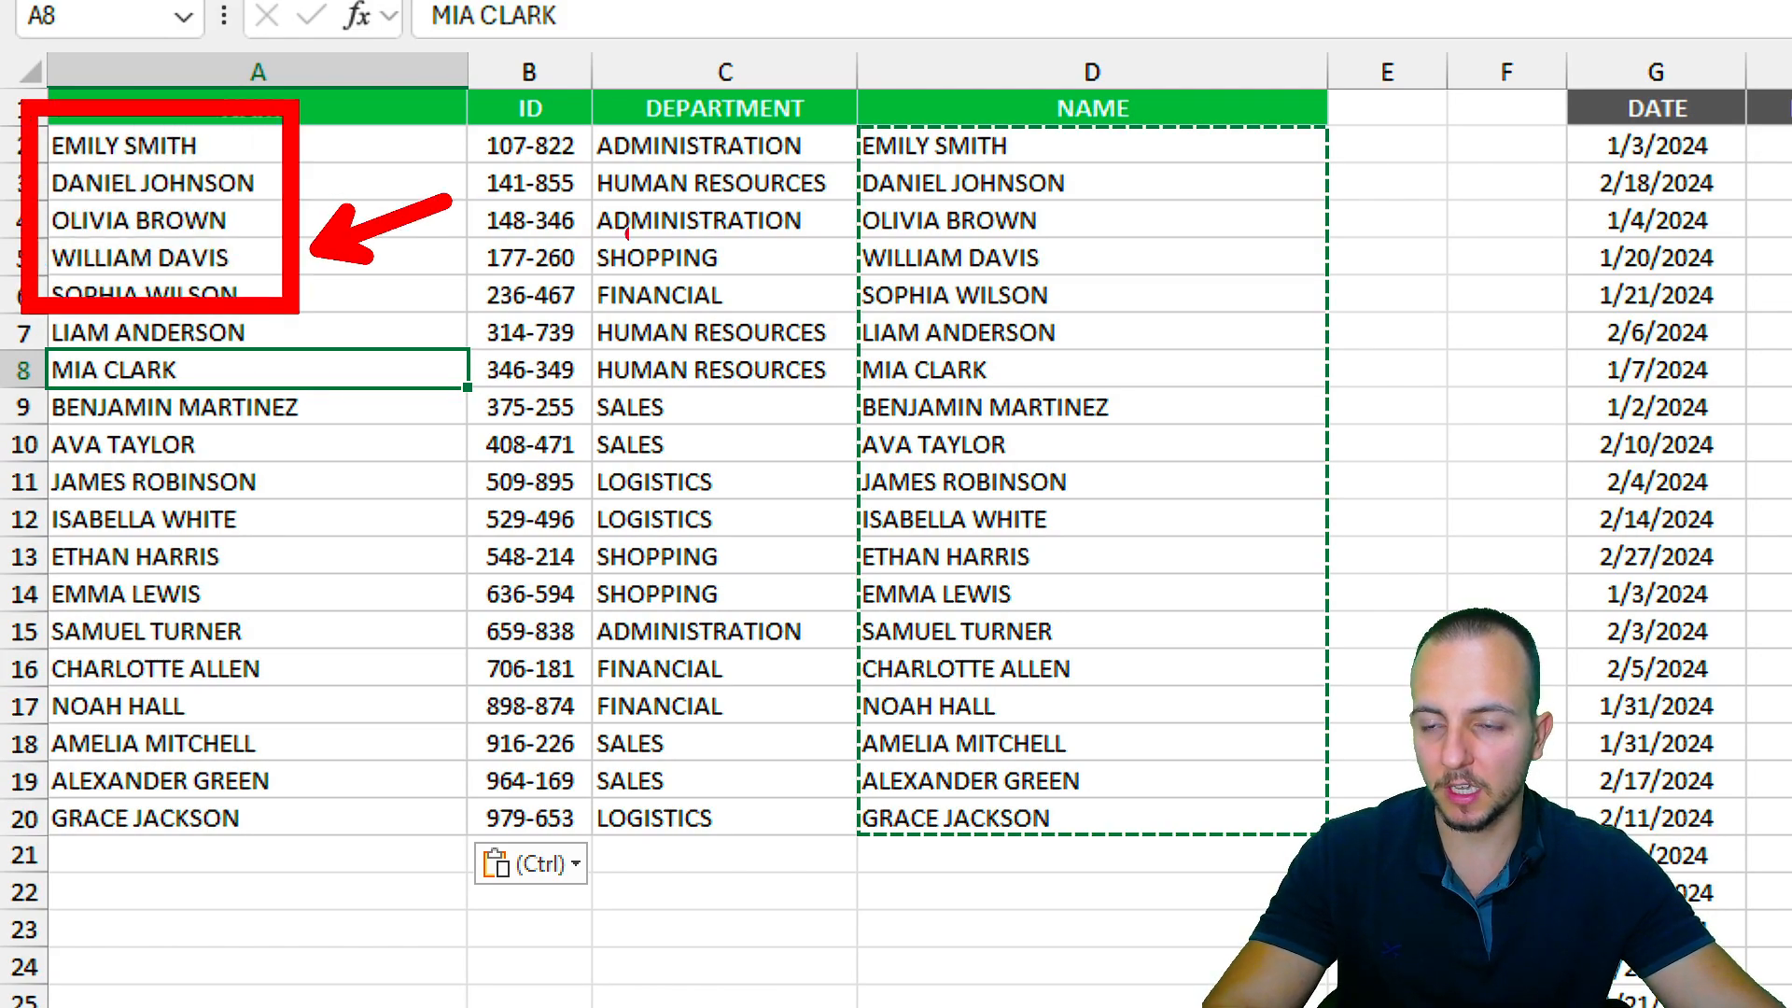
key("Escape")
left_click(928, 149)
left_click_drag(928, 149, 947, 808)
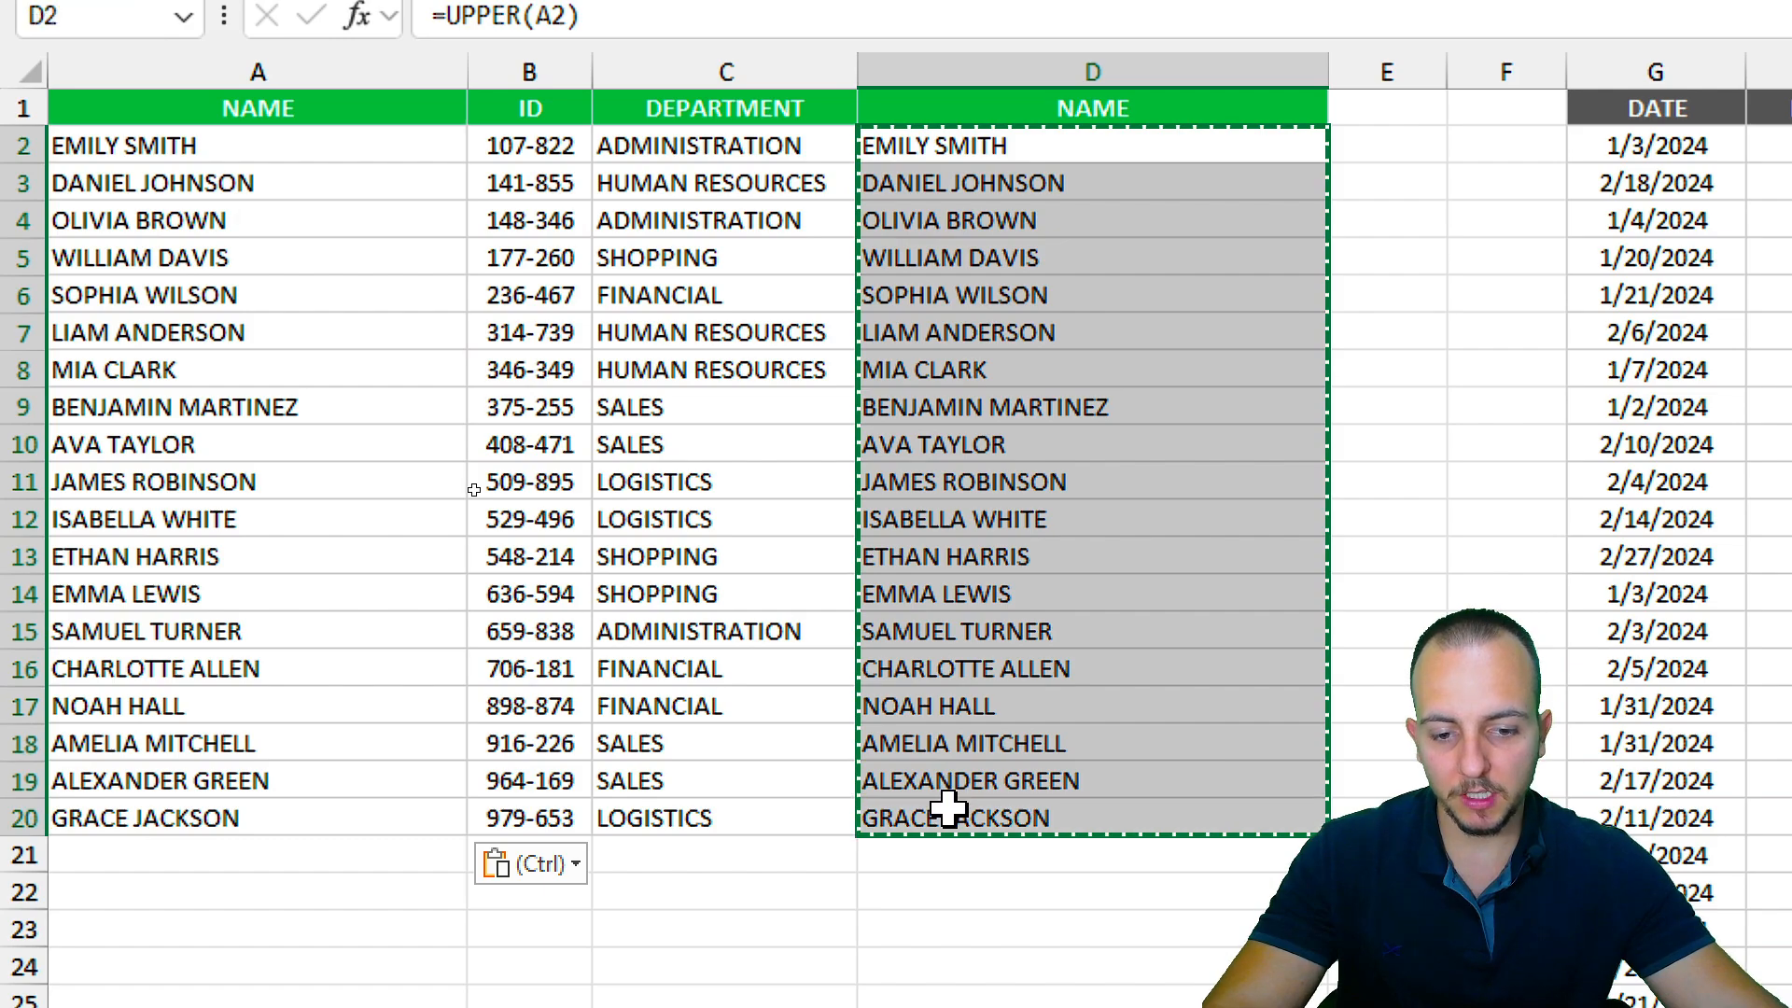
key("Delete")
key("Up")
key("Down")
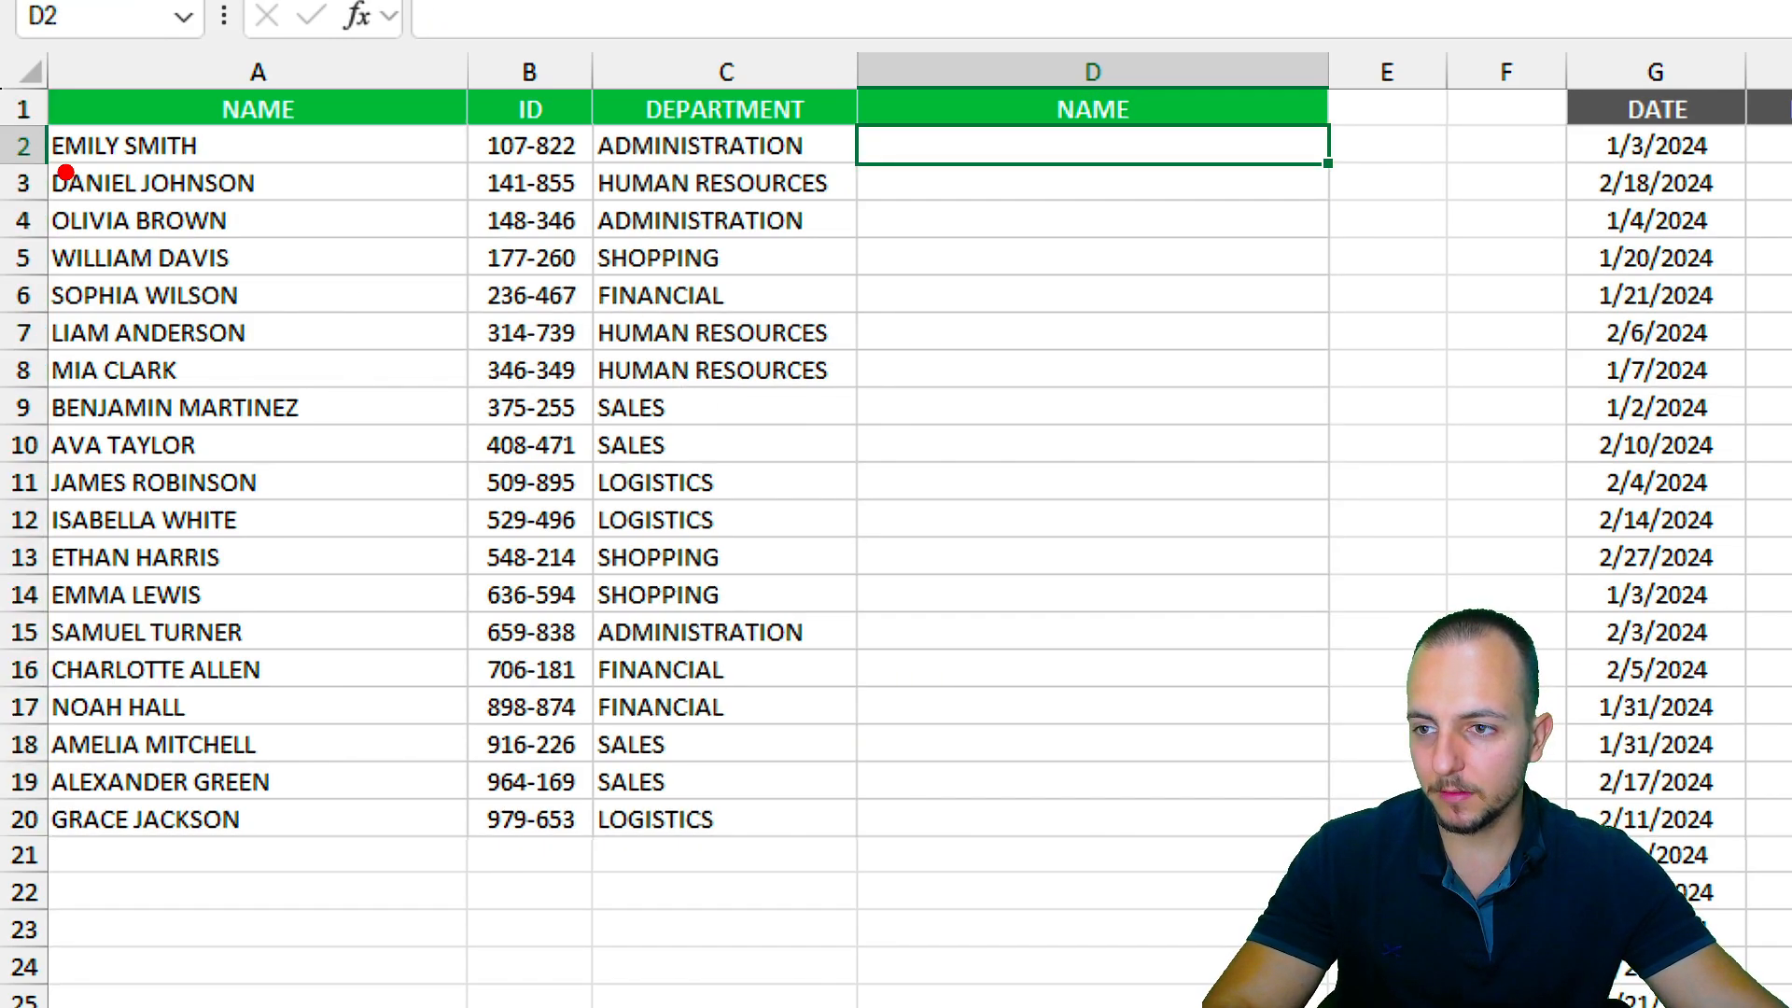
Enter the formula =PROPER(A2) in D2 and fill it down to D20.
left_click_drag(60, 168, 89, 301)
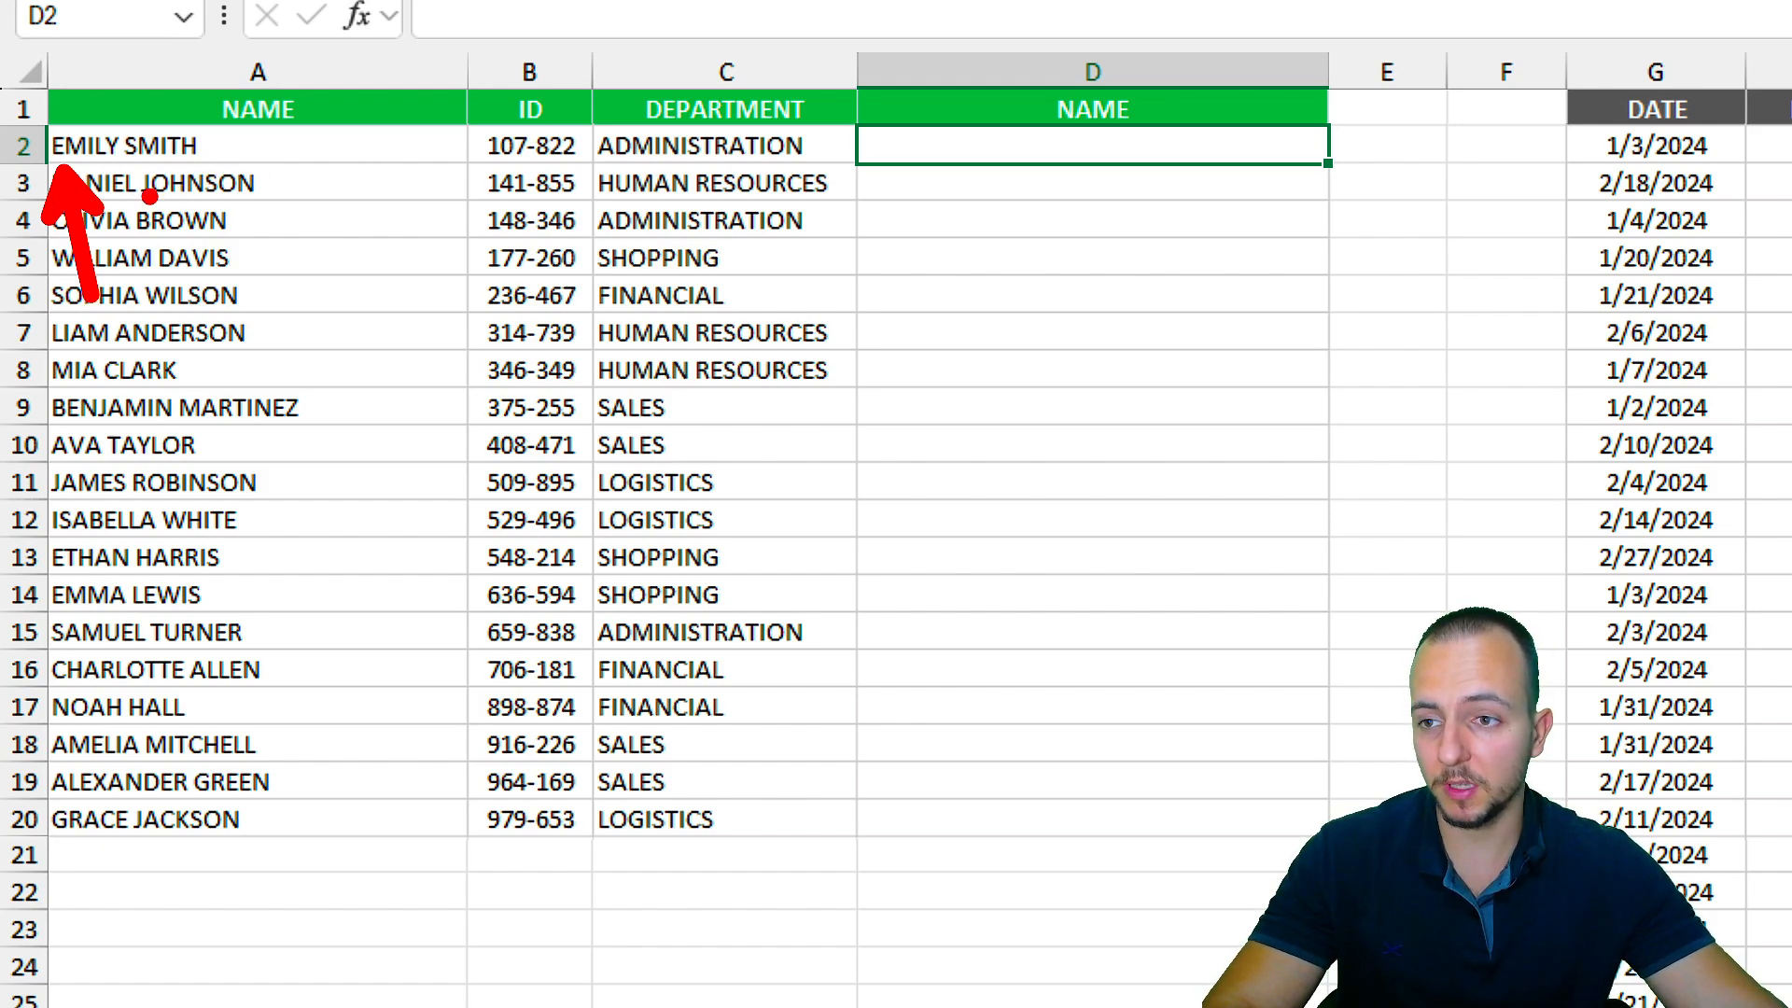
left_click_drag(131, 164, 157, 291)
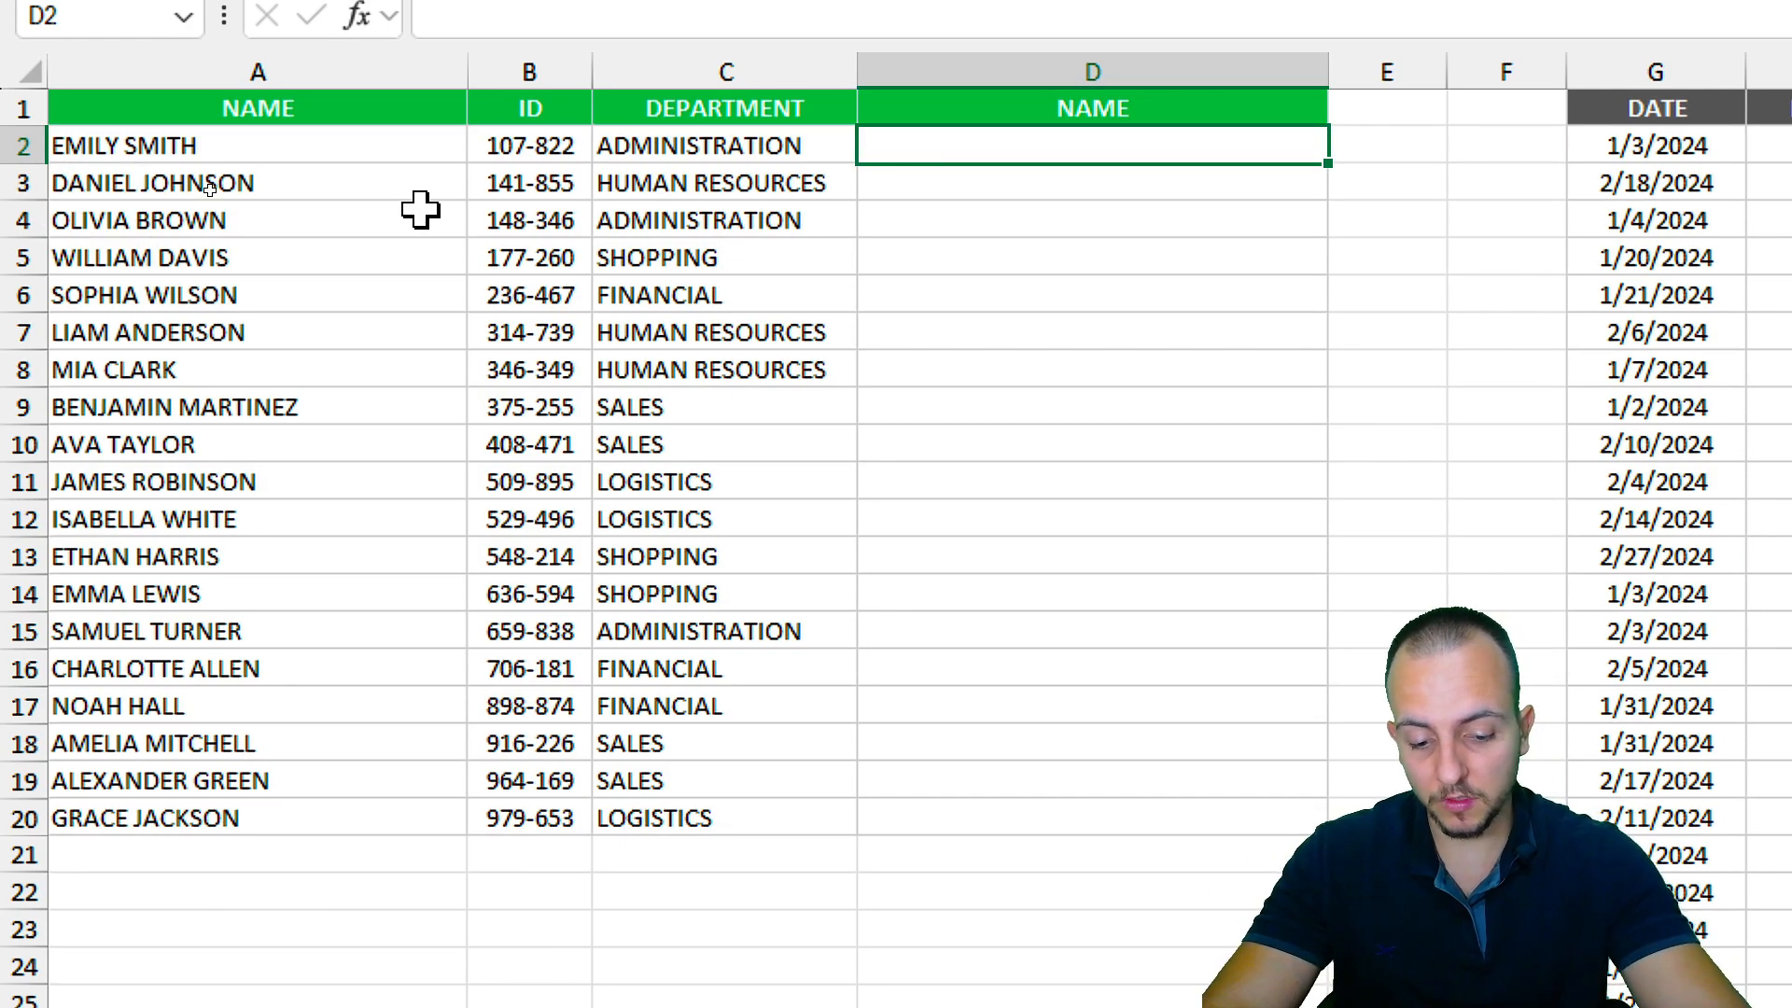
type("=prop")
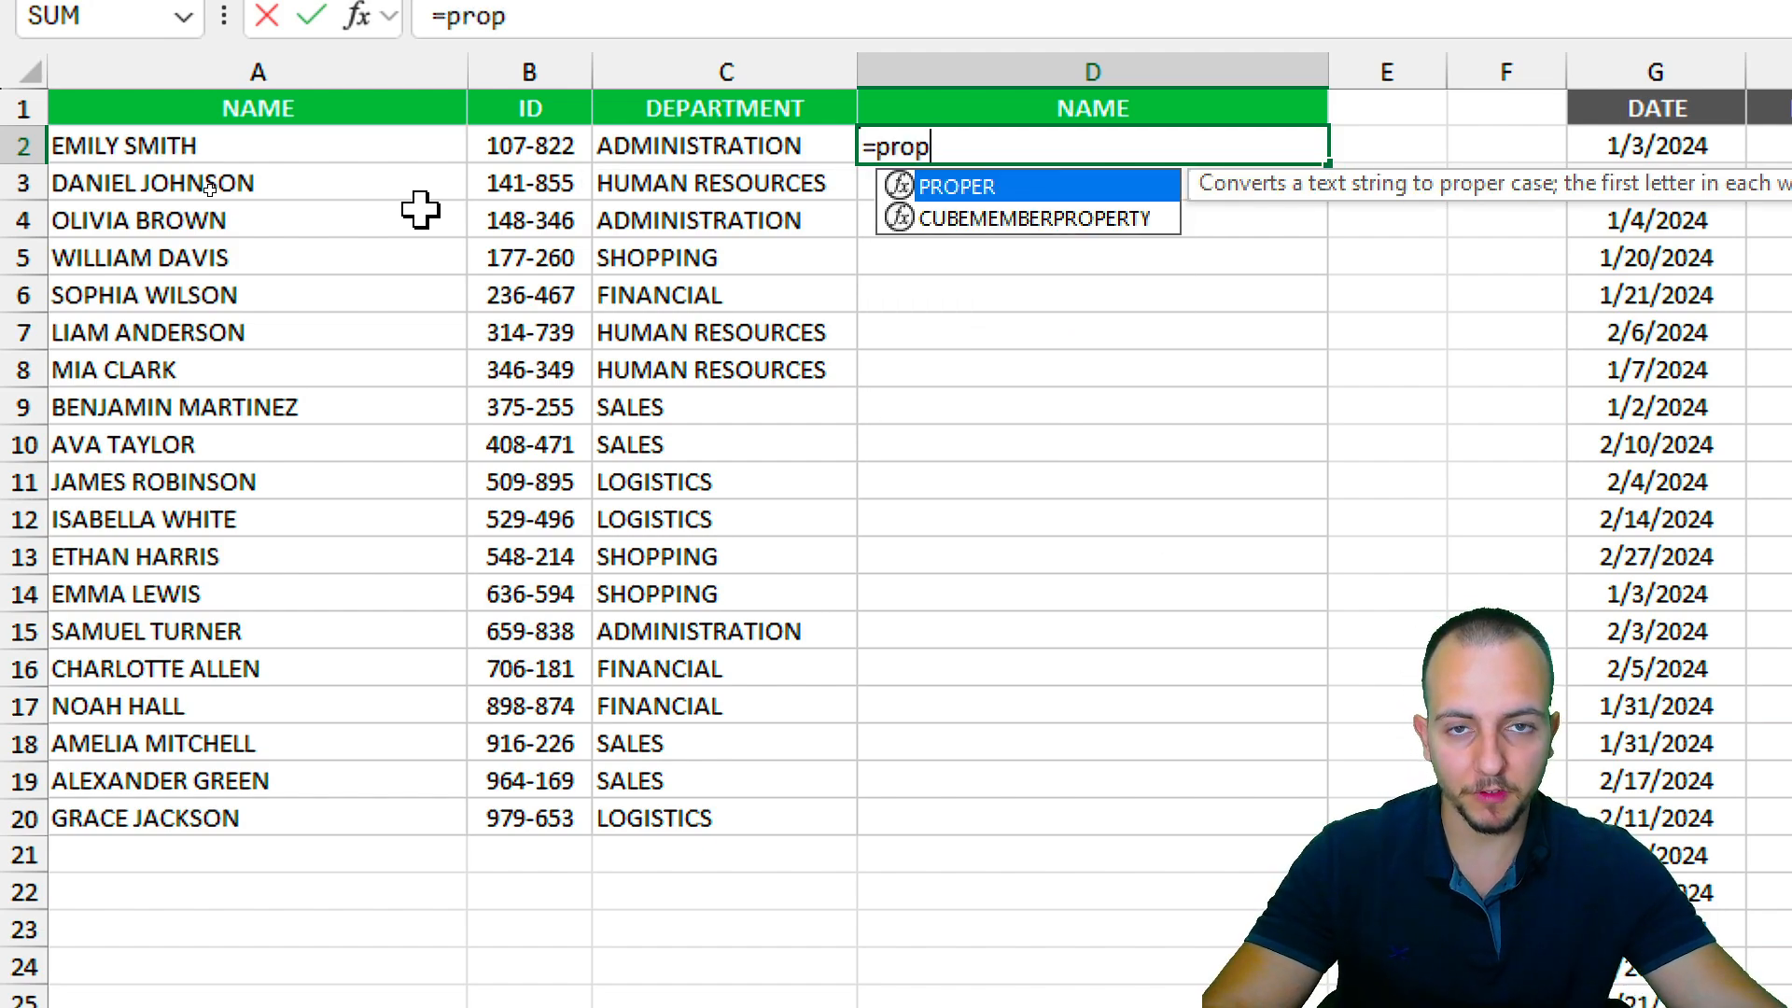
double_click(987, 187)
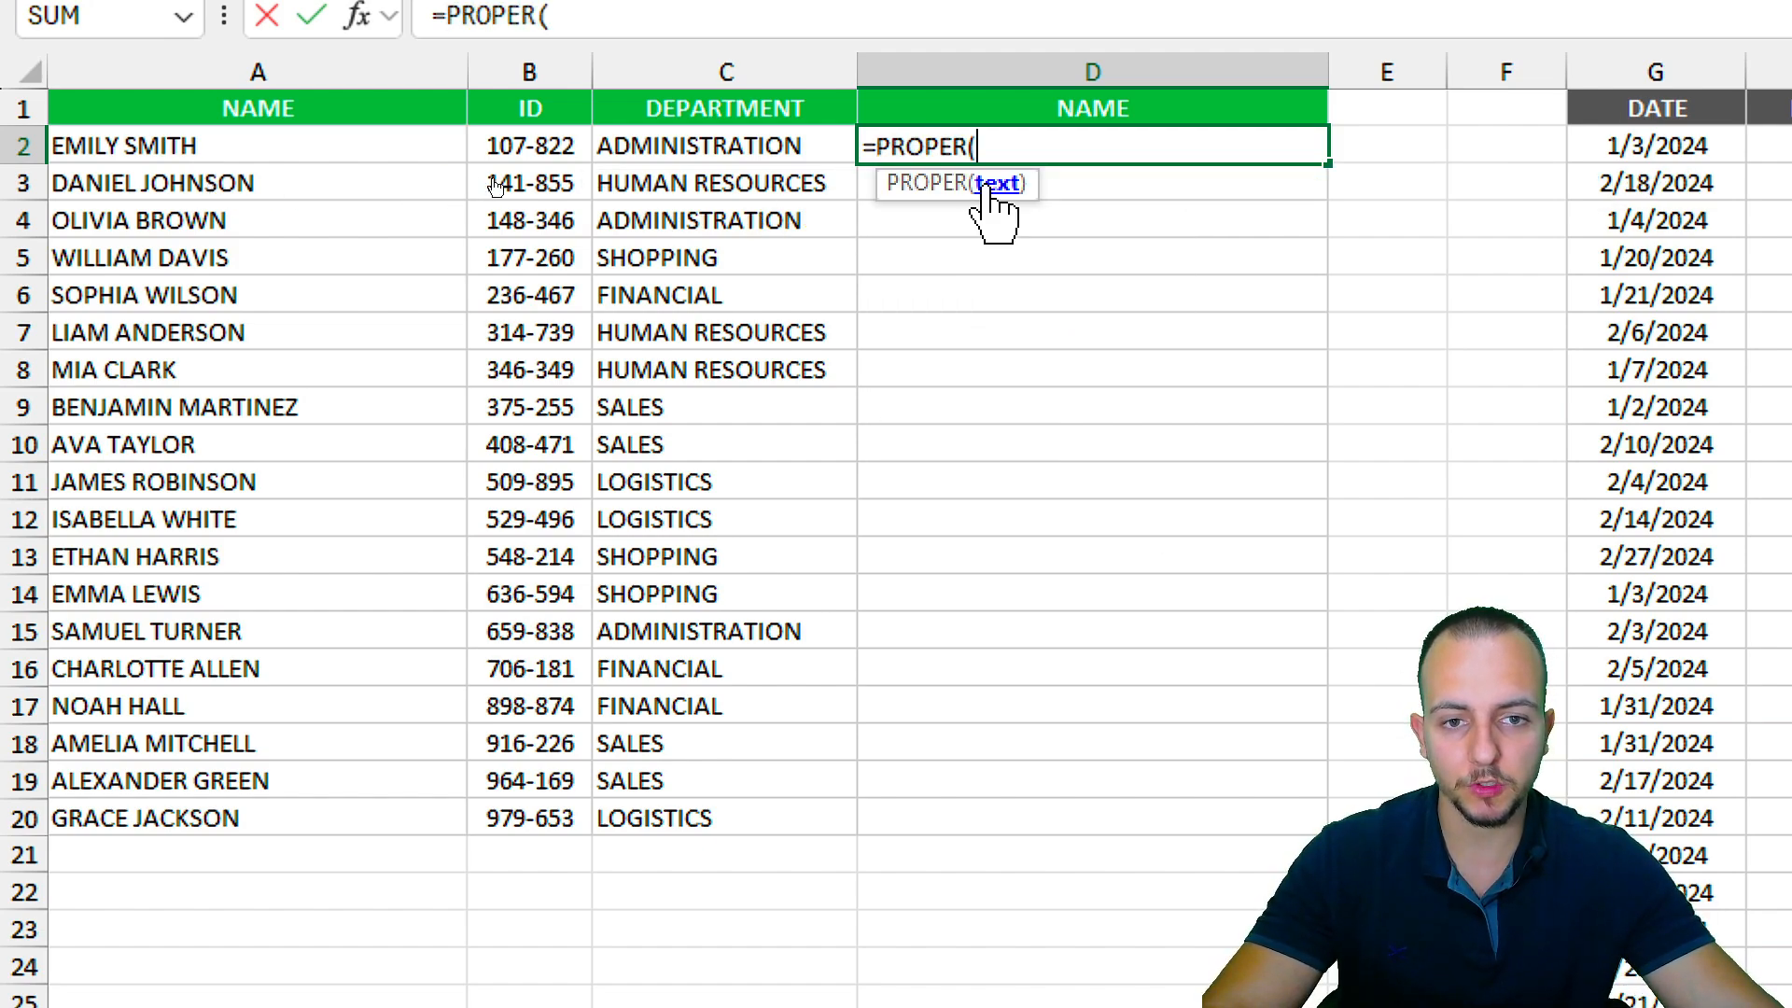
left_click(151, 147)
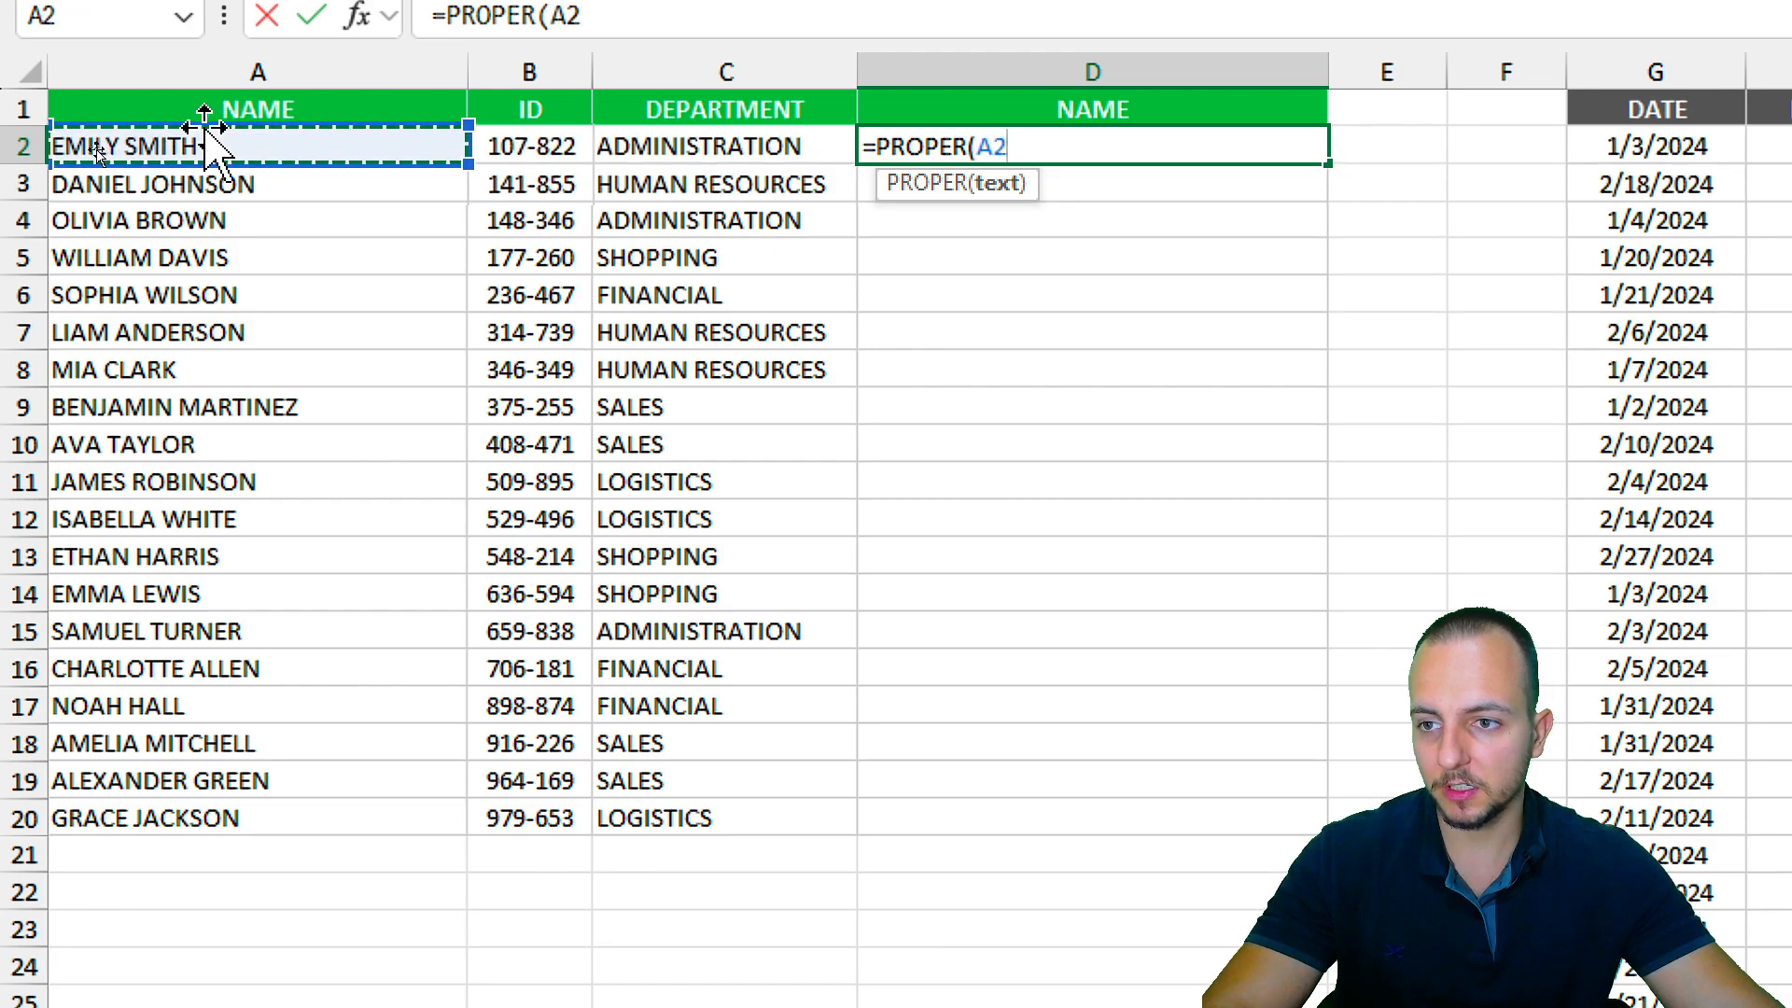
type(")")
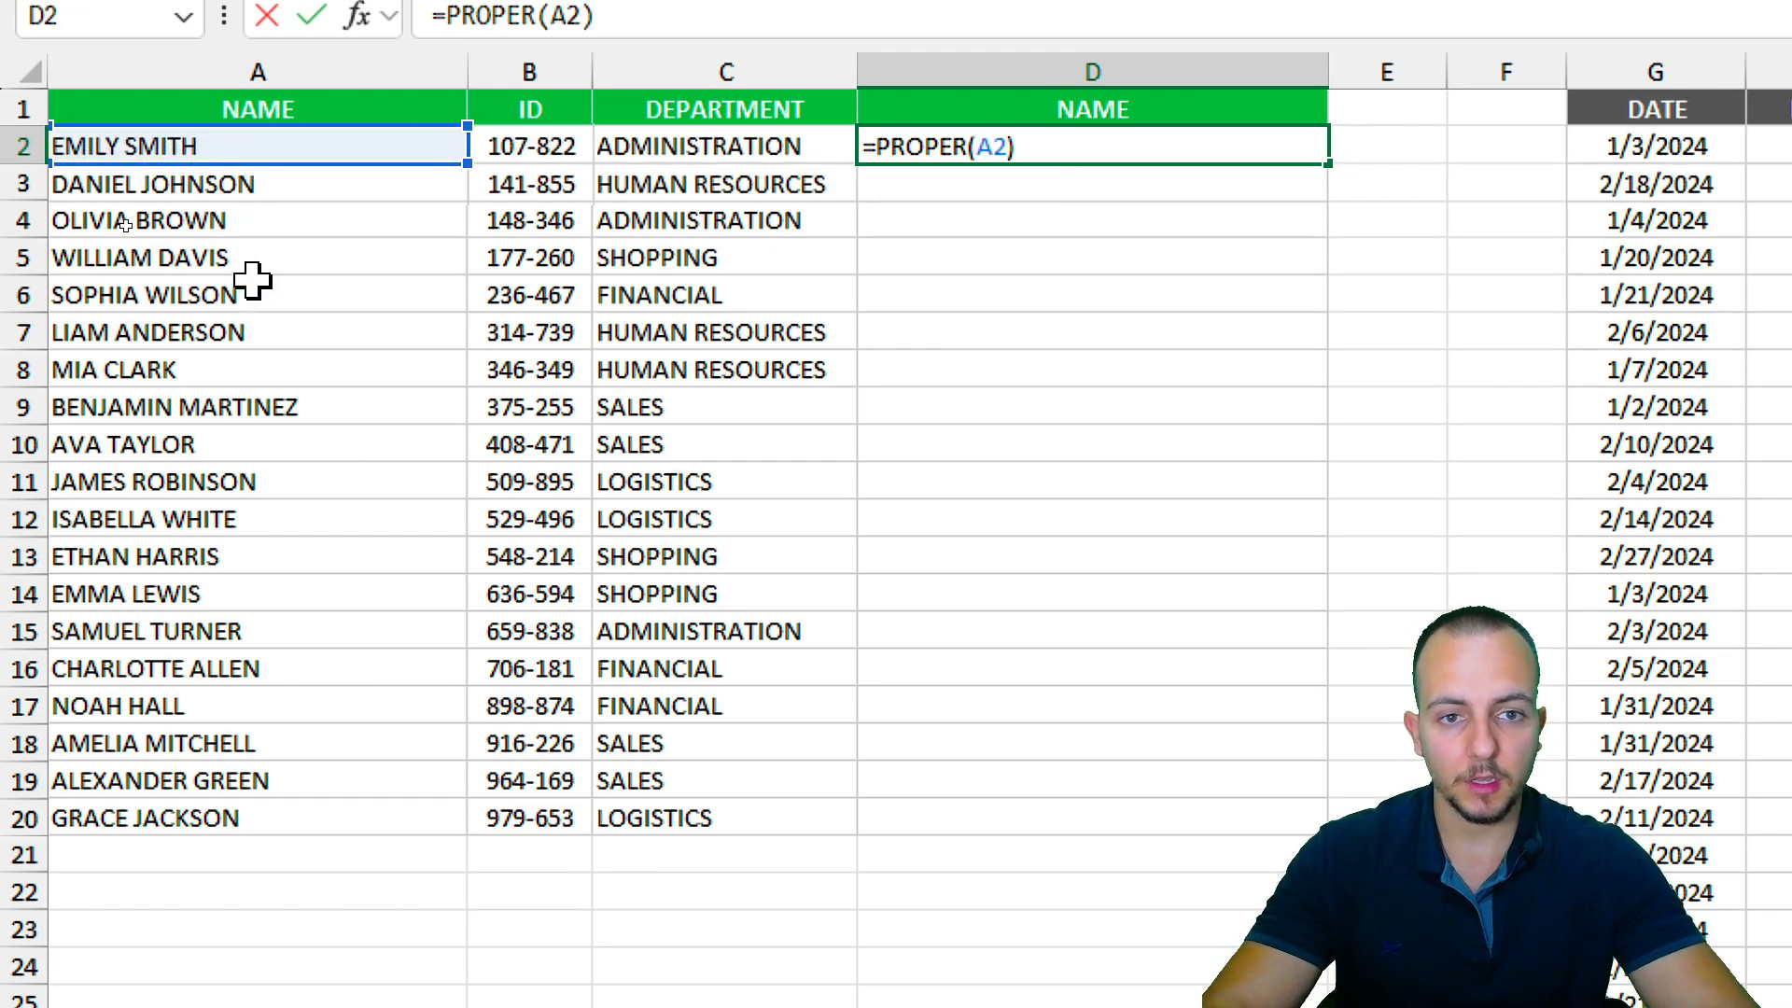
key("Return")
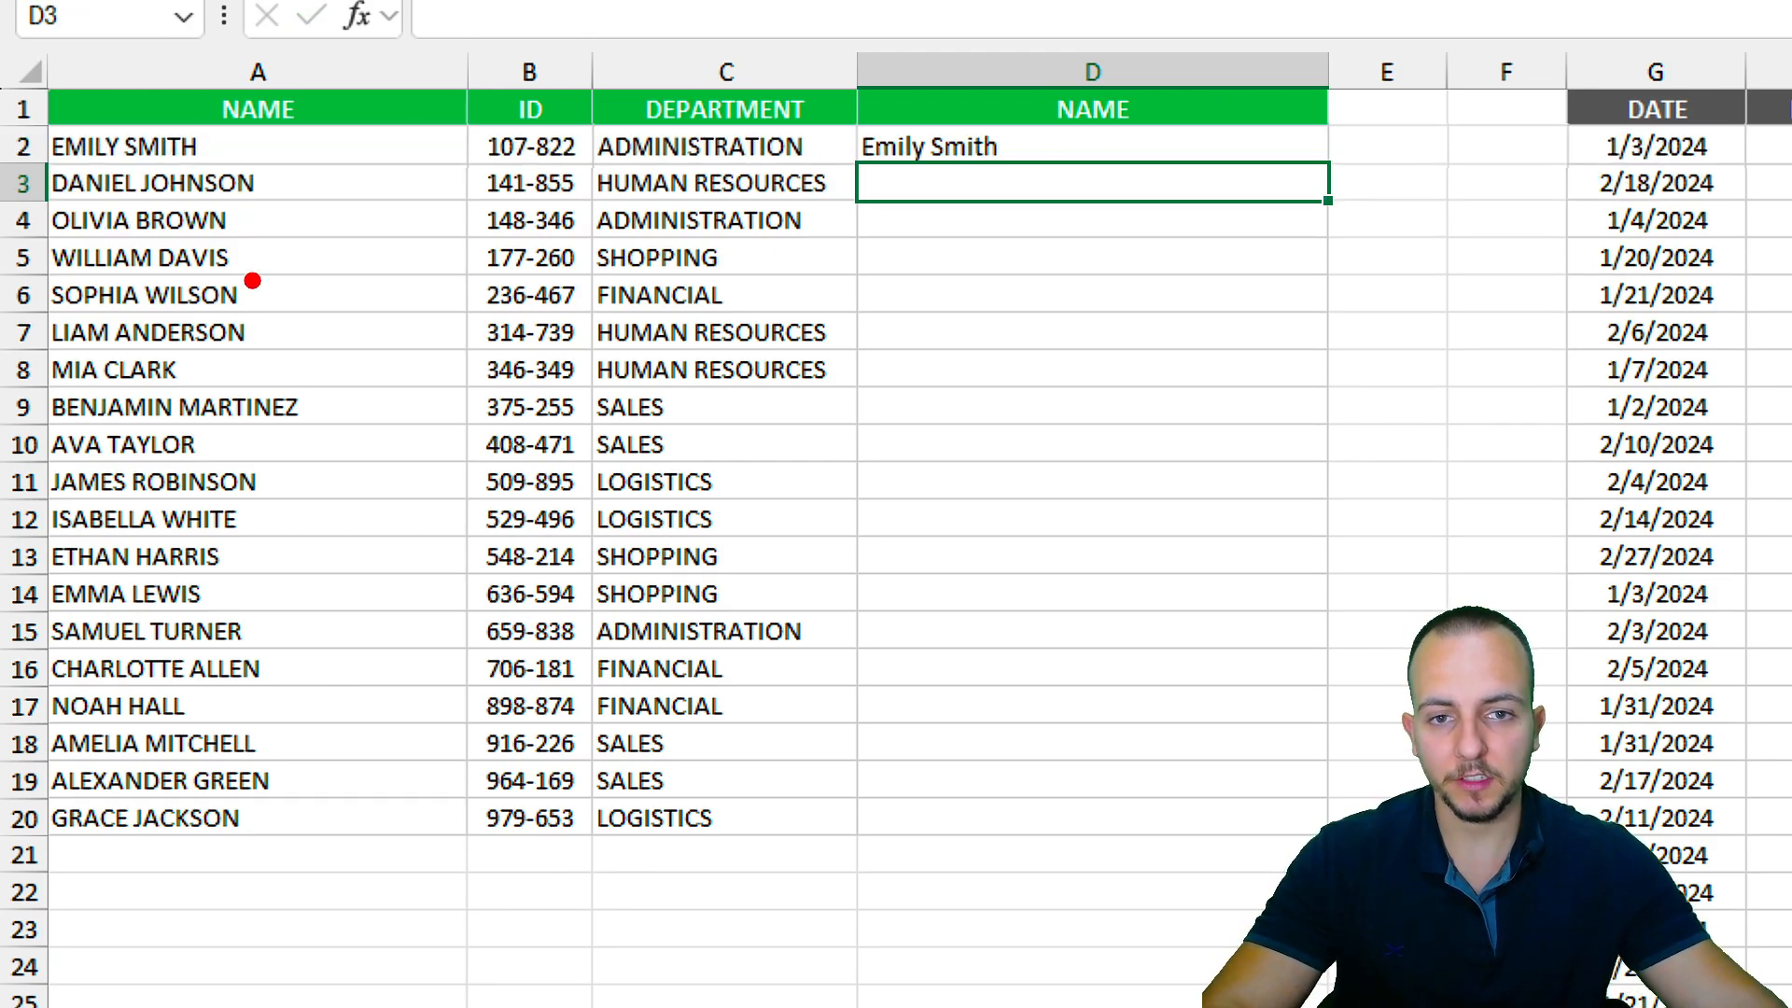
mouse_move(39, 118)
left_mouse_down()
mouse_move(209, 173)
mouse_move(388, 100)
left_mouse_up()
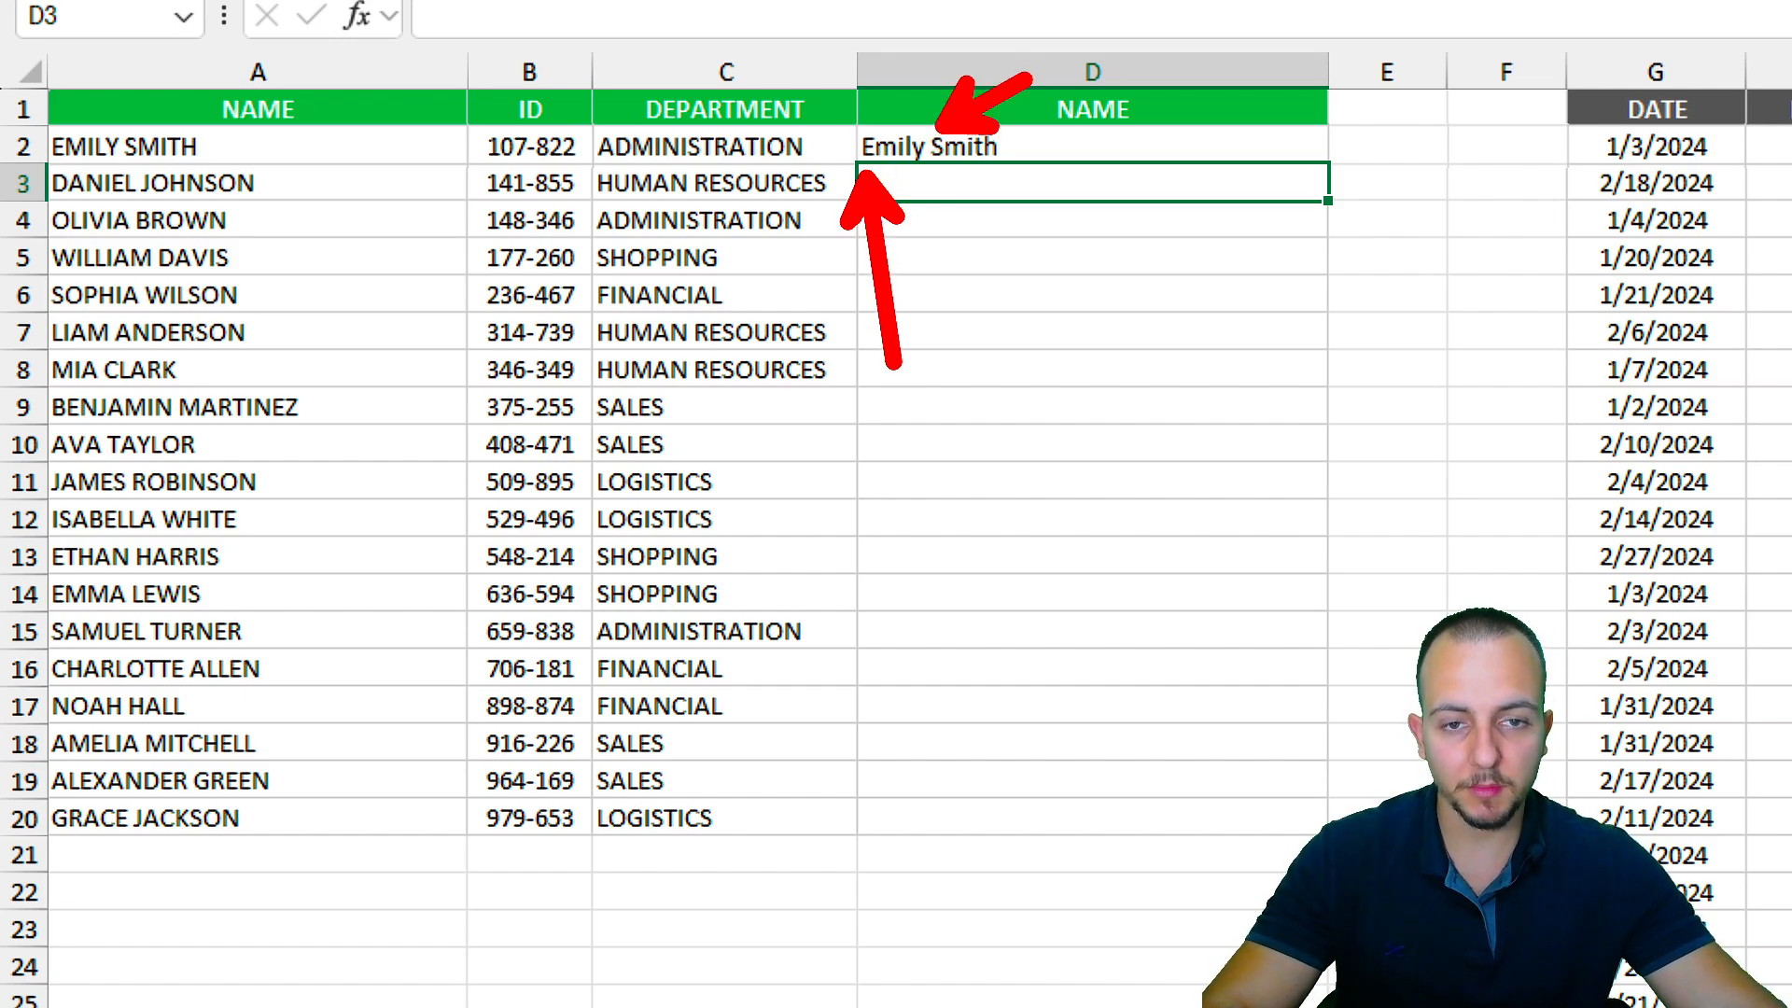
left_click(1059, 140)
left_click_drag(1325, 164, 1174, 818)
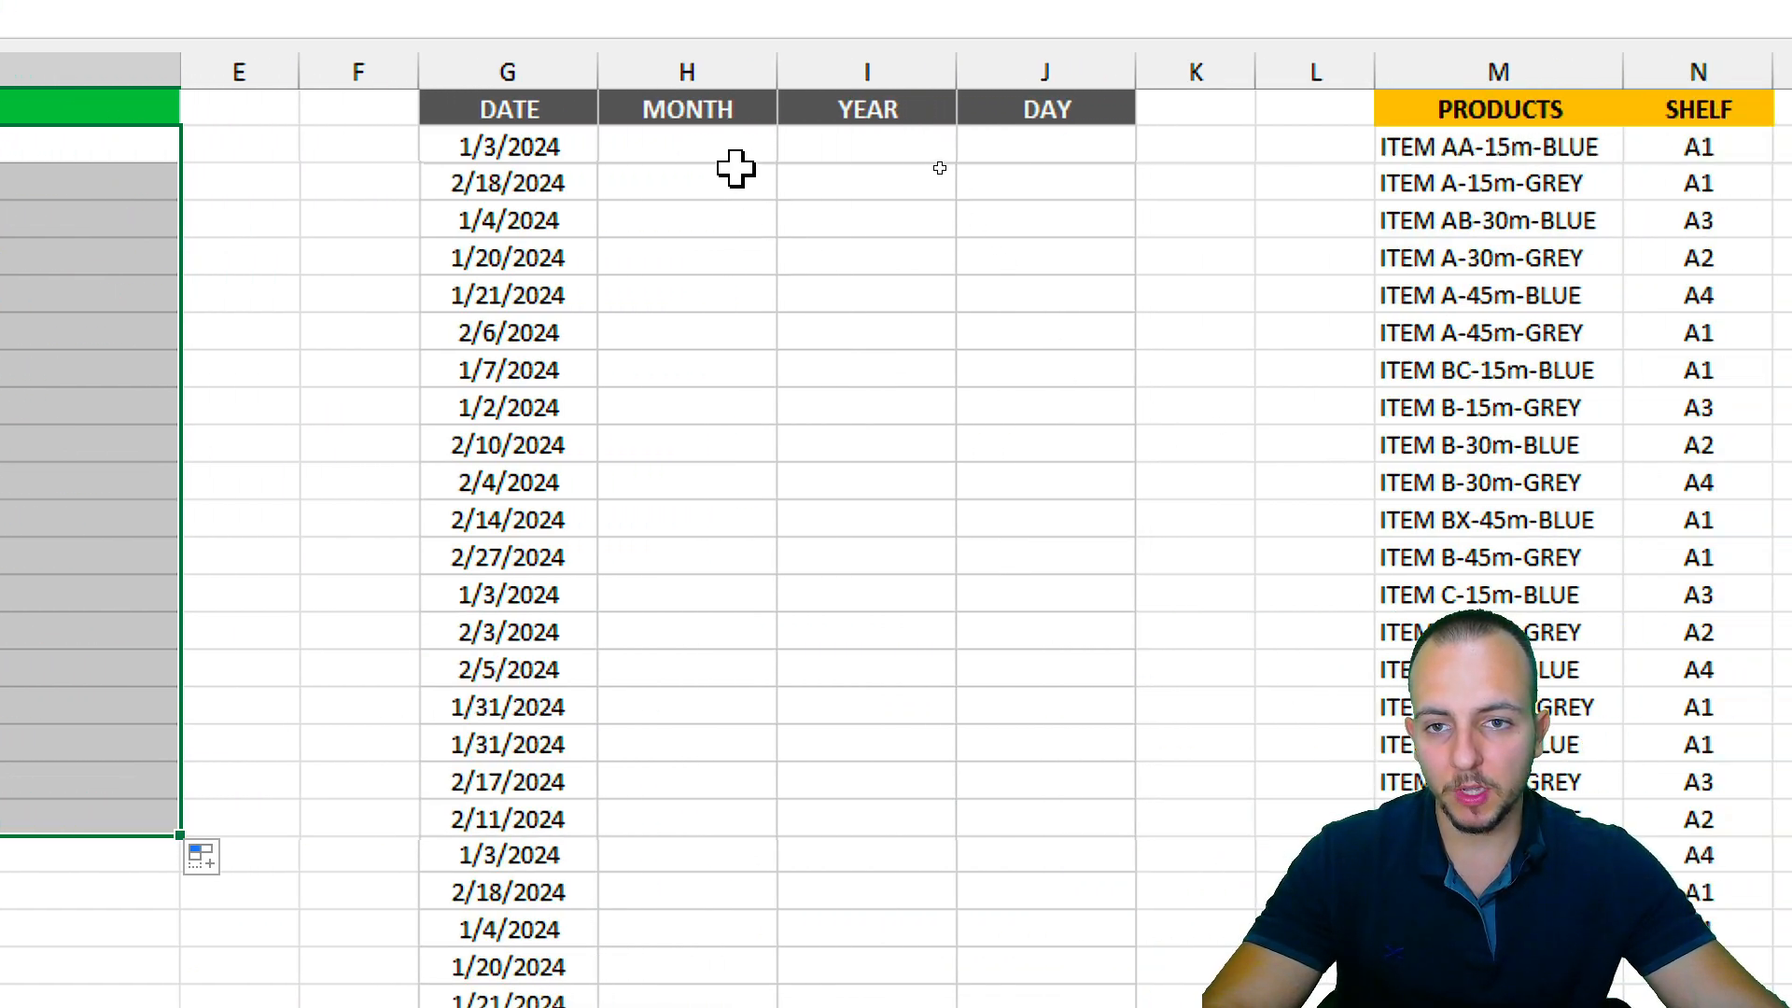
Start a TEXT formula in H2, the first cell of the MONTH column.
left_click(696, 149)
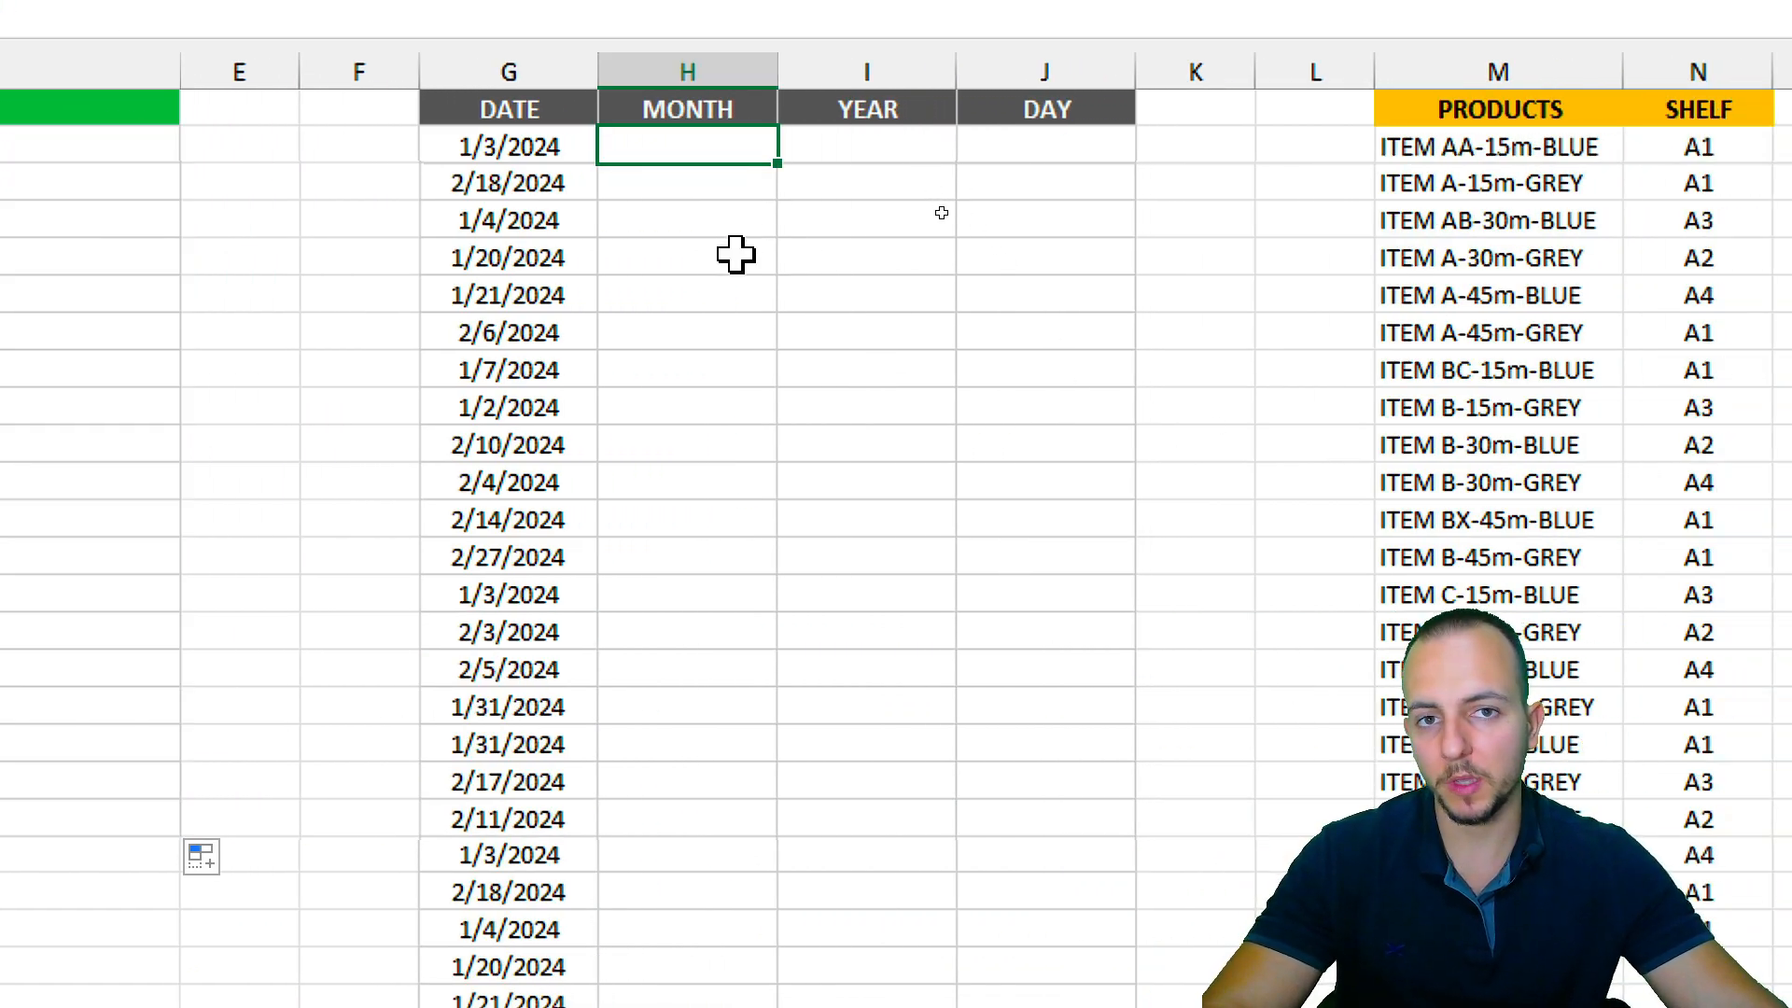
type("=")
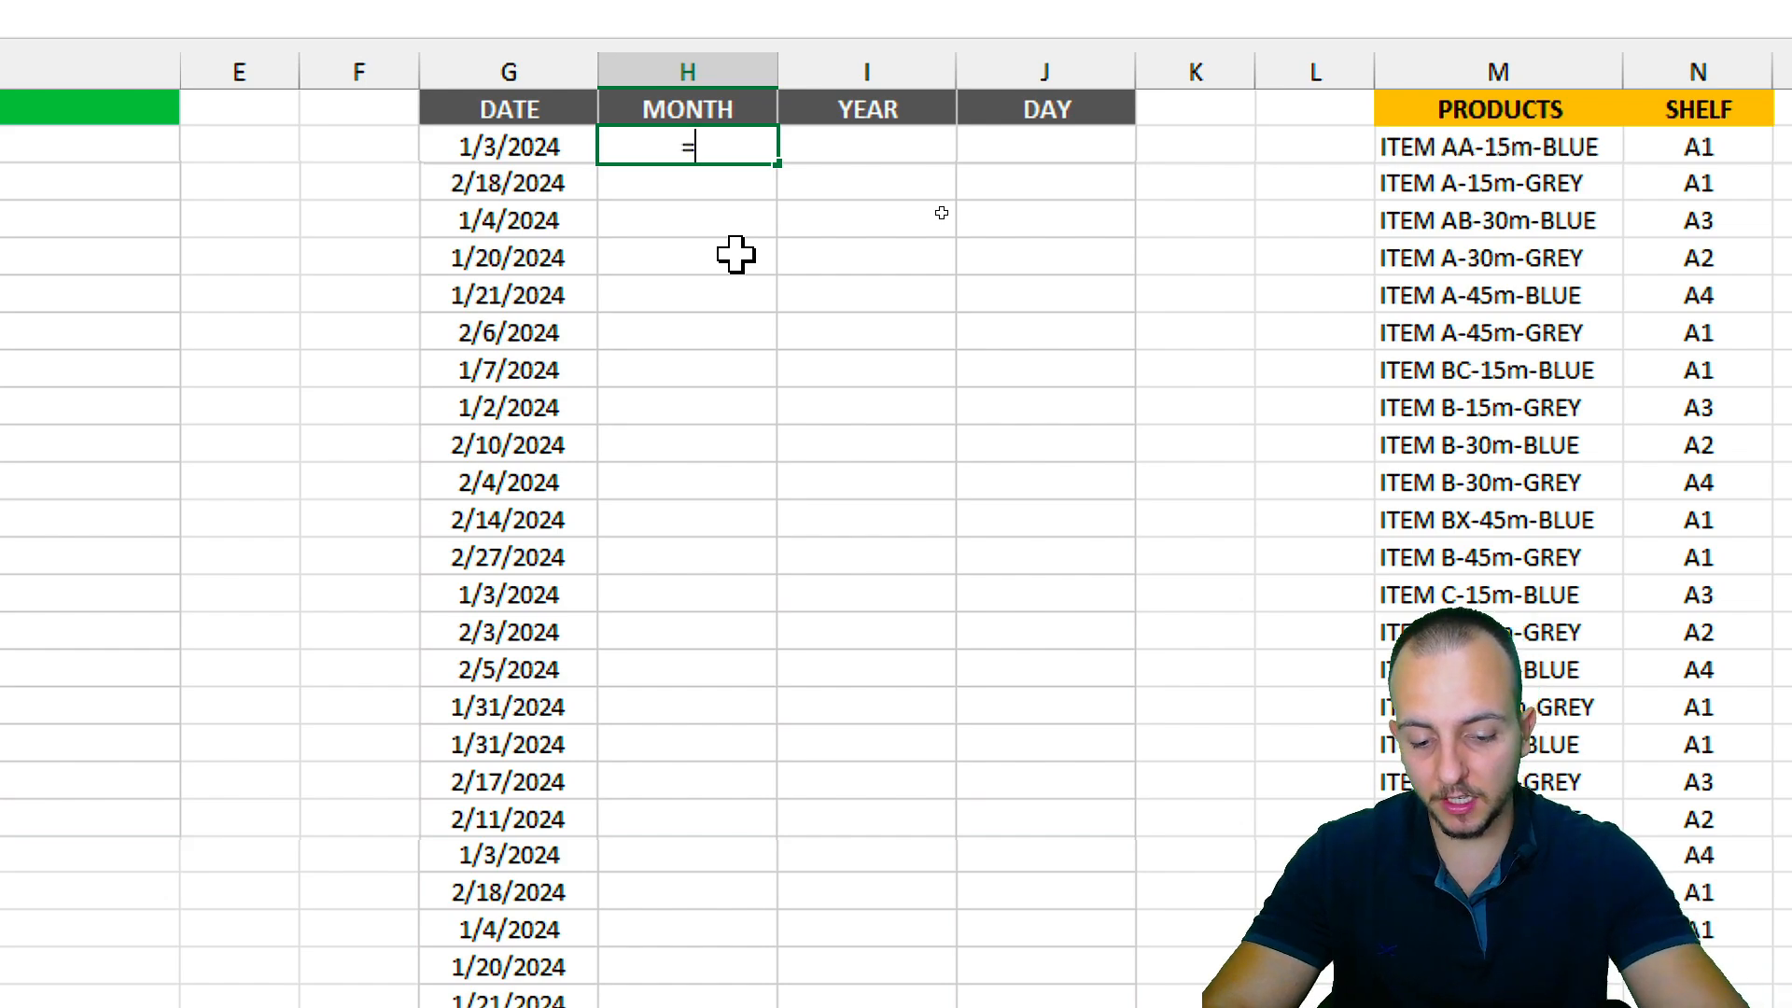
type("text")
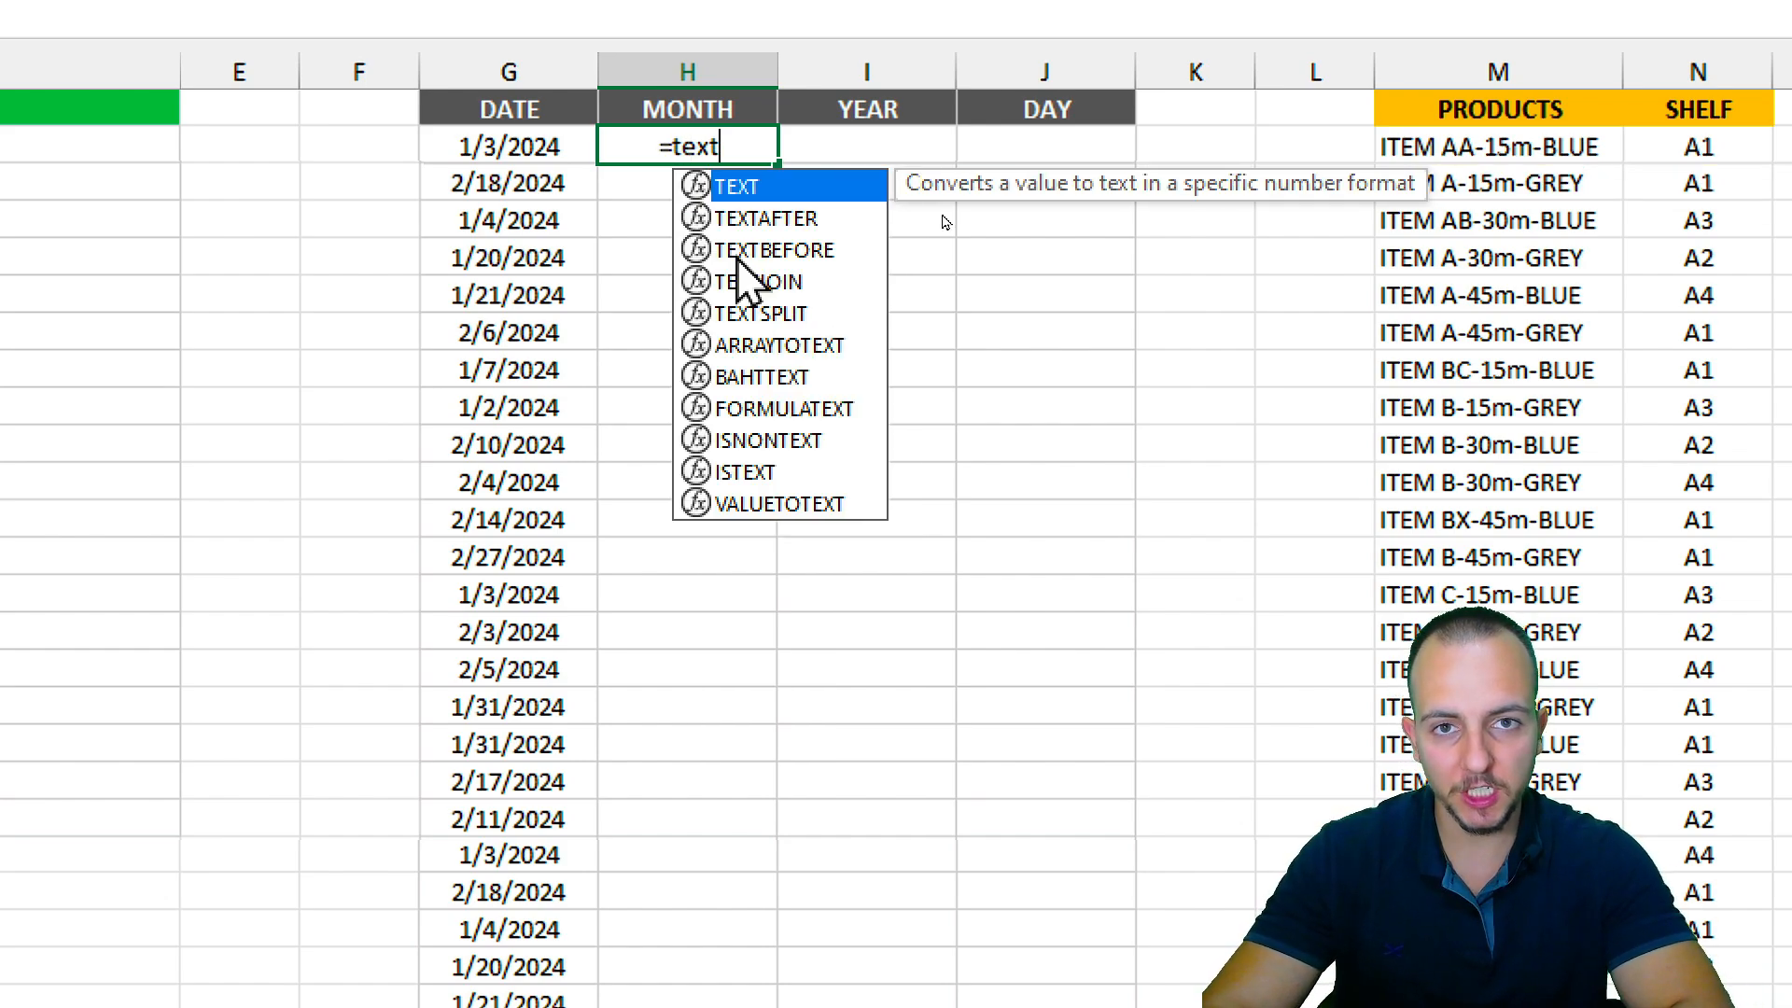
double_click(775, 184)
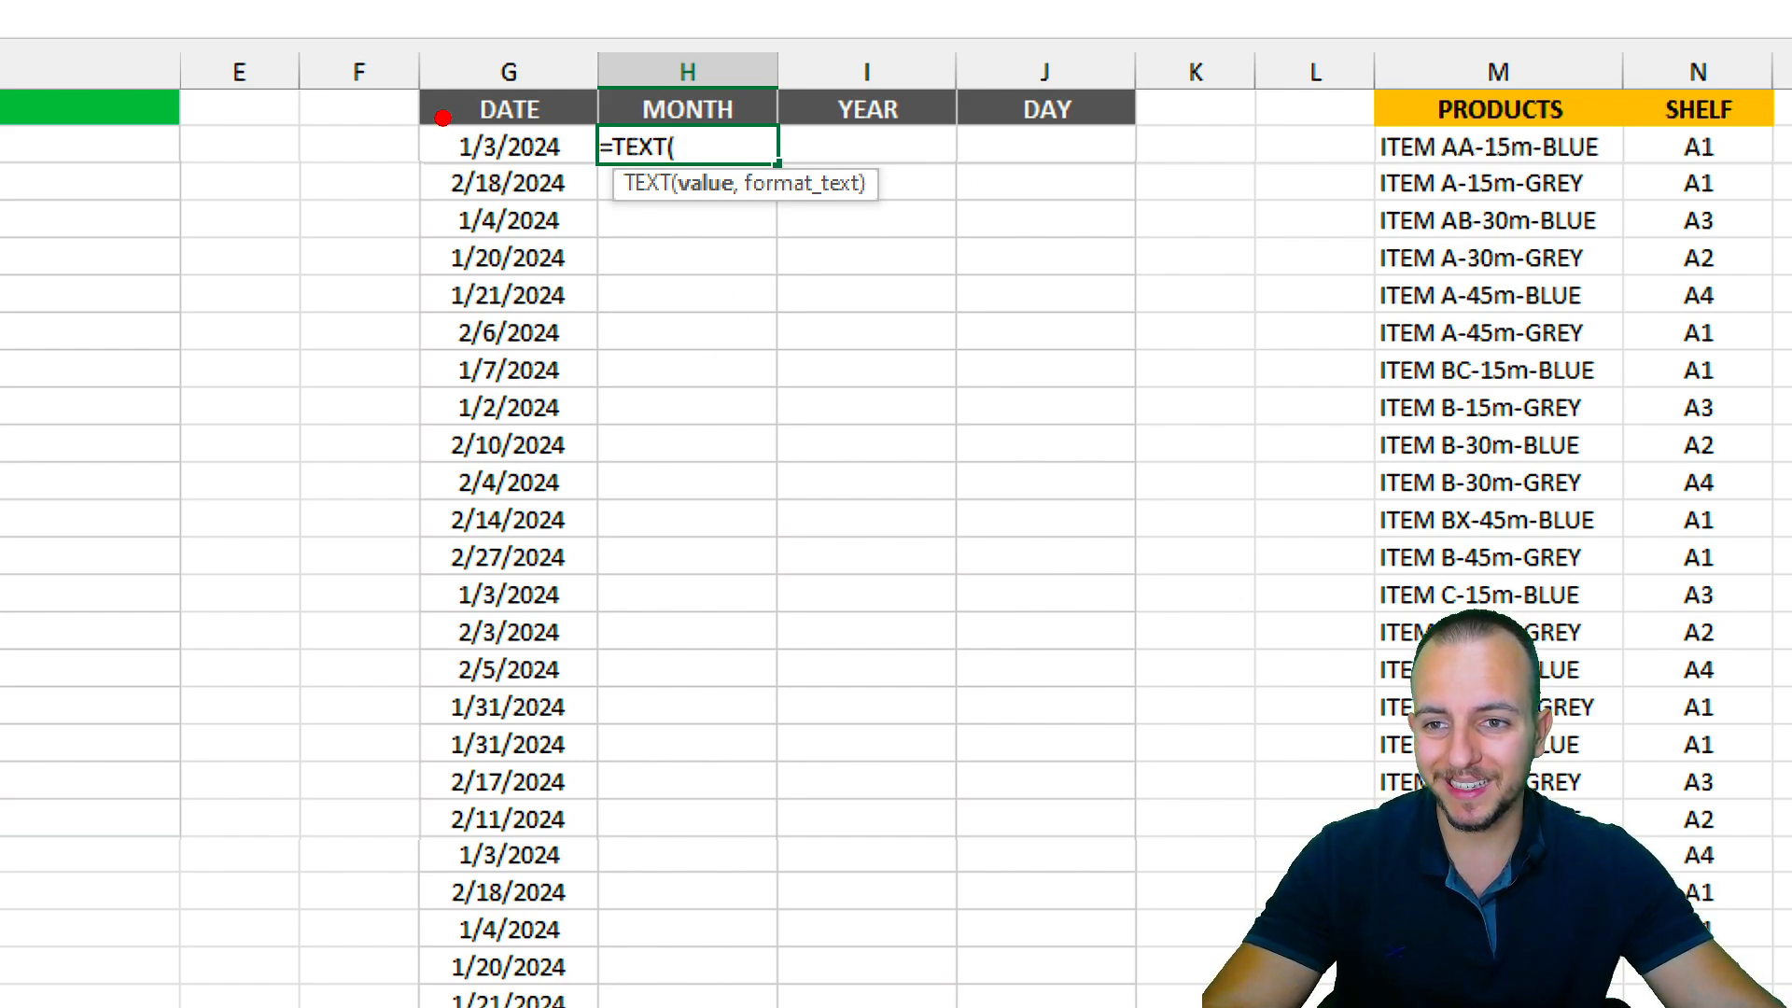
mouse_move(440, 116)
left_mouse_down()
mouse_move(588, 299)
mouse_move(576, 333)
mouse_move(734, 469)
left_mouse_up()
mouse_move(745, 364)
left_mouse_down()
mouse_move(784, 278)
mouse_move(870, 385)
mouse_move(871, 439)
left_mouse_up()
mouse_move(961, 313)
left_mouse_down()
mouse_move(975, 420)
mouse_move(989, 387)
left_mouse_up()
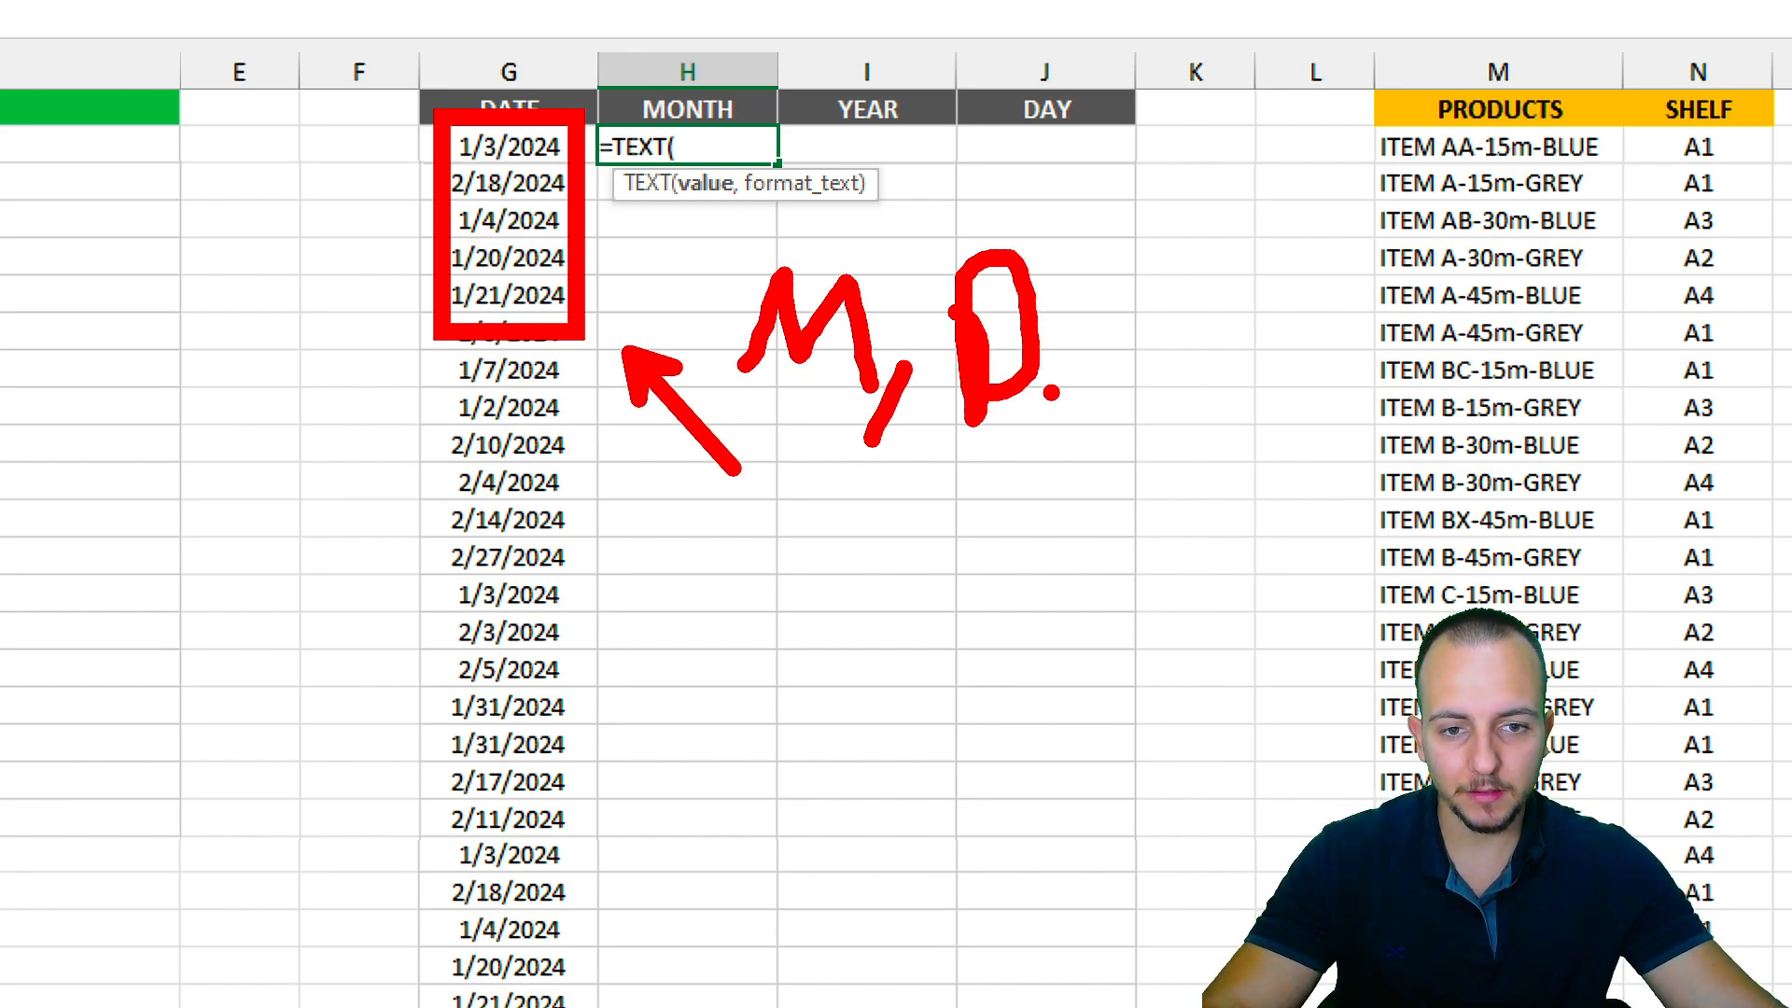
left_click_drag(1119, 384, 1064, 496)
left_click_drag(1145, 301, 1227, 383)
left_click_drag(1276, 284, 1178, 526)
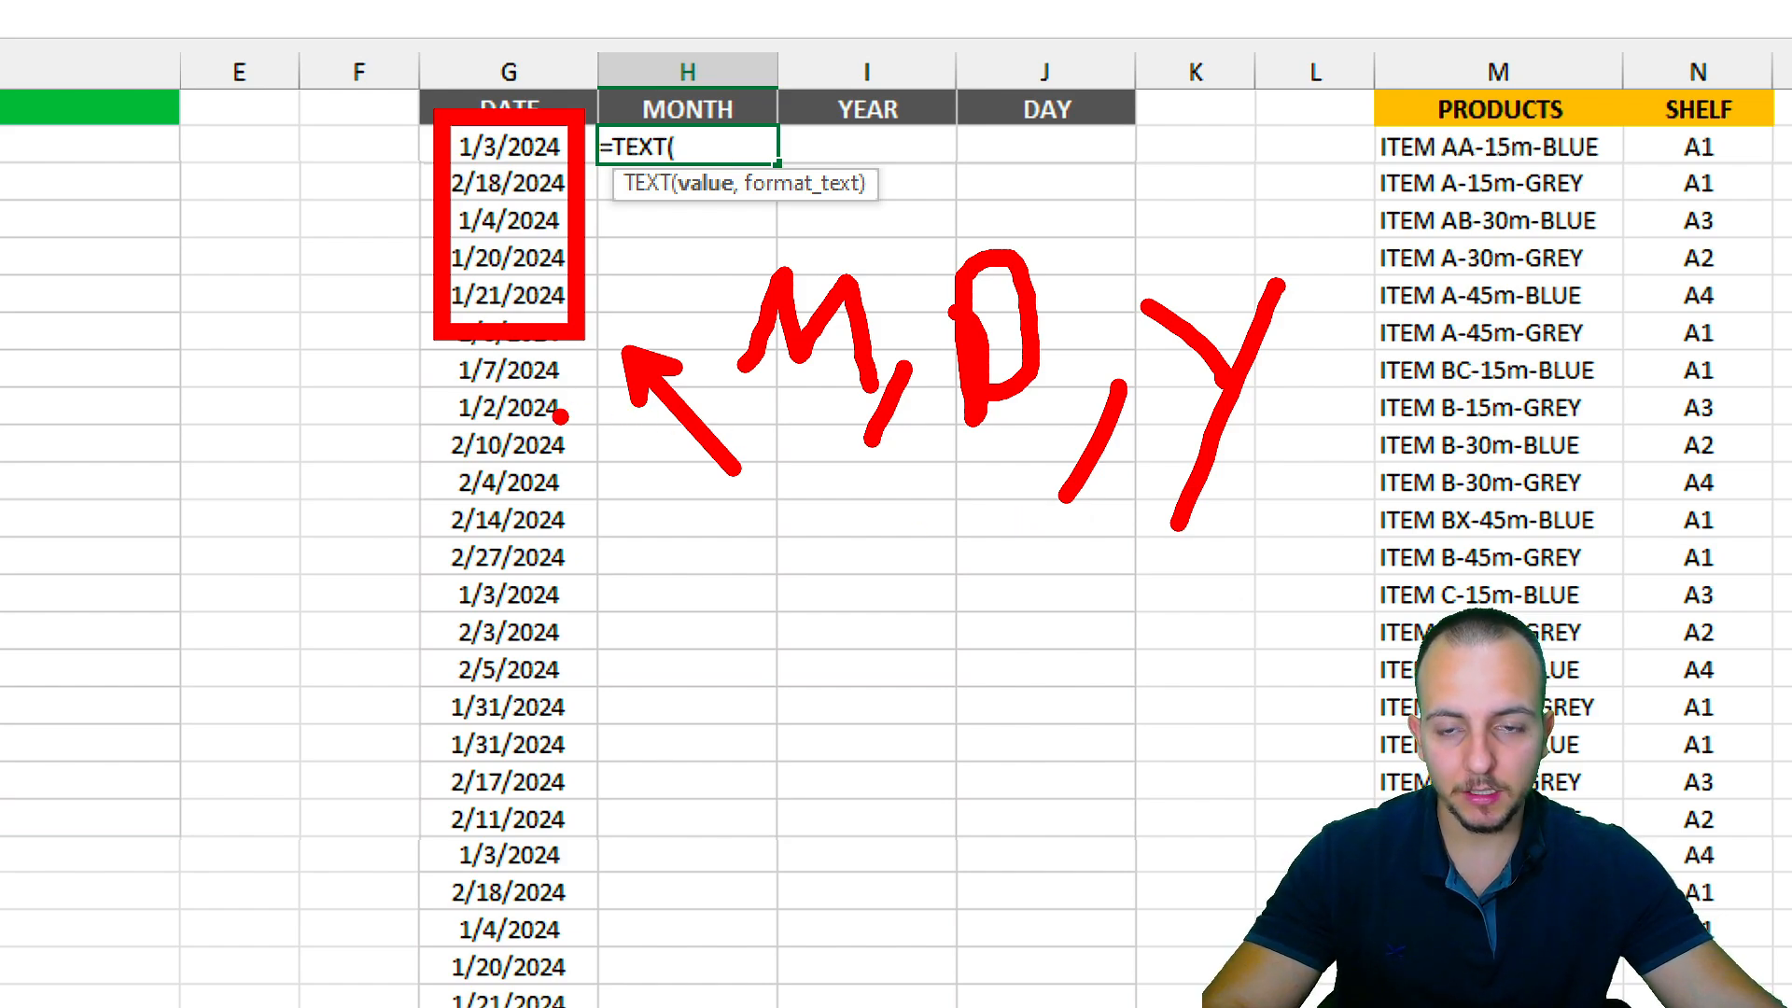
key("Escape")
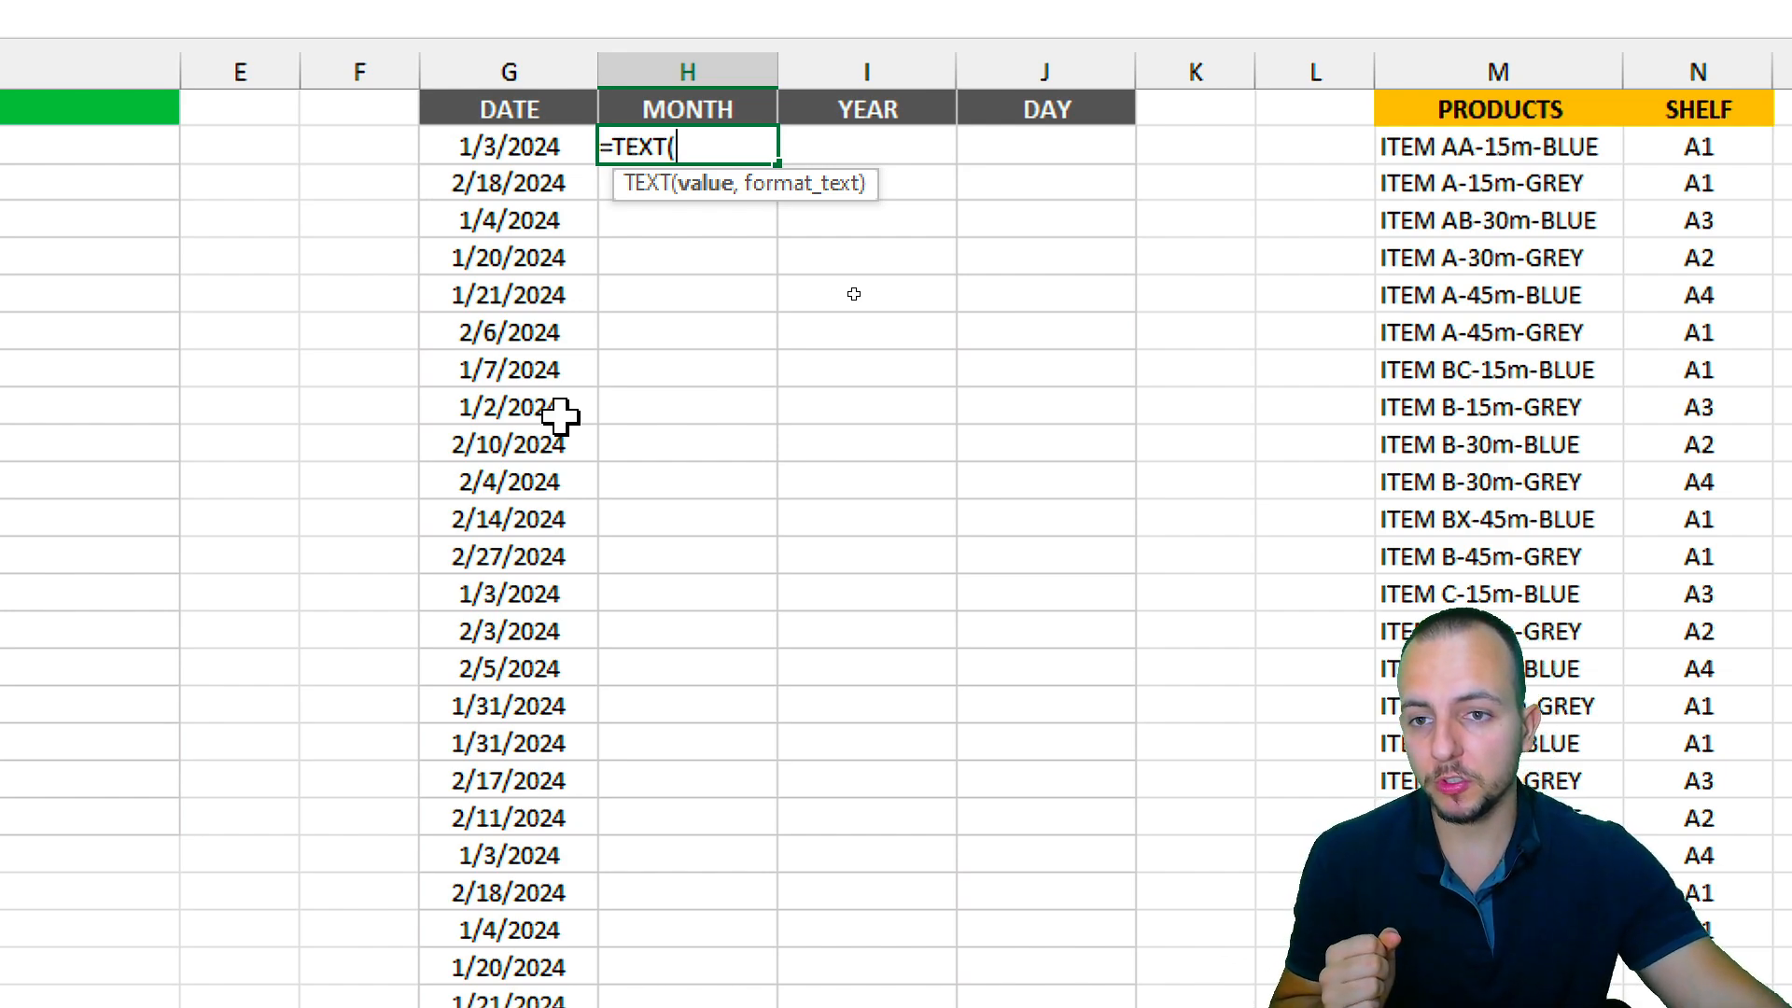
Complete the MONTH formula in H2 as =TEXT(G2,"m").
left_click(507, 149)
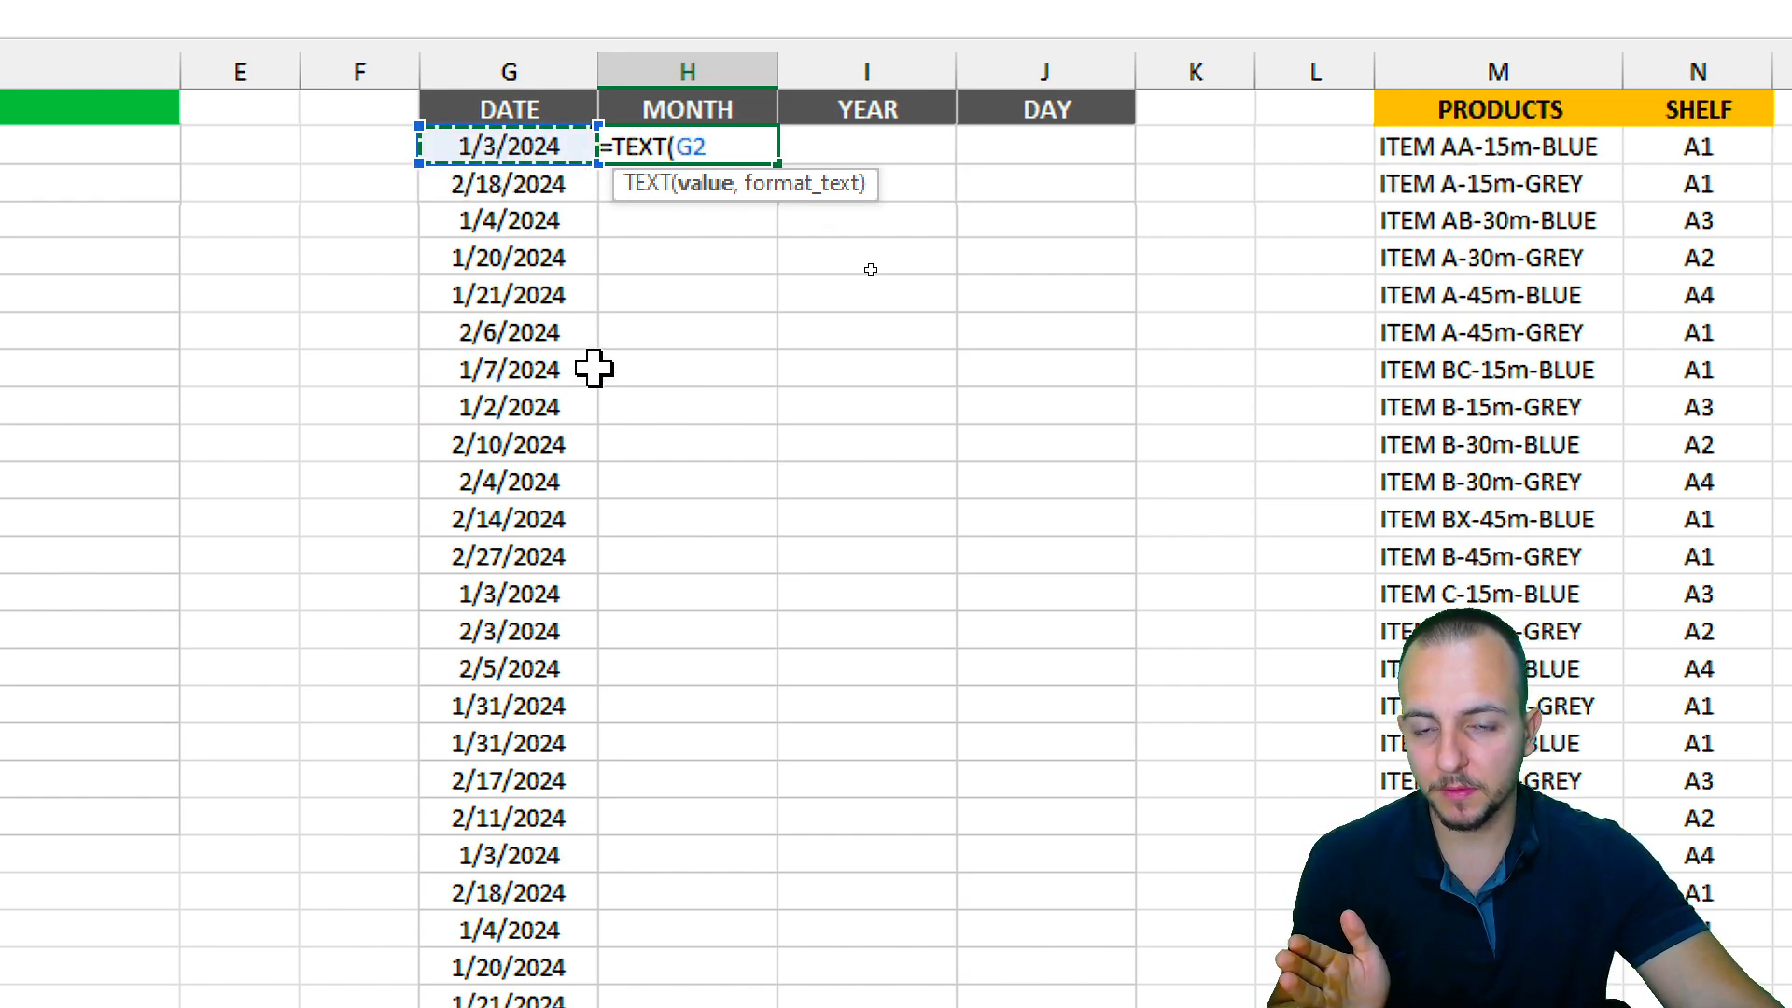
type(",")
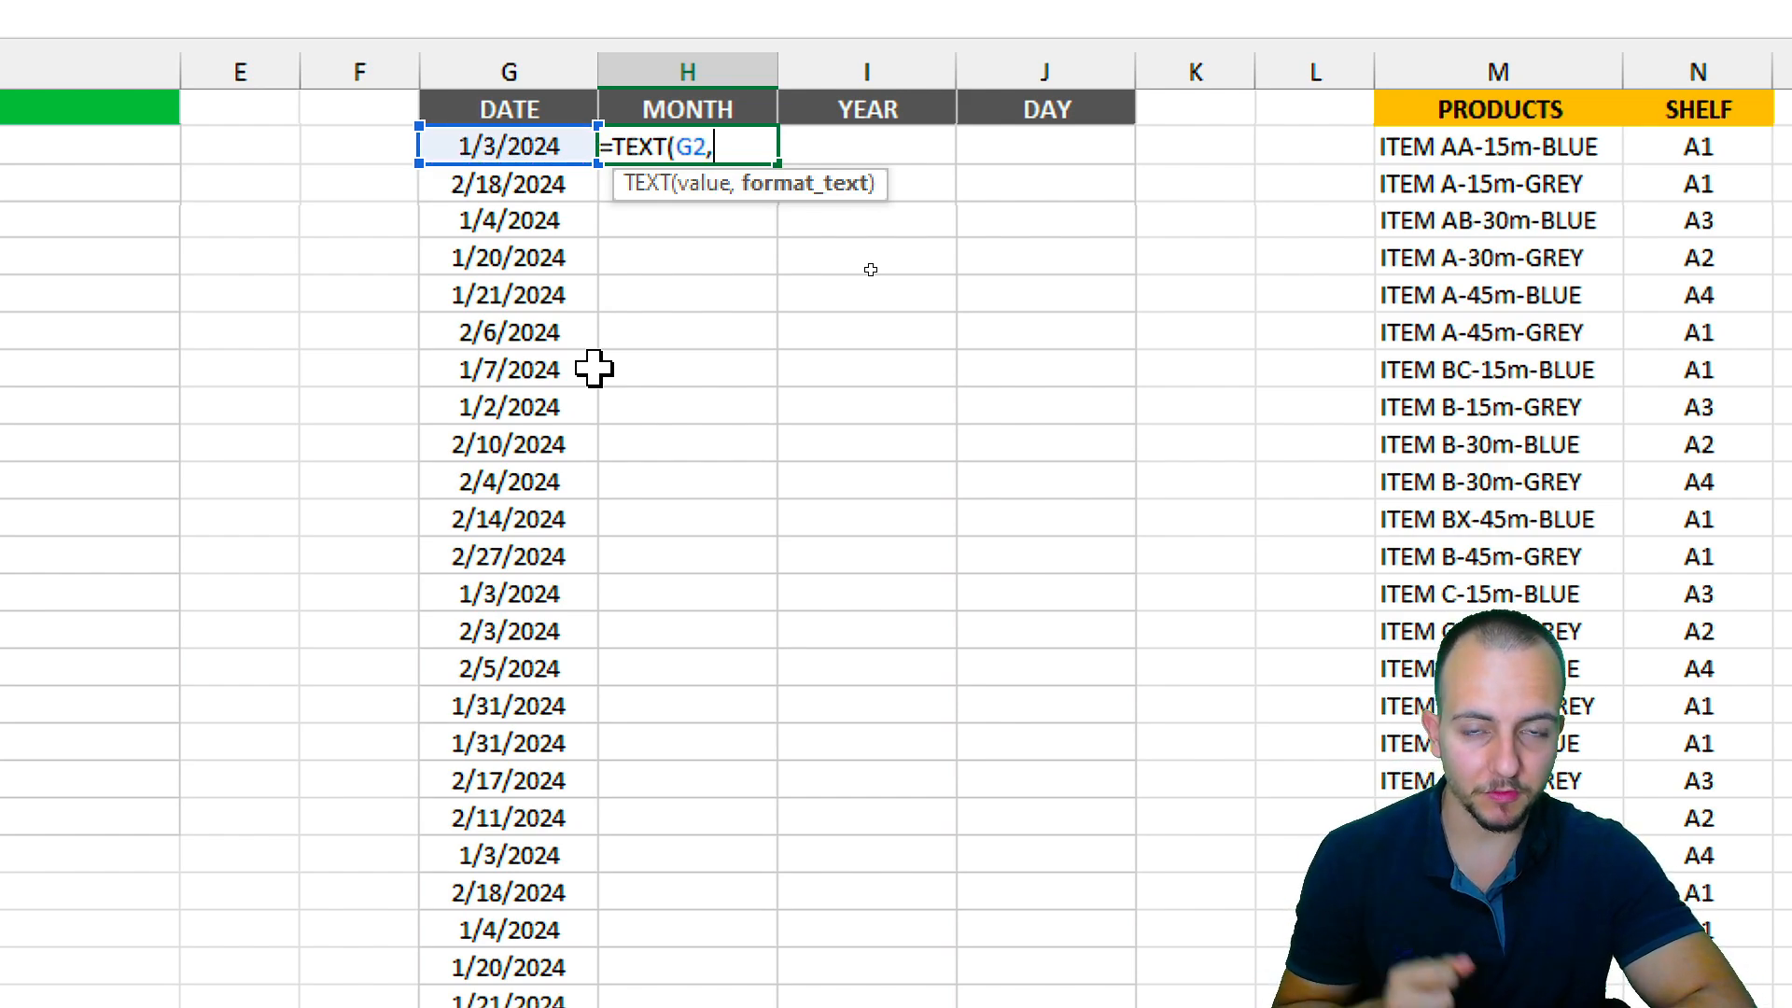
type("\"")
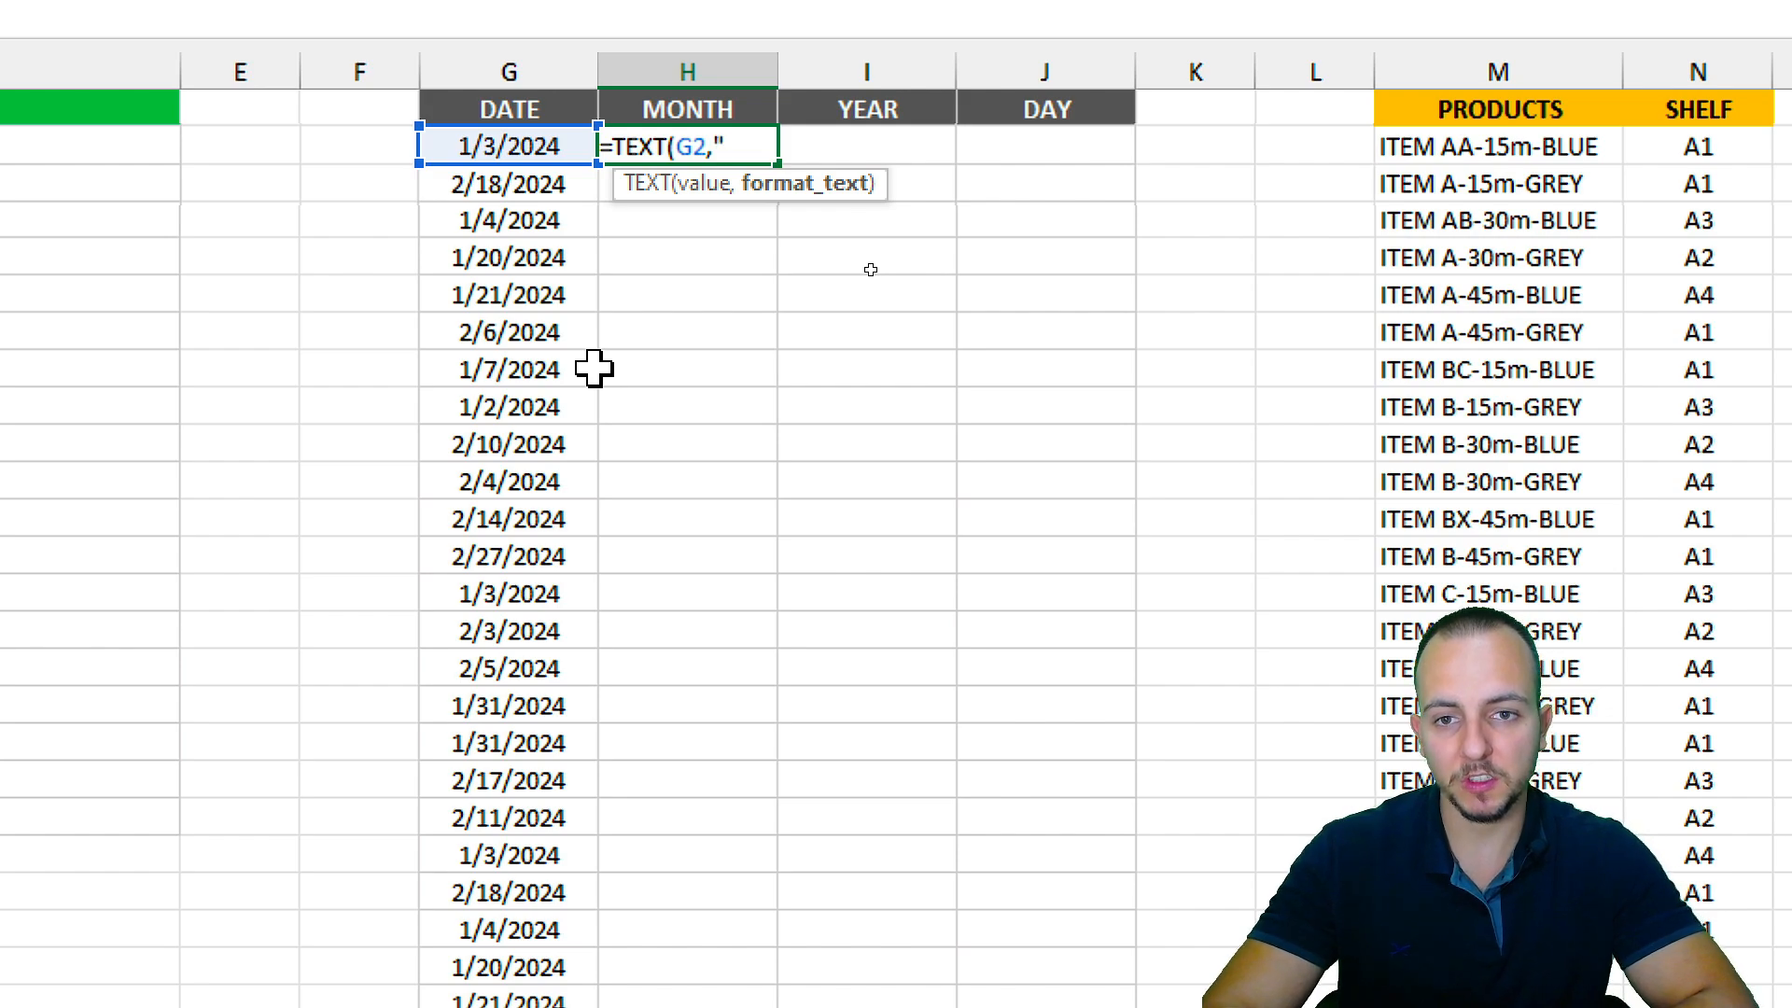
type("m")
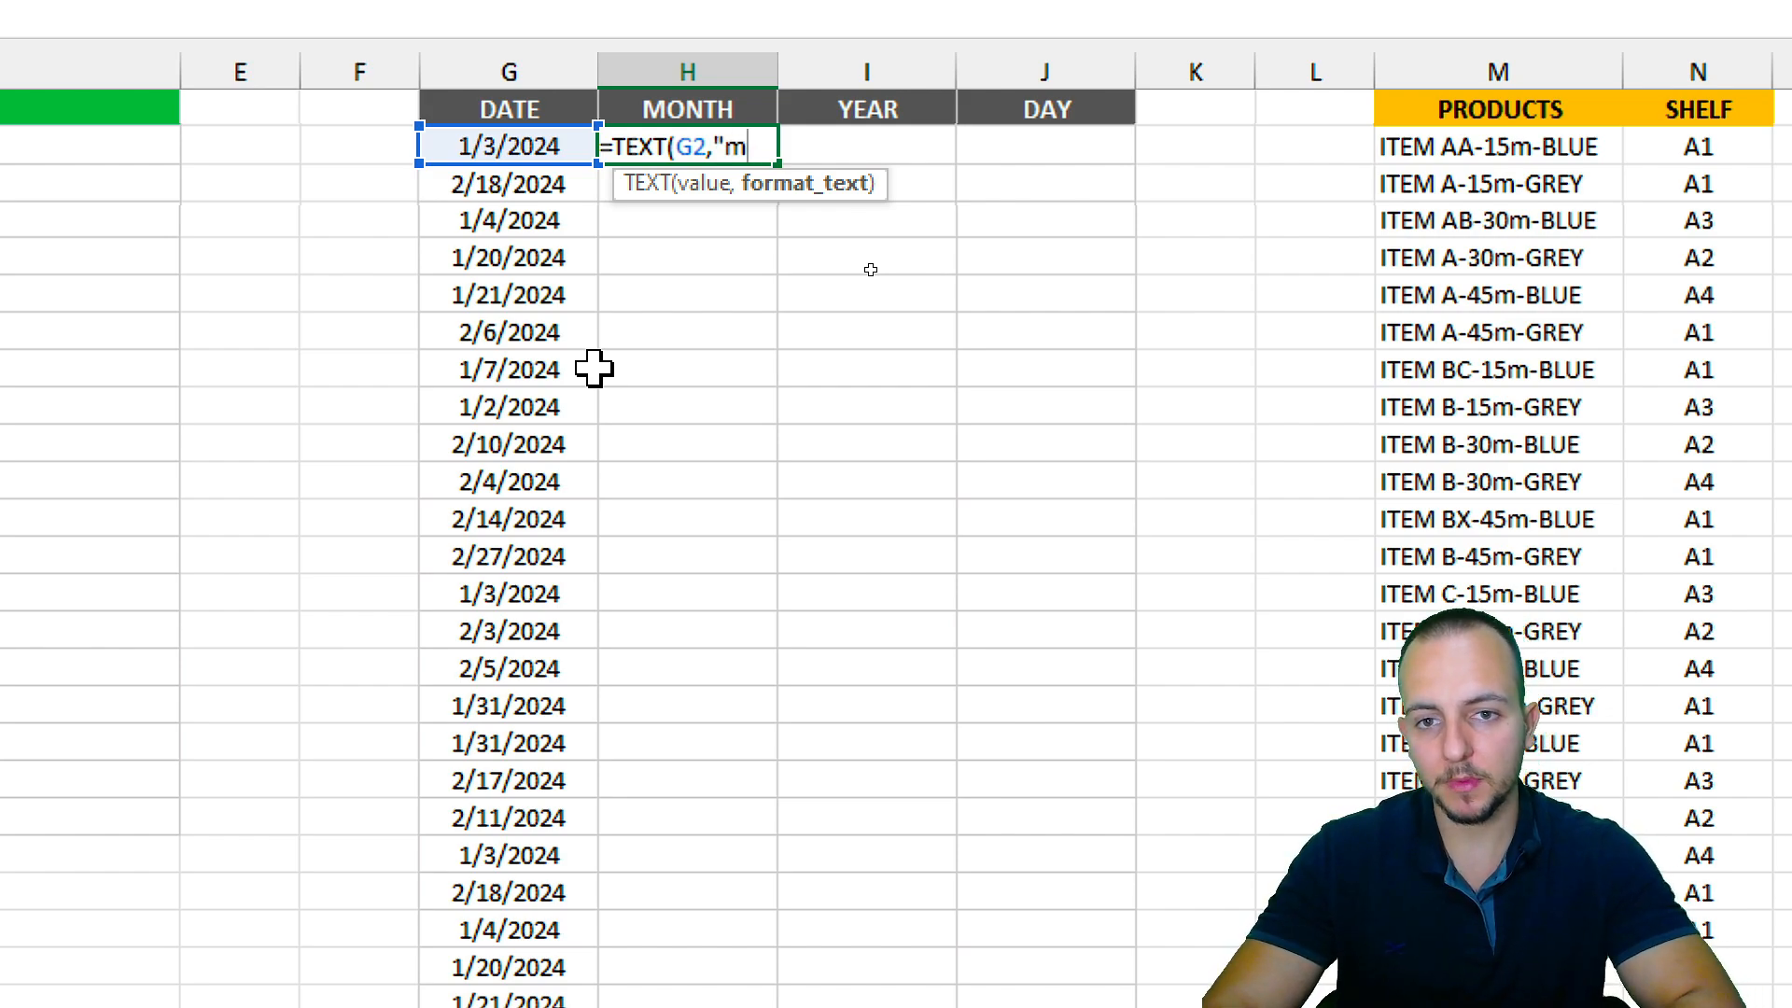
type("\"")
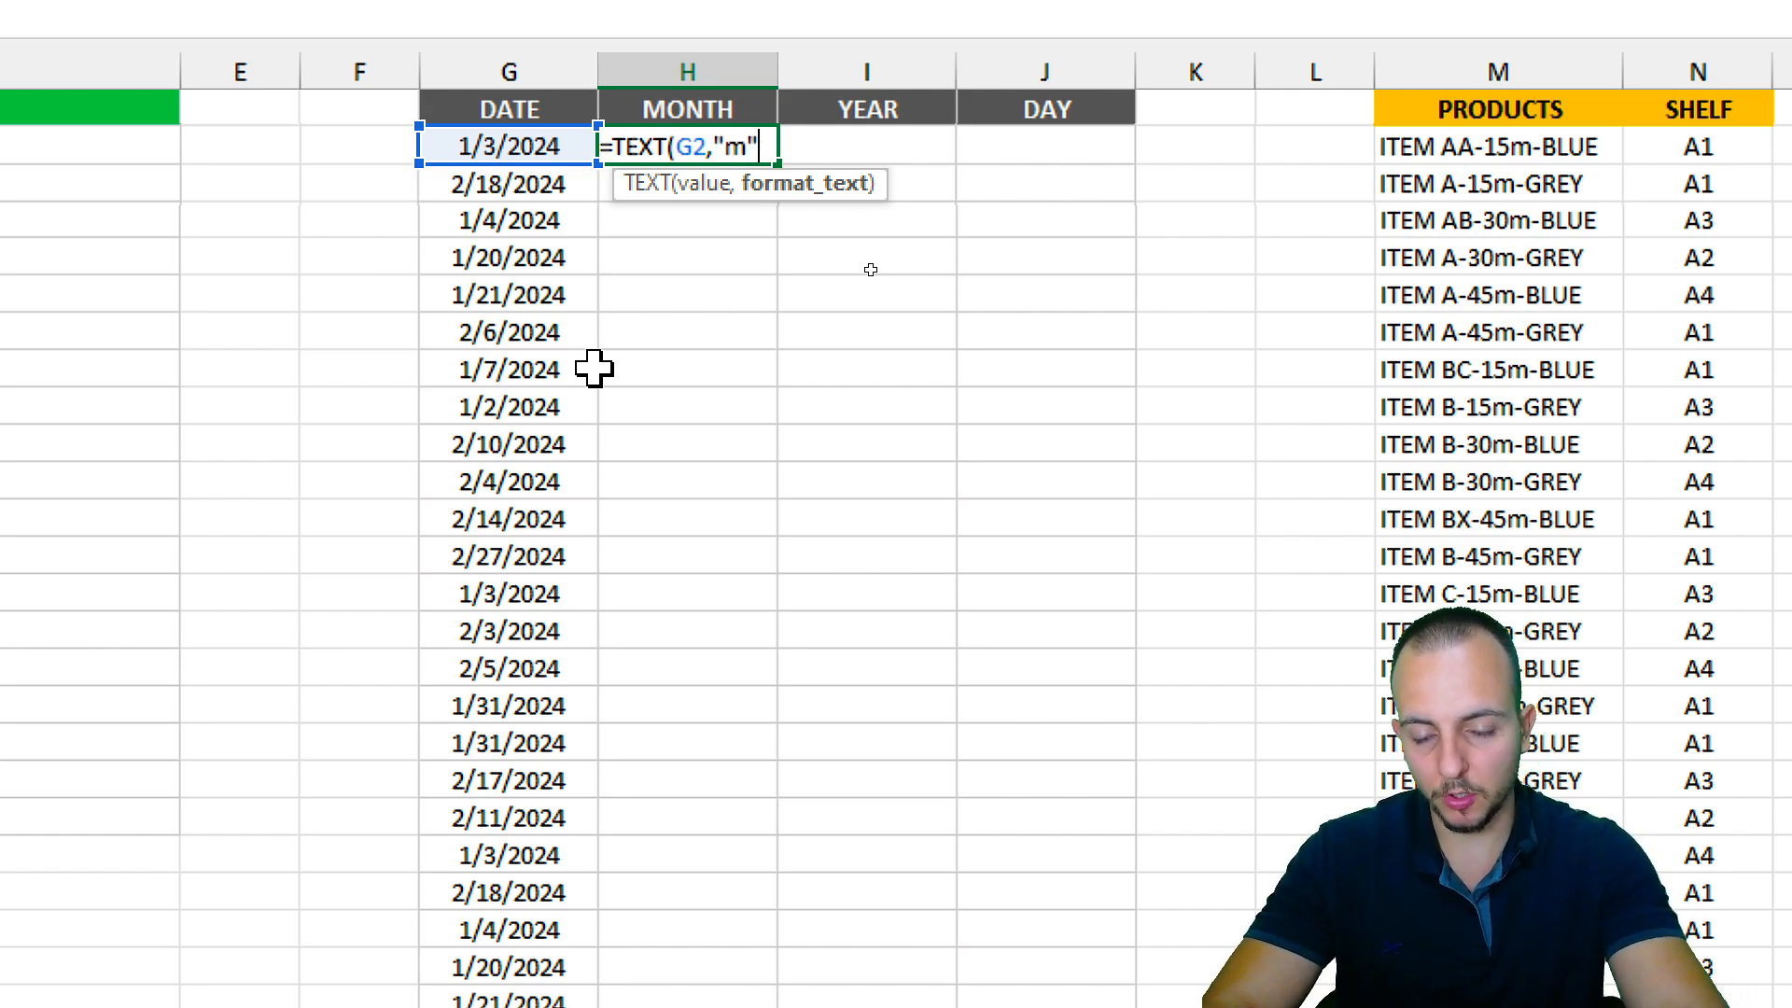
type(")")
key("Return")
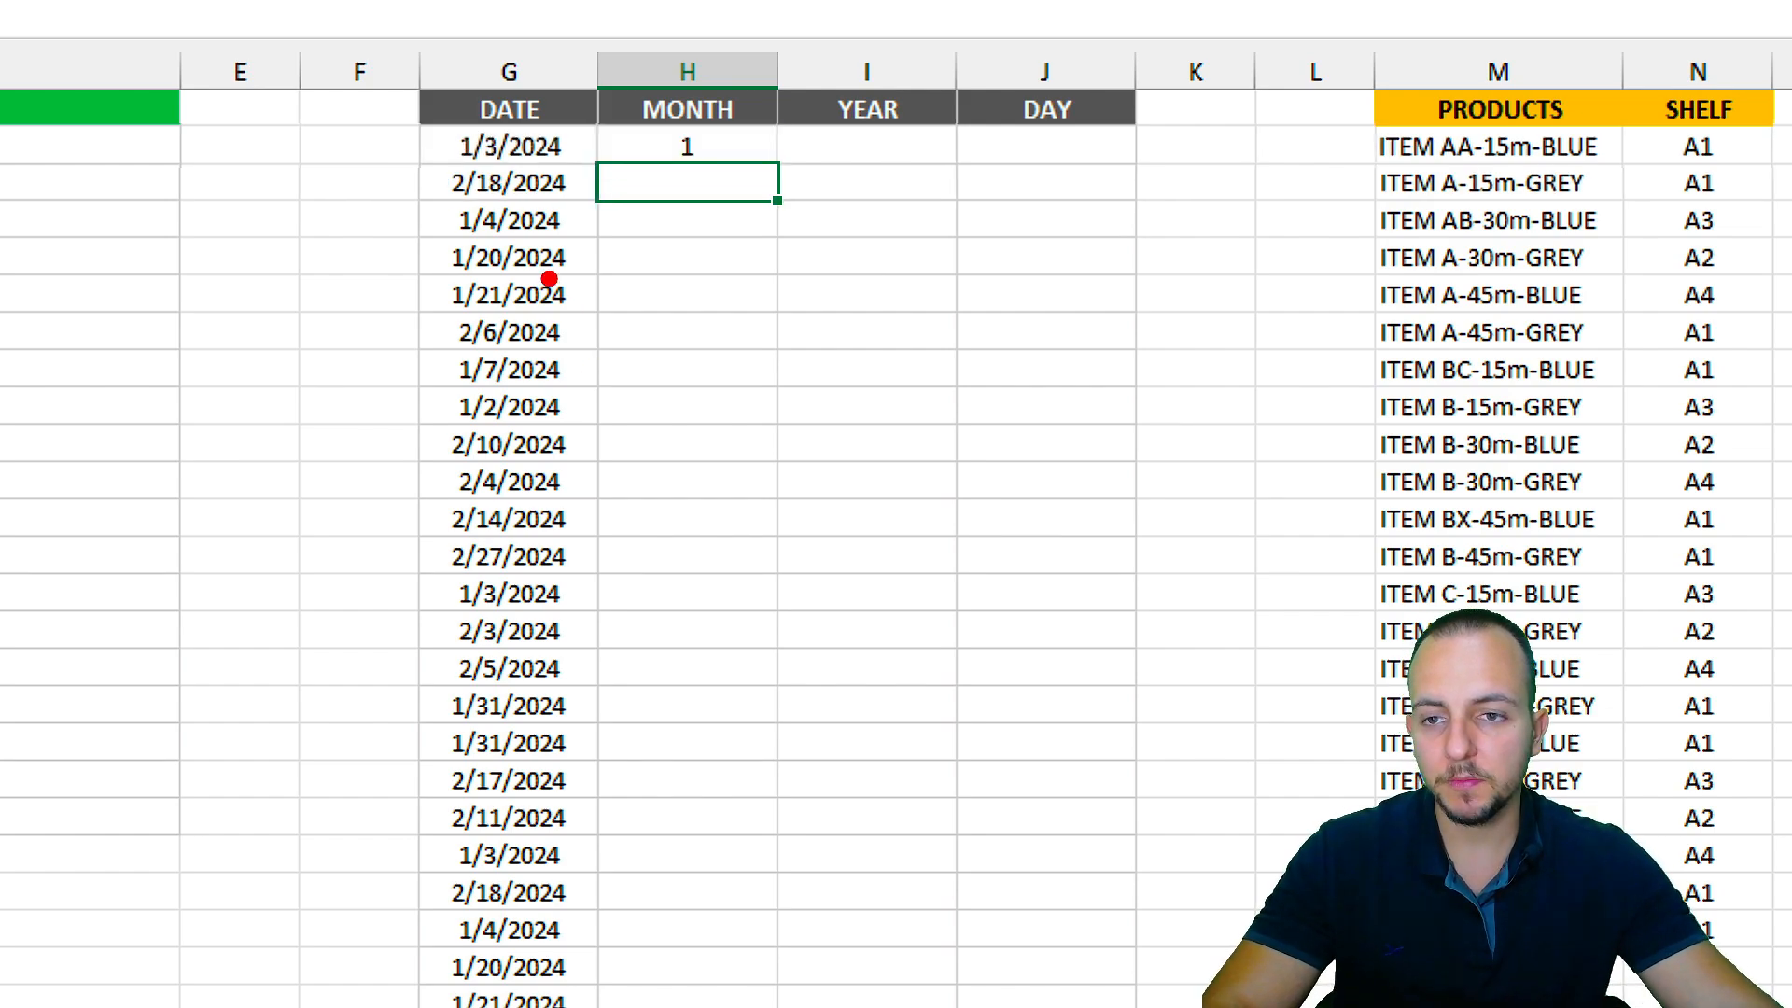
Change the format code of the TEXT formula in H2 to "mm".
left_click_drag(471, 176, 560, 414)
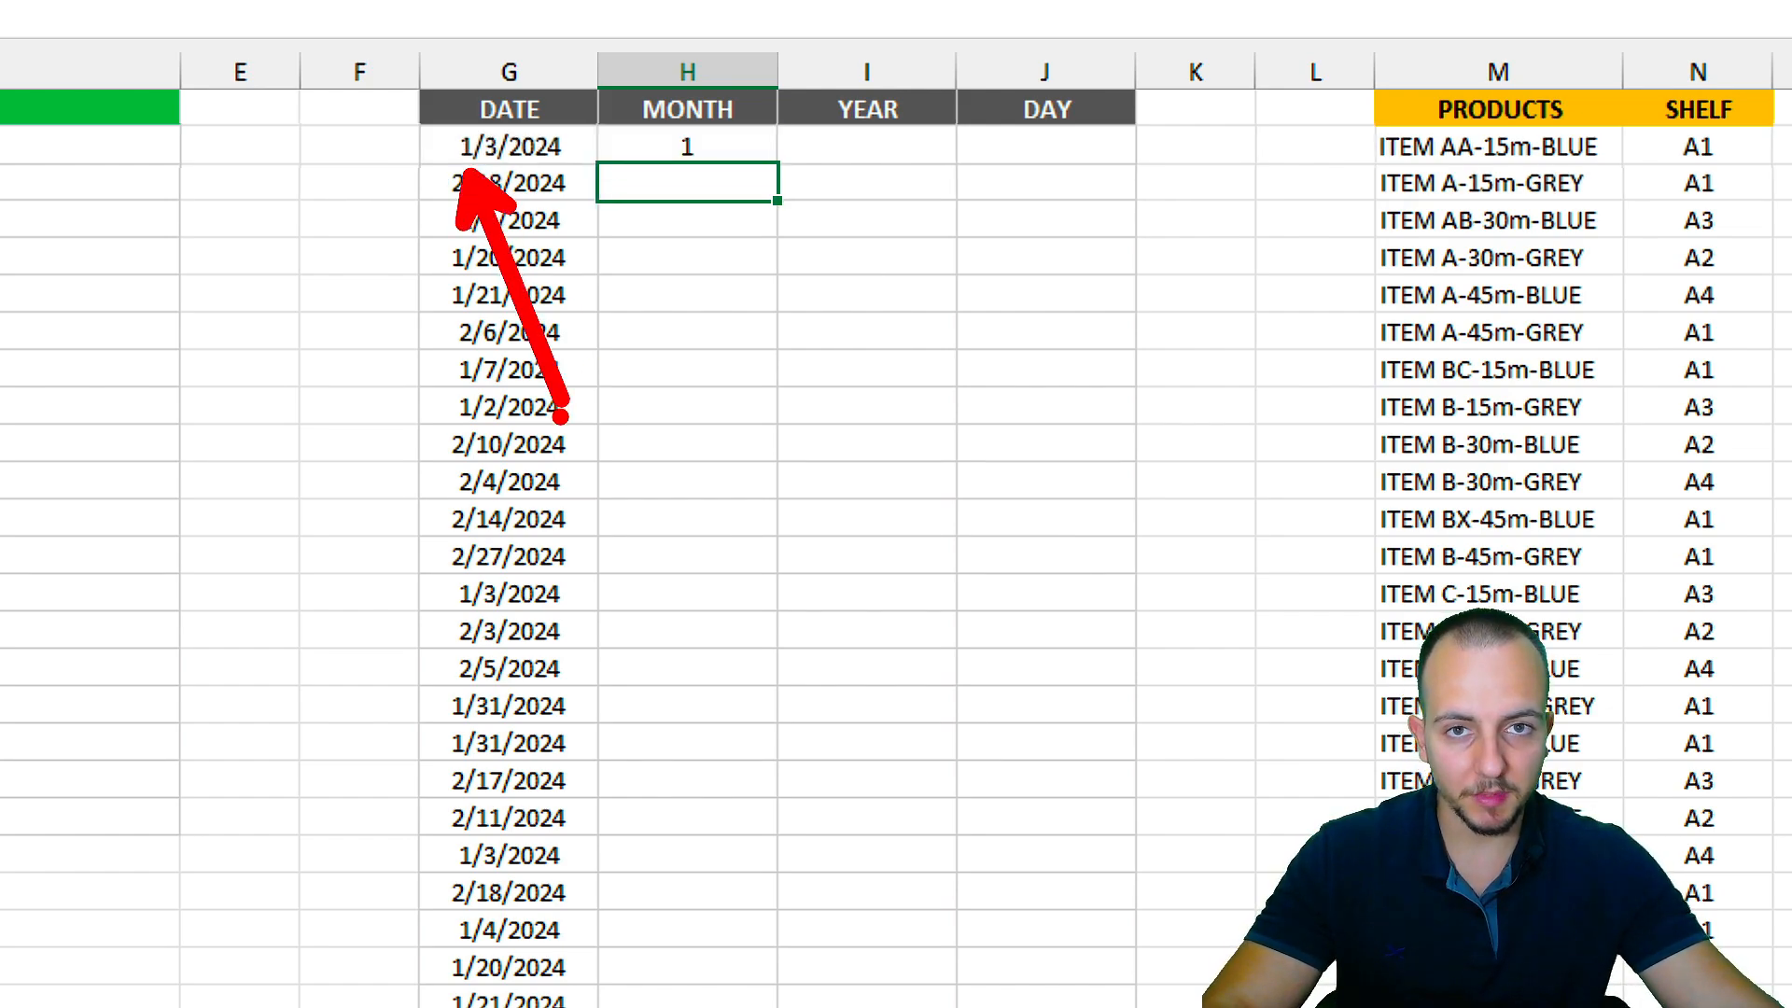
left_click_drag(688, 184, 771, 436)
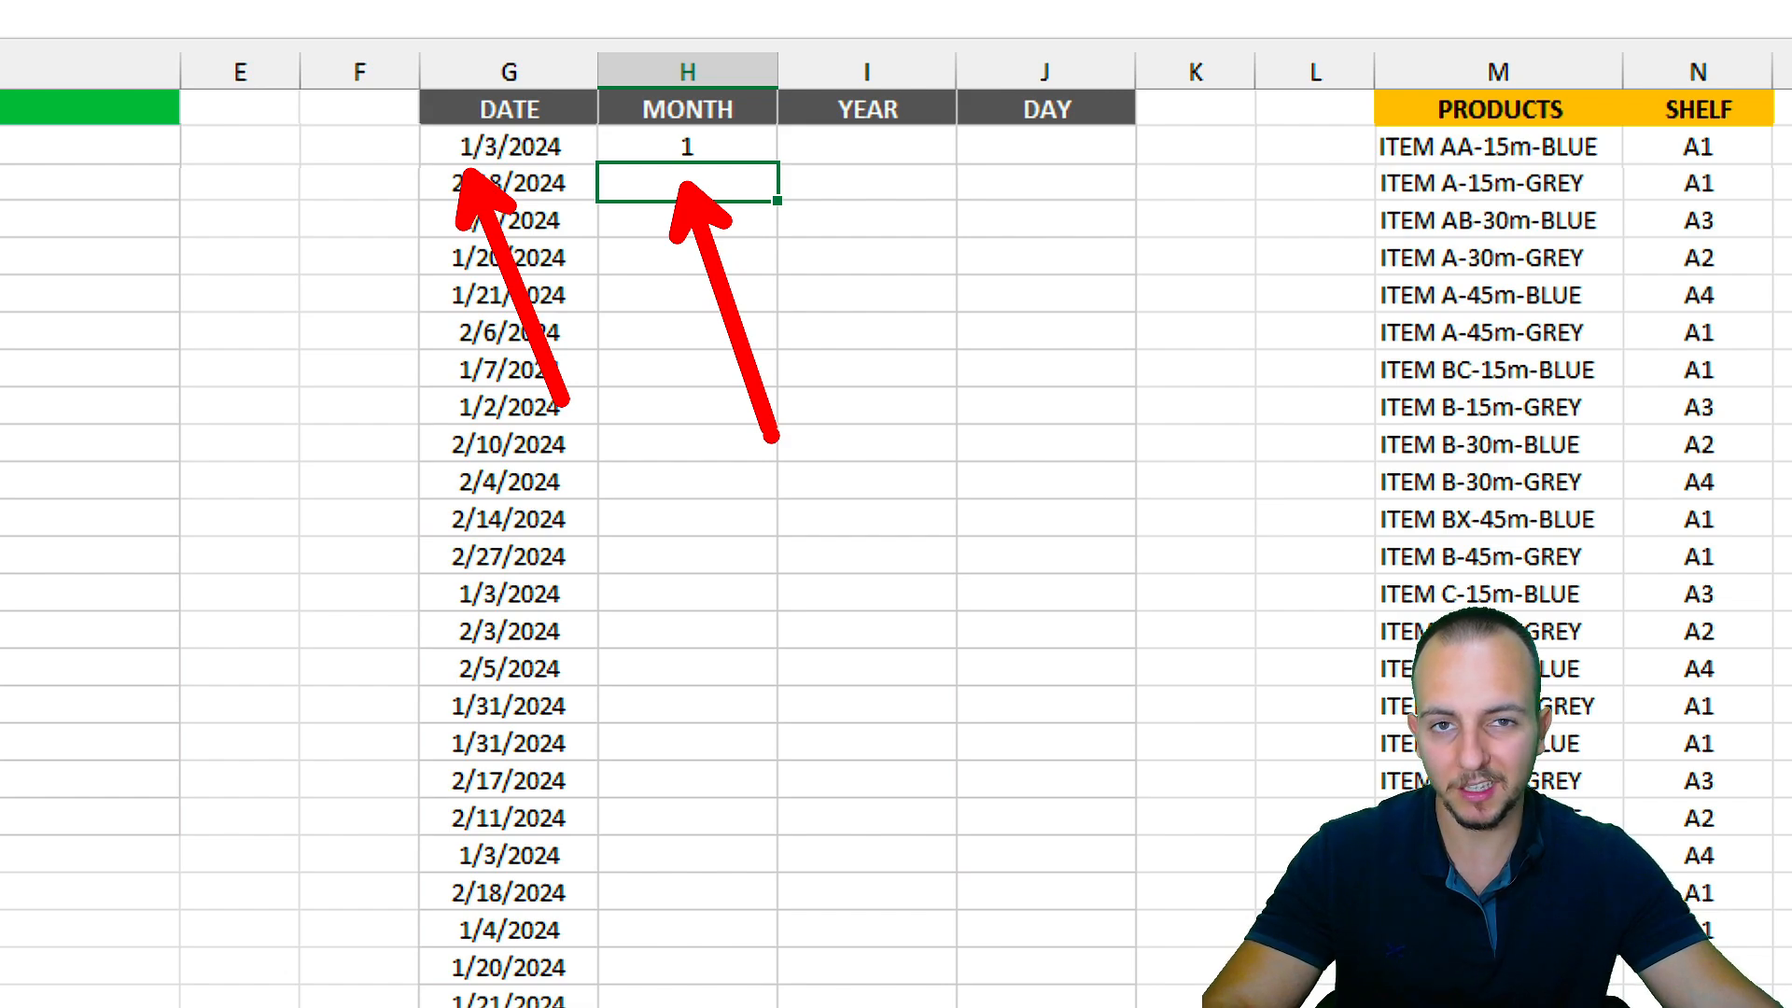
key("Escape")
left_click(740, 147)
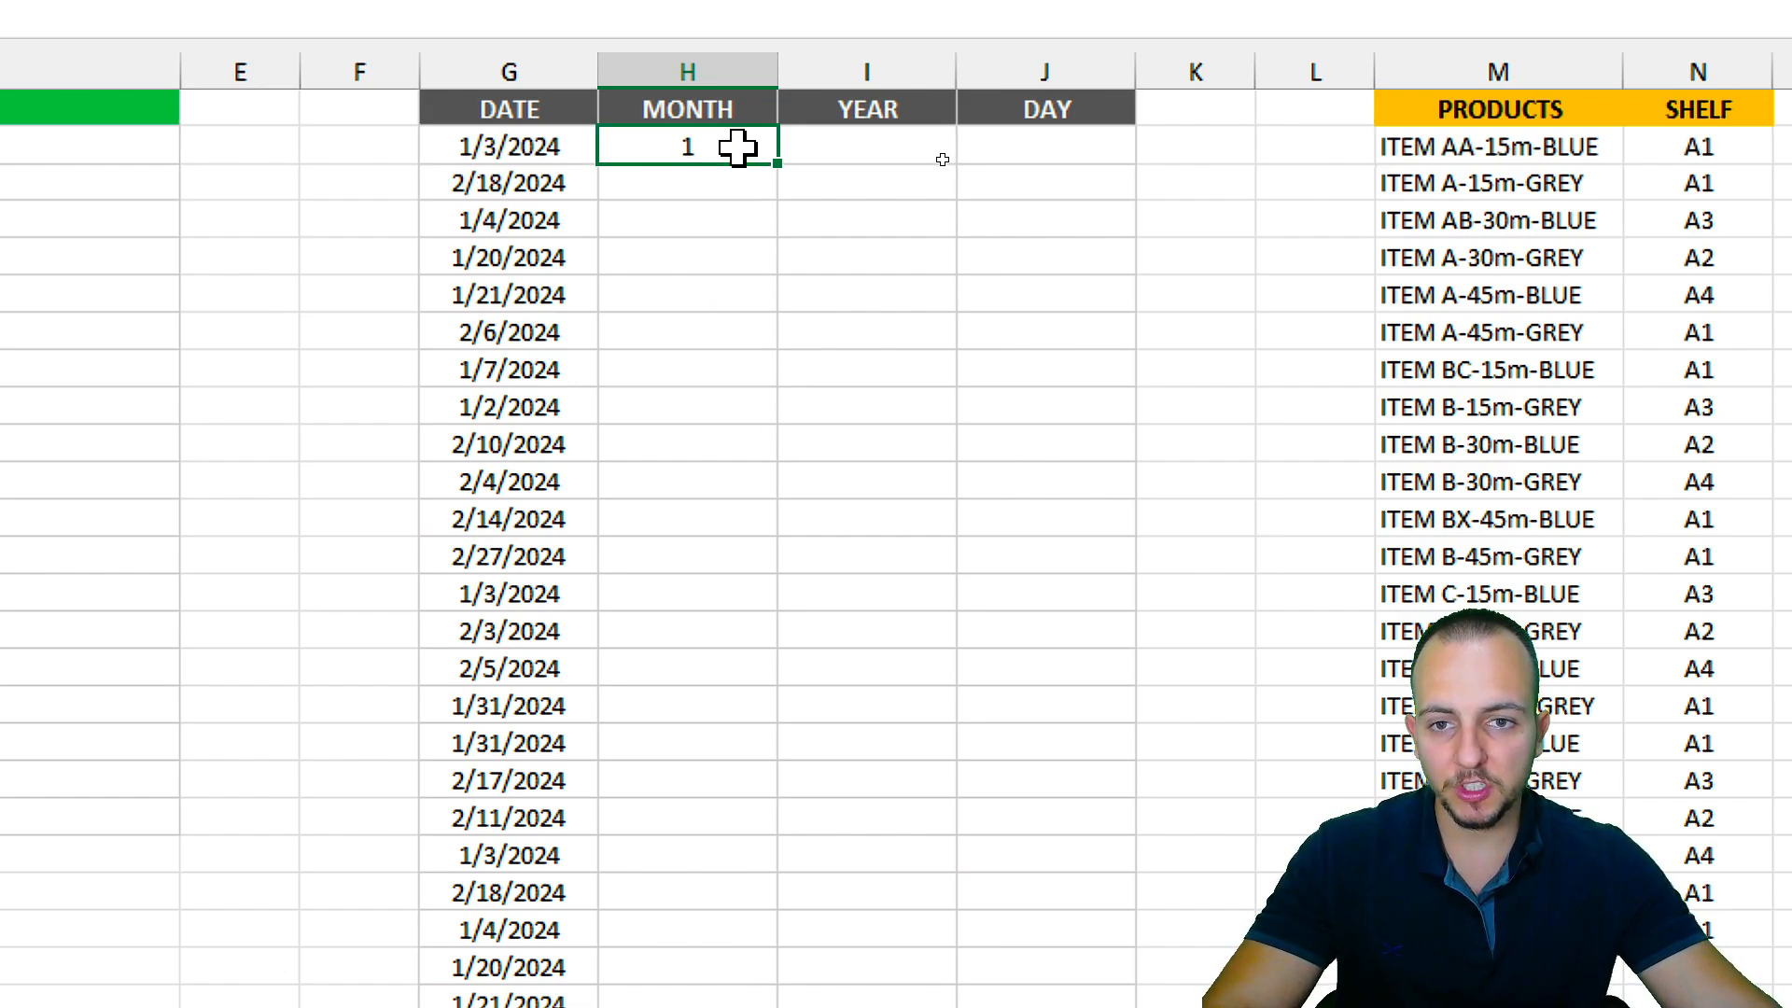
double_click(742, 149)
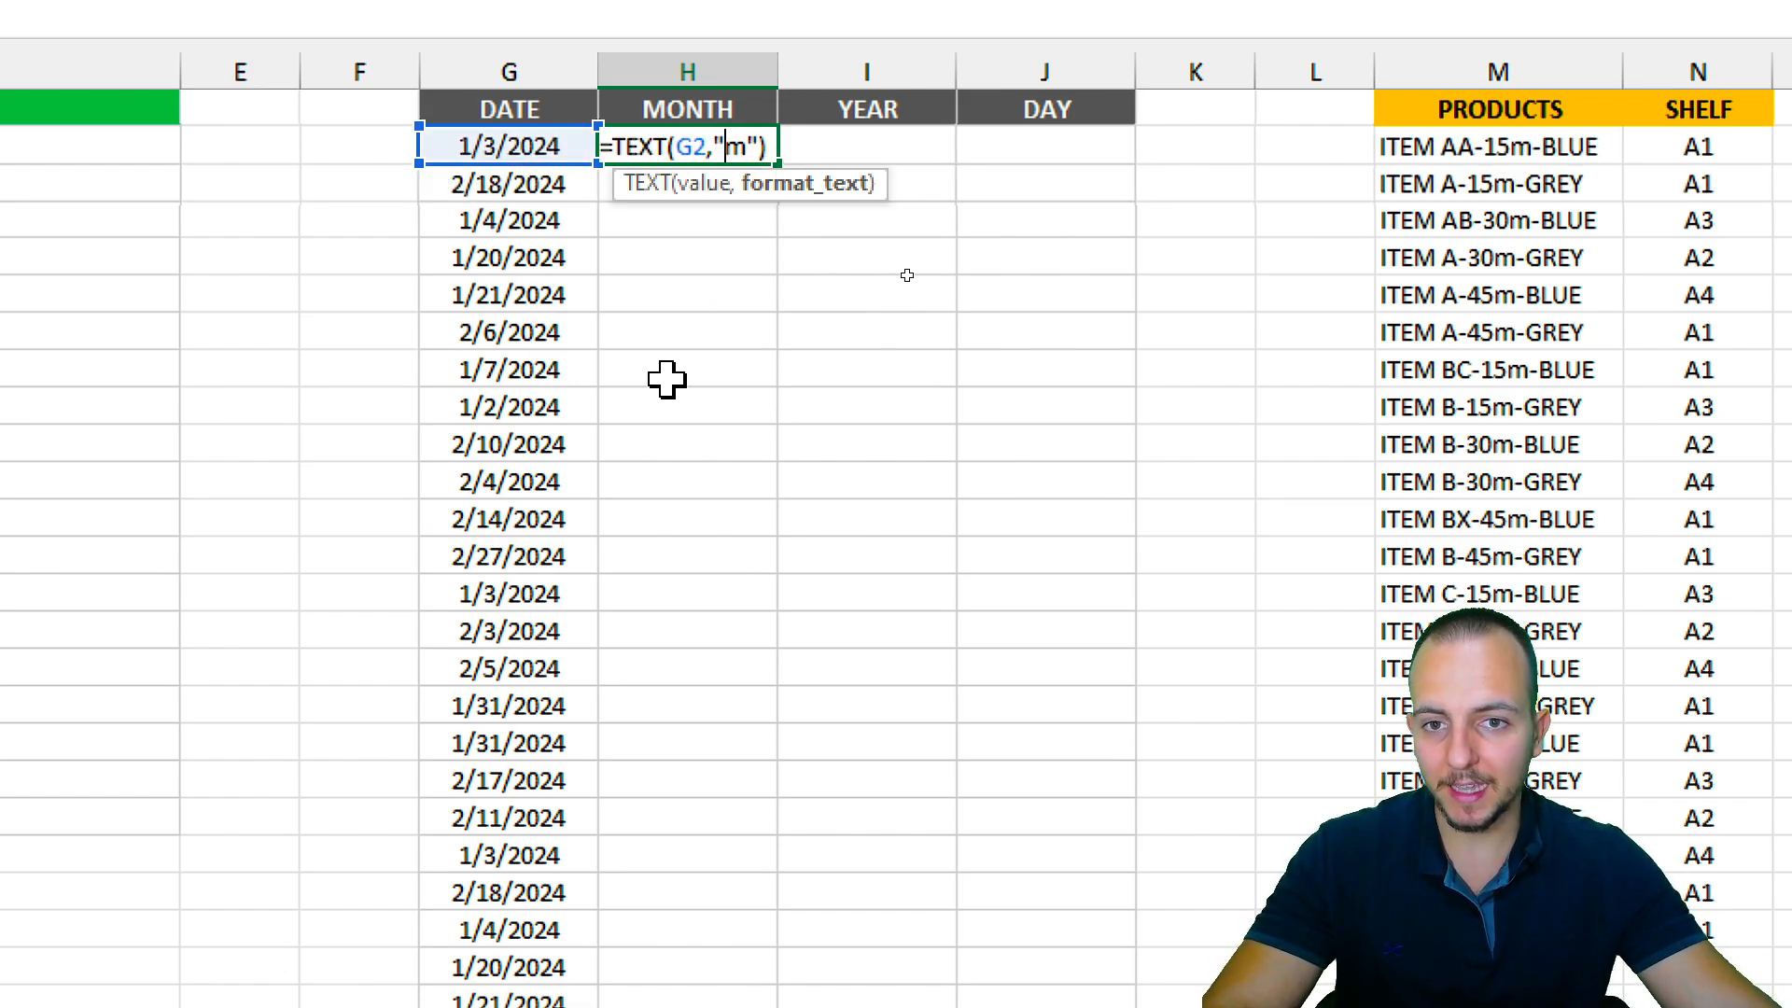
type("m")
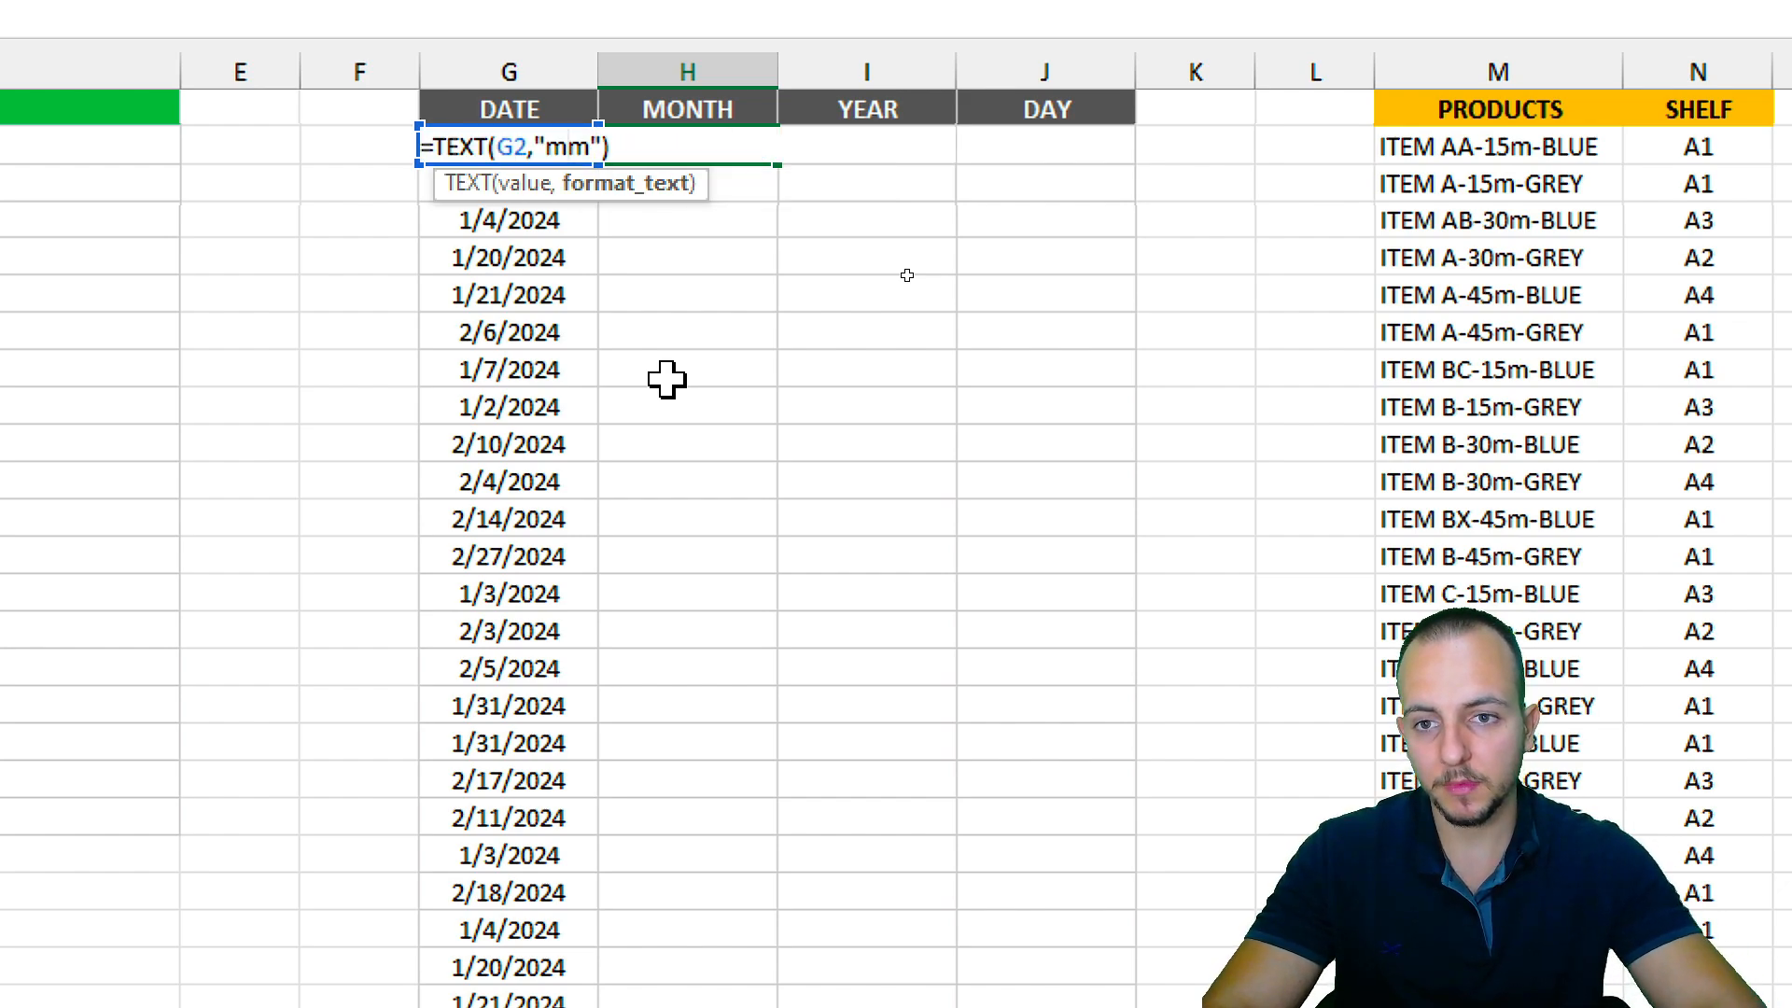
key("Return")
Open the TEXT formula in H2 for editing and place the cursor within its format code.
key("ctrl+2")
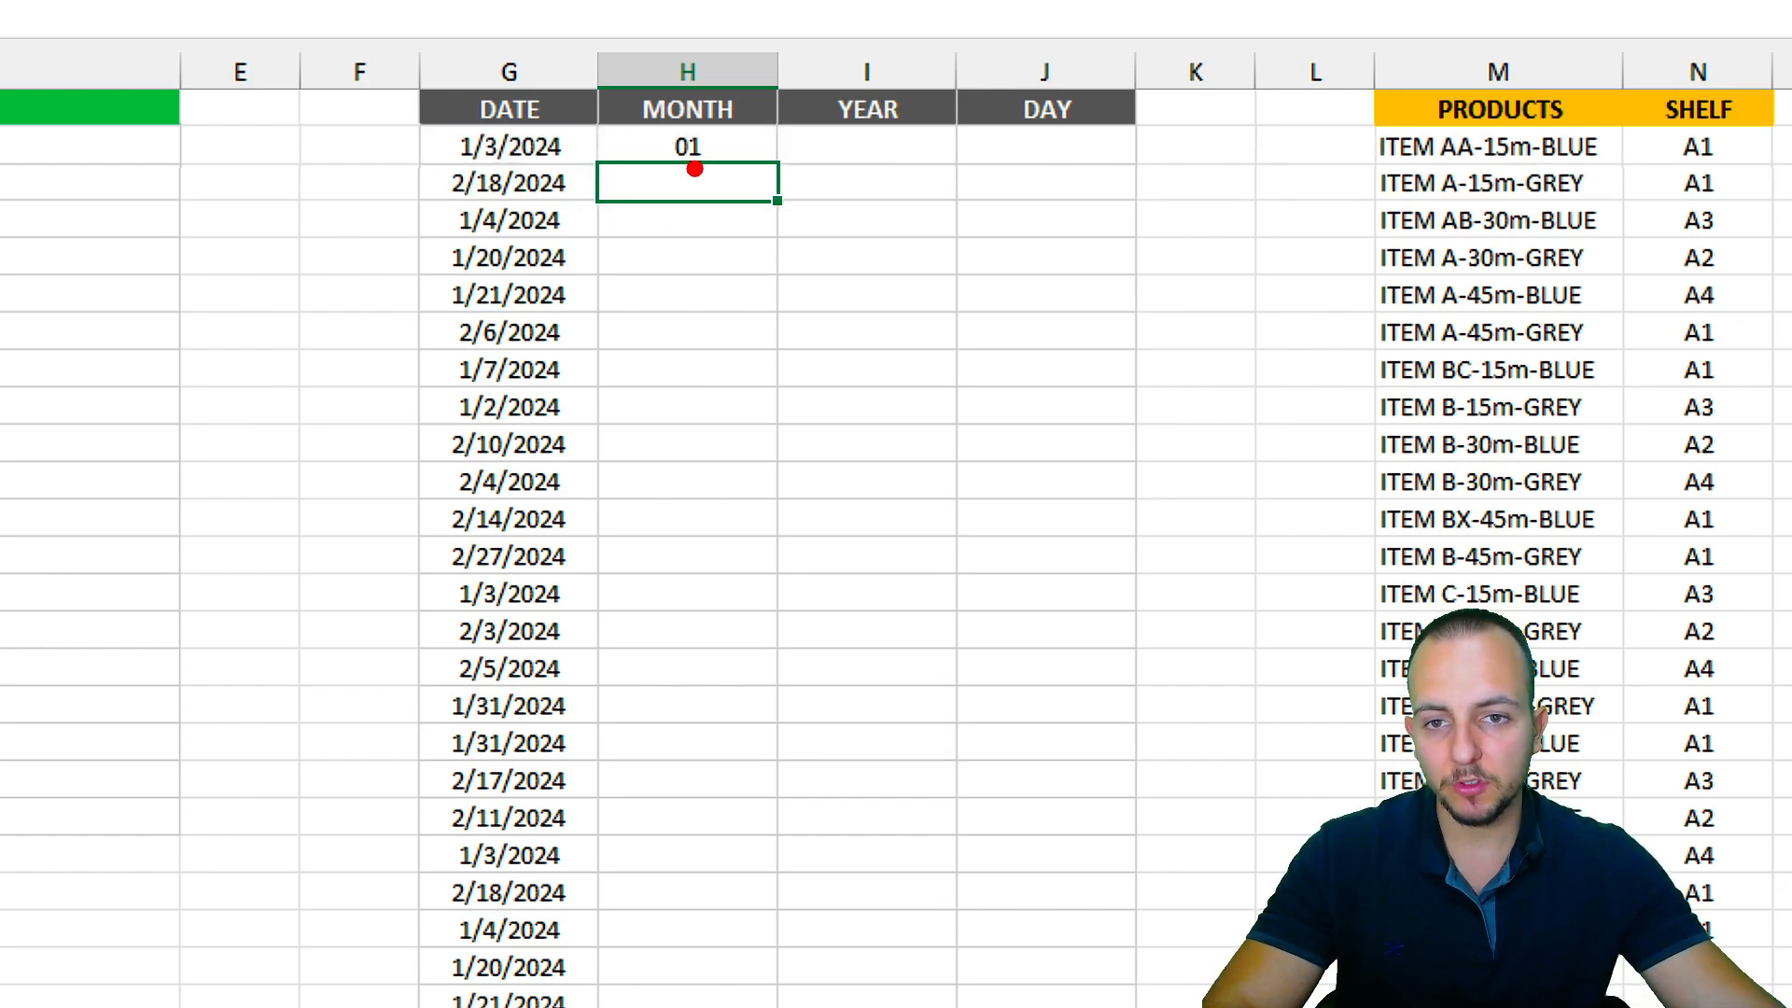
left_click_drag(687, 175, 684, 353)
left_click_drag(638, 173, 762, 174)
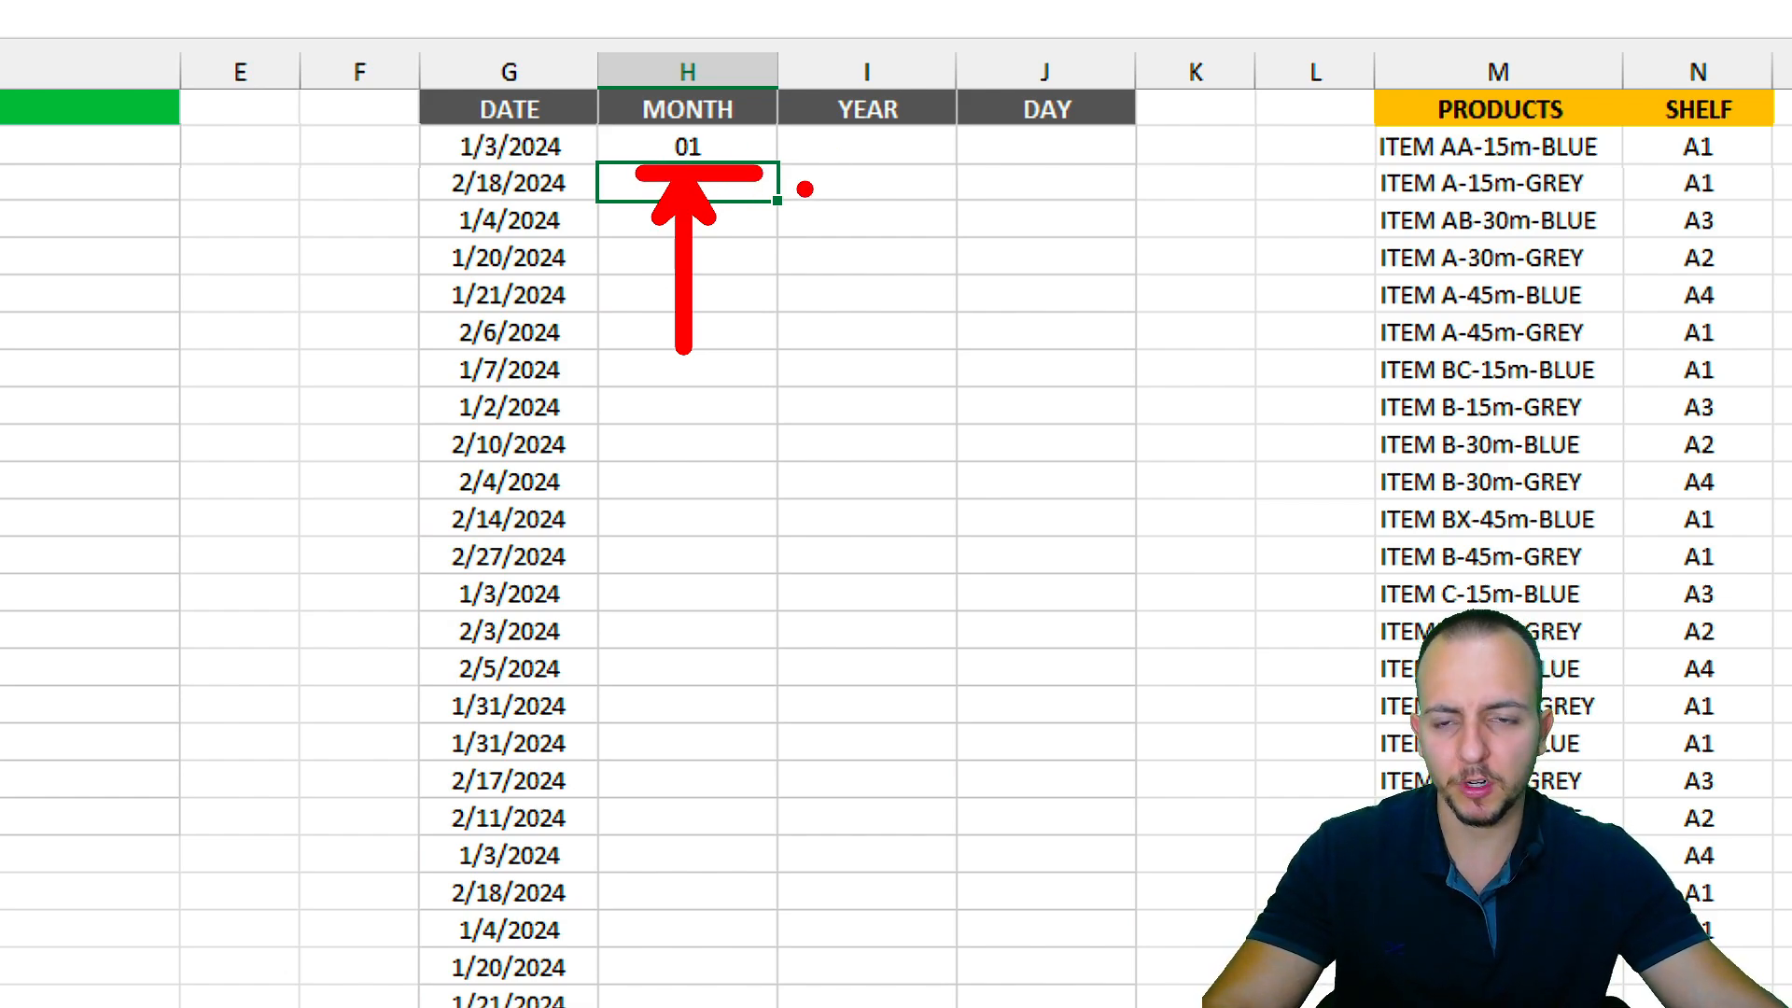
key("Escape")
left_click(729, 142)
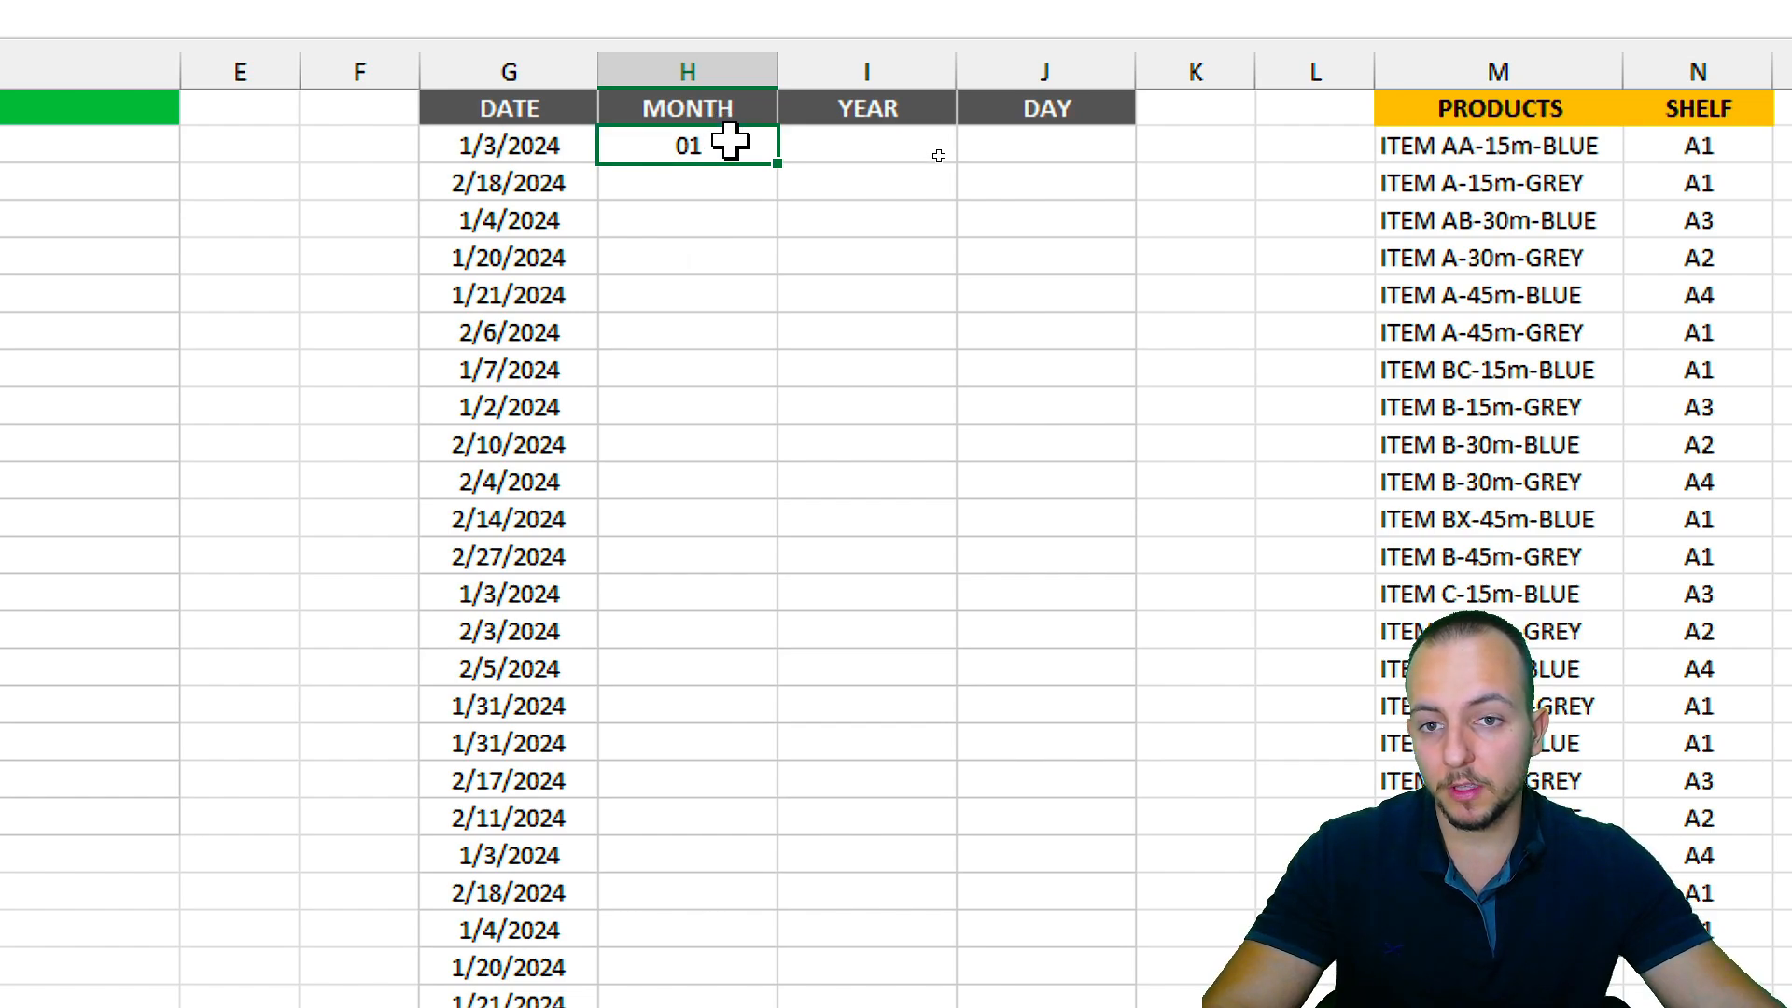
double_click(730, 142)
key("Left")
key("Left")
key("Left")
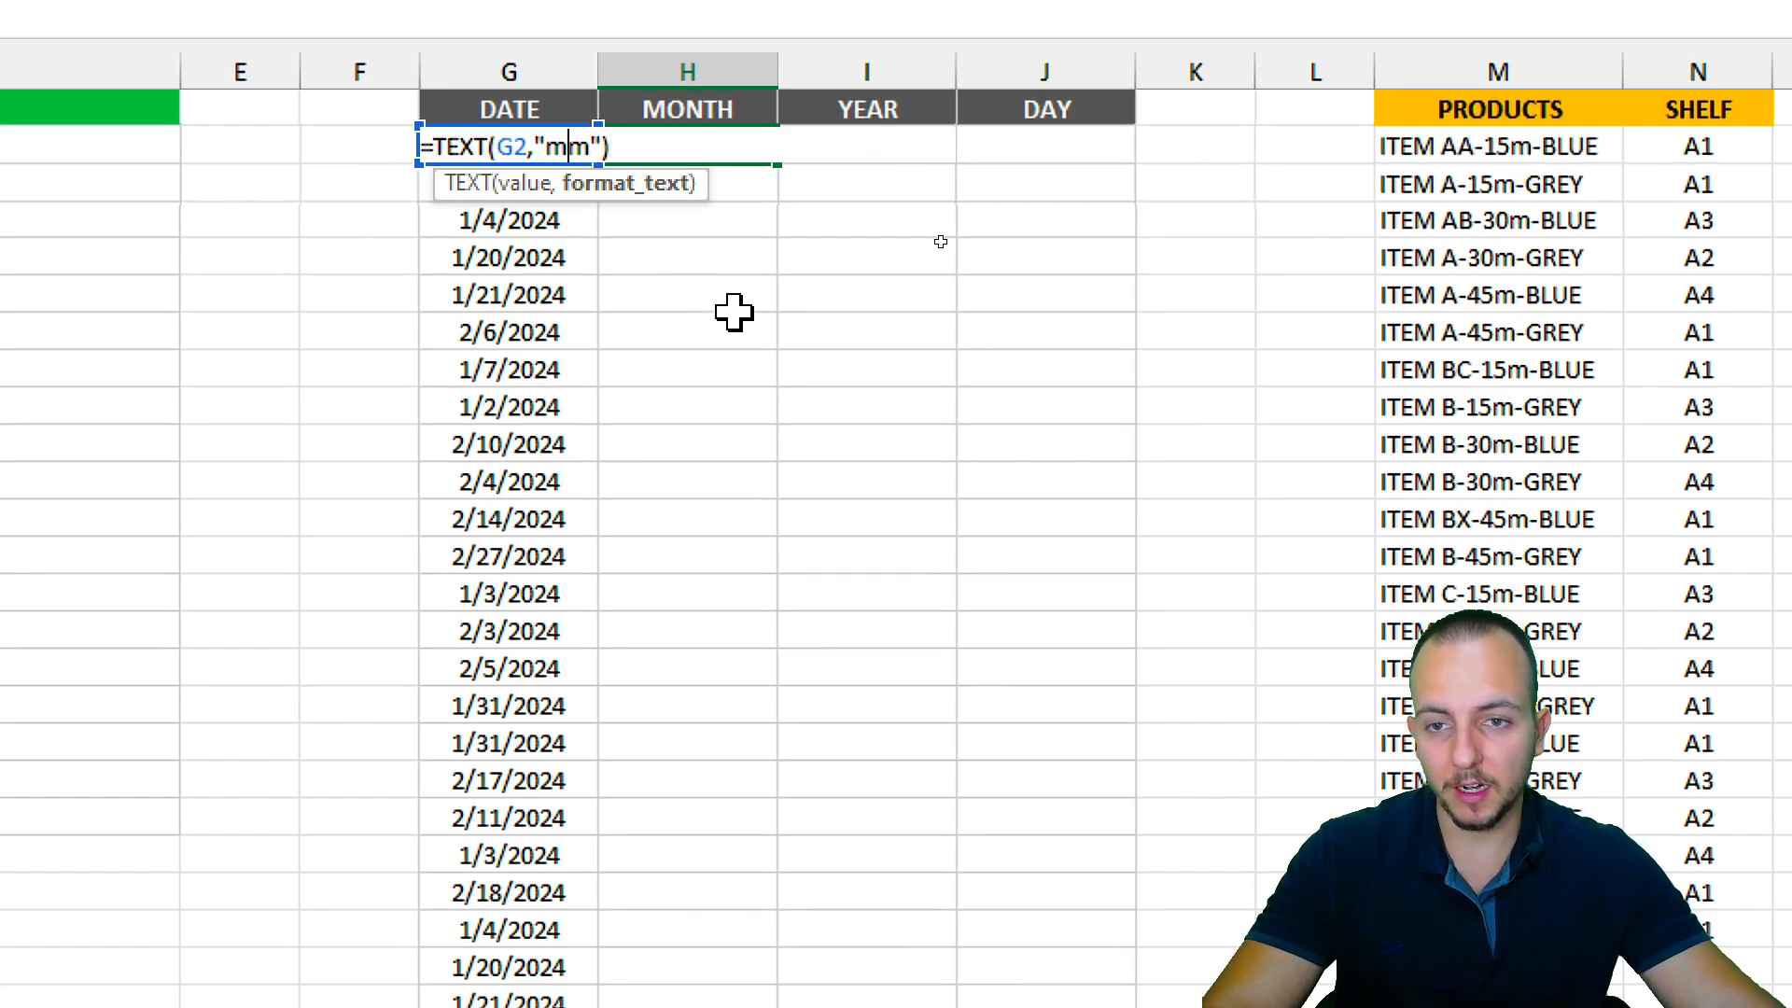
Set the format code in H2's TEXT formula to "mmm", and extend it to "mmmm" for the full month name.
type("m")
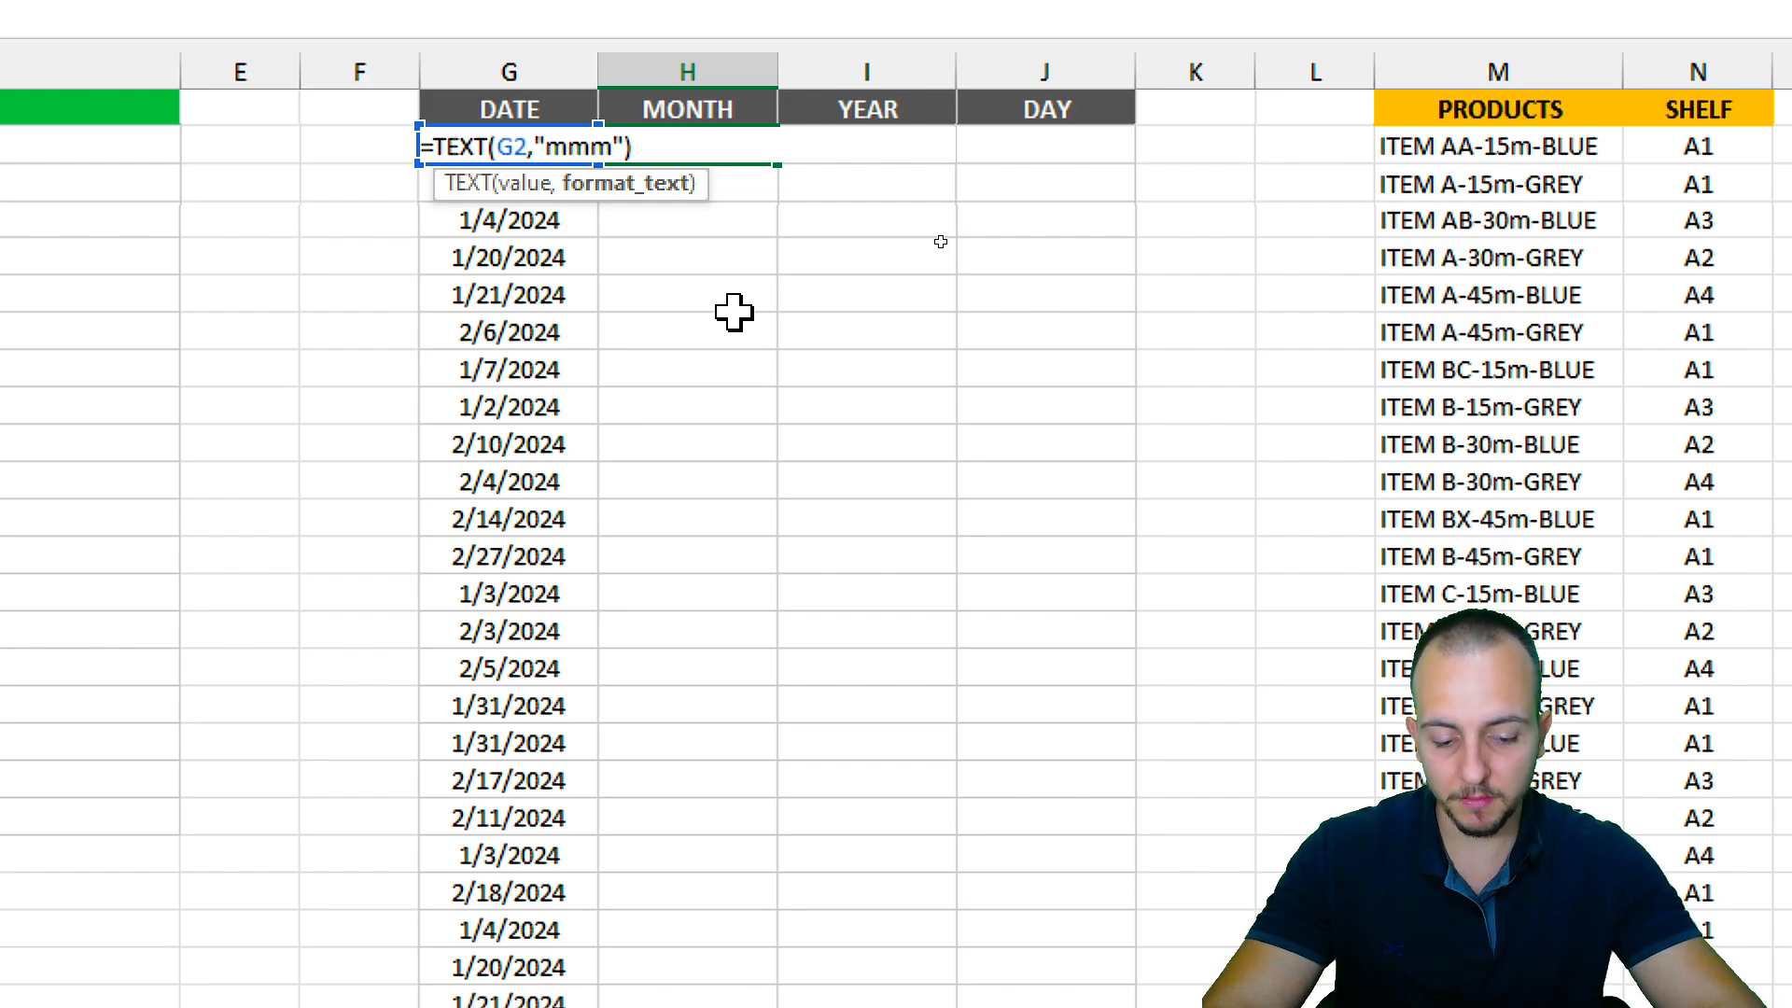
key("Return")
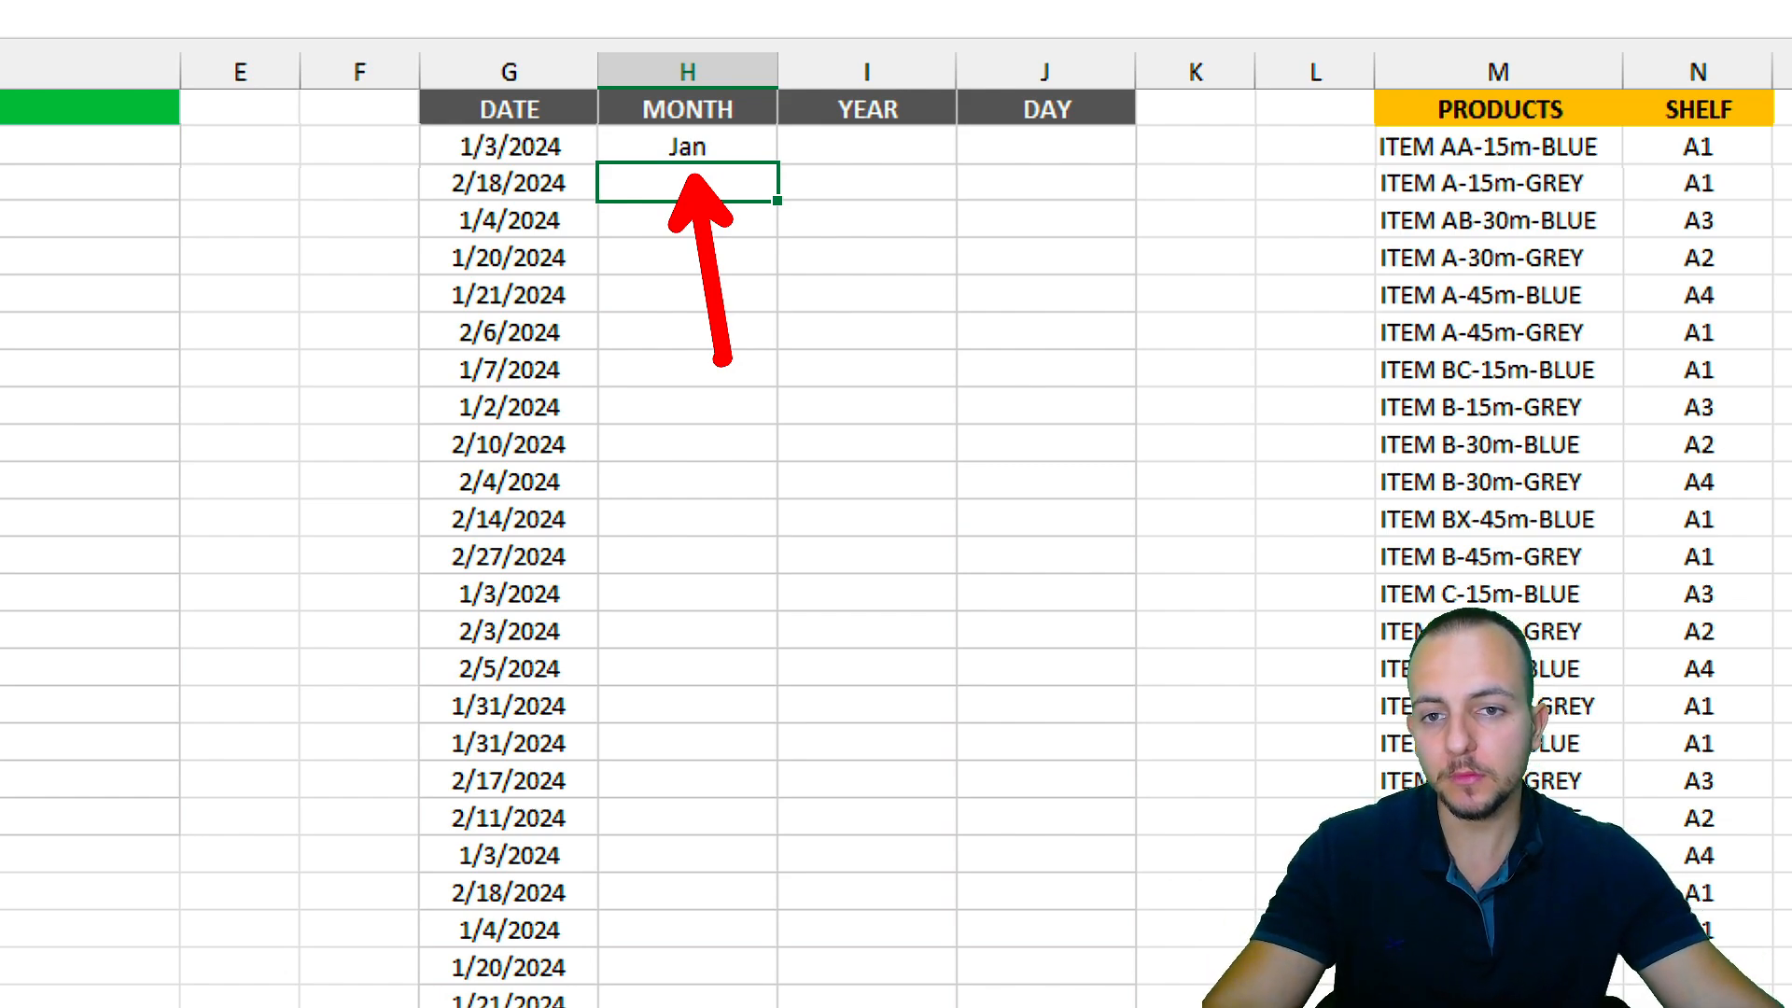
double_click(737, 147)
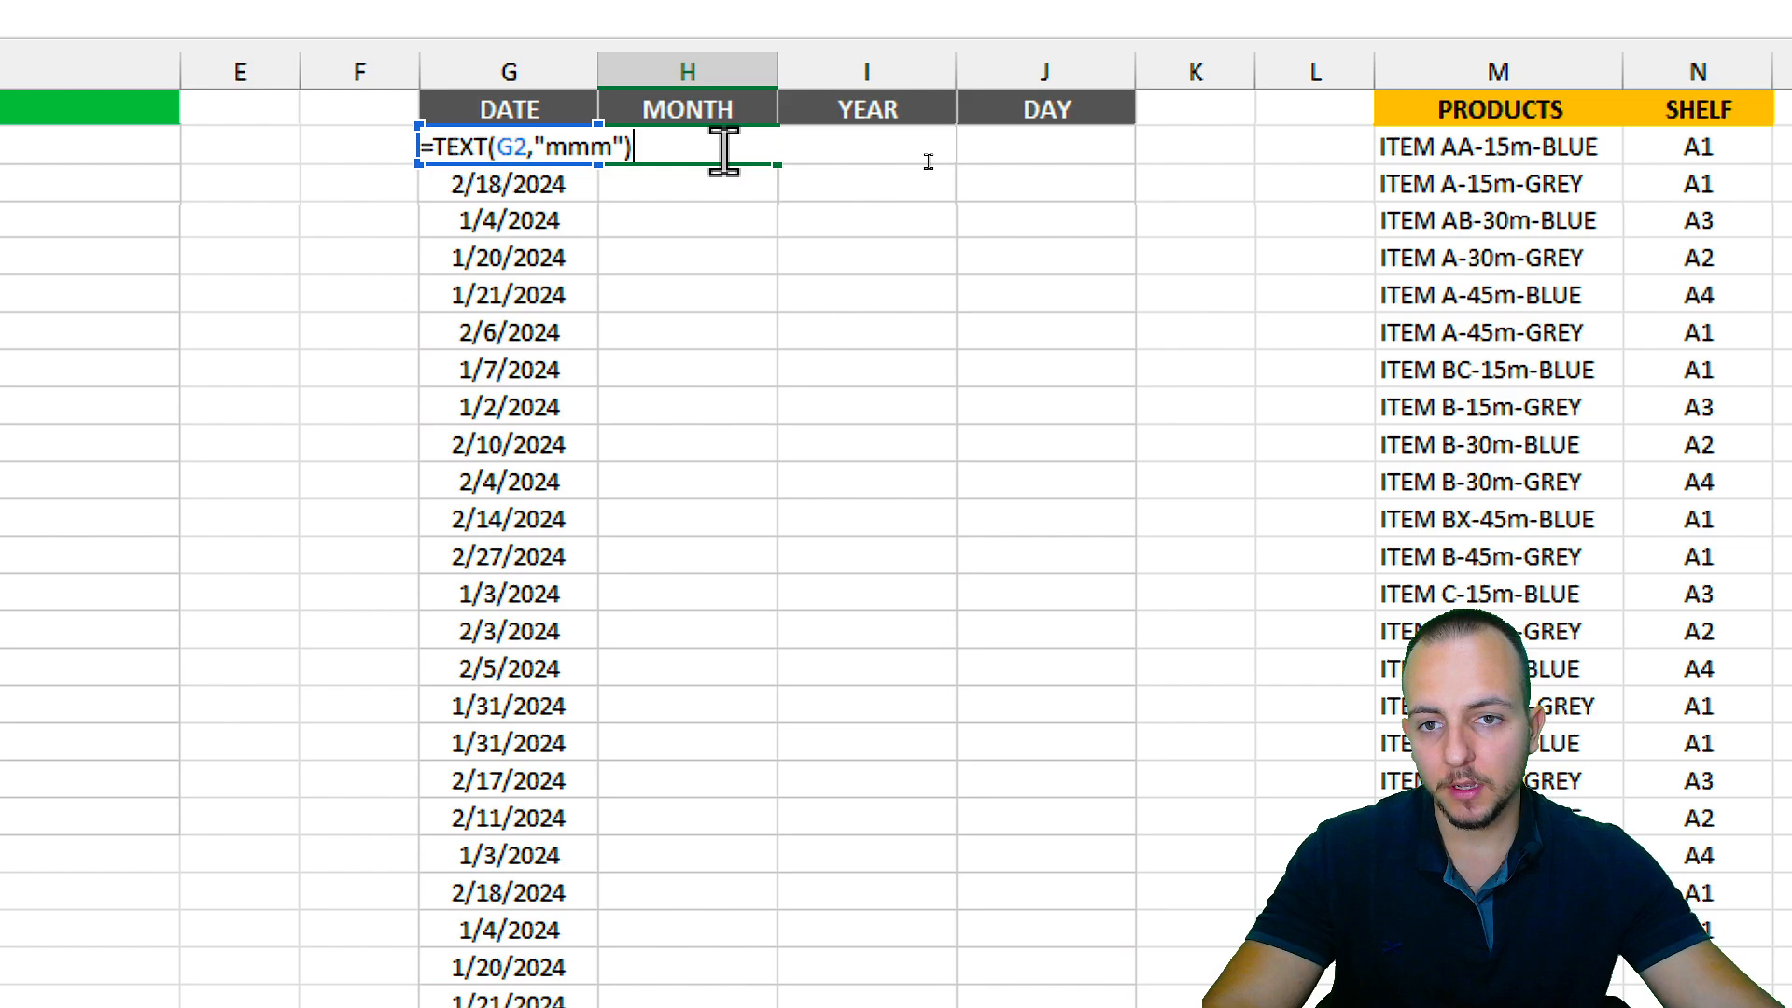
left_click(586, 147)
type("m")
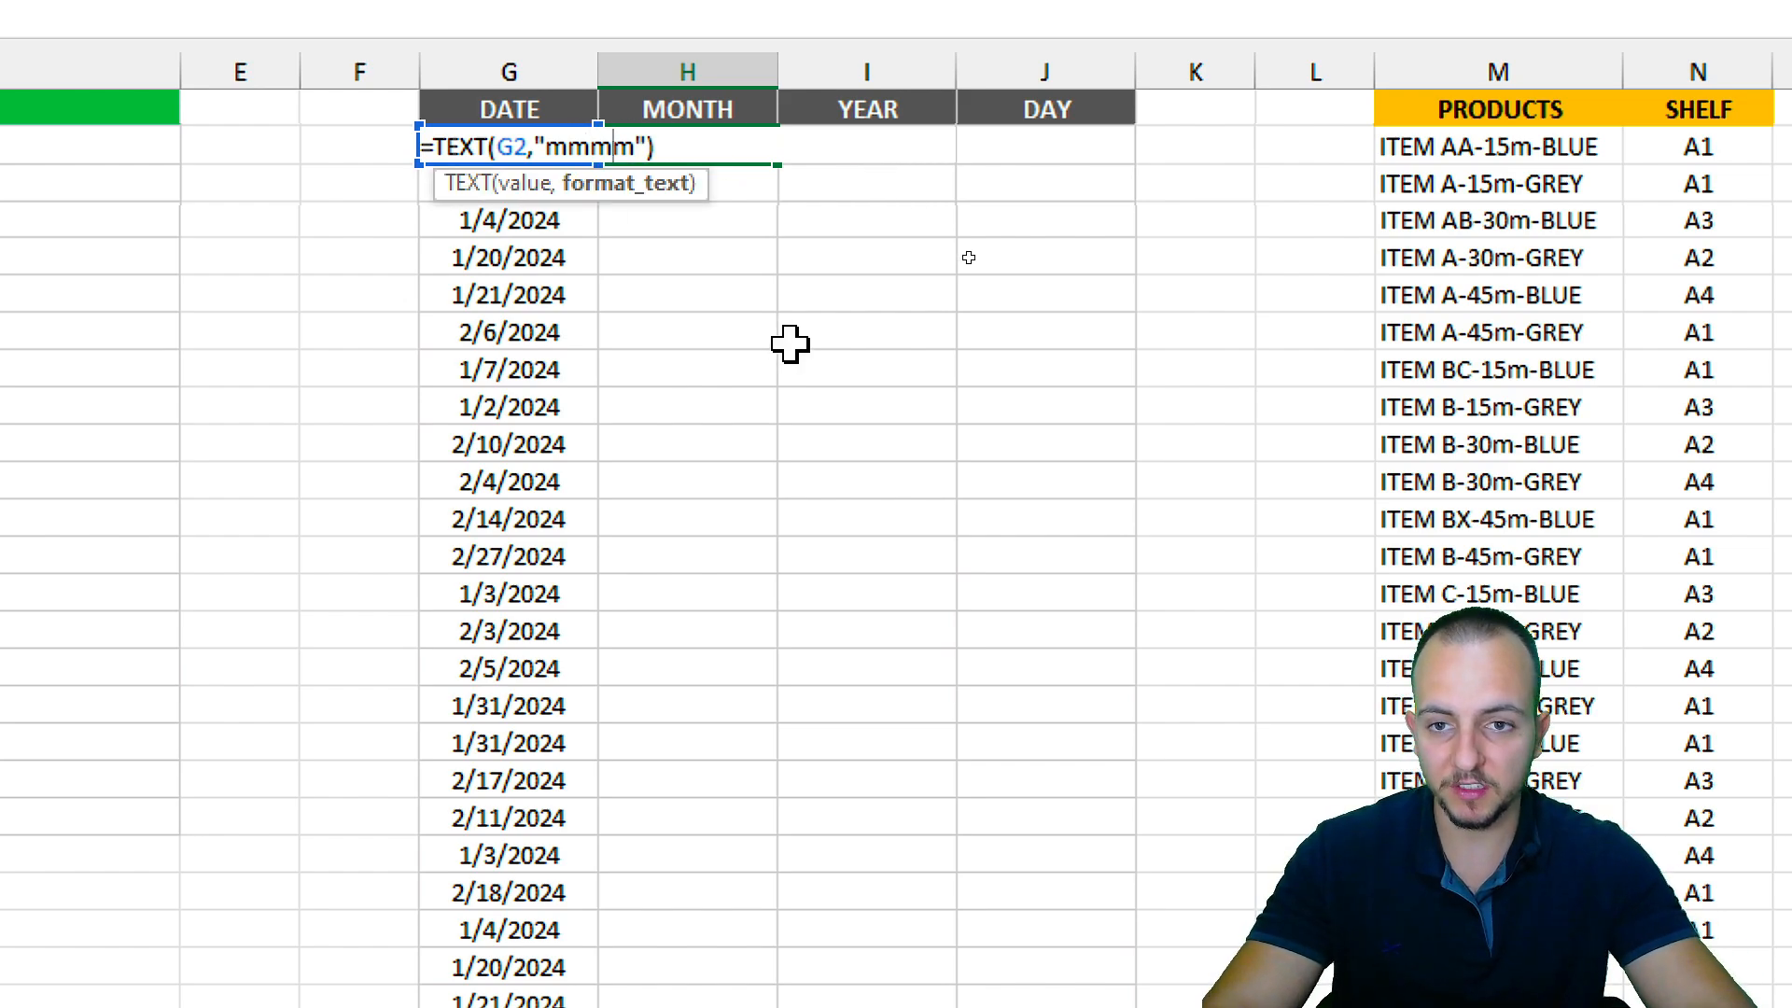
key("Return")
left_click_drag(691, 182, 744, 325)
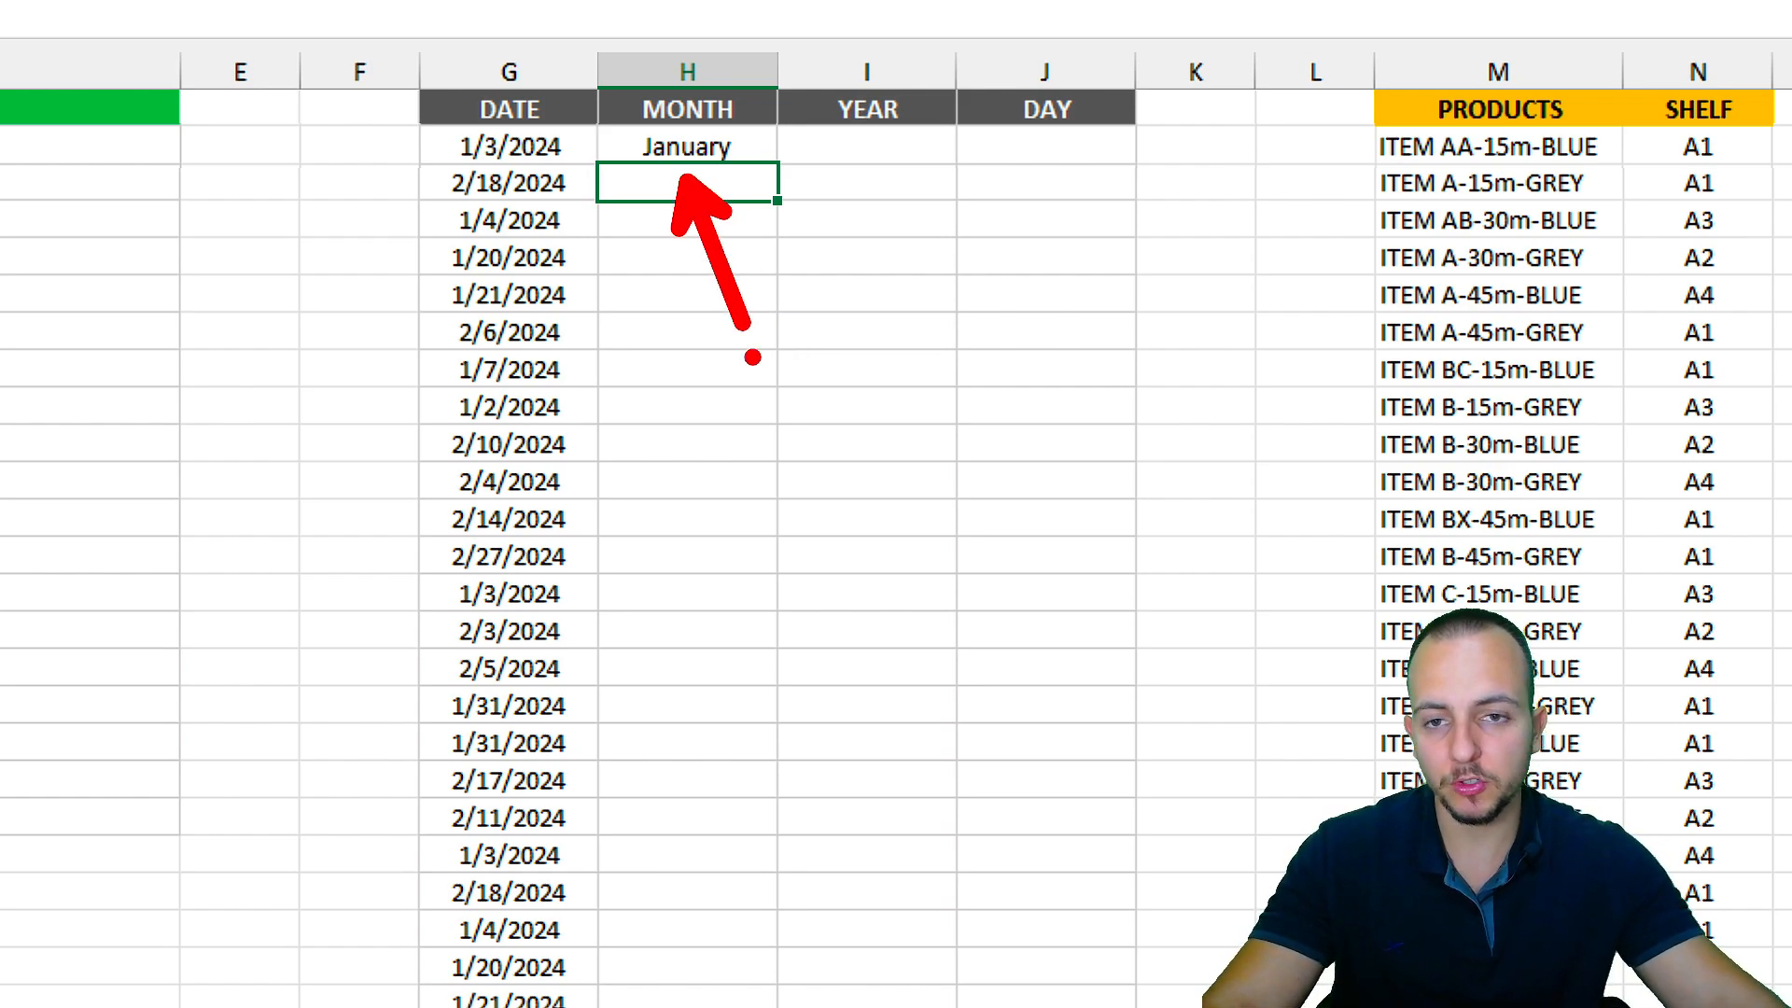
key("Escape")
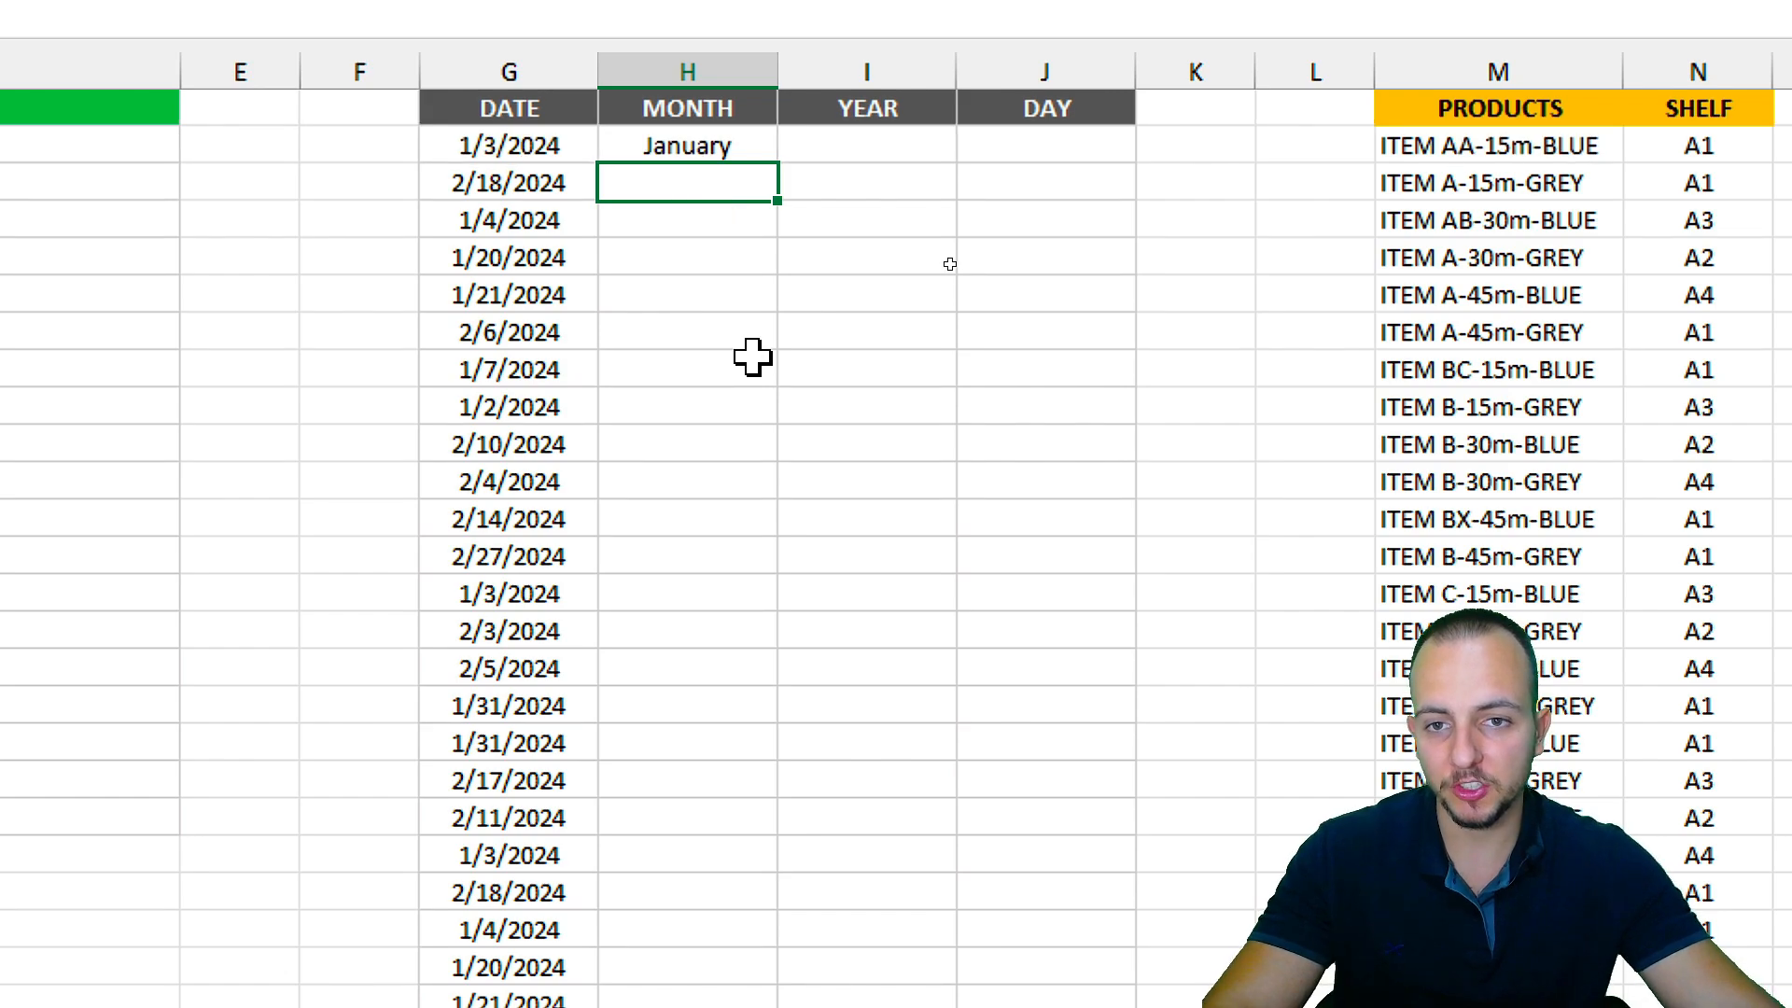
Fill the month formula from H2 down the whole MONTH column.
left_click(756, 145)
left_click_drag(782, 167, 699, 876)
scroll(728, 93, "up", 10)
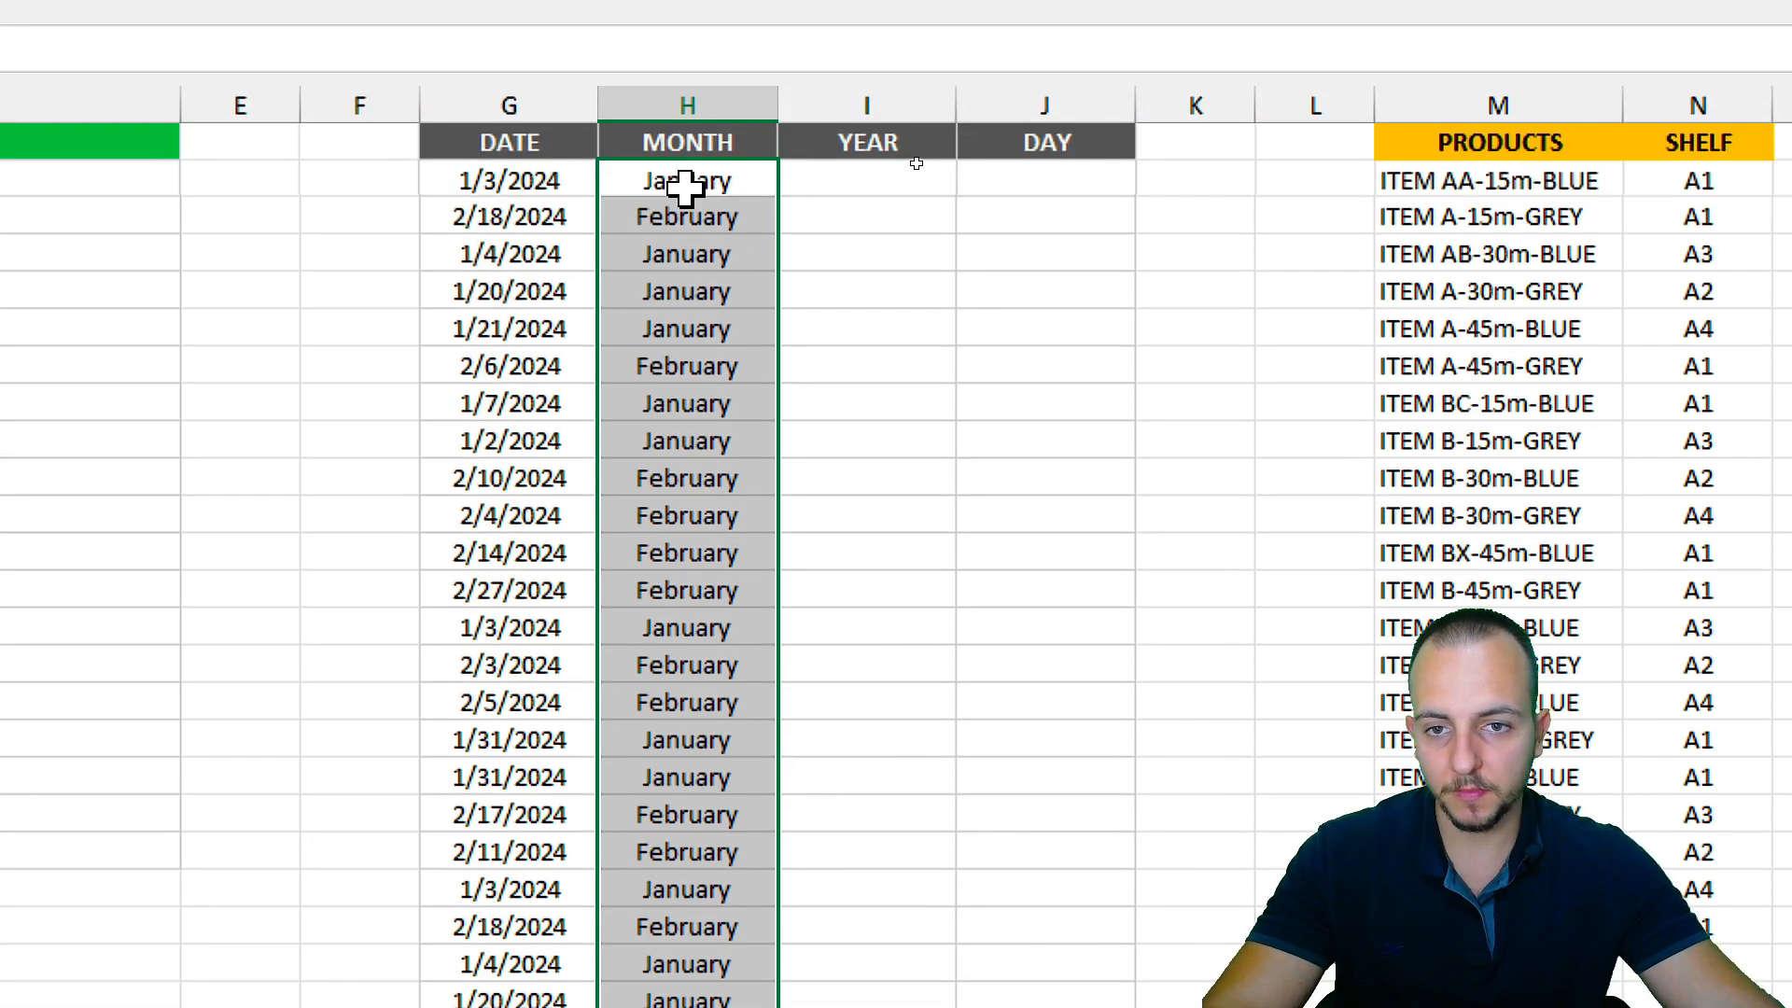
left_click(686, 186)
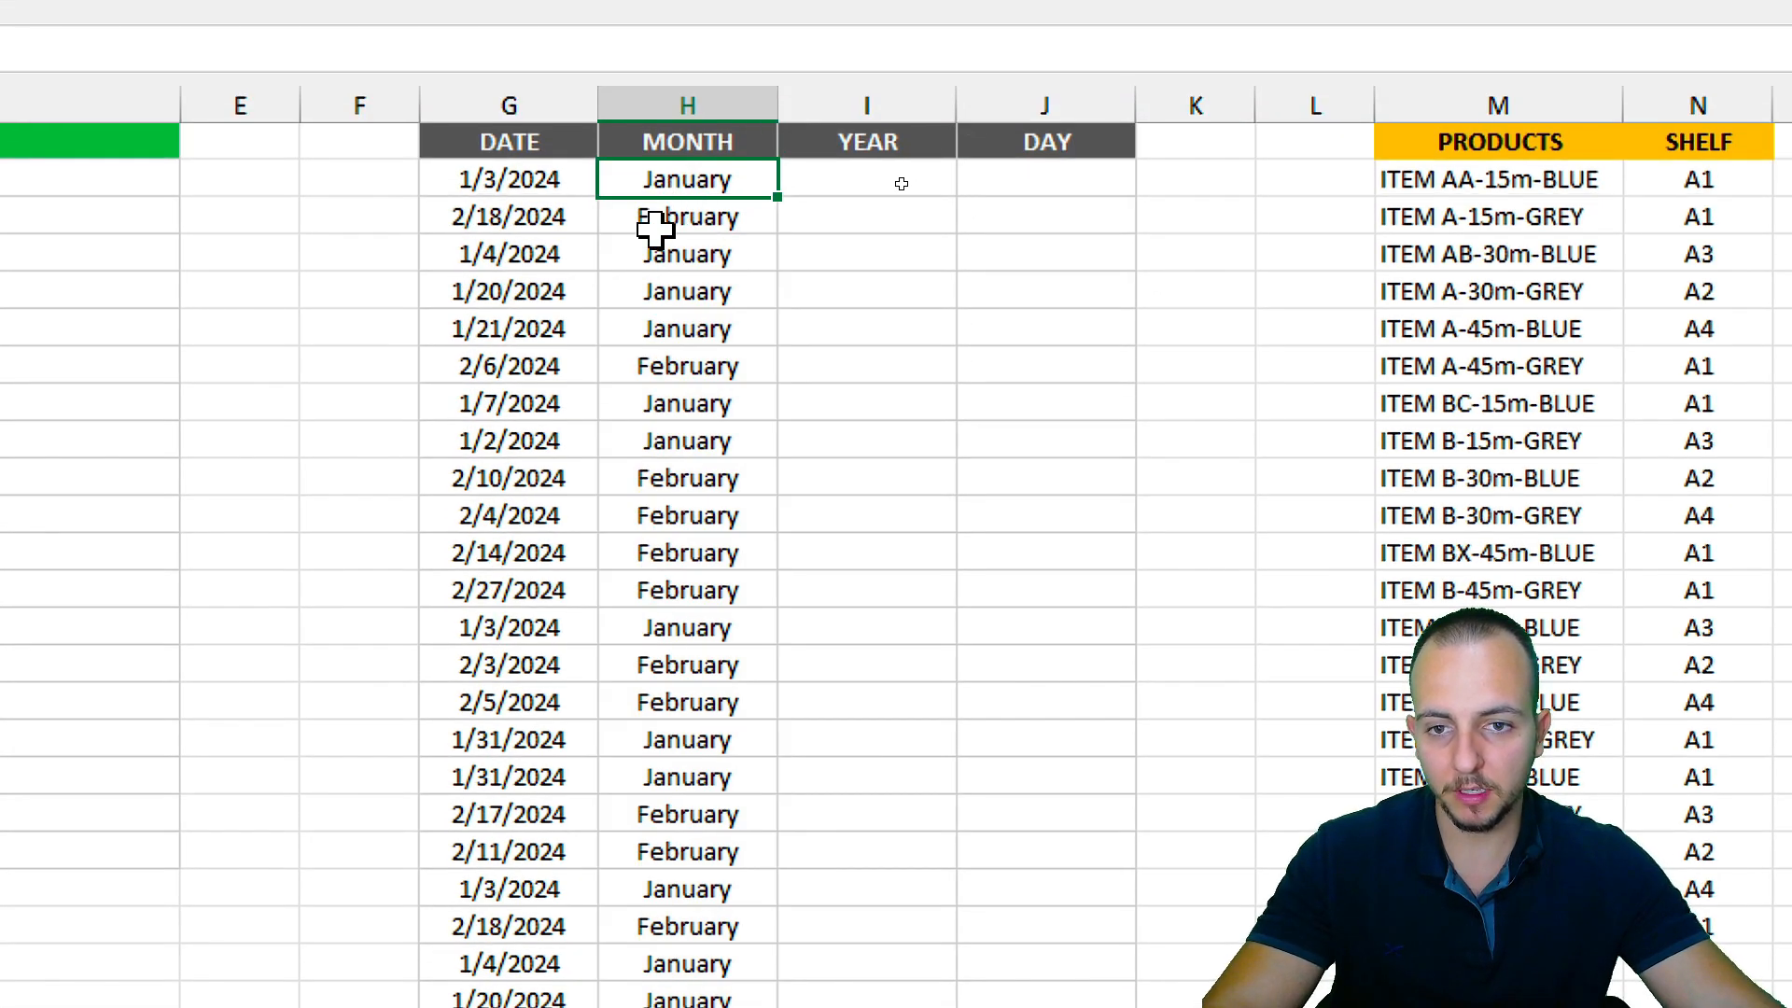
left_click(660, 225)
Review the source dates, the YEAR and DAY columns, and the format code in H2's formula.
left_click_drag(514, 328, 513, 664)
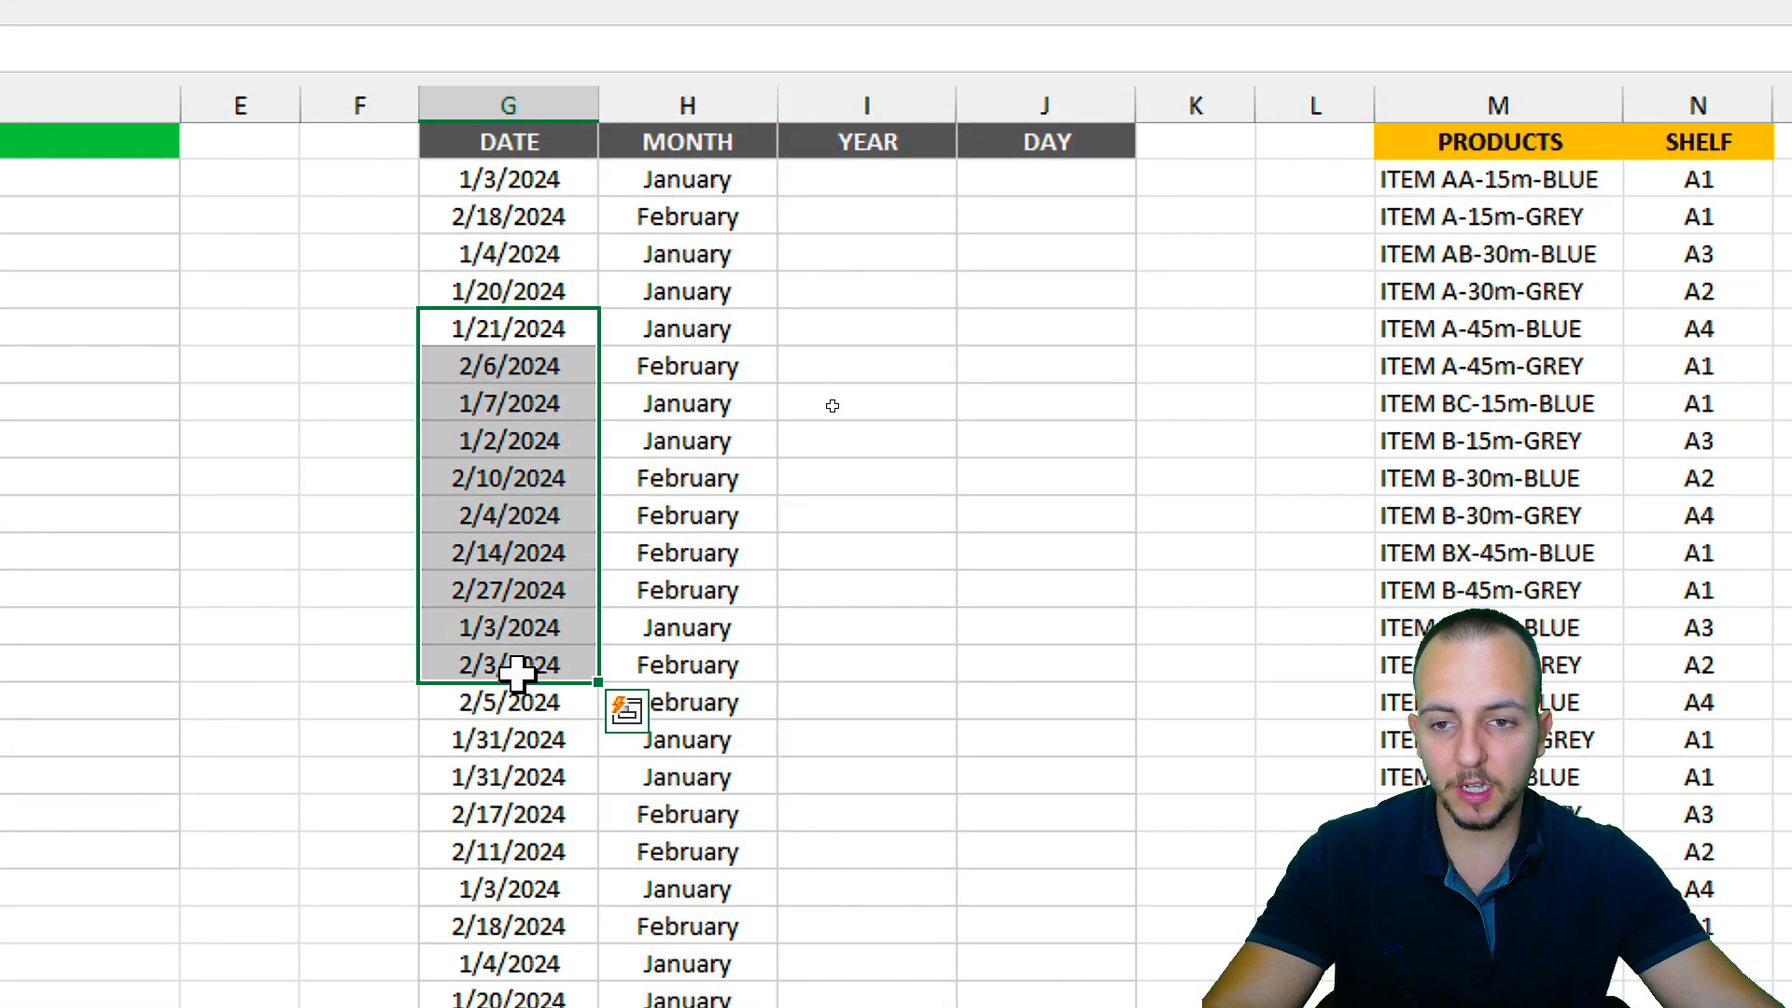
left_click_drag(500, 140, 513, 443)
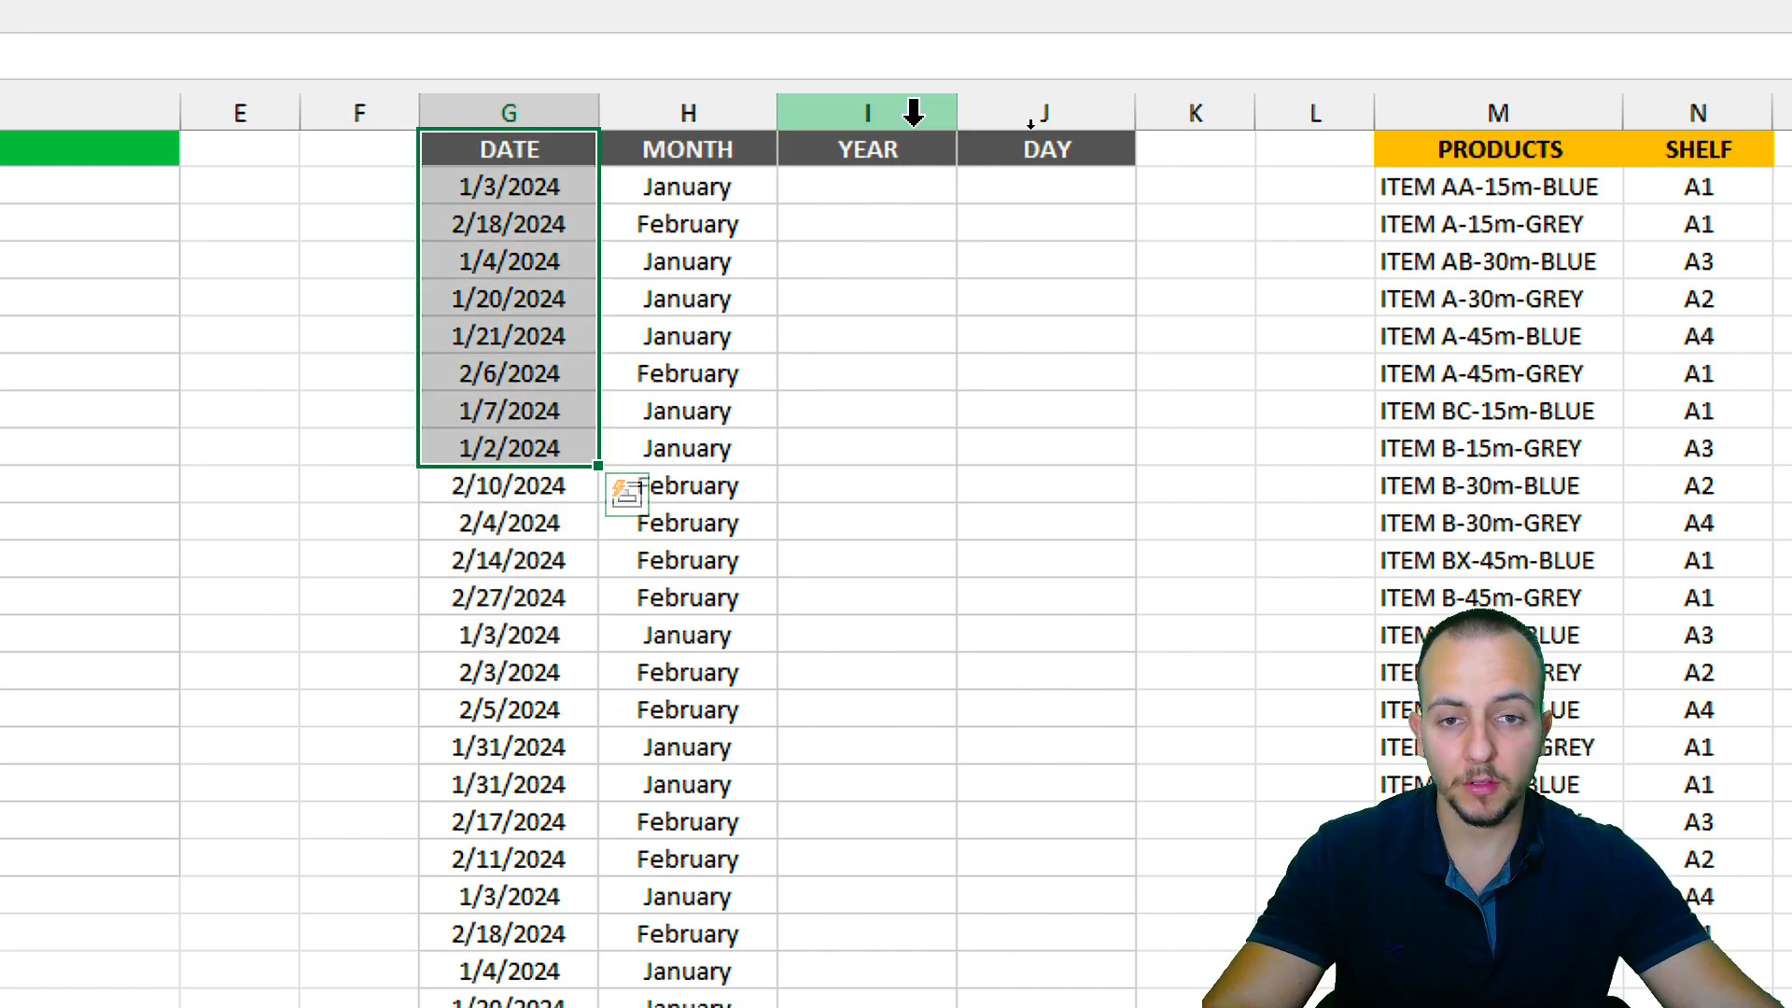
left_click(913, 113)
left_click(1012, 113)
left_click(891, 186)
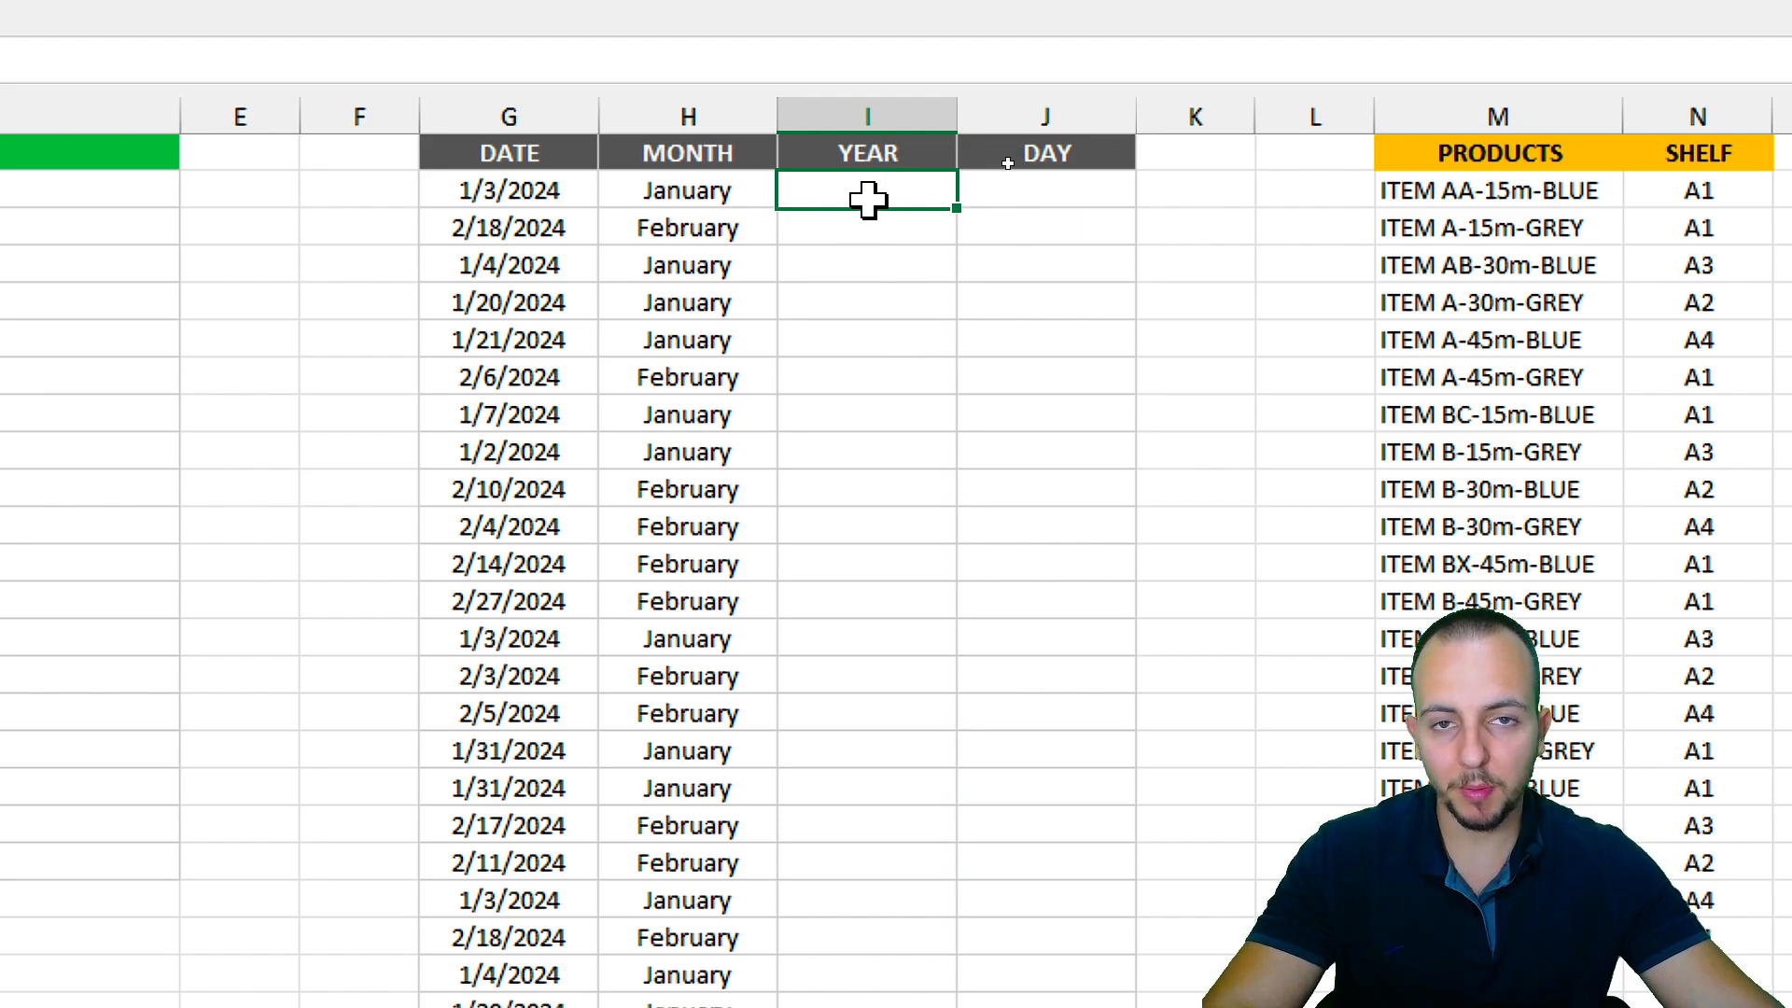
left_click(903, 111)
left_click(660, 193)
double_click(653, 190)
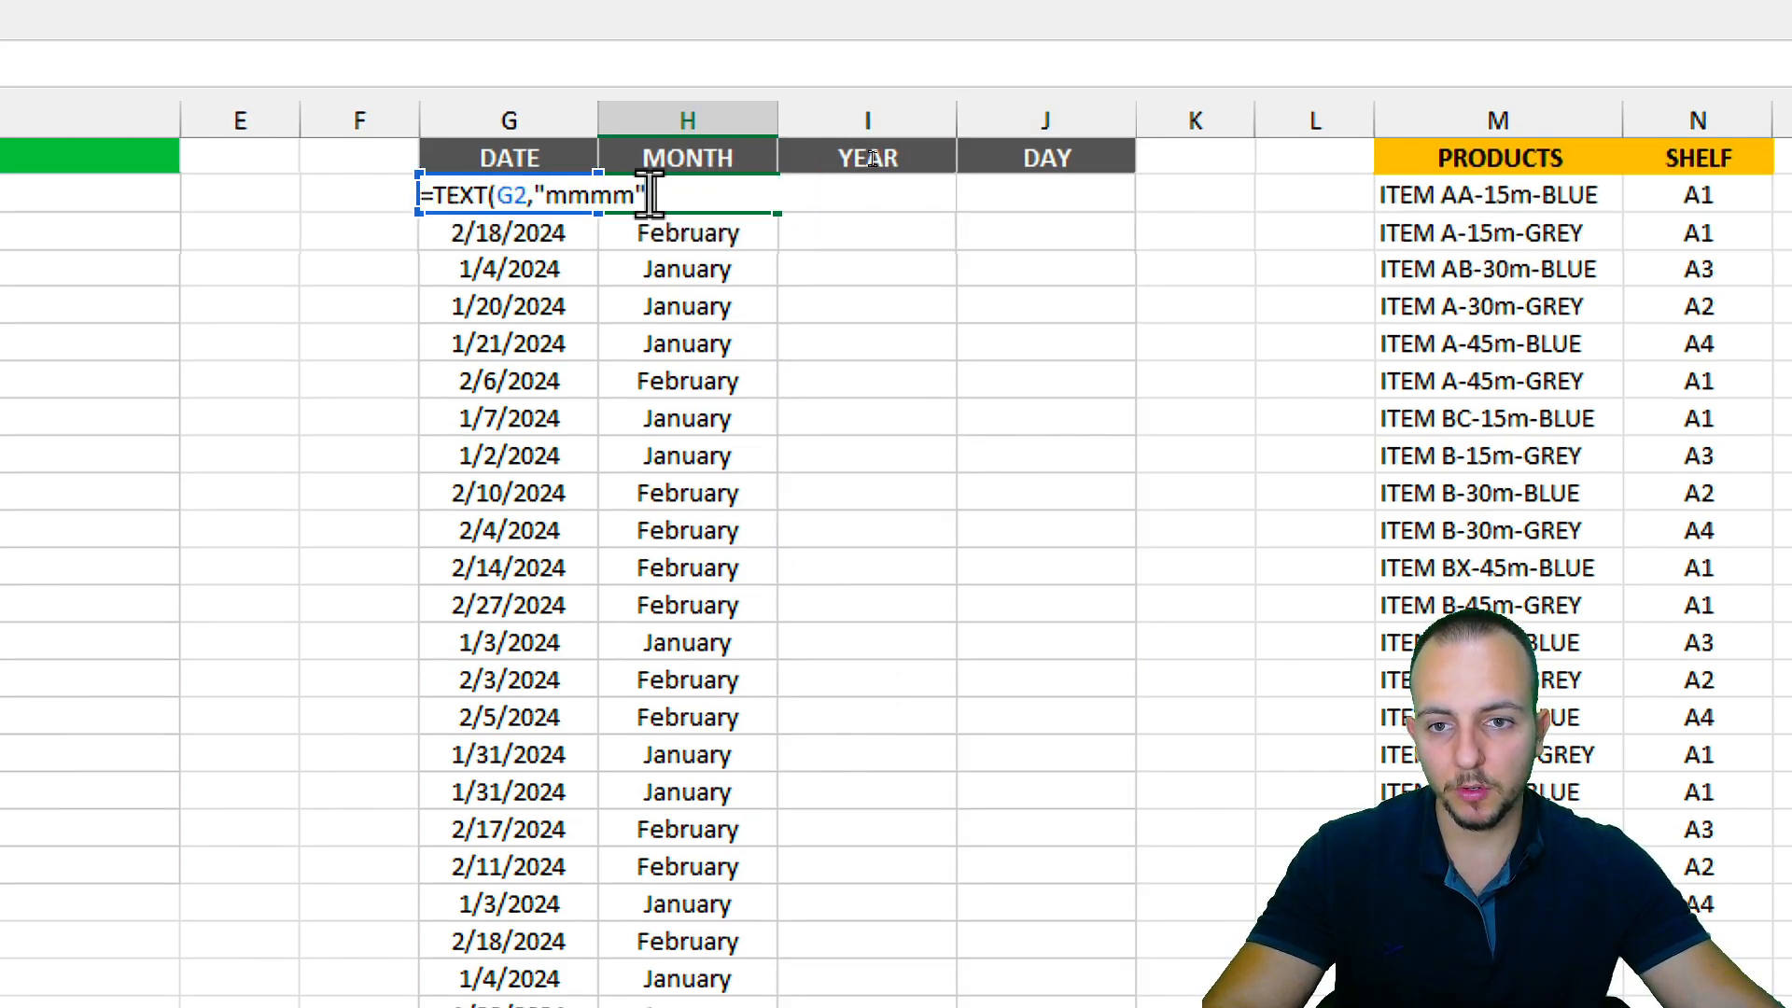
left_click_drag(560, 198, 565, 200)
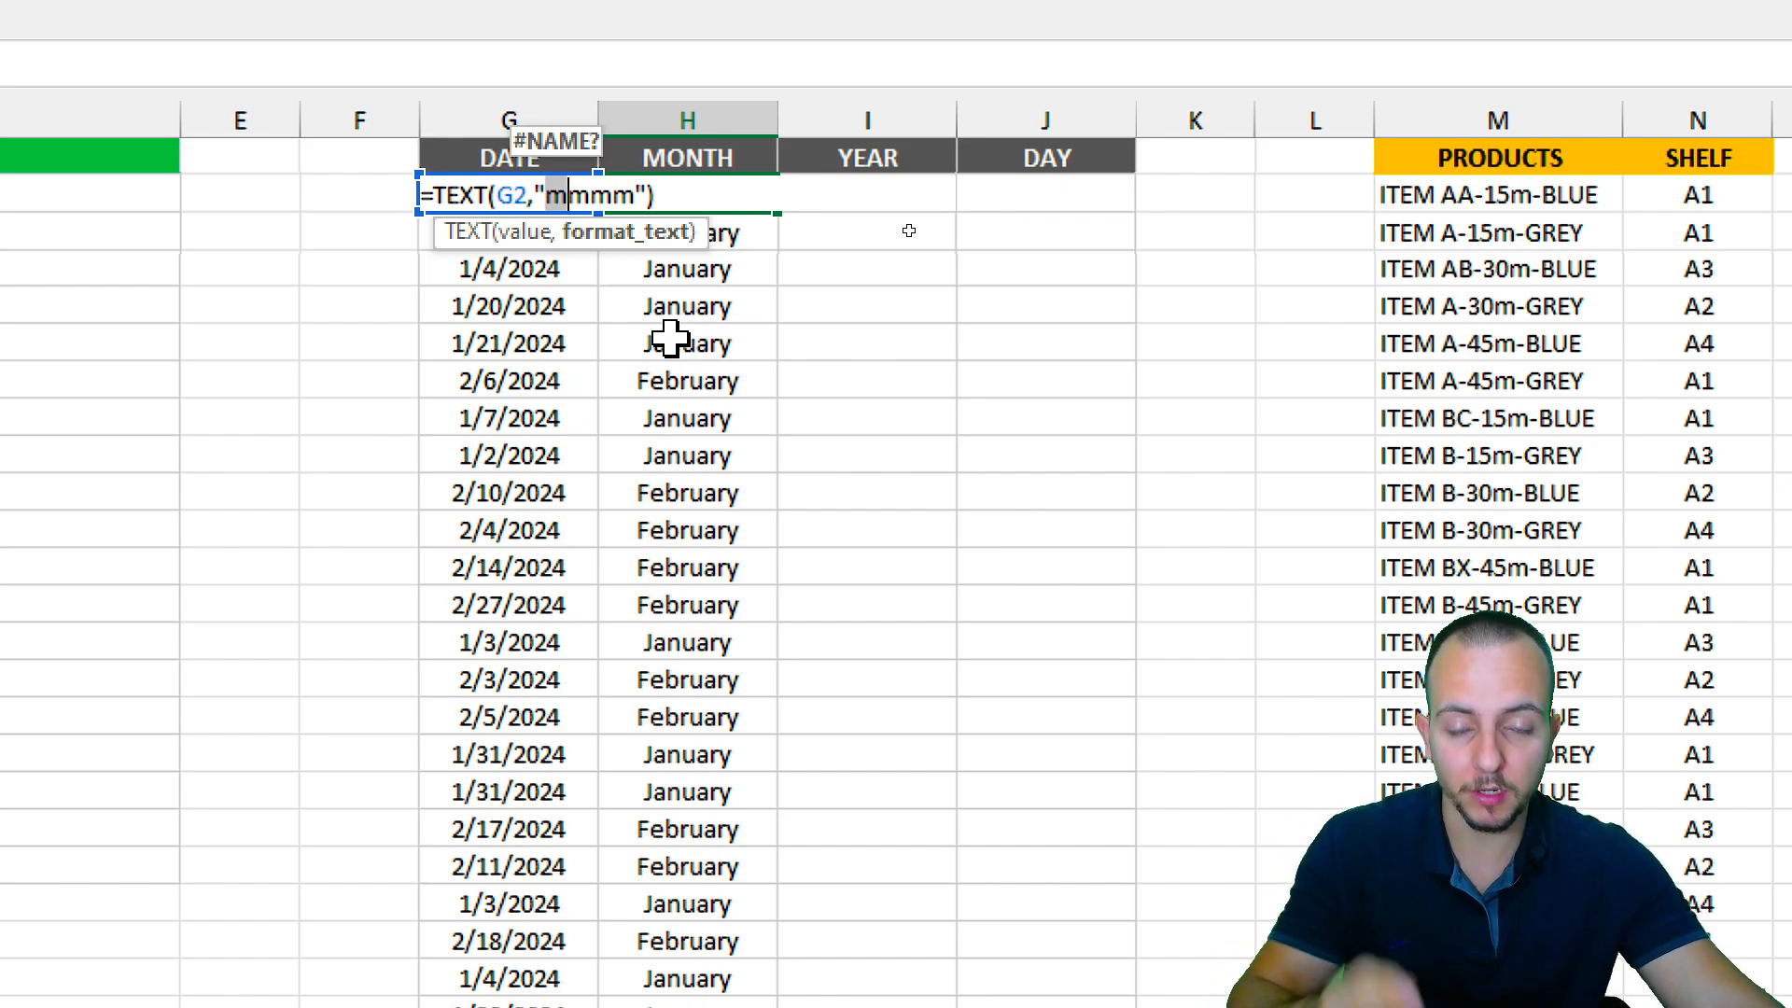
key("Escape")
Enter =TEXT(G2,"yyy") in I2 and fill it down the YEAR column.
left_click(858, 198)
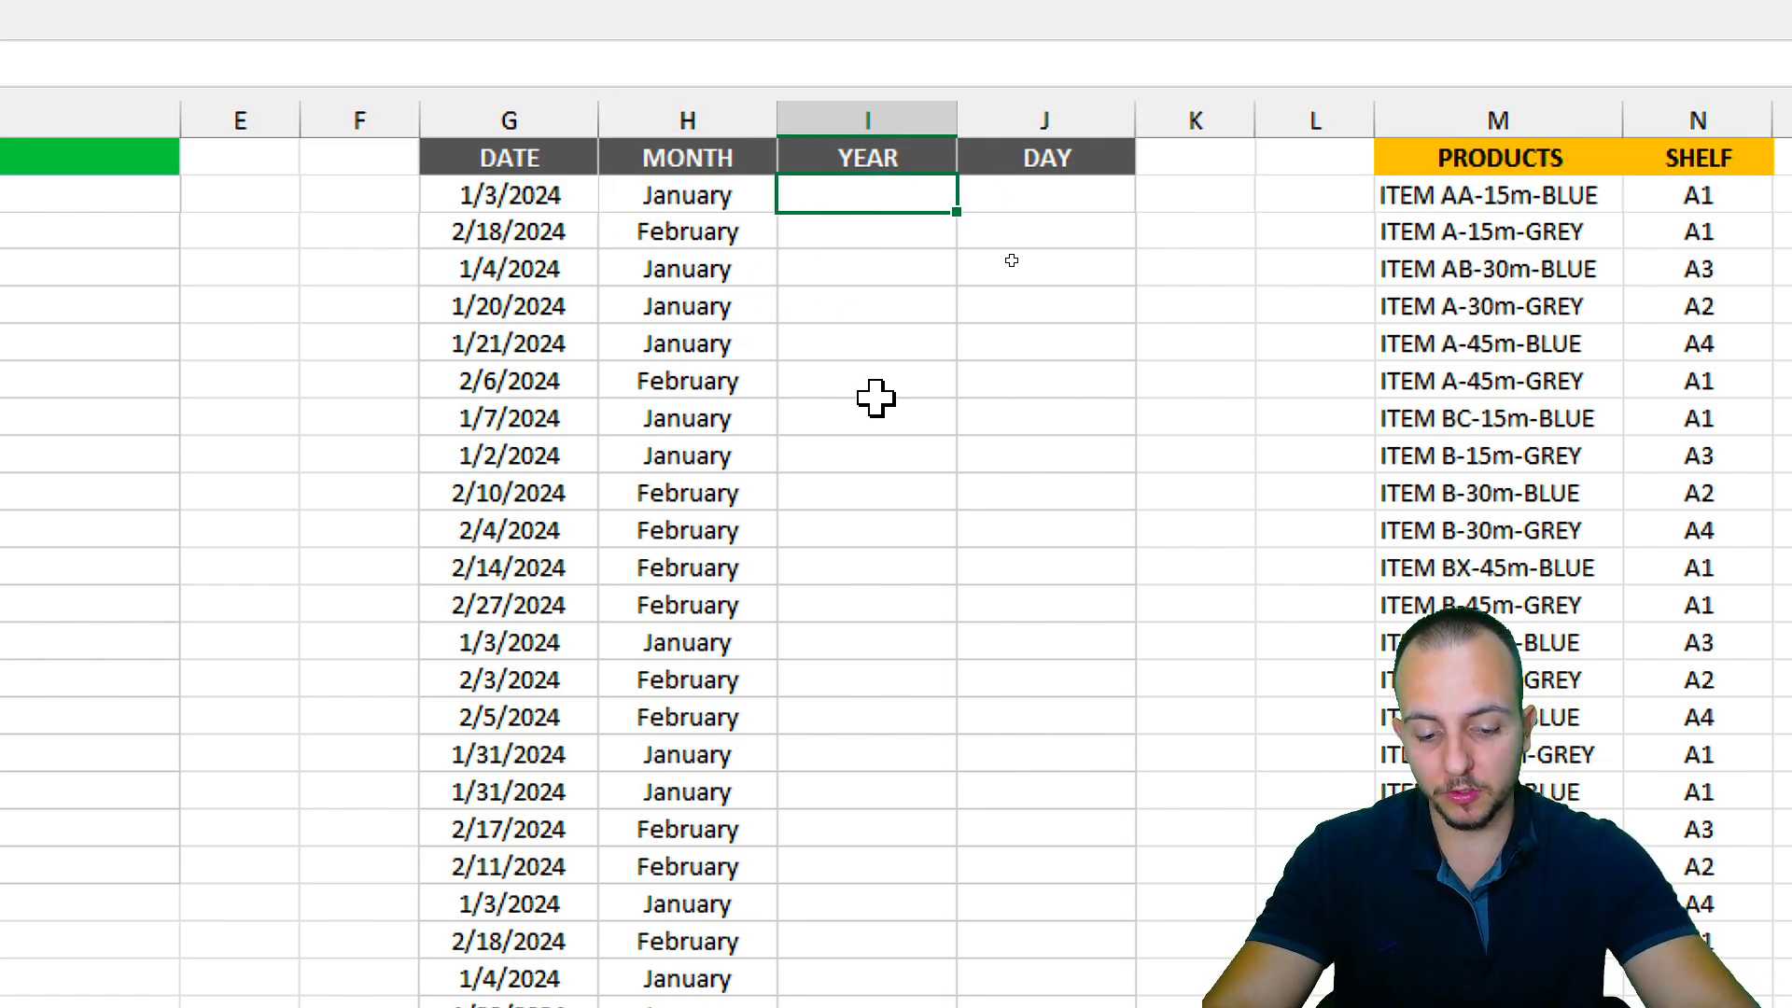
type("=tex")
key("Tab")
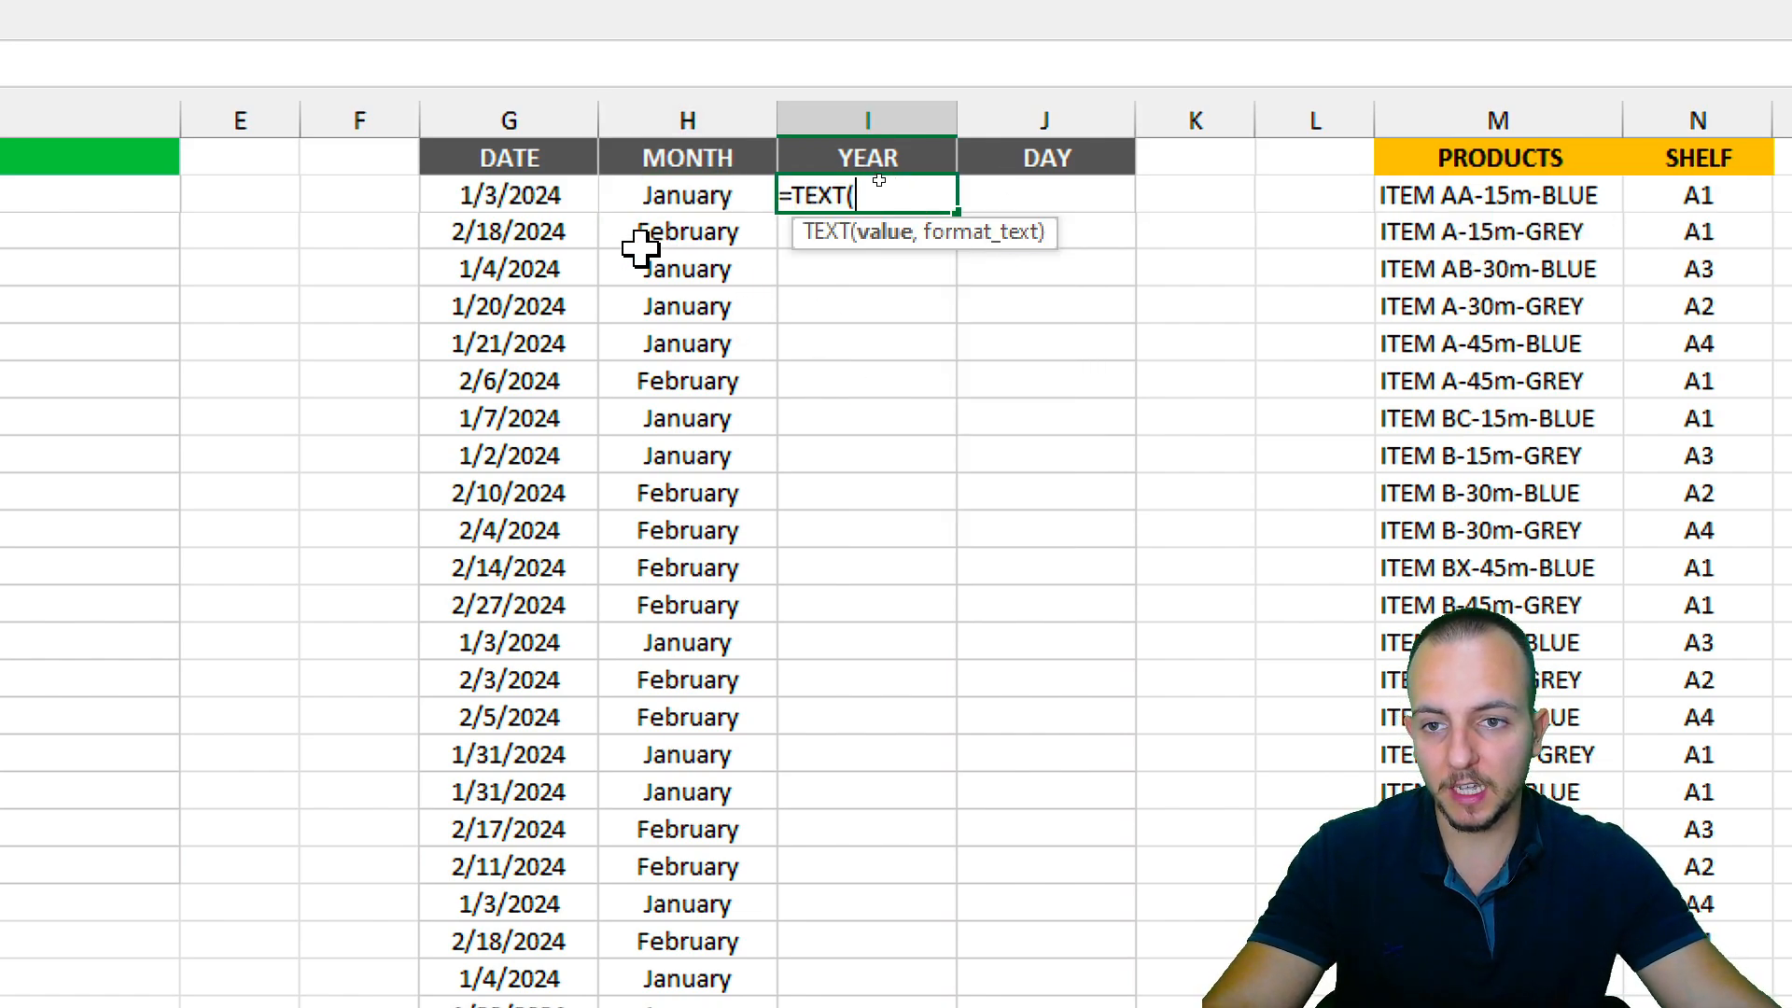
left_click(518, 193)
type(",")
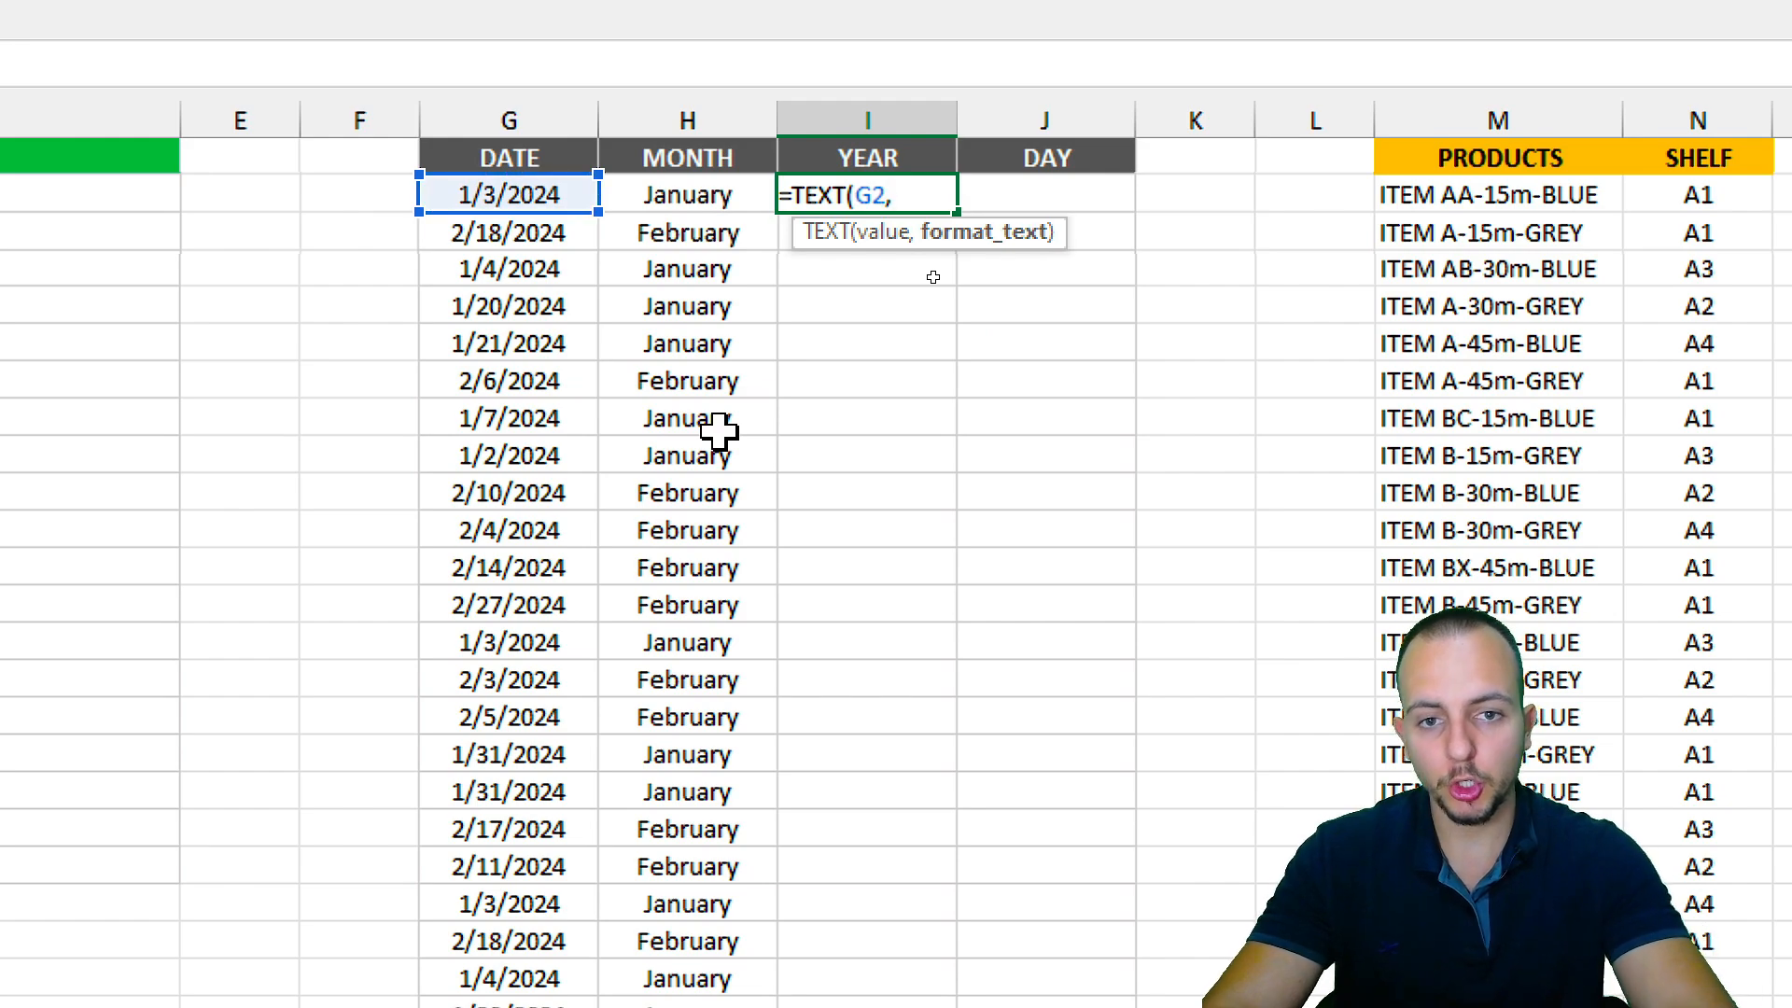
type("\"")
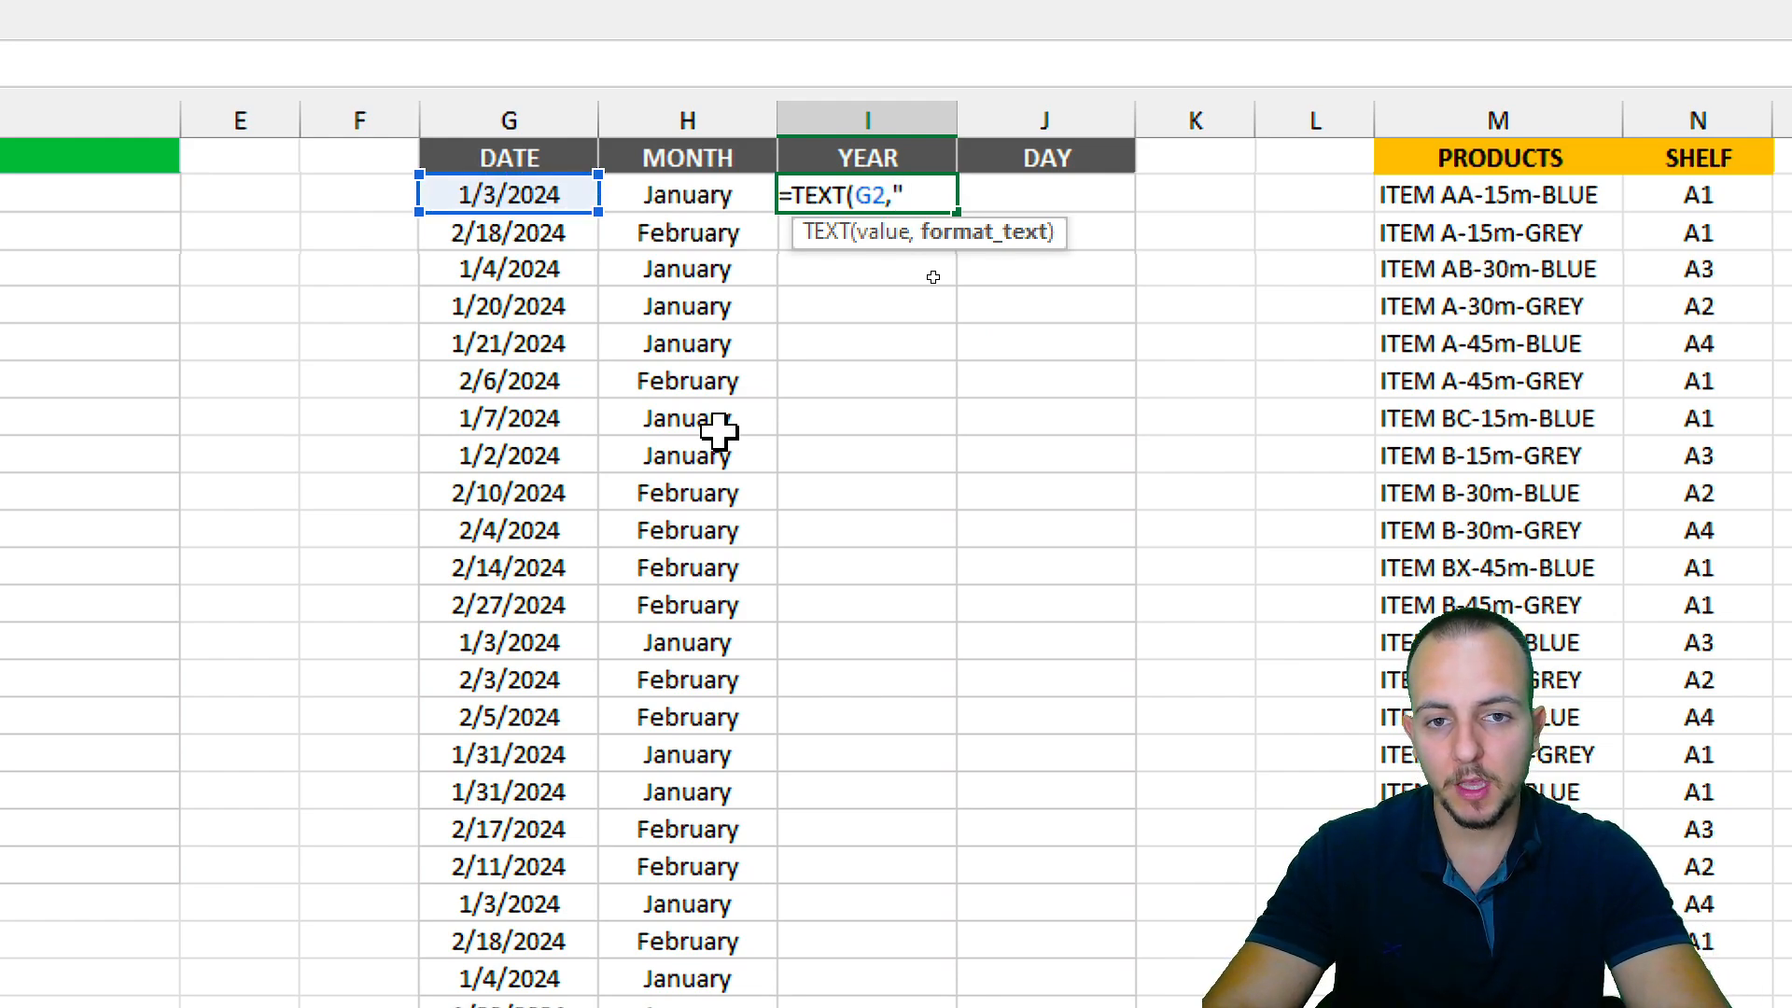
type("y")
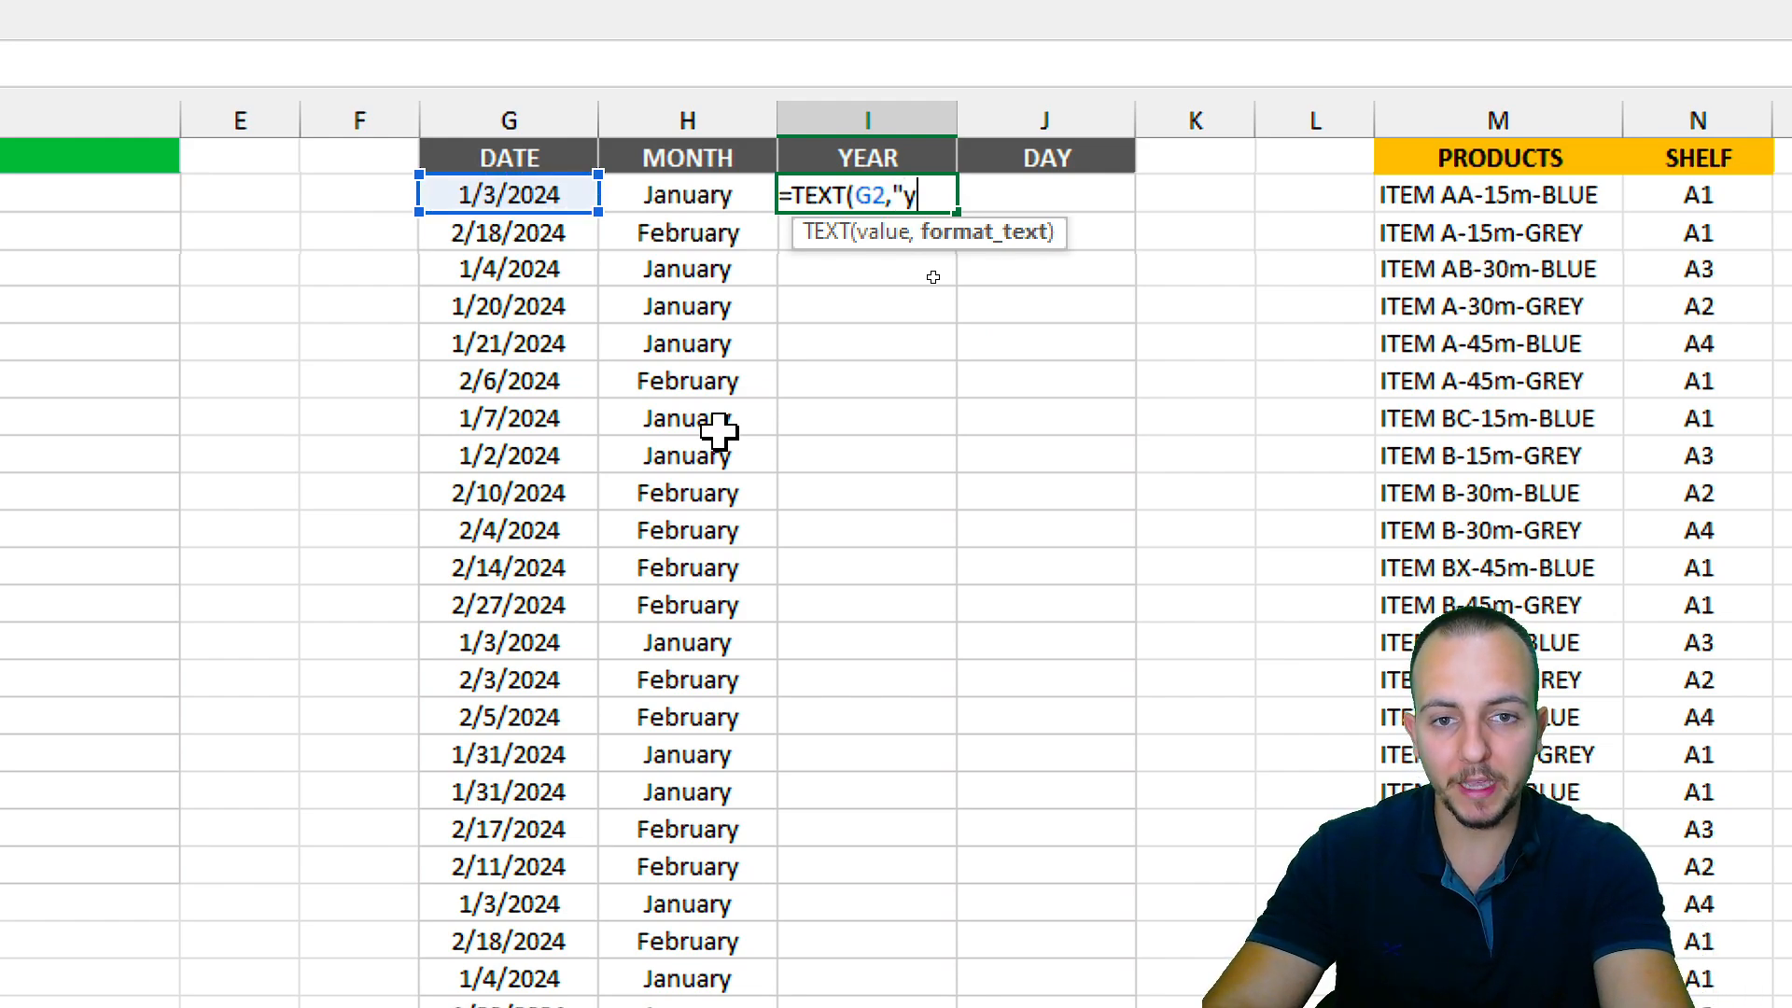
type("y")
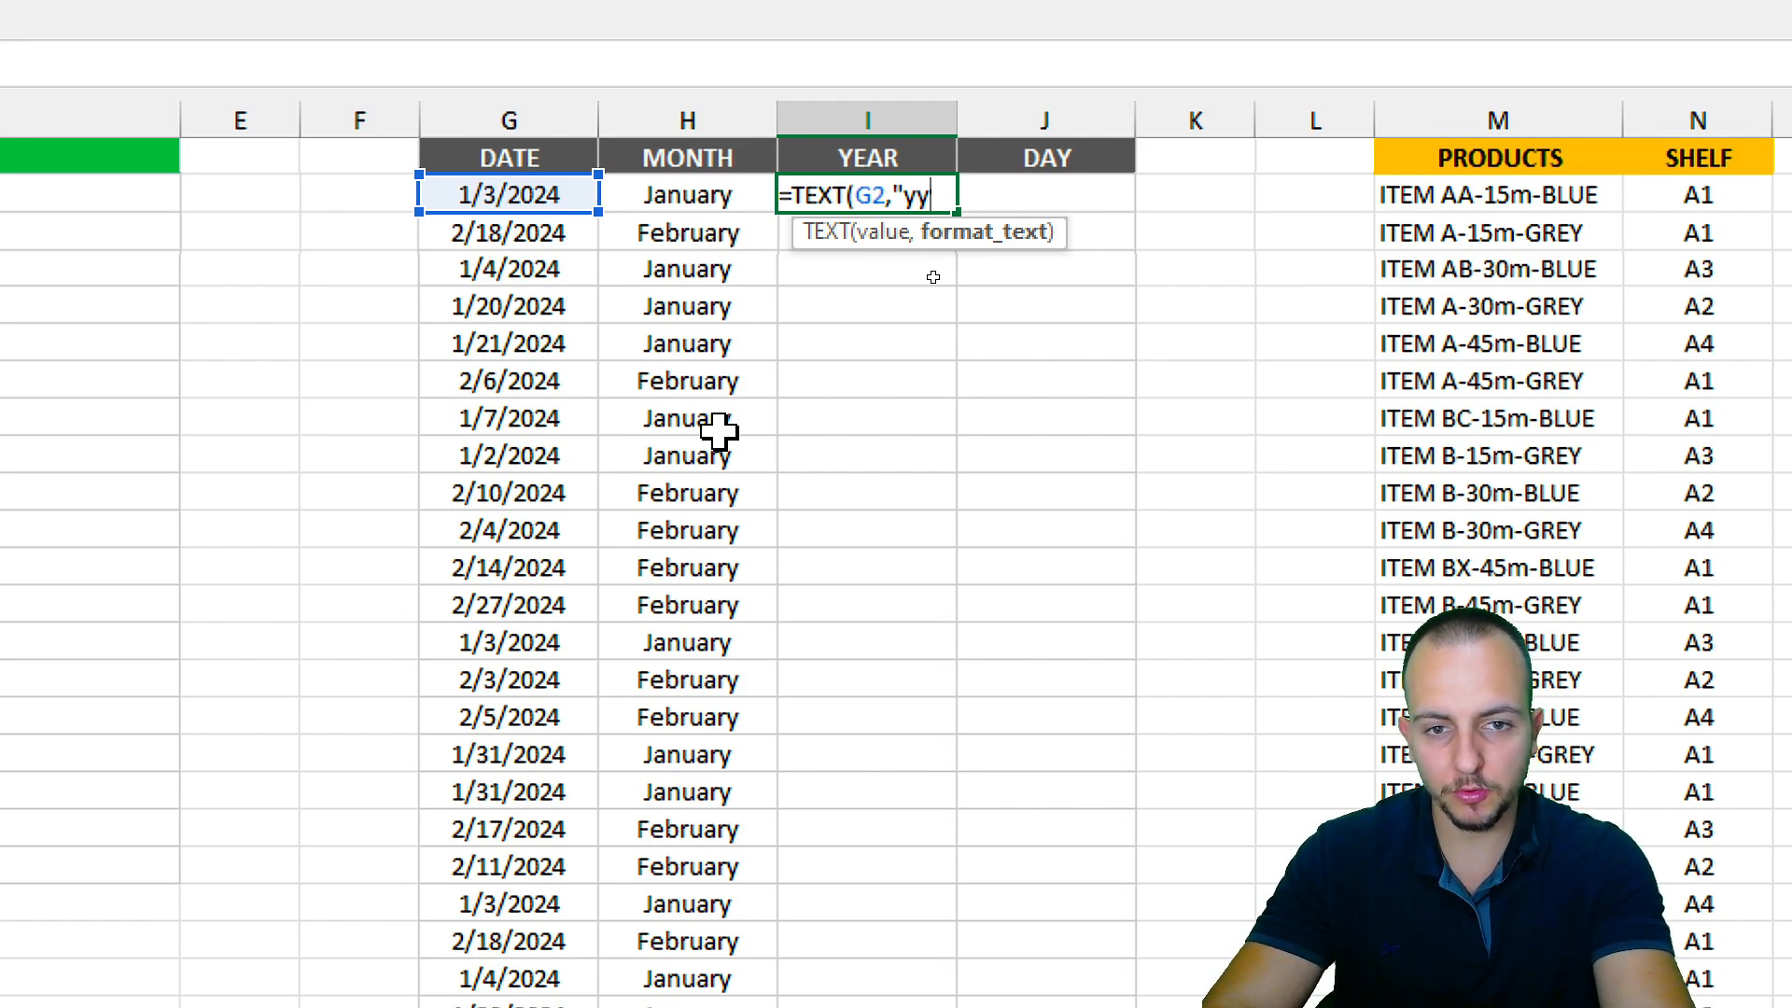
type("y\")")
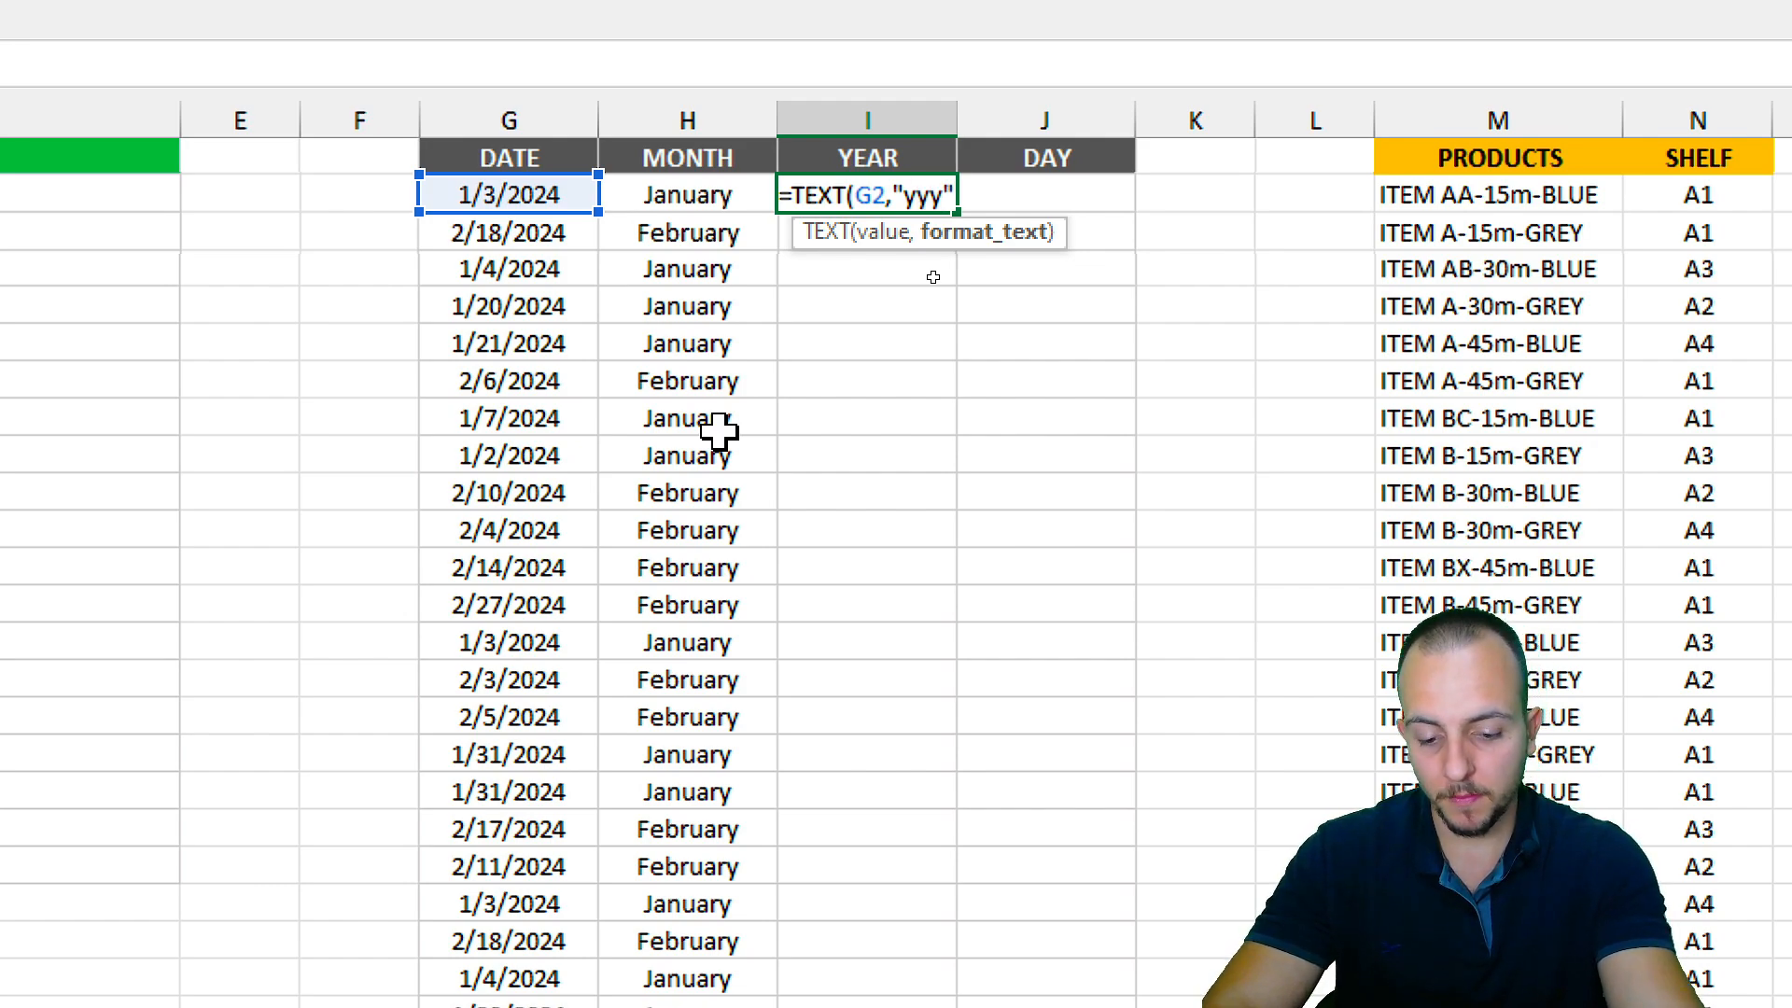
key("Return")
left_click(924, 194)
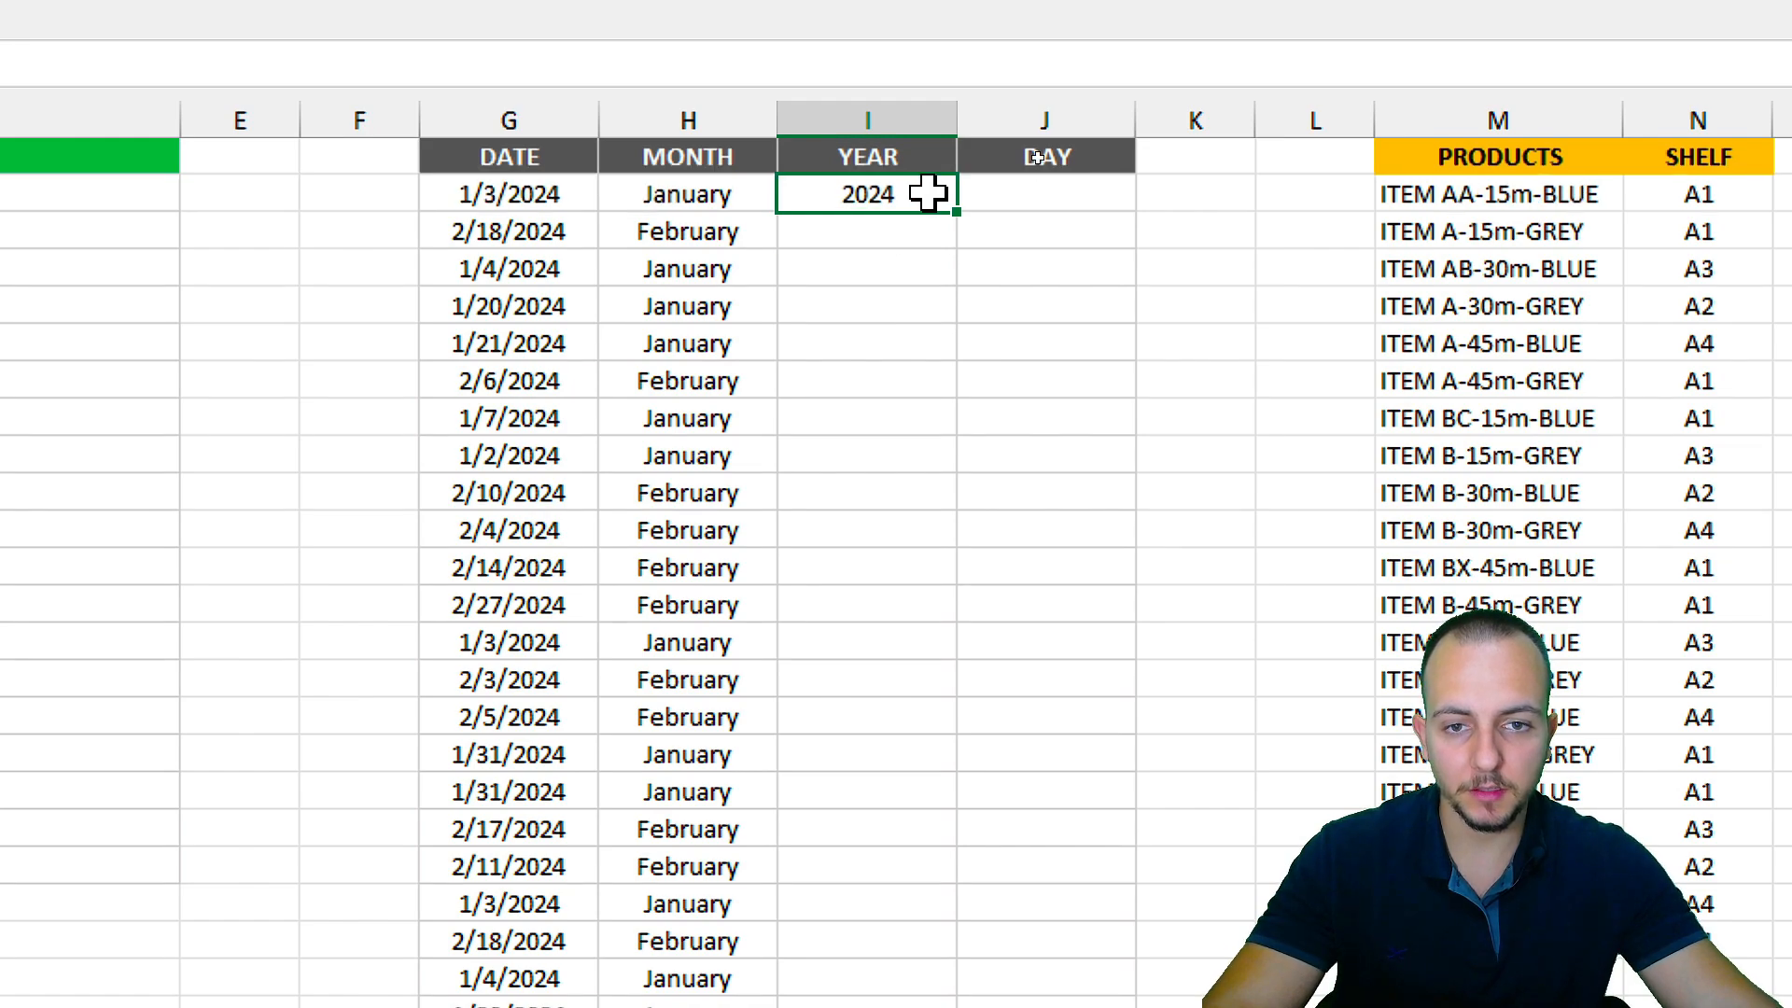
double_click(959, 214)
Enter =TEXT(G2,"ddd") in J2 to extract the abbreviated weekday from the date.
left_click(1003, 200)
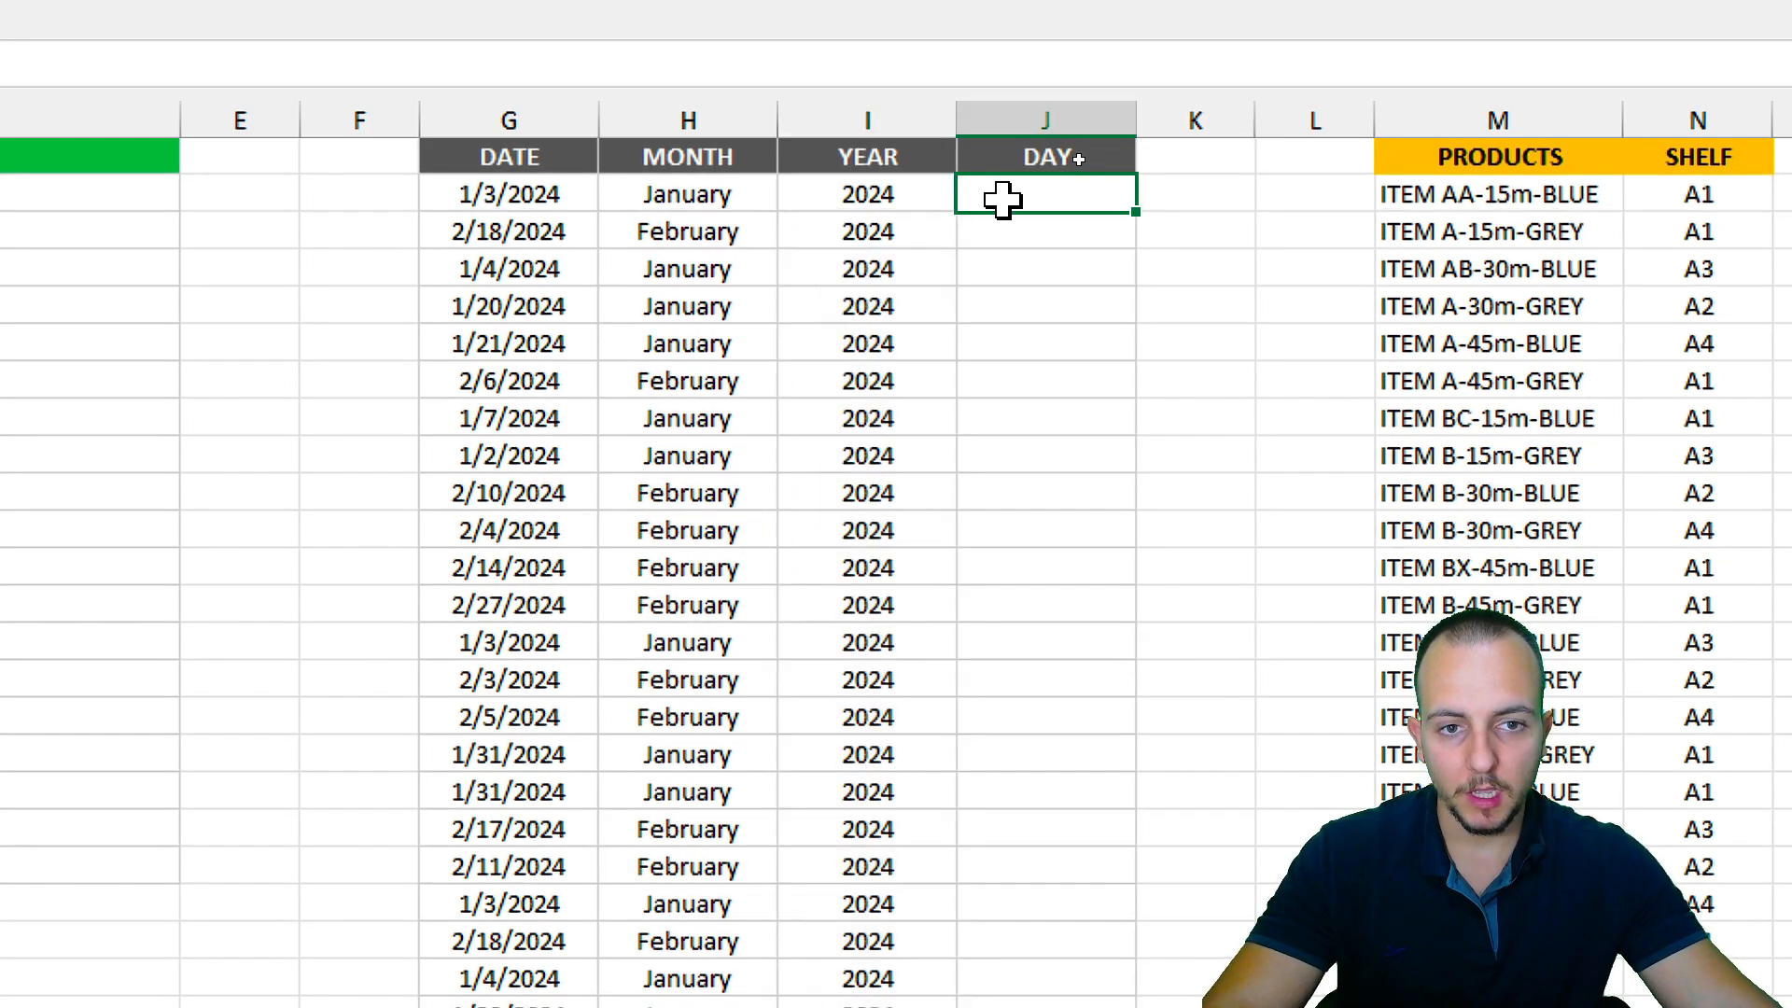
left_click(1070, 125)
left_click(1034, 200)
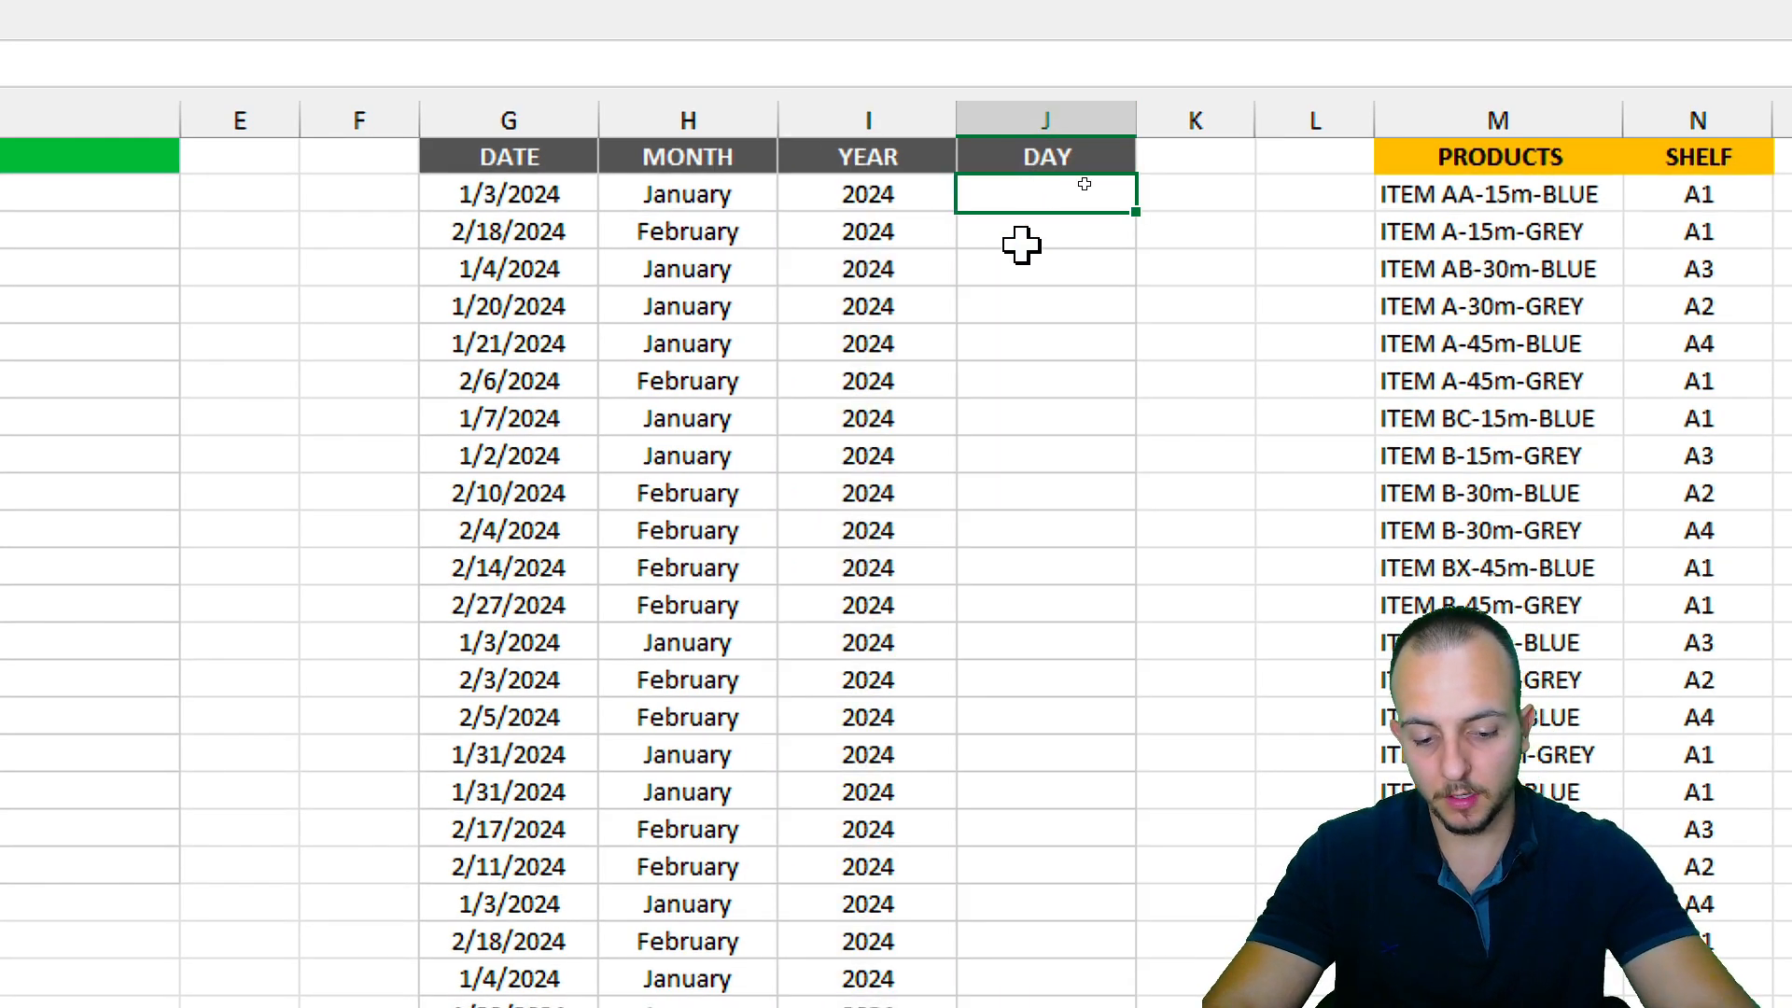
type("=tex")
key("Tab")
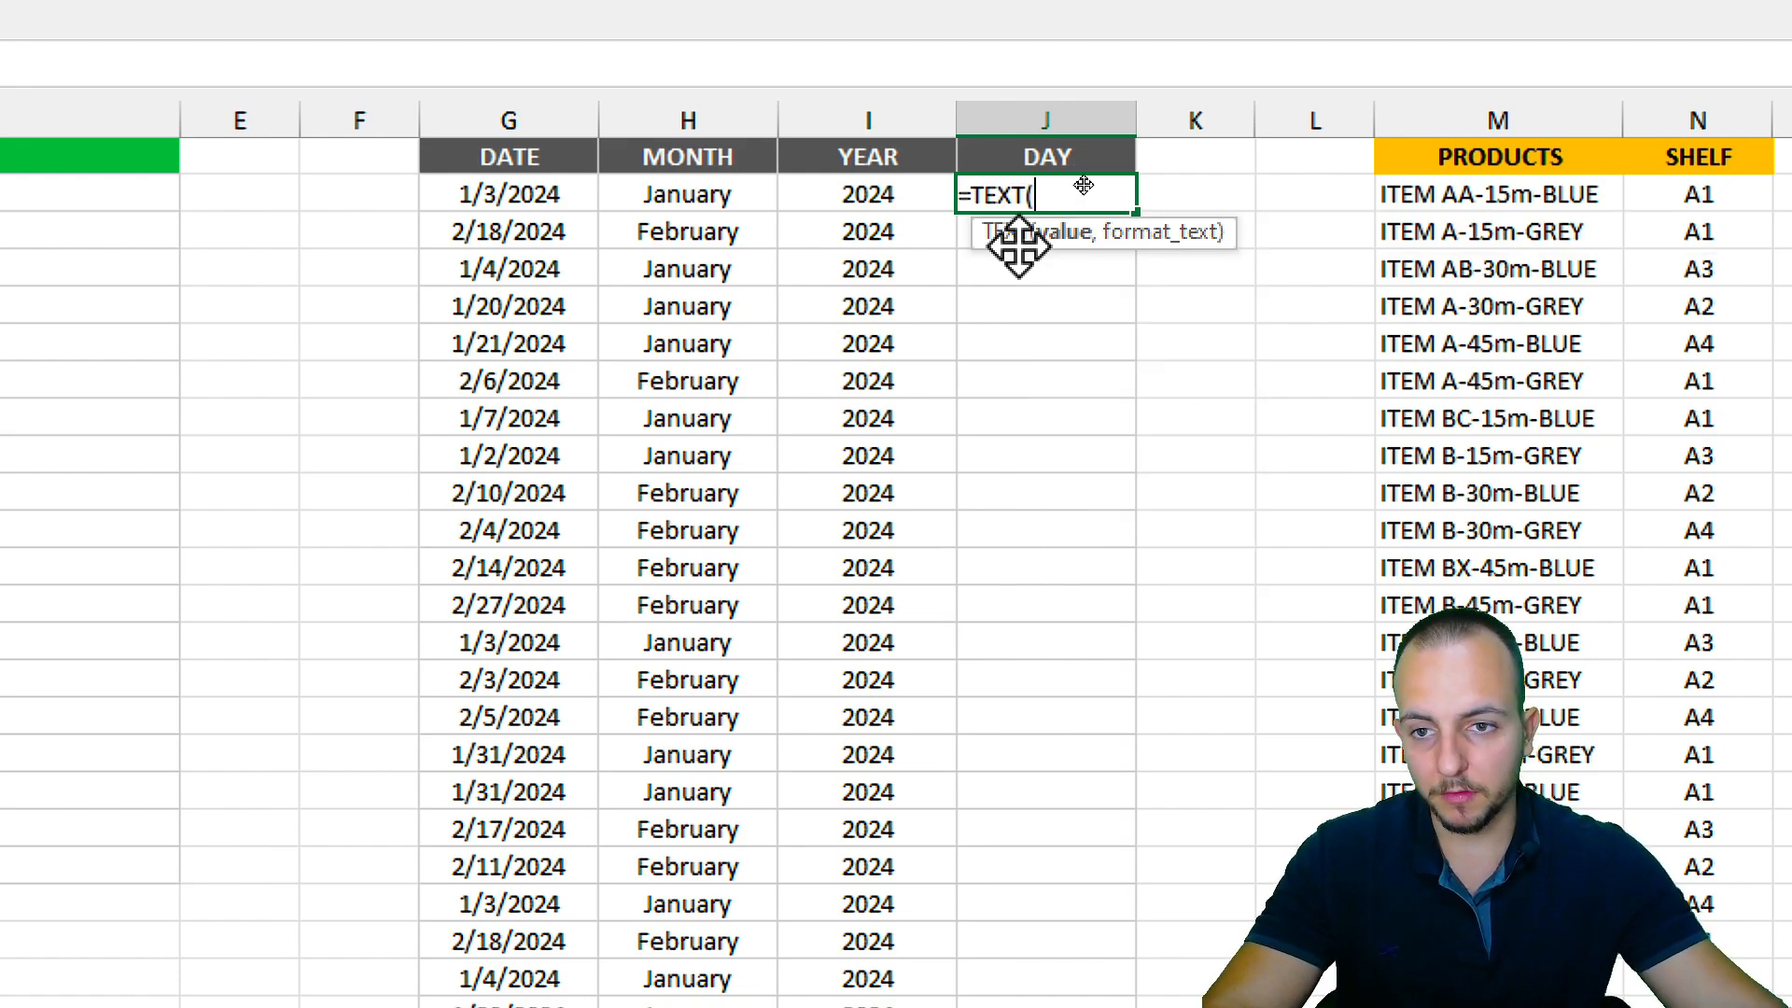
left_click(523, 194)
type(",")
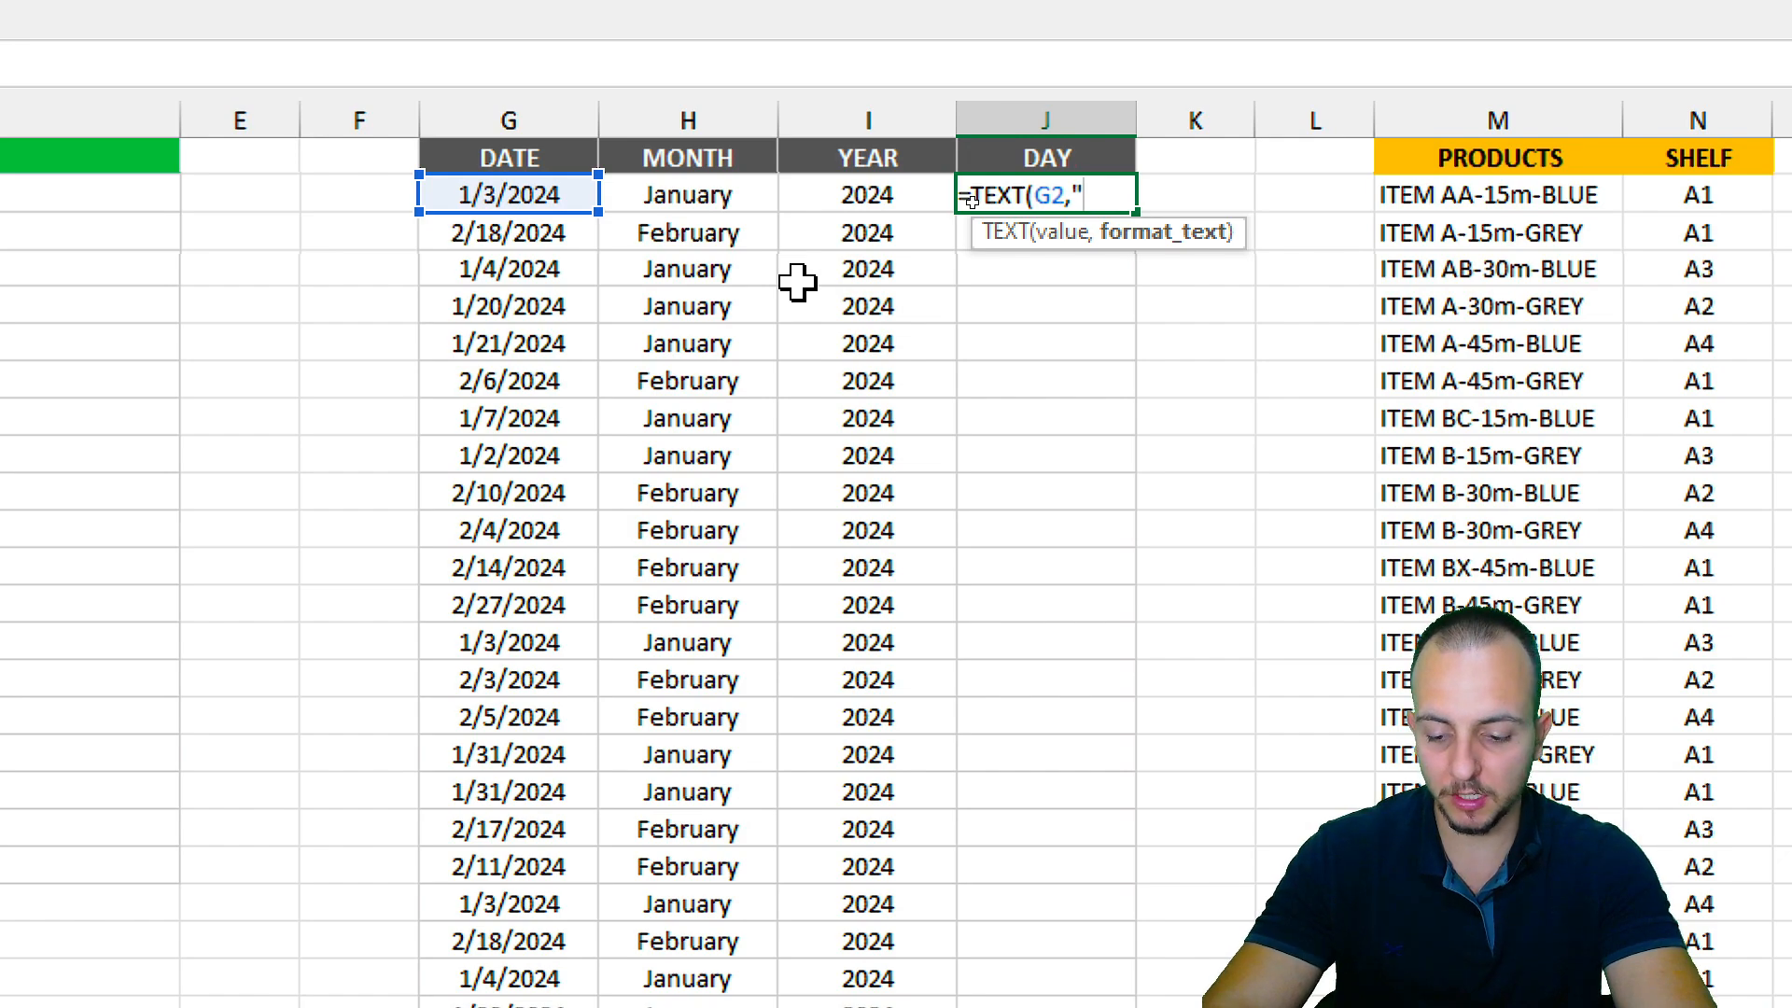
type("\"ddd")
key("BackSpace")
key("BackSpace")
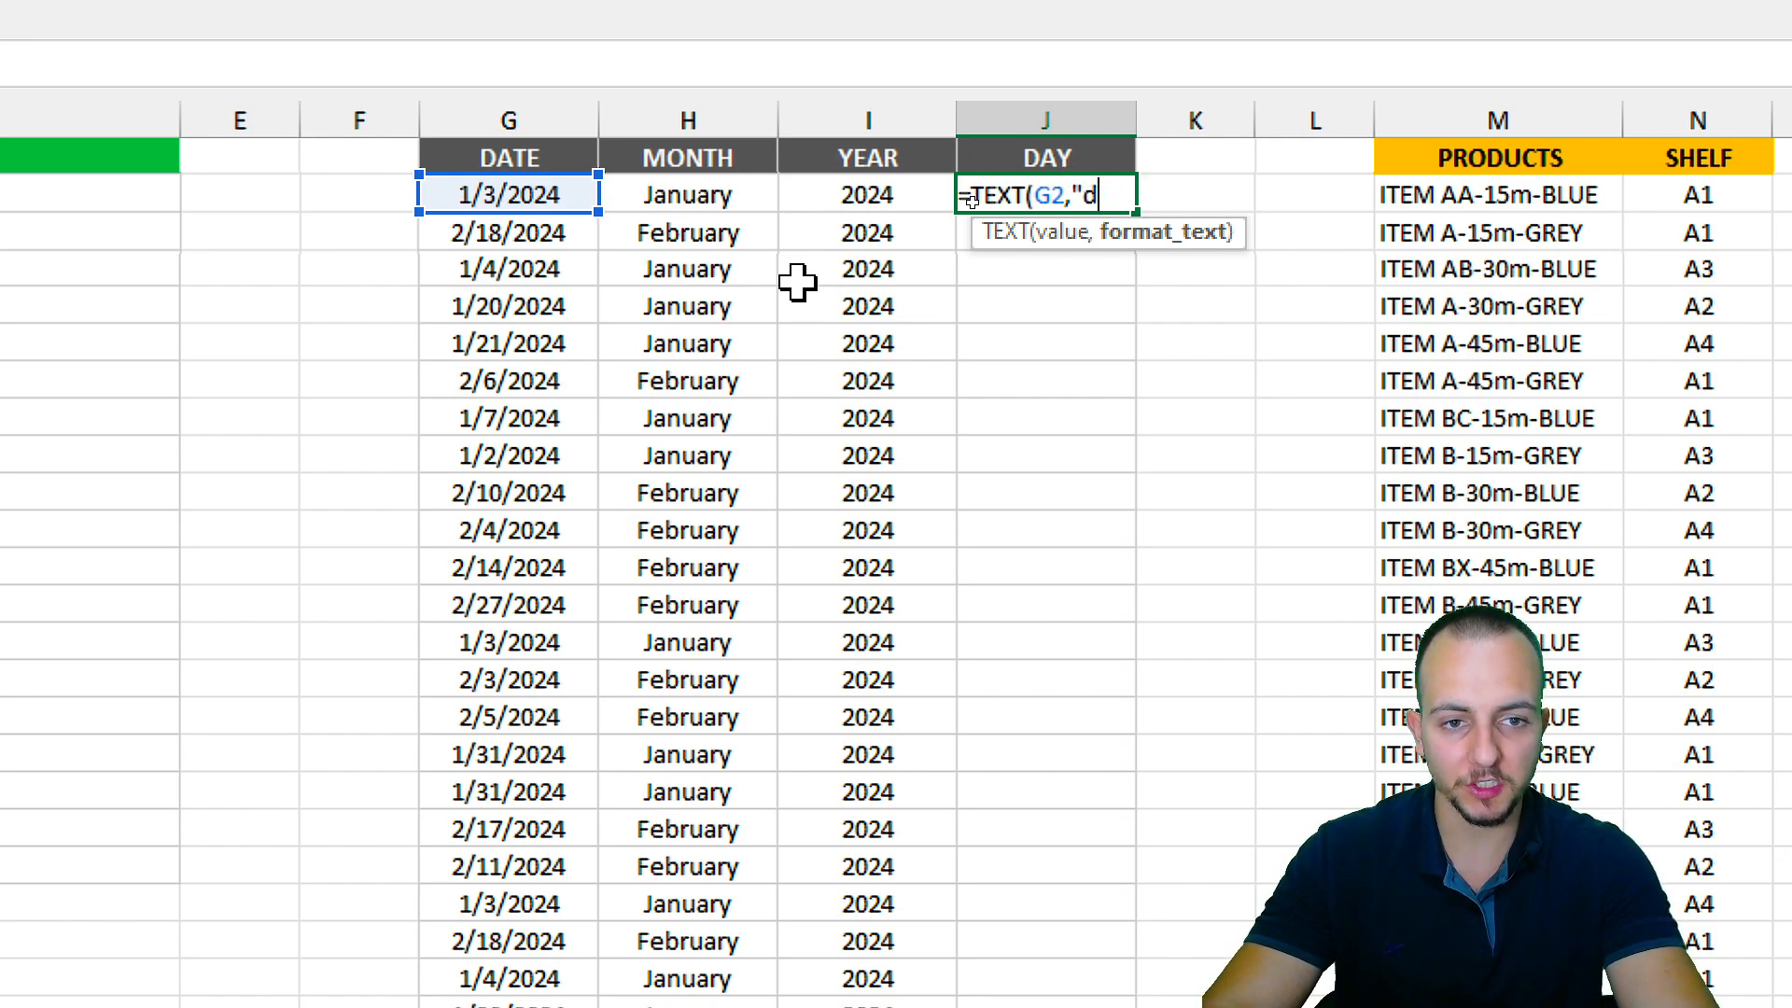
type("dd")
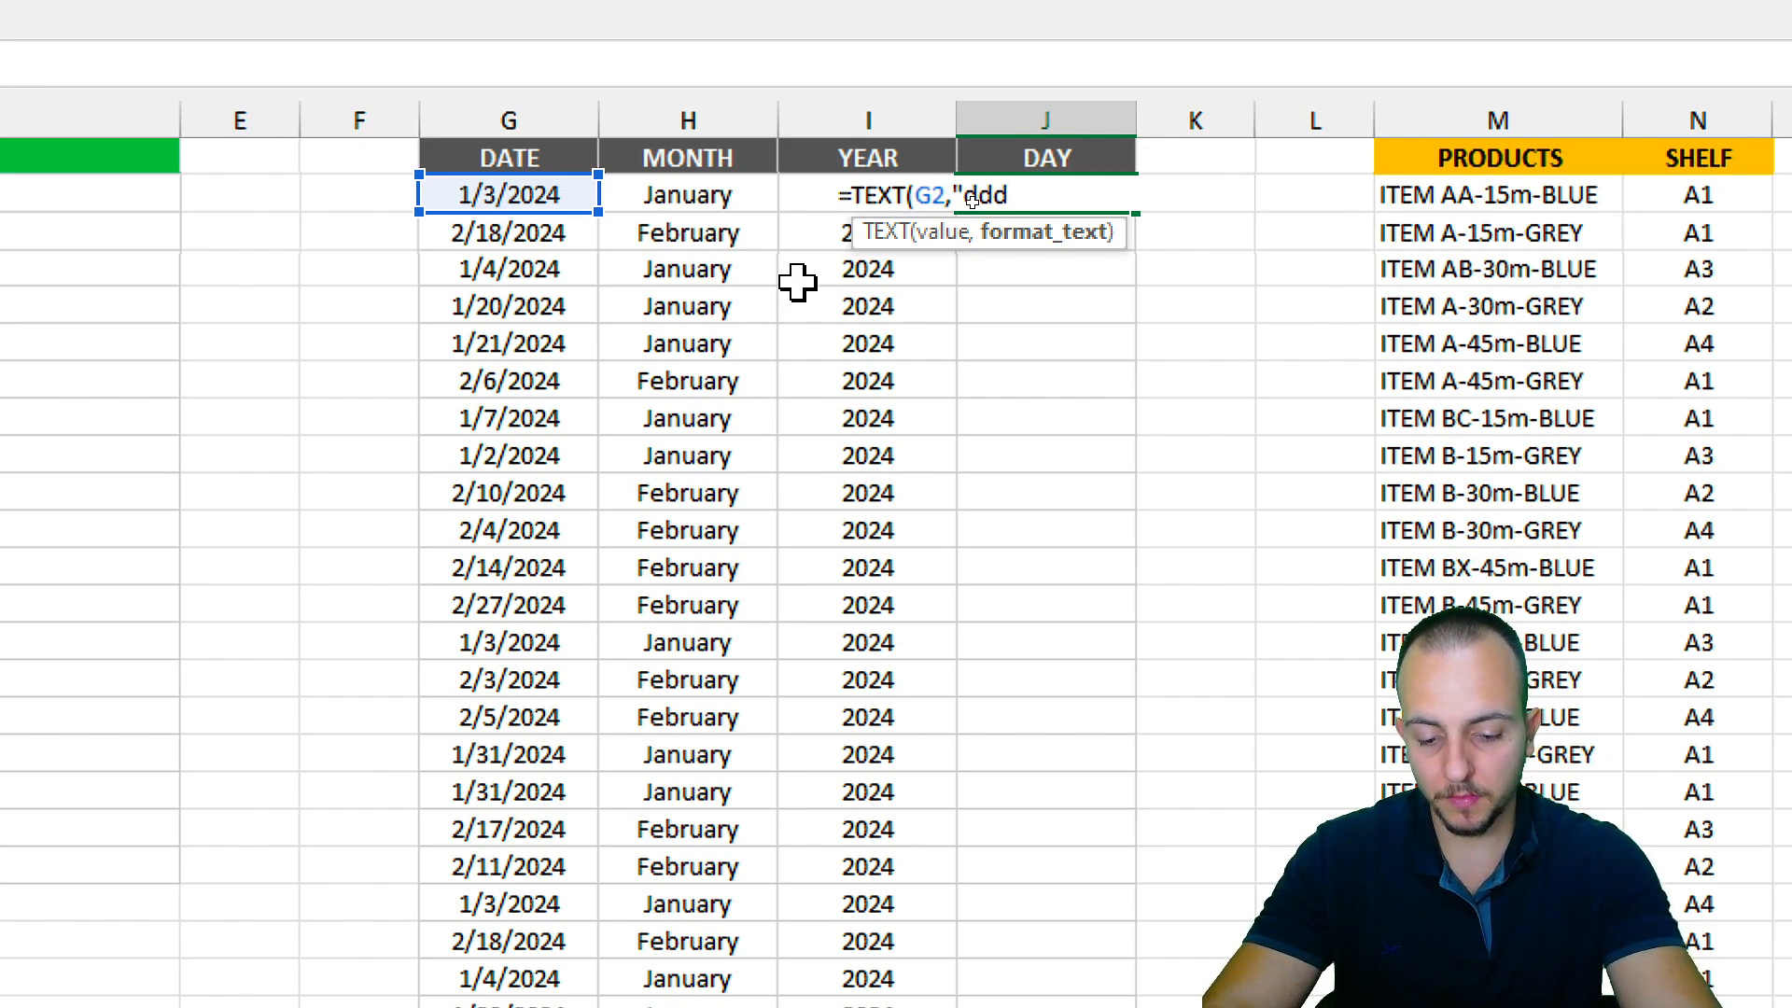
type("\")")
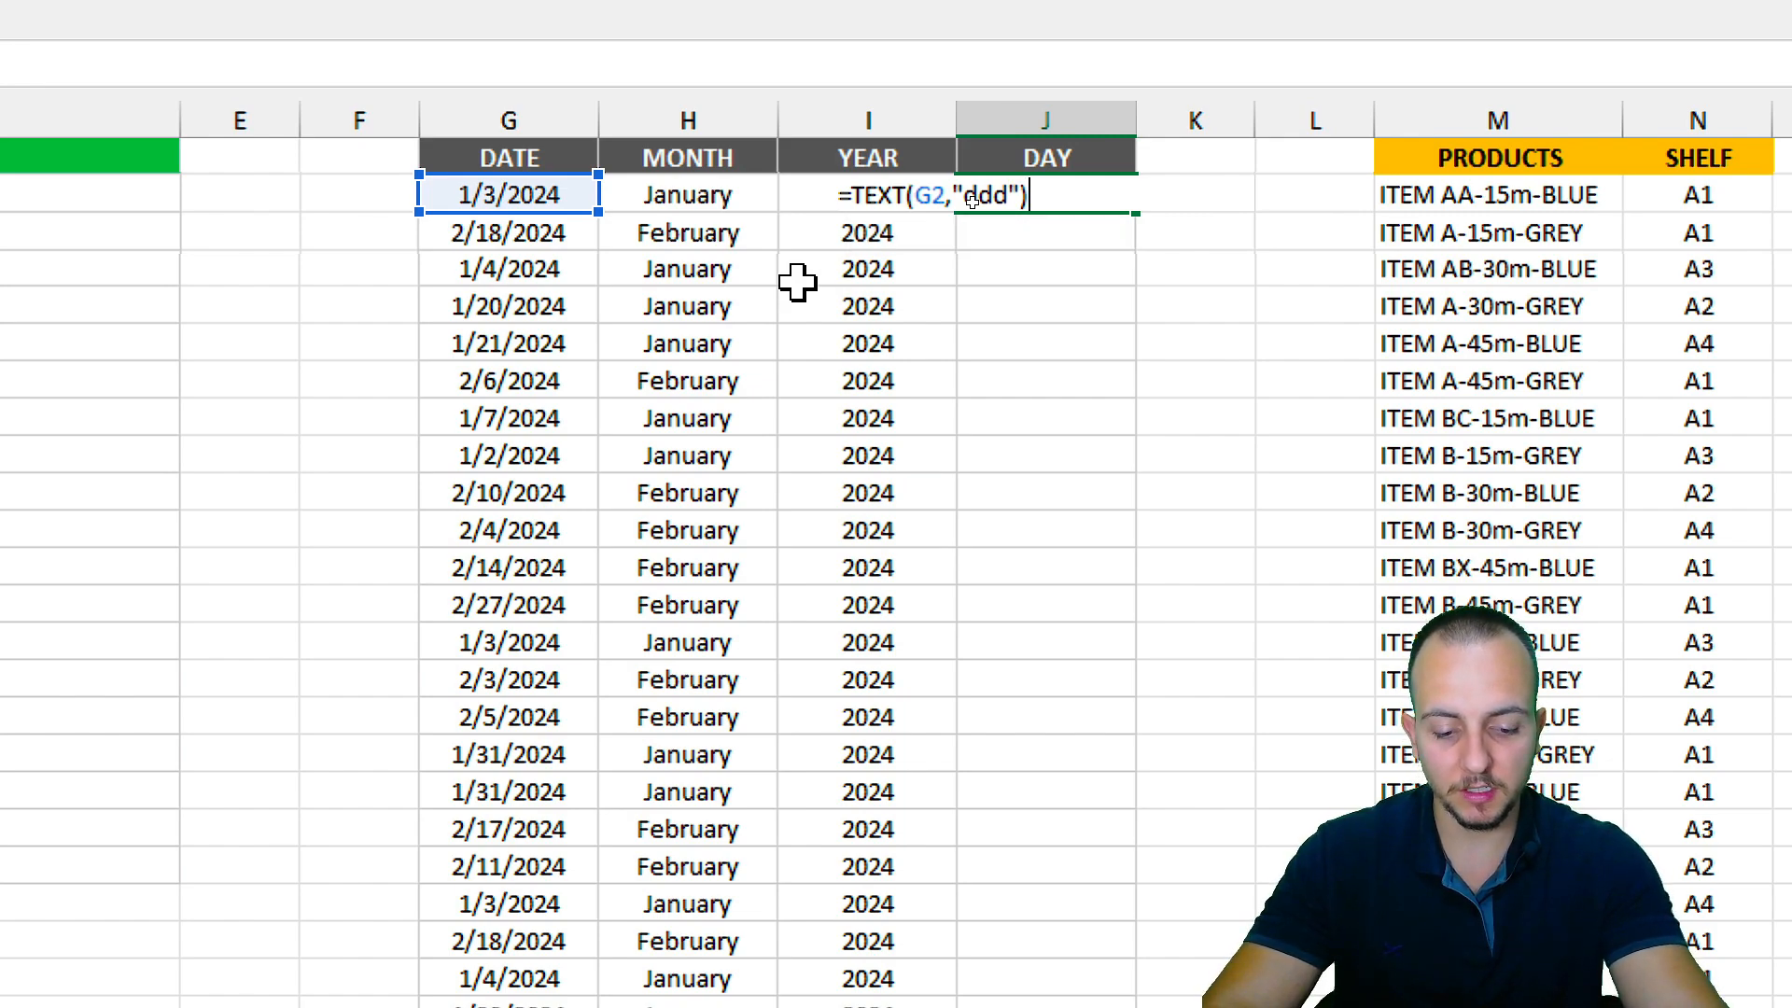
key("Return")
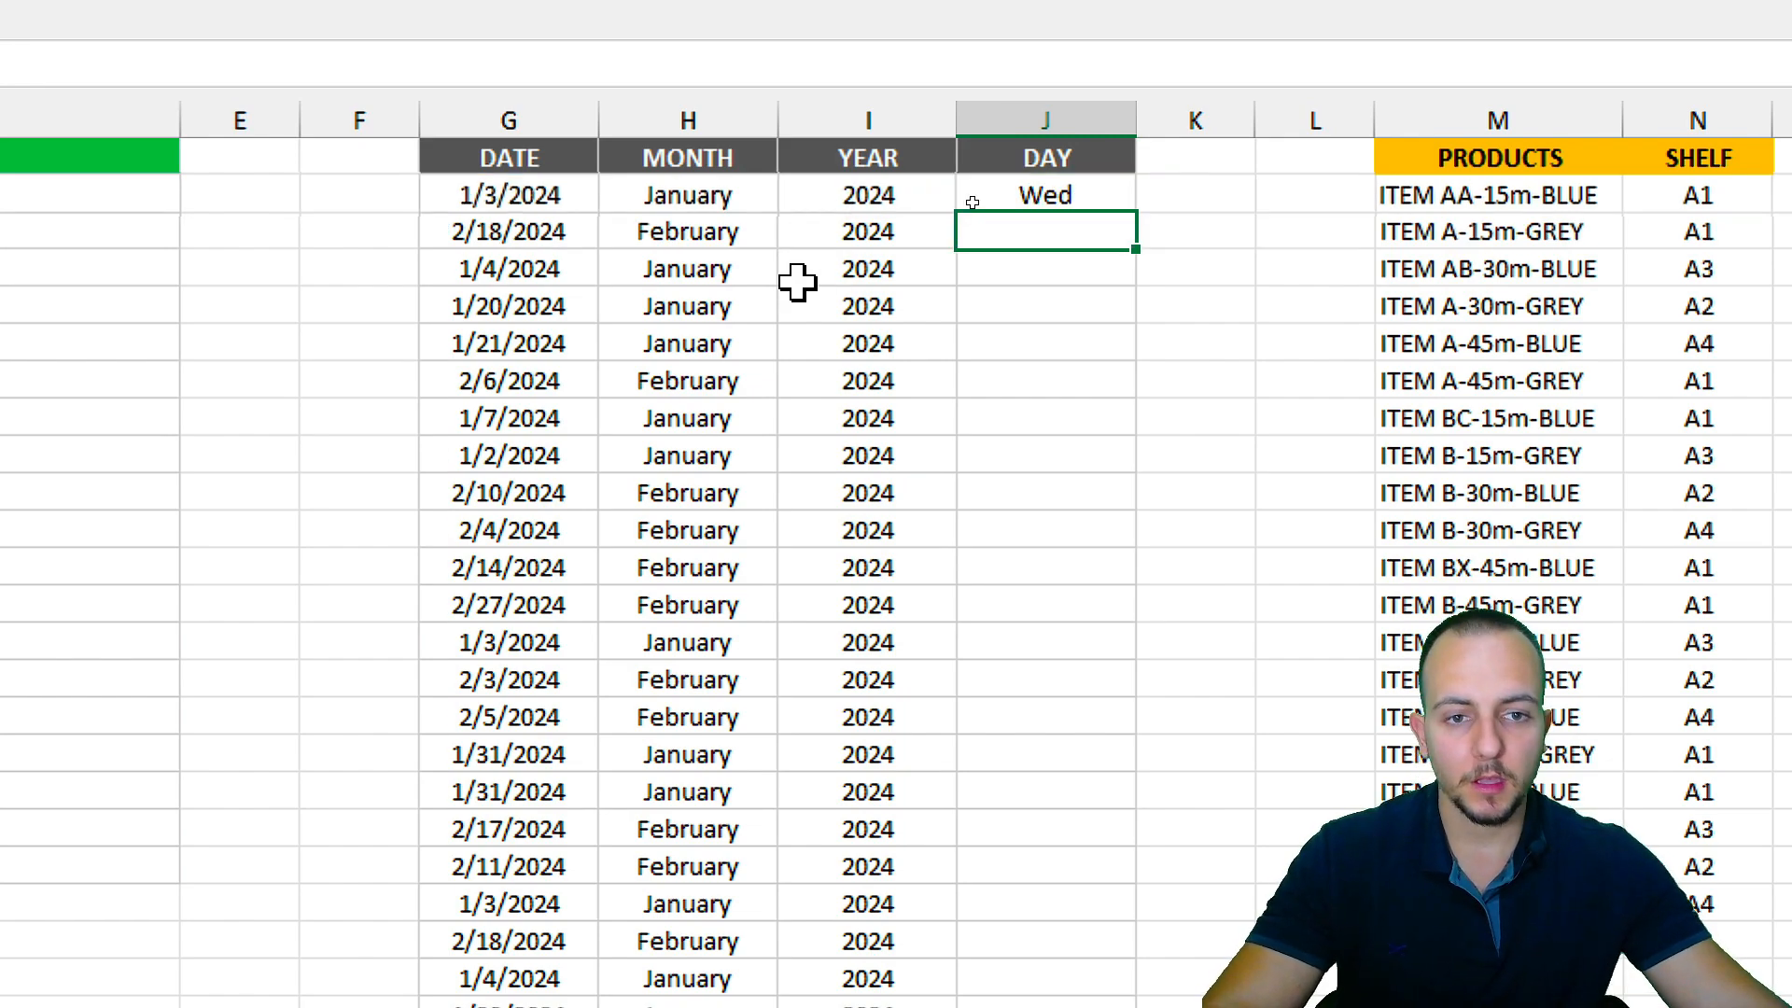
Change the format code in J2's TEXT formula to "dddd" for the full weekday name.
double_click(1109, 193)
left_click(1006, 194)
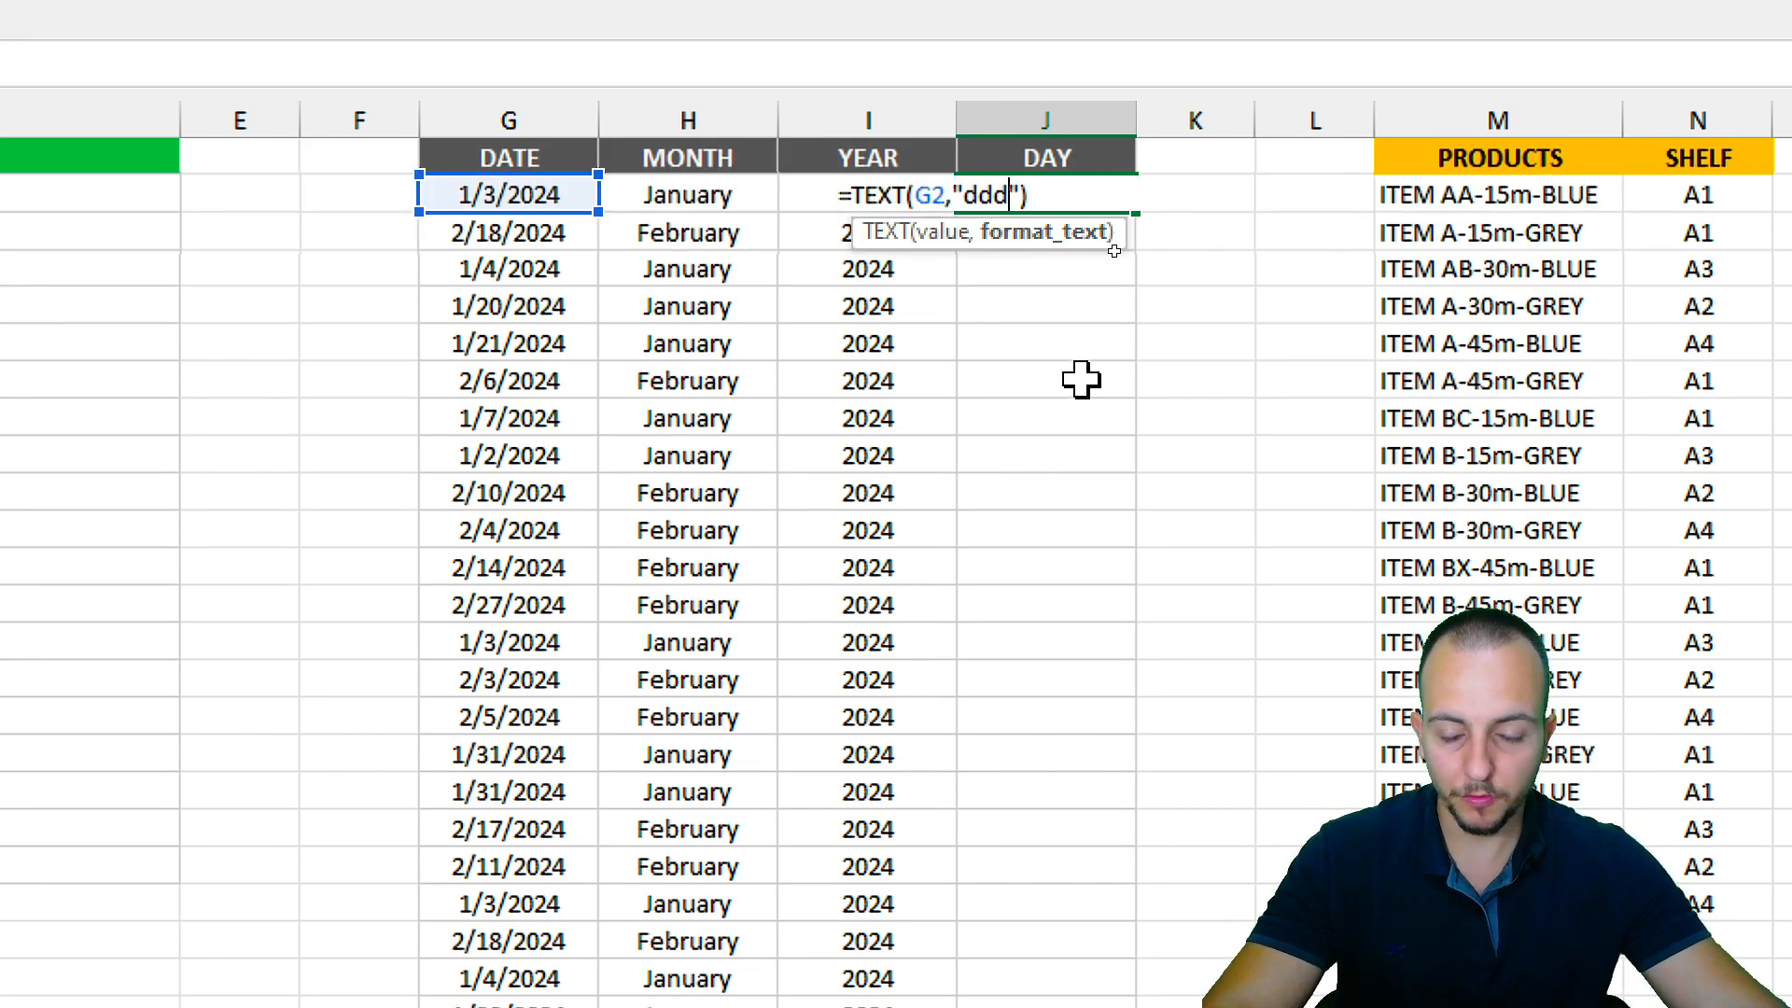
type("d")
key("Return")
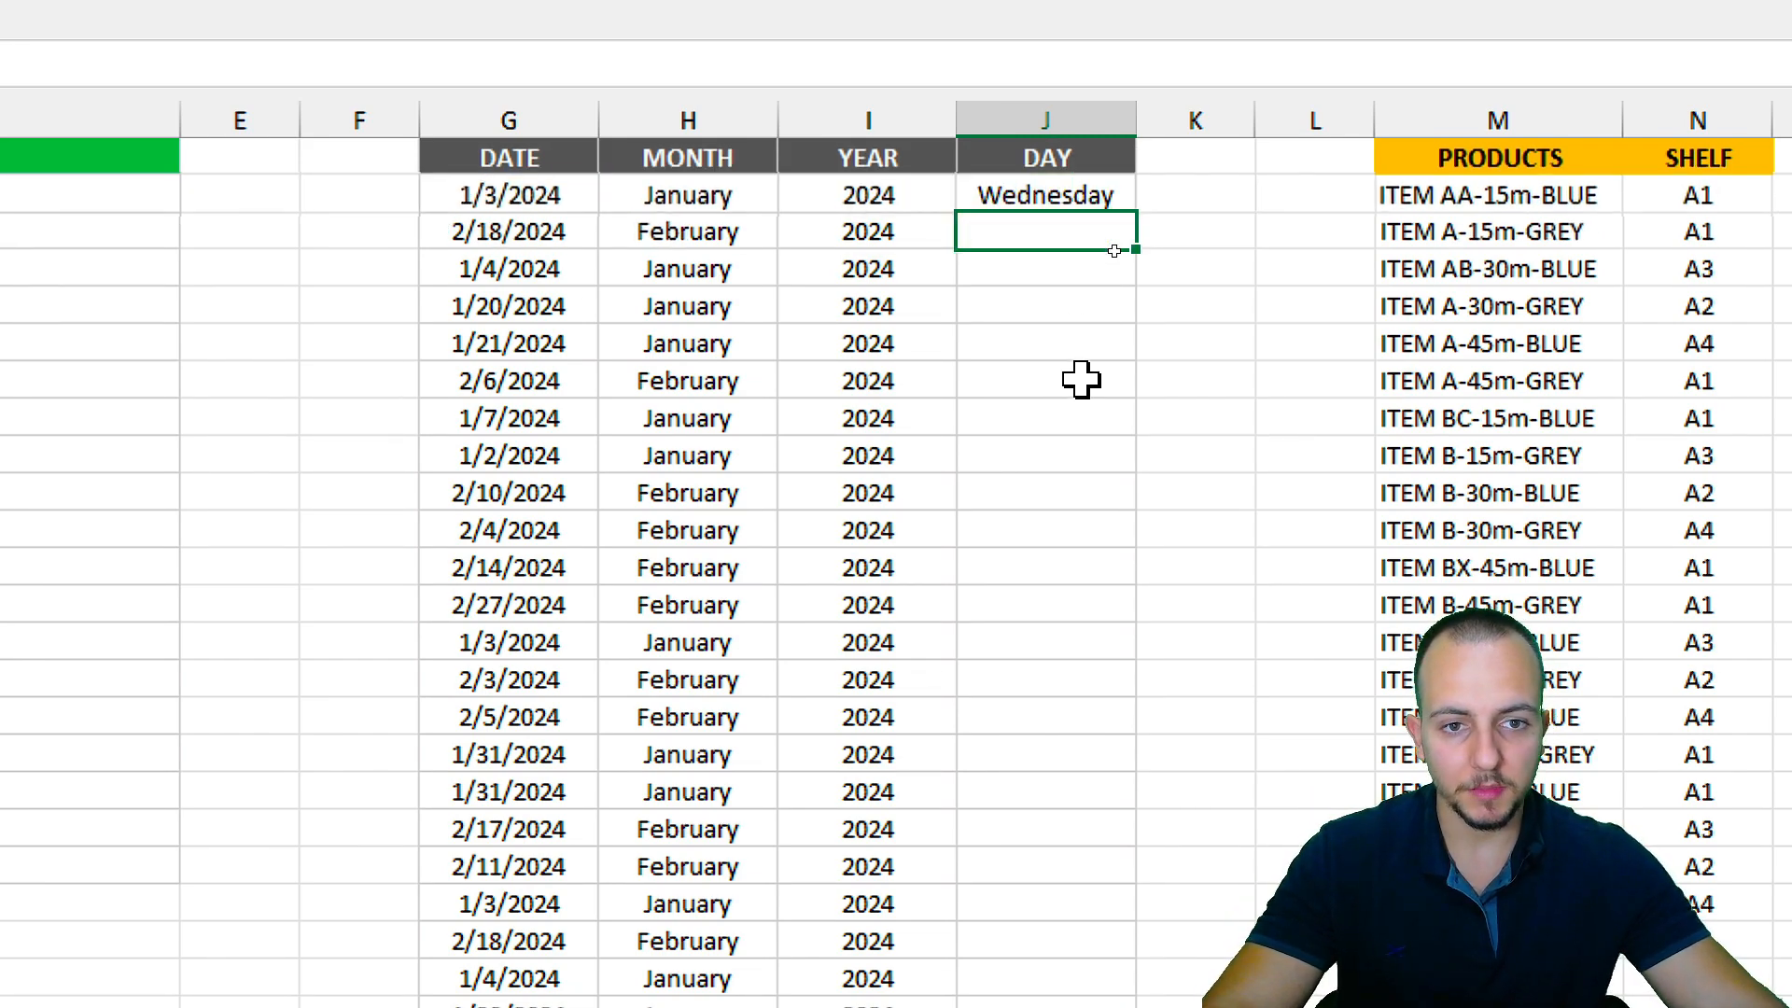
Fill the weekday formula from J2 down the whole DAY column.
left_click(1080, 189)
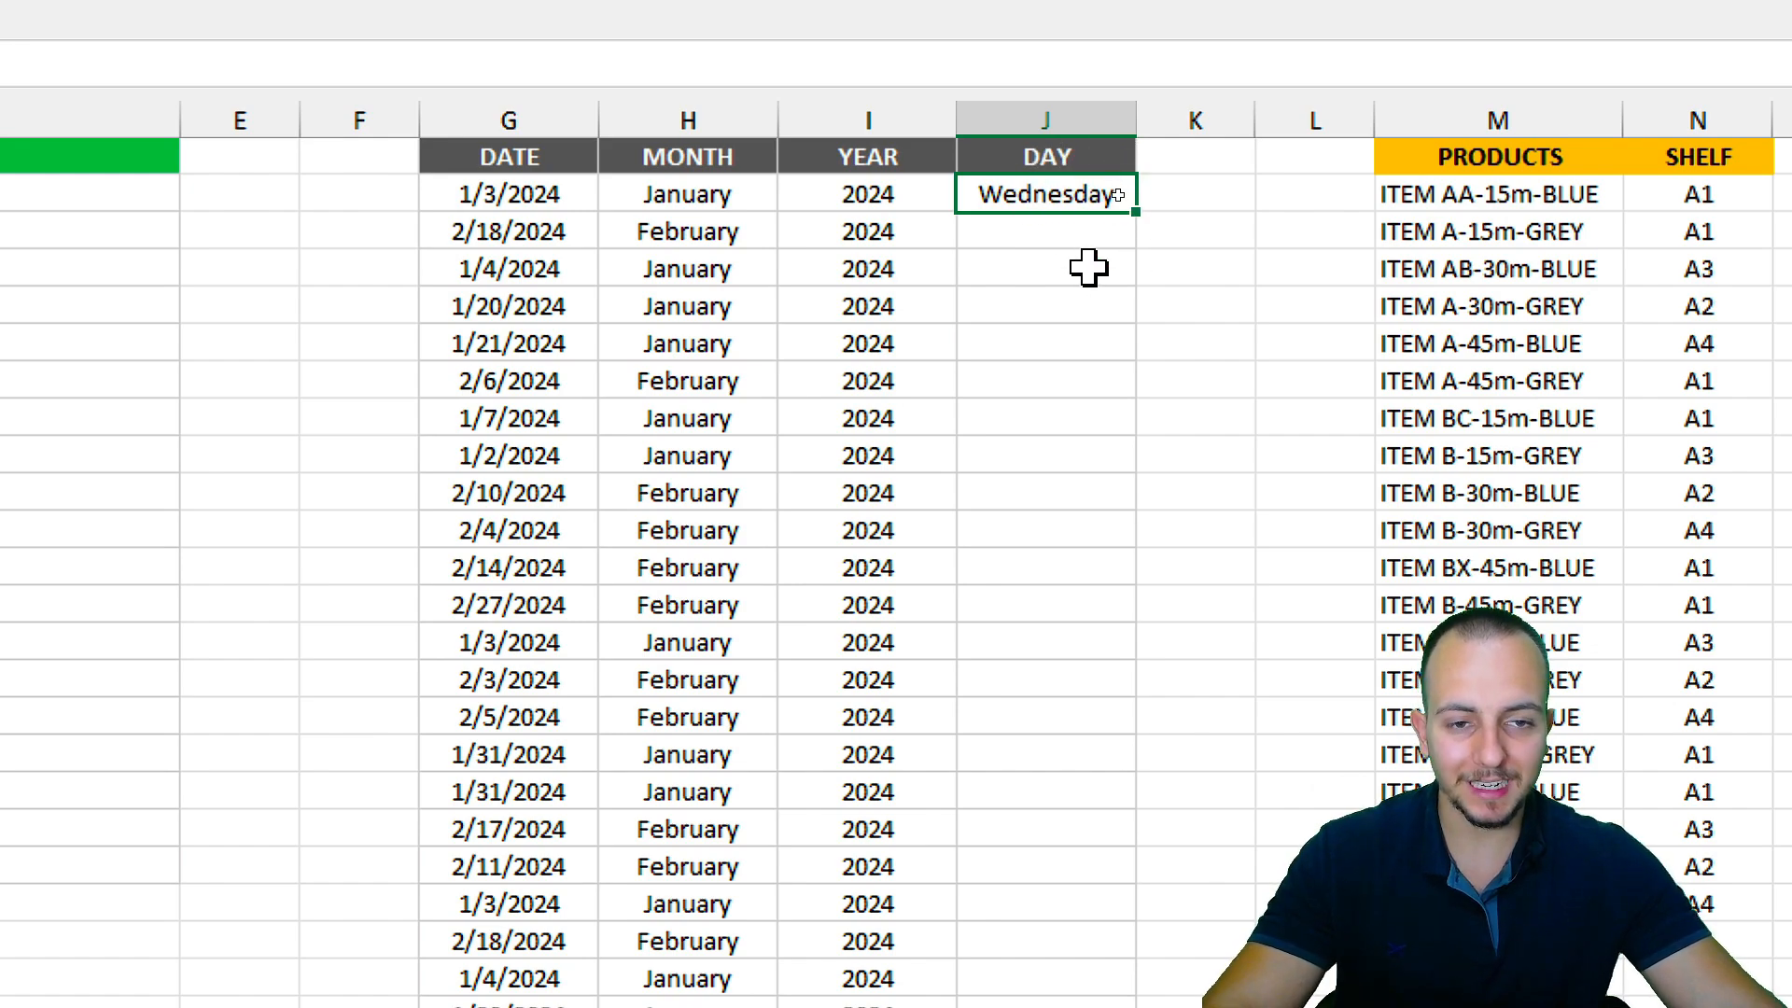
double_click(1140, 216)
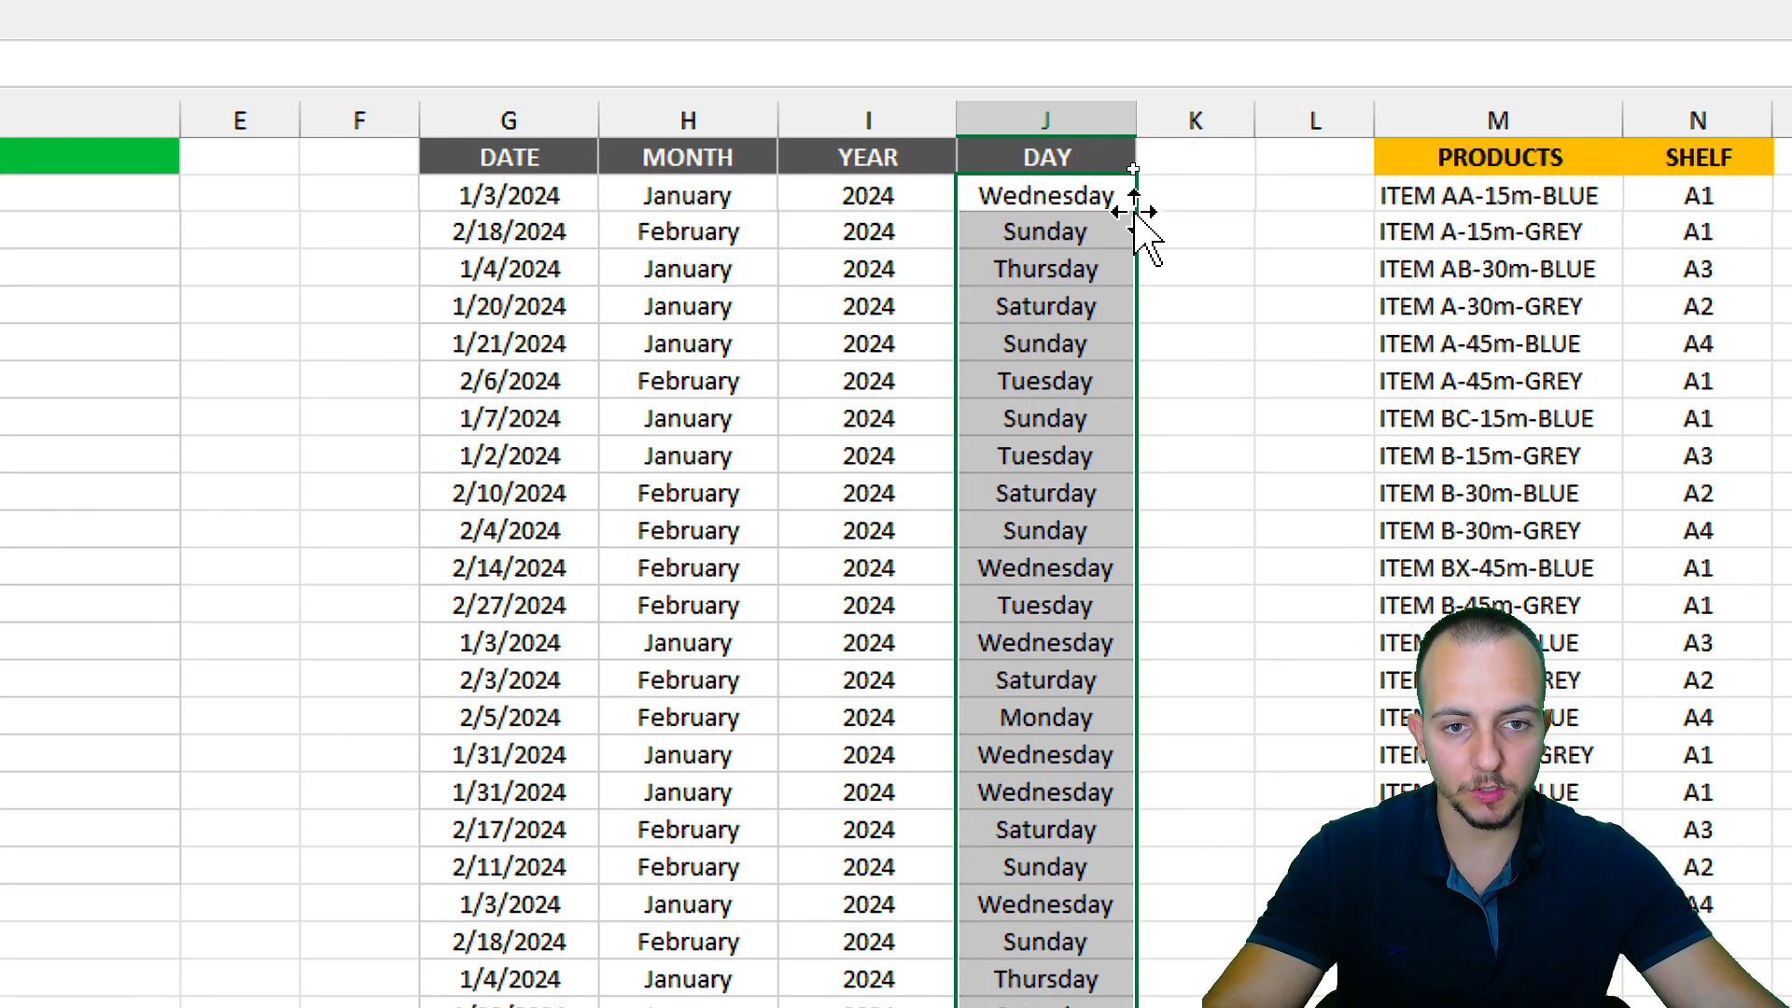
left_click(1071, 224)
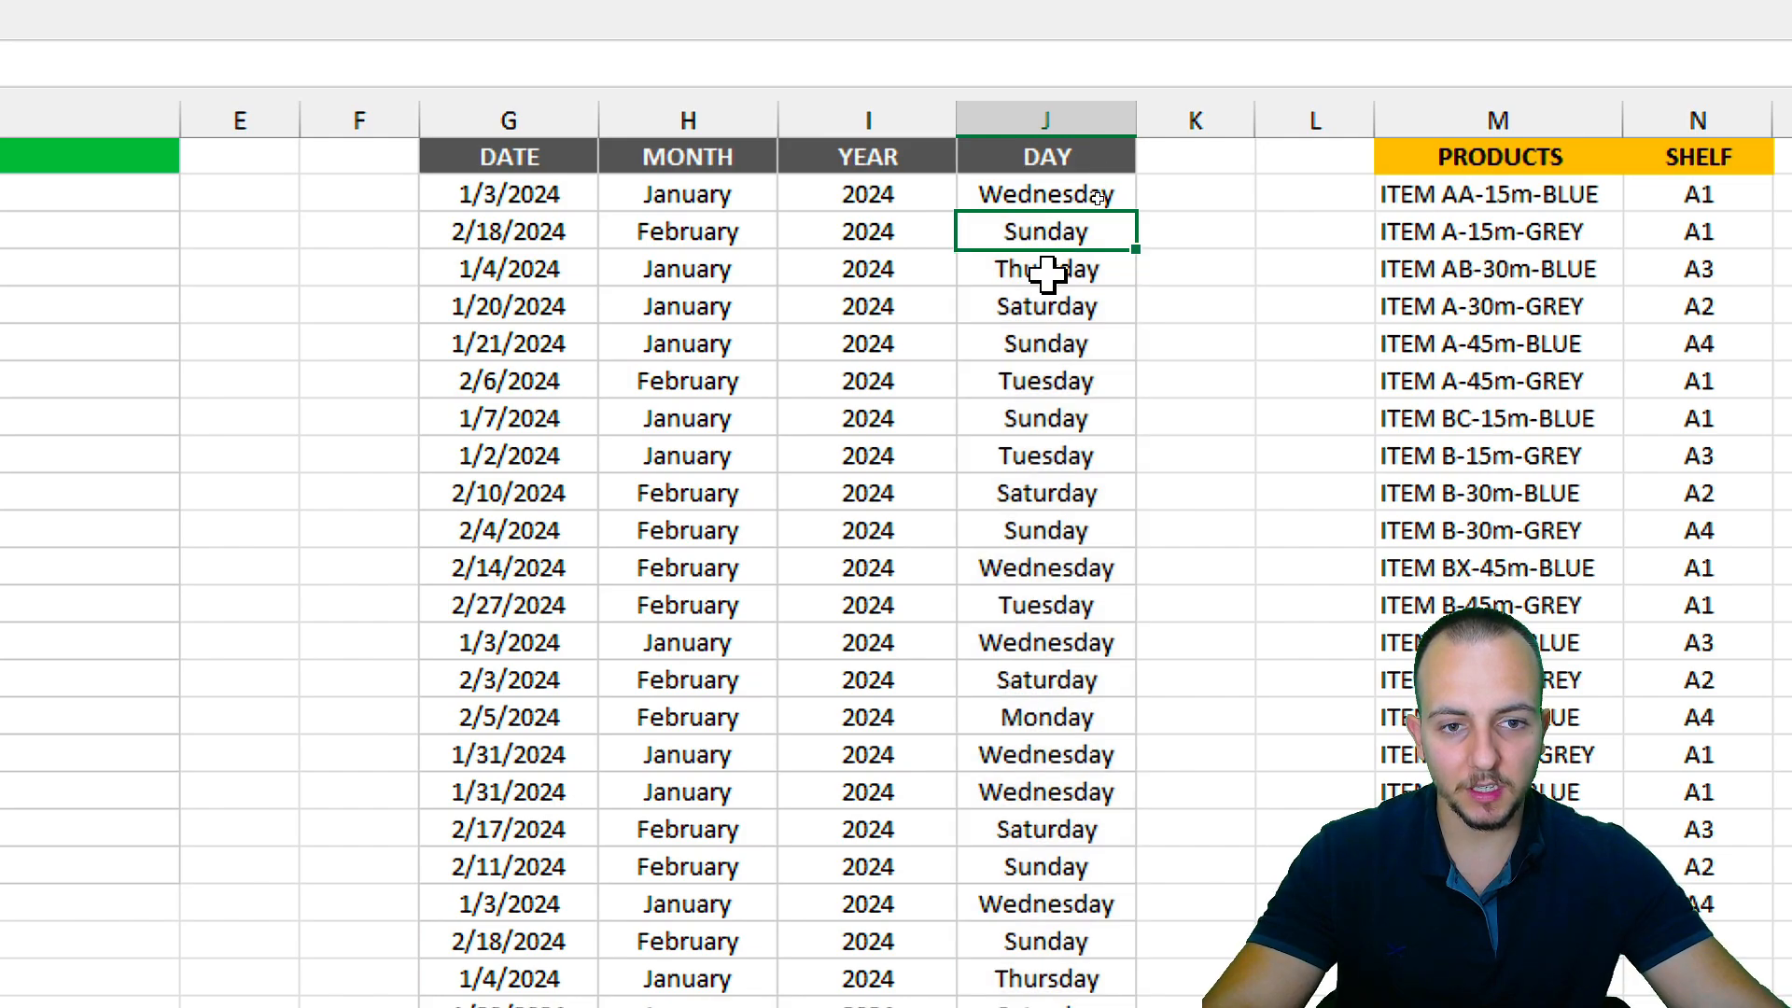
left_click(1048, 268)
left_click(1069, 297)
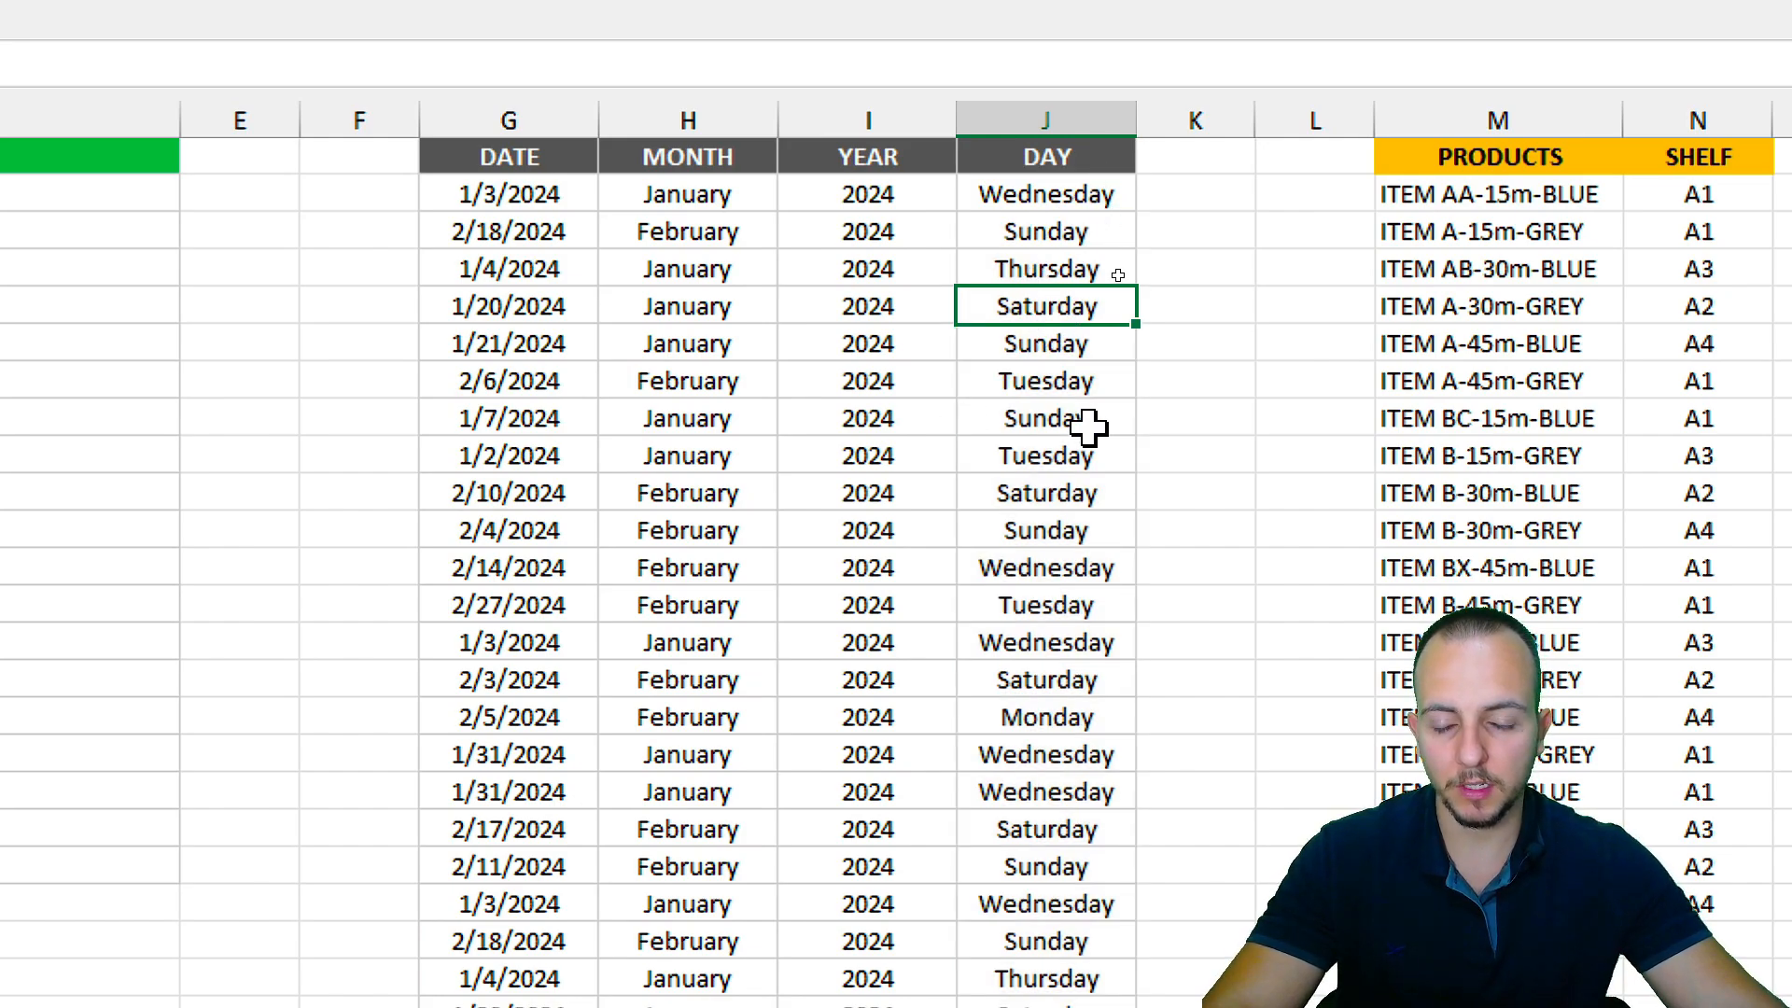
Try the format code "dd" in J2's TEXT formula to extract the day number from the date.
left_click_drag(1040, 196, 1029, 494)
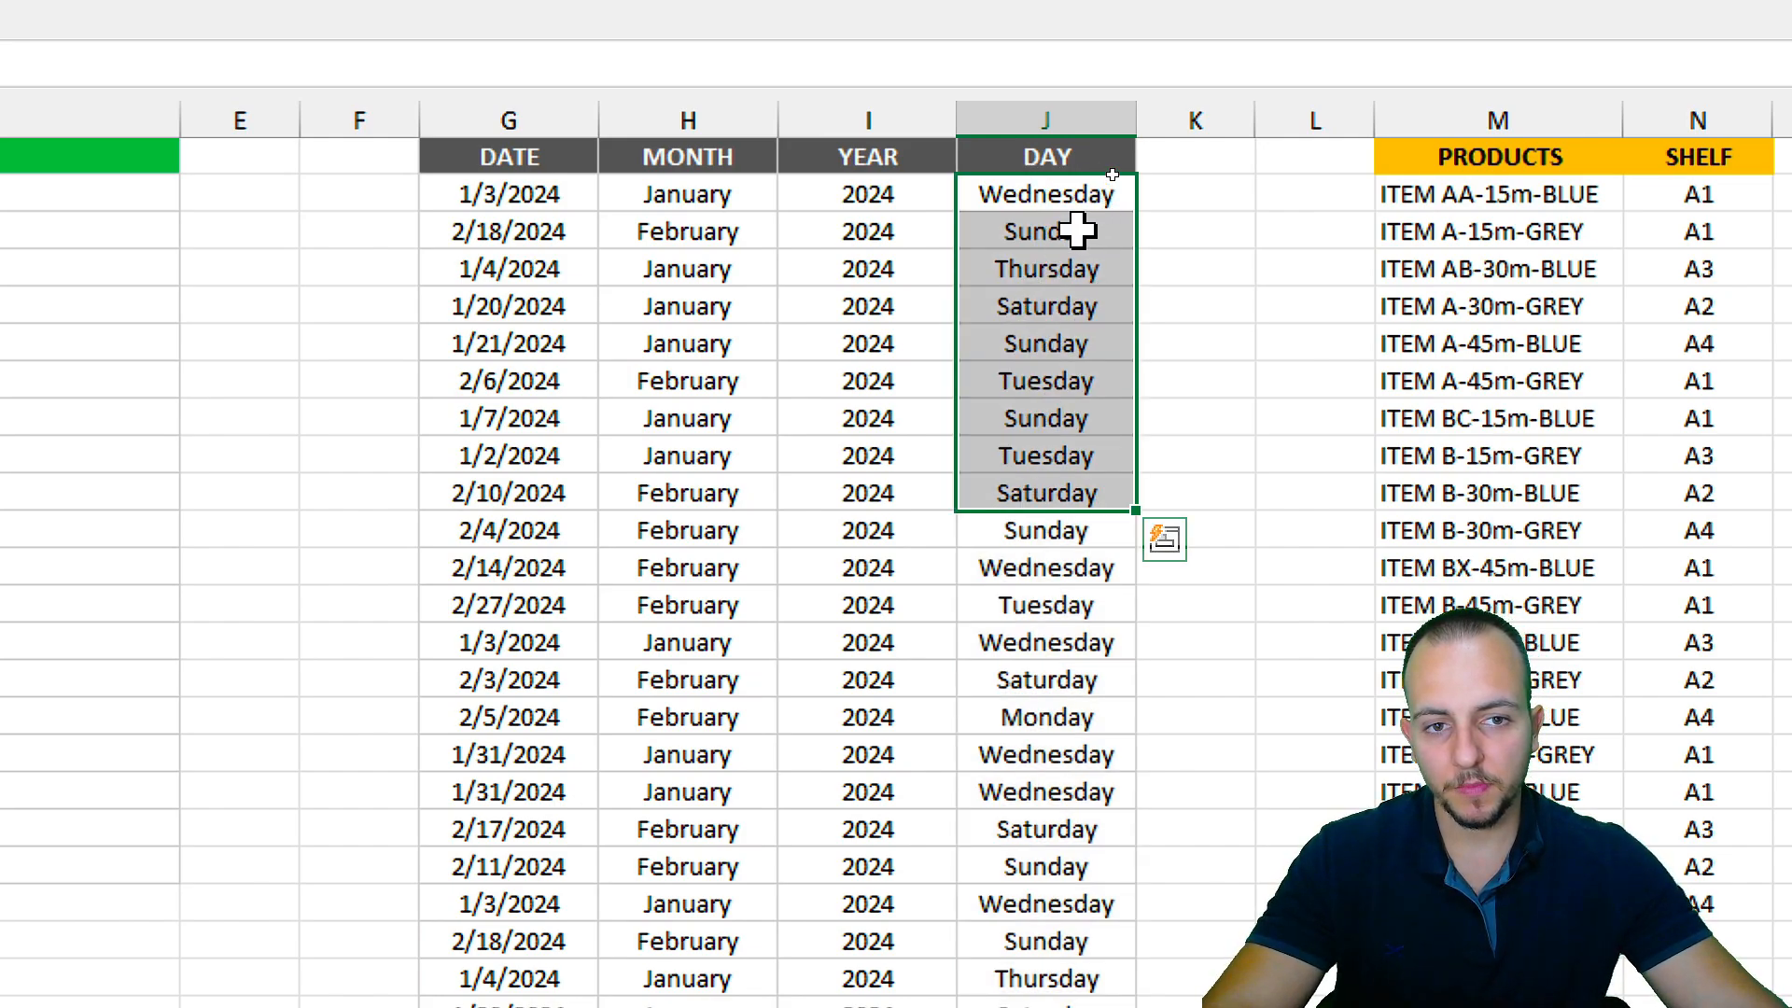
left_click(1082, 198)
double_click(1083, 198)
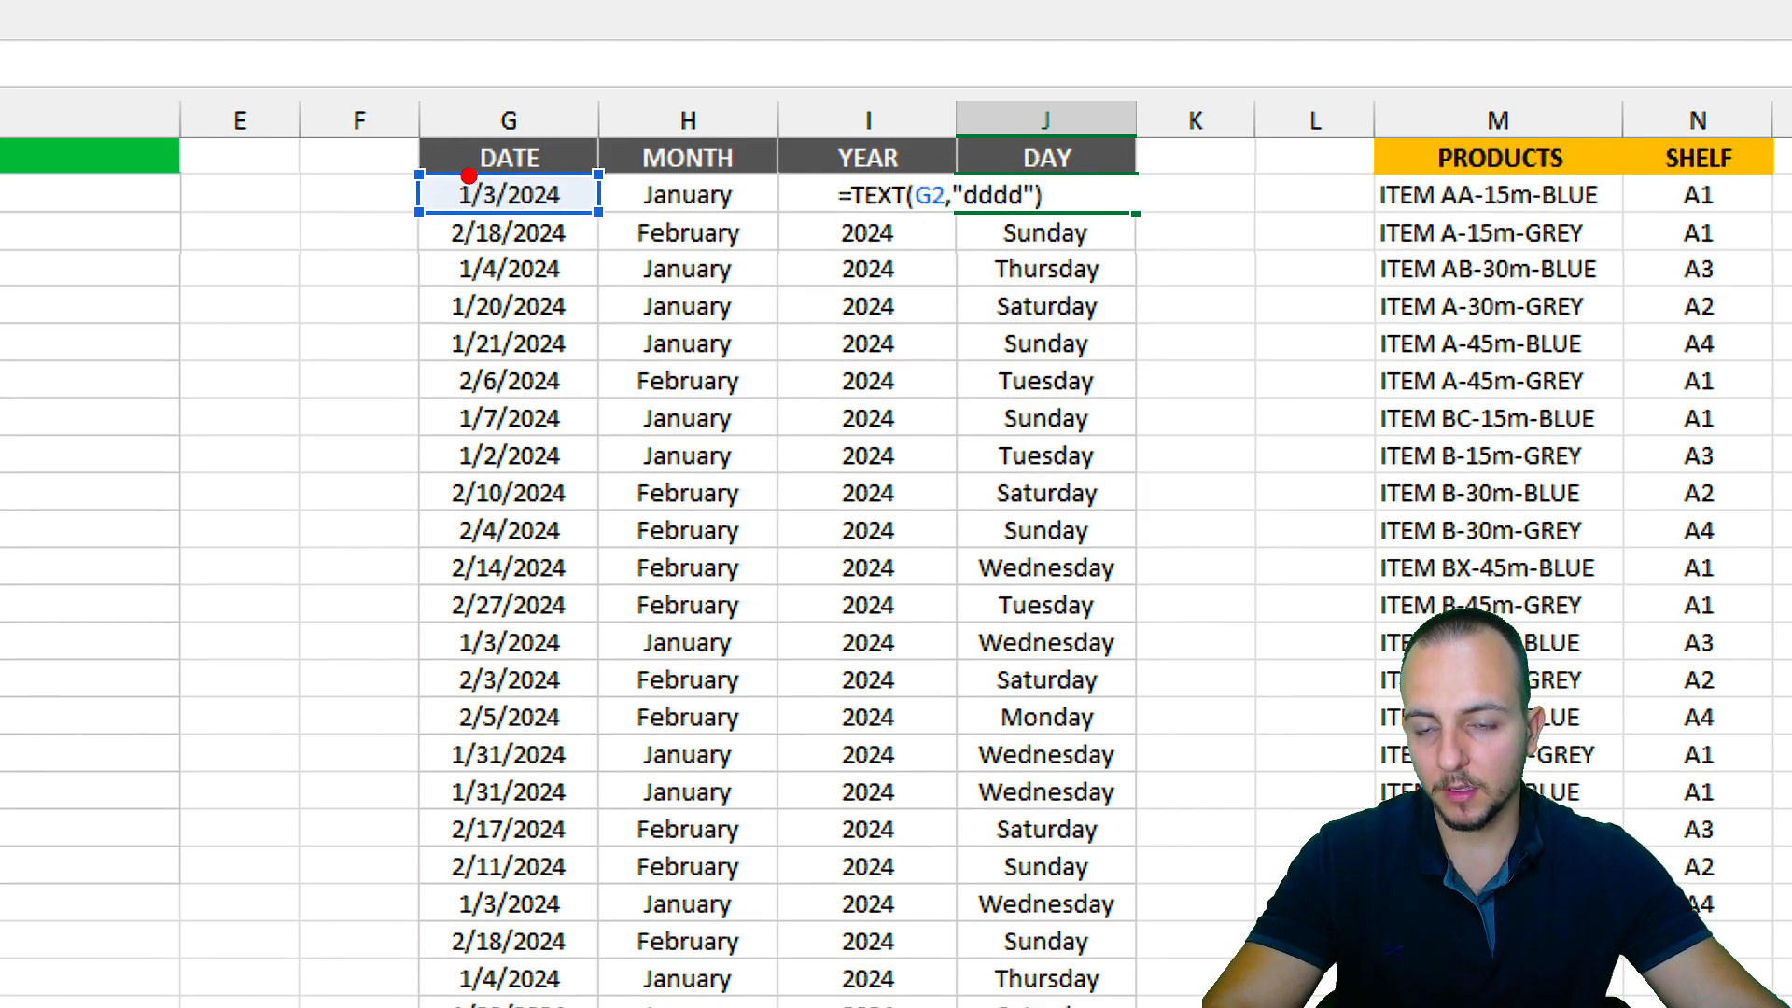
mouse_move(469, 149)
left_mouse_down()
mouse_move(516, 233)
mouse_move(639, 125)
left_mouse_up()
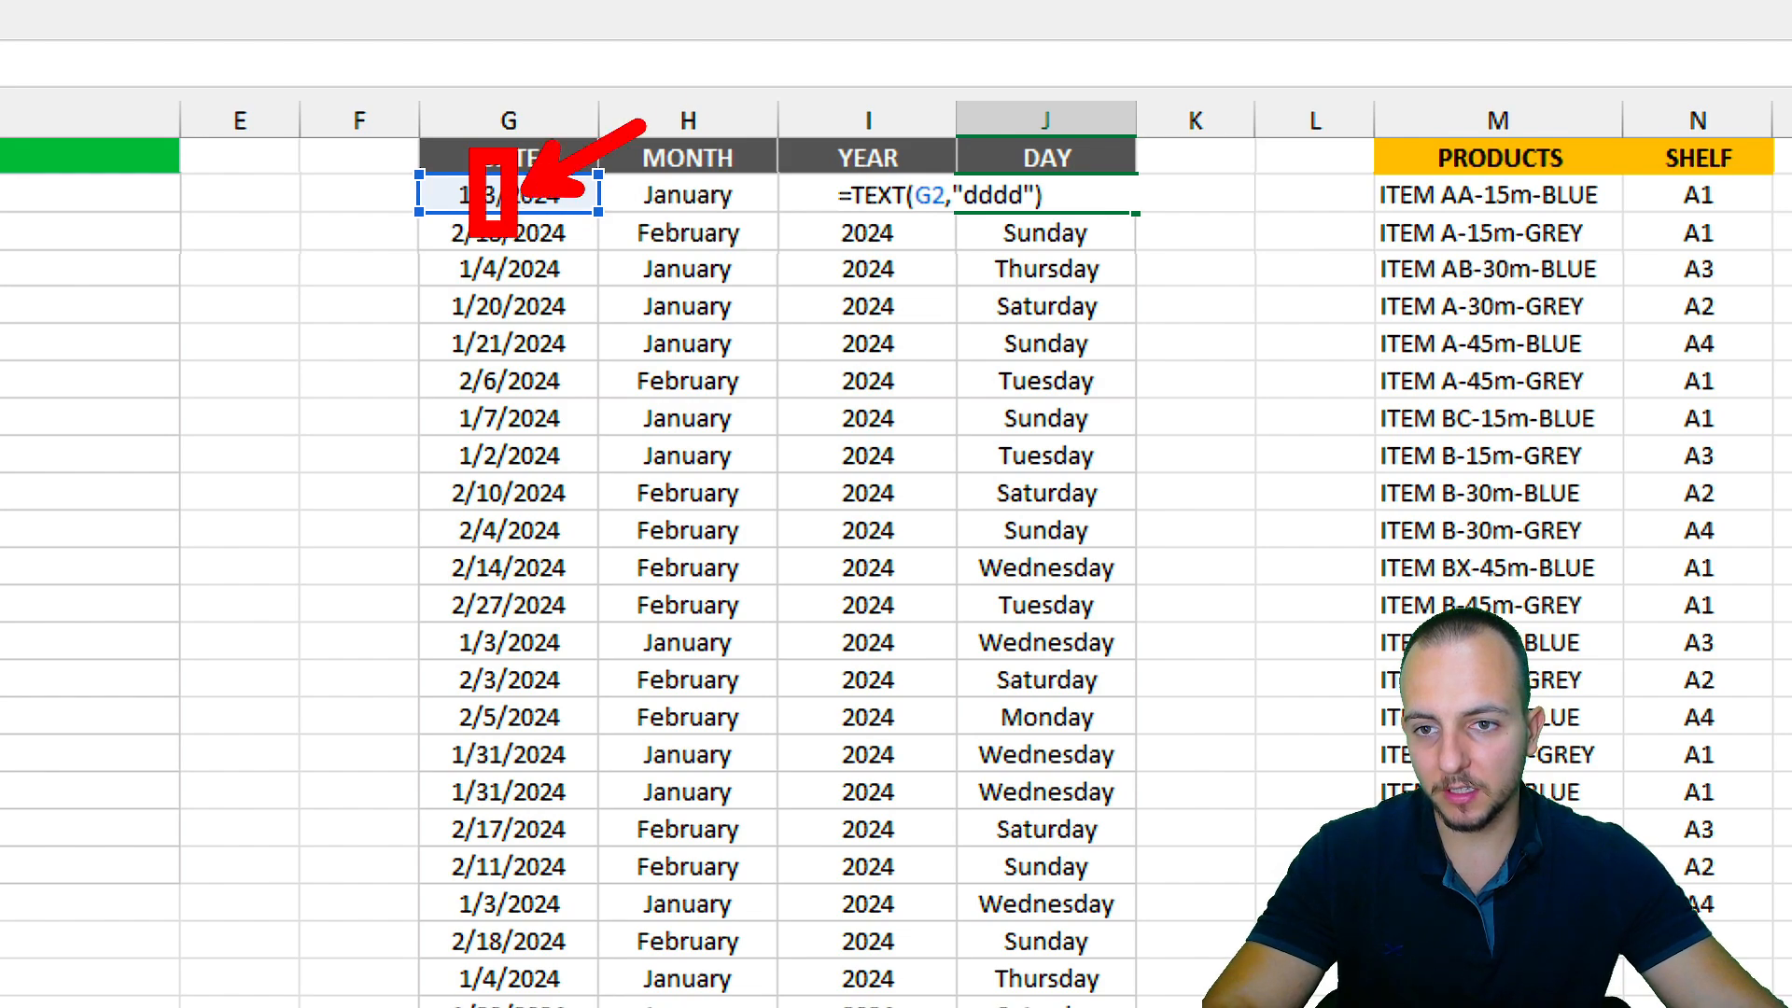
key("e")
mouse_move(469, 150)
left_mouse_down()
mouse_move(513, 233)
mouse_move(658, 112)
left_mouse_up()
key("Escape")
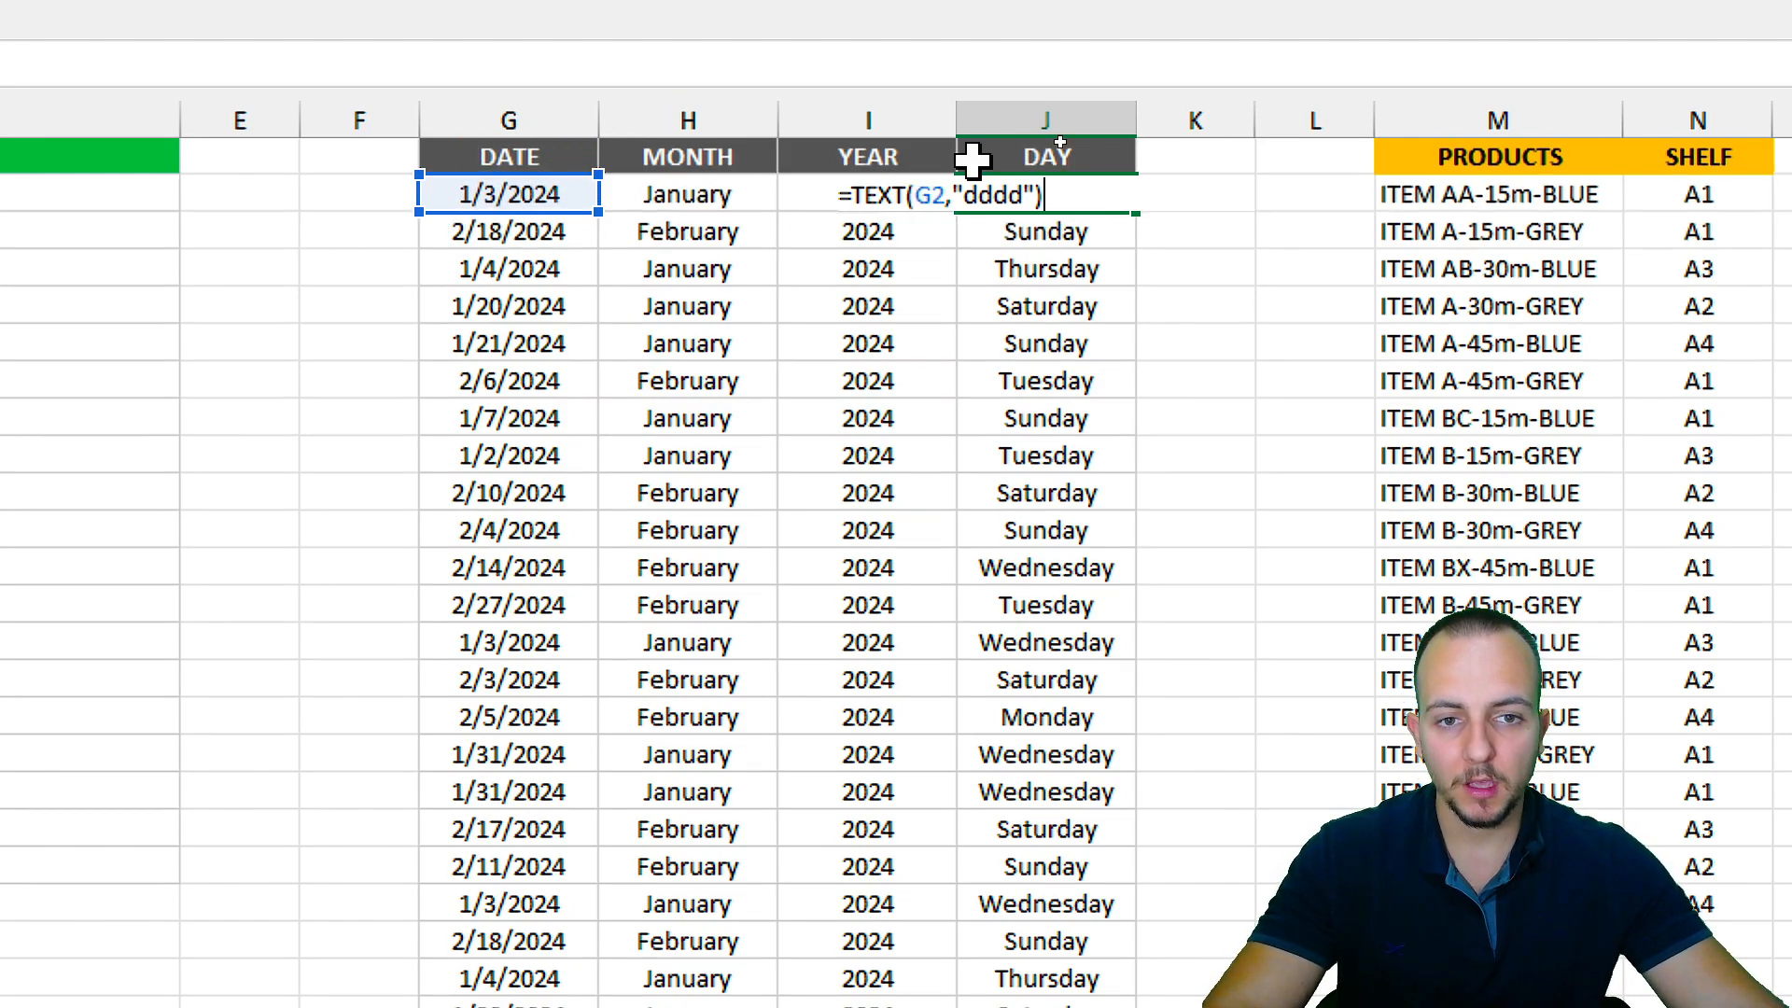
left_click(994, 194)
key("BackSpace")
key("BackSpace")
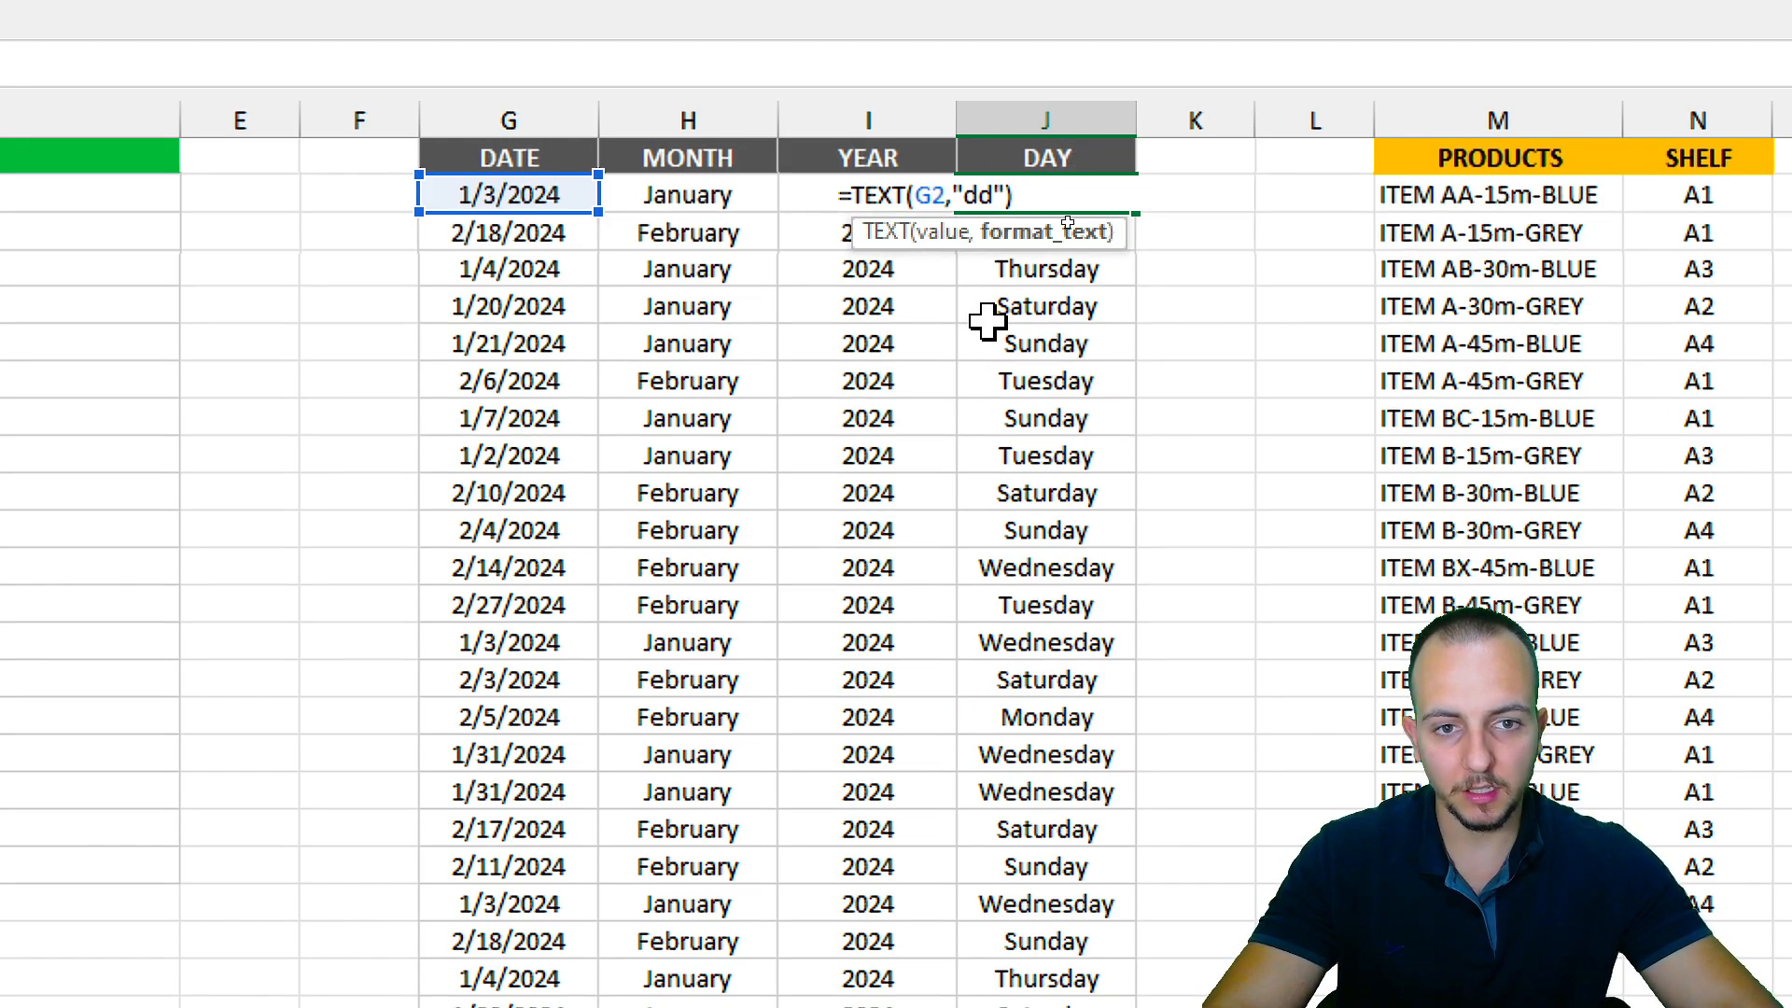
key("Return")
Undo the format code change in J2.
key("ctrl+2")
mouse_move(1064, 129)
left_mouse_down()
mouse_move(983, 194)
mouse_move(1021, 113)
left_mouse_up()
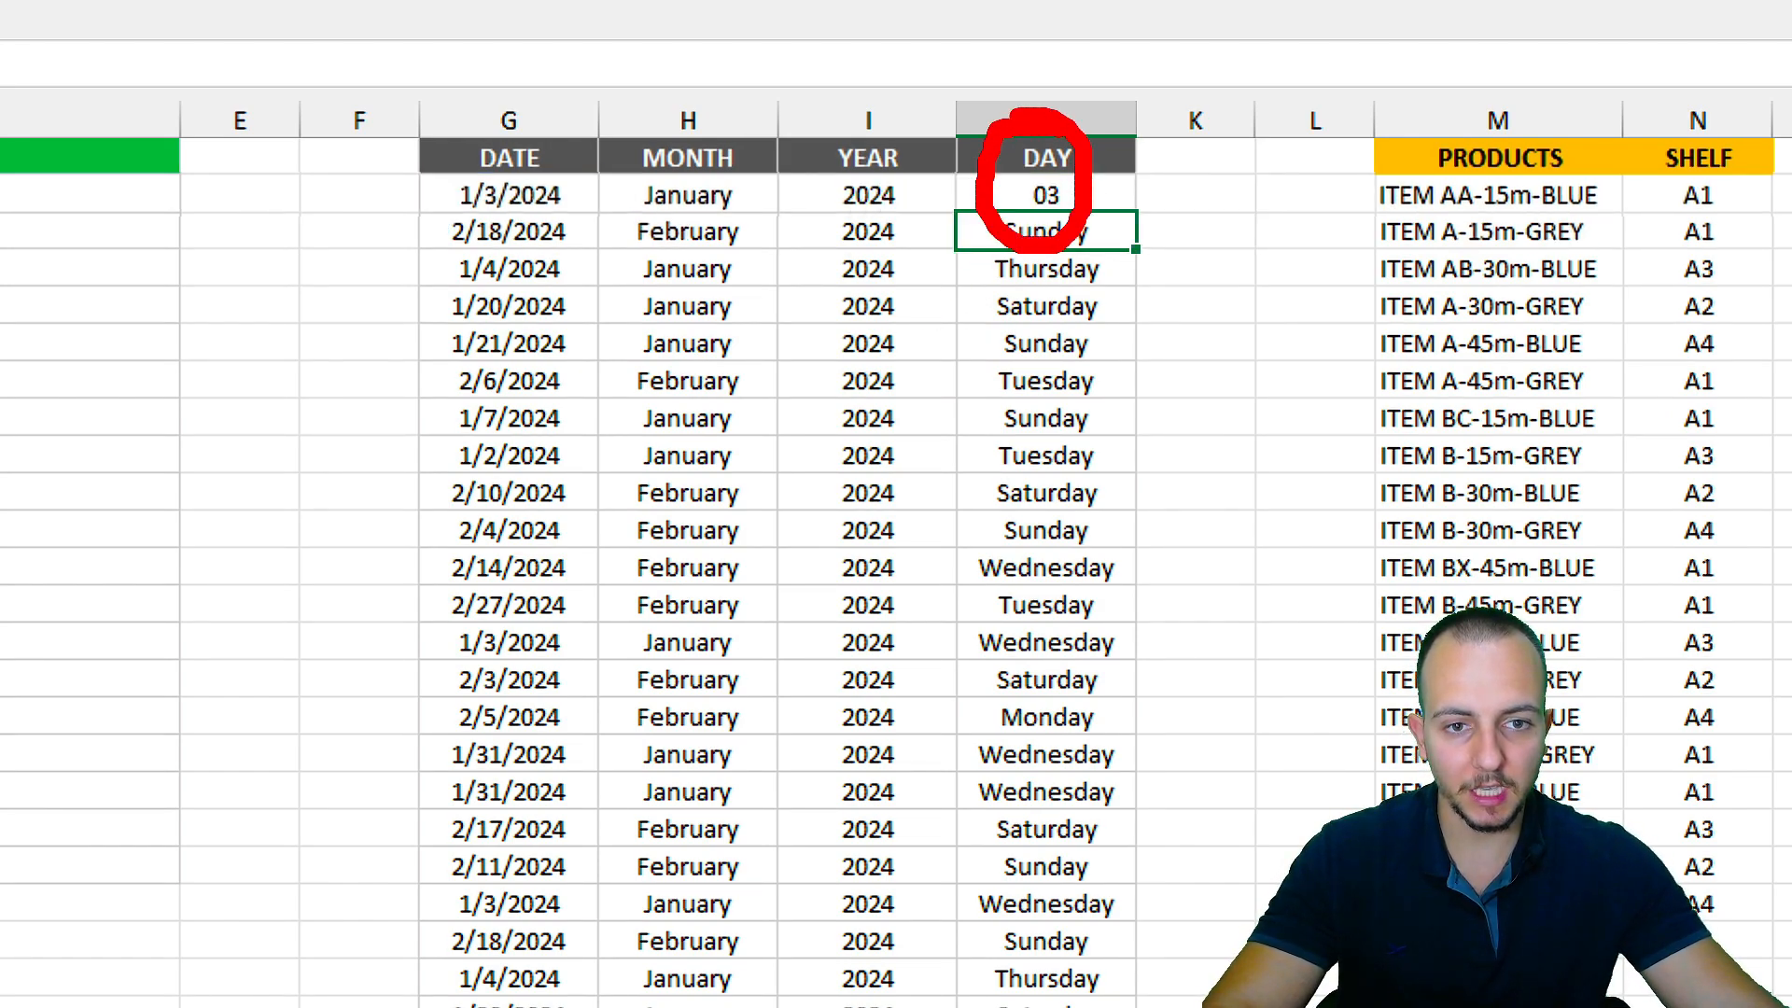
key("Escape")
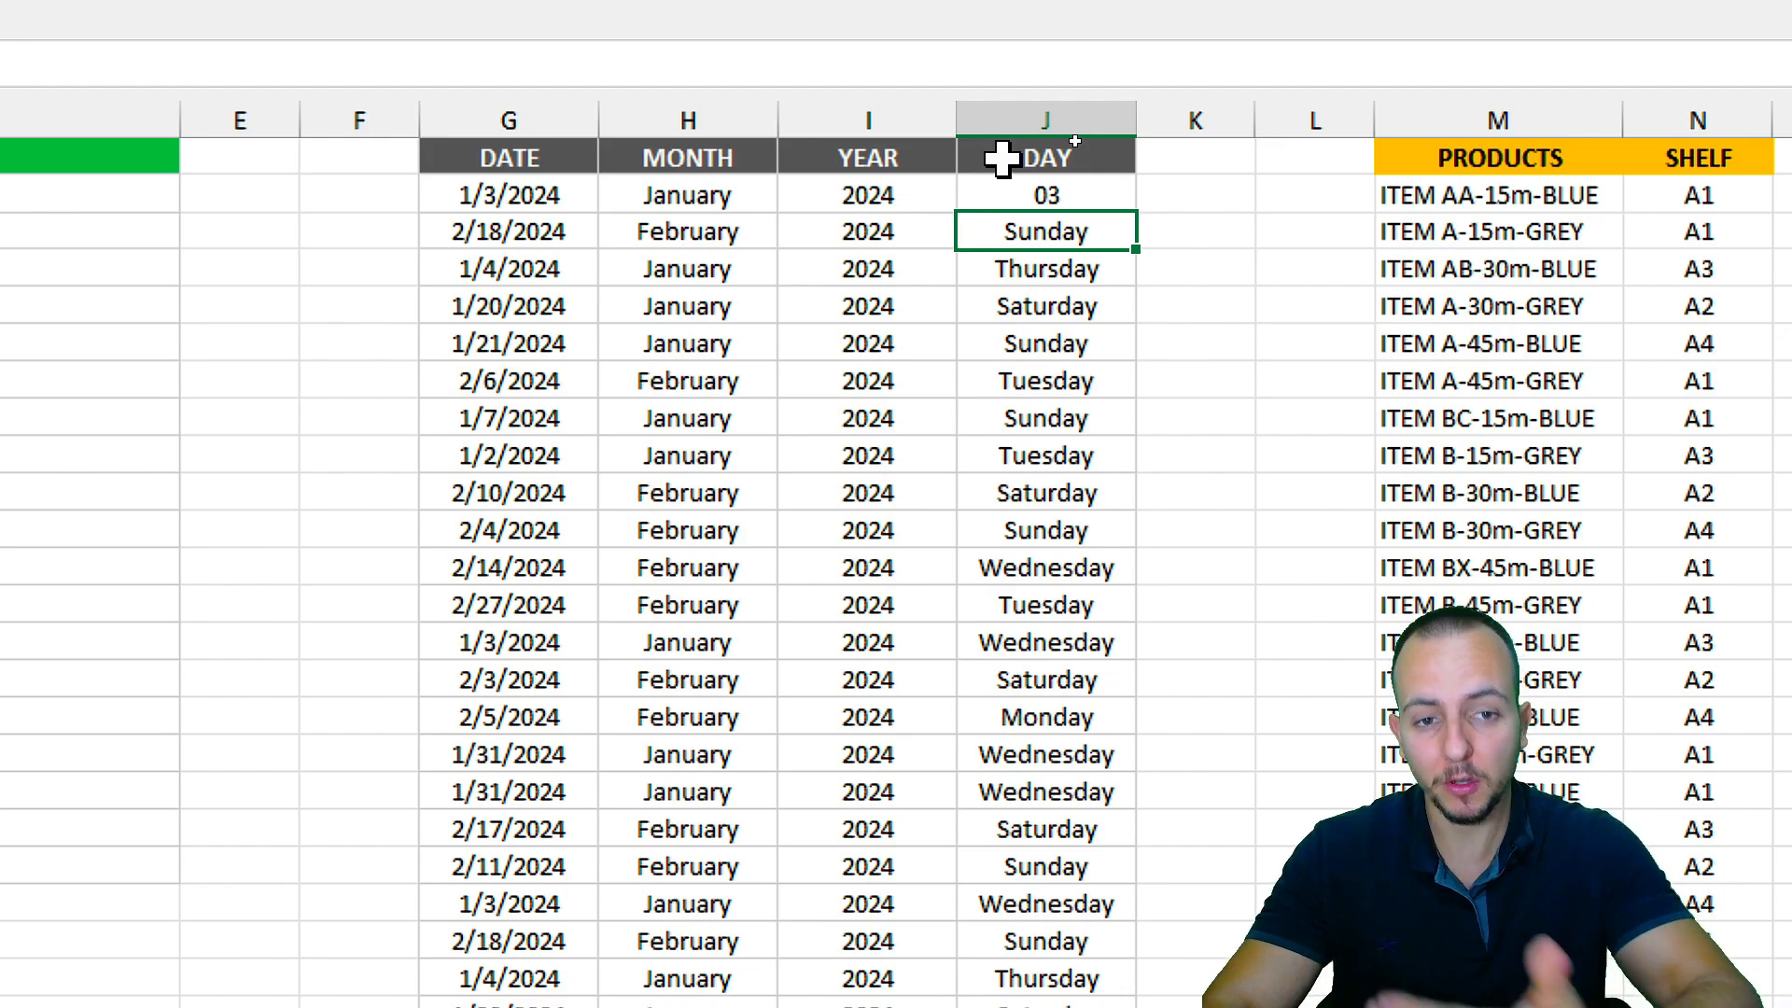
key("ctrl+z")
Look over the empty RIGHT, LEFT and FIND columns beside the product table.
scroll(1719, 600, "right", 3)
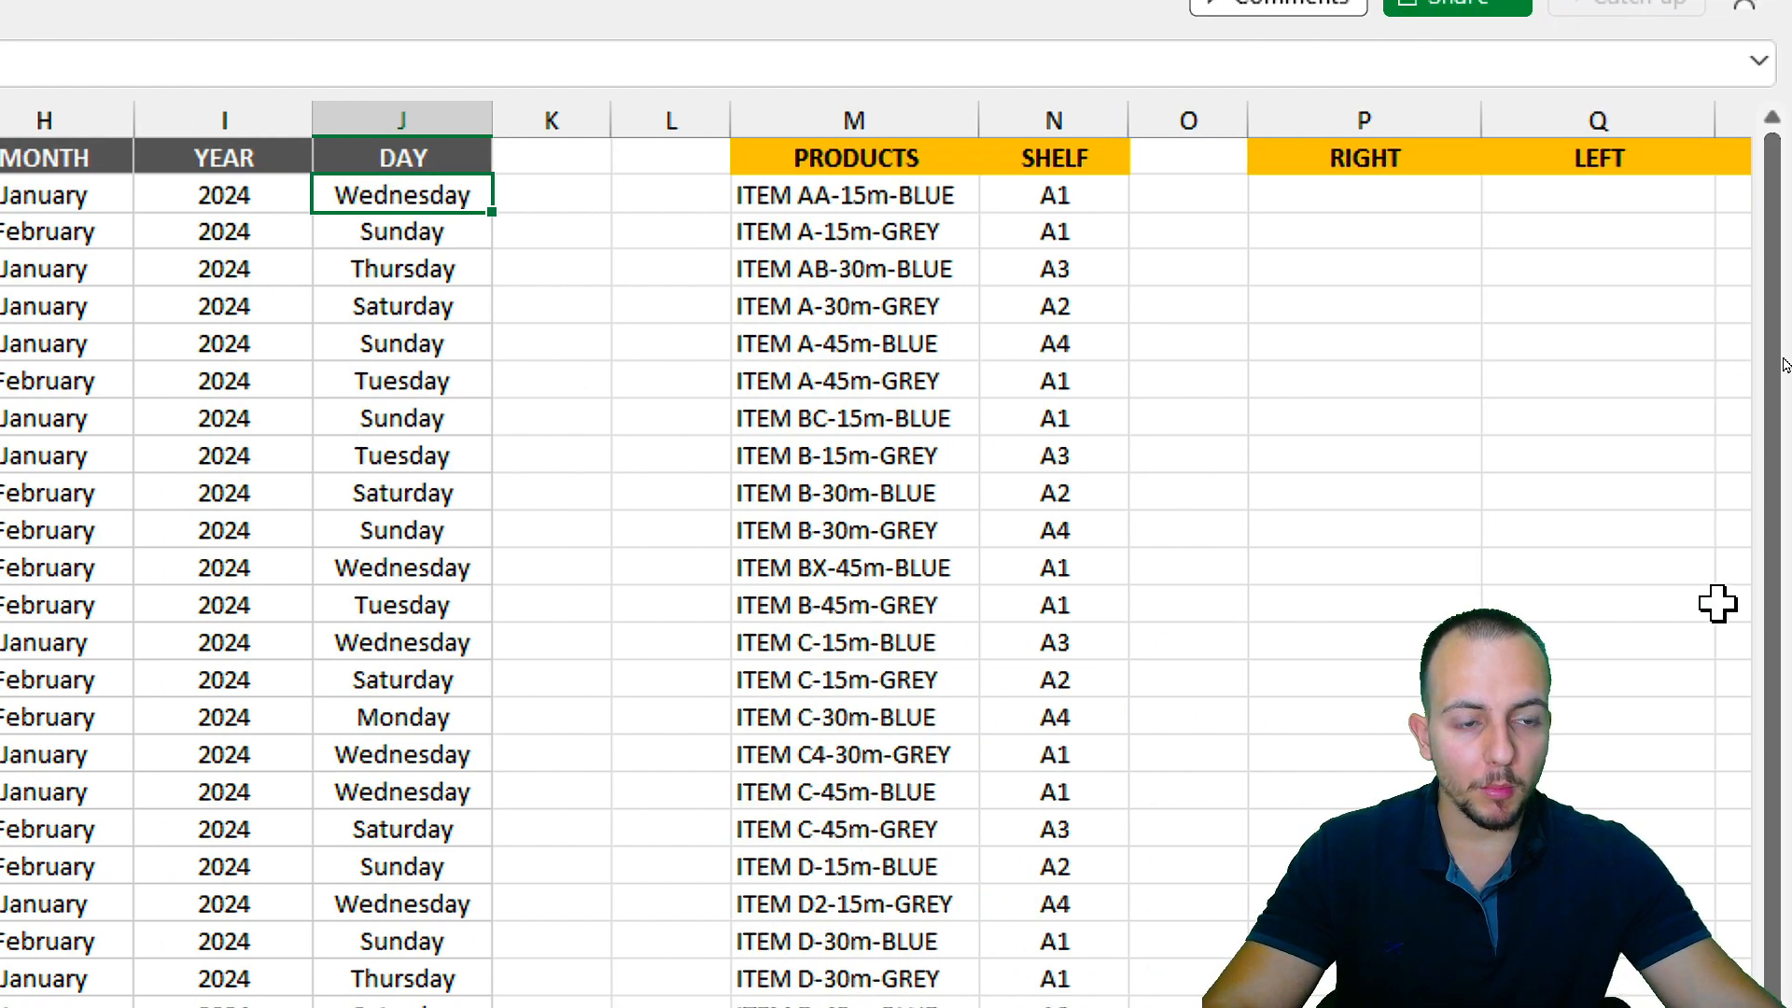
scroll(1052, 664, "right", 2)
scroll(1020, 680, "right", 3)
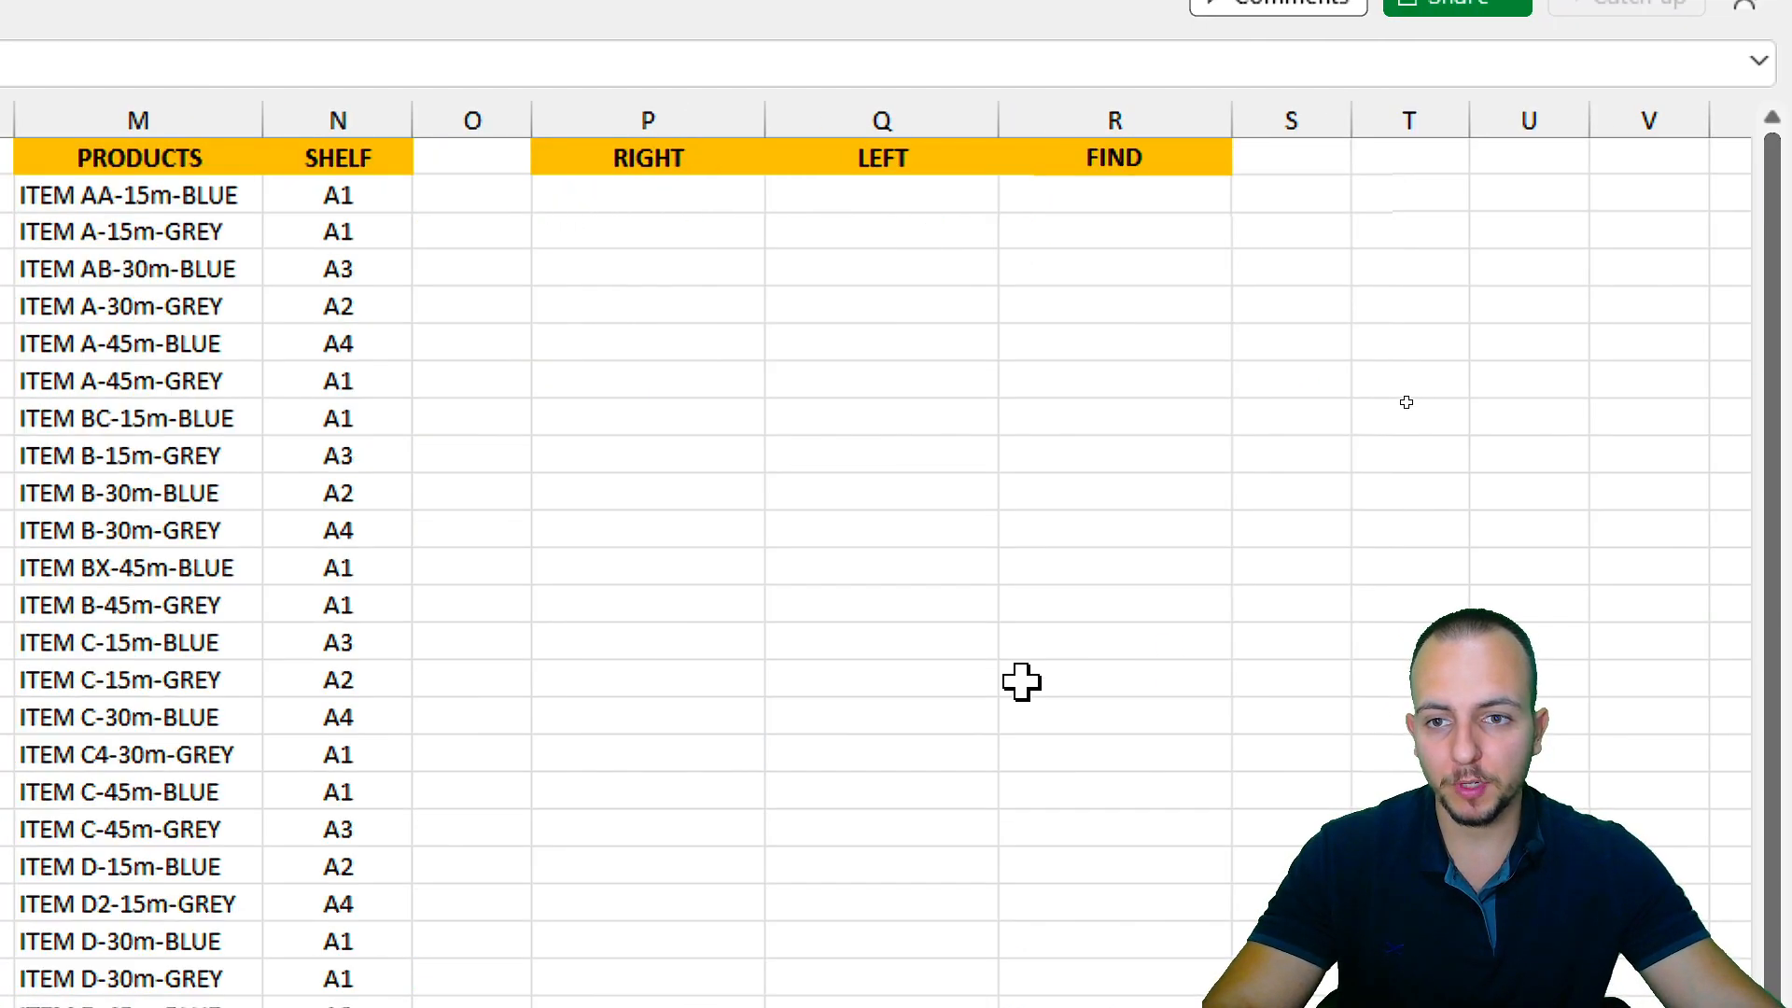
scroll(220, 740, "left", 2)
left_click(938, 117)
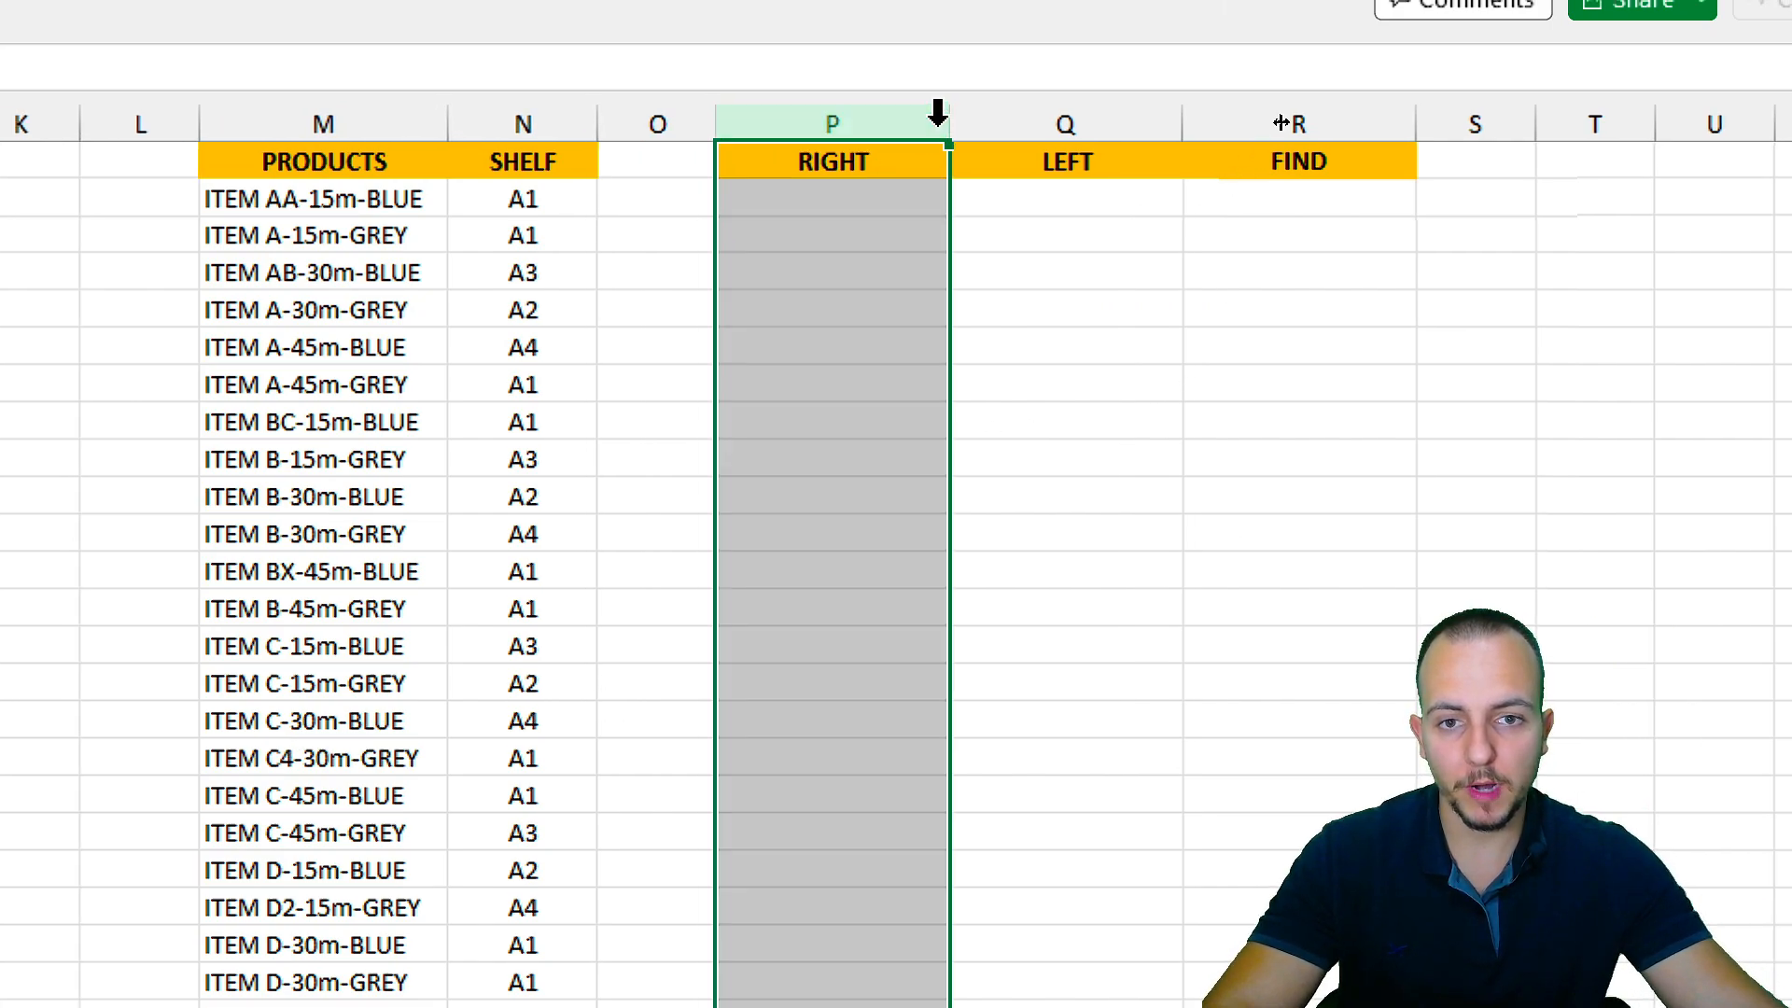
left_click(1052, 115)
left_click(1280, 116)
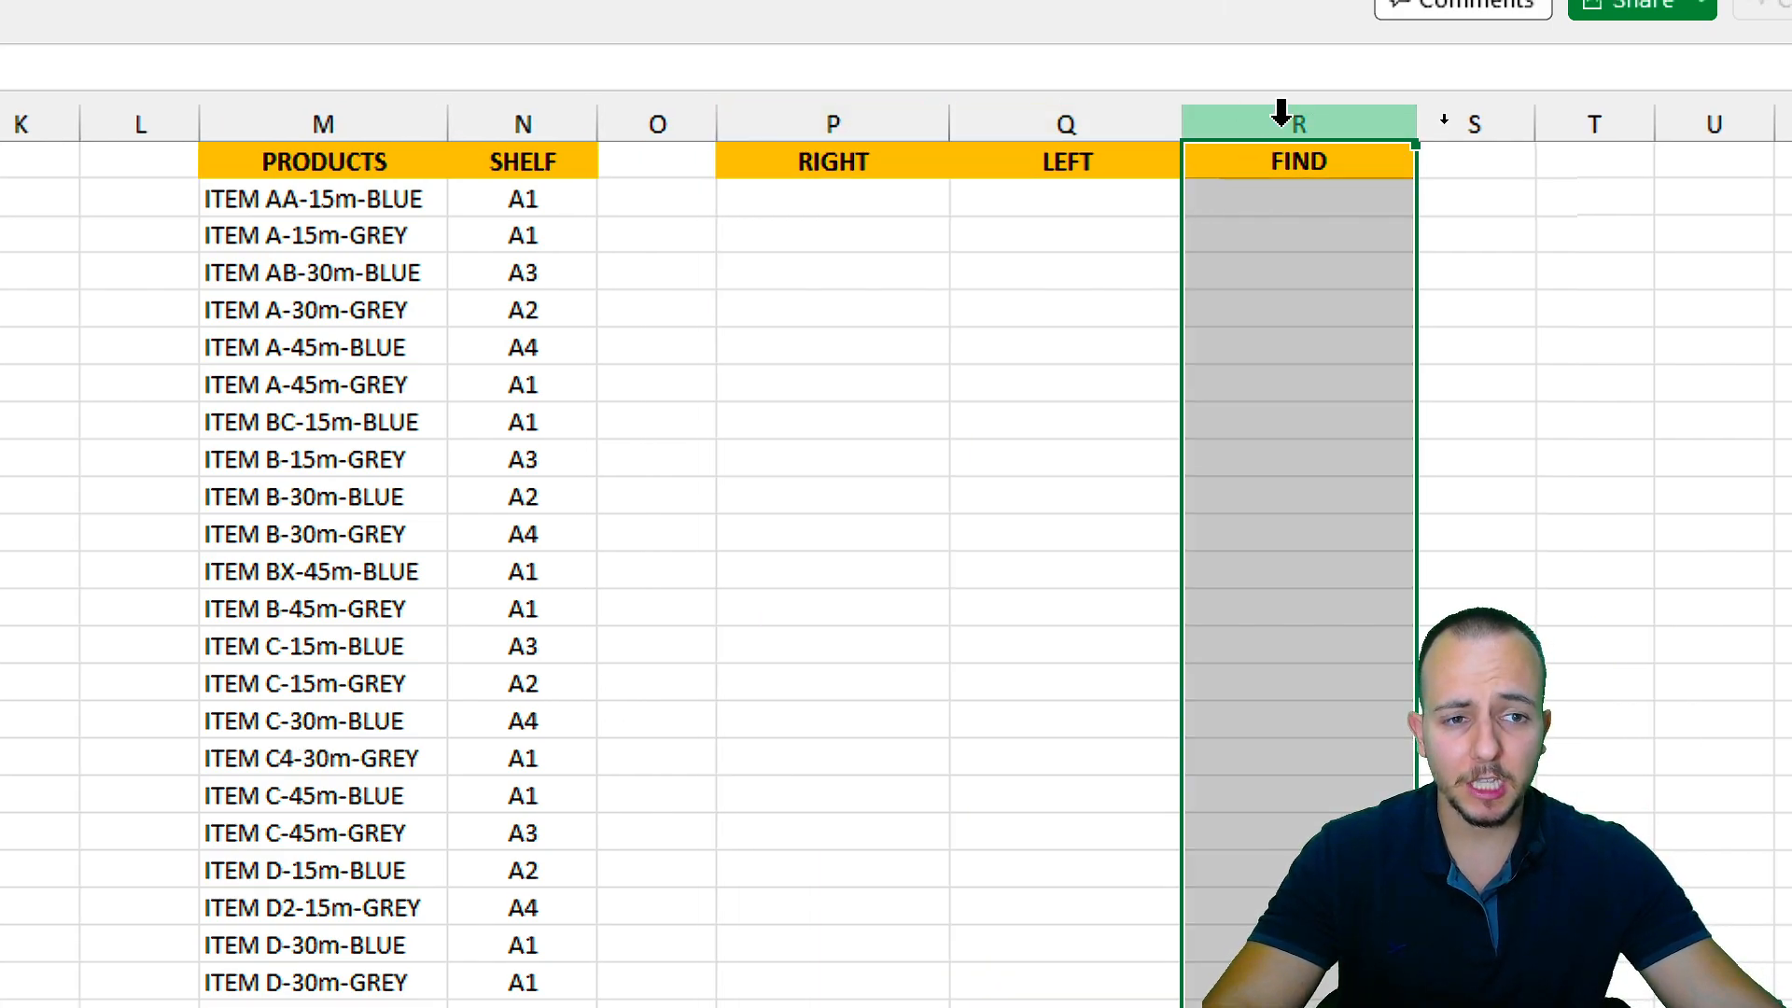
left_click(867, 123)
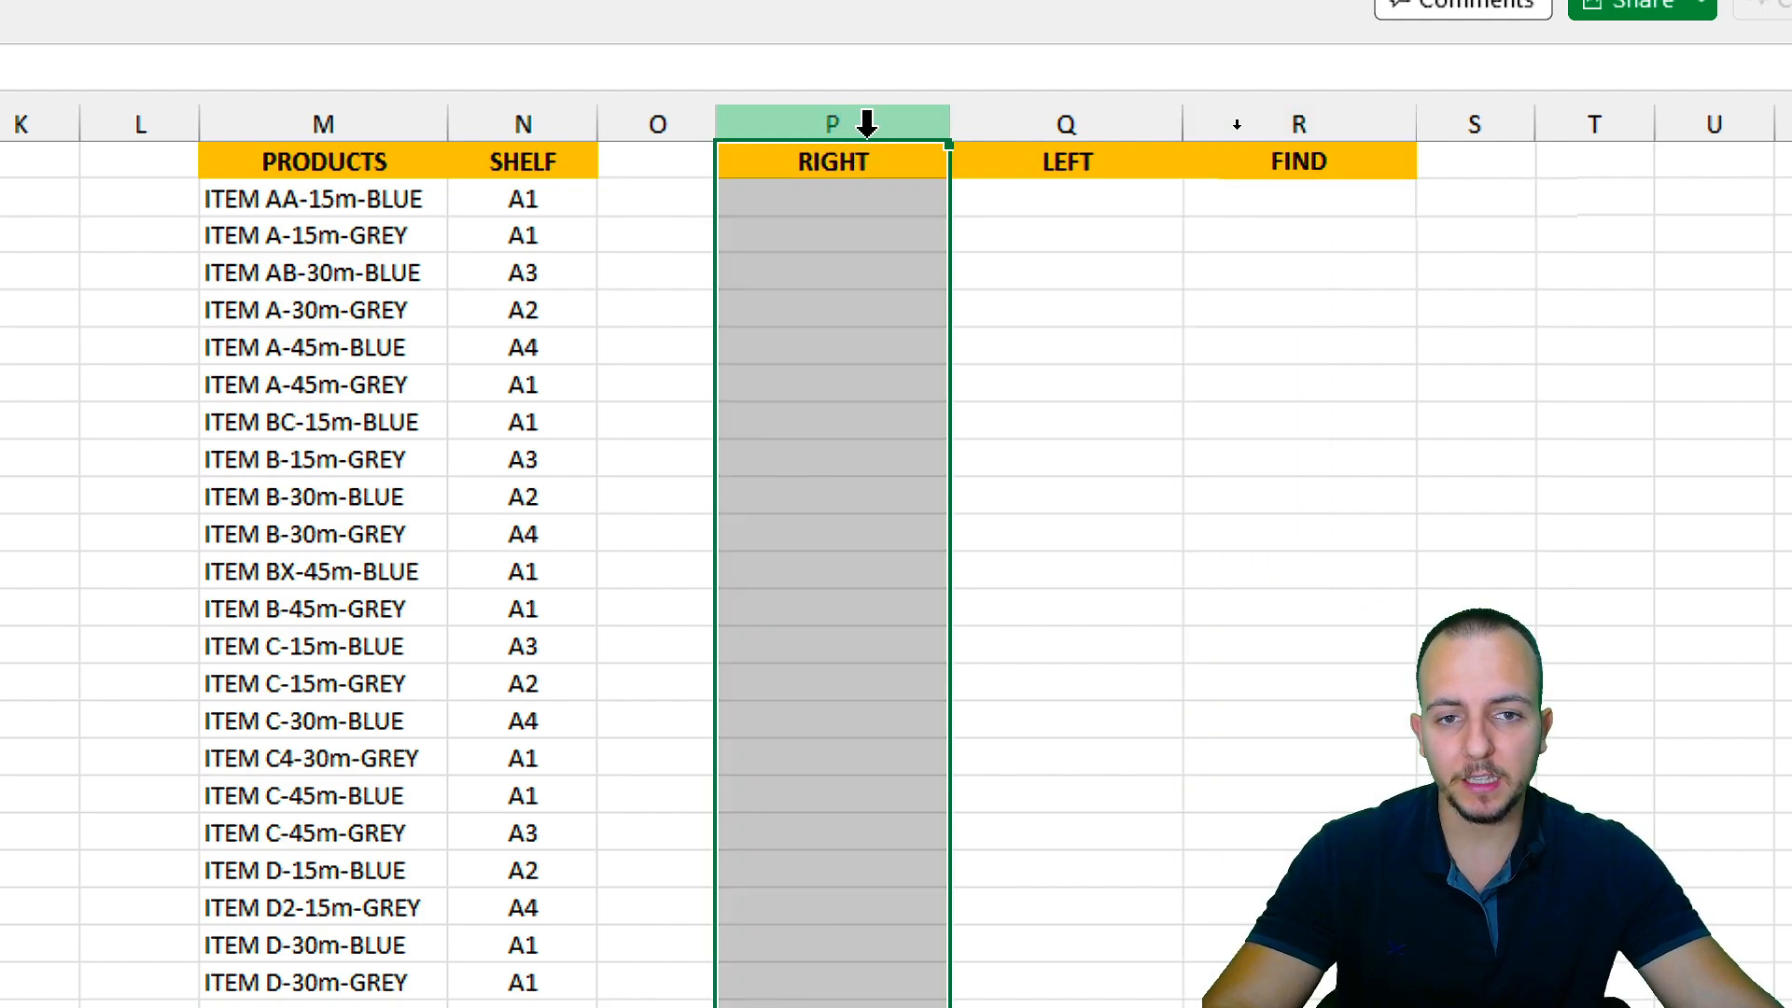
left_click(1024, 123)
left_click(792, 193)
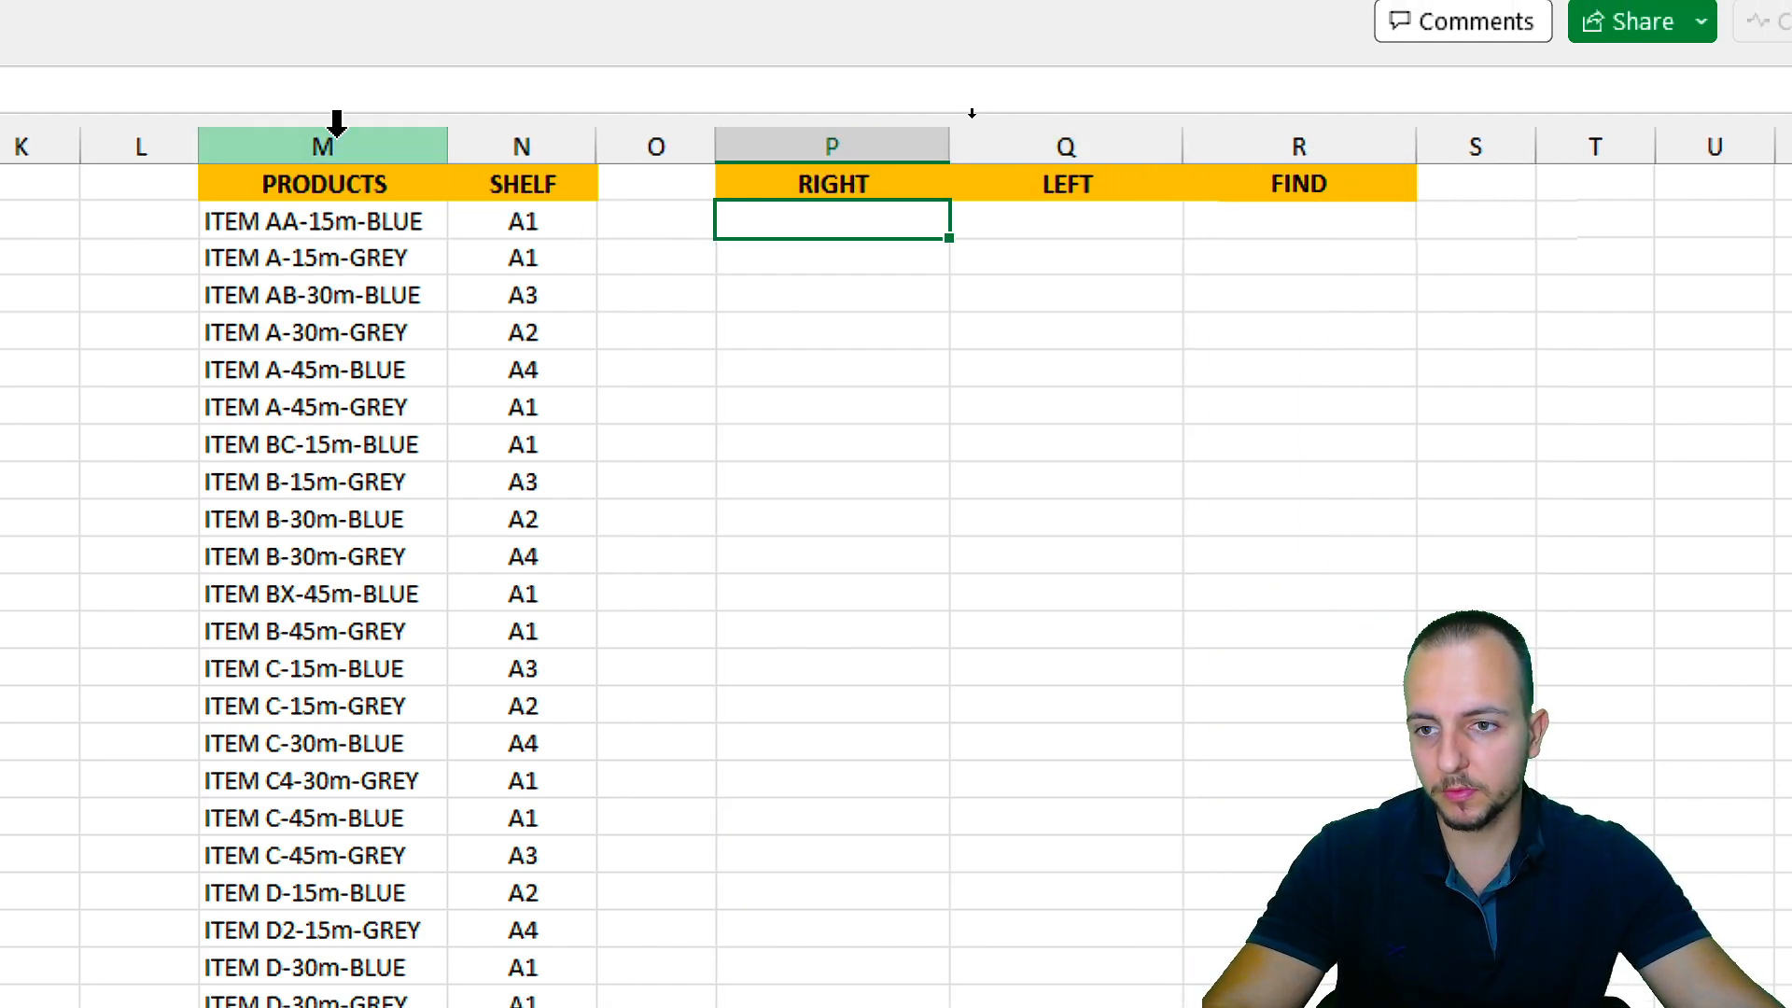
Examine the PRODUCTS and SHELF columns and the separate parts of the product name in M2.
left_click(336, 122)
left_click(532, 138)
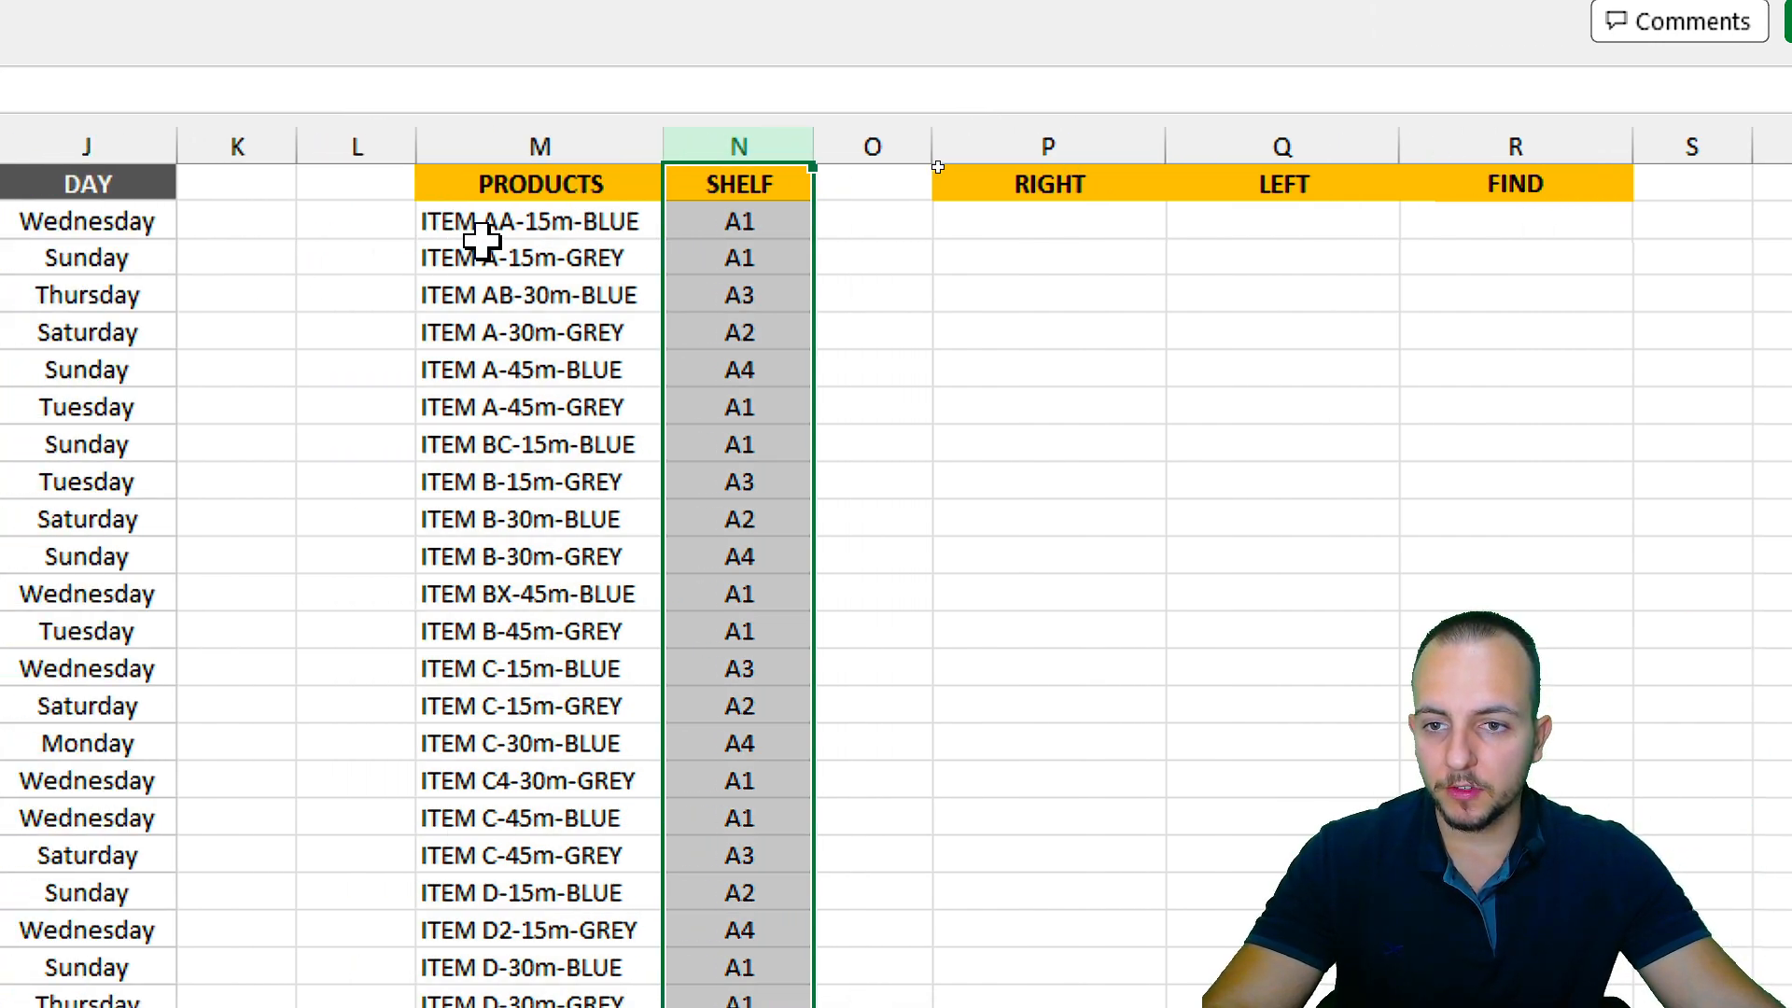
scroll(493, 268, "right", 3)
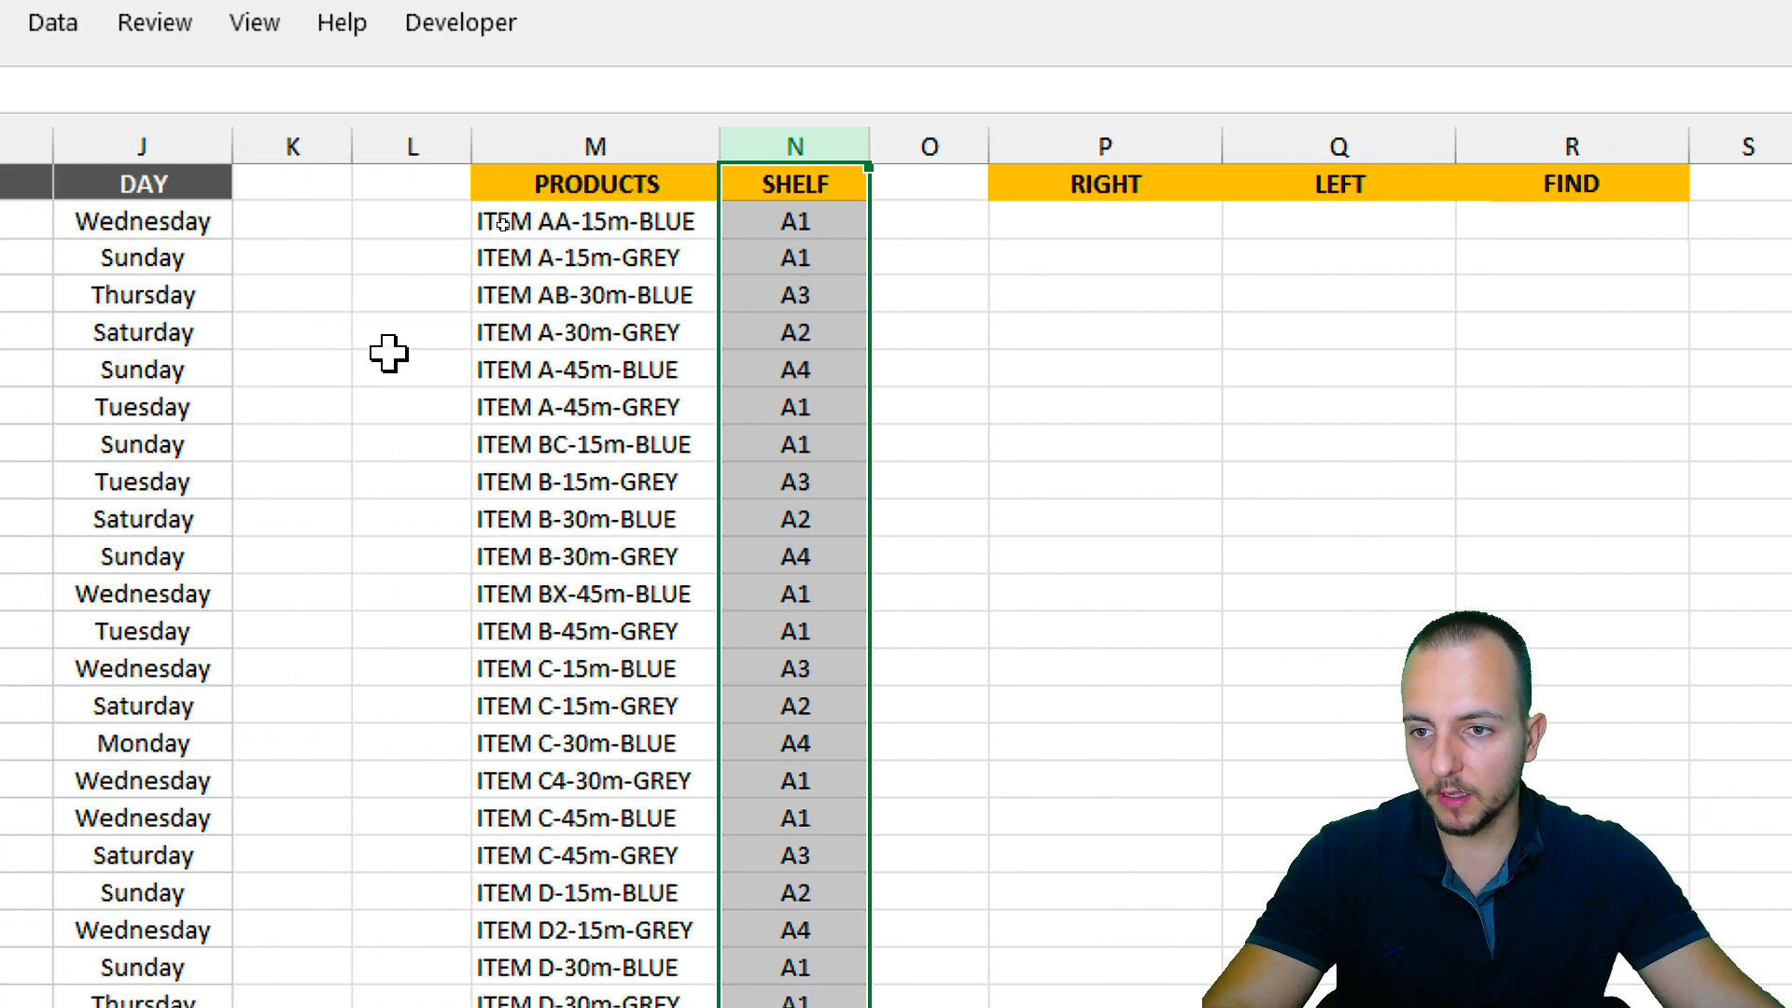
scroll(396, 354, "right", 2)
scroll(149, 345, "right", 1)
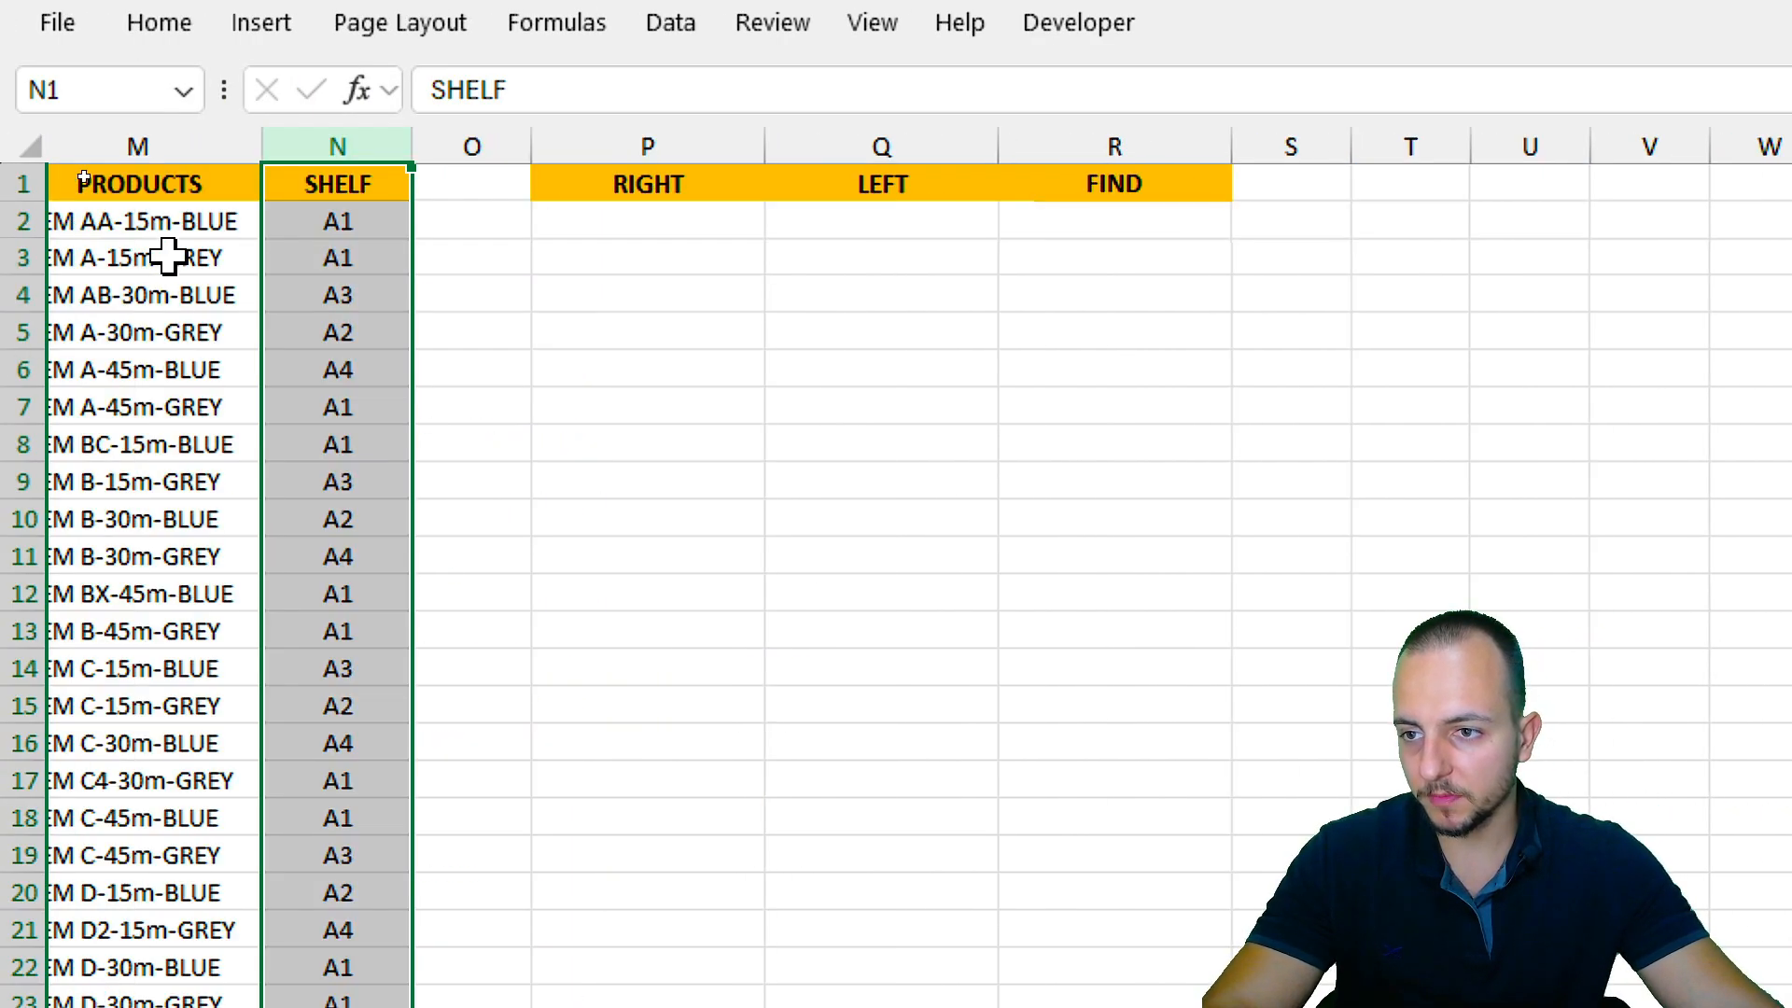
scroll(168, 251, "left", 2)
left_click(390, 192)
left_click(520, 229)
key("ctrl+2")
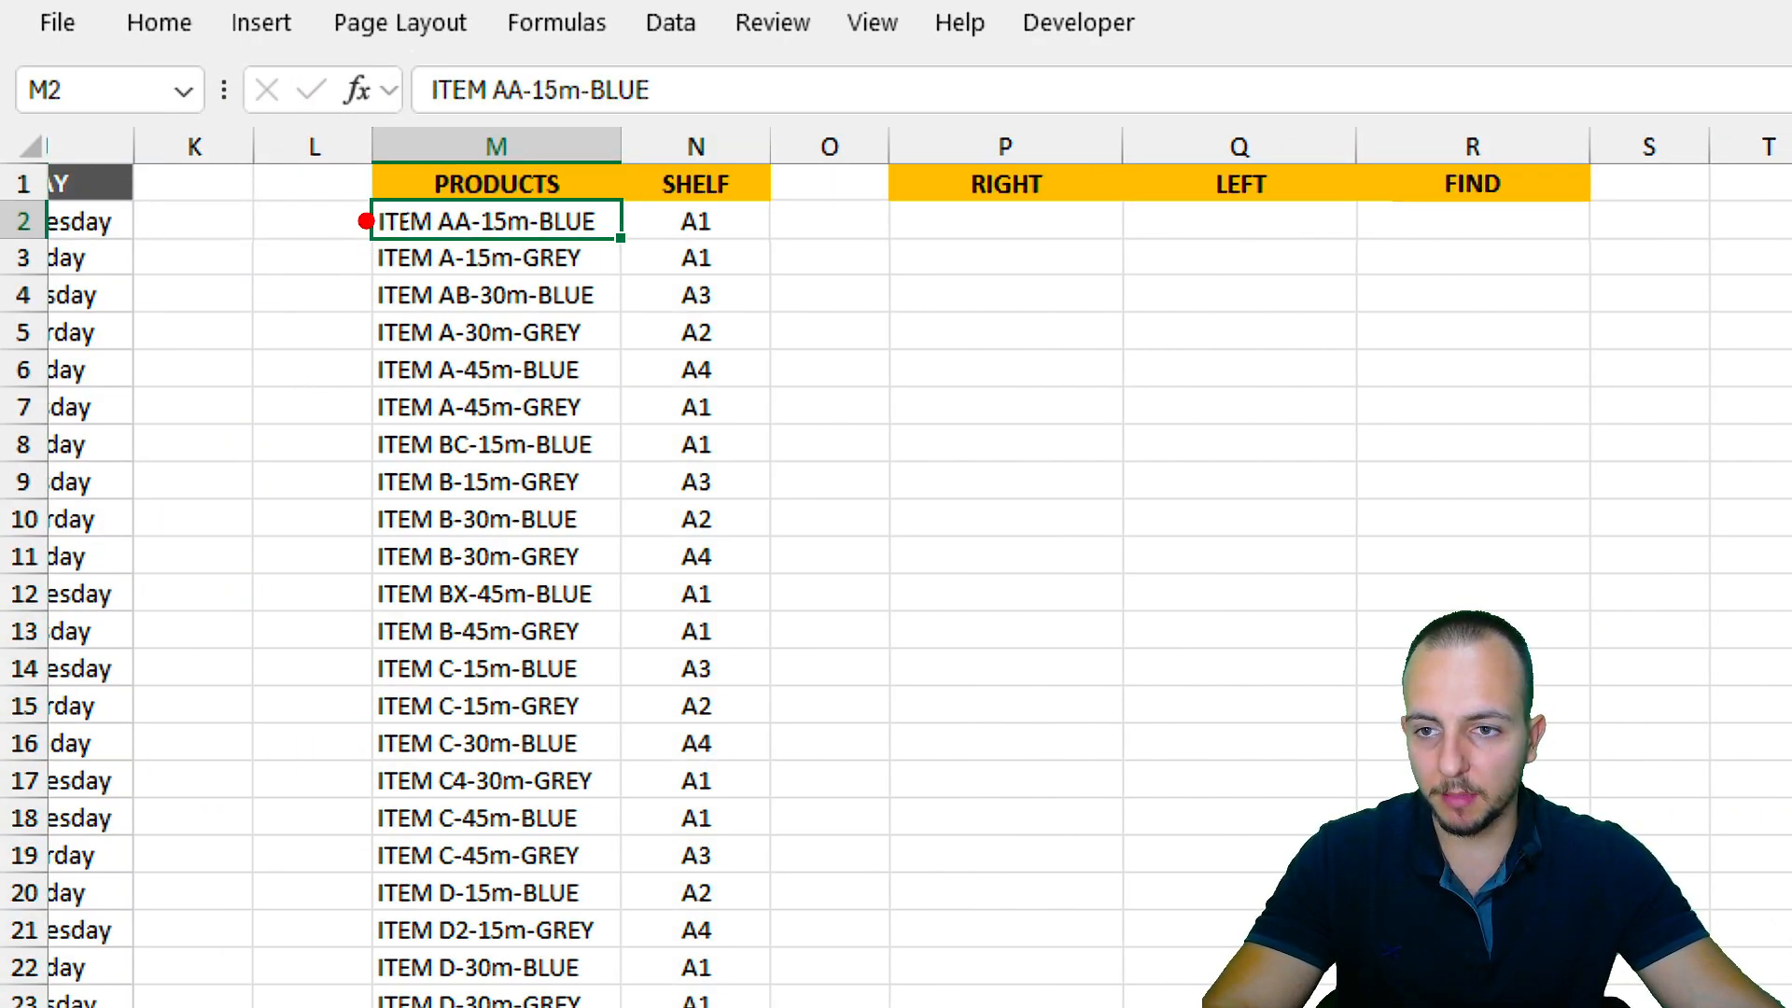
left_click_drag(365, 192, 481, 251)
key("e")
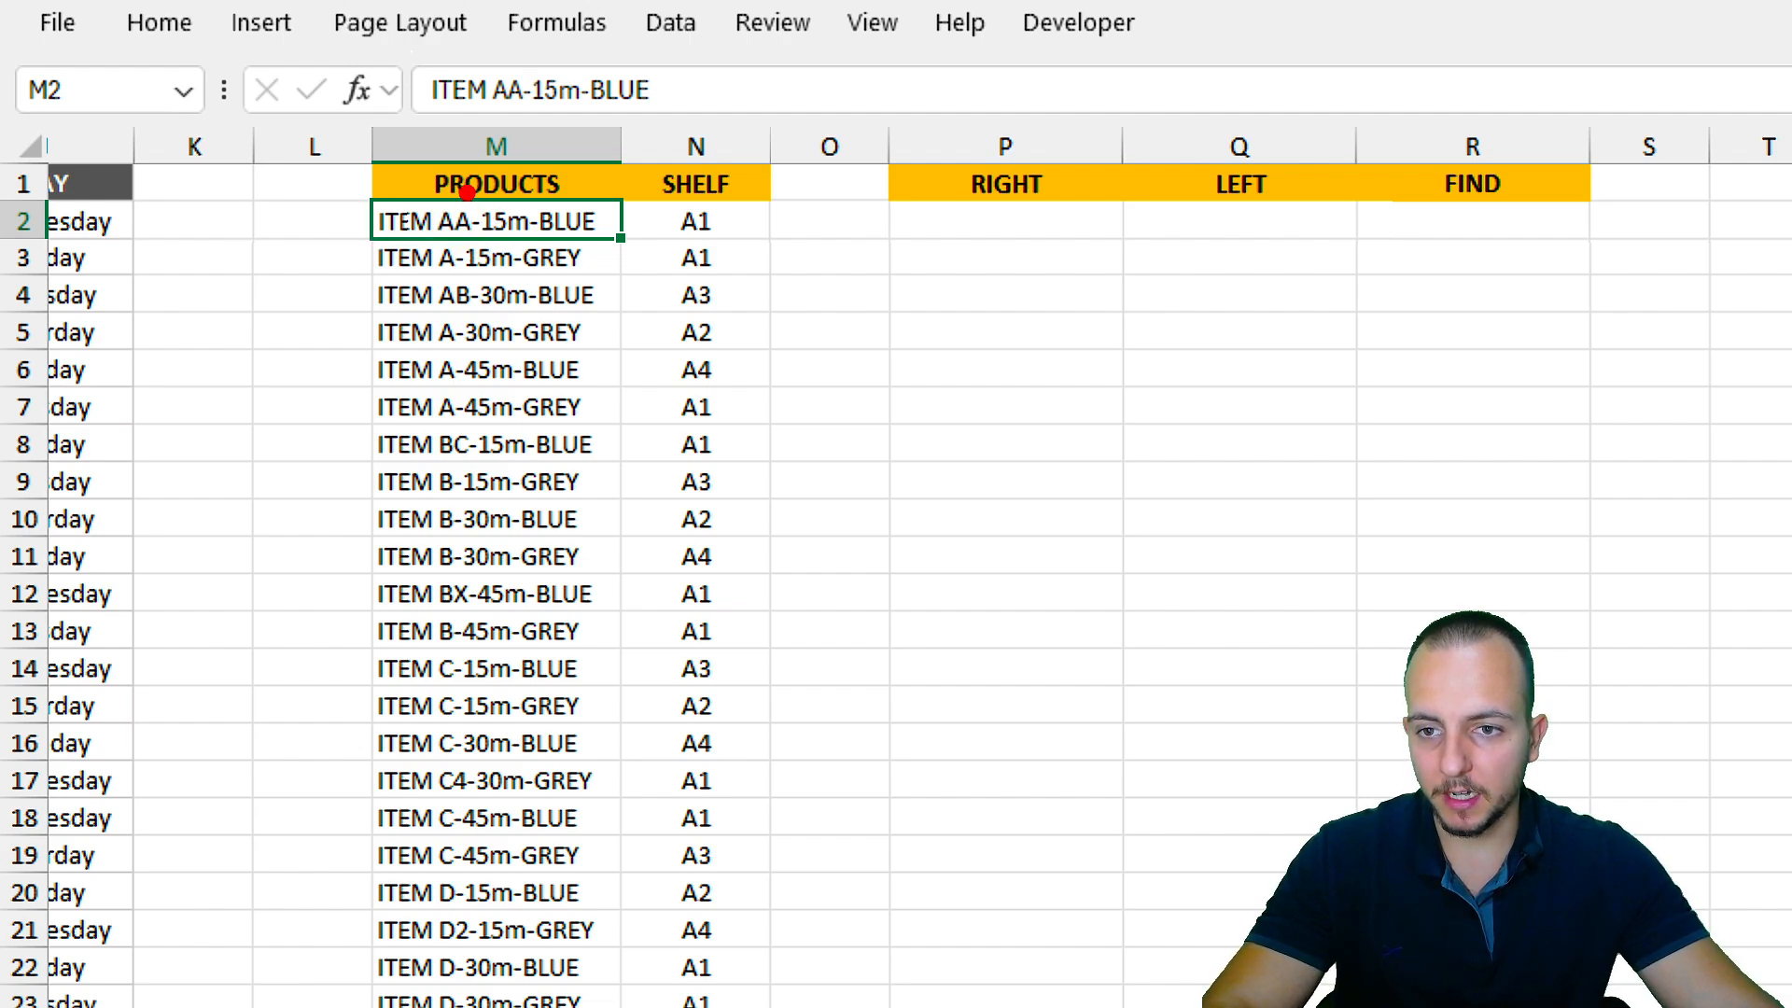
left_click_drag(458, 183, 554, 248)
key("e")
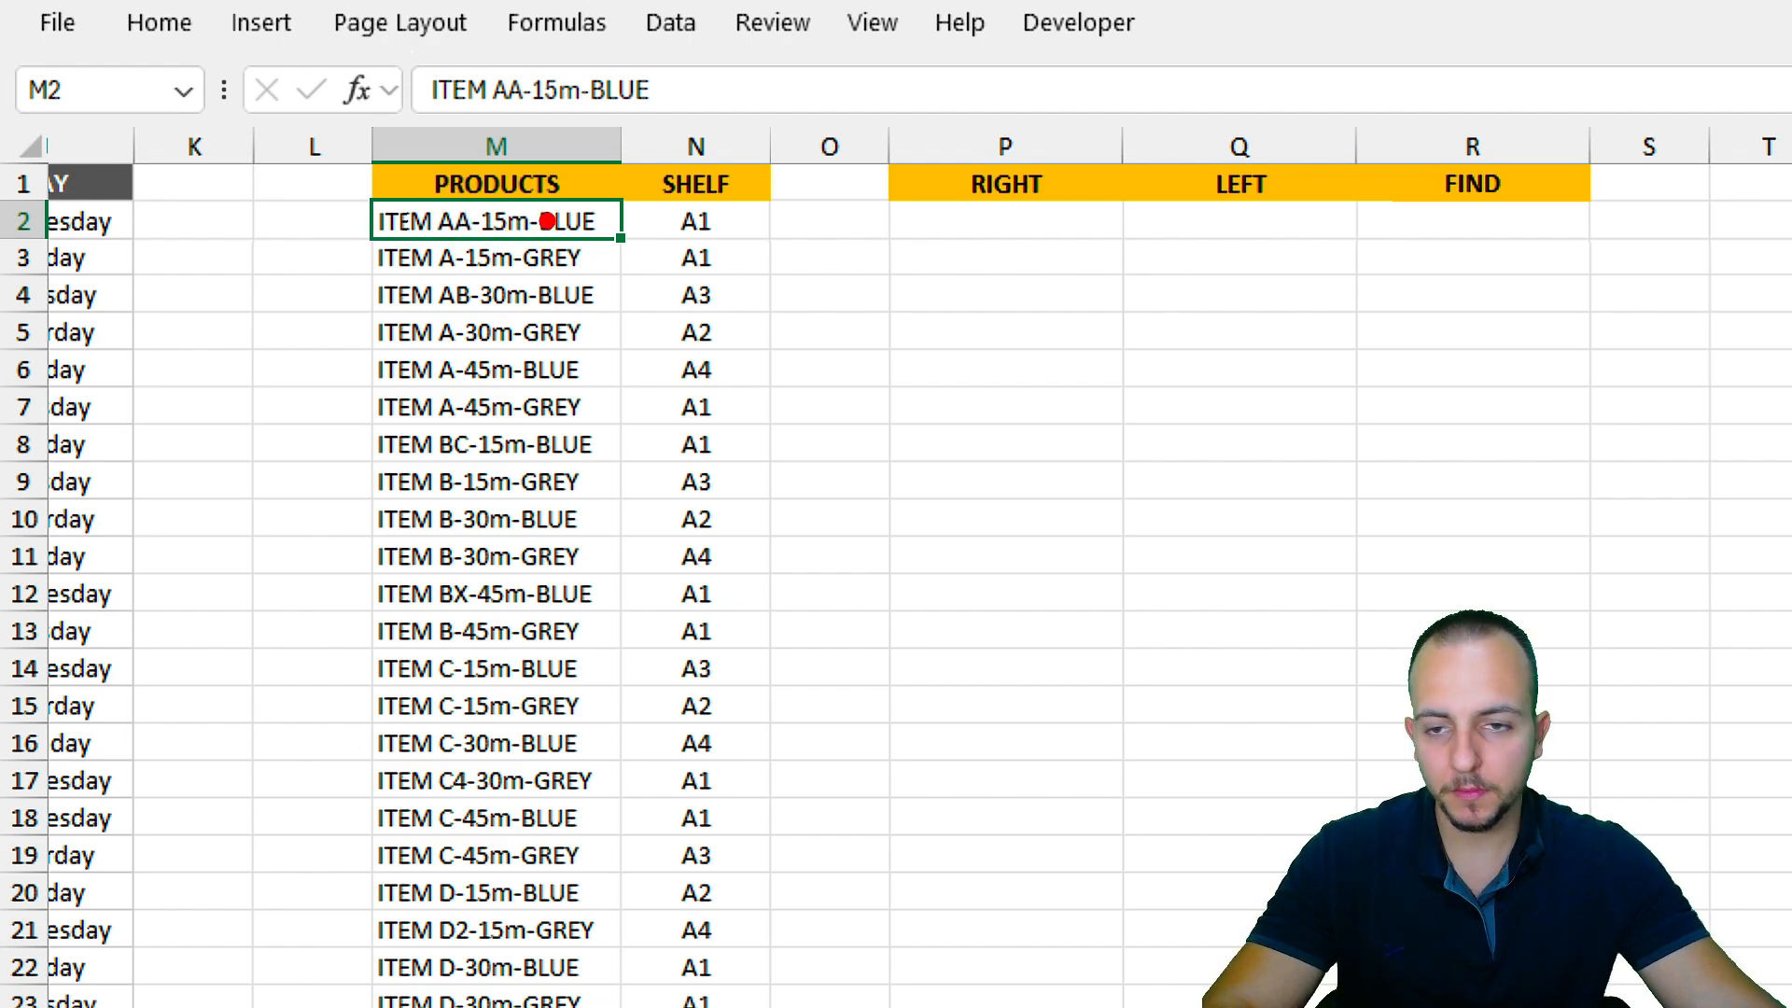
left_click_drag(523, 184, 619, 250)
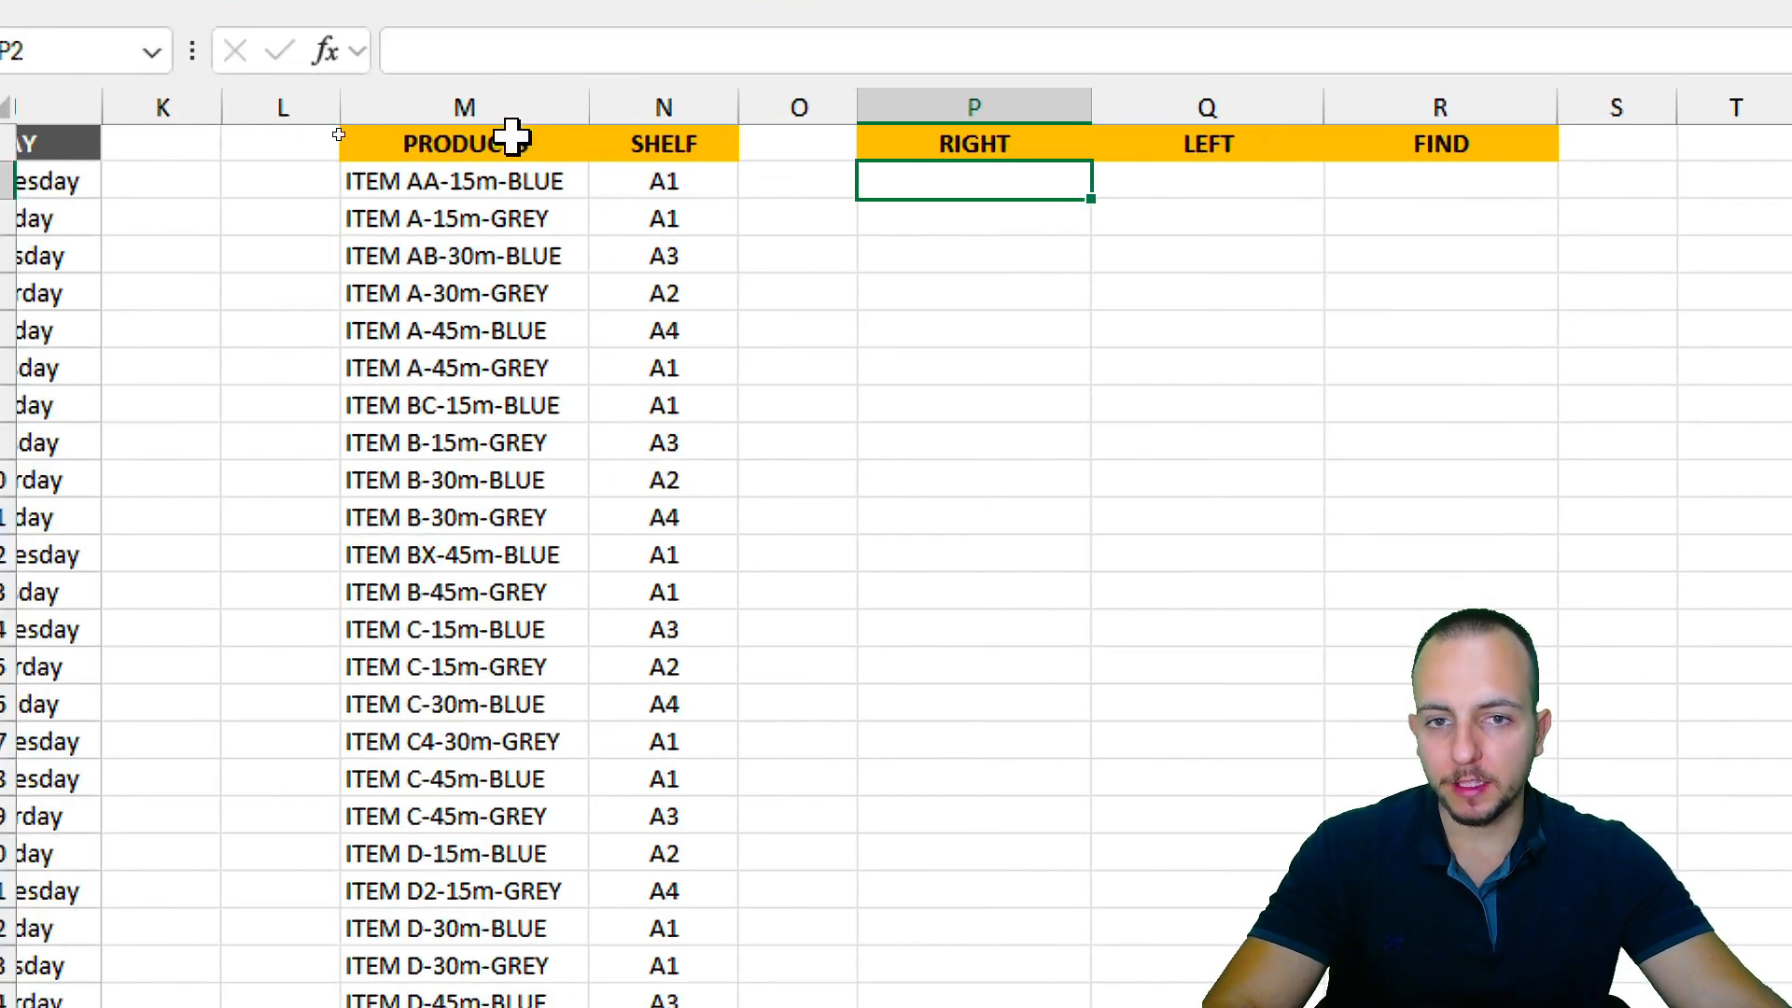
Examine from which end of the product names the RIGHT and LEFT columns should extract characters.
left_click(1026, 147)
left_click(1232, 147)
left_click(1031, 186)
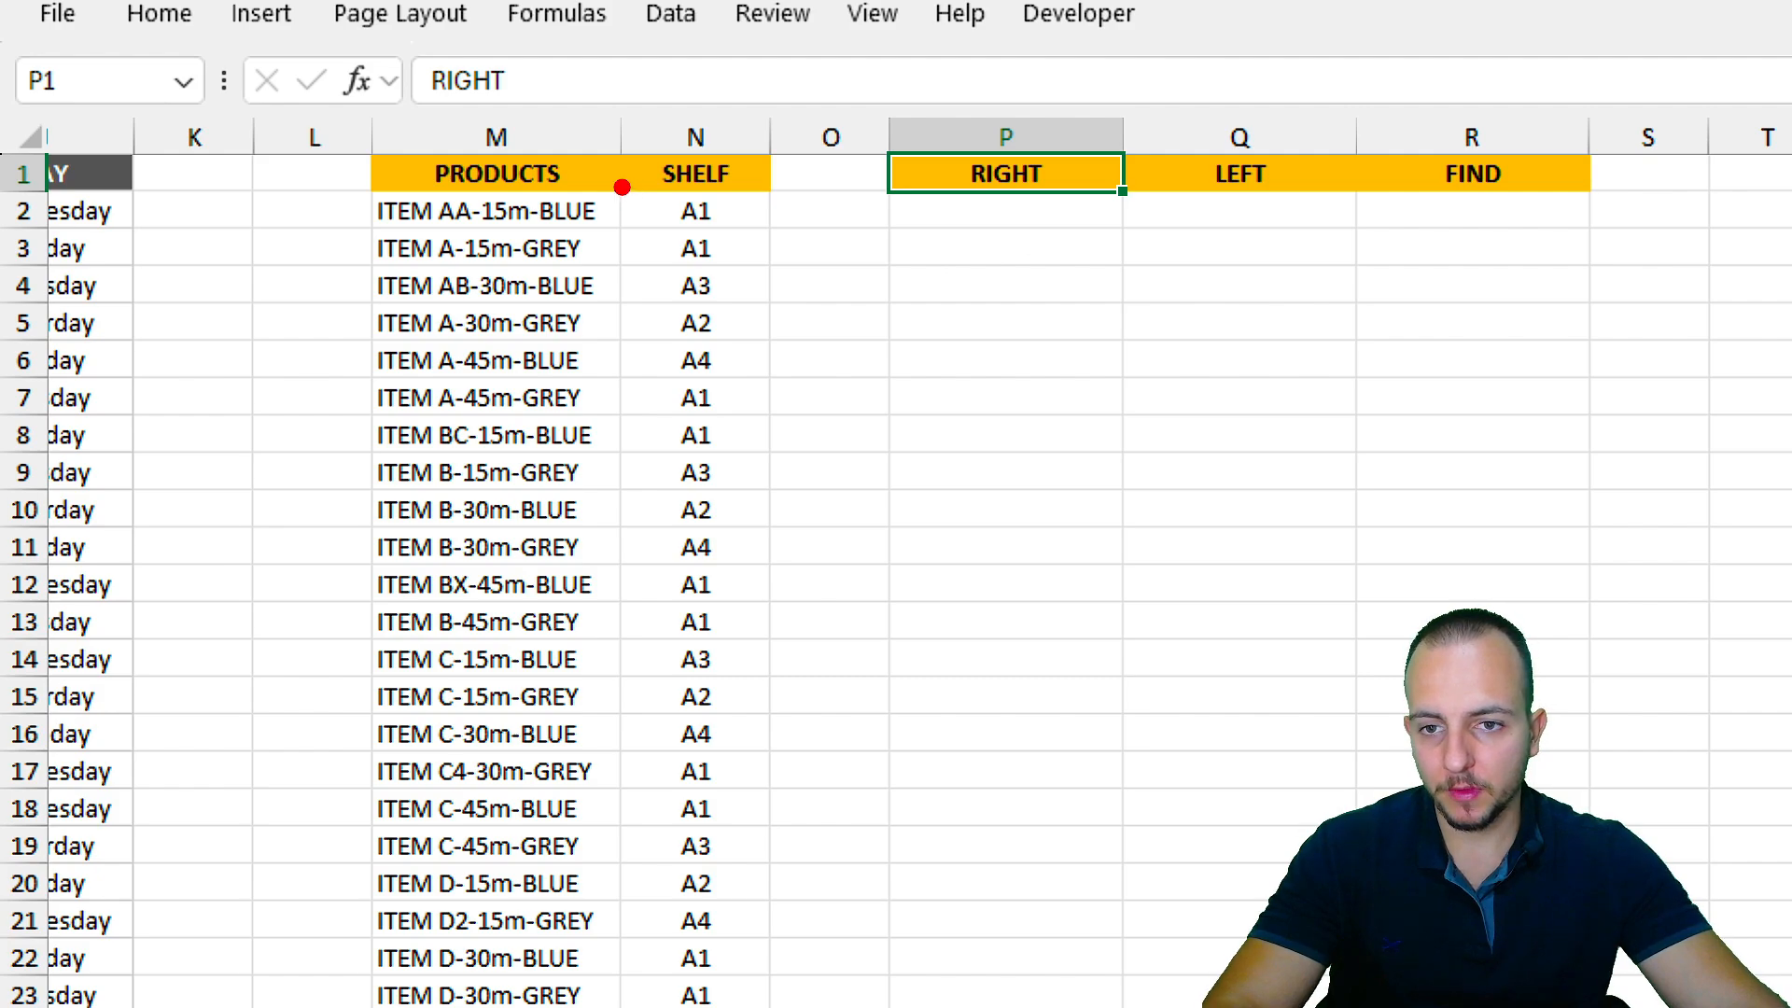
left_click_drag(620, 179, 621, 450)
left_click_drag(334, 318, 583, 319)
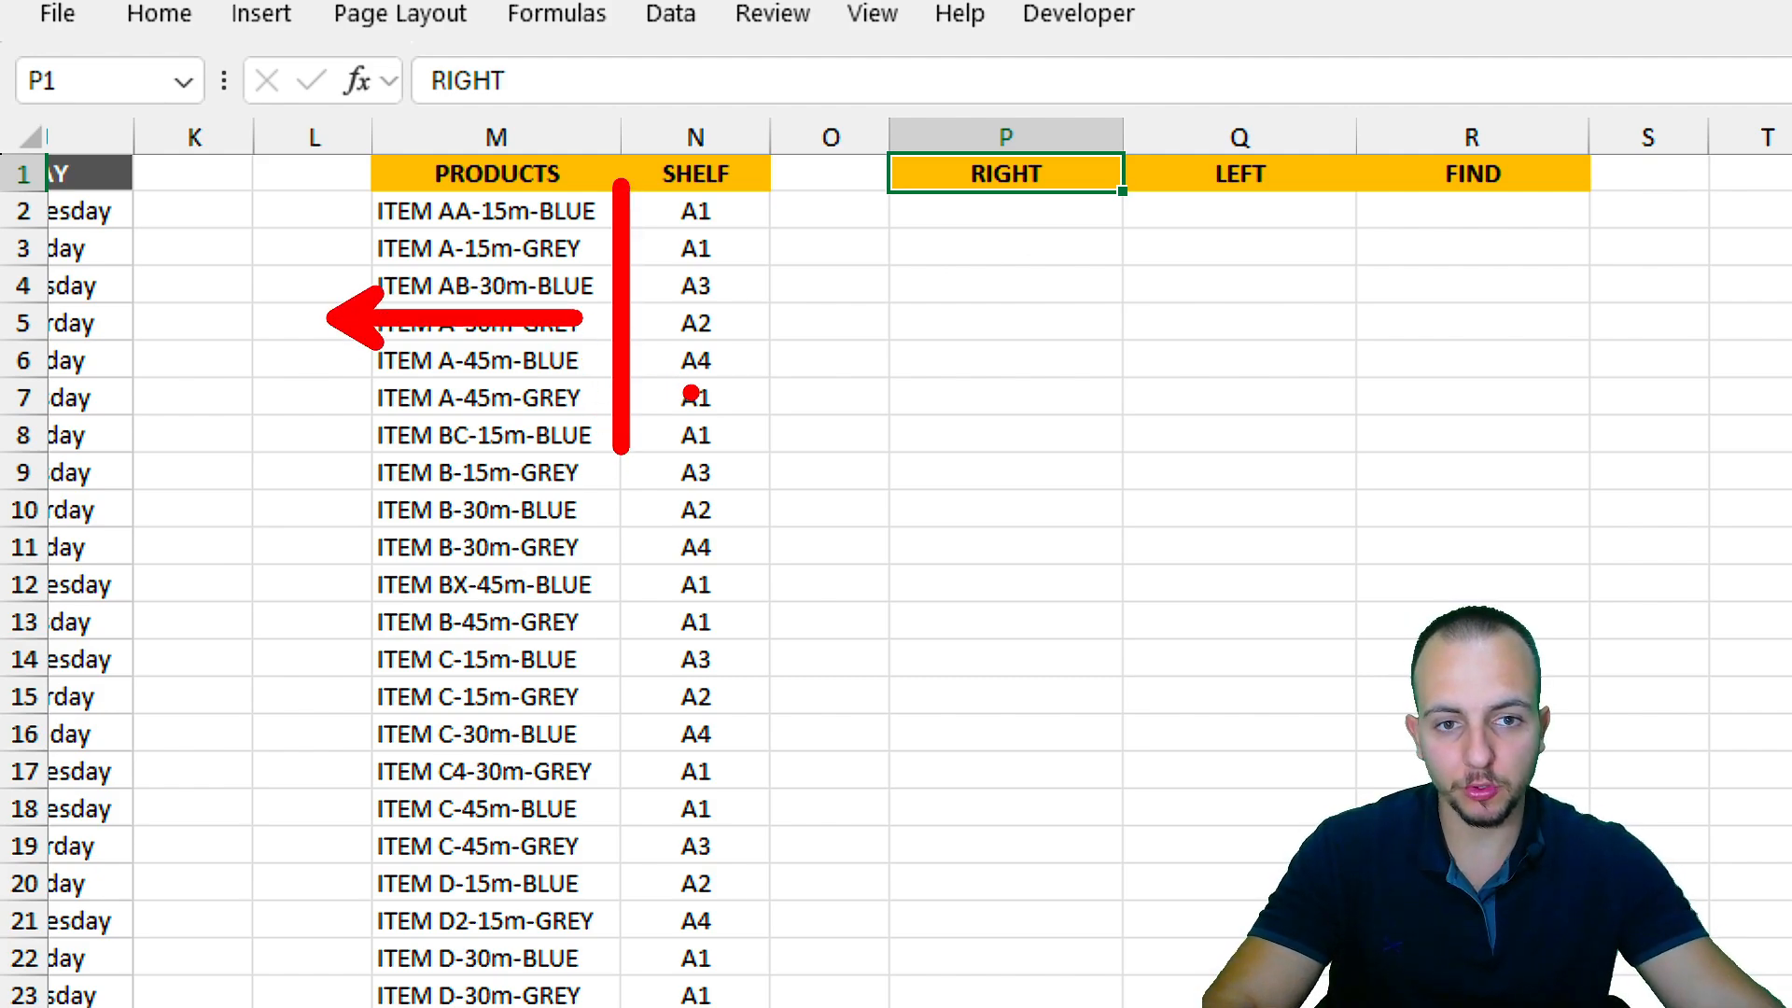
key("e")
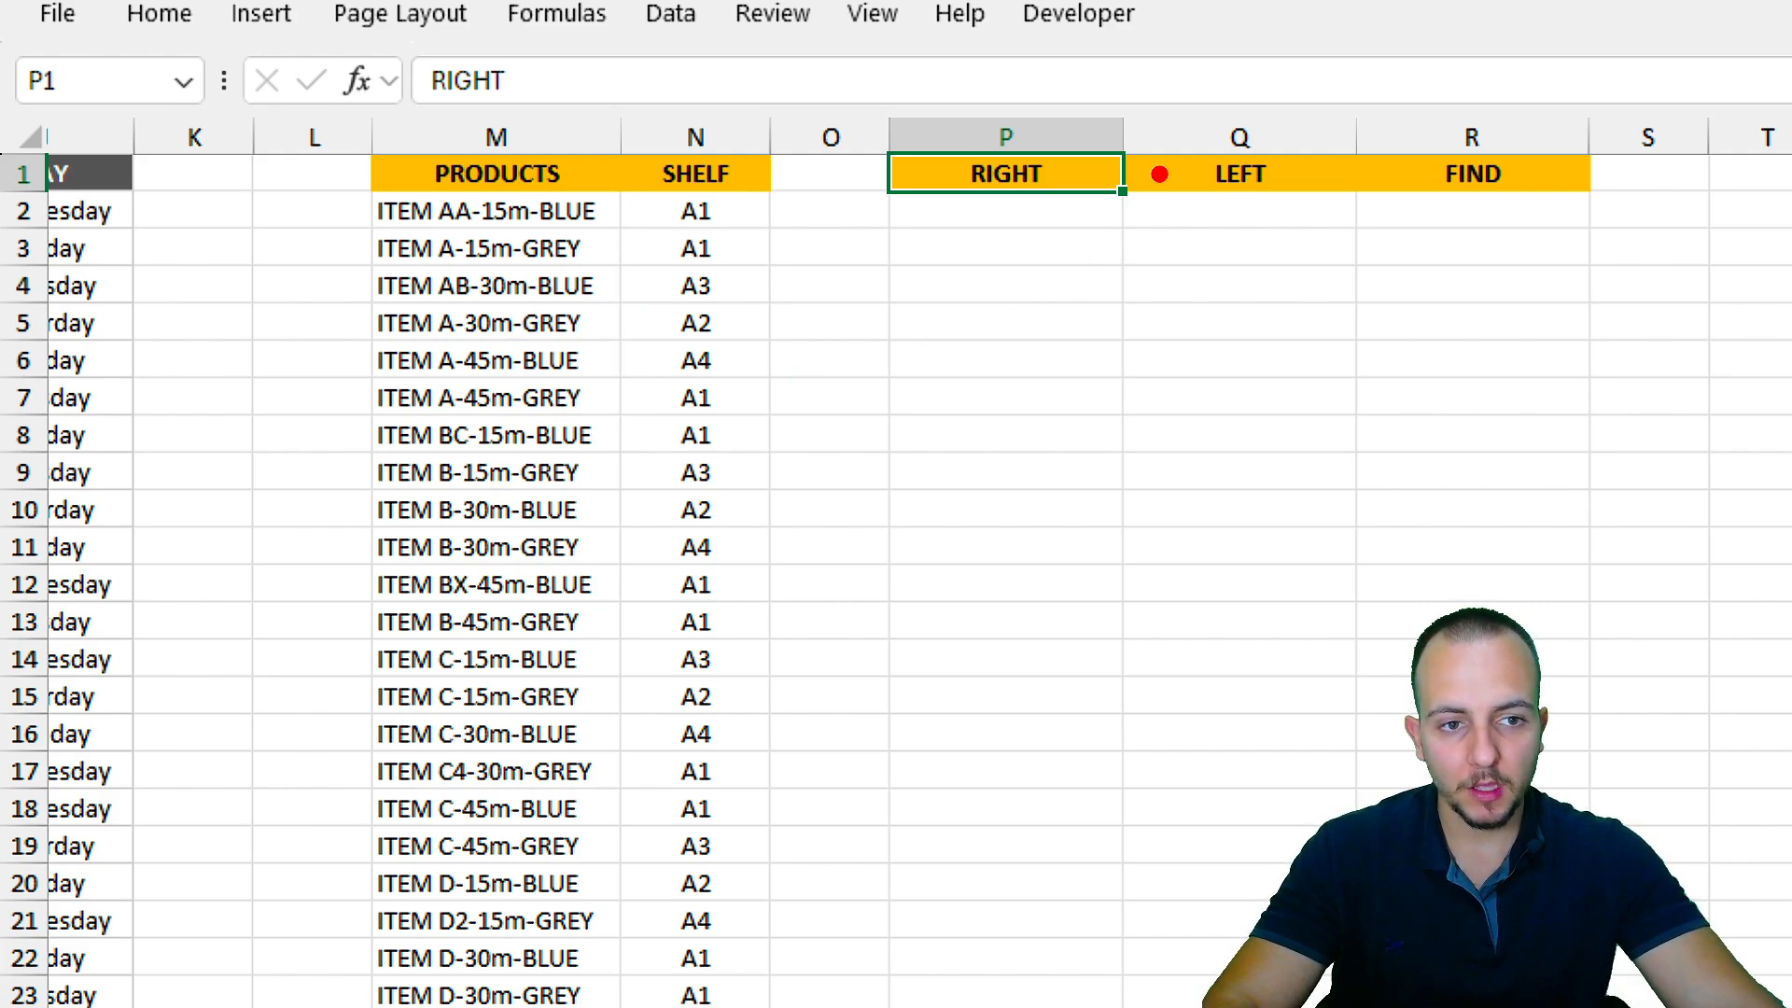
left_click_drag(1167, 112, 1318, 210)
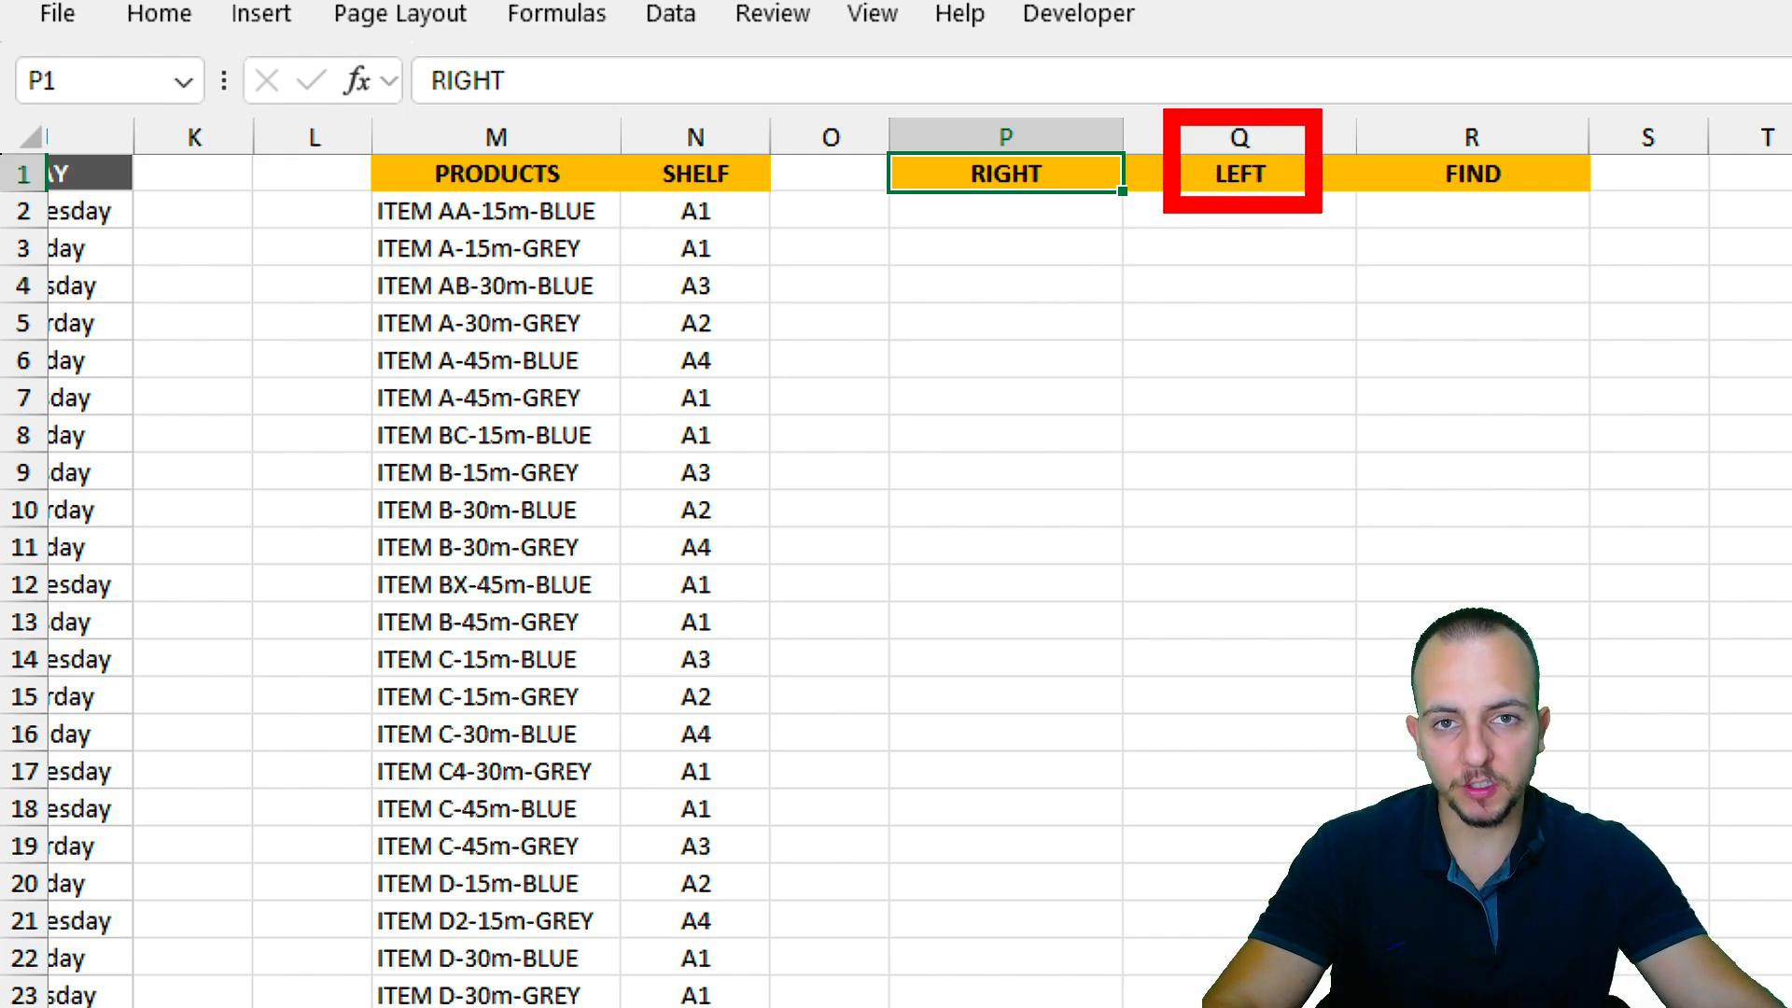
key("e")
left_click_drag(267, 225, 262, 634)
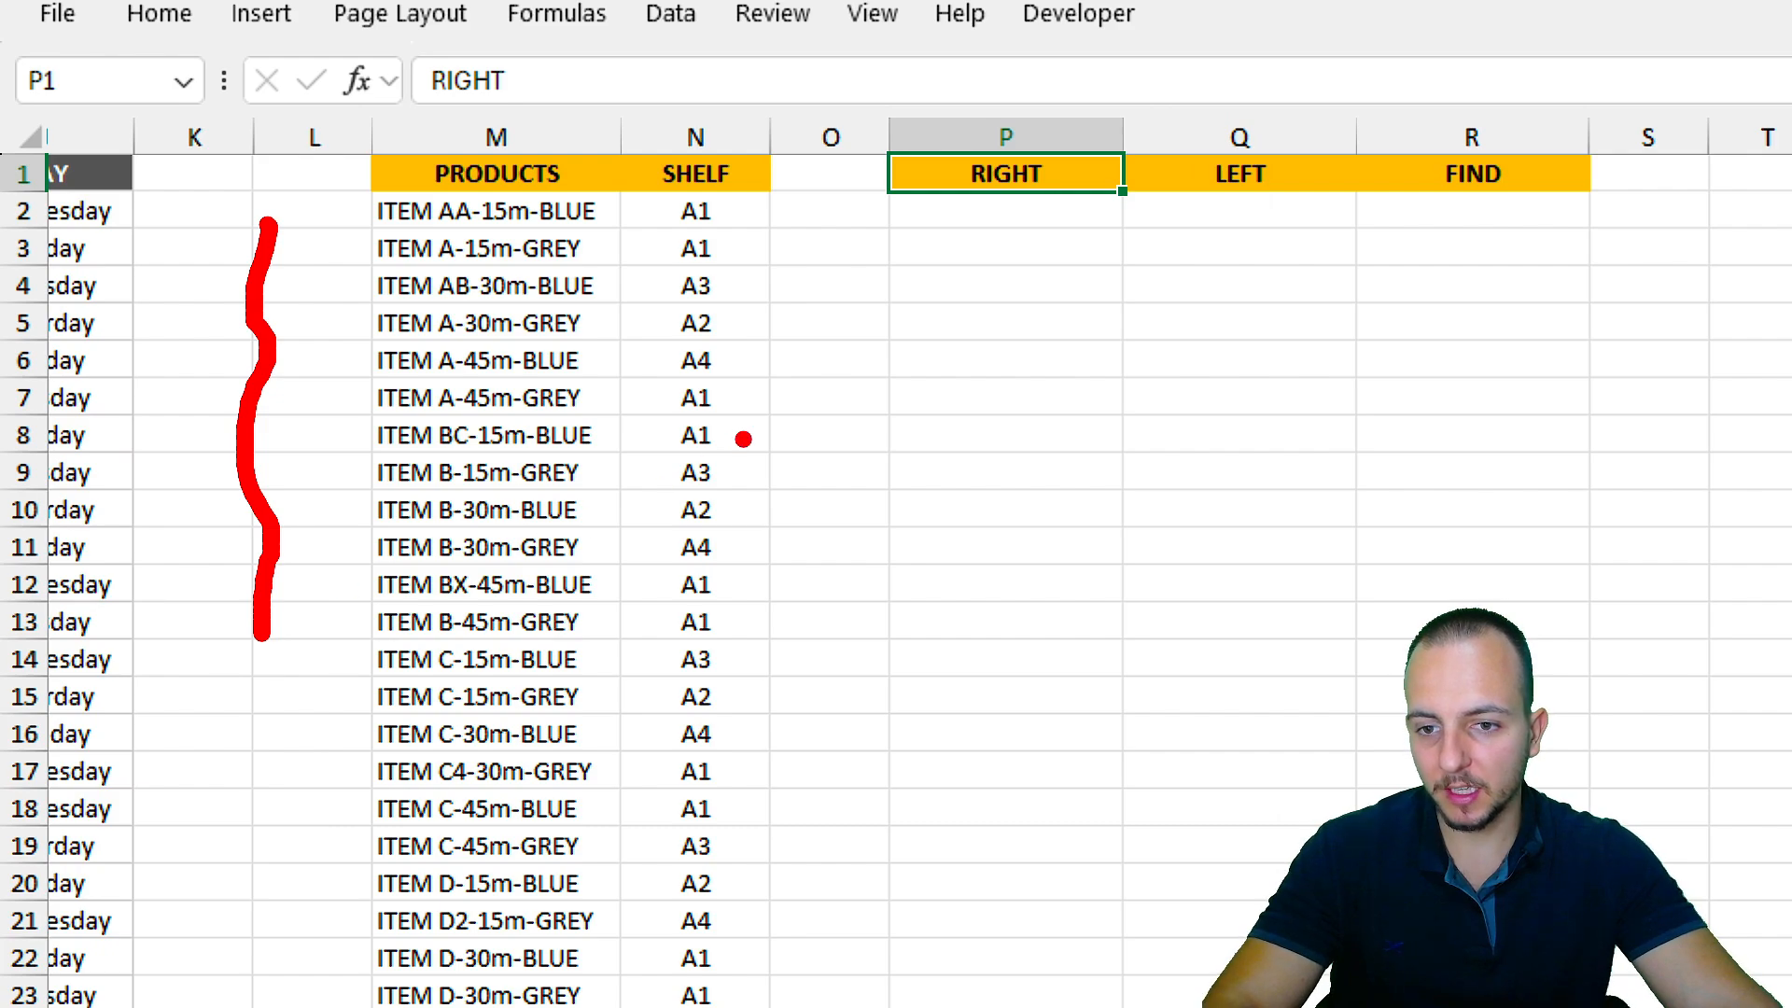
left_click_drag(323, 435, 750, 435)
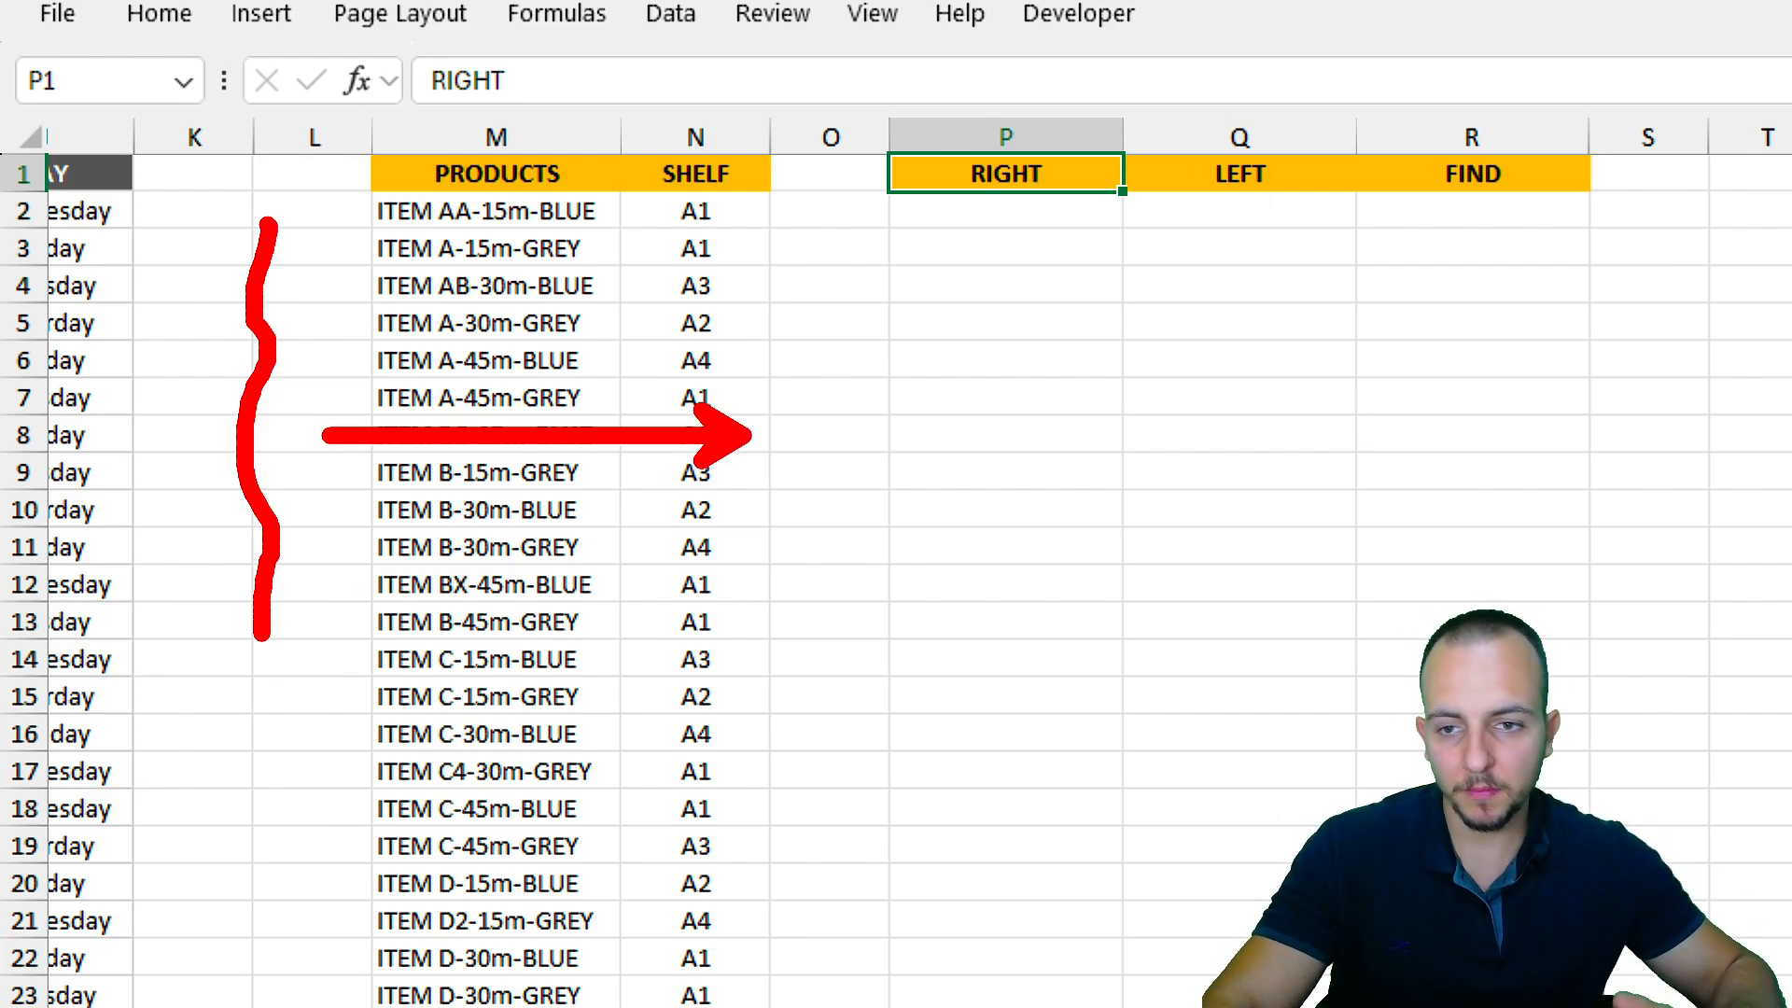
key("Escape")
Enter =RIGHT(M2,4) in P2 to extract the colour from the end of the product name.
key("Down")
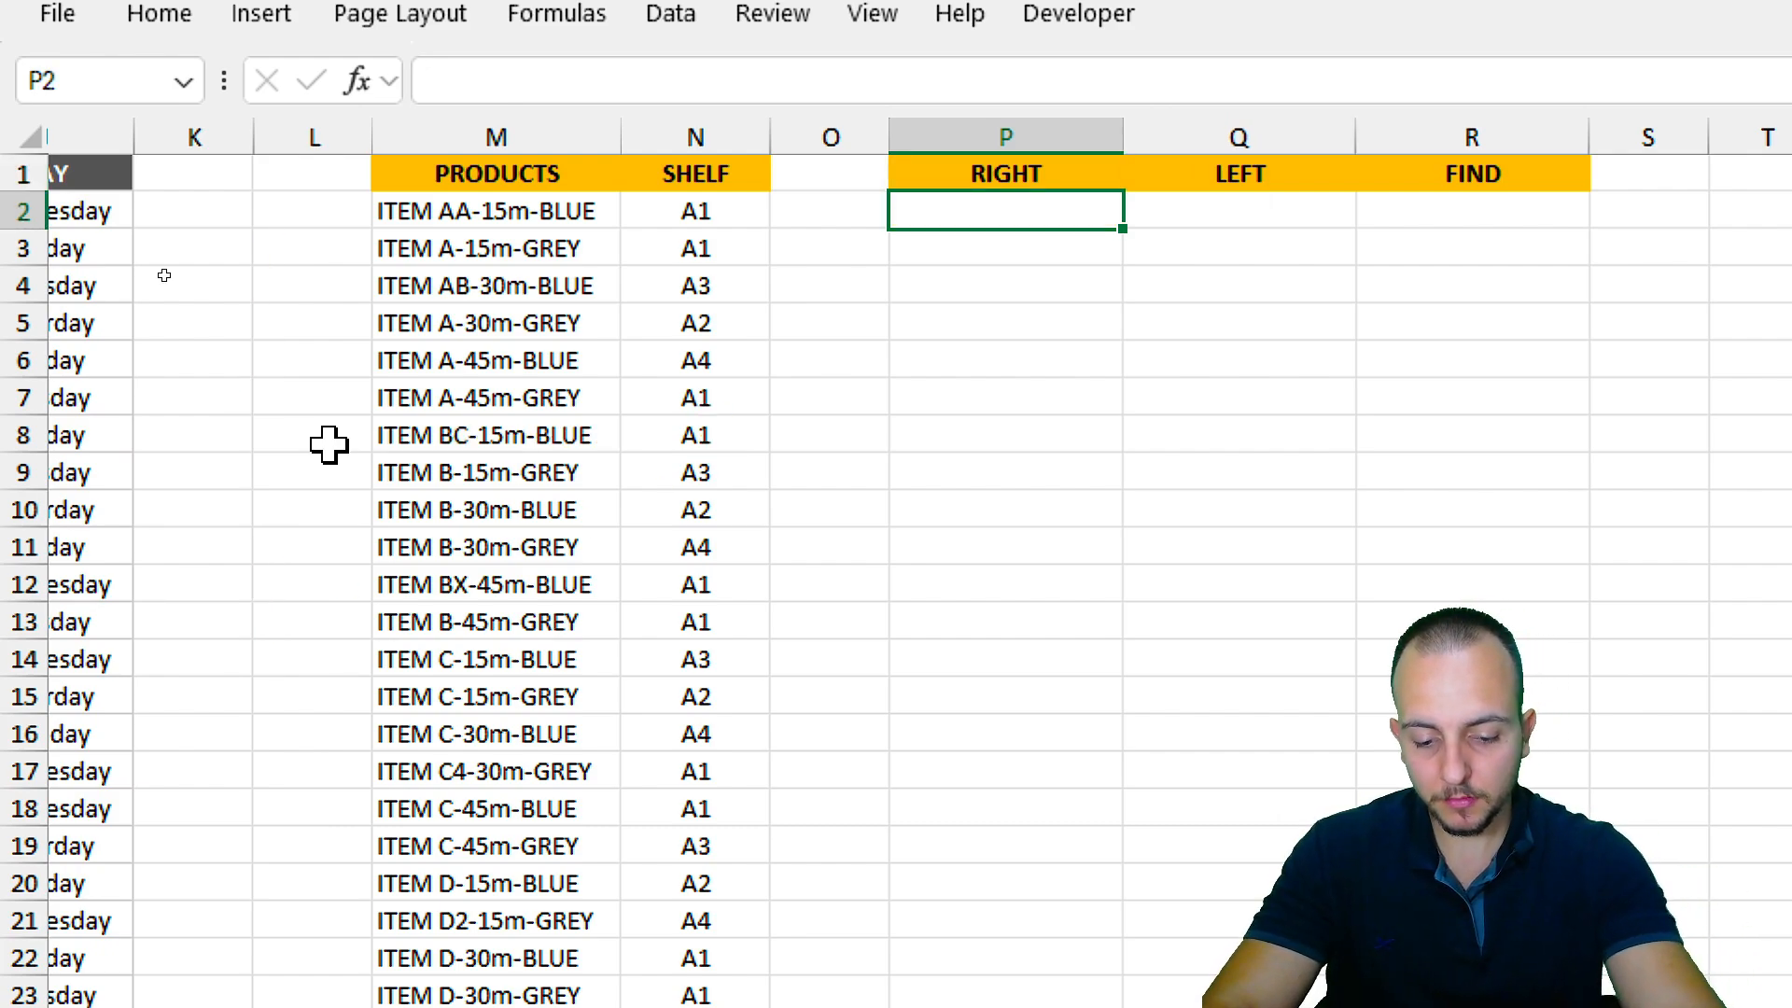
type("=righ")
key("Tab")
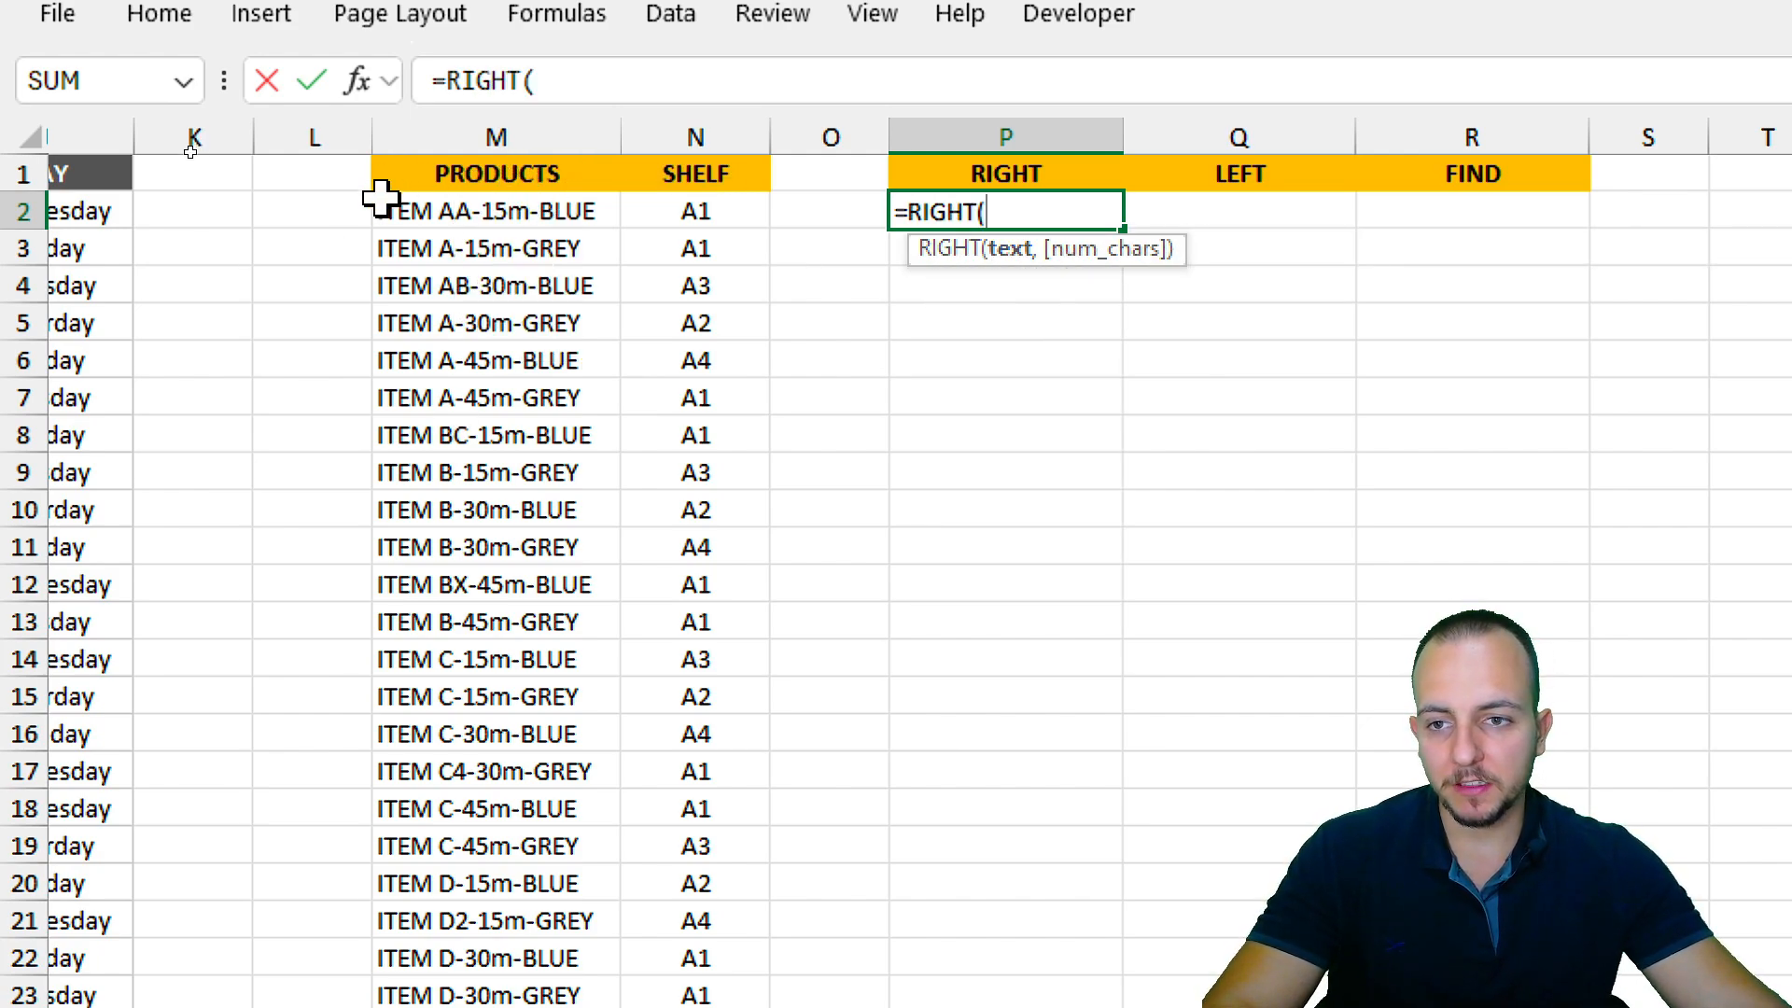
left_click(474, 216)
type(",")
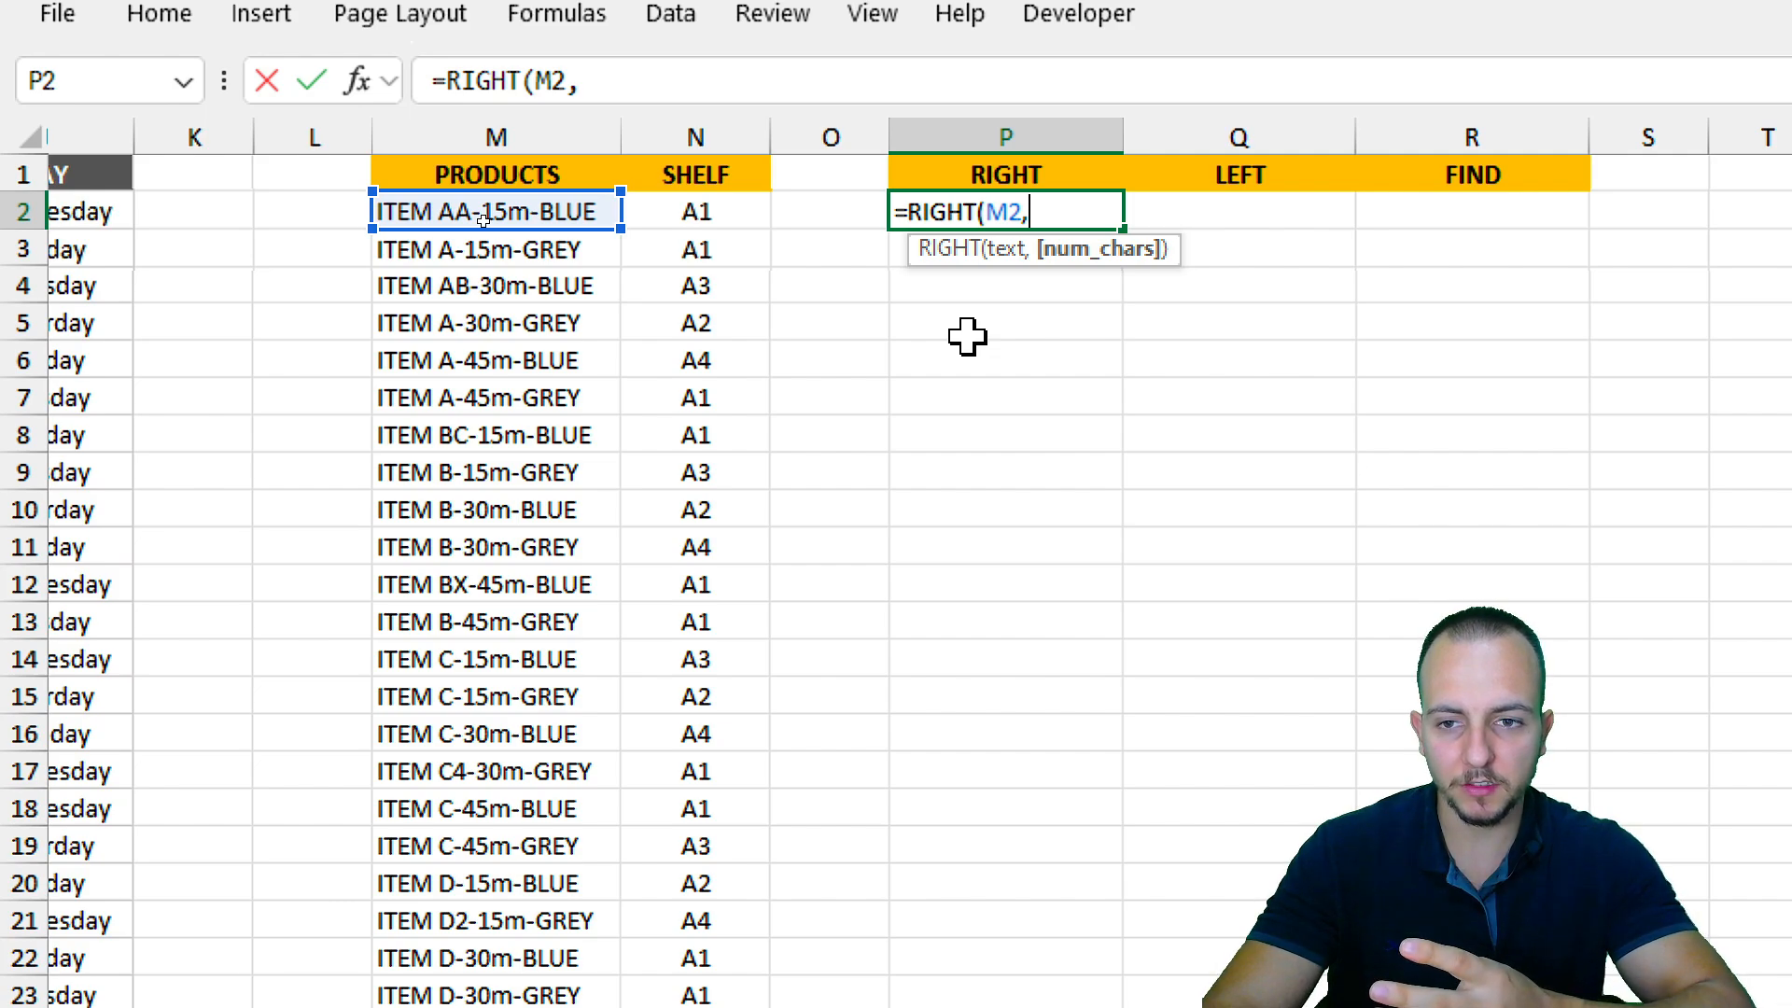
type("4")
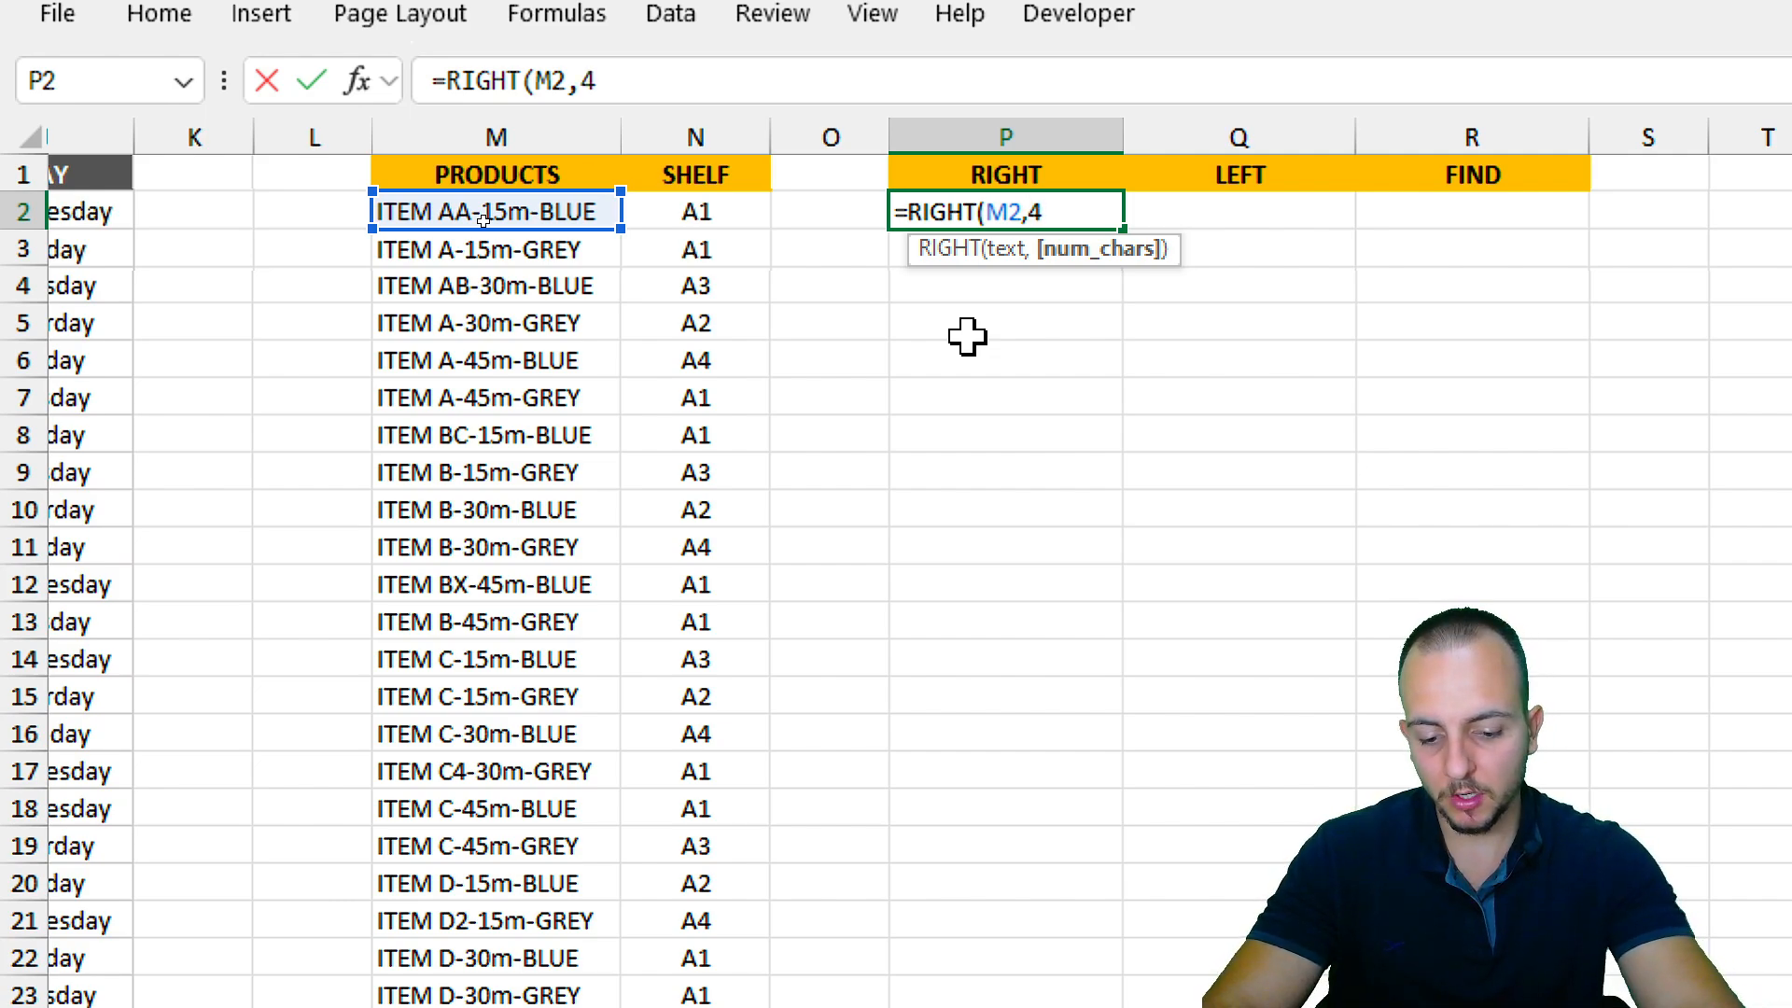
type(")")
key("Return")
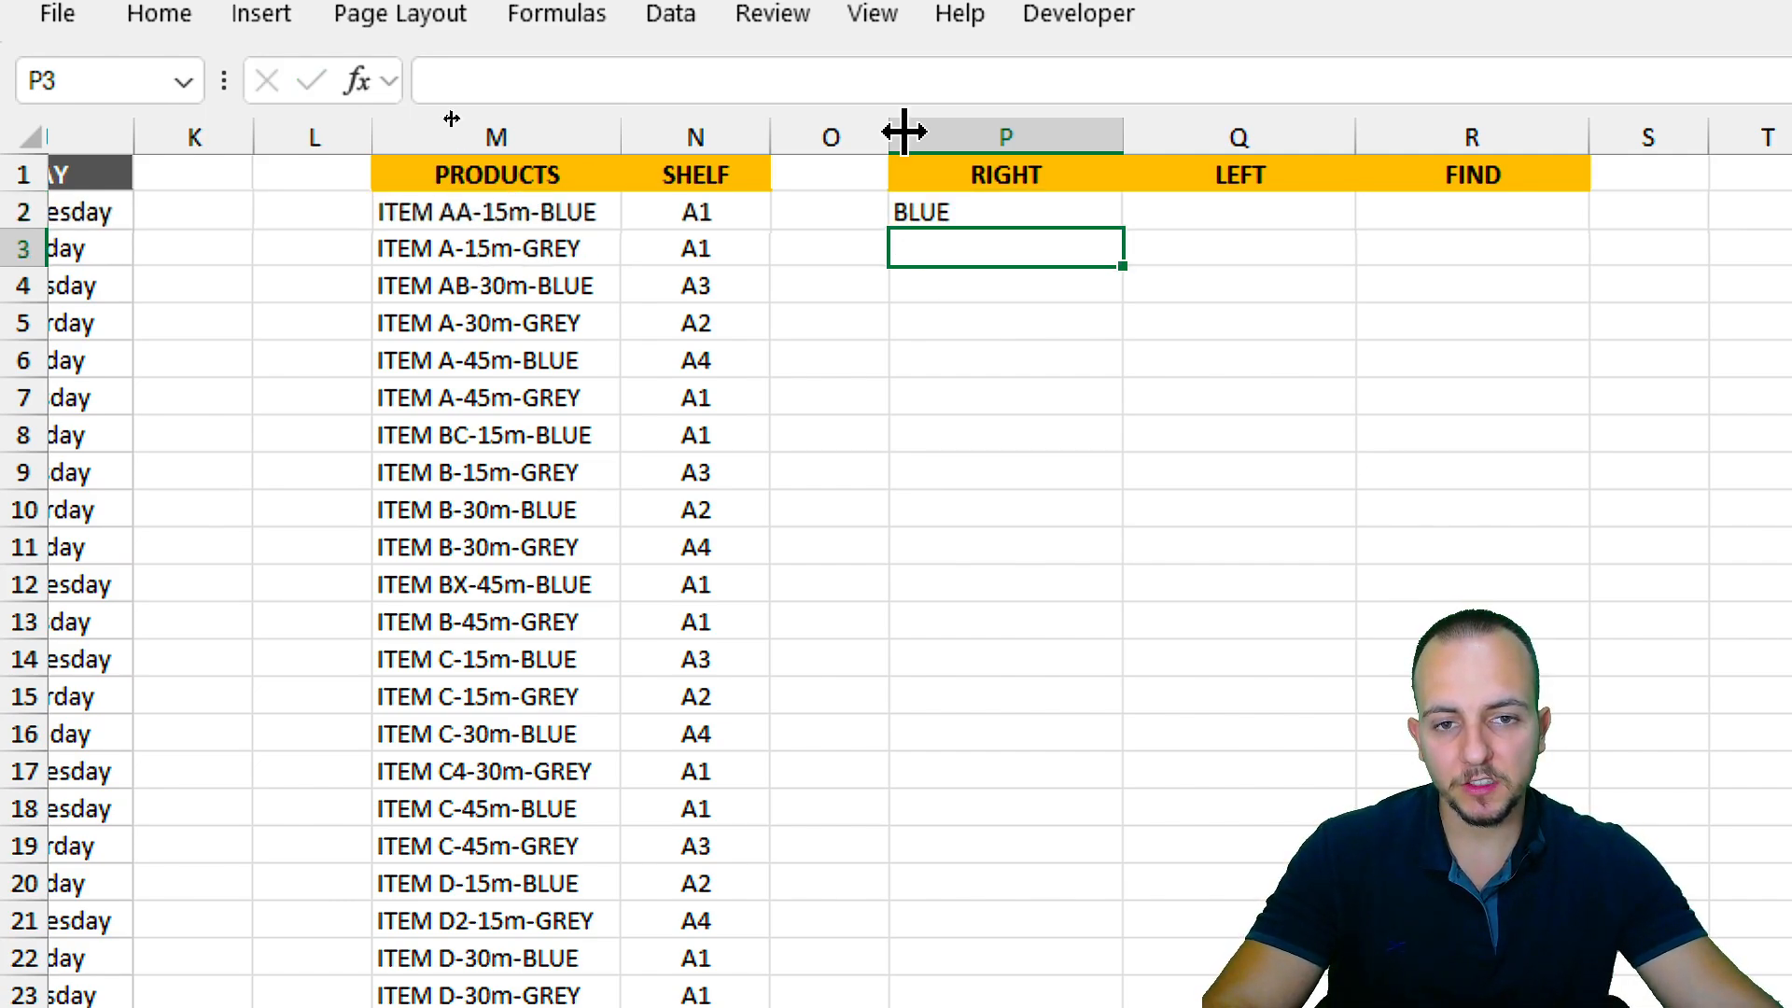
Fill the RIGHT formula from P2 down the column and check the copied cells.
left_click(1034, 207)
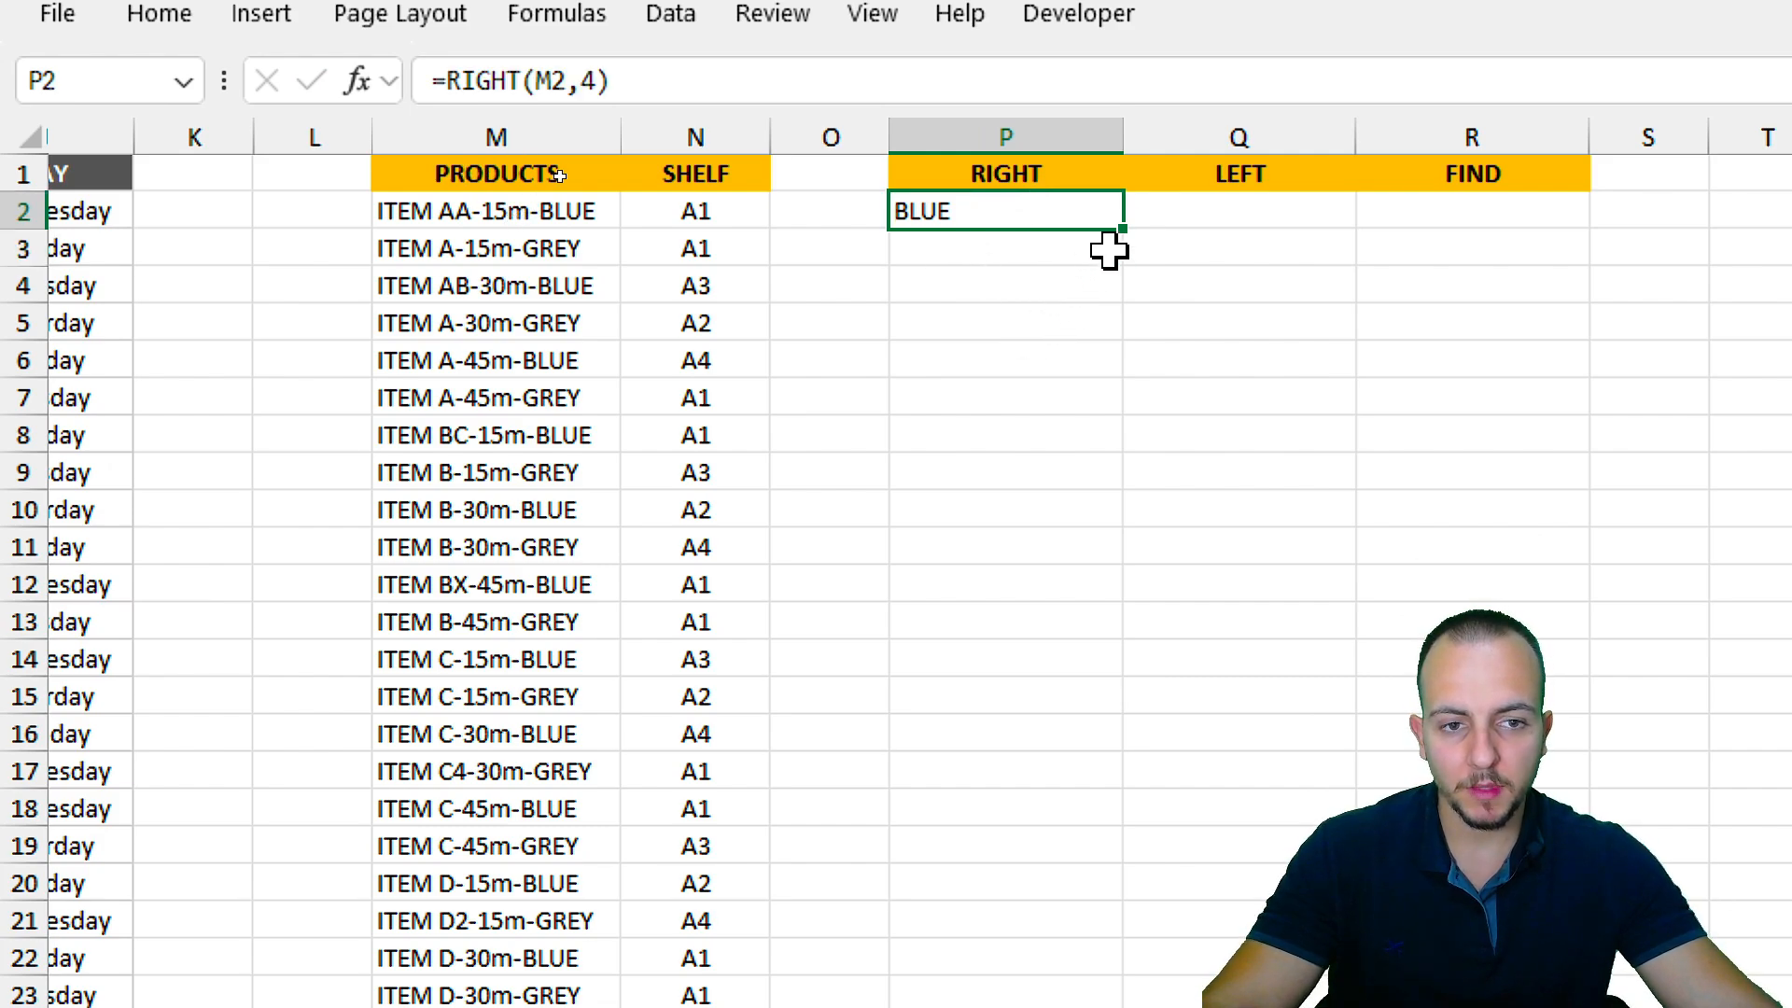
left_click_drag(1123, 229, 1032, 411)
scroll(1063, 112, "up", 5)
left_click(971, 224)
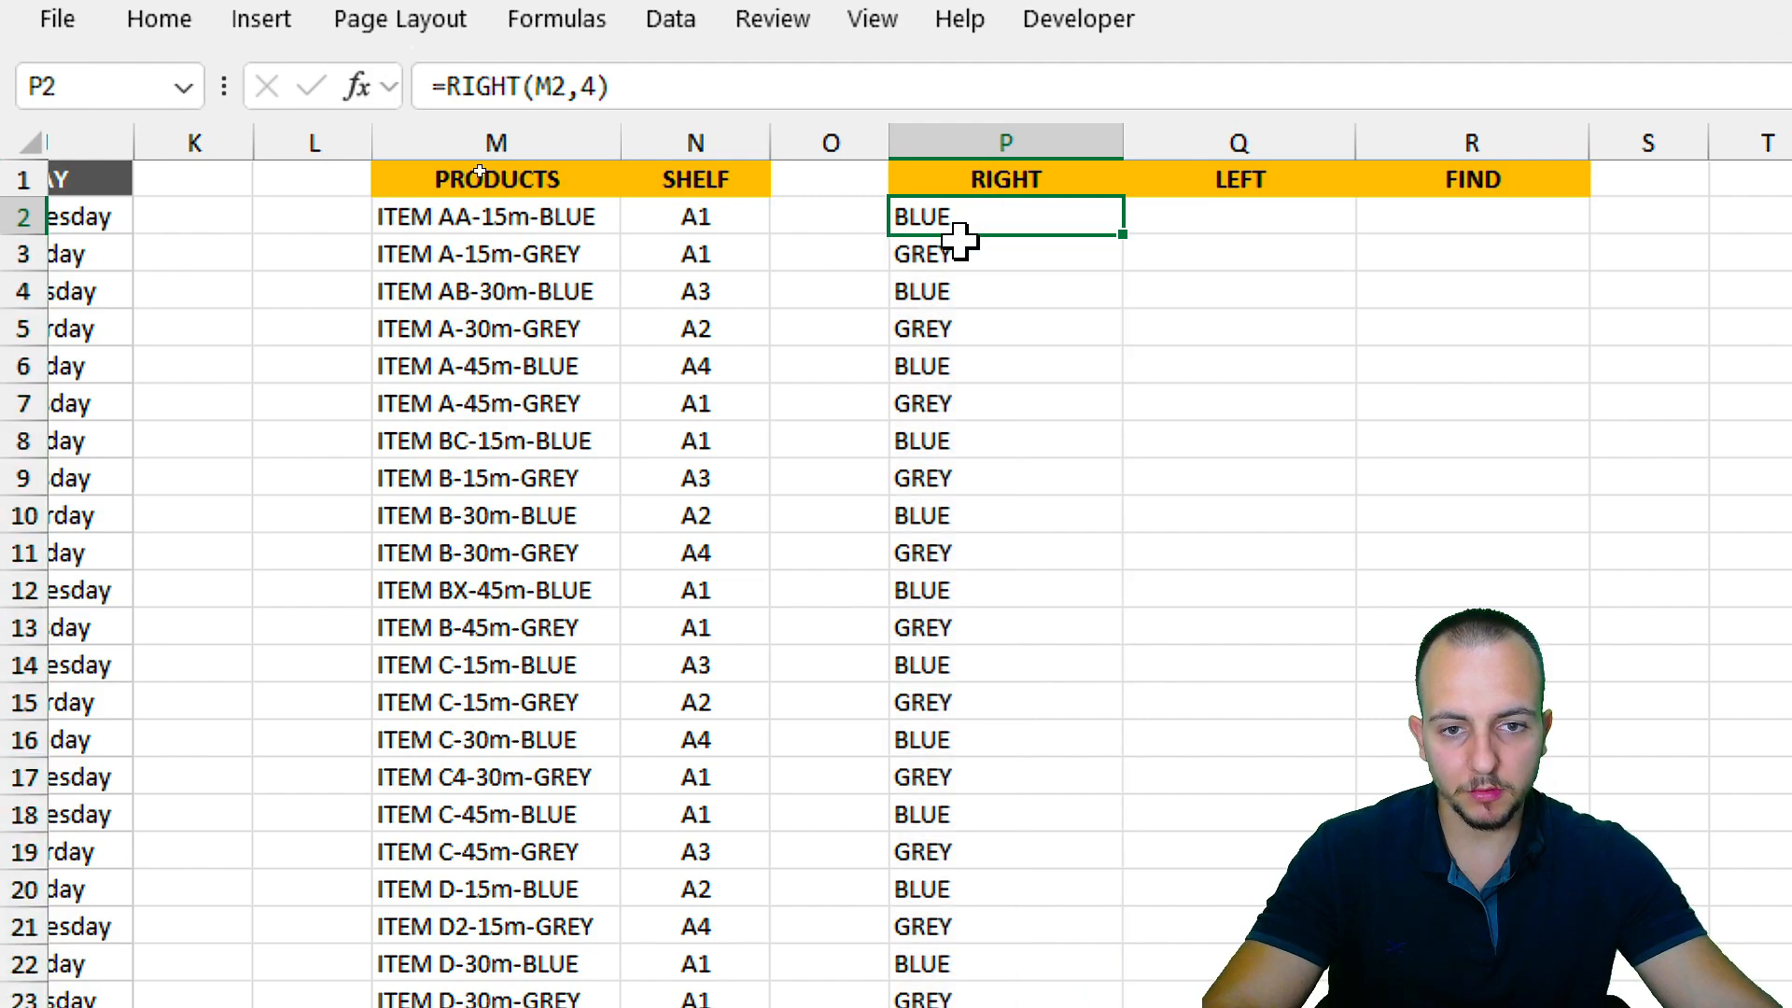
left_click(961, 245)
left_click(944, 360)
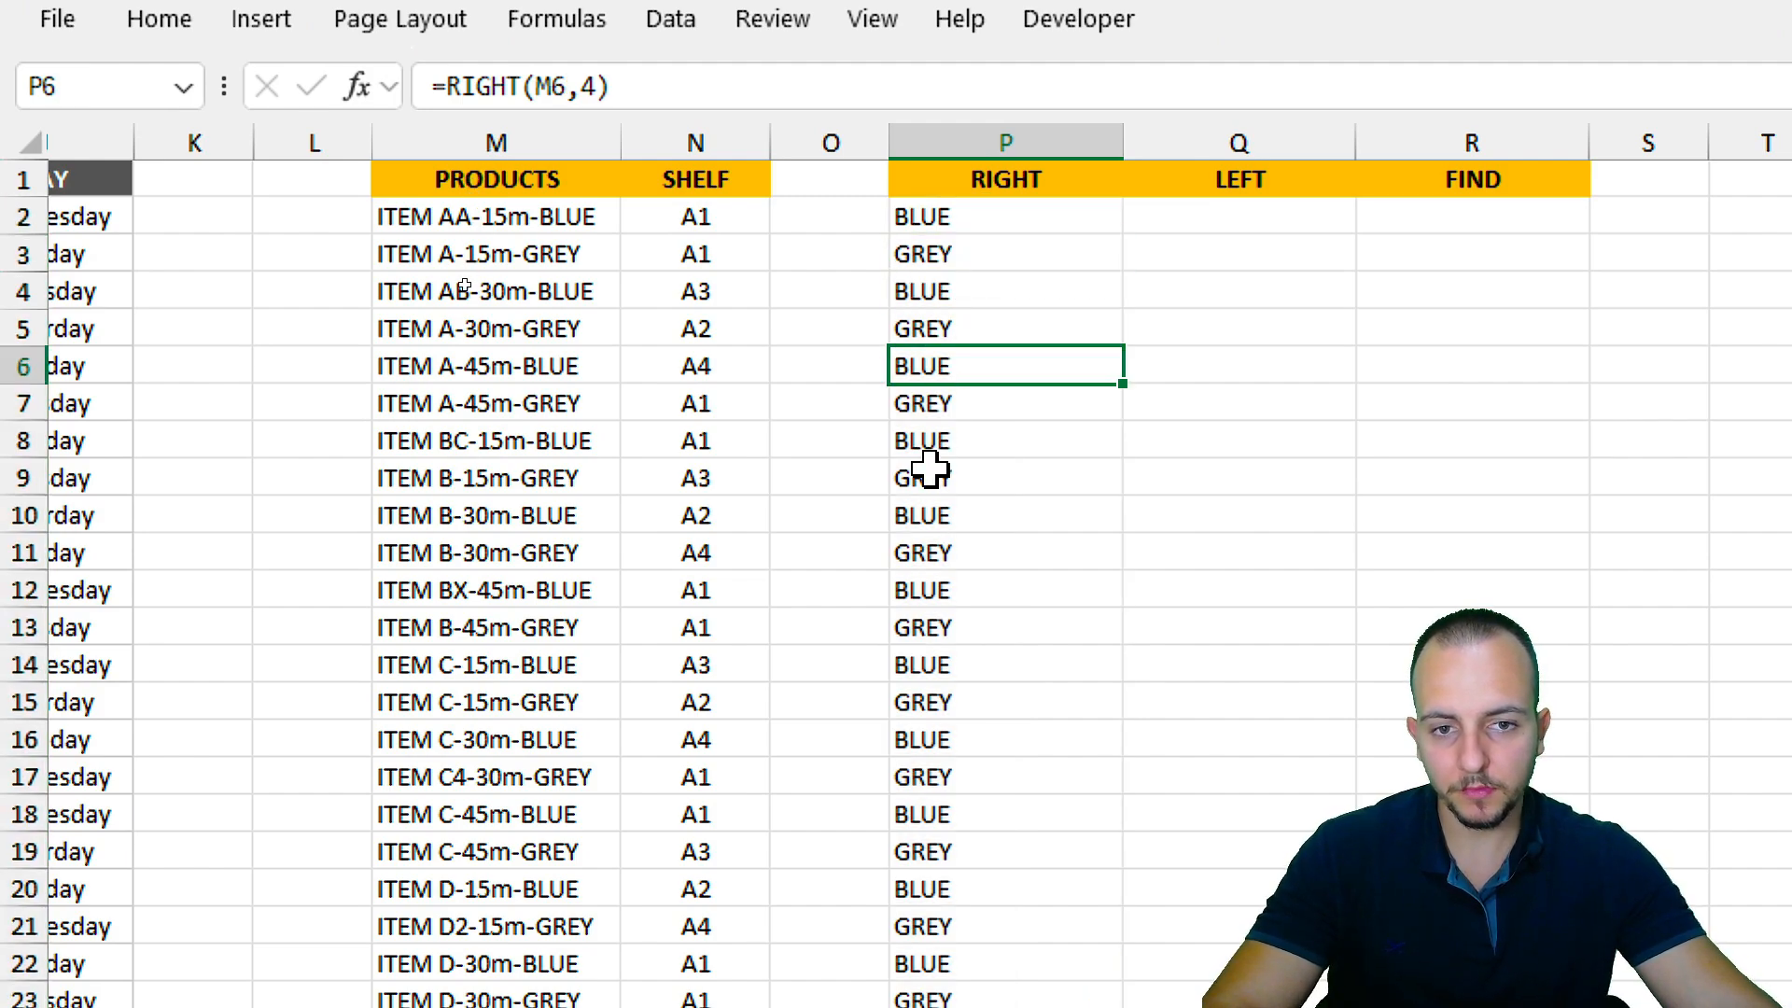
Enter =LEFT(M2,8) in Q2 to extract the item name from the start of the product name.
left_click(1311, 215)
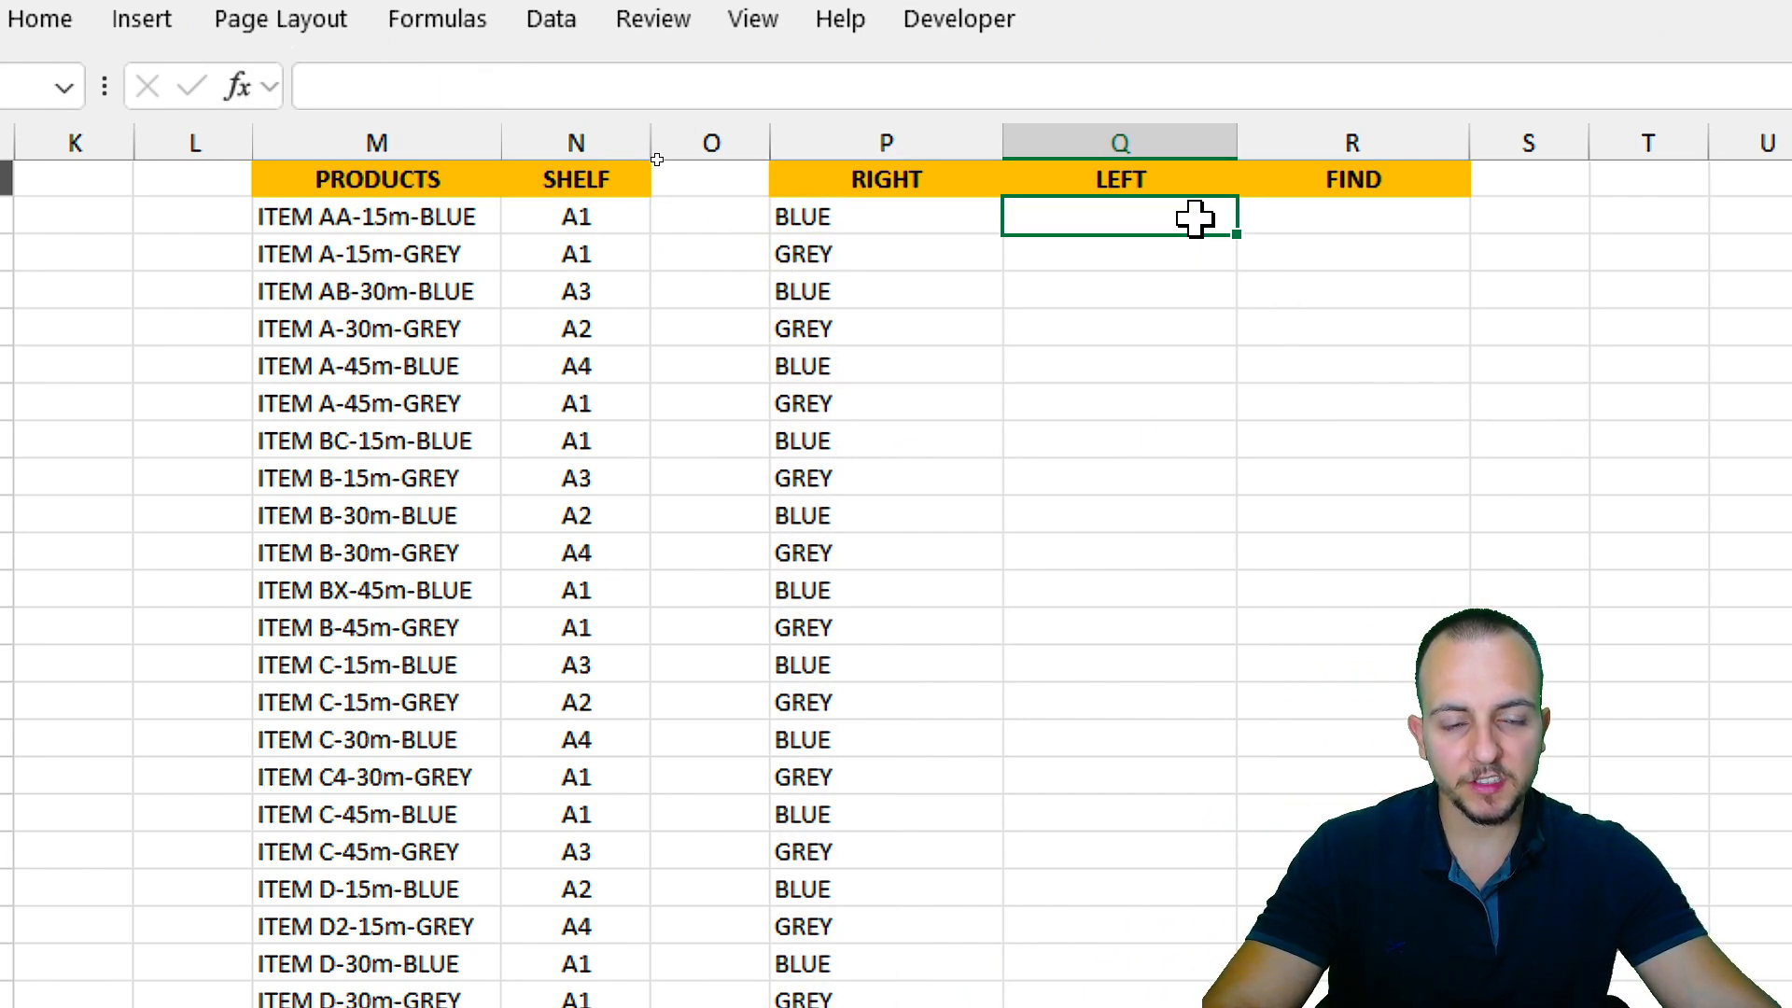
left_click(1128, 135)
left_click(1119, 213)
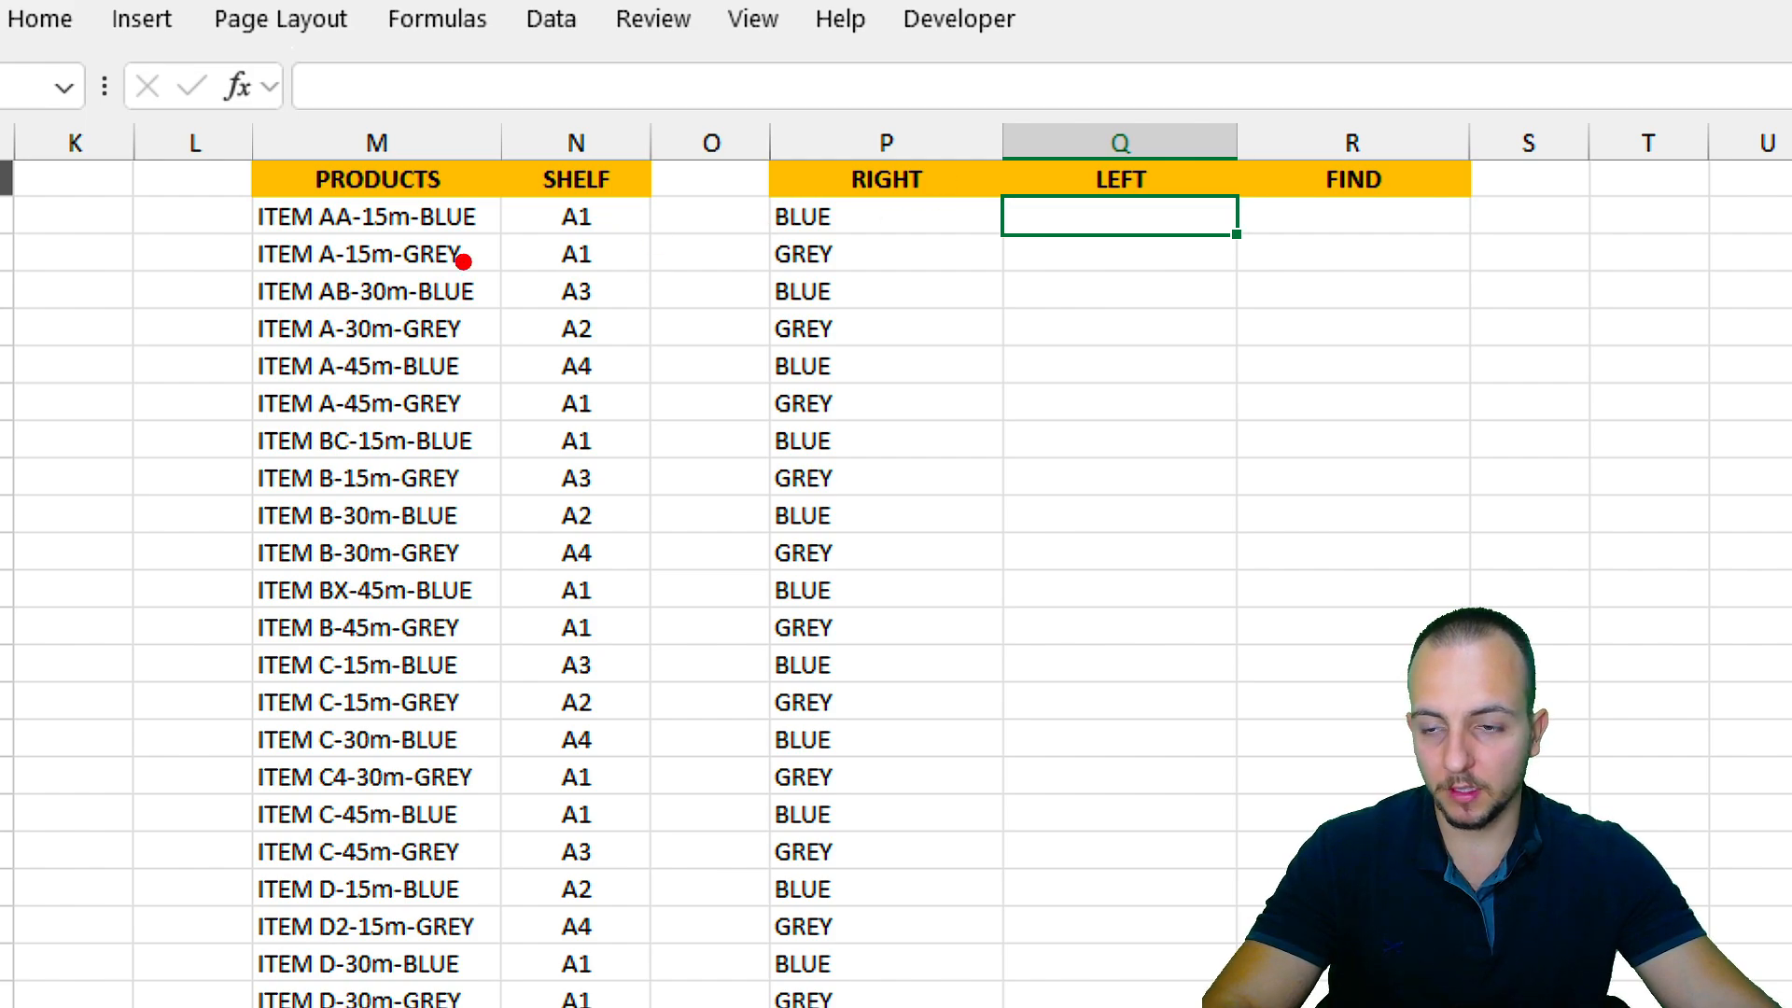
left_click_drag(122, 201, 125, 451)
mouse_move(415, 328)
left_mouse_down()
mouse_move(471, 328)
mouse_move(220, 344)
left_mouse_up()
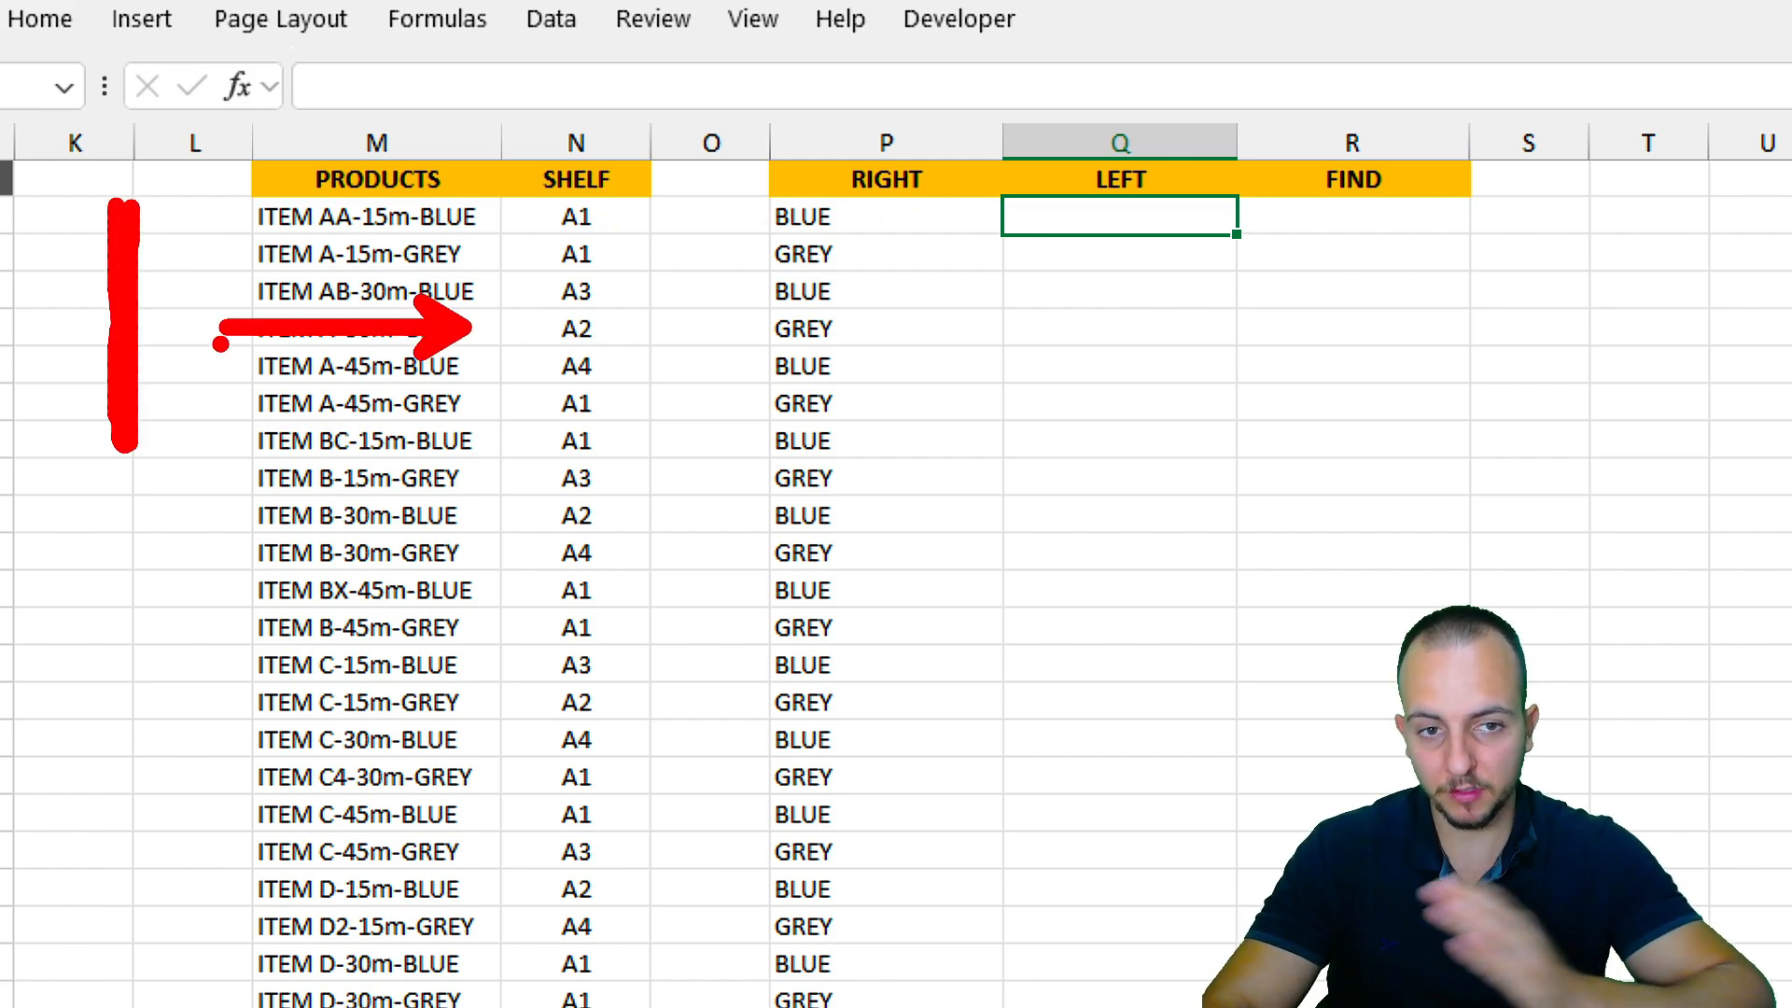
key("Escape")
type("=left")
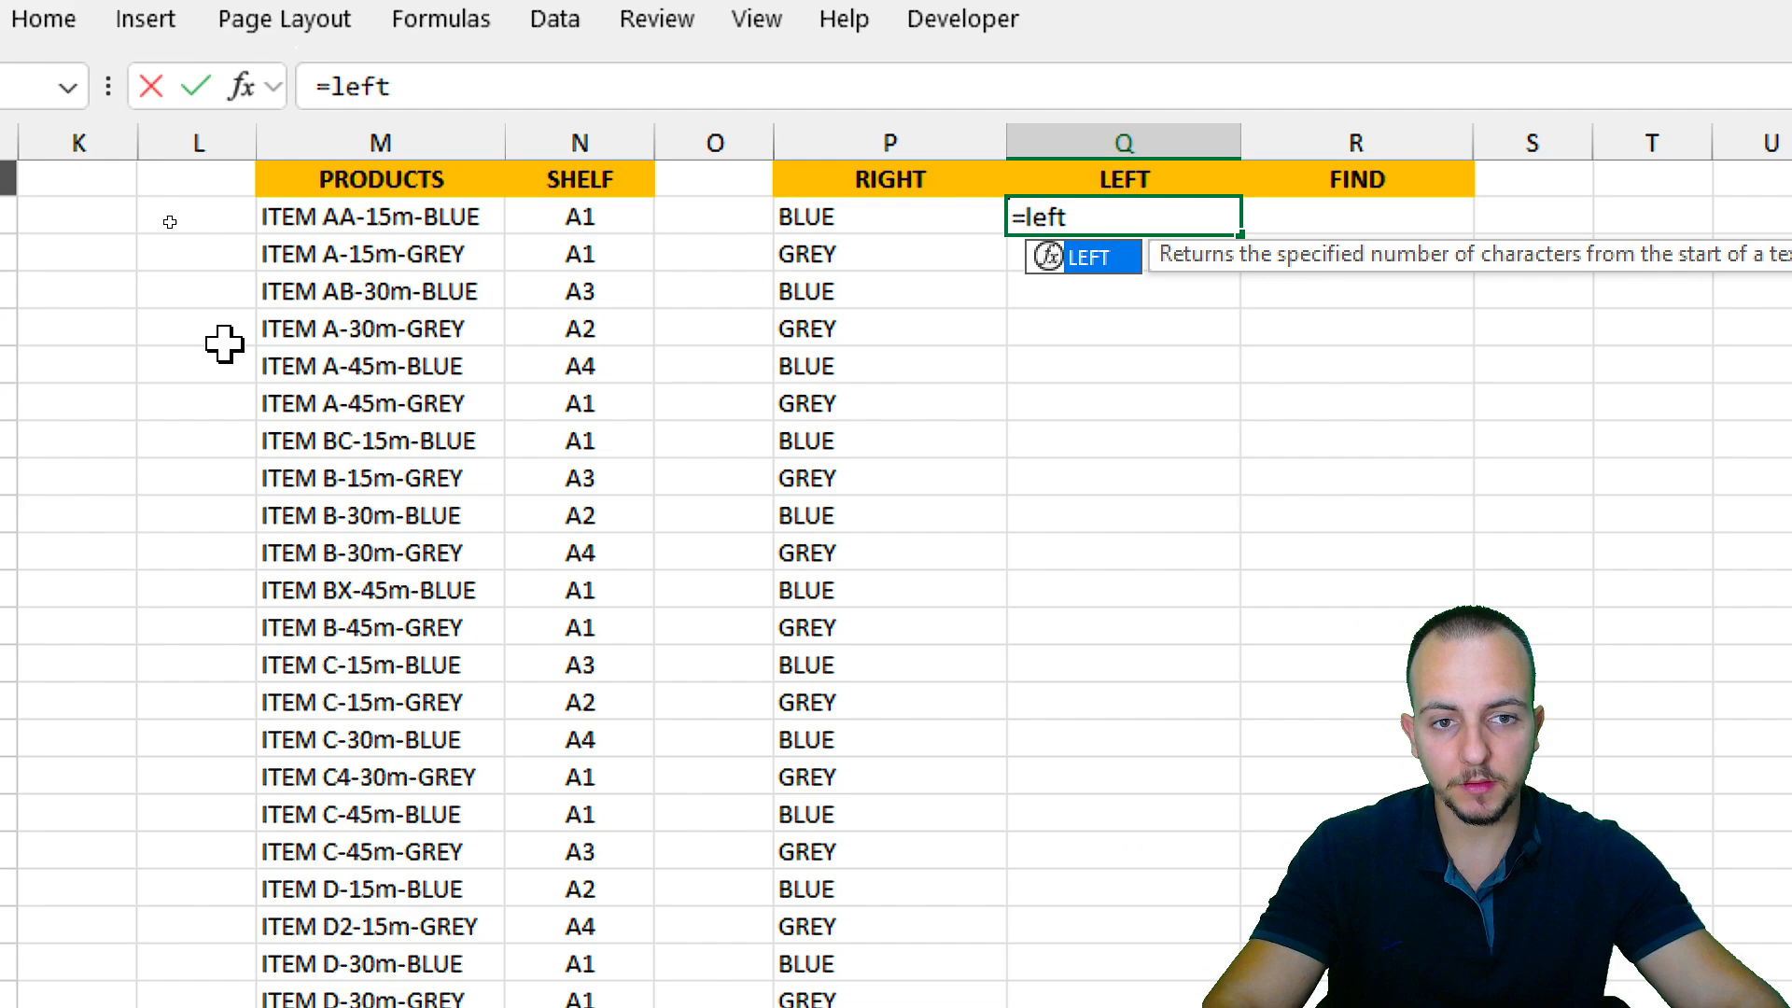
key("Tab")
left_click(370, 220)
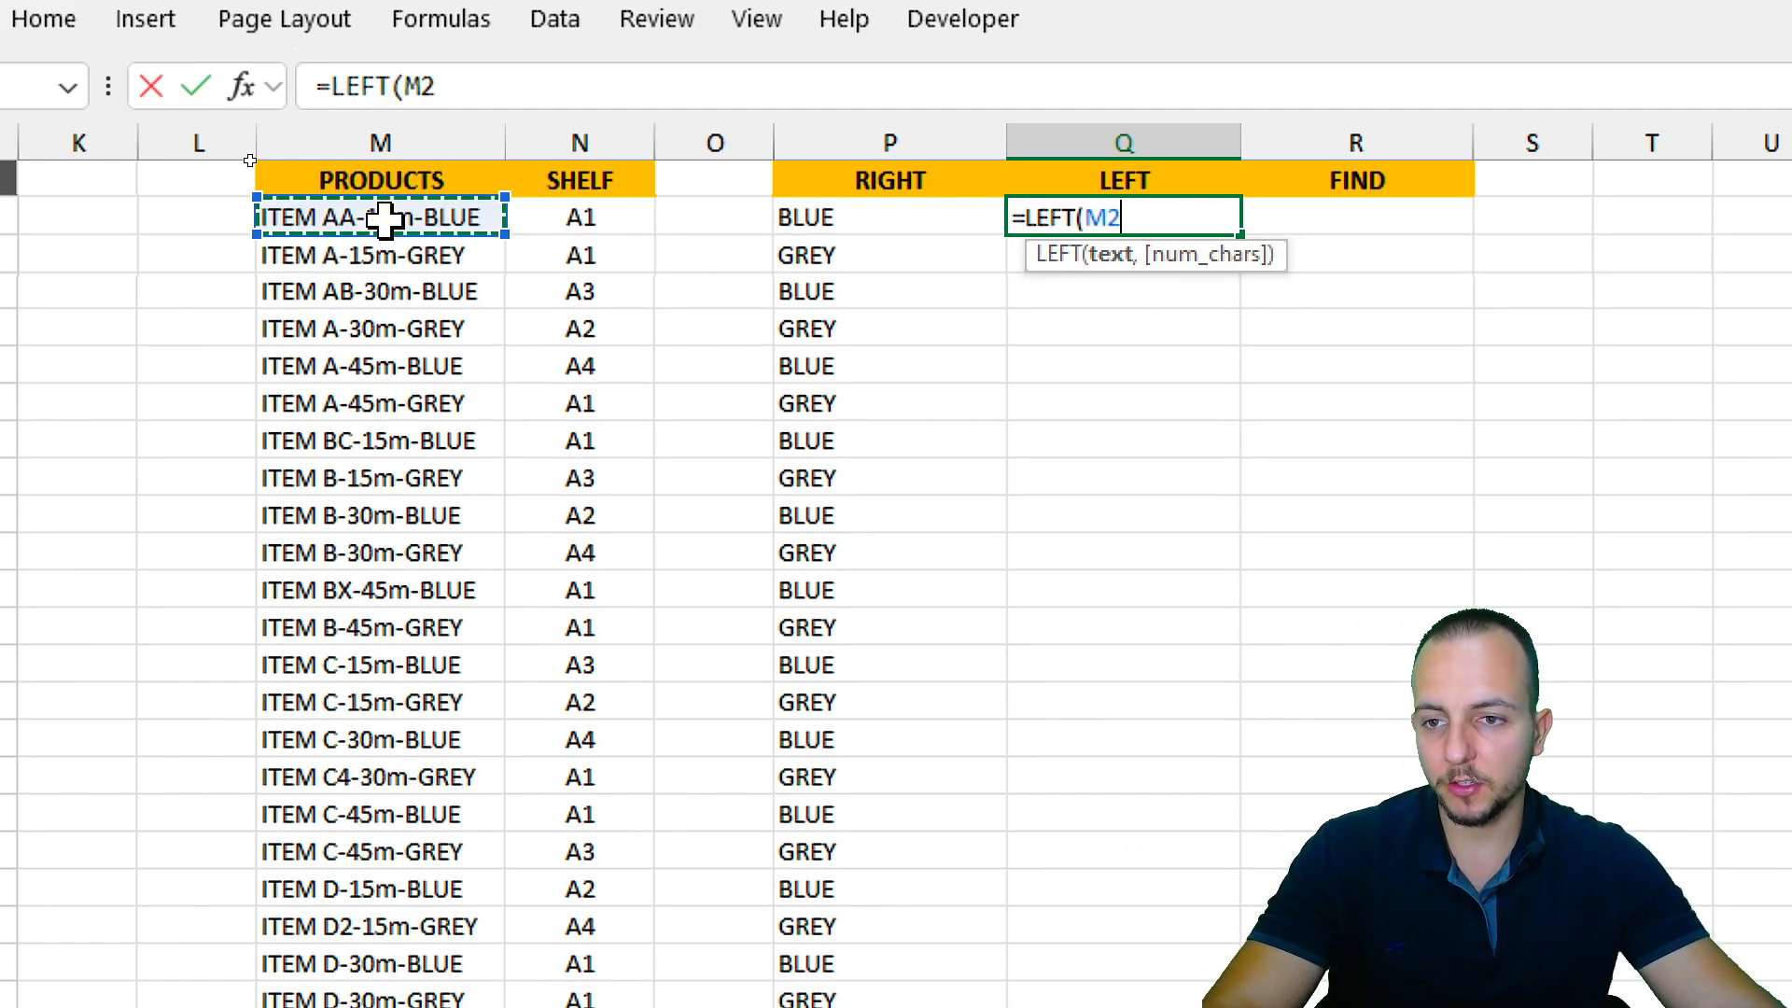
type(",8")
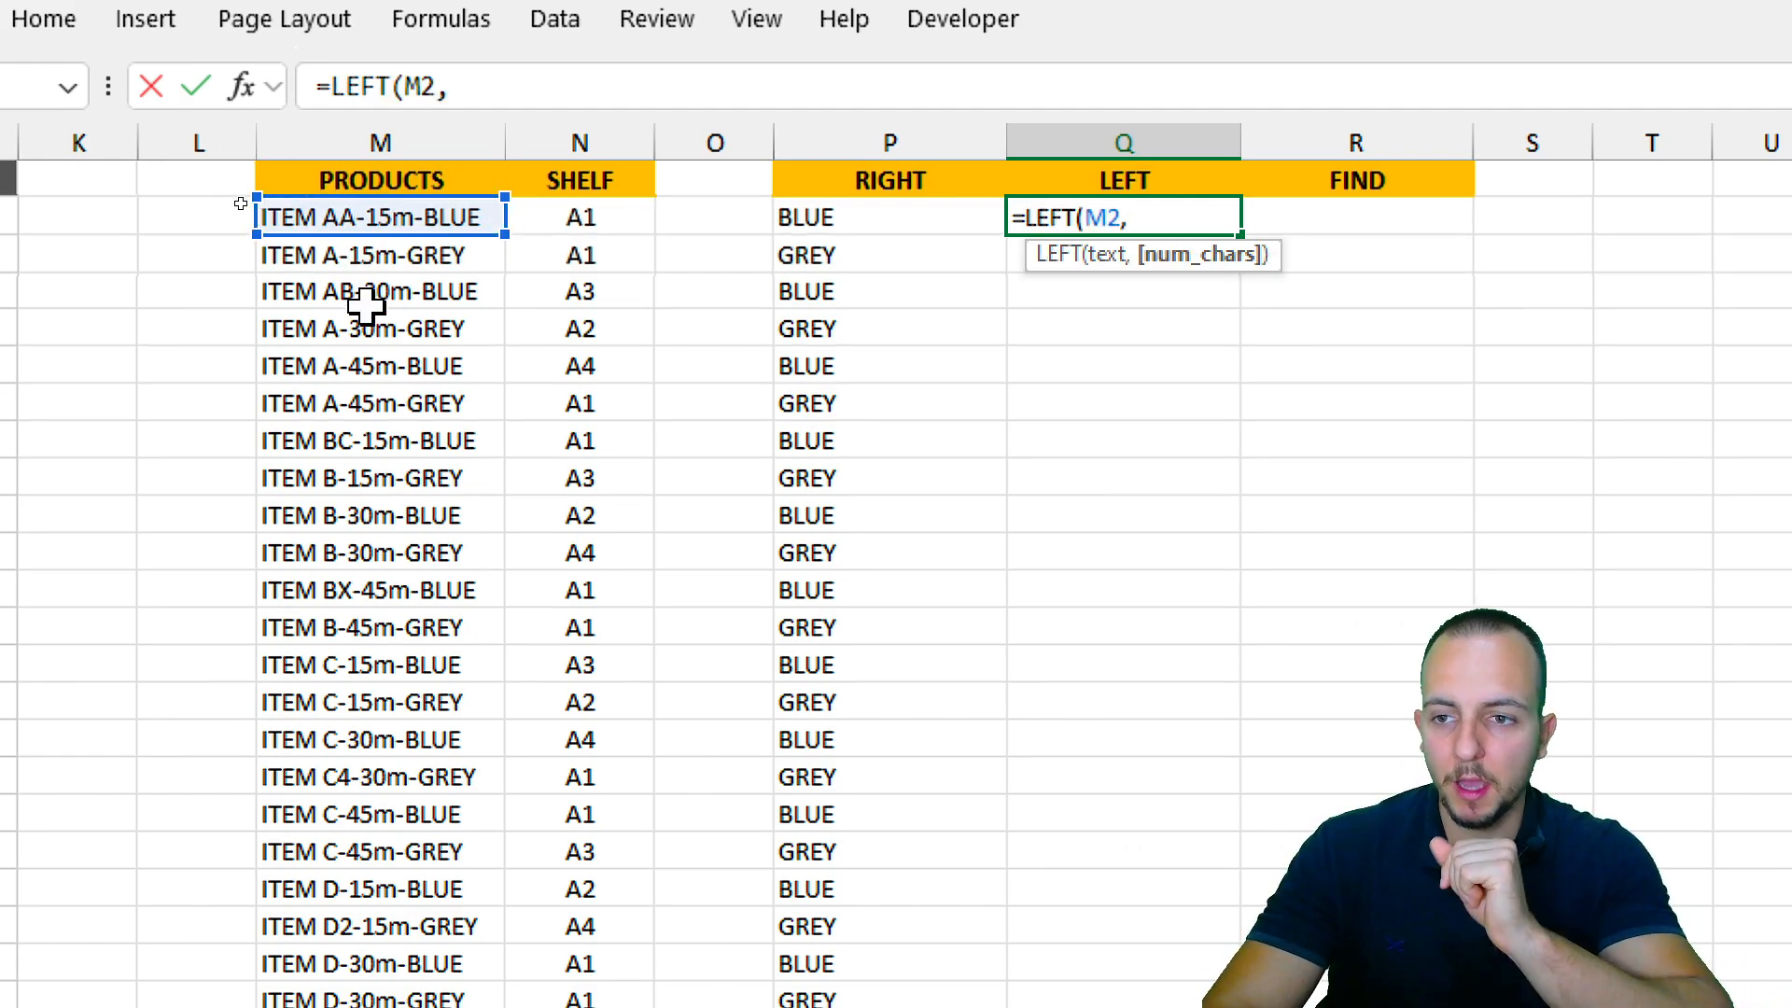
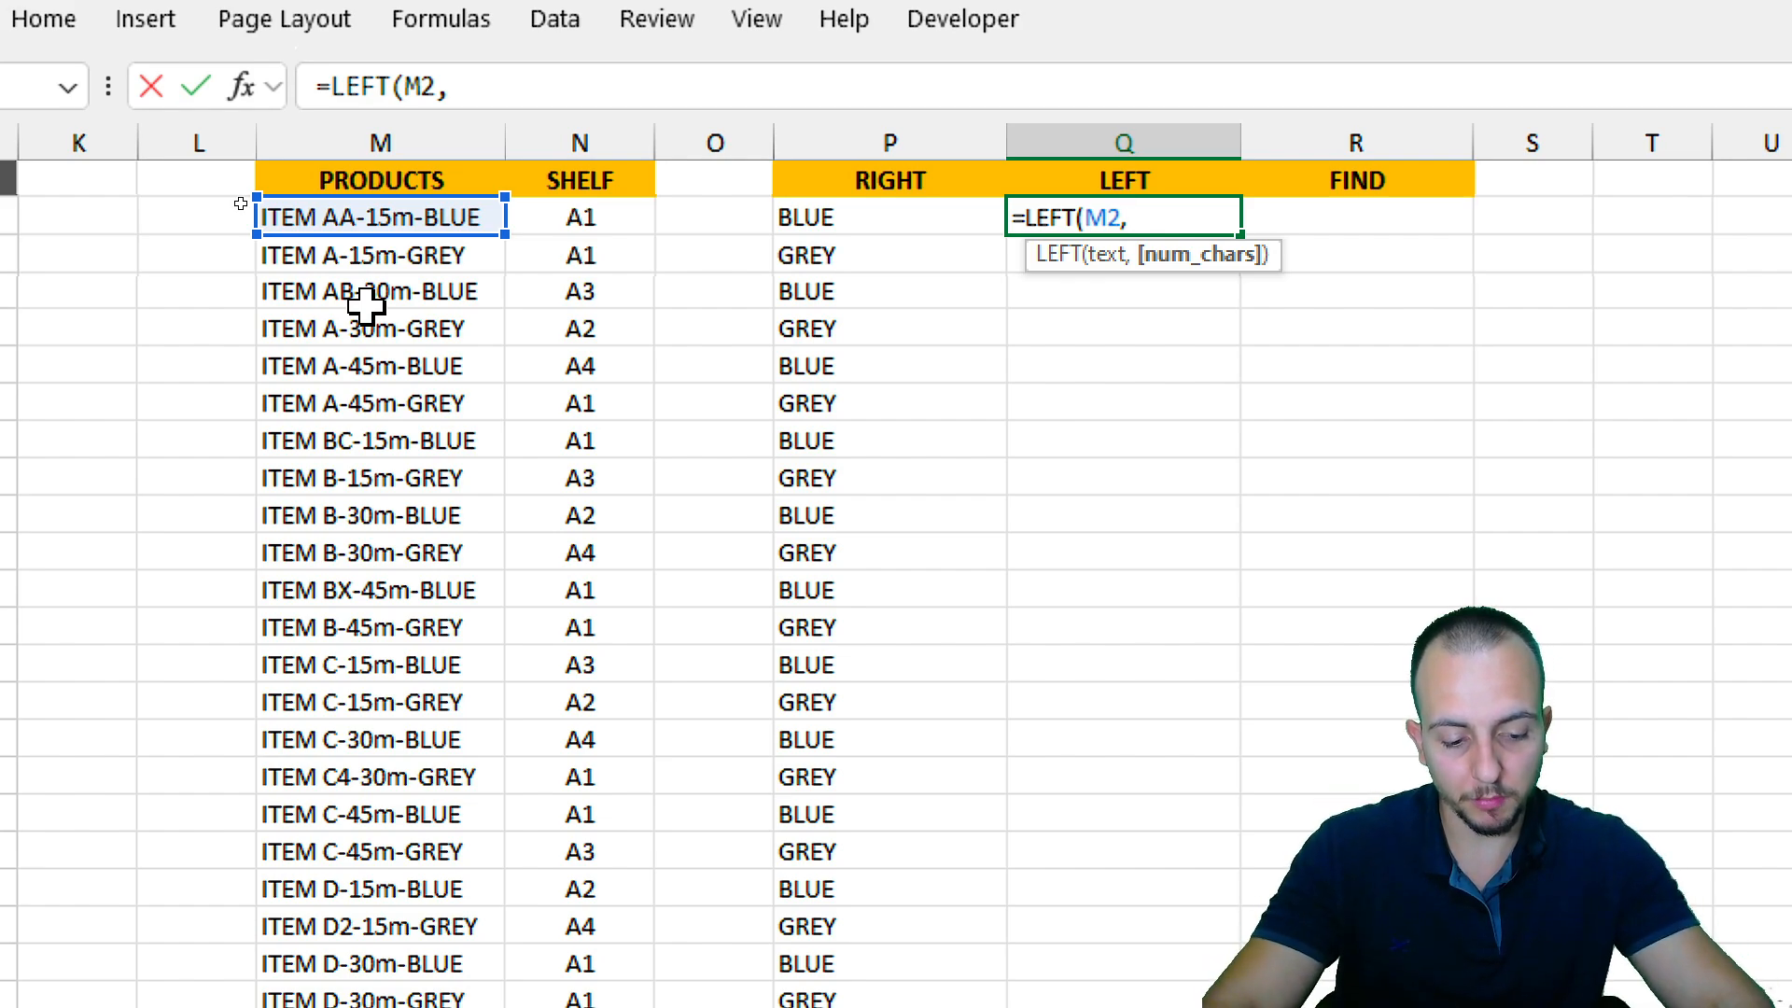
type("8)")
key("Return")
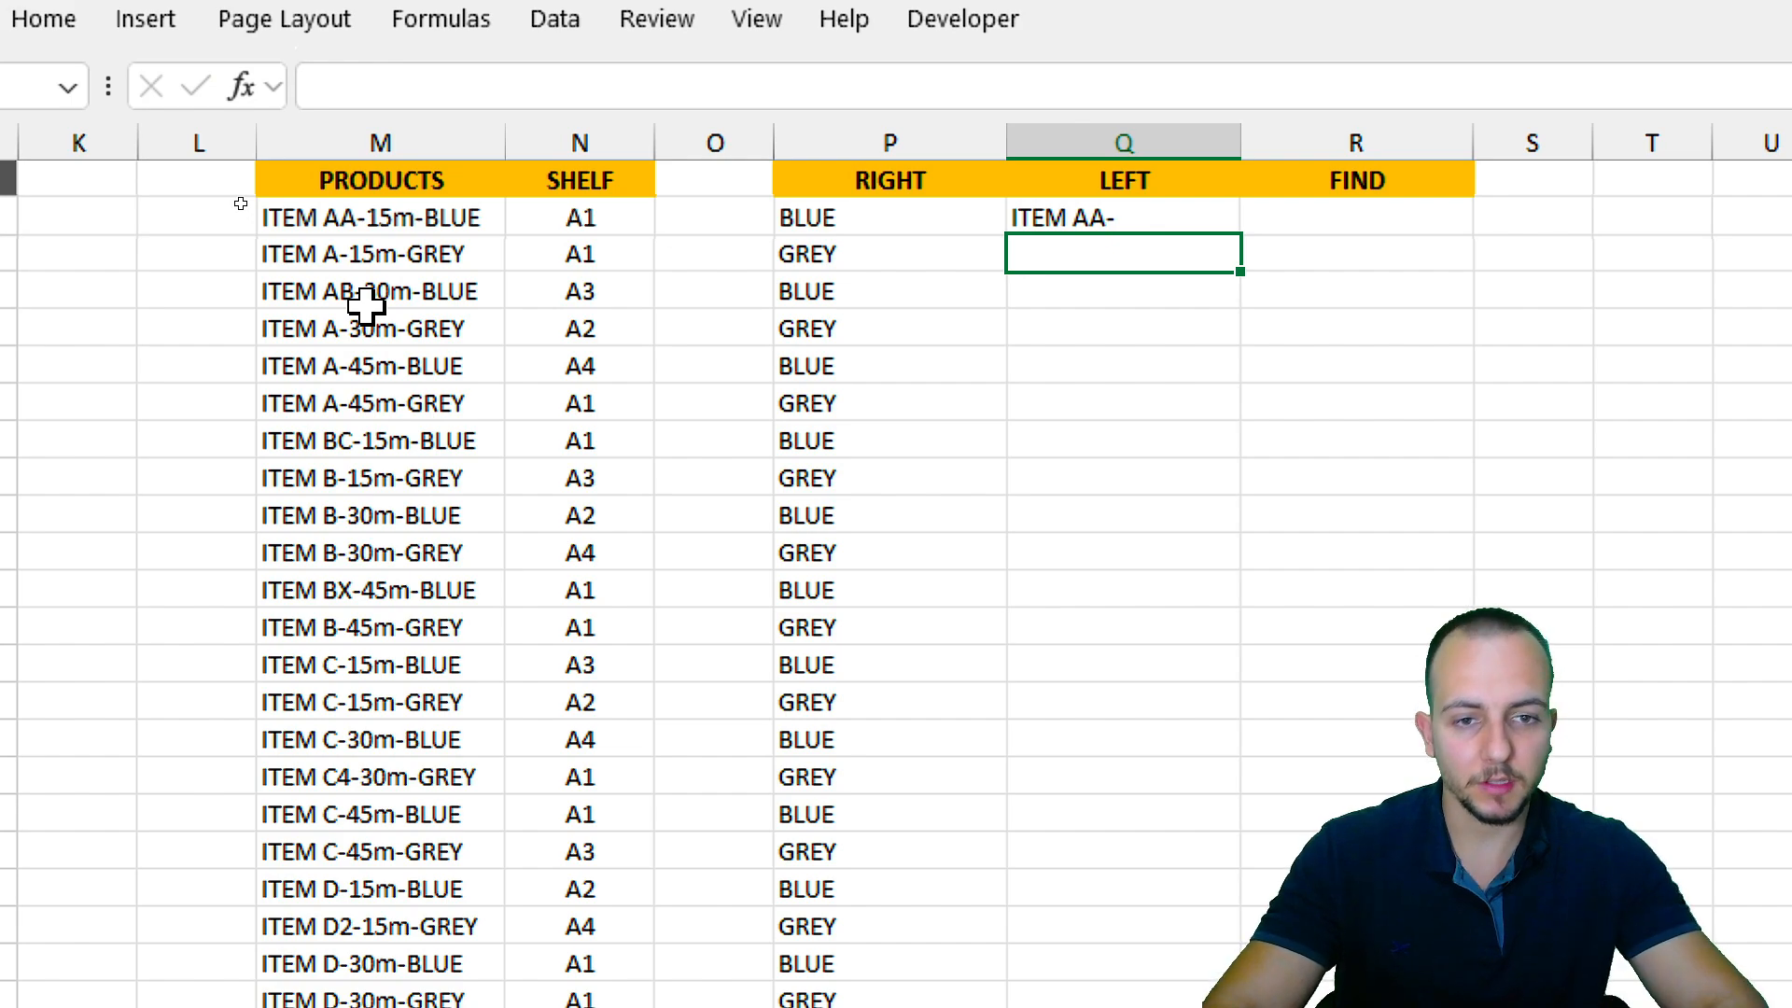
Set the number of characters in Q2's LEFT formula to 7 to leave out the hyphen.
key("Up")
key("F2")
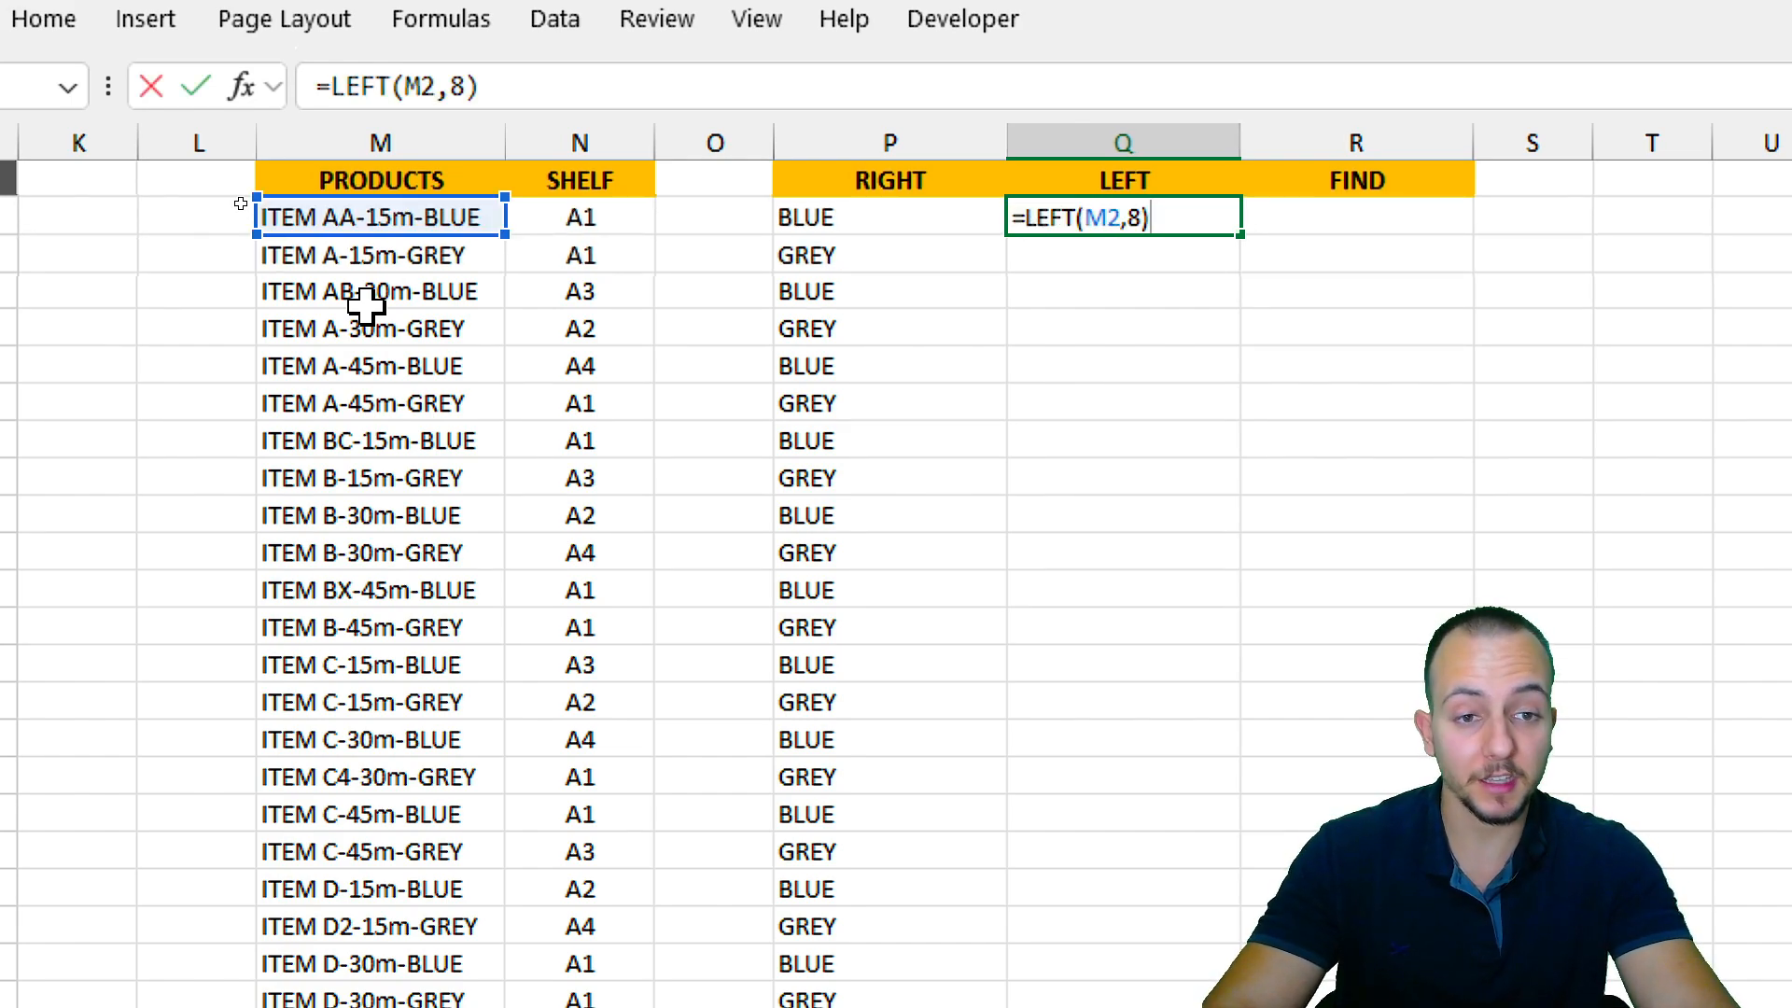
key("BackSpace")
key("BackSpace")
type("7")
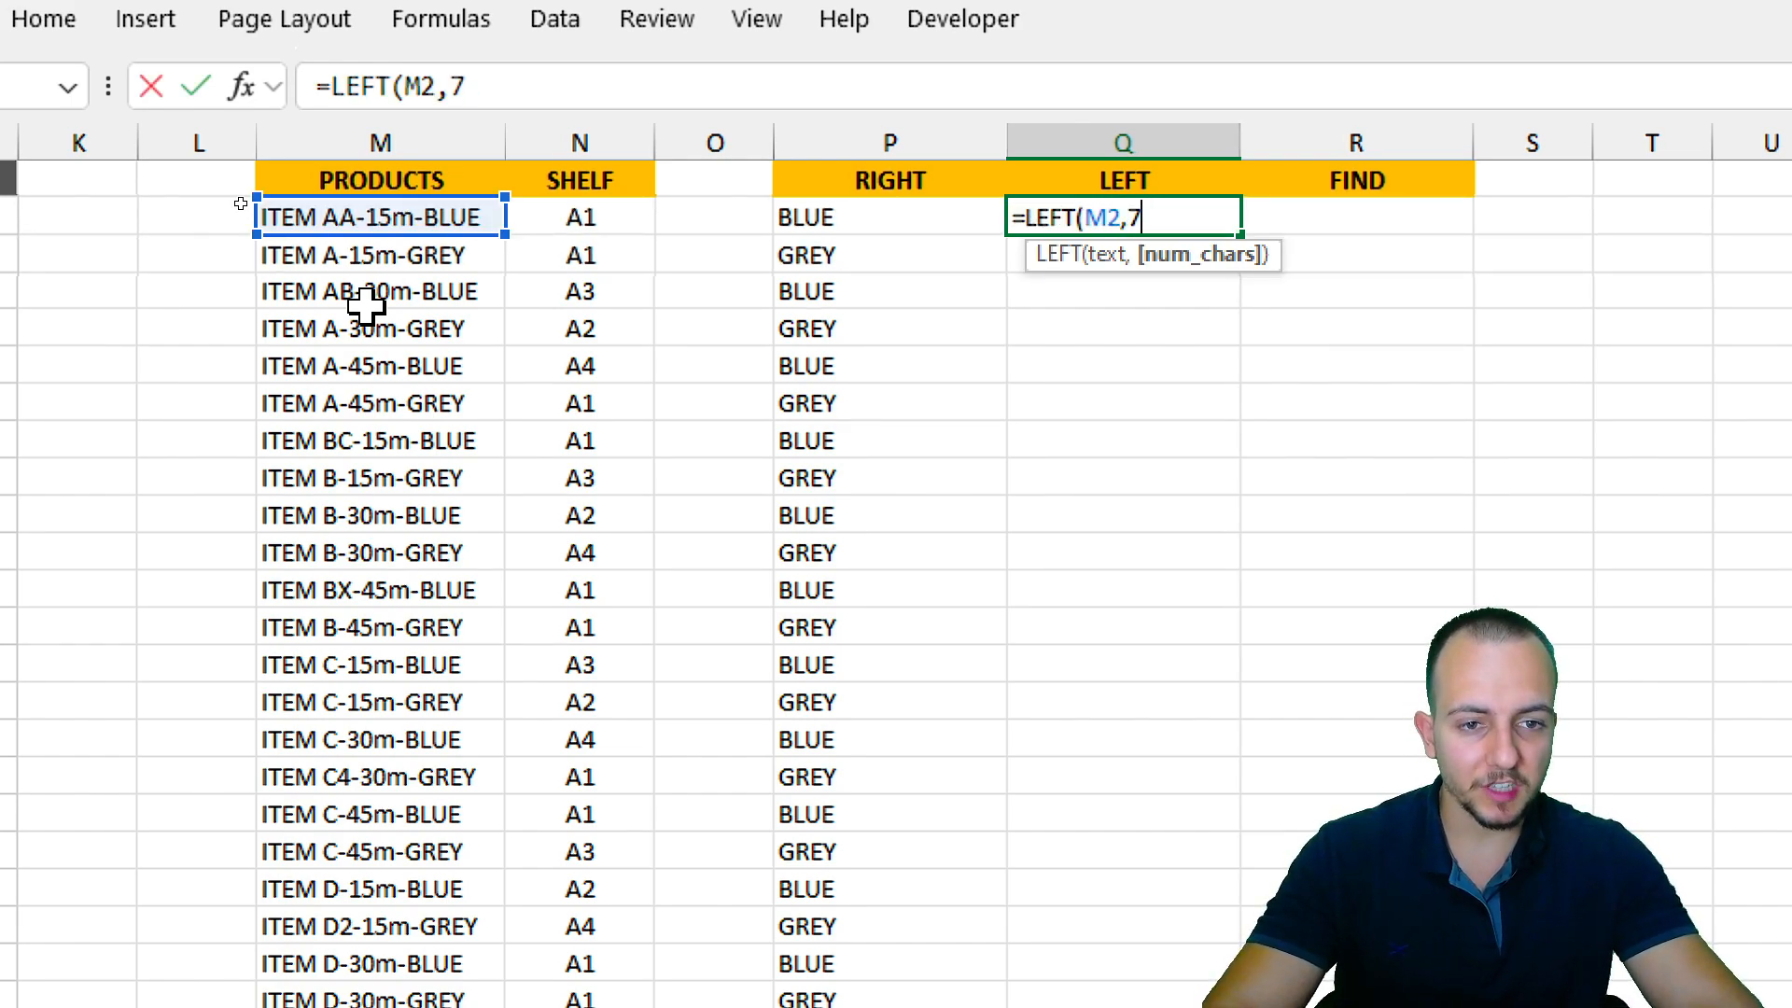
key("Return")
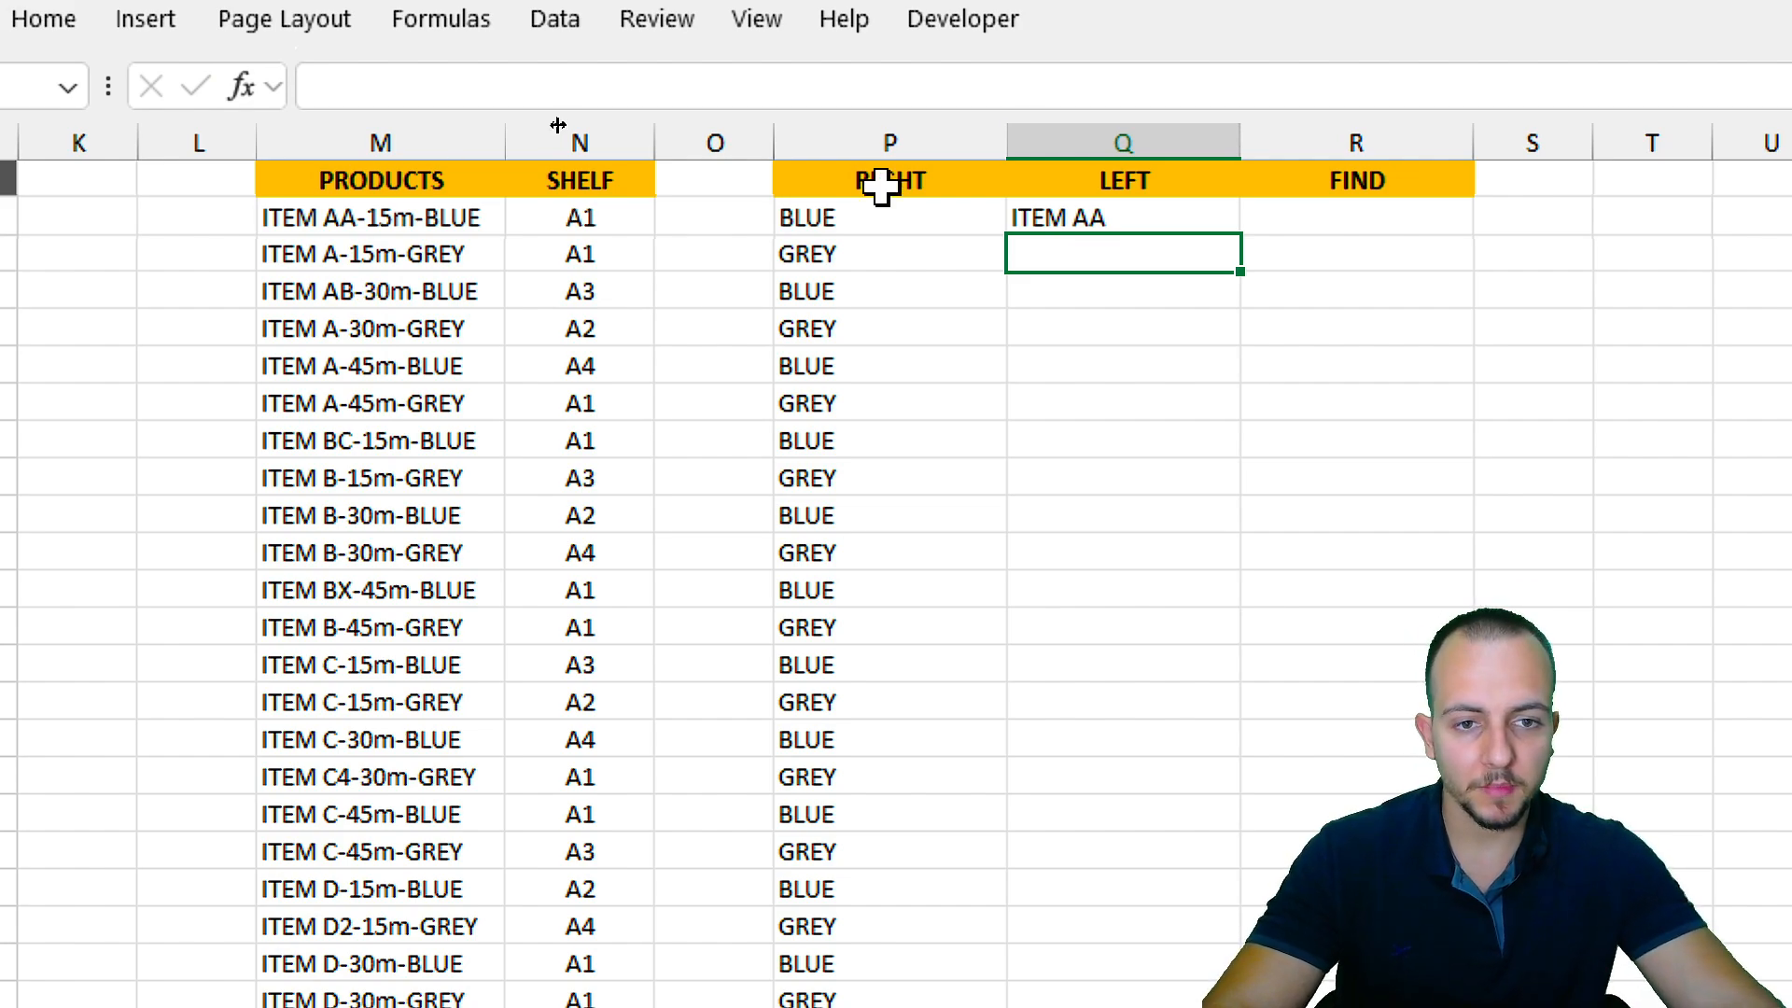
Fill the LEFT formula from Q2 down the column and check the copied formula in Q3.
left_click(1204, 224)
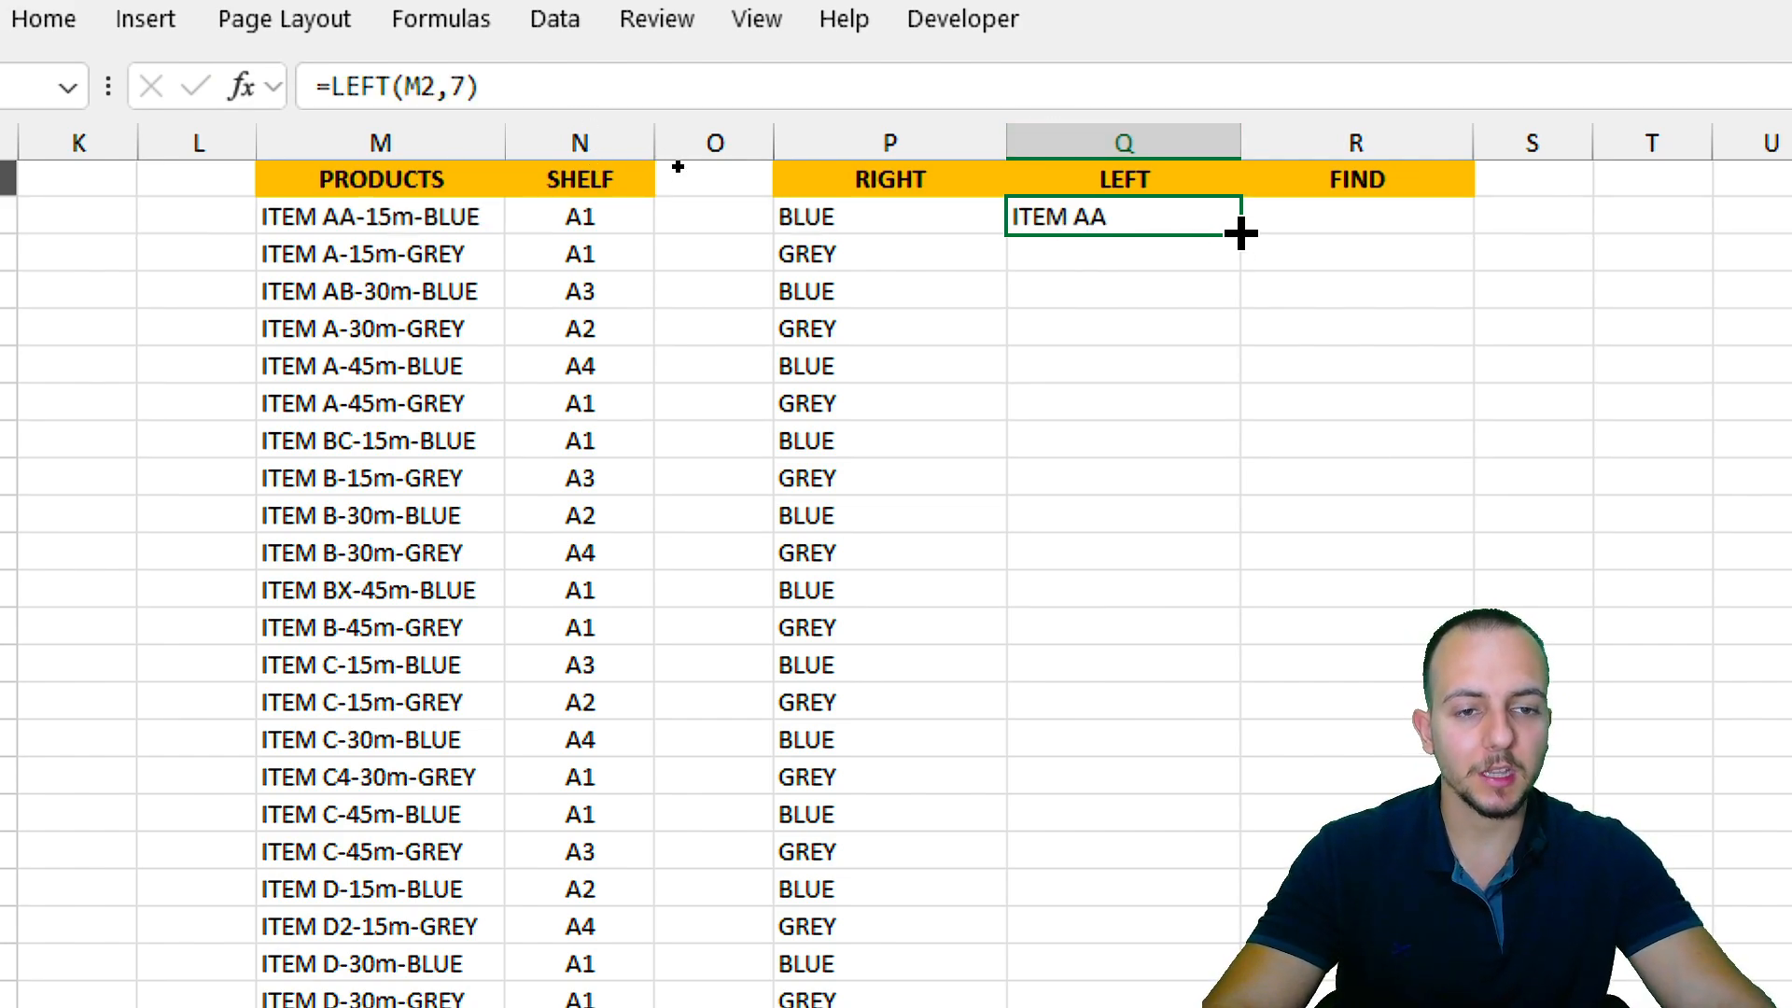
double_click(1240, 234)
left_click(1148, 268)
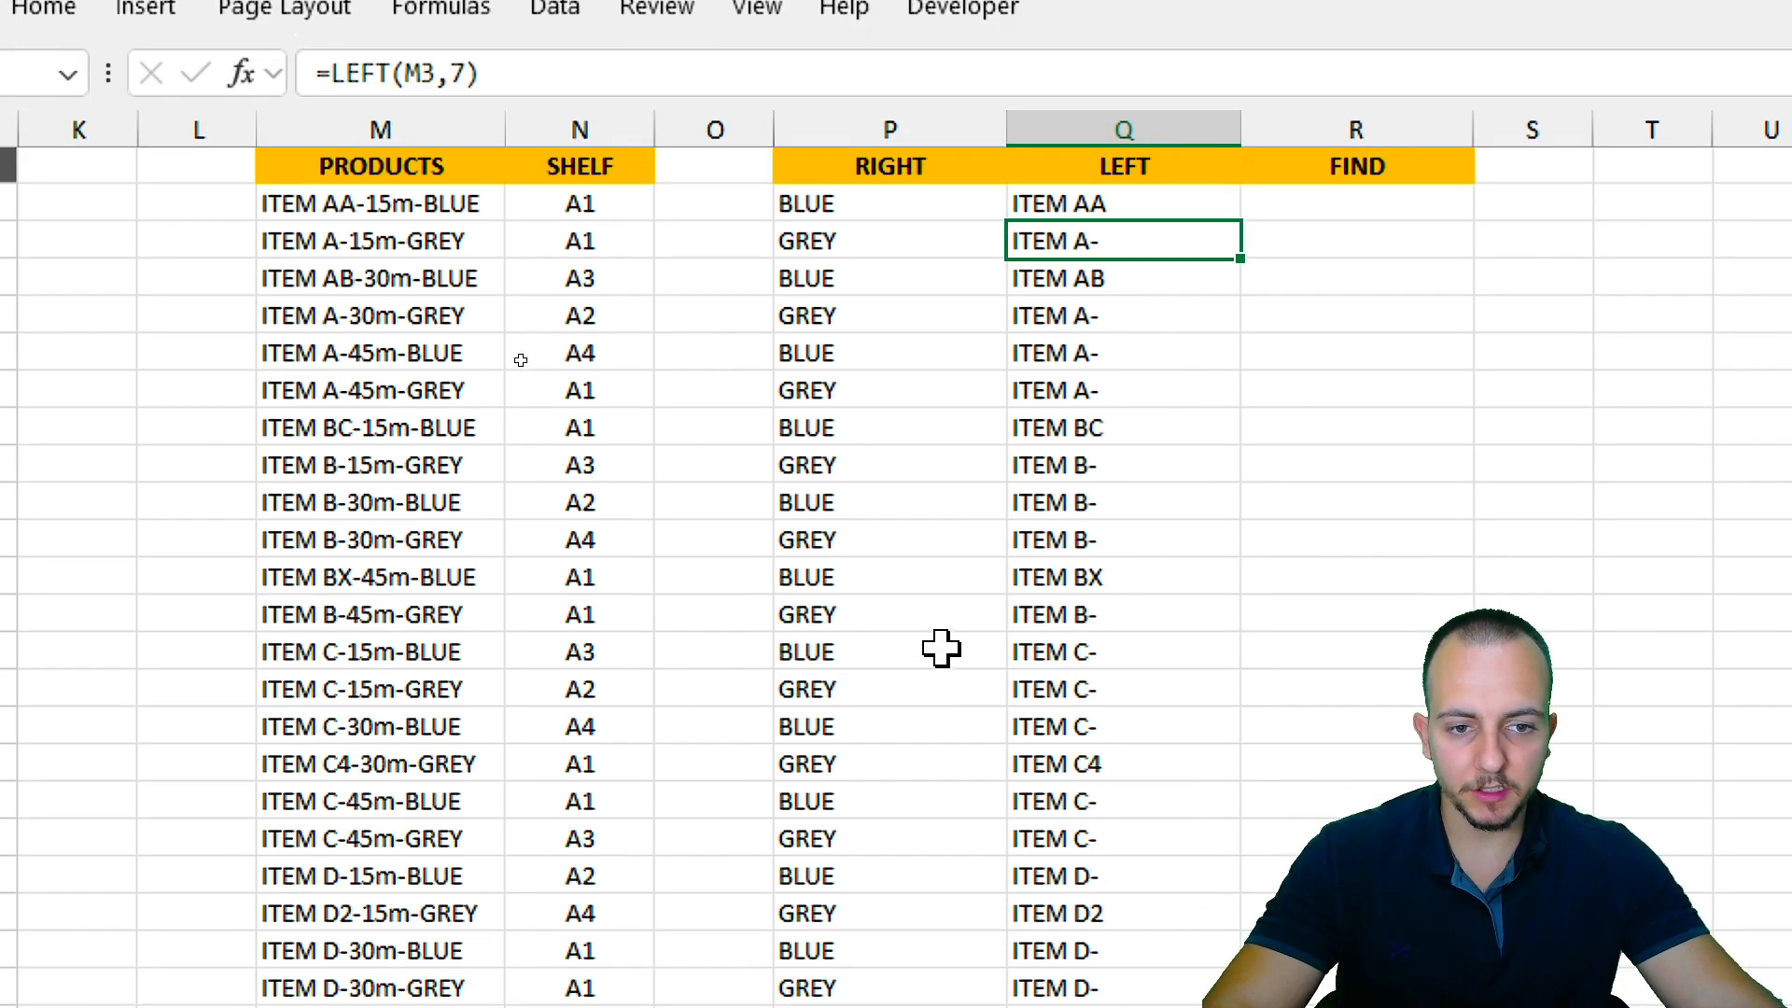
Examine the extracted item names in the LEFT column for trailing hyphens and compare their lengths with the product names.
left_click_drag(983, 293, 1095, 401)
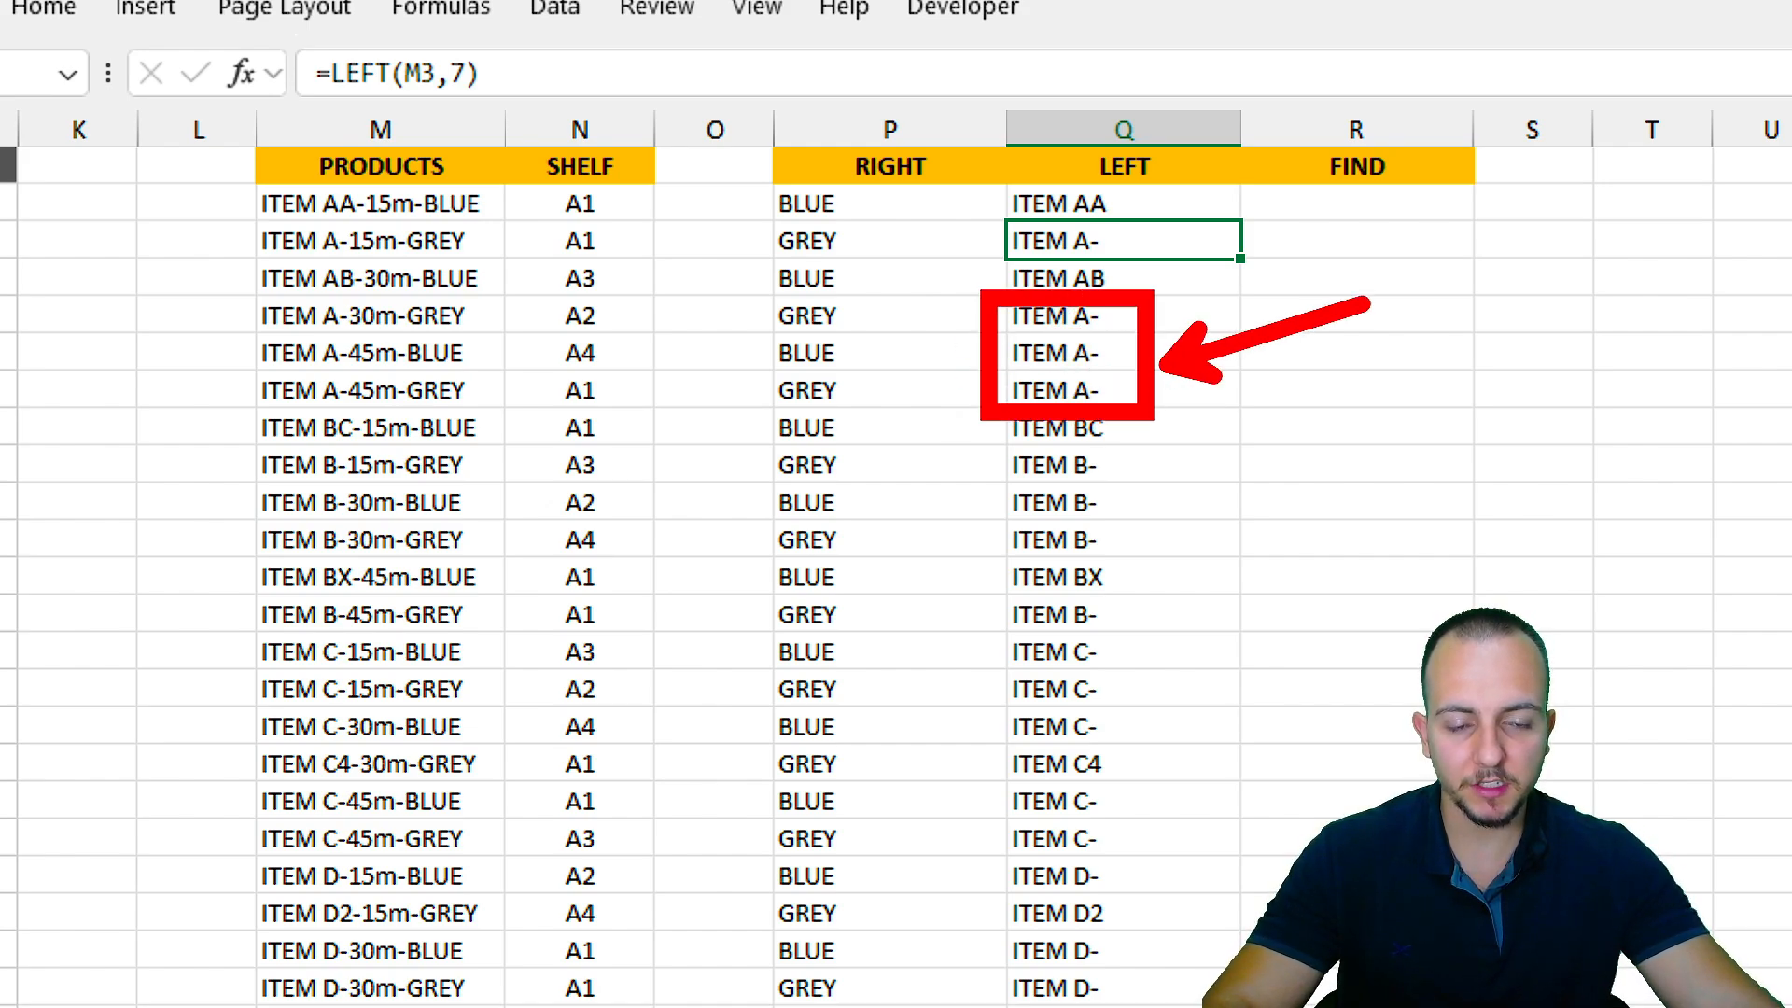
left_click_drag(1471, 220, 1432, 347)
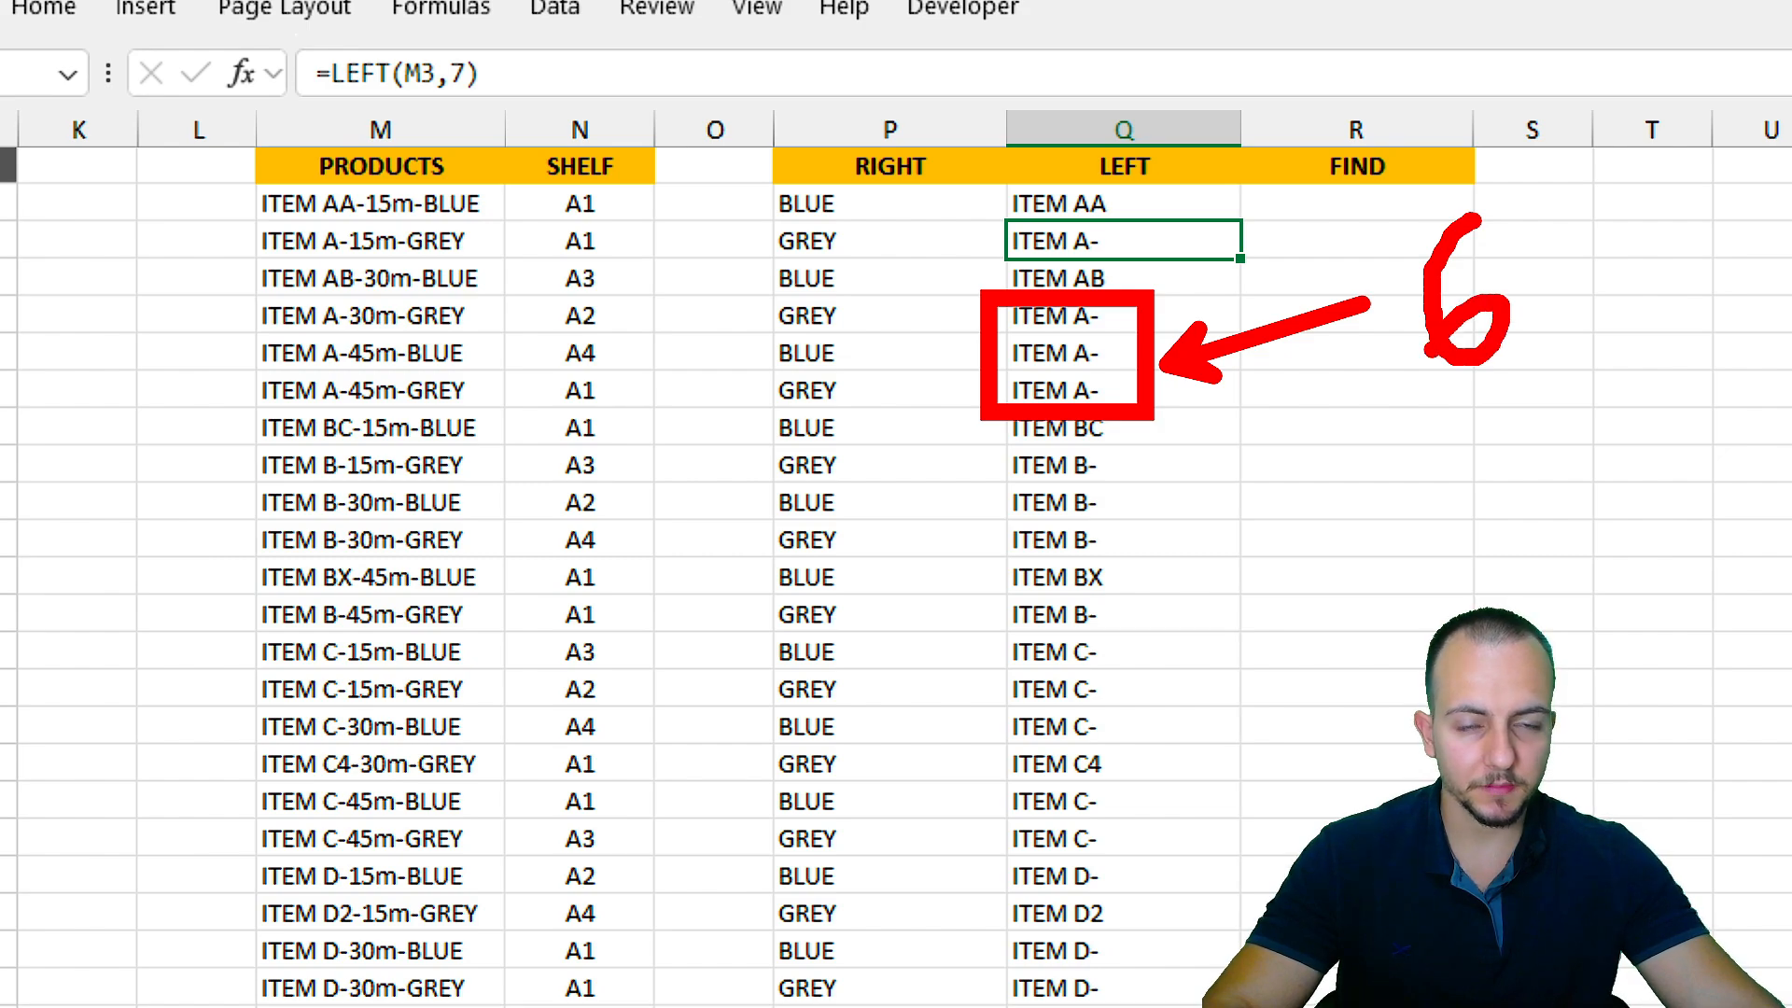
key("ctrl+z")
key("ctrl+z")
key("ctrl+z")
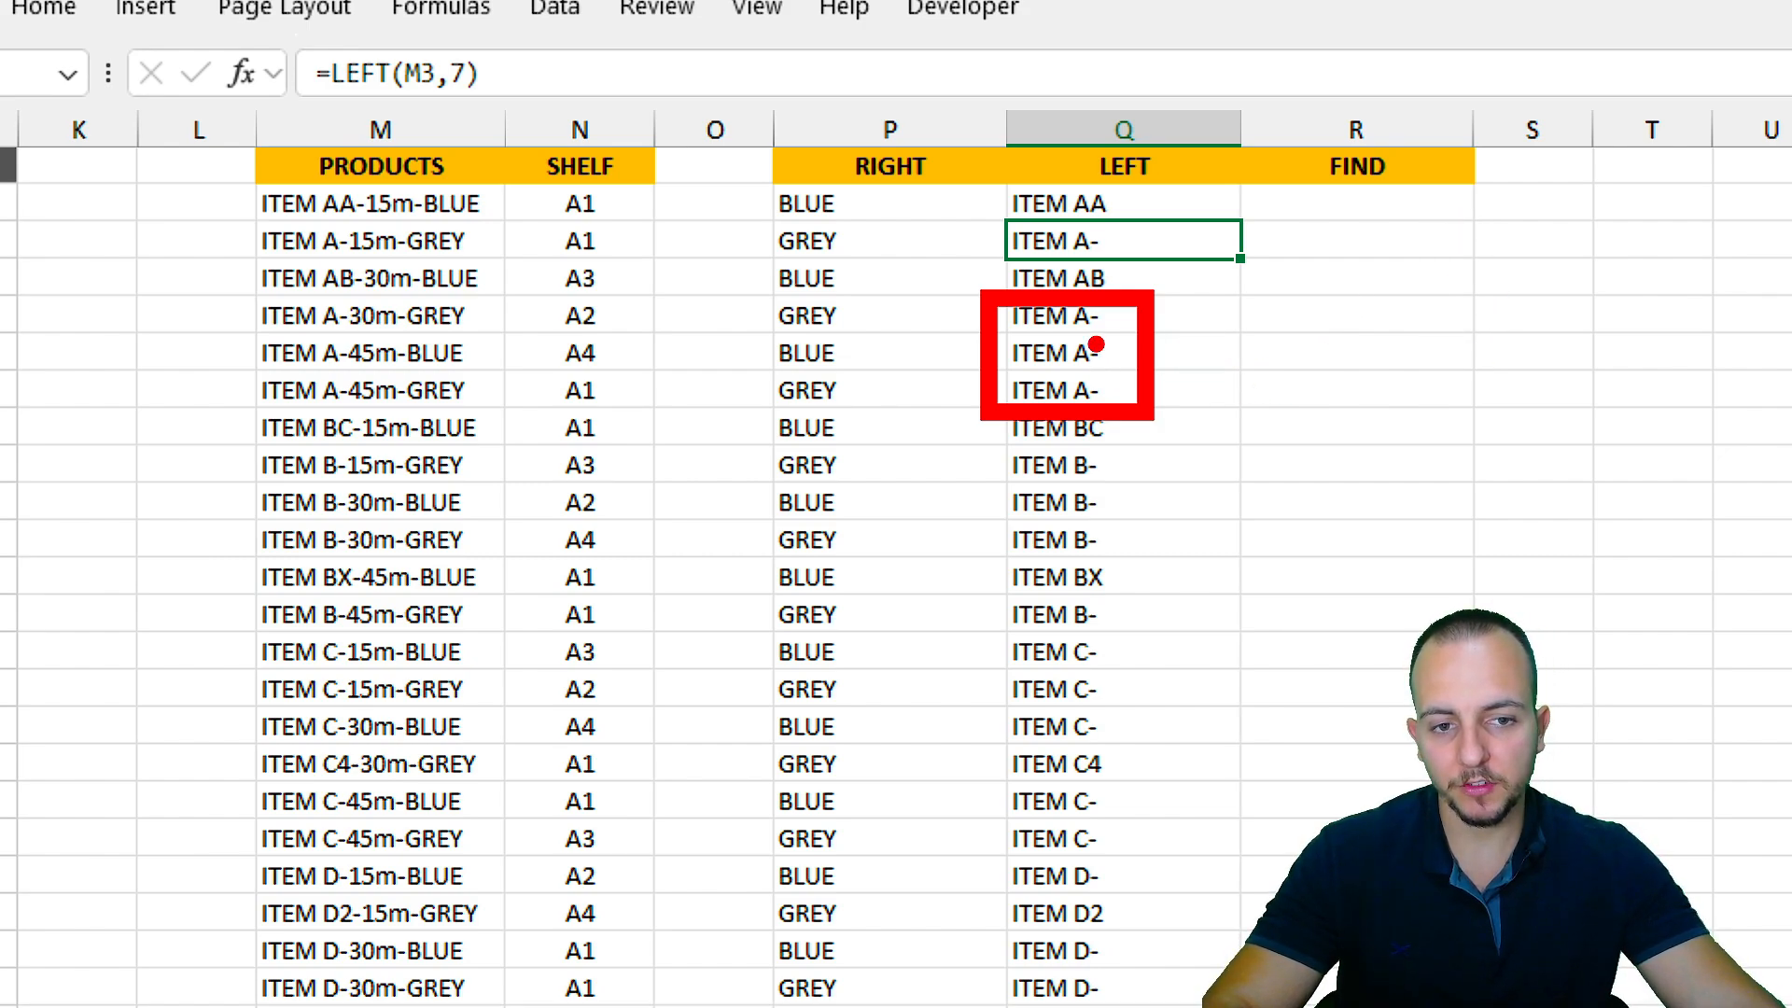
left_click_drag(1111, 332, 1288, 424)
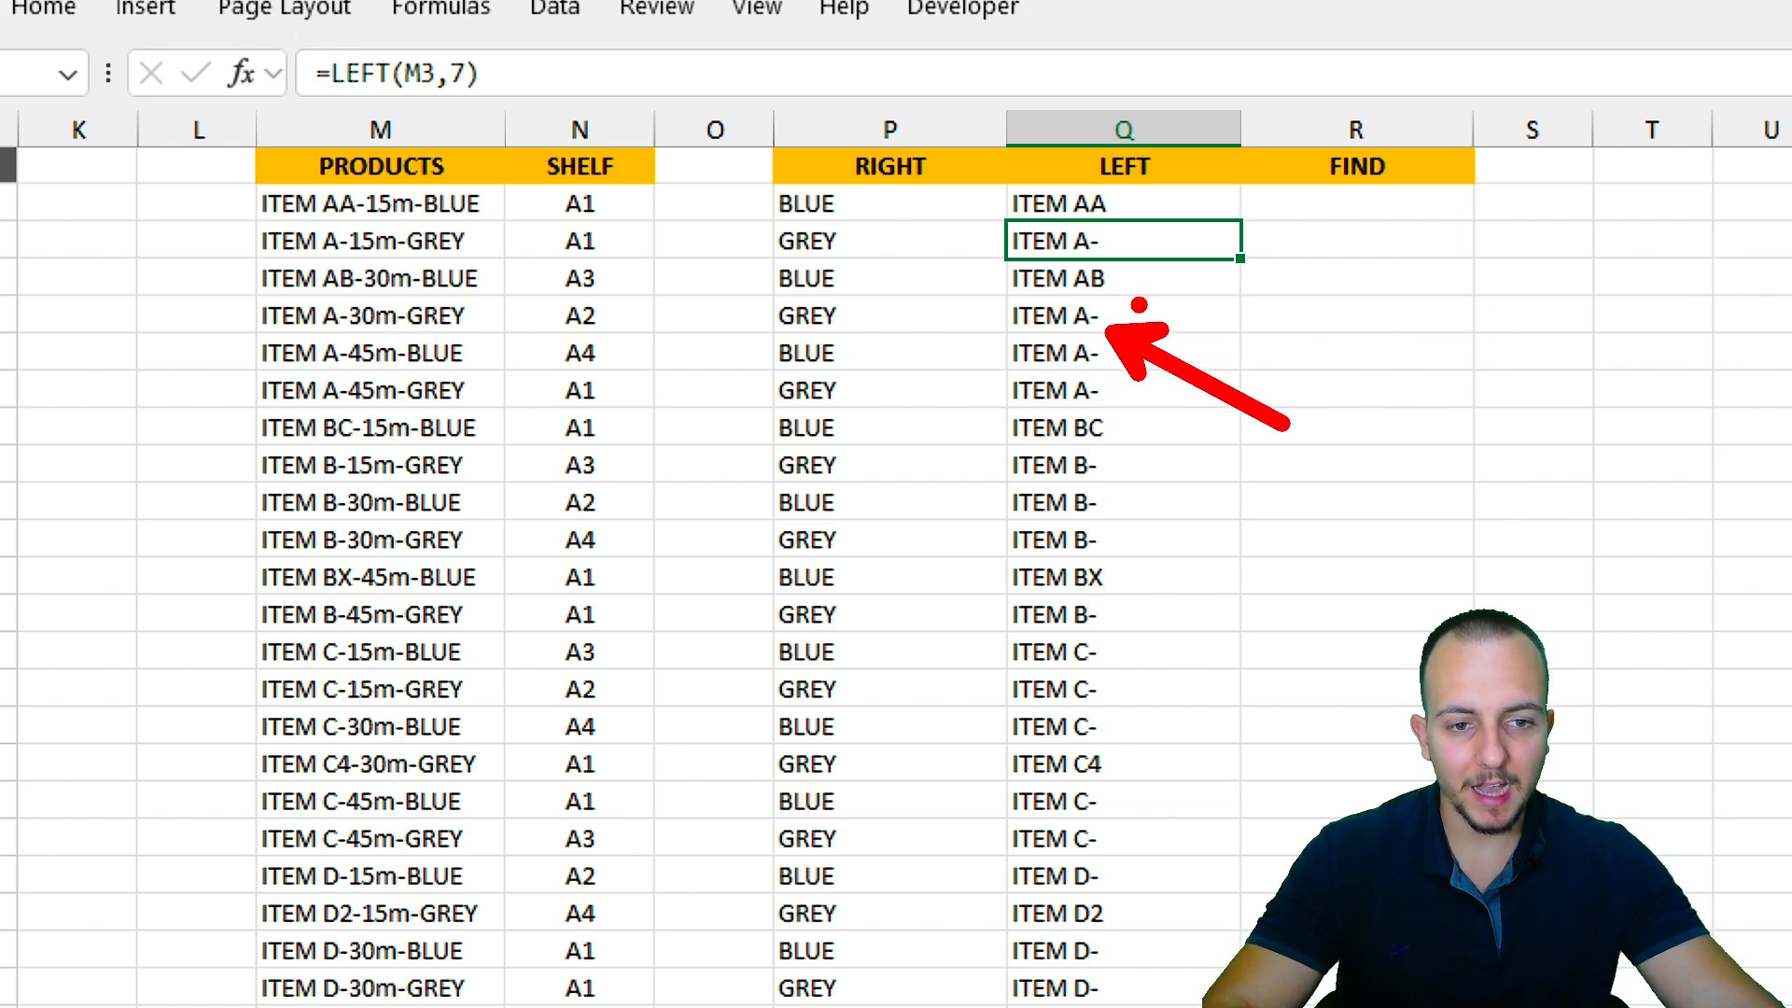
left_click_drag(1133, 304, 1297, 297)
key("ctrl+z")
key("ctrl+z")
key("ctrl+z")
left_click_drag(1103, 305, 1080, 338)
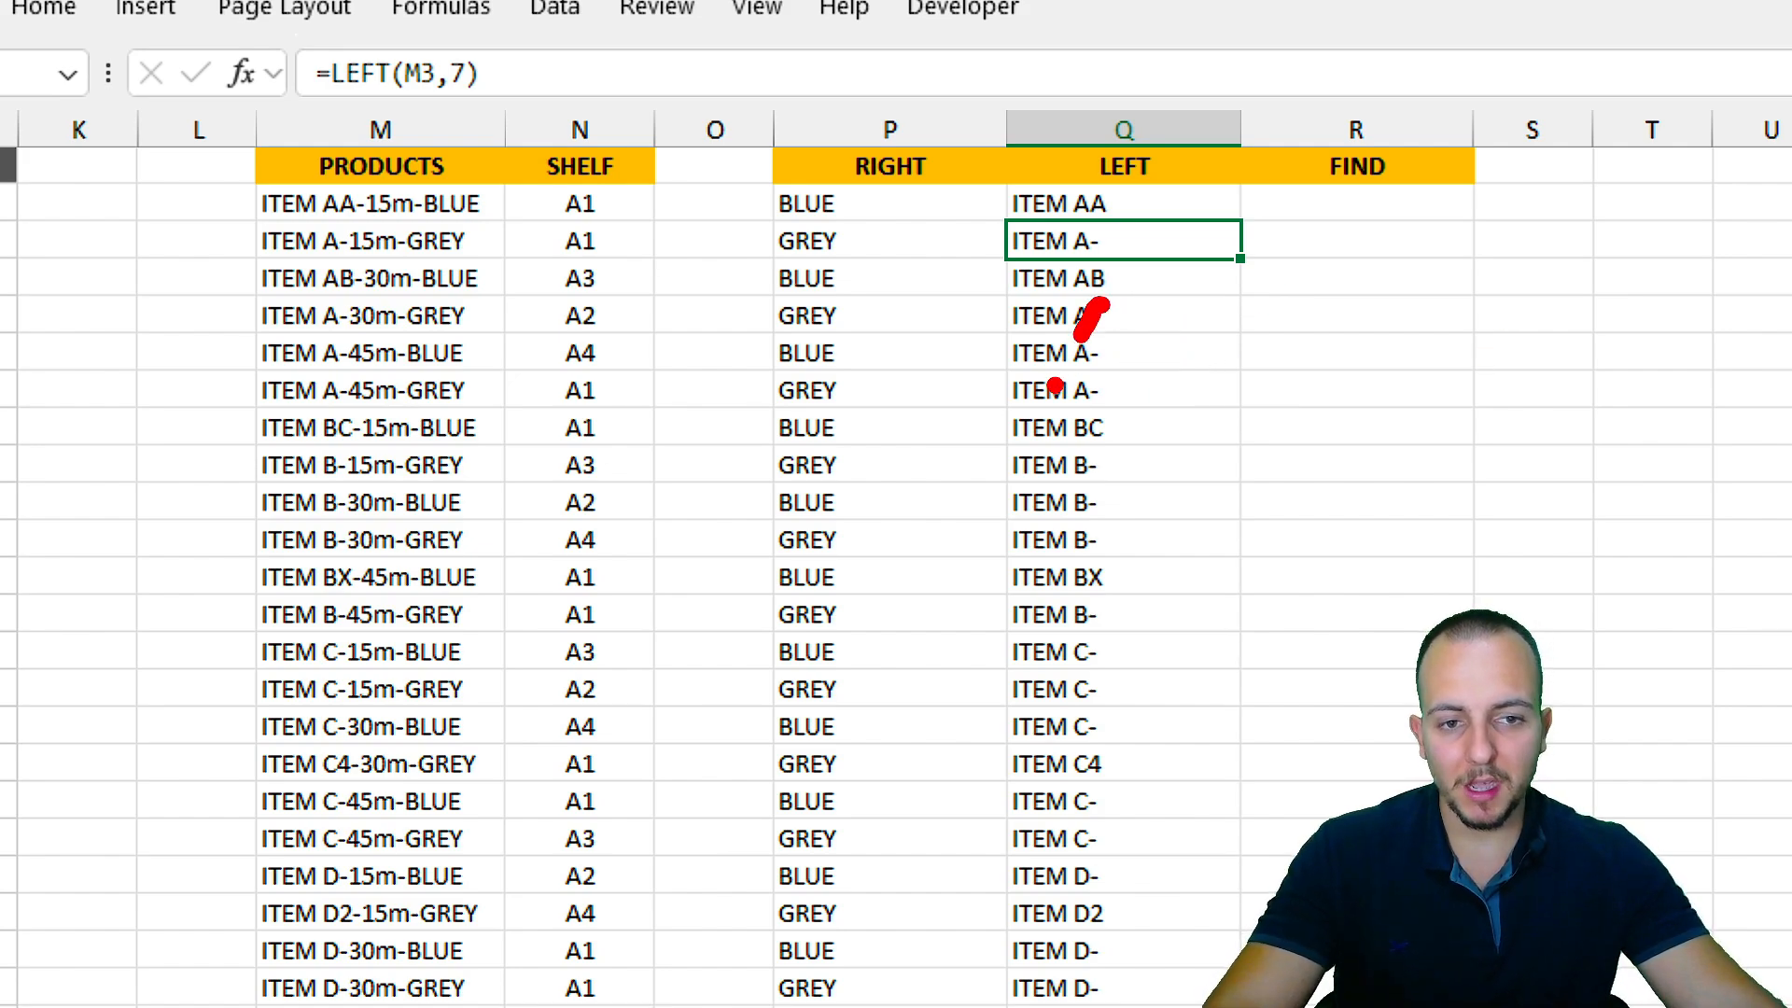
key("Escape")
left_click_drag(447, 207, 380, 422)
left_click(413, 310)
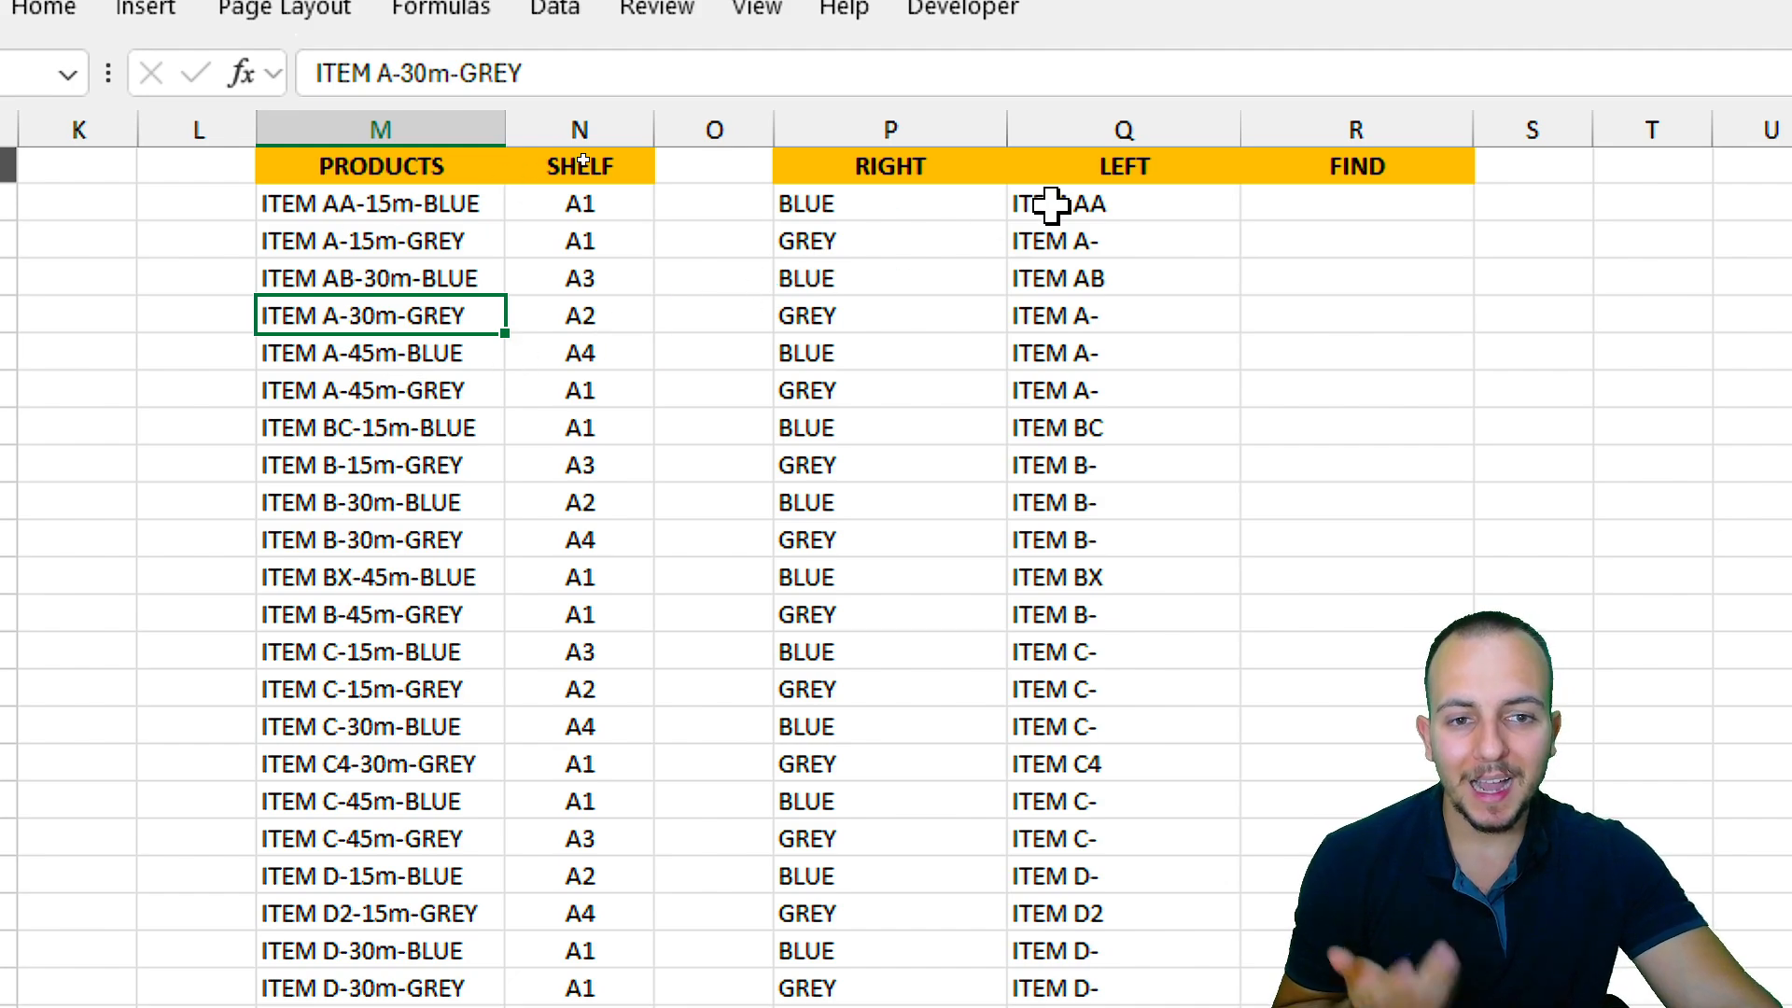
Review the fixed number of characters in Q2's LEFT formula without changing it.
left_click(1099, 208)
double_click(1123, 207)
key("Left")
key("Left")
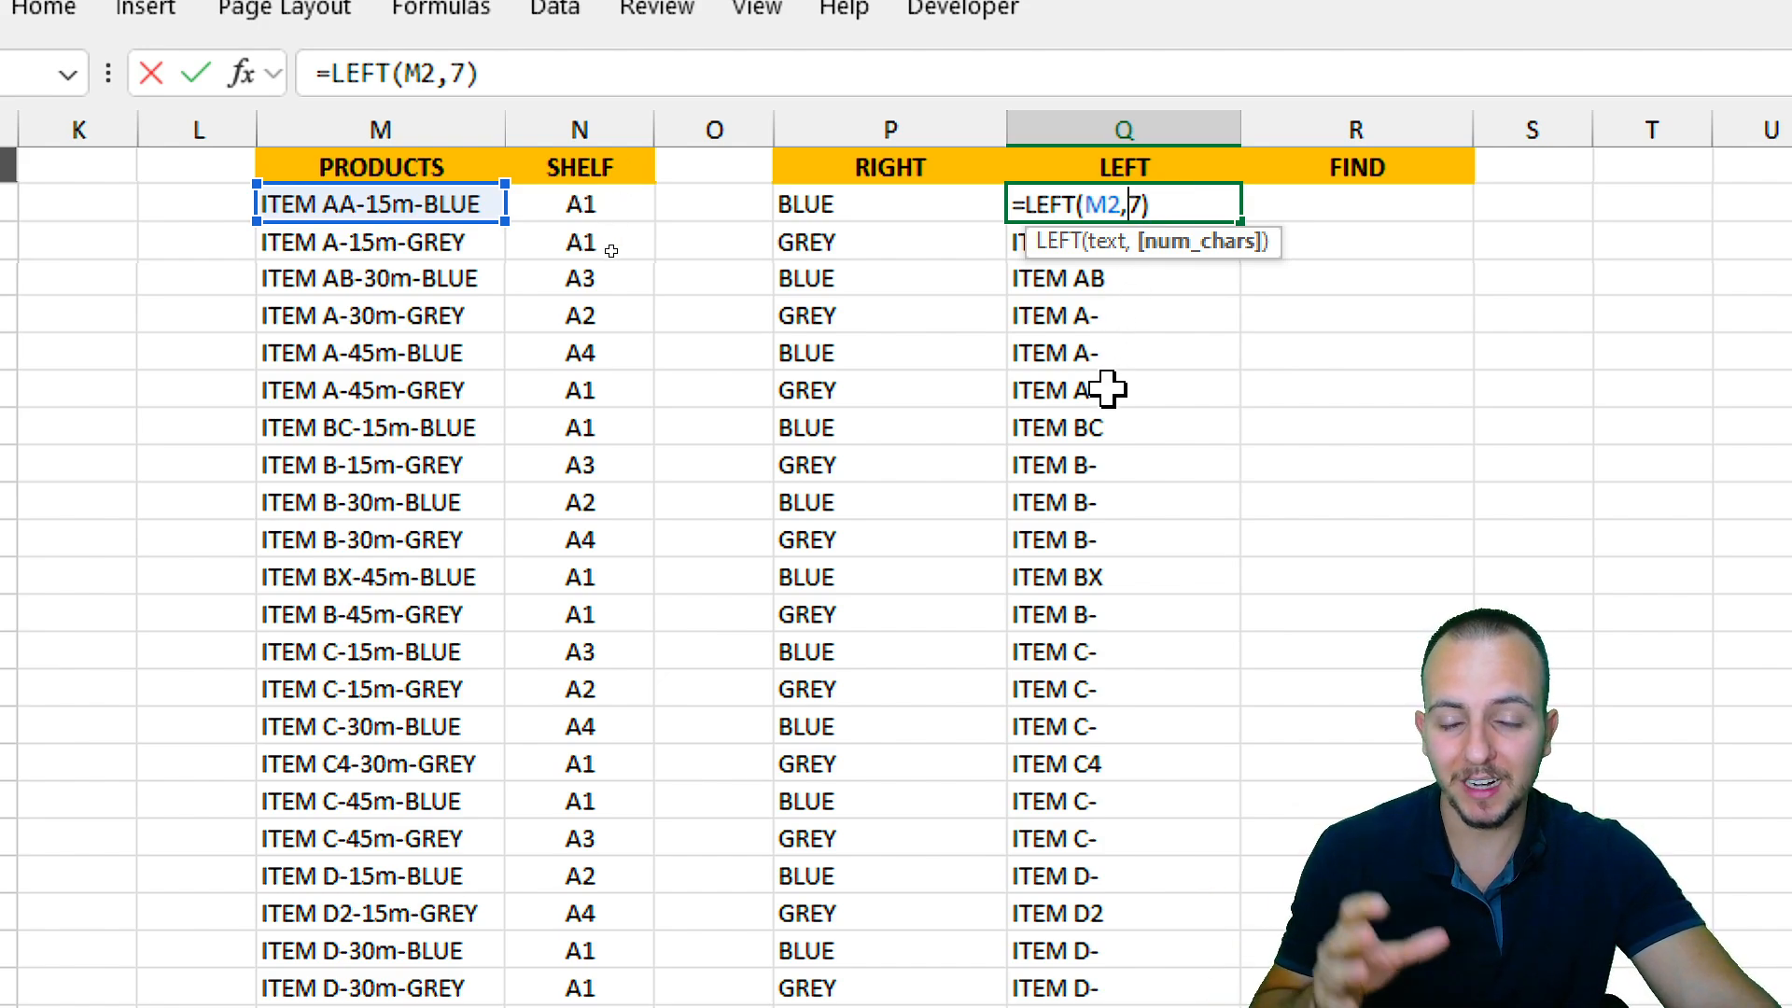
key("Escape")
Start a FIND formula in R2, the first cell of the FIND column.
left_click(1387, 131)
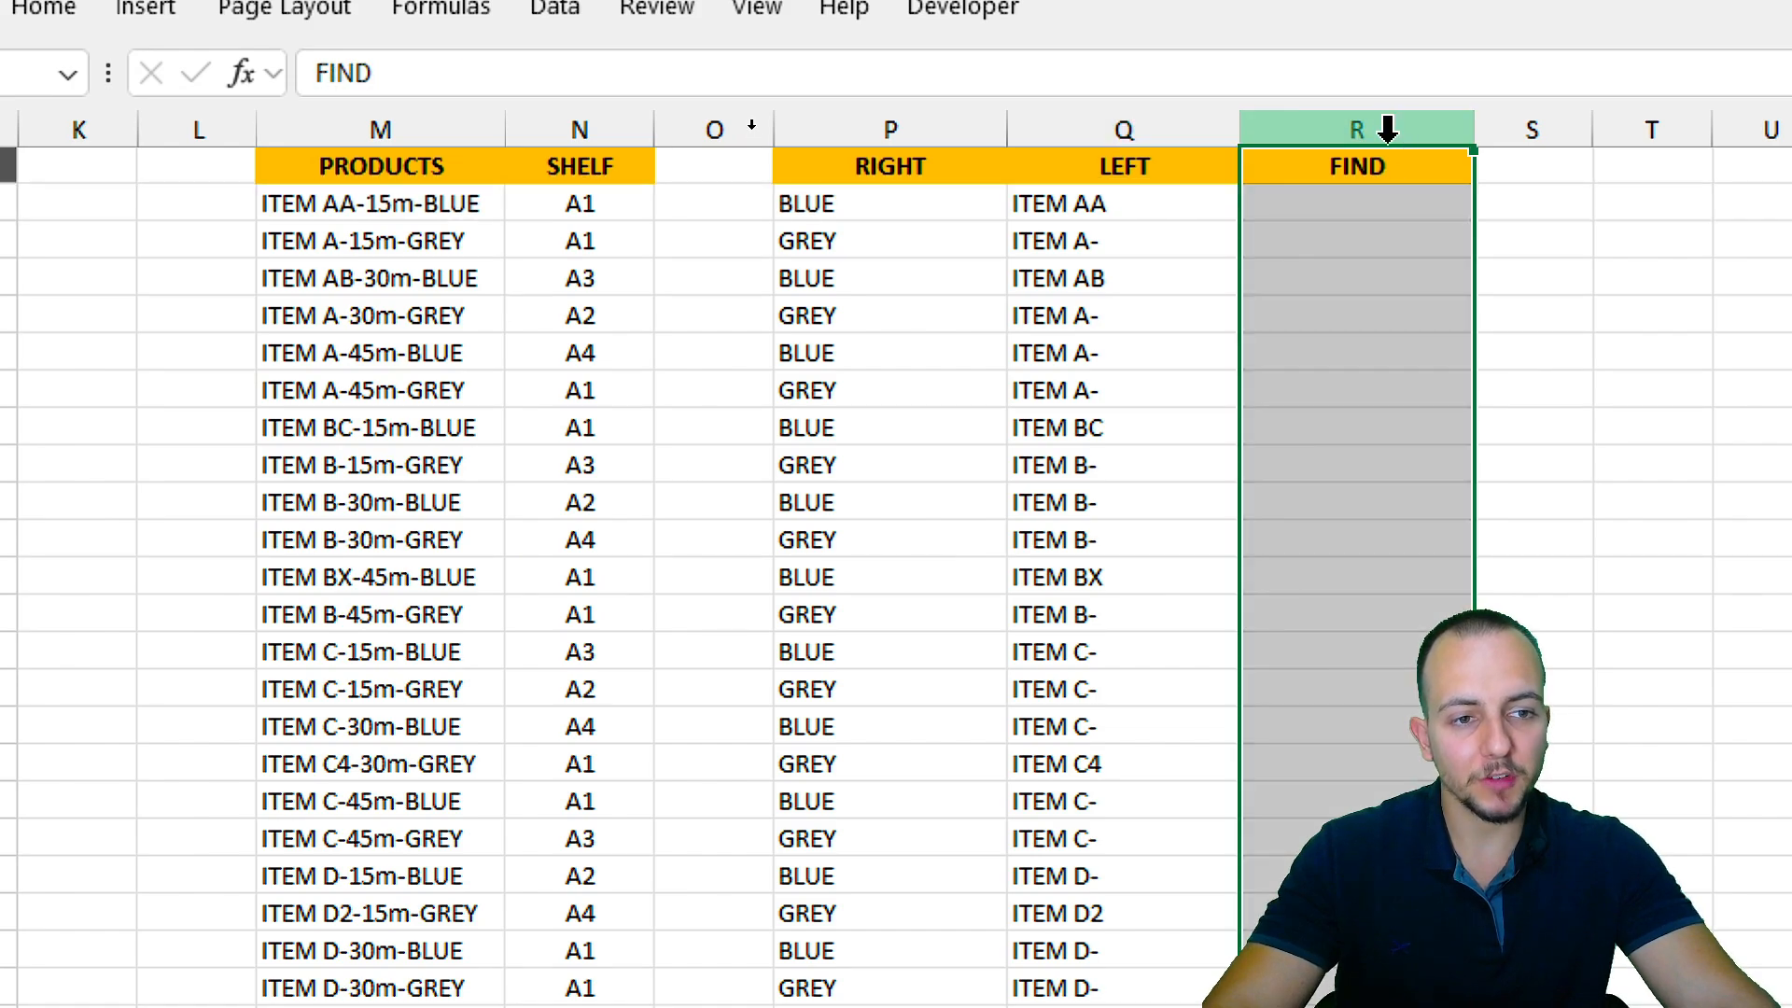
left_click(1373, 206)
type("=find")
key("Tab")
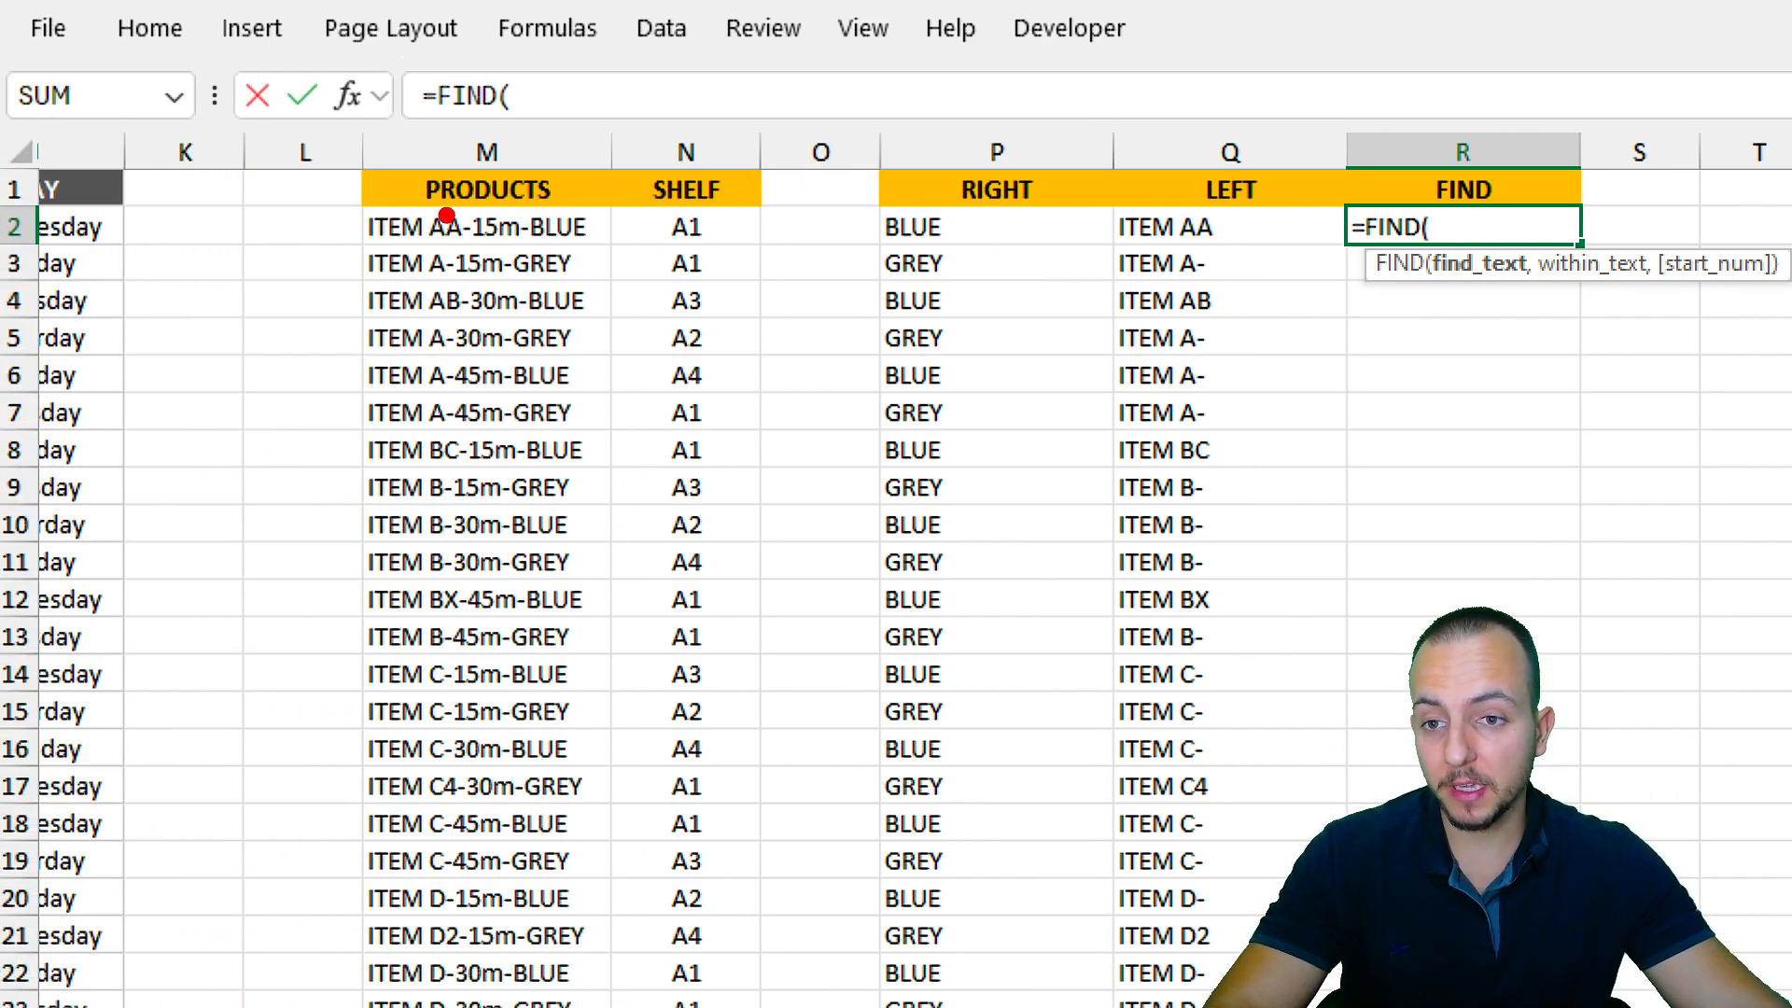
Examine the two hyphens in the product name in M2 and the text parts they separate.
left_click_drag(510, 185, 556, 271)
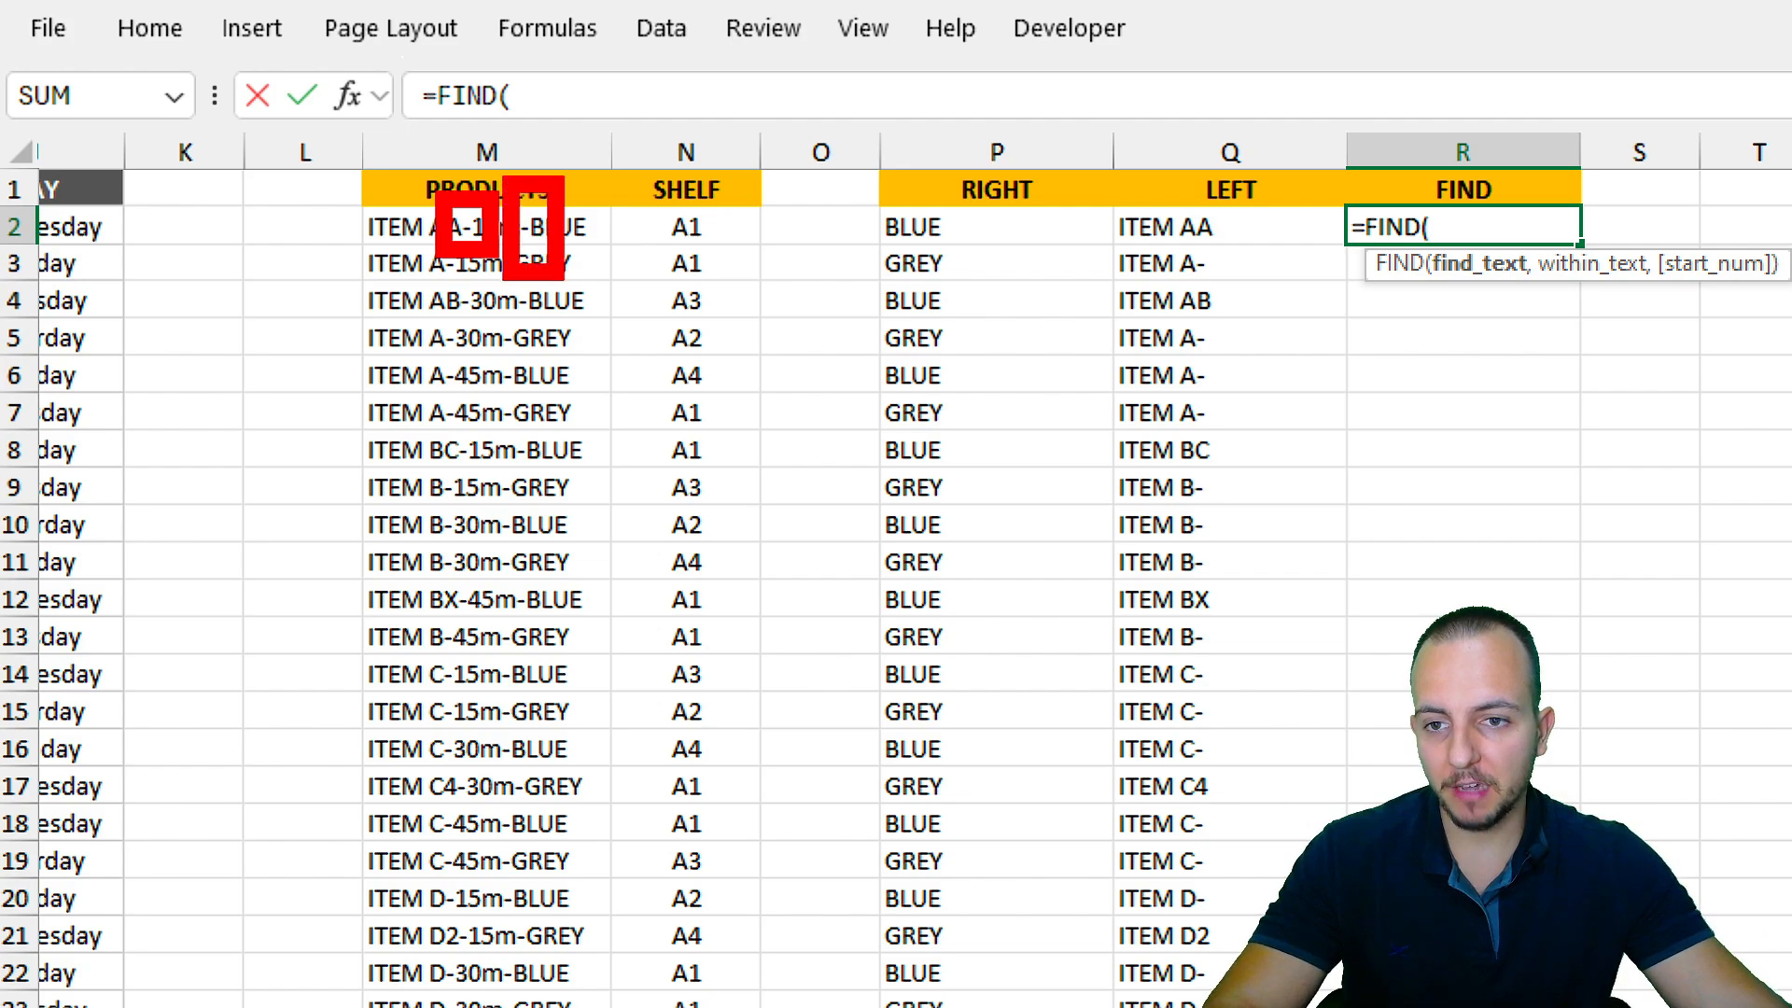
left_click_drag(436, 120, 390, 190)
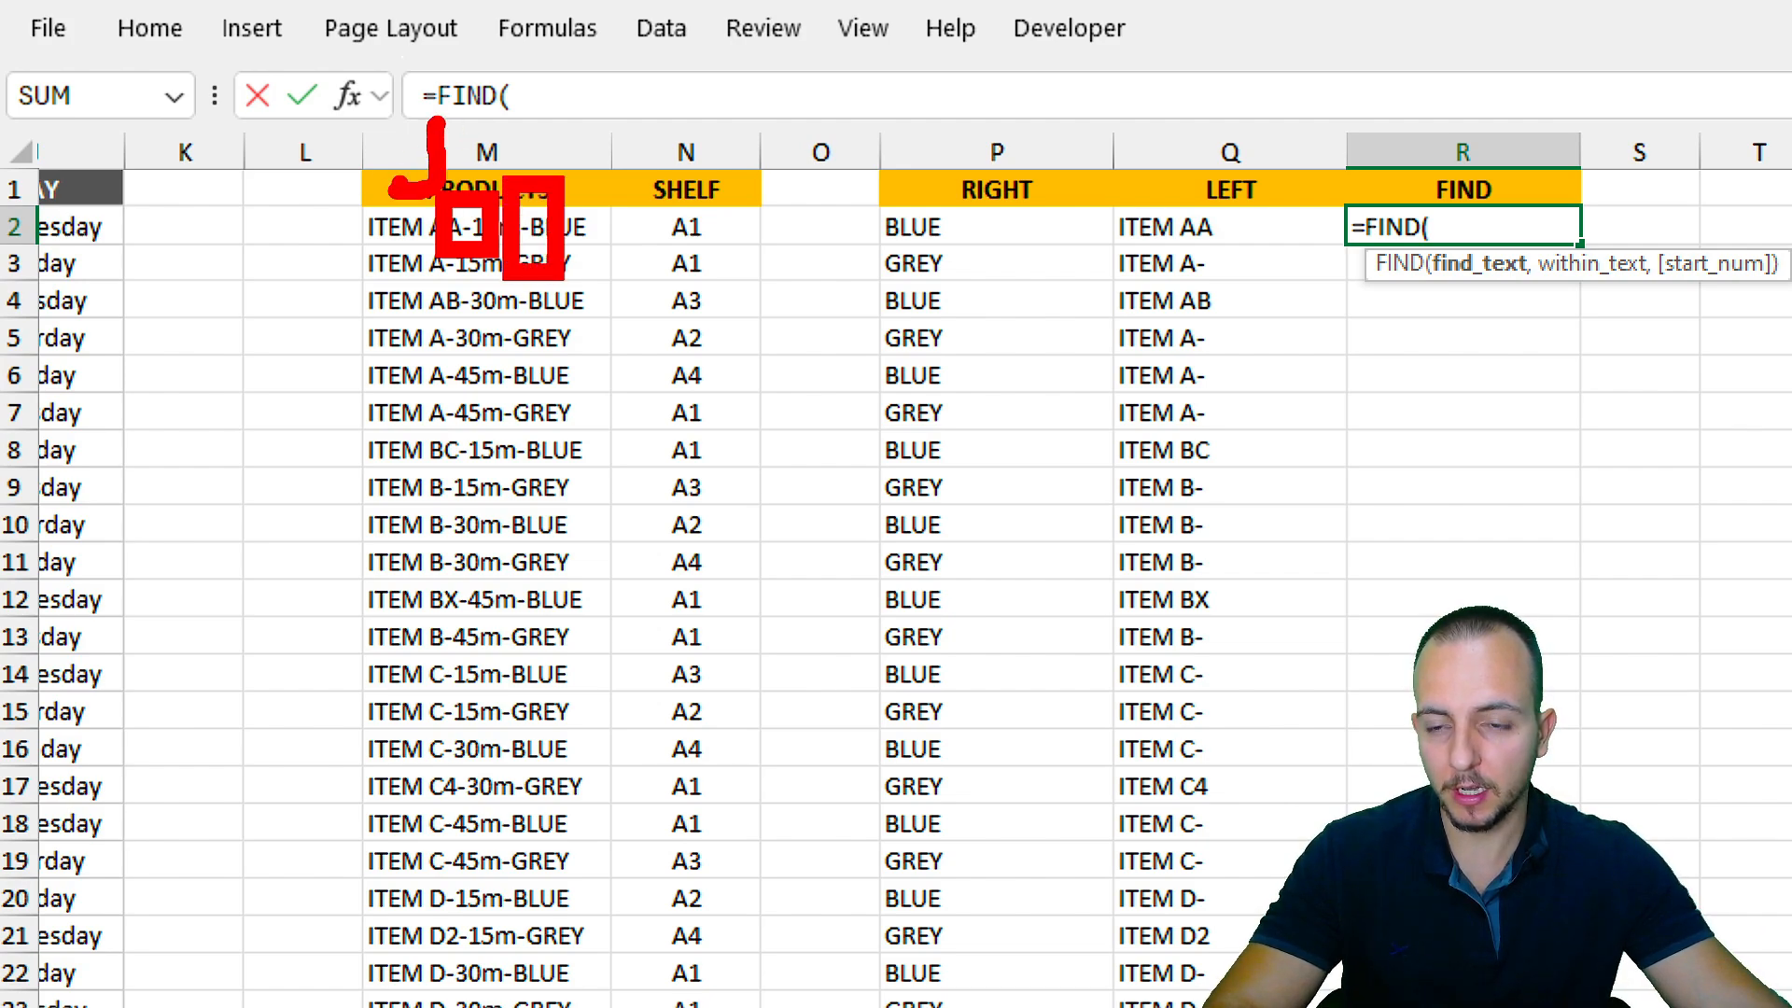
mouse_move(560, 87)
left_mouse_down()
mouse_move(593, 166)
mouse_move(644, 166)
left_mouse_up()
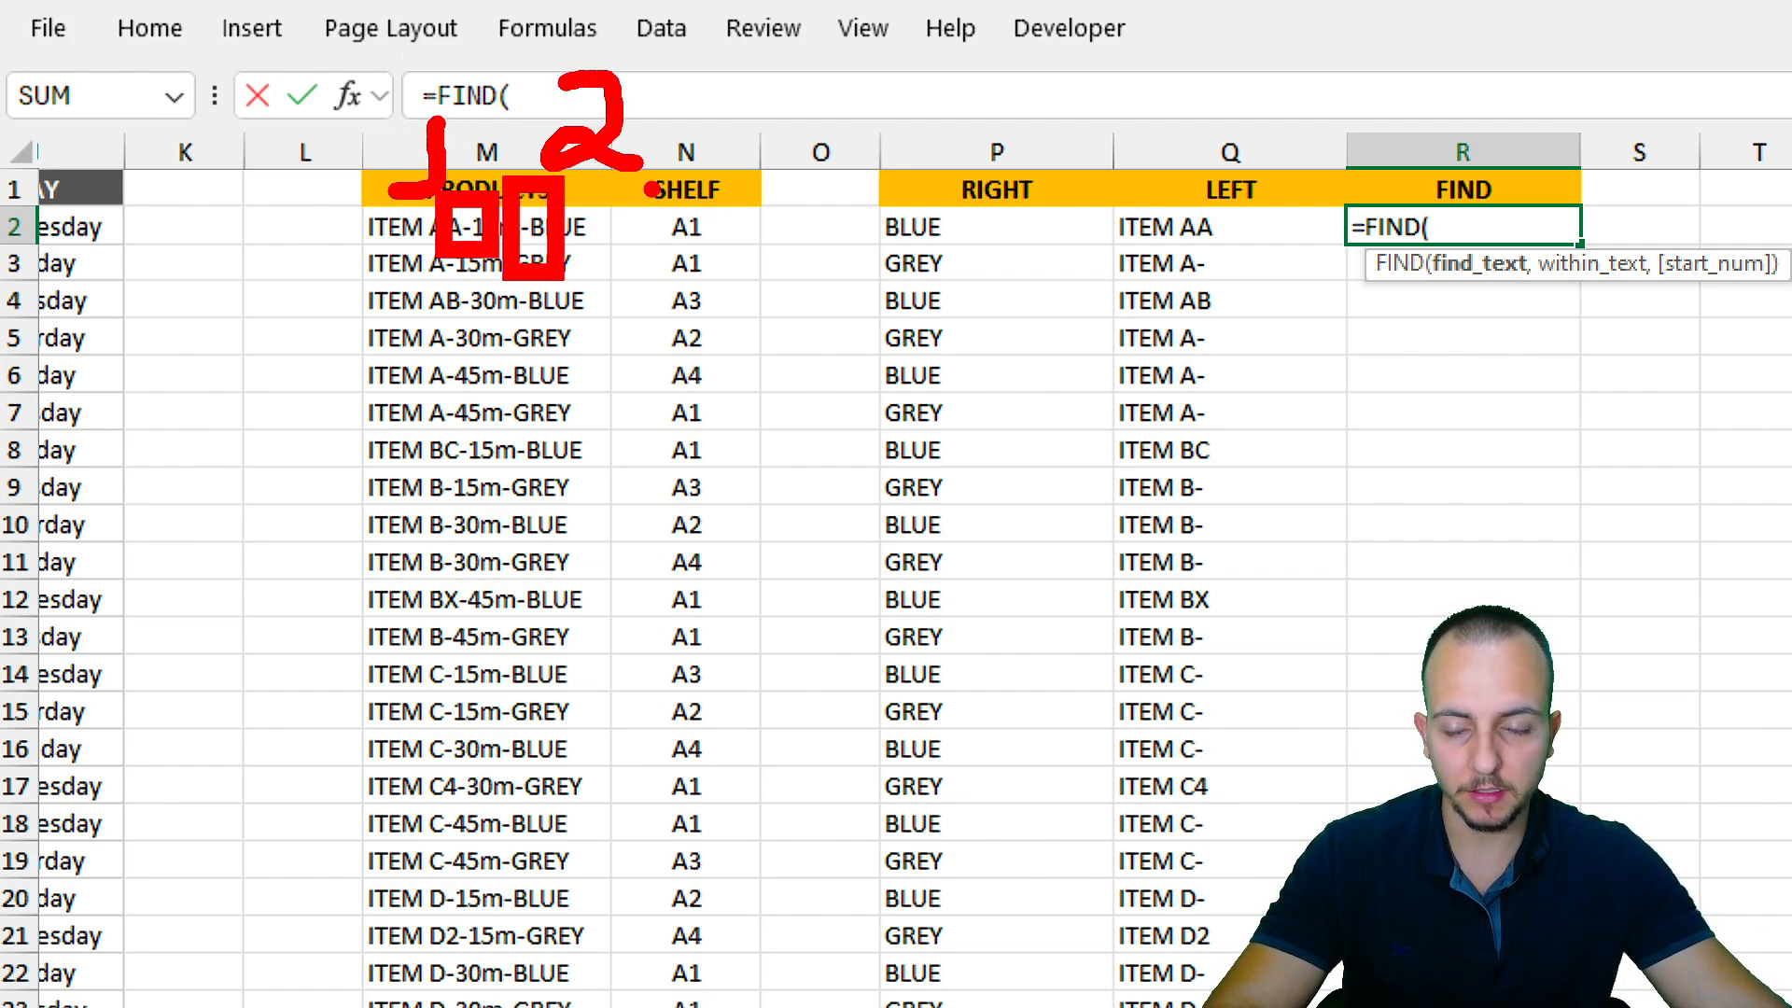
key("ctrl+z")
key("ctrl+z")
key("ctrl+z")
key("ctrl+z")
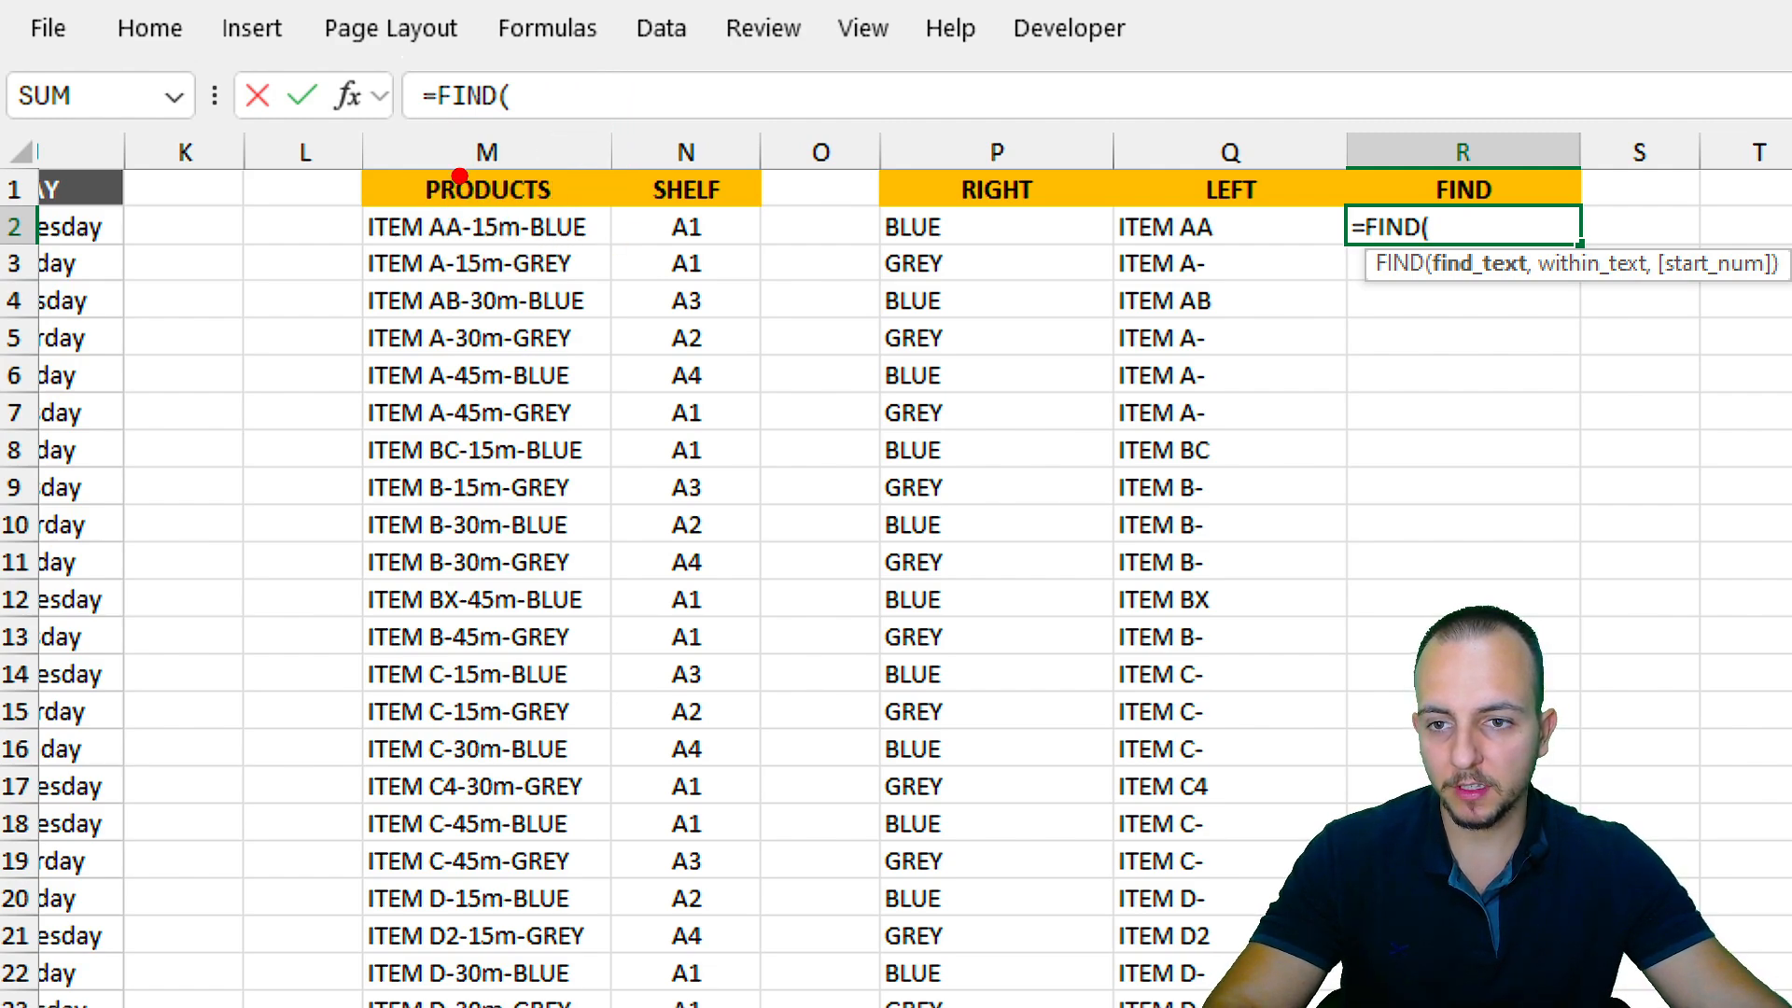
left_click_drag(340, 189, 537, 253)
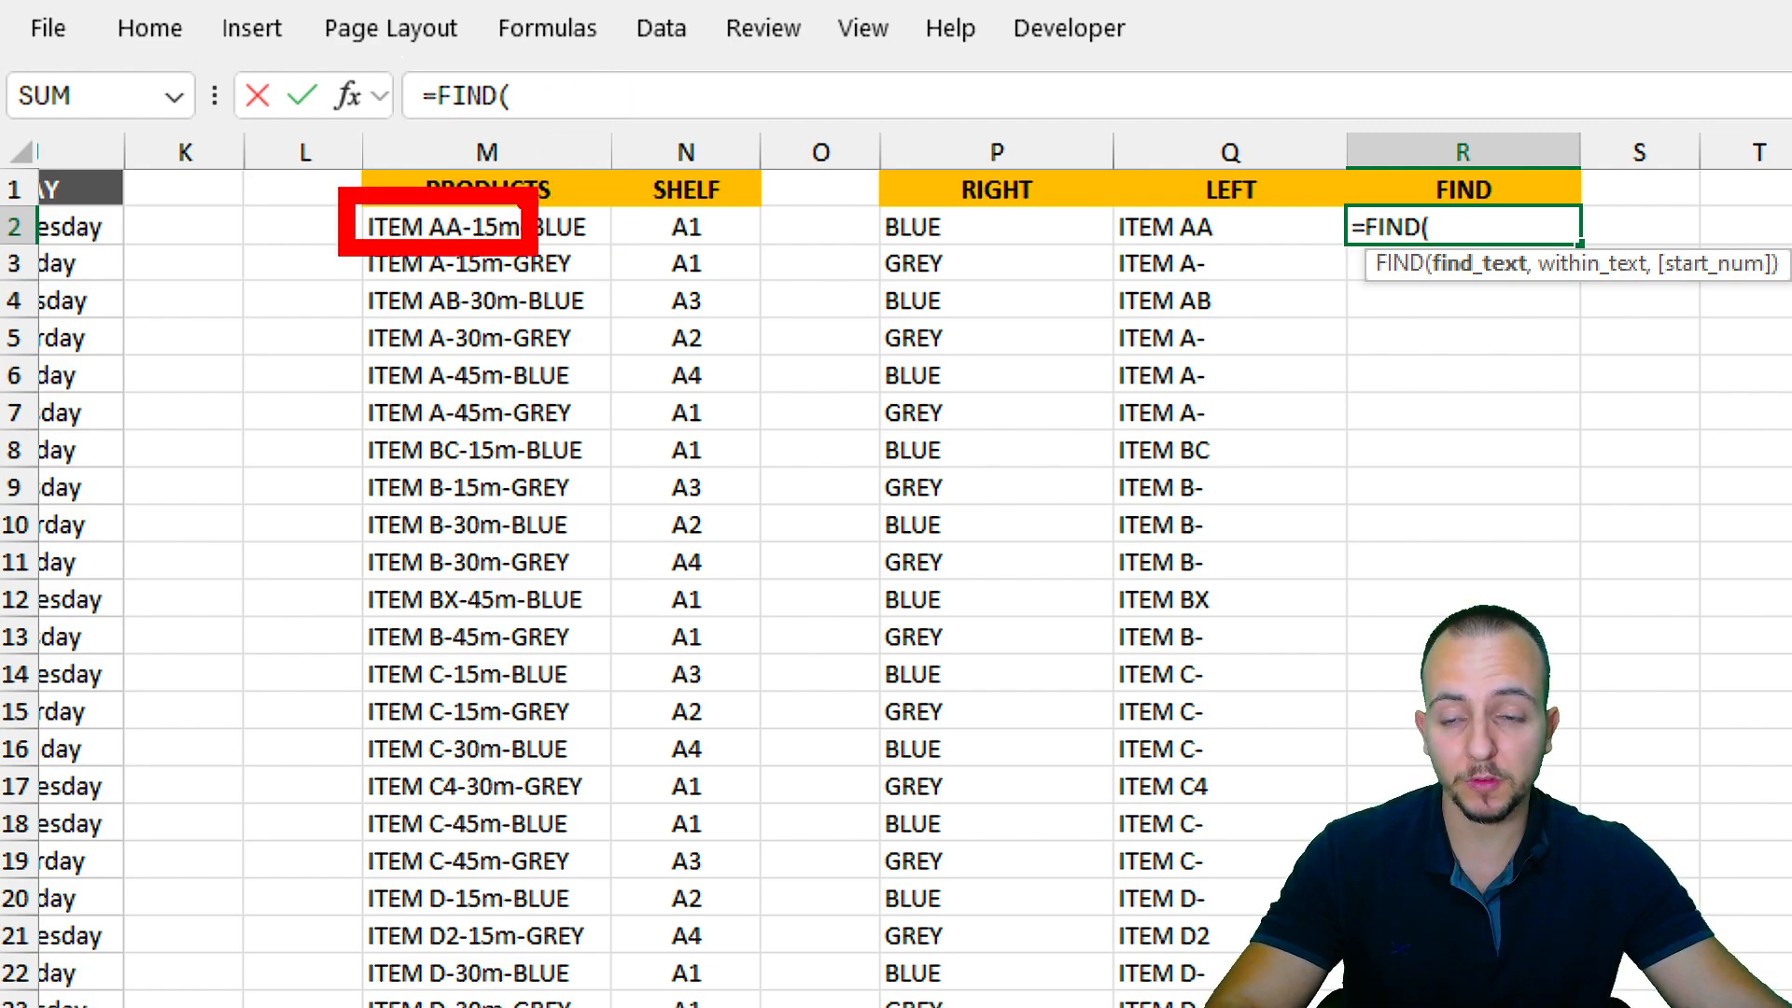
key("ctrl+z")
left_click_drag(443, 191, 609, 252)
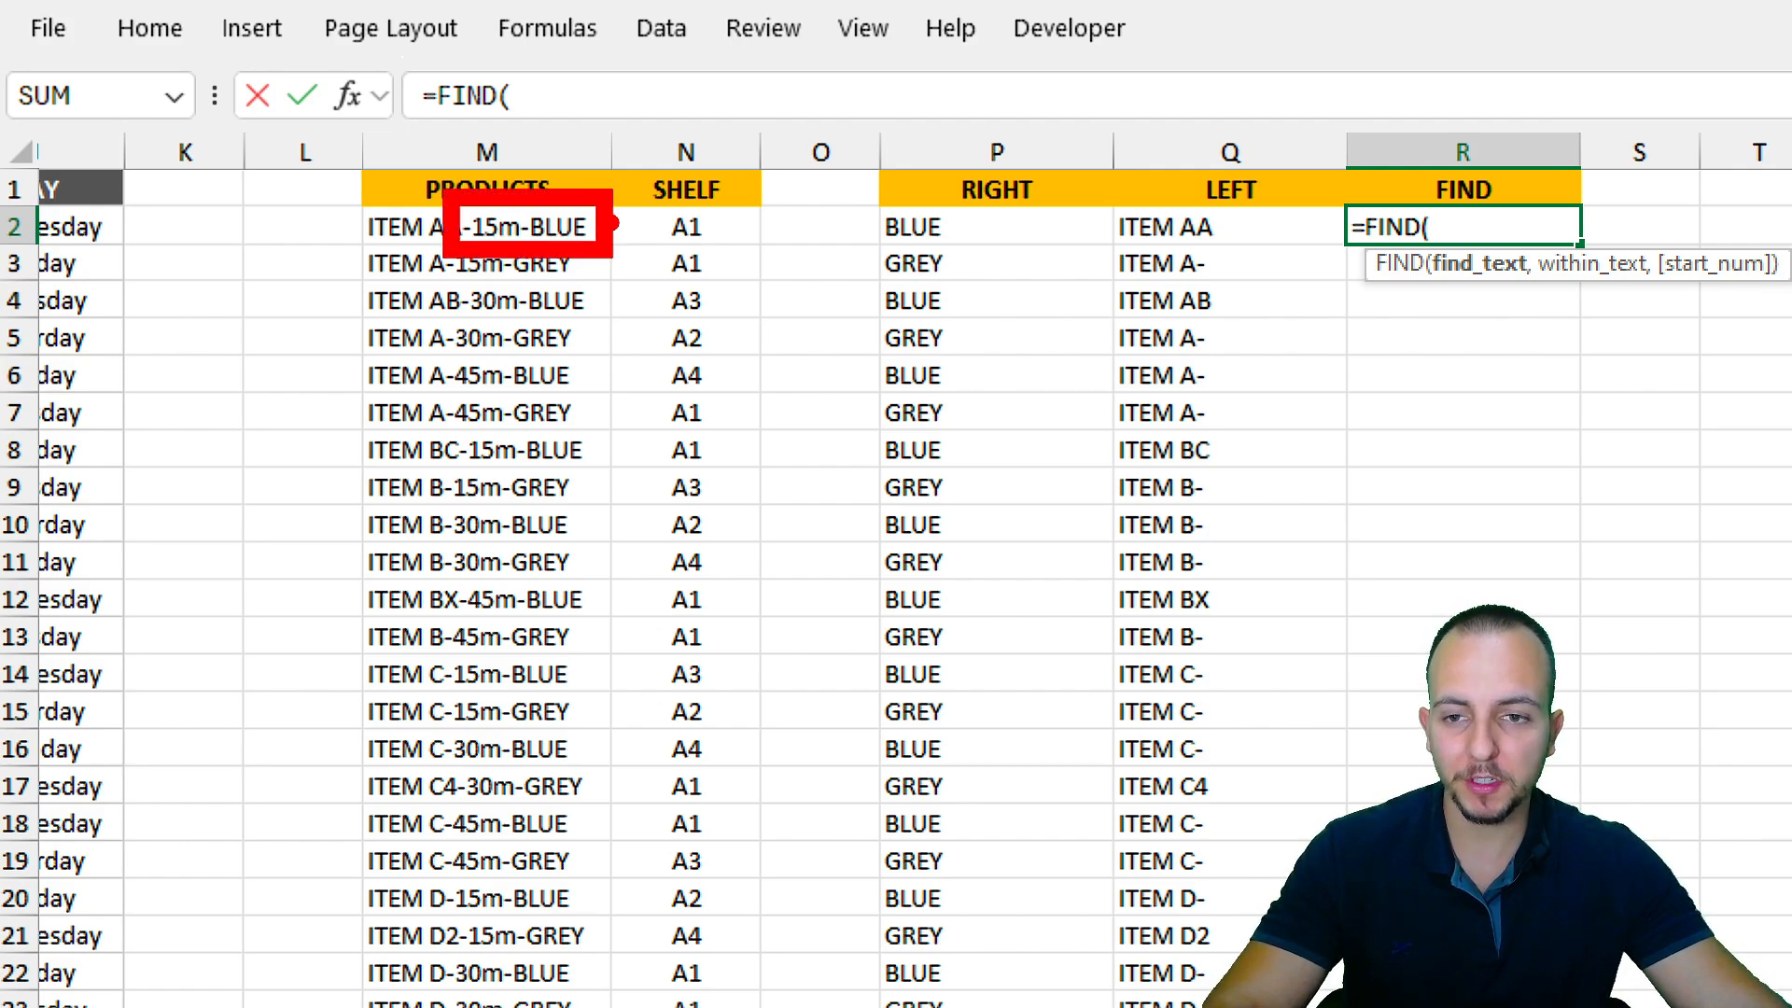
key("Escape")
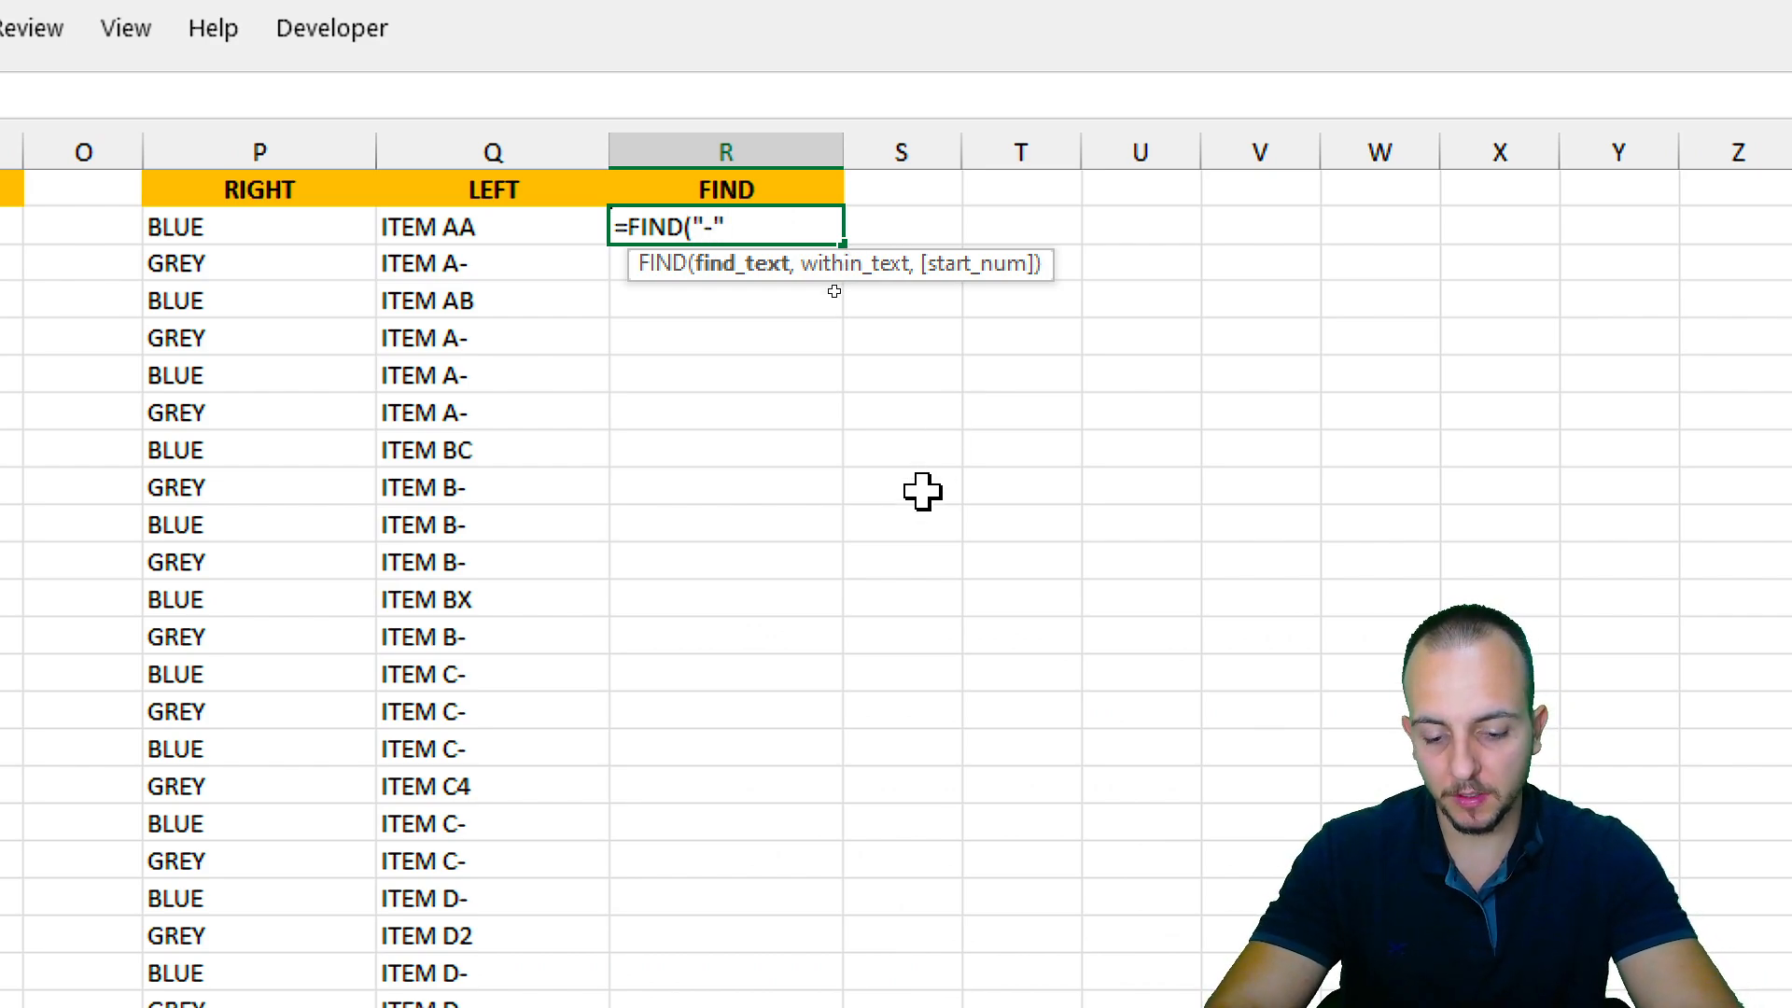
Specify "-" as the text to find and M2 as the text to search in R2's FIND formula.
type(",")
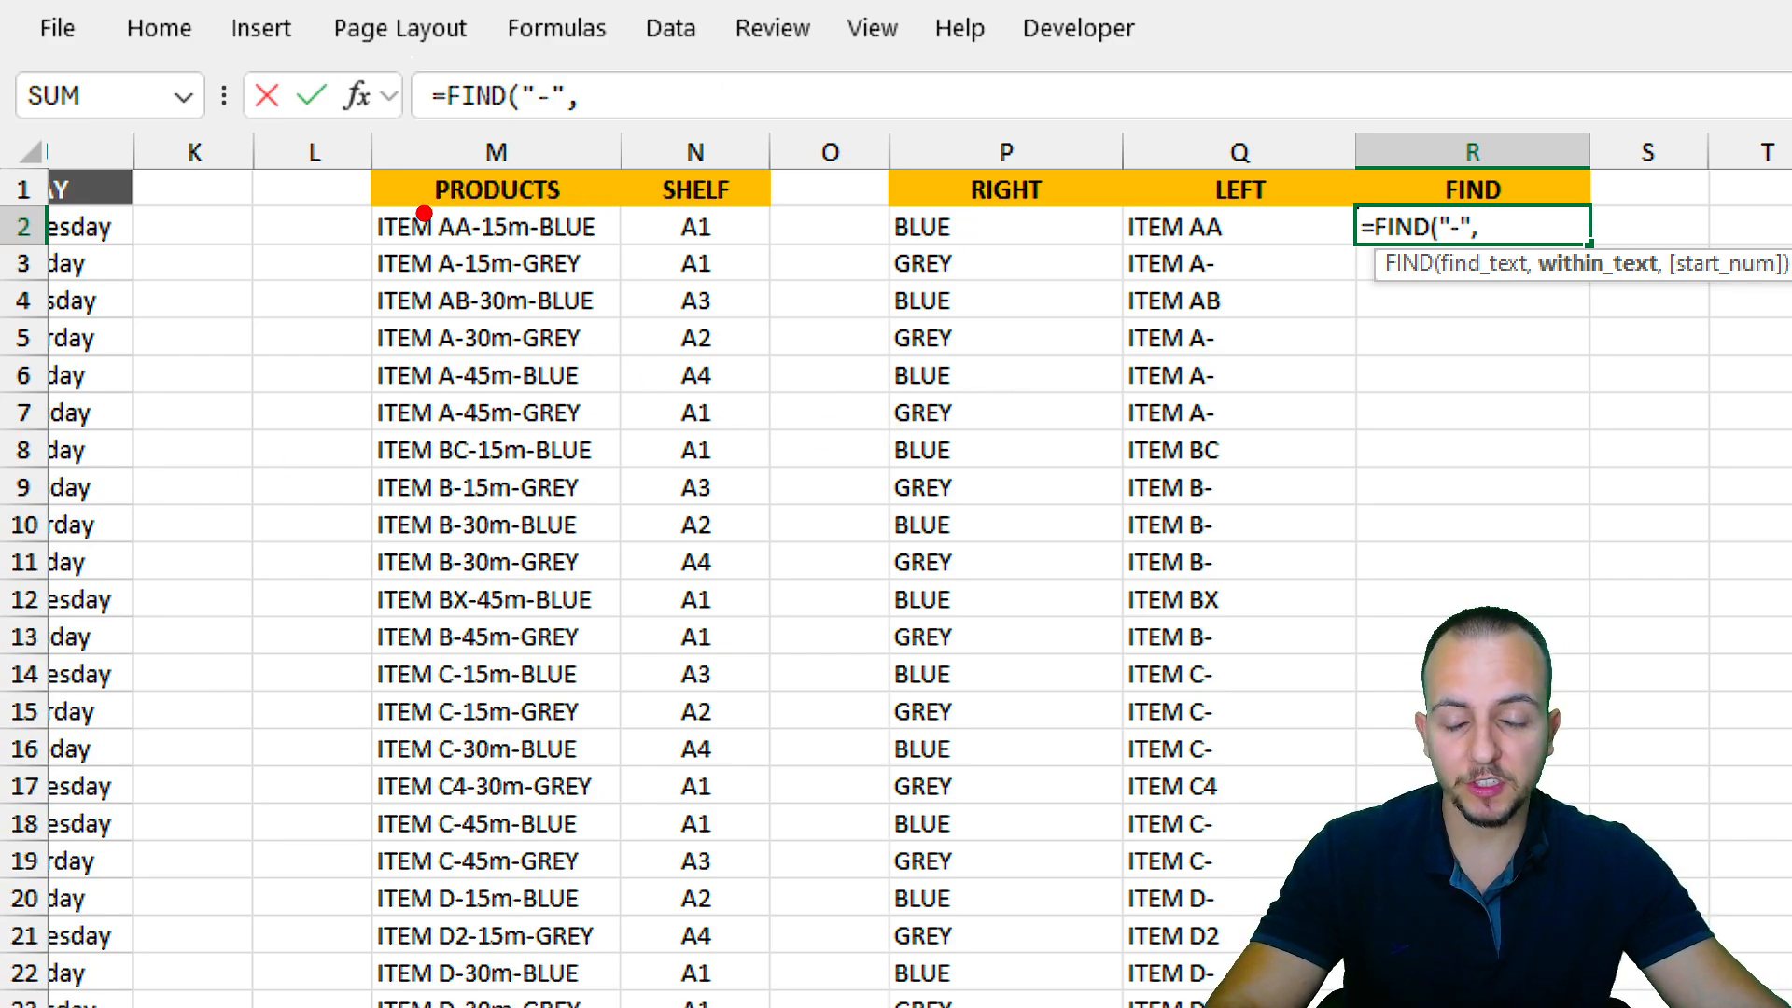
mouse_move(543, 171)
left_mouse_down()
mouse_move(597, 271)
mouse_move(453, 190)
left_mouse_up()
key("e")
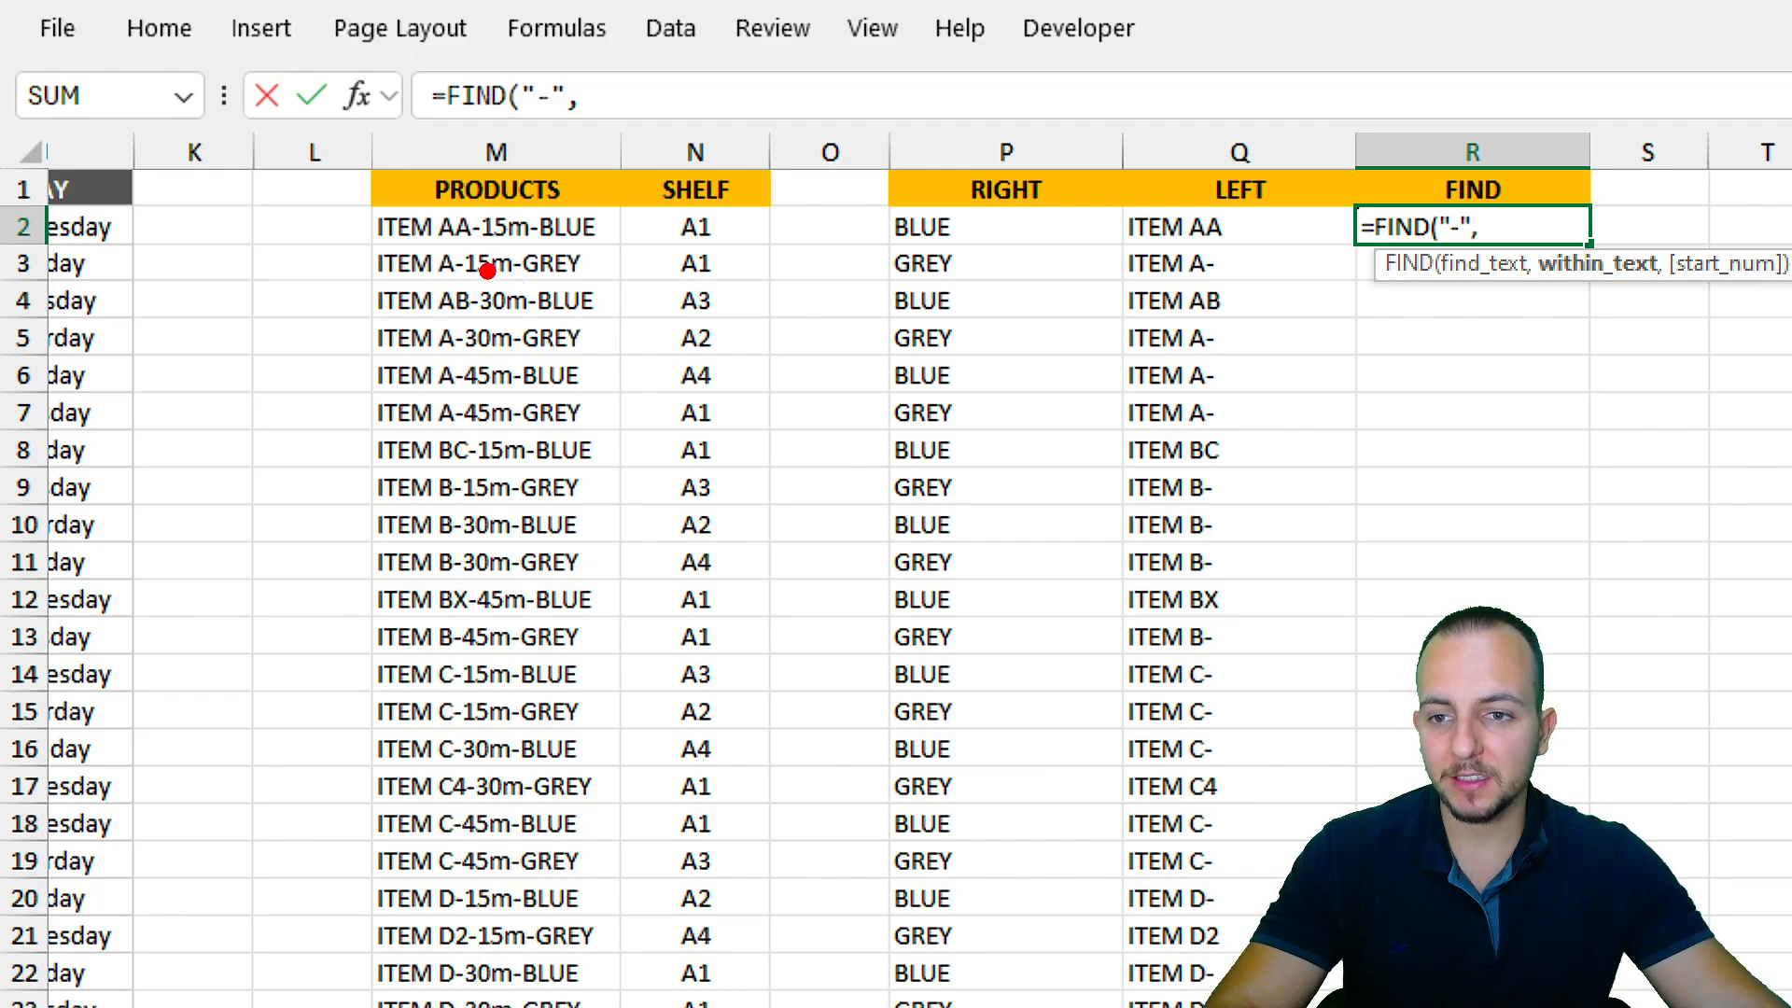
left_click_drag(446, 202, 510, 259)
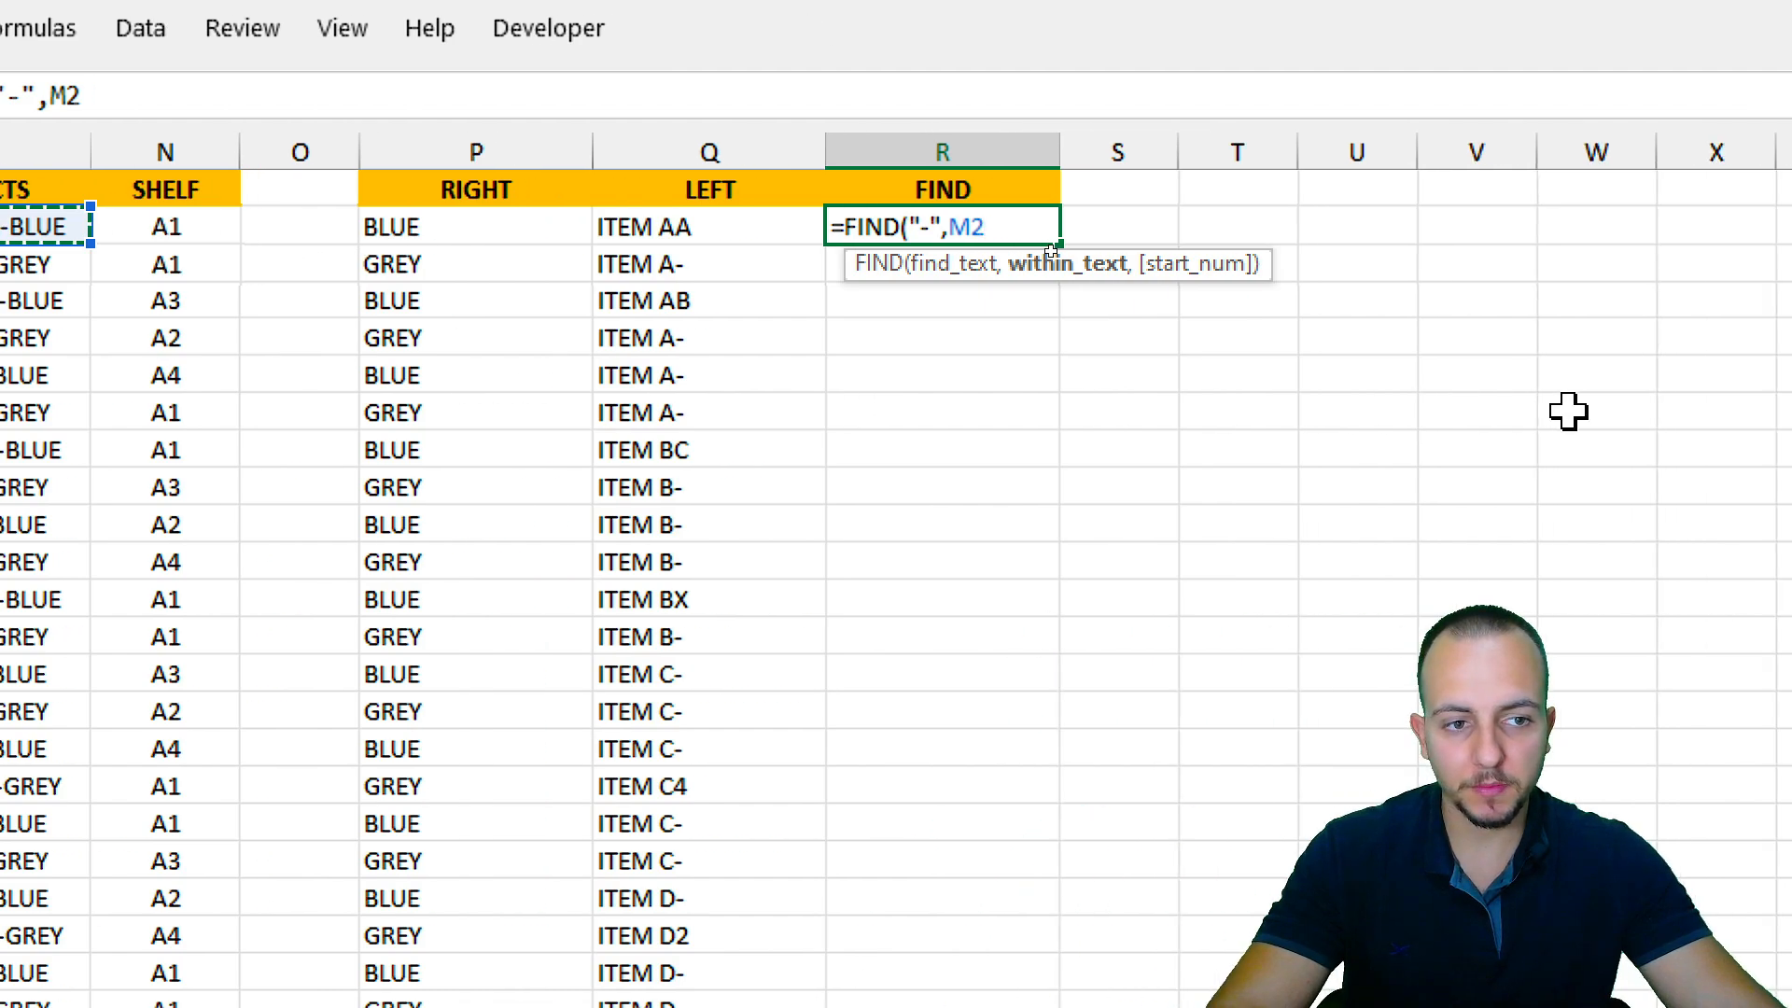
type(",")
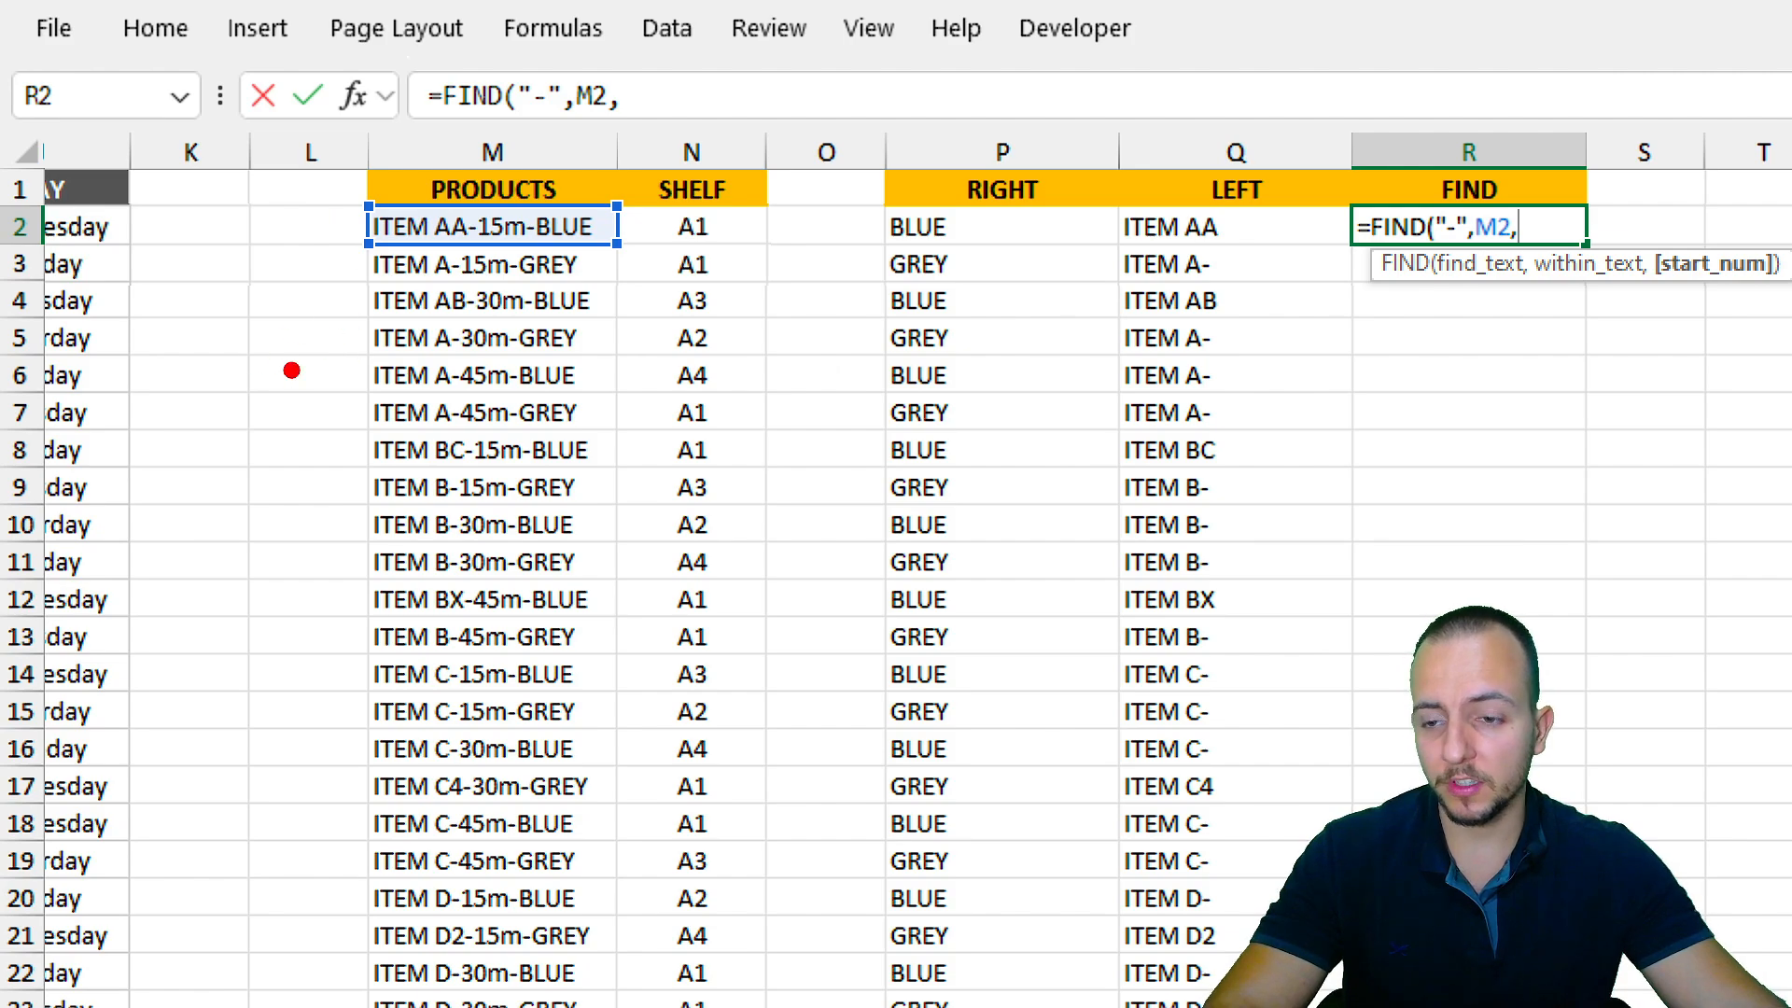
Examine where in M2's product name the FIND search could begin, for the optional start number argument.
left_click_drag(220, 271, 231, 522)
left_click_drag(698, 411, 193, 411)
key("ctrl+z")
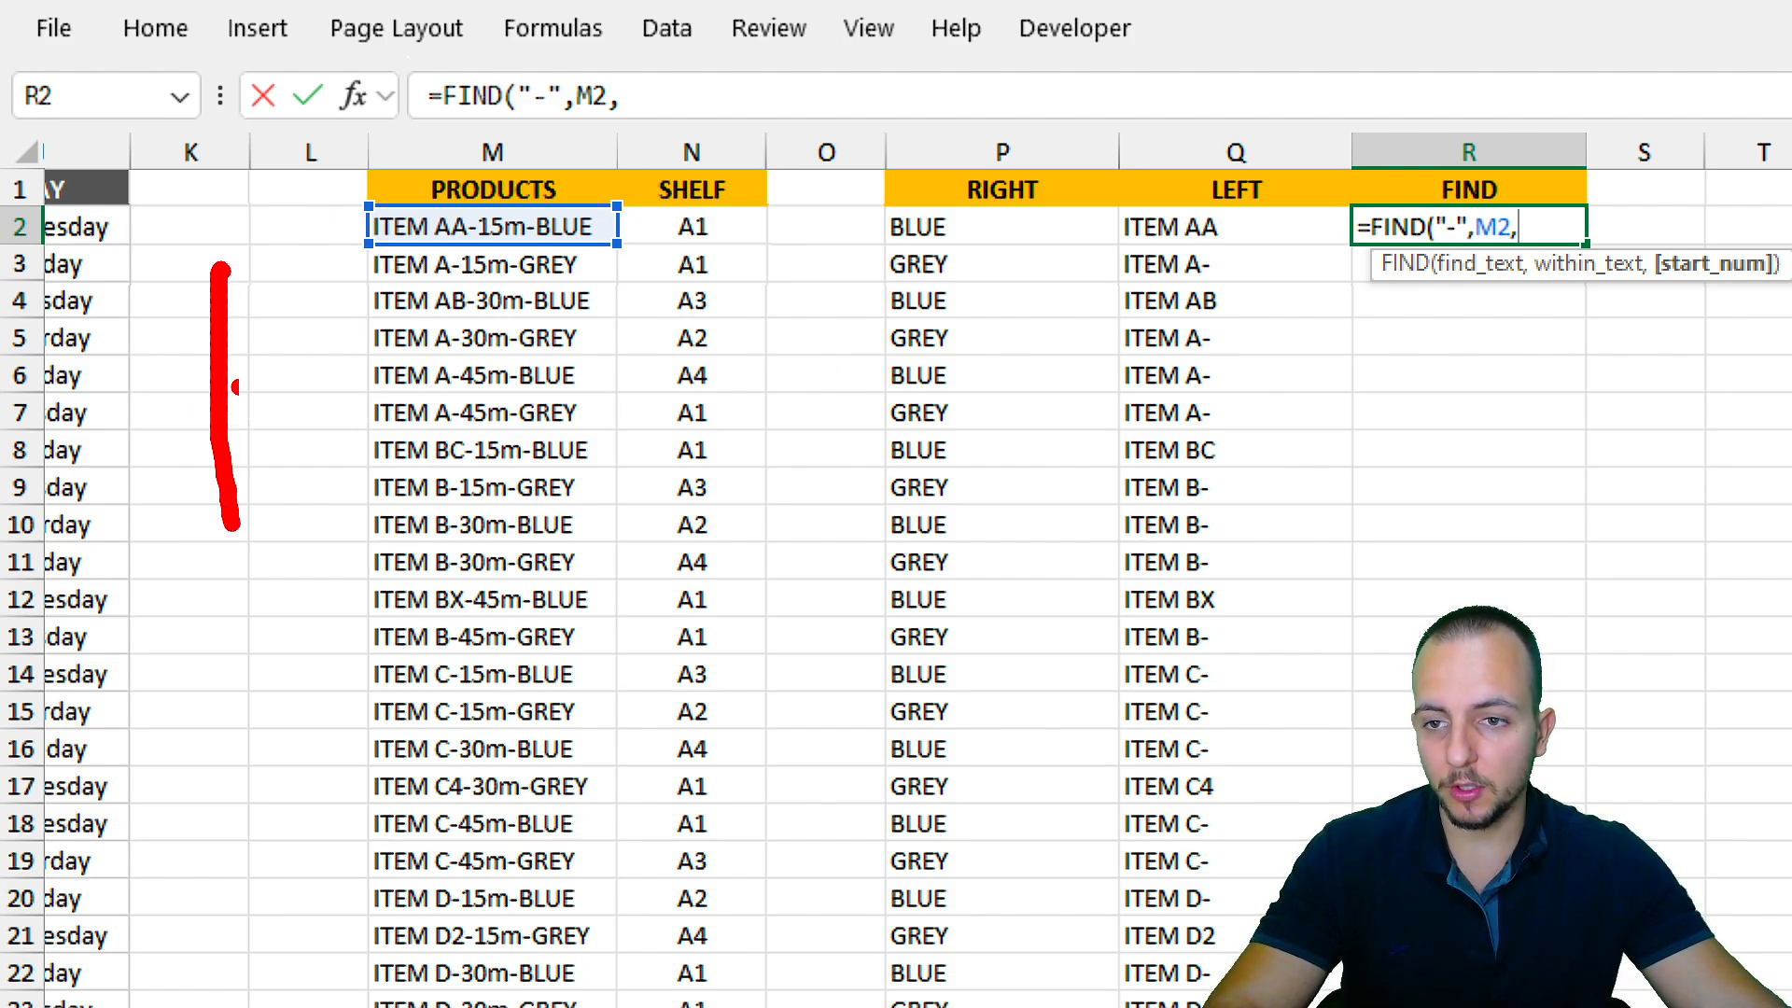
key("ctrl+z")
left_click_drag(489, 180, 494, 284)
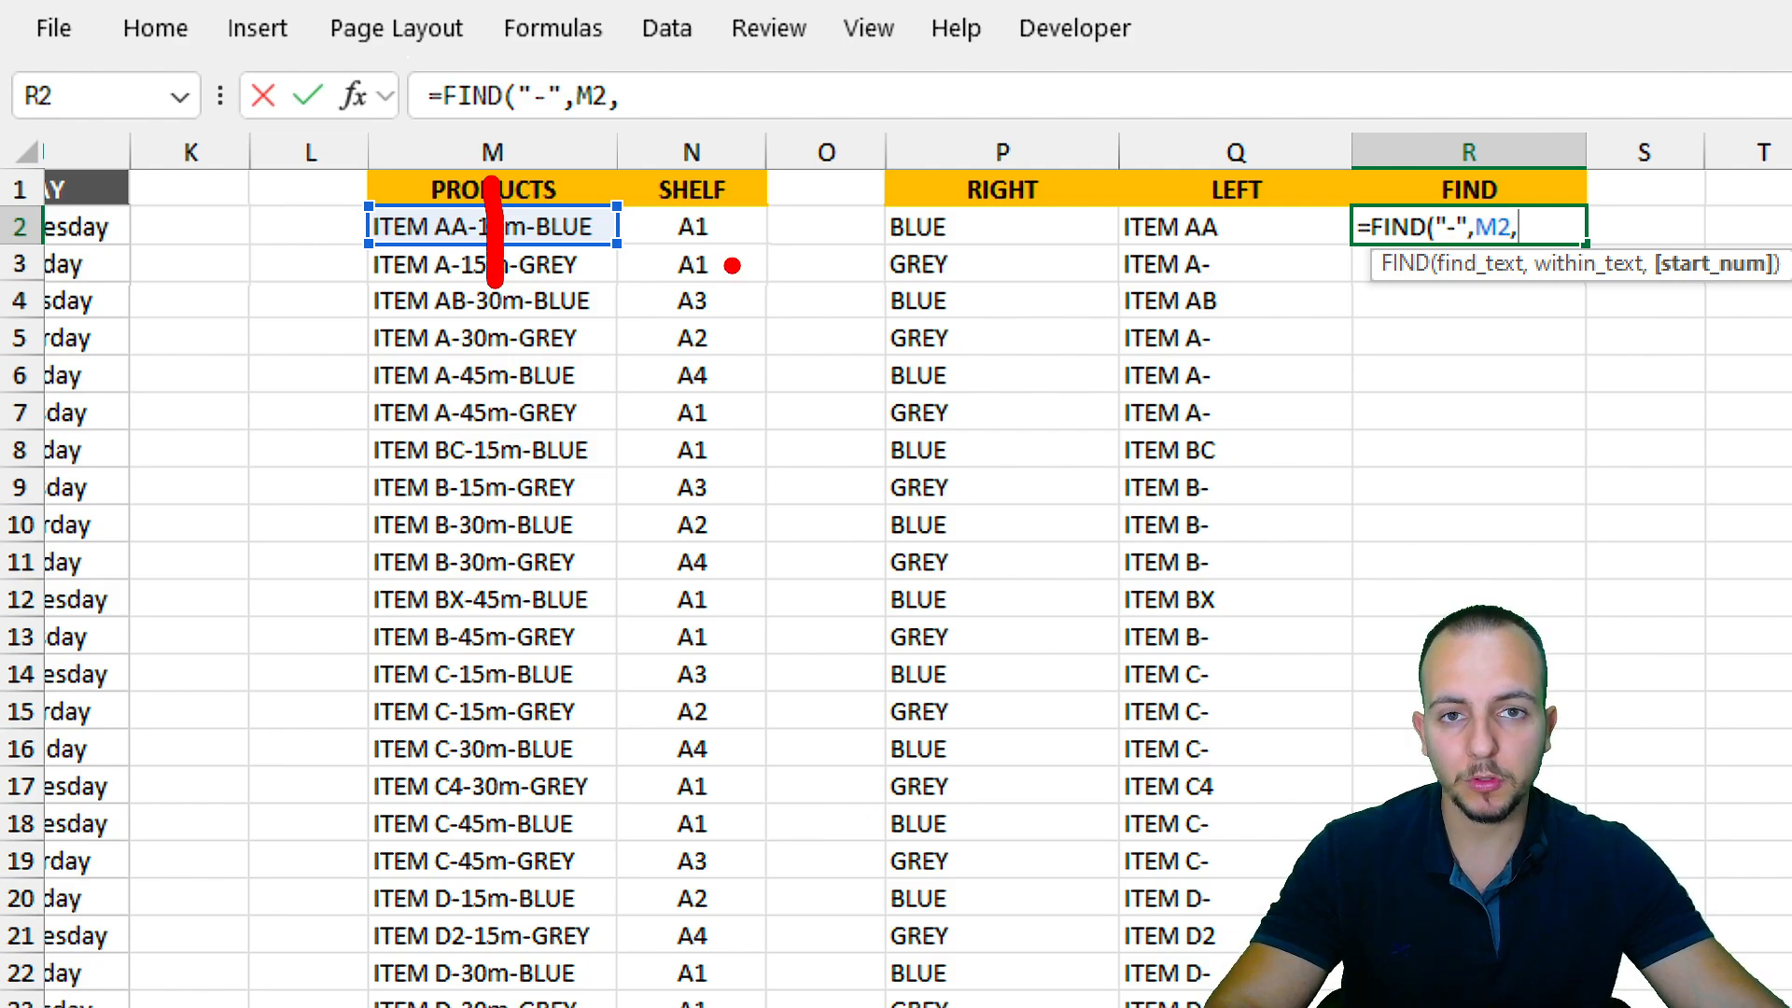
key("ctrl+z")
mouse_move(371, 183)
left_mouse_down()
mouse_move(347, 250)
mouse_move(384, 182)
left_mouse_up()
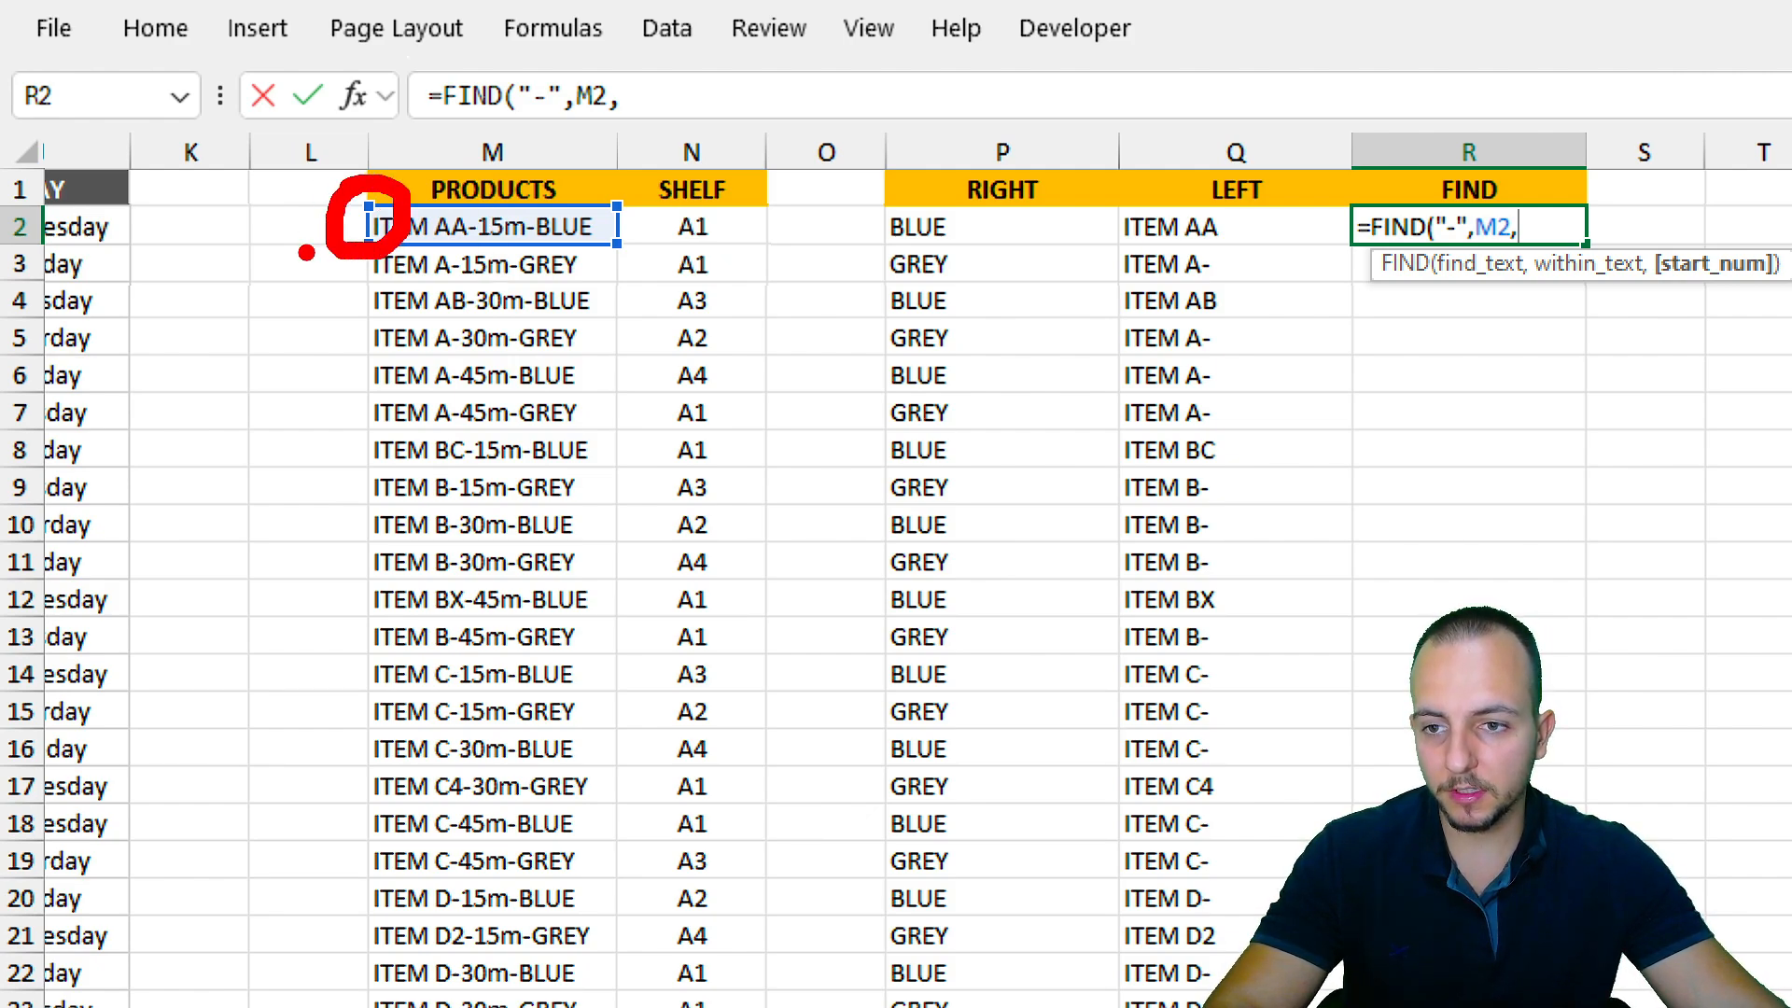
key("Escape")
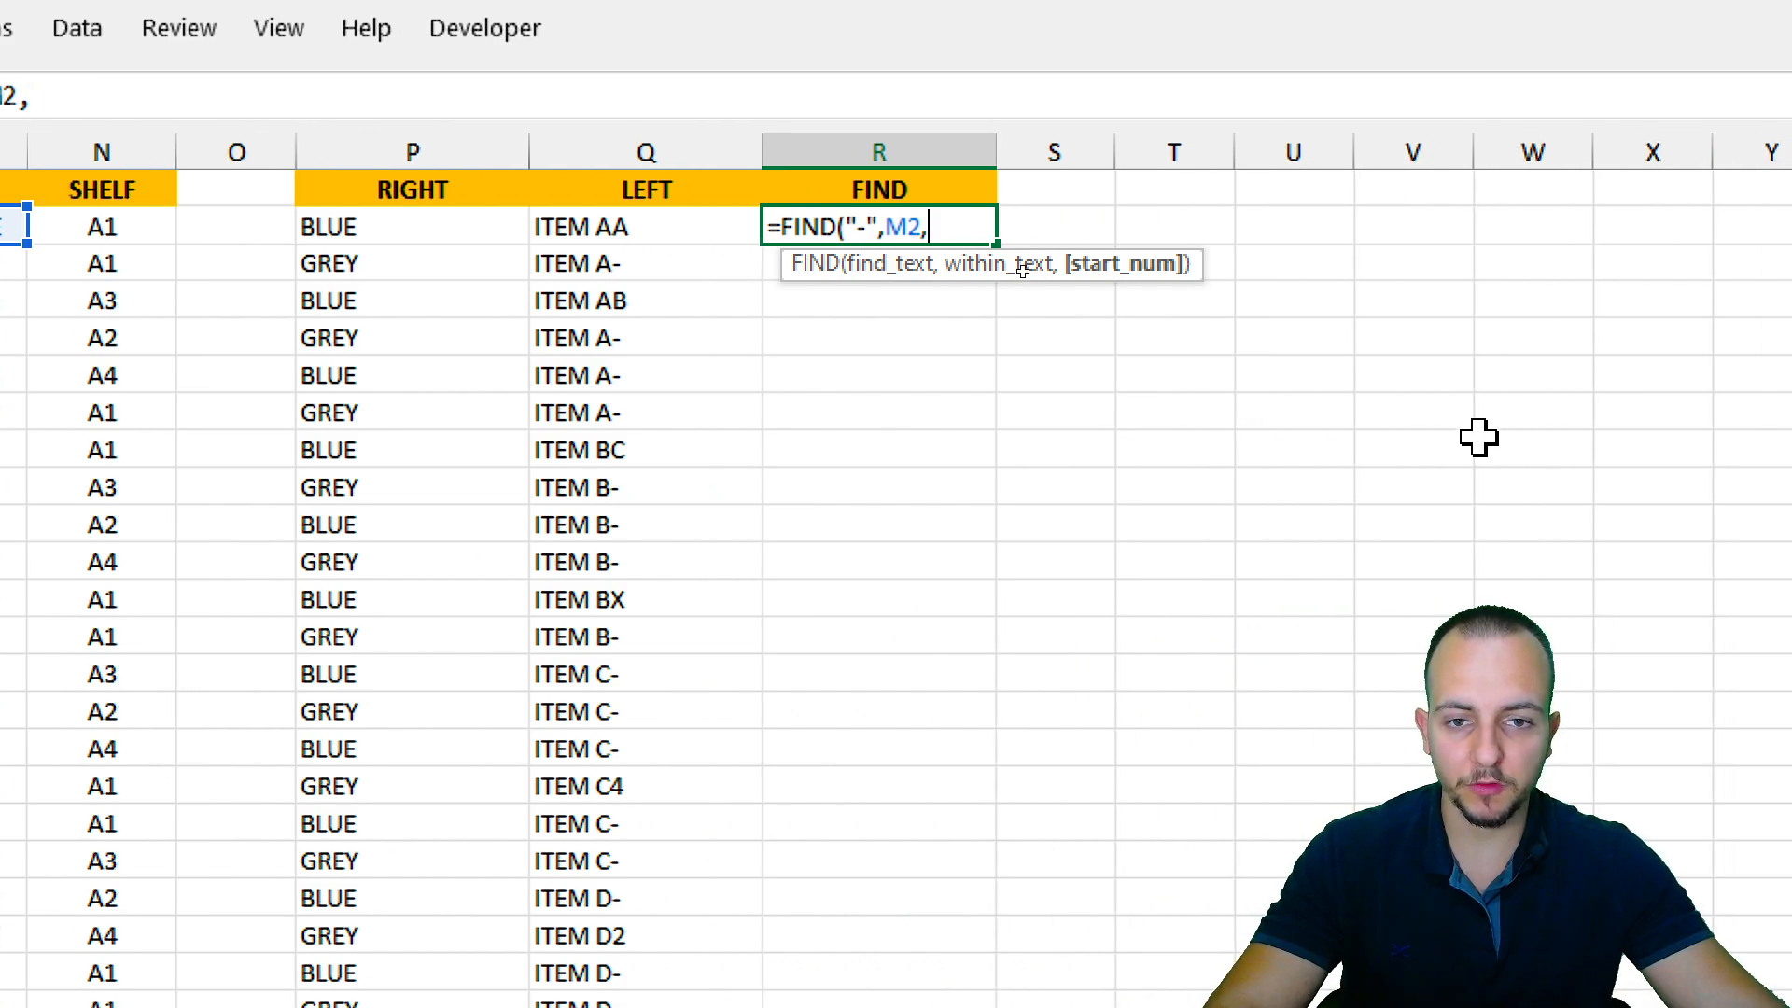
Complete R2's formula without a start number, as =FIND("-",M2).
key("BackSpace")
type(")")
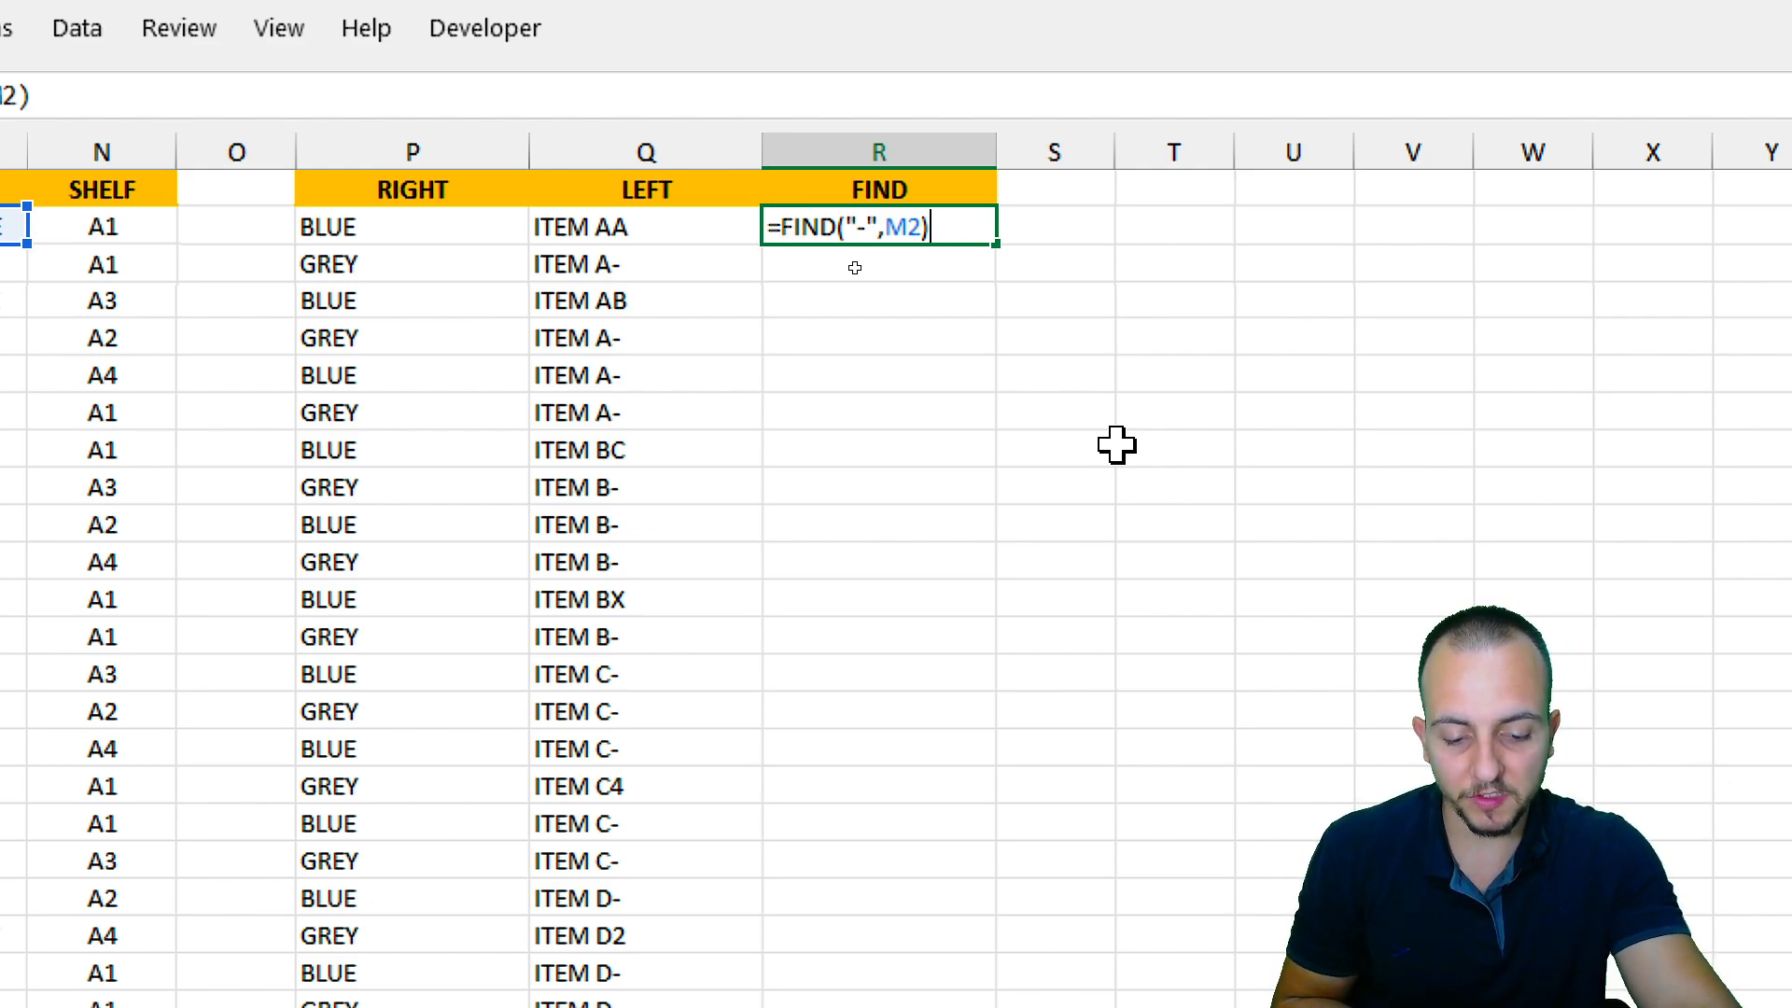
key("Return")
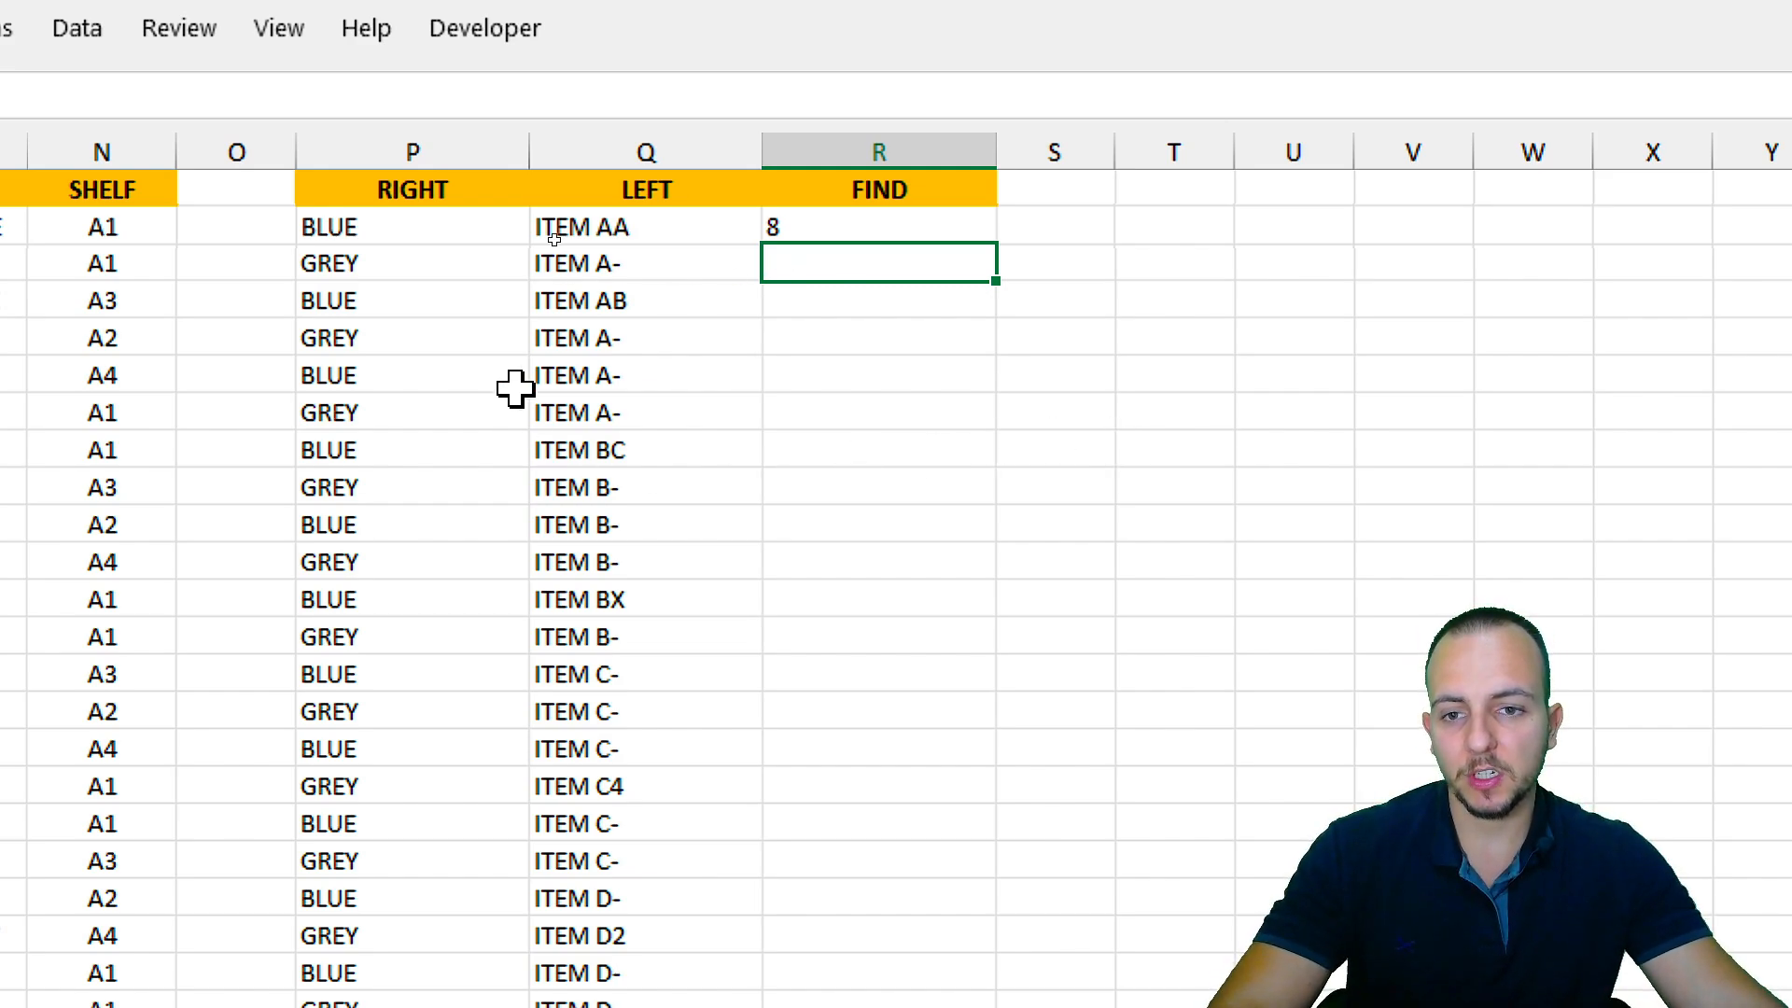
Check R2's FIND result by counting the characters up to the first hyphen in M2's product name.
left_click(887, 232)
mouse_move(839, 207)
left_mouse_down()
mouse_move(784, 185)
mouse_move(826, 257)
mouse_move(830, 207)
left_mouse_up()
key("Escape")
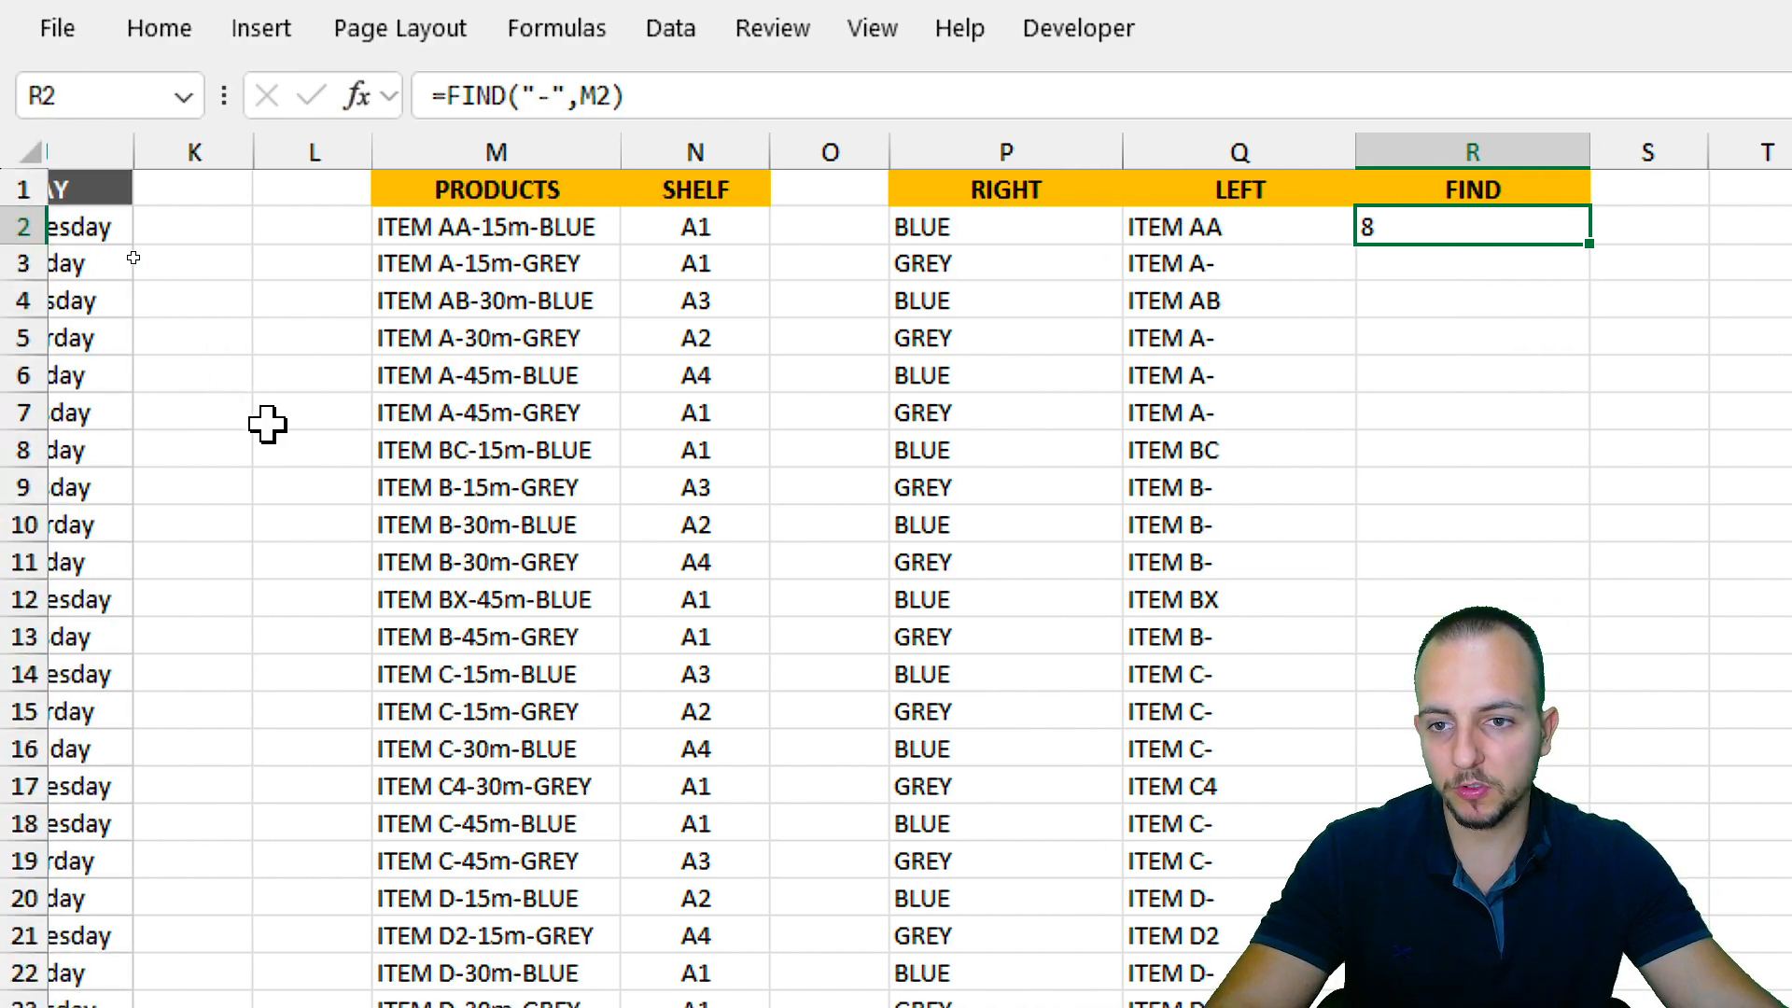
key("ctrl+2")
left_click_drag(478, 248, 522, 381)
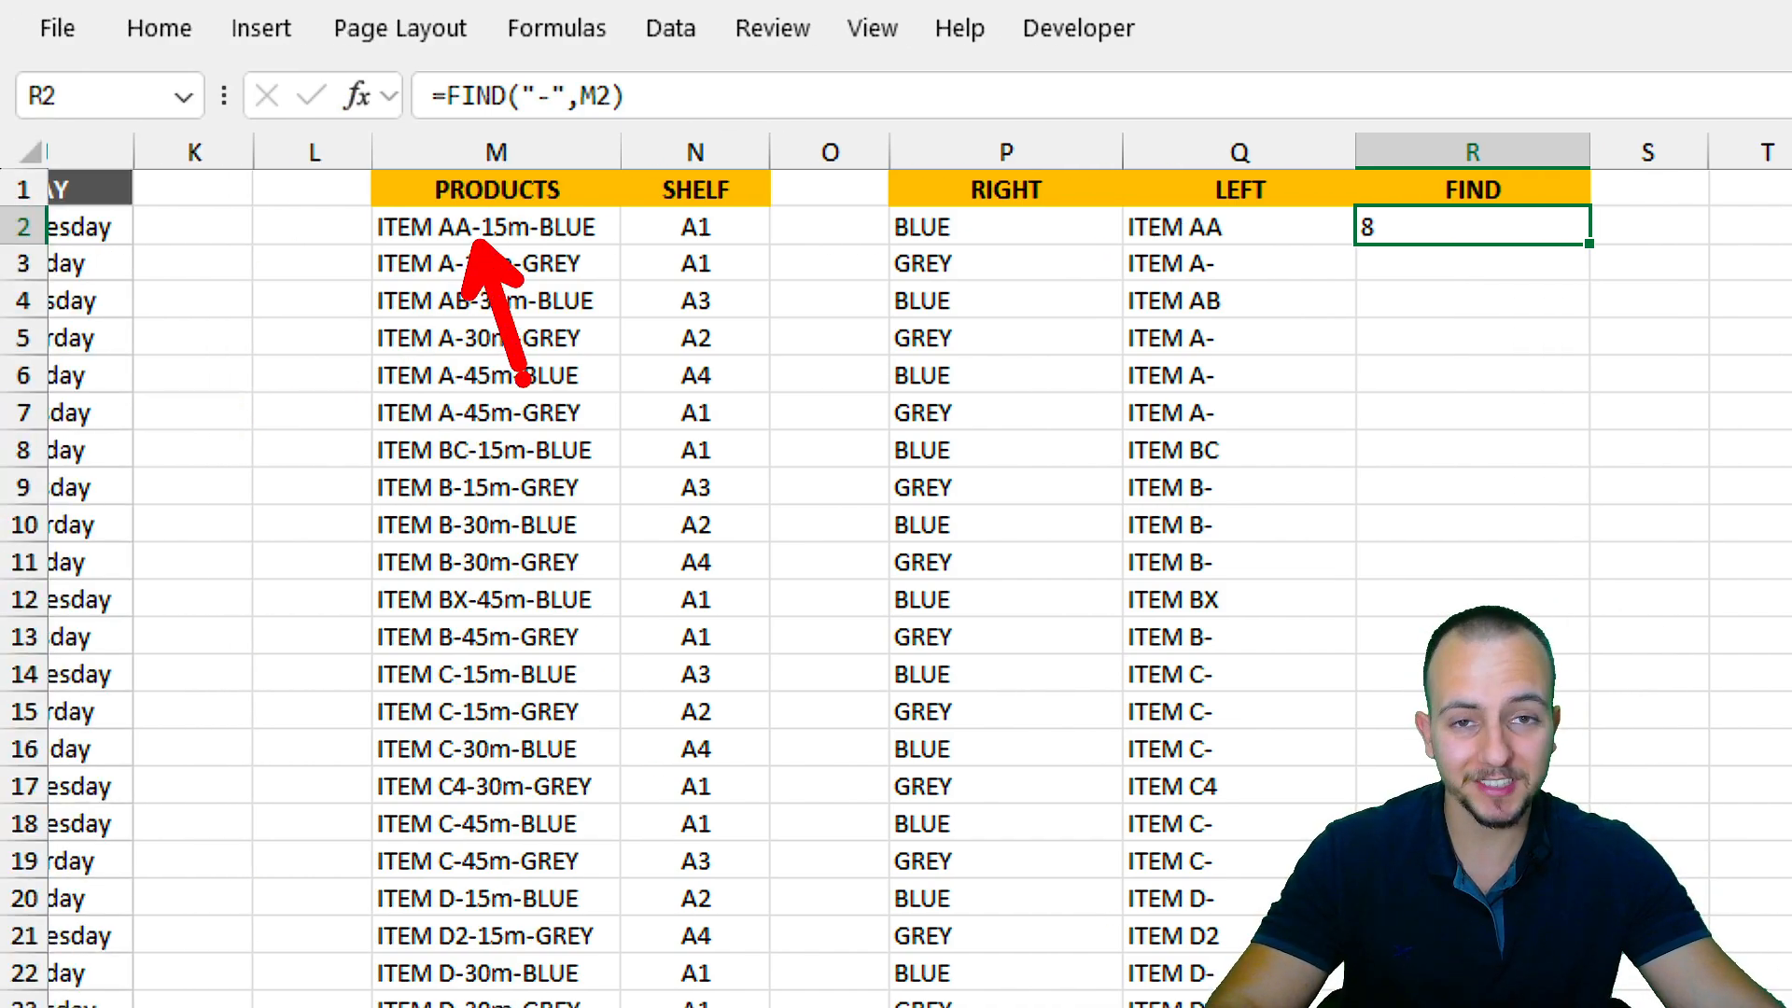
key("e")
mouse_move(379, 247)
left_mouse_down()
mouse_move(327, 336)
mouse_move(381, 200)
mouse_move(424, 244)
mouse_move(481, 207)
mouse_move(462, 187)
left_mouse_up()
key("e")
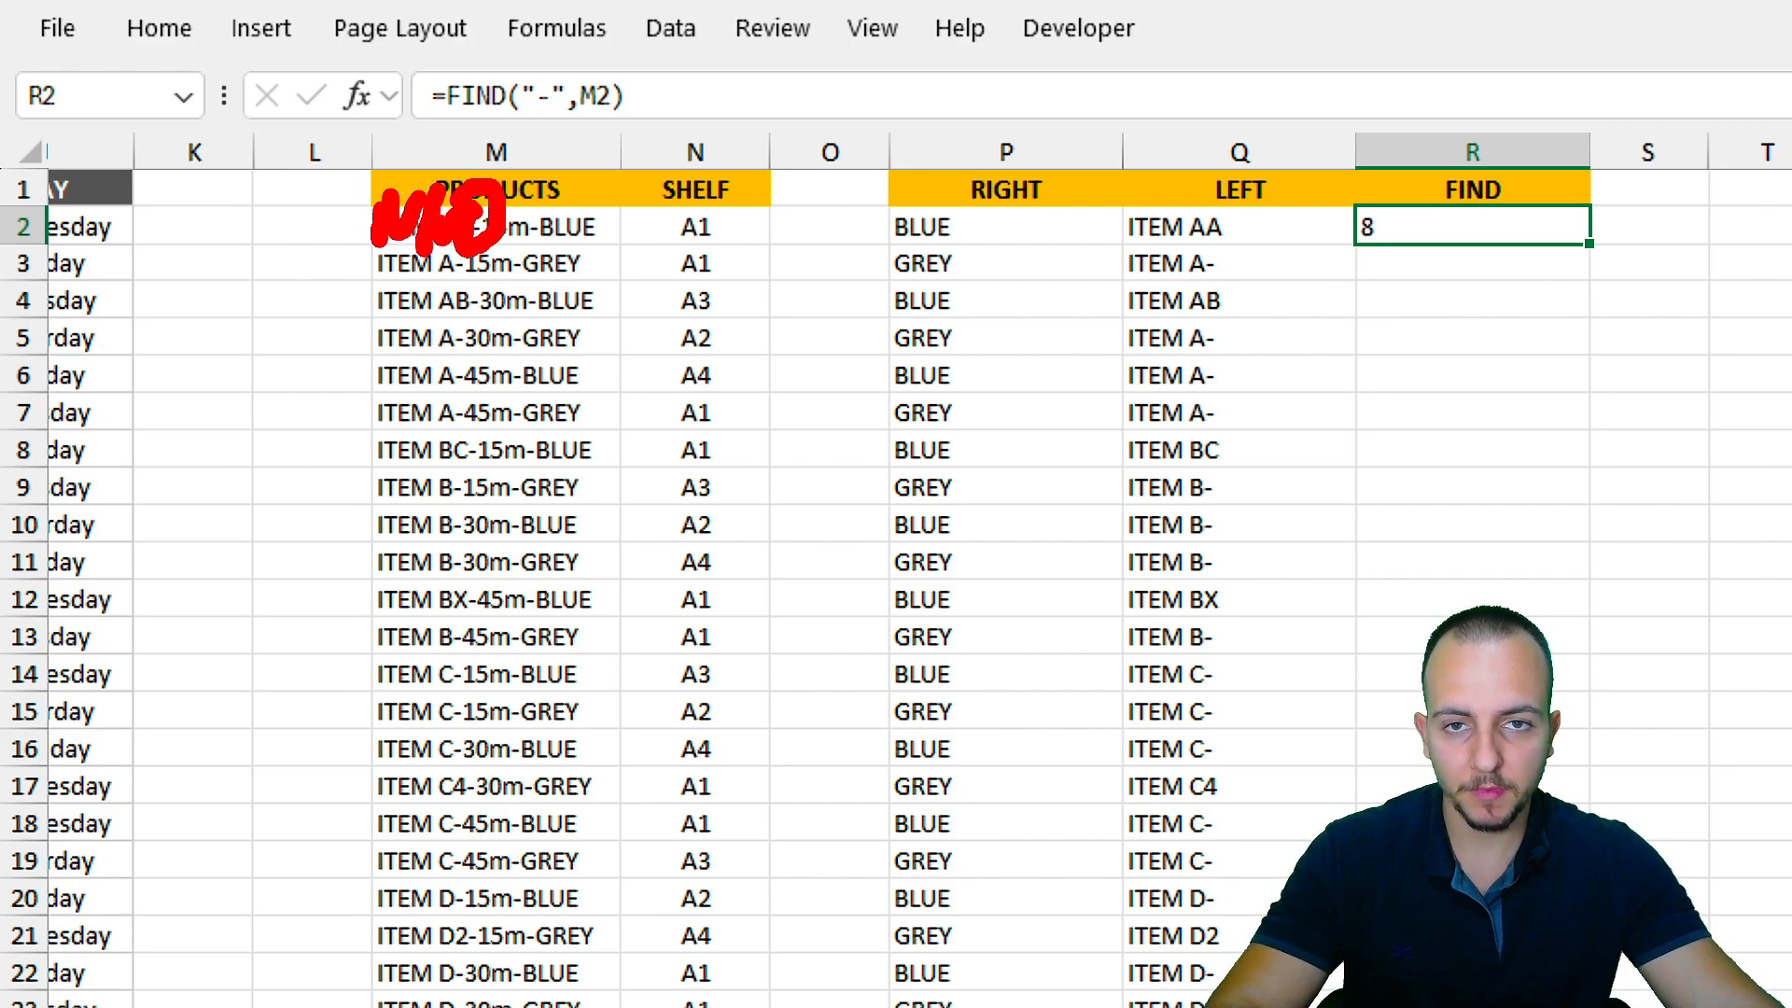
key("Escape")
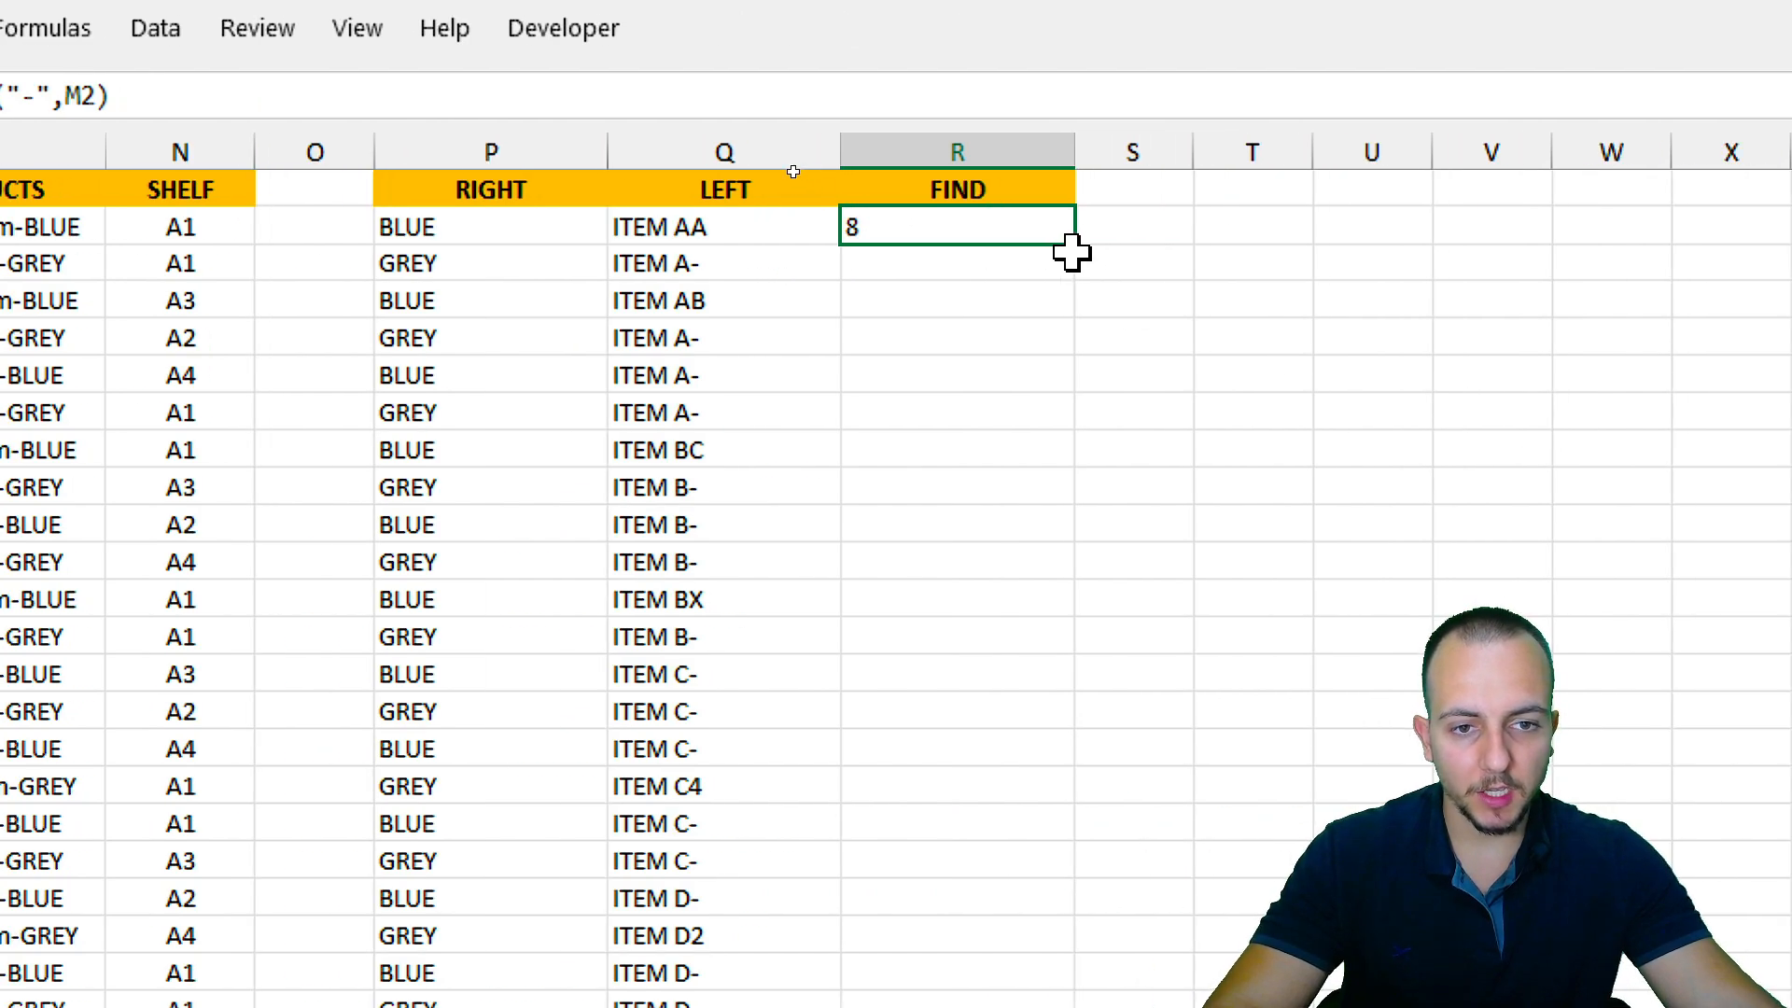
Fill R2's FIND formula down the FIND column for the remaining products.
left_click_drag(1590, 243, 1542, 492)
left_click_drag(1027, 493, 1036, 714)
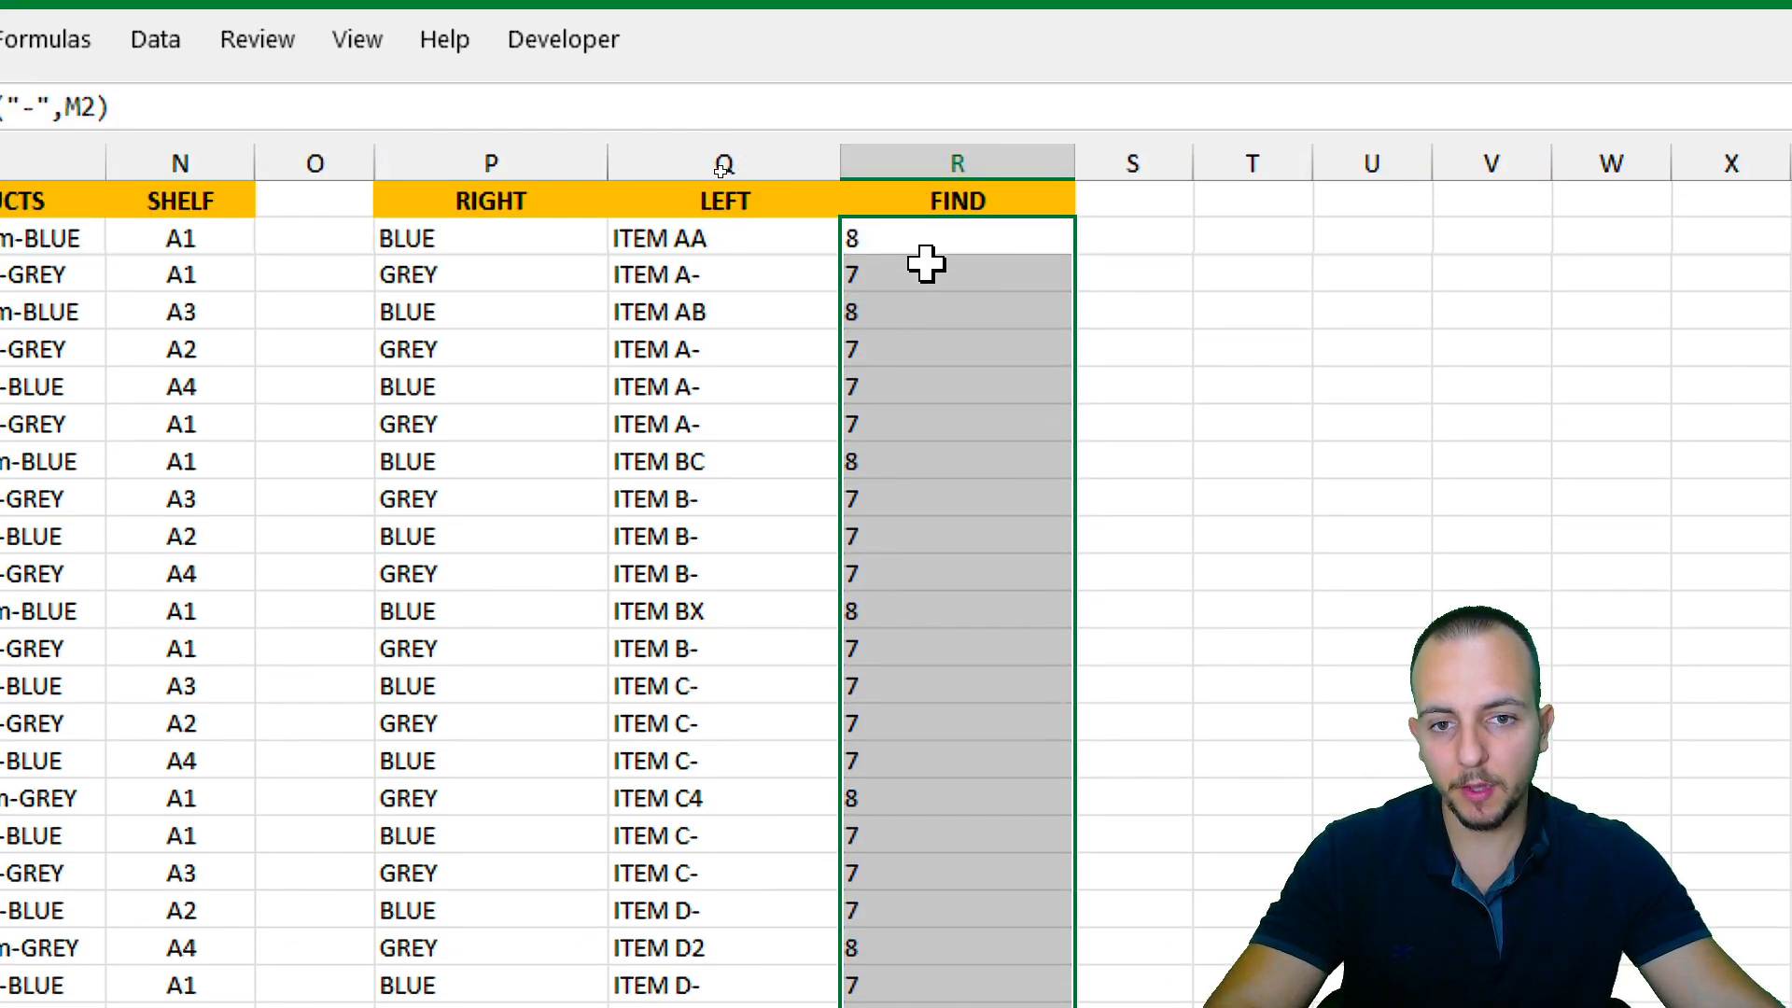
left_click_drag(933, 182, 938, 442)
Review the FIND results in R2 through R4 and across the whole FIND column.
left_click(948, 216)
left_click(907, 240)
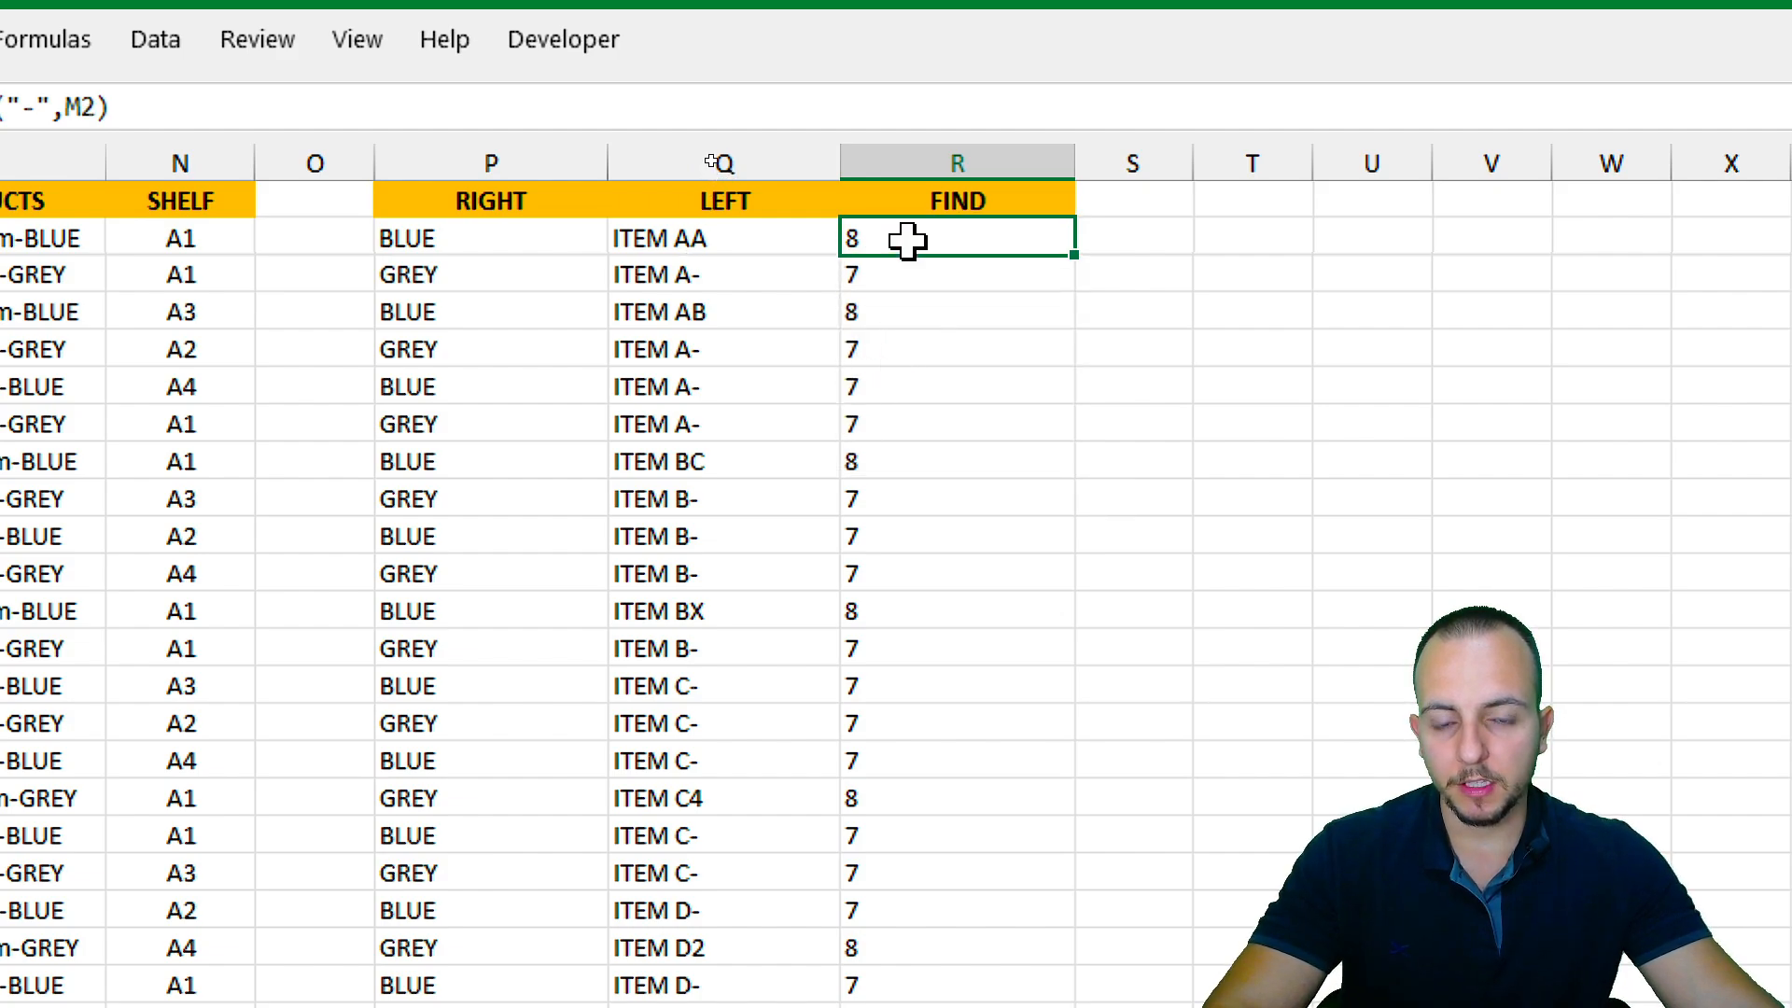
left_click(960, 281)
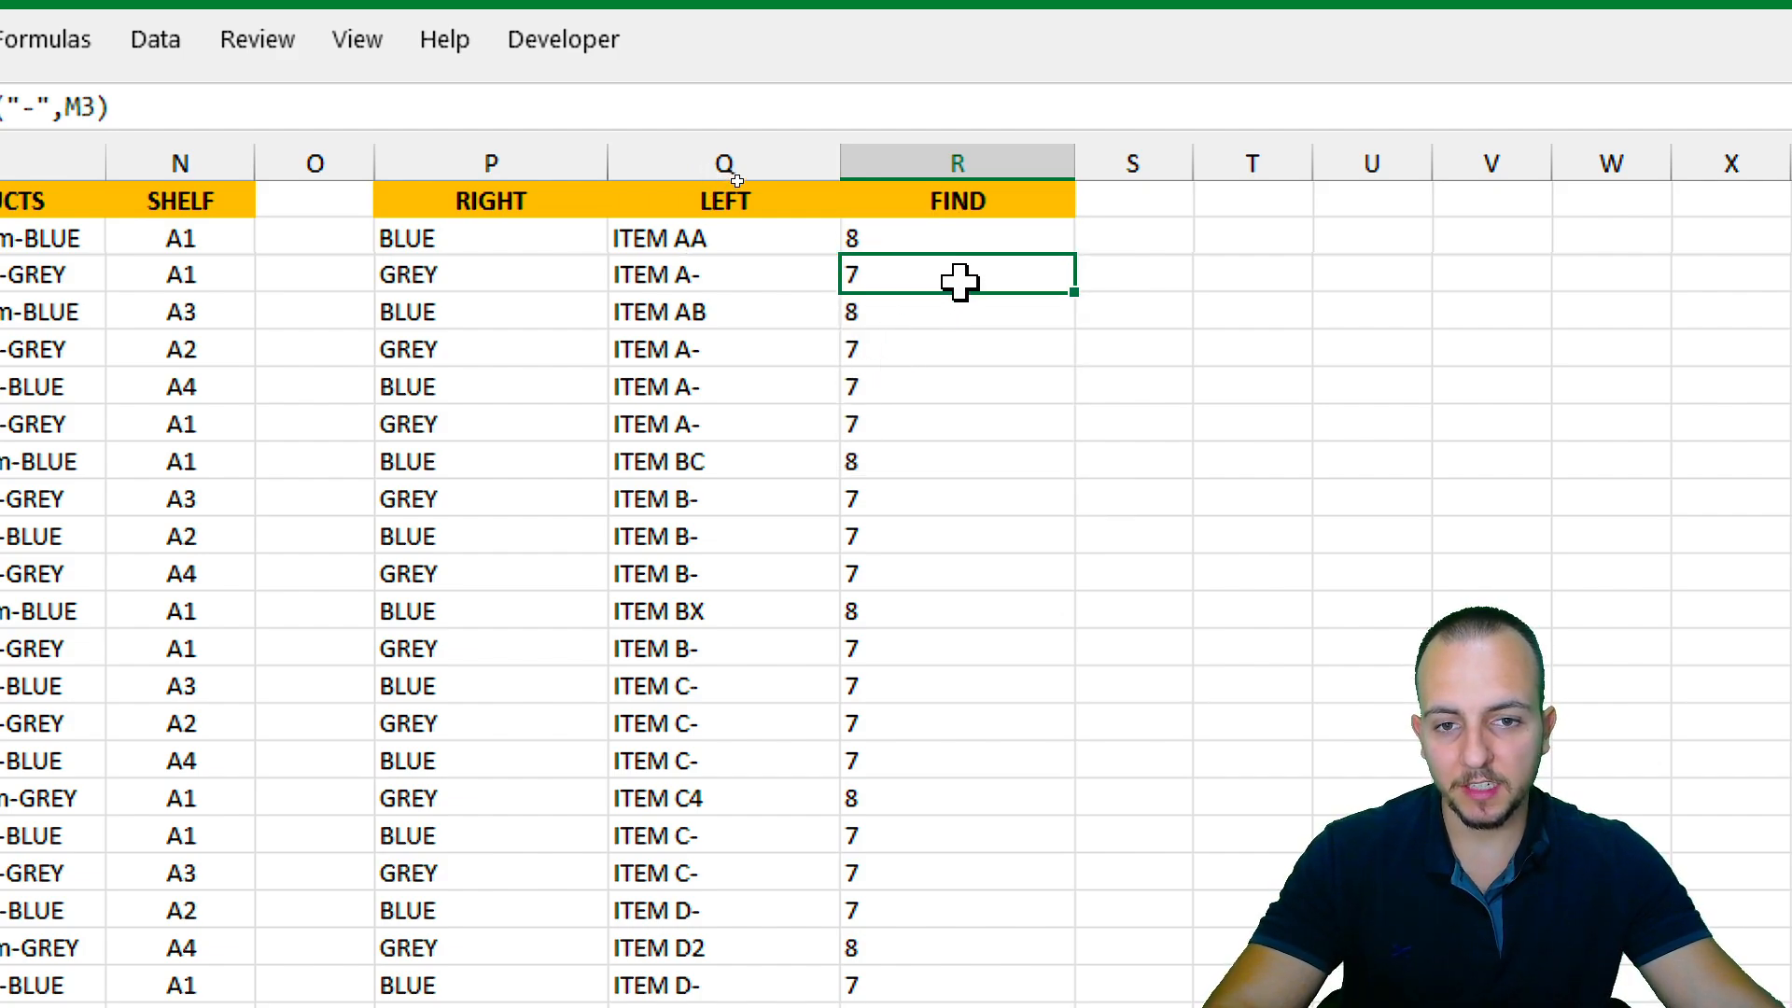
left_click(910, 315)
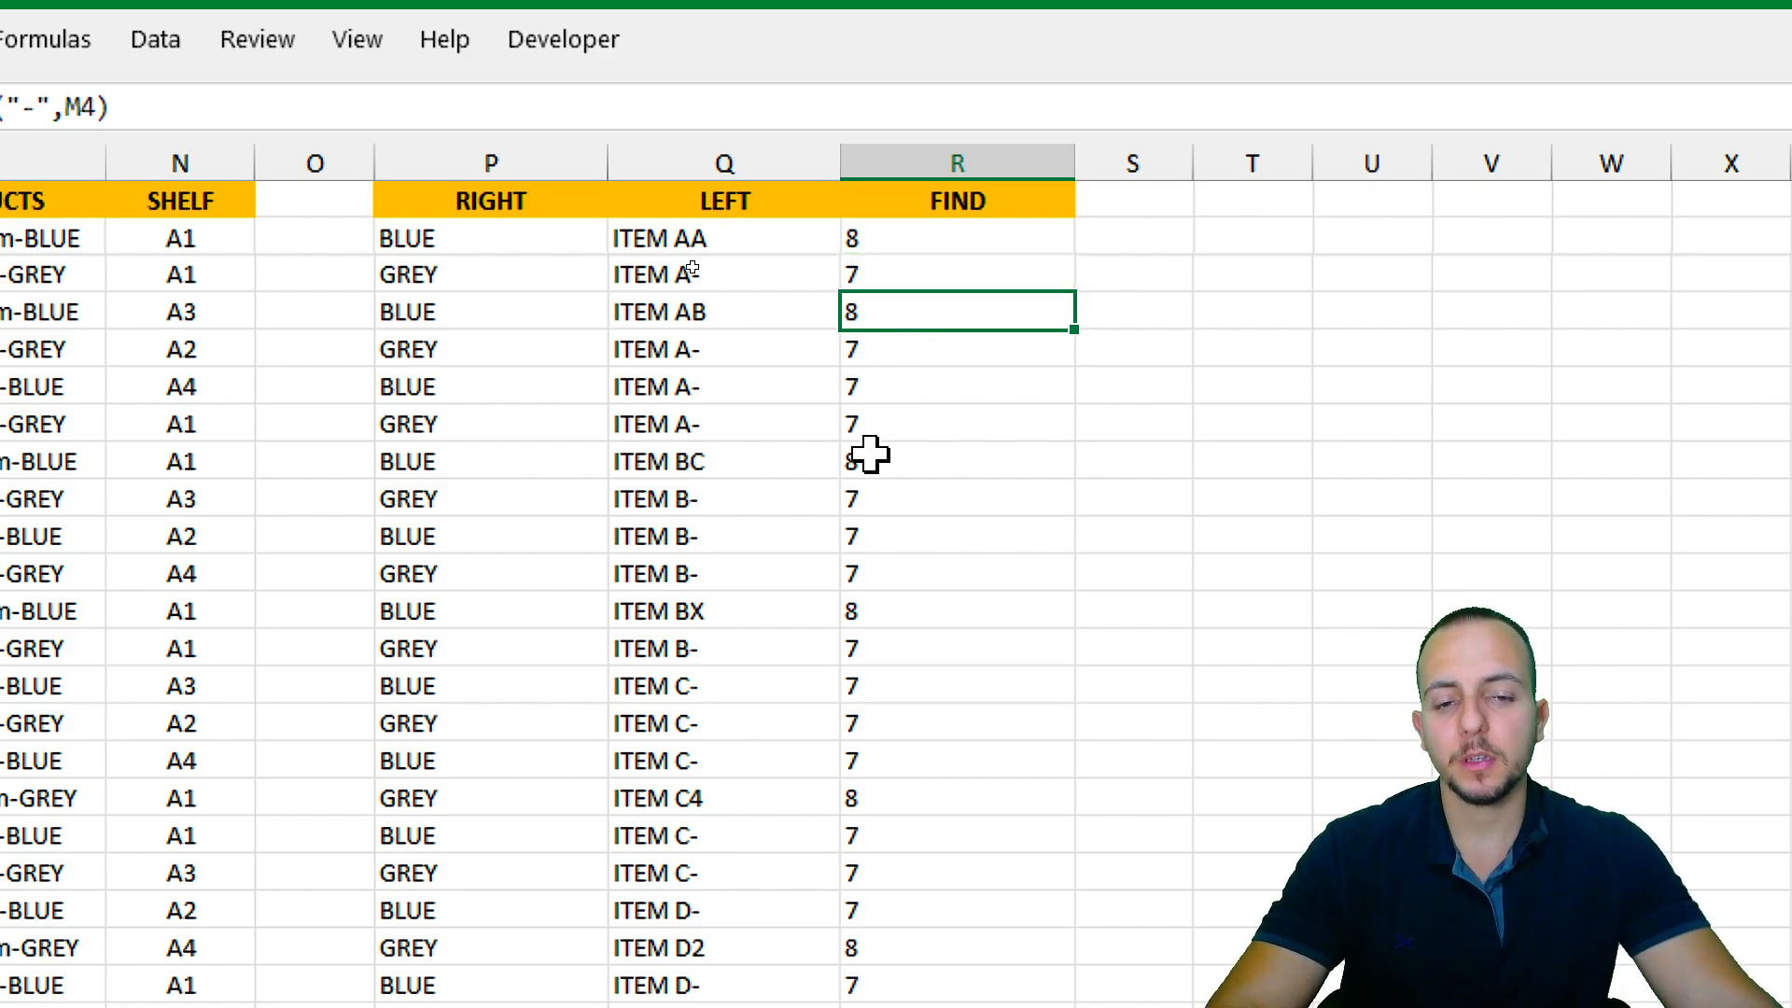
left_click(949, 160)
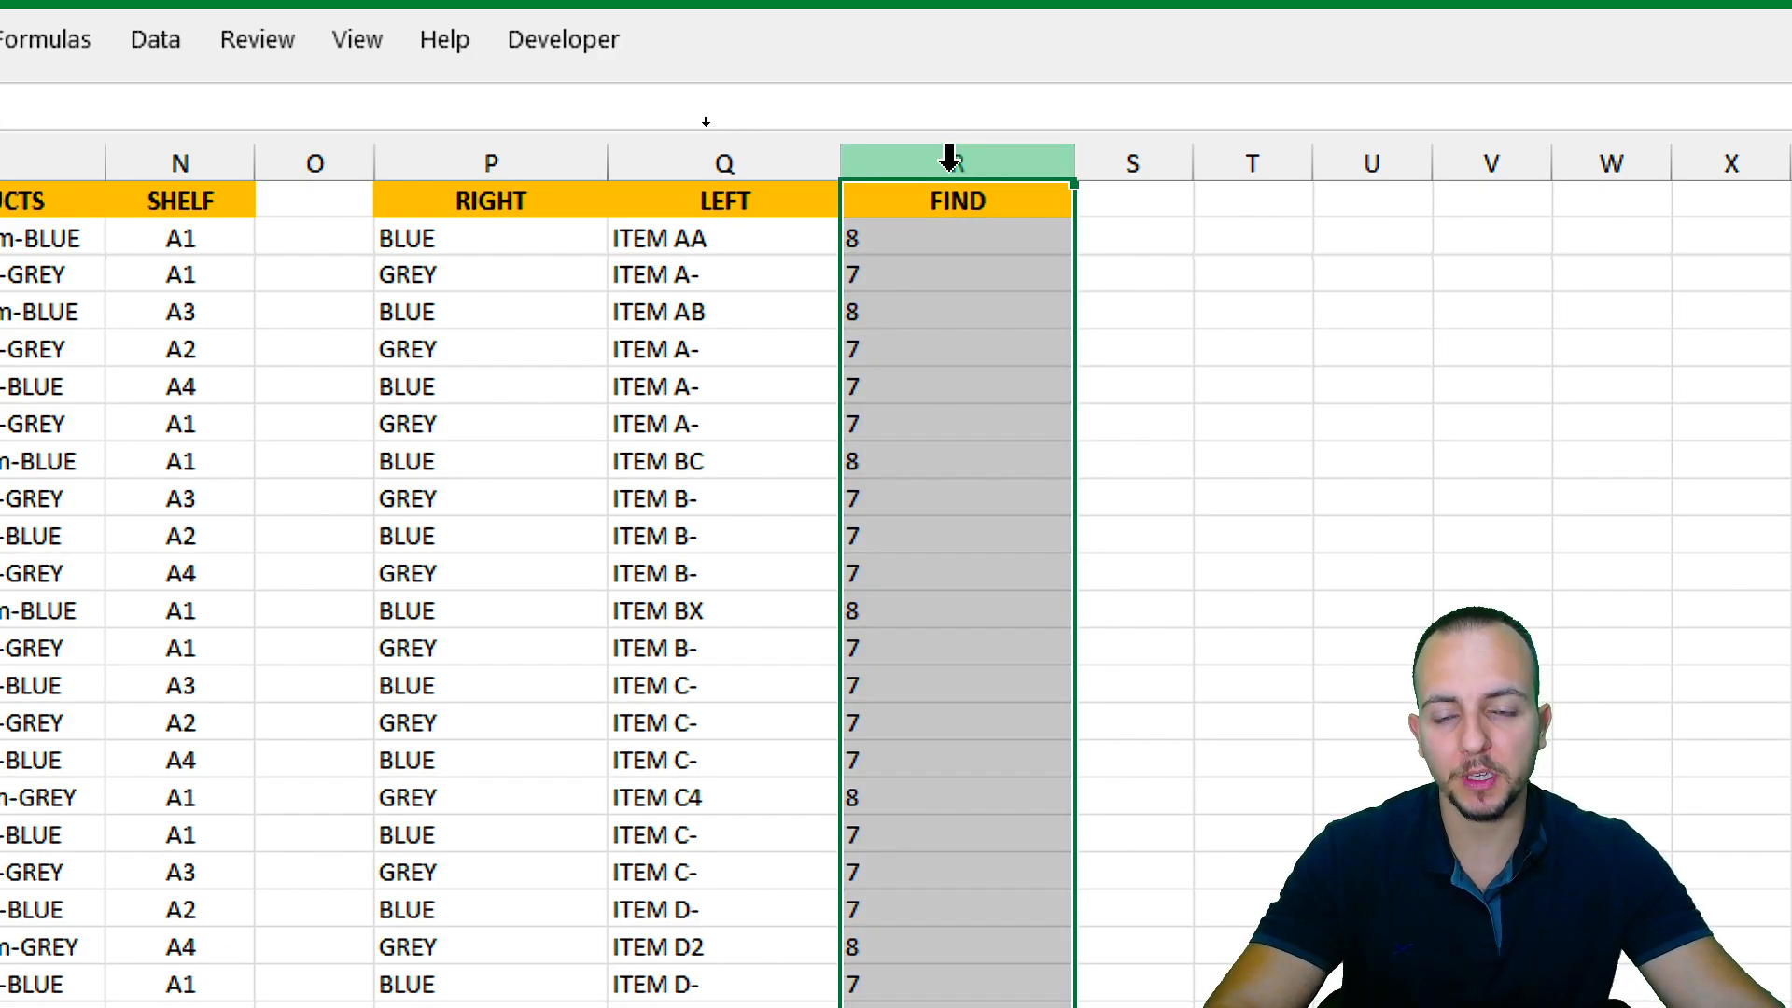
Compare the fixed number of characters in Q2's LEFT formula with the hyphen position in R2.
left_click(765, 161)
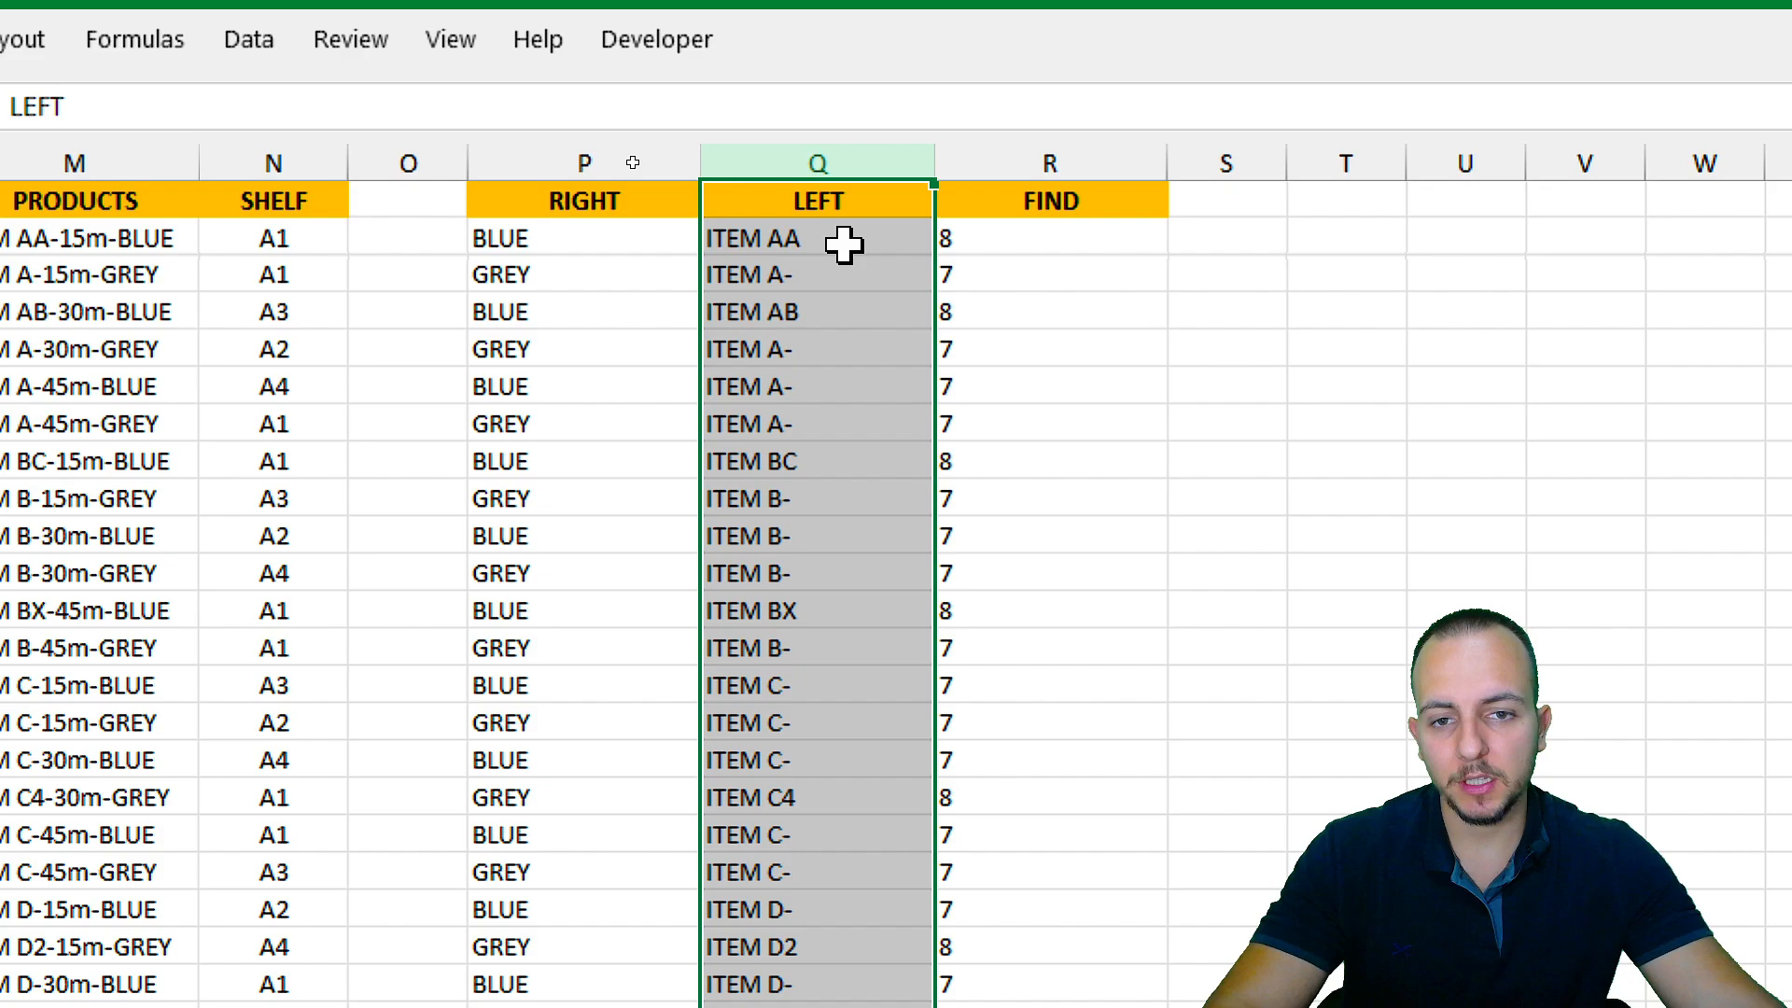
double_click(844, 245)
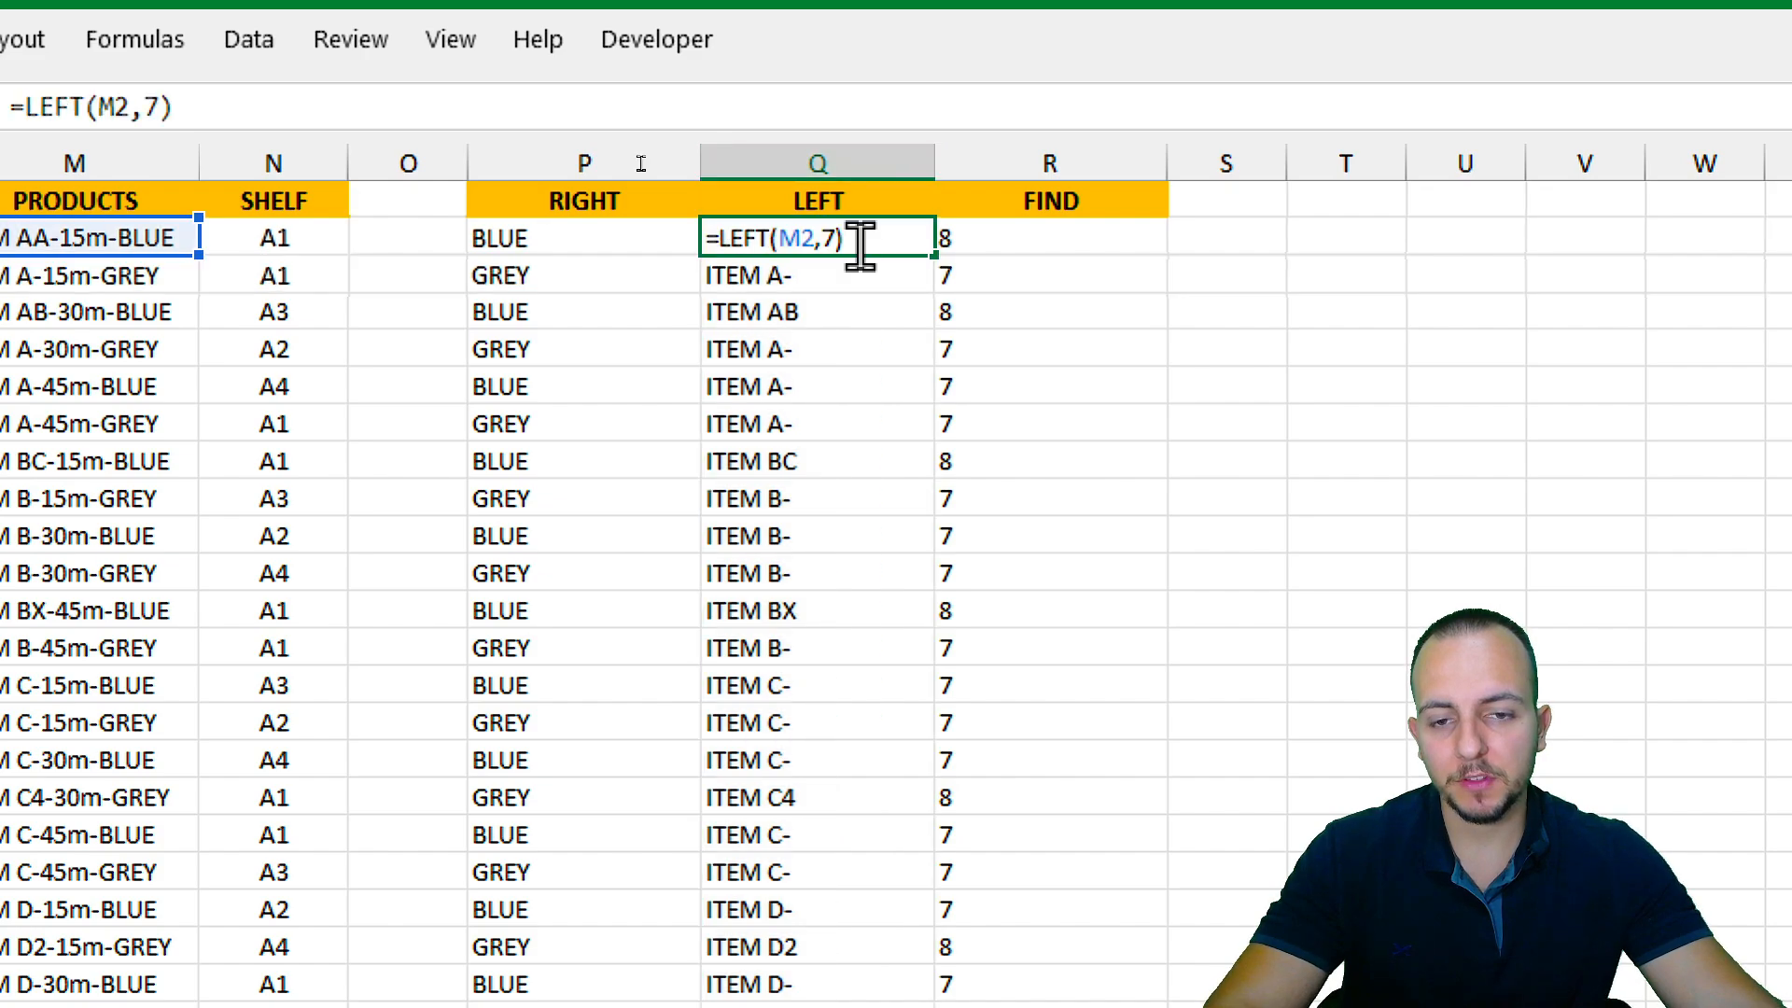
double_click(829, 241)
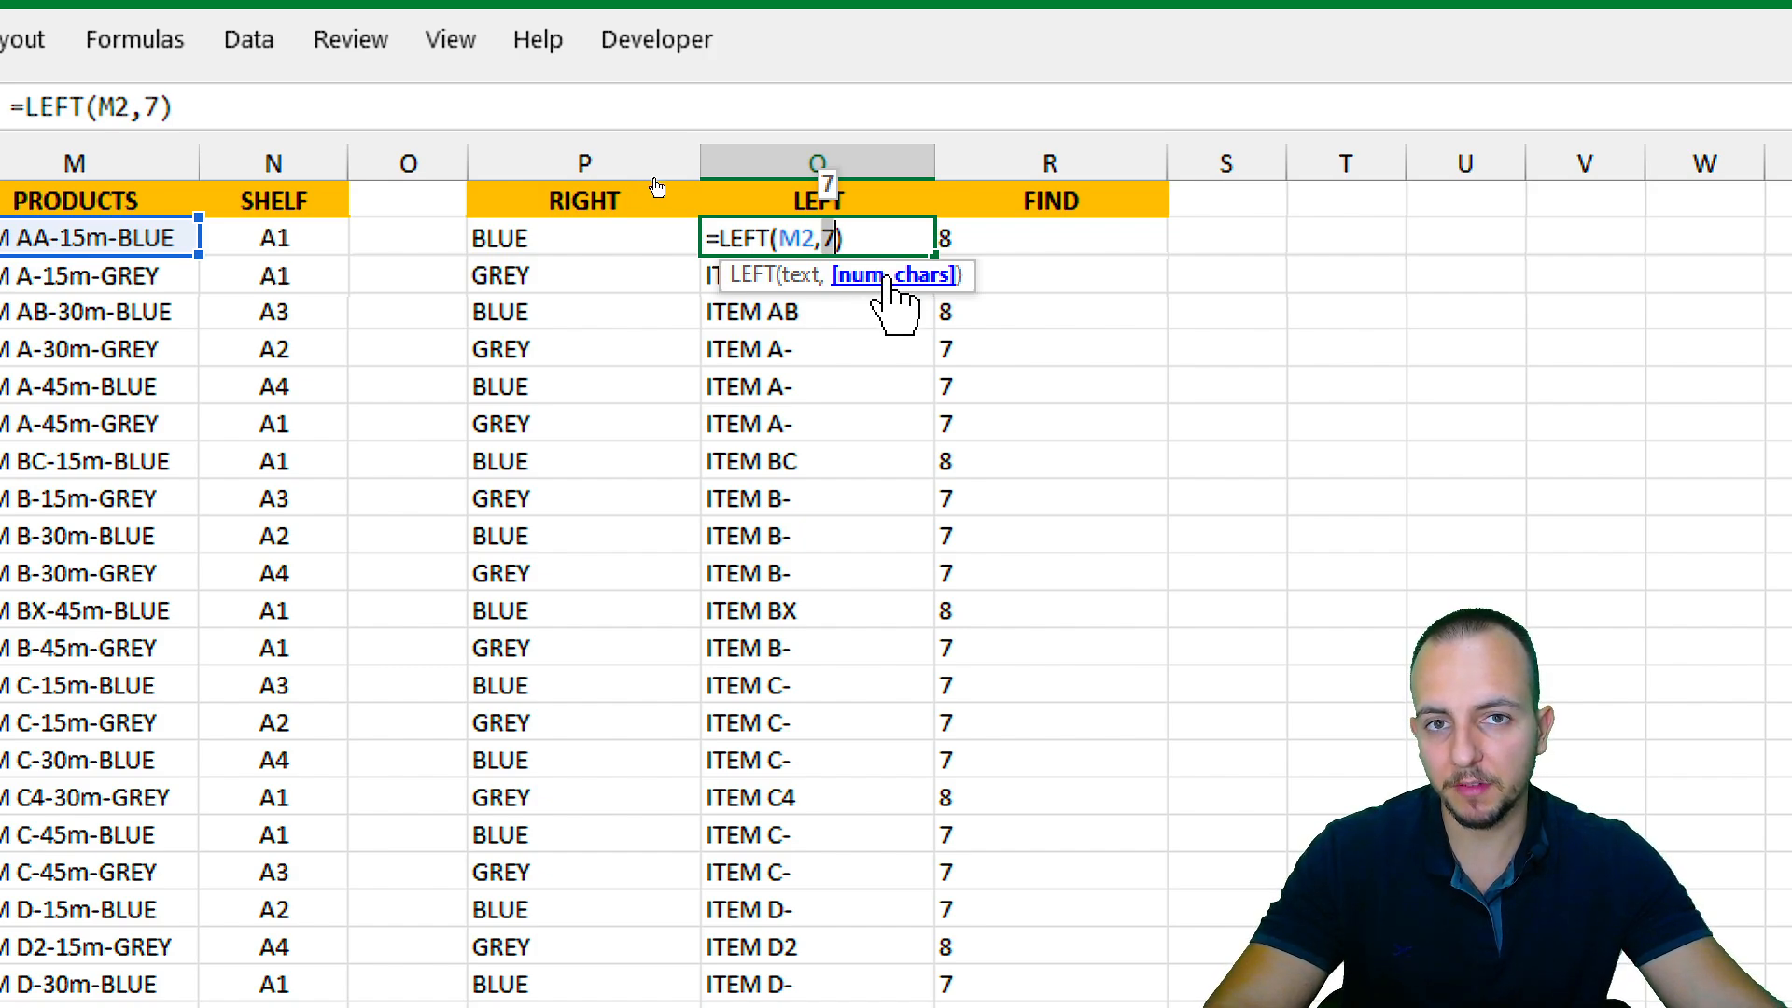
key("Escape")
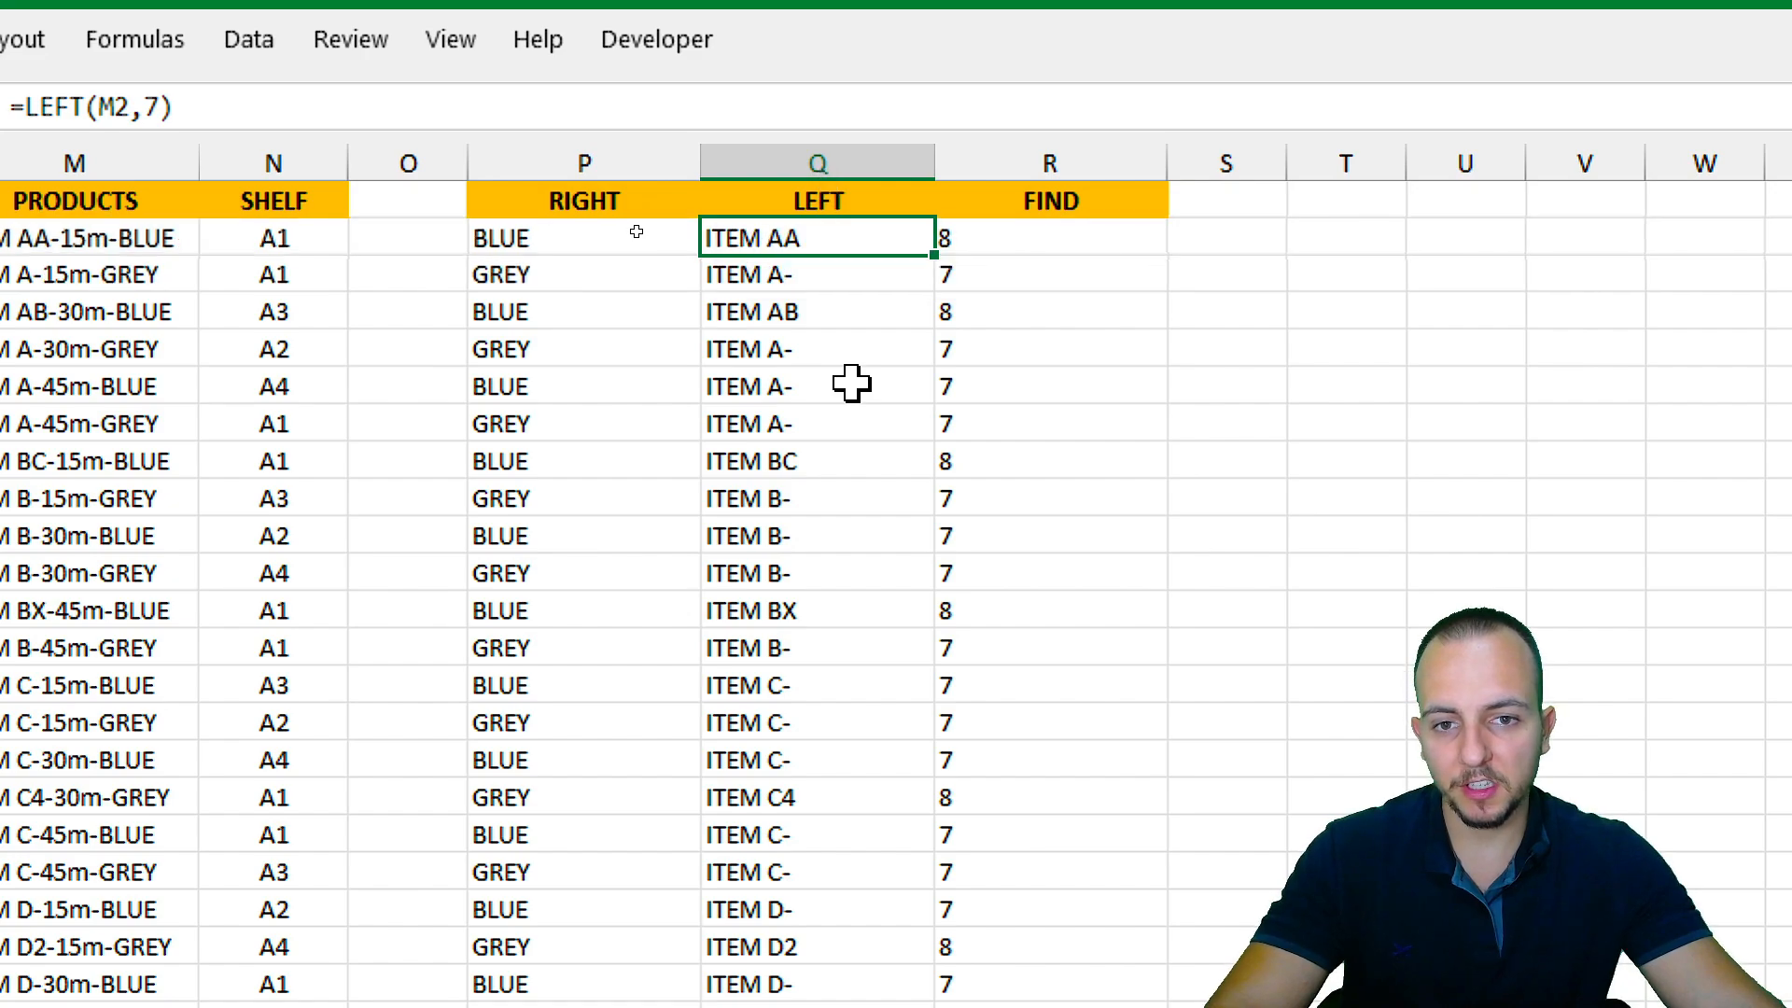
mouse_move(907, 196)
left_mouse_down()
mouse_move(993, 265)
mouse_move(1192, 184)
left_mouse_up()
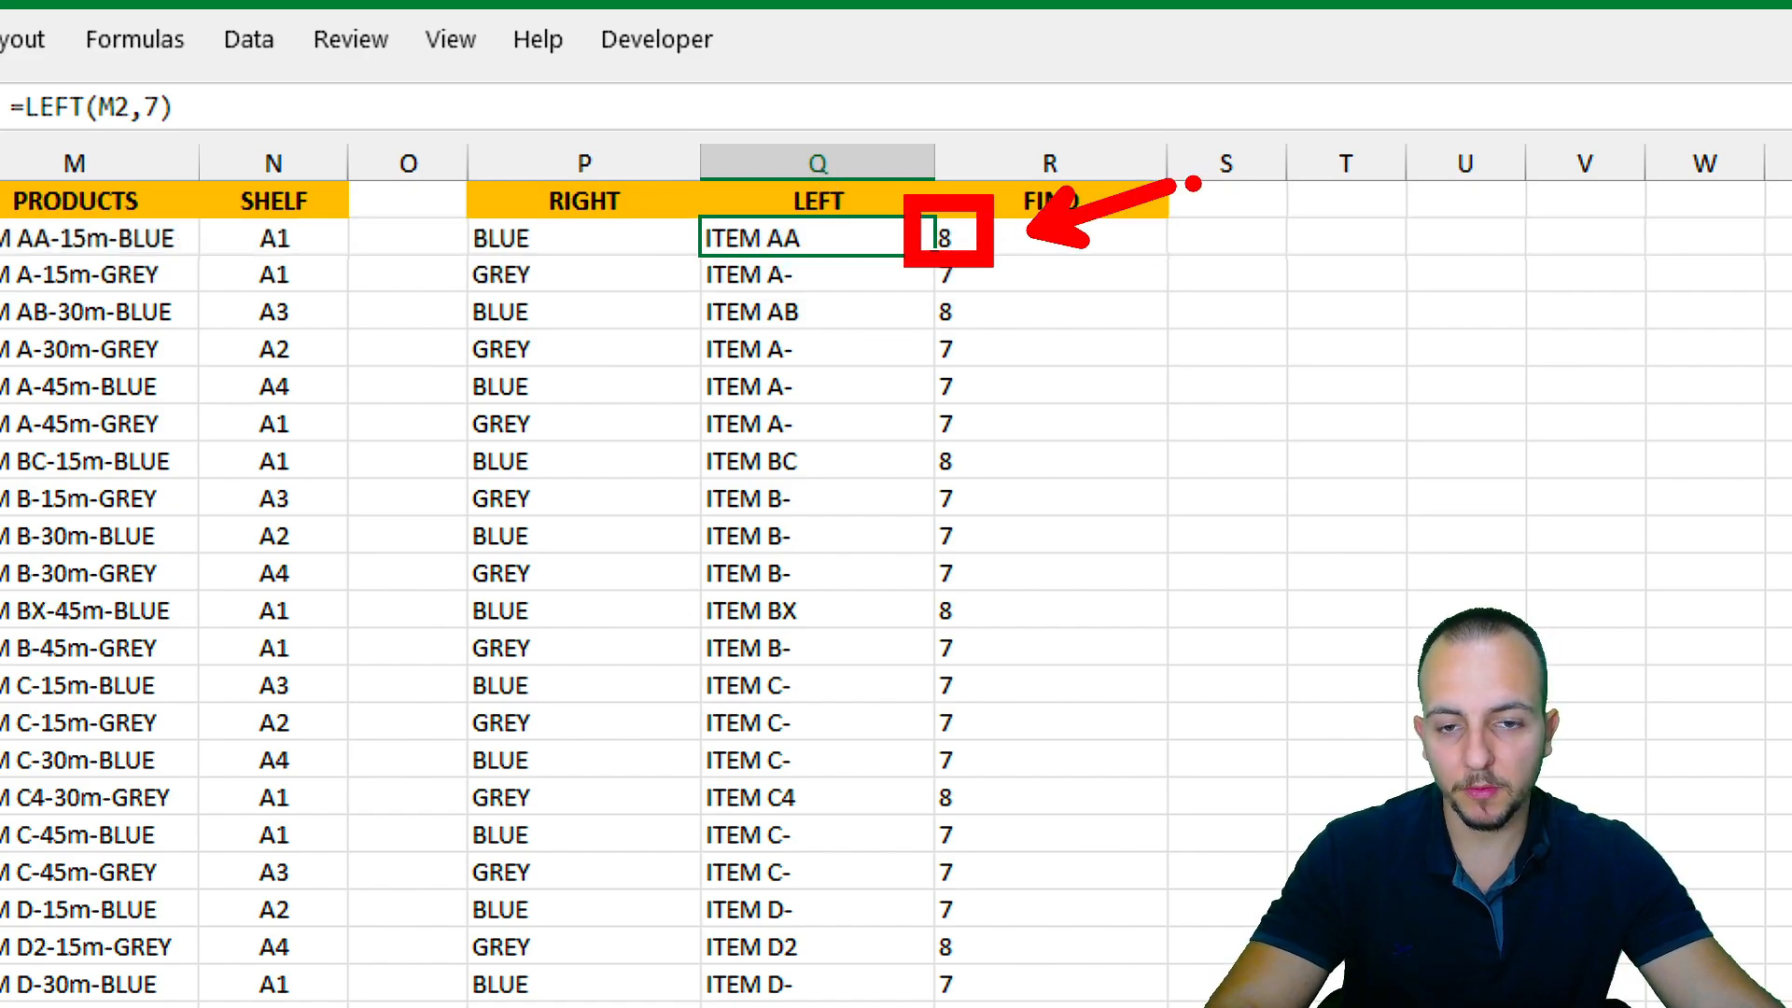
key("Escape")
Inspect the number of characters in Q3's LEFT formula against the product name in M3, keeping the formula.
left_click(820, 276)
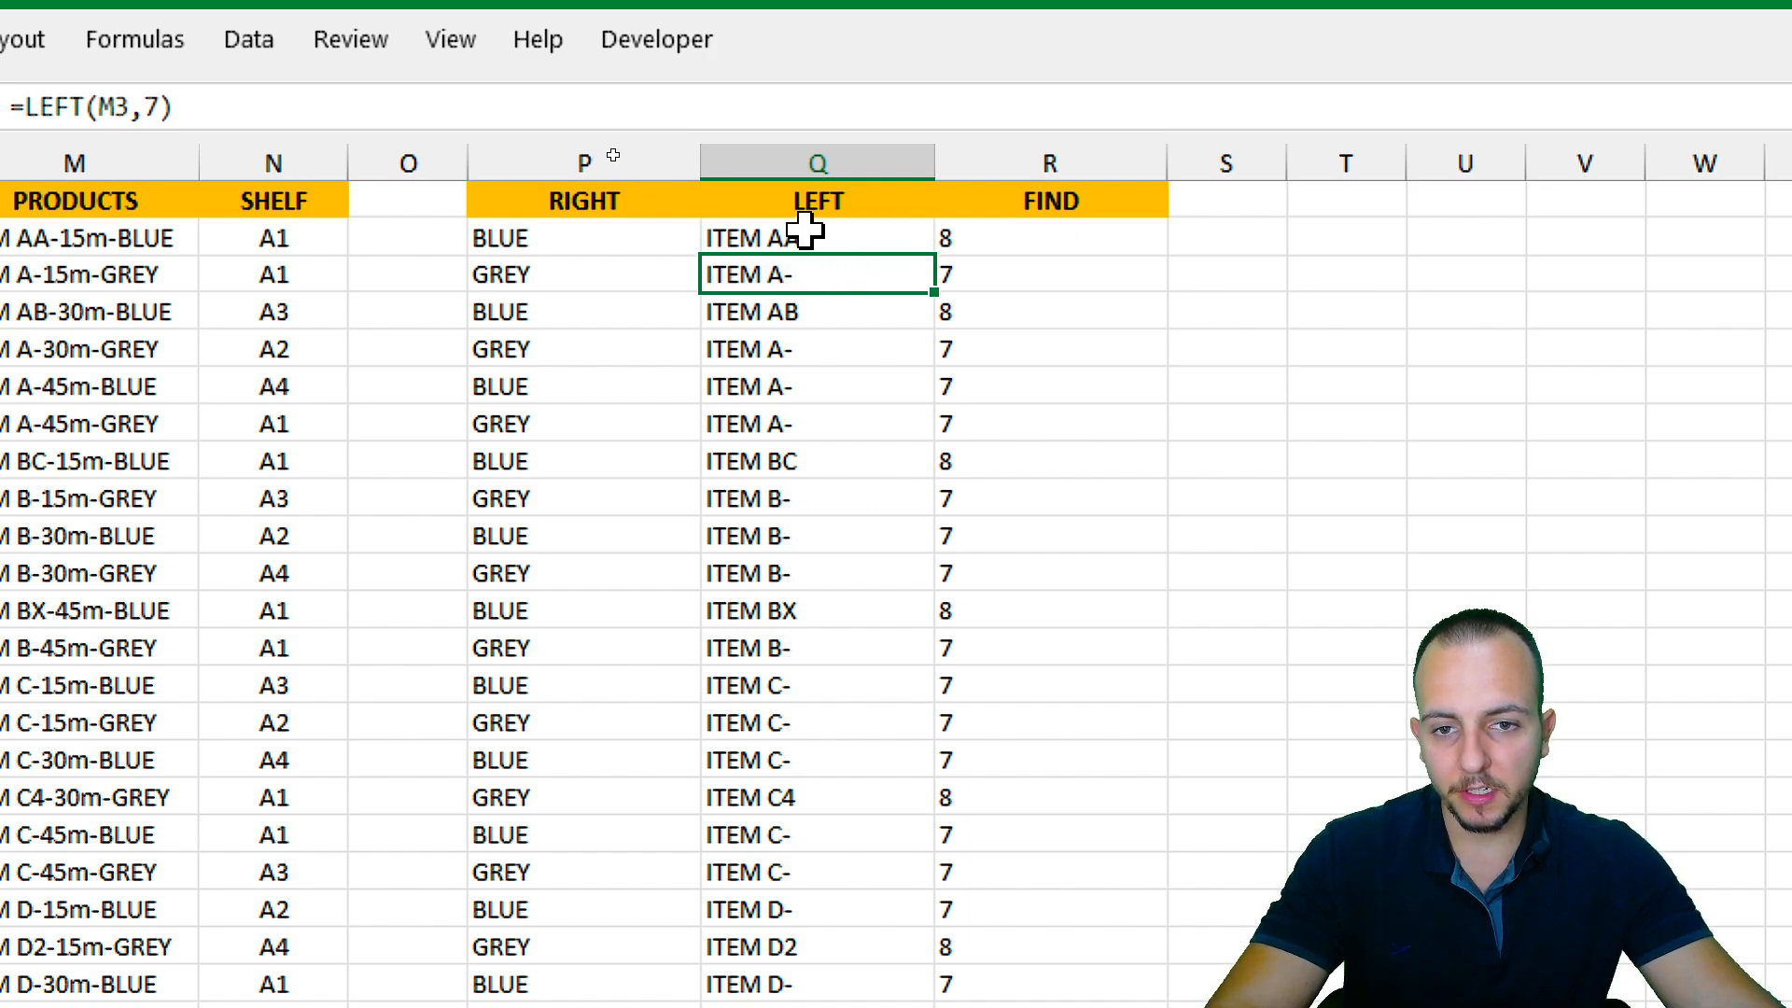
double_click(833, 276)
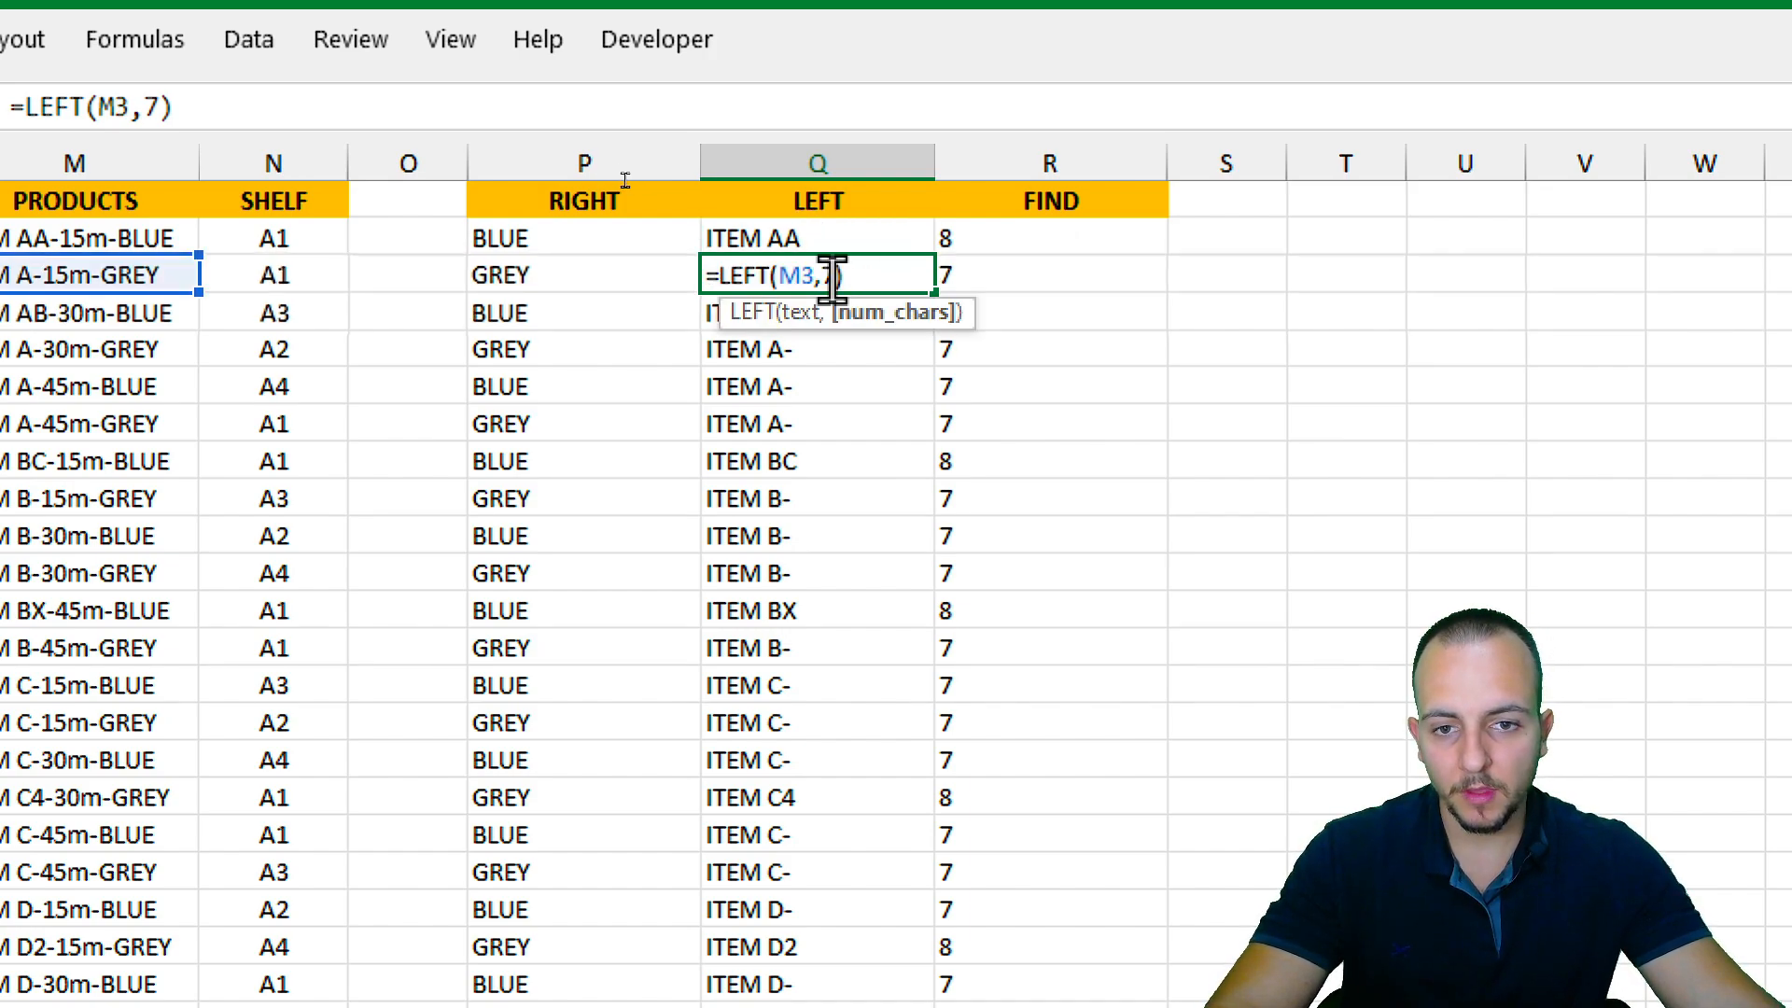
left_click_drag(835, 281, 823, 282)
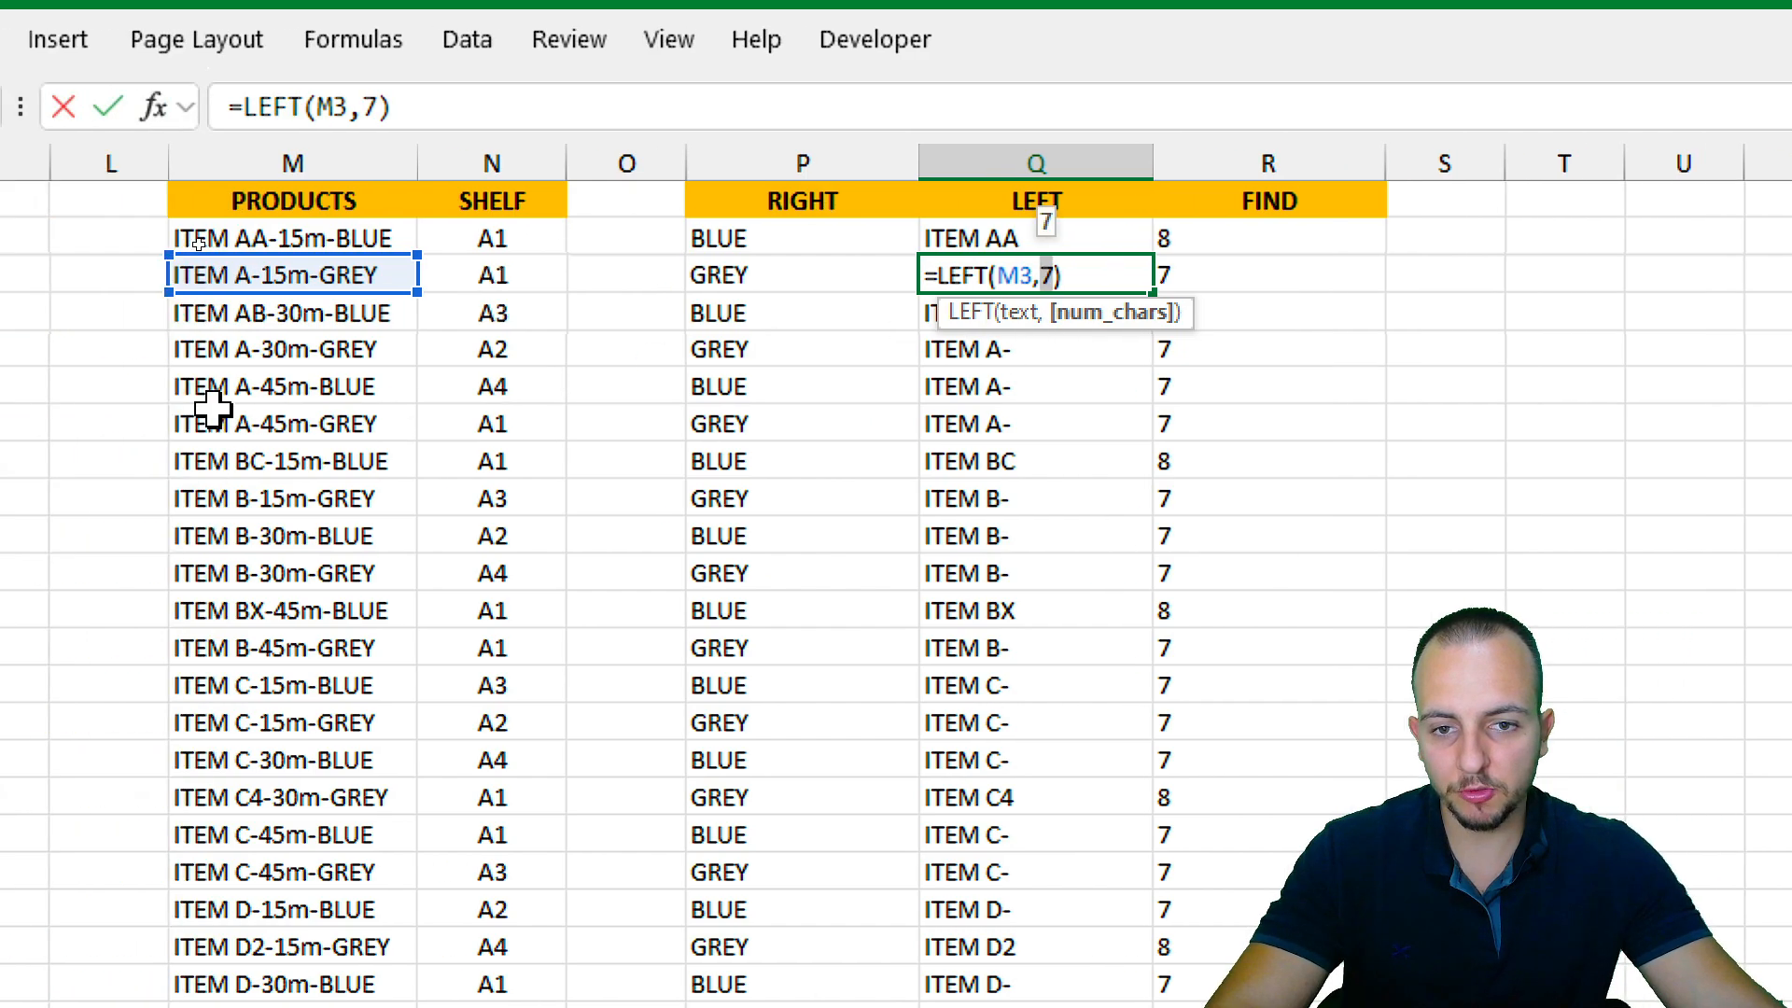
key("ctrl+2")
mouse_move(357, 243)
left_mouse_down()
mouse_move(541, 312)
mouse_move(636, 304)
left_mouse_up()
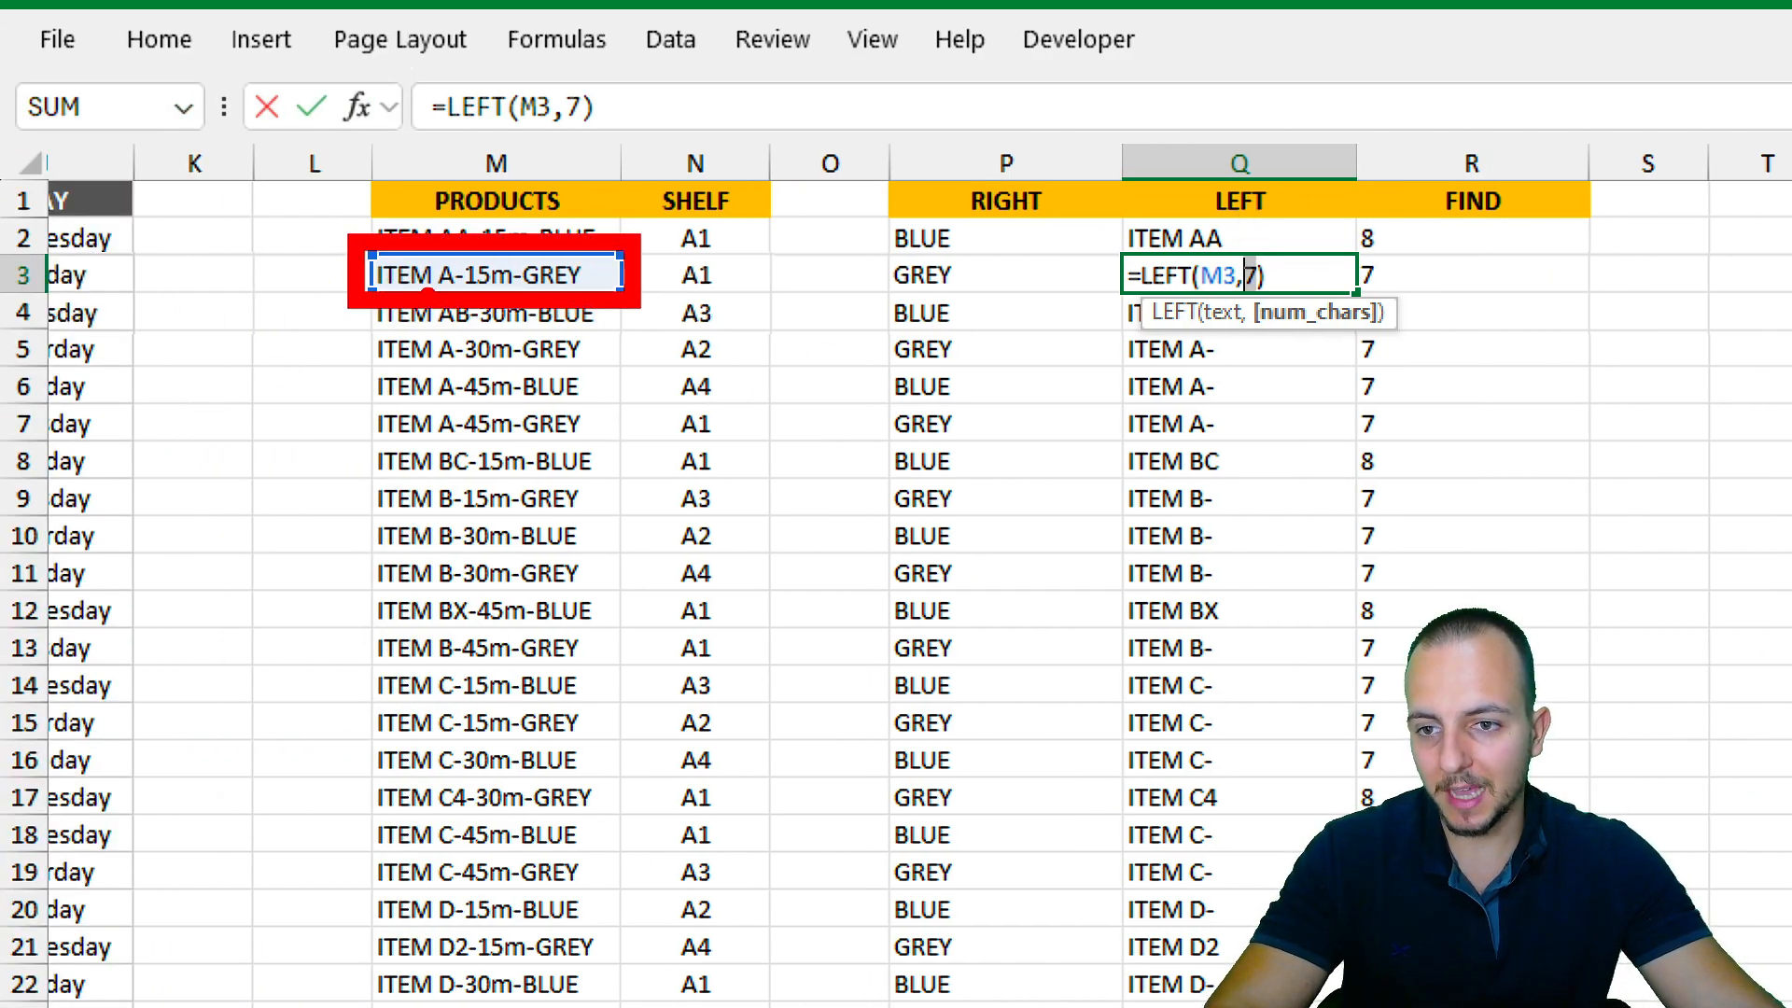
key("Escape")
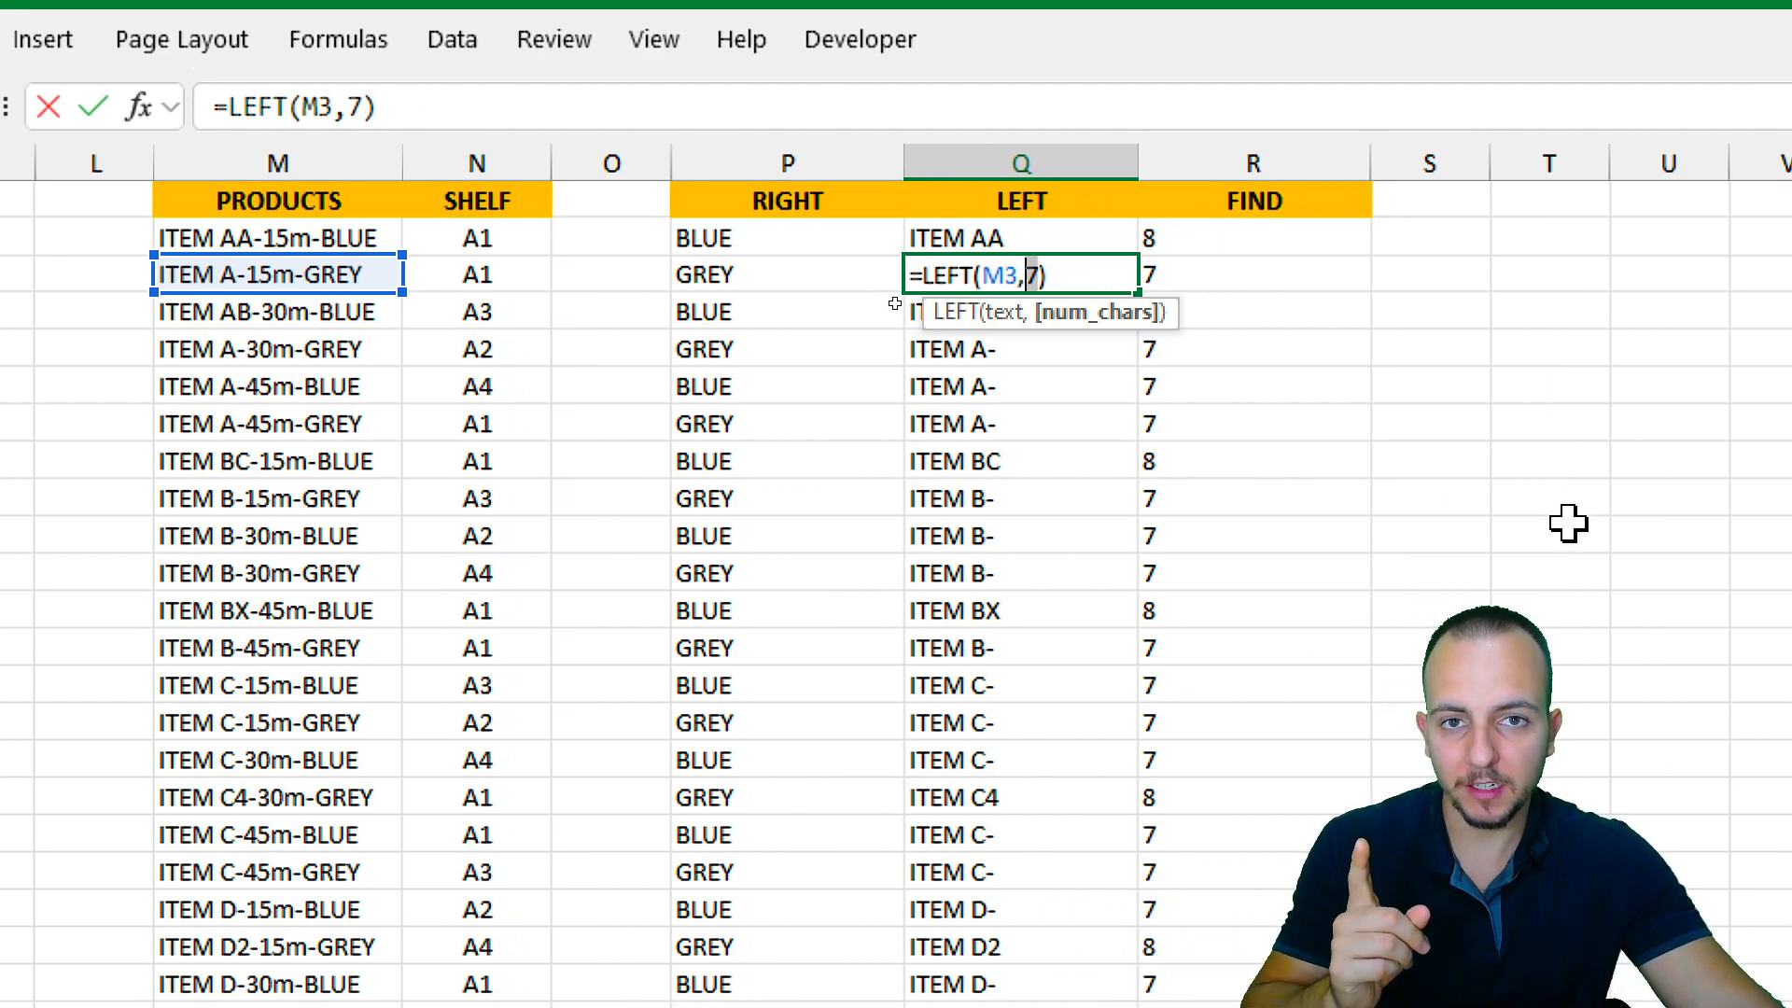
key("ctrl+Return")
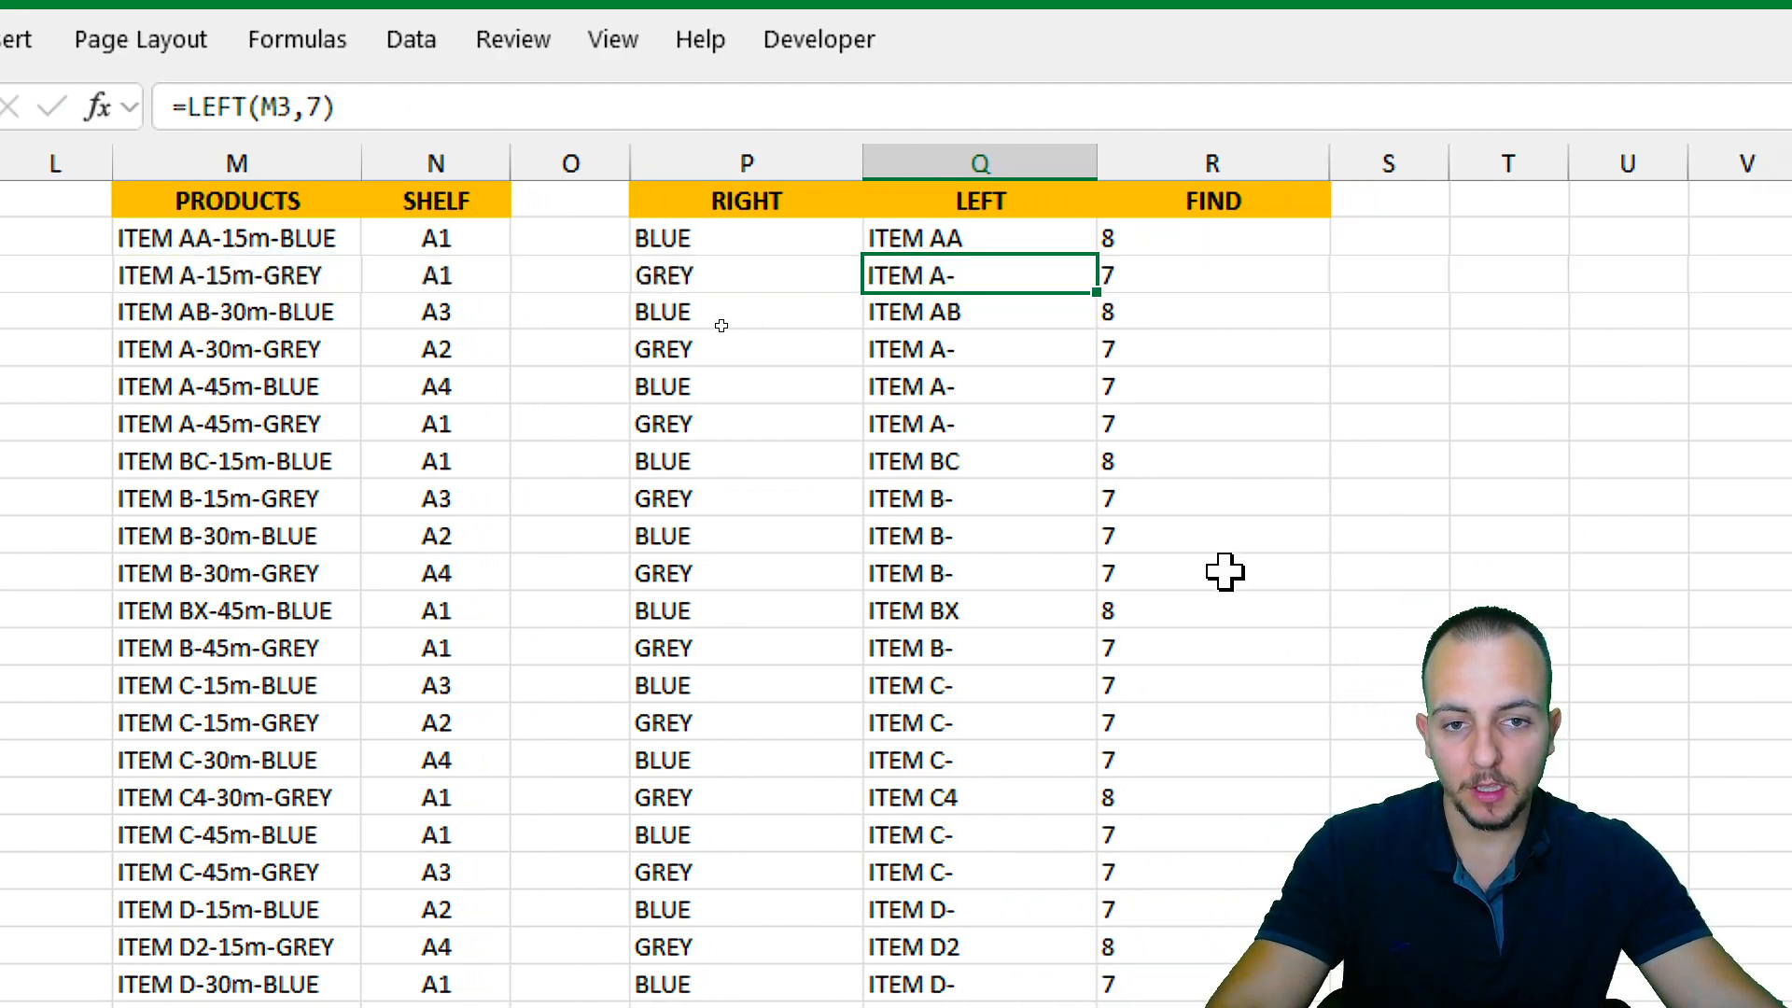
Compare the trailing hyphen in Q3 with the FIND positions in column R and the product names in column M.
left_click_drag(919, 249, 977, 296)
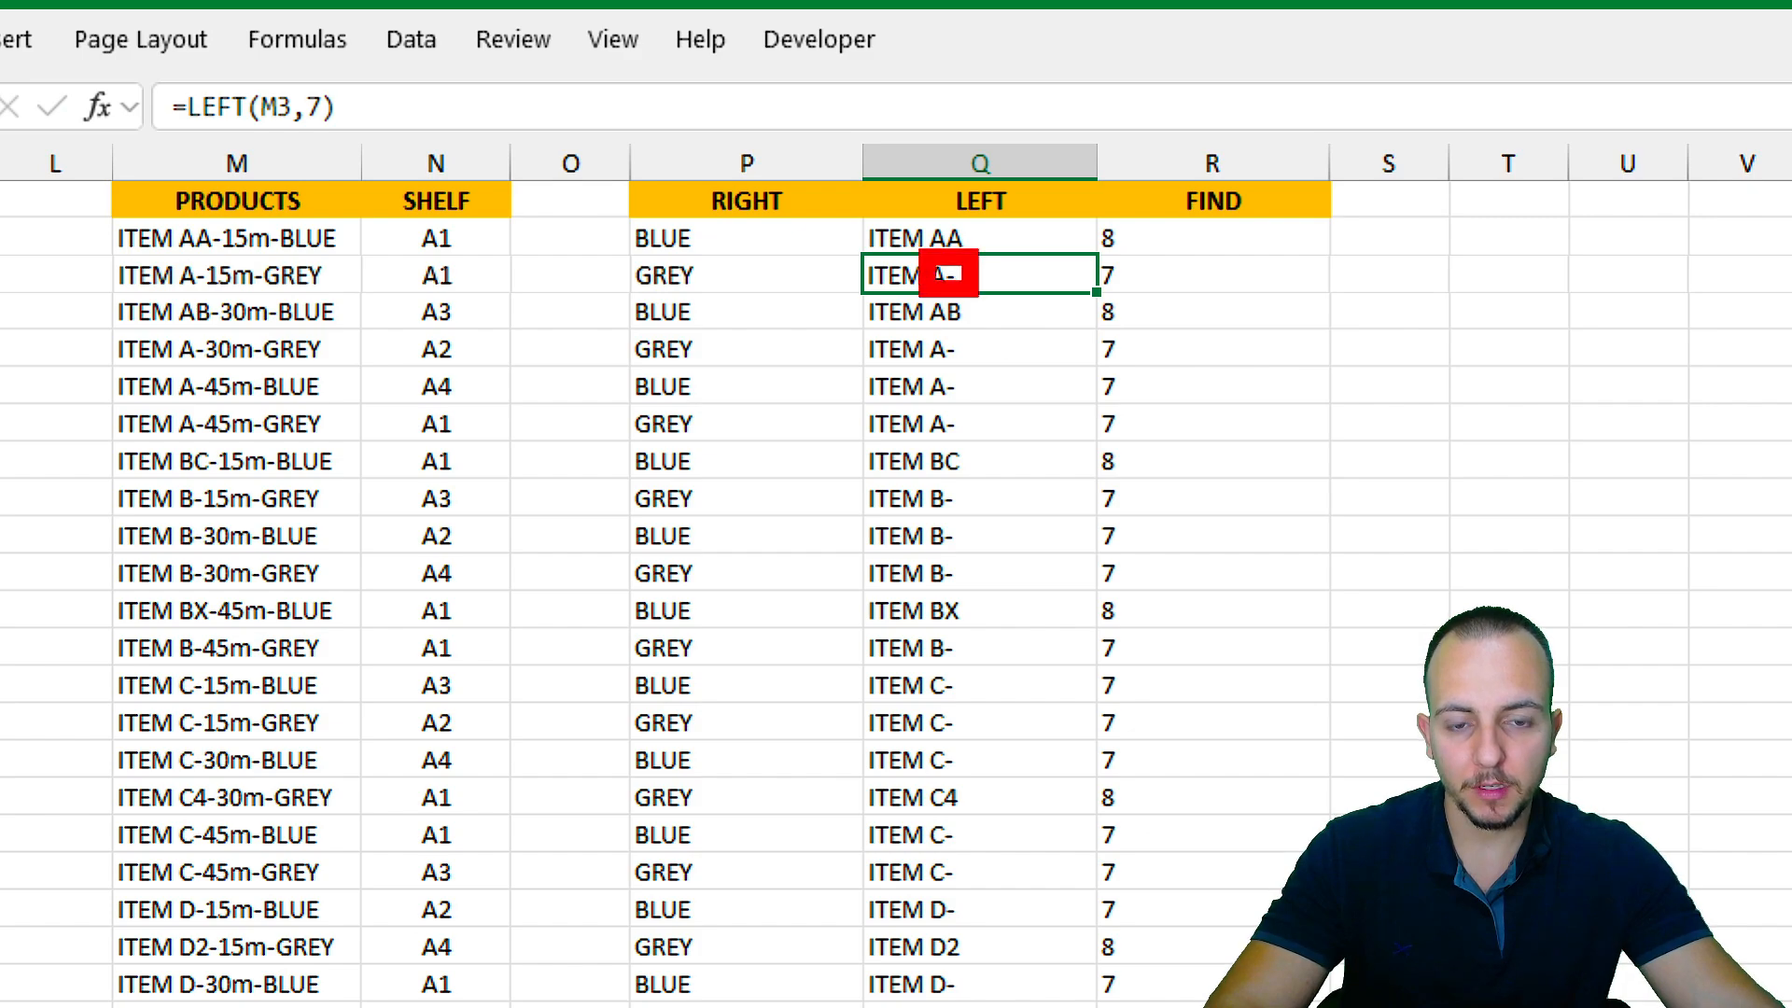
mouse_move(1080, 240)
left_mouse_down()
mouse_move(1154, 303)
mouse_move(1355, 263)
left_mouse_up()
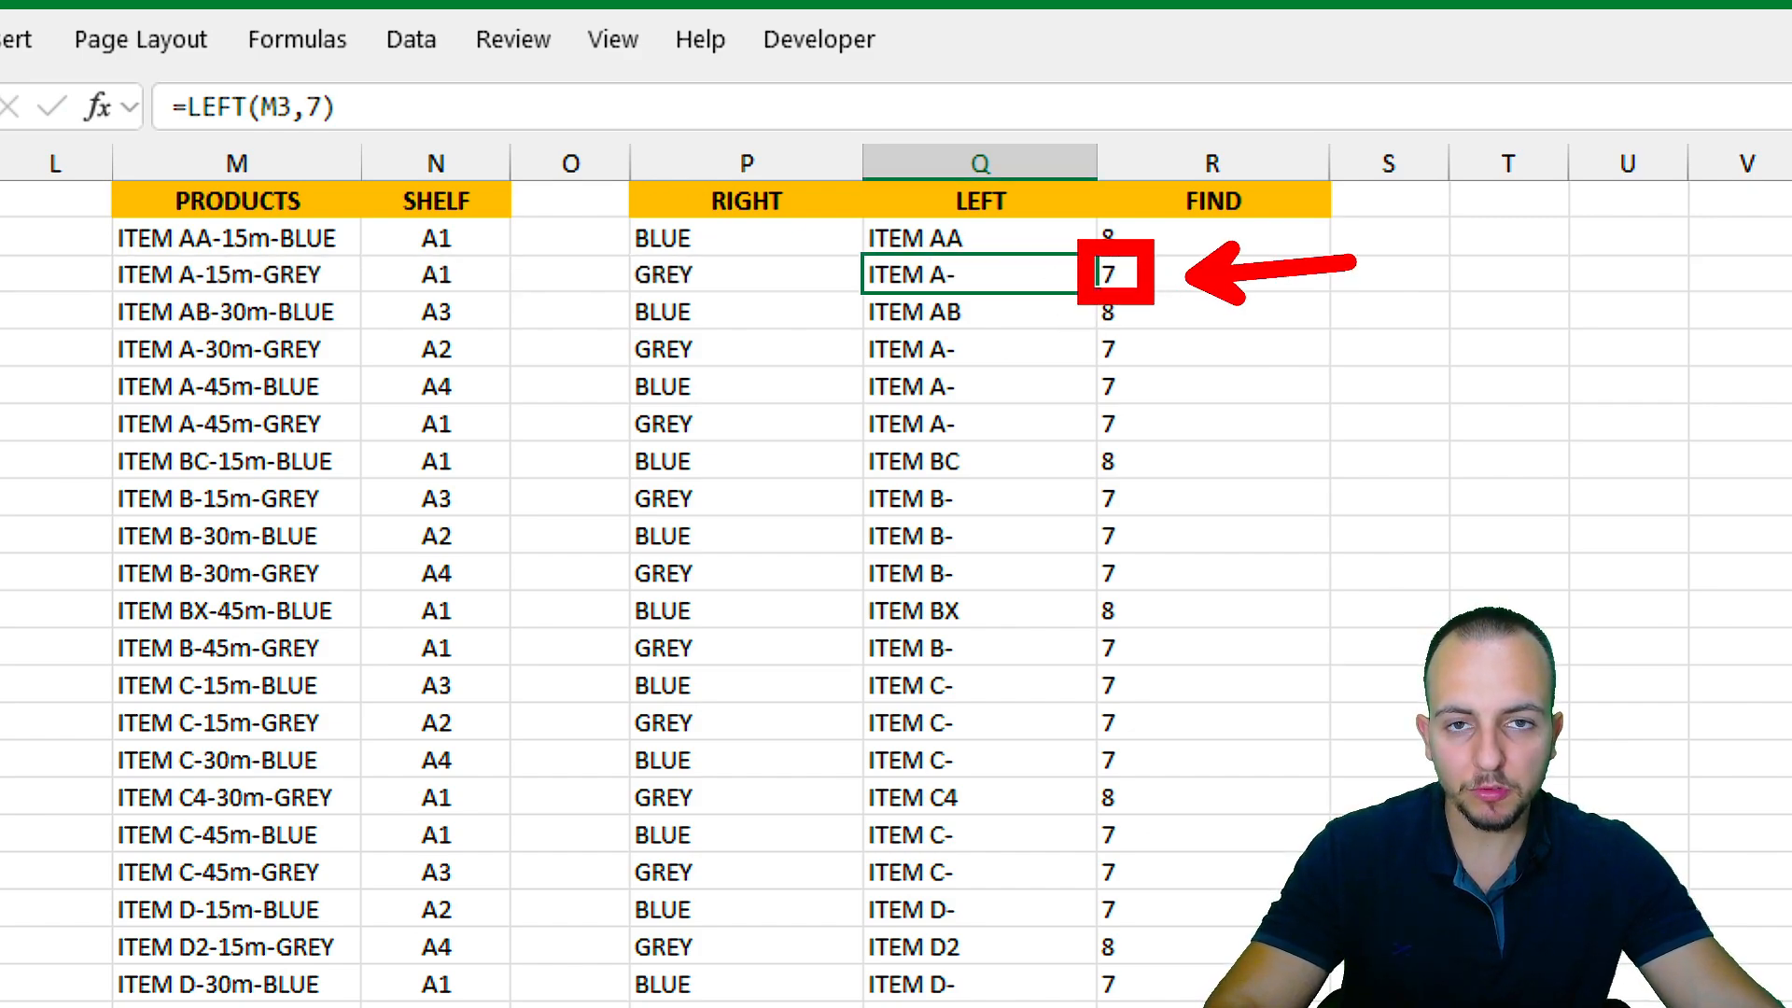
mouse_move(1083, 188)
left_mouse_down()
mouse_move(1145, 272)
mouse_move(1220, 212)
left_mouse_up()
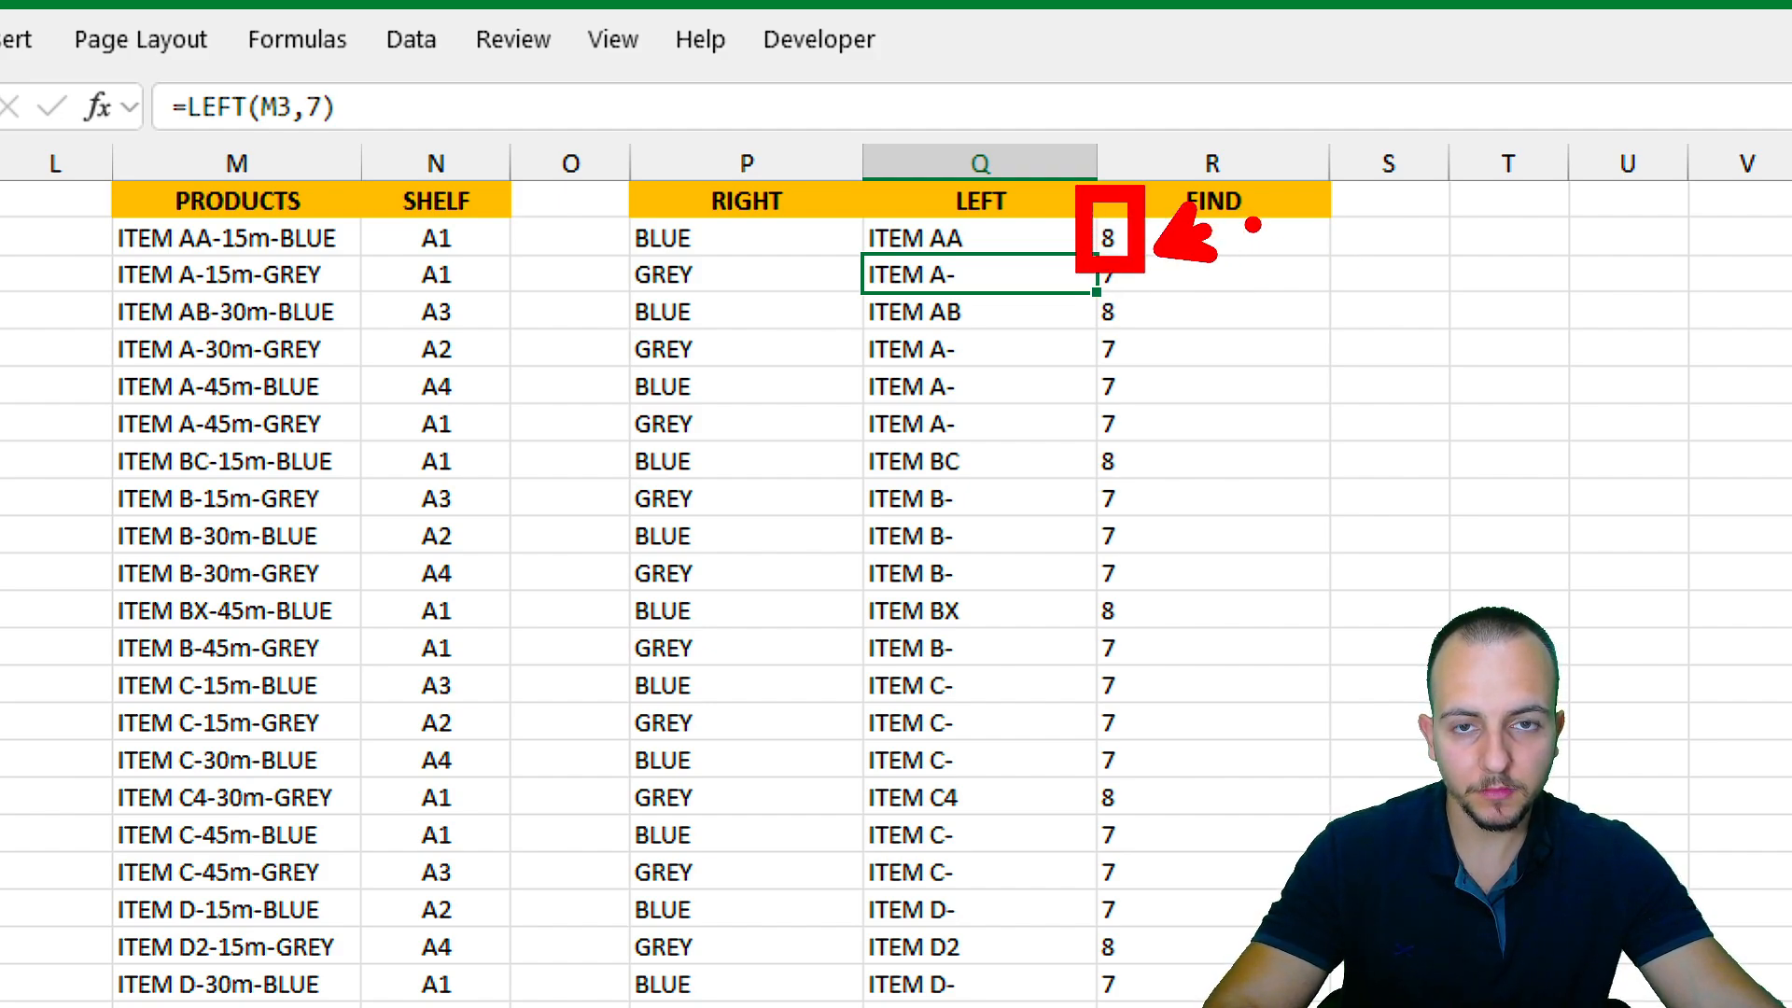
key("Escape")
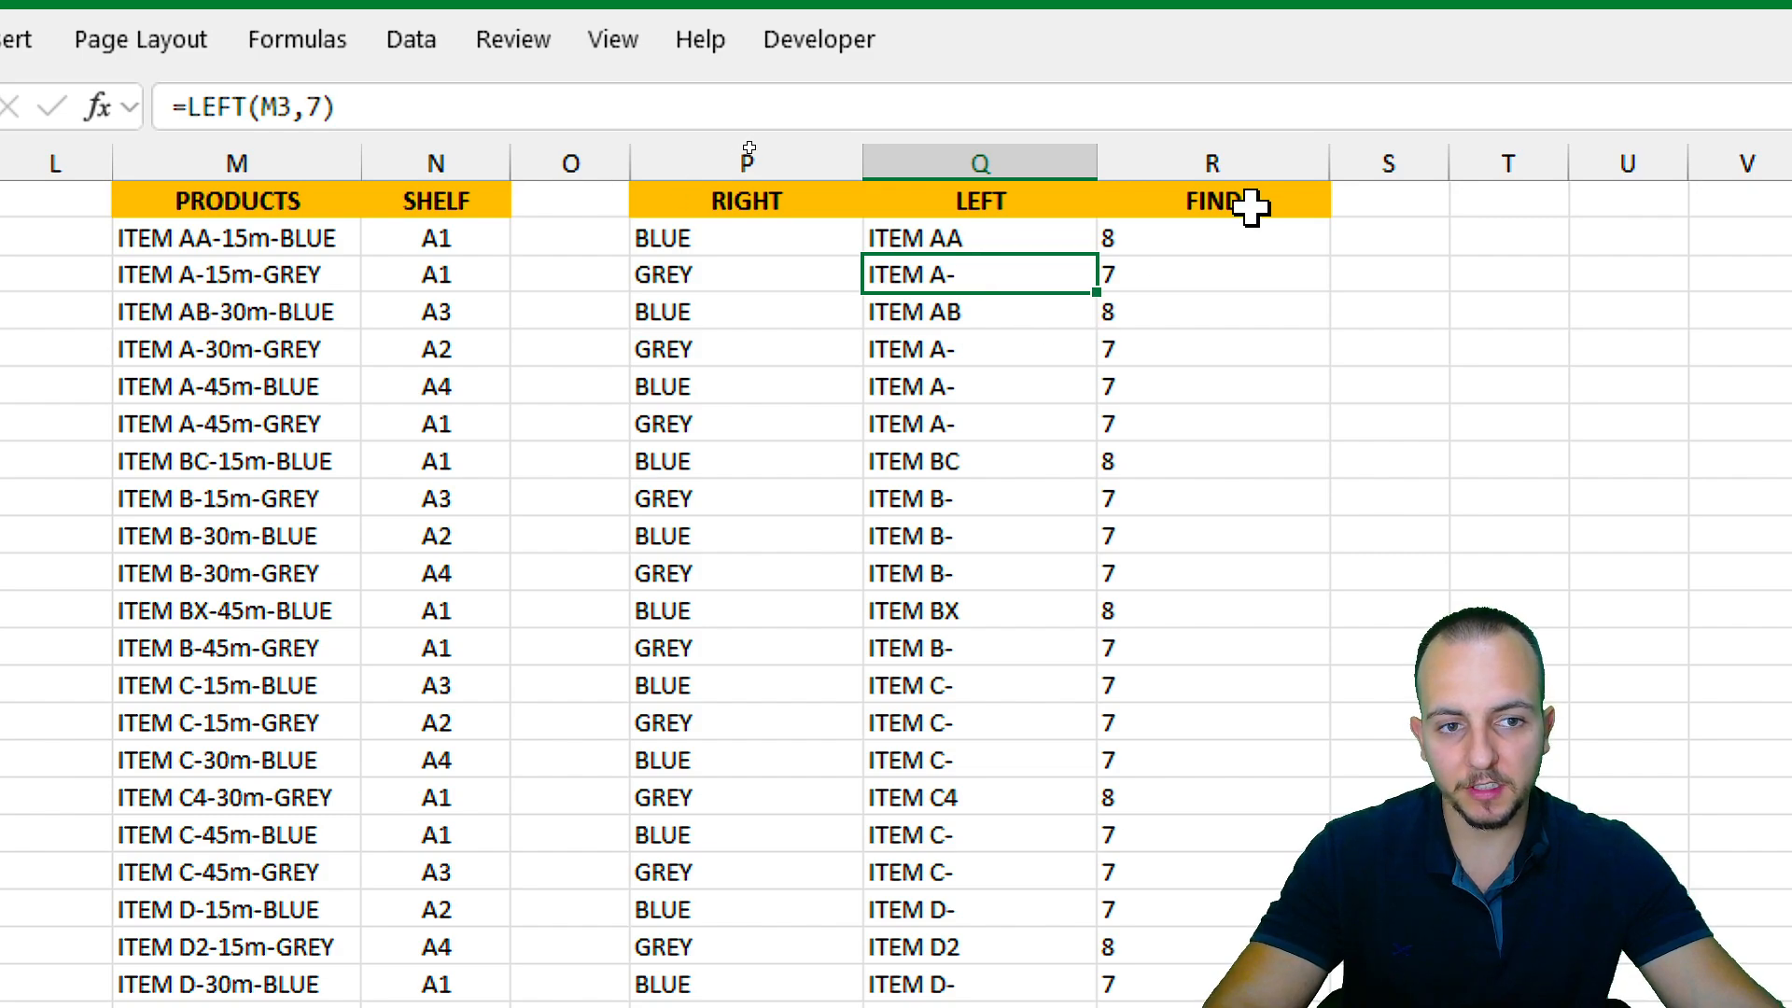
left_click_drag(505, 250, 588, 490)
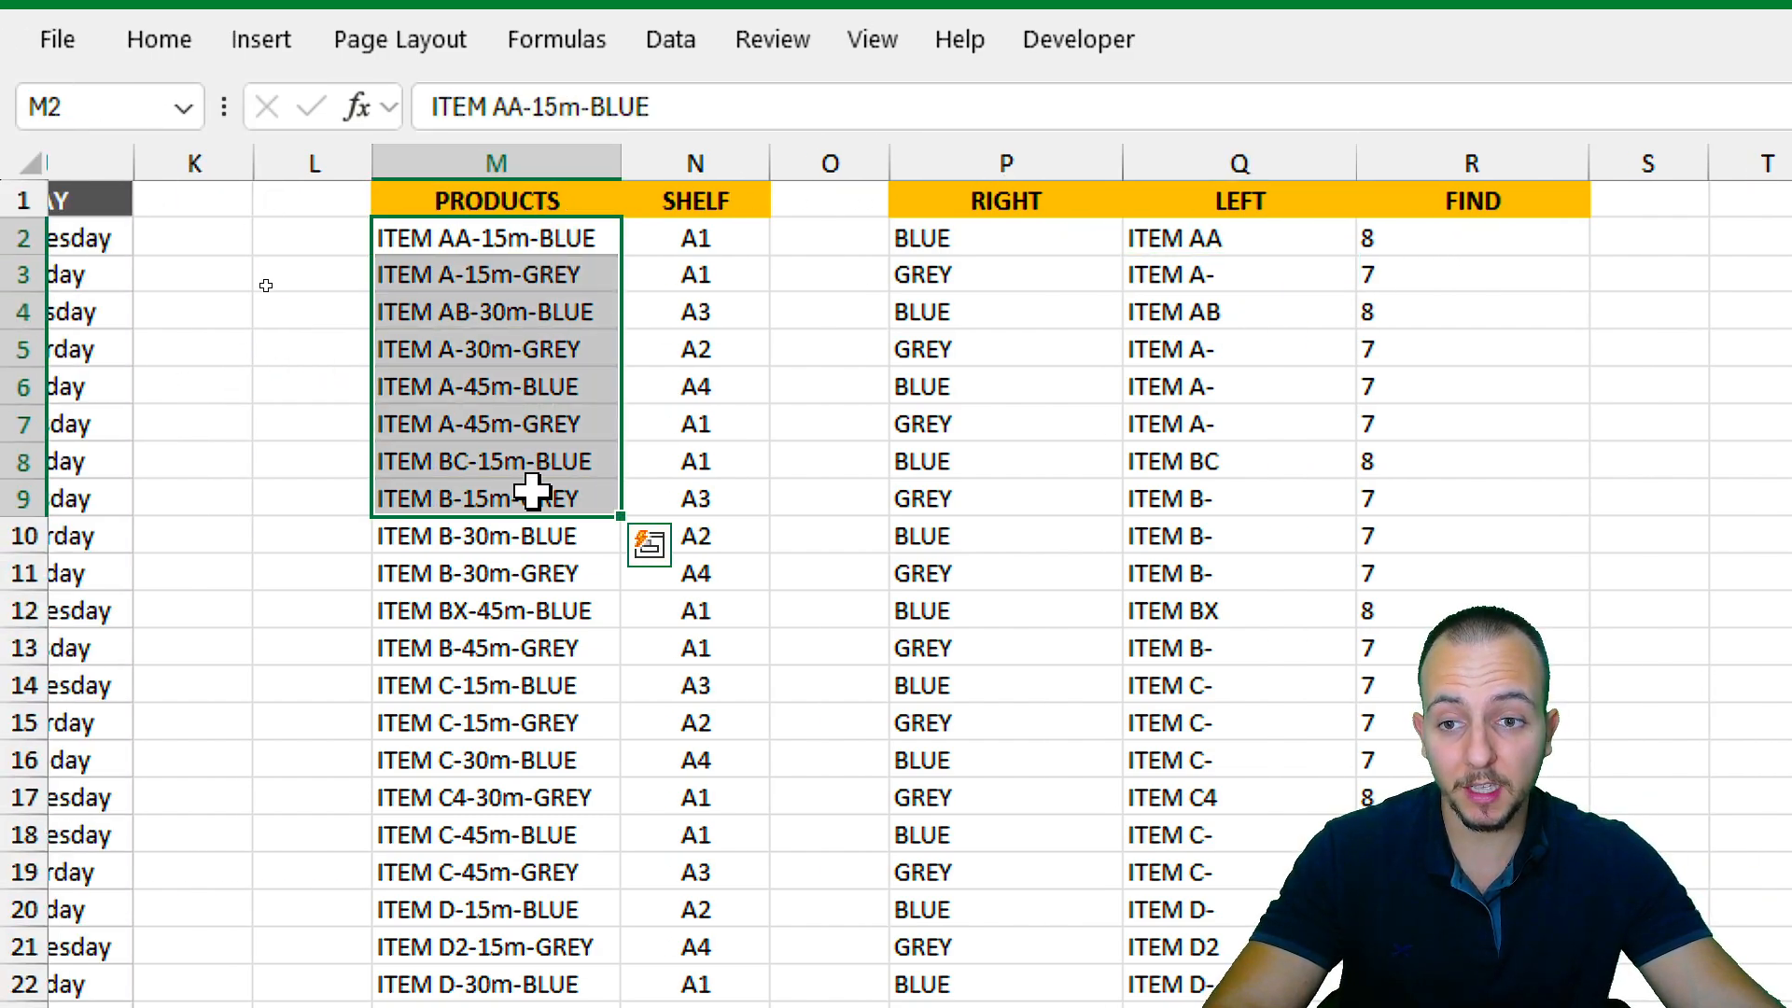
left_click(1456, 247)
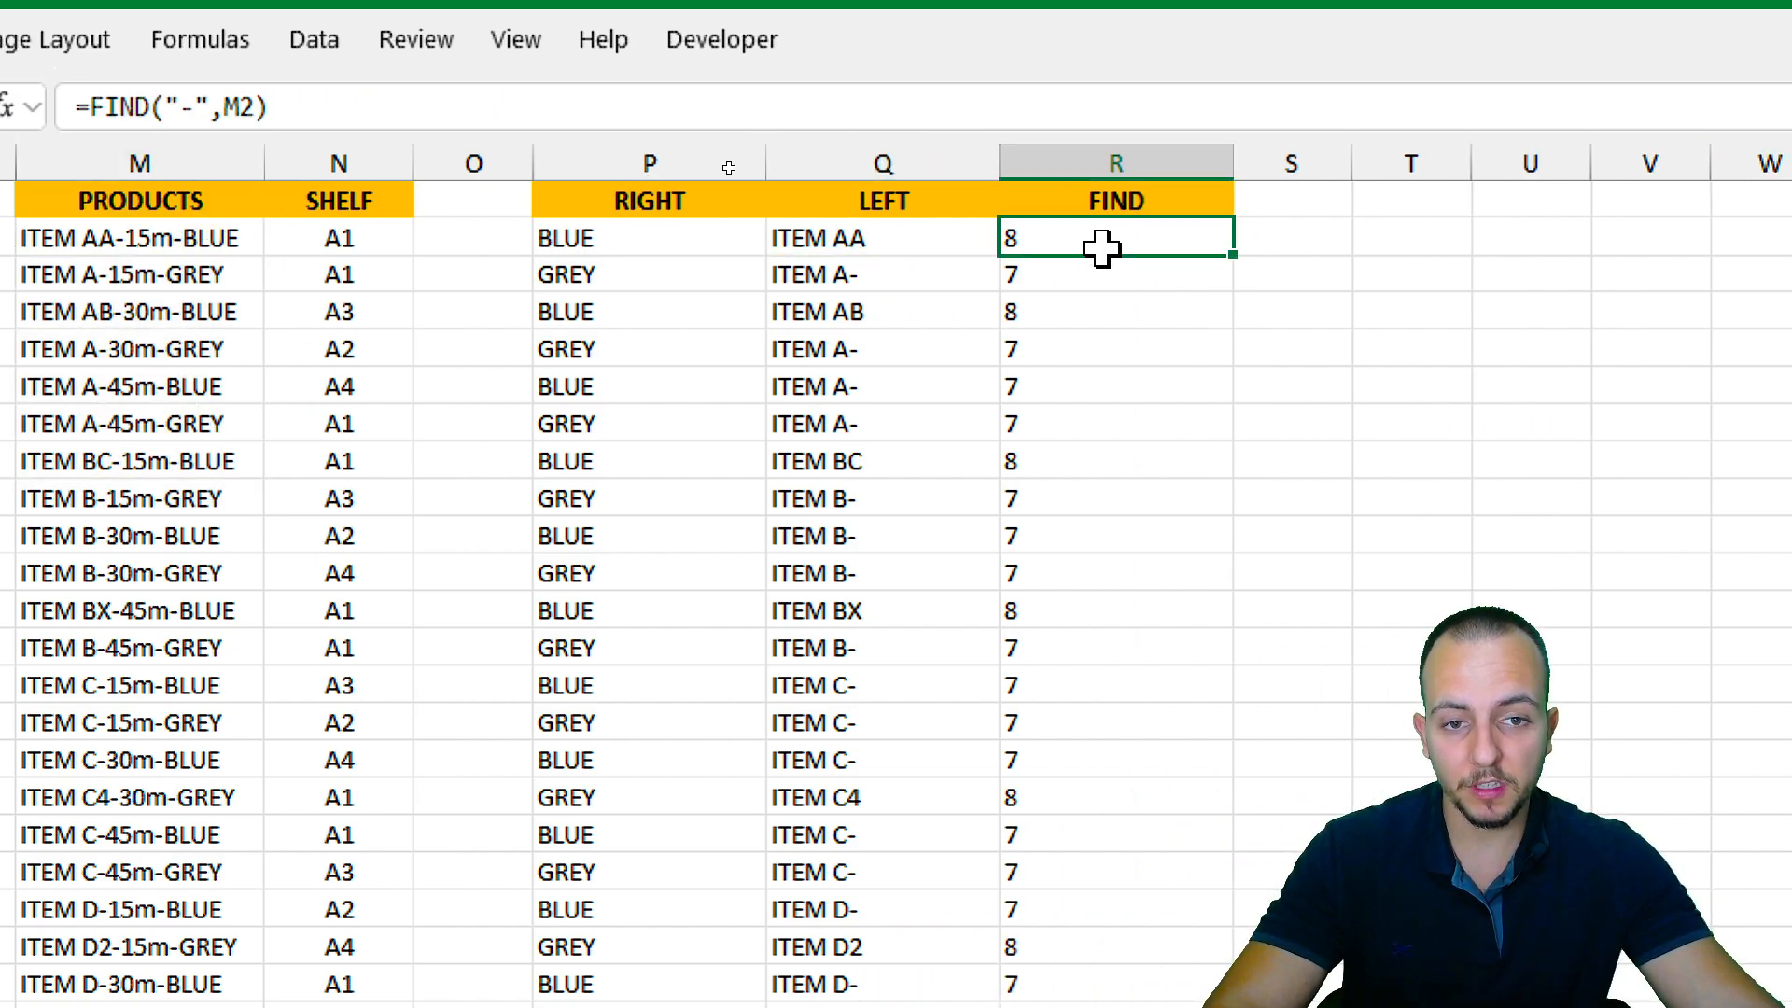
left_click_drag(1101, 247, 1073, 424)
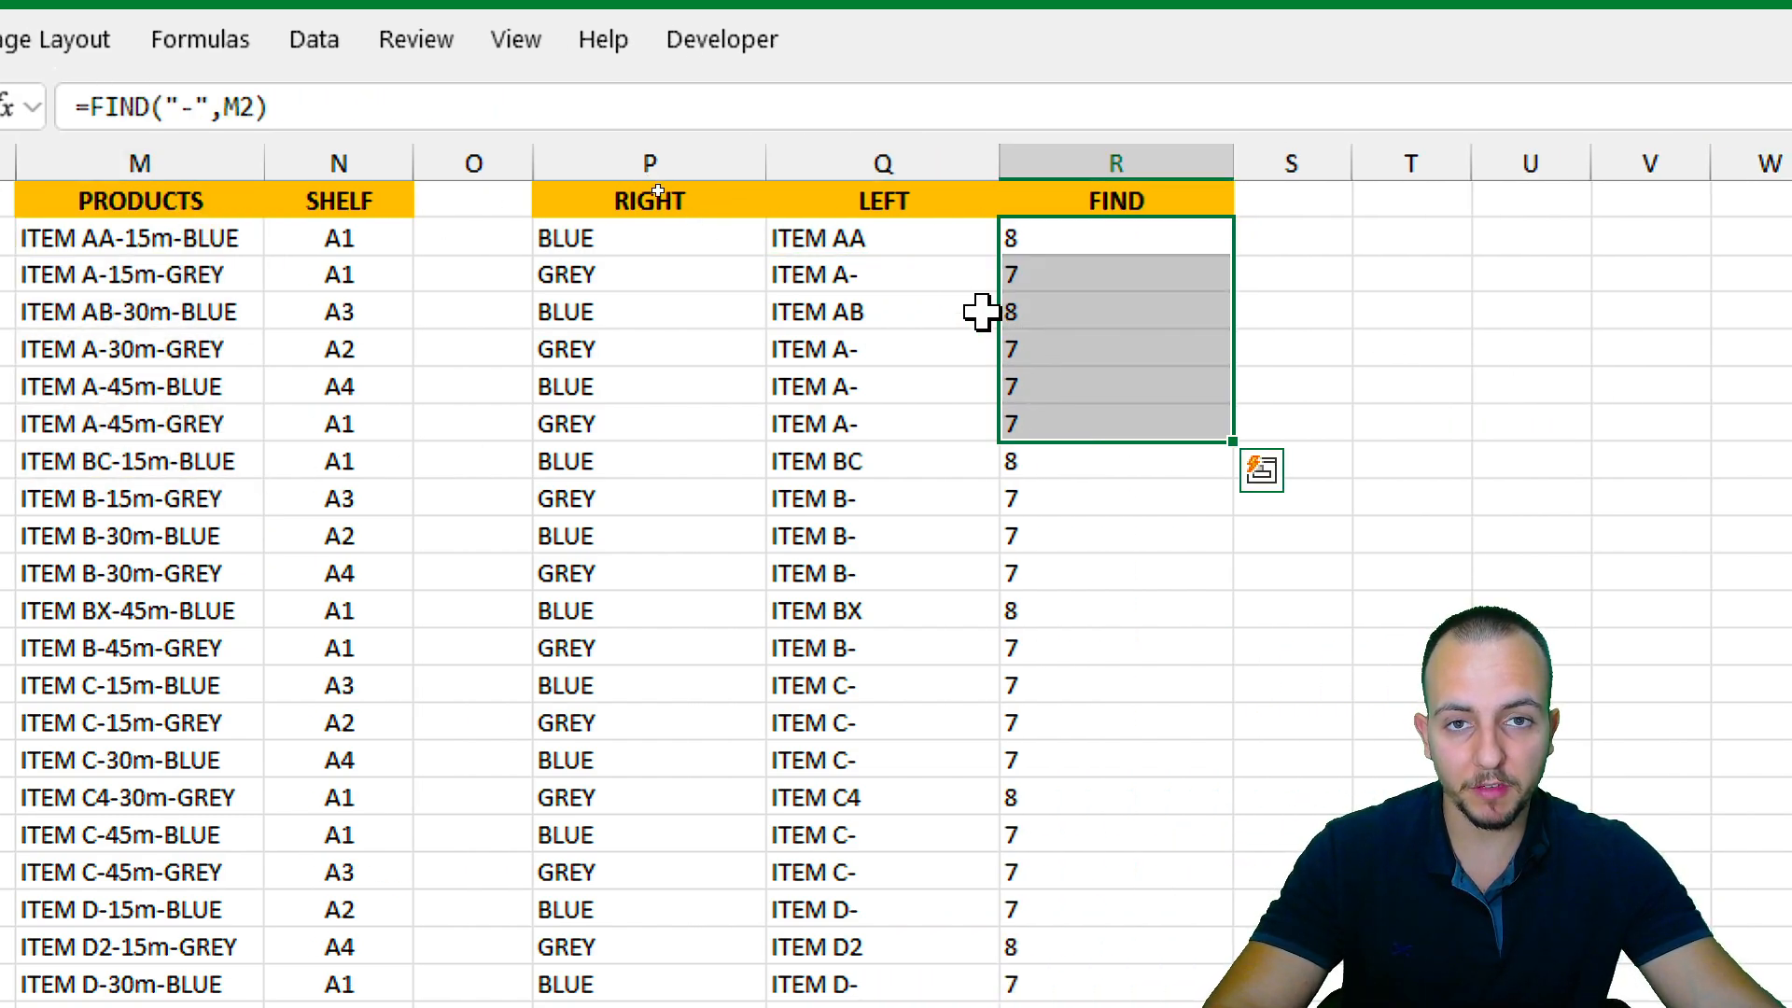
Inspect the number of characters argument in Q2's LEFT formula, keeping the formula.
left_click(912, 238)
double_click(892, 238)
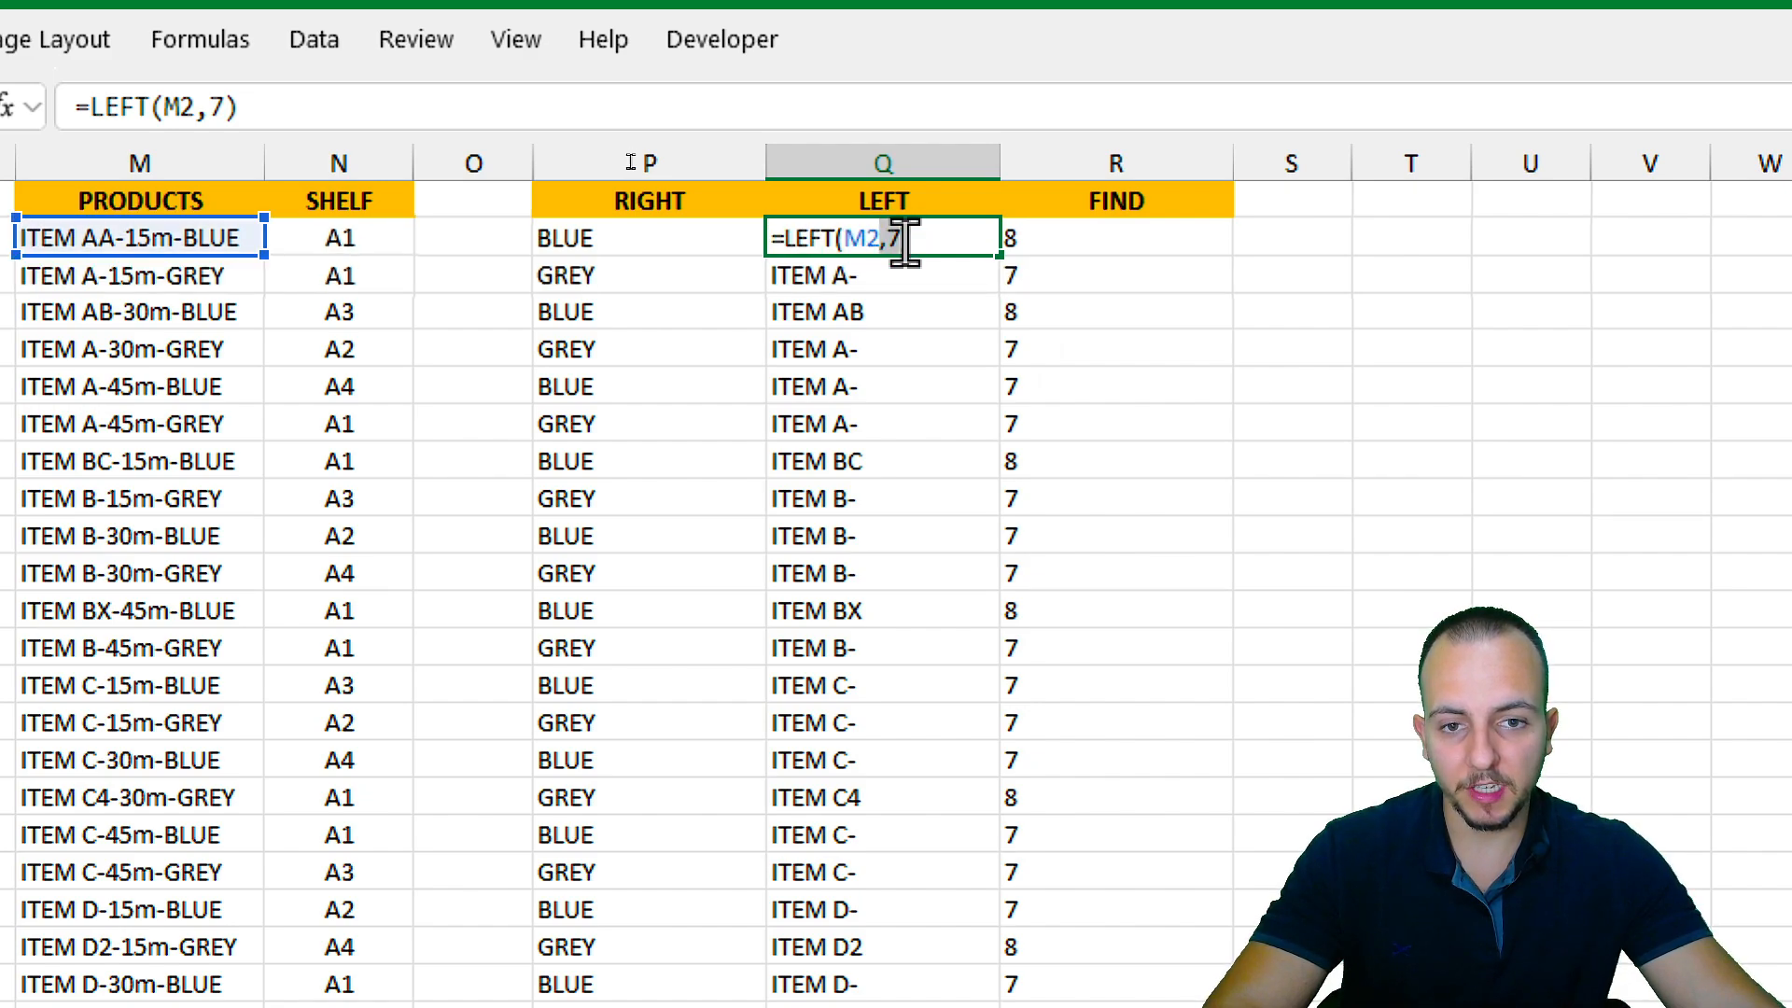
left_click(901, 240)
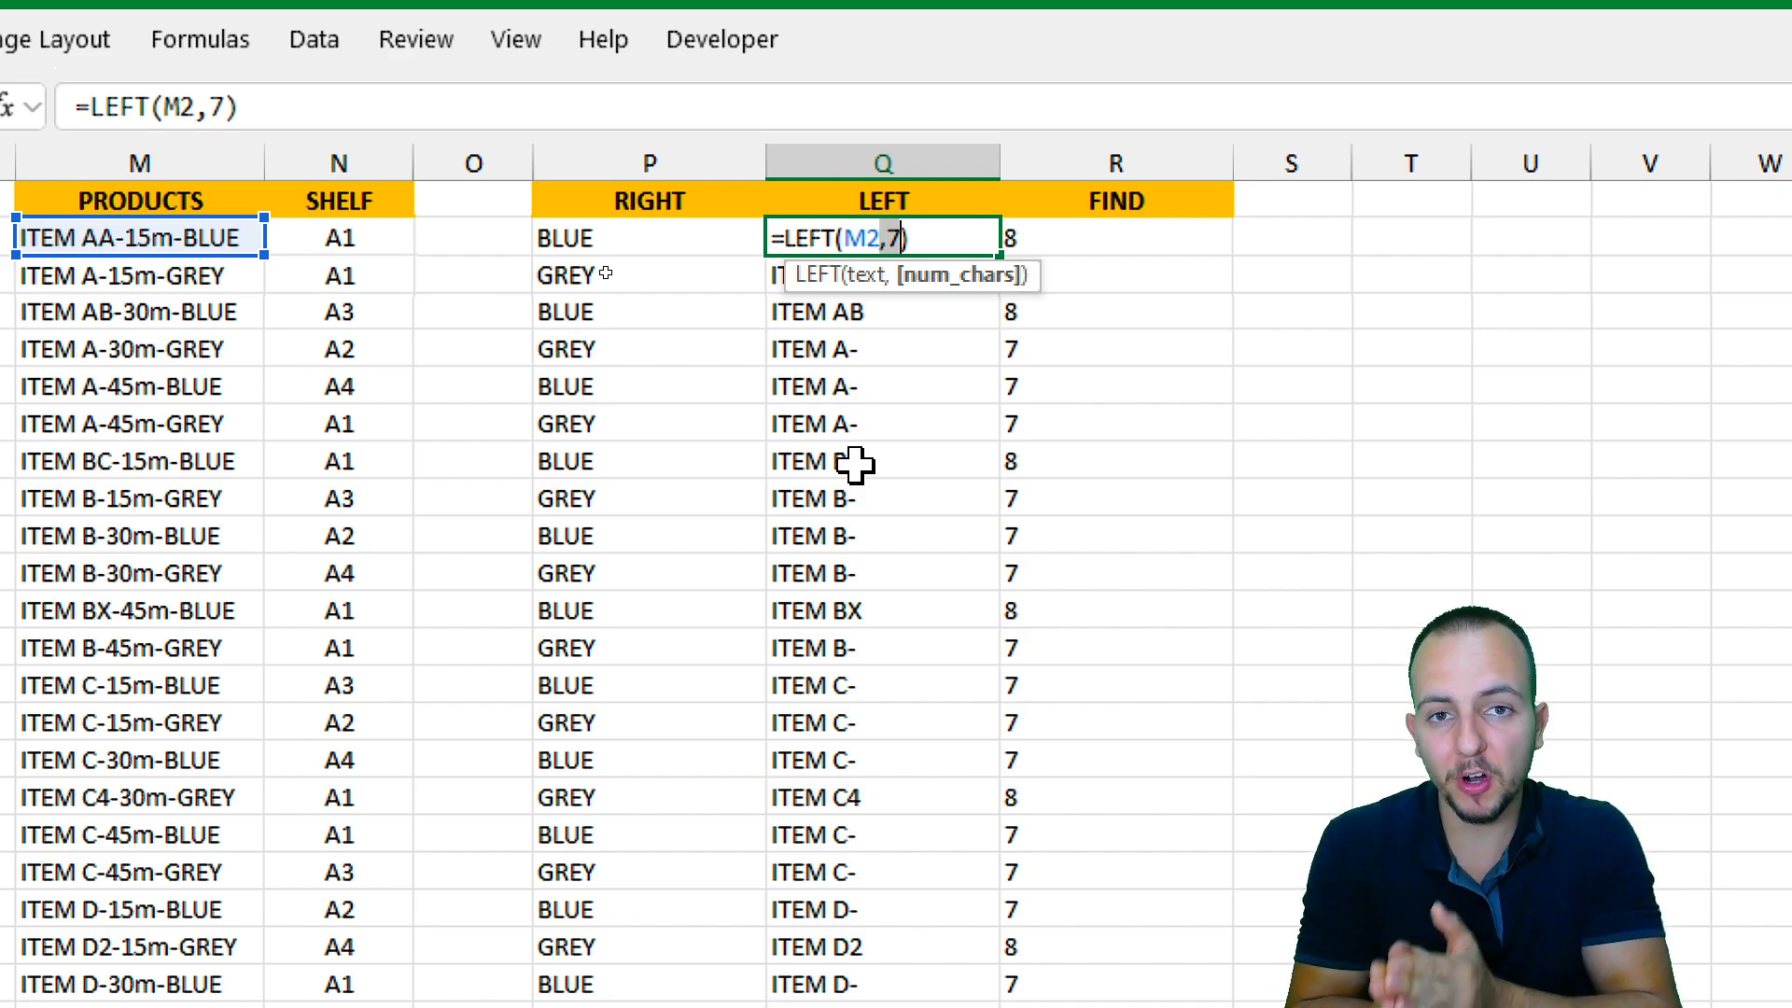
key("Escape")
Set the number of characters in Q3's LEFT formula to 6 and compare it with the hyphen position in R3.
key("Down")
key("F2")
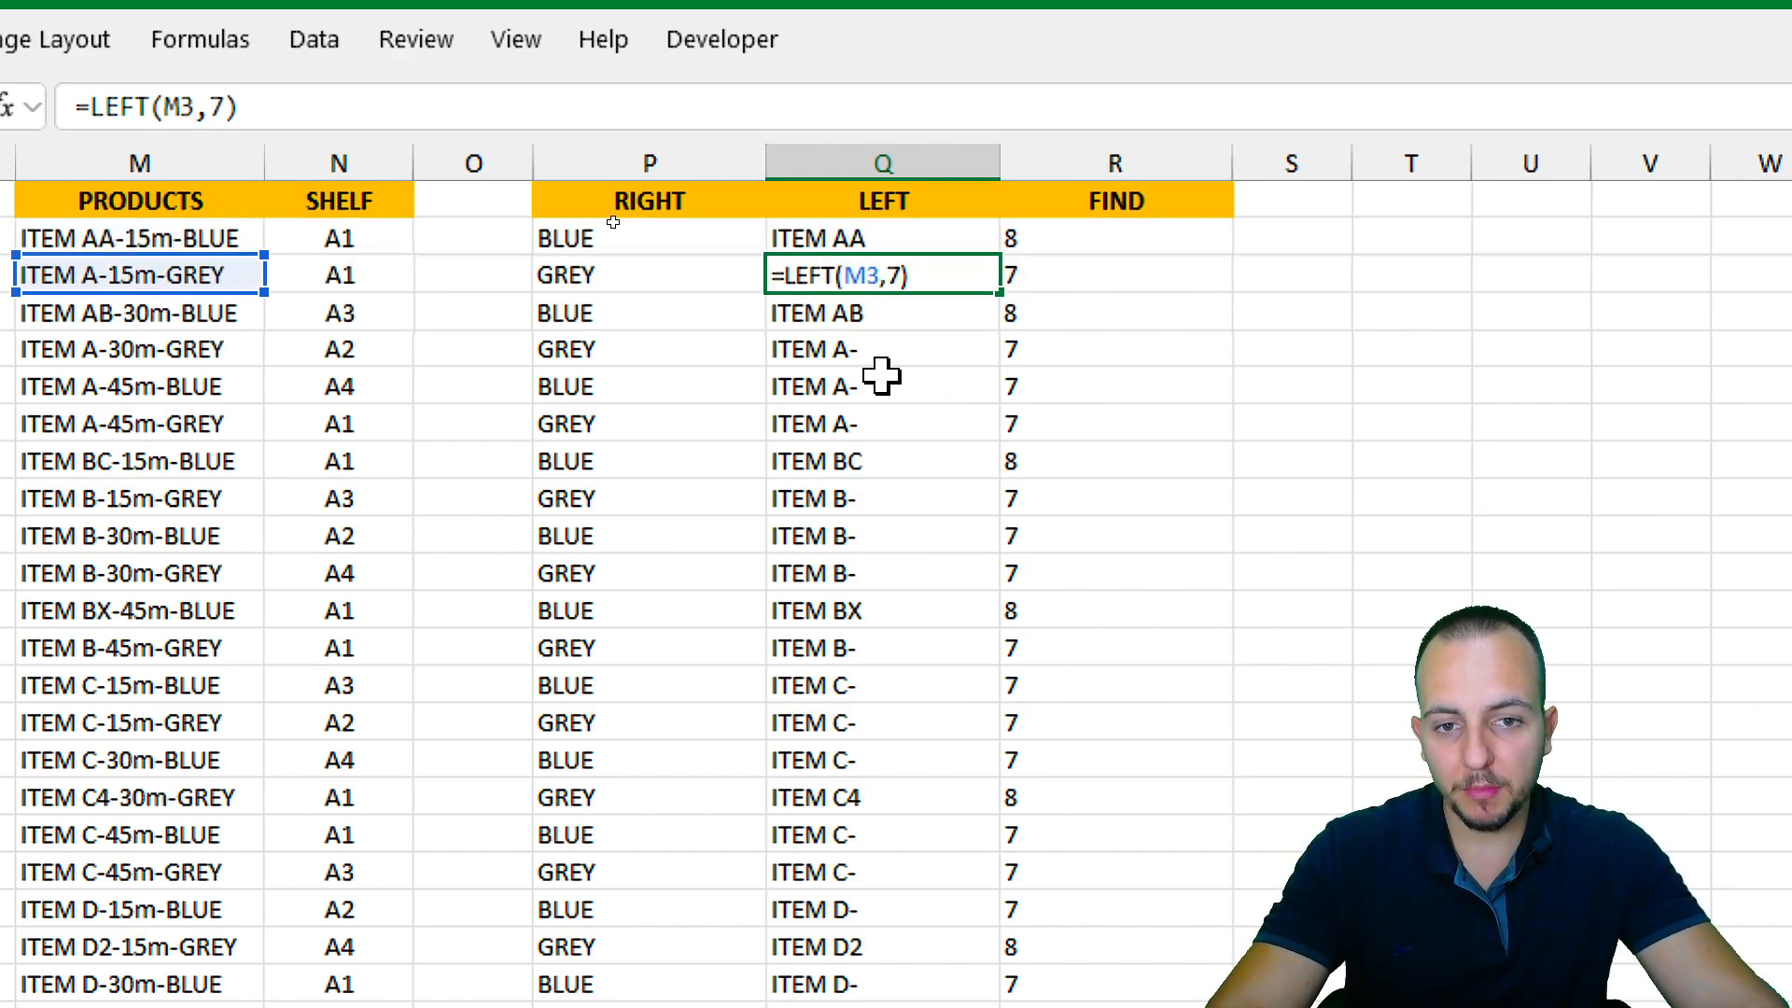
left_click(892, 275)
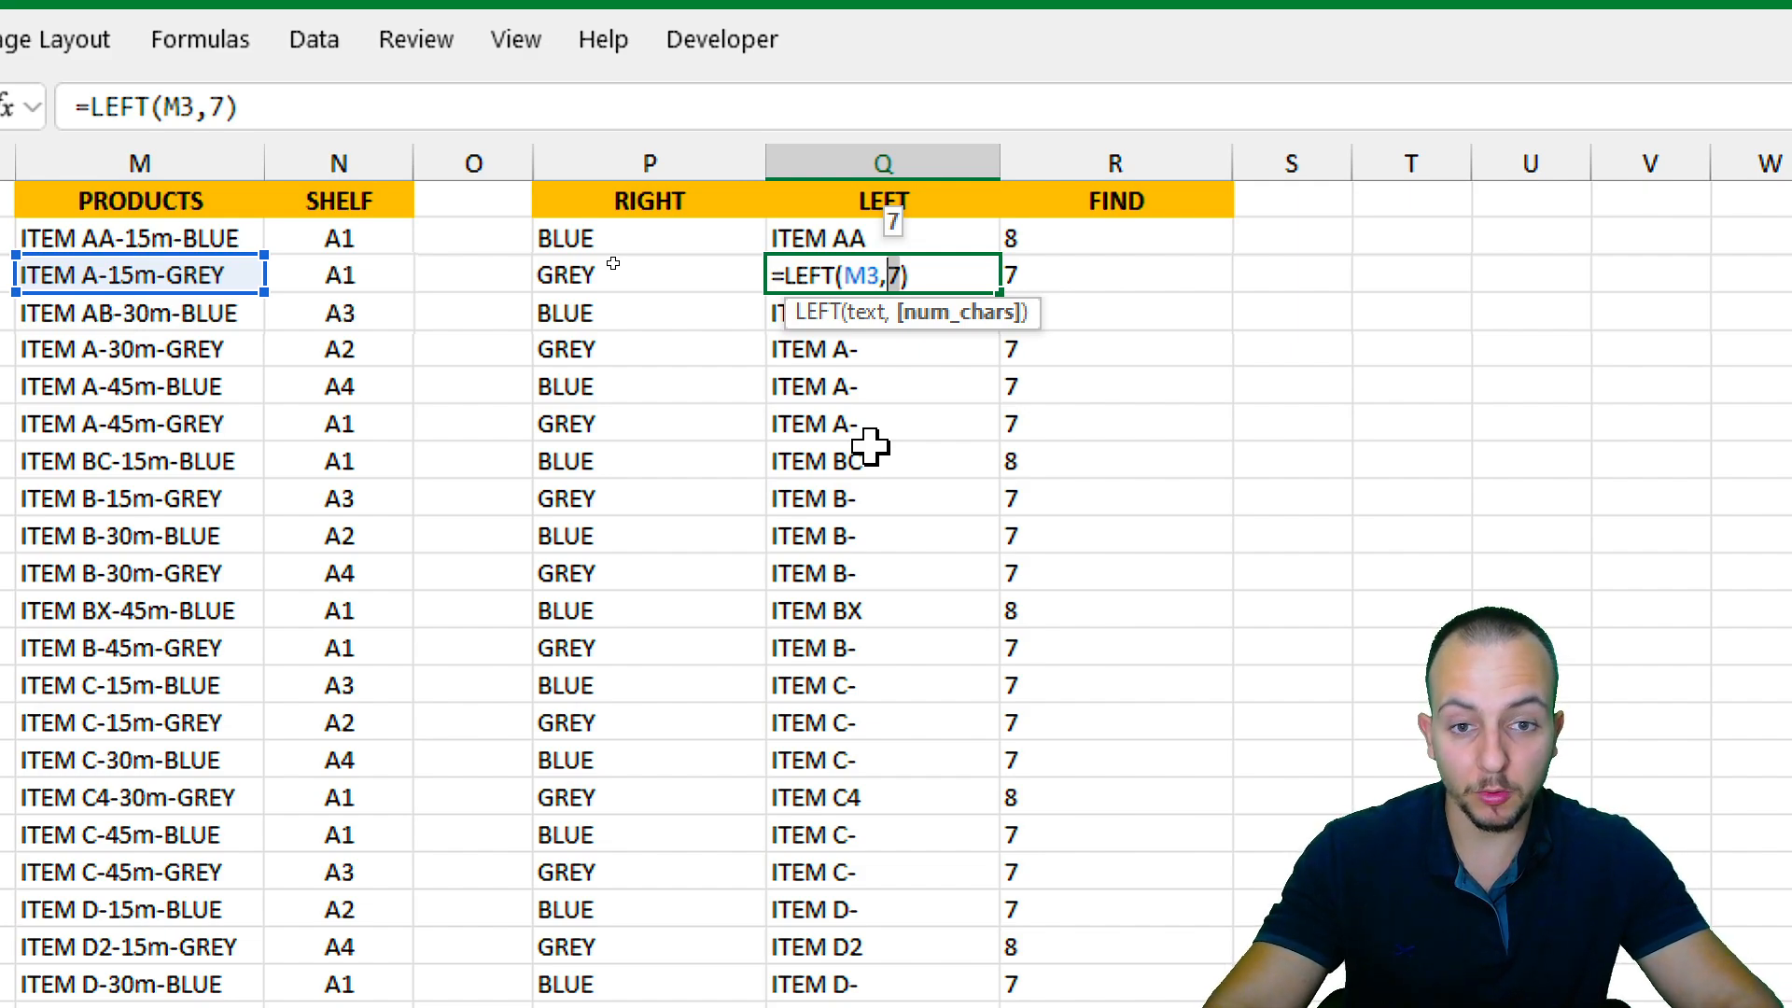
type("6")
key("Return")
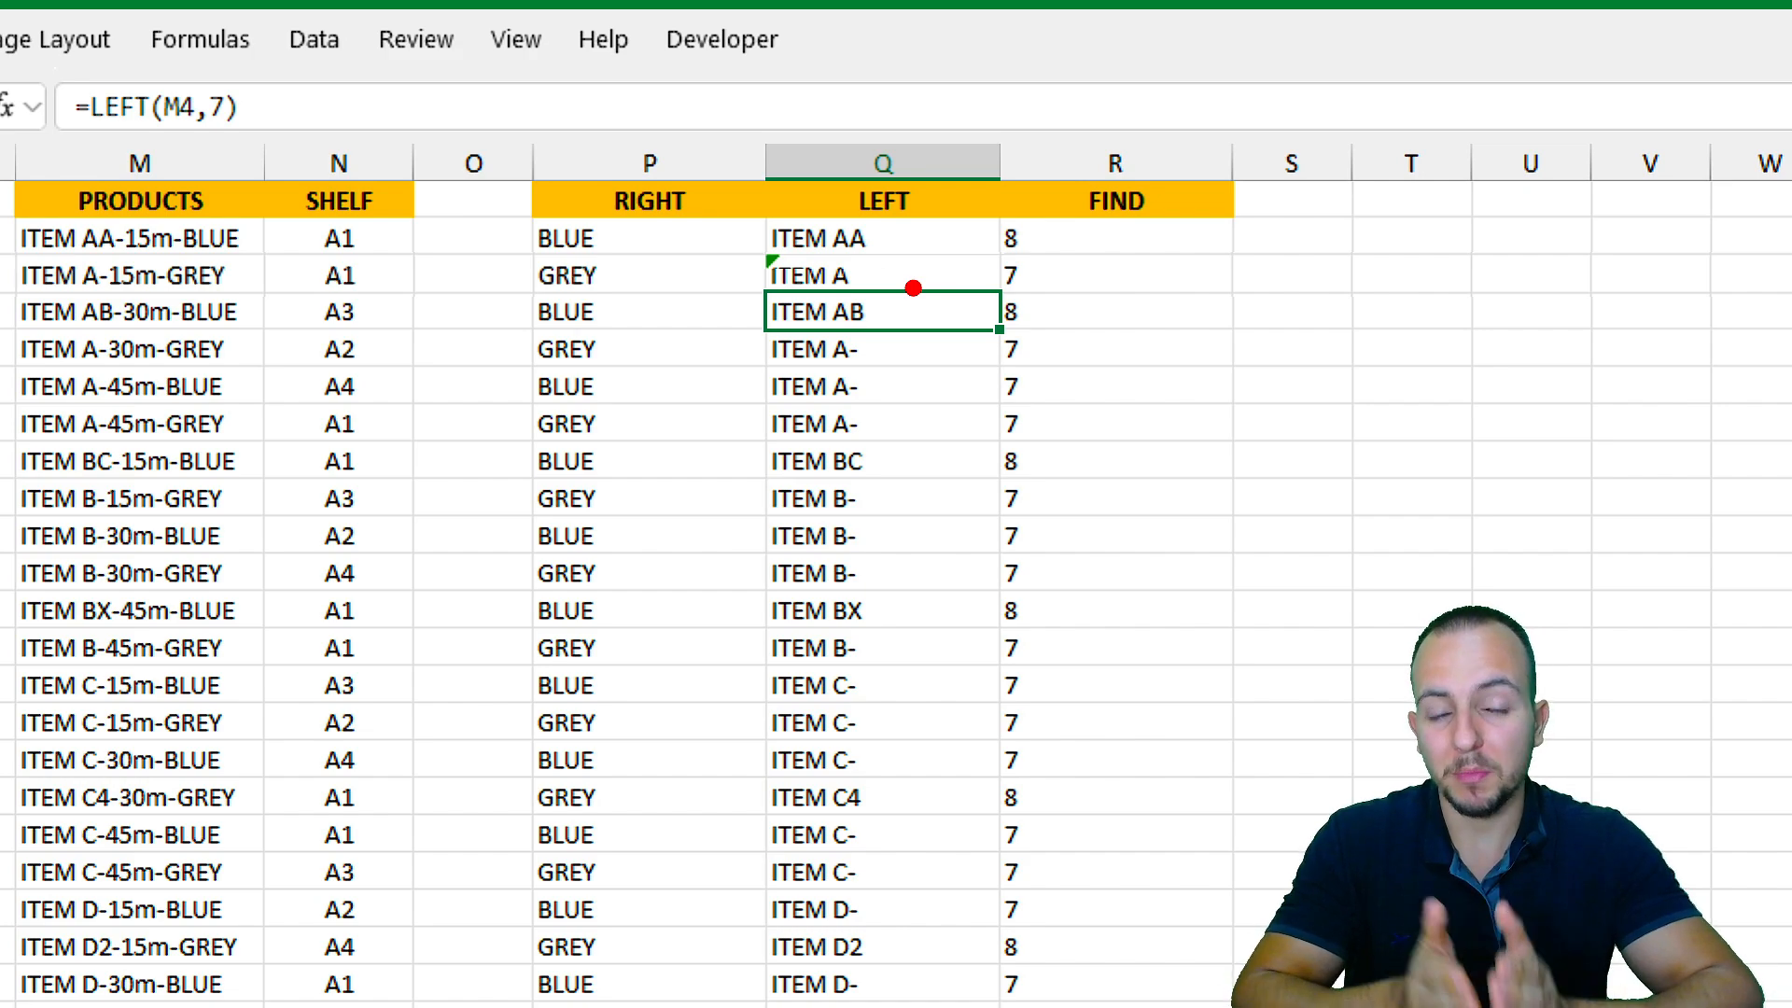
mouse_move(1020, 247)
left_mouse_down()
mouse_move(1031, 305)
mouse_move(1017, 252)
mouse_move(1236, 218)
left_mouse_up()
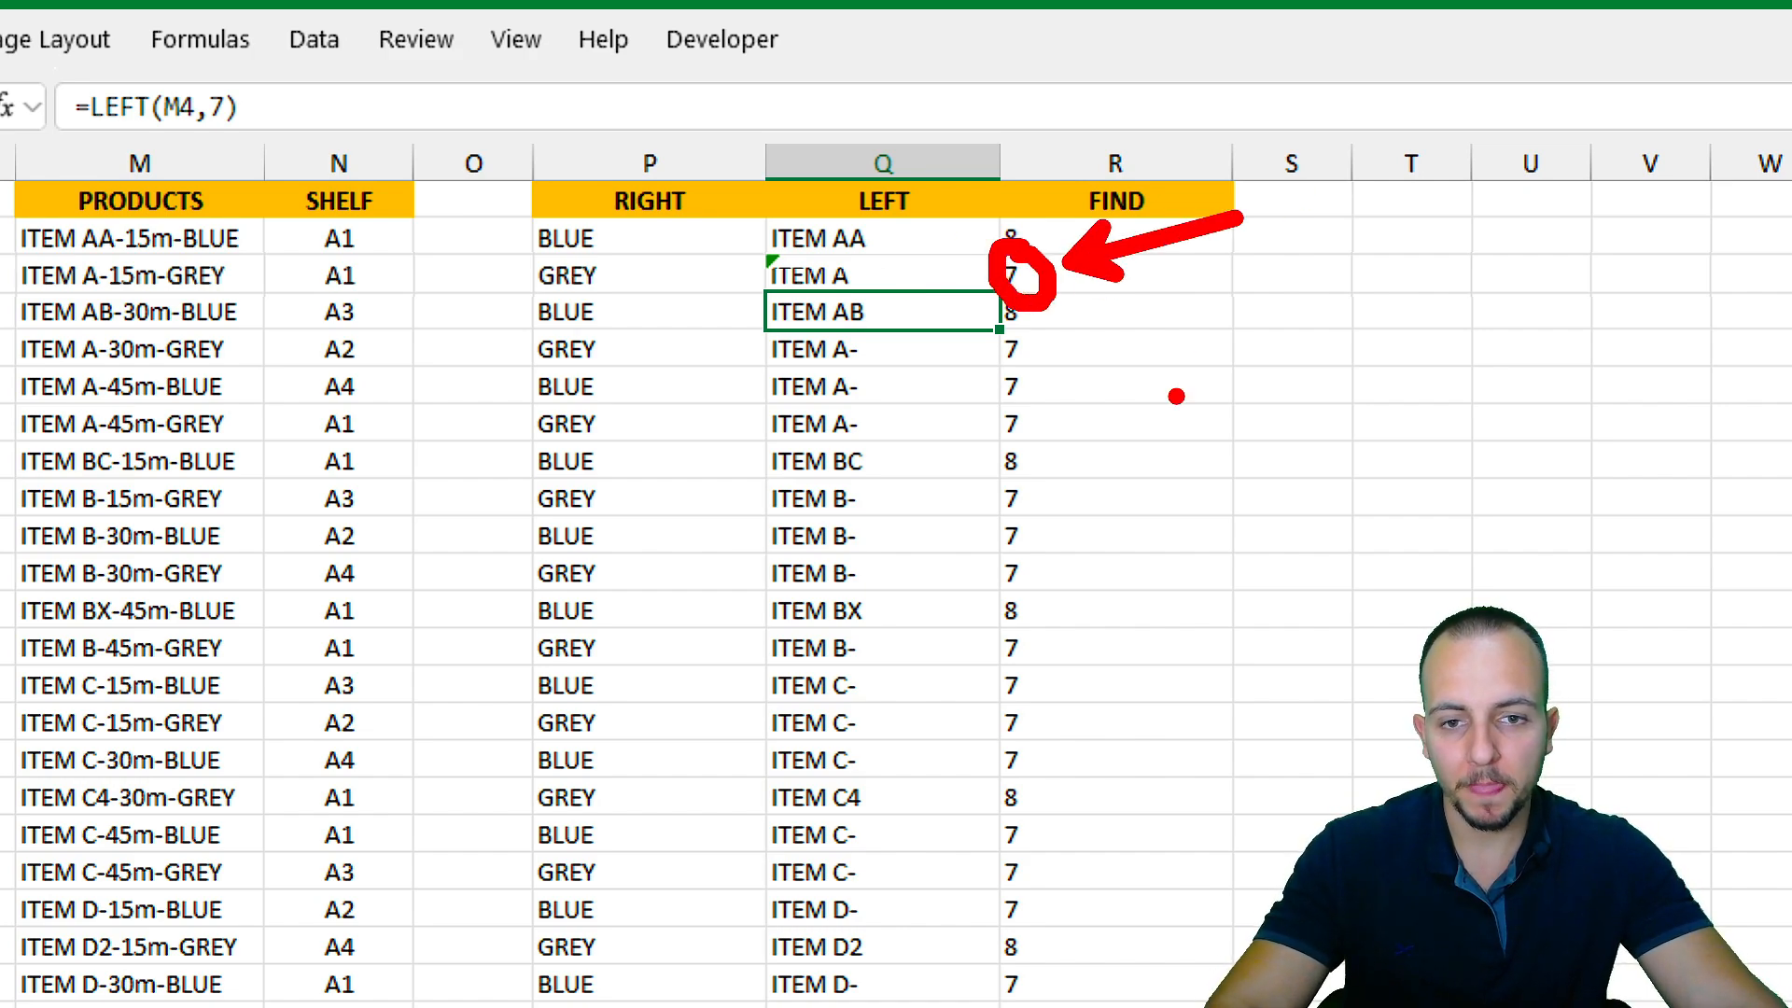
key("Escape")
Replace the fixed number of characters in Q2's LEFT formula with R2-1, so it reads =LEFT(M2,R2-1).
double_click(898, 241)
double_click(903, 240)
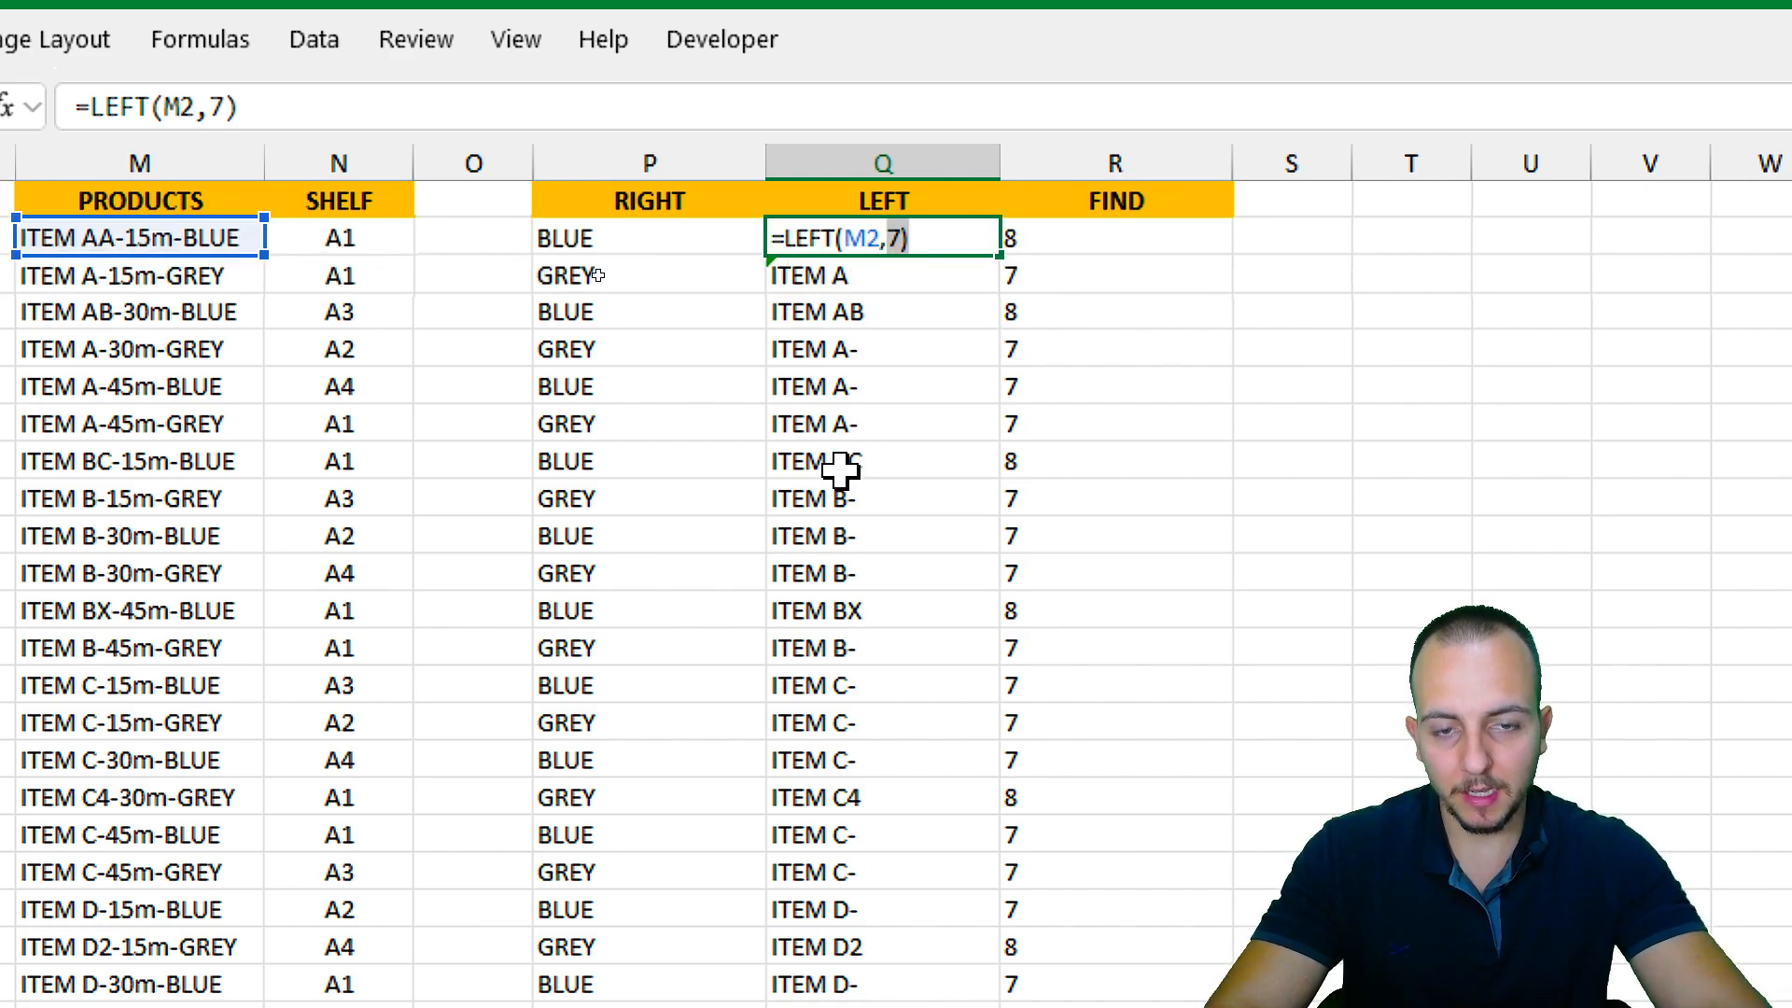
key("BackSpace")
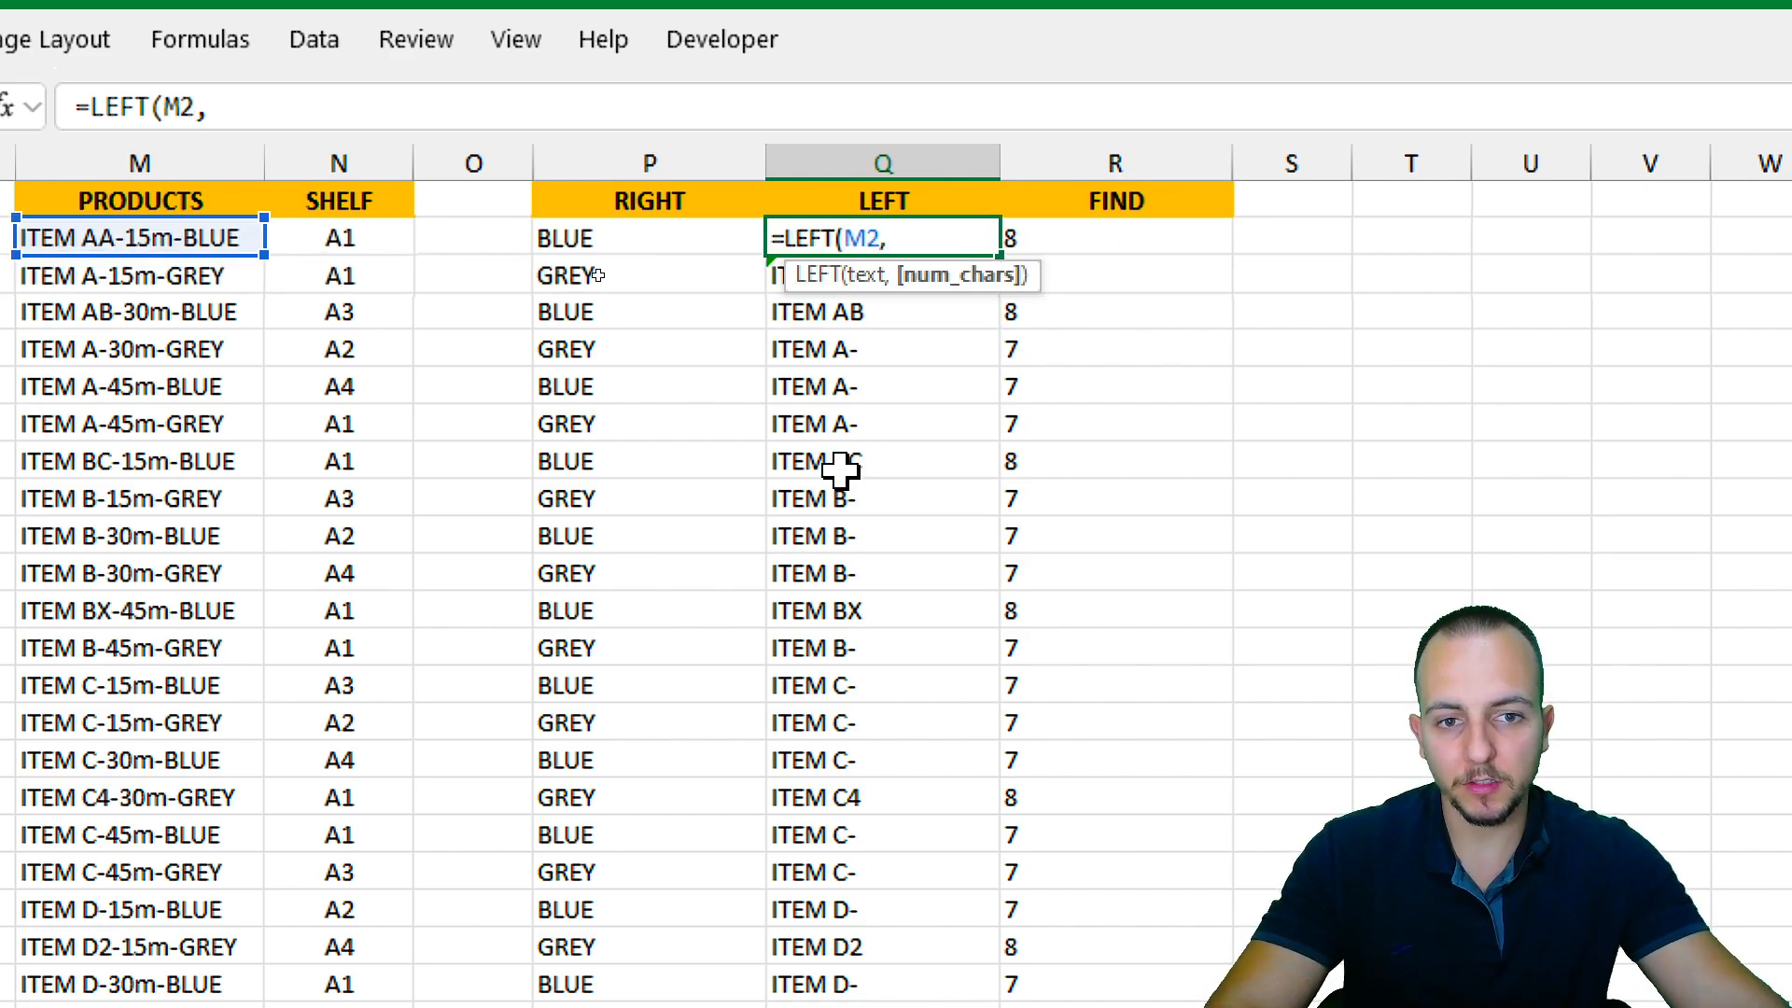
left_click(1066, 236)
type("-1")
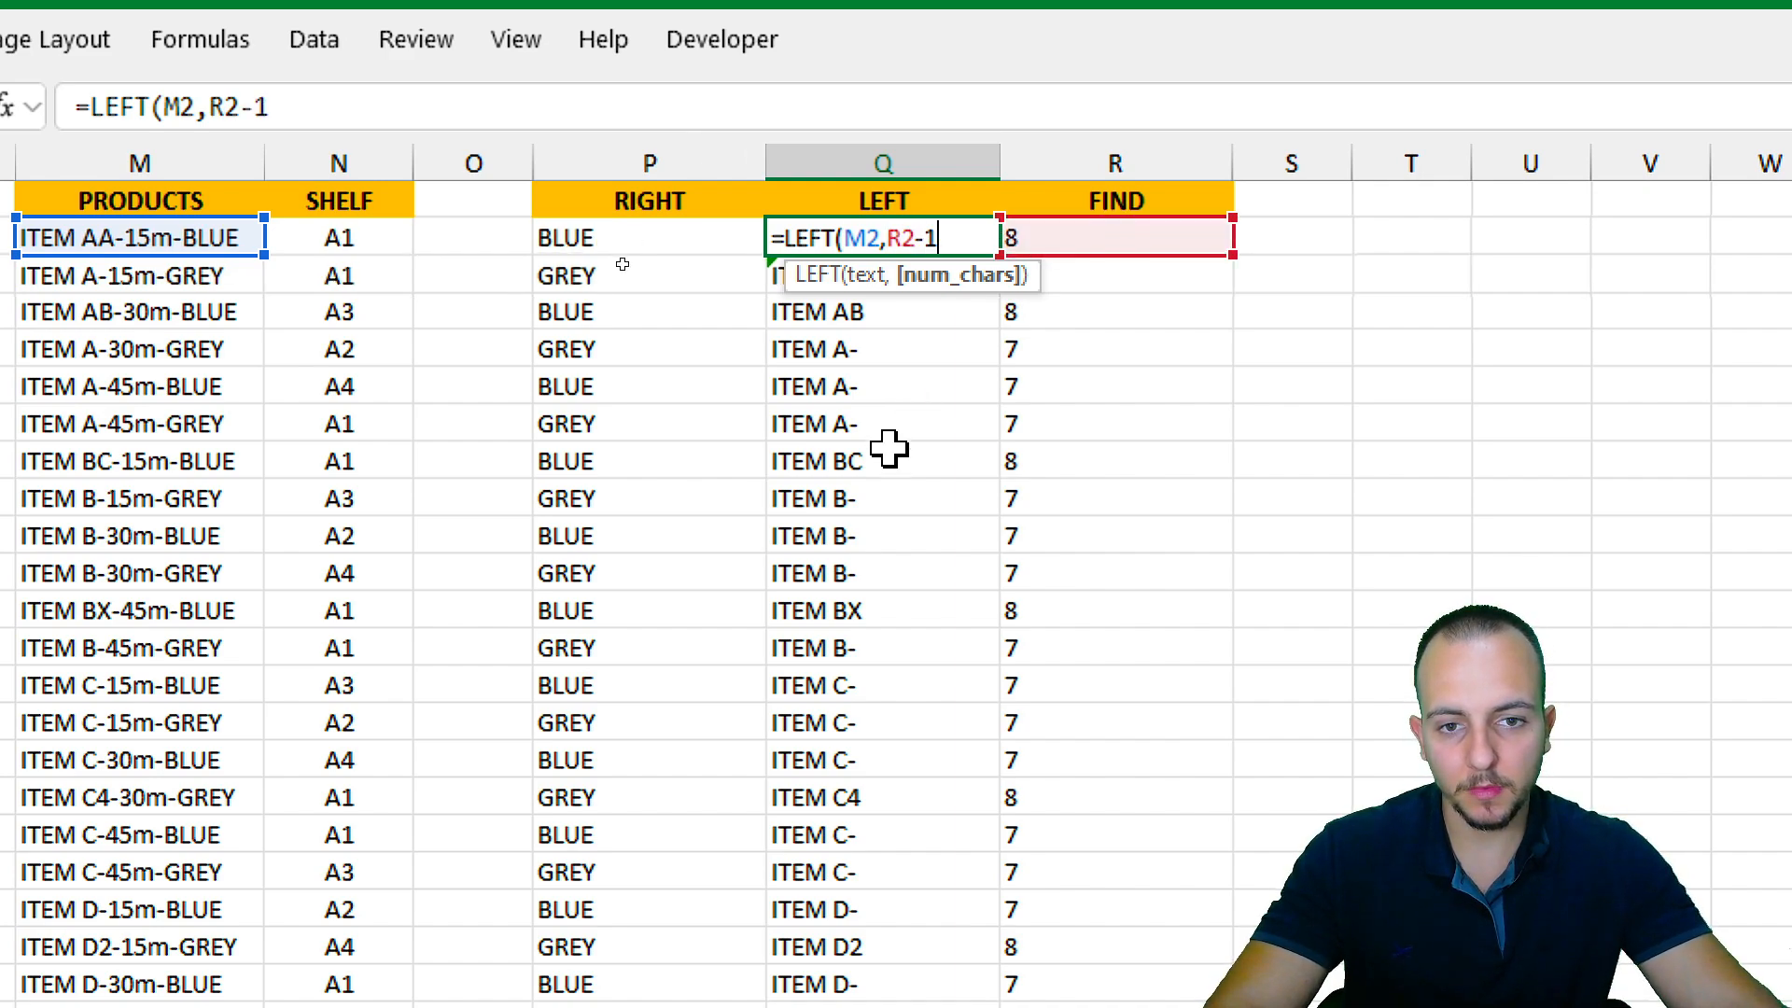
key("Return")
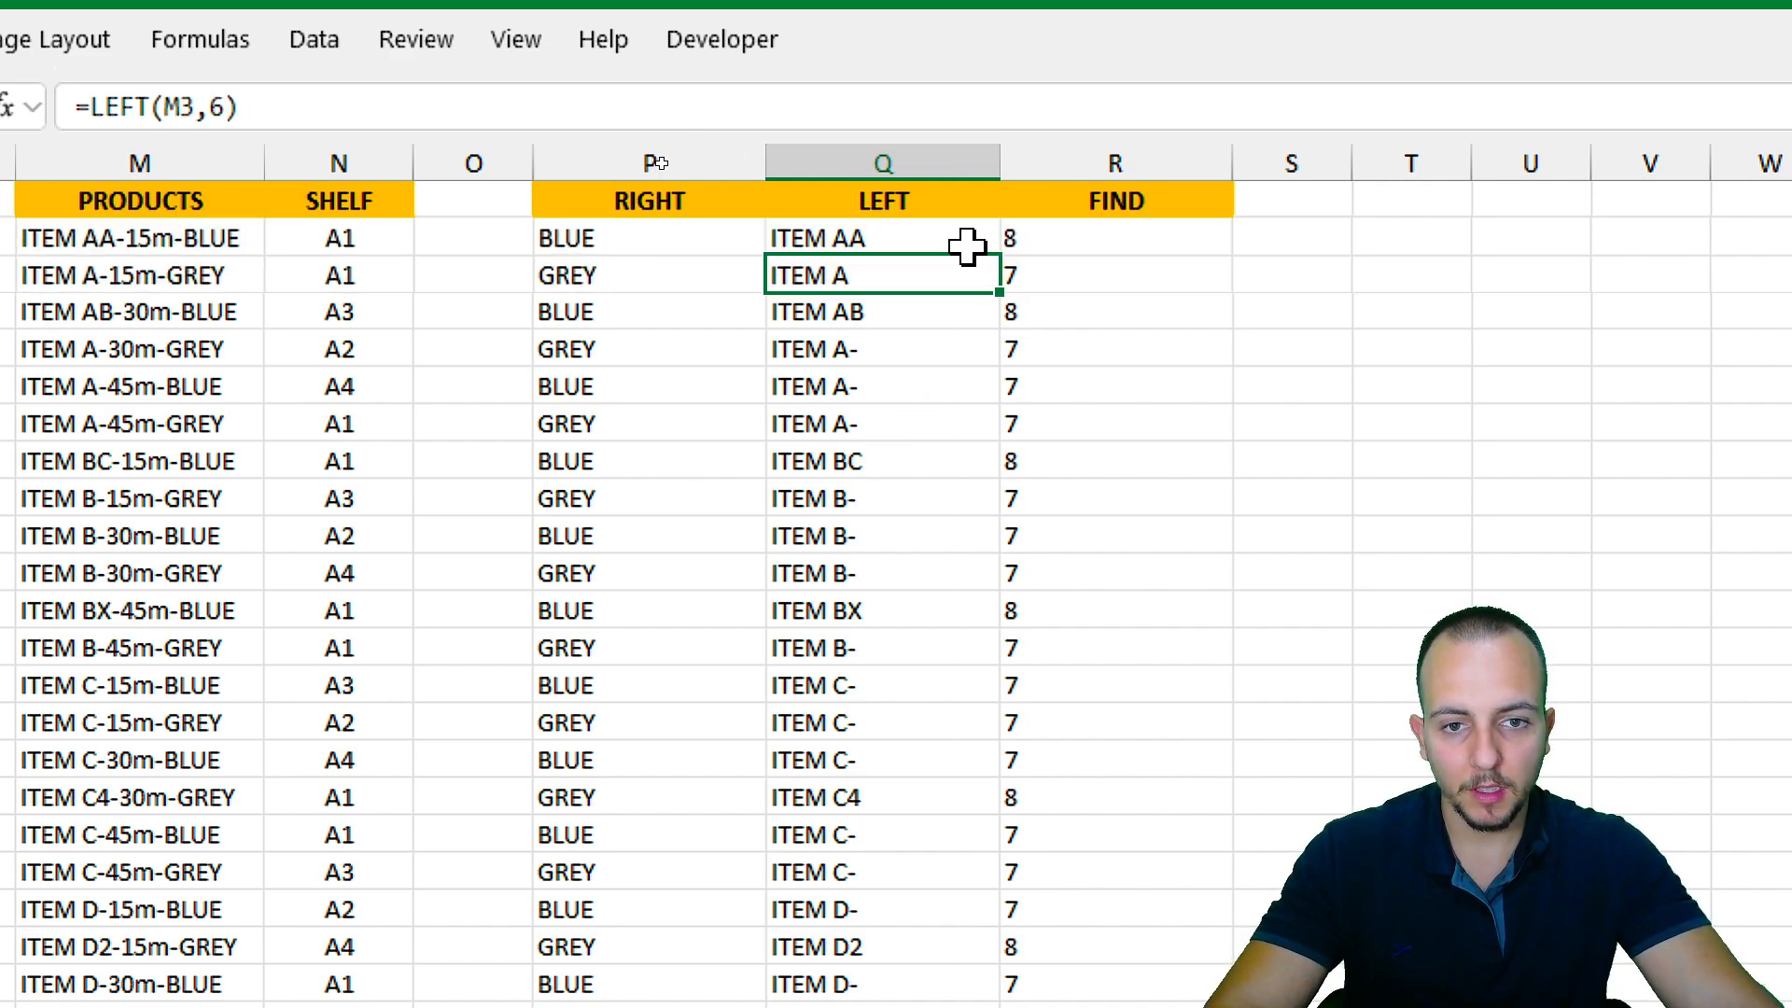
Fill Q2's LEFT formula down the LEFT column to row 25 and review the extracted item names.
left_click(975, 240)
double_click(998, 264)
left_click(952, 264)
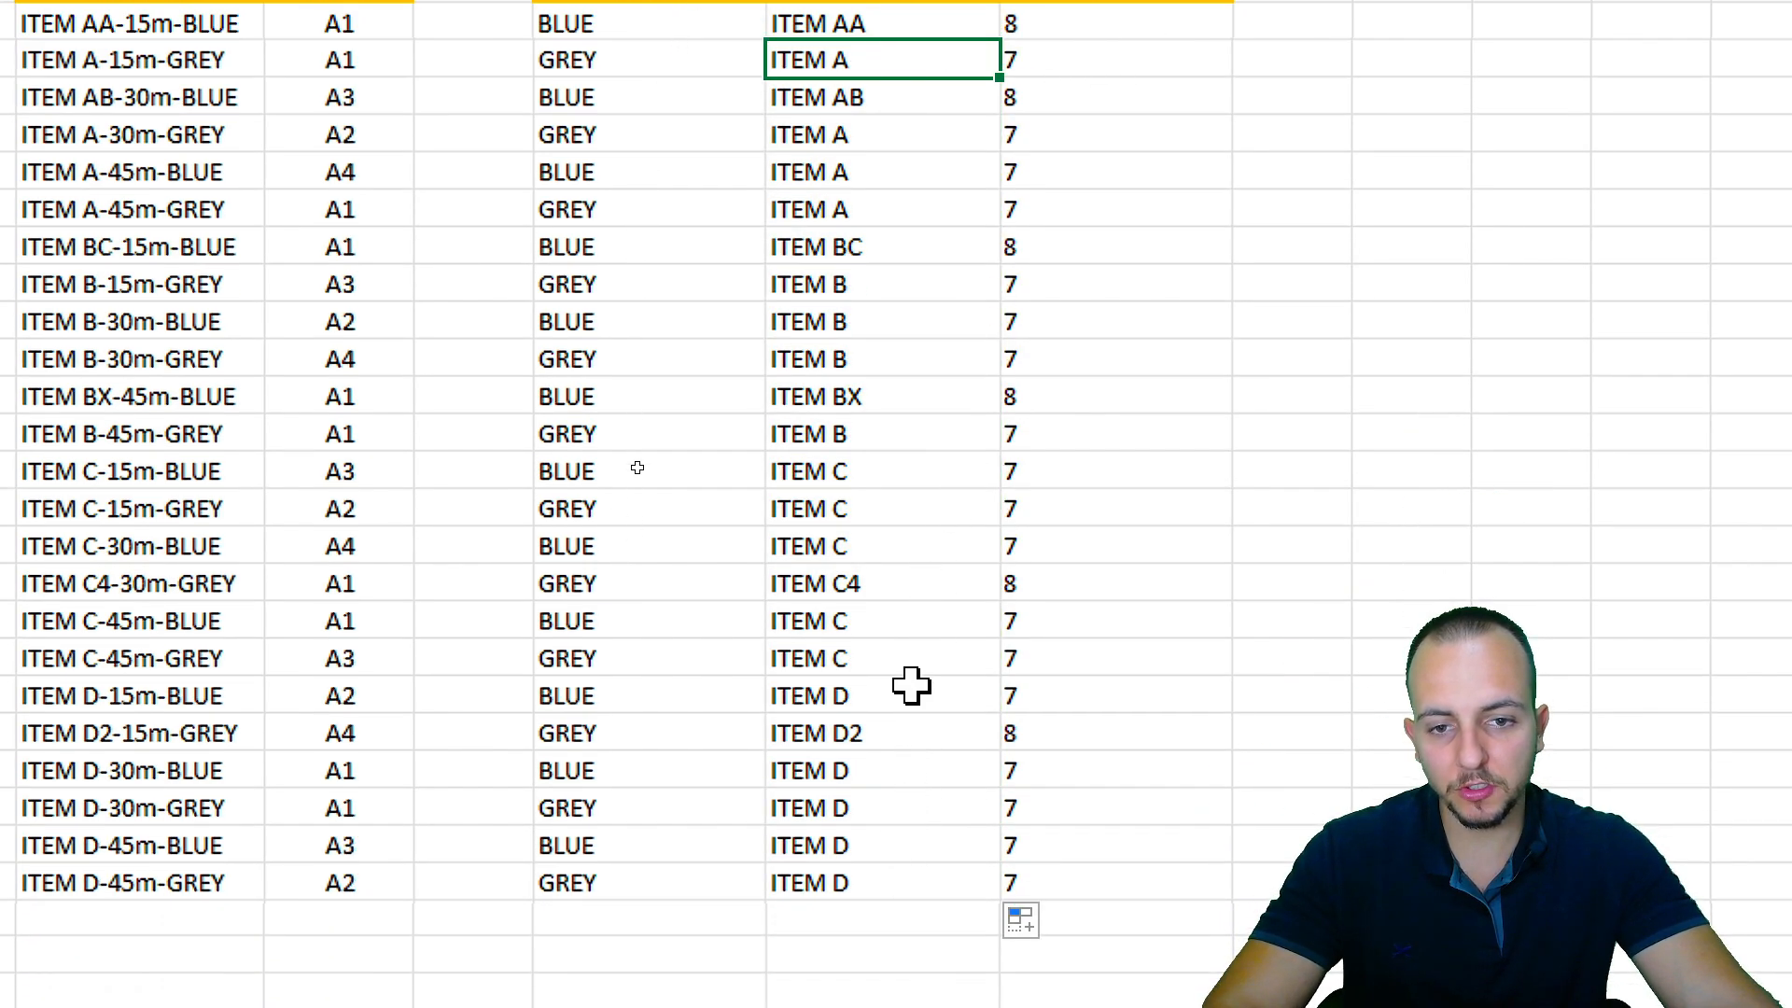
mouse_move(904, 279)
left_mouse_down()
mouse_move(877, 347)
mouse_move(910, 258)
left_mouse_up()
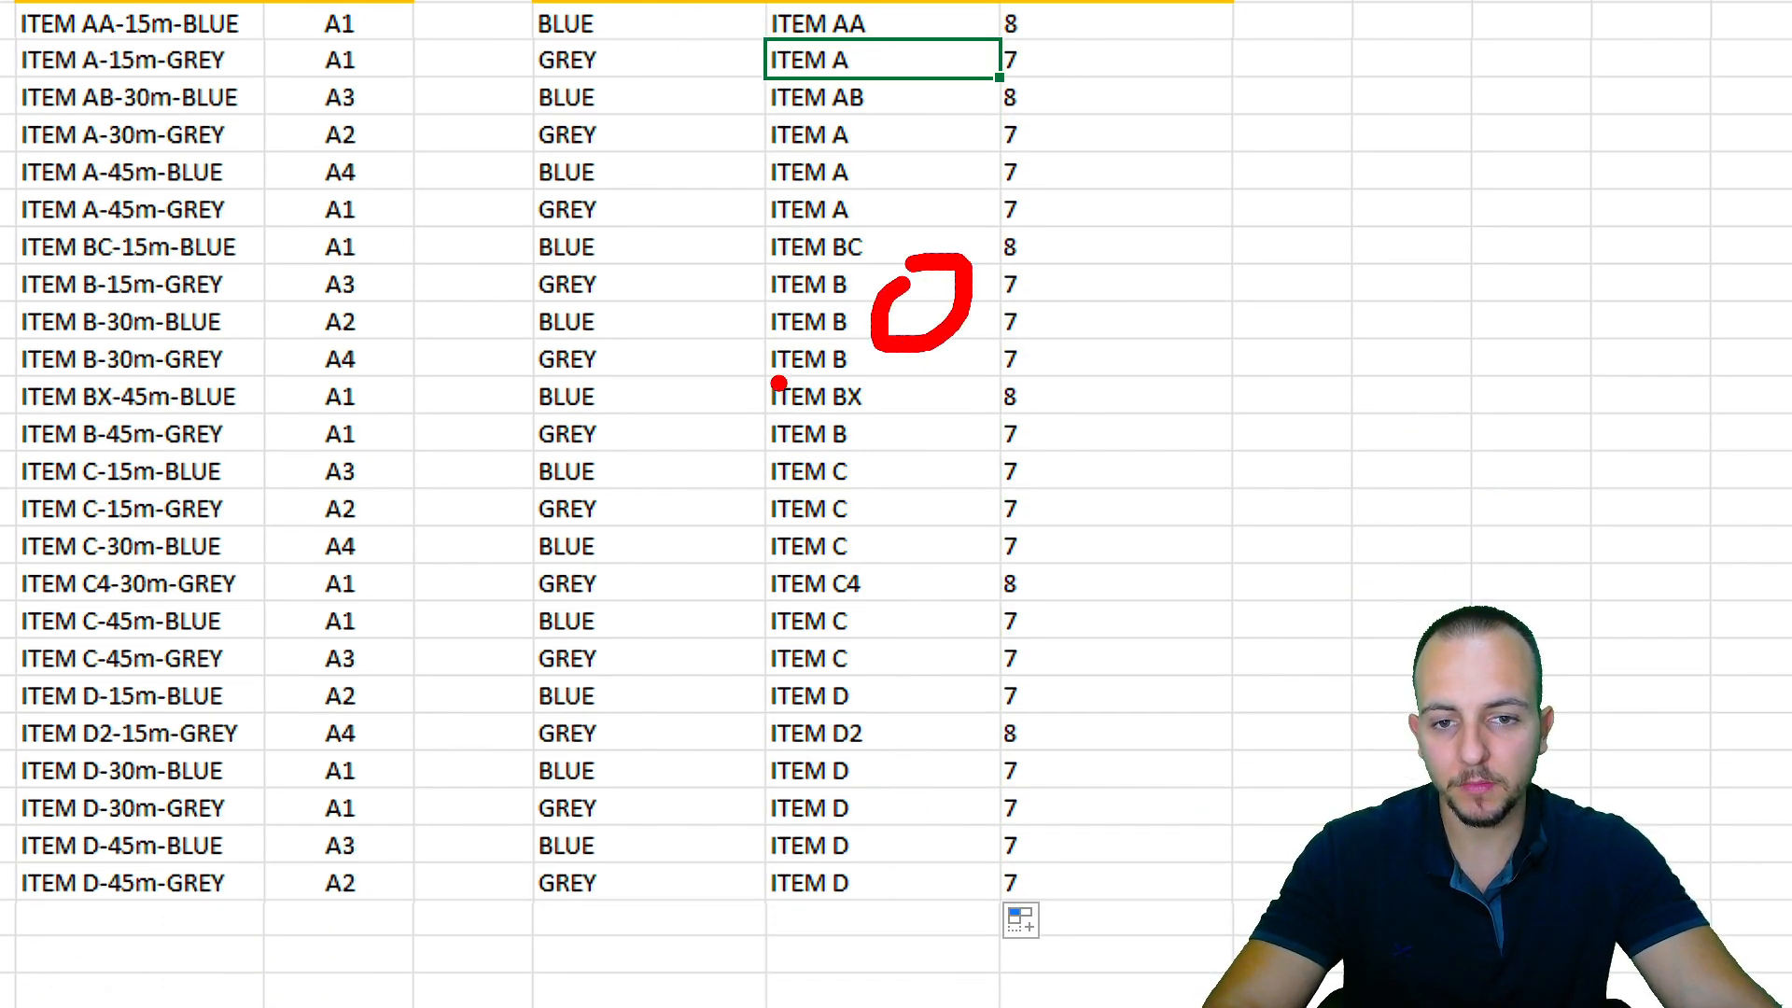
key("Escape")
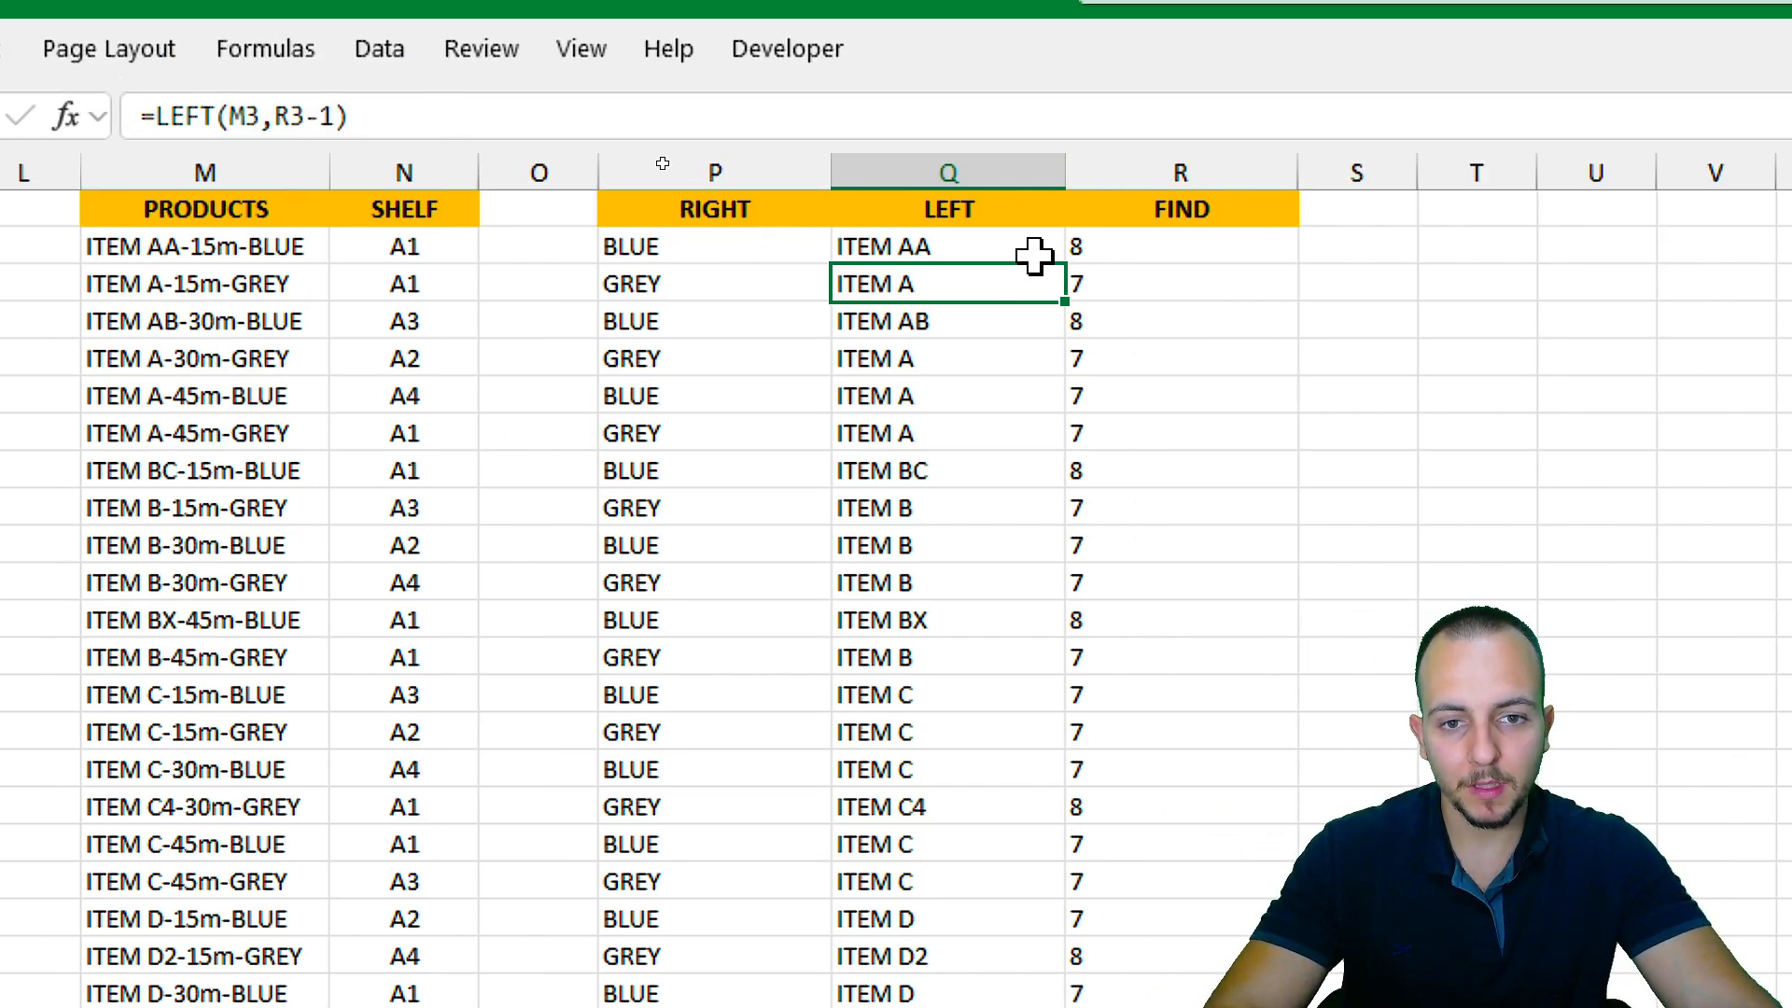
left_click_drag(1230, 256, 1173, 524)
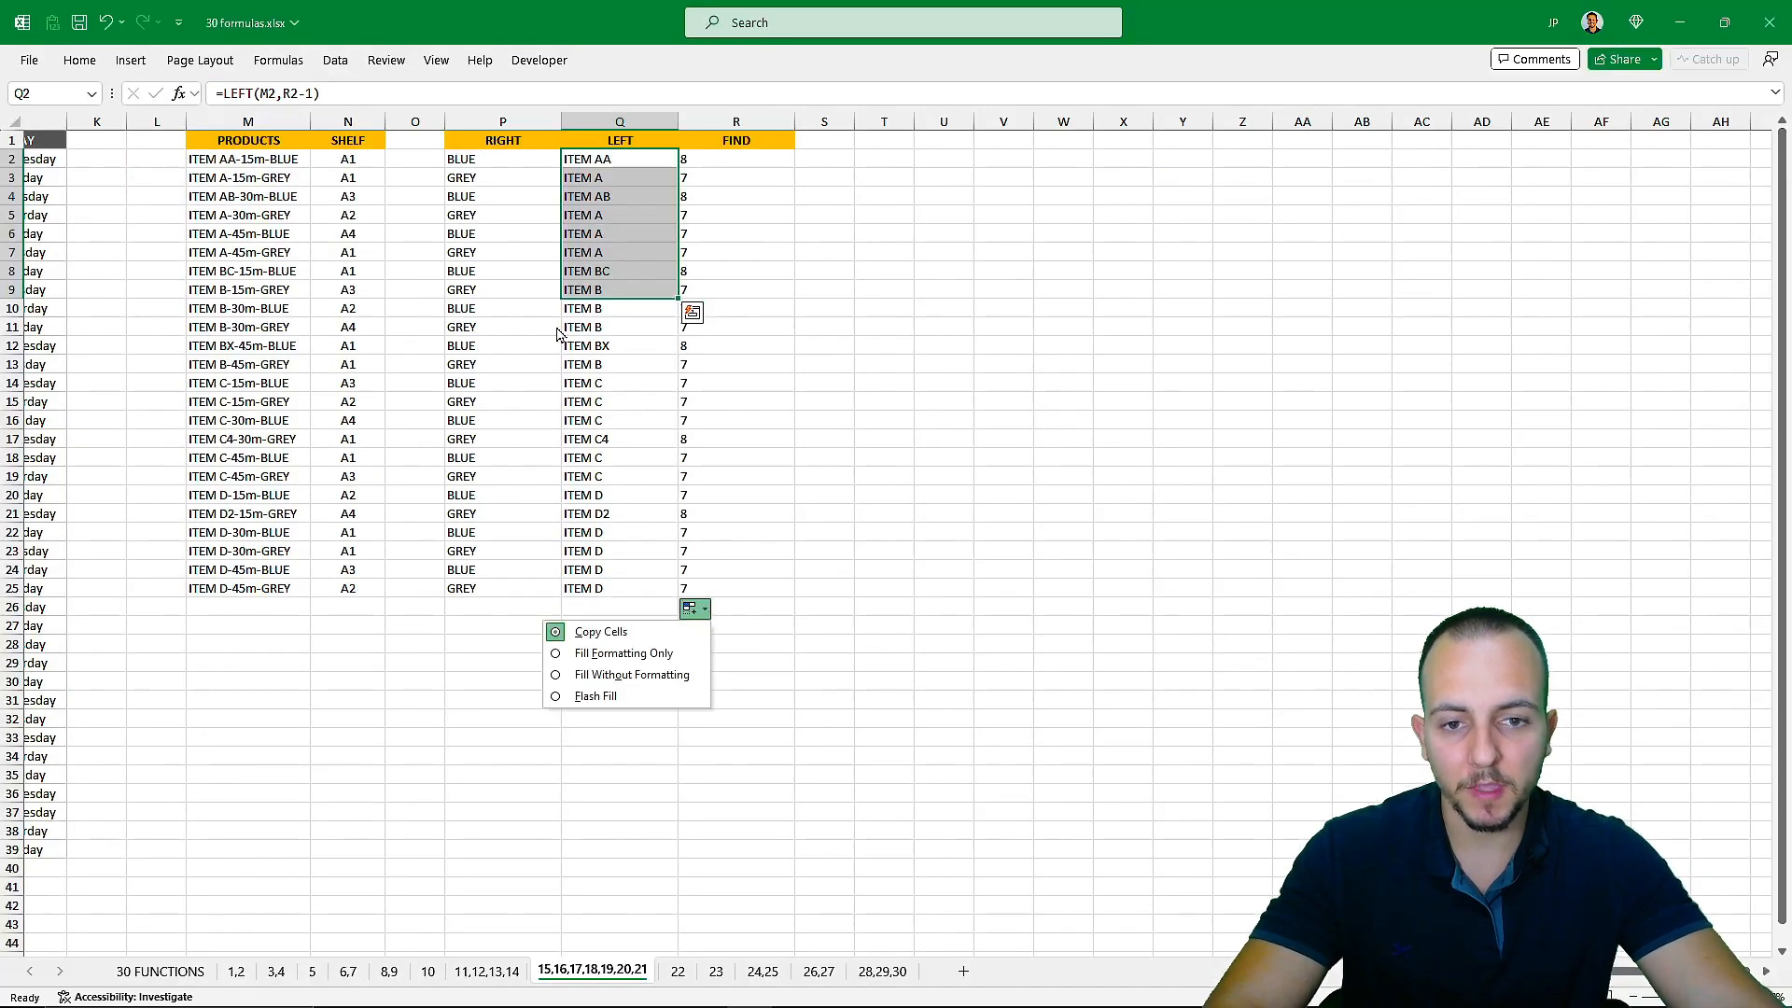
Return to cell A1 of the current sheet and switch to sheet 22.
left_click(821, 617)
scroll(887, 643, "left", 3)
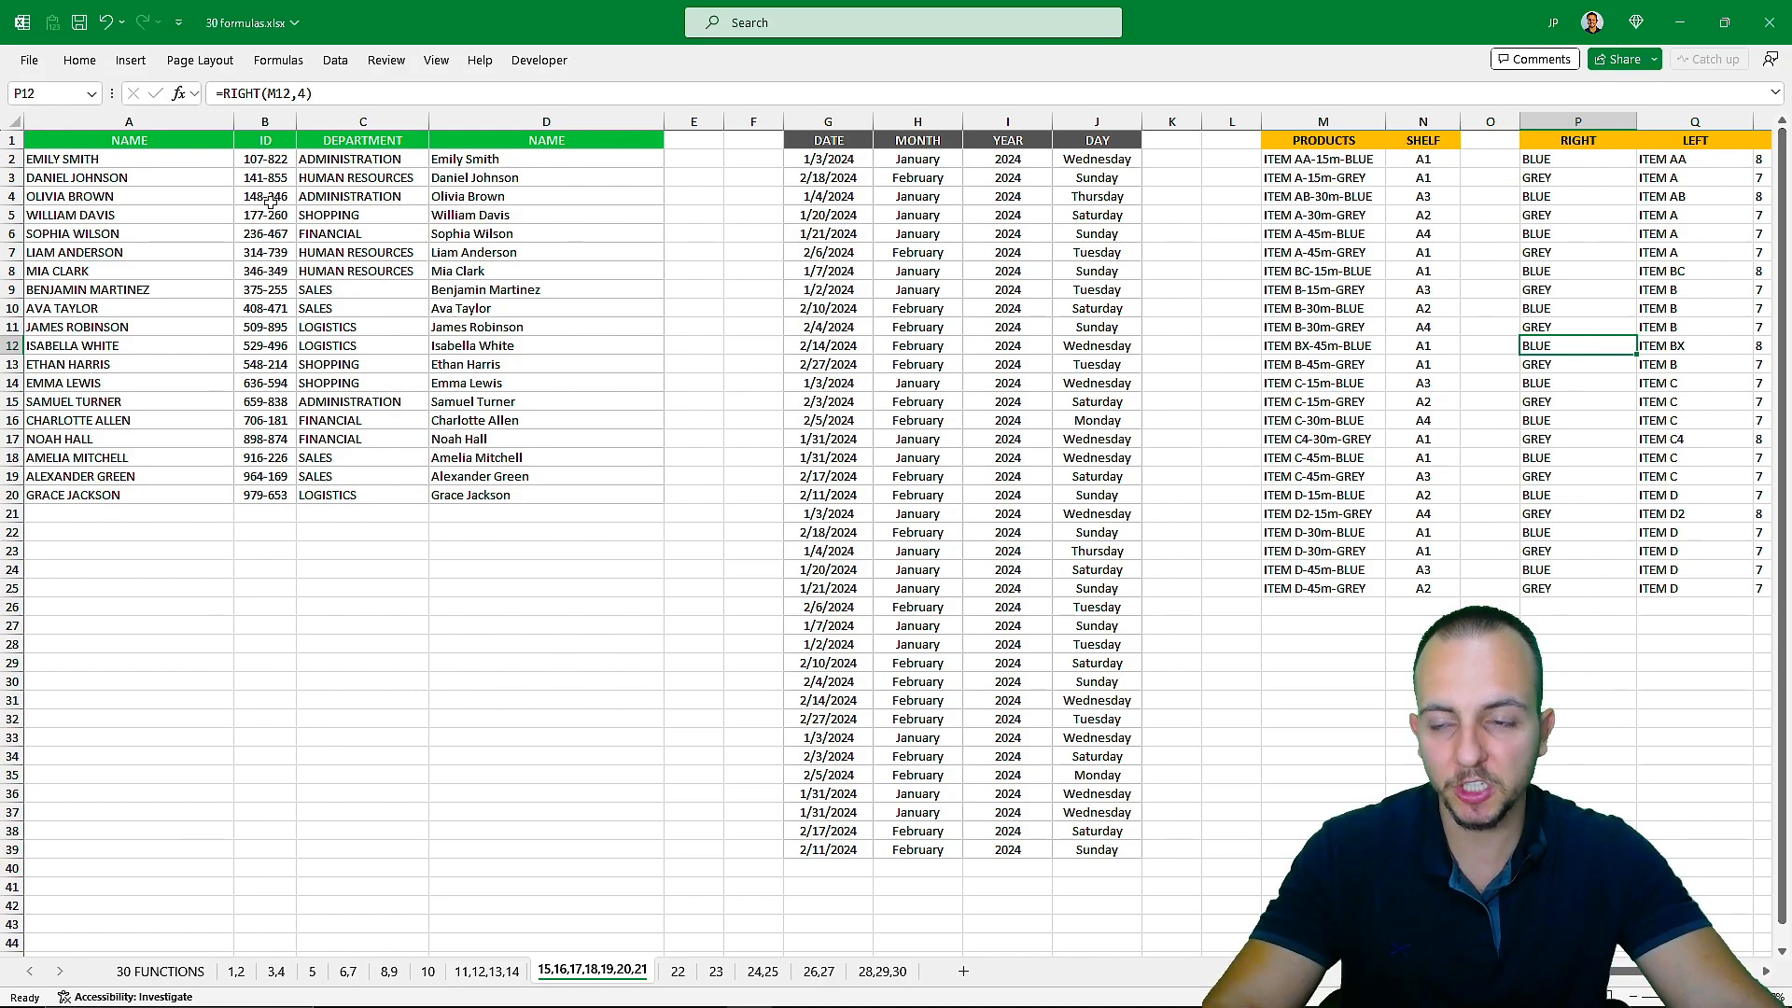
left_click(172, 141)
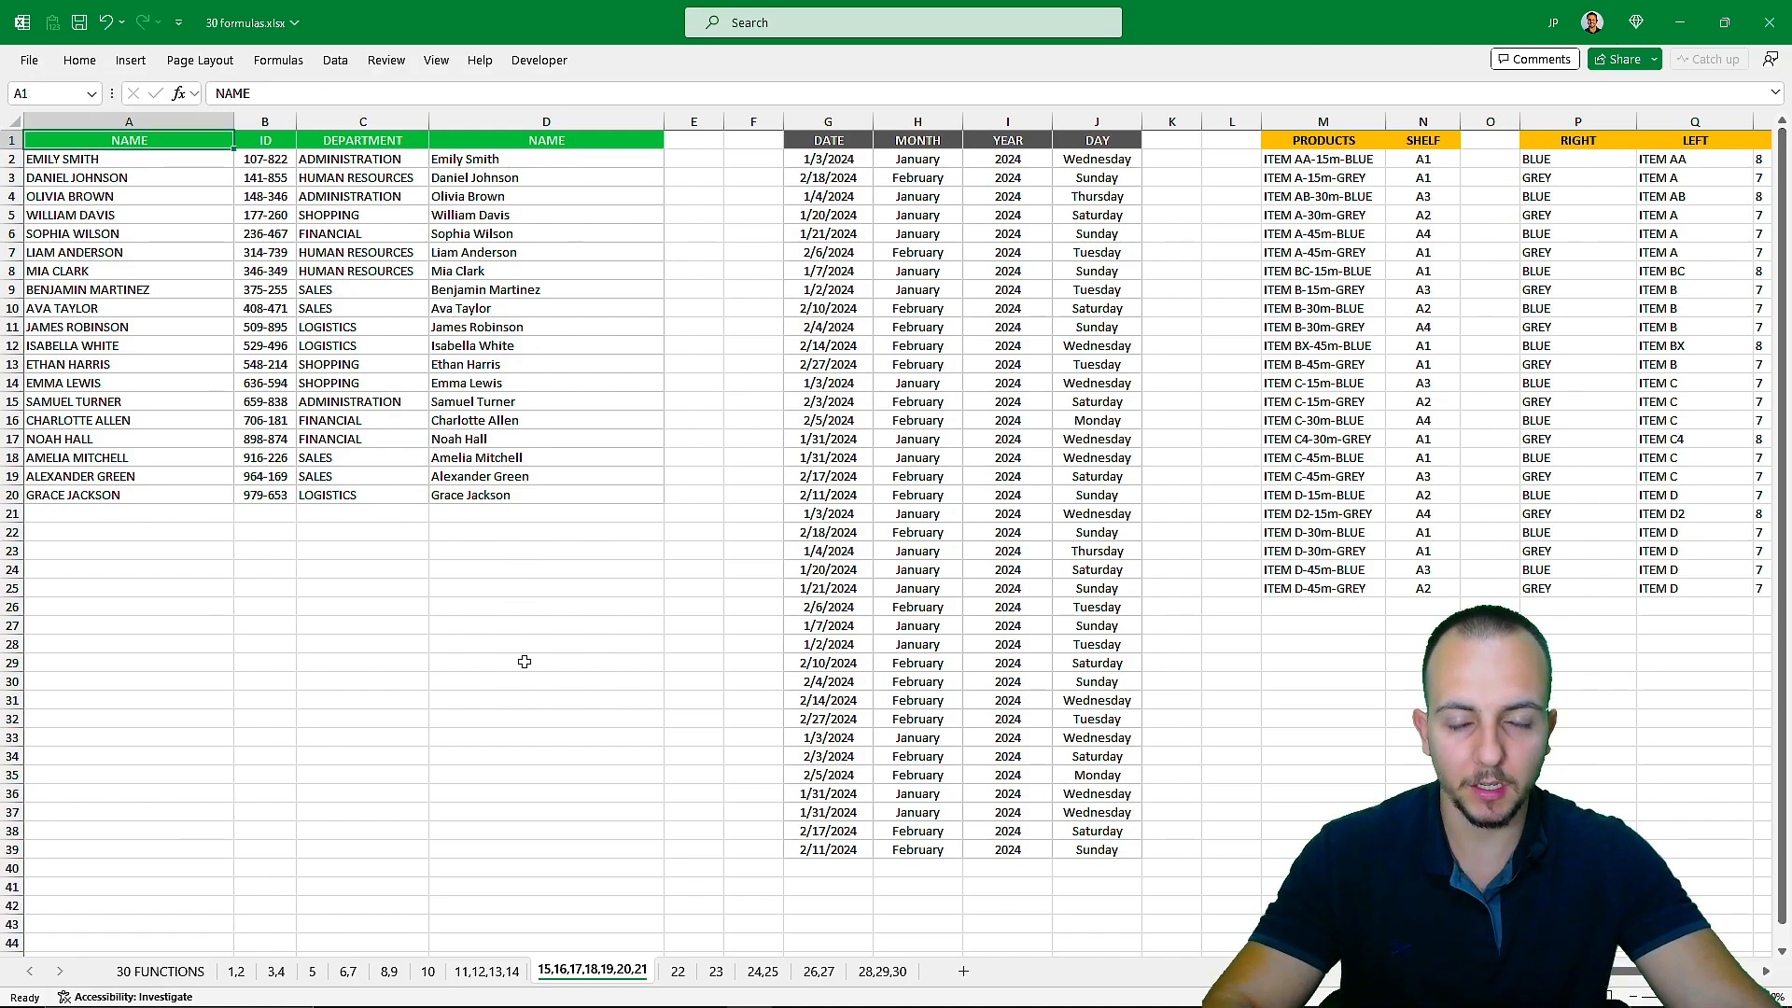
key("ctrl+Page_Down")
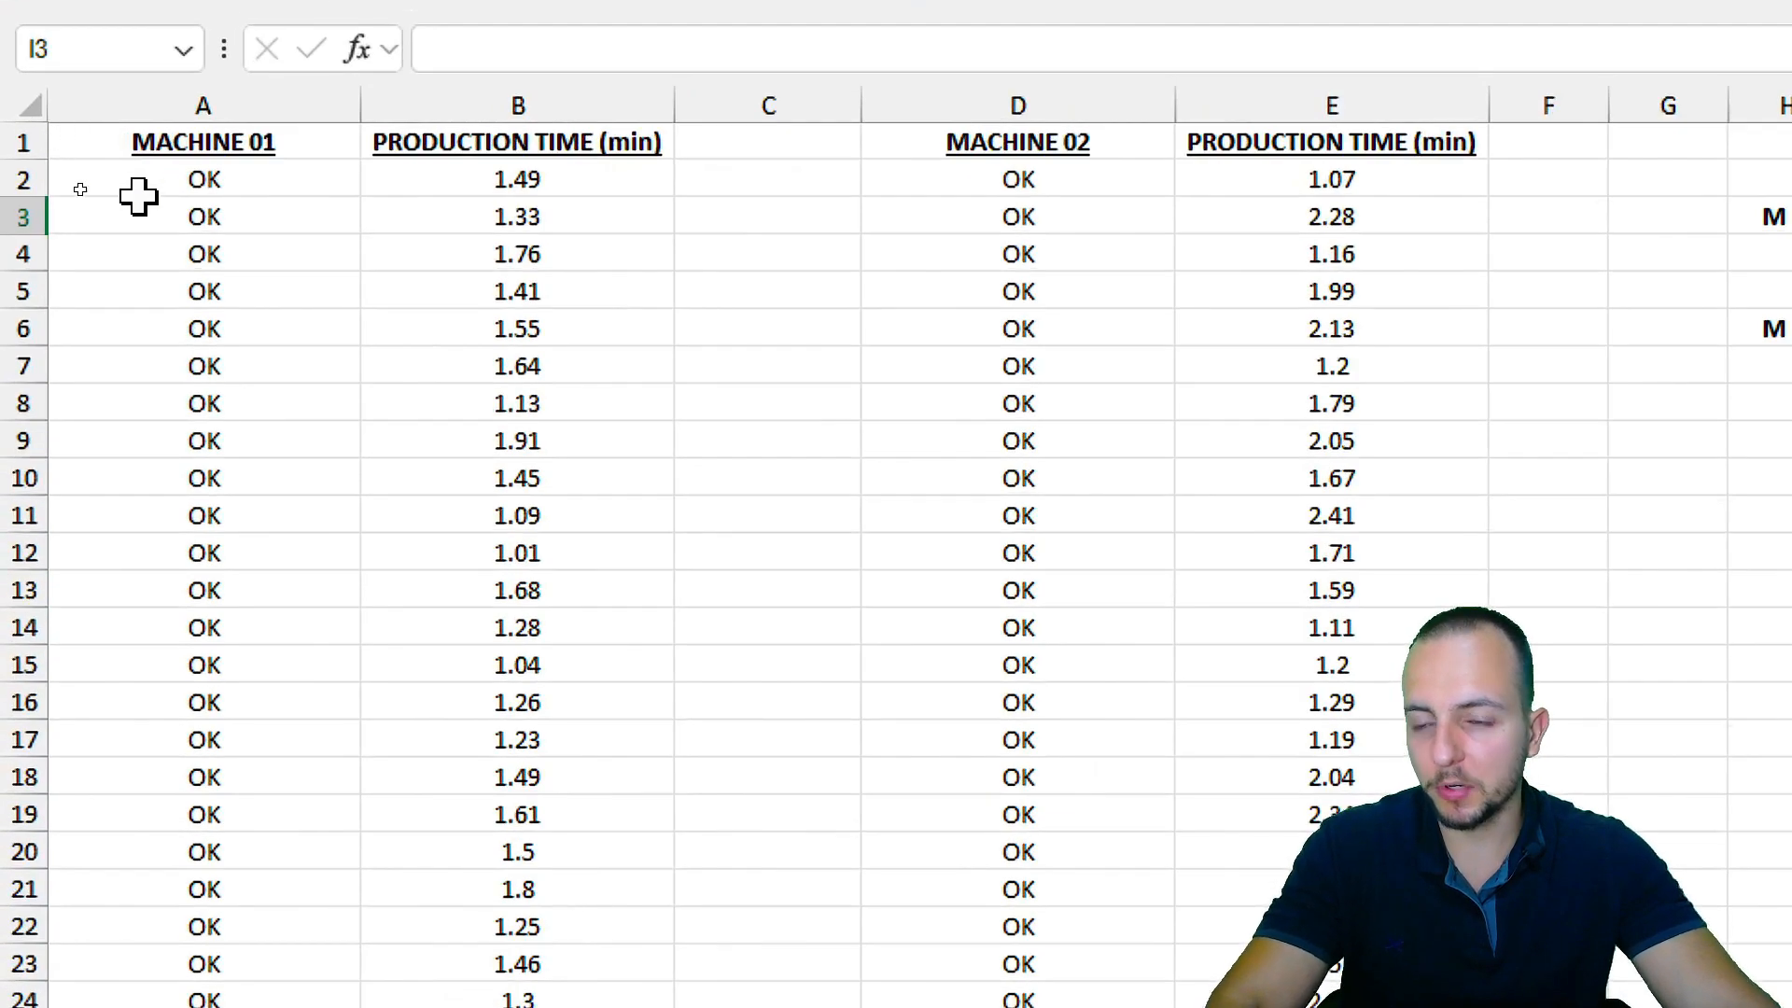
Examine the Machine 01 and Machine 02 columns and how the production times in column B vary from row to row.
left_click(264, 105)
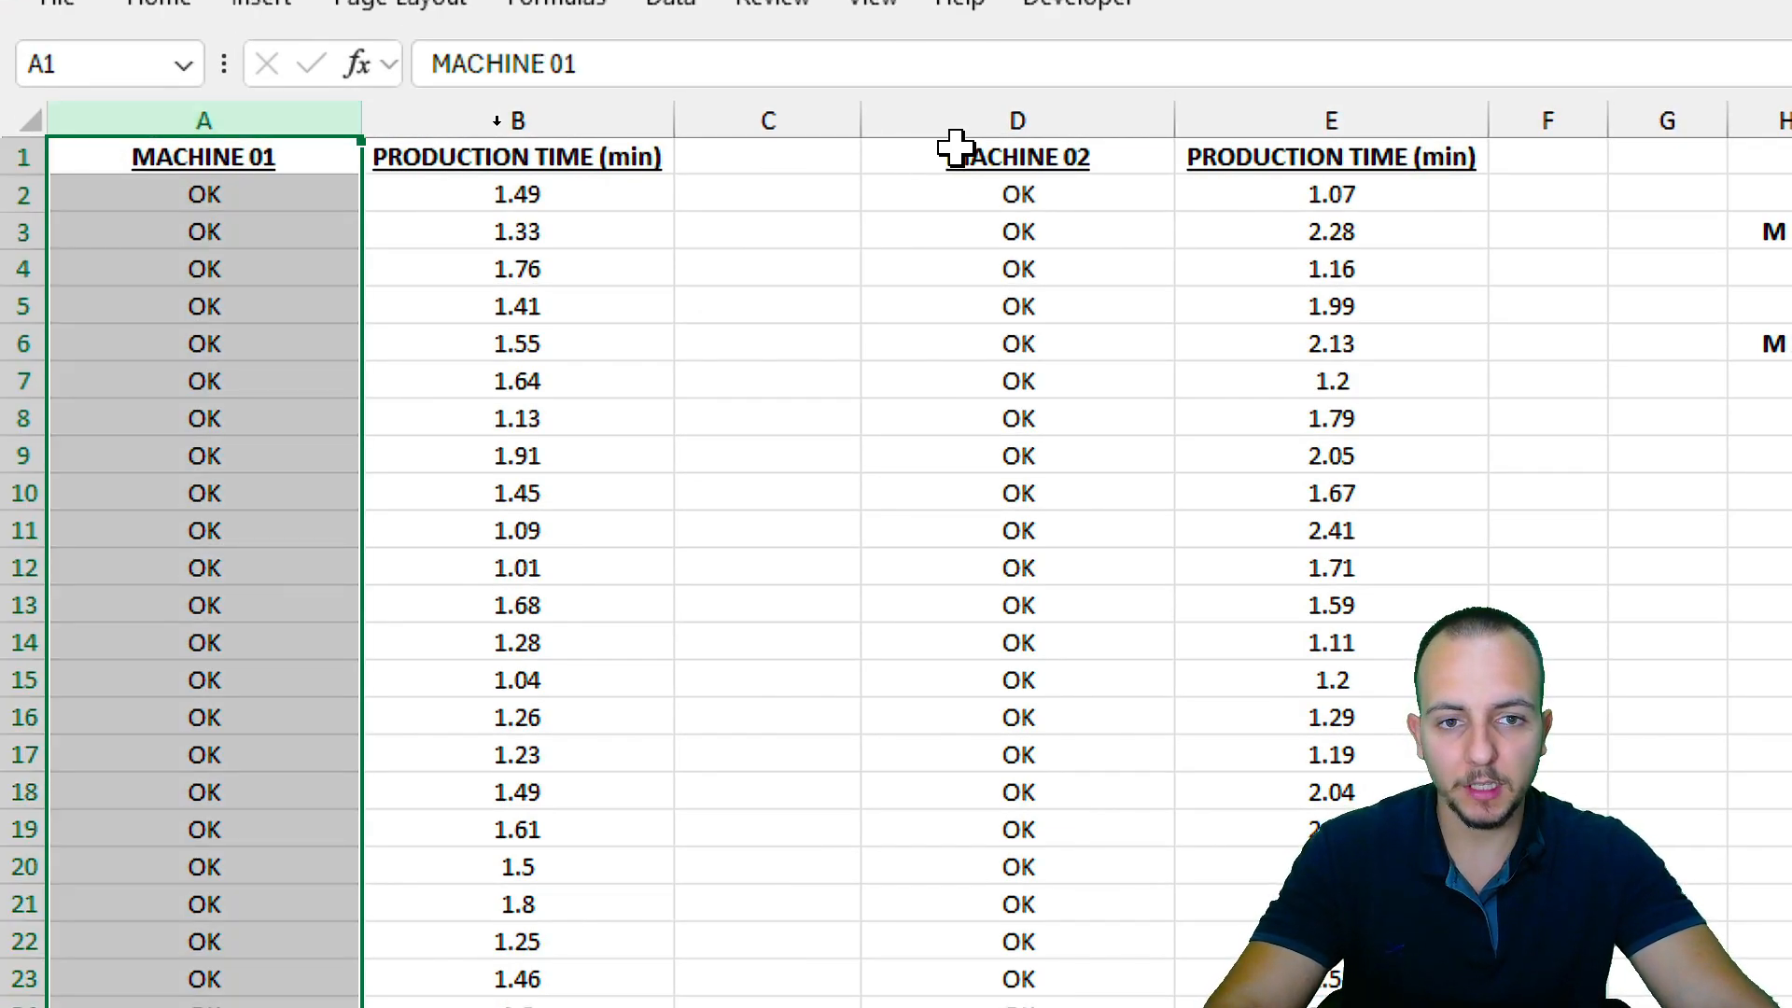
left_click(1009, 112)
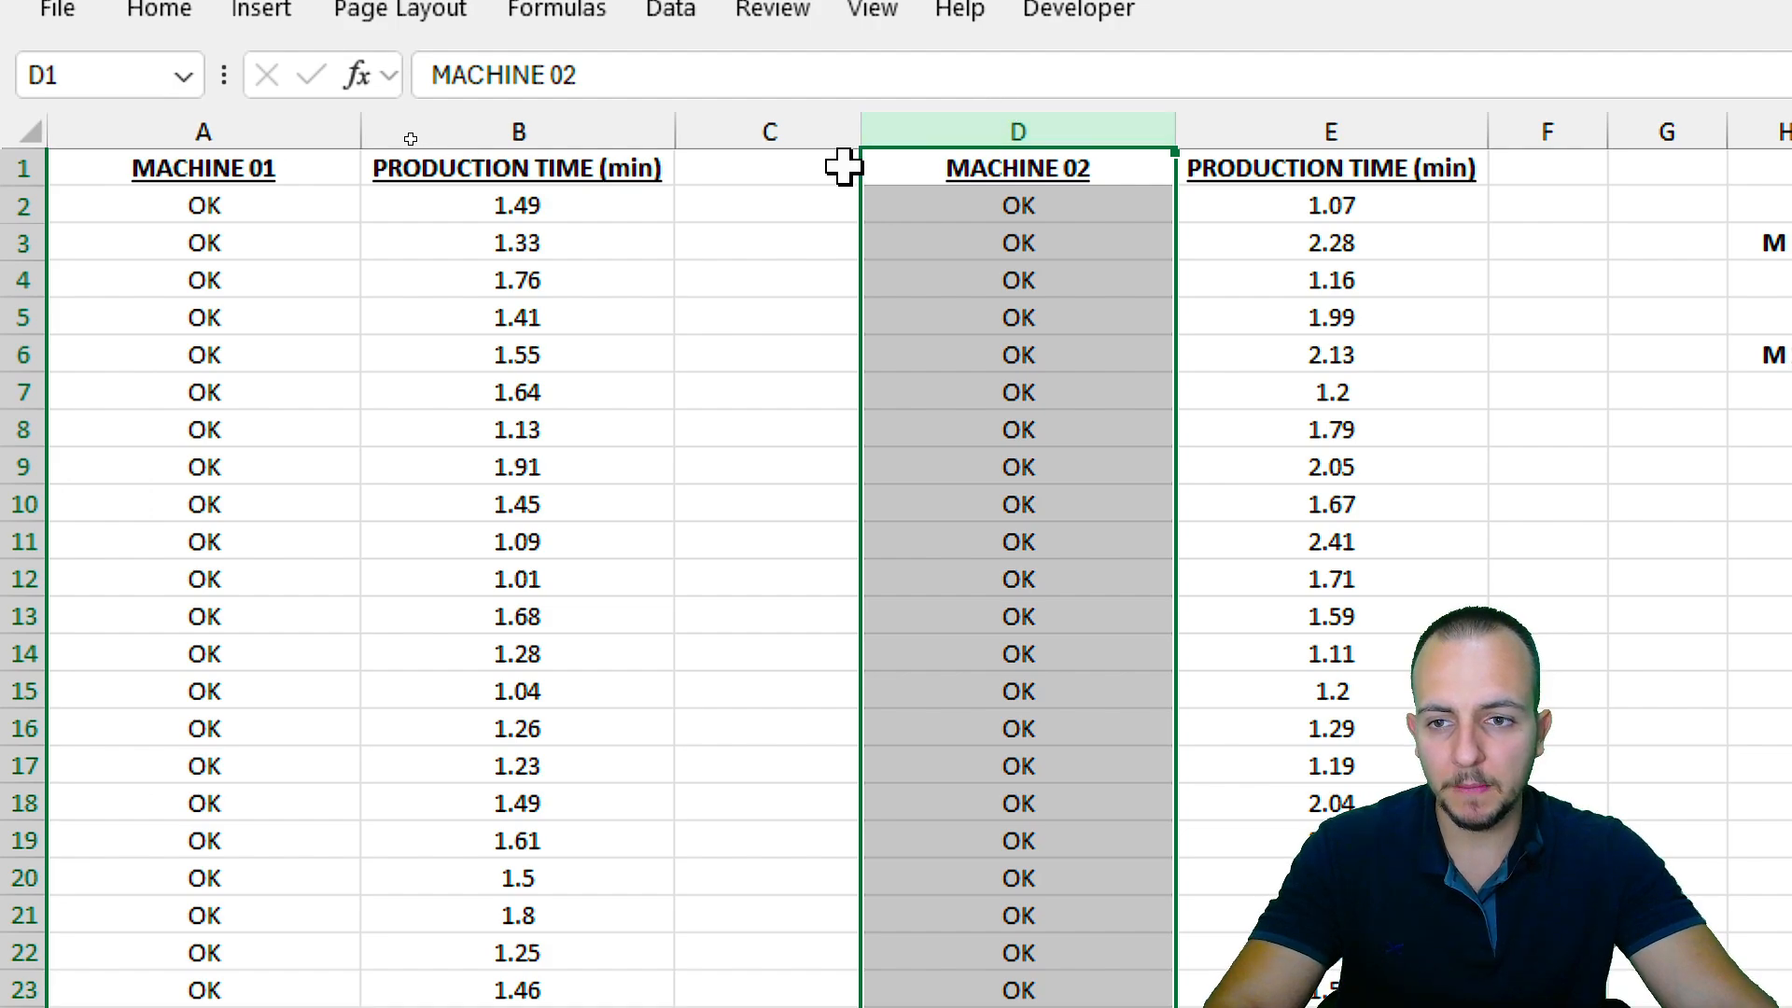
left_click(464, 113)
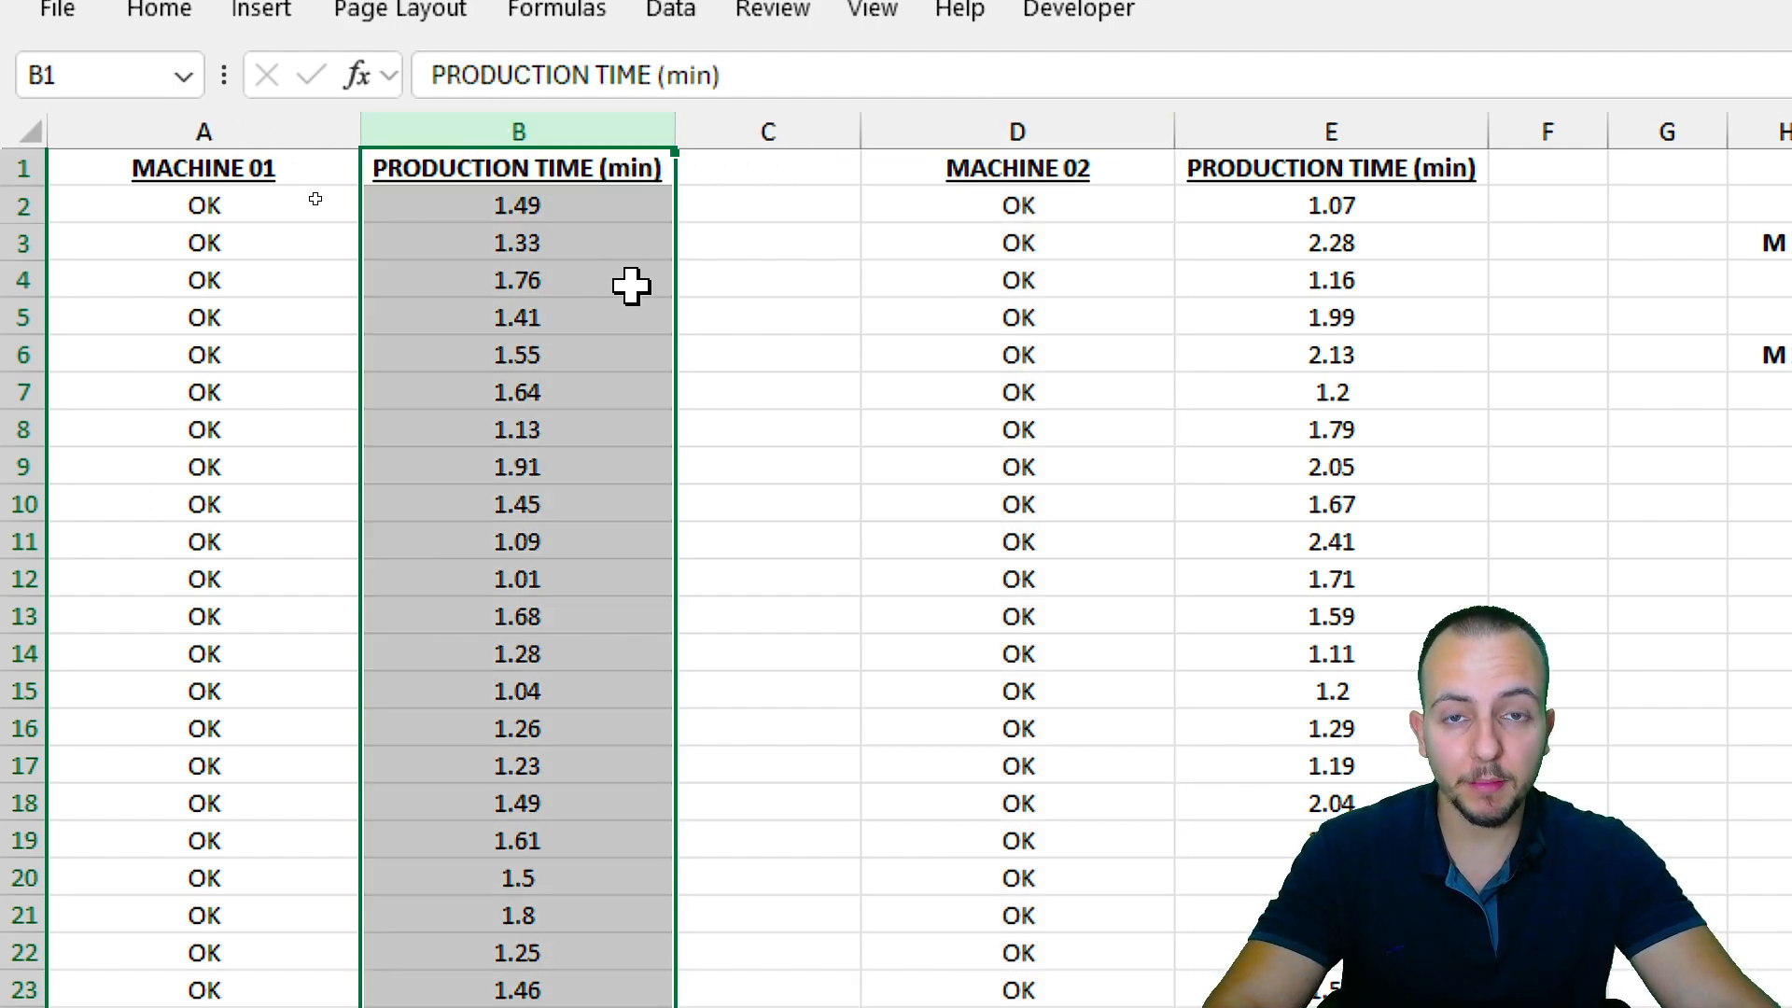
left_click_drag(583, 245, 597, 579)
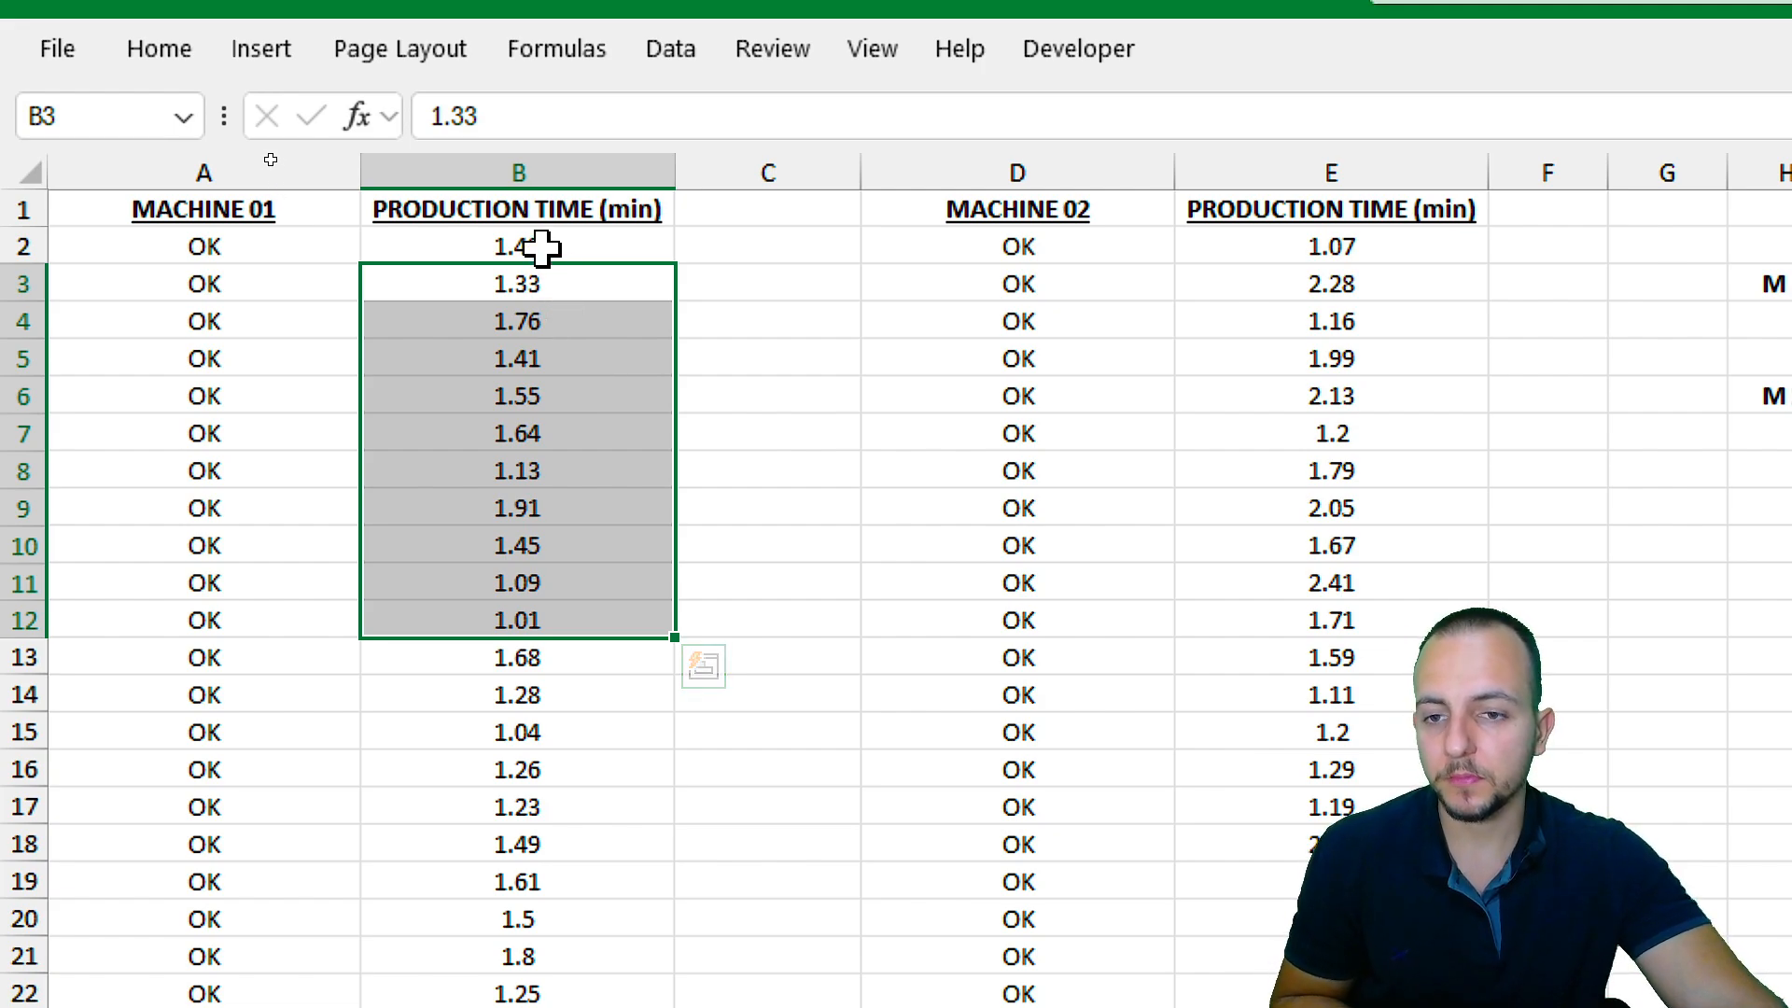
left_click_drag(541, 247, 576, 472)
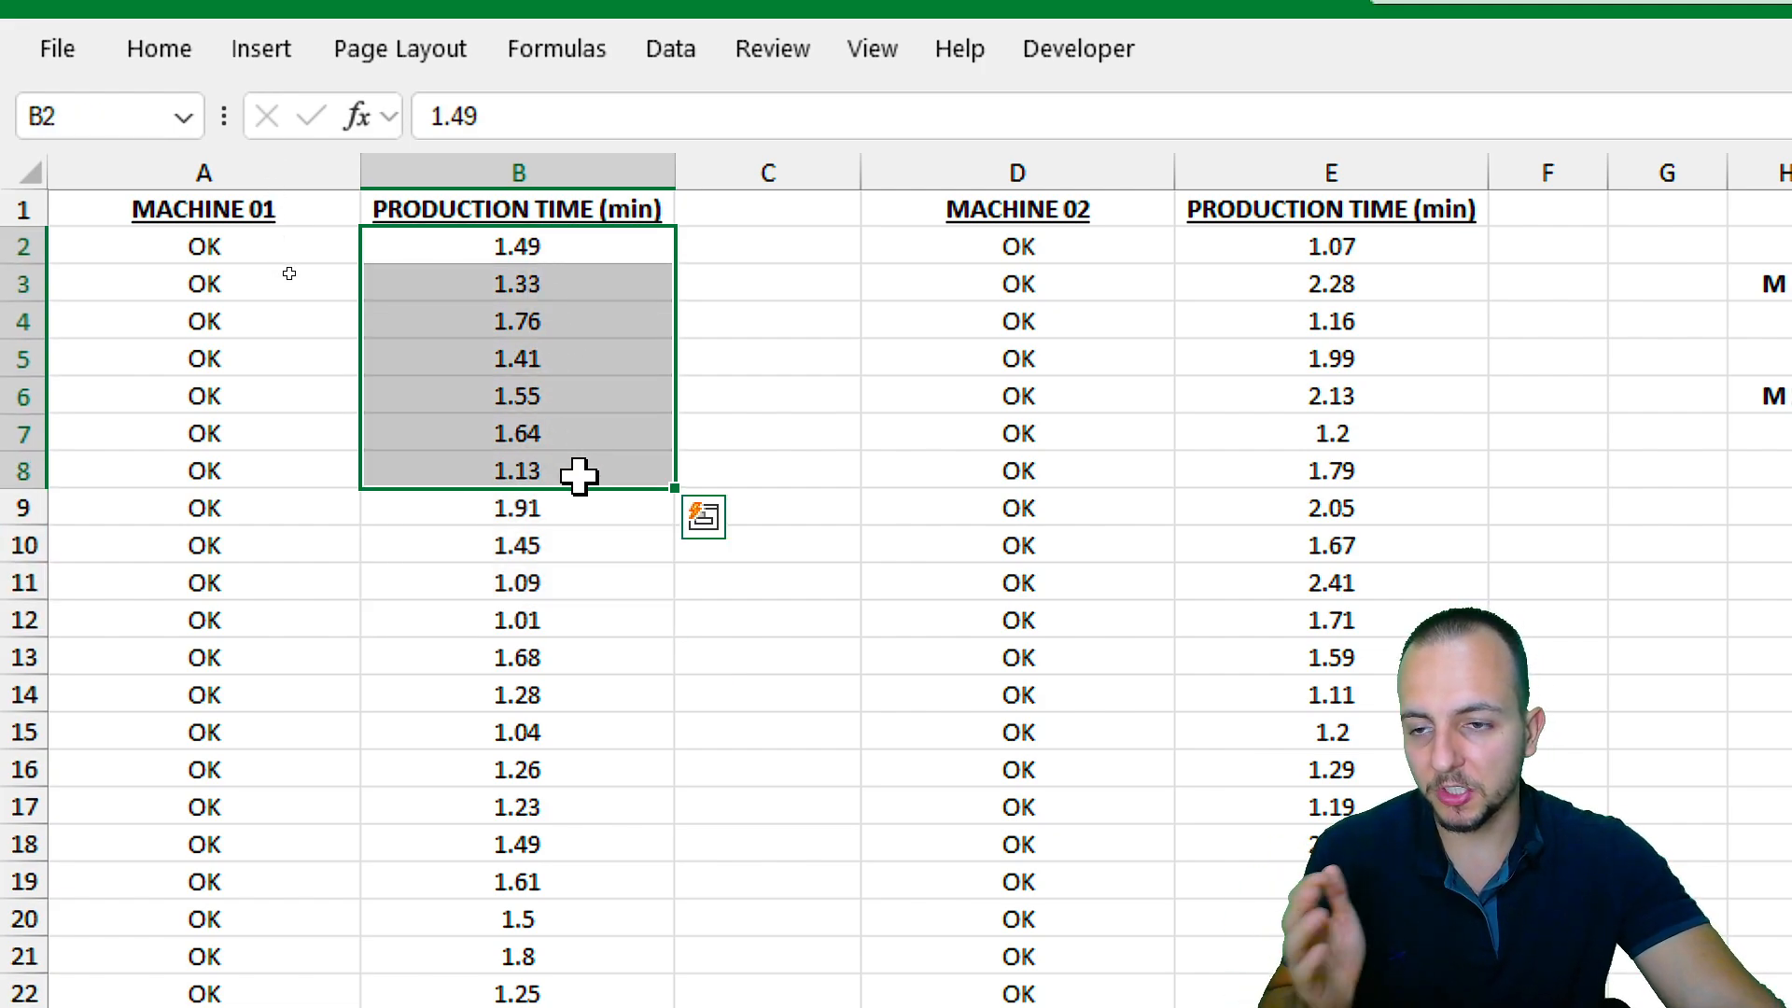
left_click(549, 284)
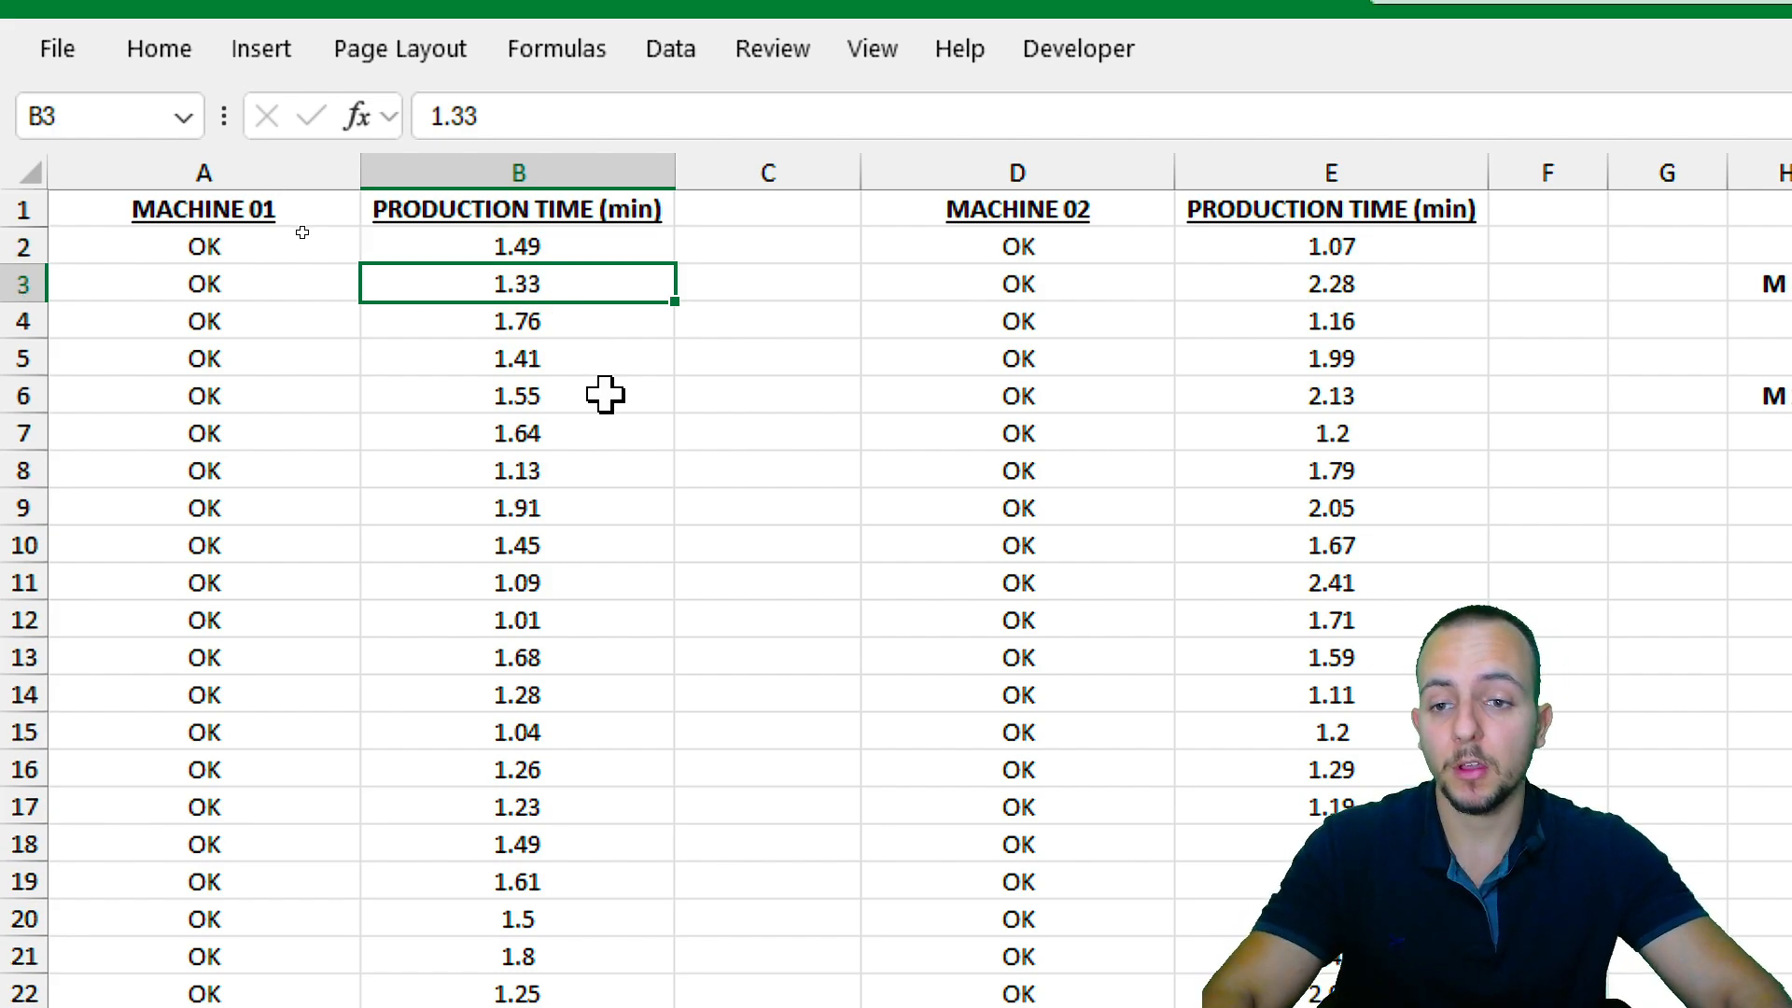
key("Up")
key("shift+space")
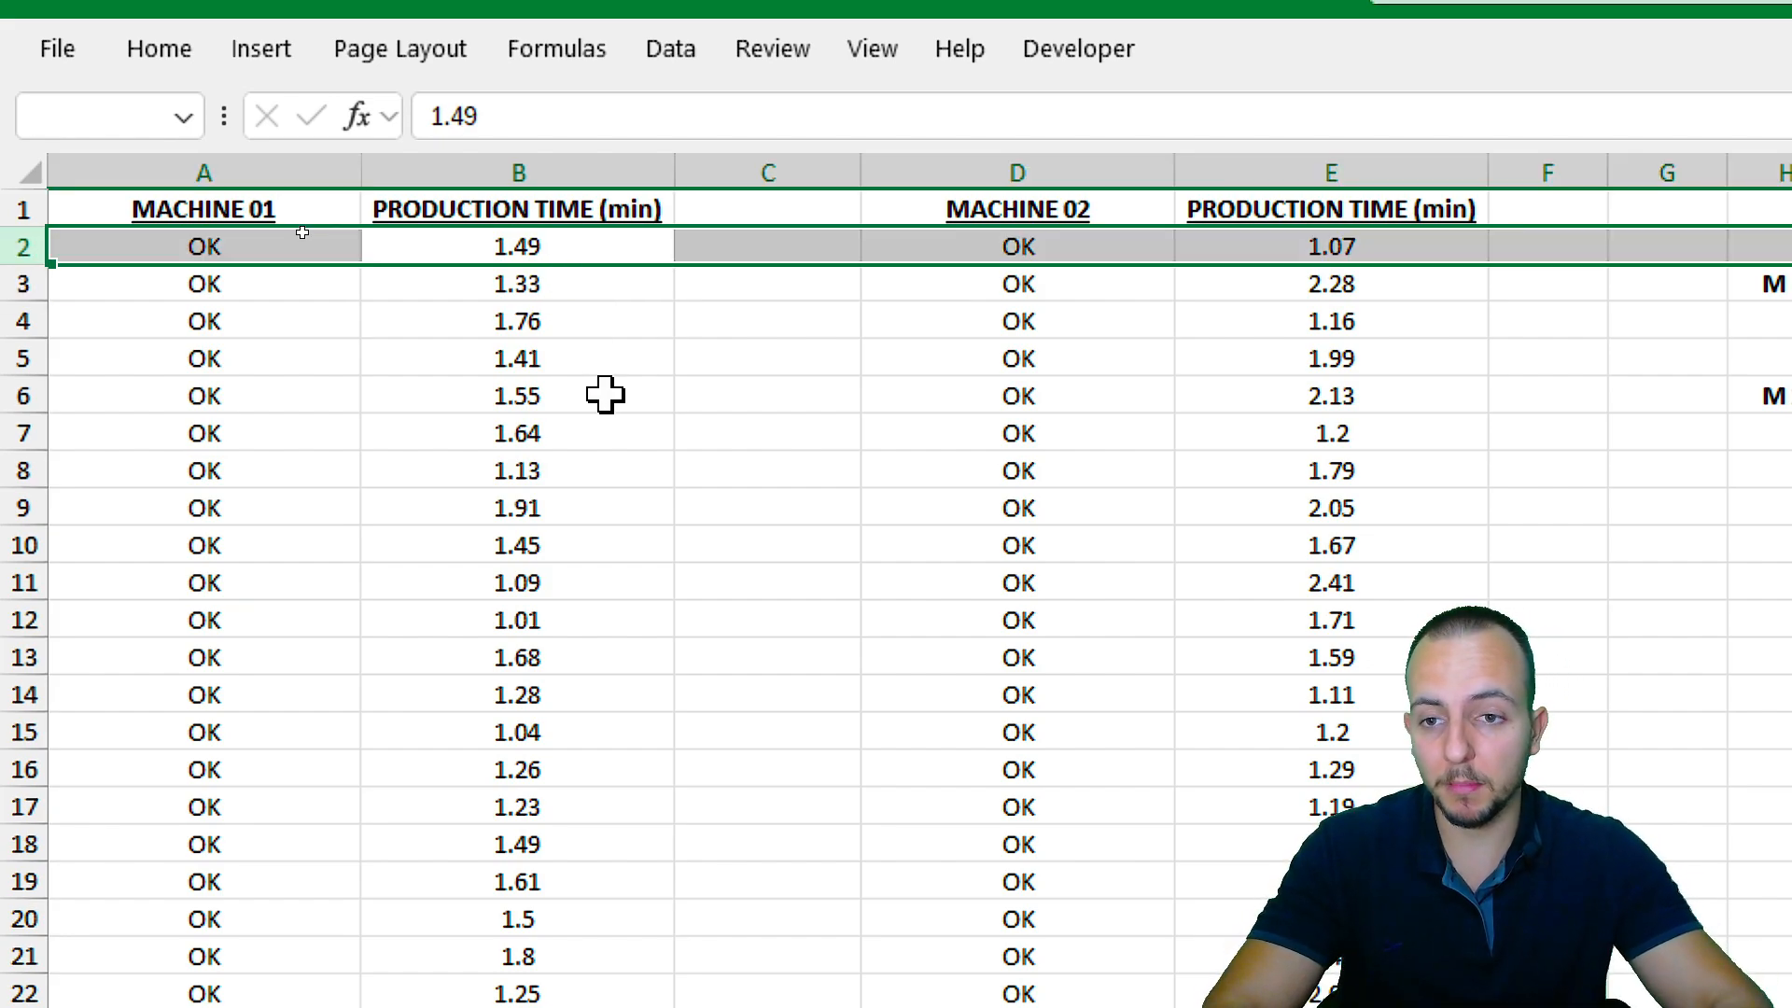
key("Down")
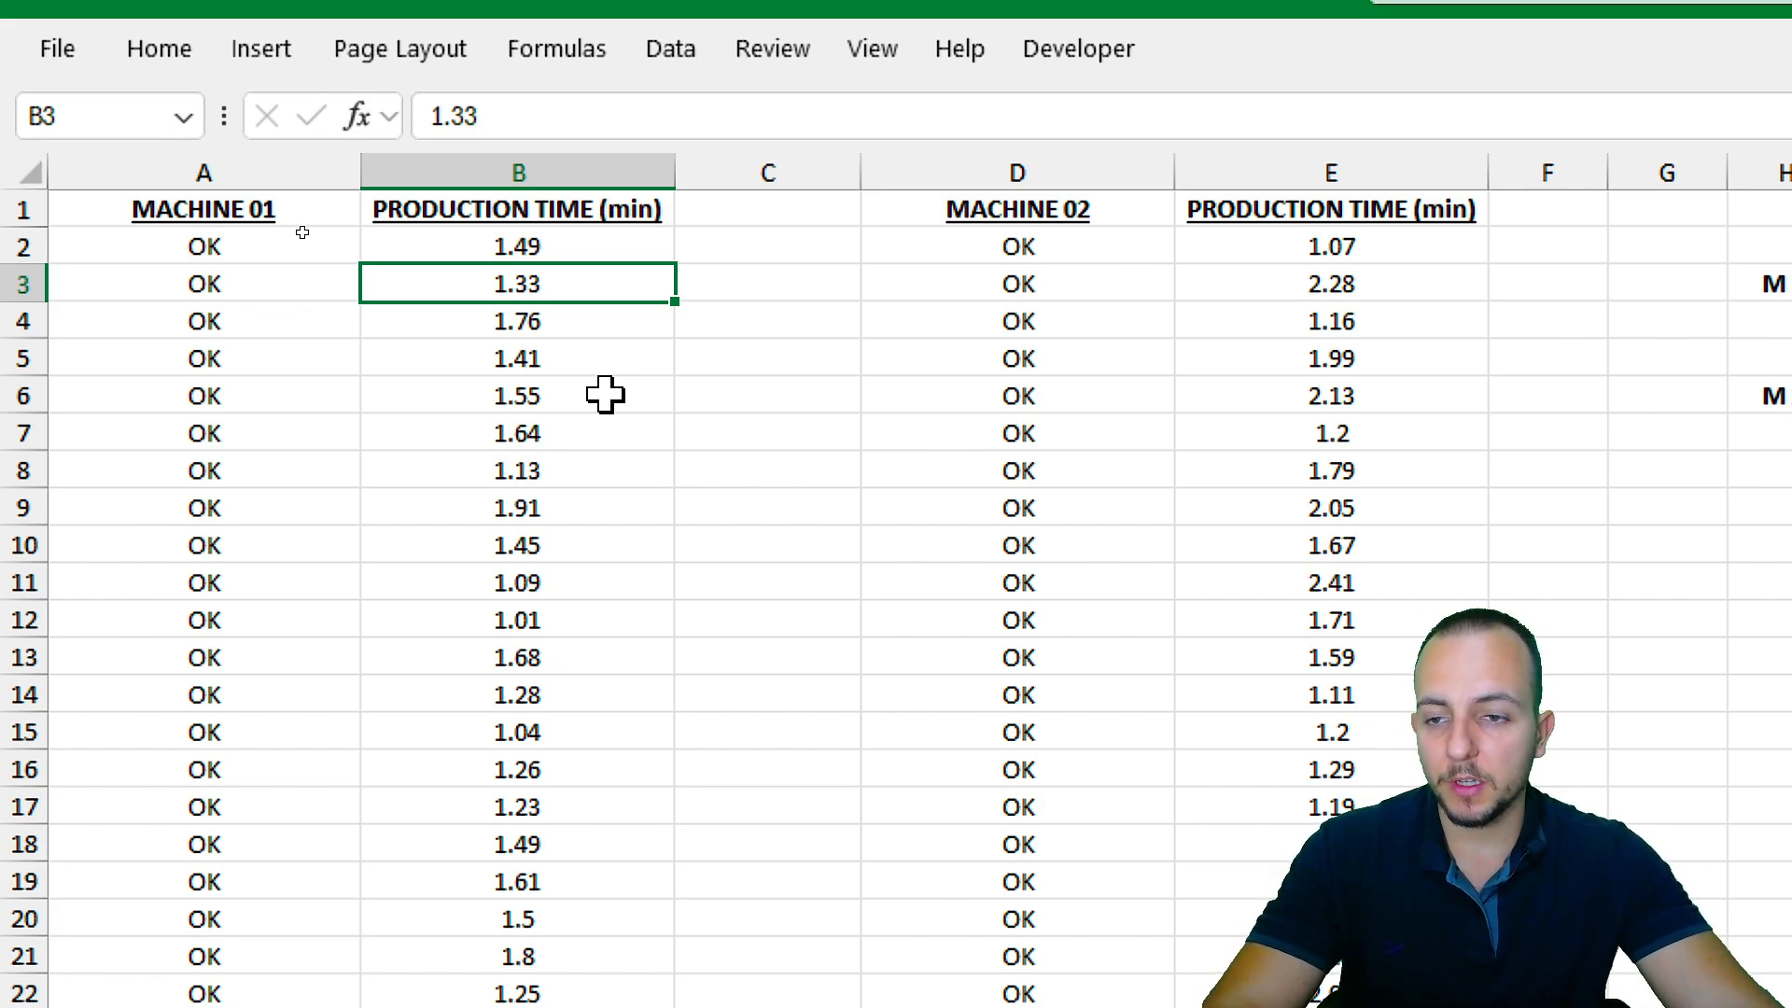
left_click(280, 172)
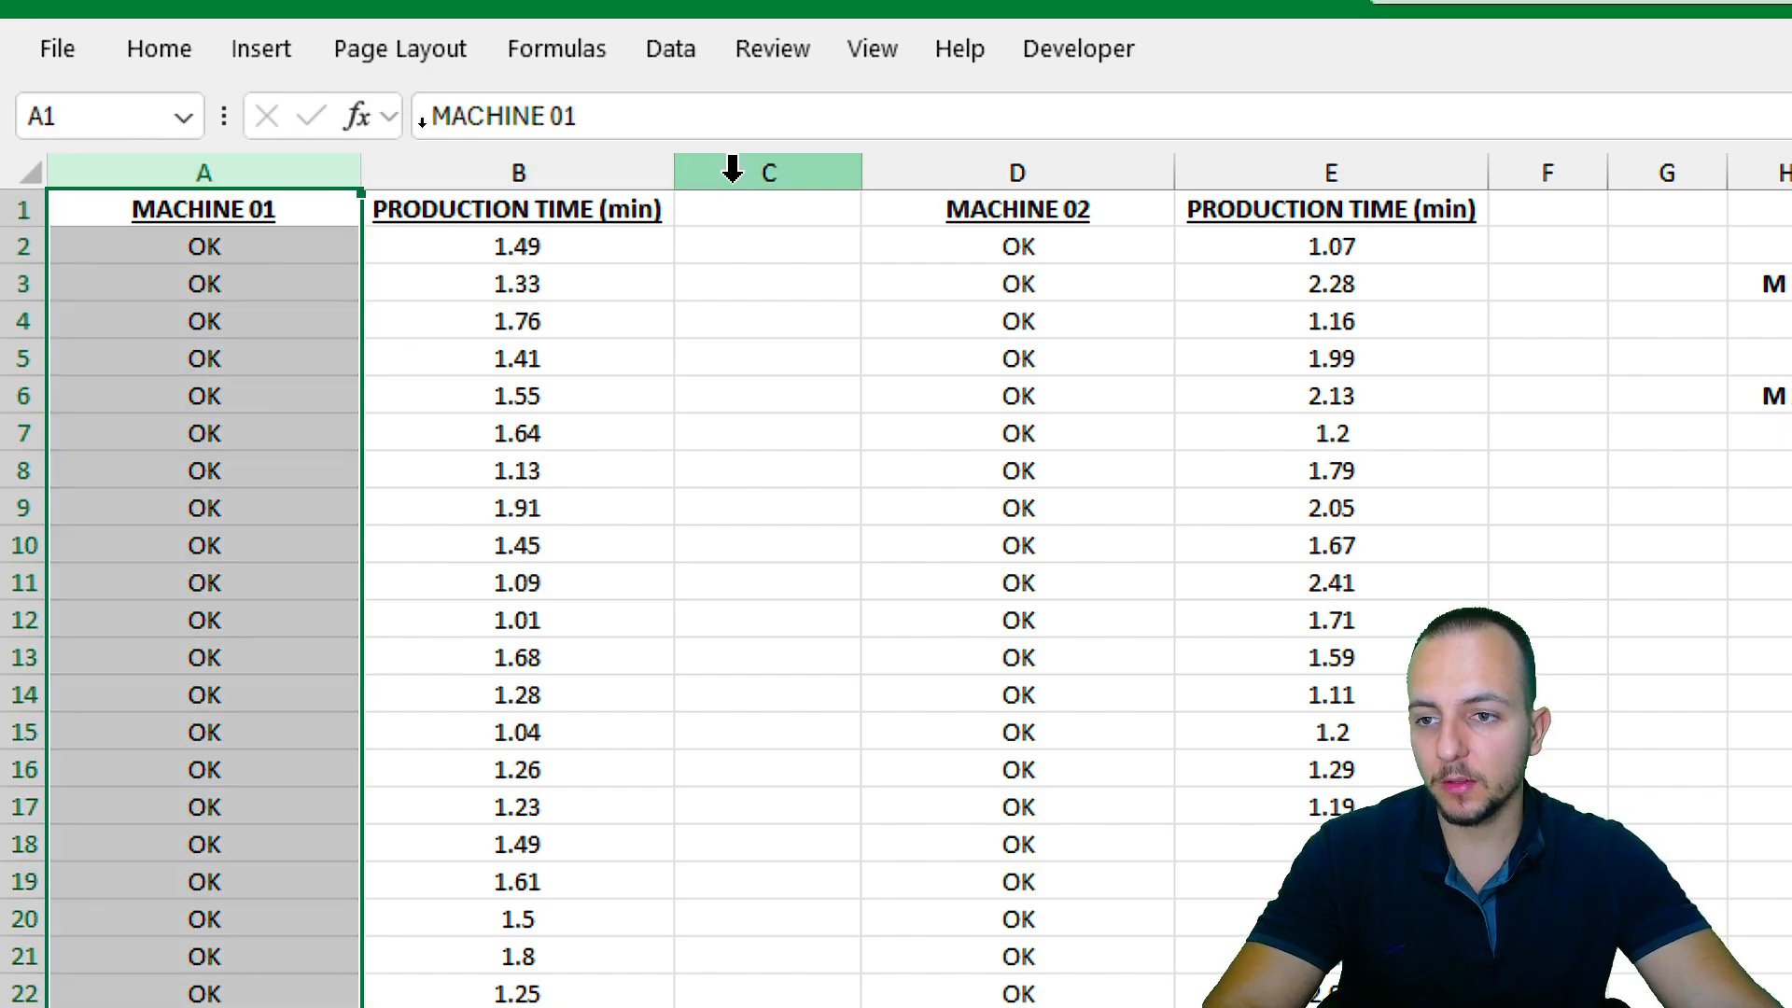
left_click(1017, 172)
Start a STDEV.S formula in I3 beside M 1, comparing the descriptions of STDEV.P and STDEV.S first.
left_click(758, 364)
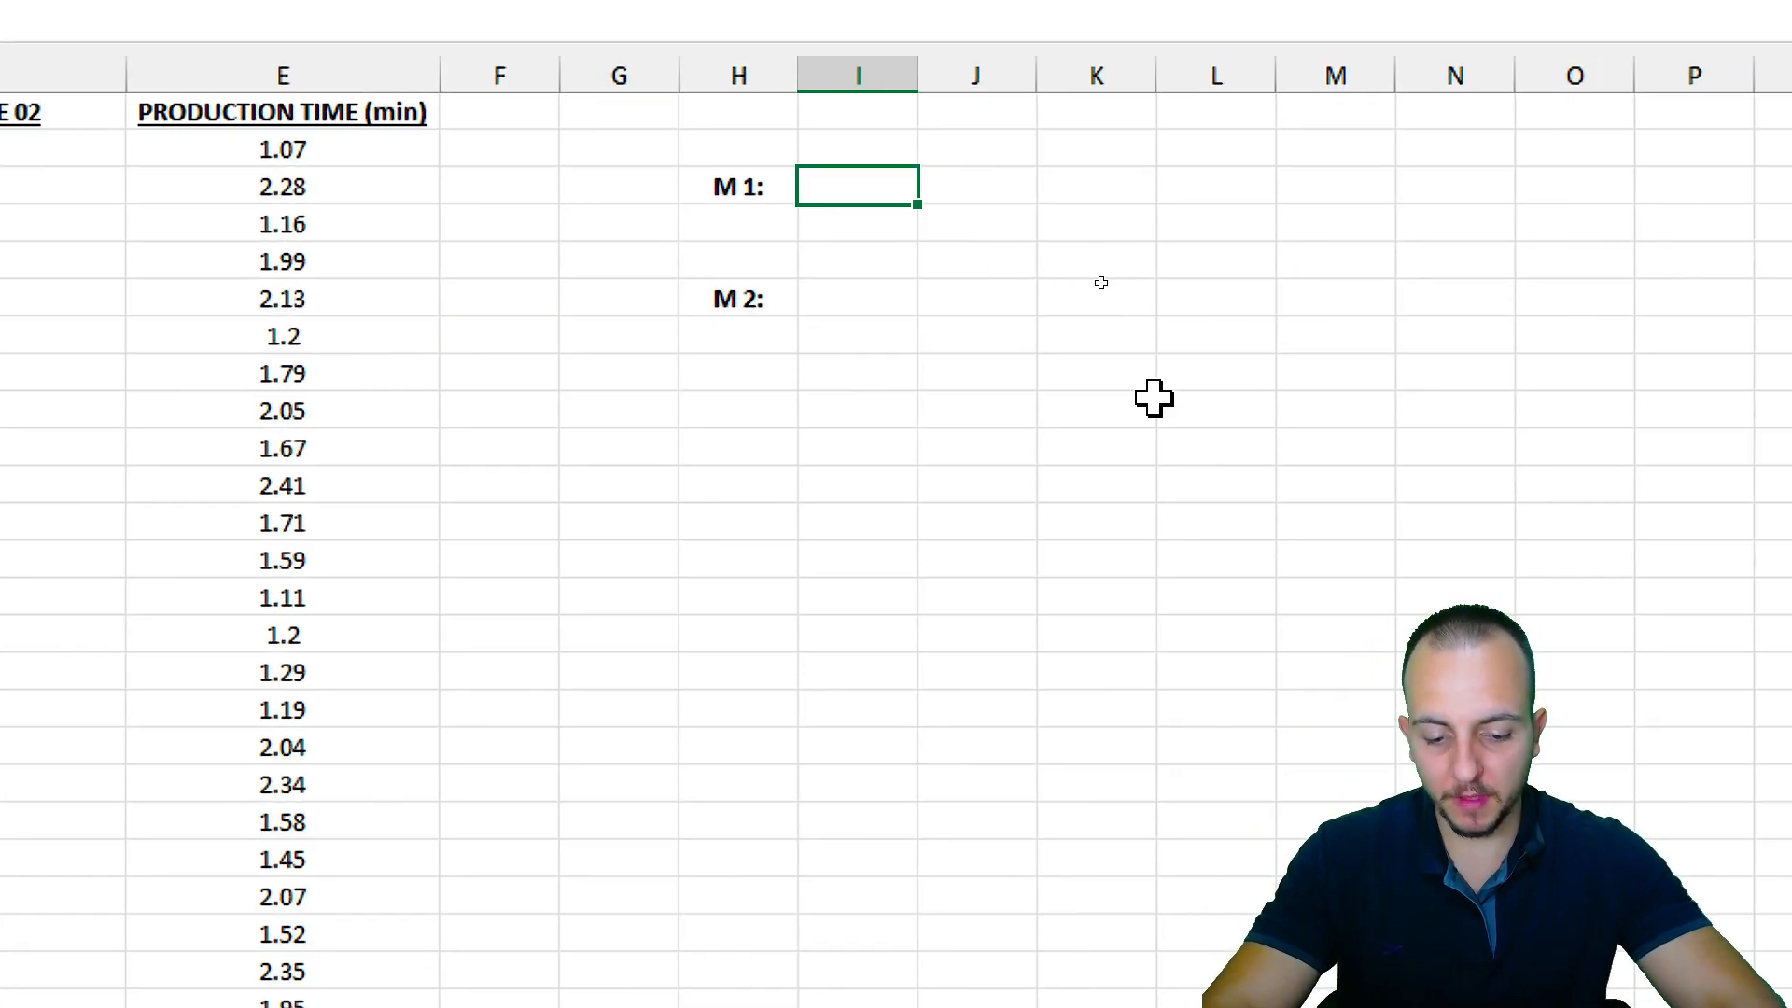
type("=st")
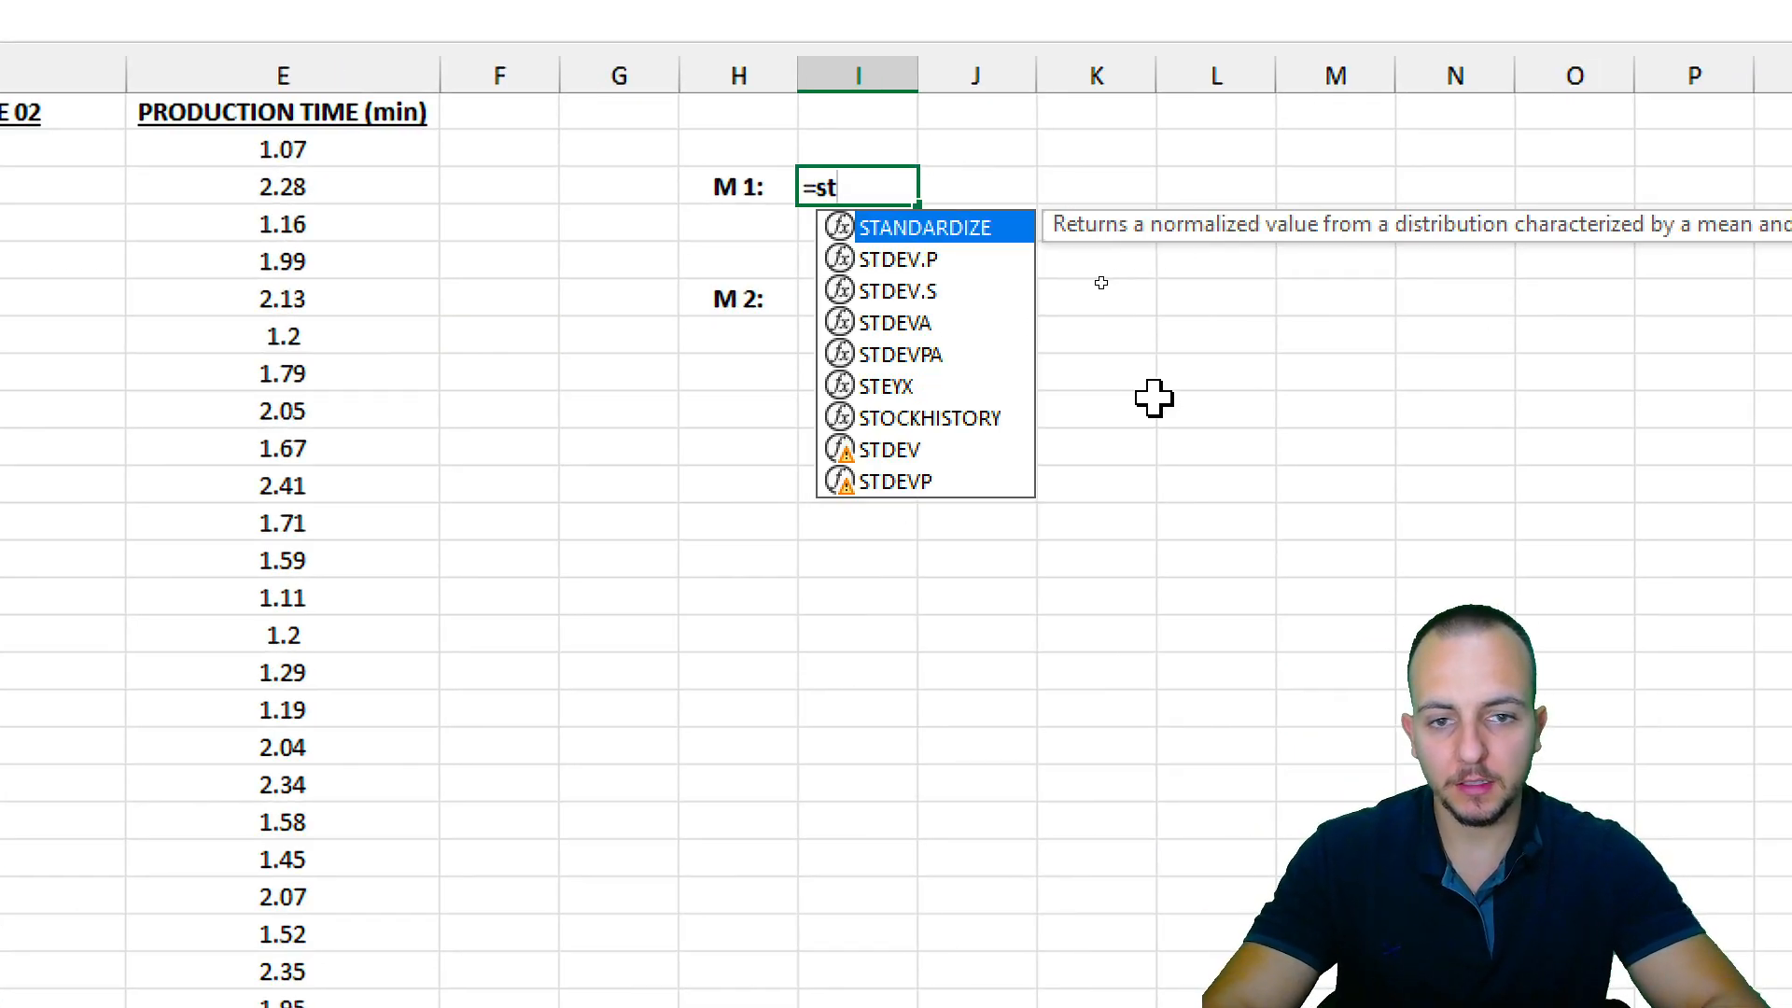
left_click(1003, 303)
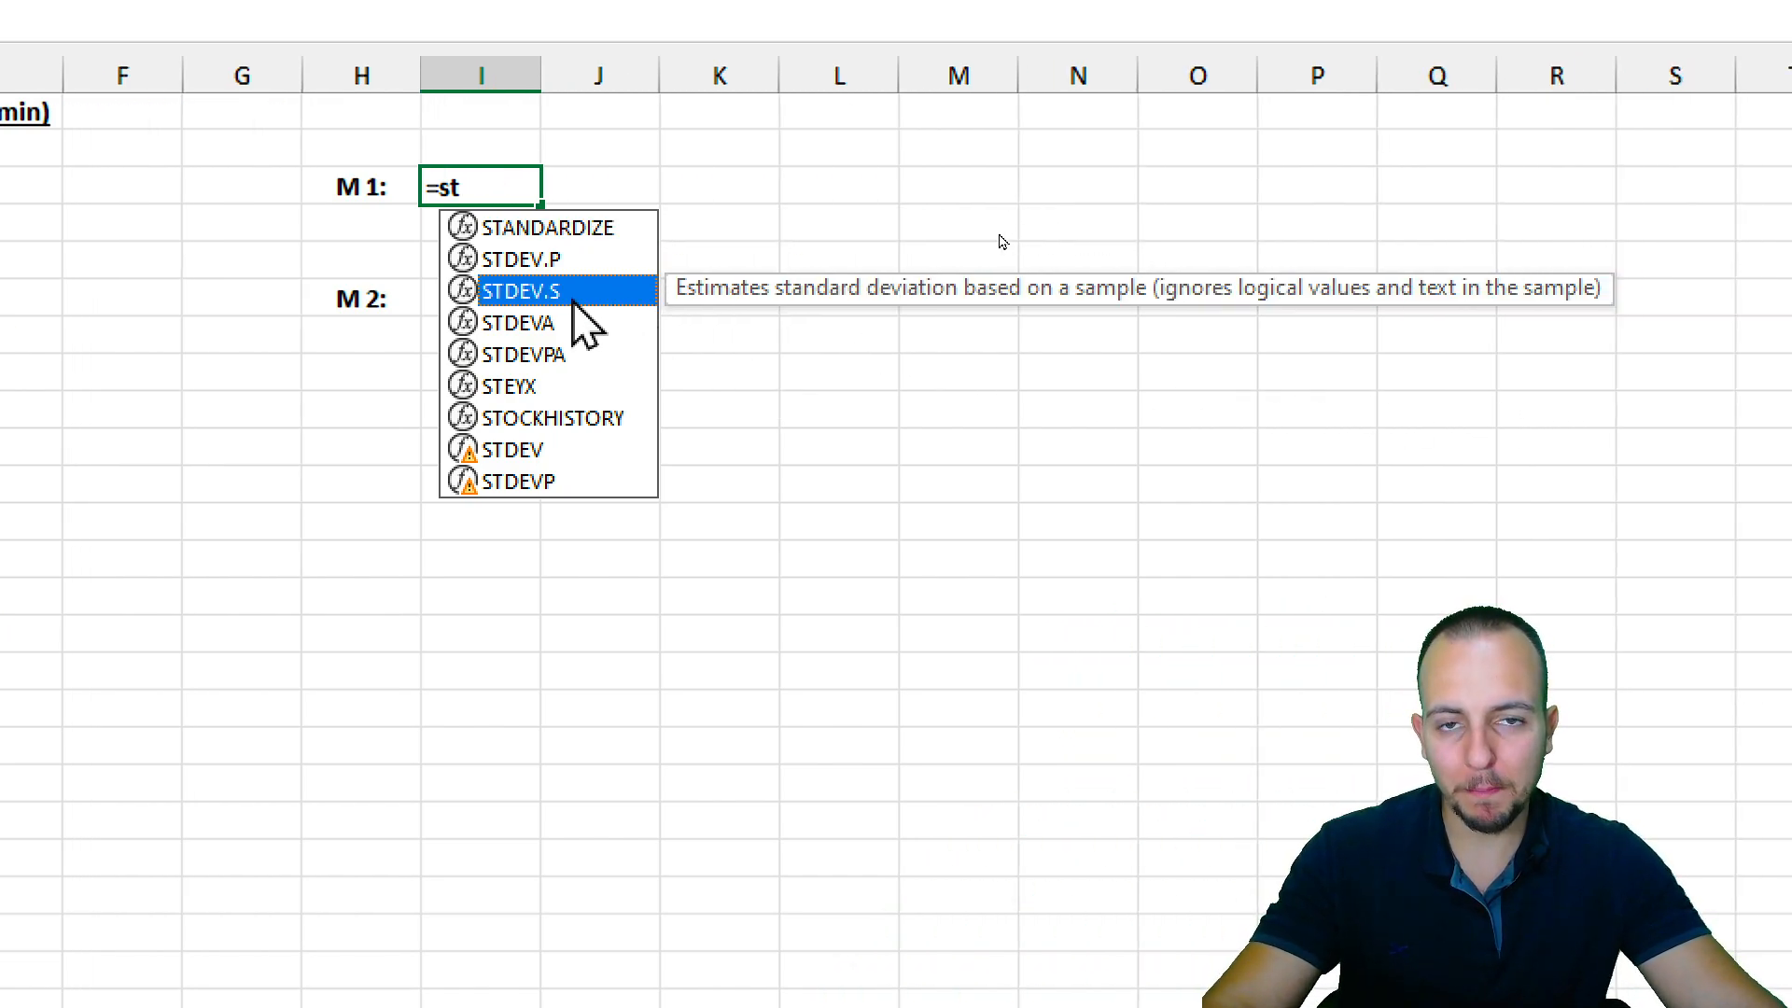
left_click(637, 269)
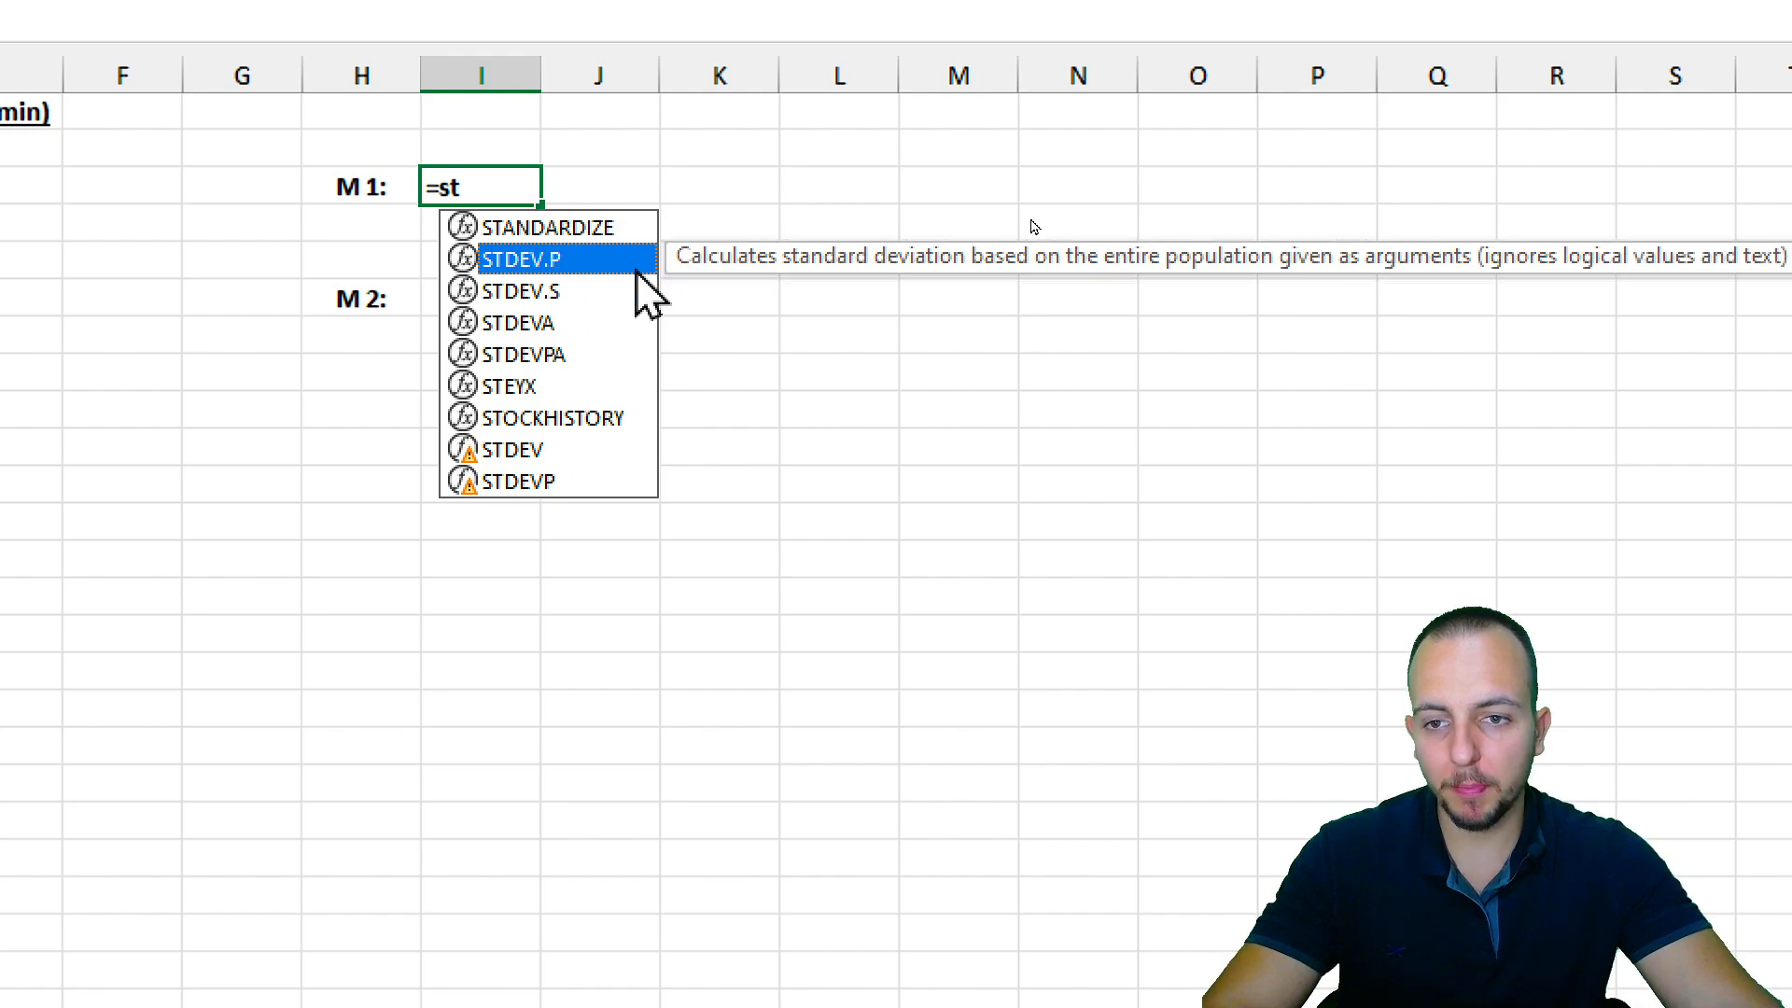
left_click(543, 291)
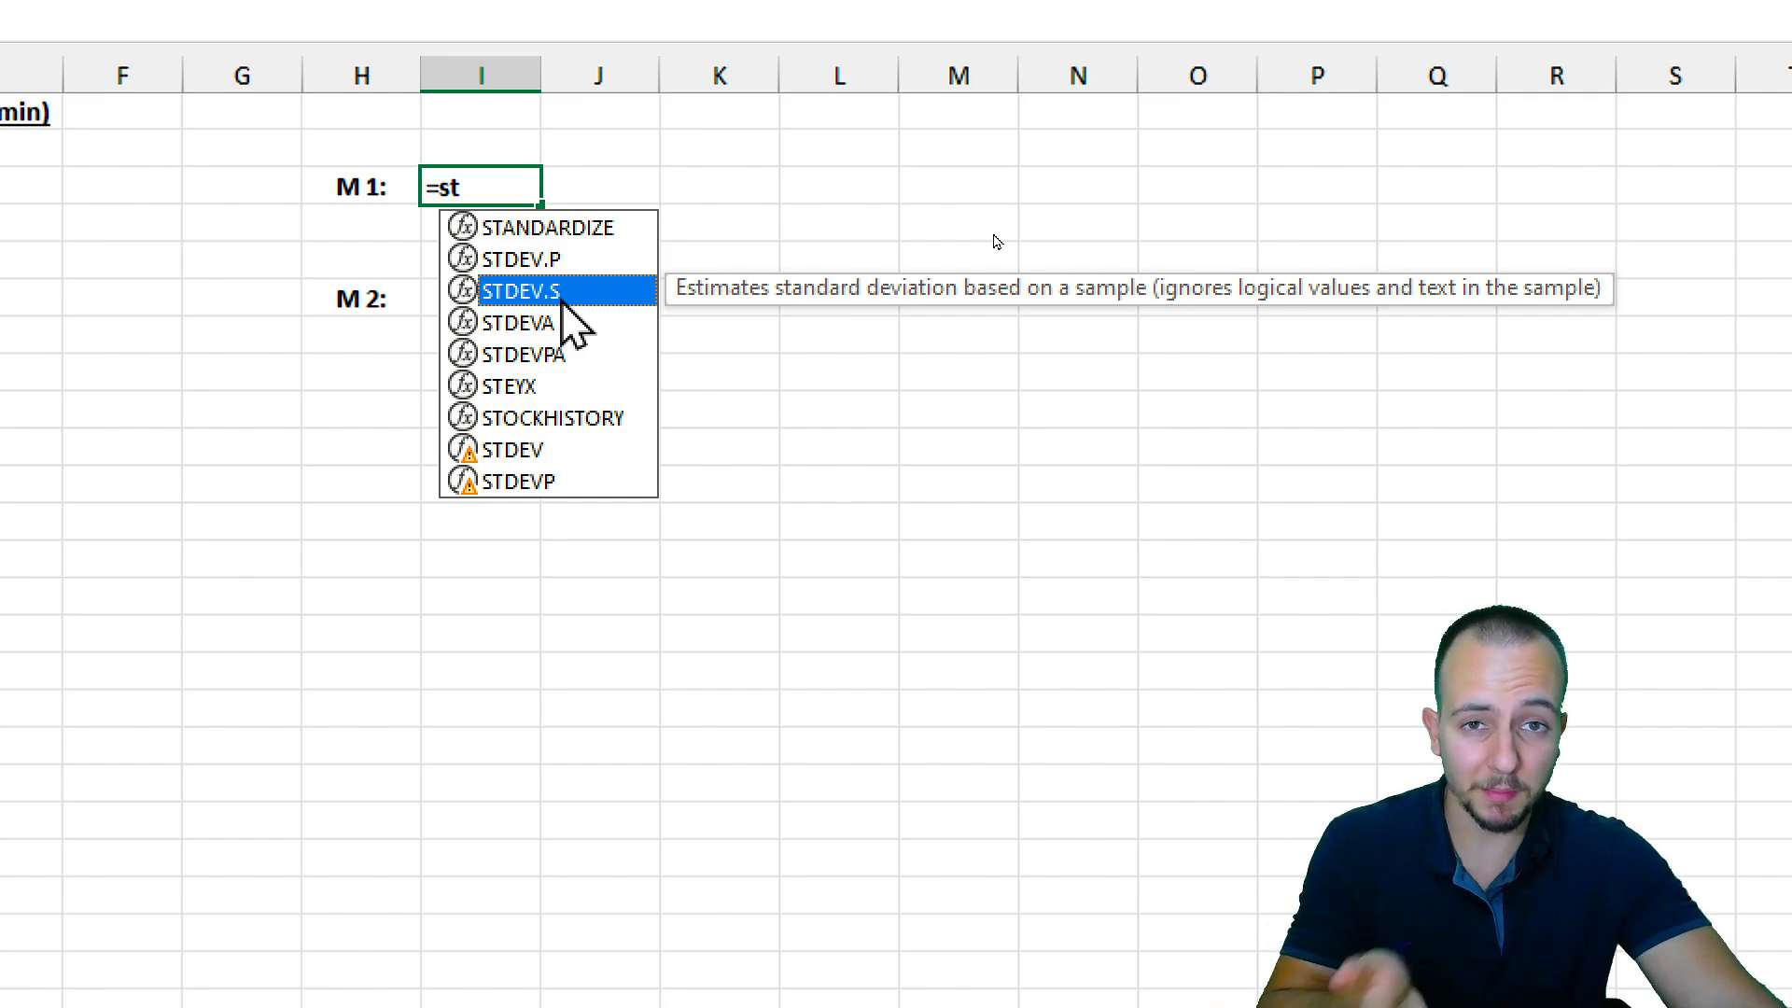
double_click(561, 297)
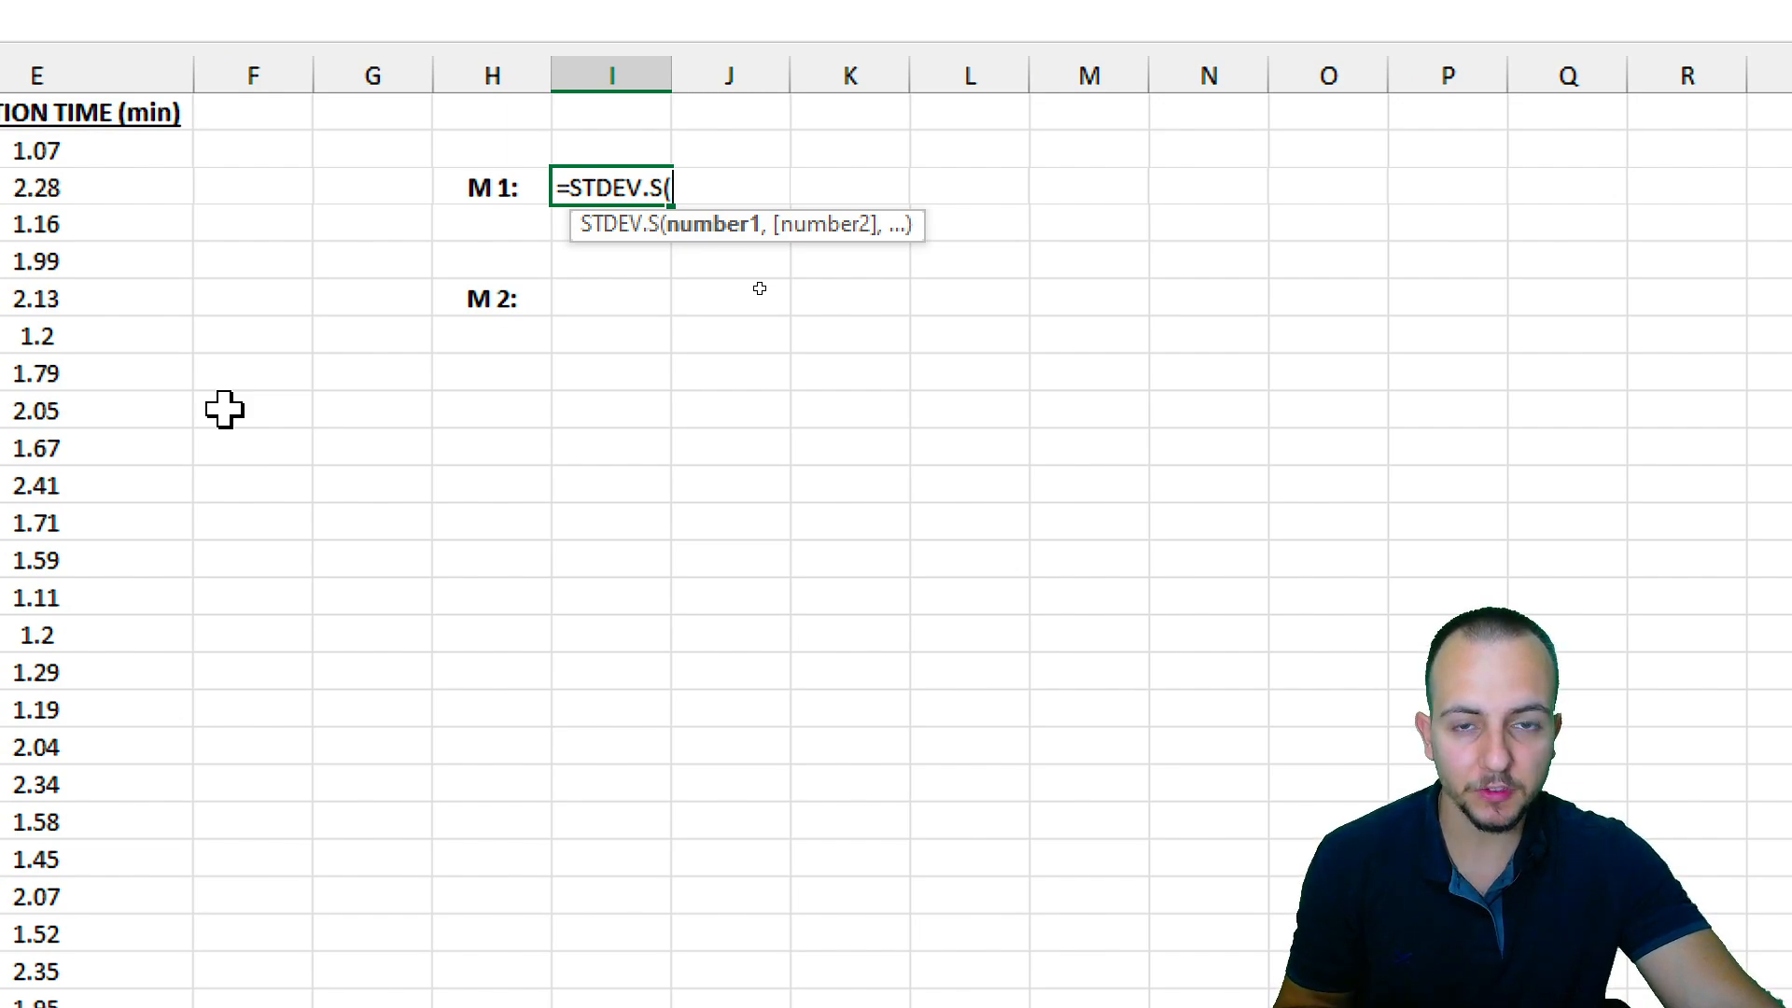
Complete the STDEV.S formula in I3 with the whole of column B, Machine 01's production times, as its argument.
left_click_drag(579, 238, 559, 632)
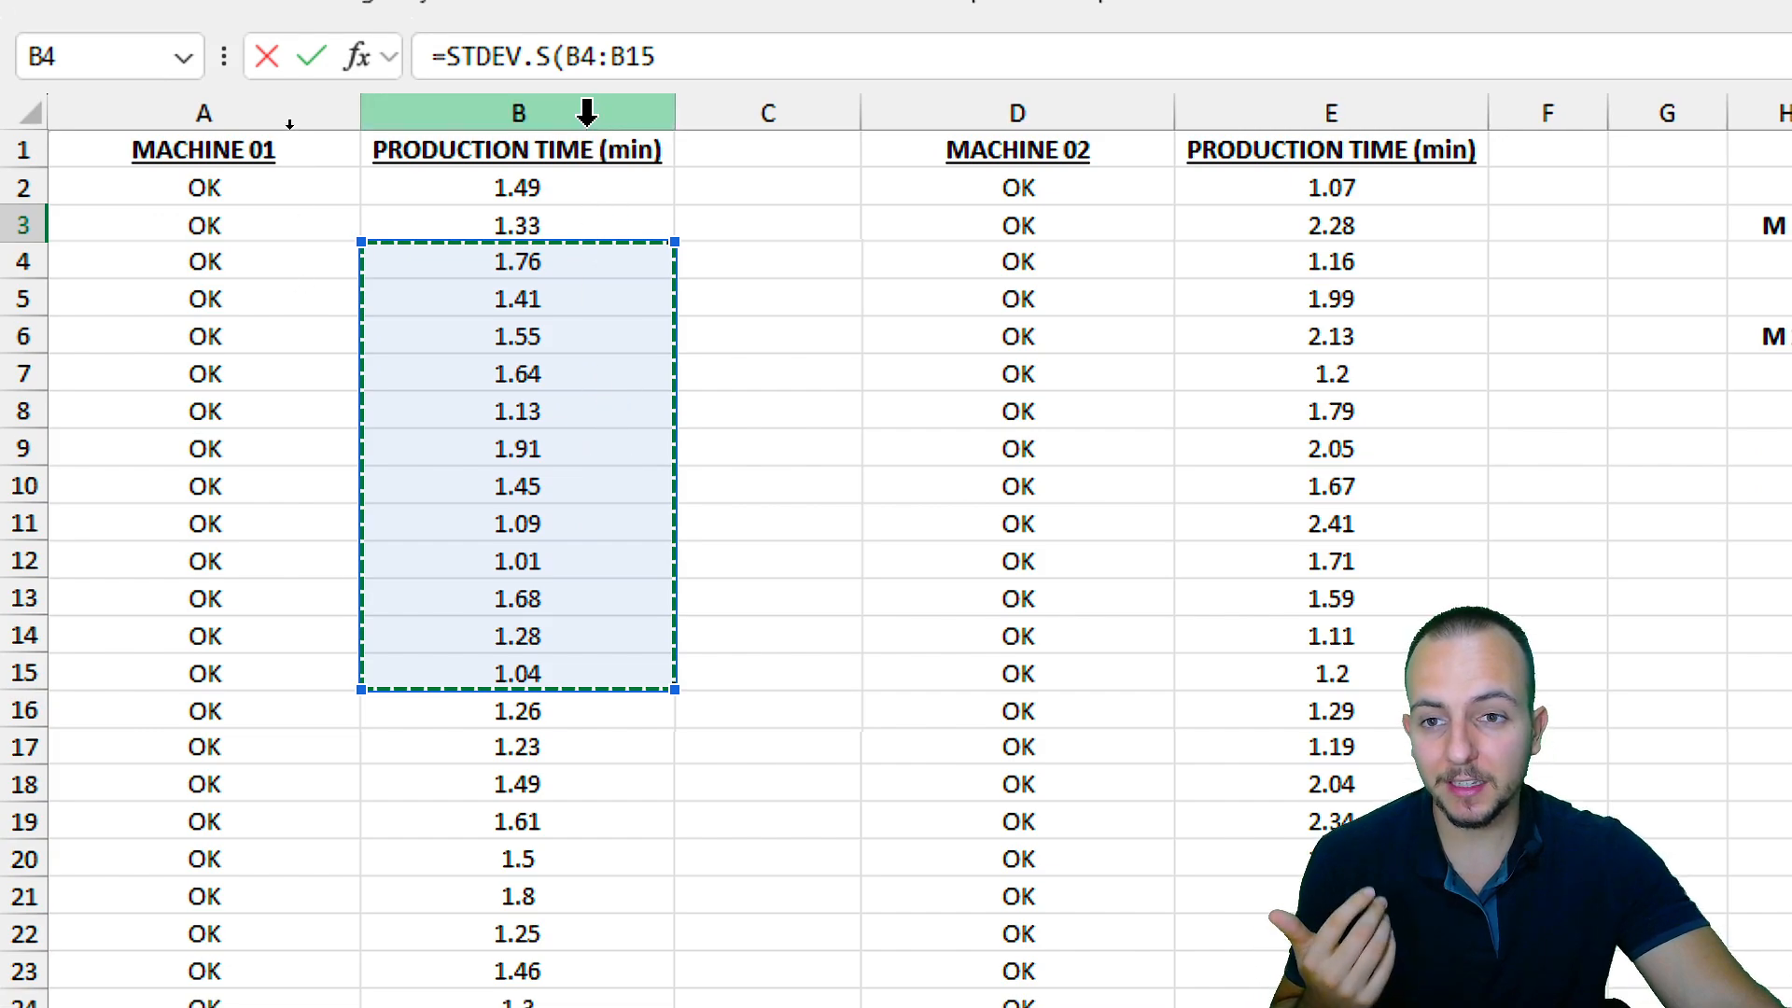
left_click(579, 112)
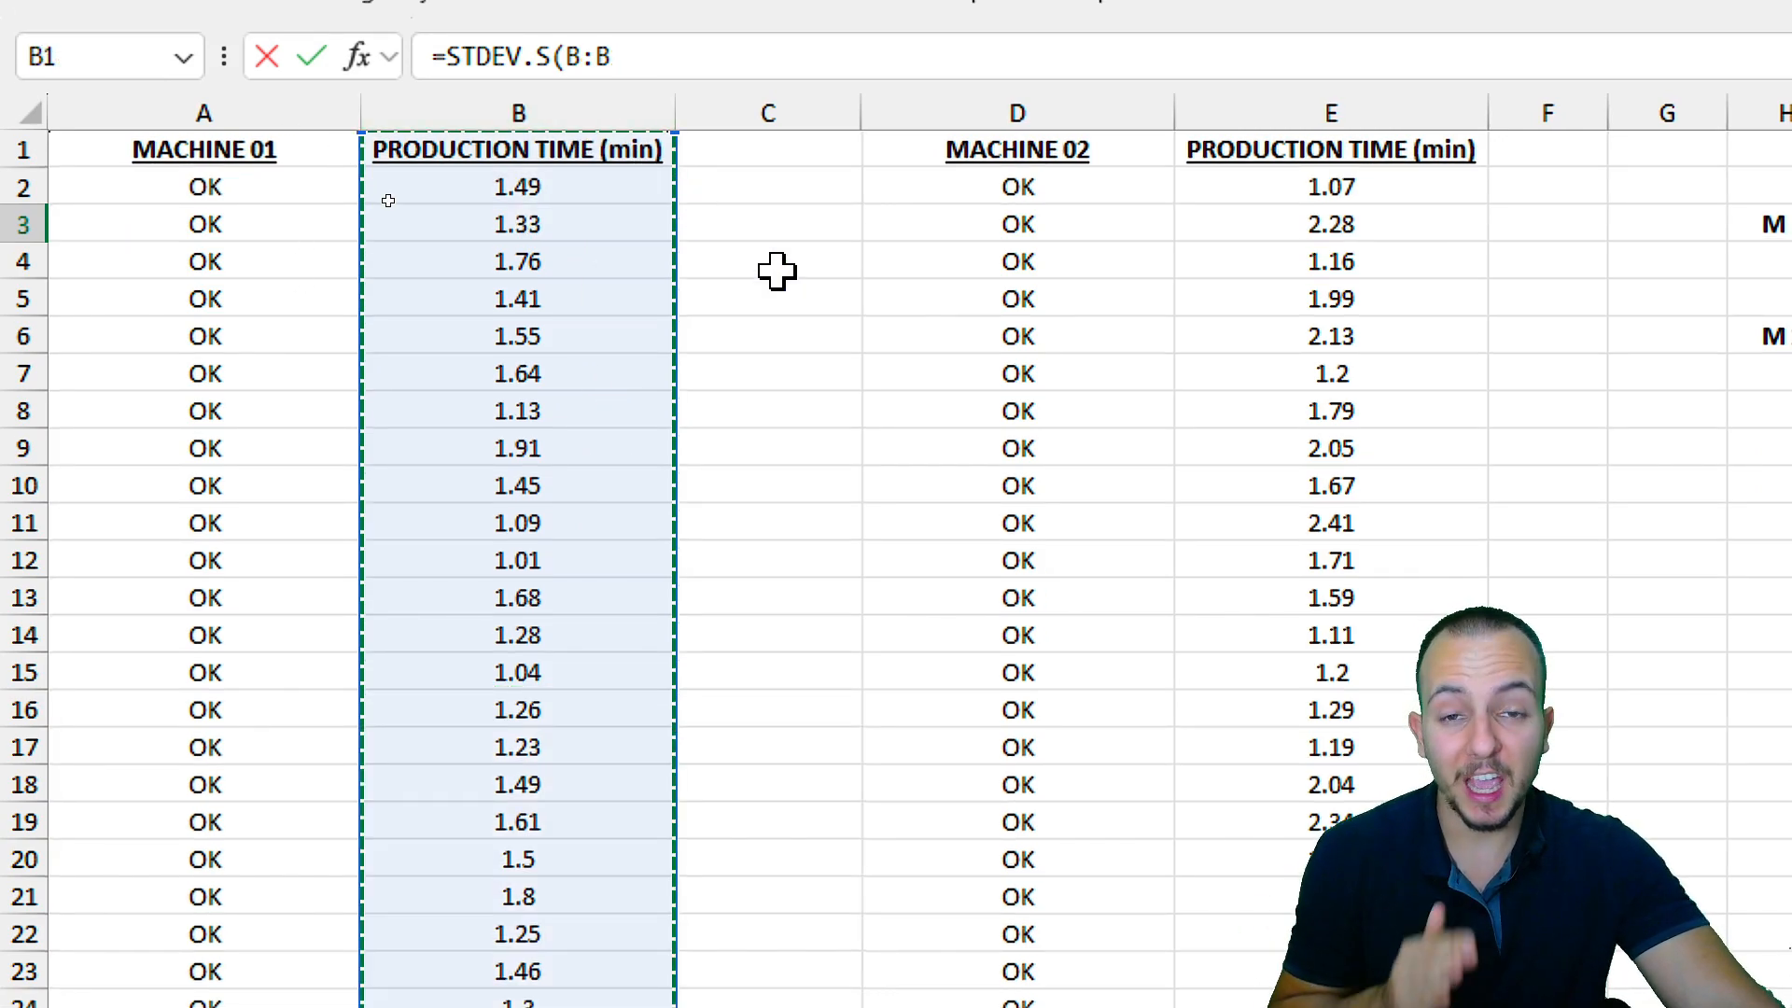
key("ctrl+2")
mouse_move(360, 121)
left_mouse_down()
mouse_move(479, 183)
mouse_move(696, 186)
mouse_move(915, 112)
left_mouse_up()
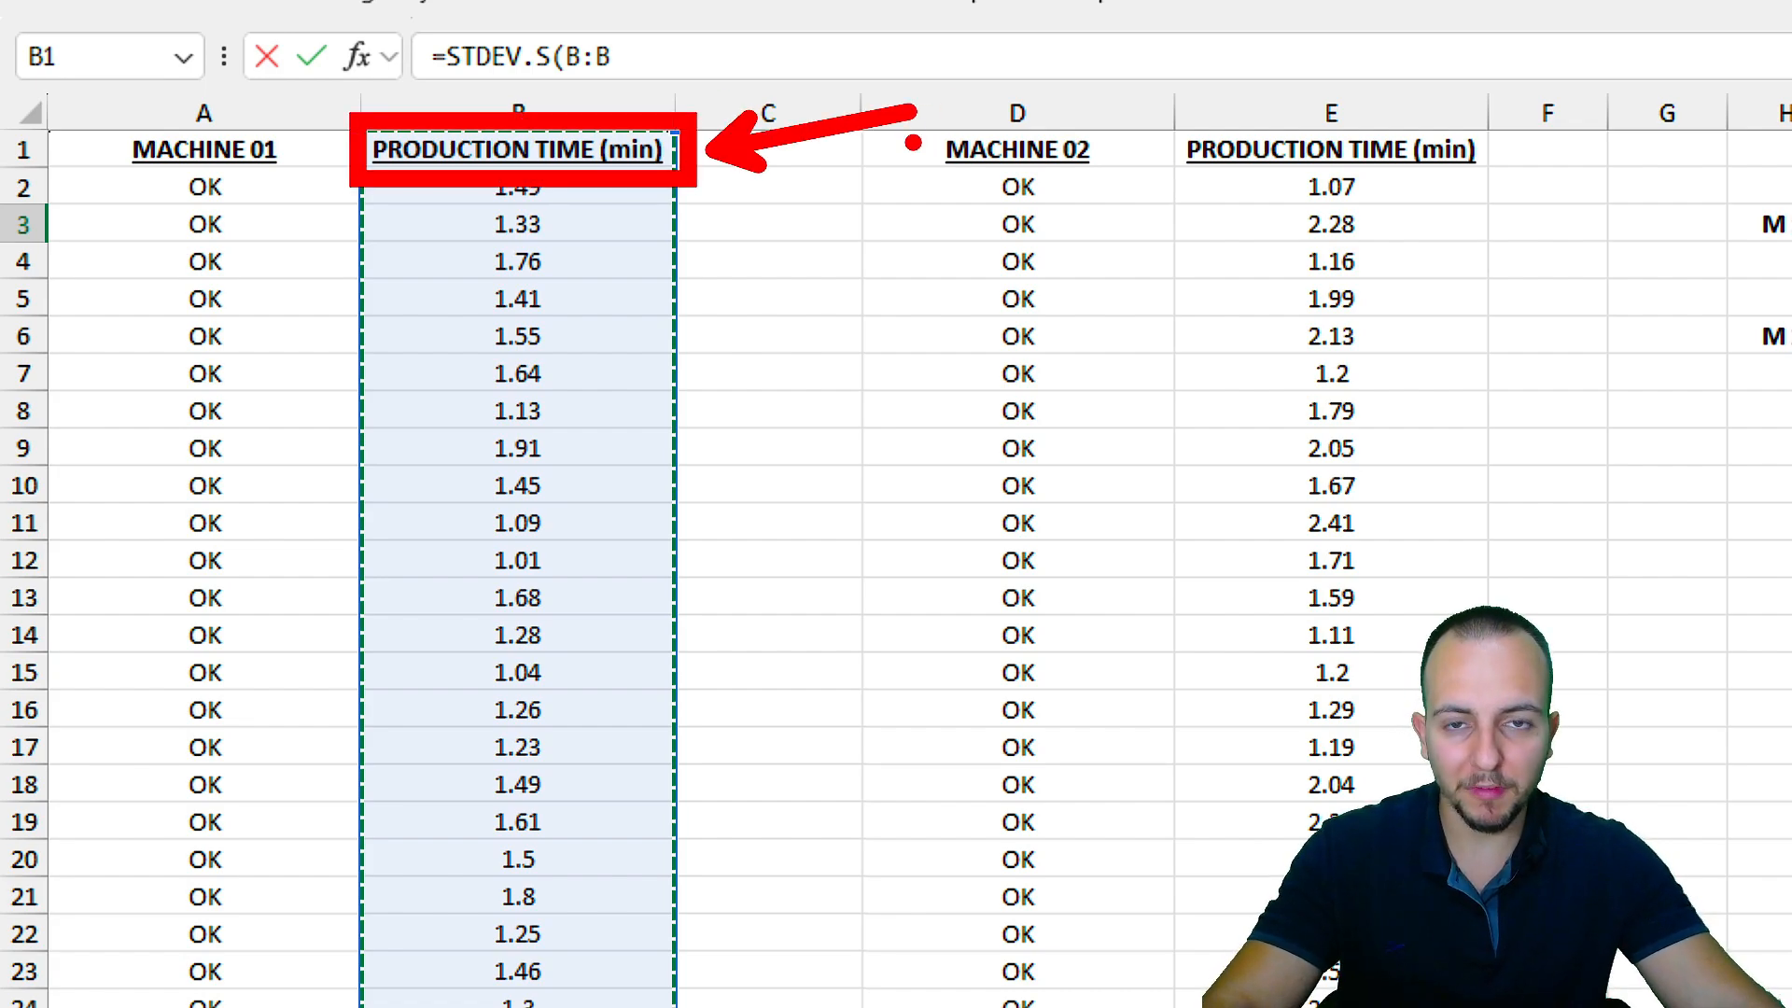
key("Escape")
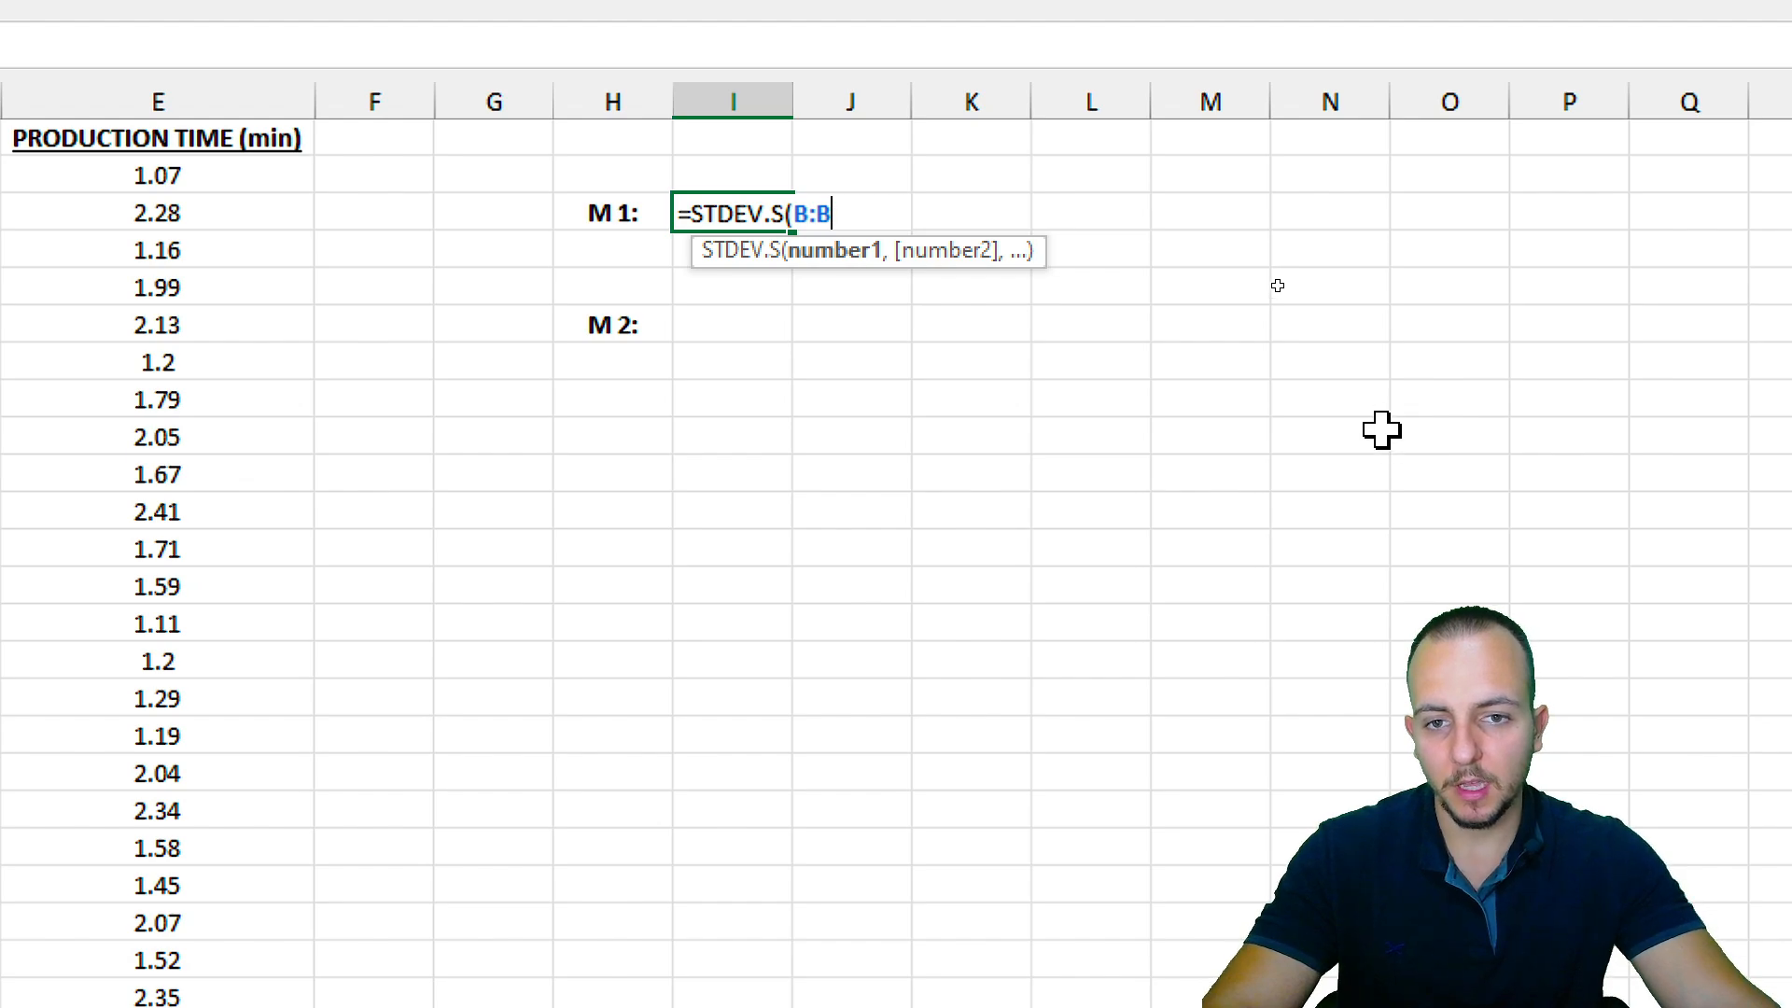
key("Return")
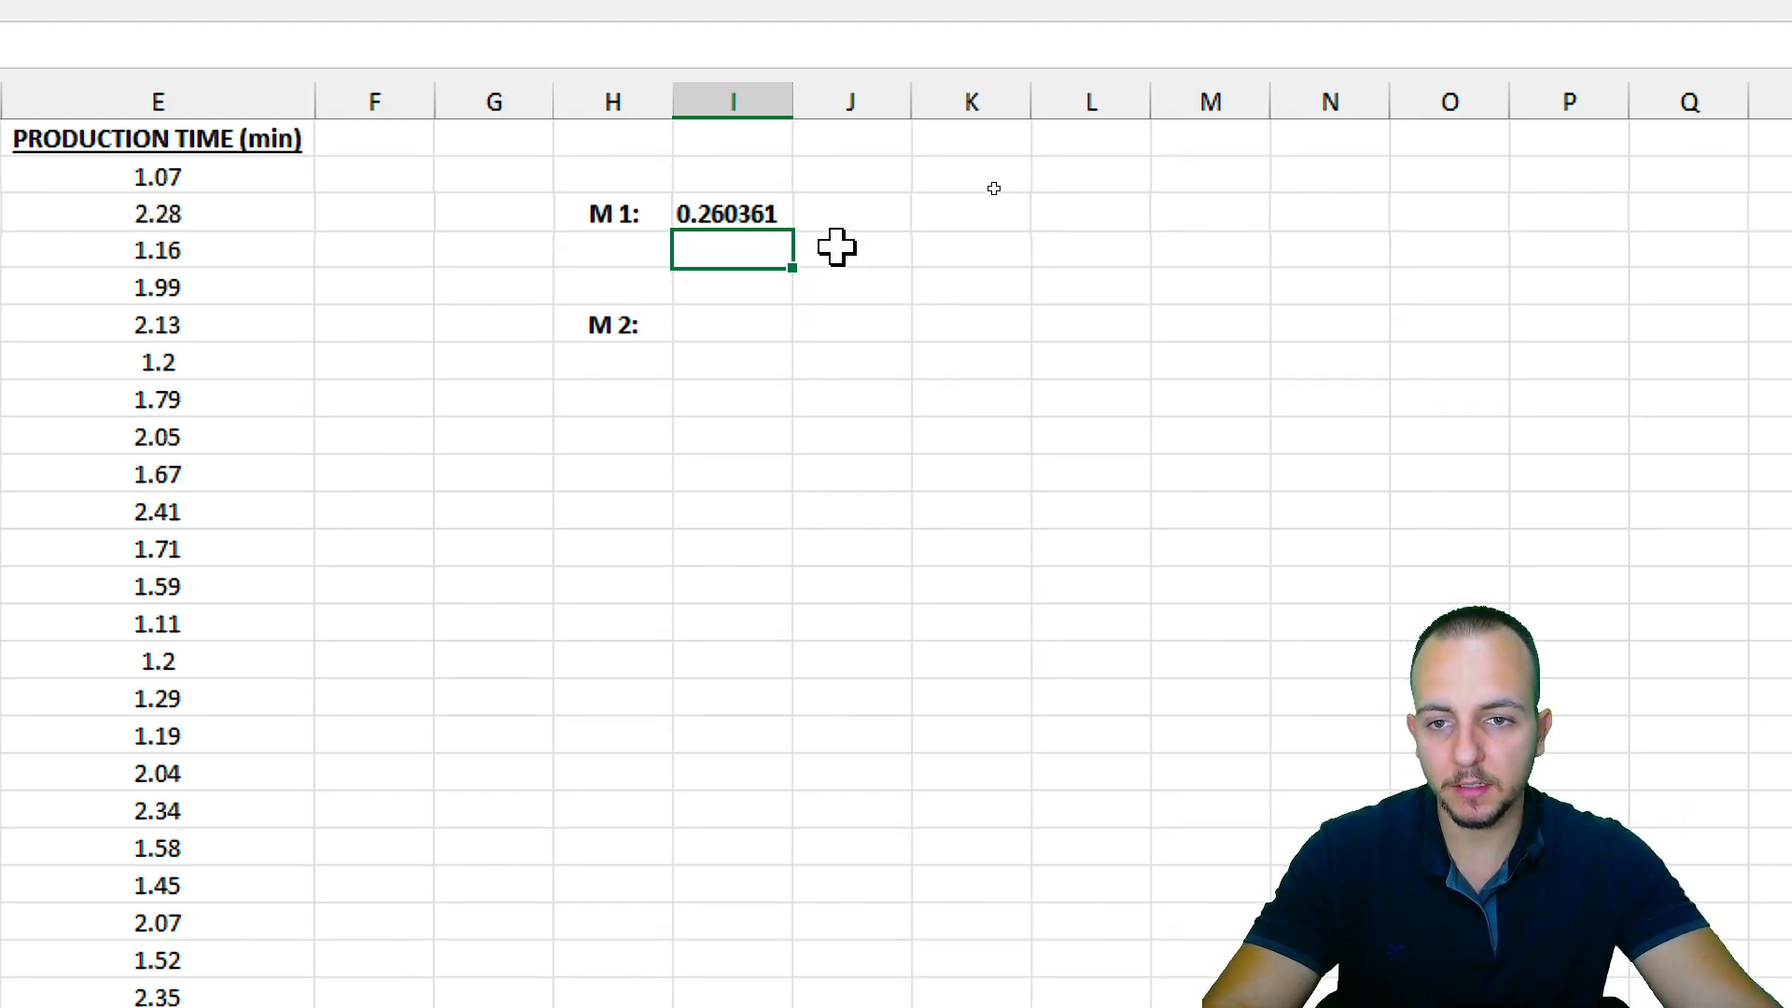
Examine M 1's standard deviation in I3 and the empty M 2 cell I6 beneath it.
left_click_drag(640, 215, 736, 222)
left_click(731, 319)
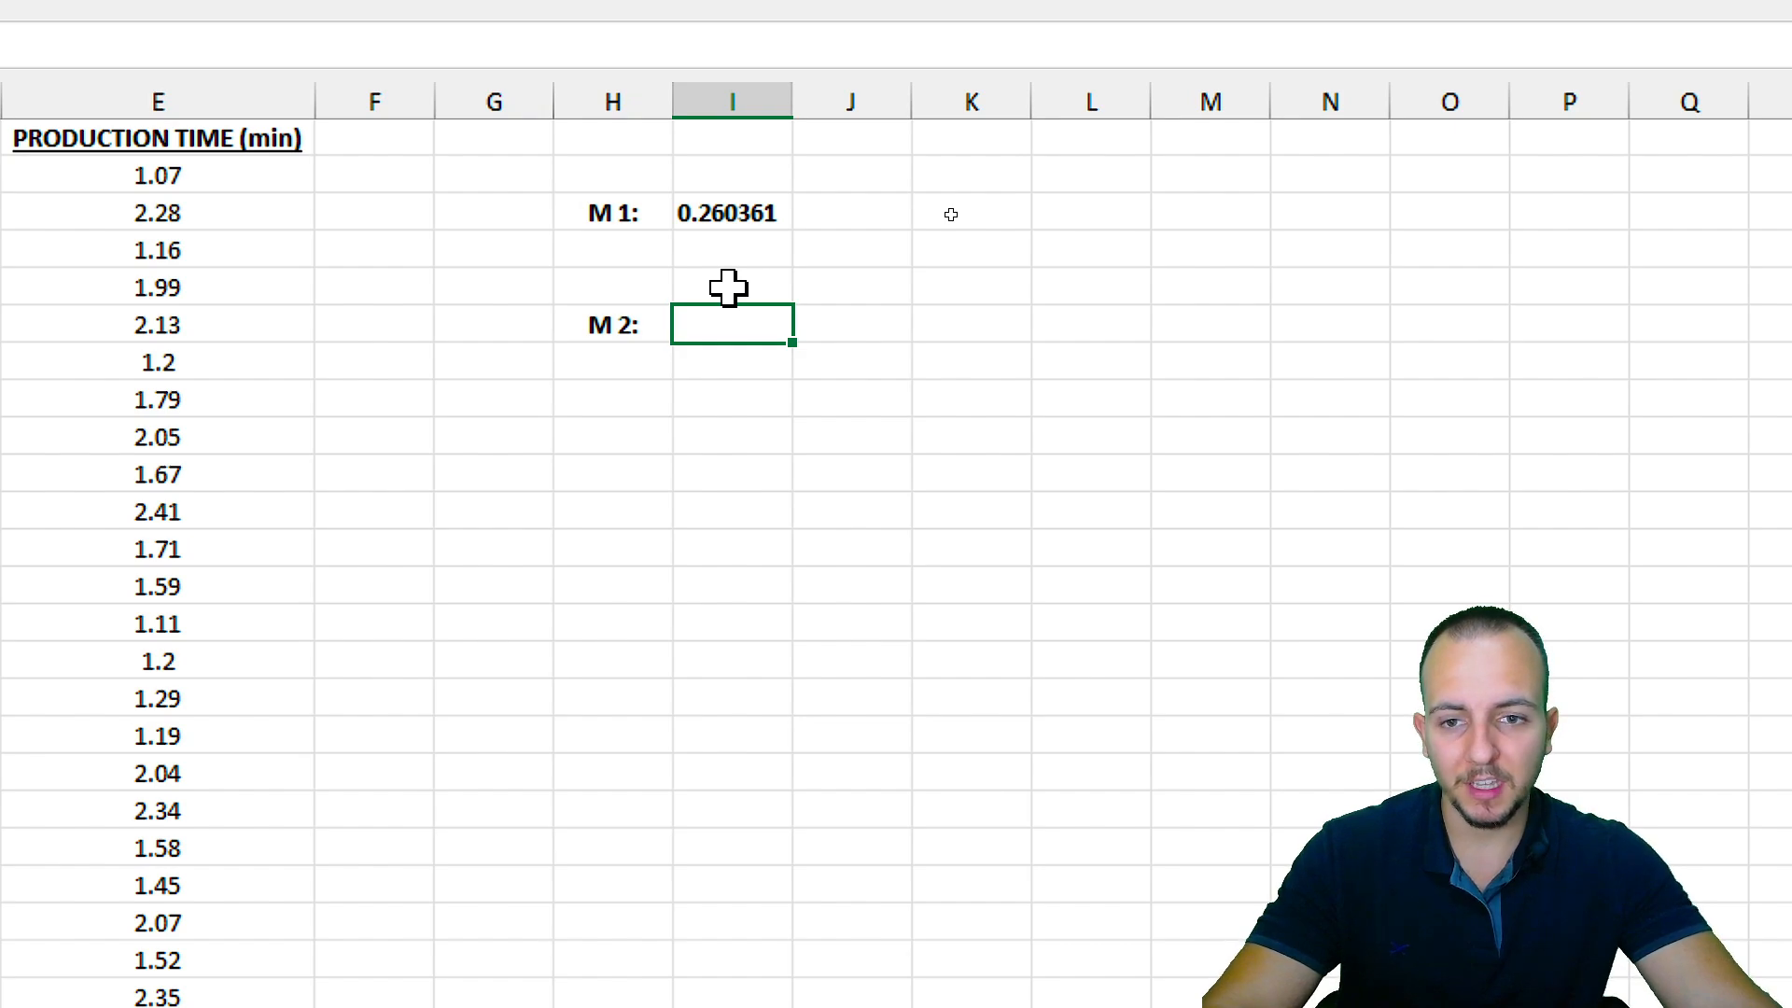
left_click(746, 214)
left_click(608, 213)
left_click(695, 213)
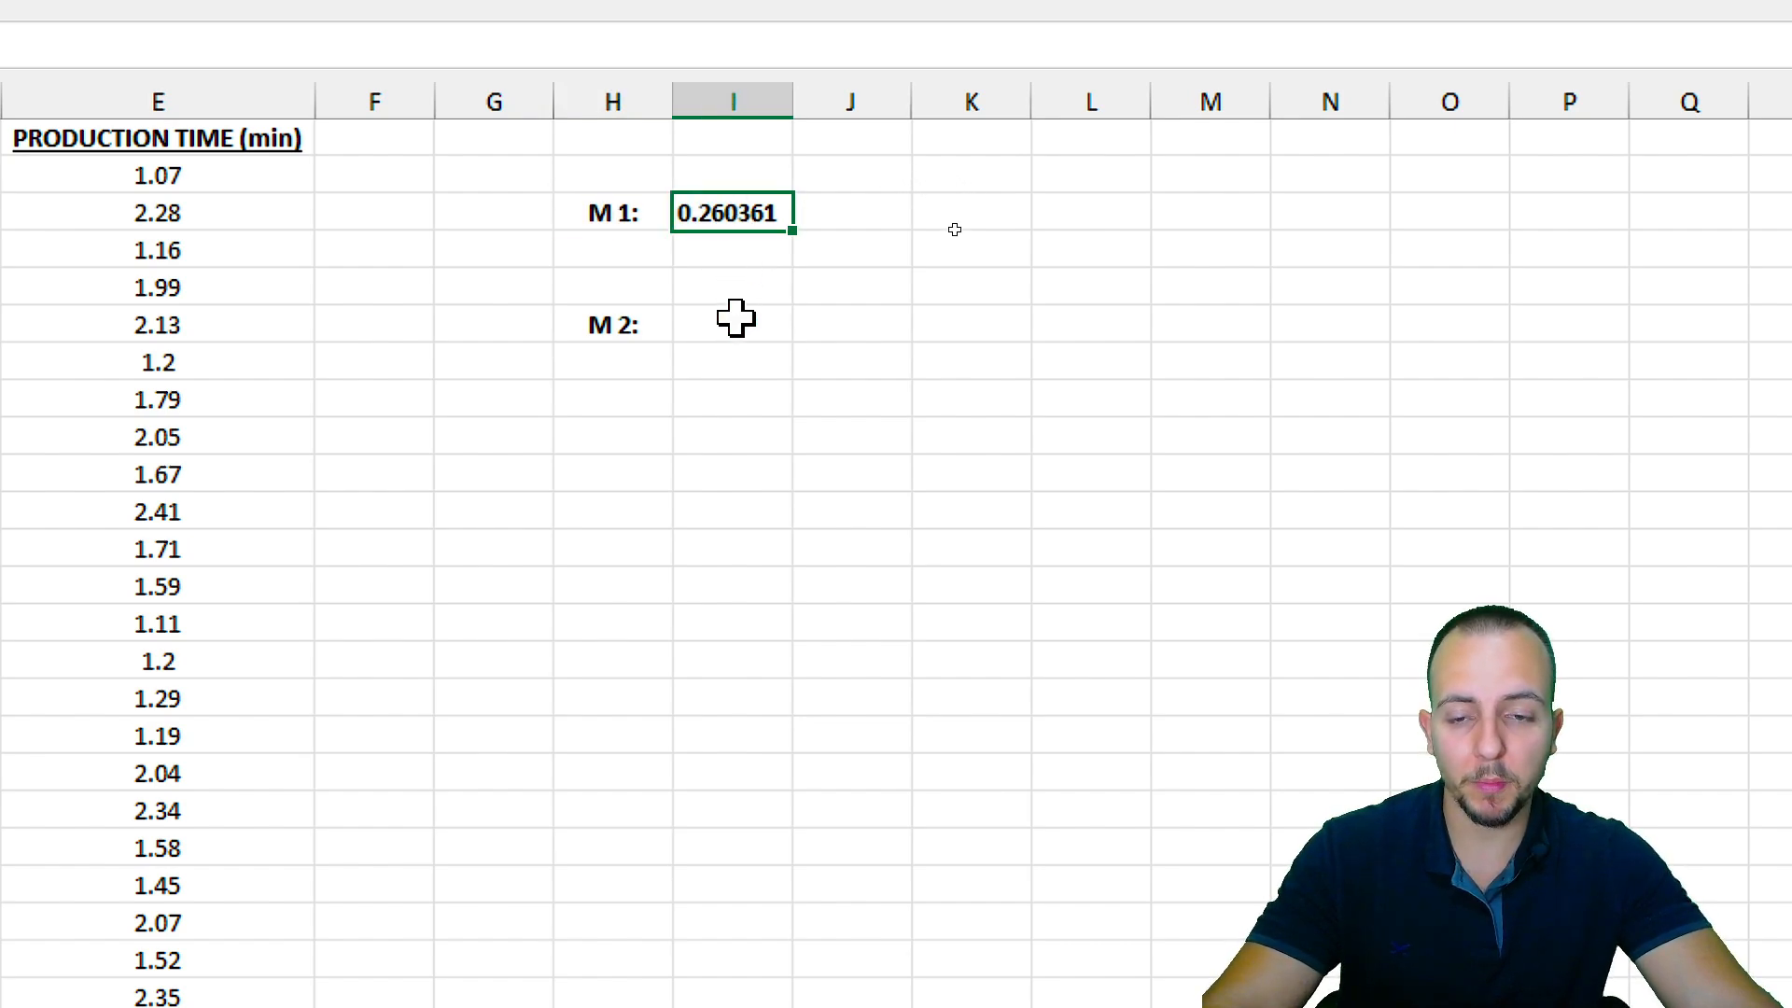
left_click(734, 320)
left_click_drag(616, 327, 715, 329)
left_click(716, 328)
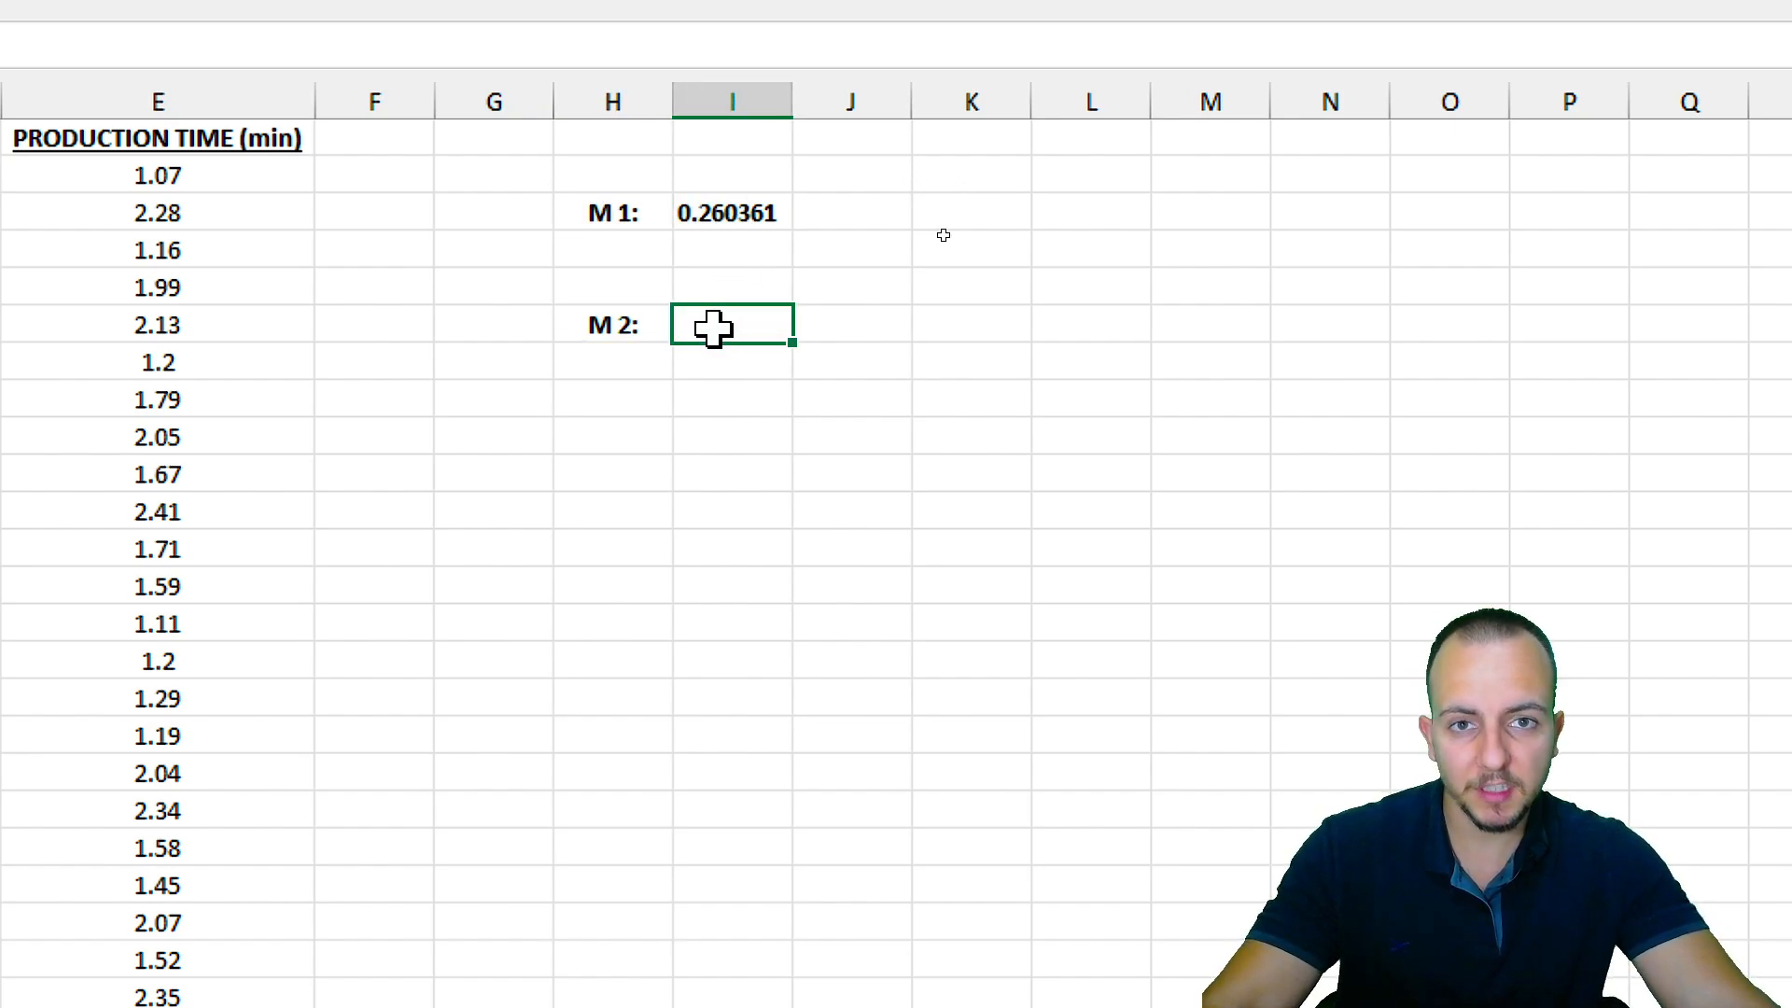
left_click(737, 220)
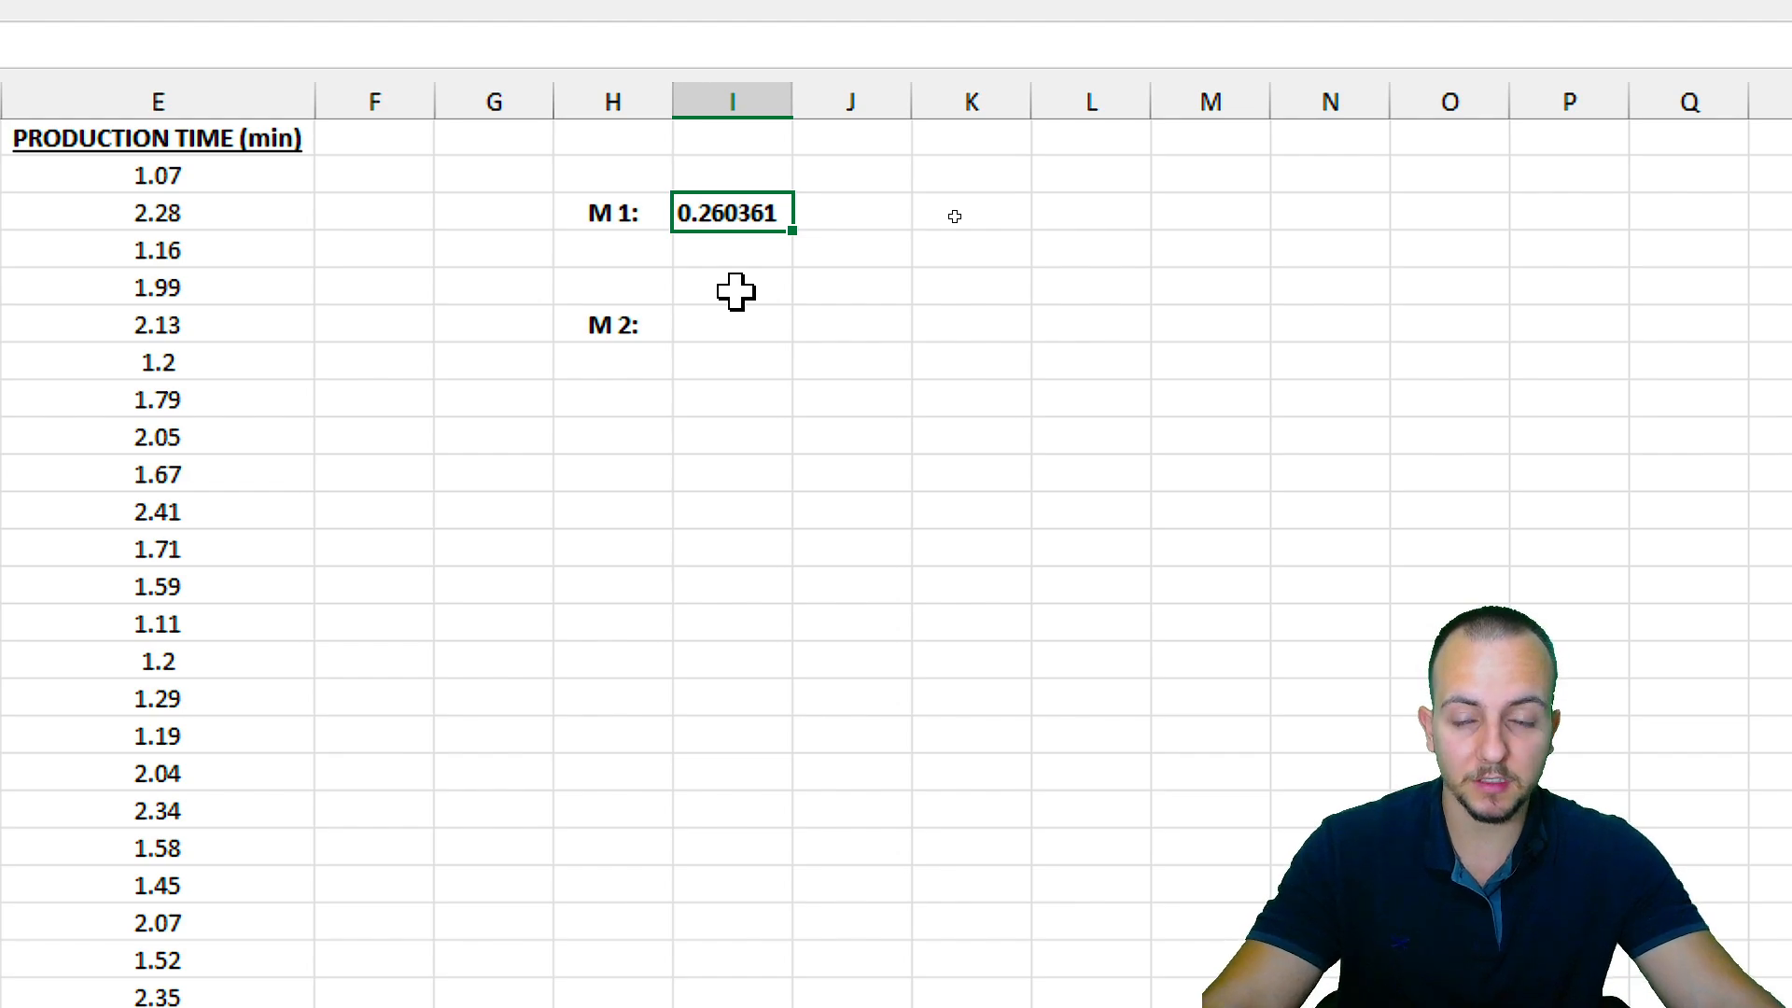
Enter the formula =STDEV.S(E:E) in I6 beside M 2 to calculate Machine 02's production time deviation.
left_click(704, 314)
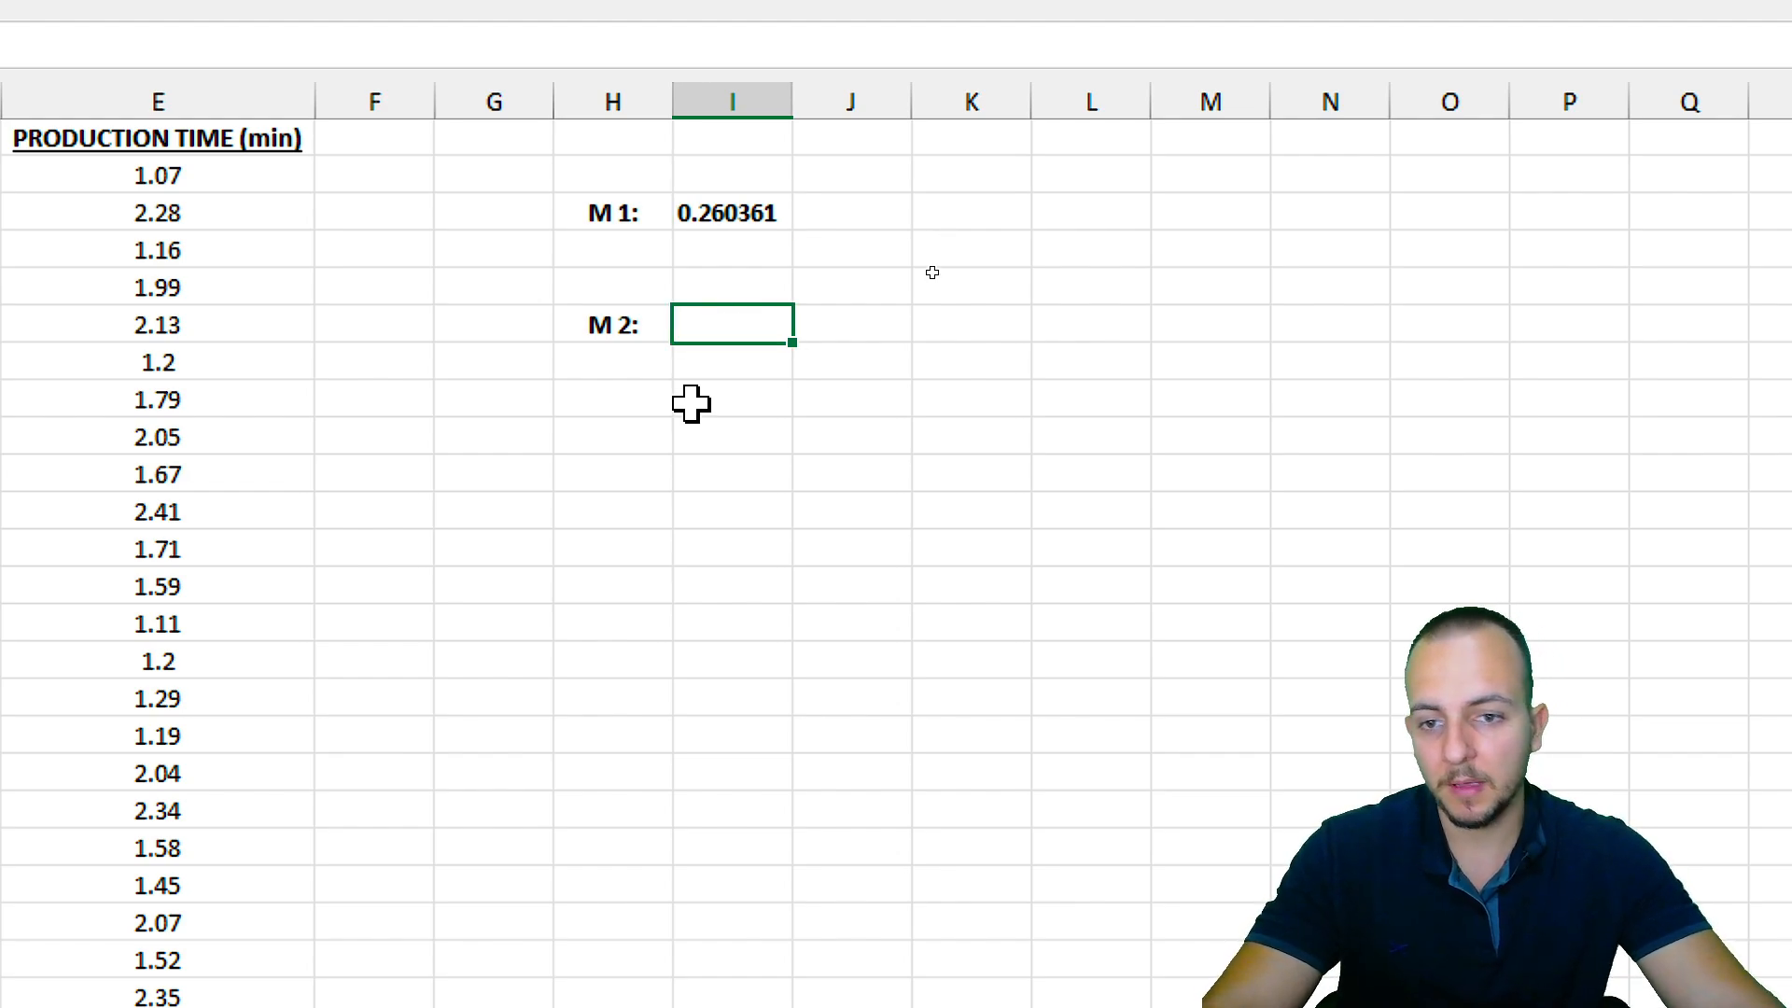
type("=std")
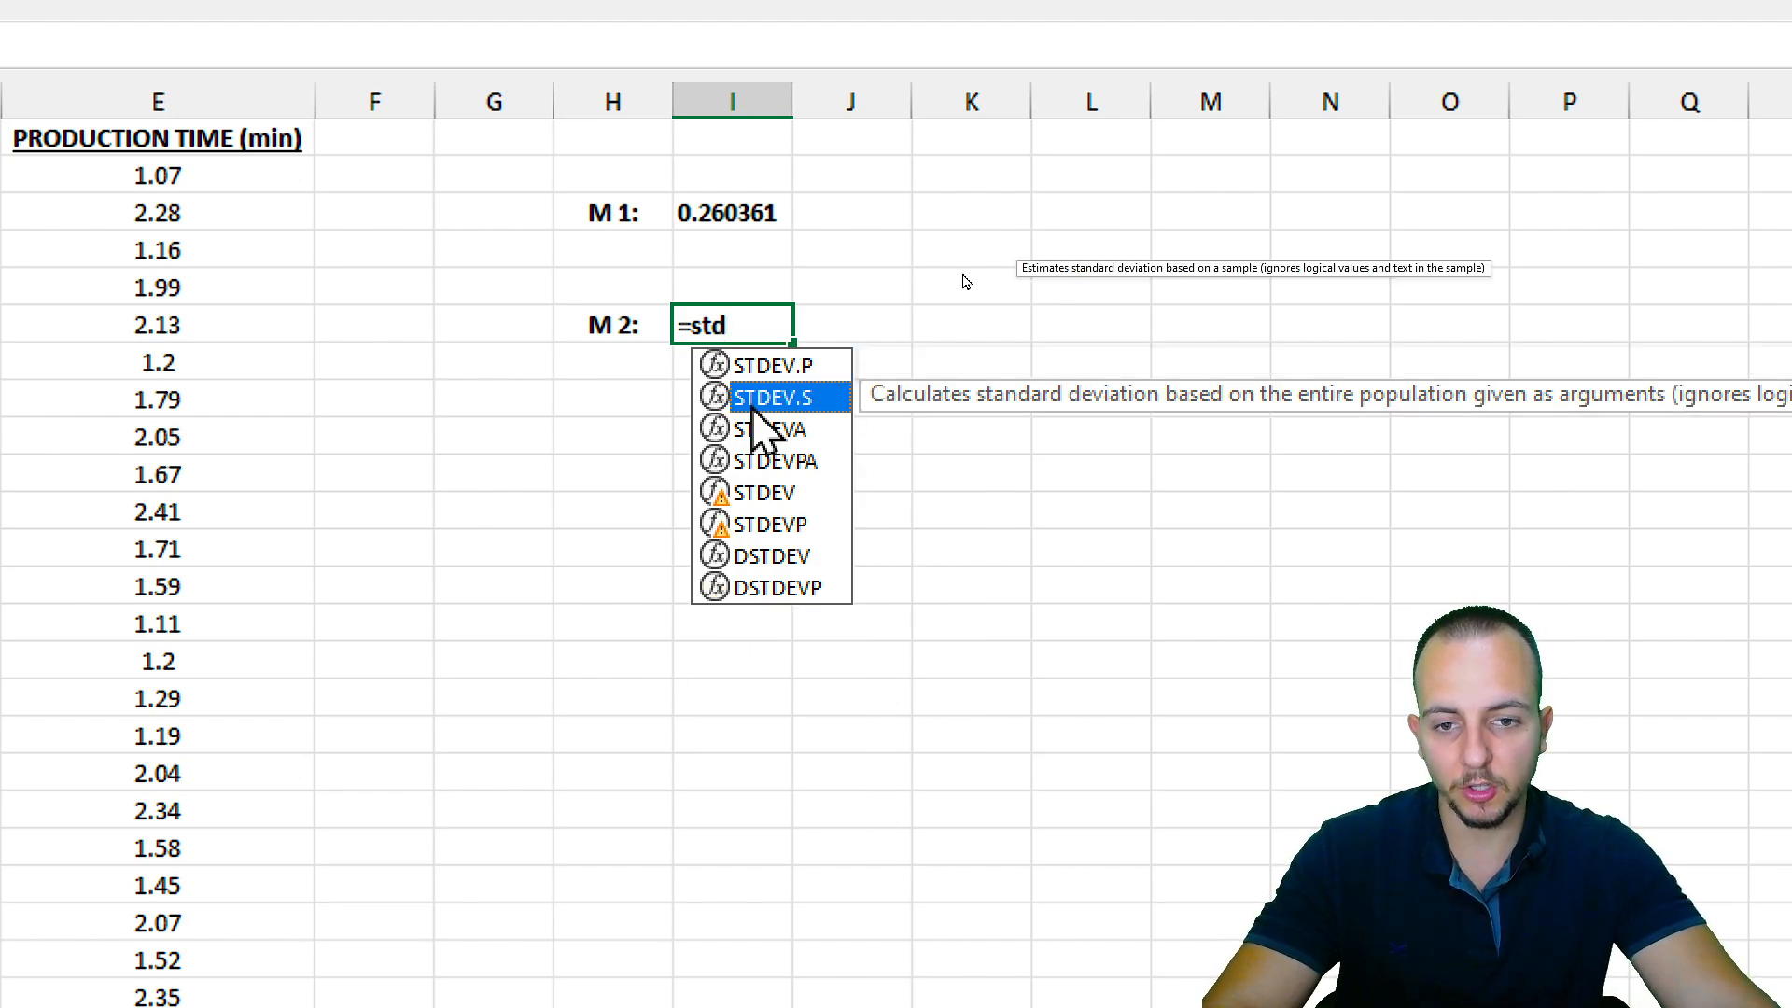
double_click(821, 401)
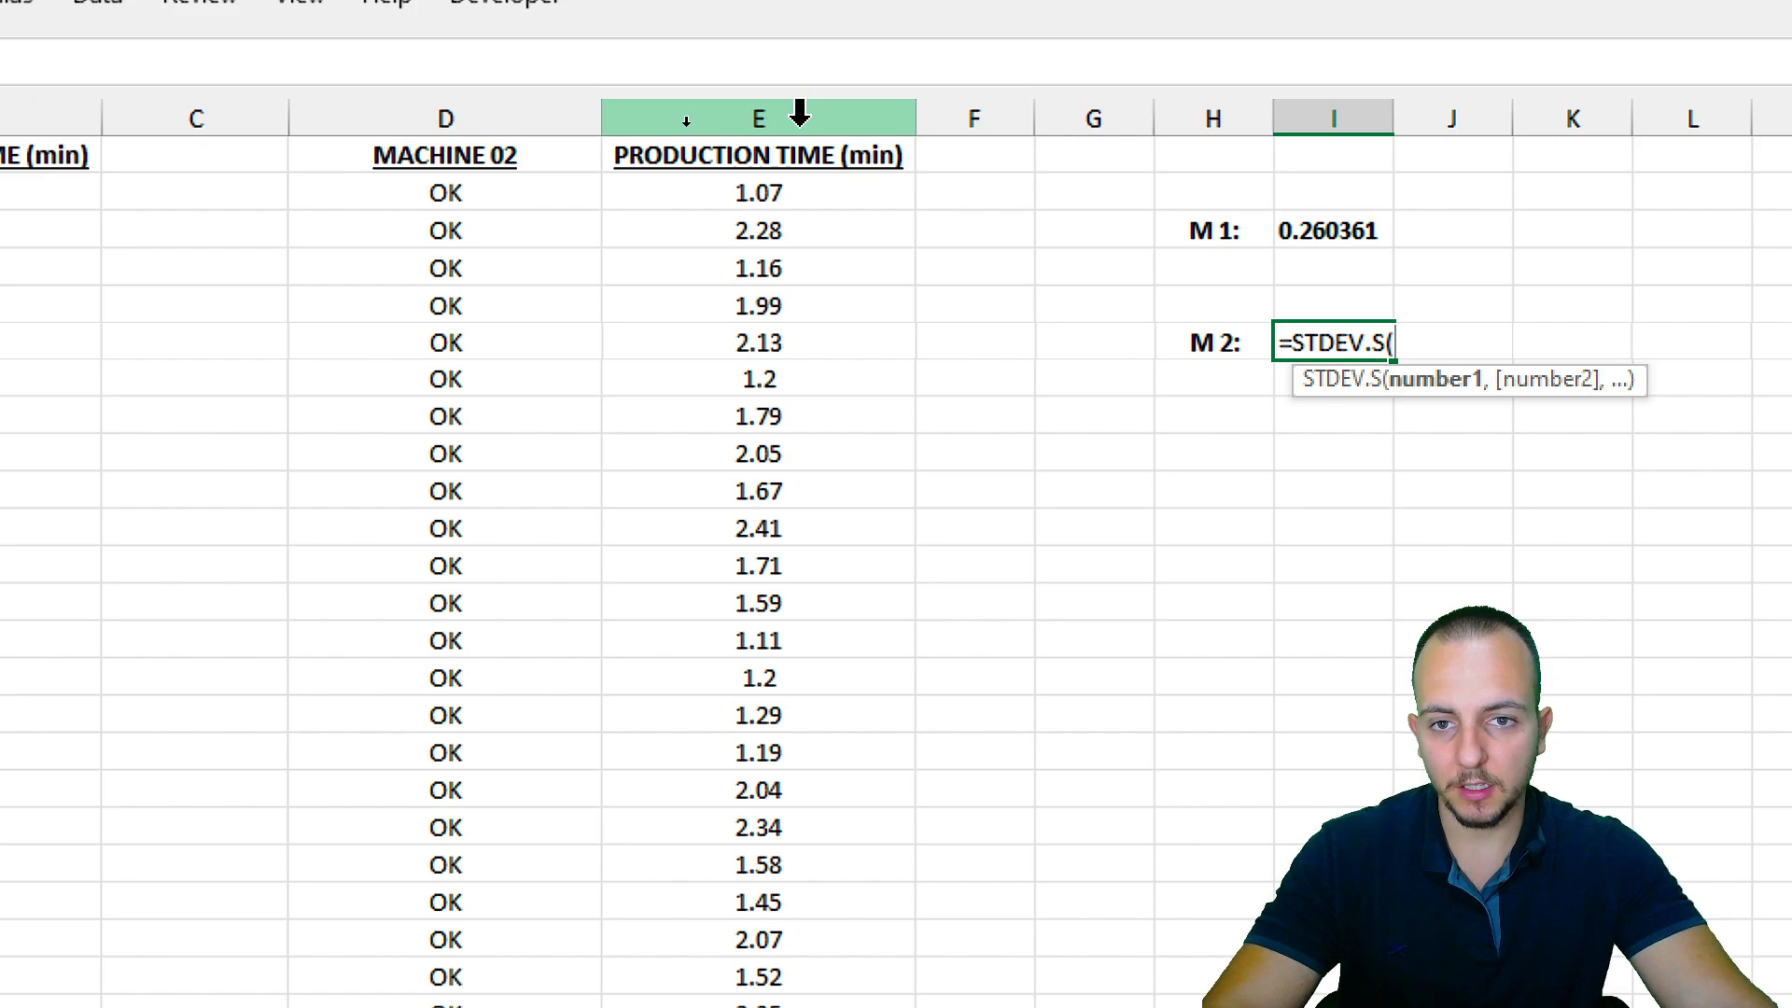
left_click(799, 112)
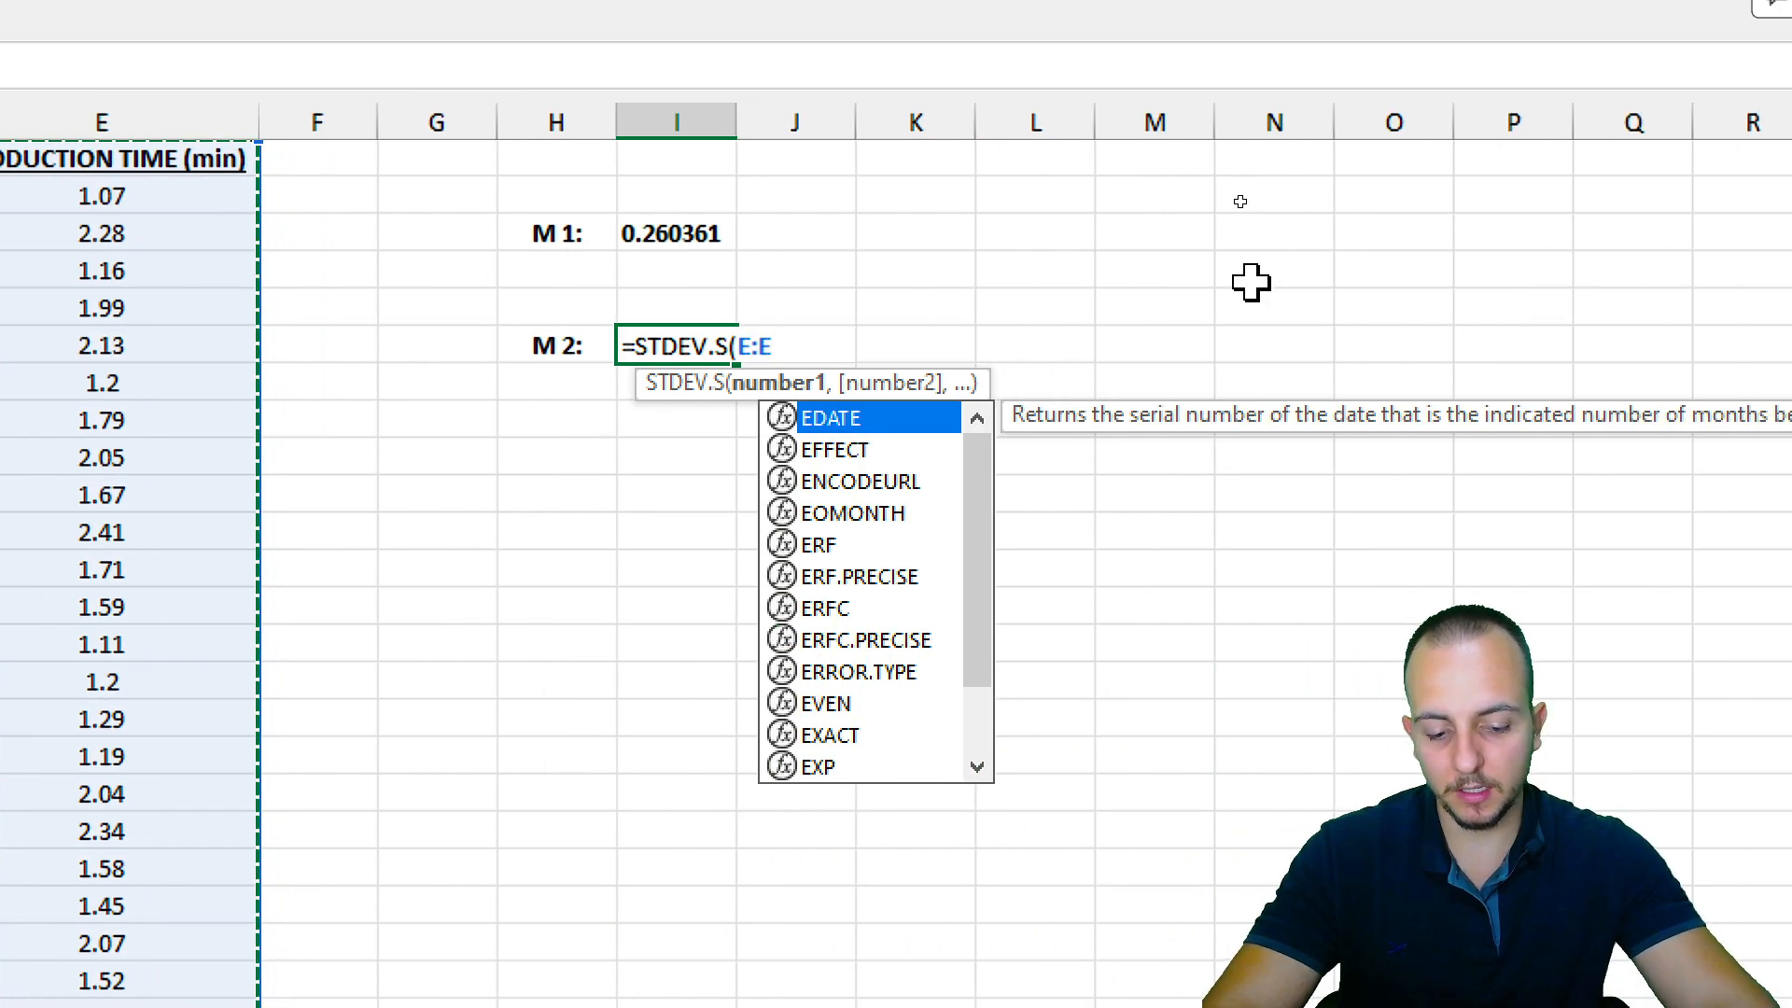
key("Return")
Compare the standard deviations of M 1 and M 2, and check the formula behind M 2's value.
left_click(726, 508)
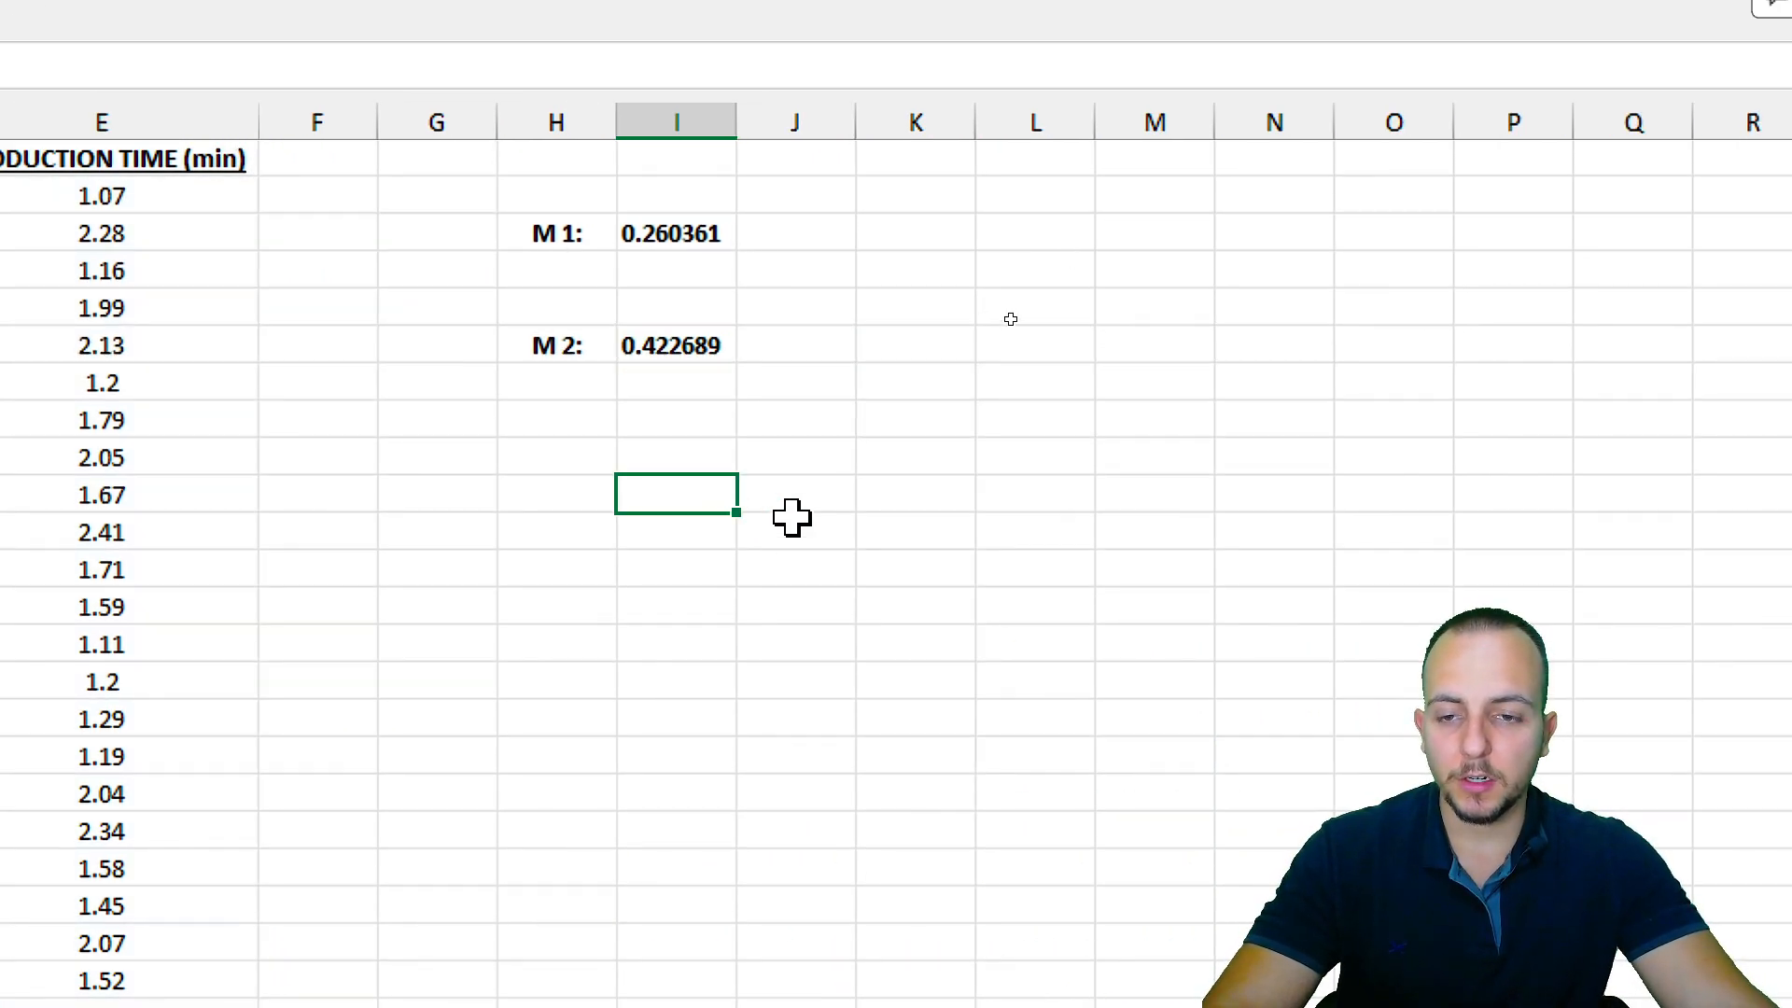
key("ctrl+2")
left_click_drag(452, 289, 783, 395)
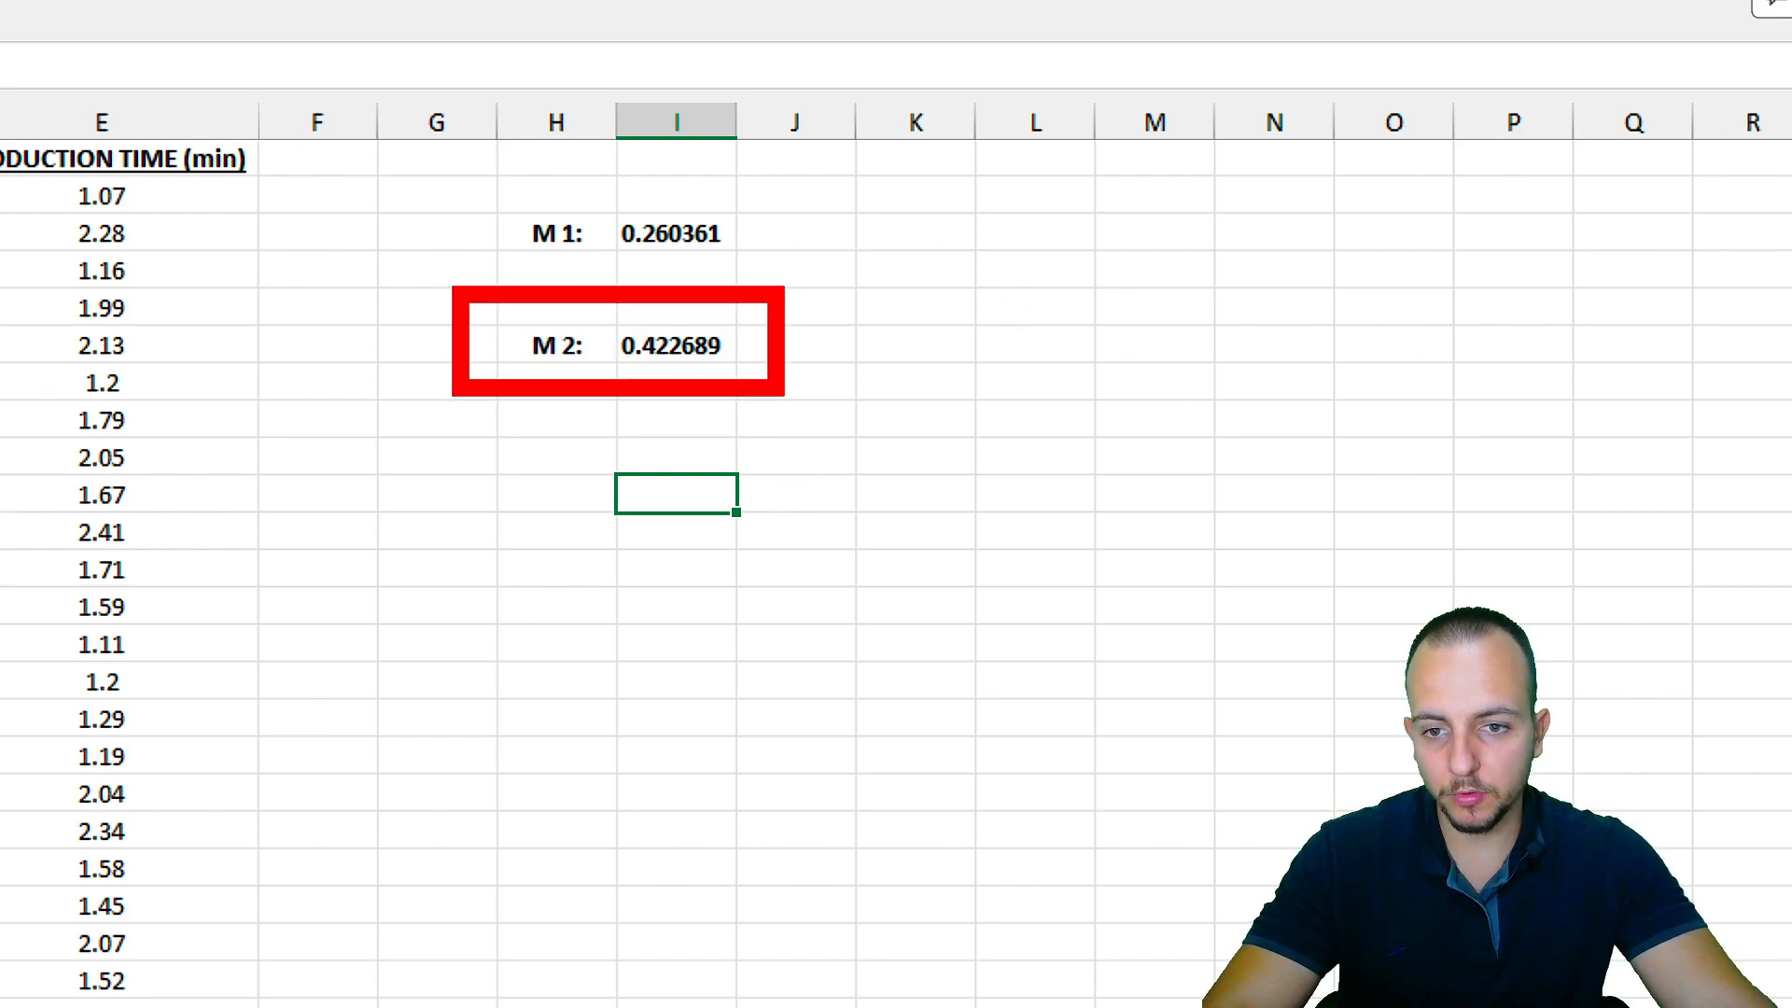
left_click_drag(442, 184, 783, 277)
left_click_drag(810, 355, 938, 324)
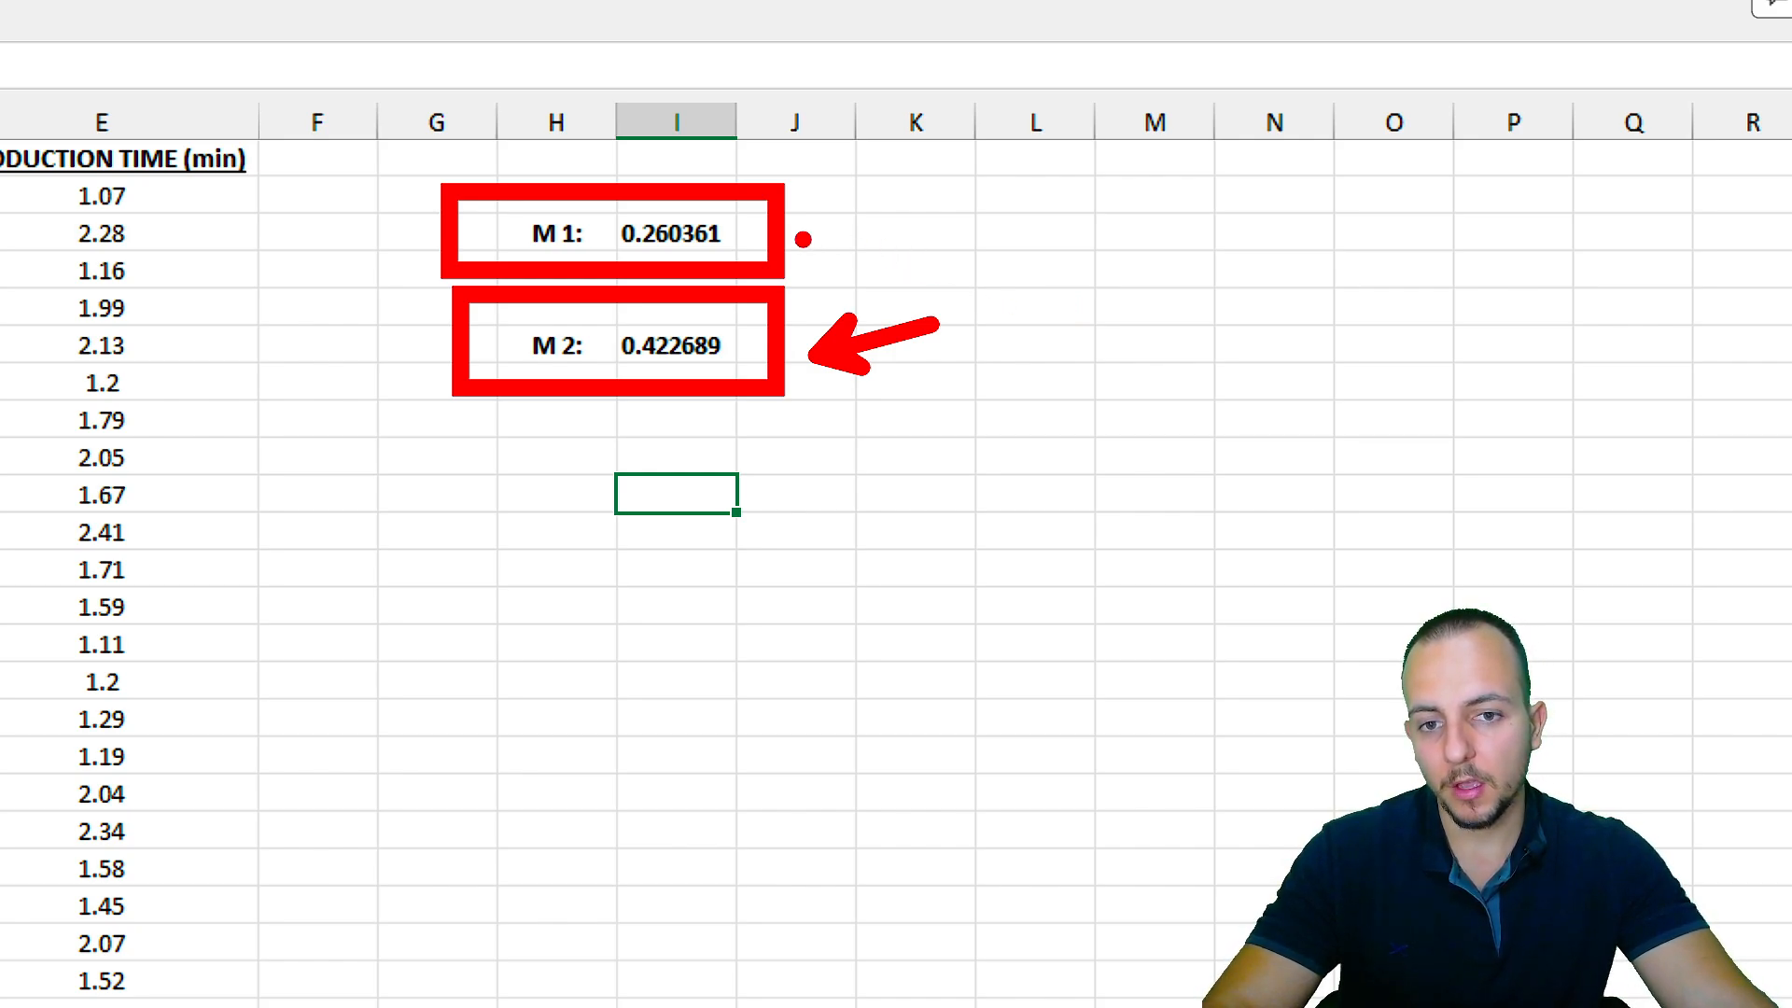
left_click_drag(800, 237, 1075, 168)
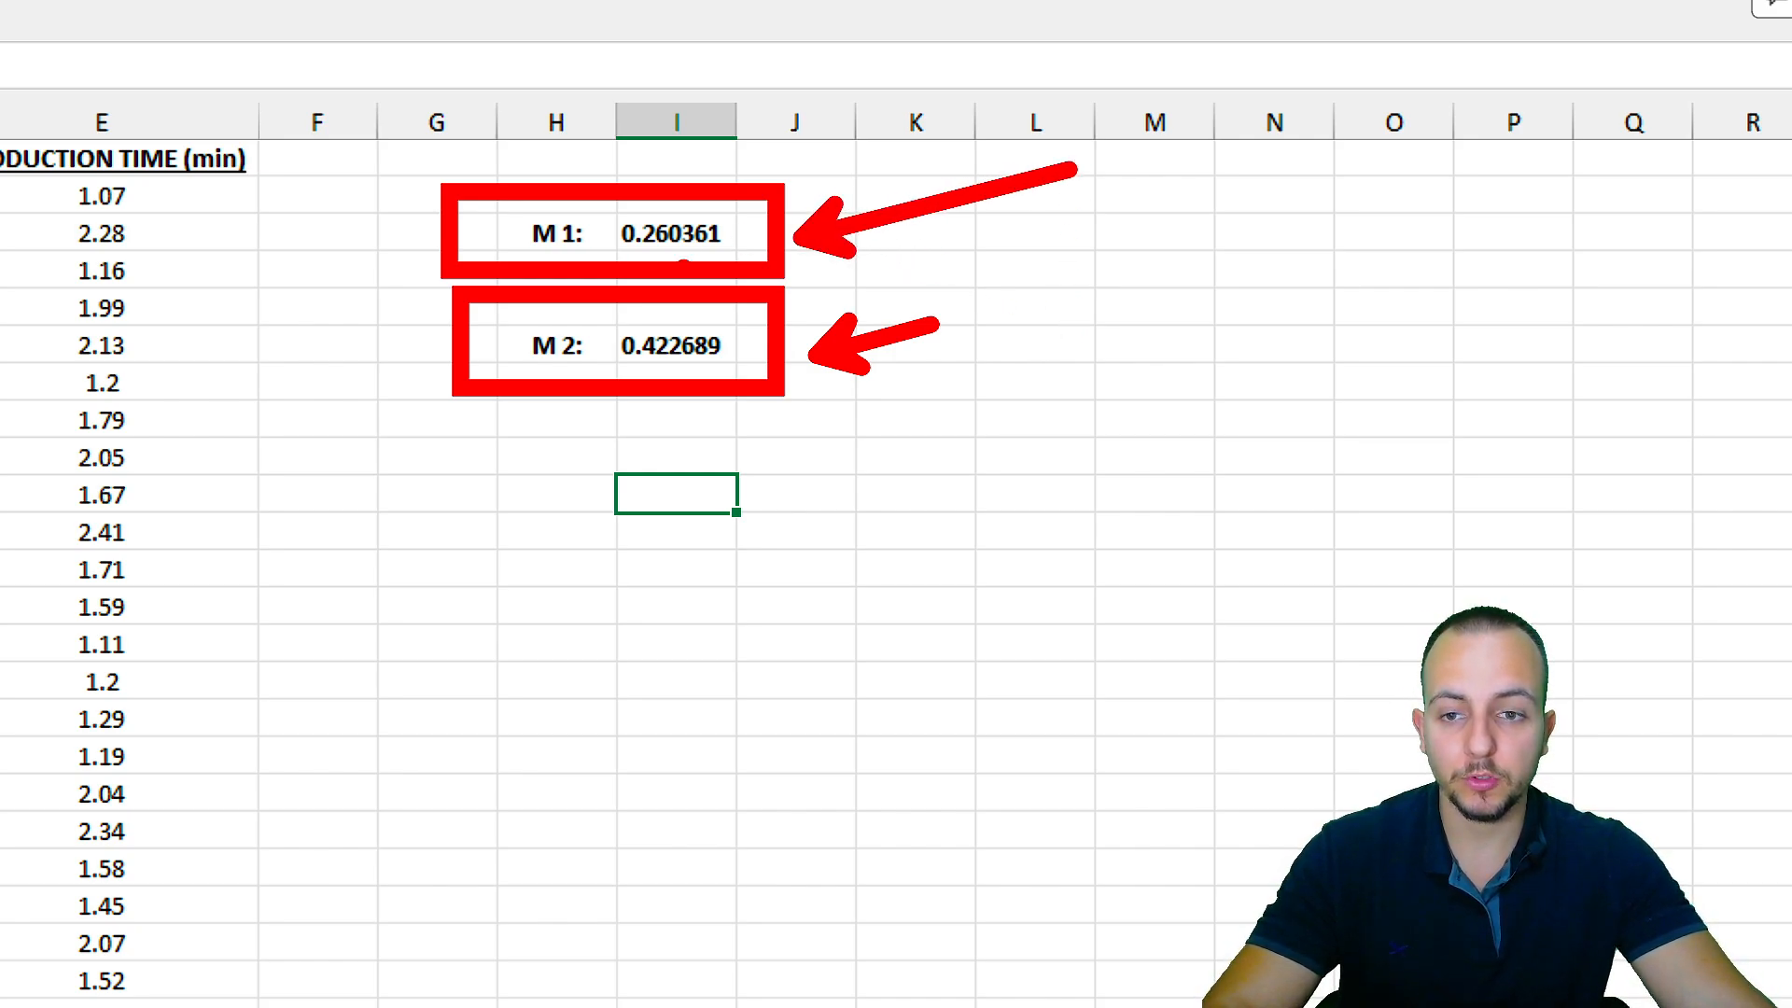
mouse_move(756, 285)
left_mouse_down()
mouse_move(551, 285)
mouse_move(736, 416)
mouse_move(696, 279)
left_mouse_up()
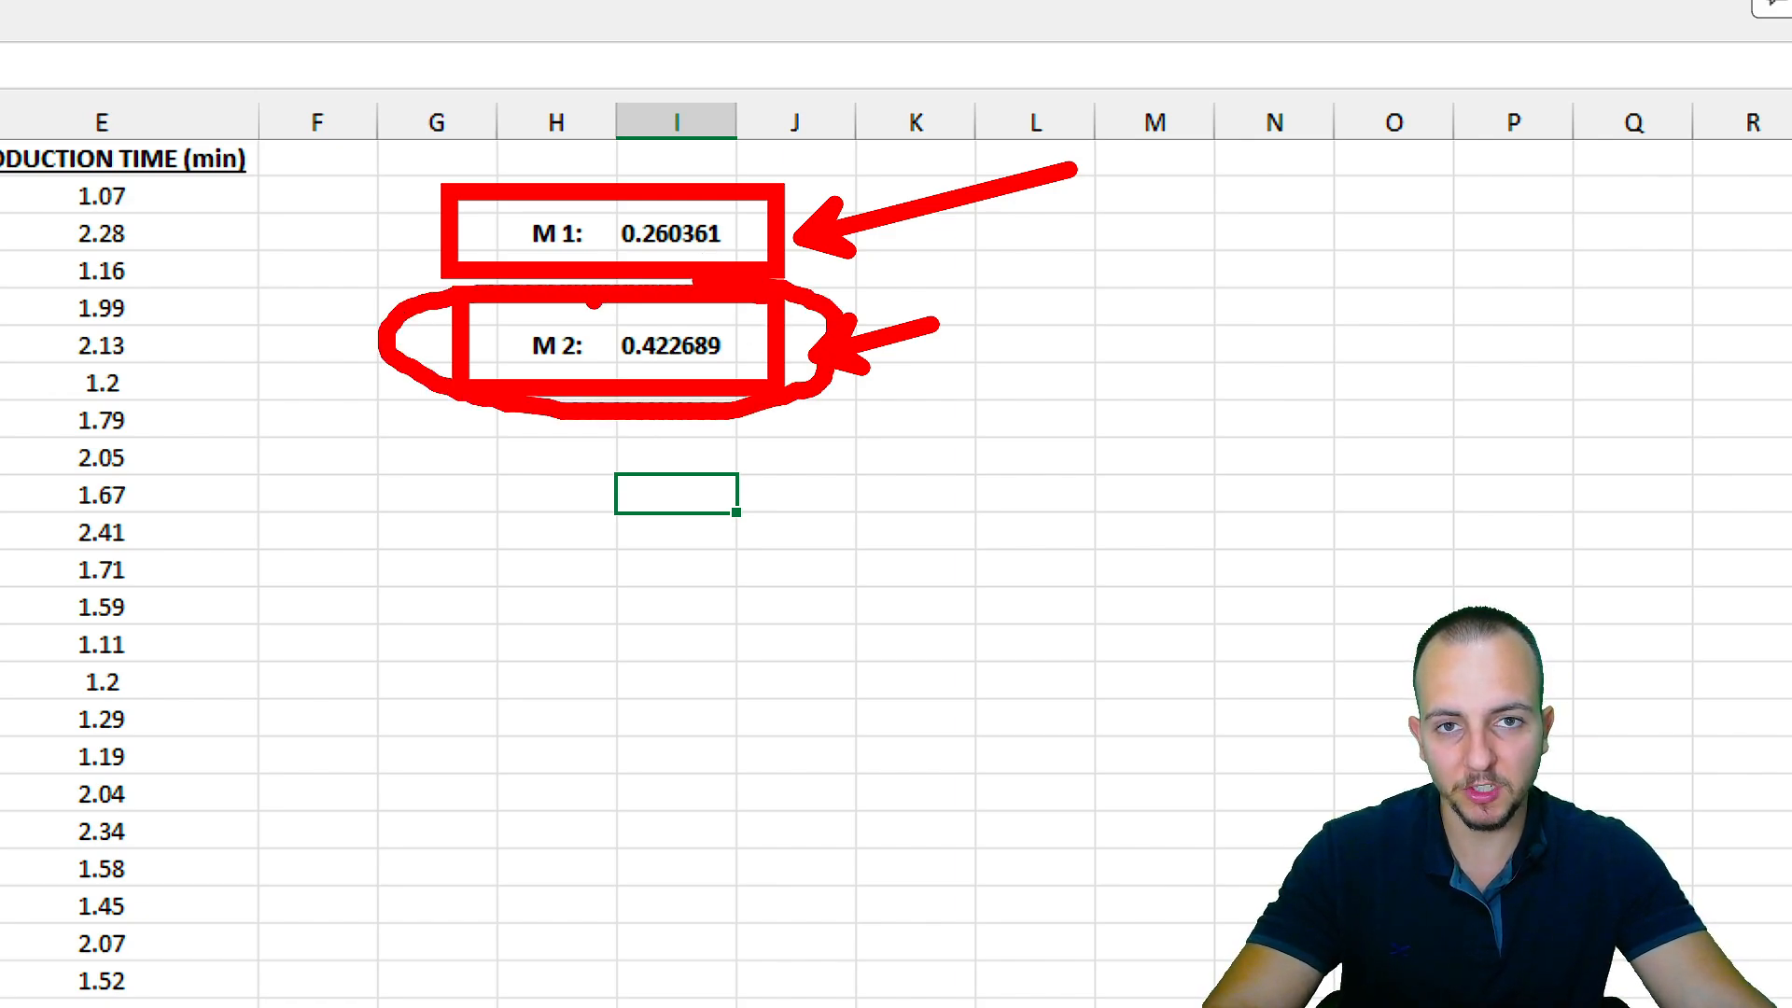
key("Escape")
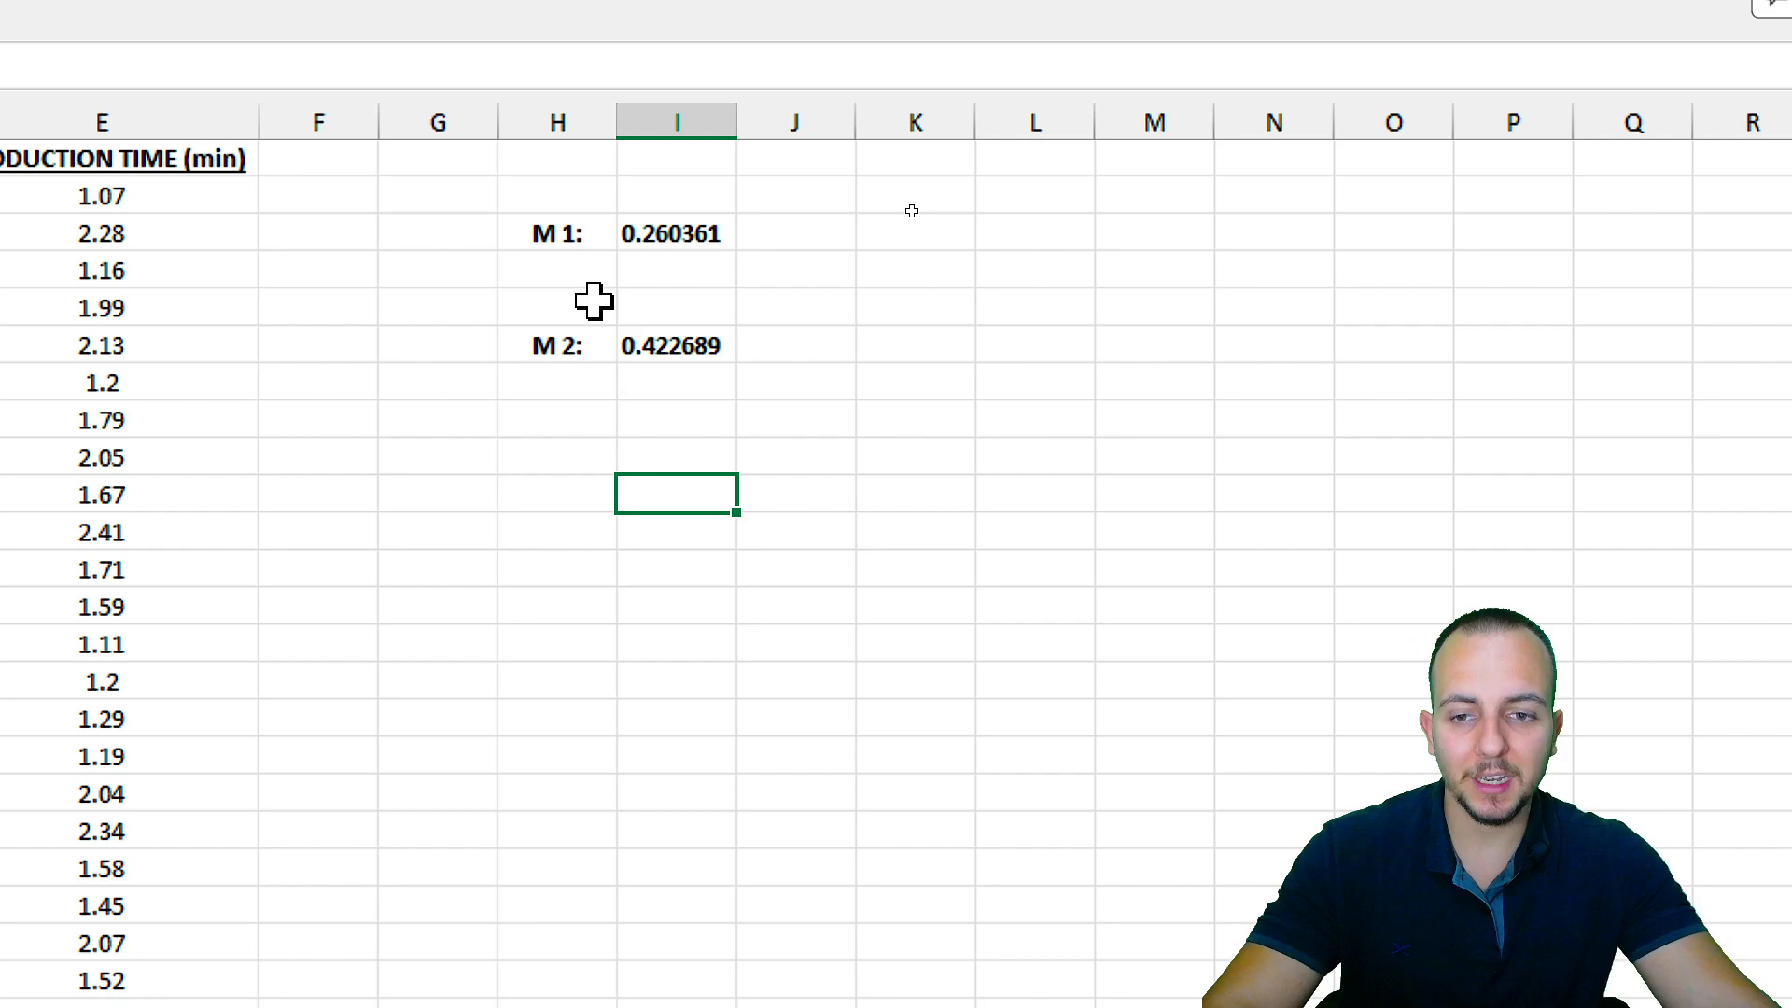
double_click(658, 347)
key("ctrl+Return")
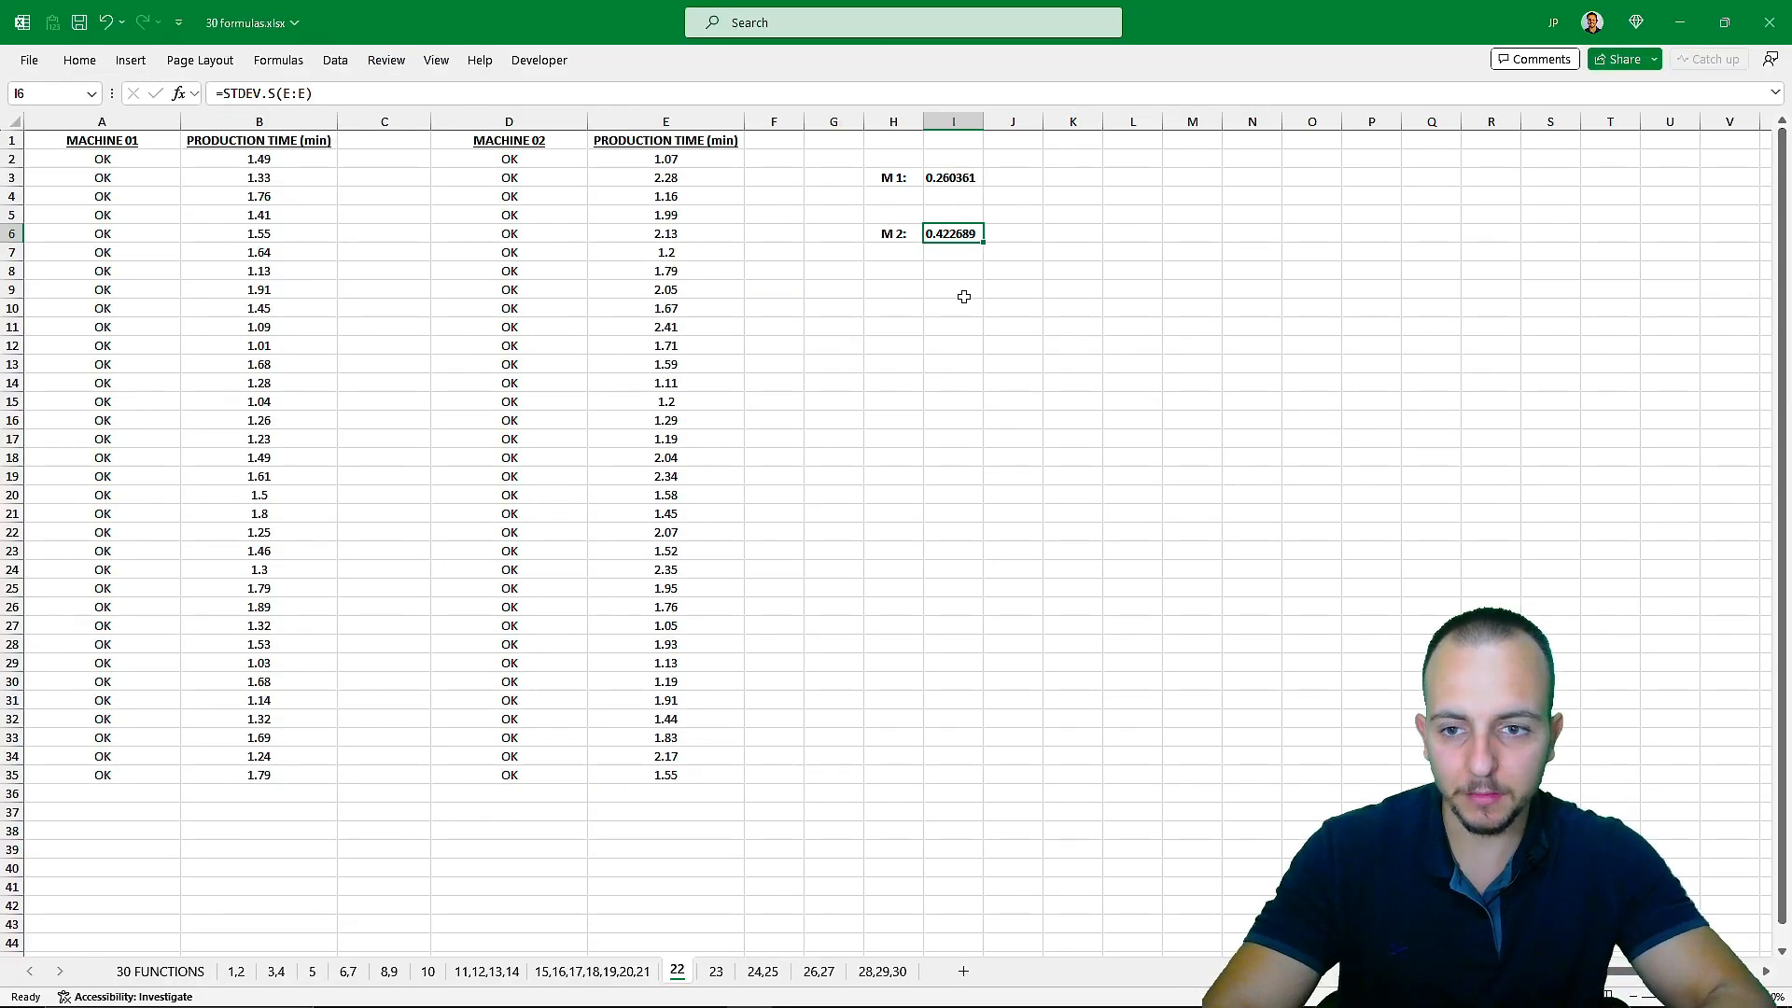
Switch to sheet 23 and inspect the TODAY formula behind the date in A1, leaving it unedited.
left_click(716, 971)
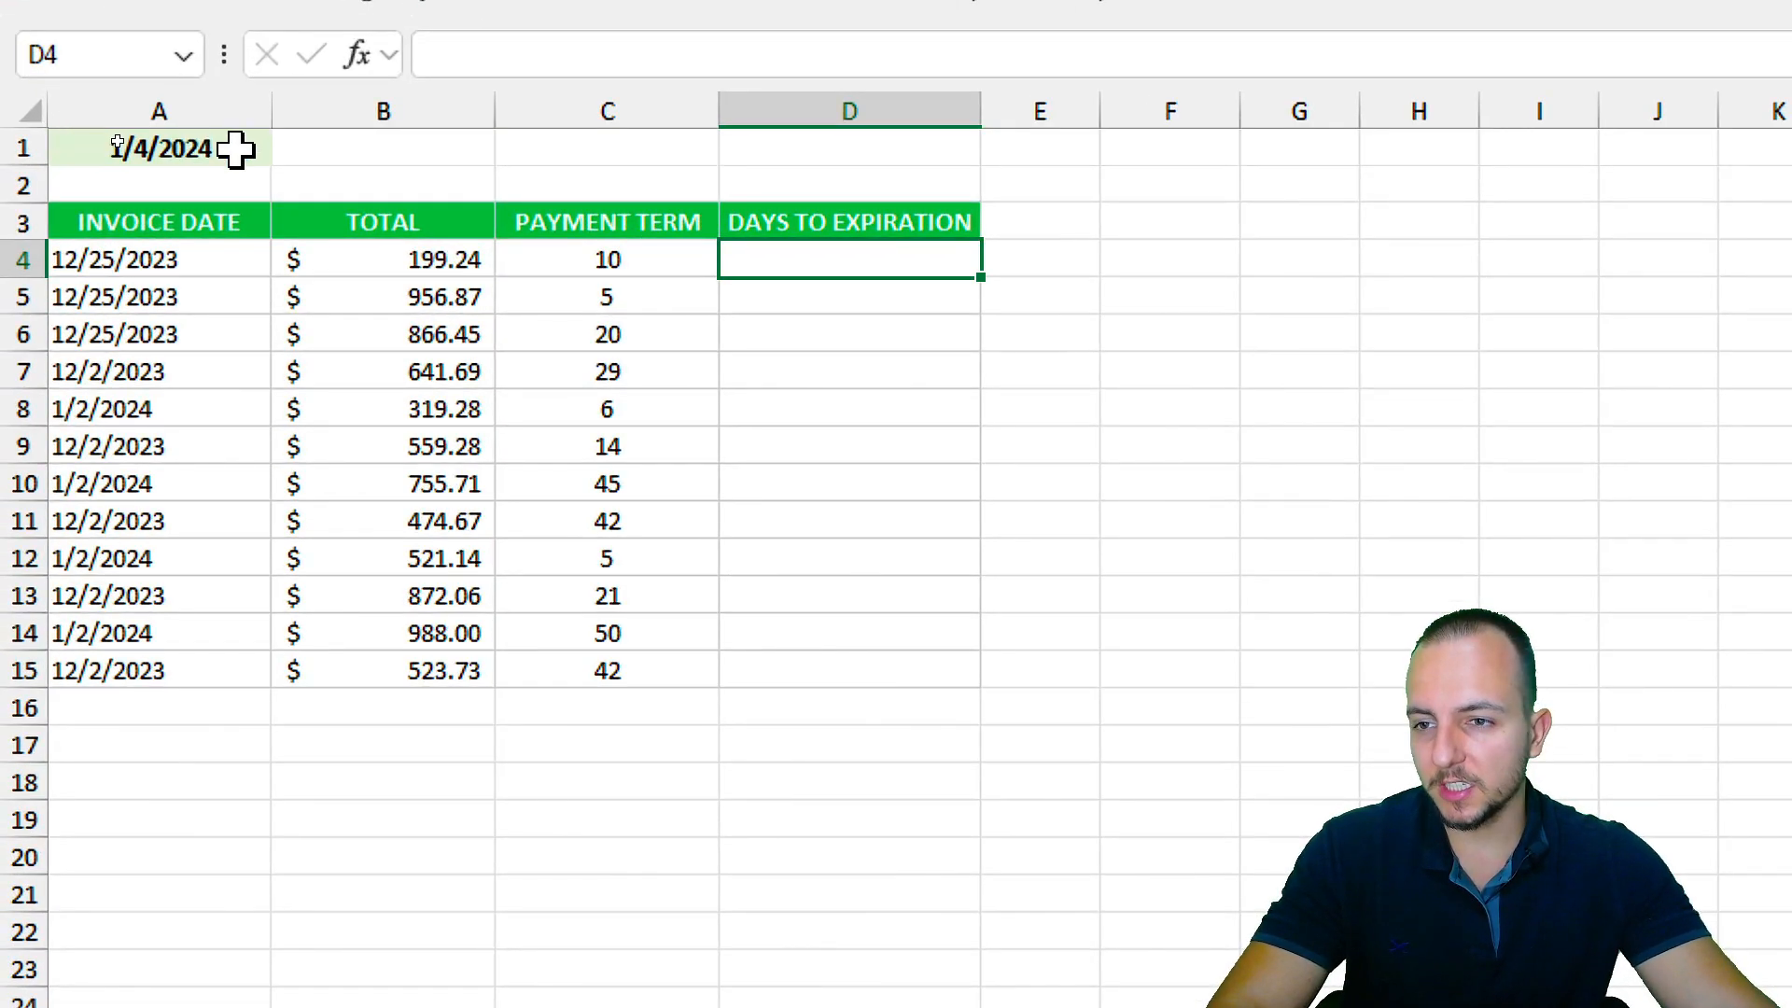
left_click(118, 141)
double_click(236, 149)
left_click_drag(188, 147, 3, 154)
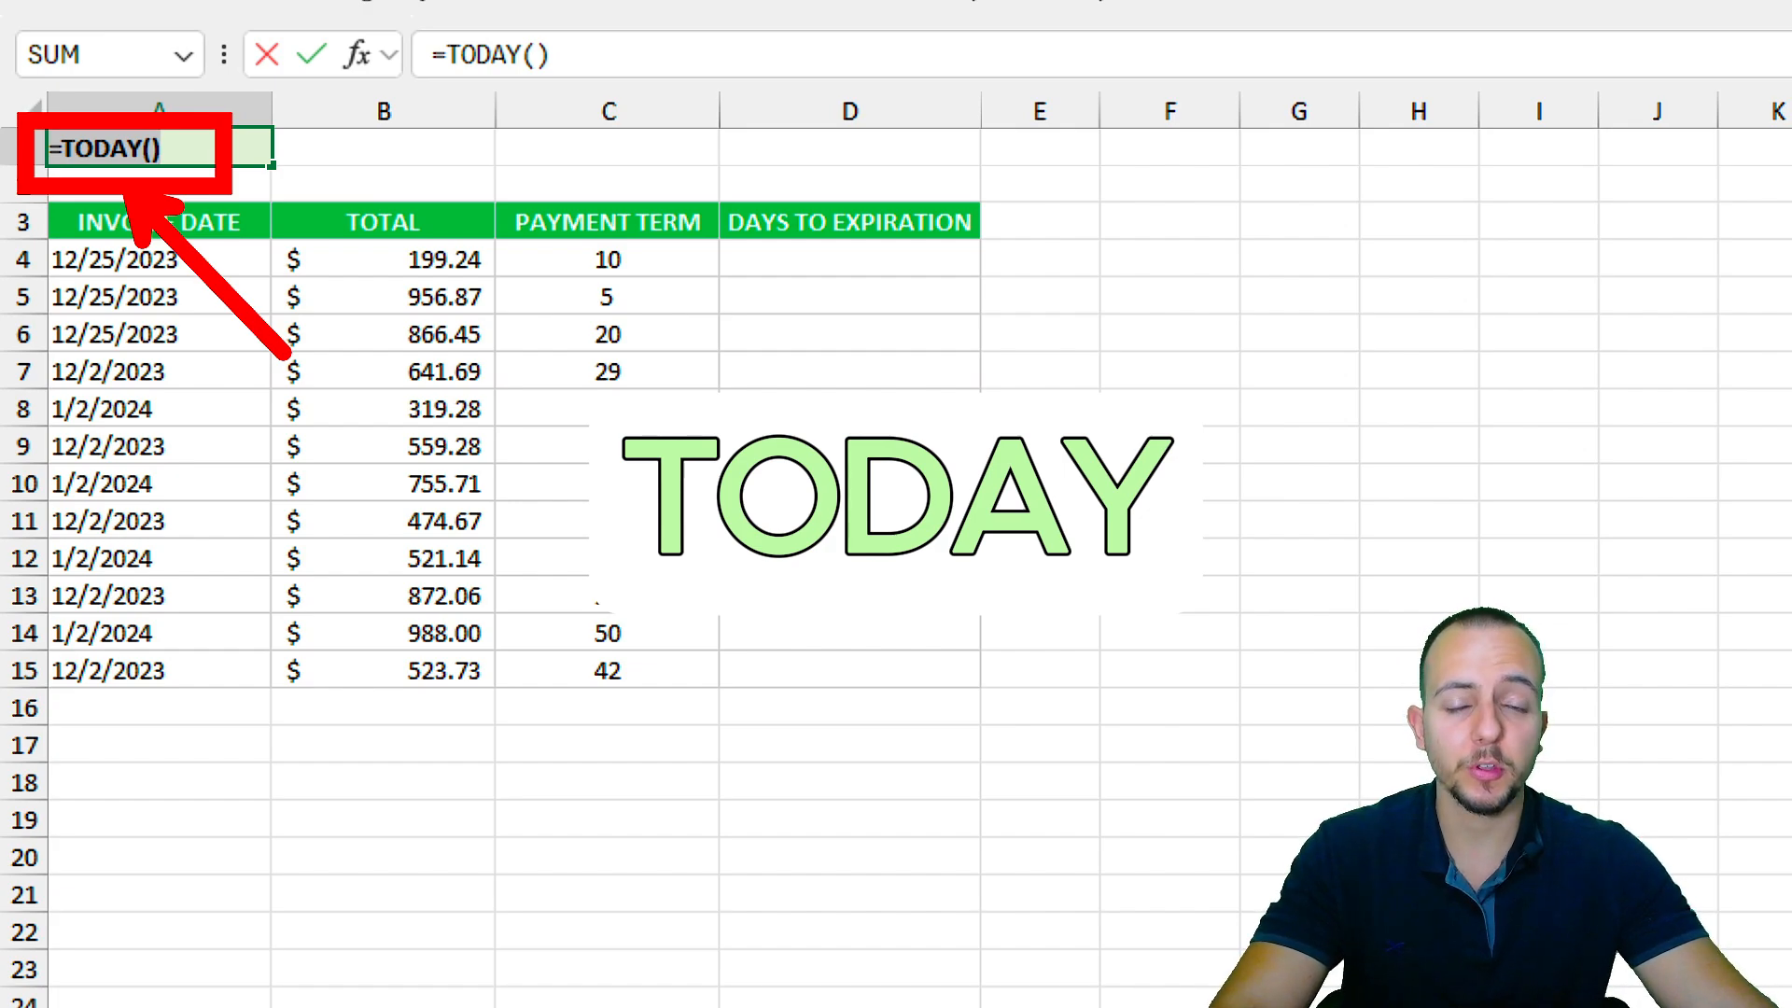
key("ctrl+Return")
Enter a TODAY formula in the empty cell C26 below the invoice table.
left_click(800, 248)
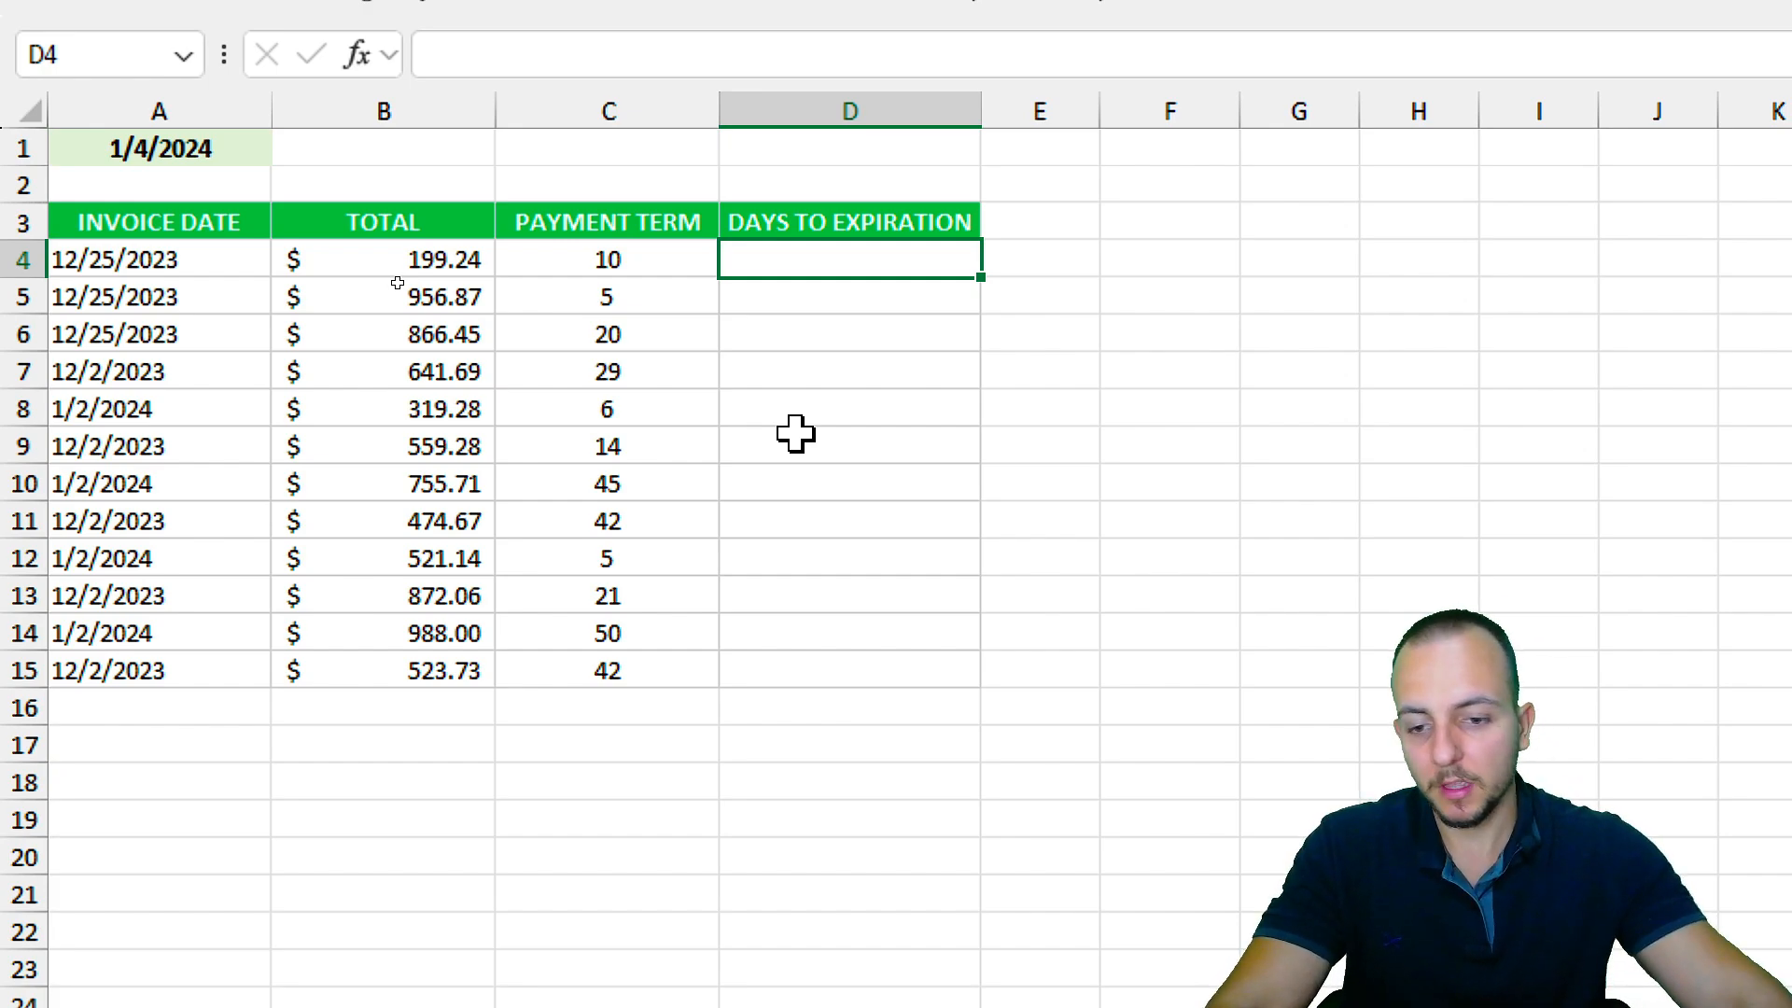
scroll(480, 871, "down", 6)
left_click(523, 447)
type("=t")
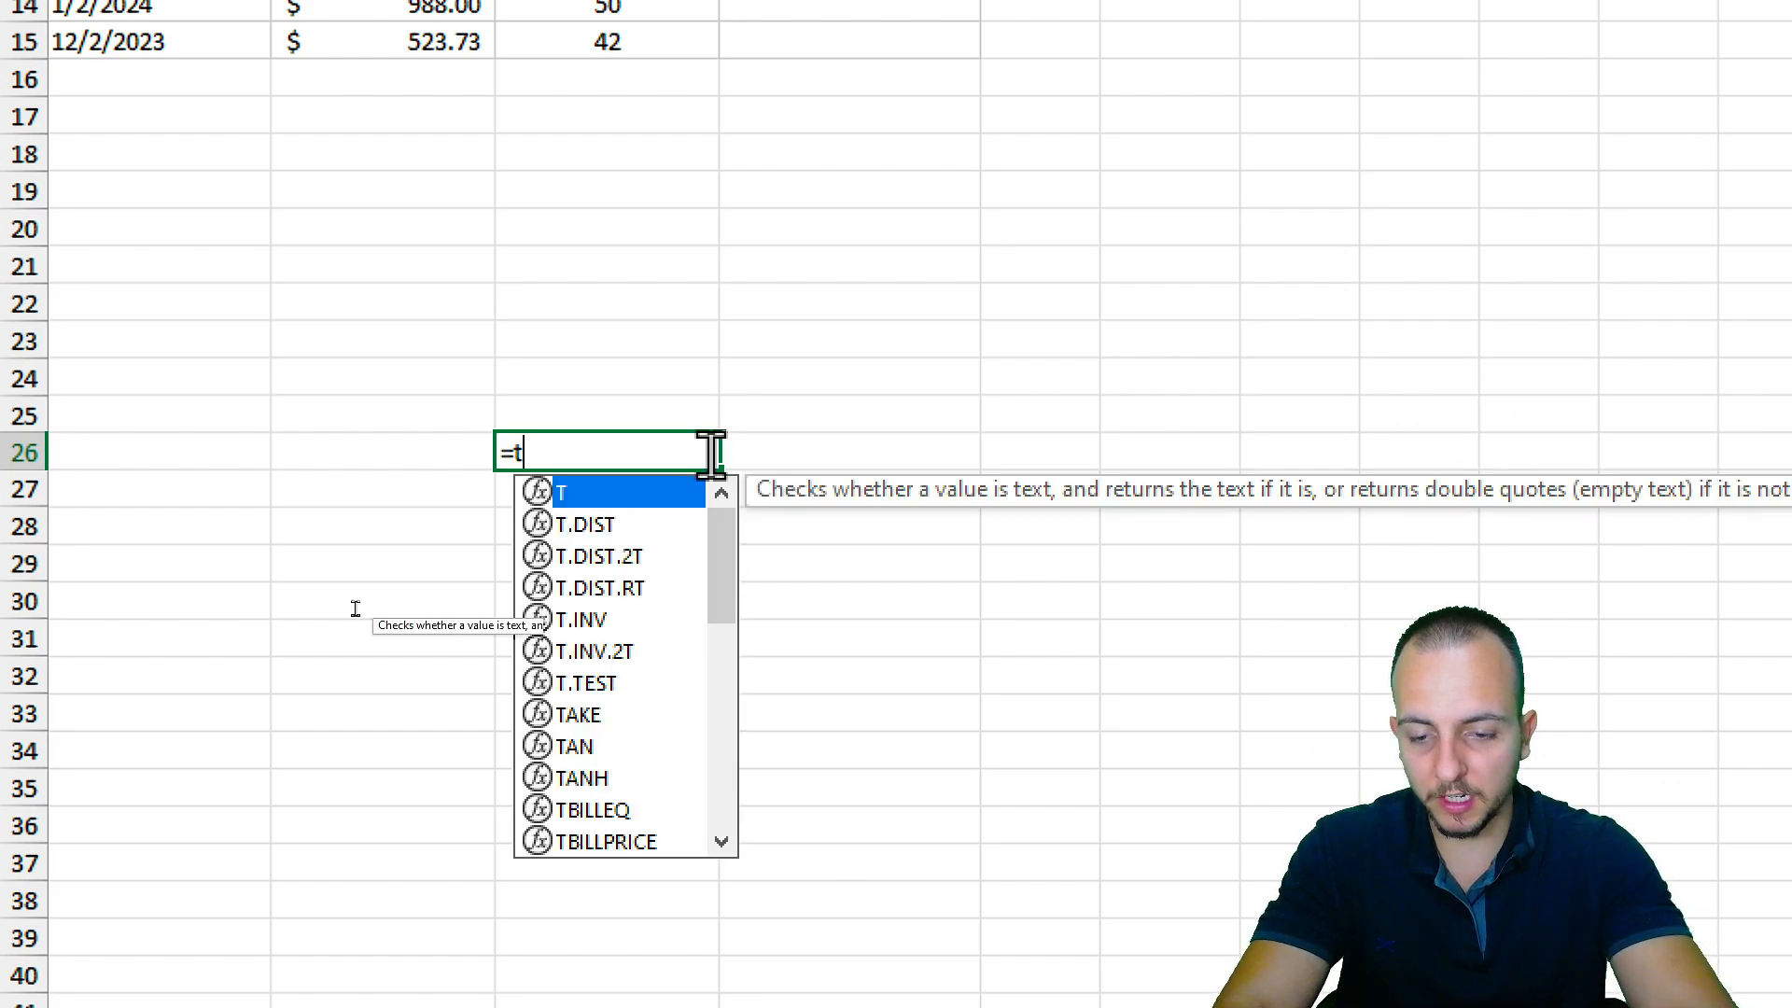
type("oda")
key("Tab")
key("Return")
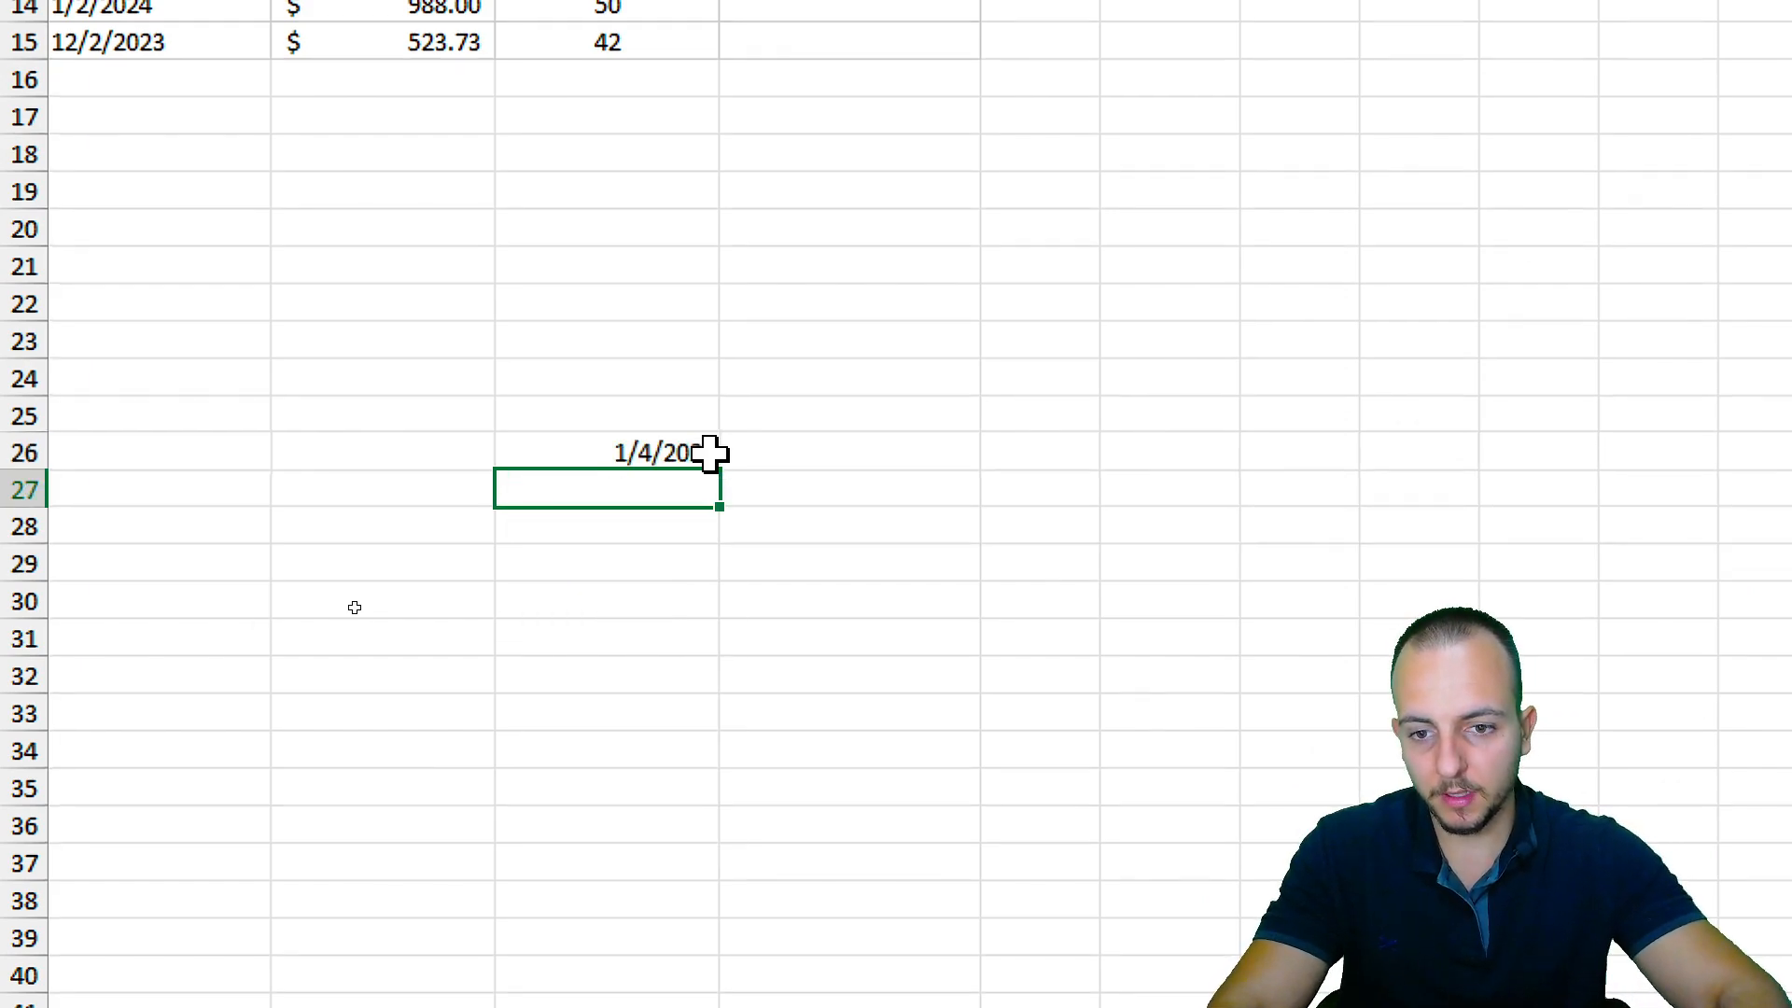
Clear the TODAY date from C26 by filling the empty cell C25 down over it.
left_click(688, 403)
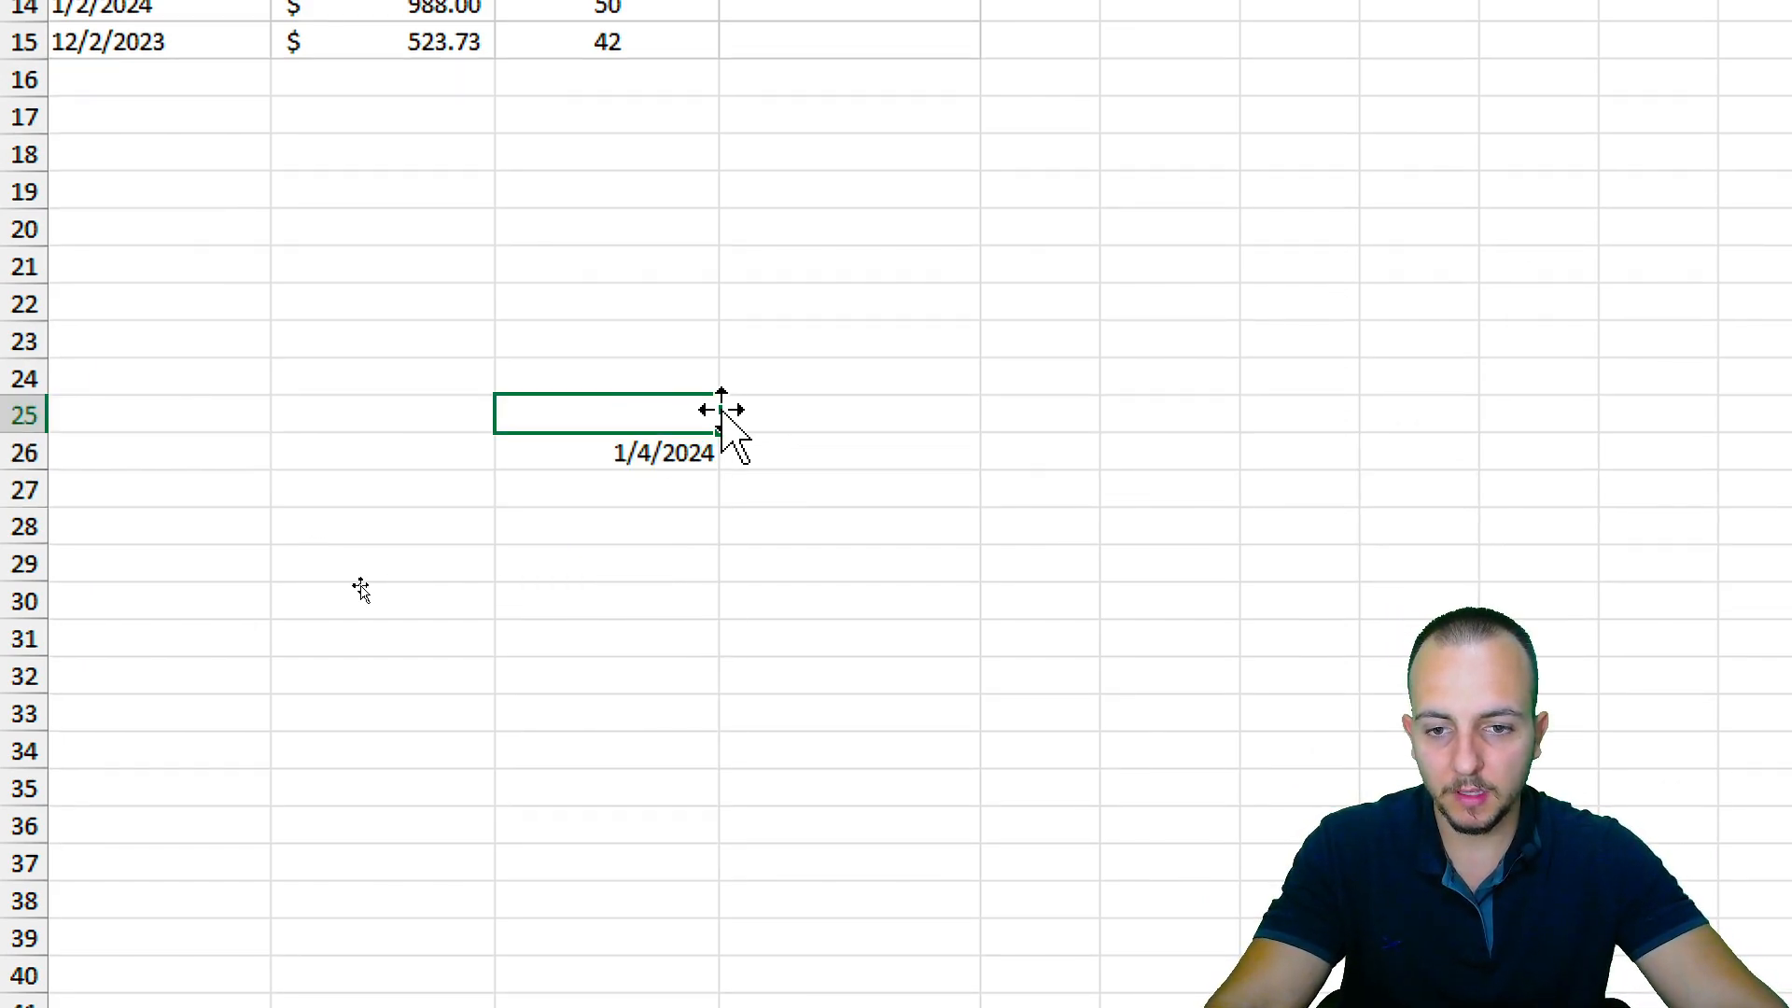
left_click_drag(720, 433, 720, 541)
left_click(642, 458)
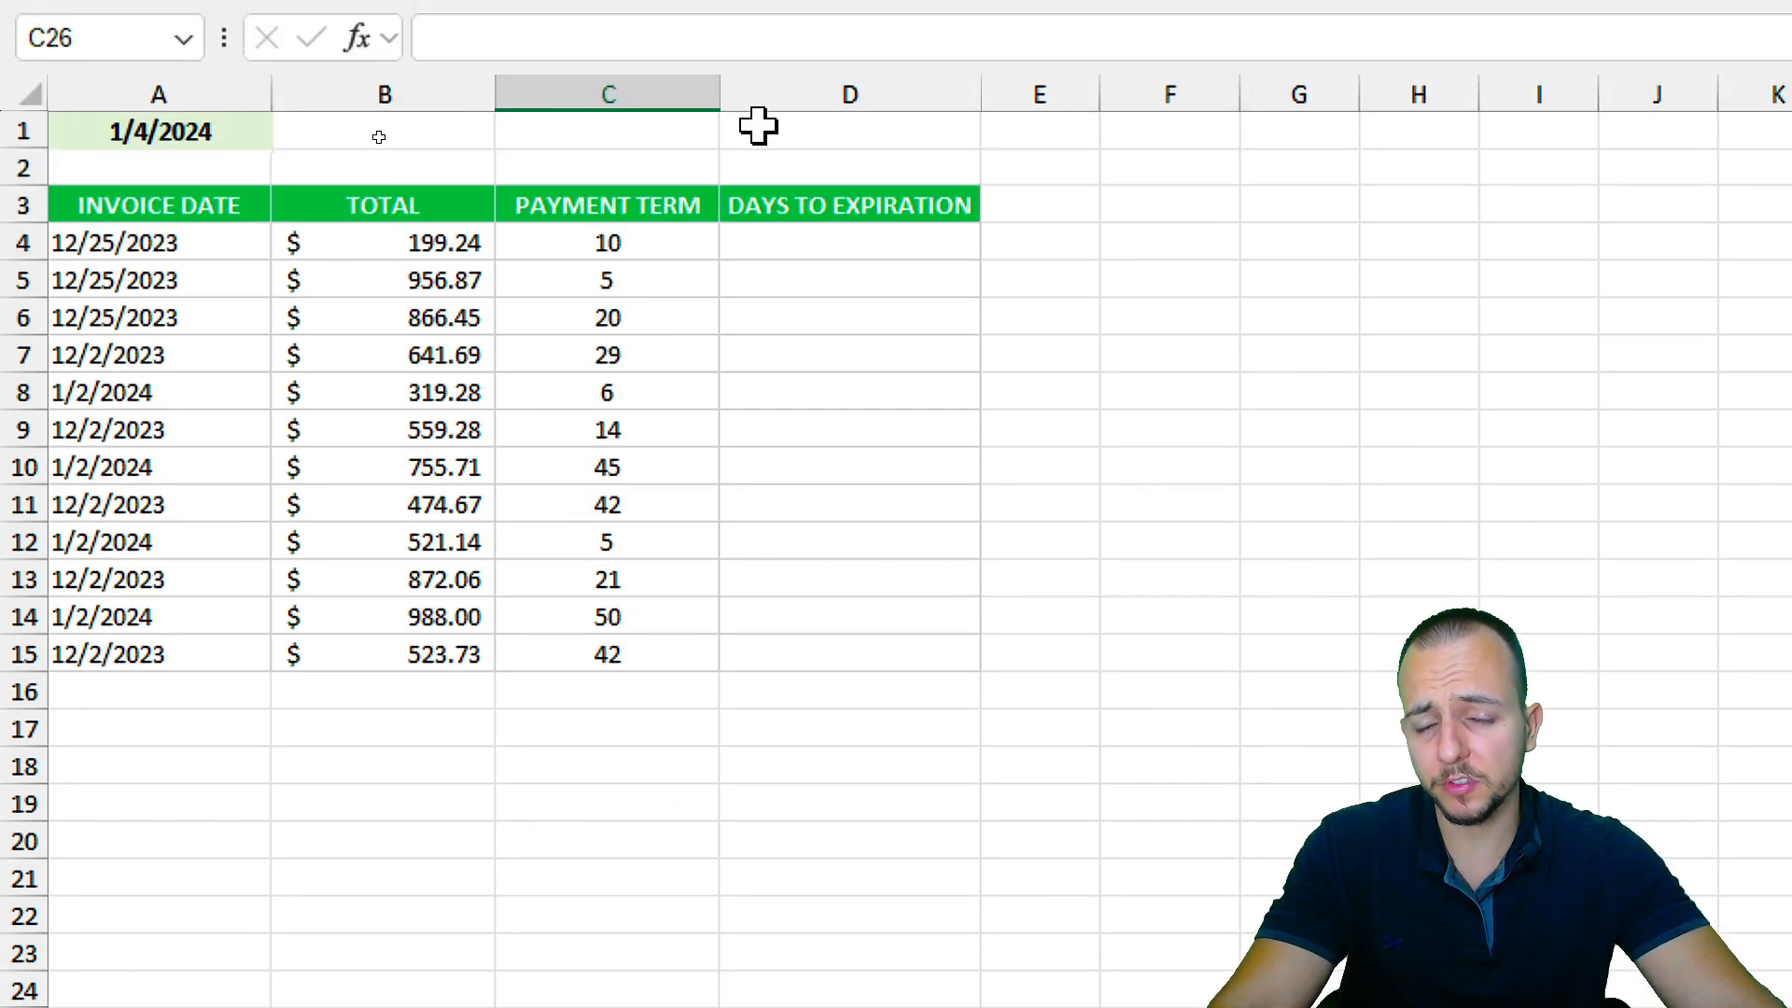
Examine the Invoice Date, Total, Payment Term and Days to Expiration columns, including the first invoice's date and term.
left_click(844, 248)
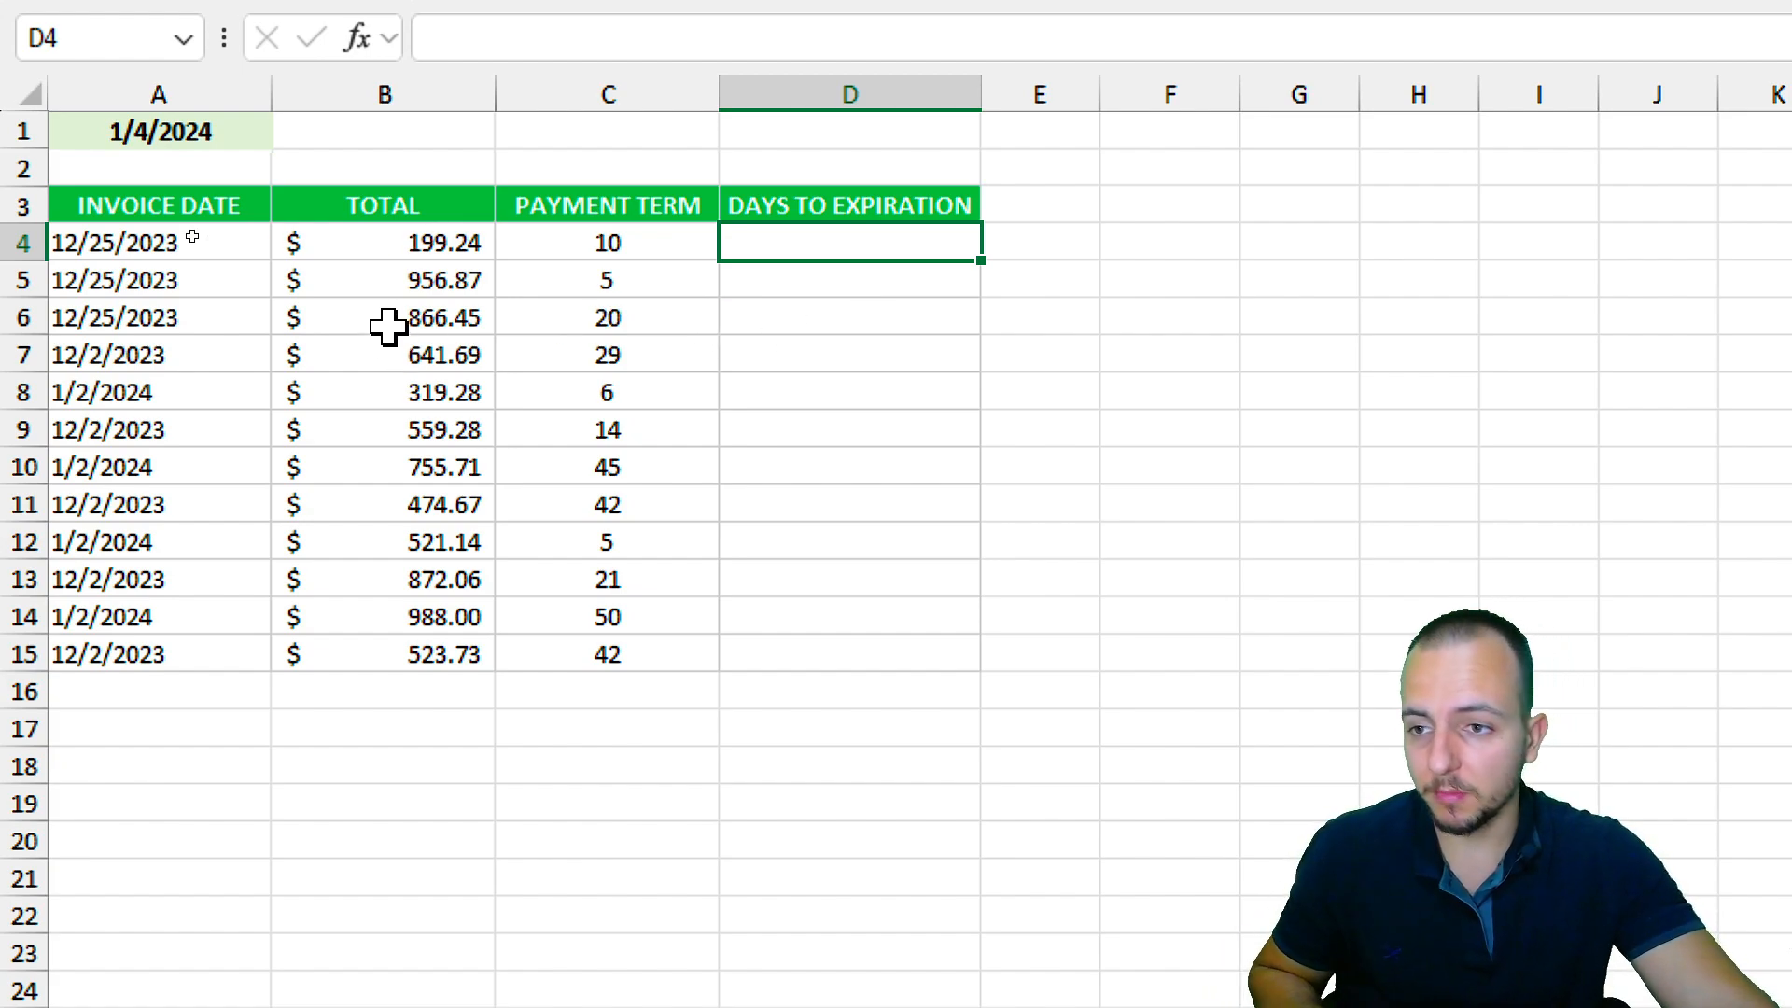
left_click_drag(192, 207, 191, 653)
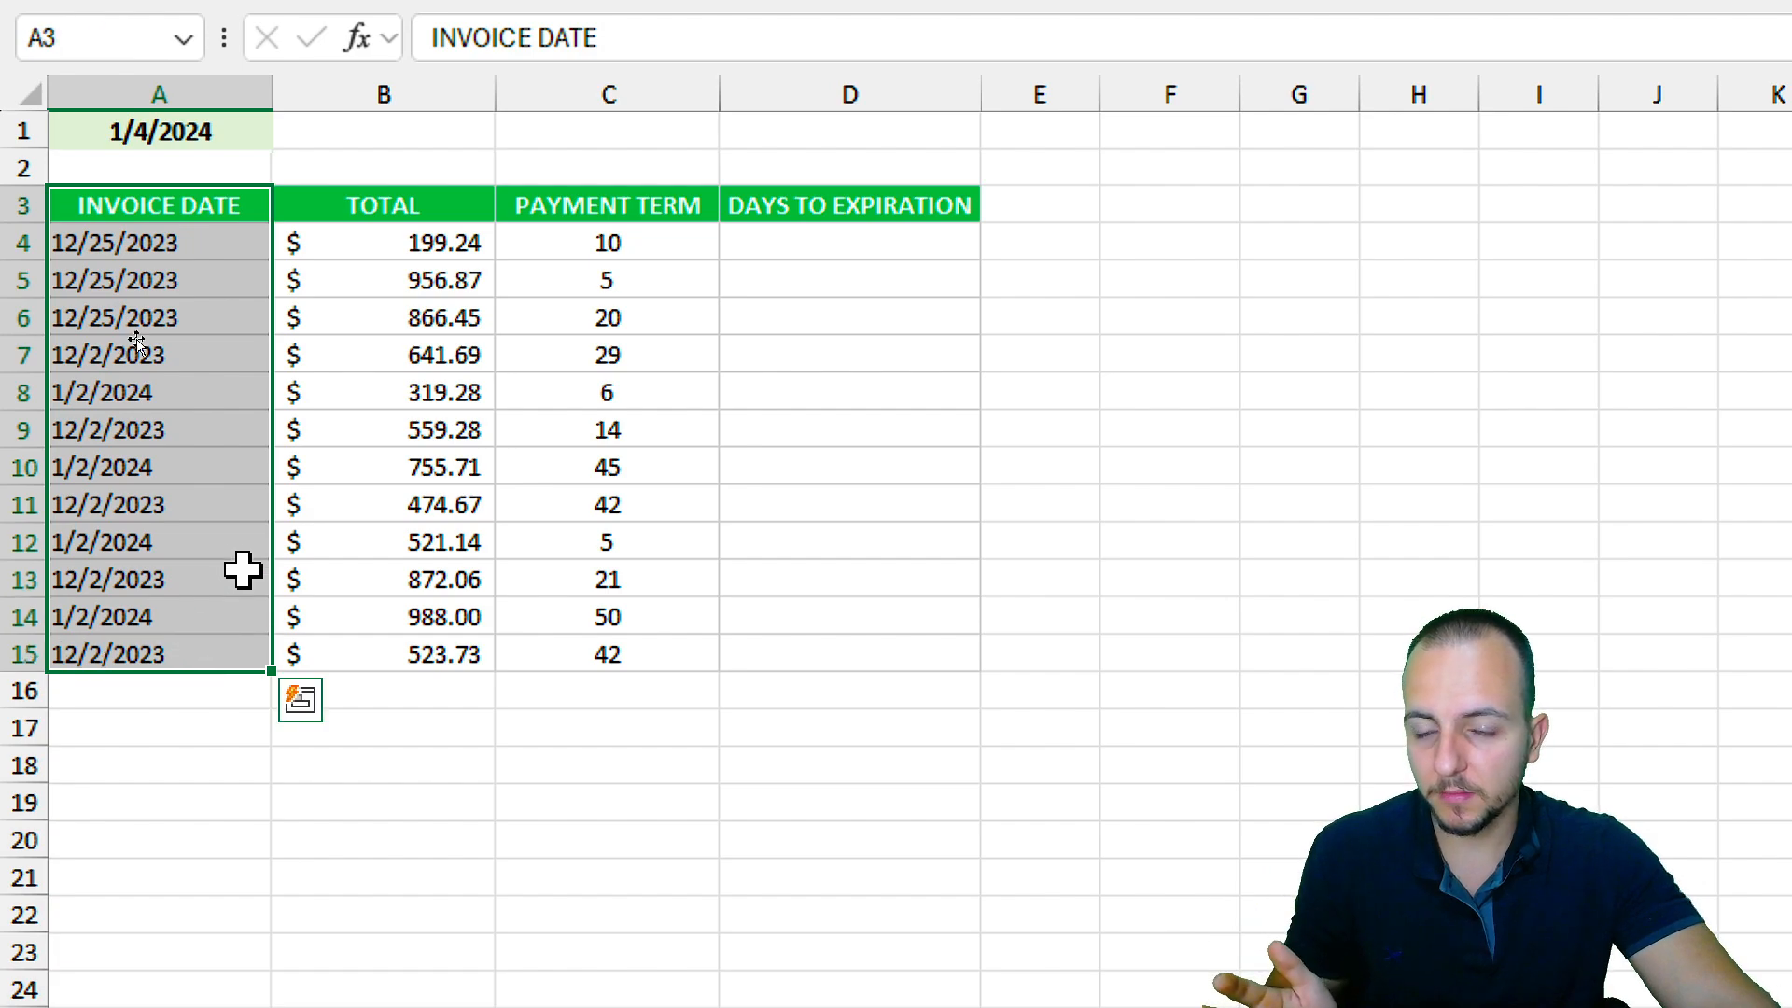
left_click_drag(439, 203, 380, 648)
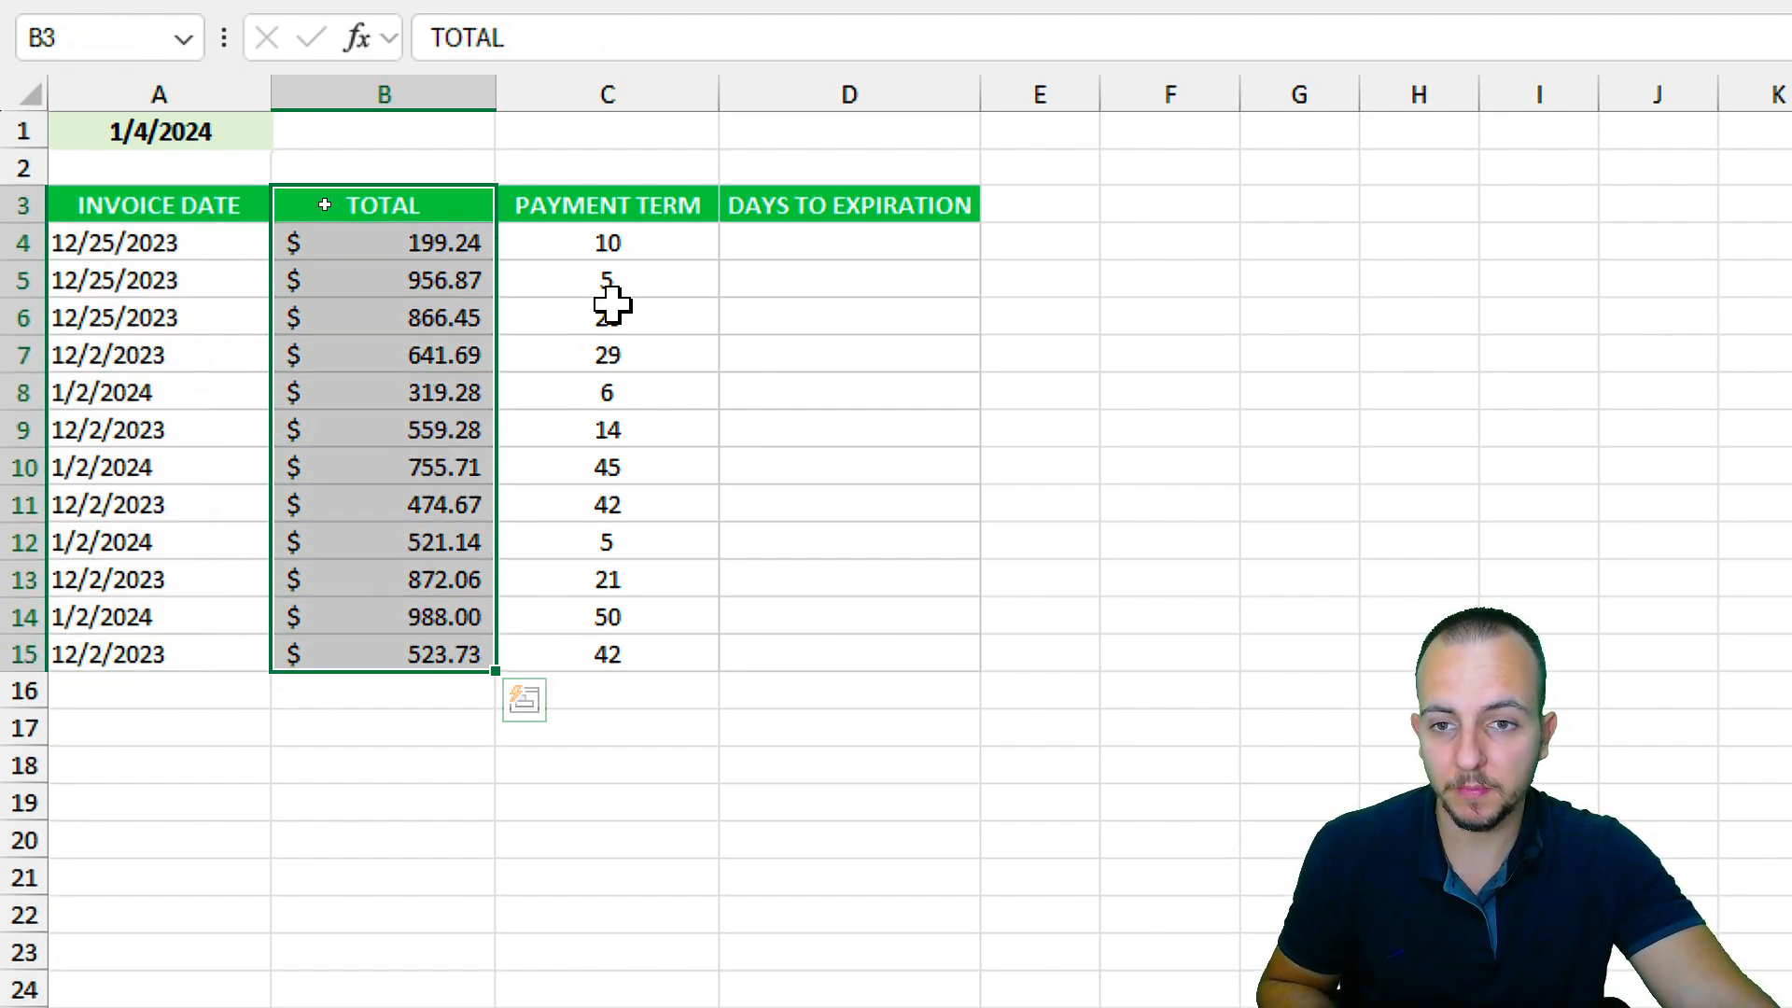
left_click_drag(669, 203, 612, 653)
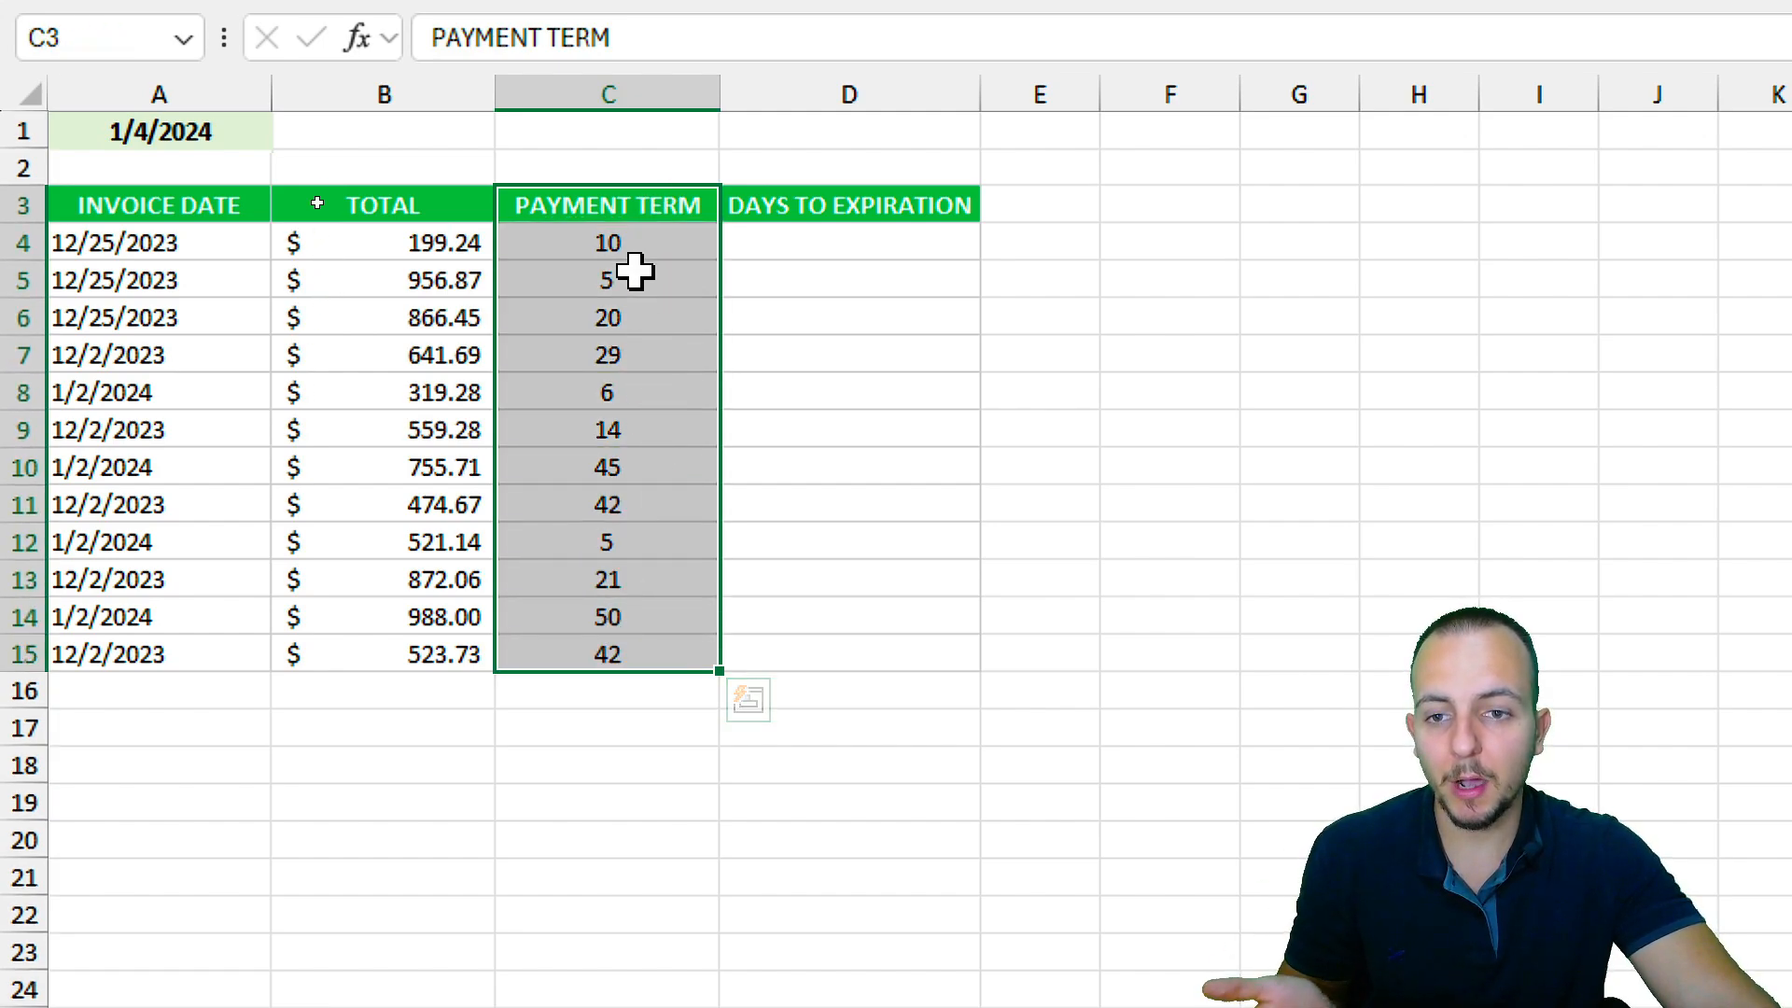
left_click(634, 245)
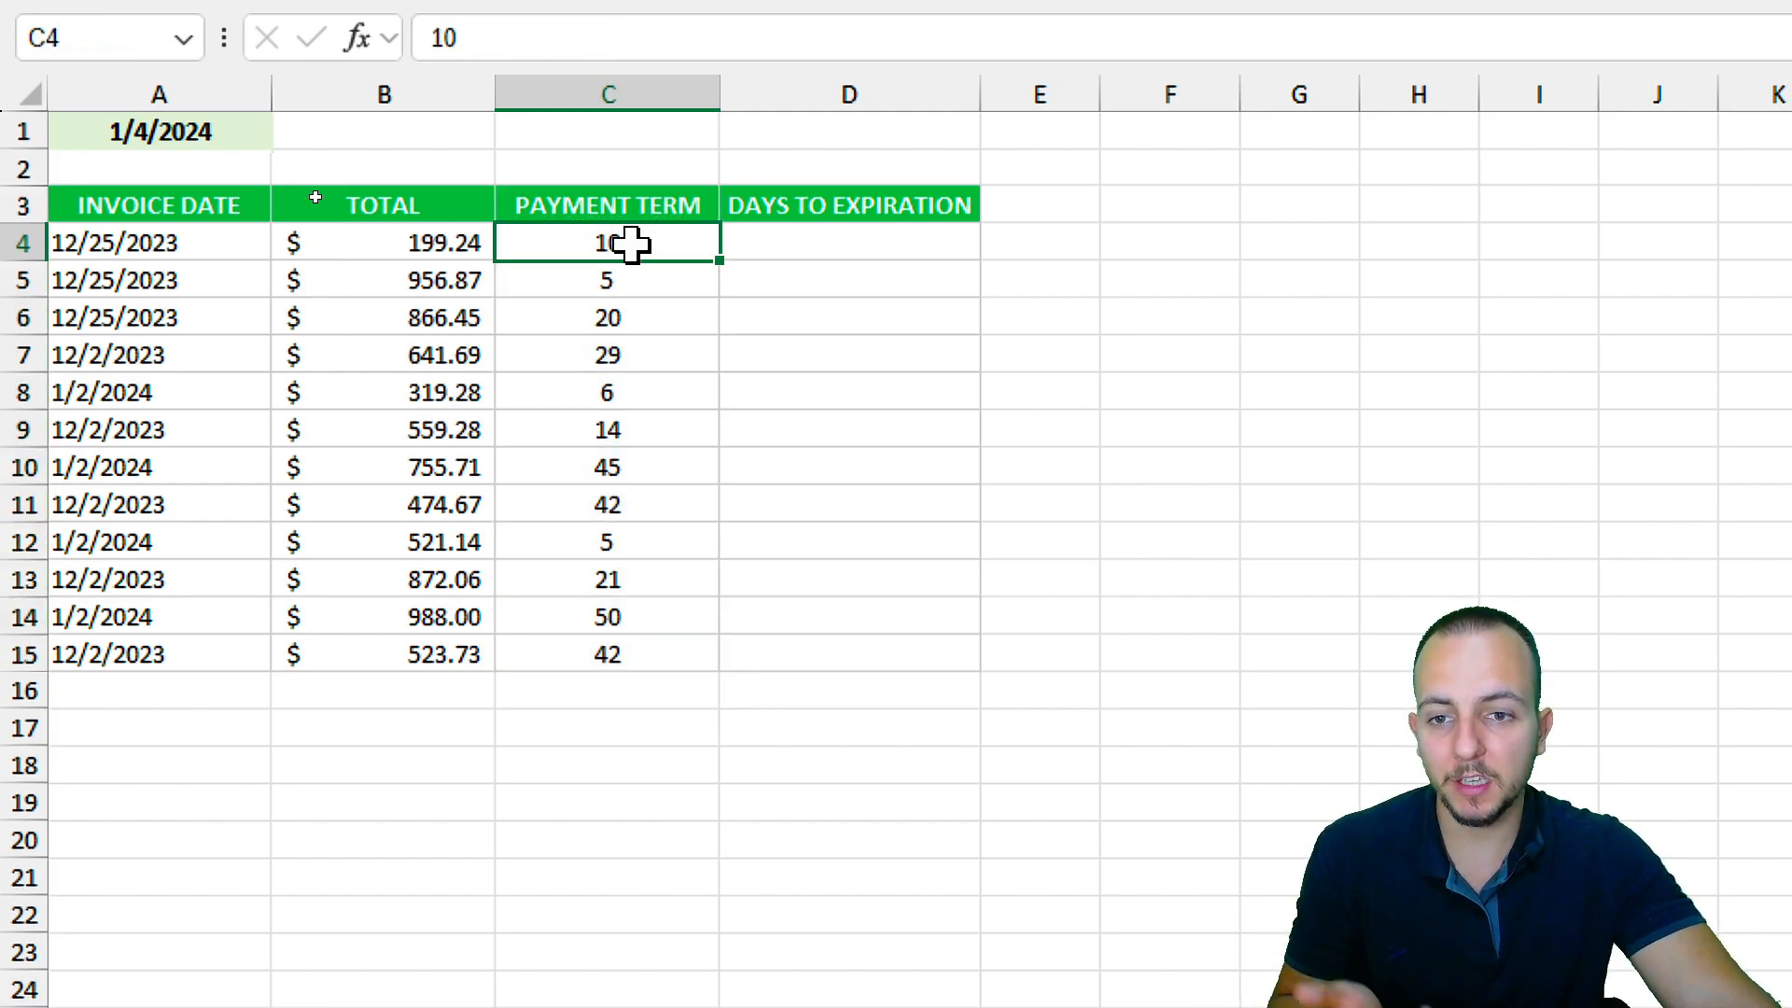
left_click(200, 250)
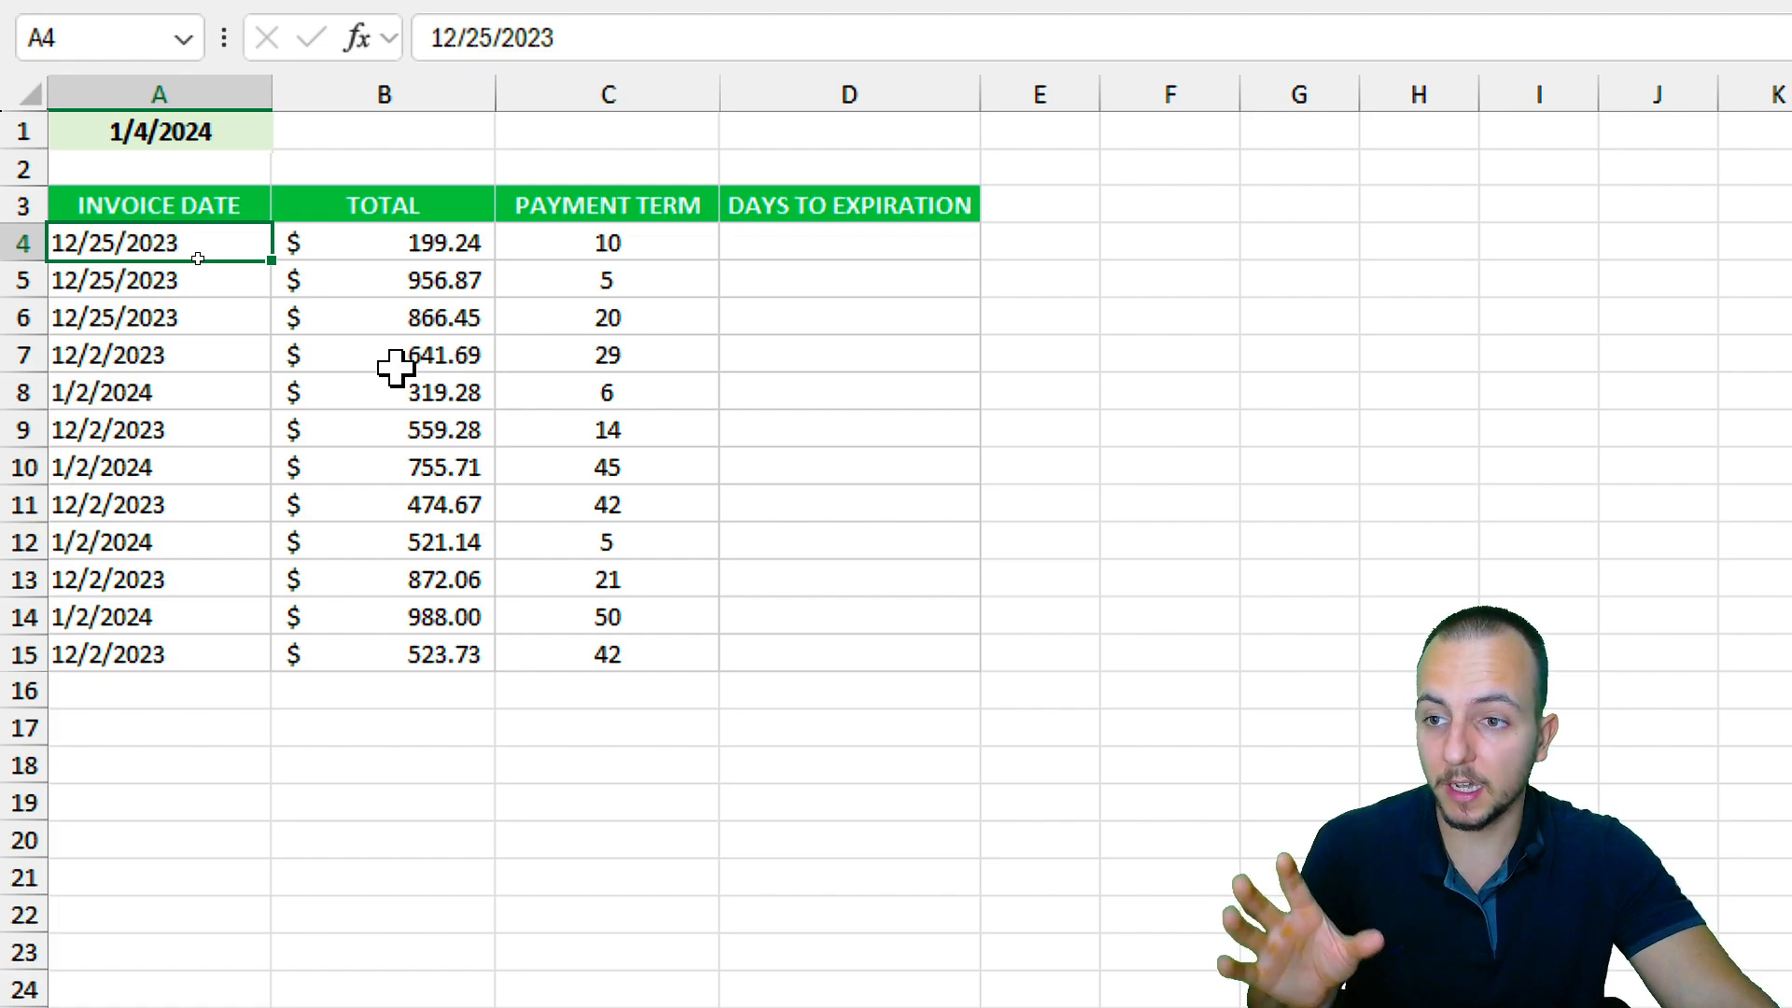
left_click_drag(868, 220, 795, 663)
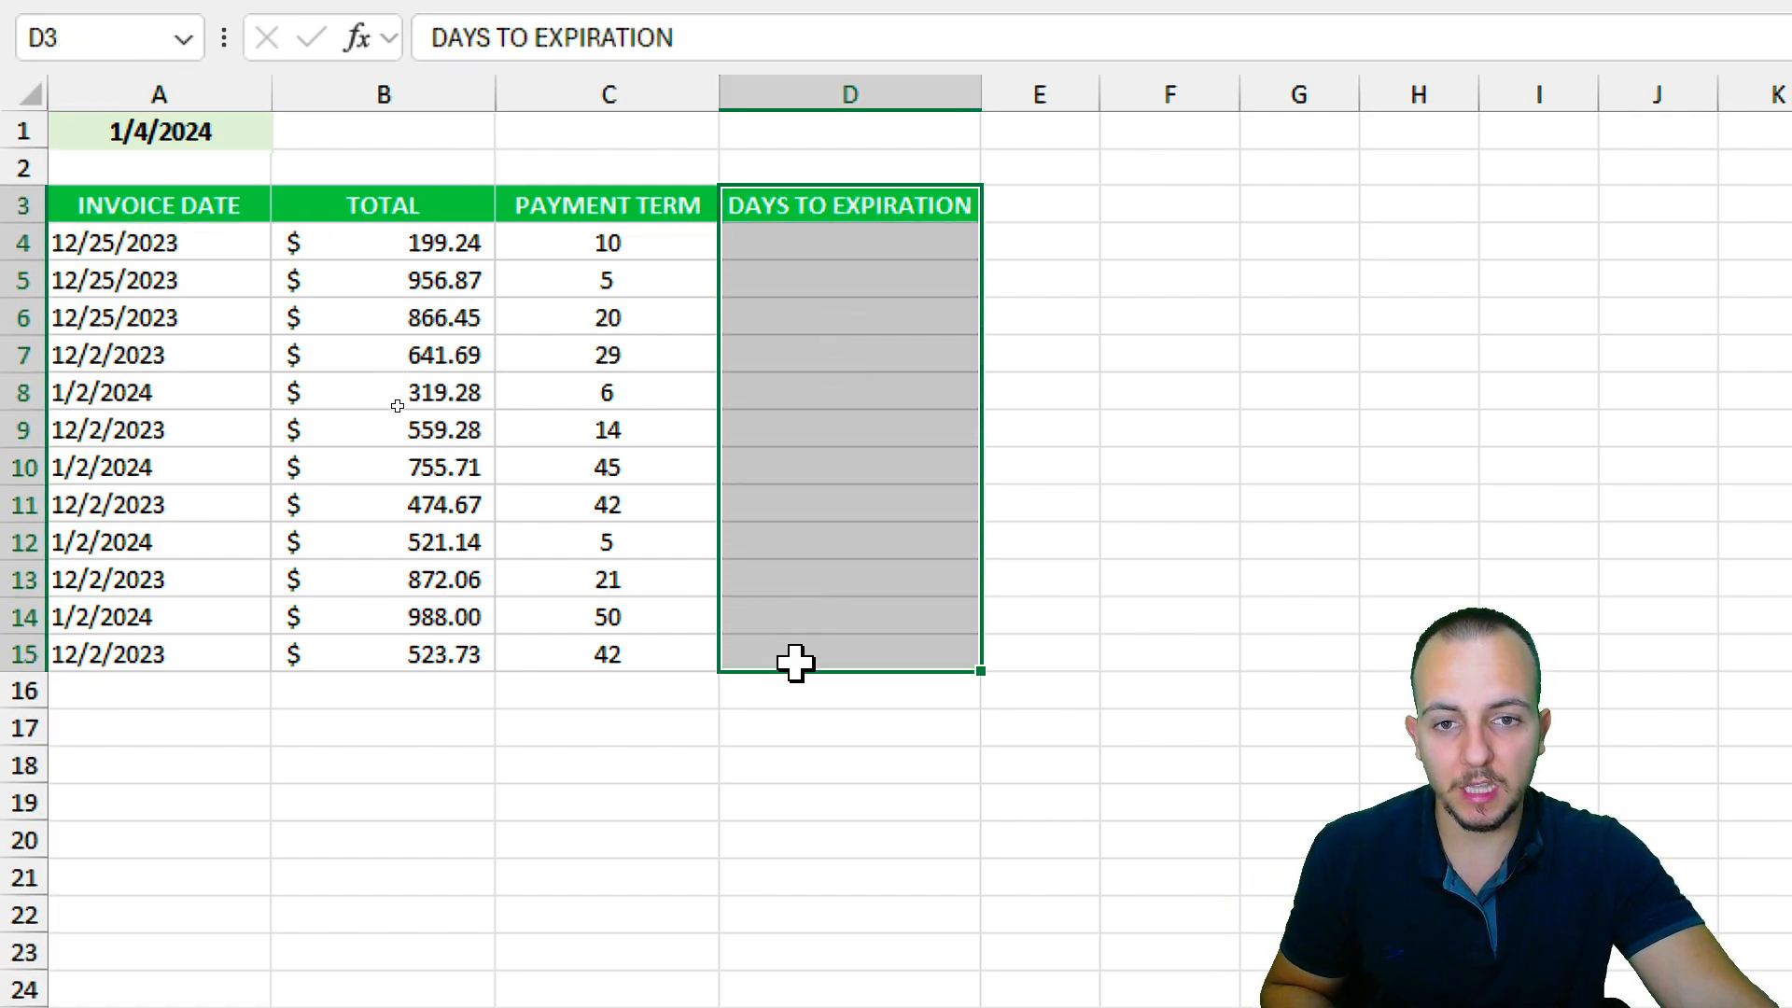
left_click(845, 245)
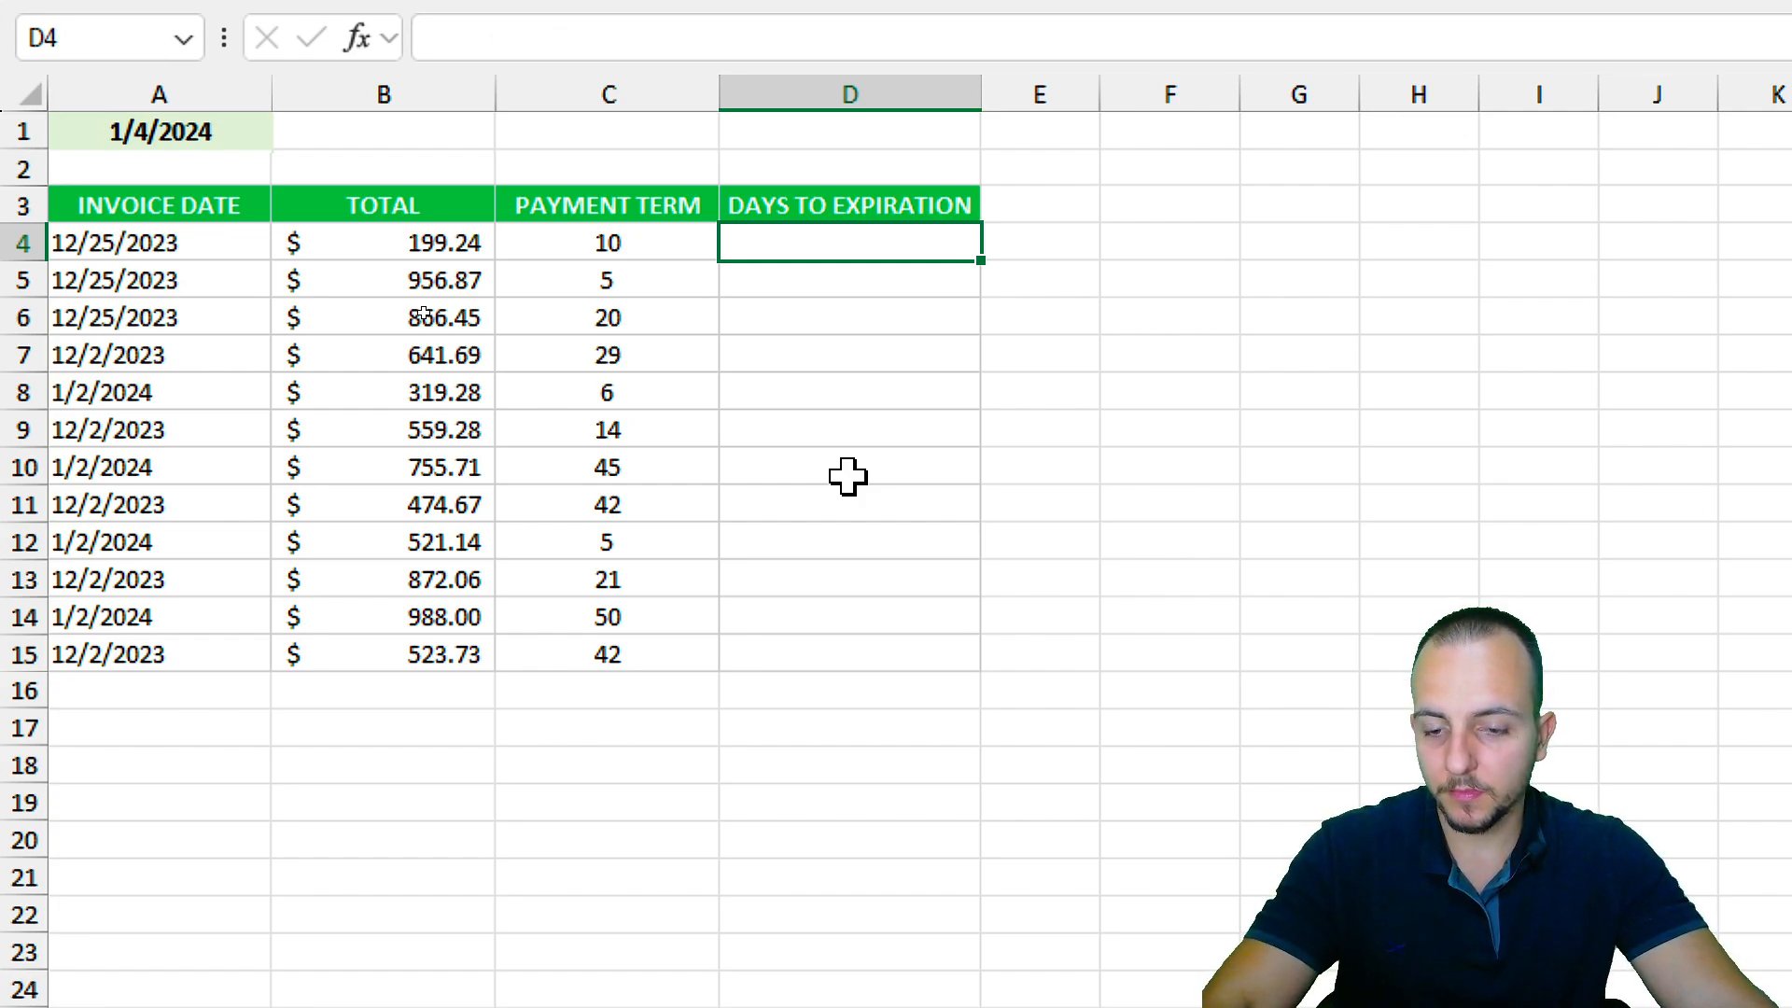
Enter a formula in D4 adding the first invoice's payment term to its invoice date, =A4+C4.
key("ctrl+2")
mouse_move(81, 97)
left_mouse_down()
mouse_move(270, 165)
mouse_move(470, 118)
left_mouse_up()
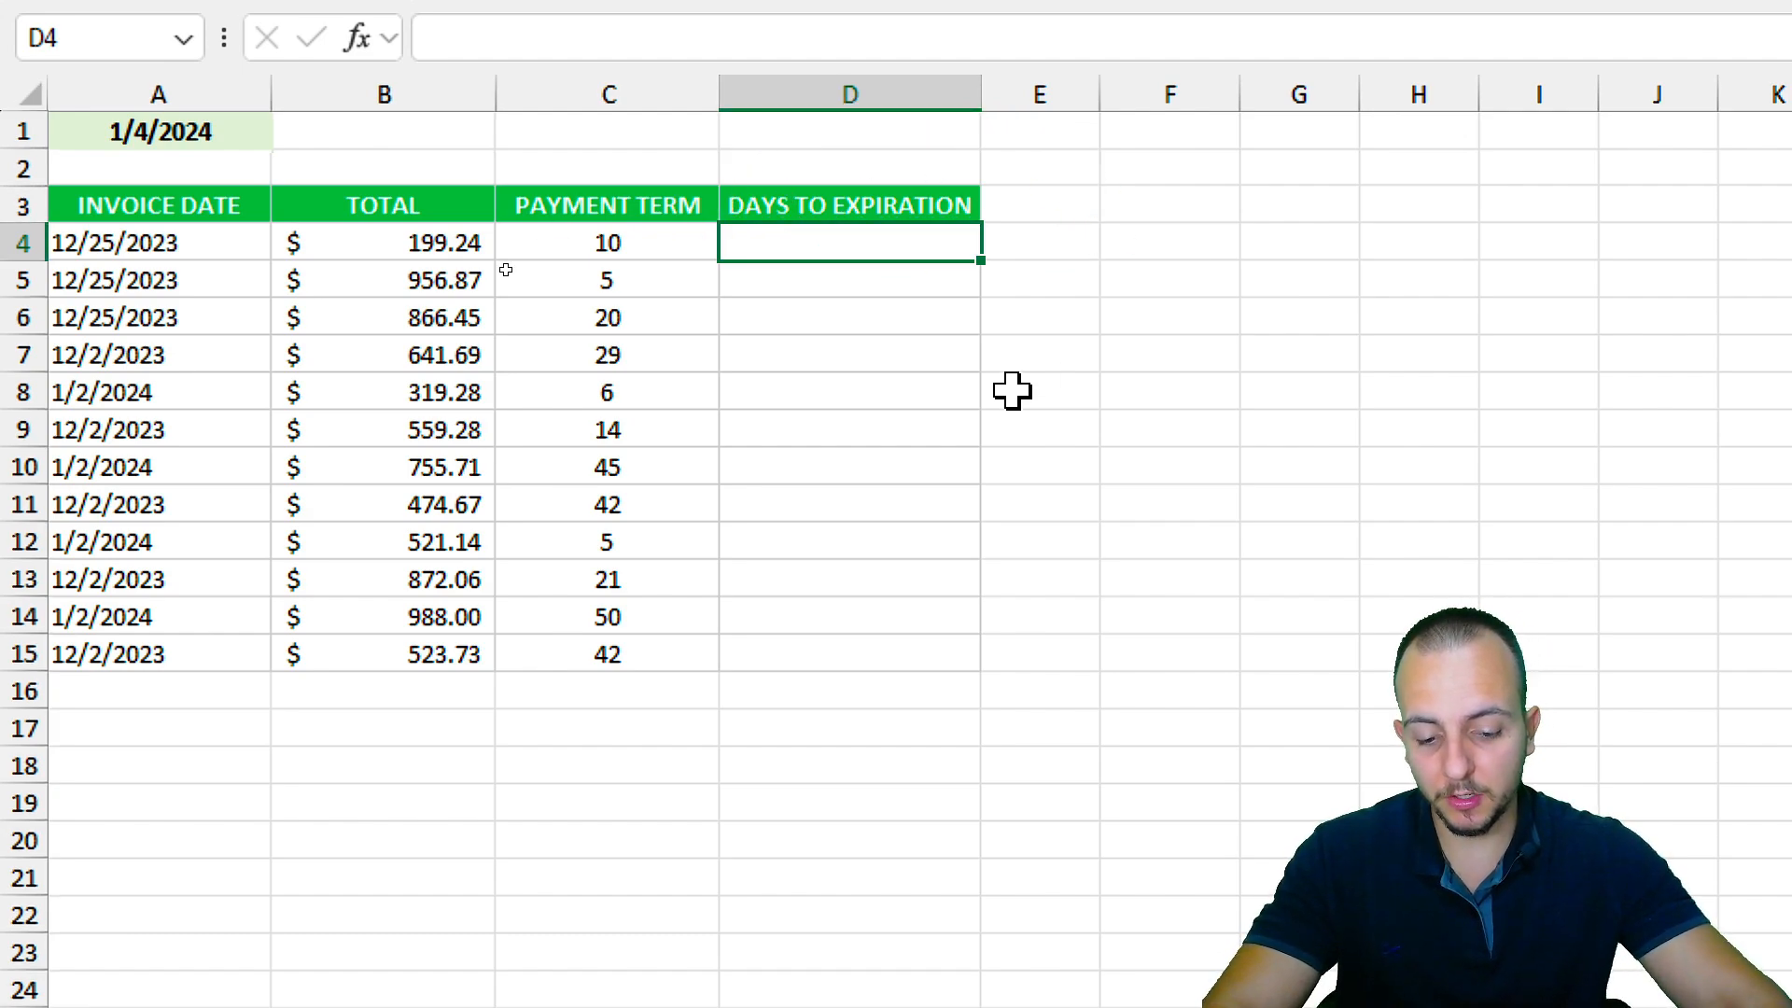
left_click(239, 252)
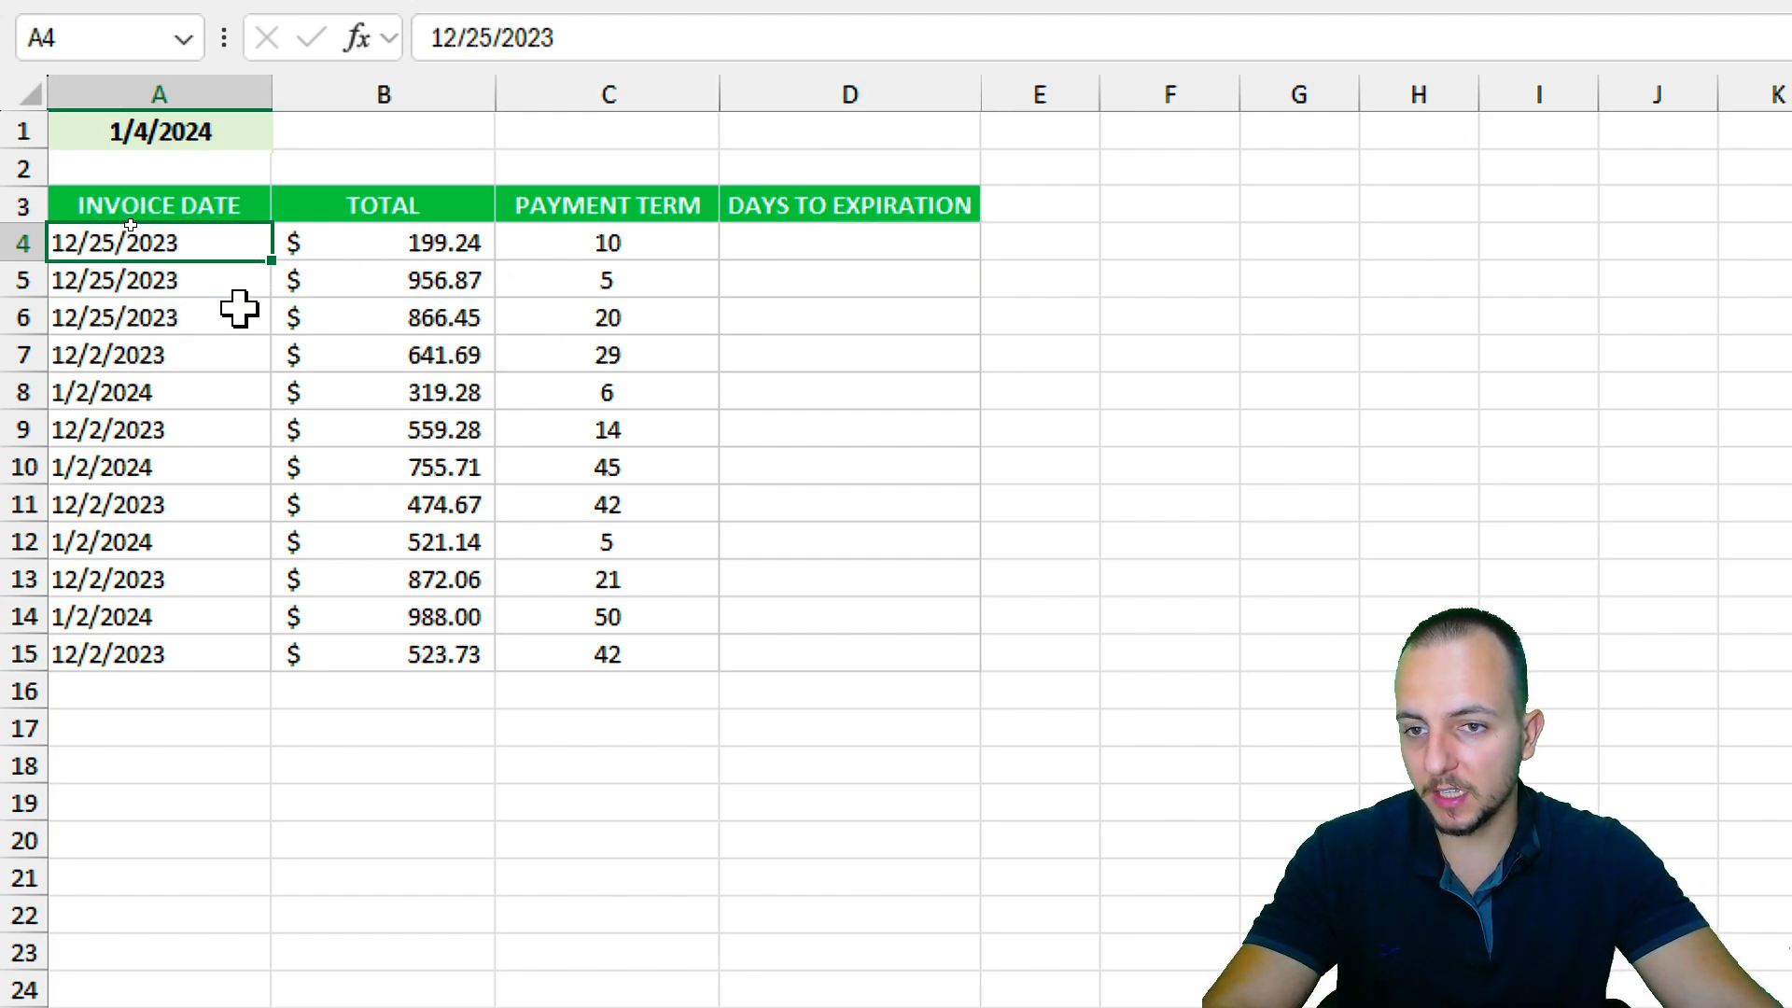
left_click(695, 242)
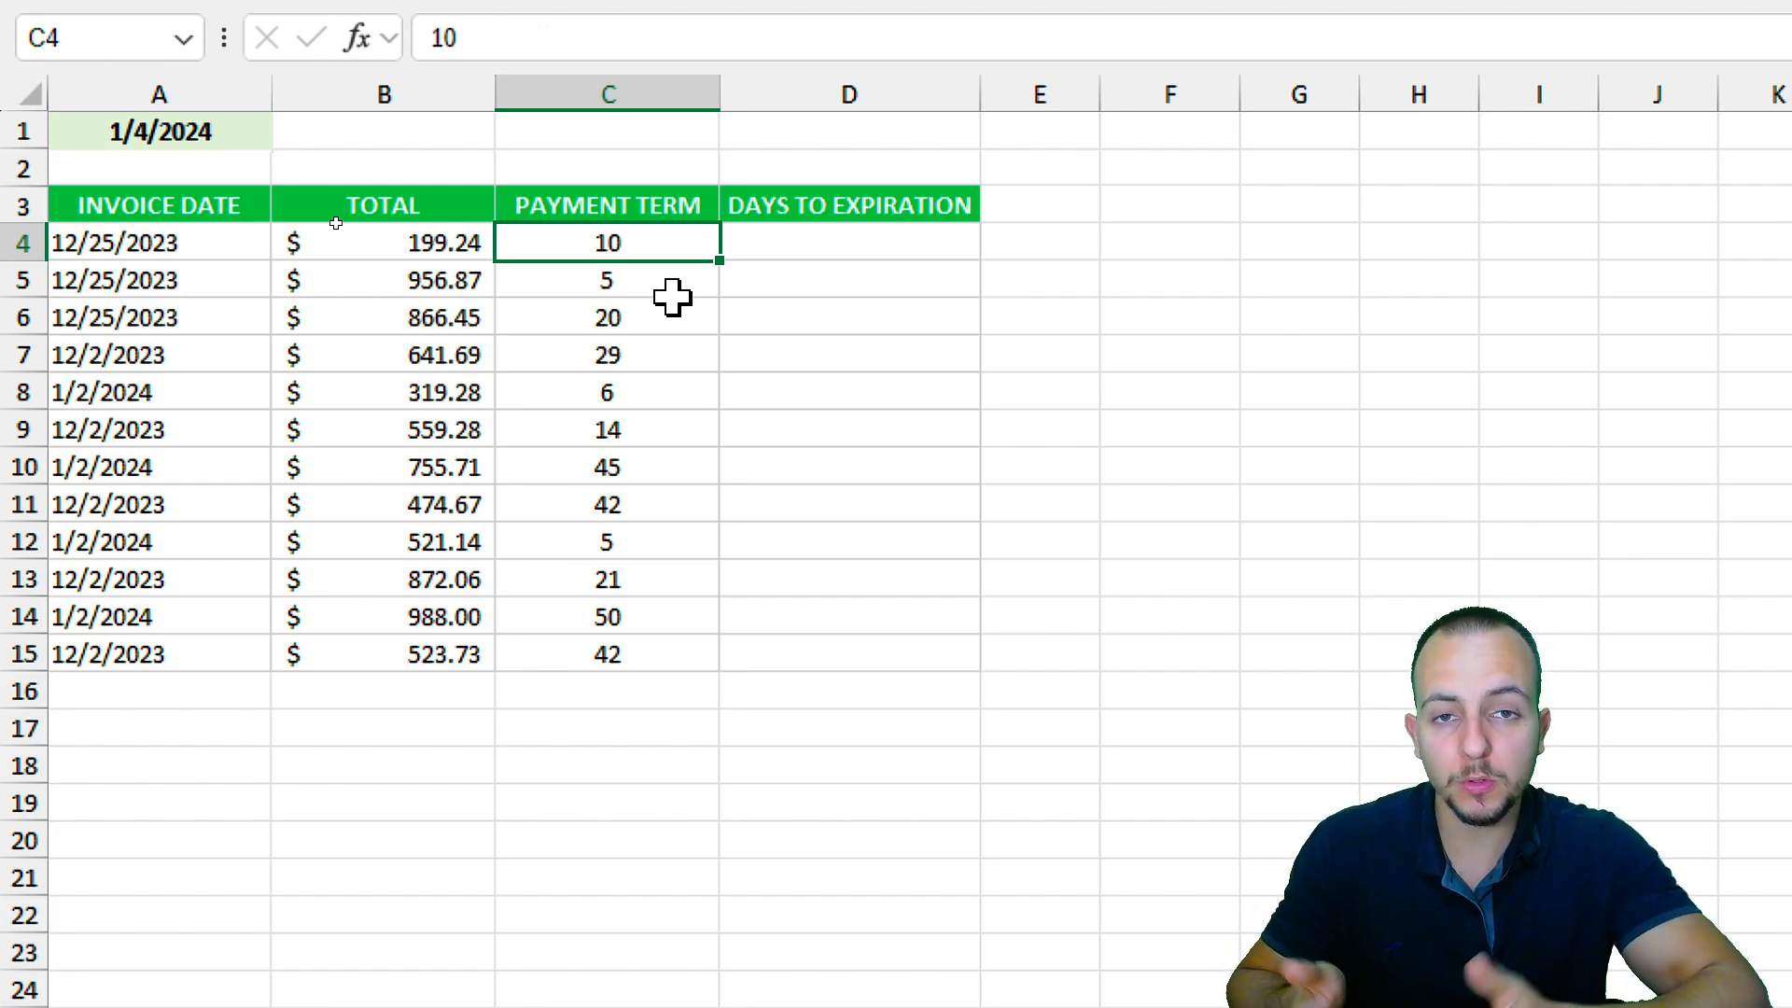
left_click(830, 250)
type("=")
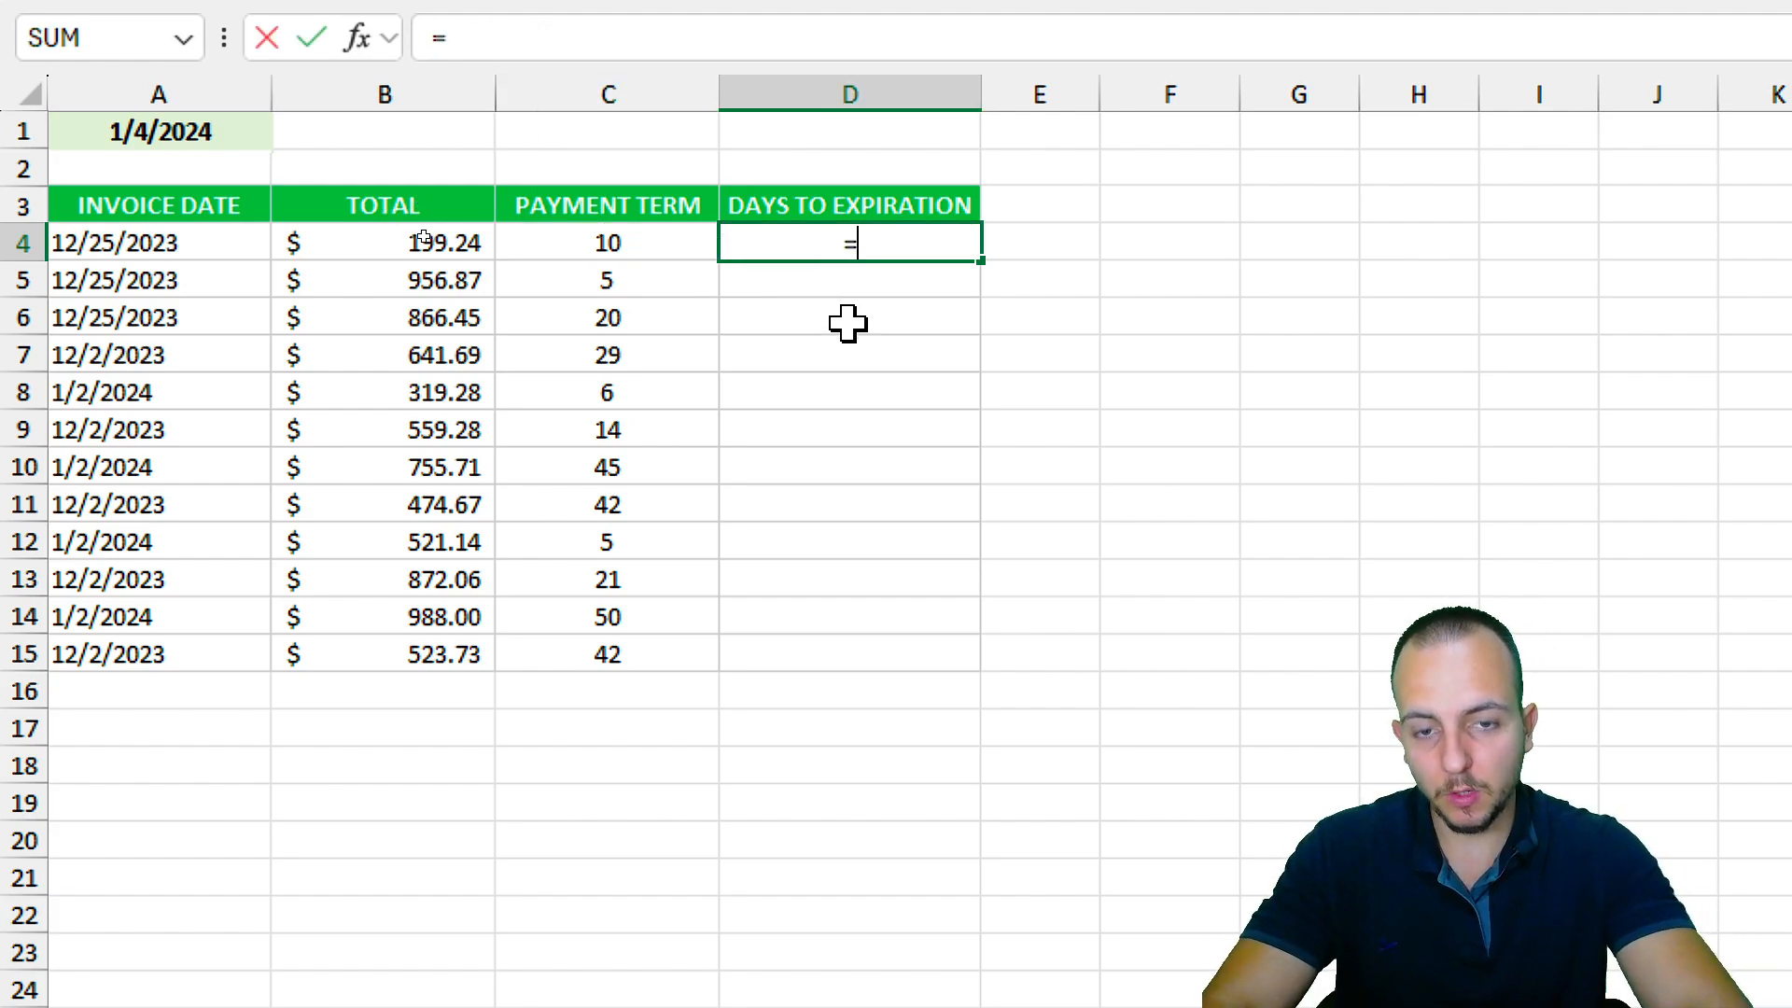
left_click(210, 246)
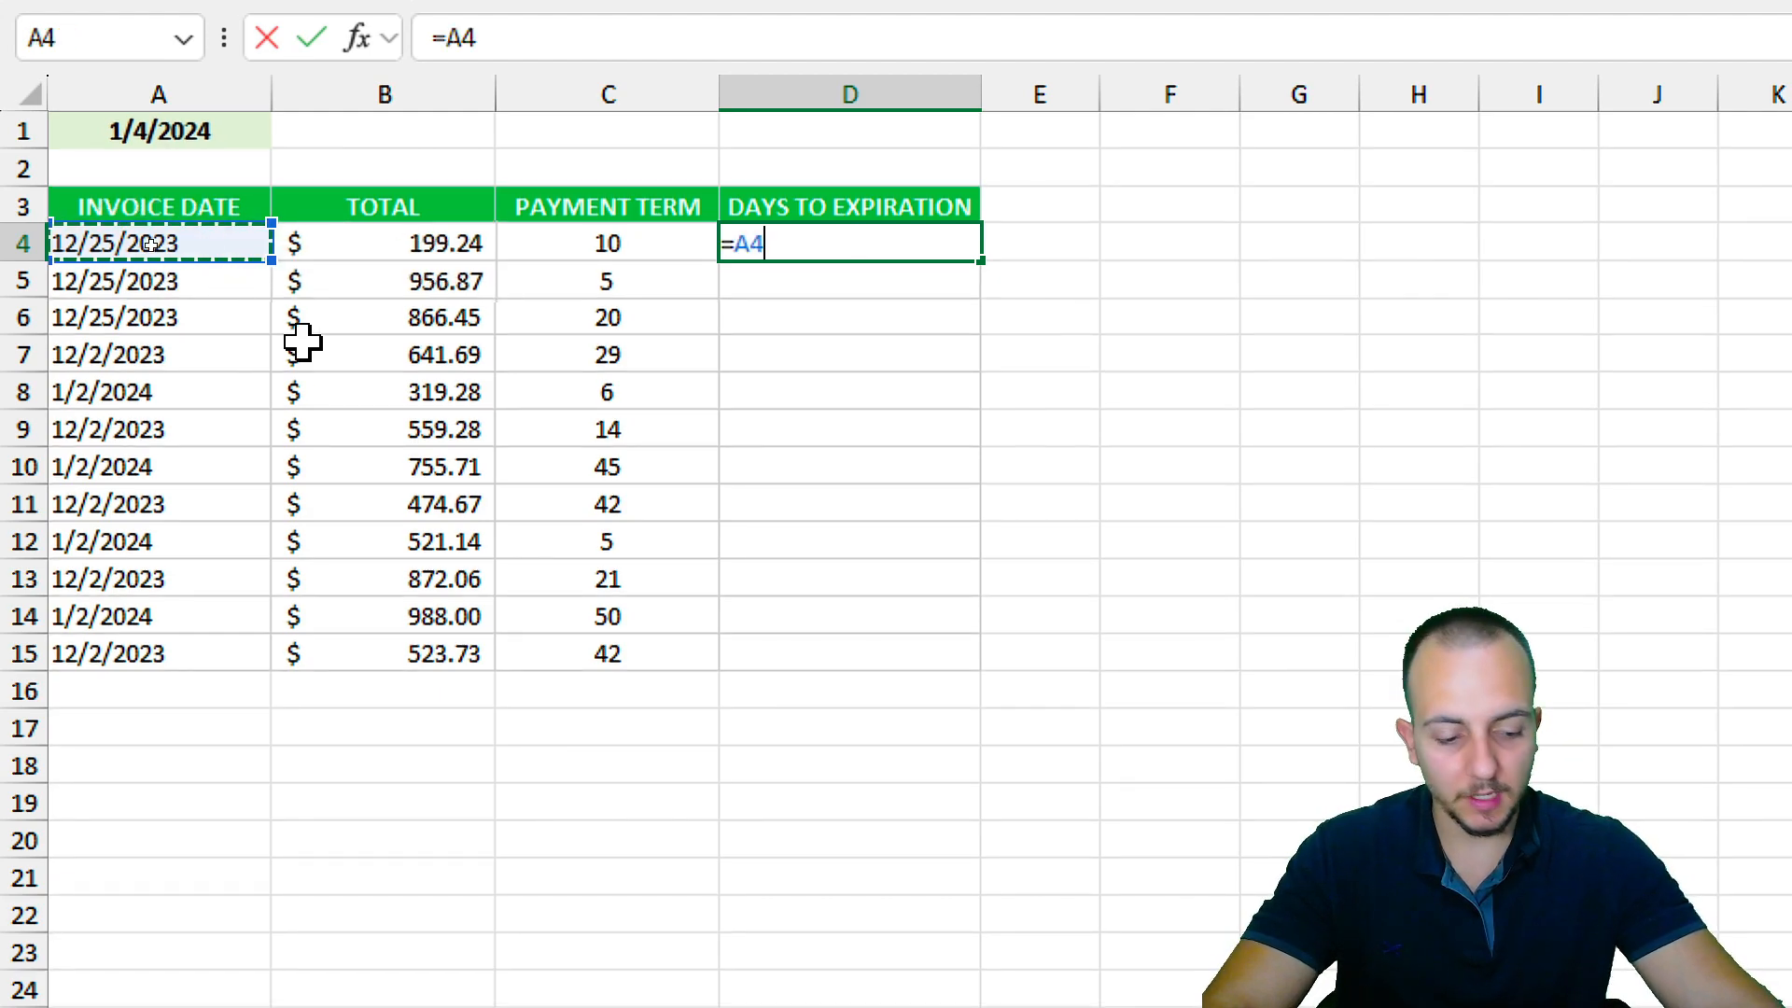
type("+")
left_click(631, 239)
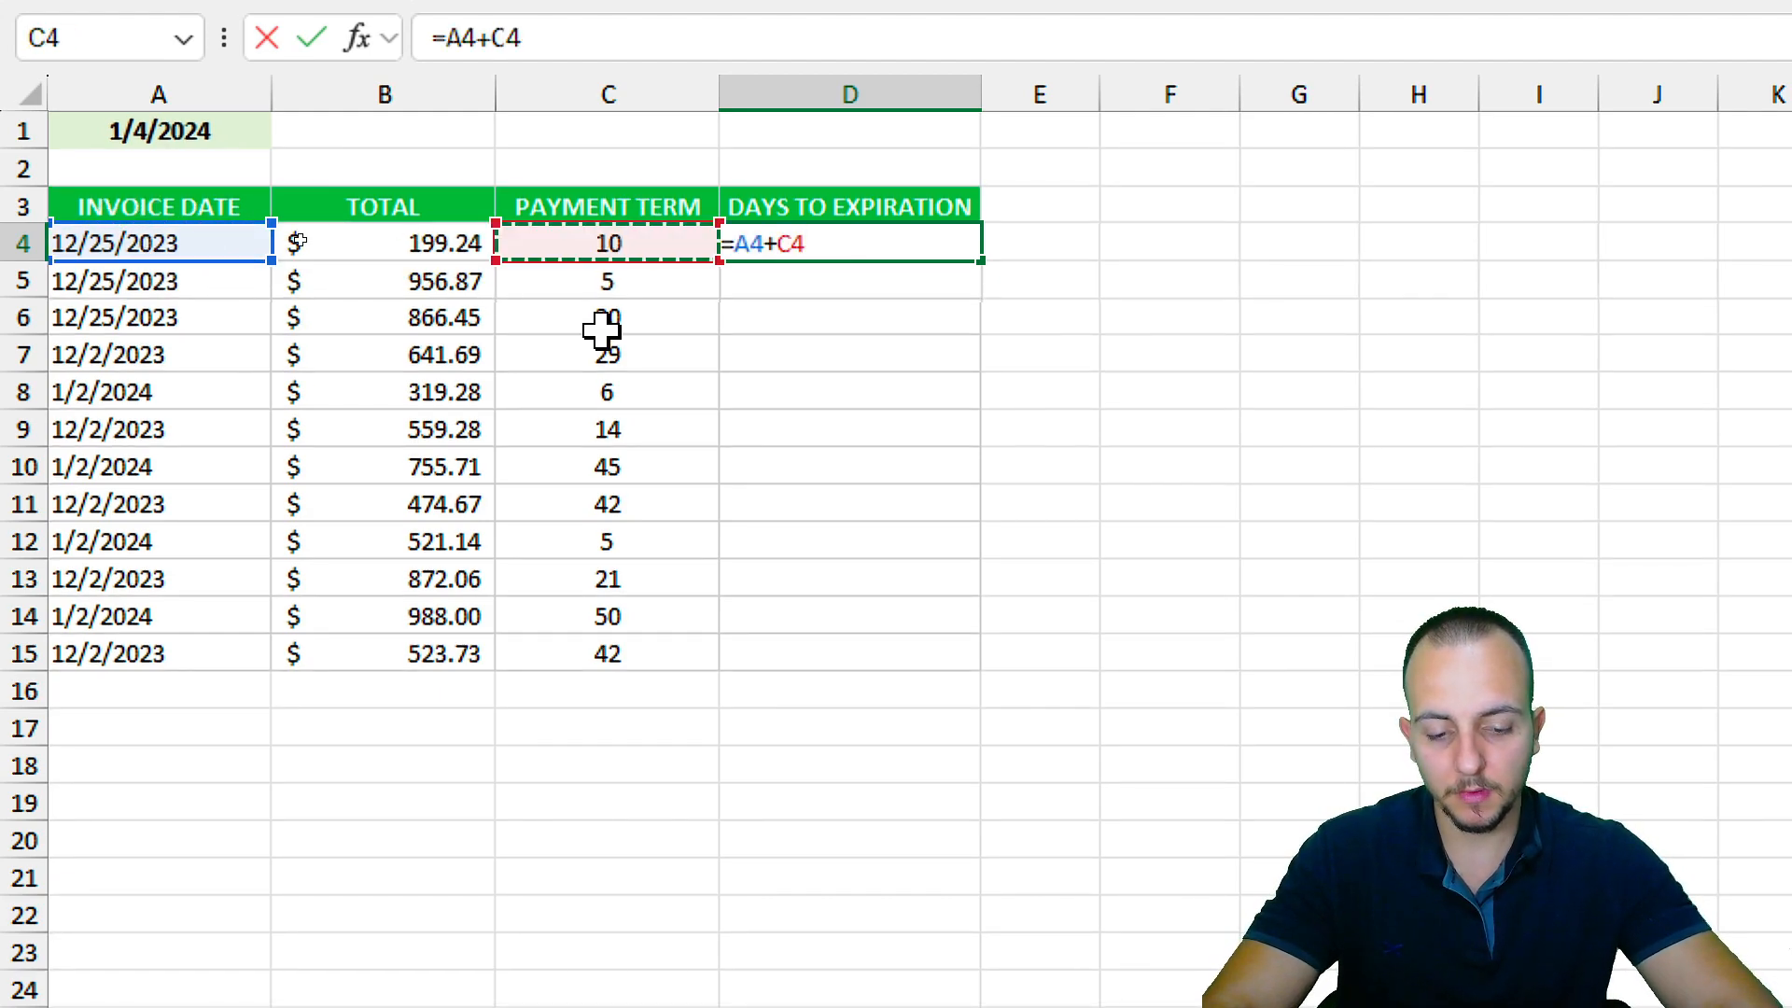
key("Return")
Examine the result of the sum in D4 against the first invoice's date in A4 and payment term in C4.
left_click(864, 248)
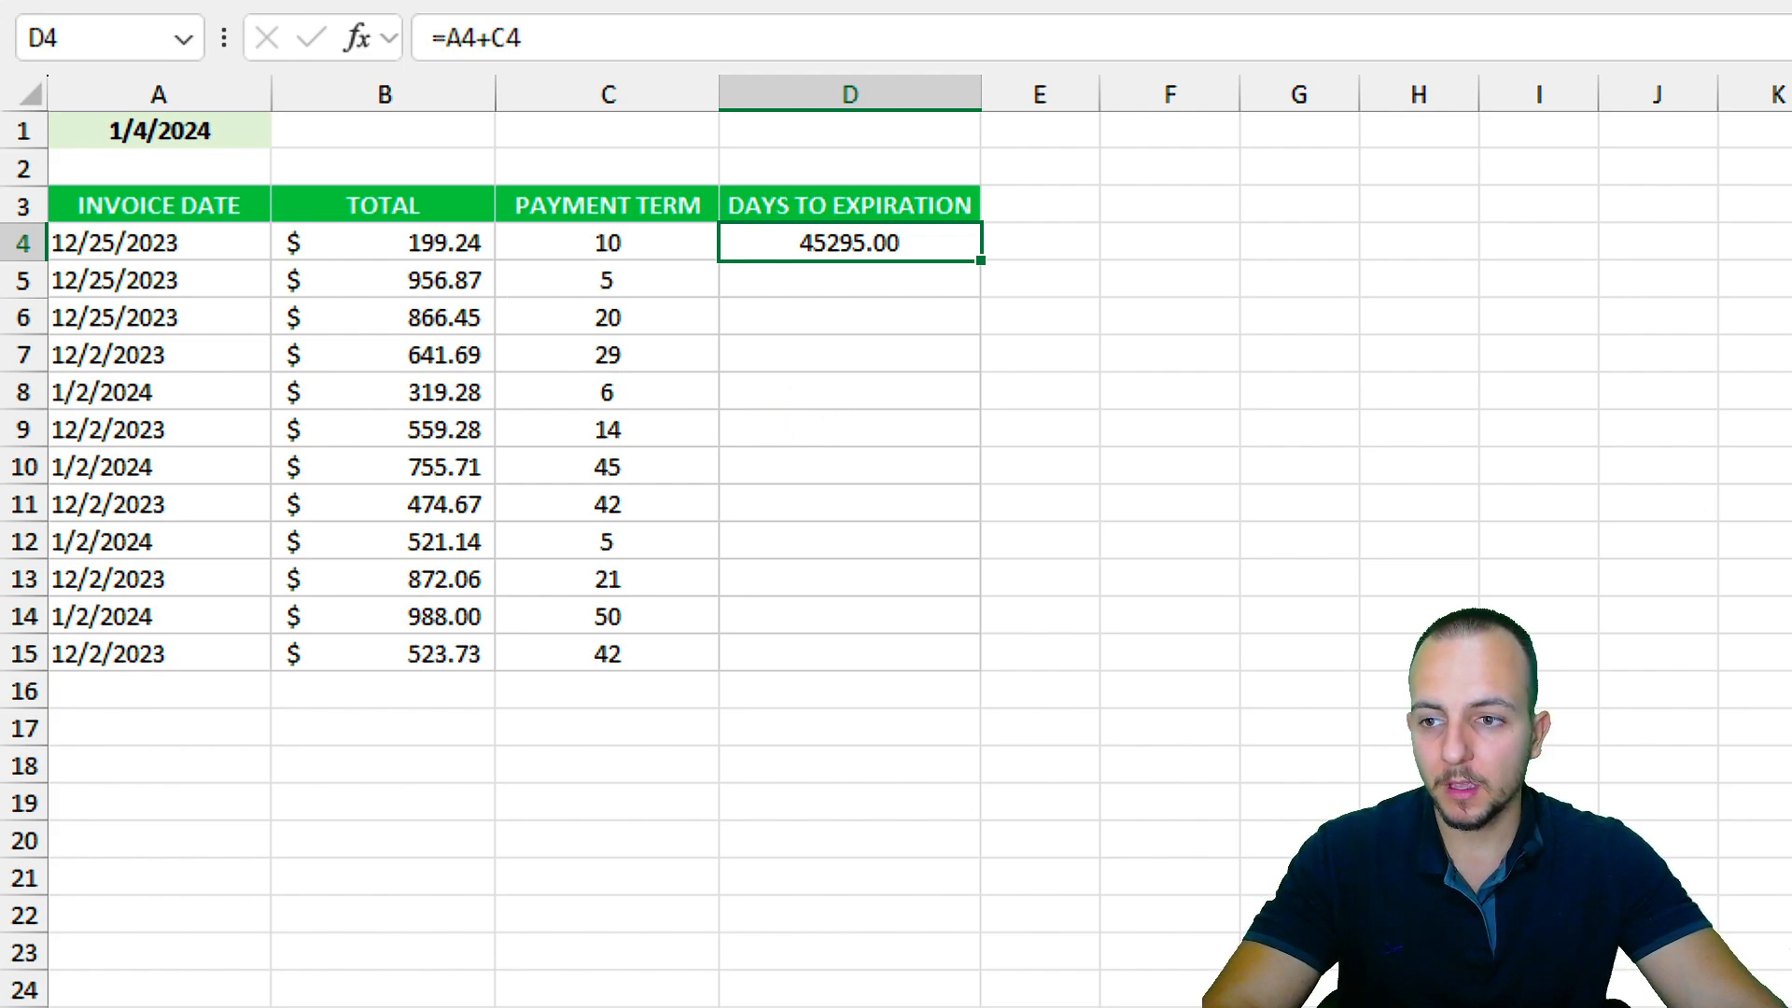
mouse_move(784, 193)
left_mouse_down()
mouse_move(932, 295)
mouse_move(1164, 204)
left_mouse_up()
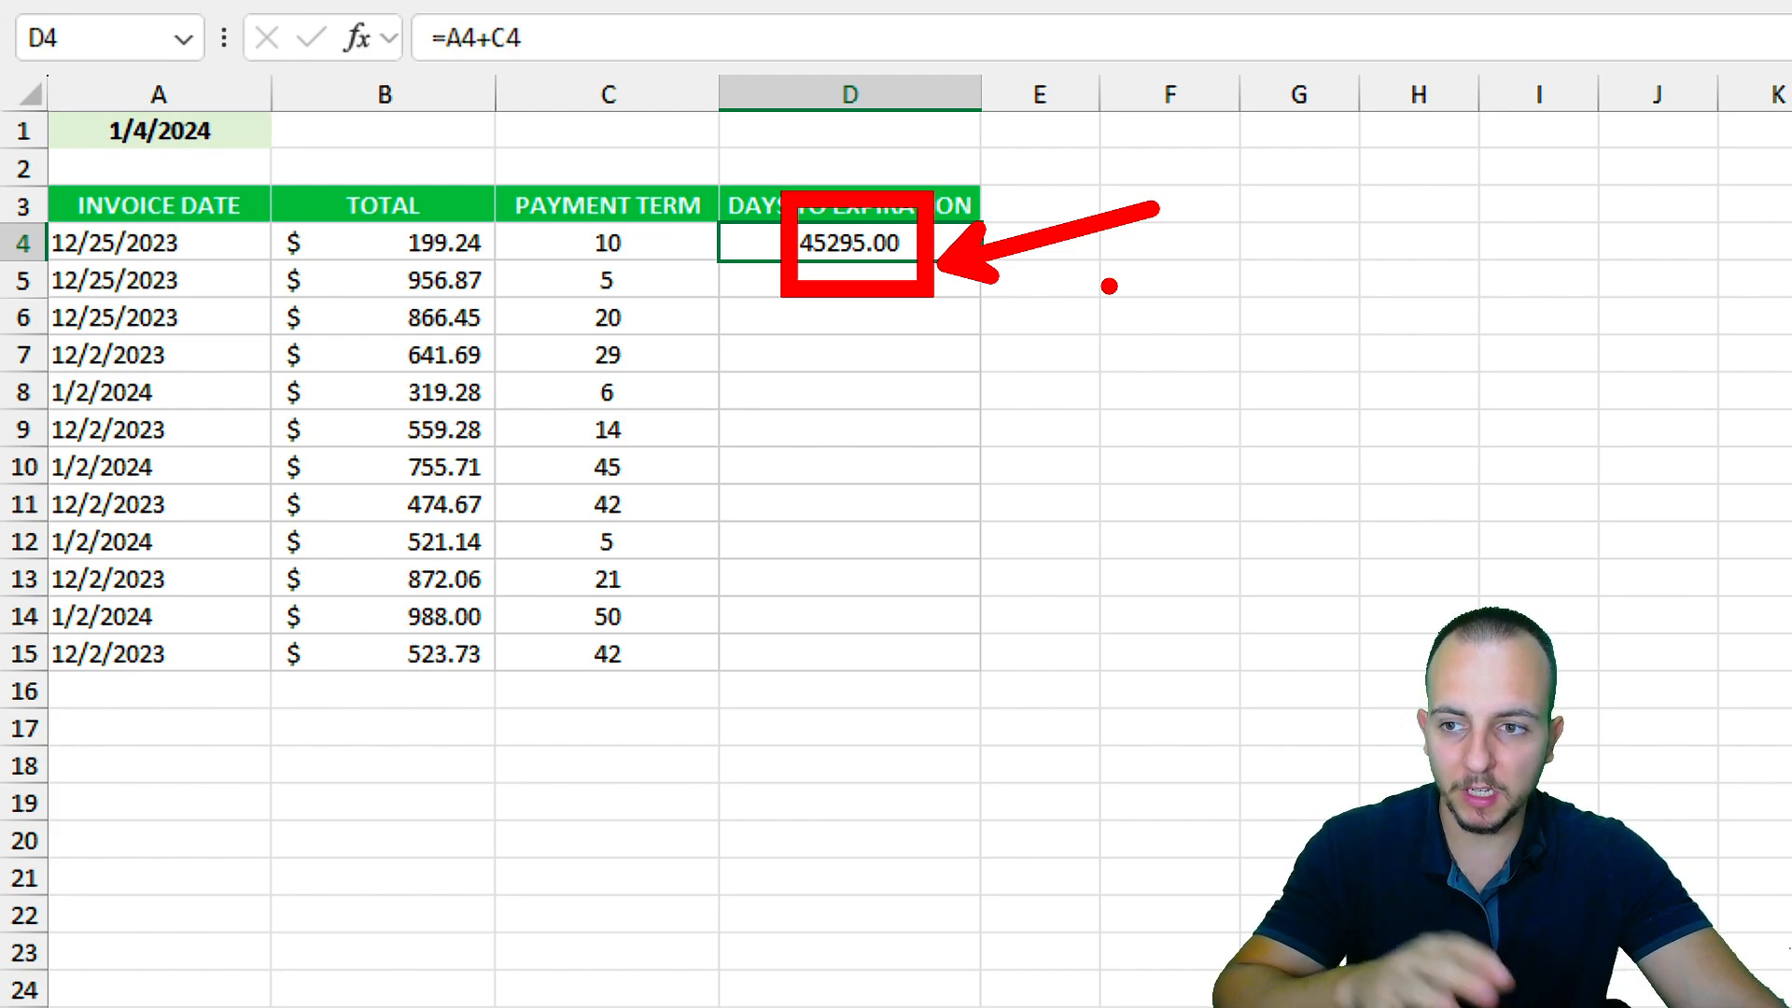
mouse_move(844, 434)
left_mouse_down()
mouse_move(819, 521)
mouse_move(933, 424)
left_mouse_up()
mouse_move(1023, 355)
left_mouse_down()
mouse_move(1047, 580)
mouse_move(1008, 574)
left_mouse_up()
left_click_drag(1177, 395, 1101, 627)
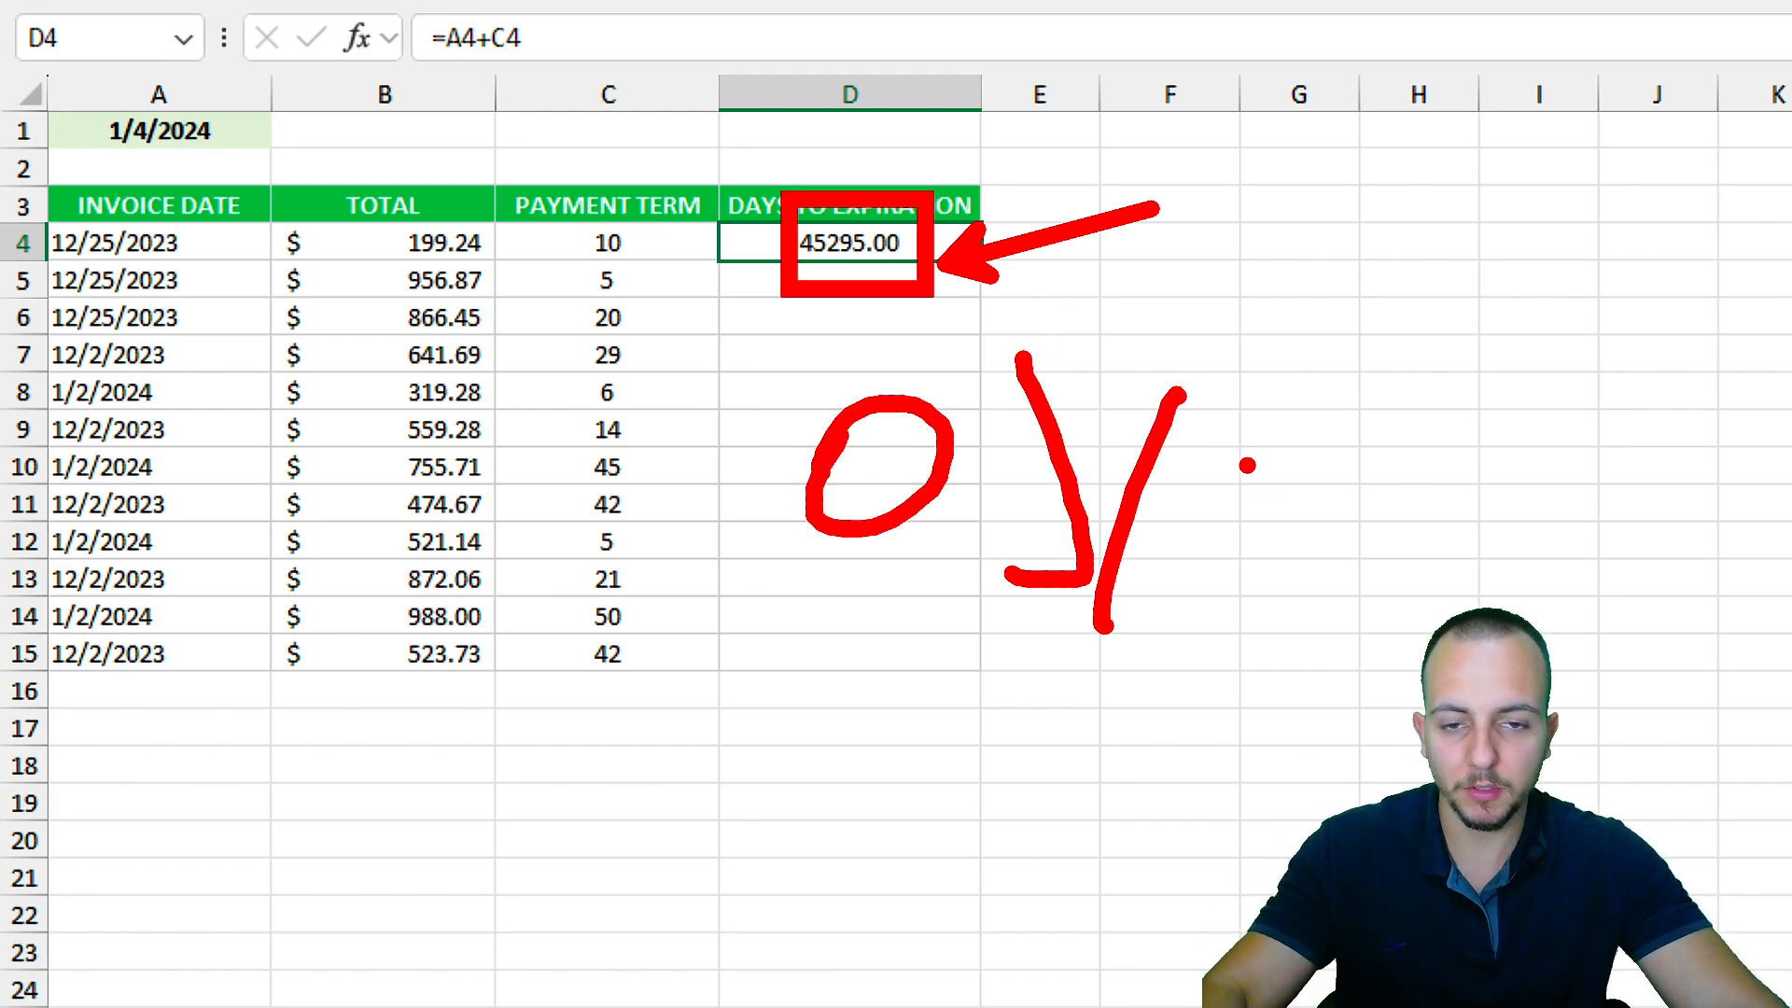
key("Escape")
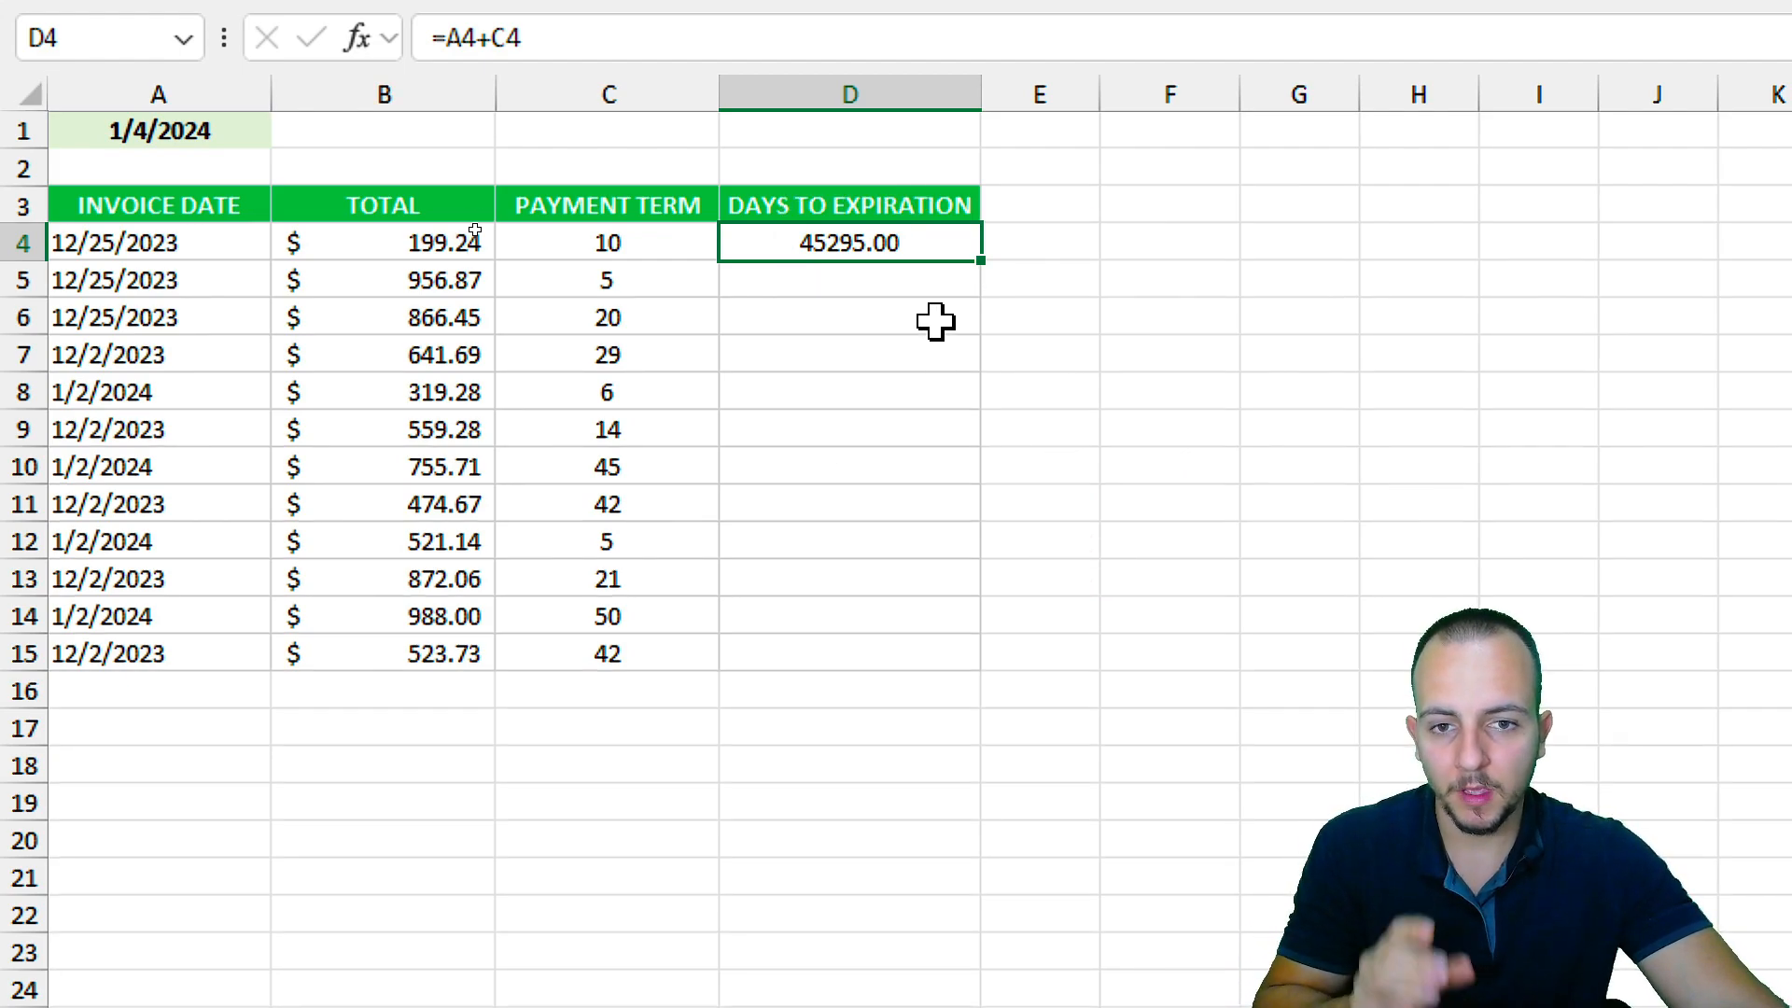
key("ctrl+2")
mouse_move(928, 209)
left_mouse_down()
mouse_move(758, 266)
mouse_move(874, 222)
left_mouse_up()
key("e")
left_click_drag(209, 257, 327, 373)
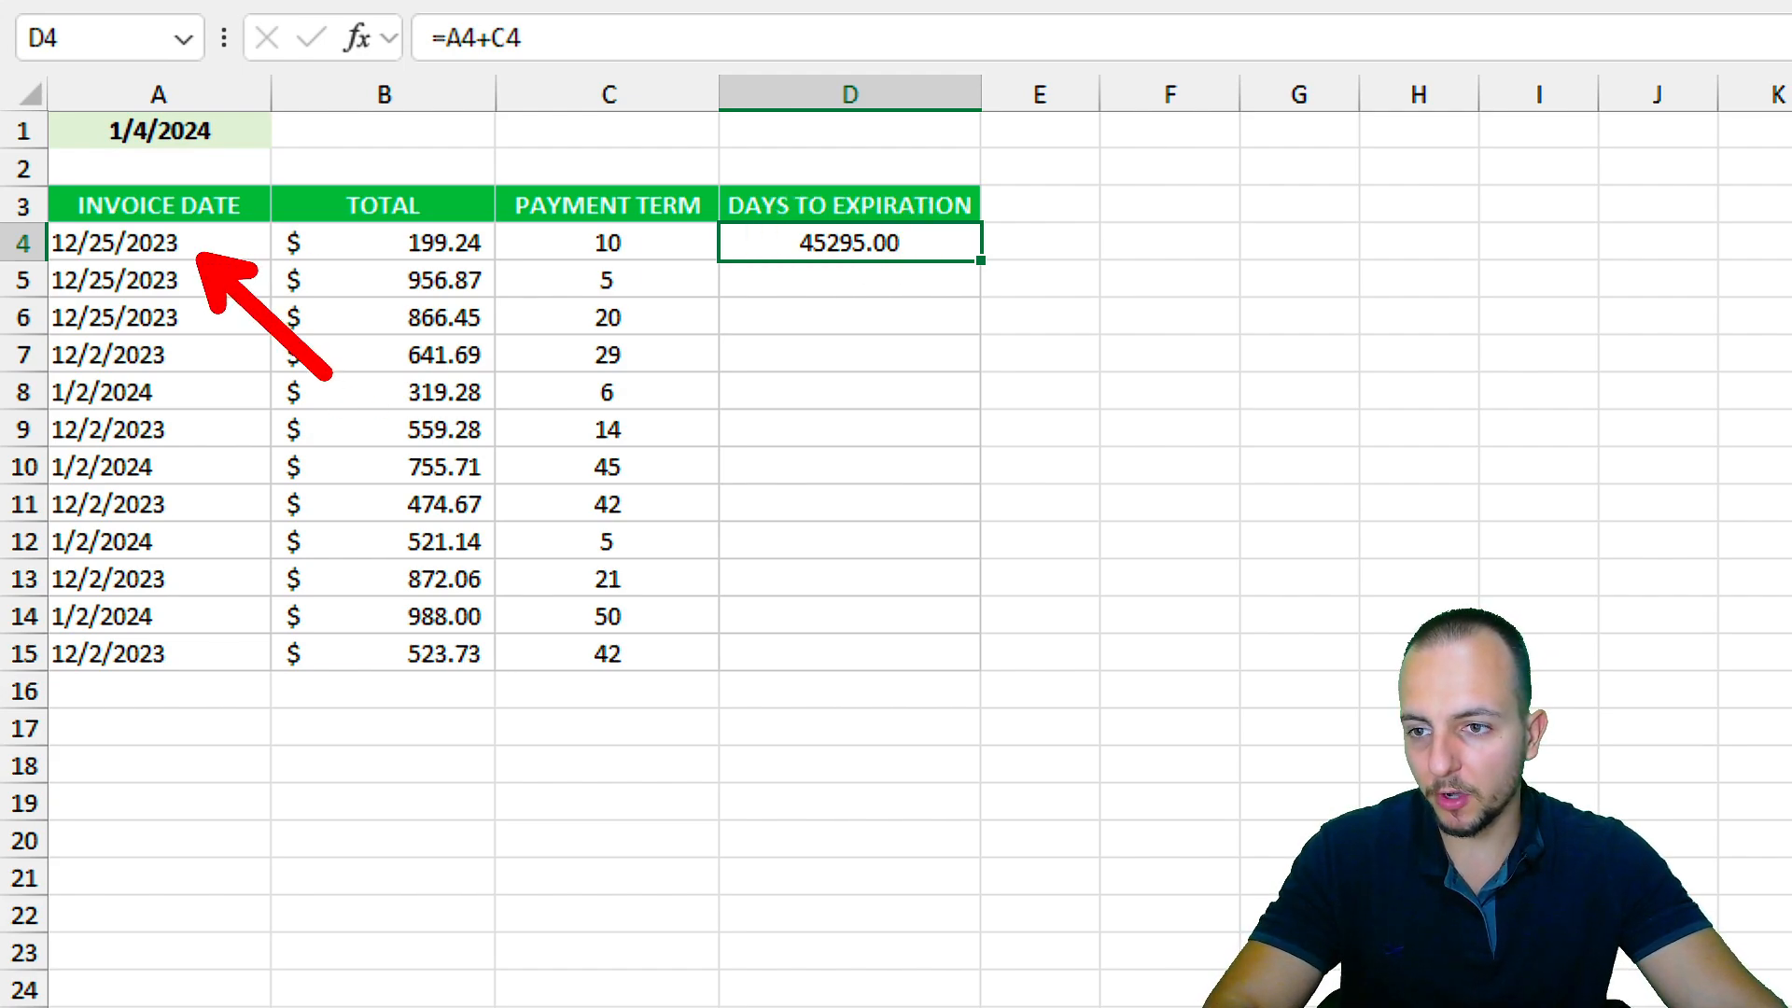
left_click_drag(646, 258, 793, 460)
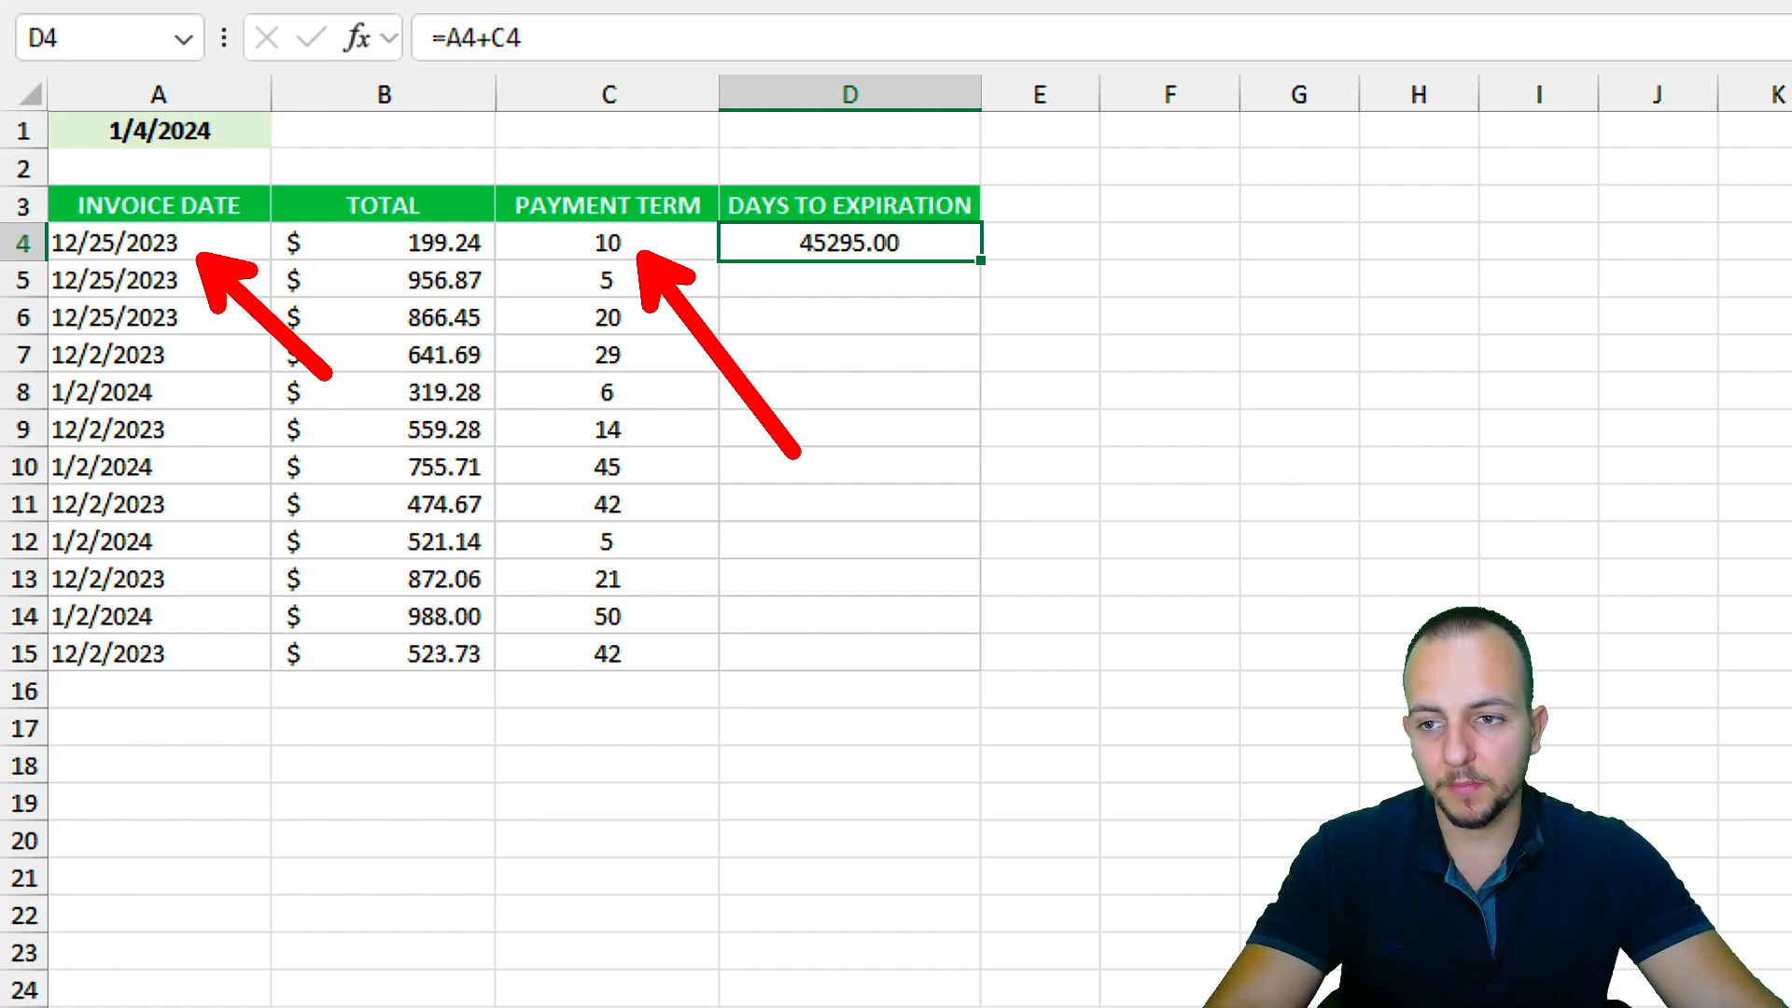
key("Escape")
Extend the D4 formula to subtract the current date in A1, making it =A4+C4-A1.
double_click(938, 247)
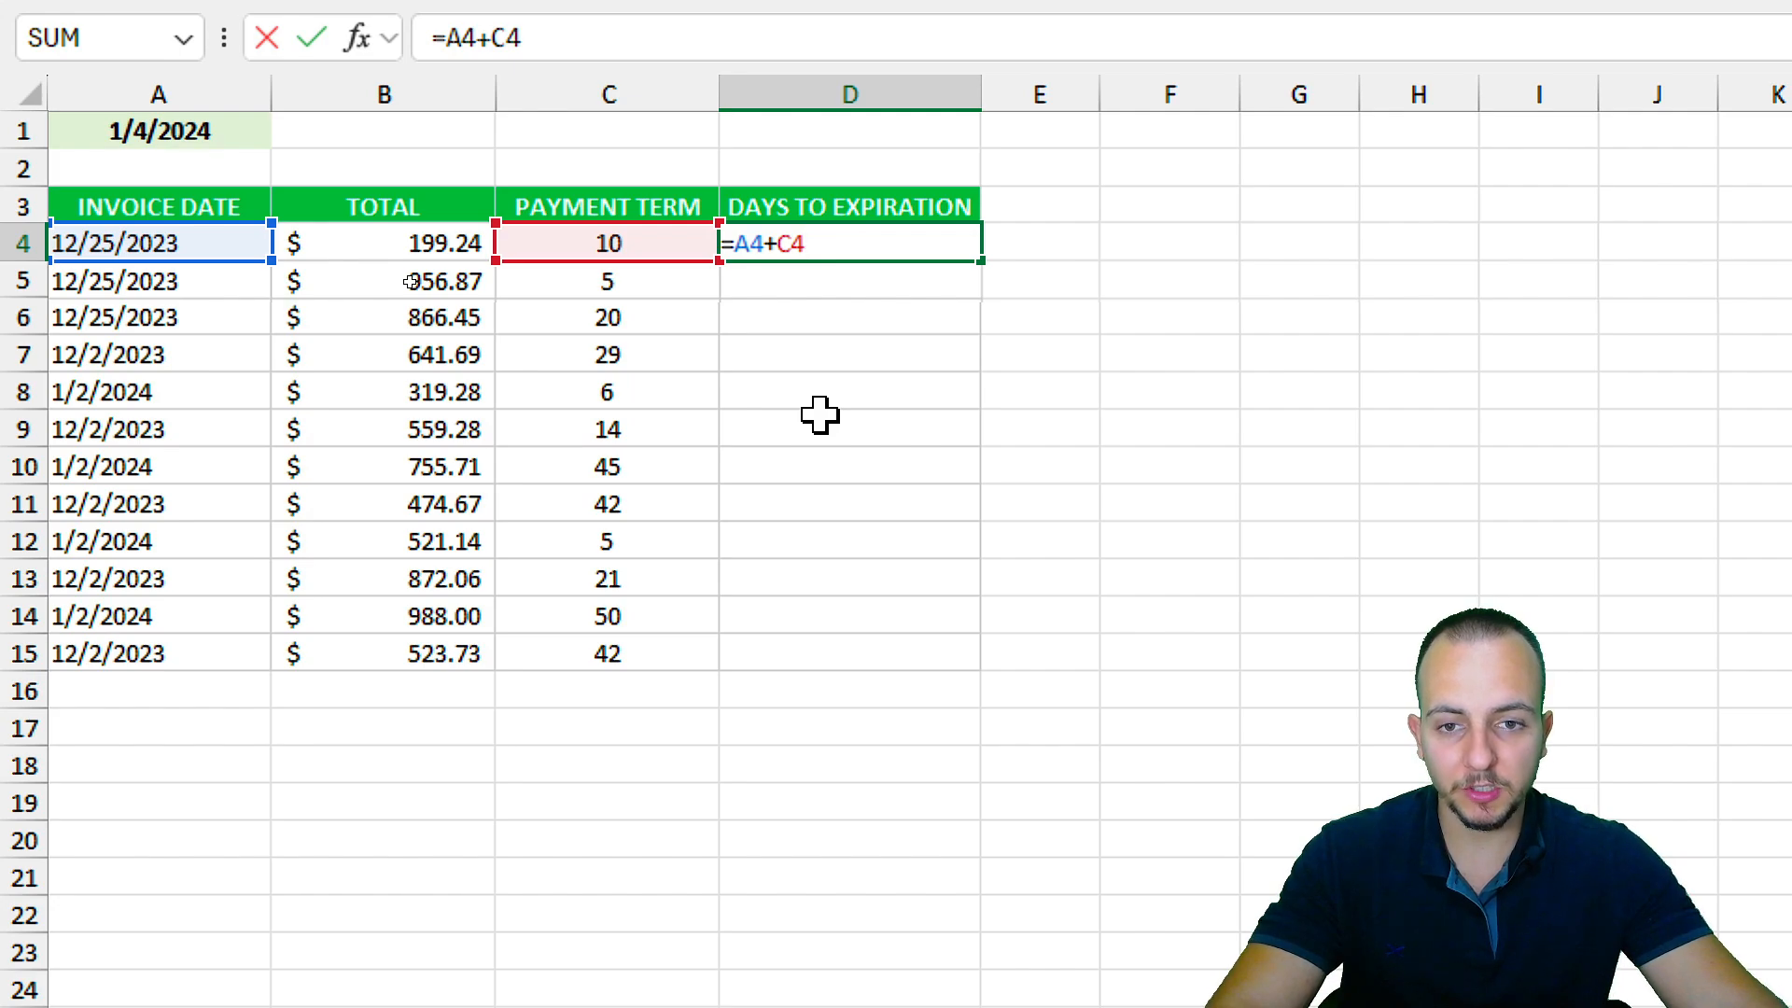
type("-")
left_click(245, 125)
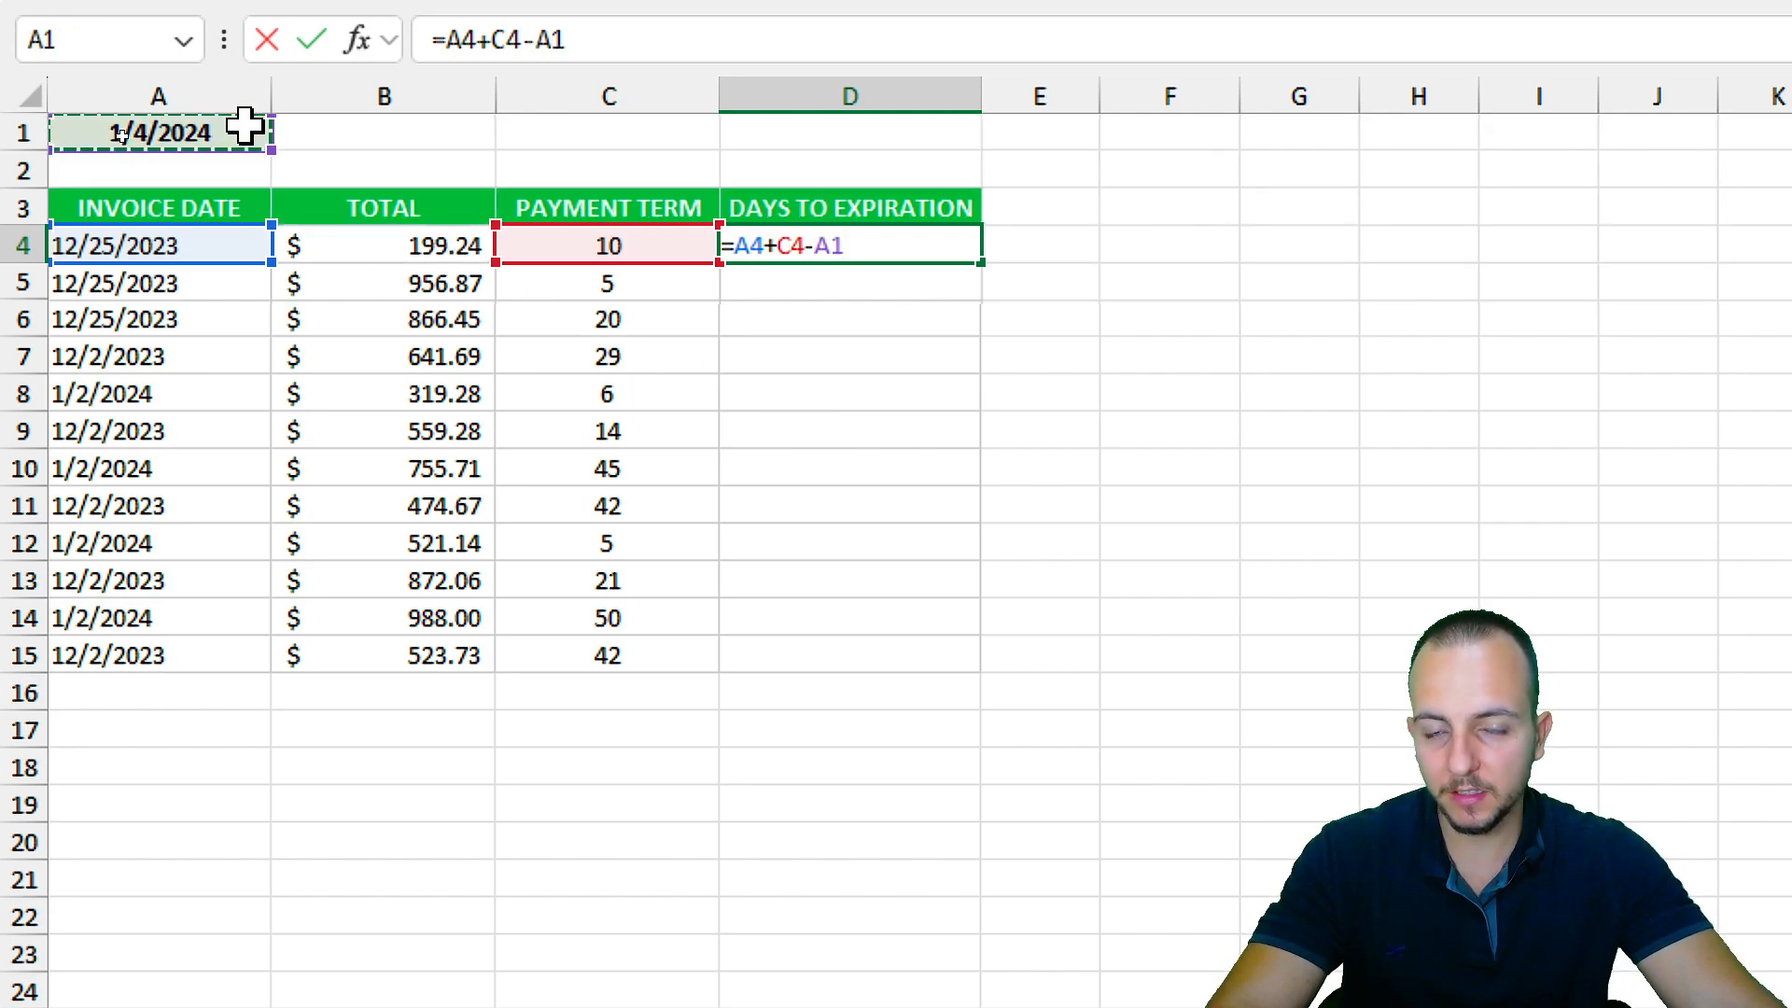
key("Return")
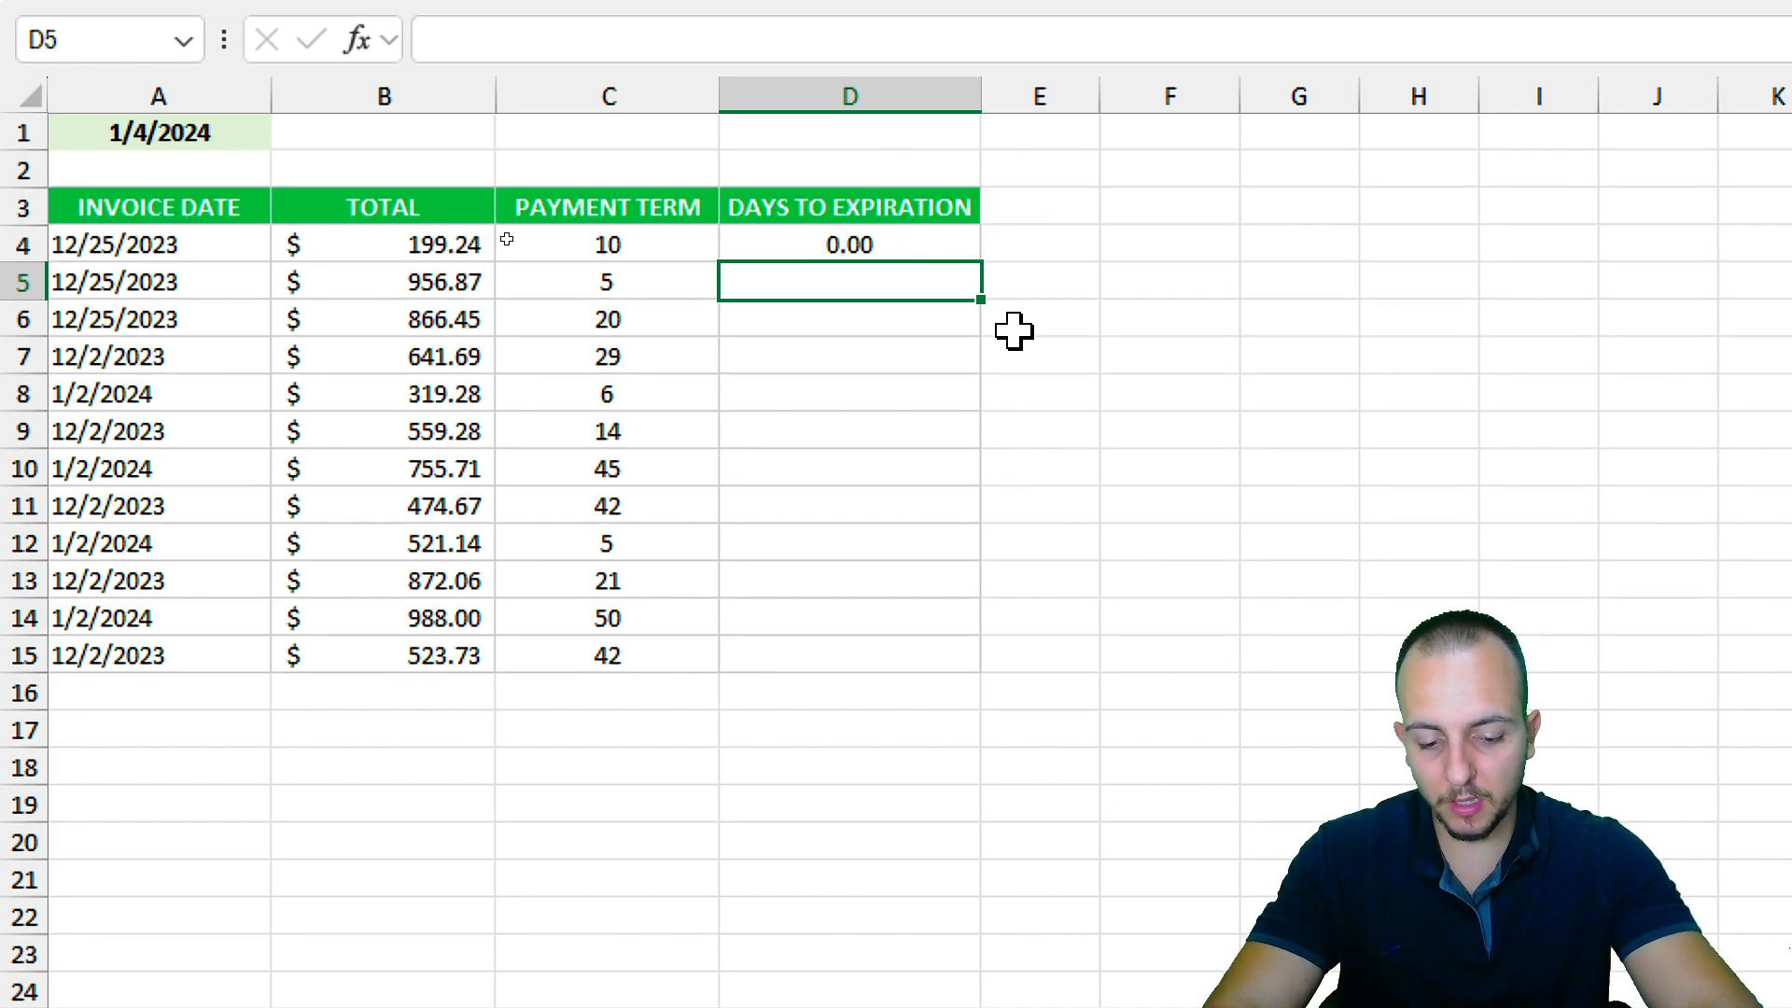
Calculate the second invoice's days to expiration in D5 with the formula =A5+C5-A1.
type("=")
left_click(180, 278)
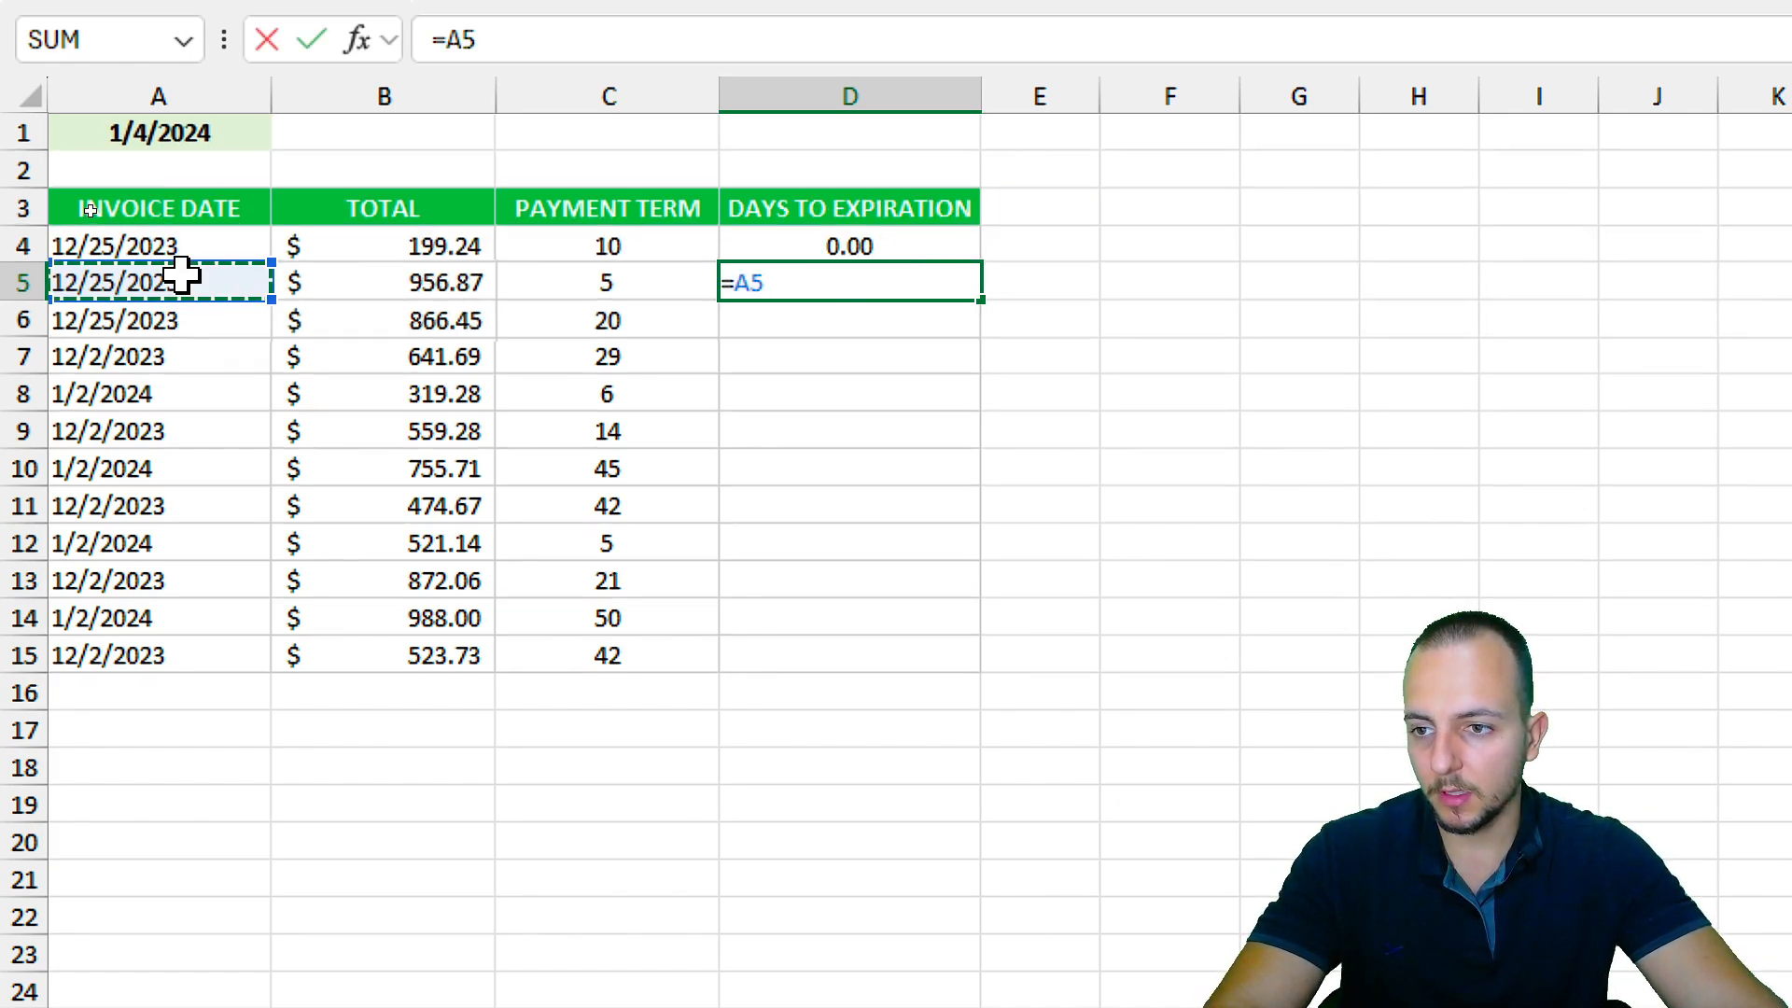
type("+")
left_click(560, 280)
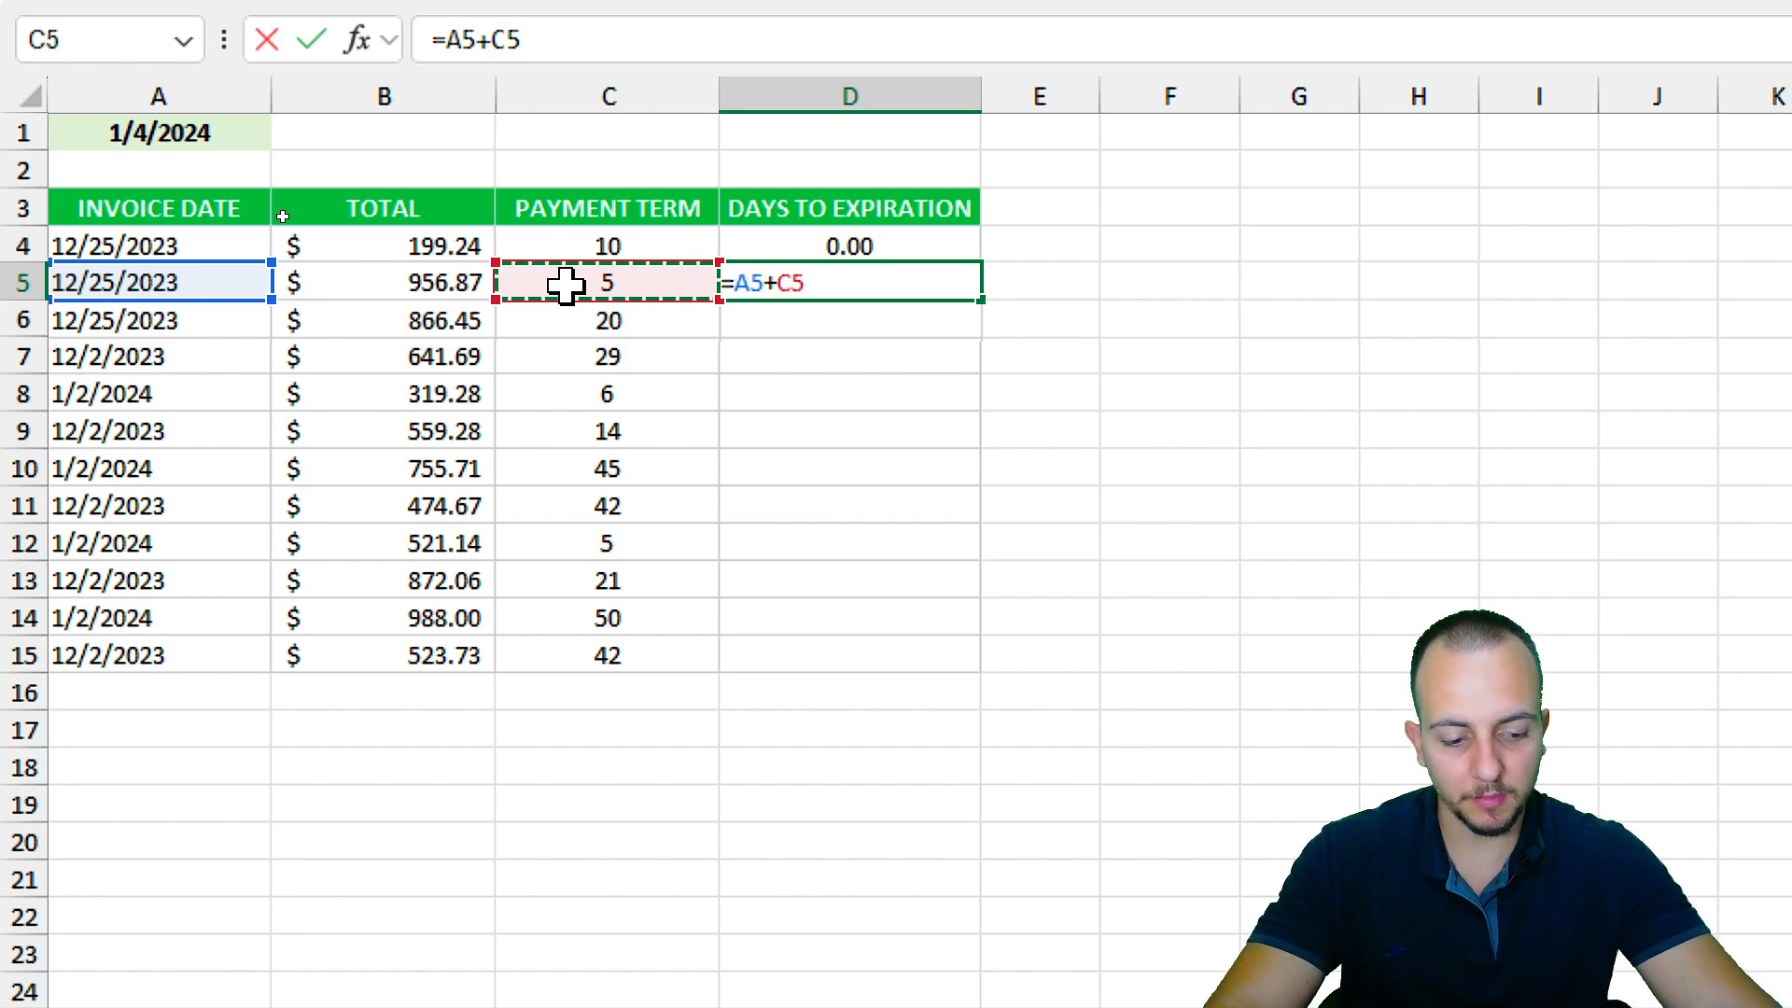
type("-")
left_click(263, 133)
key("Return")
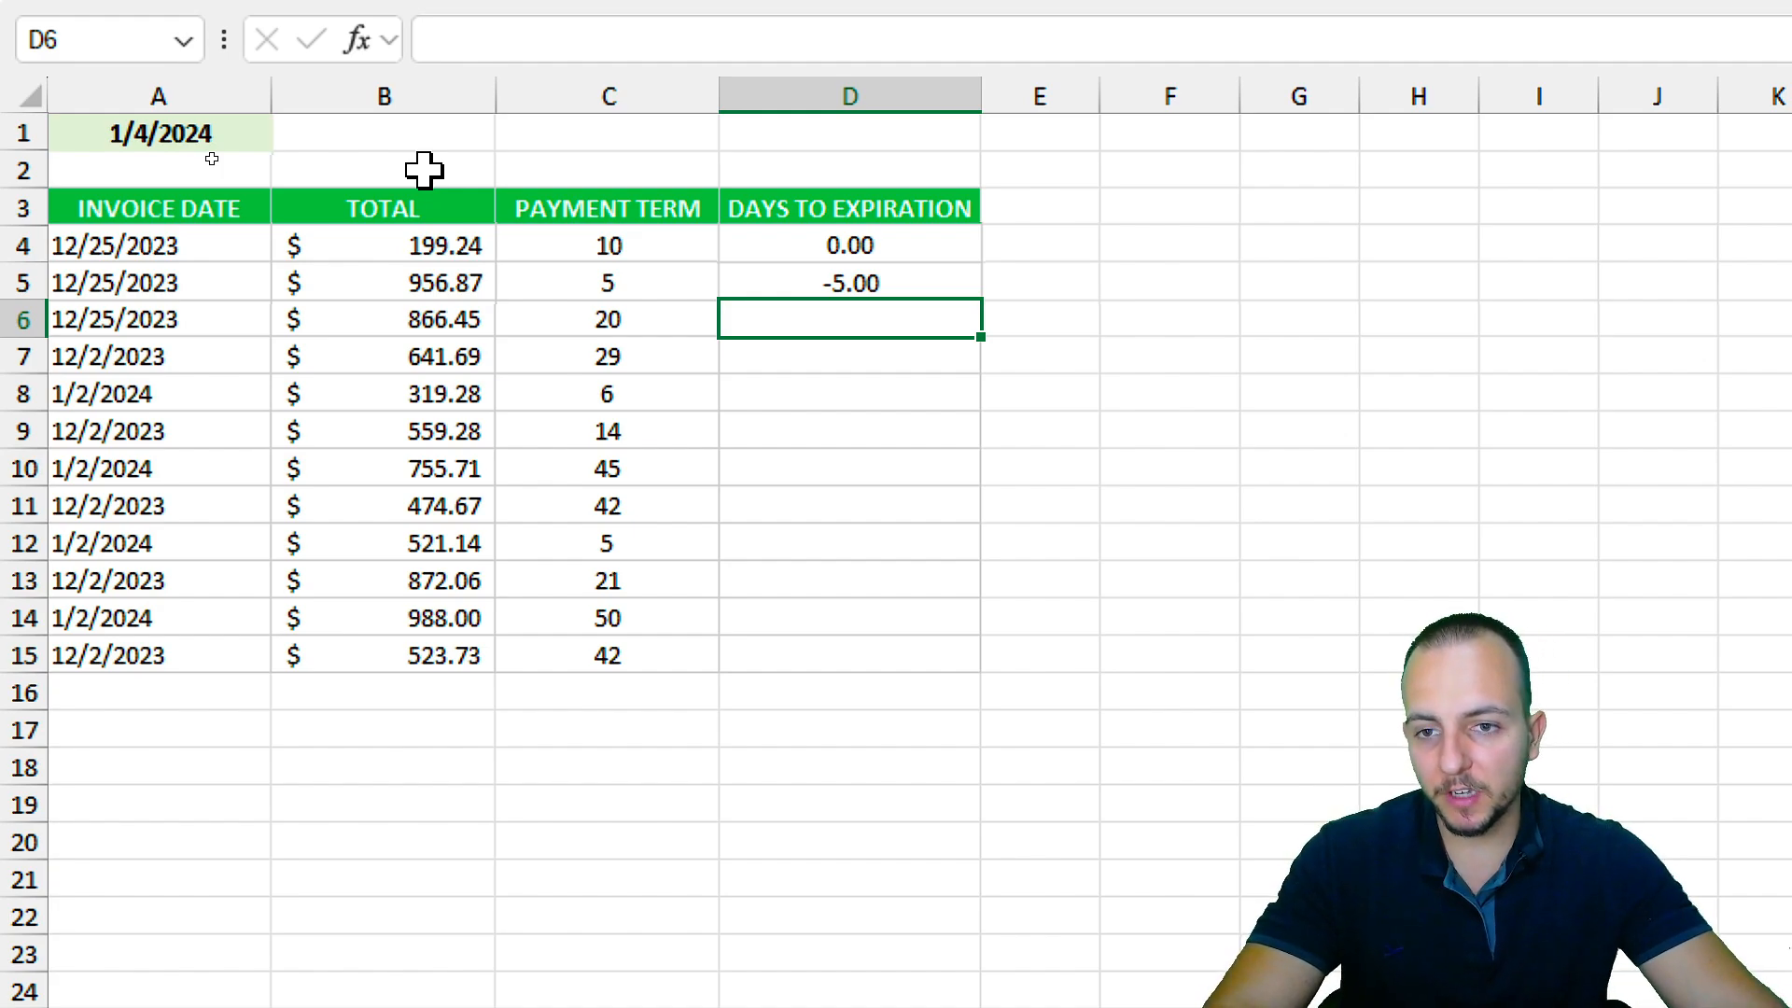
Set the second invoice's payment term in C5 to 35 and check the days to expiration in D5.
left_click(627, 282)
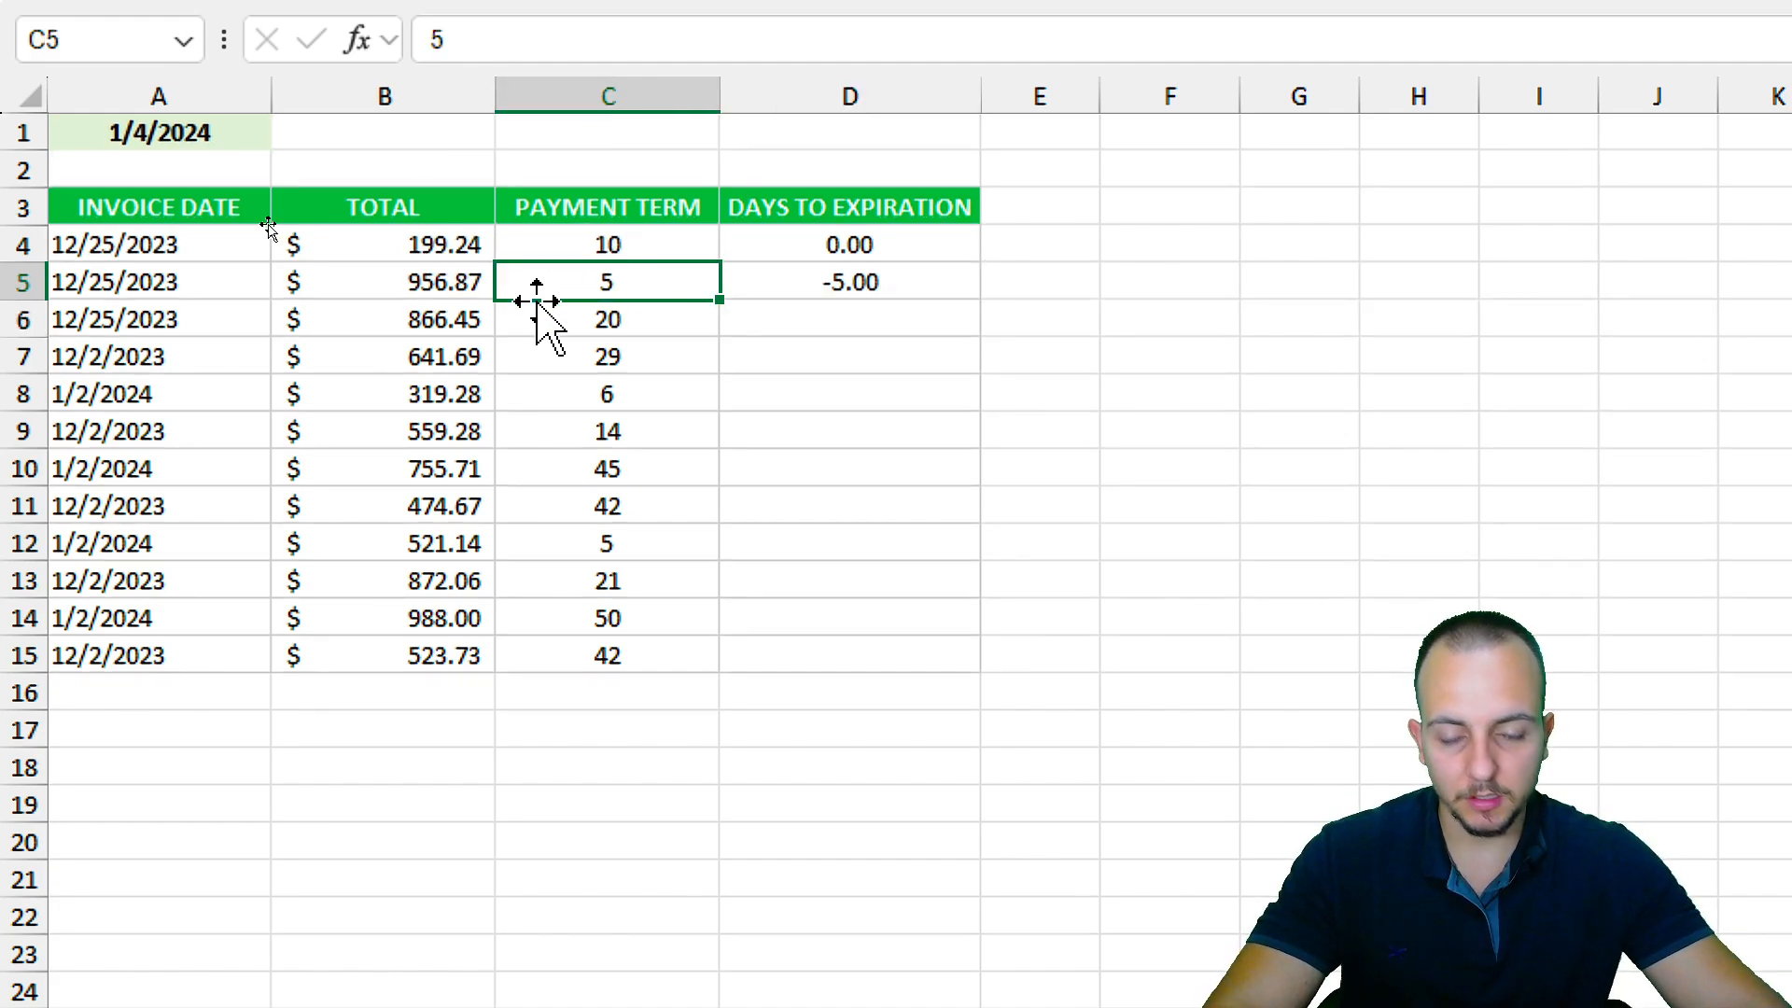
type("35")
key("Return")
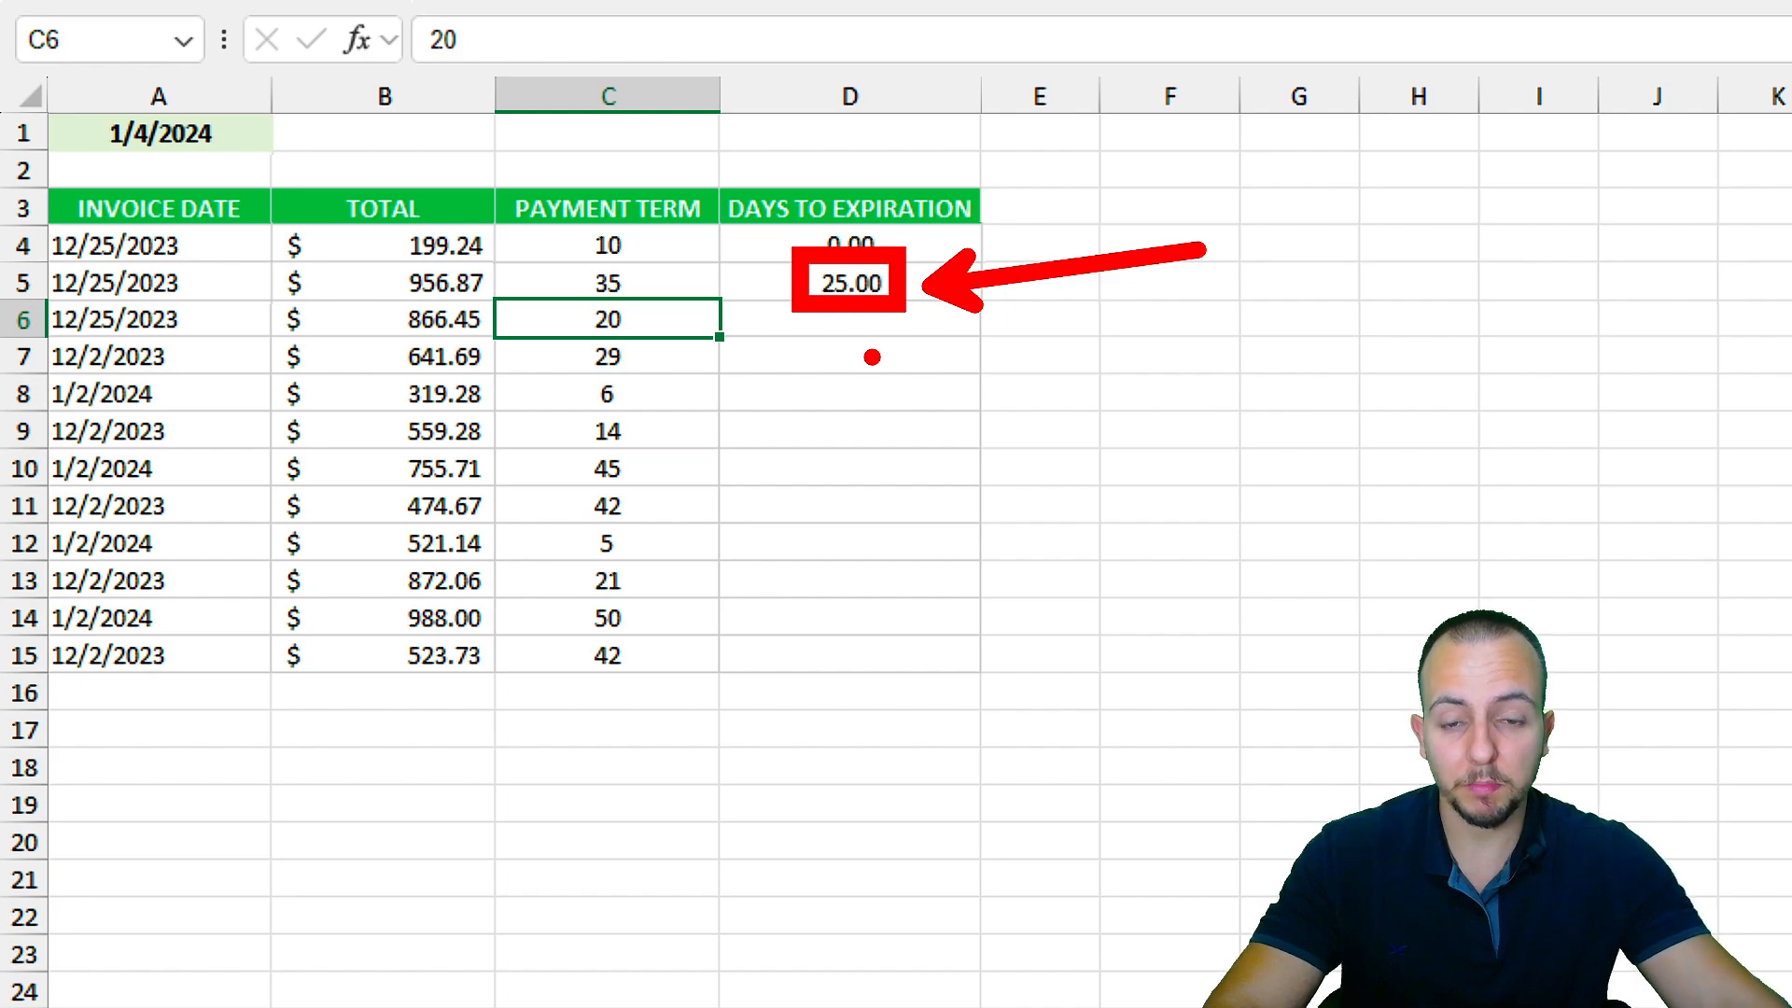
left_click(881, 284)
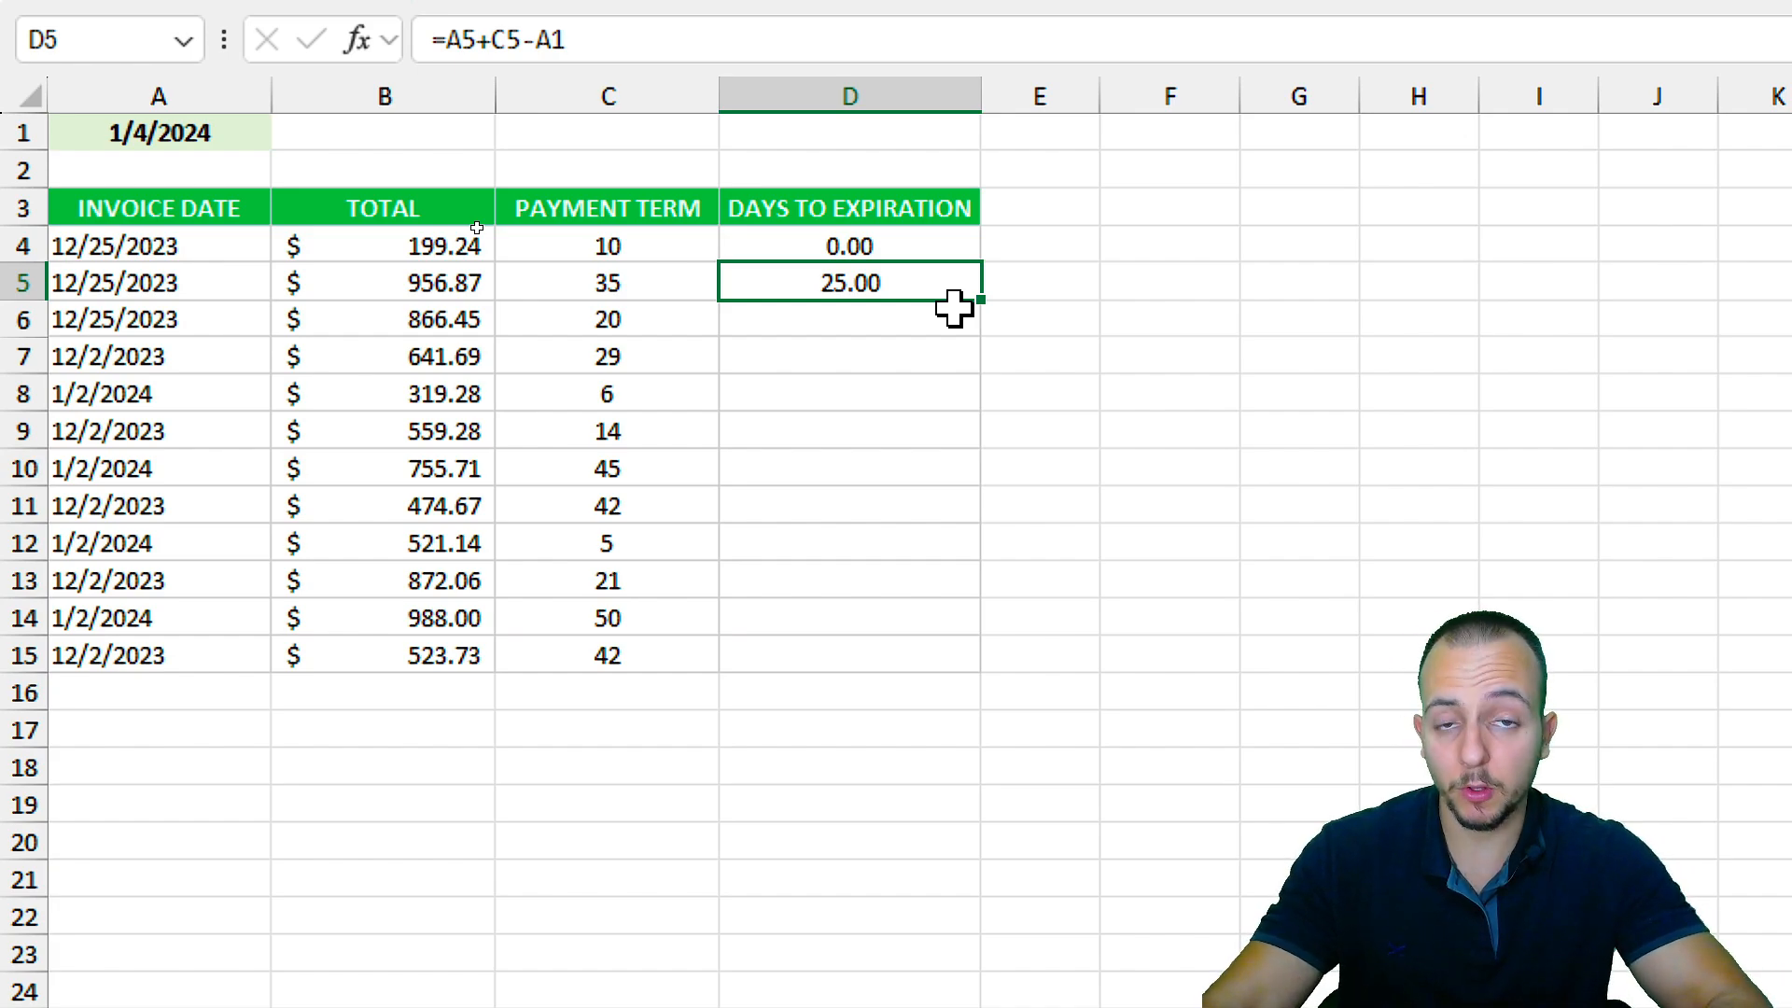
Replace the A1 reference in the D4 formula with the TODAY function, making it =A4+C4-TODAY().
double_click(924, 240)
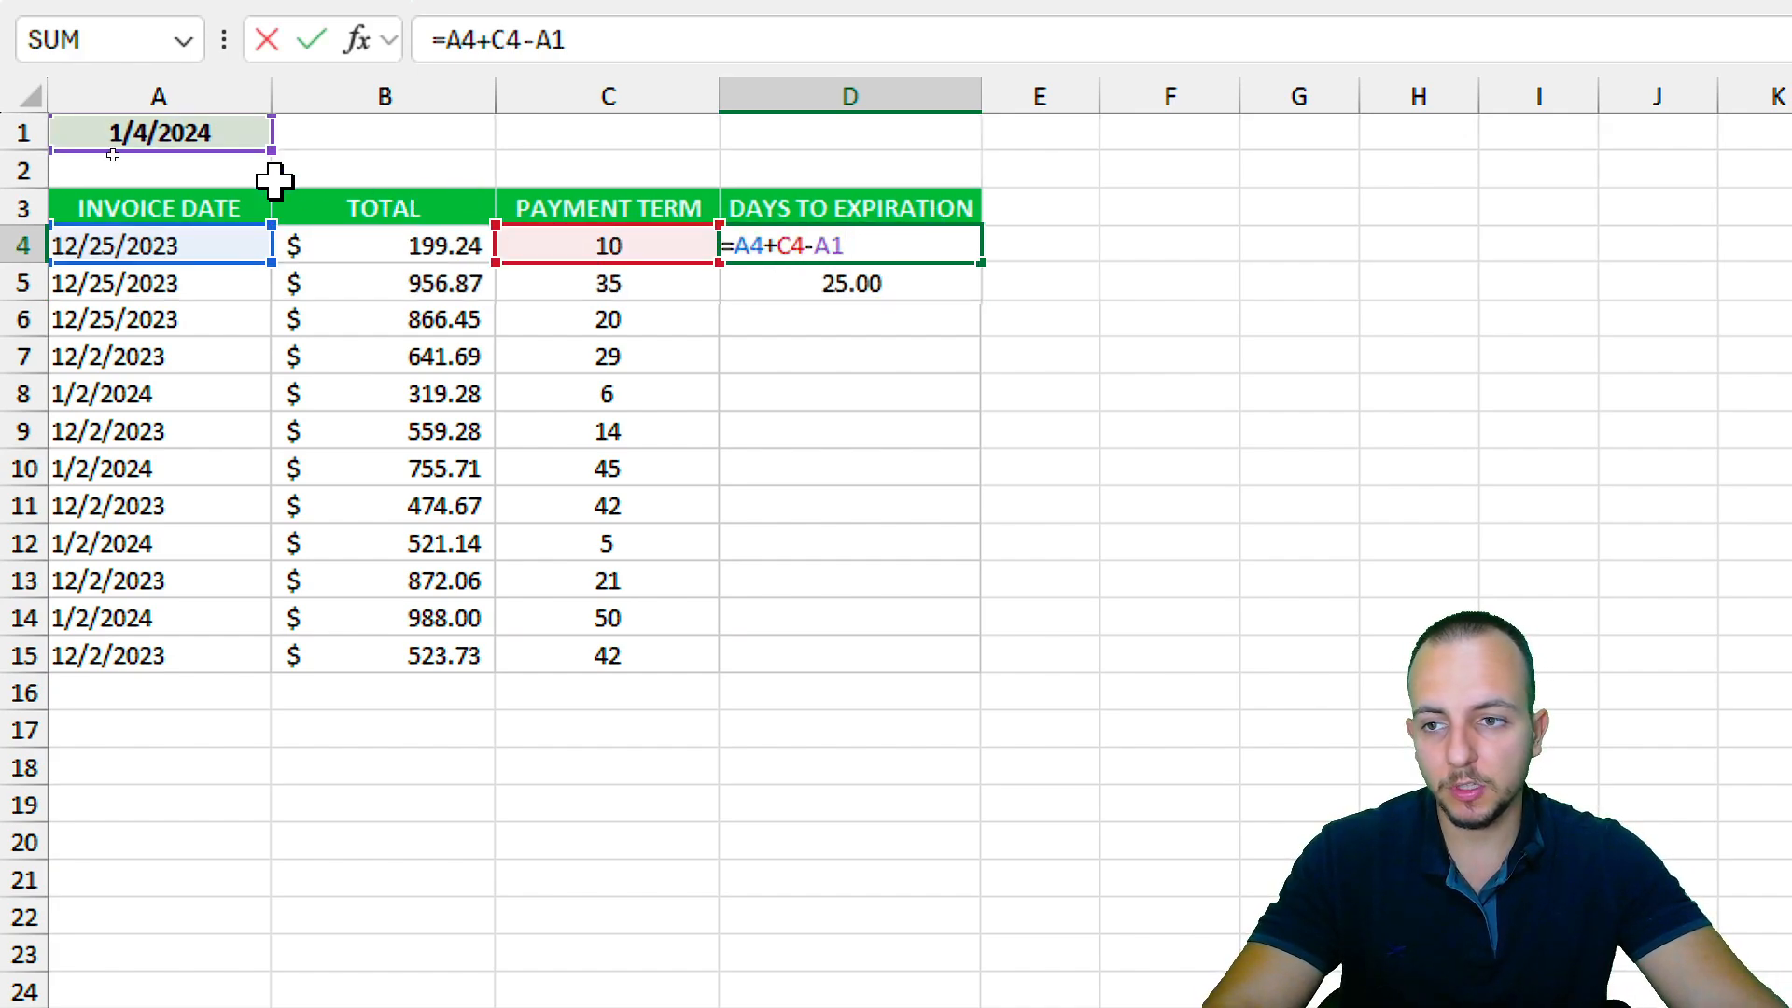
left_click_drag(215, 151, 390, 258)
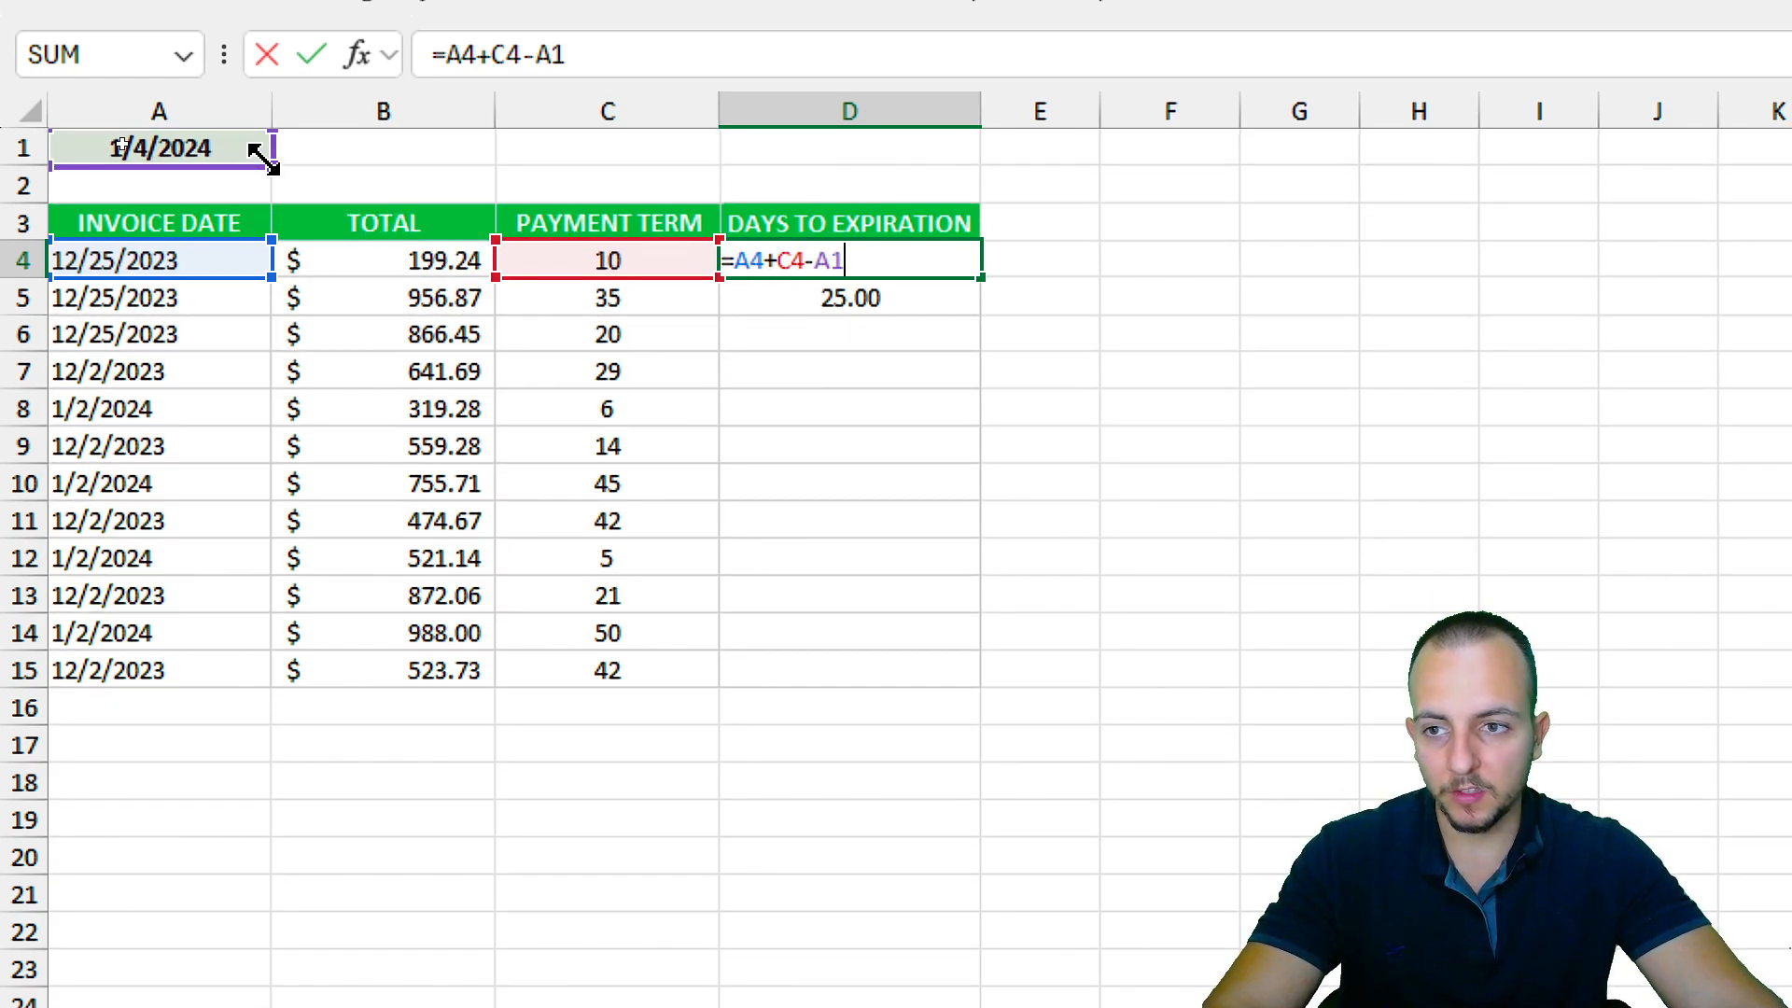
mouse_move(219, 163)
left_mouse_down()
mouse_move(295, 168)
mouse_move(224, 159)
left_mouse_up()
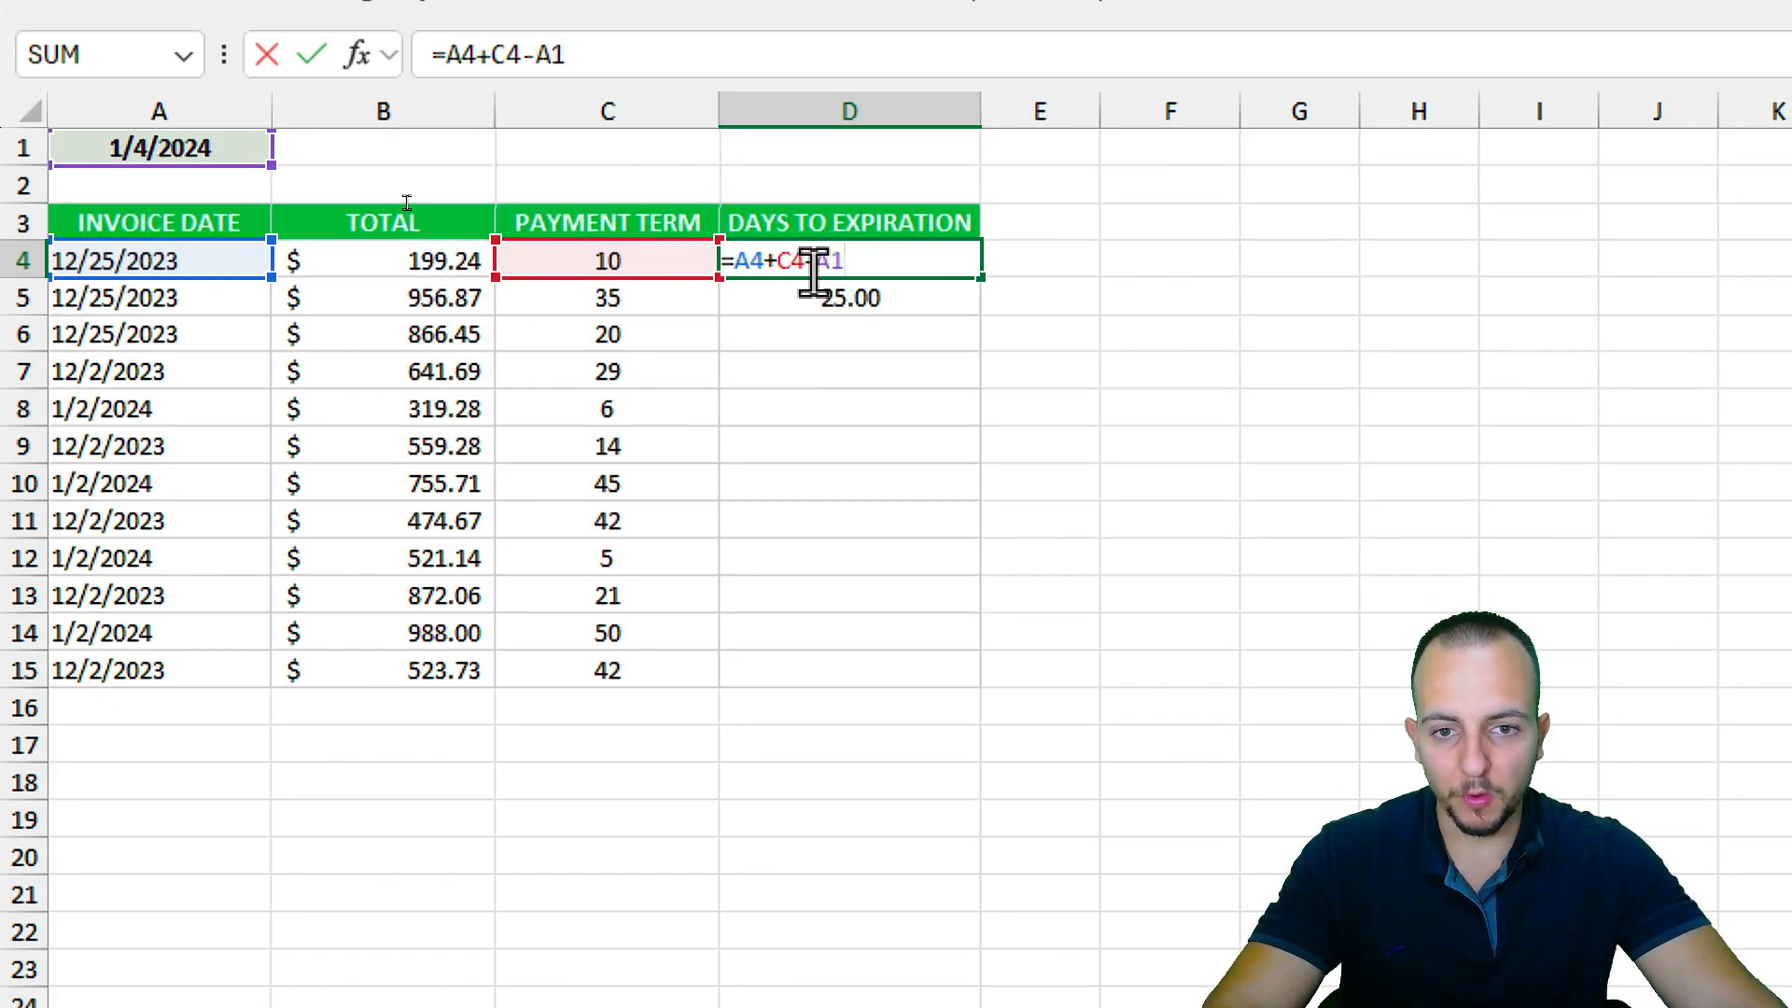
left_click_drag(812, 270, 837, 271)
type("toda")
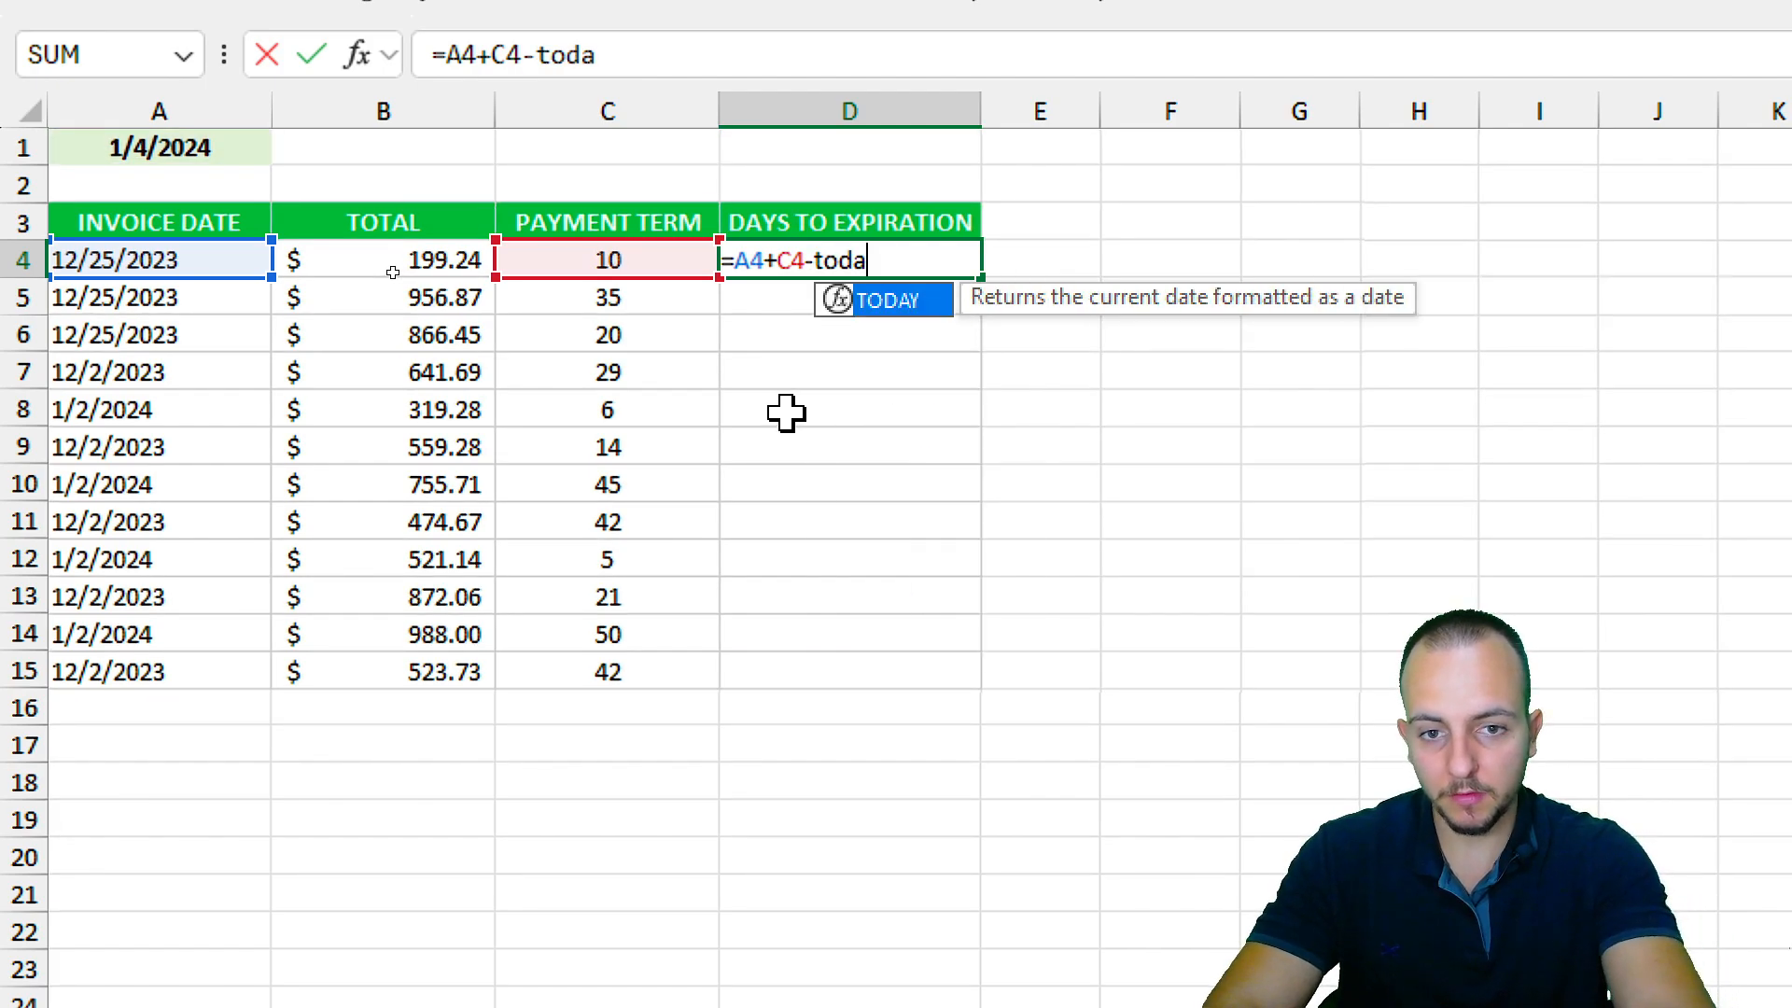
key("Tab")
type(")")
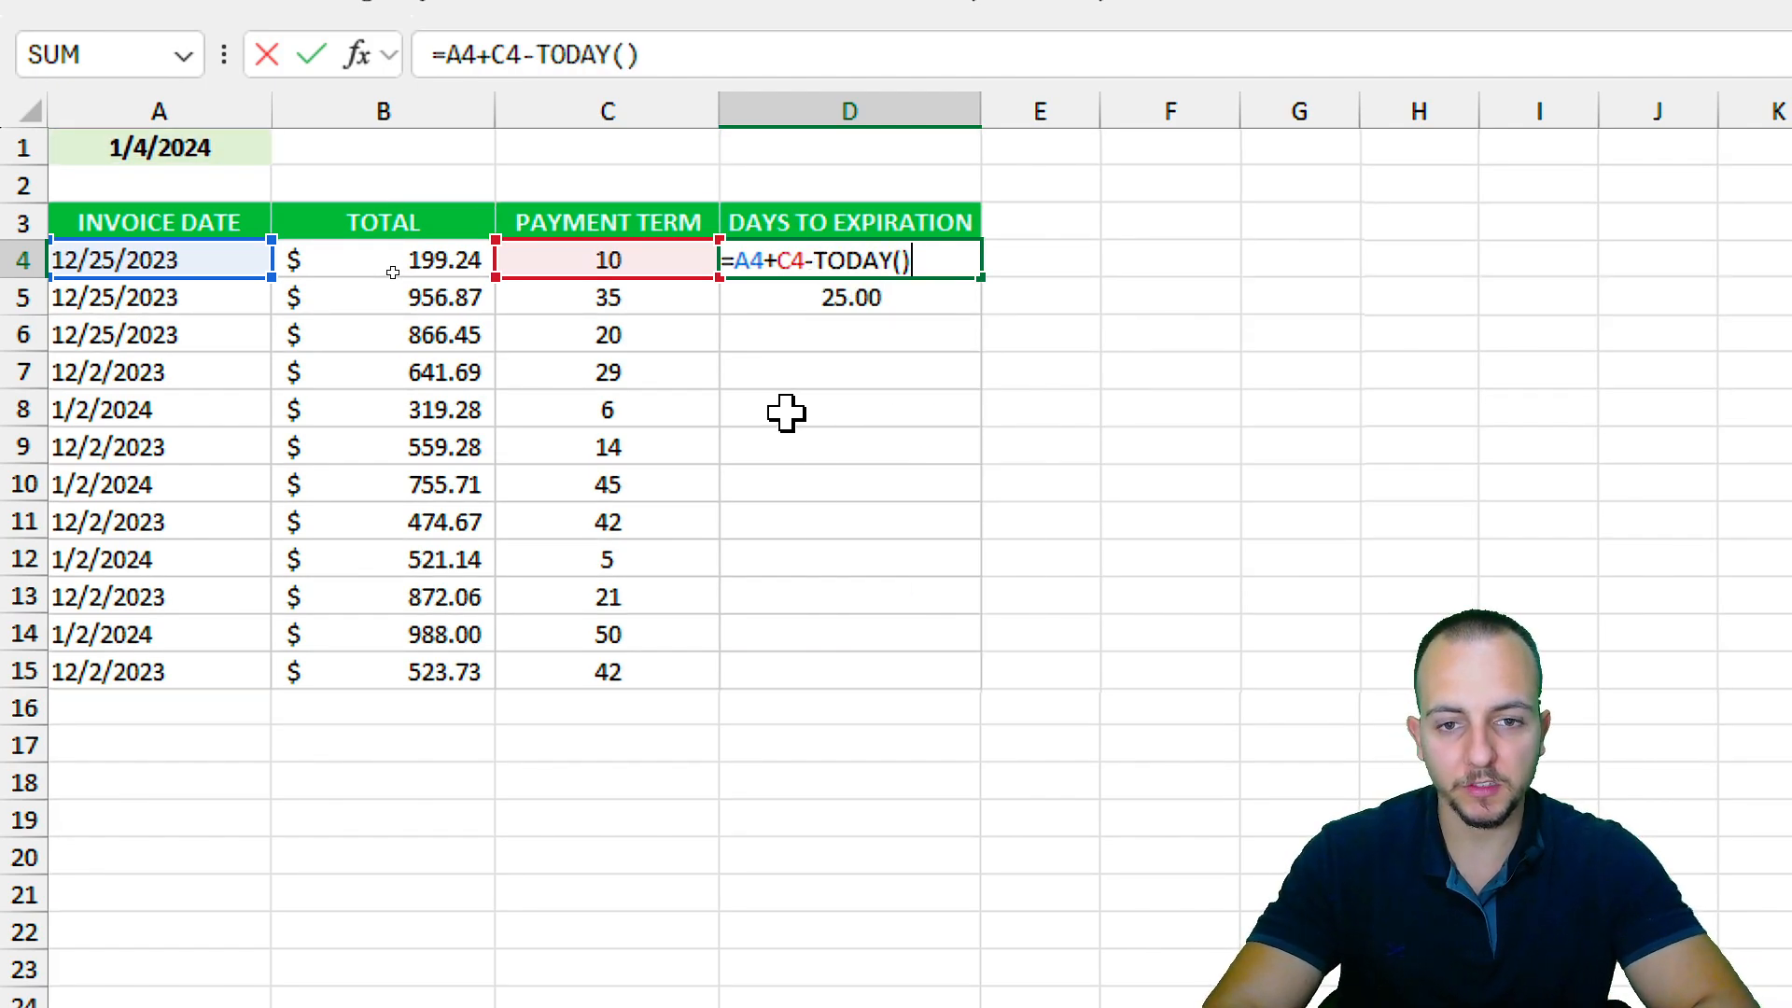
key("Return")
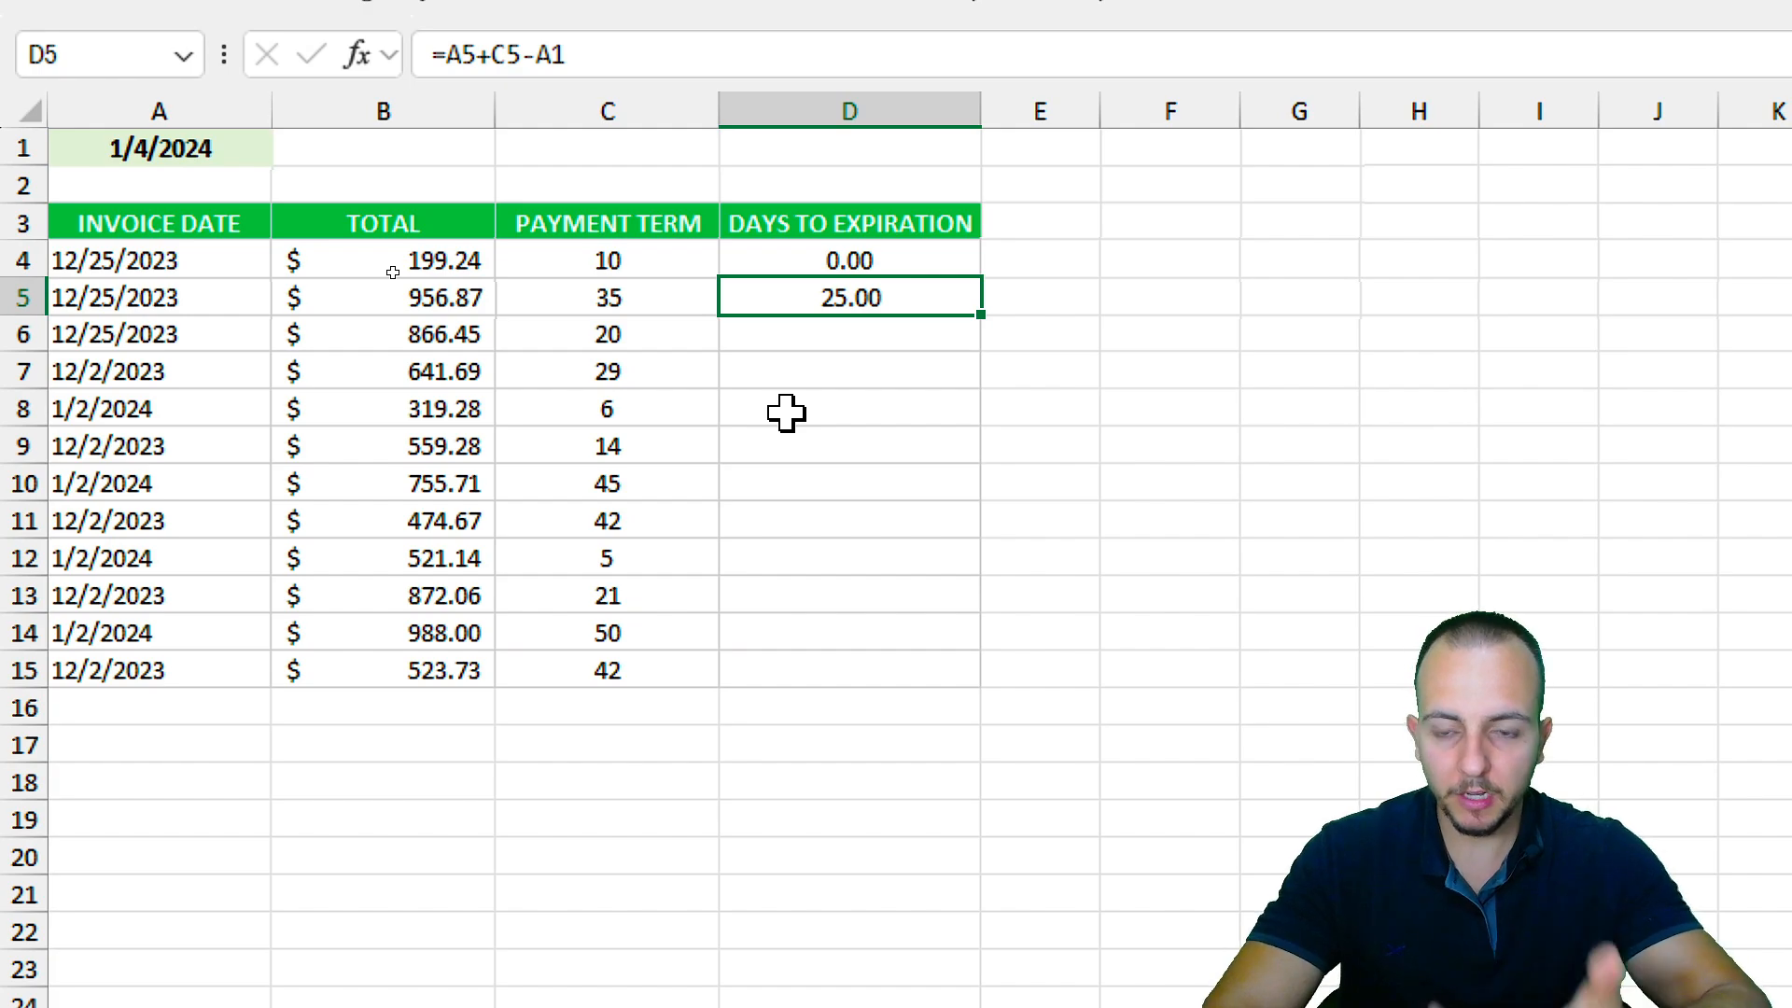
Fill the days to expiration formula from D4 down to D15 for all invoices.
left_click(894, 254)
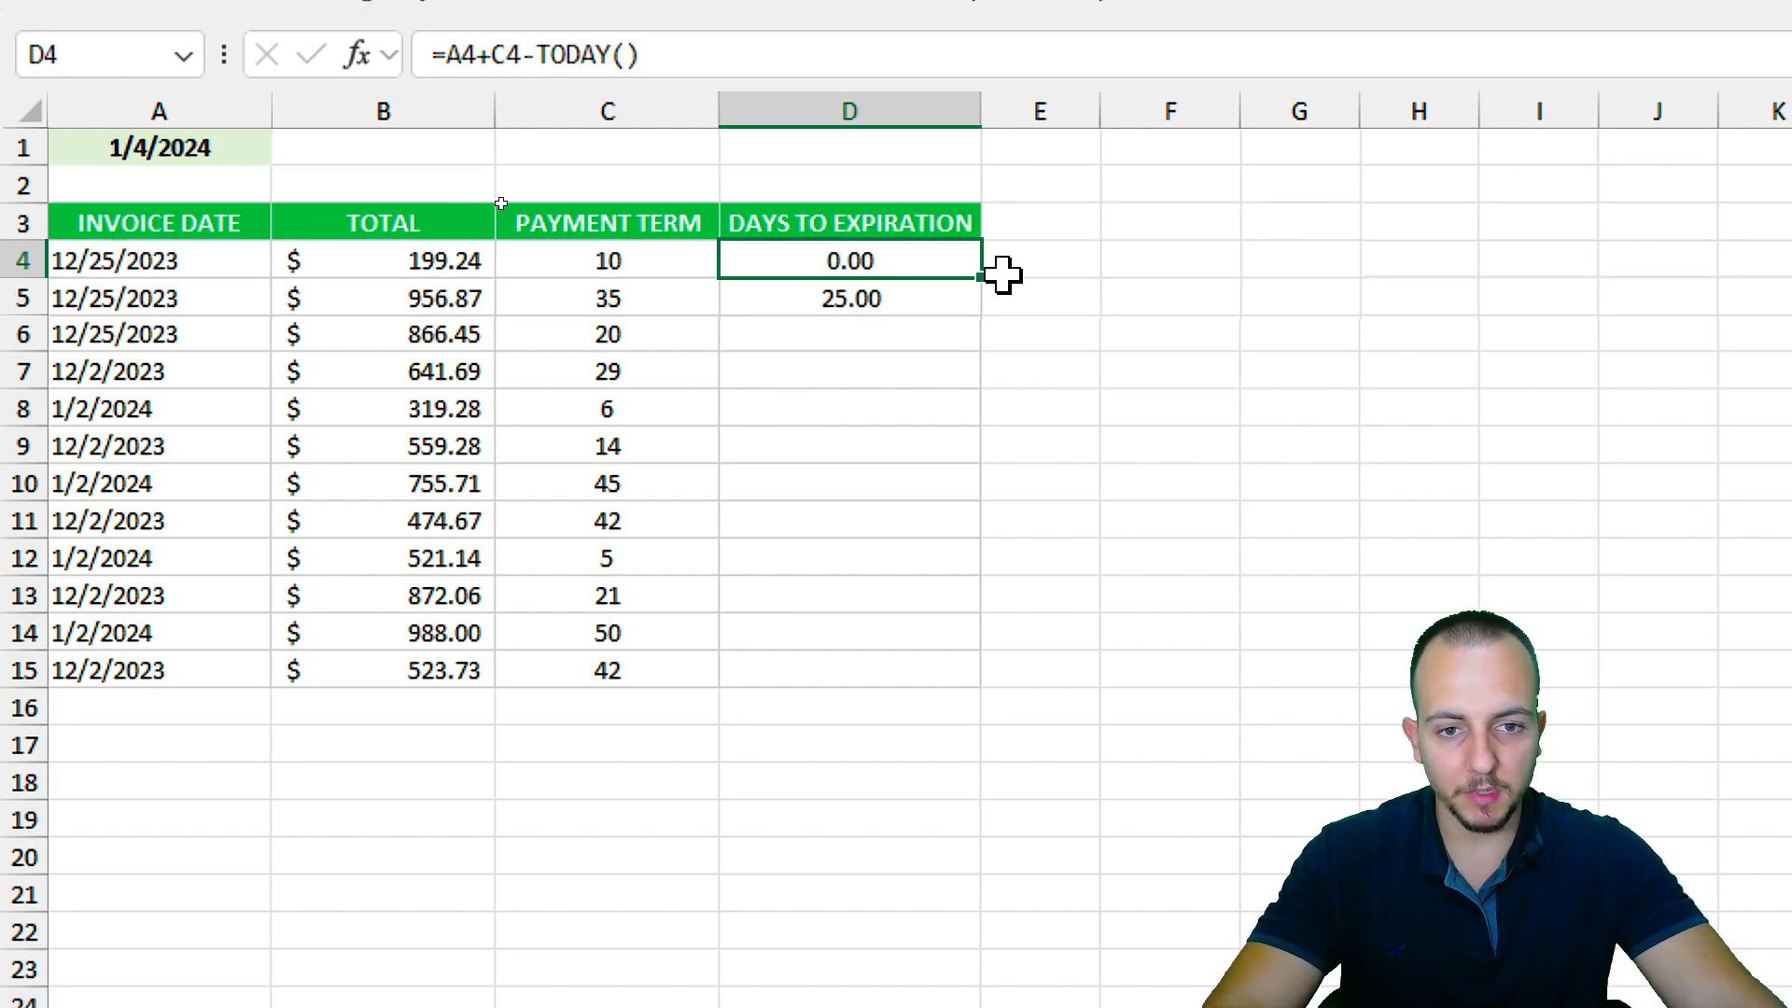
left_click_drag(980, 277, 887, 668)
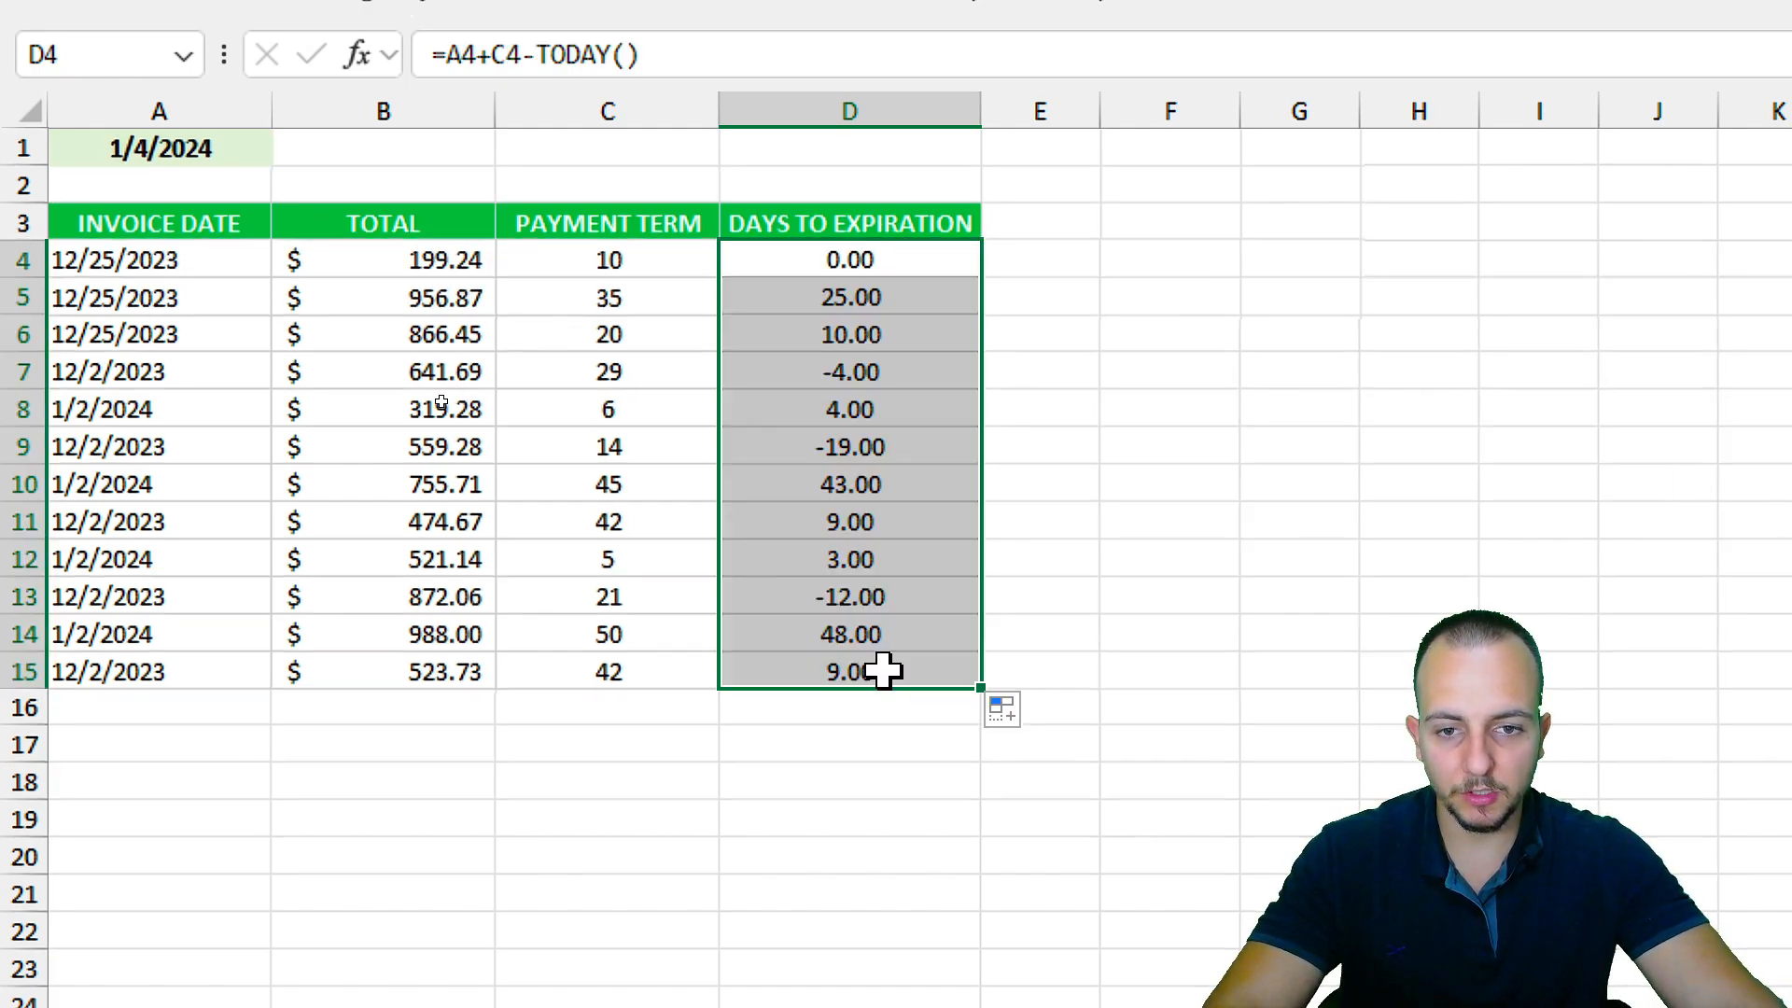
left_click(920, 272)
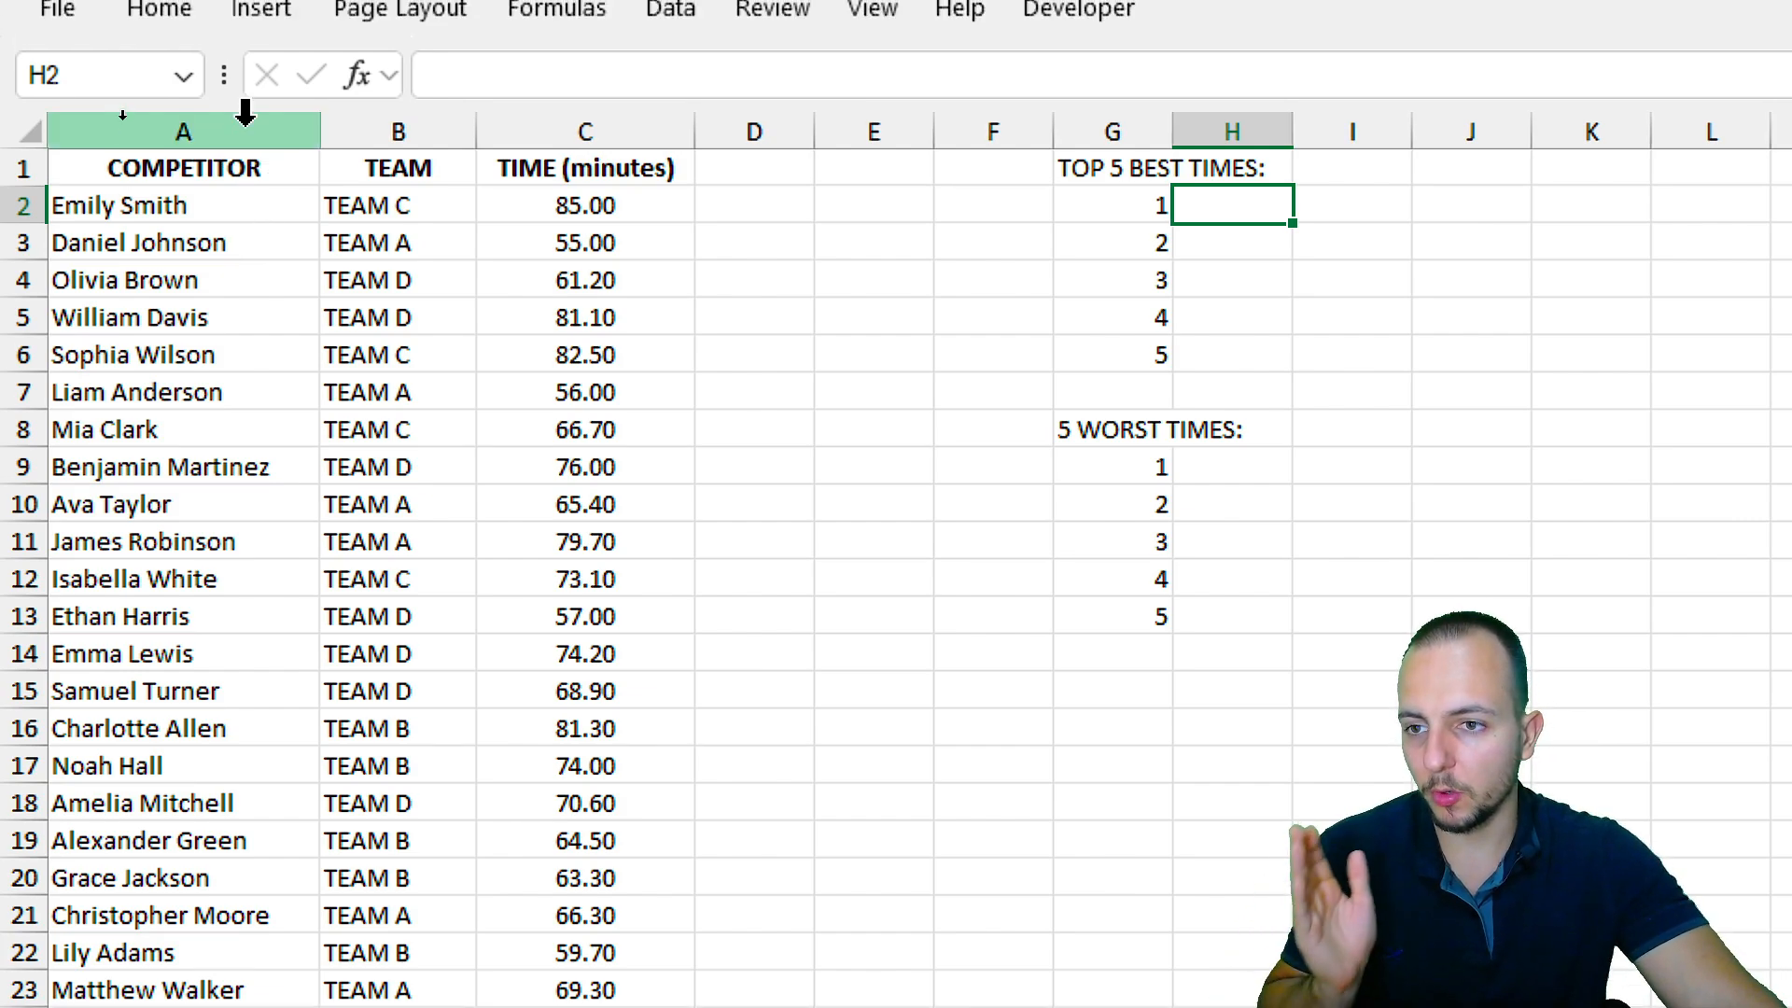
Examine the competitor, team and time columns and the empty result cells for the top 5 best and 5 worst times.
left_click(240, 101)
left_click(392, 101)
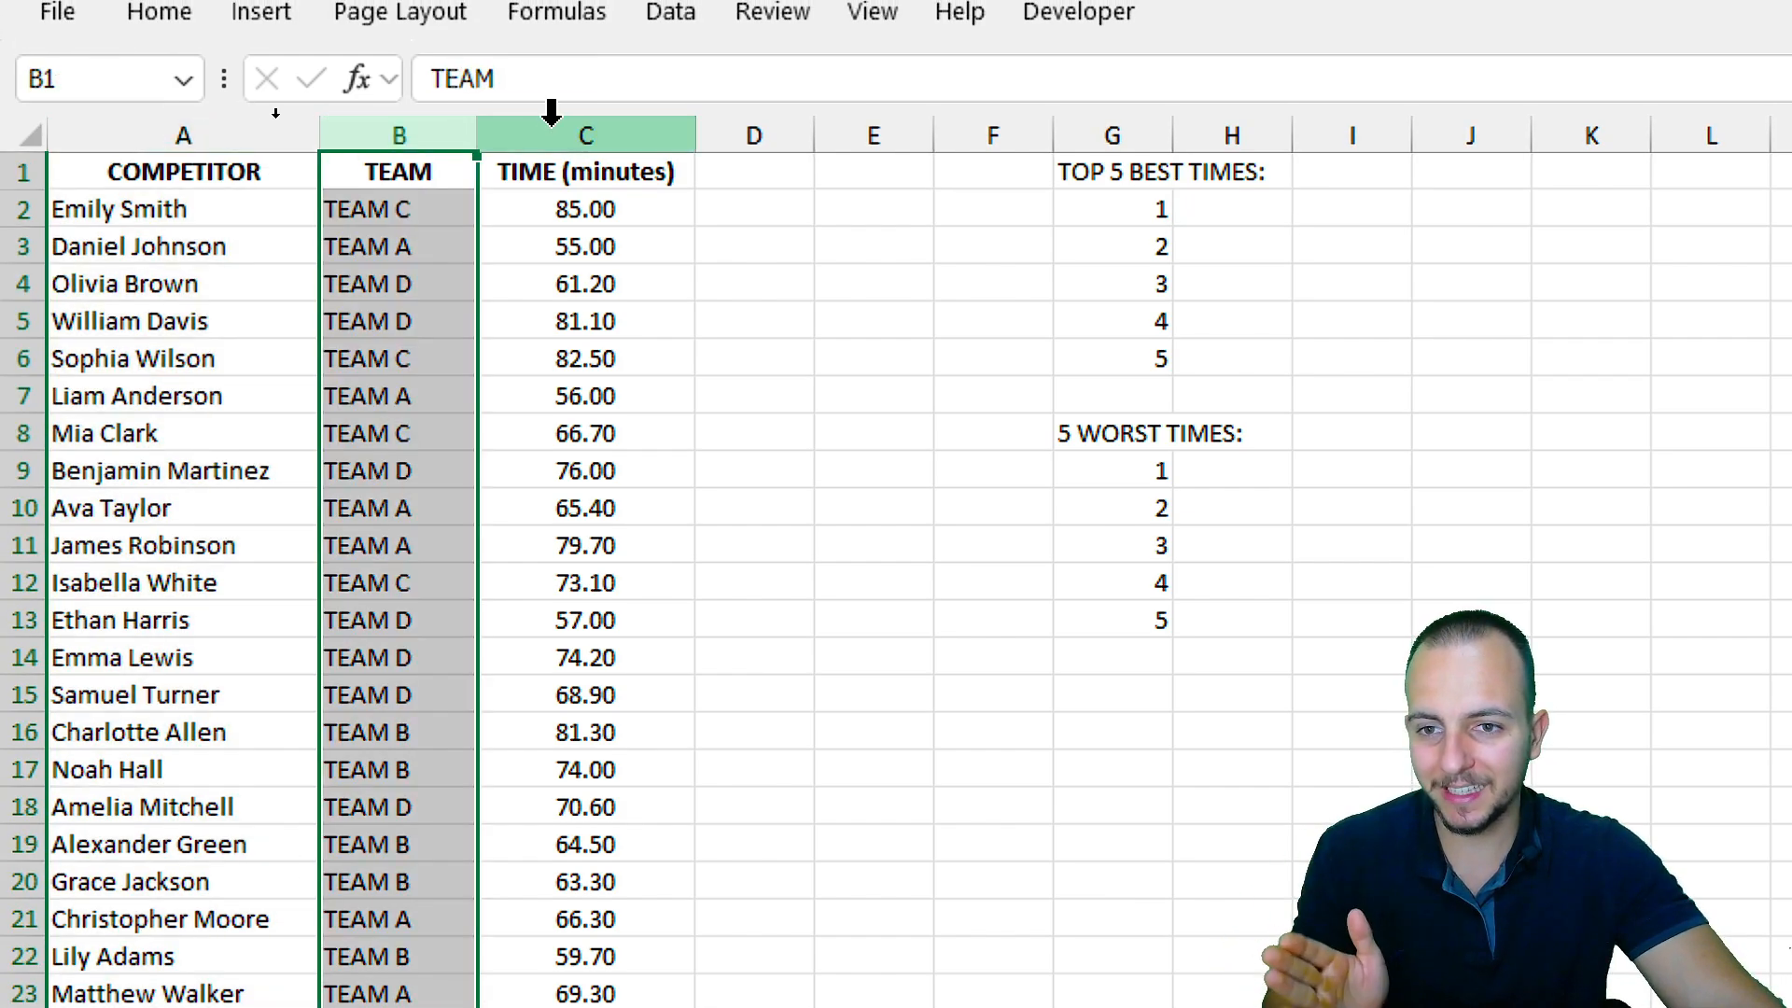
left_click(552, 101)
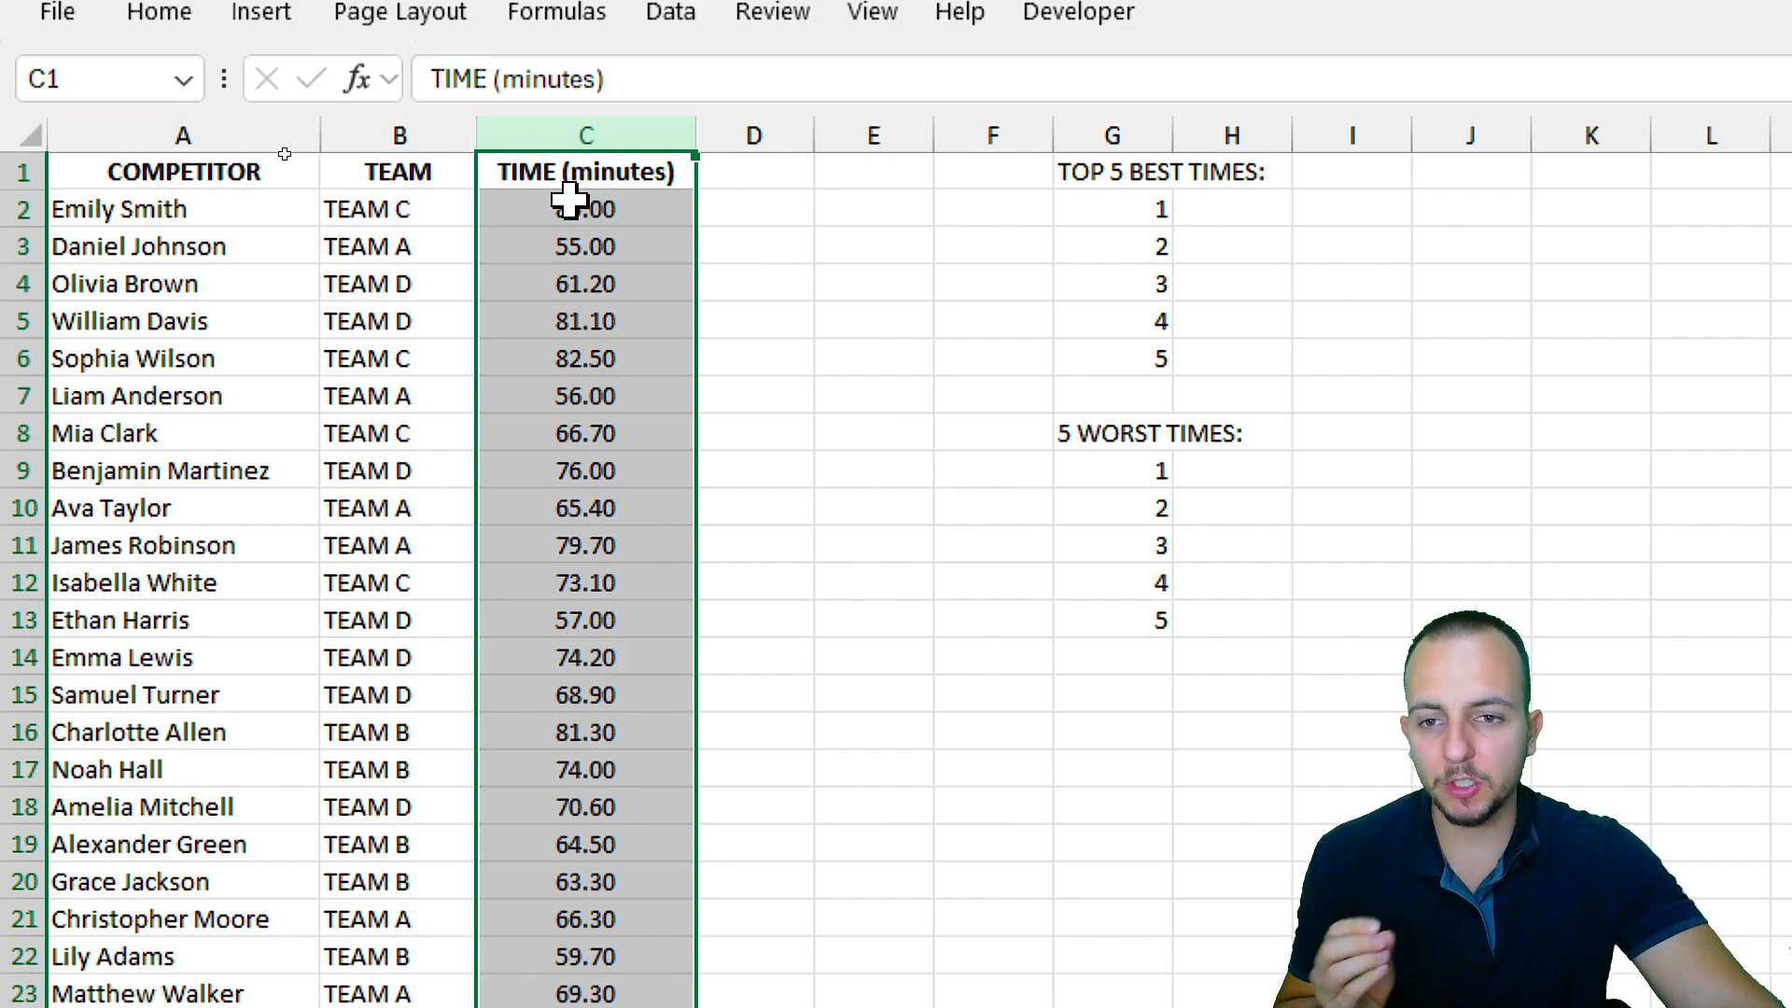
left_click_drag(709, 207, 732, 348)
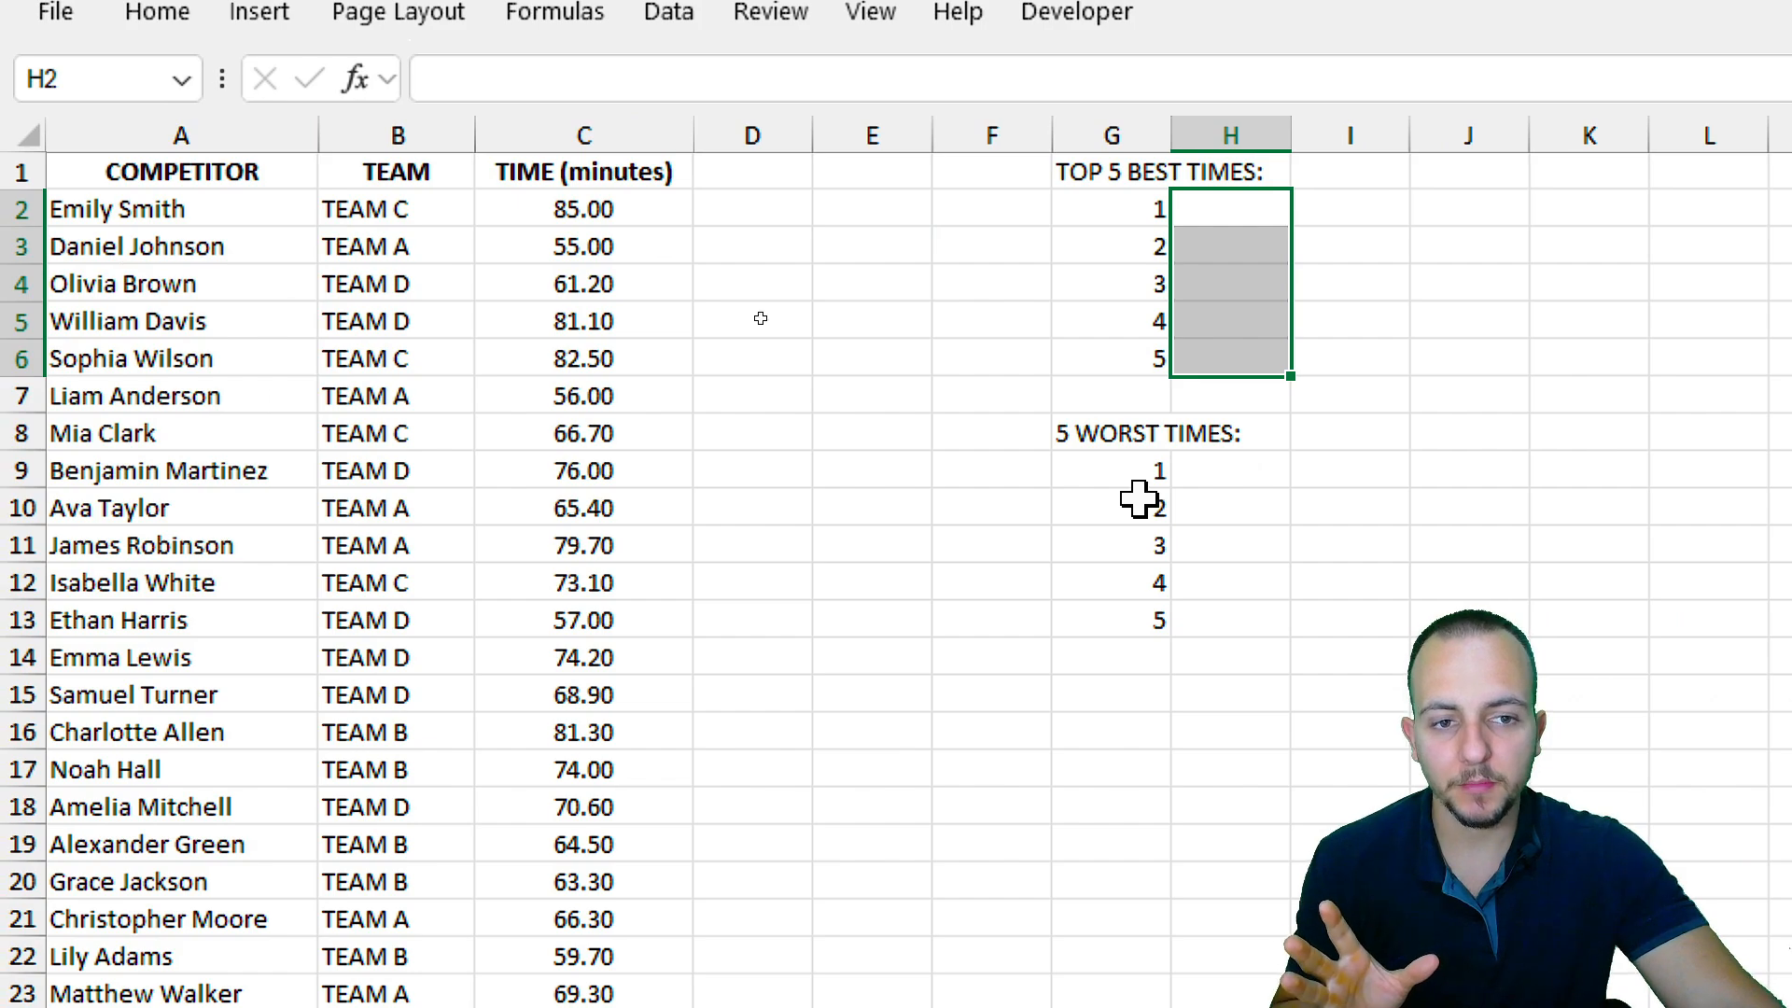
left_click_drag(1233, 478, 1244, 607)
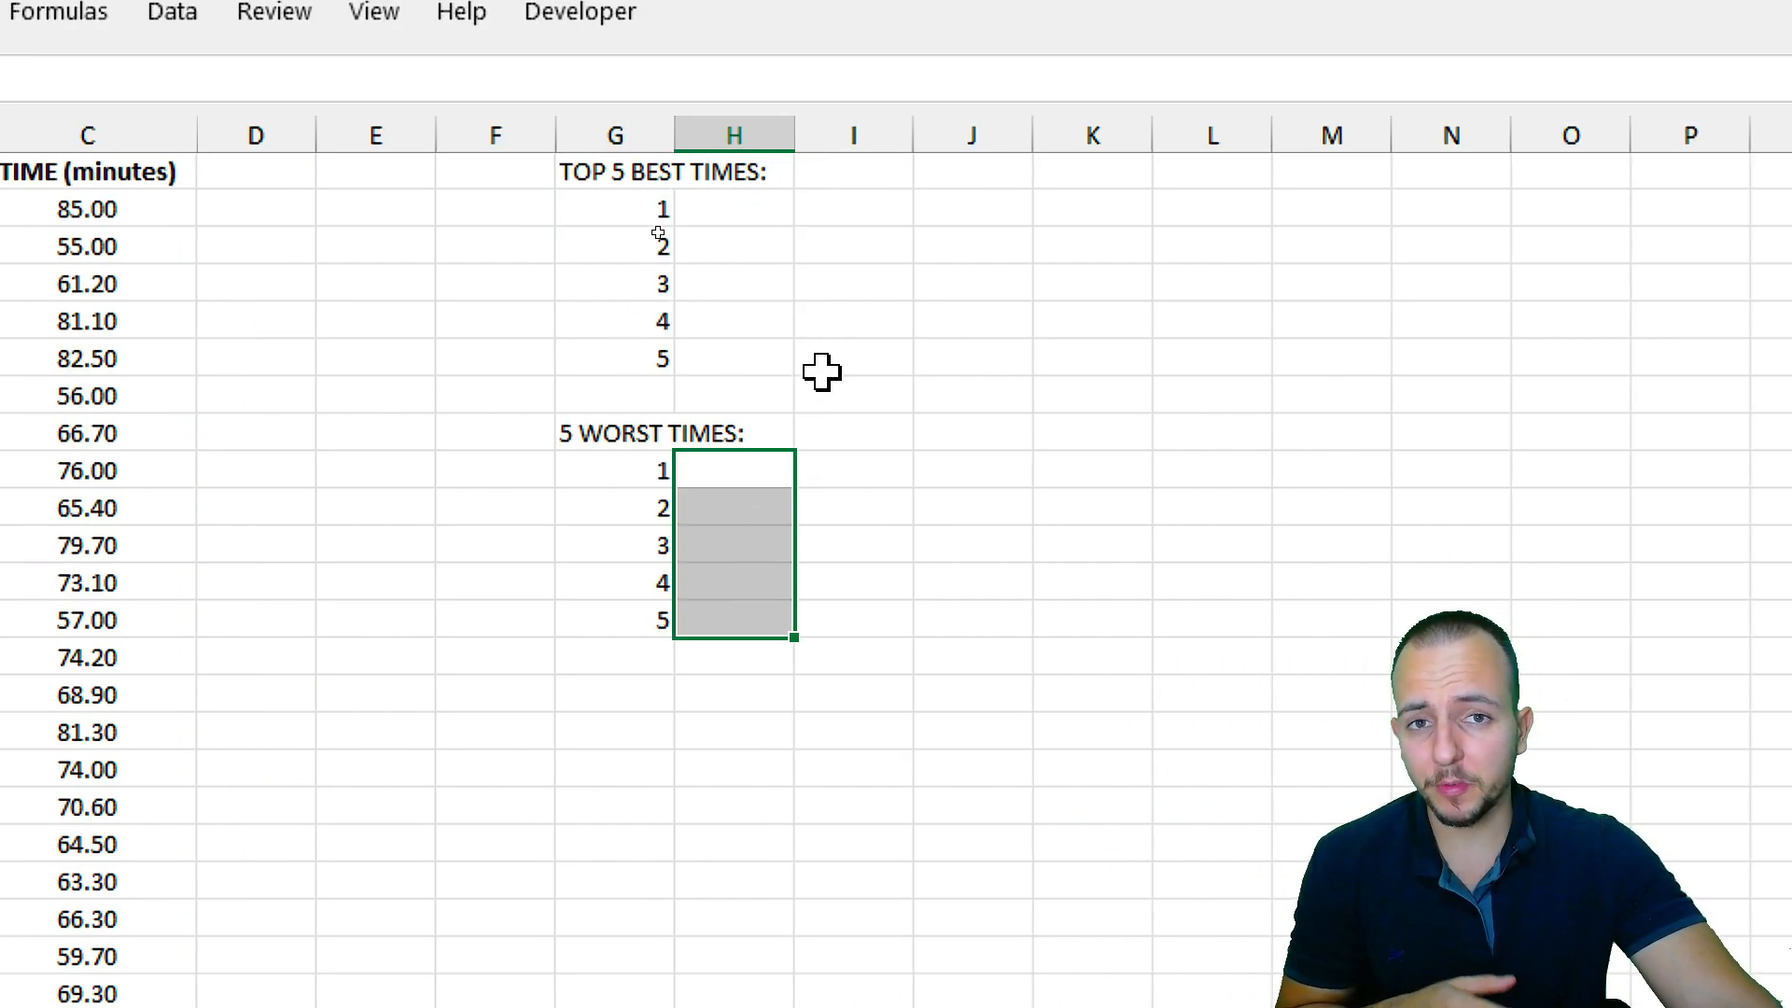
left_click_drag(658, 209, 712, 351)
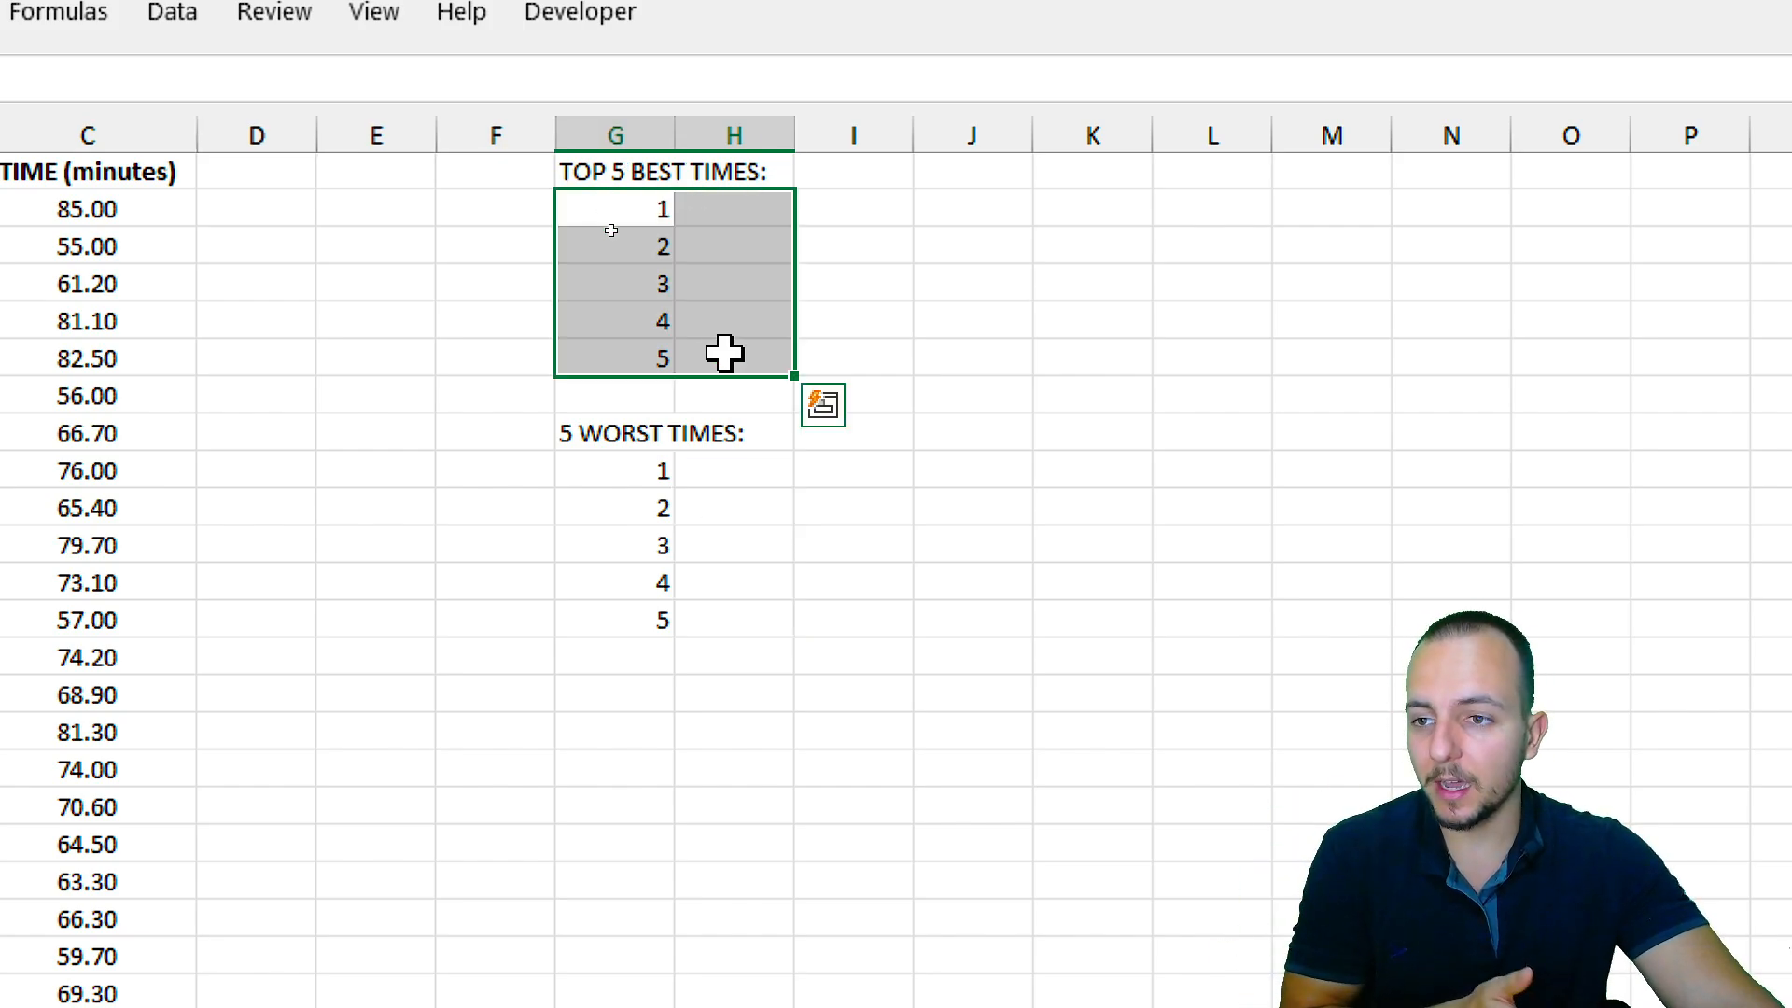
Examine the top 5 best and 5 worst times areas alongside the competitor and time columns.
left_click_drag(557, 479, 675, 598)
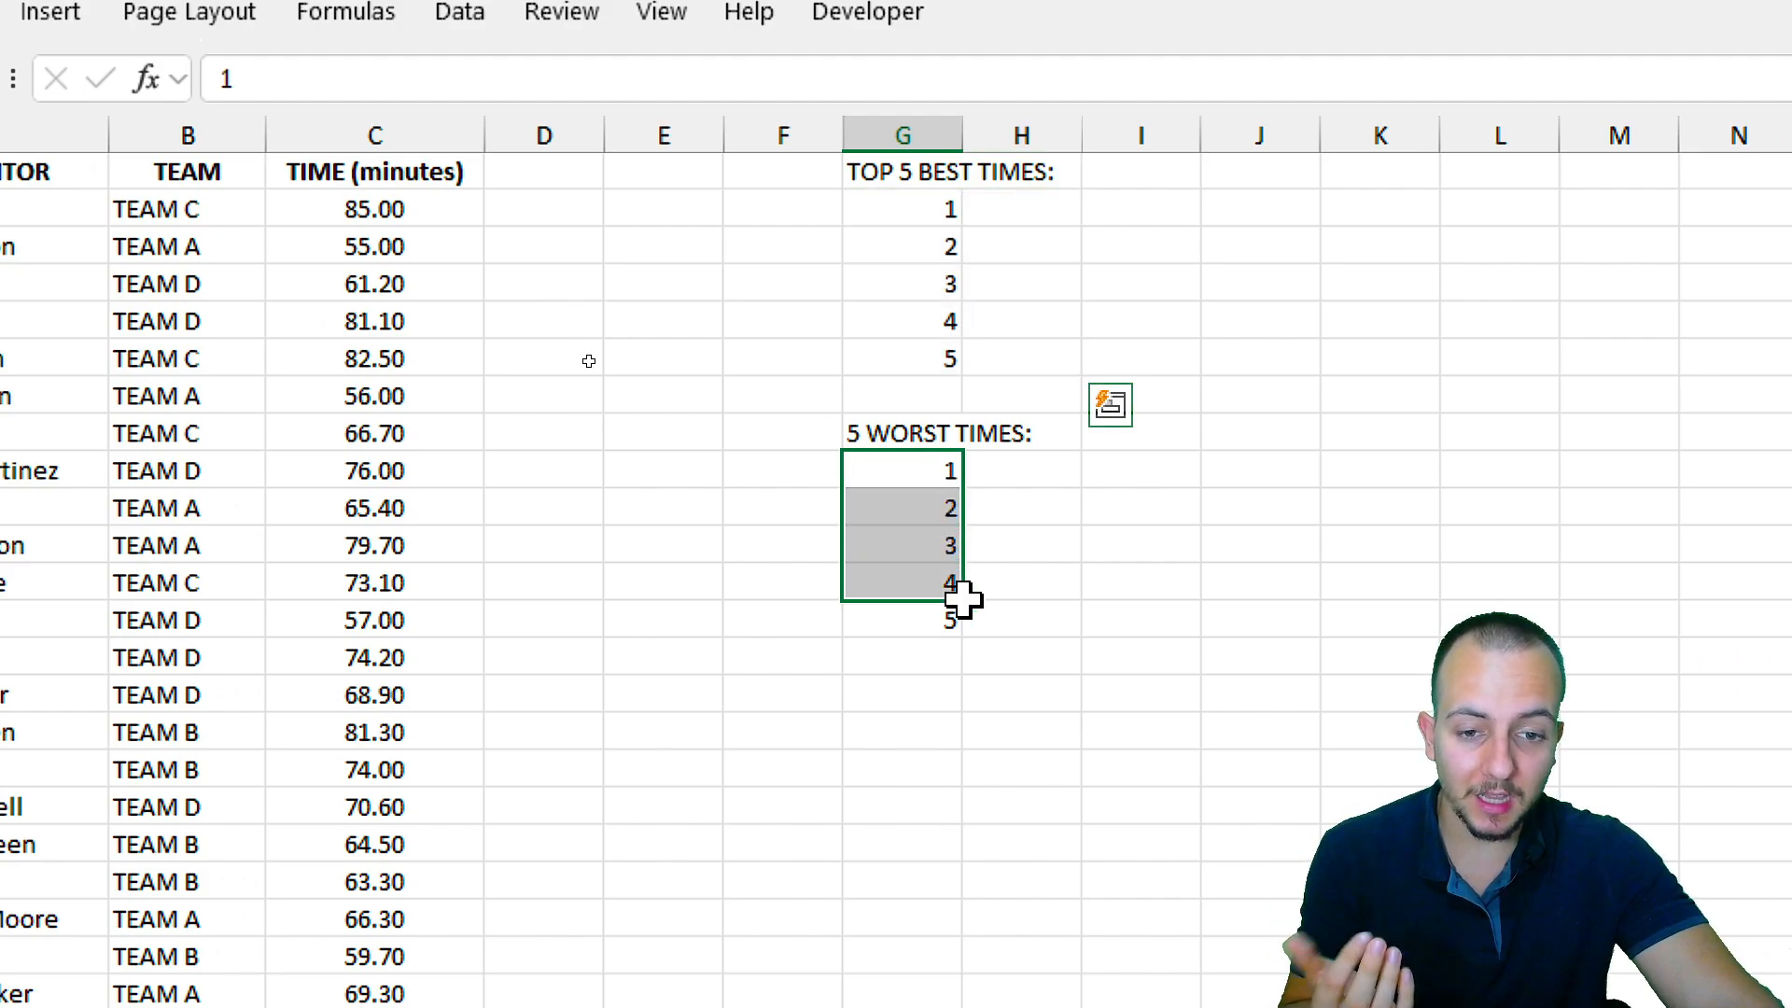
left_click_drag(963, 600, 972, 620)
left_click_drag(1140, 215, 1151, 352)
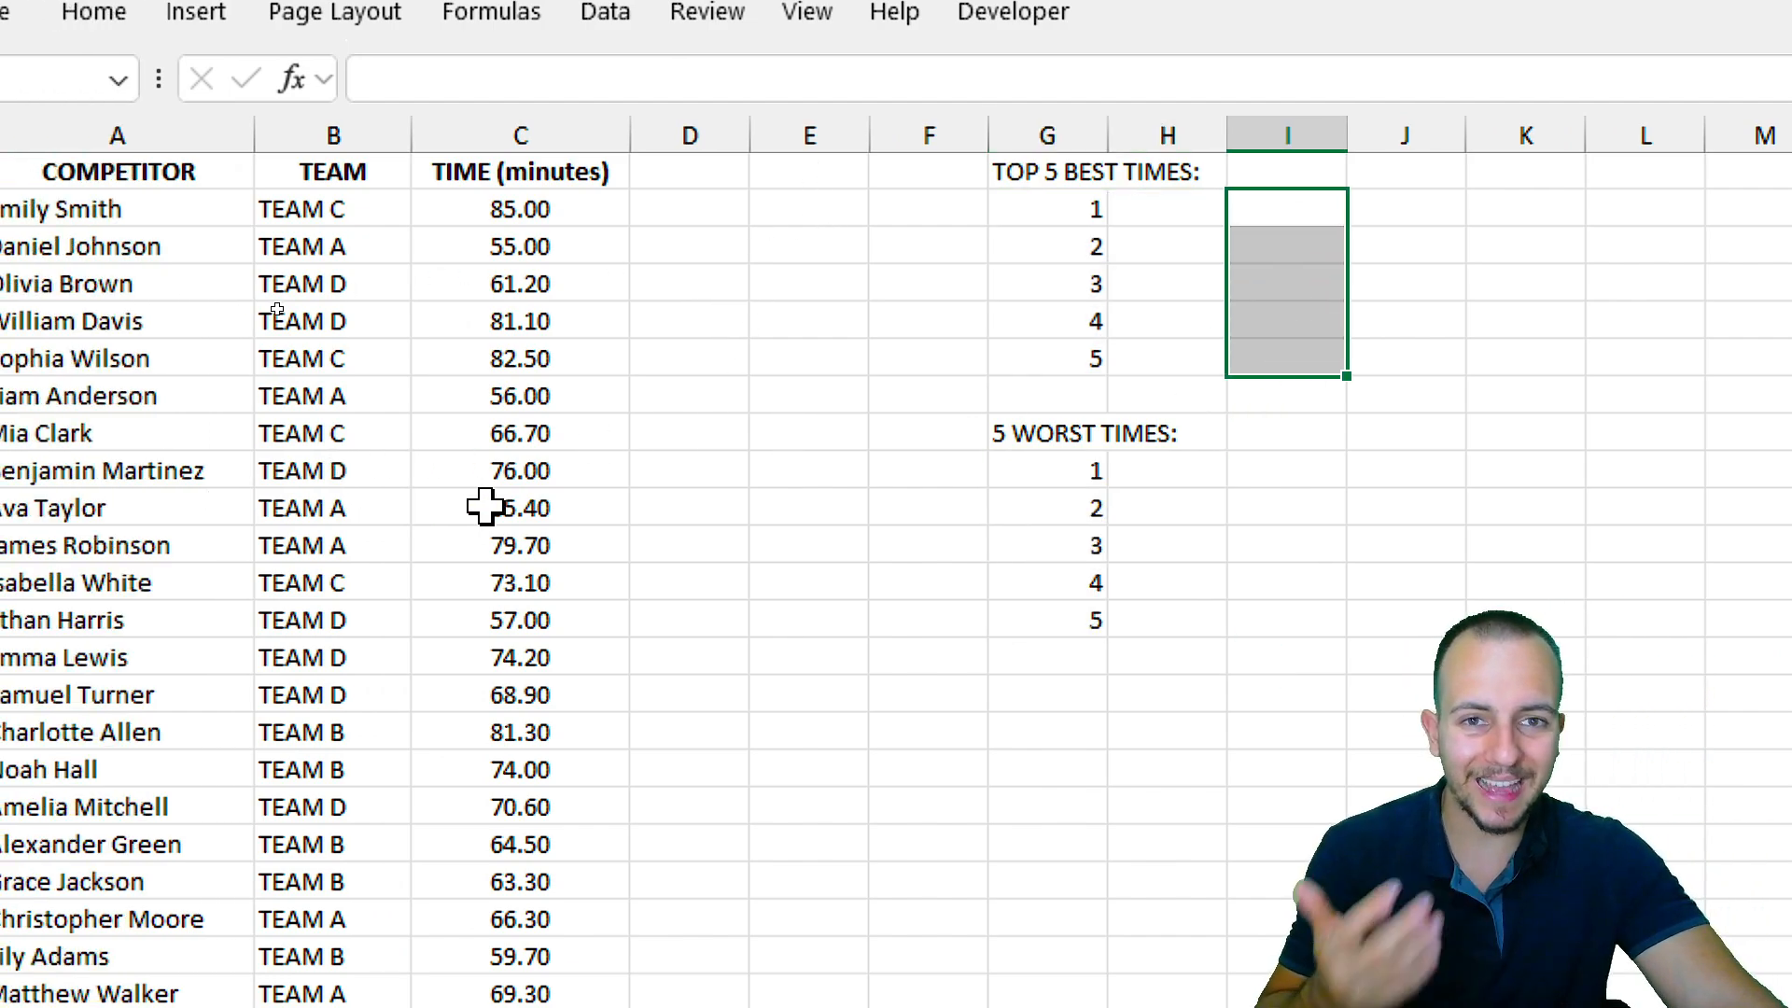
left_click(542, 130)
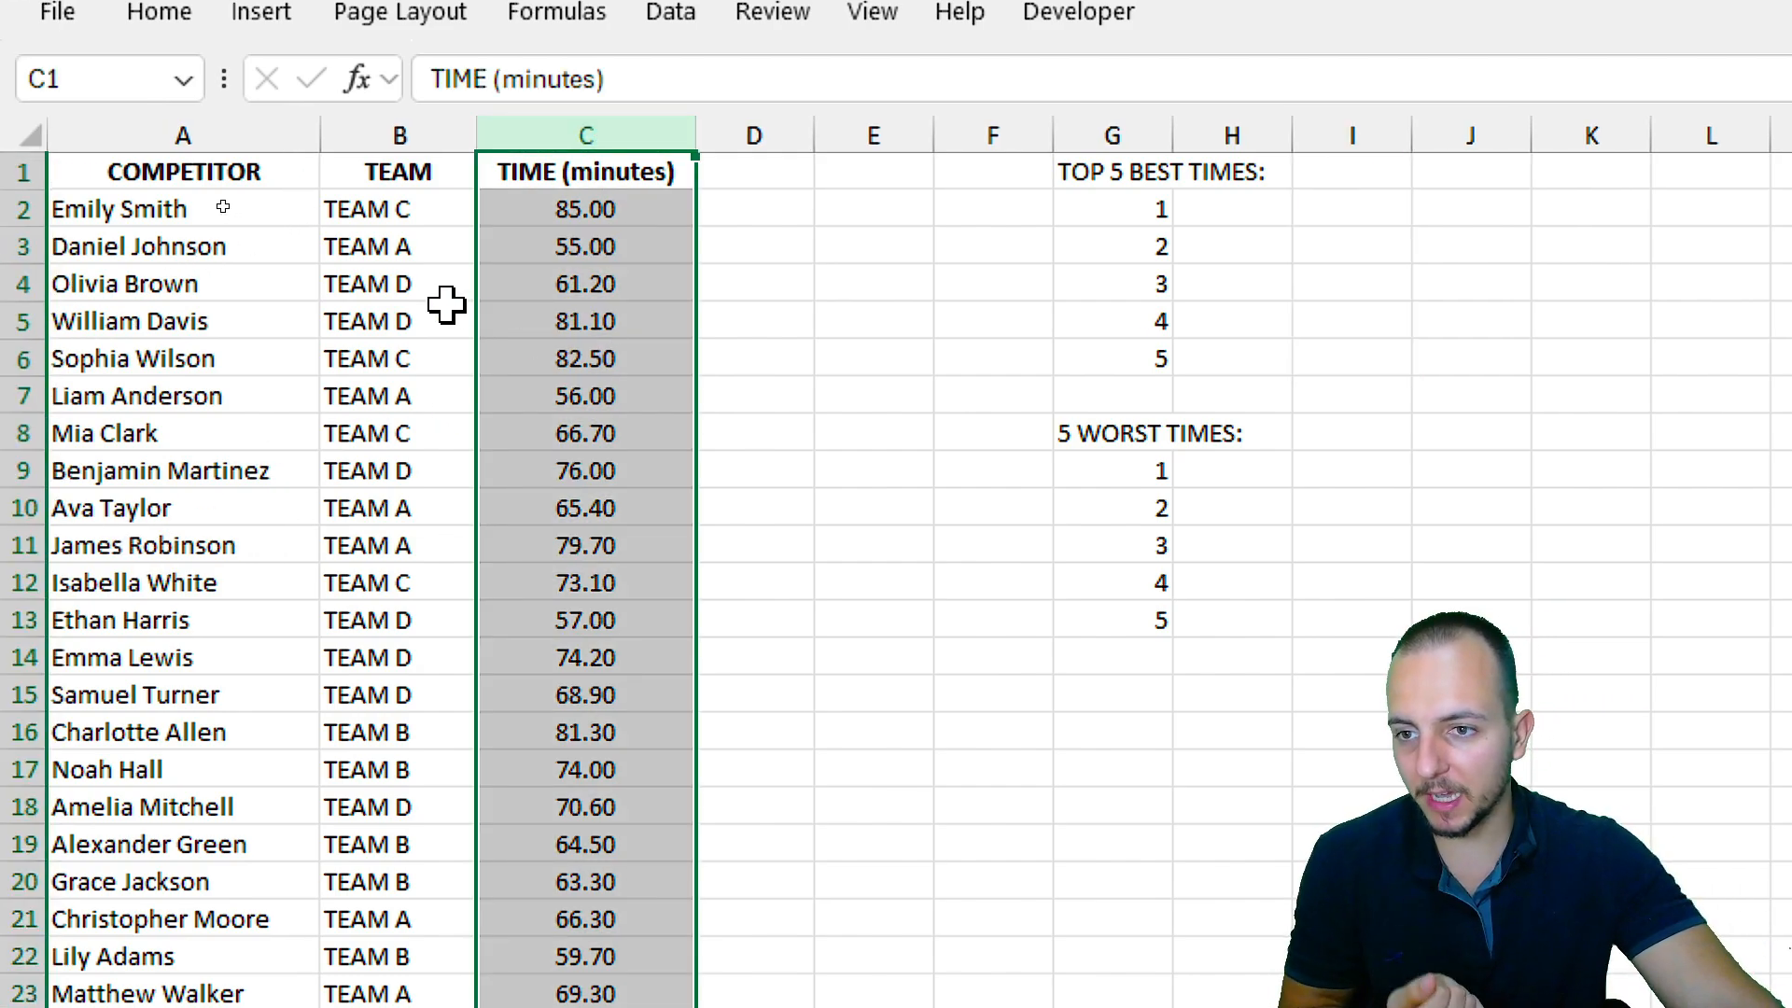
left_click(181, 129)
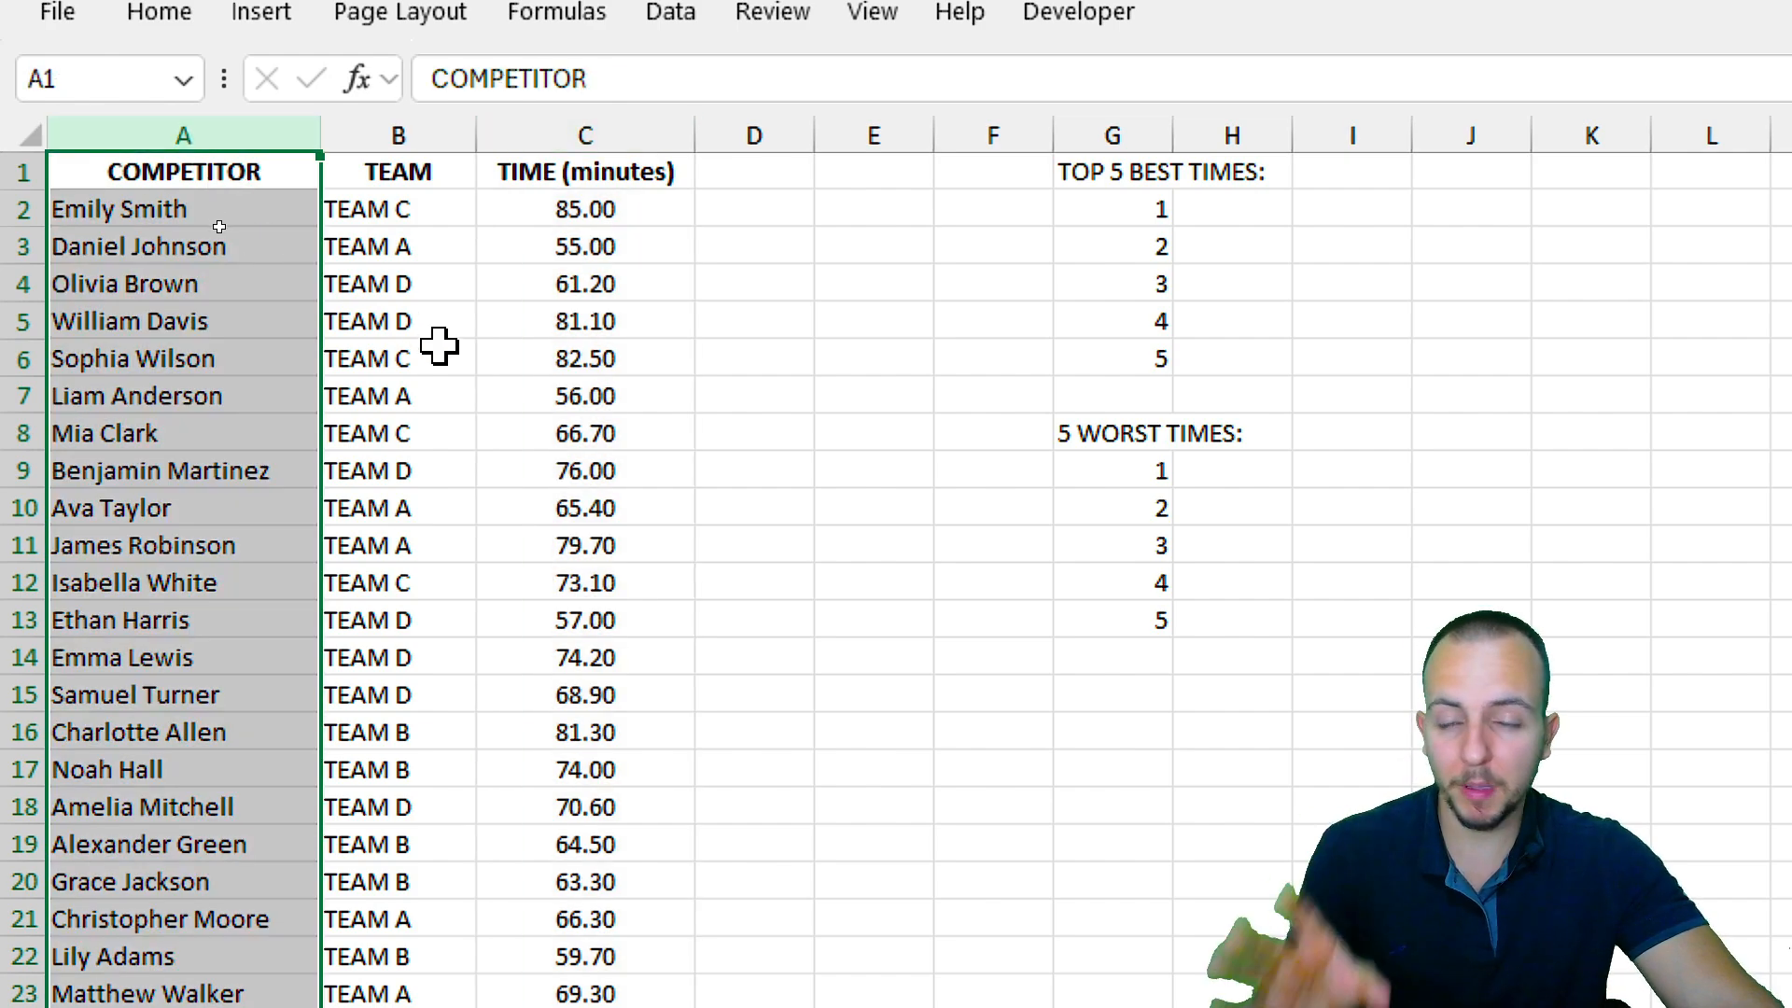
left_click(1255, 206)
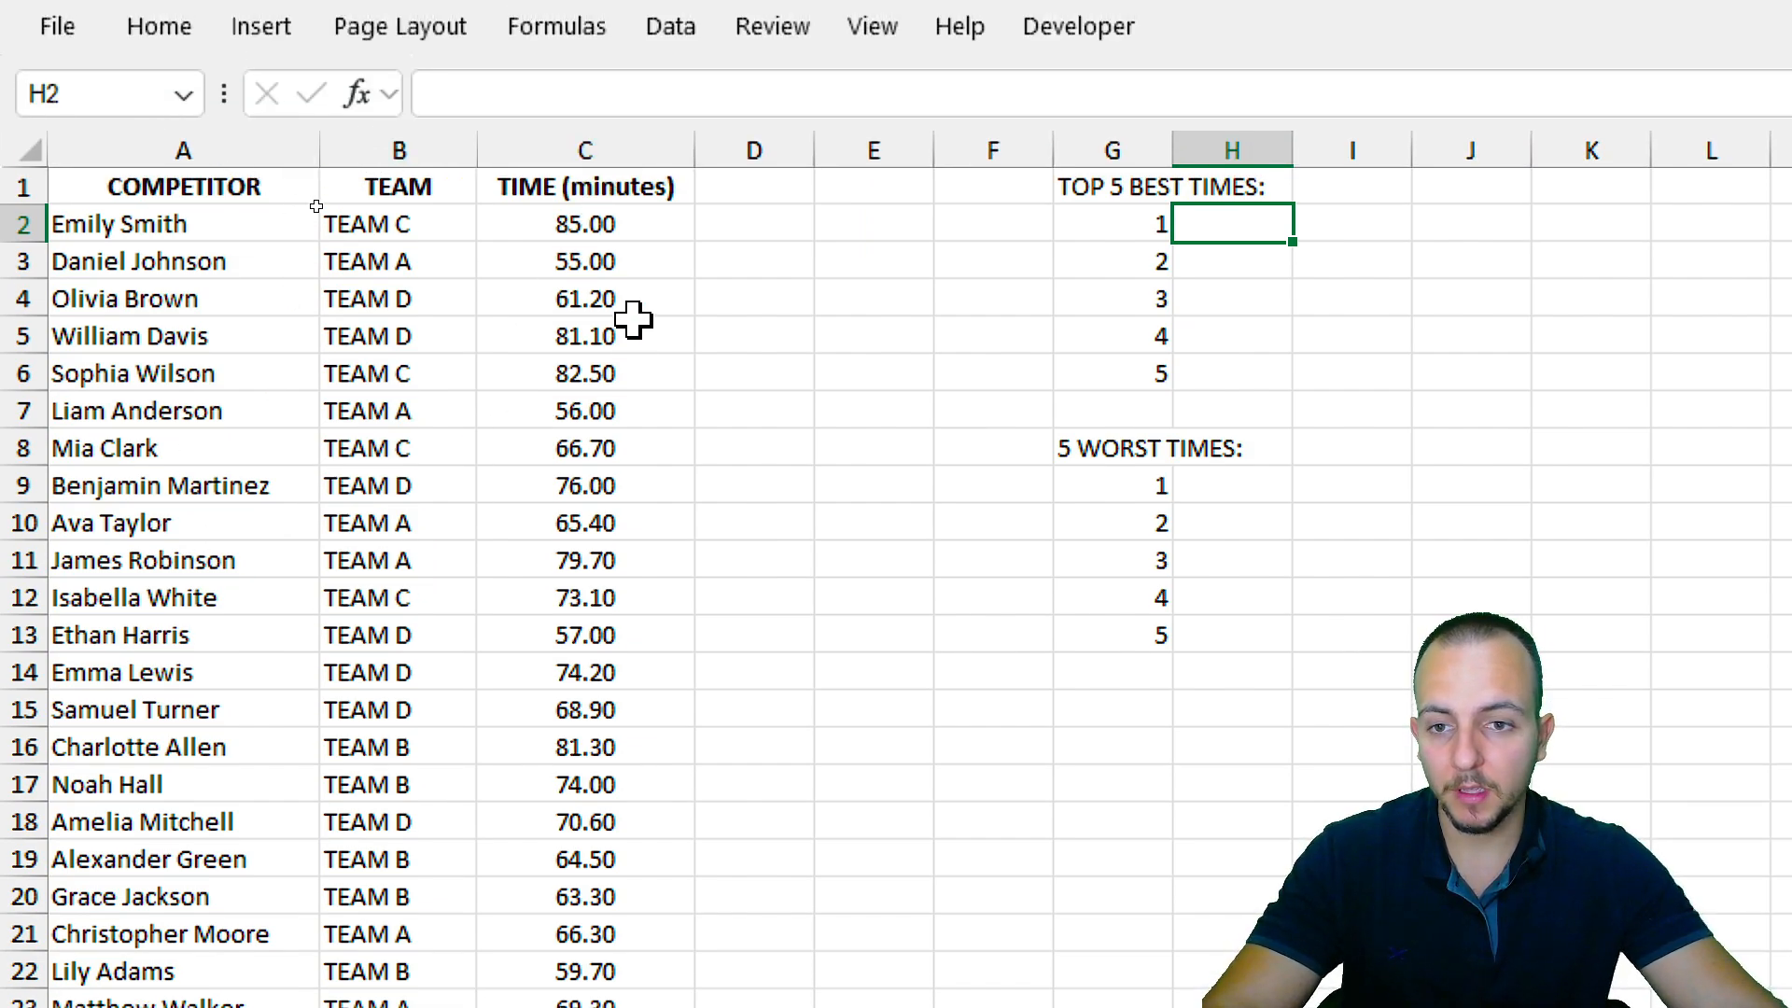
left_click_drag(632, 228, 632, 575)
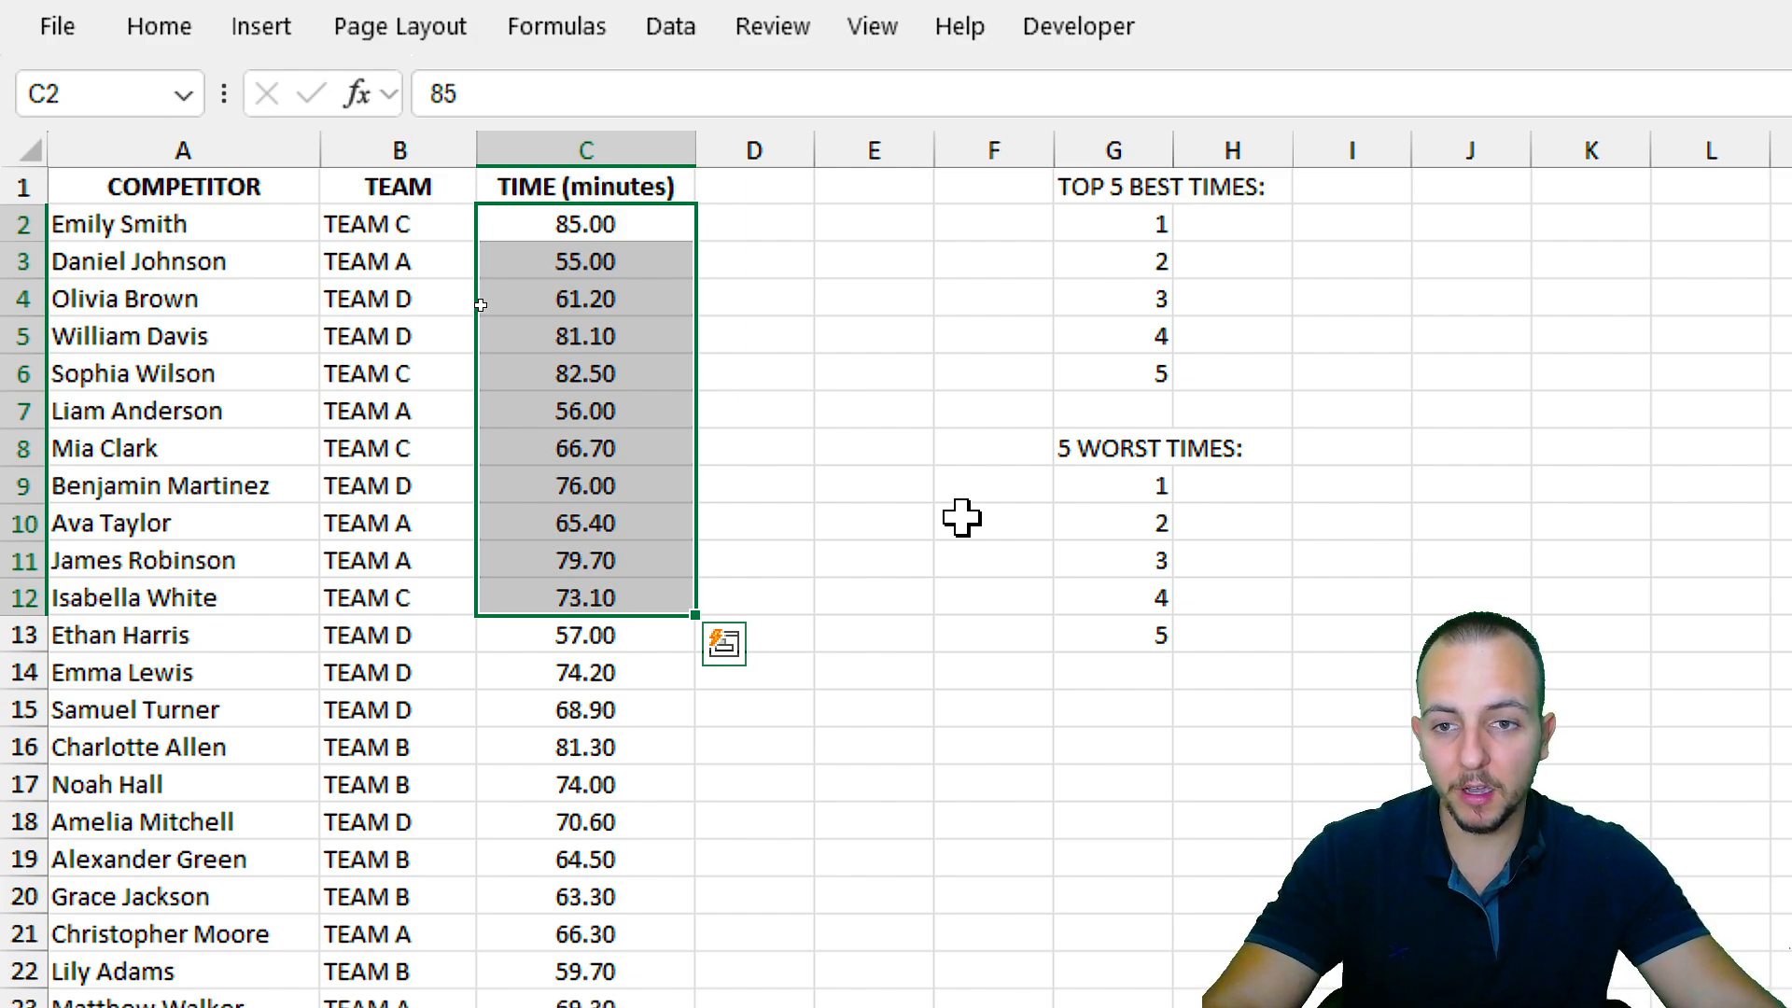
Begin a SMALL formula in H2 for the best time, using the whole time column C:C as the array.
left_click(1232, 229)
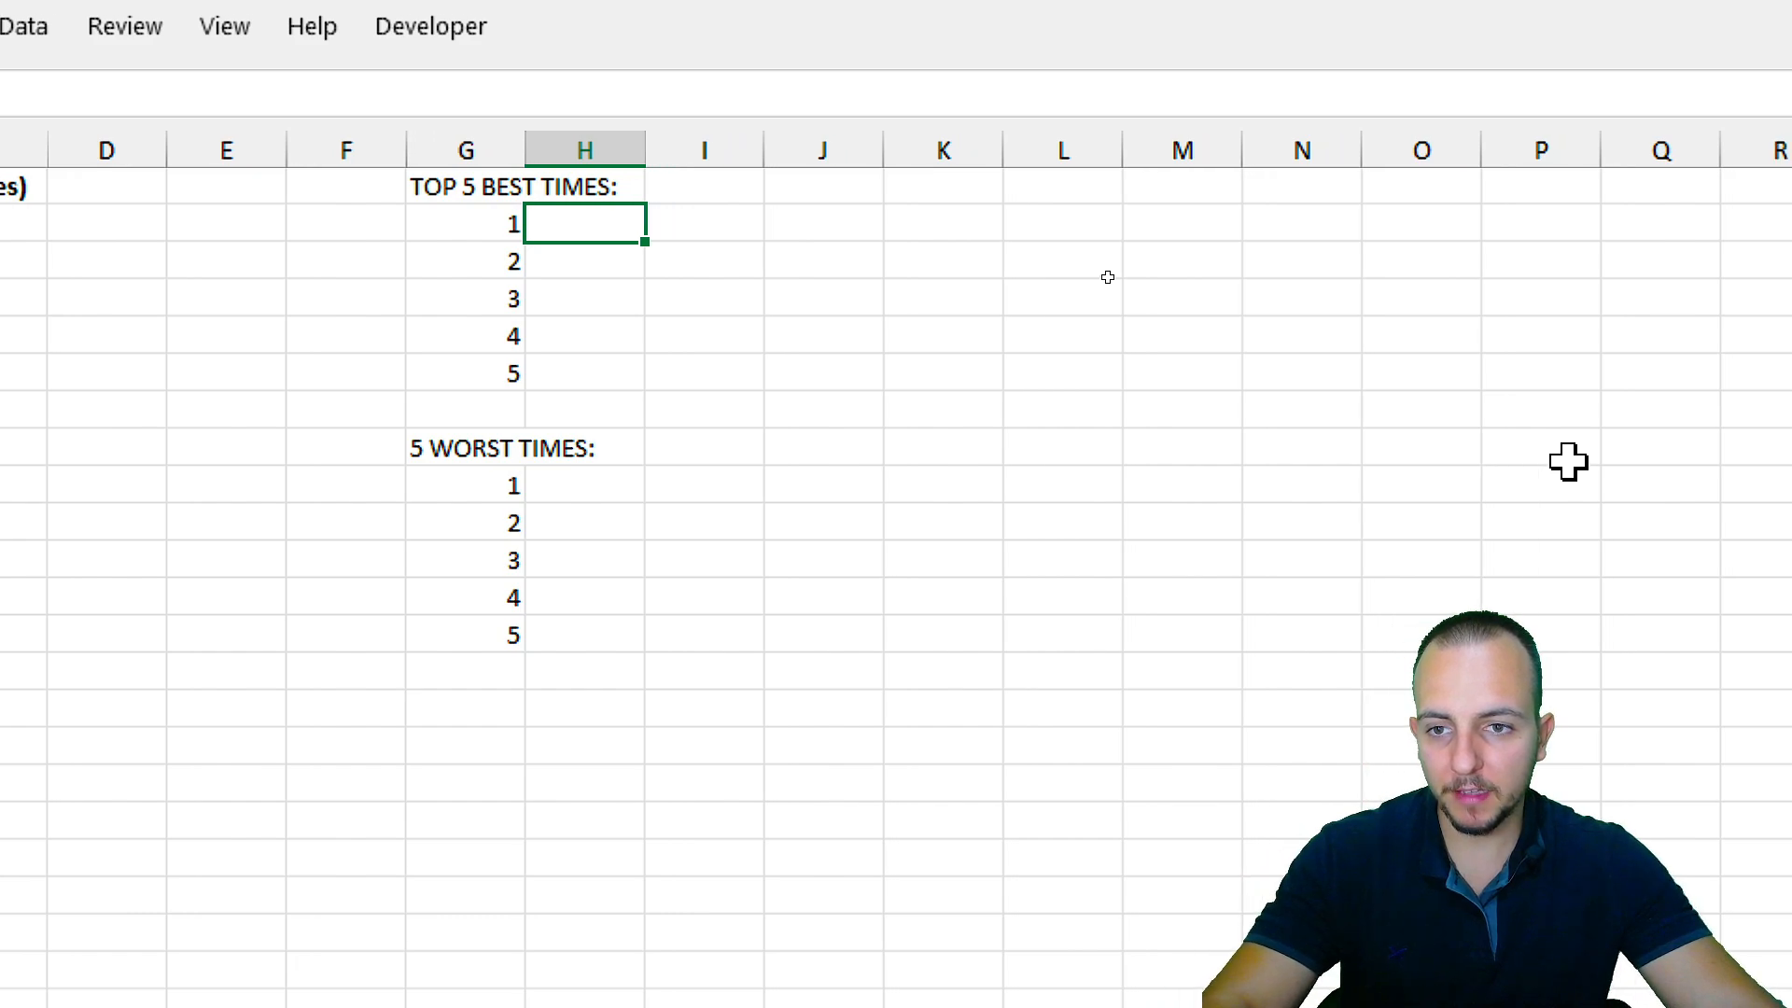
type("smal")
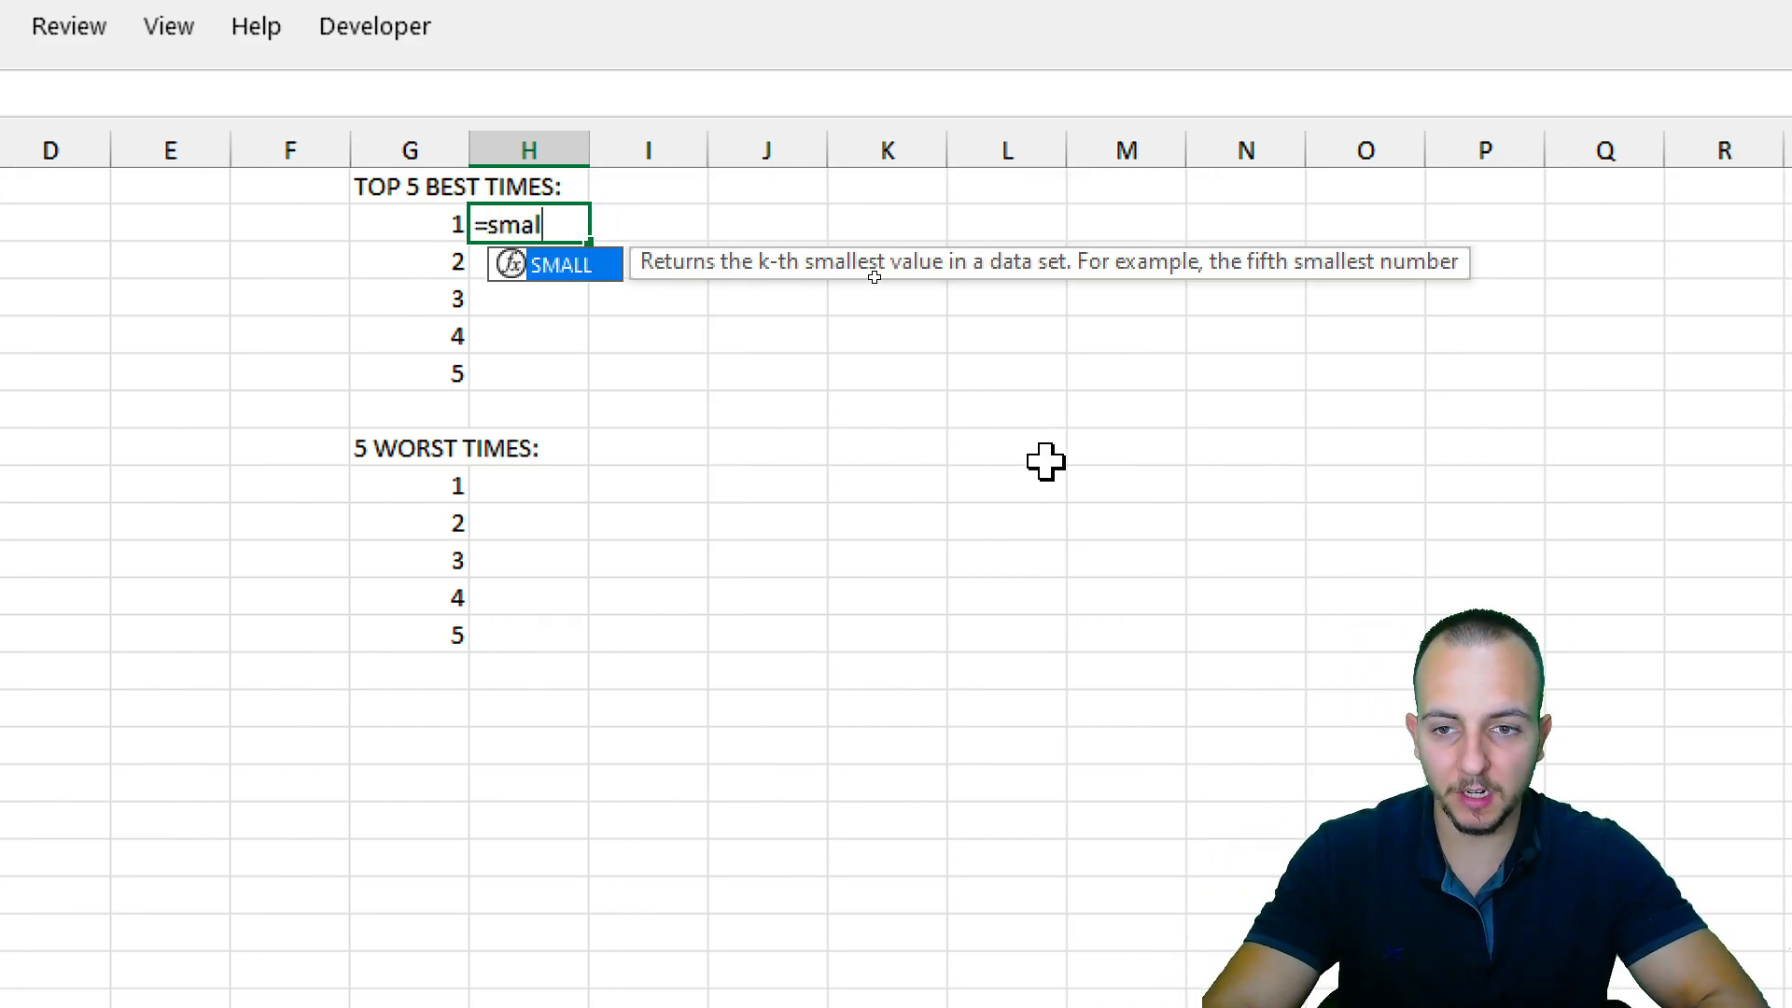
key("Tab")
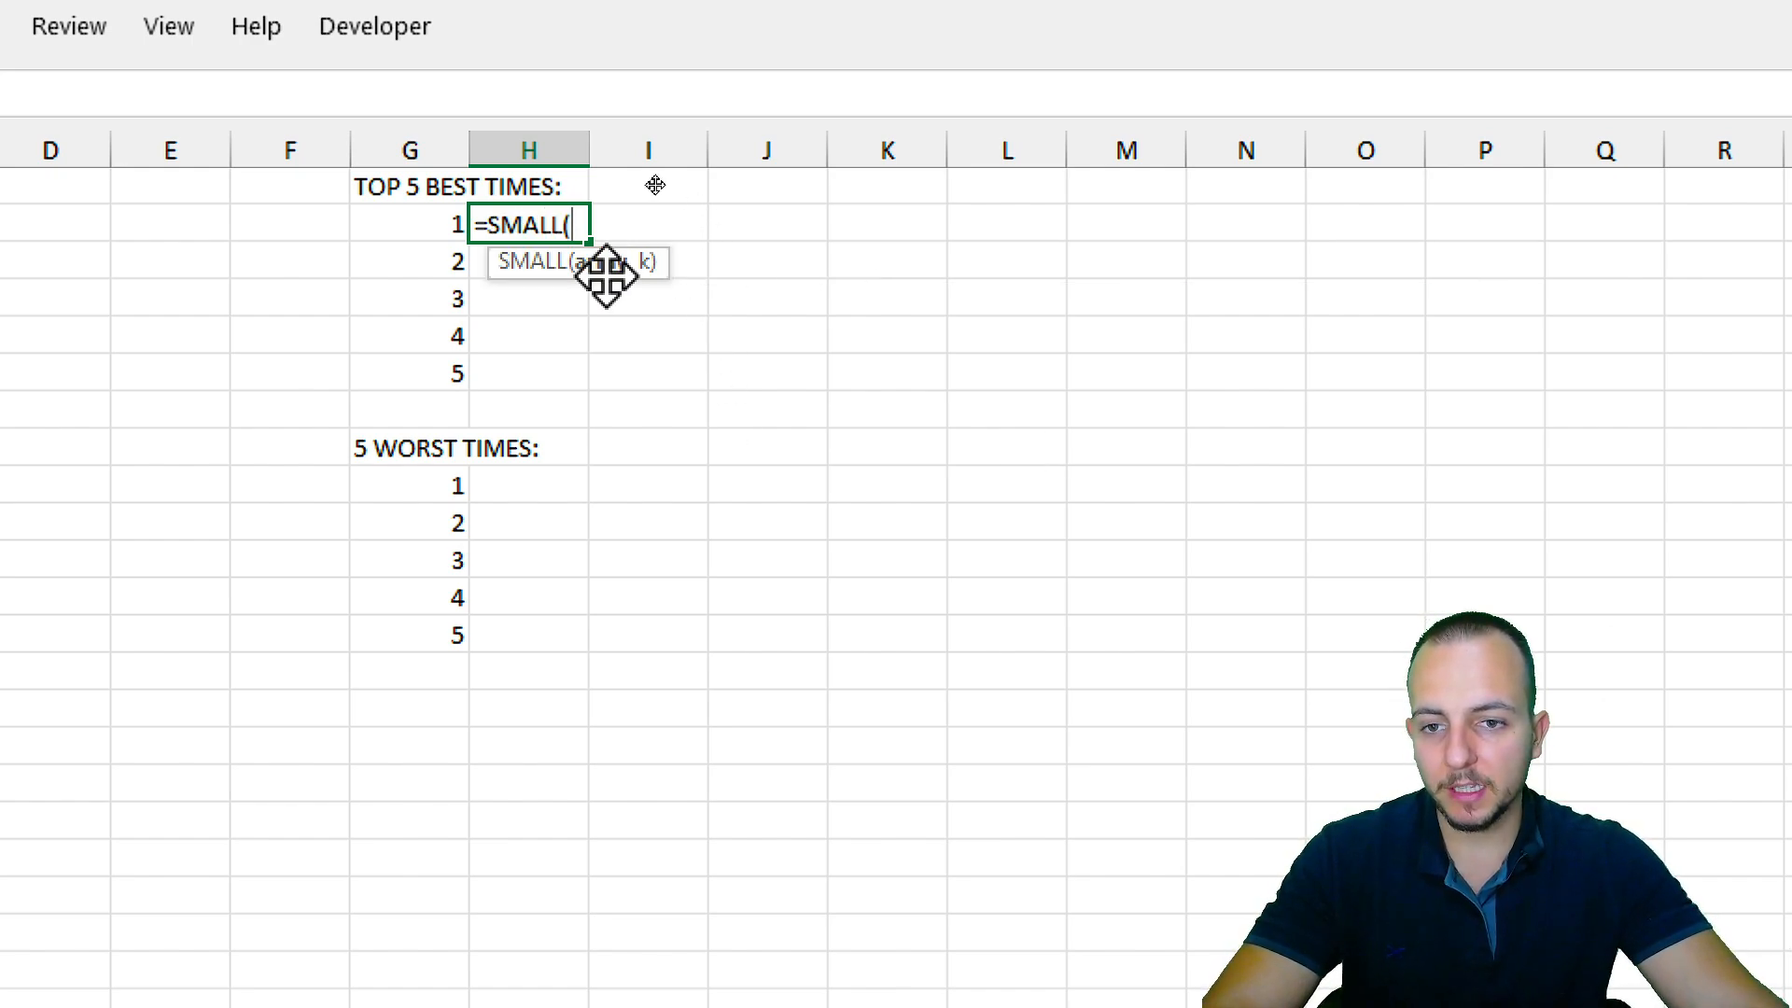
left_click_drag(523, 298, 539, 735)
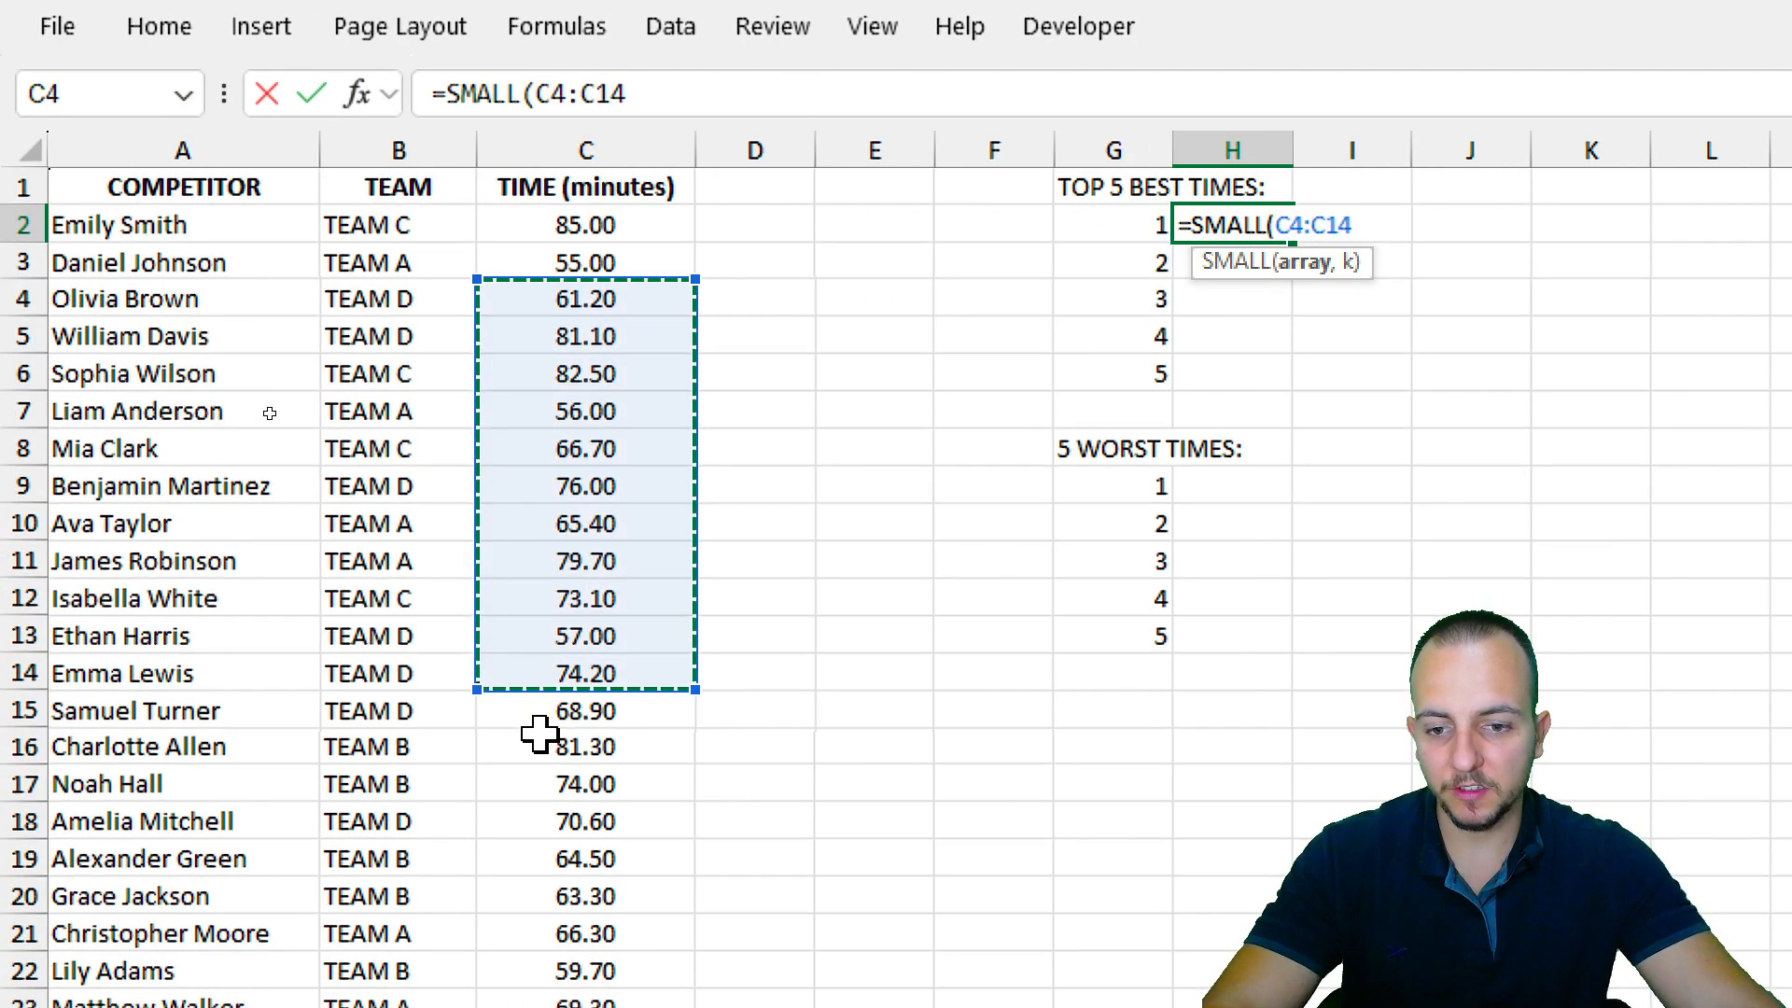
left_click(628, 150)
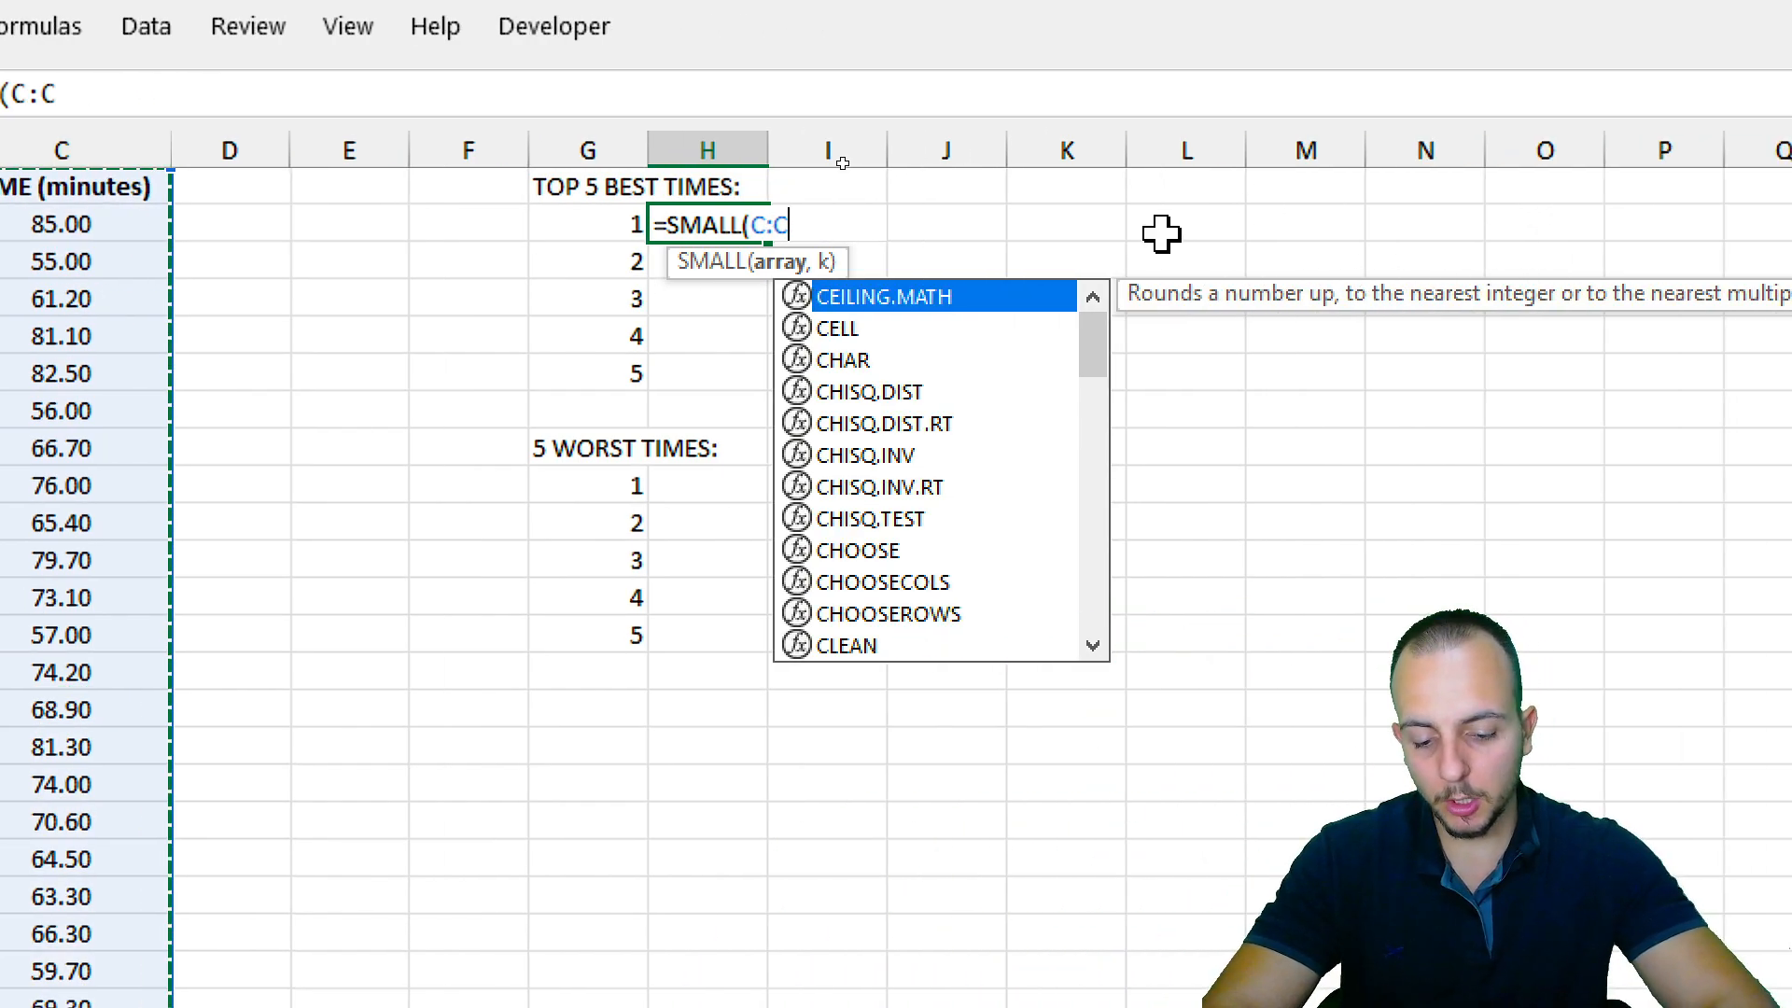
type(",")
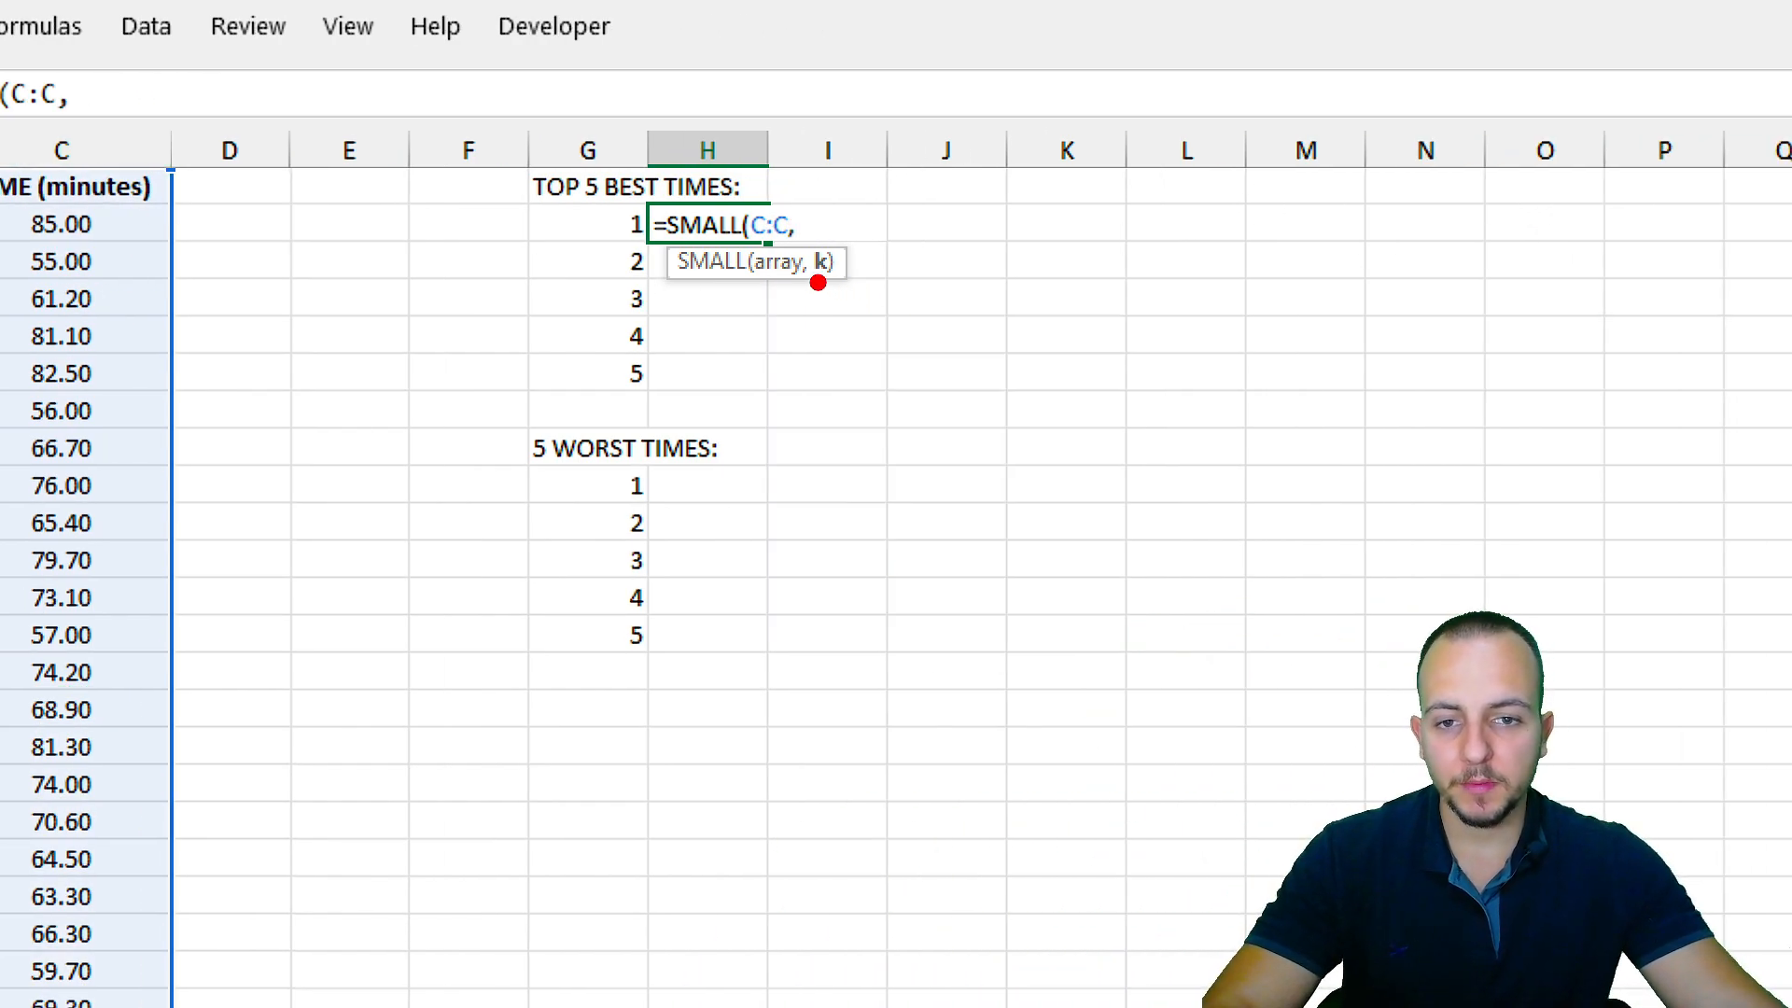
left_click_drag(818, 282, 927, 447)
left_click_drag(789, 228, 854, 280)
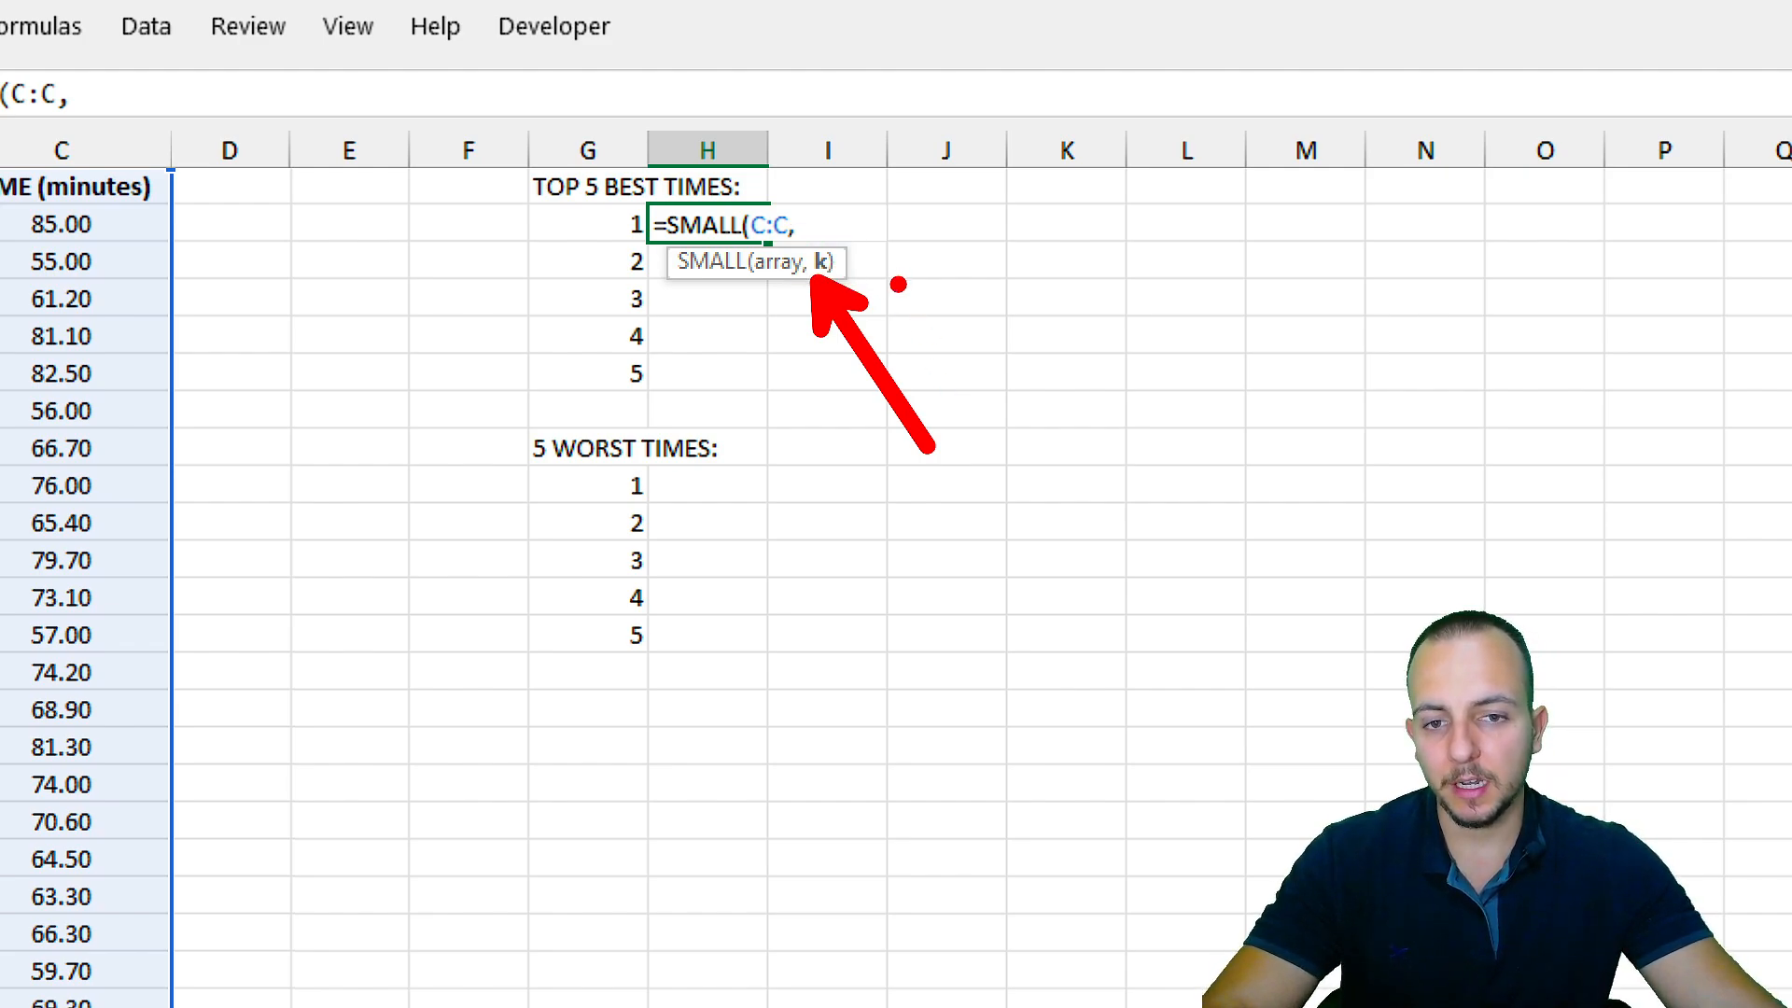
mouse_move(1034, 297)
left_mouse_down()
mouse_move(1108, 435)
mouse_move(989, 460)
left_mouse_up()
left_click_drag(961, 285, 1090, 378)
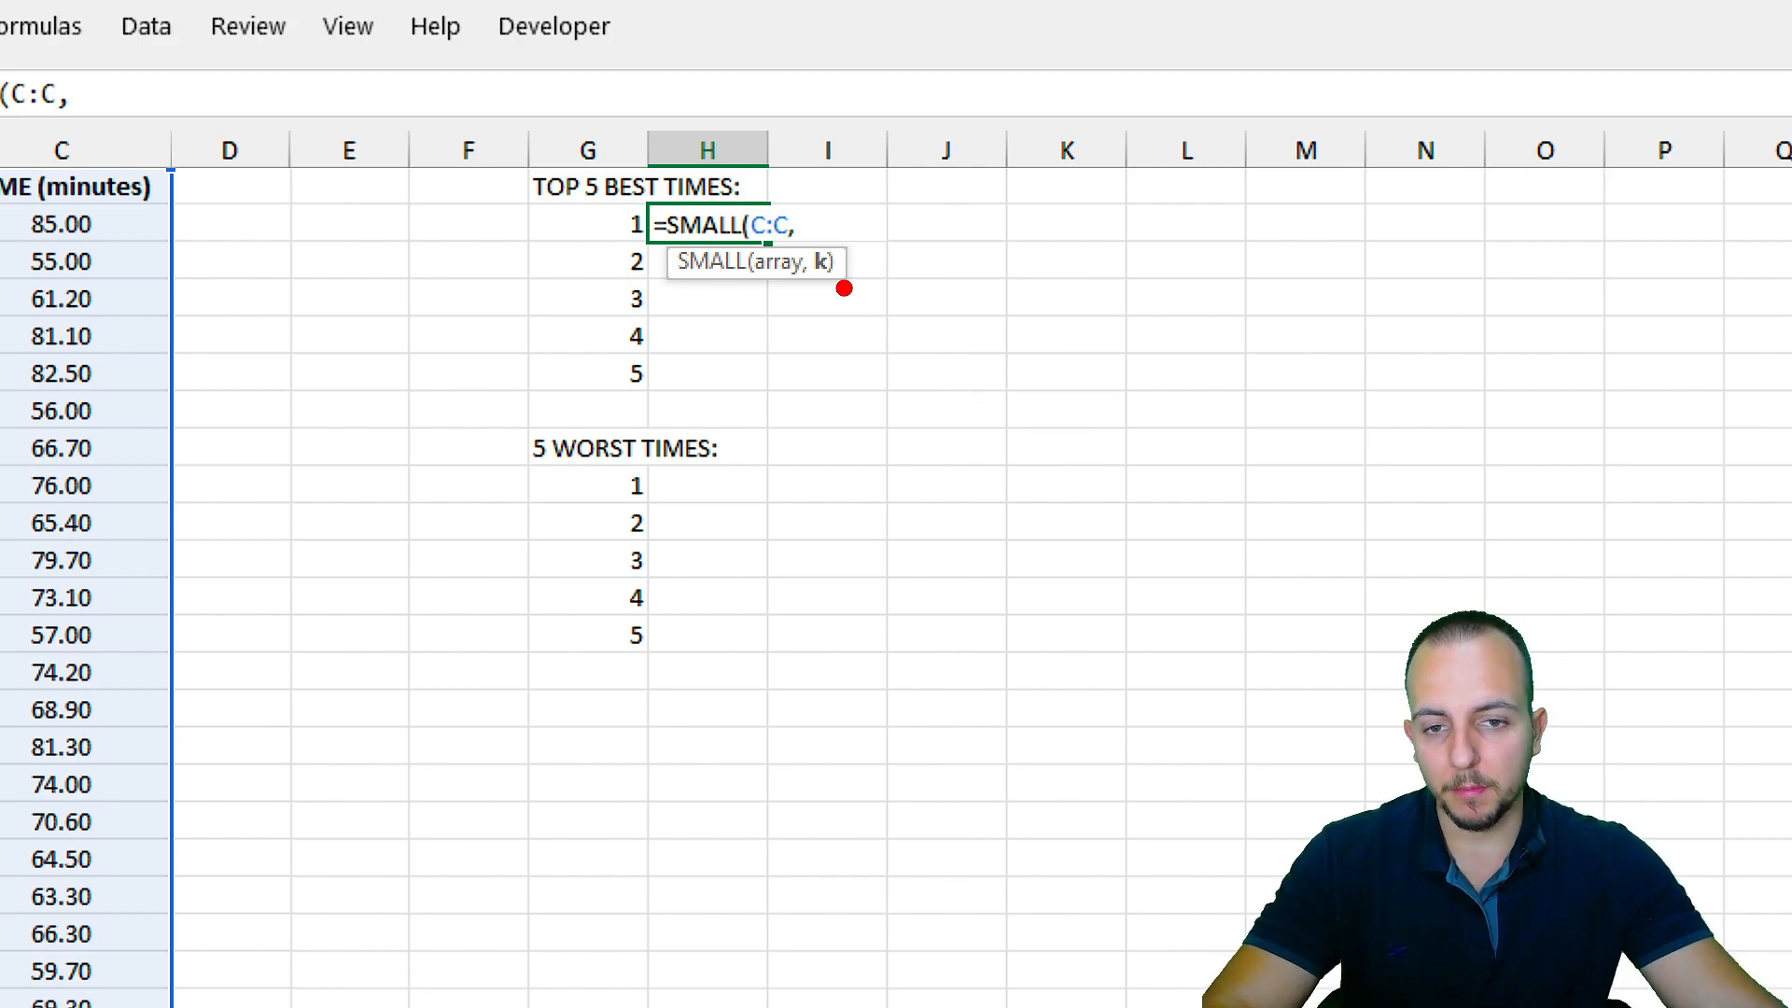
left_click_drag(804, 296, 881, 420)
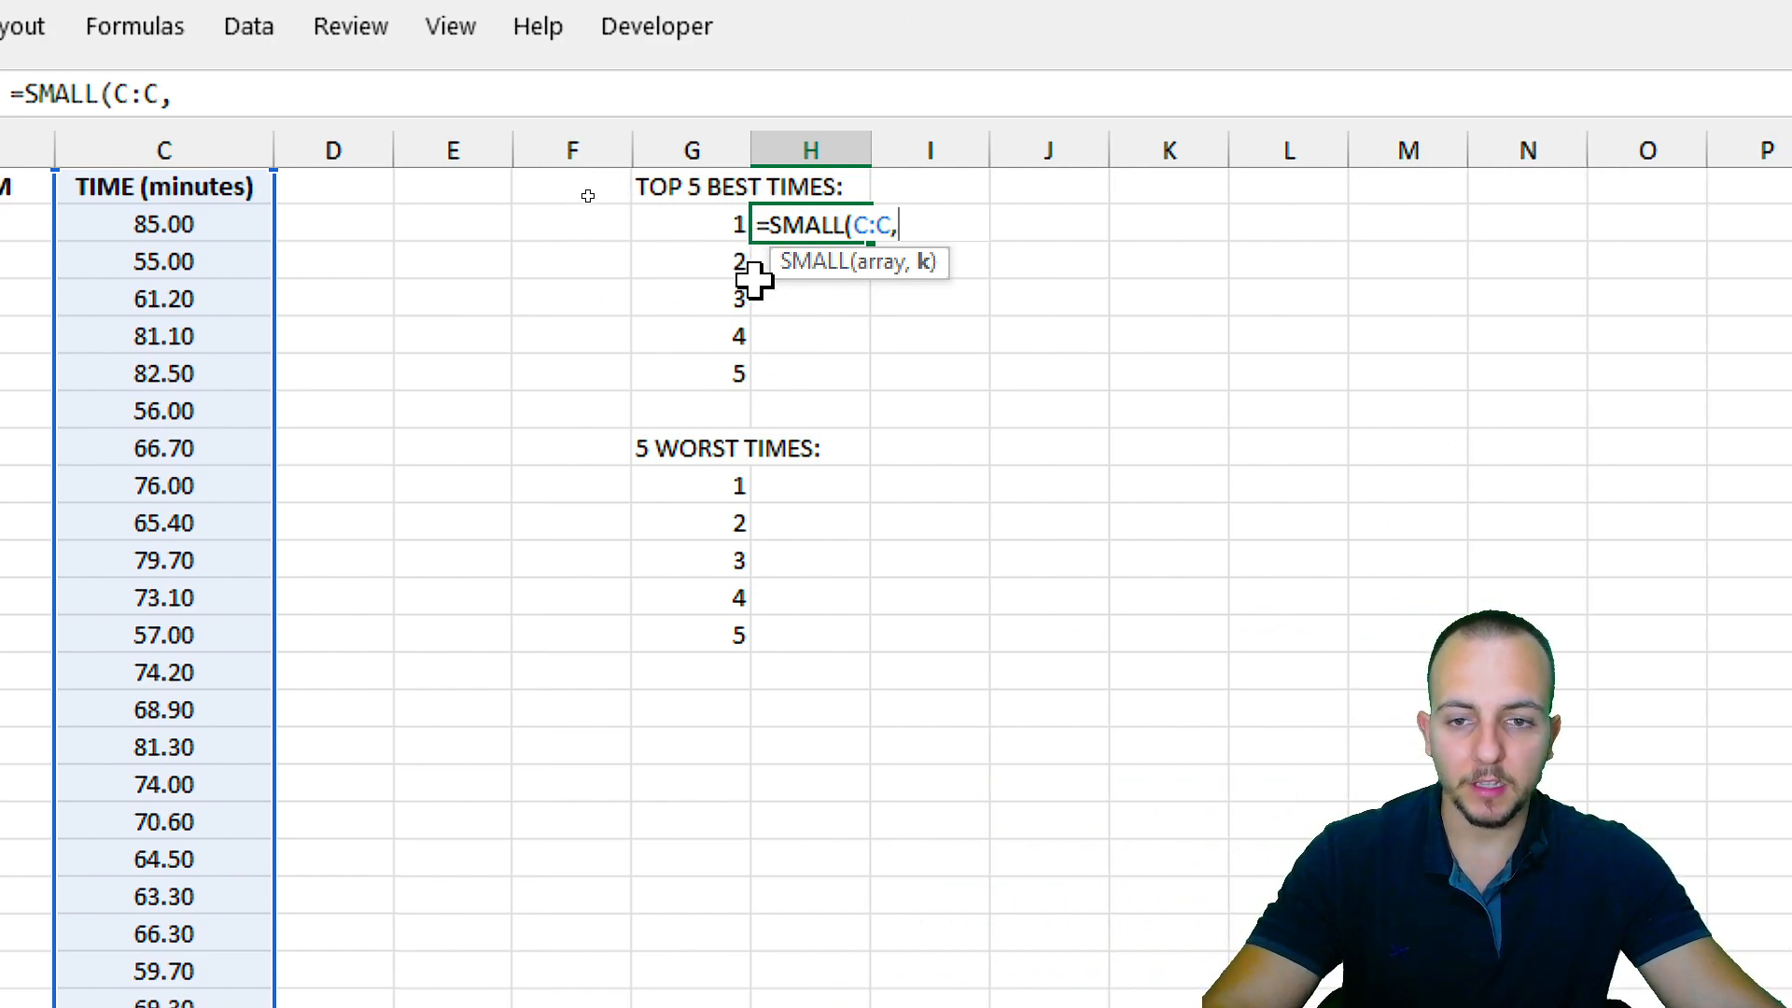
Complete the H2 formula with rank cell G2 as the k argument, making it =SMALL(C:C,G2).
left_click(708, 224)
left_click(691, 269)
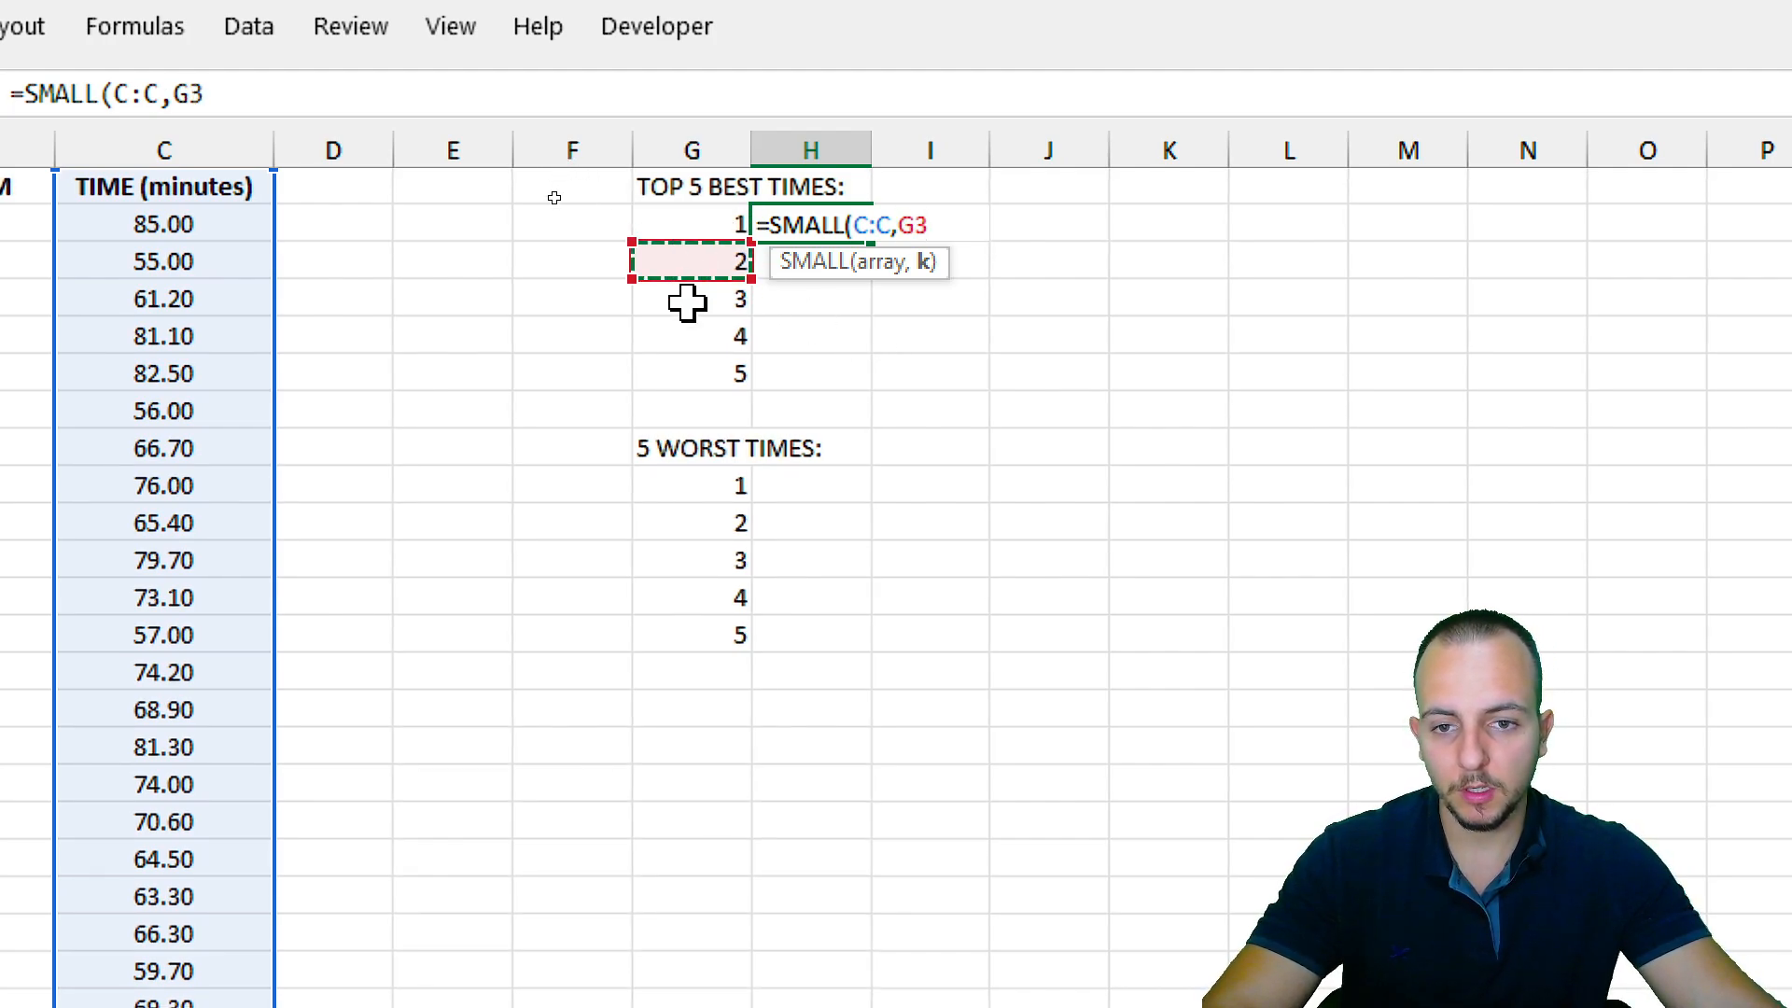
left_click(689, 300)
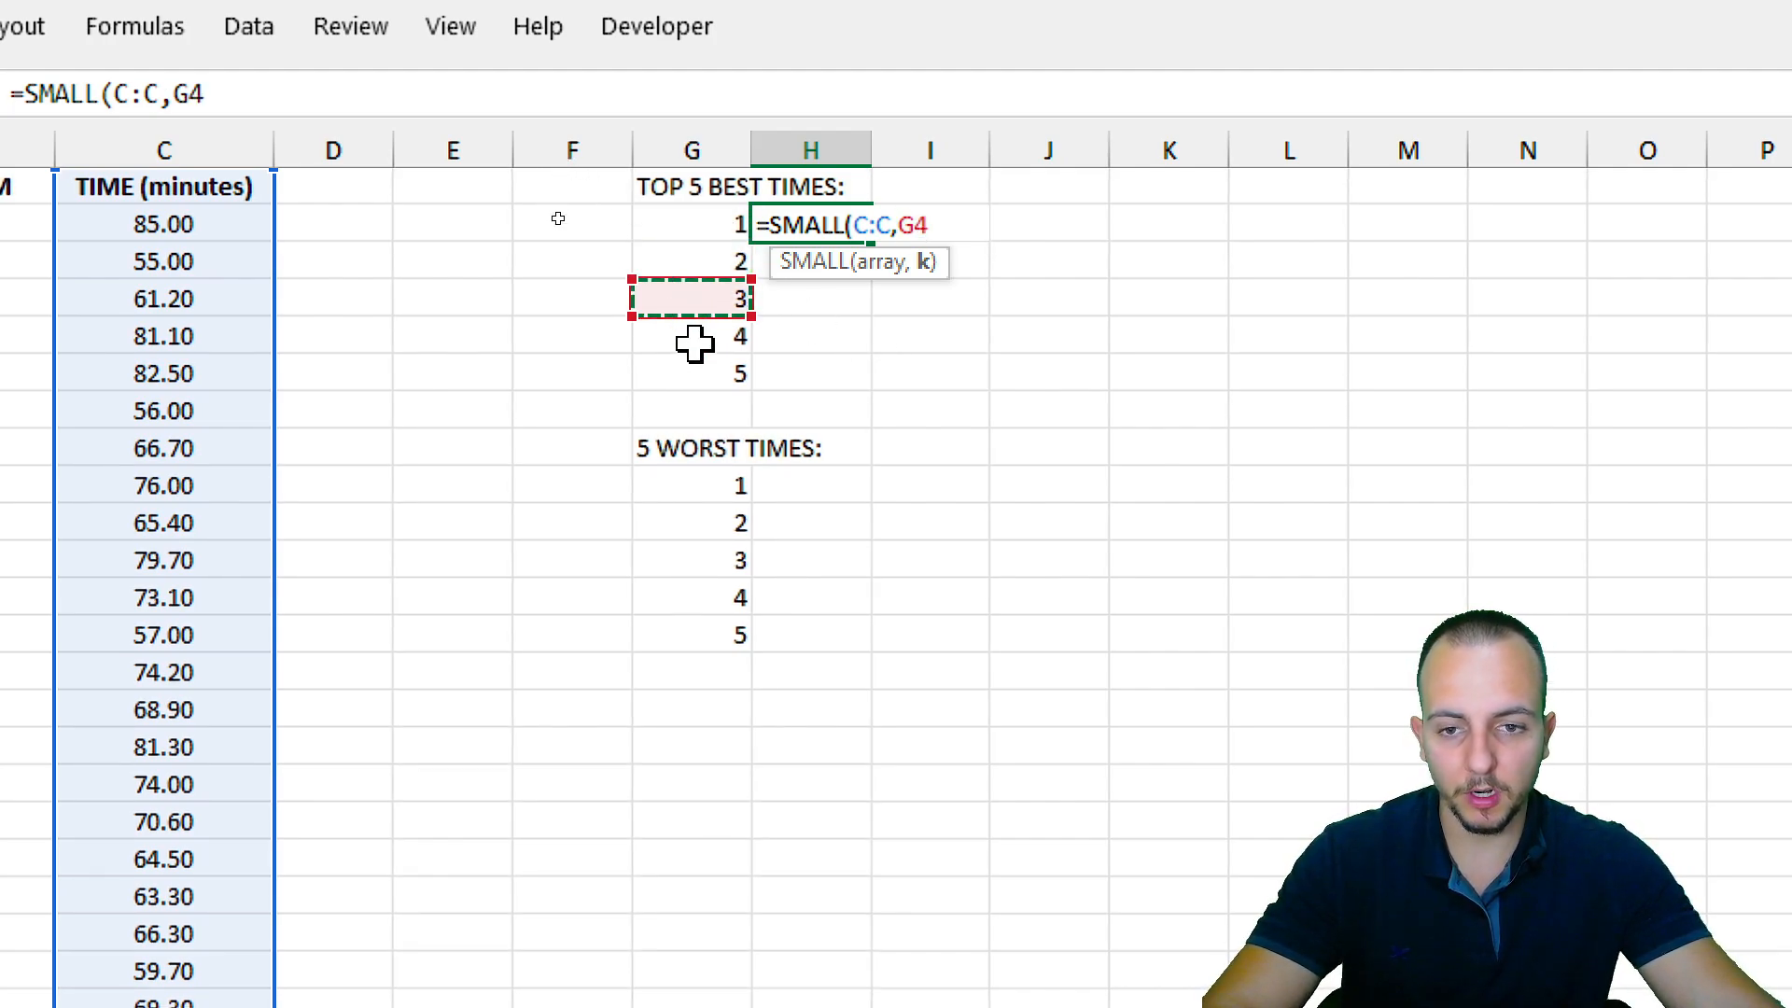
left_click(679, 224)
left_click(679, 264)
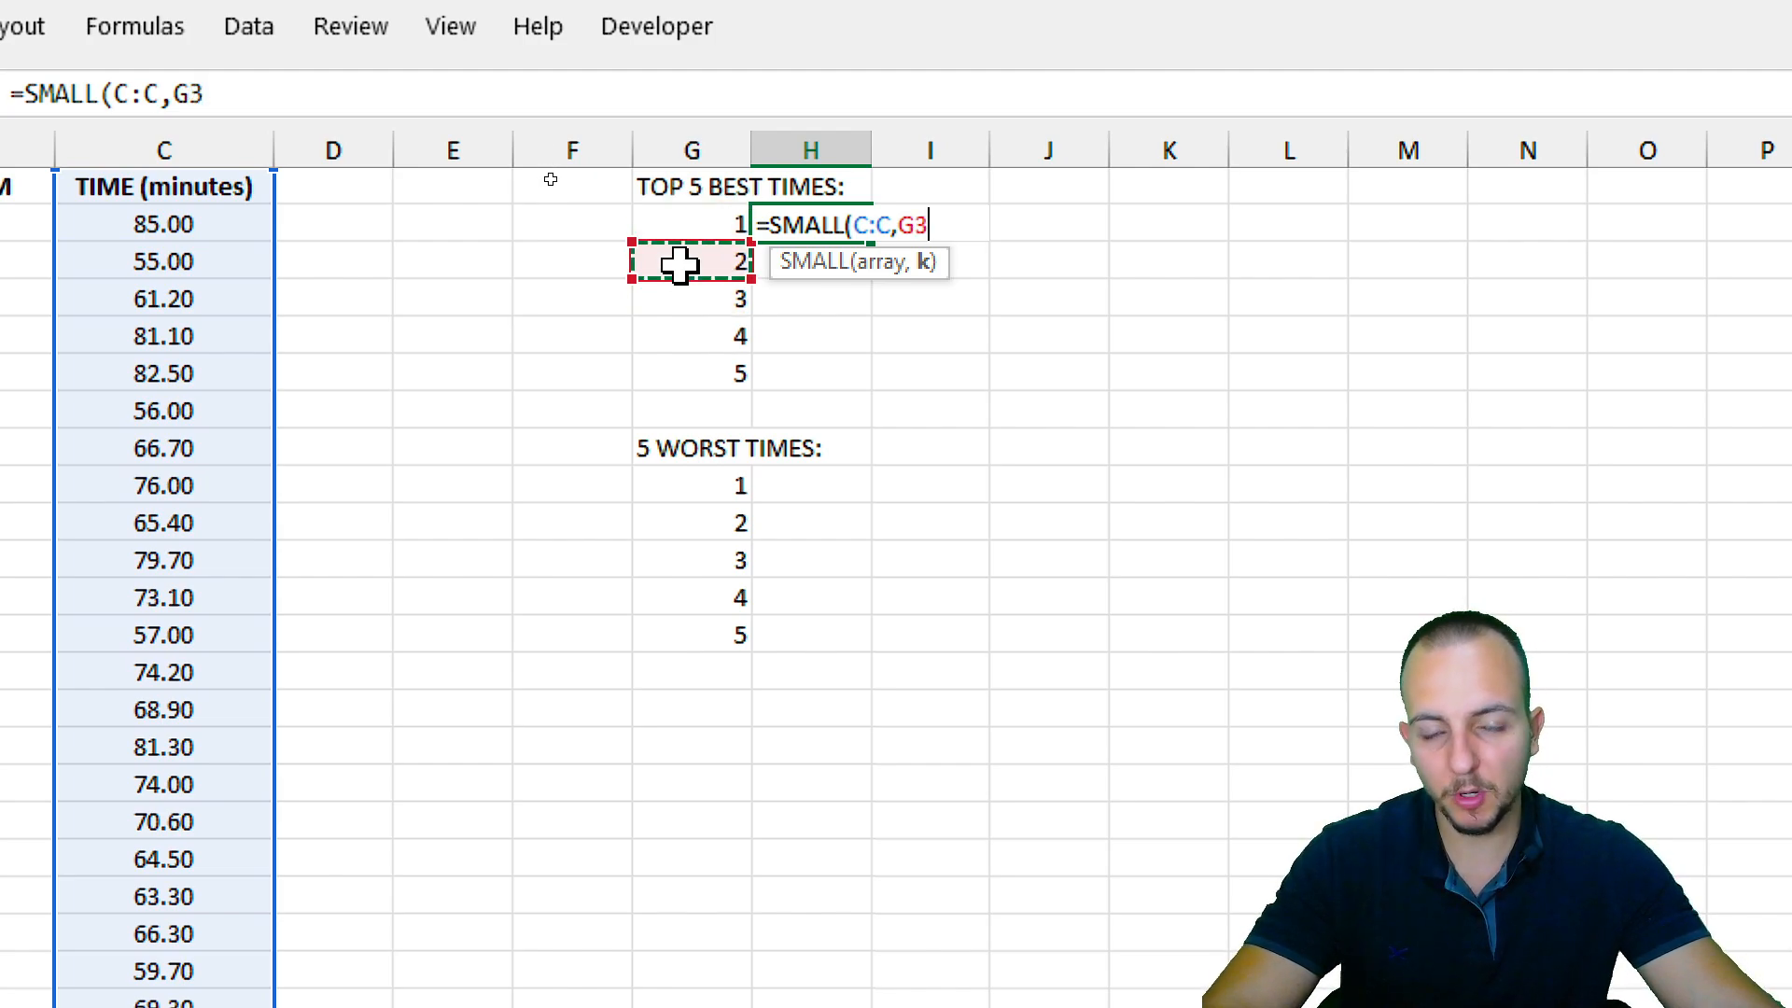
left_click(702, 293)
left_click(707, 225)
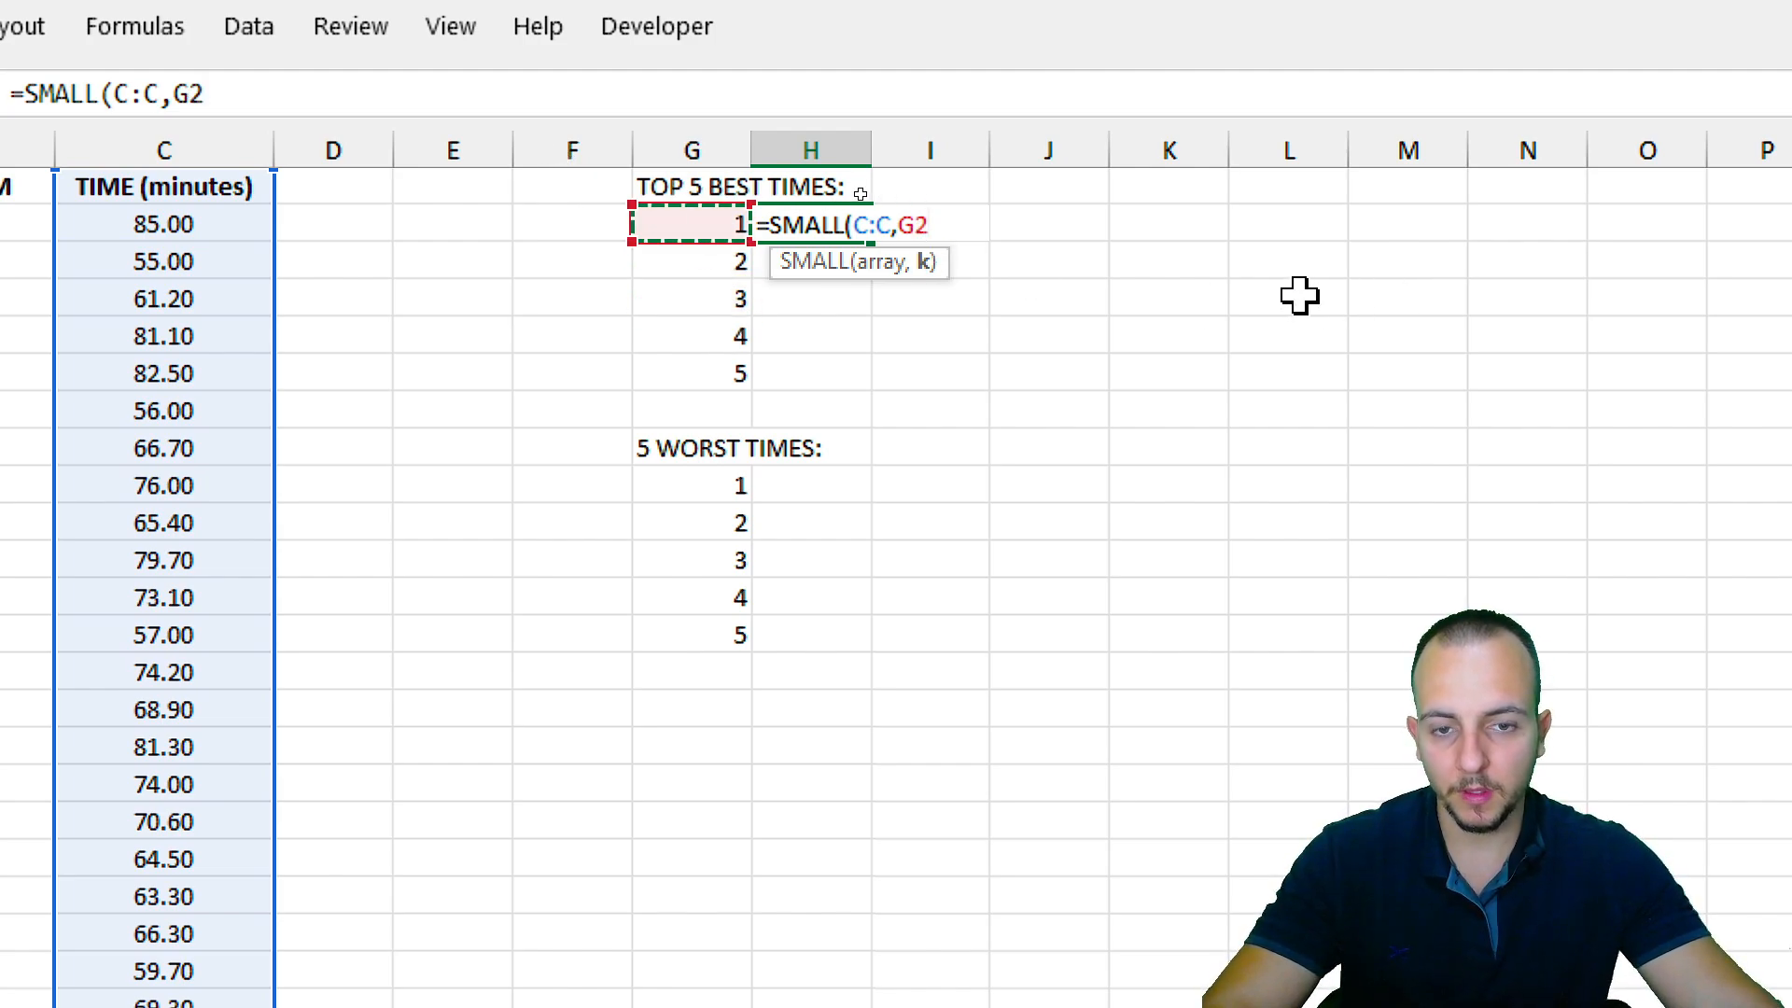
key("Return")
Fill the SMALL formula from H2 down to H6 and check the second to fifth best times.
left_click(816, 228)
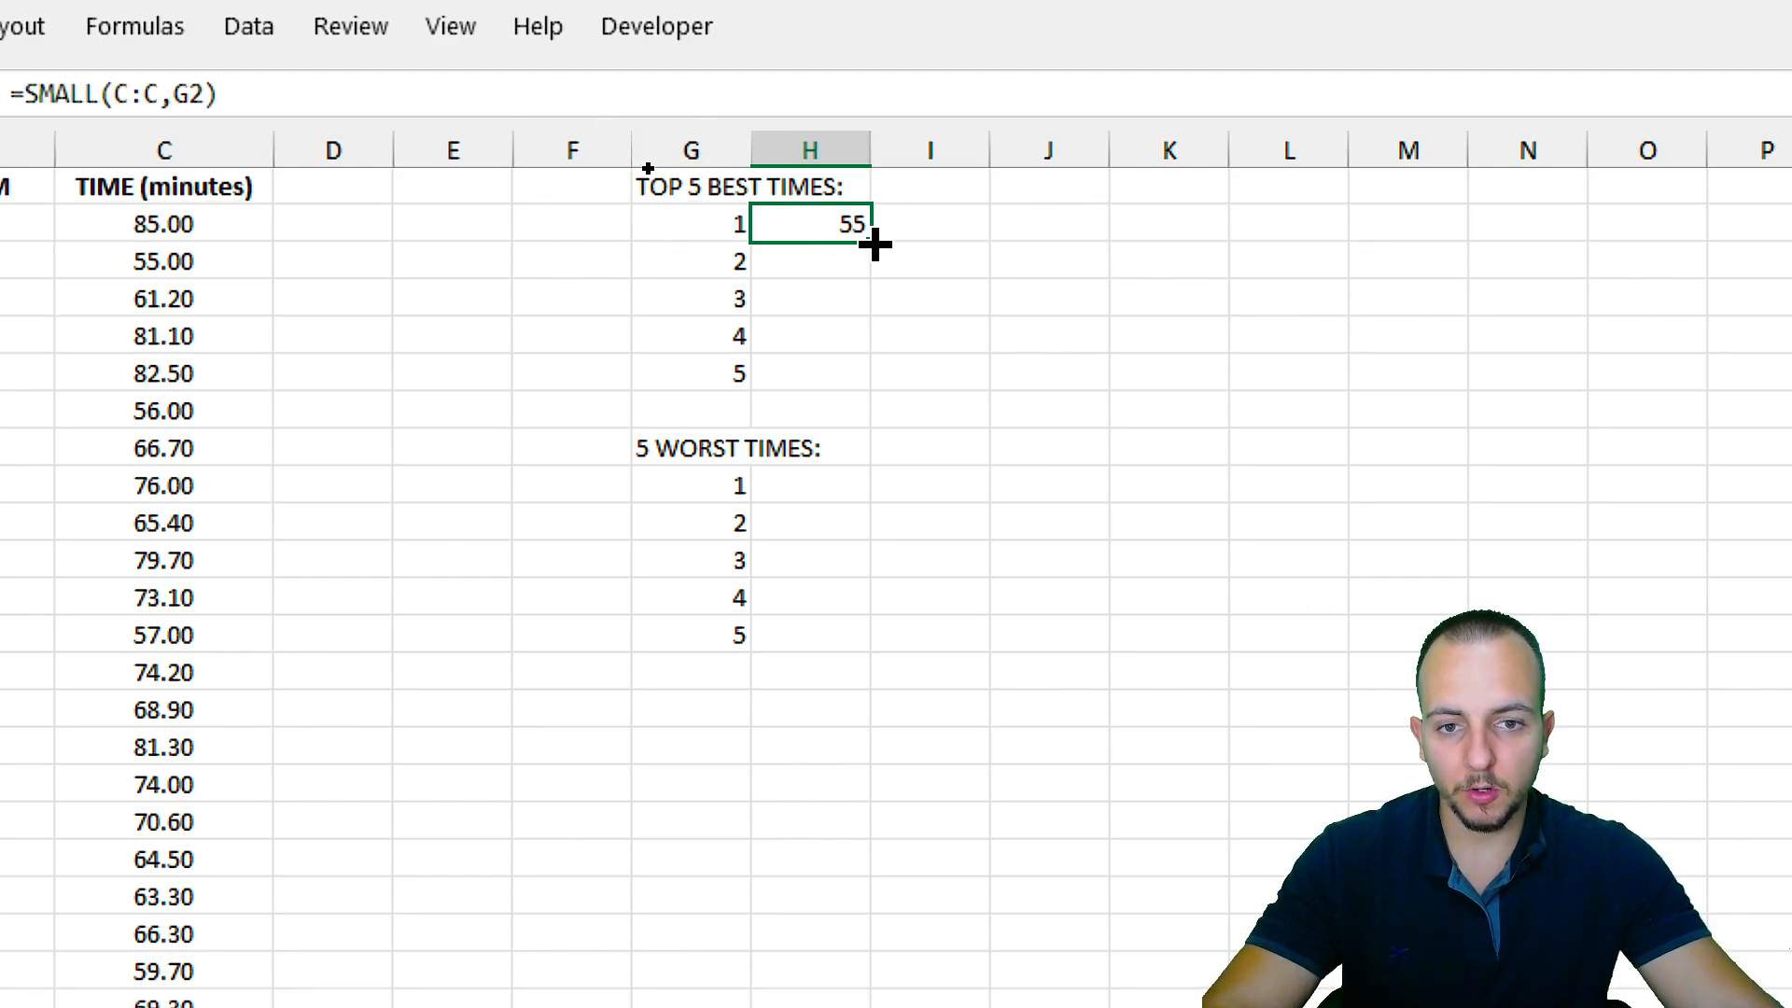
left_click_drag(874, 244, 831, 392)
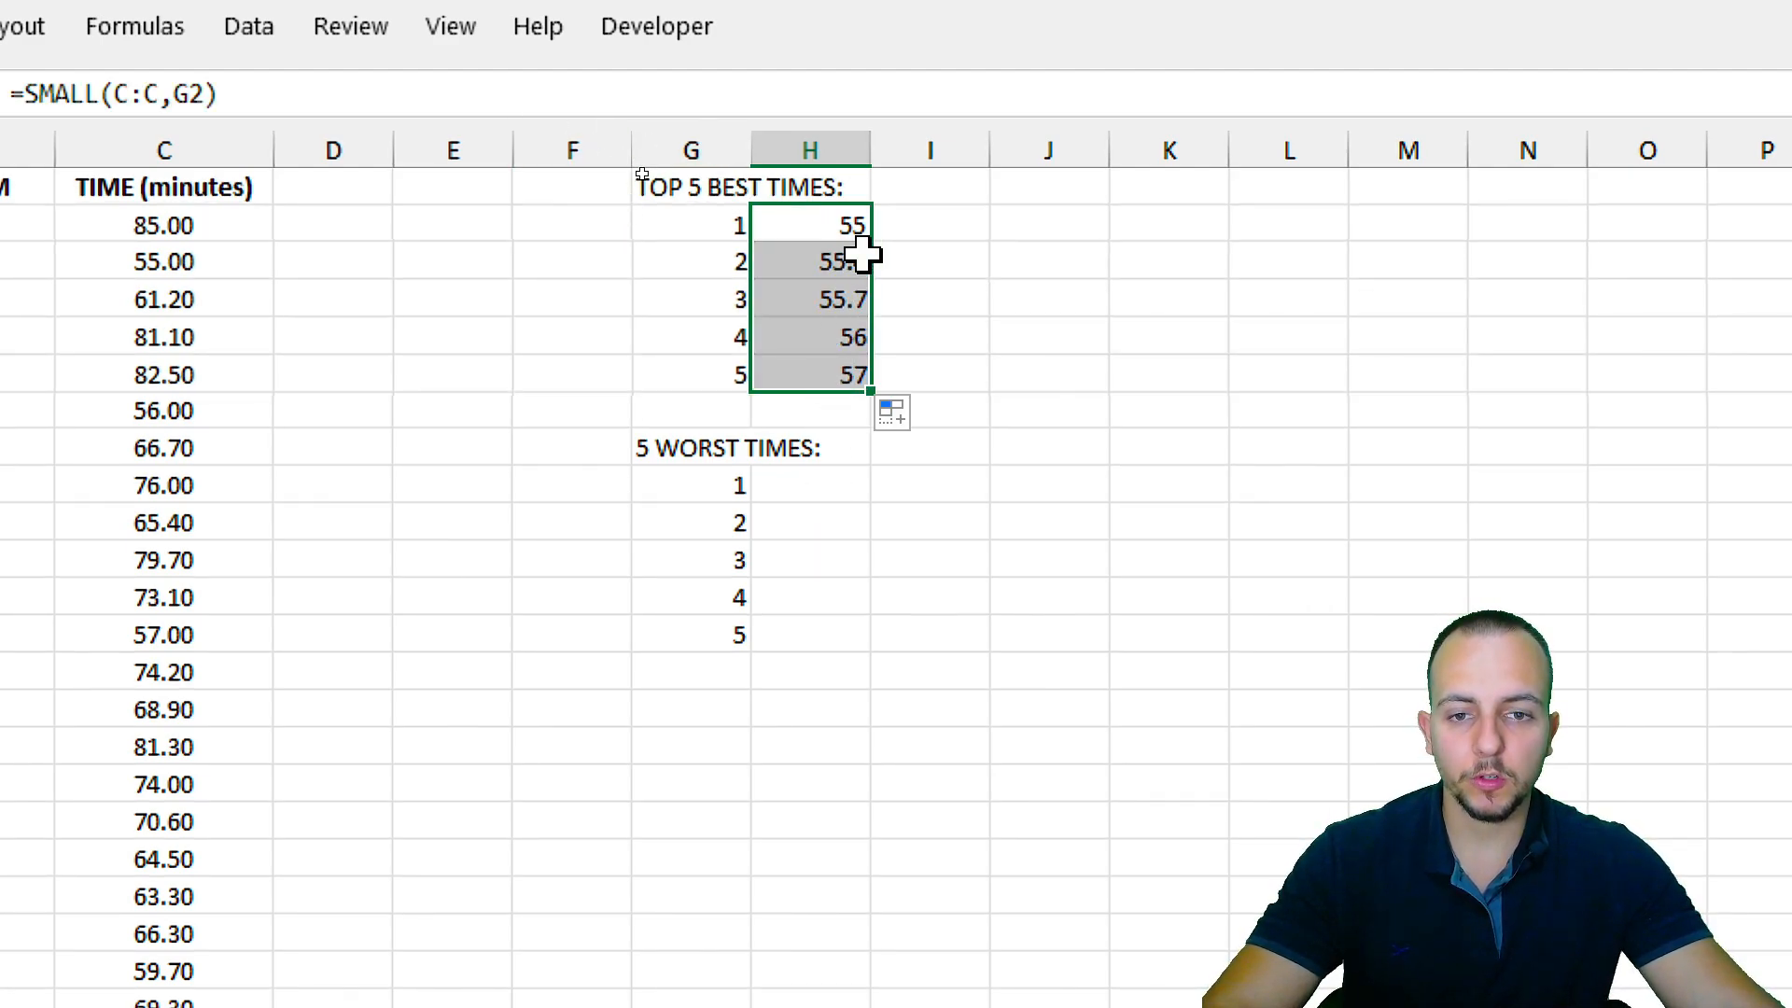
left_click(821, 262)
left_click(820, 297)
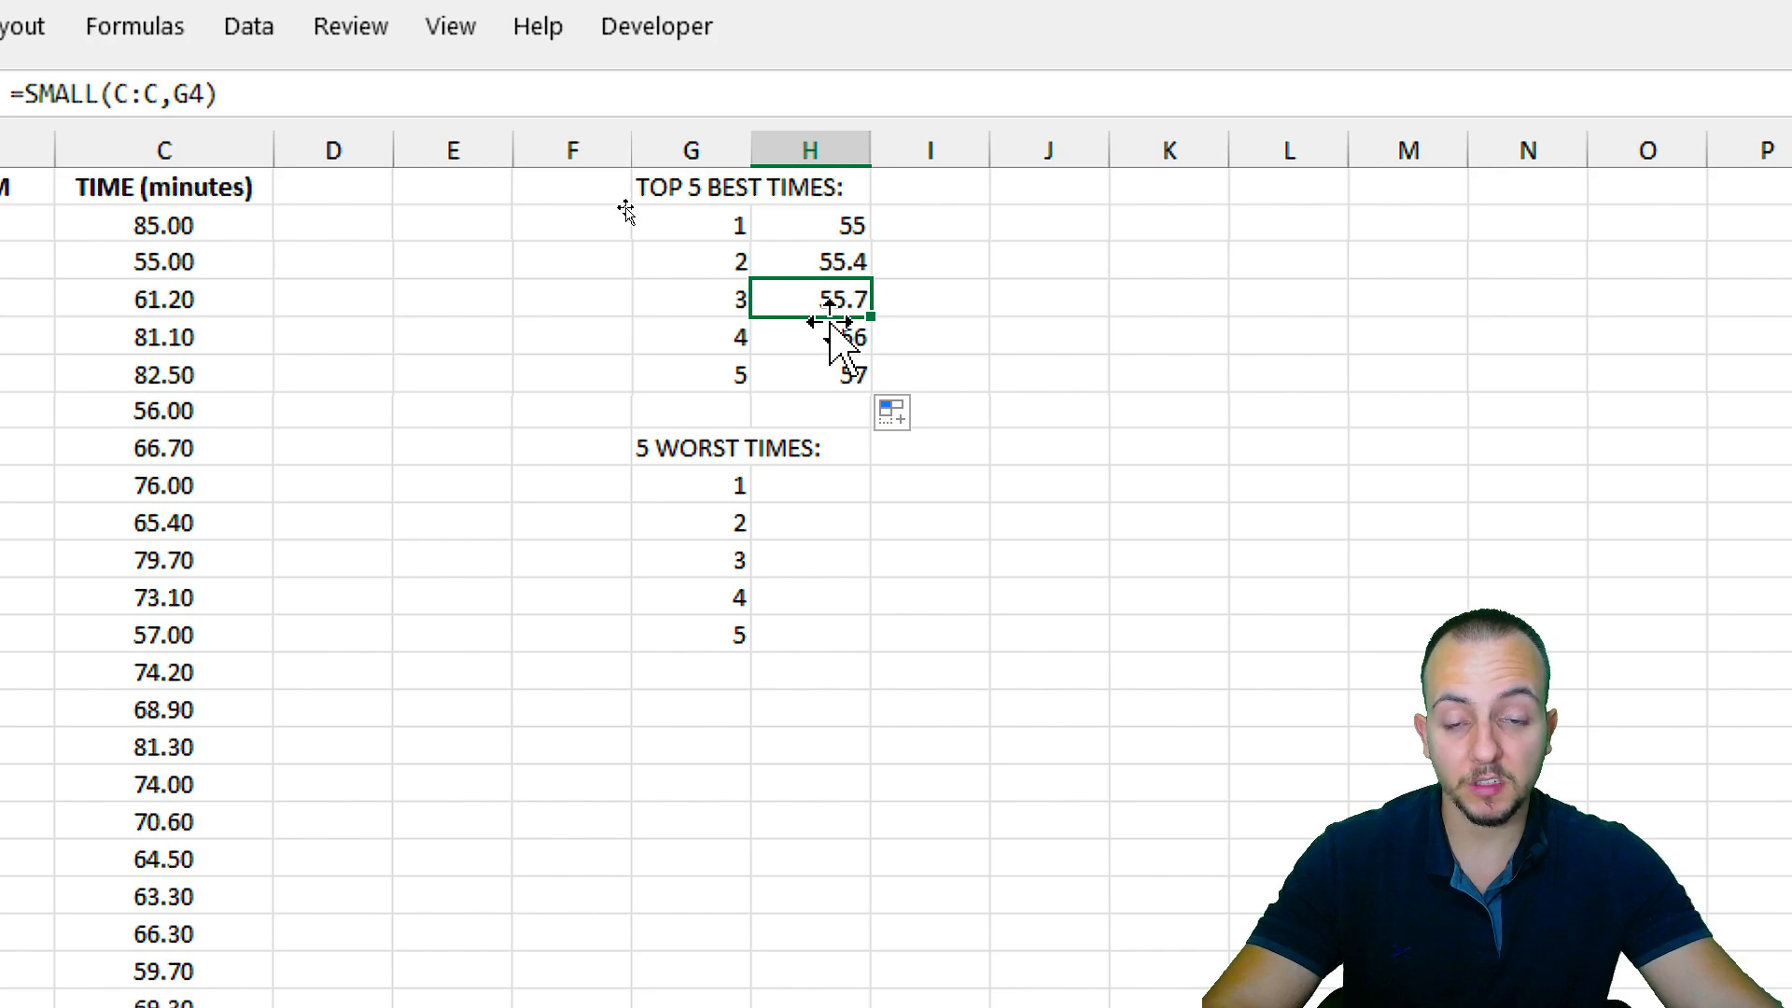
left_click(818, 338)
left_click(803, 374)
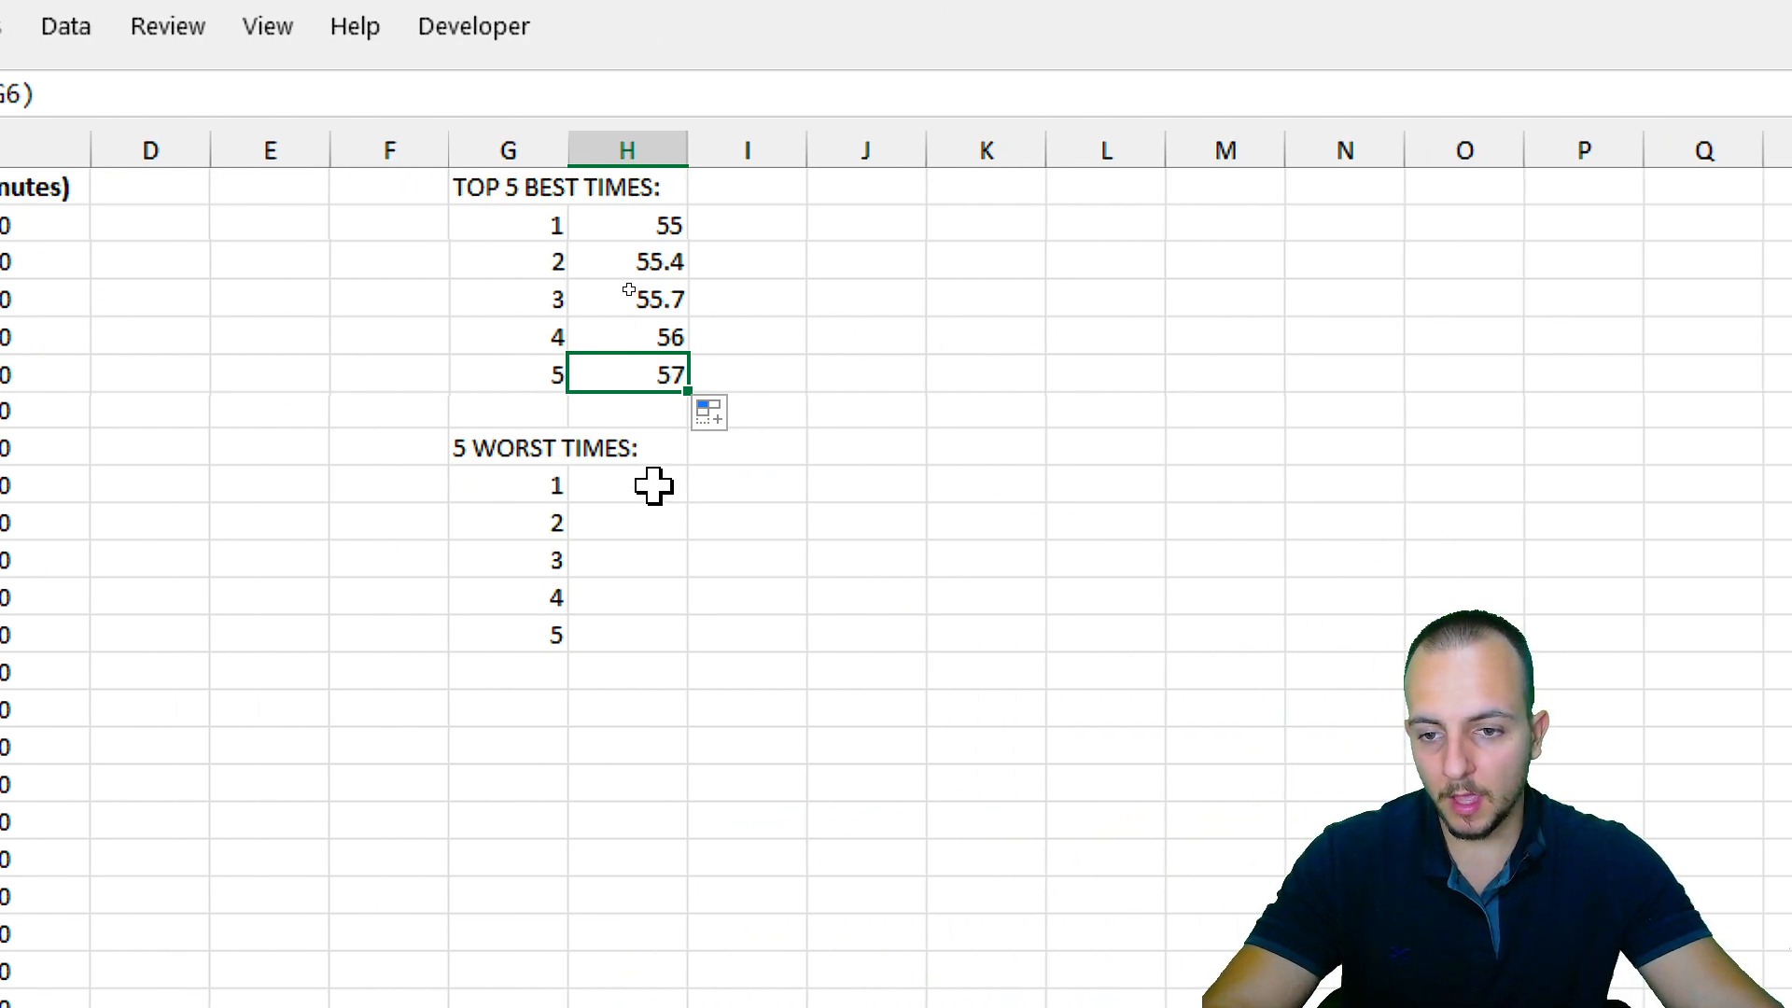
Enter =LARGE(C:C,G9) in H9 to return the worst time.
left_click(653, 485)
type("=")
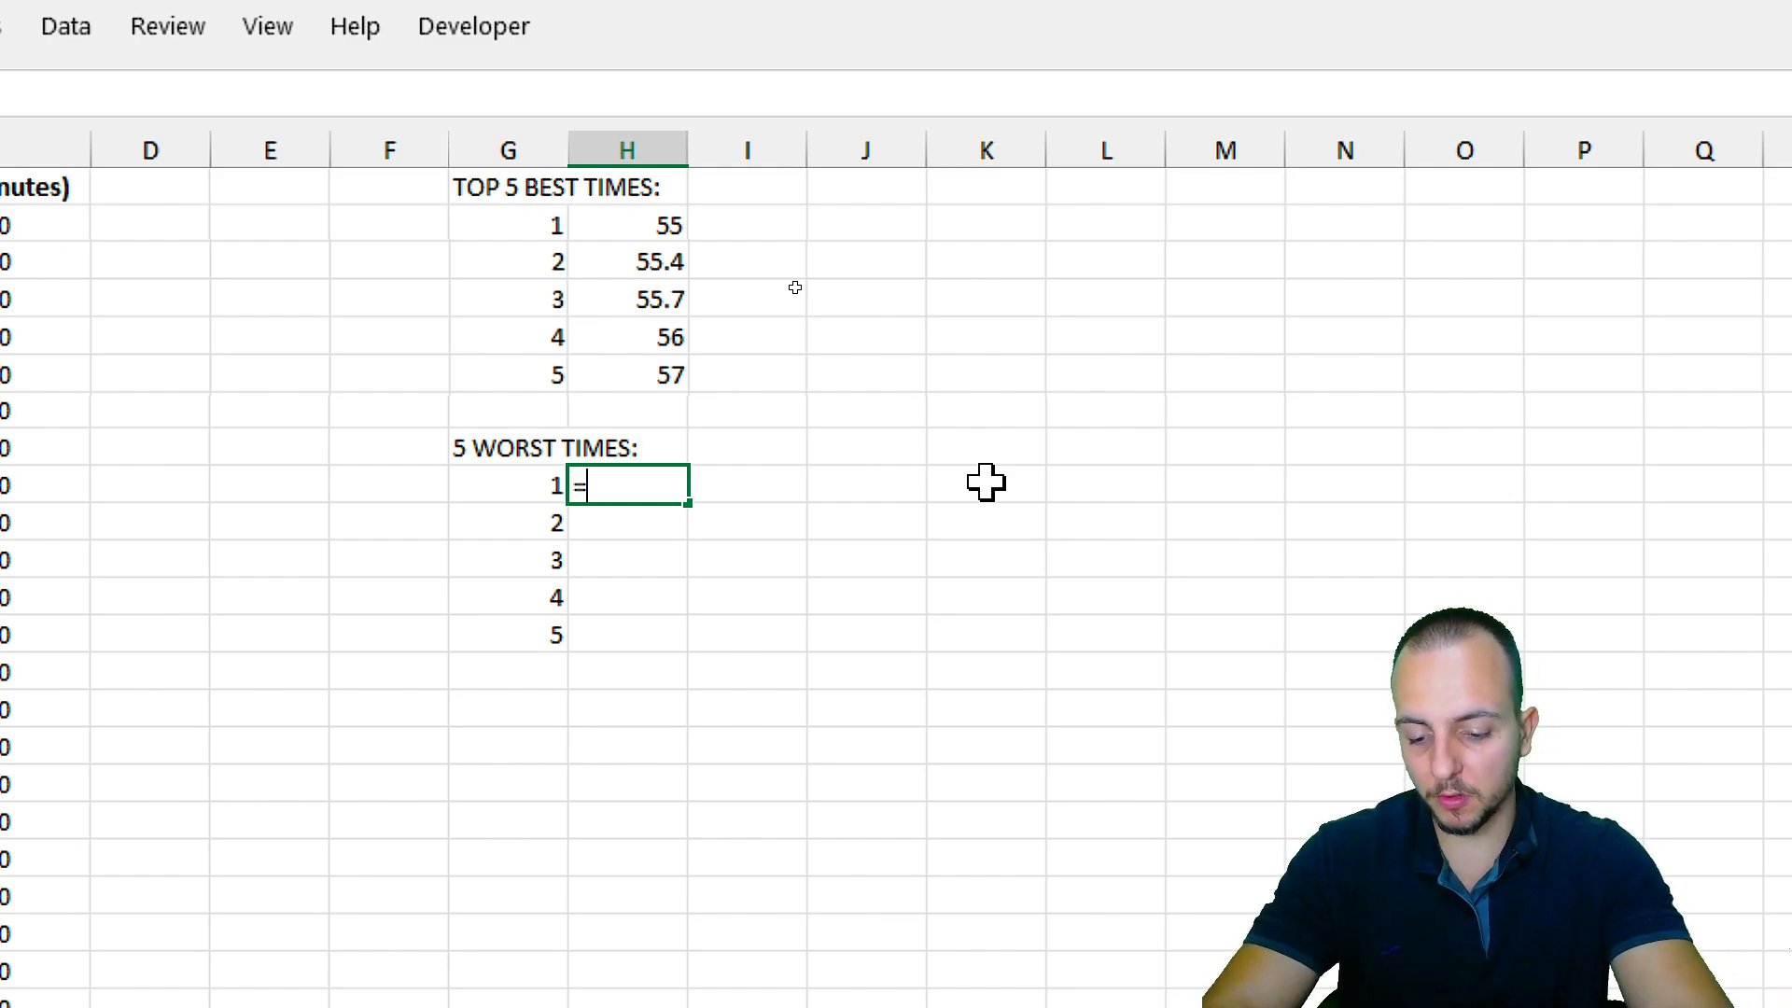
type("lar")
key("Tab")
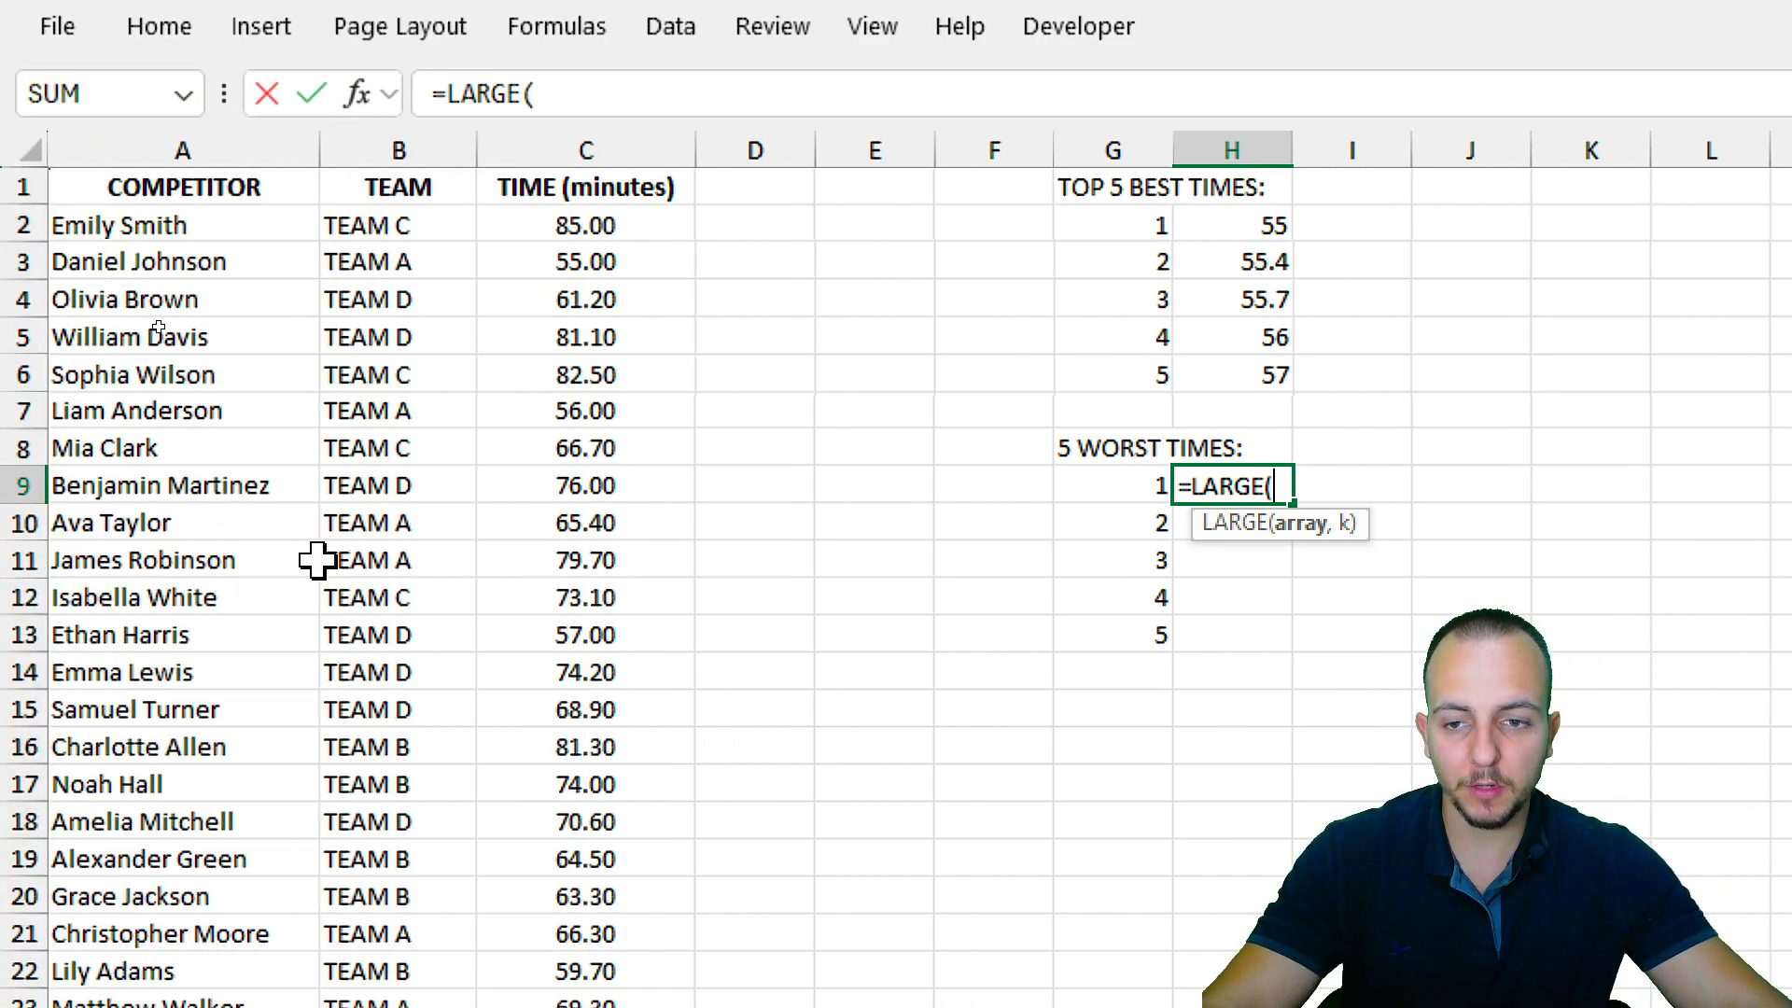
left_click(635, 150)
type(",")
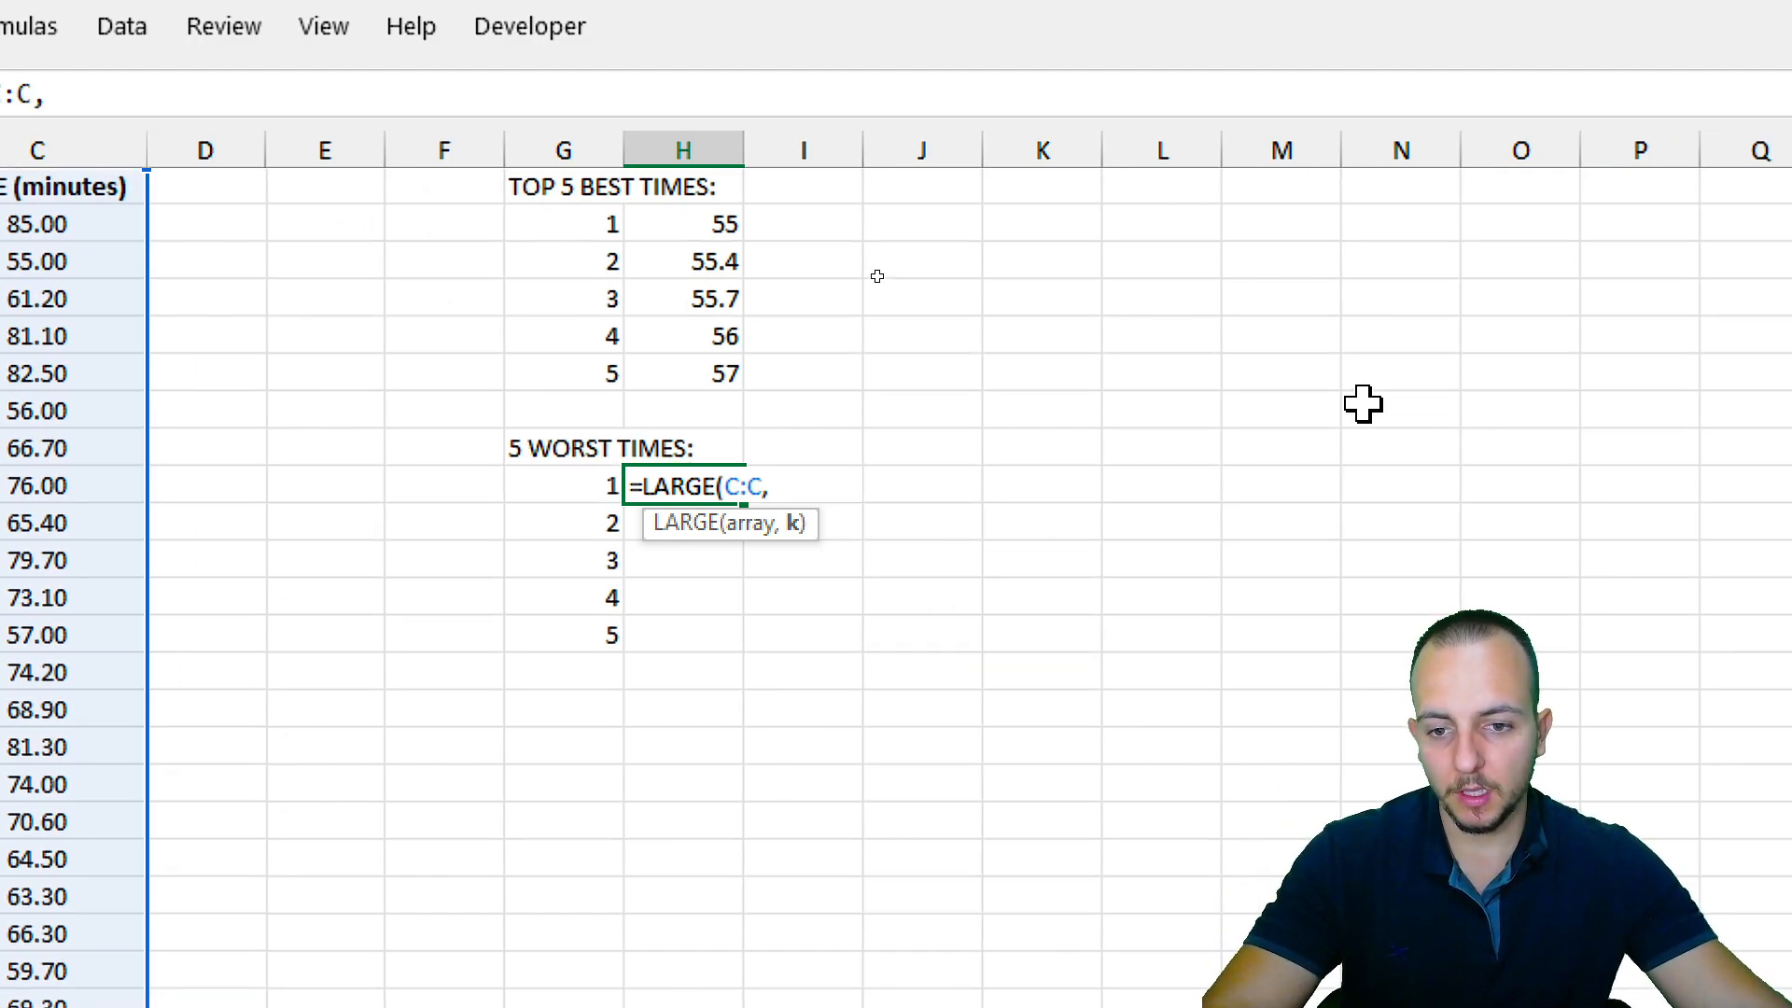
left_click(584, 485)
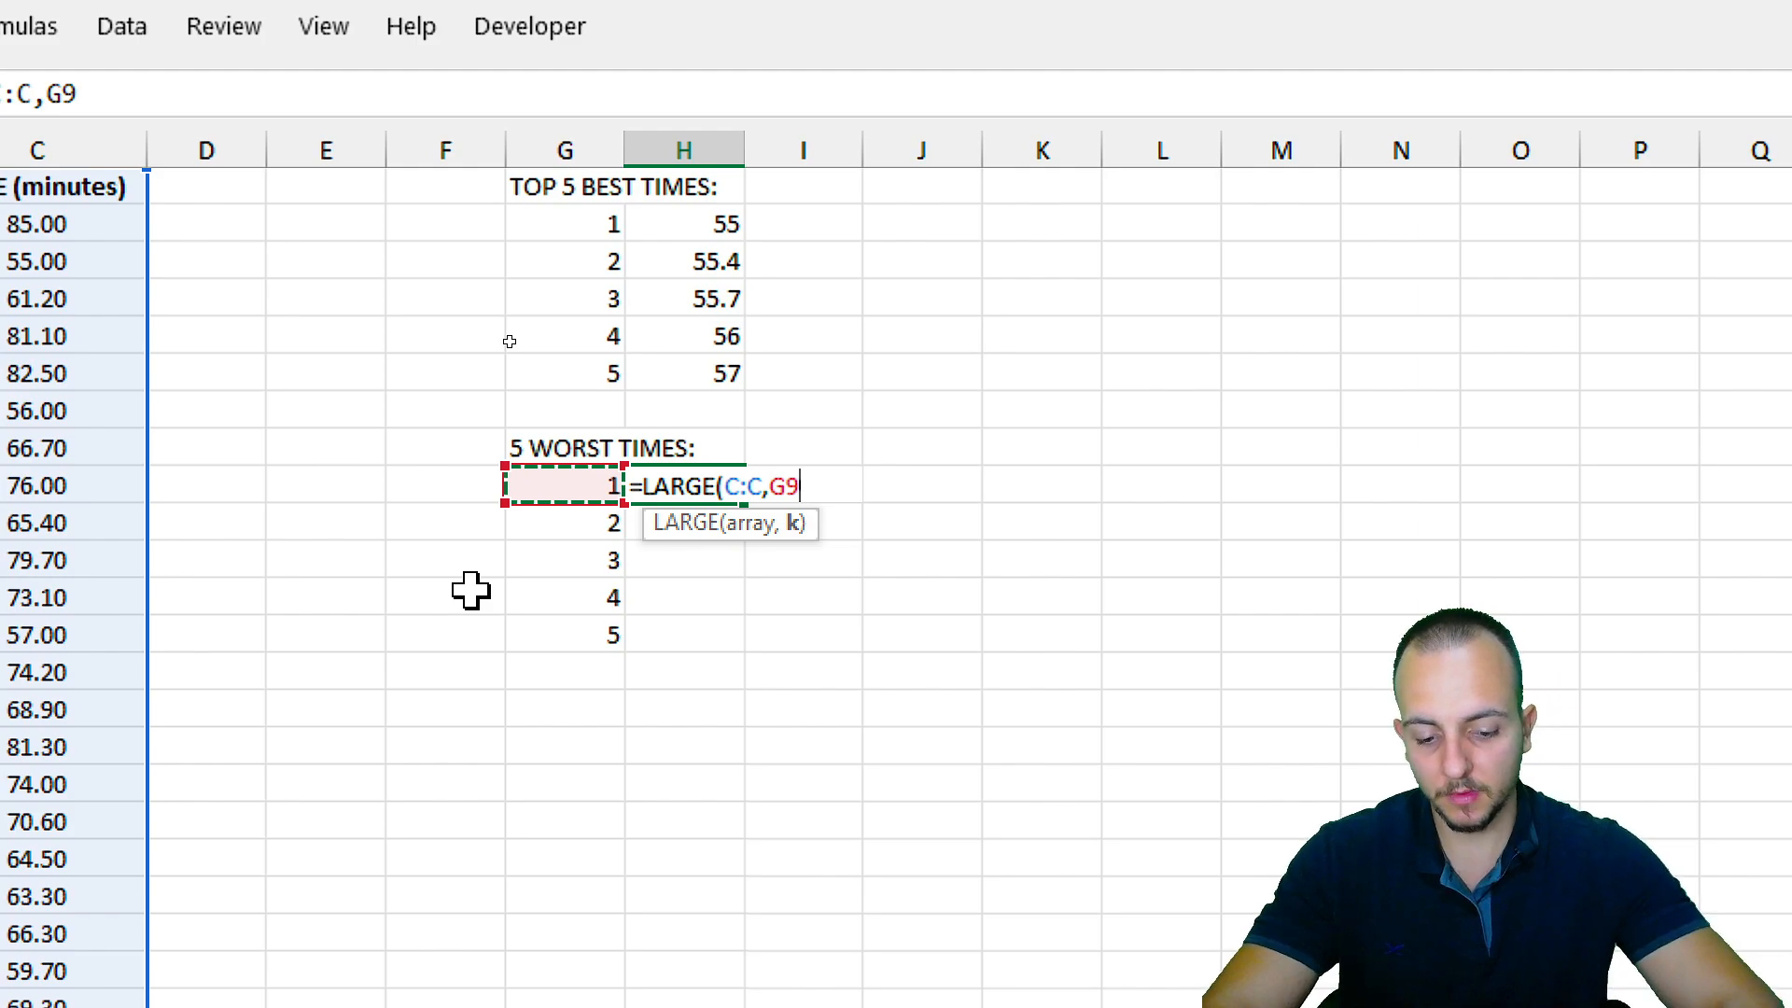
key("Return")
Fill the LARGE formula from H9 down to H13 for all five worst times.
left_click(684, 483)
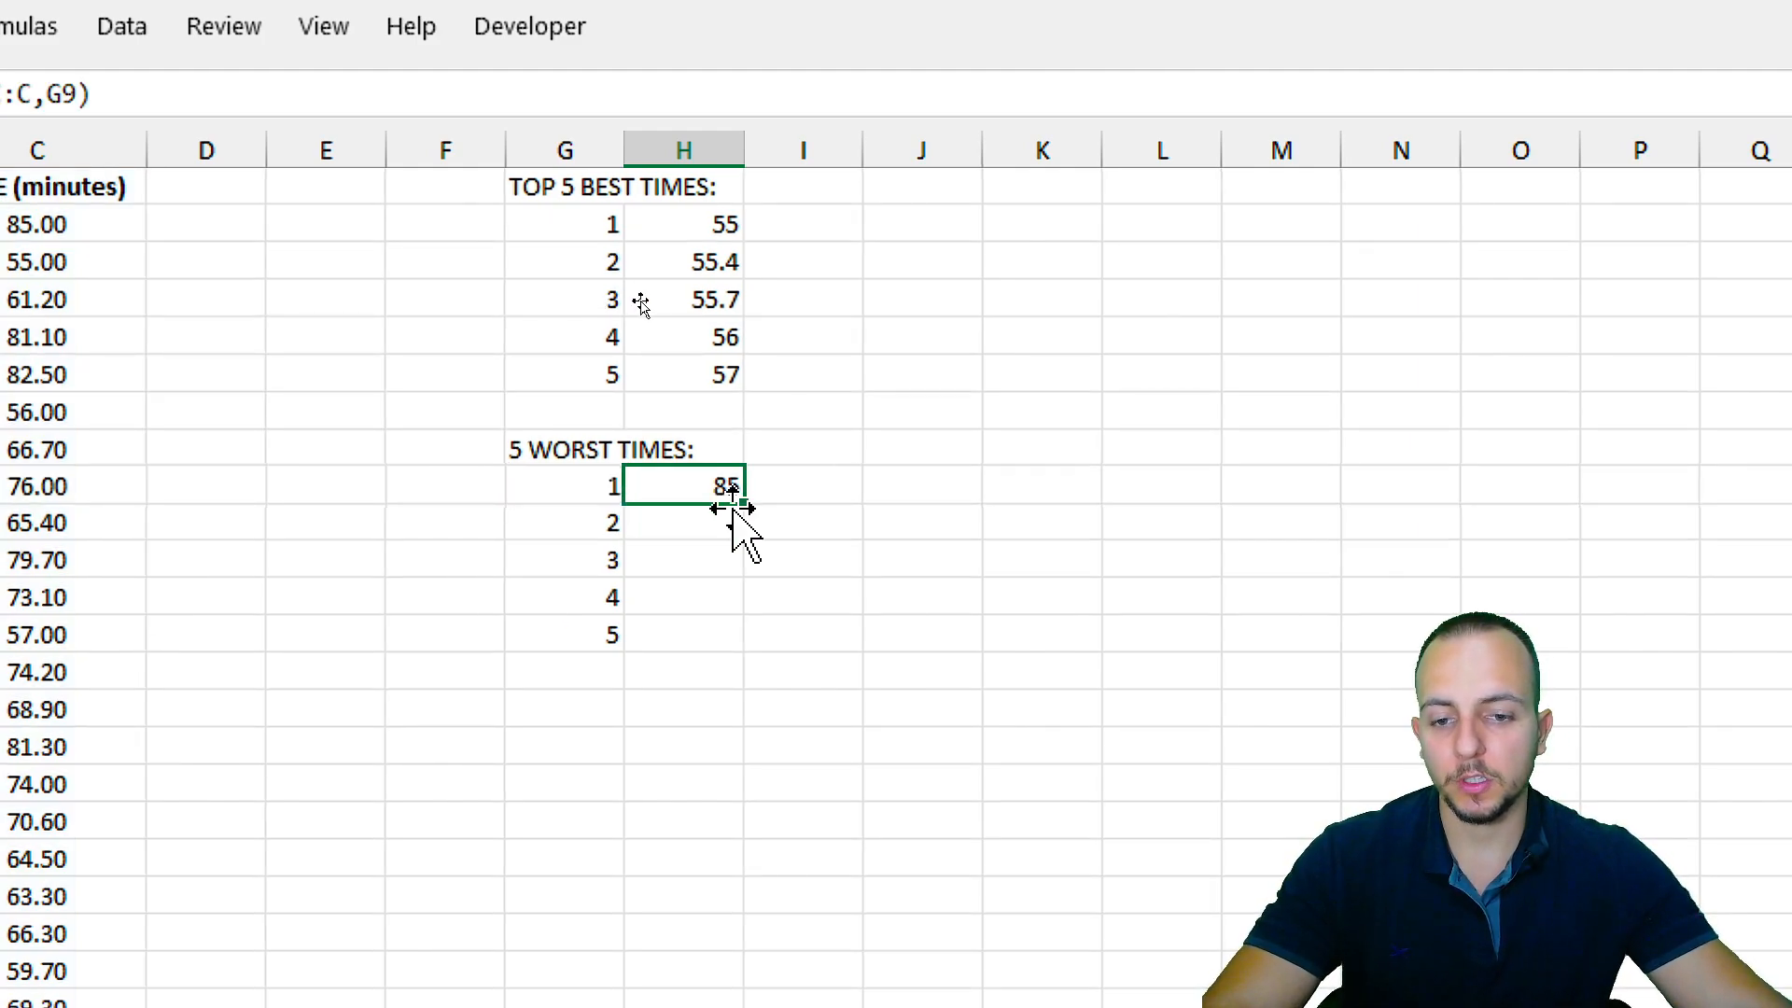
left_click_drag(744, 504, 705, 659)
left_click(1012, 644)
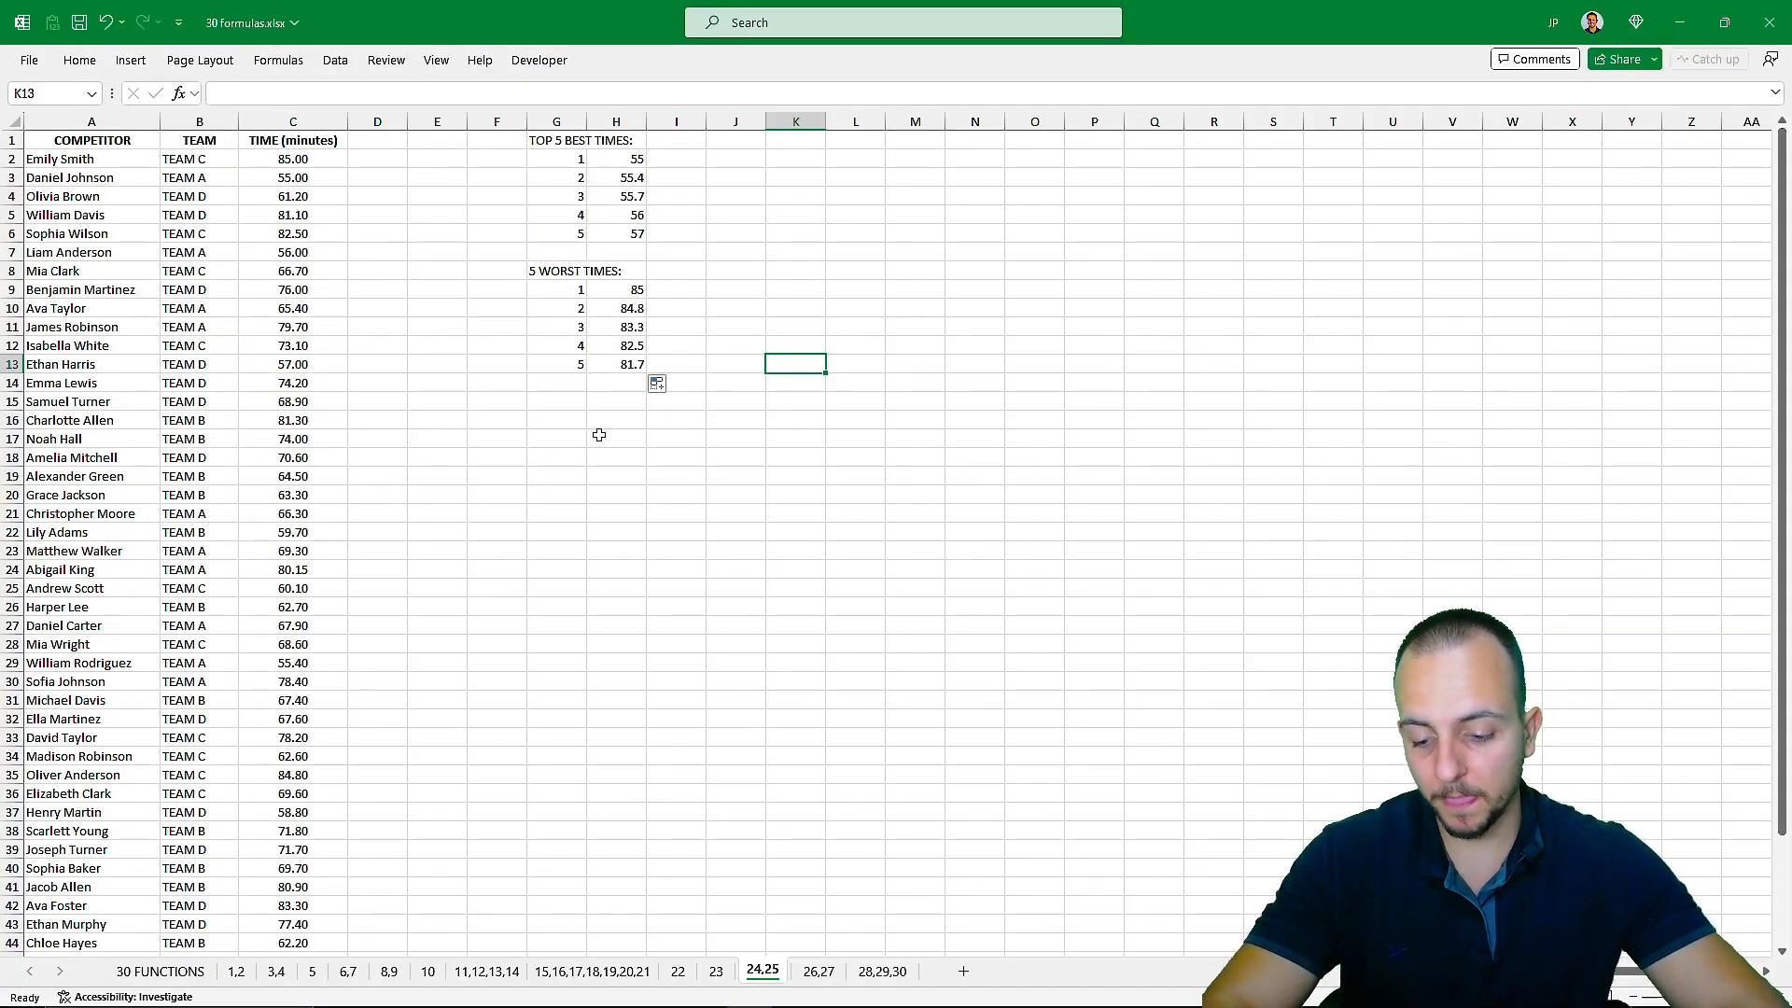
Open the 26,27 sheet and examine its month, quantity, type and total columns.
key("ctrl+Page_Down")
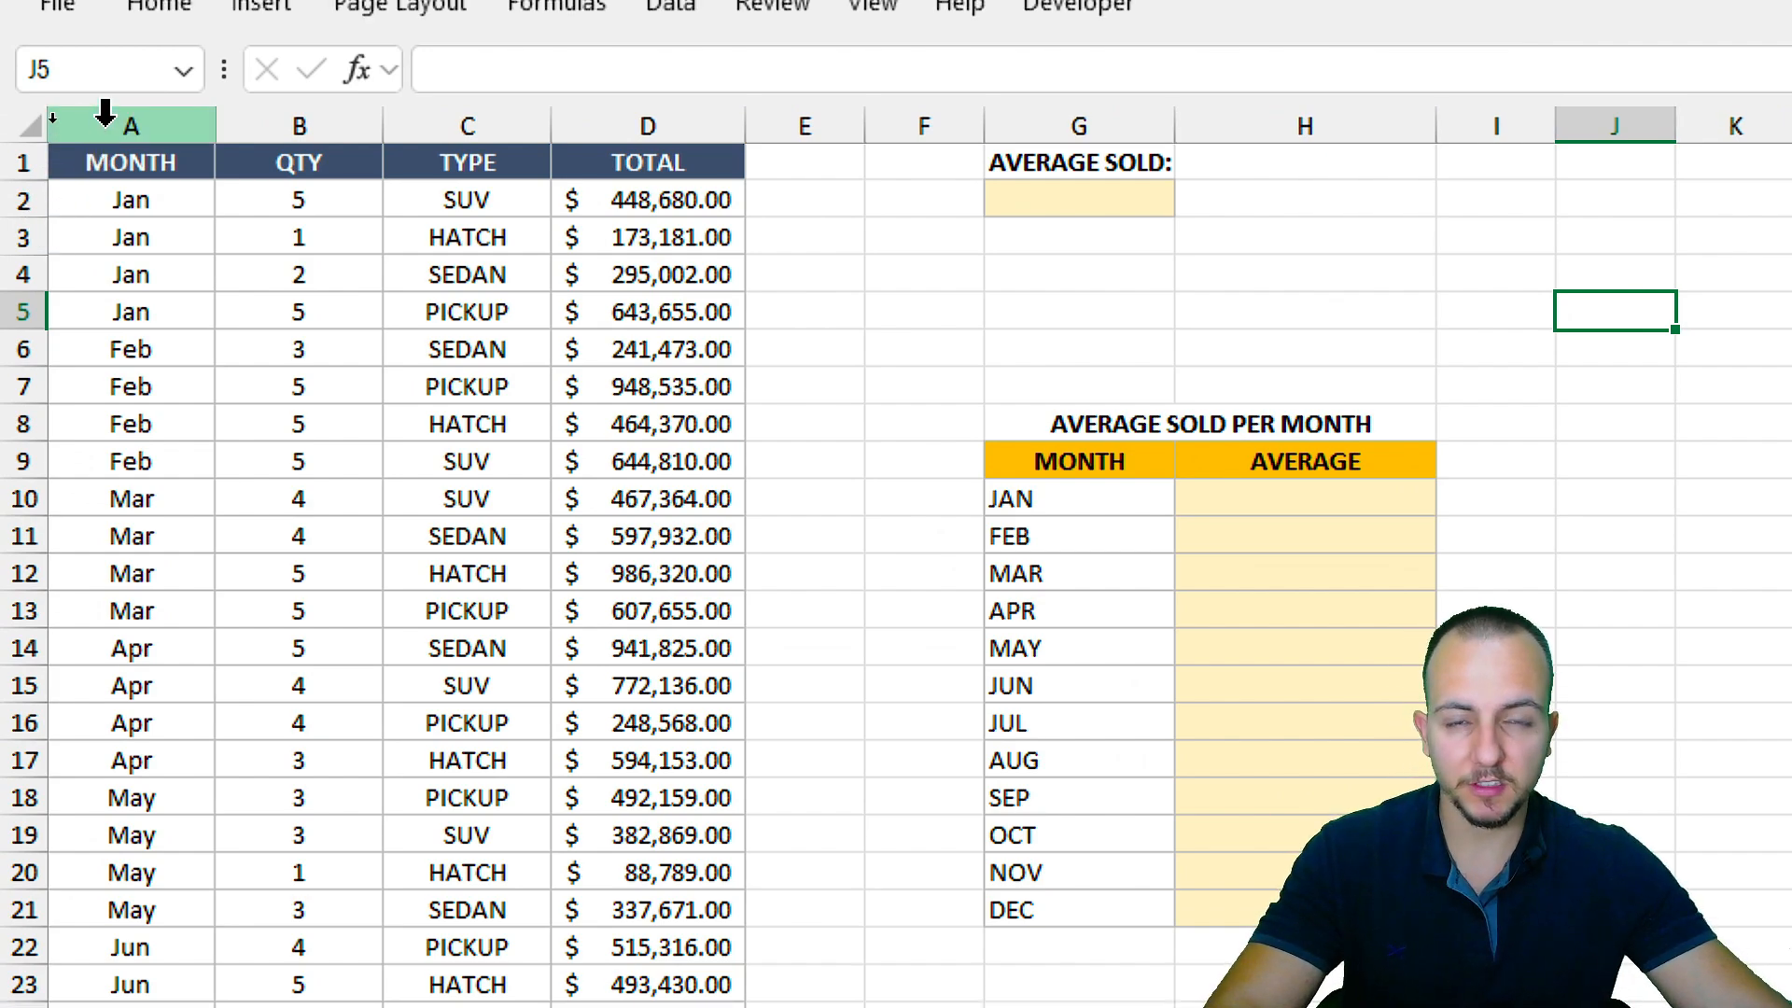
left_click(106, 113)
left_click(364, 112)
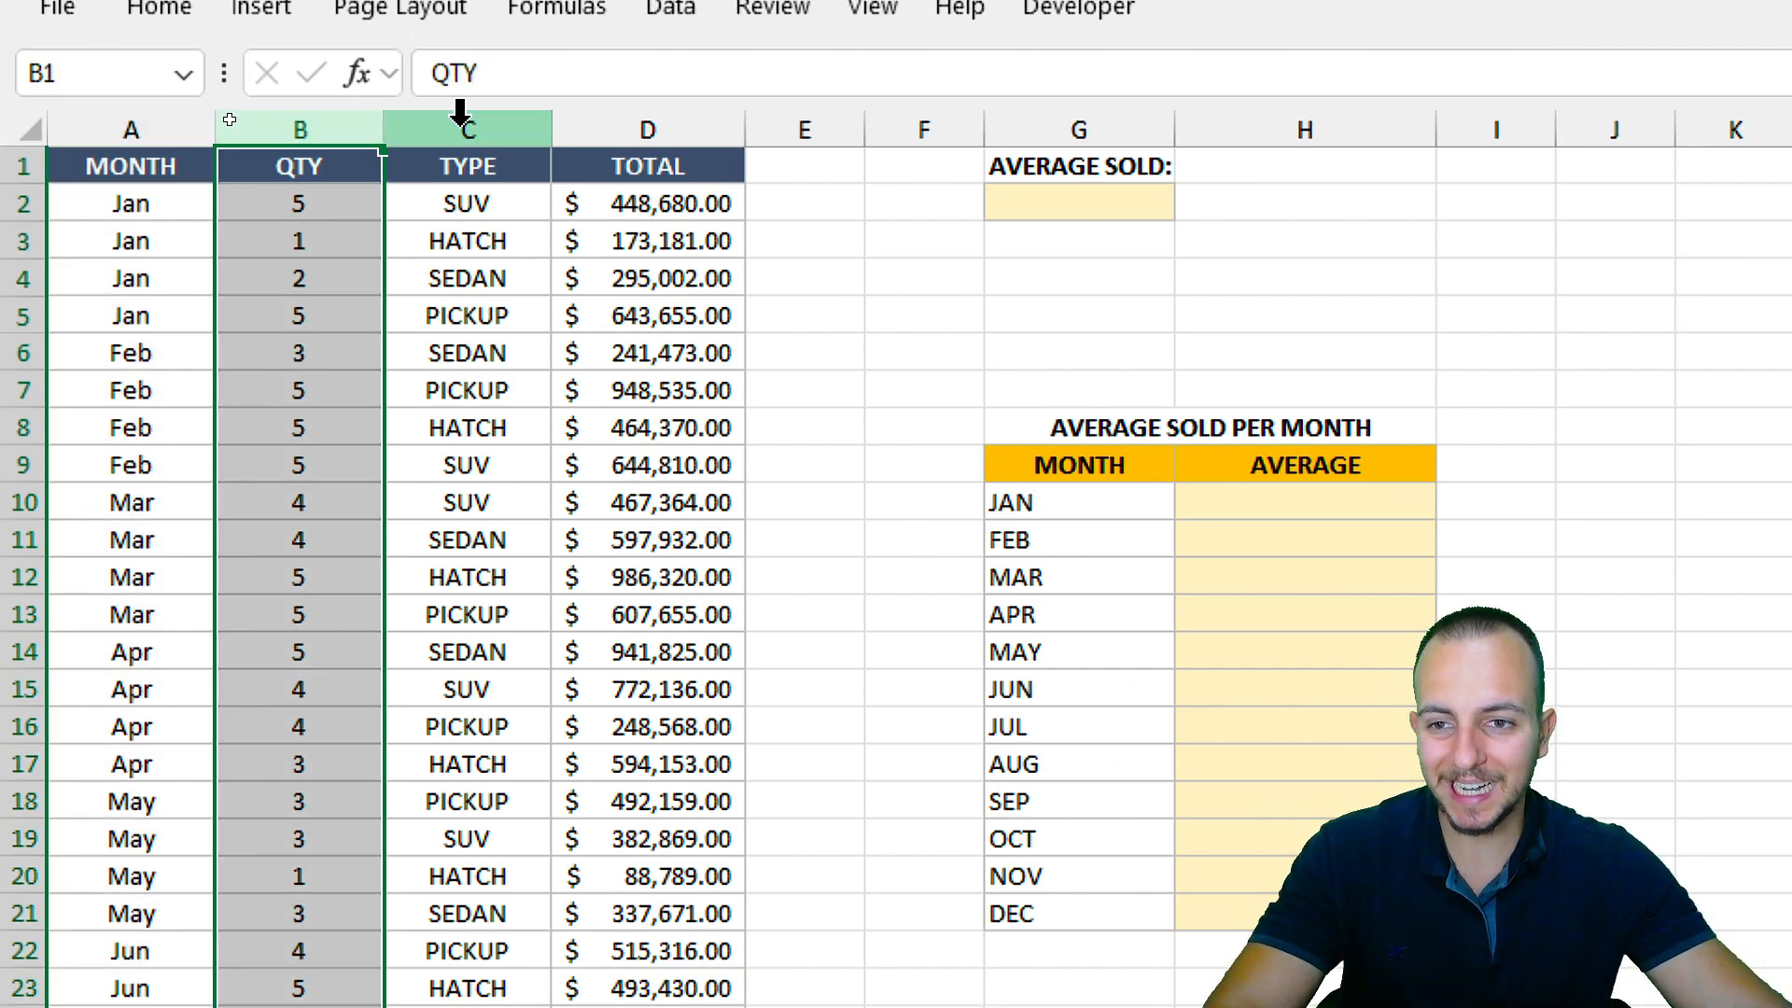
left_click(460, 114)
left_click(651, 120)
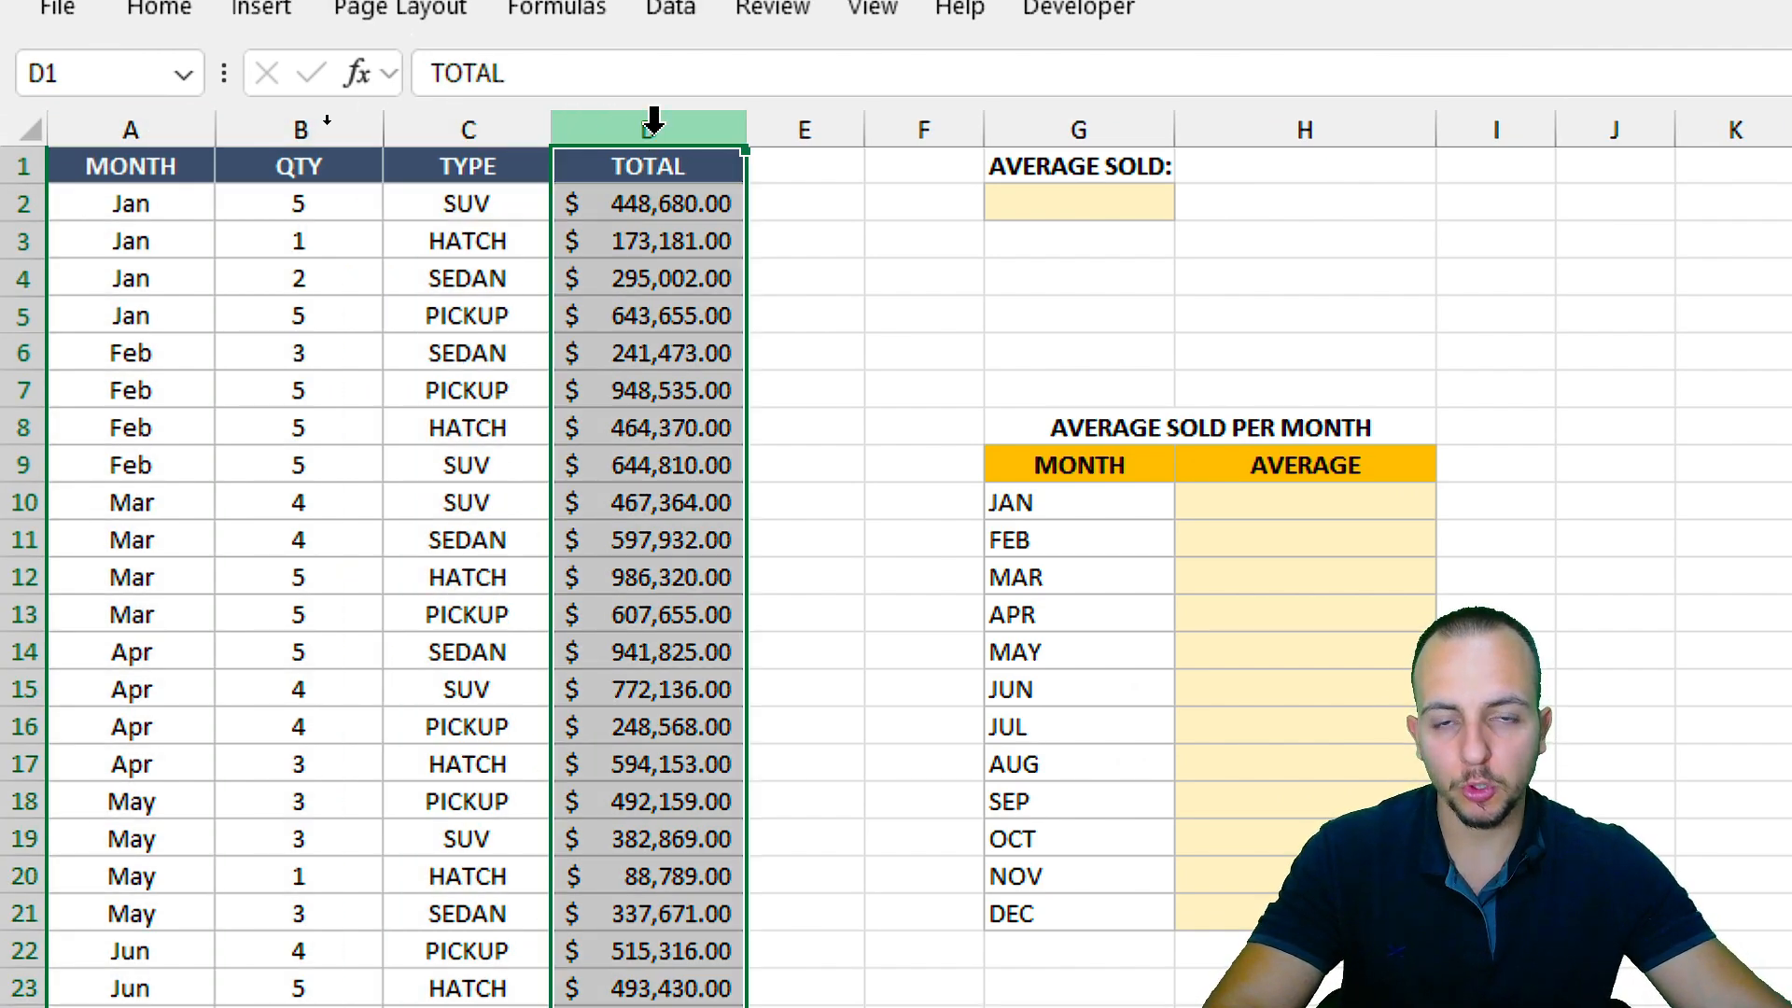
left_click(161, 166)
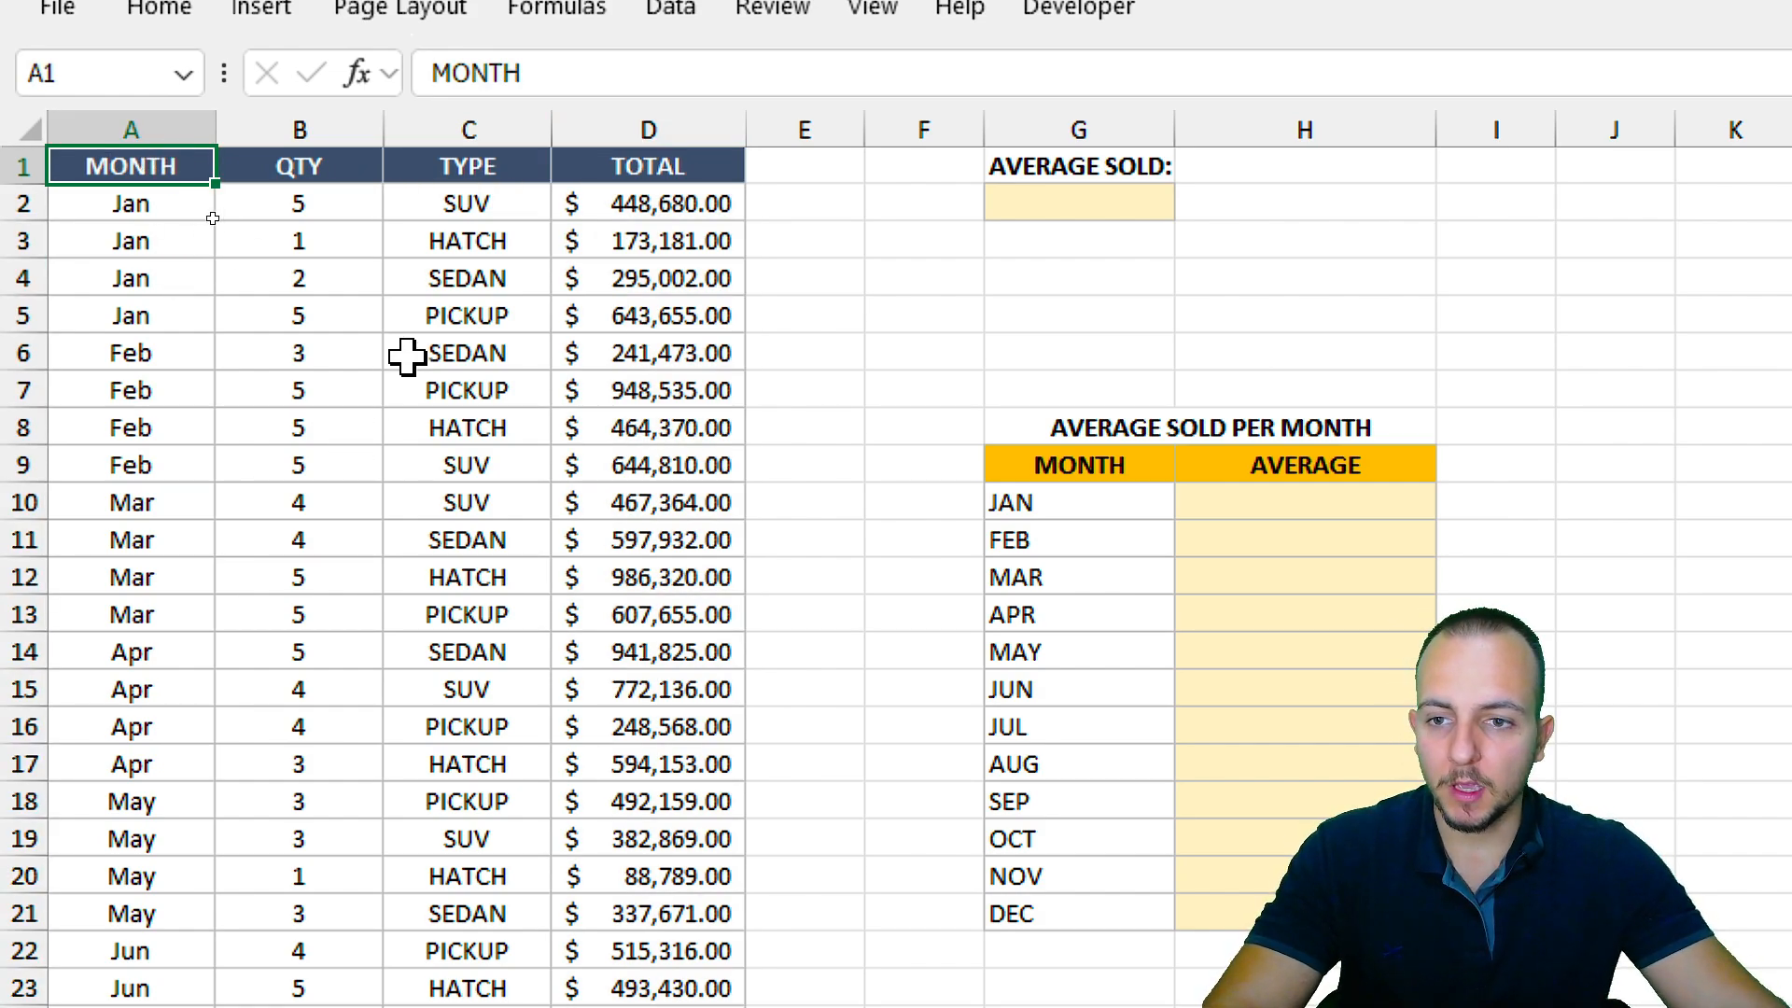
left_click_drag(495, 210, 441, 579)
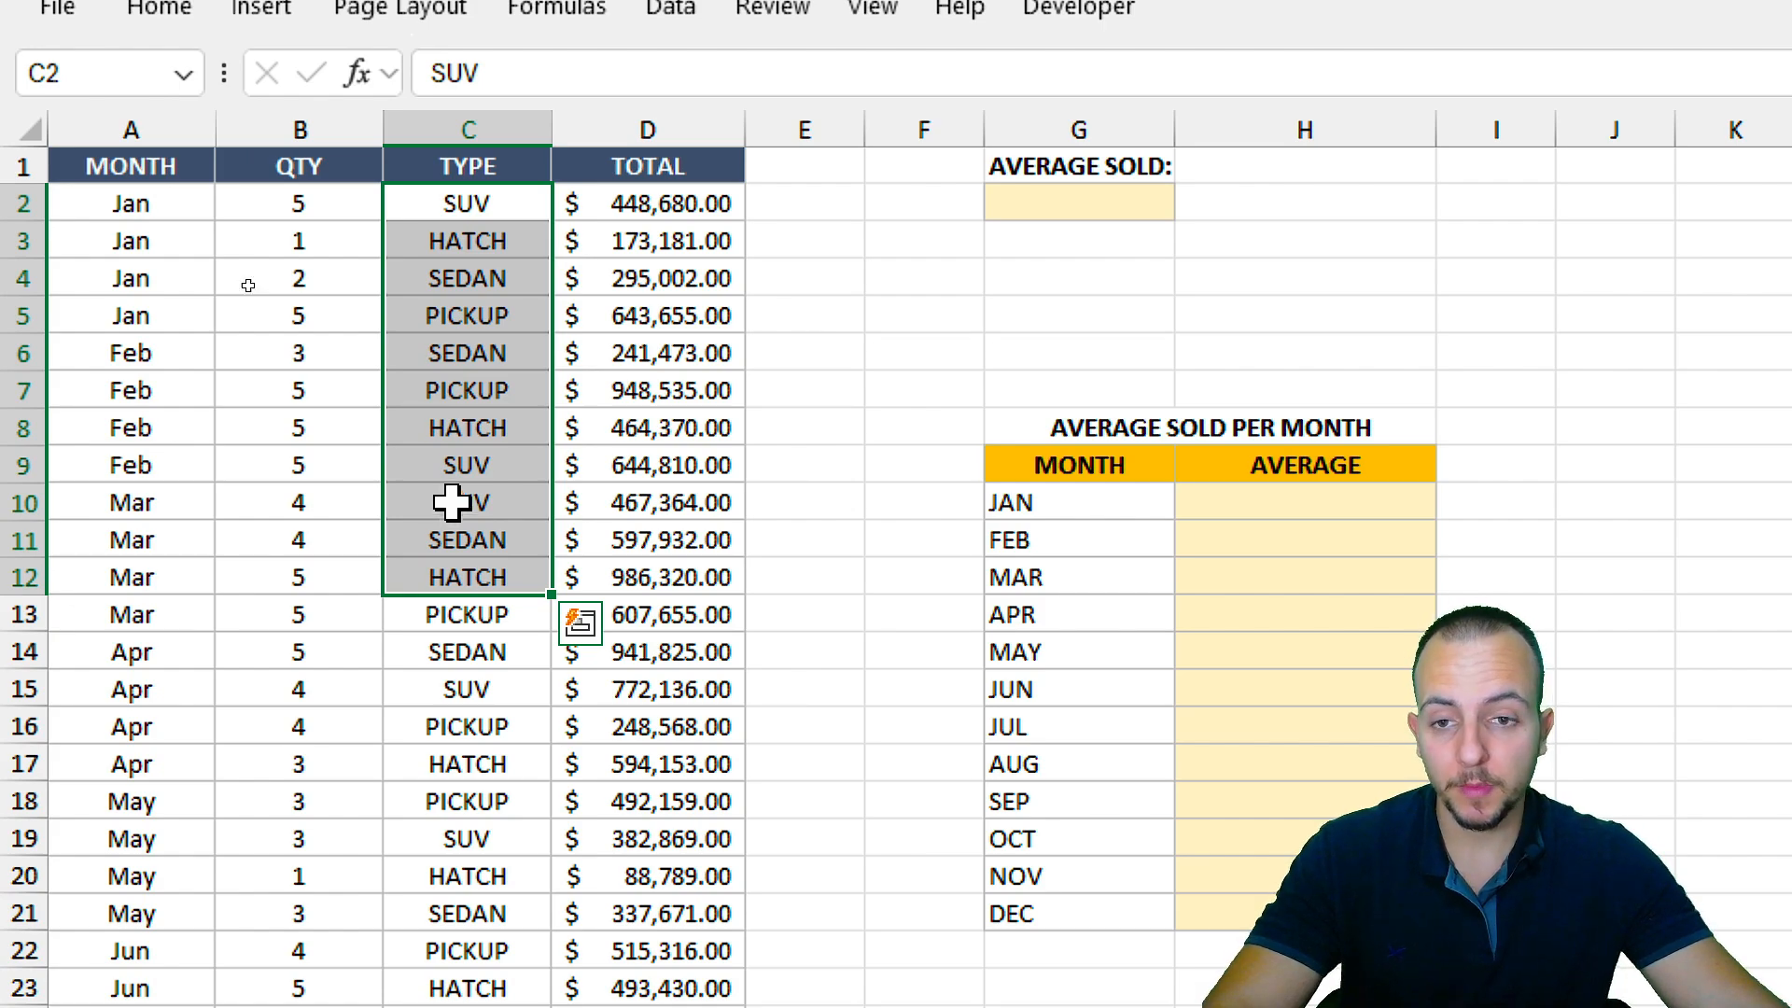
left_click_drag(642, 201, 612, 677)
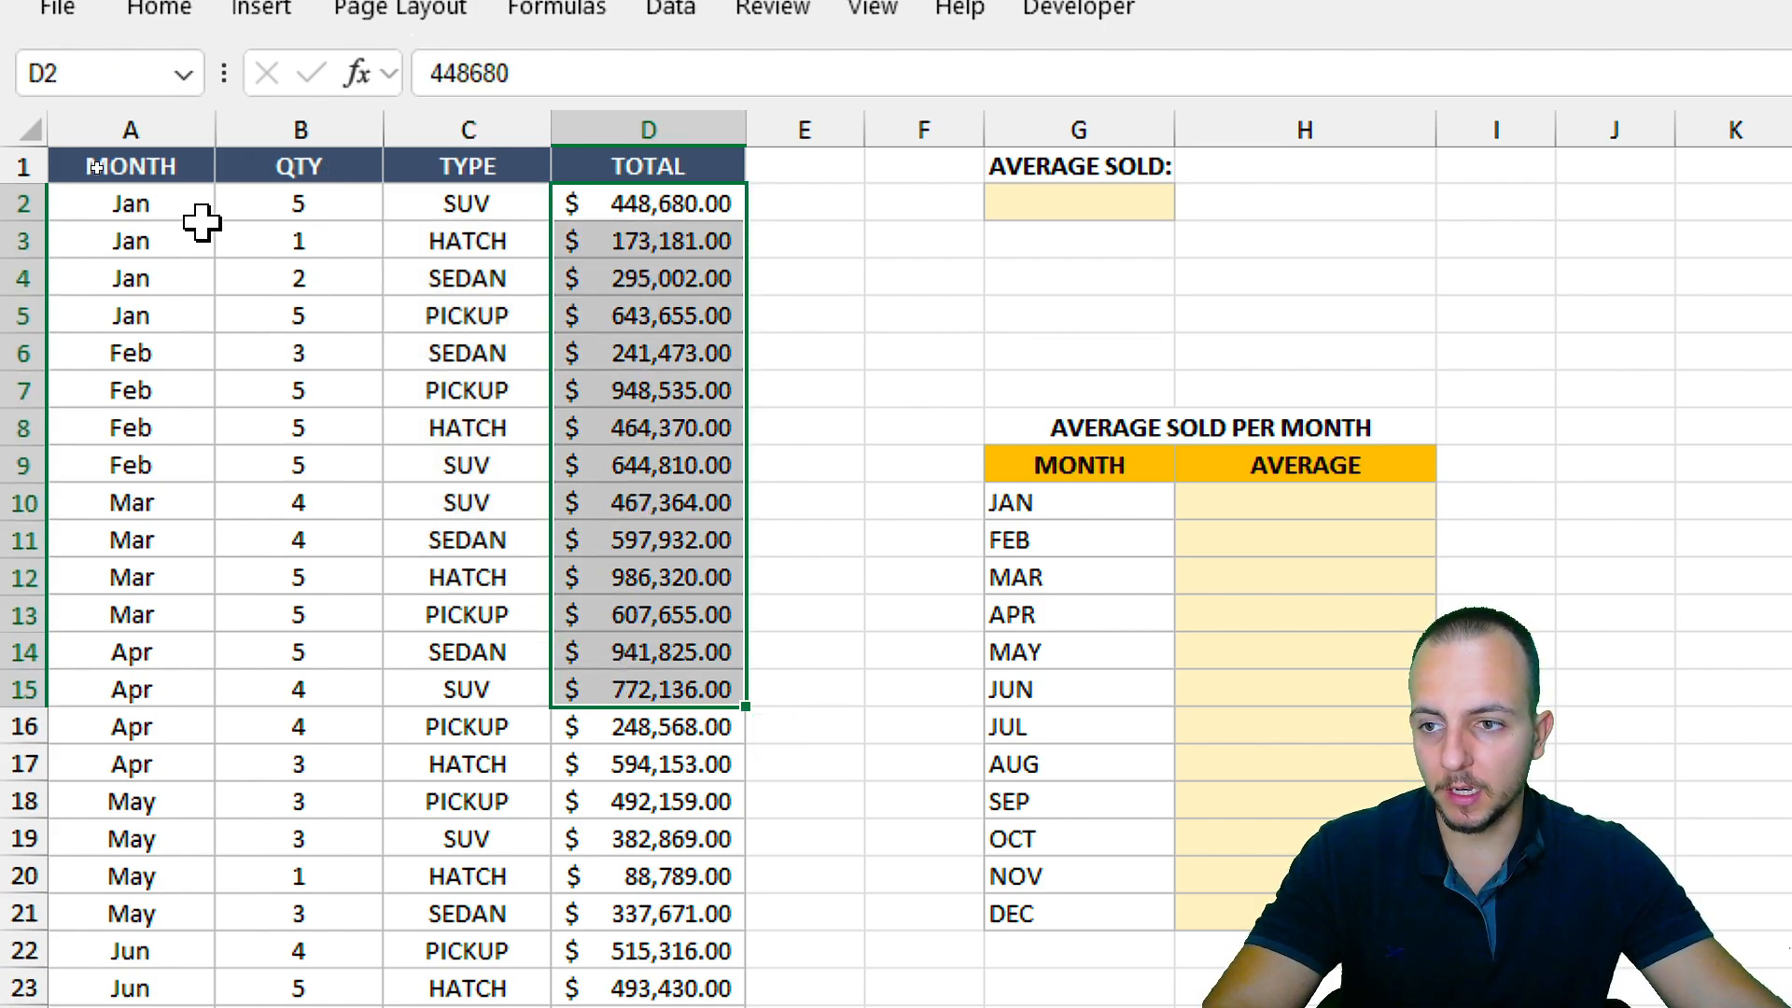
Enter =AVERAGE(D:D) in G2 to return the overall average sold.
left_click_drag(200, 228, 131, 545)
left_click_drag(299, 353, 308, 627)
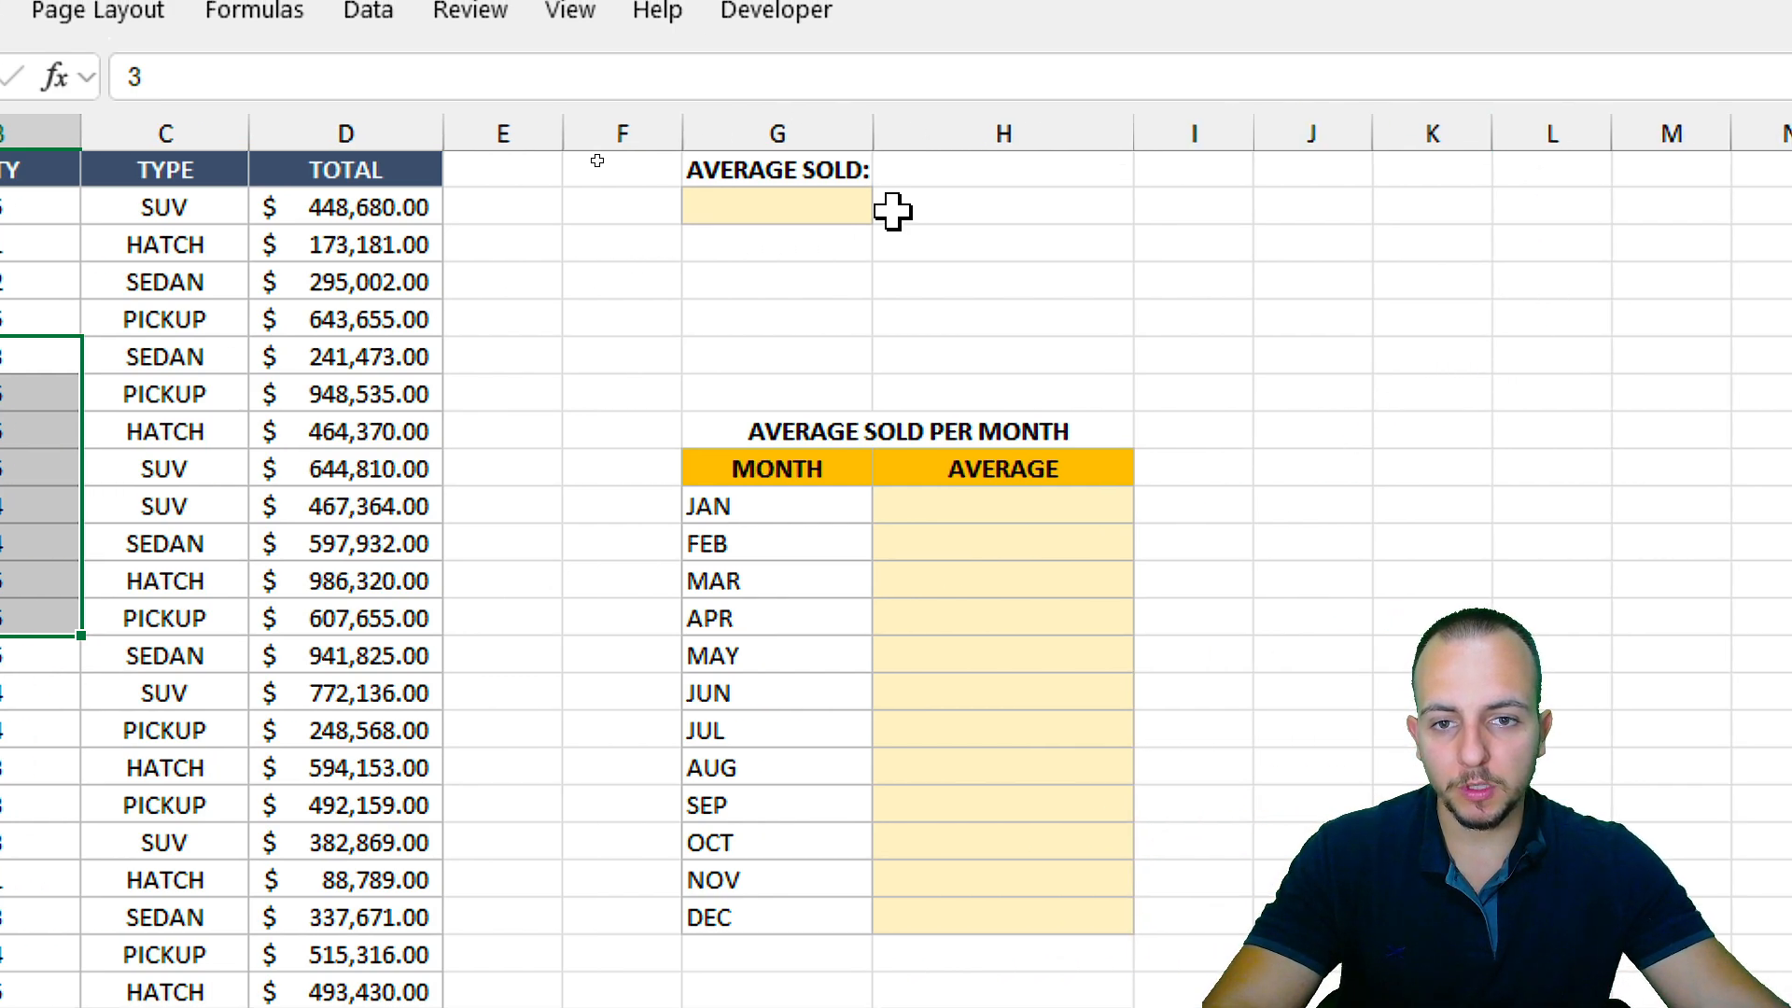
left_click(1096, 203)
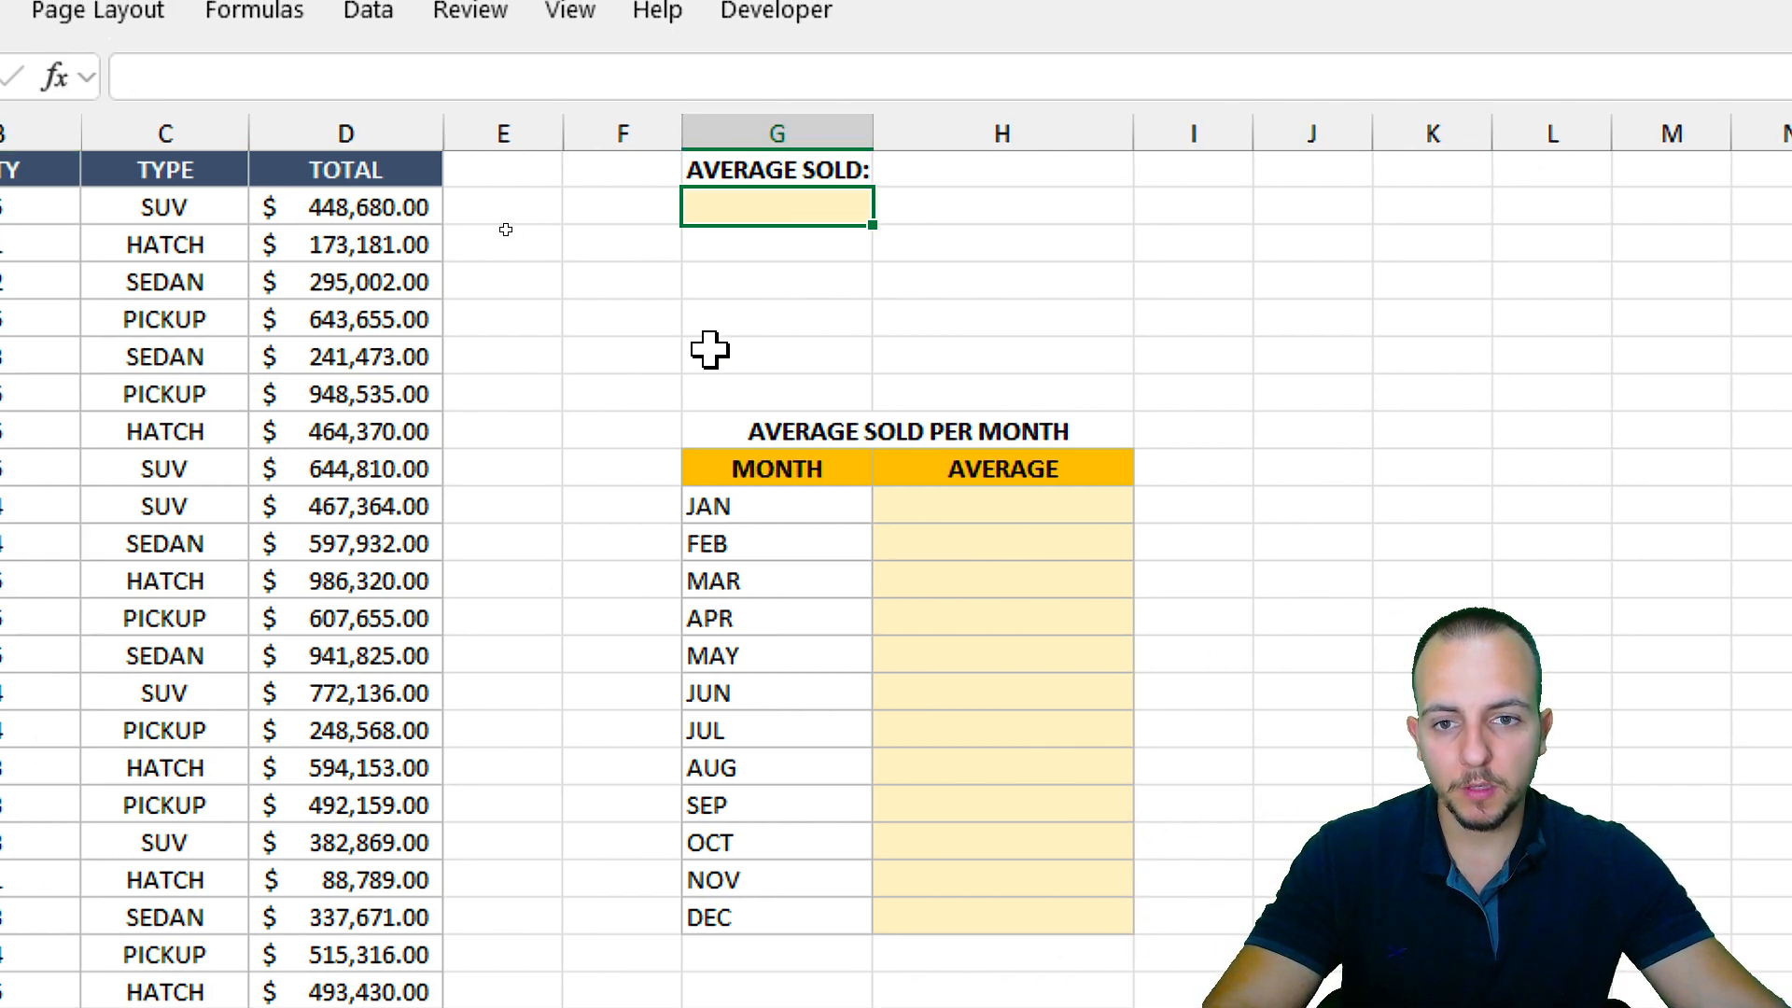
type("=avera")
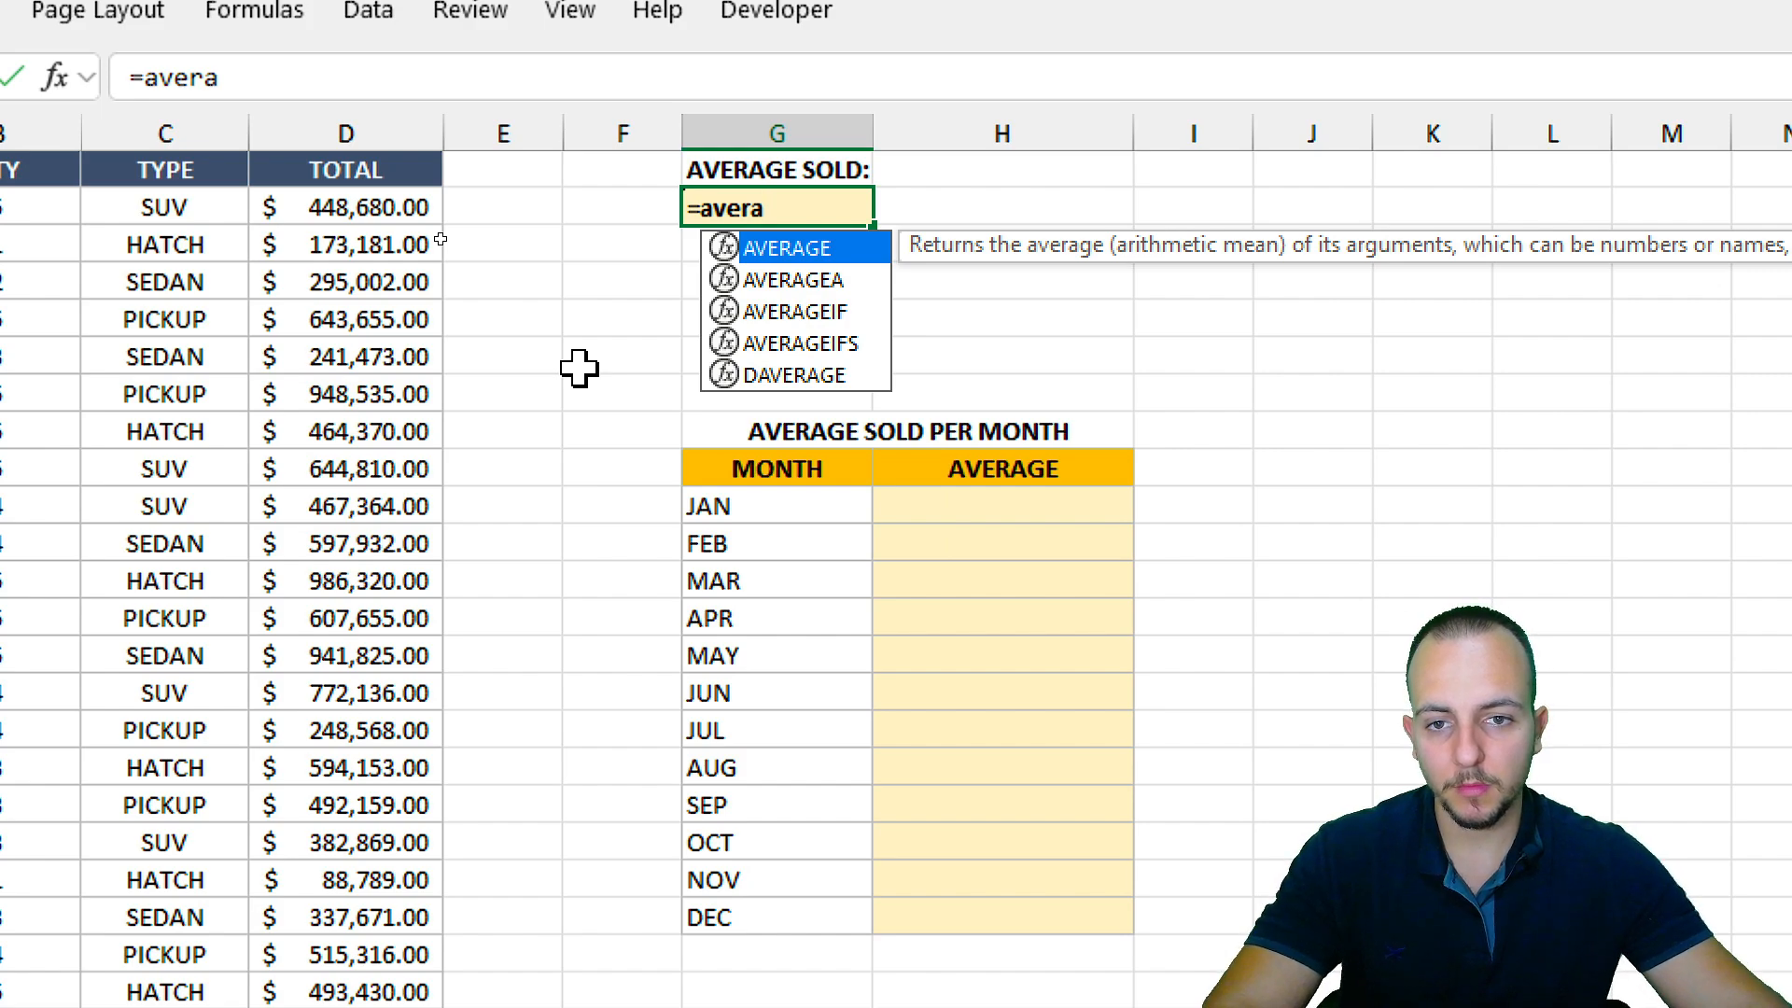
key("Tab")
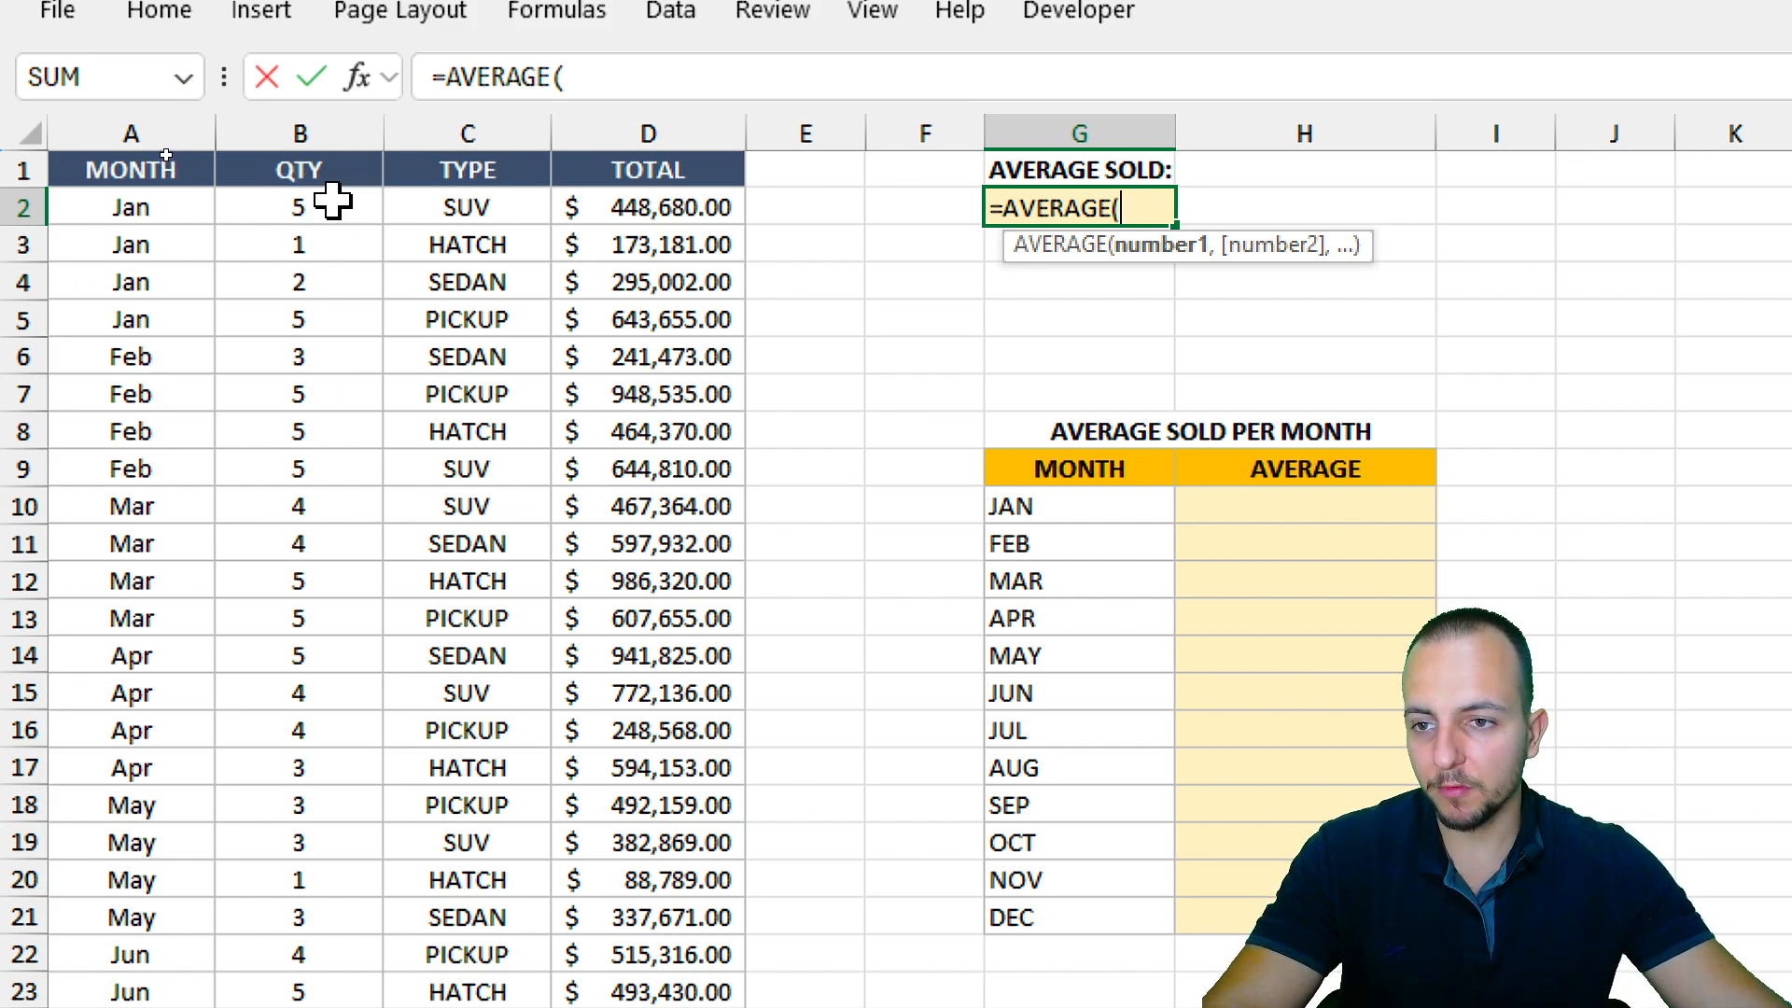
left_click_drag(333, 199, 351, 532)
left_click_drag(672, 208, 675, 606)
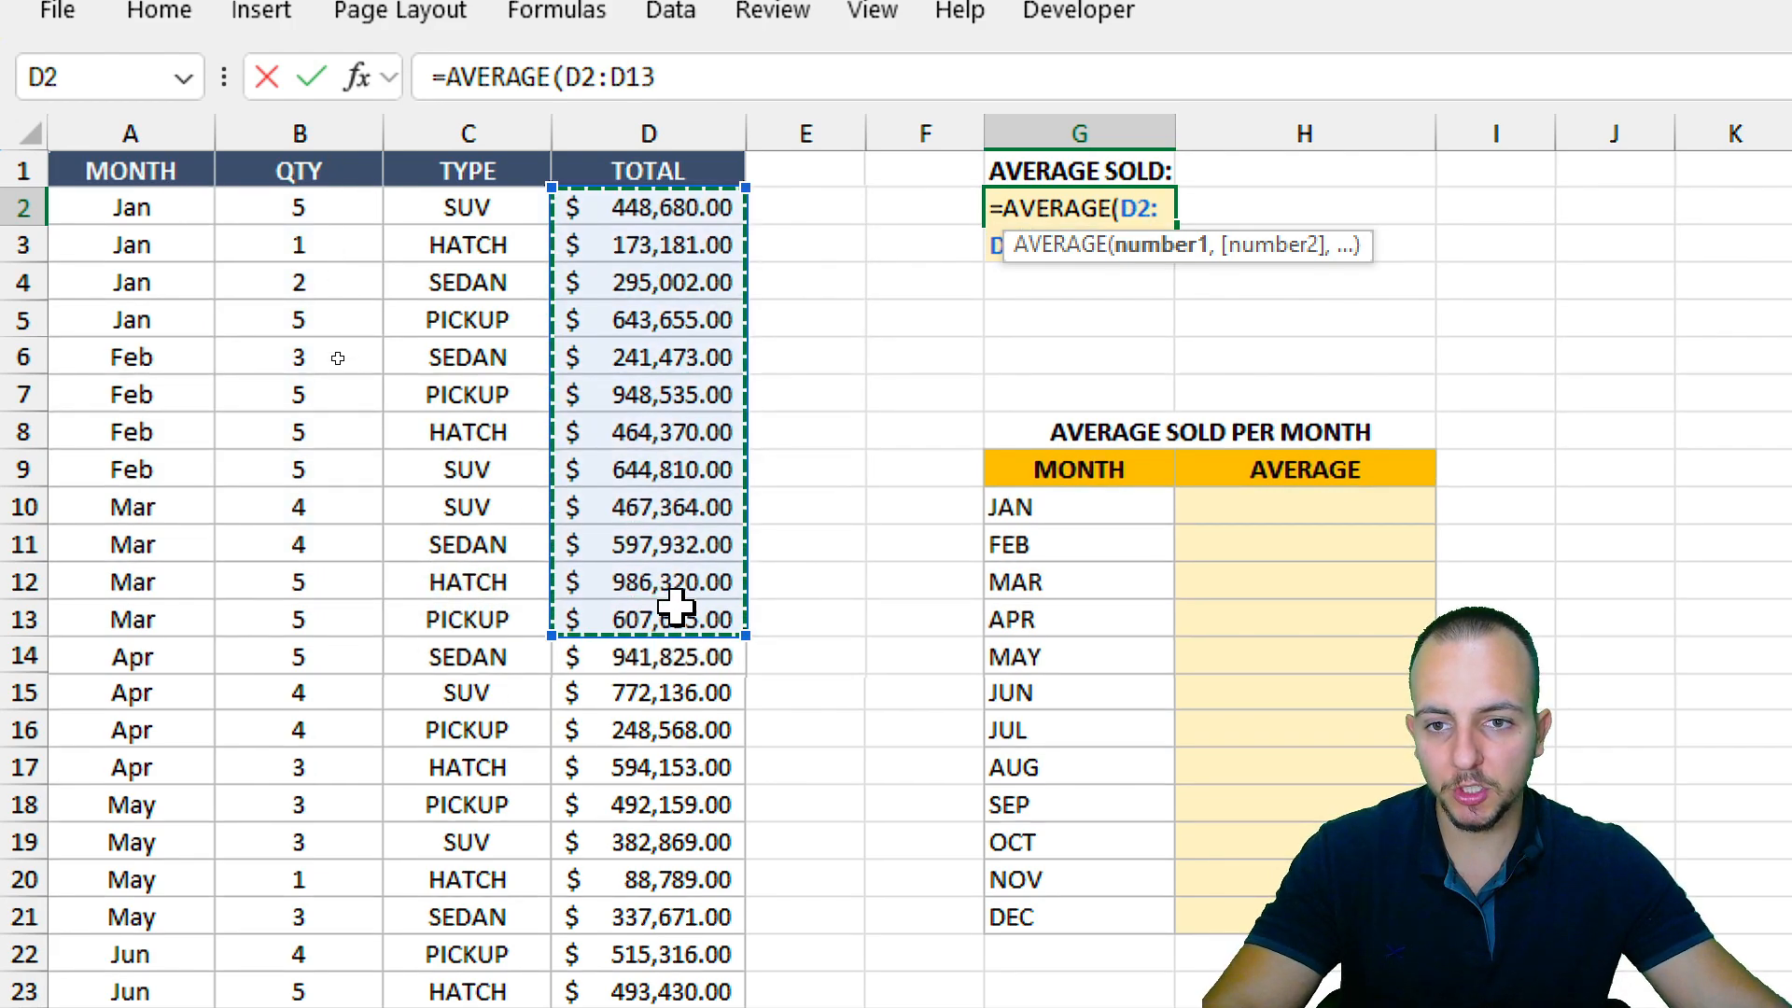
left_click(702, 128)
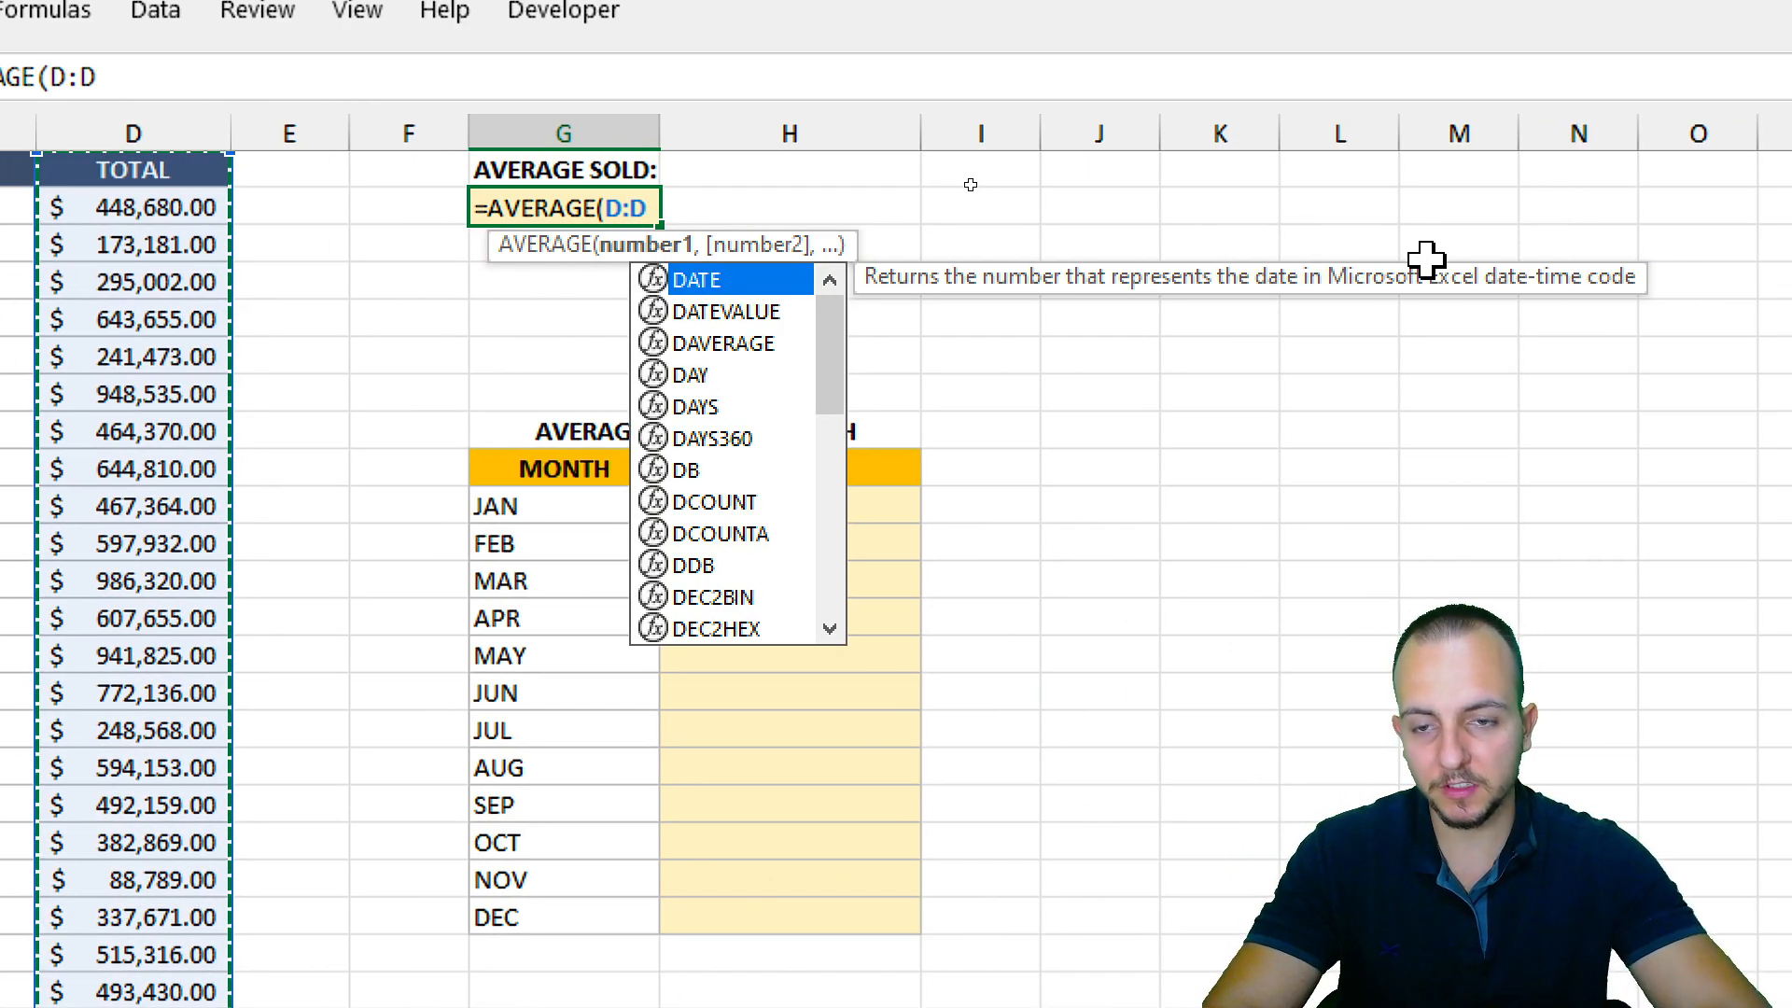
key("Return")
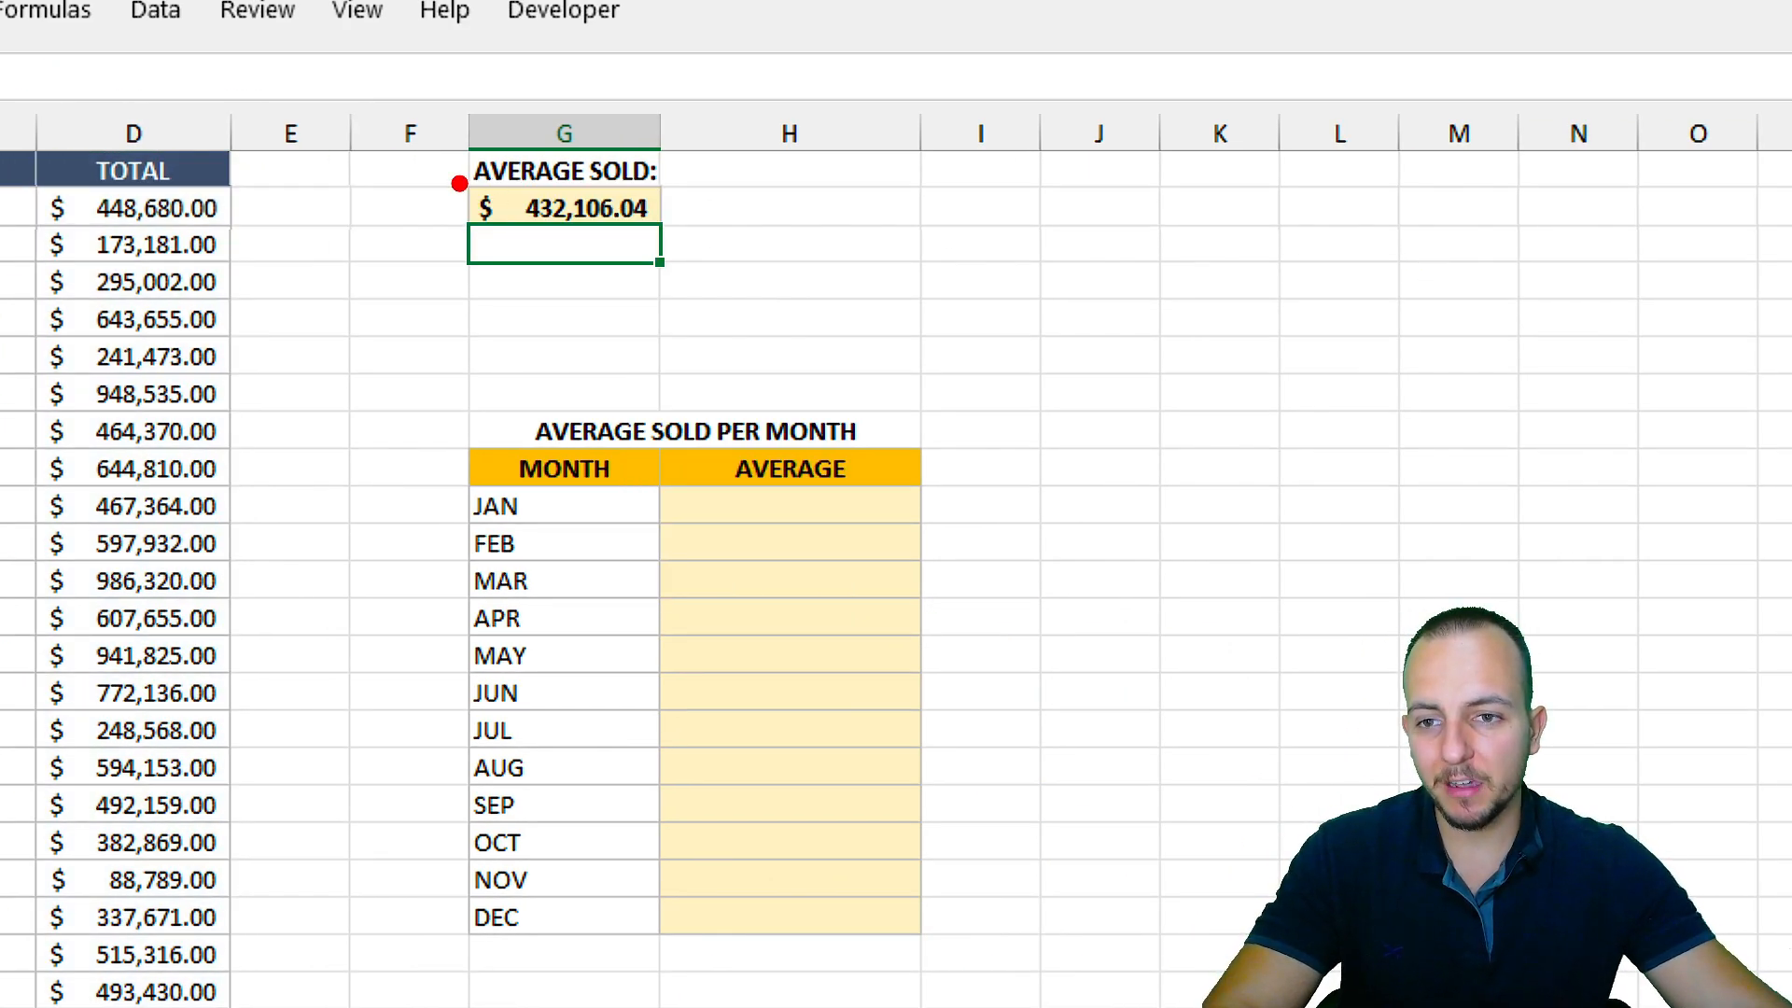
Examine the overall average in G2 and the months listed in the average sold per month table.
mouse_move(453, 178)
left_mouse_down()
mouse_move(671, 237)
mouse_move(803, 173)
left_mouse_up()
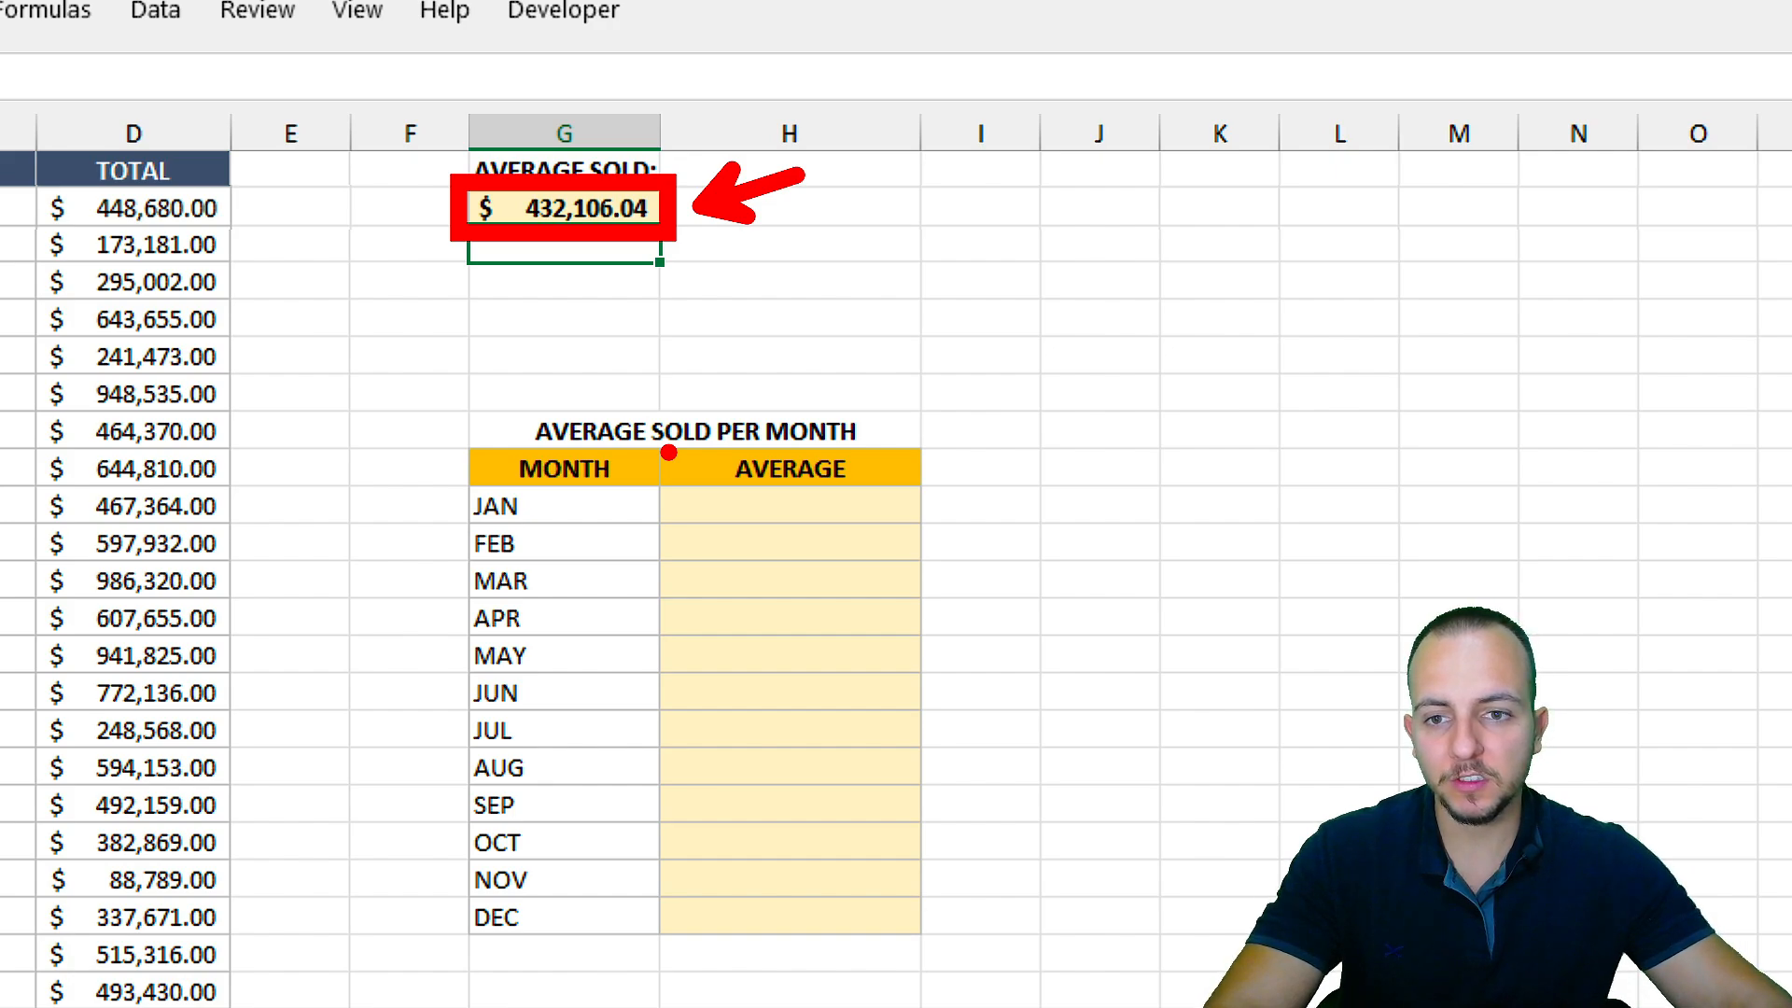
key("Escape")
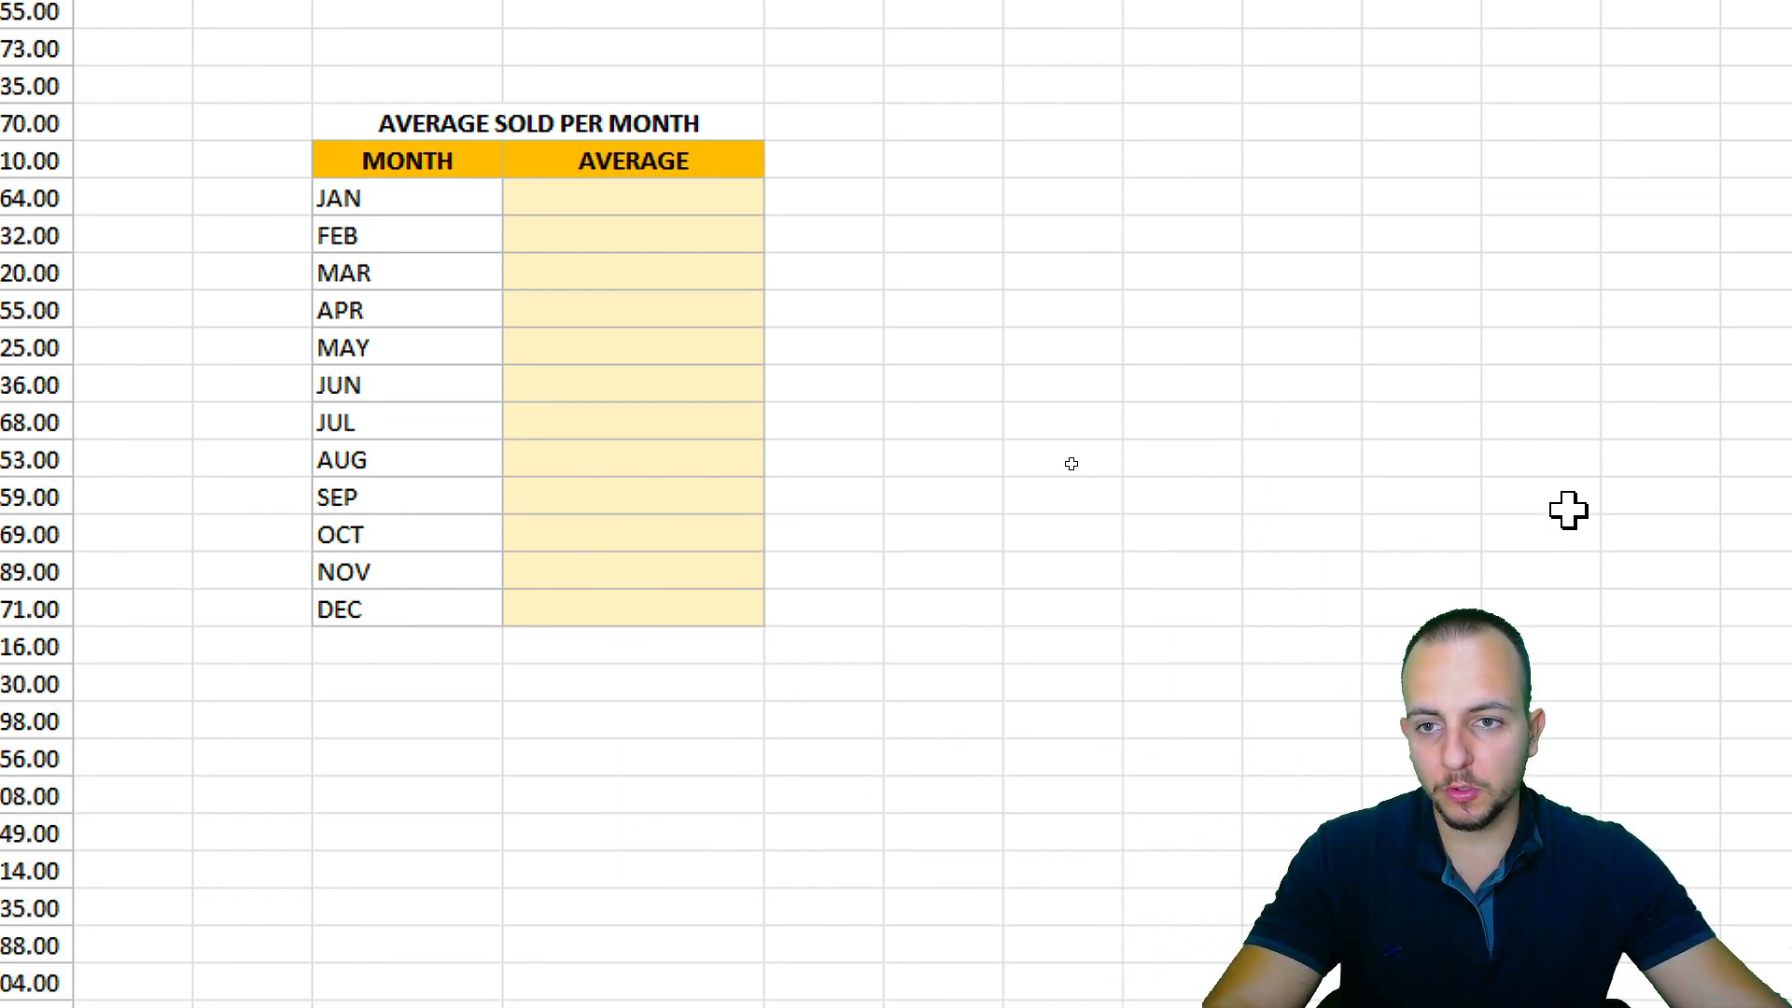
left_click(546, 130)
left_click(642, 297)
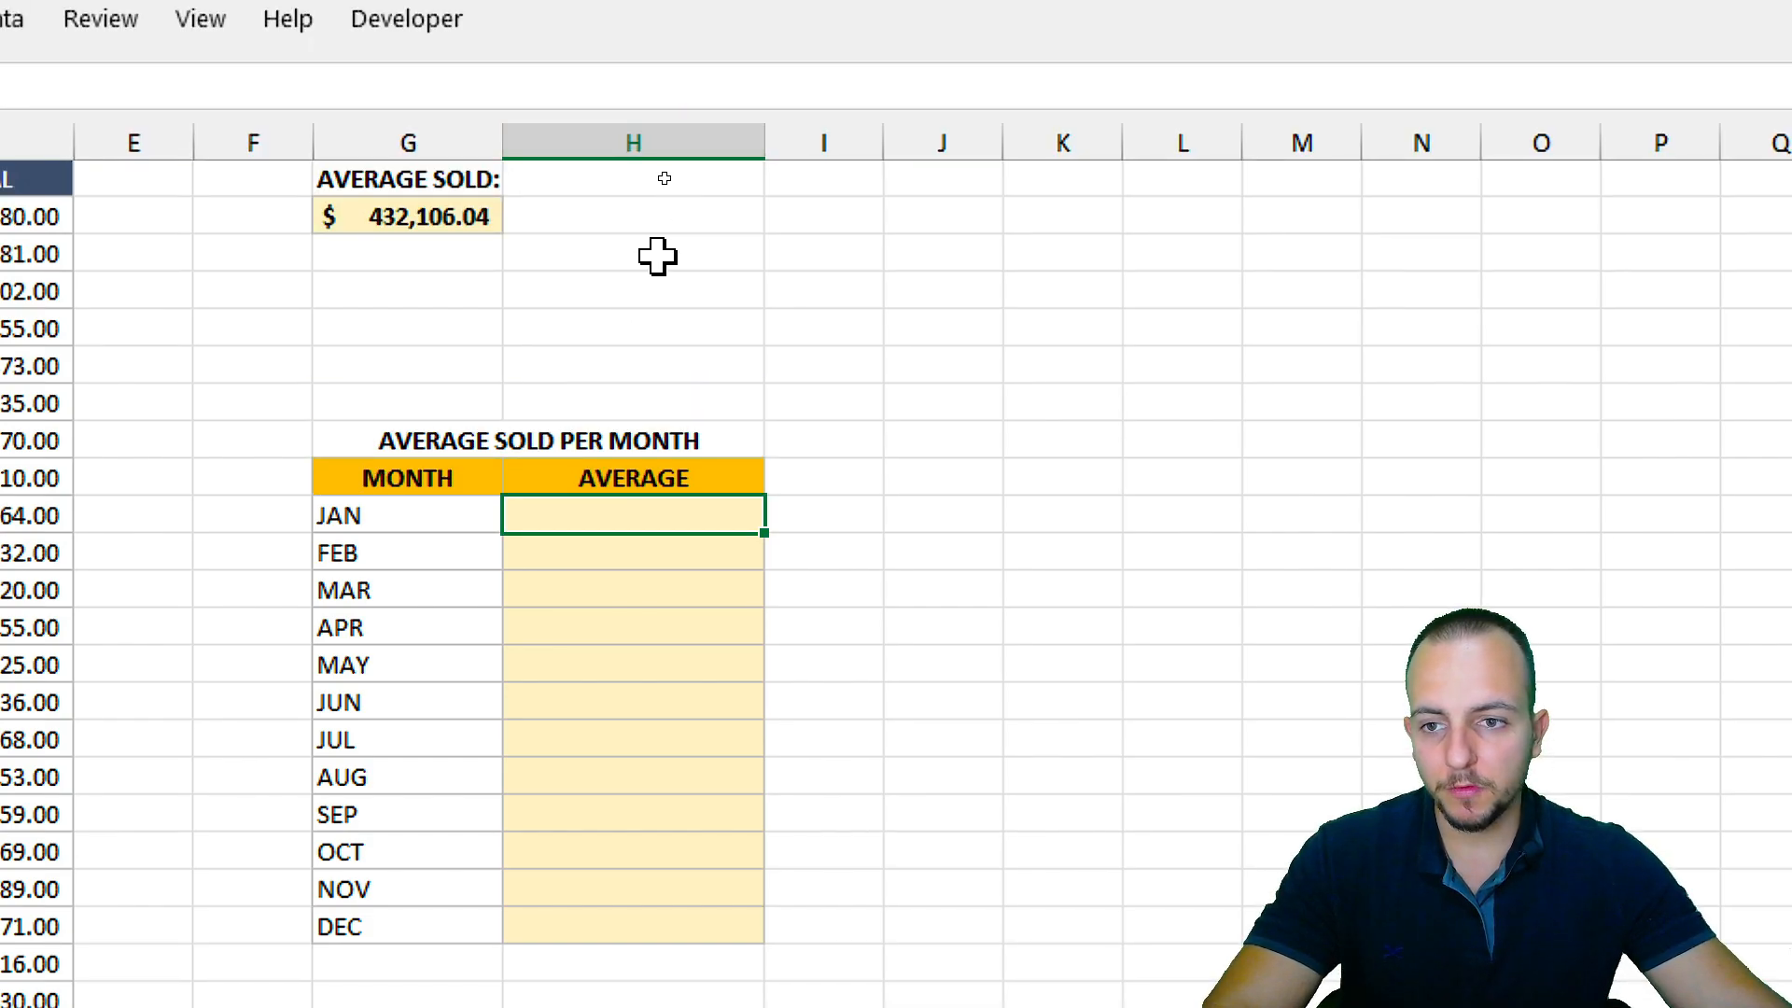
left_click(551, 188)
mouse_move(551, 189)
left_mouse_down()
mouse_move(280, 247)
mouse_move(541, 196)
mouse_move(598, 270)
left_mouse_up()
left_click_drag(556, 243, 800, 242)
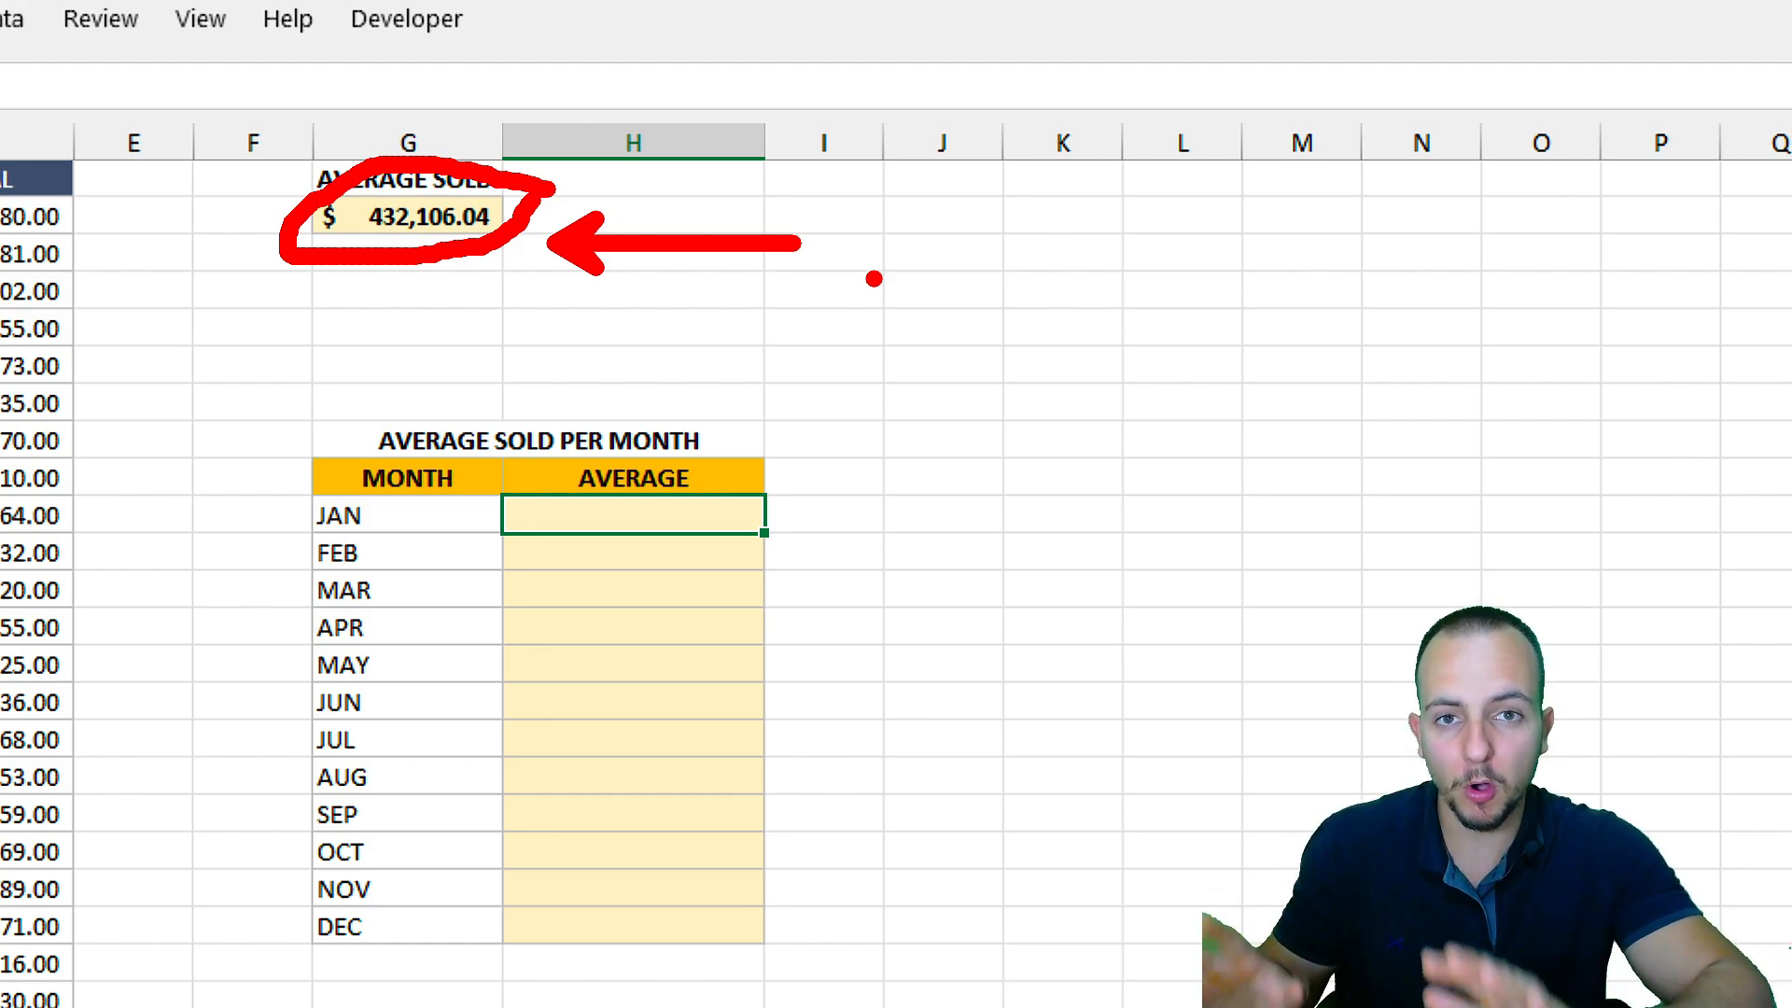
key("Escape")
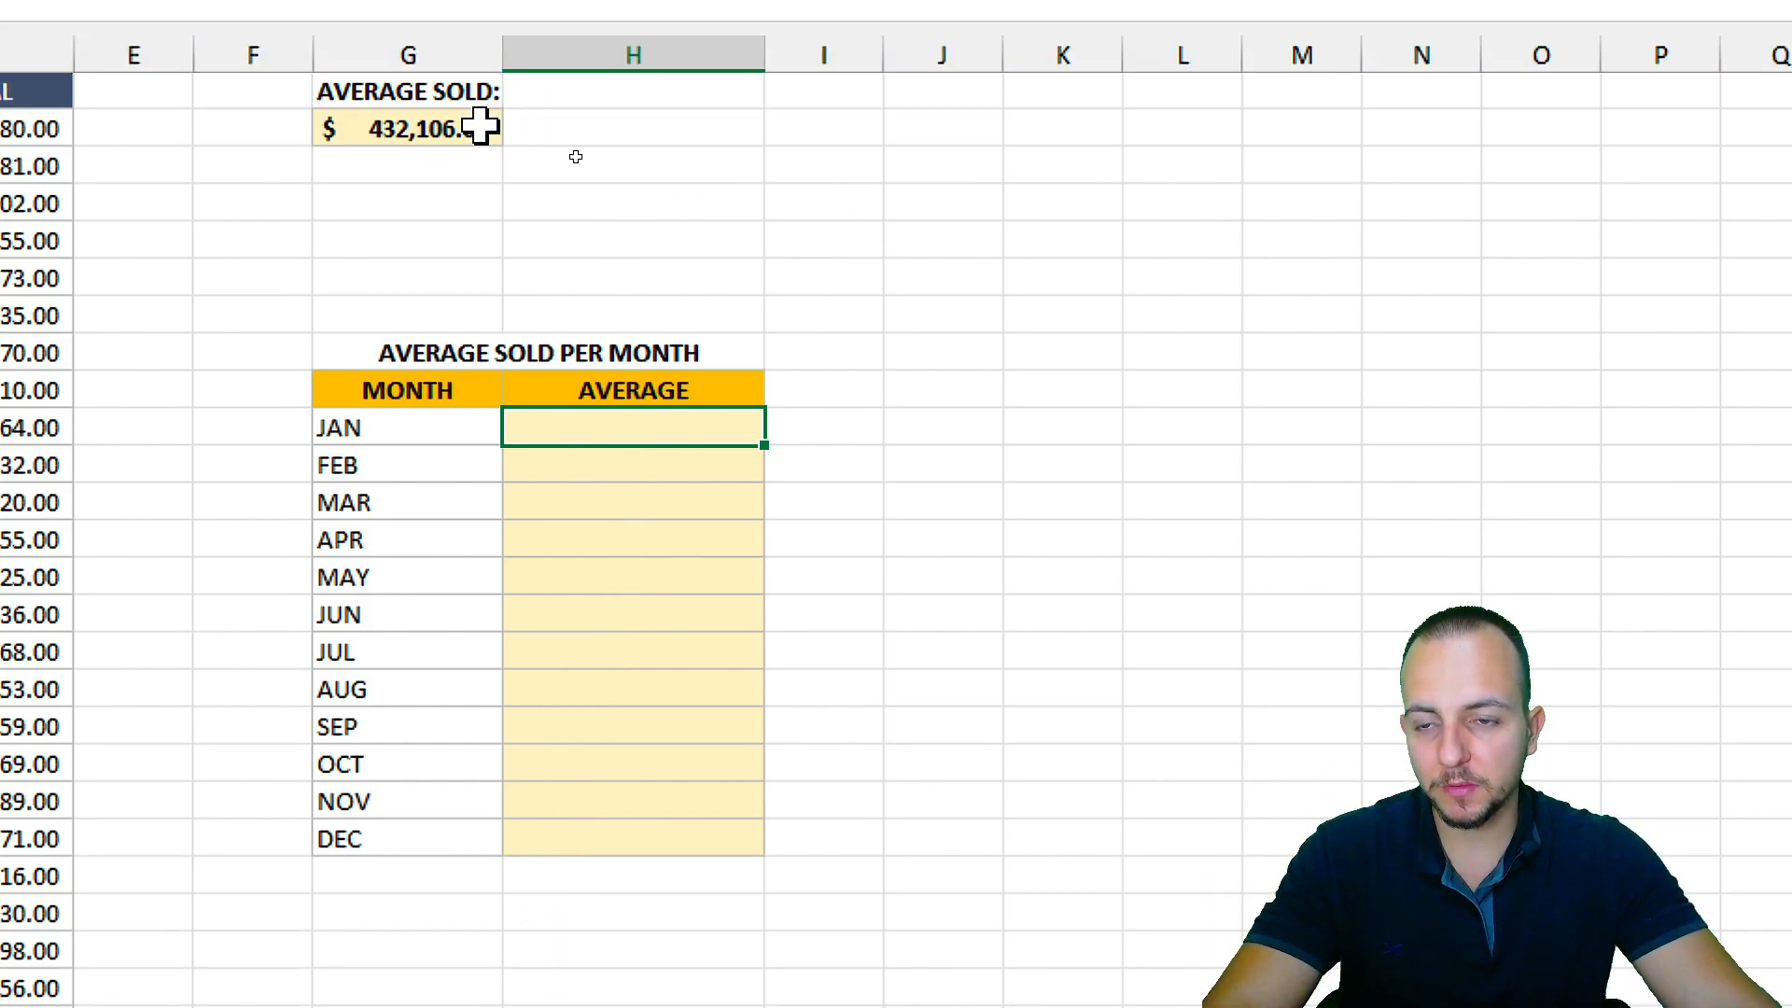
left_click(444, 431)
left_click(387, 509)
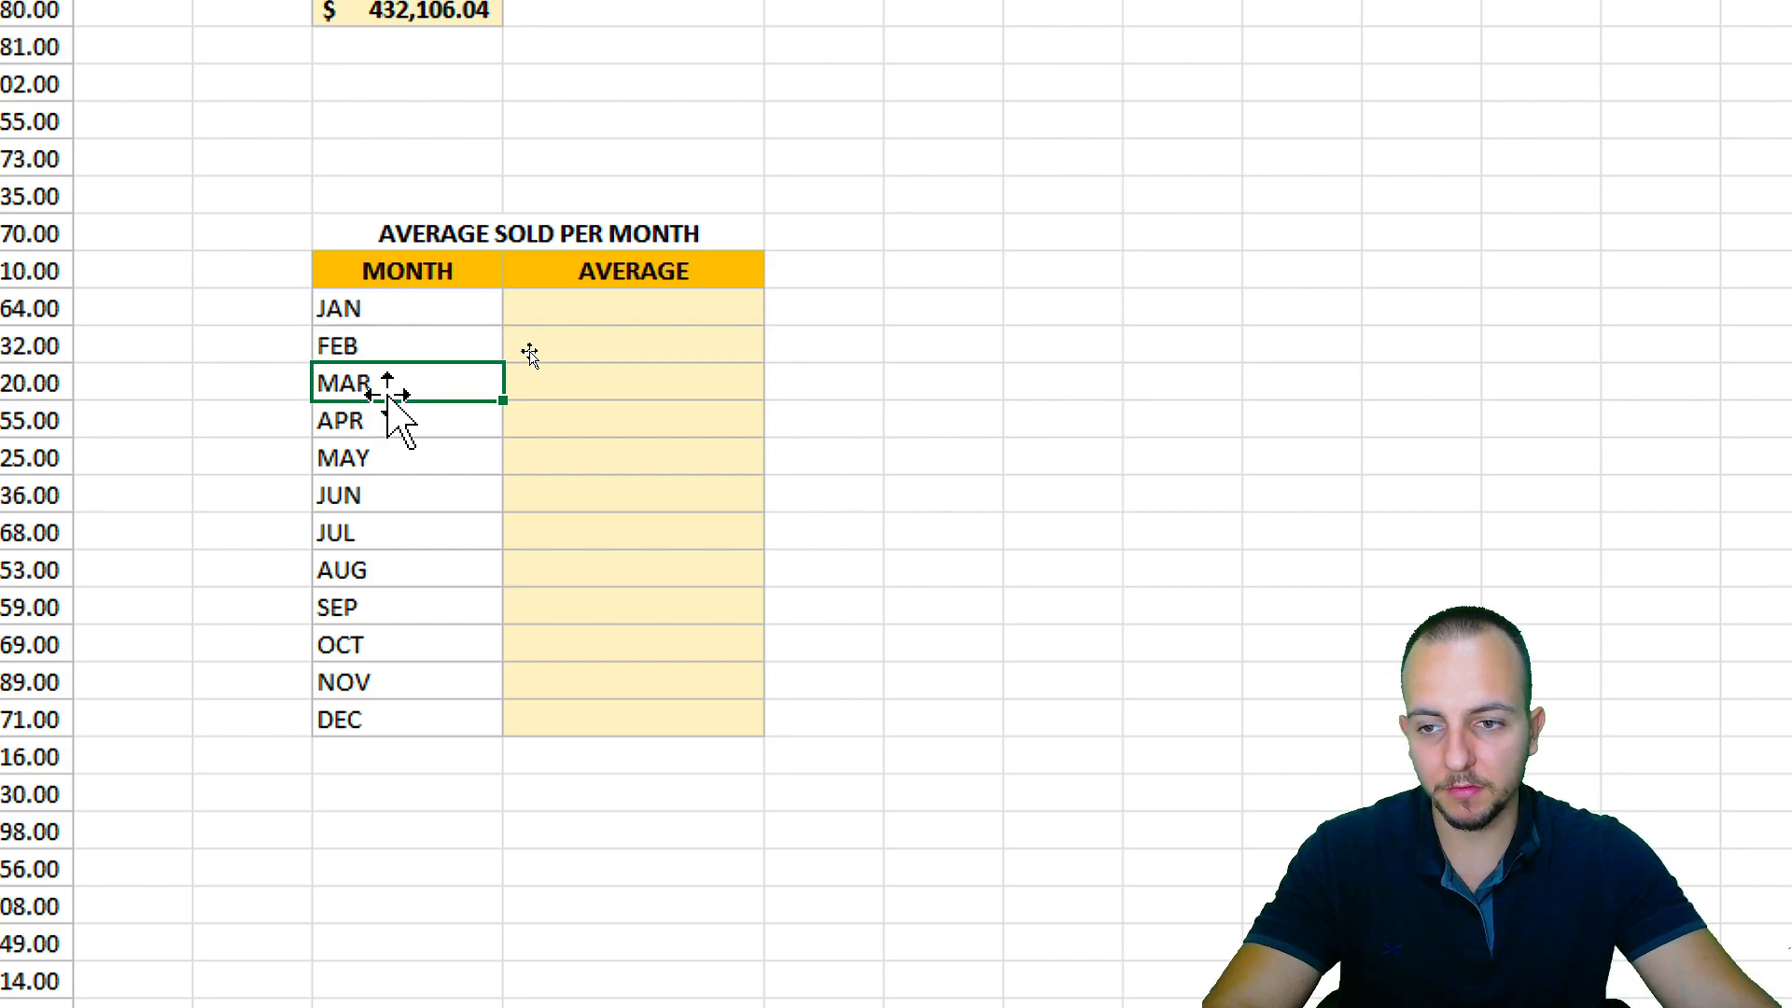
Enter =AVERAGEIF(A:A,G10,D:D) in H10 to return the average sold in January.
left_click(611, 308)
type("=aver")
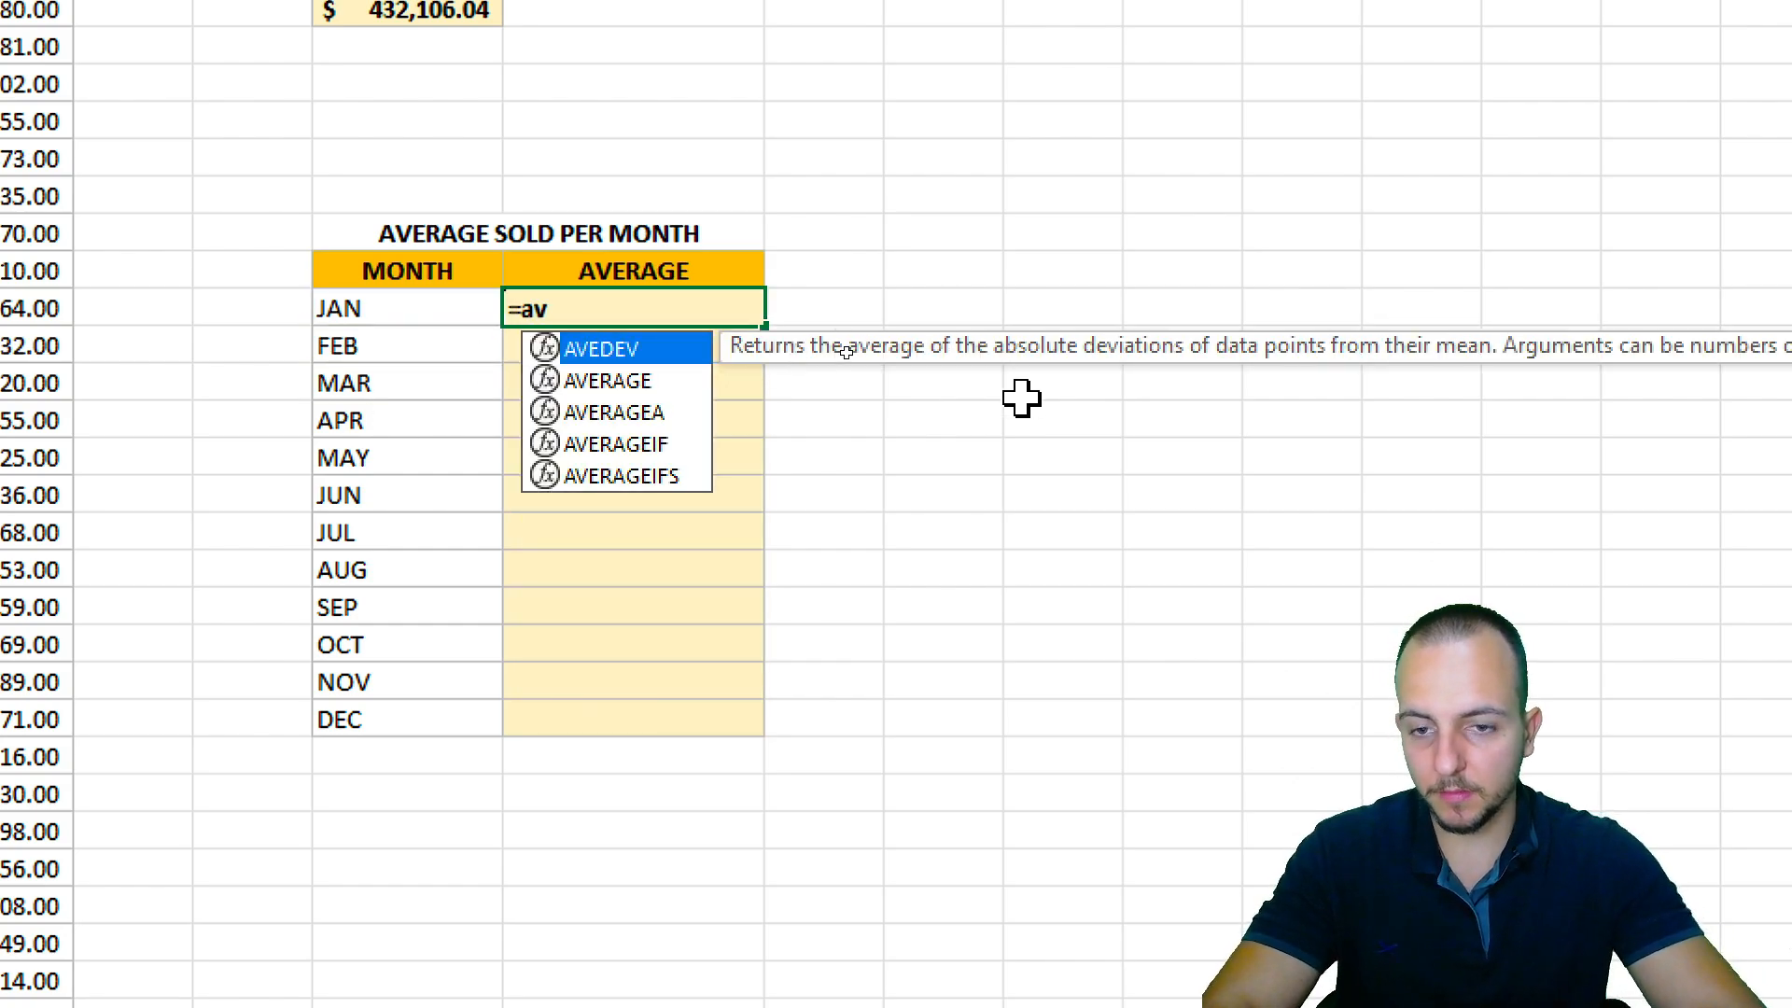
key("Down")
key("Down")
key("Tab")
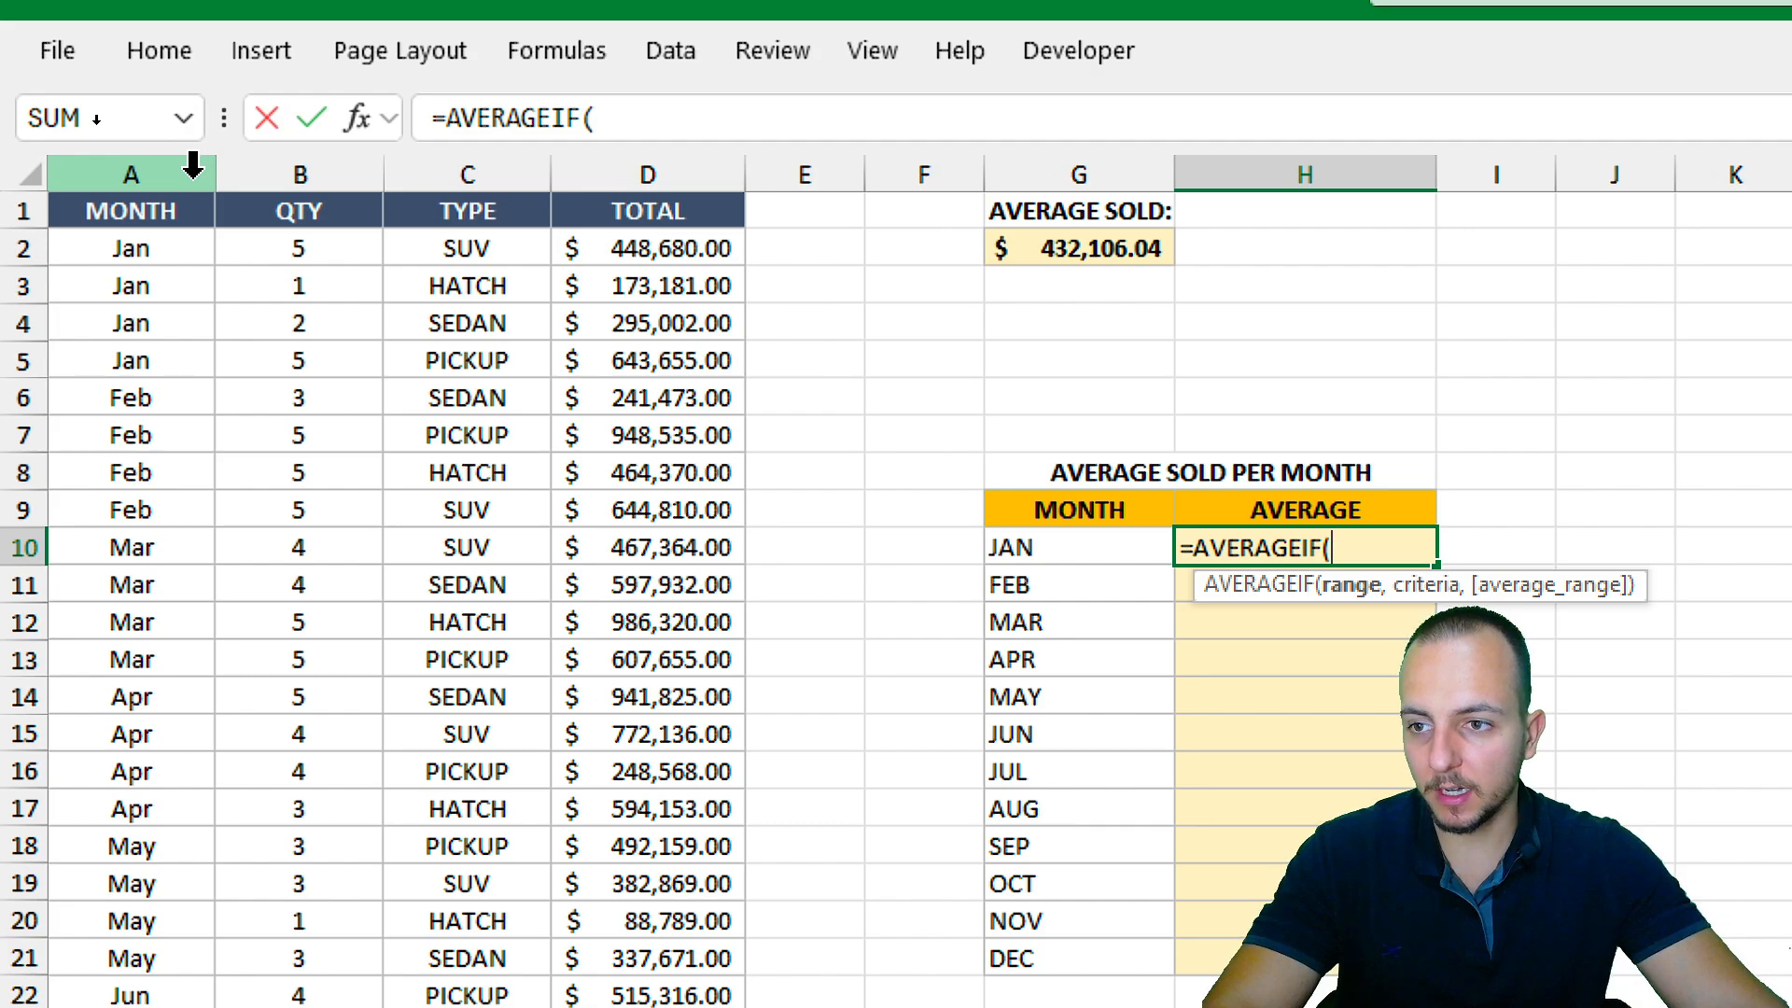
left_click(192, 165)
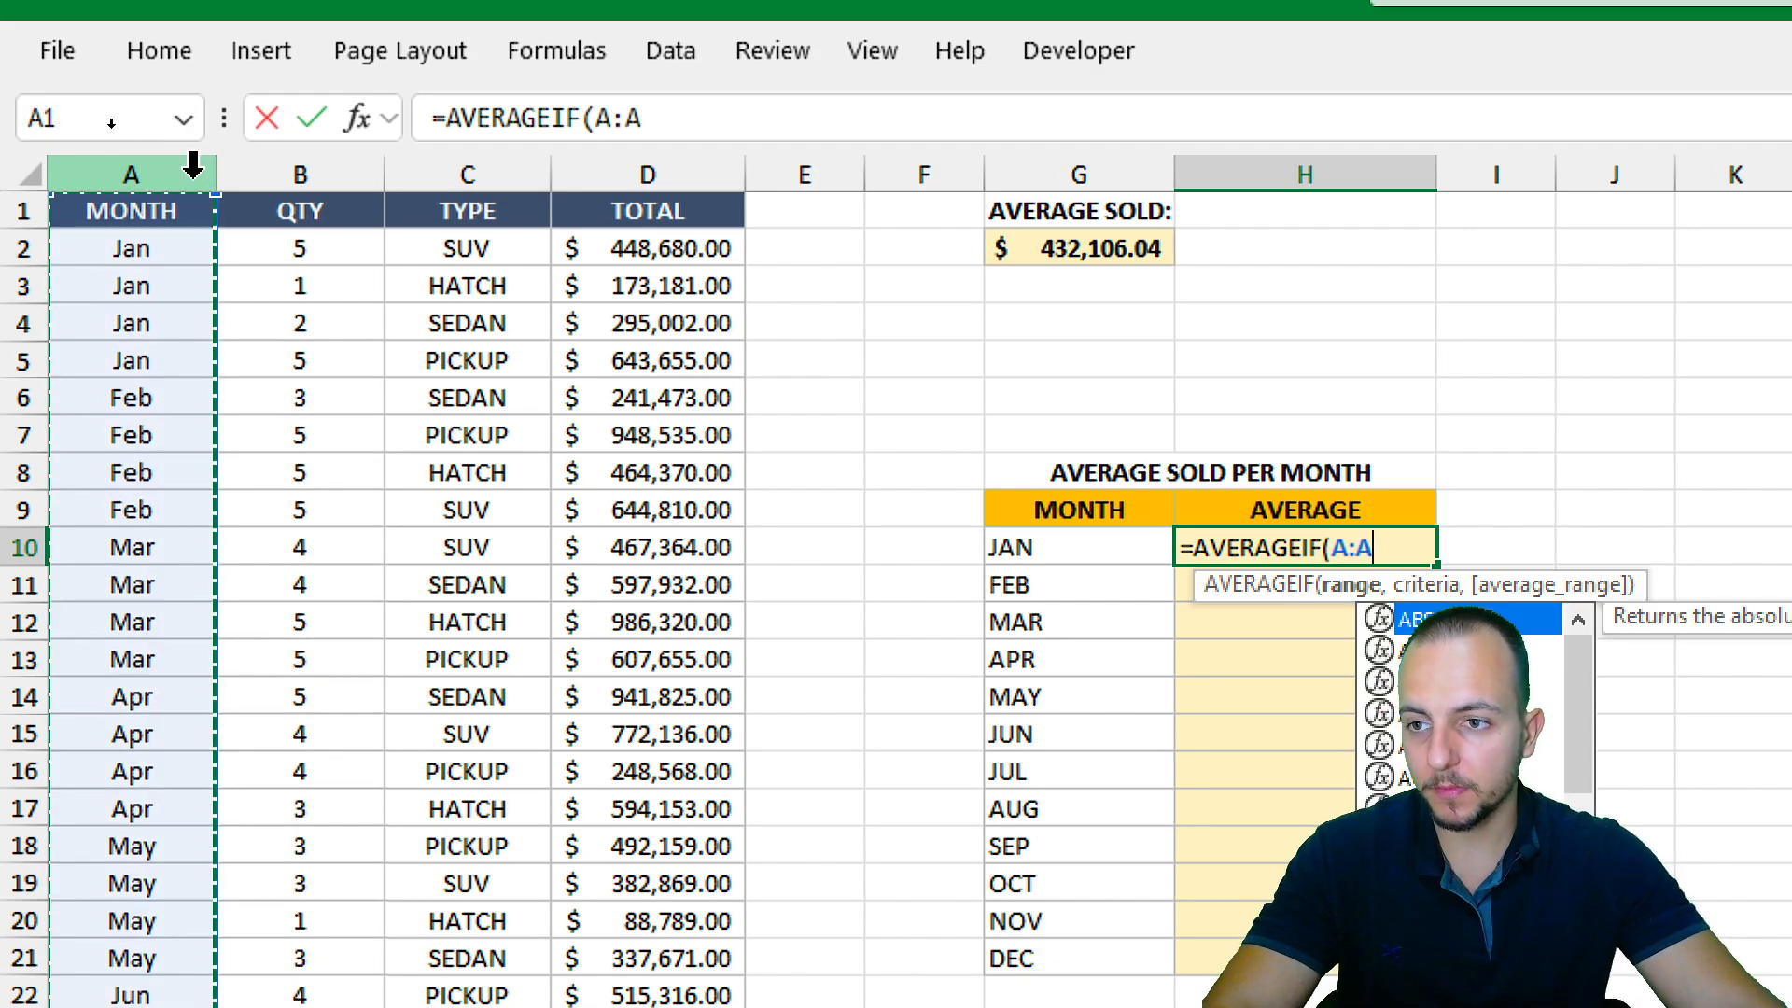
type(",")
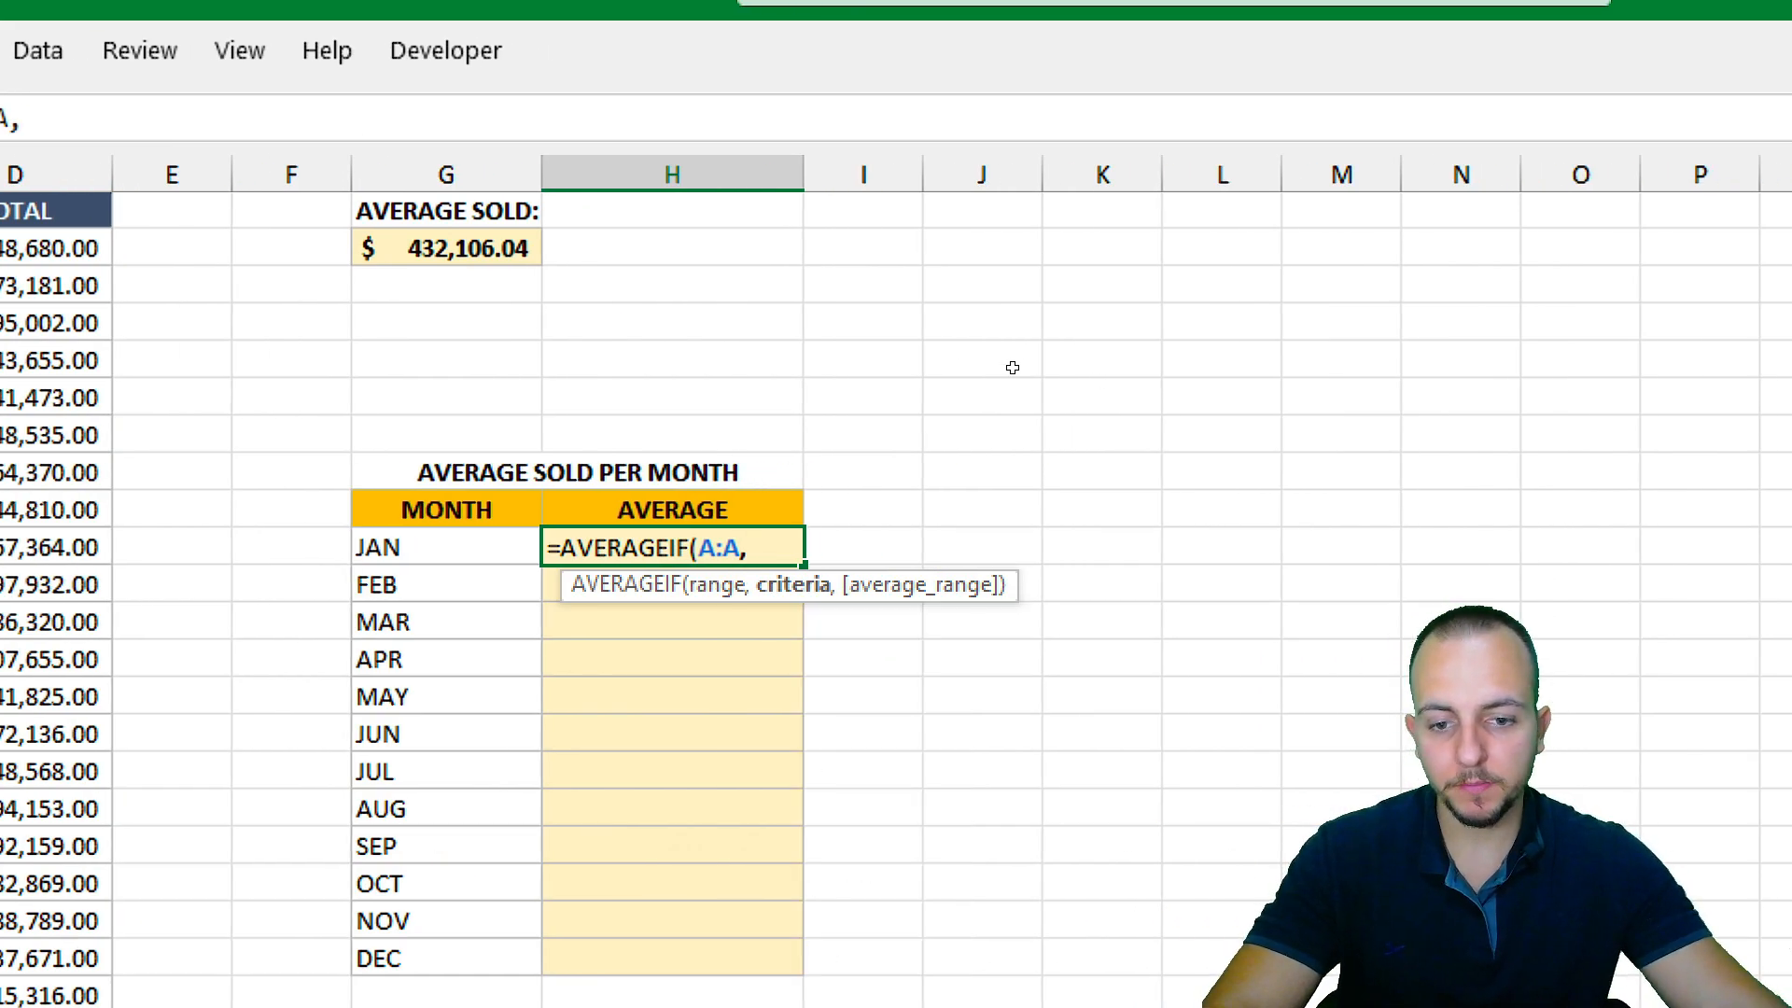
left_click(493, 560)
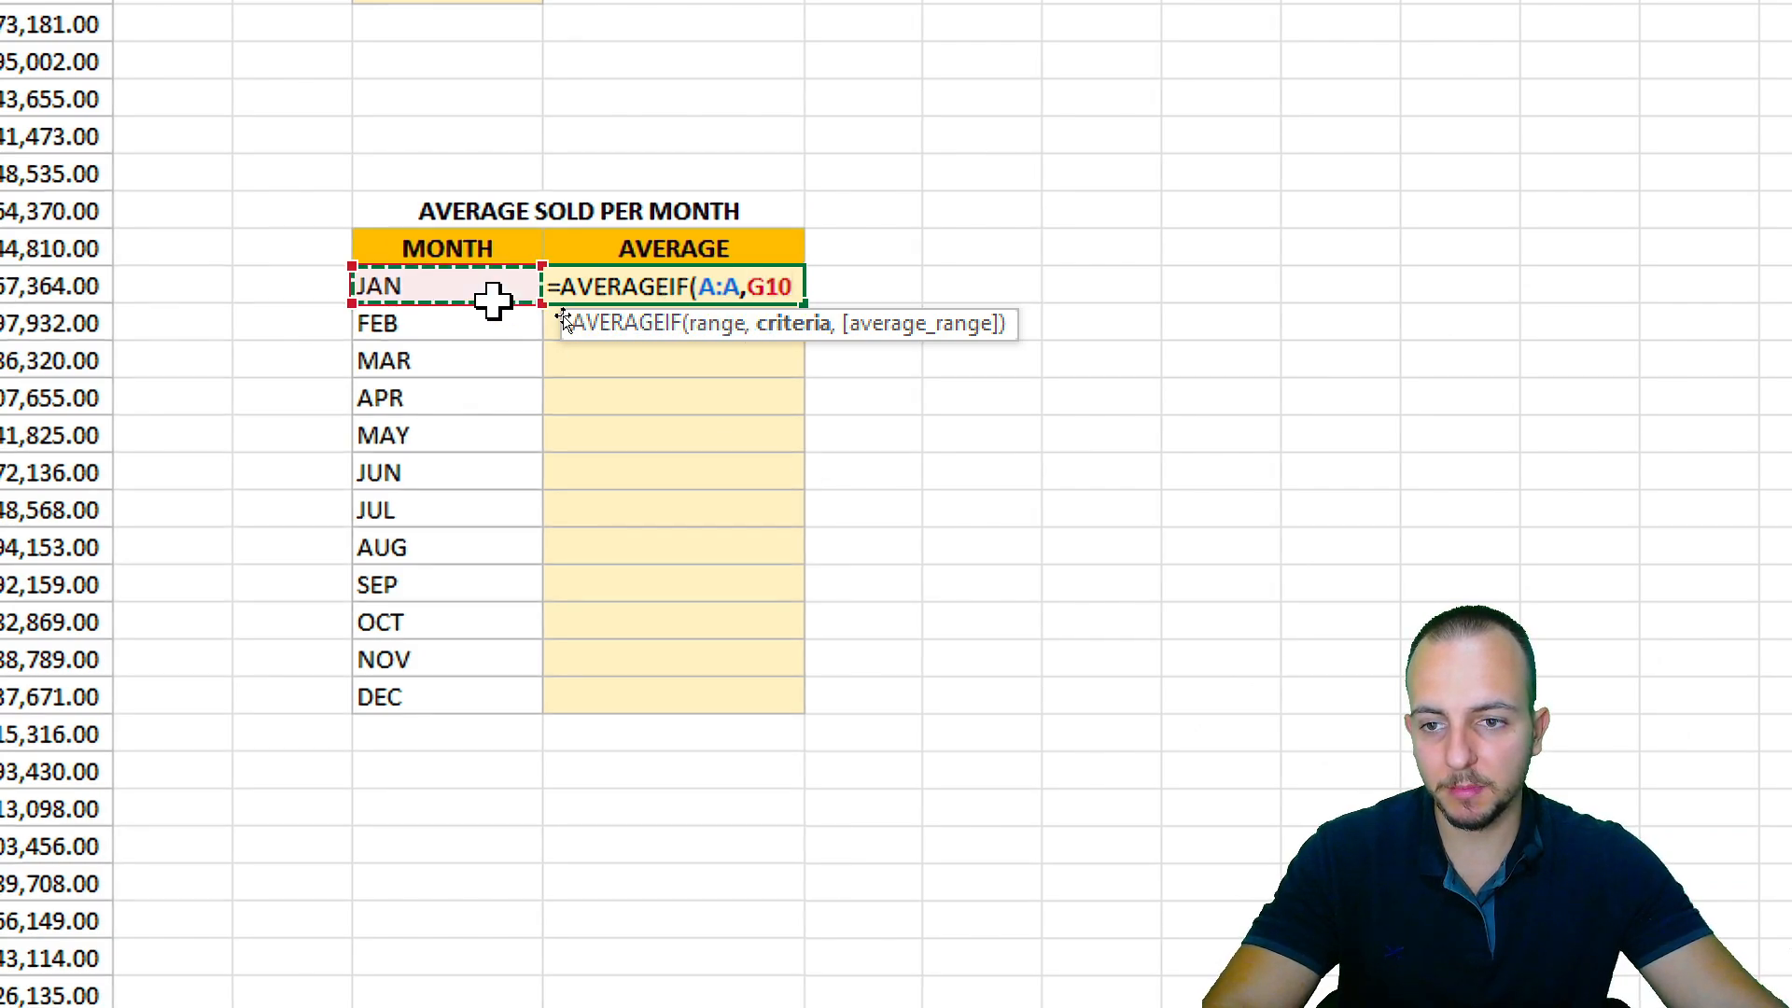
type(",")
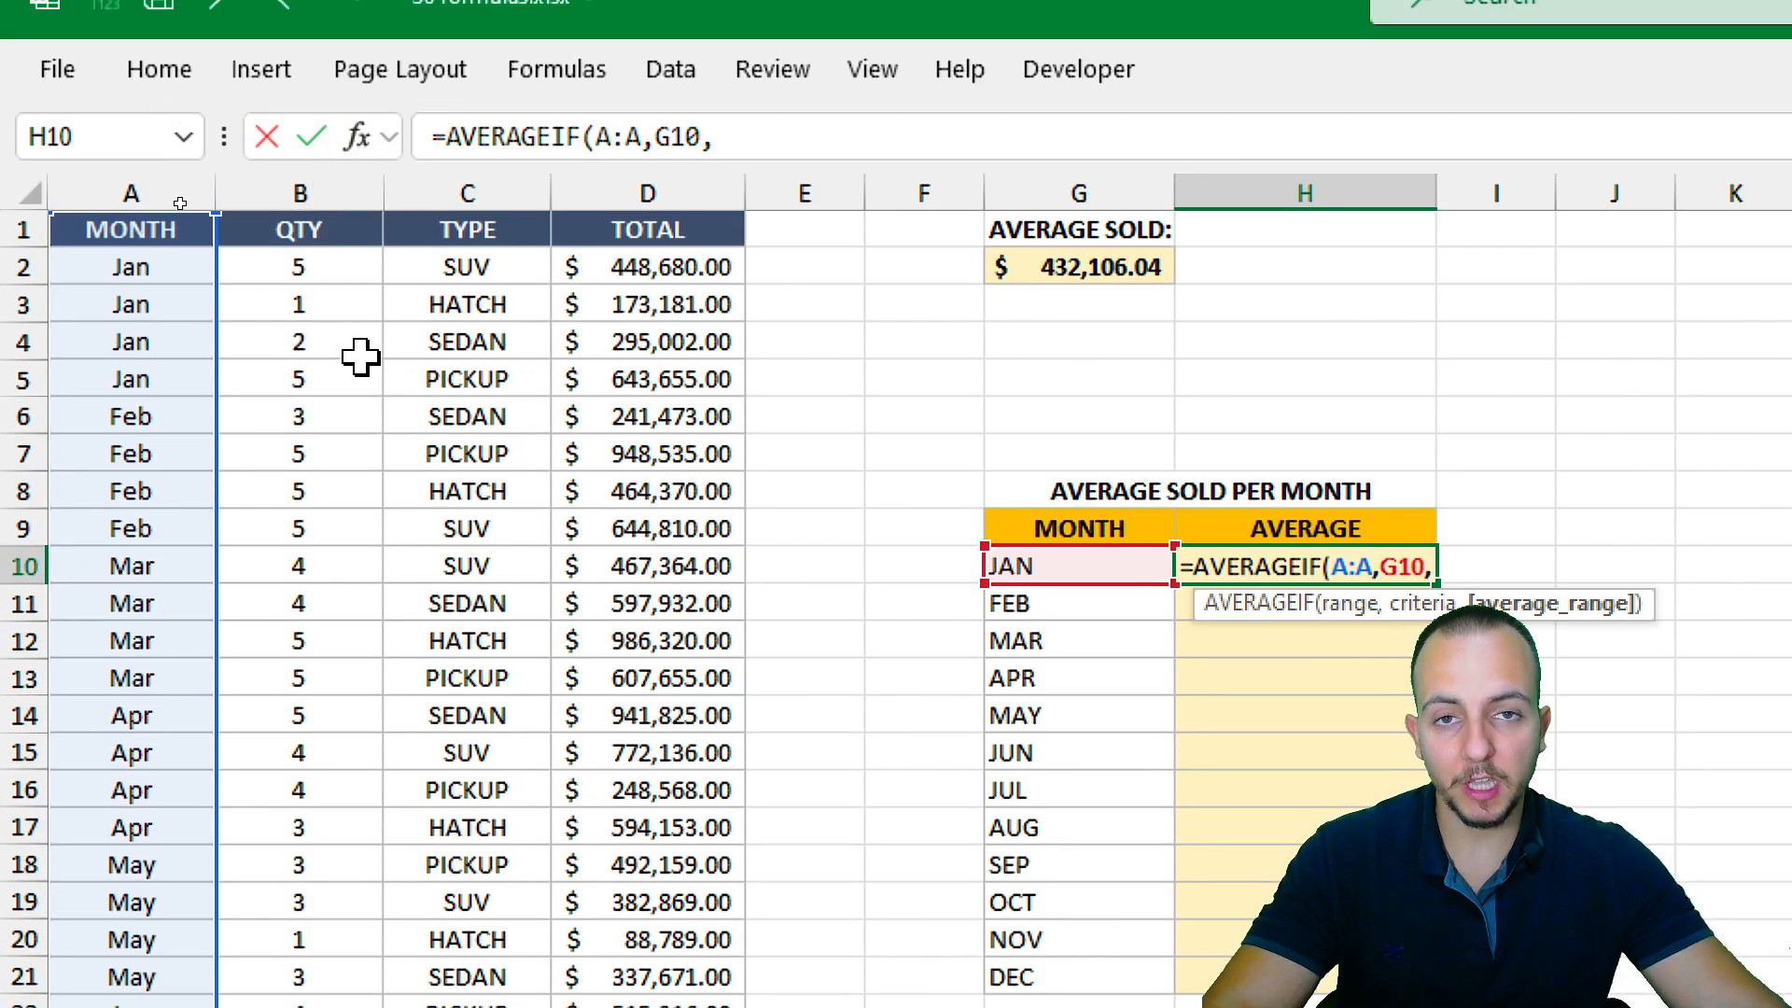
left_click(352, 186)
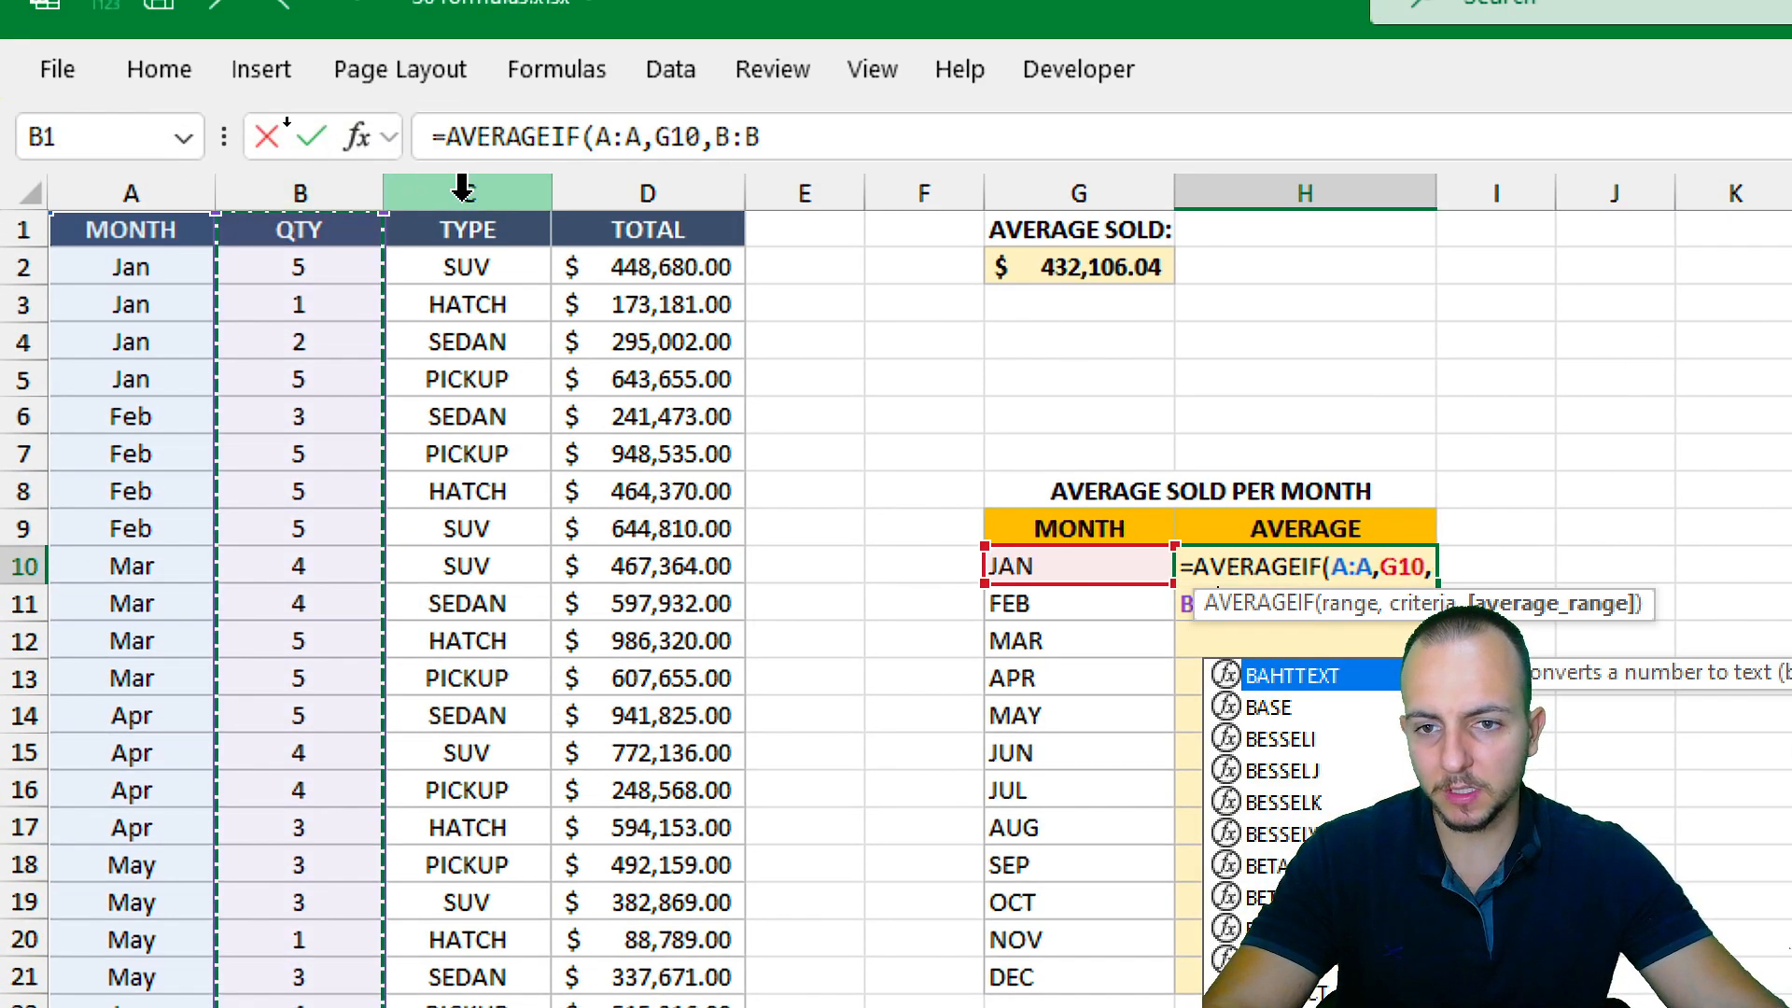
left_click(648, 193)
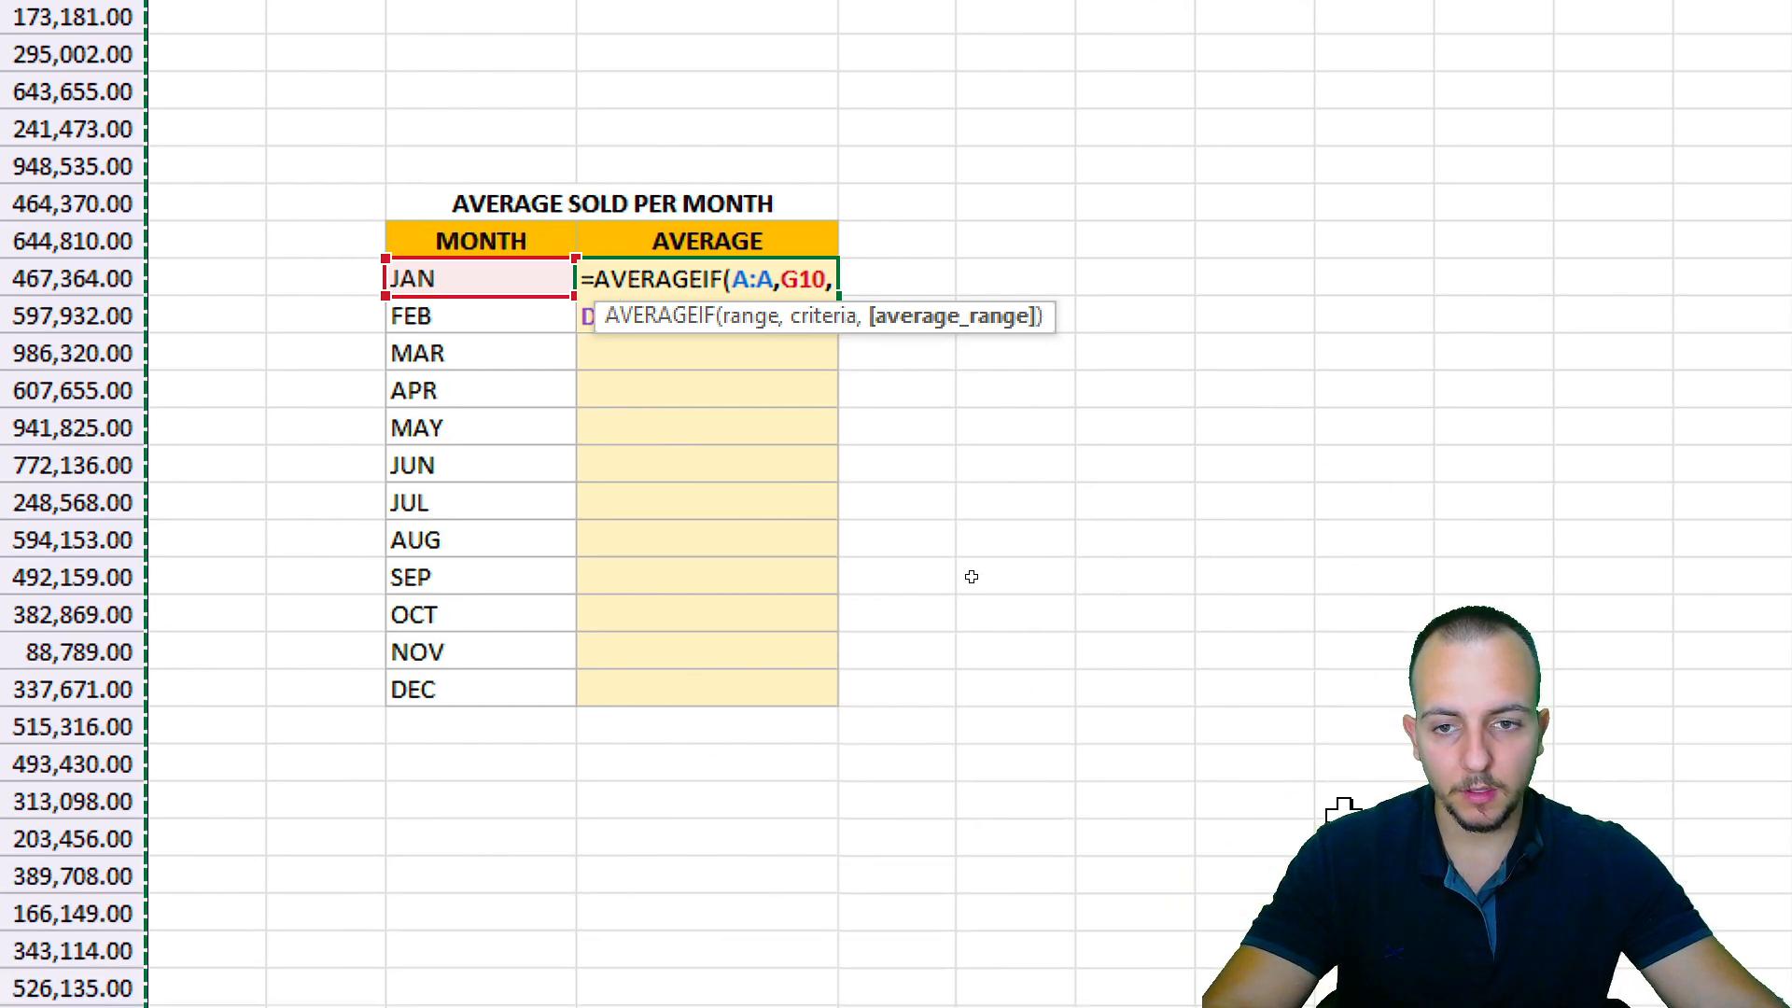
key("Return")
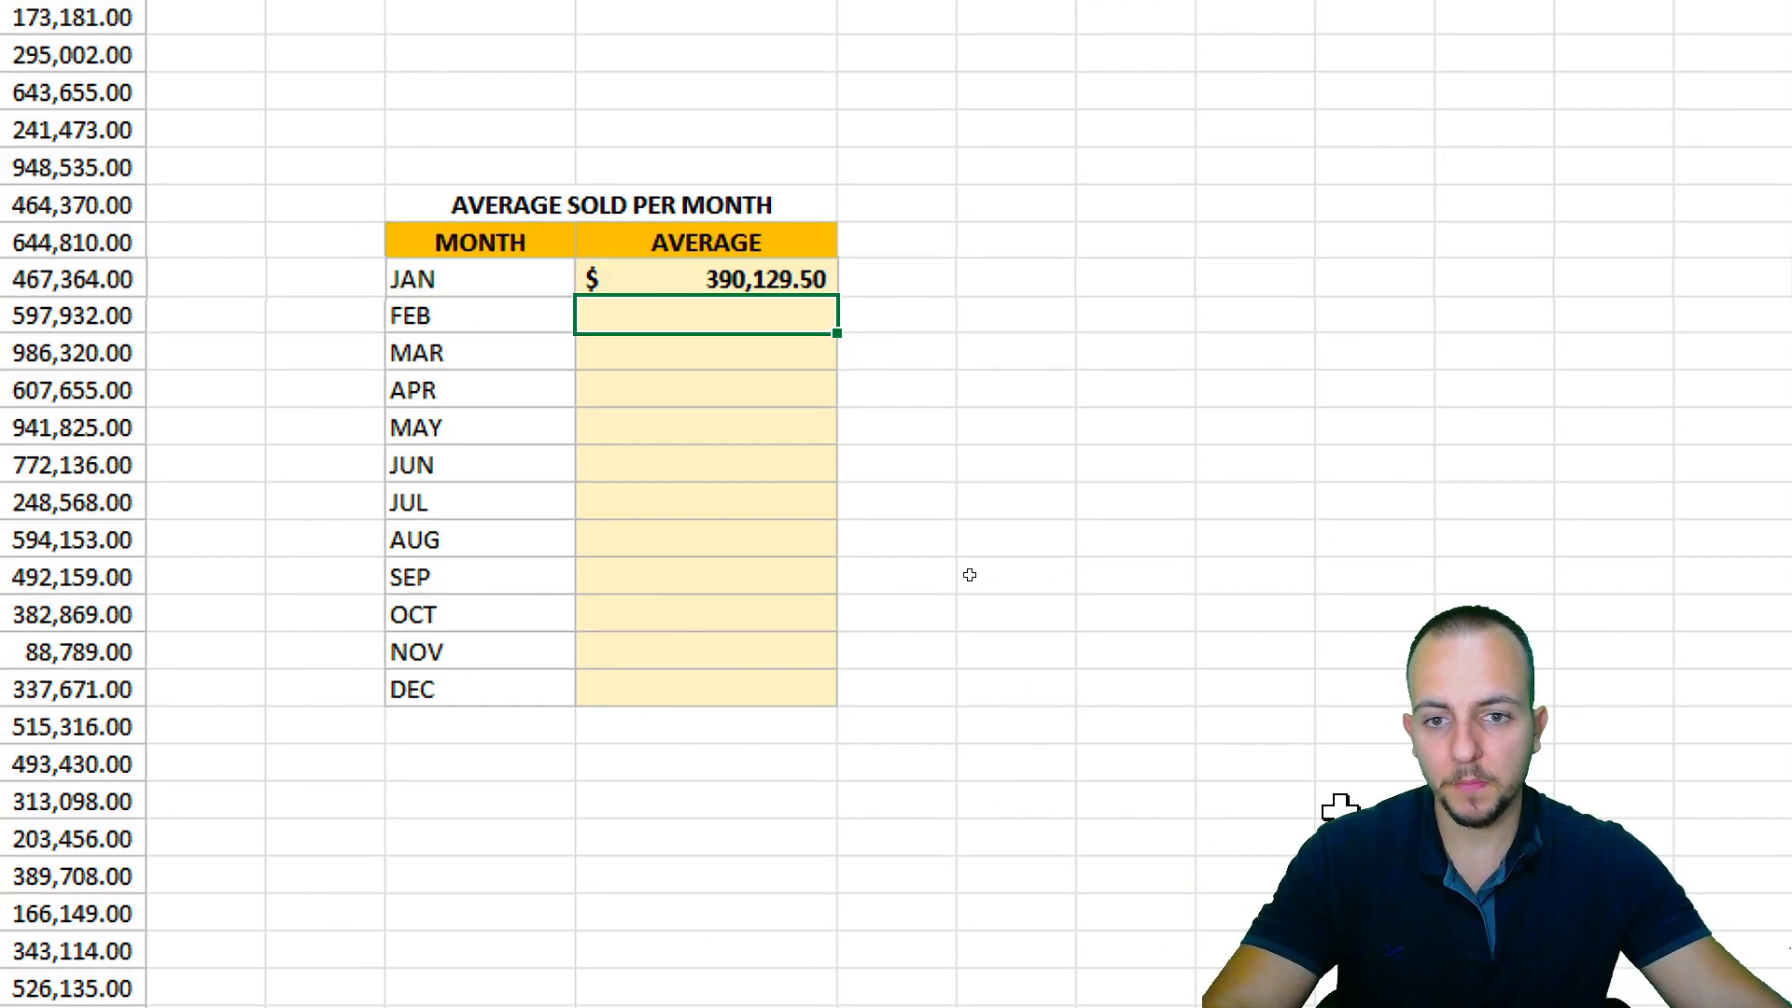
Fill the AVERAGEIF formula from H10 down to H21 for the remaining months.
left_click(801, 284)
left_click(553, 286)
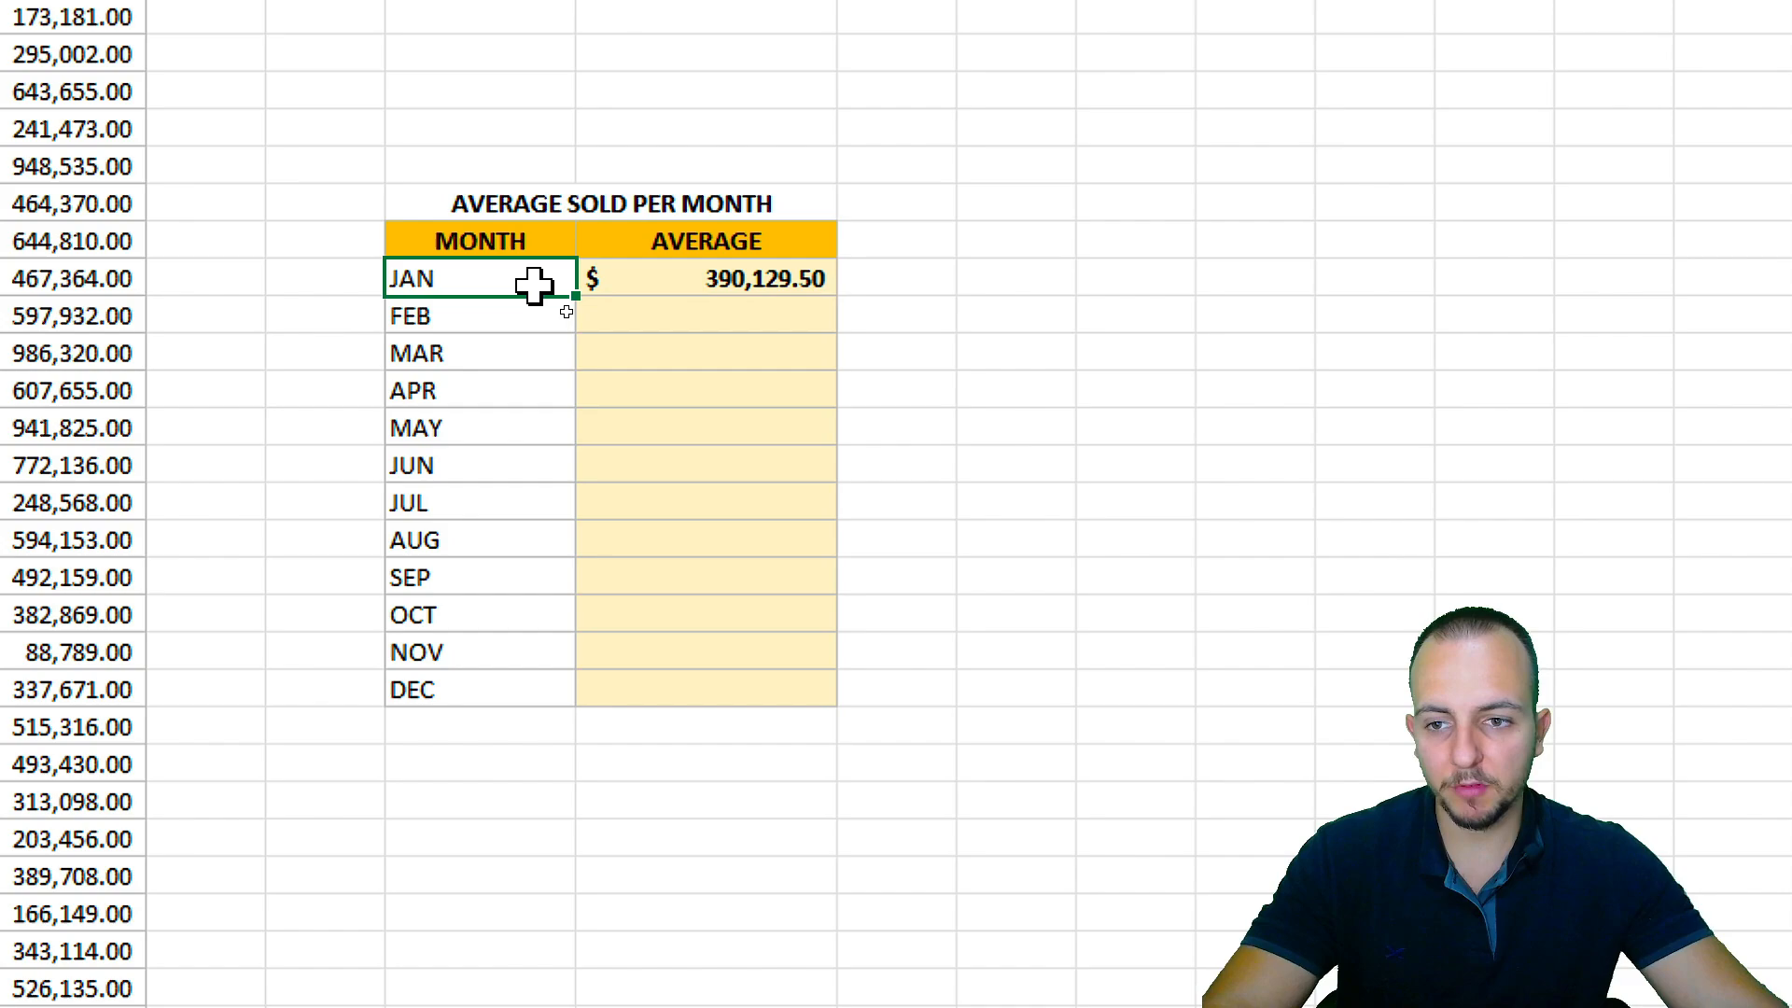
left_click(646, 285)
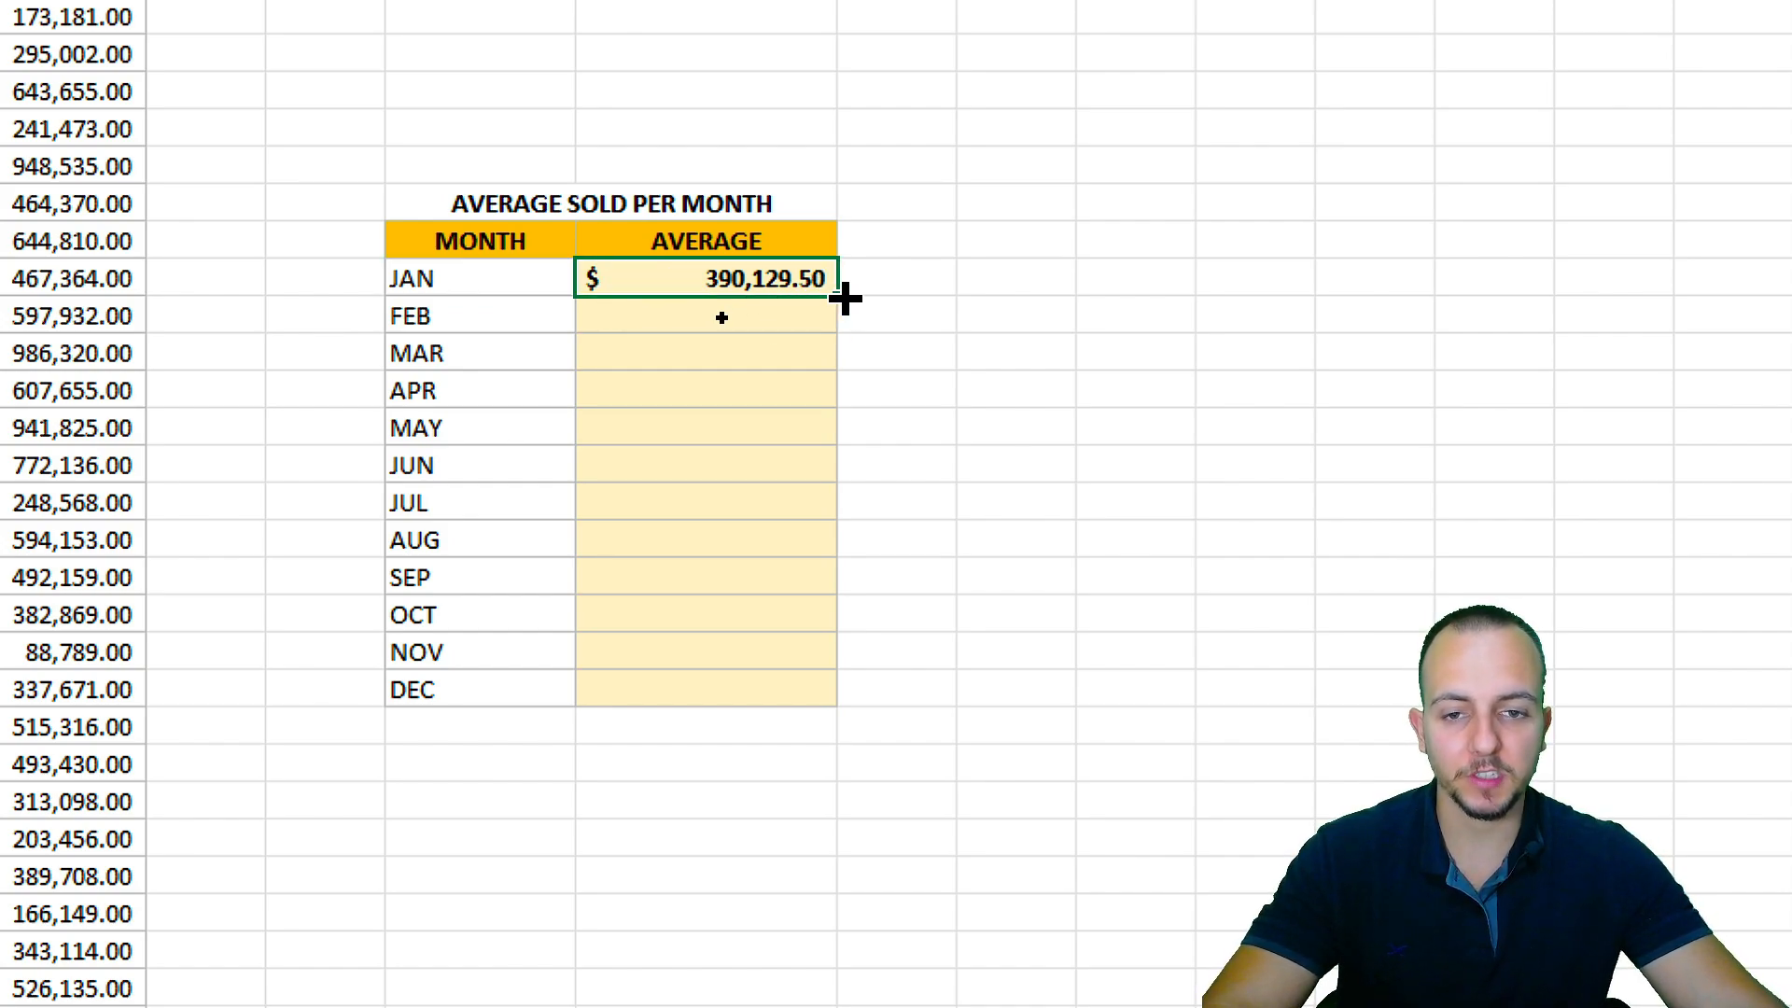
left_click_drag(845, 298, 868, 713)
left_click(1032, 728)
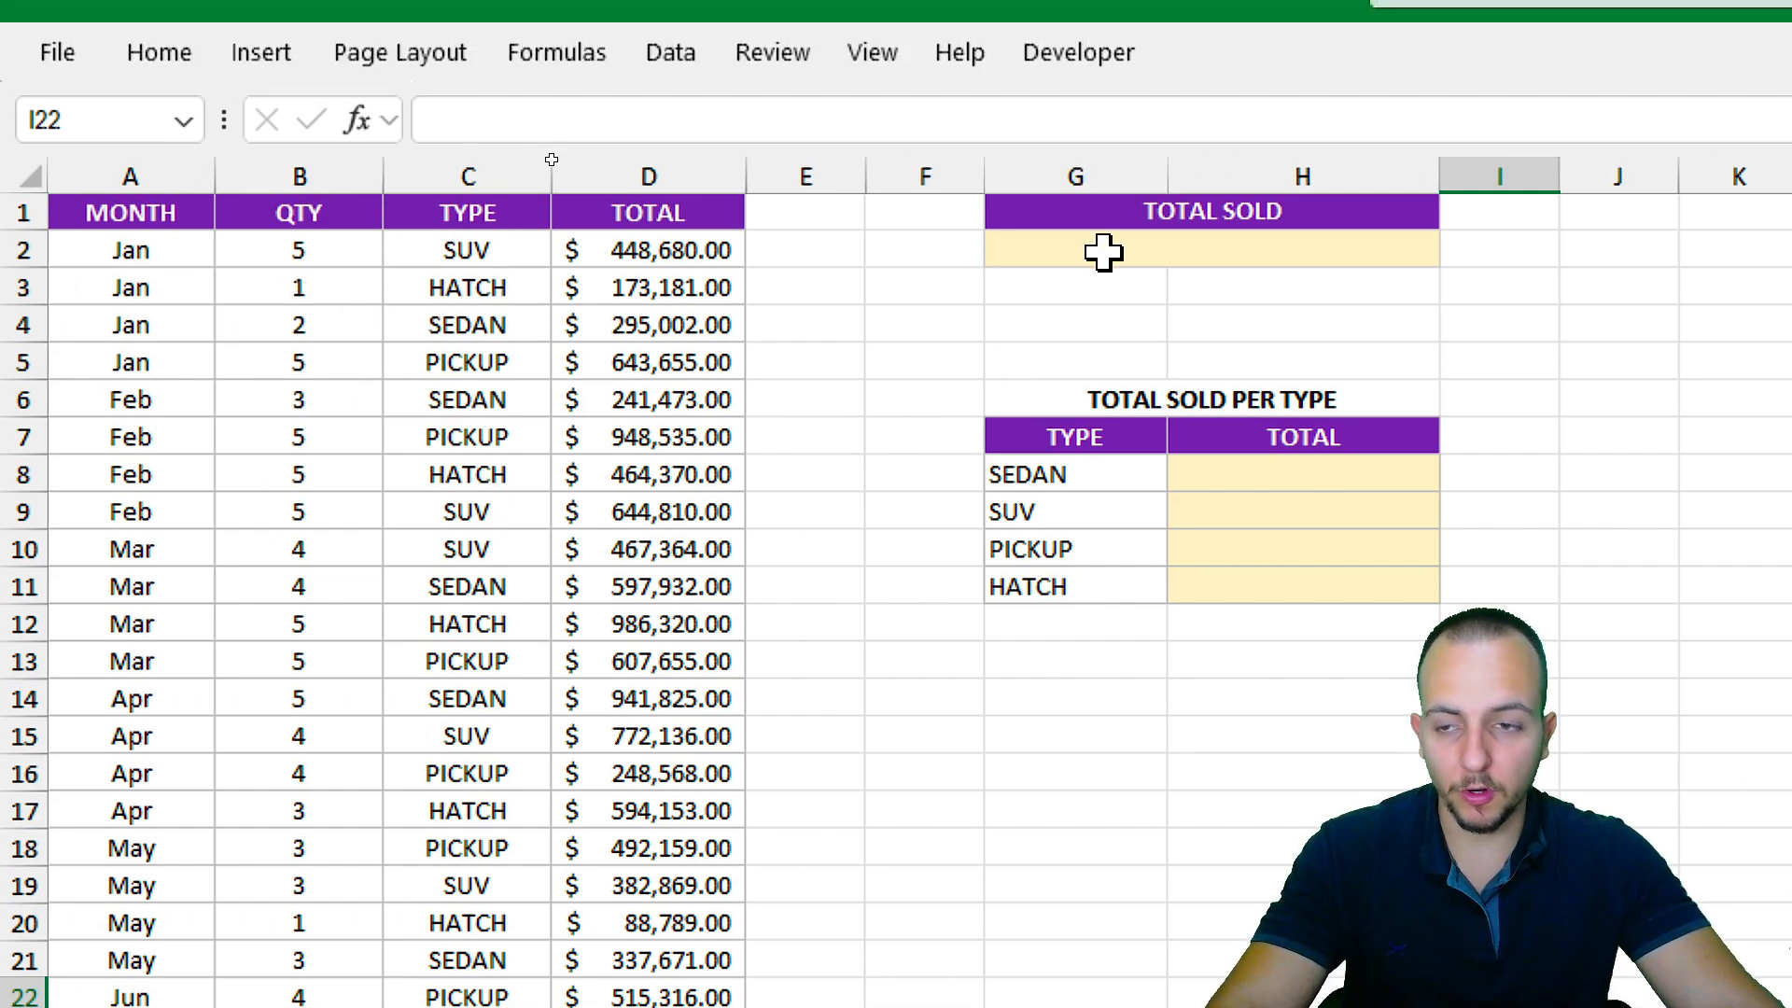
Enter =SUM(D:D) in the merged cell G2 to return the total sold.
left_click(1102, 252)
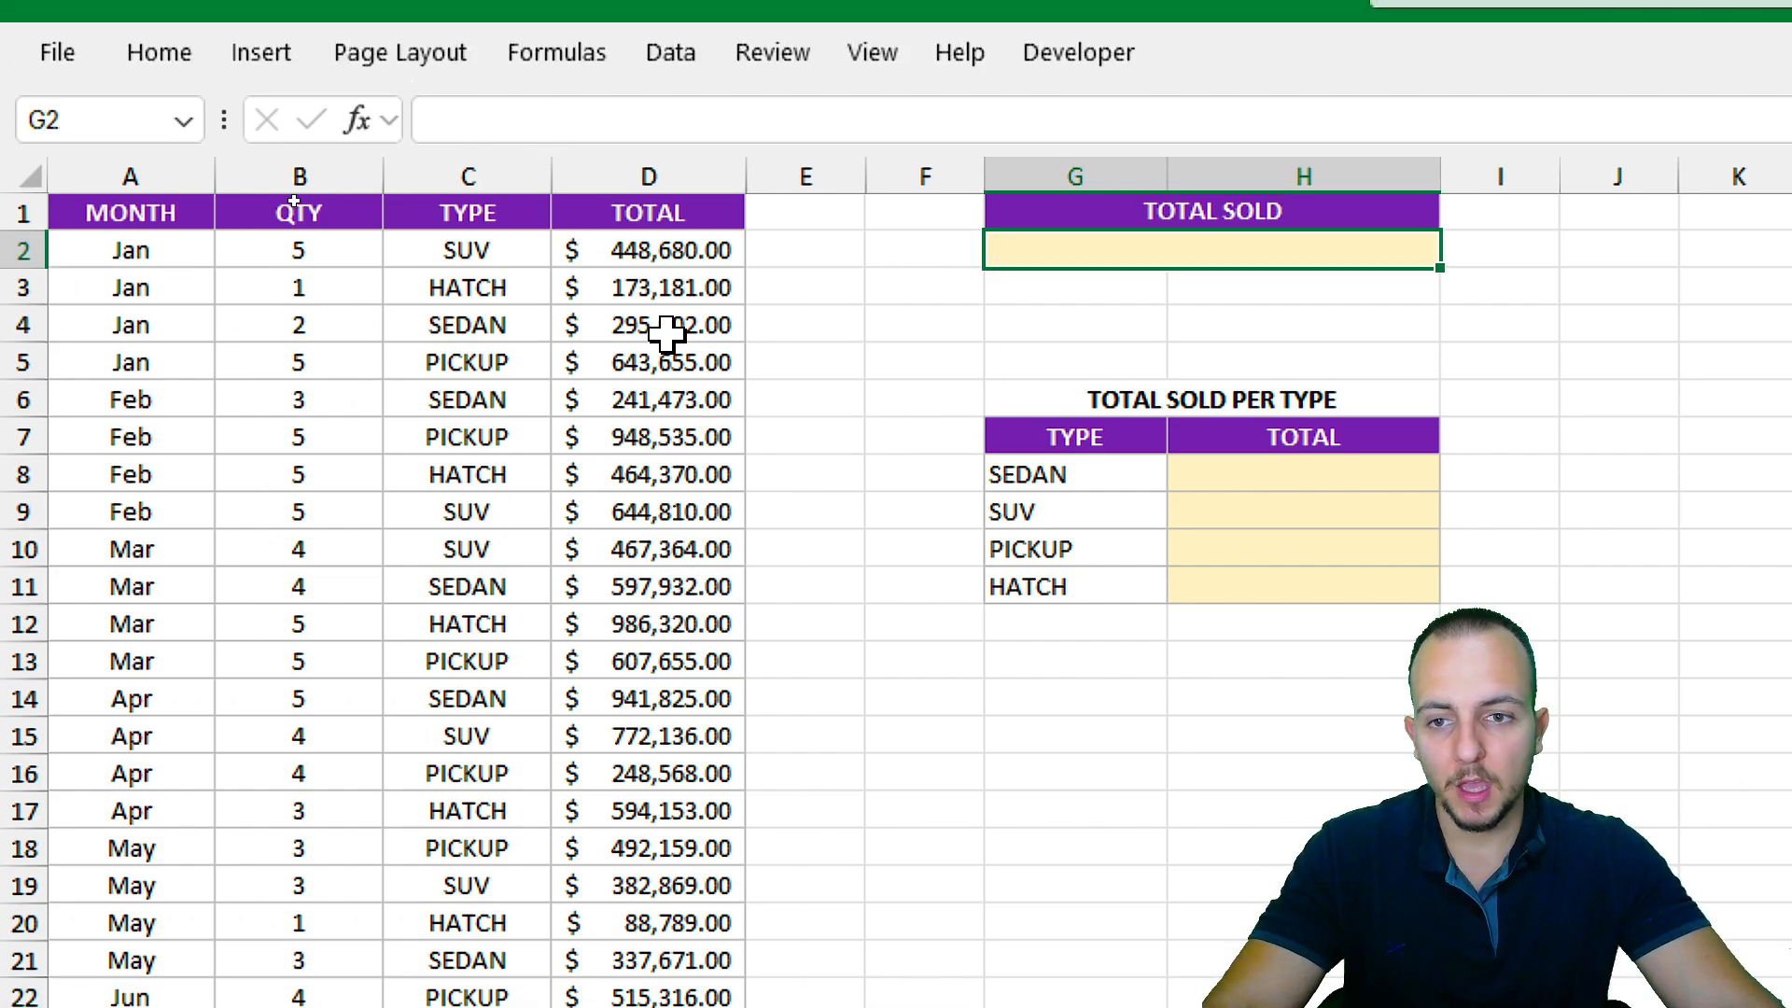
left_click_drag(140, 177, 670, 171)
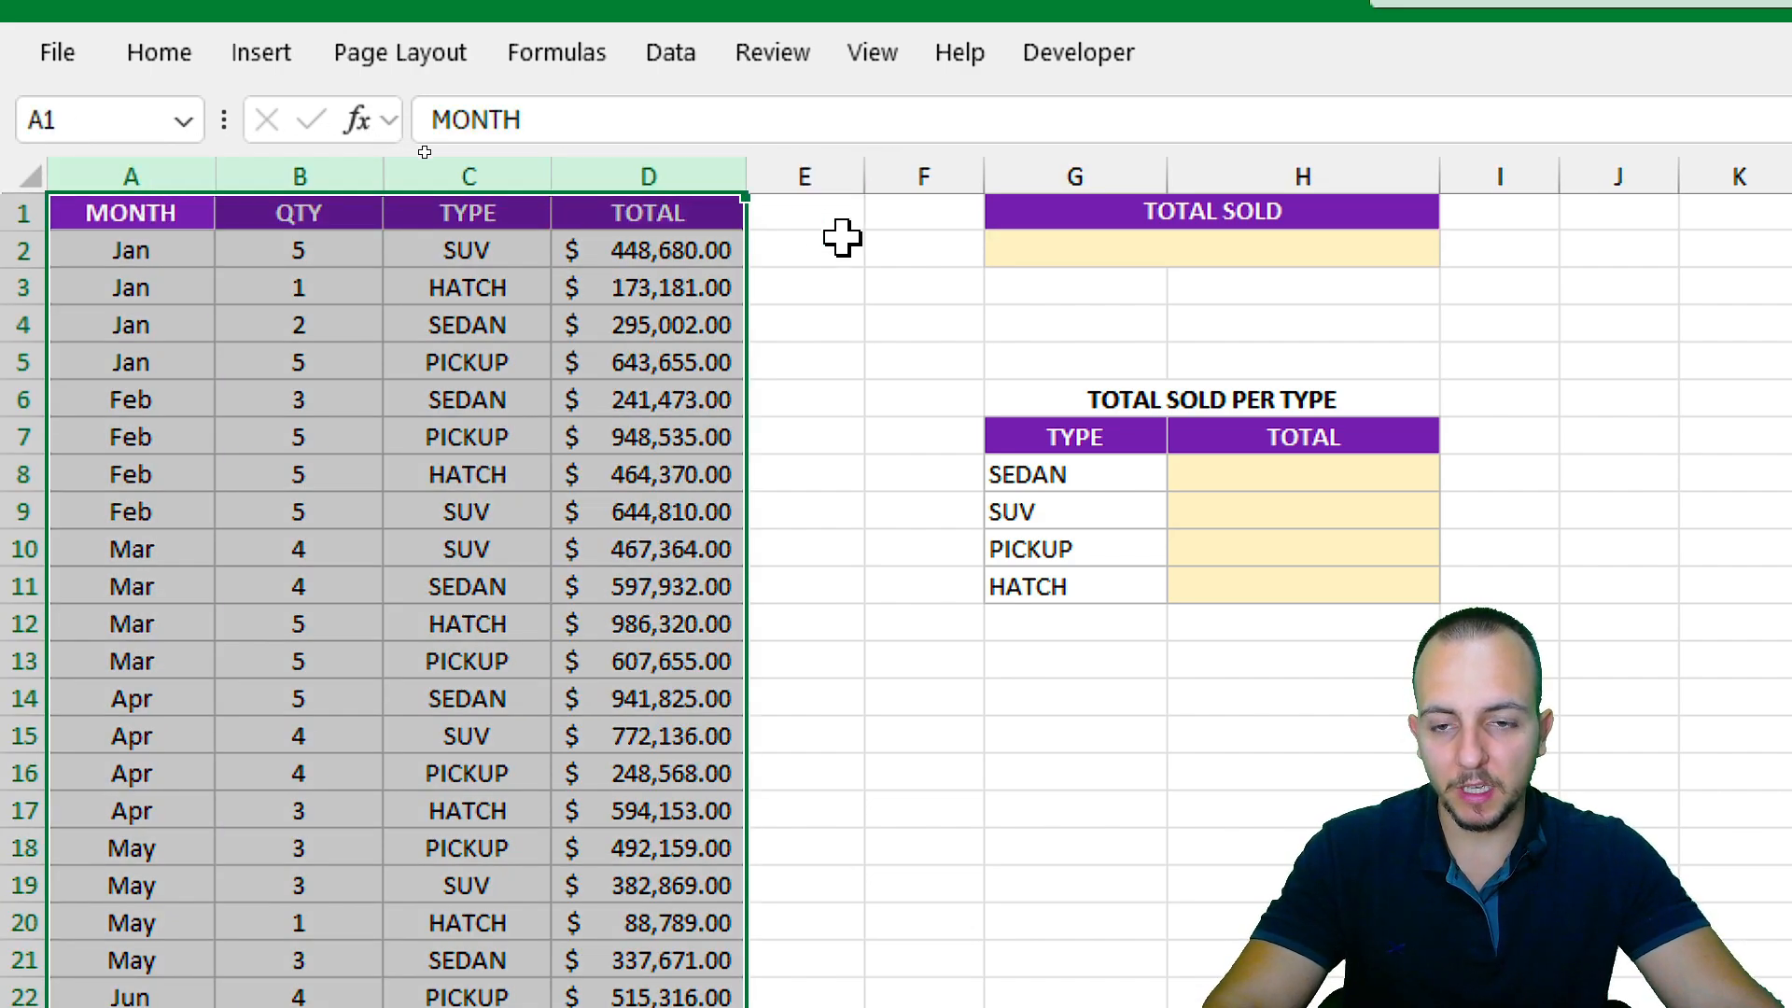
left_click(1259, 261)
left_click(1208, 215)
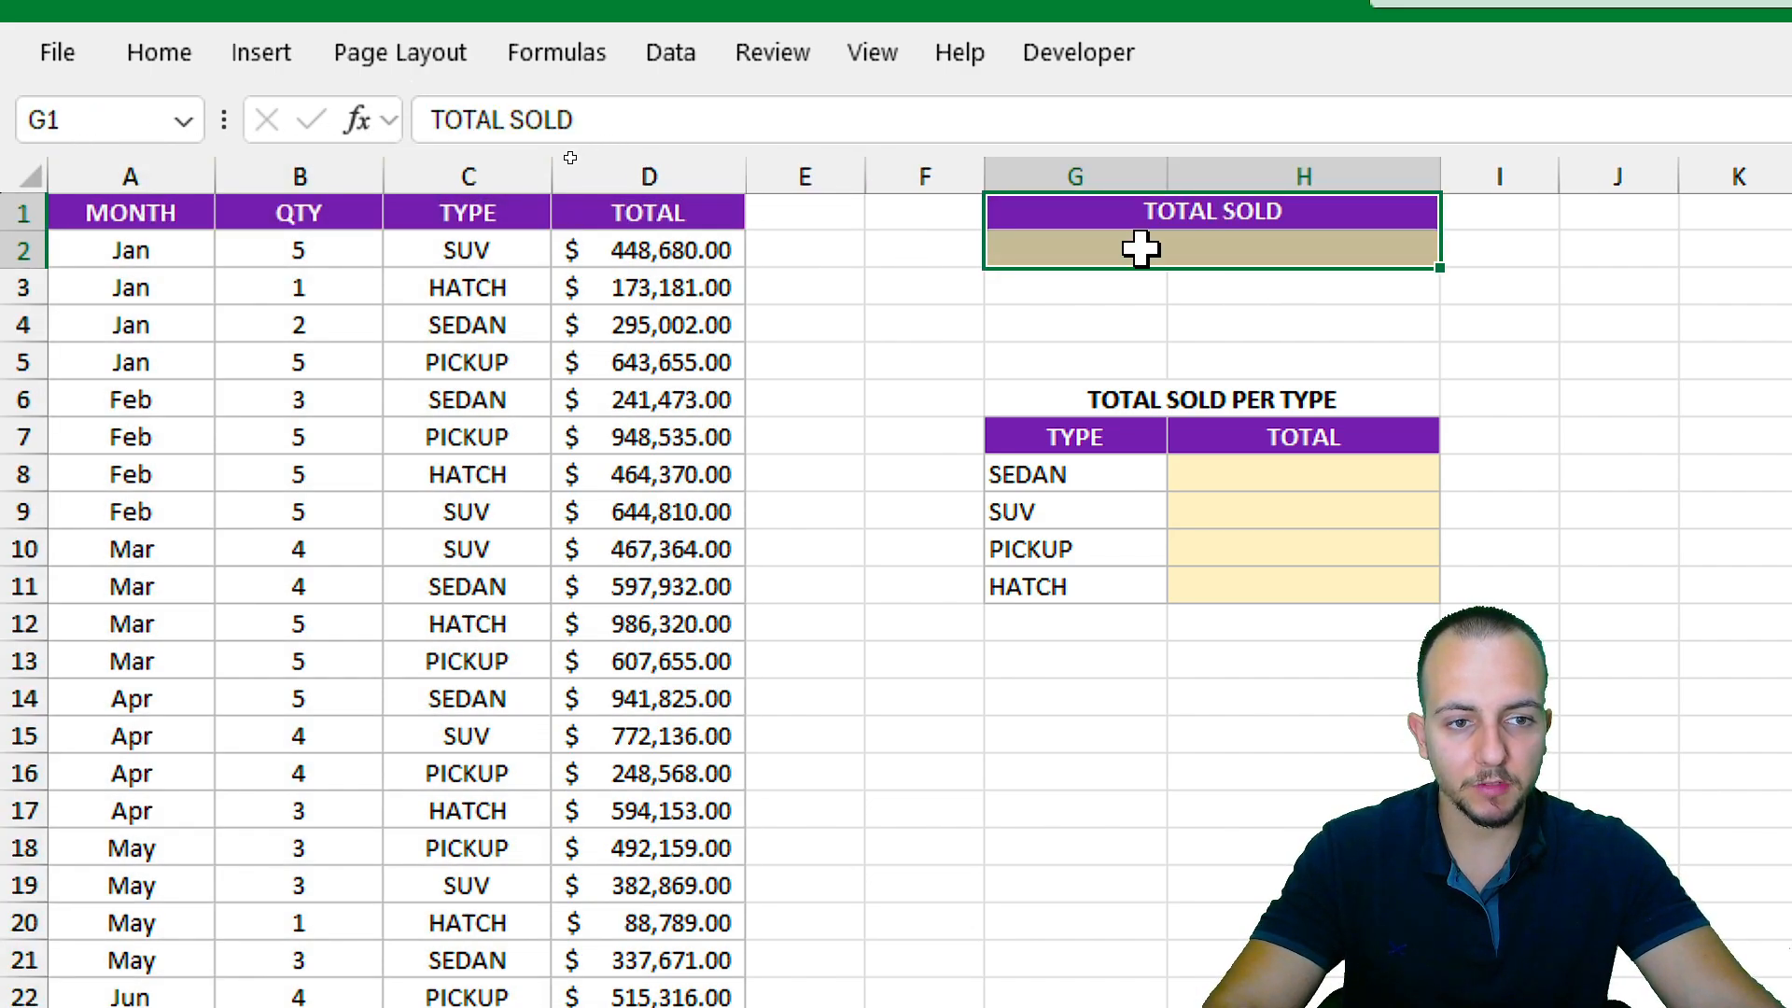
left_click(1139, 249)
type("=")
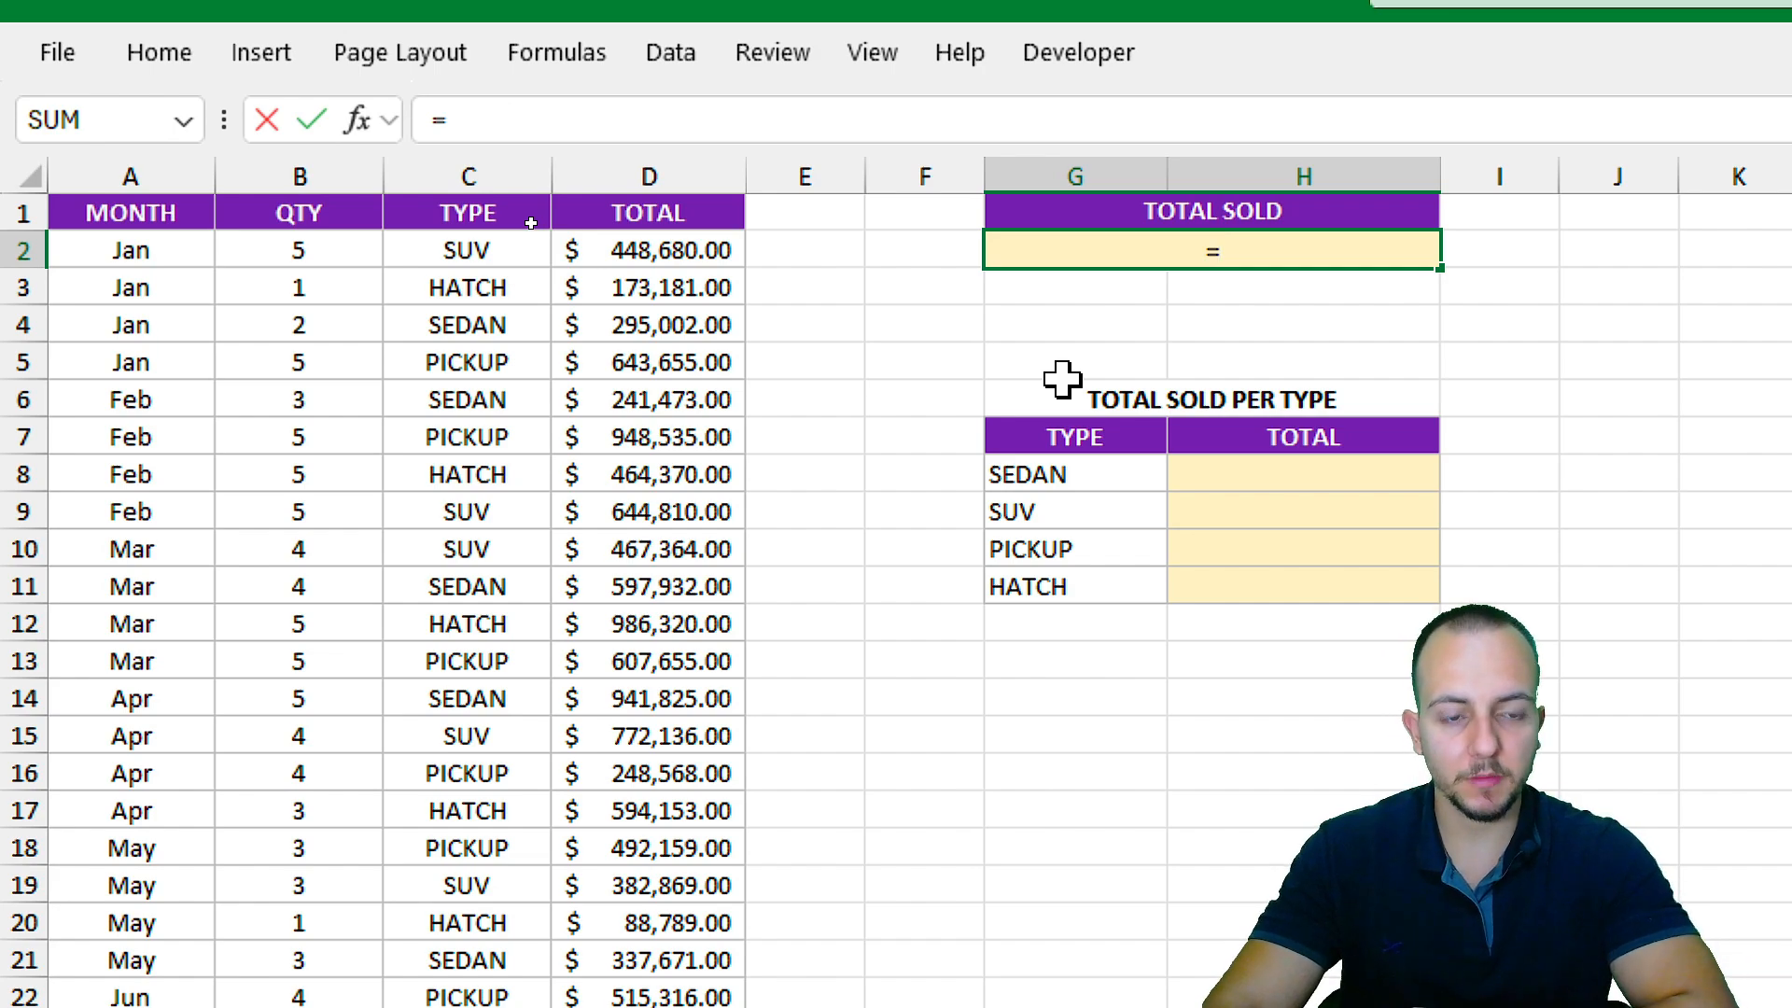
type("sum")
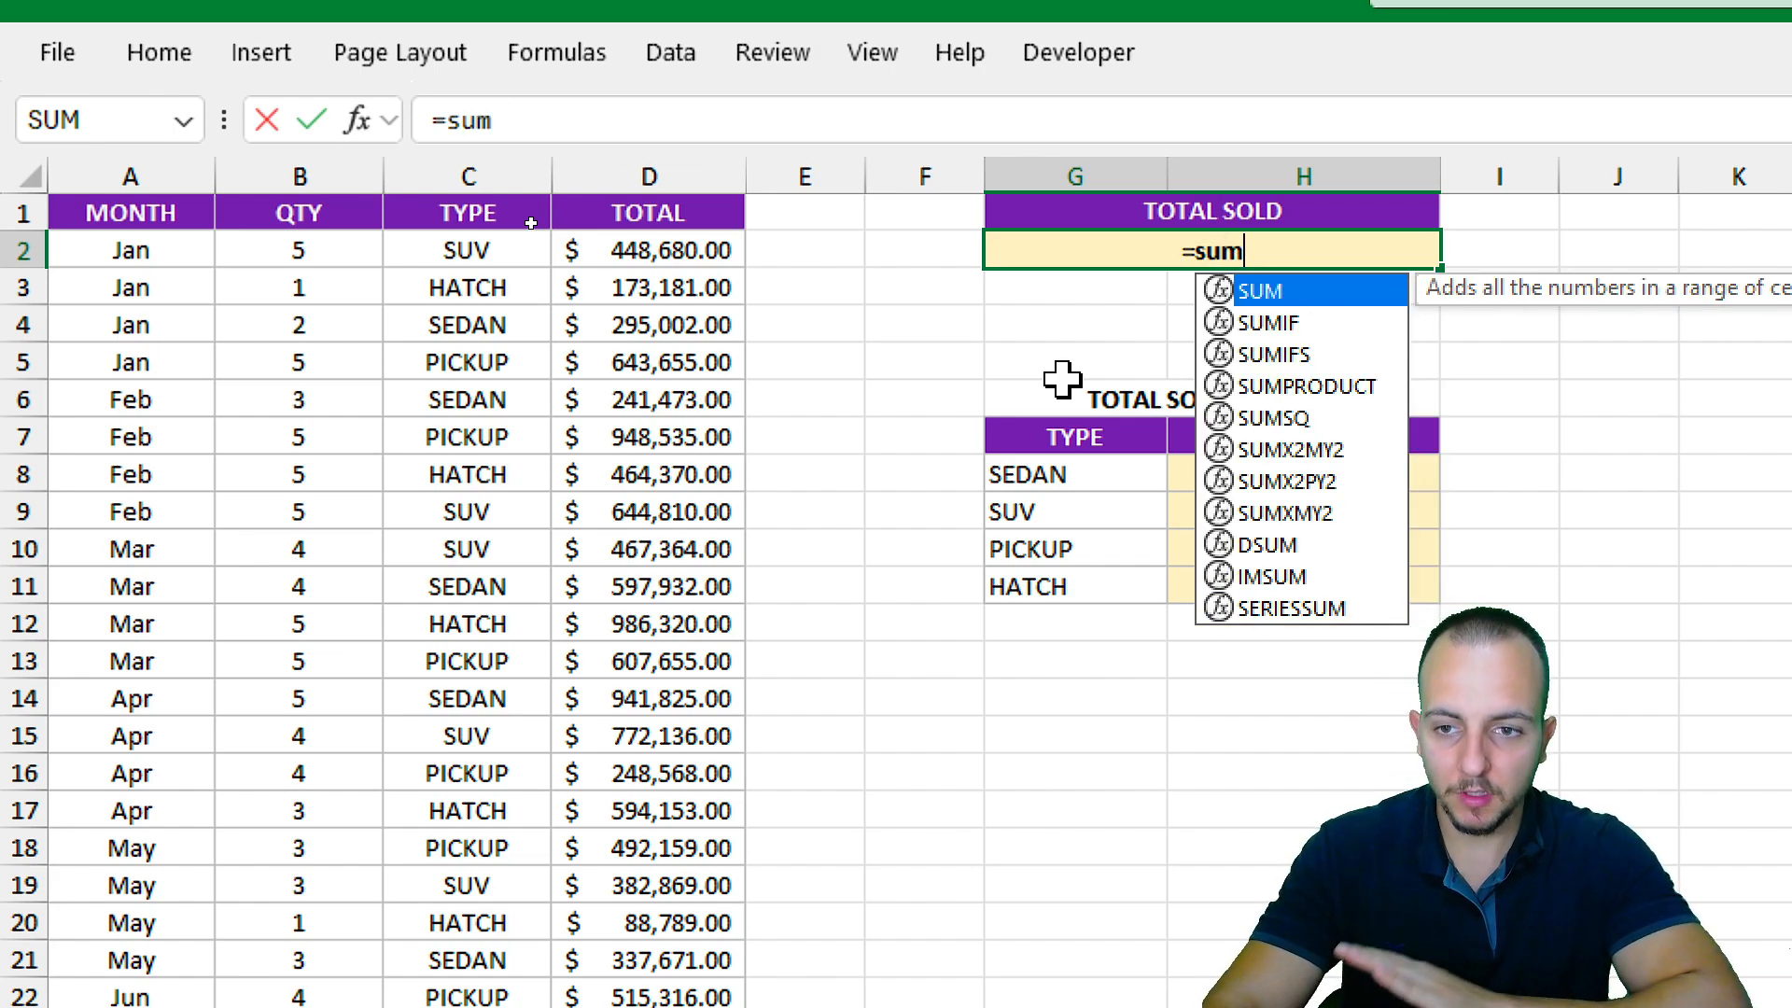
double_click(1330, 293)
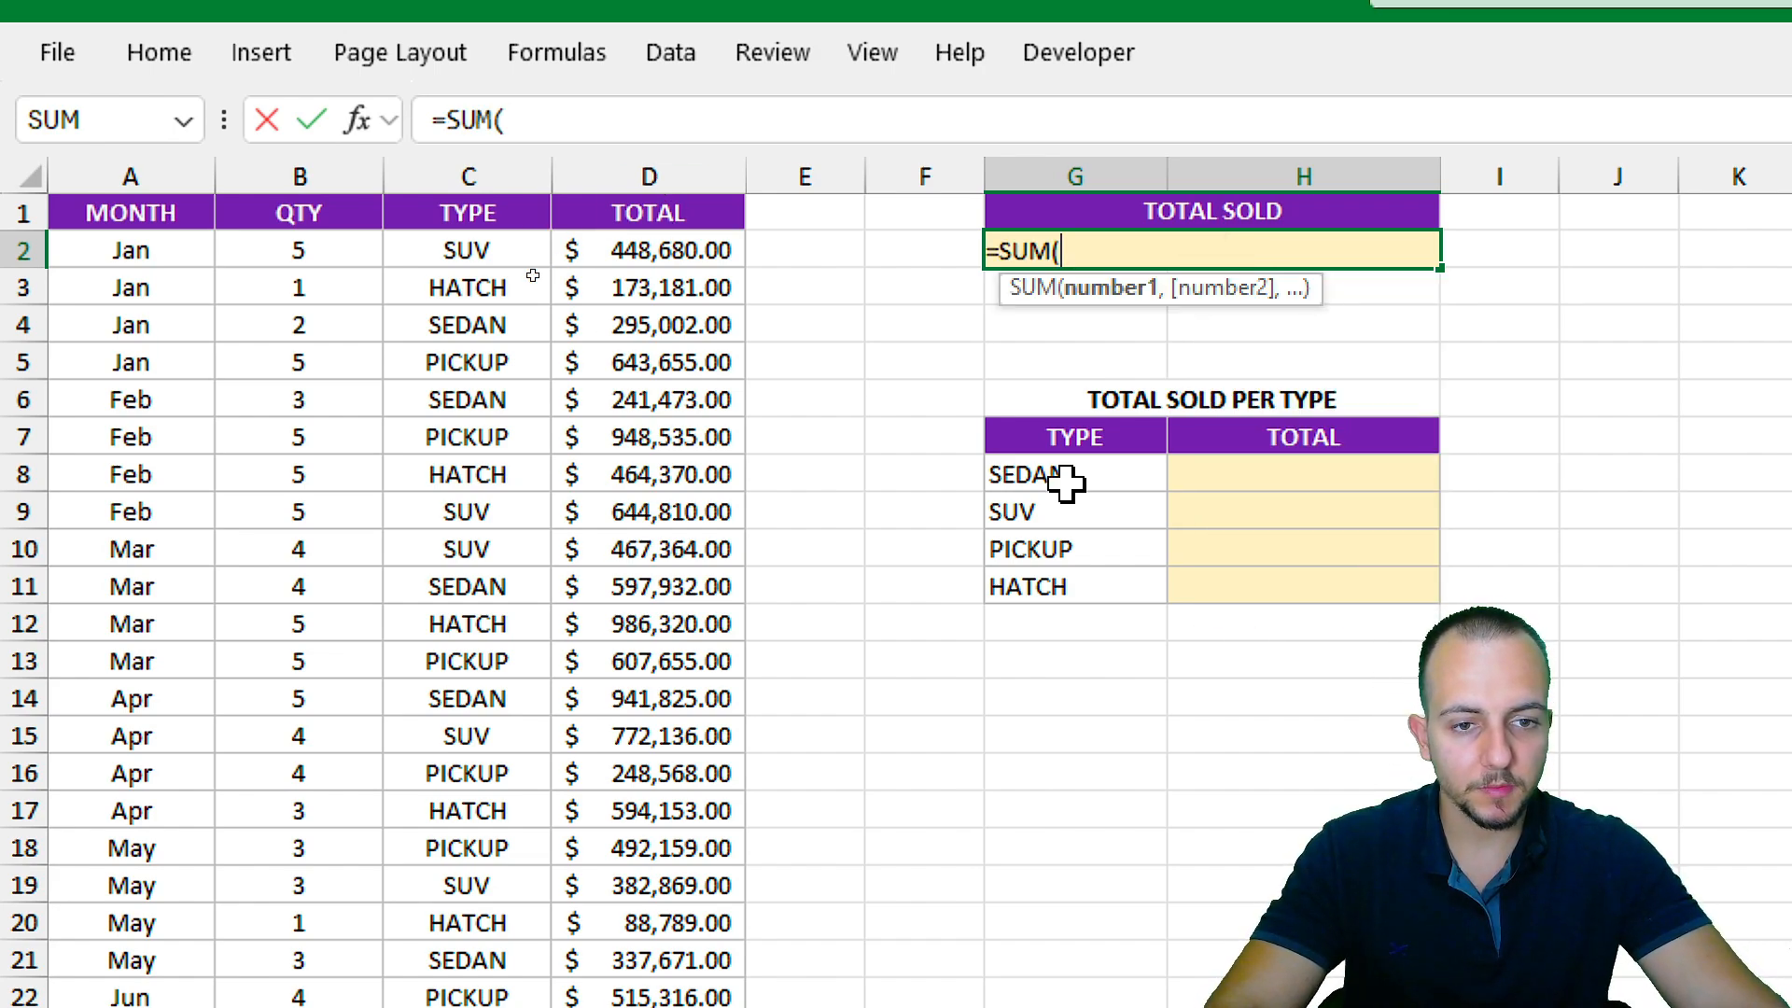
left_click_drag(733, 317, 653, 810)
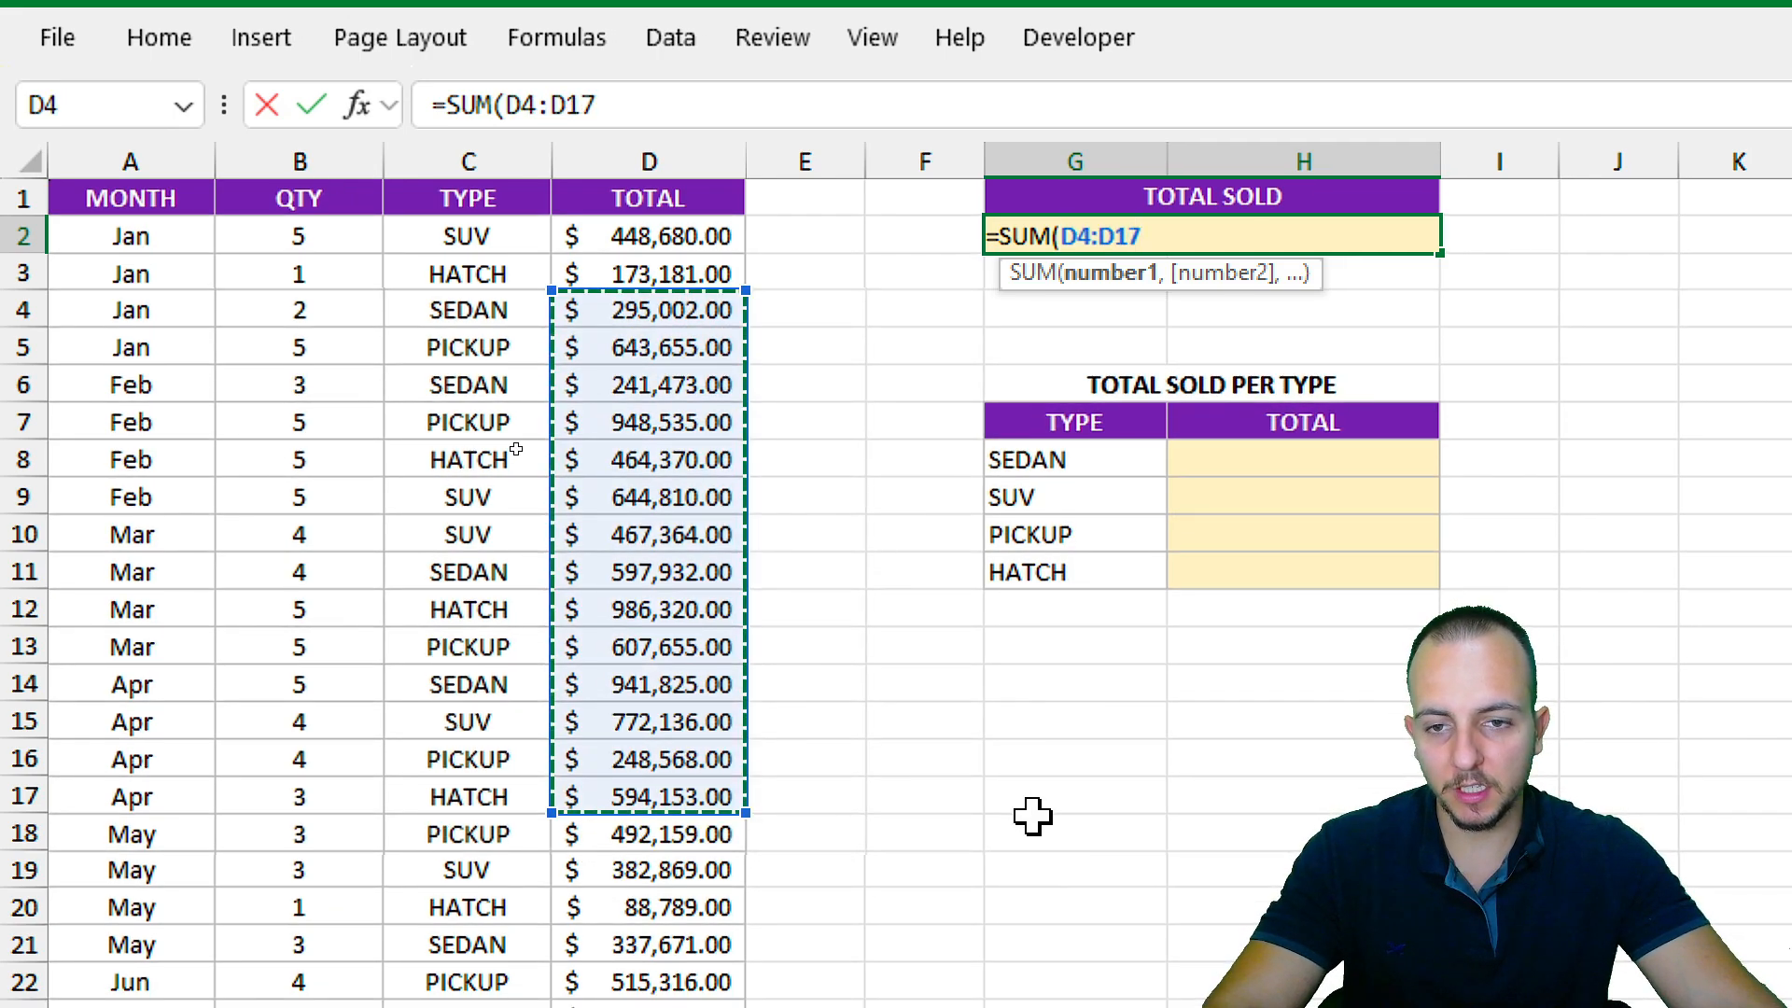
left_click(697, 157)
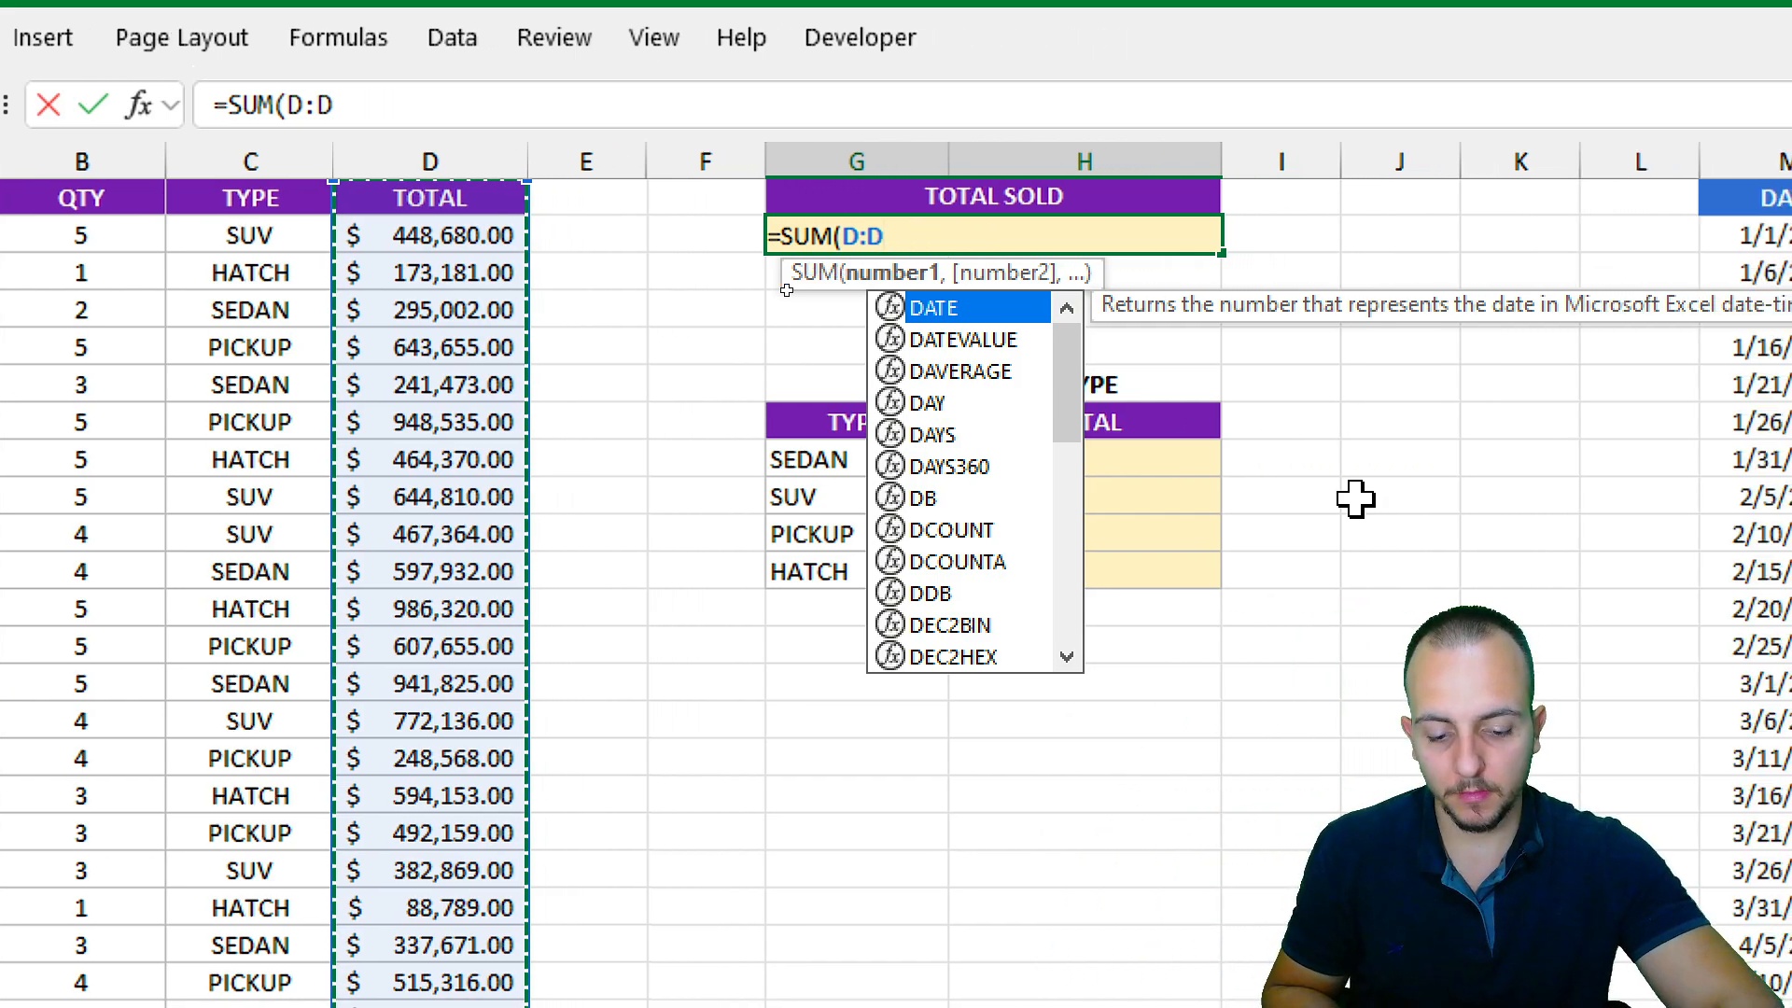
key("Return")
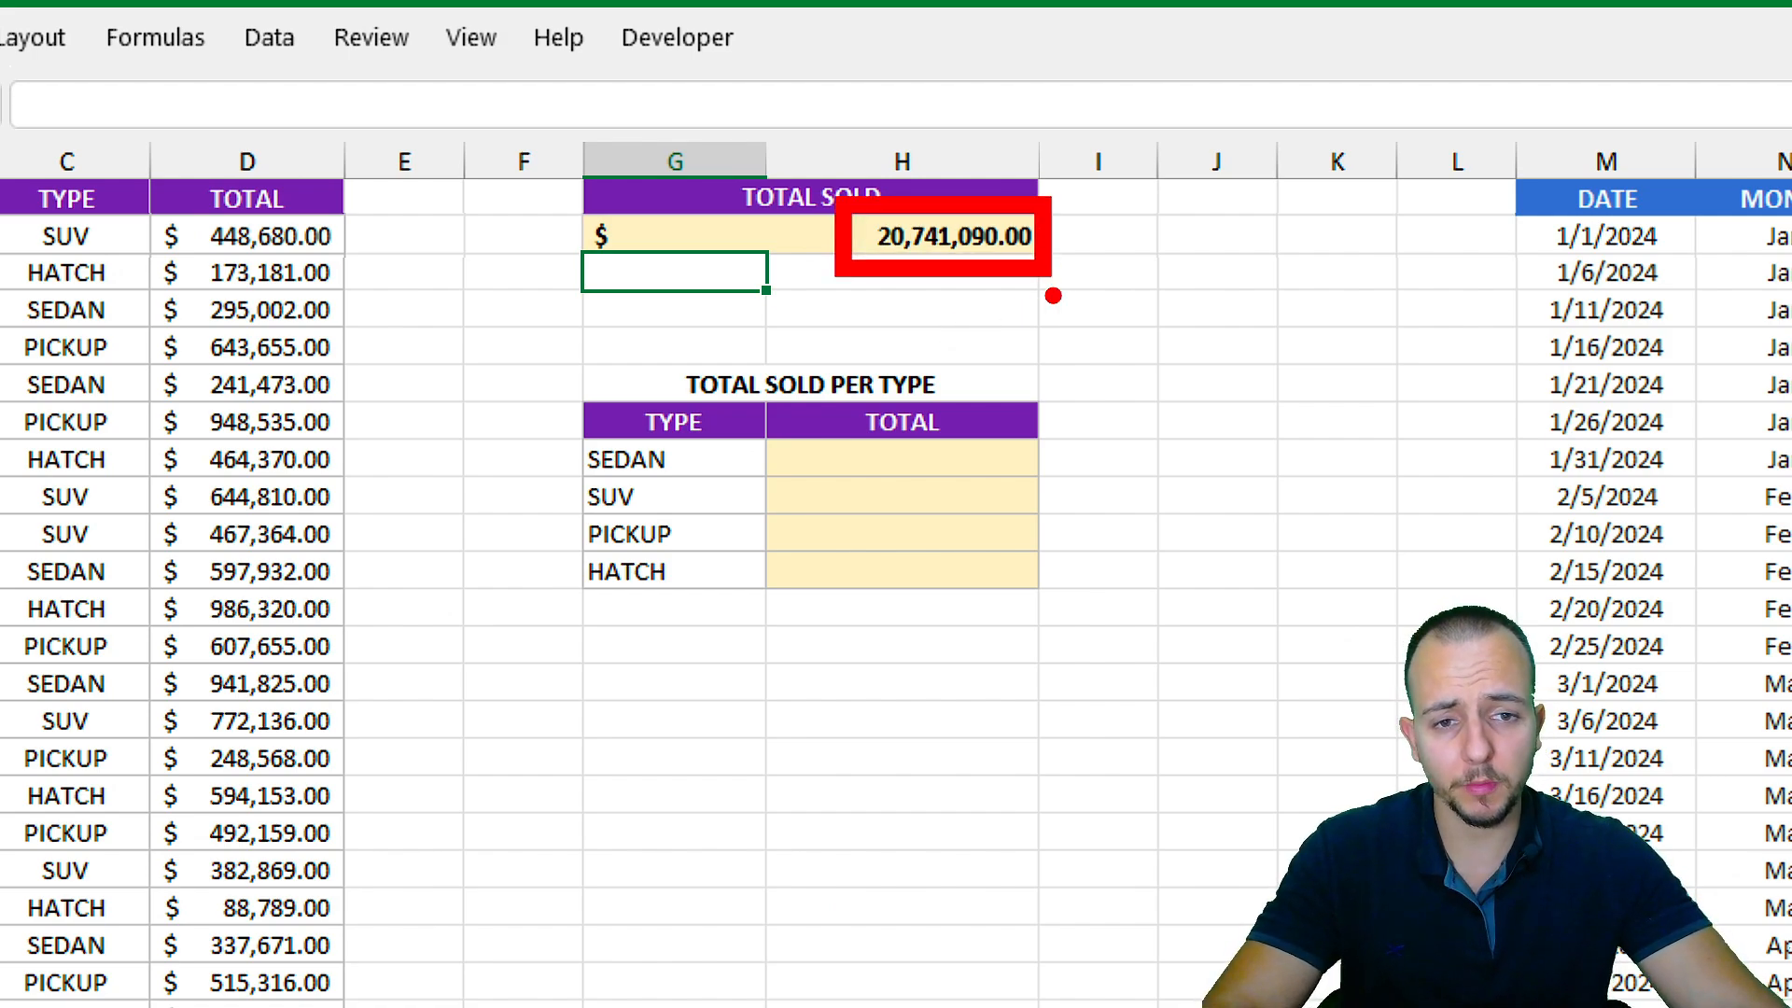
mouse_move(1055, 294)
left_mouse_down()
mouse_move(1092, 461)
mouse_move(1084, 539)
left_mouse_up()
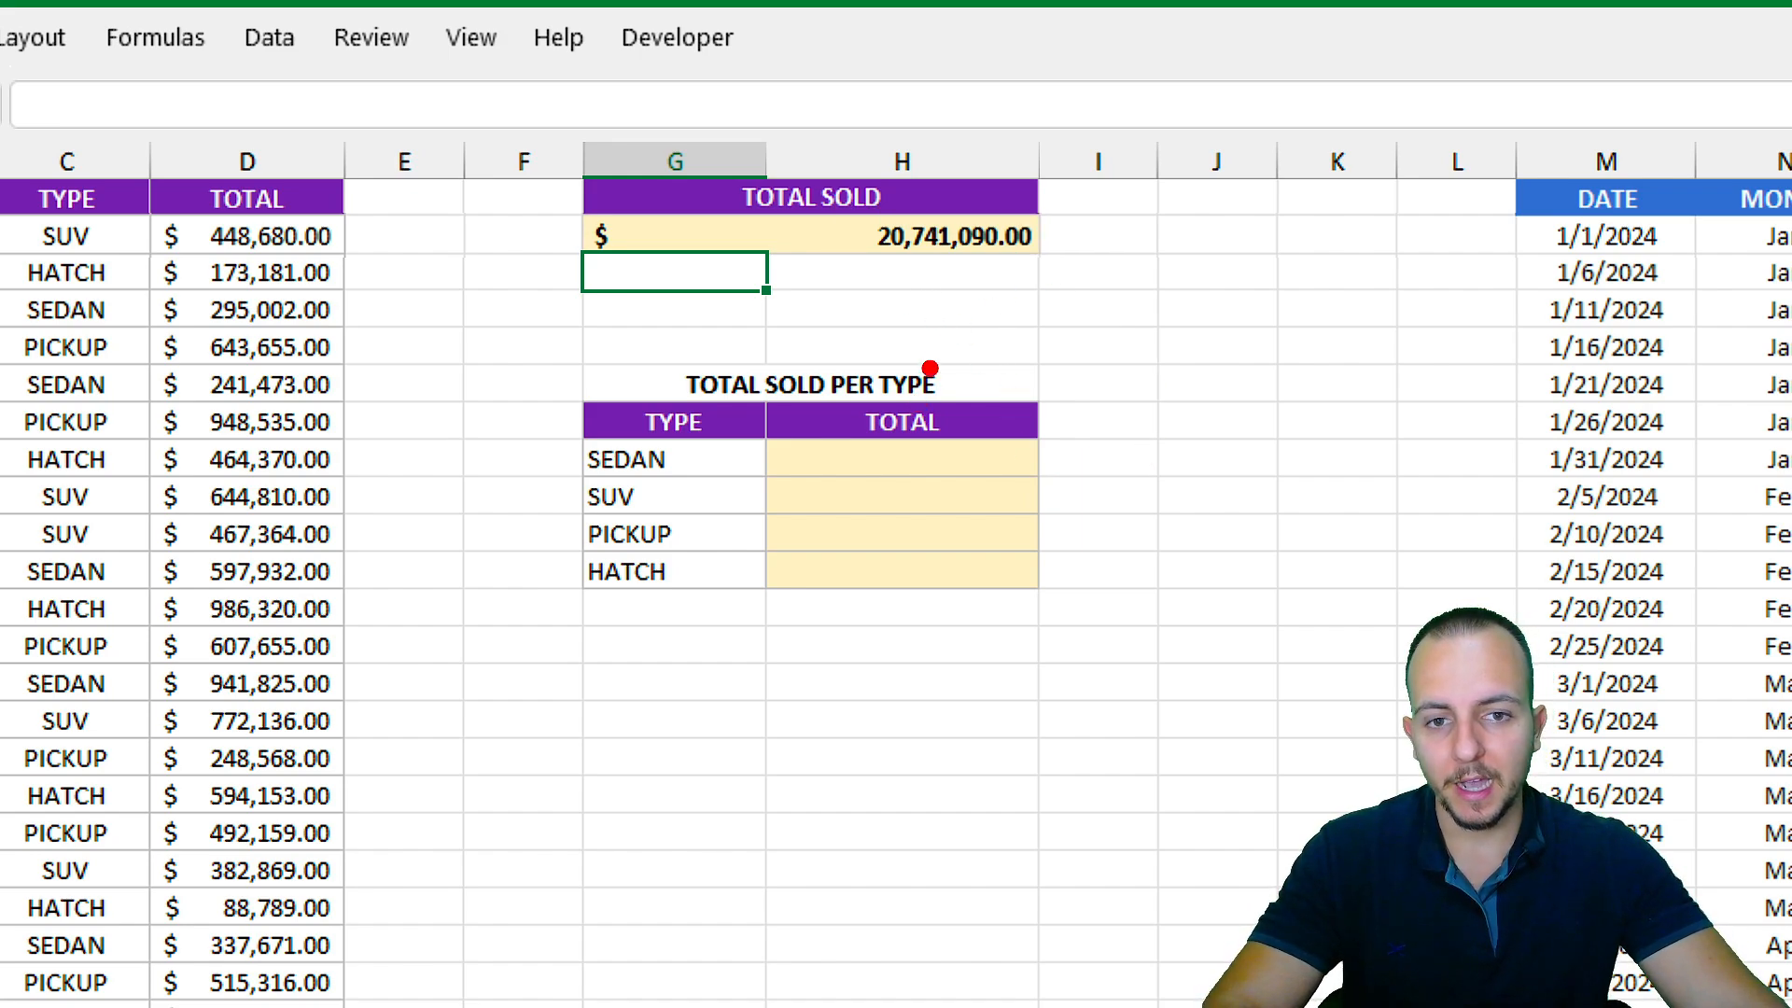
Examine the overall total sold in G2 and the four types listed in the total sold per type table.
left_click_drag(945, 279, 1112, 216)
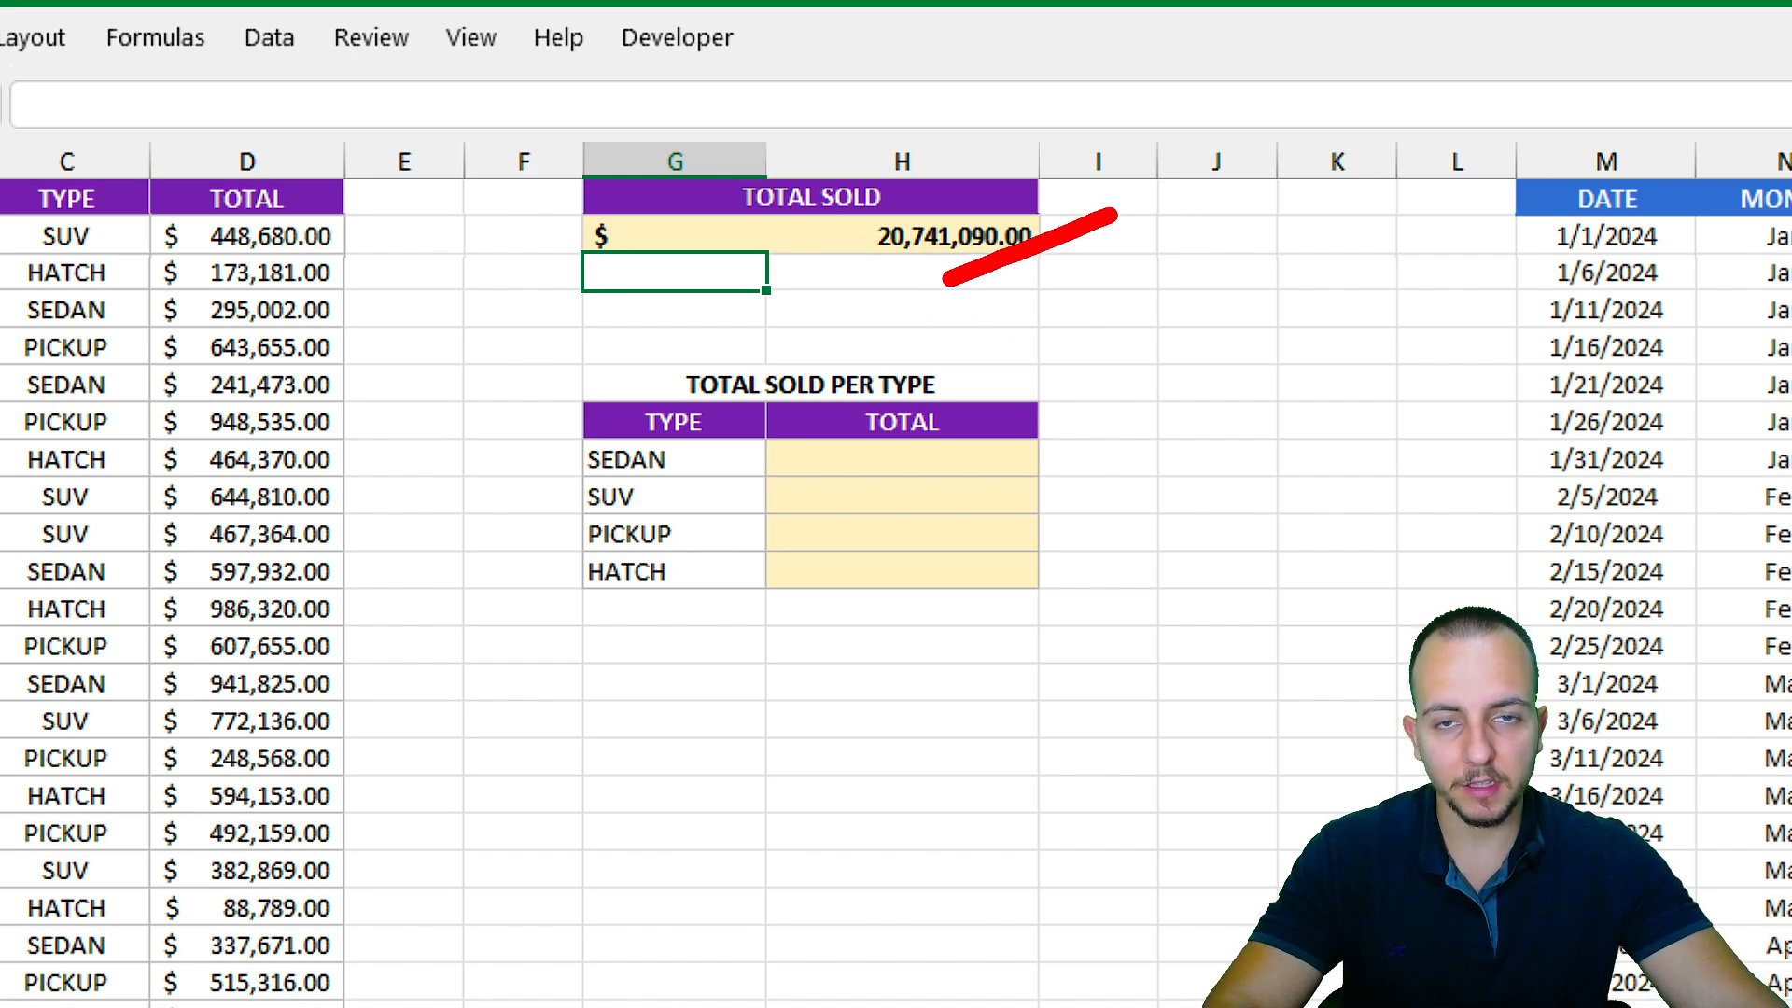
left_click_drag(560, 448, 440, 340)
left_click_drag(648, 503, 822, 446)
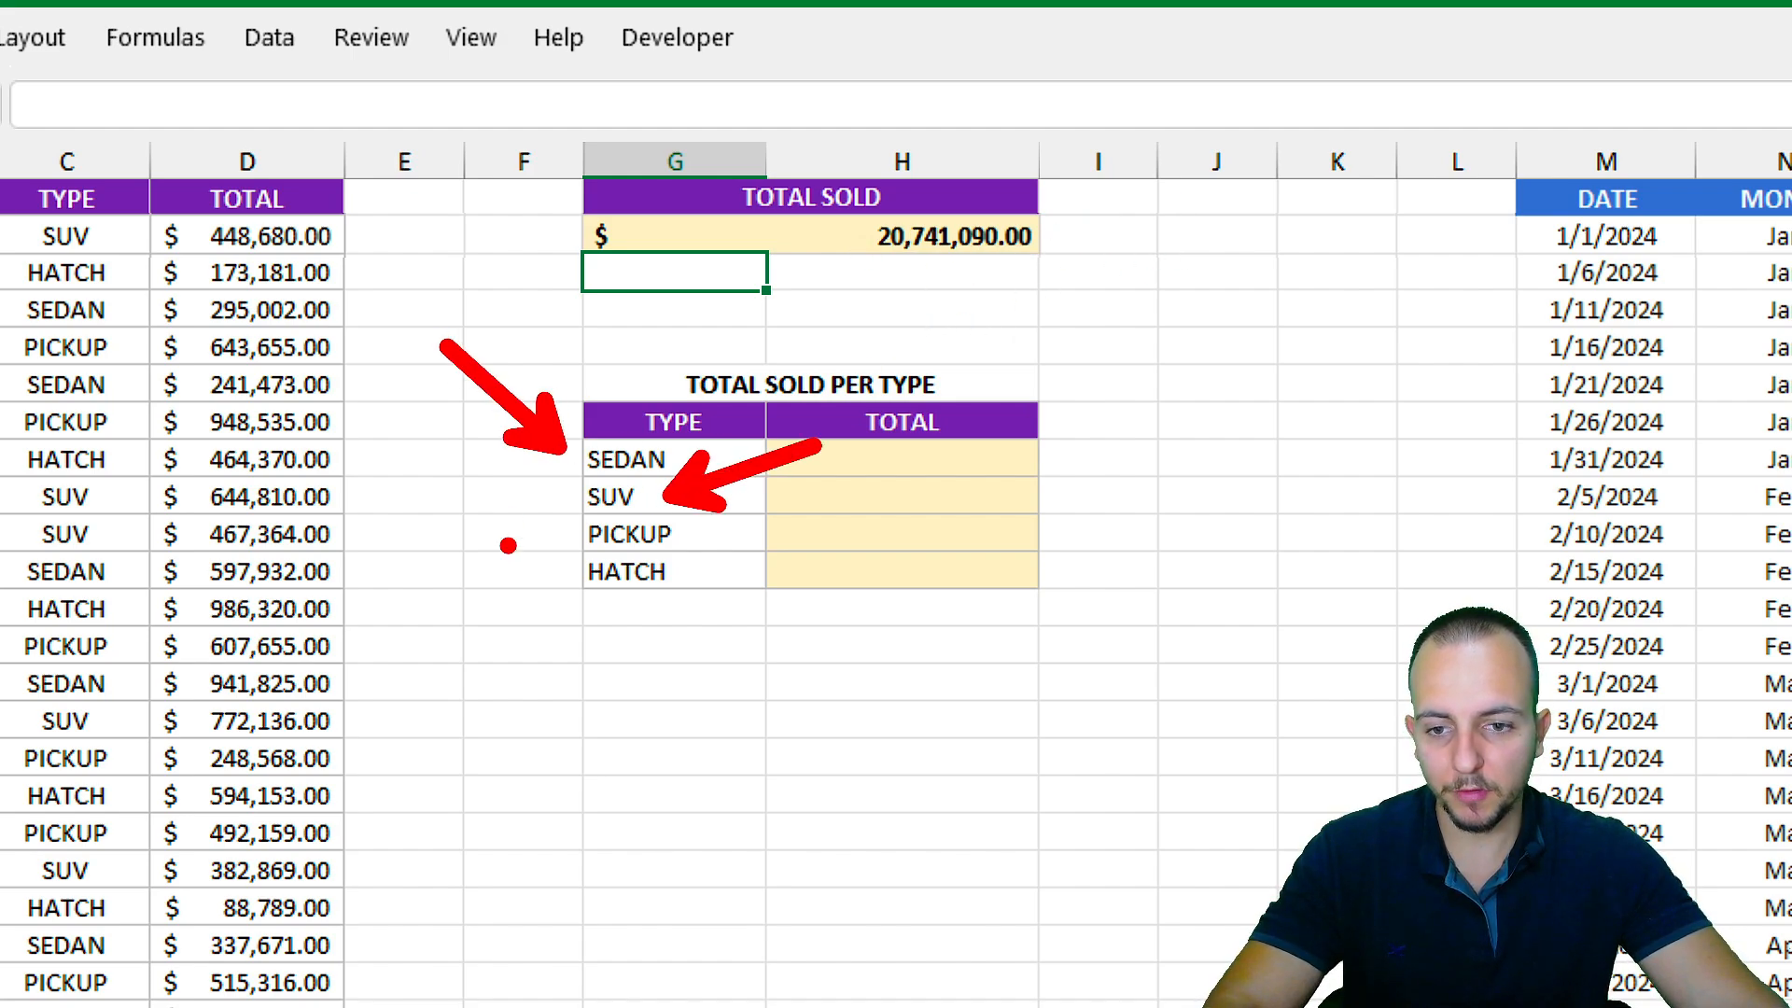
left_click_drag(504, 539, 418, 465)
left_click_drag(712, 640, 873, 574)
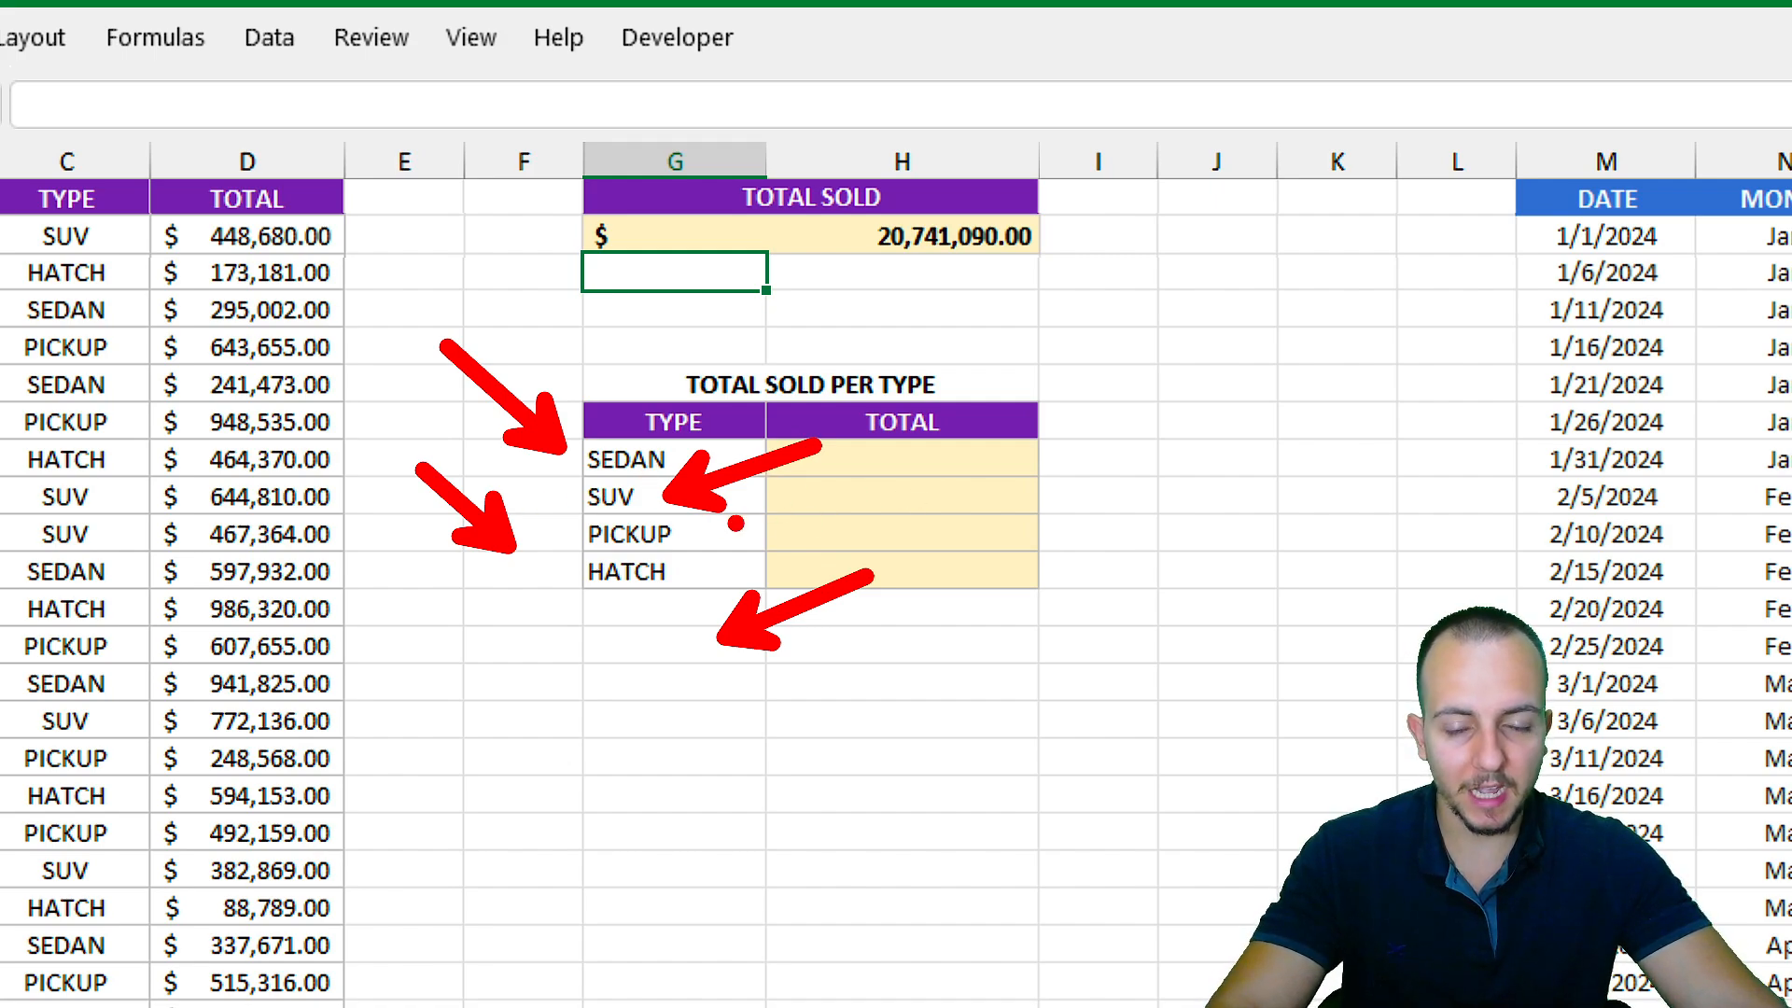
key("Escape")
Enter =SUMIF(C:C,G8,D:D) in H8 to total the SEDAN sales, and fill the formula down to H11 for the other types.
left_click(908, 453)
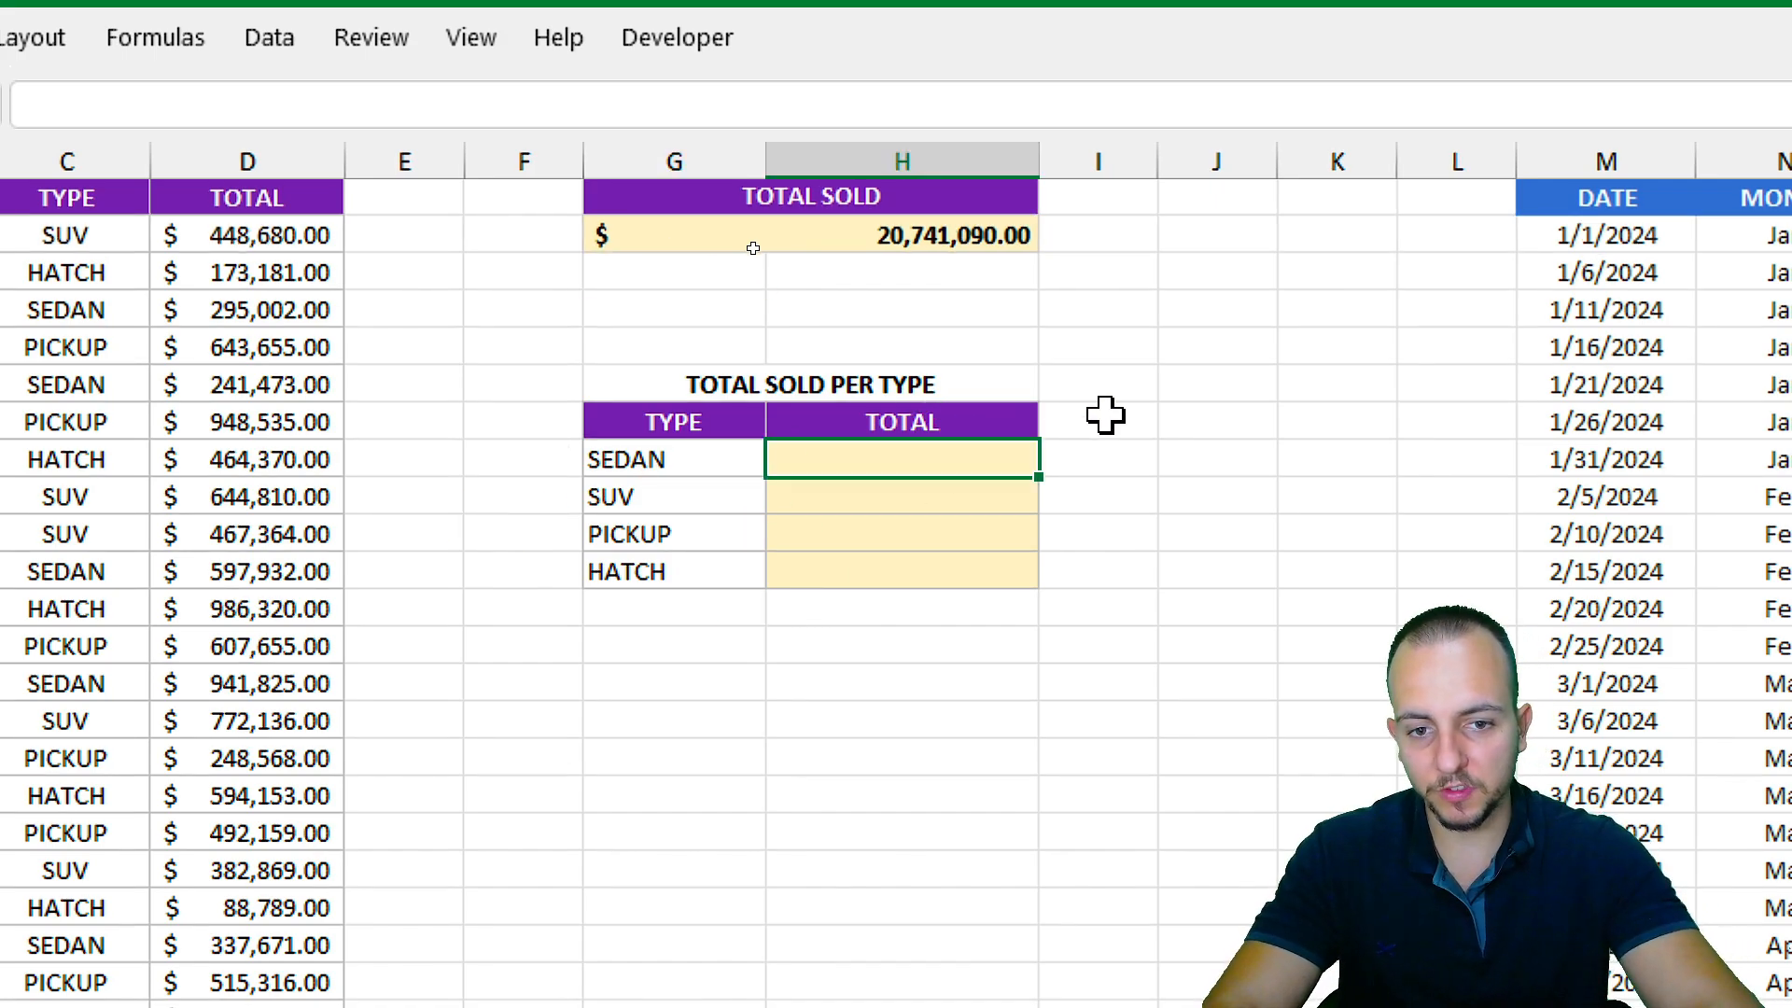
type("=sumif")
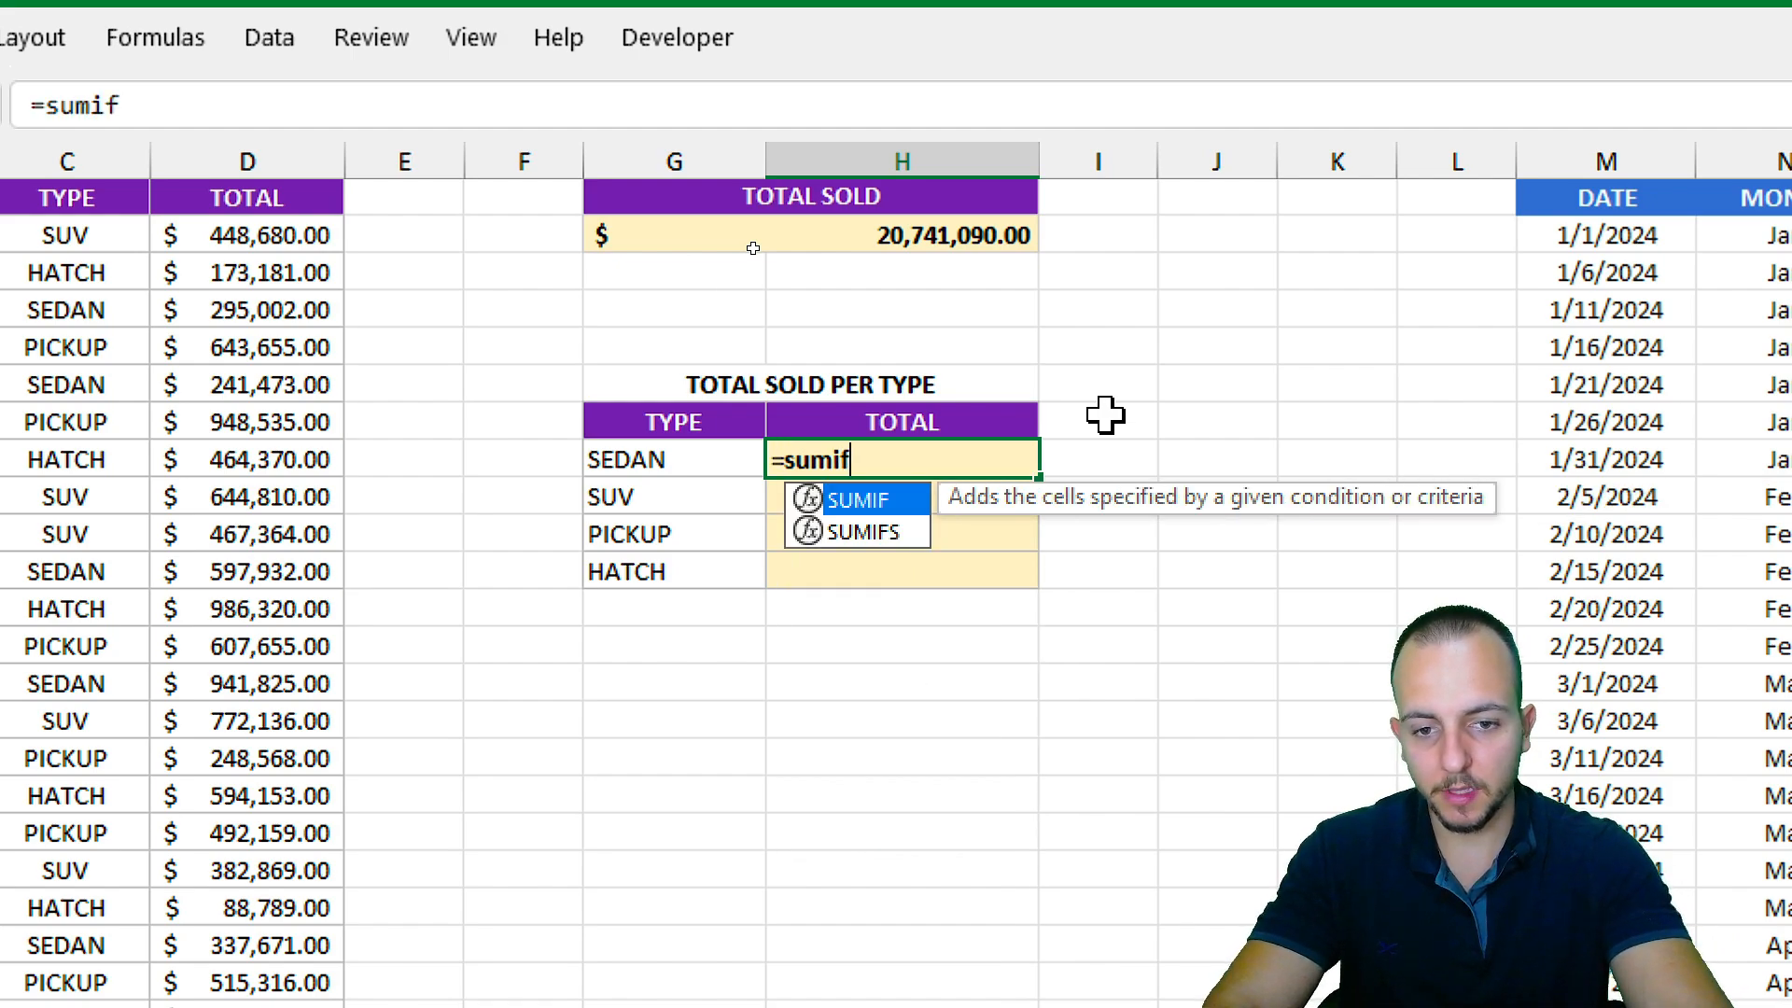
double_click(871, 501)
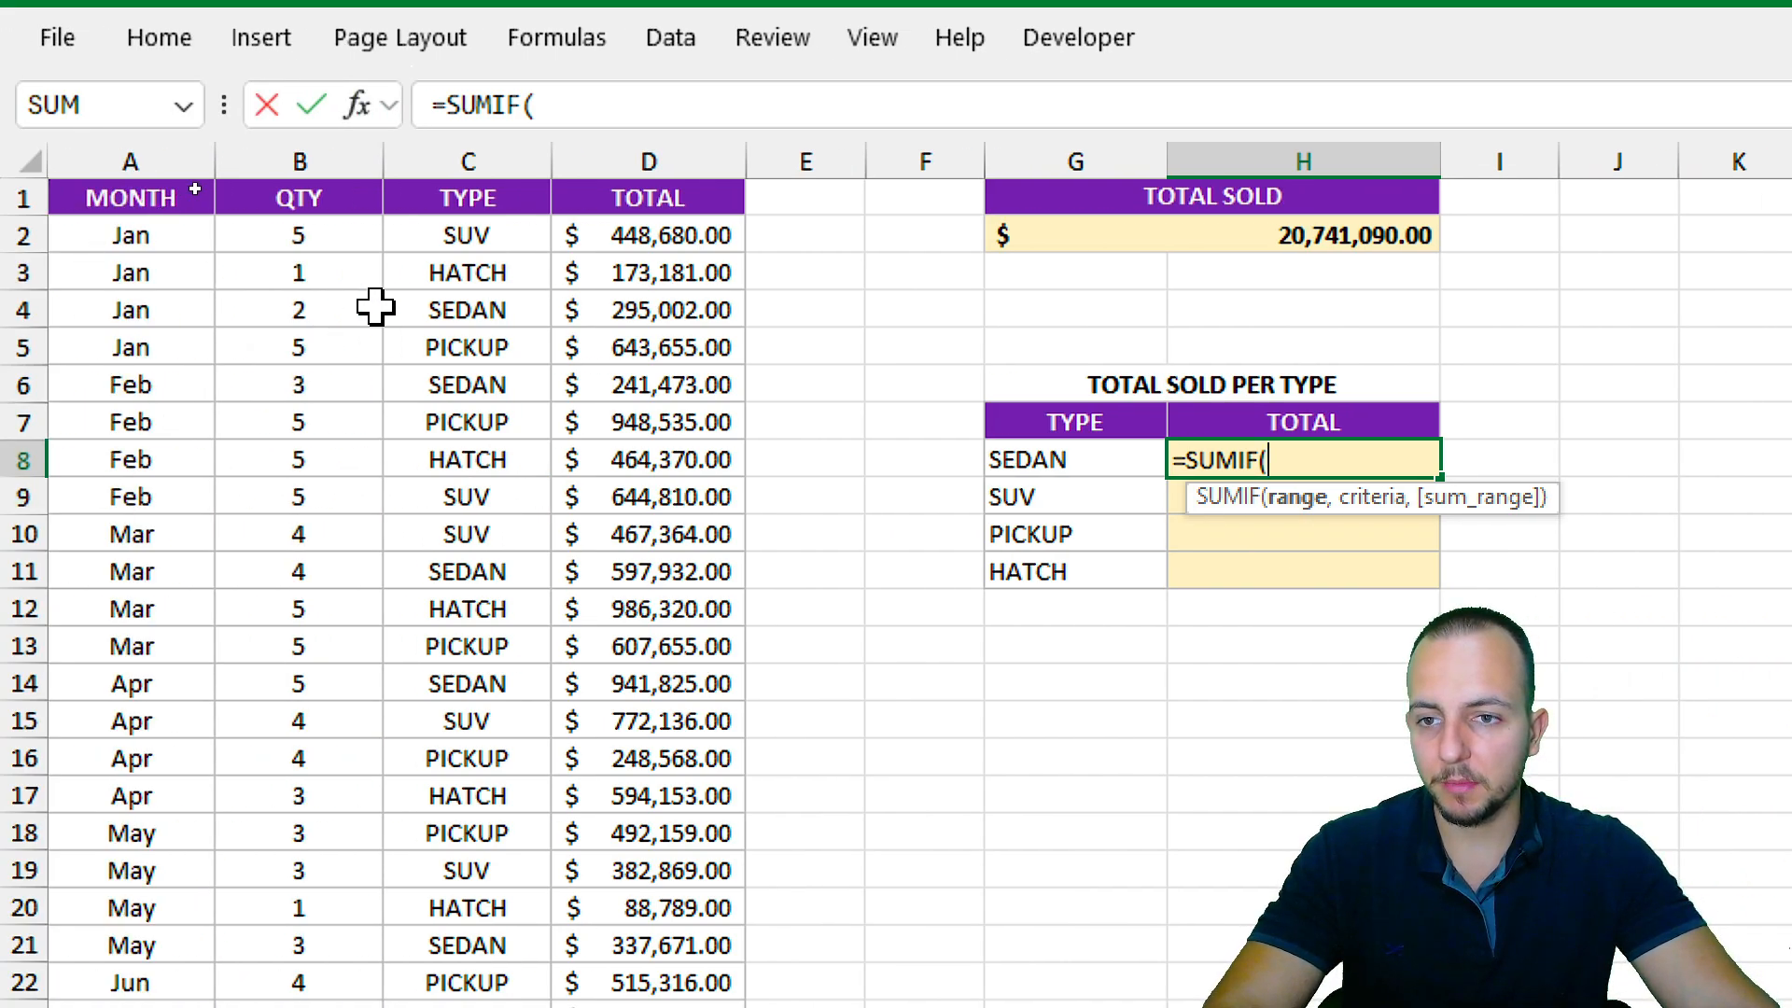
left_click(487, 161)
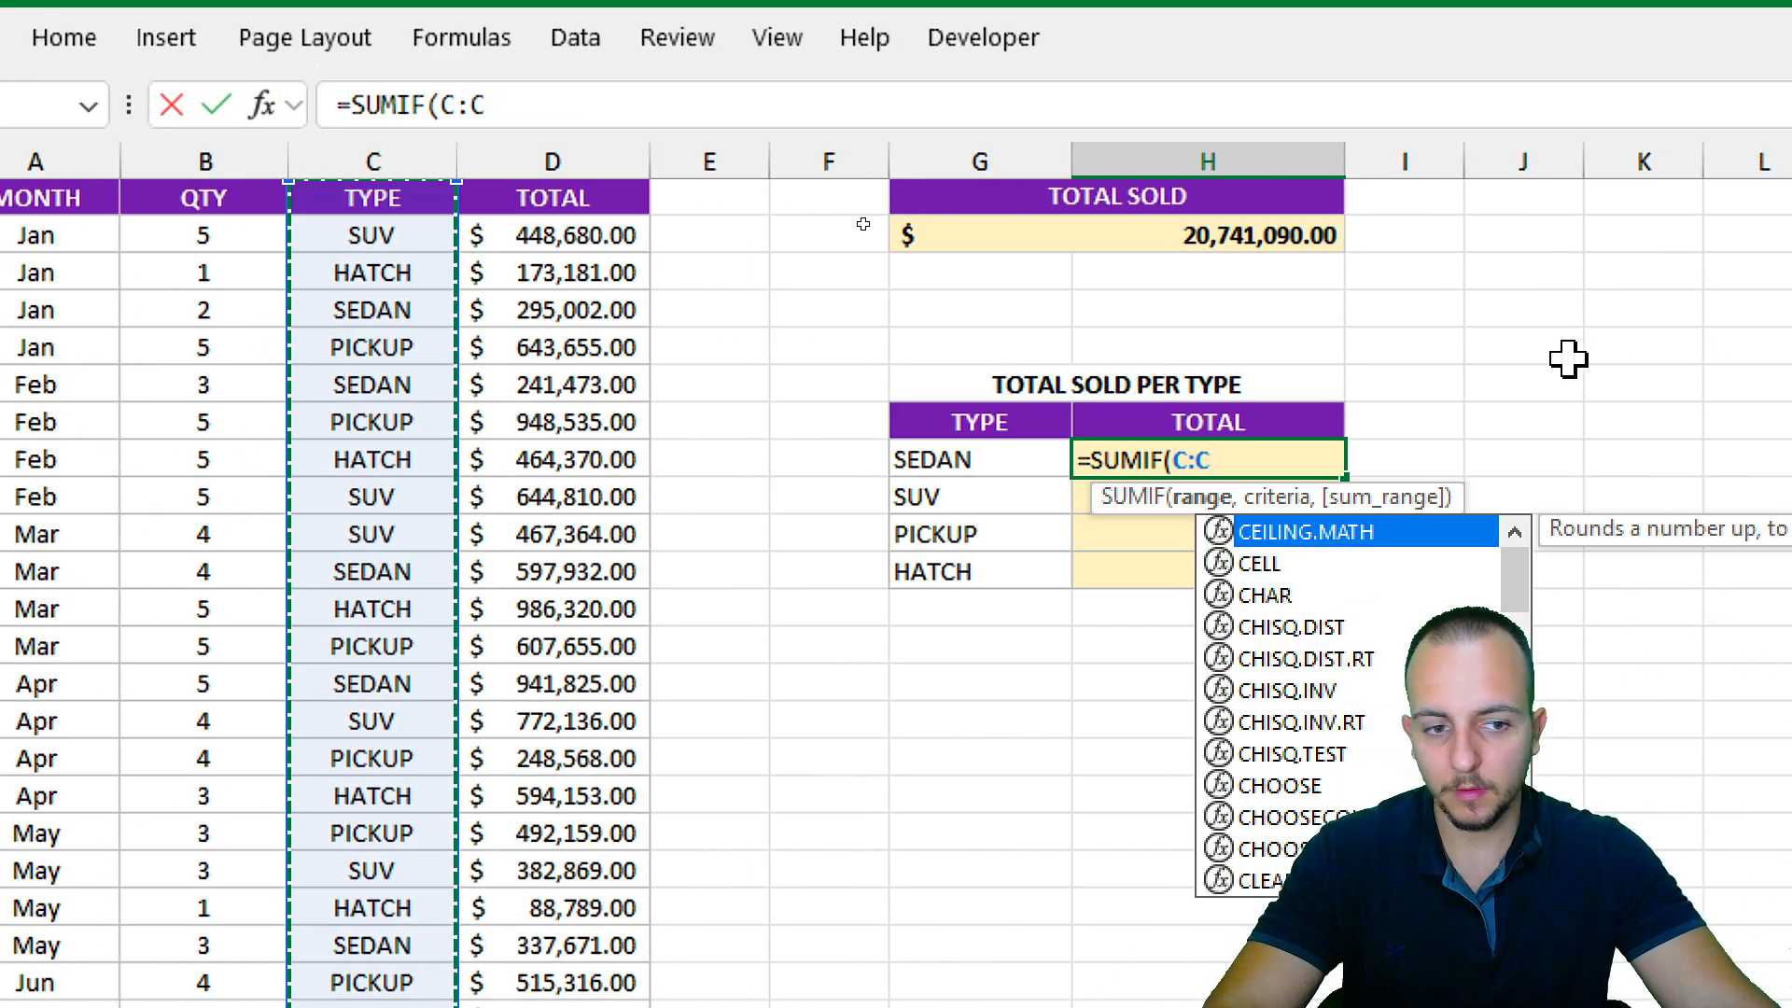
type(",")
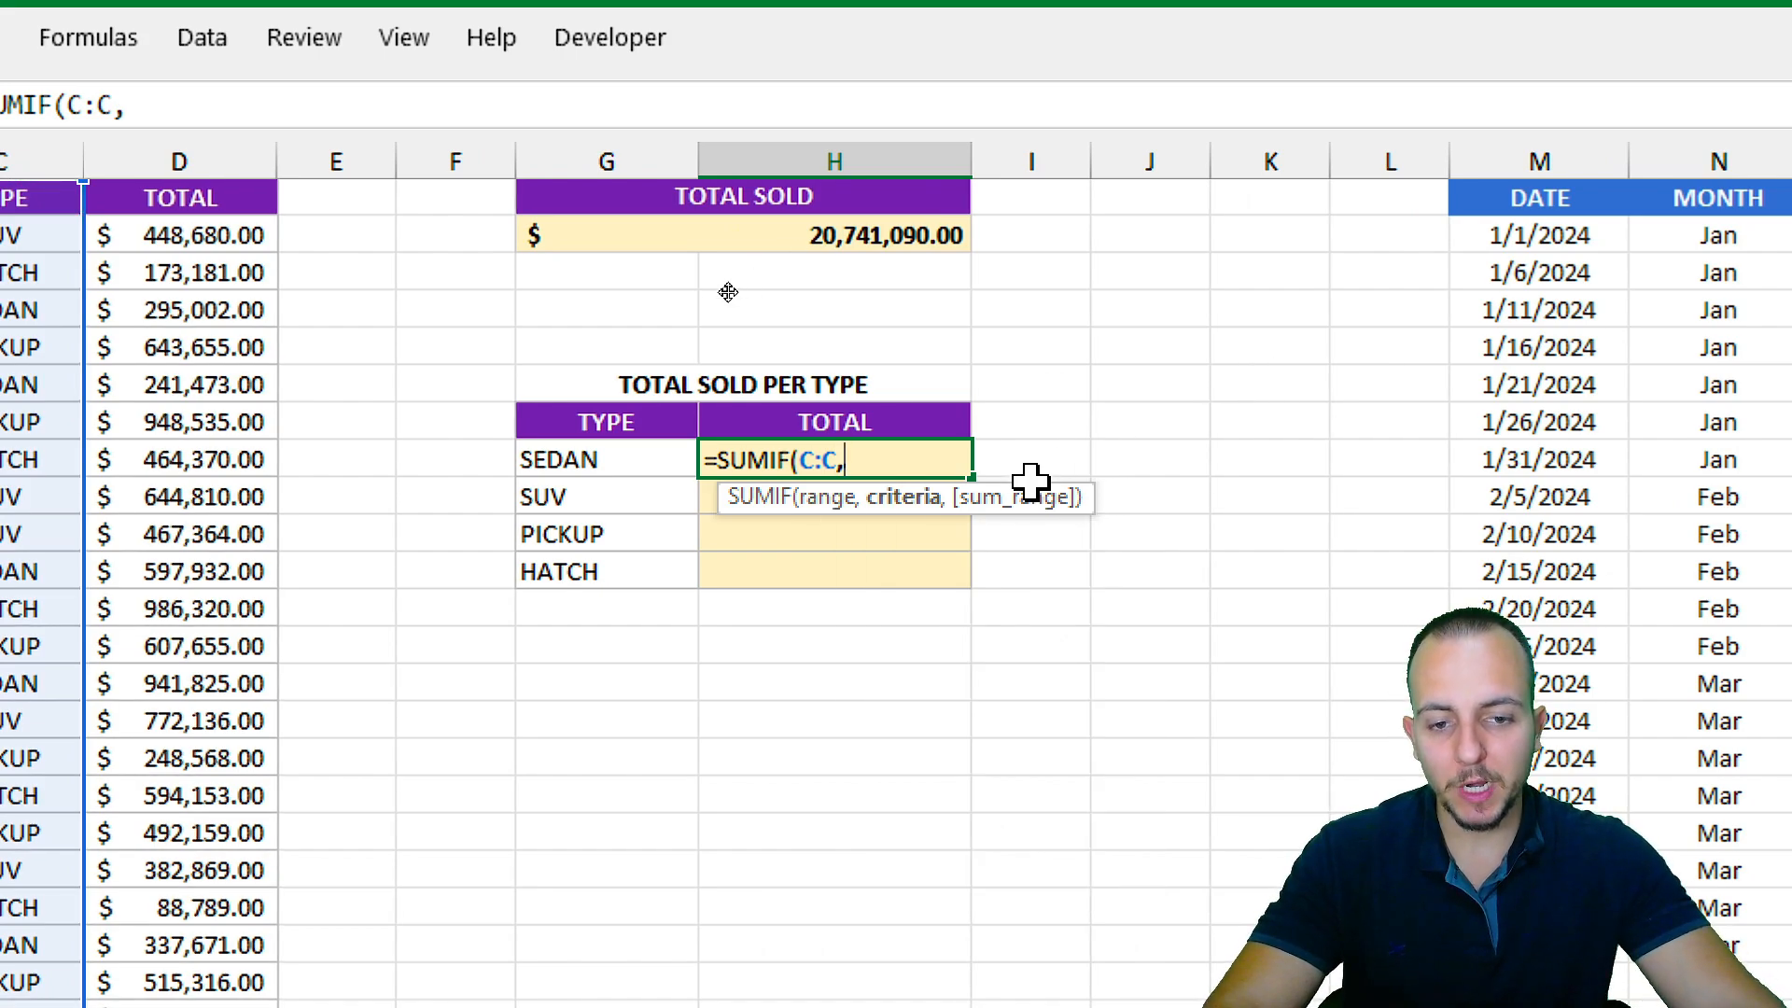
left_click(600, 450)
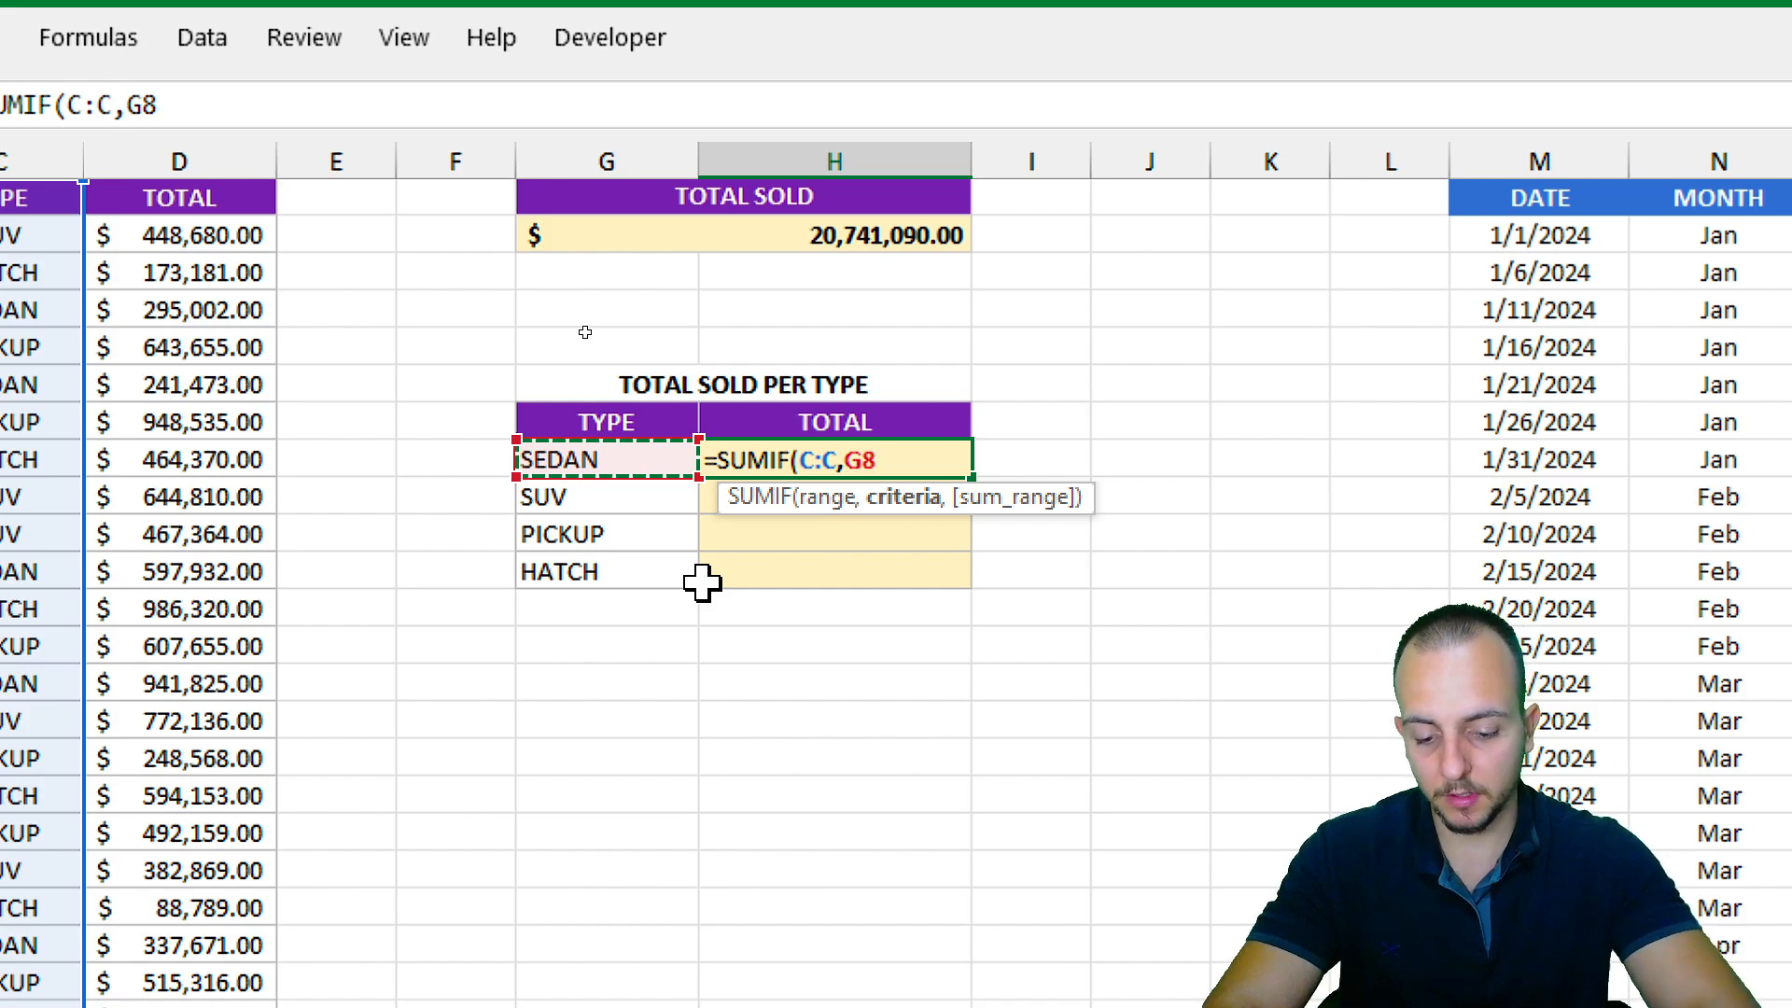
type(",")
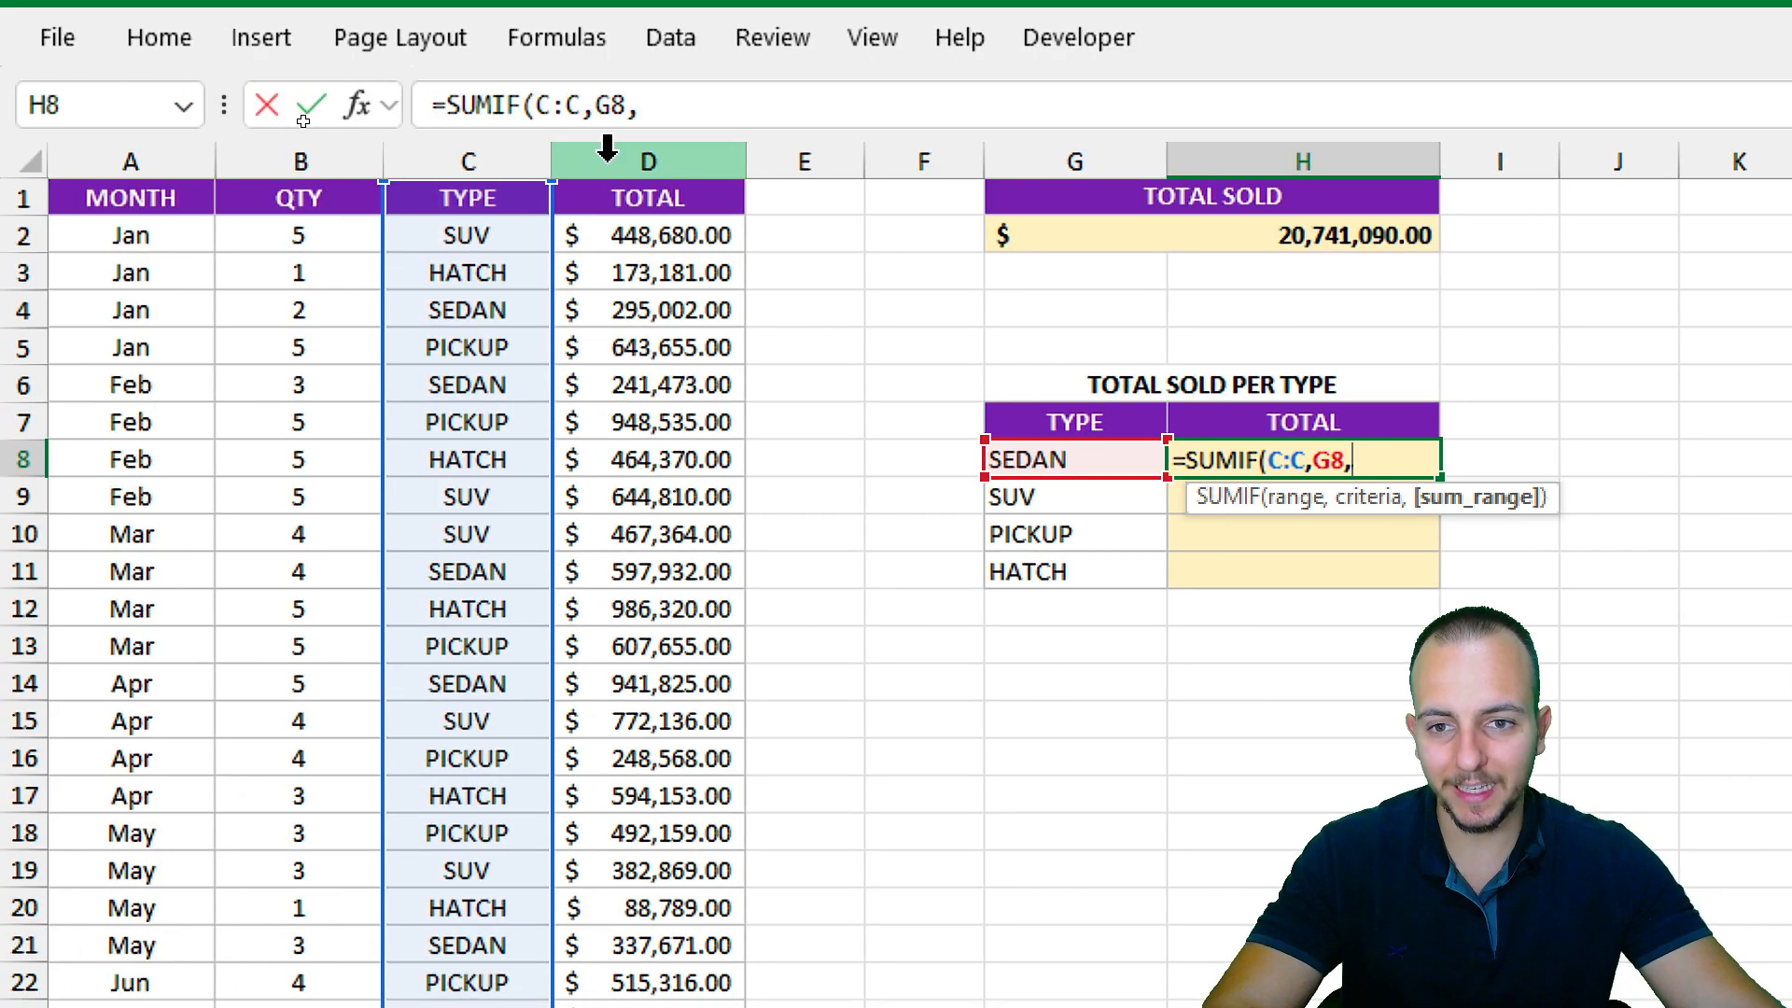
left_click(139, 159)
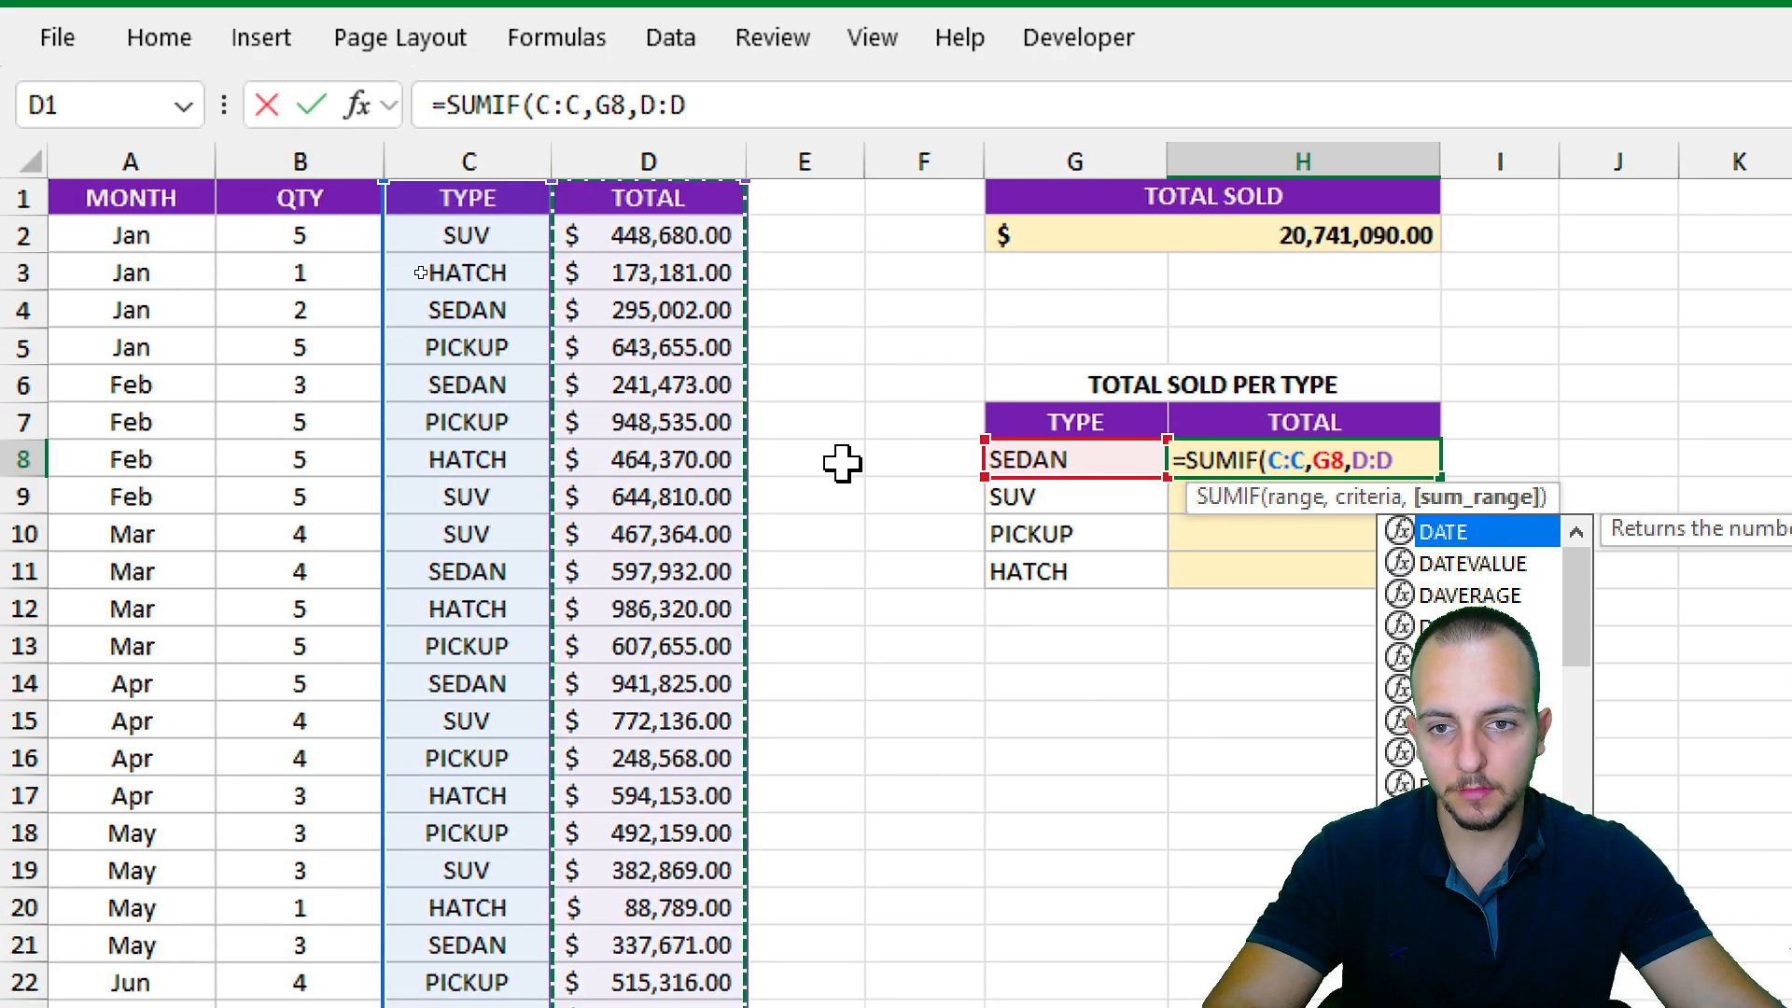
key("Return")
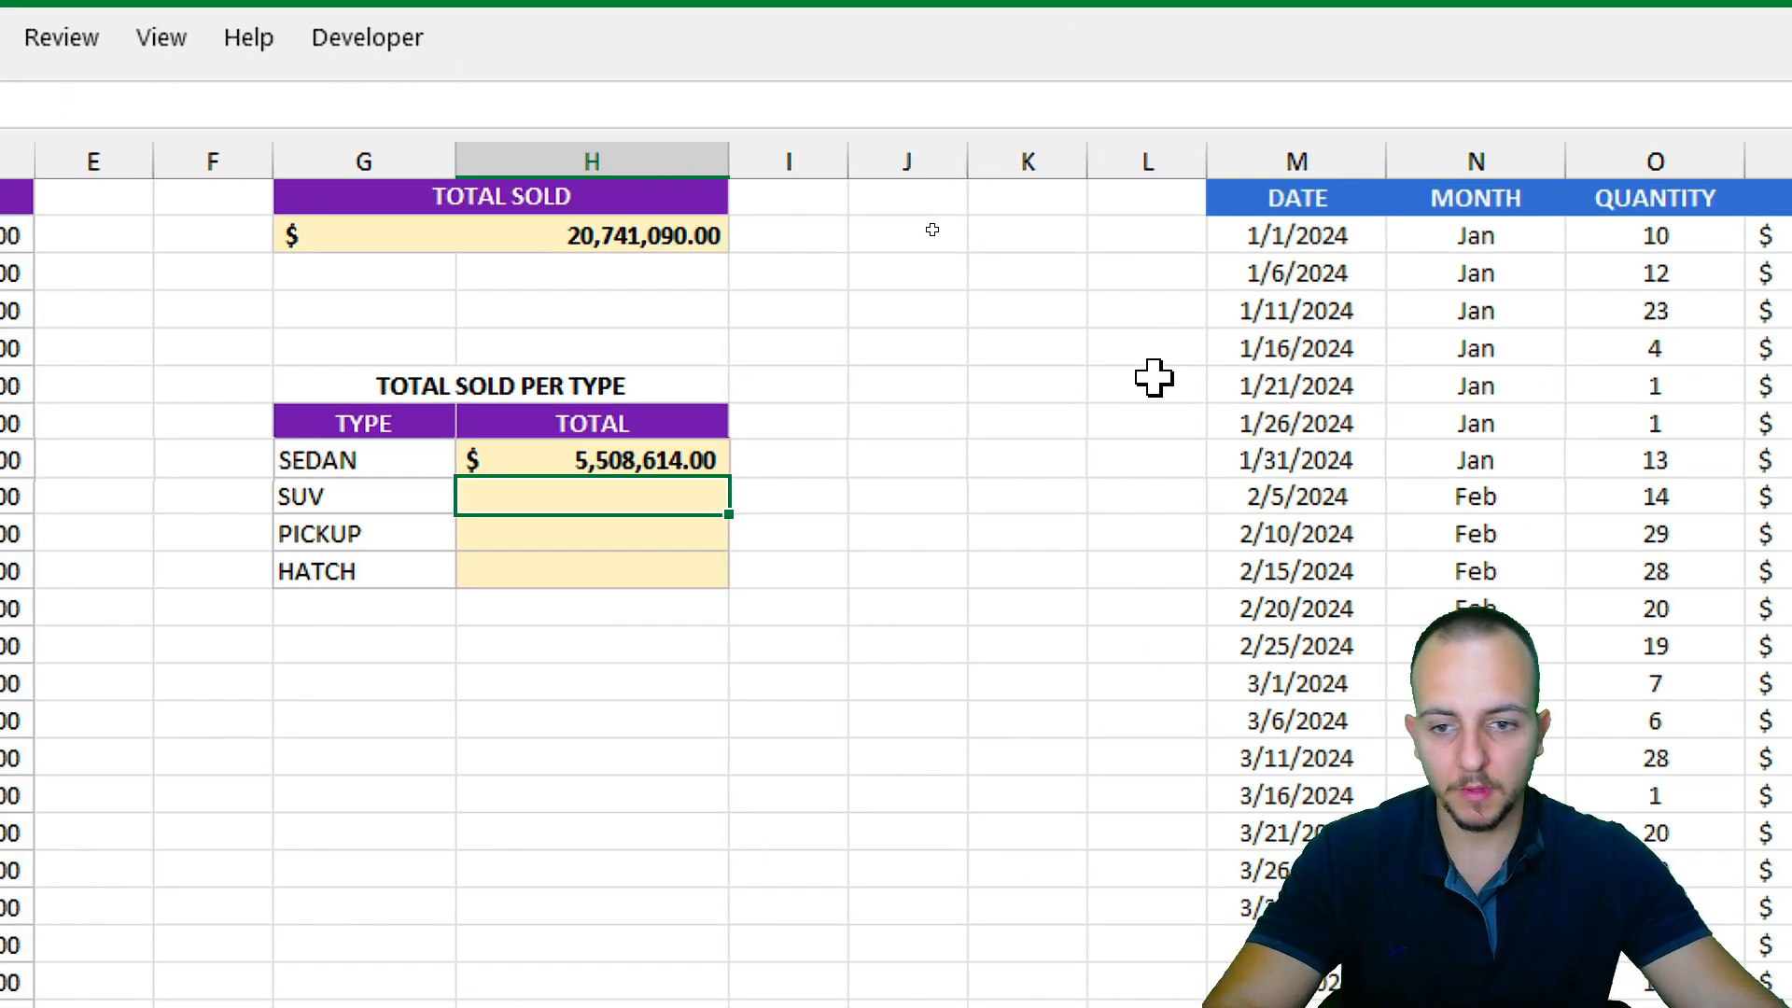
left_click(600, 464)
left_click_drag(726, 478, 688, 572)
Enter =SUM(H8:H11) in H14 to add up the totals of all types.
left_click(620, 676)
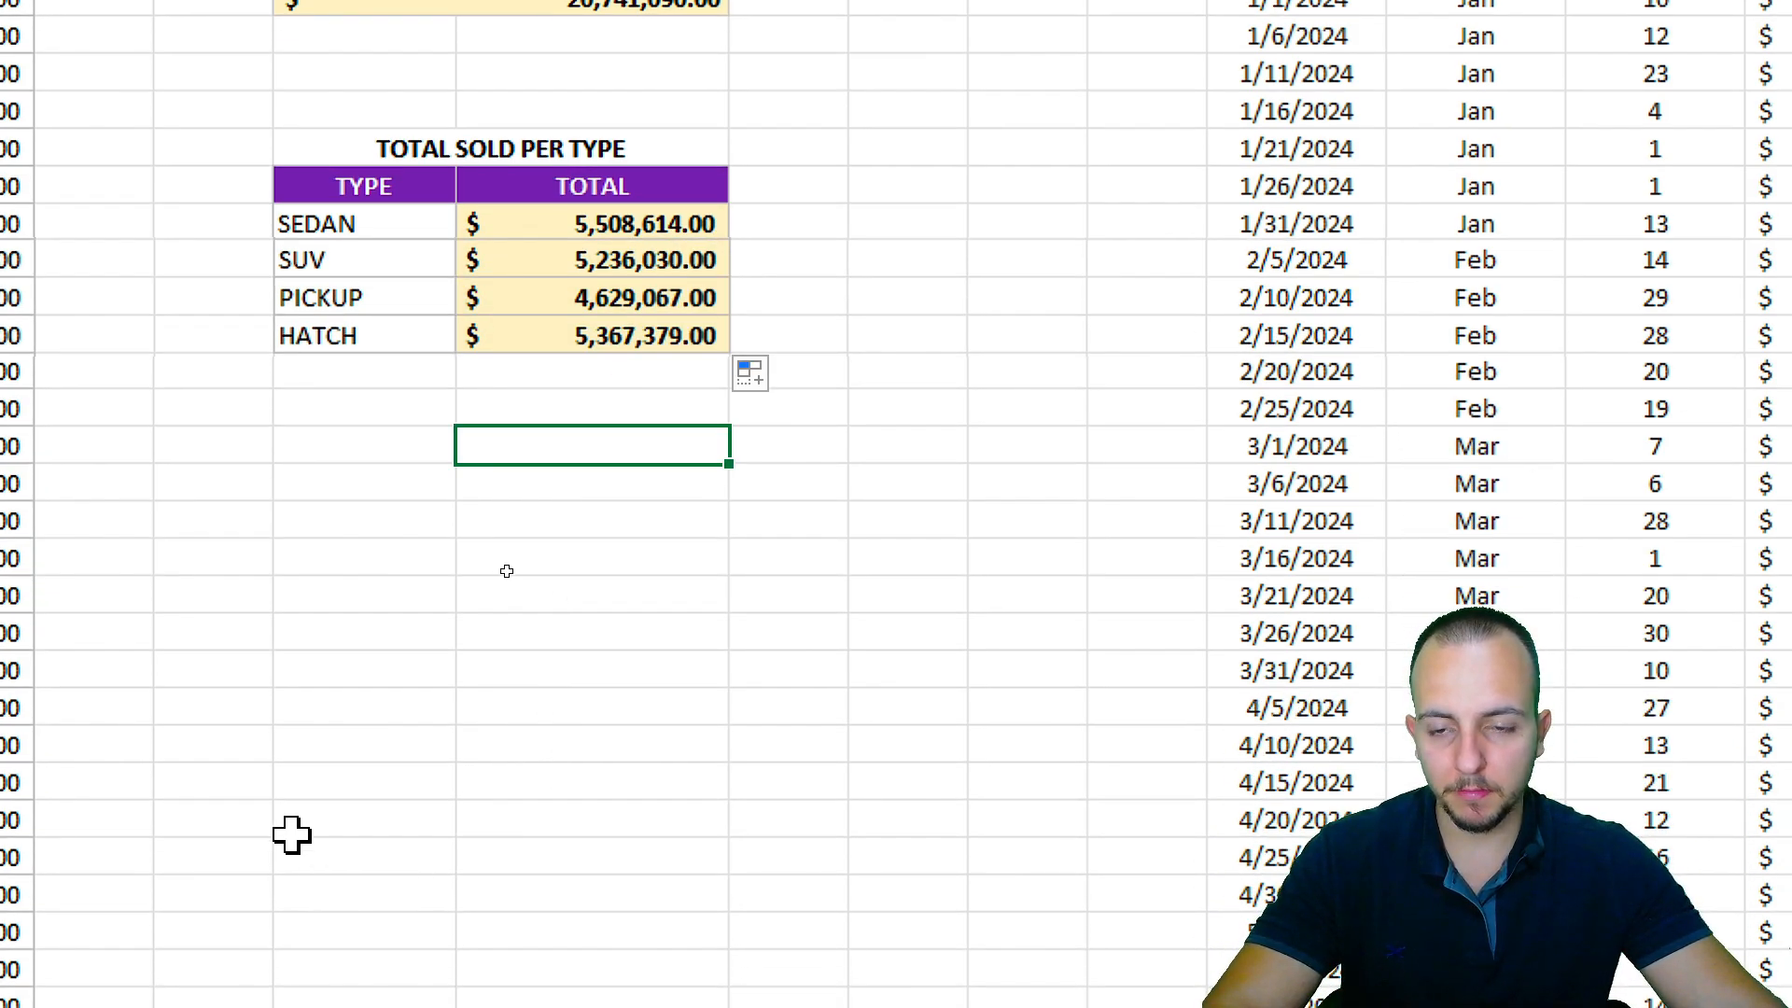
type("=")
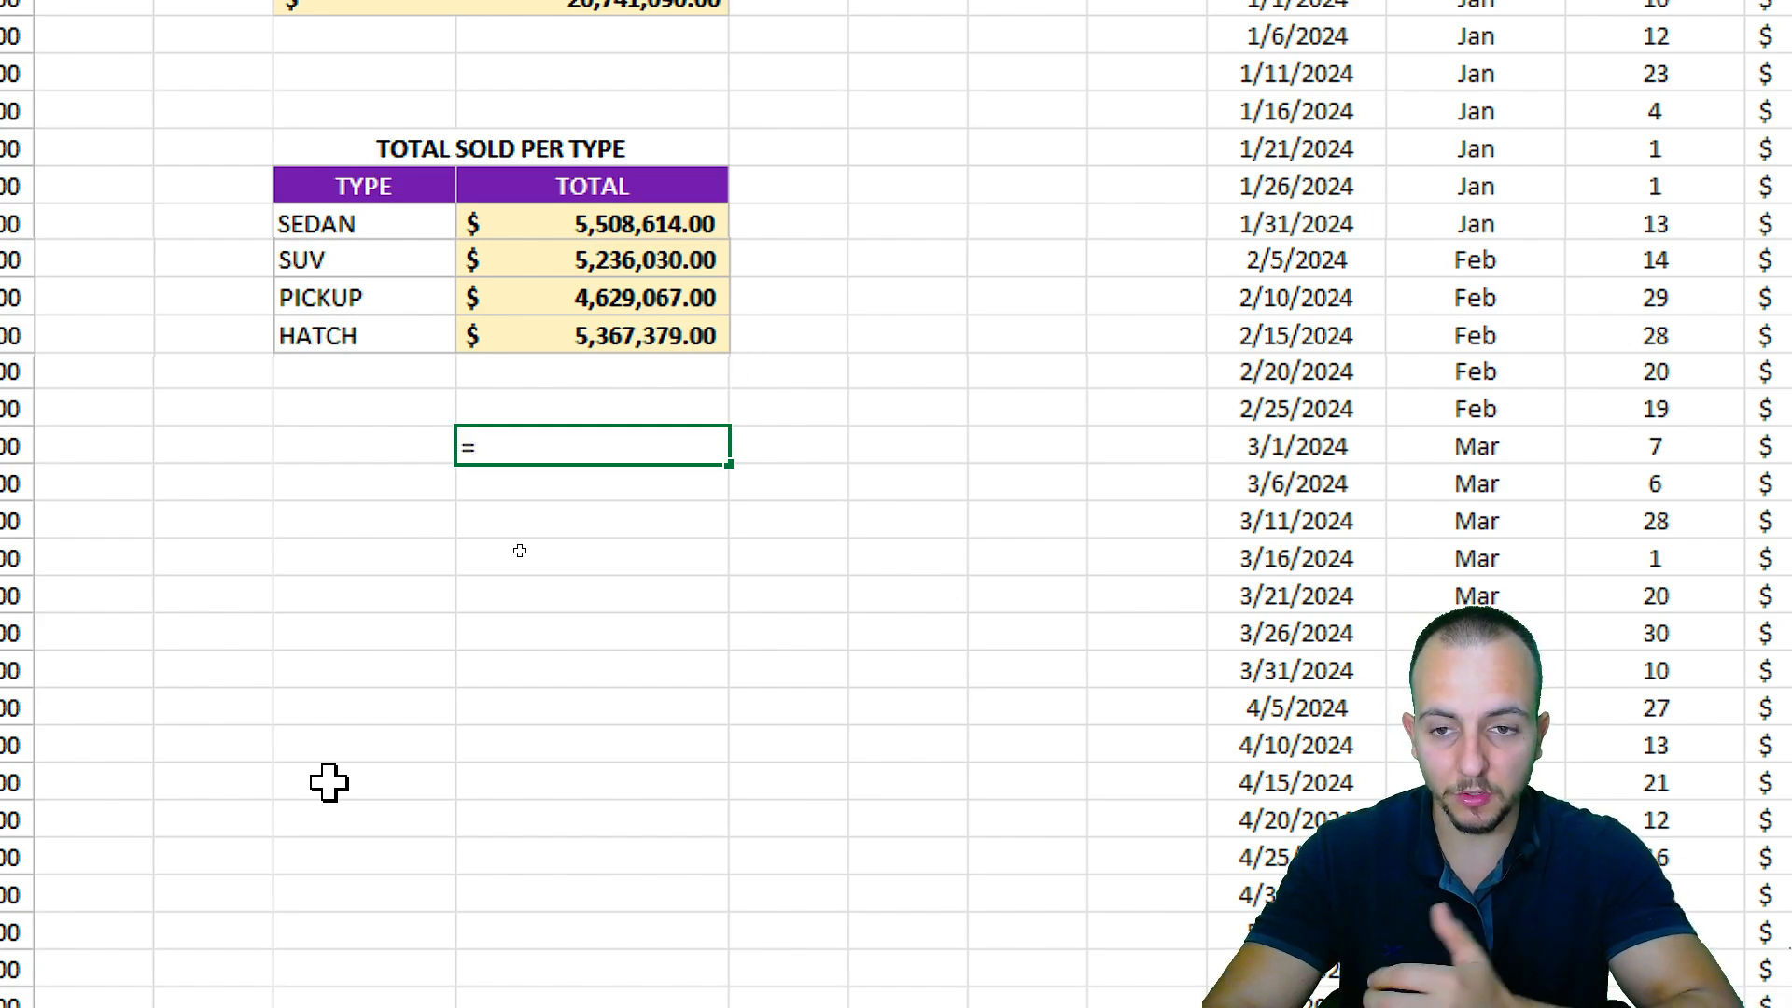
type("su")
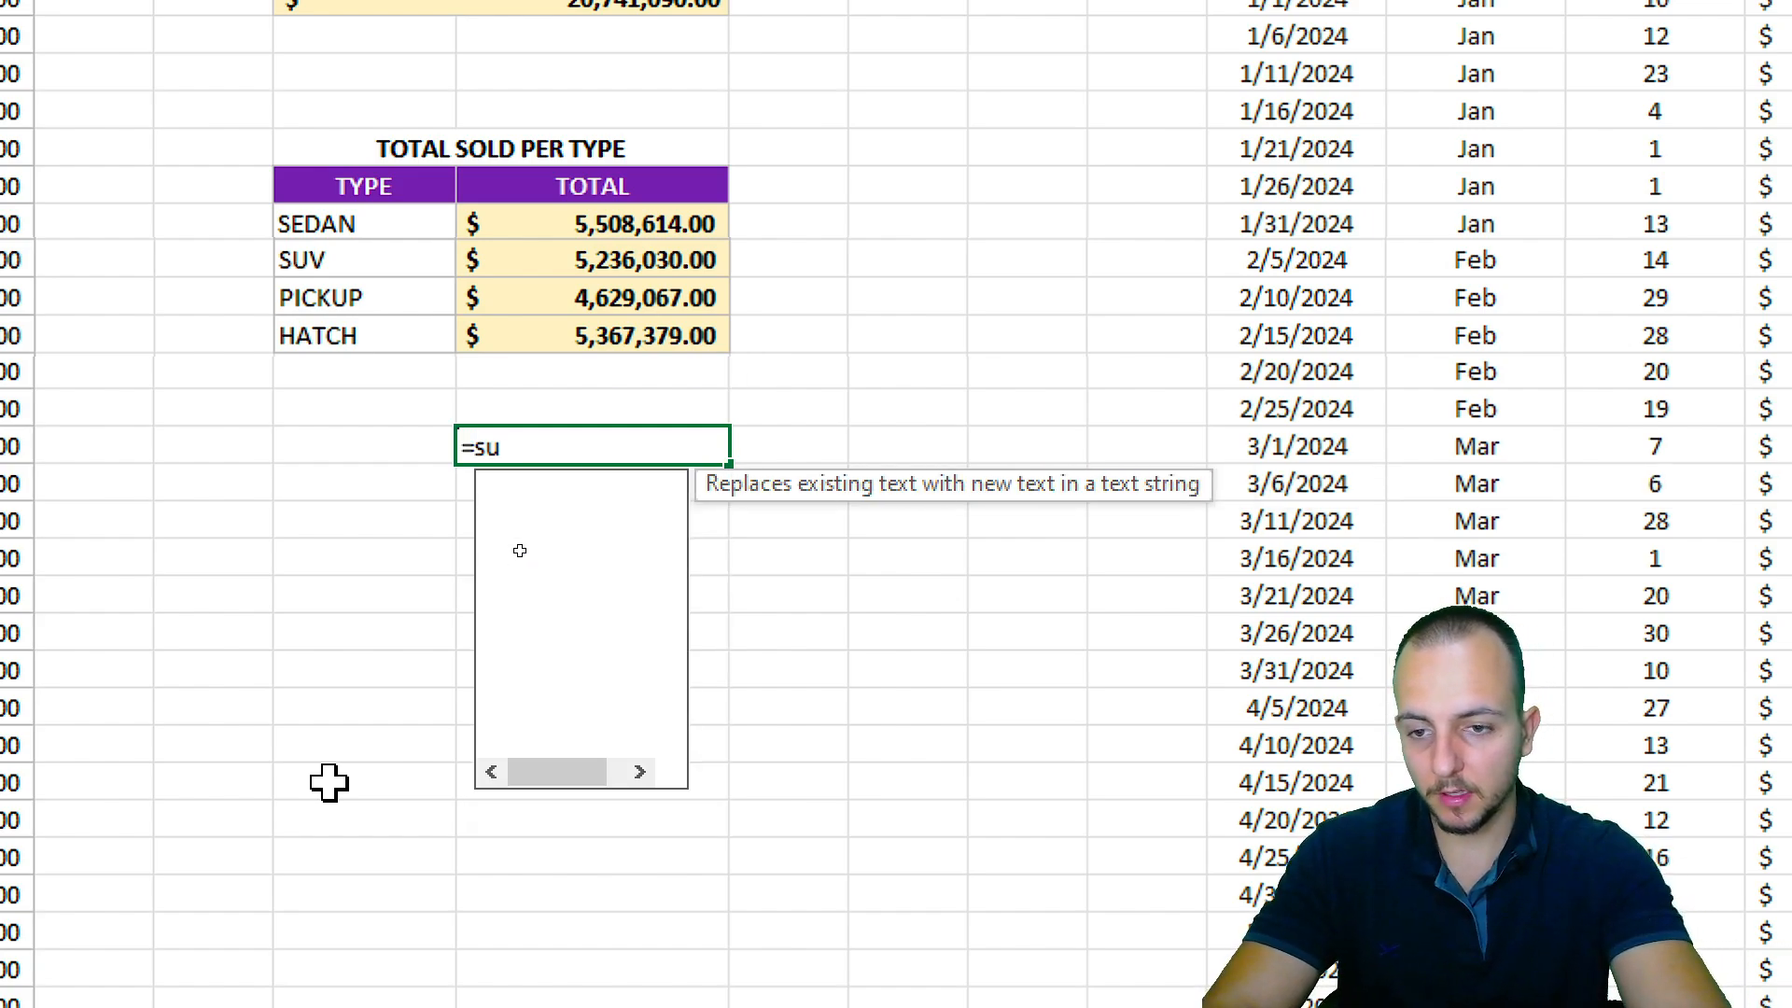
type("m")
key("Tab")
left_click_drag(640, 213, 605, 337)
key("Return")
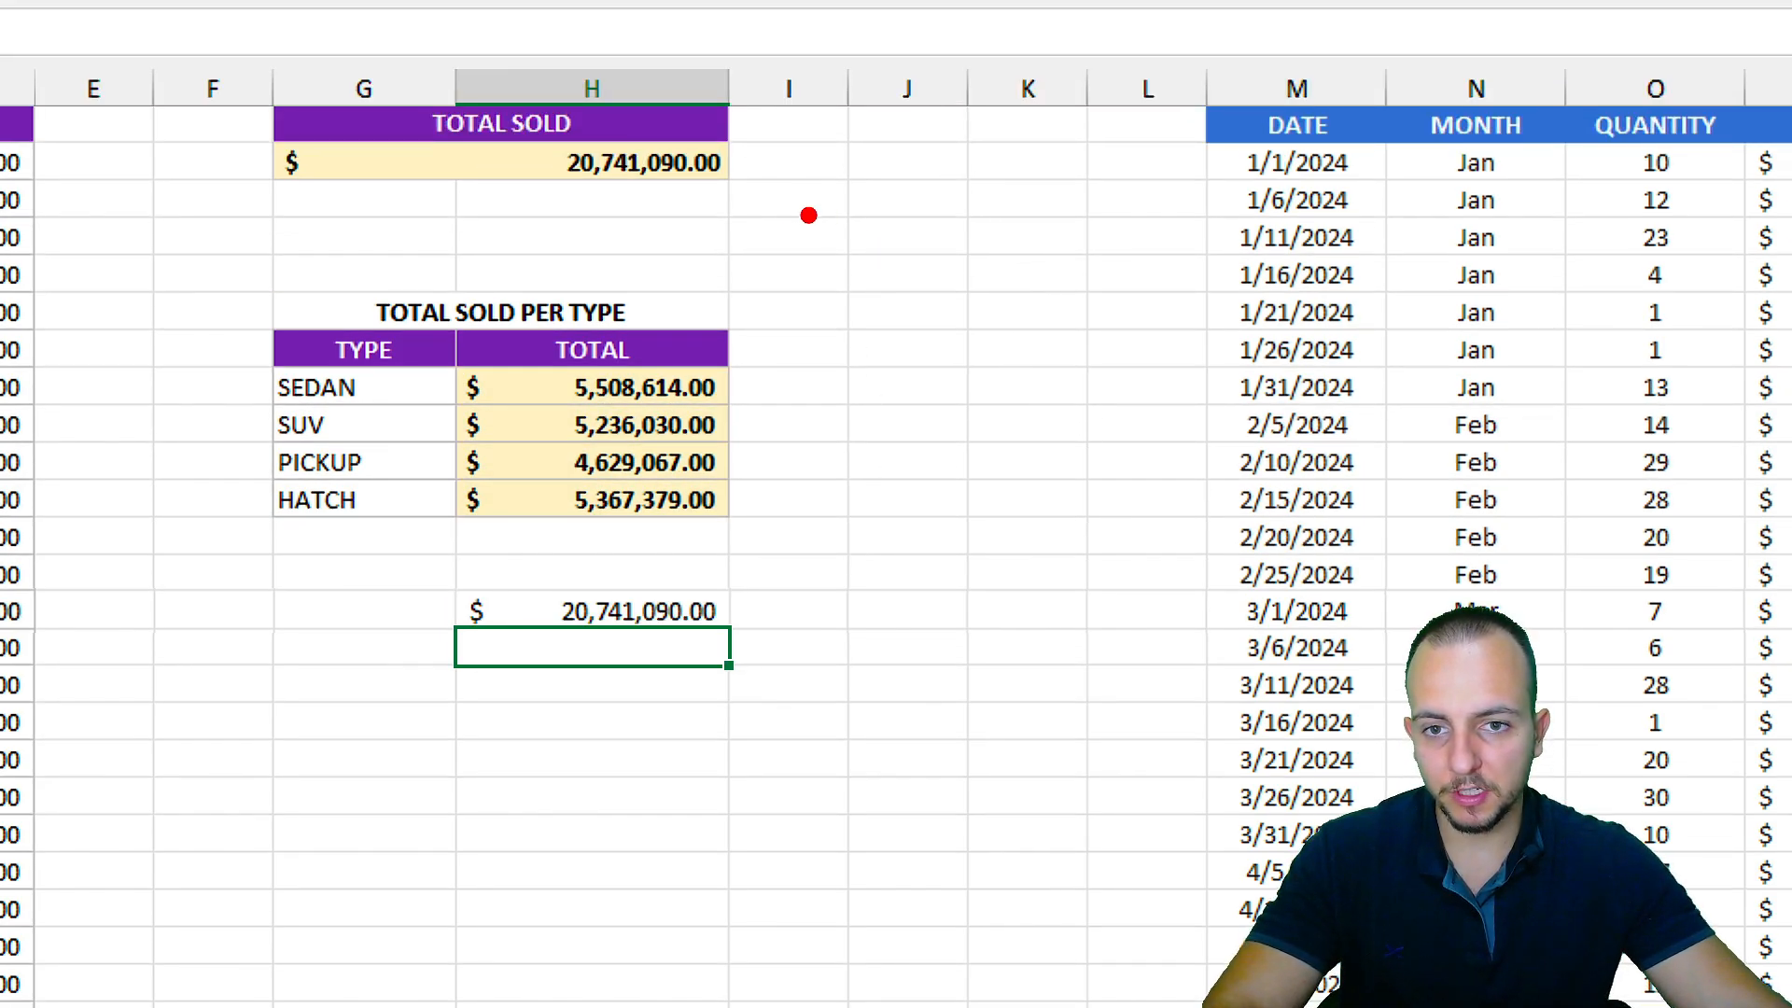
Compare the overall total sold in G2 with the sum of the type totals in H14.
left_click_drag(732, 197, 982, 299)
mouse_move(770, 586)
left_mouse_down()
mouse_move(961, 443)
mouse_move(1059, 401)
left_mouse_up()
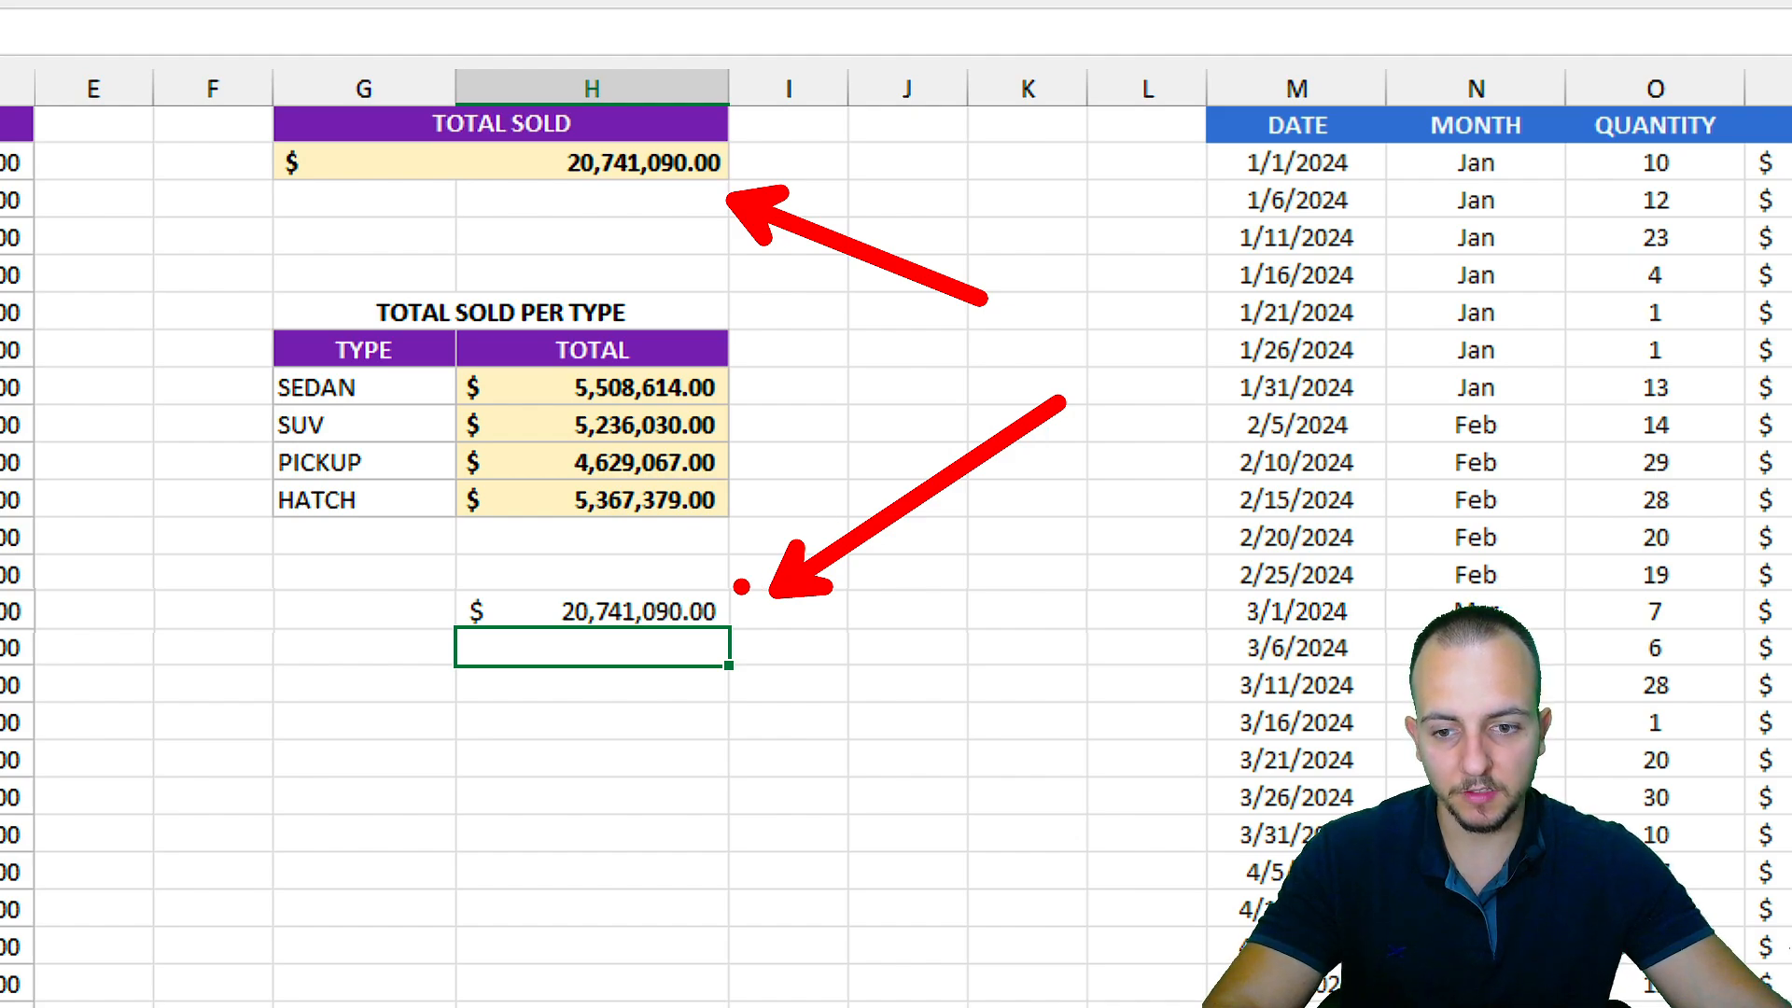
key("Escape")
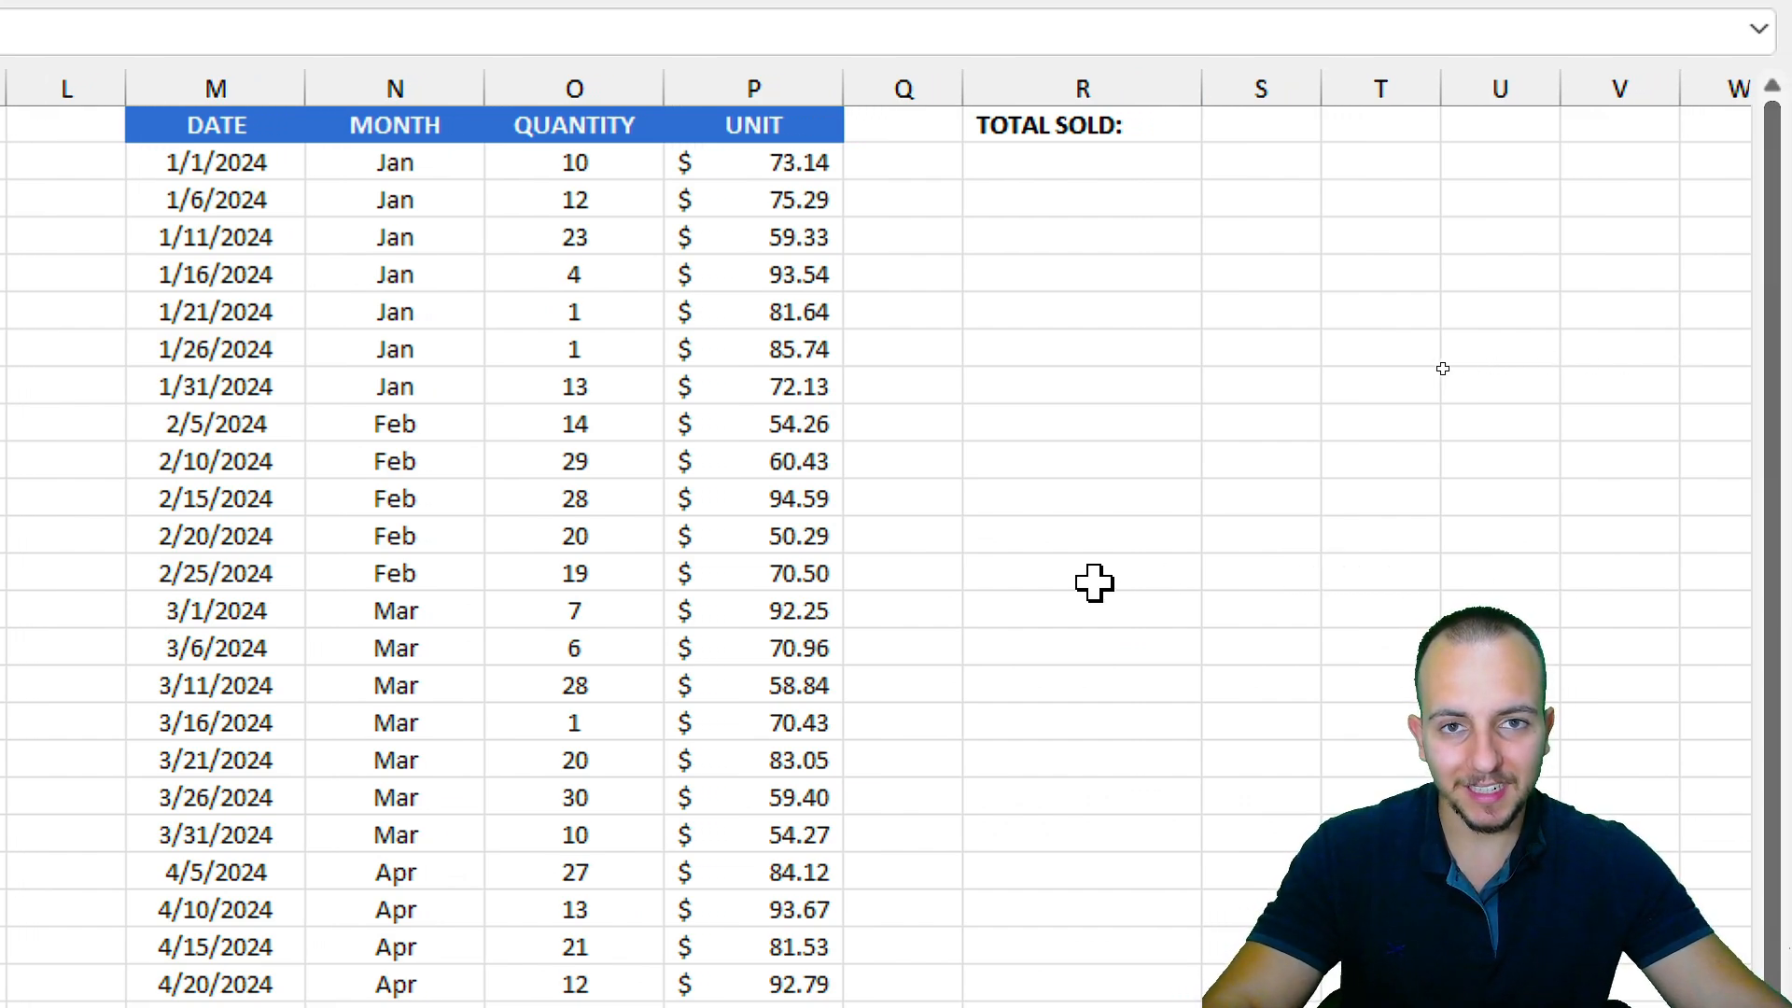
left_click(1083, 168)
type("=")
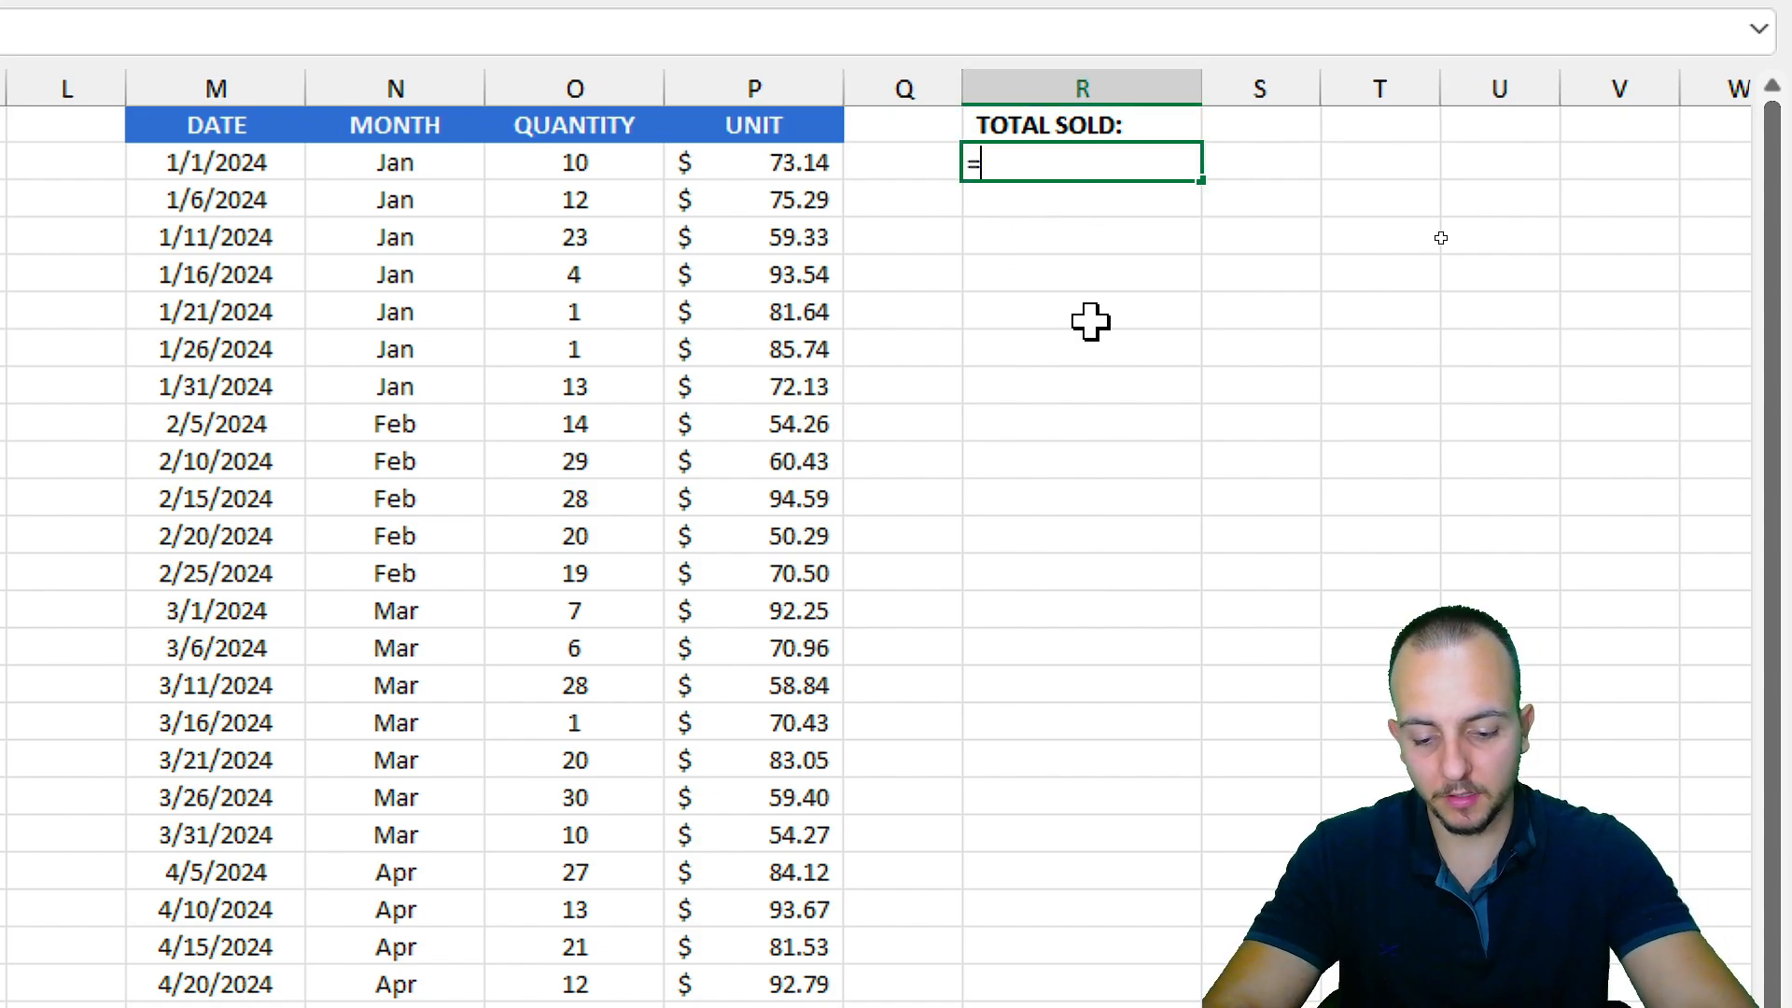
type("sumproduct")
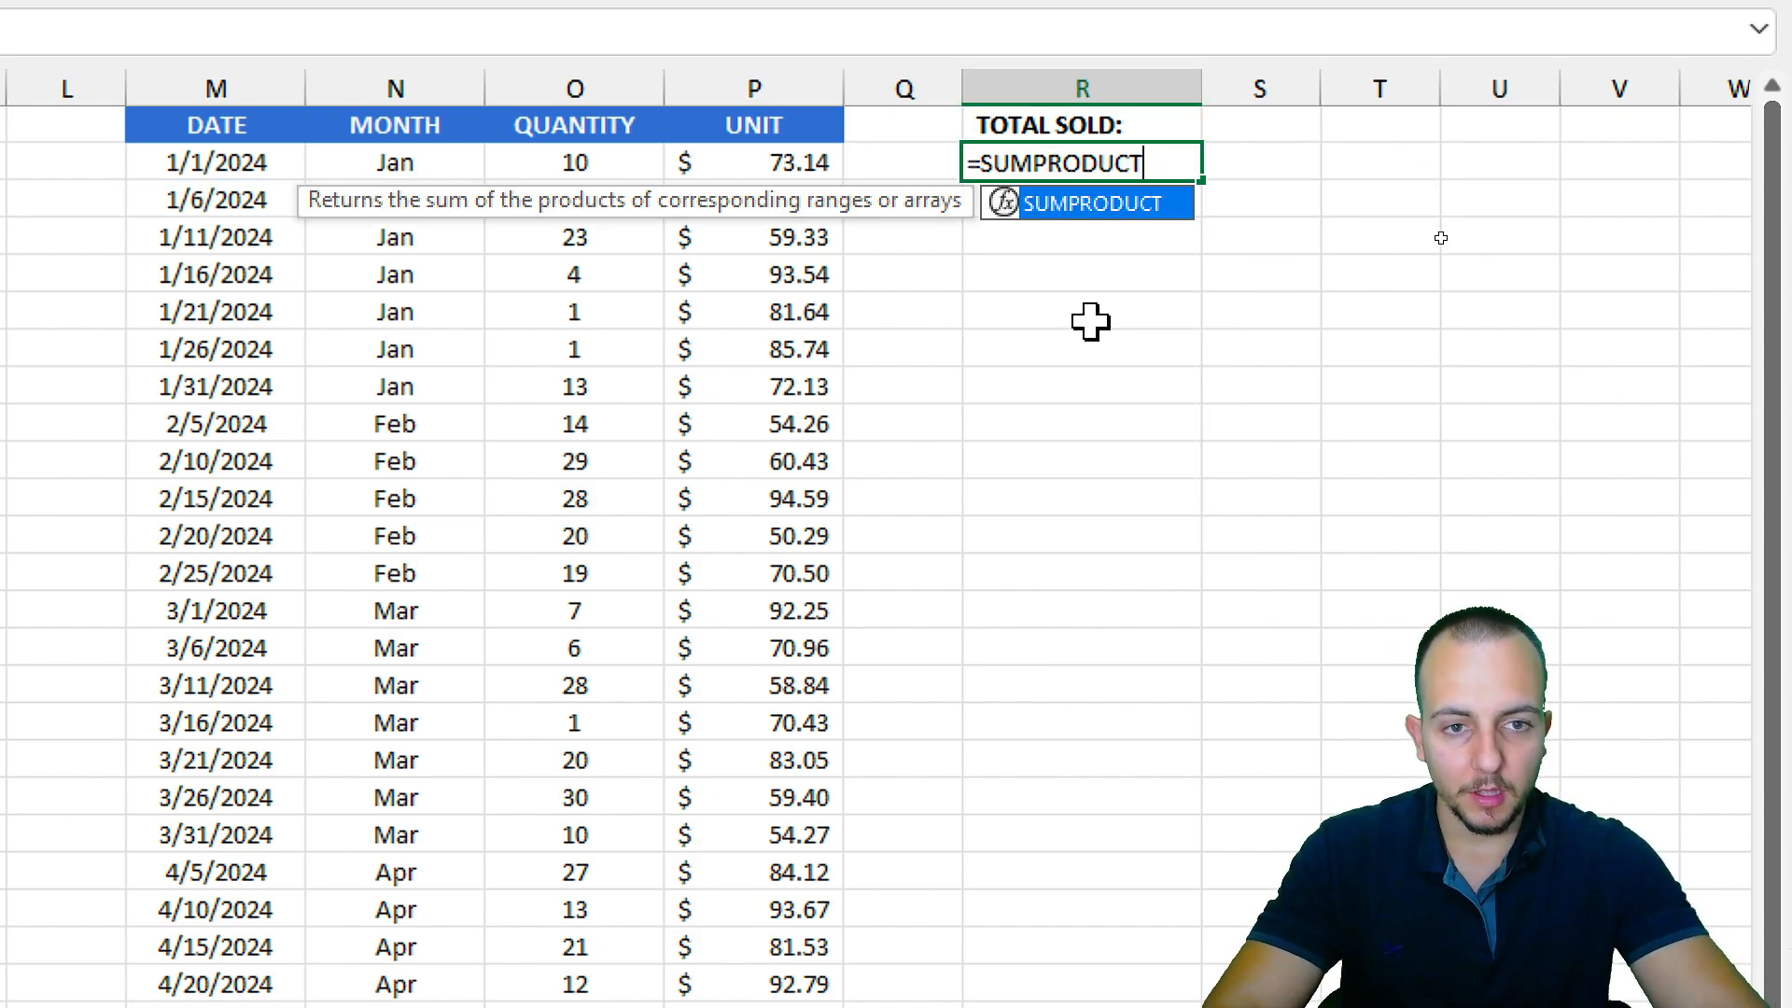
key("ctrl+2")
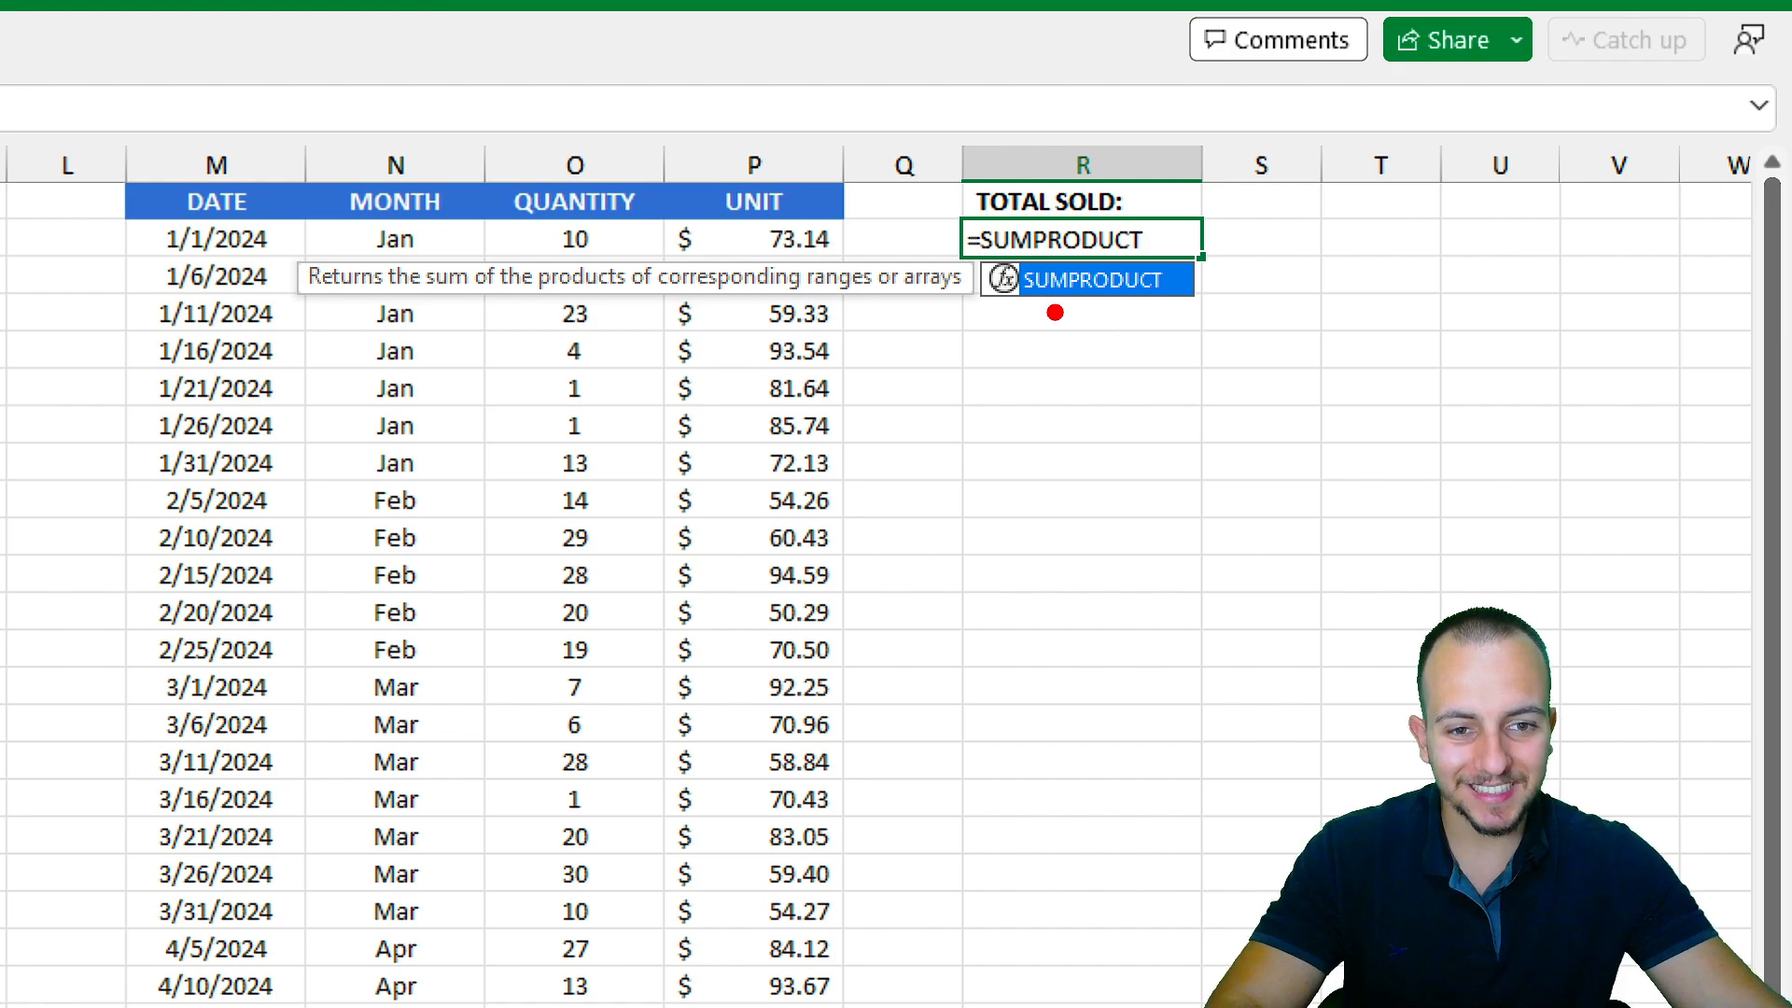
left_click_drag(1055, 236, 1027, 415)
left_click_drag(1146, 317, 1271, 513)
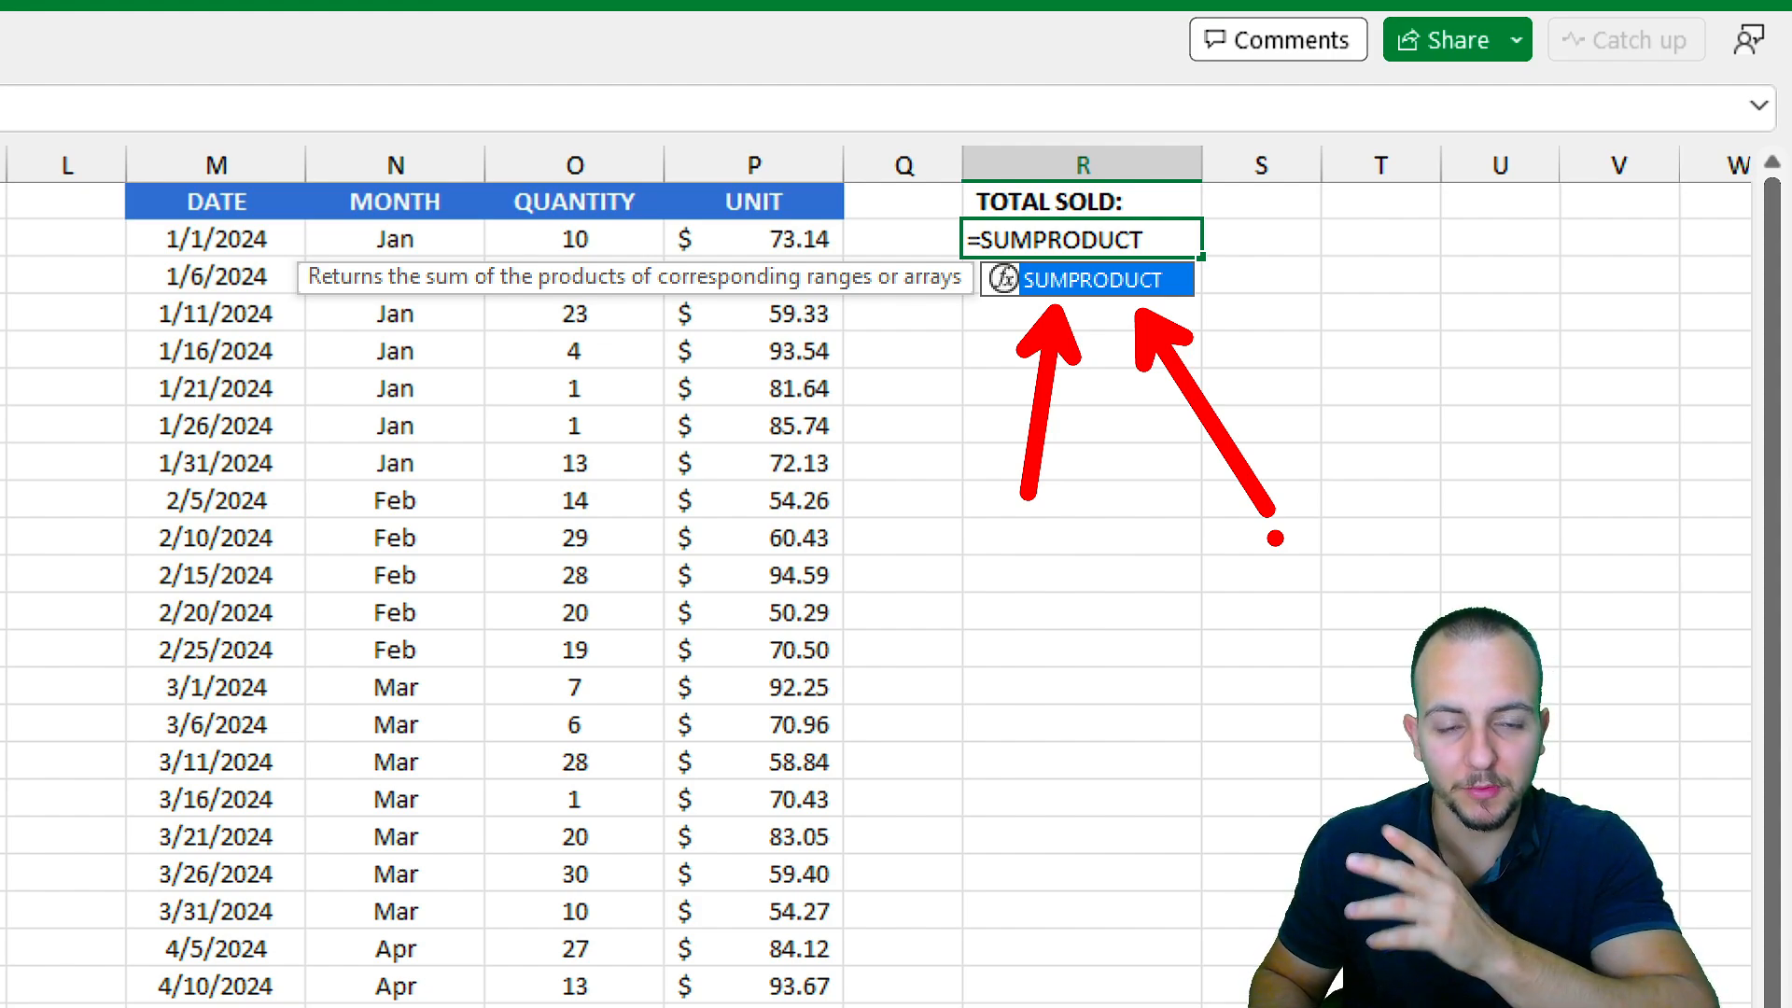
key("Escape")
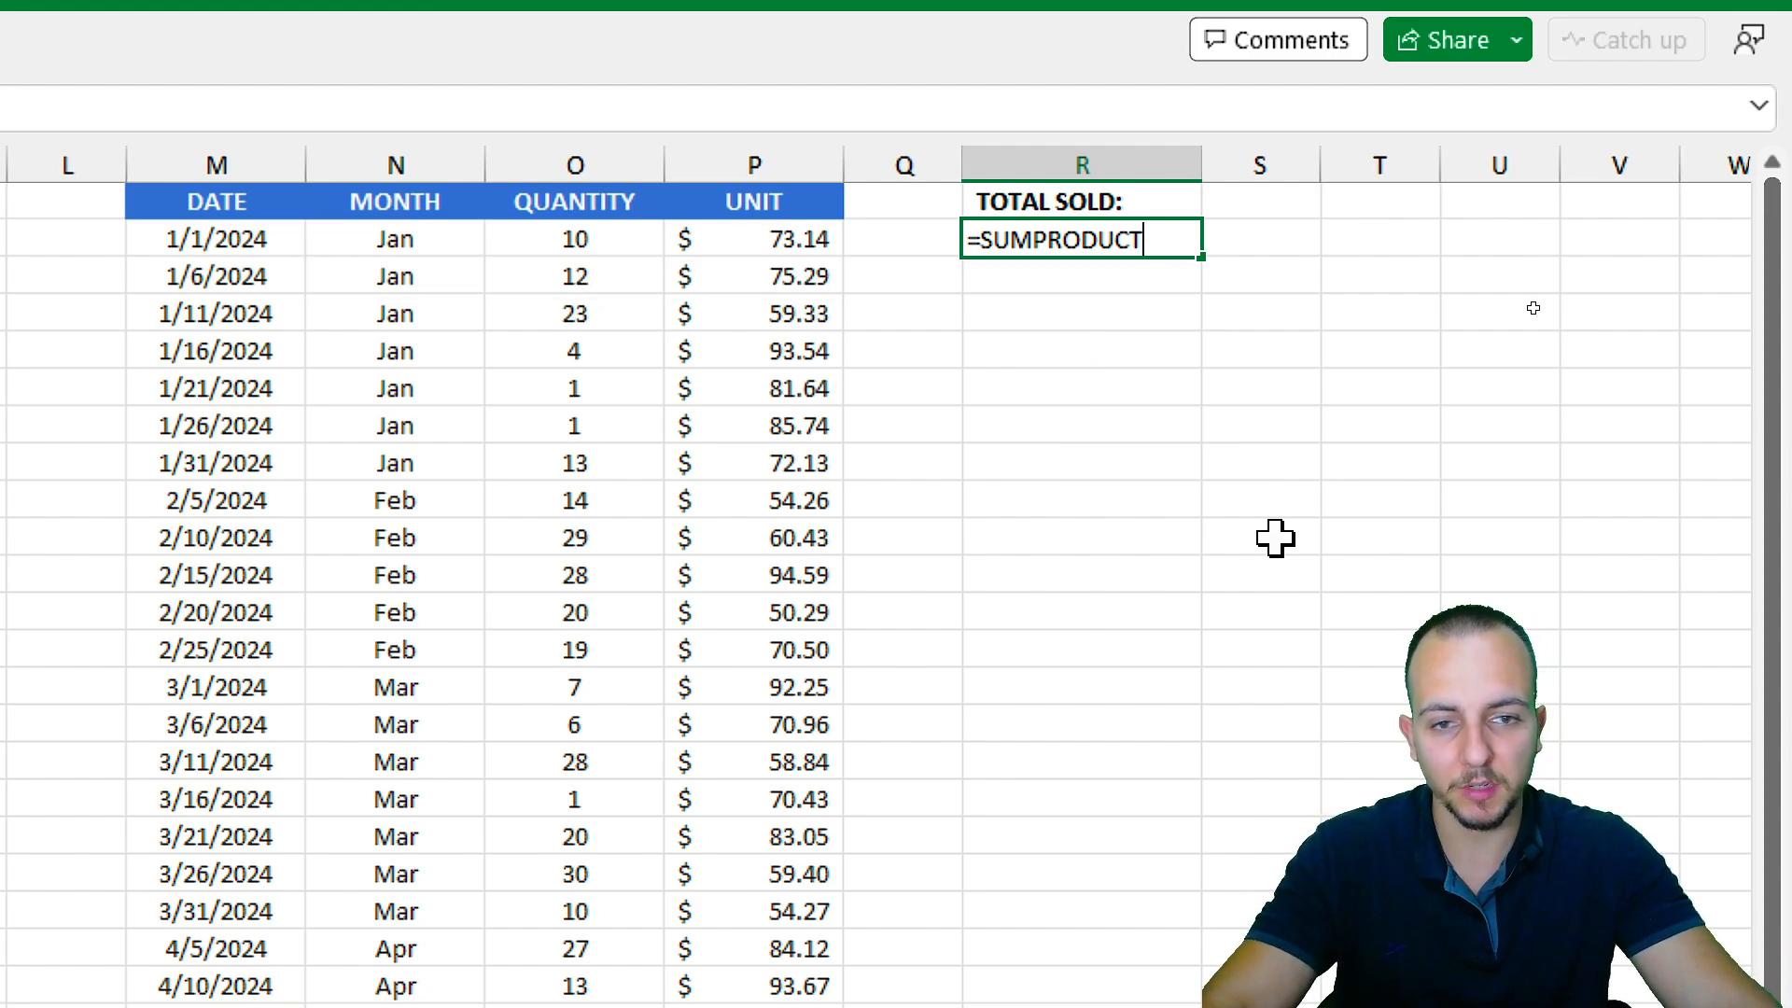
key("Escape")
Review the DATE, MONTH, QUANTITY and UNIT columns of the second sales table, M to P.
left_click(266, 166)
left_click(396, 165)
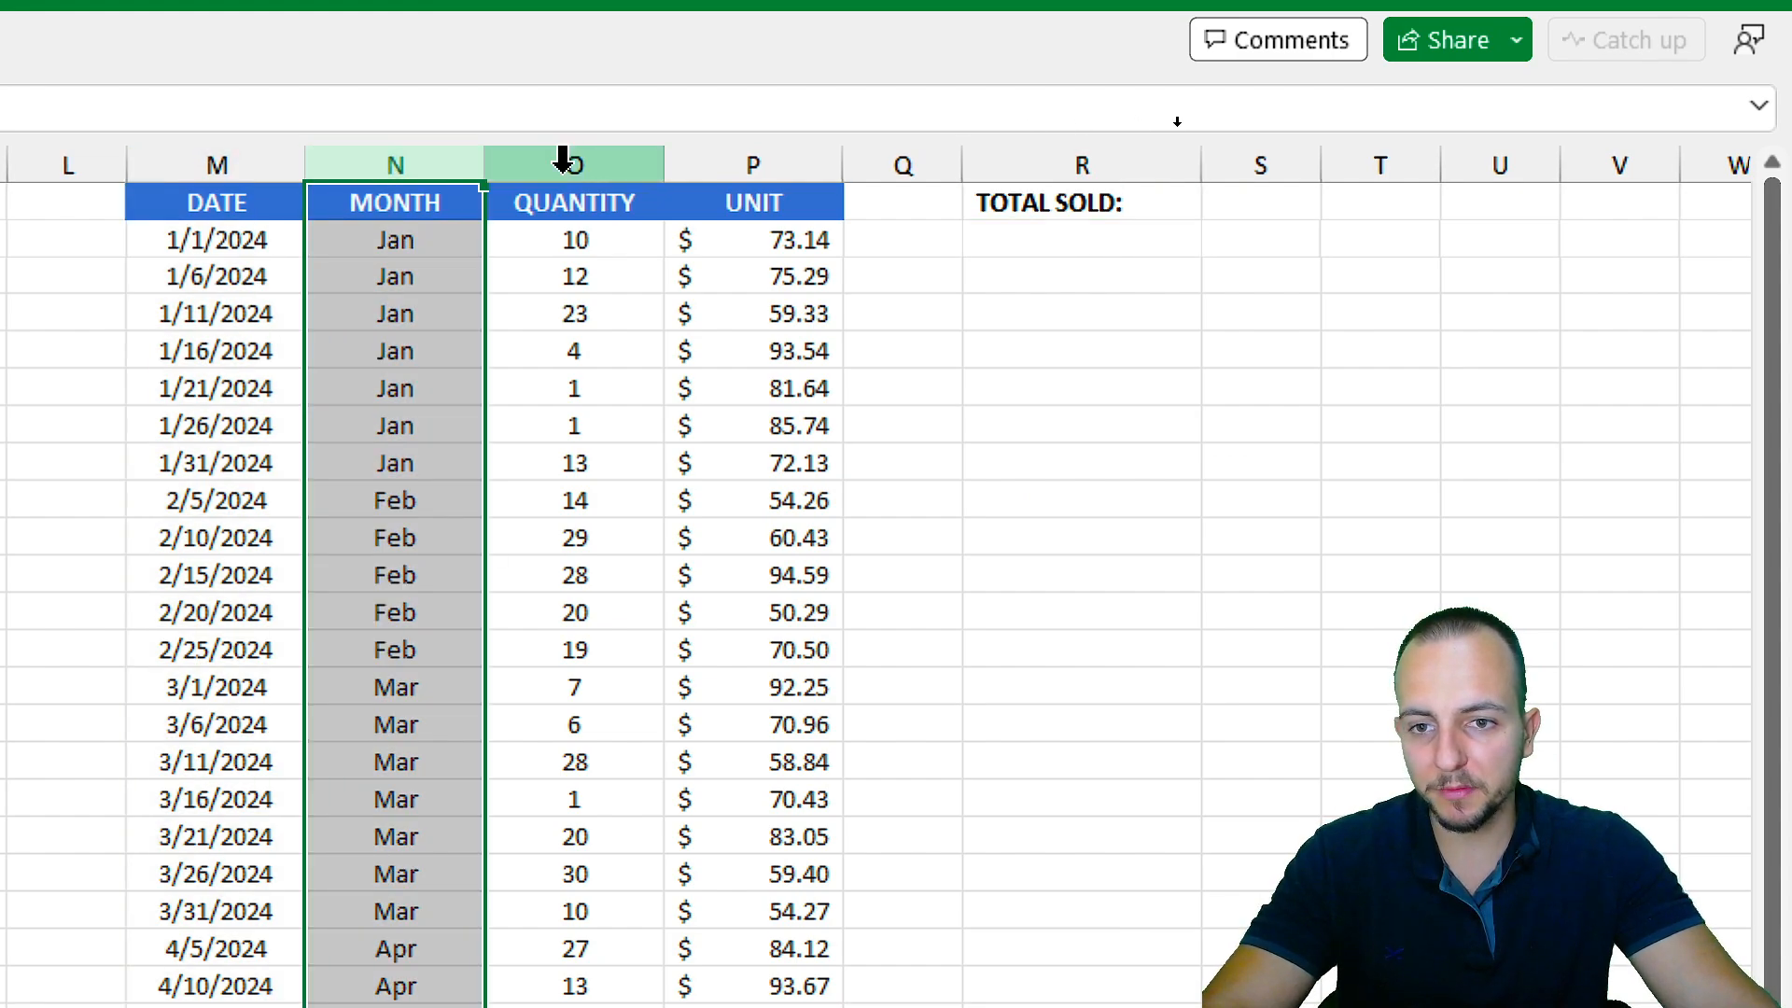
left_click(561, 160)
left_click(787, 160)
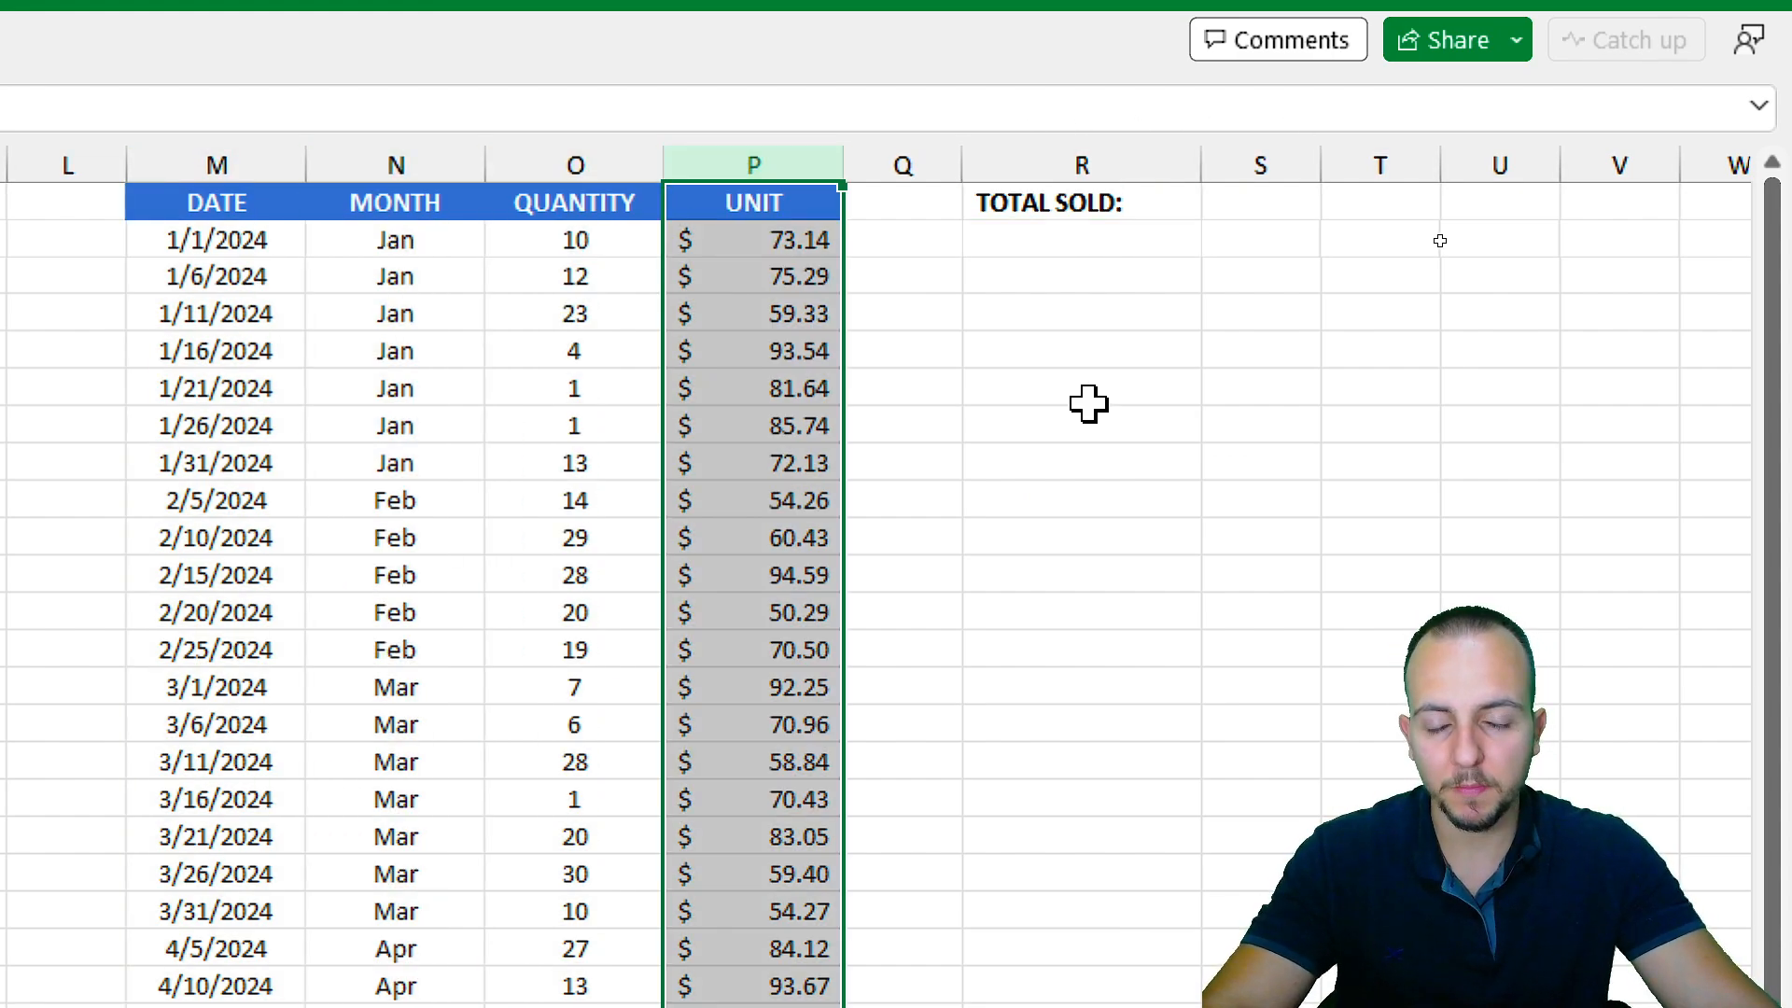
left_click(555, 158)
left_click(737, 159)
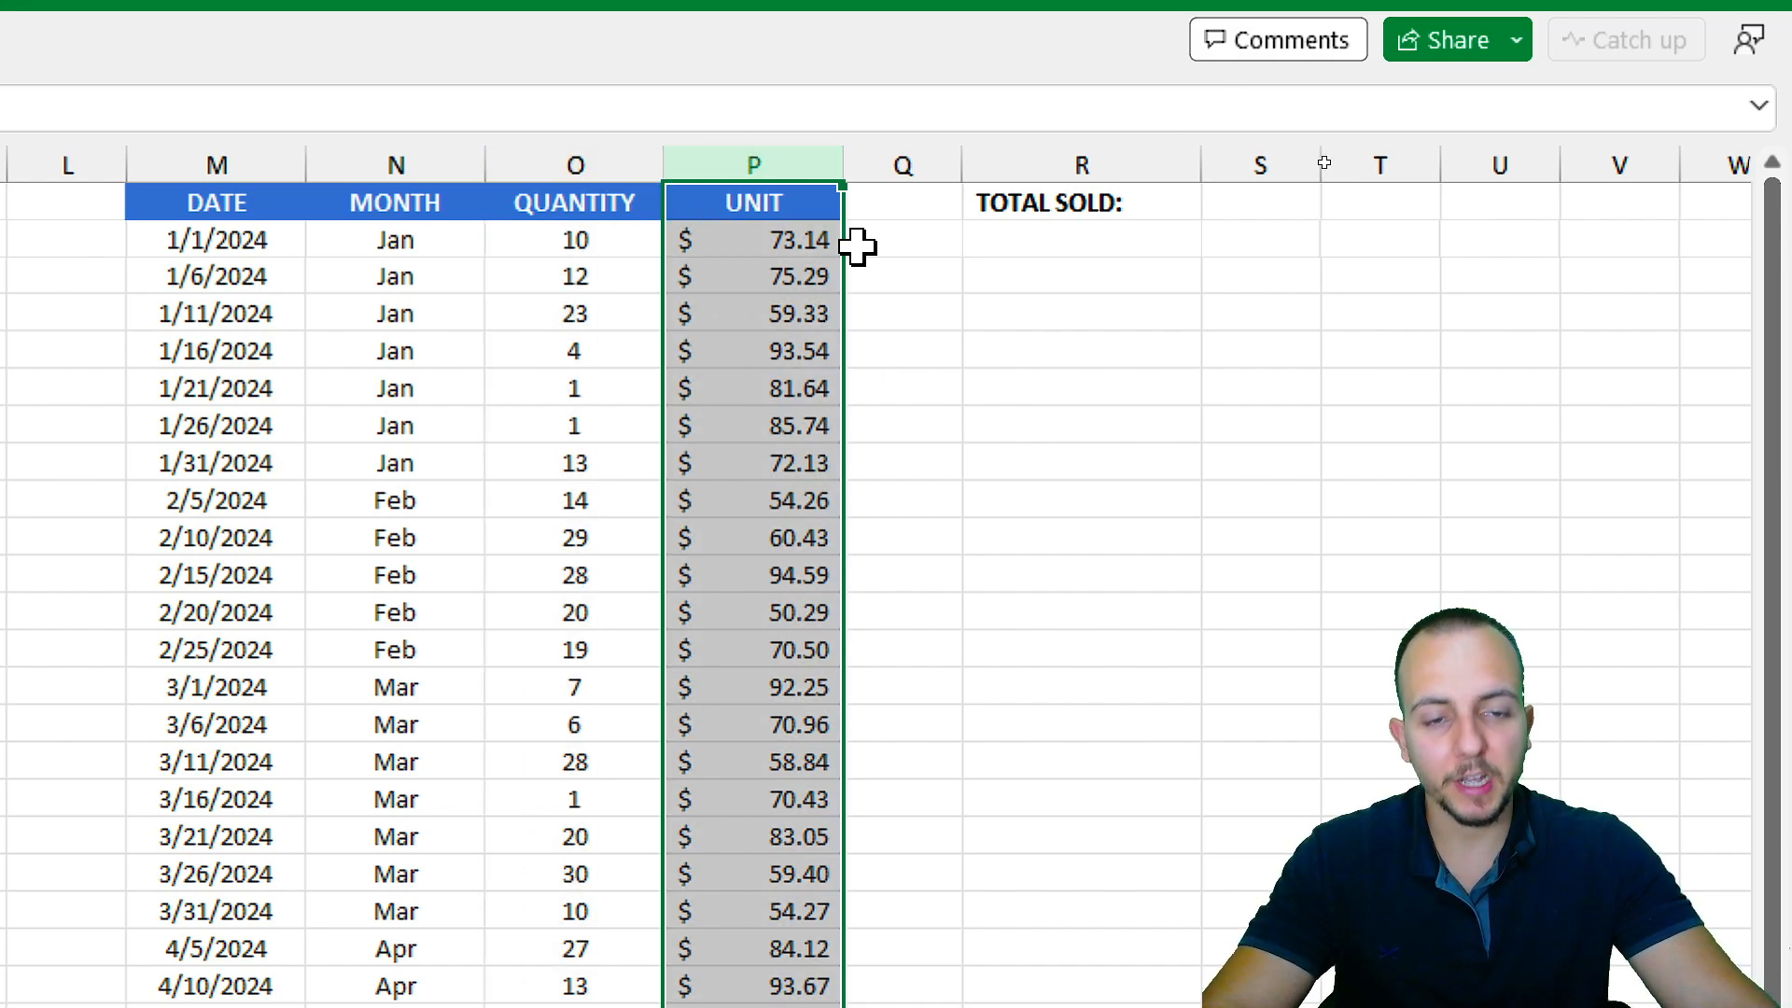
Examine the UNIT price column in P against the TOTAL SOLD heading in R1.
left_click(1073, 205)
mouse_move(1157, 140)
left_mouse_down()
mouse_move(932, 160)
mouse_move(1129, 135)
left_mouse_up()
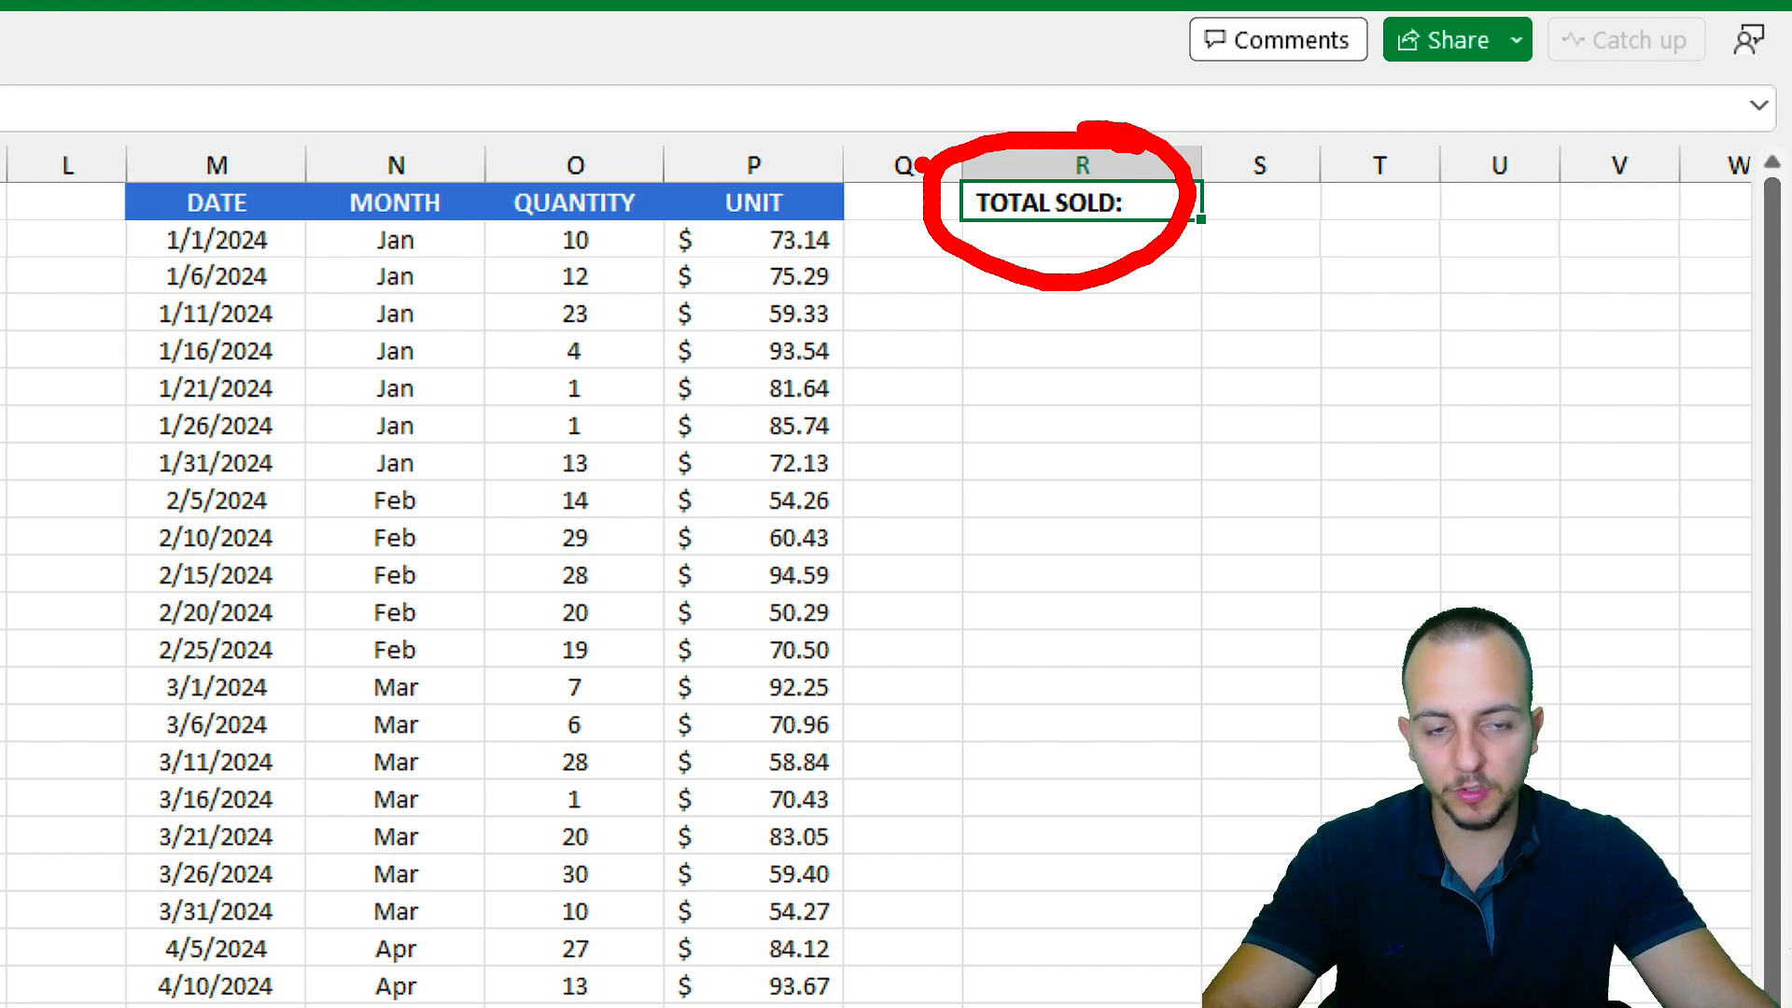
left_click_drag(656, 146, 855, 1006)
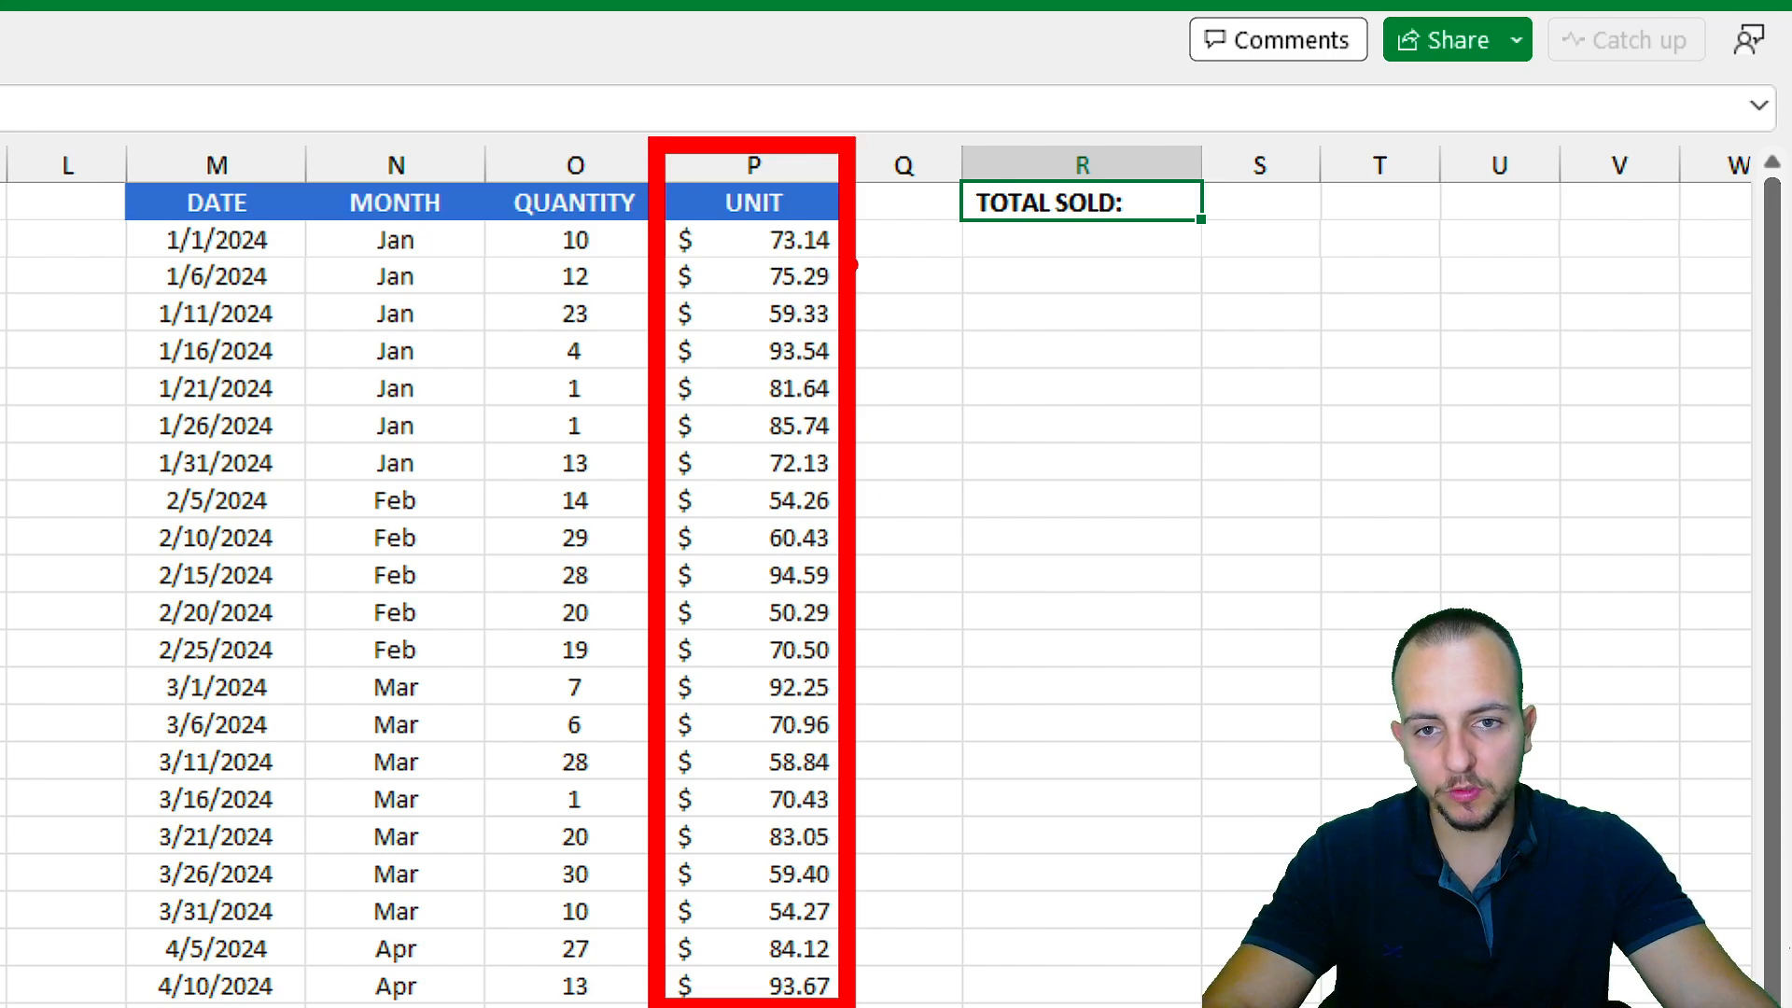
left_click_drag(867, 154, 1063, 68)
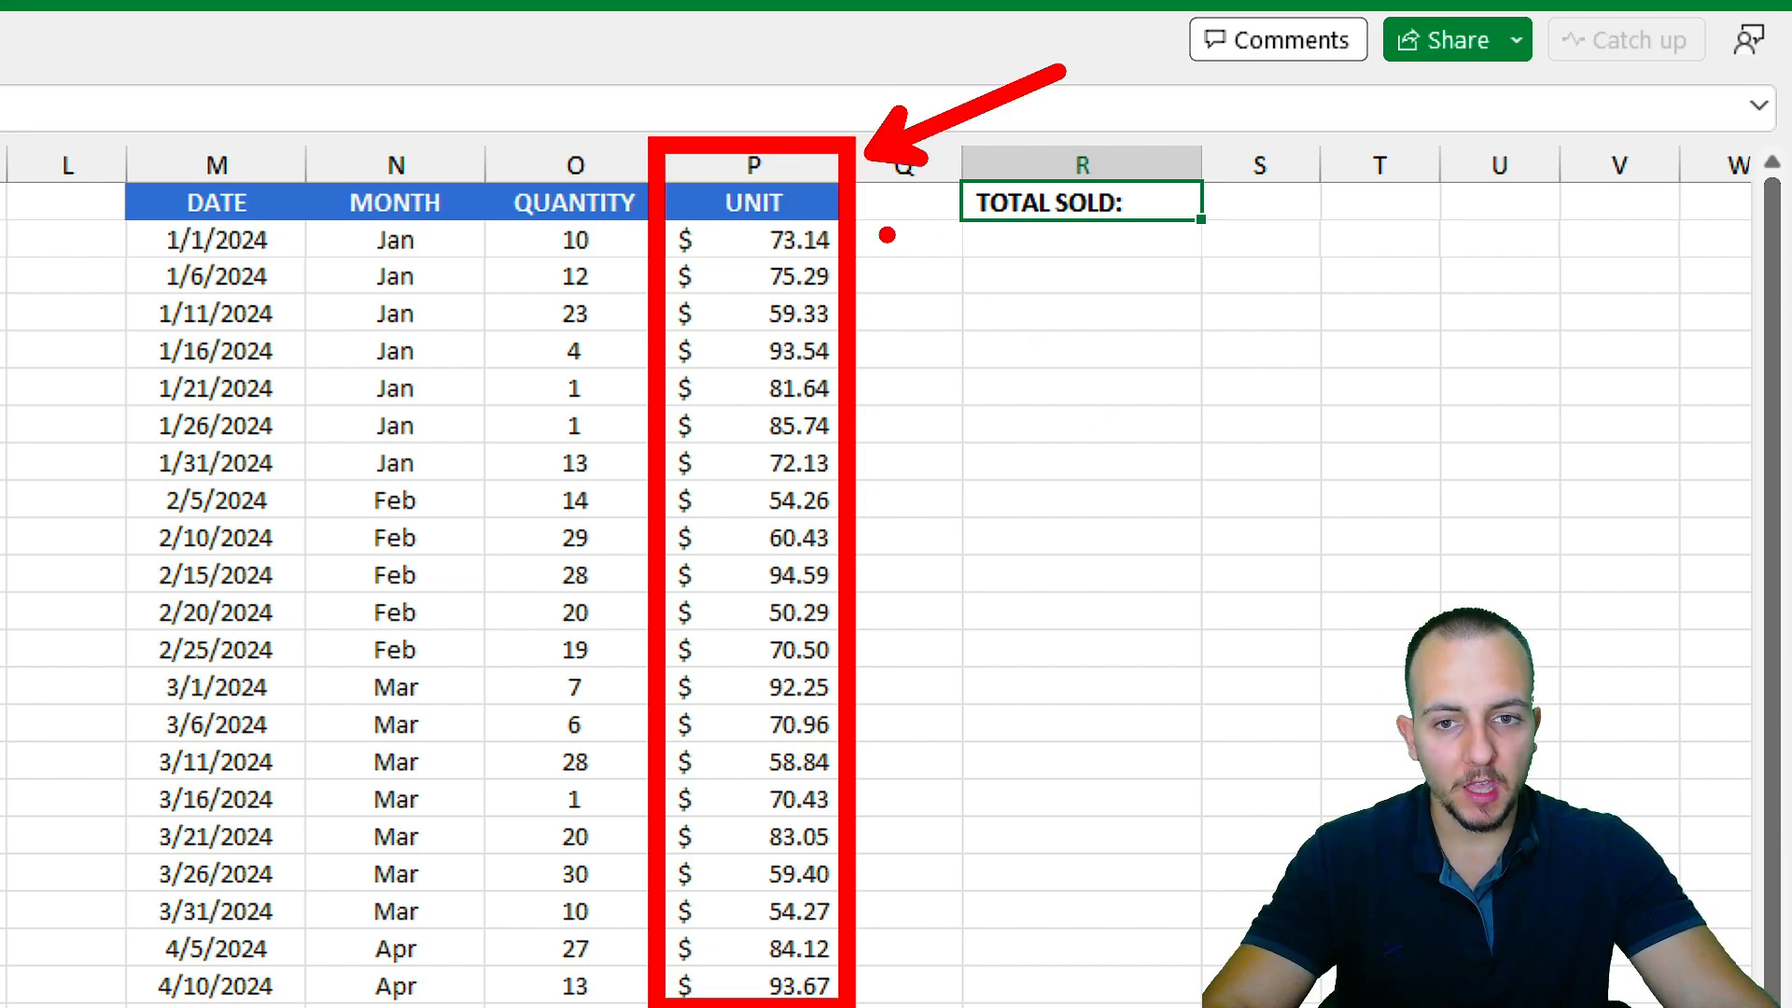
mouse_move(1013, 131)
left_mouse_down()
mouse_move(1054, 135)
mouse_move(941, 142)
left_mouse_up()
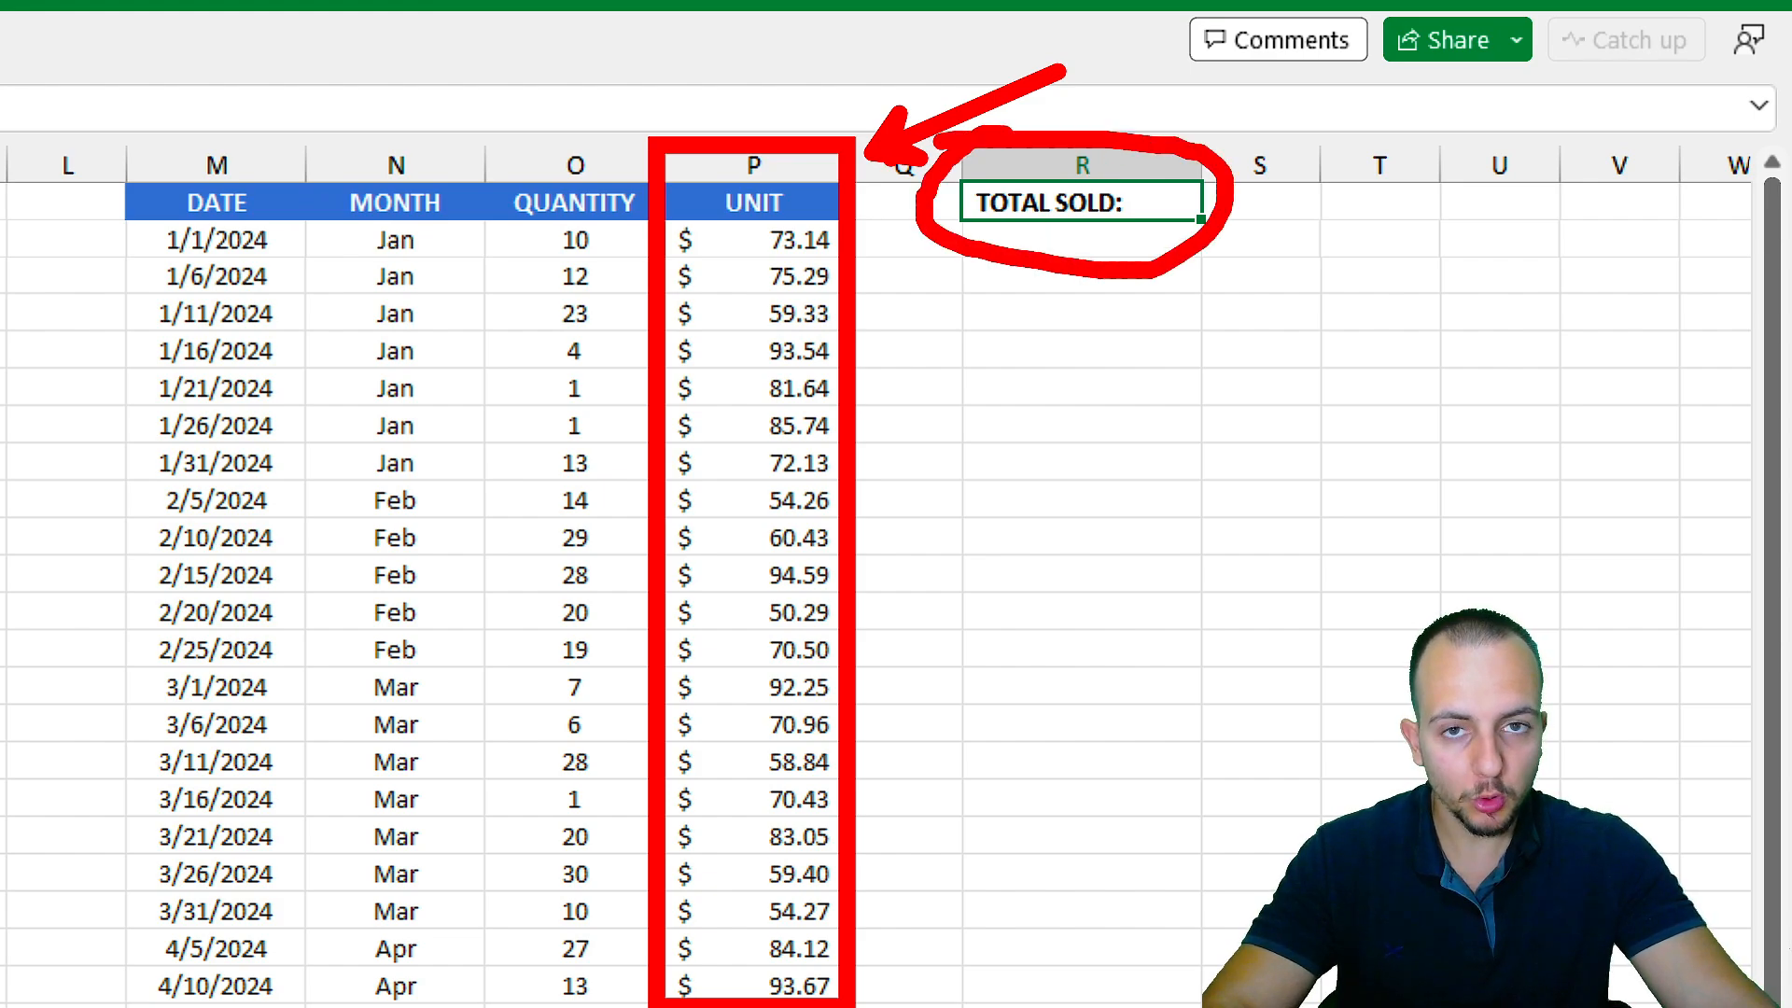
key("ctrl+z")
key("ctrl+z")
key("ctrl+z")
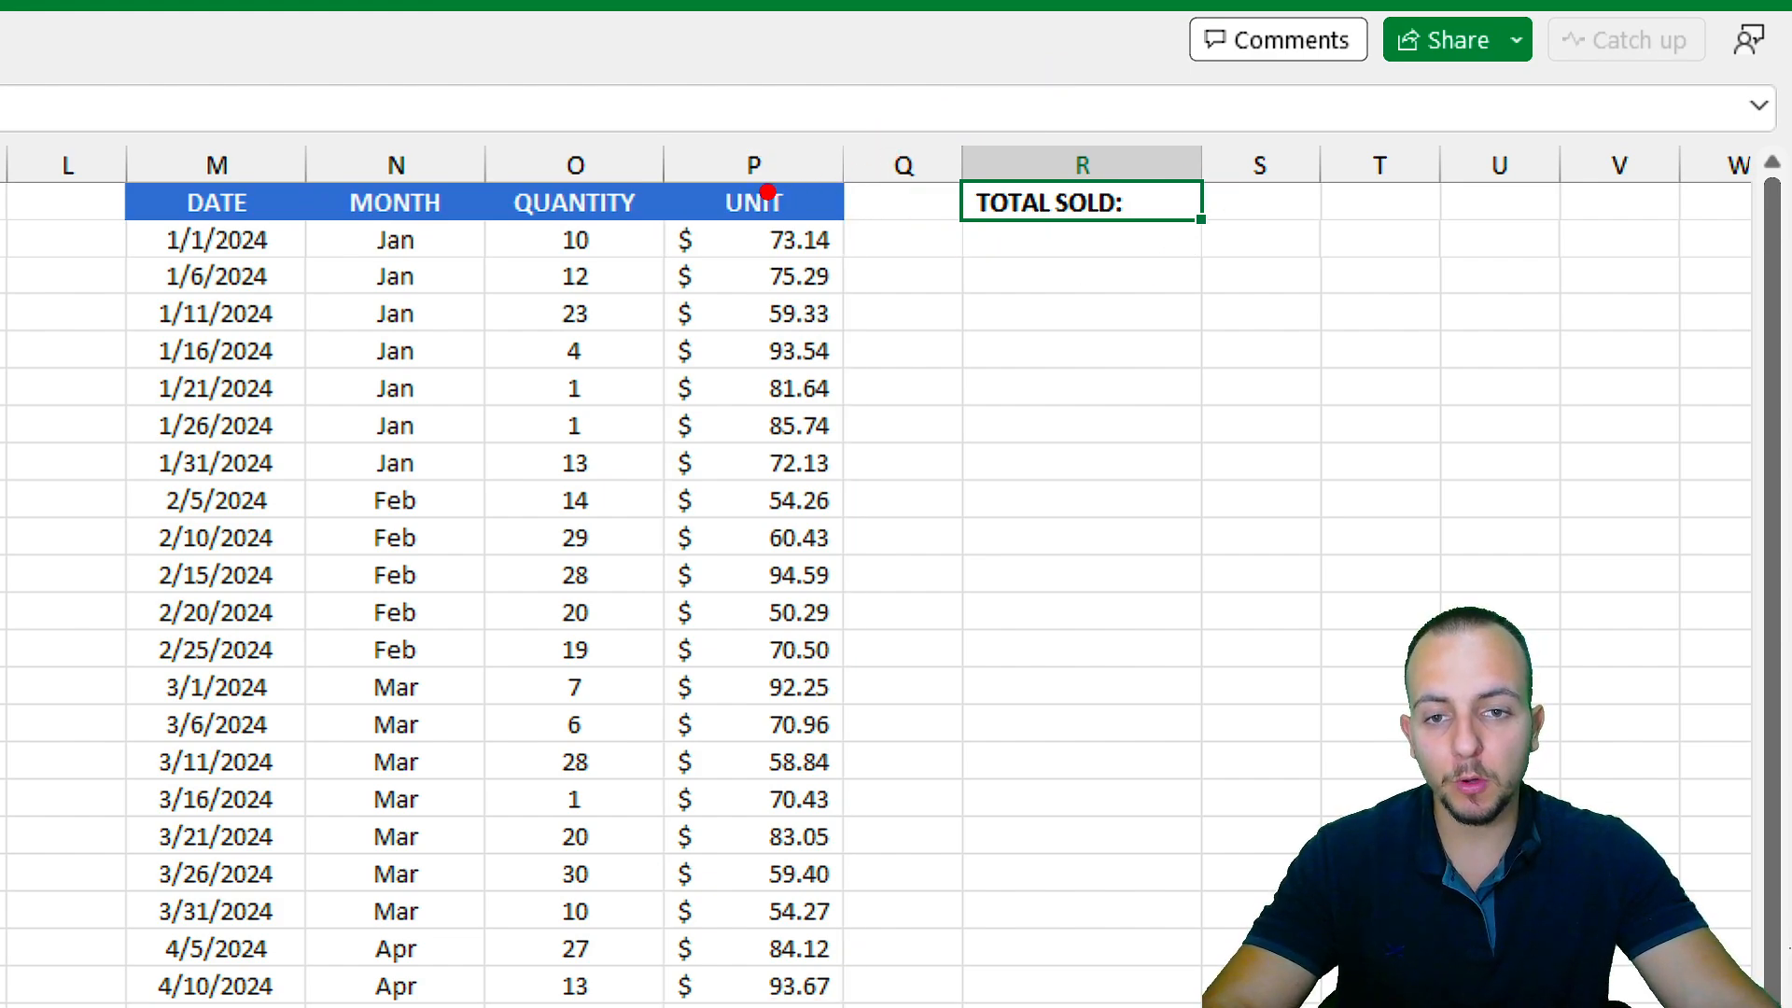
Examine how multiplying QUANTITY by UNIT row by row in column Q would build up the TOTAL SOLD in column R.
left_click_drag(673, 166, 826, 233)
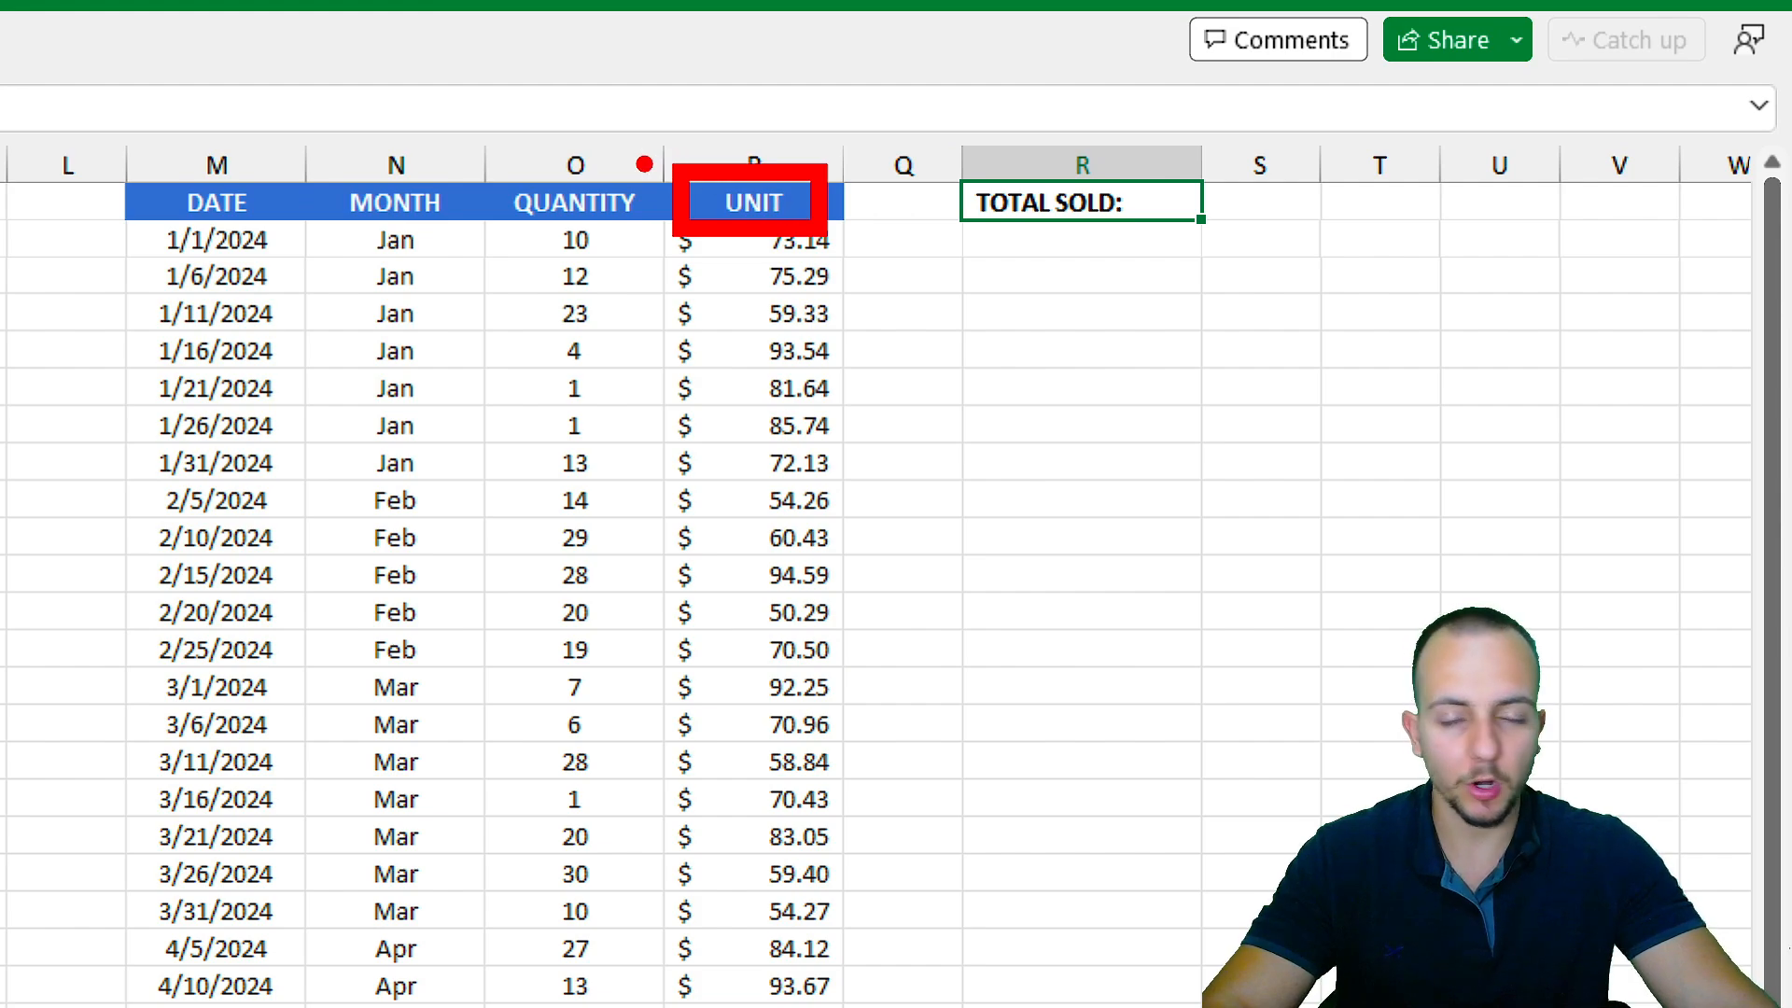
left_click_drag(491, 166, 644, 227)
mouse_move(634, 122)
left_mouse_down()
mouse_move(696, 86)
mouse_move(673, 131)
left_mouse_up()
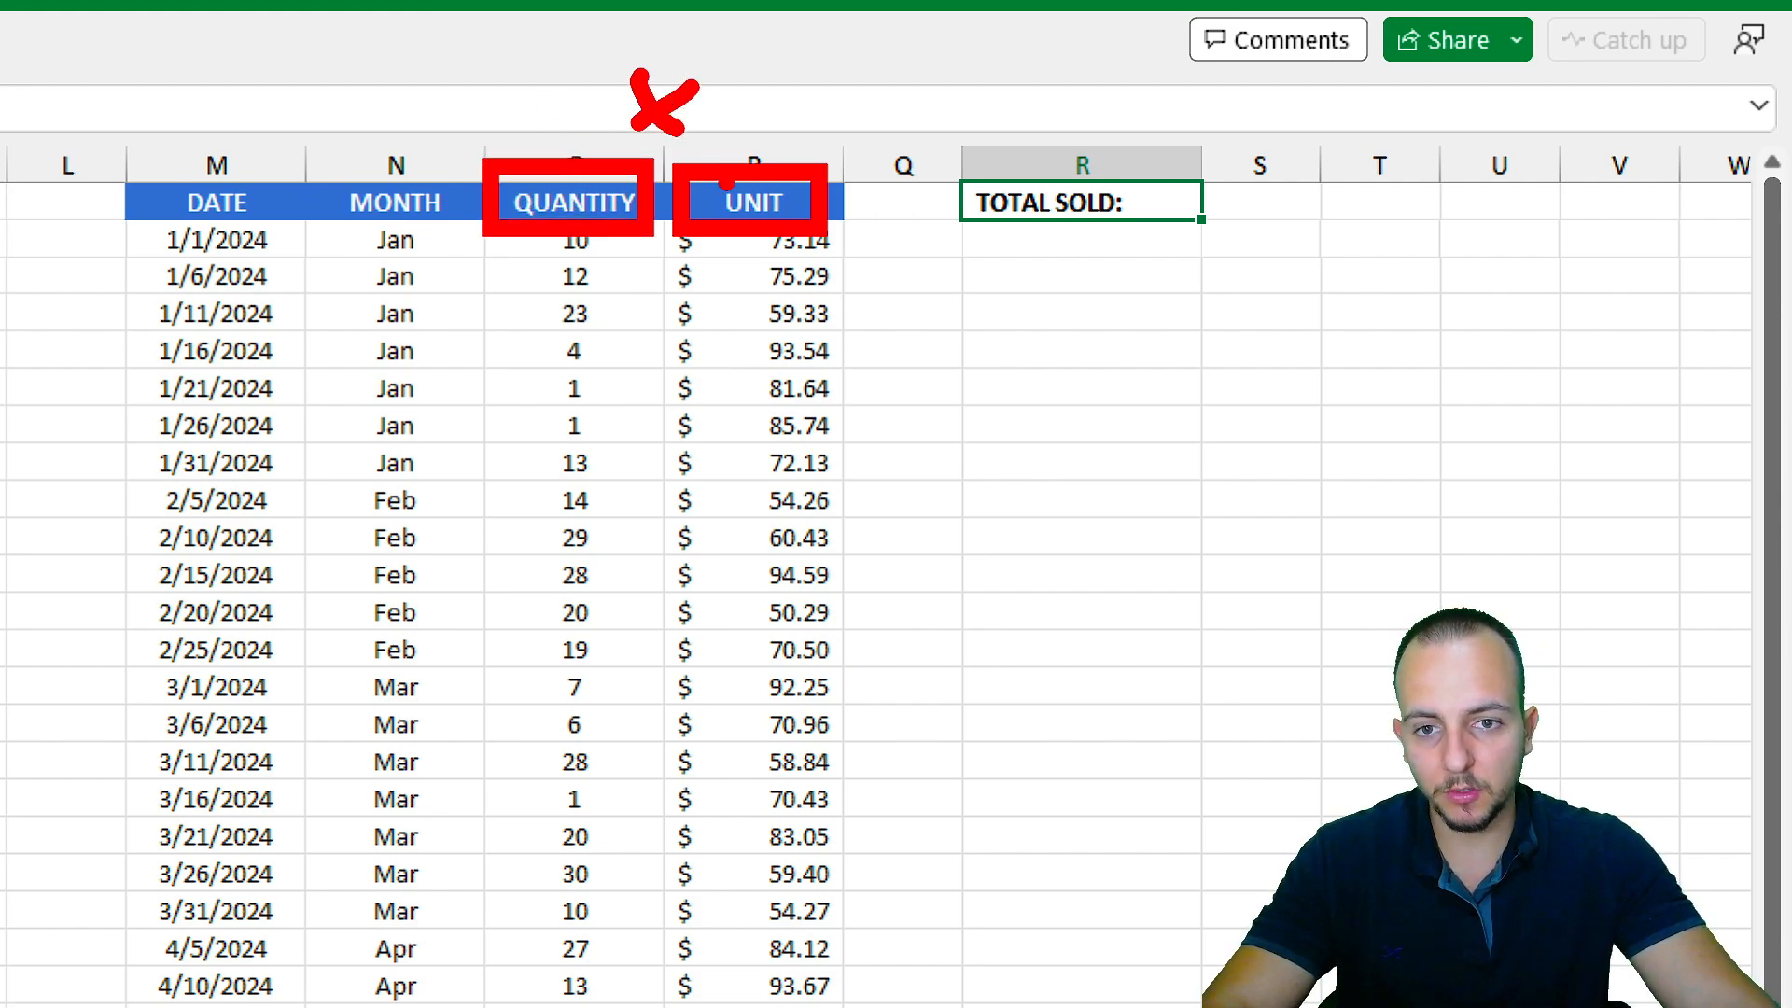
mouse_move(852, 124)
left_mouse_down()
mouse_move(856, 170)
mouse_move(910, 110)
left_mouse_up()
mouse_move(899, 166)
left_mouse_down()
mouse_move(947, 108)
mouse_move(914, 112)
left_mouse_up()
left_click_drag(868, 242, 951, 238)
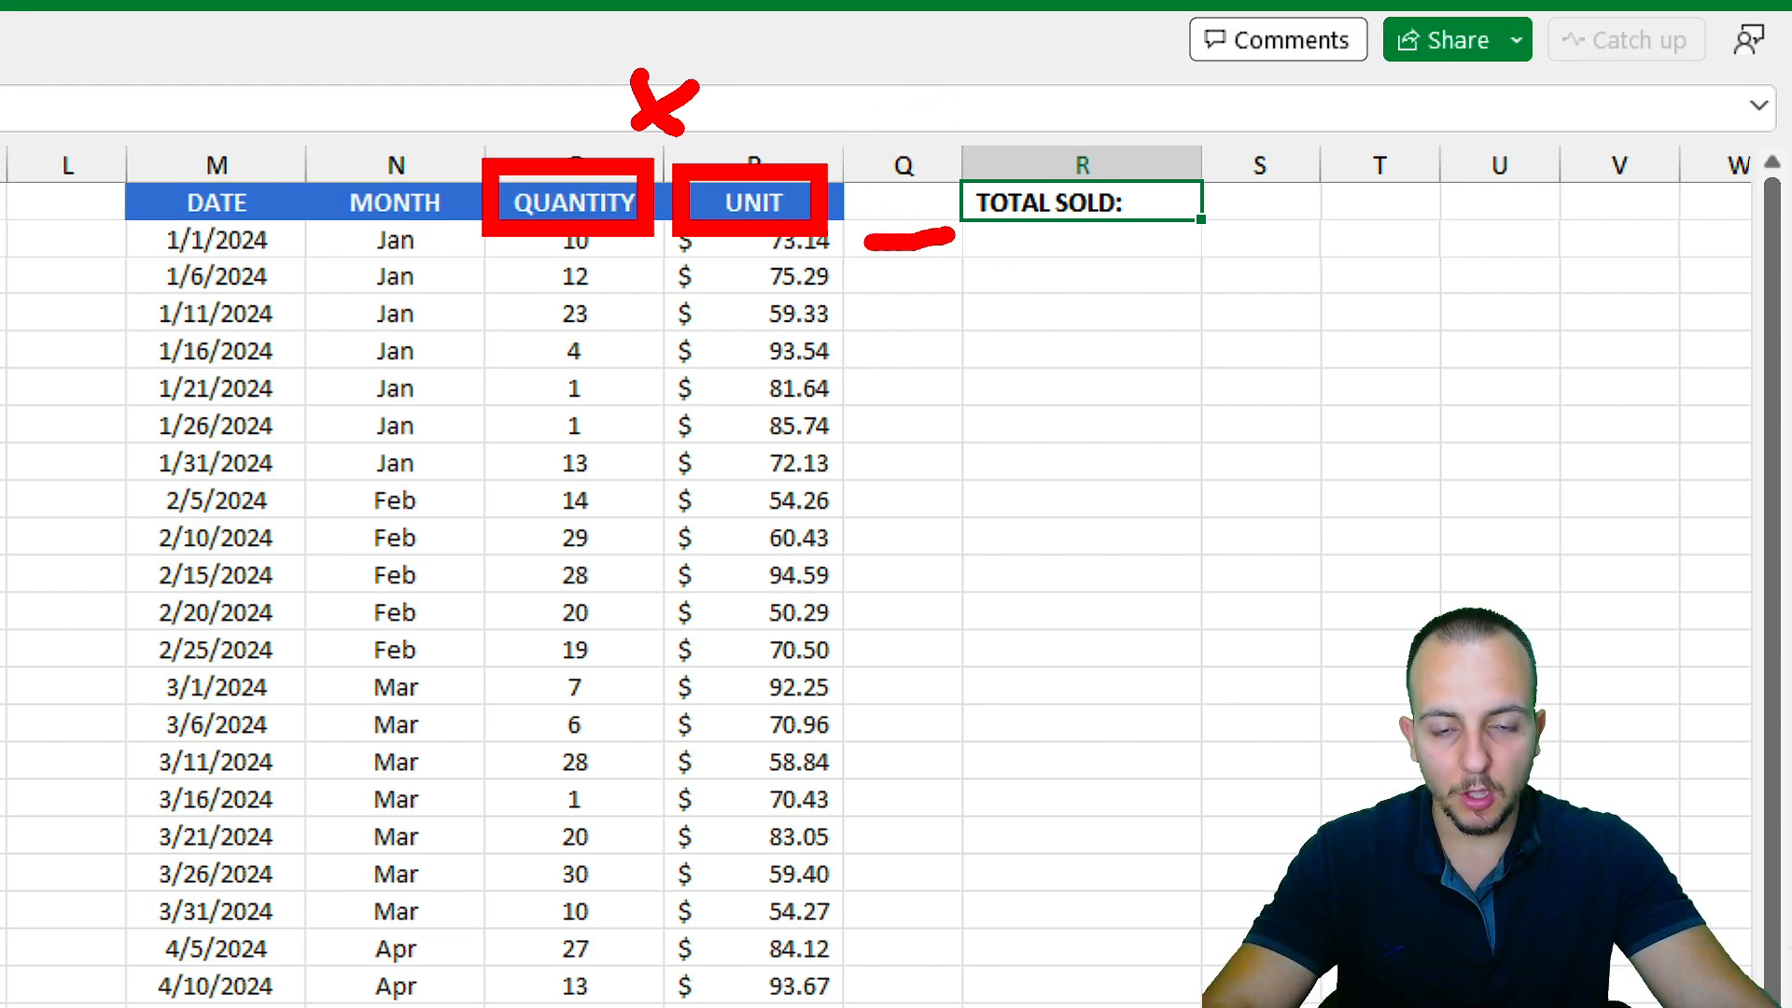
left_click_drag(862, 275, 956, 275)
left_click_drag(860, 309, 956, 309)
left_click_drag(879, 352, 952, 348)
left_click_drag(864, 390, 979, 382)
left_click_drag(852, 426, 981, 426)
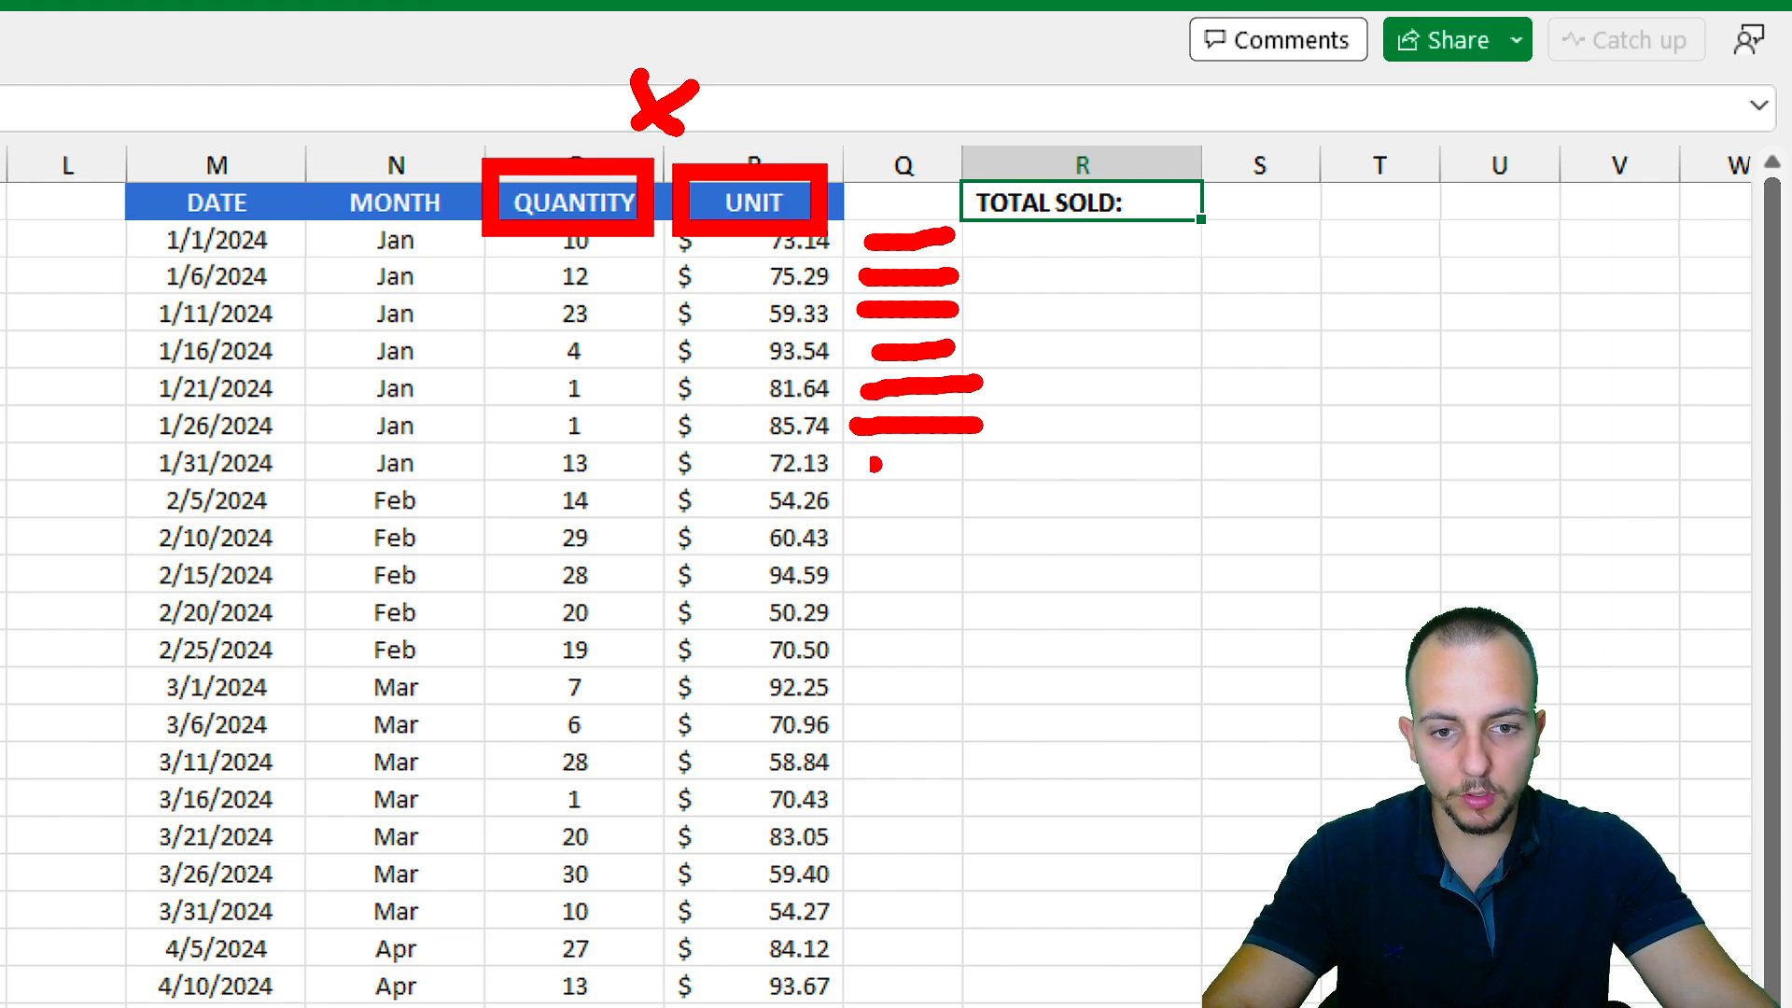
left_click_drag(853, 481, 961, 480)
mouse_move(937, 192)
left_mouse_down()
mouse_move(826, 859)
mouse_move(896, 996)
mouse_move(975, 196)
left_mouse_up()
mouse_move(1180, 77)
left_mouse_down()
mouse_move(1064, 312)
mouse_move(1097, 96)
left_mouse_up()
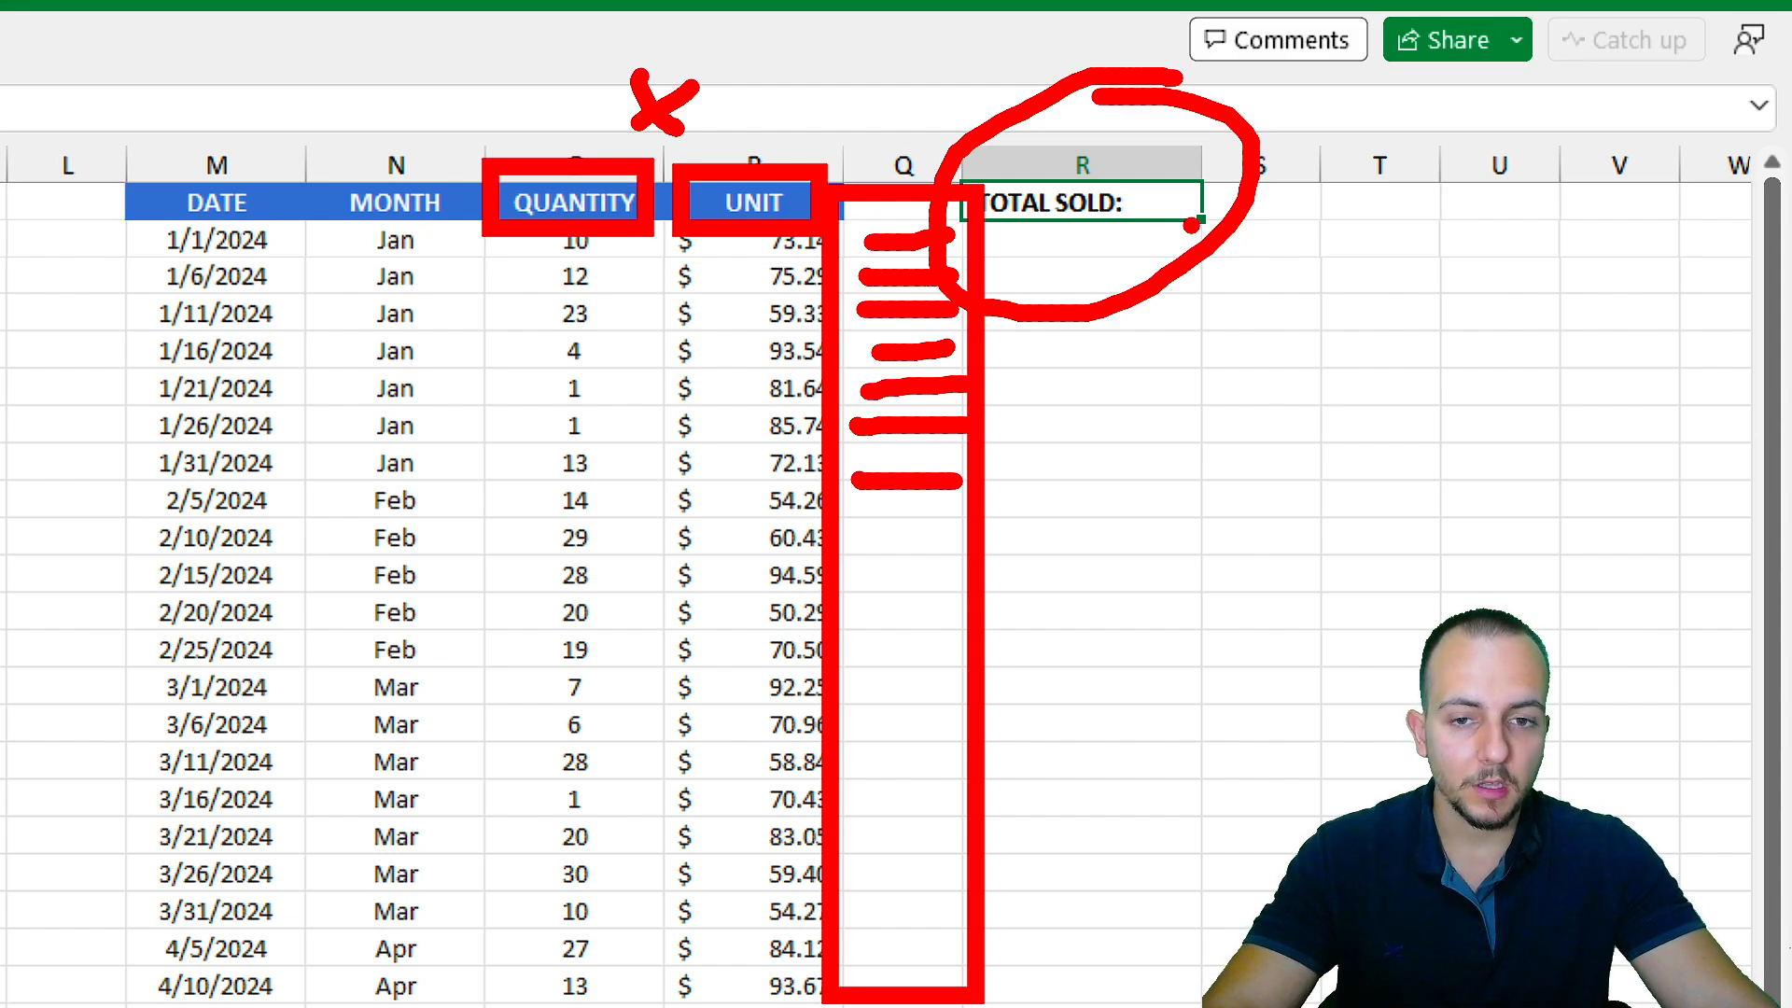
key("Escape")
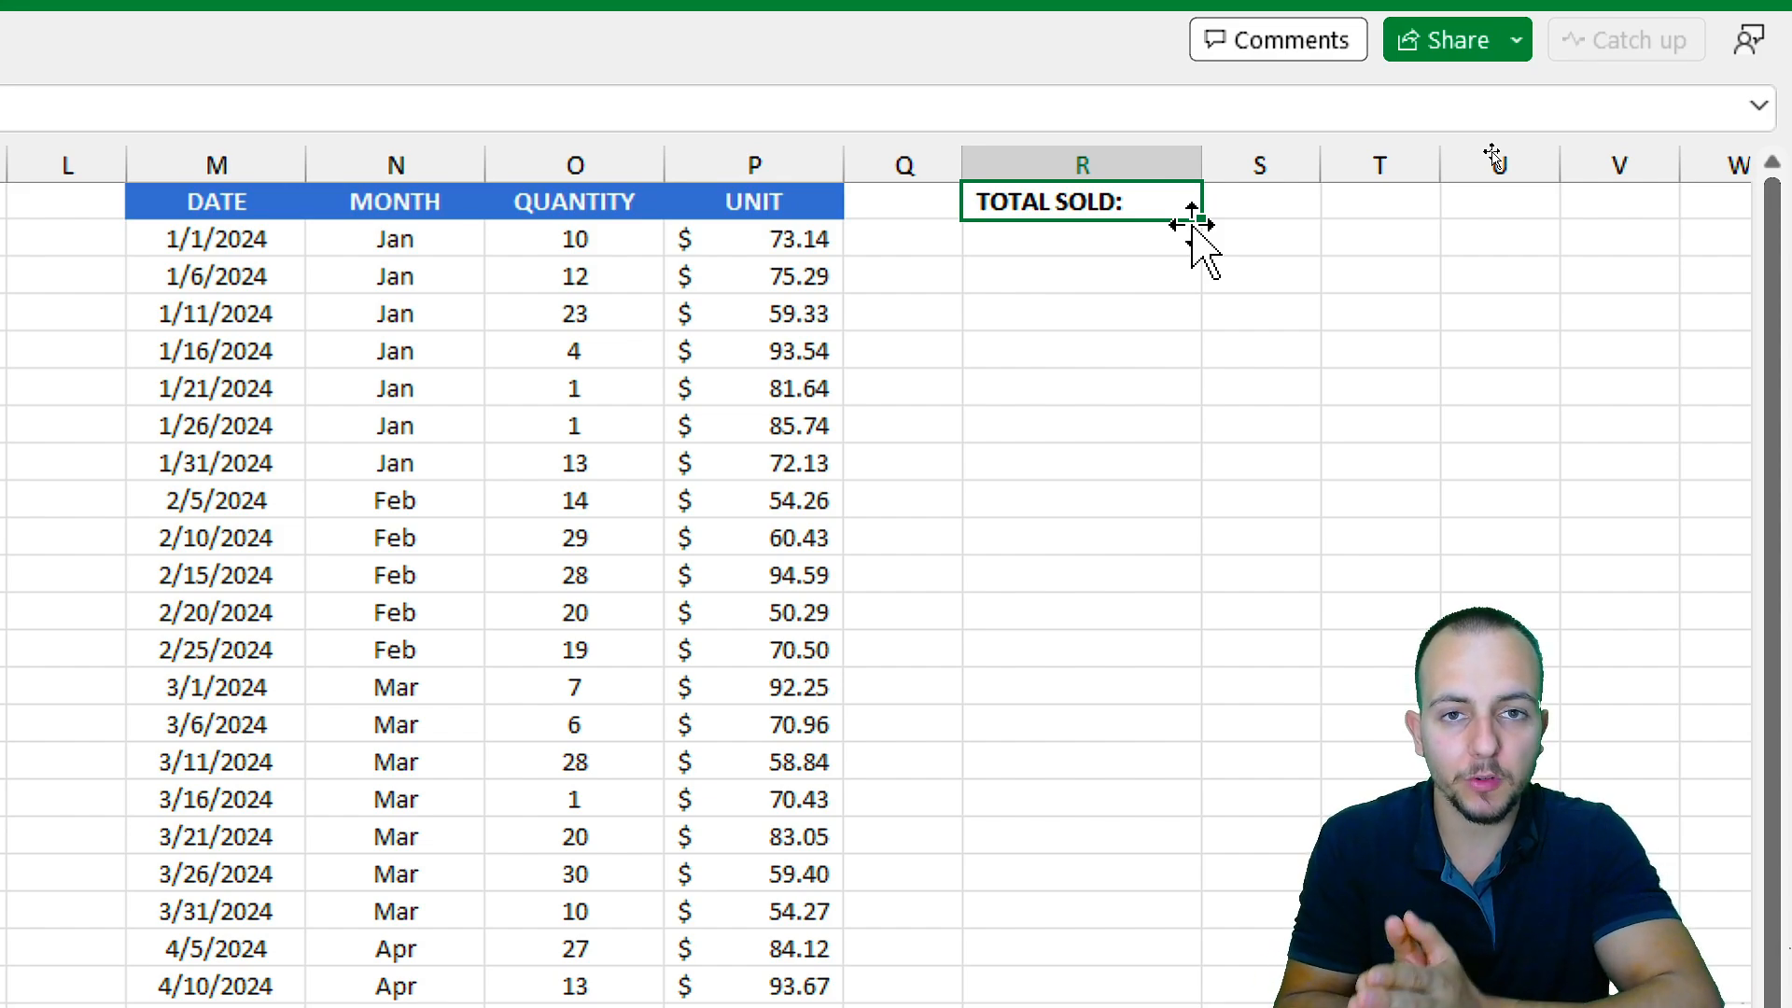
Enter =SUMPRODUCT(O:O,P:P) in R2 to calculate the total sold from quantity and unit price.
left_click(1116, 233)
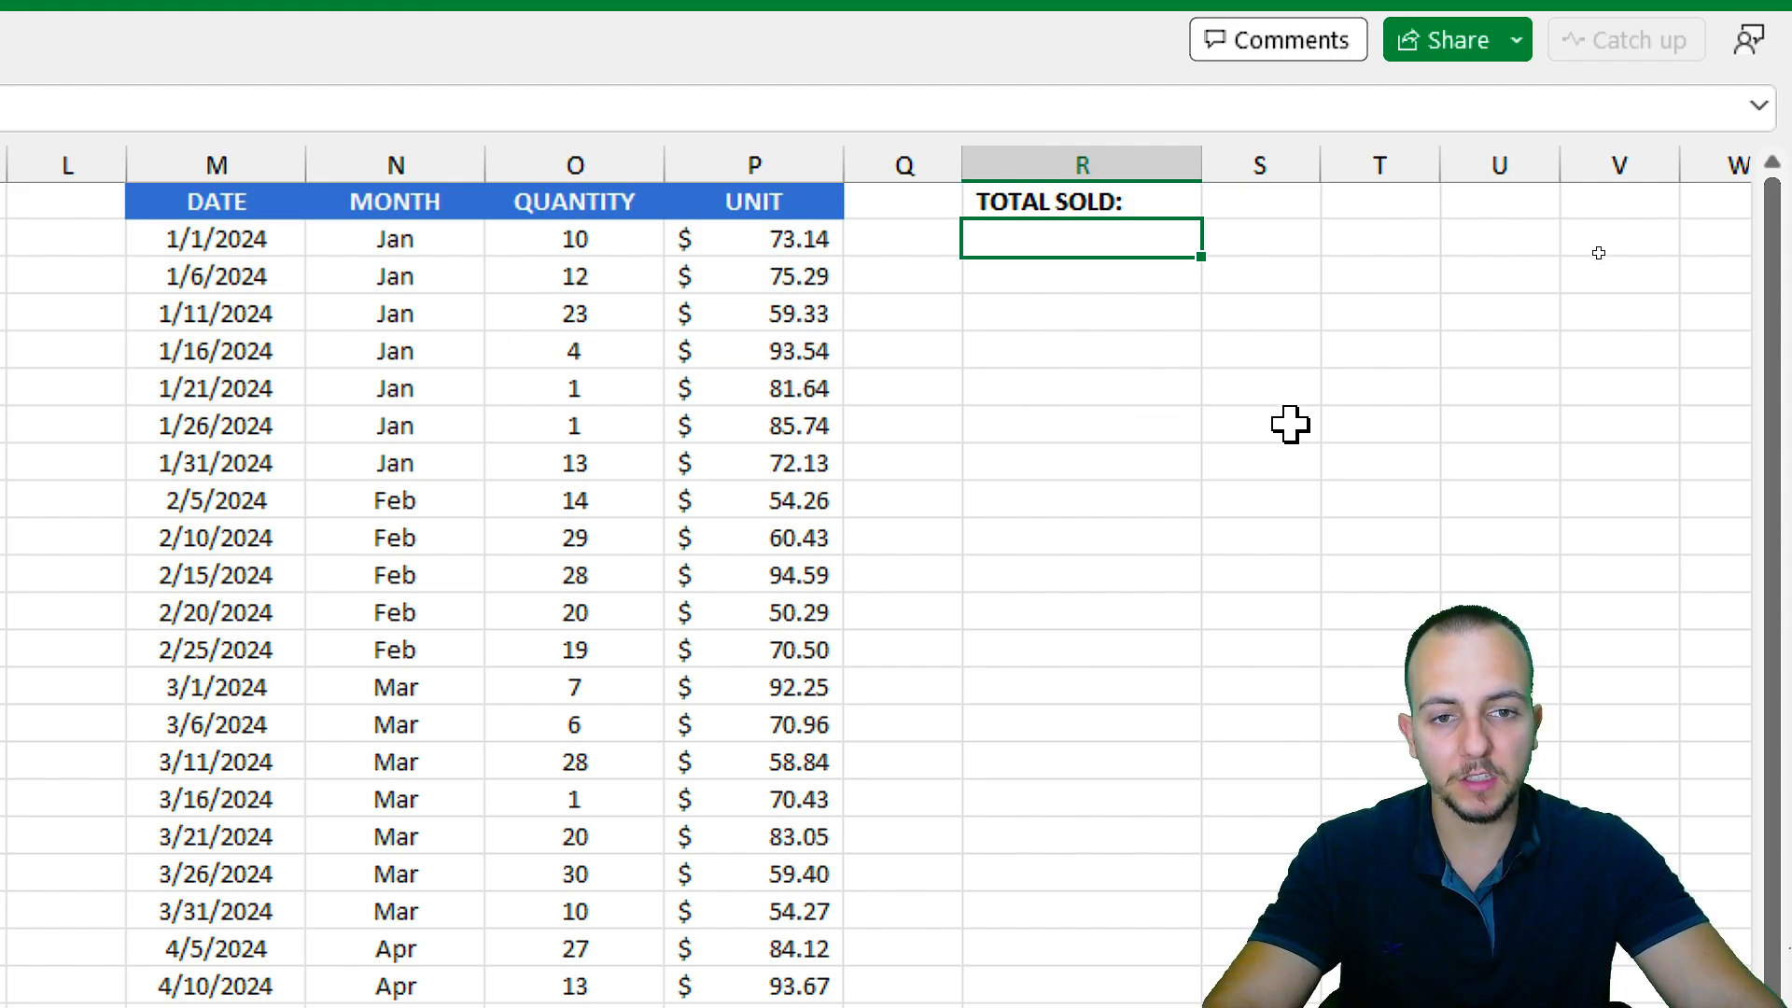
type("=sum")
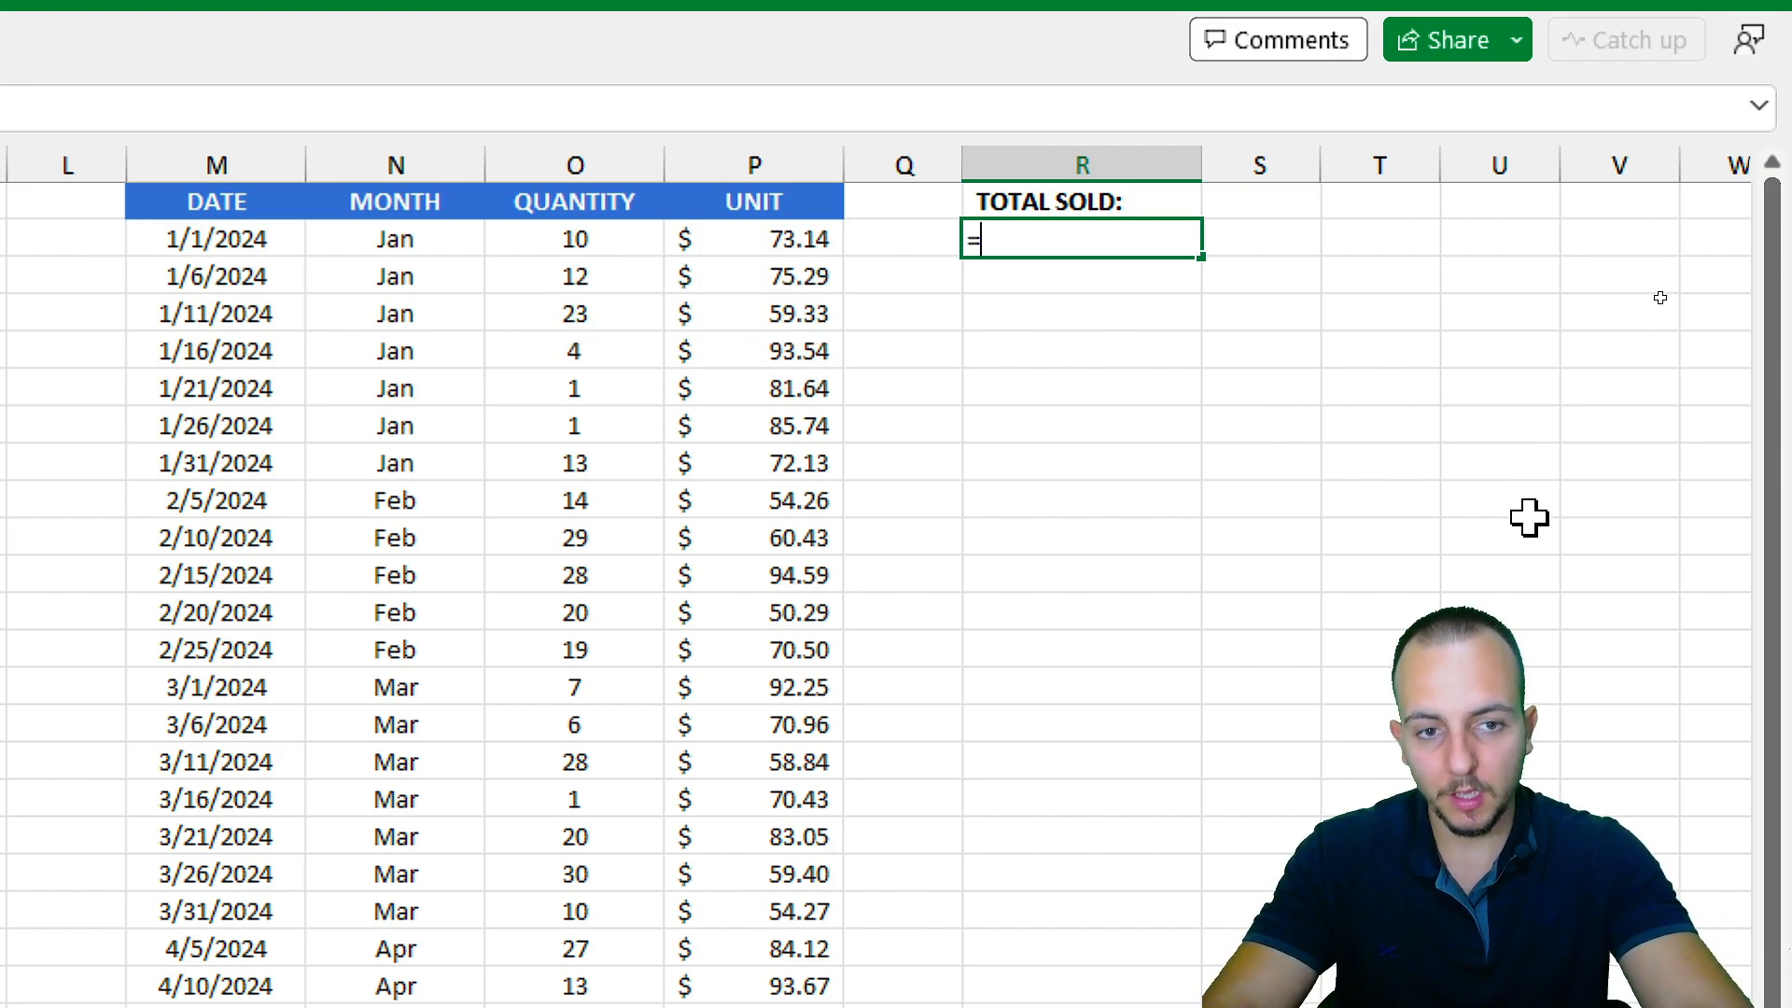
key("Down")
key("Down")
key("Down")
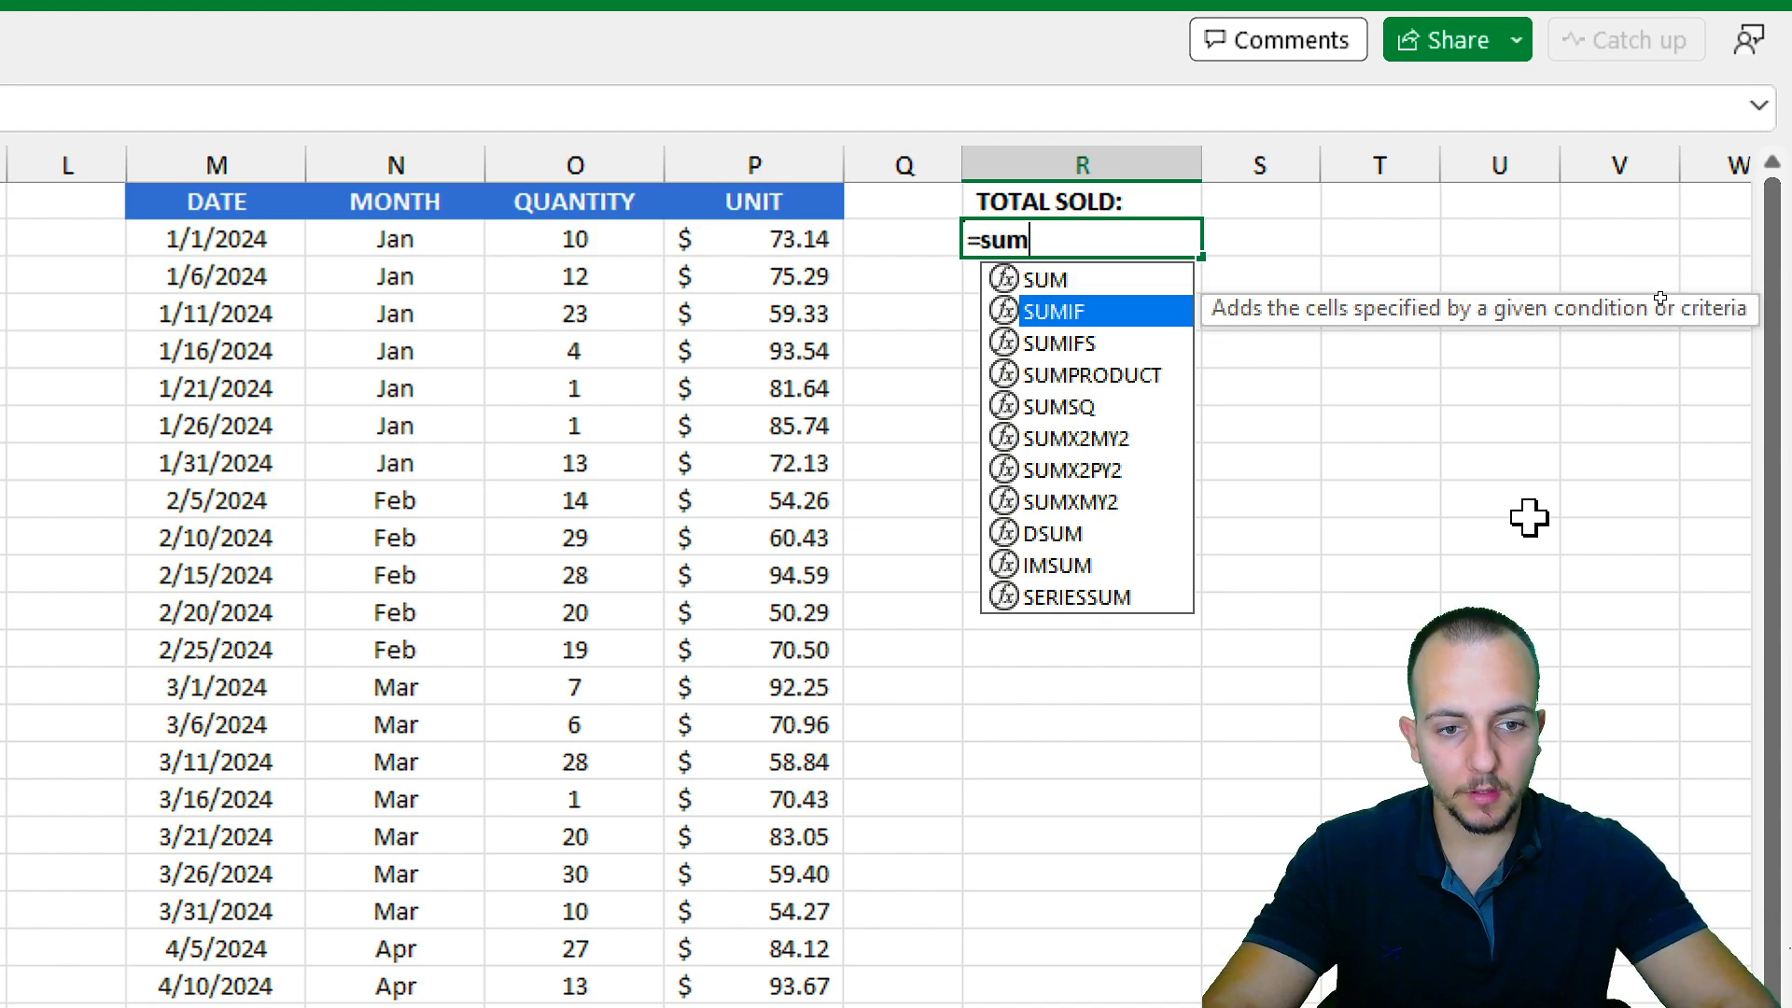
key("Tab")
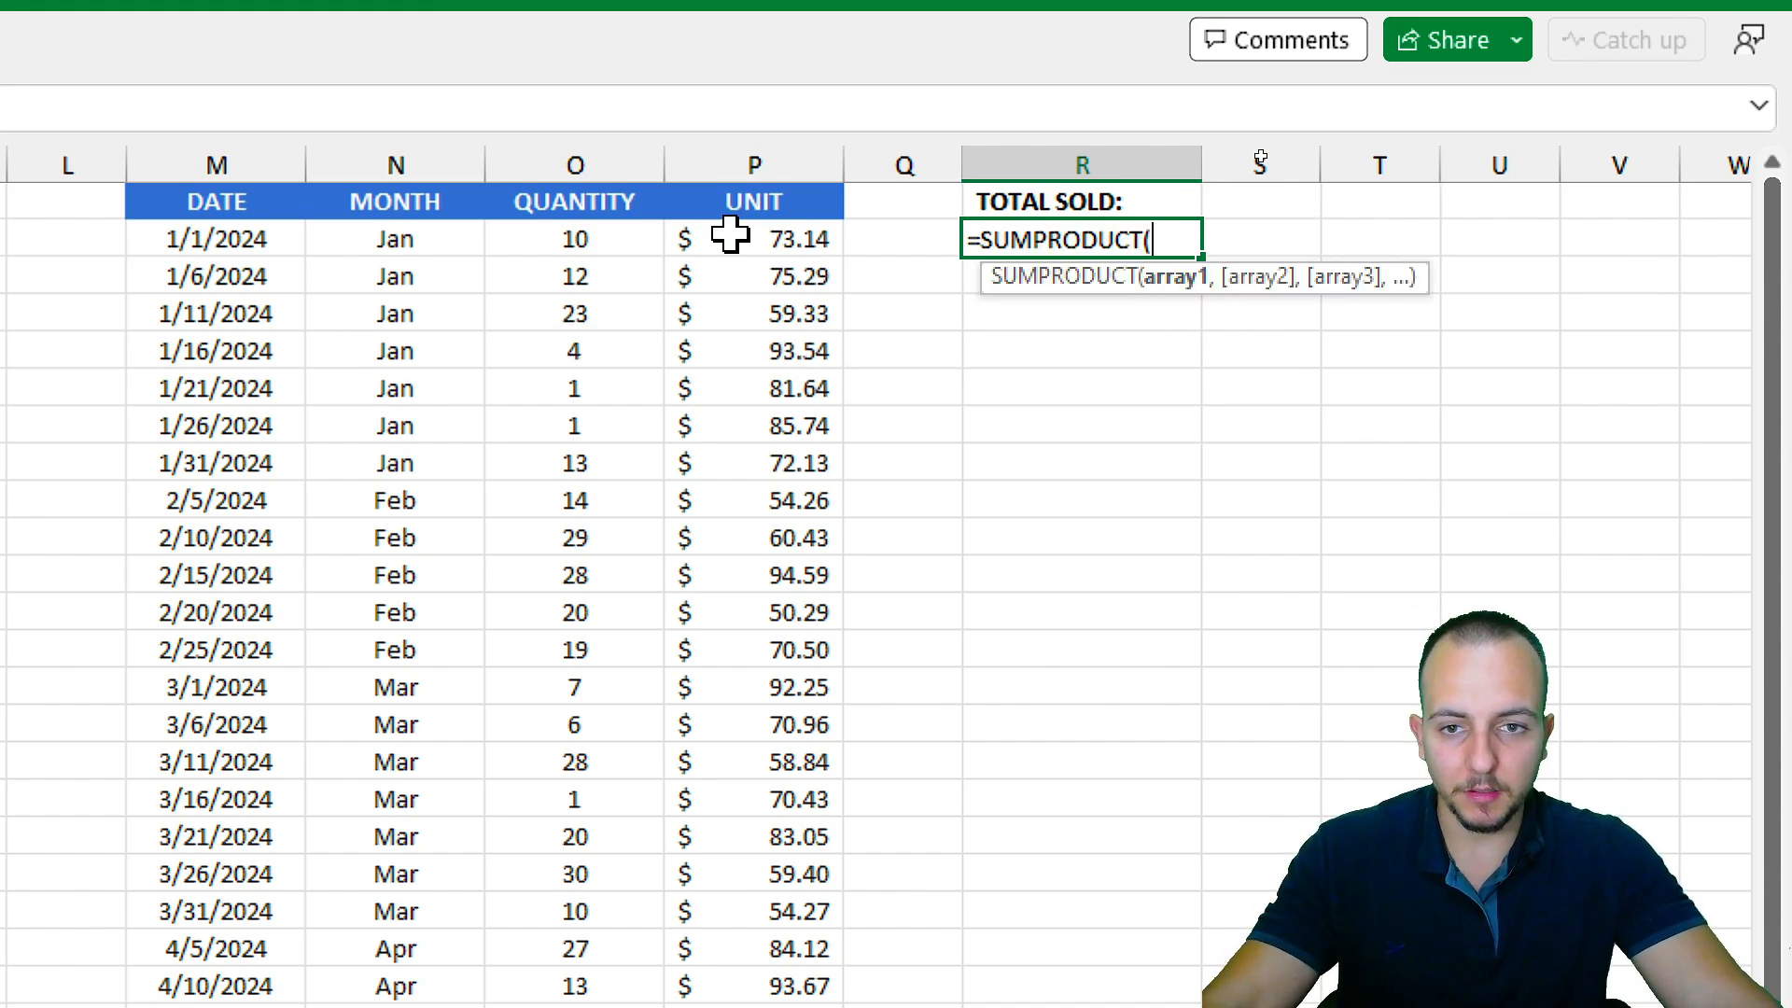
left_click(737, 165)
left_click(577, 158)
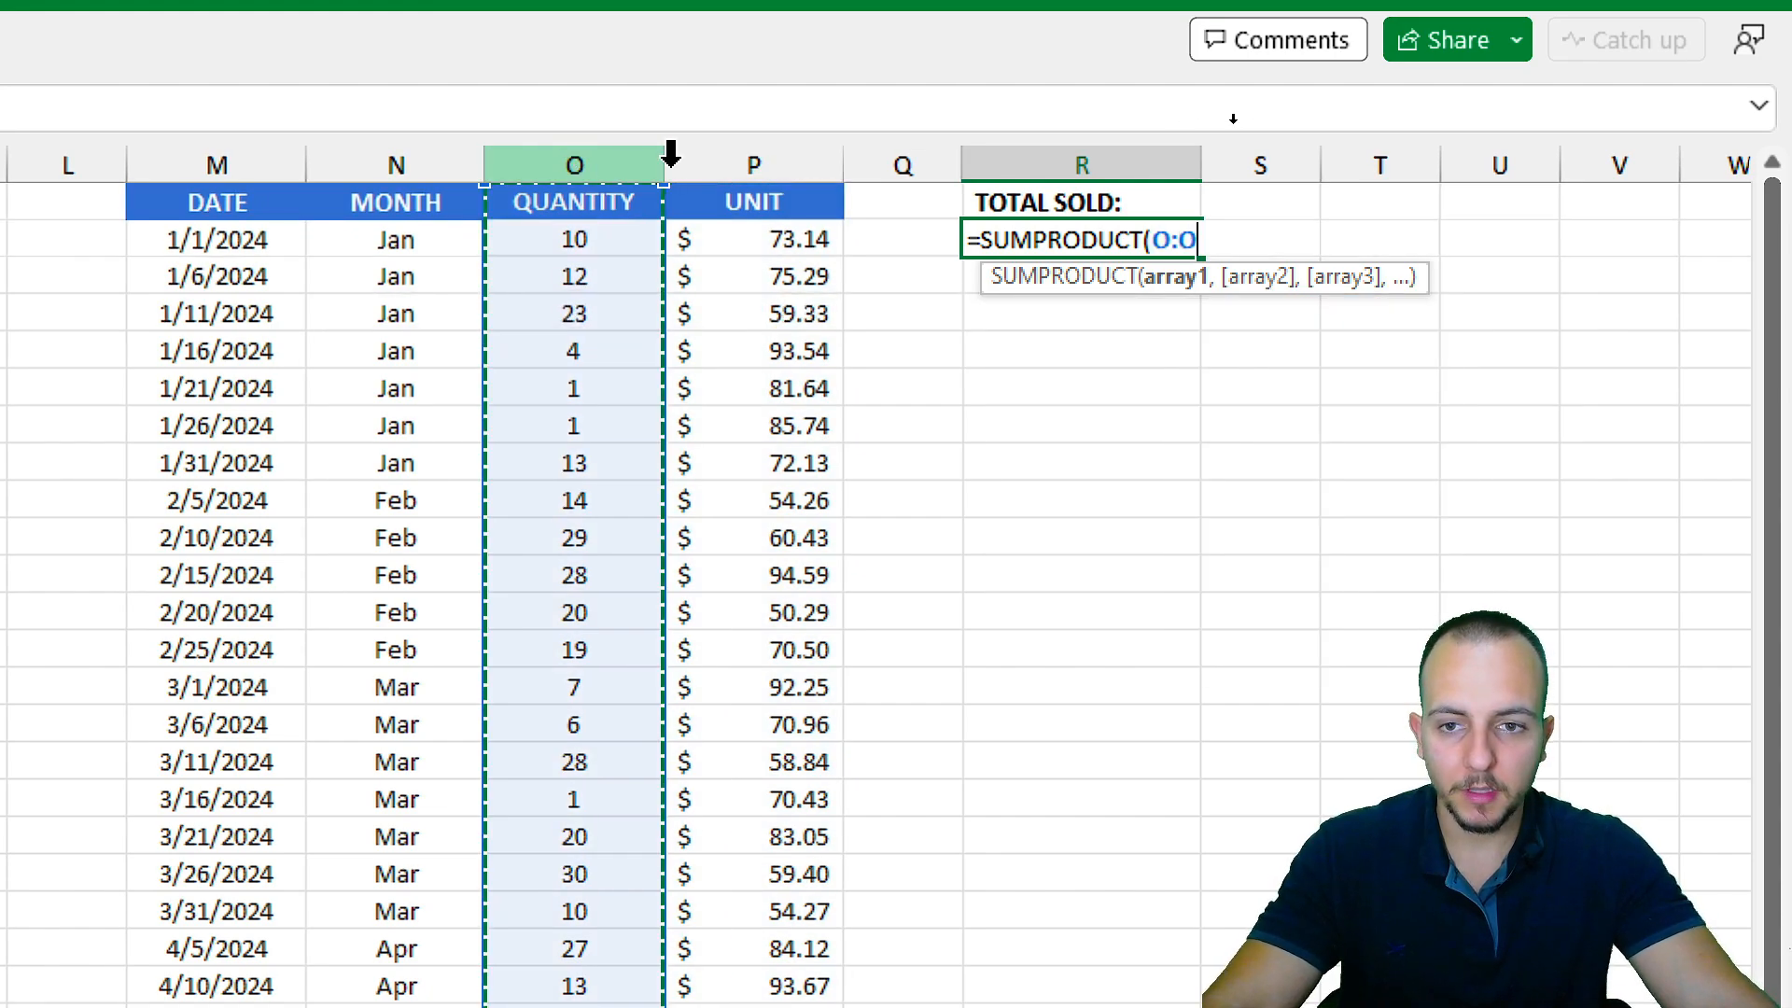
type(",")
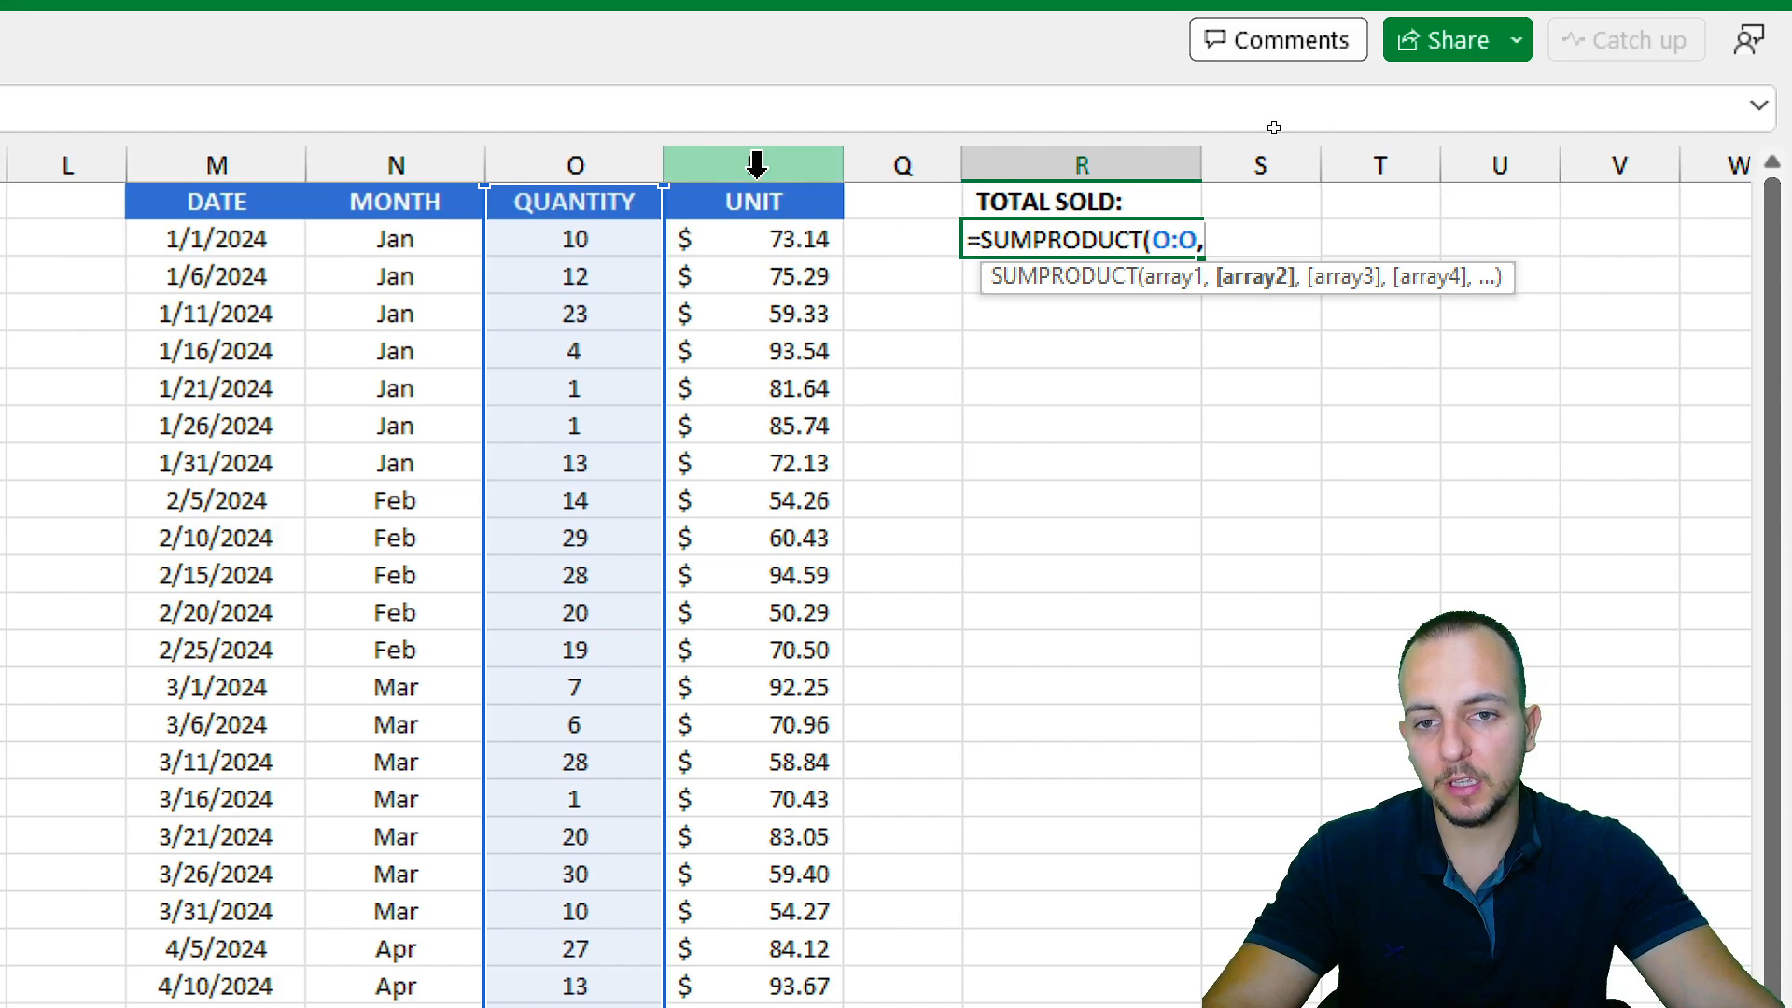
left_click(696, 165)
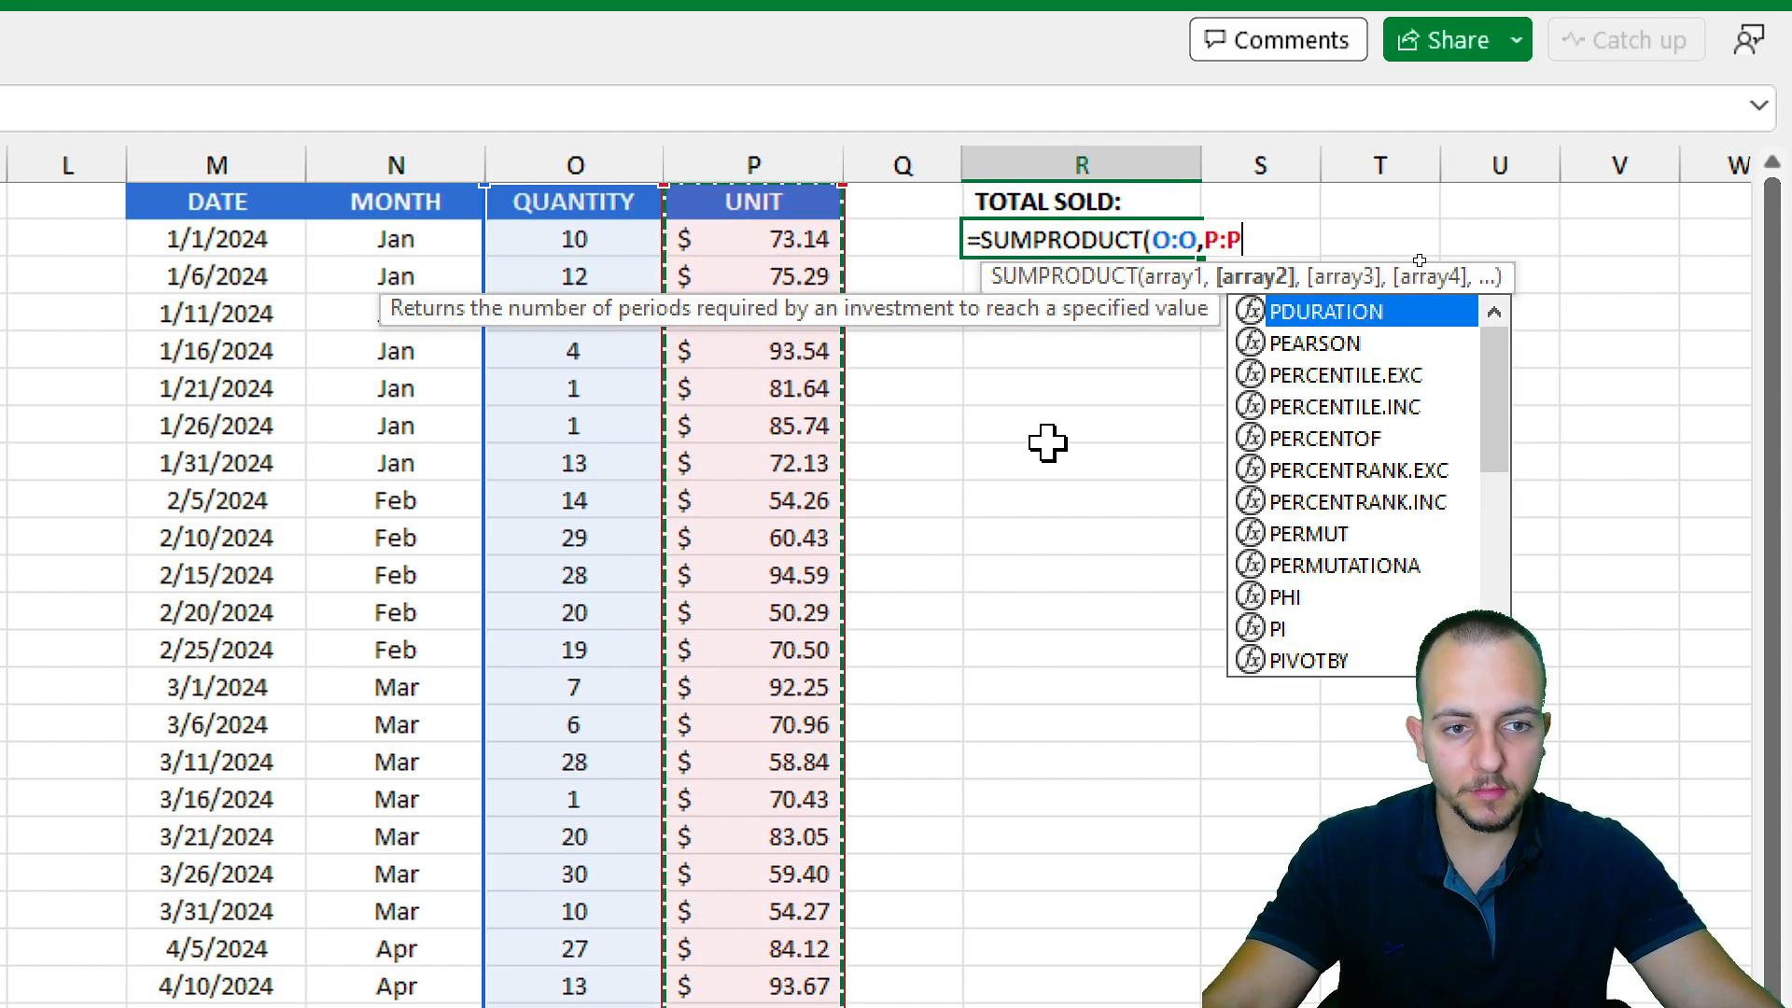
key("Return")
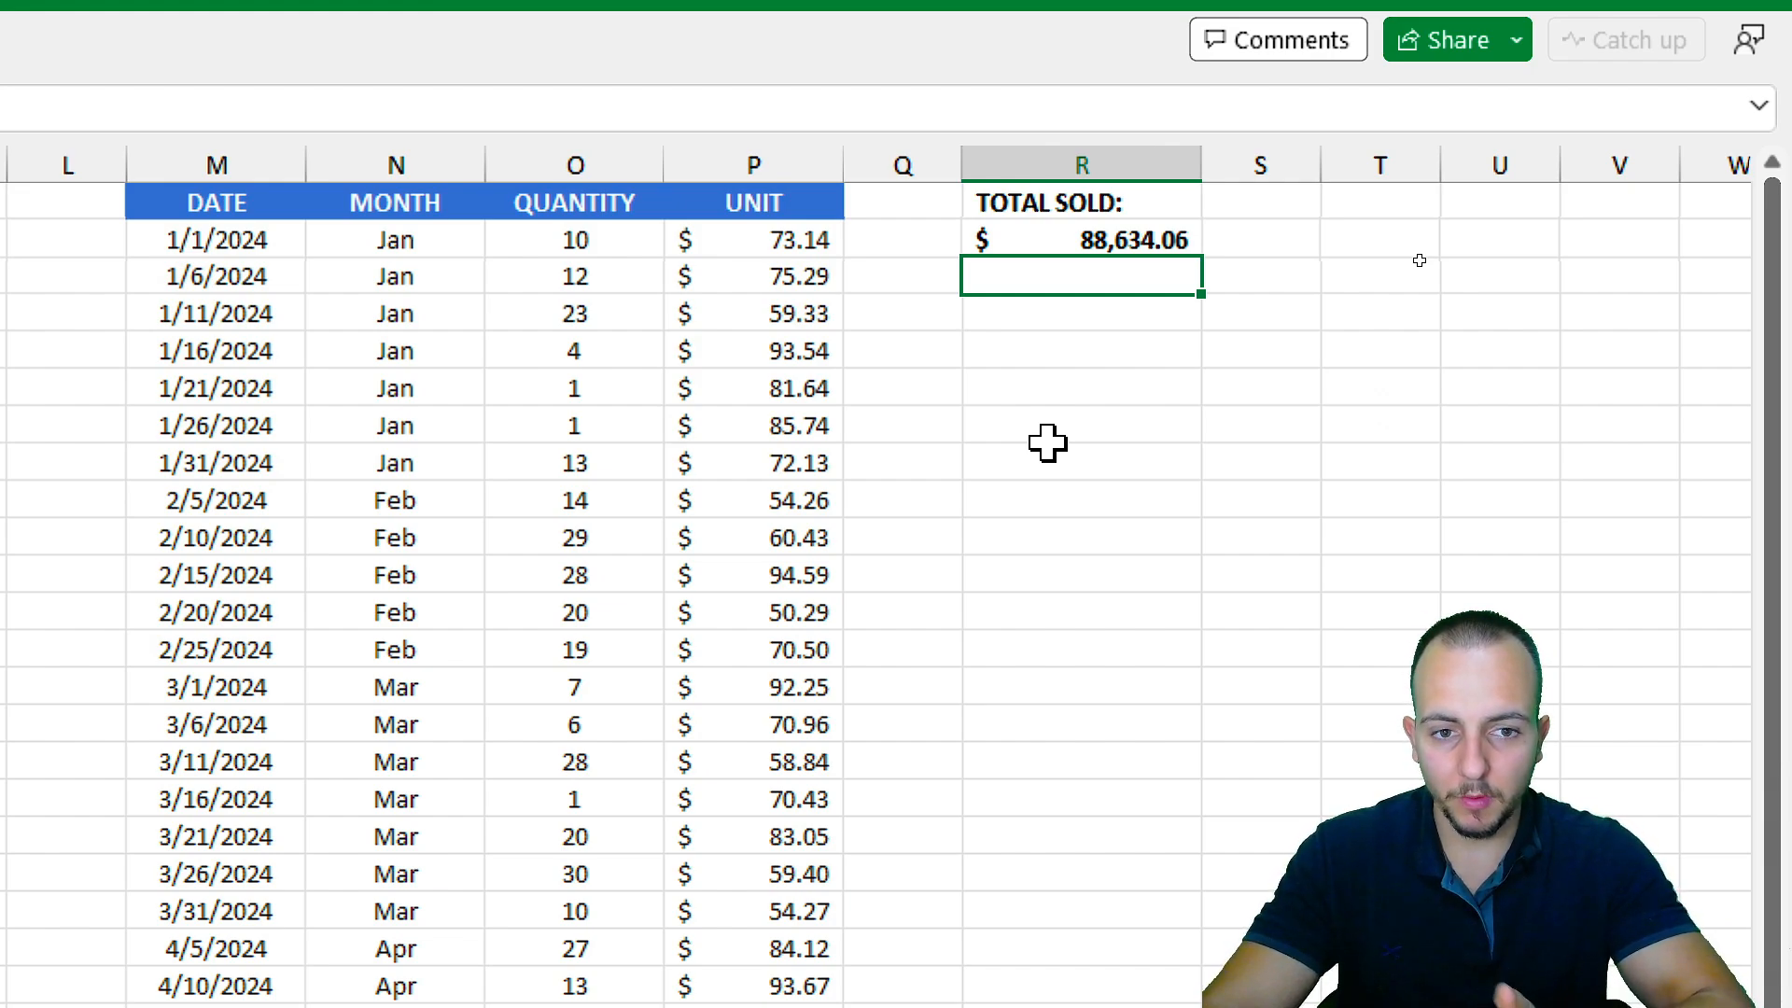
Enter =O2*P2 in Q2, fill it down beside the sales table and fit column Q to its contents.
left_click(927, 239)
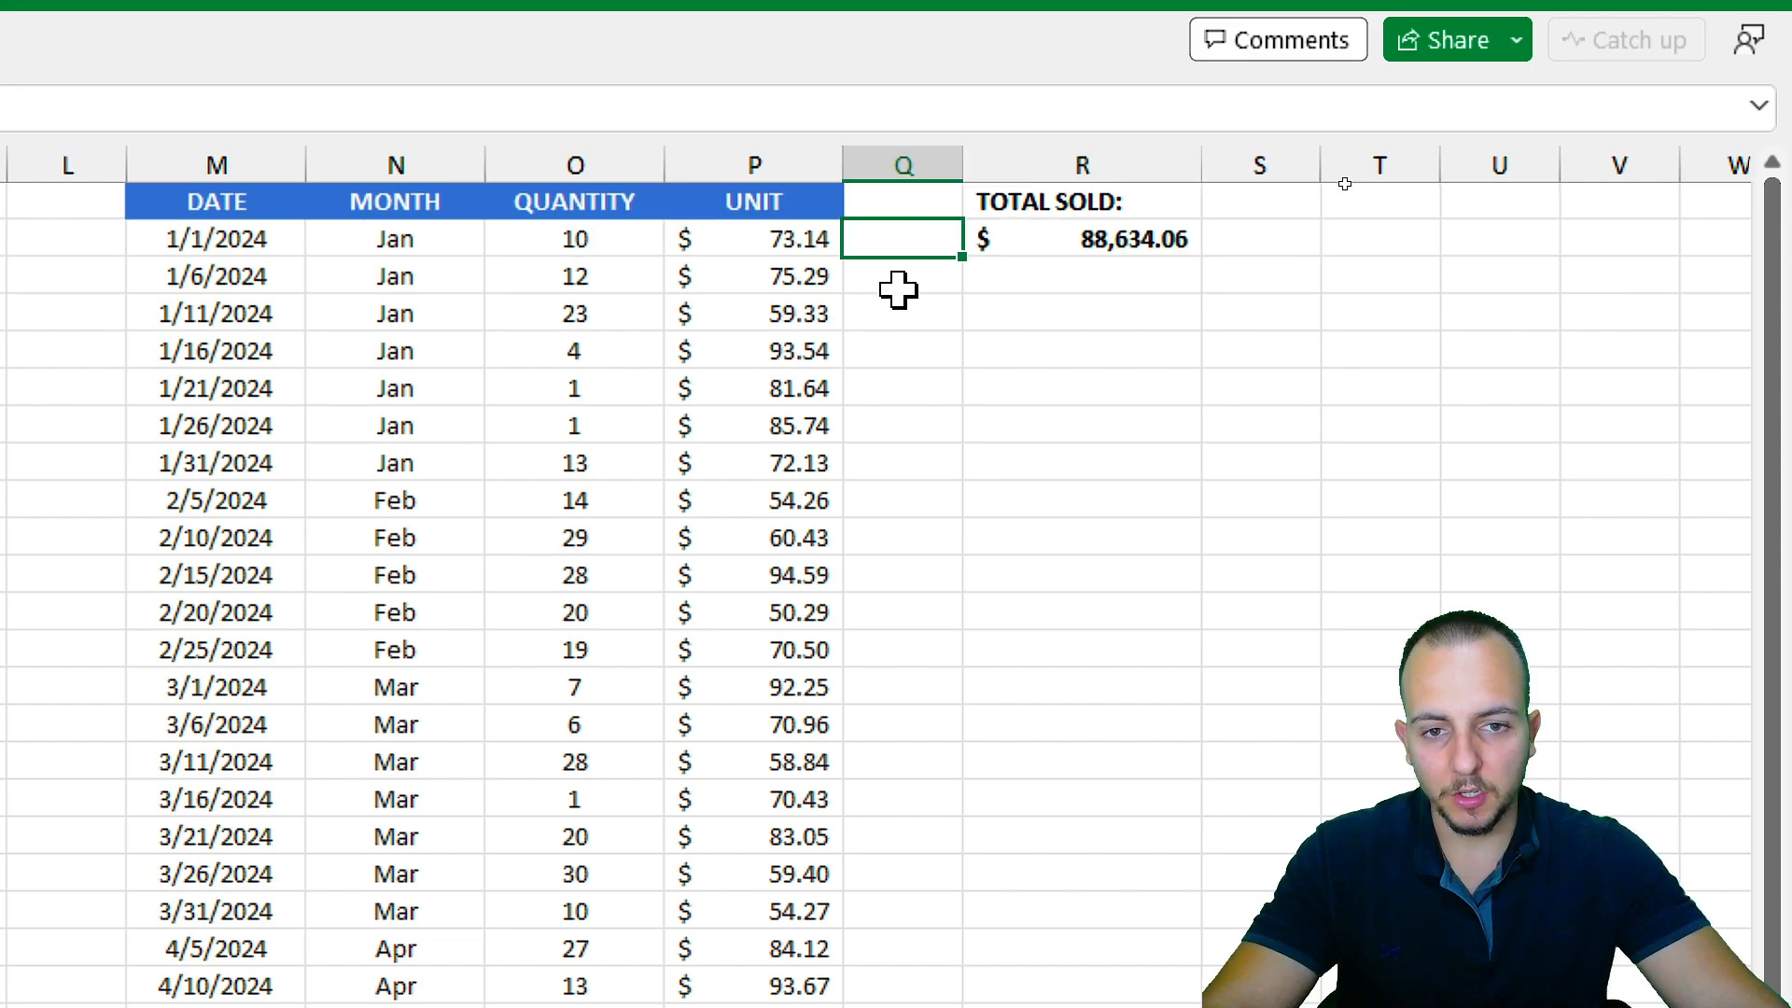
type("=O2*P2")
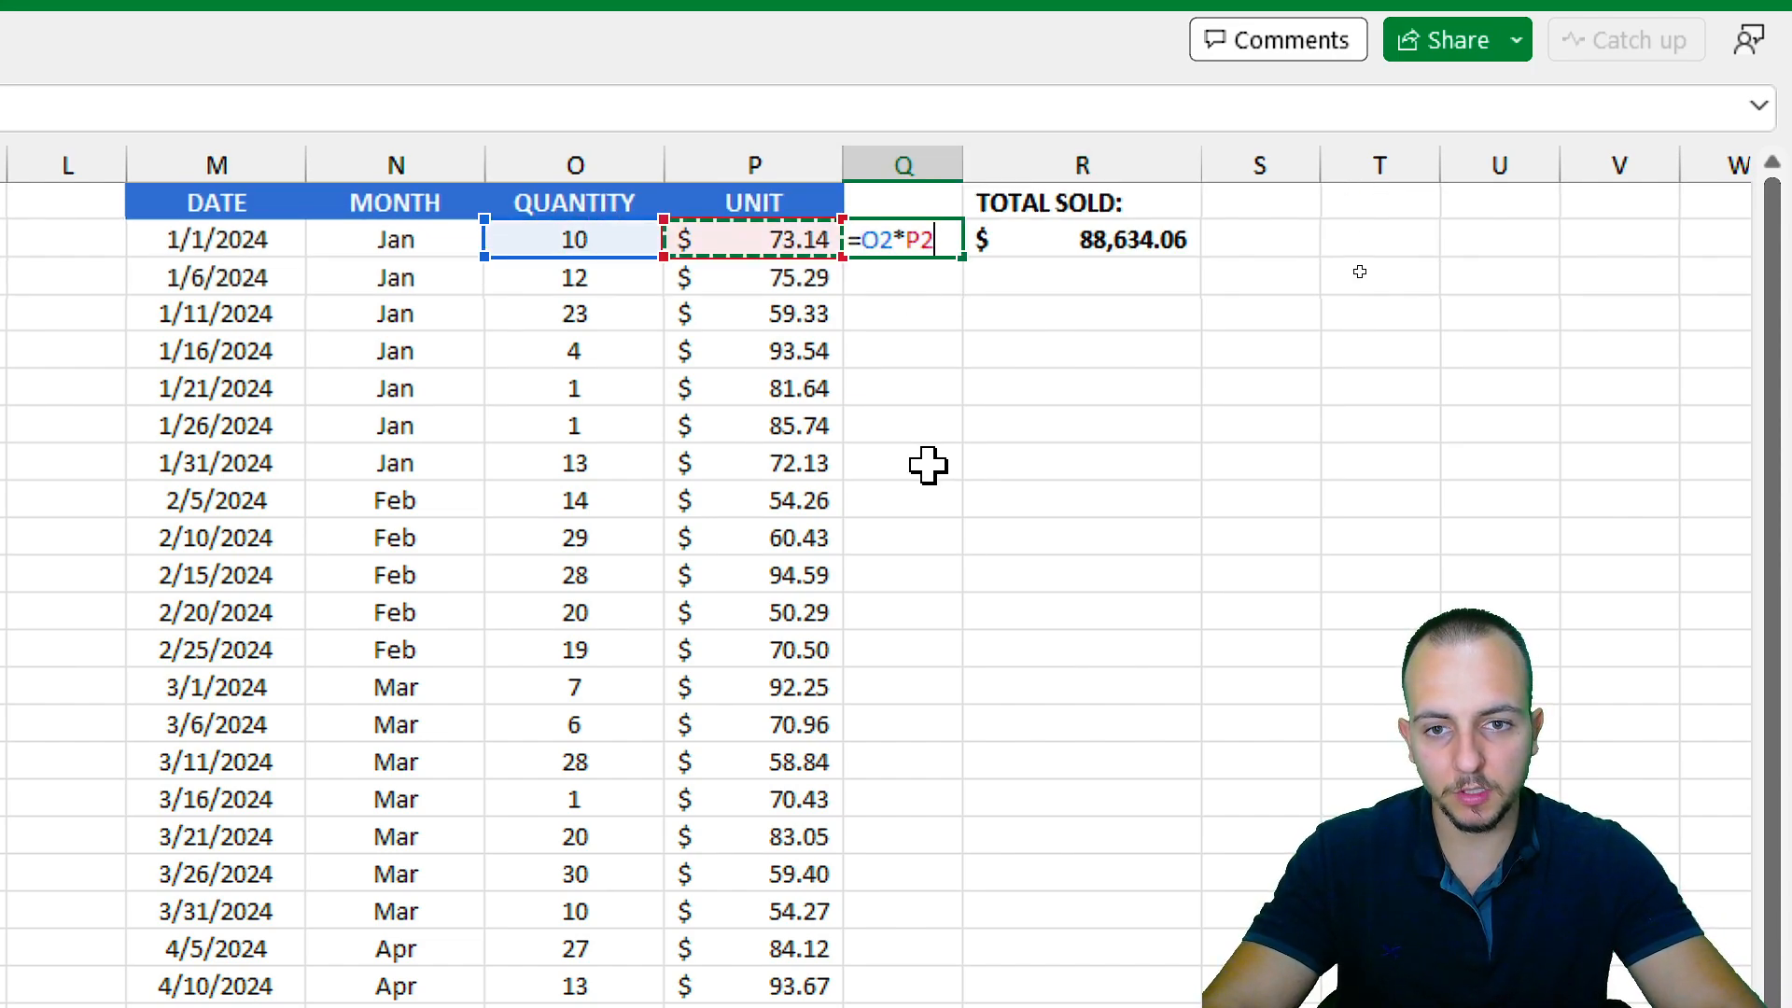
key("Return")
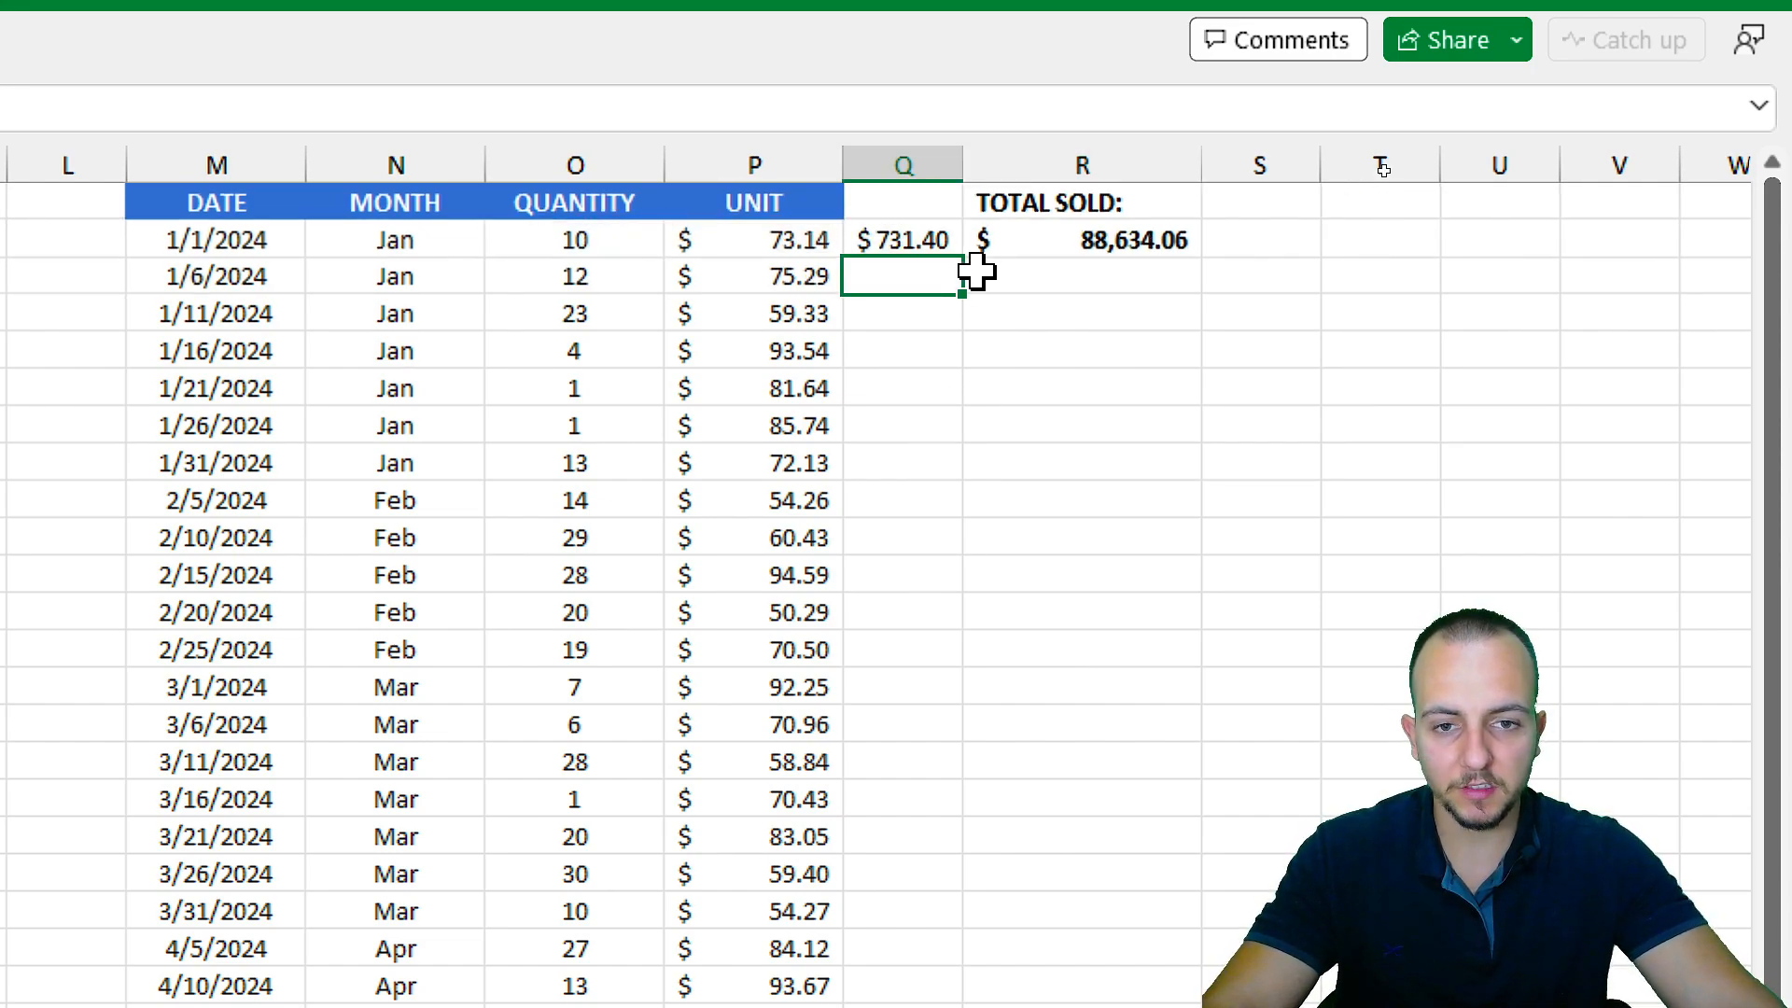
left_click(928, 240)
double_click(962, 258)
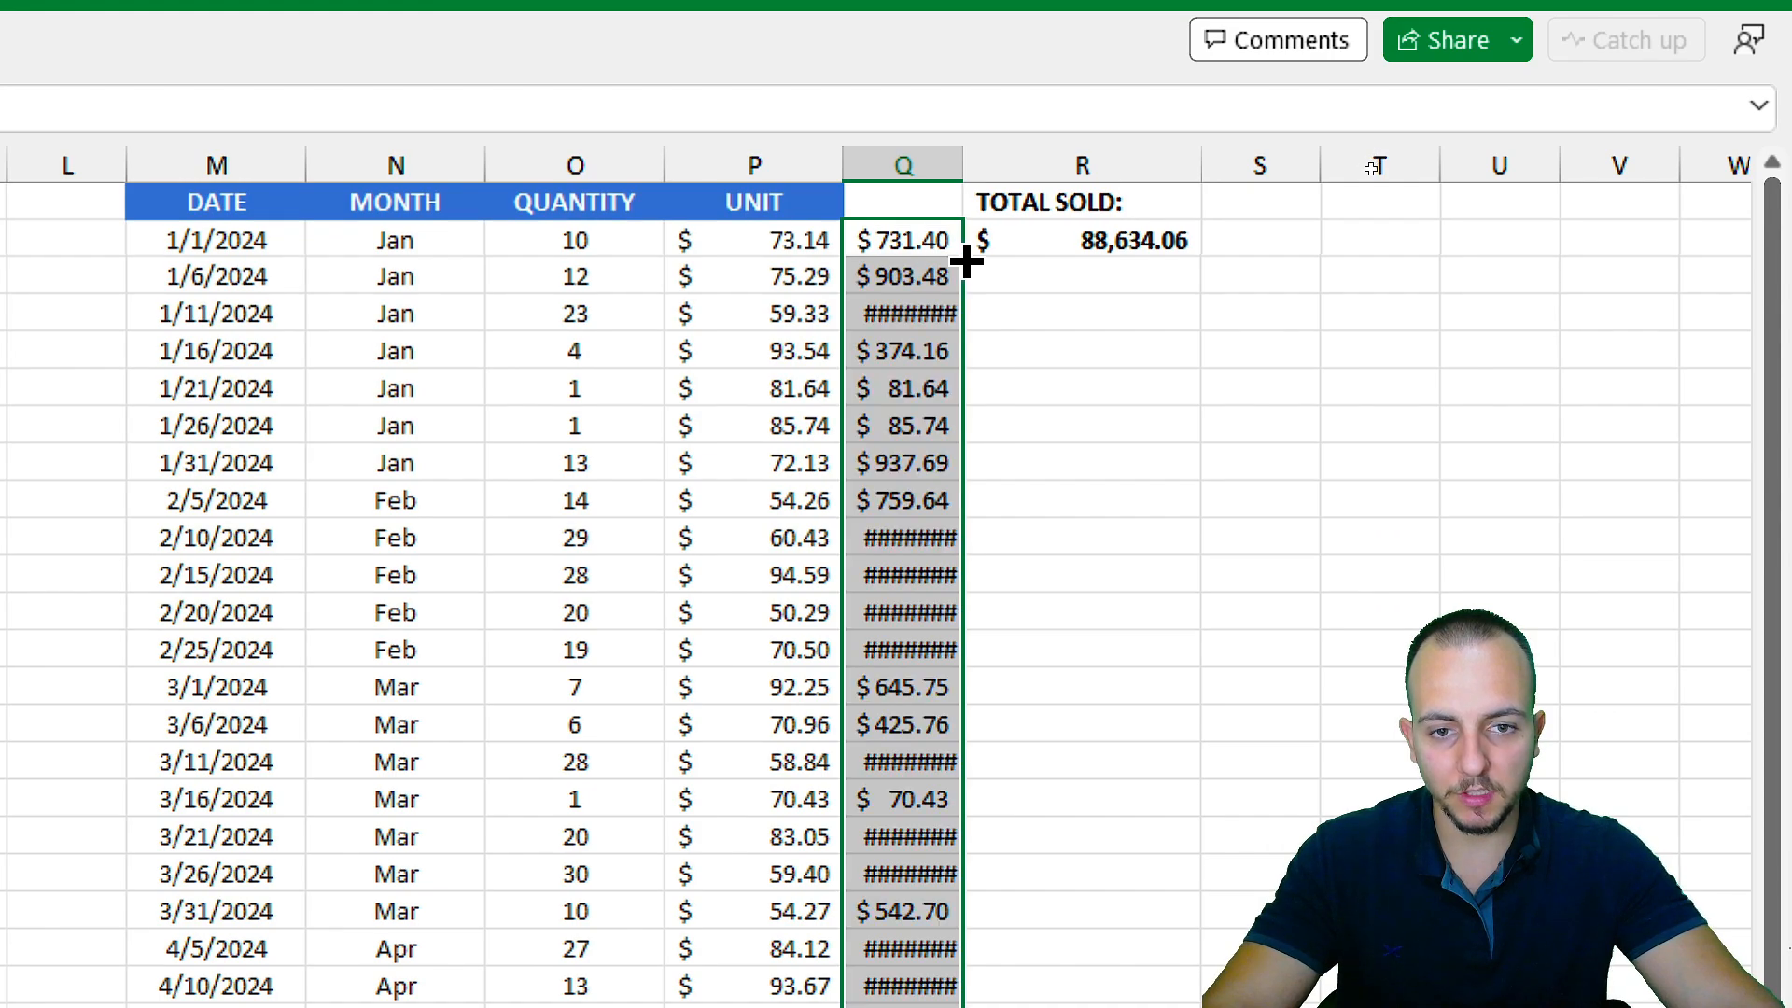
double_click(962, 165)
left_click_drag(933, 276, 1003, 617)
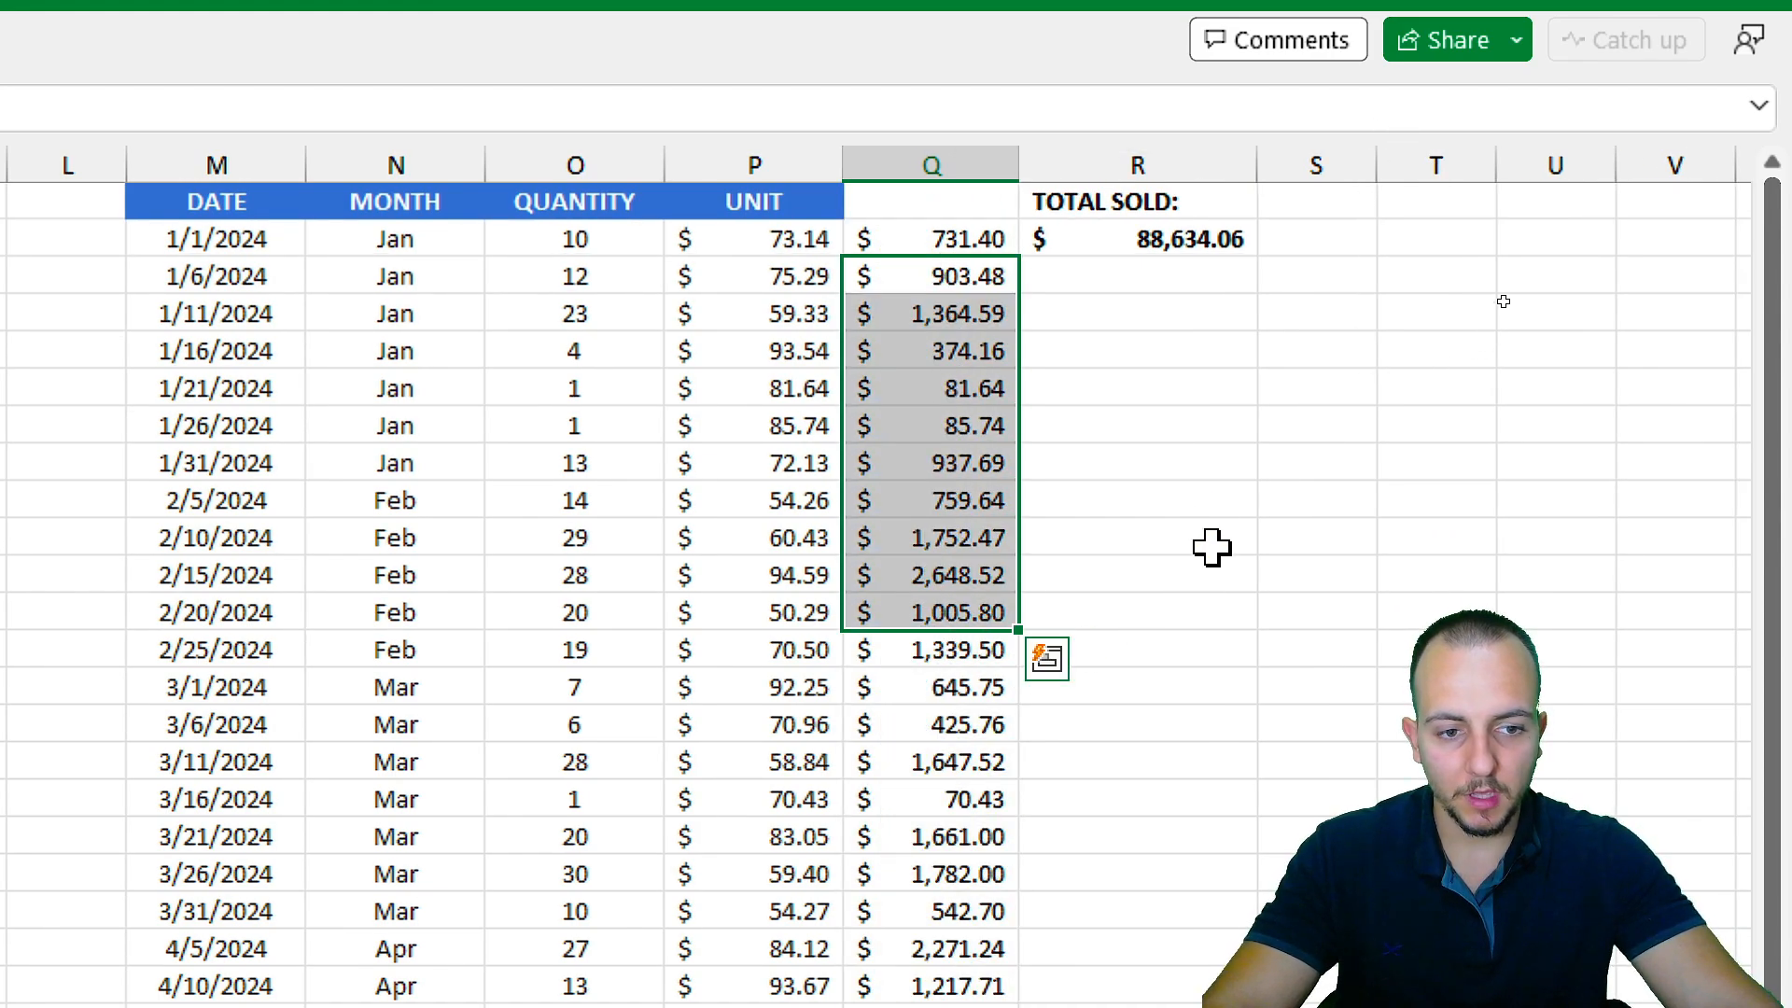
Enter =SUM(Q:Q) in S7 to add up the row-by-row products.
left_click(1241, 431)
left_click(1320, 428)
type("=sum")
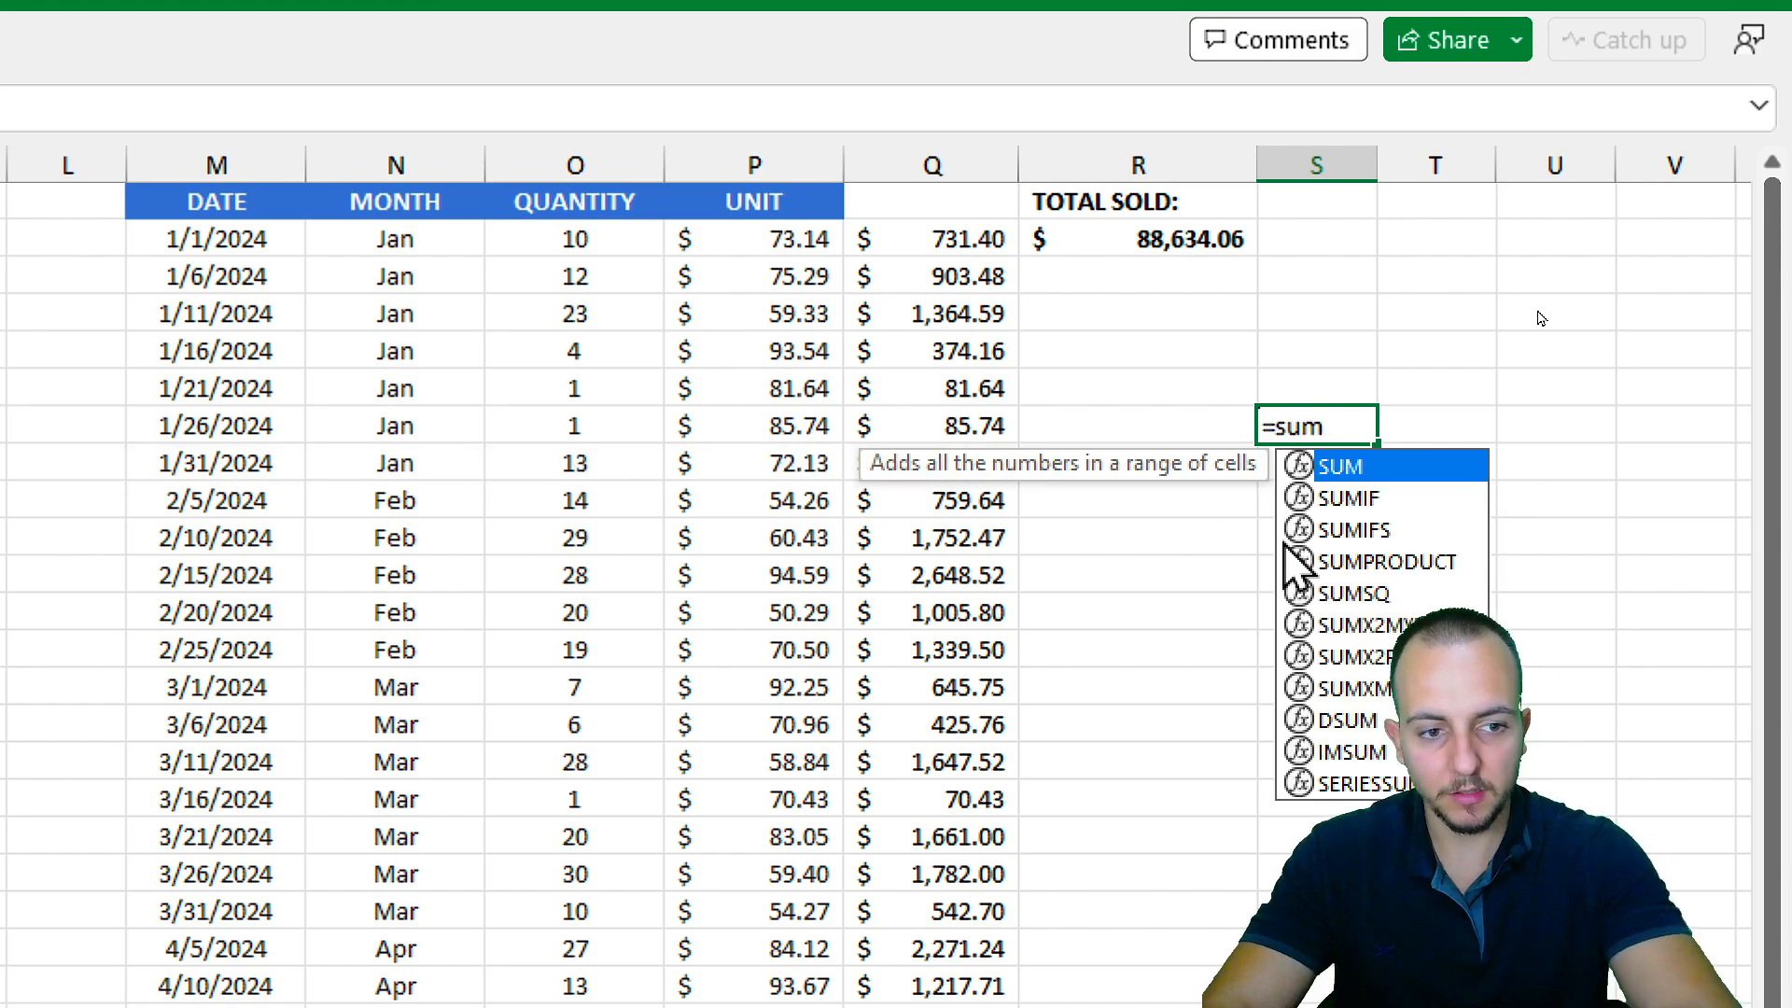
double_click(1358, 470)
left_click(976, 158)
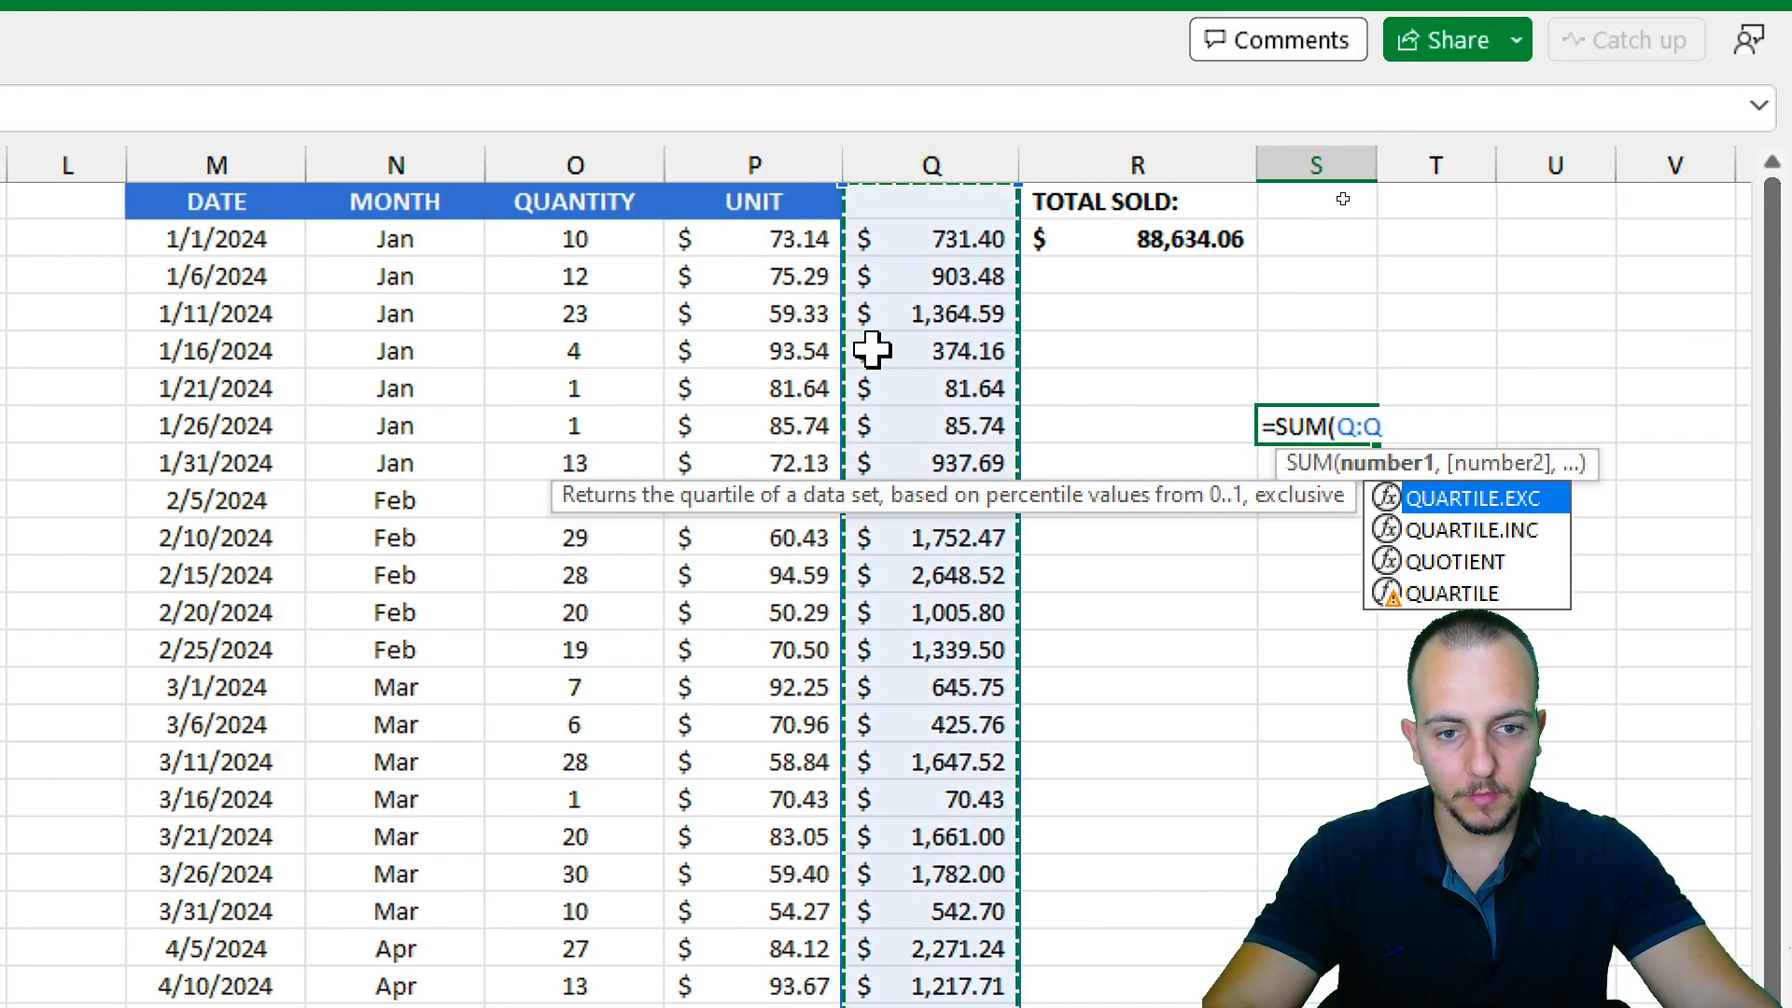
key("Return")
Compare the column Q sum in S7 with the SUMPRODUCT total in R2.
key("ctrl+2")
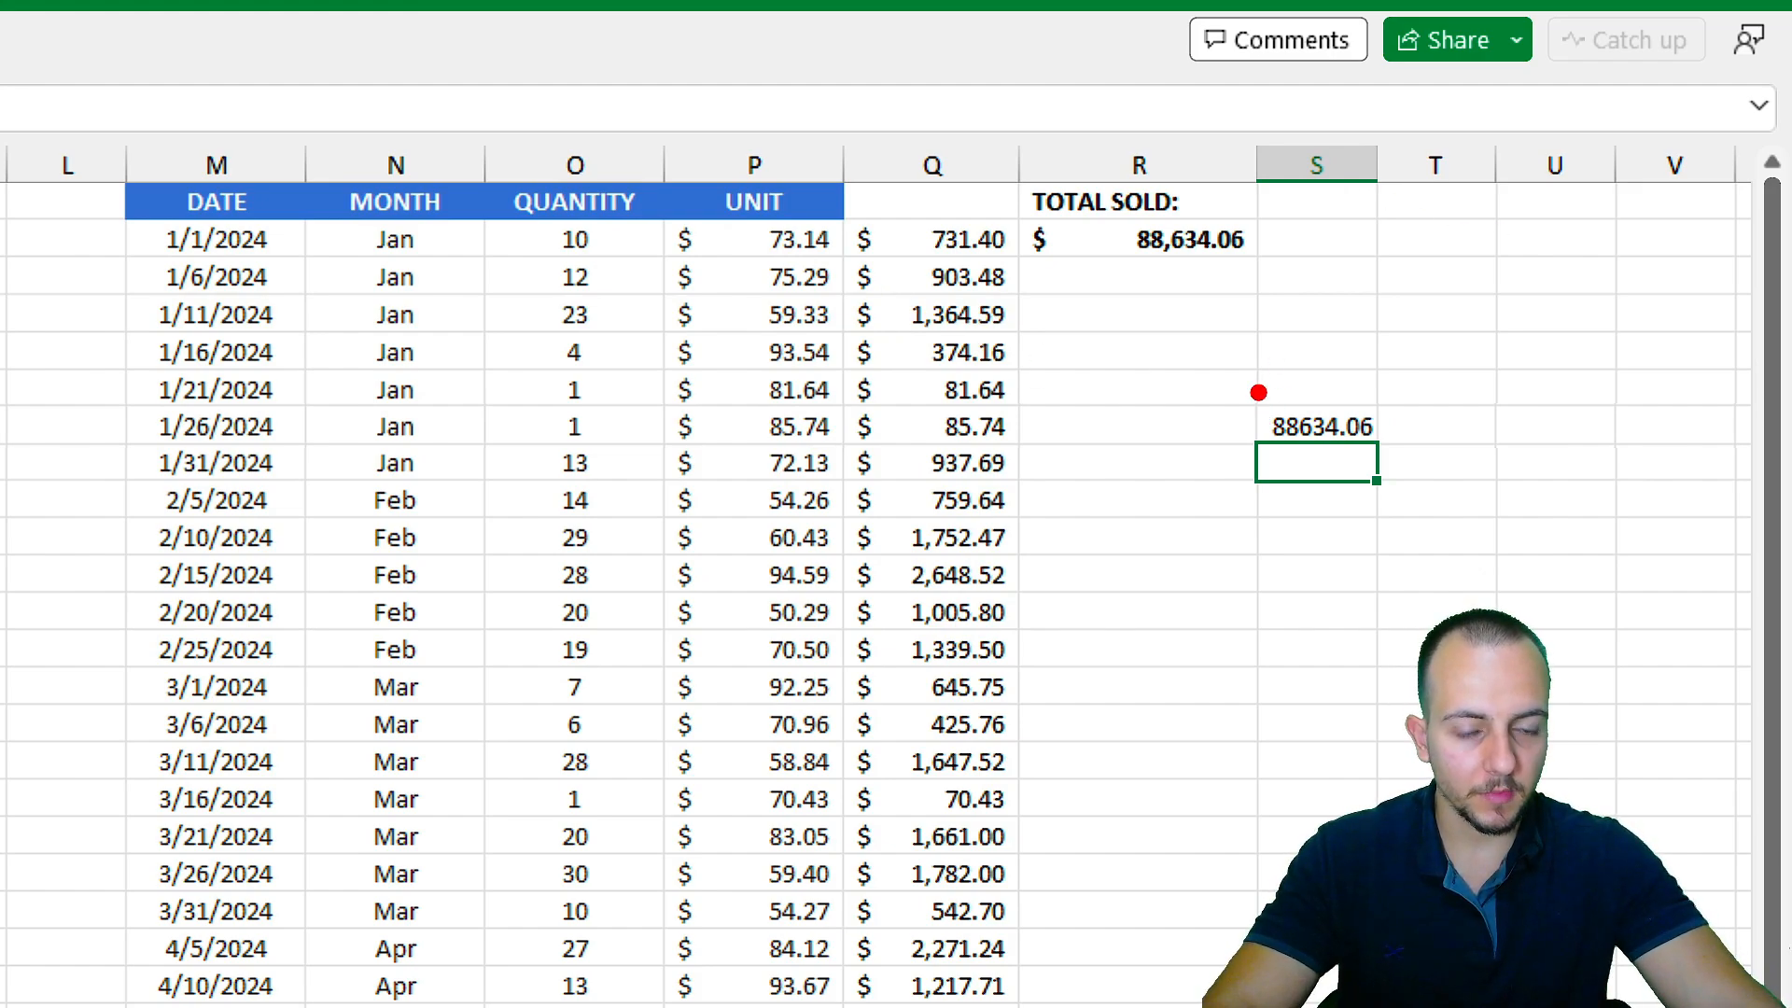
left_click_drag(1227, 393, 1408, 459)
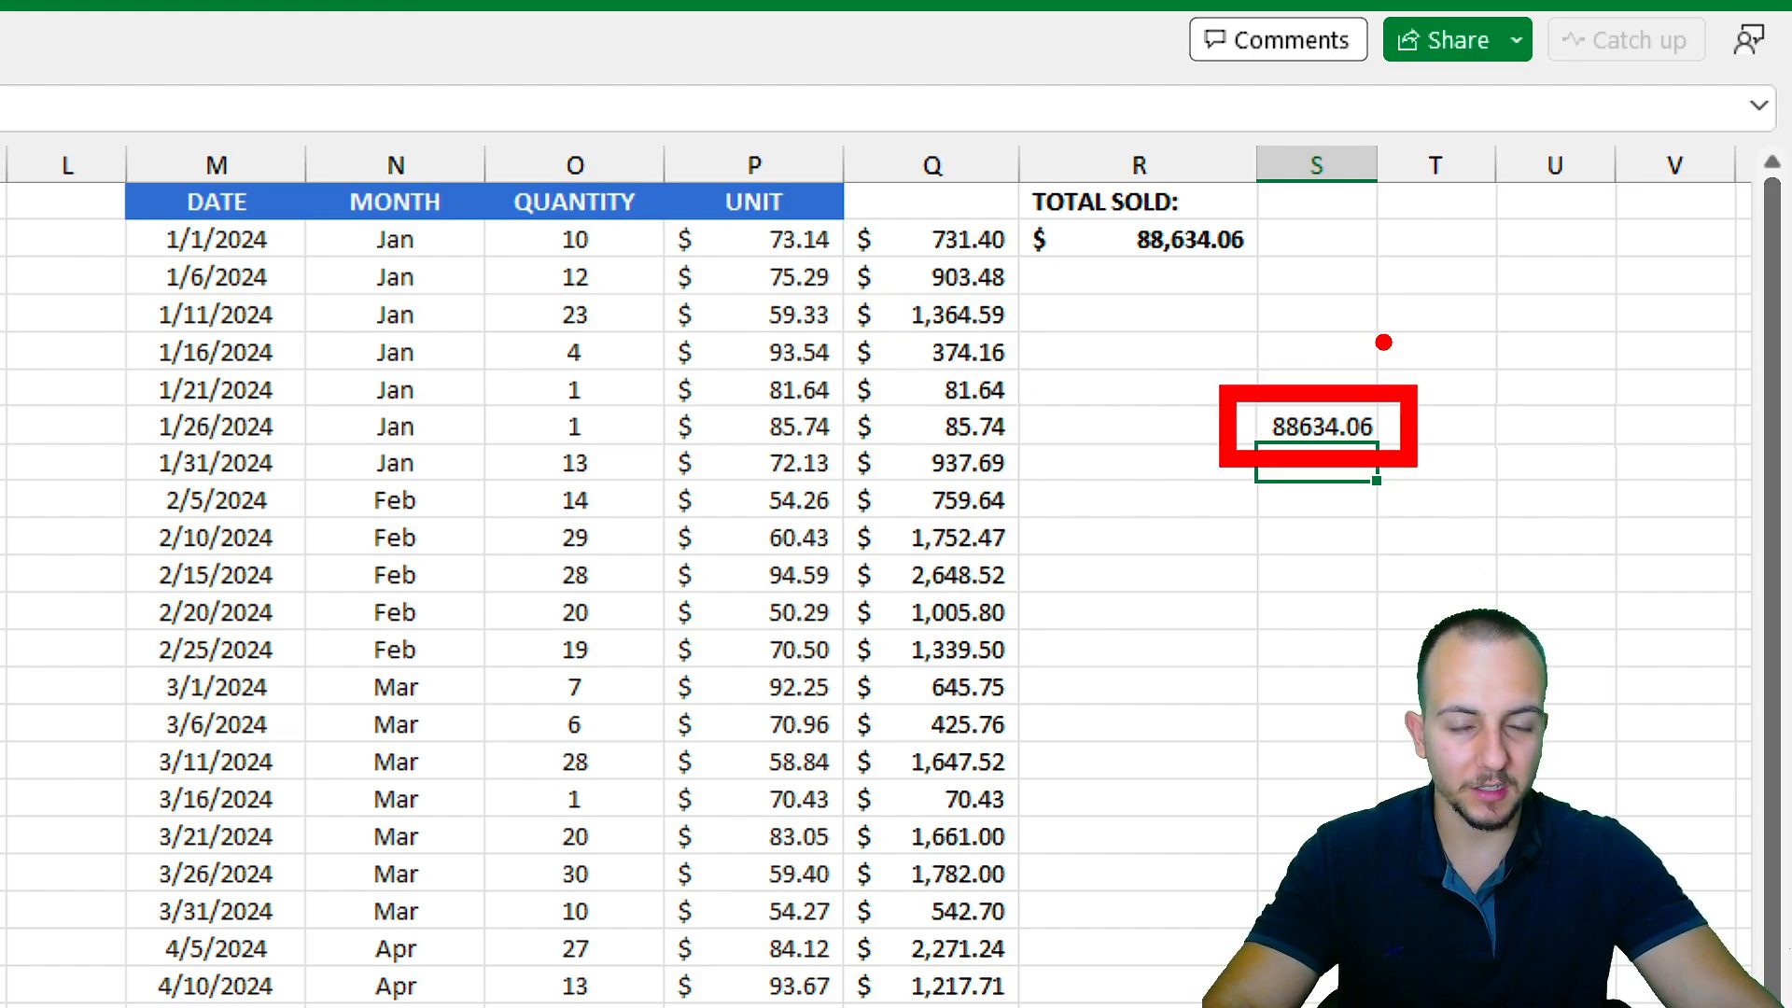
mouse_move(1108, 207)
left_mouse_down()
mouse_move(1288, 272)
mouse_move(1293, 340)
mouse_move(1343, 389)
left_mouse_up()
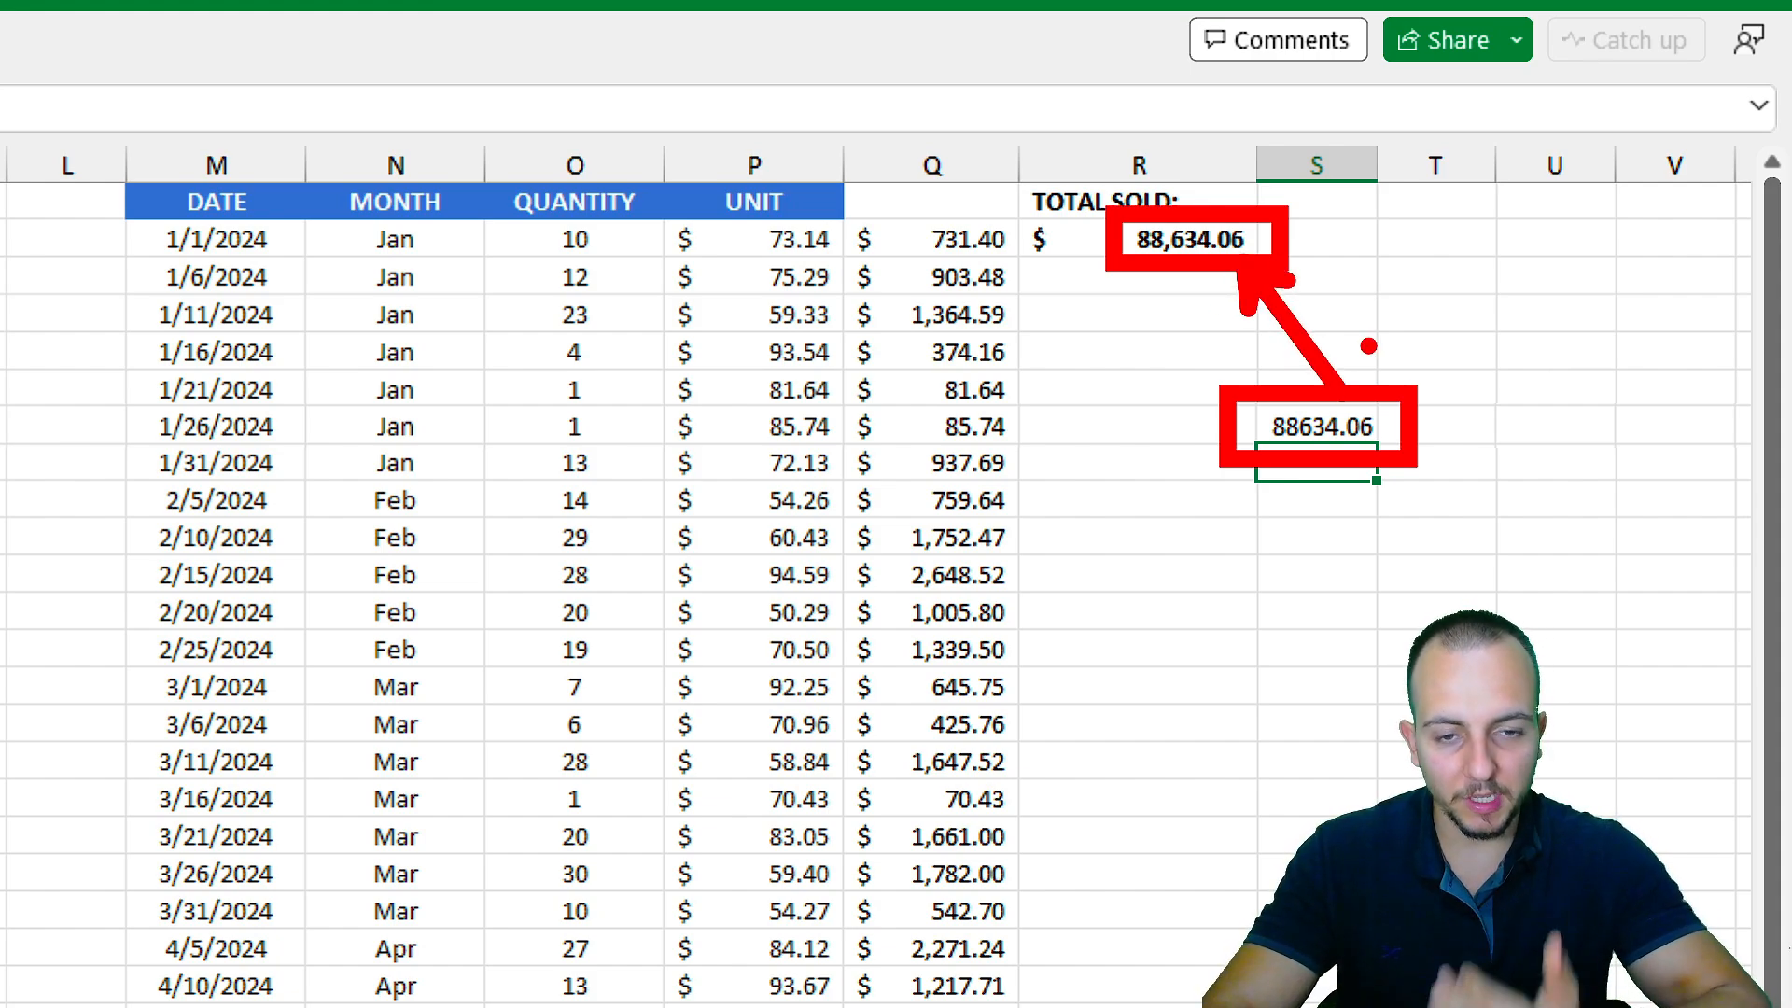
key("Escape")
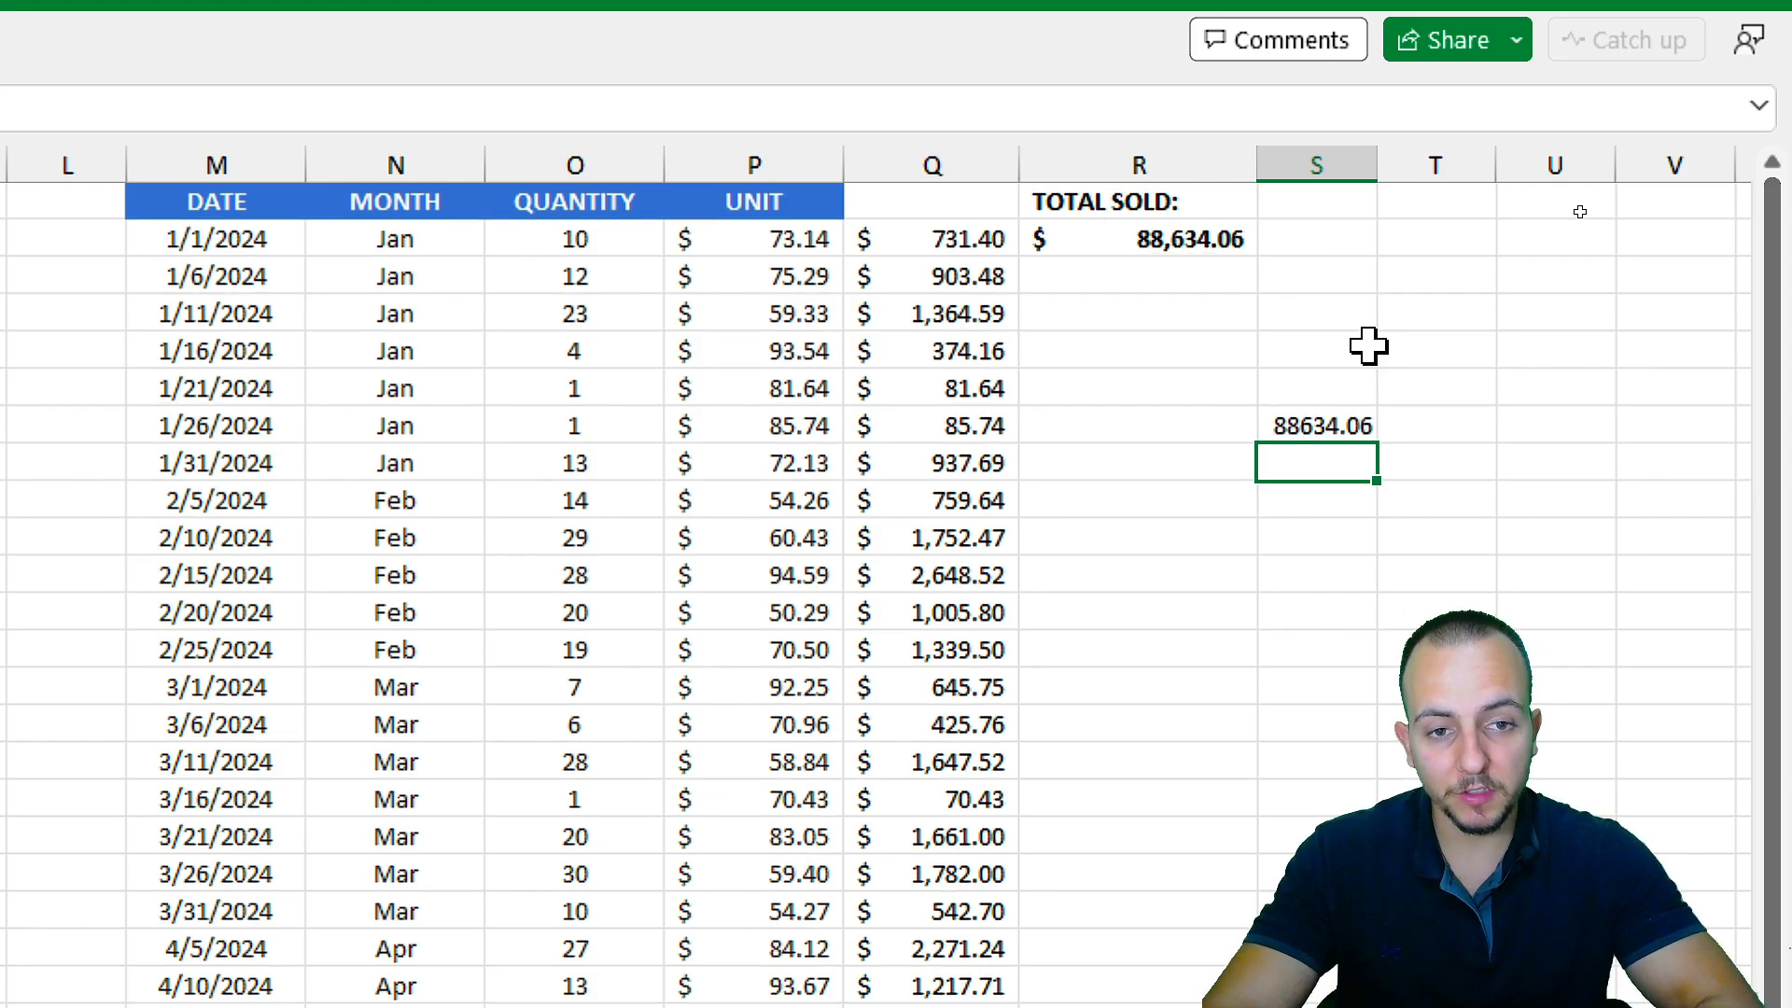
Undo the check sum in S7 and the helper products in column Q, and select R2.
key("ctrl+z")
key("ctrl+z")
key("ctrl+z")
key("ctrl+z")
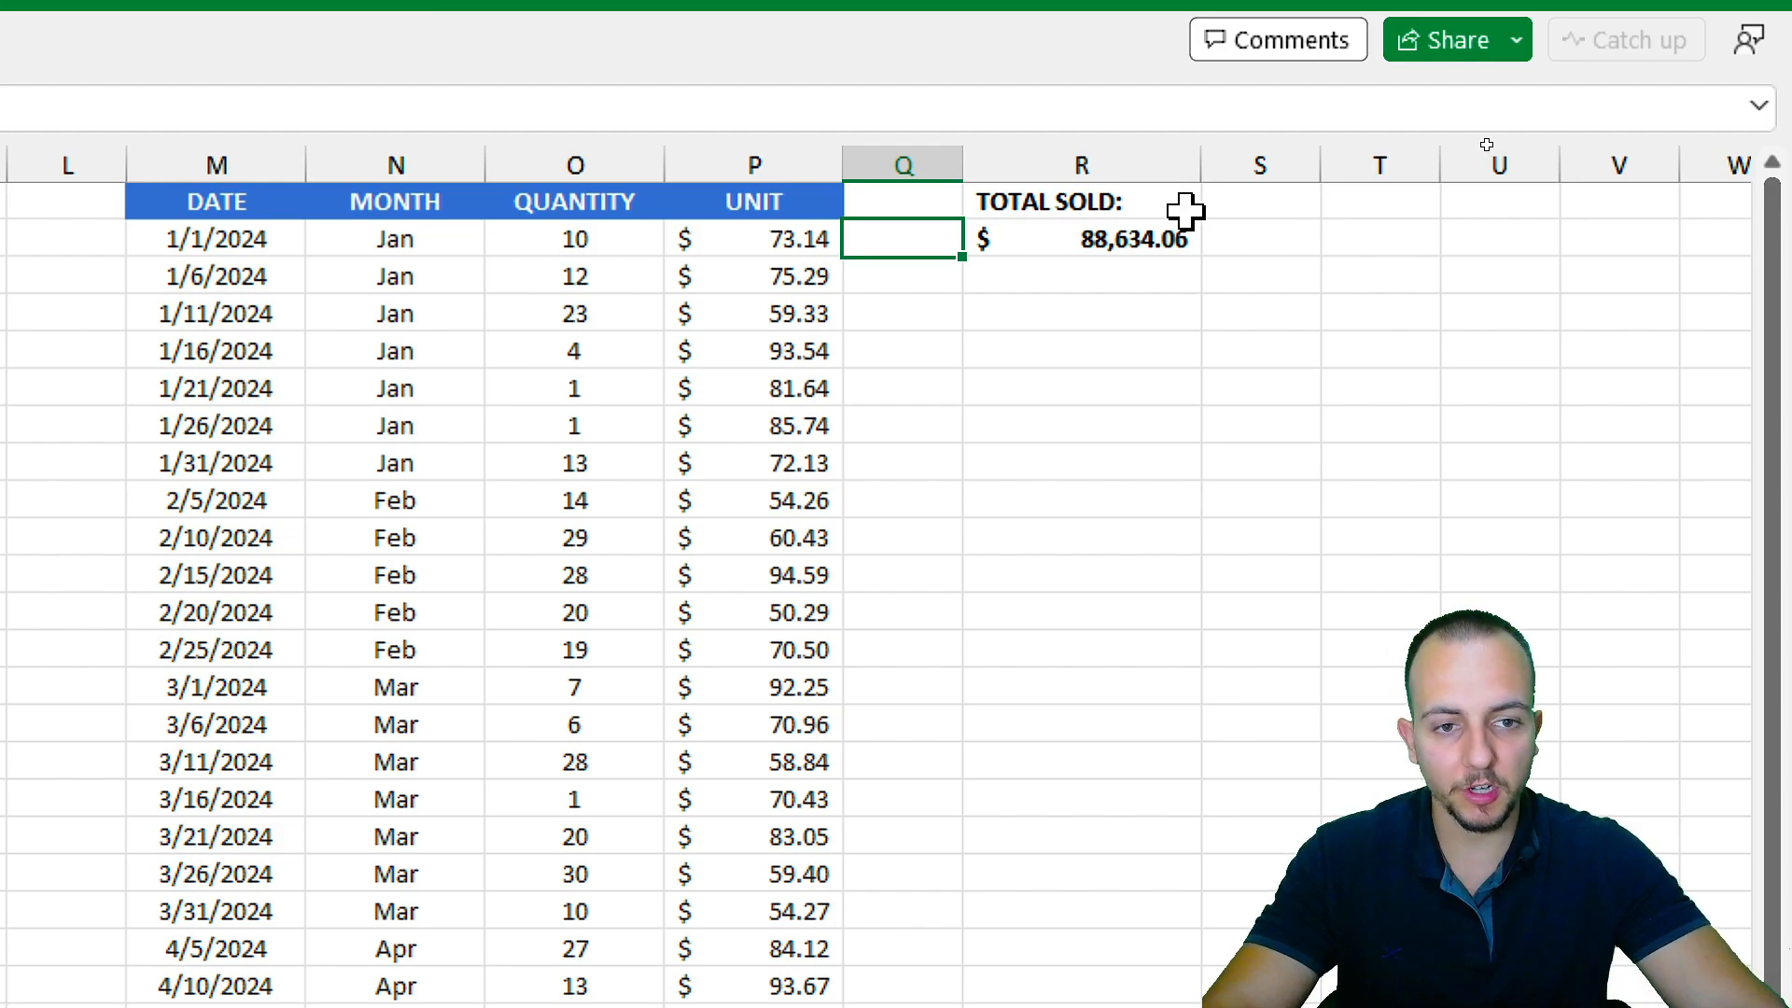
left_click(1167, 241)
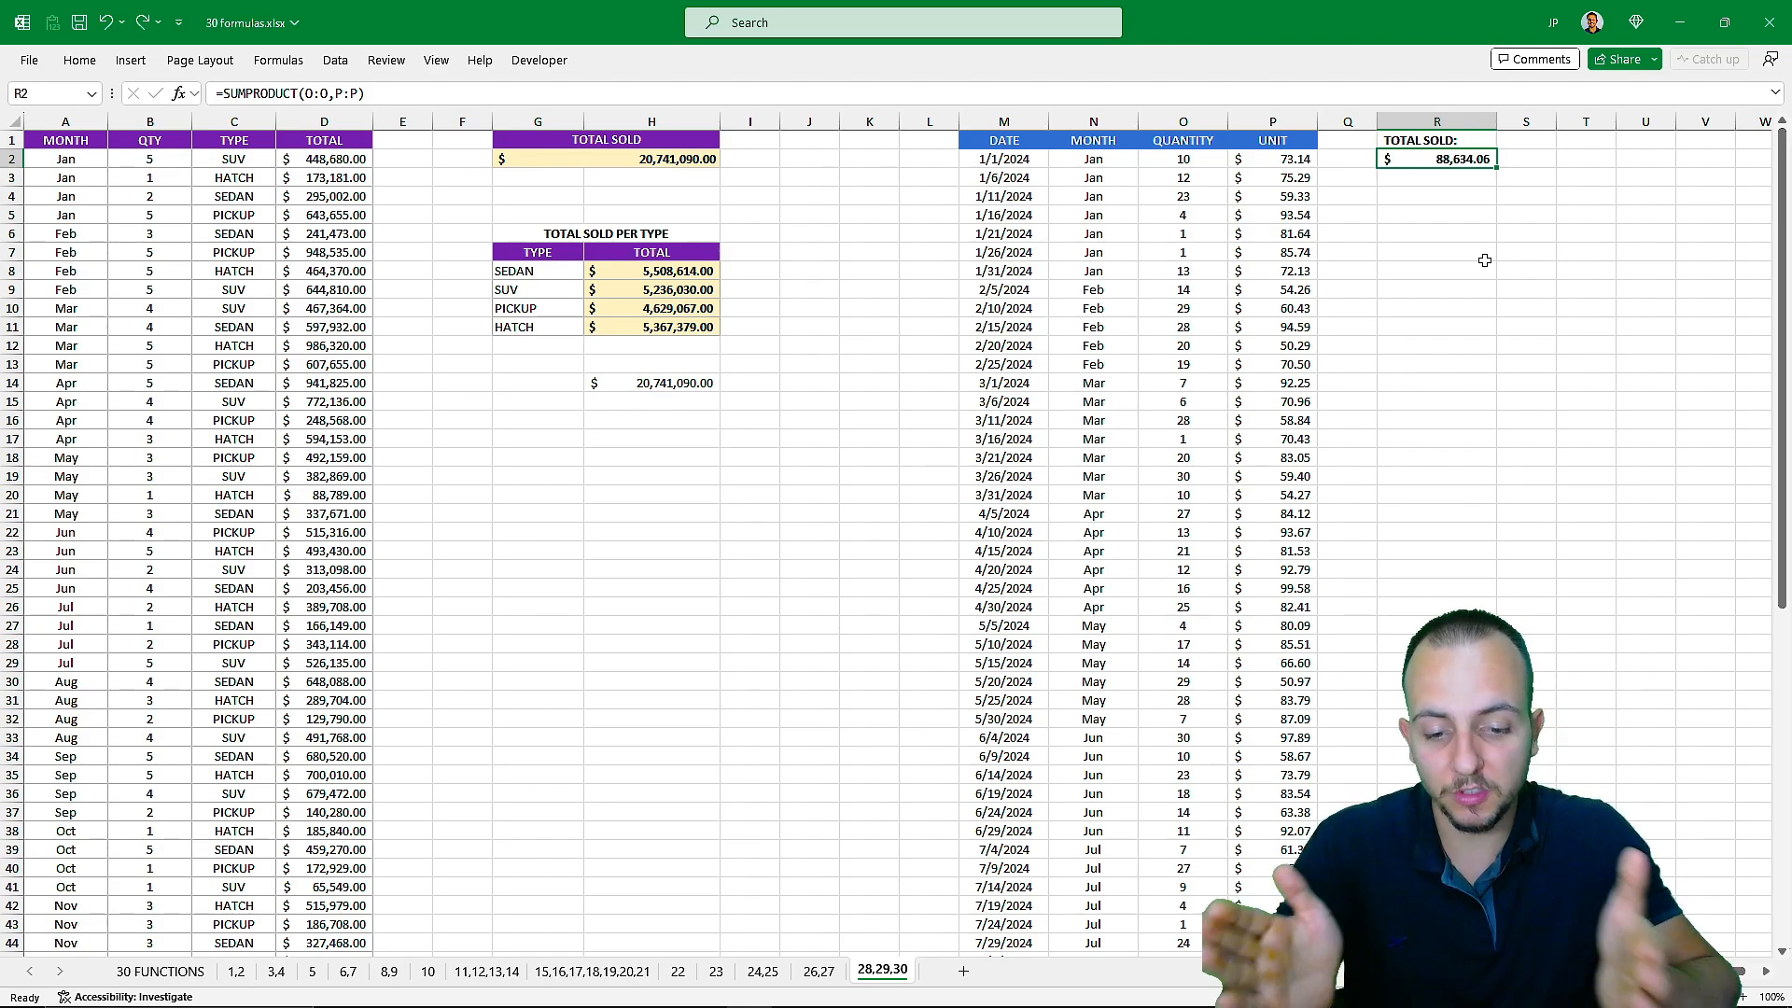
Look back through the workbook's exercise sheets, from 28,29,30 to 1,2.
key("ctrl+Page_Up")
key("ctrl+Page_Up")
key("ctrl+Page_Up")
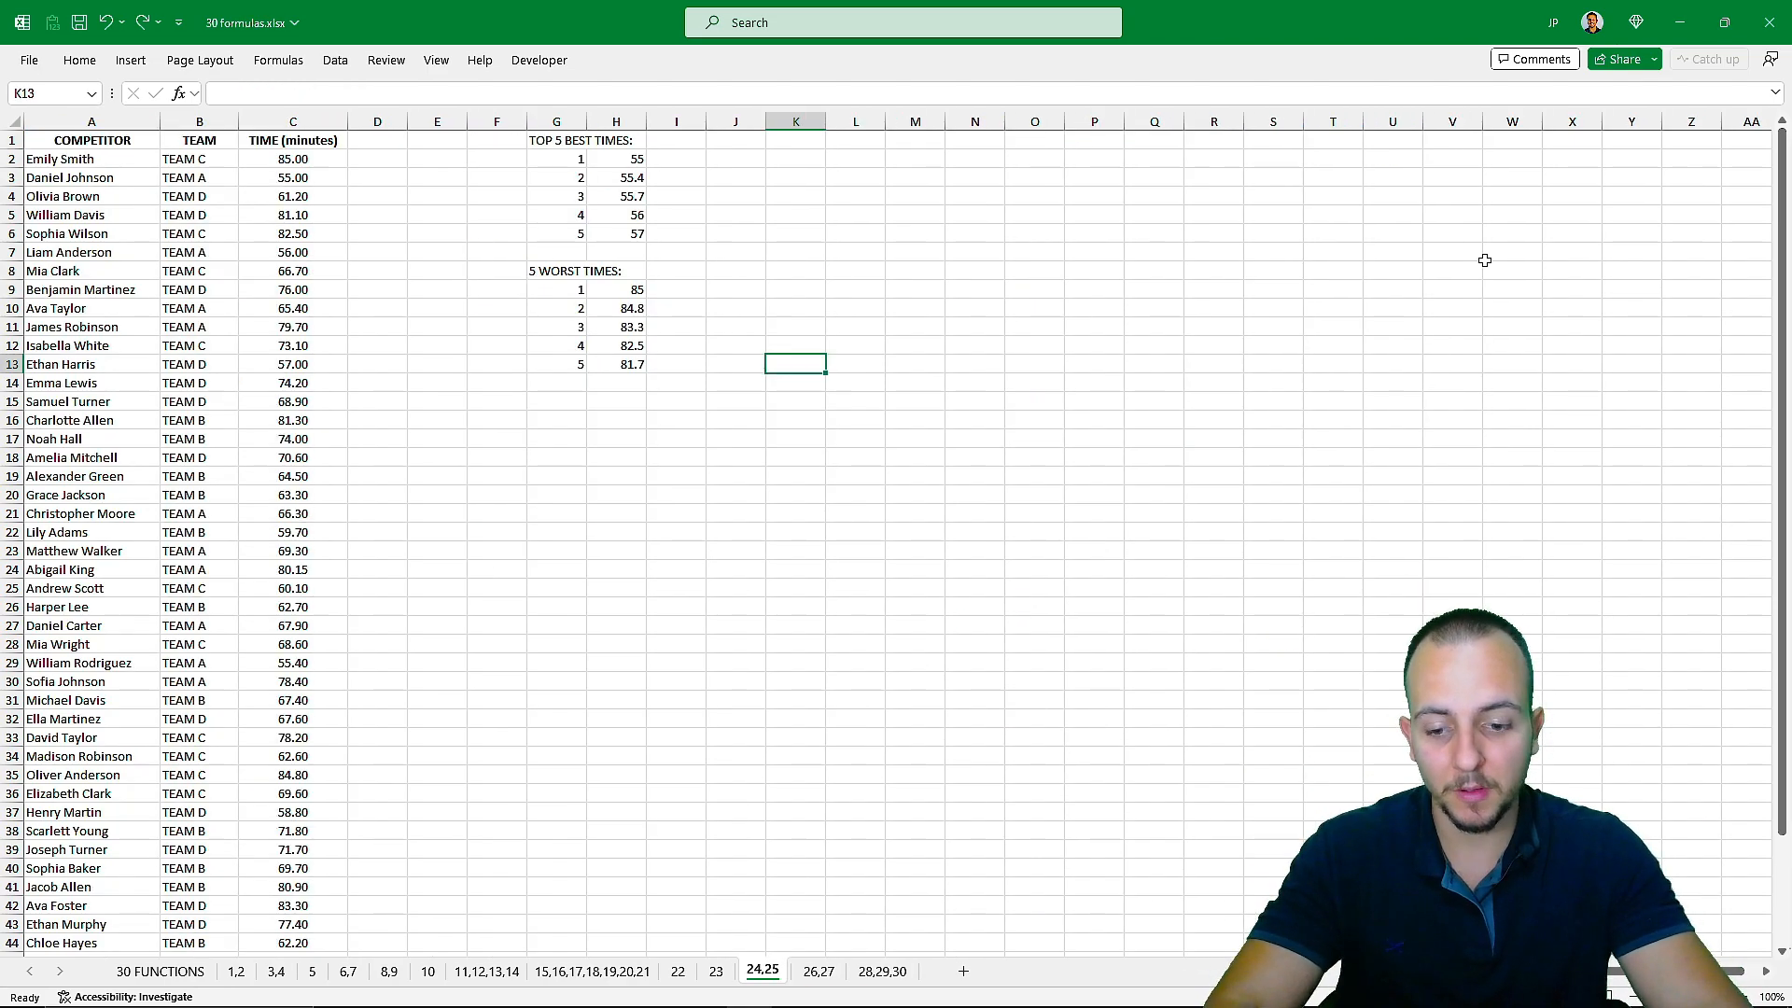
key("ctrl+Page_Up")
key("ctrl+Page_Up")
key("ctrl+Page_Up")
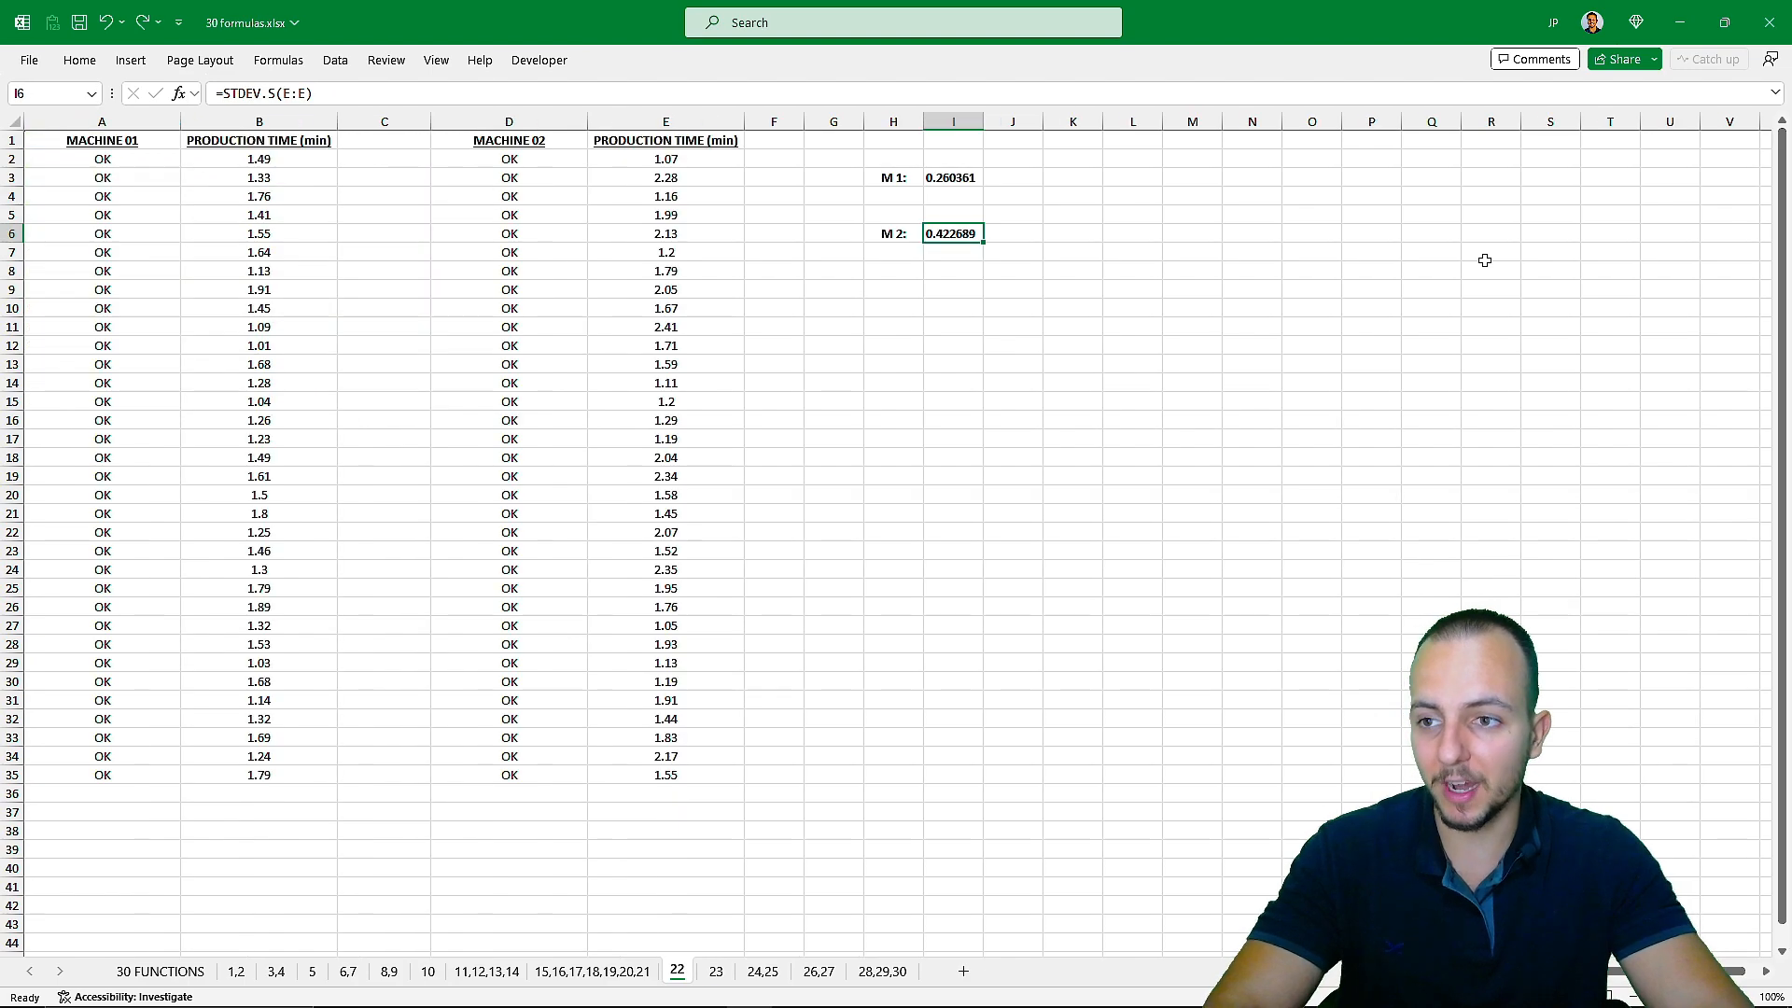
key("ctrl+Page_Up")
key("ctrl+Page_Up")
key("ctrl+Page_Up")
key("ctrl+Page_Up")
key("ctrl+Page_Up")
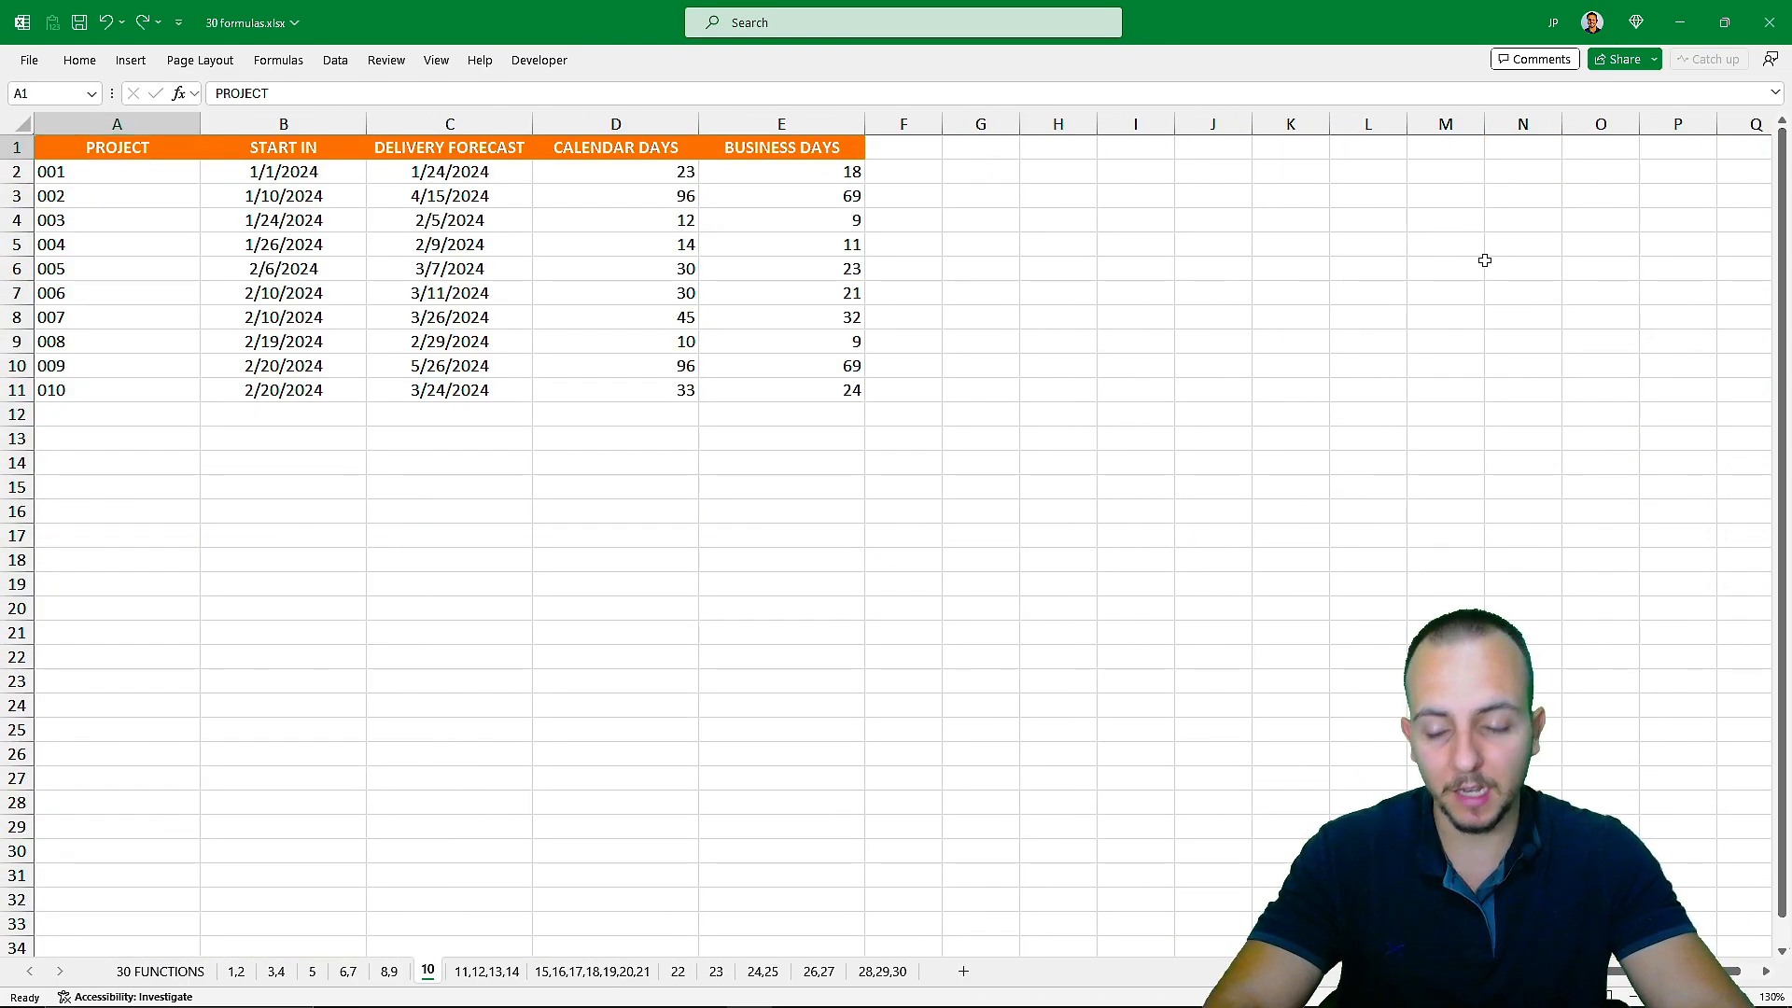
key("ctrl+Page_Up")
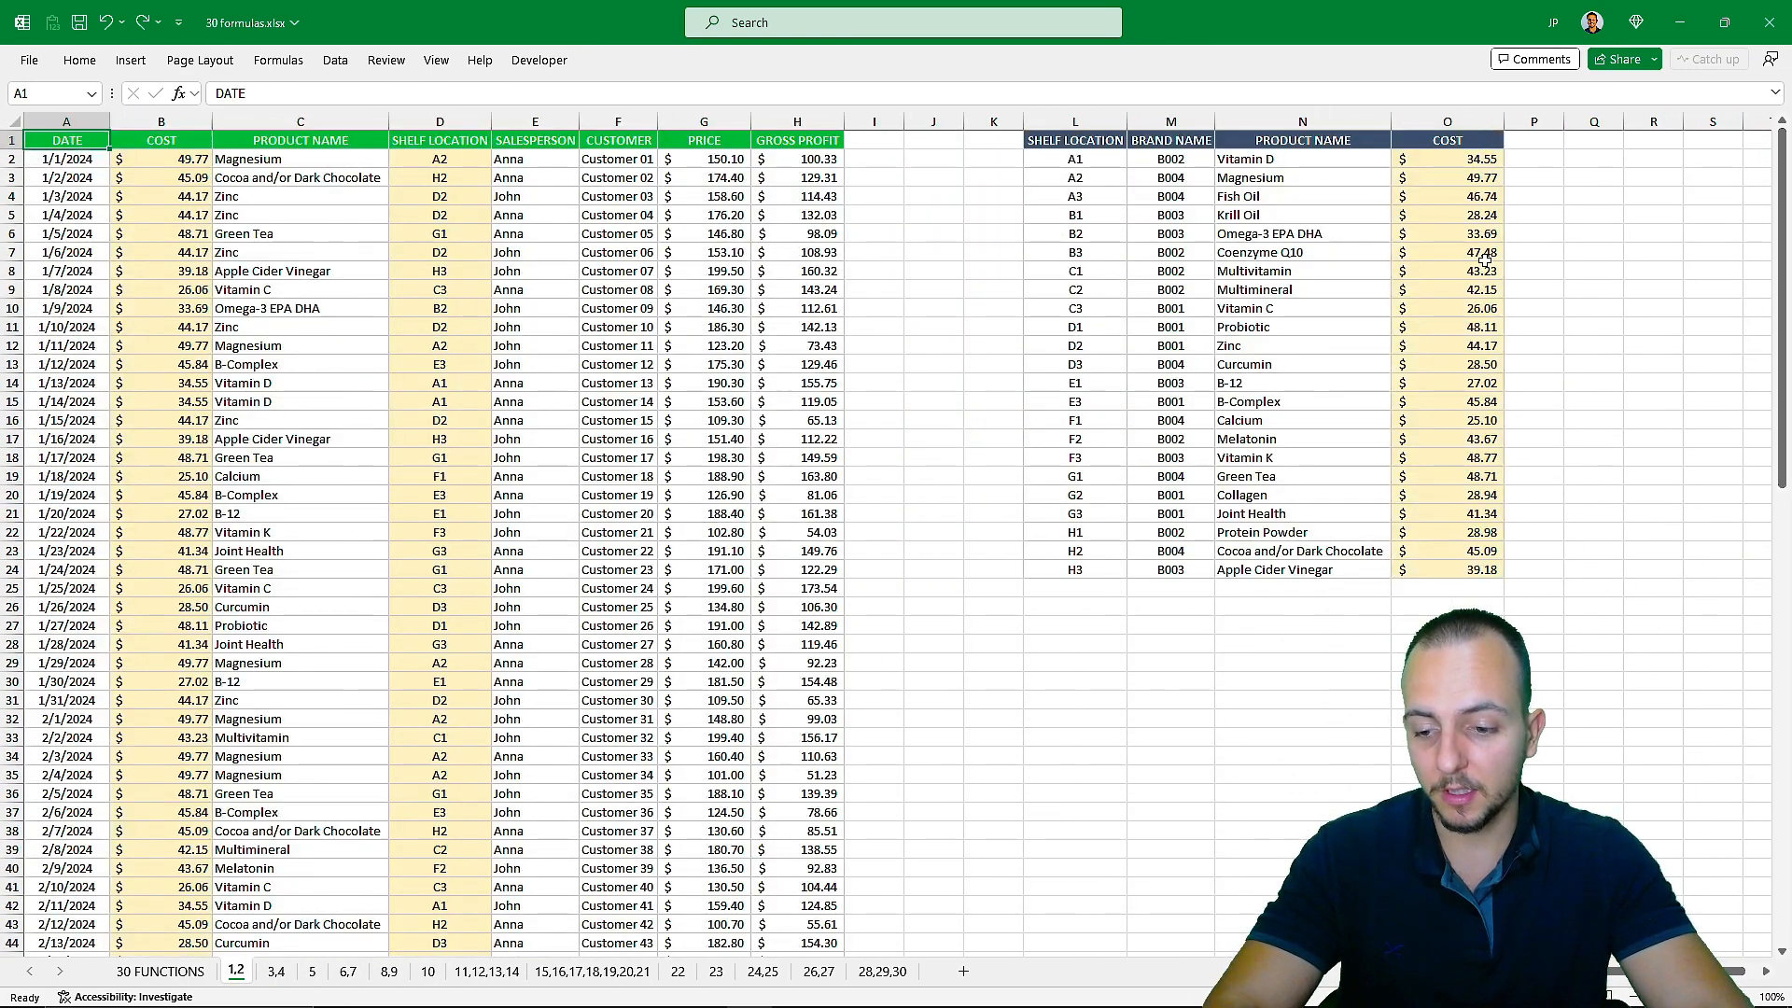